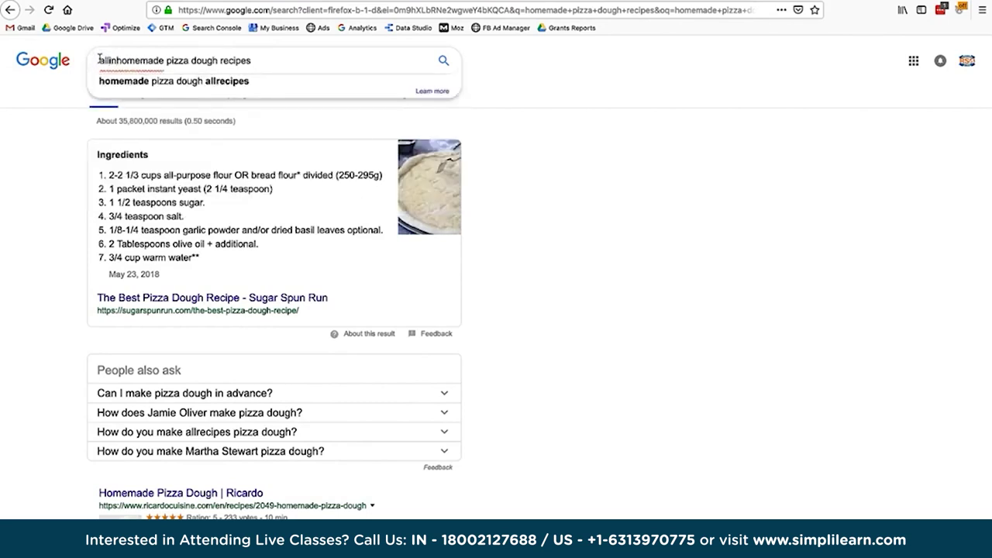
# Run an allintitle search for 'homemade pizza dough recipes' and note the about 2,160 results.
pyautogui.write('title:')
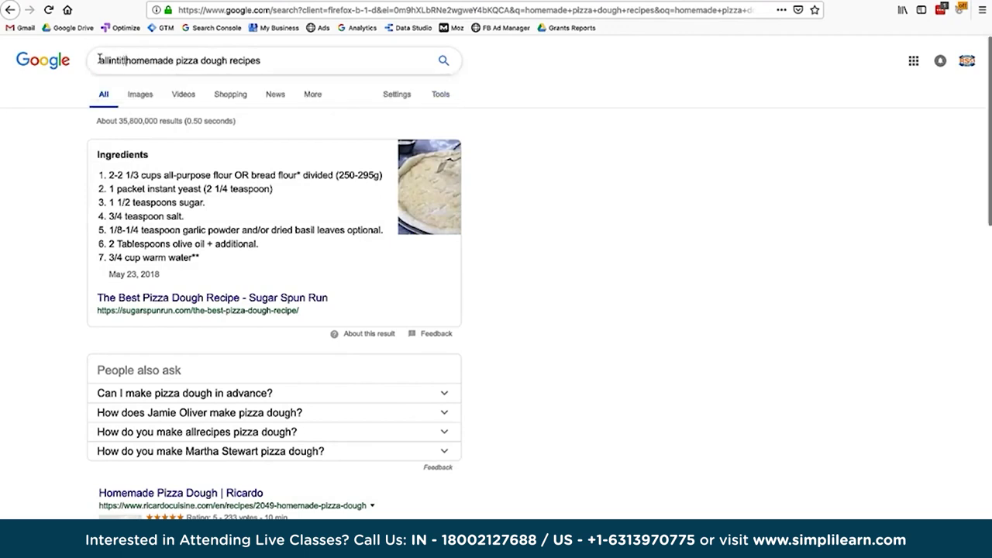
pyautogui.click(281, 60)
pyautogui.press('Return')
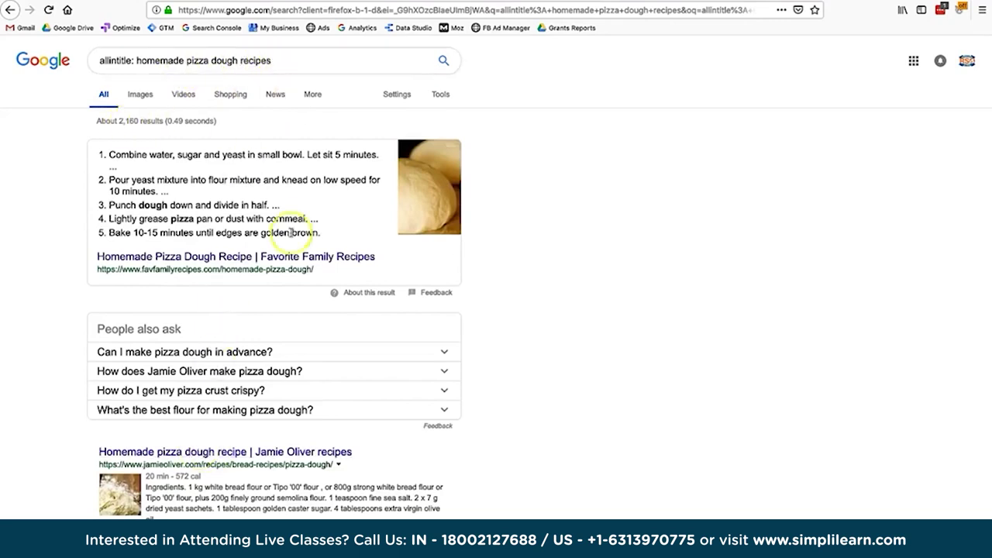
pyautogui.scroll(-1, 541, 359)
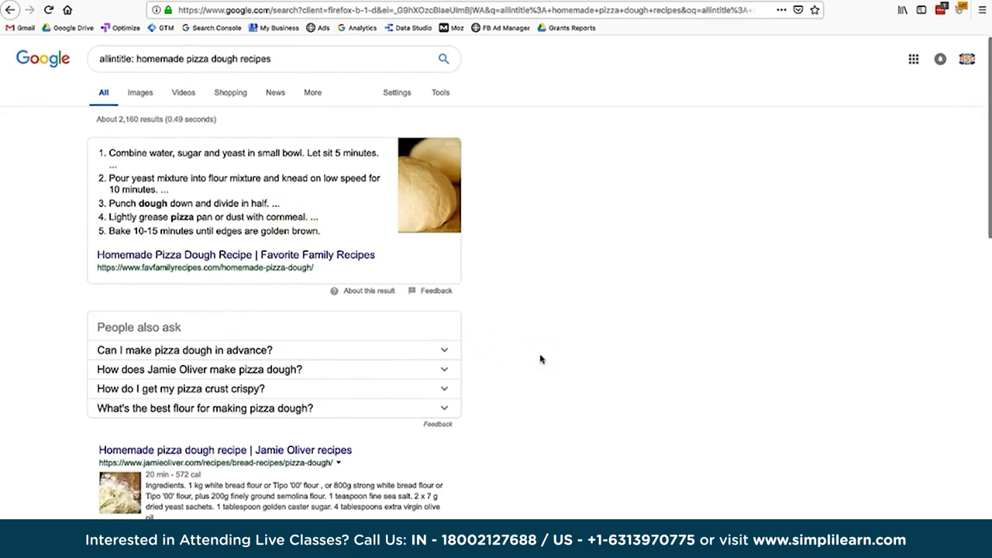
pyautogui.scroll(-2, 541, 359)
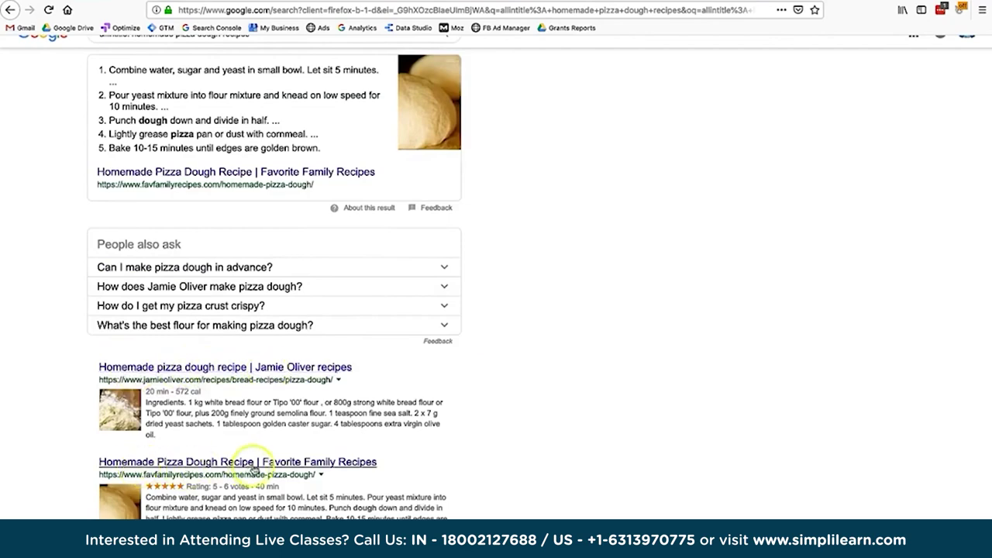
pyautogui.scroll(2, 311, 474)
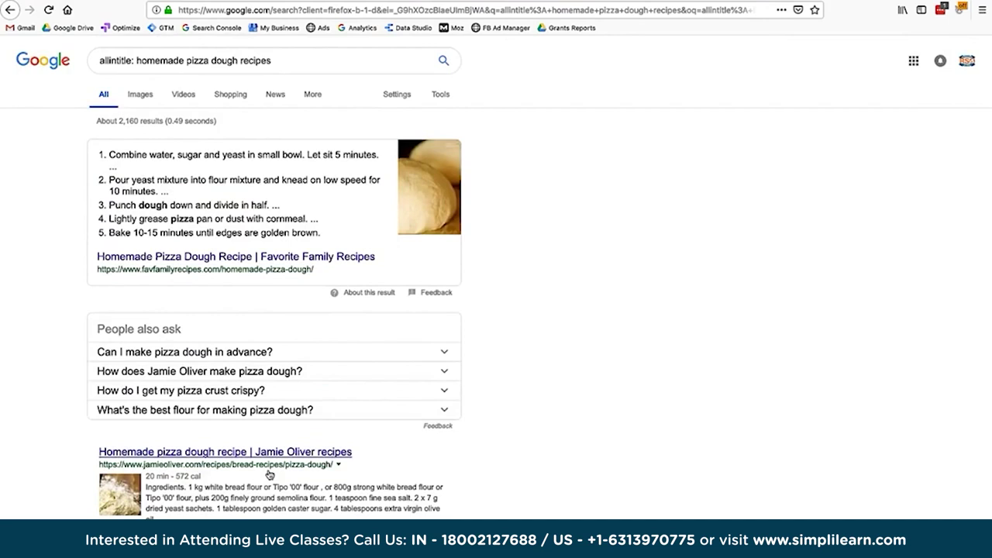
pyautogui.moveTo(125, 120); pyautogui.dragTo(138, 120)
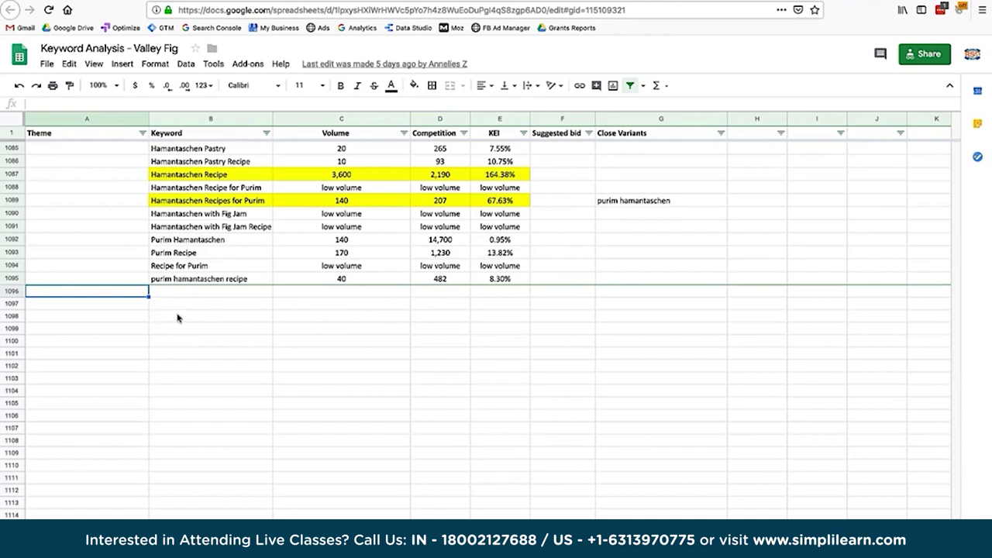
# Enter 'pizza recipes' as theme and keyword in row 1096, with close variant 'pizza recipe'.
pyautogui.write('pizza recipes')
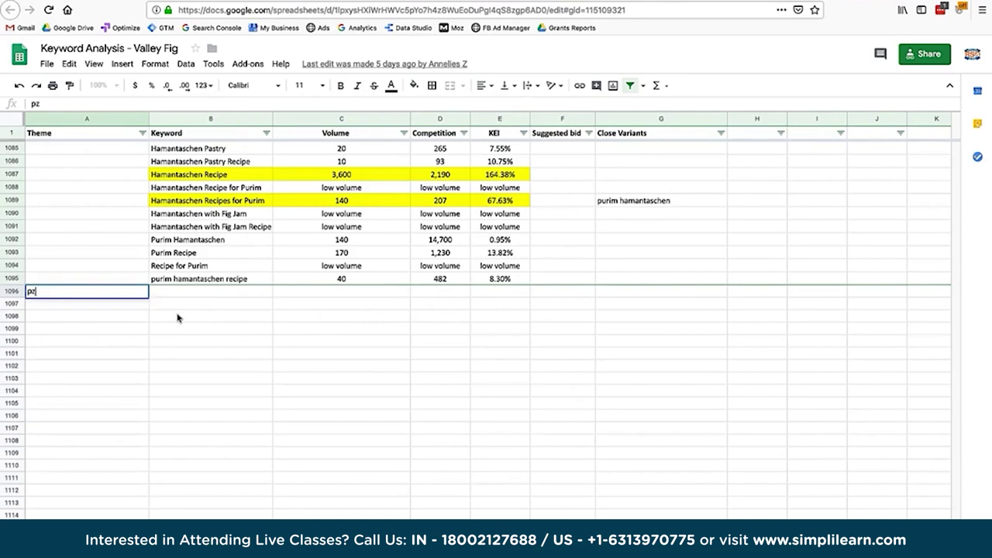
pyautogui.press('Tab')
pyautogui.press('Tab')
pyautogui.press('Left')
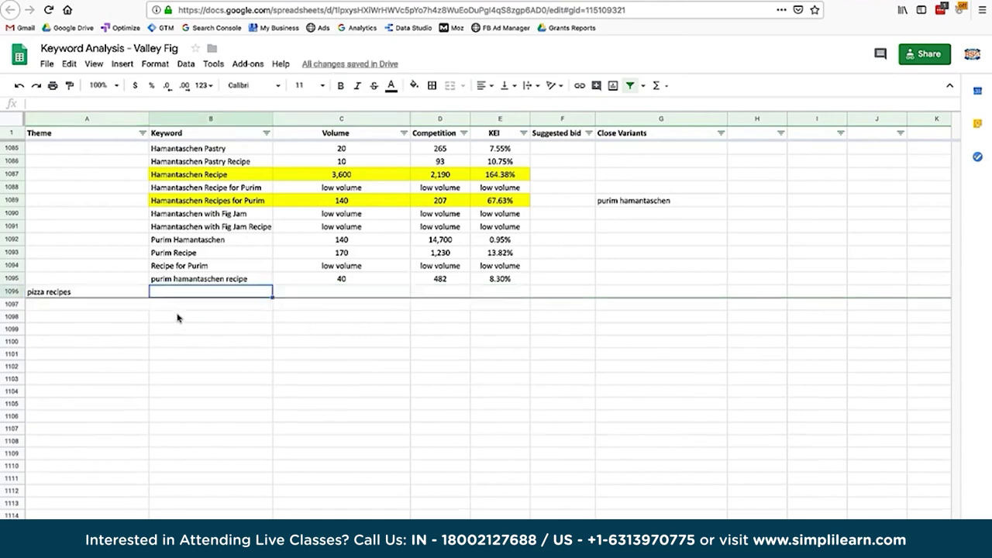
pyautogui.write('pizza recipes')
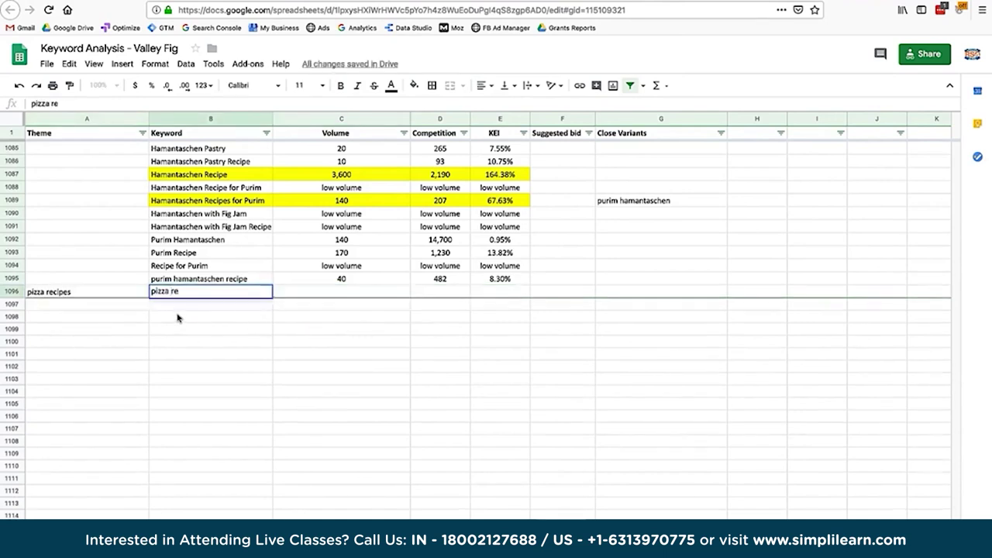
pyautogui.press('Tab')
pyautogui.click(611, 290)
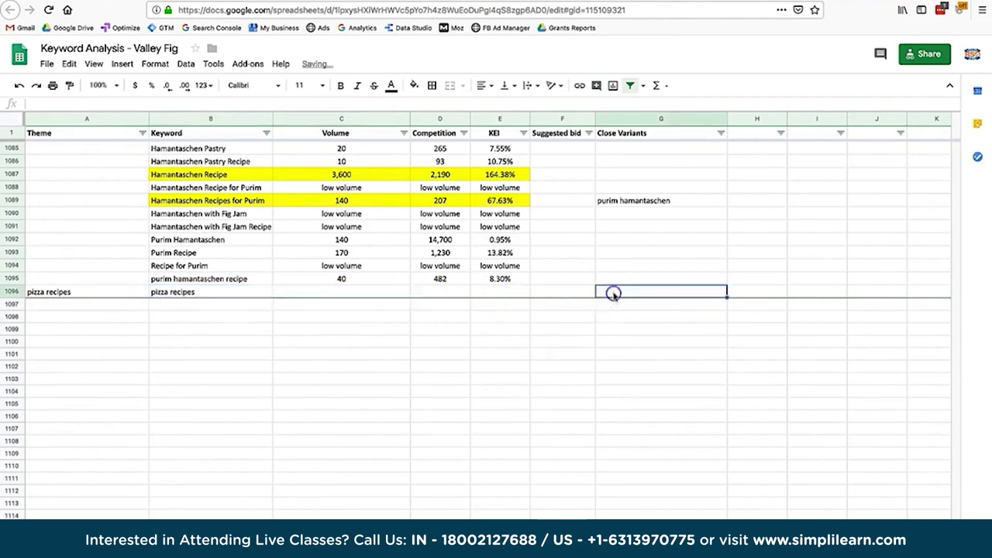
pyautogui.write('pizza recipe')
pyautogui.click(341, 292)
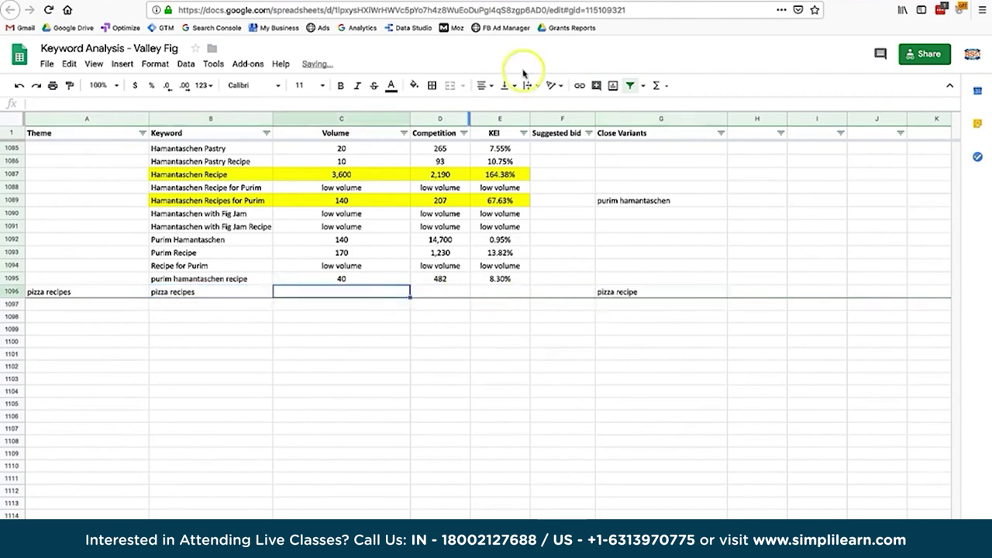
# Enter the 33,100 search volume from Keyword Planner in C1096.
pyautogui.click(503, 3)
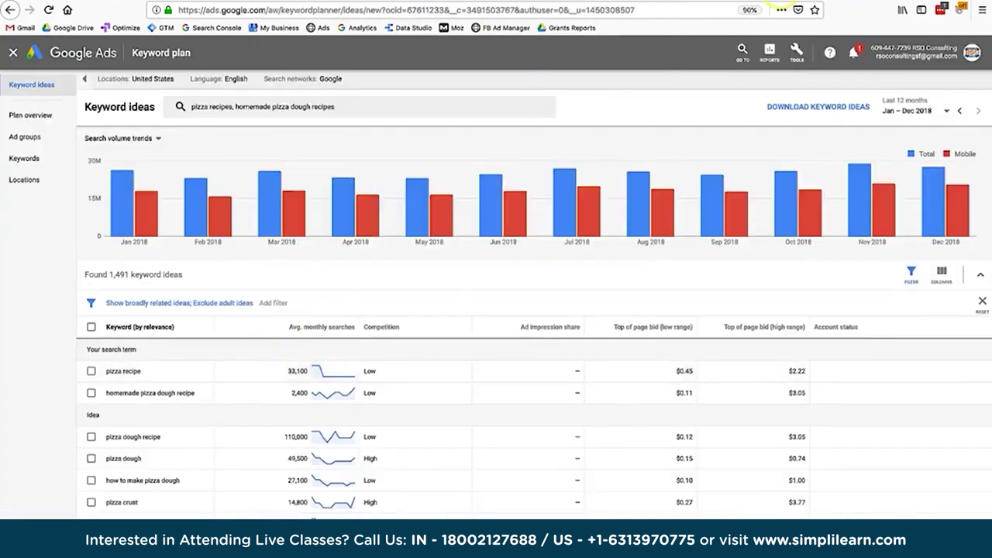
pyautogui.click(776, 2)
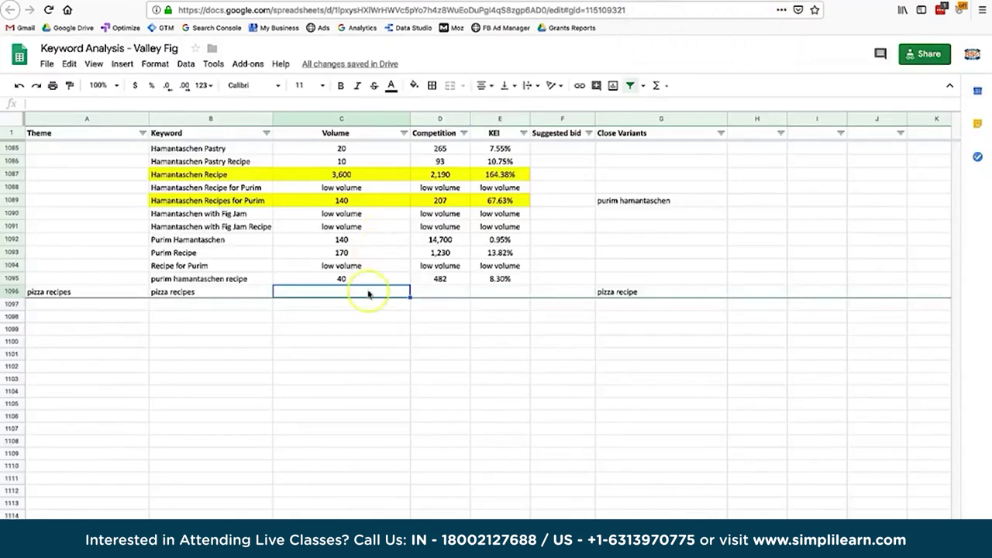
pyautogui.write('33100')
pyautogui.press('Tab')
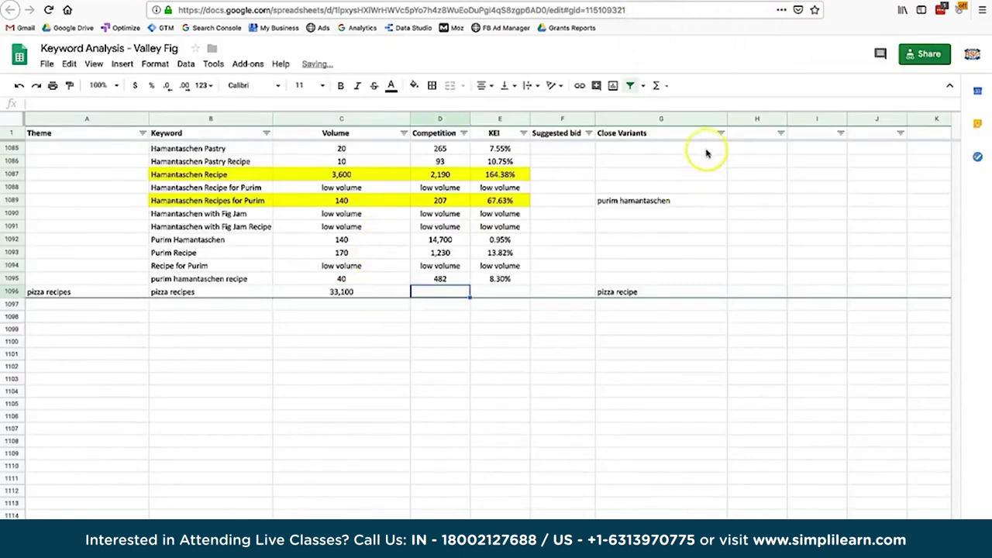
# Look up allintitle results for 'pizza recipe' and enter 683,000 as the competition.
pyautogui.hotkey('ctrl', 'shift', 'Tab')
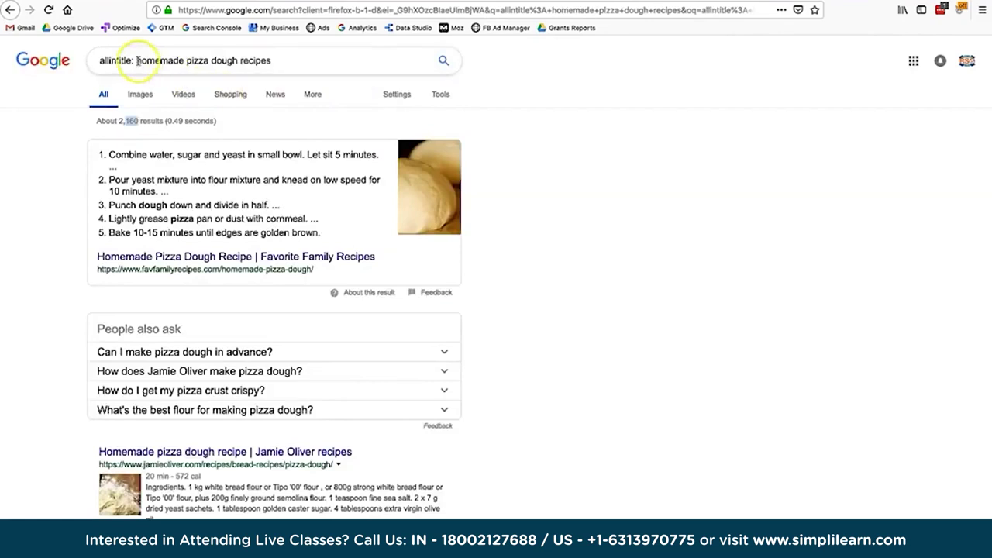
pyautogui.moveTo(137, 60); pyautogui.dragTo(349, 63)
pyautogui.write('pizza ')
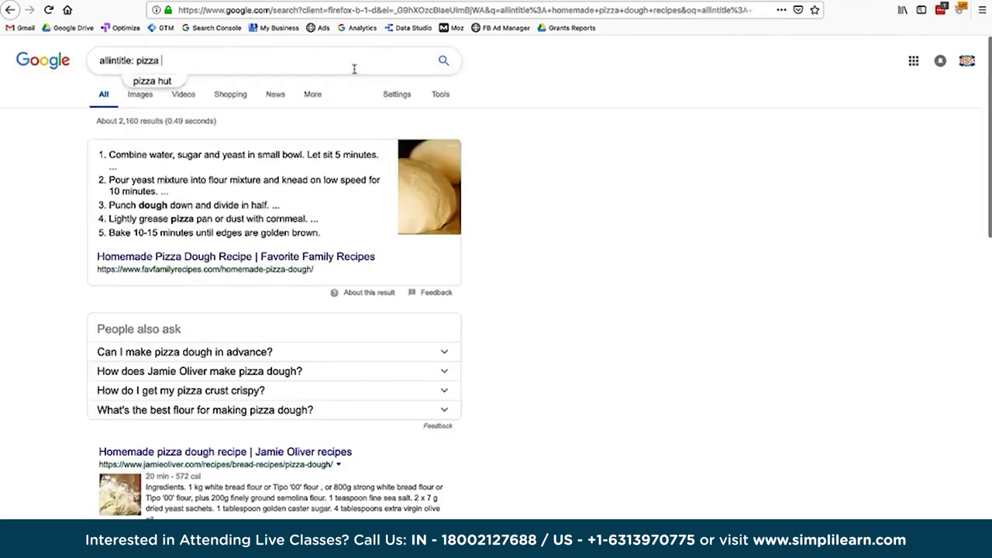
pyautogui.write('recipe')
pyautogui.press('Return')
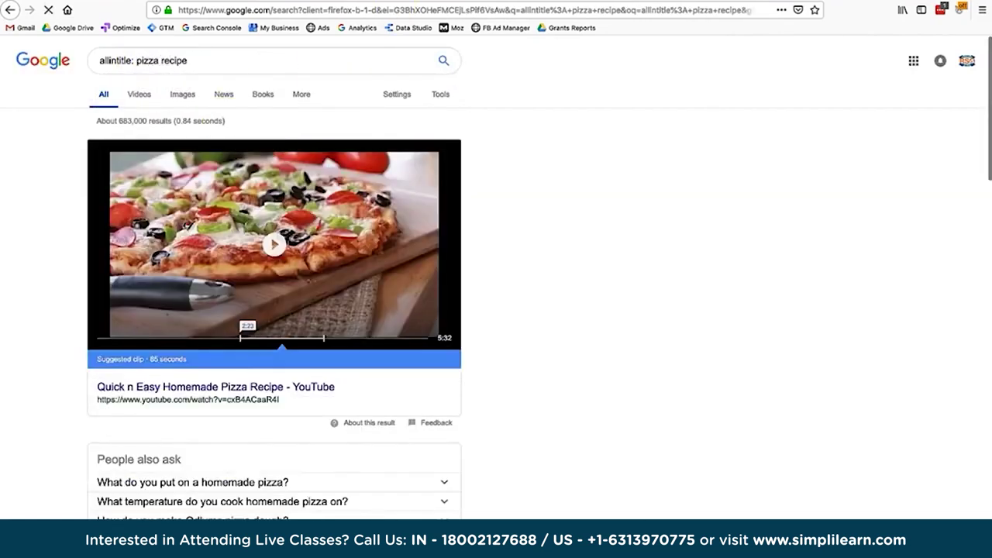
pyautogui.hotkey('ctrl', 'Tab')
pyautogui.write('683,')
pyautogui.write('000')
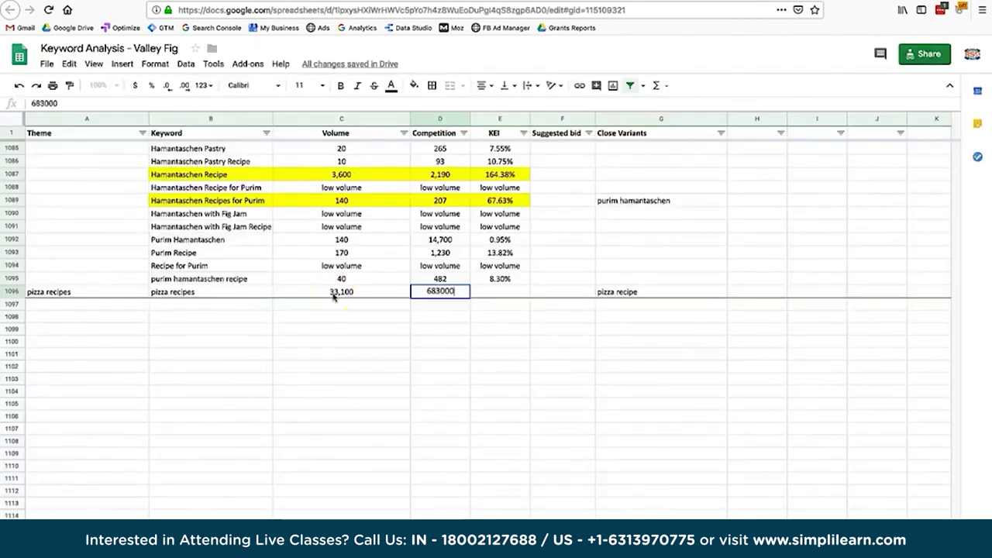
pyautogui.click(211, 306)
# Enter the homemade pizza dough keyword in B1097 with its 2,400 Keyword Planner volume.
pyautogui.write('piz')
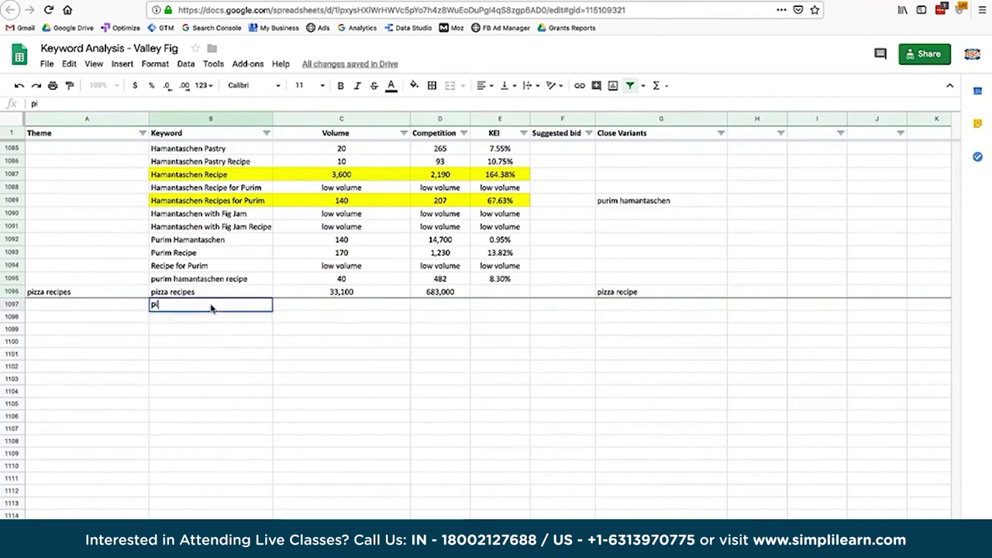
pyautogui.press('BackSpace')
pyautogui.press('BackSpace')
pyautogui.press('BackSpace')
pyautogui.press('BackSpace')
pyautogui.write('homemade')
pyautogui.press('Tab')
pyautogui.press('Tab')
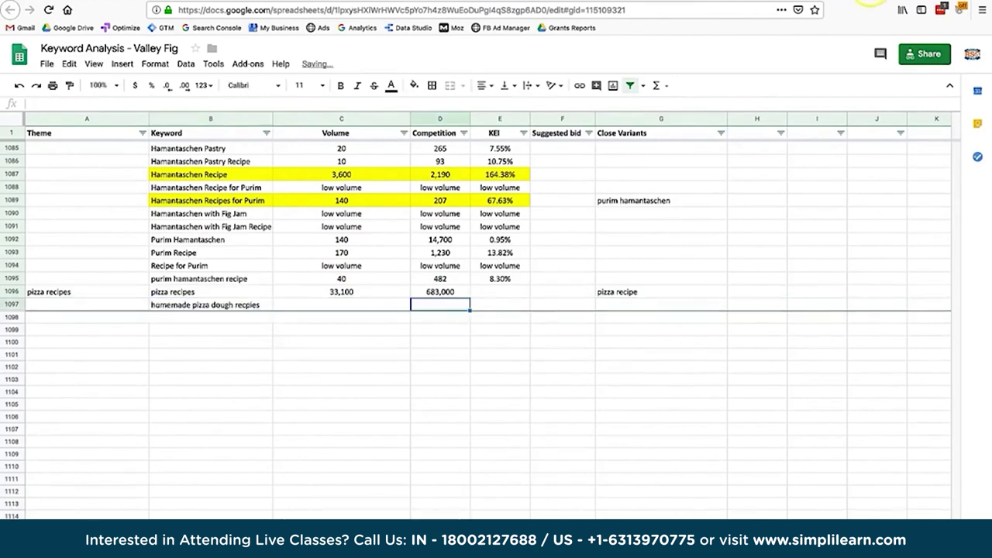
pyautogui.hotkey('ctrl', 'Tab')
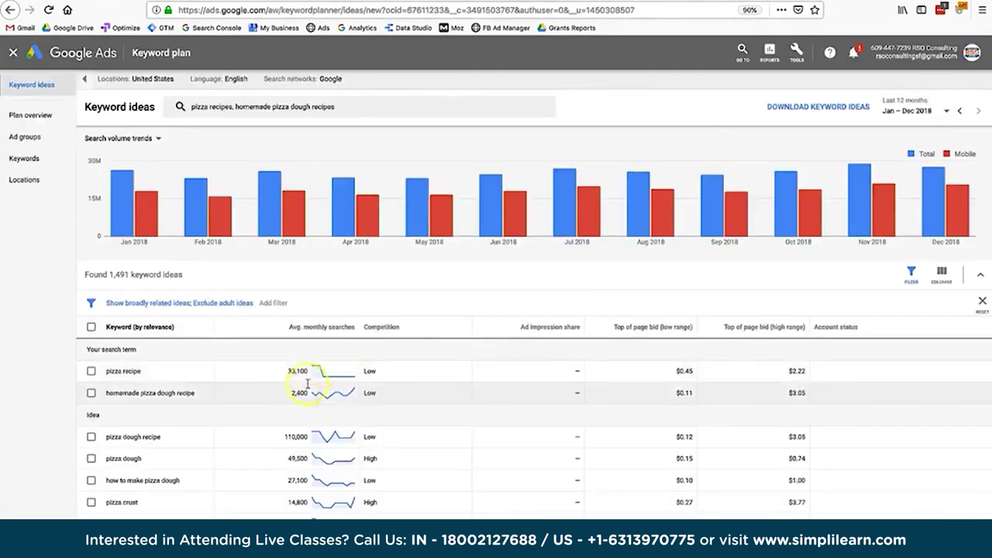
pyautogui.hotkey('ctrl', 'shift', 'Tab')
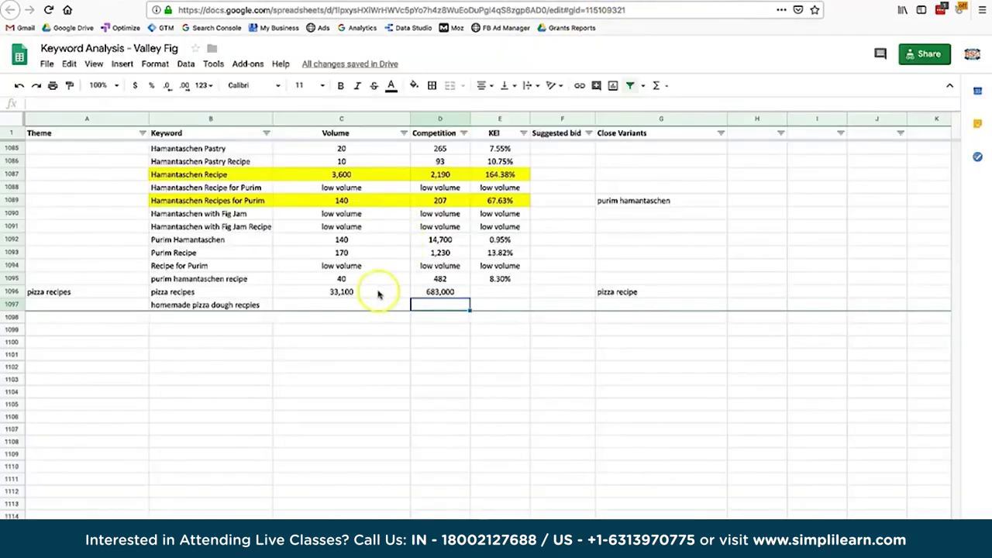
pyautogui.click(368, 304)
pyautogui.write('2000')
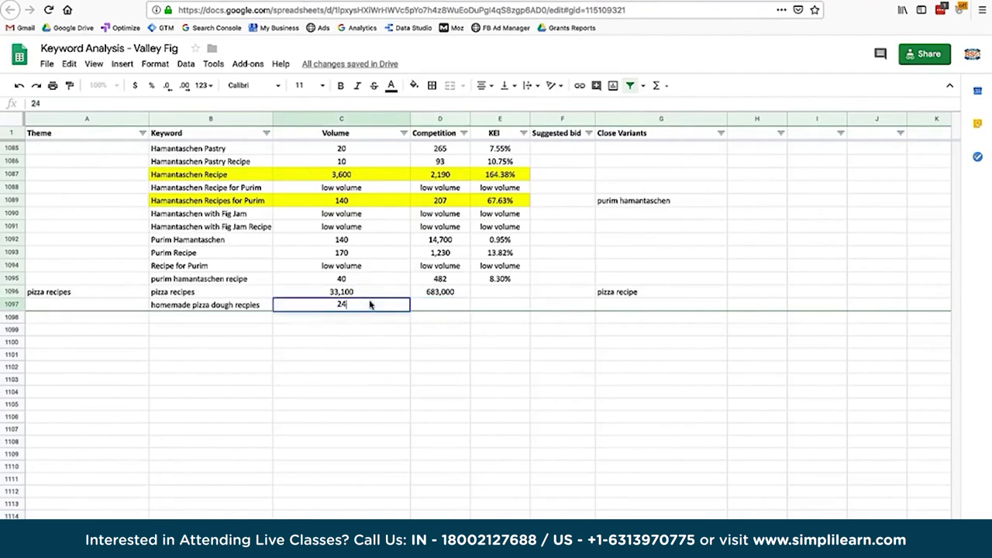
pyautogui.press('Tab')
# Search allintitle for 'homemade pizza dough recipes' and enter 2,160 as the competition in D1097.
pyautogui.hotkey('ctrl', 'Tab')
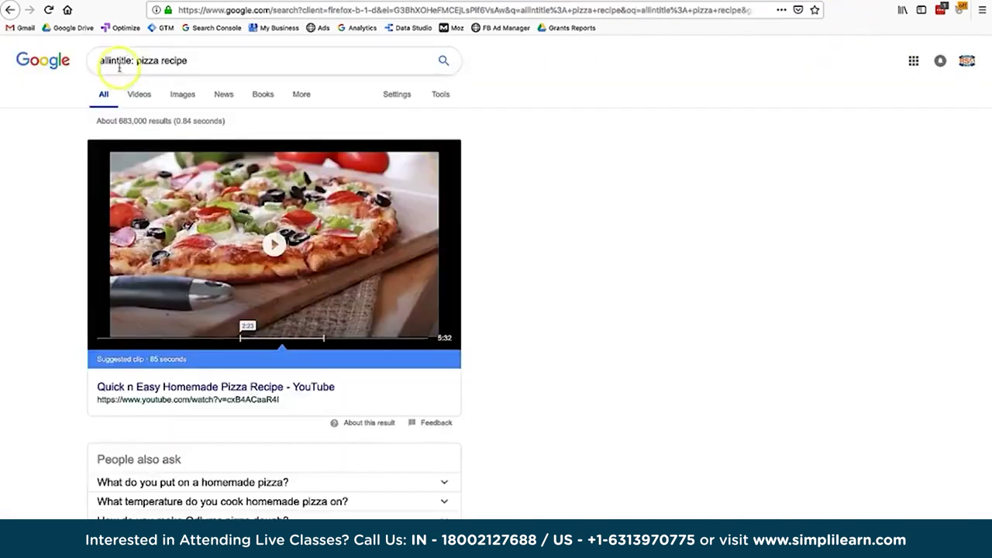
pyautogui.moveTo(190, 60); pyautogui.dragTo(138, 60)
pyautogui.write('homemade pizza dough recipes')
pyautogui.press('Return')
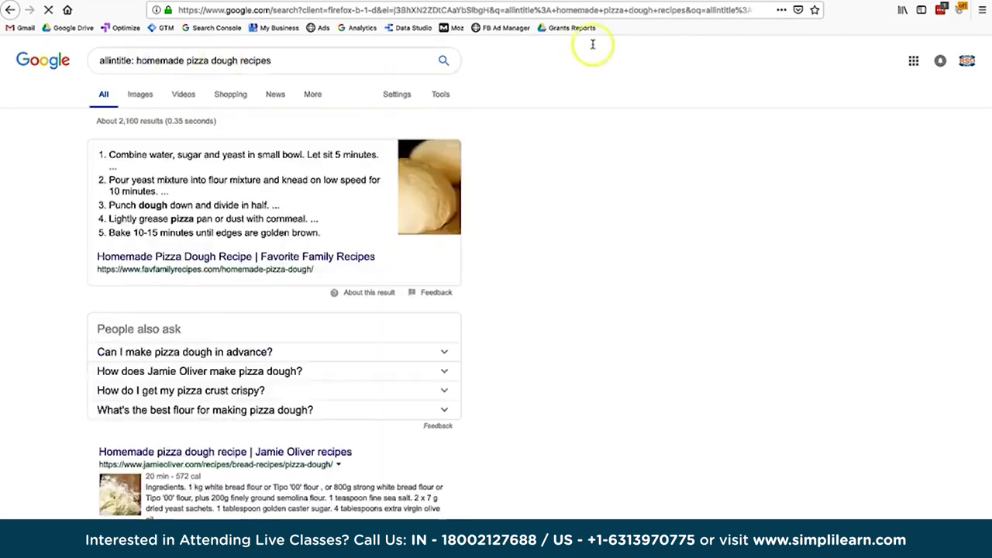
pyautogui.click(611, 4)
pyautogui.write('2160')
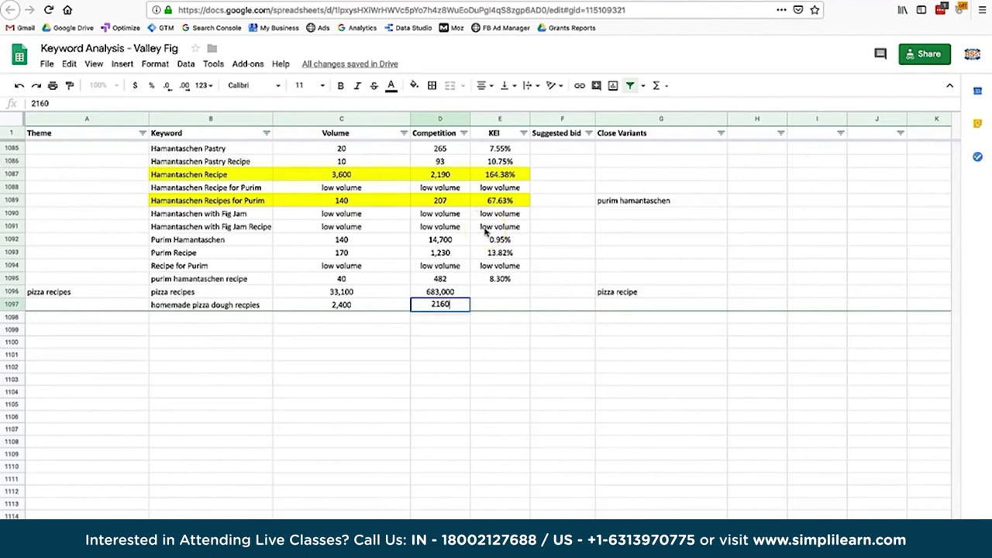
pyautogui.press('Return')
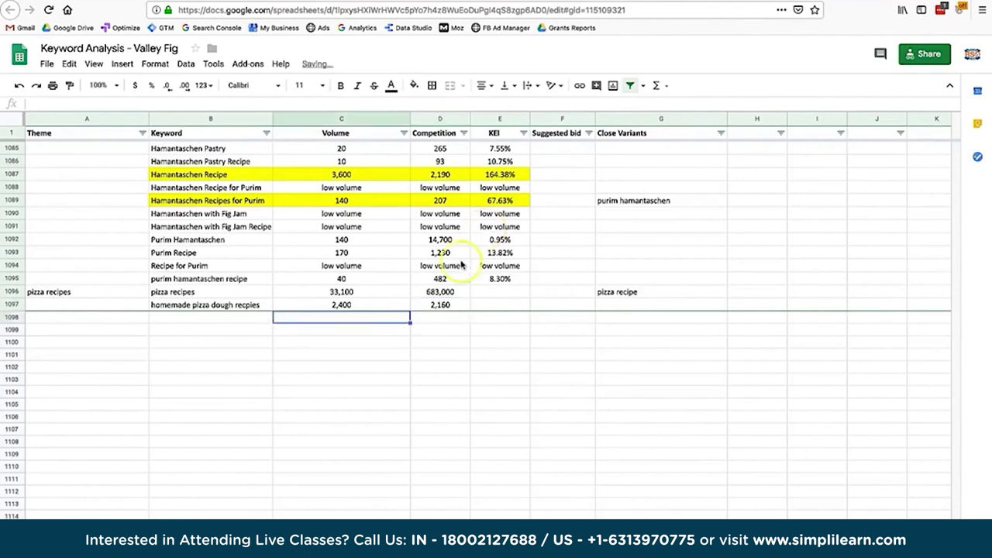
pyautogui.moveTo(233, 292); pyautogui.dragTo(443, 308)
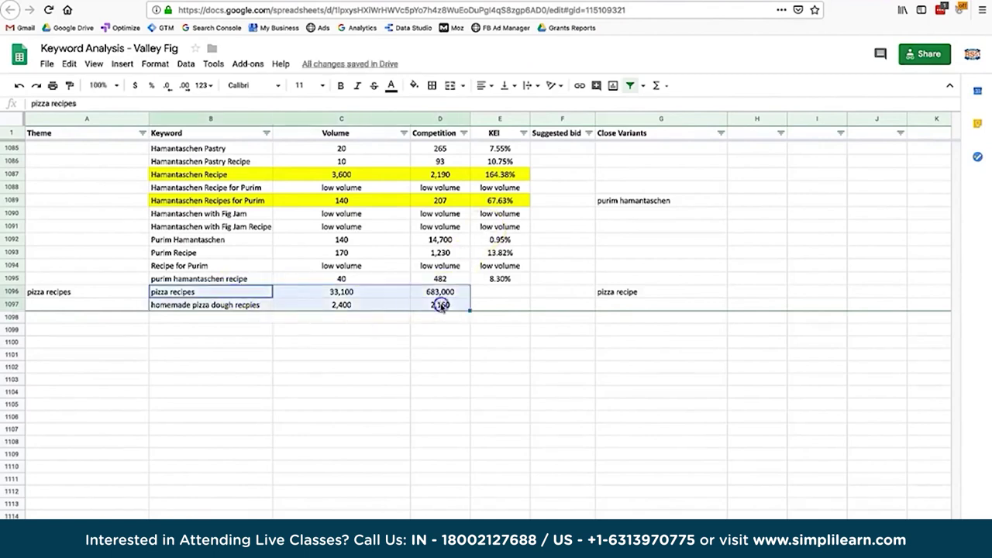
# Apply an orange fill to B1096:D1097 across both pizza rows.
pyautogui.click(414, 85)
pyautogui.click(448, 139)
pyautogui.click(414, 85)
pyautogui.click(442, 140)
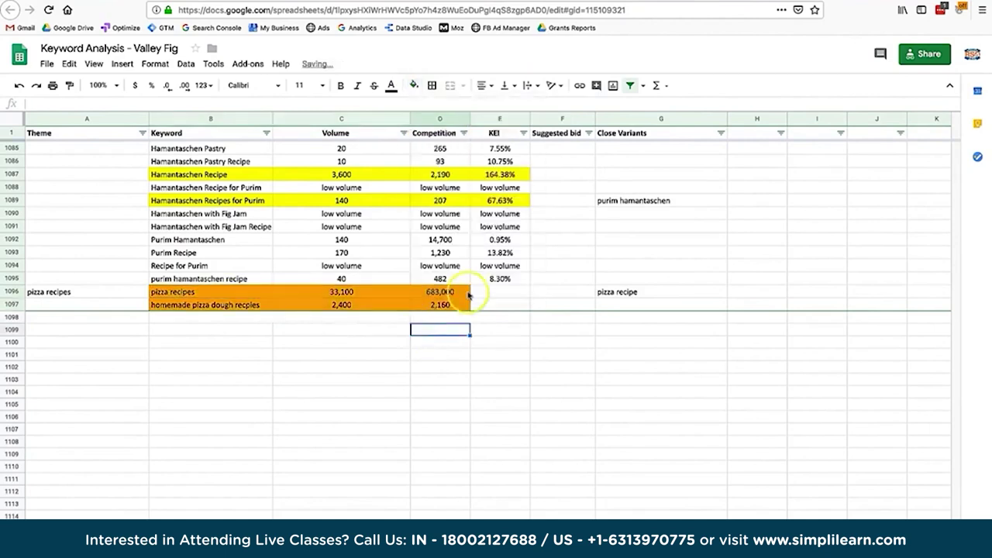
pyautogui.click(498, 292)
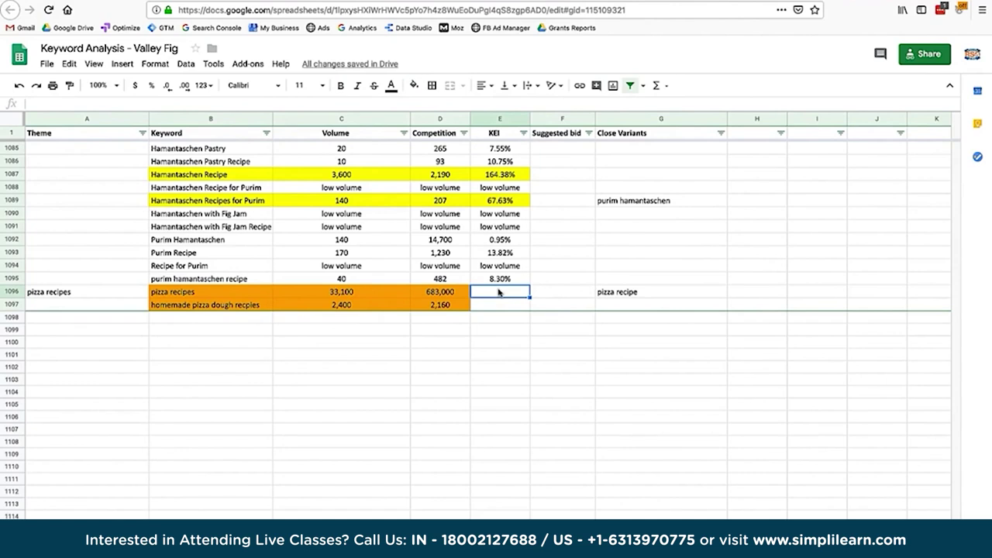
# Enter the KEI formula =C1097/D1096 in E1096 for pizza recipes.
pyautogui.write('=')
pyautogui.click(403, 296)
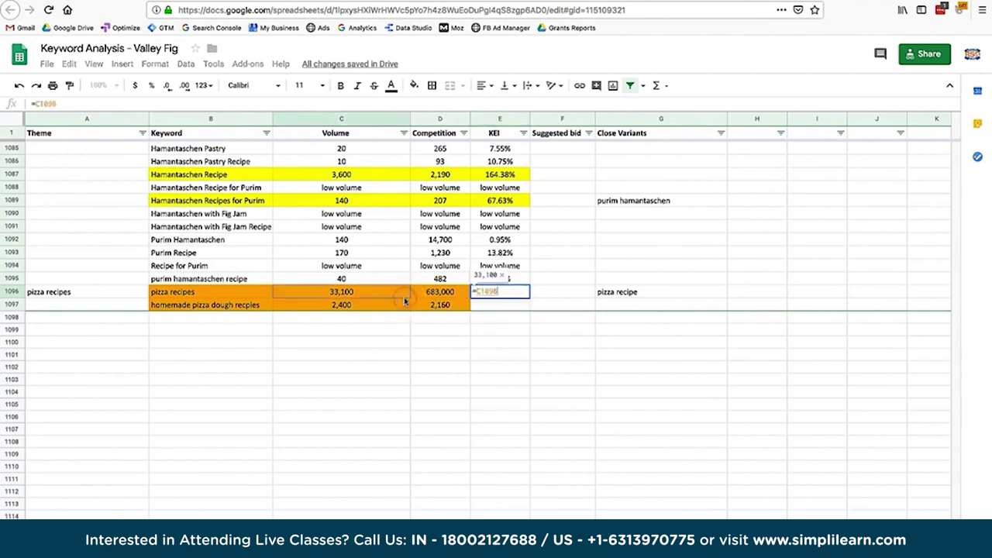
pyautogui.click(404, 301)
pyautogui.write('/')
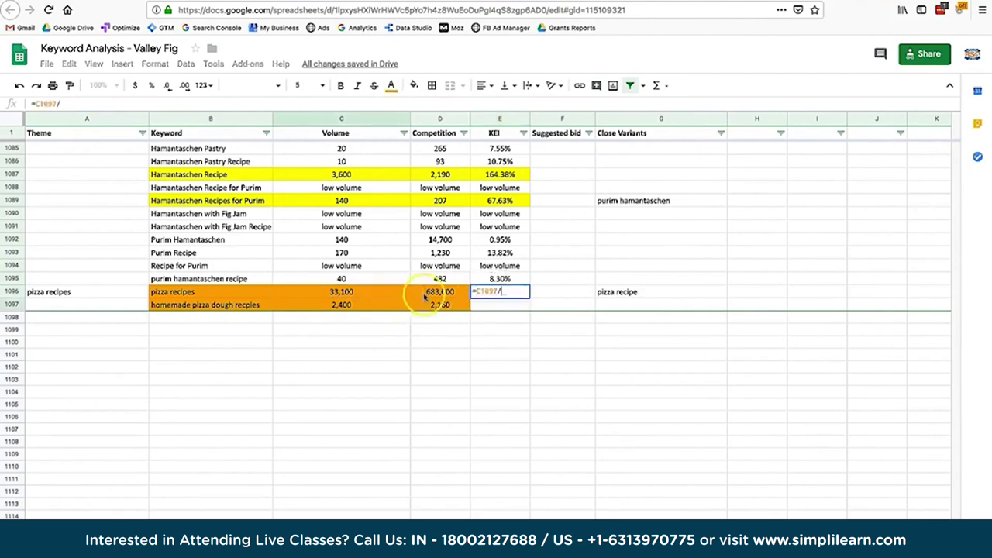
pyautogui.click(425, 297)
pyautogui.press('Return')
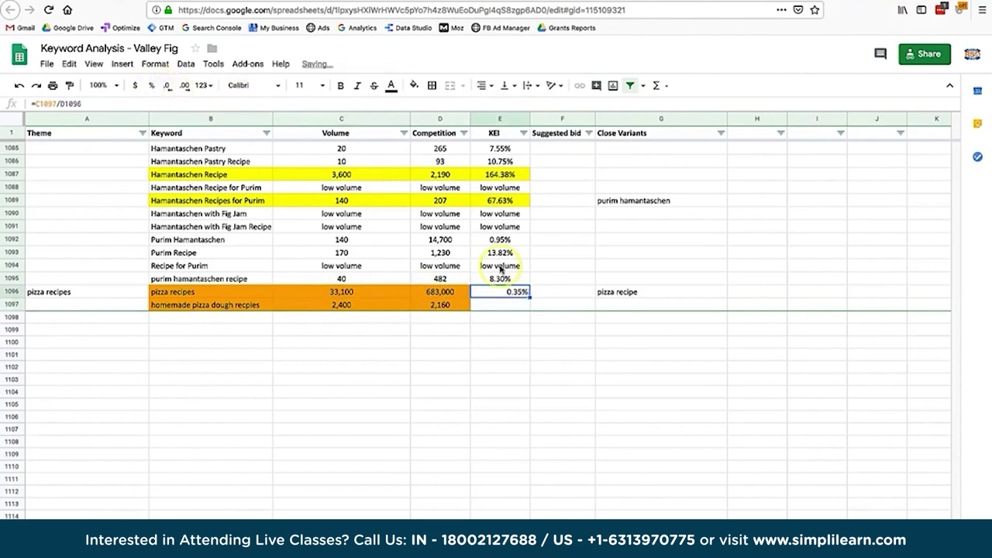
# Enter =C1097/D1097 in E1097 and format the KEI as a percentage.
pyautogui.click(491, 305)
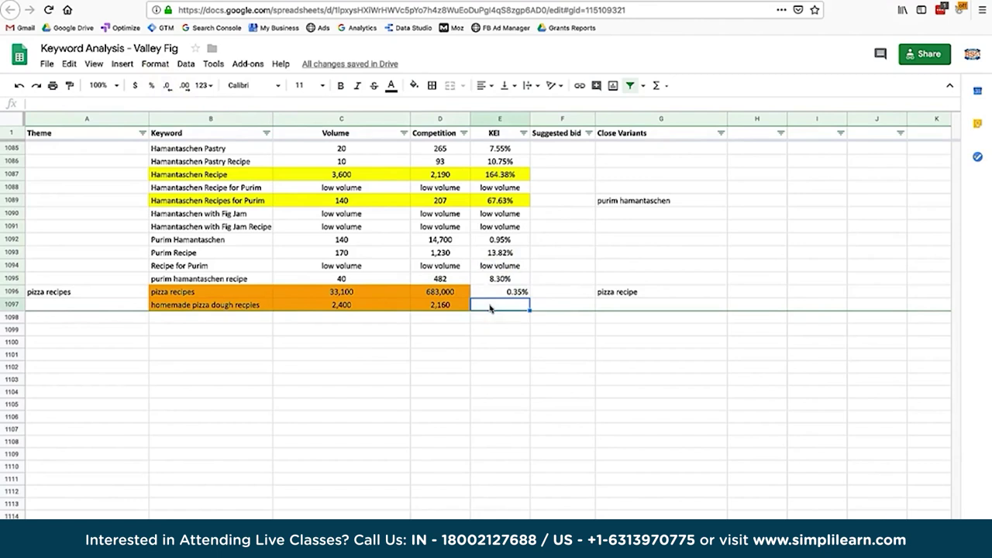
pyautogui.write('=')
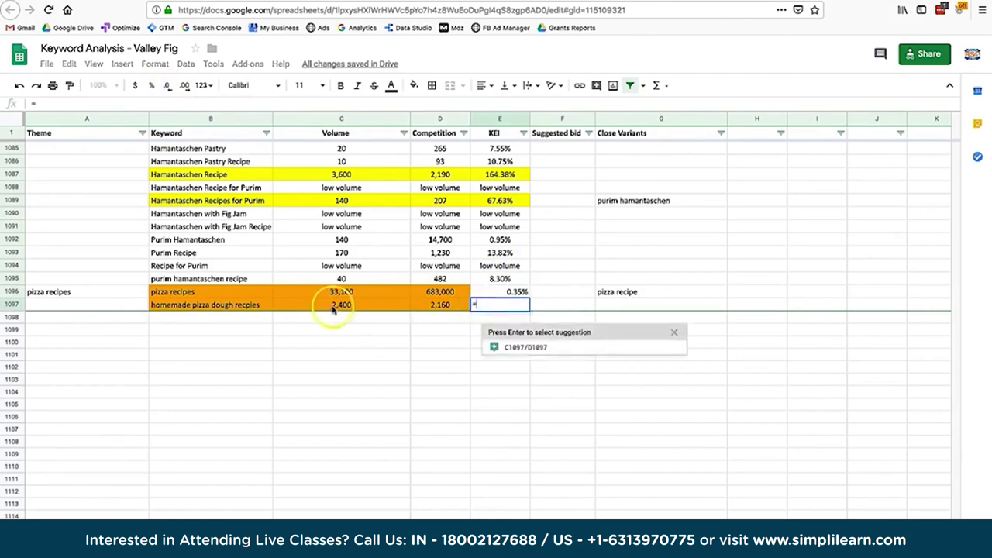
pyautogui.click(333, 307)
pyautogui.write('/')
pyautogui.click(448, 305)
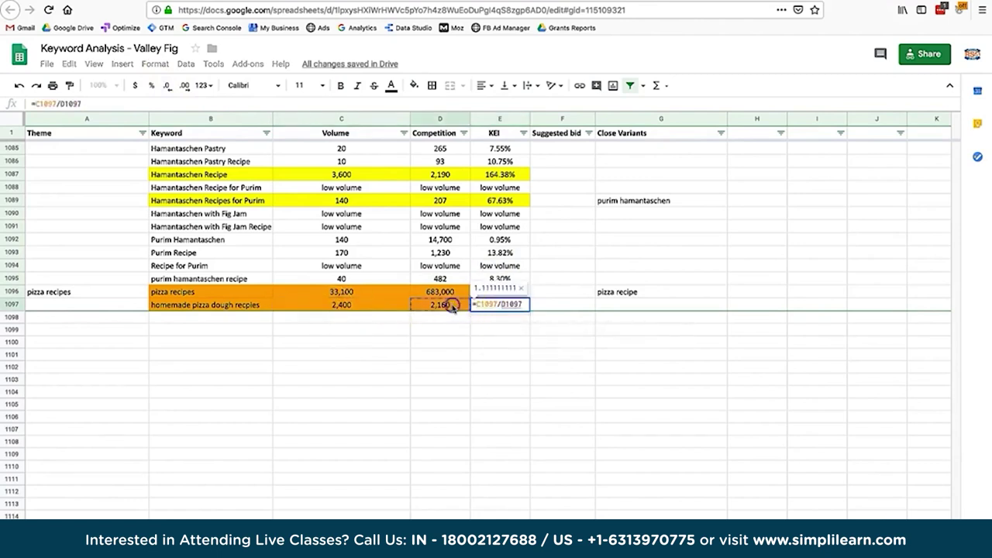
pyautogui.press('Return')
pyautogui.press('Up')
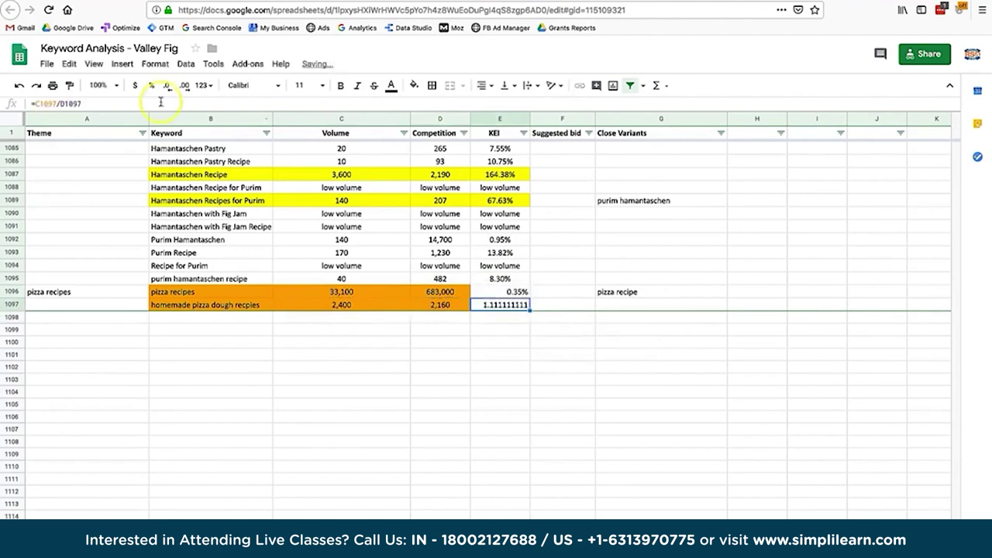
pyautogui.click(153, 88)
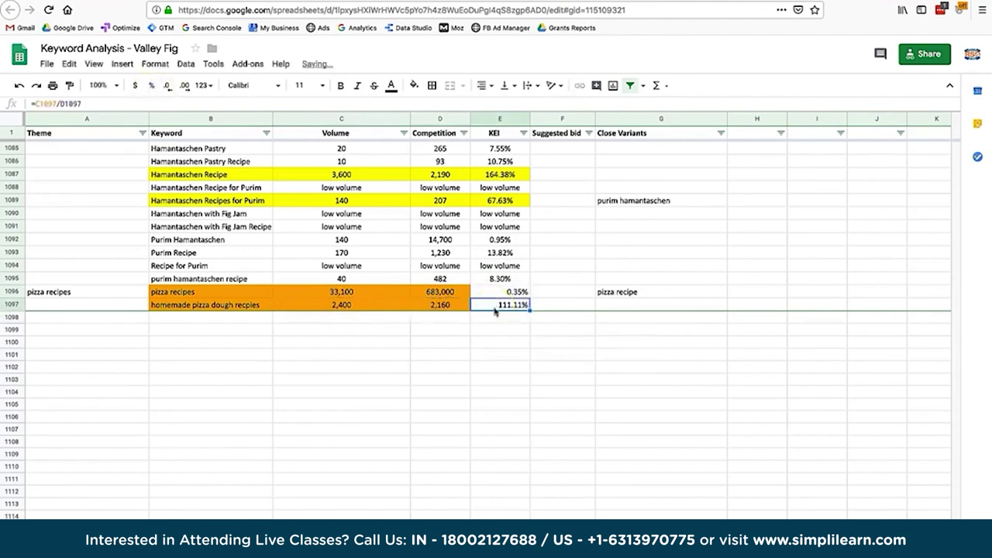
# Check the homemade pizza dough row's keyword and volume cells.
pyautogui.click(237, 306)
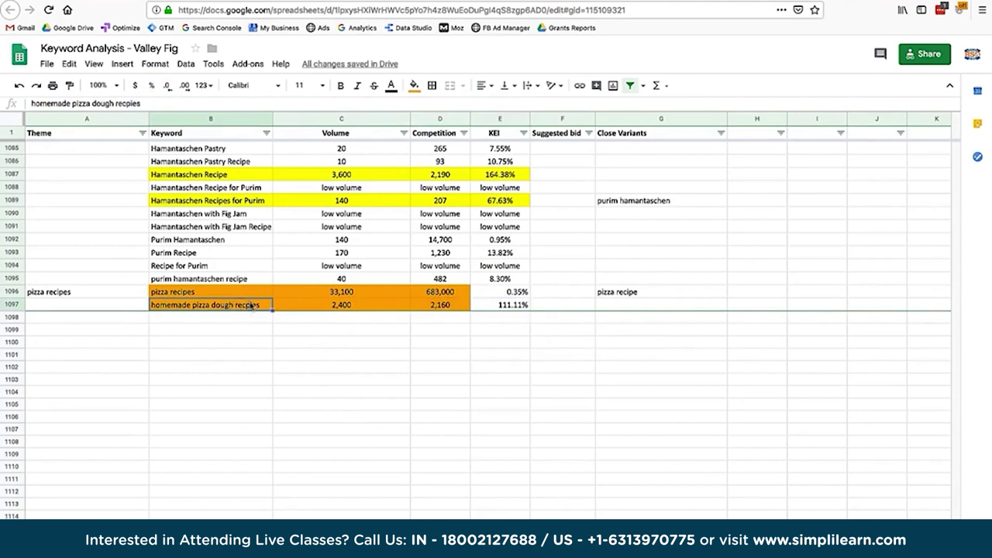
pyautogui.click(326, 307)
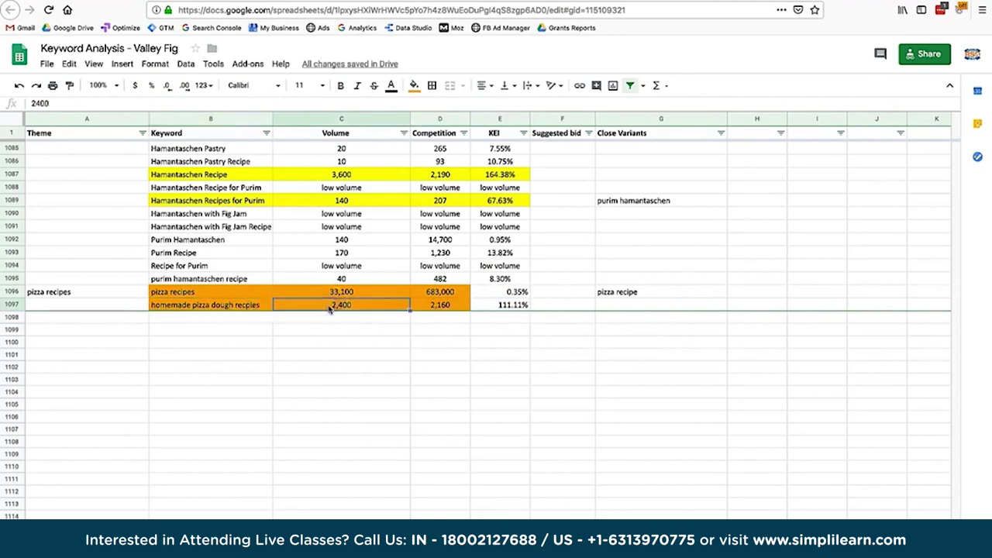
pyautogui.click(199, 306)
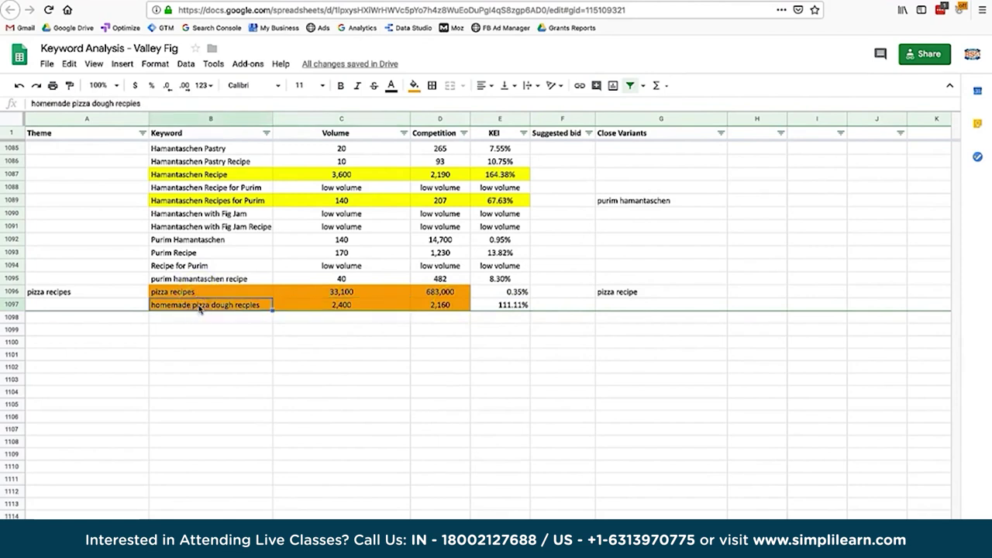
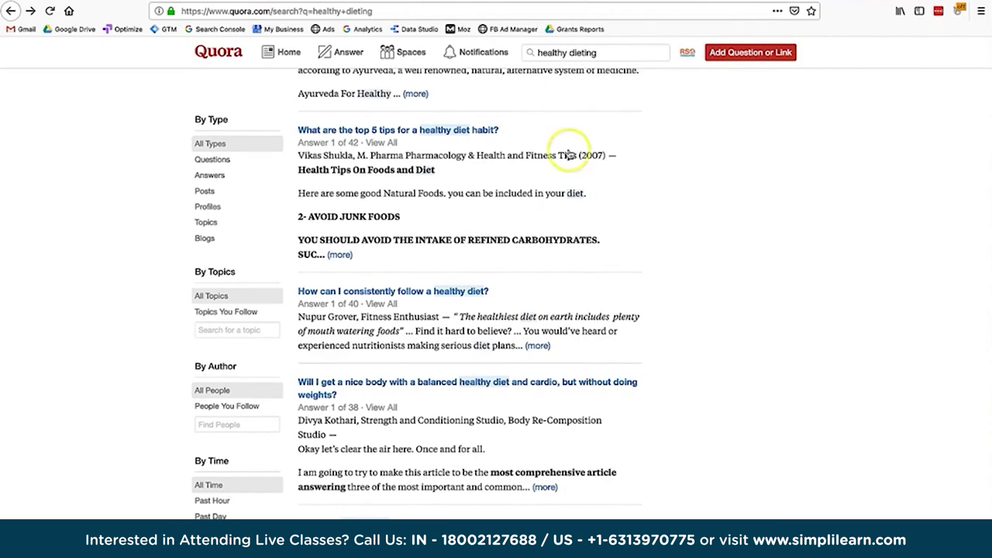
# Bring up Google's 'Healthy diet recipes' results and scroll down to the related searches list.
pyautogui.click(385, 77)
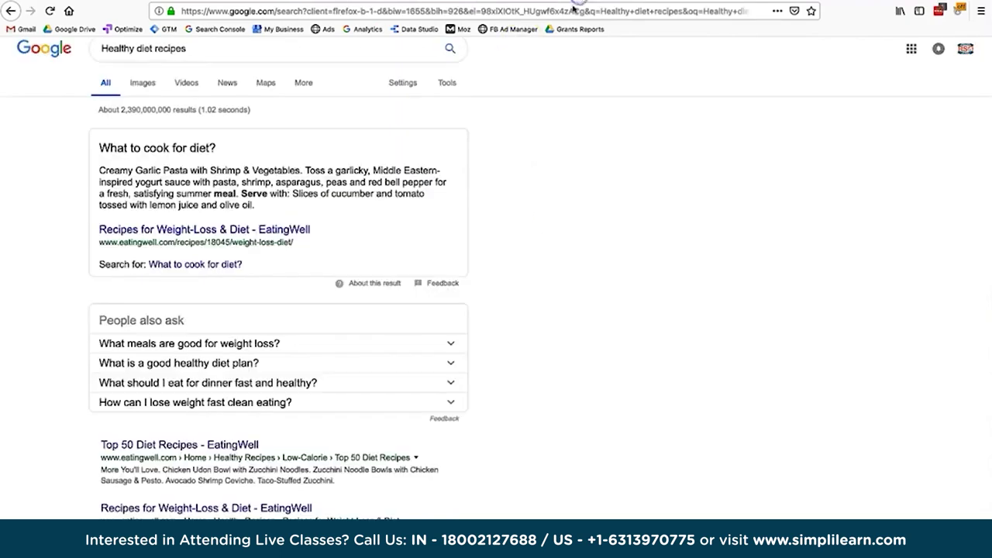
pyautogui.click(514, 231)
pyautogui.scroll(-15, 513, 231)
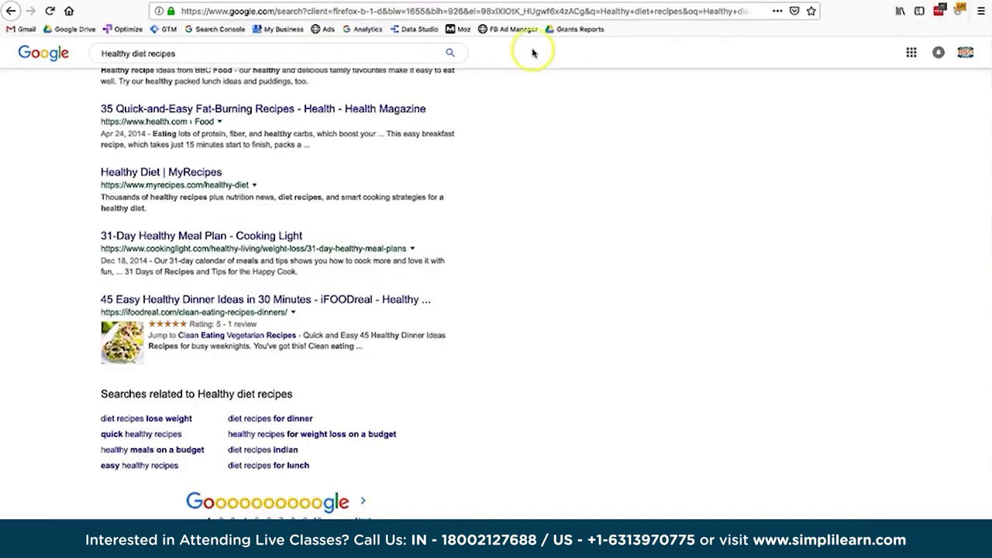
# Trim 'recipes' from the query to compare suggestions, then search 'Healthy diet' and skim the results.
pyautogui.scroll(15, 481, 148)
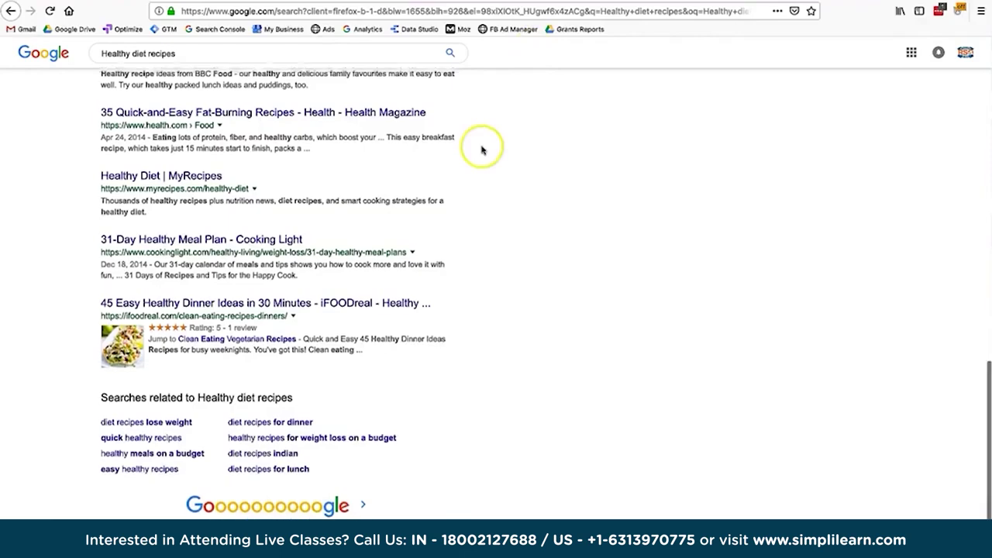
pyautogui.click(164, 50)
pyautogui.press('BackSpace')
pyautogui.press('BackSpace')
pyautogui.press('BackSpace')
pyautogui.press('BackSpace')
pyautogui.press('BackSpace')
pyautogui.press('BackSpace')
pyautogui.press('BackSpace')
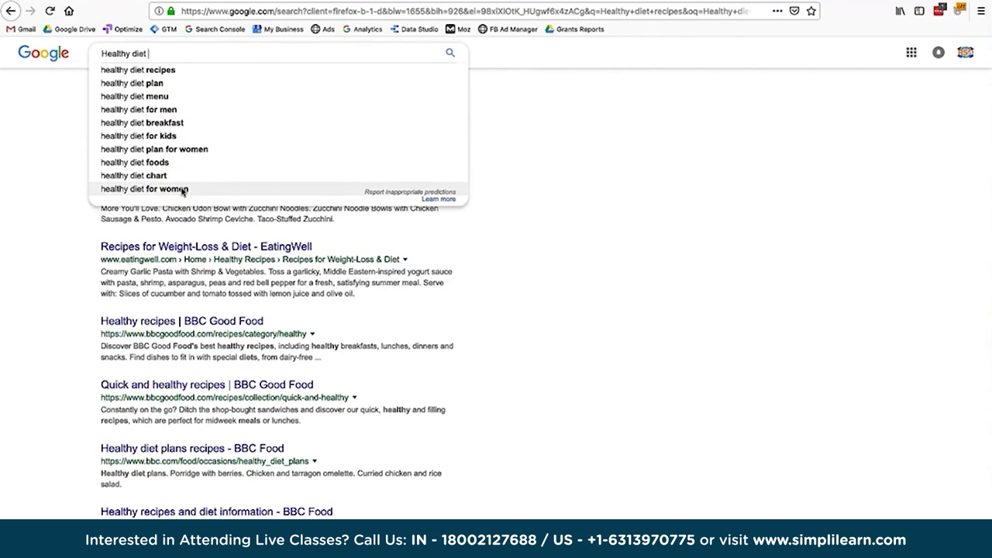
pyautogui.click(465, 300)
pyautogui.click(108, 52)
pyautogui.press('Return')
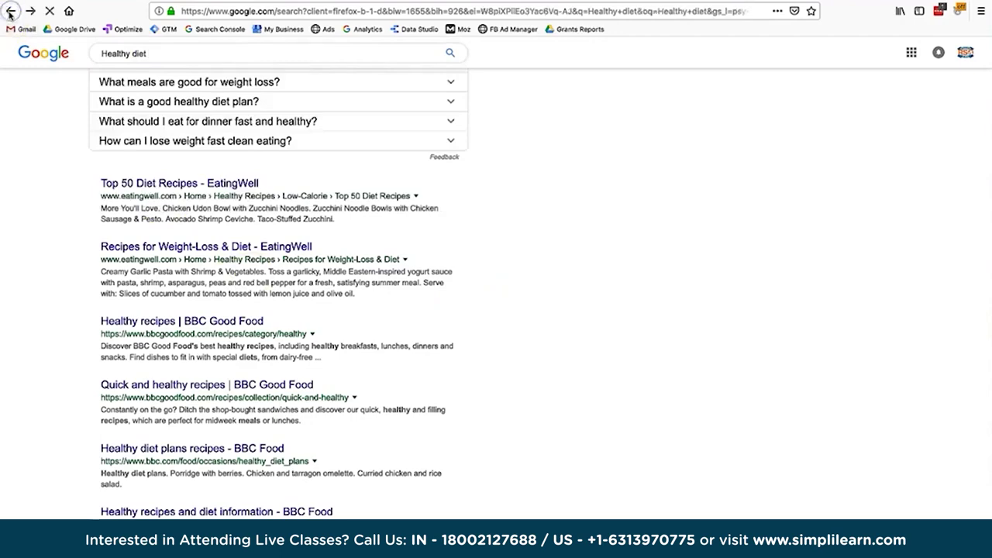
pyautogui.scroll(-15, 165, 189)
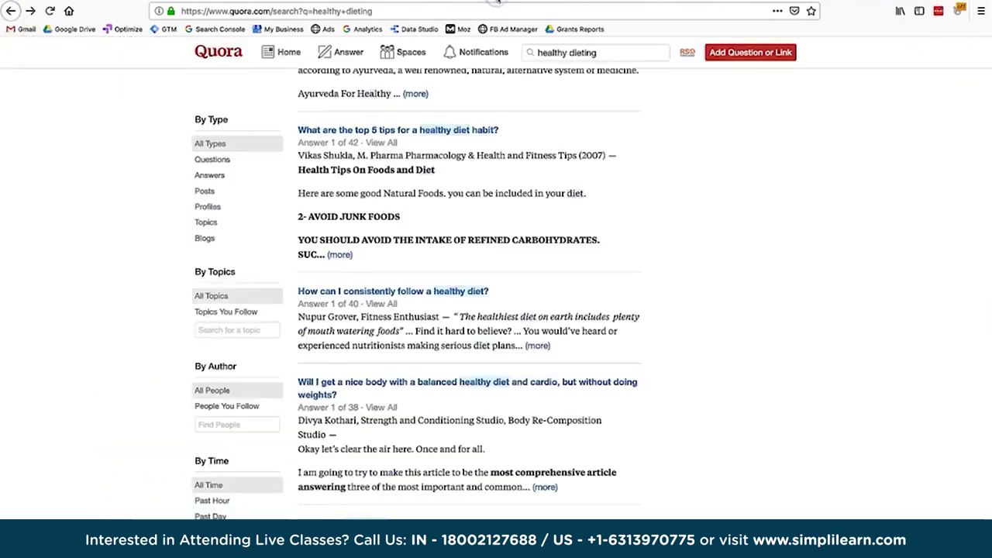
pyautogui.scroll(3, 589, 193)
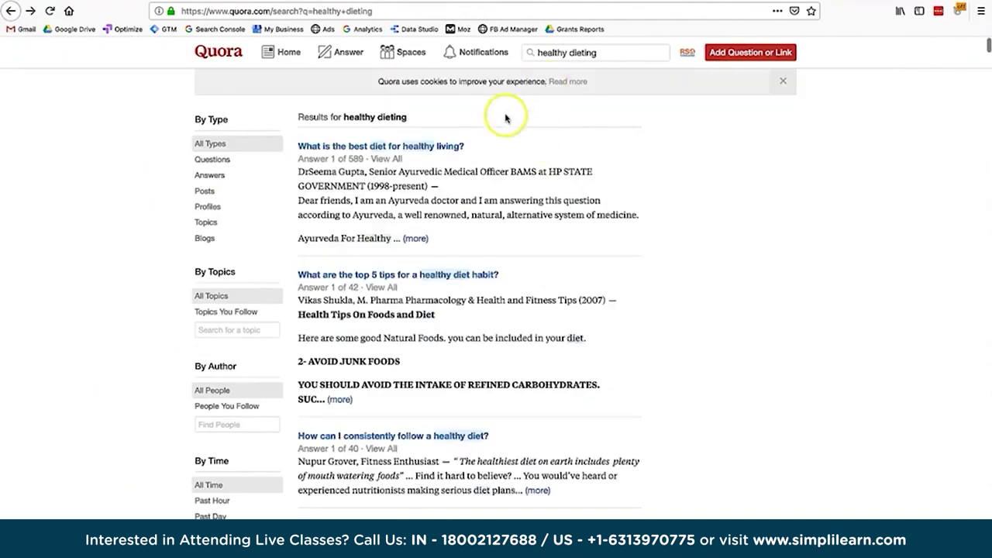
# Search 'Healthy diet recipes?' and highlight the 'What to cook for diet?' answer.
pyautogui.click(572, 2)
pyautogui.scroll(10, 416, 161)
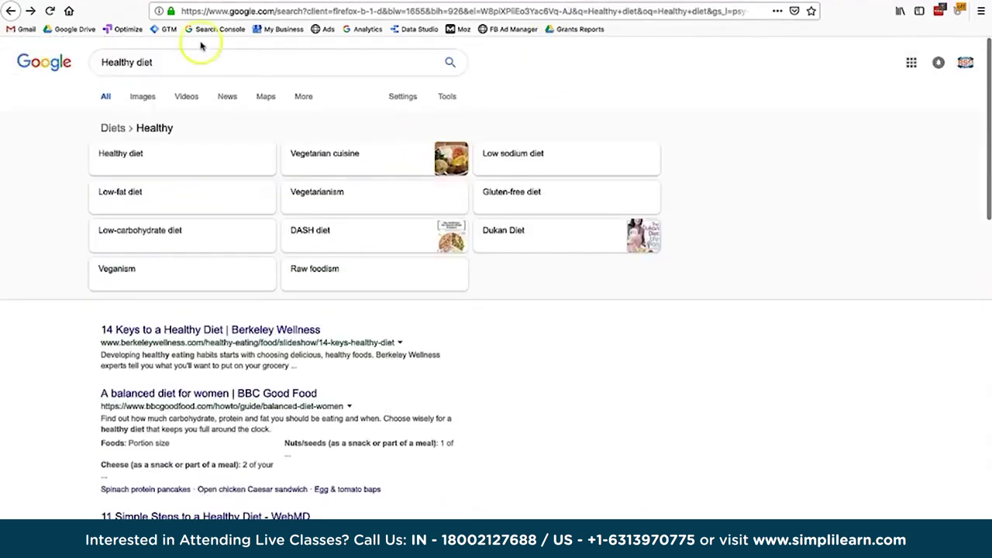
pyautogui.click(189, 60)
pyautogui.write('recipes?')
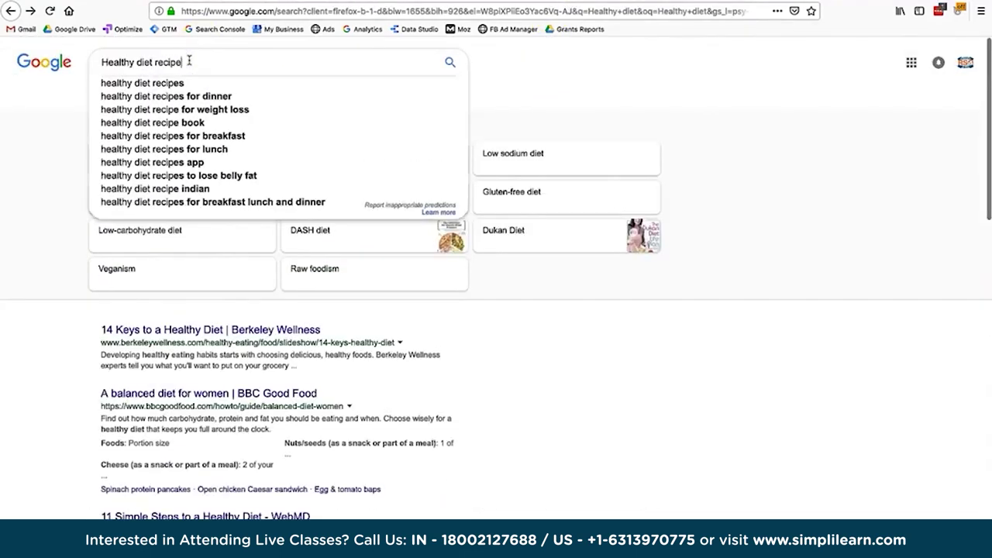
pyautogui.press('Return')
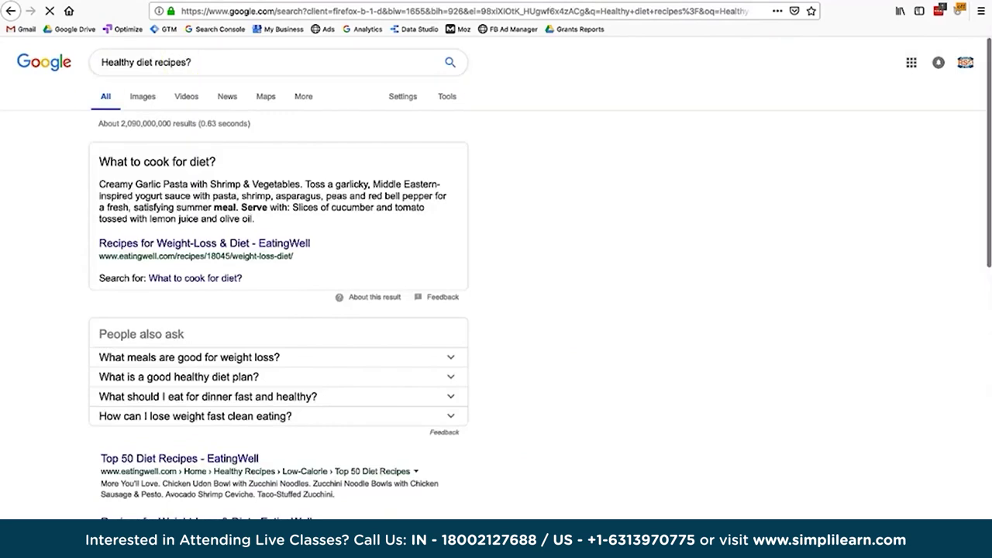
pyautogui.moveTo(98, 159); pyautogui.dragTo(325, 215)
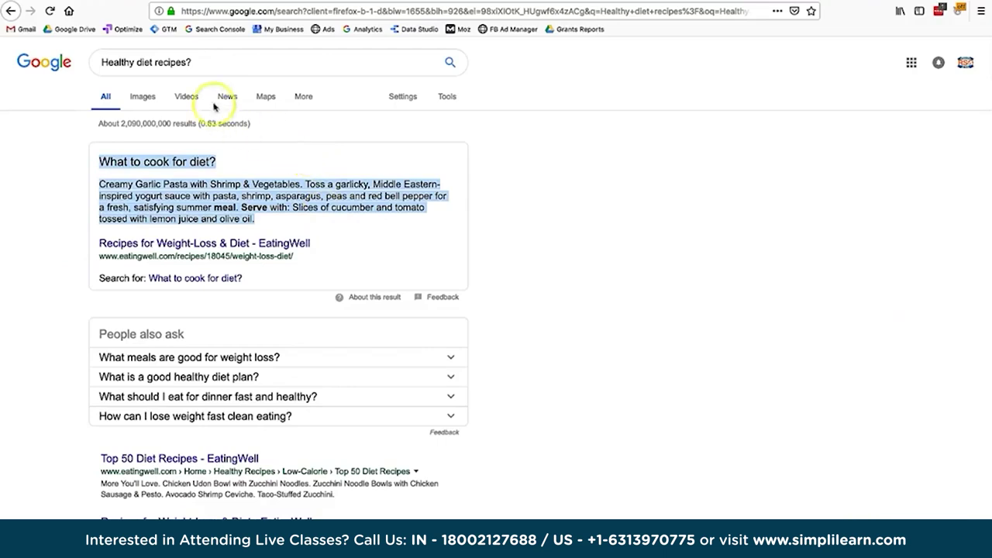
# Search 'Healthy diet recipes' from the suggestions and highlight its 2,380,000,000 results count.
pyautogui.click(206, 68)
pyautogui.press('BackSpace')
pyautogui.press('BackSpace')
pyautogui.press('BackSpace')
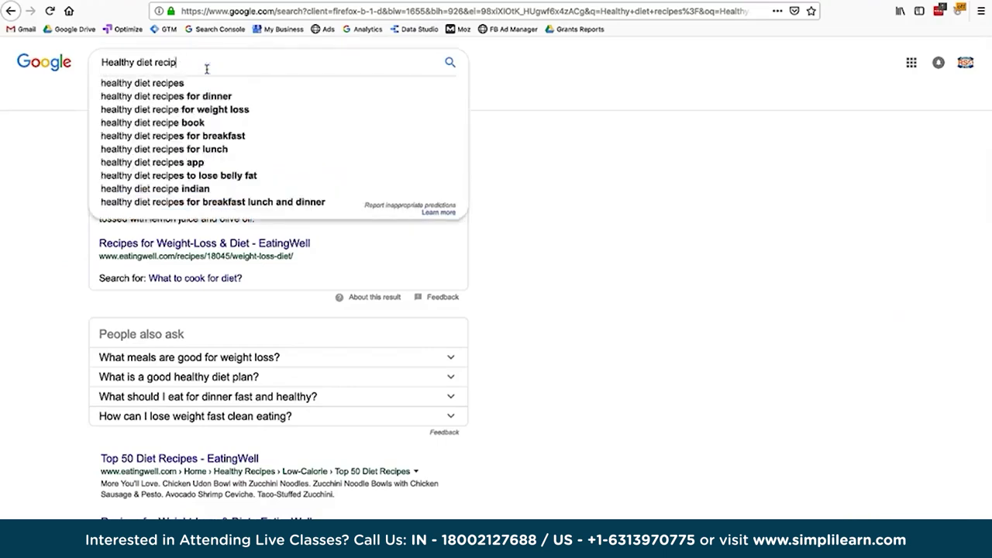
pyautogui.write('es')
pyautogui.click(238, 260)
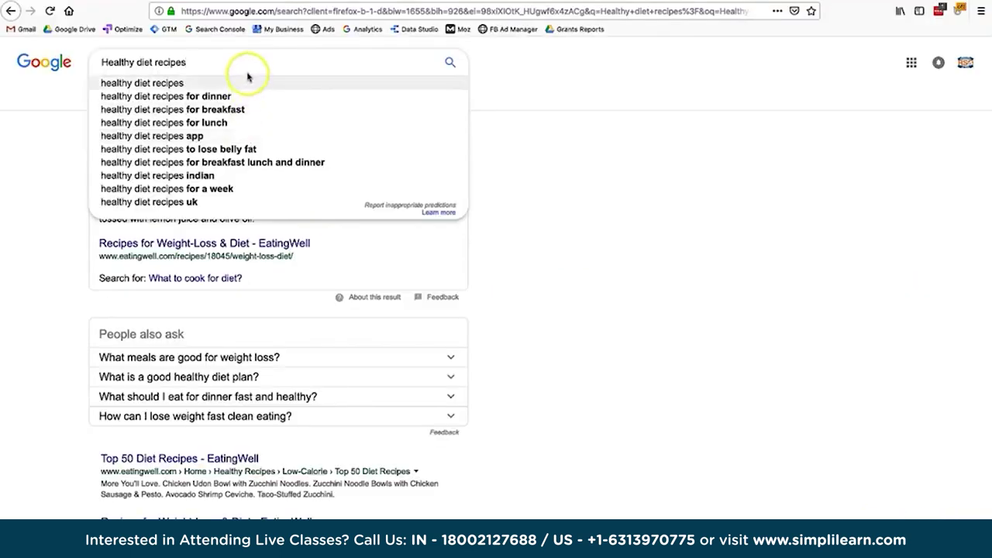
pyautogui.click(248, 76)
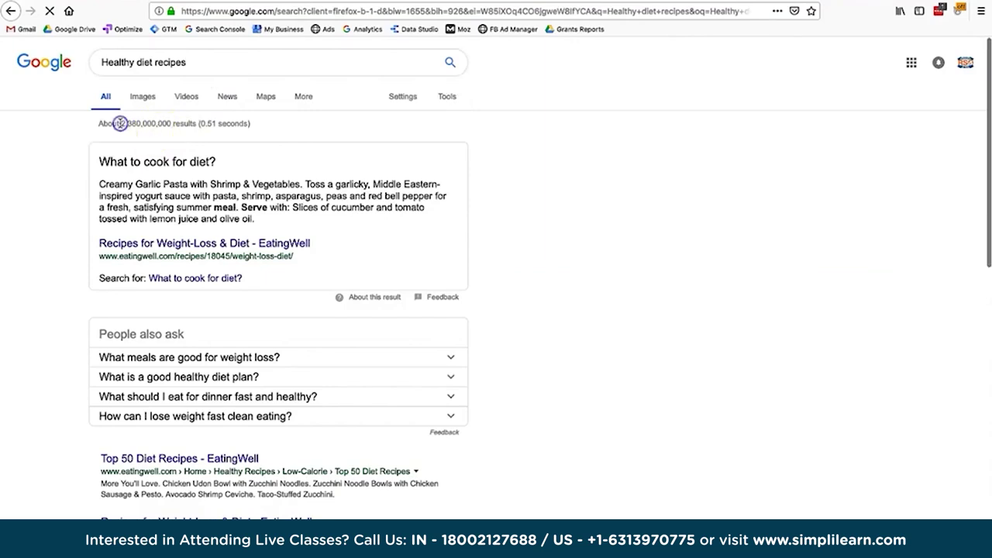
pyautogui.moveTo(120, 124)
pyautogui.mouseDown()
pyautogui.moveTo(186, 124)
pyautogui.moveTo(116, 124)
pyautogui.mouseUp()
pyautogui.click(177, 125)
# Select the whole query, then switch to the Google Ads Keyword Planner tab.
pyautogui.click(129, 62)
pyautogui.tripleClick(153, 67)
pyautogui.click(514, 126)
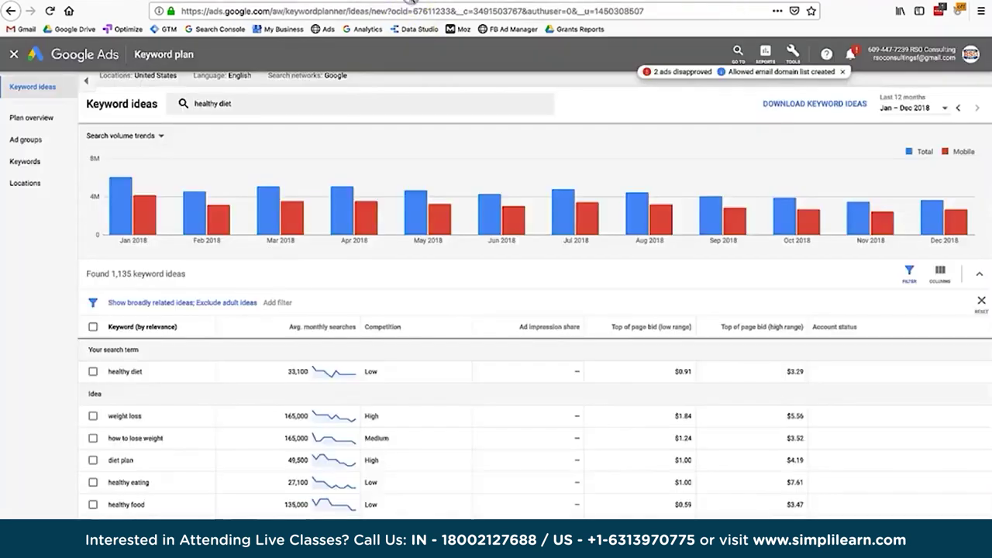
pyautogui.click(411, 3)
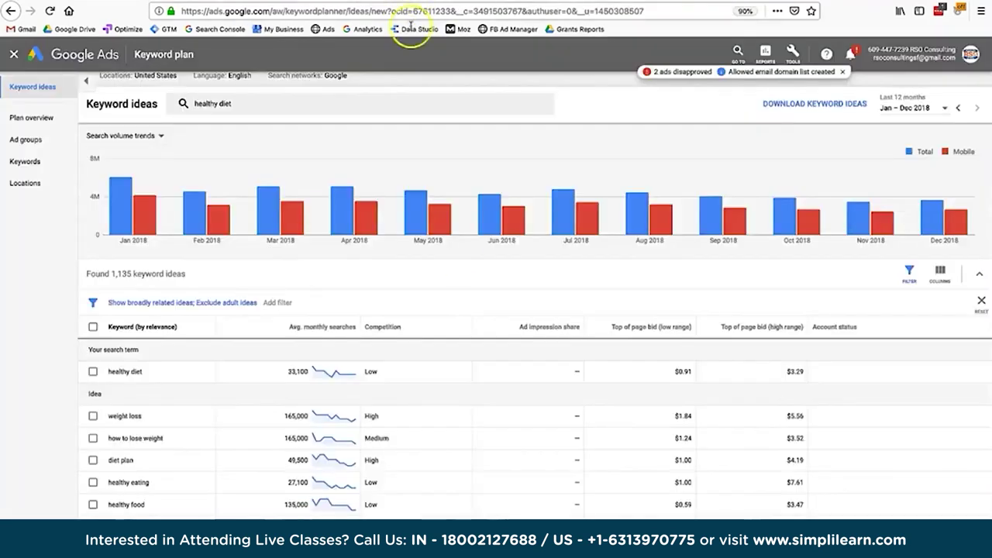
pyautogui.click(359, 109)
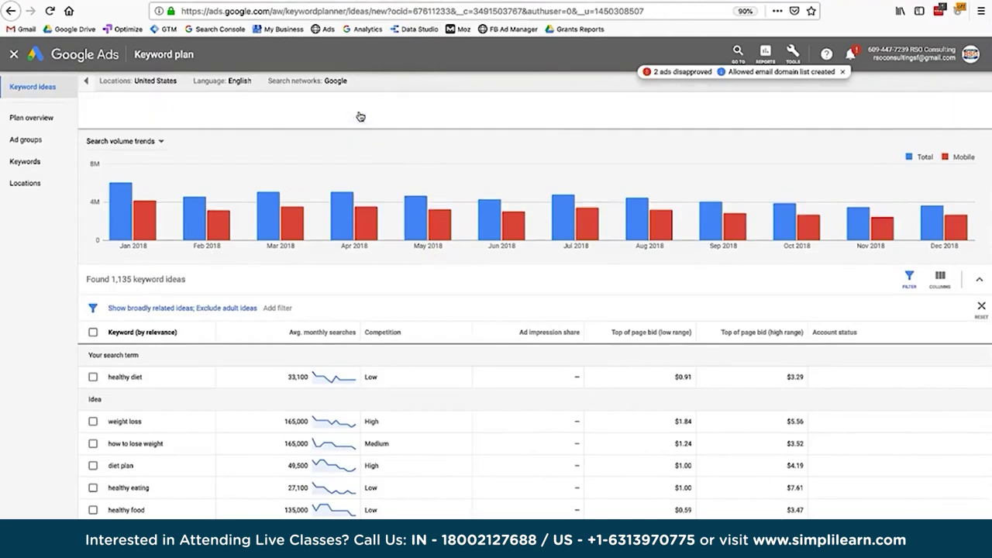
pyautogui.click(295, 381)
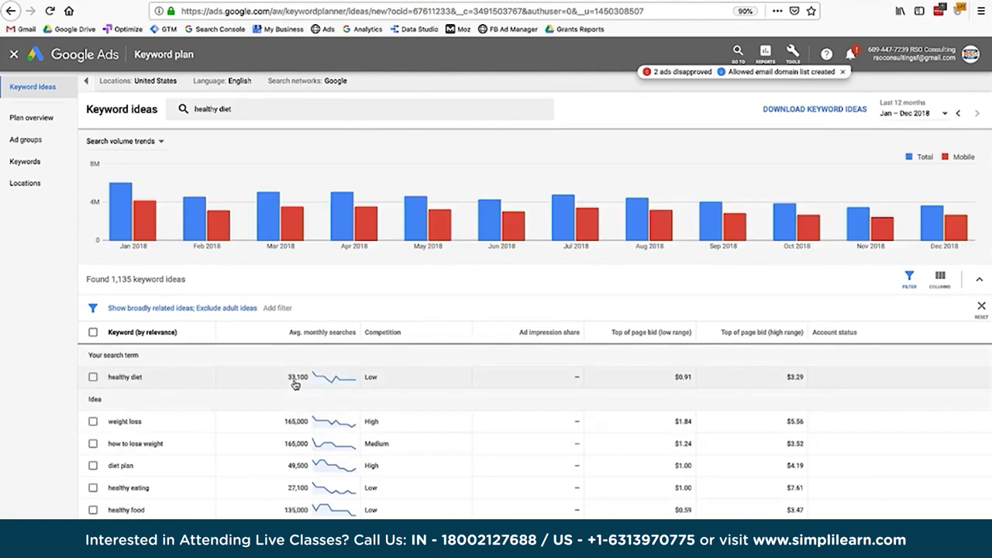
pyautogui.moveTo(321, 377)
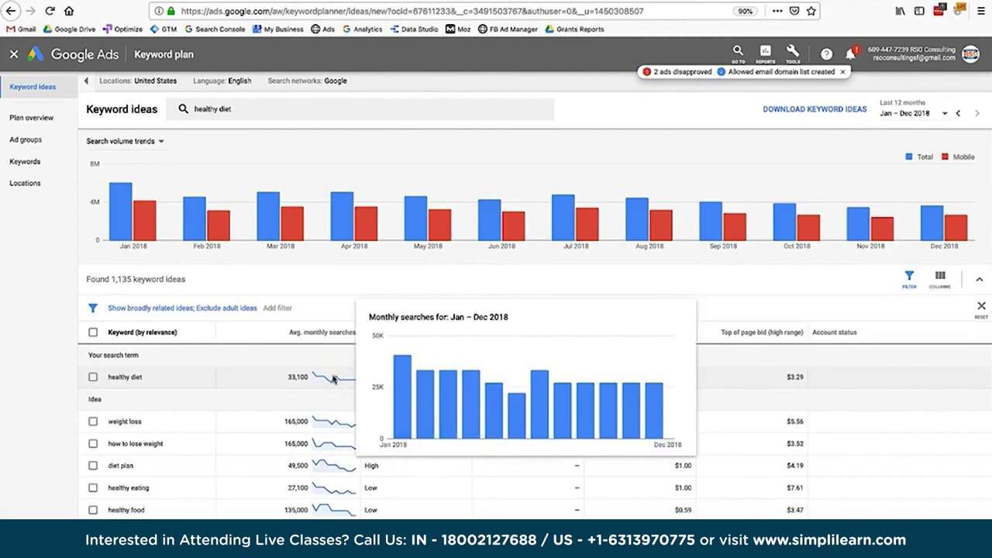
pyautogui.scroll(-1, 215, 465)
pyautogui.scroll(-1, 214, 466)
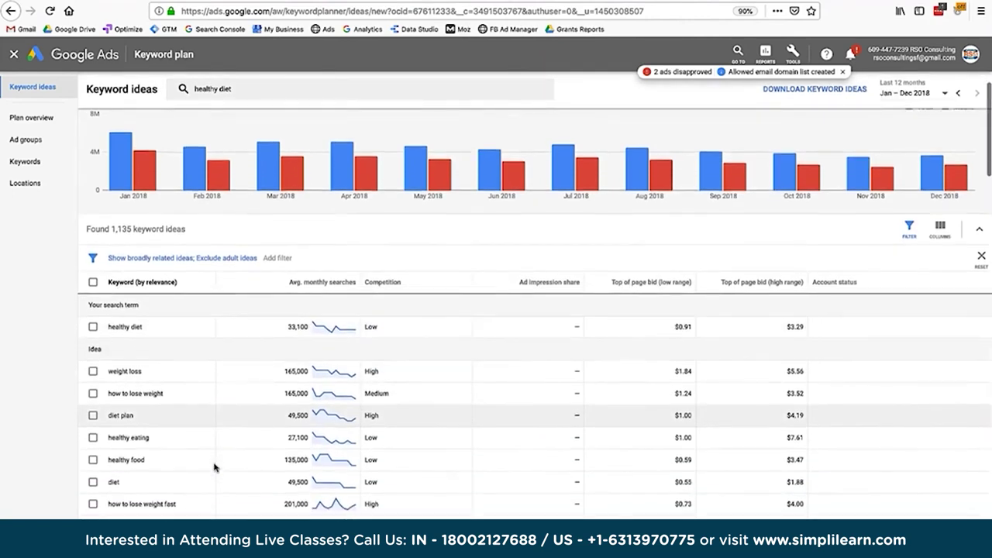
pyautogui.scroll(-1, 215, 467)
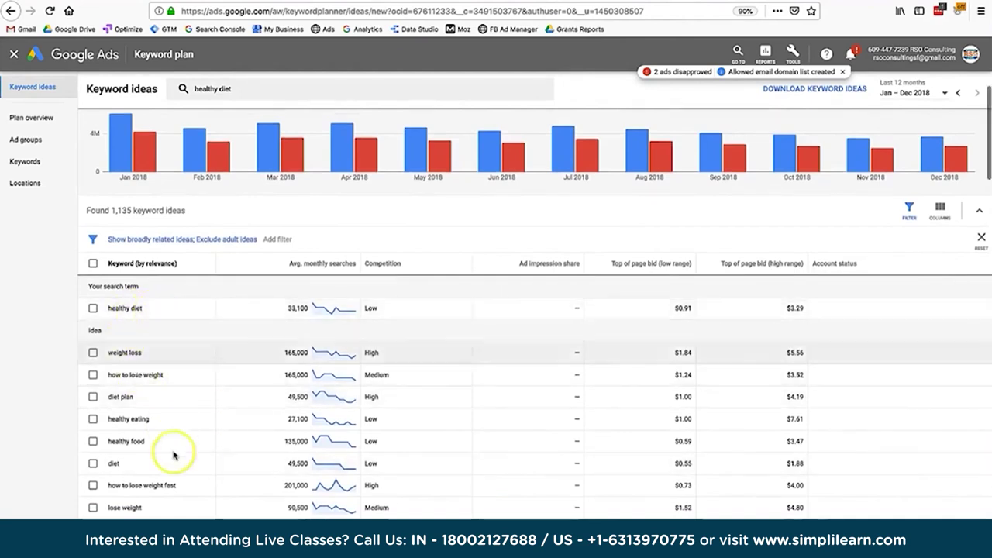
pyautogui.scroll(-3, 172, 455)
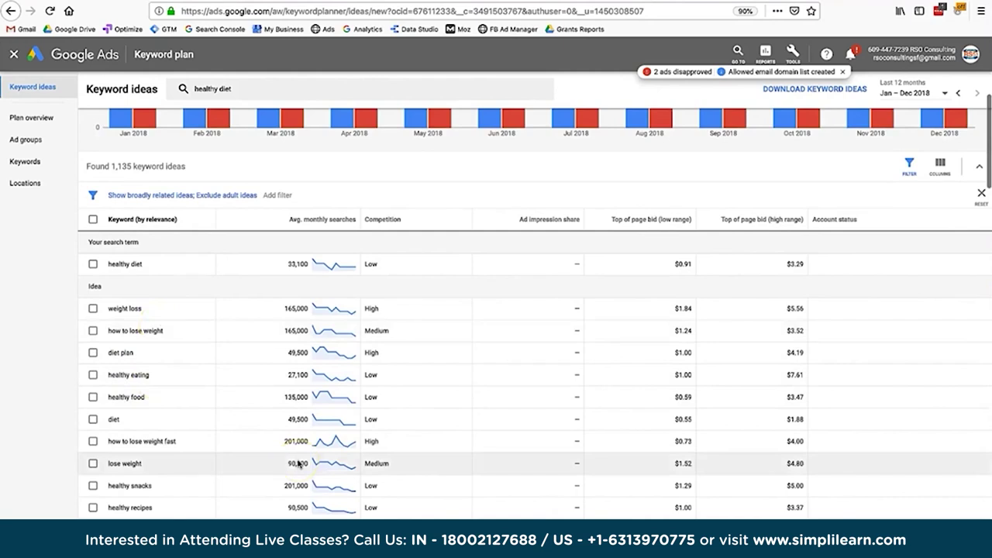
pyautogui.scroll(3, 299, 464)
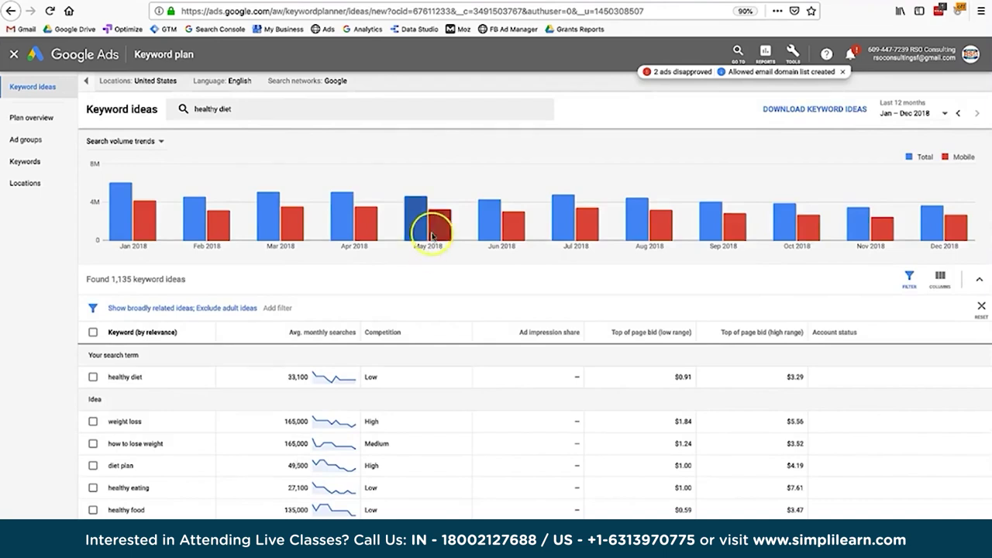
pyautogui.moveTo(647, 222)
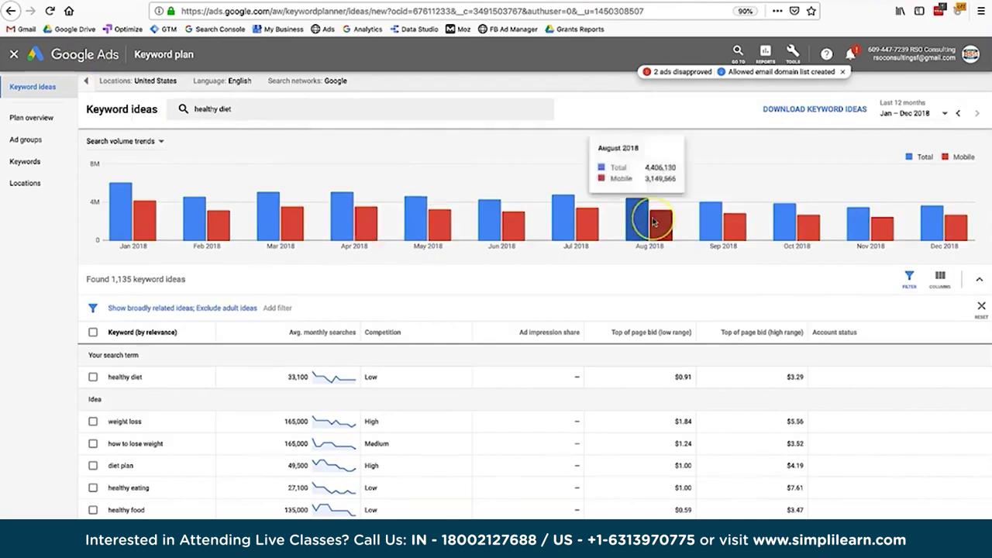
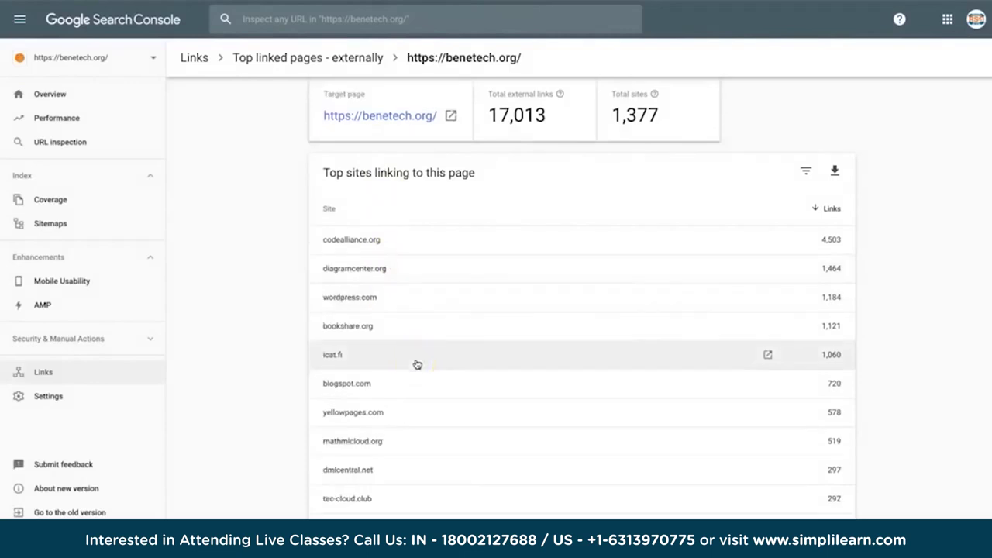
pyautogui.scroll(-1, 417, 364)
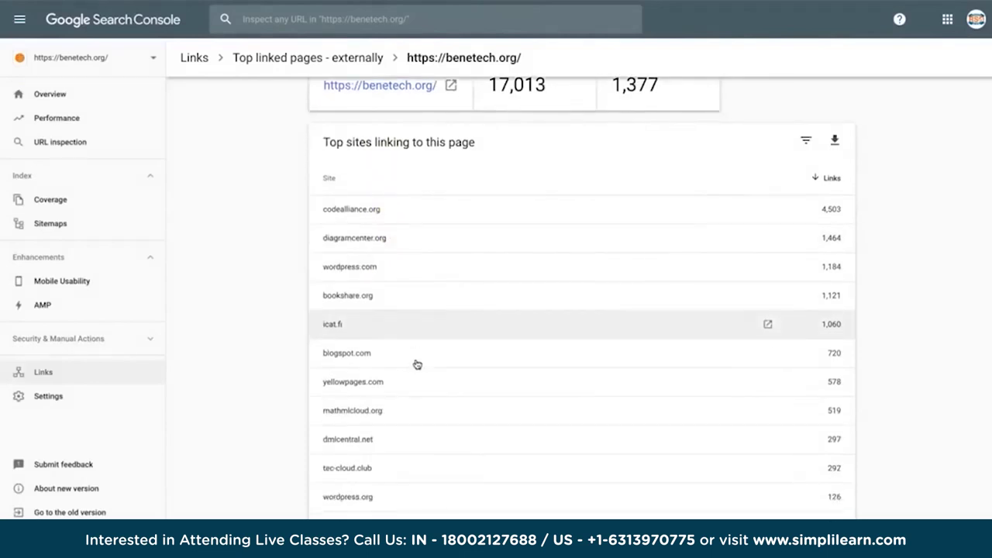
# Return to benetech.org's Links overview and review top linked pages, linking sites and linking text.
pyautogui.scroll(3, 416, 363)
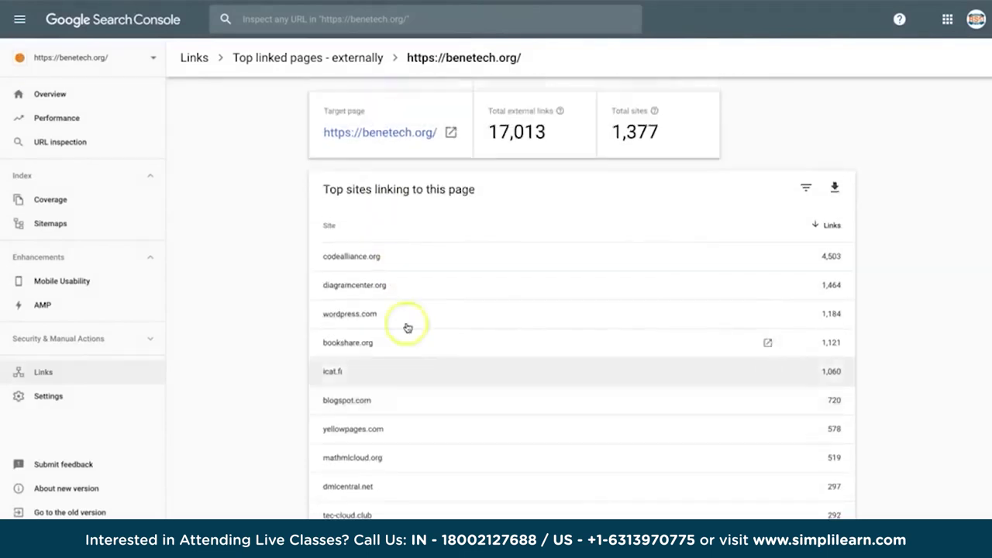
pyautogui.hotkey('alt', 'Left')
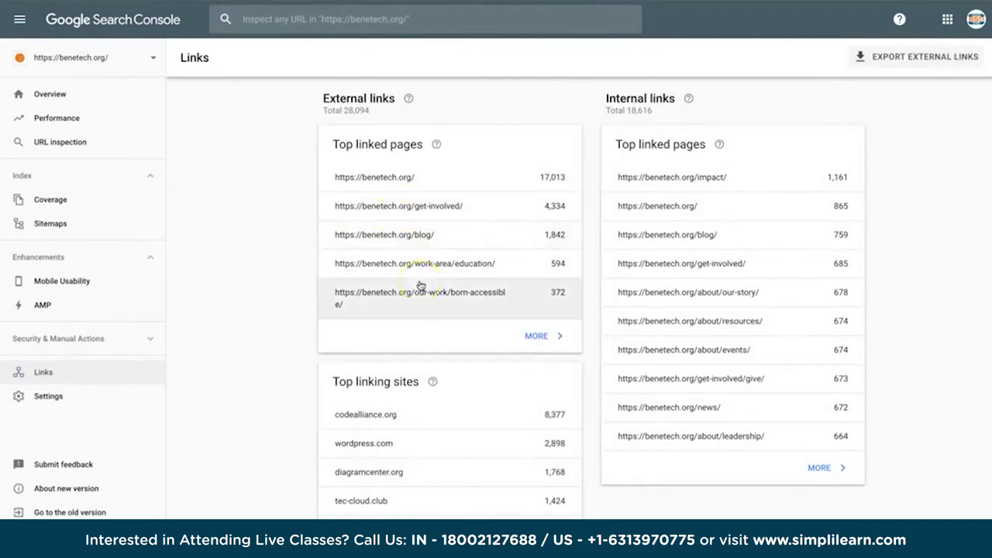
pyautogui.scroll(-2, 420, 286)
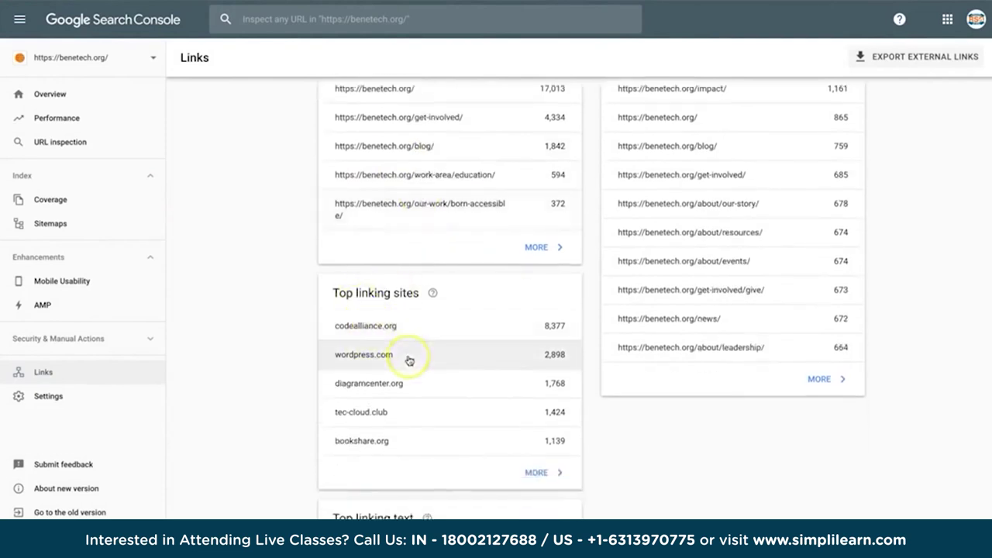
pyautogui.scroll(-5, 410, 360)
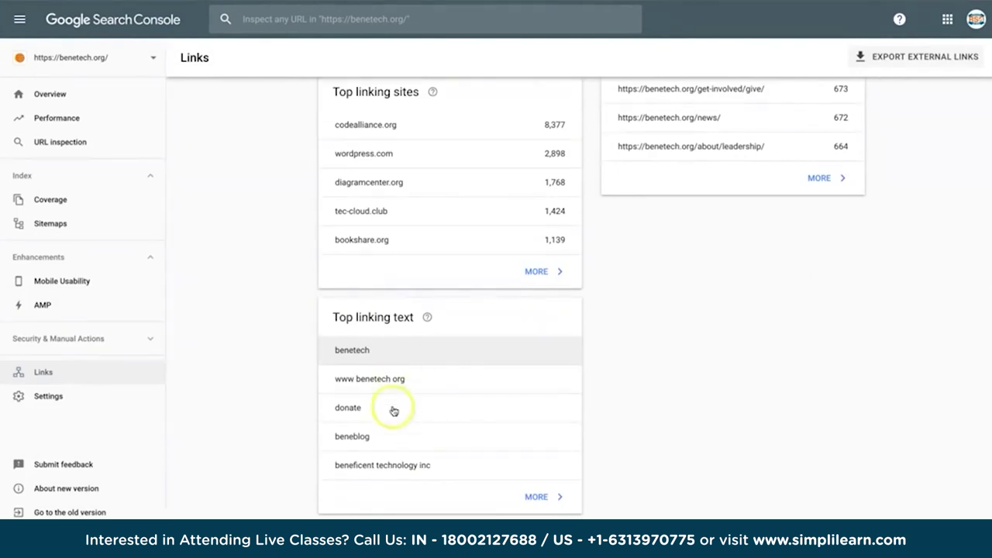
pyautogui.scroll(4, 502, 400)
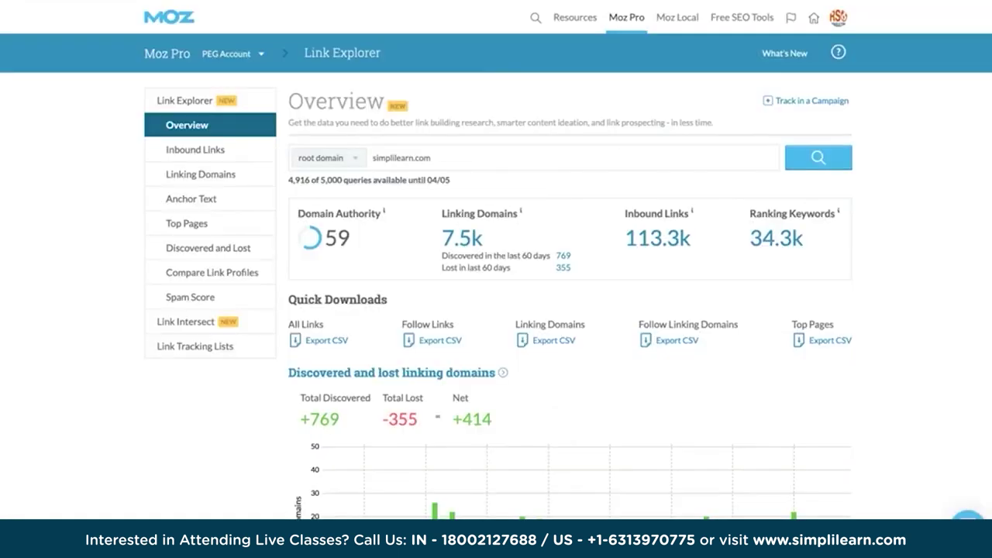
# Analyse simplilearn.com in Link Explorer and scroll through its overview charts.
pyautogui.click(503, 161)
pyautogui.click(435, 157)
pyautogui.scroll(-1, 772, 272)
pyautogui.scroll(-5, 772, 272)
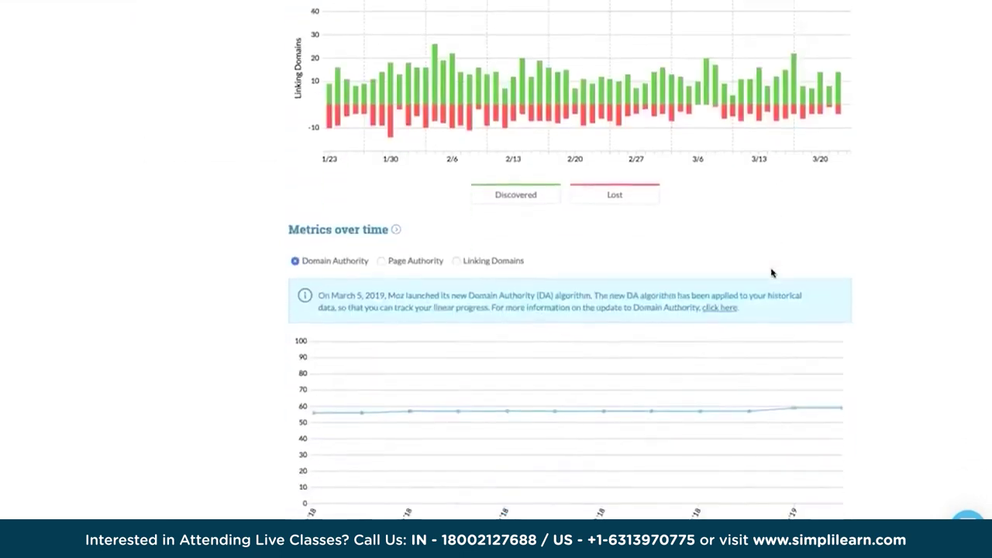
pyautogui.scroll(-4, 772, 272)
pyautogui.scroll(2, 771, 272)
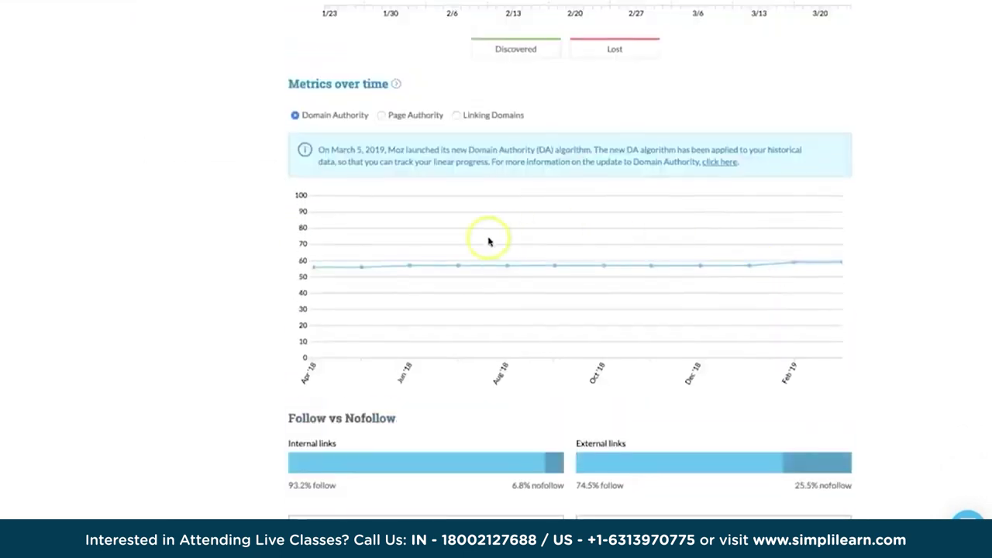
pyautogui.scroll(-2, 731, 295)
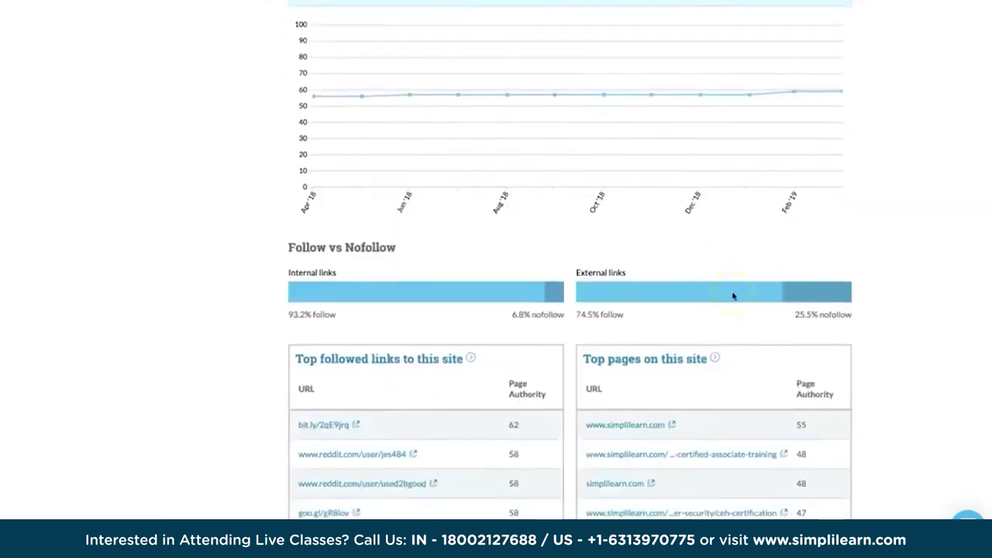
pyautogui.scroll(-3, 733, 296)
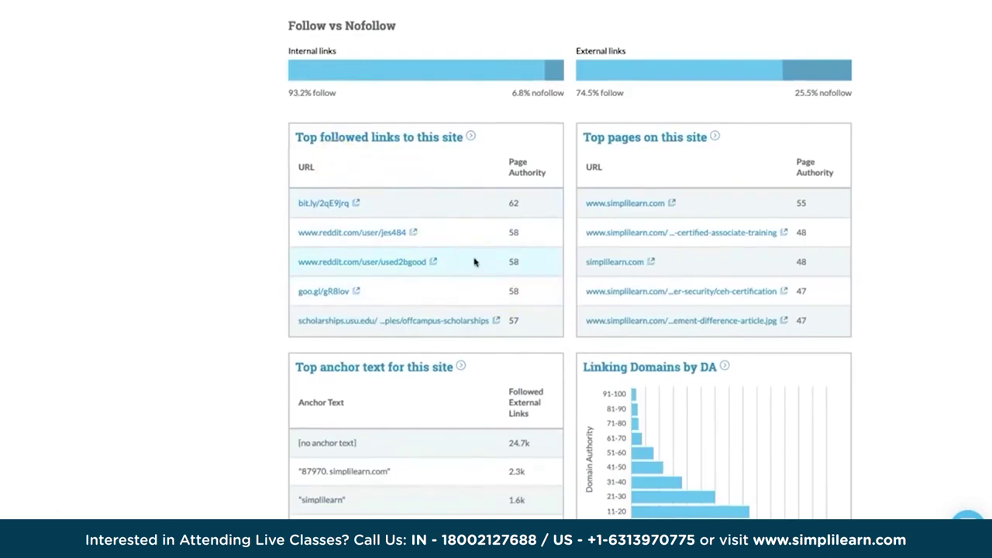
# Inspect the follow breakdown (internal 93.2%, external 74.5% follow), then return to the page top.
pyautogui.click(511, 271)
pyautogui.scroll(-1, 511, 273)
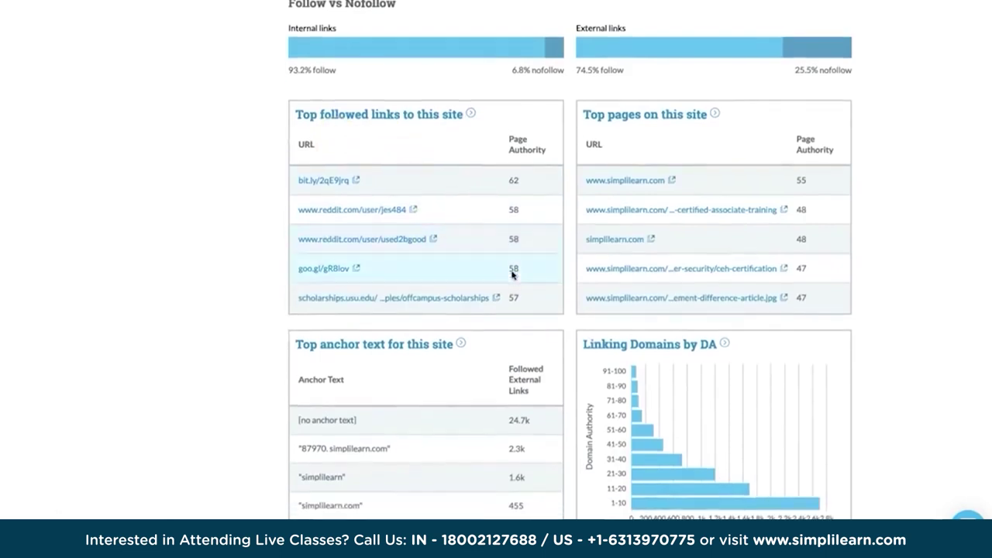
pyautogui.scroll(-3, 512, 273)
pyautogui.click(622, 240)
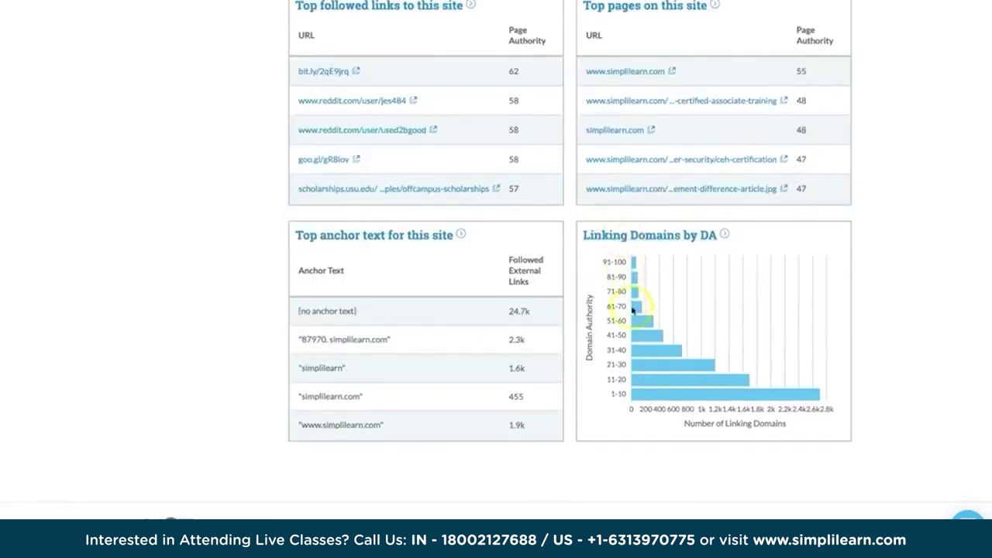
pyautogui.moveTo(633, 270)
pyautogui.scroll(5, 504, 458)
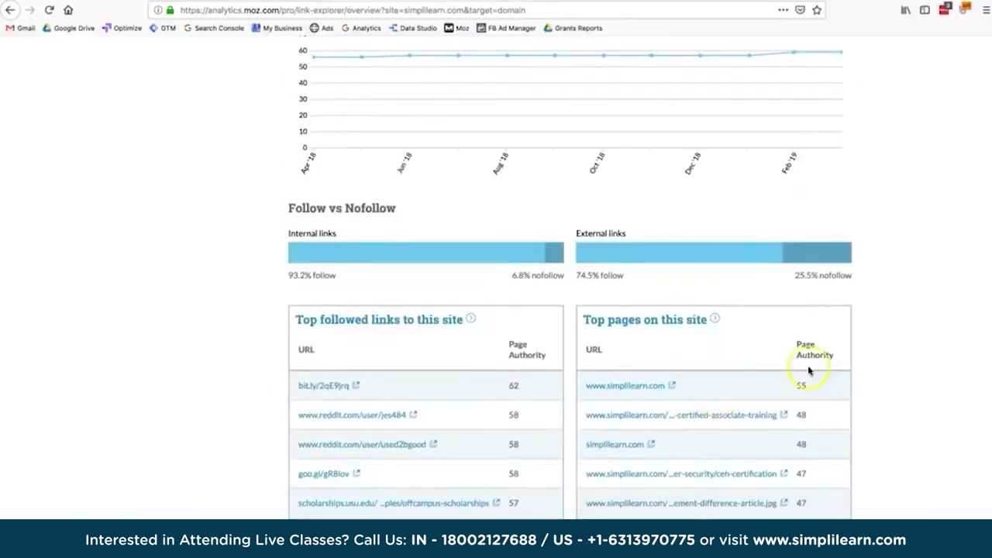
pyautogui.scroll(2, 690, 344)
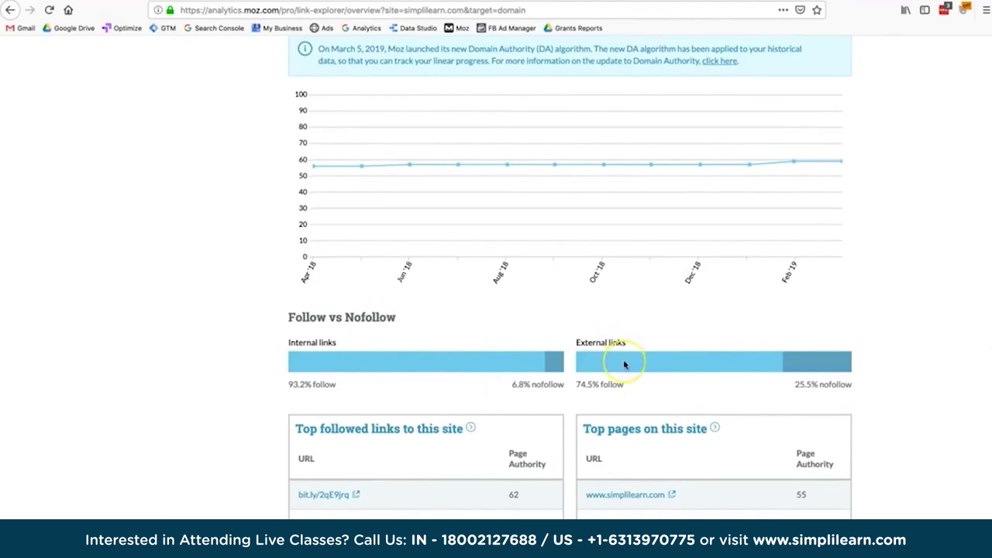
pyautogui.scroll(10, 624, 364)
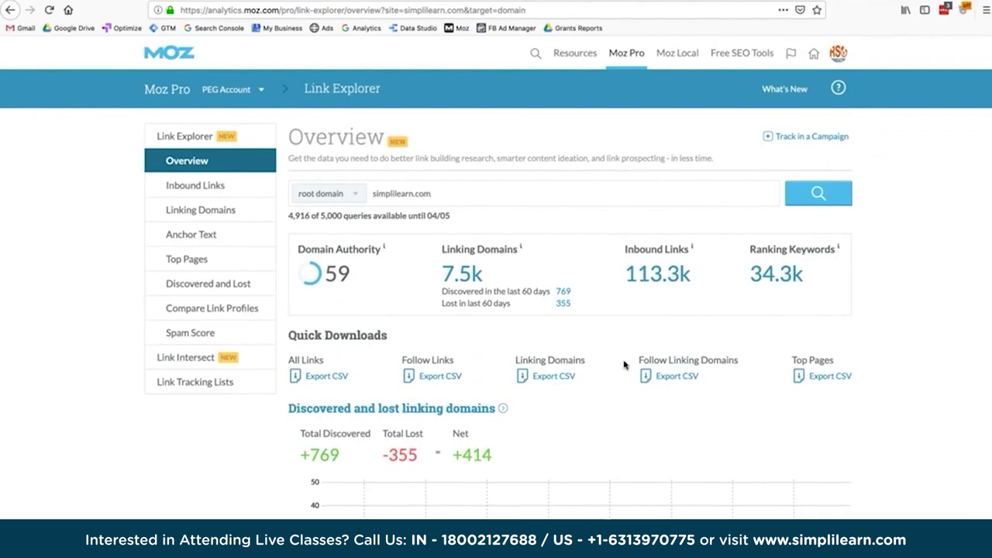
# Browse simplilearn.com's Linking Domains table sorted by DA.
pyautogui.click(211, 217)
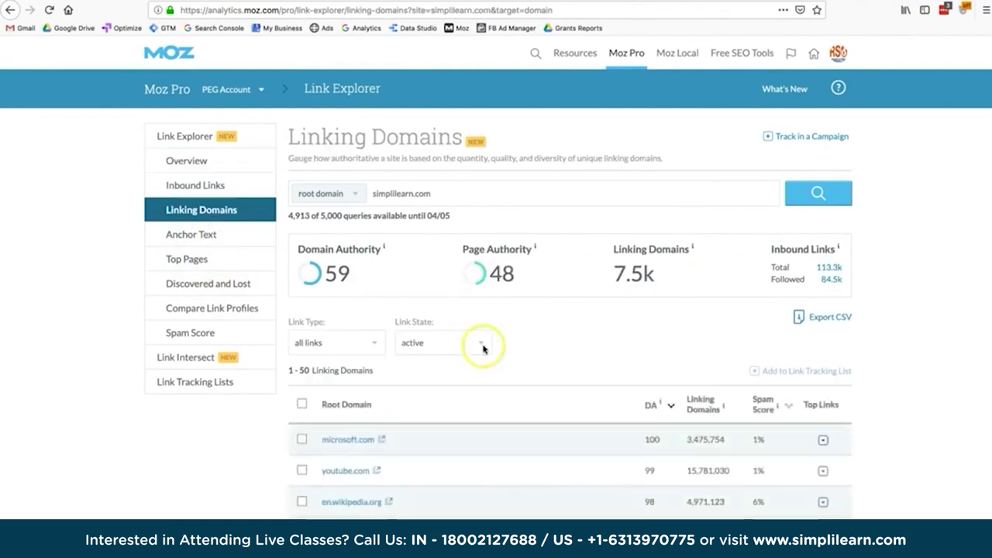
pyautogui.scroll(-2, 482, 348)
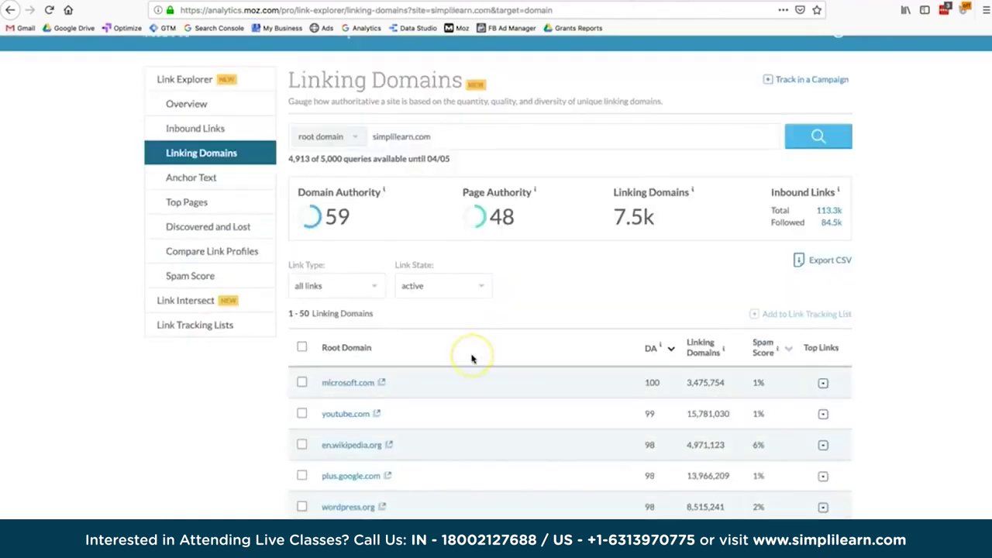
pyautogui.scroll(-1, 427, 475)
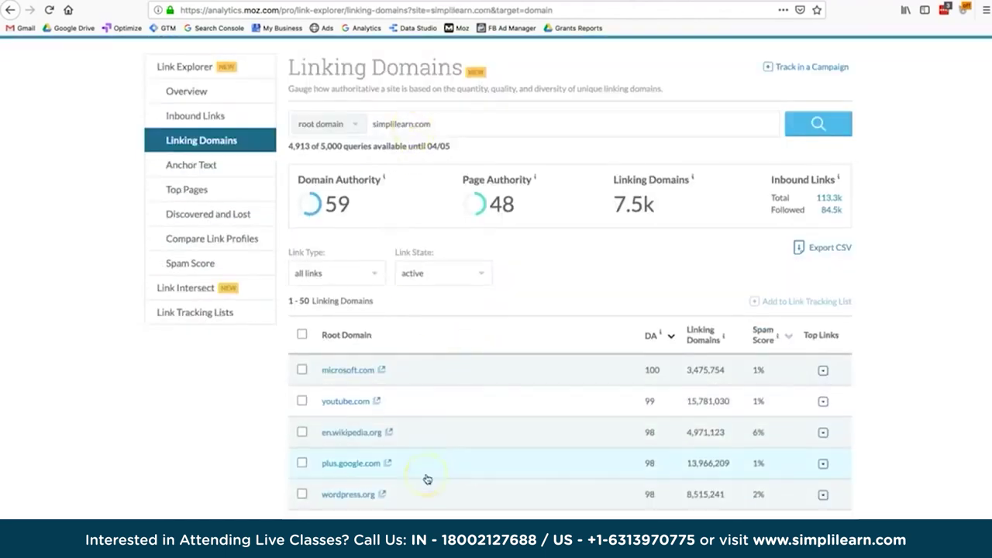
pyautogui.scroll(-1, 427, 479)
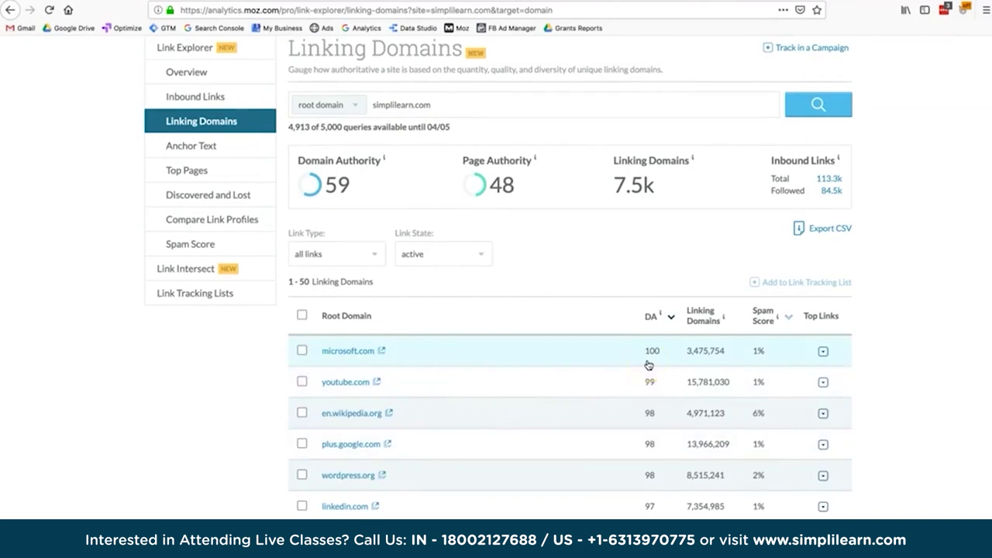
pyautogui.click(496, 377)
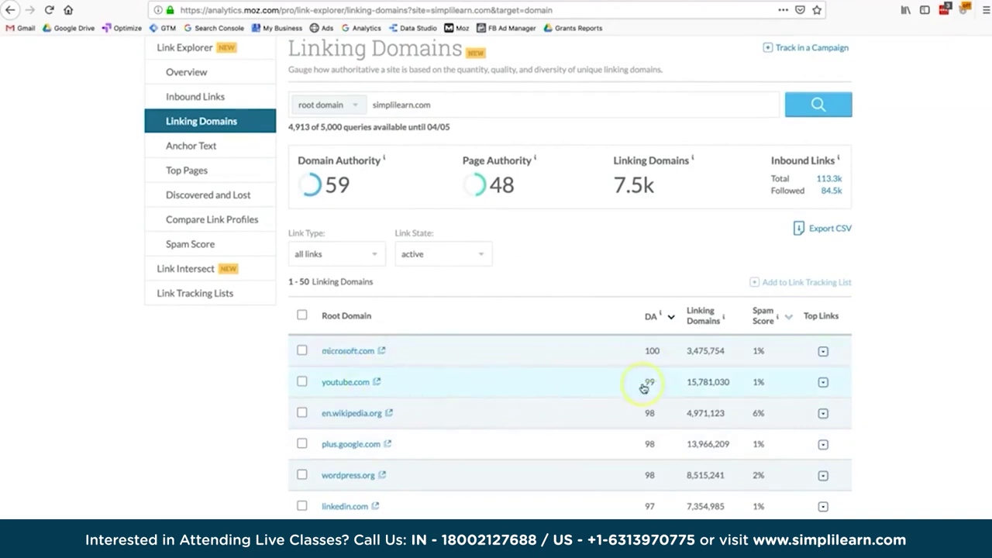
pyautogui.scroll(-1, 643, 388)
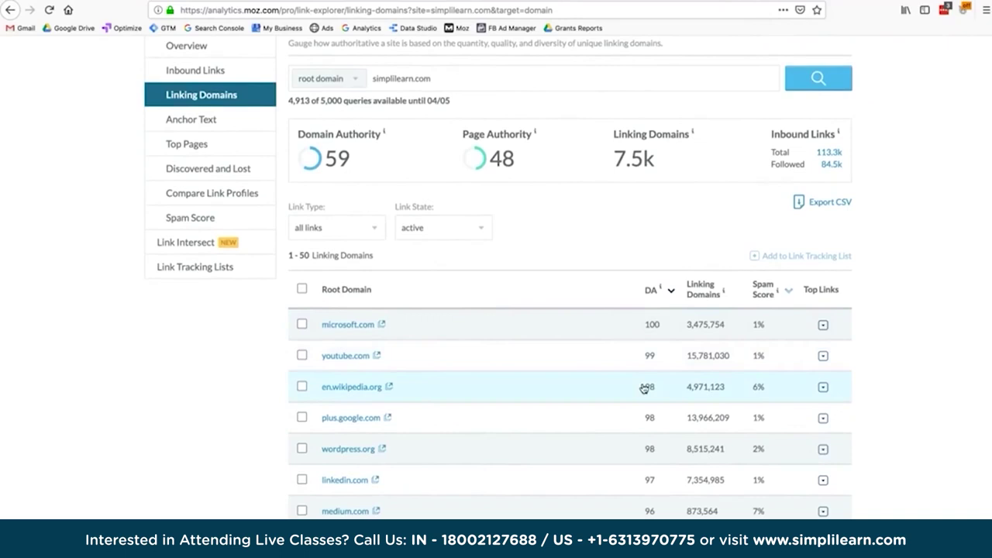
# Move to Majestic's summary for simplilearn.com showing Trust Flow 25 and Citation Flow 47.
pyautogui.click(649, 485)
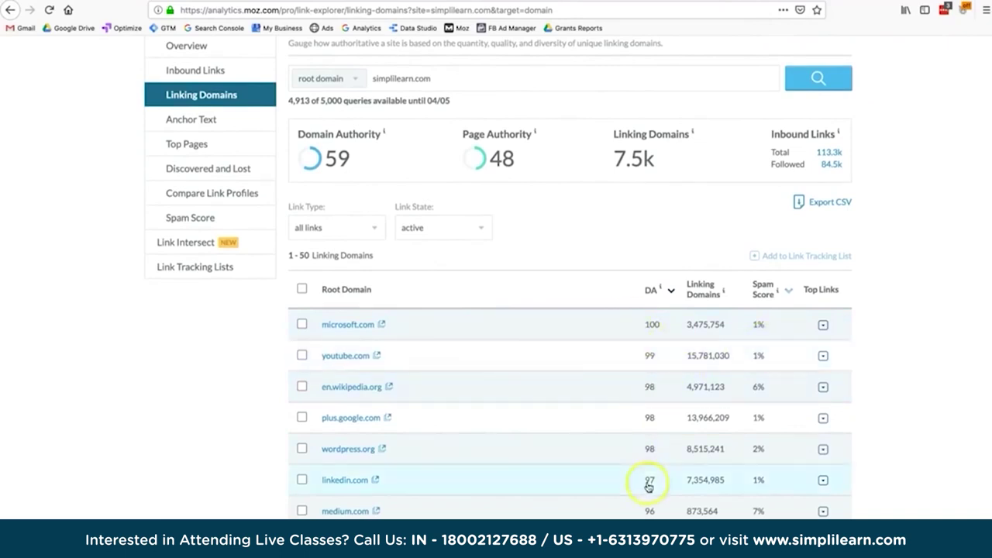
pyautogui.scroll(-1, 764, 507)
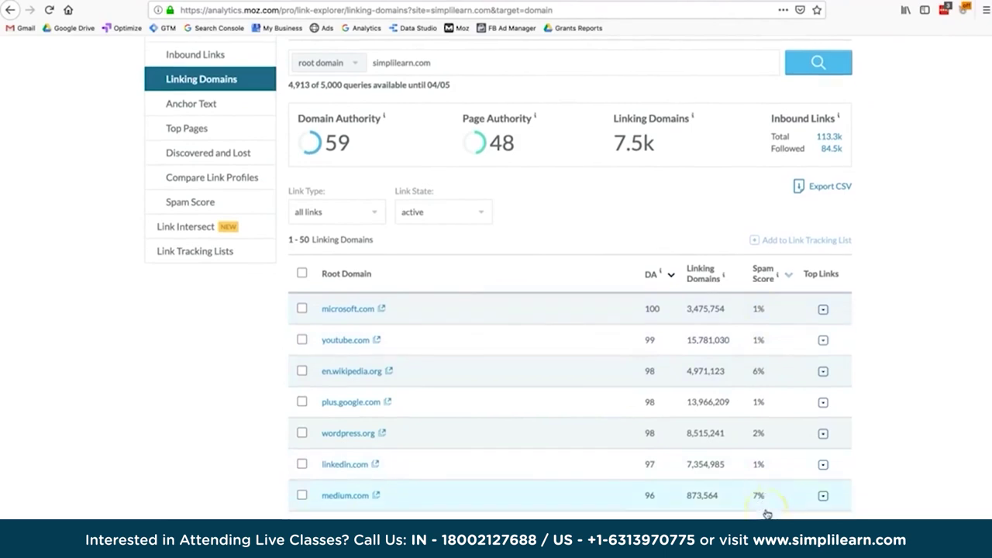
pyautogui.scroll(-3, 766, 514)
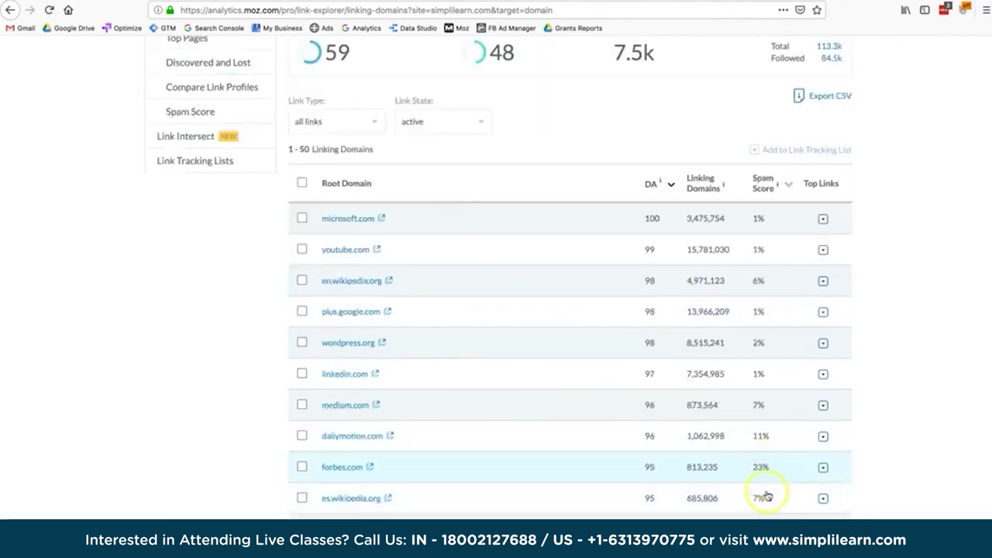
pyautogui.scroll(-1, 764, 496)
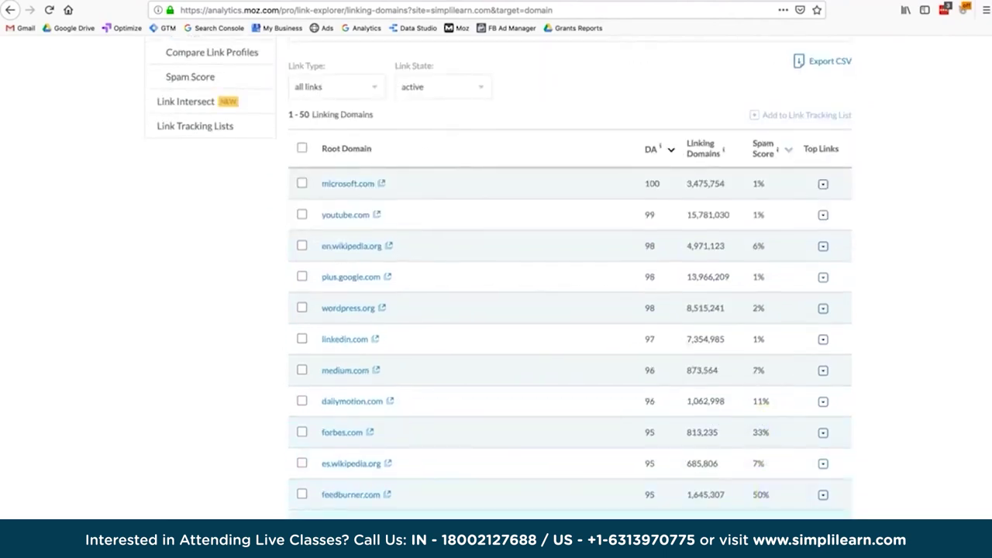
pyautogui.scroll(5, 771, 509)
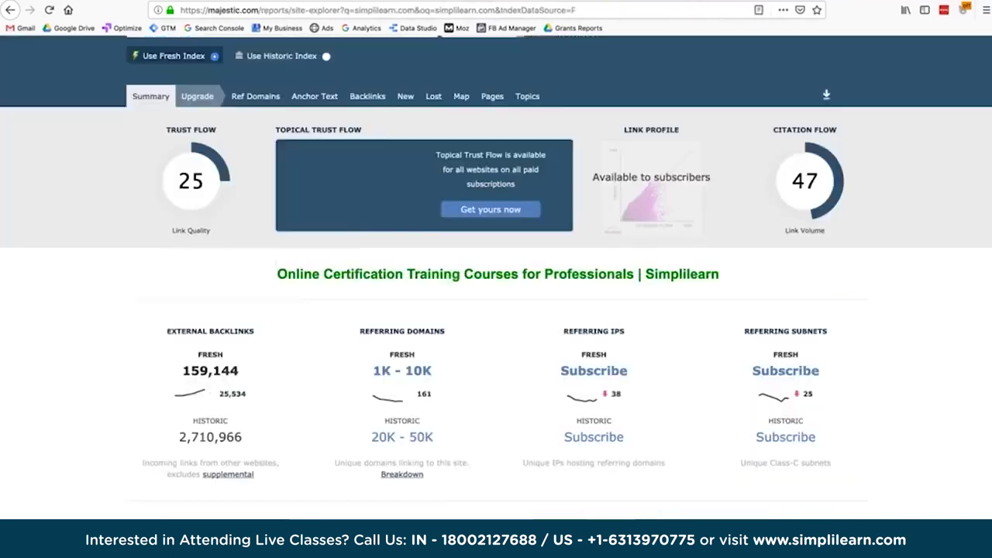
# Scroll the Majestic summary through Trust Flow, backlinks, Information and Languages.
pyautogui.scroll(3, 651, 220)
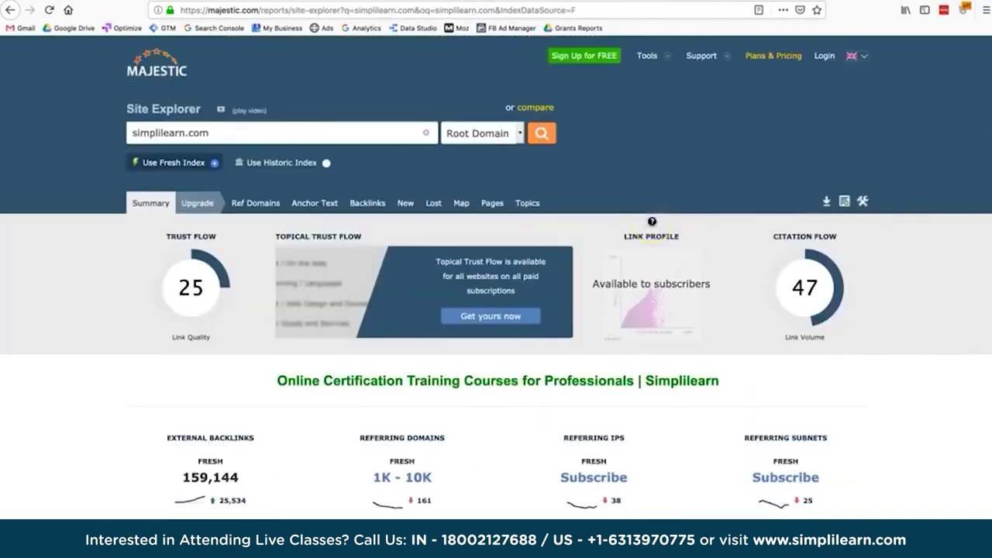
pyautogui.scroll(-1, 652, 222)
pyautogui.scroll(1, 652, 221)
pyautogui.scroll(-2, 652, 221)
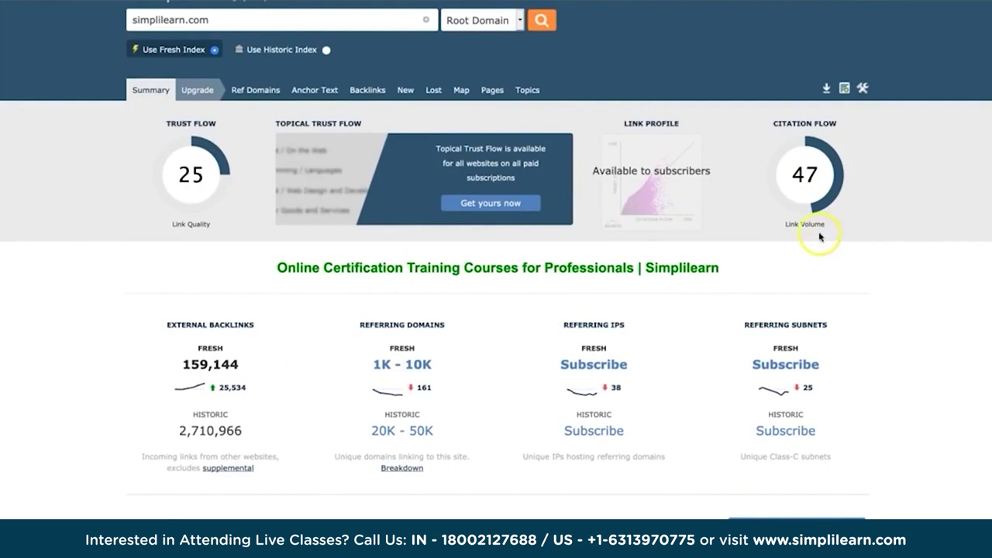
pyautogui.scroll(-2, 823, 245)
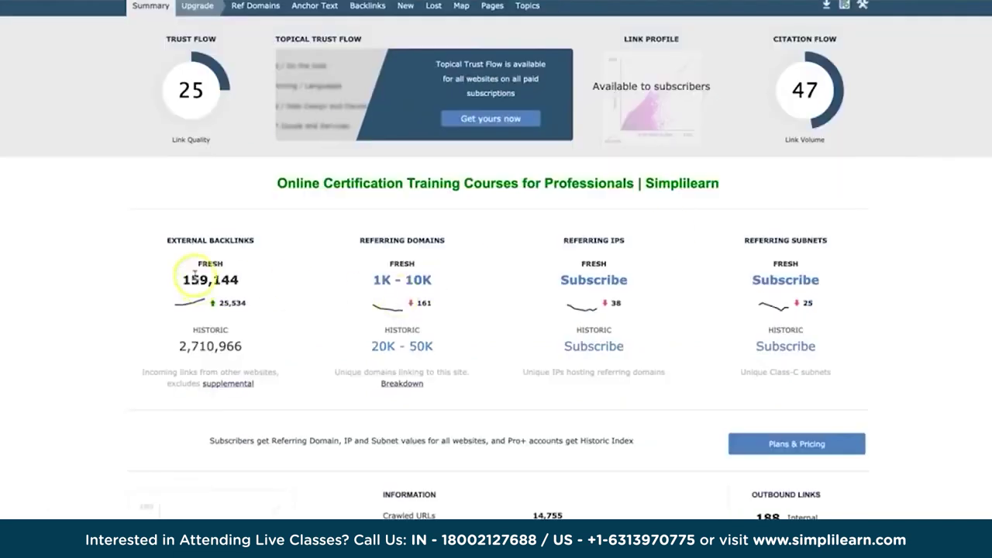
pyautogui.scroll(-1, 250, 264)
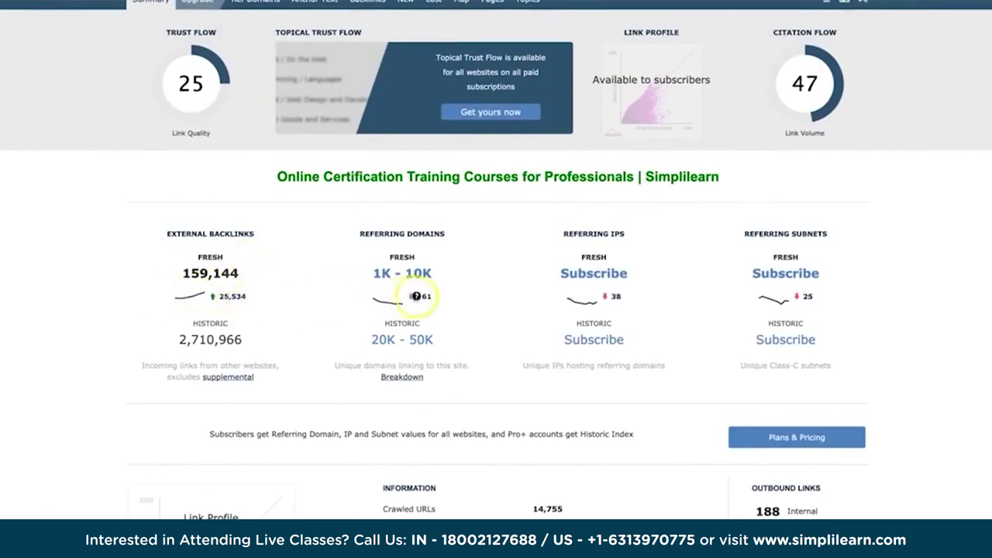
pyautogui.scroll(-3, 622, 425)
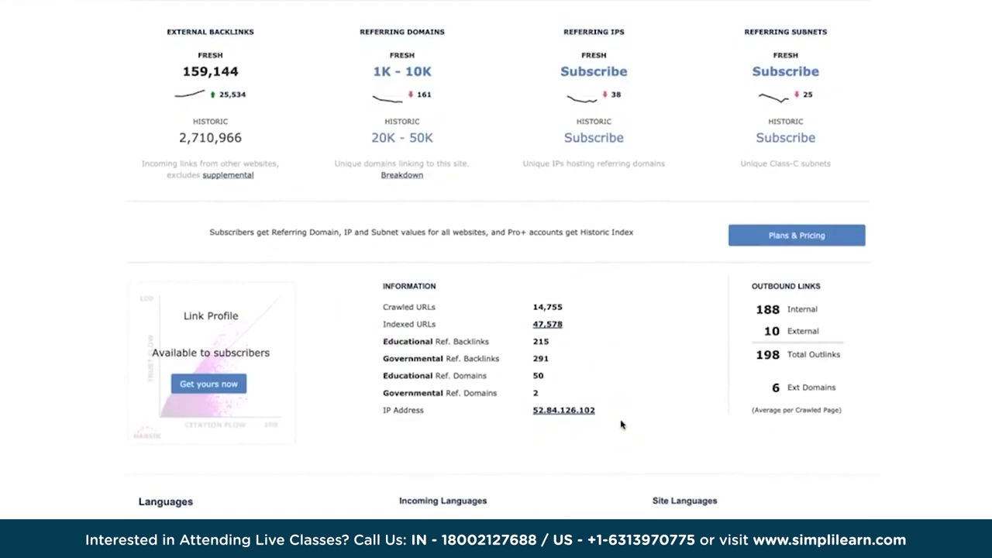
pyautogui.scroll(-3, 622, 424)
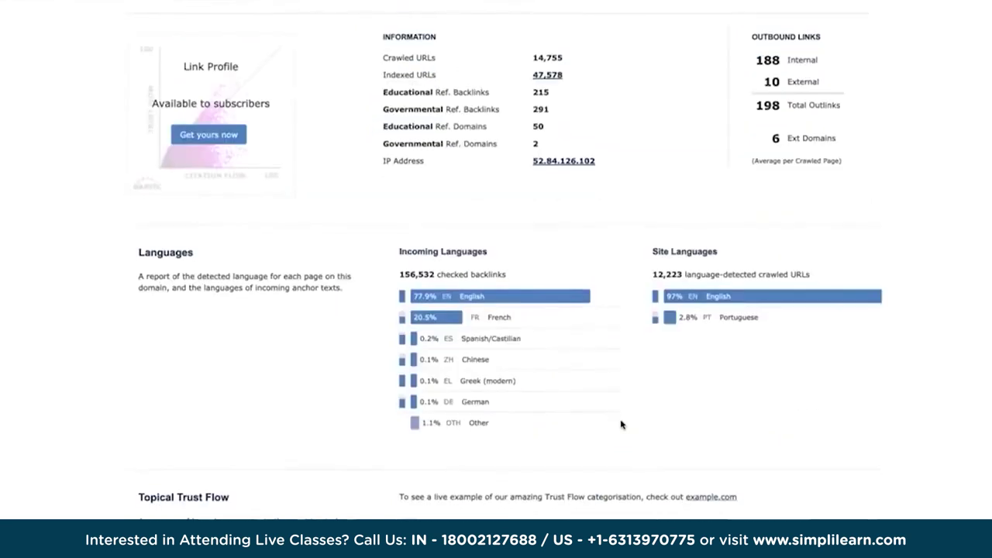
# Switch to Moz's comparison of insightly.com versus salesforce.com (Domain Authority 61 vs 90).
pyautogui.scroll(-1, 621, 425)
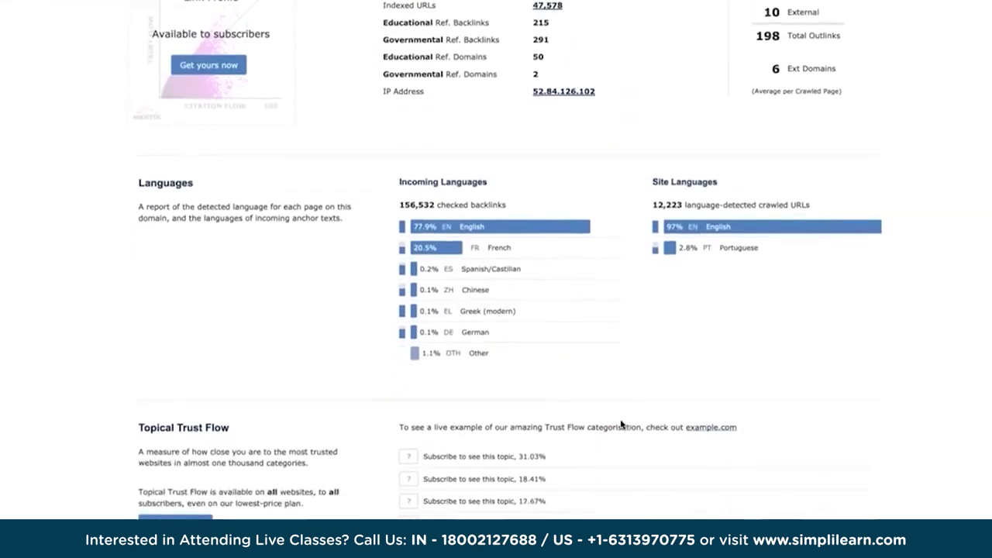
pyautogui.click(607, 402)
pyautogui.scroll(10, 608, 402)
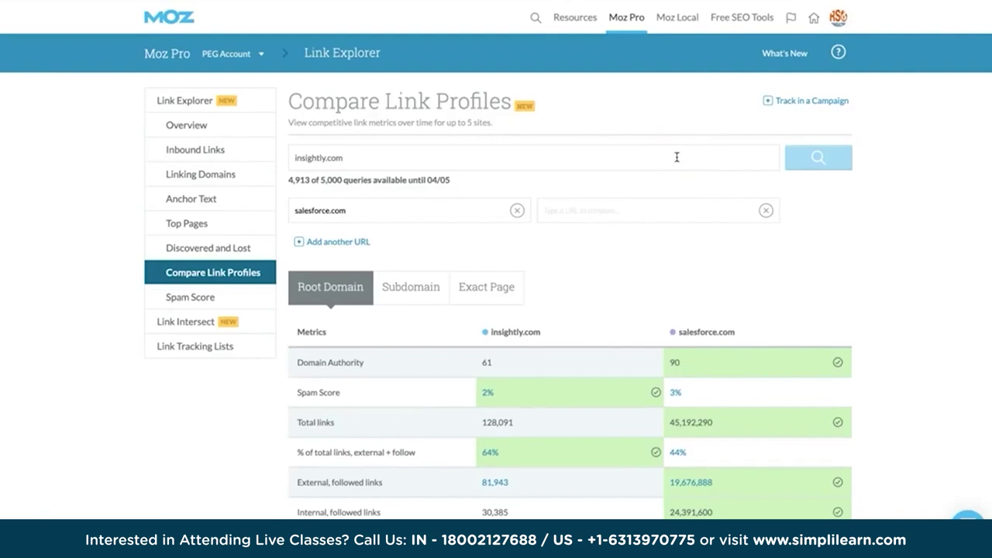
pyautogui.scroll(-1, 613, 390)
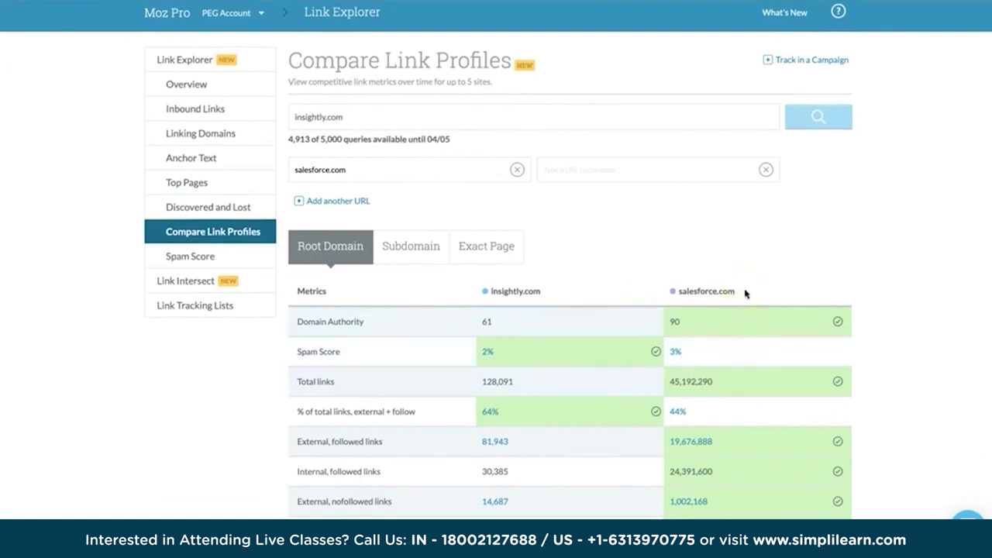
pyautogui.scroll(-2, 745, 293)
pyautogui.click(673, 244)
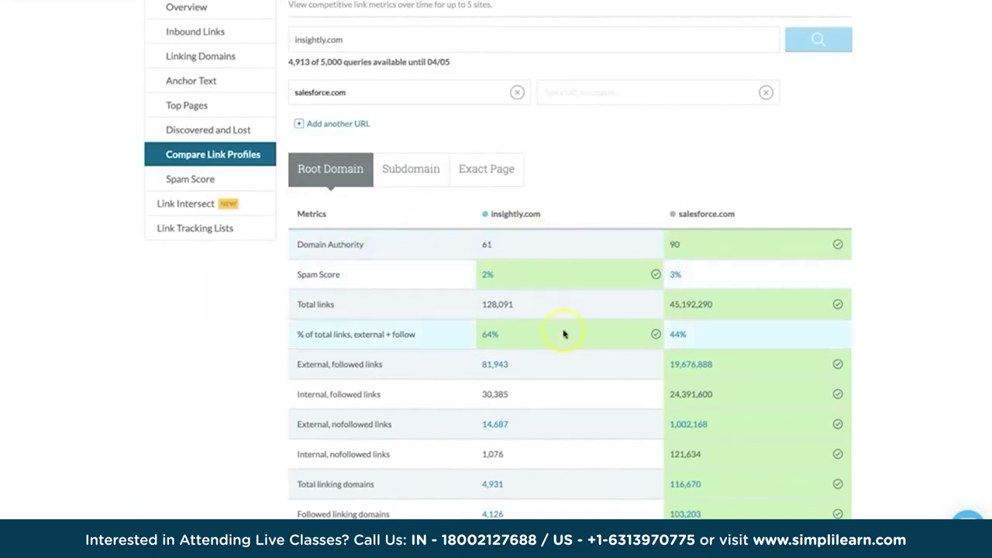
pyautogui.scroll(-1, 563, 333)
pyautogui.scroll(-1, 563, 334)
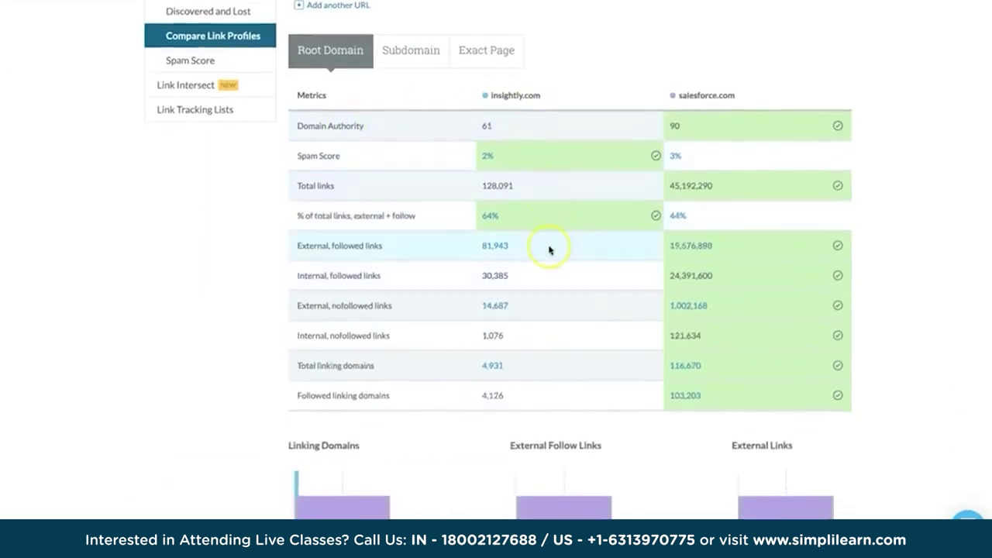
pyautogui.scroll(-1, 549, 250)
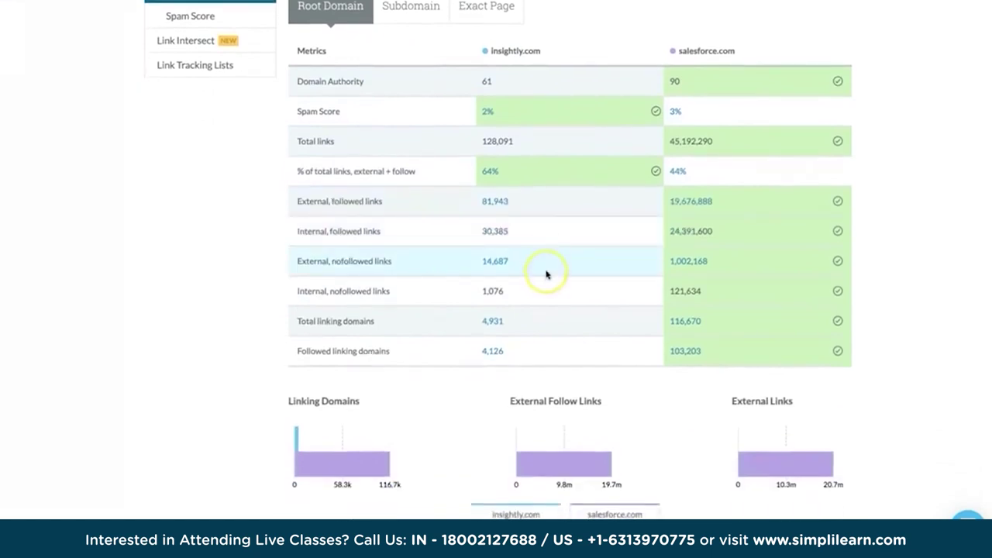
pyautogui.scroll(-1, 545, 275)
pyautogui.scroll(-3, 545, 275)
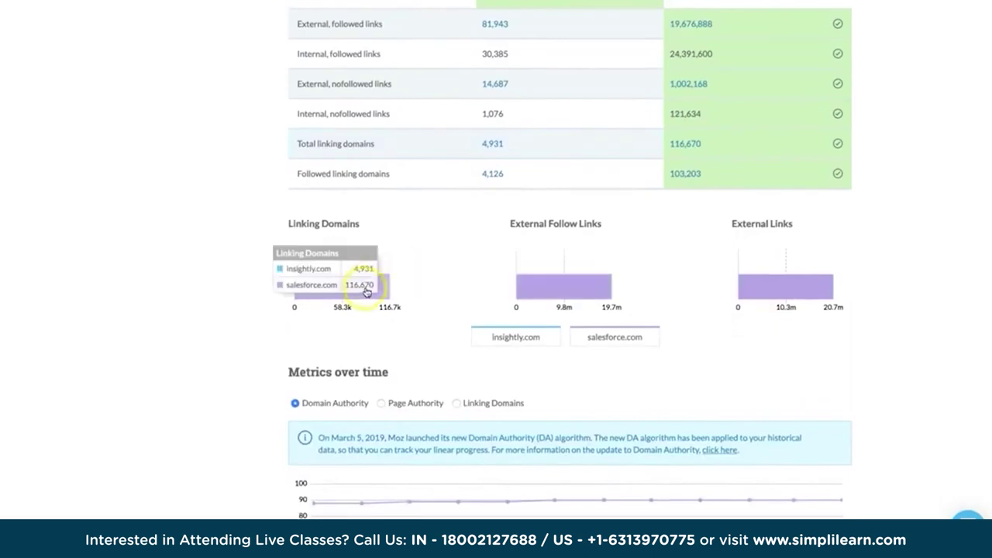
pyautogui.moveTo(531, 293)
pyautogui.scroll(-7, 771, 350)
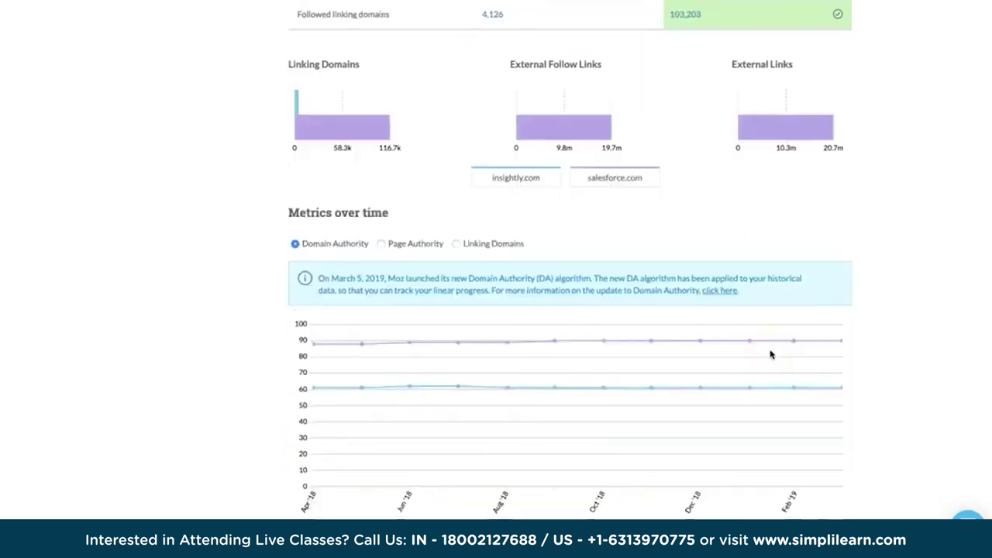
pyautogui.scroll(3, 770, 354)
pyautogui.scroll(10, 771, 355)
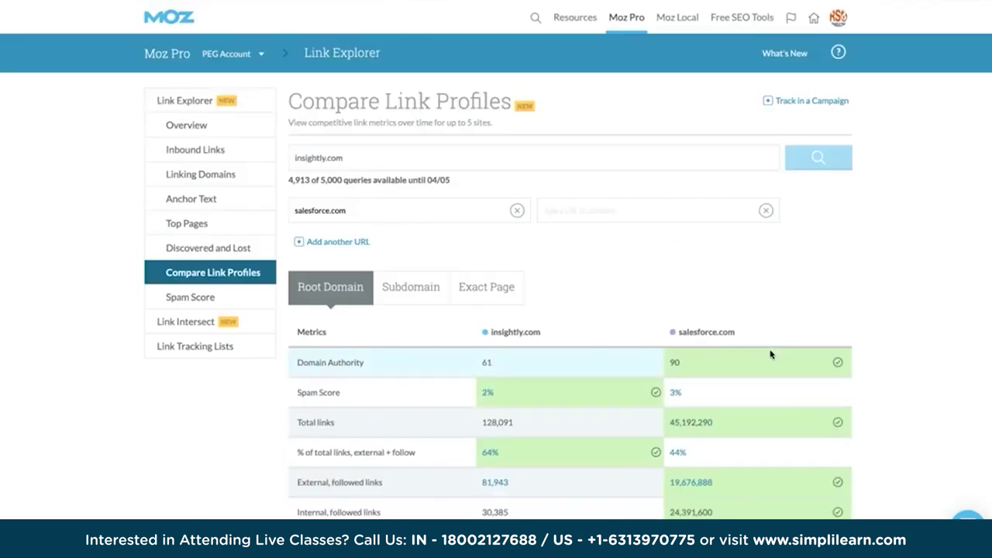
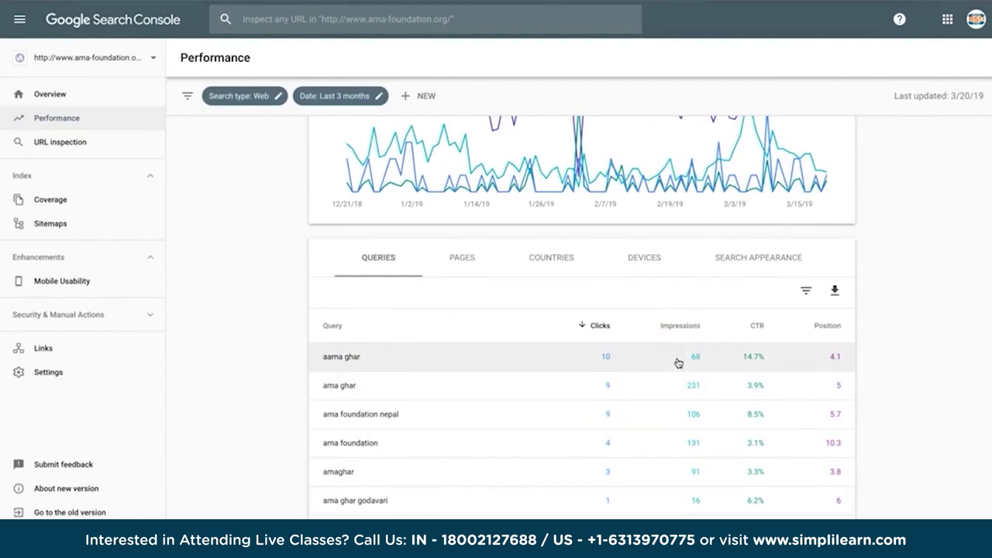
pyautogui.click(609, 361)
pyautogui.click(455, 261)
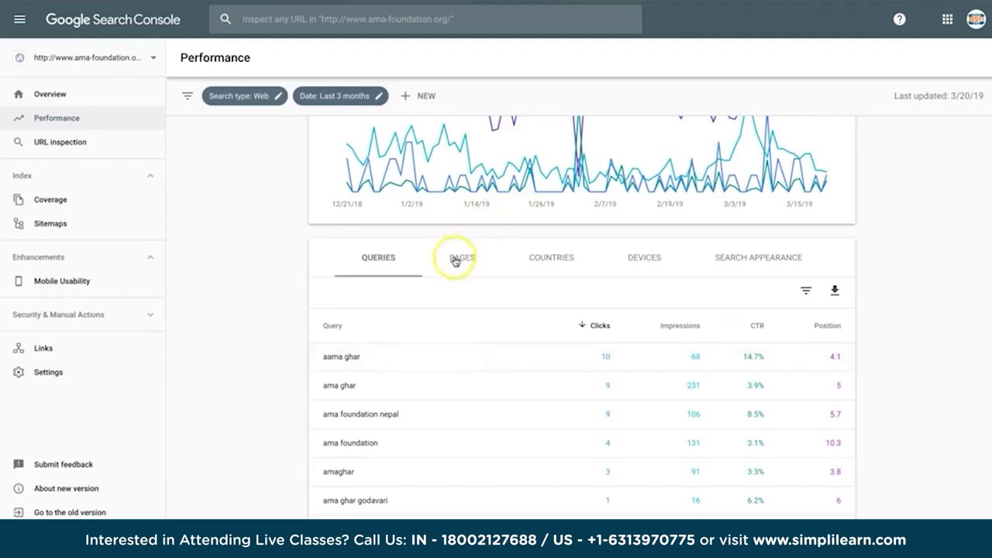
pyautogui.click(598, 422)
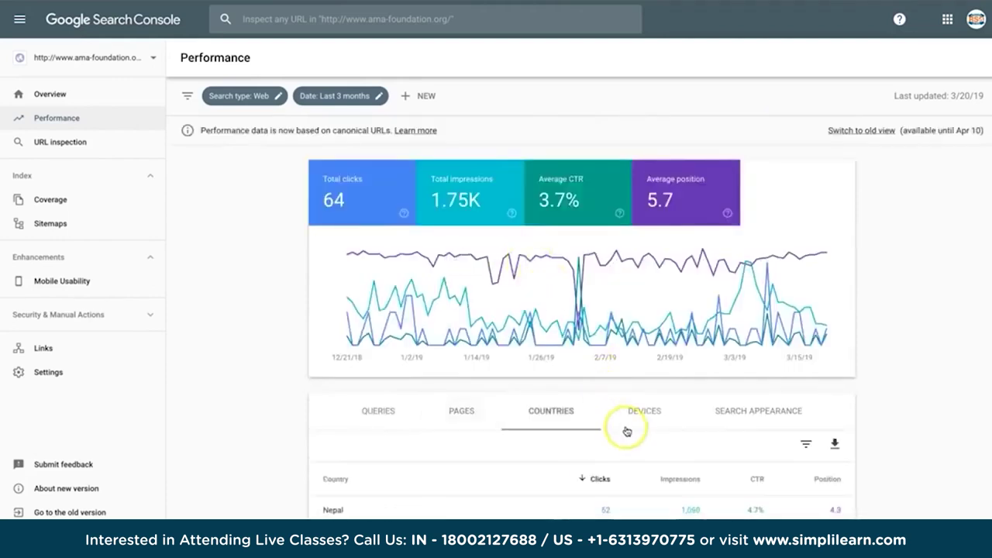
pyautogui.click(647, 414)
pyautogui.scroll(-2, 649, 419)
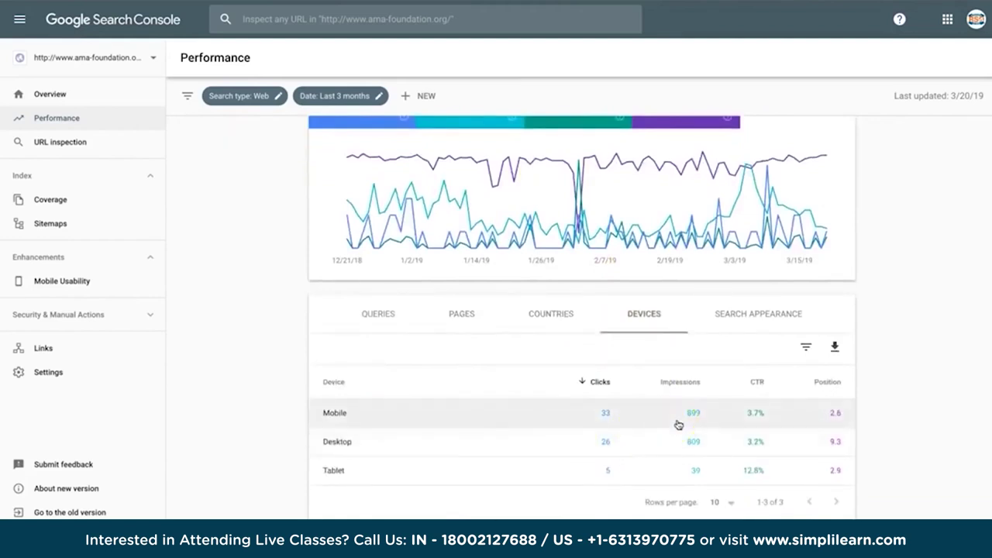
pyautogui.scroll(2, 678, 425)
pyautogui.scroll(-2, 678, 424)
pyautogui.scroll(1, 678, 425)
pyautogui.scroll(1, 678, 424)
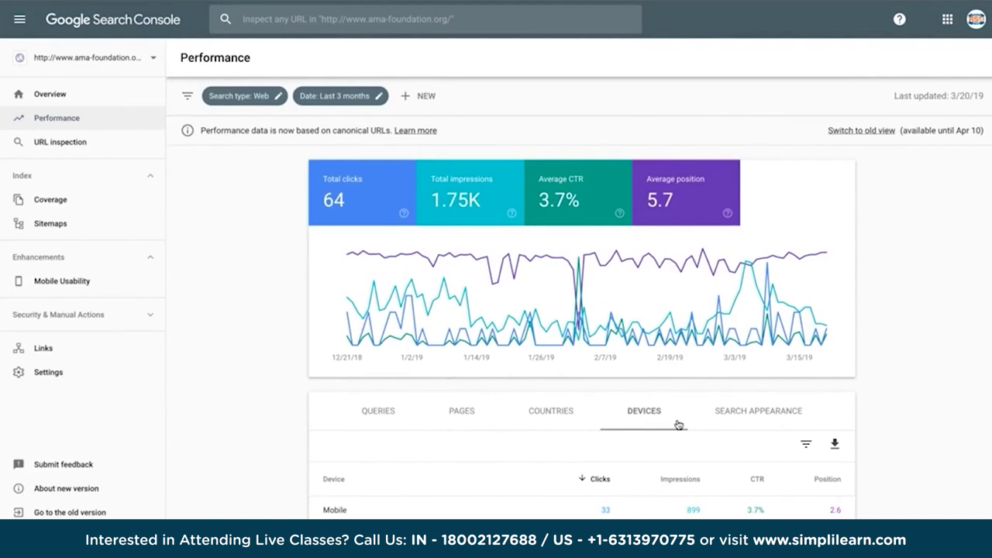
pyautogui.scroll(-1, 678, 425)
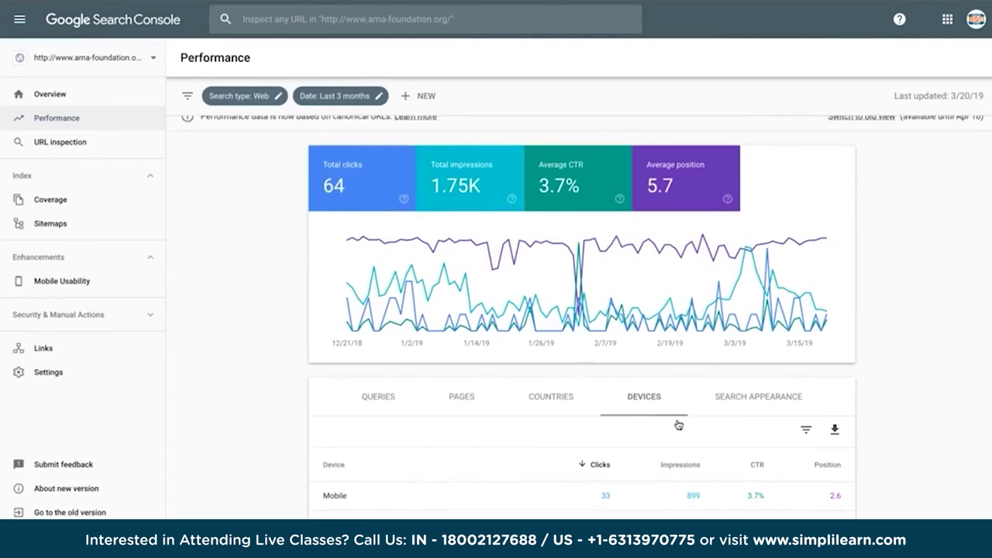
pyautogui.scroll(-5, 678, 425)
pyautogui.click(378, 316)
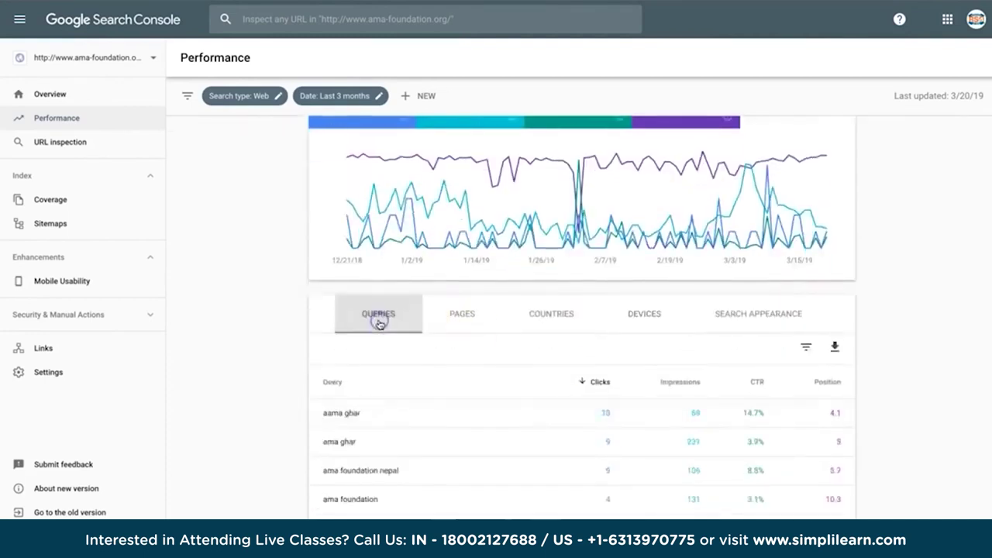
pyautogui.scroll(-5, 620, 406)
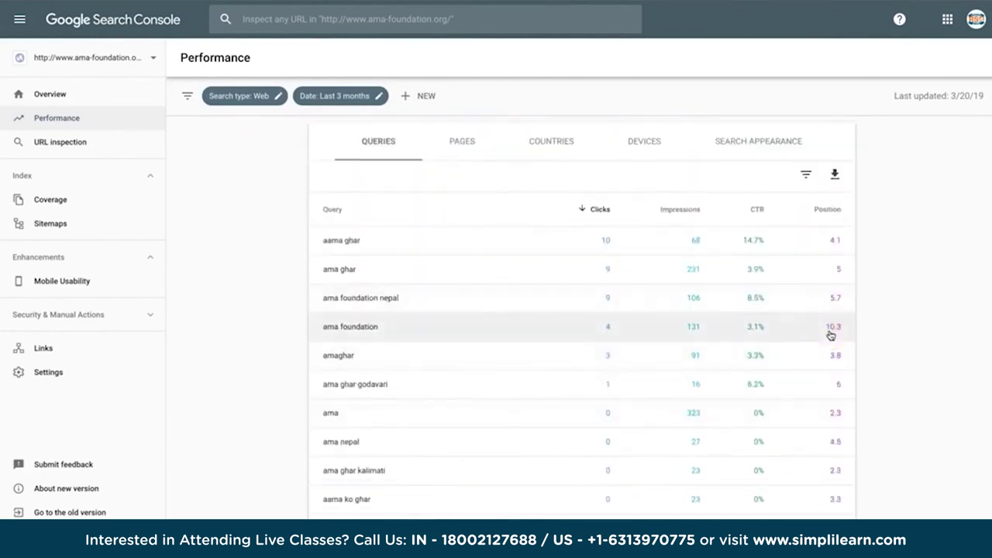
pyautogui.click(640, 330)
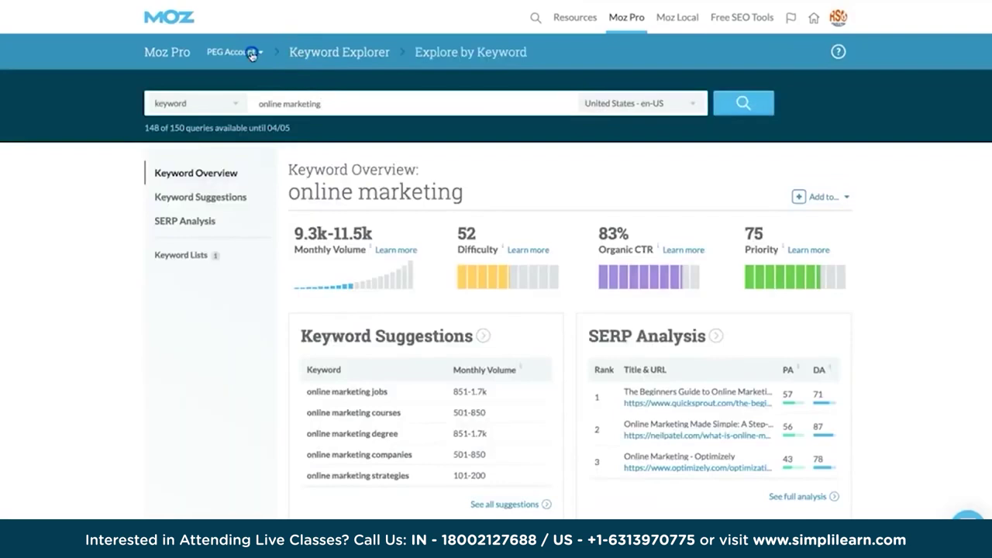
pyautogui.click(248, 52)
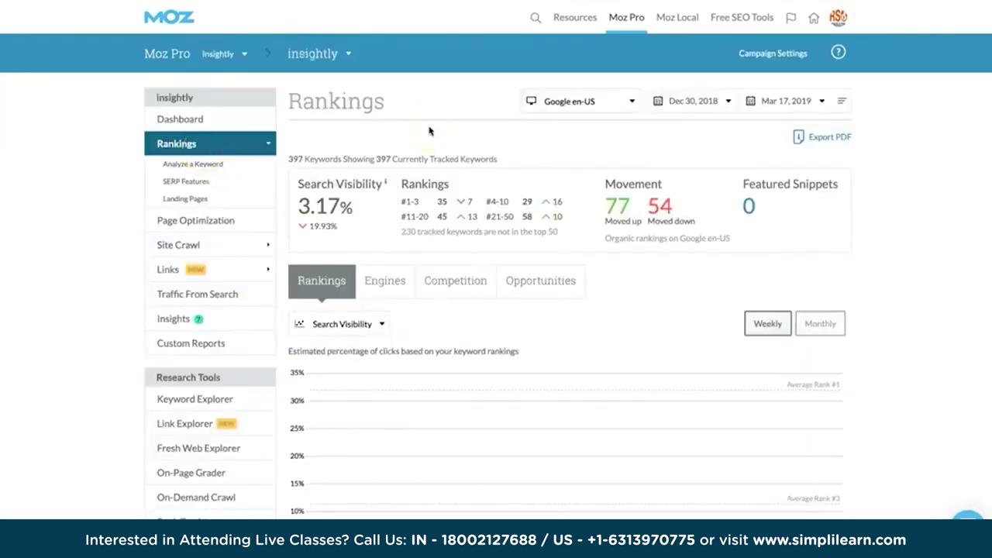
# Scroll through the Moz Pro Rankings summary and Search Visibility chart.
pyautogui.scroll(-1, 429, 131)
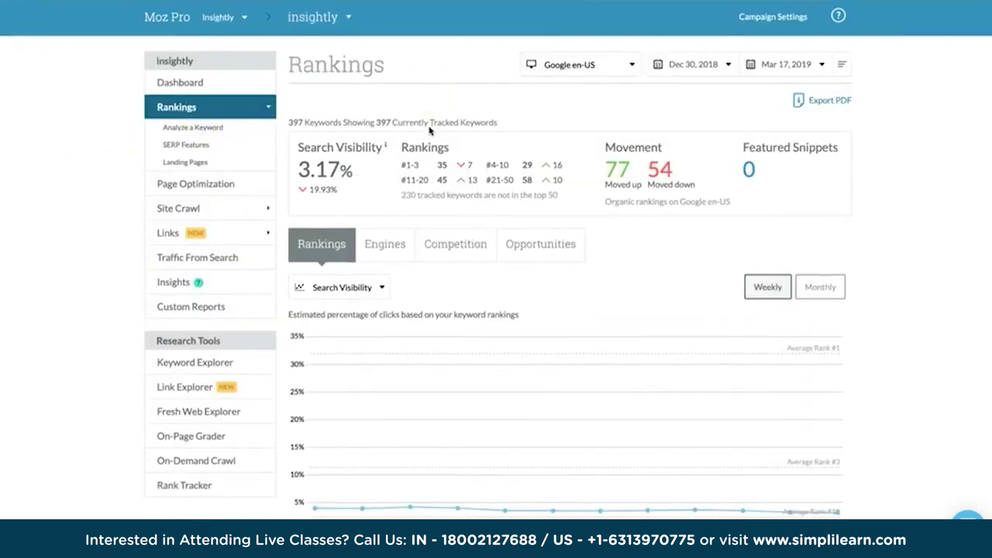
pyautogui.scroll(-1, 429, 131)
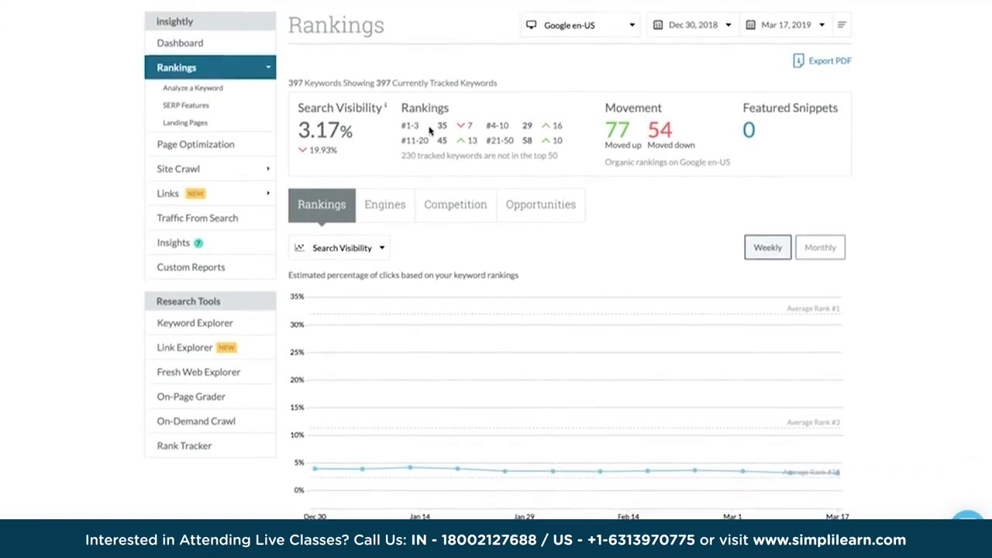
pyautogui.scroll(-3, 430, 131)
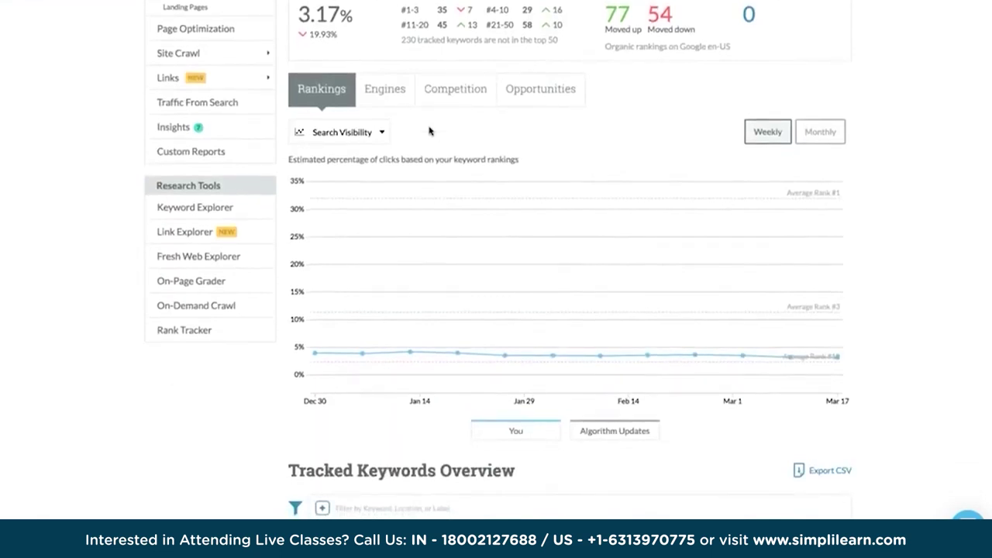
pyautogui.scroll(-1, 430, 131)
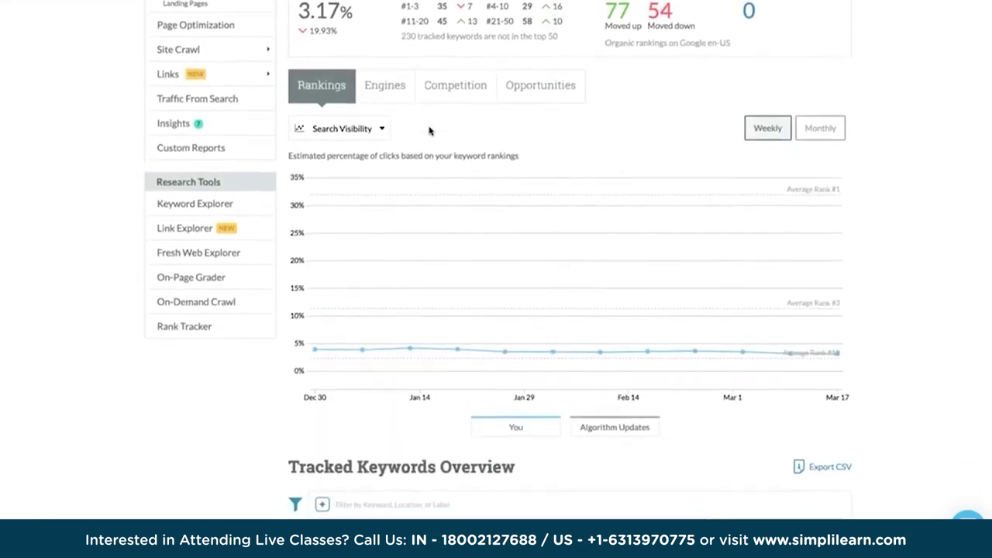
pyautogui.scroll(2, 430, 131)
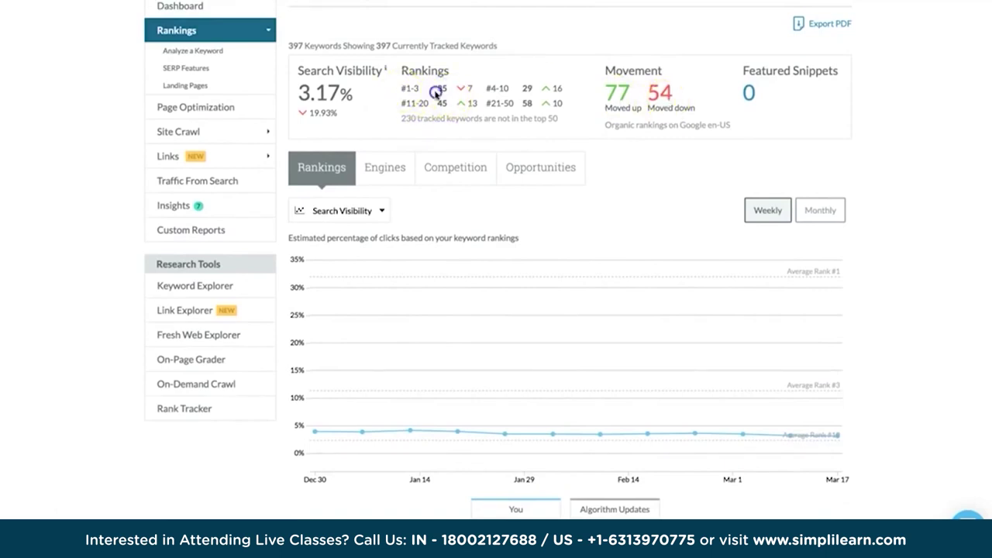
# Highlight the 45 keywords ranked #11-20 and the #21-50 range, then reach the Tracked Keywords Overview table.
pyautogui.doubleClick(441, 103)
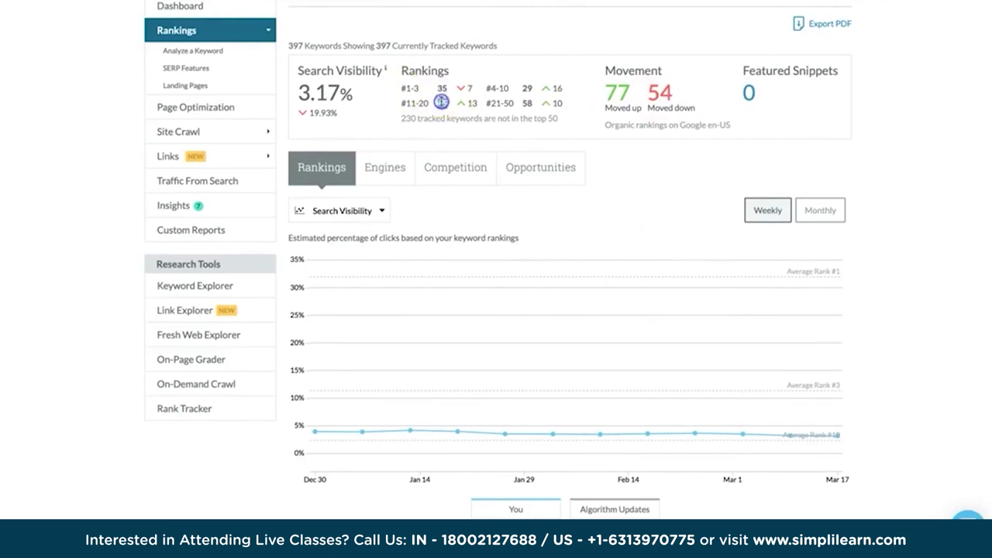
pyautogui.doubleClick(496, 103)
pyautogui.scroll(-1, 499, 112)
pyautogui.scroll(-1, 498, 112)
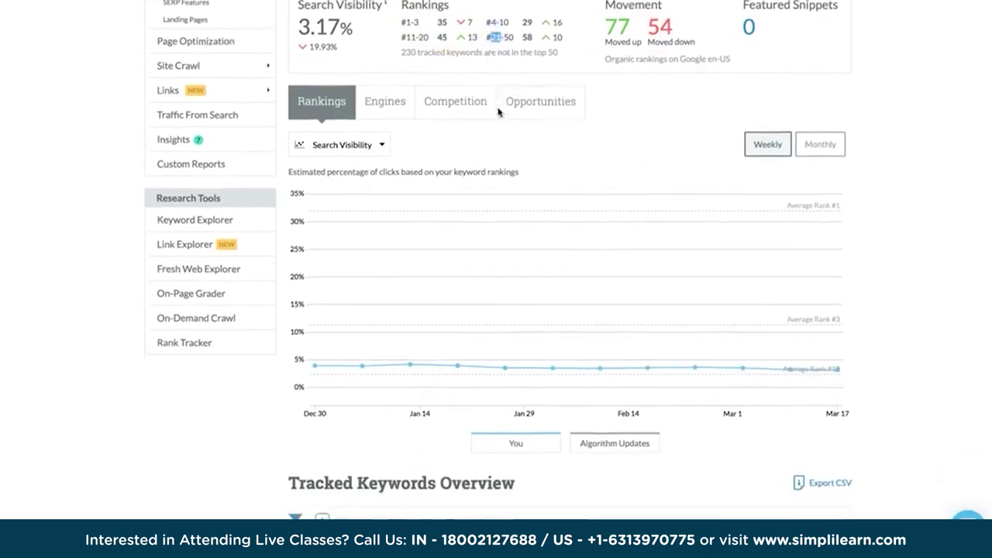
pyautogui.scroll(-8, 508, 190)
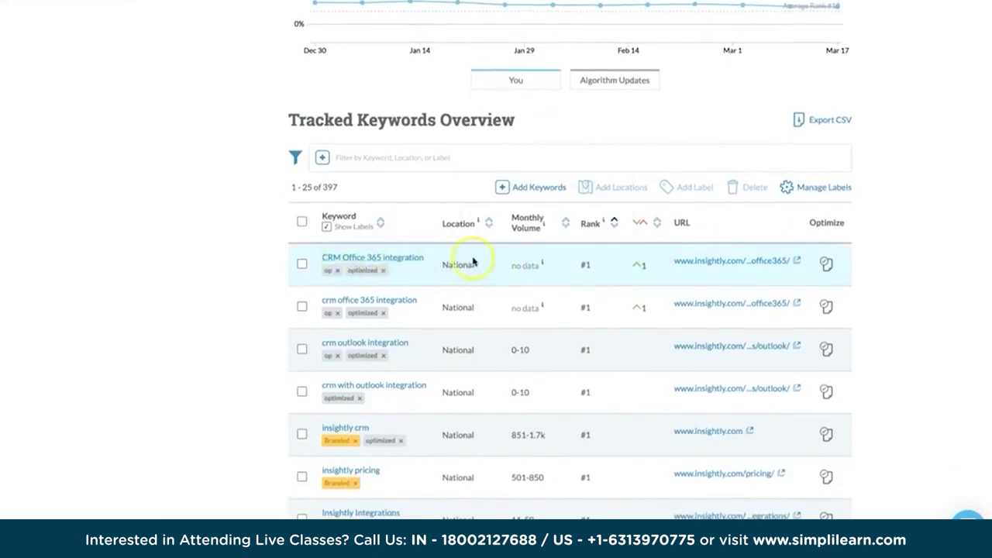
# Browse the 397 tracked keywords and open ranking details for 'easy client management'.
pyautogui.scroll(-1, 653, 321)
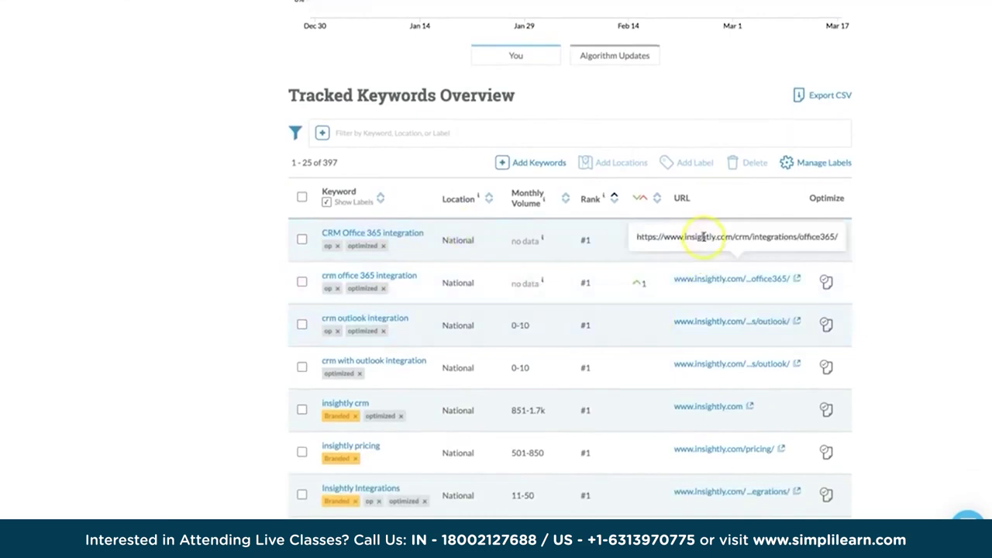
pyautogui.scroll(-3, 835, 427)
pyautogui.scroll(5, 834, 427)
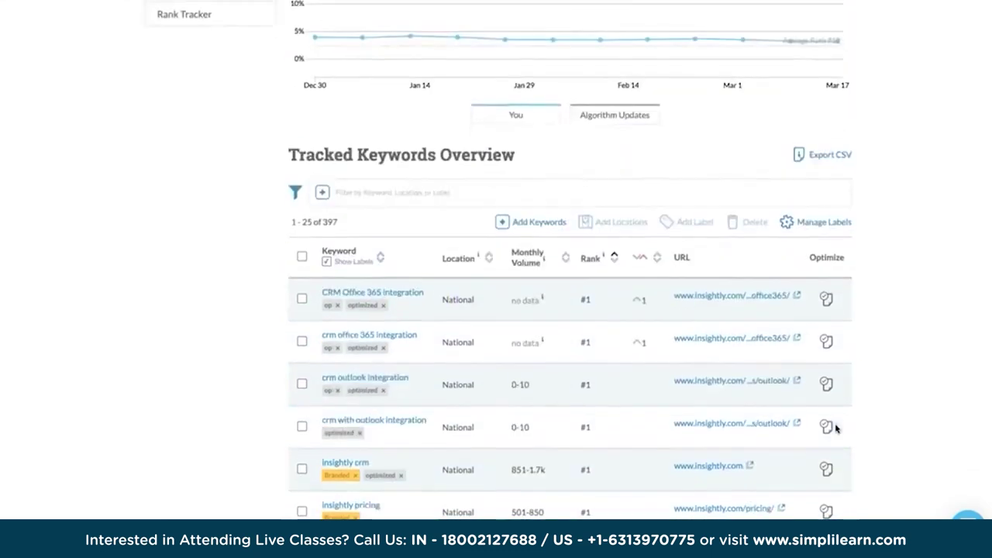
pyautogui.scroll(-5, 835, 427)
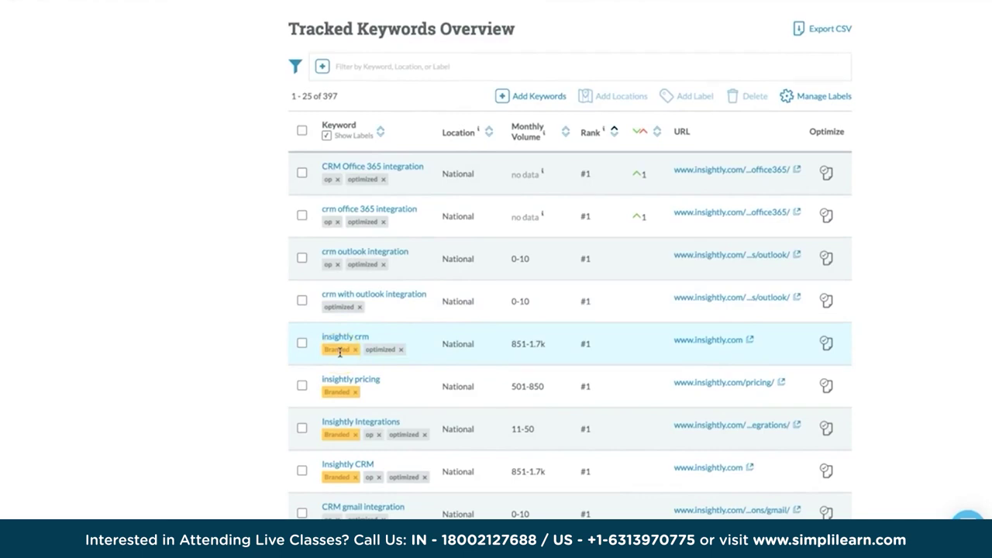
pyautogui.scroll(1, 465, 233)
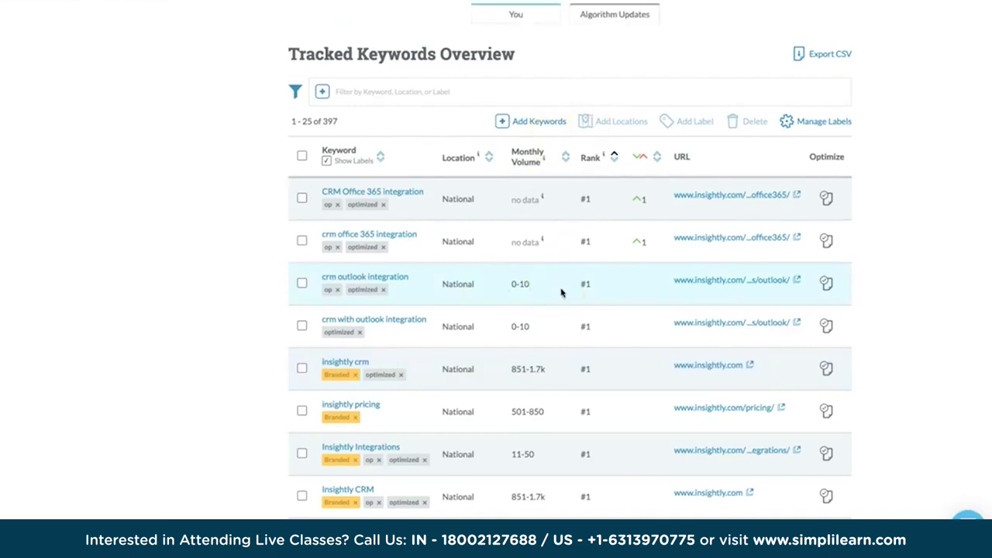
pyautogui.scroll(-3, 562, 292)
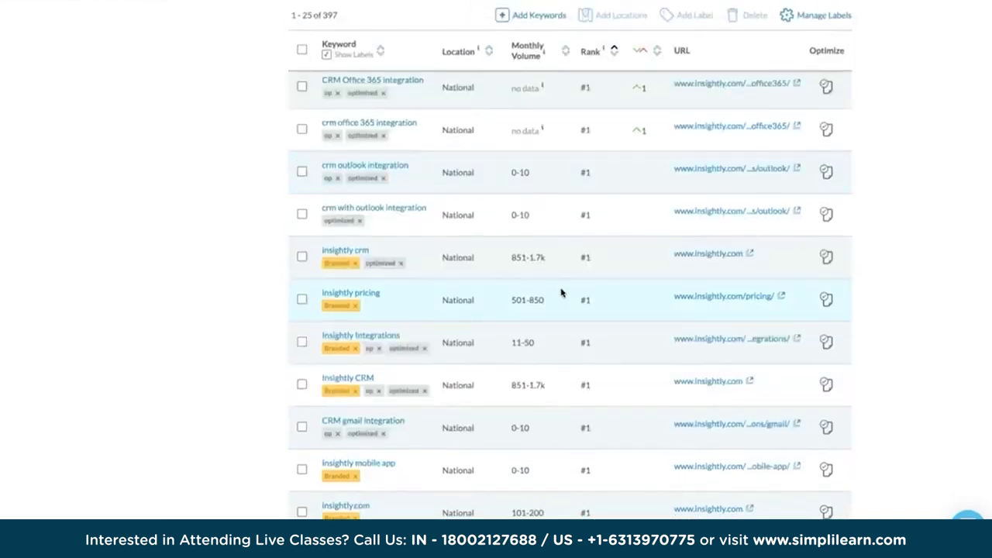
pyautogui.scroll(4, 562, 292)
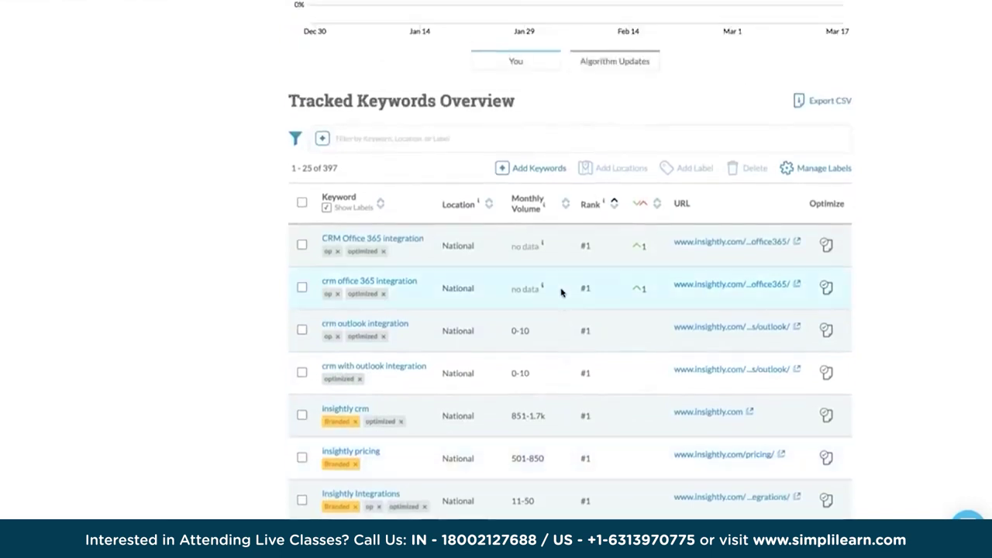
pyautogui.scroll(-20, 562, 292)
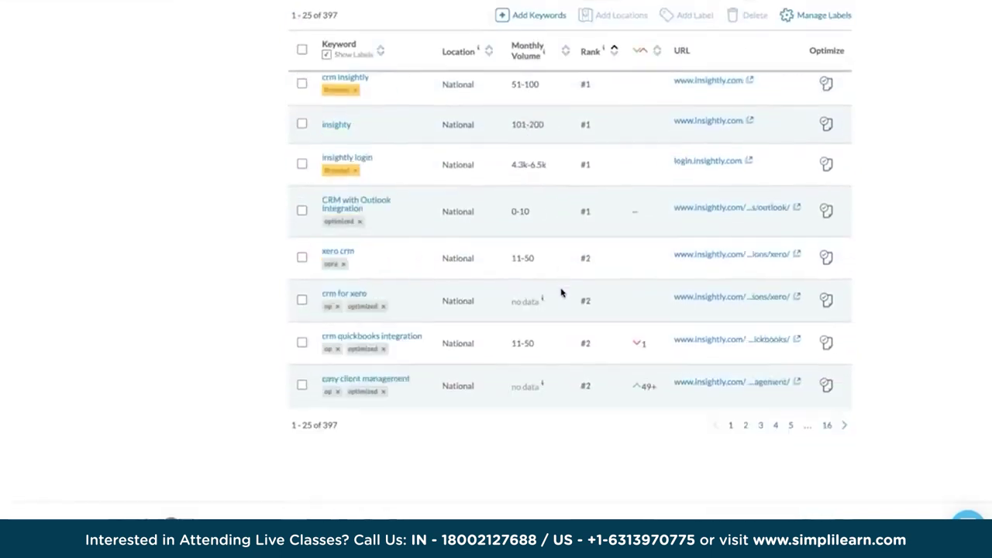
pyautogui.click(372, 379)
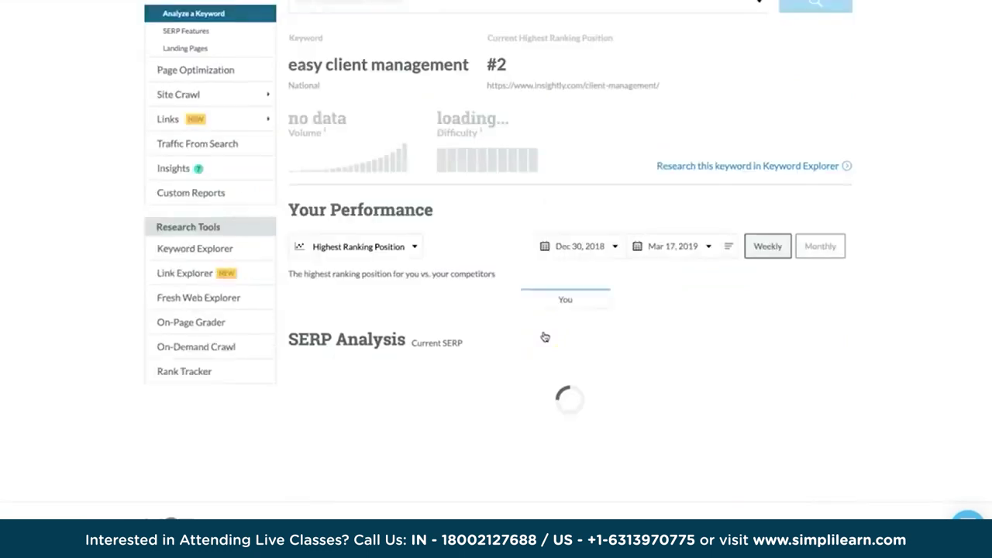
pyautogui.scroll(-5, 544, 337)
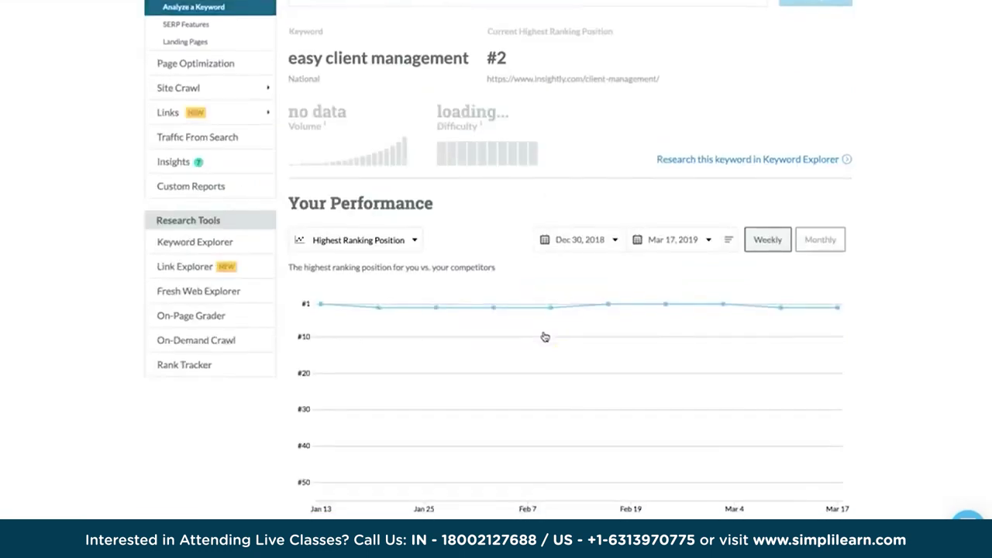
pyautogui.scroll(5, 544, 337)
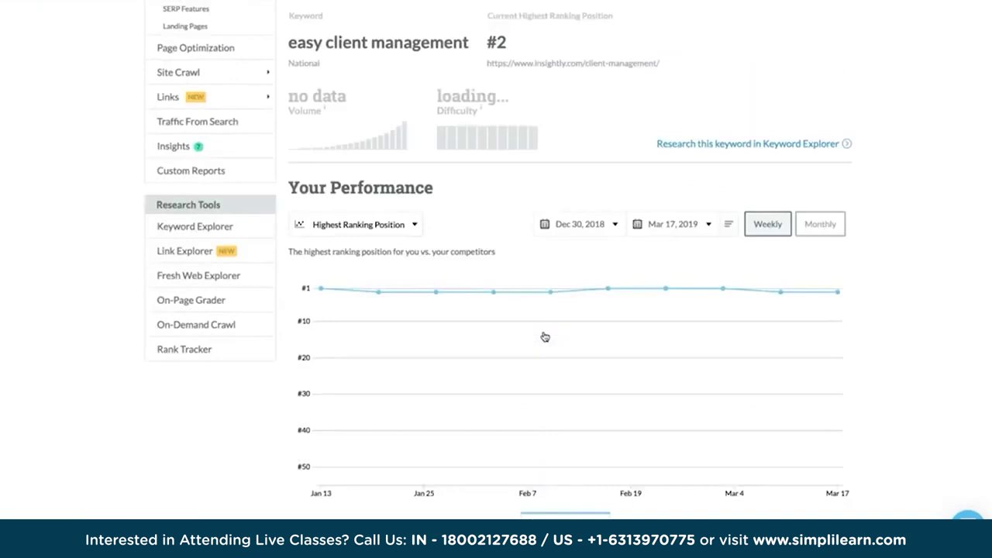
pyautogui.scroll(-2, 545, 337)
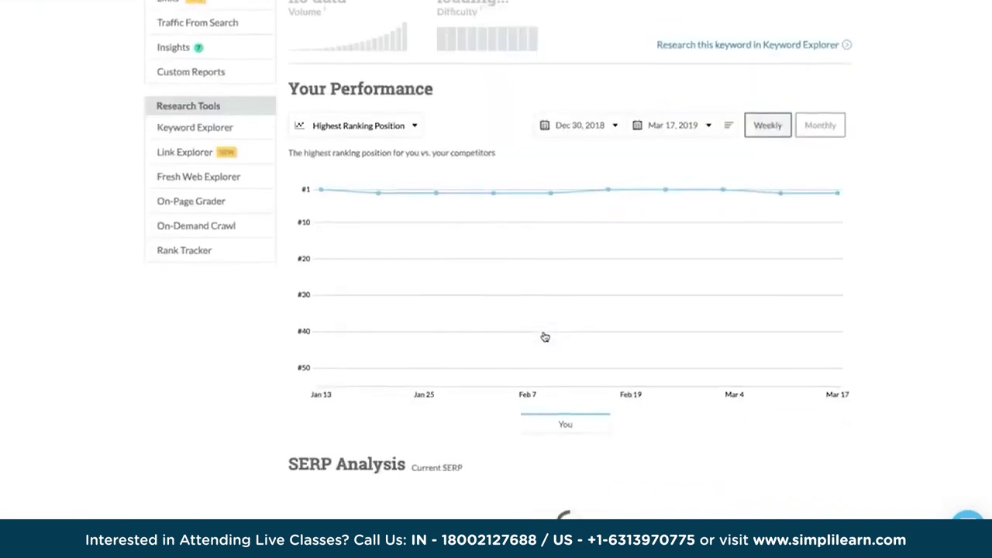
pyautogui.scroll(3, 545, 337)
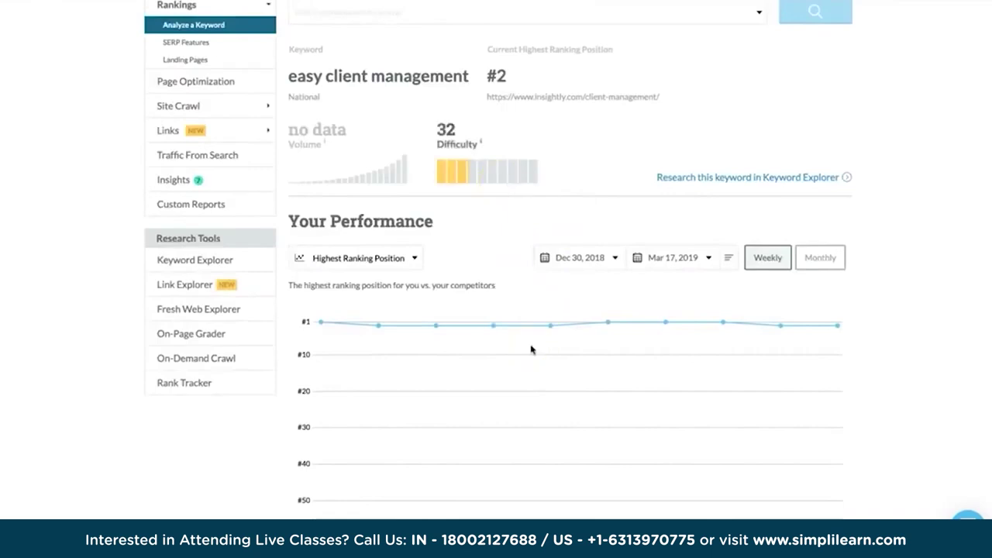
pyautogui.scroll(3, 542, 332)
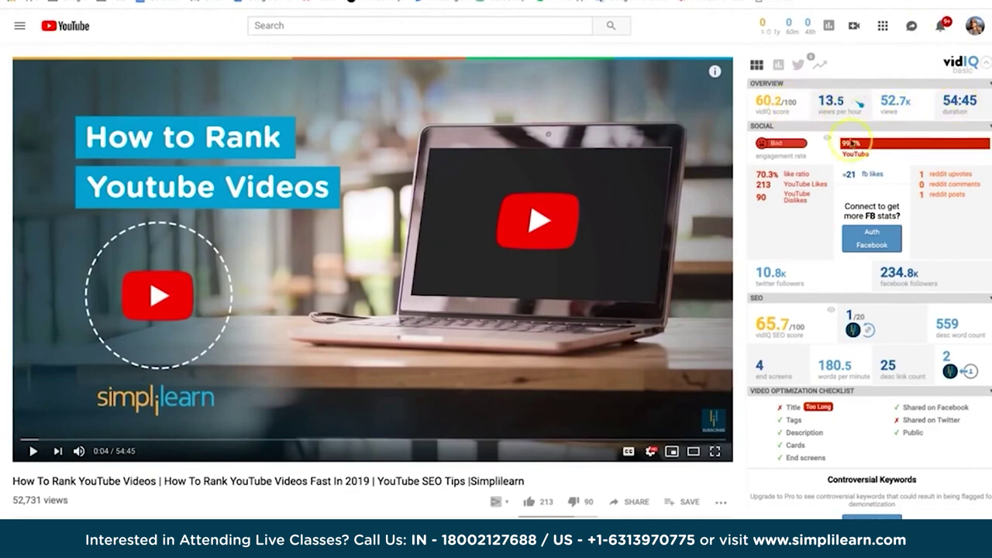
pyautogui.scroll(-1, 803, 206)
pyautogui.scroll(-1, 802, 198)
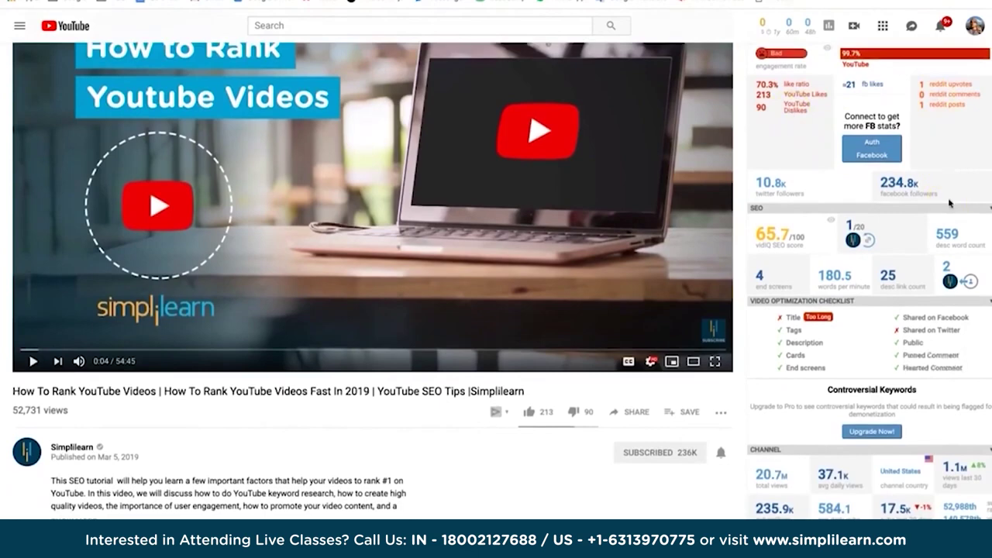
pyautogui.scroll(-2, 950, 203)
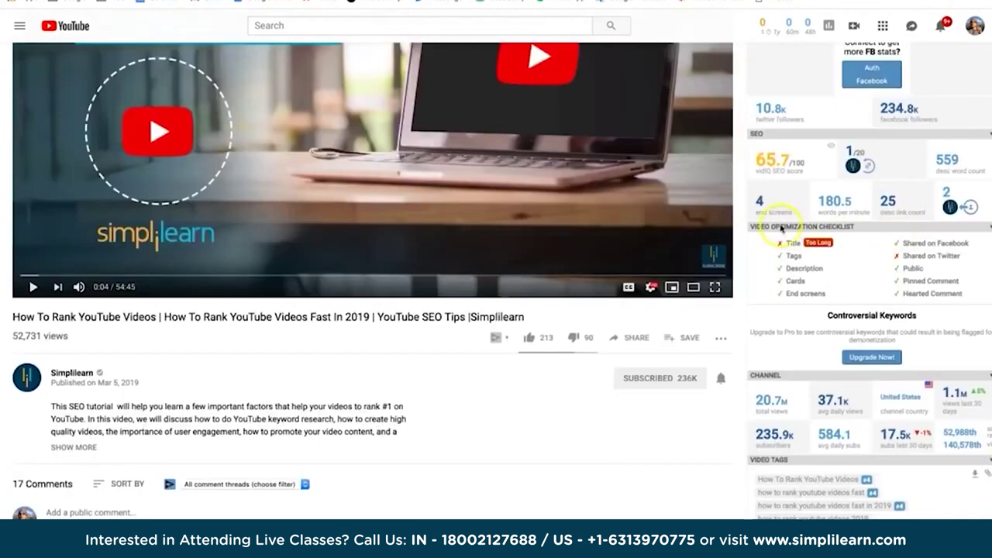
pyautogui.scroll(-1, 891, 249)
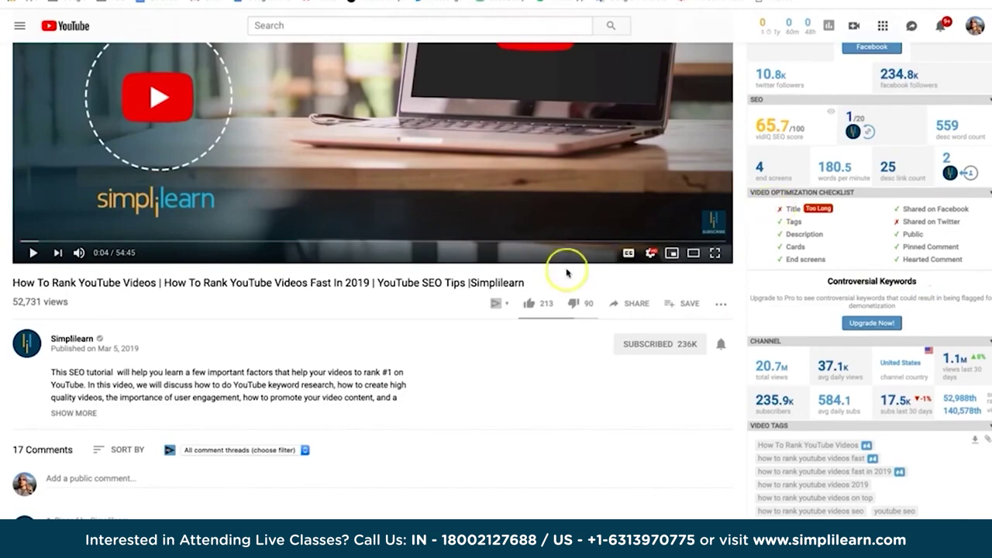
pyautogui.scroll(3, 554, 267)
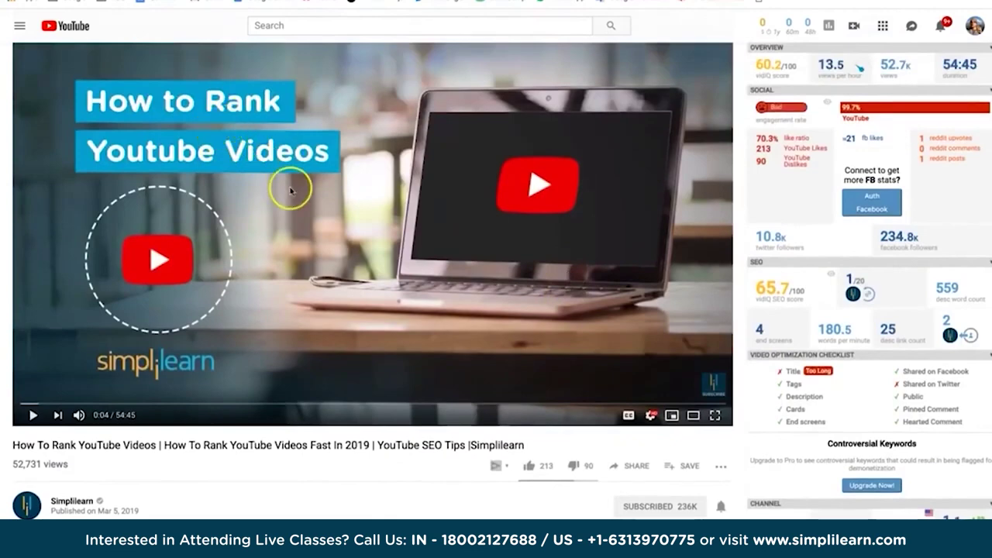
pyautogui.scroll(-1, 290, 191)
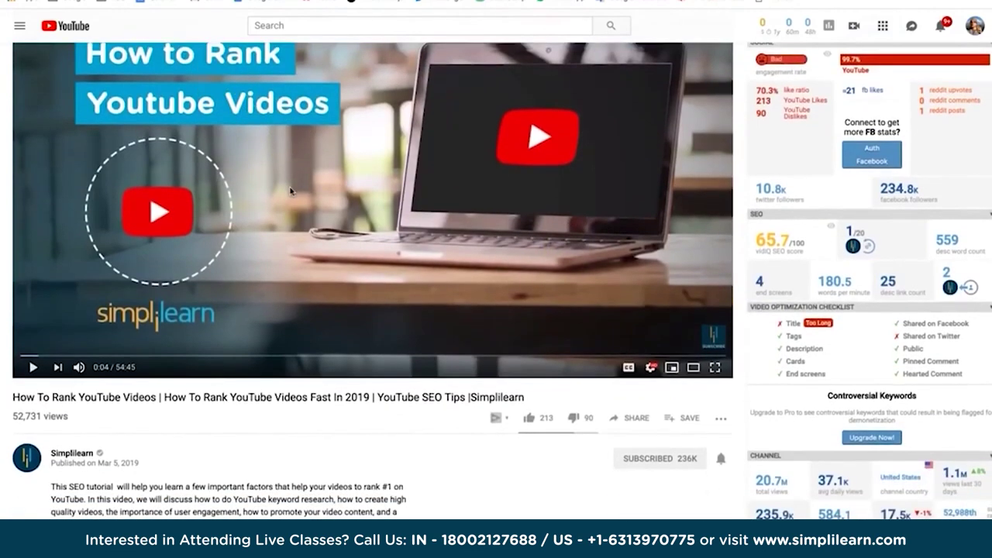
pyautogui.scroll(-1, 806, 294)
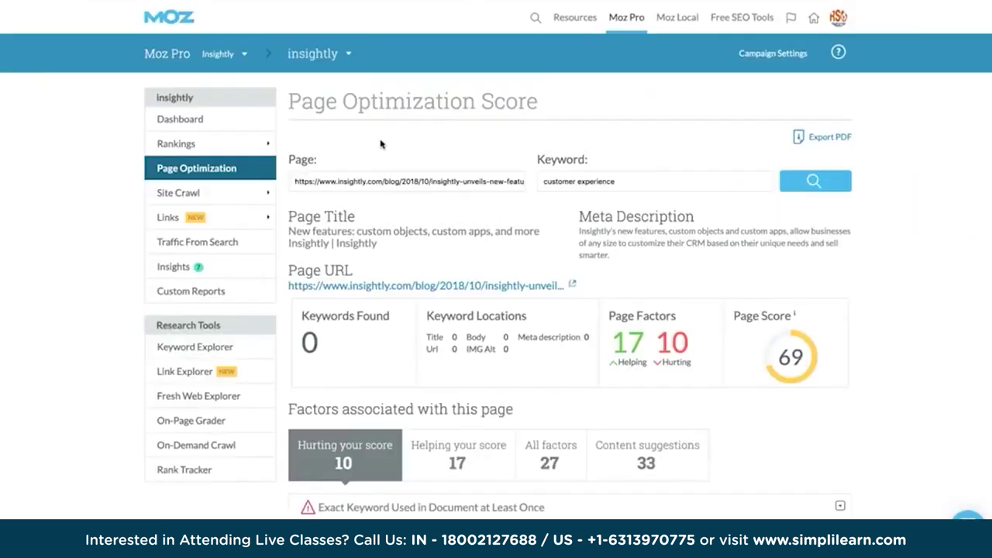
pyautogui.click(164, 166)
pyautogui.click(469, 157)
pyautogui.scroll(-4, 465, 310)
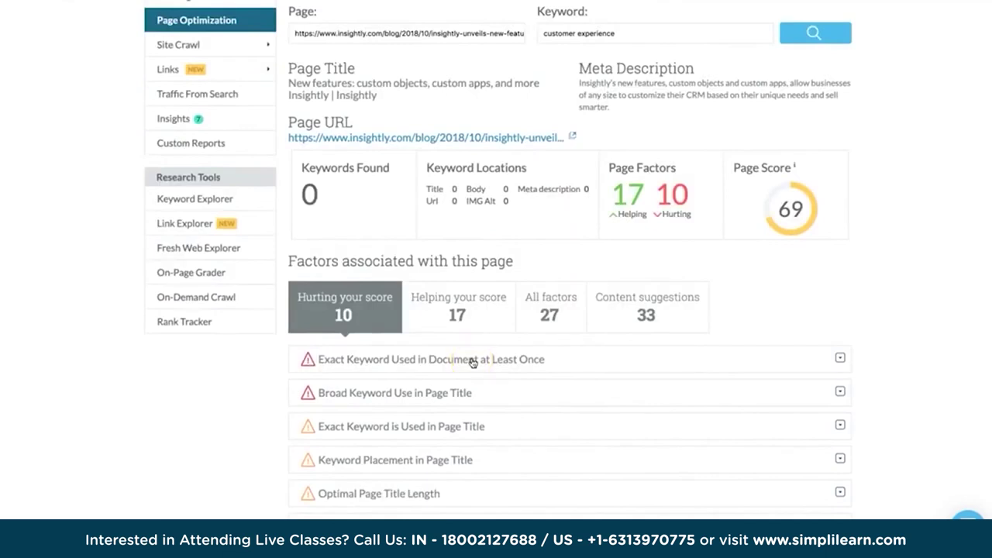
pyautogui.scroll(1, 473, 362)
pyautogui.click(410, 137)
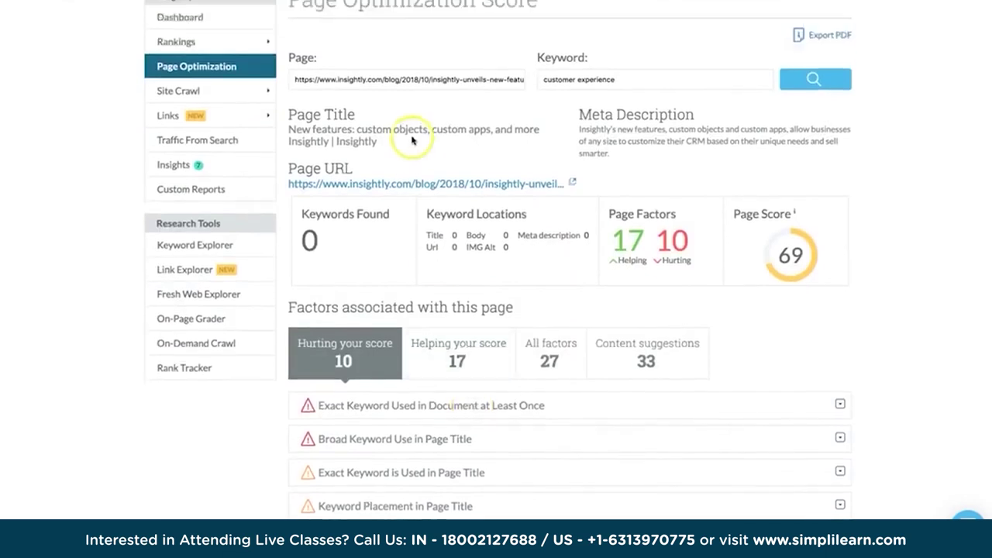
pyautogui.click(628, 132)
pyautogui.click(653, 194)
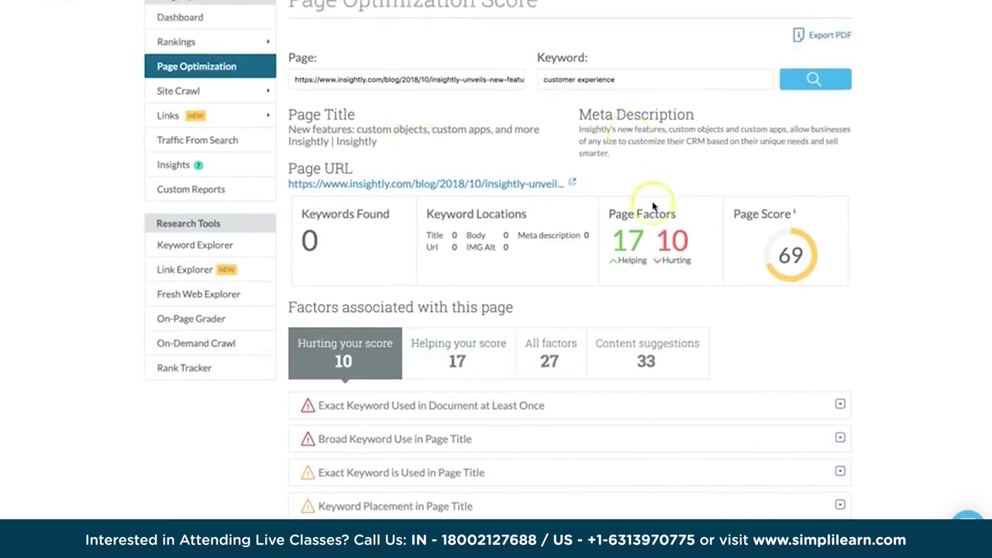
pyautogui.scroll(-7, 653, 203)
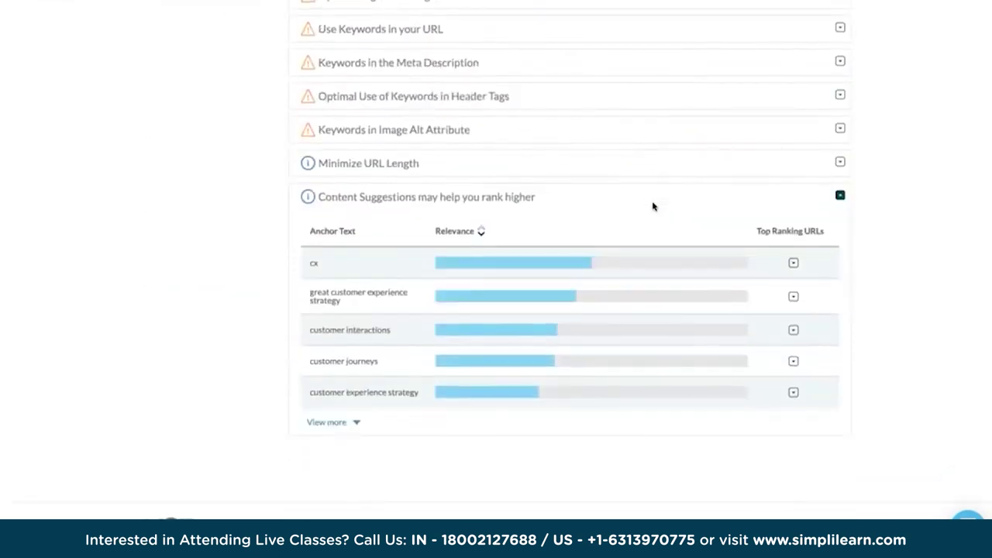
pyautogui.scroll(3, 653, 206)
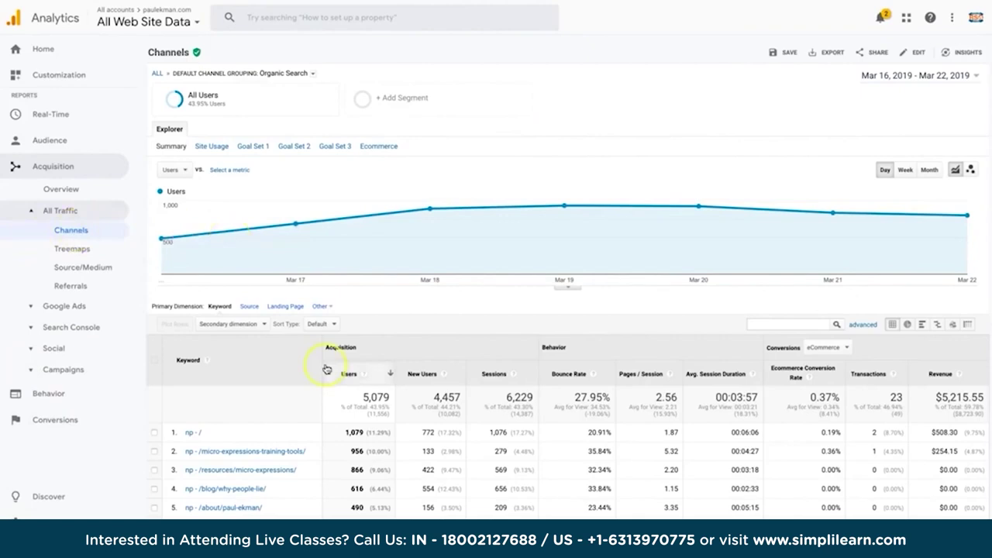
# Set Landing Page as the primary dimension for the organic search channel traffic.
pyautogui.scroll(-1, 325, 366)
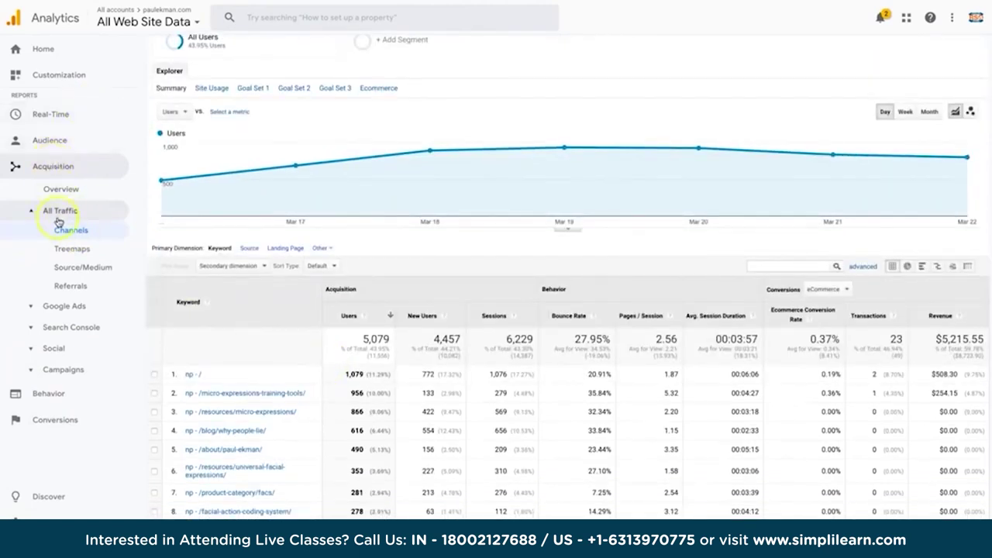
pyautogui.scroll(1, 290, 373)
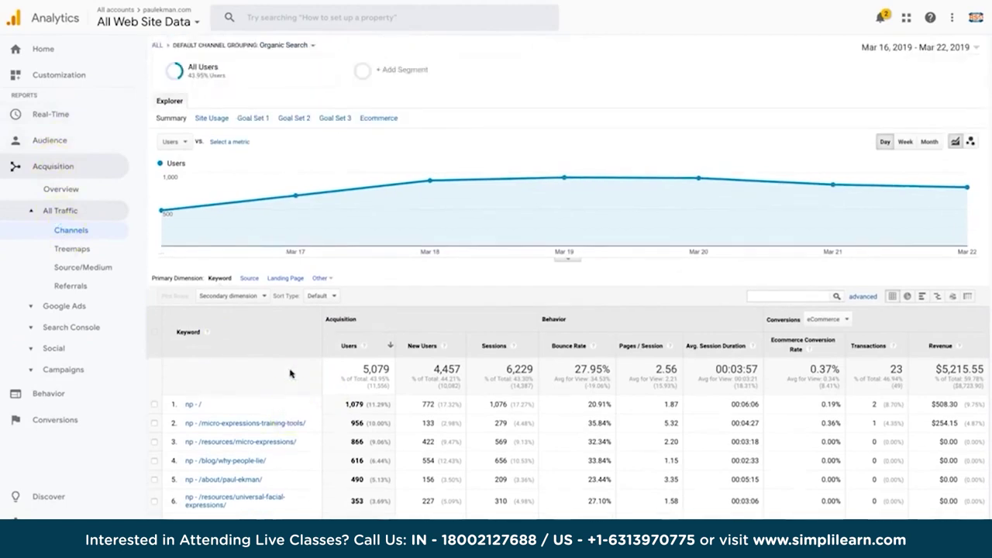
pyautogui.scroll(-1, 290, 374)
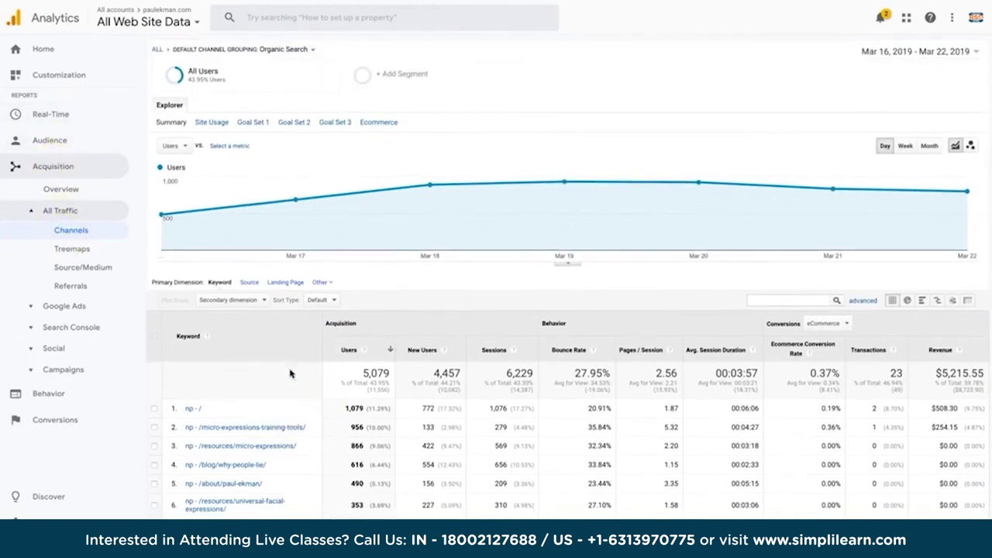
pyautogui.scroll(1, 290, 373)
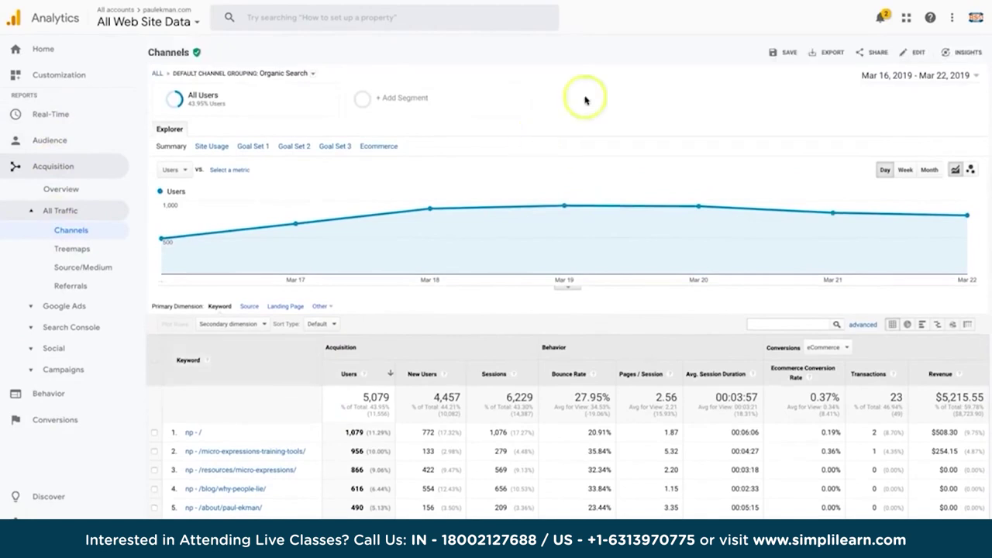
pyautogui.scroll(-1, 731, 219)
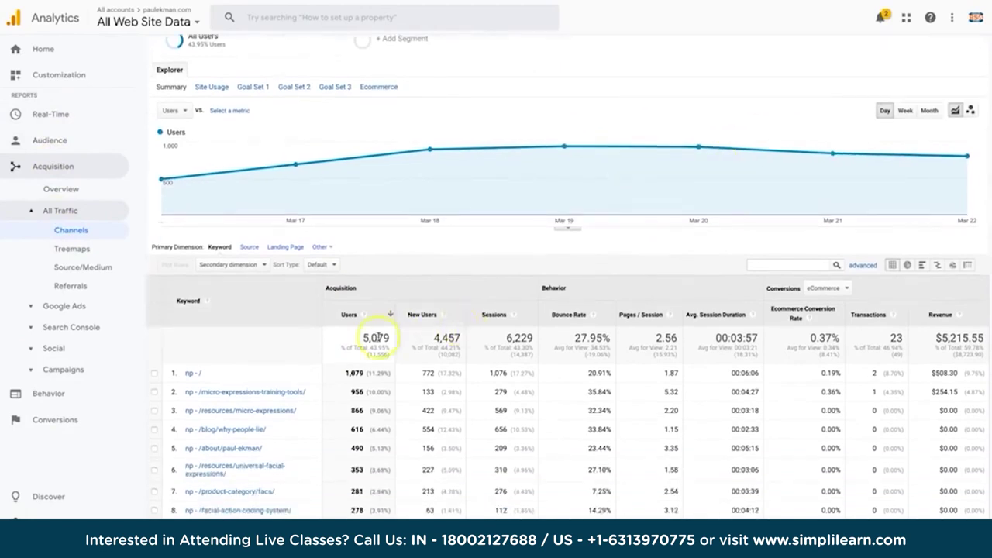
pyautogui.click(289, 248)
pyautogui.click(376, 256)
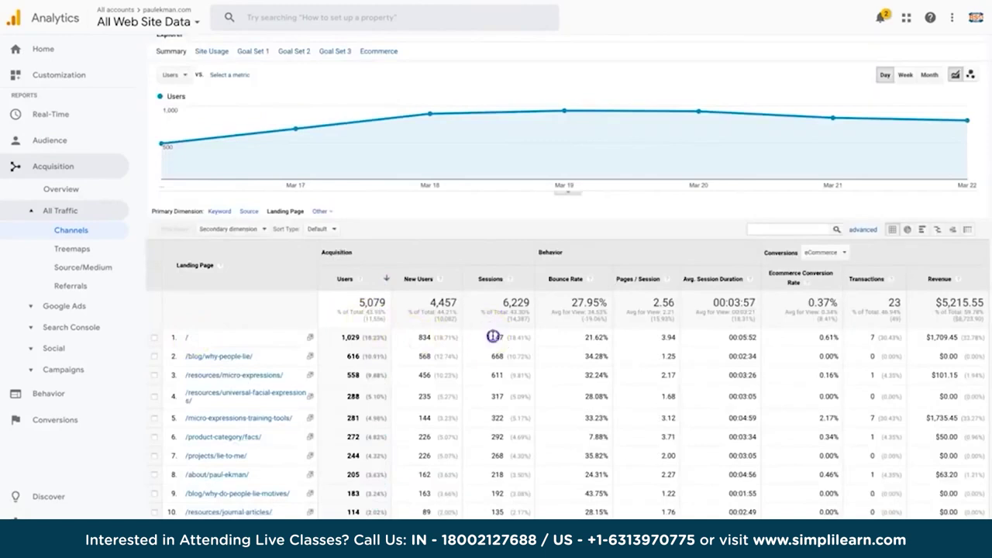
# Highlight the home page's 3.94 pages per session, then clear the highlight.
pyautogui.scroll(1, 578, 345)
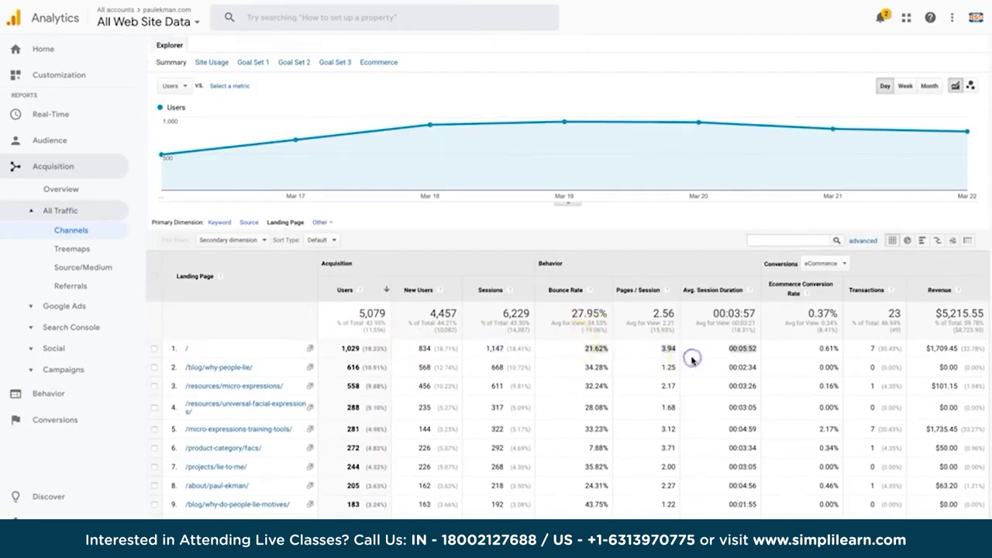
pyautogui.doubleClick(670, 349)
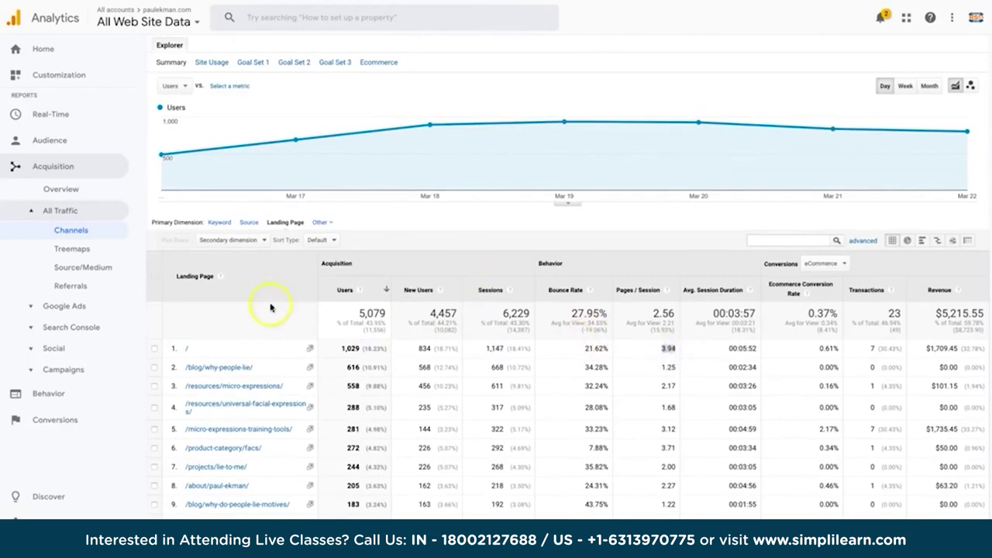
pyautogui.click(729, 348)
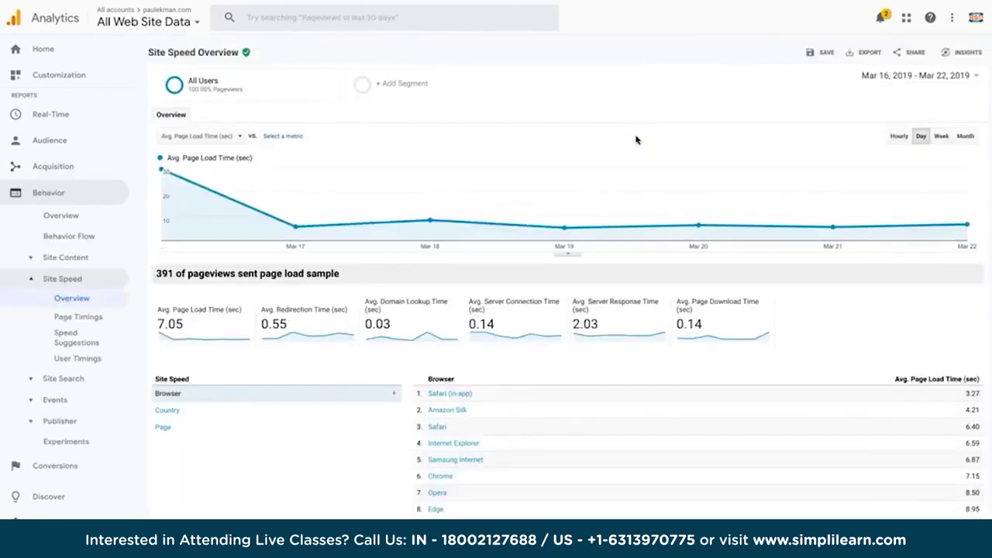
# Open the Site Speed Overview report showing the 7.05-second average page load time.
pyautogui.click(96, 301)
pyautogui.click(44, 193)
pyautogui.click(68, 304)
pyautogui.click(375, 443)
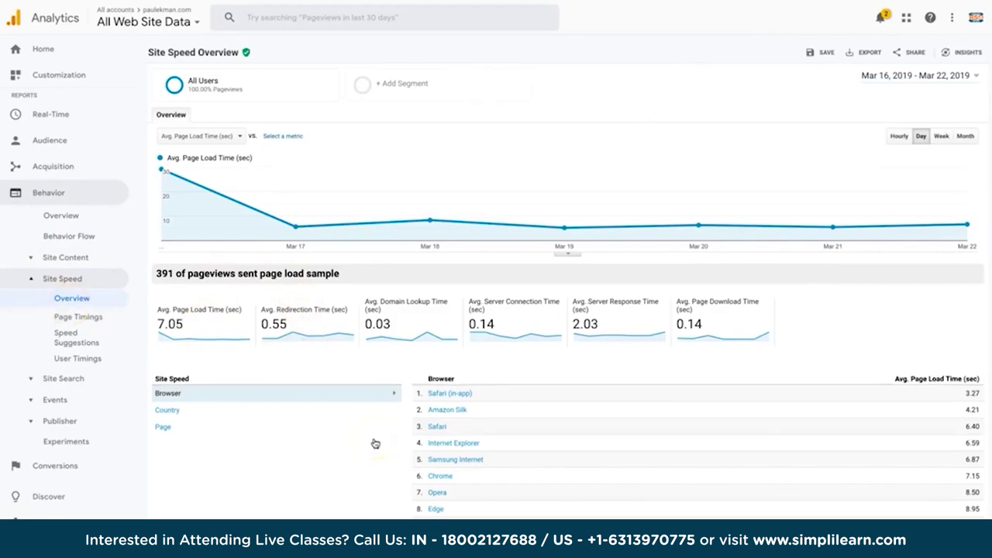
pyautogui.click(234, 416)
# Open the Page Timings report and then the Speed Suggestions report.
pyautogui.click(414, 343)
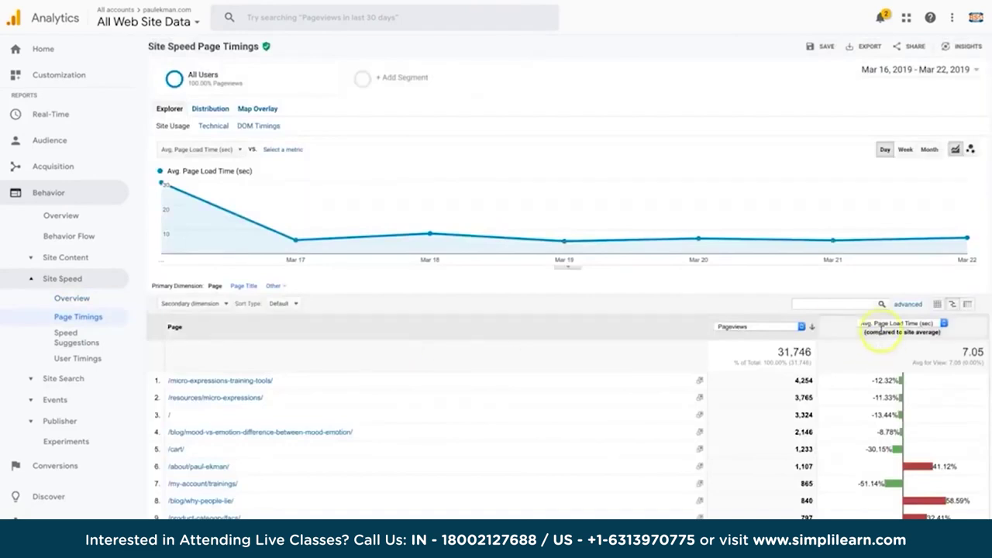
pyautogui.click(902, 424)
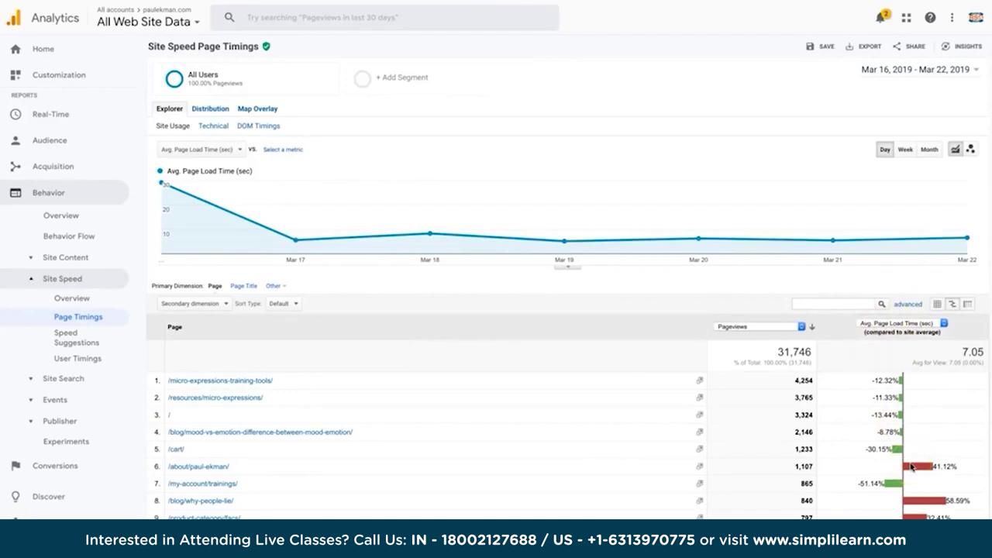
pyautogui.click(78, 341)
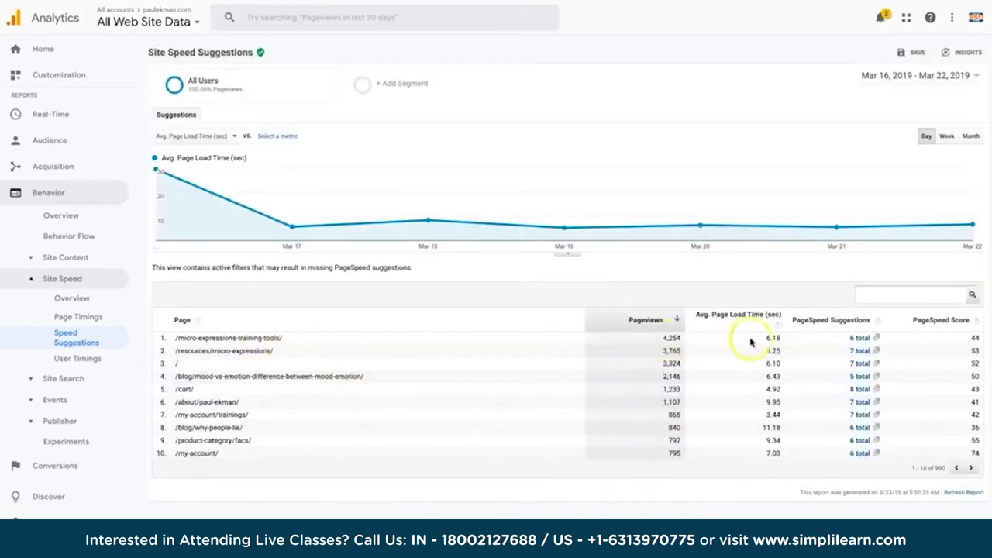
# Mark the top page's 6.18-second load time and launch PageSpeed Insights from its '6 total' suggestions.
pyautogui.moveTo(793, 339); pyautogui.dragTo(775, 414)
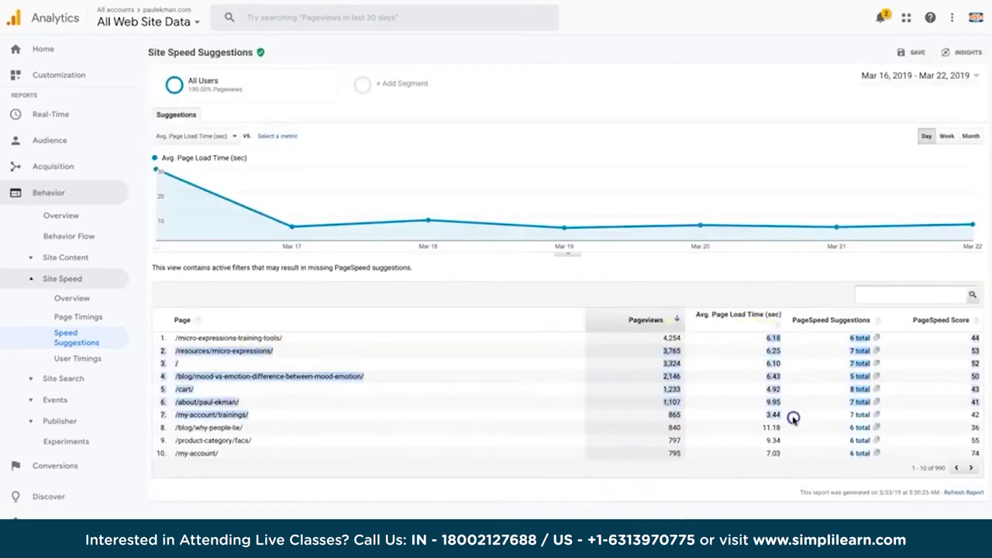
pyautogui.click(775, 412)
pyautogui.doubleClick(770, 341)
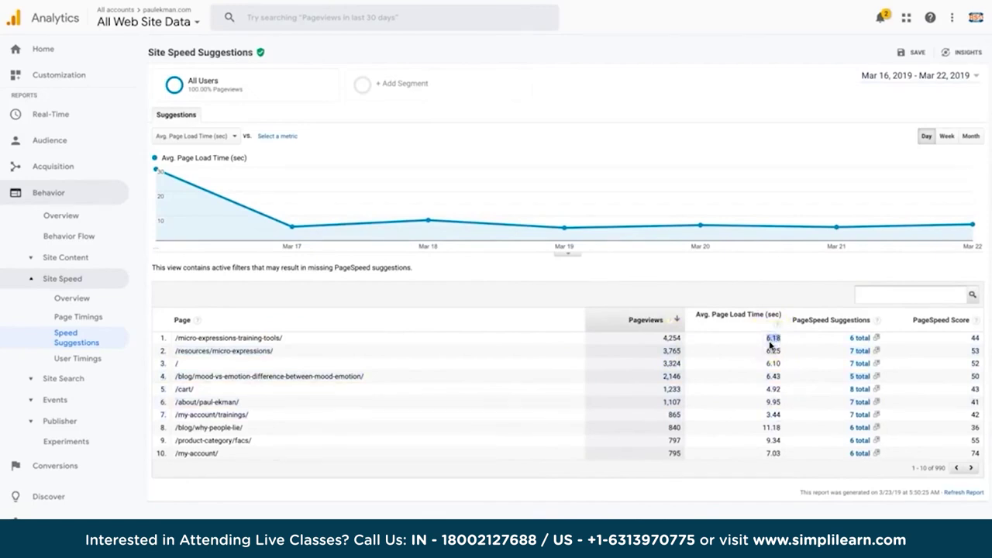
pyautogui.click(861, 340)
pyautogui.click(862, 344)
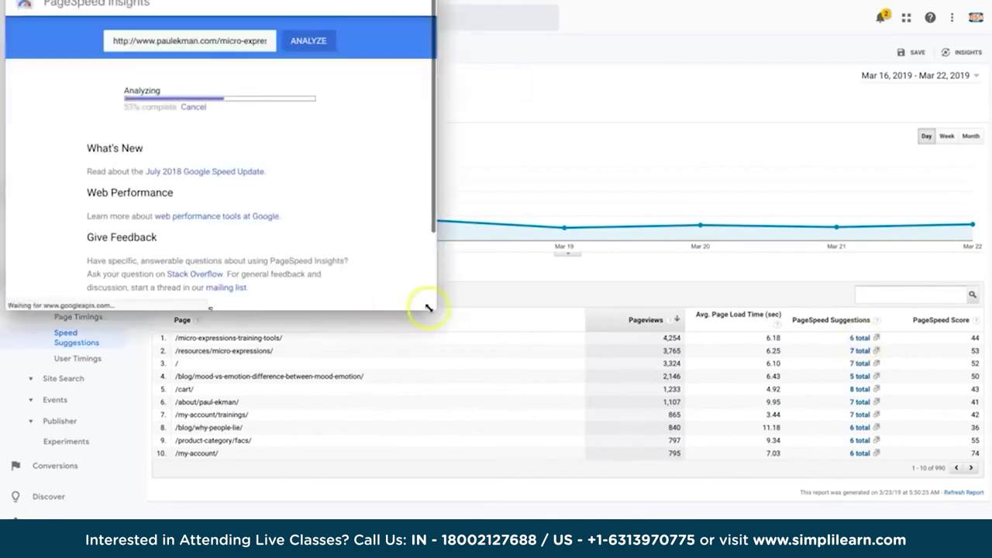
# Enlarge the PageSpeed Insights window and review Field Data, Lab Data, Opportunities and Diagnostics for the 64 score.
pyautogui.moveTo(435, 309); pyautogui.dragTo(594, 409)
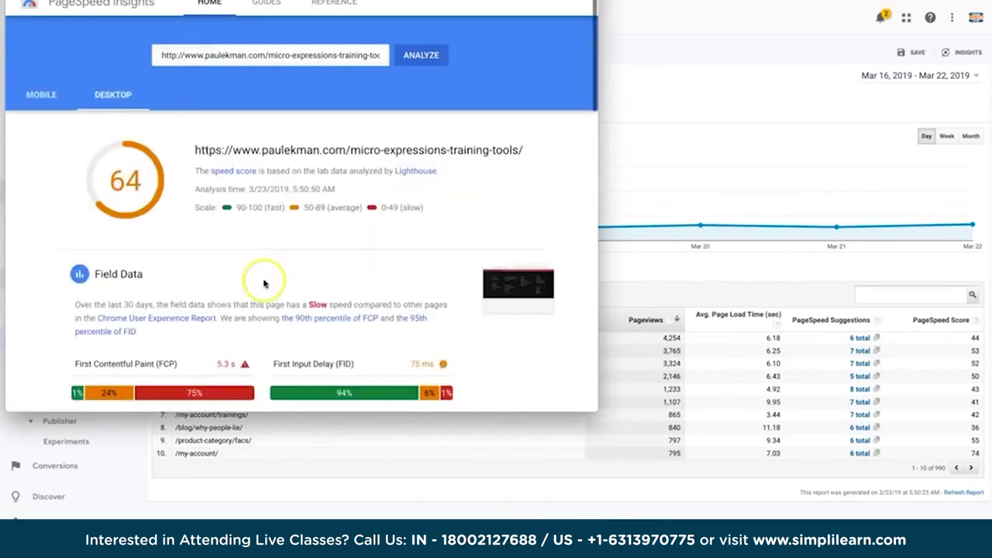
pyautogui.scroll(-8, 246, 235)
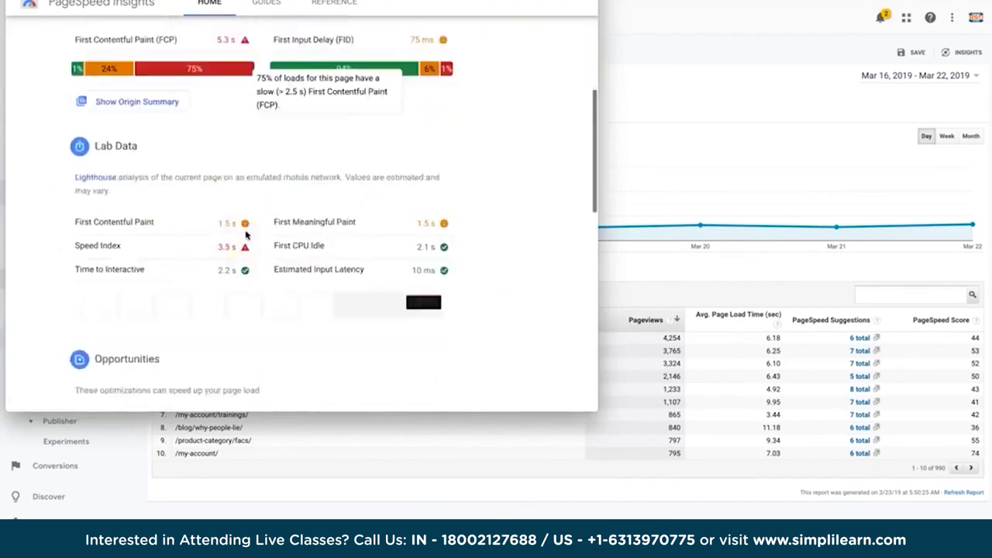
pyautogui.scroll(-1, 245, 234)
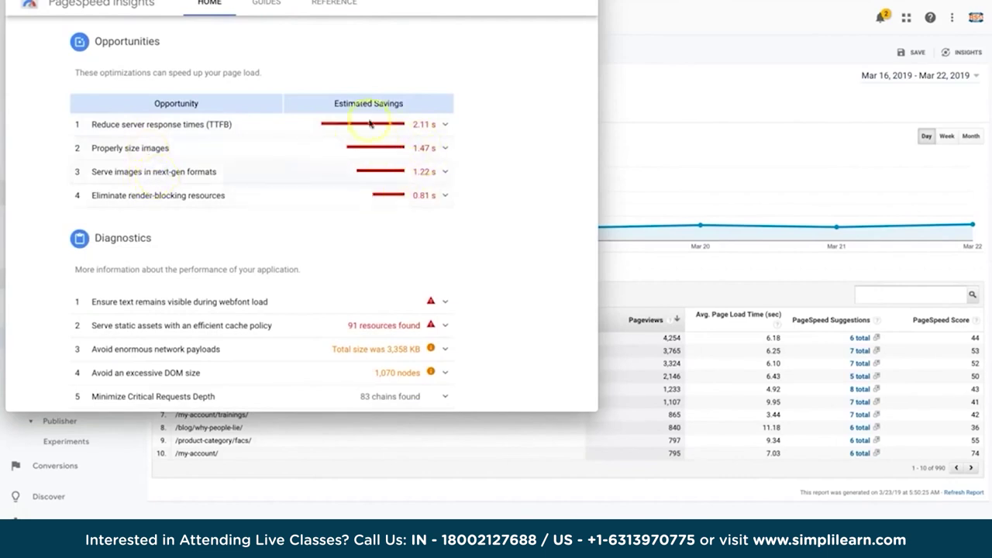
pyautogui.moveTo(399, 180)
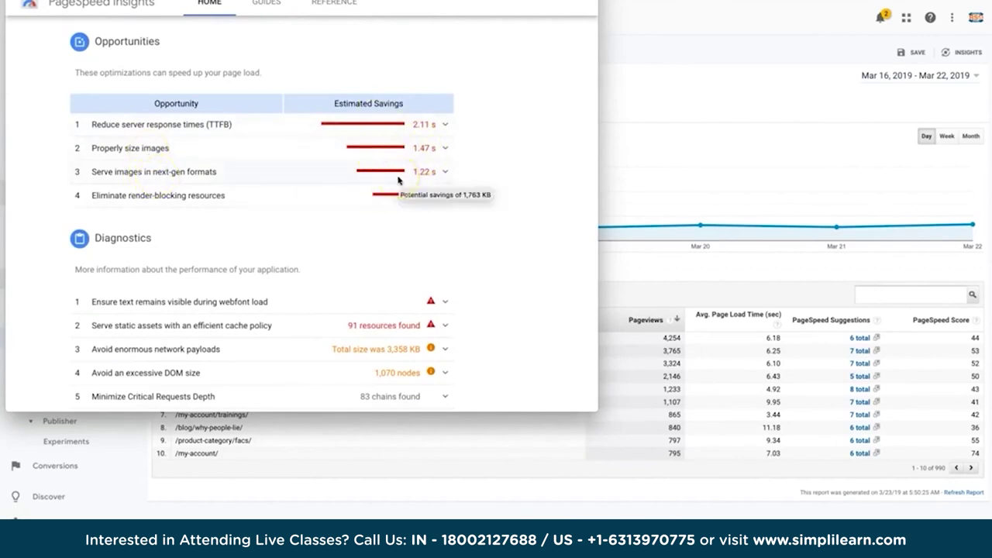
pyautogui.scroll(1, 398, 179)
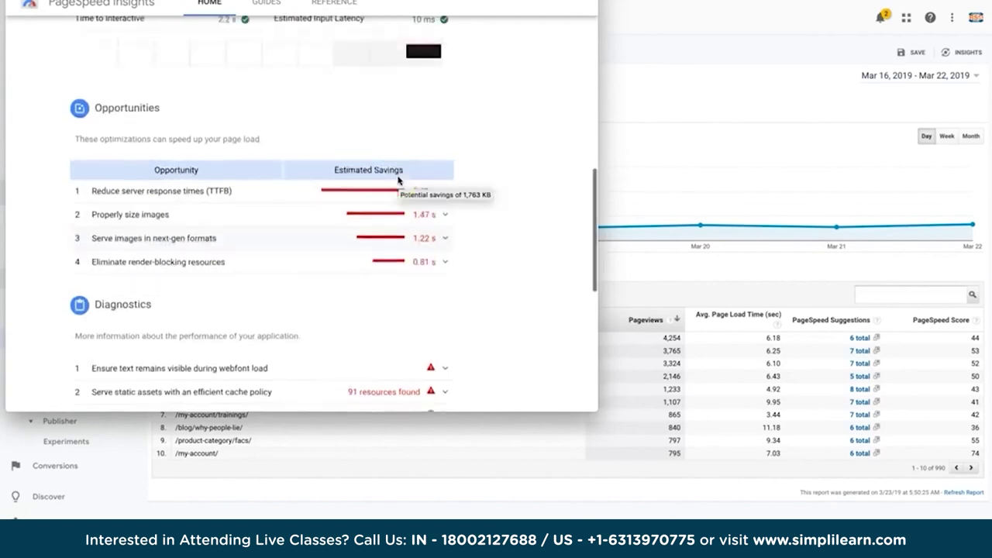
pyautogui.scroll(2, 398, 179)
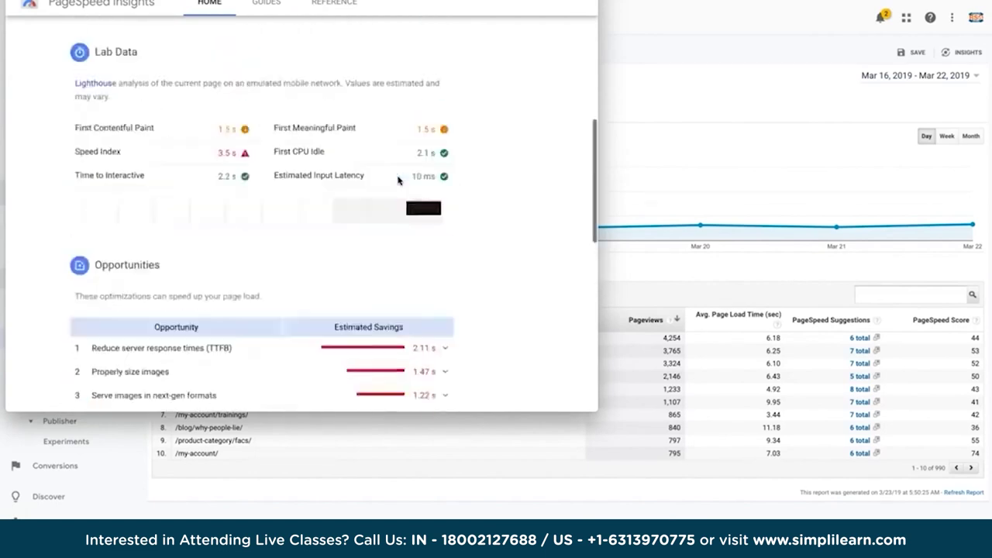
# Close PageSpeed Insights to return to the Speed Suggestions report.
pyautogui.click(627, 348)
pyautogui.click(854, 362)
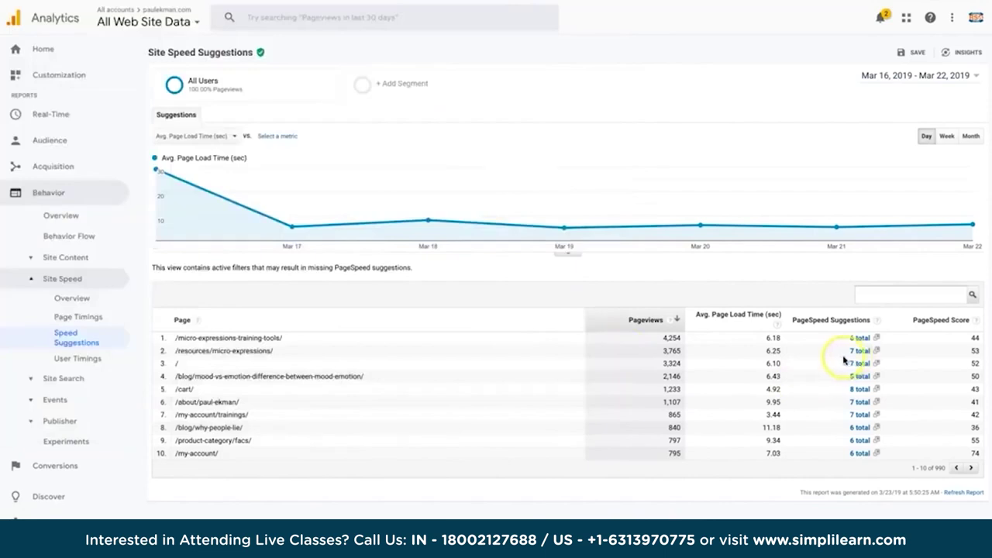
pyautogui.click(65, 351)
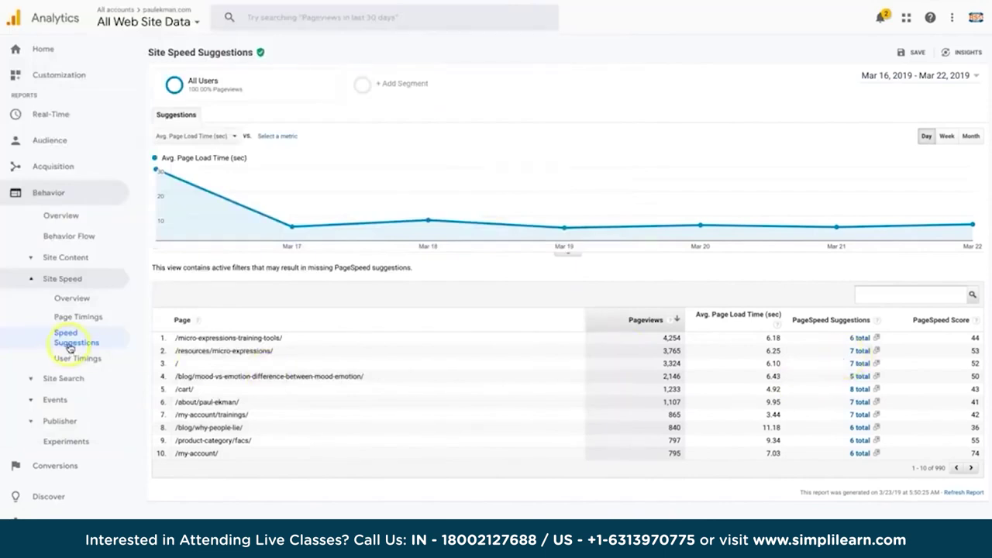
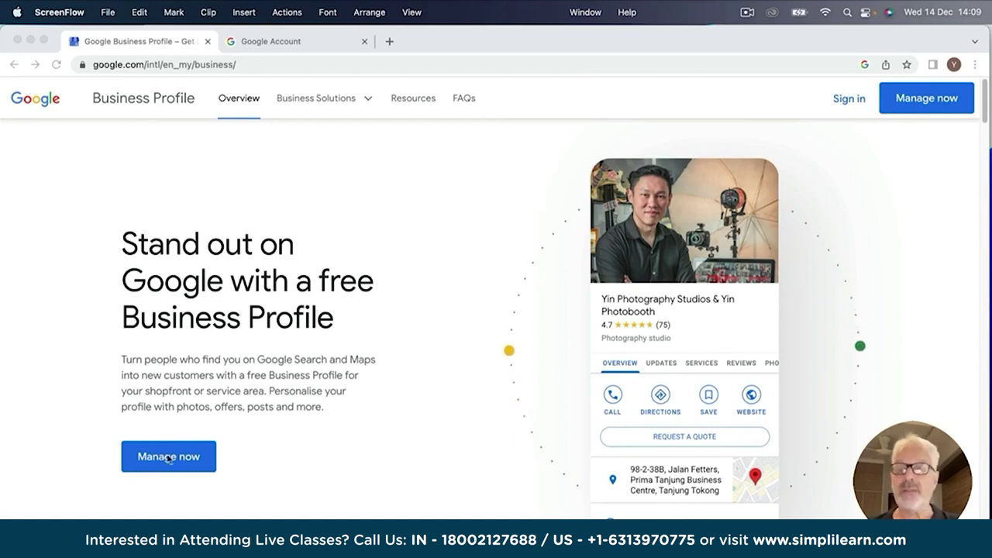
pyautogui.scroll(-5, 380, 371)
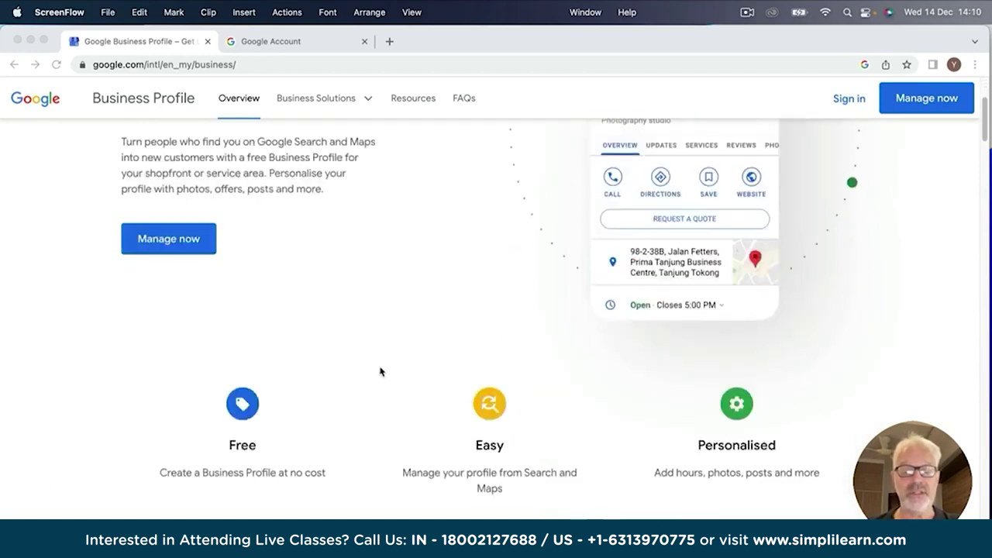
pyautogui.scroll(-1, 380, 372)
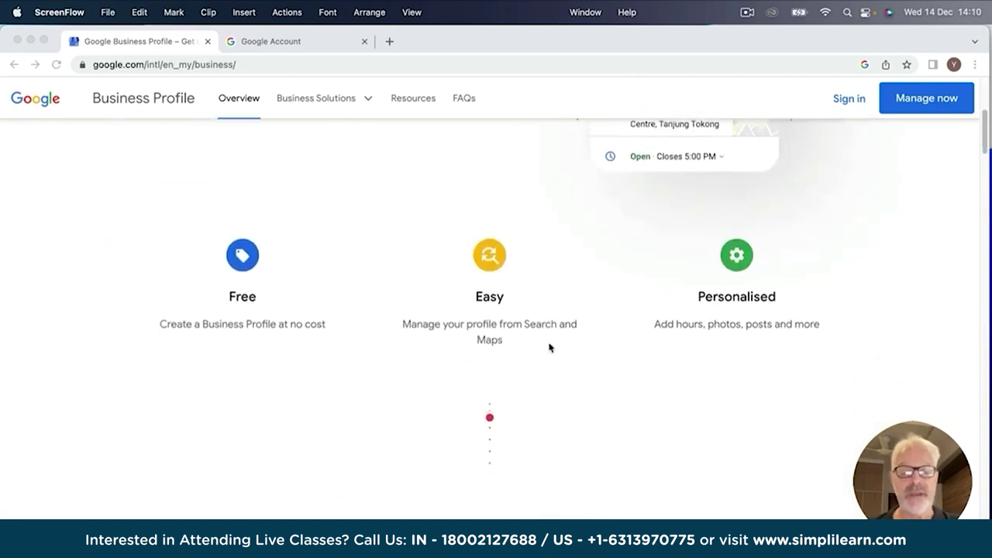
pyautogui.scroll(-6, 386, 346)
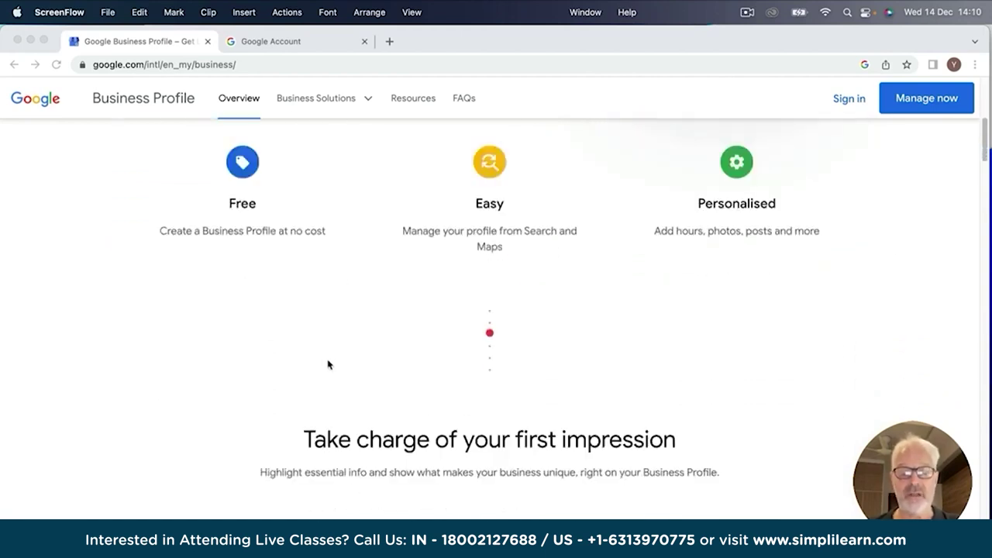
pyautogui.scroll(-2, 336, 361)
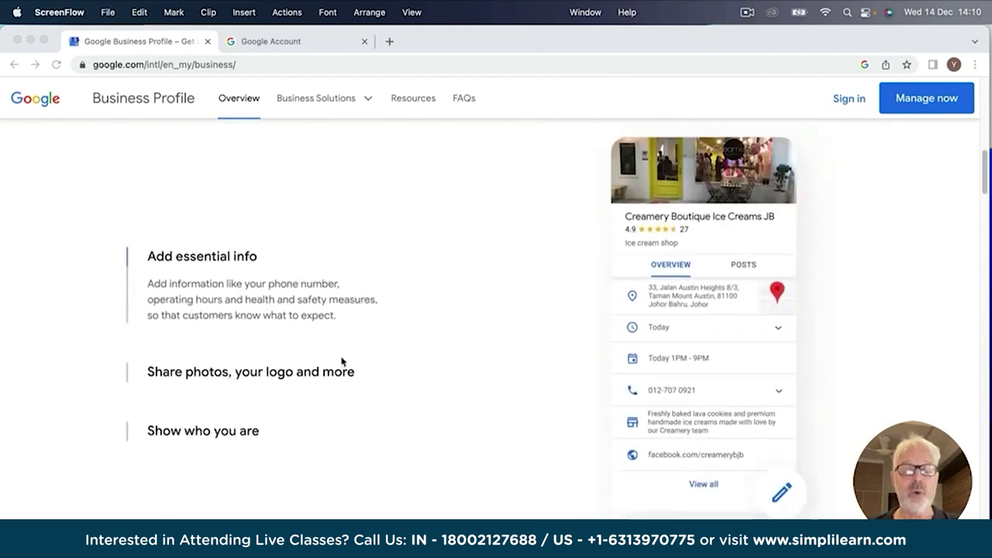
pyautogui.scroll(-2, 380, 359)
pyautogui.scroll(-4, 381, 358)
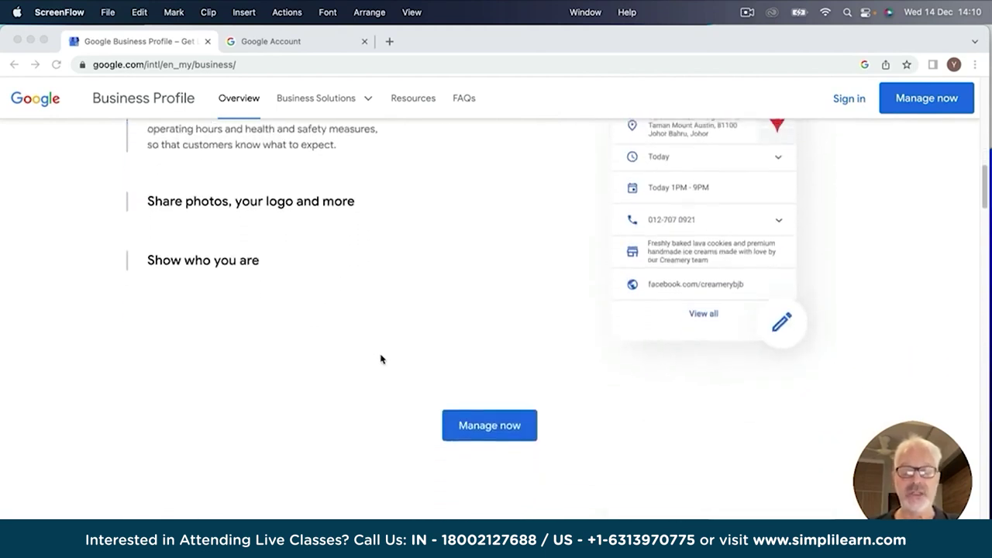
pyautogui.scroll(-2, 382, 360)
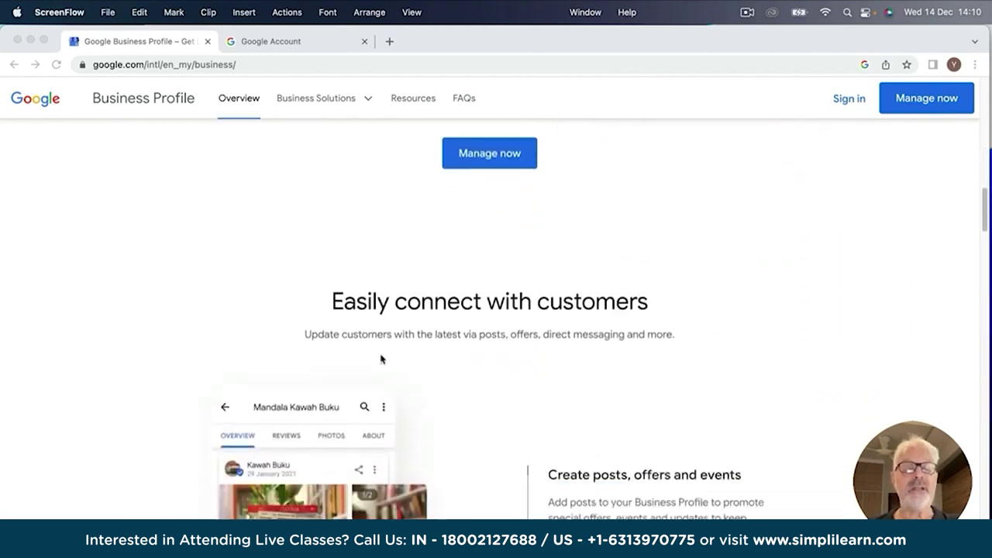
pyautogui.scroll(-6, 382, 359)
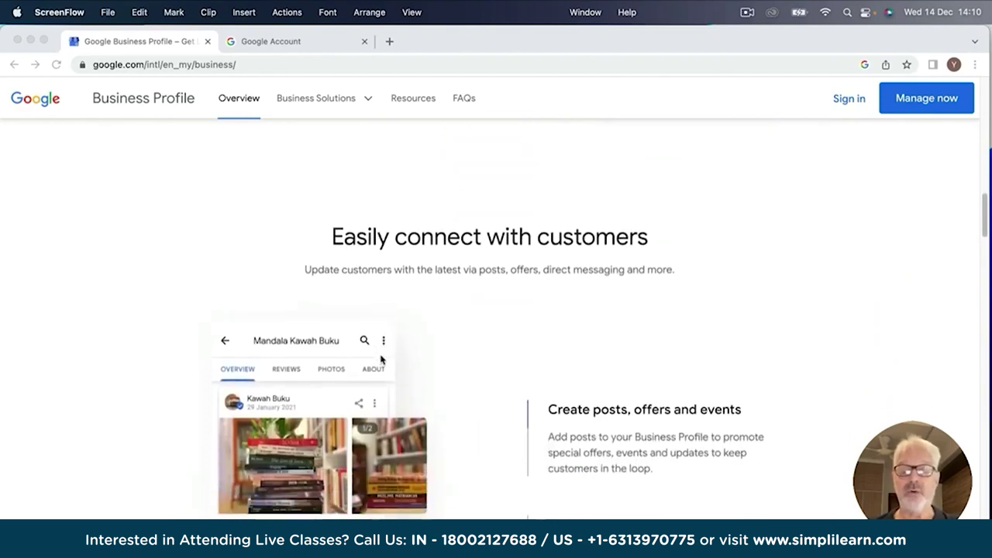
pyautogui.scroll(-4, 381, 360)
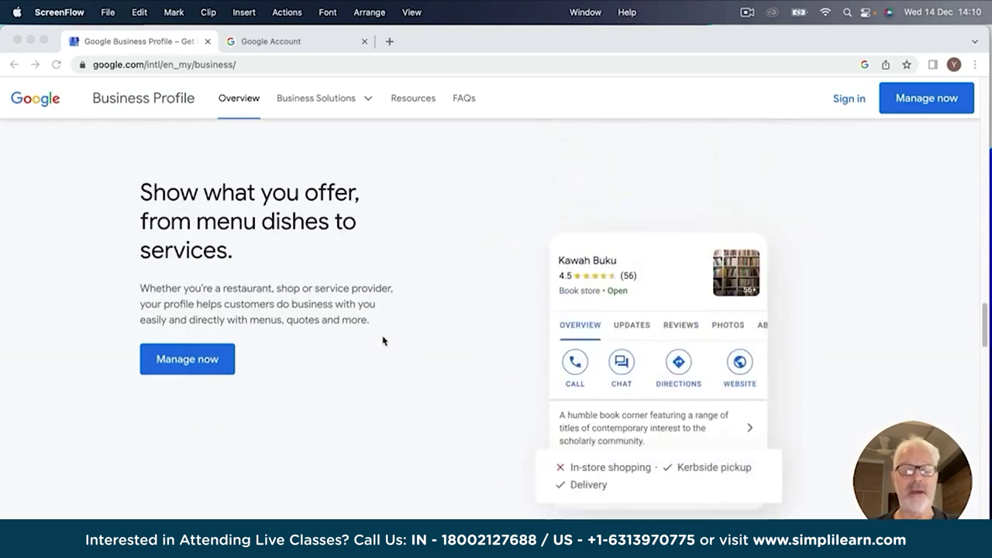
pyautogui.scroll(8, 383, 341)
pyautogui.scroll(10, 387, 347)
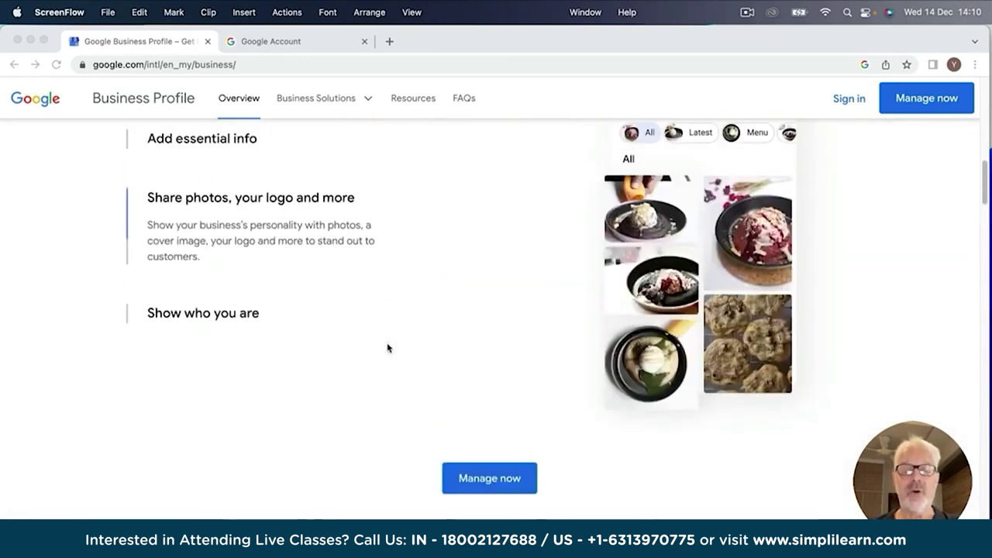
pyautogui.scroll(2, 387, 347)
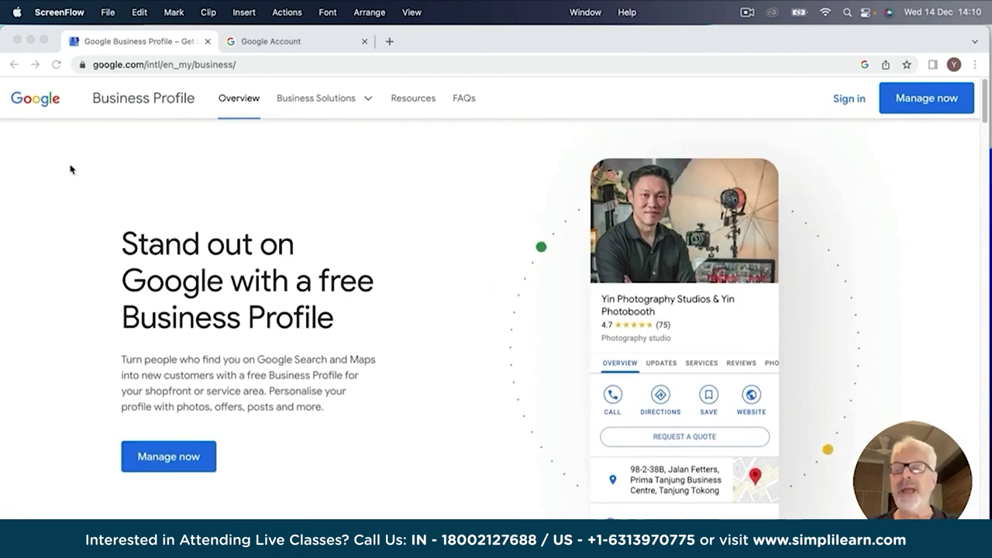
# From the Google Account tab, search Google for 'google maps' and open Google Maps.
pyautogui.click(305, 43)
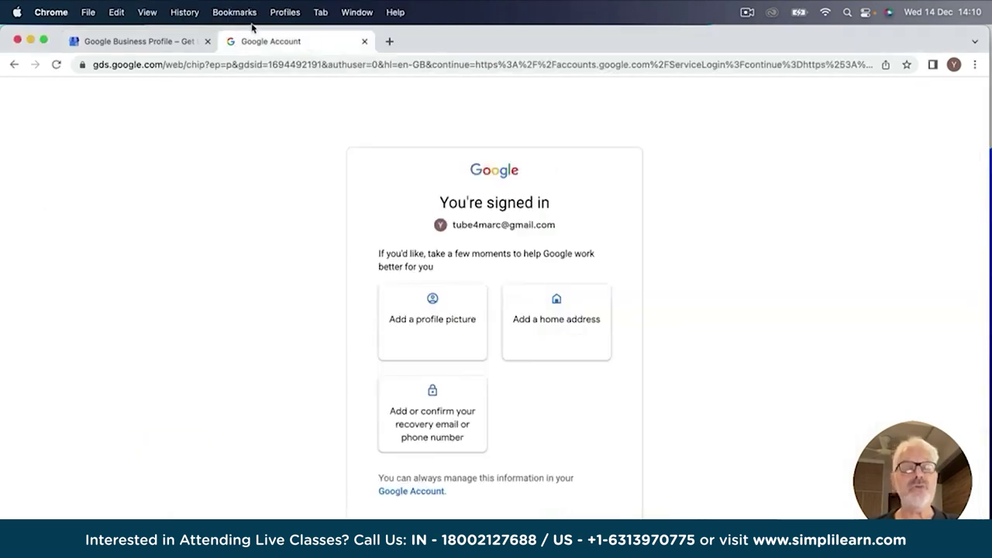
pyautogui.click(133, 63)
pyautogui.write('google maps')
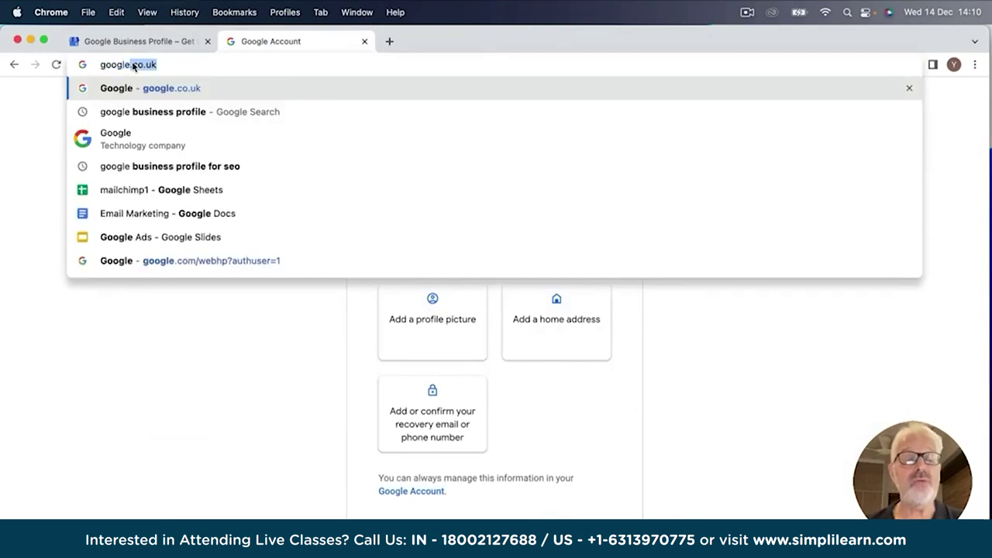
pyautogui.press('Return')
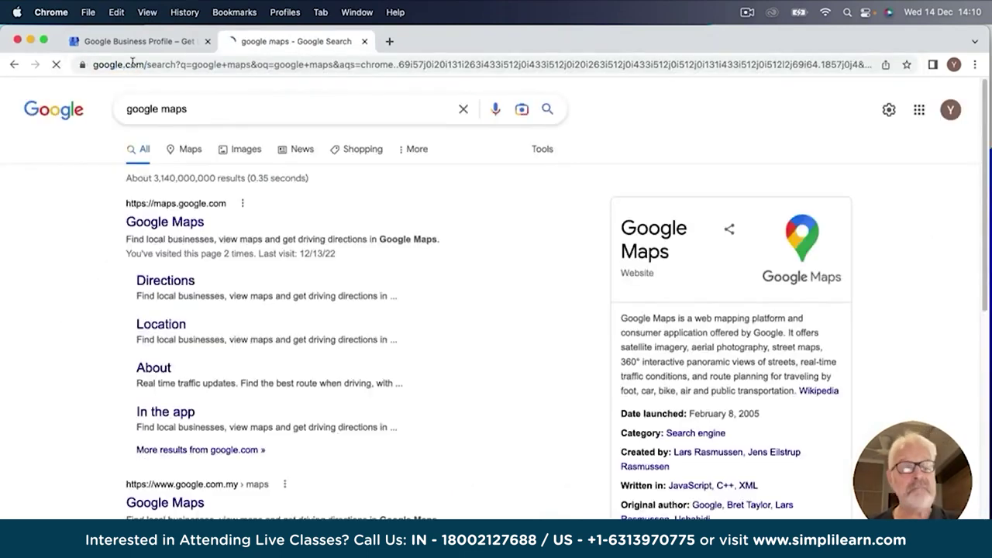
pyautogui.click(159, 224)
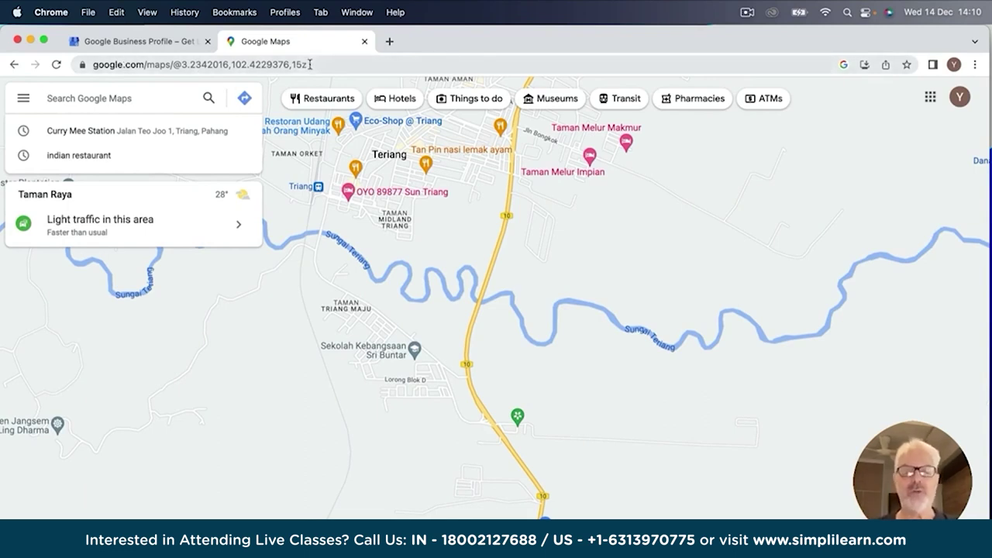
pyautogui.moveTo(309, 64); pyautogui.dragTo(86, 79)
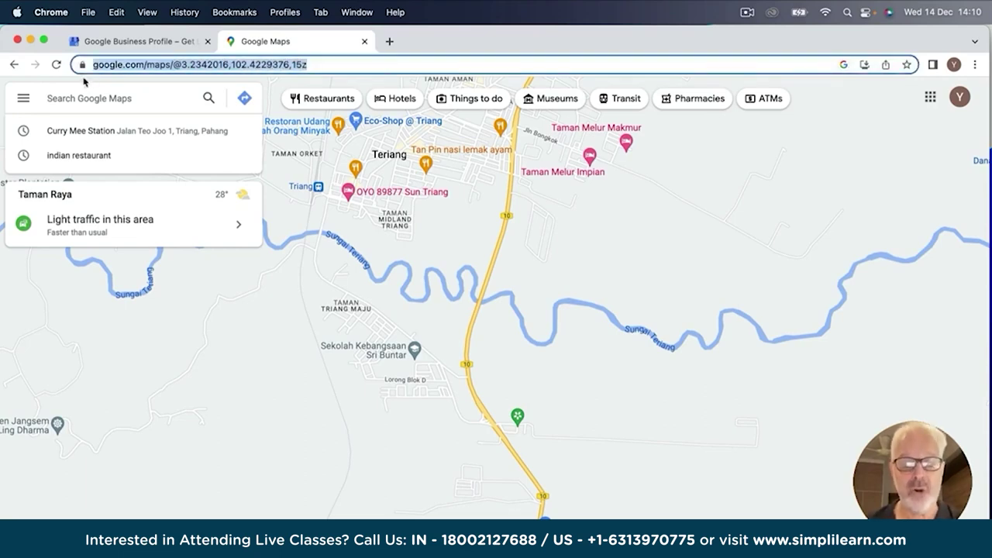
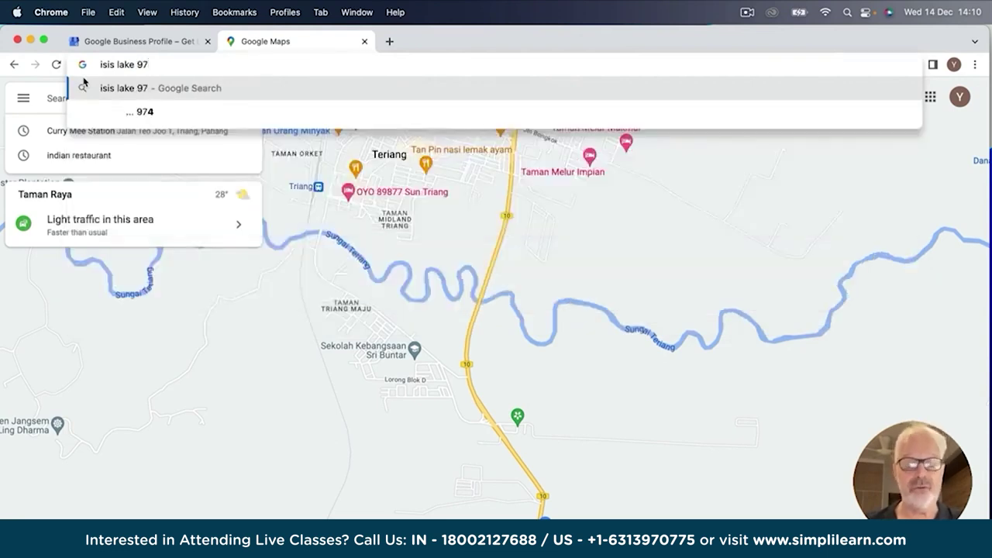
pyautogui.press('Return')
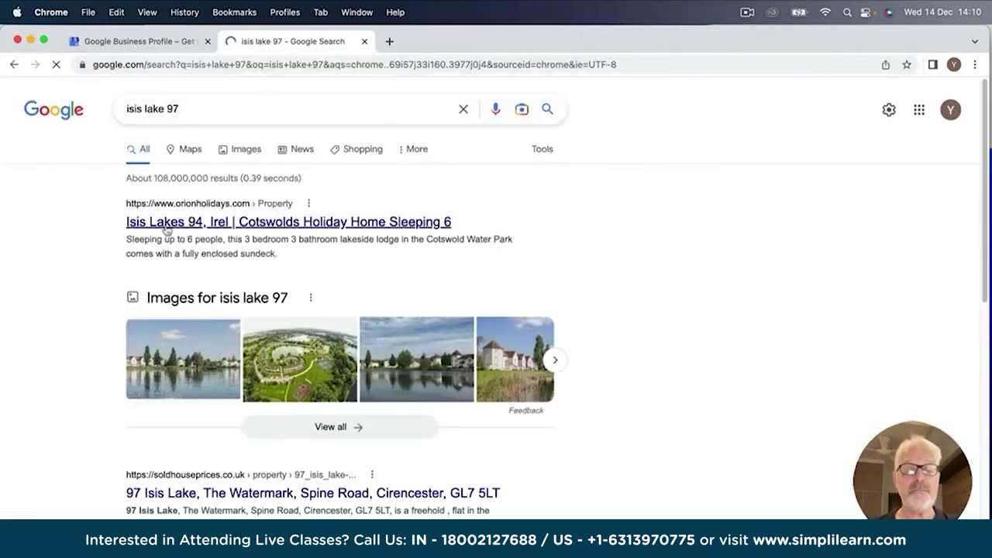
pyautogui.click(183, 108)
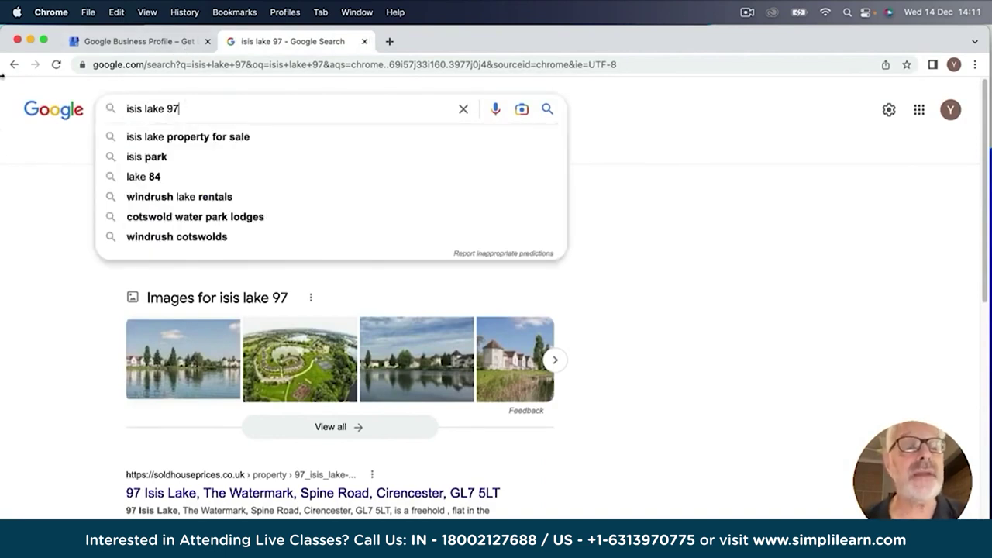
pyautogui.click(13, 67)
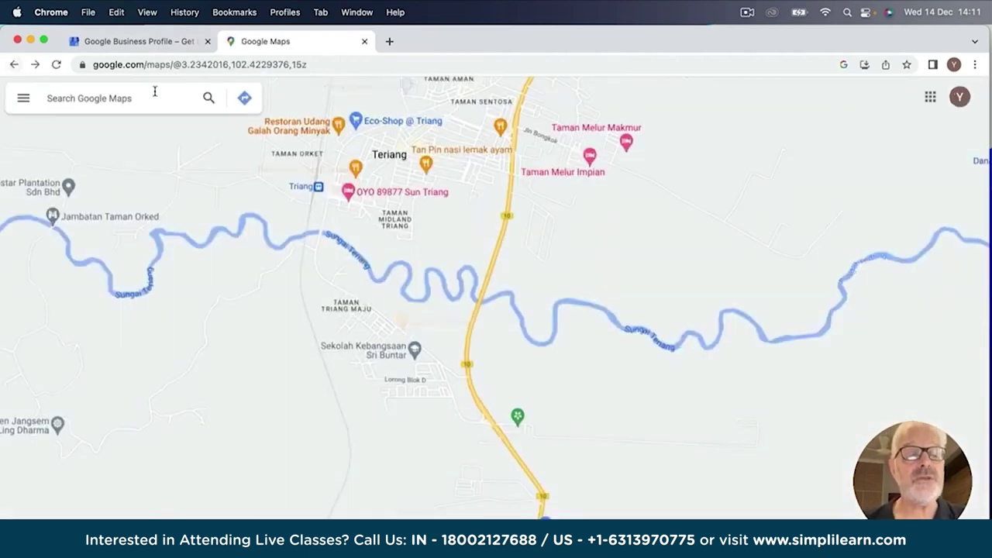
pyautogui.click(129, 93)
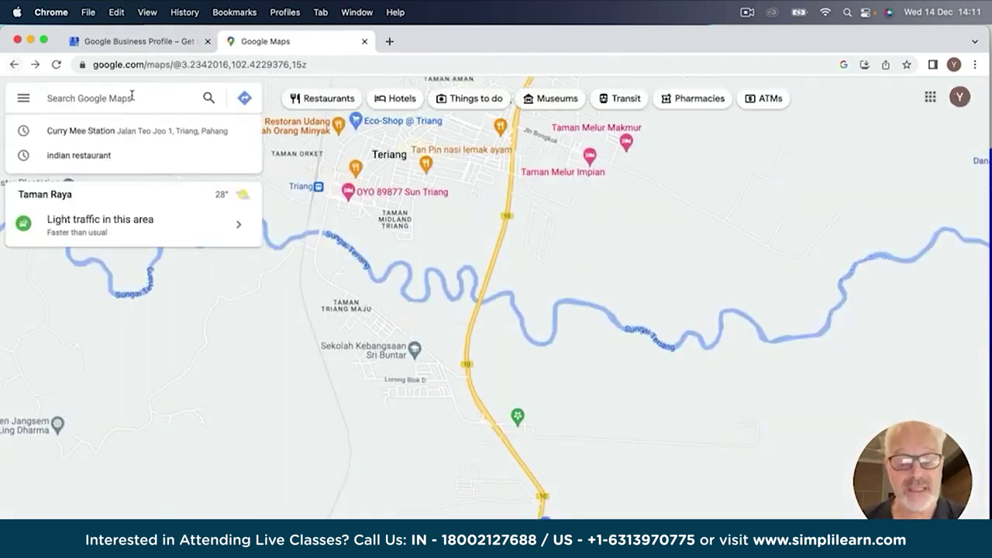
pyautogui.write('isis lajke')
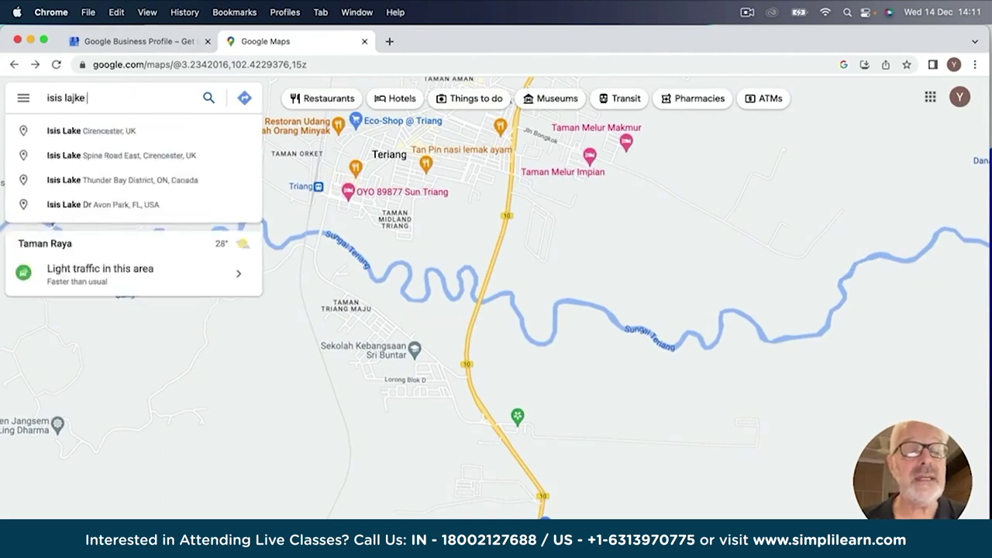
pyautogui.press('BackSpace')
pyautogui.press('BackSpace')
pyautogui.write('ke south cern')
pyautogui.press('Return')
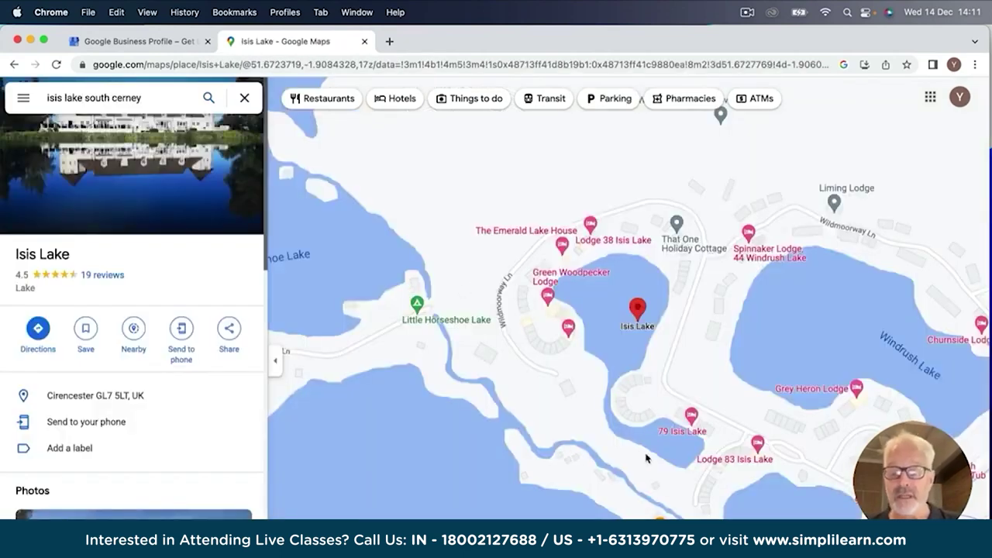
pyautogui.scroll(3, 647, 458)
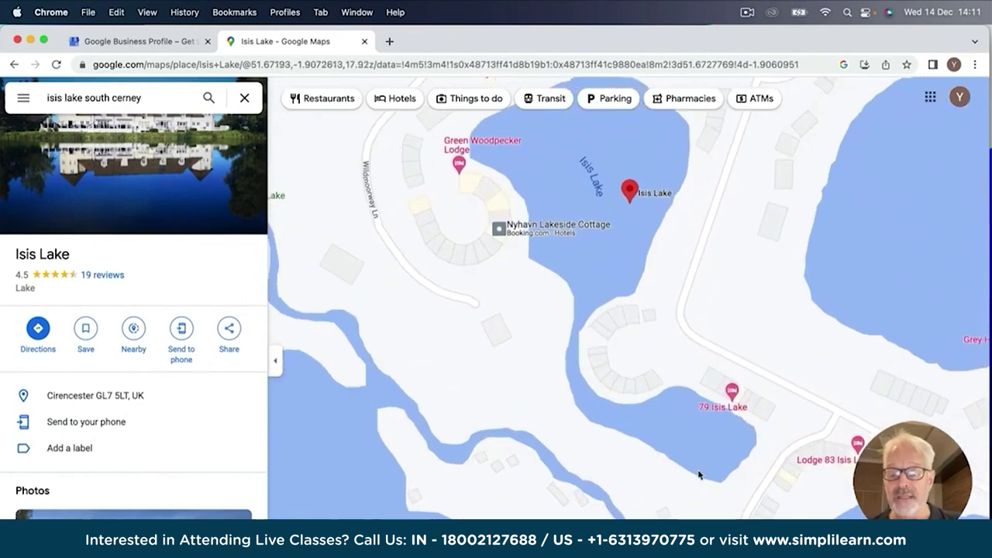
pyautogui.moveTo(693, 501); pyautogui.dragTo(443, 315)
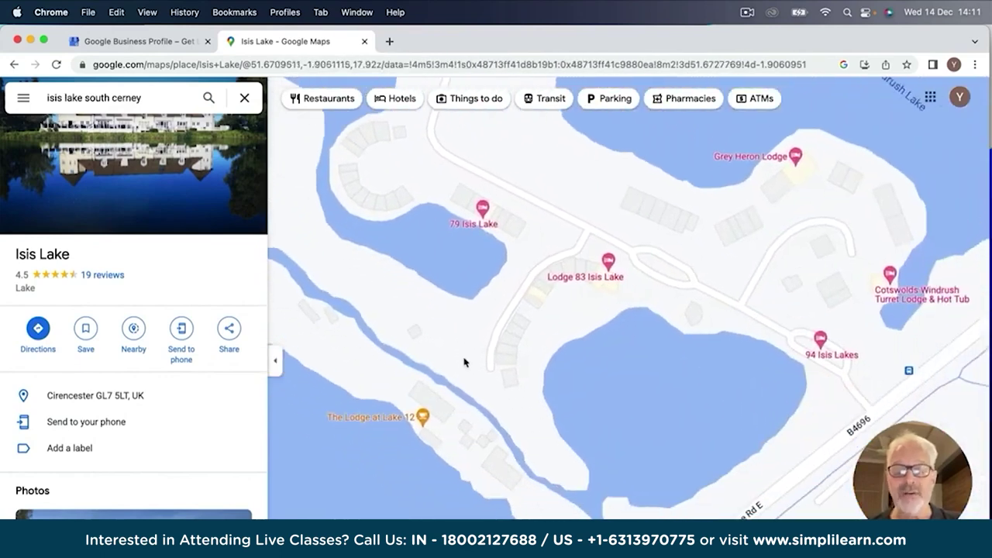
pyautogui.scroll(5, 464, 362)
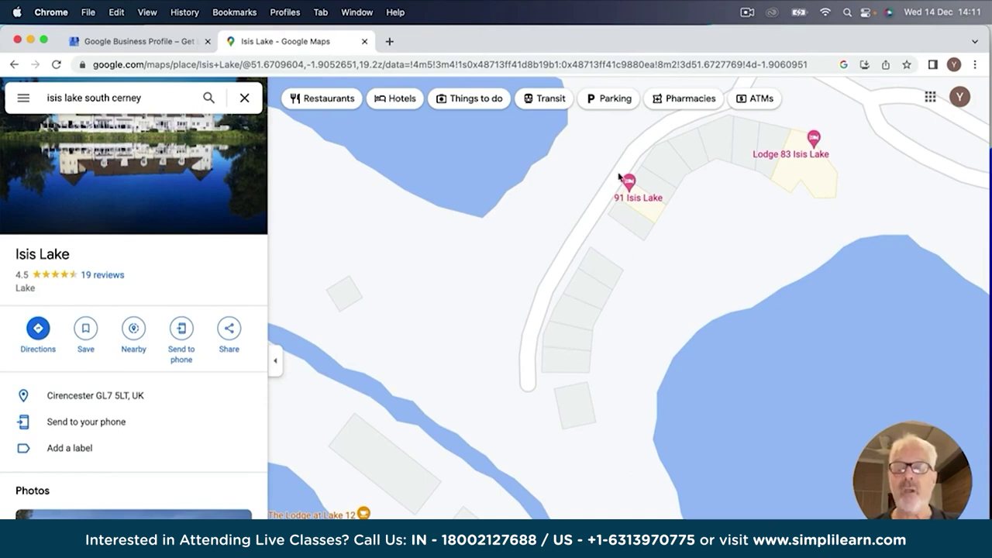
pyautogui.moveTo(628, 189)
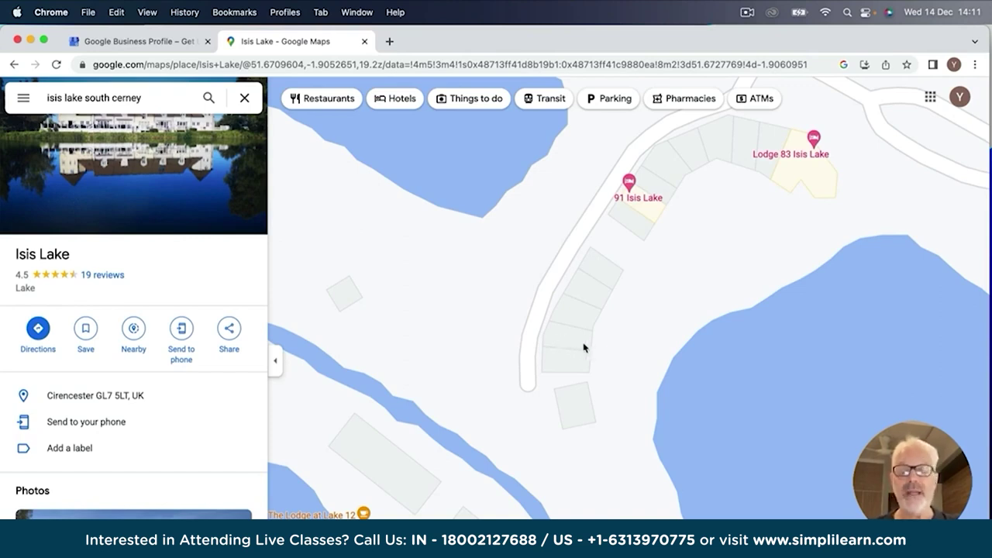
pyautogui.rightClick(557, 338)
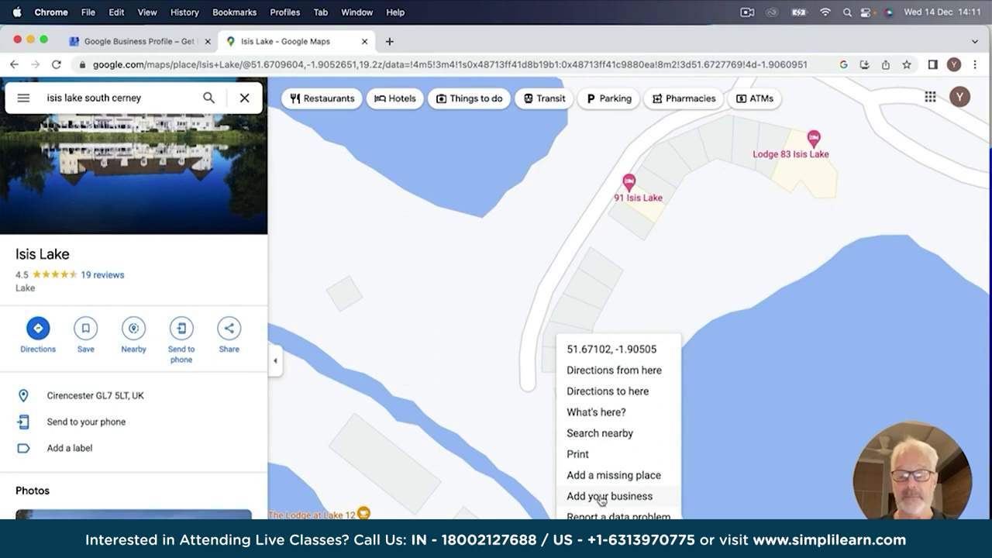
pyautogui.click(597, 497)
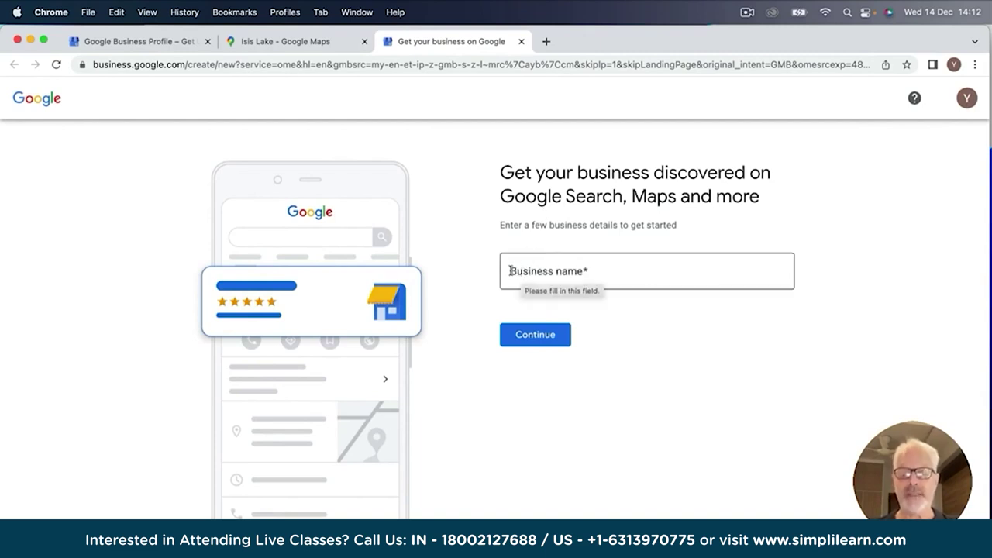
# Enter 'Isis 97 Lodge' as the business name and continue.
pyautogui.click(510, 271)
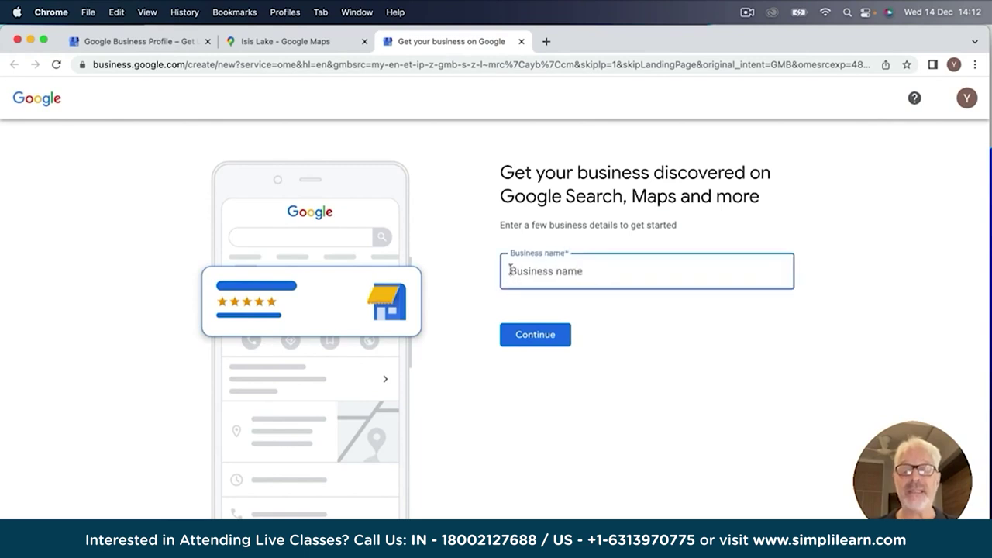
pyautogui.write('Isis')
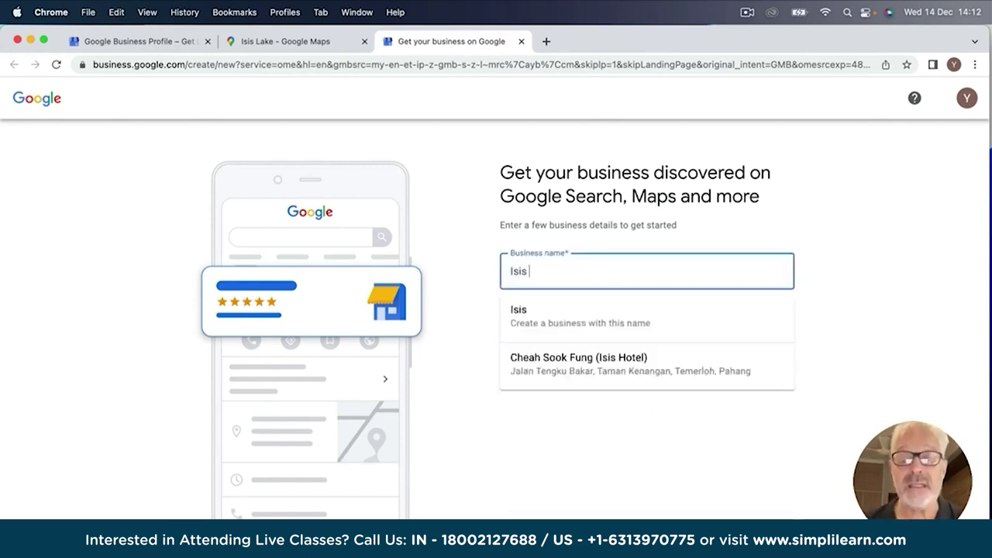
pyautogui.write(' 97')
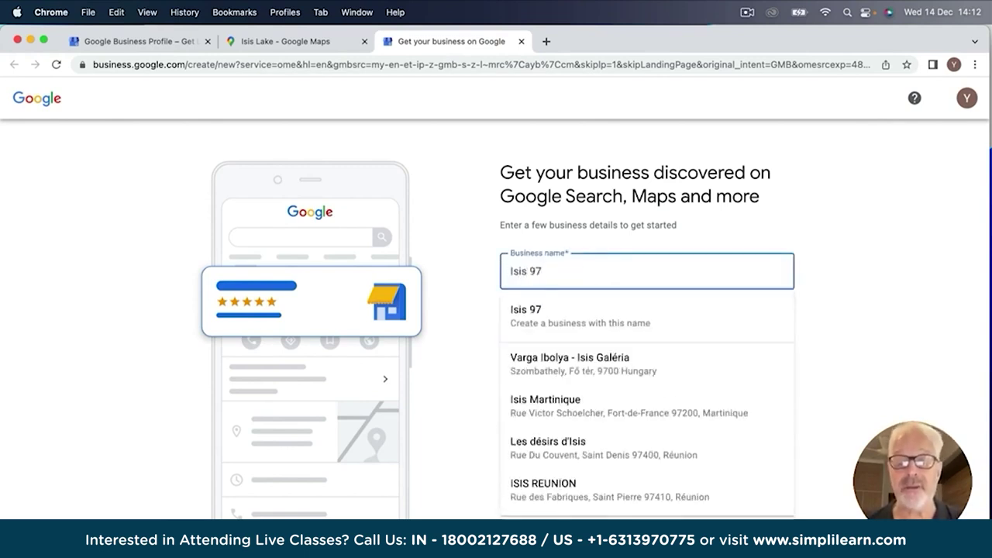
pyautogui.write(' Lodge')
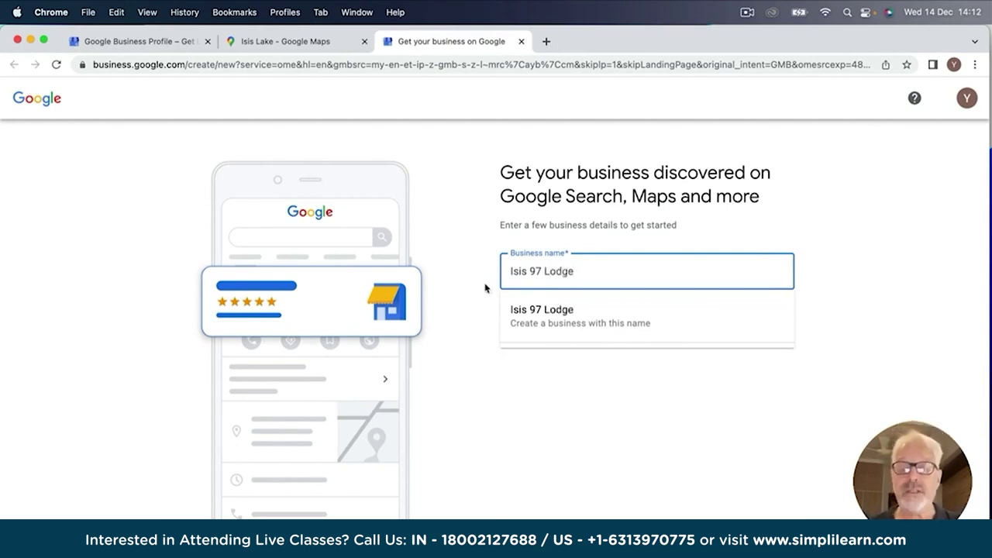
pyautogui.press('Escape')
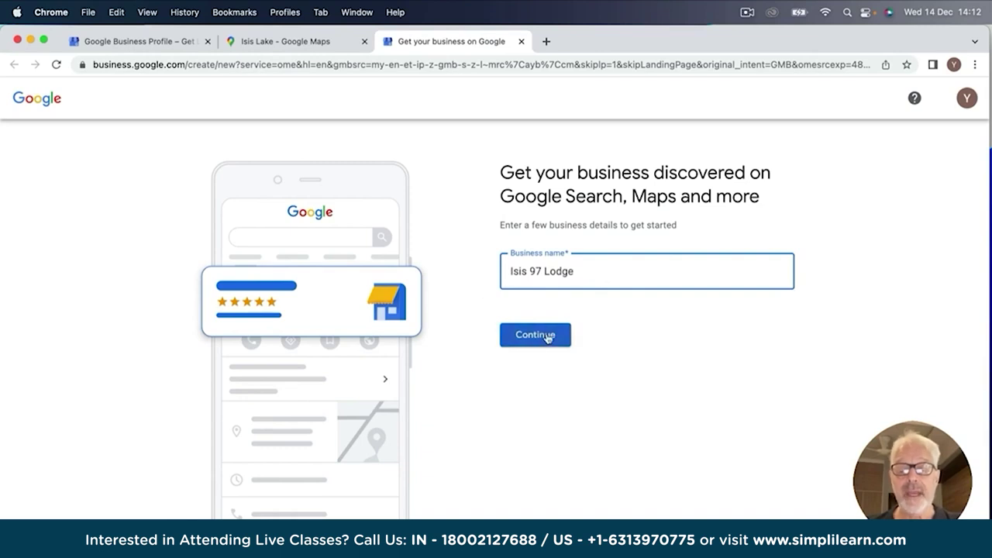
pyautogui.click(526, 341)
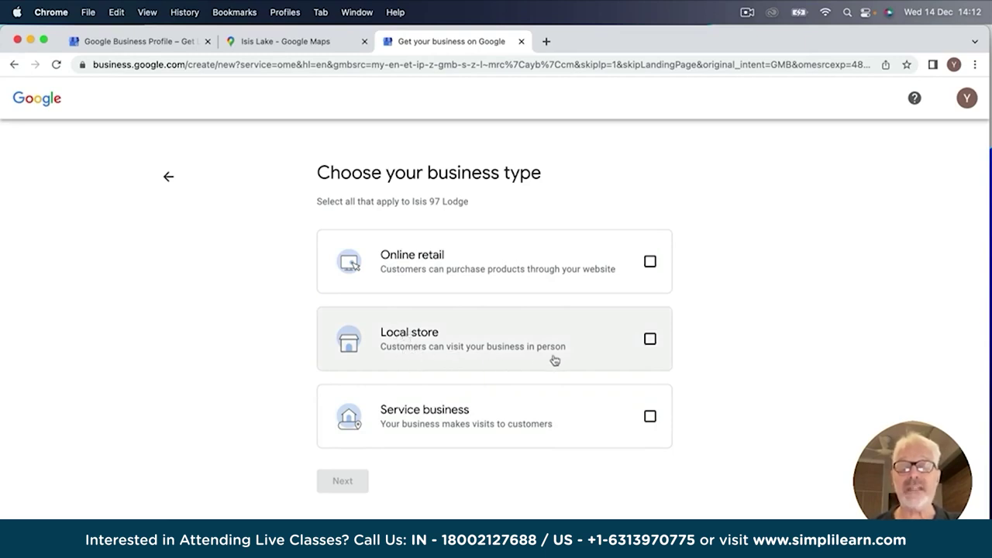
# Mark the business as a local store, then try 'lodge' and 'resort' as the category.
pyautogui.click(650, 340)
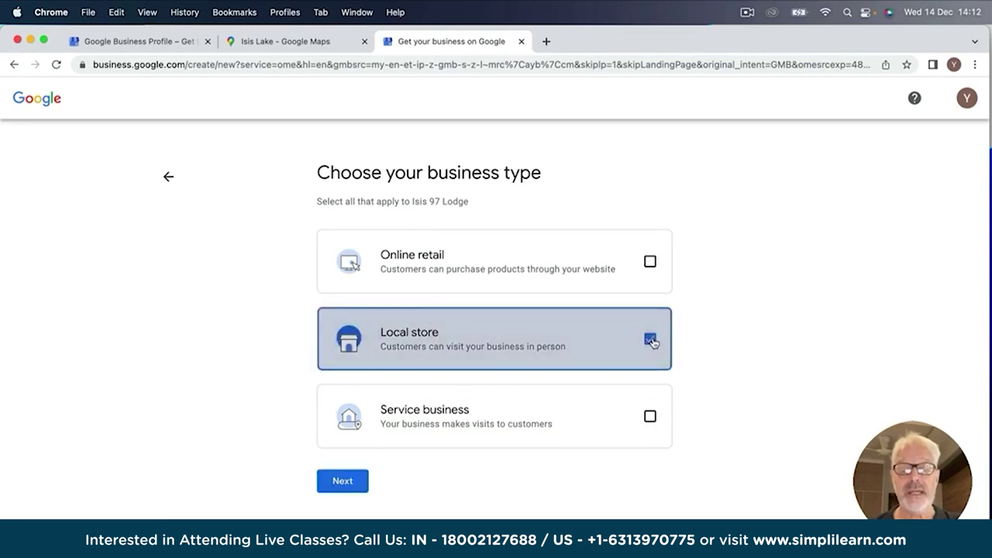
pyautogui.click(344, 483)
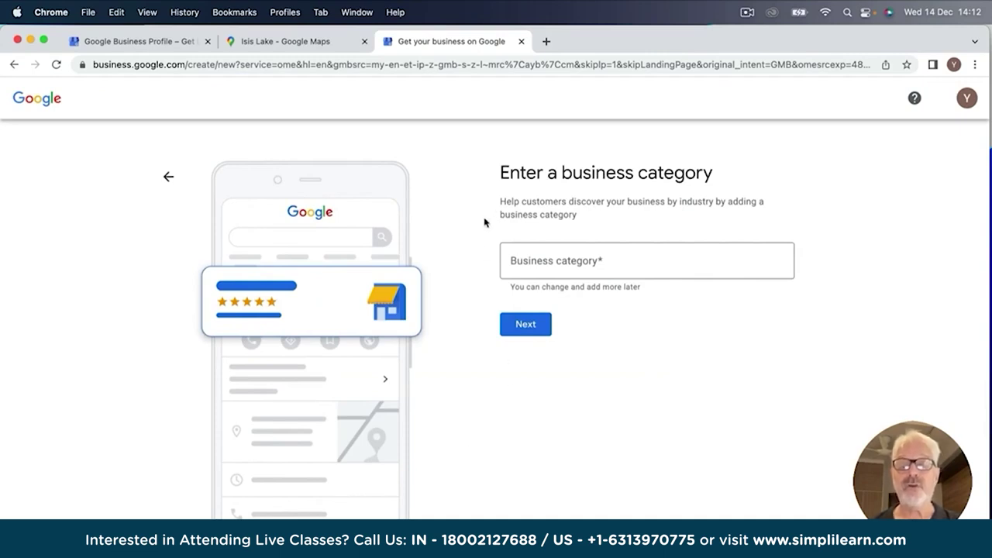
pyautogui.click(531, 260)
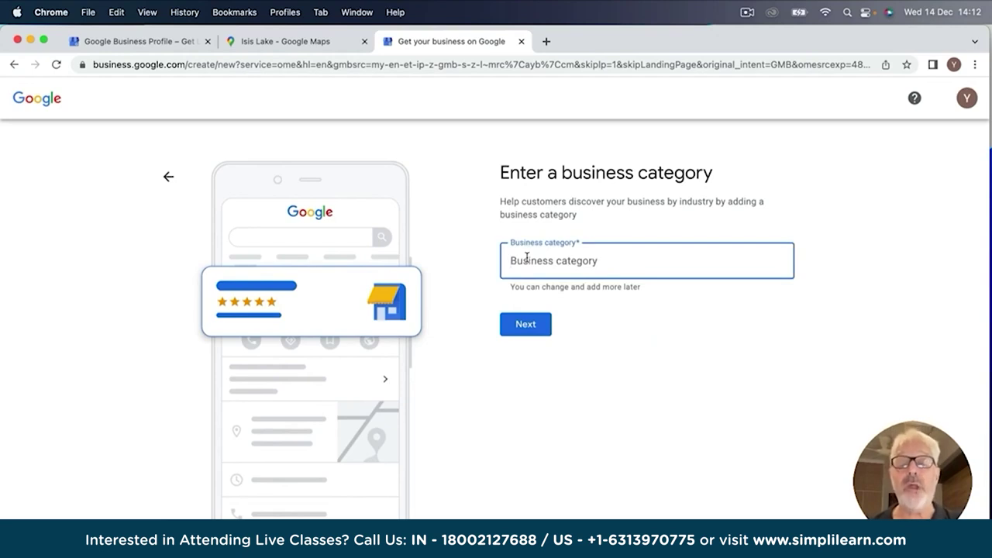
pyautogui.write('lodge')
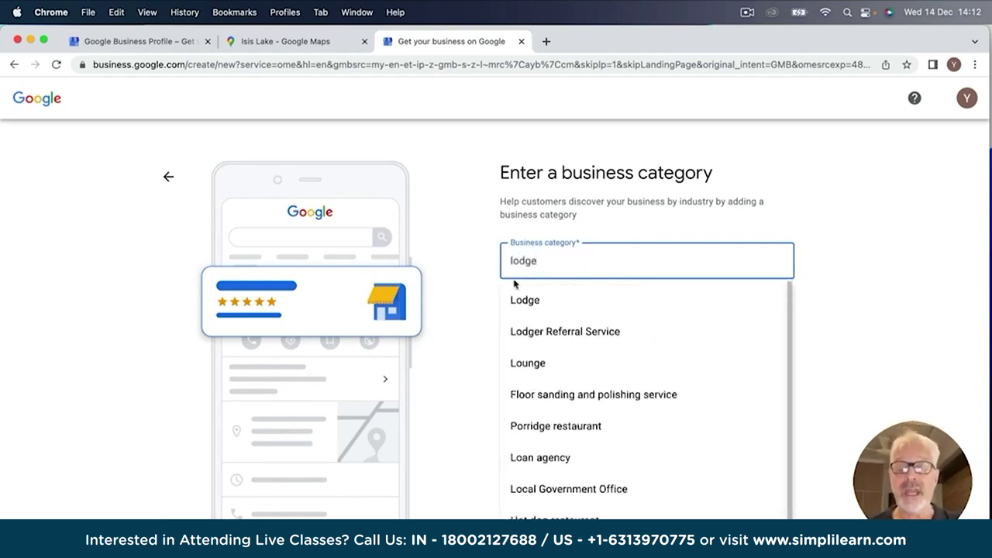
pyautogui.press('BackSpace')
pyautogui.press('BackSpace')
pyautogui.press('BackSpace')
pyautogui.press('BackSpace')
pyautogui.press('BackSpace')
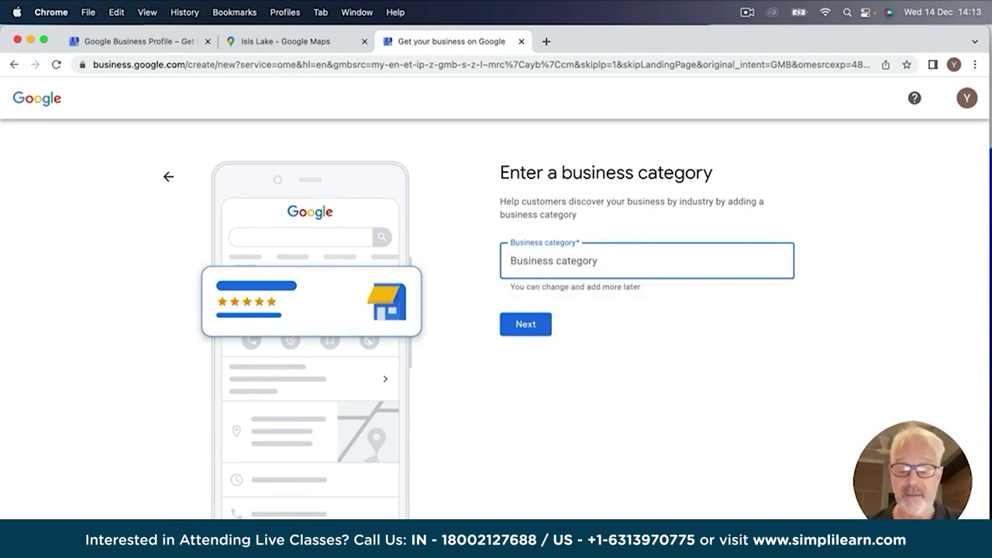
pyautogui.write('re')
pyautogui.press('BackSpace')
pyautogui.write('sort')
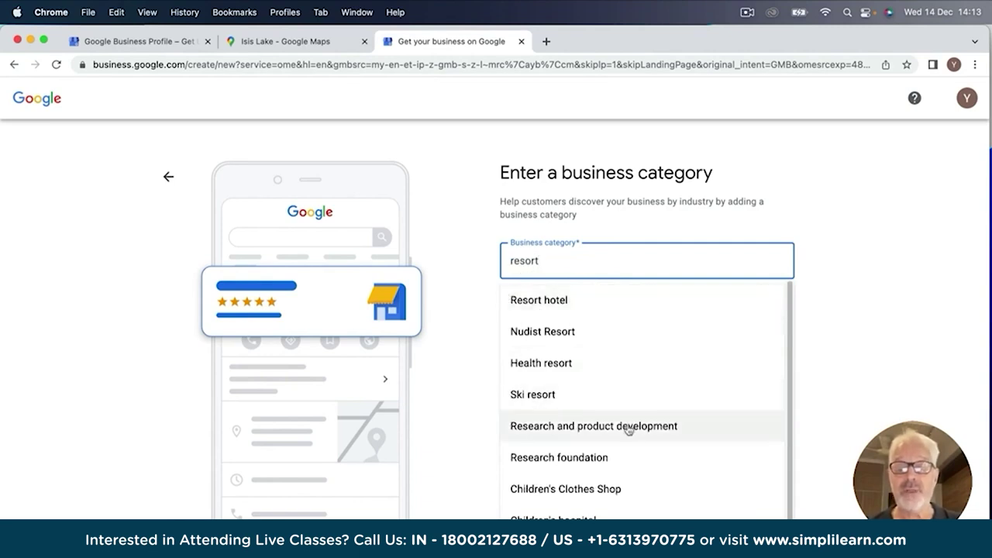
# Replace the category text with 'holiday' and choose Holiday Home.
pyautogui.moveTo(542, 264); pyautogui.dragTo(486, 259)
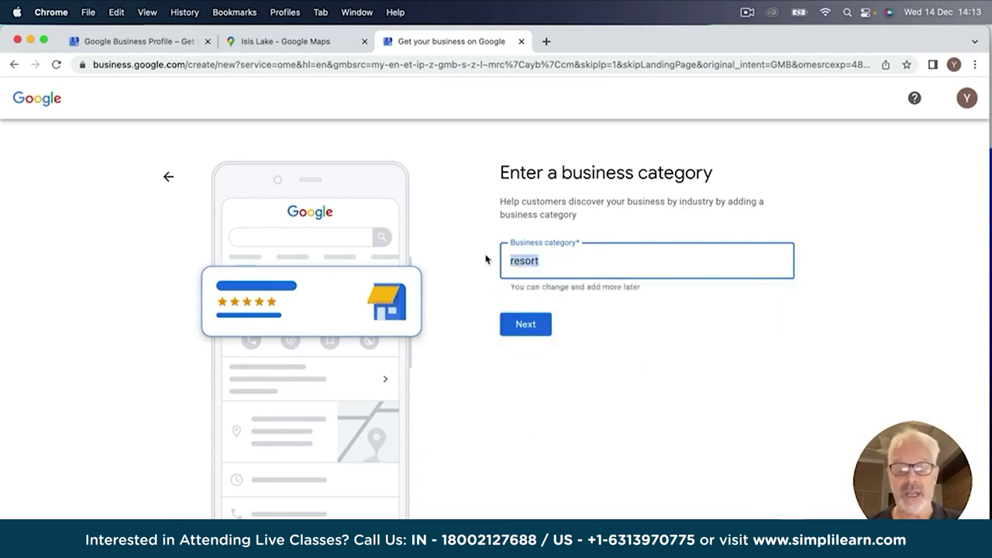
pyautogui.write('hollidt')
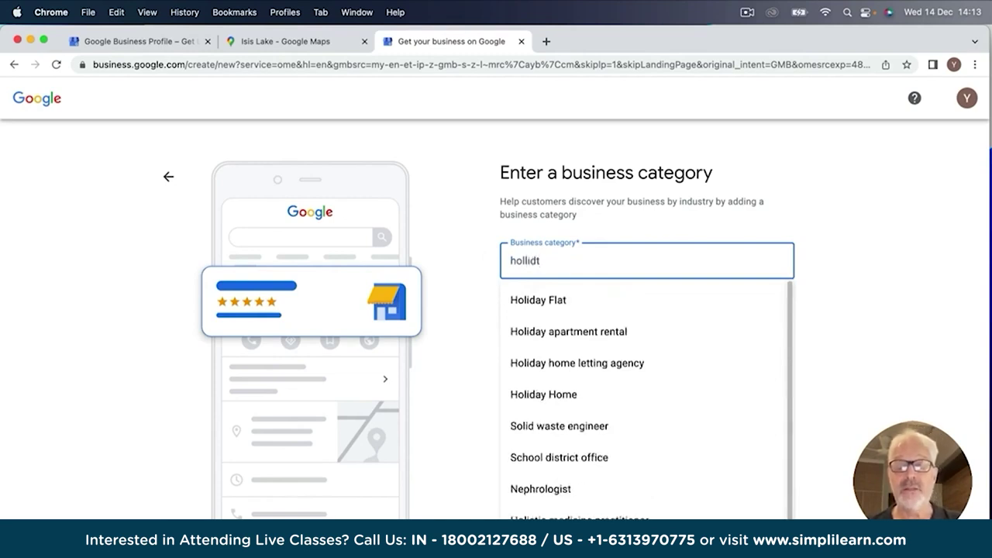
pyautogui.press('BackSpace')
pyautogui.write('ay')
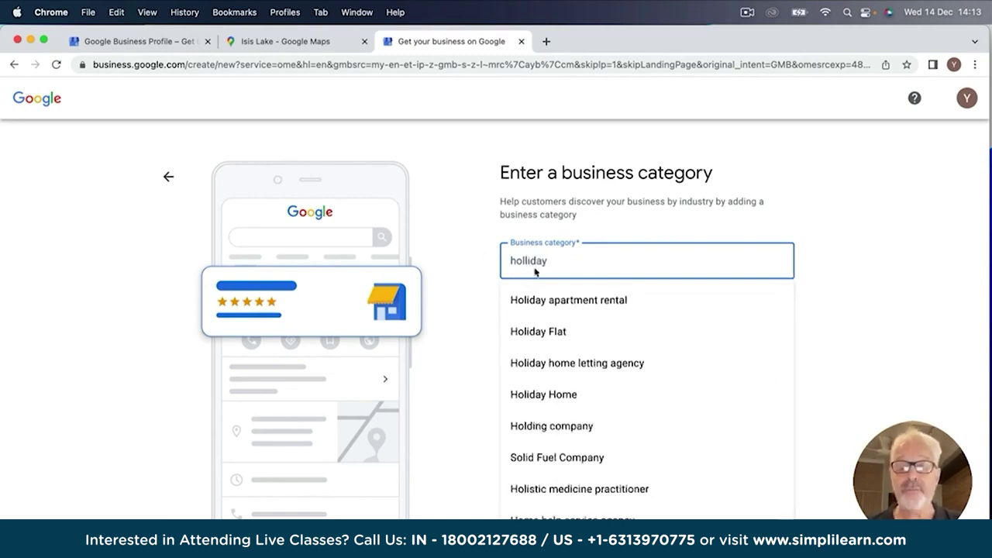
pyautogui.click(544, 396)
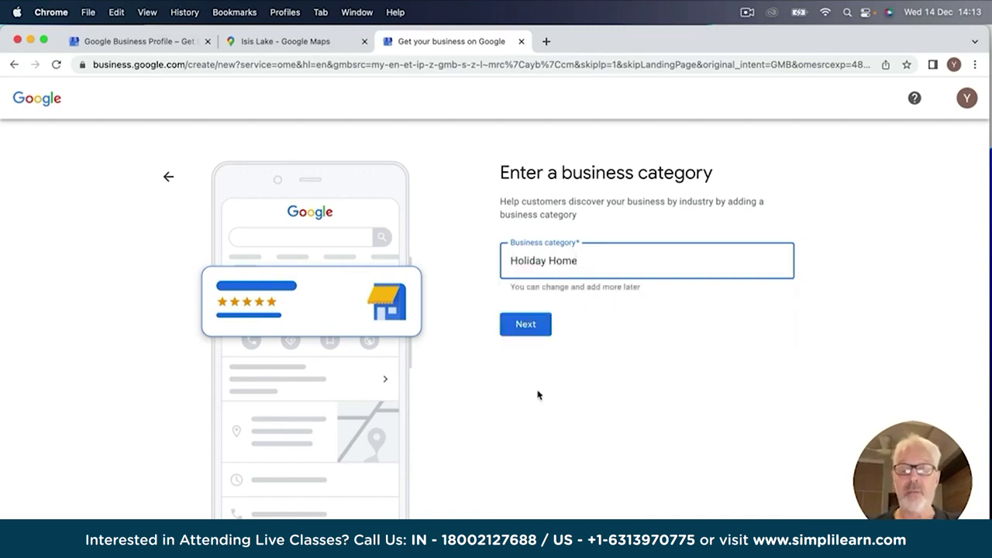
# Move to the address step and set the country to United Kingdom.
pyautogui.click(526, 325)
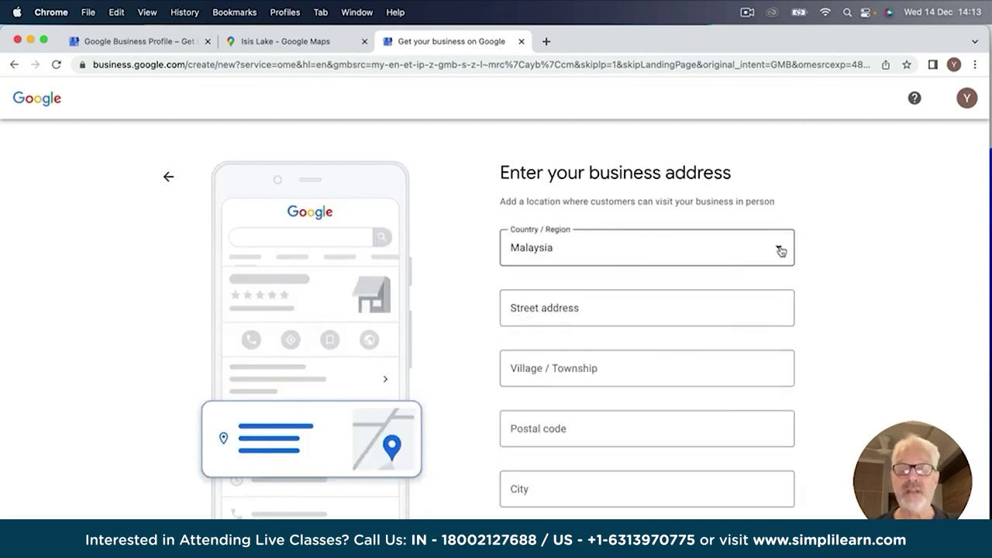
pyautogui.click(781, 251)
pyautogui.scroll(-10, 534, 453)
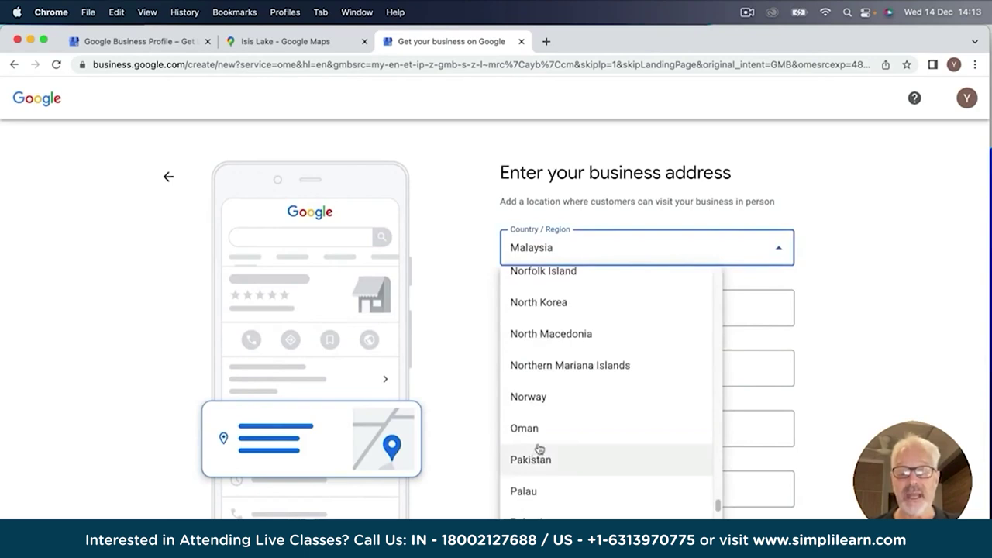
pyautogui.scroll(-15, 572, 411)
pyautogui.scroll(-10, 573, 399)
pyautogui.scroll(4, 550, 348)
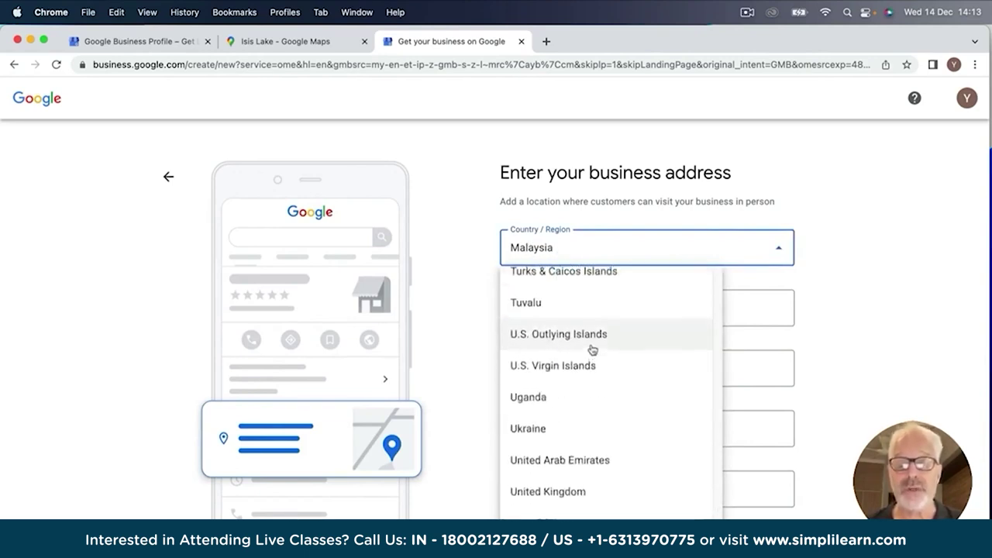
pyautogui.click(550, 500)
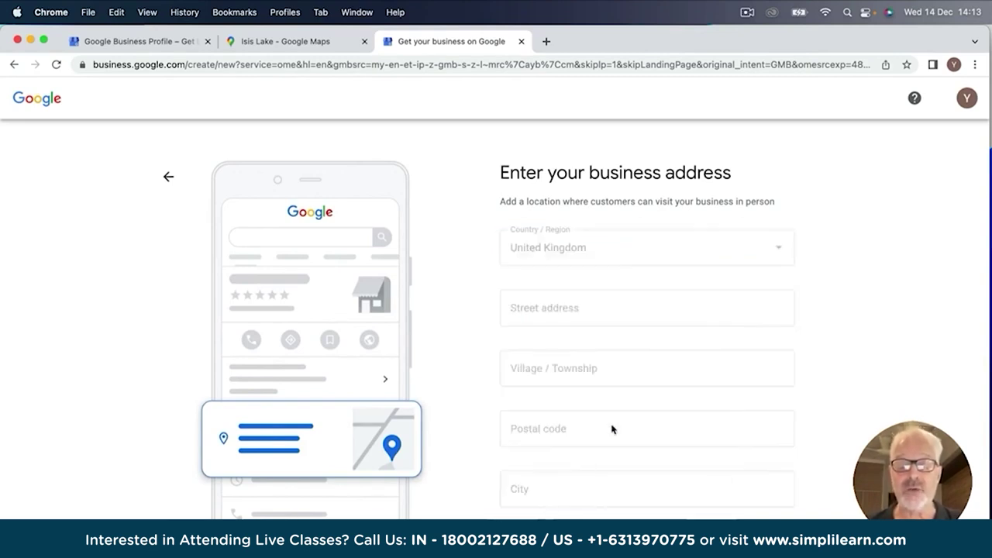
pyautogui.click(512, 307)
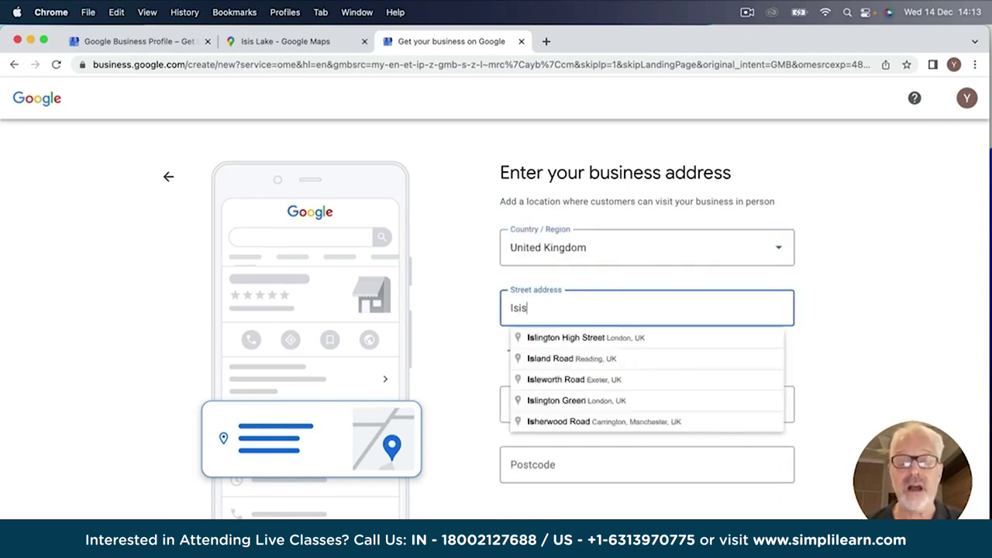
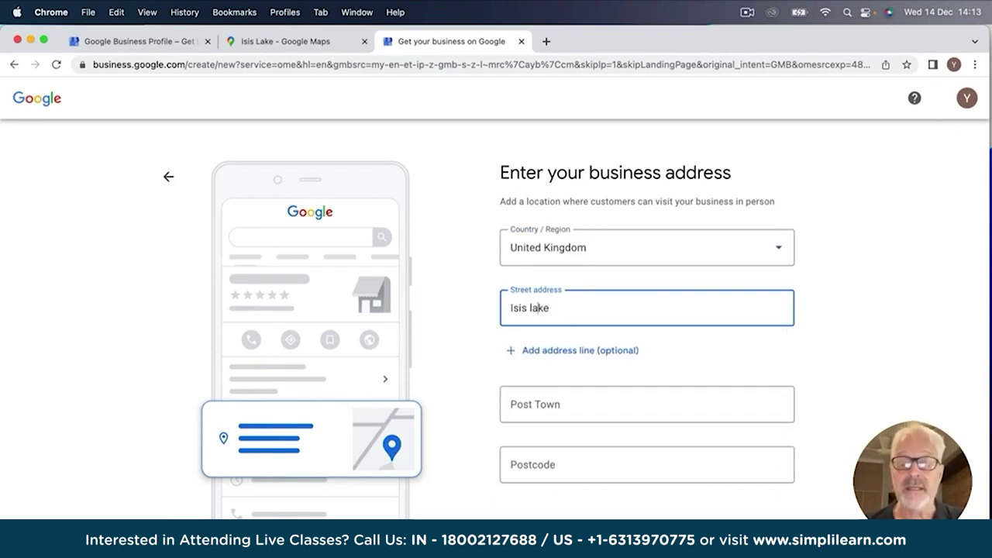
pyautogui.click(510, 307)
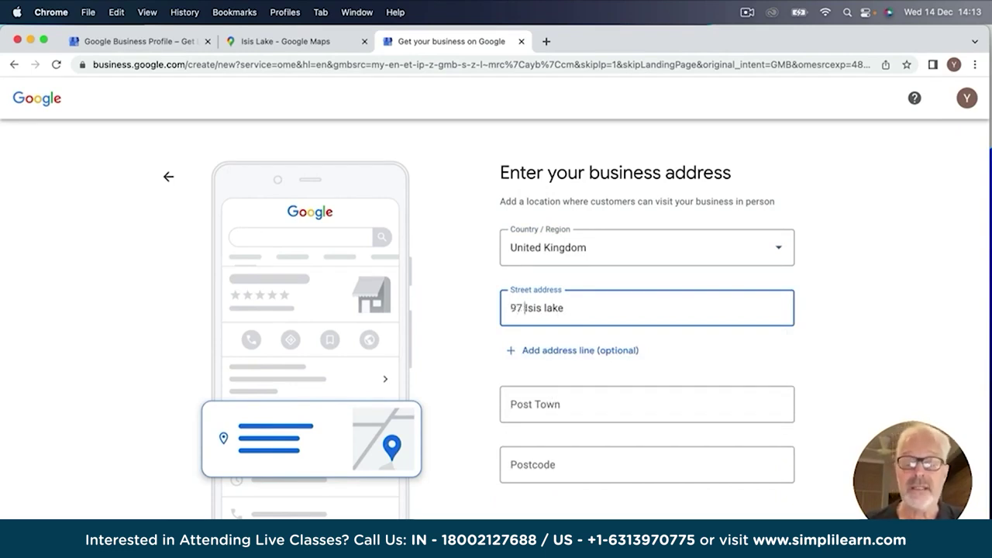
pyautogui.click(562, 313)
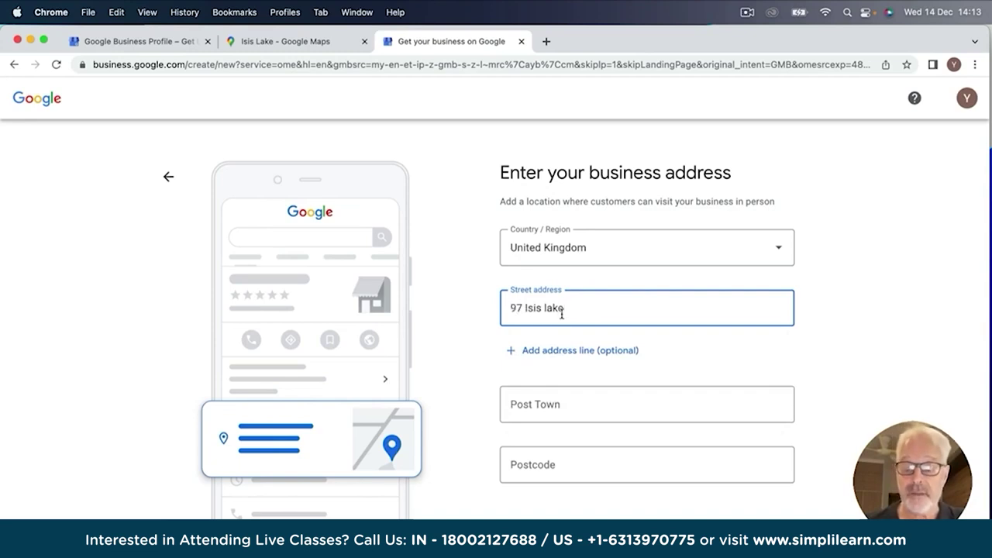
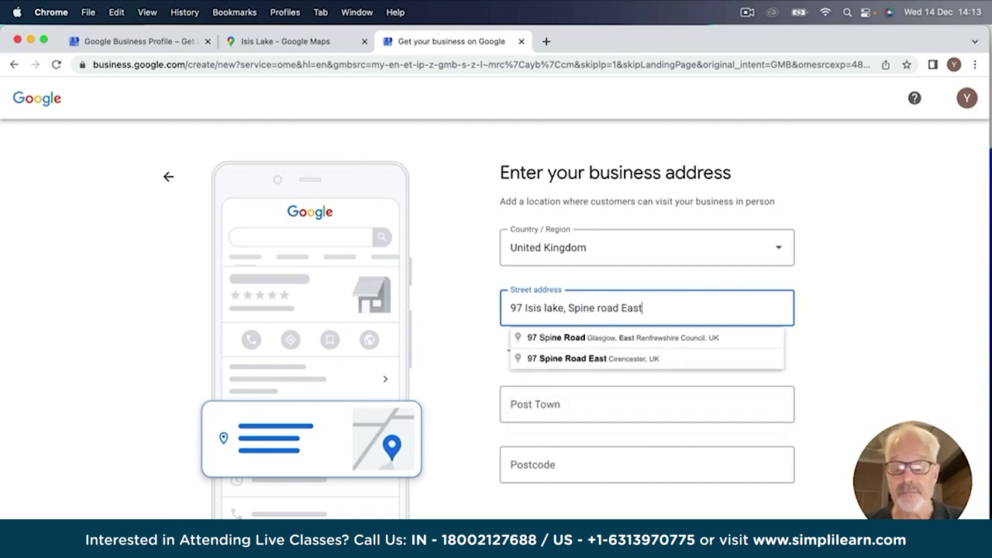
# Enter post town South Cerney and postcode GL7 5L.
pyautogui.click(524, 398)
pyautogui.write('So')
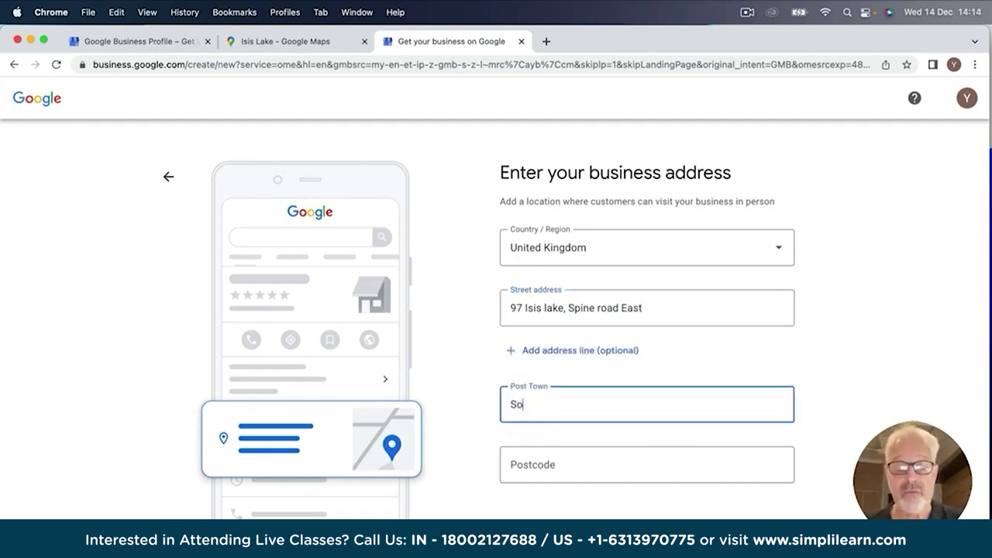
pyautogui.write('uth Cerney')
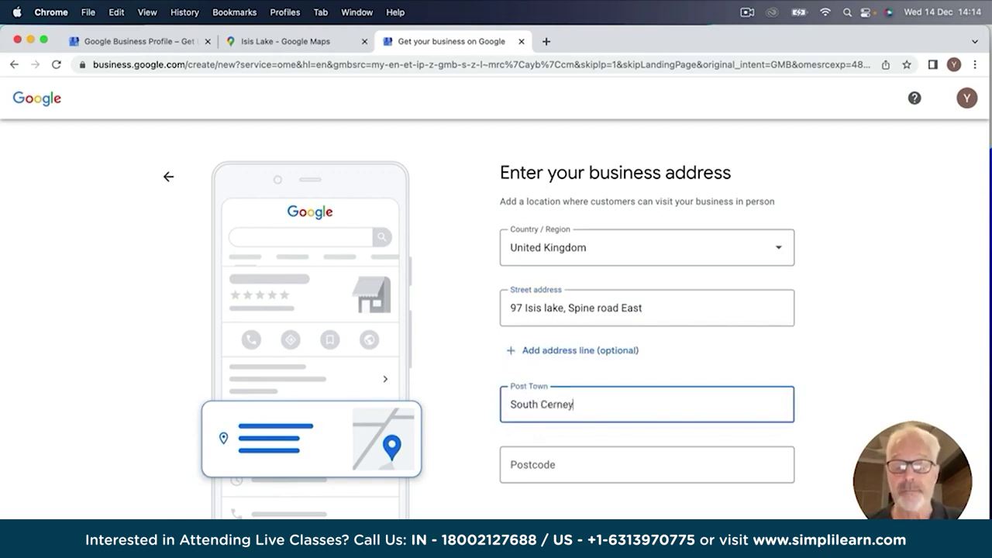
pyautogui.click(514, 463)
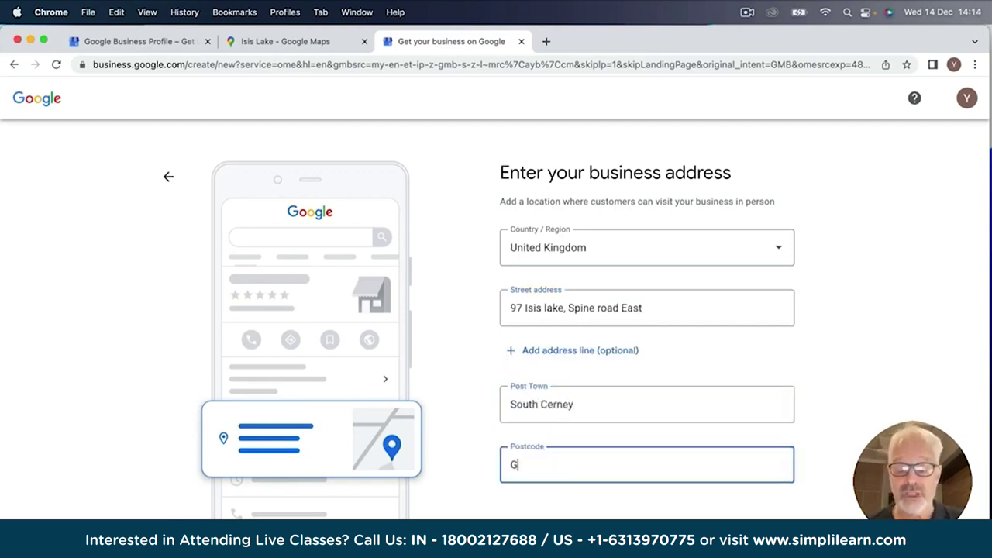
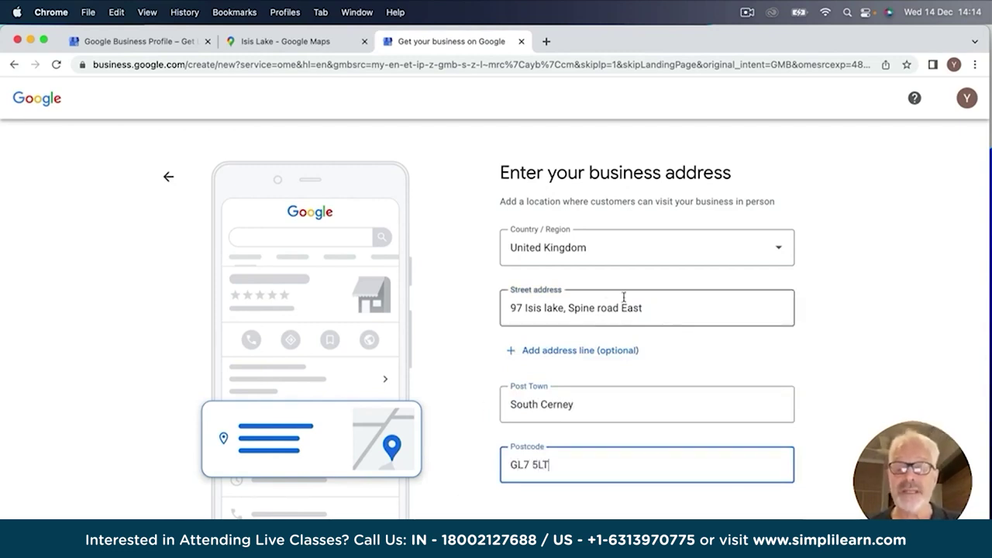
pyautogui.click(569, 307)
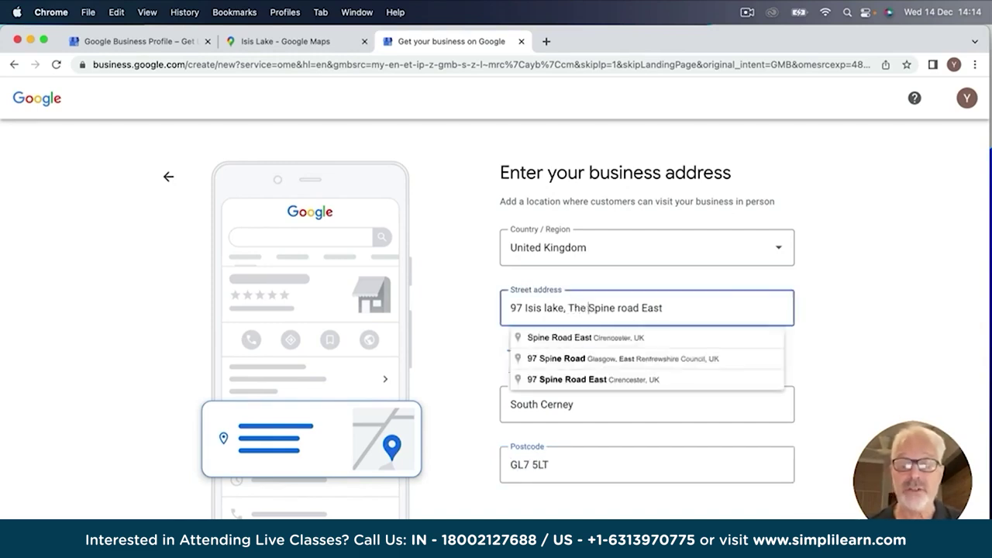
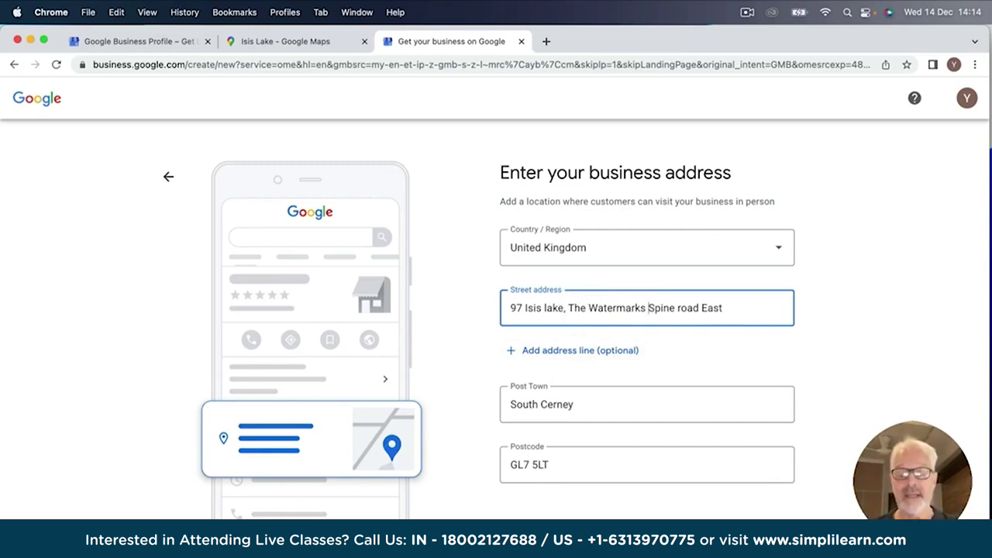
pyautogui.press('Return')
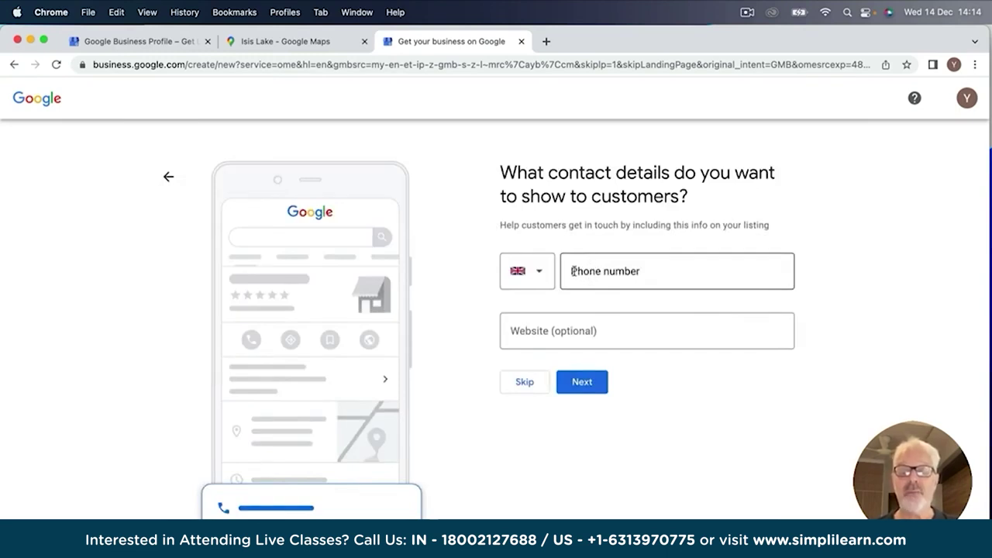
# Enter a phone number, clear it again, and skip the contact details.
pyautogui.click(573, 271)
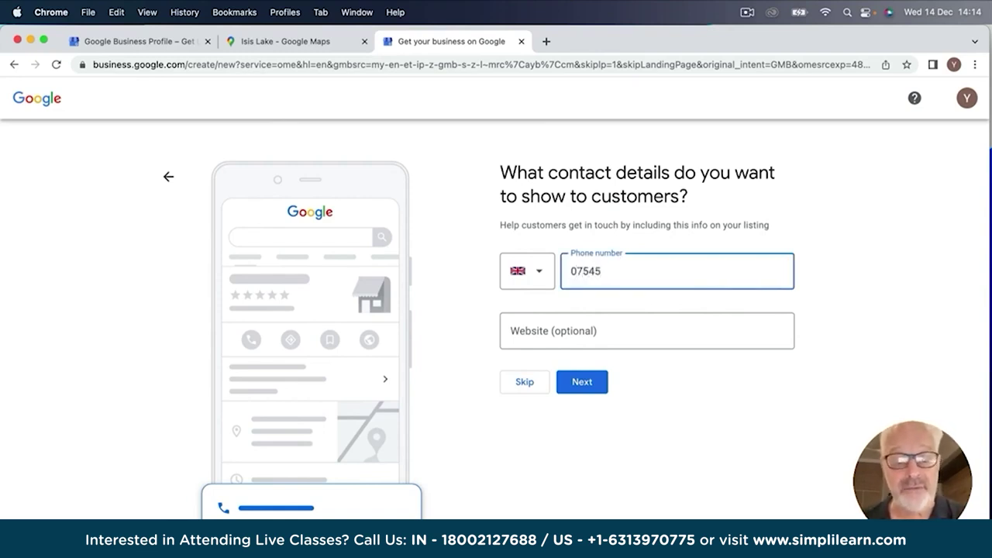
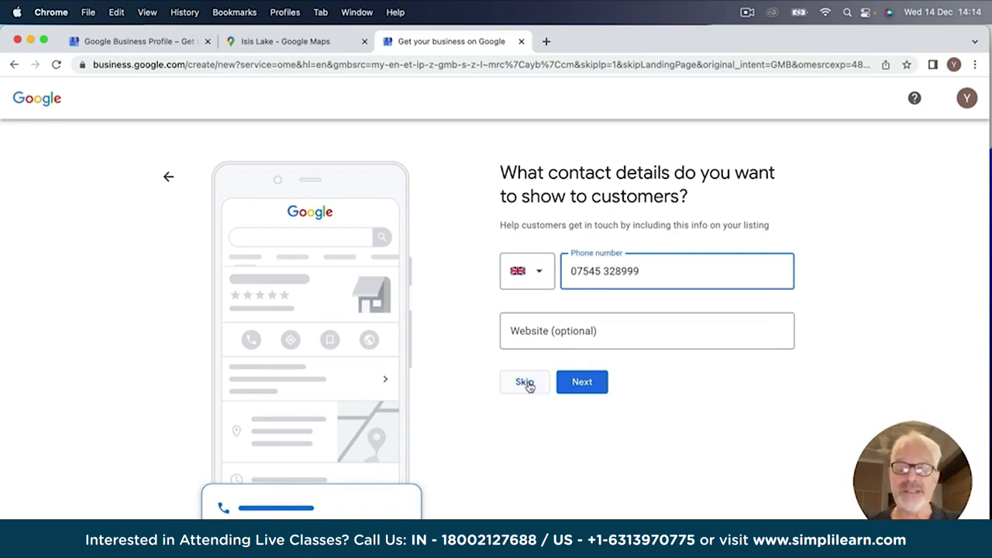
pyautogui.moveTo(647, 271); pyautogui.dragTo(535, 263)
pyautogui.press('BackSpace')
pyautogui.click(524, 384)
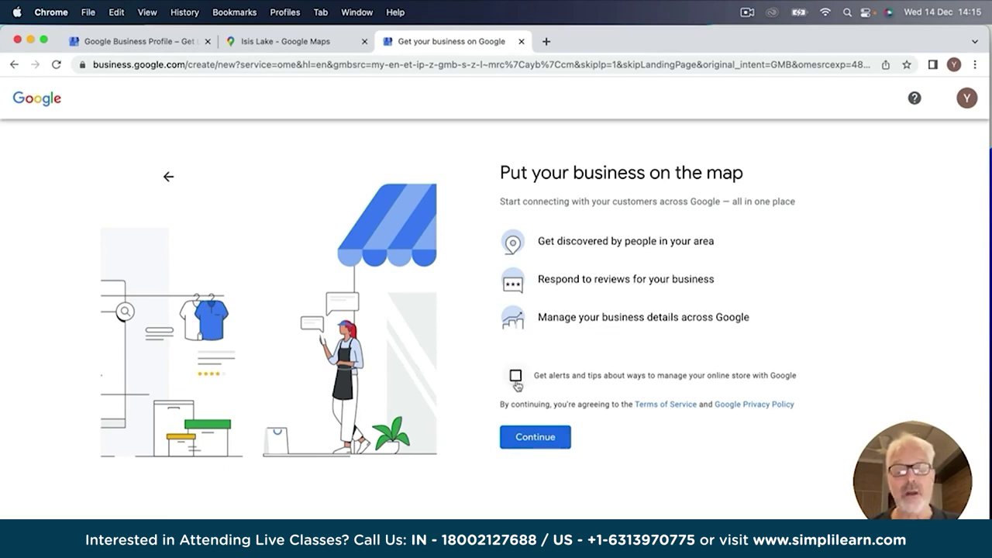
# Agree and continue past the 'Put your business on the map' page.
pyautogui.click(529, 443)
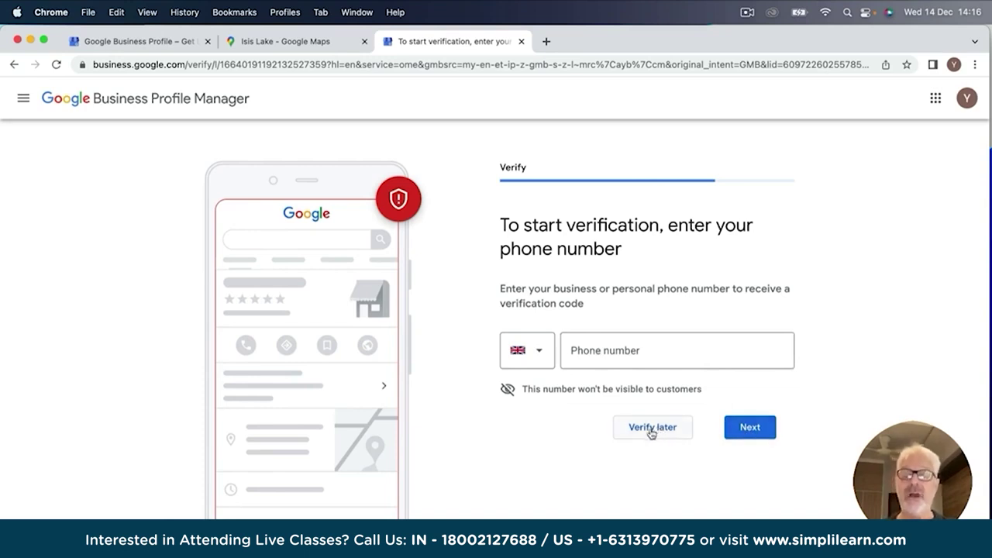
# Postpone verification, skip messaging setup, and open a new browser tab.
pyautogui.click(653, 432)
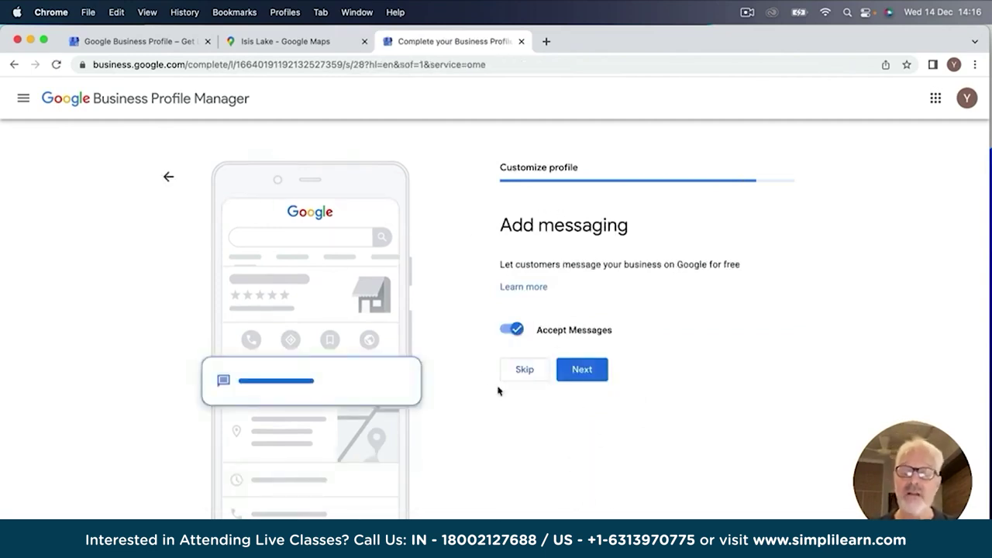
pyautogui.click(525, 369)
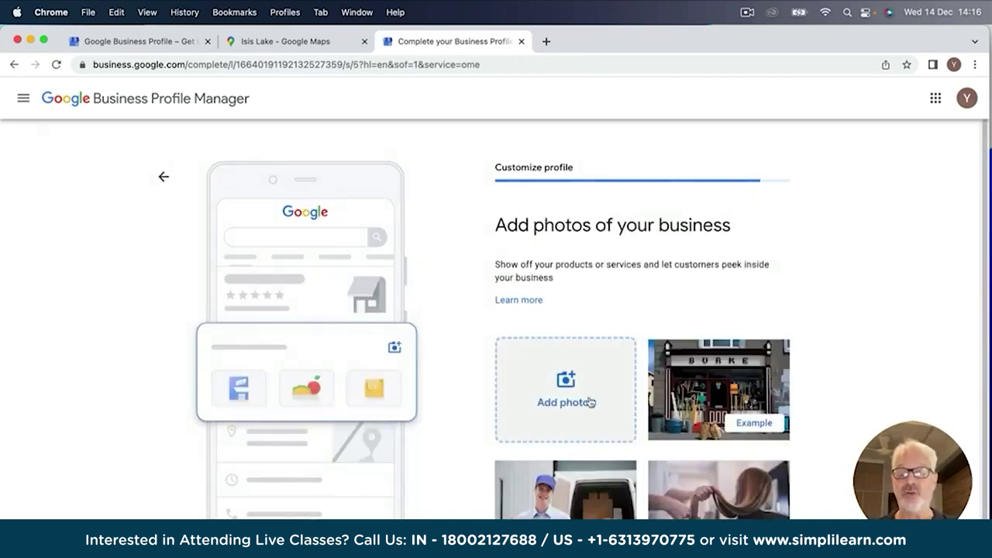
pyautogui.click(547, 42)
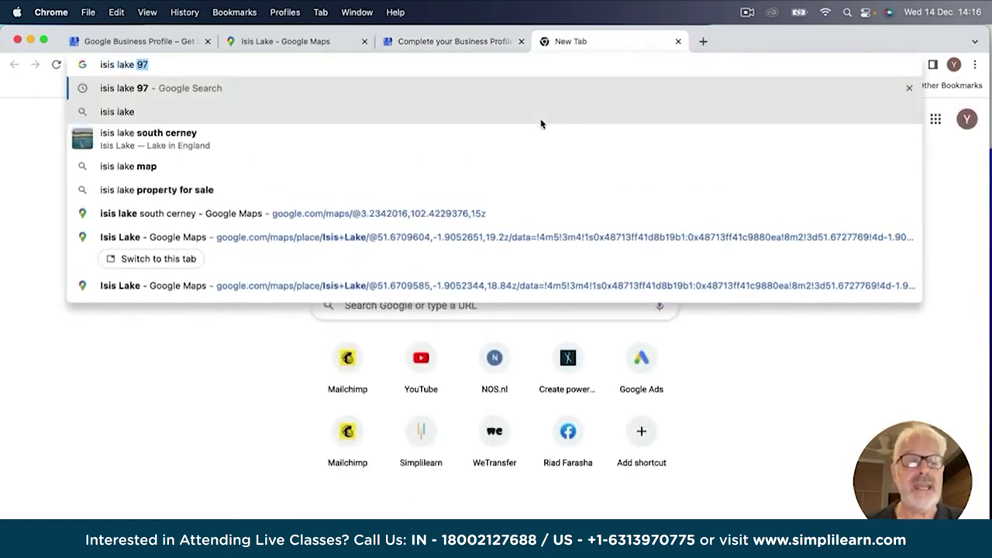
pyautogui.write(' south cerney')
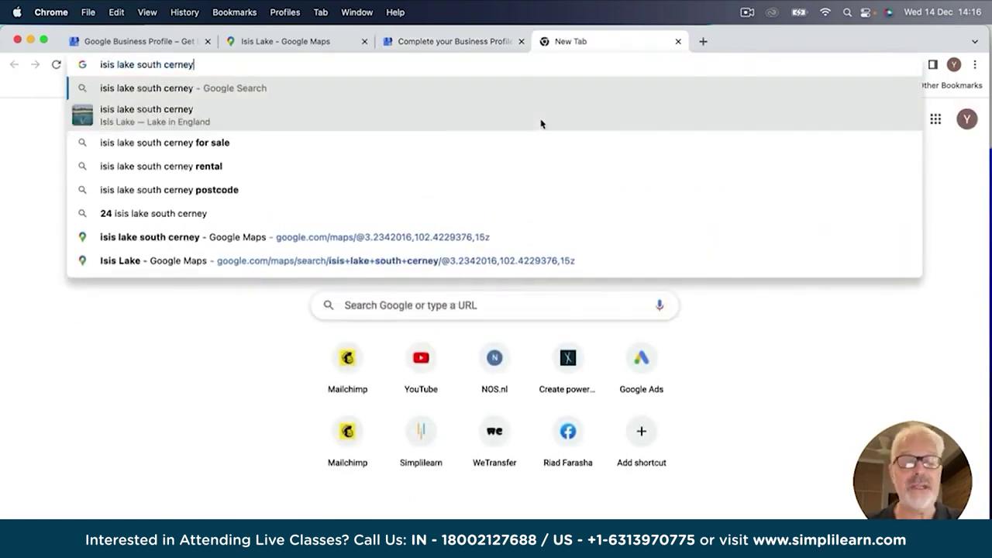
pyautogui.press('Return')
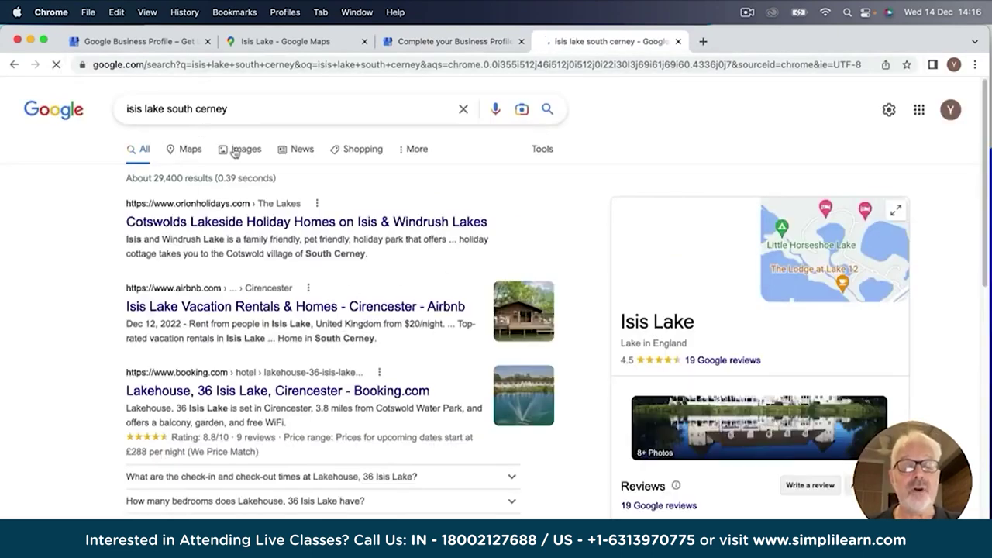
pyautogui.click(248, 150)
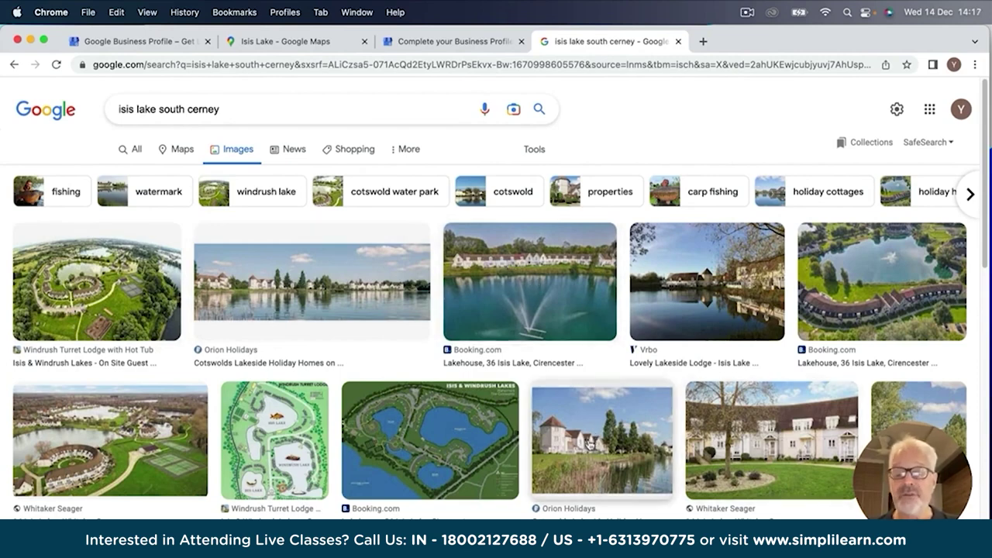
pyautogui.click(524, 271)
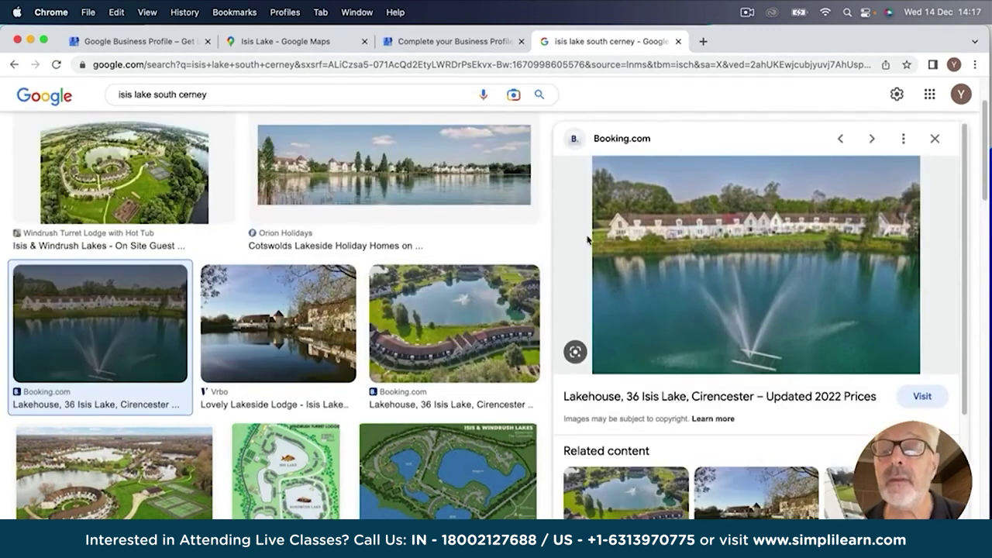
# Save the fountain photo as IsisLodge_01 and return to the profile tab.
pyautogui.rightClick(671, 235)
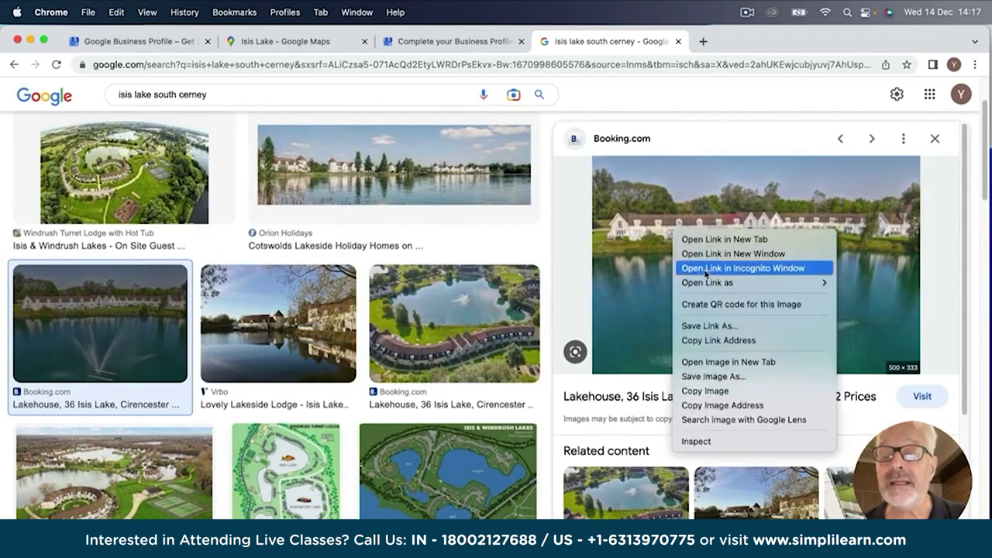
pyautogui.click(705, 377)
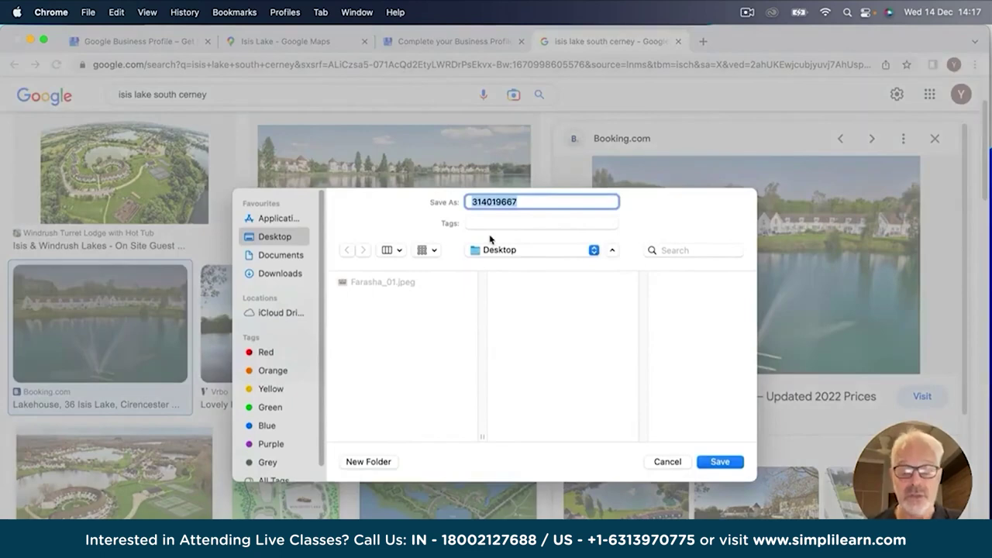
pyautogui.write('IsisLodge_091')
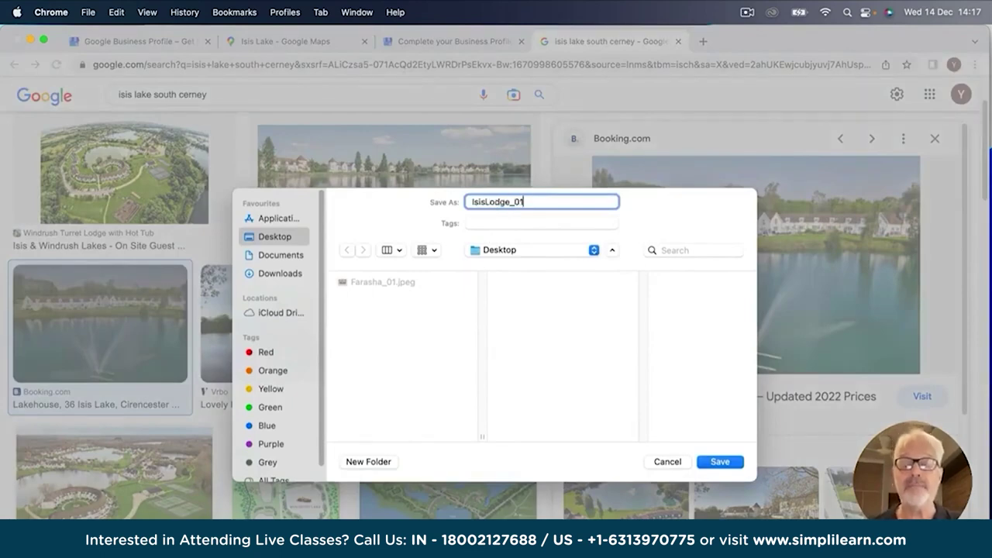
pyautogui.press('Return')
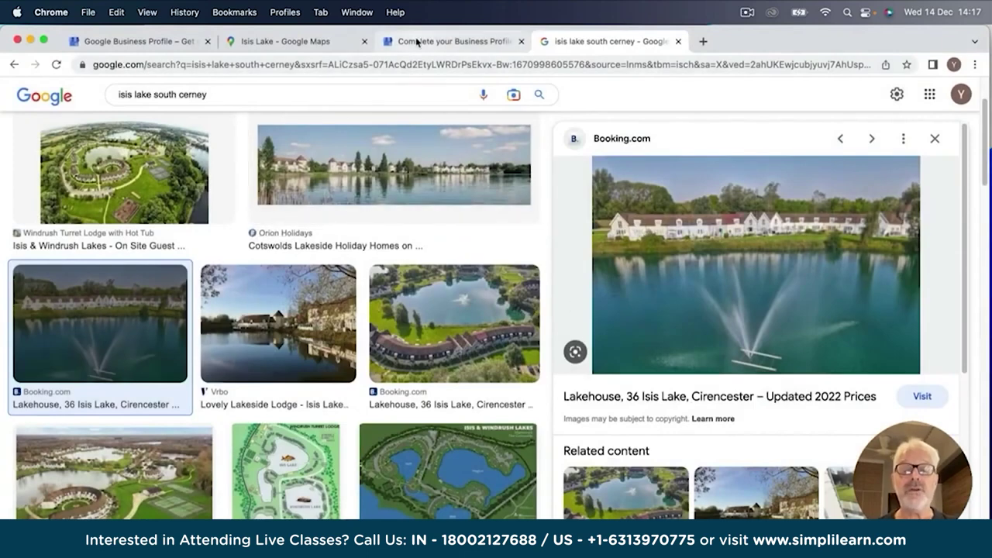
pyautogui.click(416, 41)
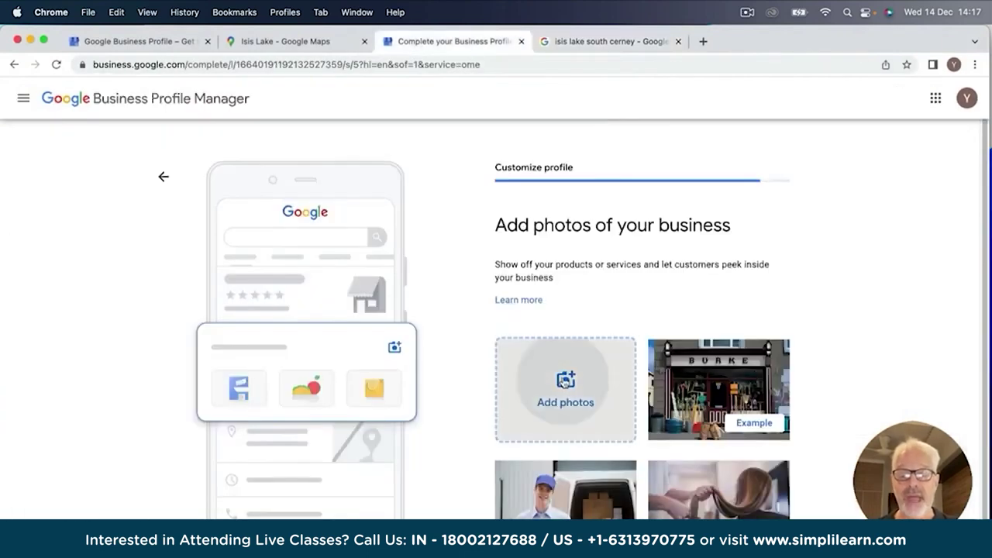
# Upload IsisLodge_01.jpeg from the Desktop as the lodge's lake photo and continue.
pyautogui.click(564, 382)
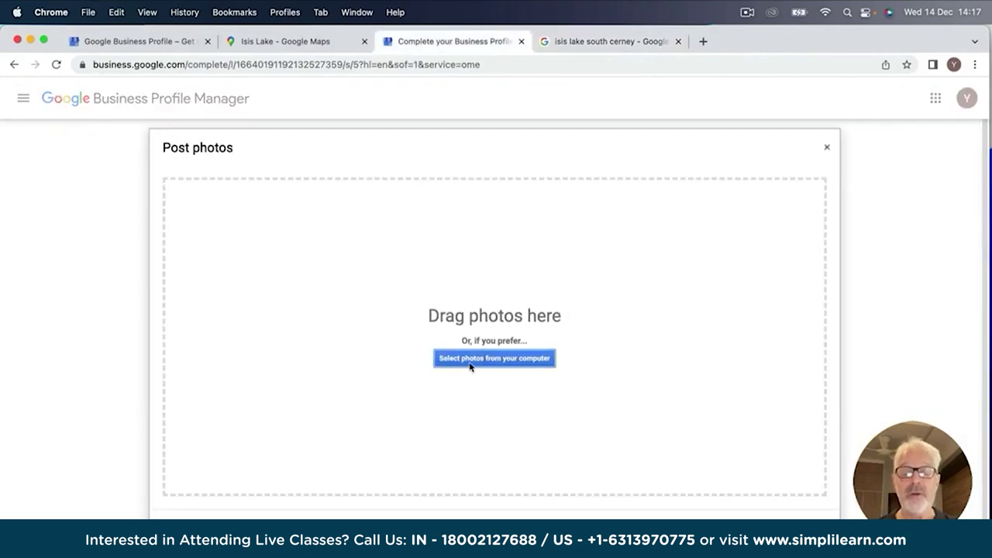
pyautogui.click(486, 358)
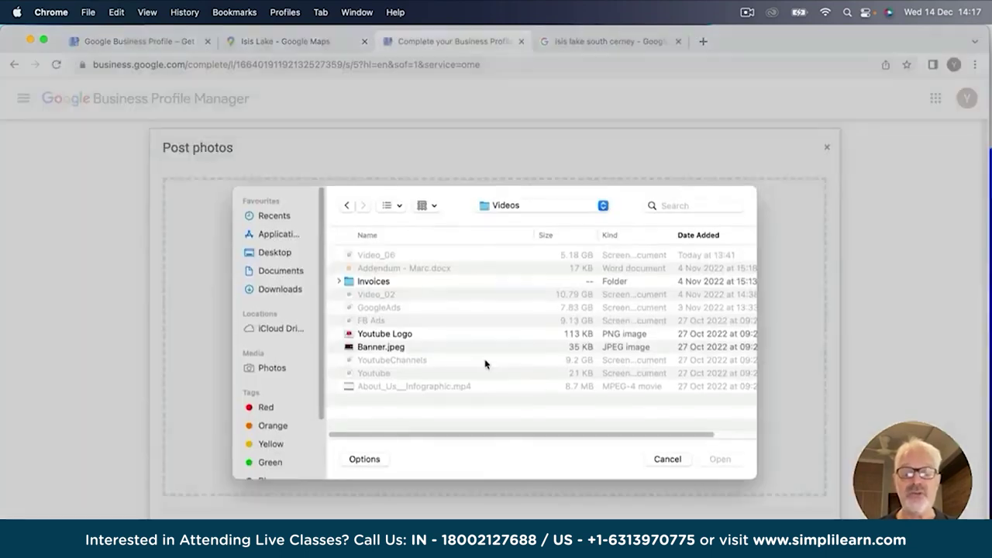
pyautogui.click(505, 208)
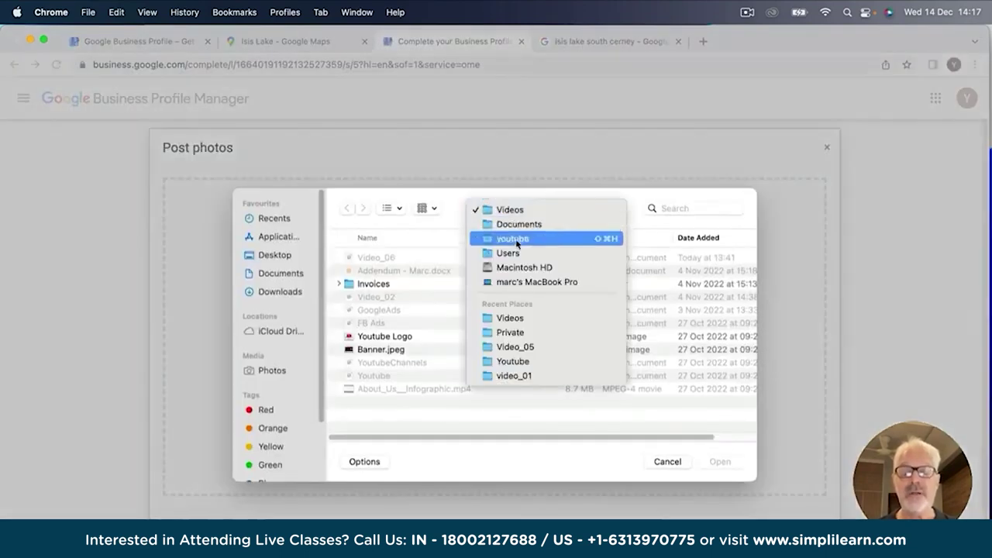
pyautogui.click(513, 240)
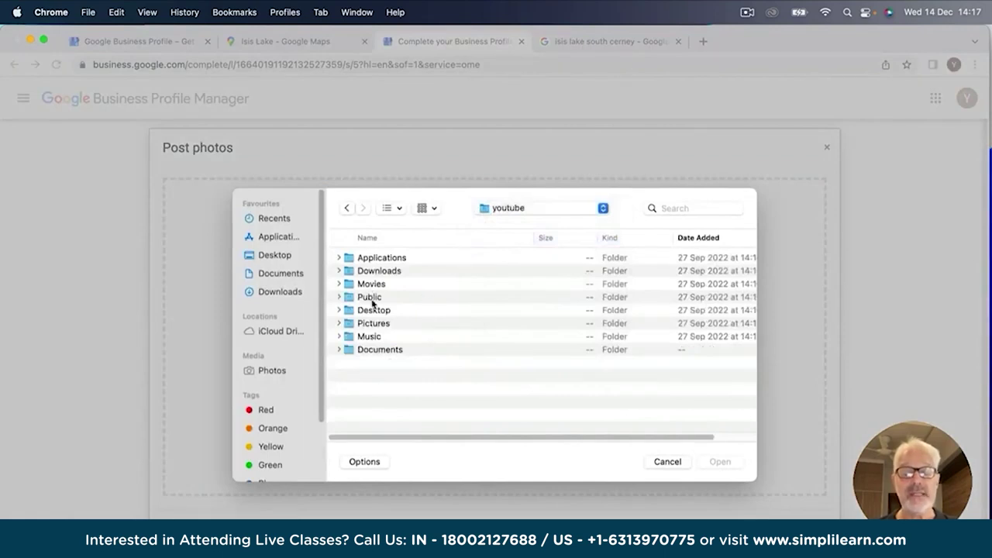
pyautogui.doubleClick(374, 311)
pyautogui.doubleClick(401, 263)
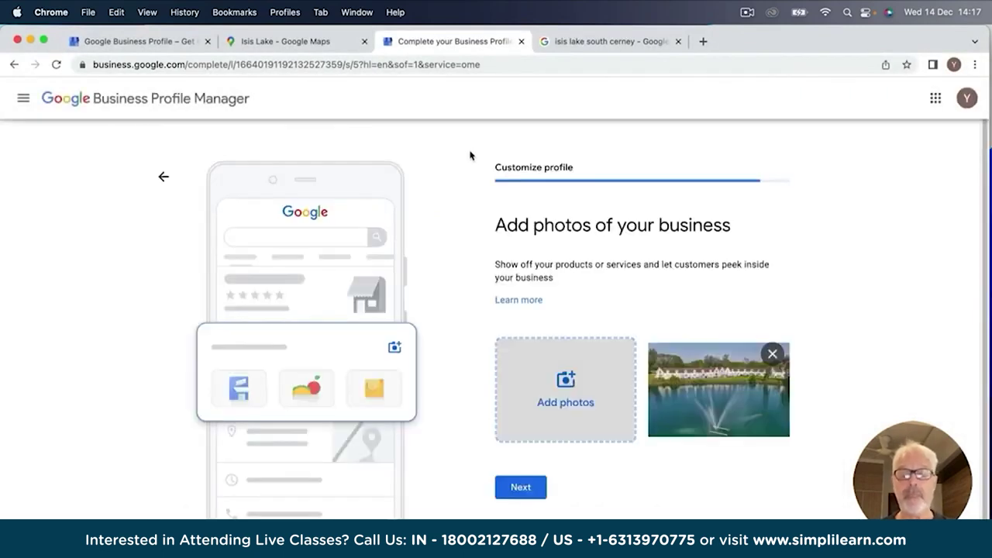
pyautogui.click(521, 489)
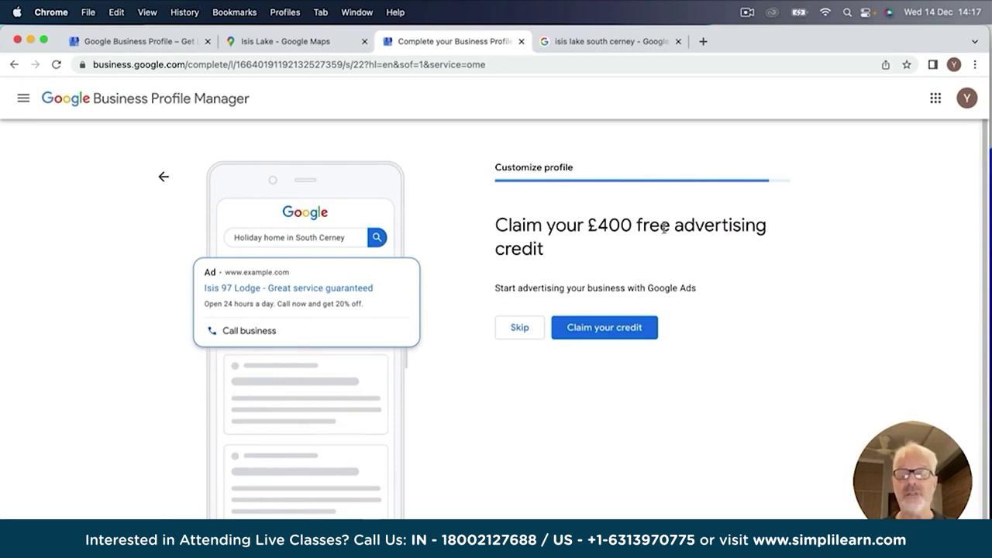
# Skip the £400 ad credit and custom domain offers, then finish Isis 97 Lodge setup.
pyautogui.click(521, 328)
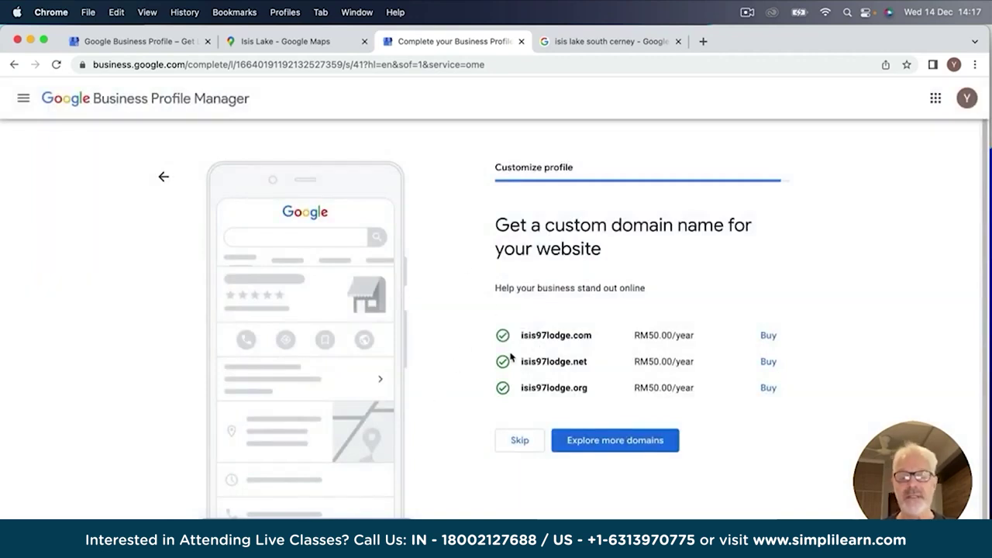
pyautogui.click(518, 441)
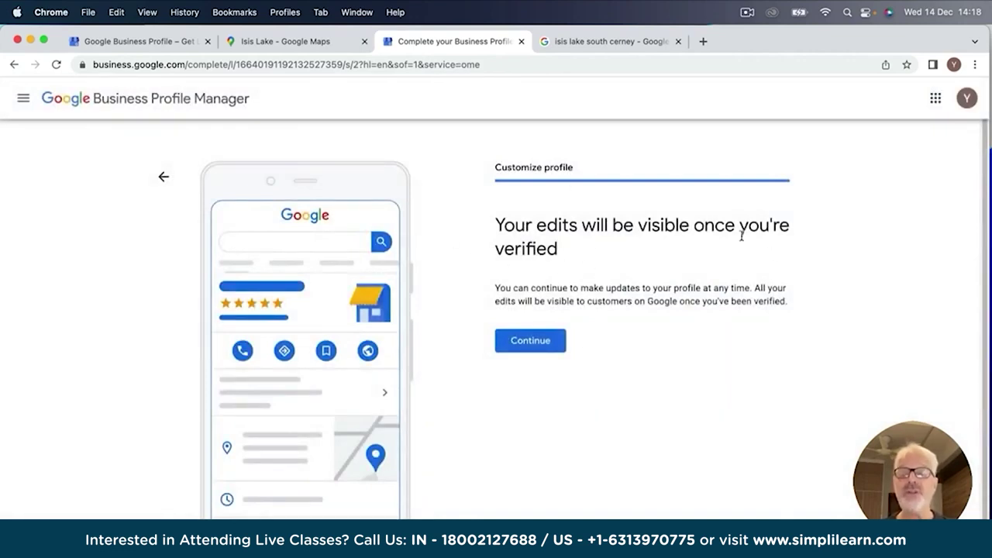
pyautogui.click(530, 342)
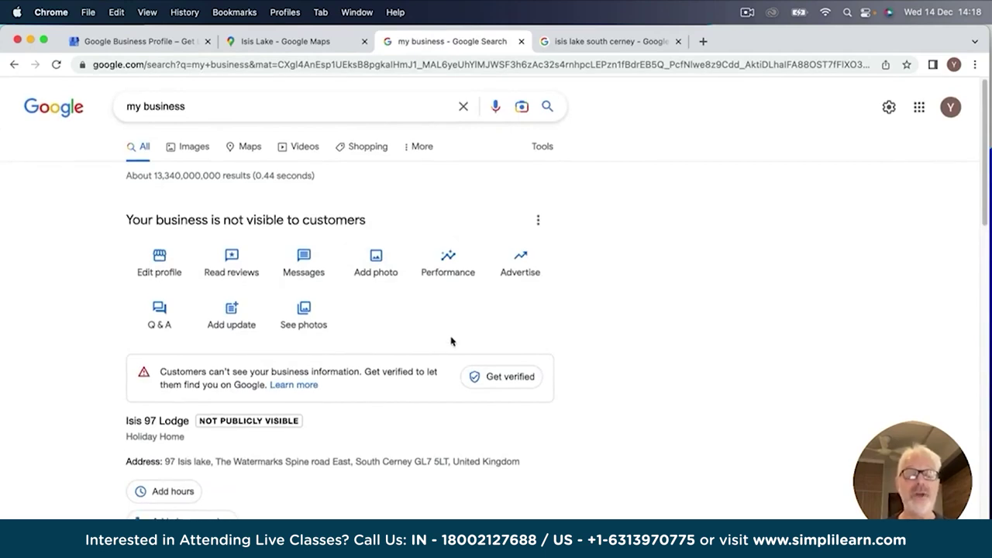
pyautogui.scroll(-1, 451, 341)
pyautogui.scroll(-7, 450, 341)
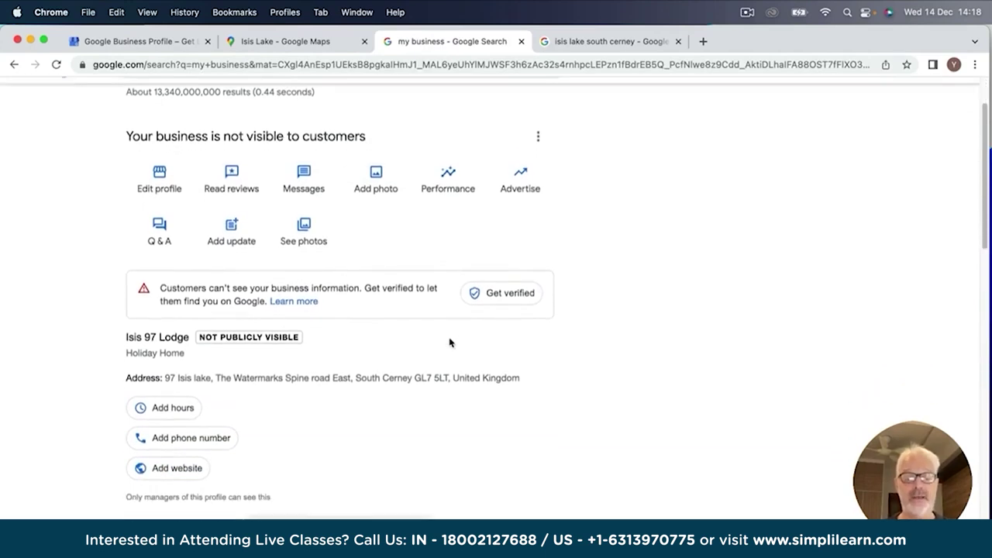
pyautogui.scroll(-3, 449, 343)
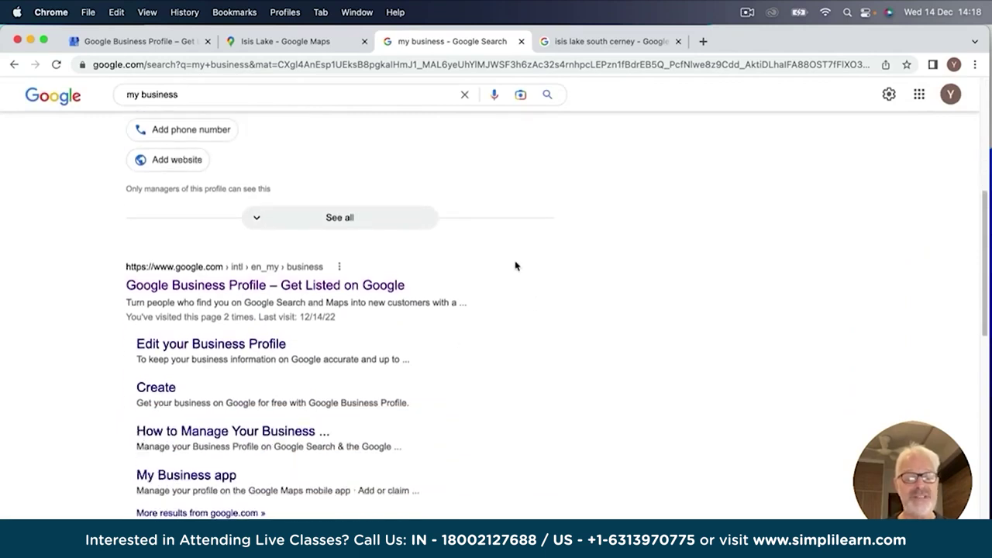
pyautogui.scroll(10, 400, 256)
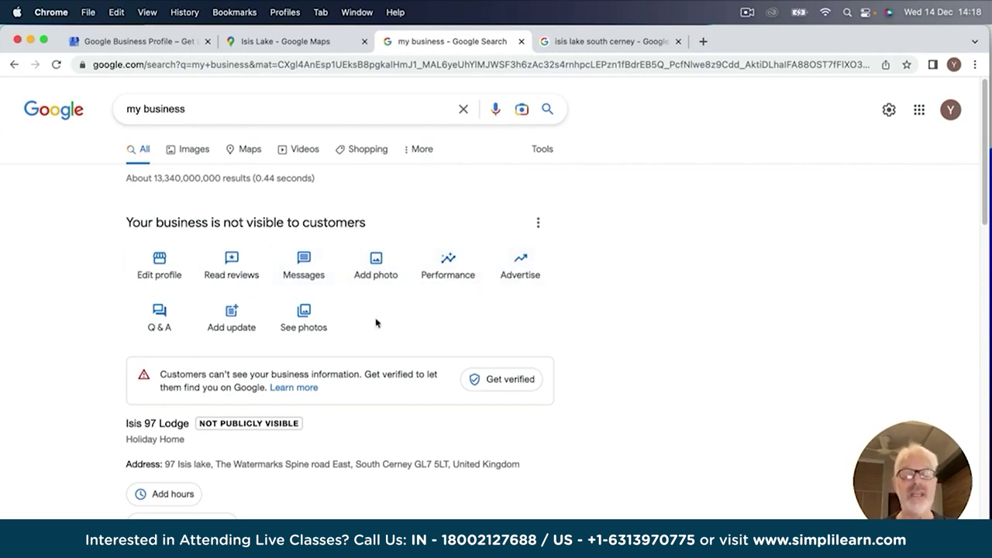
pyautogui.click(158, 264)
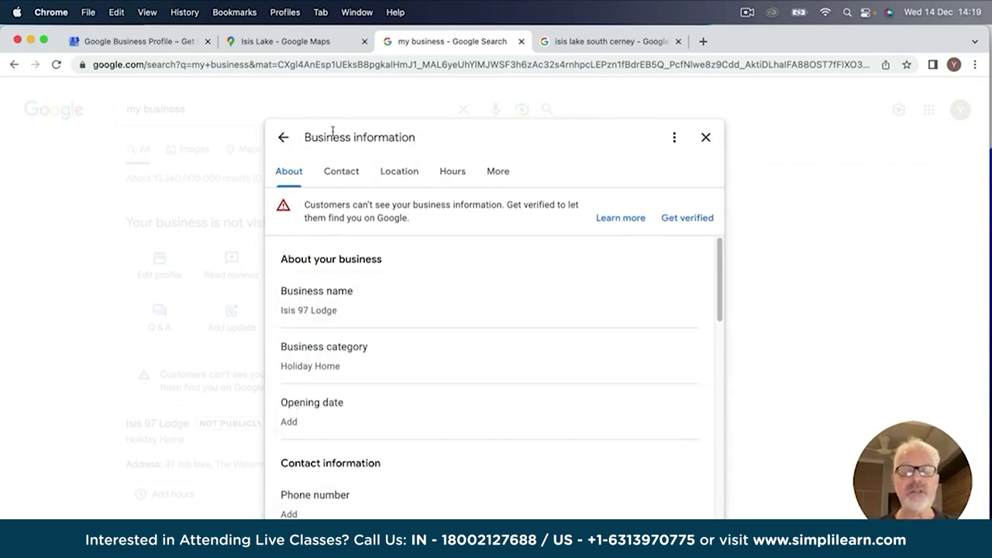
pyautogui.click(397, 177)
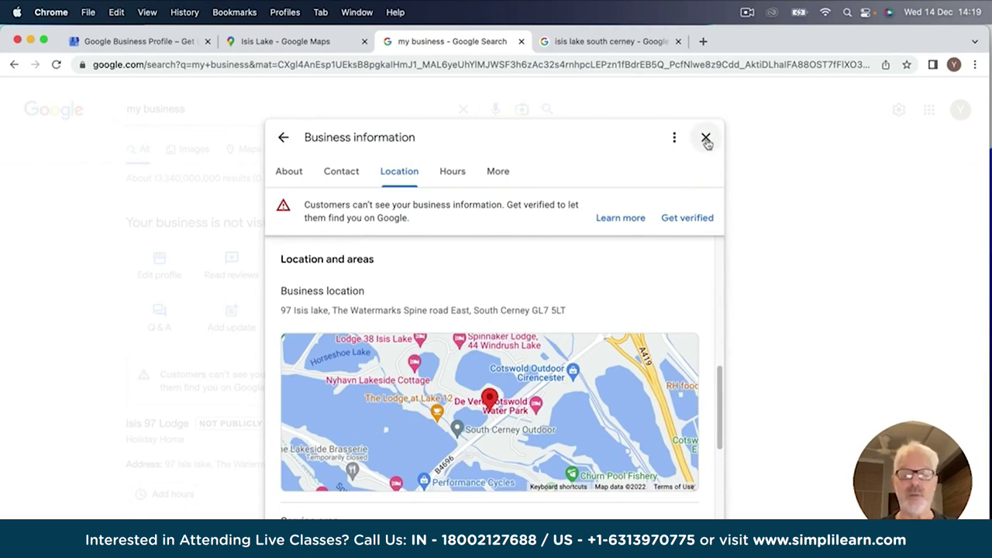
pyautogui.click(705, 137)
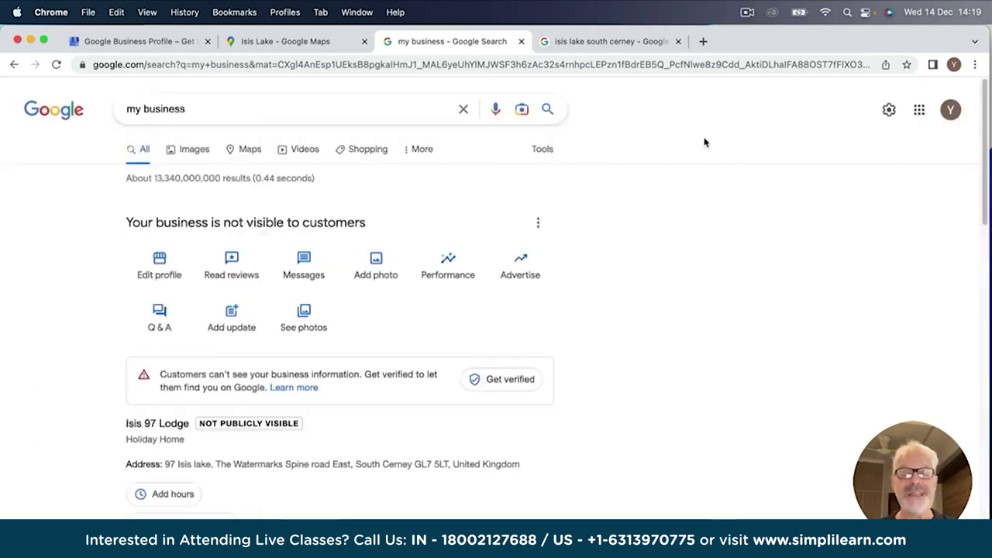
pyautogui.scroll(-5, 356, 350)
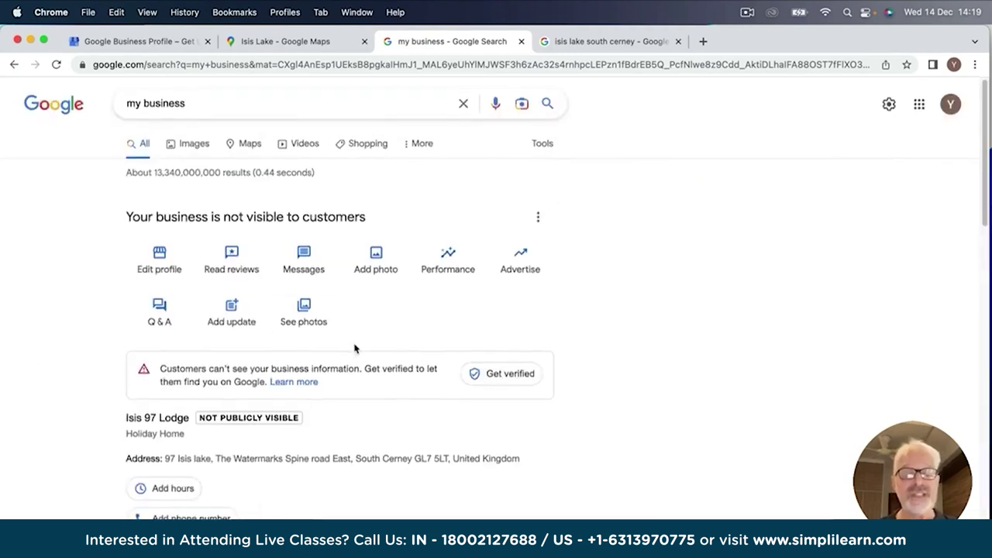
pyautogui.scroll(-2, 356, 351)
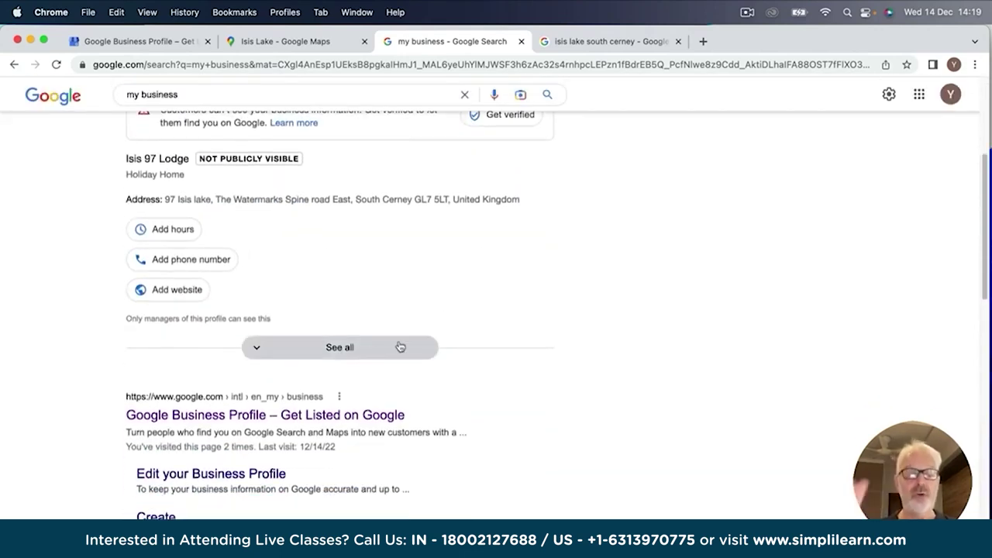
pyautogui.scroll(-4, 394, 341)
pyautogui.scroll(-5, 361, 272)
pyautogui.scroll(7, 356, 268)
pyautogui.scroll(5, 357, 268)
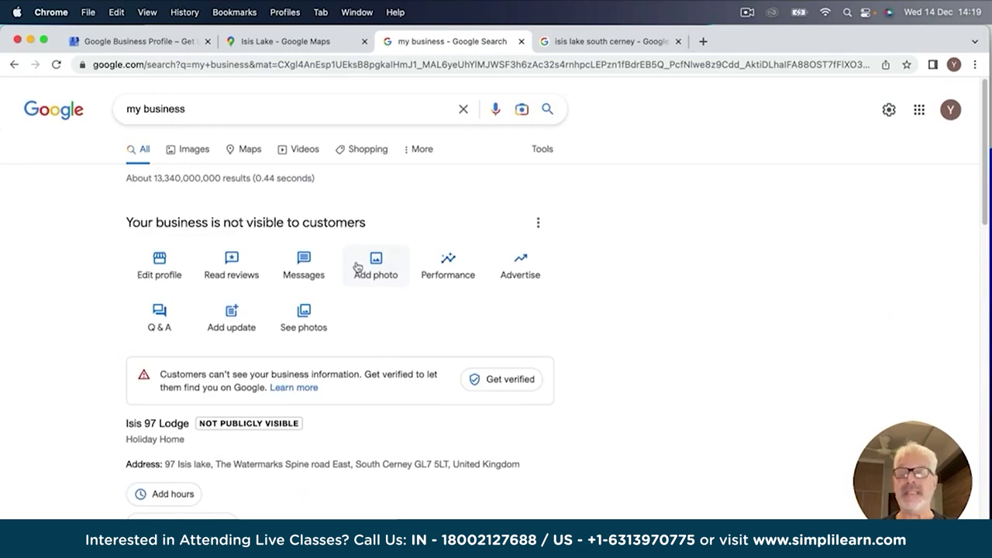
# Sign out, sign in with a different Google account's e-mail and password, and switch to its Chrome profile.
pyautogui.click(950, 109)
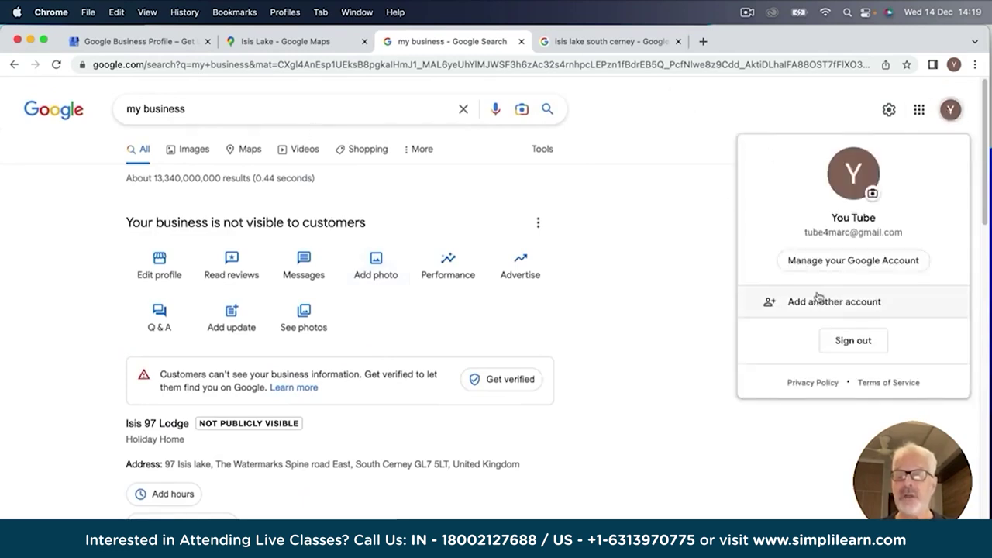
pyautogui.click(853, 341)
pyautogui.click(934, 110)
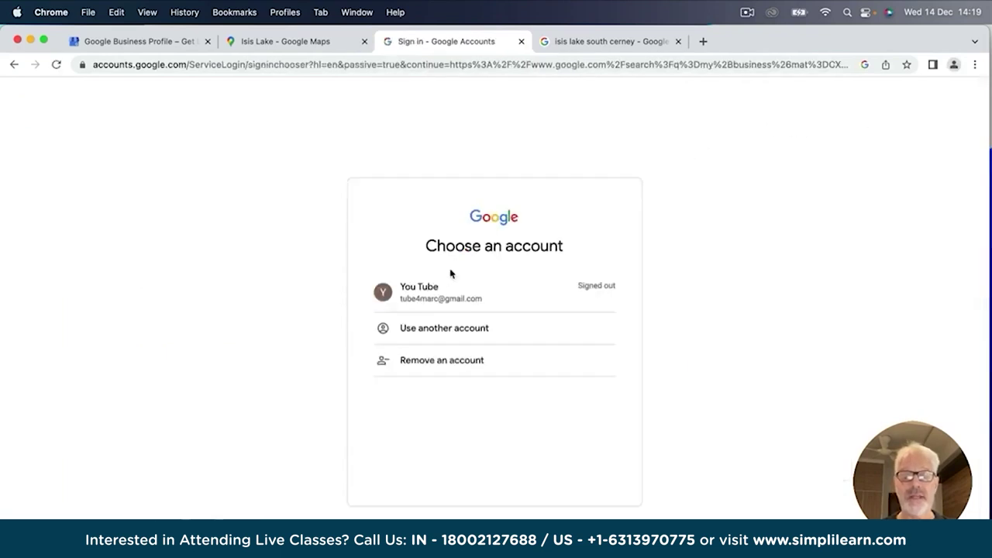
pyautogui.click(447, 327)
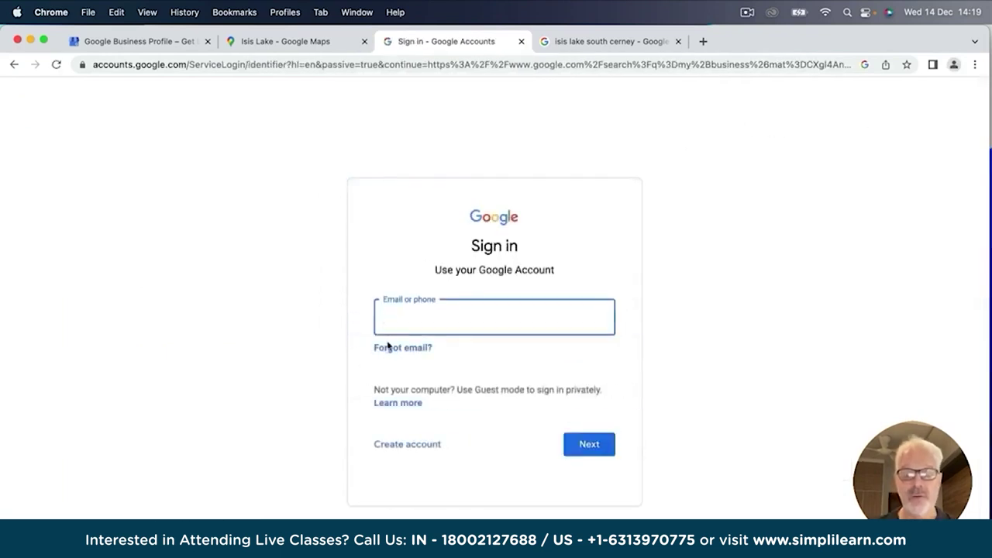
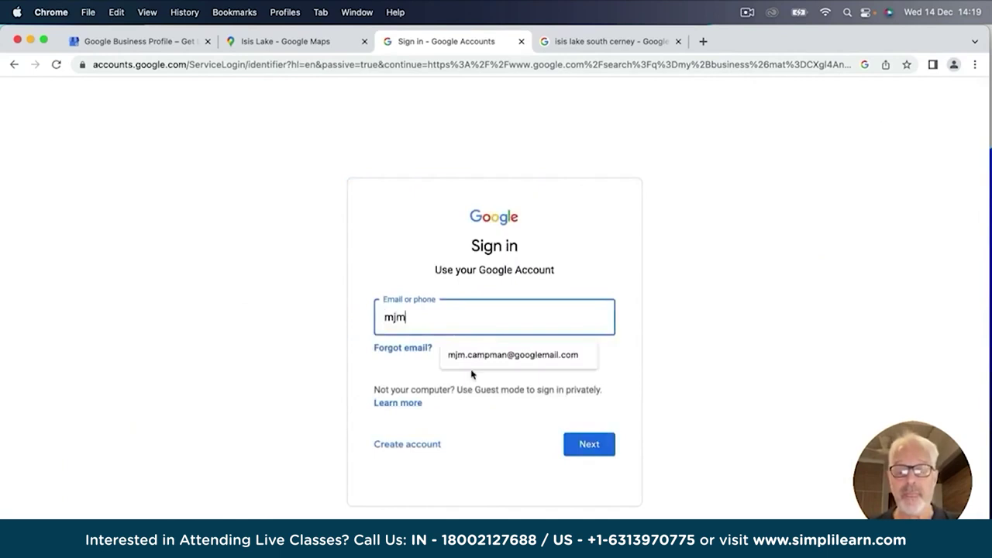
pyautogui.click(479, 353)
pyautogui.click(587, 448)
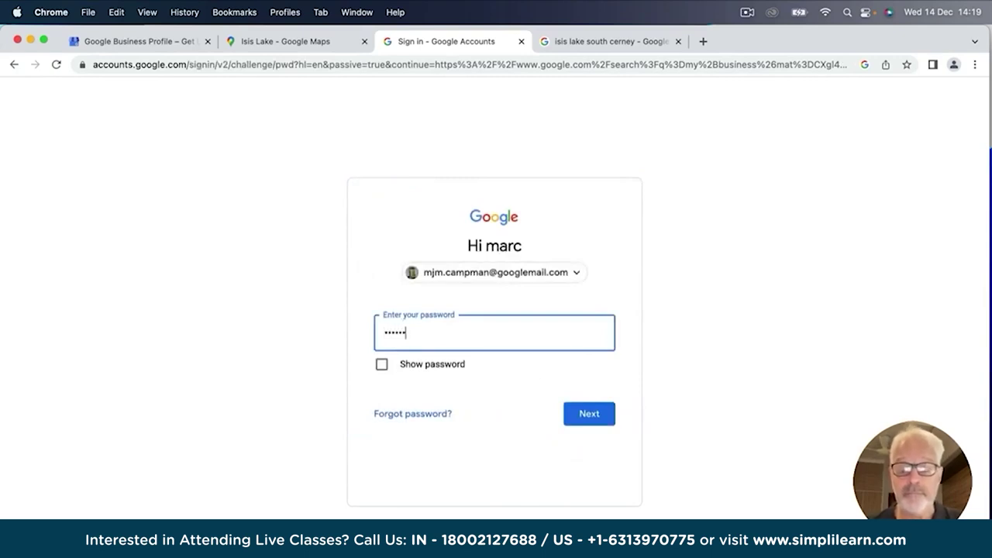
pyautogui.click(589, 414)
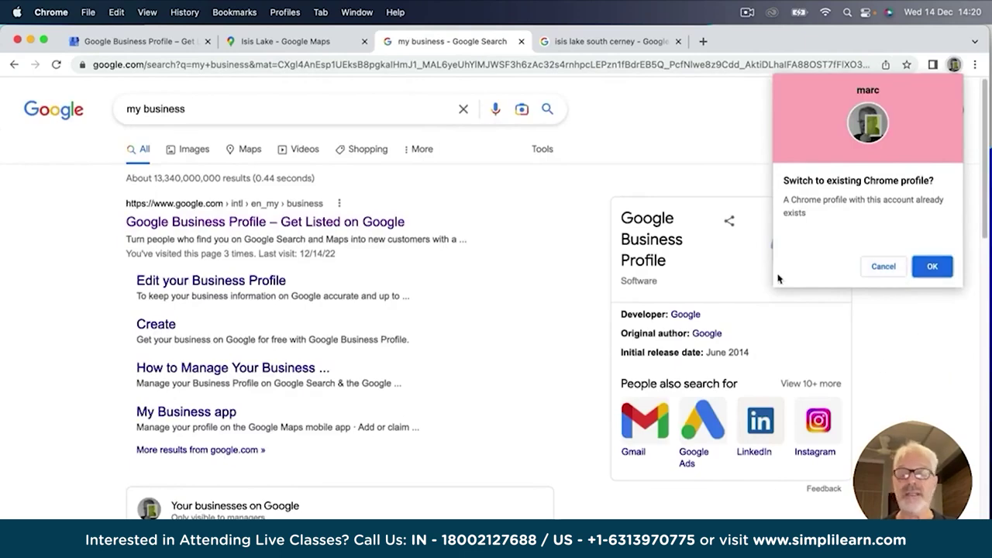
pyautogui.click(933, 267)
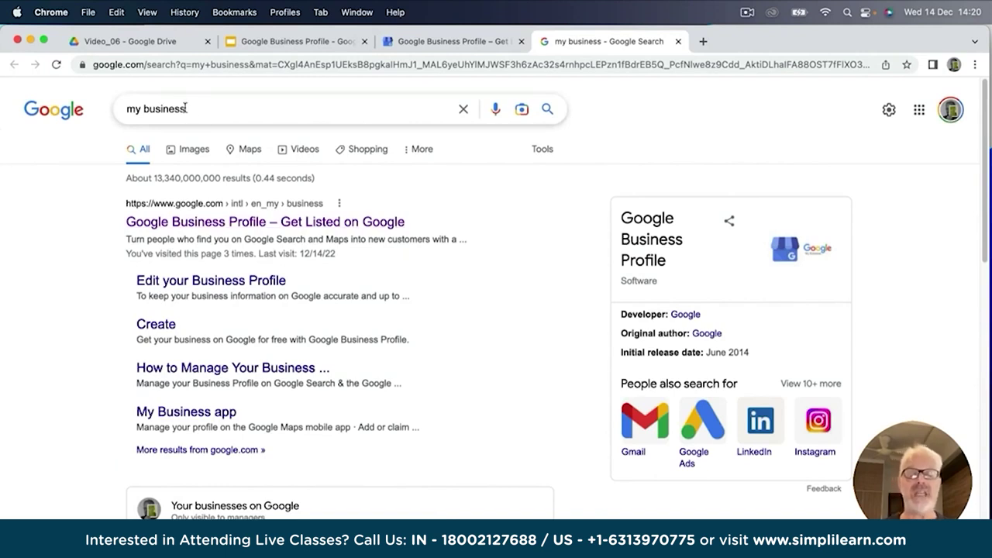
# Search Google for 'riad farasha' and review its managed 3-star hotel profile in the results.
pyautogui.moveTo(186, 109); pyautogui.dragTo(103, 105)
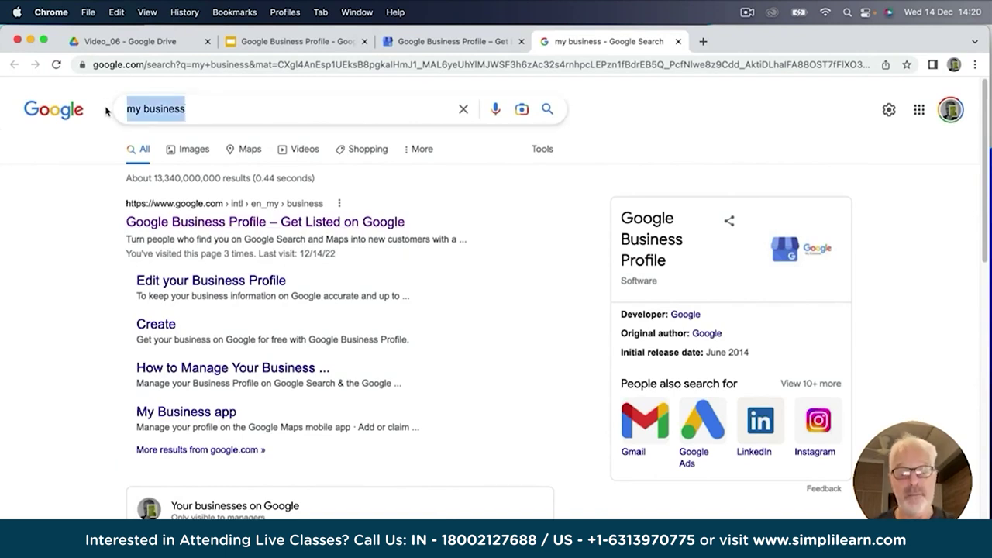
pyautogui.write('r')
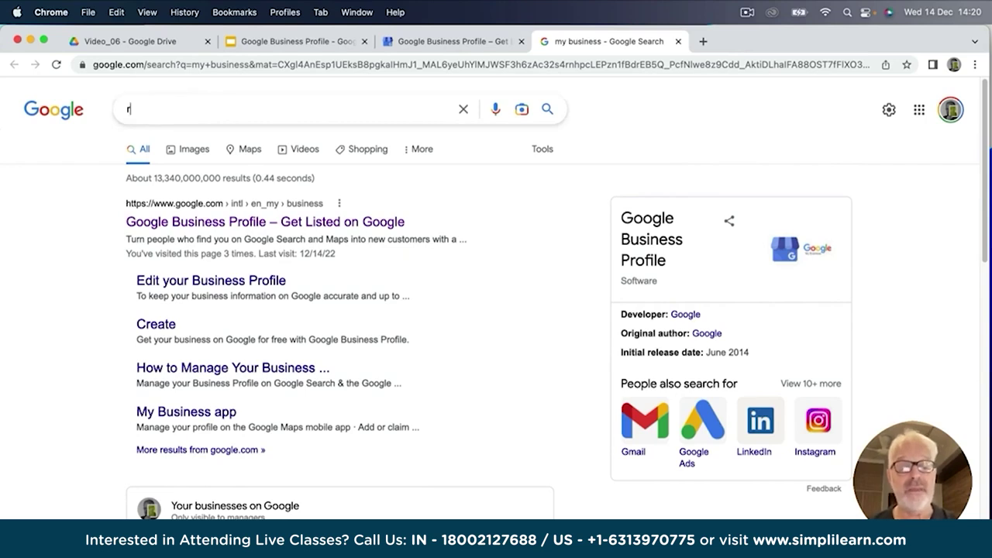
pyautogui.write('iad fara')
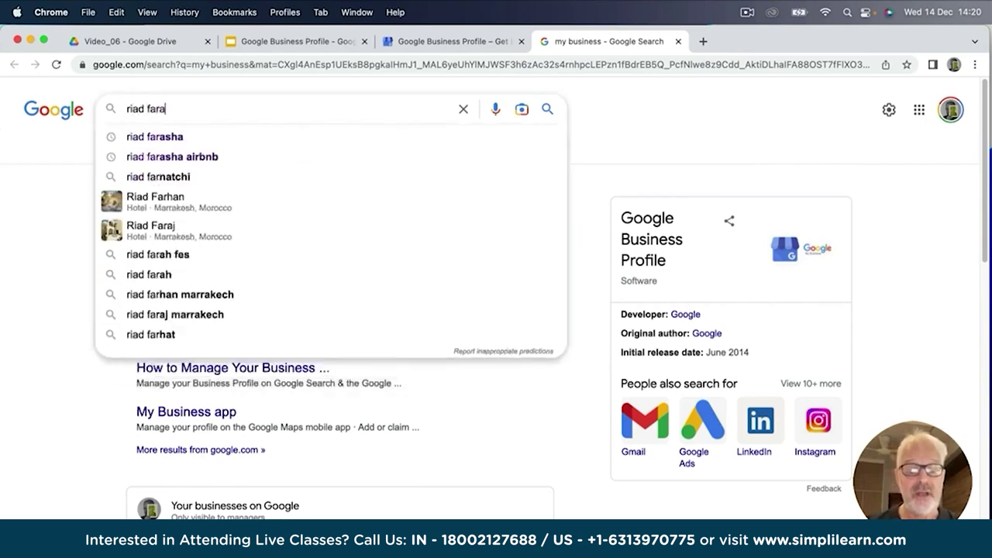
pyautogui.write('sha')
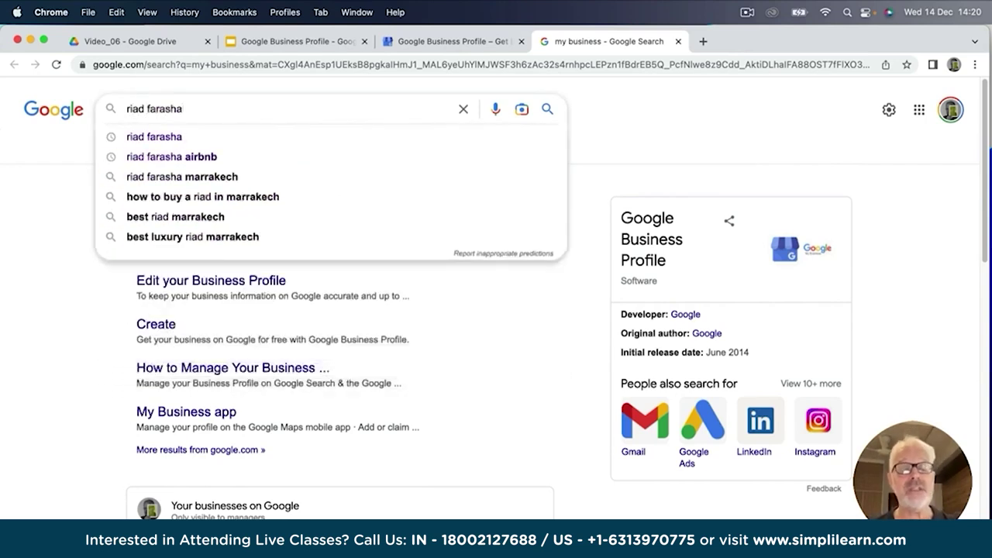
pyautogui.click(153, 137)
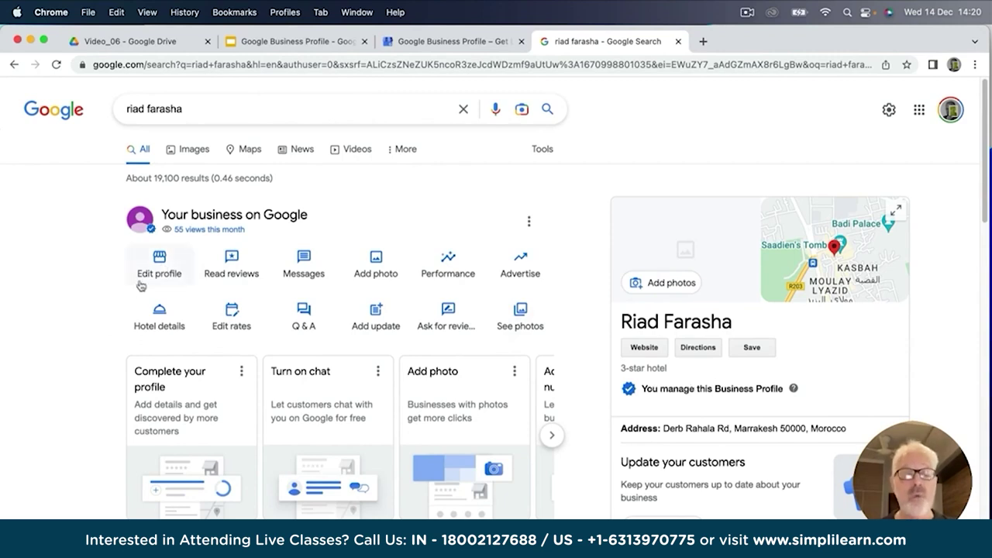
pyautogui.scroll(-3, 647, 353)
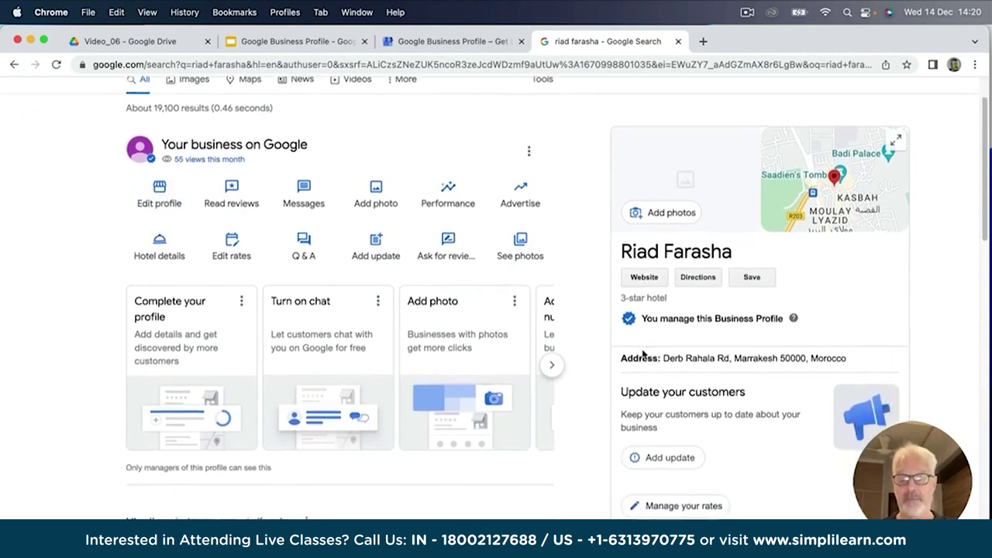
pyautogui.scroll(3, 671, 332)
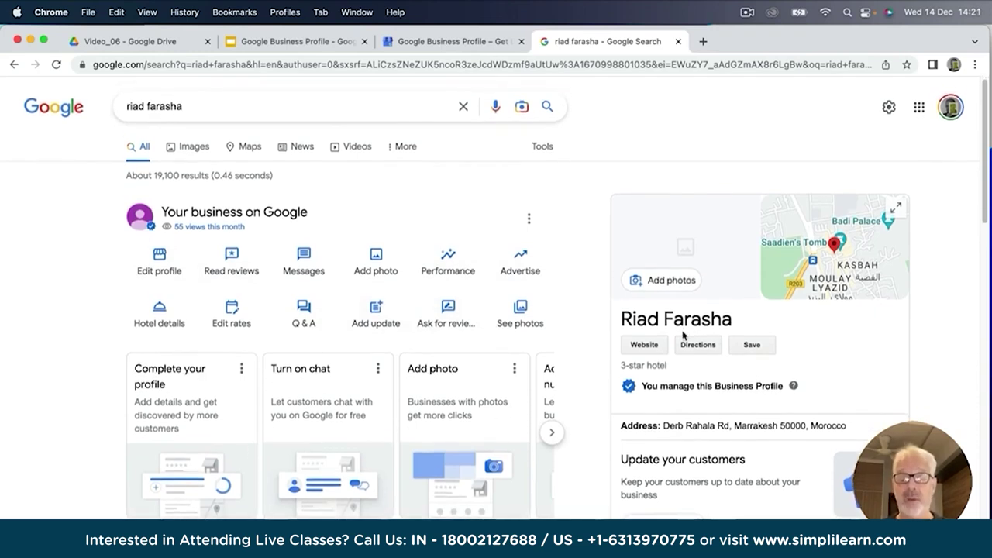
pyautogui.scroll(-5, 686, 335)
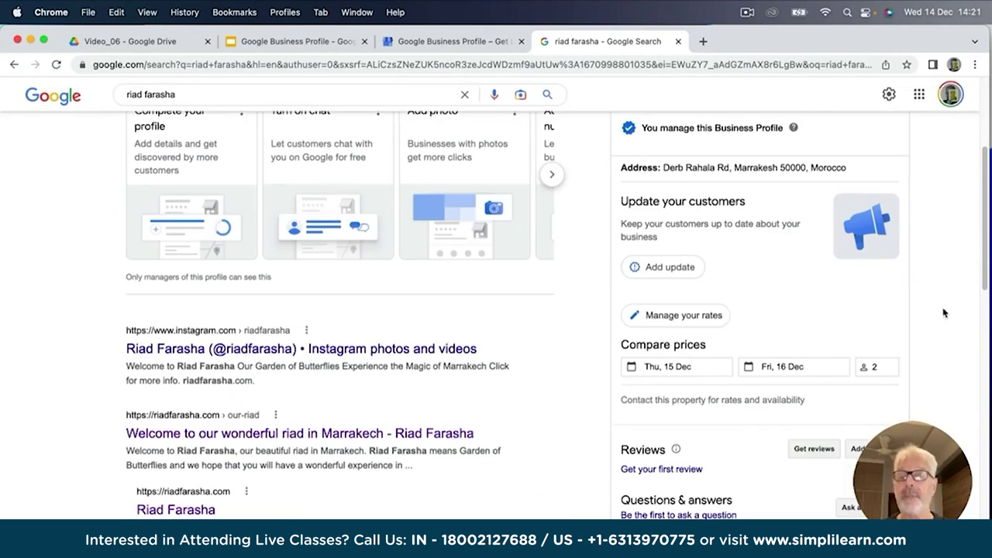
pyautogui.scroll(5, 953, 273)
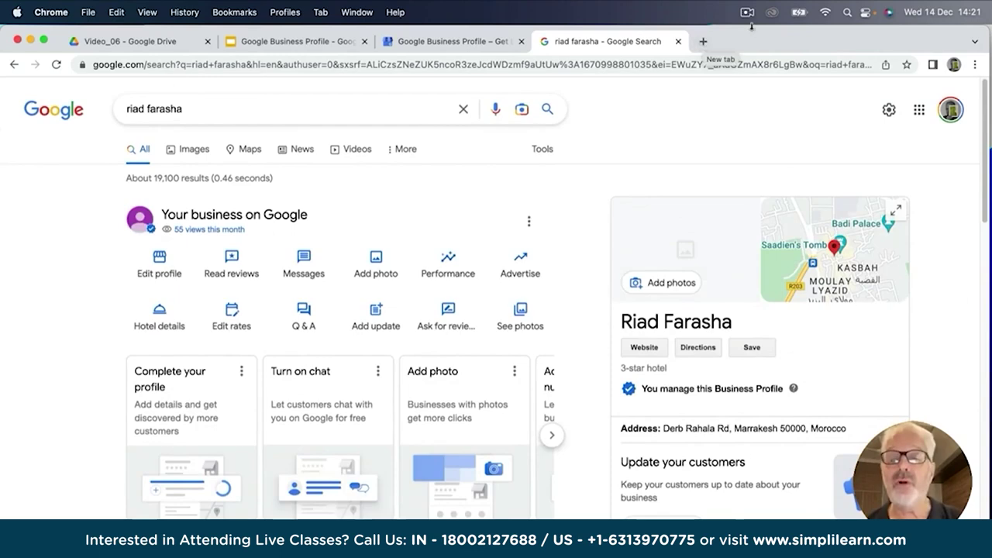
pyautogui.click(702, 42)
# Open Google Maps and bring up the Riad Farasha place page.
pyautogui.write('google maps')
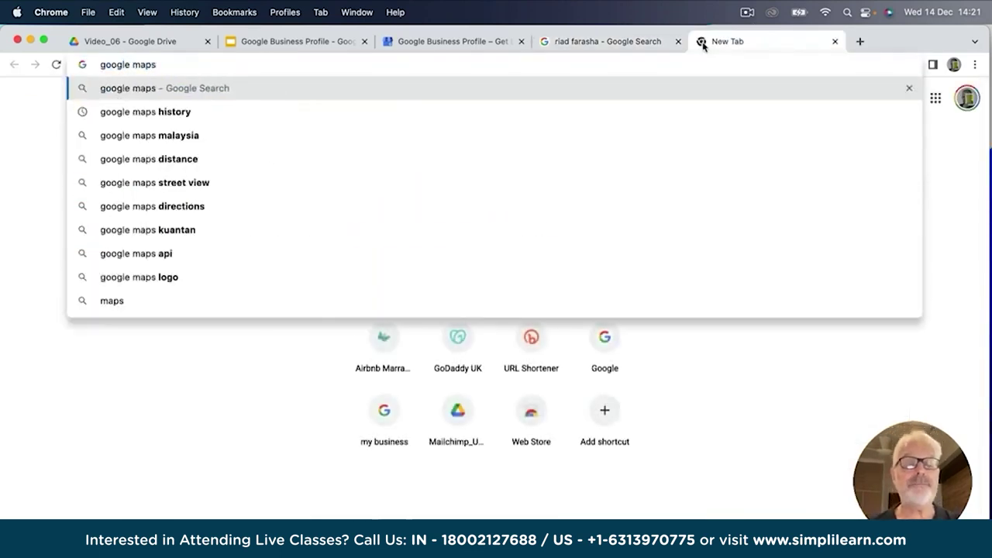
pyautogui.press('Return')
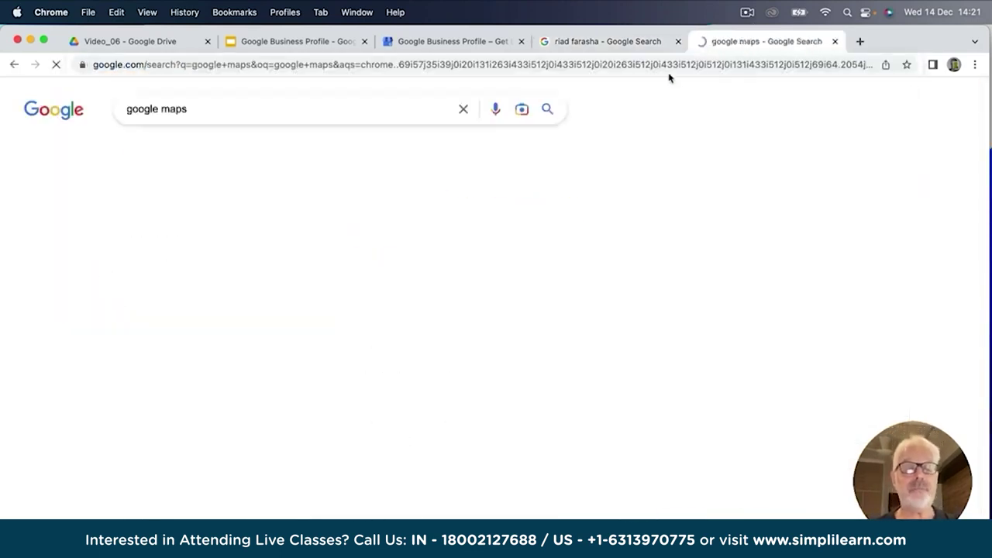
pyautogui.click(184, 225)
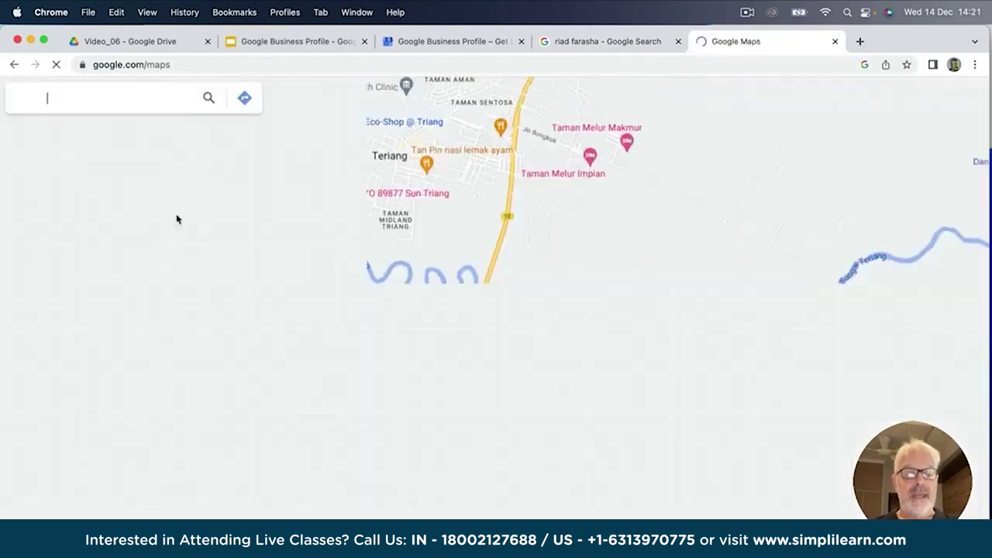
pyautogui.click(80, 98)
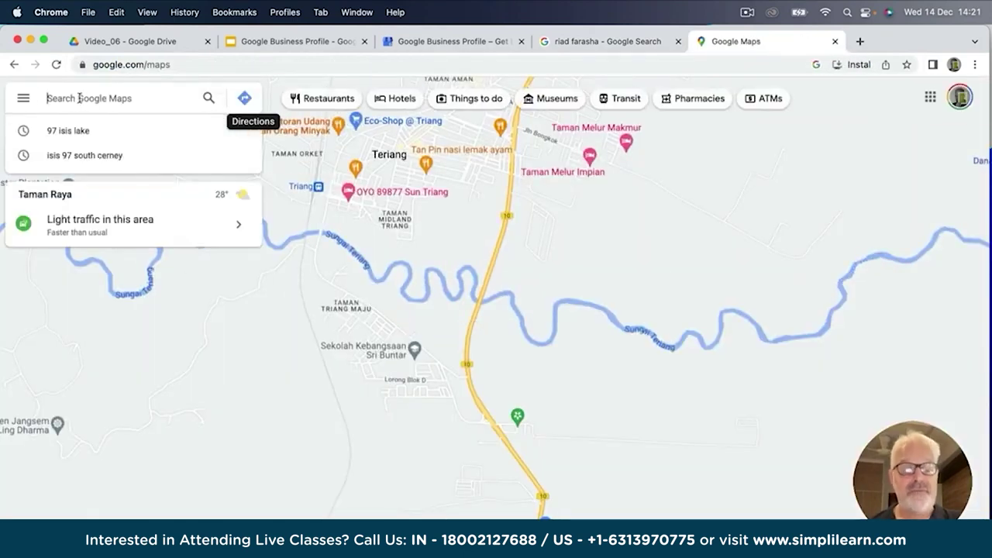
pyautogui.write('riad faerasha')
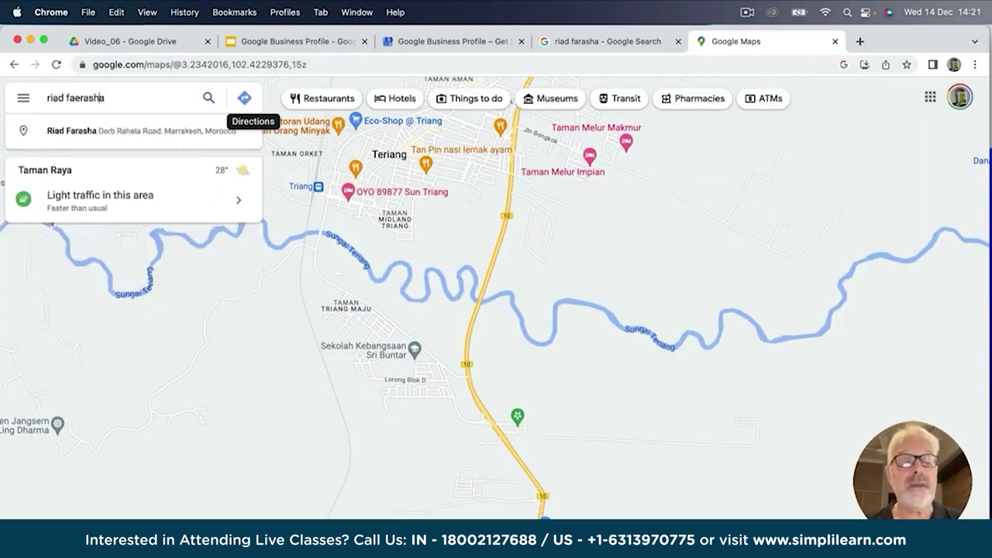
pyautogui.click(74, 130)
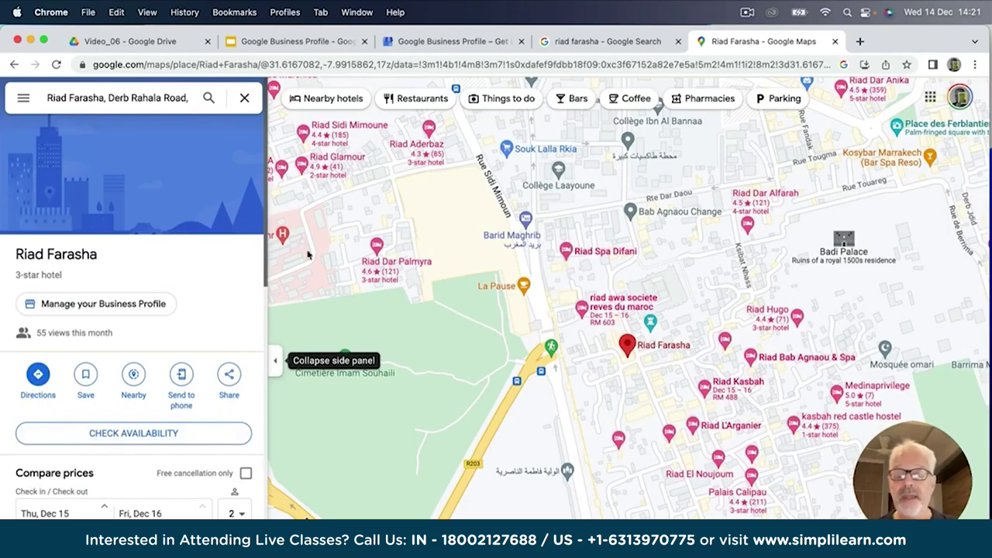
# Browse the Riad Farasha place panel and open its Business Profile management.
pyautogui.moveTo(630, 346)
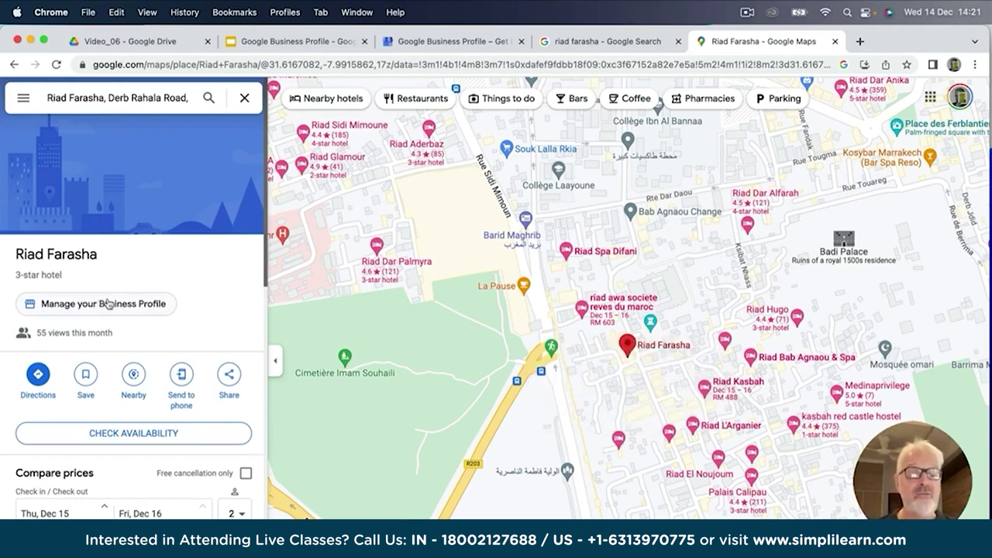
pyautogui.scroll(-3, 113, 482)
pyautogui.scroll(-1, 113, 482)
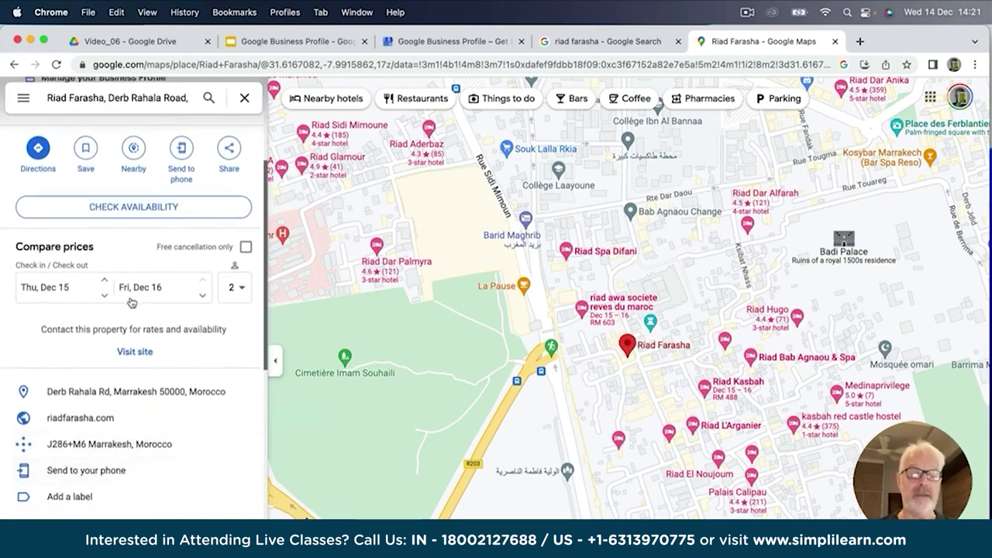
pyautogui.scroll(-2, 124, 352)
pyautogui.scroll(3, 123, 356)
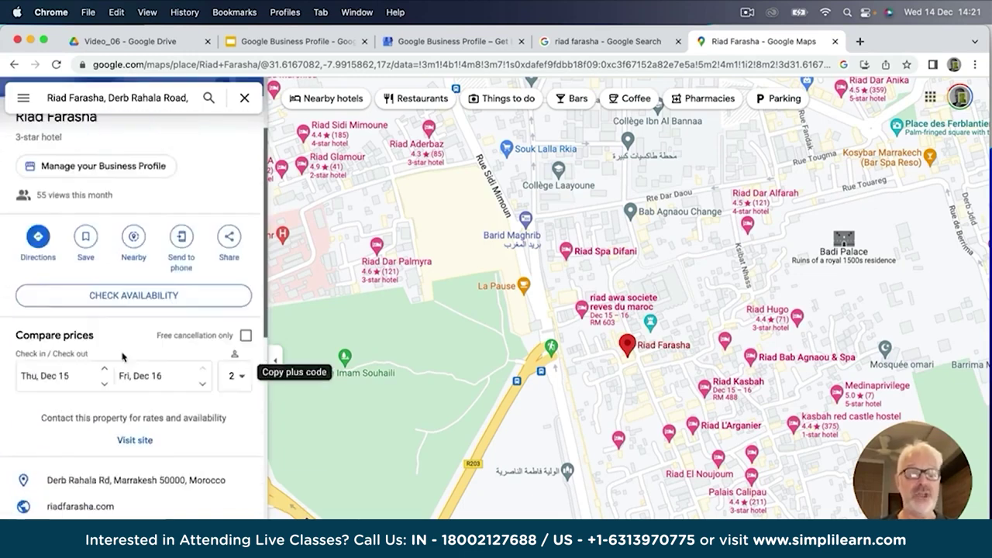
pyautogui.scroll(2, 124, 355)
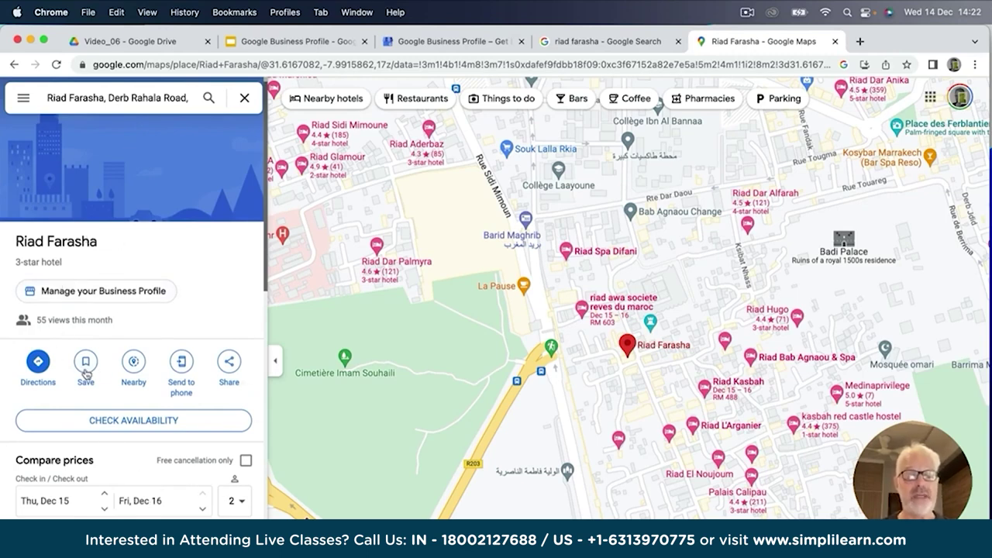
pyautogui.click(88, 291)
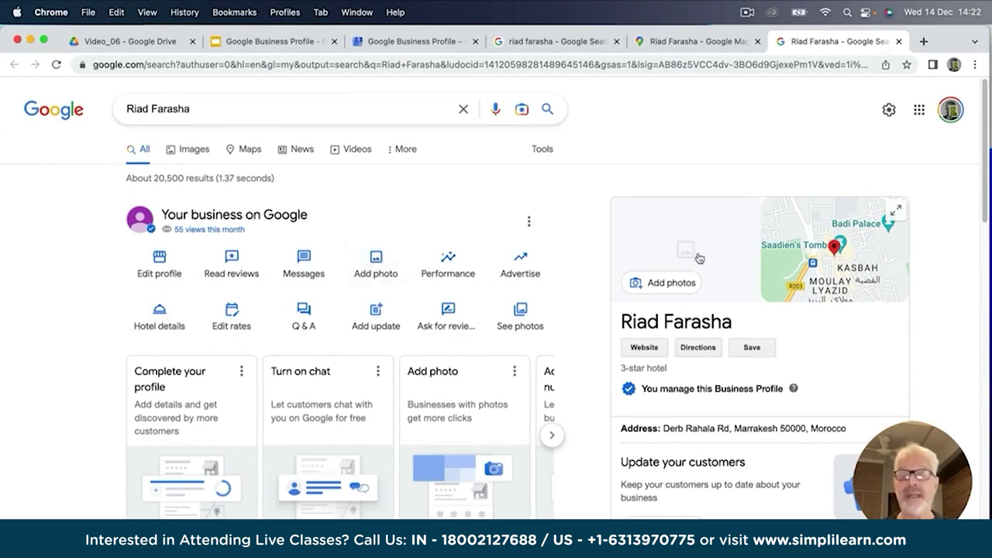
# Upload Farasha_01.jpeg from the Desktop as a Riad Farasha business photo and view the Photos page.
pyautogui.click(378, 259)
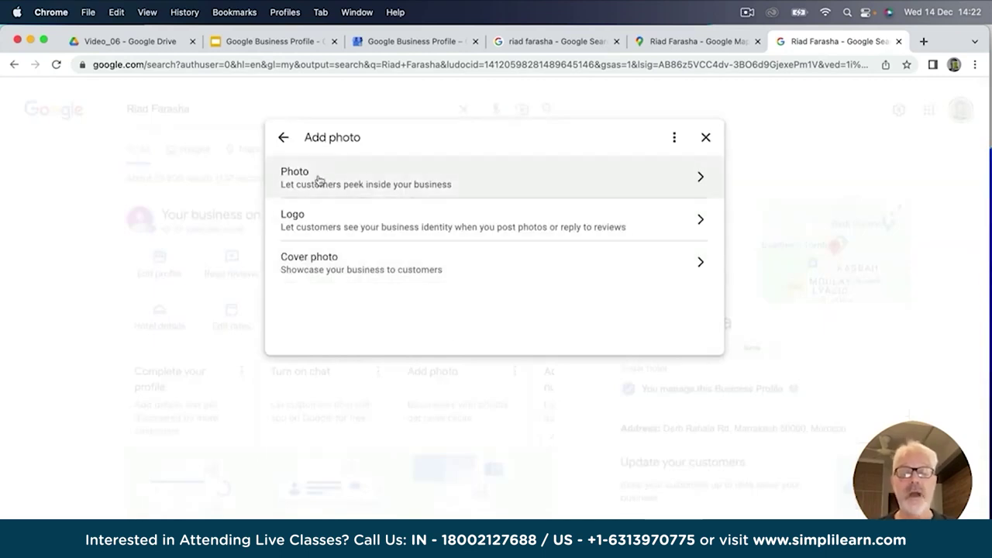
pyautogui.click(700, 180)
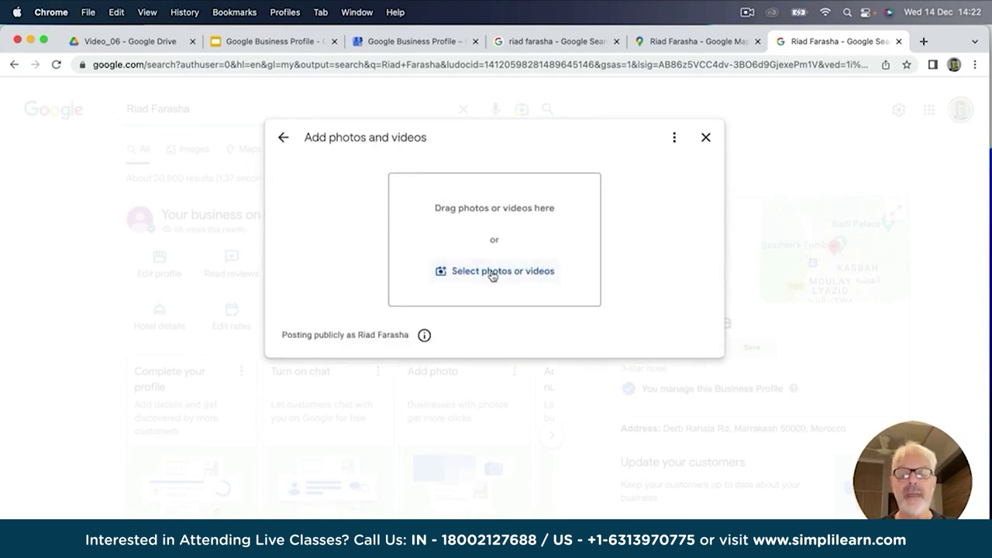
pyautogui.click(487, 273)
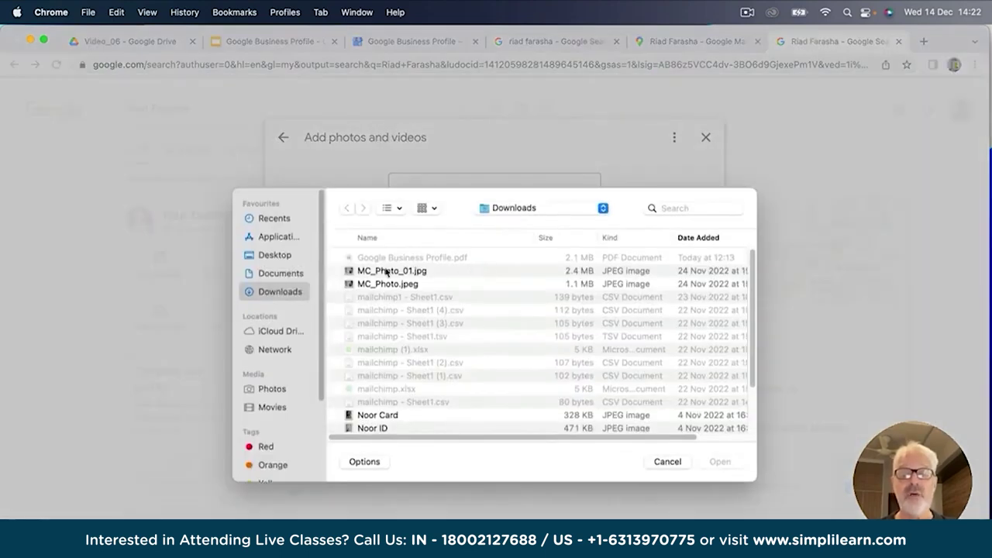
pyautogui.click(537, 211)
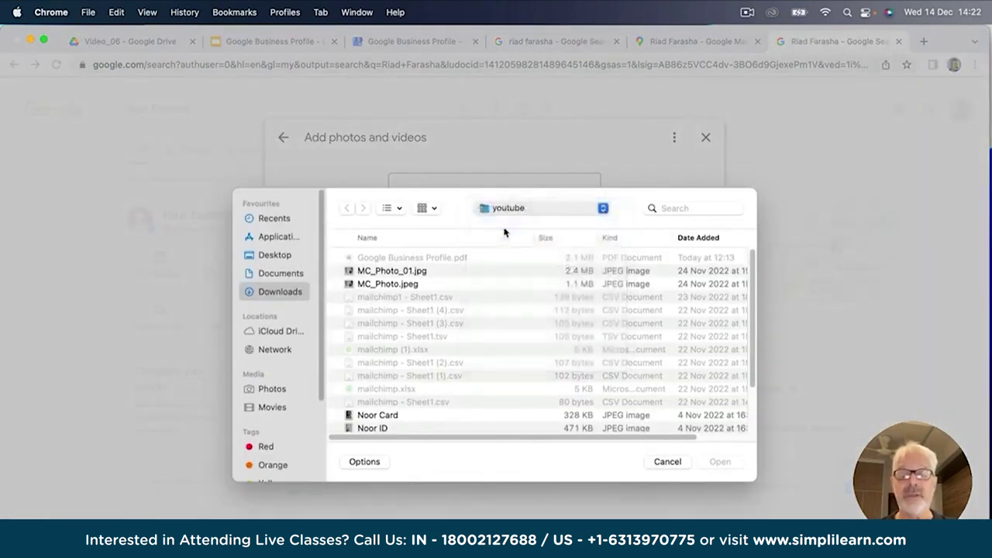
pyautogui.click(505, 223)
pyautogui.doubleClick(374, 312)
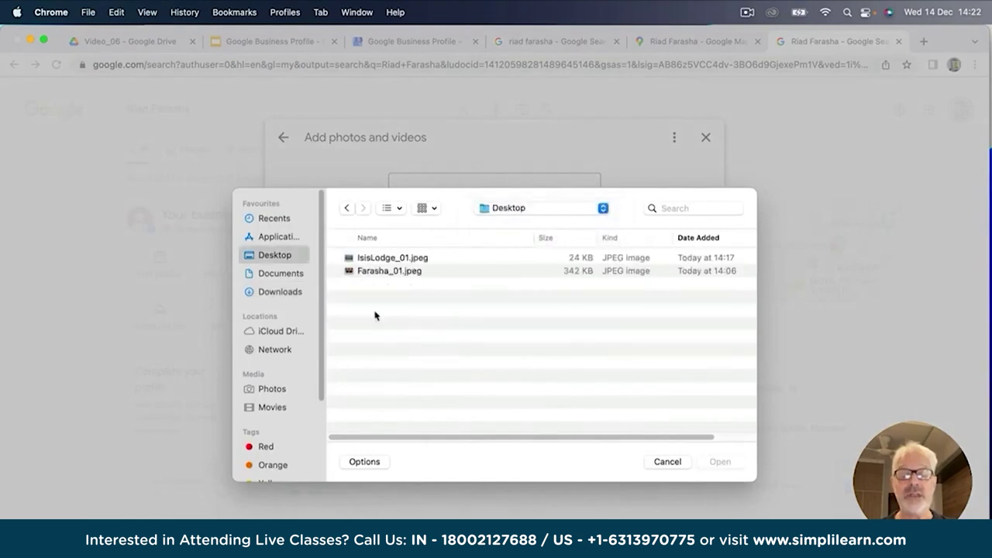
pyautogui.doubleClick(383, 271)
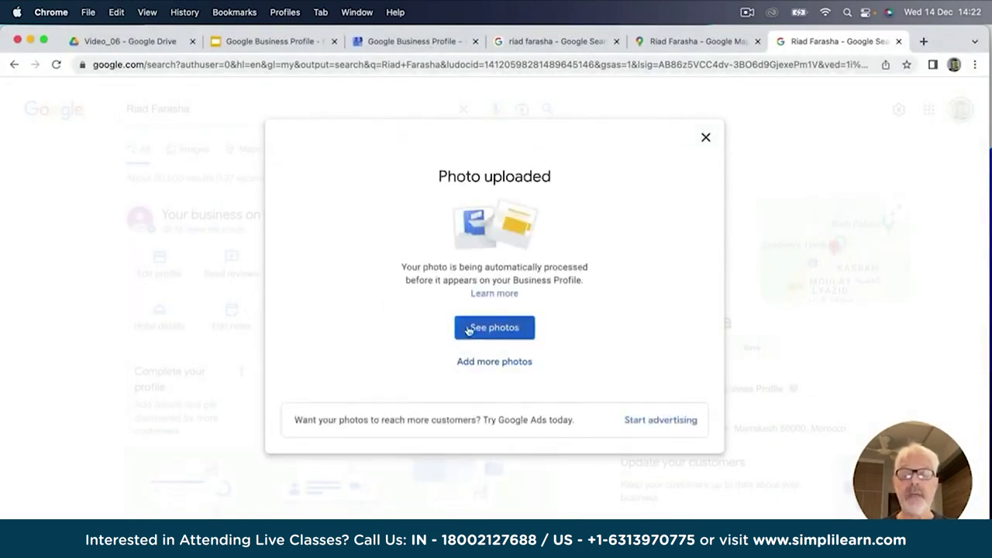
pyautogui.click(493, 327)
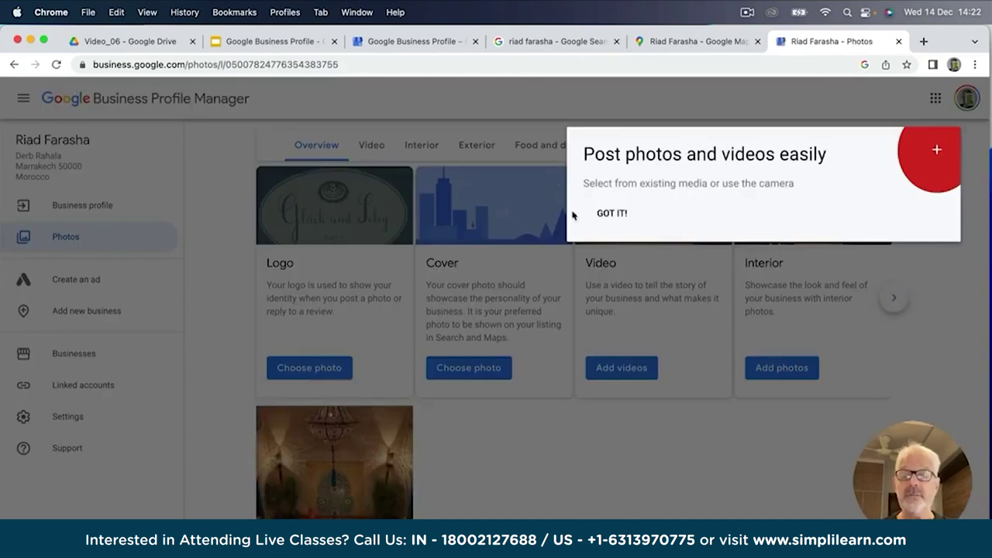
# Dismiss the photo tip and return to Riad Farasha's Business profile panel.
pyautogui.click(612, 214)
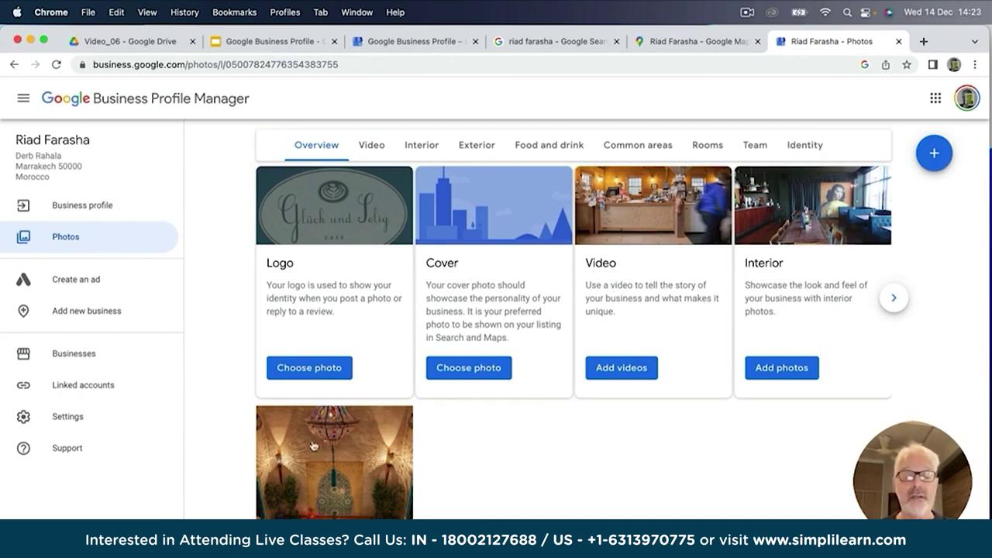
pyautogui.click(75, 207)
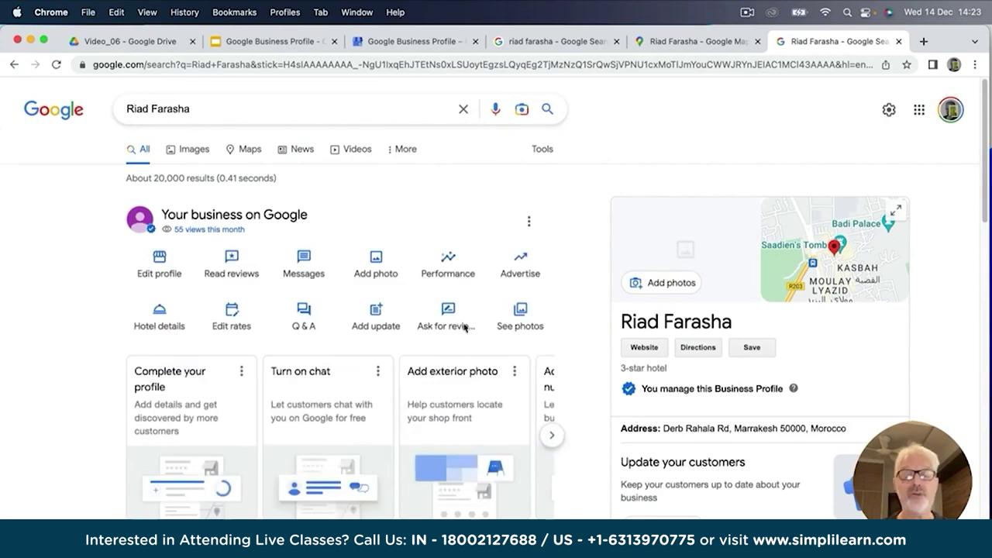
pyautogui.click(56, 63)
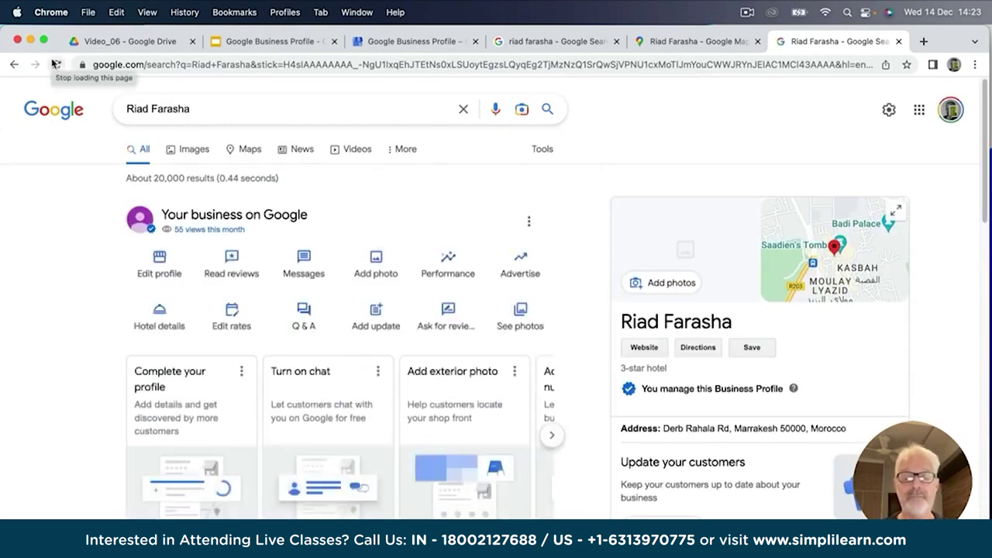
pyautogui.click(377, 266)
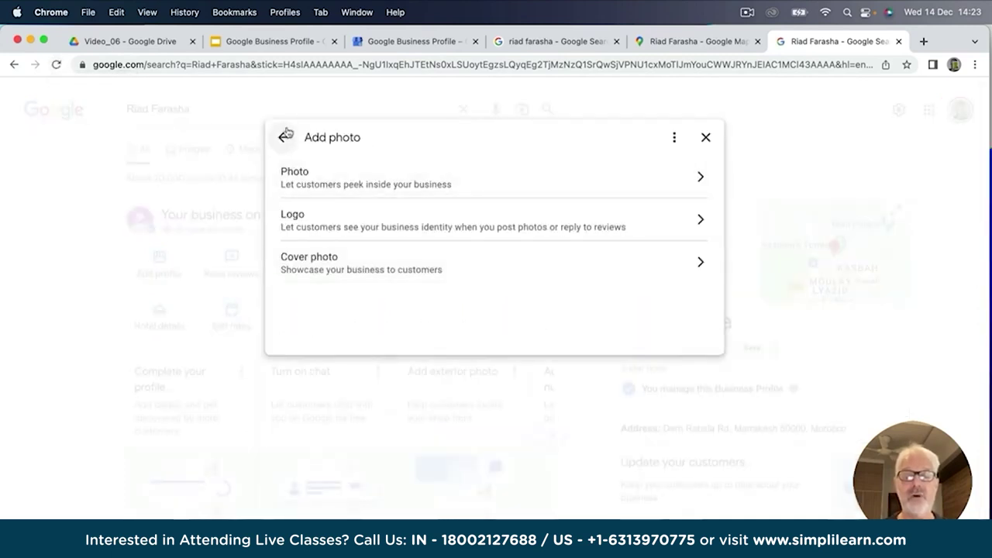
pyautogui.click(283, 138)
pyautogui.scroll(-10, 110, 411)
pyautogui.scroll(10, 233, 348)
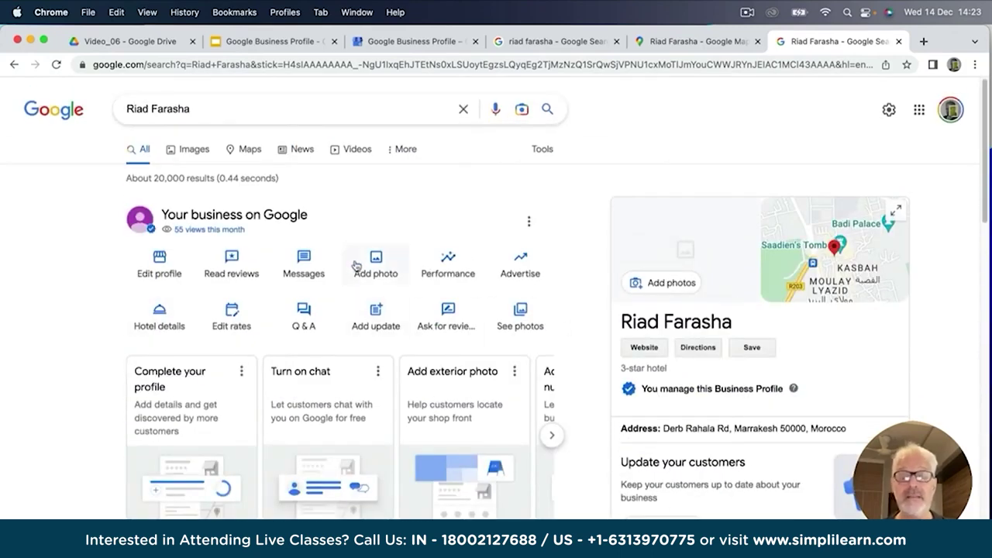
pyautogui.scroll(-1, 723, 438)
pyautogui.scroll(-10, 722, 438)
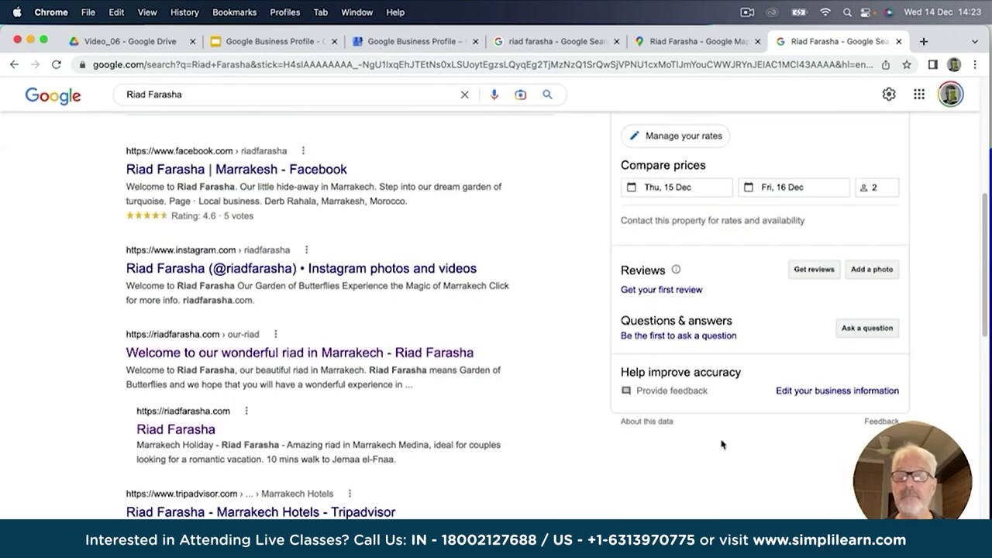
pyautogui.scroll(-4, 720, 442)
pyautogui.scroll(9, 717, 378)
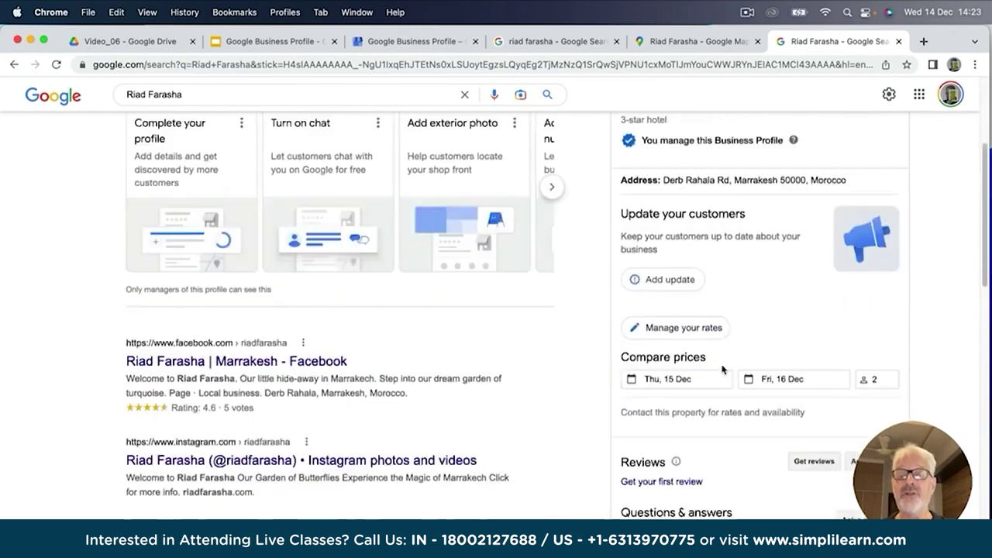
pyautogui.scroll(4, 722, 368)
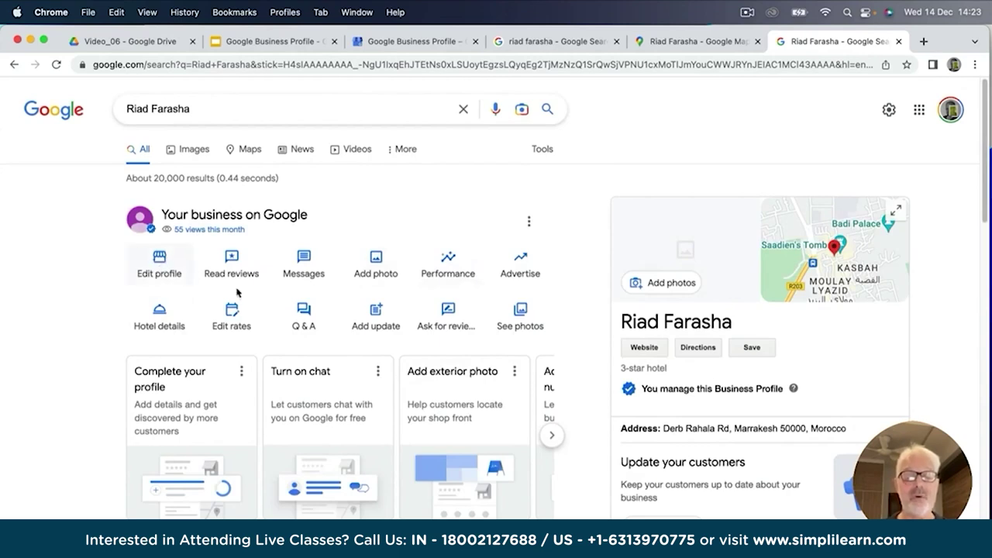
pyautogui.scroll(-1, 360, 306)
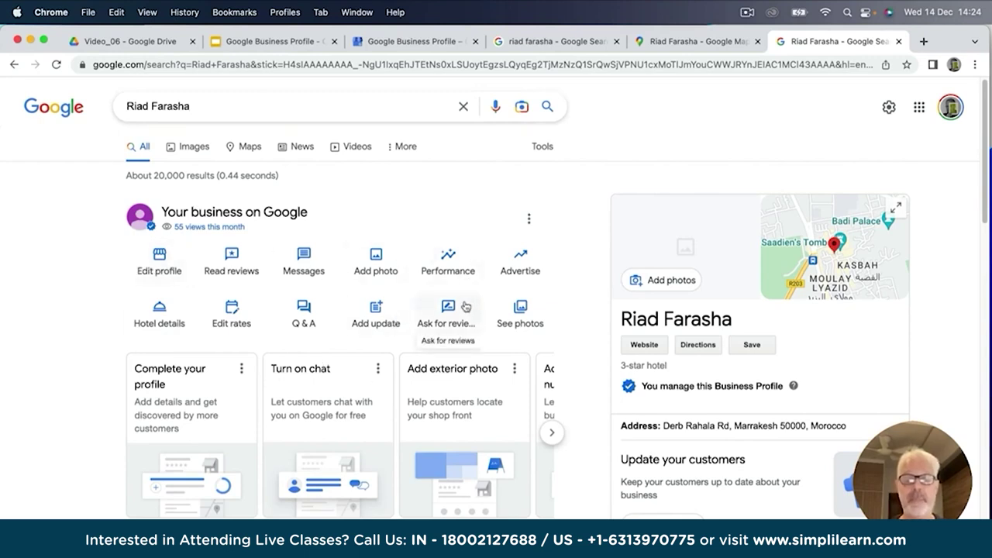
pyautogui.click(449, 260)
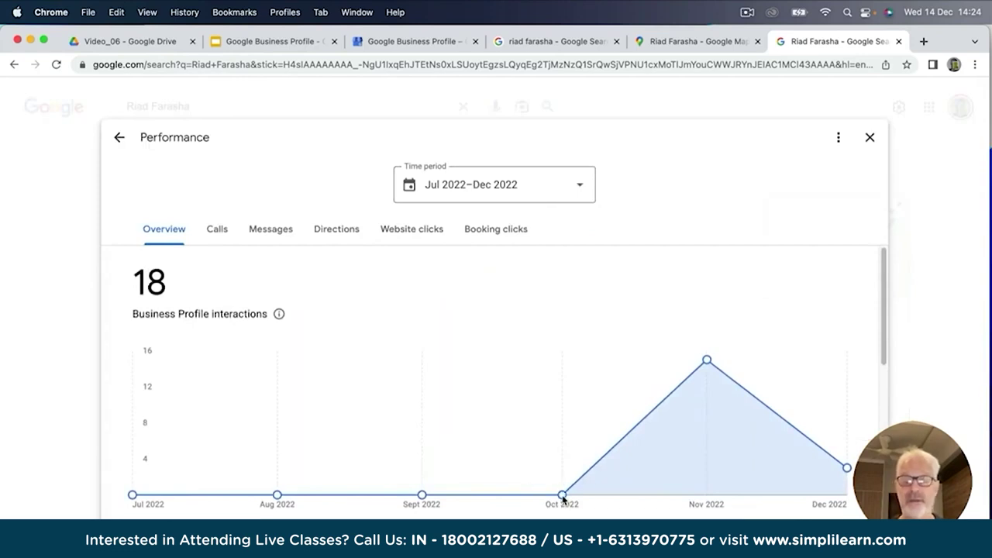
pyautogui.moveTo(562, 496)
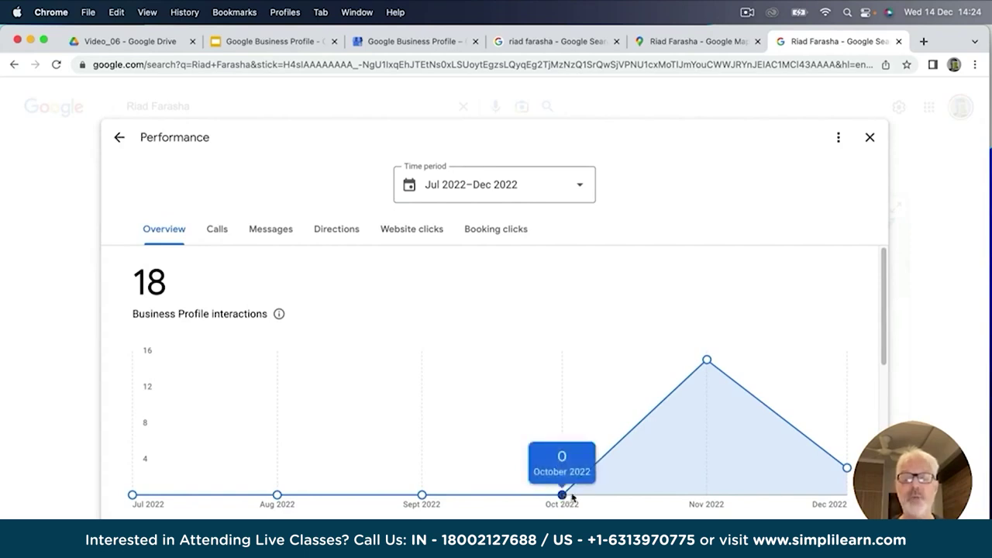
pyautogui.click(582, 189)
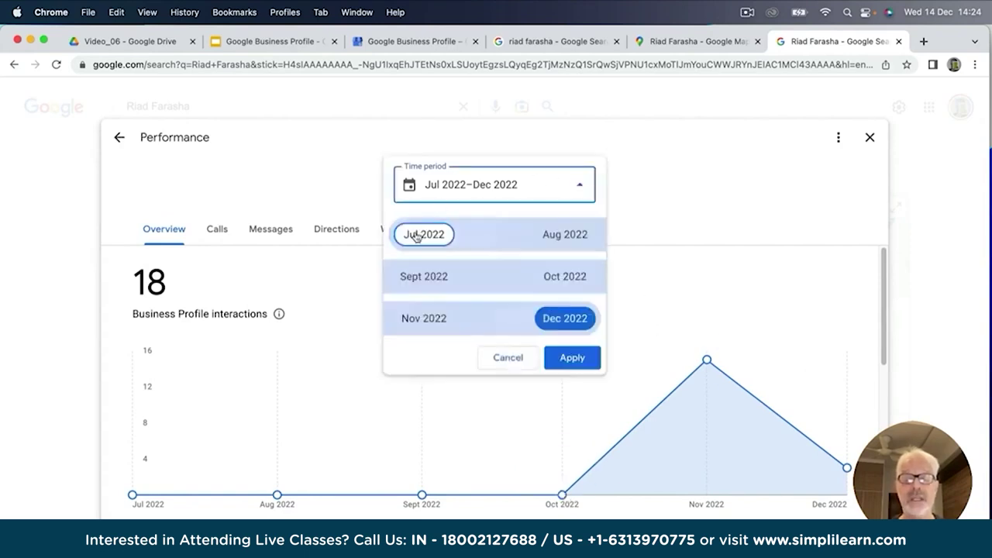
pyautogui.click(562, 276)
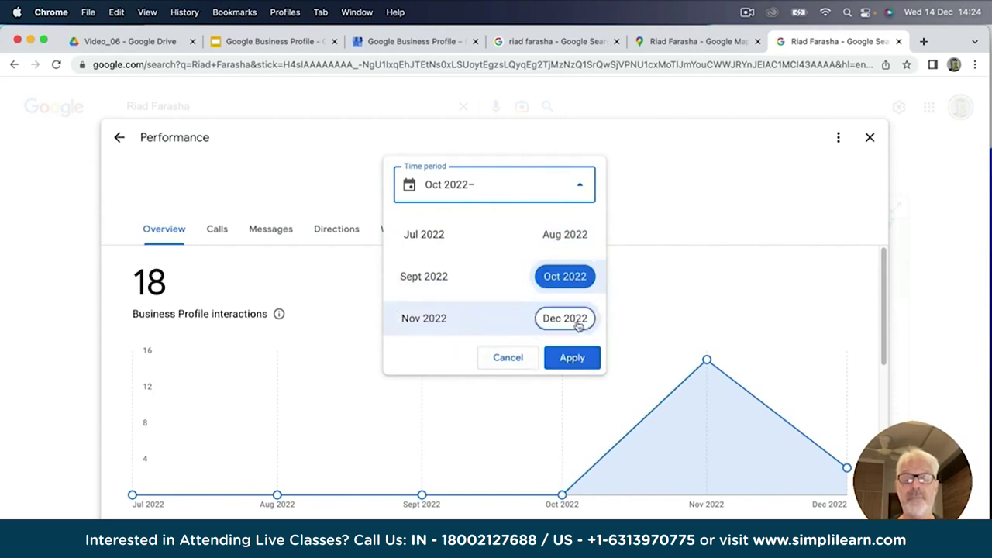
pyautogui.click(578, 325)
pyautogui.click(574, 358)
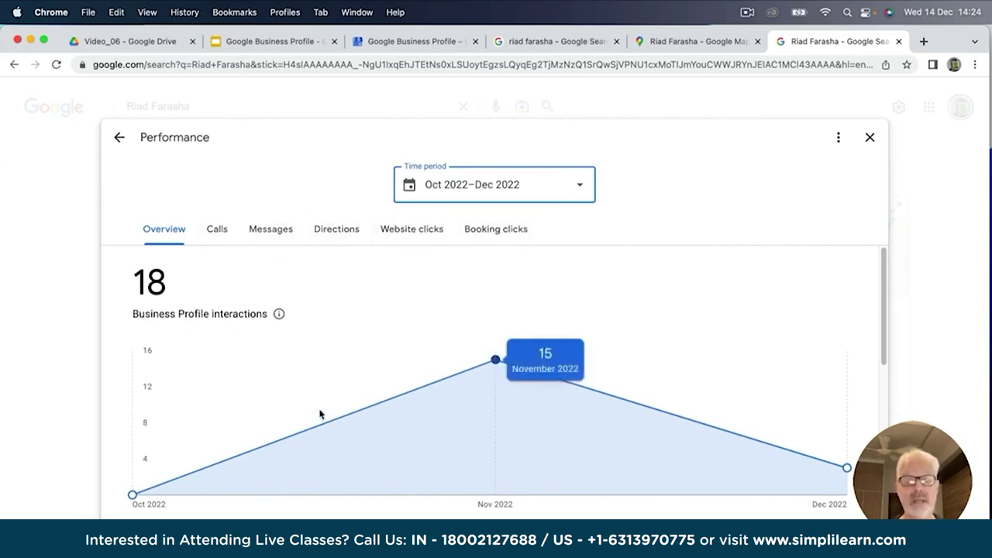
pyautogui.scroll(-8, 320, 414)
pyautogui.scroll(-1, 319, 414)
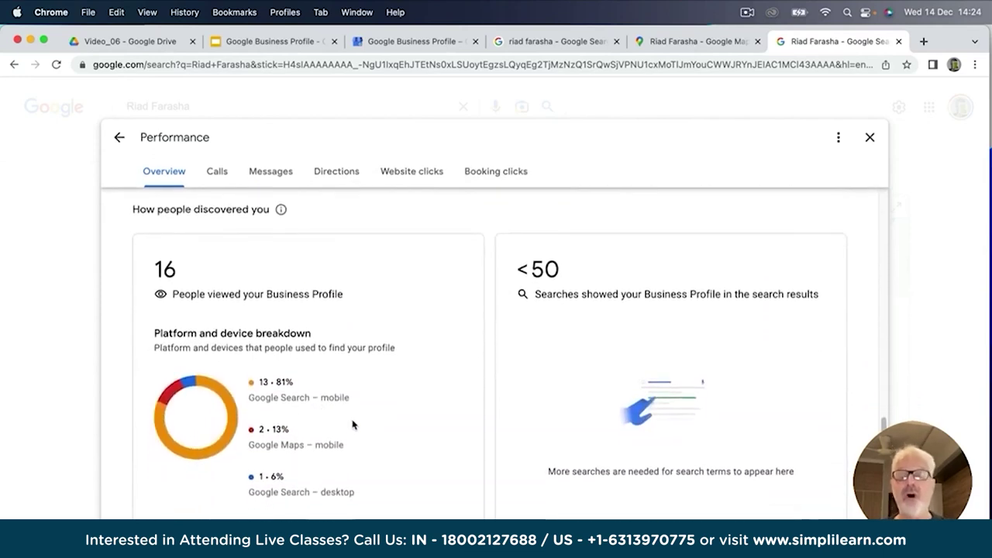
pyautogui.scroll(-1, 352, 424)
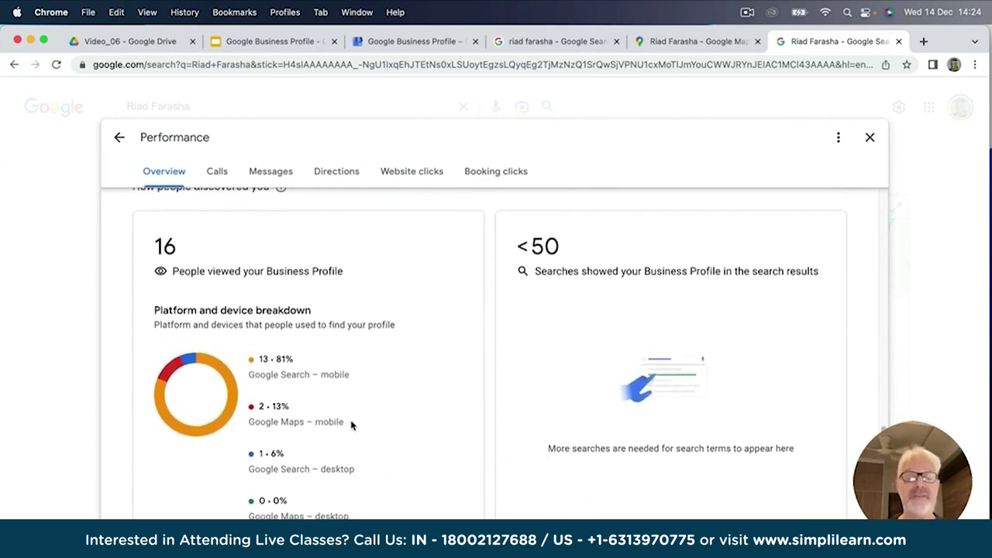
pyautogui.scroll(6, 327, 396)
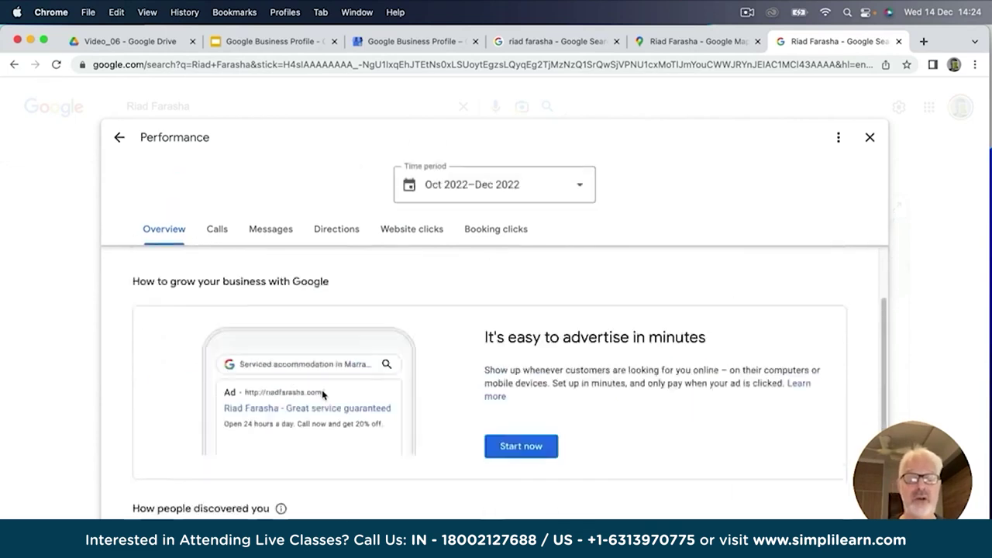
pyautogui.click(868, 138)
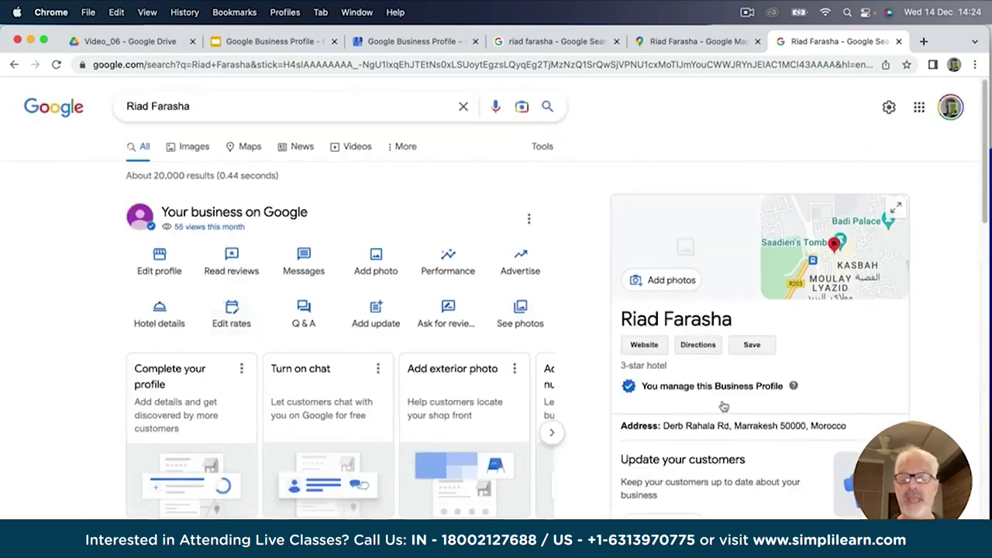
pyautogui.scroll(-1, 703, 408)
pyautogui.scroll(1, 703, 408)
pyautogui.click(55, 65)
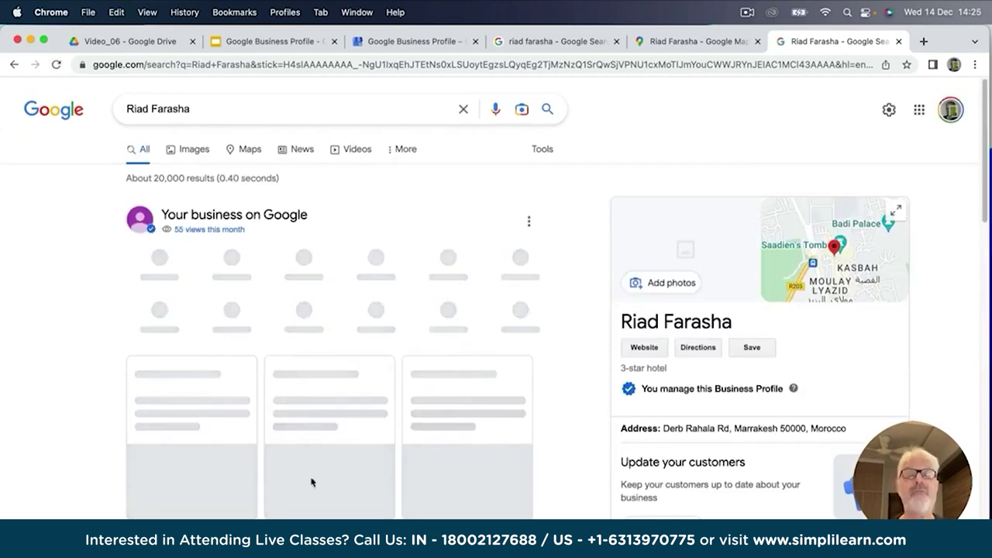
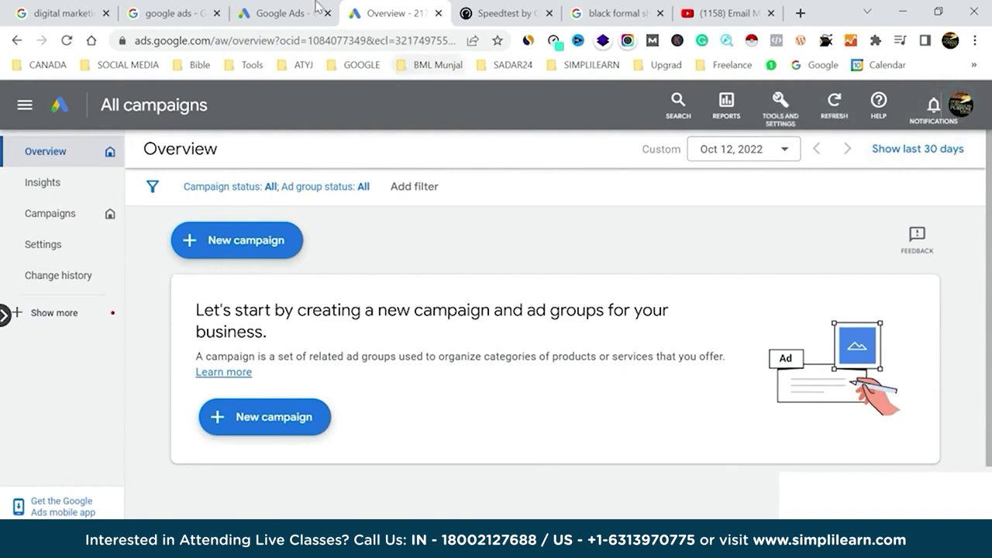
# Reopen Google Ads from the GOOGLE bookmarks folder to reach the account chooser.
pyautogui.click(316, 8)
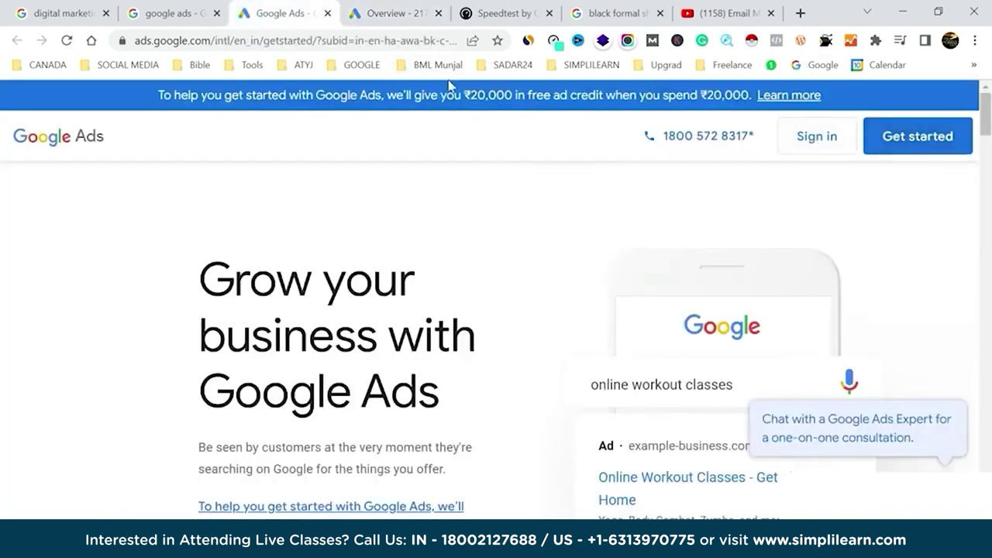
pyautogui.click(361, 64)
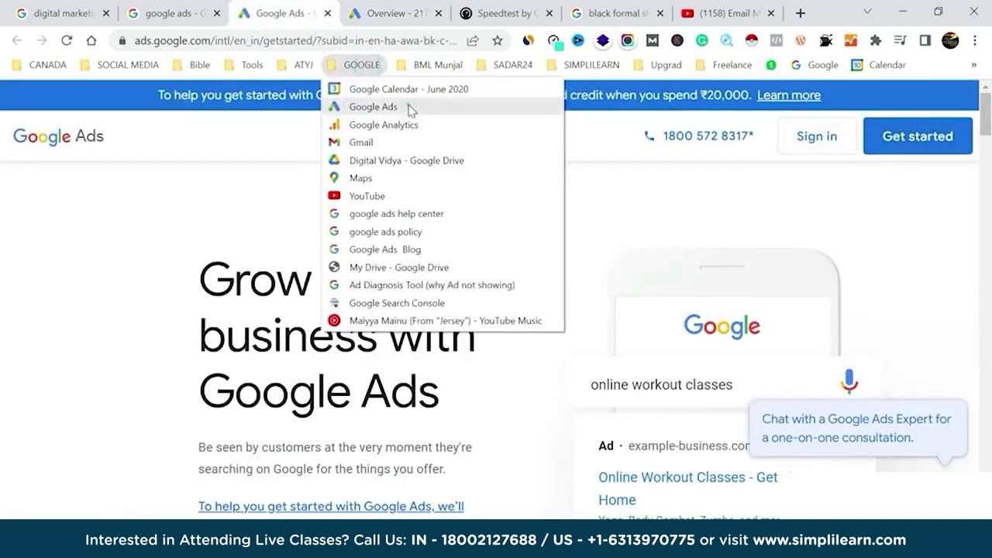
pyautogui.click(411, 111)
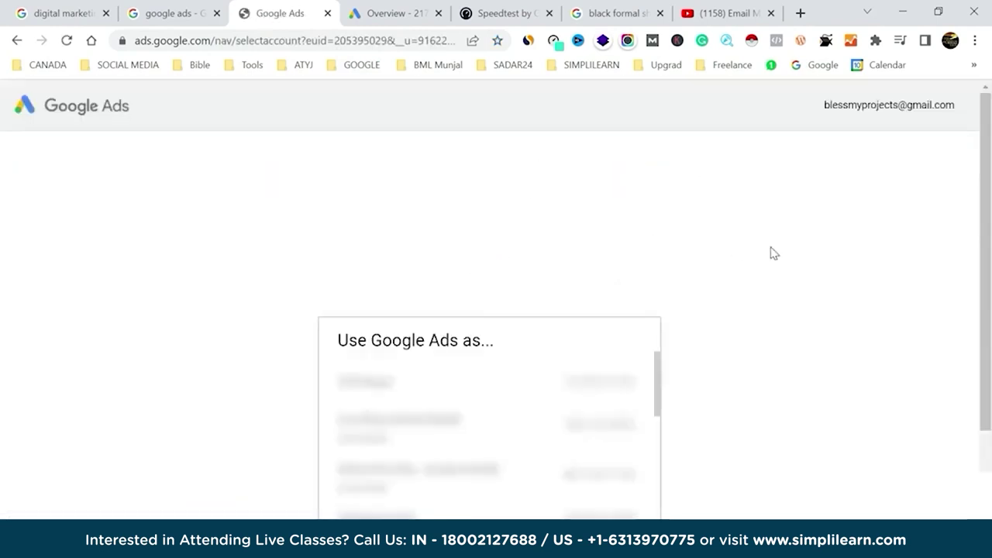
# Browse the 'Use Google Ads as...' list and sign into the chosen ad account.
pyautogui.scroll(-2, 770, 250)
pyautogui.scroll(-3, 536, 340)
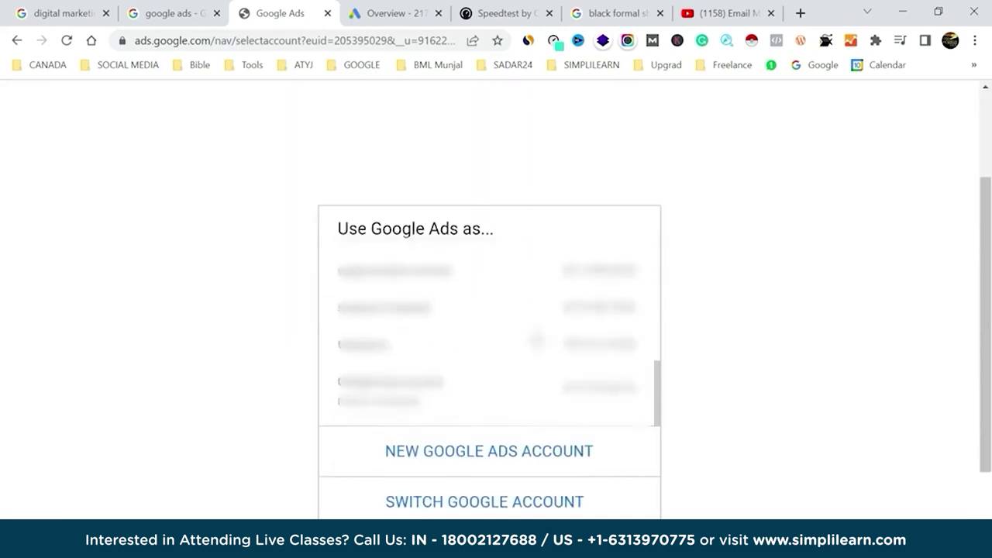
pyautogui.scroll(2, 537, 339)
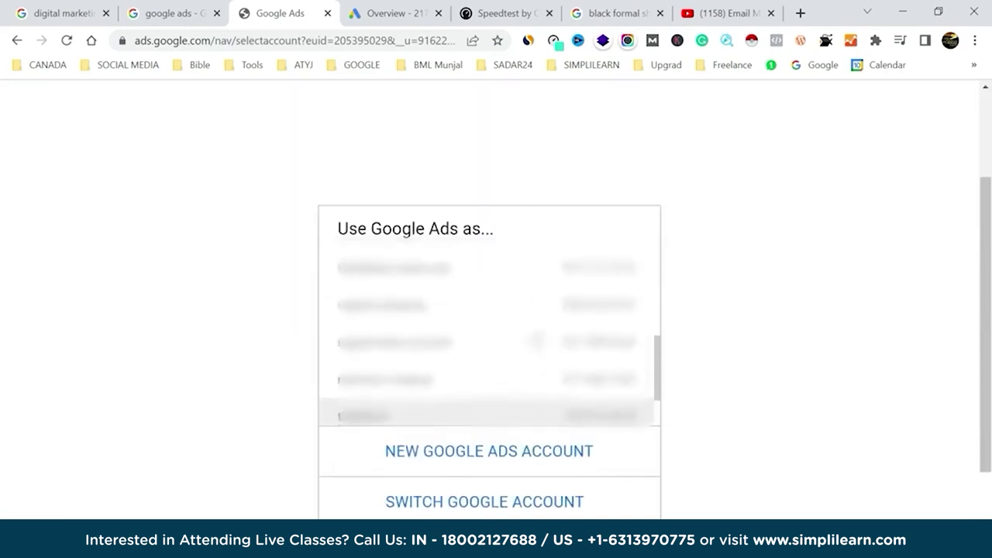
pyautogui.scroll(2, 536, 340)
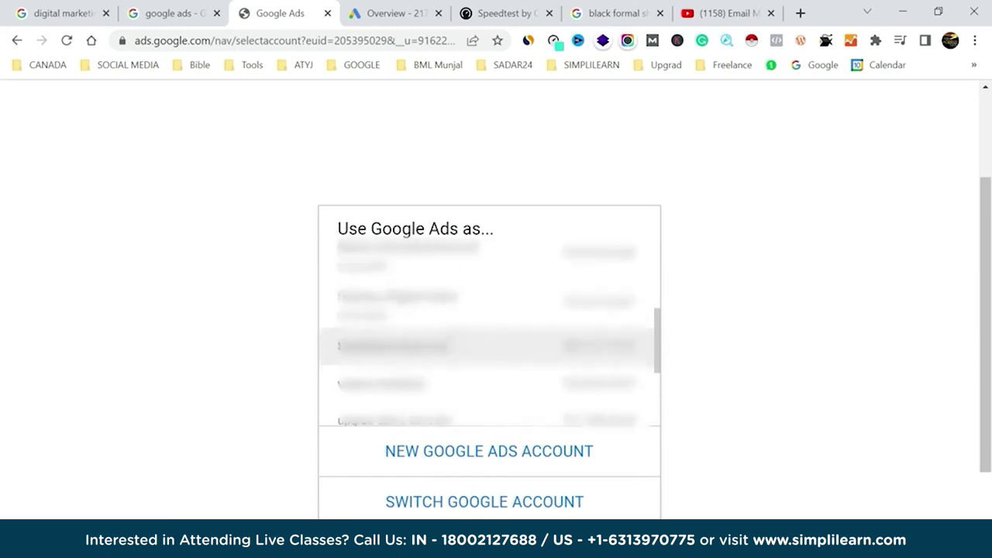
pyautogui.click(537, 342)
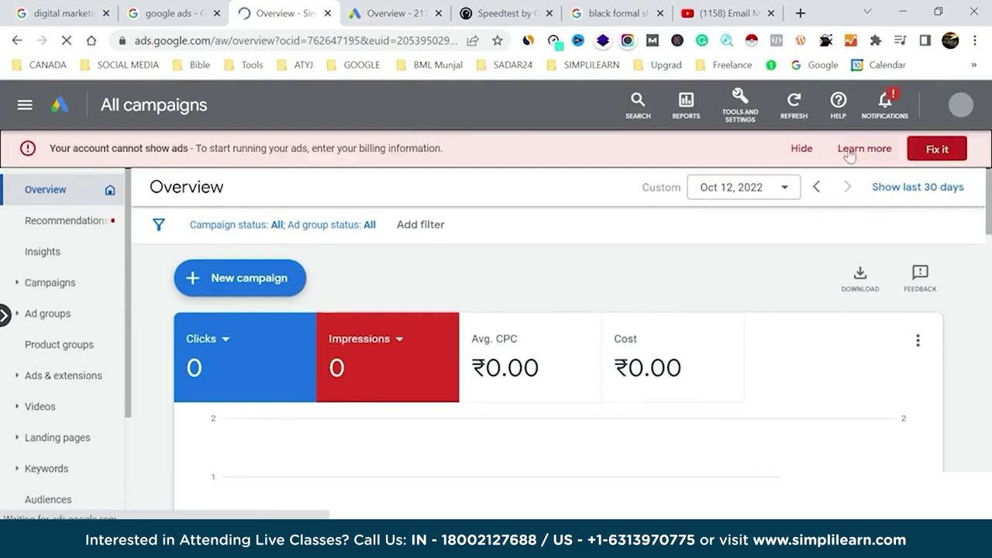
# Hide the billing warning and review the Campaigns table with its budgets and statuses.
pyautogui.click(808, 150)
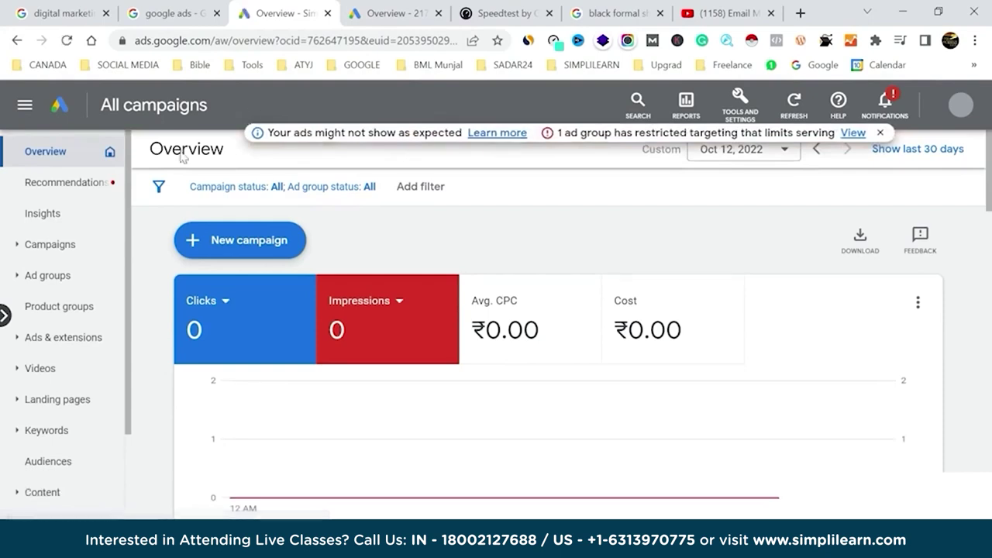
pyautogui.click(50, 246)
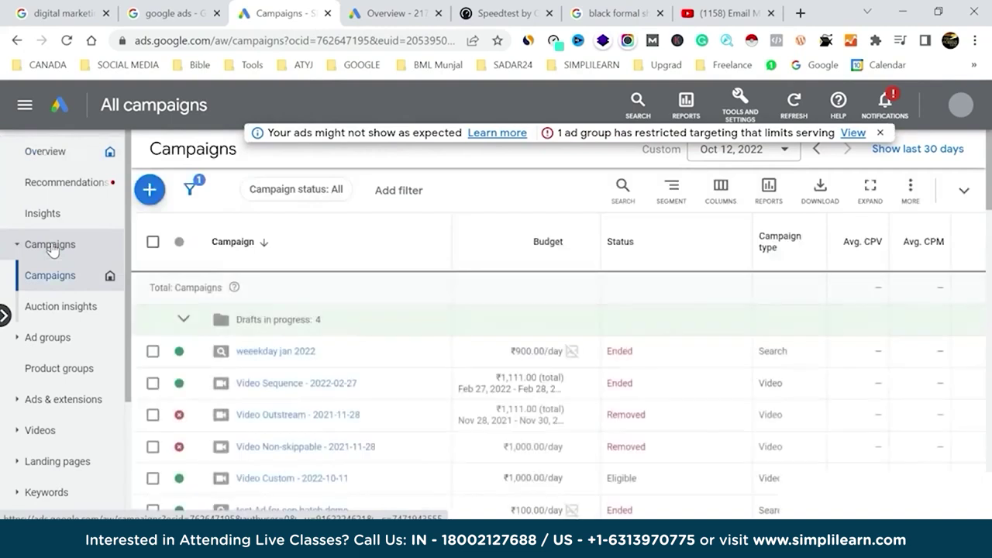
pyautogui.scroll(-1, 428, 256)
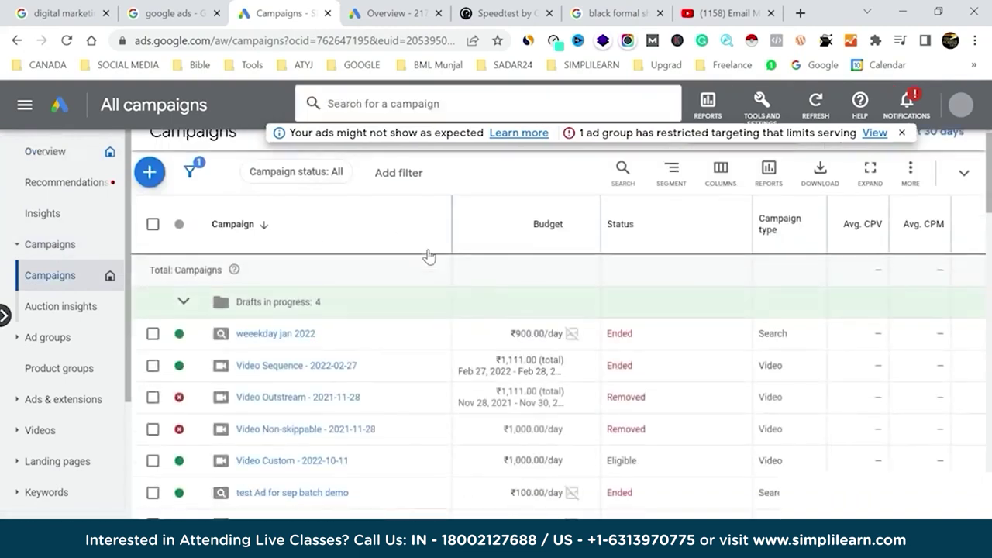
pyautogui.scroll(-10, 416, 364)
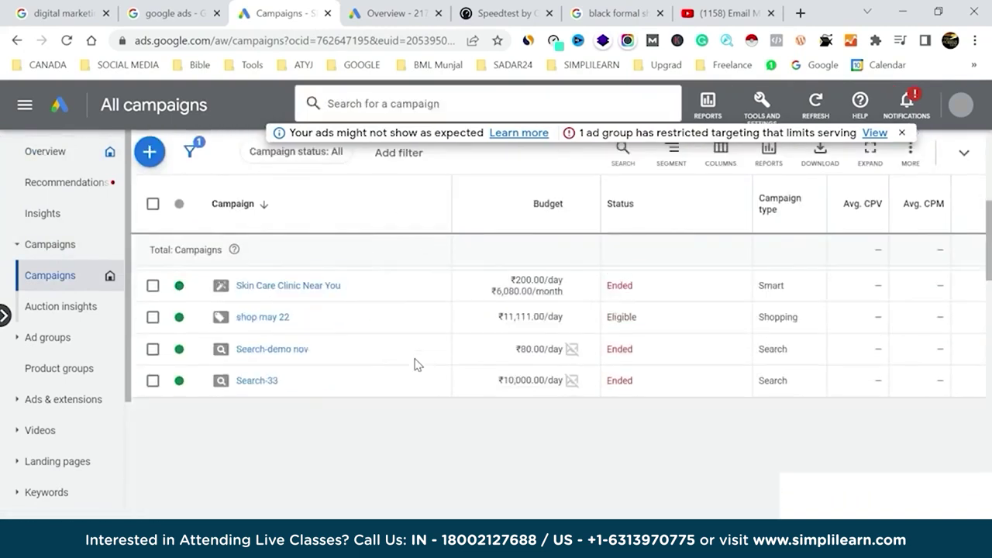
pyautogui.scroll(-3, 417, 364)
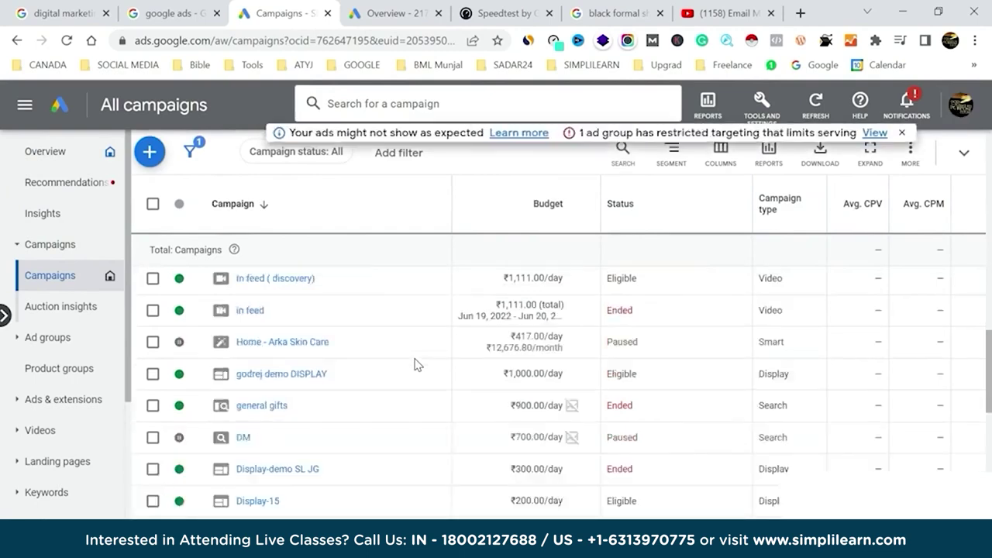
pyautogui.scroll(6, 416, 365)
pyautogui.scroll(3, 416, 364)
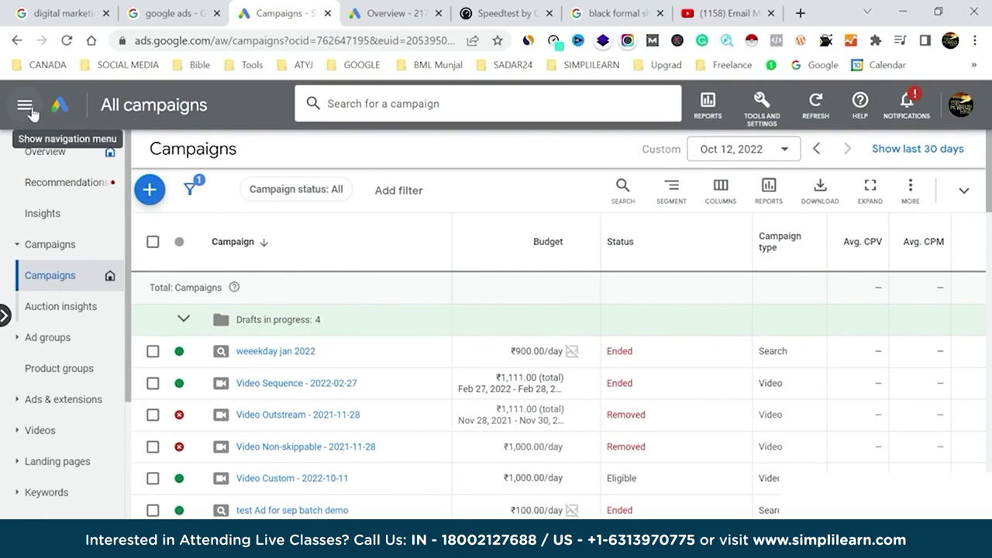
# Filter the campaign list to Search campaigns and collapse the navigation drawer.
pyautogui.click(31, 113)
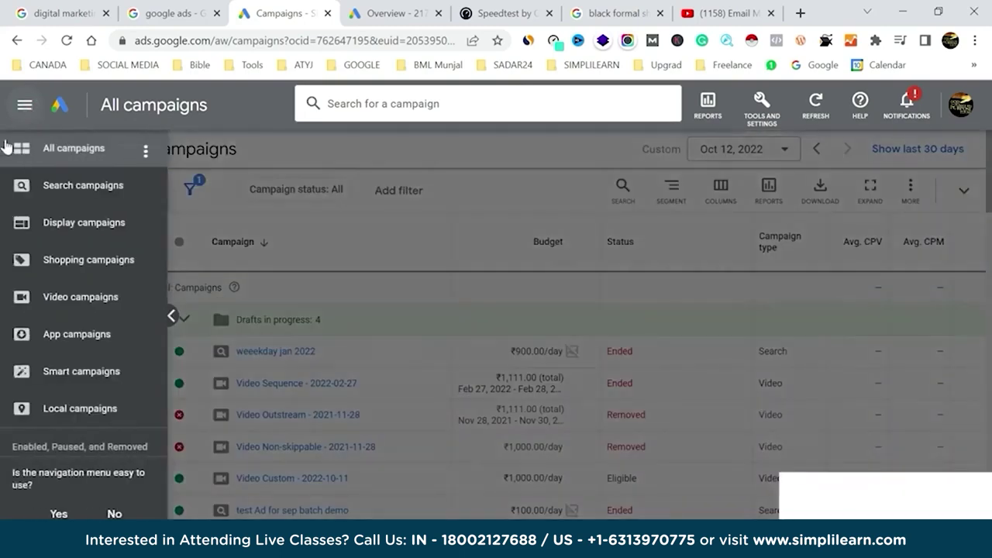
pyautogui.click(87, 189)
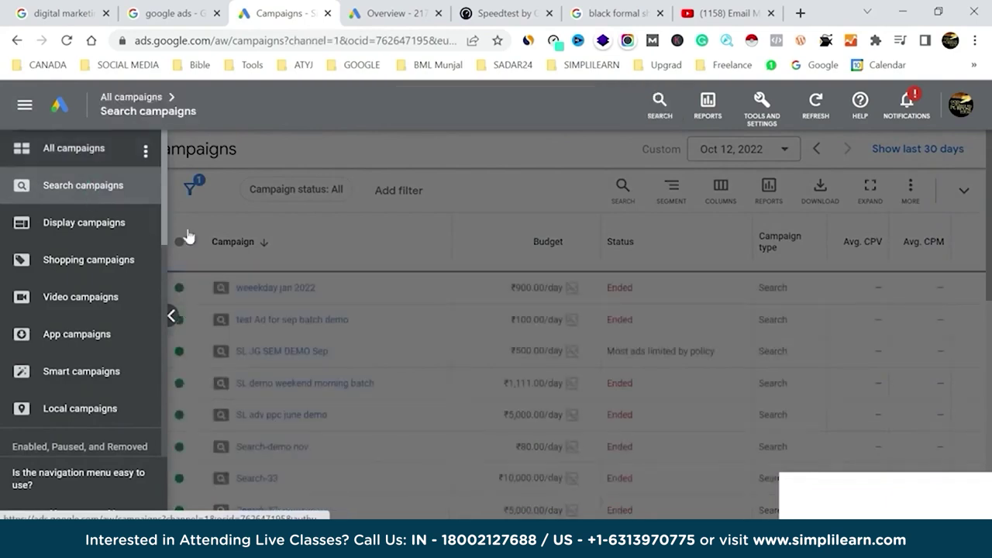
pyautogui.click(172, 321)
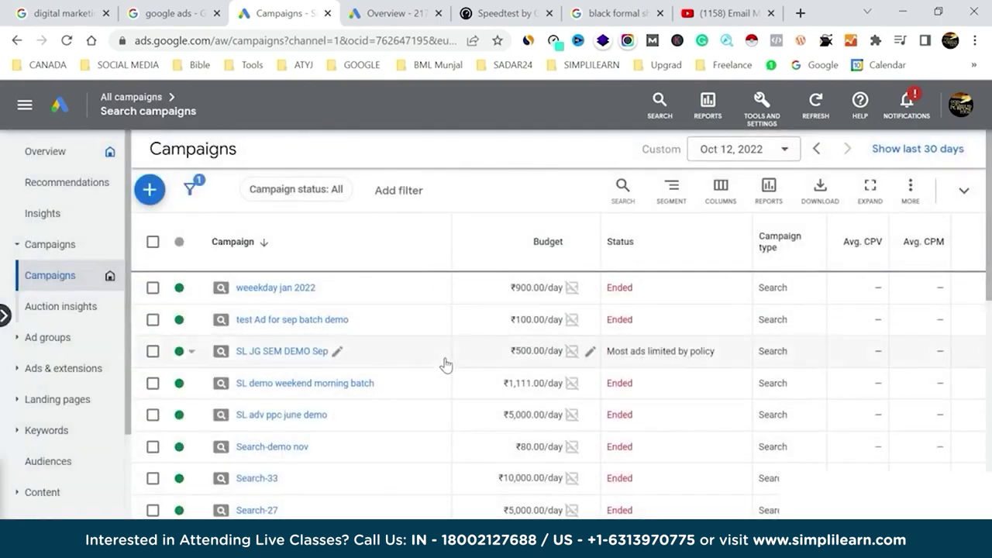
# Open the 'weeekday jan 2022' campaign, hide the billing banner, and scroll its ad groups table.
pyautogui.click(264, 289)
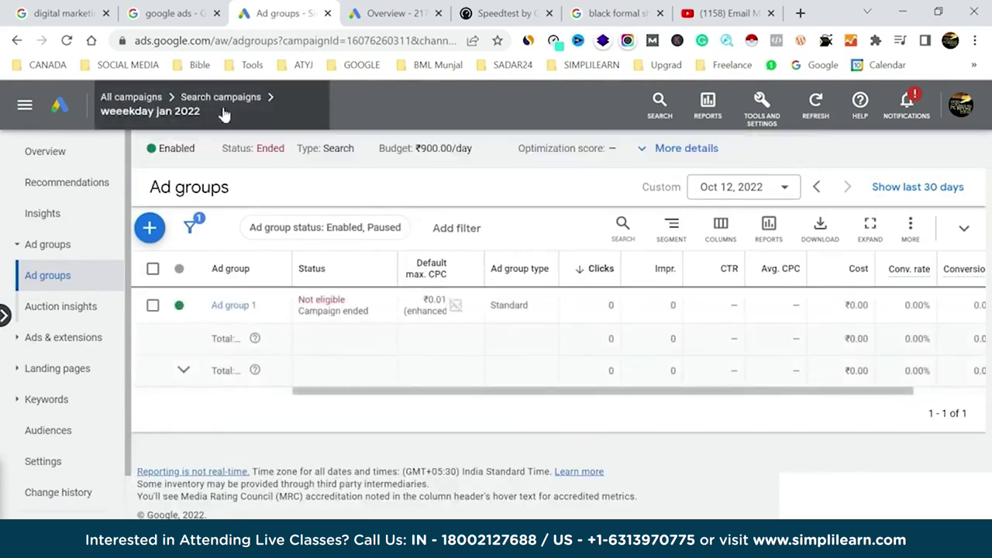
pyautogui.moveTo(172, 102)
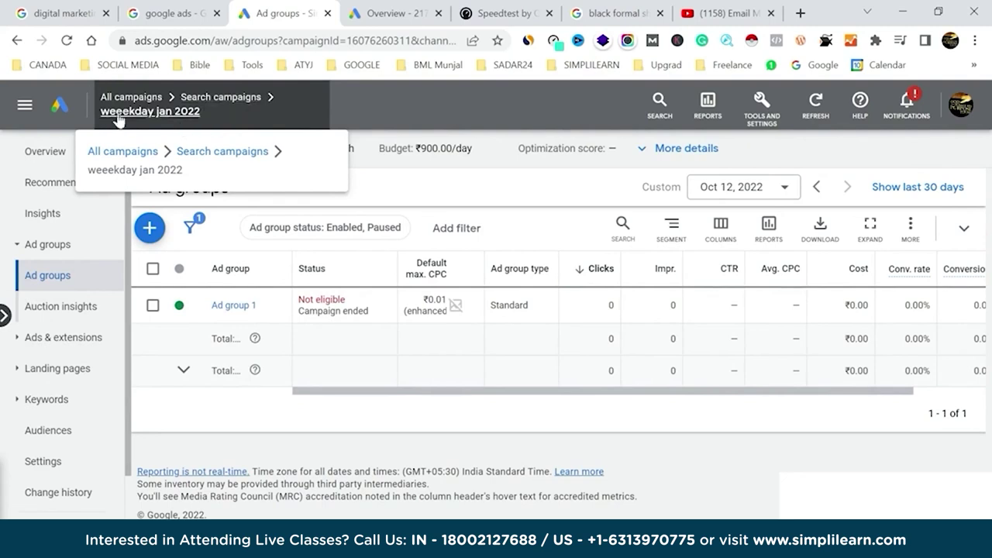
pyautogui.click(801, 148)
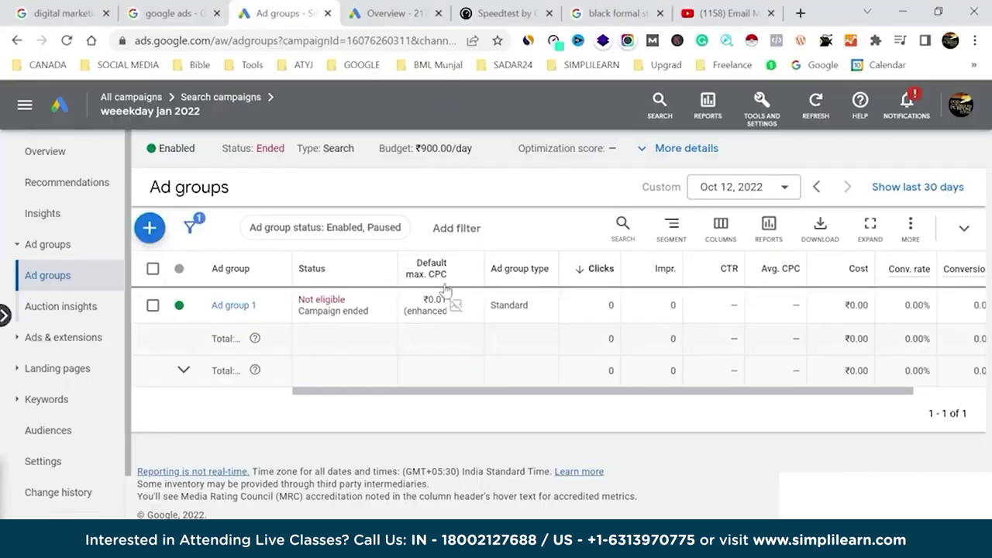
pyautogui.hscroll(2, 631, 343)
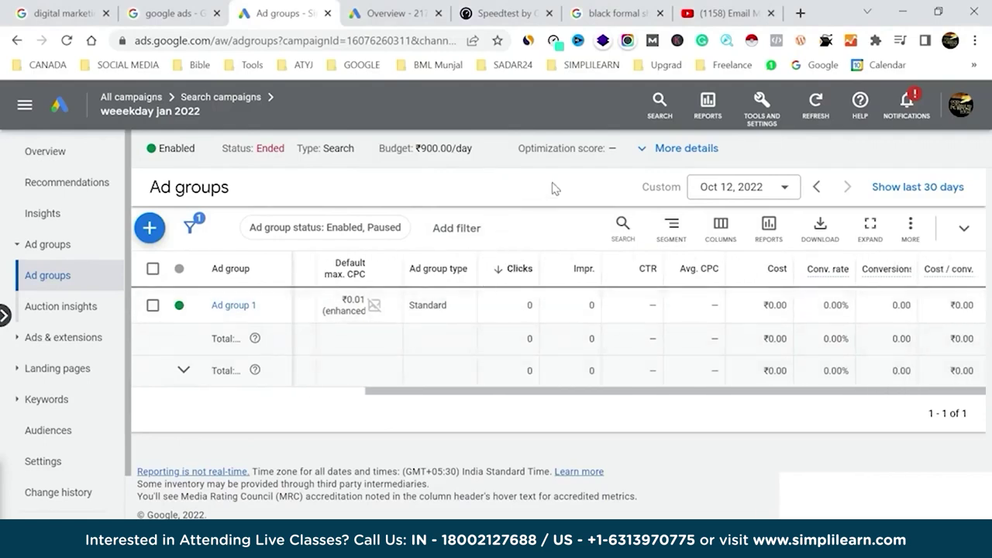
# Set the report range to Last 30 days, then switch to the 'digital marketing course' search results.
pyautogui.click(785, 192)
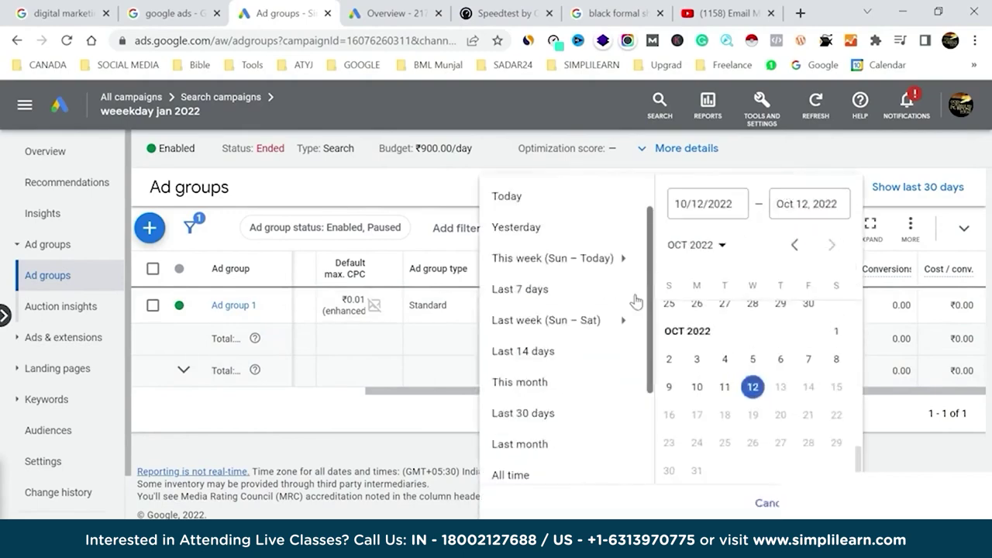
pyautogui.click(542, 415)
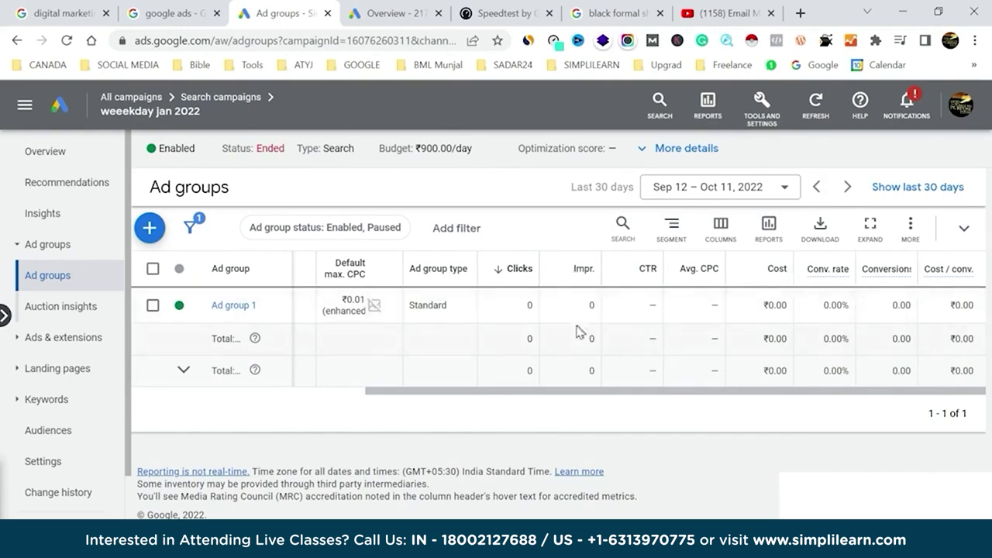
pyautogui.click(62, 13)
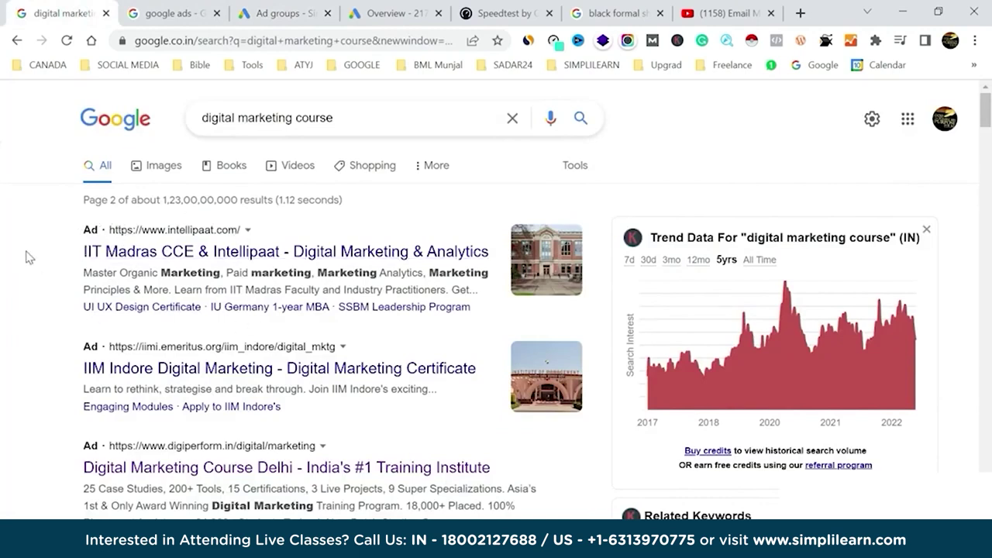
# Return to the 'weeekday jan 2022' Ad groups tab in Google Ads.
pyautogui.click(288, 13)
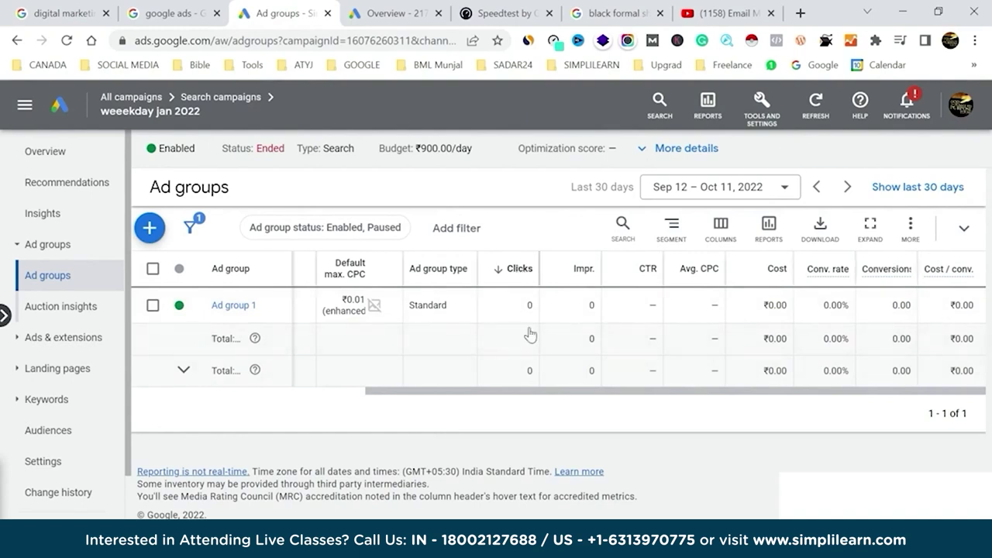
# Review Ad group 1's zero clicks, impressions and ₹0.00 cost for Sep 12 – Oct 11, 2022.
pyautogui.moveTo(577, 289)
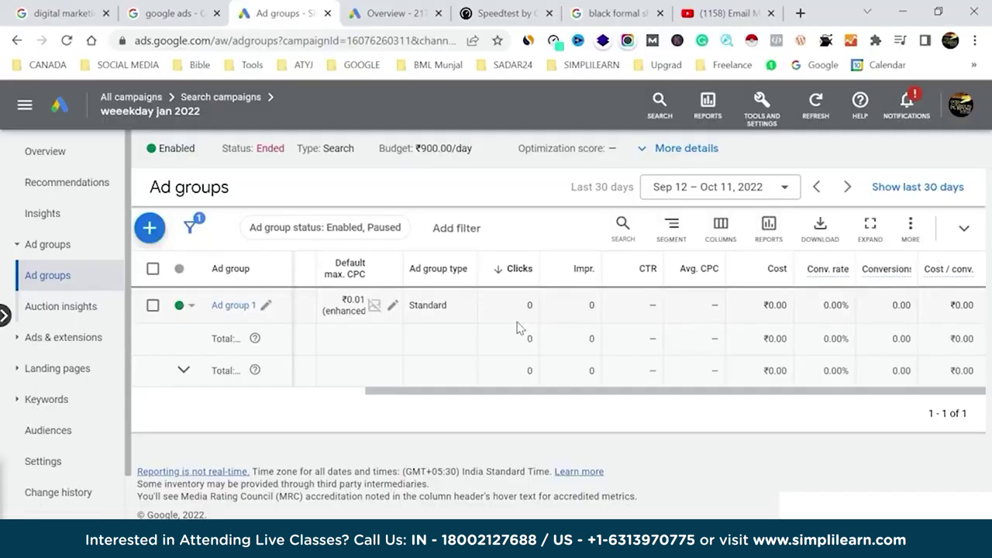
# Open the Digiperform sponsored ad from the search results in a new tab and view it.
pyautogui.click(53, 12)
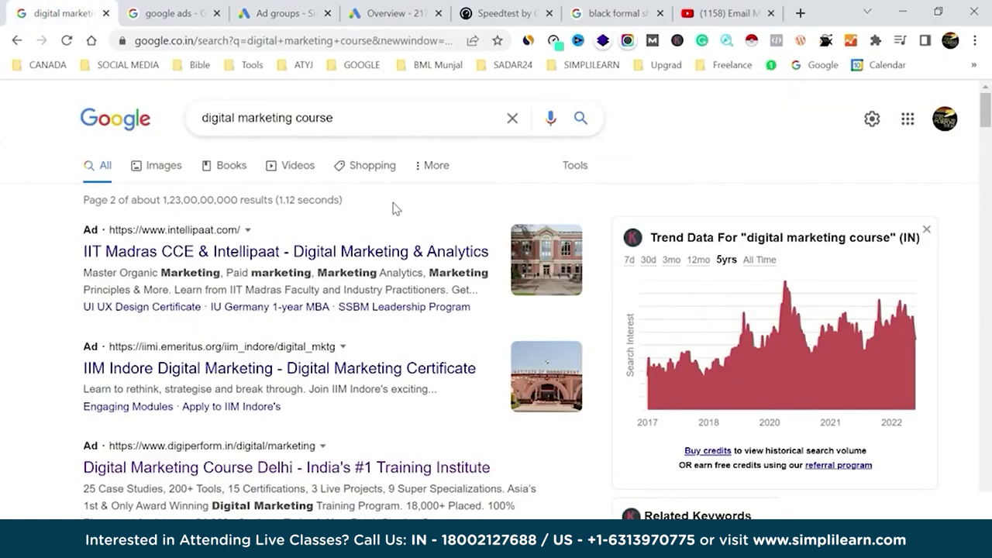
pyautogui.scroll(-3, 396, 208)
pyautogui.middleClick(329, 258)
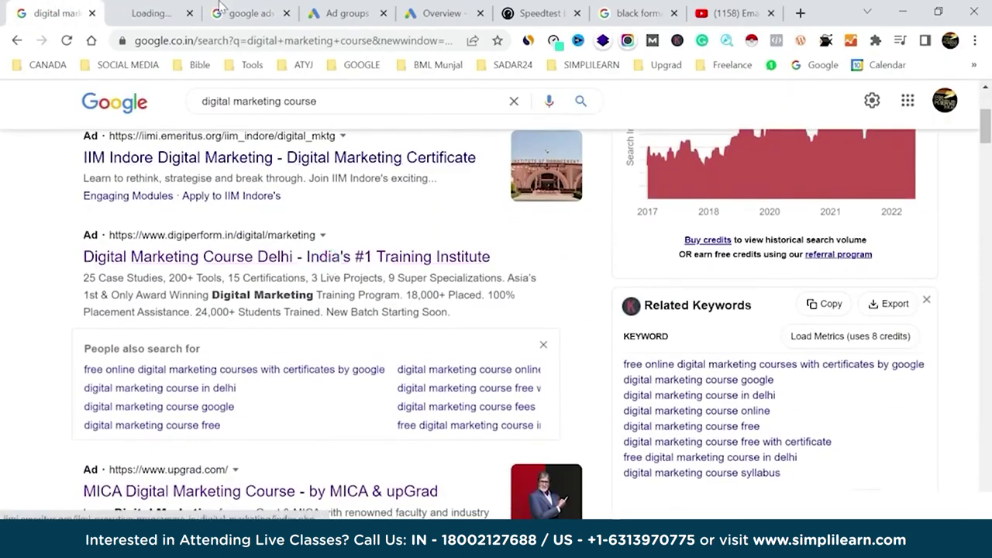
pyautogui.click(185, 8)
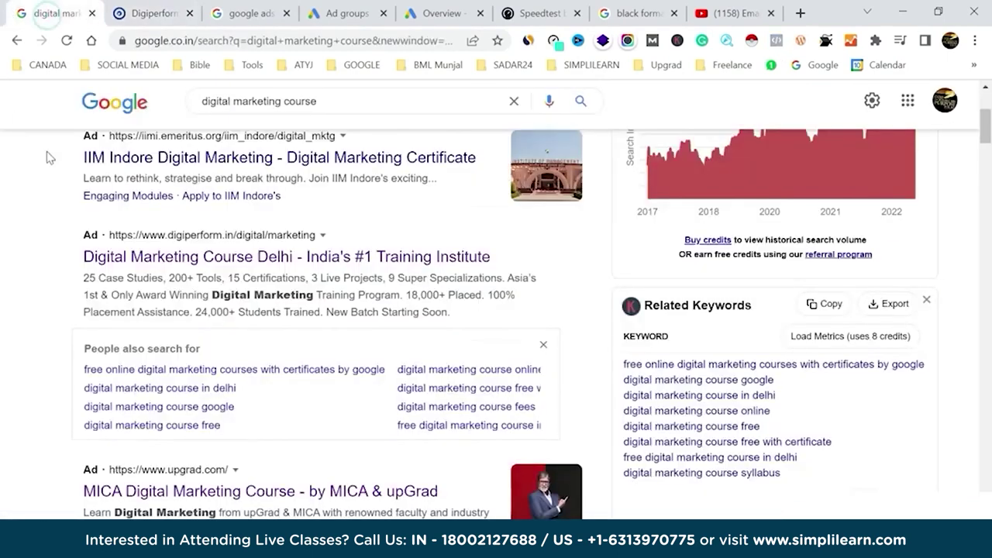
# Go back to the search results, then return to the campaign's Ad groups page.
pyautogui.click(14, 14)
pyautogui.click(428, 10)
pyautogui.click(355, 7)
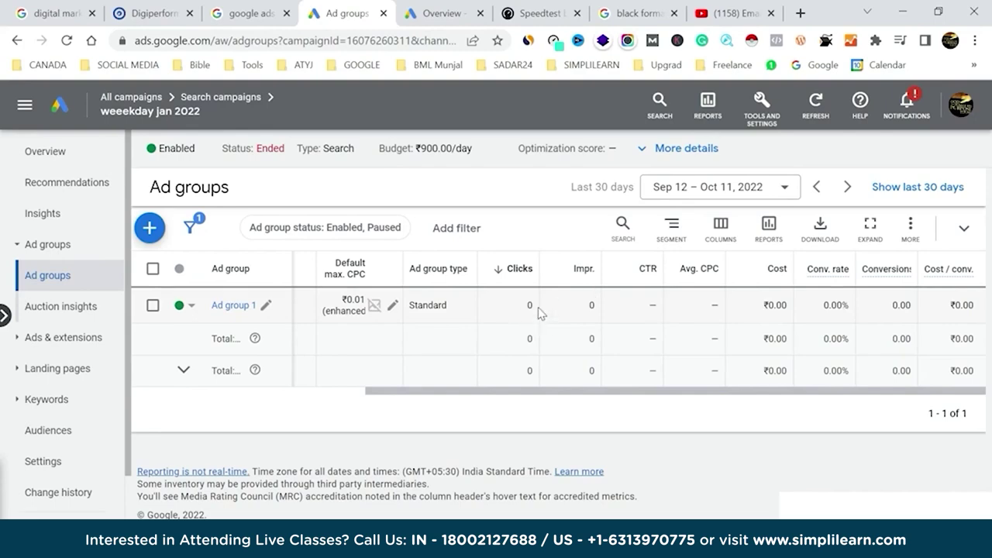
# Switch to the Digiperform tab showing its Advanced Digital Marketing Course in Delhi page.
pyautogui.click(152, 13)
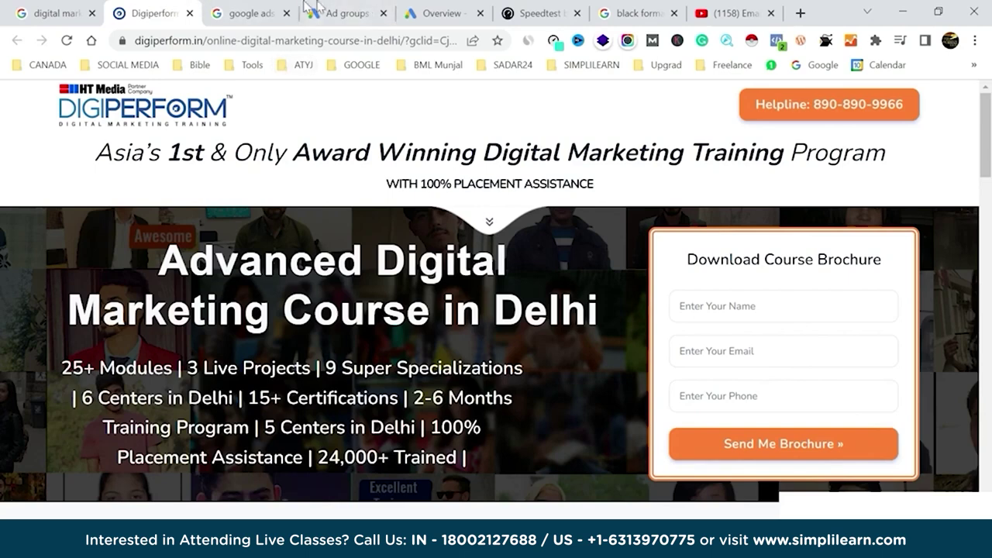
# Switch from the Digiperform site back to the 'weeekday jan 2022' Ad groups page in Google Ads.
pyautogui.click(348, 9)
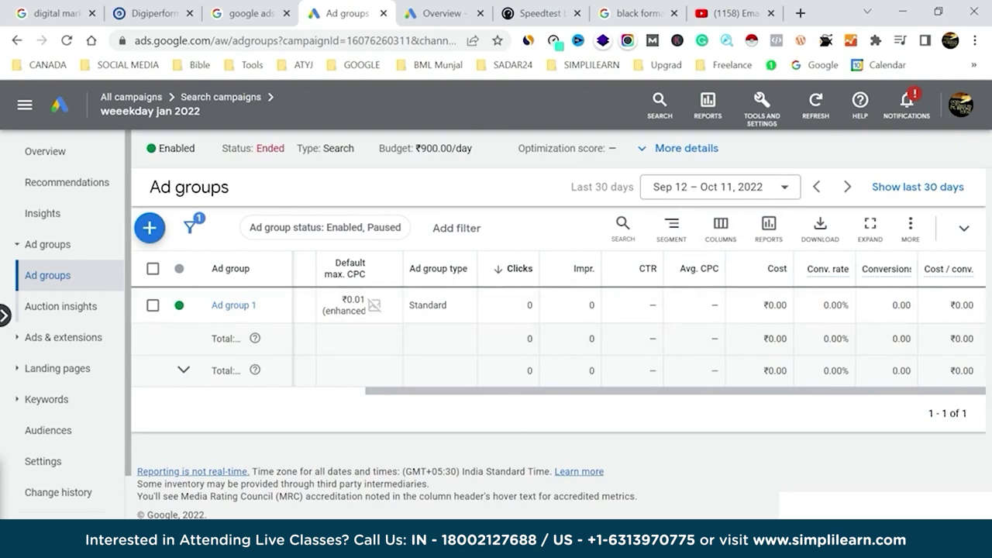
# Launch Excel from Windows search ('exc') and start a blank workbook.
pyautogui.press('super')
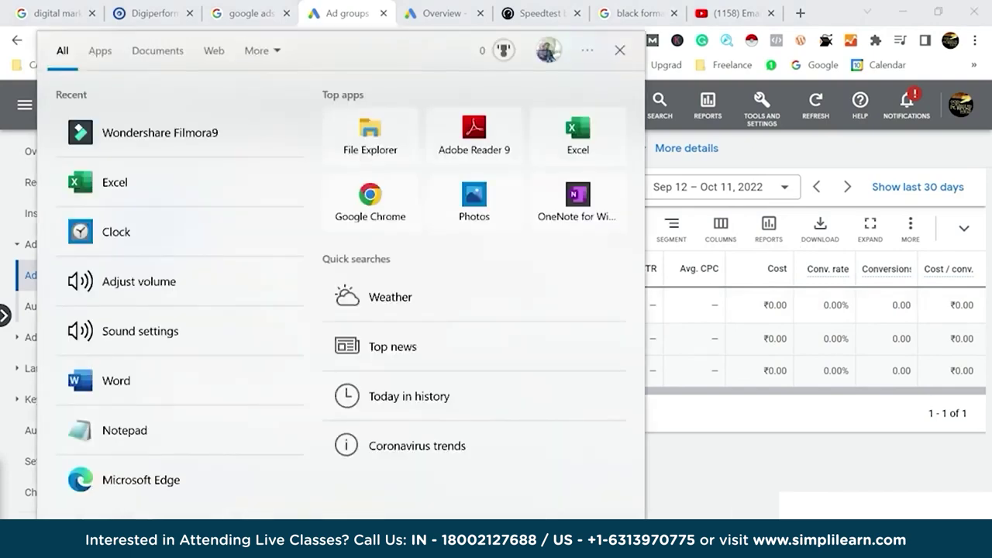
pyautogui.write('exc')
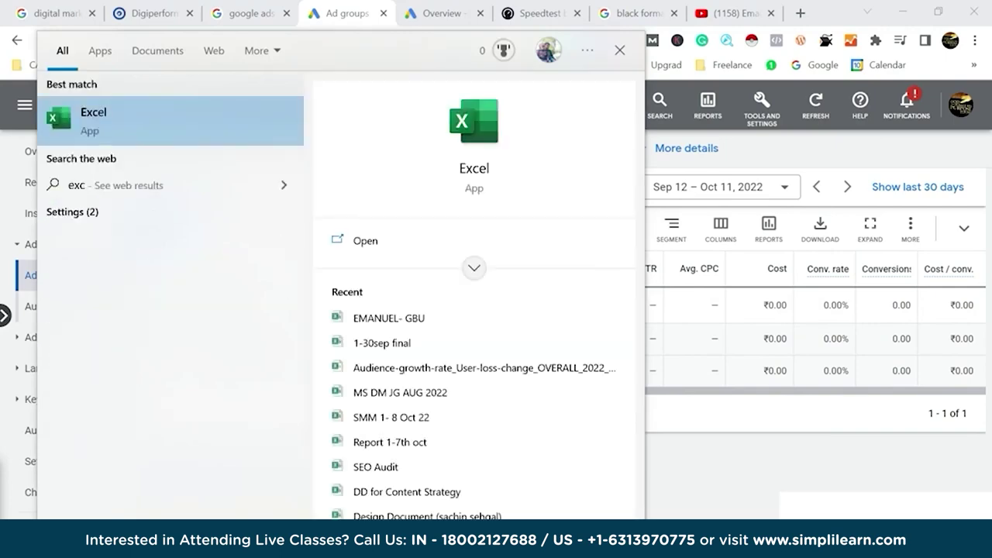
pyautogui.click(145, 135)
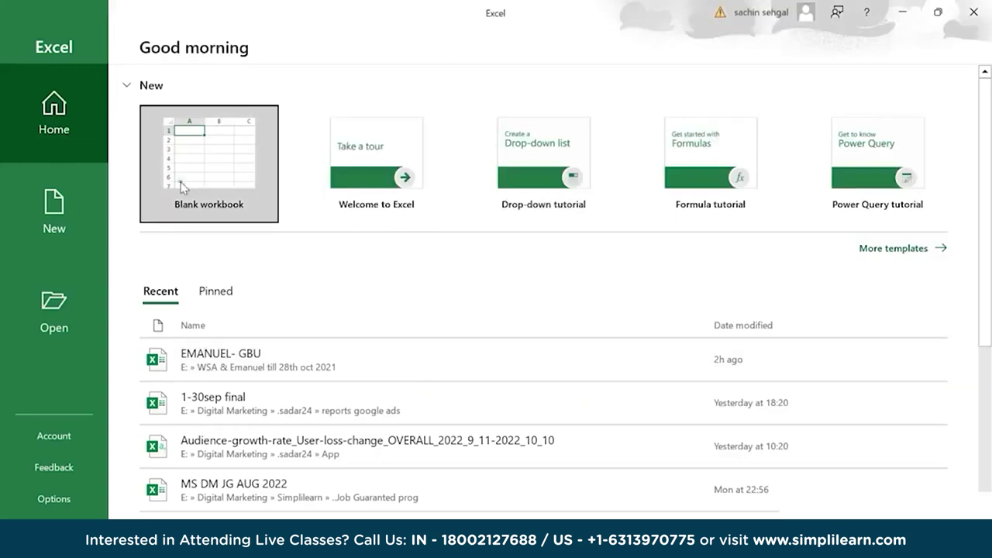
pyautogui.click(256, 186)
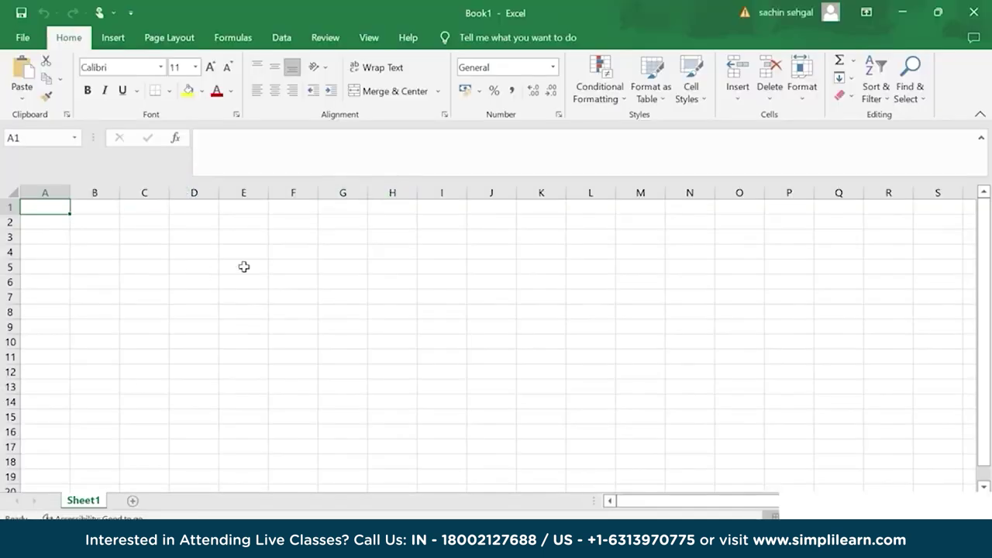
# Enter row-1 headers Imp, clicks, CTR, Avg Cpc, Cost, Conversio, conv rate and cost/conv in B1:I1.
pyautogui.click(95, 210)
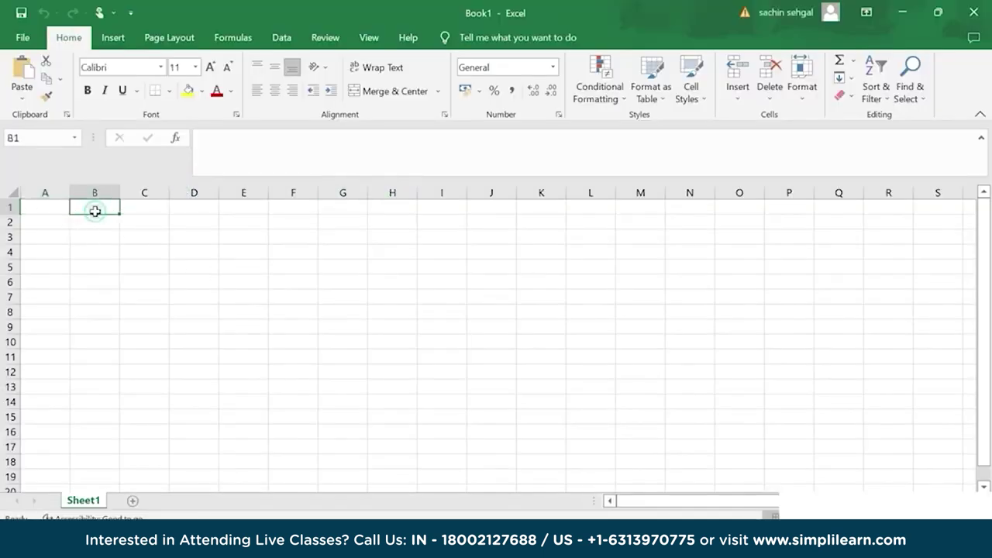
pyautogui.write('Imp')
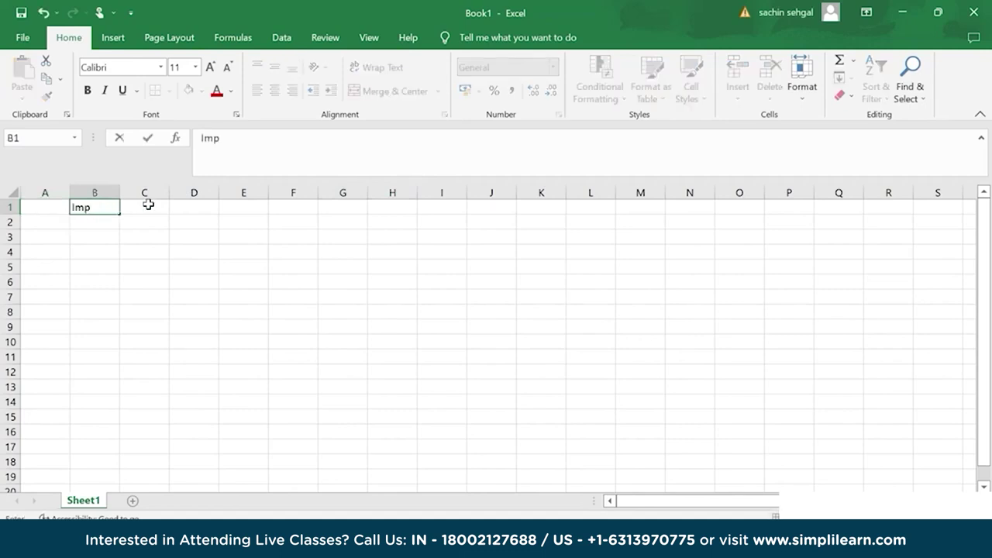
pyautogui.click(147, 205)
pyautogui.write('clicks')
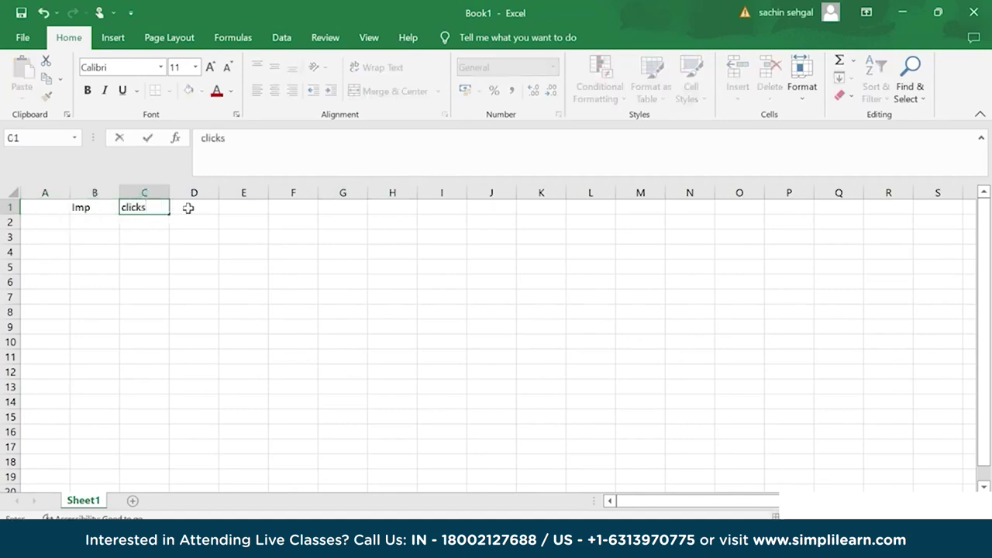
pyautogui.click(188, 208)
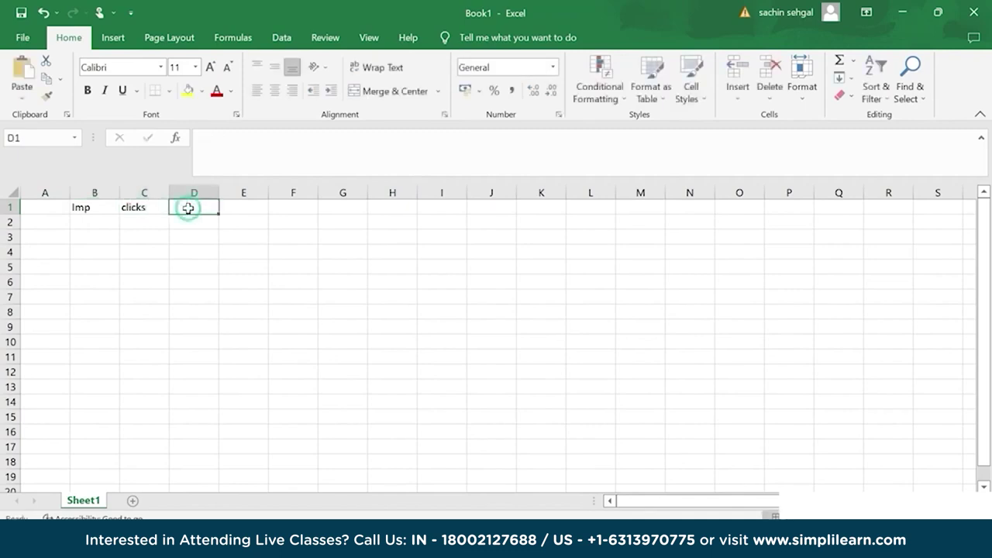
pyautogui.write('CTR')
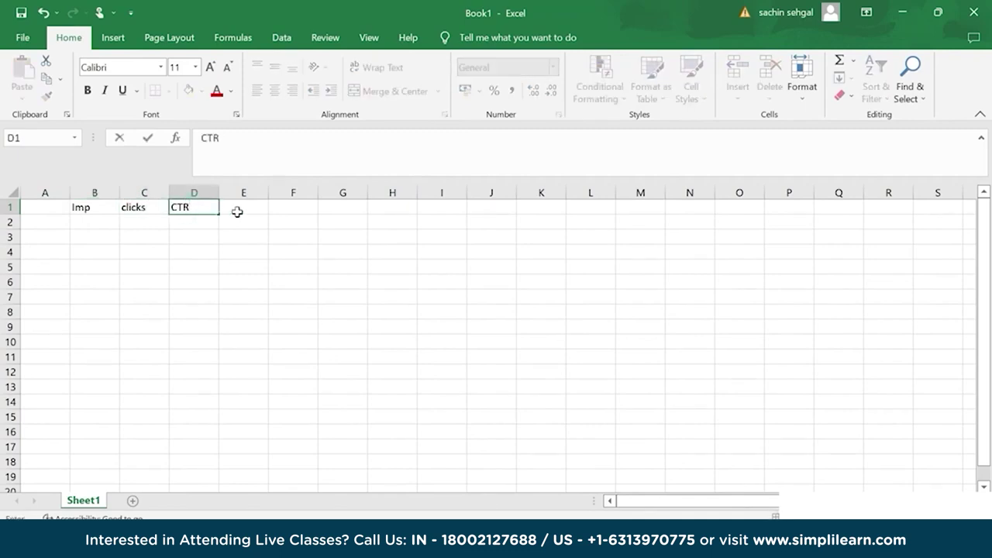
pyautogui.click(261, 211)
pyautogui.write('Av')
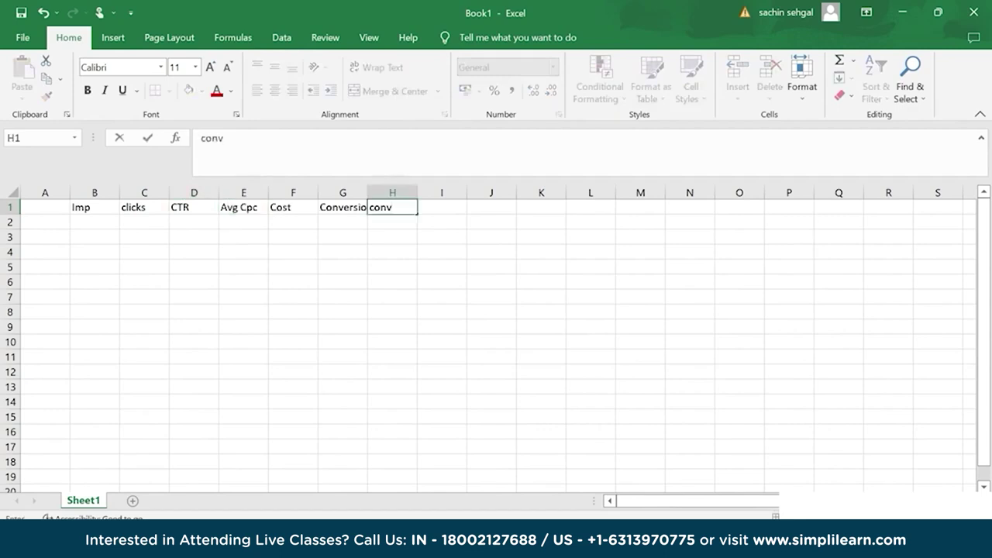
pyautogui.write('rate')
pyautogui.click(448, 210)
pyautogui.write('cost')
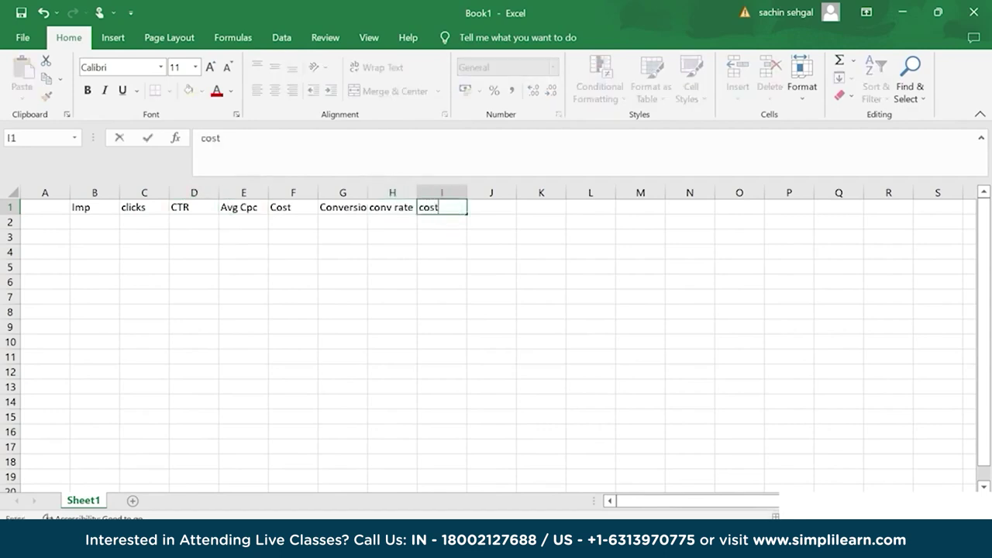
pyautogui.write('/conv')
pyautogui.click(393, 282)
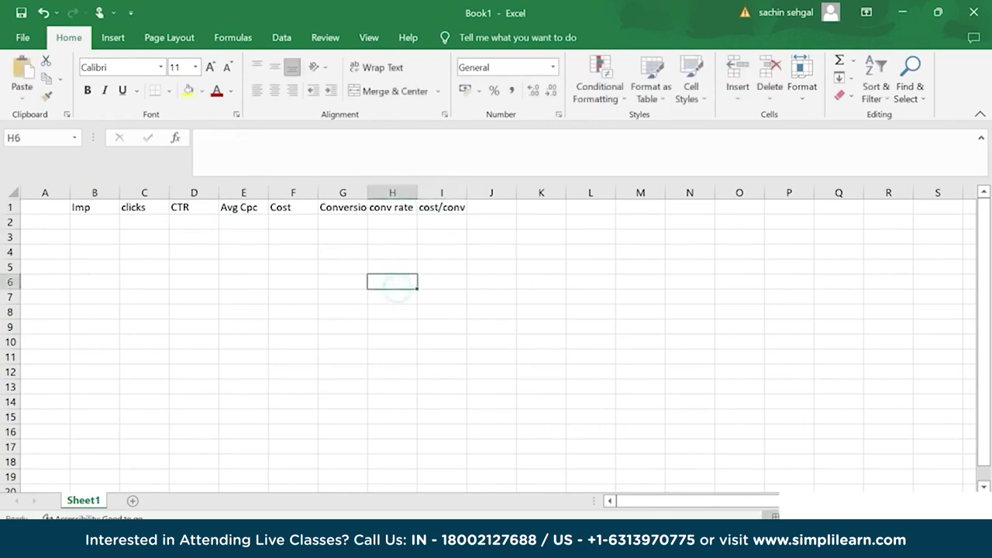
pyautogui.click(88, 238)
# Enter sample figures 1000, 100, 10% and 1rs in cells B3:E3.
pyautogui.write('1000')
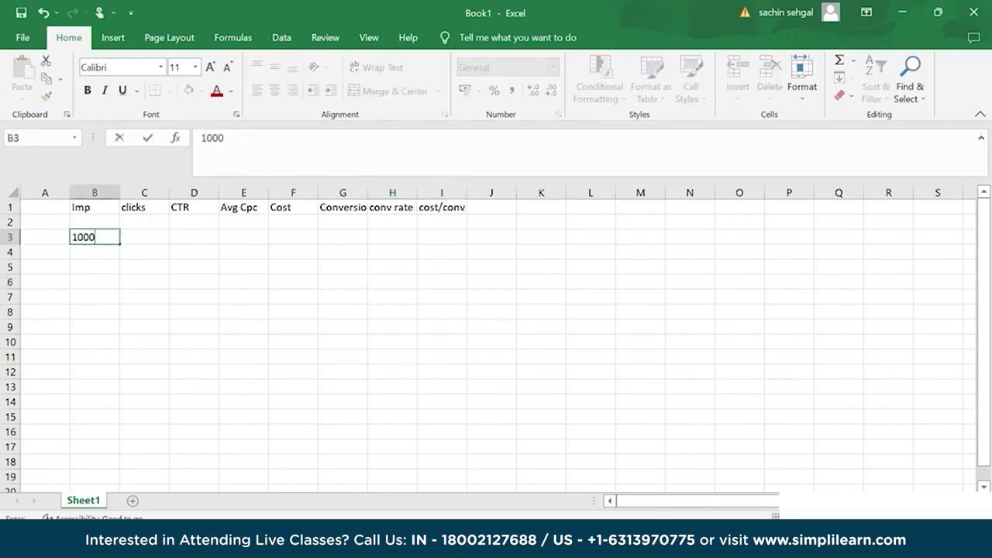
pyautogui.press('Tab')
pyautogui.write('100')
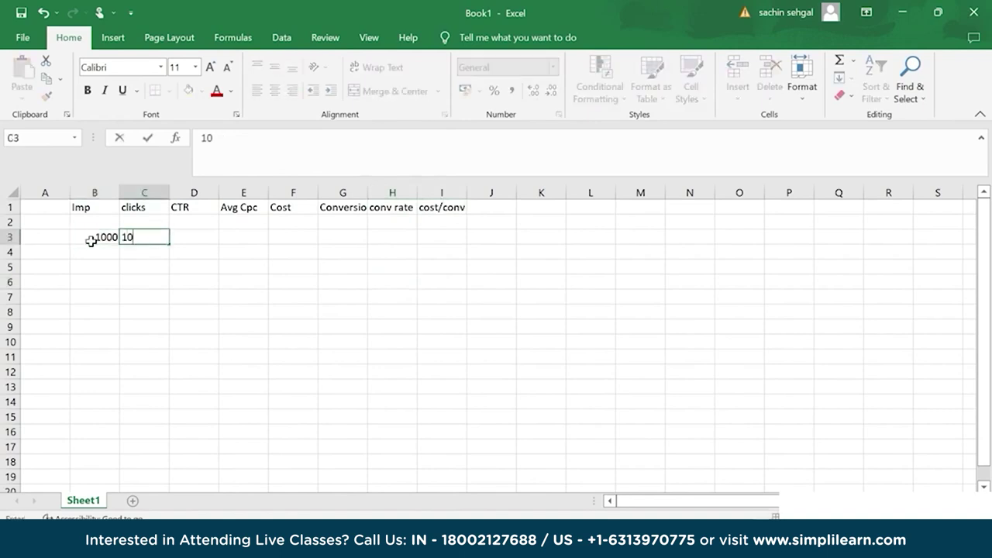
pyautogui.press('Tab')
pyautogui.write('10%')
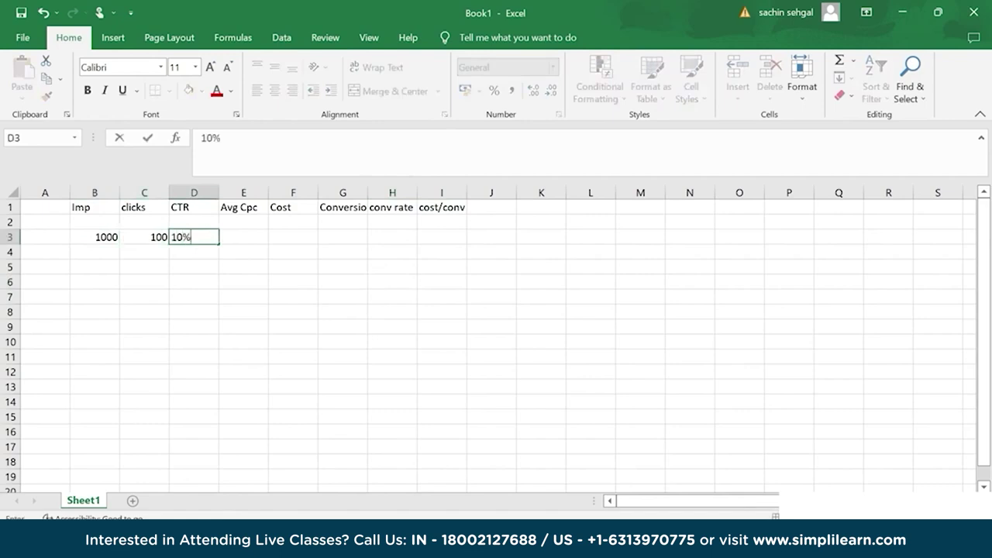
pyautogui.click(245, 237)
pyautogui.write('1')
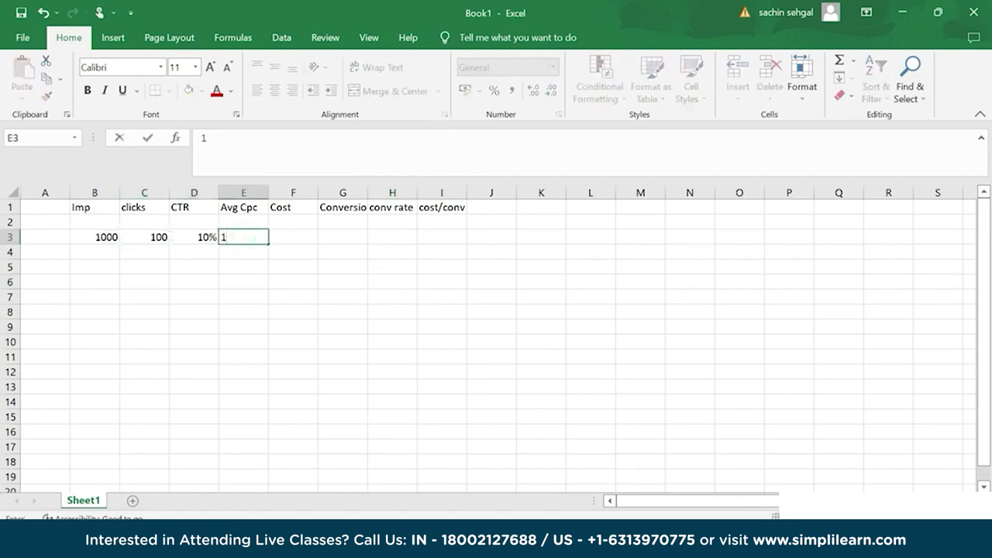
pyautogui.write('rs')
pyautogui.click(246, 251)
# Add 1$ in E4, 100rs and 100$ in F3:F4, and 2 in G3:G4.
pyautogui.write('1$')
pyautogui.click(297, 238)
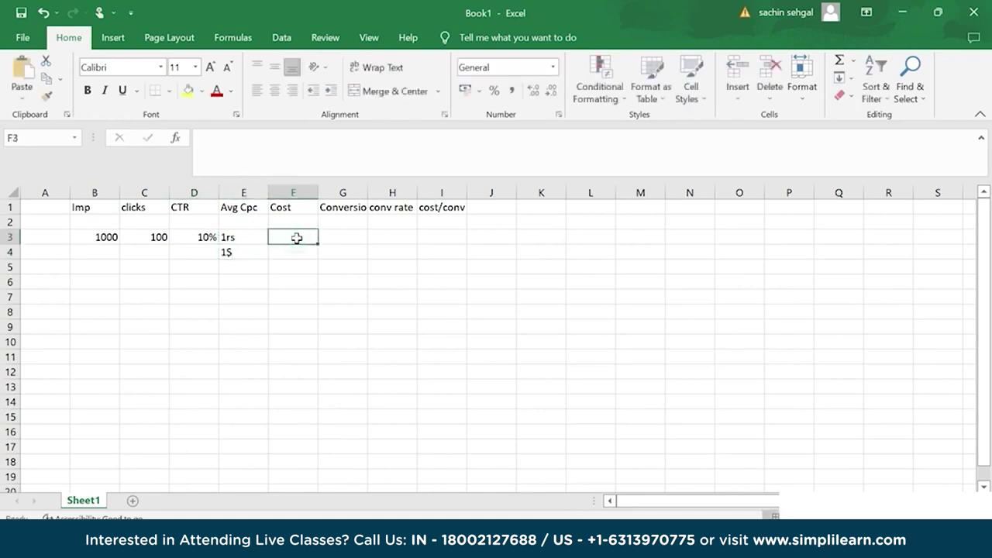
pyautogui.write('100rs')
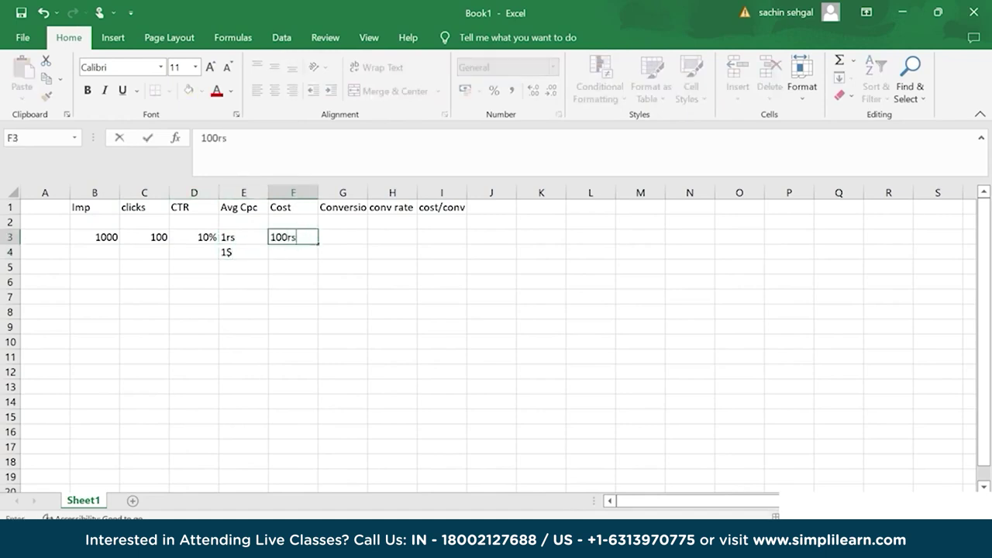
pyautogui.click(292, 251)
pyautogui.write('100$')
pyautogui.click(353, 233)
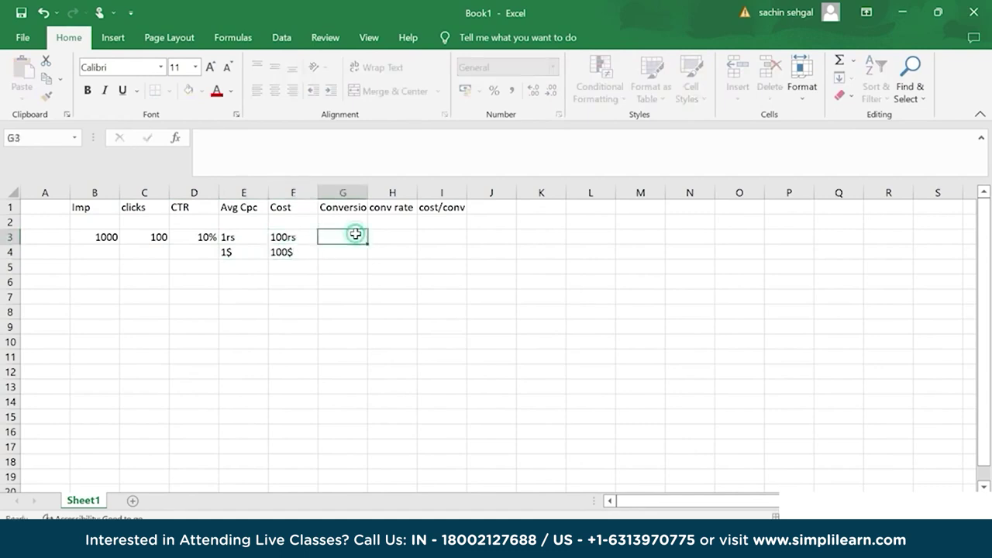
pyautogui.write('2')
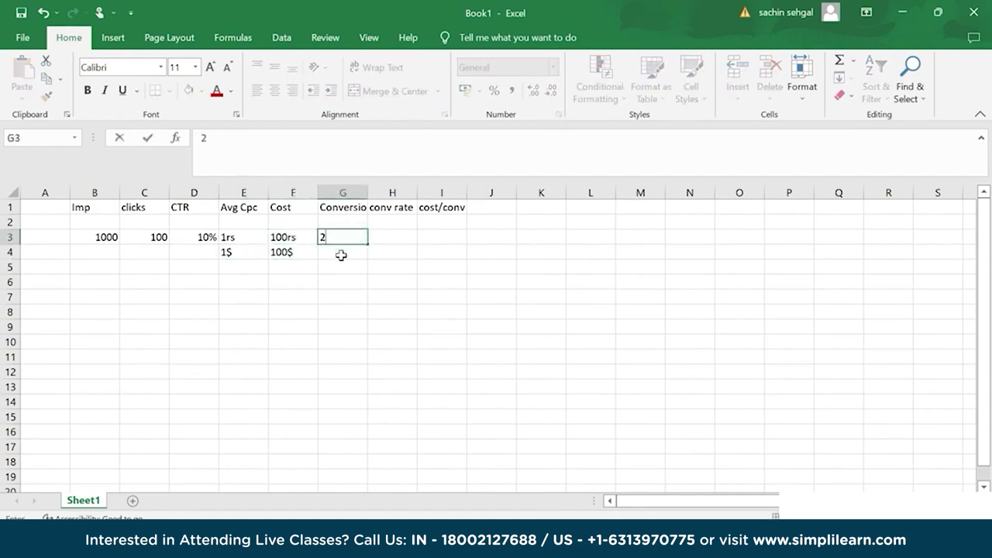
pyautogui.click(341, 255)
pyautogui.write('2')
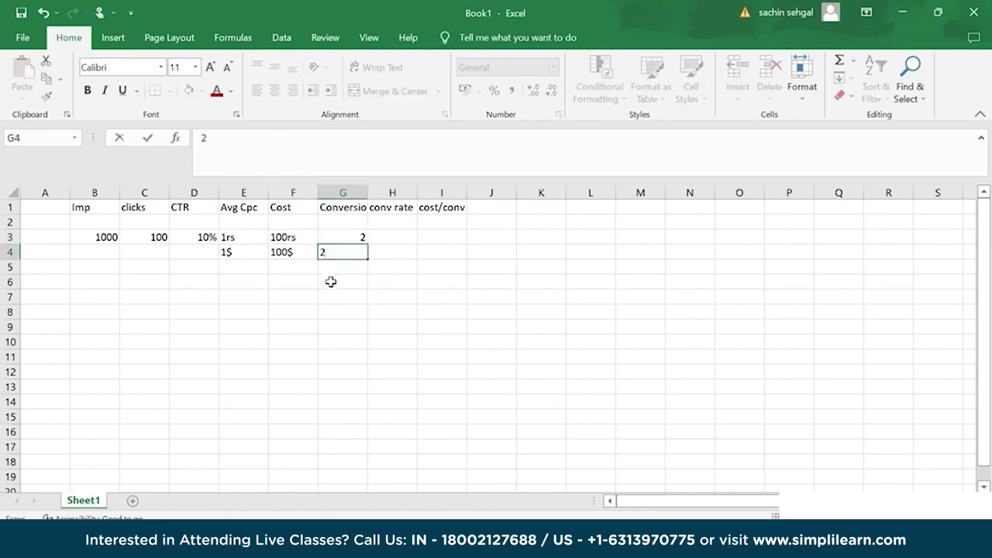
pyautogui.click(341, 285)
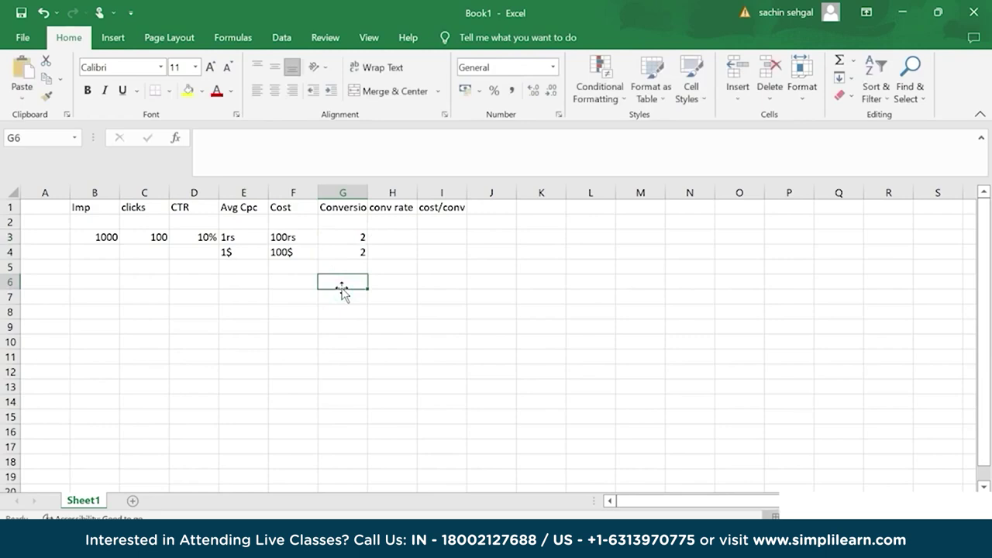
# Put a 2% conversion rate in H3 and fill it down to H4.
pyautogui.click(403, 239)
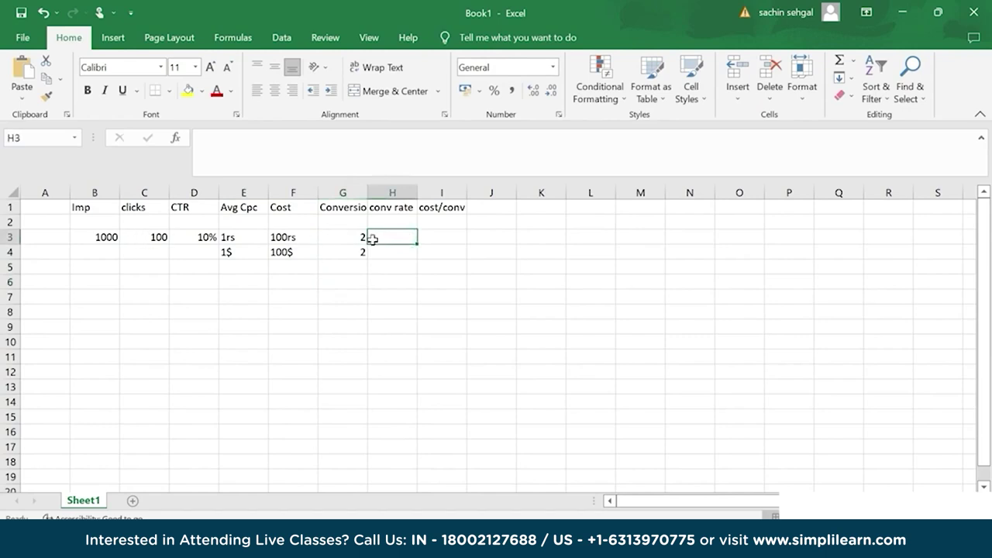
pyautogui.write('2')
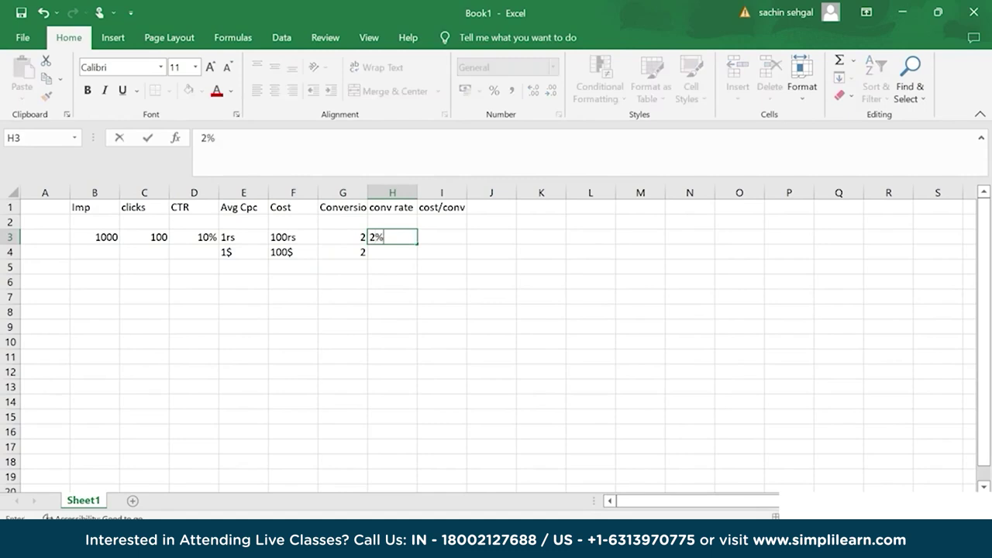
pyautogui.write('%')
pyautogui.press('Return')
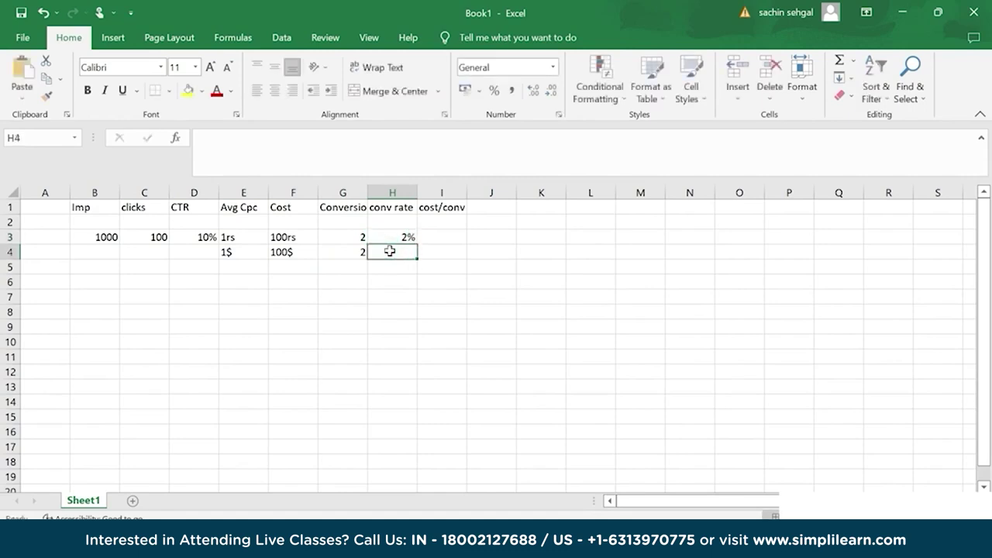
pyautogui.hotkey('shift', 'Up')
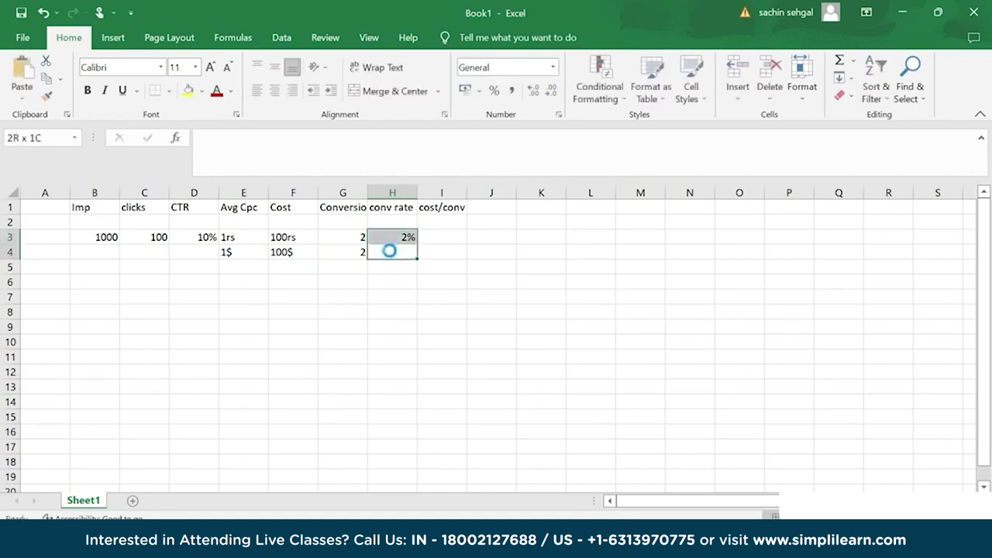
pyautogui.hotkey('ctrl', 'd')
# Enter 50rs and 50$ cost per conversion in I3:I4, then minimize Excel.
pyautogui.click(456, 232)
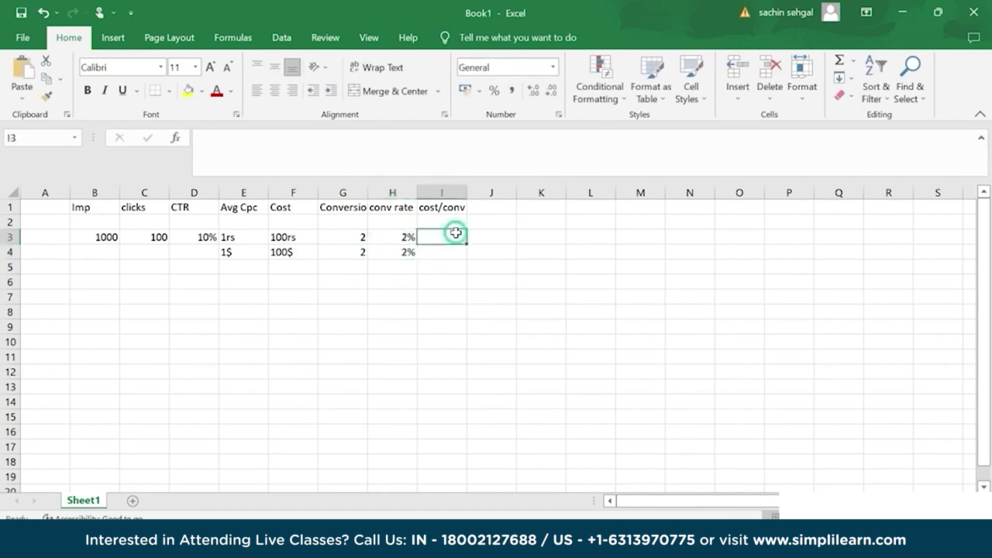
pyautogui.write('50rs')
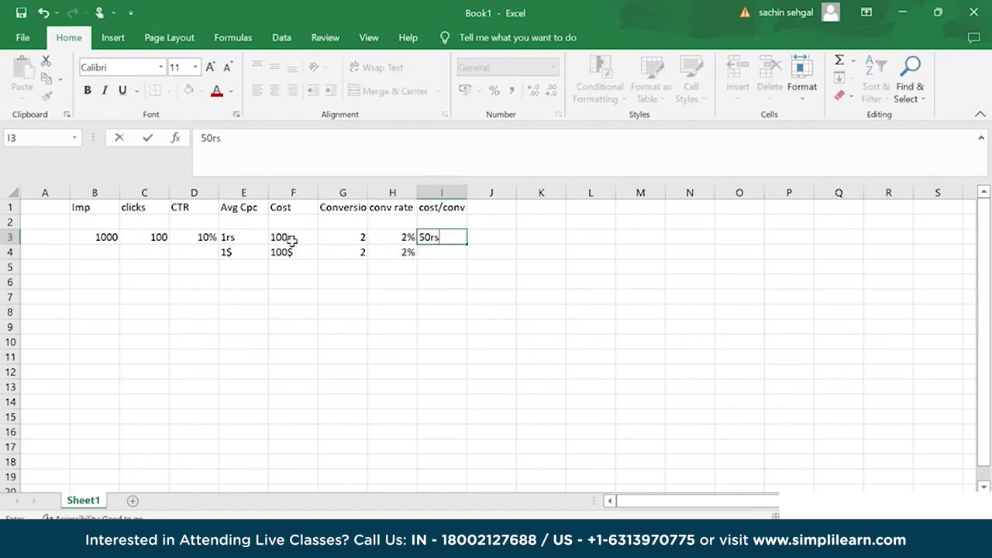
pyautogui.click(444, 254)
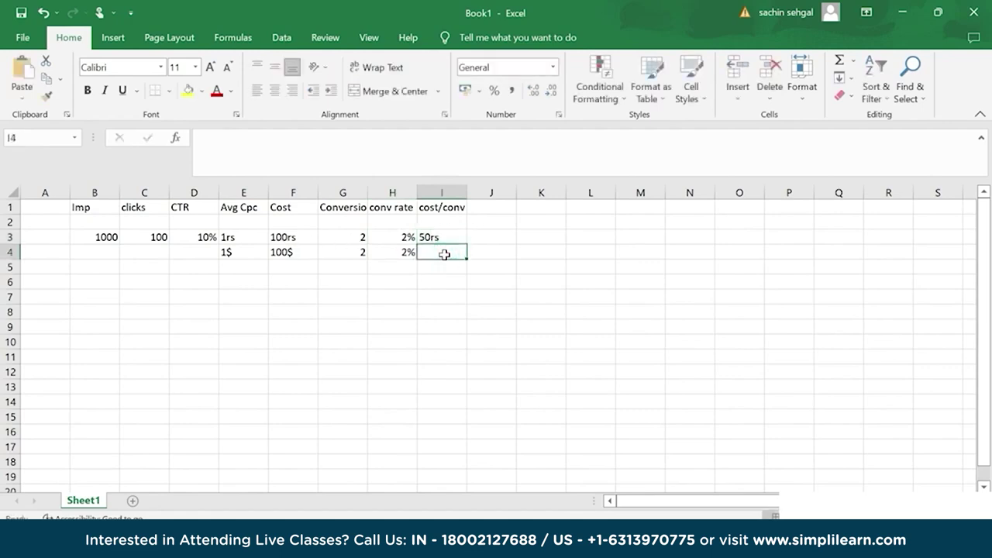
pyautogui.write('50')
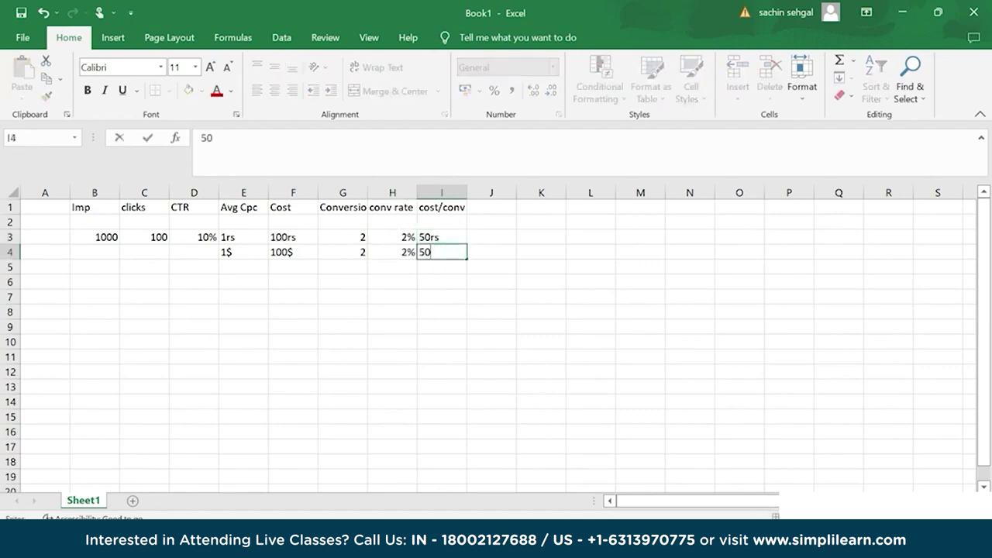
pyautogui.write('$')
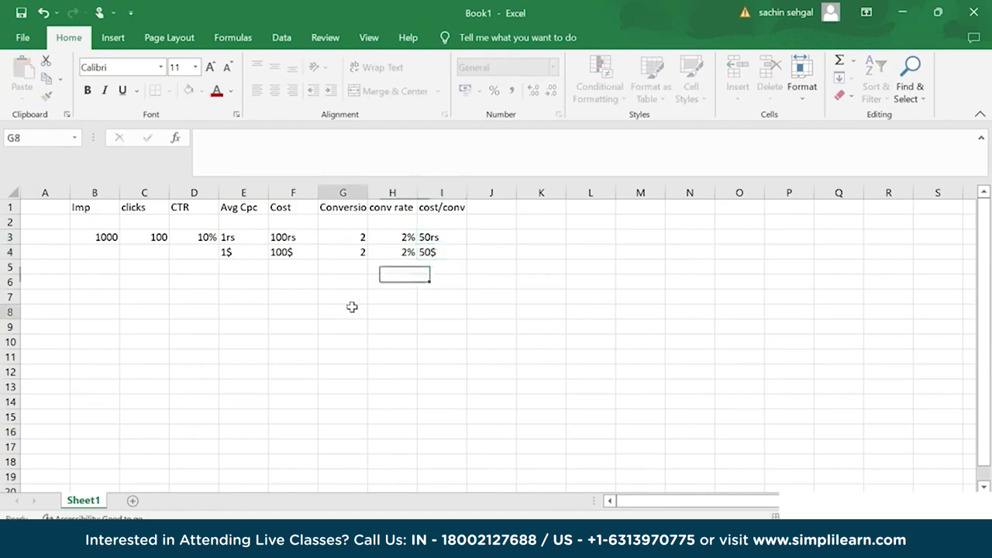
pyautogui.click(343, 310)
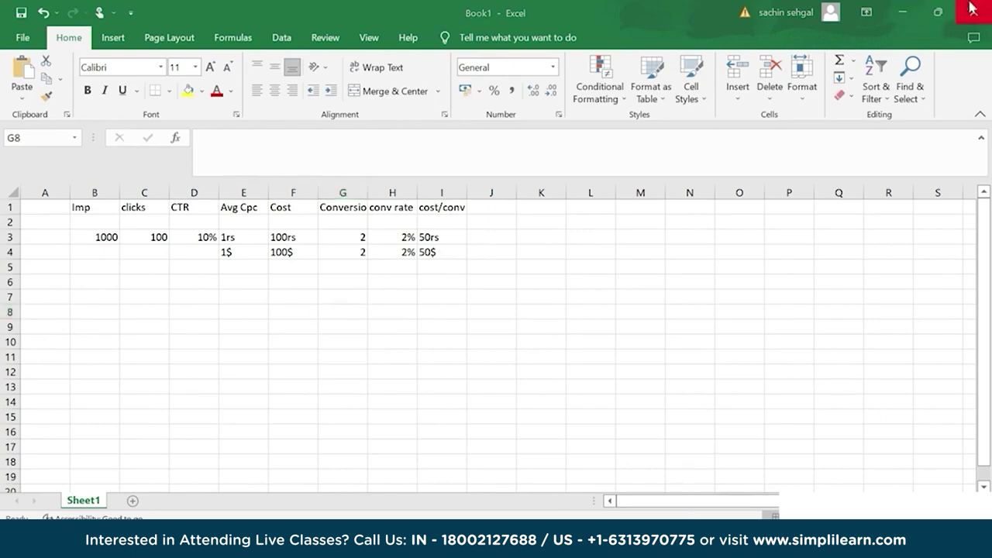
pyautogui.click(903, 13)
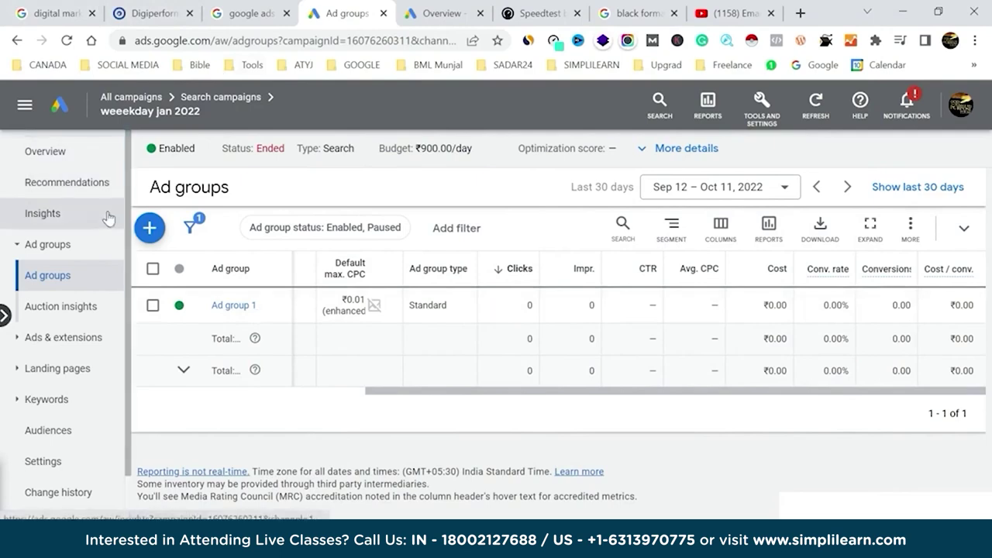
# From All campaigns, start a new campaign with the blue + button.
pyautogui.click(132, 98)
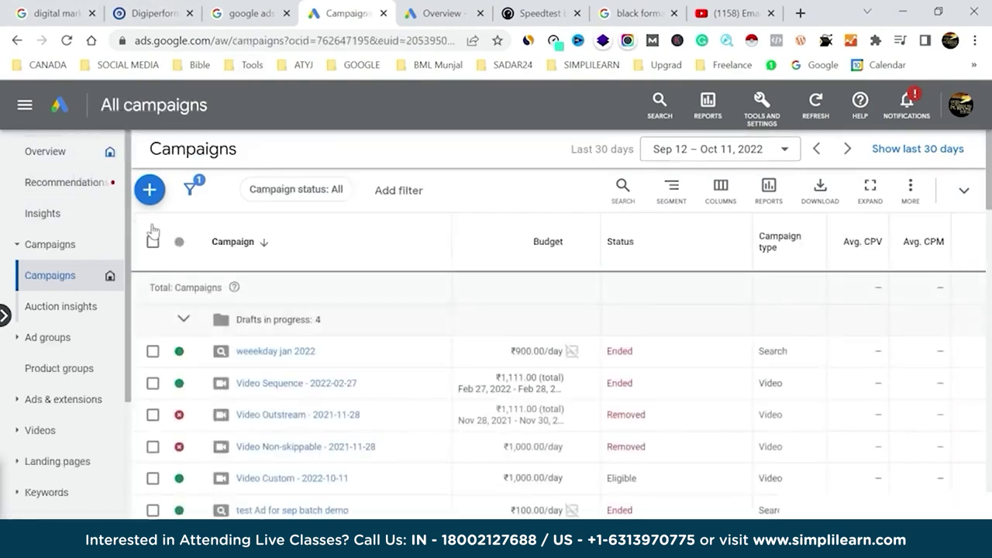
pyautogui.moveTo(156, 200)
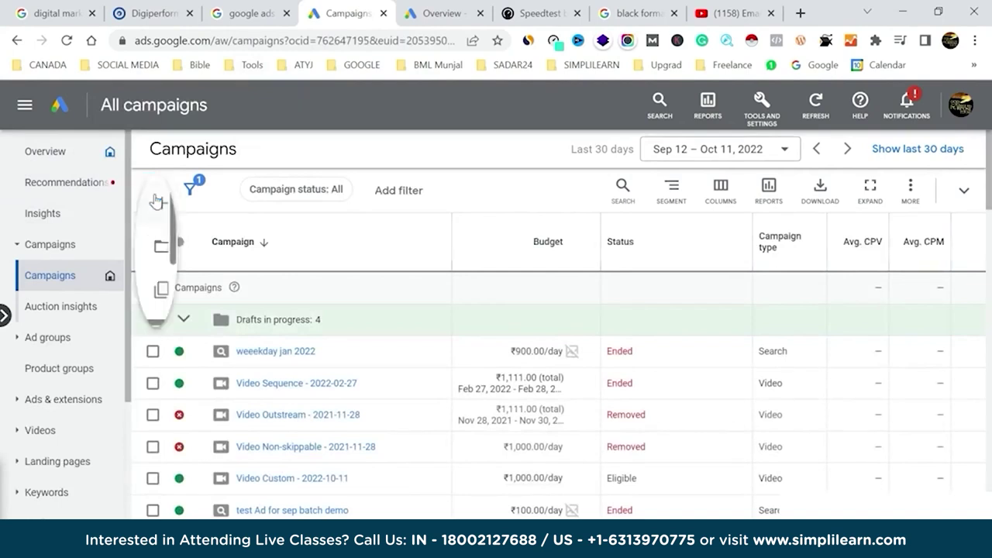
pyautogui.click(221, 201)
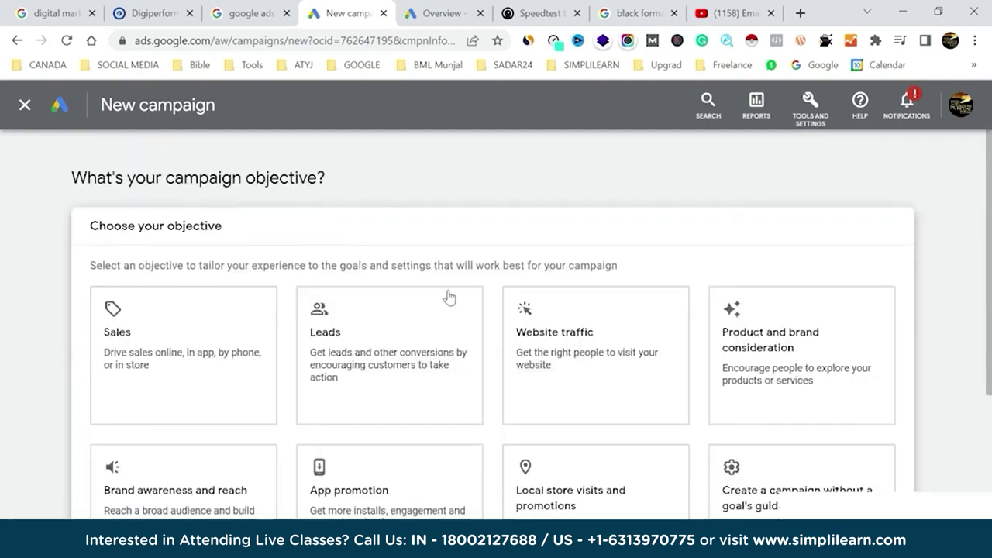
# Zoom Google Ads to 80% and compare objectives like brand consideration, brand awareness and app promotion.
pyautogui.hotkey('ctrl', '-')
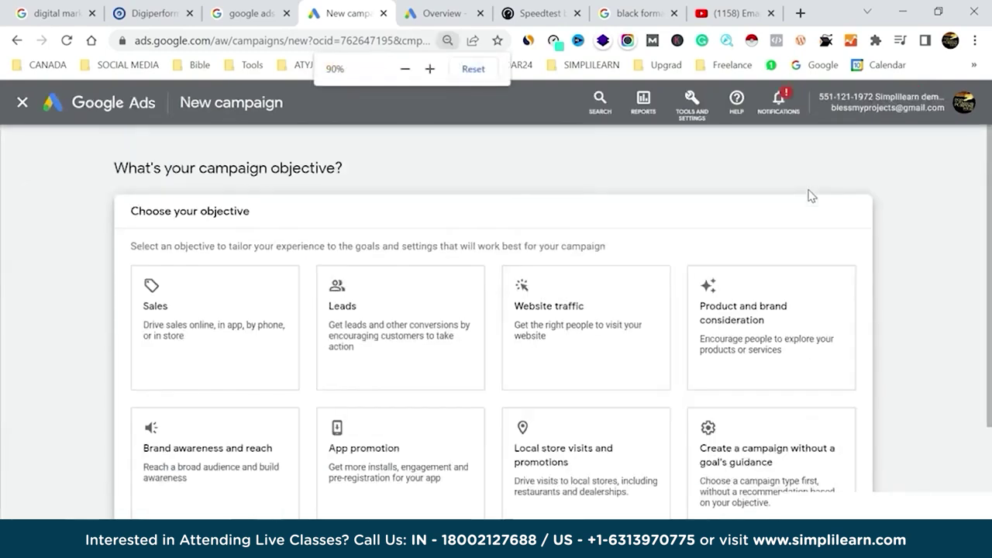
pyautogui.hotkey('ctrl', '-')
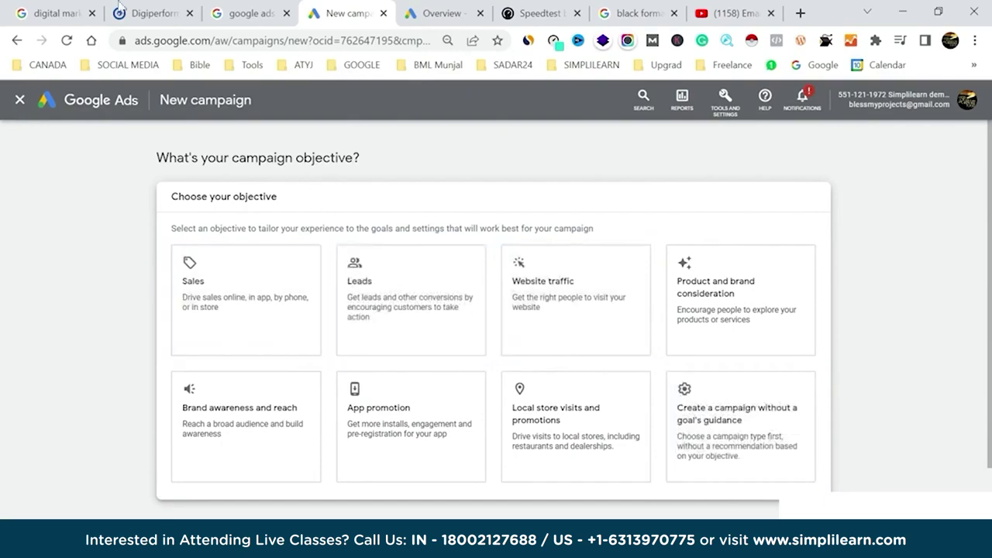
pyautogui.click(75, 10)
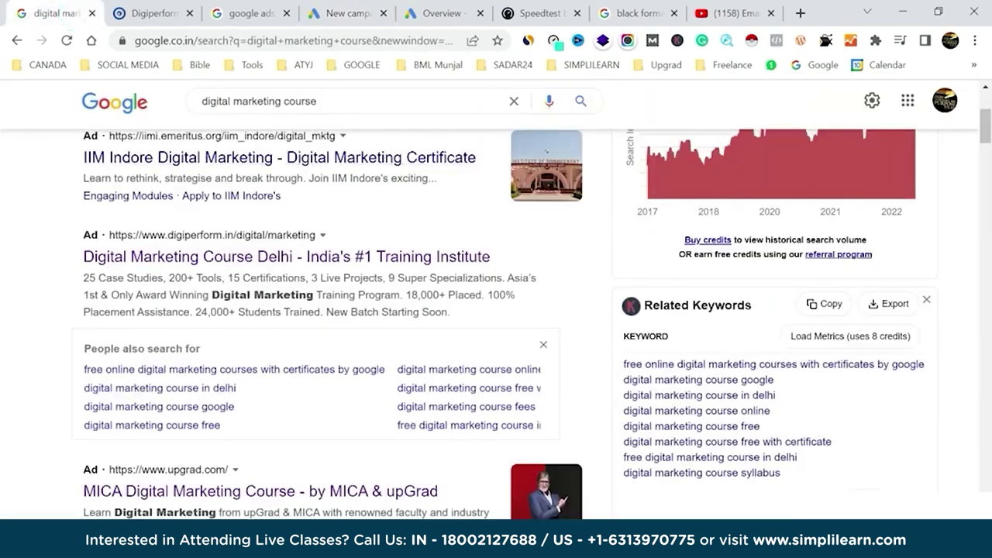
pyautogui.click(375, 9)
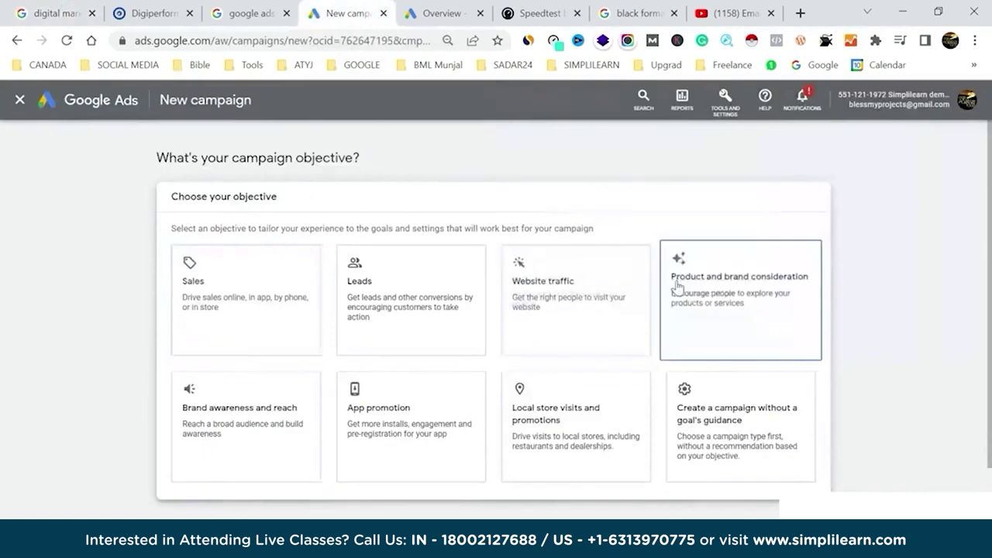
pyautogui.click(738, 285)
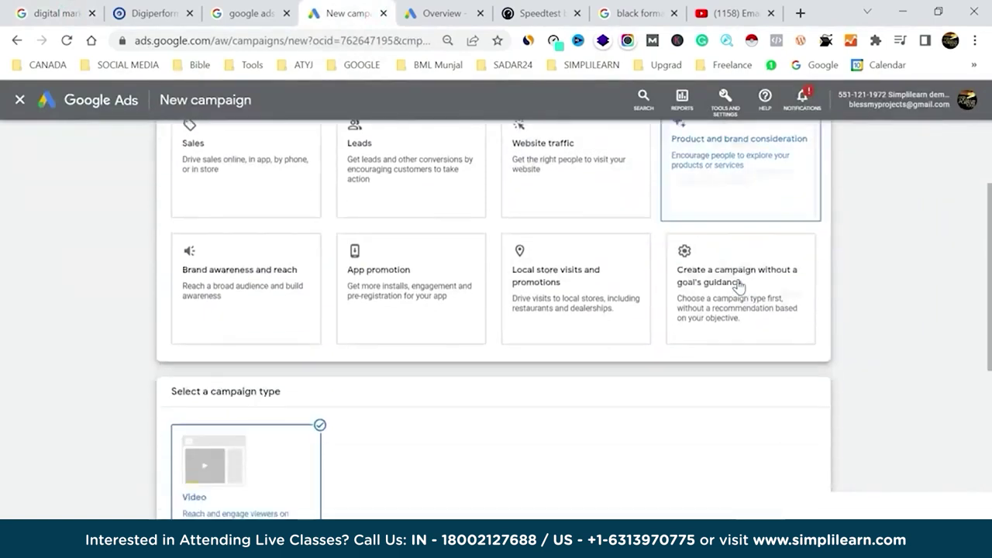
pyautogui.scroll(3, 510, 269)
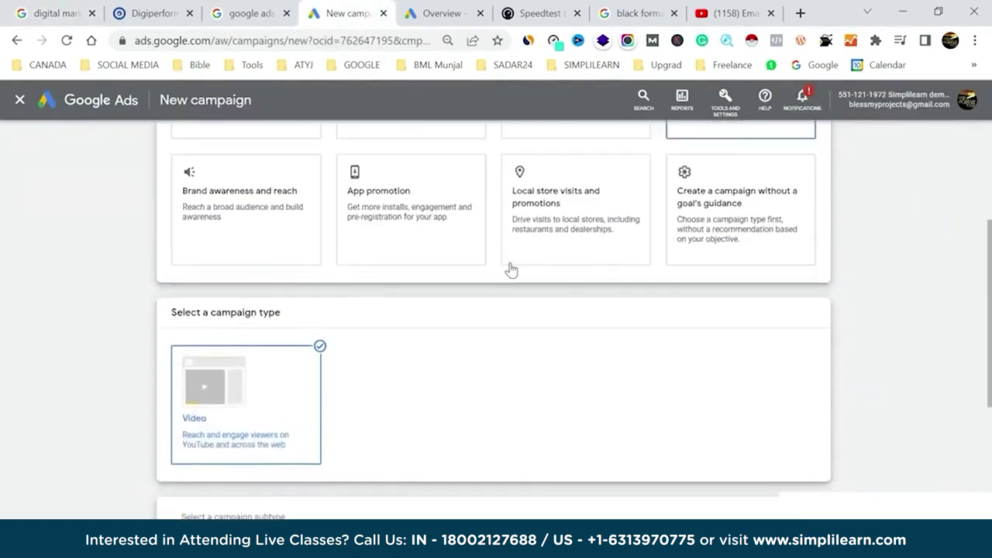
pyautogui.click(175, 226)
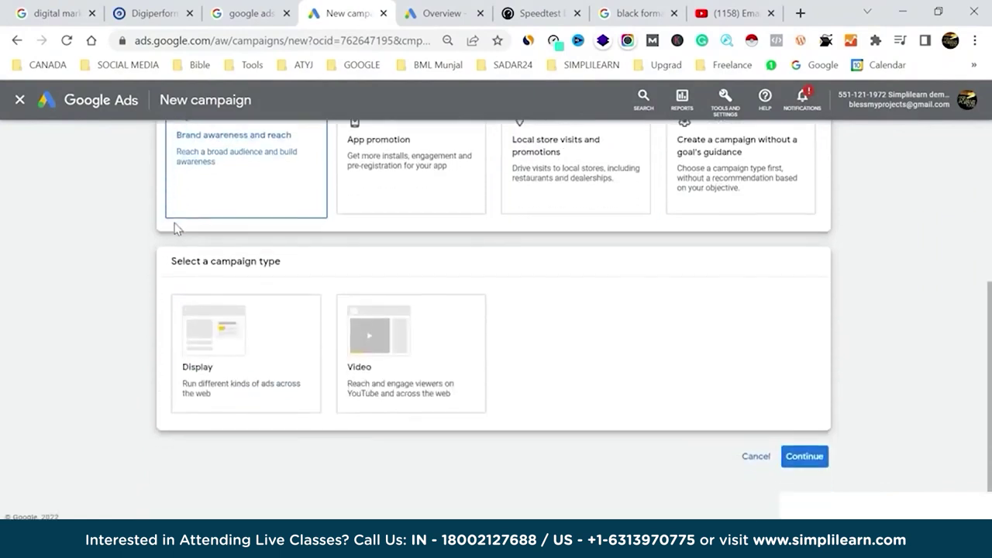
pyautogui.scroll(1, 485, 327)
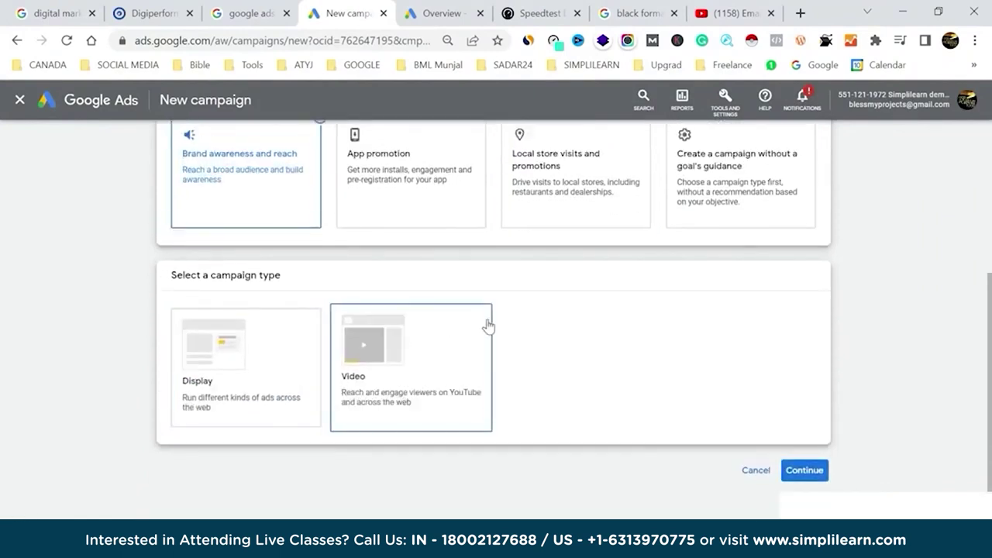
pyautogui.click(416, 194)
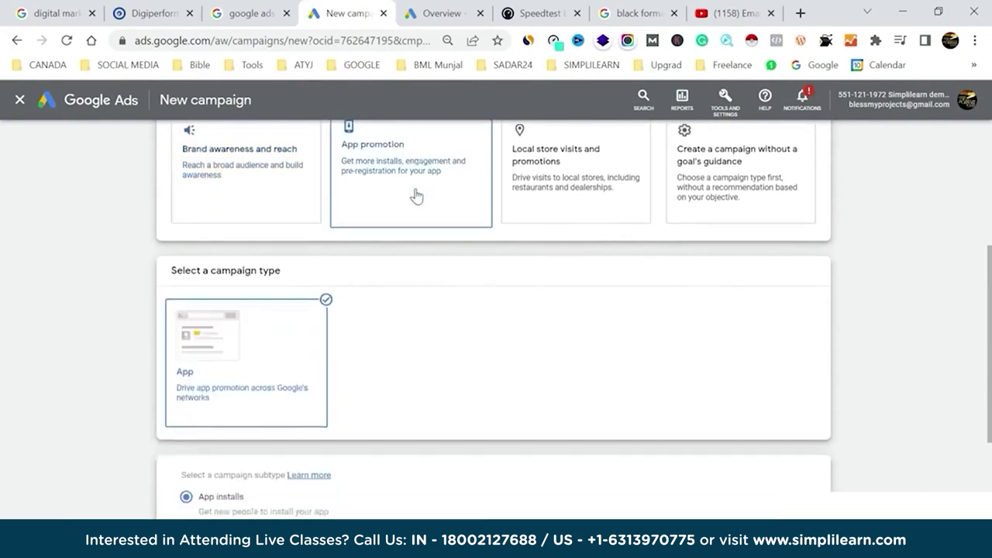
pyautogui.scroll(5, 561, 291)
pyautogui.scroll(1, 561, 293)
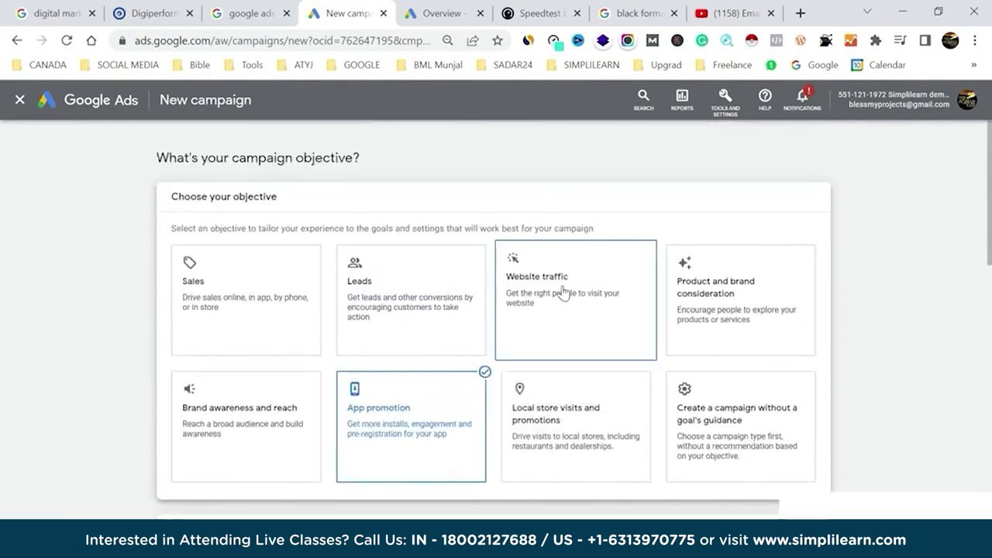
pyautogui.click(59, 13)
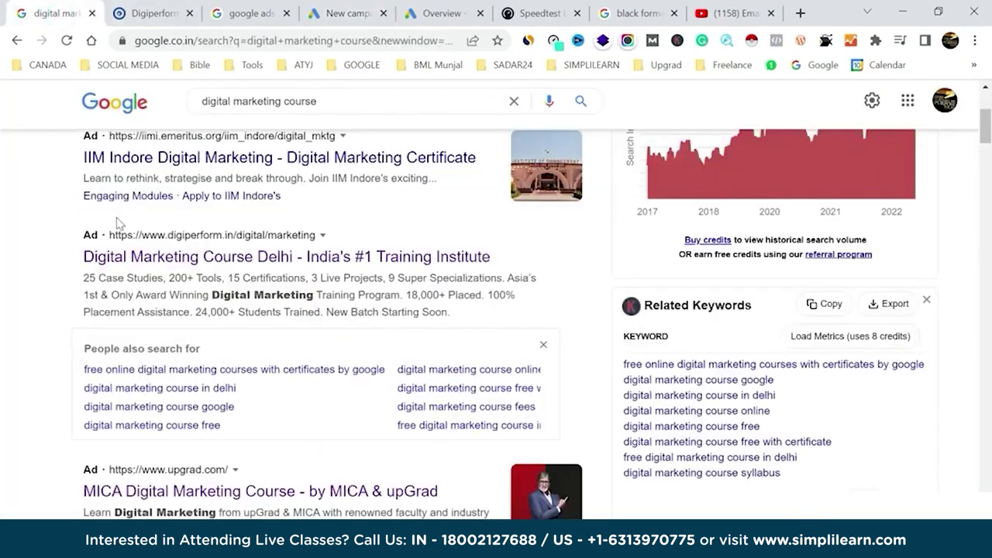
pyautogui.click(363, 8)
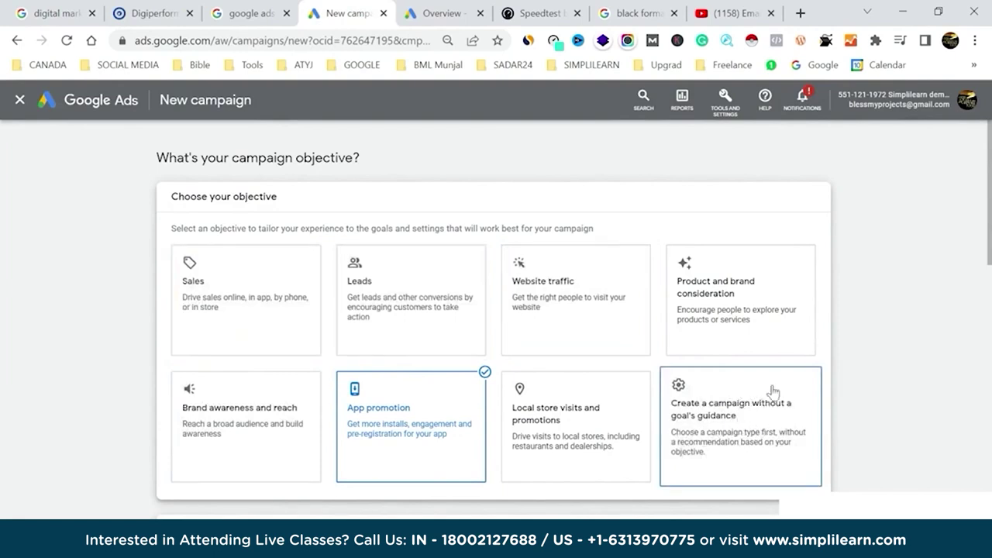
# Choose no goal guidance, the Search campaign type and Website visits as the result.
pyautogui.click(728, 419)
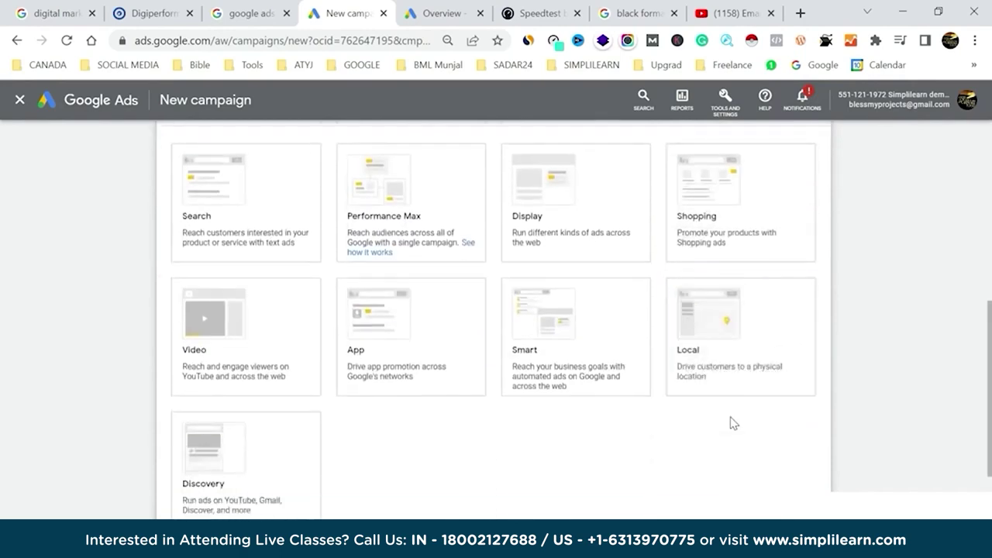
pyautogui.click(267, 195)
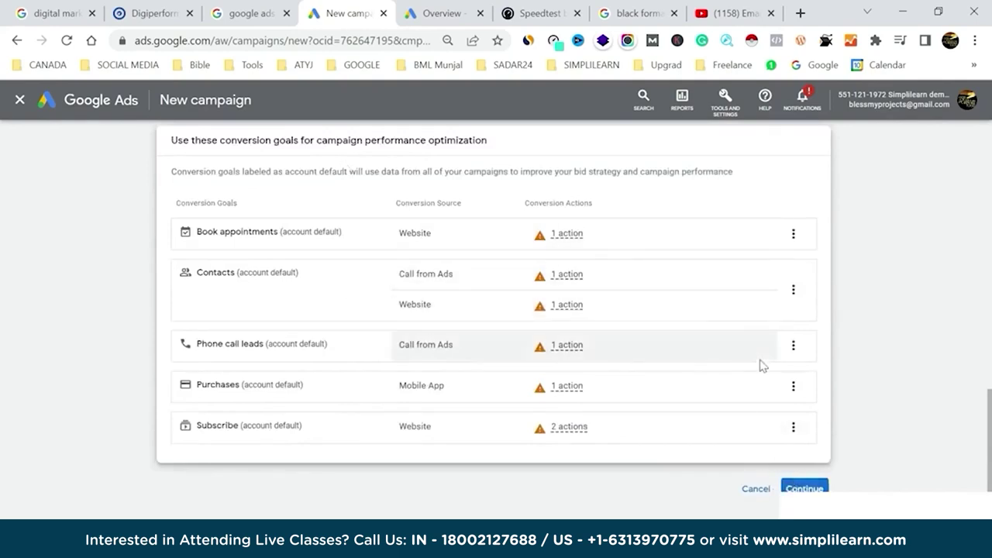
pyautogui.click(794, 487)
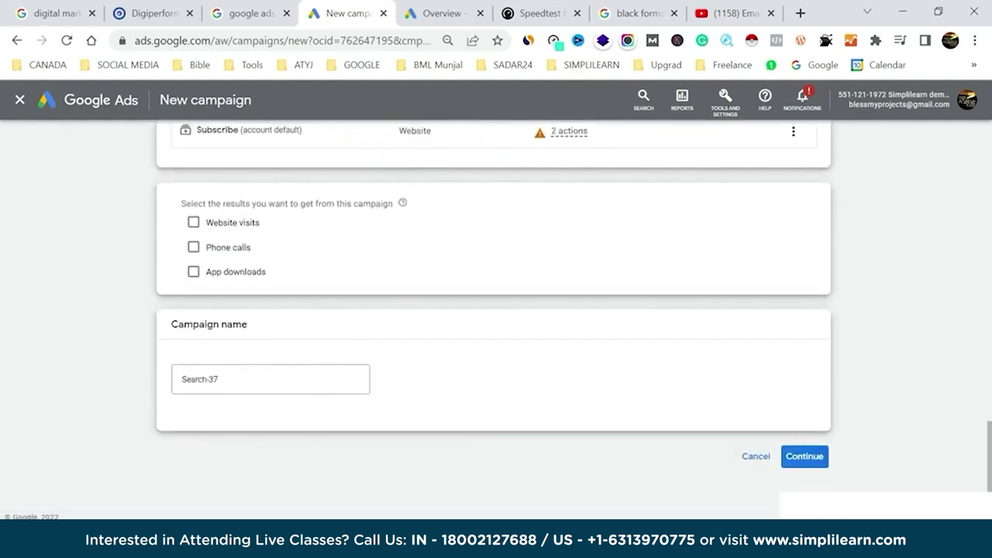
pyautogui.click(194, 222)
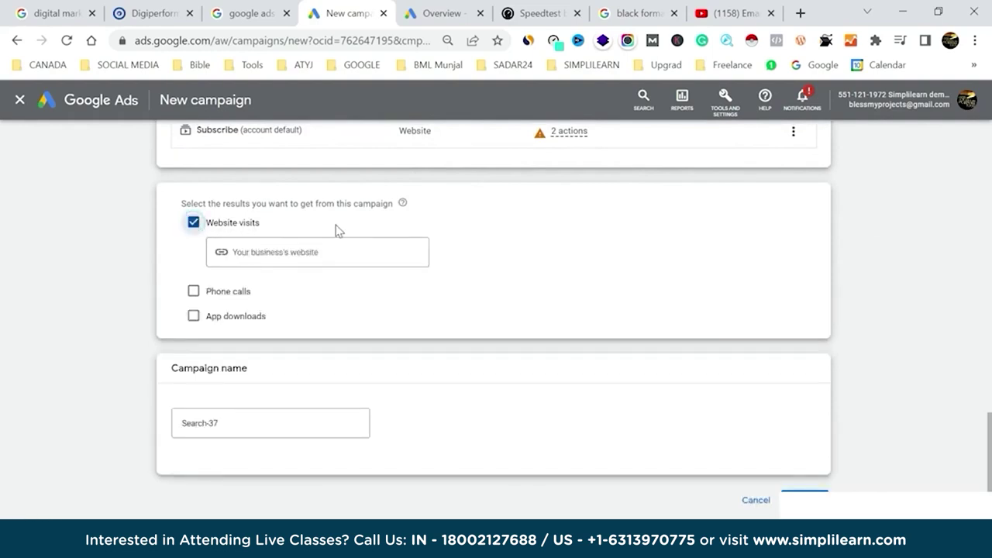
pyautogui.click(155, 11)
pyautogui.click(66, 12)
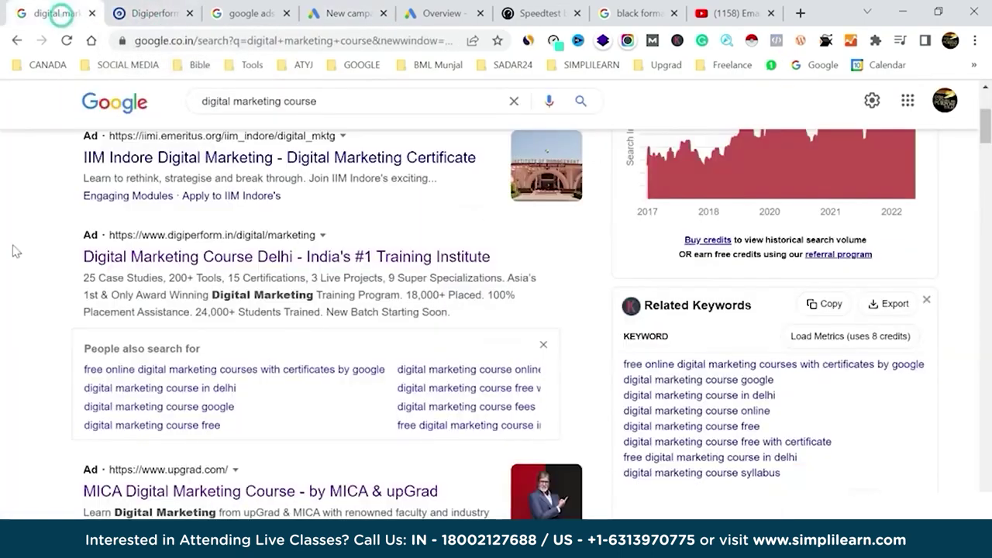
# Scroll through the 'digital marketing course' Google results and their ads.
pyautogui.scroll(-7, 210, 362)
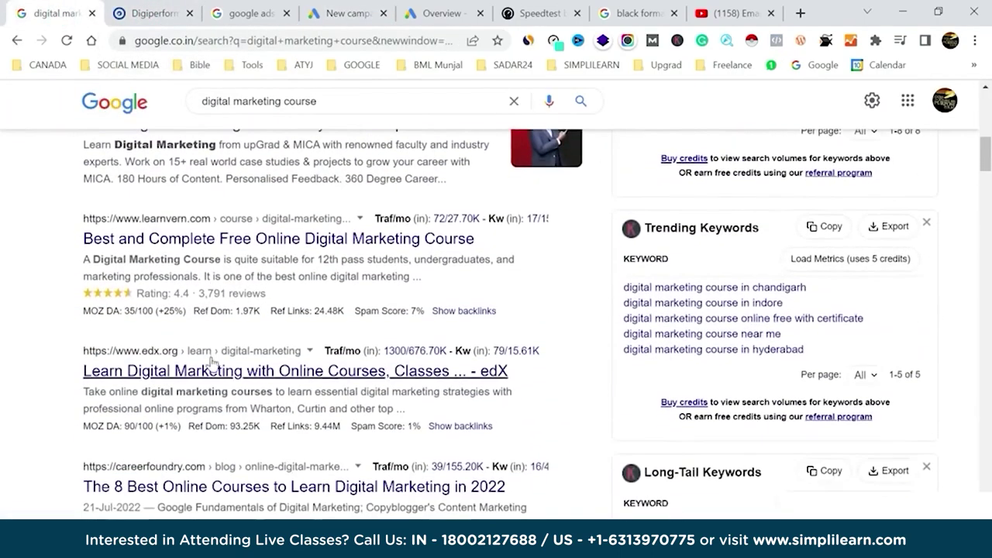
pyautogui.scroll(-8, 211, 362)
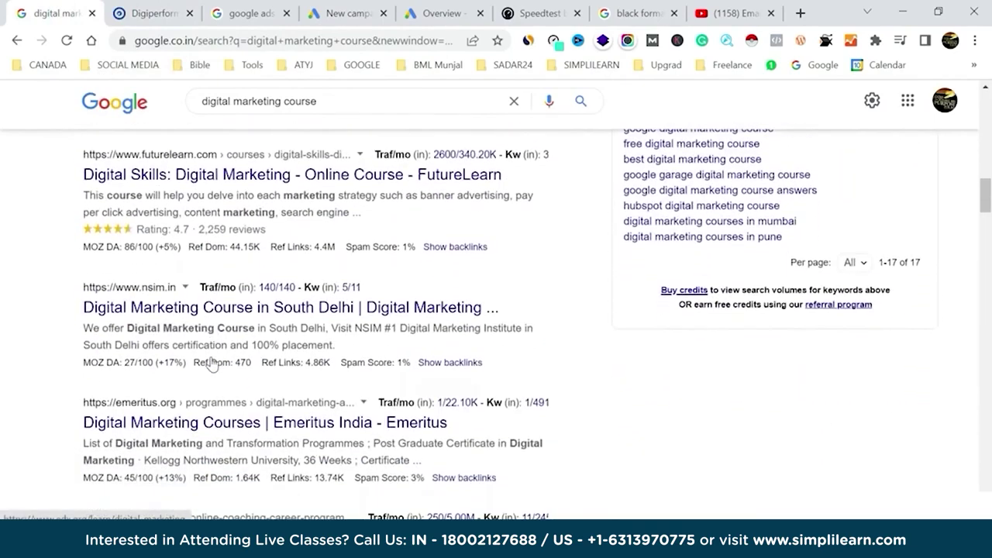
pyautogui.scroll(-15, 213, 363)
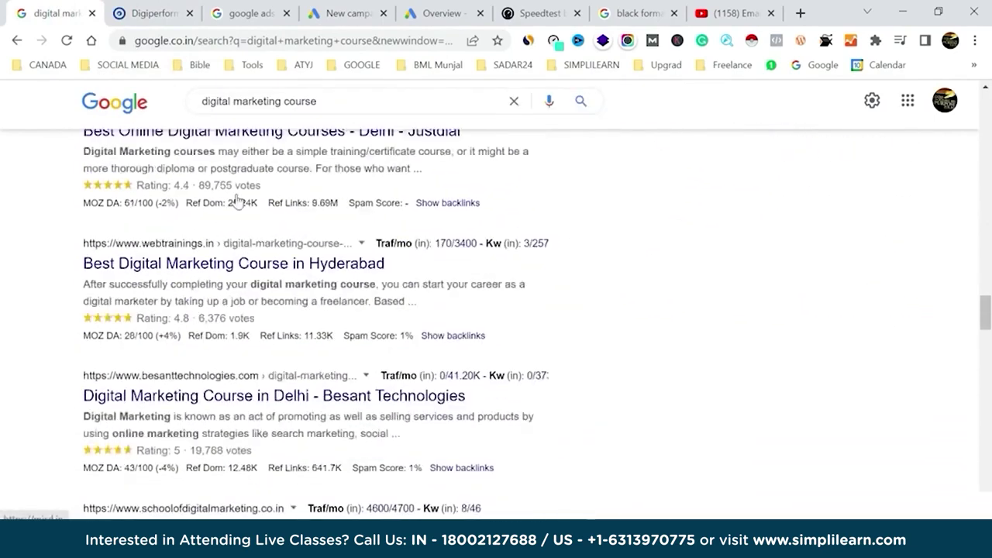
pyautogui.scroll(4, 143, 312)
pyautogui.scroll(8, 177, 313)
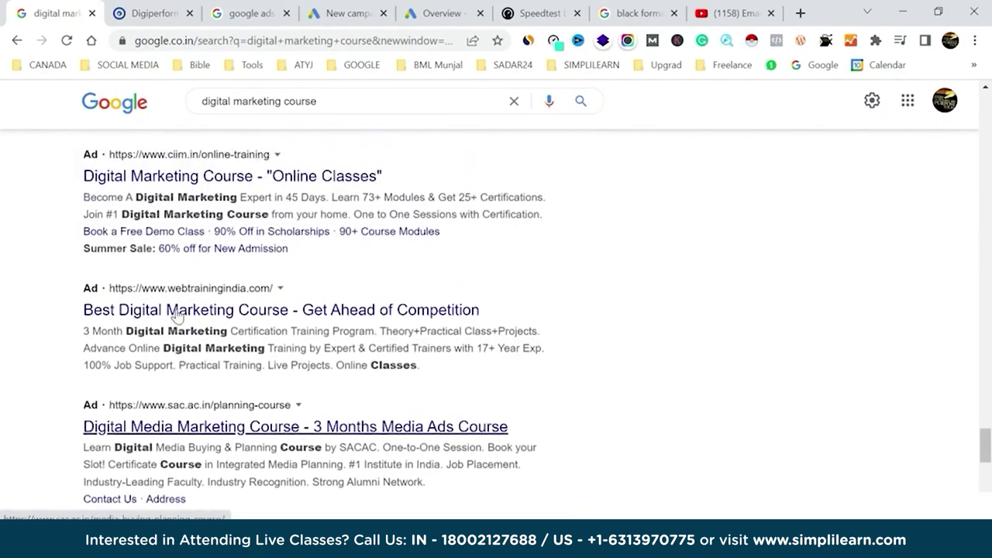
pyautogui.scroll(5, 176, 313)
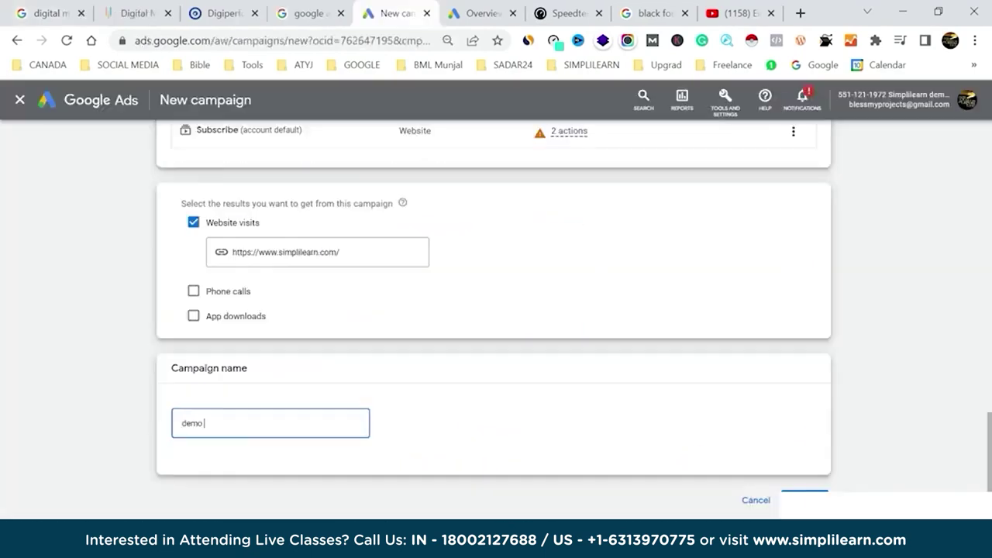
# Replace the new campaign's name with 'digital marketing'.
pyautogui.write('search')
pyautogui.hotkey('ctrl', 'a')
pyautogui.write('digital marketing')
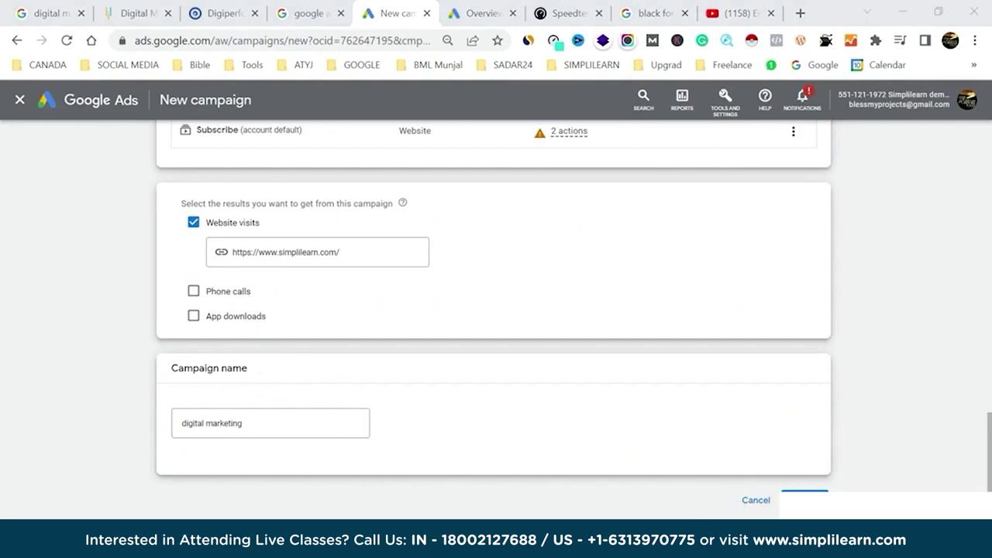
# Finish naming the campaign 'digital marketing course demo' and continue to Bidding.
pyautogui.click(266, 423)
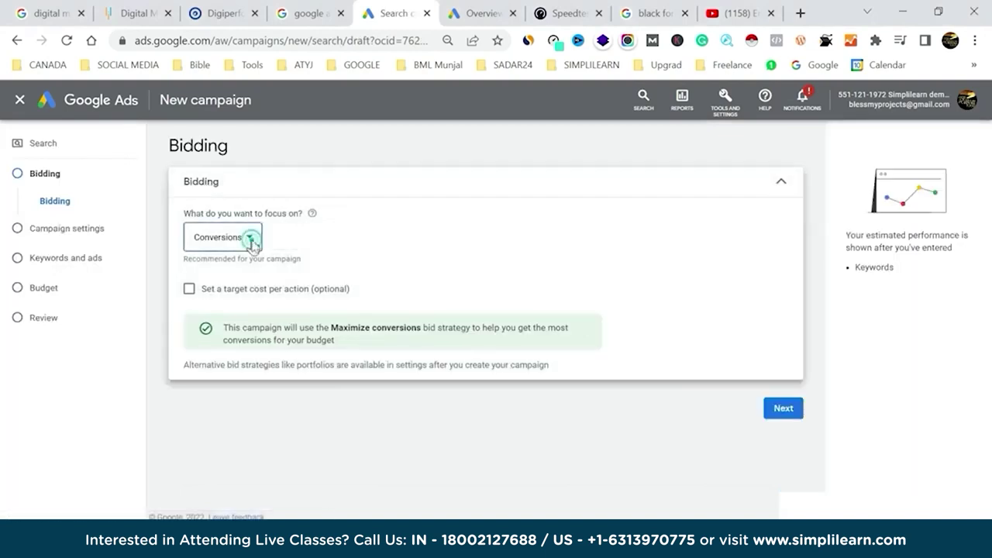
# Focus bidding on Clicks with a ₹5.00 maximum cost-per-click bid limit.
pyautogui.click(250, 239)
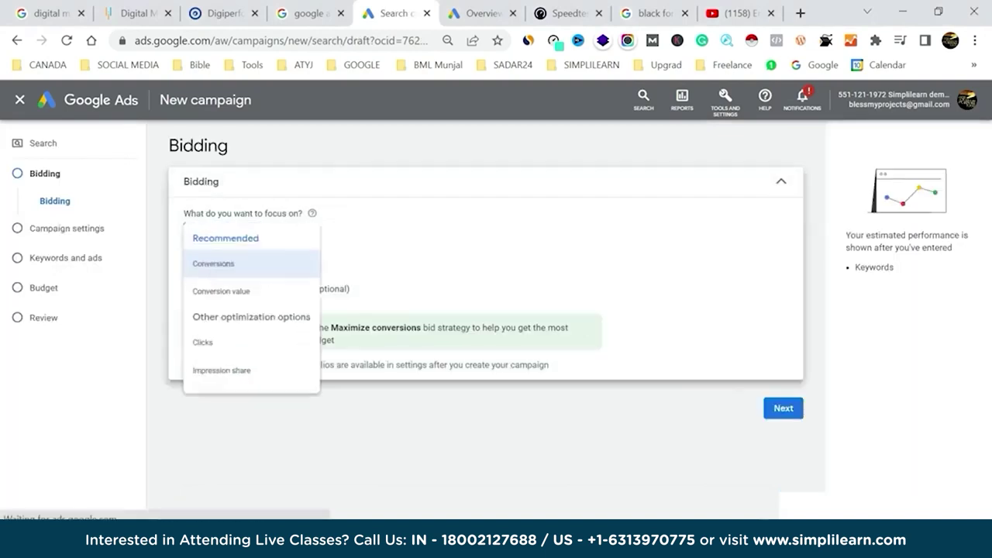
pyautogui.click(226, 353)
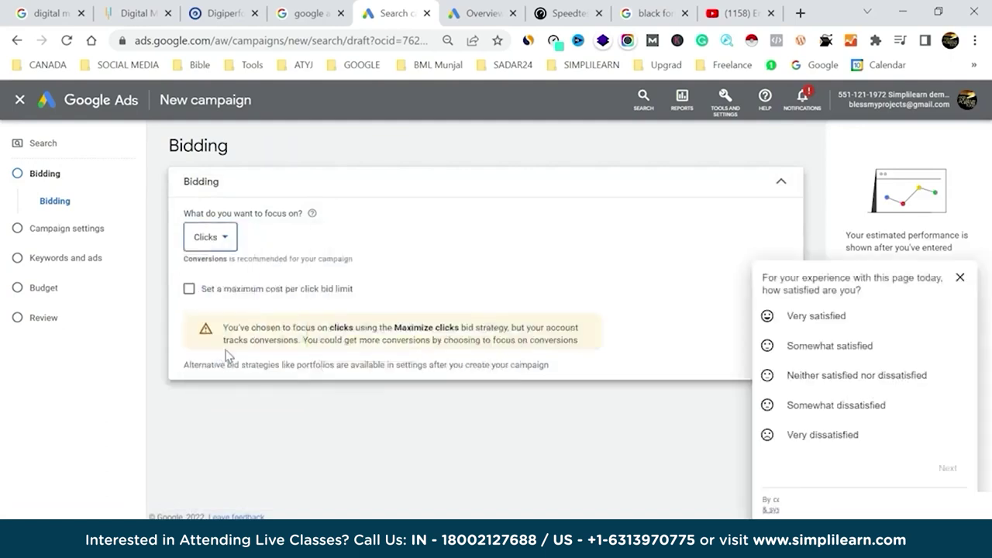
pyautogui.click(959, 279)
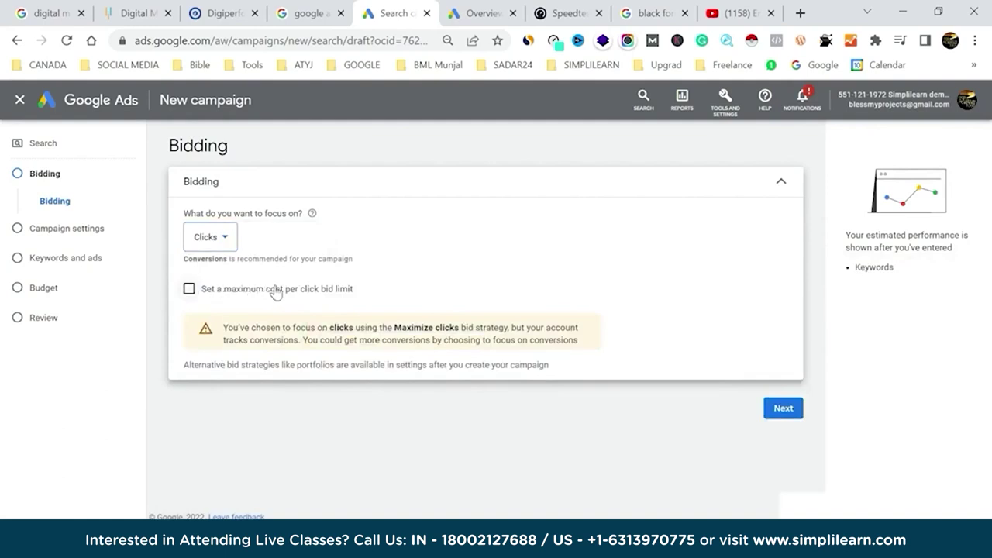
pyautogui.click(189, 290)
pyautogui.click(220, 333)
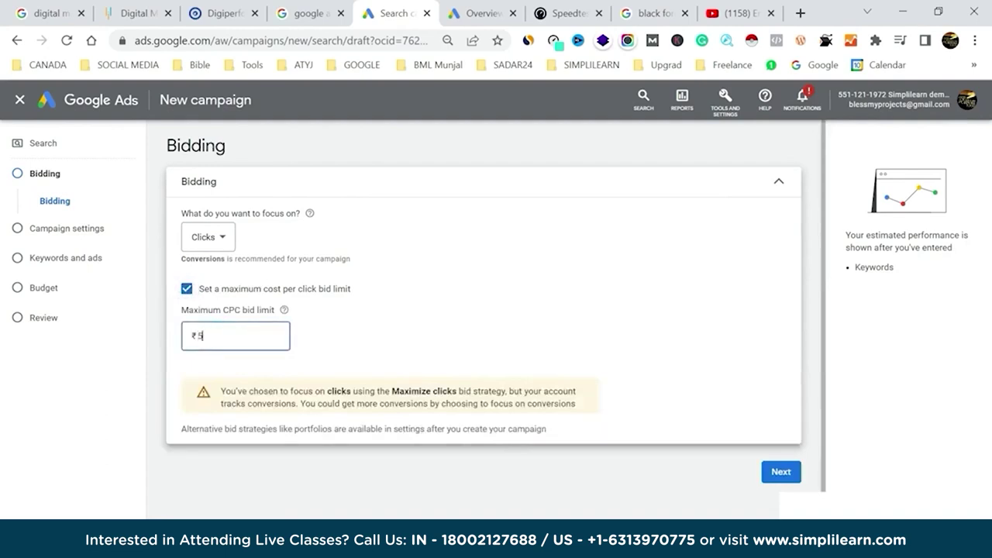
pyautogui.write('5')
pyautogui.click(526, 278)
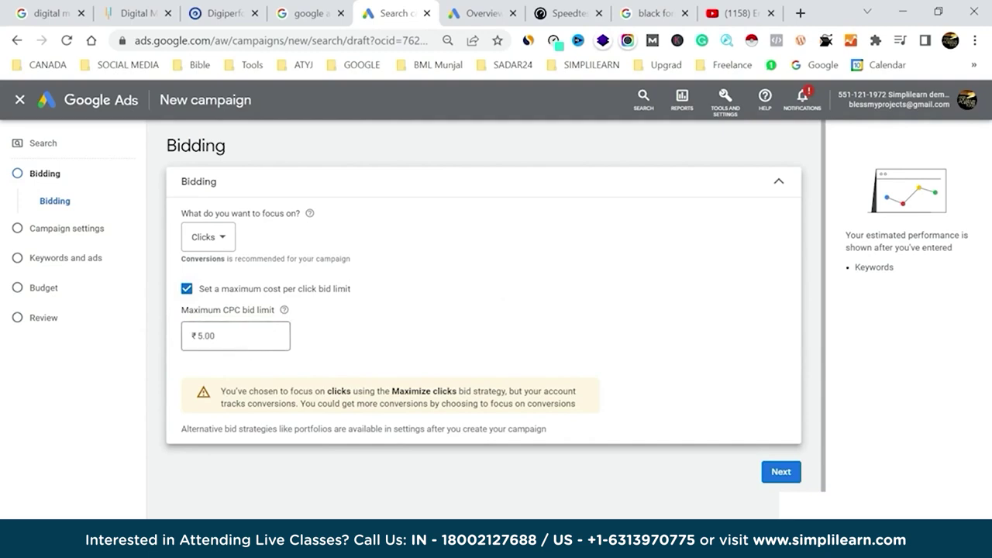
pyautogui.click(731, 107)
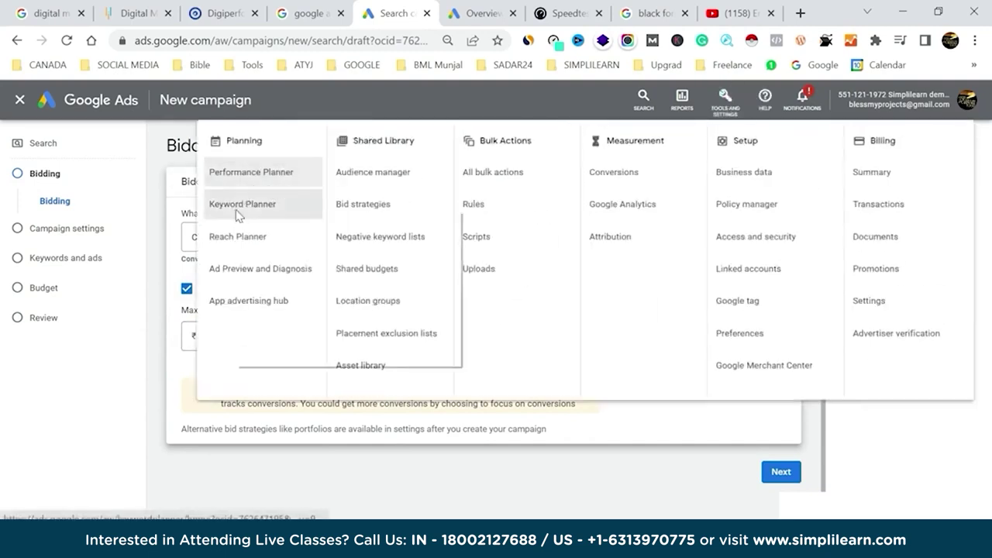
# Open Keyword Planner in a new tab, then return to the 'digital marketing course simplilearn' results.
pyautogui.rightClick(261, 209)
pyautogui.click(274, 222)
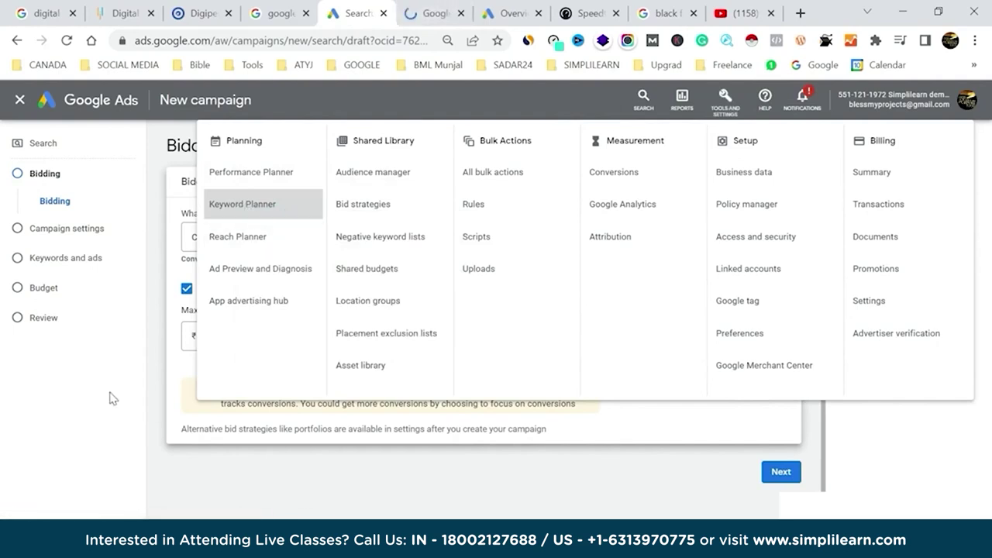
pyautogui.click(140, 350)
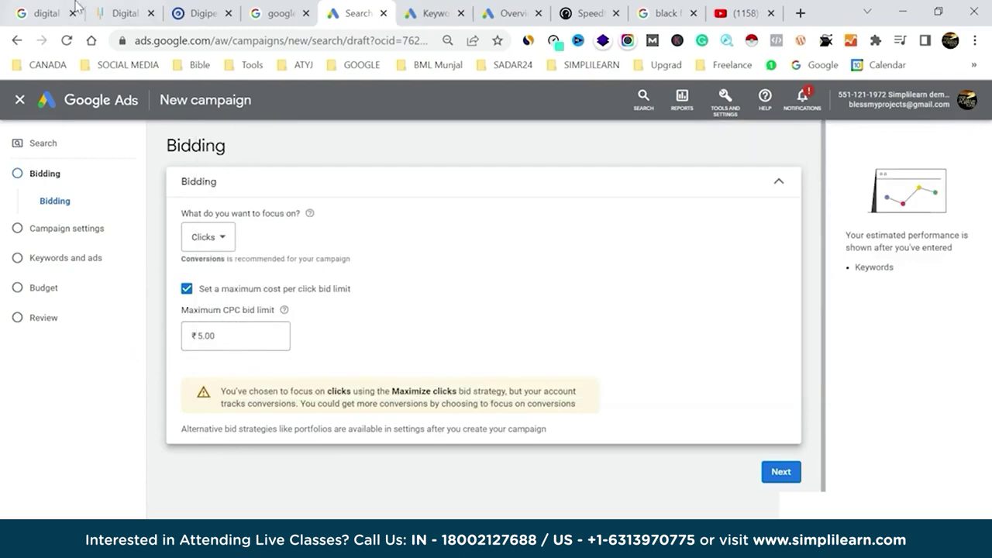
pyautogui.click(43, 13)
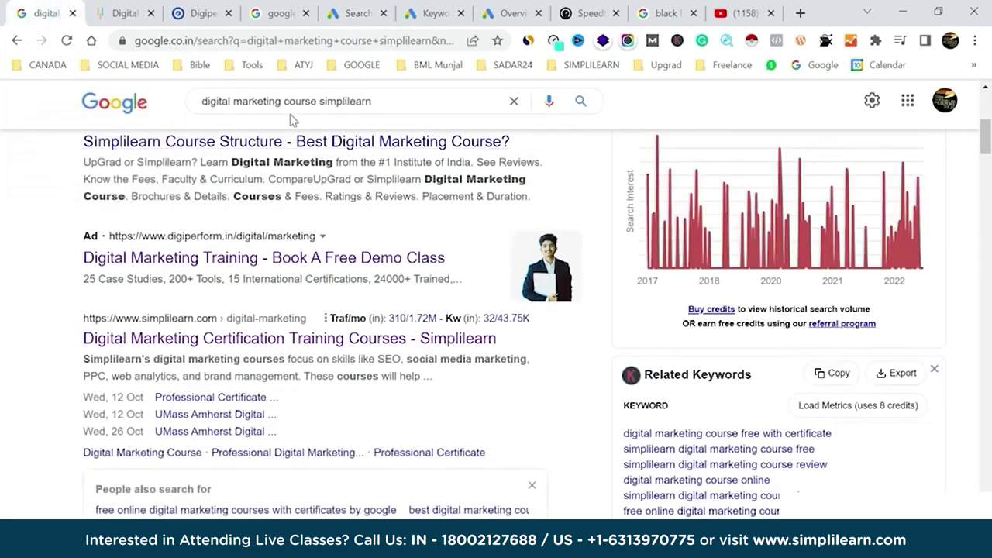
# Highlight 'digital marketing course' in the Google search query and bring up the Keyword Planner tab.
pyautogui.moveTo(317, 101); pyautogui.dragTo(195, 110)
pyautogui.hotkey('ctrl', 'c')
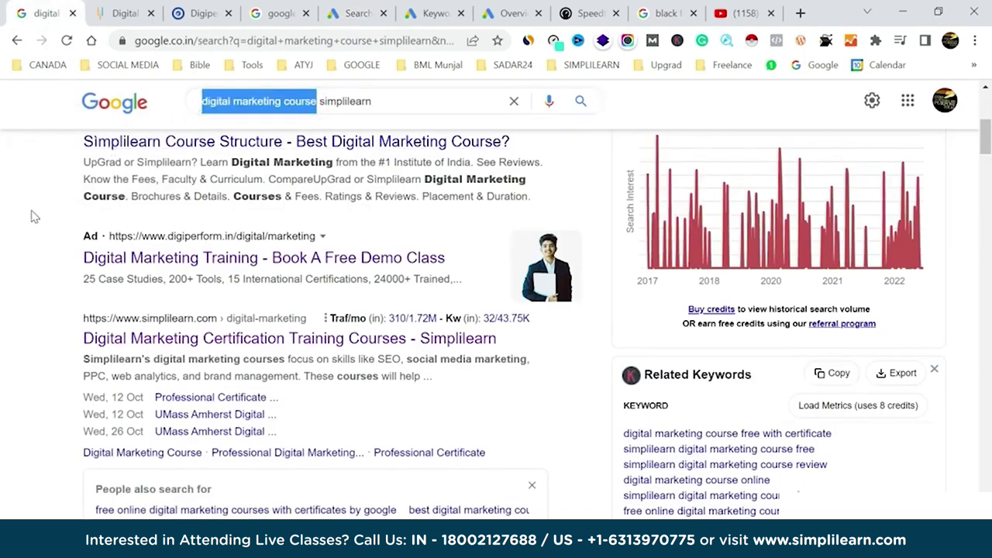
pyautogui.scroll(5, 32, 217)
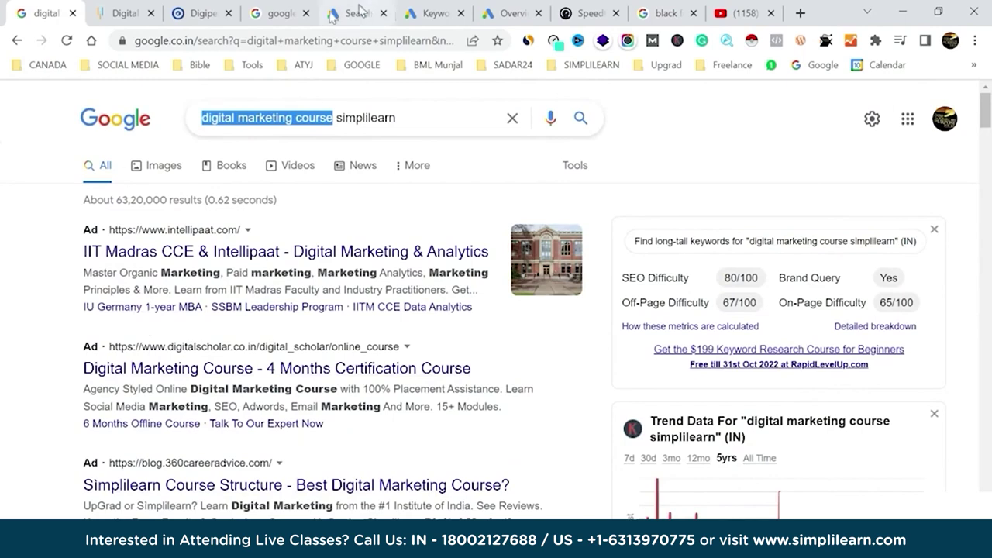
pyautogui.click(426, 6)
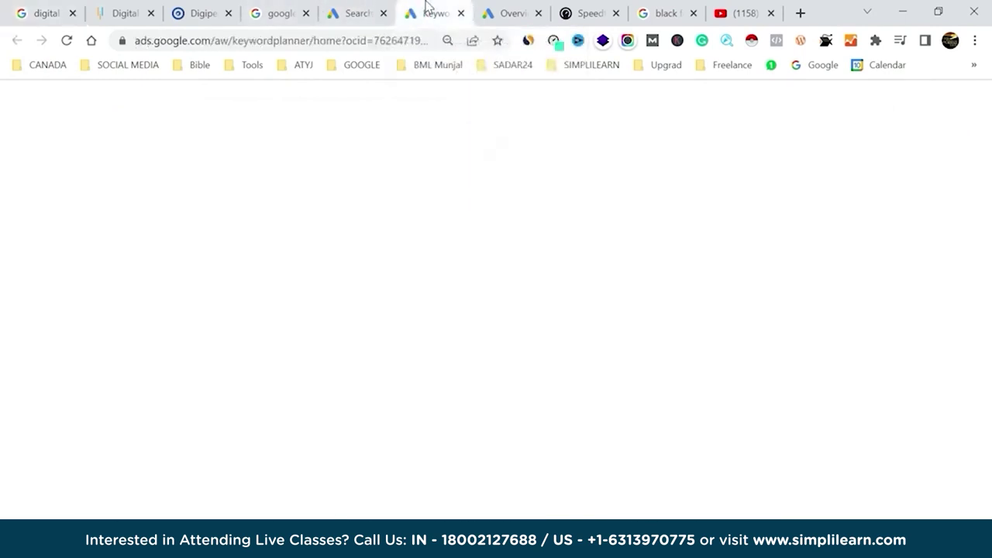
# Dismiss the billing banner and enter 'digital marketing course' as the Discover new keywords seed.
pyautogui.click(839, 134)
pyautogui.click(687, 100)
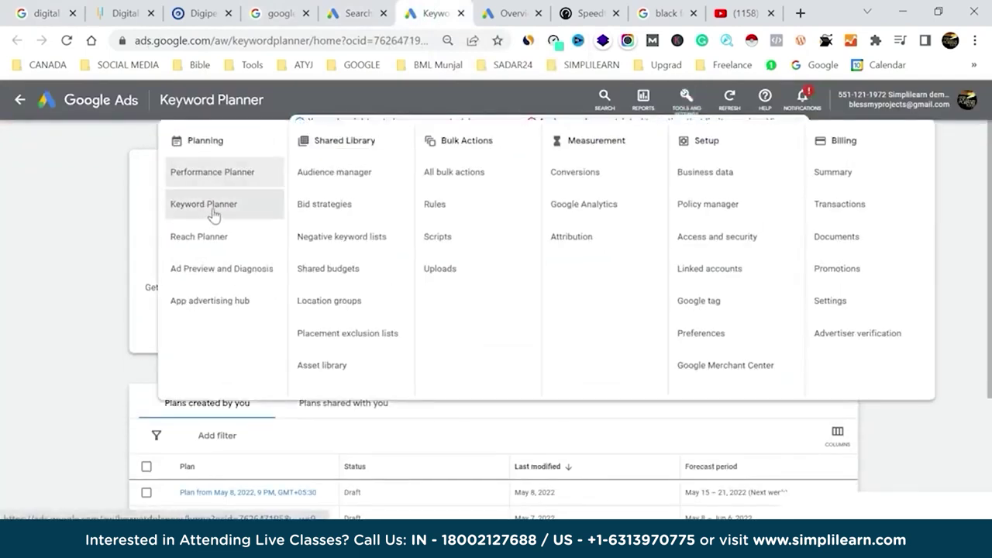
pyautogui.rightClick(213, 210)
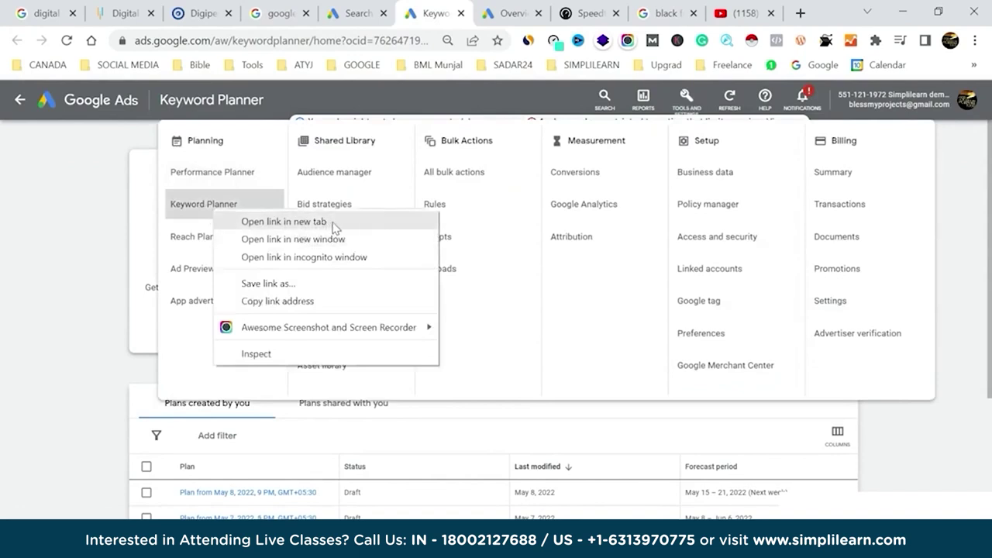
pyautogui.click(353, 13)
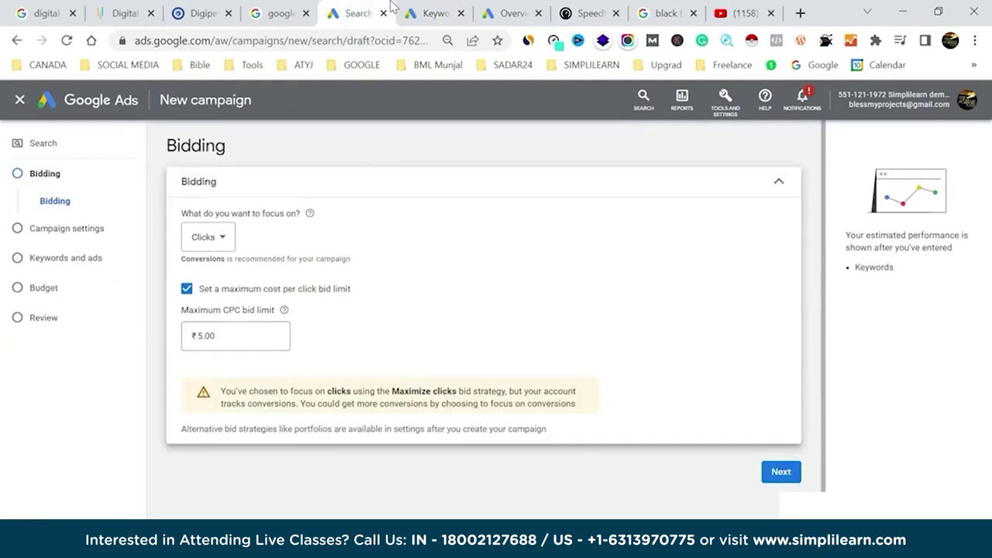
pyautogui.click(419, 13)
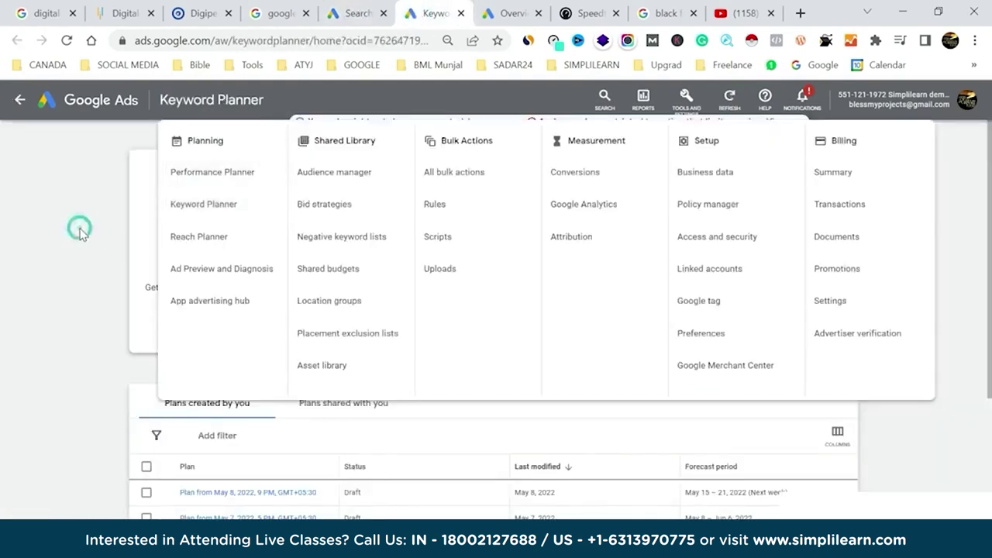
pyautogui.click(80, 231)
pyautogui.click(246, 233)
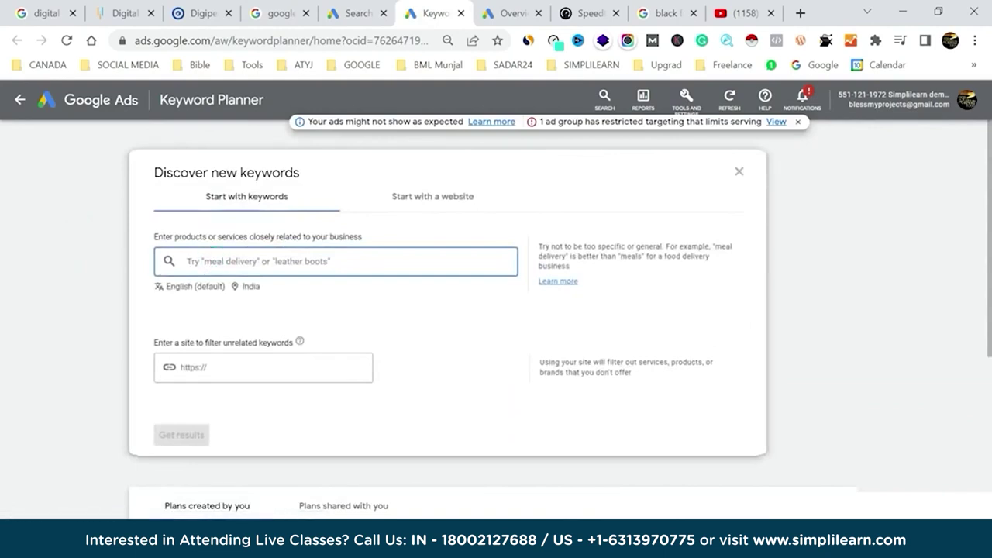
pyautogui.hotkey('ctrl', 'v')
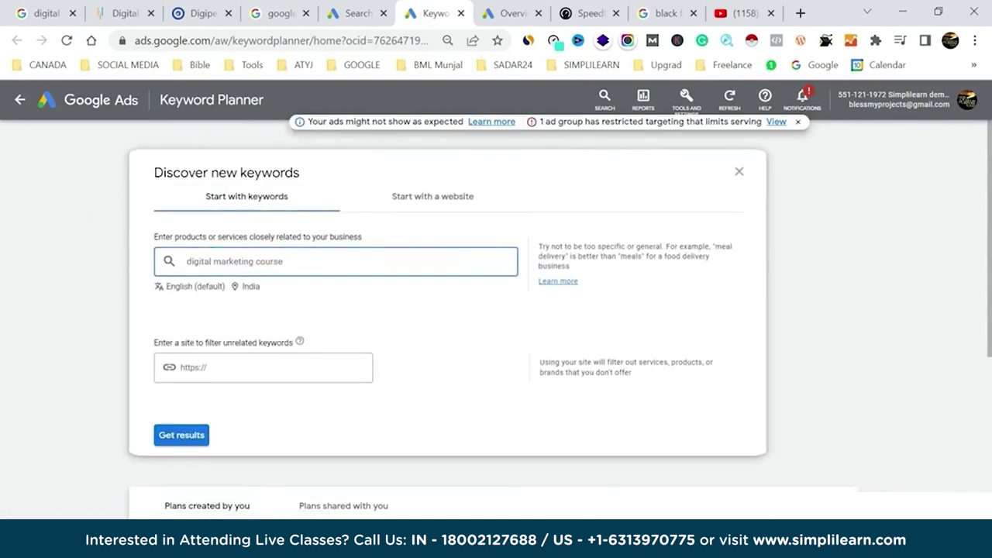
pyautogui.click(183, 436)
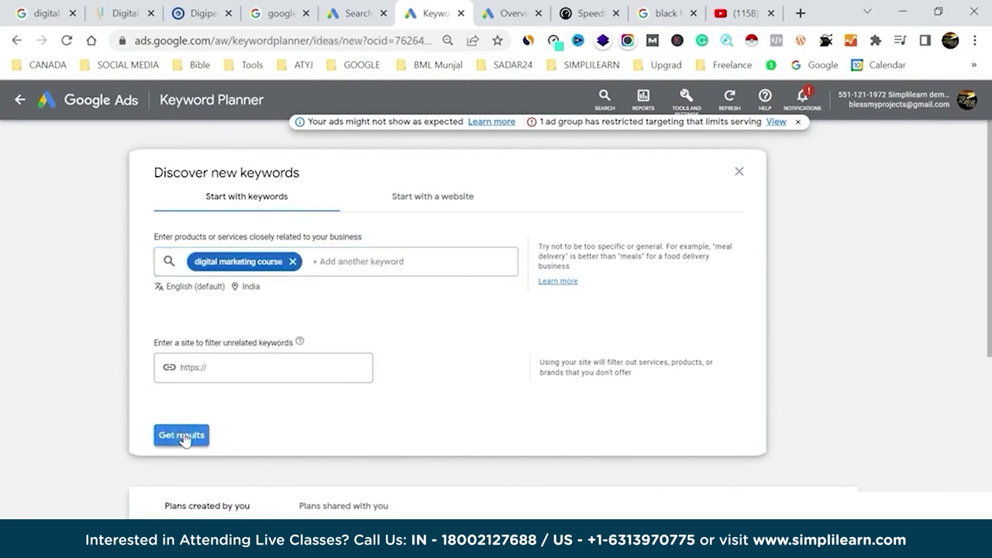
# Get the 1,324 keyword ideas for 'digital marketing course' and dismiss the ads-might-not-show warning.
pyautogui.click(182, 436)
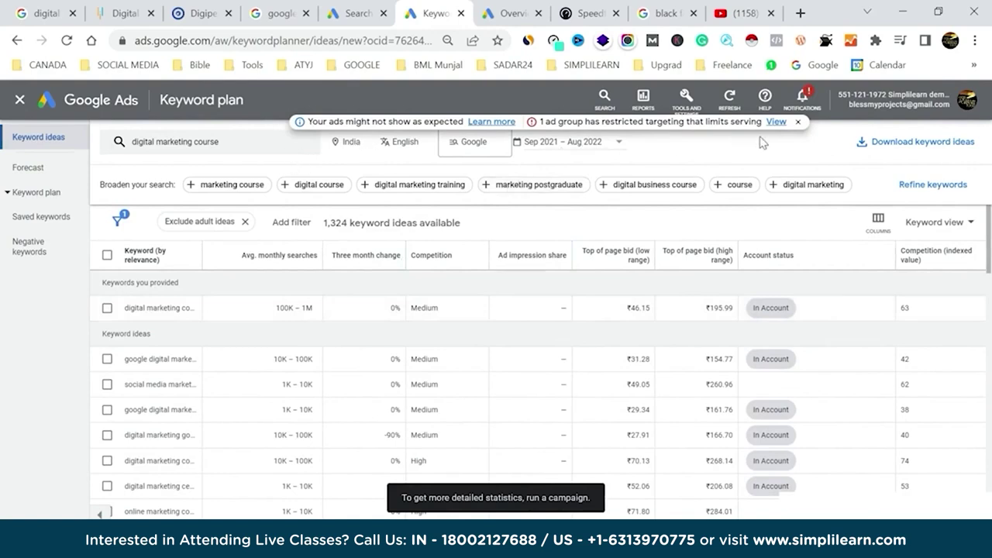
pyautogui.click(799, 123)
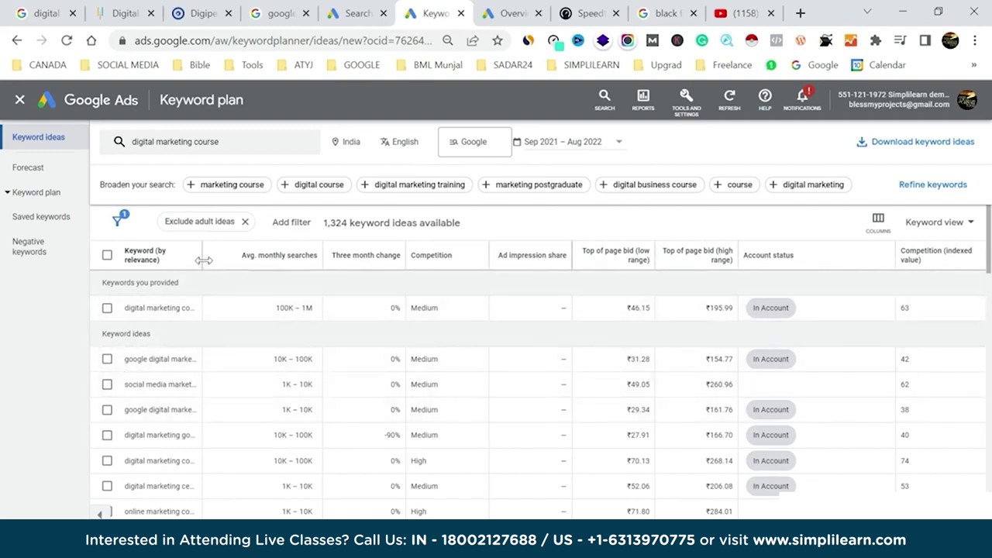
# Widen the keyword column and check seven ideas, from digital marketing course to digital marketing certificate.
pyautogui.moveTo(204, 256); pyautogui.dragTo(277, 268)
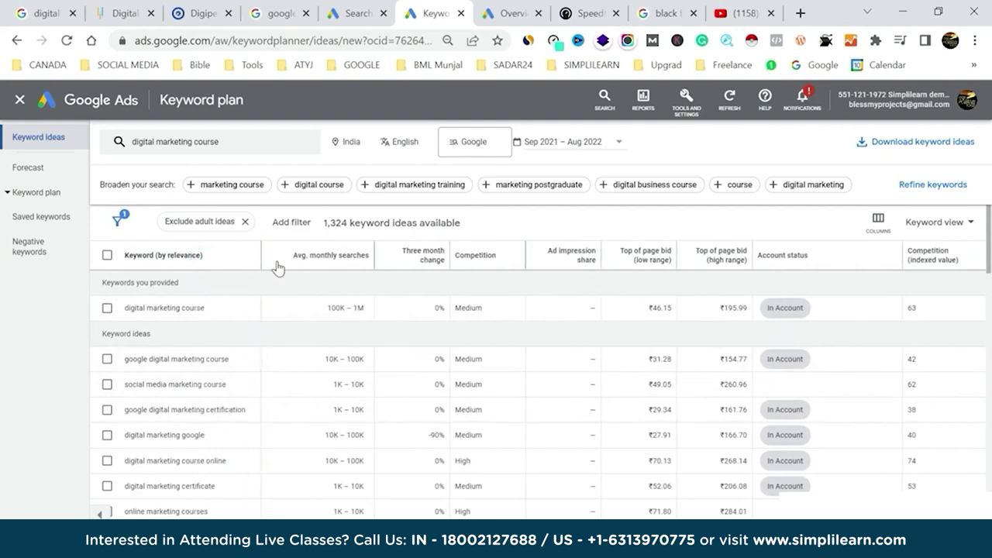
pyautogui.click(107, 308)
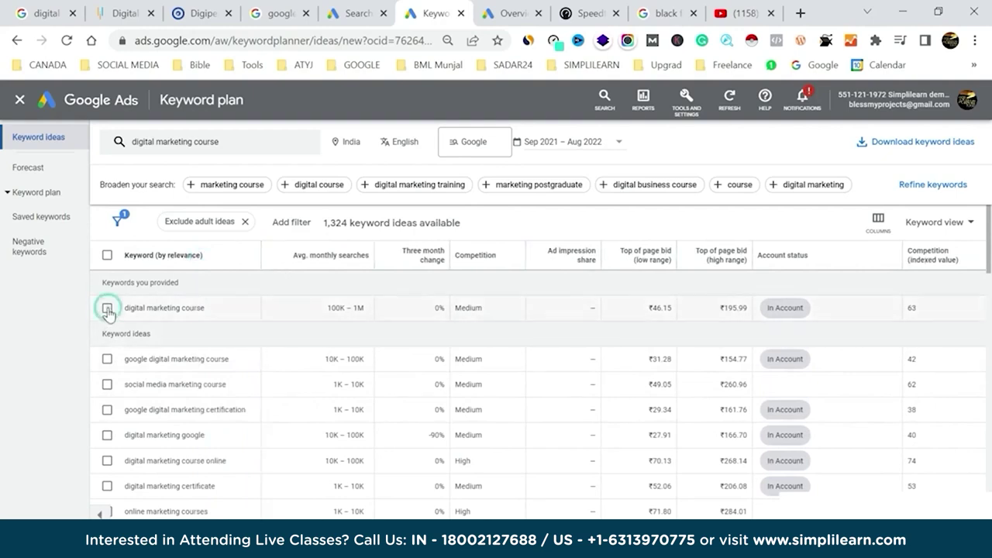
pyautogui.click(108, 359)
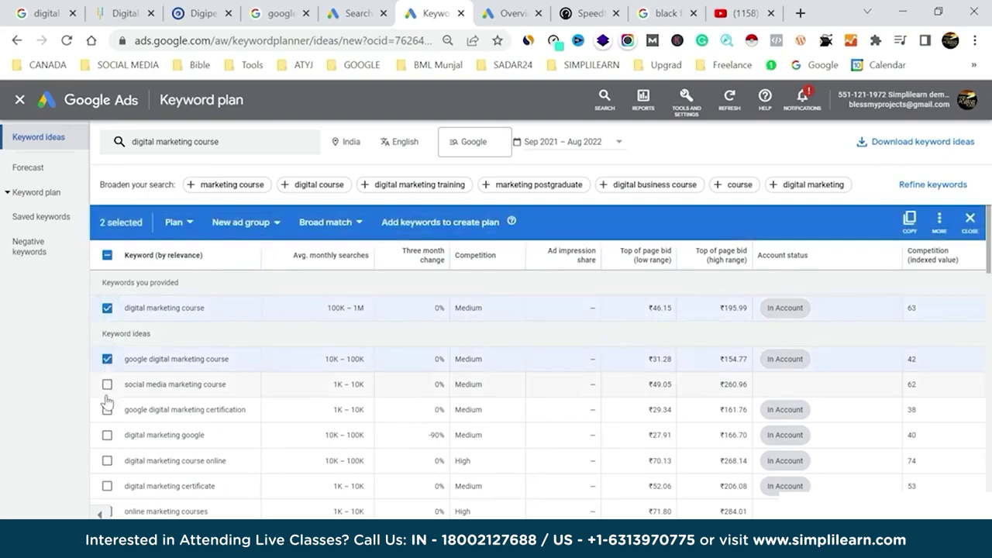
pyautogui.click(108, 384)
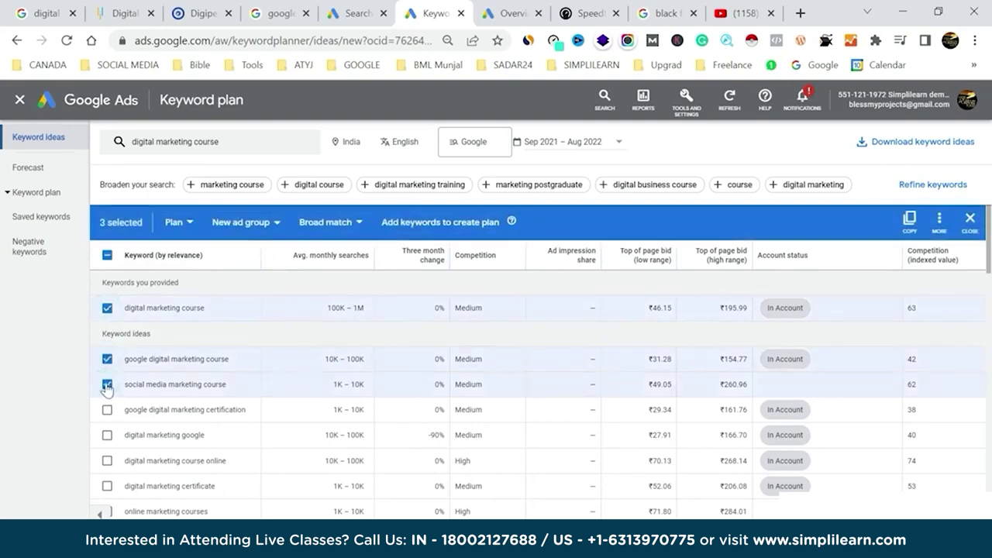
pyautogui.click(108, 410)
pyautogui.click(107, 434)
pyautogui.click(107, 461)
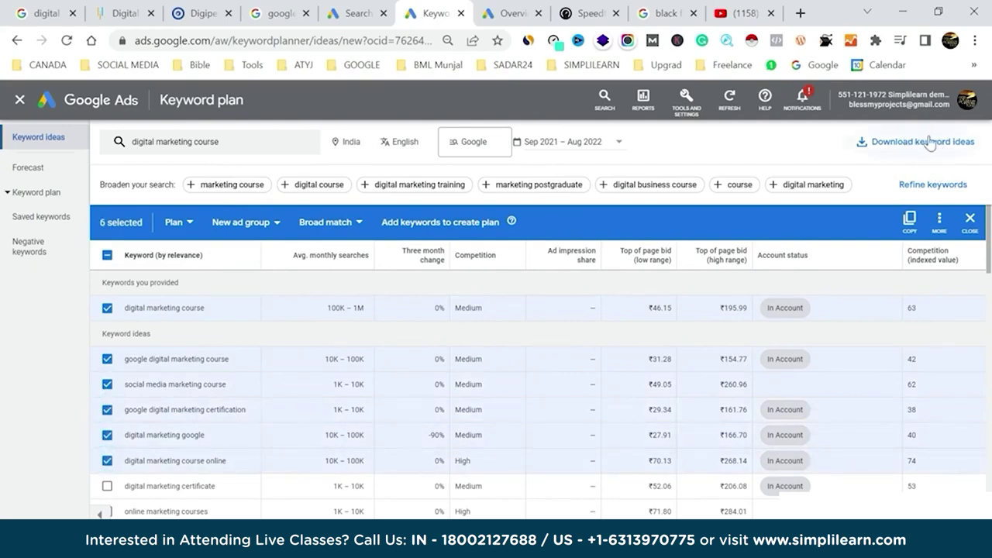
pyautogui.click(107, 486)
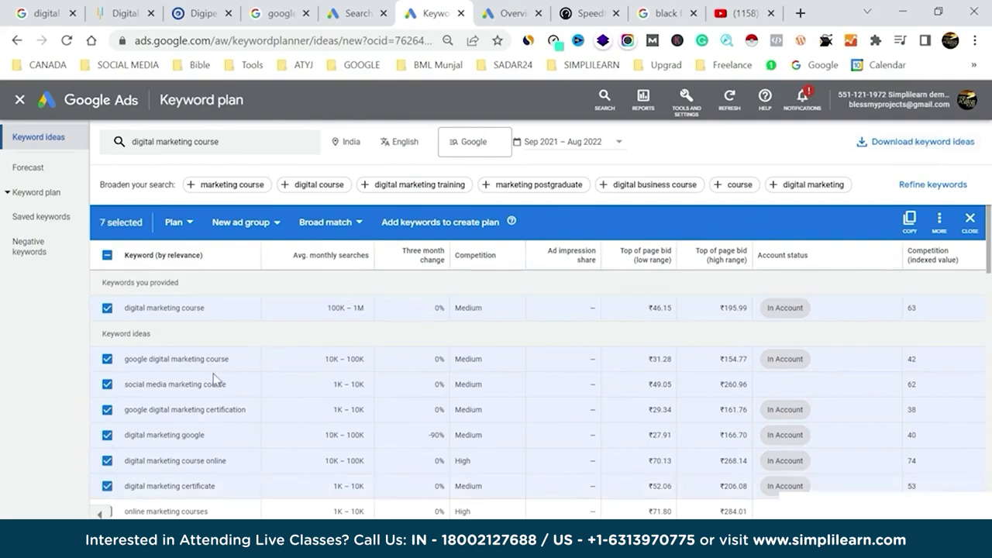
# Start a new ad group from the checked keywords, then cancel without creating it.
pyautogui.click(278, 223)
pyautogui.click(272, 280)
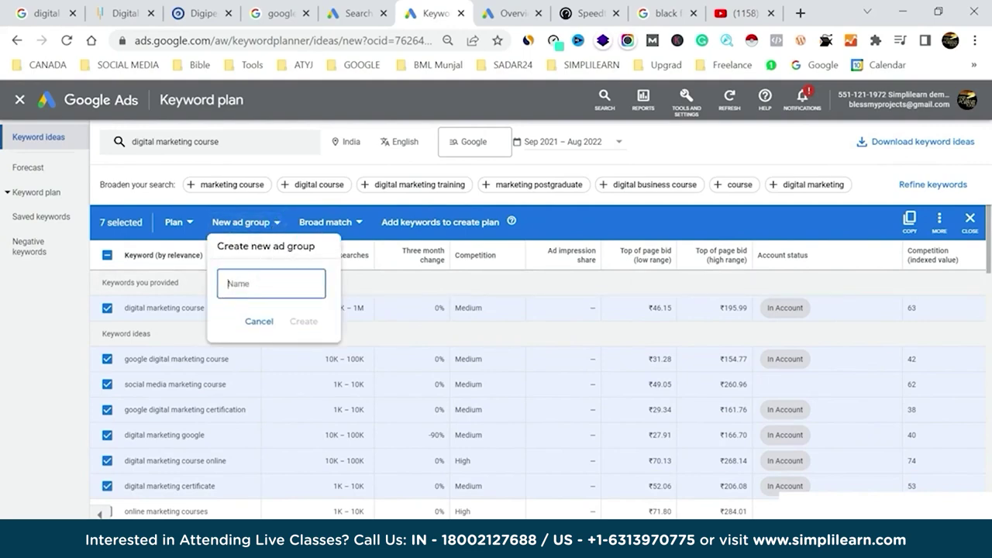
pyautogui.click(261, 322)
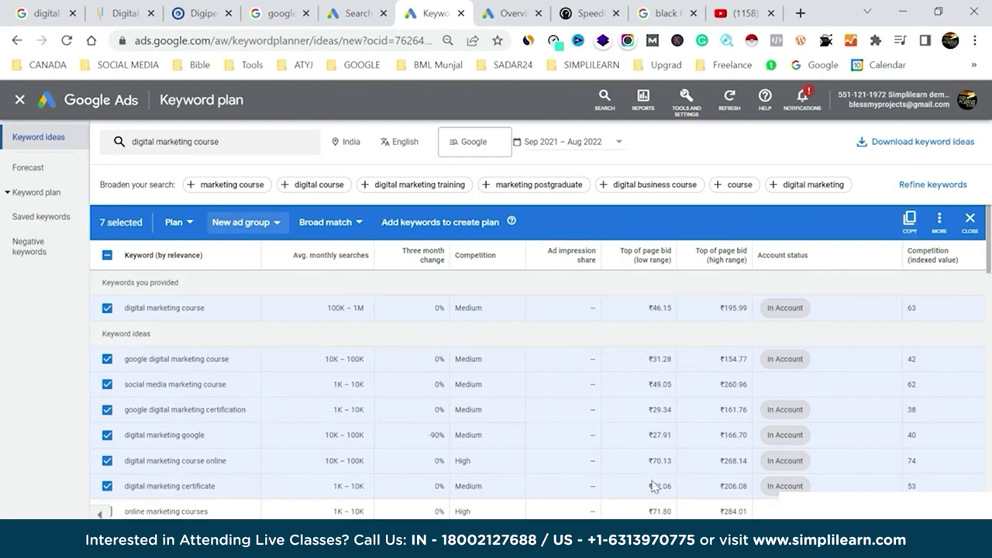
# Copy the seven checked keywords into Excel cells B8–B14 and widen column B to fit.
pyautogui.click(913, 223)
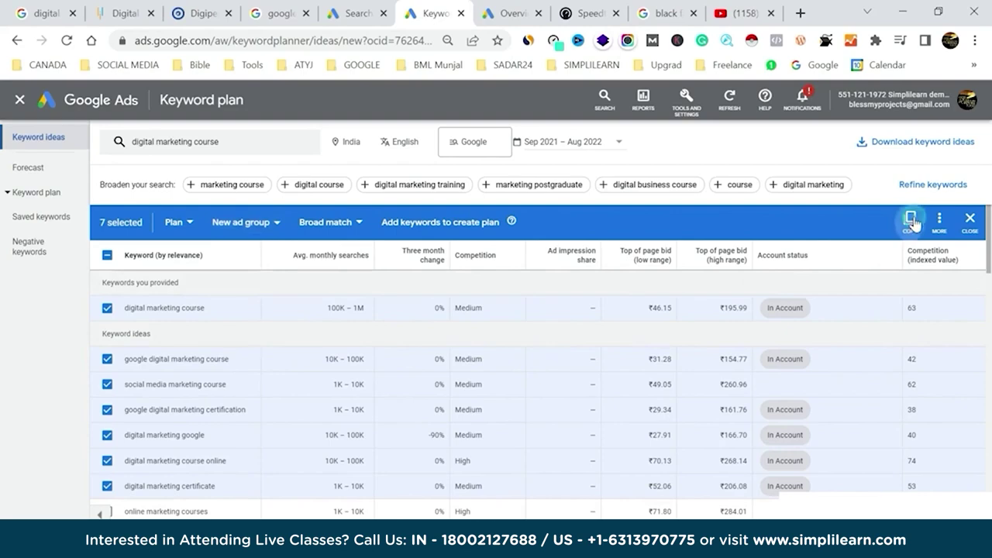
pyautogui.hotkey('alt', 'Tab')
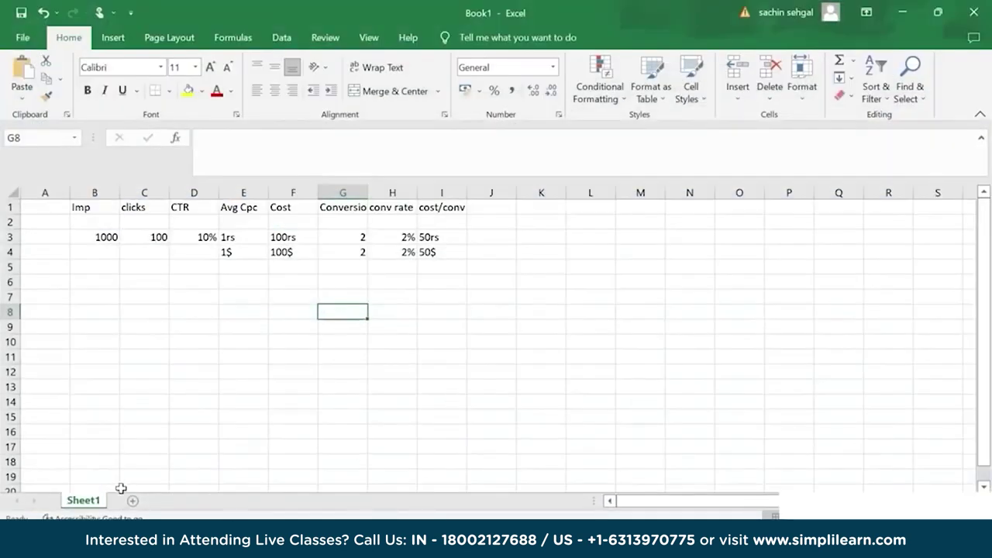
pyautogui.click(101, 317)
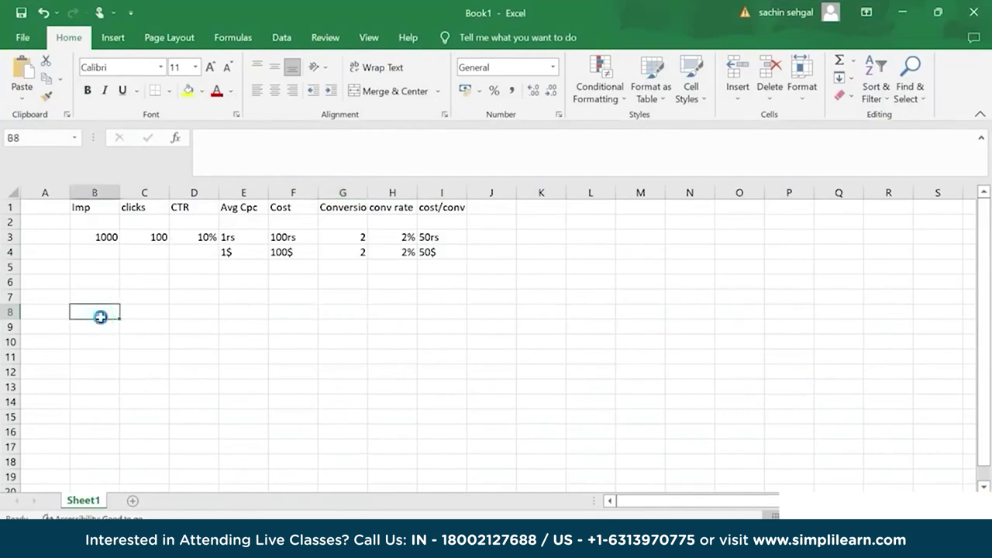
pyautogui.hotkey('ctrl', 'v')
pyautogui.moveTo(117, 193); pyautogui.dragTo(264, 216)
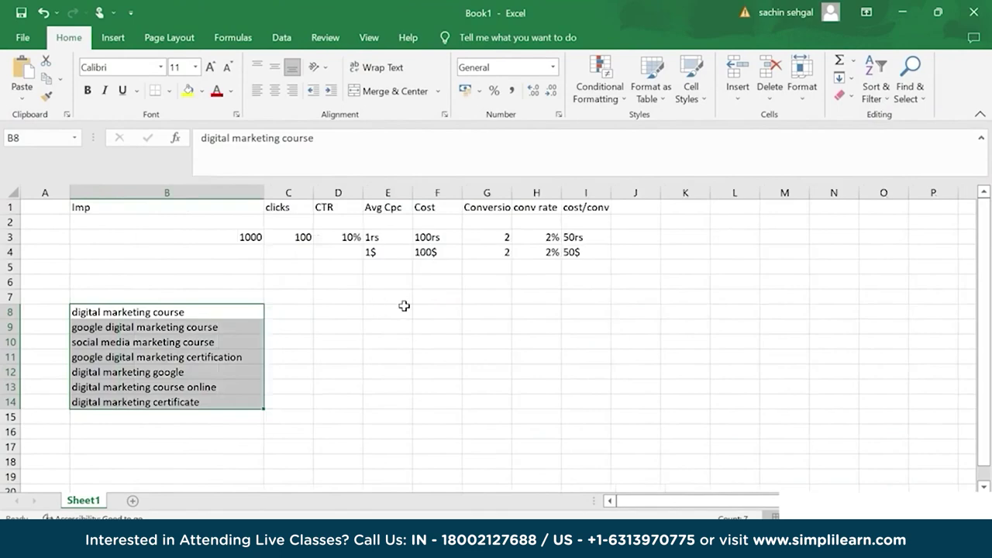
pyautogui.hotkey('alt', 'Tab')
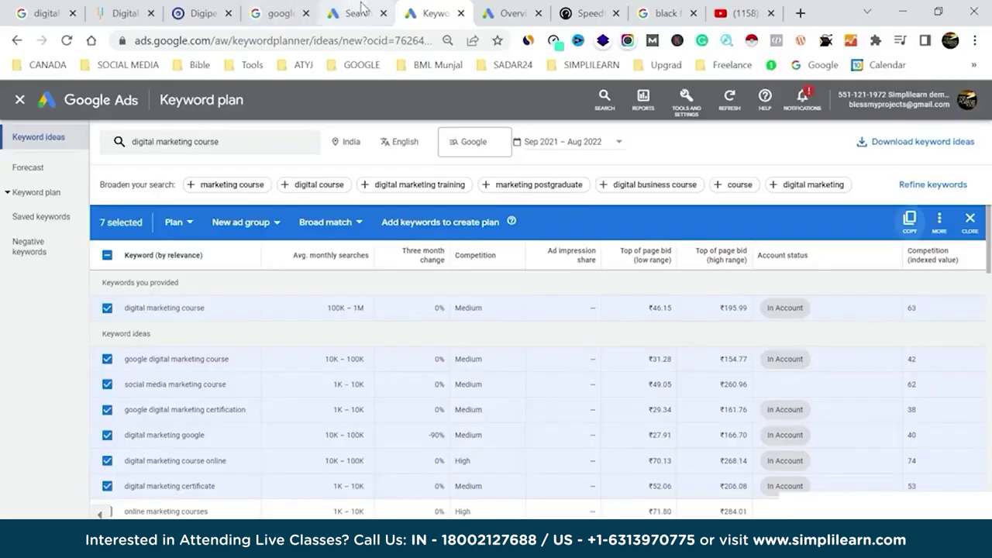
# Also check online marketing courses, google free digital marketing course and digital marketing training.
pyautogui.click(361, 14)
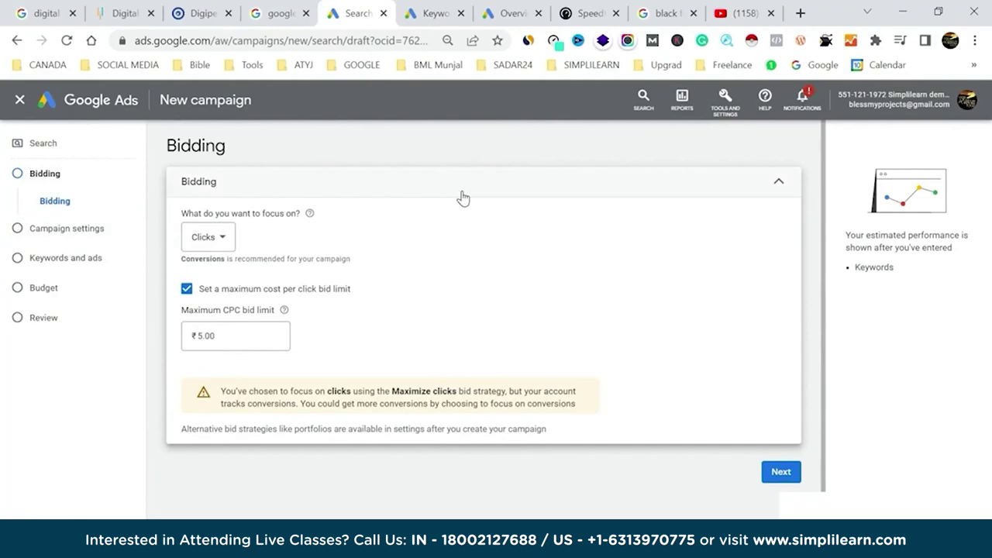
pyautogui.hotkey('alt', 'Tab')
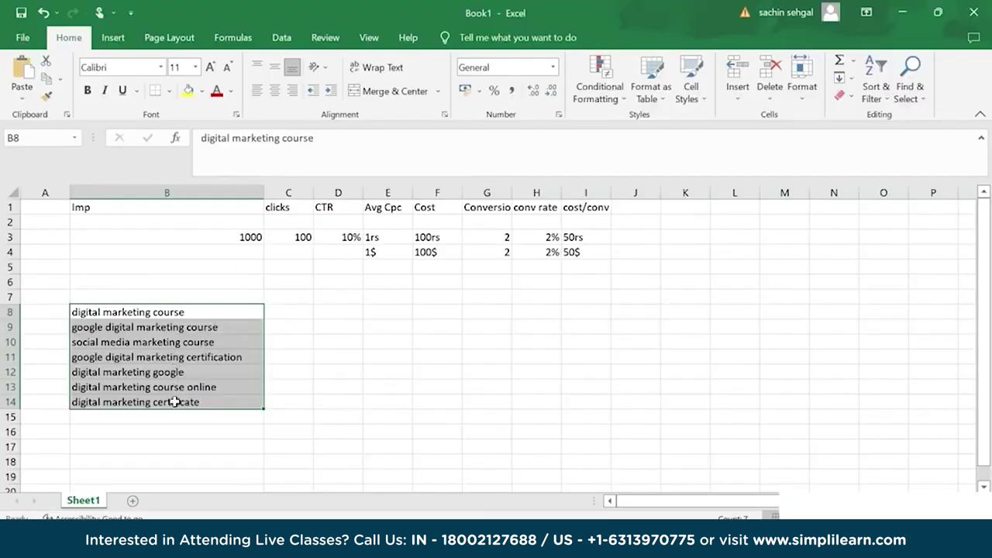
pyautogui.hotkey('alt', 'Tab')
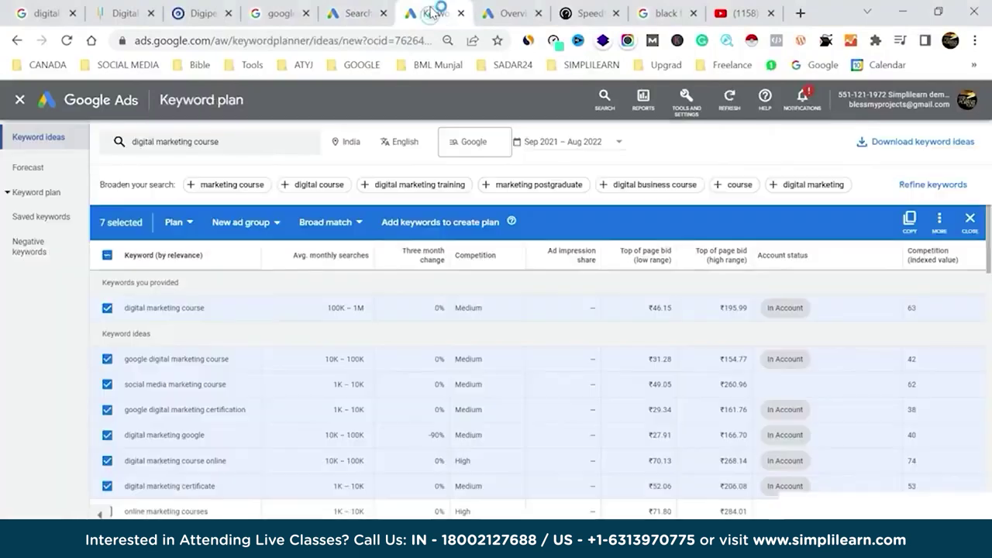
pyautogui.click(430, 13)
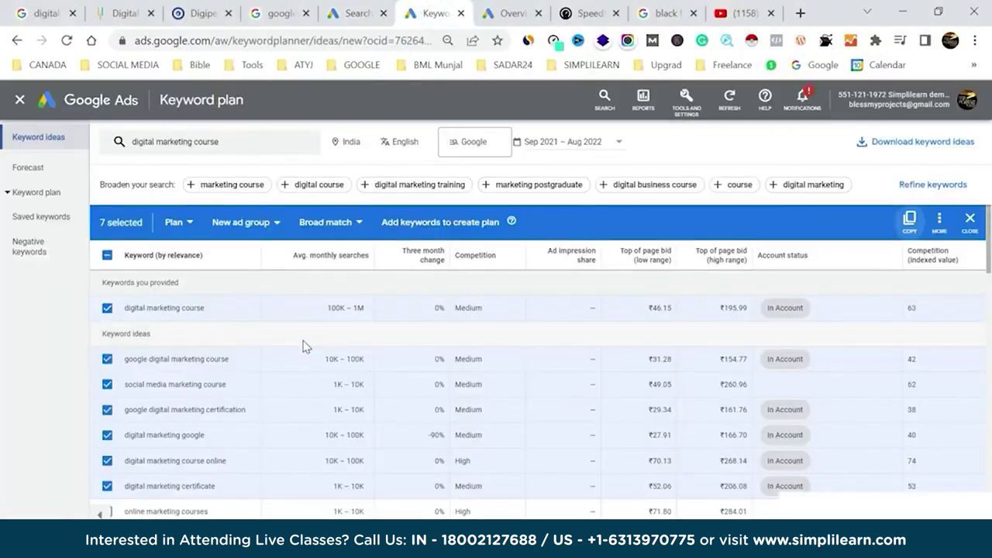
pyautogui.scroll(-2, 303, 347)
pyautogui.scroll(-1, 303, 346)
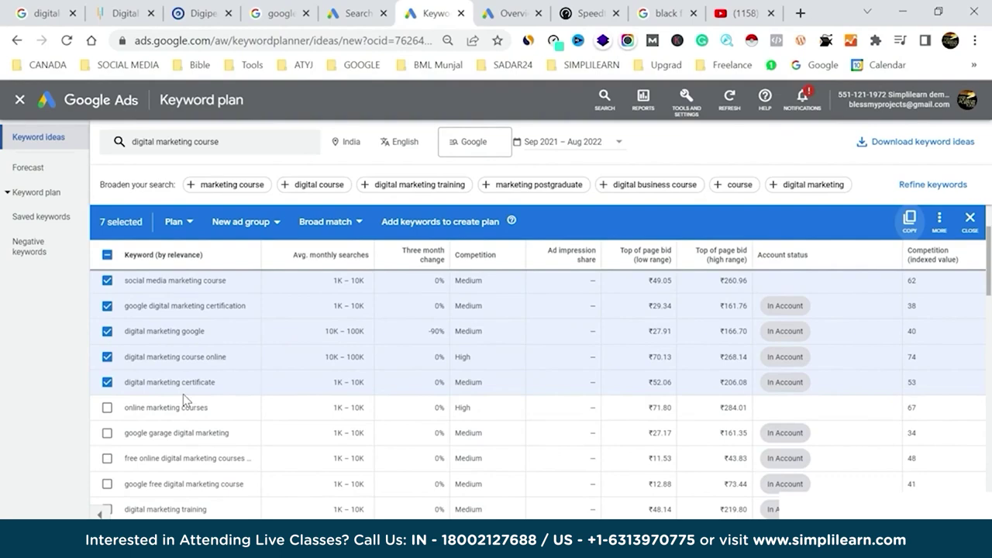
pyautogui.scroll(-1, 183, 394)
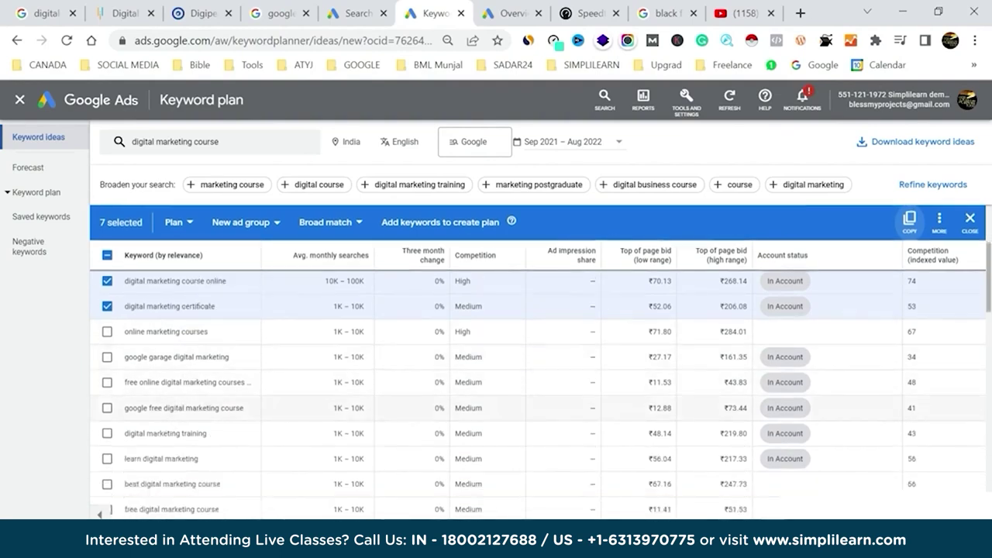
pyautogui.click(107, 332)
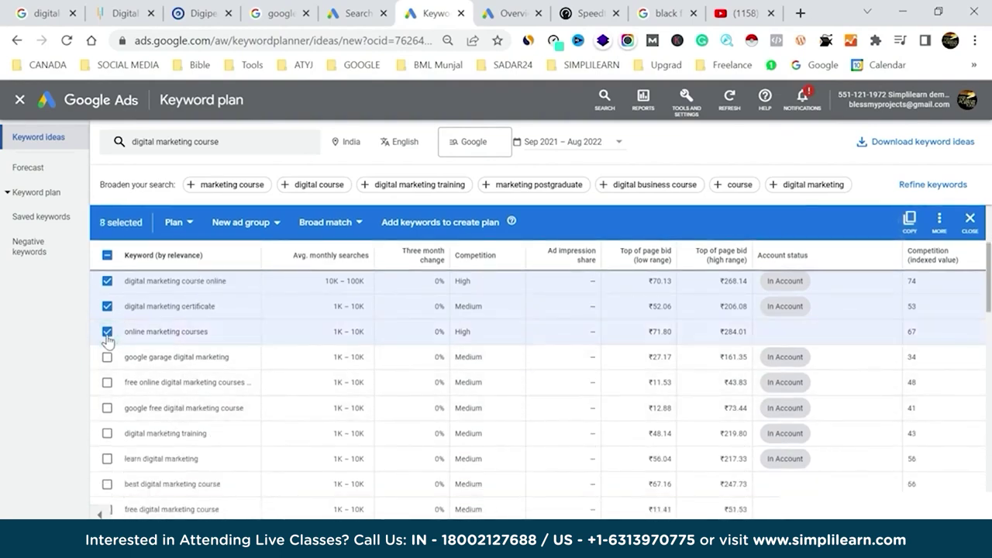
pyautogui.click(107, 408)
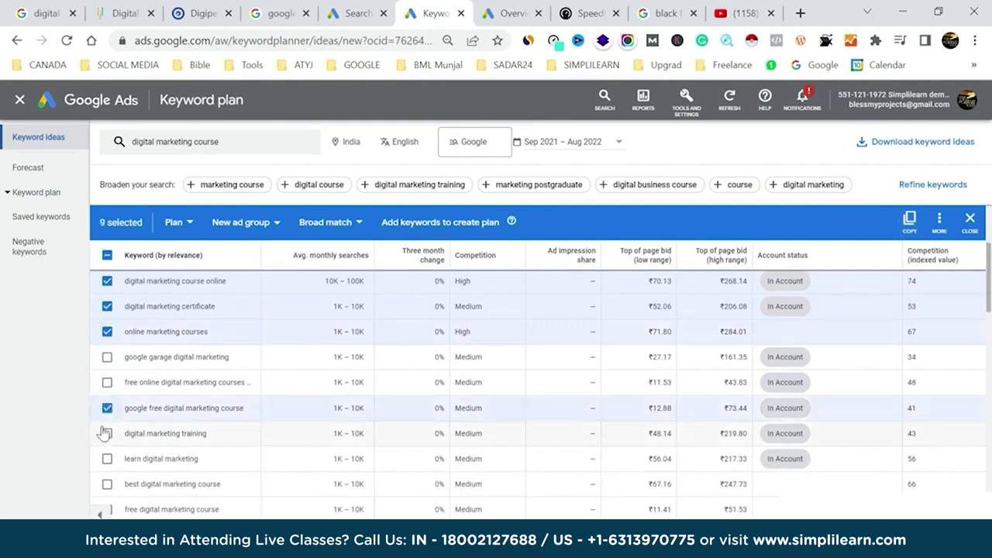
pyautogui.click(107, 434)
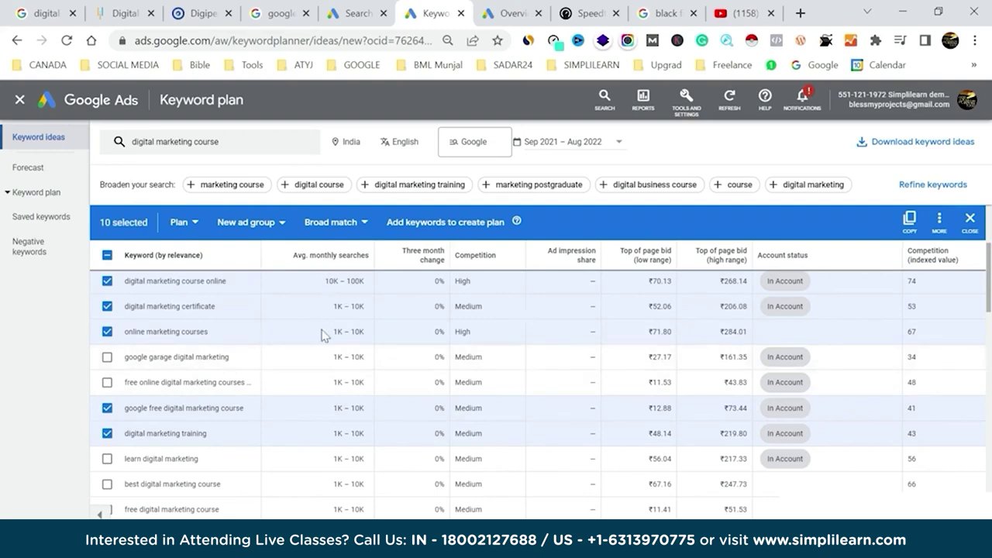
# Uncheck two keywords, add learn, best and free digital marketing course, and copy all eleven.
pyautogui.scroll(3, 320, 364)
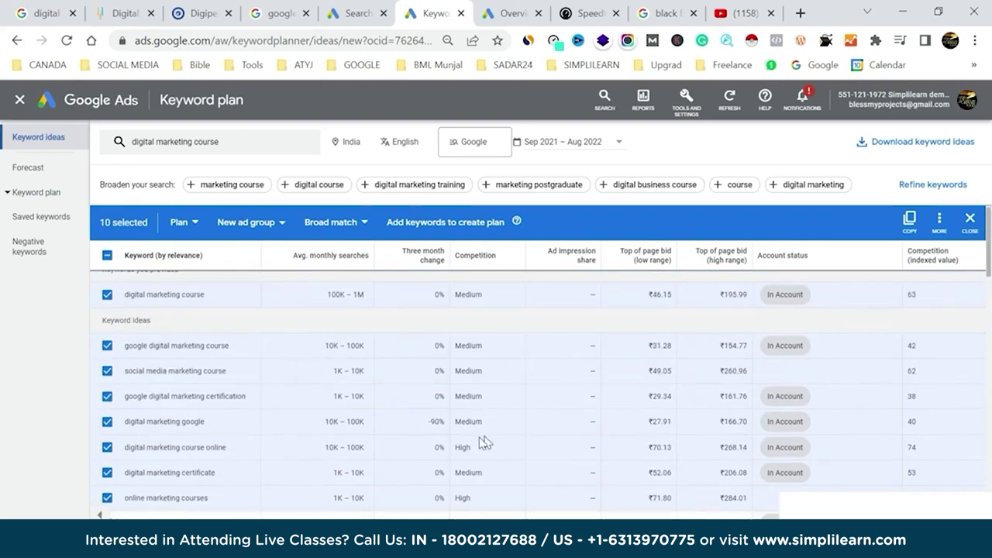
pyautogui.click(108, 448)
pyautogui.click(108, 497)
pyautogui.scroll(-3, 368, 457)
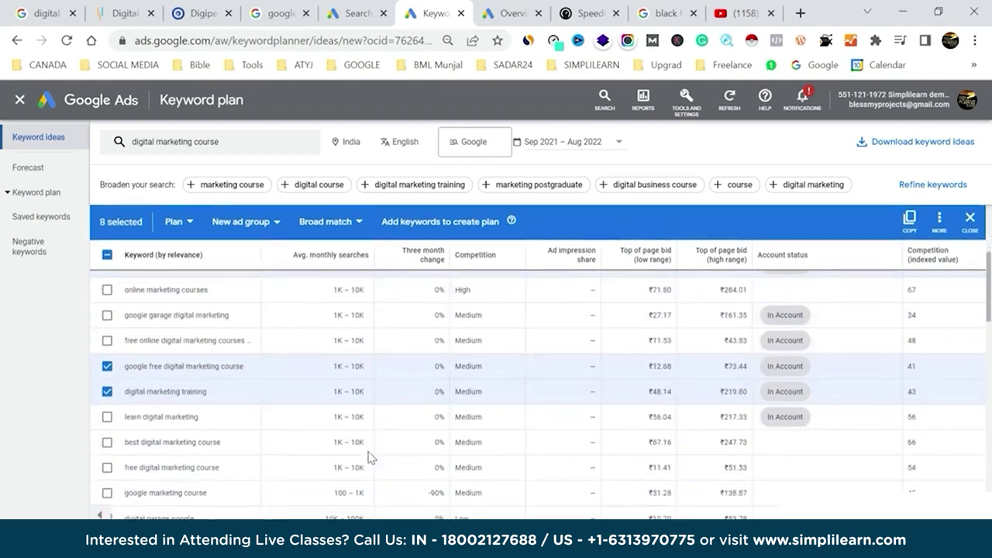
pyautogui.click(107, 417)
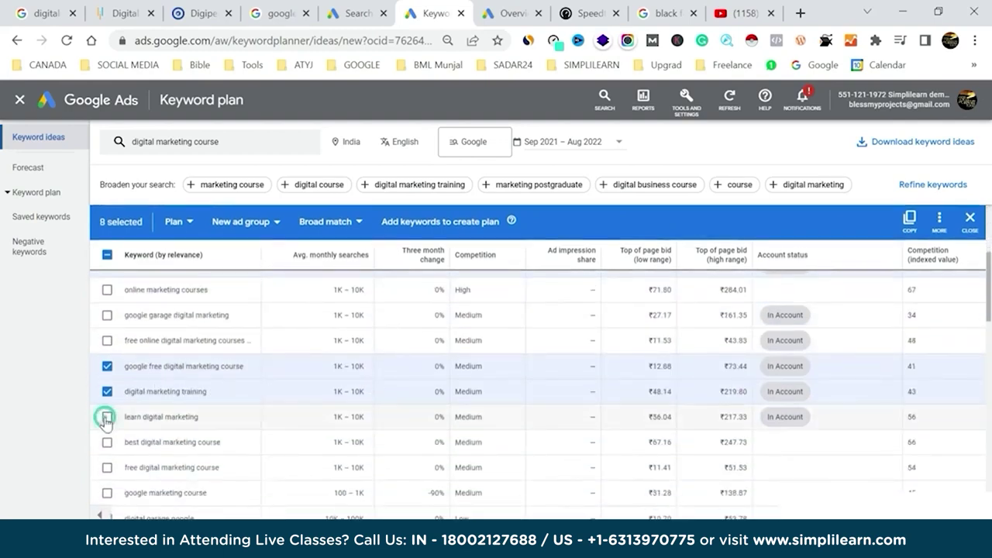
pyautogui.click(107, 442)
pyautogui.click(107, 468)
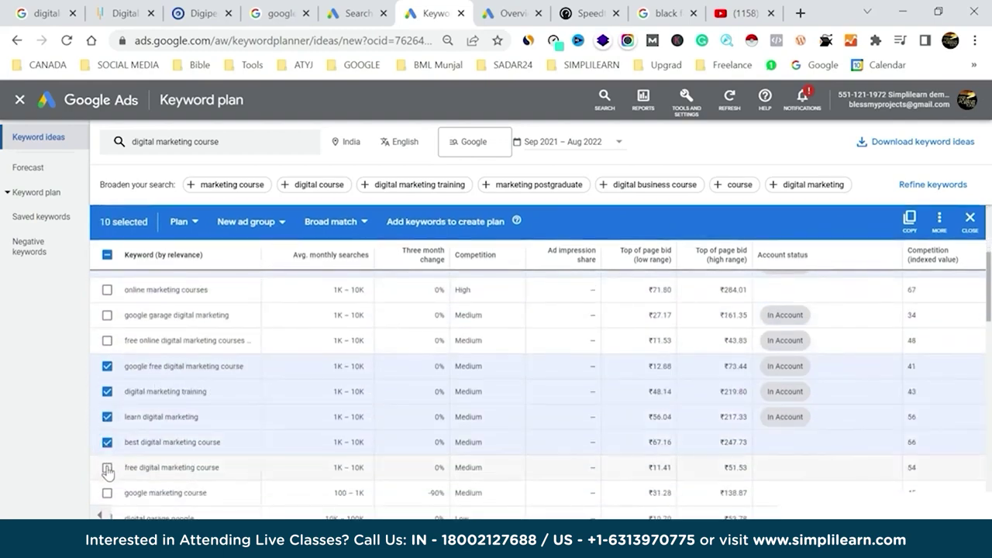
pyautogui.scroll(3, 305, 398)
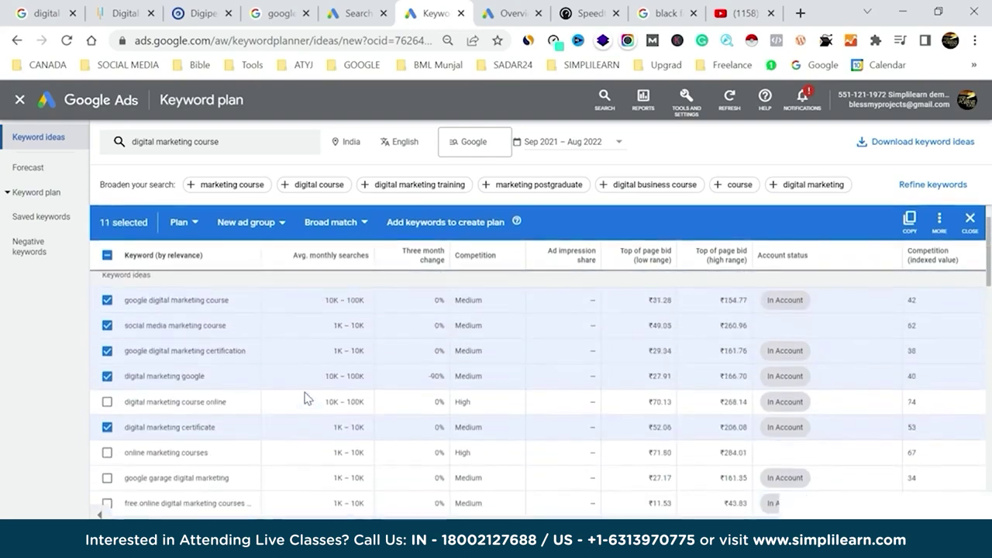
pyautogui.click(909, 219)
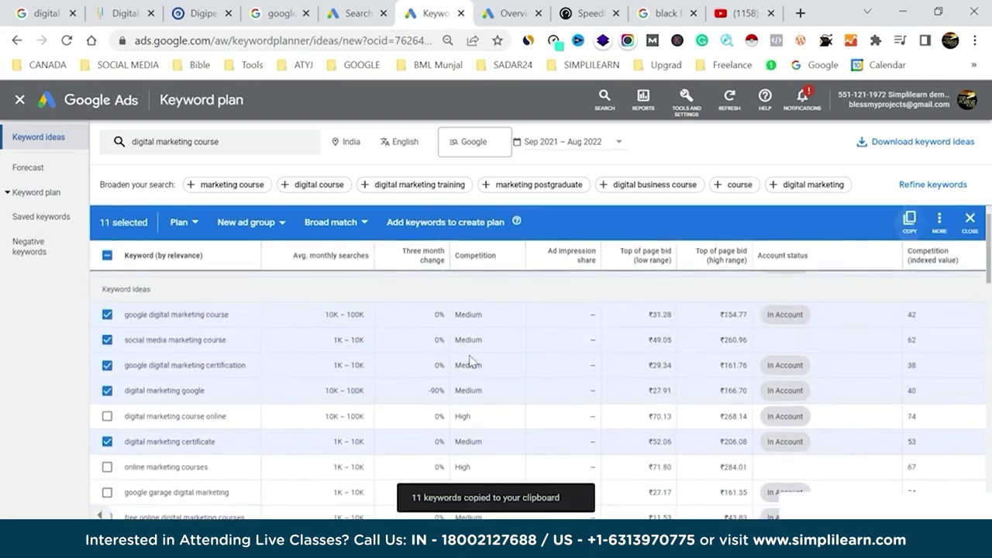
# Paste the eleven copied keywords into Excel cells D8–D18.
pyautogui.hotkey('alt', 'Tab')
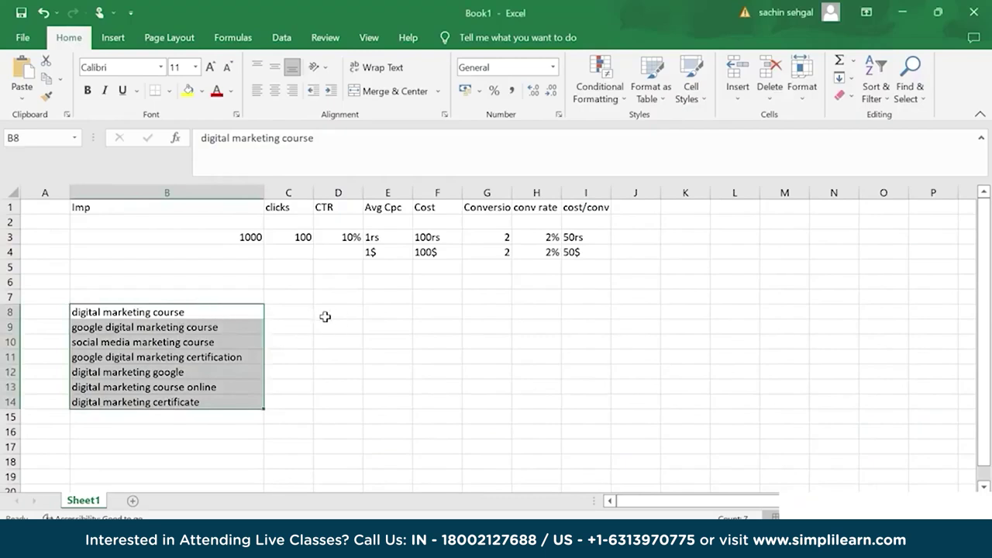
pyautogui.click(339, 312)
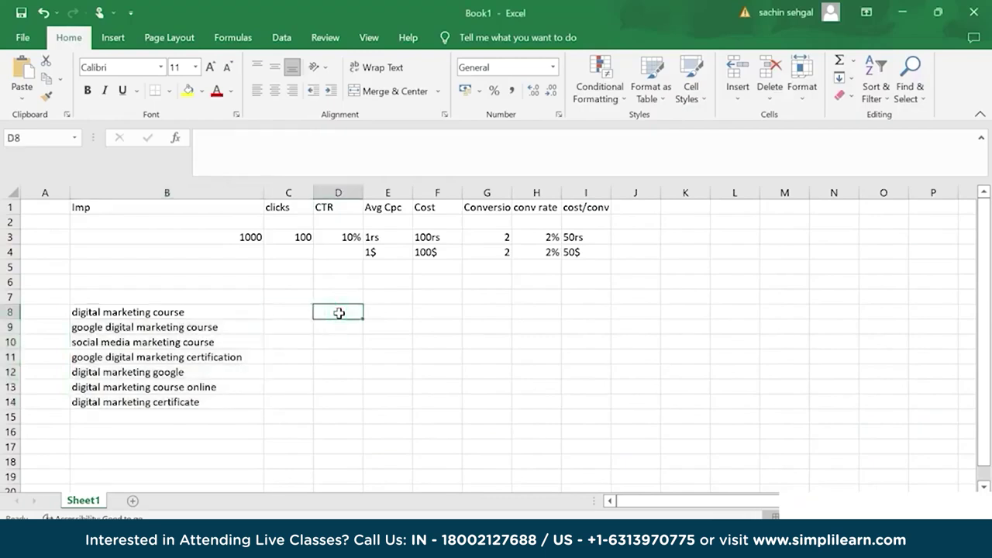
pyautogui.hotkey('ctrl', 'v')
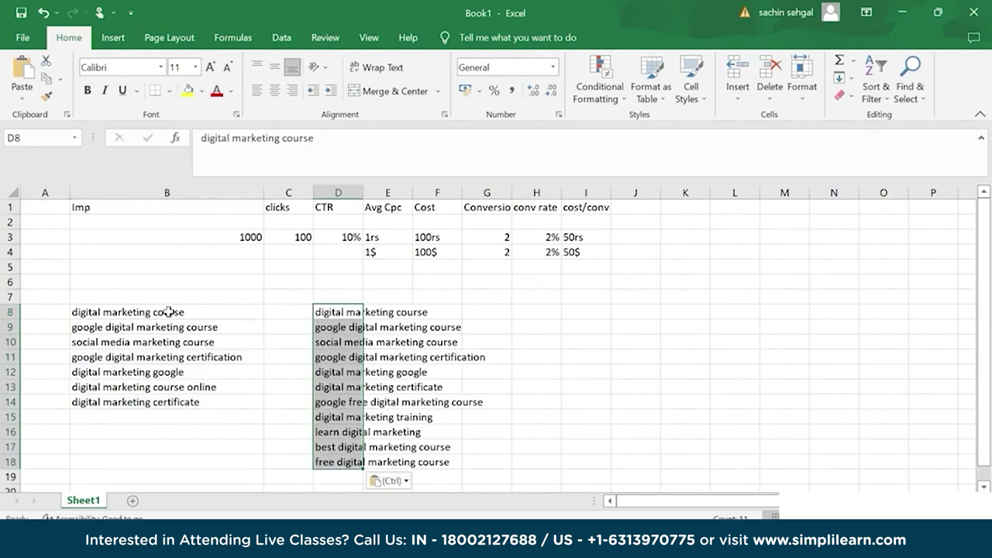
# Clear the earlier seven keywords from B8:B14 and return to the Keyword planner.
pyautogui.click(169, 312)
pyautogui.hotkey('shift', 'Down')
pyautogui.hotkey('shift', 'Down')
pyautogui.hotkey('shift', 'Down')
pyautogui.hotkey('shift', 'Down')
pyautogui.hotkey('shift', 'Down')
pyautogui.hotkey('shift', 'Down')
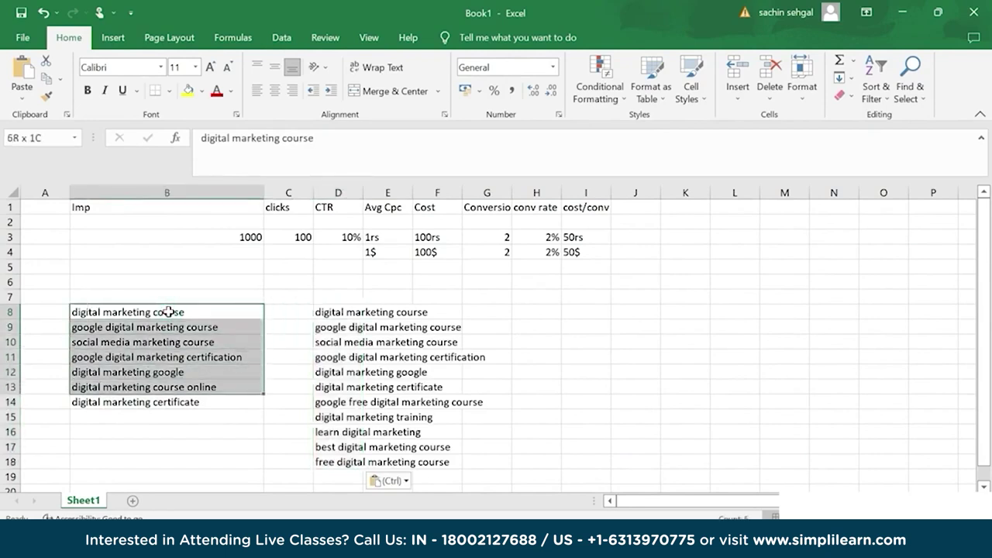
pyautogui.press('Delete')
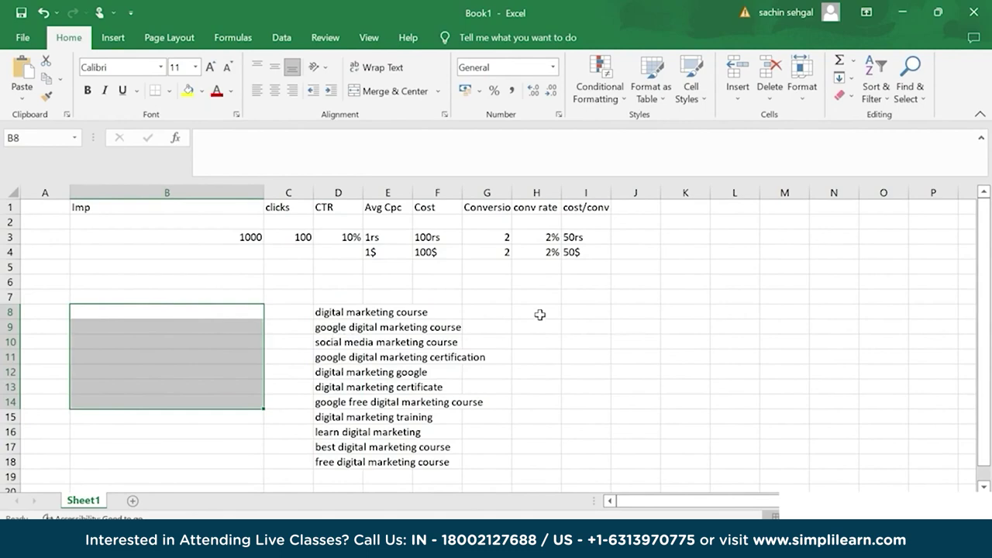
pyautogui.hotkey('alt', 'Tab')
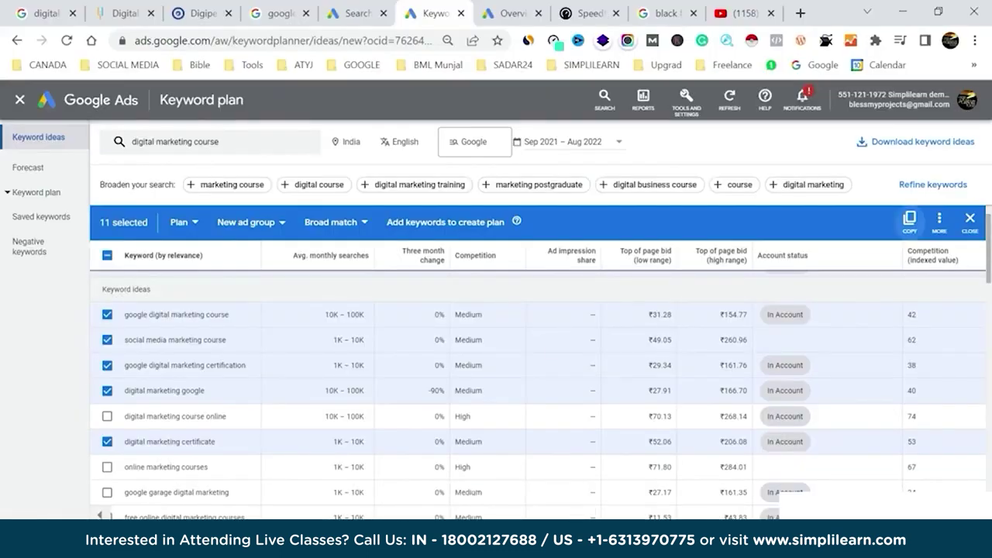
# Go back from the keyword list to the new campaign's Bidding page with its ₹5.00 bid limit.
pyautogui.scroll(1, 640, 374)
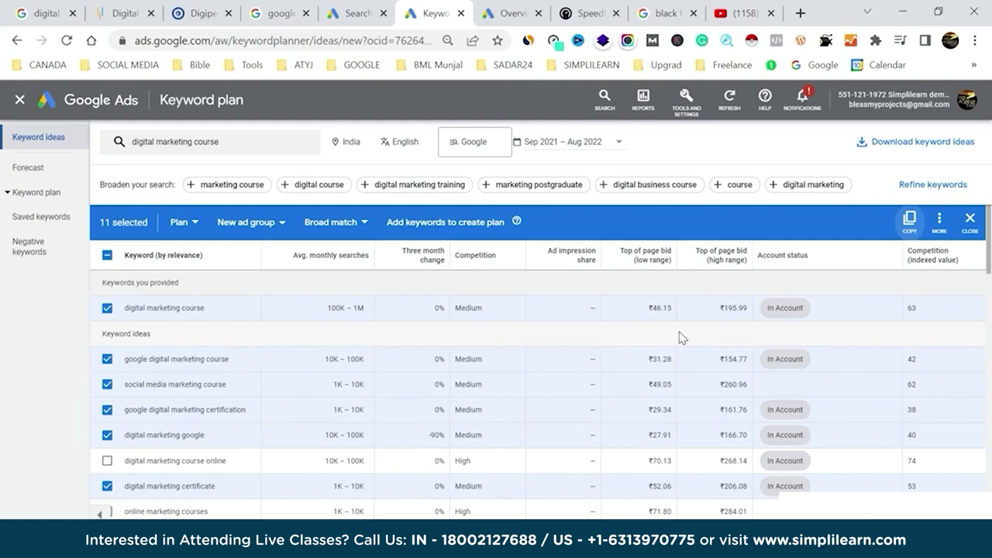
pyautogui.click(350, 11)
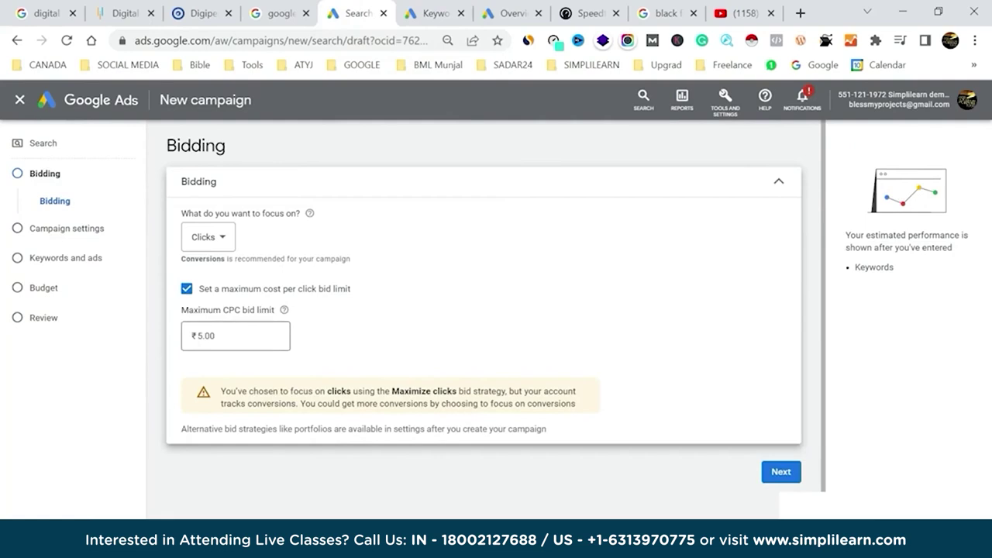
# Raise the maximum CPC bid limit to ₹60.00 and continue to Campaign settings.
pyautogui.click(232, 335)
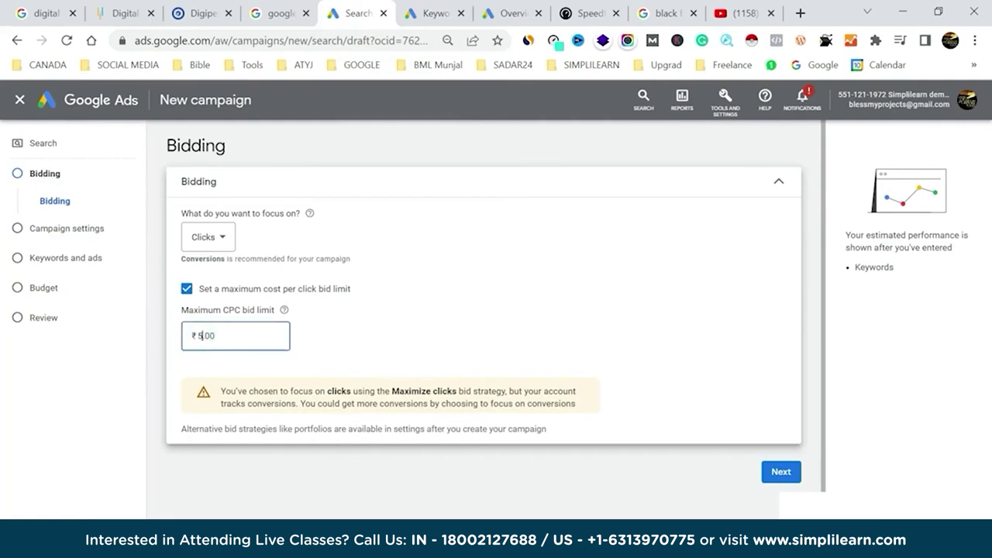
pyautogui.hotkey('ctrl', 'a')
pyautogui.press('BackSpace')
pyautogui.write('6')
pyautogui.click(502, 276)
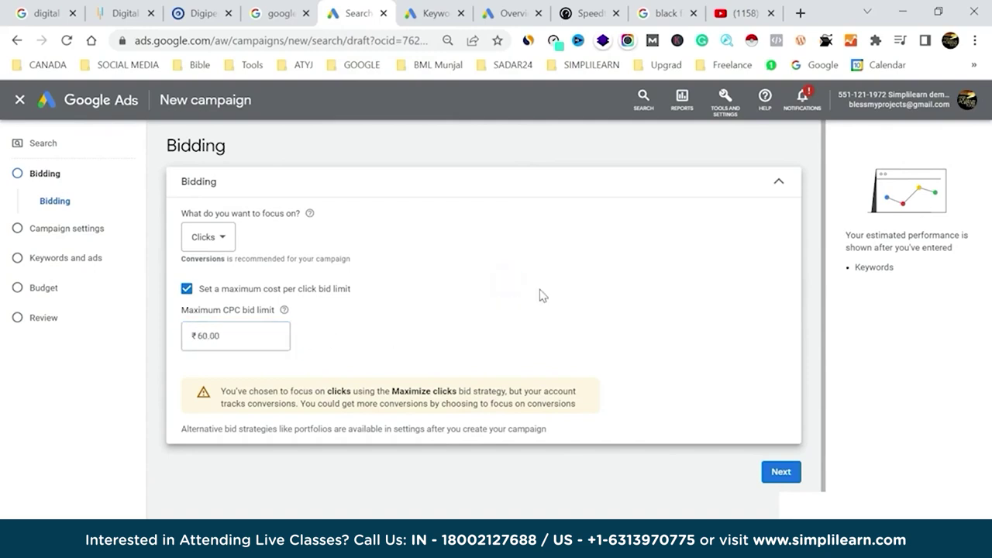
pyautogui.click(434, 13)
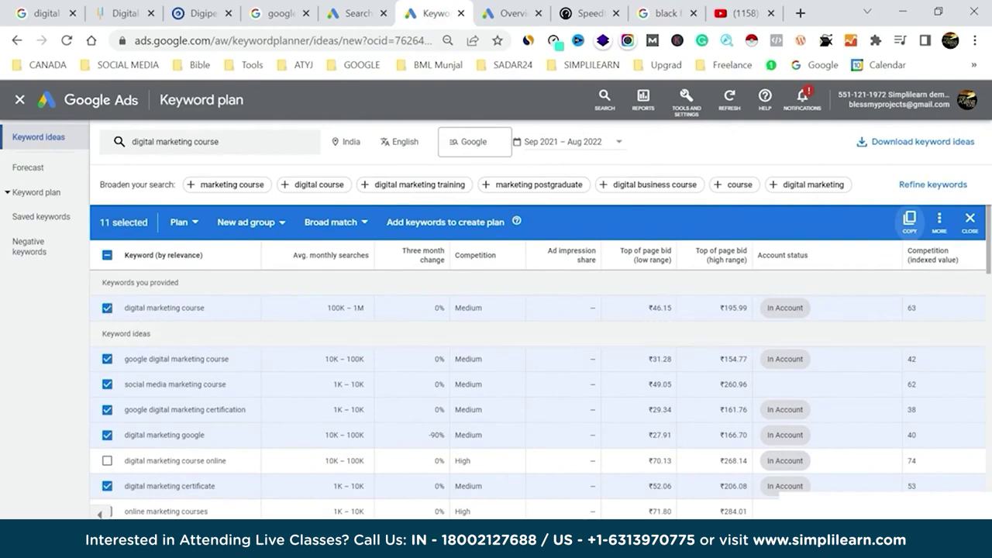
pyautogui.click(371, 7)
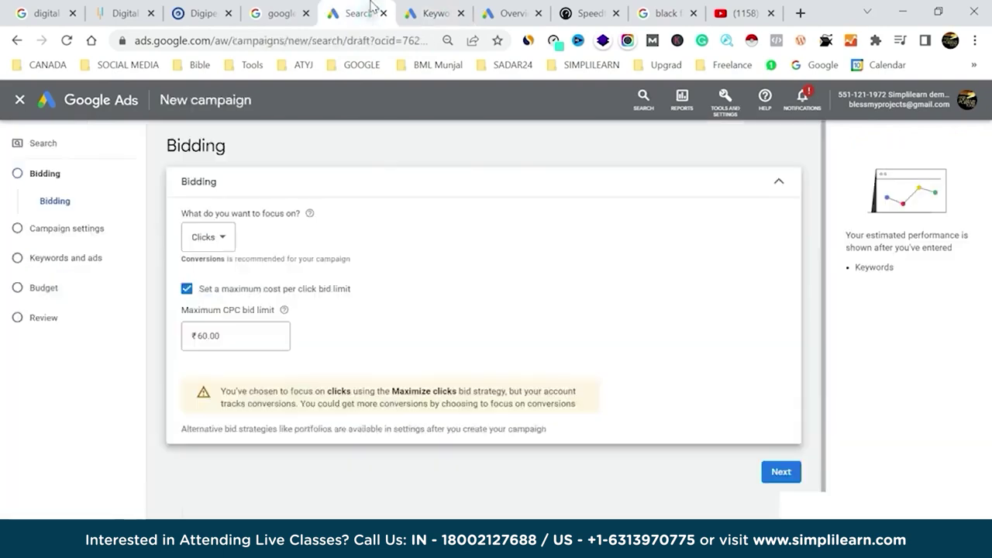
pyautogui.click(778, 472)
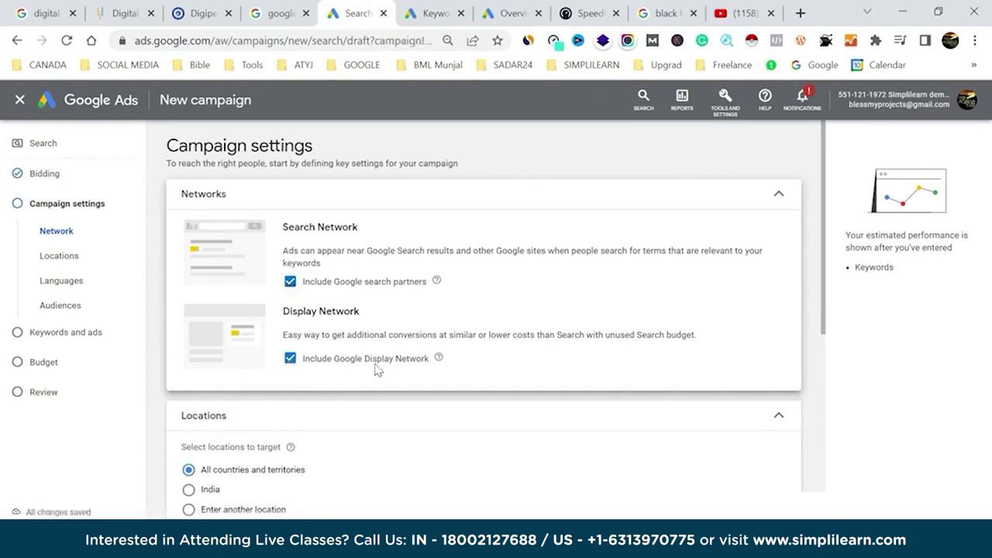
# Exclude the Display Network and Google search partners, then view the Google search results.
pyautogui.click(290, 360)
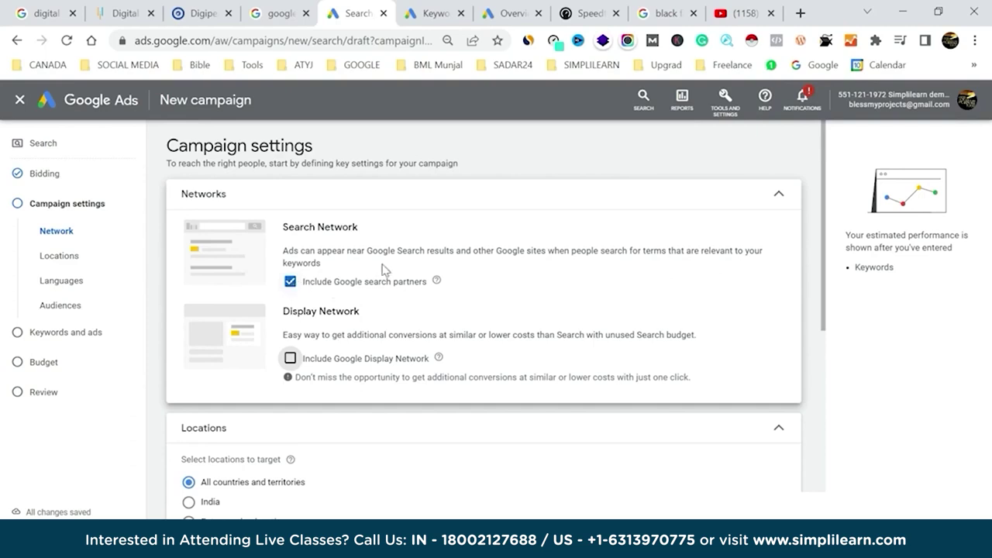
pyautogui.click(290, 281)
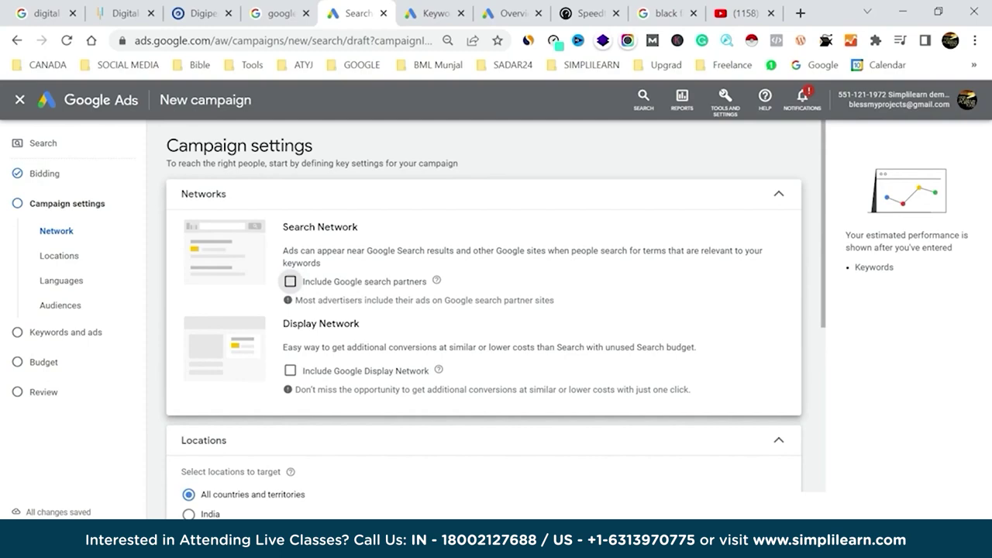
pyautogui.click(44, 12)
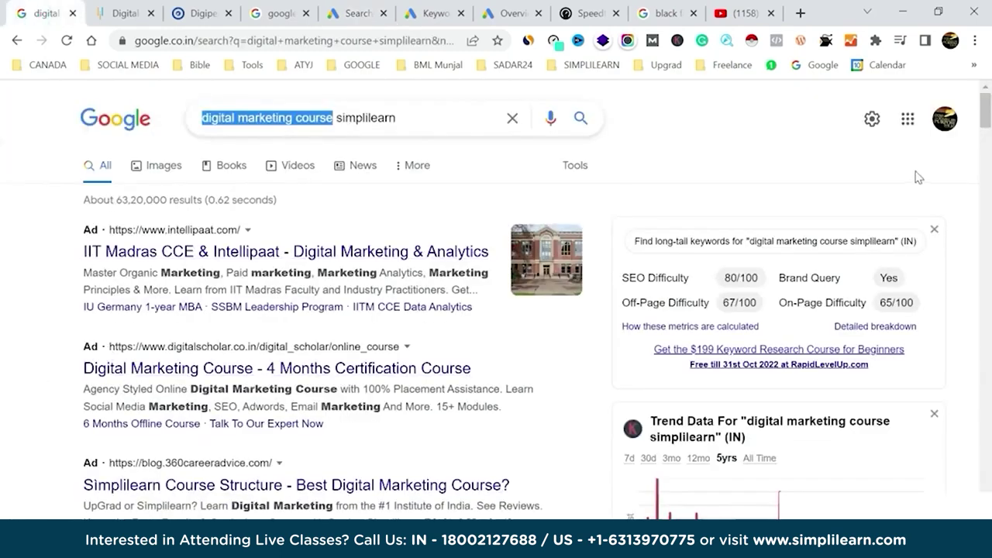
# Search YouTube for 'email marketing for beginners', skip the Premium trial, then return to the campaign settings.
pyautogui.click(908, 120)
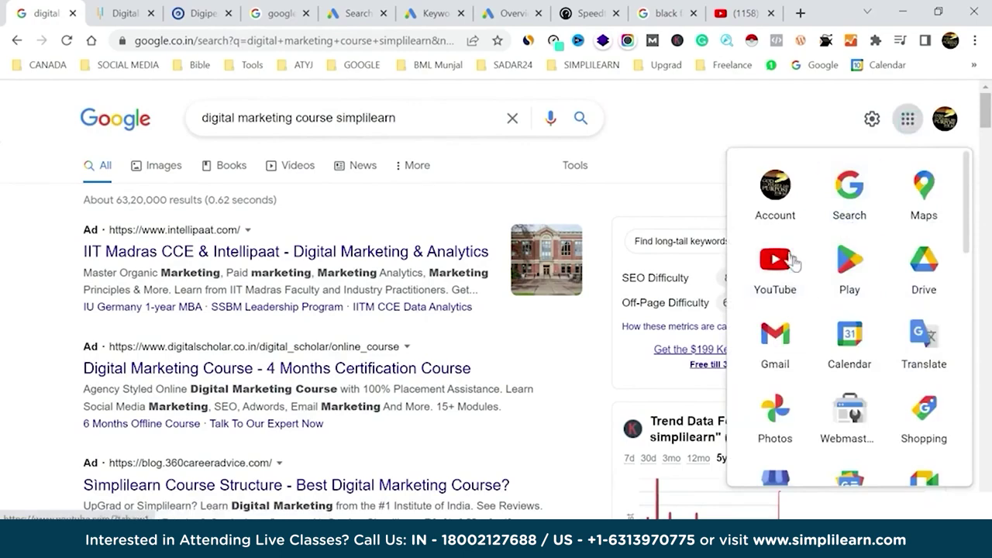
pyautogui.click(740, 13)
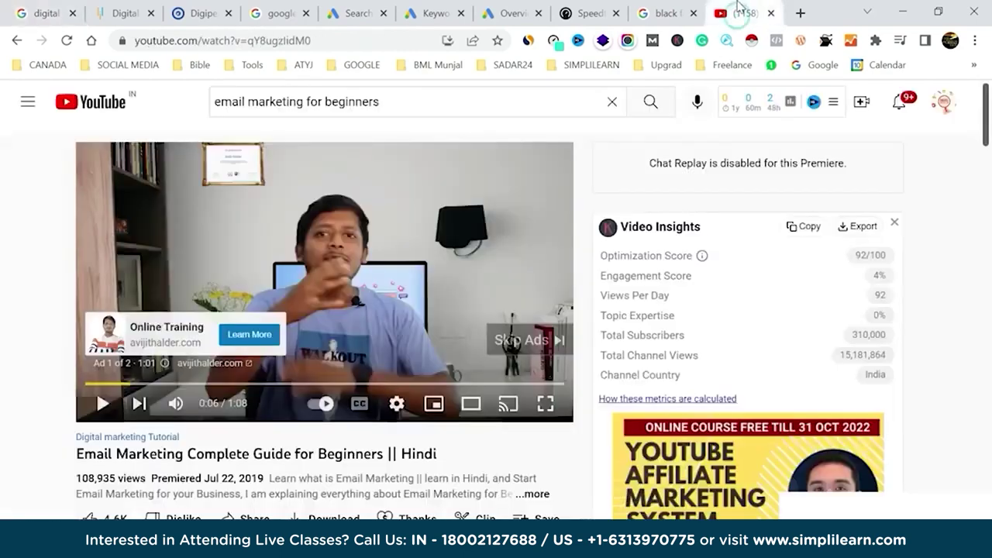
pyautogui.click(649, 103)
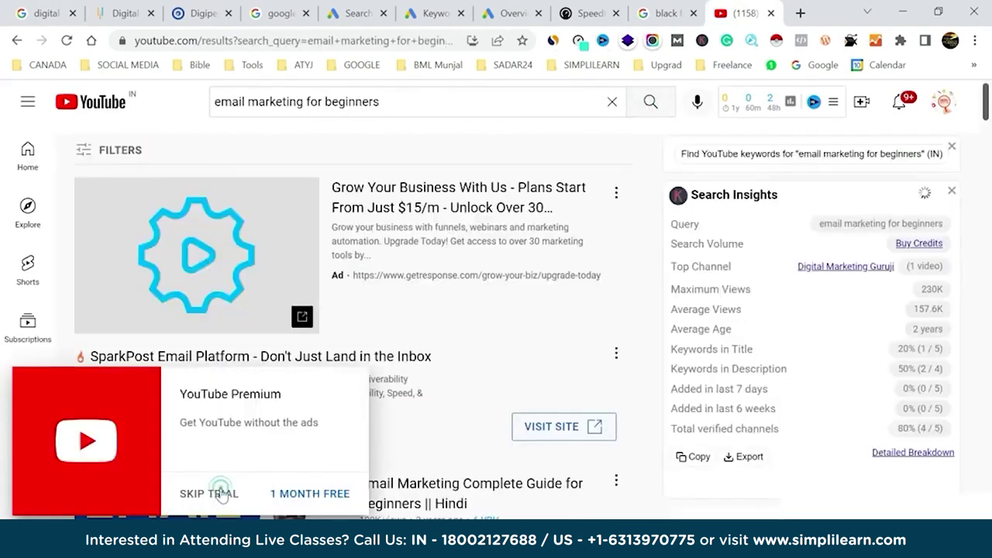
pyautogui.click(209, 493)
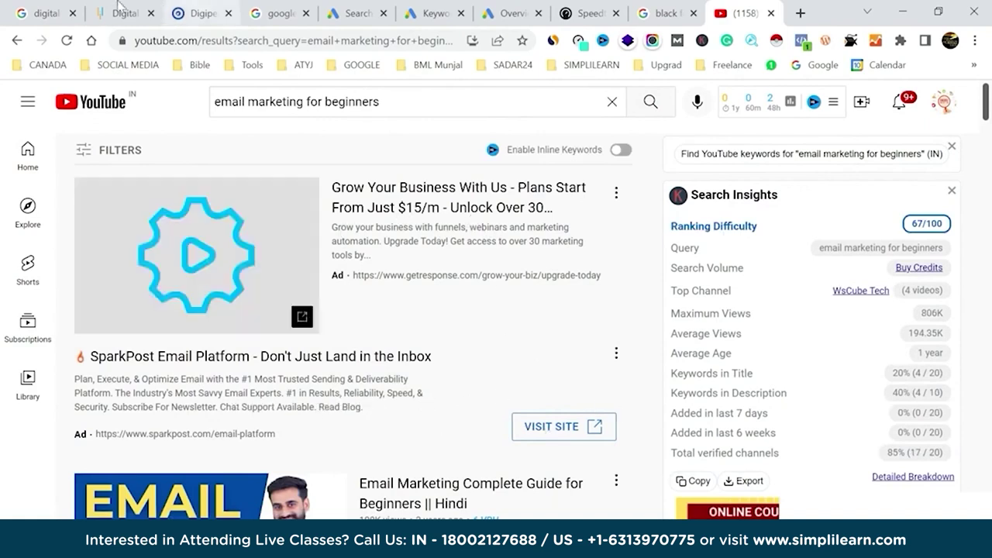
pyautogui.click(283, 12)
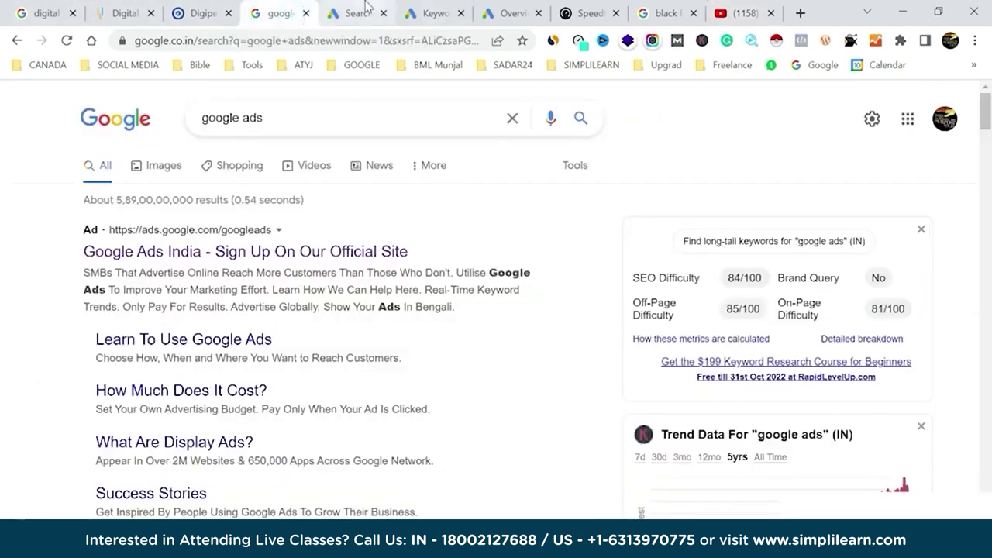
pyautogui.click(364, 13)
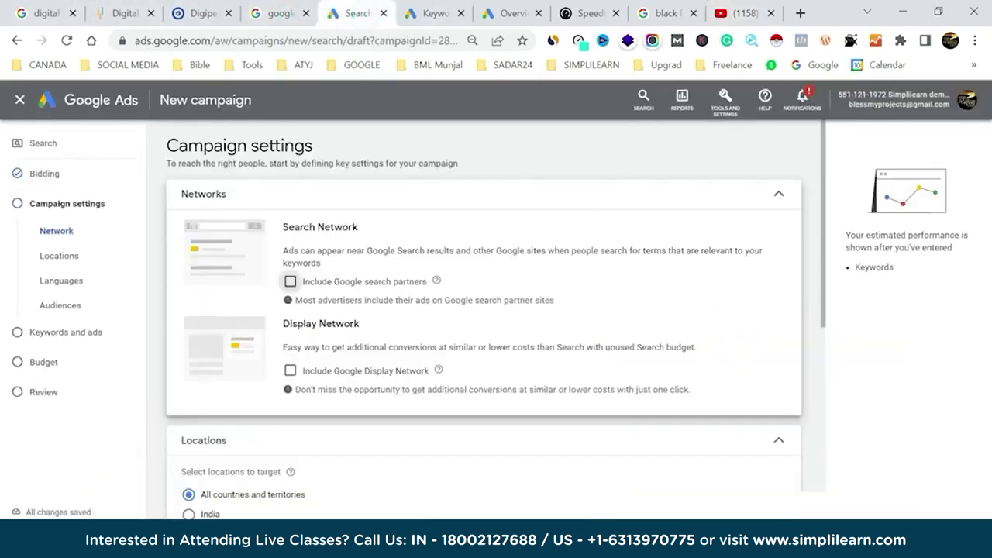
# Switch Locations to 'Enter another location' and target the United States.
pyautogui.scroll(-3, 611, 240)
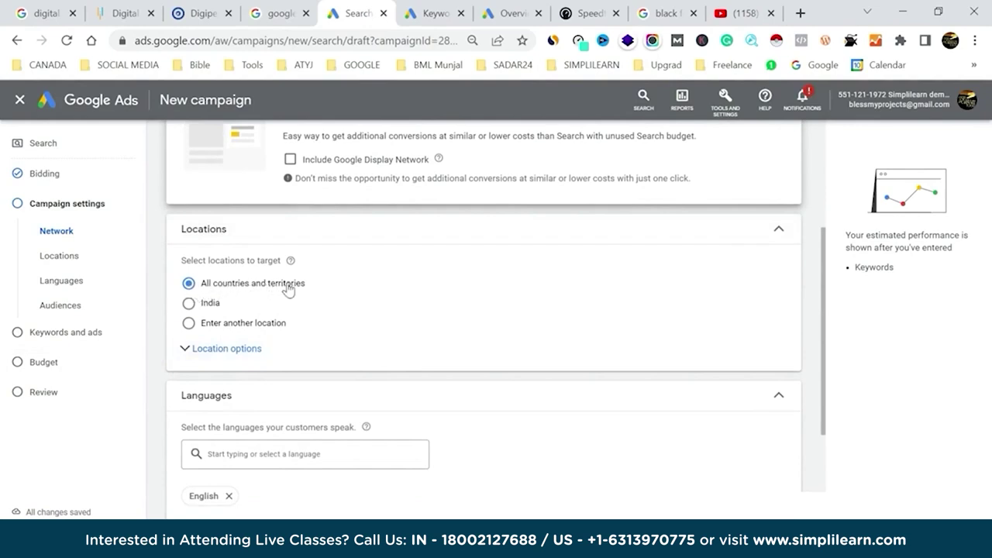
pyautogui.click(189, 303)
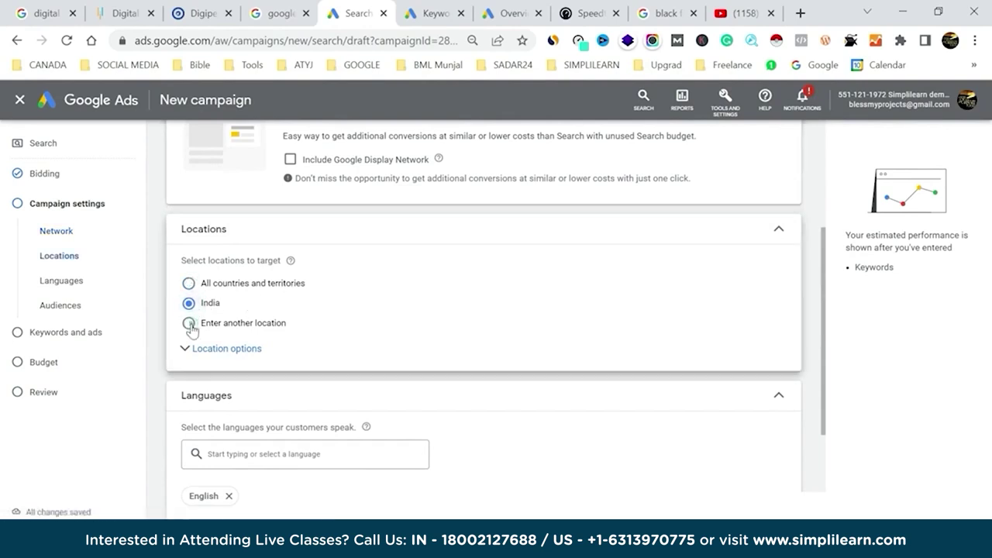
pyautogui.click(188, 323)
pyautogui.click(264, 359)
pyautogui.write('ur')
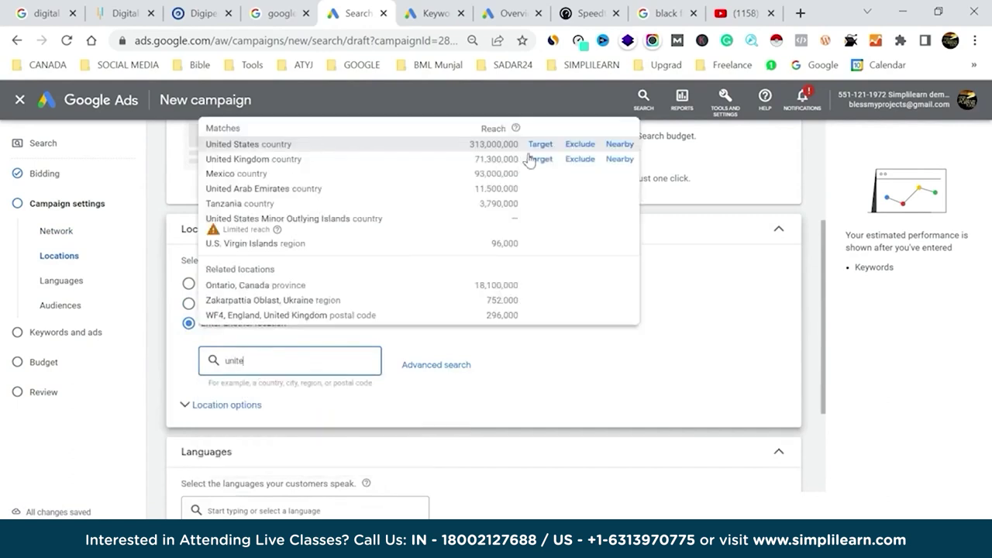
pyautogui.click(541, 145)
# Add Canada and India as further targeted locations.
pyautogui.click(278, 414)
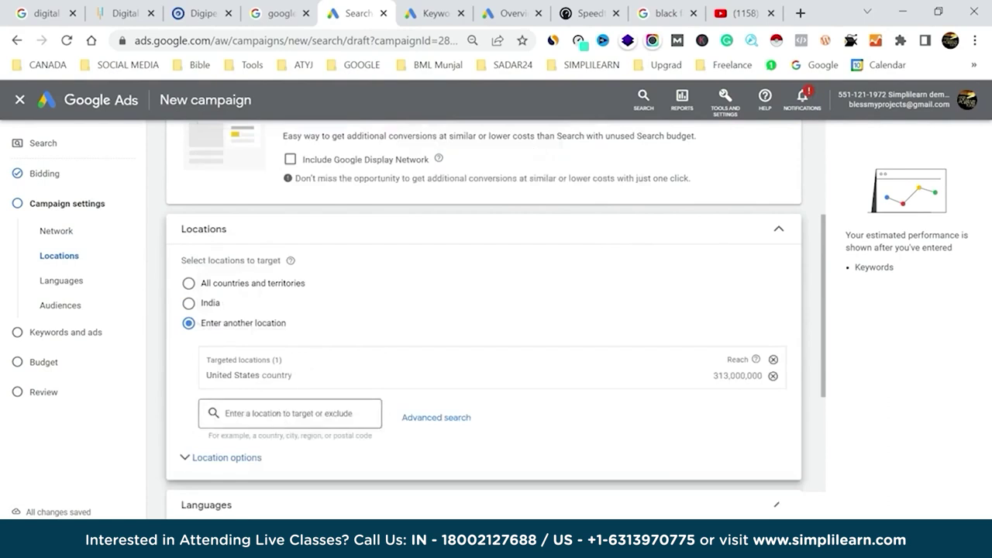
pyautogui.write('cana')
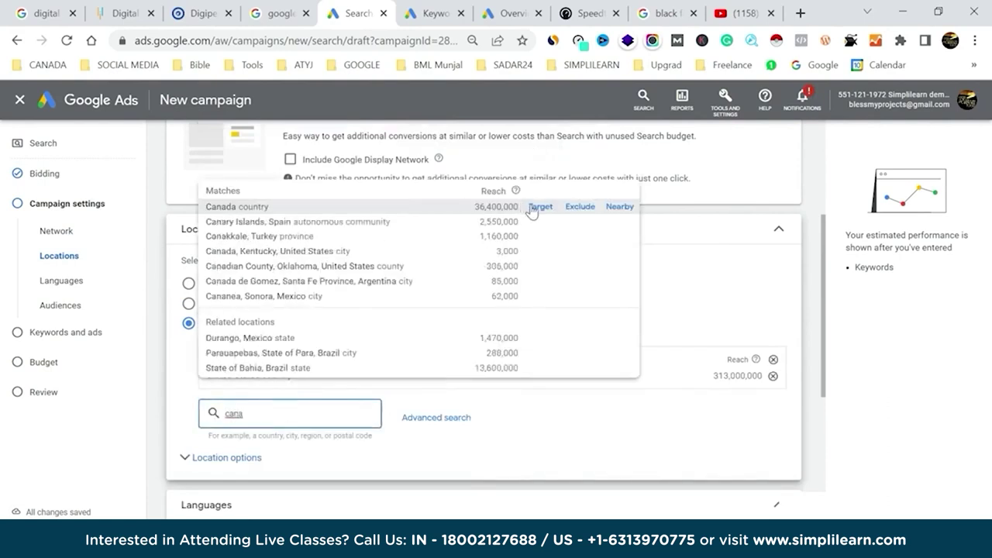
pyautogui.click(539, 207)
pyautogui.click(240, 428)
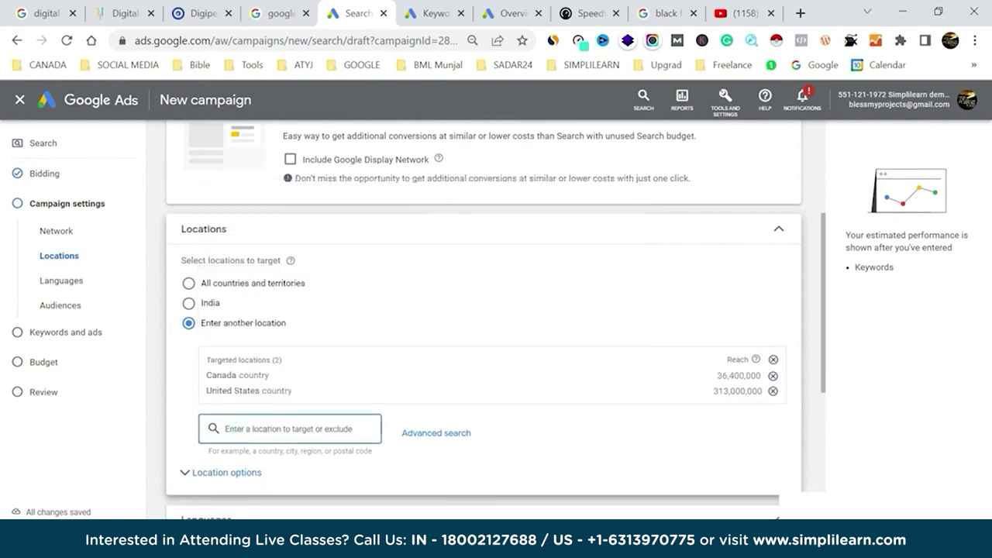
pyautogui.write('india')
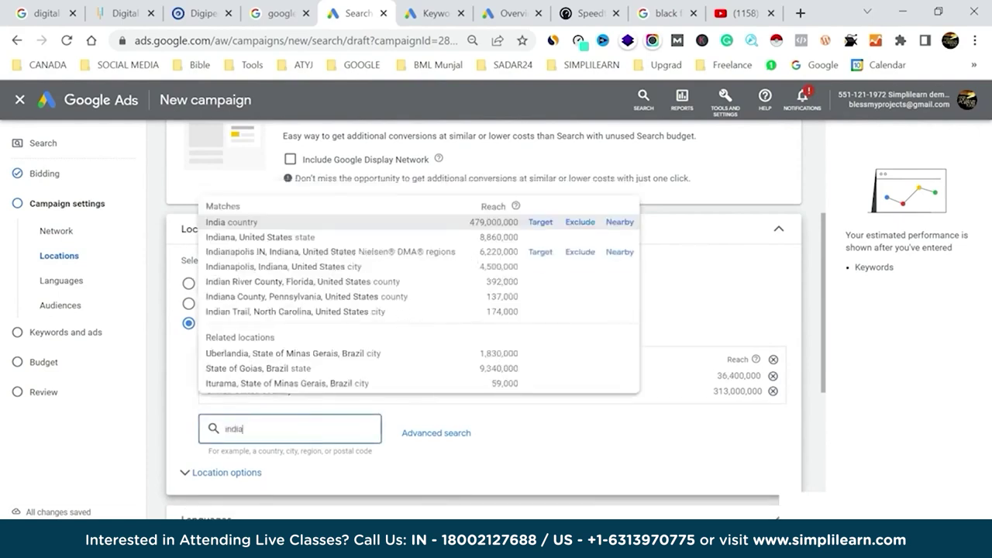
pyautogui.click(540, 223)
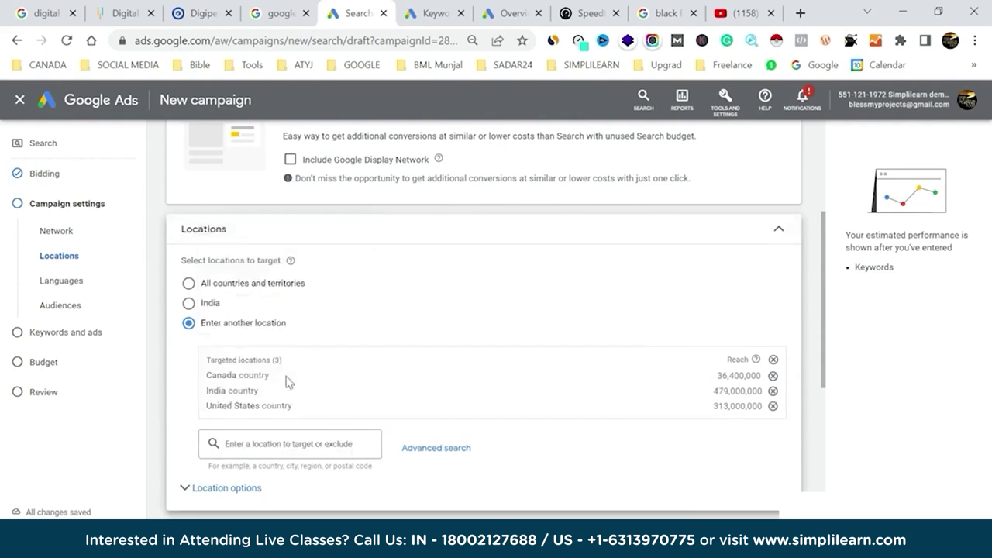
pyautogui.click(273, 434)
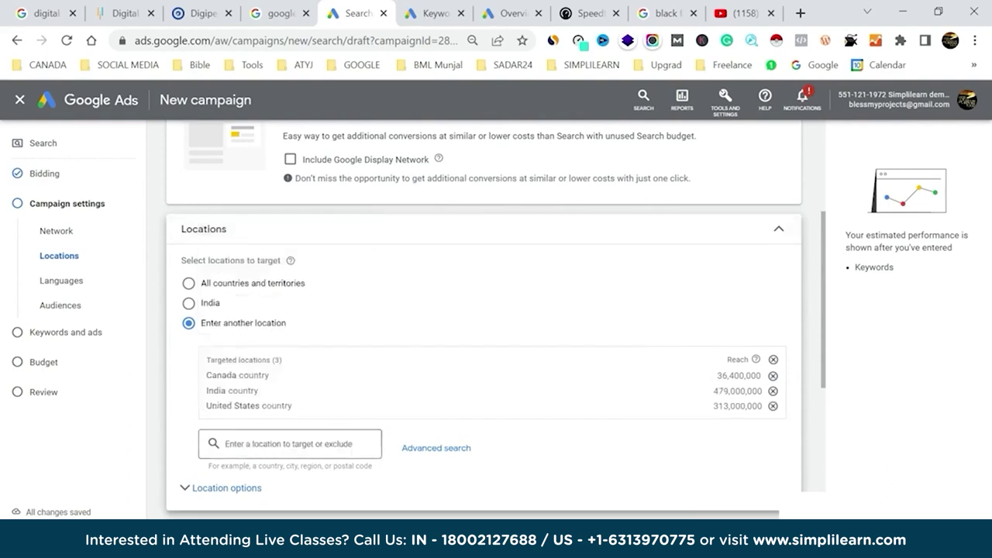
pyautogui.click(250, 451)
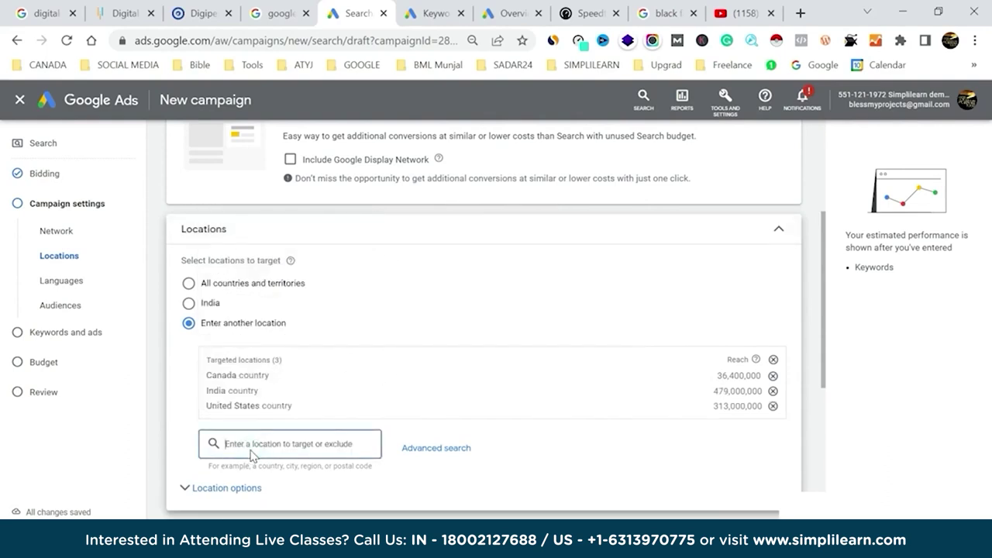
# Exclude Texas state, Mumbai city and Ontario province from the campaign locations.
pyautogui.write('texas')
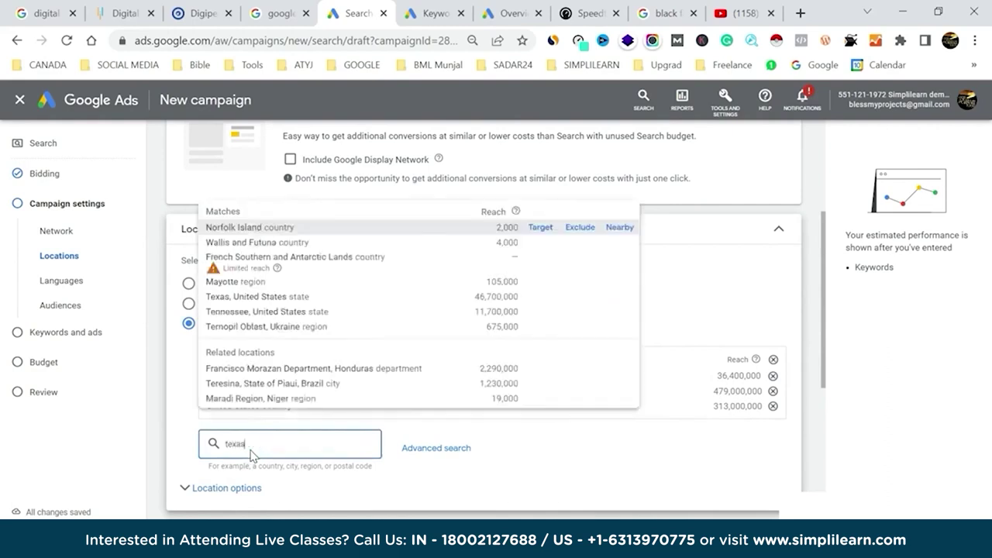
pyautogui.click(581, 213)
pyautogui.click(280, 497)
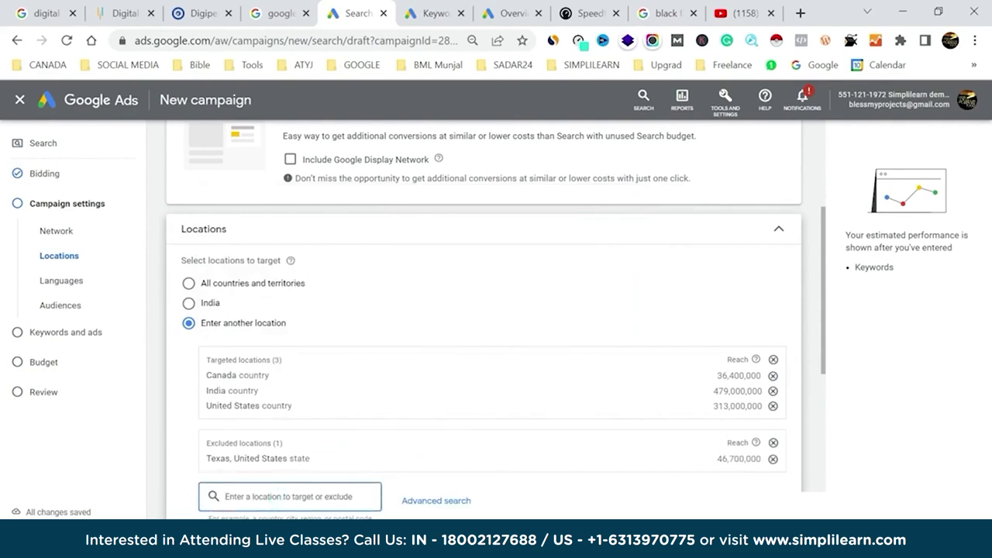
pyautogui.write('mumbai')
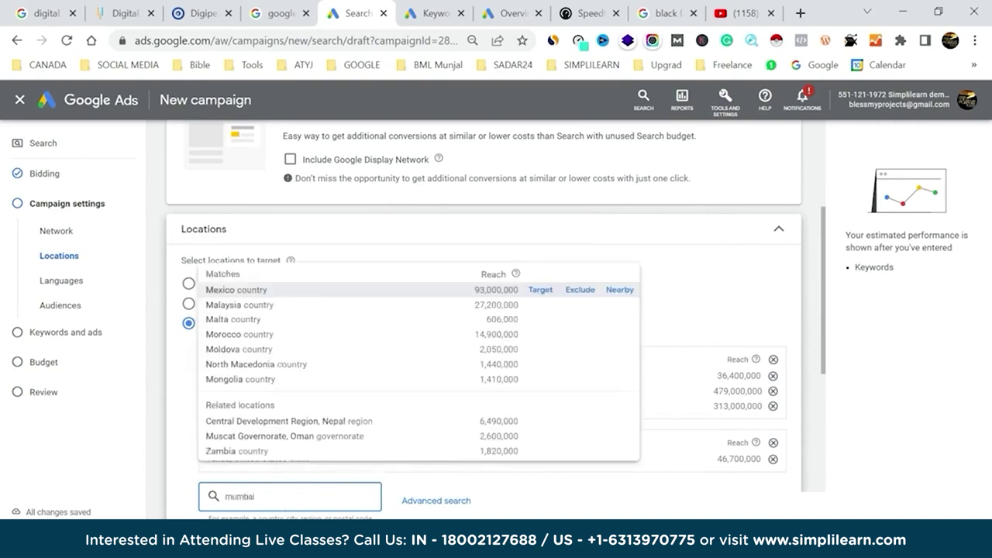
pyautogui.click(573, 266)
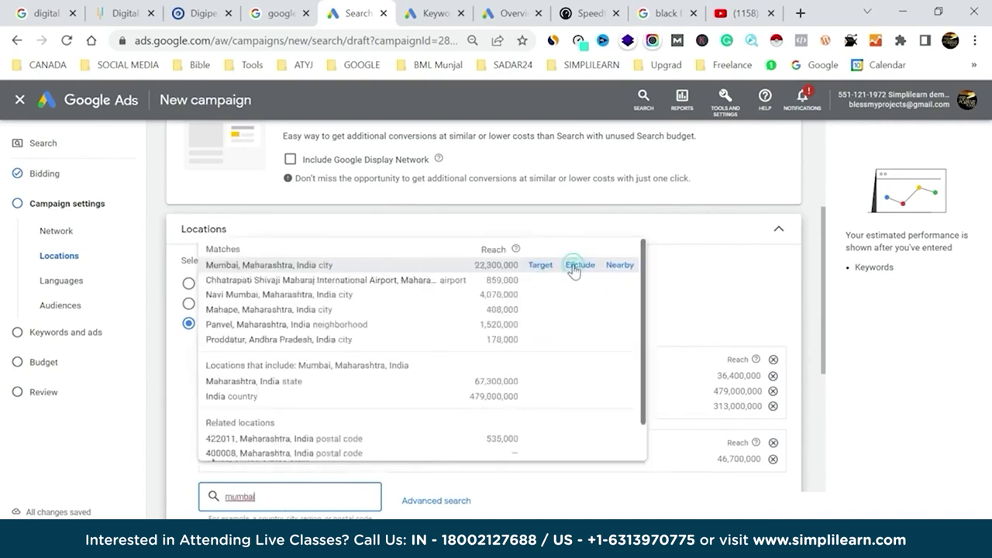
pyautogui.scroll(-1, 461, 394)
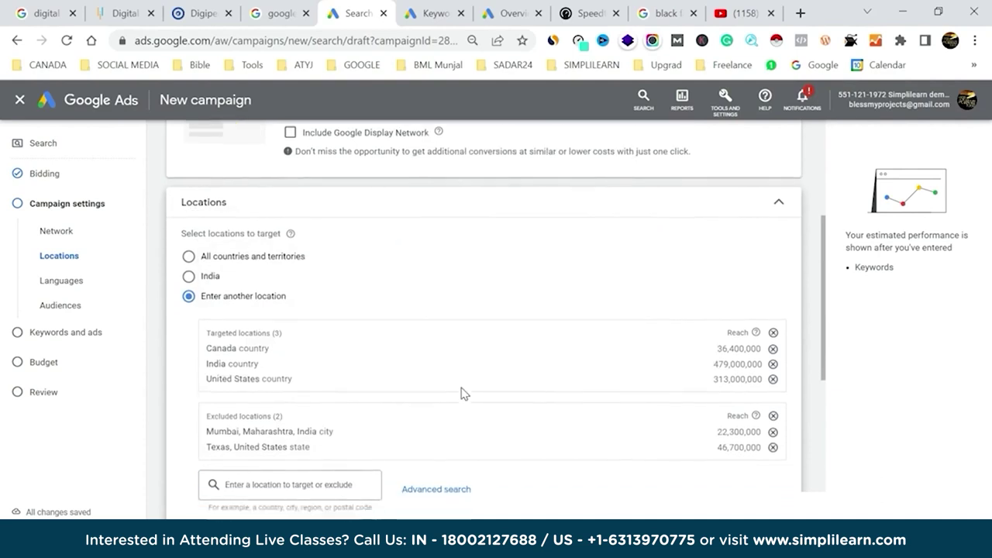
pyautogui.click(282, 432)
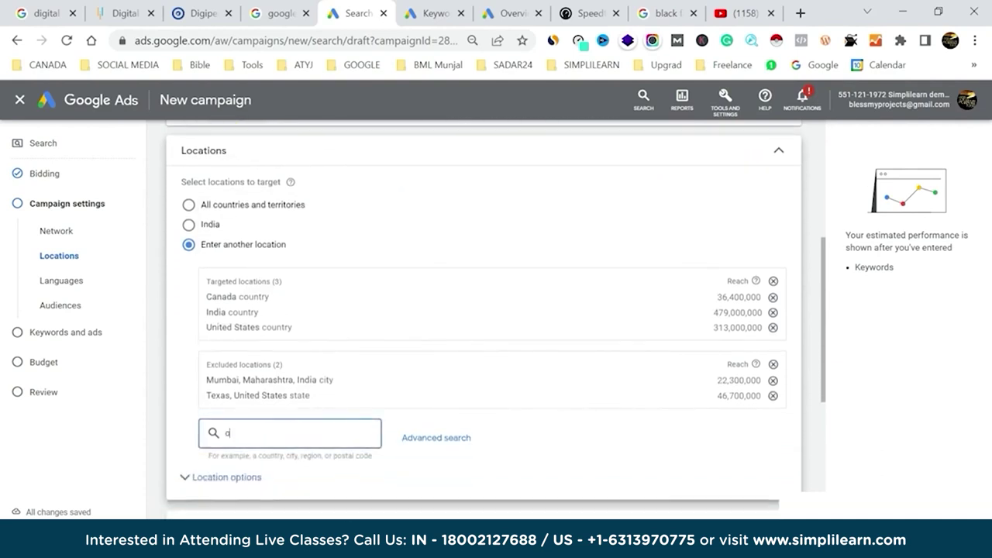
pyautogui.write('ontario')
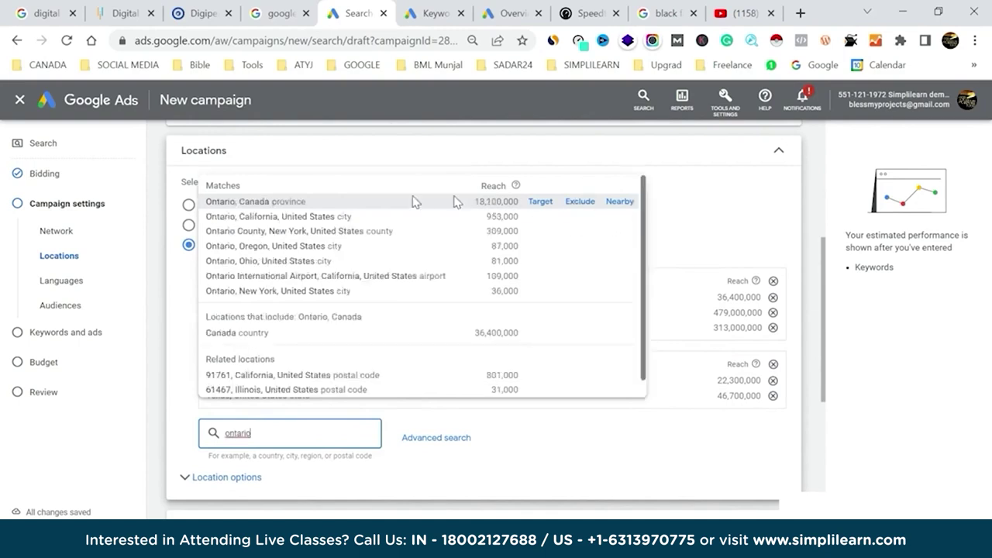
pyautogui.click(579, 202)
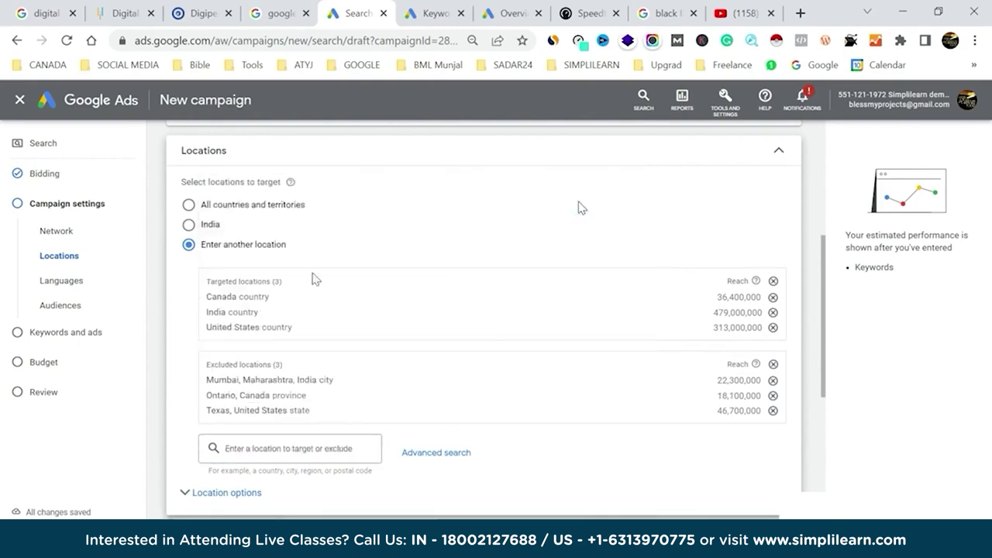
pyautogui.scroll(-2, 594, 399)
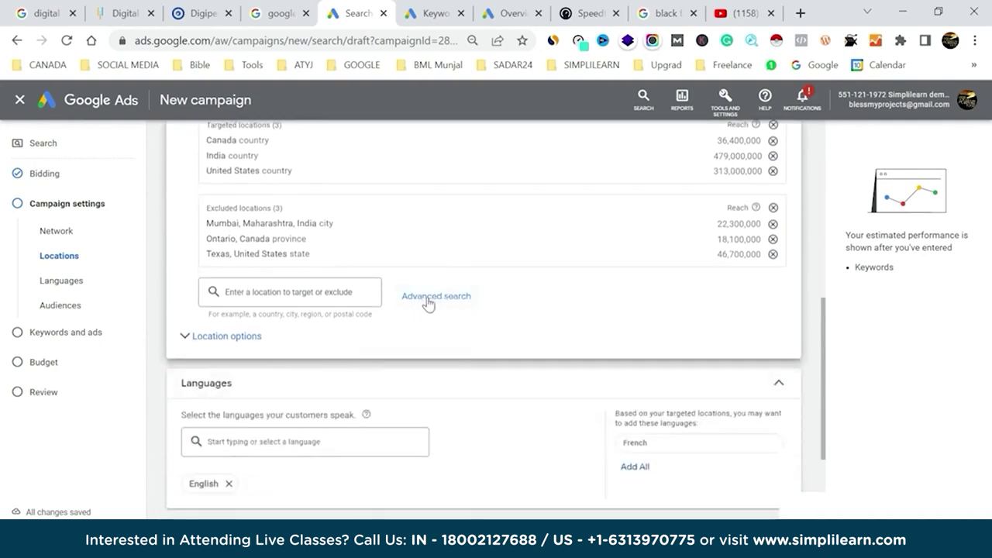
# In Advanced search, switch to radius targeting and remove India and the Mumbai exclusion.
pyautogui.click(445, 301)
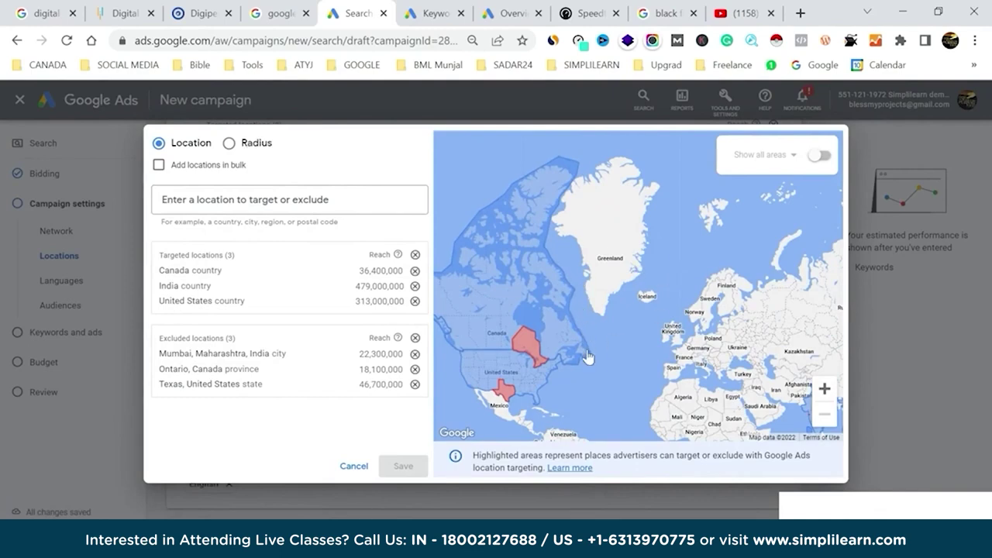
pyautogui.moveTo(609, 337); pyautogui.dragTo(624, 286)
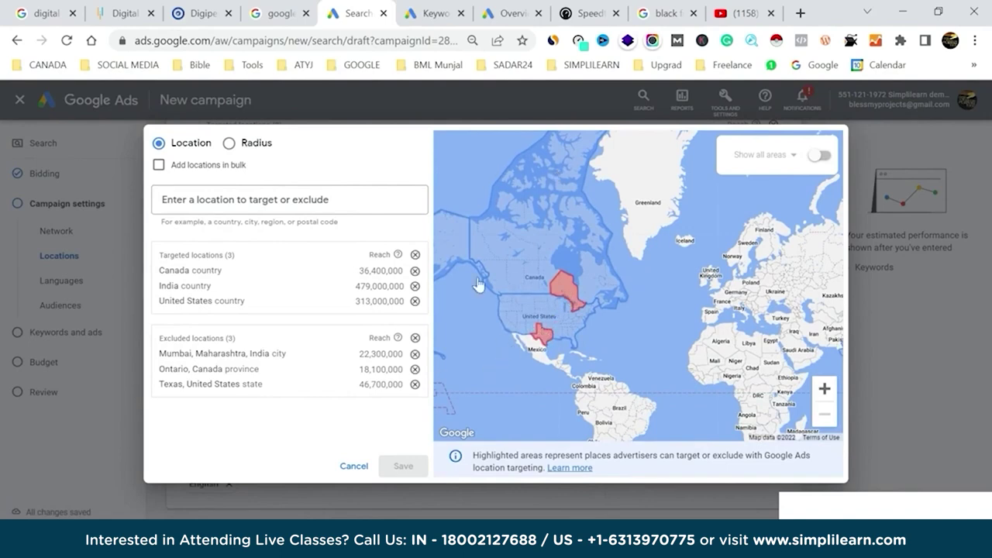
pyautogui.moveTo(677, 346); pyautogui.dragTo(644, 339)
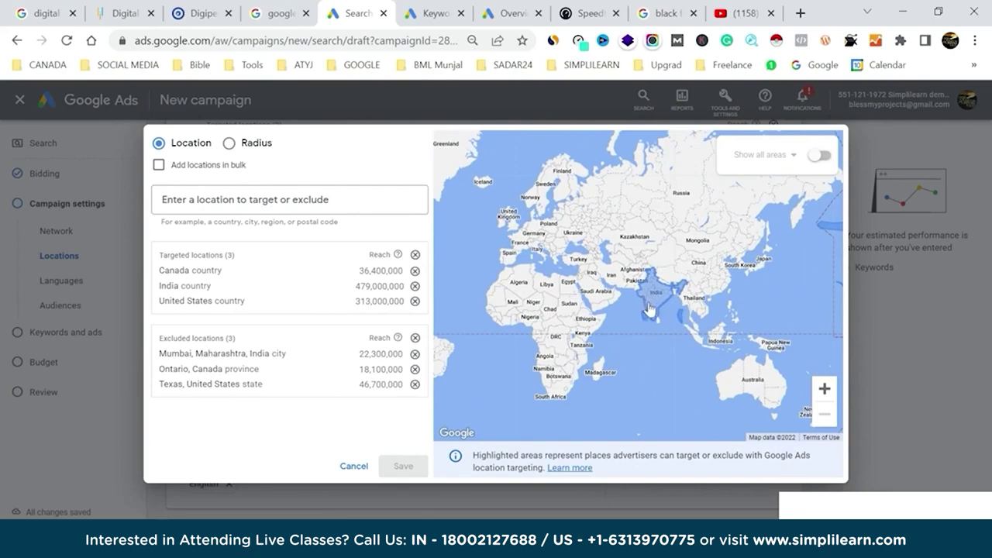
pyautogui.moveTo(478, 254); pyautogui.dragTo(534, 263)
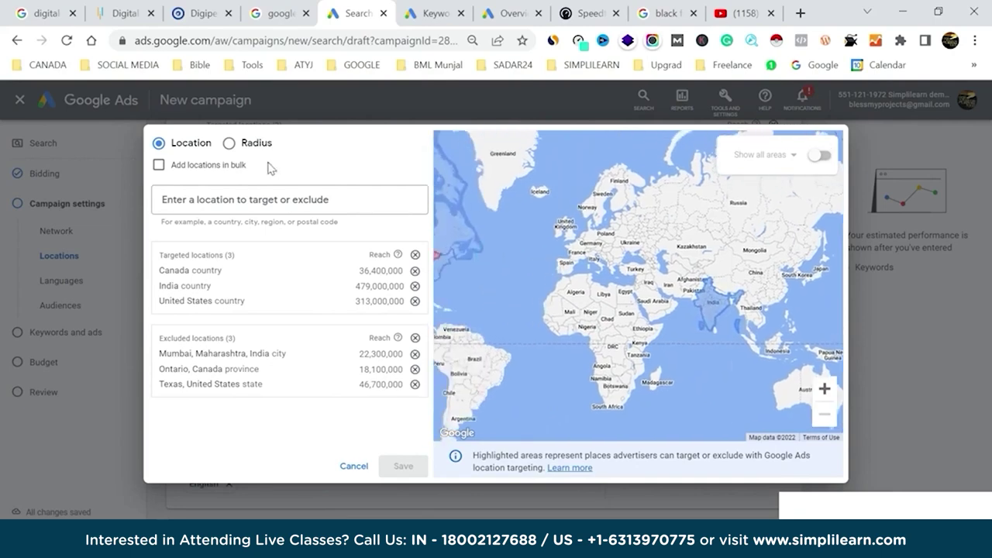
pyautogui.click(230, 145)
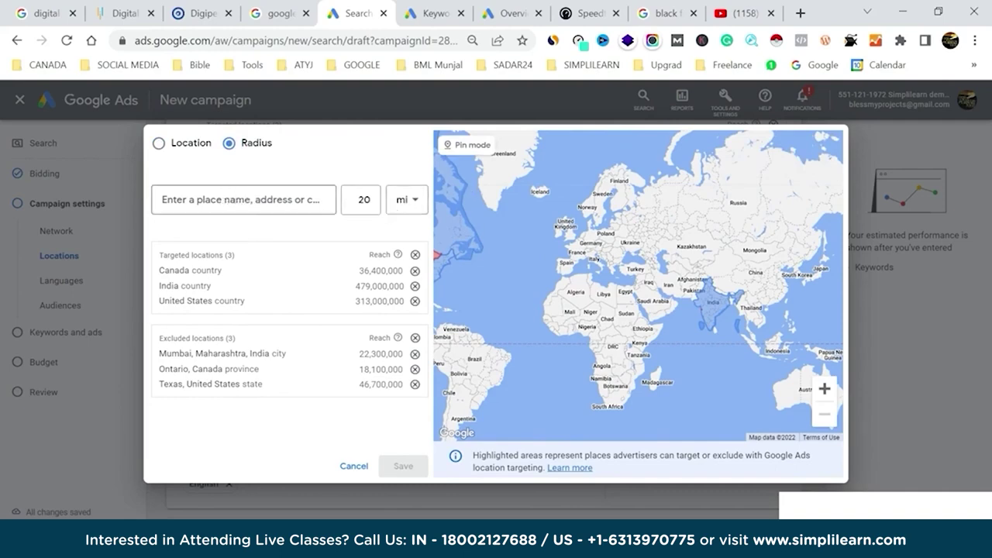
pyautogui.click(415, 287)
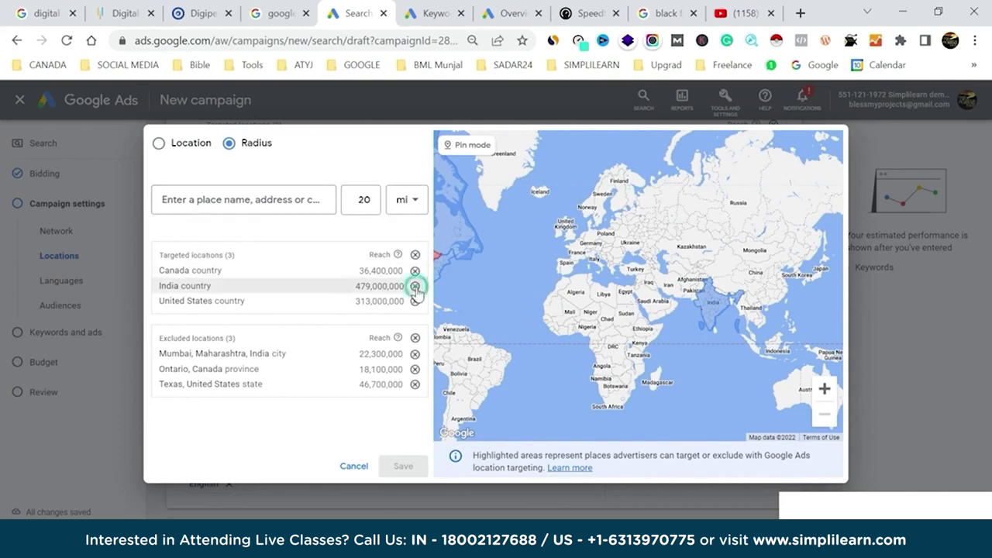
pyautogui.click(415, 341)
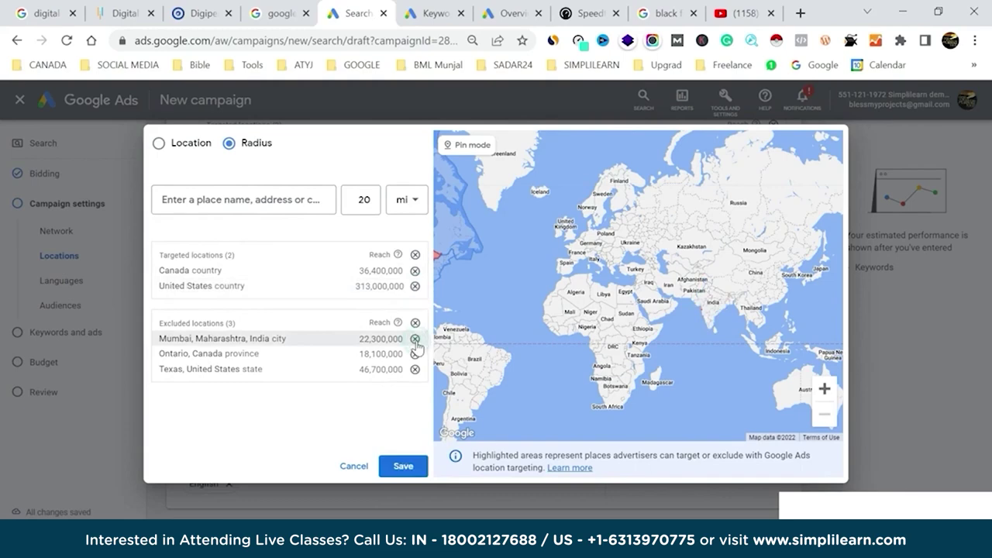
# Set the radius to 2 km and begin entering the radius place 'ca'.
pyautogui.click(415, 210)
pyautogui.click(398, 235)
pyautogui.doubleClick(361, 199)
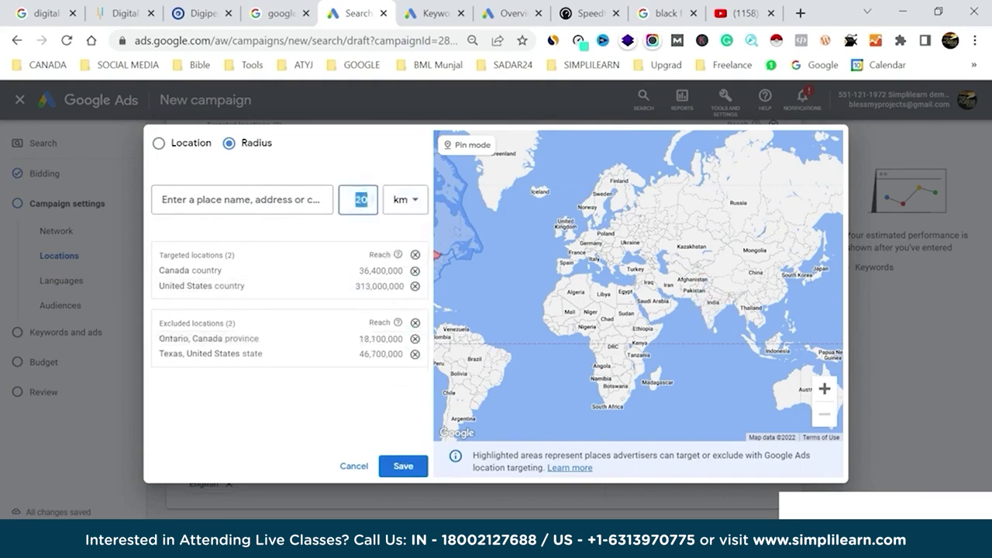
pyautogui.write('2')
pyautogui.click(258, 199)
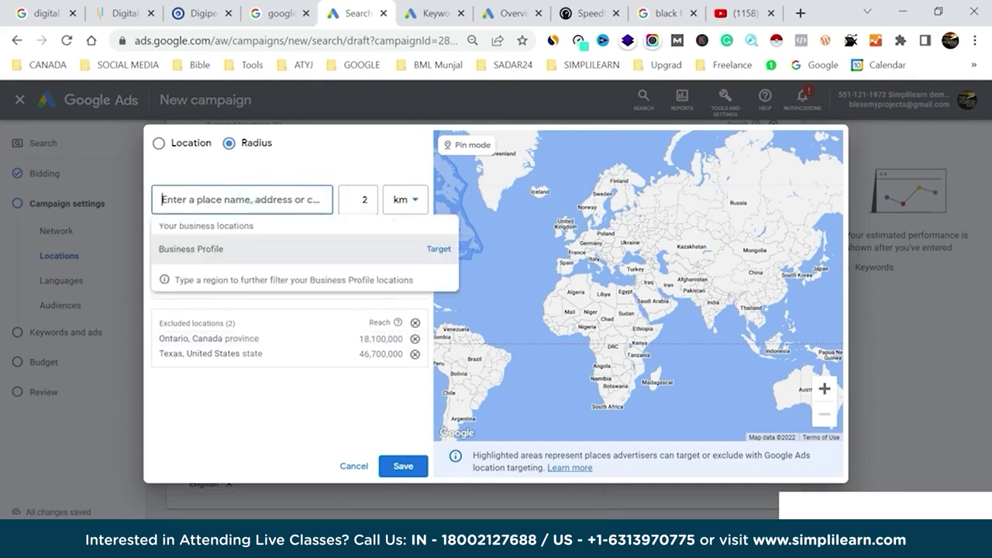
pyautogui.write('cation')
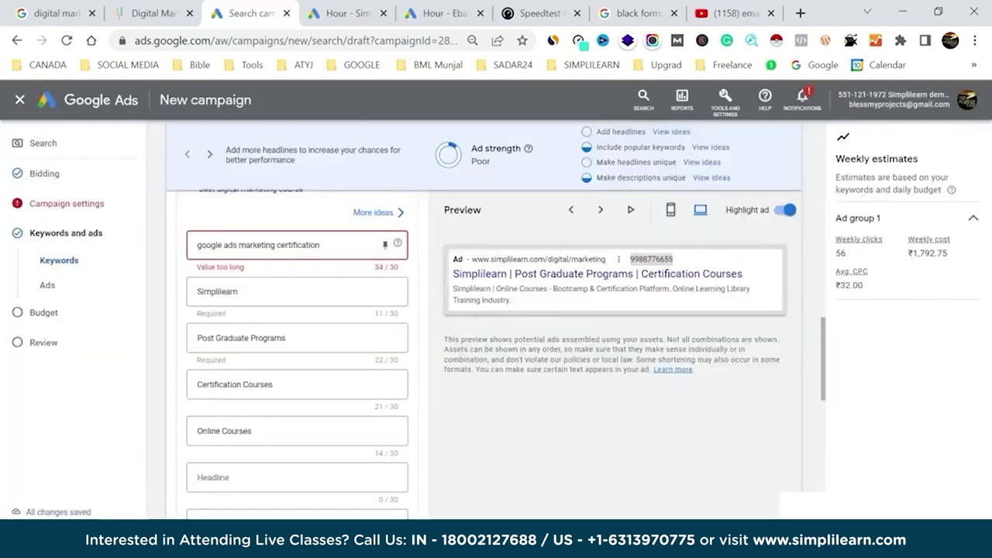
# Drop 'certification' from the headline and add 'google ads marketing' as a new keyword.
pyautogui.moveTo(321, 245); pyautogui.dragTo(276, 245)
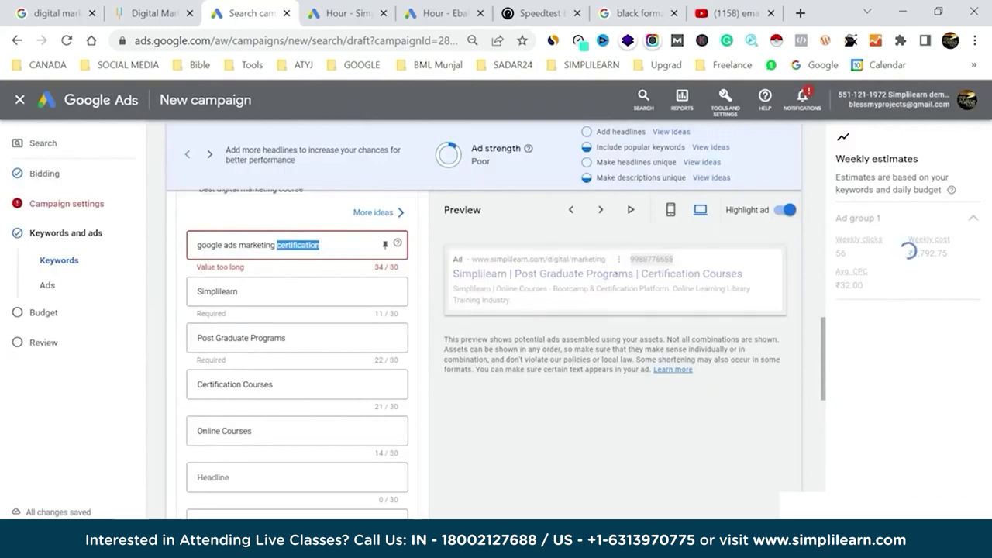
pyautogui.press('BackSpace')
pyautogui.hotkey('ctrl', 'a')
pyautogui.hotkey('ctrl', 'c')
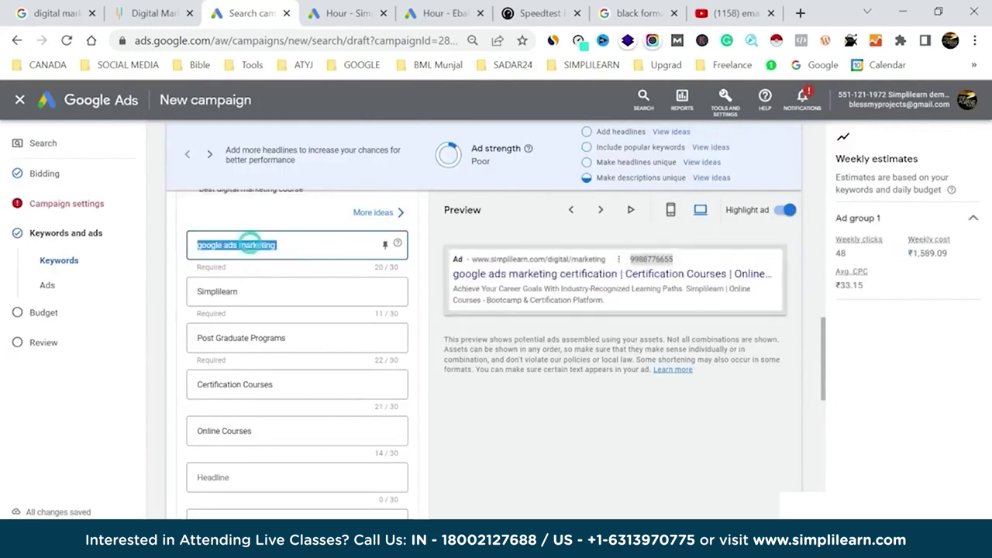
pyautogui.scroll(8, 429, 264)
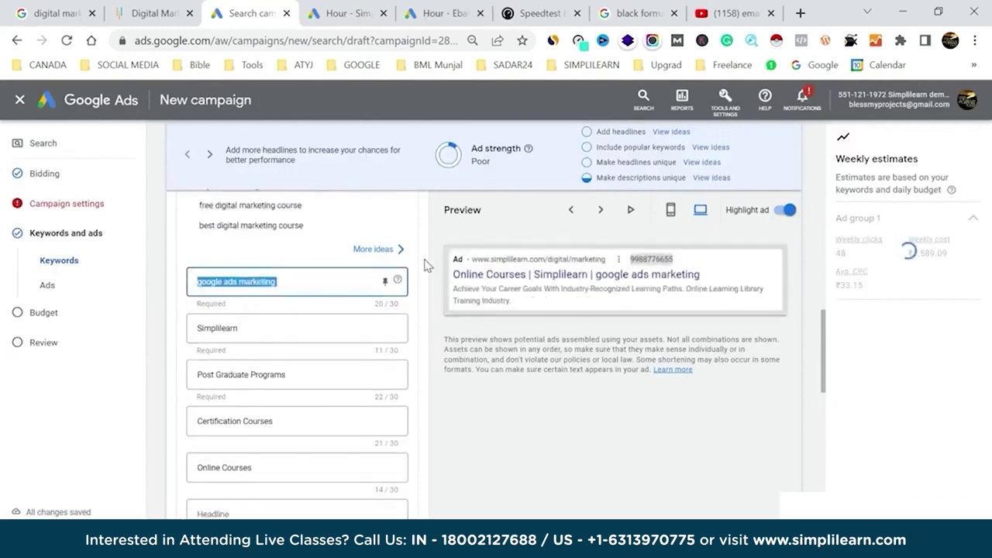
pyautogui.click(343, 392)
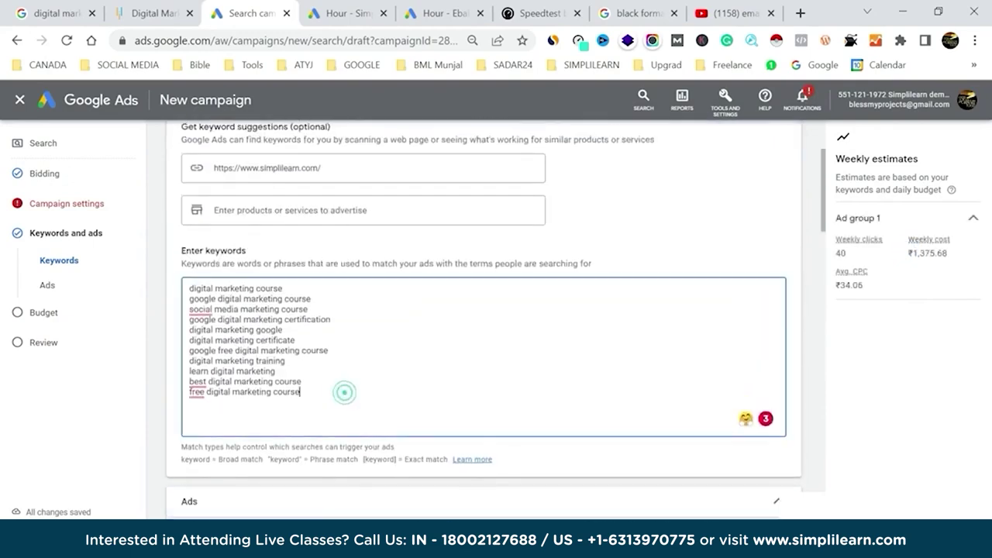
pyautogui.press('Return')
pyautogui.hotkey('ctrl', 'v')
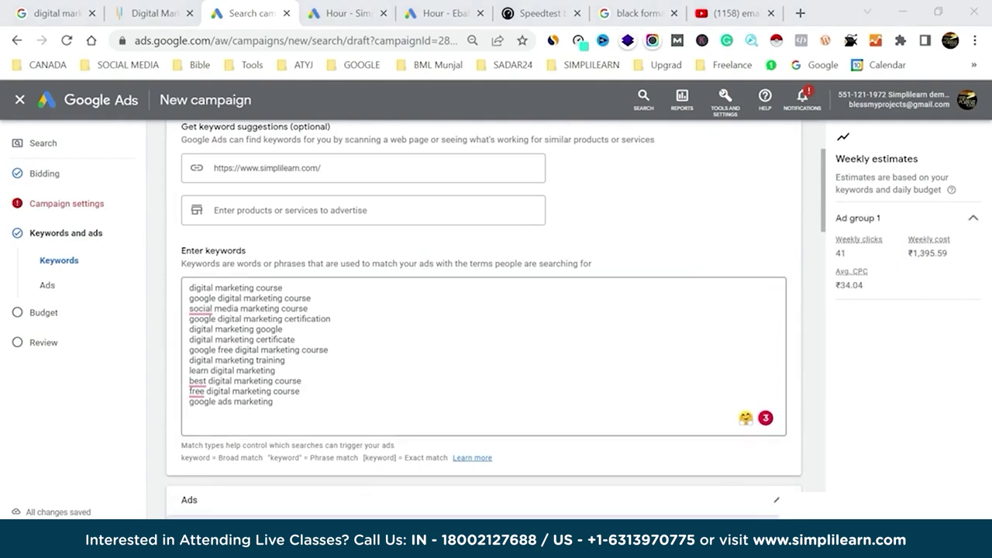
# Replace the Certification Courses headline with 'digital marketing google' and append 'digital marketing' to Simplilearn.
pyautogui.moveTo(282, 330); pyautogui.dragTo(177, 339)
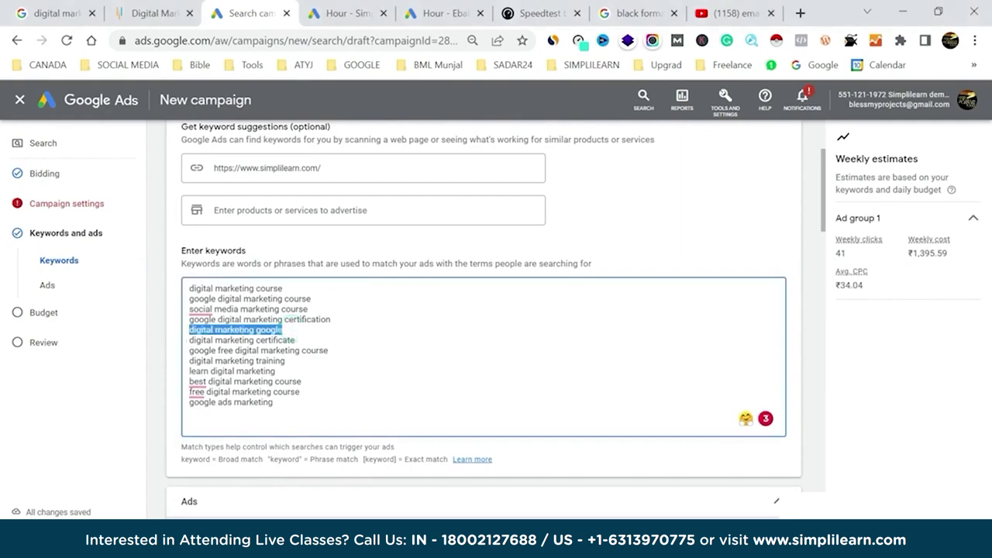
pyautogui.scroll(-10, 797, 240)
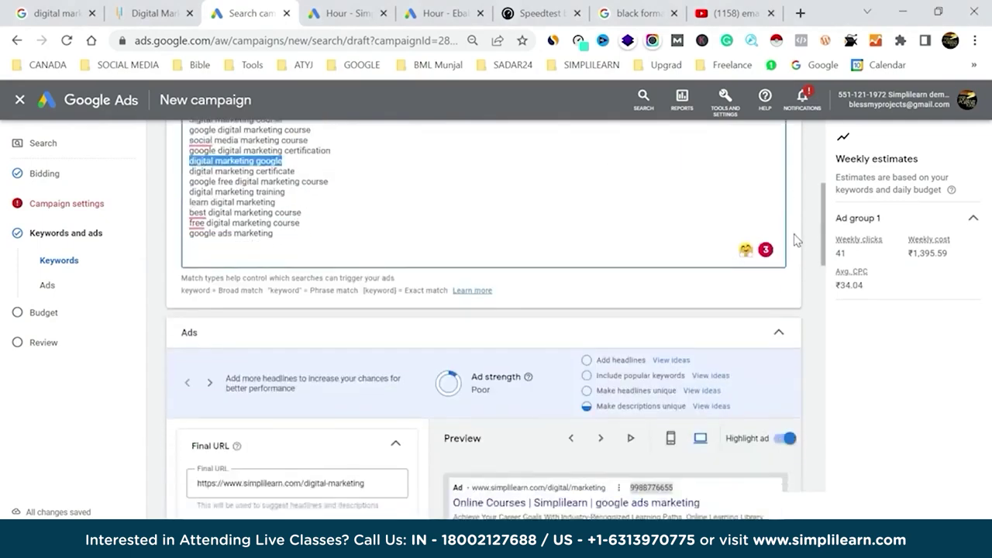
pyautogui.scroll(-1, 797, 240)
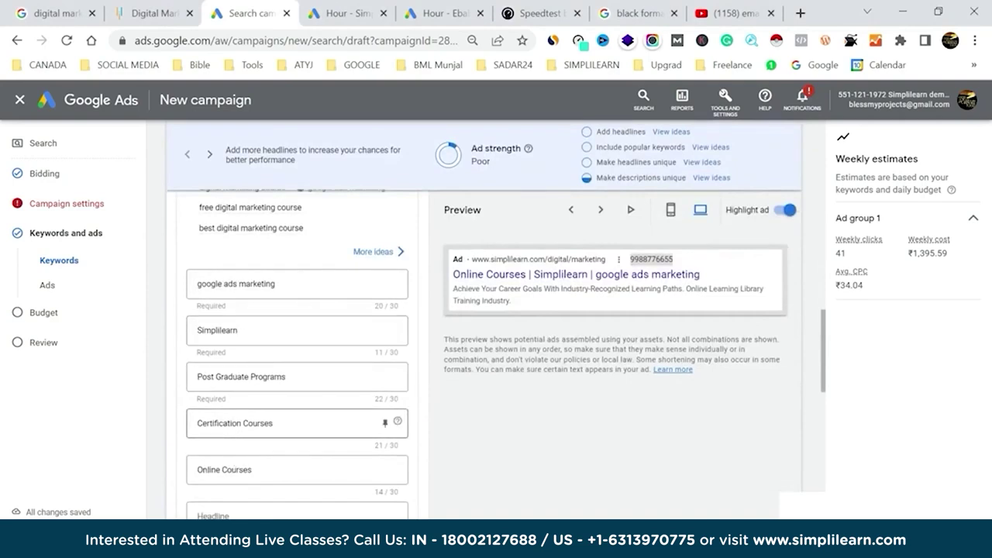
pyautogui.tripleClick(225, 423)
pyautogui.write('digital marketing google')
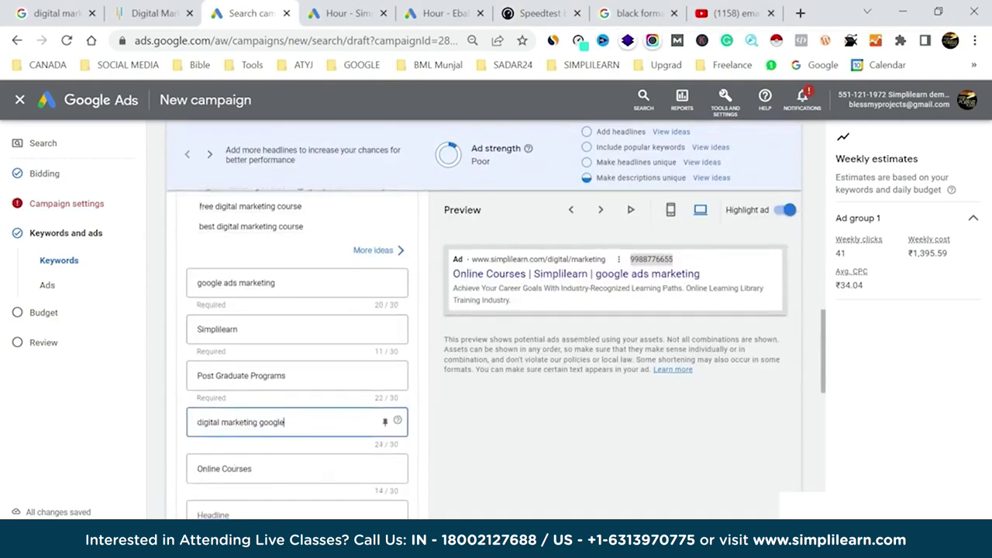
pyautogui.click(236, 329)
pyautogui.write('digital marketing')
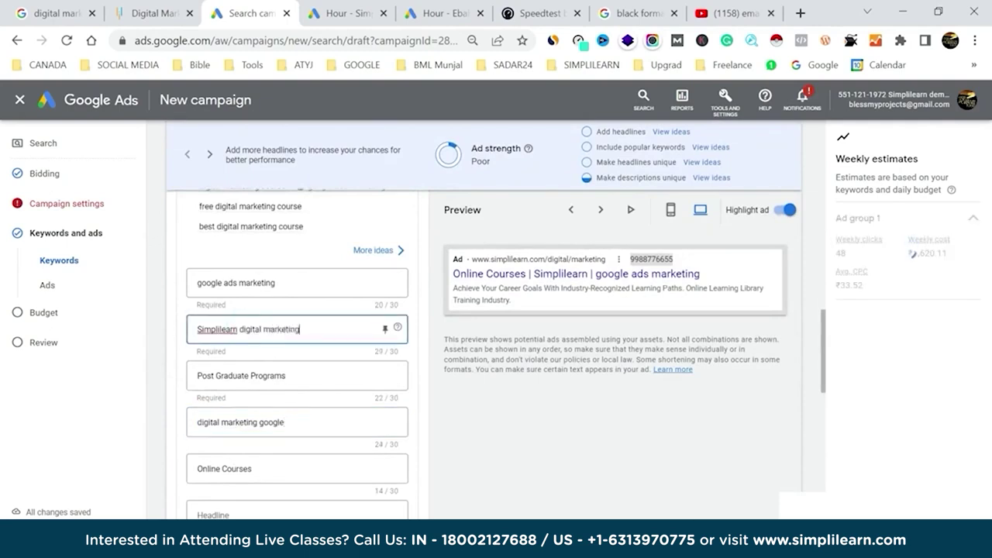
# Rewrite the Online Courses headline as 'Online Course google ads' within the character limit.
pyautogui.scroll(-3, 255, 403)
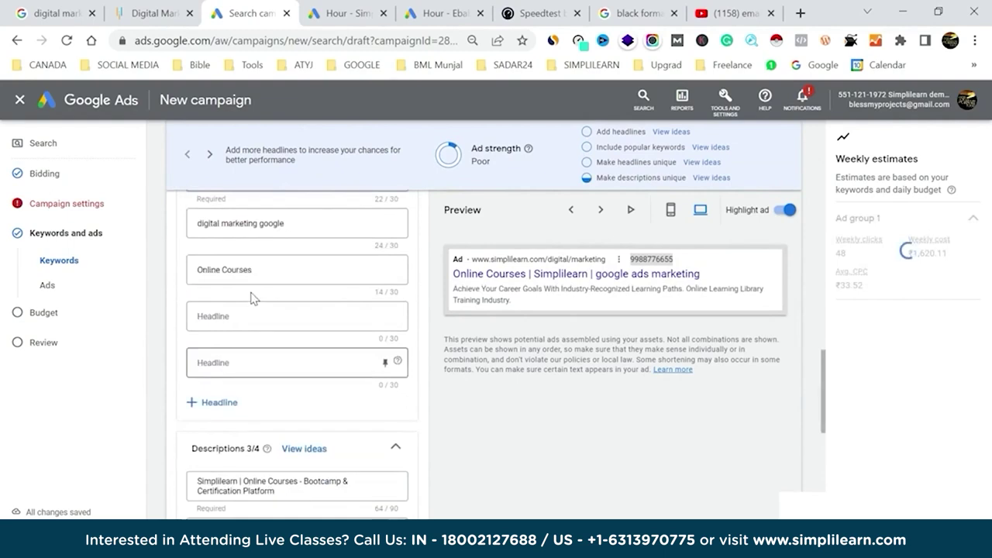
pyautogui.click(256, 270)
pyautogui.write('digital')
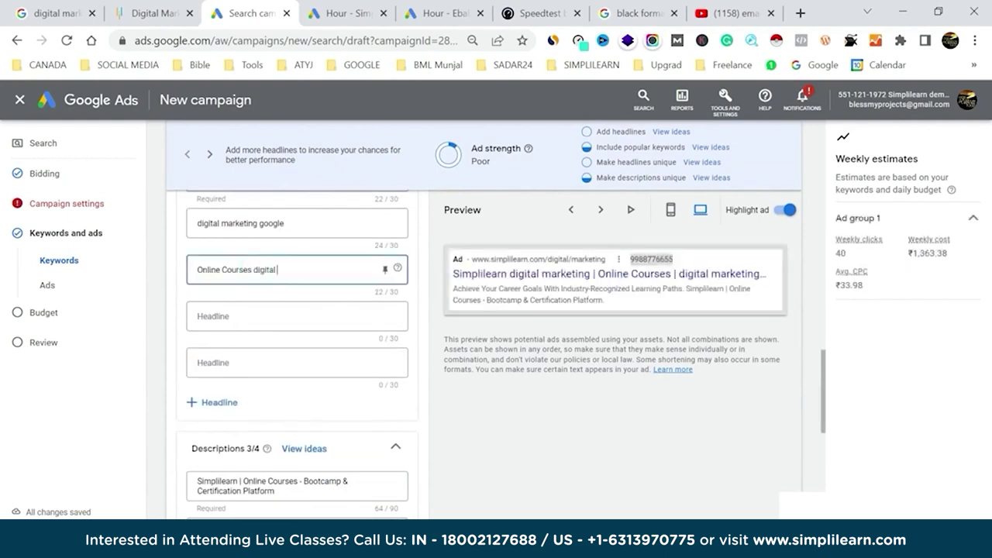
pyautogui.write(' marketing')
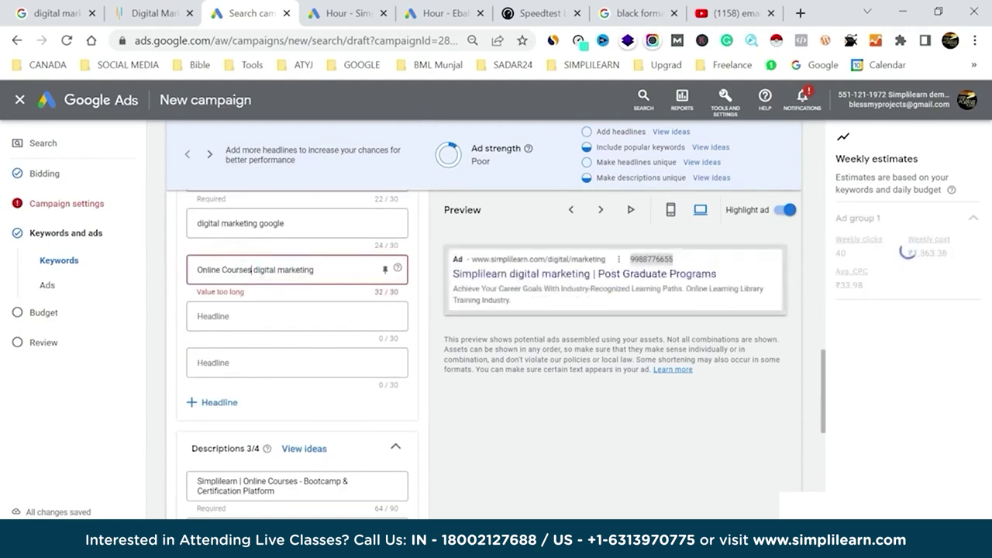
pyautogui.press('BackSpace')
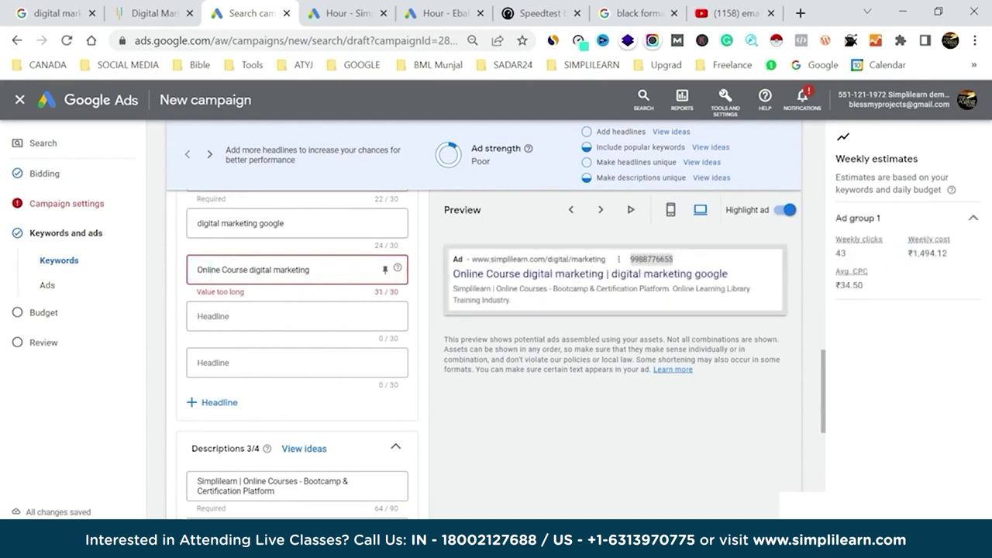
pyautogui.doubleClick(287, 270)
pyautogui.doubleClick(260, 270)
pyautogui.write('google')
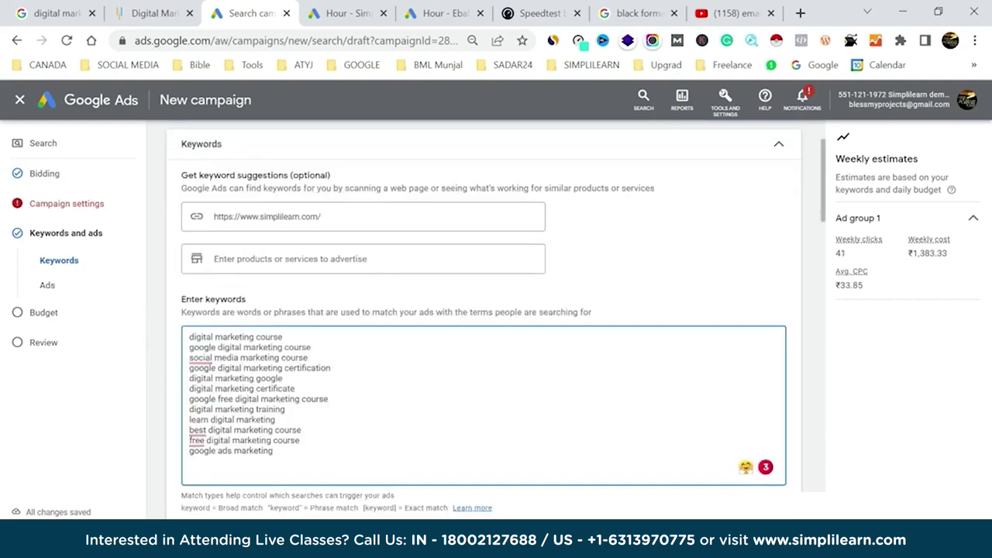
pyautogui.write('Online Course google ads')
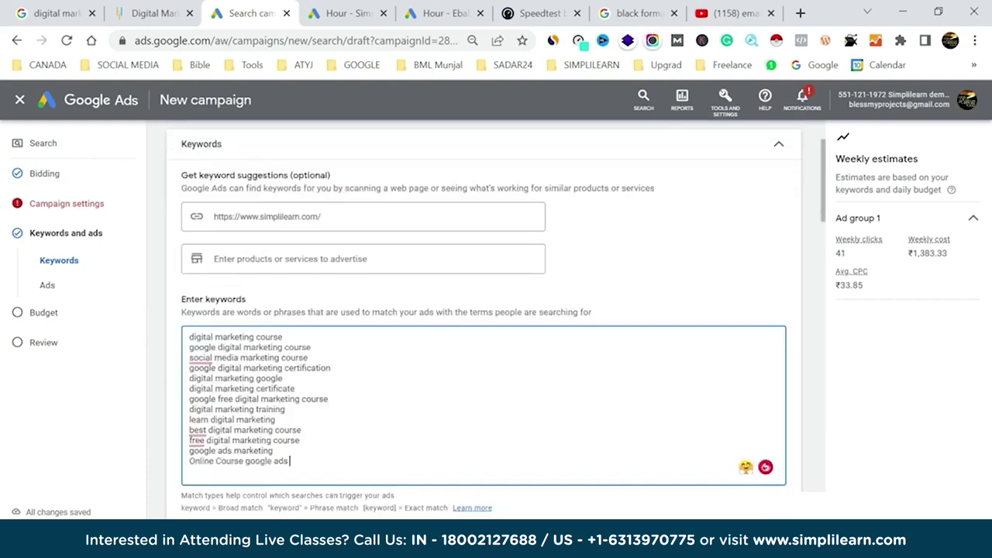
pyautogui.scroll(-4, 806, 311)
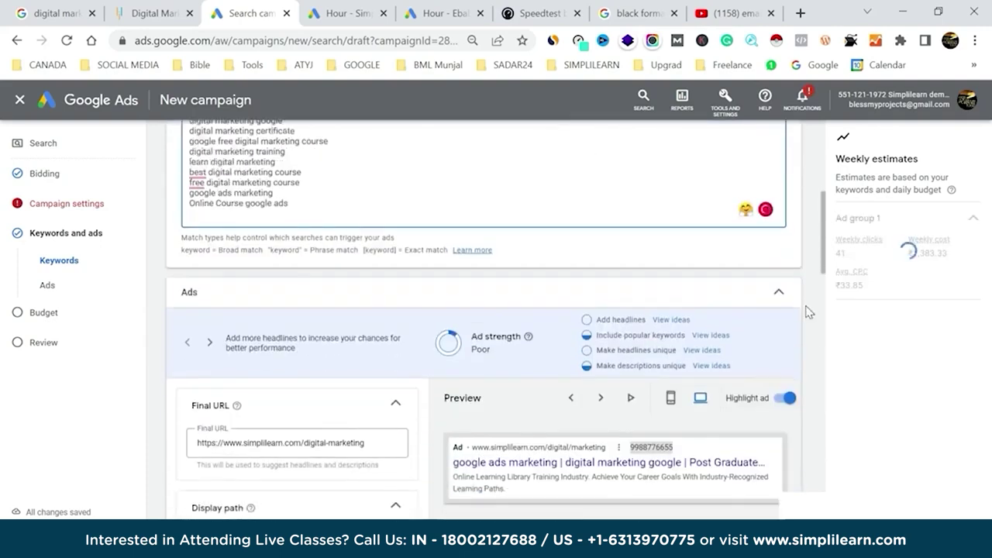
pyautogui.scroll(-2, 806, 310)
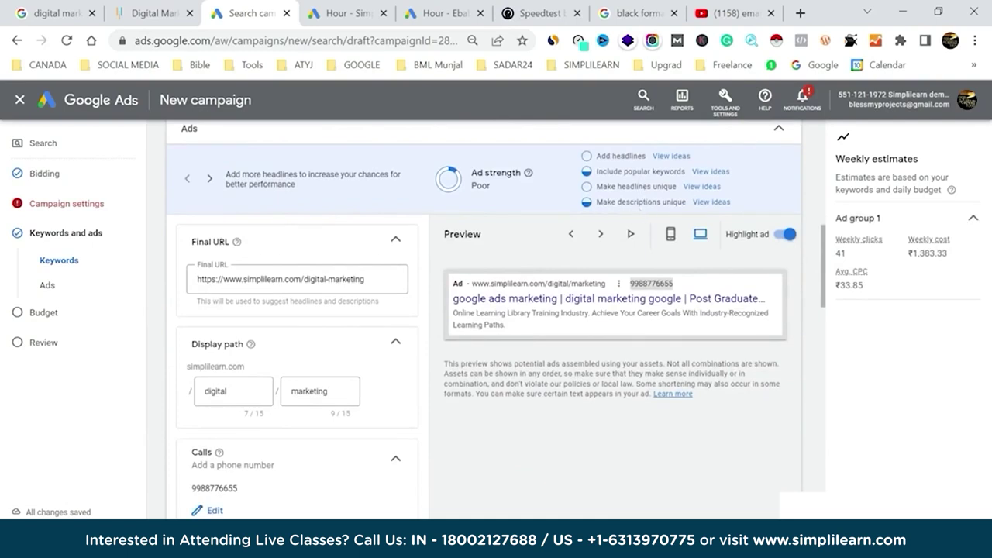
pyautogui.click(671, 156)
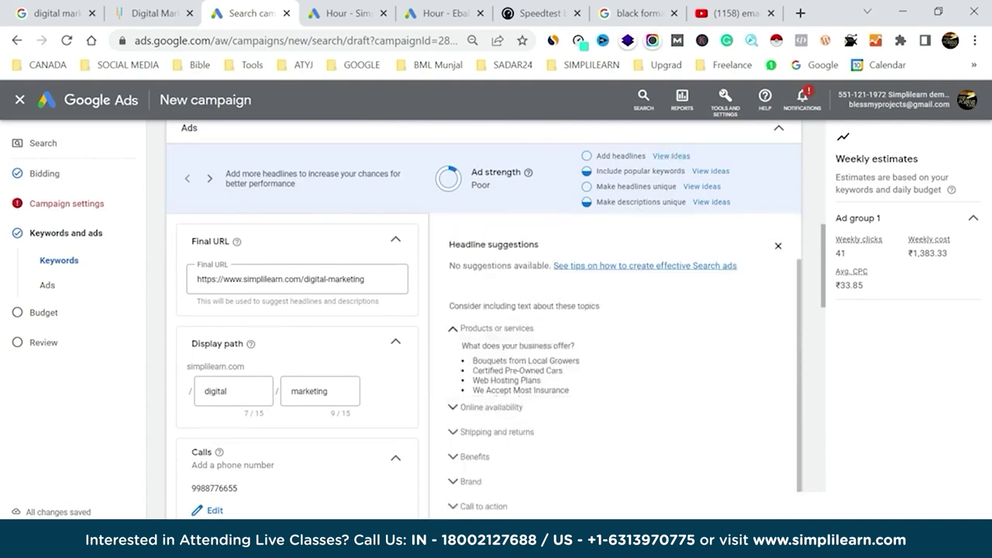
pyautogui.click(452, 328)
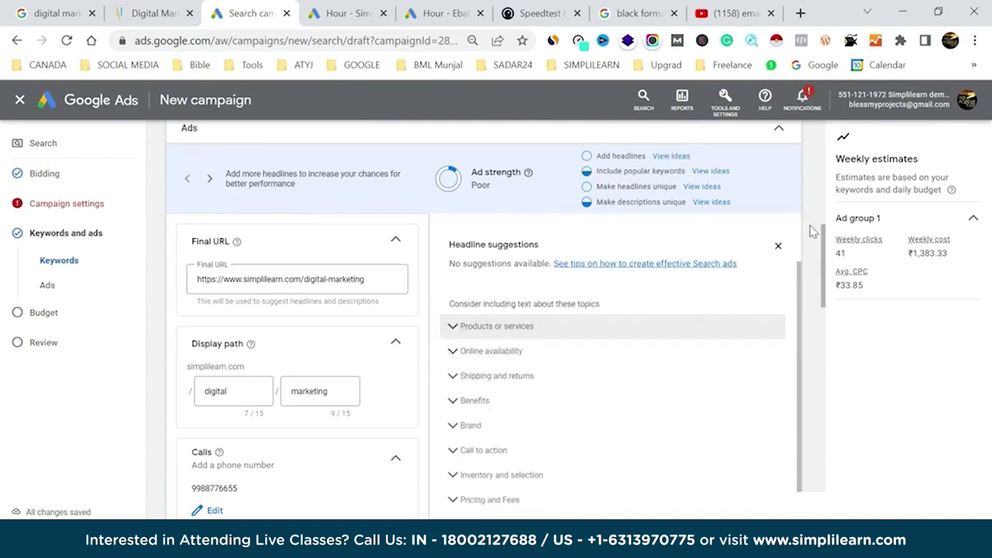
pyautogui.click(779, 246)
pyautogui.scroll(-4, 297, 371)
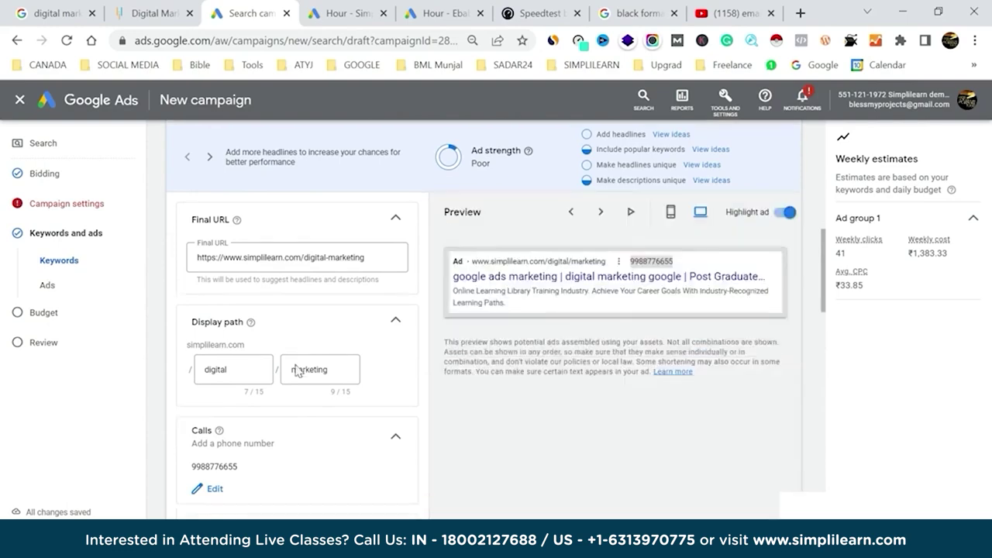
pyautogui.scroll(-3, 297, 370)
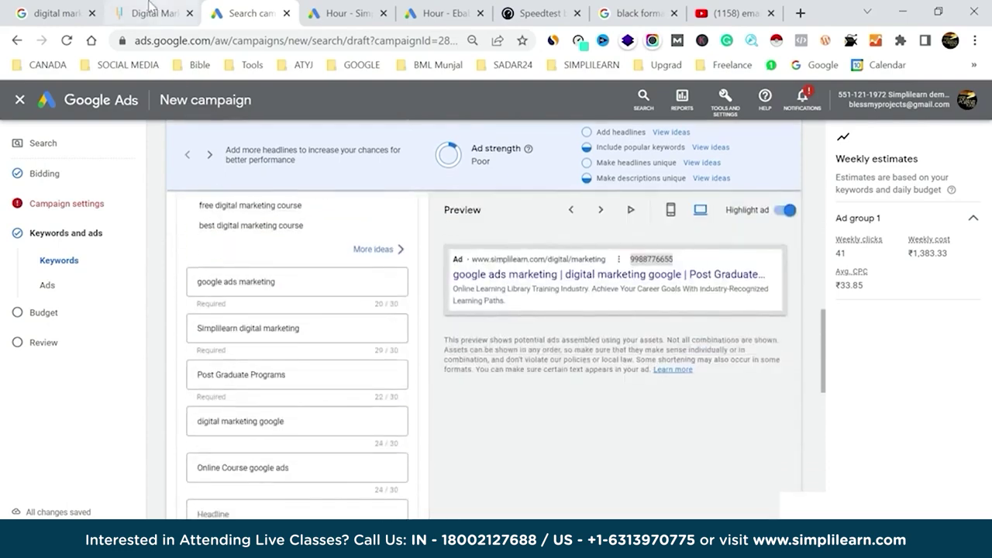
pyautogui.hotkey('ctrl', '1')
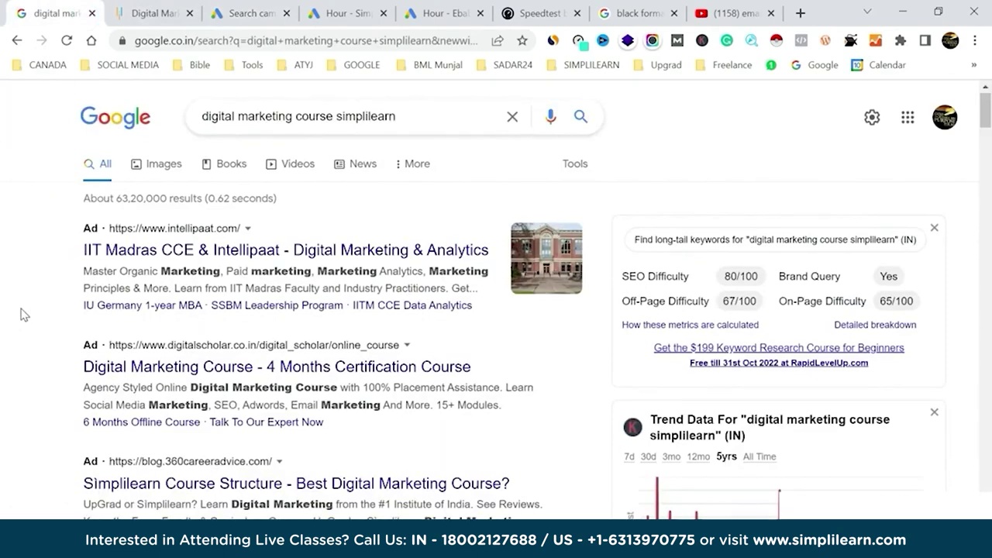
pyautogui.scroll(-1, 23, 314)
pyautogui.click(159, 7)
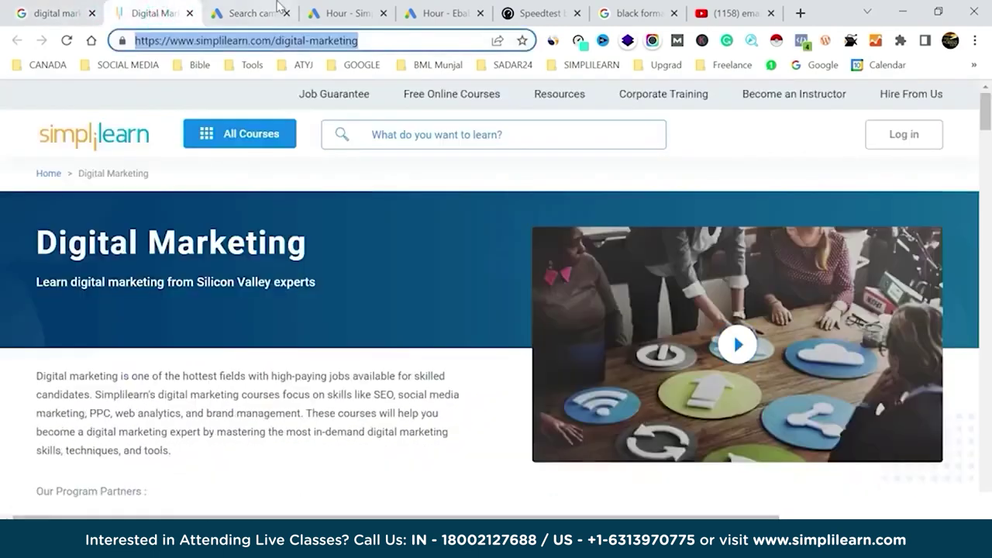
pyautogui.click(278, 9)
pyautogui.scroll(-1, 263, 377)
pyautogui.scroll(-1, 262, 392)
pyautogui.click(245, 408)
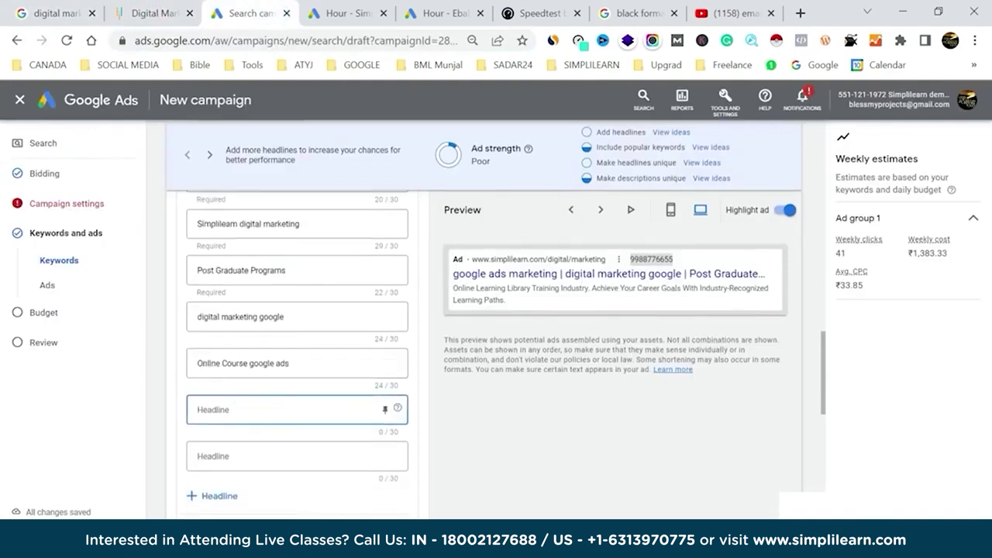
# Add the headlines 'digital marketing course' and 'signup for discounts'.
pyautogui.write('digital')
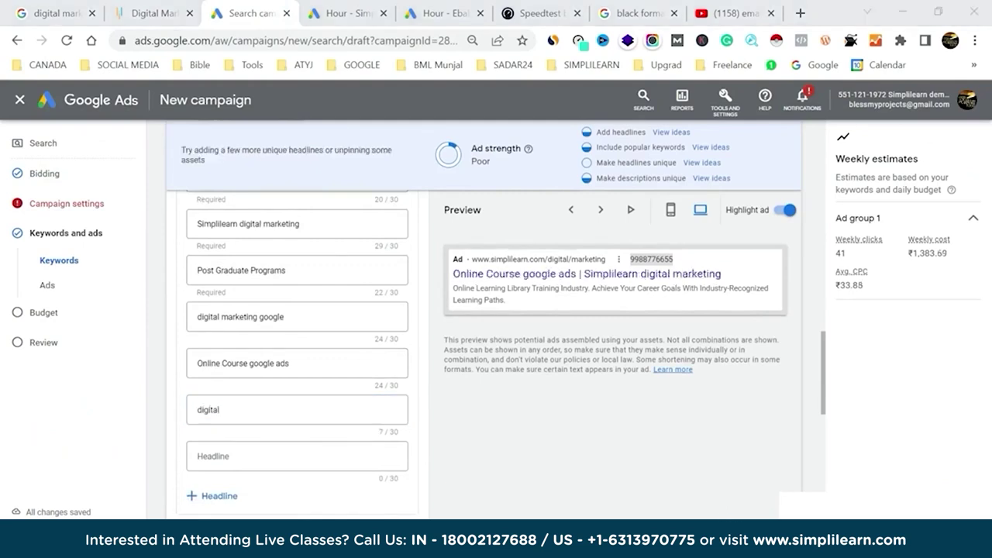
pyautogui.click(289, 410)
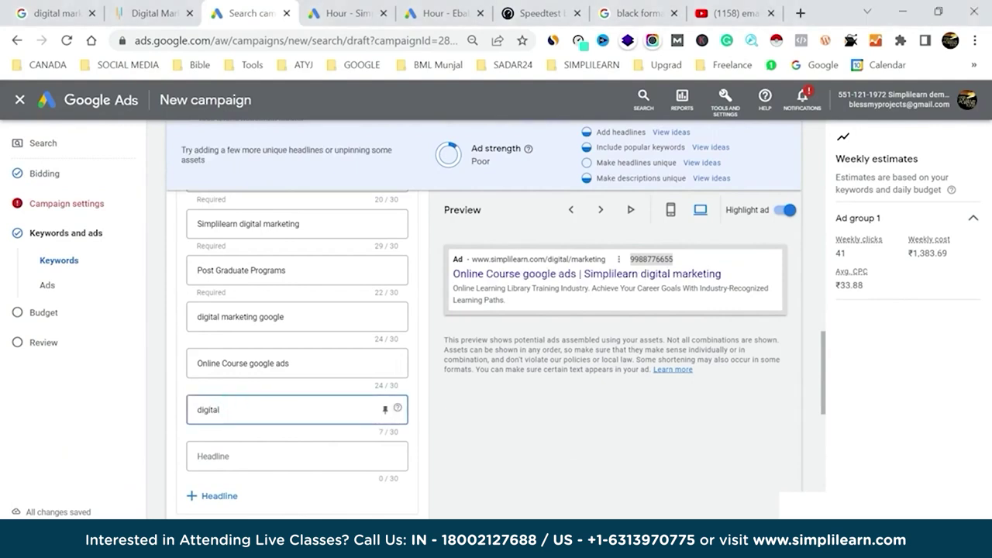
pyautogui.write('marketing course')
pyautogui.click(296, 456)
pyautogui.write('signup')
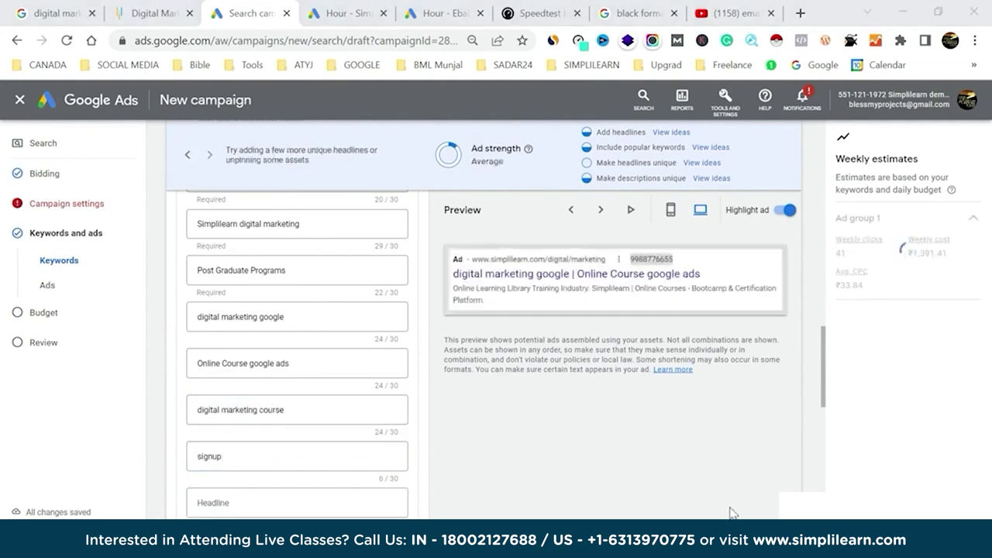
pyautogui.click(238, 457)
pyautogui.write('for discounts')
pyautogui.press('Tab')
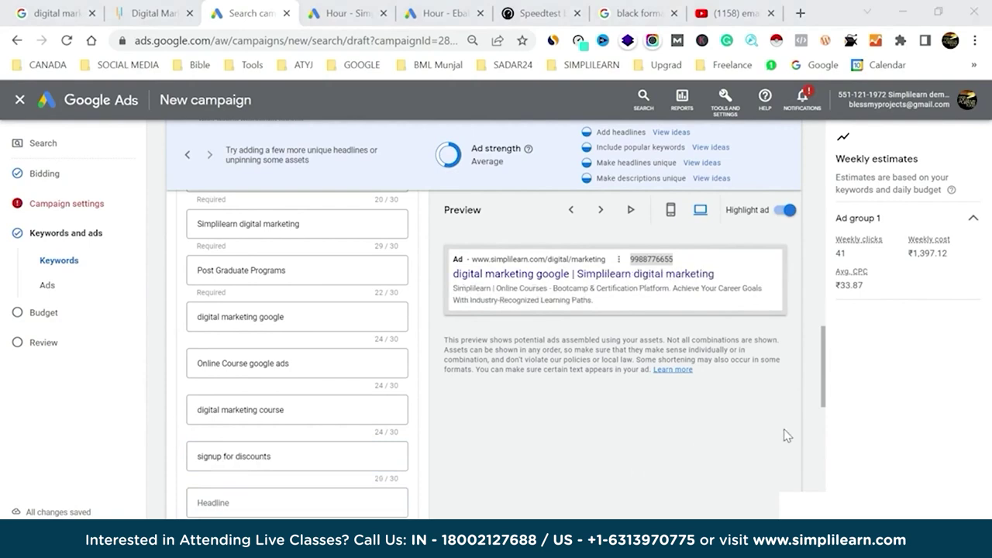
# Add a 'learn from' headline, raising Ad strength to Average.
pyautogui.scroll(-2, 336, 392)
pyautogui.scroll(-1, 332, 393)
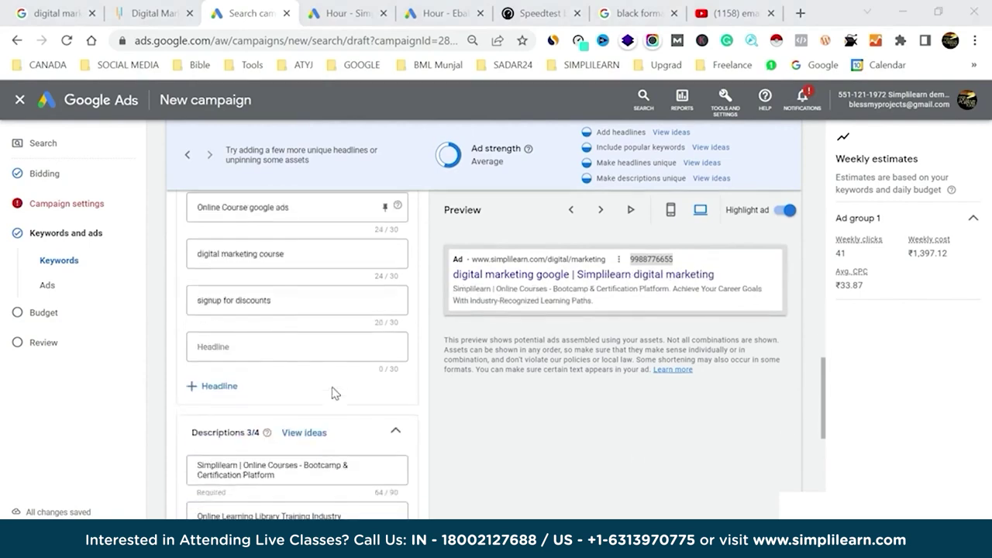
pyautogui.click(268, 338)
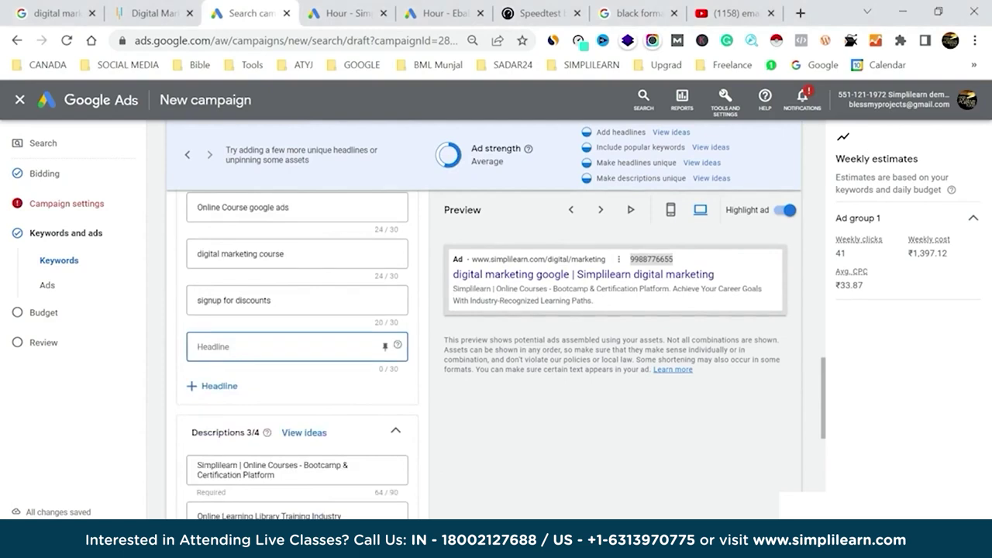
pyautogui.write('kearn')
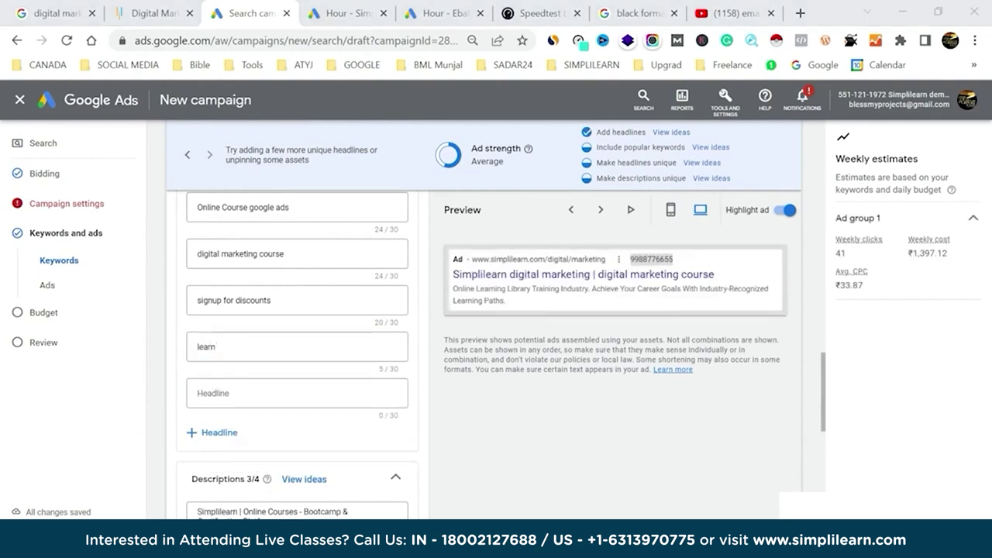
pyautogui.click(318, 348)
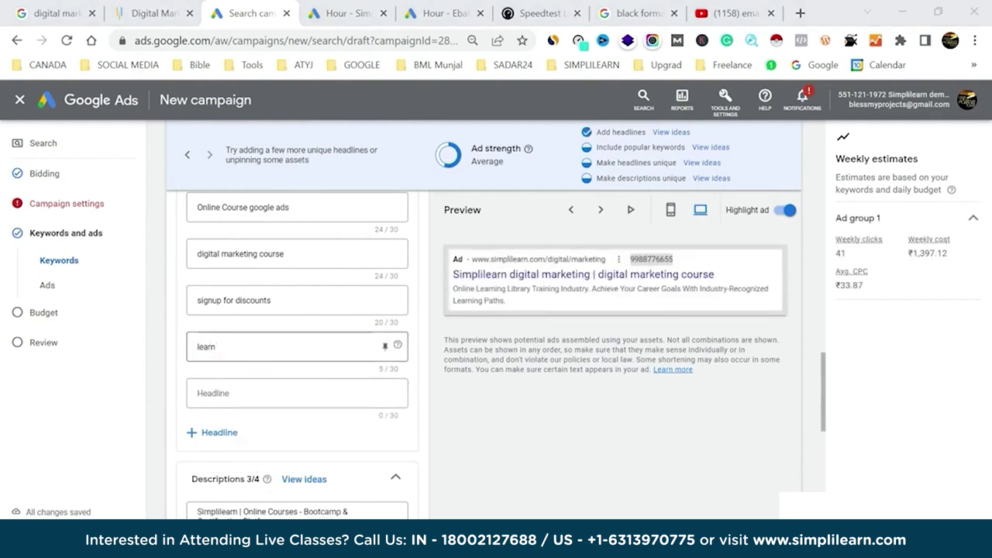
pyautogui.write('from')
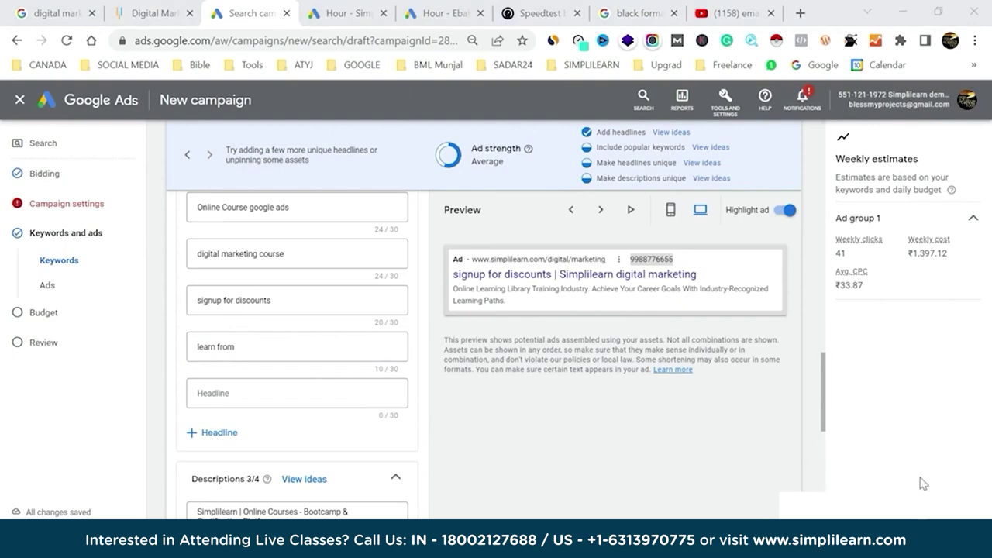
pyautogui.press('F9')
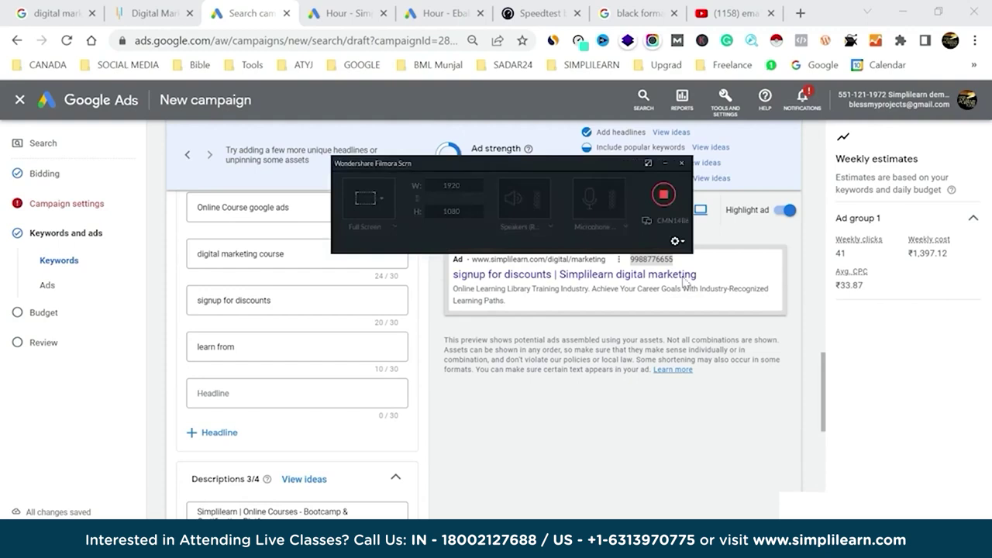
pyautogui.click(648, 163)
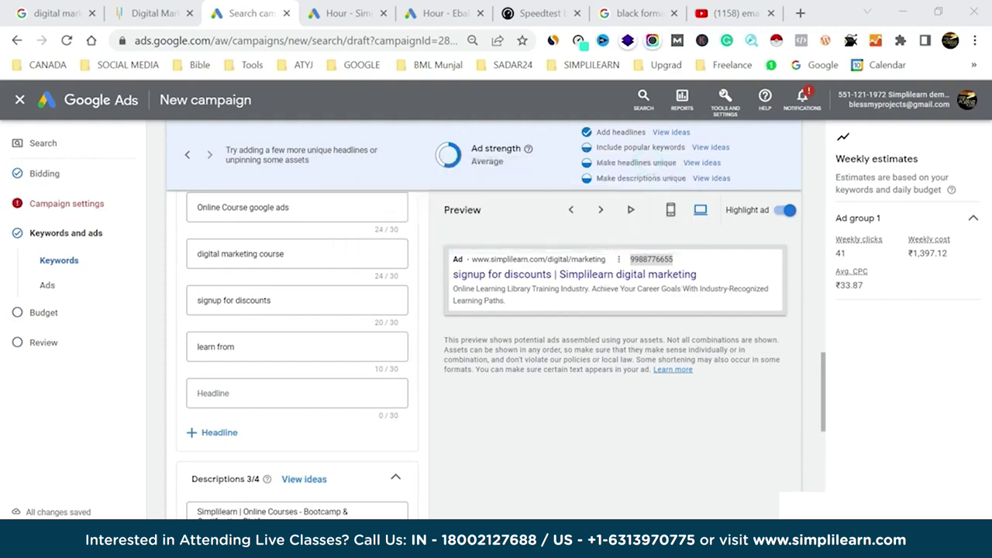
pyautogui.click(379, 393)
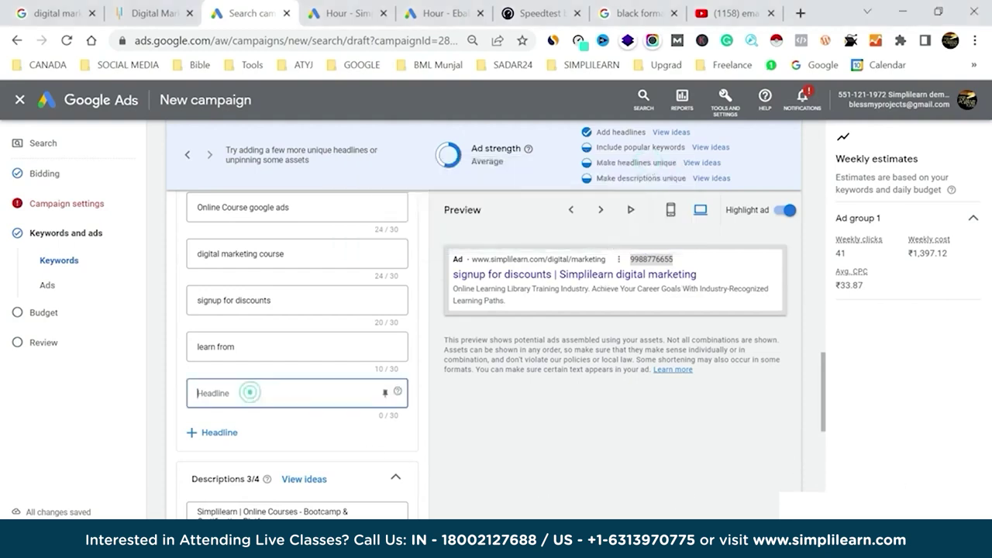
# Extend the fourth headline to 'learn from industry experts' and scroll down to Done.
pyautogui.click(254, 347)
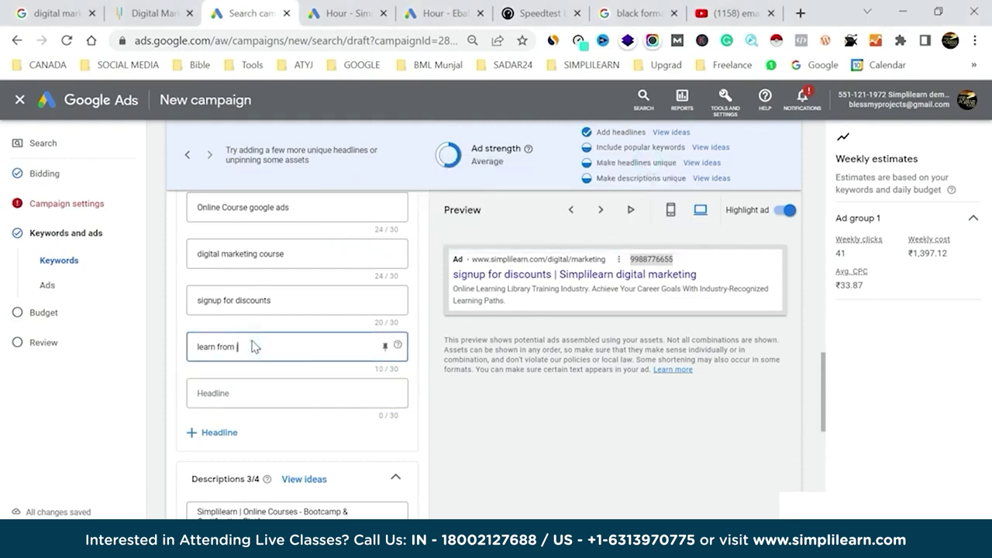
pyautogui.write('indu')
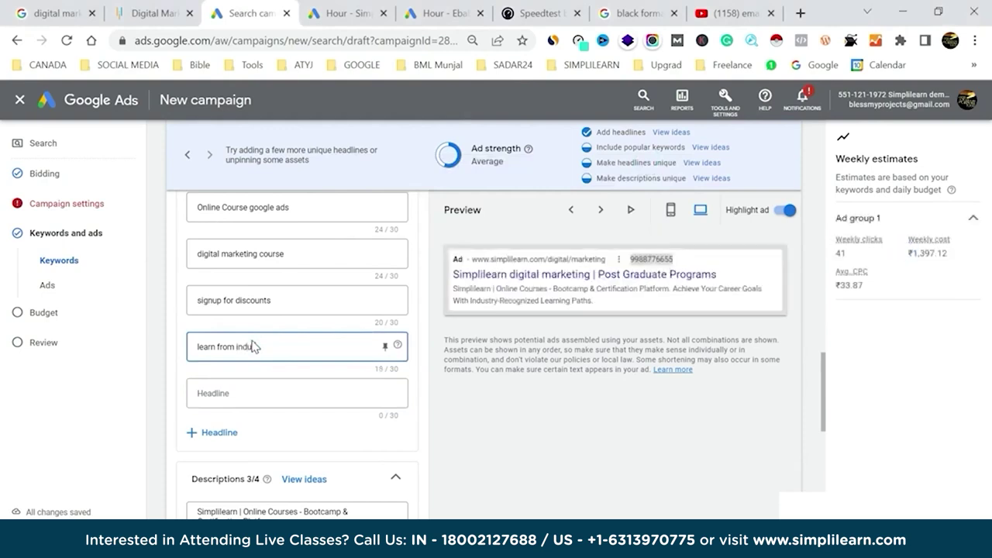
pyautogui.write('s')
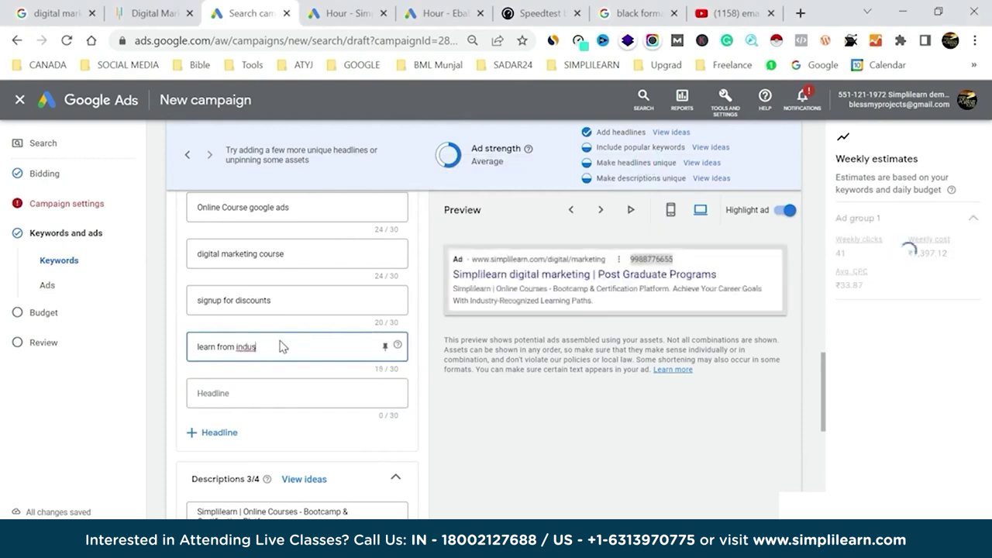
pyautogui.write('try')
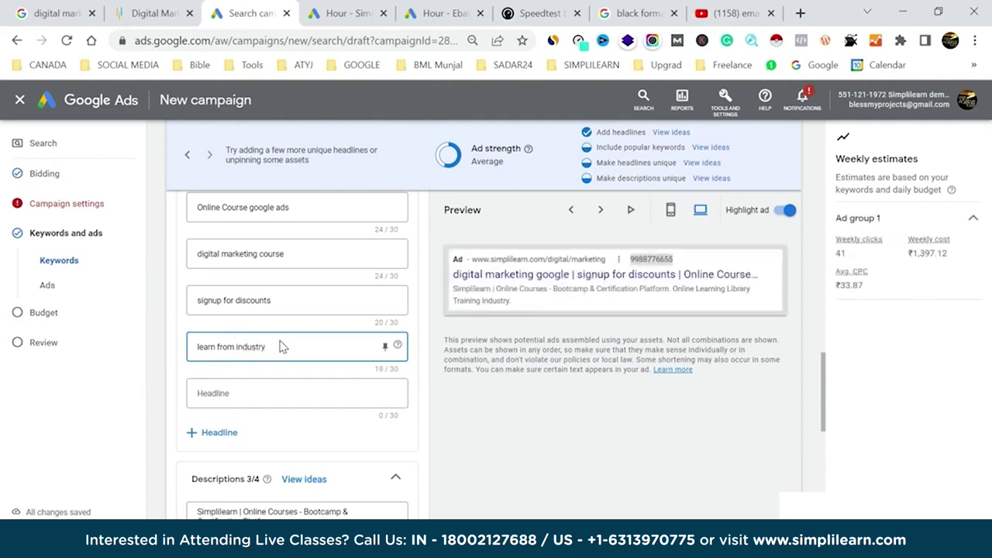
pyautogui.write(' e')
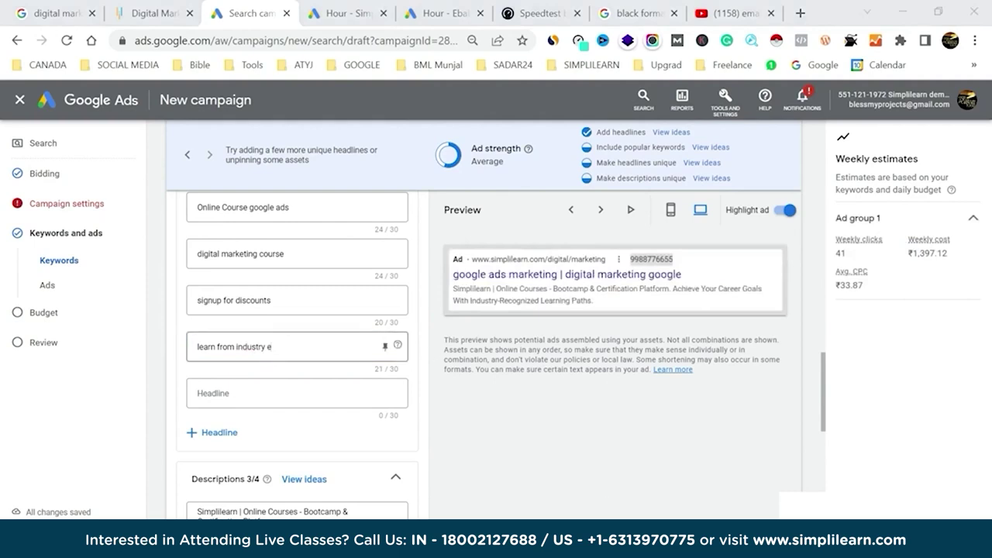
pyautogui.click(288, 341)
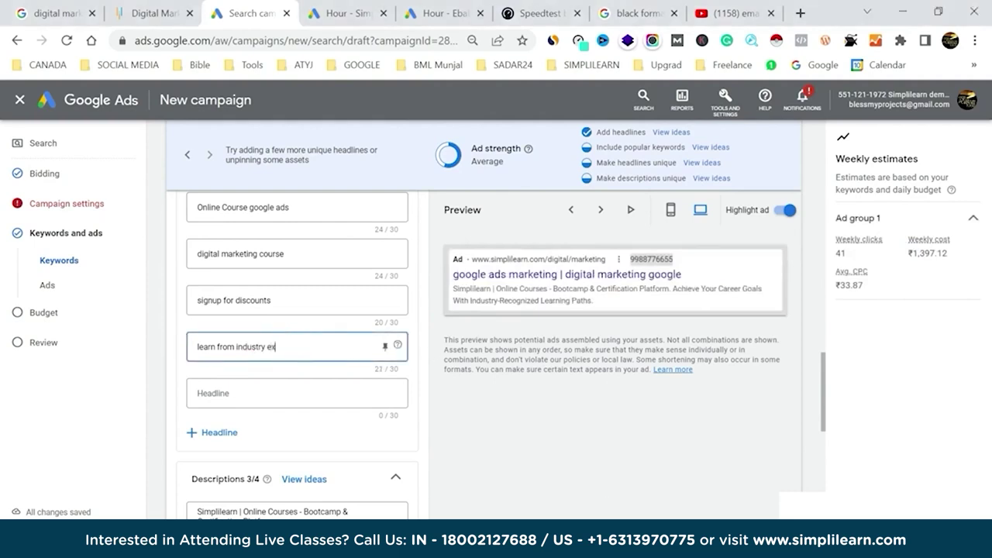
pyautogui.write('xperts')
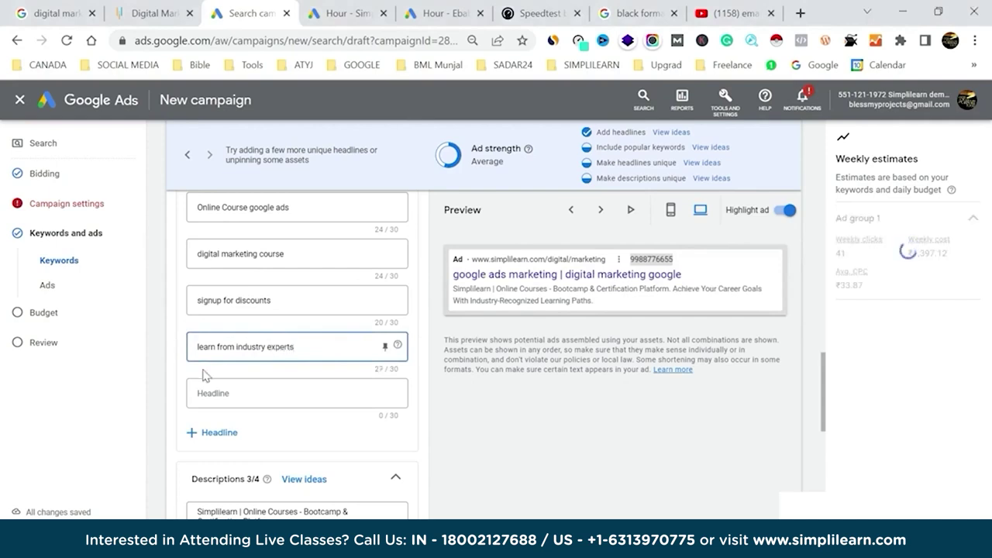
pyautogui.click(166, 373)
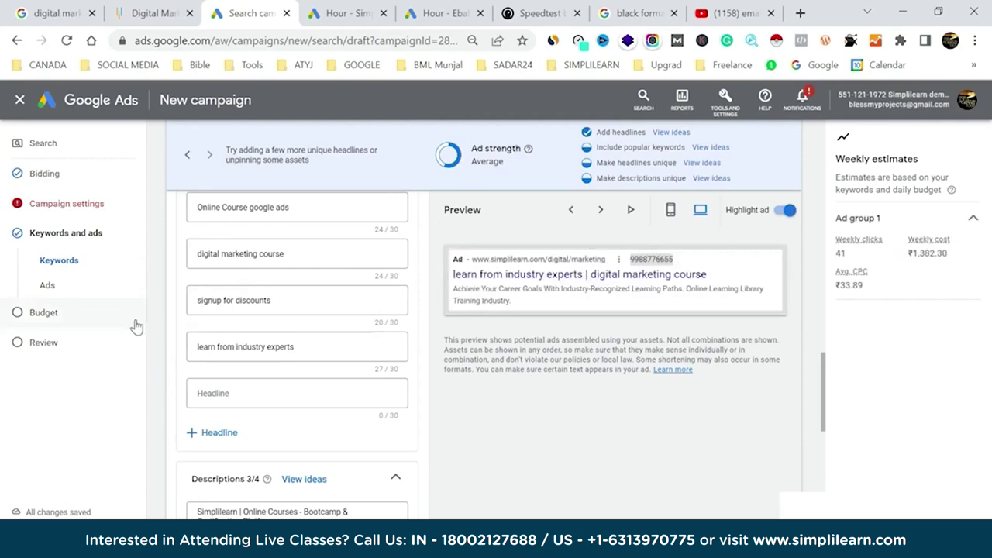
pyautogui.scroll(-3, 269, 353)
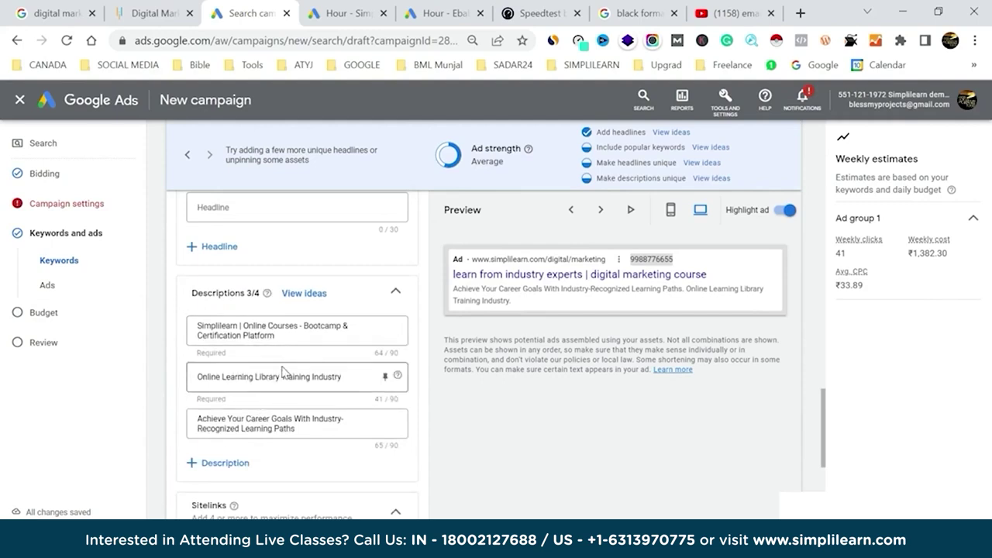
pyautogui.scroll(-3, 321, 415)
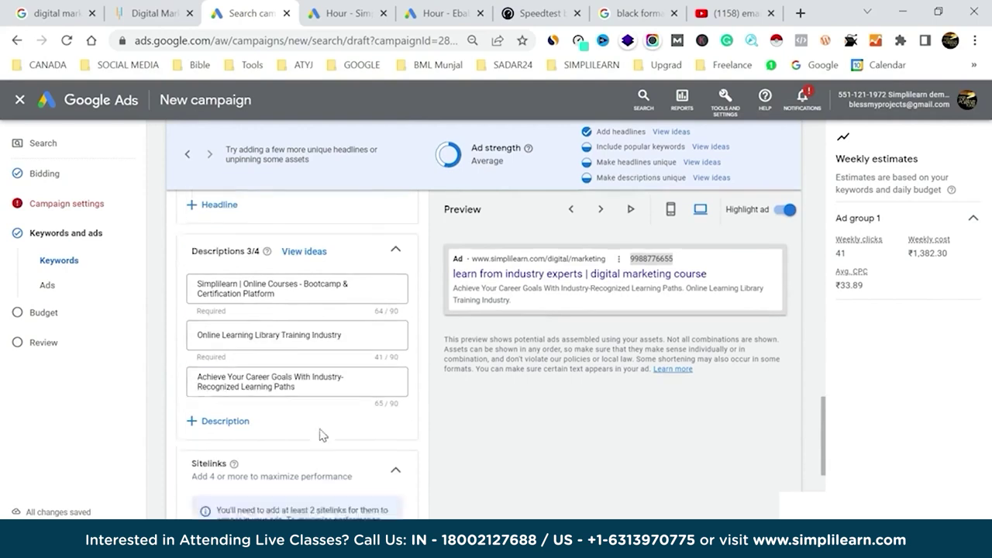
pyautogui.scroll(-2, 321, 434)
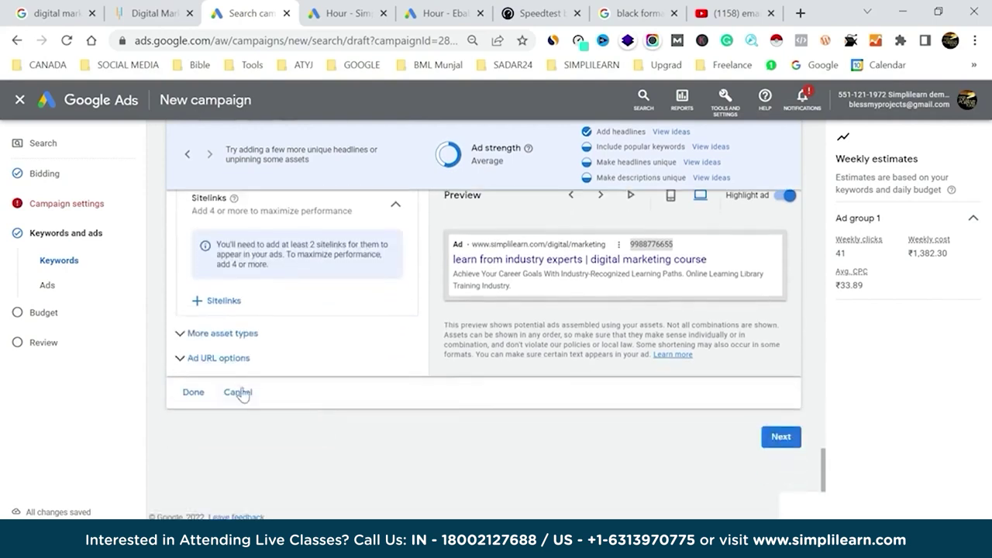
# Save the ad and move on to the Budget step showing ₹2,020.40 recommended daily.
pyautogui.click(193, 393)
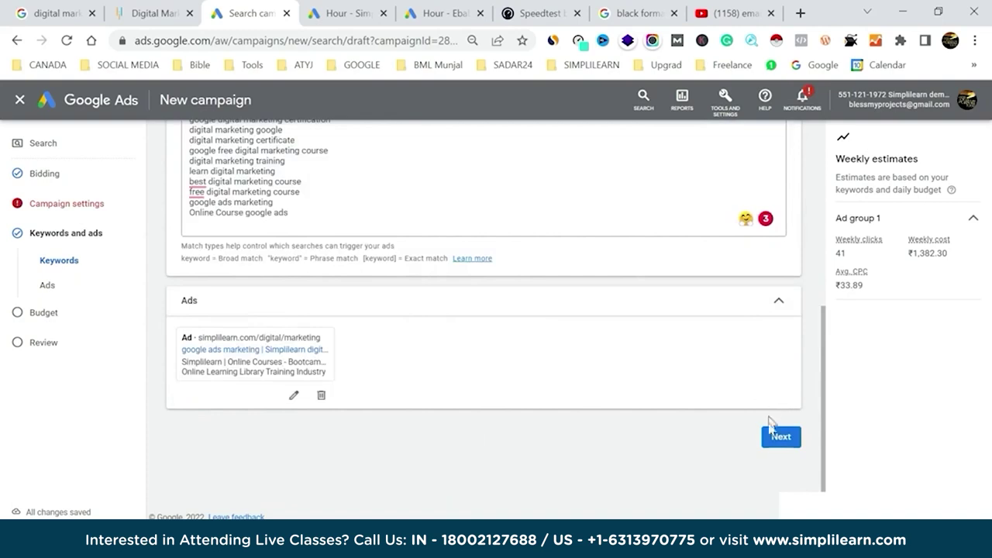
pyautogui.click(779, 439)
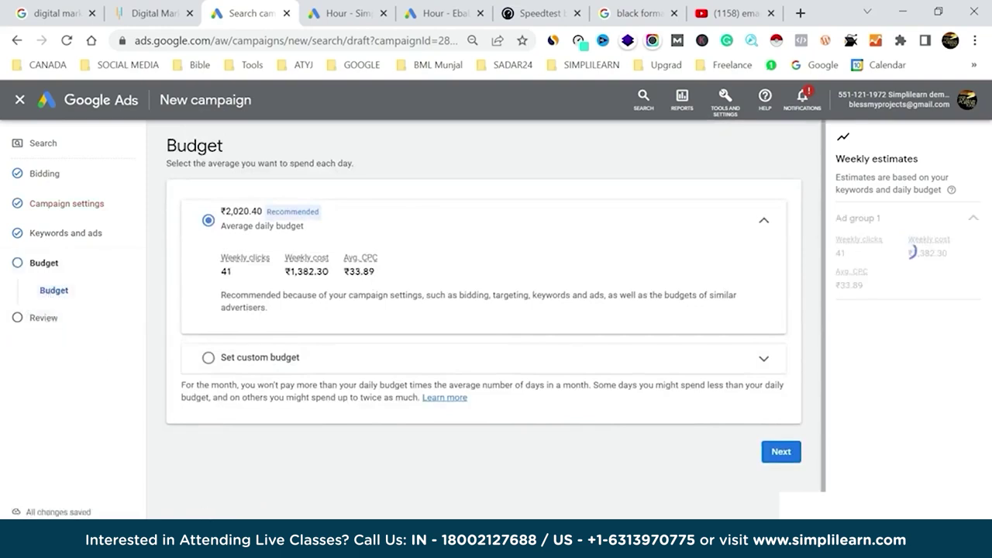
pyautogui.hotkey('alt', 'Tab')
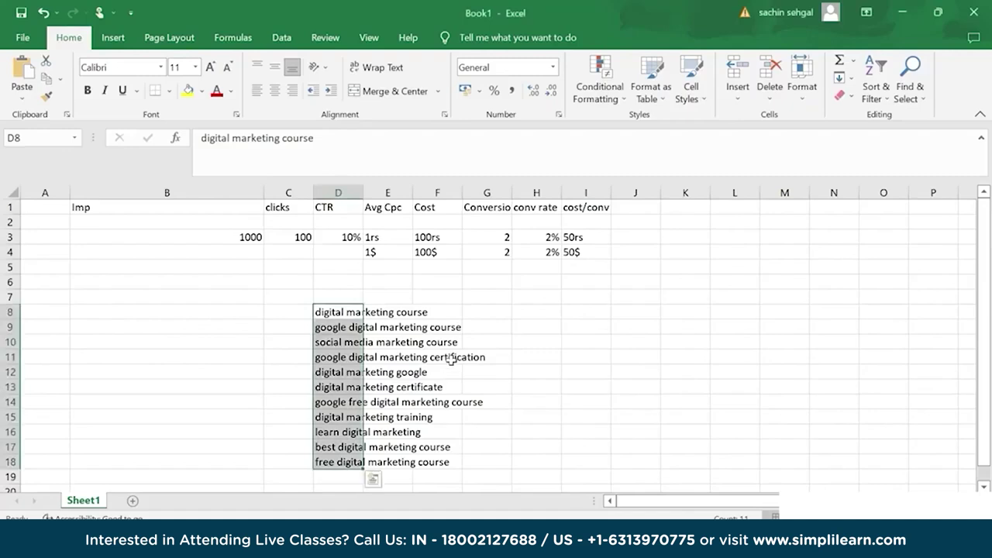
pyautogui.click(302, 238)
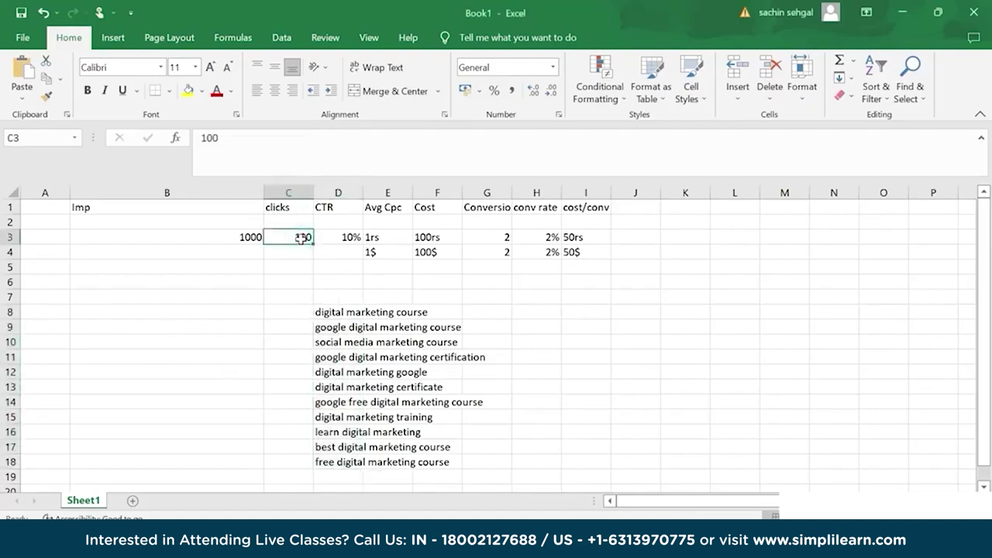
pyautogui.click(393, 238)
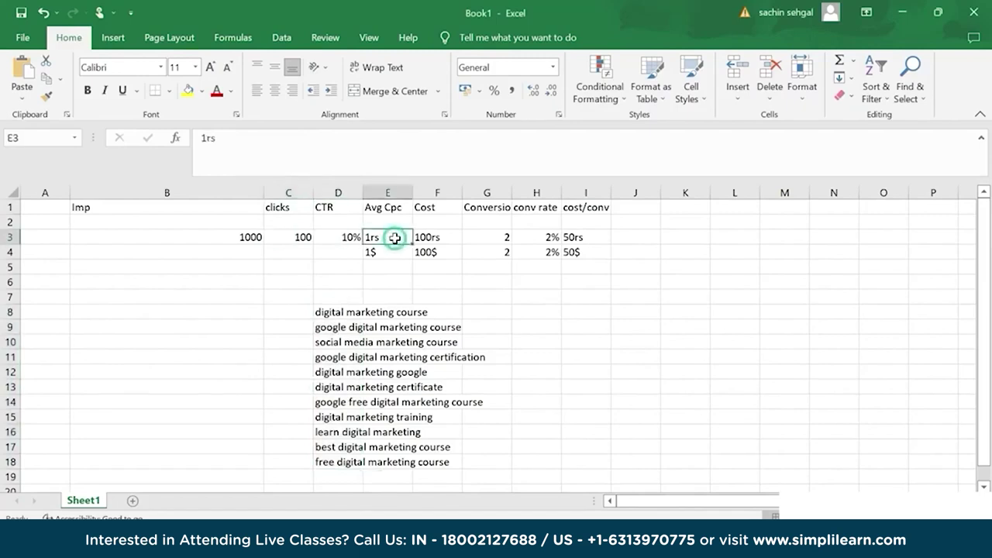
pyautogui.click(454, 238)
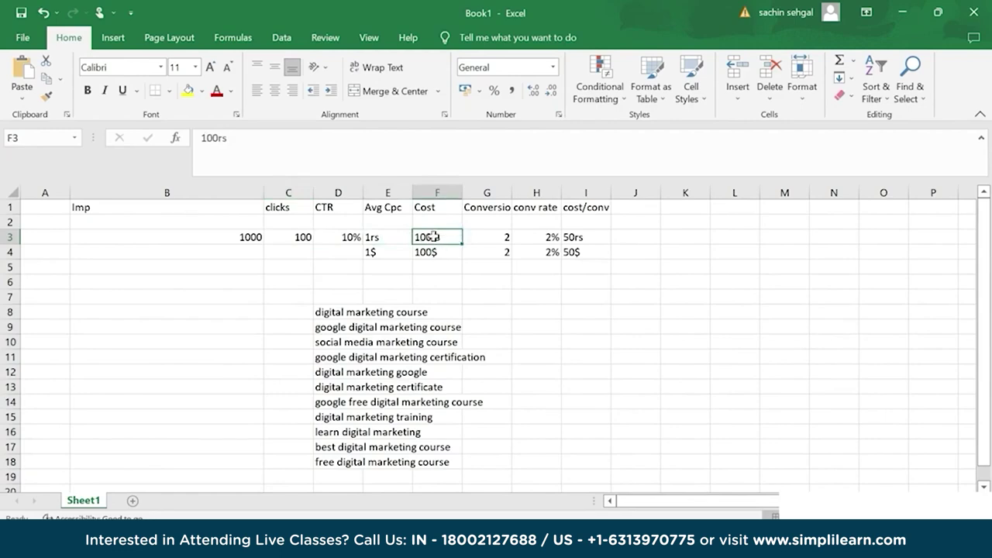
pyautogui.hotkey('alt', 'Tab')
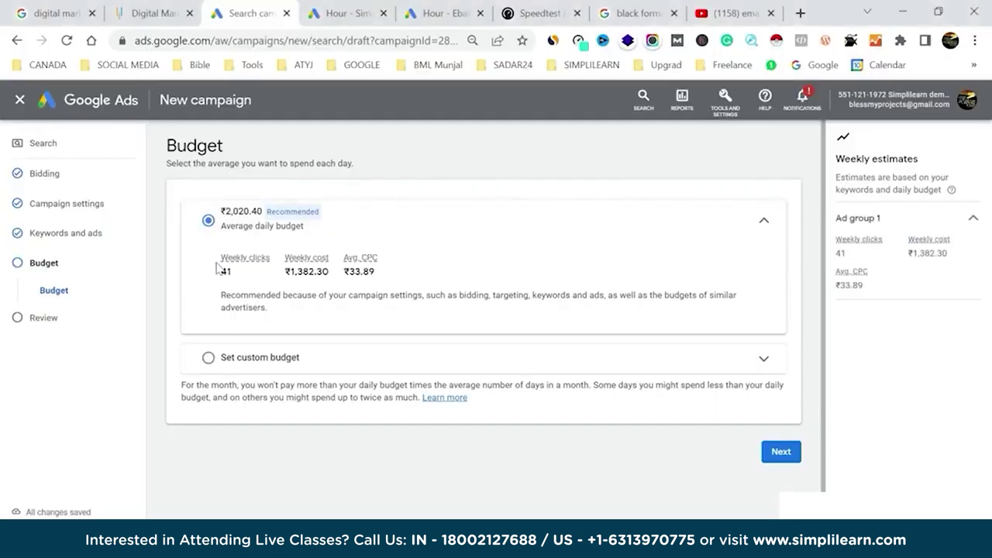
# Set a custom daily budget of 500.00 and proceed to the Review page.
pyautogui.click(209, 358)
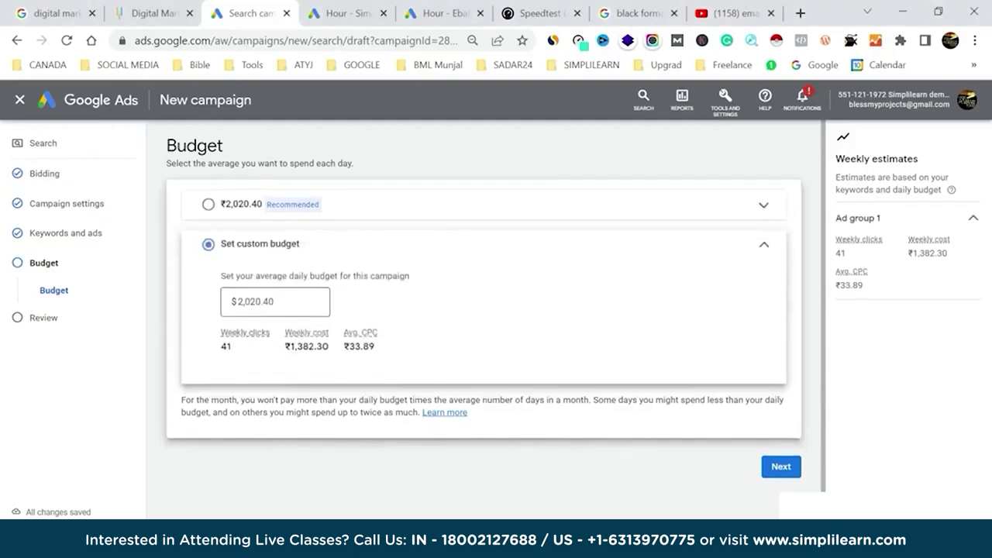
pyautogui.doubleClick(264, 302)
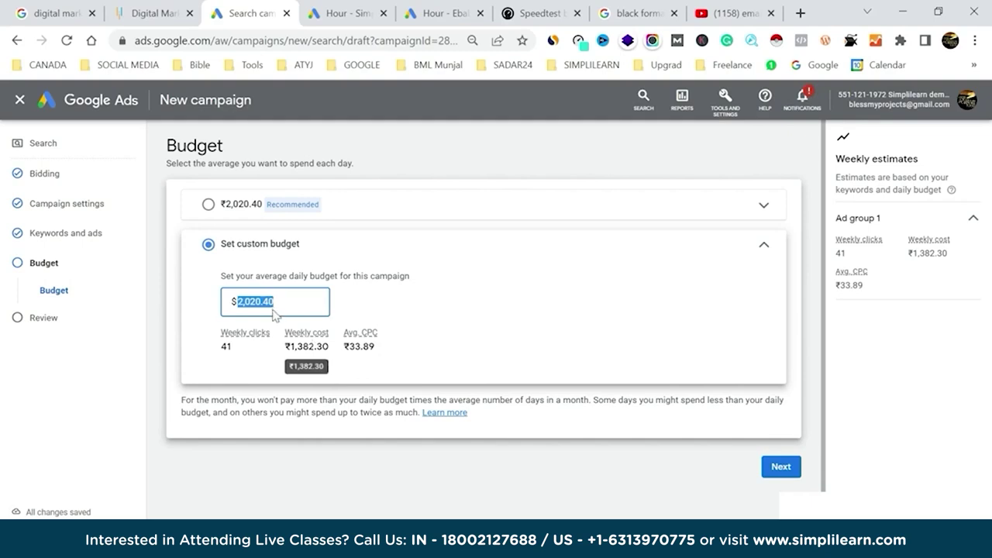
pyautogui.write('100')
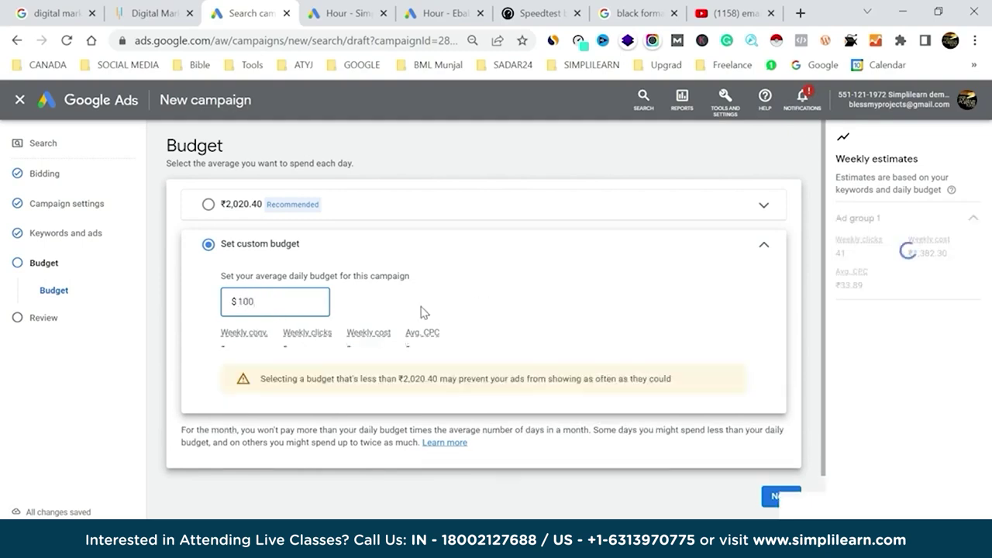
pyautogui.press('BackSpace')
pyautogui.press('BackSpace')
pyautogui.press('BackSpace')
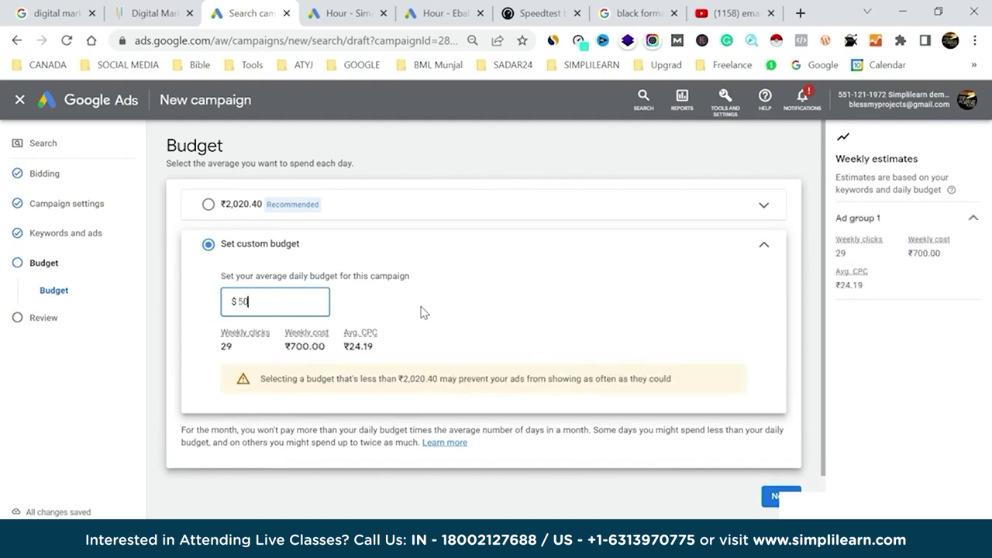
pyautogui.click(583, 308)
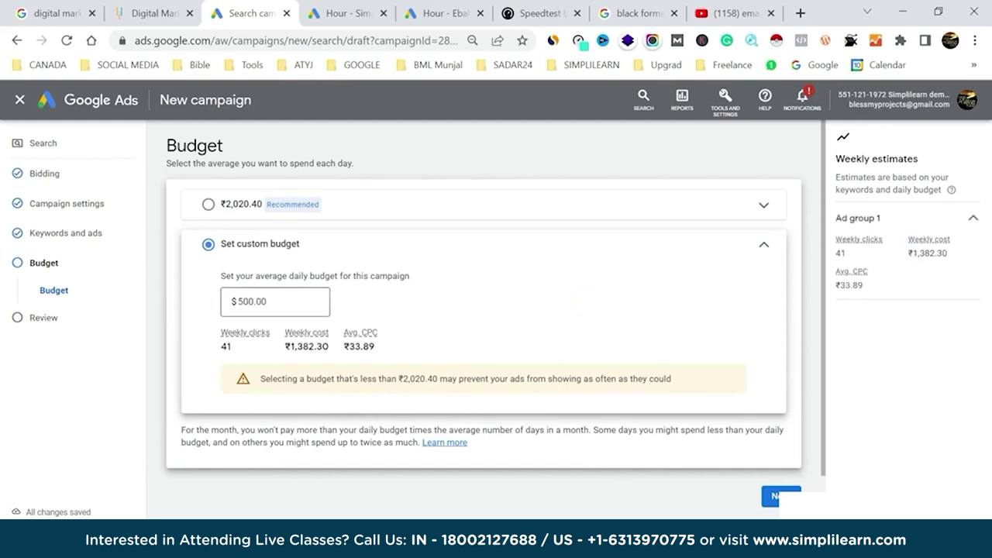
pyautogui.click(770, 497)
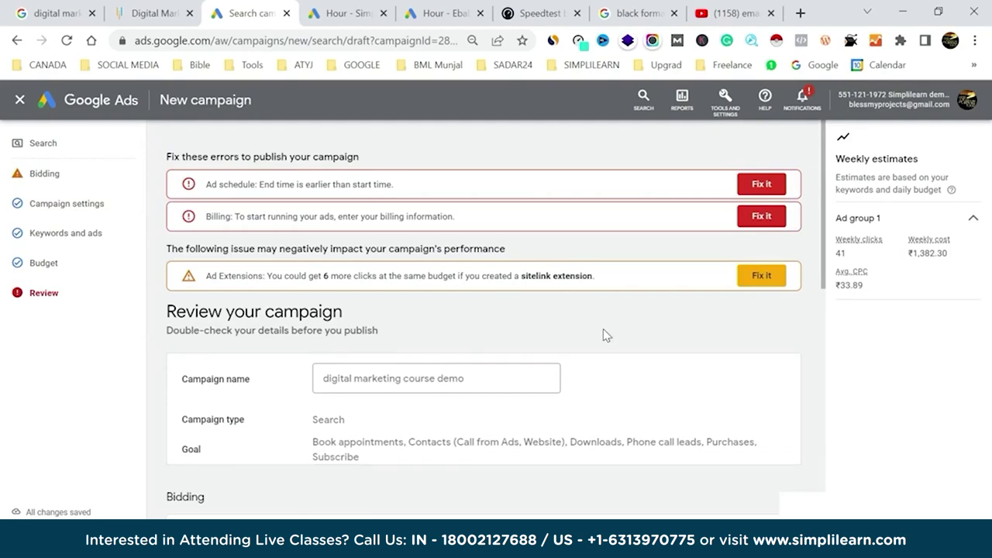
# Go back to the ad schedule and set the start time to 05:00.
pyautogui.scroll(-10, 604, 331)
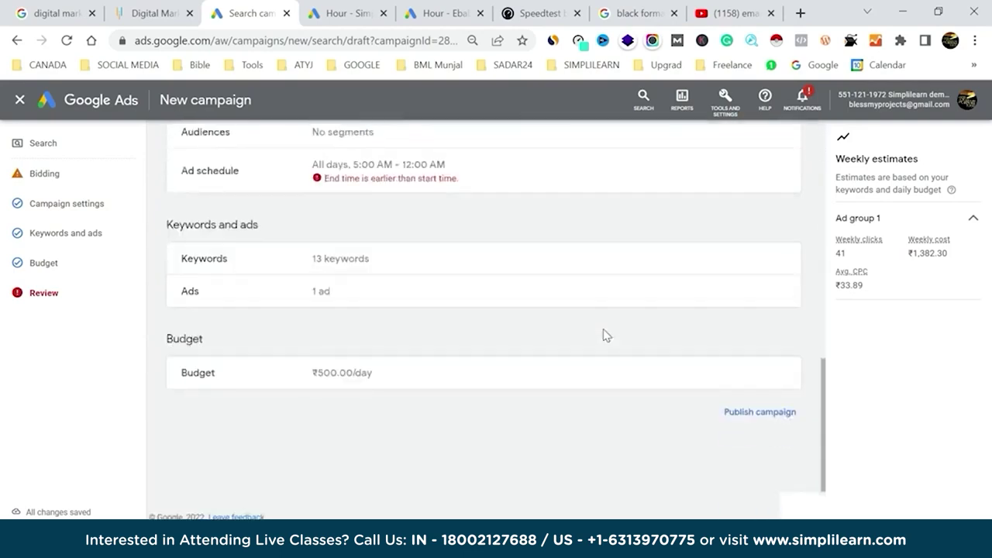
pyautogui.click(396, 184)
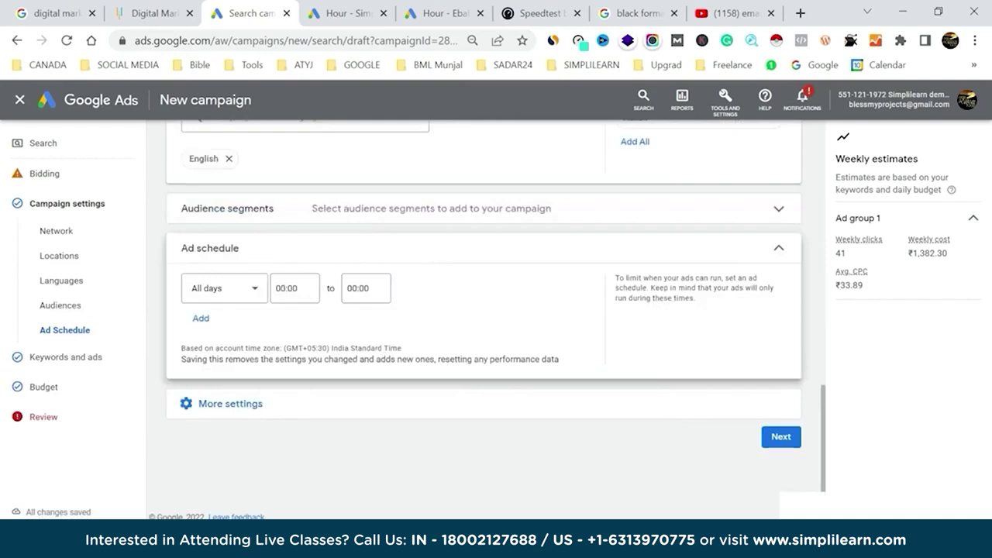
pyautogui.click(286, 287)
pyautogui.scroll(2, 287, 386)
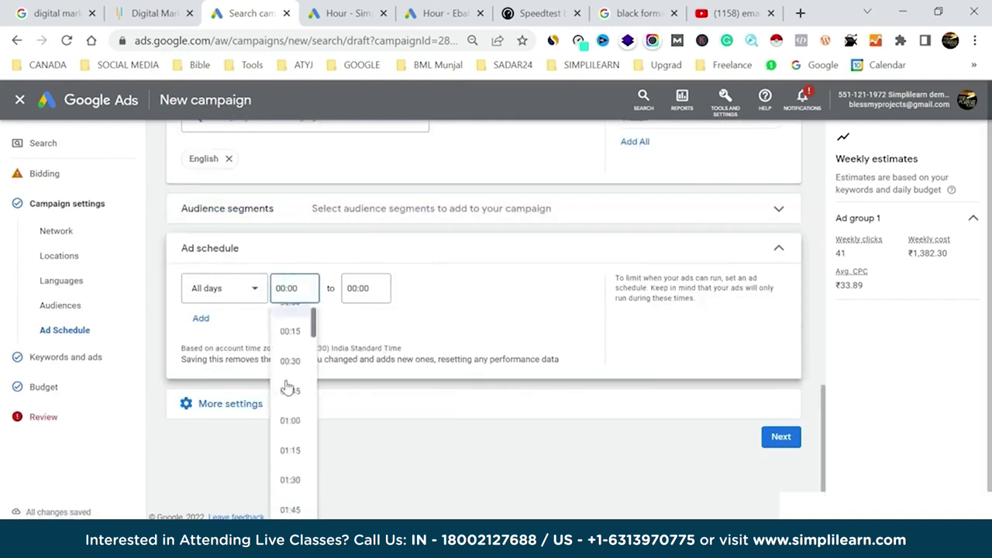
pyautogui.scroll(2, 286, 387)
pyautogui.scroll(-5, 287, 387)
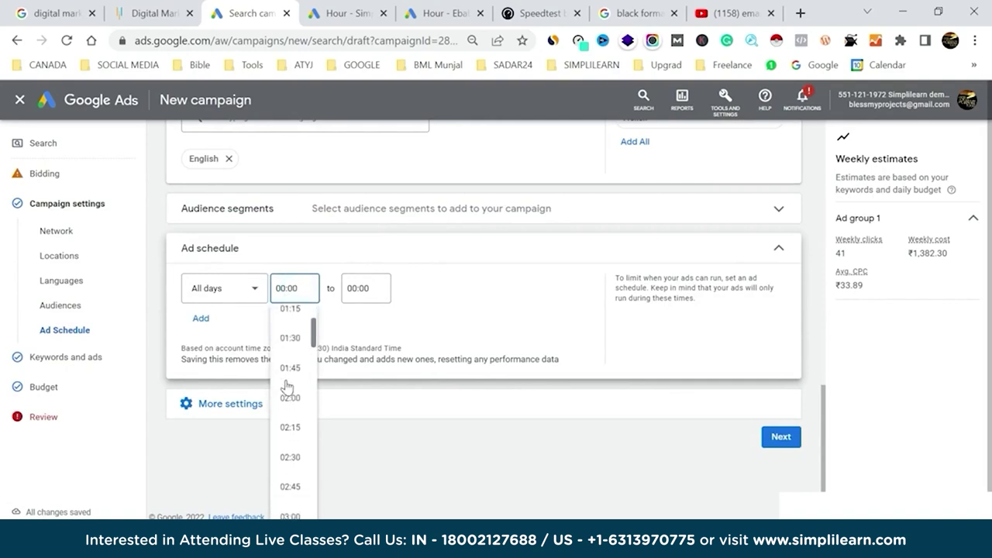
pyautogui.scroll(-5, 287, 387)
pyautogui.click(289, 382)
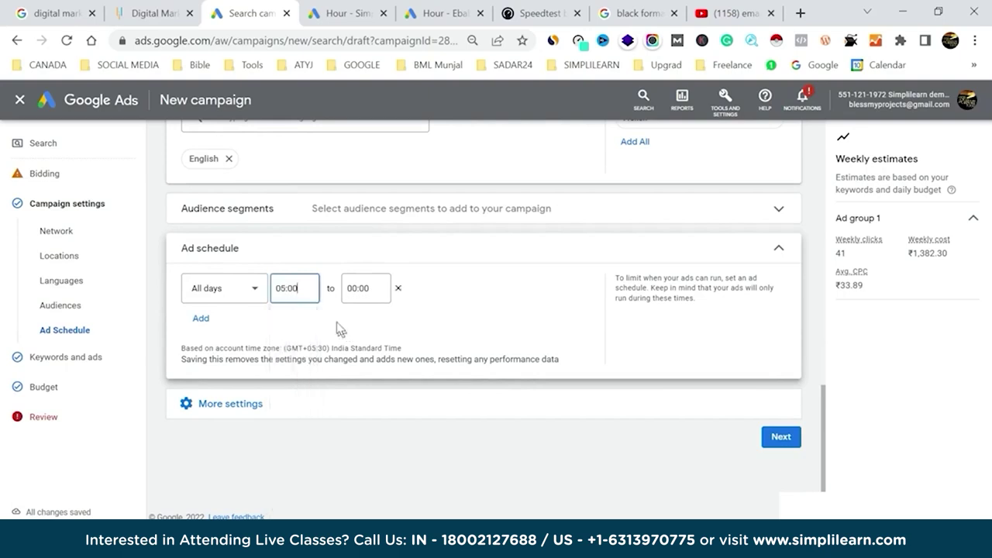
# Set the ad schedule end time to 23:30 and continue to Keywords and ads.
pyautogui.click(351, 288)
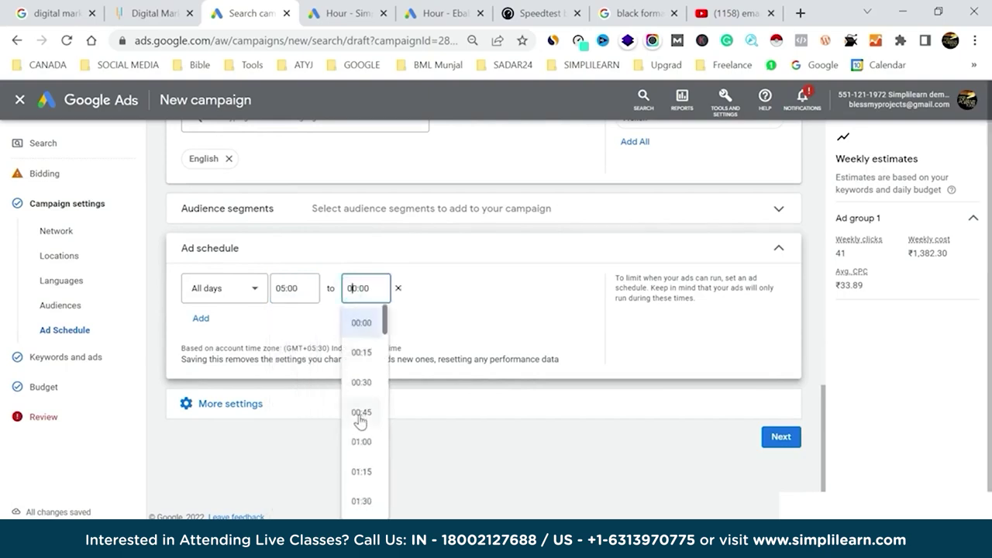
pyautogui.scroll(-20, 361, 423)
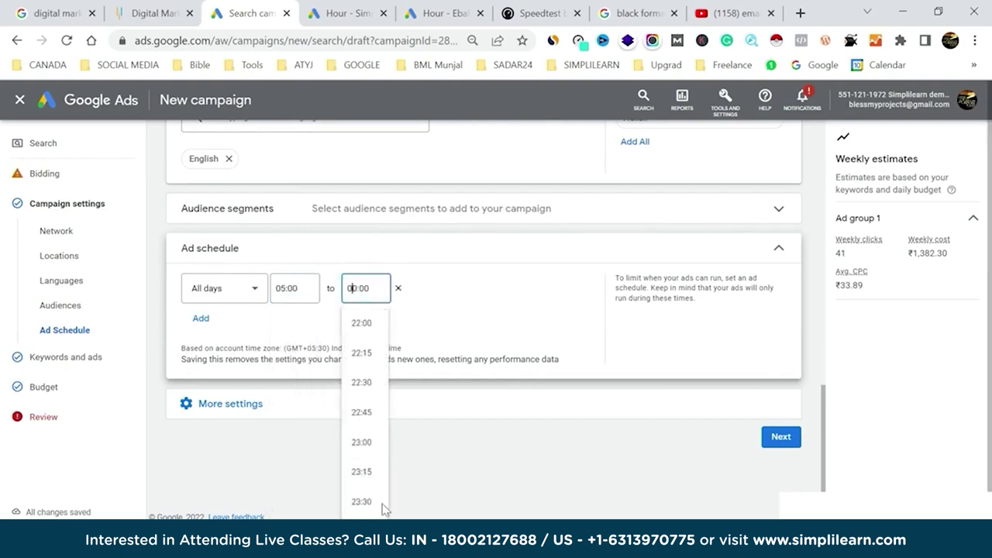
pyautogui.click(367, 503)
pyautogui.click(781, 438)
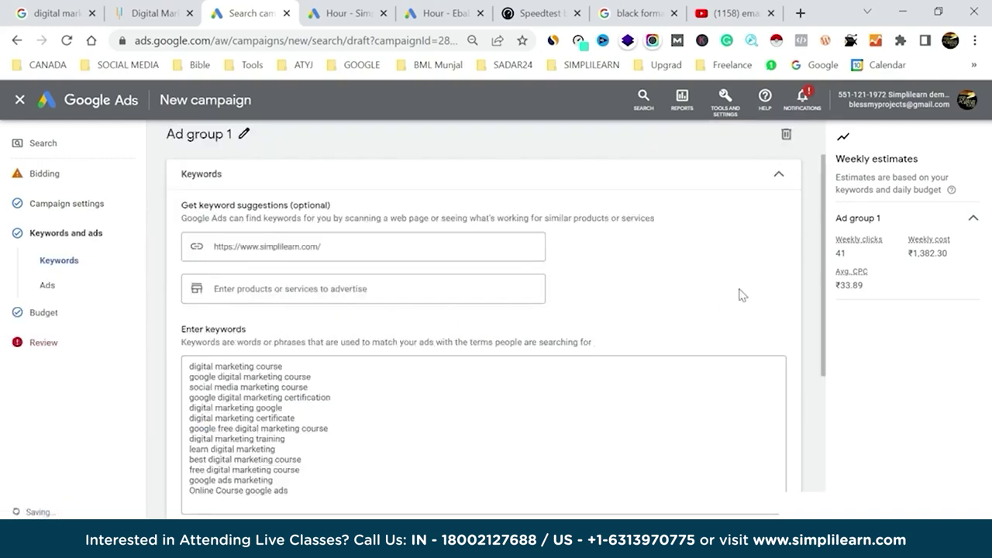
# Publish 'digital marketing course demo' at ₹500.00/day, confirming despite the missing-billing warning.
pyautogui.scroll(-3, 739, 292)
pyautogui.click(780, 436)
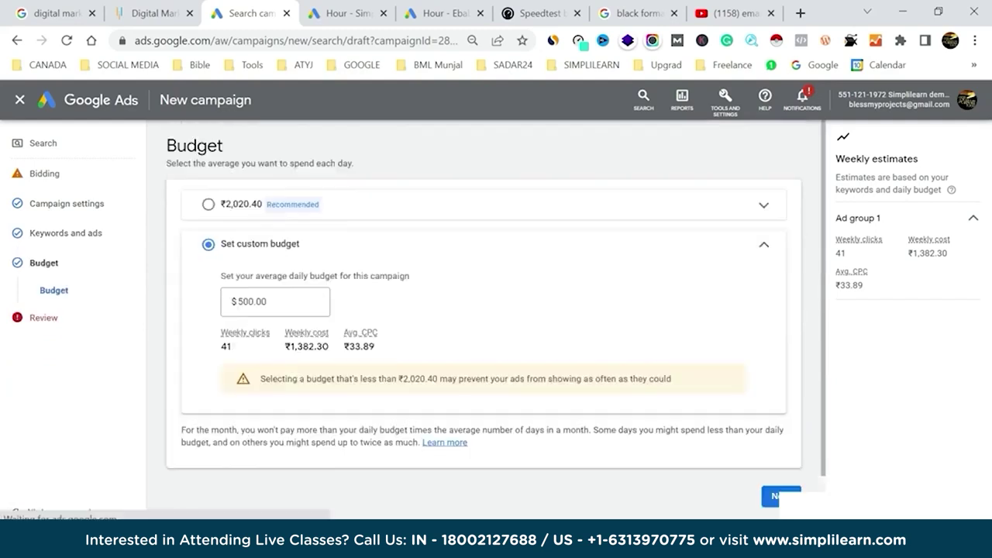
pyautogui.scroll(-2, 570, 333)
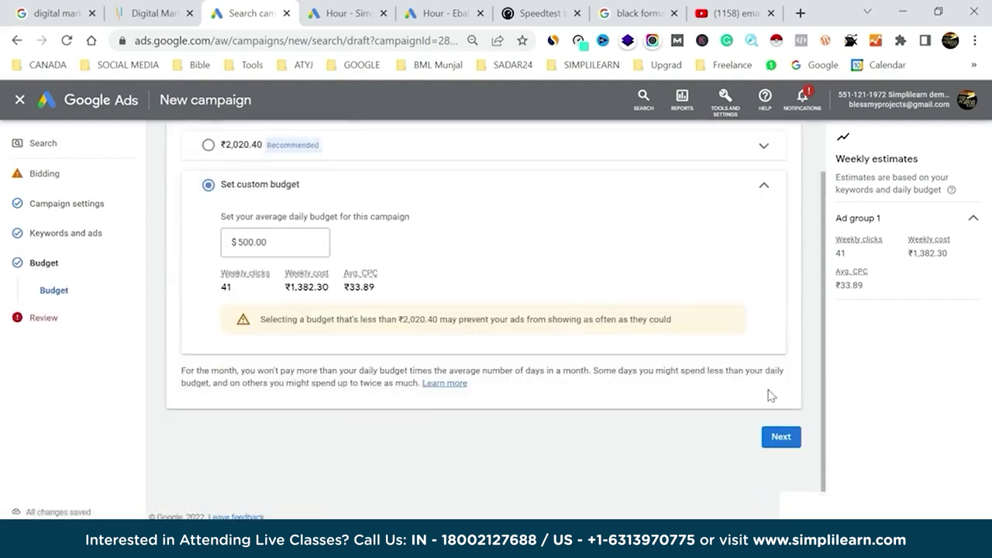
pyautogui.click(780, 437)
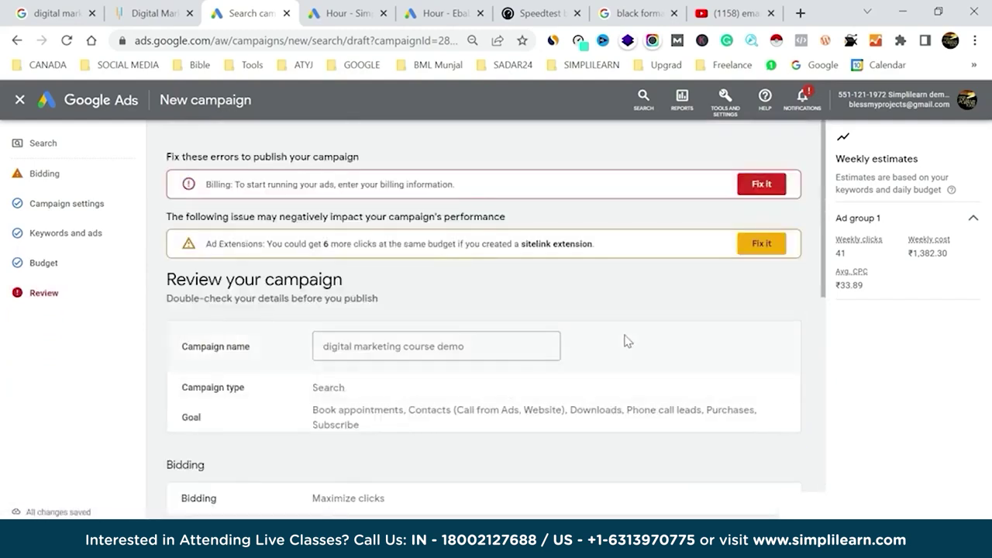
pyautogui.scroll(-10, 626, 341)
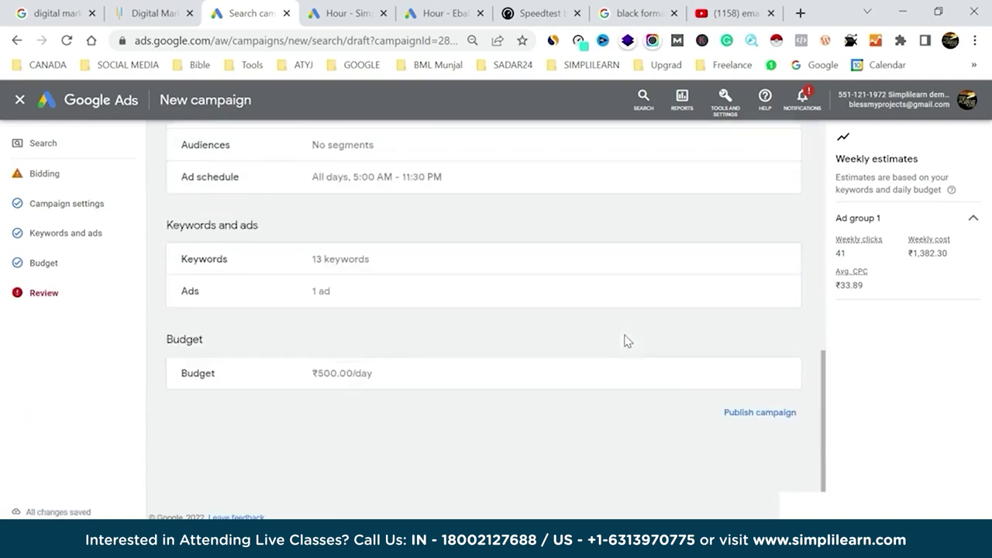
pyautogui.click(744, 413)
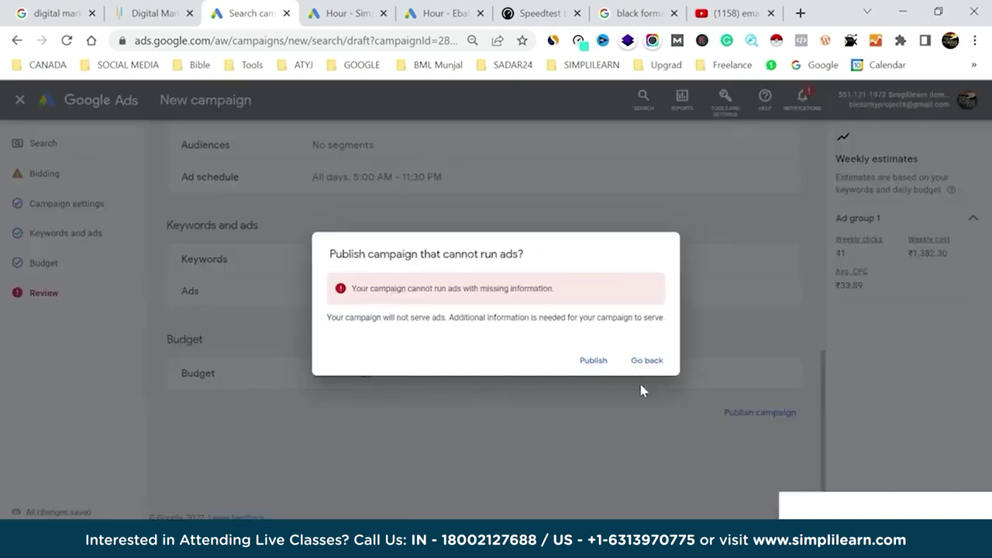
pyautogui.click(592, 363)
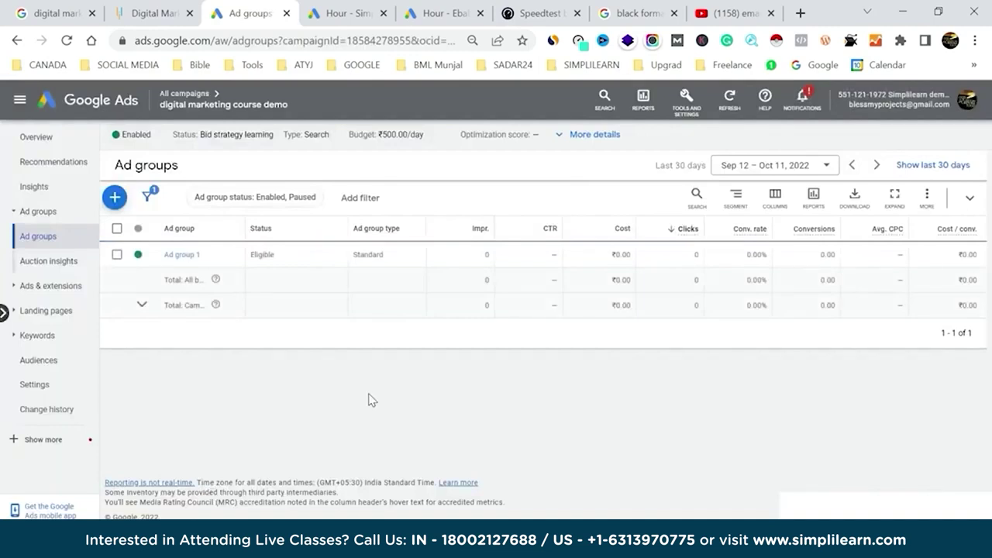
# List the campaign's ads sorted by Clicks, then bring up PowerPoint slide 30, 'Important metrics to track'.
pyautogui.click(48, 286)
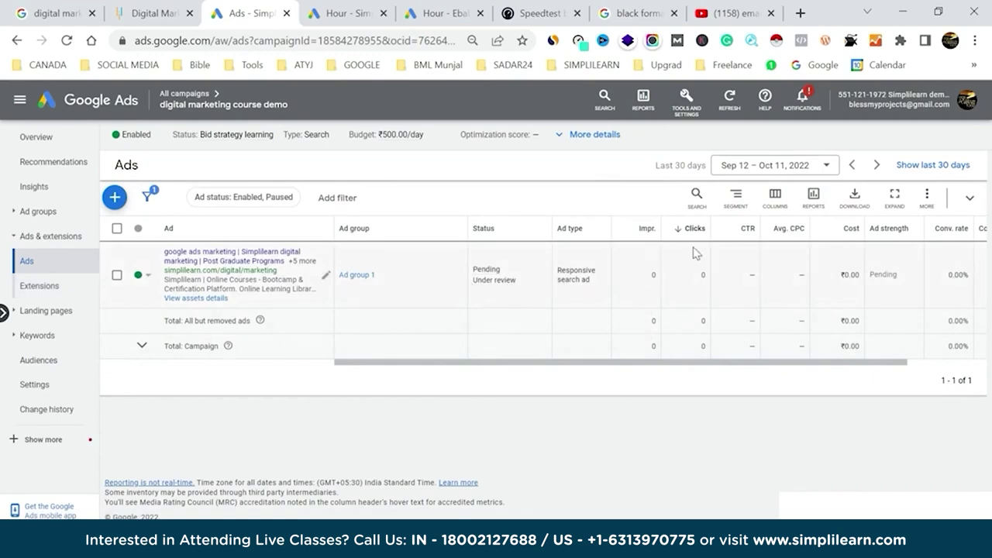
pyautogui.click(674, 230)
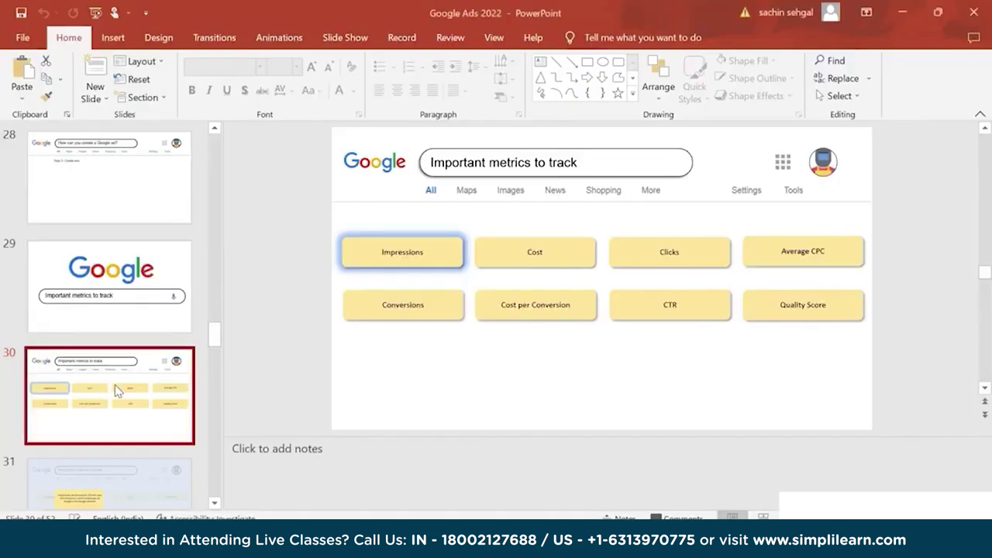
pyautogui.click(114, 386)
# Walk through slides on Cost, Clicks, Average CPC, Cost per Conversion, CTR and Quality Score, then return to Google Ads.
pyautogui.press('Down')
pyautogui.press('Down')
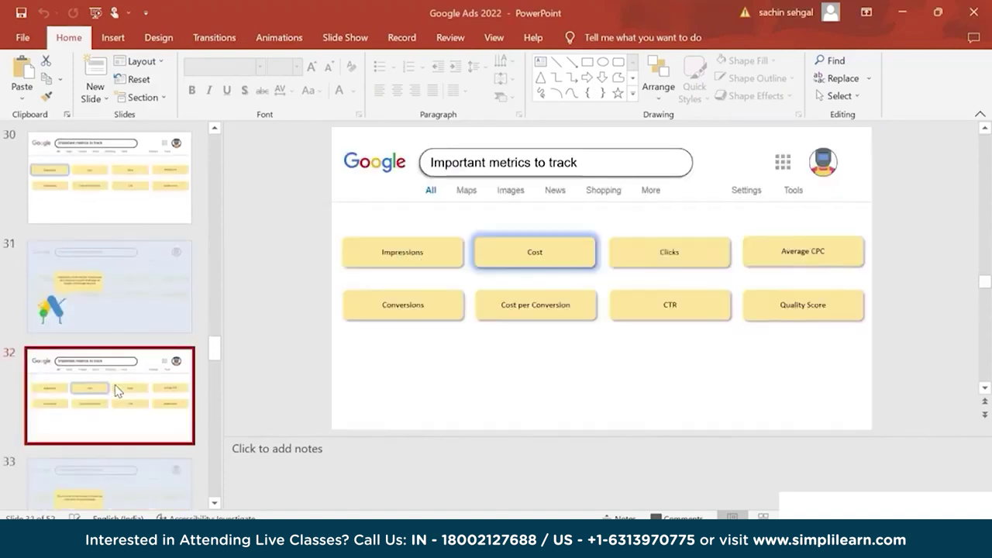
pyautogui.press('Down')
pyautogui.press('Down')
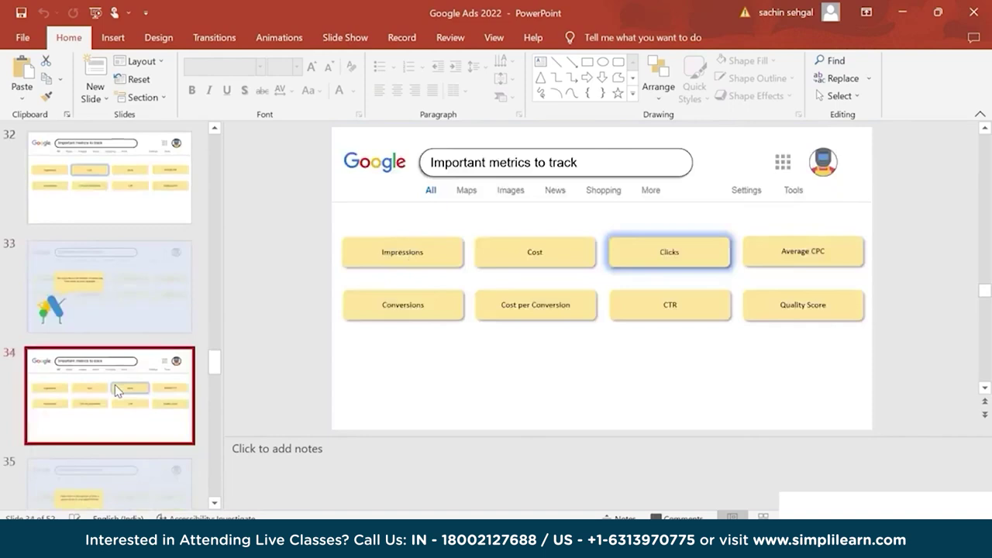
pyautogui.press('Down')
pyautogui.press('Down')
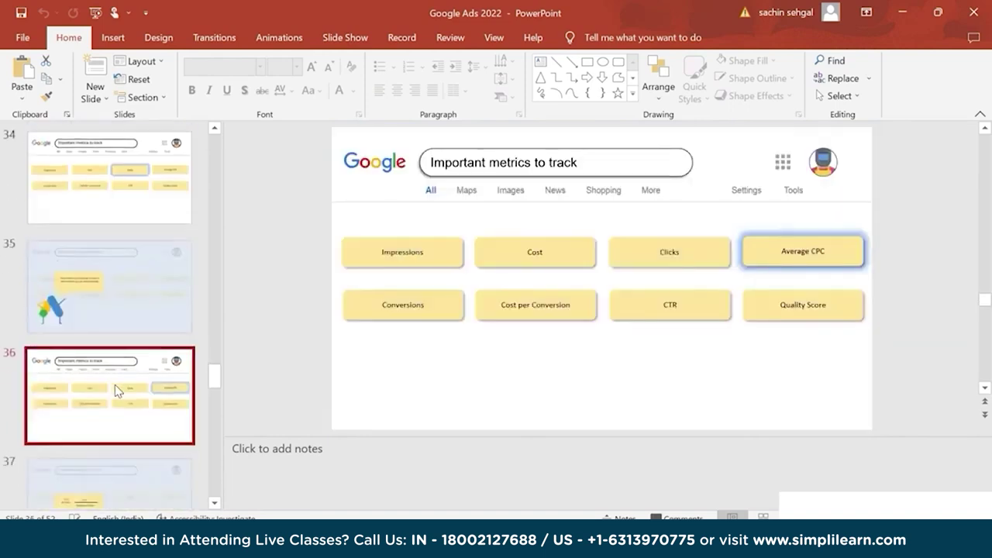
pyautogui.press('Down')
pyautogui.press('Down')
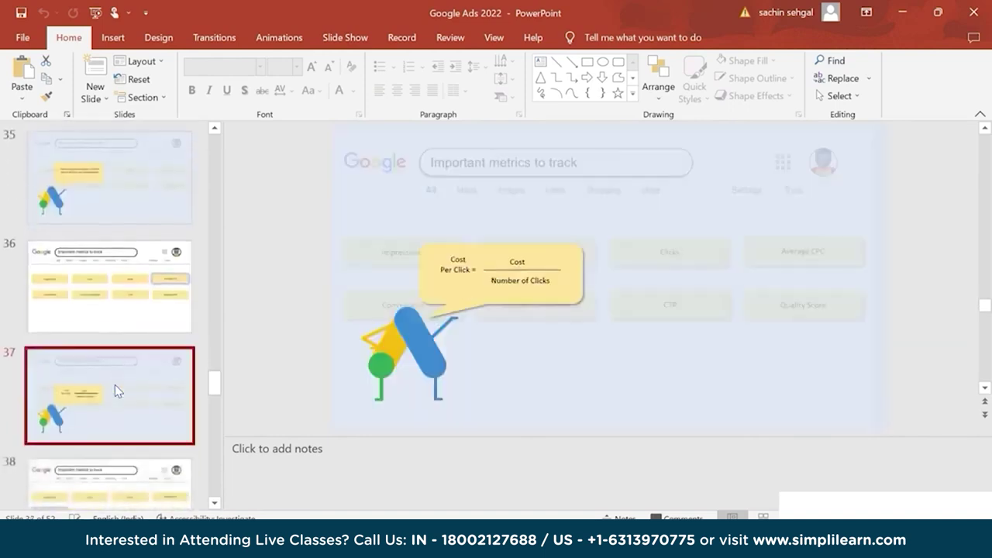
pyautogui.press('Down')
pyautogui.press('Down')
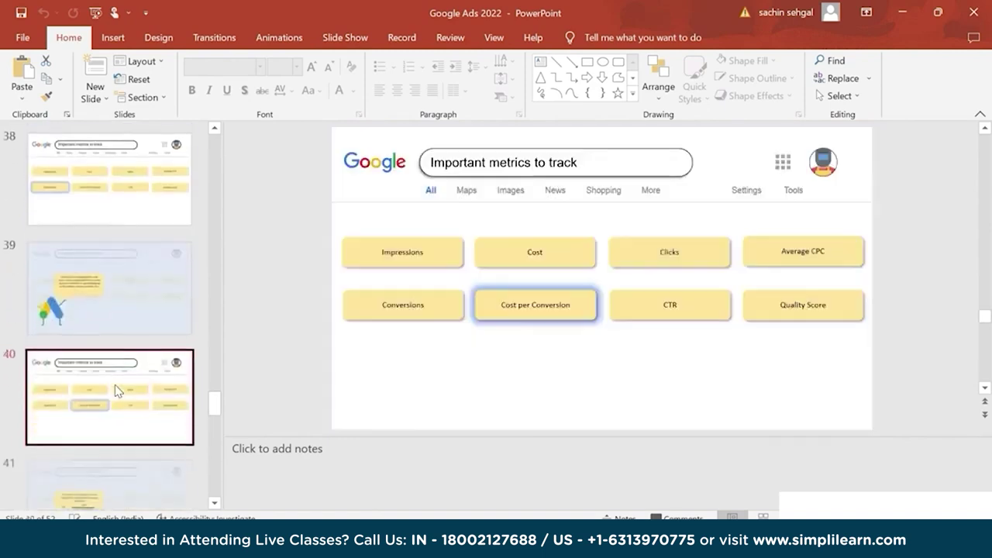
pyautogui.press('Down')
pyautogui.press('Down')
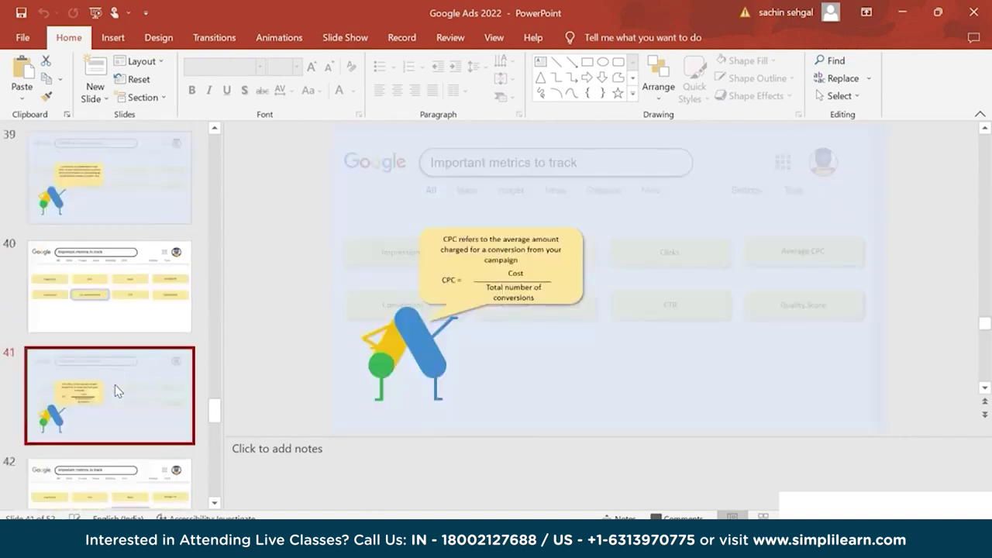
pyautogui.press('Down')
pyautogui.press('Down')
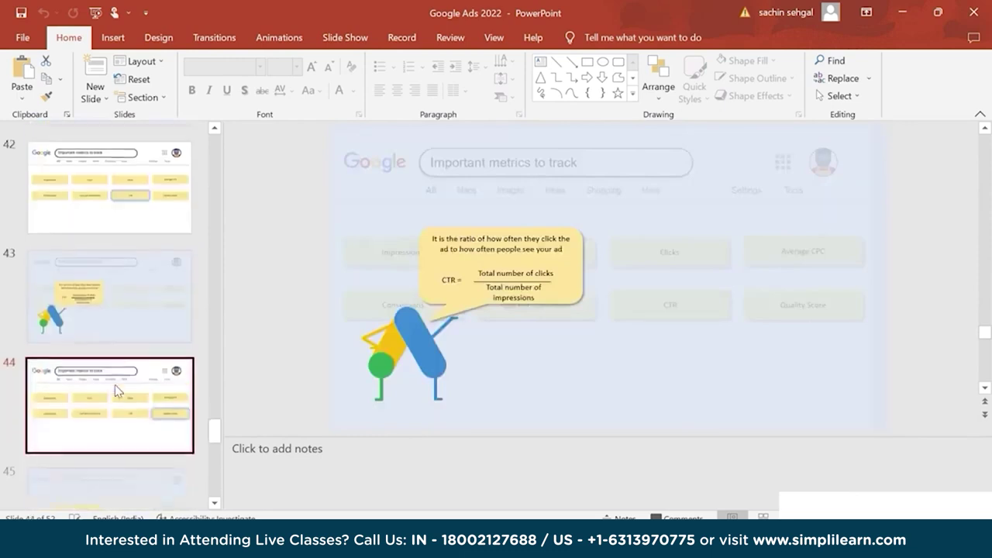
pyautogui.press('Down')
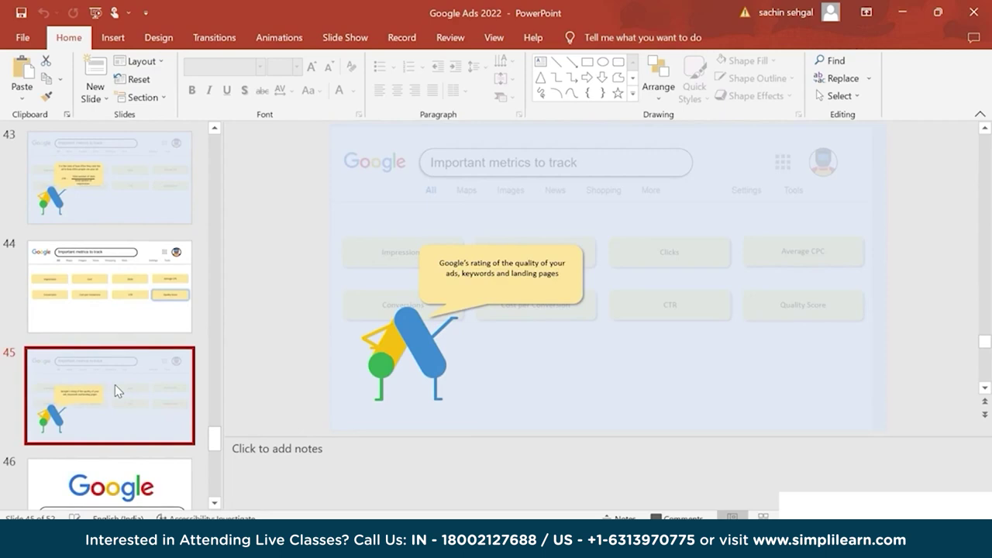
pyautogui.hotkey('alt', 'Tab')
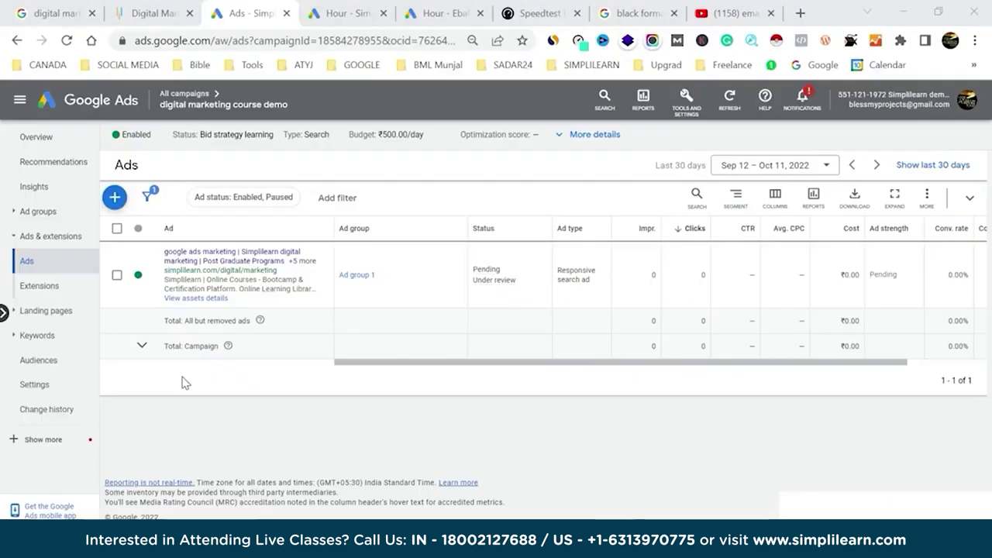
# On the Hour - Ebay tab, view Website traffic-Search-1 keywords and their Quality Score and expected CTR columns.
pyautogui.click(442, 10)
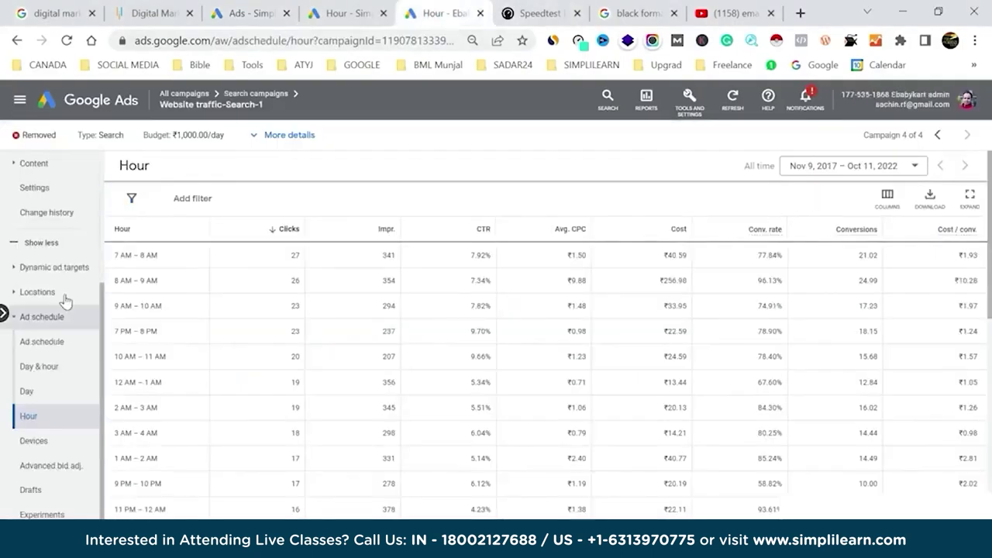
pyautogui.scroll(4, 27, 394)
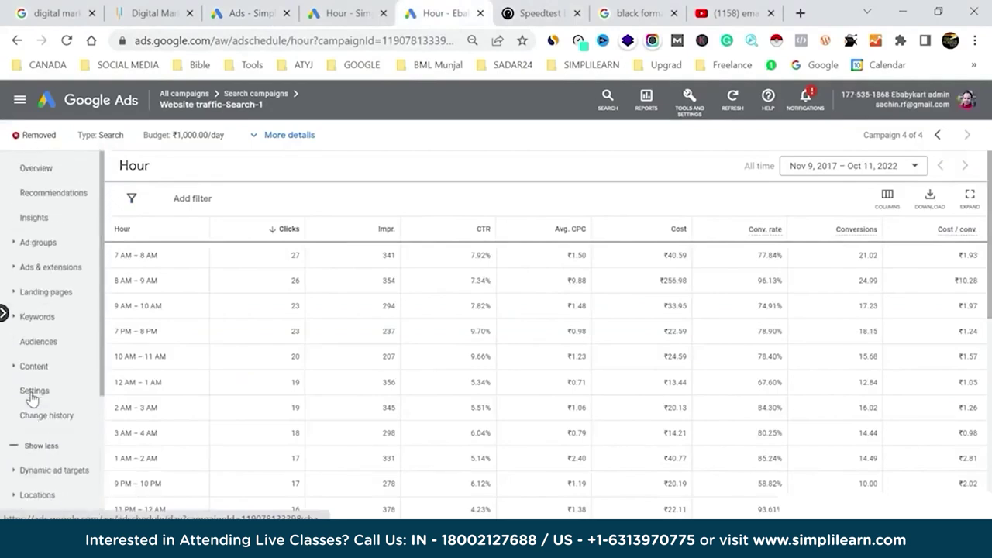
pyautogui.click(45, 316)
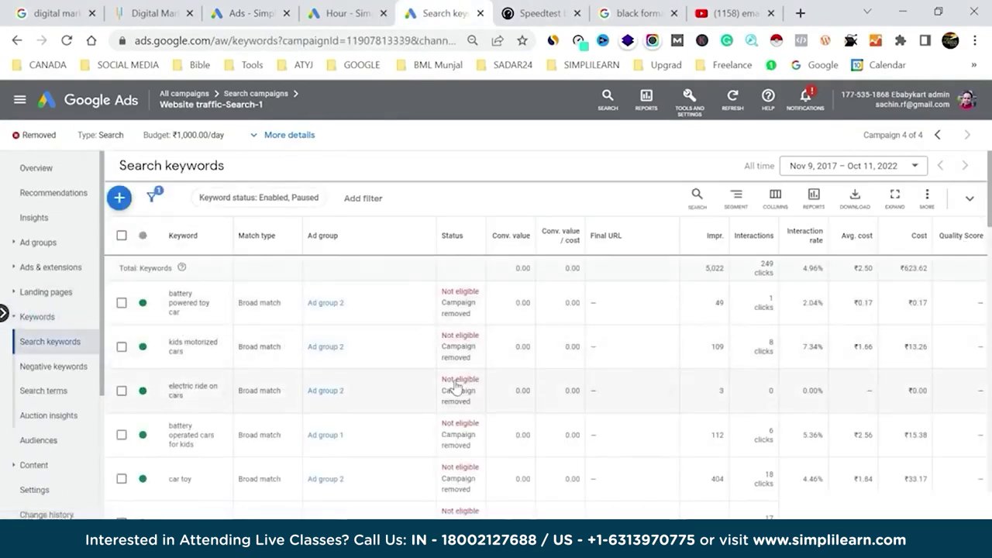
pyautogui.hscroll(3, 694, 381)
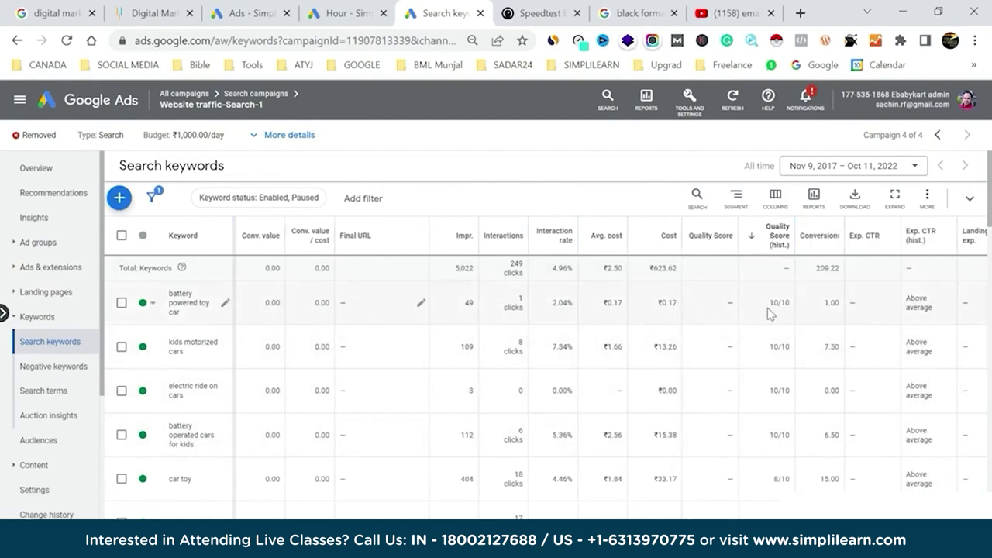
pyautogui.hscroll(5, 763, 313)
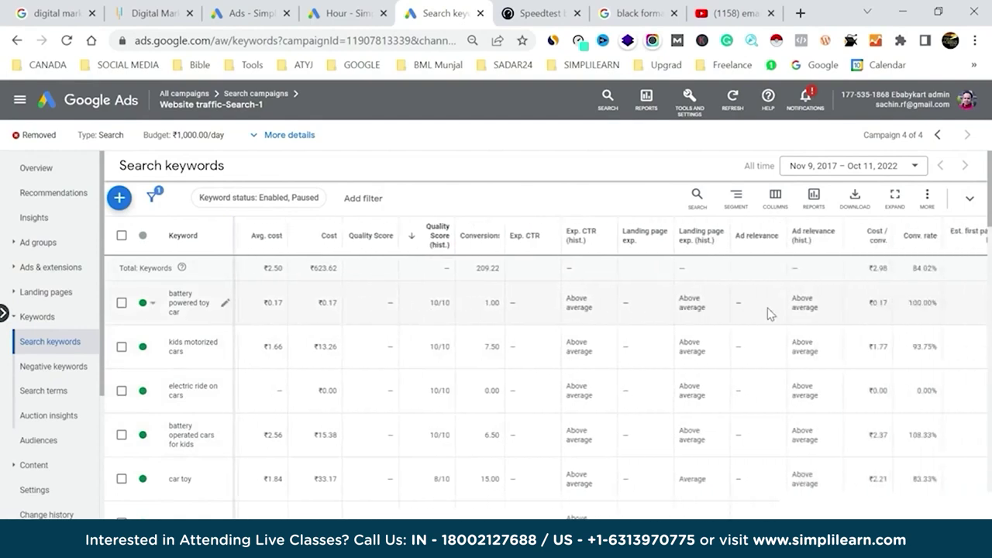
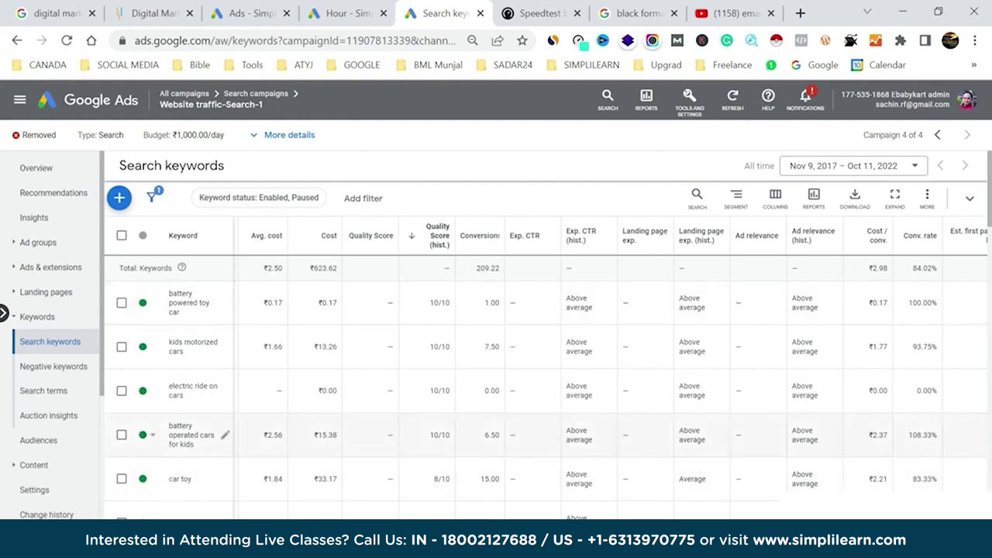
# Advance the PowerPoint deck from slide 45 to the closing Thank You slide 52.
pyautogui.scroll(-2, 638, 458)
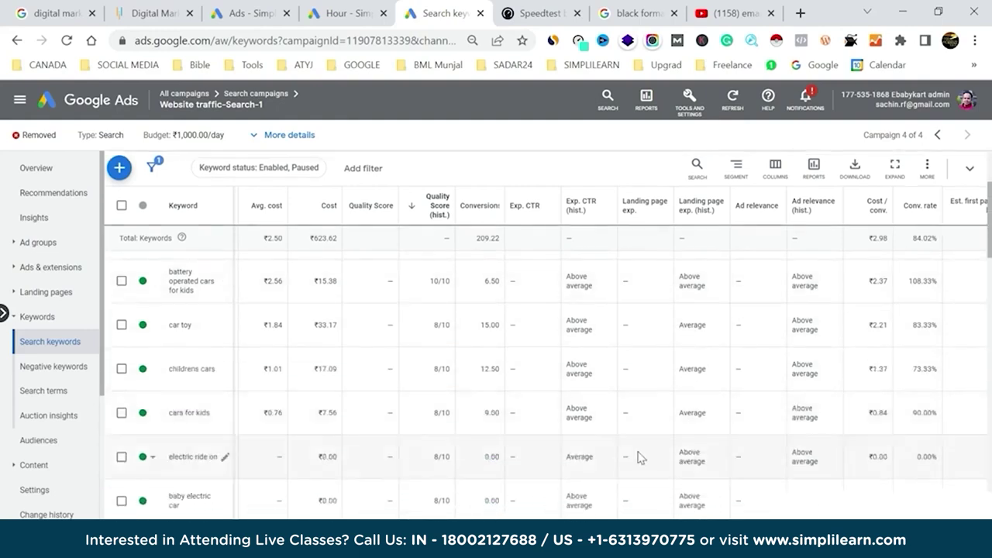
pyautogui.scroll(-1, 736, 438)
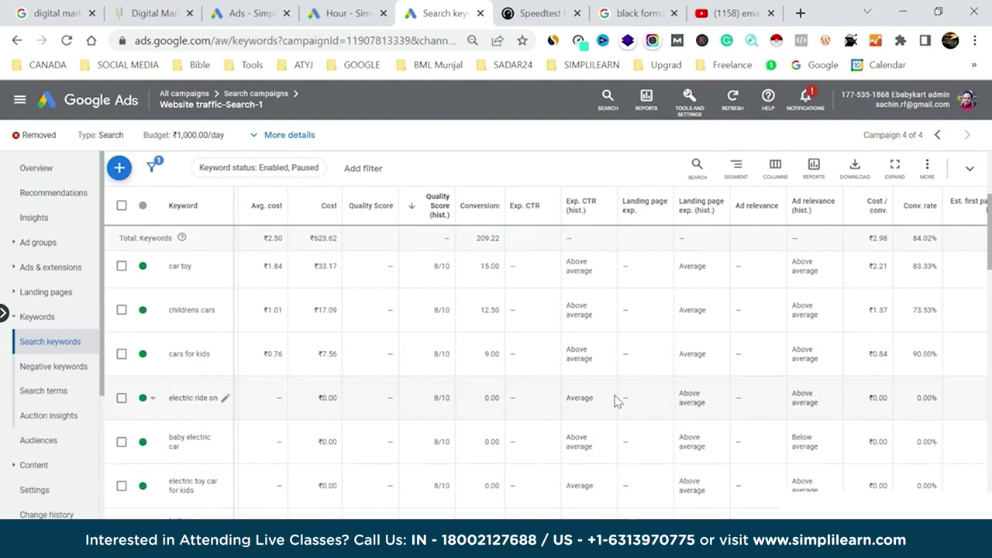
pyautogui.scroll(3, 614, 401)
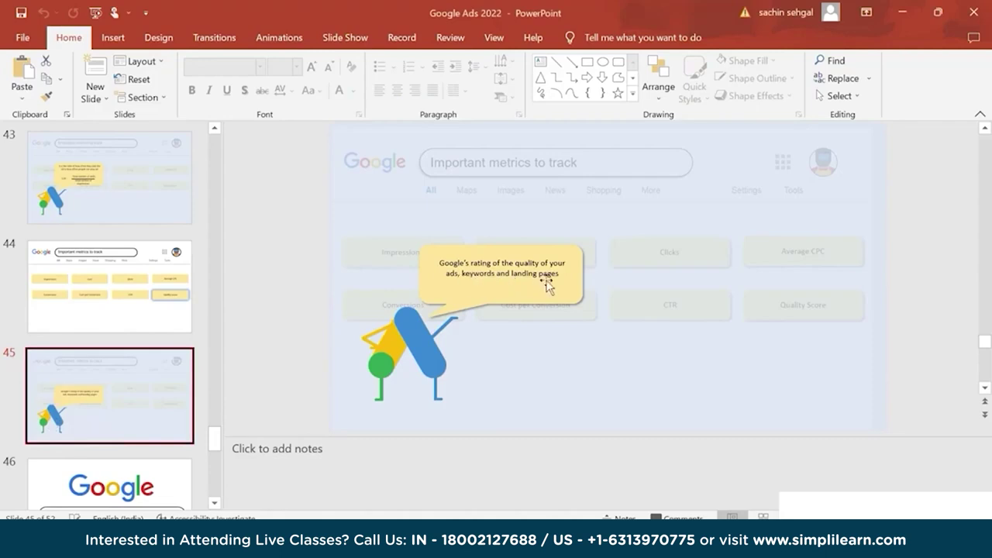
pyautogui.press('Down')
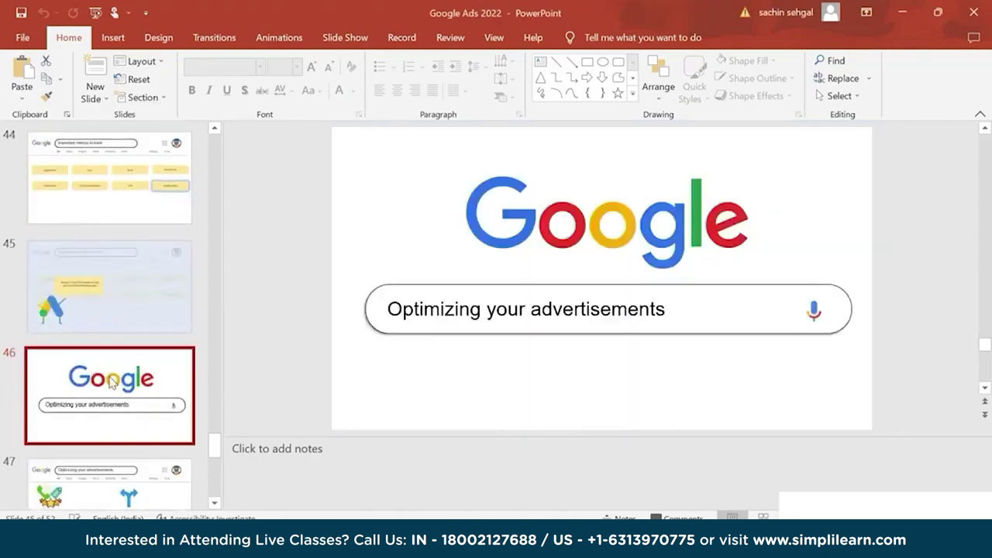
pyautogui.press('Down')
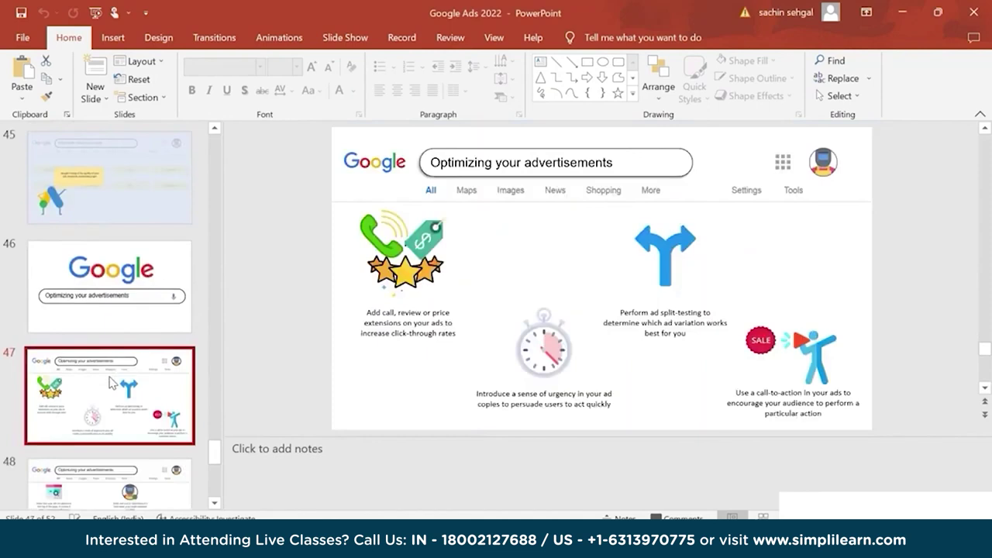
pyautogui.press('Down')
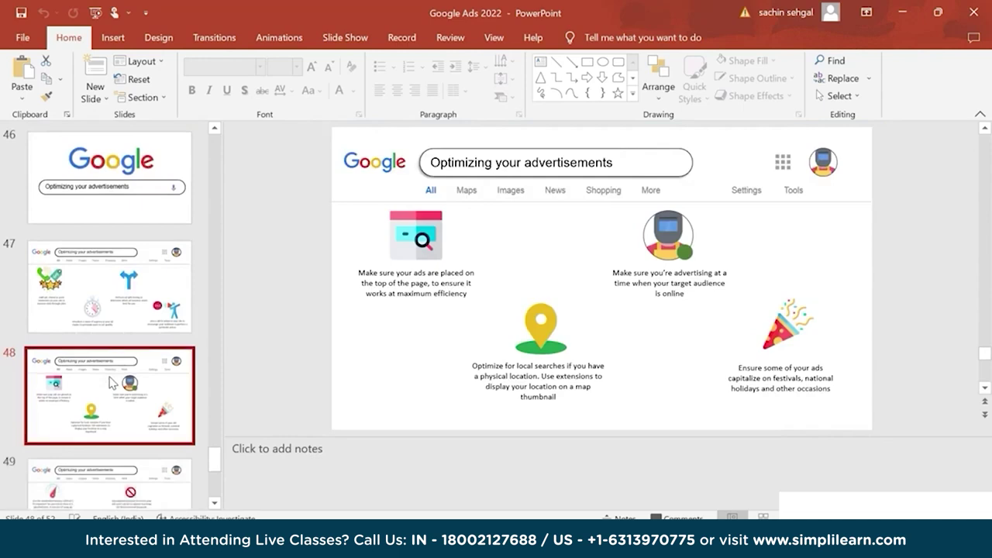
pyautogui.press('Down')
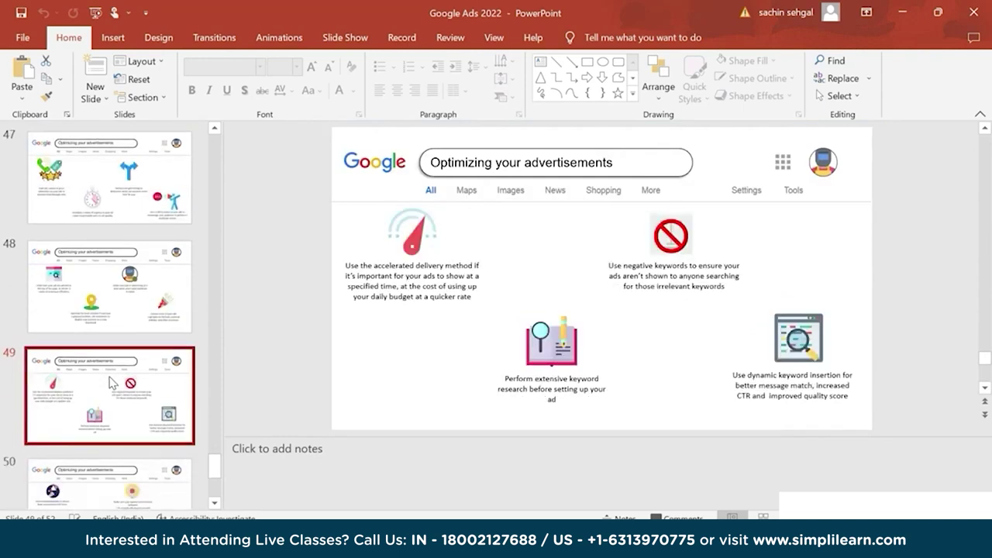
pyautogui.press('Down')
pyautogui.press('Down')
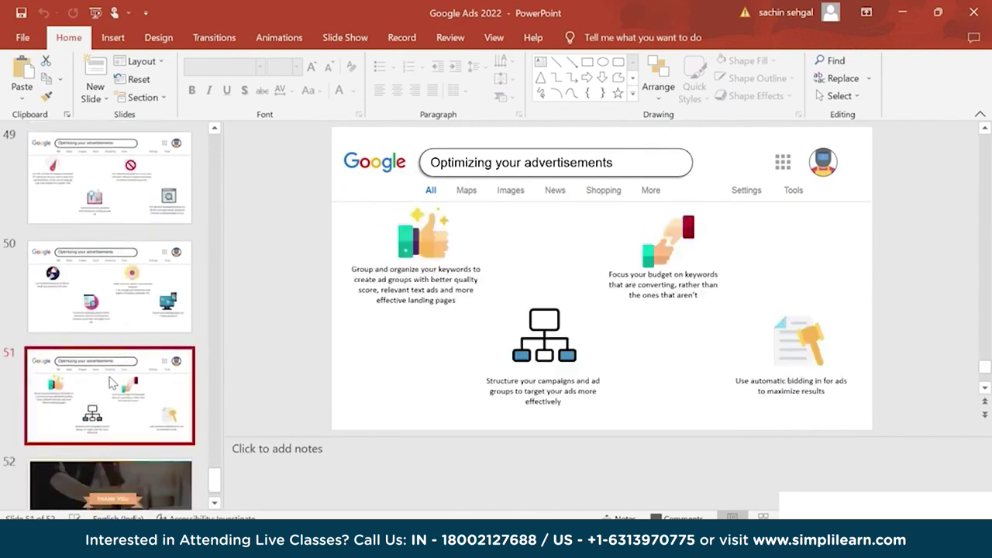
pyautogui.press('Down')
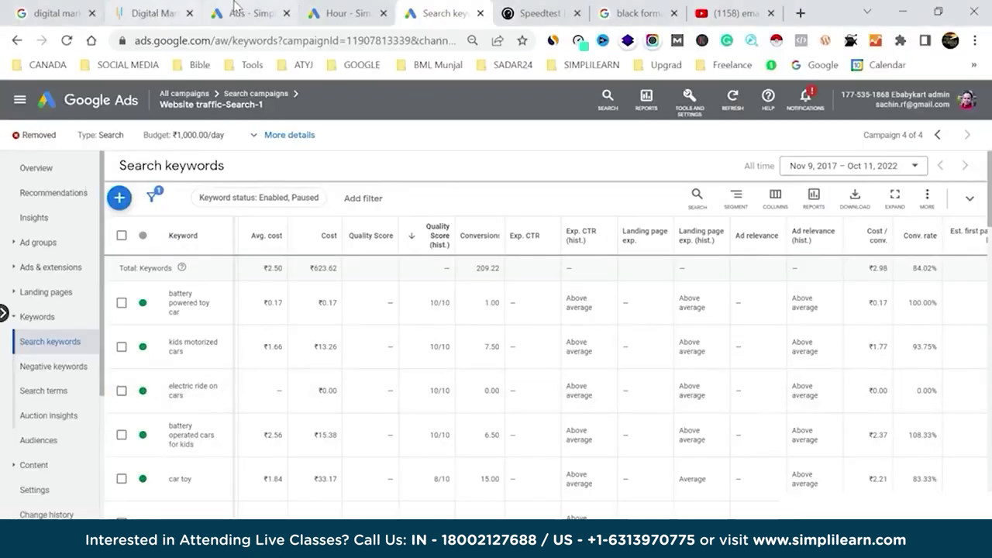
# Back in Chrome, open the Ads list and switch to the digital marketing course demo campaign.
pyautogui.click(247, 13)
pyautogui.click(465, 12)
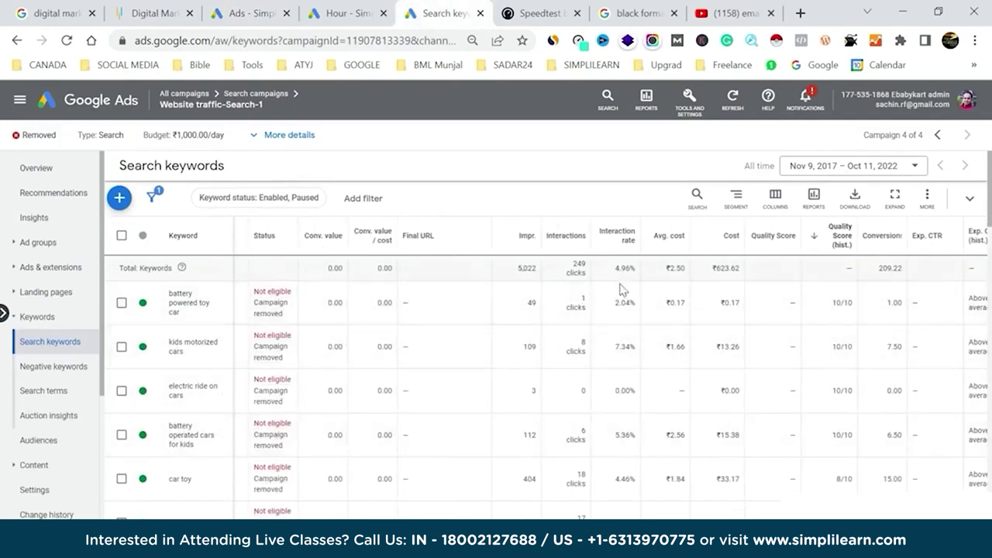
pyautogui.click(53, 267)
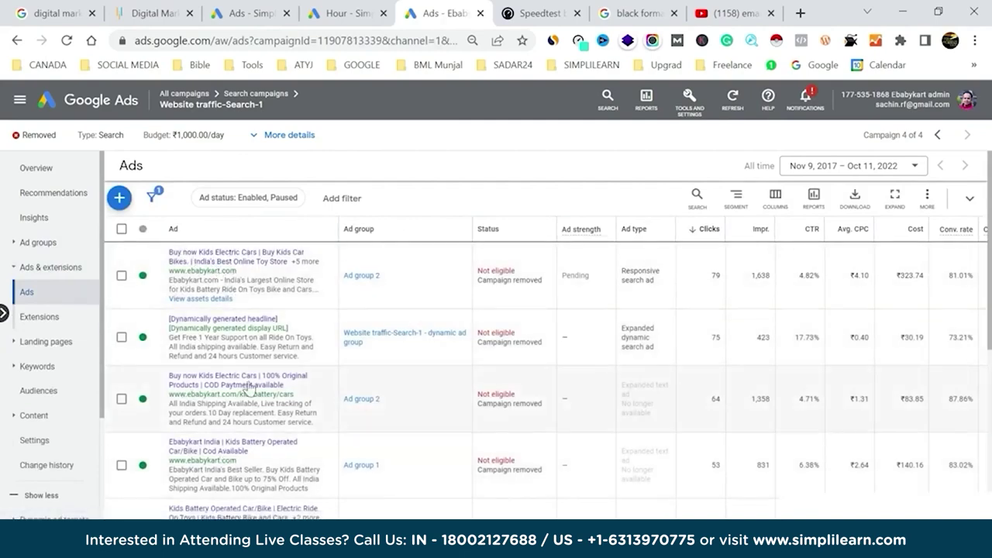
pyautogui.scroll(-3, 543, 349)
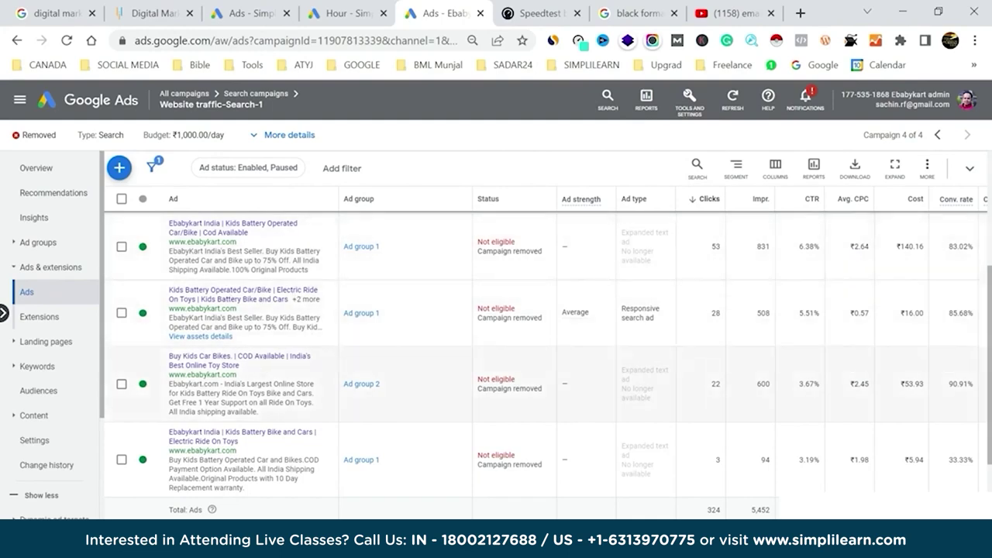
pyautogui.click(241, 13)
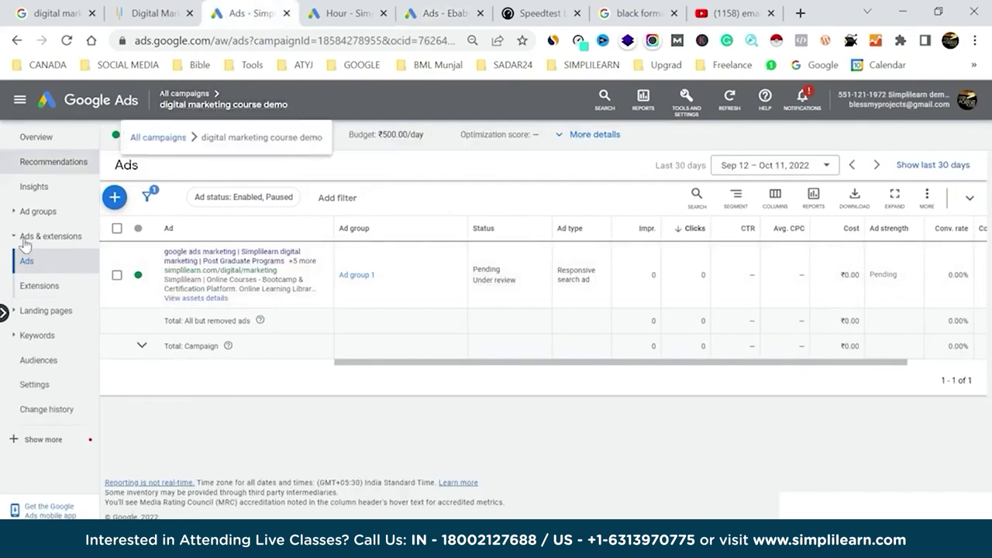
# Add a new responsive search ad to Ad group 1 and save it.
pyautogui.click(115, 198)
pyautogui.click(179, 215)
pyautogui.click(432, 291)
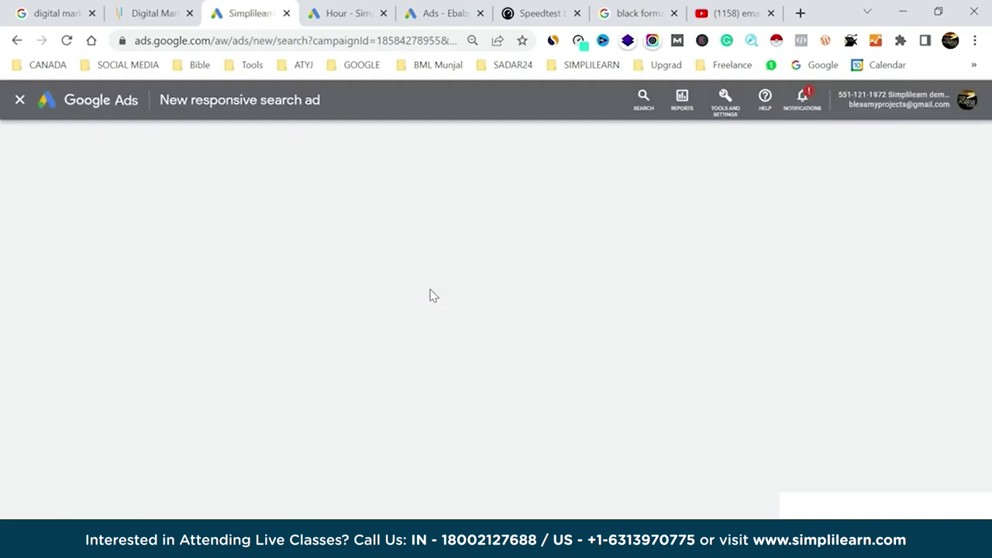
pyautogui.click(434, 13)
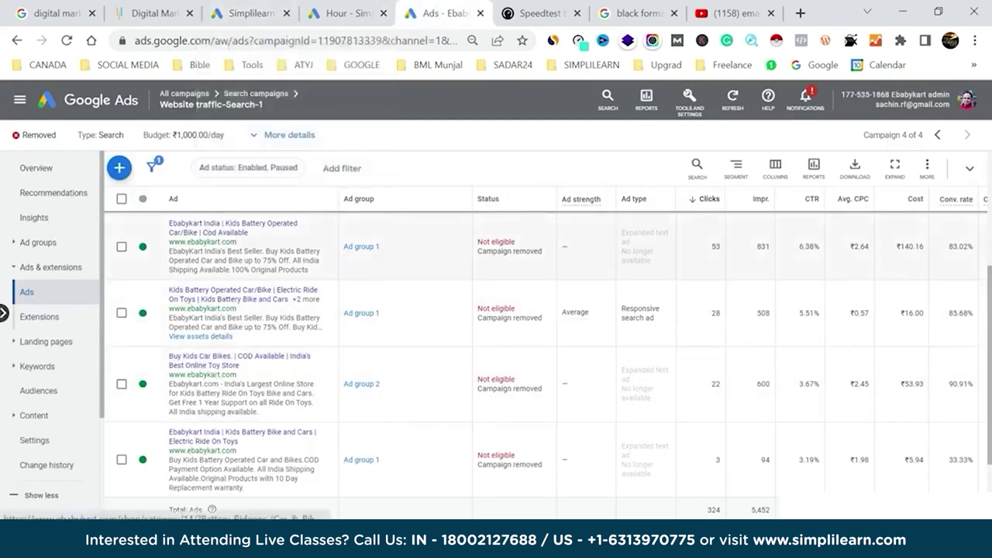
pyautogui.click(229, 6)
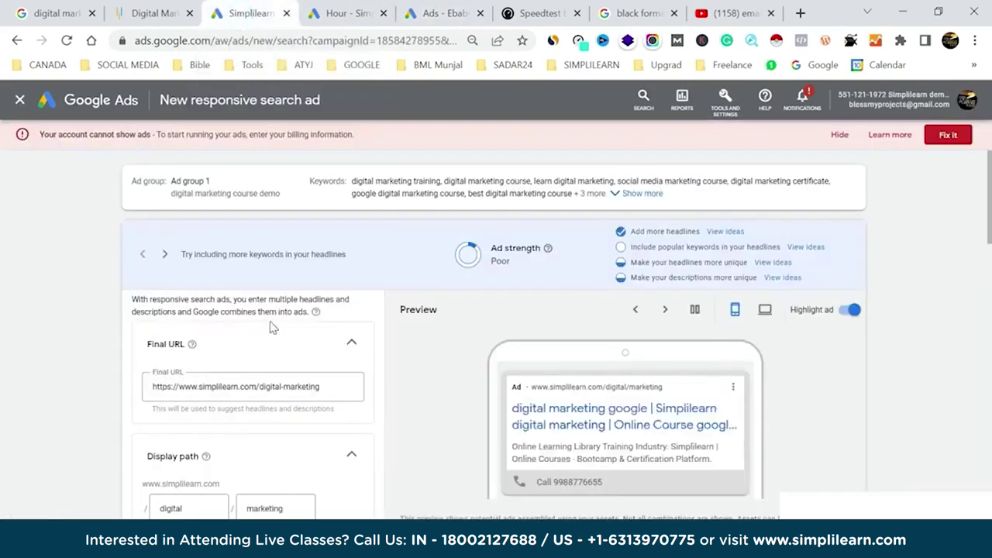
pyautogui.scroll(-5, 272, 327)
pyautogui.scroll(-5, 271, 328)
pyautogui.click(144, 473)
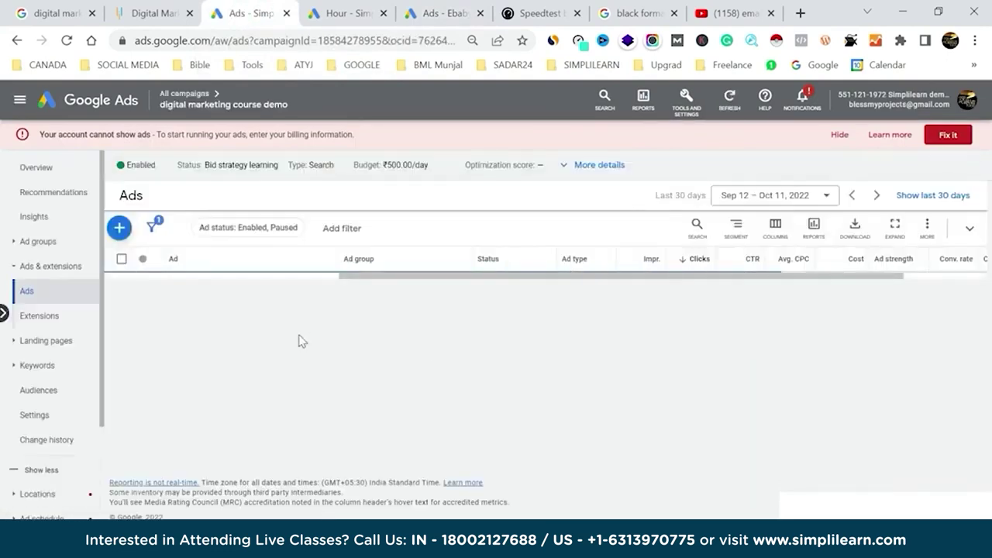
pyautogui.scroll(-1, 197, 450)
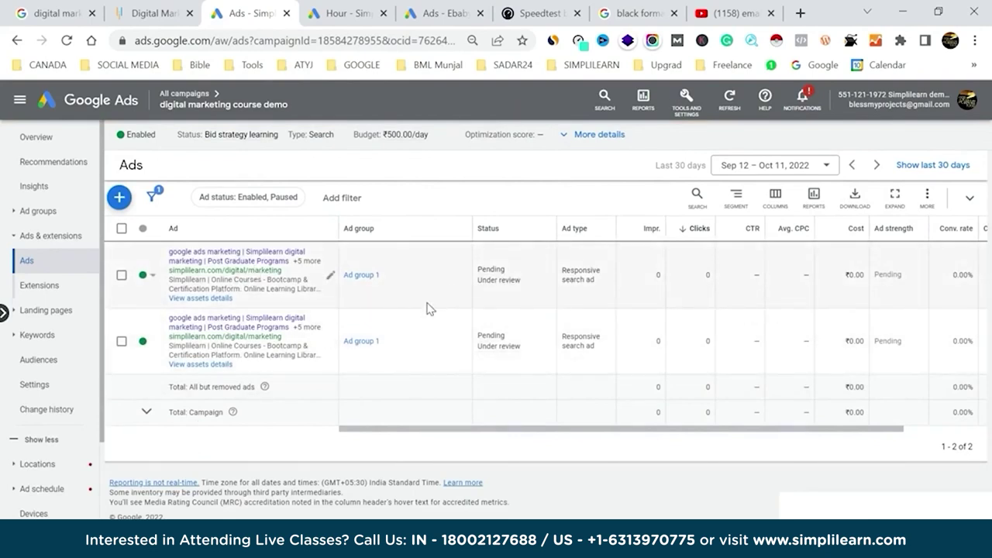
# Open the billing summary from Tools and Settings and expand the Payment method dropdown.
pyautogui.click(686, 108)
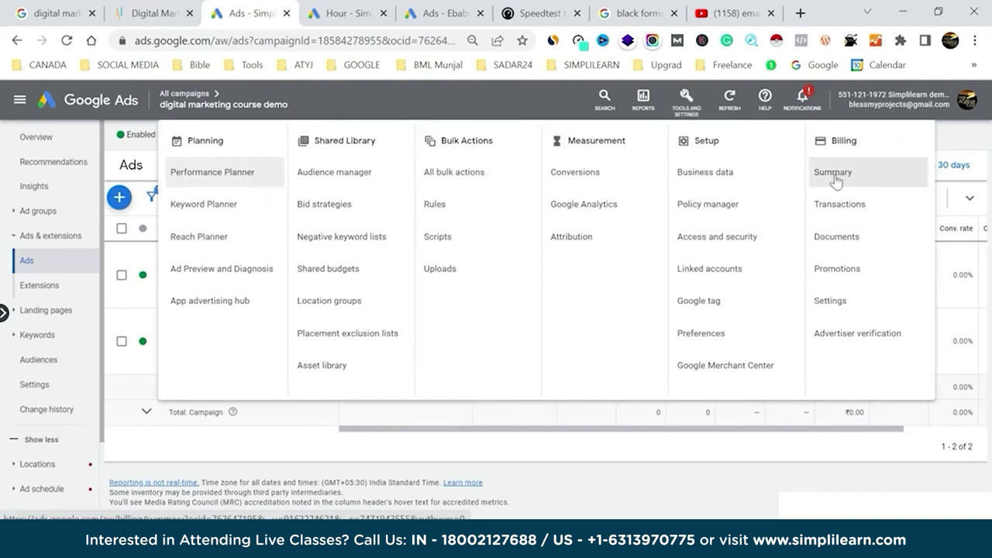
pyautogui.click(874, 178)
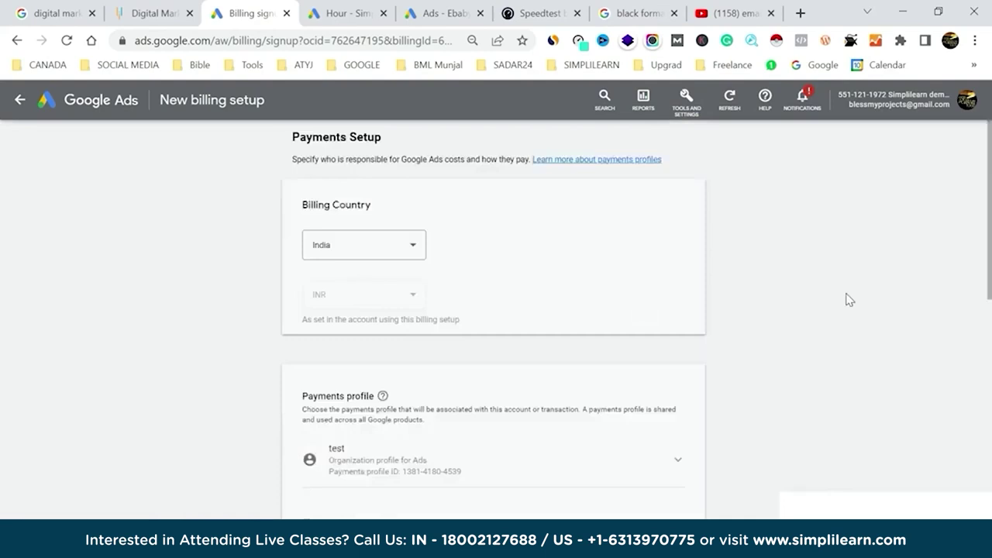
pyautogui.scroll(-1, 849, 298)
pyautogui.scroll(-6, 848, 298)
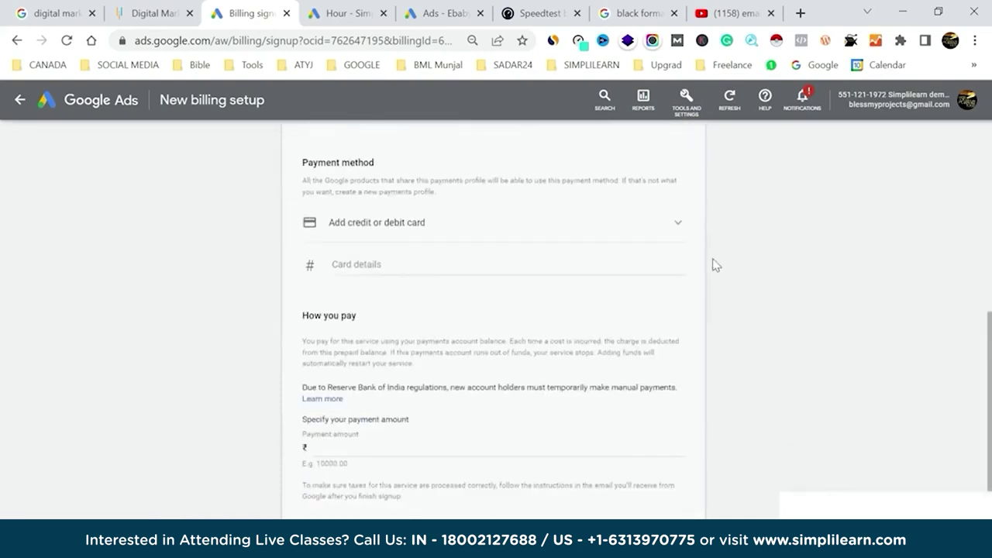
pyautogui.click(660, 237)
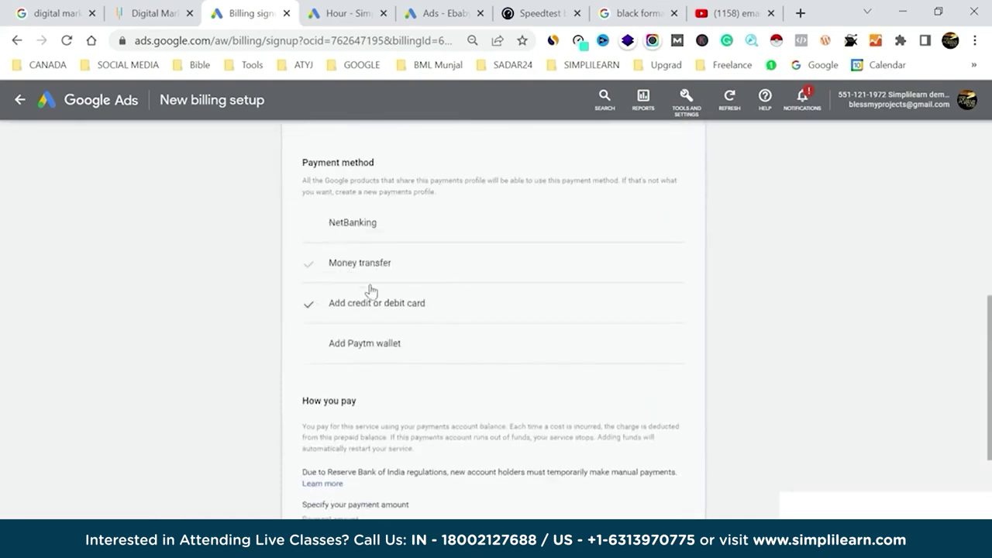
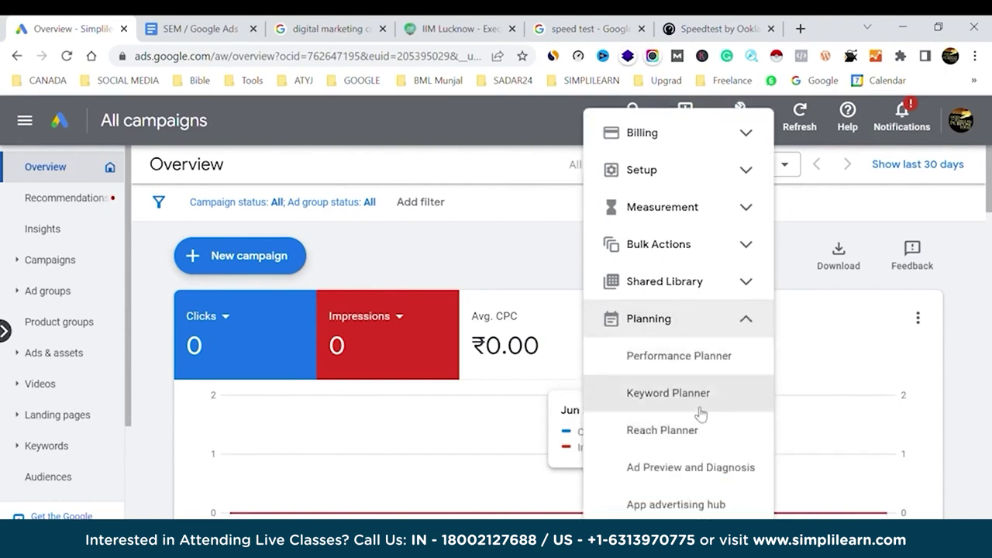
# Start Discover new keywords in Keyword Planner with the seed 'data analytics course'.
pyautogui.click(686, 406)
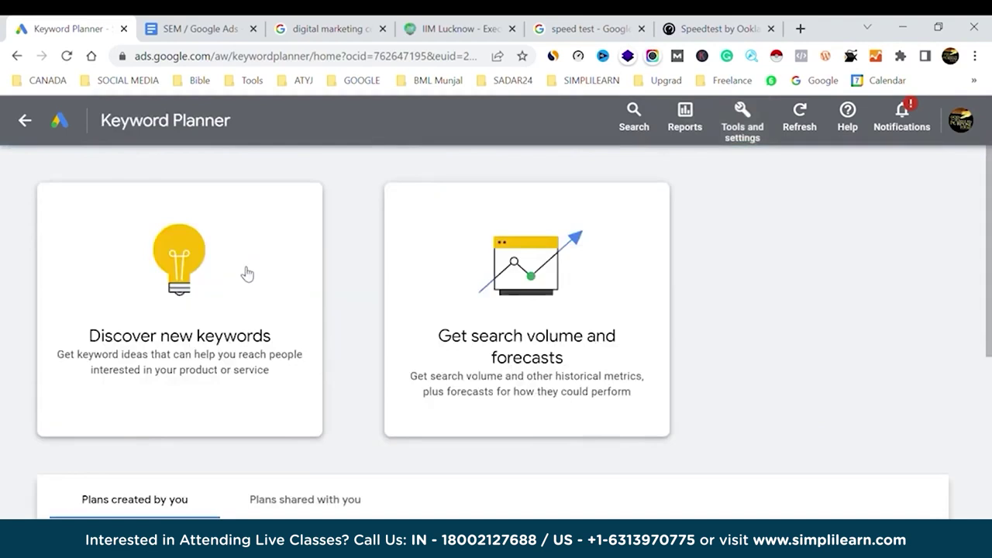
pyautogui.click(246, 274)
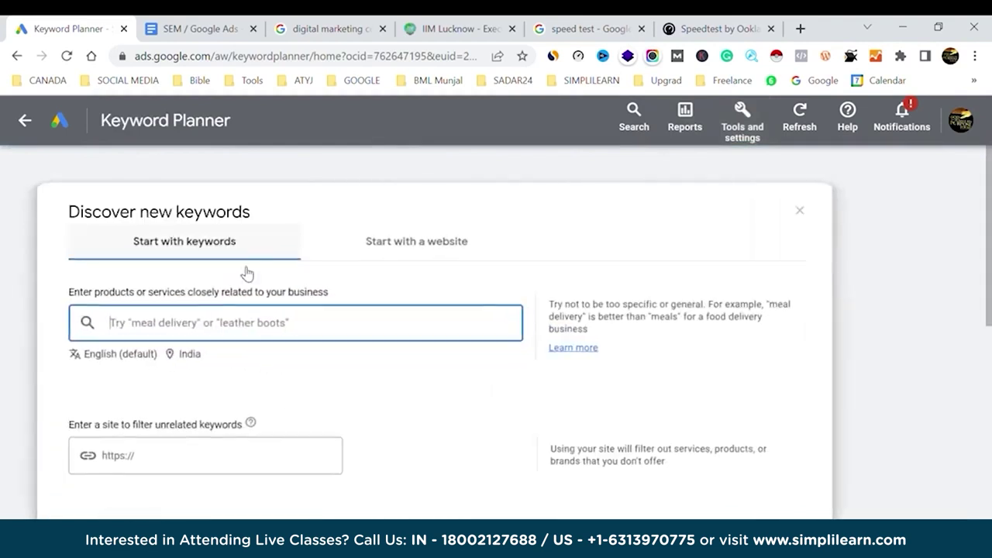
pyautogui.write('daga')
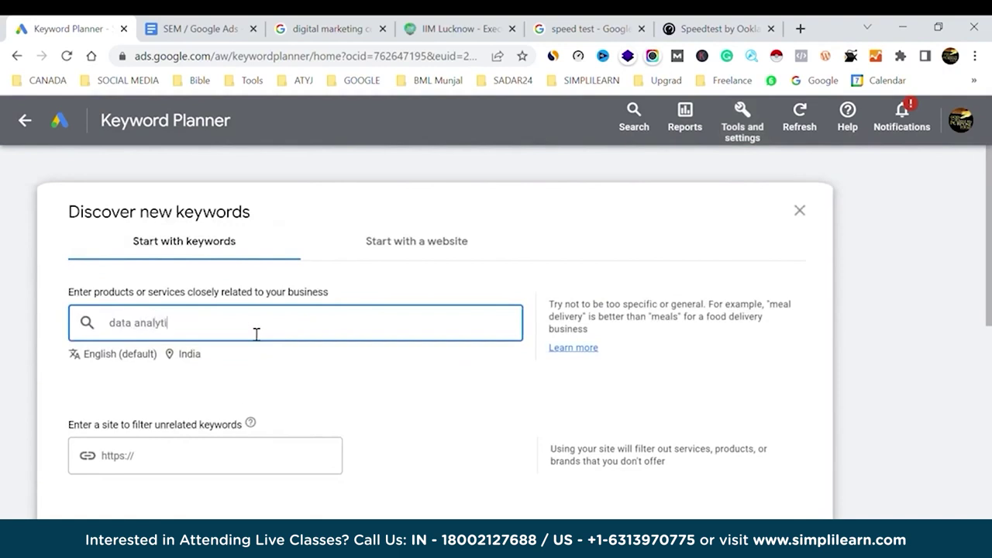
pyautogui.write('analytics course')
# Replace 'data analytics' with 'digital marketing' so the seed reads 'digital marketing course'.
pyautogui.doubleClick(128, 333)
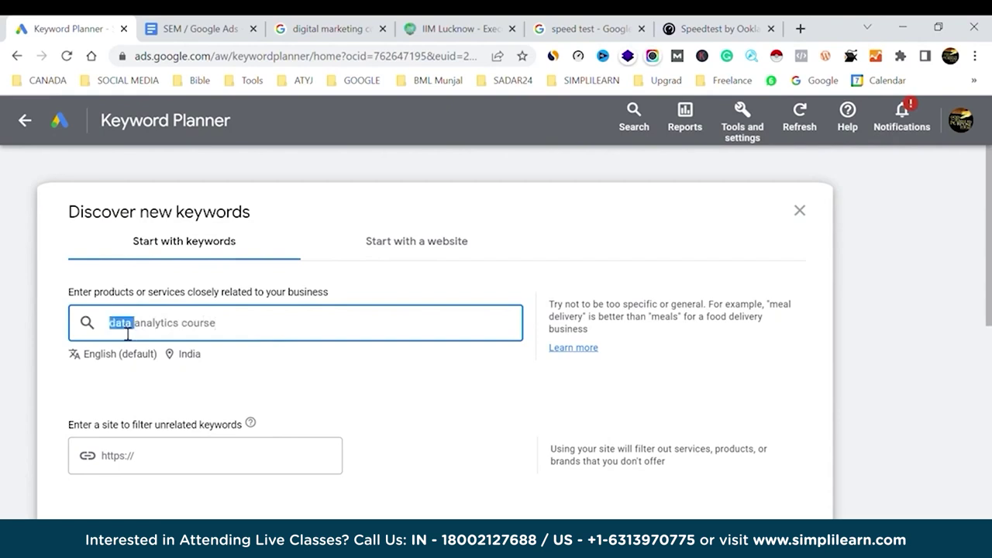
pyautogui.hotkey('shift', 'Right')
pyautogui.hotkey('shift', 'Right')
pyautogui.hotkey('shift', 'Right')
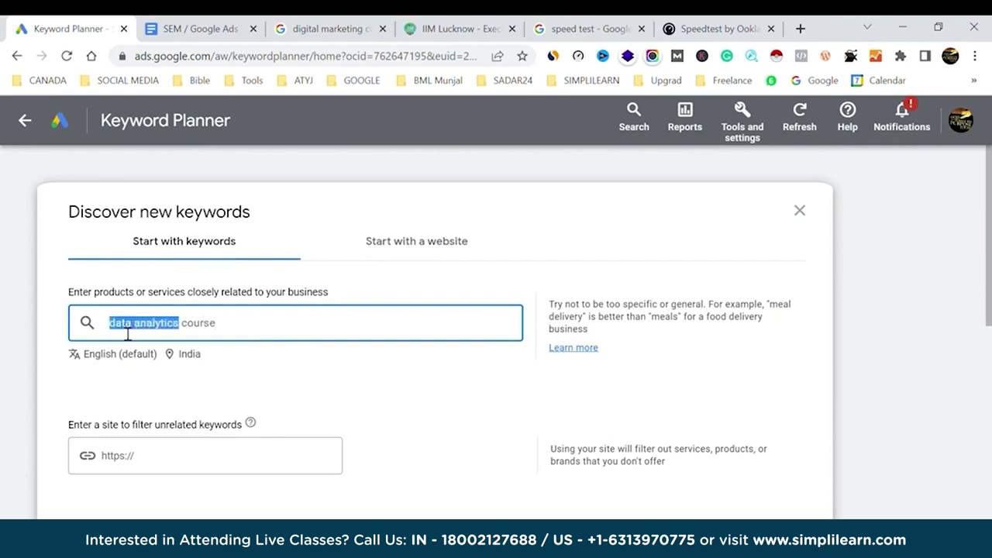
pyautogui.write('digital marketing')
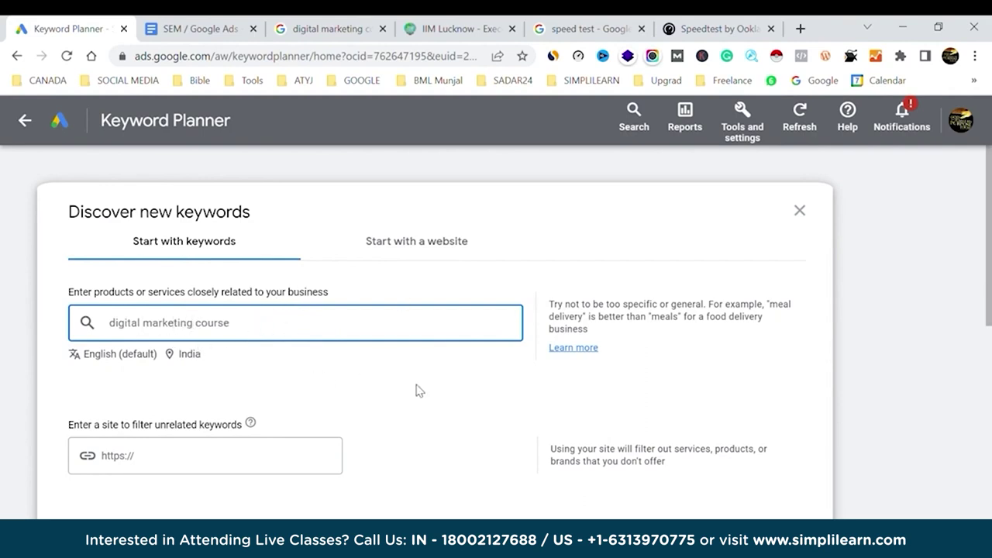
pyautogui.scroll(-4, 419, 390)
# Get keyword ideas for 'digital marketing course' and widen the Keyword column to show full names.
pyautogui.click(127, 242)
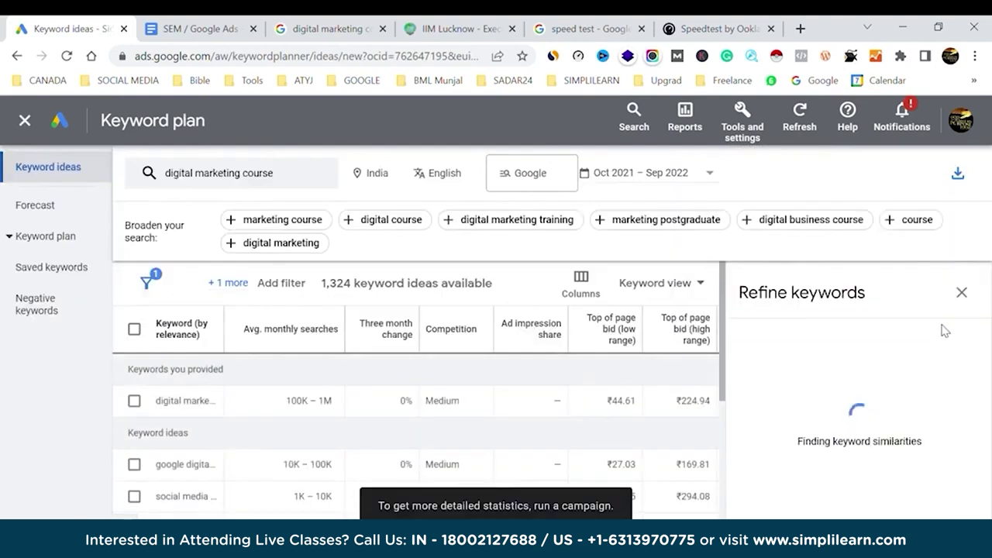
pyautogui.click(962, 294)
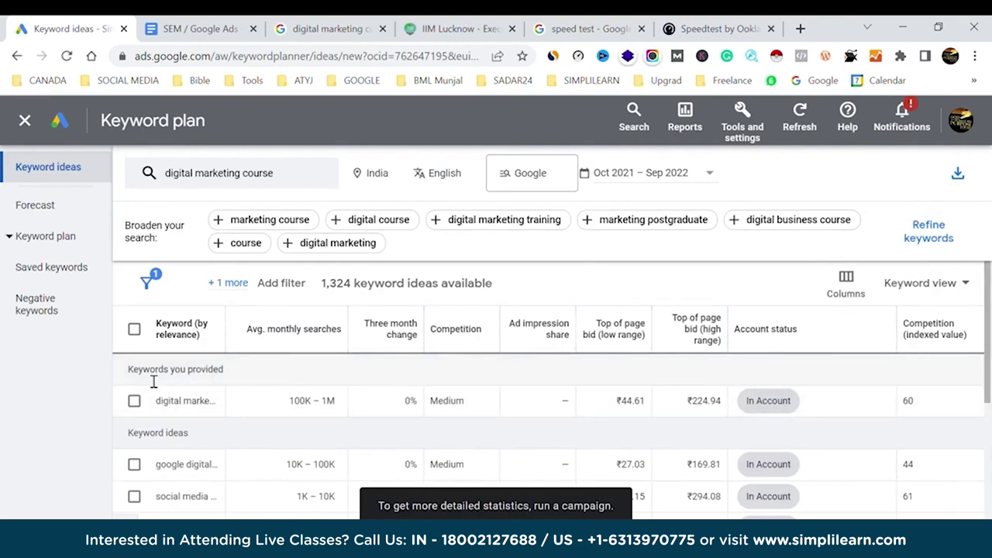
pyautogui.moveTo(129, 370); pyautogui.dragTo(227, 371)
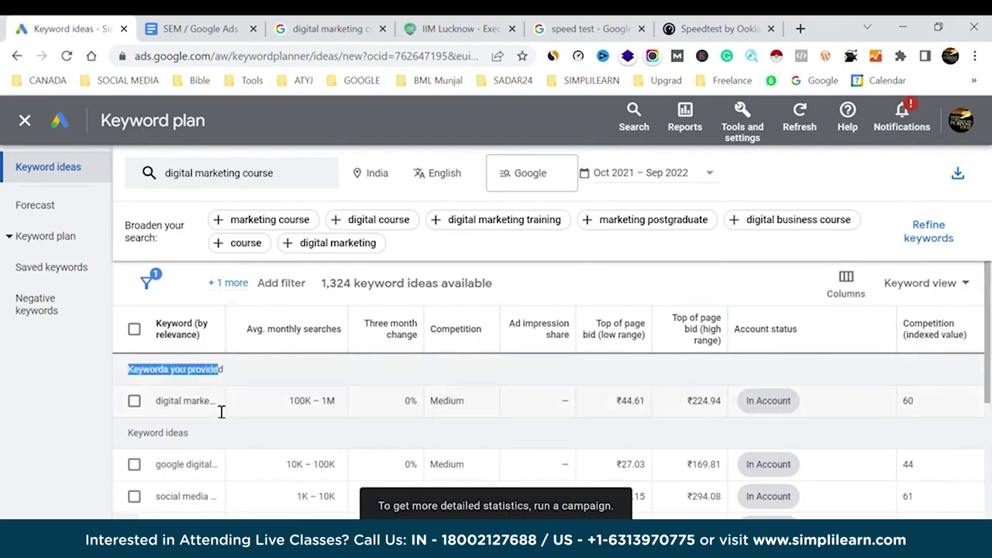
pyautogui.moveTo(275, 327); pyautogui.dragTo(310, 329)
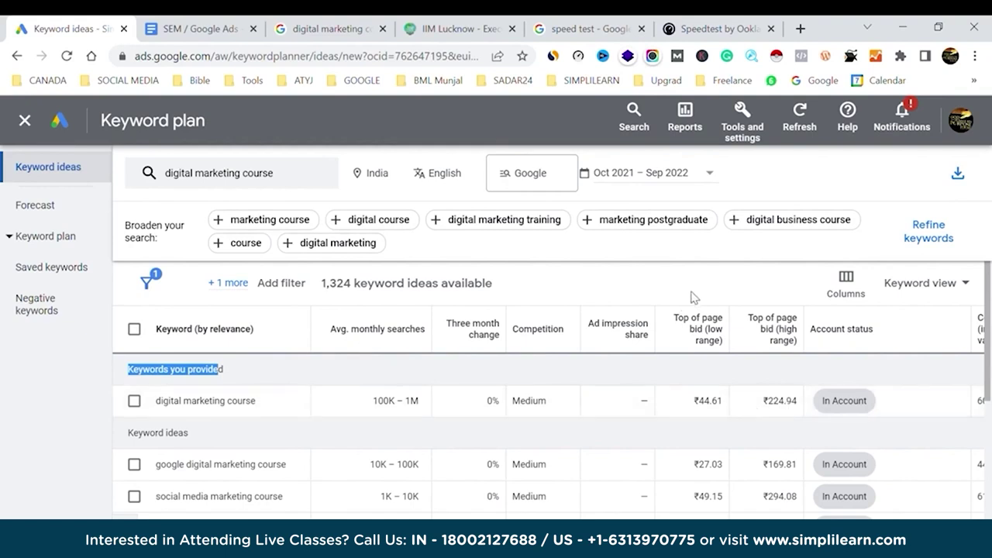
pyautogui.scroll(-1, 504, 412)
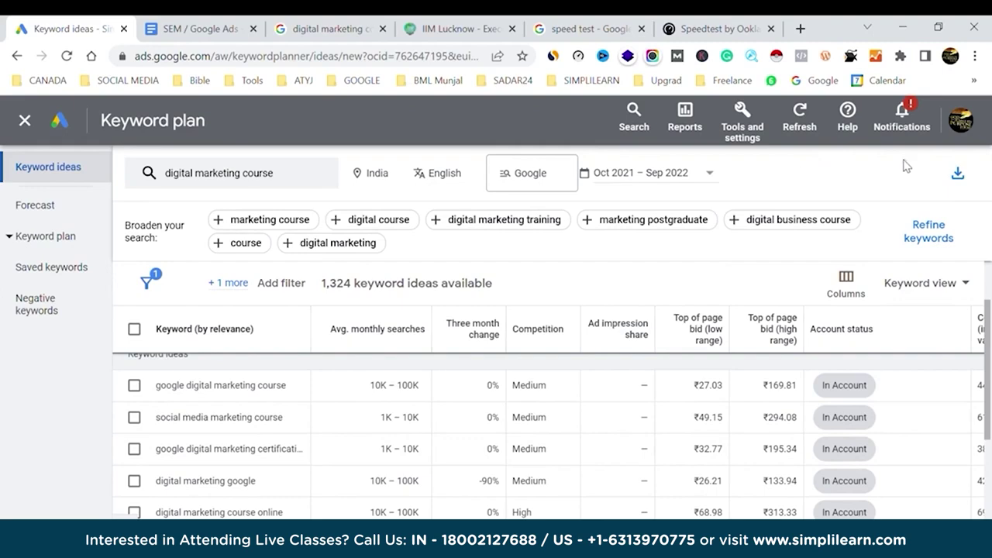
# Download the keyword ideas as a .csv file.
pyautogui.click(961, 121)
pyautogui.scroll(-5, 878, 334)
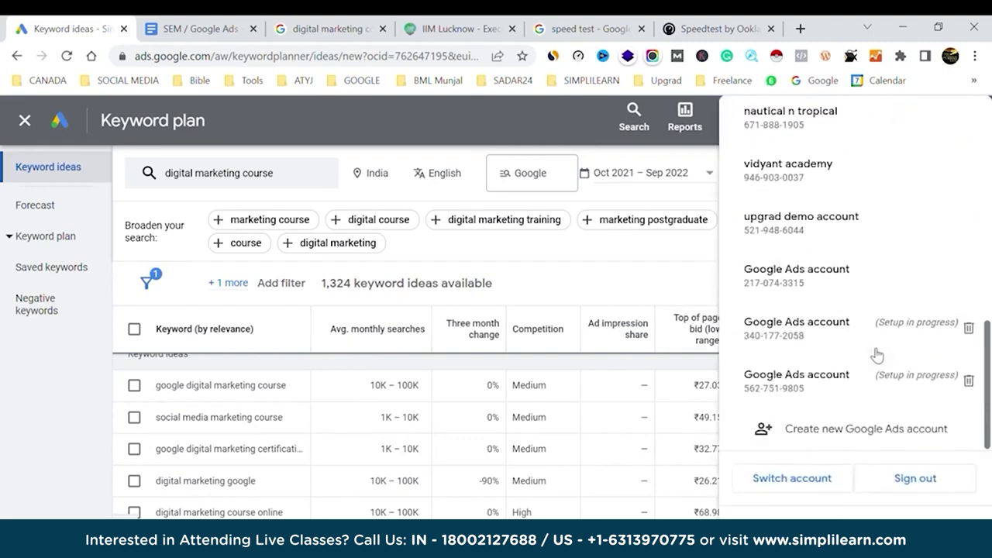
pyautogui.scroll(5, 877, 354)
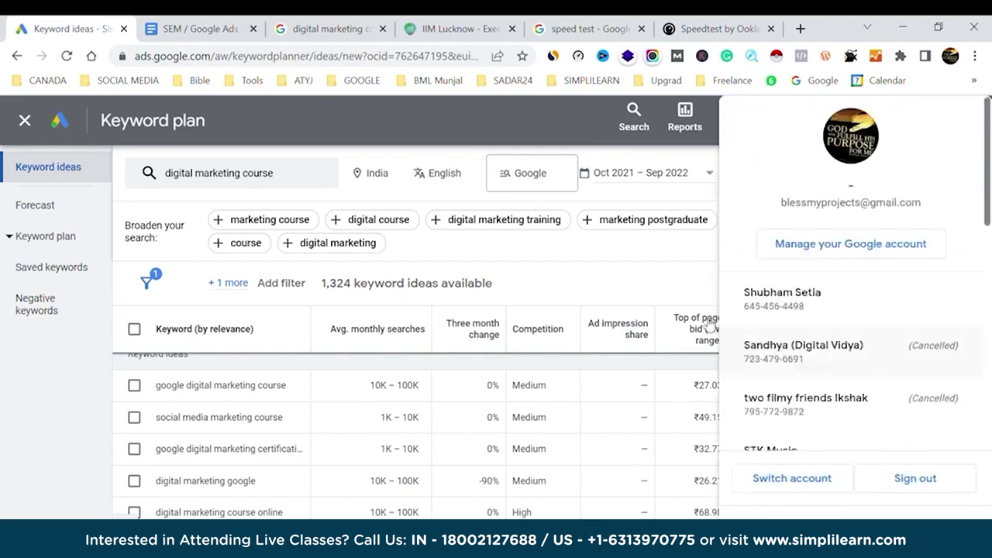
pyautogui.click(664, 269)
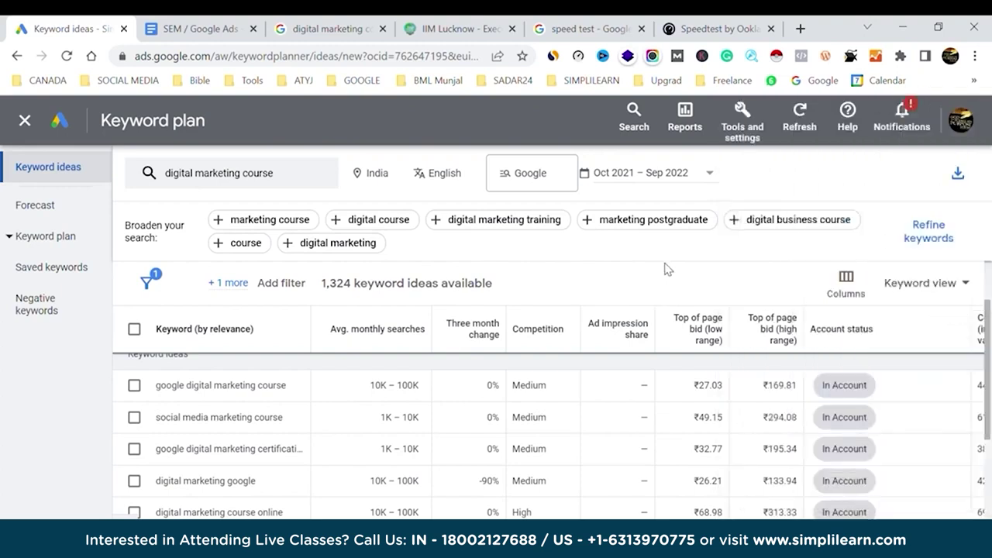
pyautogui.click(960, 177)
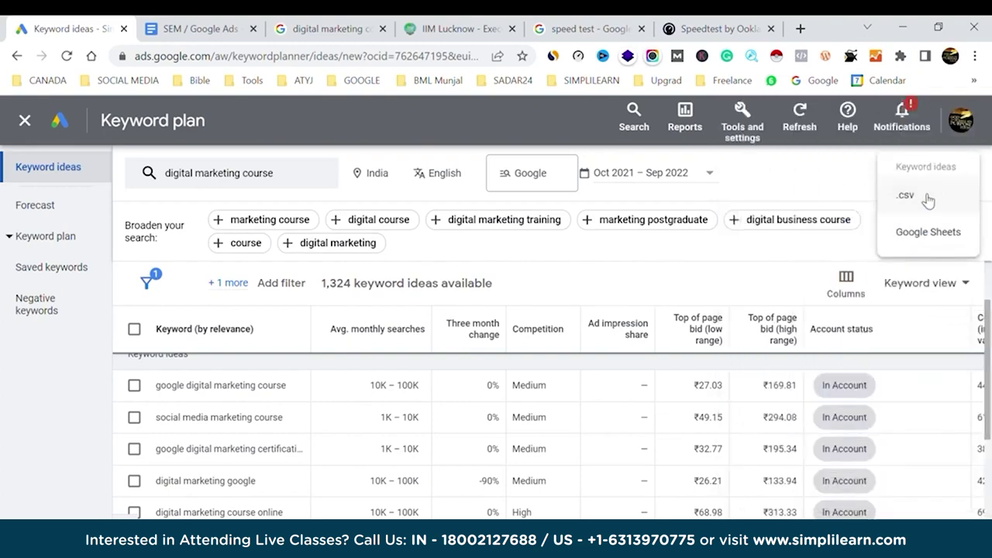
pyautogui.click(925, 199)
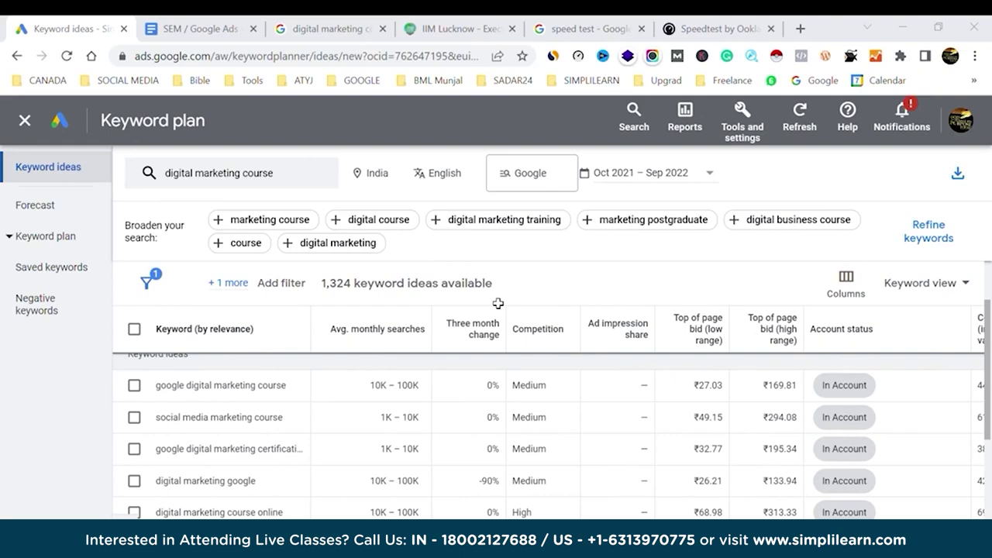
# Switch to the live Google search results for 'digital marketing course'.
pyautogui.click(364, 22)
# Scroll through the Google results for 'digital marketing course' to compare with the keyword ideas.
pyautogui.scroll(2, 217, 322)
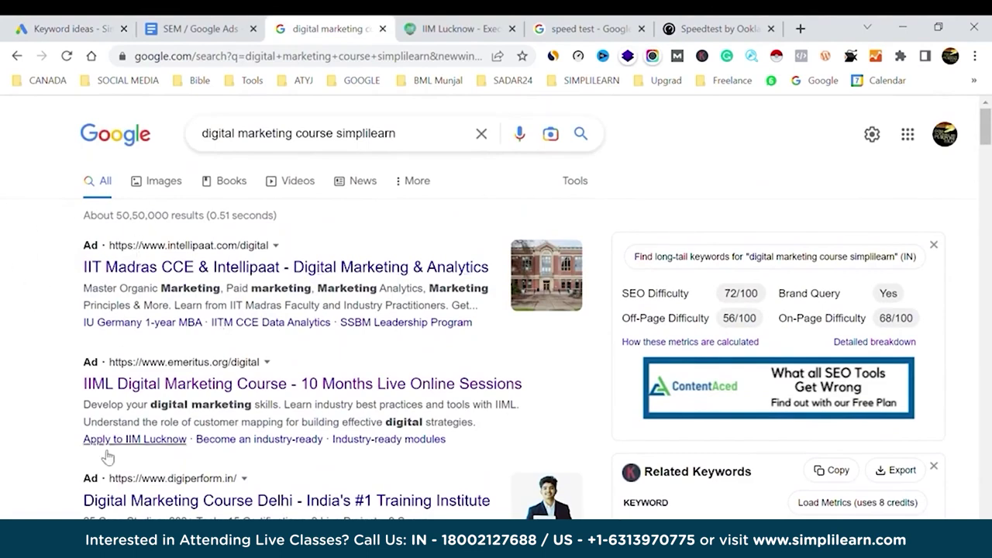
pyautogui.scroll(-1, 47, 447)
pyautogui.scroll(-2, 45, 446)
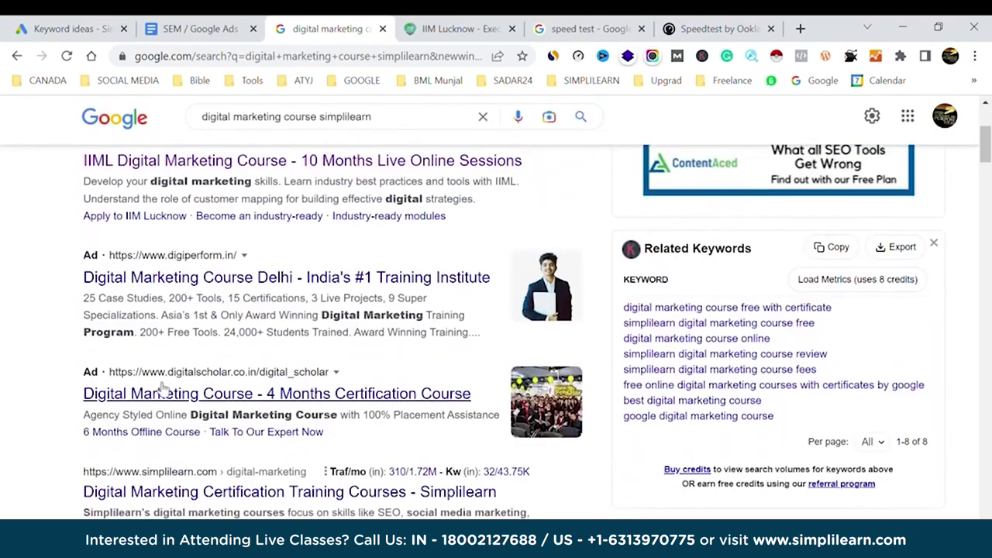
pyautogui.scroll(-5, 36, 372)
pyautogui.scroll(-15, 36, 374)
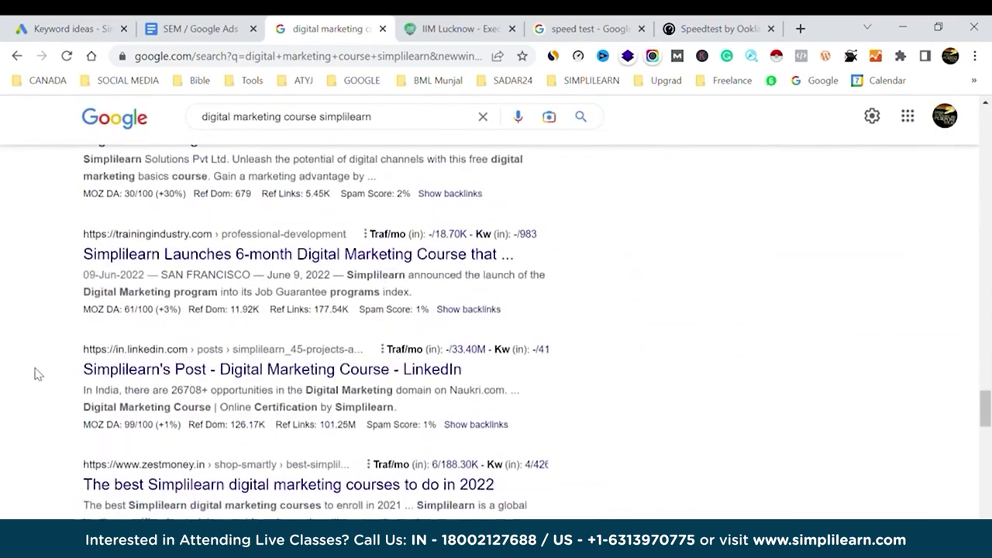
pyautogui.scroll(-4, 35, 375)
pyautogui.scroll(5, 36, 374)
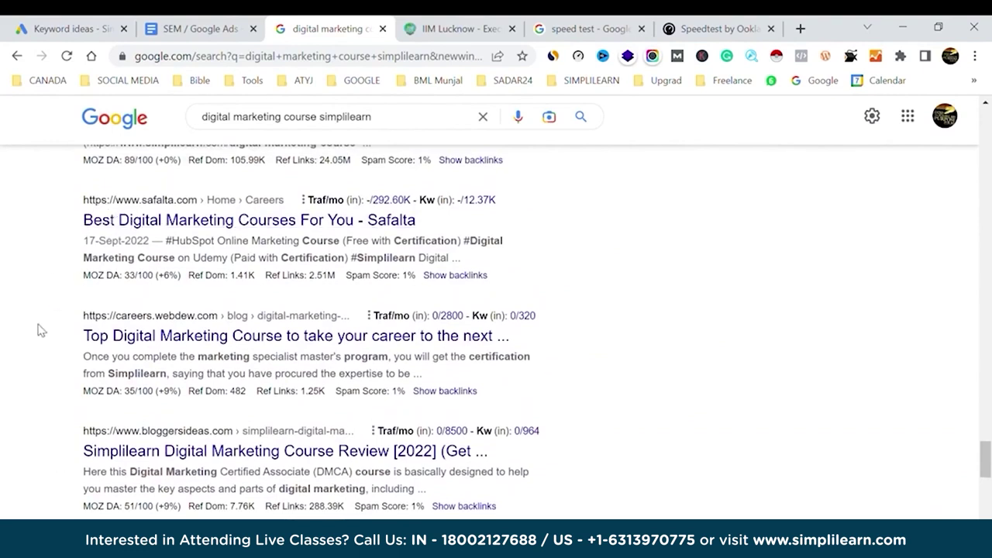
pyautogui.scroll(-5, 39, 328)
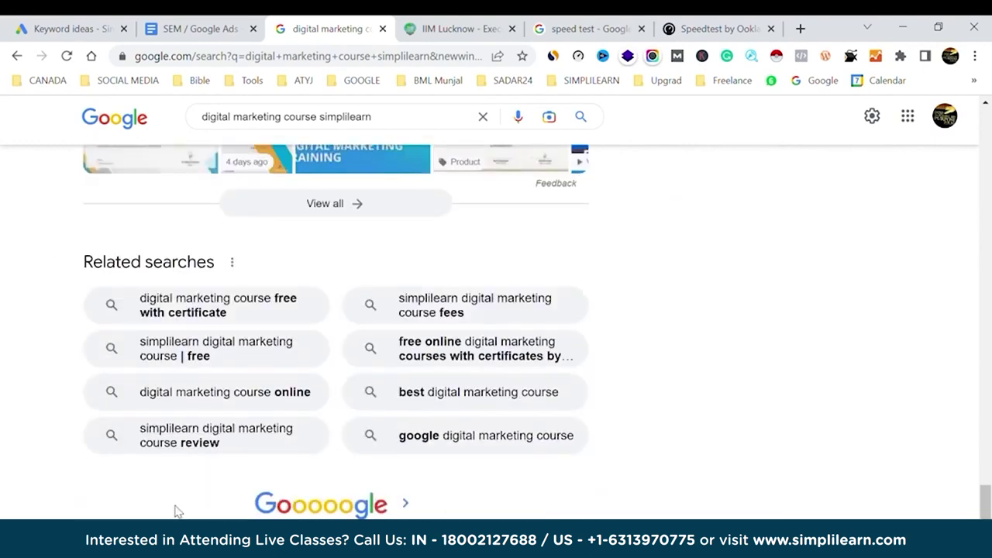
pyautogui.scroll(-2, 176, 493)
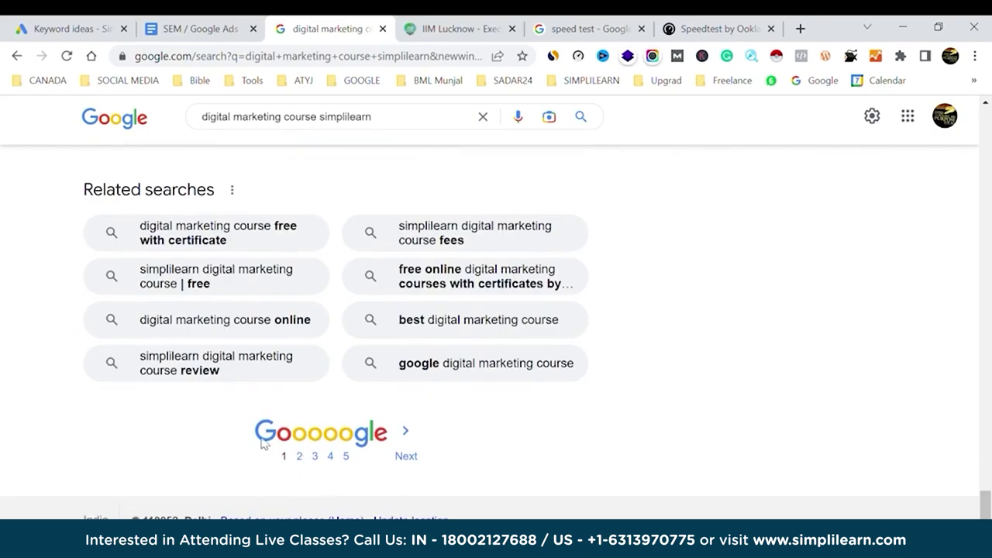
# Move to the SEM / Google Ads slides and advance to the Keyword Planner screenshot slide.
pyautogui.scroll(3, 222, 449)
pyautogui.scroll(20, 223, 450)
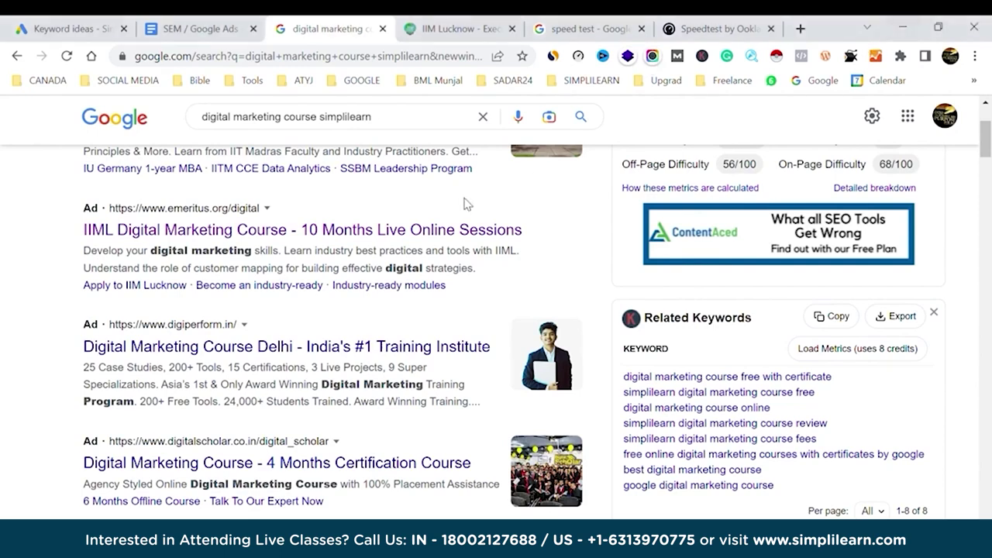
pyautogui.click(193, 28)
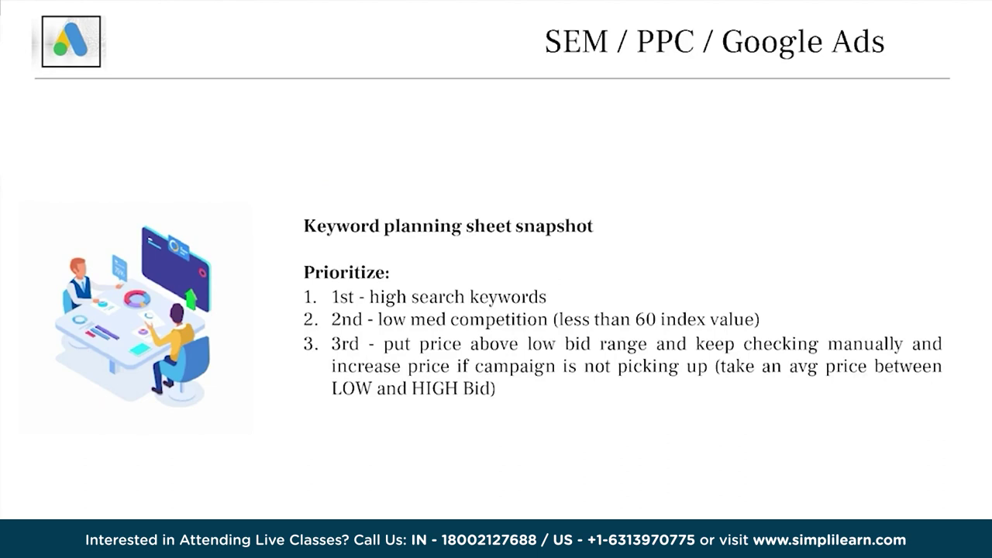
pyautogui.press('Right')
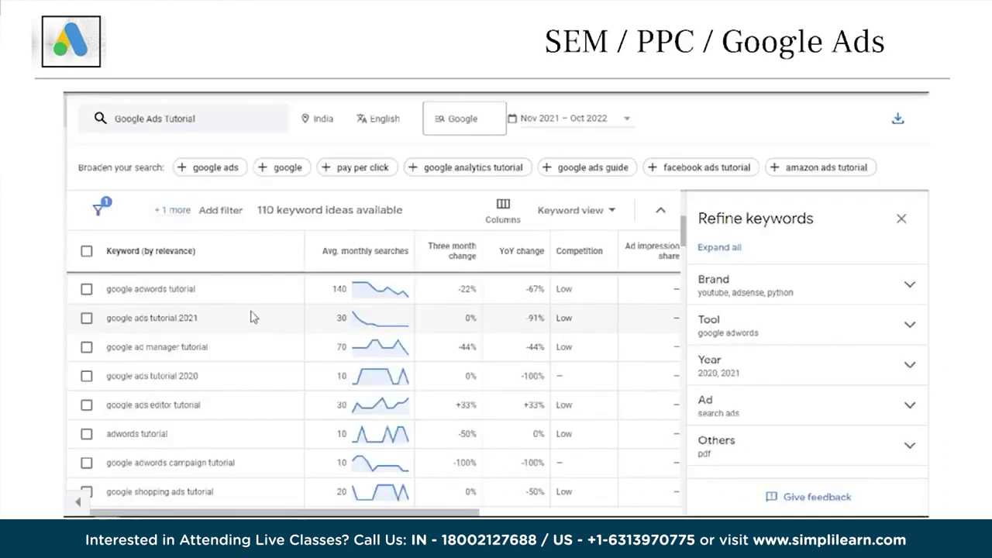
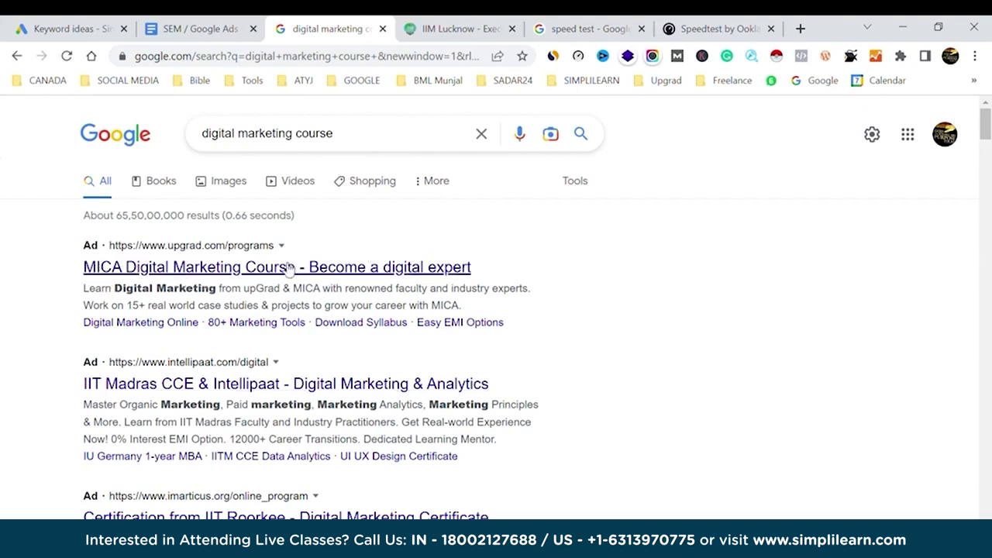
# Open the MICA Digital Marketing ad's upGrad course page in a new tab, highlight its title, then go back.
pyautogui.middleClick(289, 267)
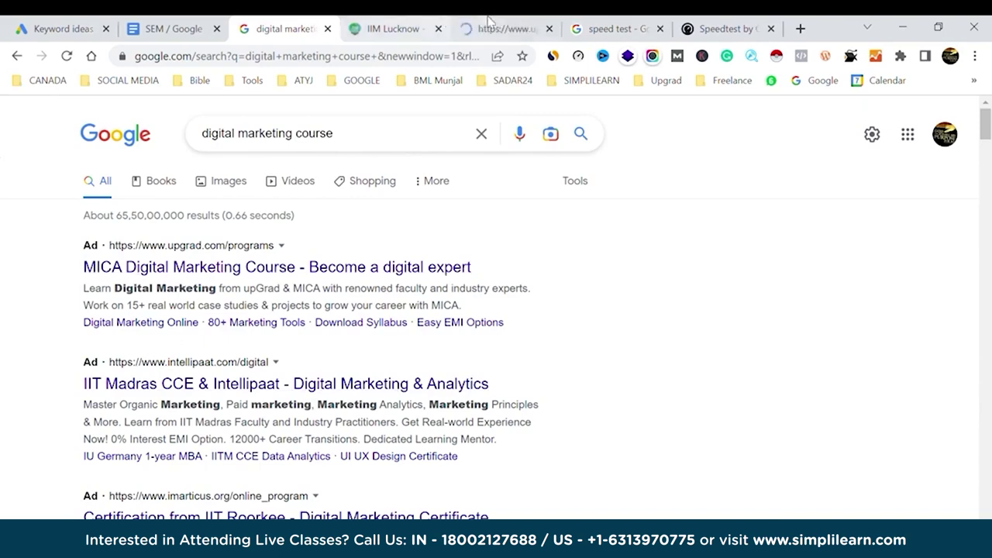
pyautogui.click(496, 29)
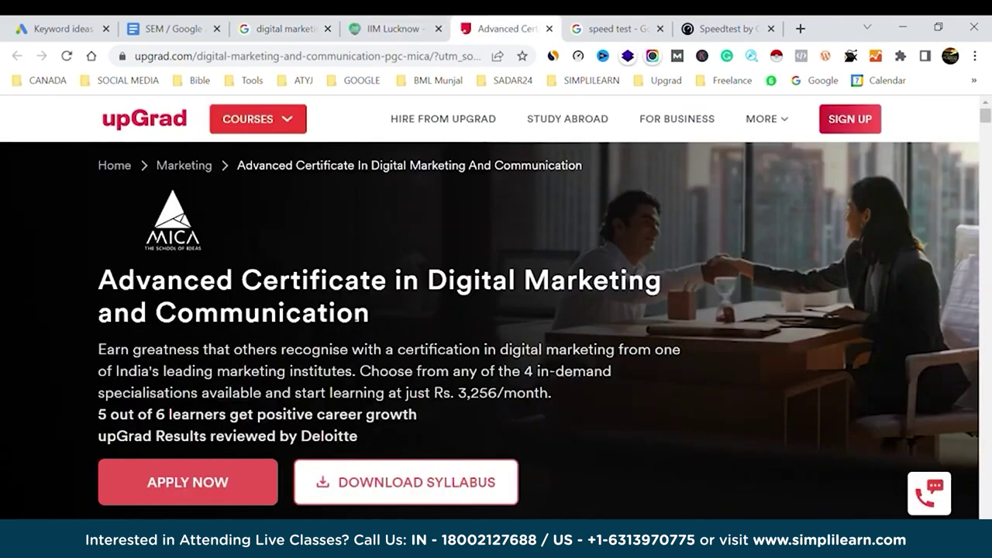
pyautogui.moveTo(428, 281); pyautogui.dragTo(502, 310)
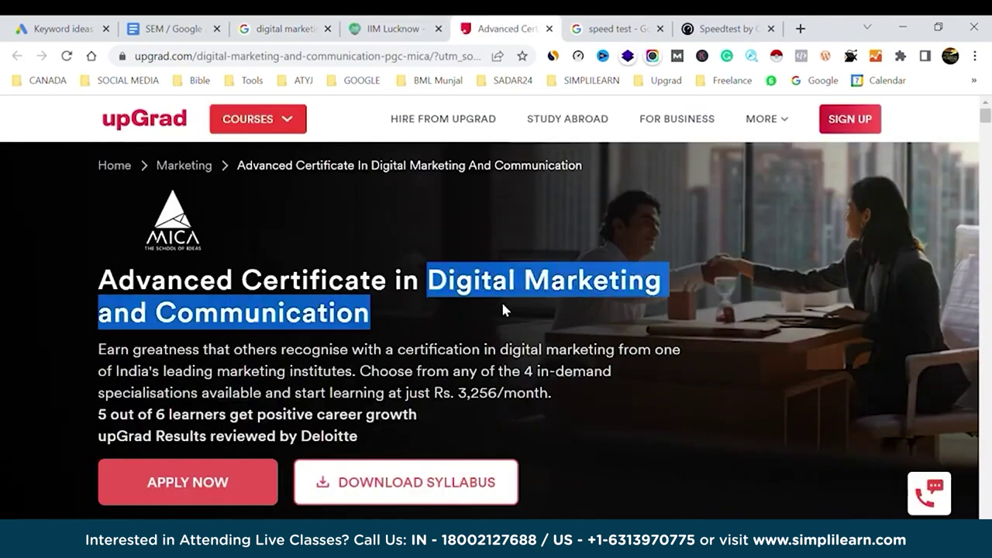
pyautogui.click(275, 28)
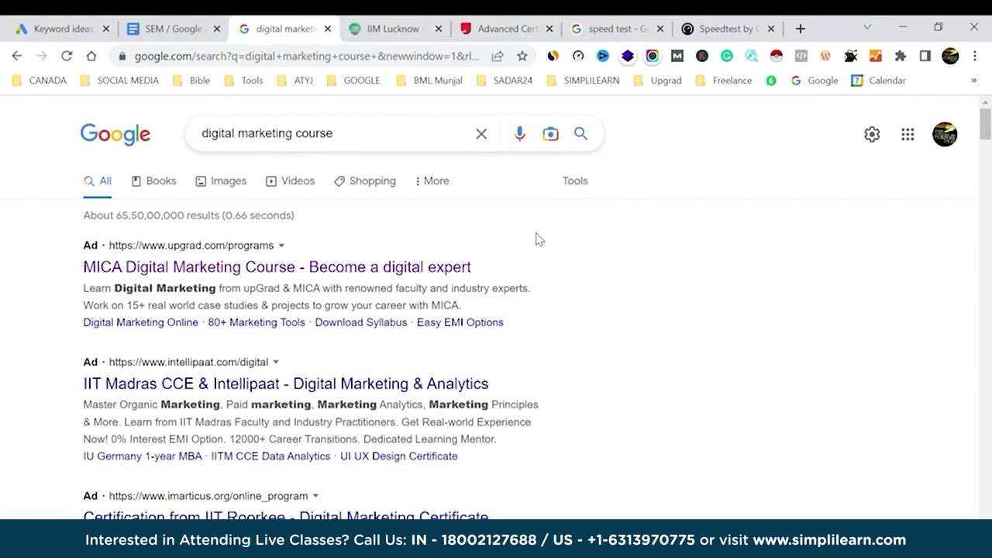
pyautogui.click(167, 29)
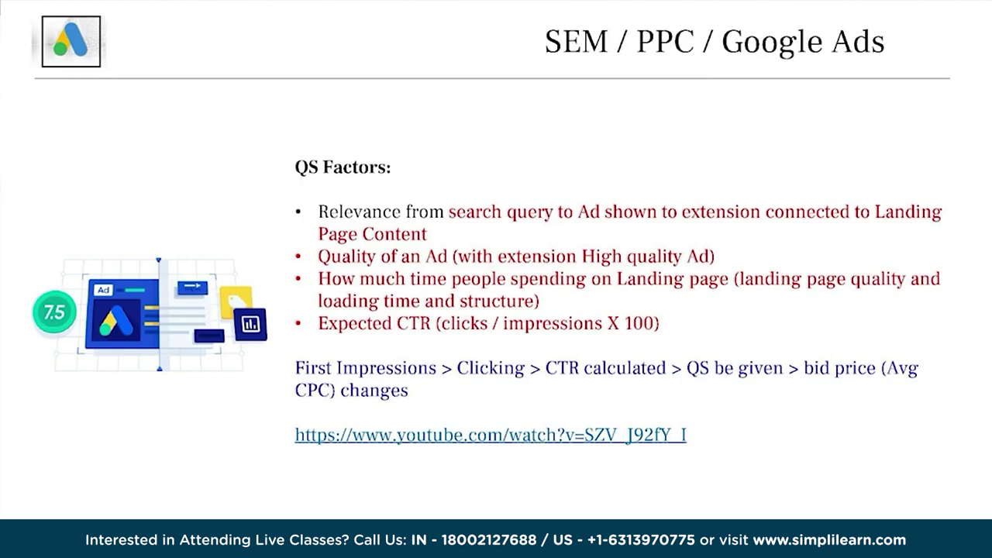
# Exit the slideshow and return to the 'digital marketing course' Google results.
pyautogui.hotkey('alt', 'Tab')
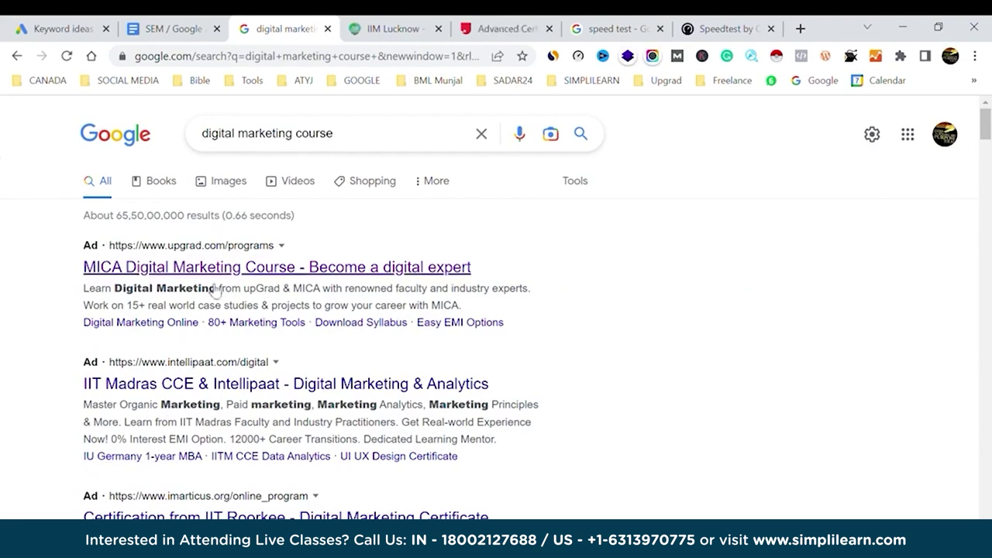
pyautogui.scroll(-1, 33, 400)
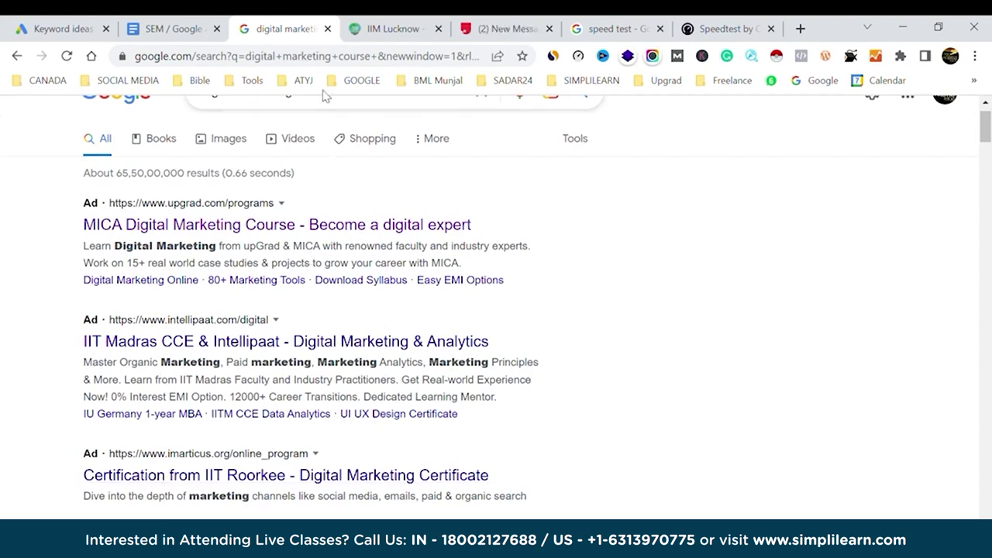
# Bring up the Quality Score slide re-ranking advertisers A–D by bid and Google Rank.
pyautogui.scroll(1, 354, 183)
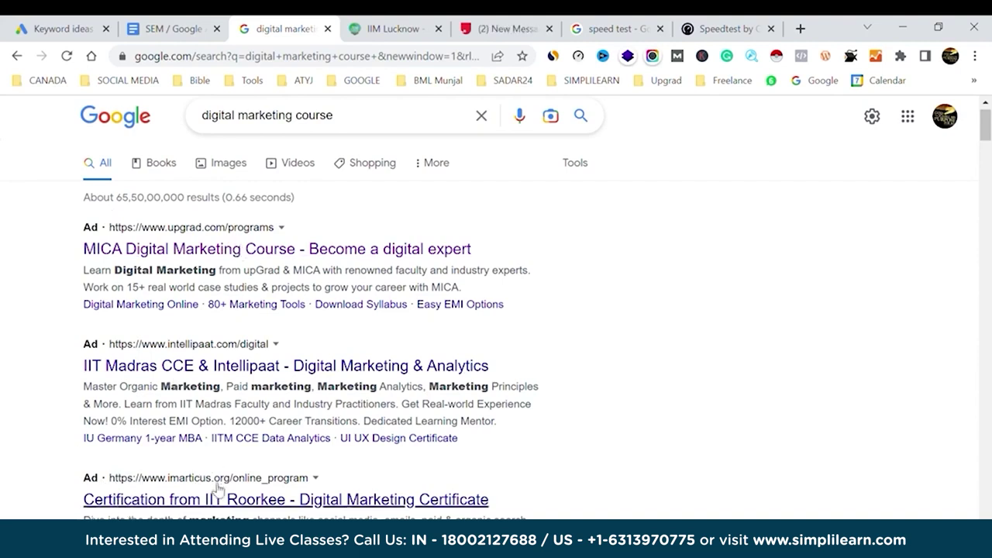
pyautogui.click(194, 23)
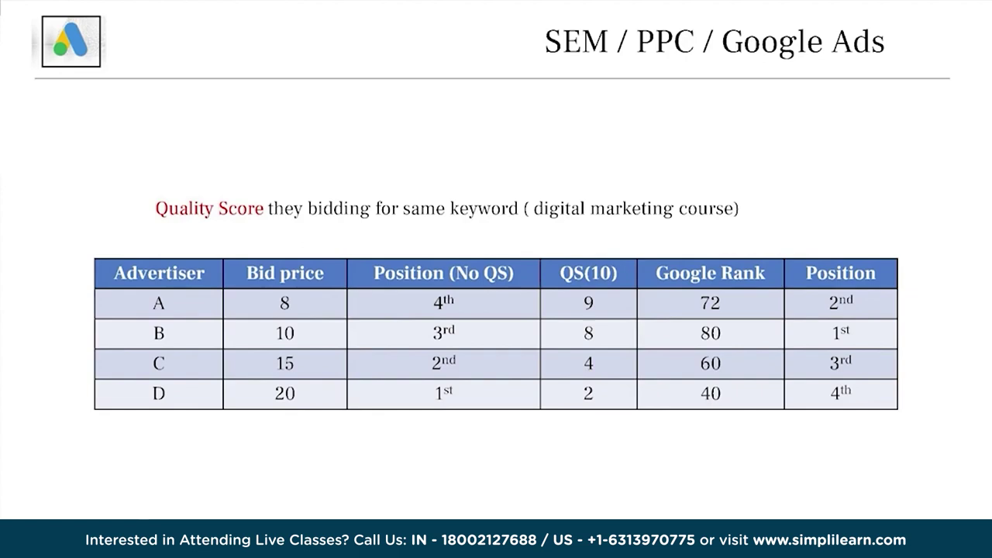
# Return to Keyword Planner and choose Switch account from the Google account panel.
pyautogui.hotkey('alt', 'Tab')
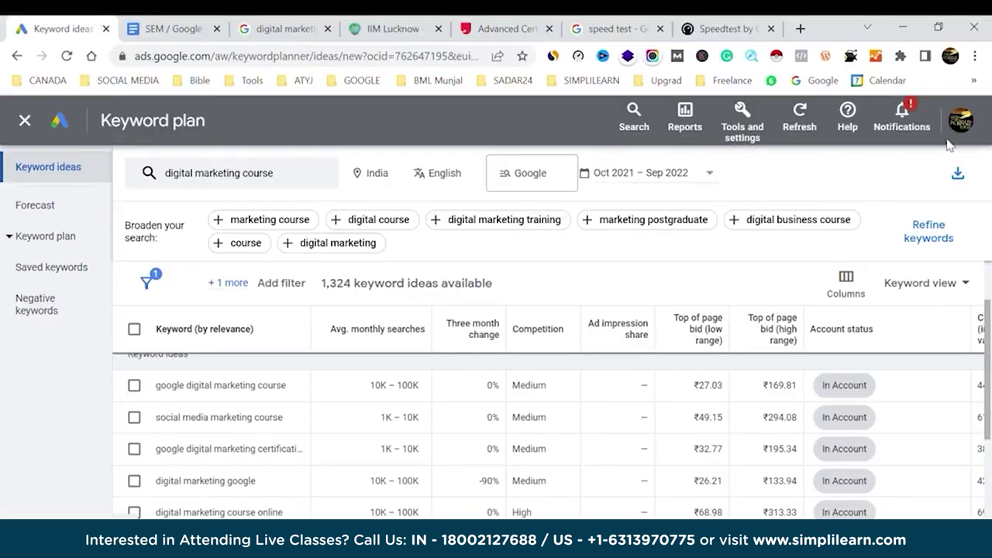
pyautogui.click(968, 127)
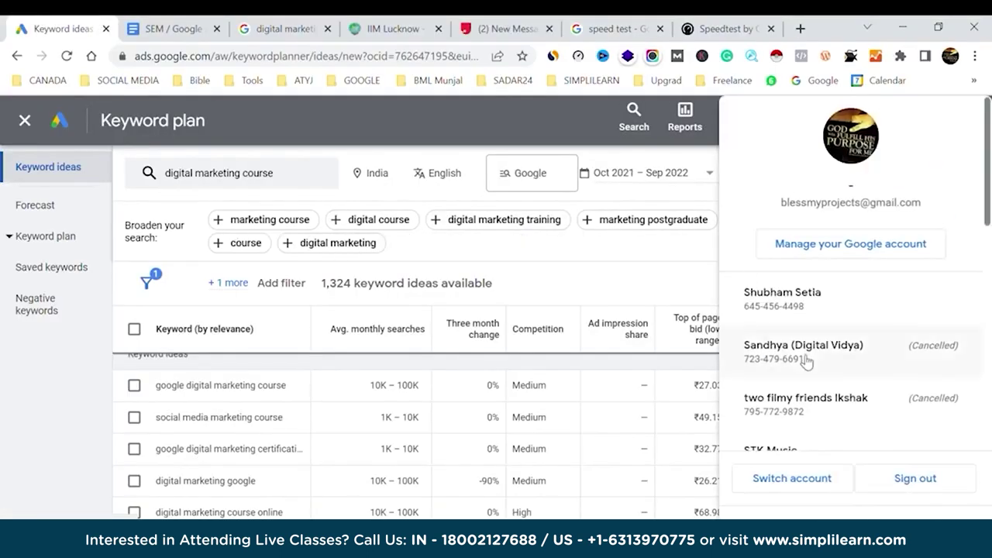
pyautogui.scroll(-5, 806, 361)
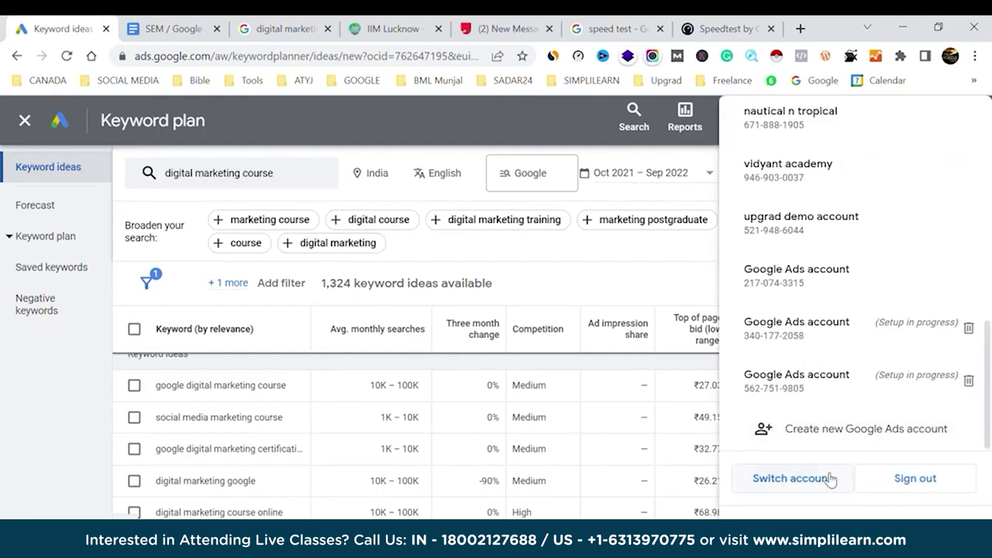
pyautogui.click(766, 476)
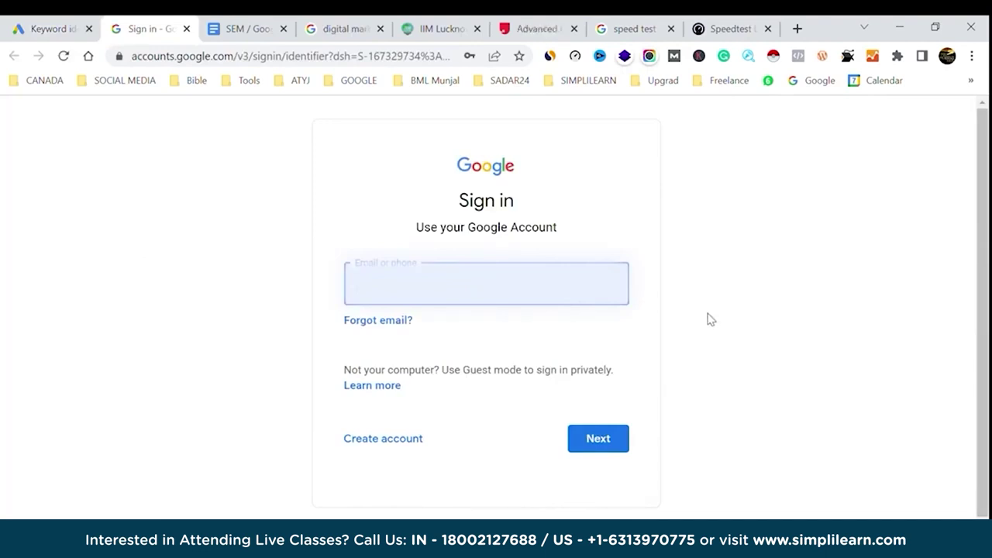
# Sign in with the other account's e-mail and password, then pick the Google Ads account to use.
pyautogui.click(599, 439)
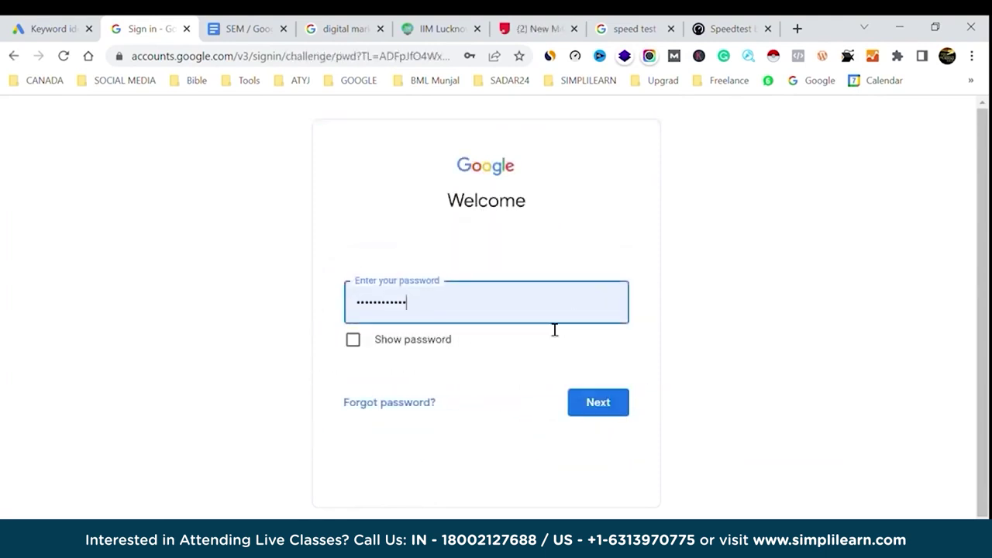
pyautogui.click(598, 402)
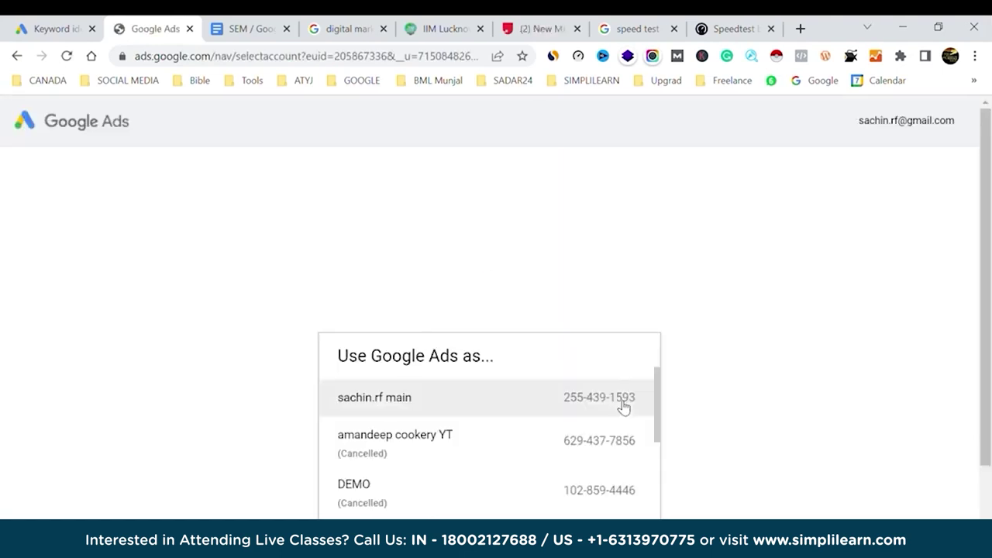
pyautogui.scroll(-3, 529, 461)
pyautogui.scroll(-2, 528, 461)
pyautogui.click(470, 379)
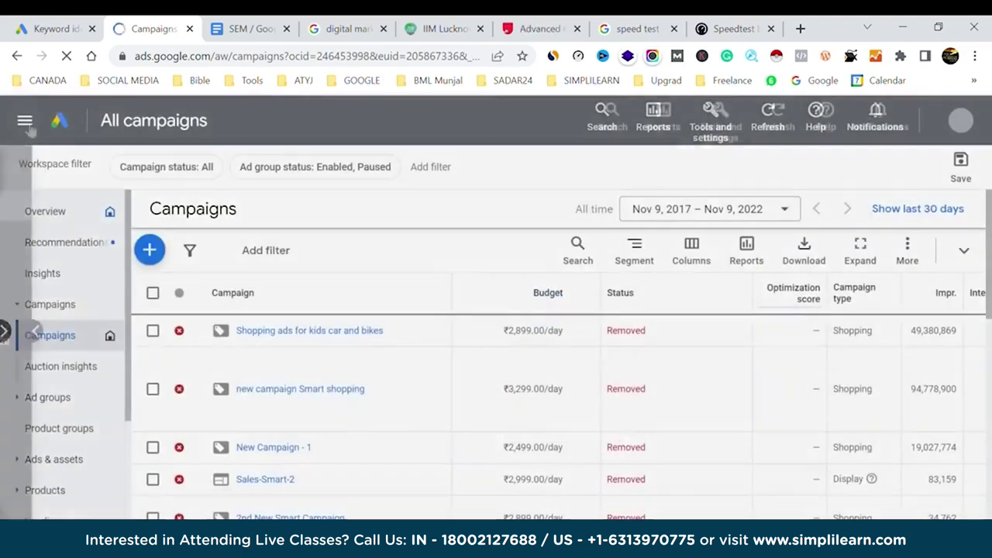
# Open the Website traffic-Search-1 campaign from the Search campaigns workspace.
pyautogui.click(6, 331)
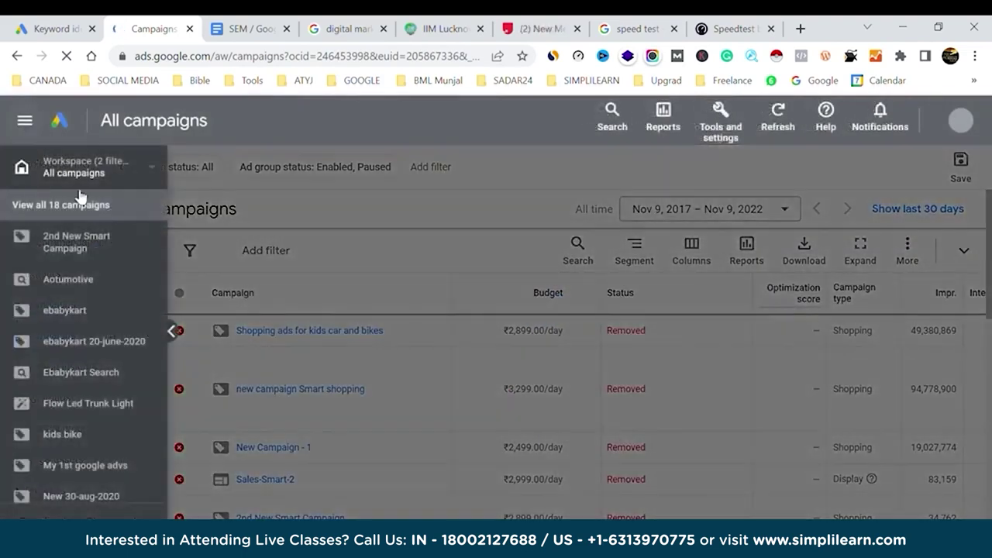
pyautogui.click(155, 172)
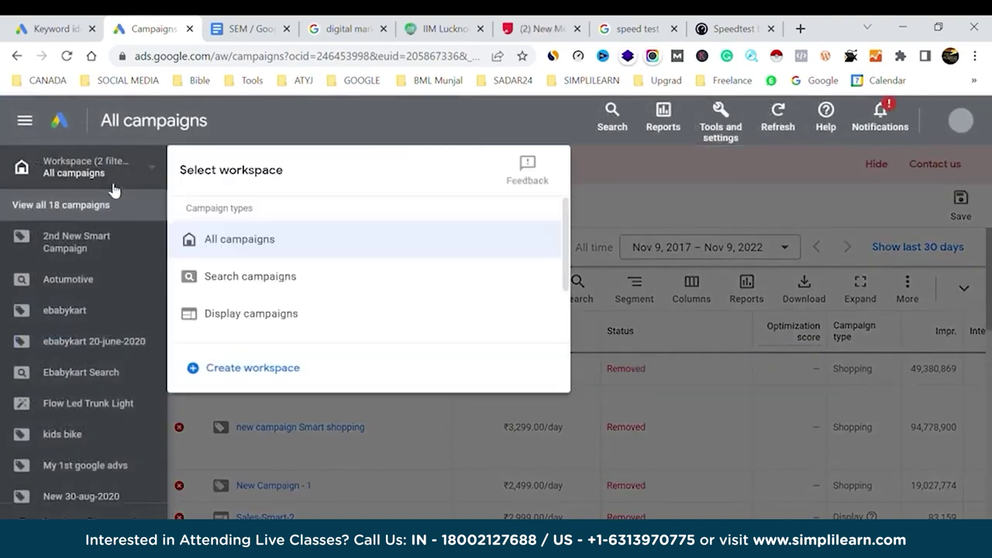
pyautogui.click(269, 281)
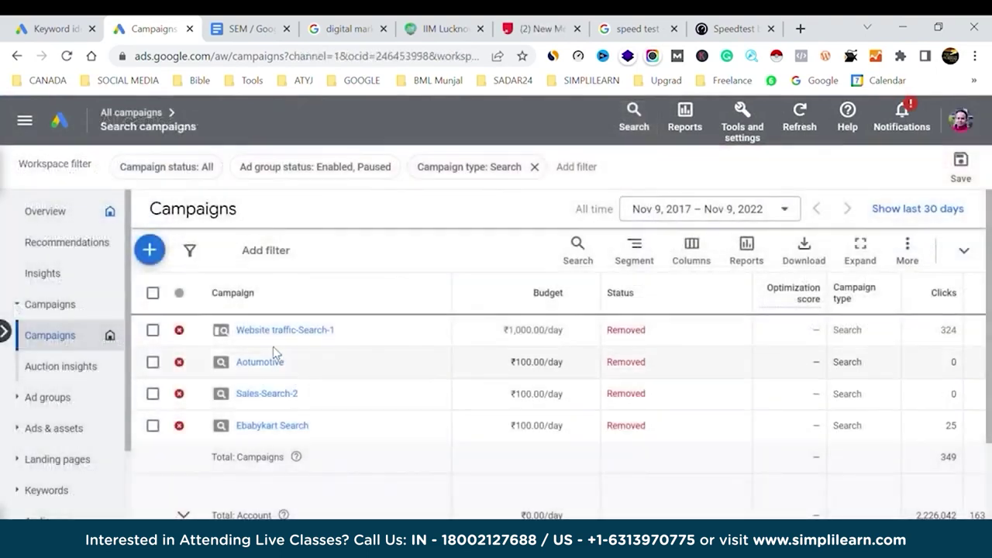
pyautogui.click(270, 330)
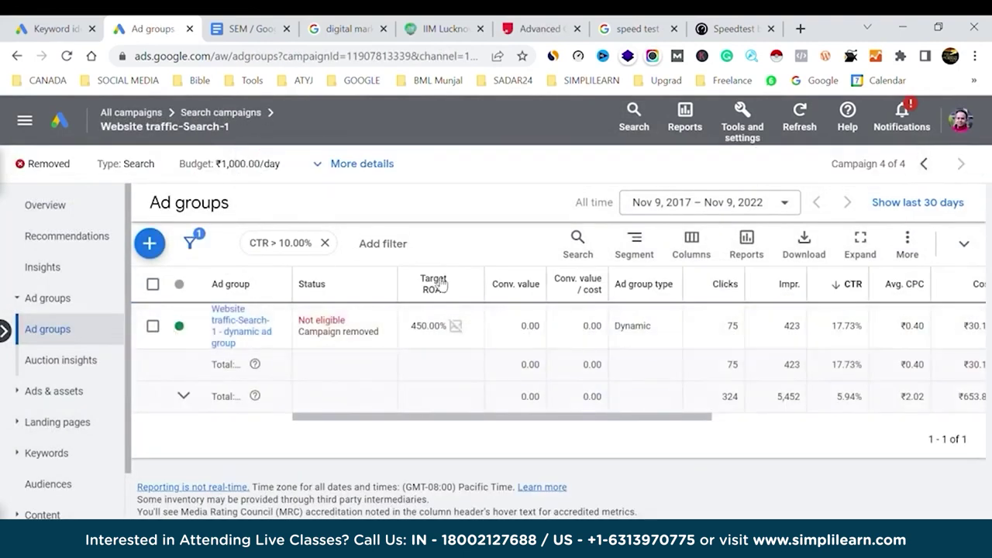
# Expand Keywords and open the campaign's Search keywords list.
pyautogui.hscroll(5, 445, 366)
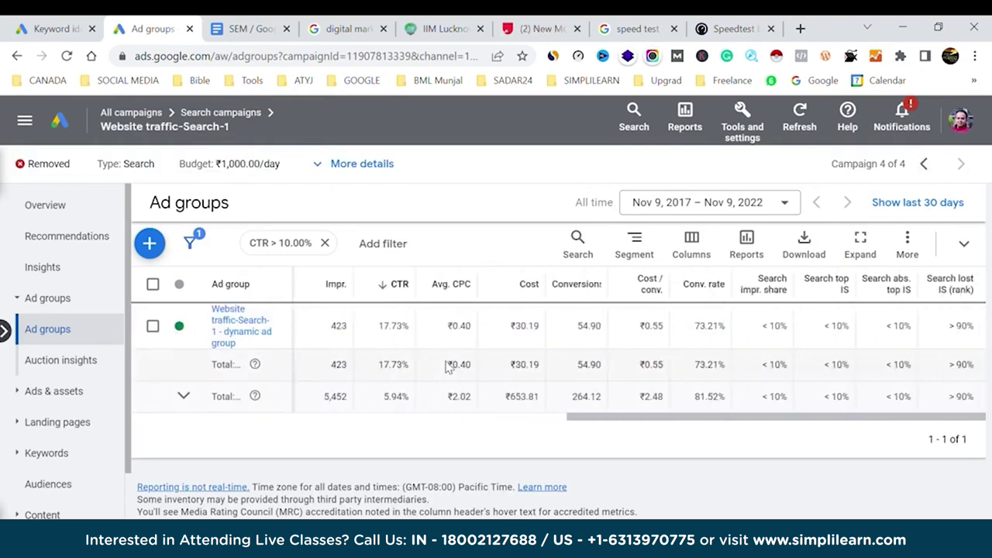
pyautogui.hscroll(-5, 446, 366)
pyautogui.hscroll(4, 446, 366)
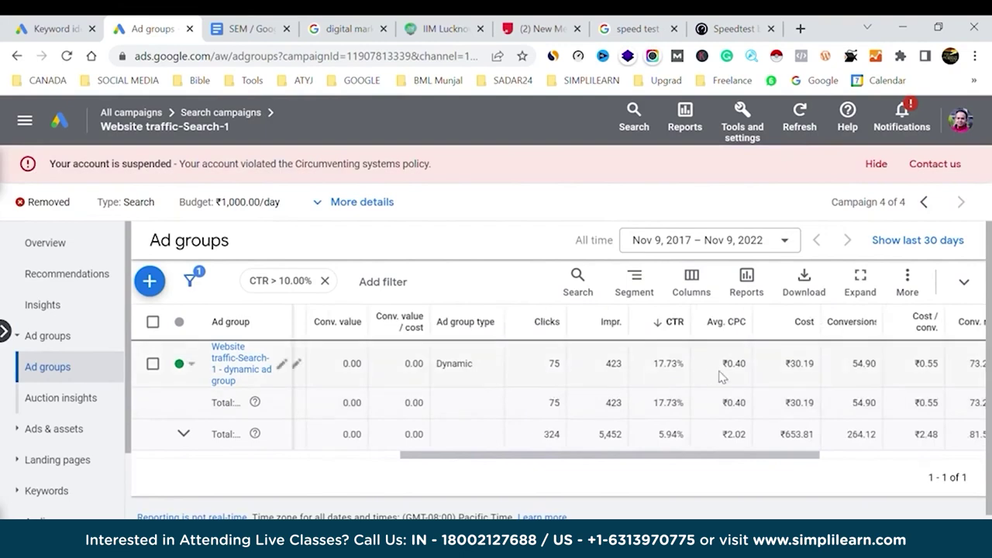
pyautogui.hscroll(5, 717, 377)
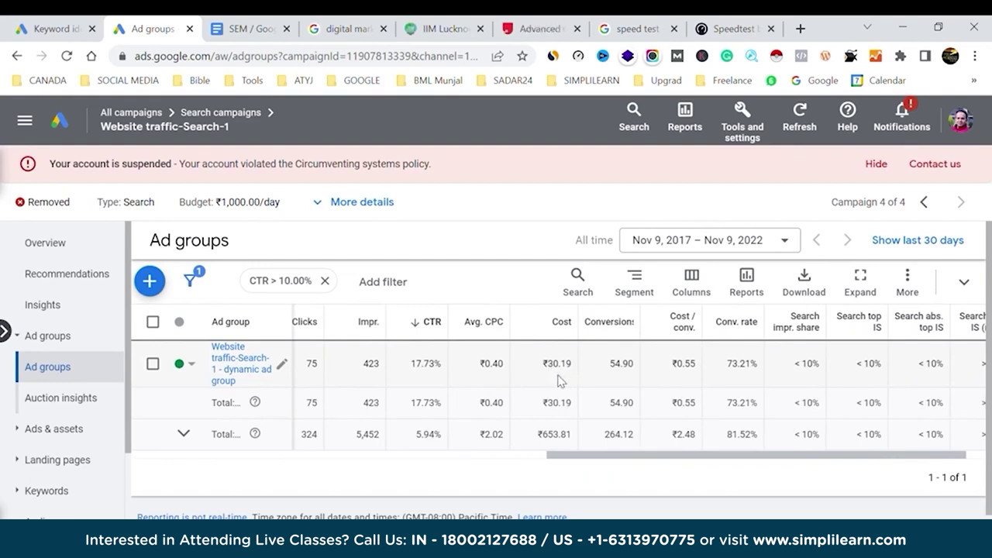
pyautogui.scroll(-2, 39, 426)
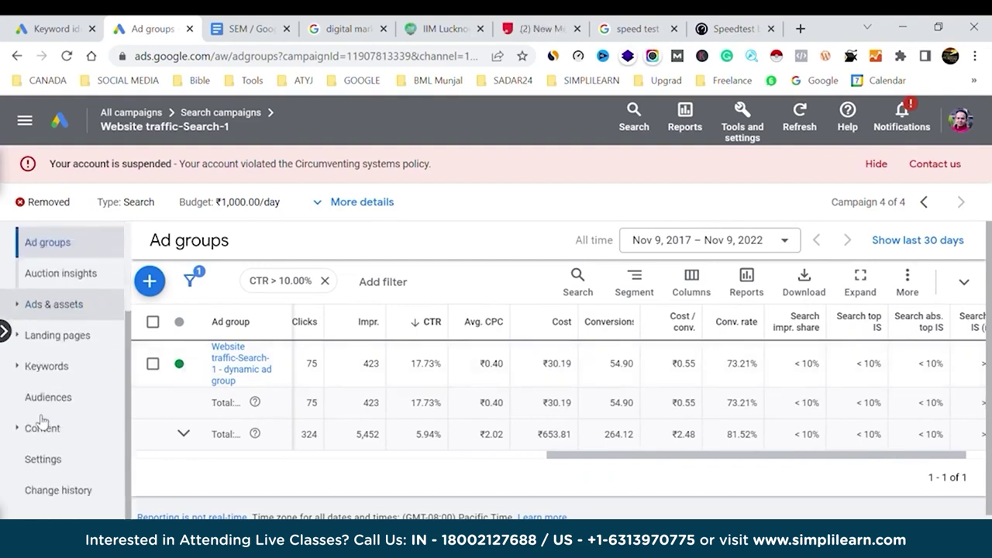
pyautogui.click(18, 369)
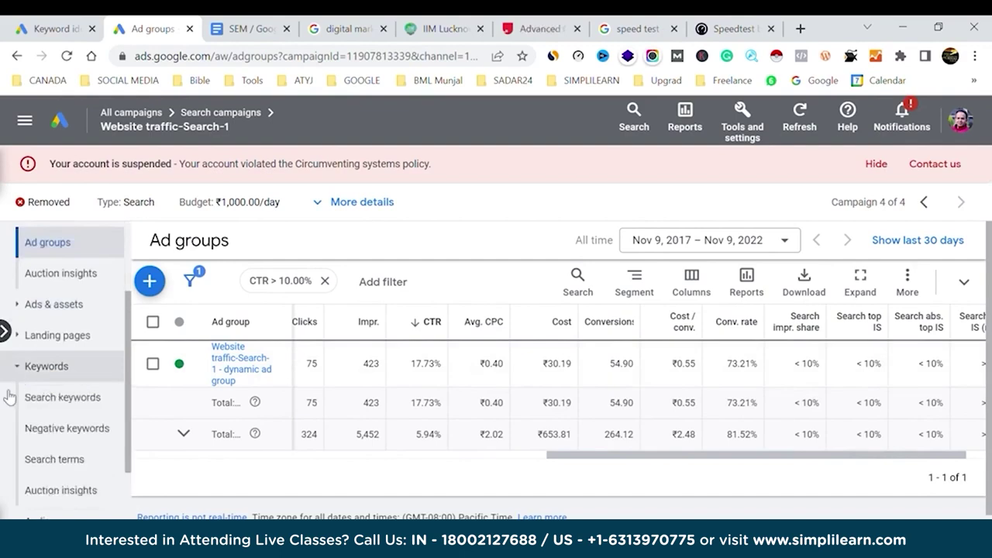
pyautogui.click(67, 399)
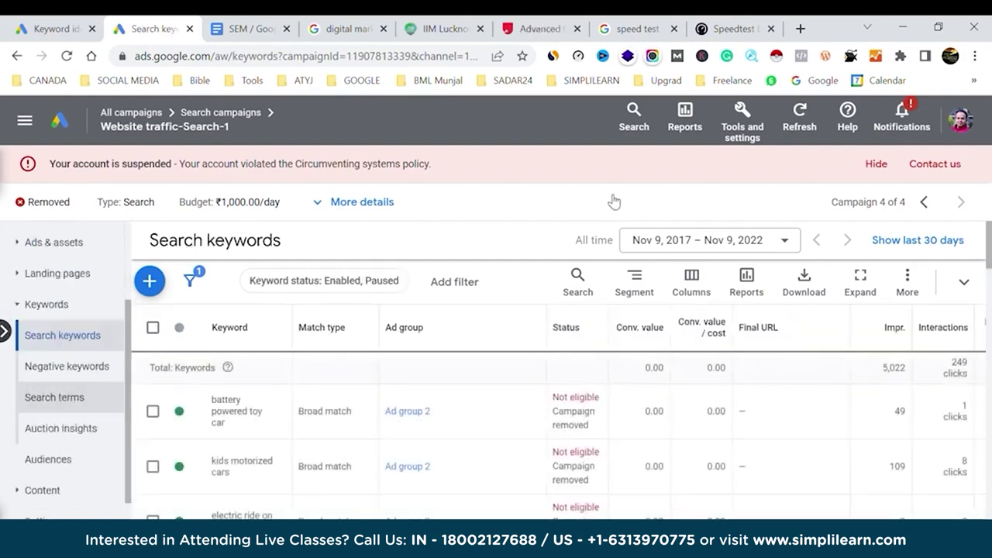
# Hide the account-suspended banner, scroll to the Quality Score columns, and select all keyword rows.
pyautogui.click(875, 163)
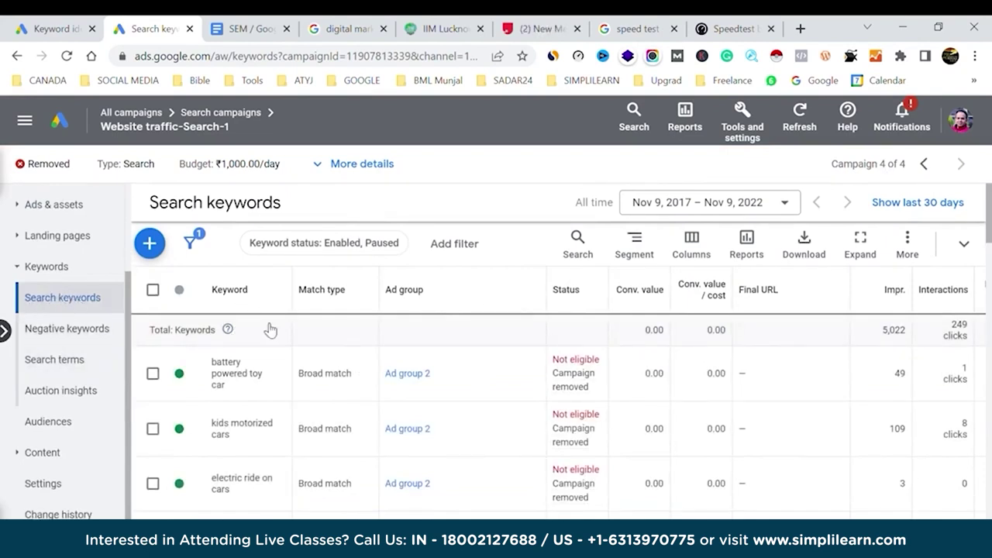
pyautogui.hscroll(10, 738, 405)
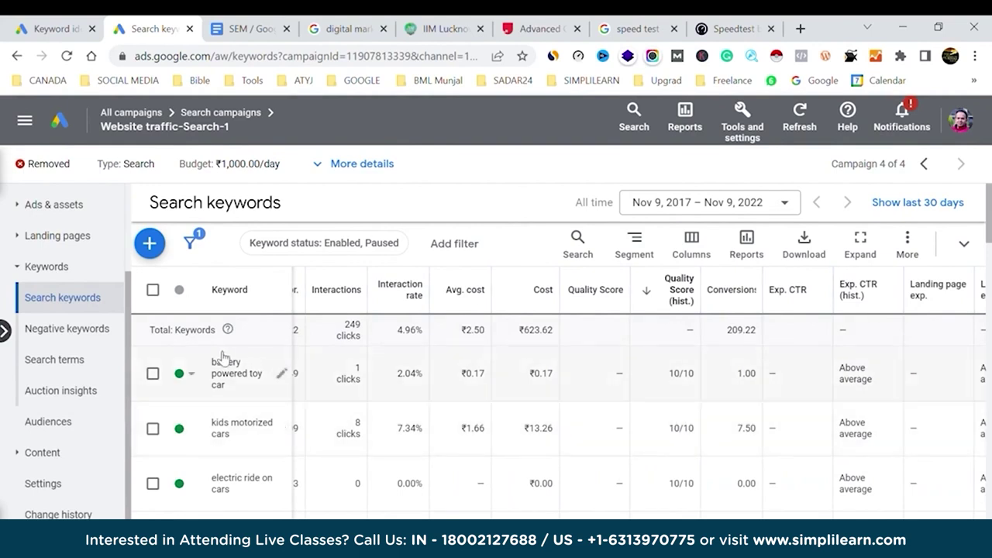
pyautogui.click(152, 292)
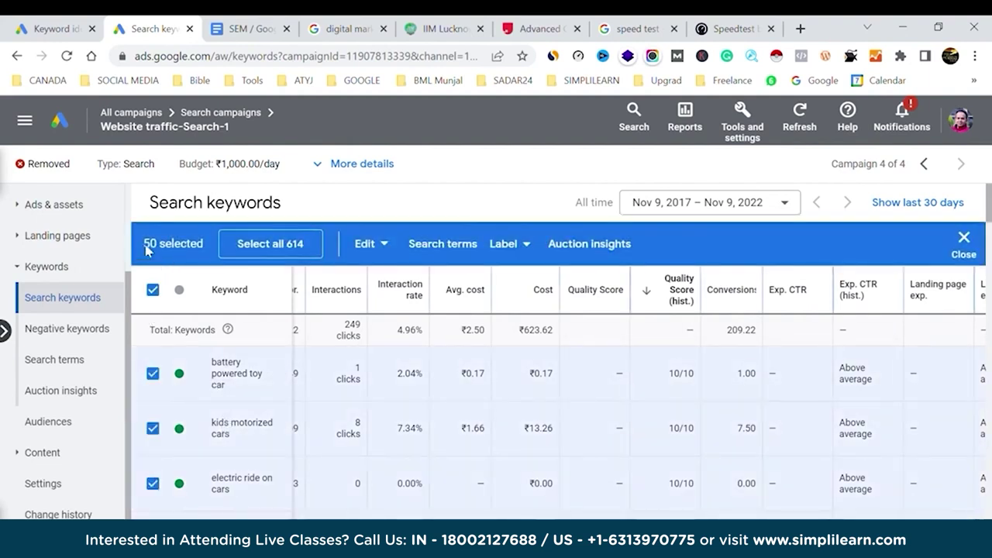
pyautogui.click(152, 289)
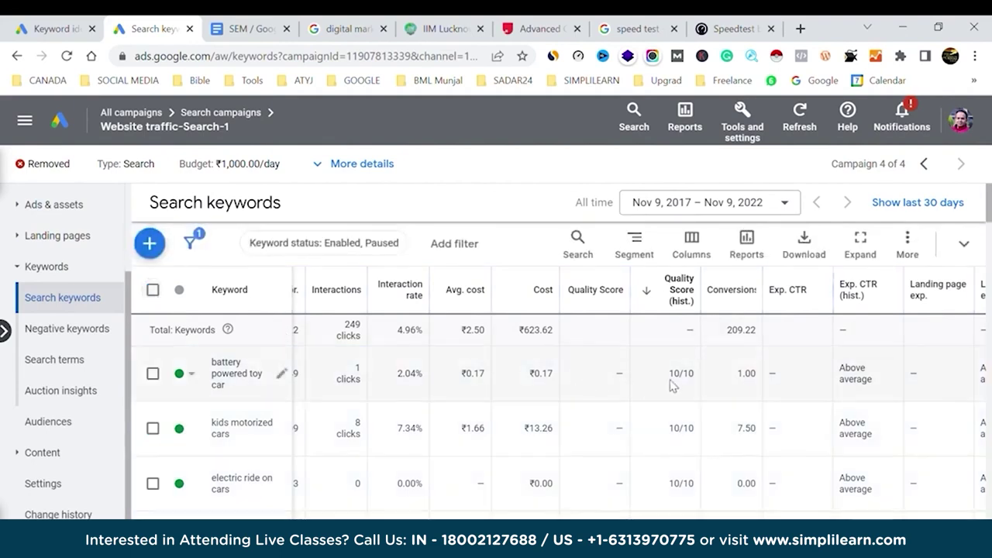
pyautogui.hscroll(6, 686, 388)
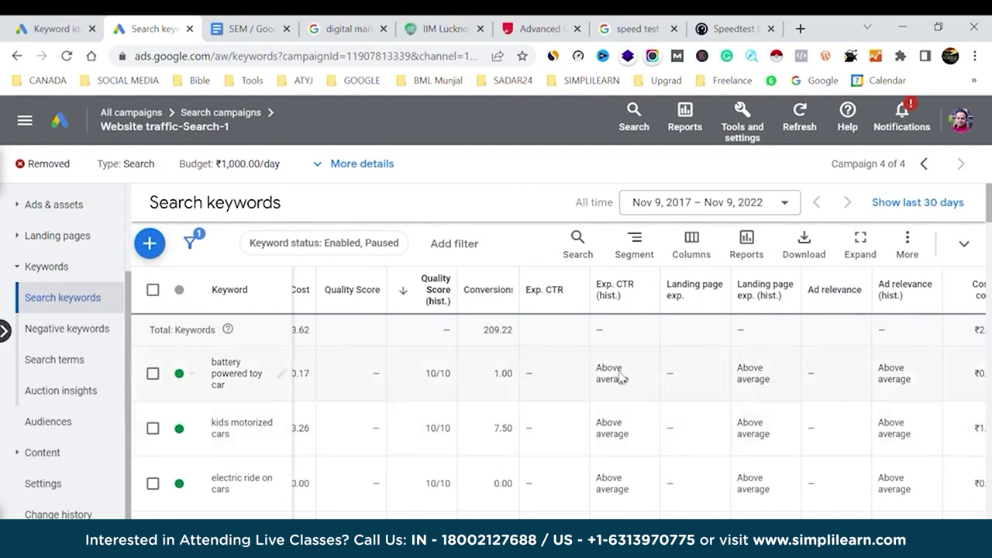
pyautogui.moveTo(598, 369); pyautogui.dragTo(633, 392)
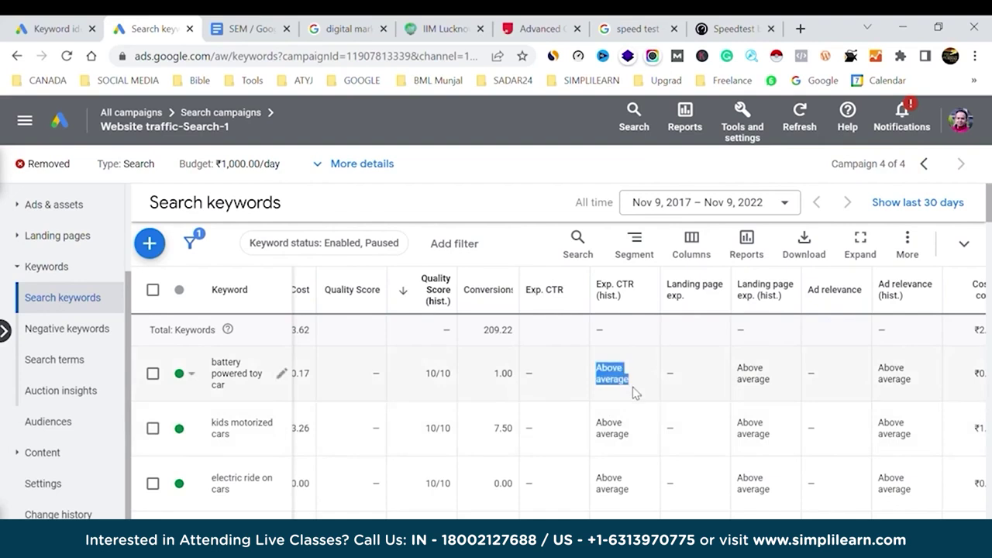
pyautogui.click(566, 395)
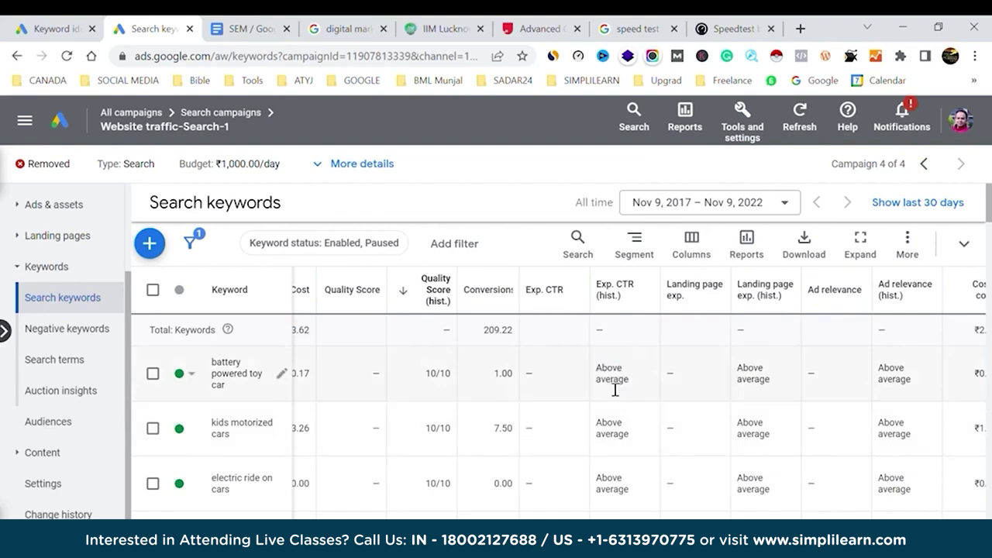
pyautogui.moveTo(787, 389); pyautogui.dragTo(750, 373)
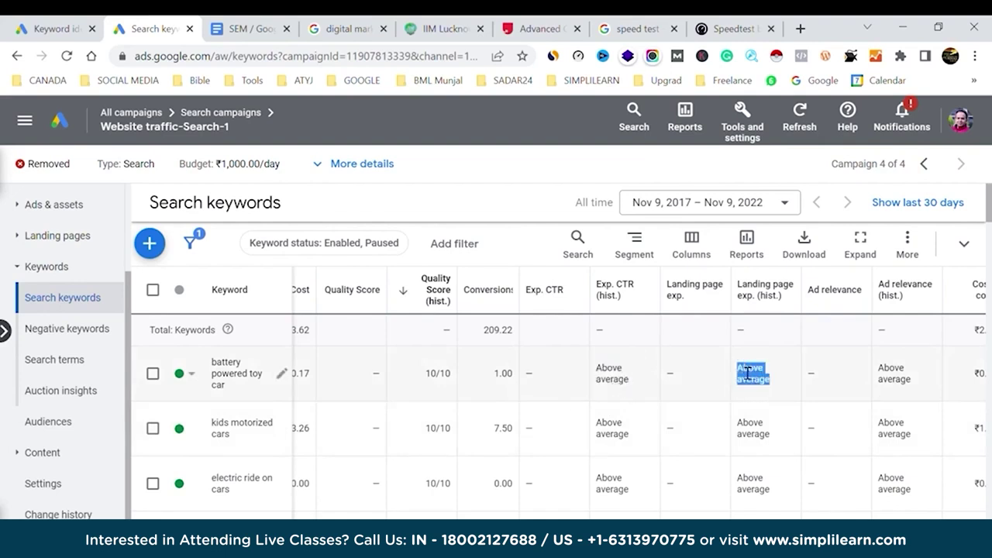
pyautogui.moveTo(906, 390); pyautogui.dragTo(888, 376)
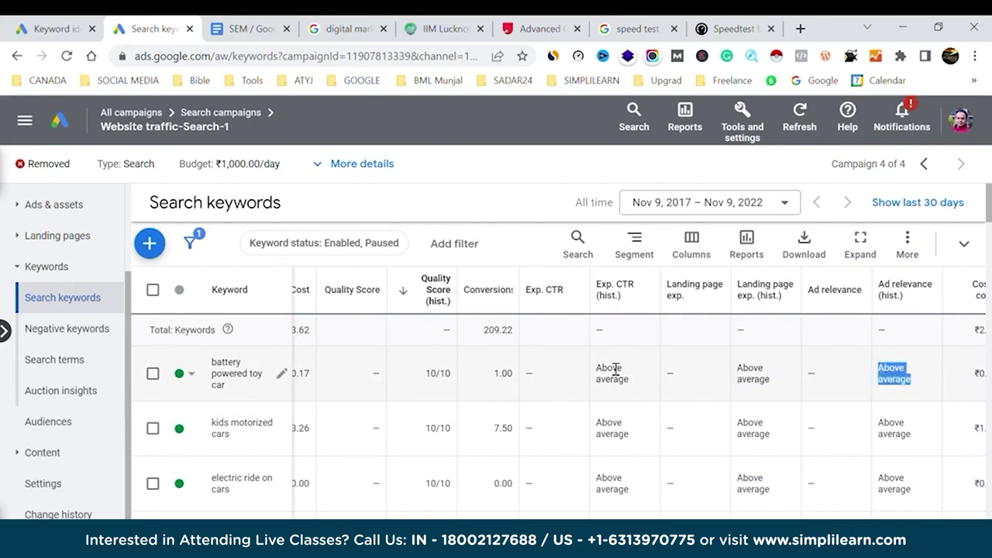
pyautogui.moveTo(595, 371); pyautogui.dragTo(912, 394)
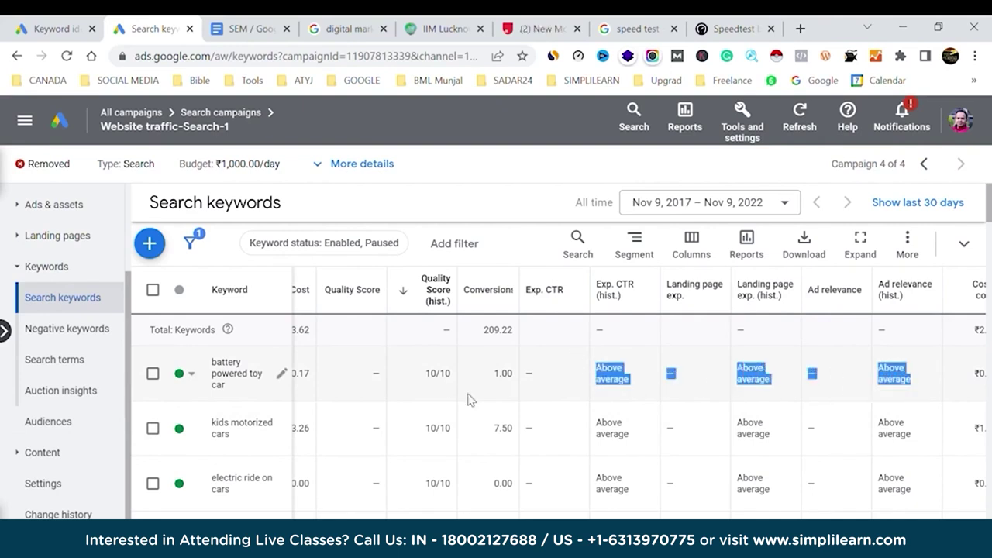
pyautogui.scroll(-2, 700, 453)
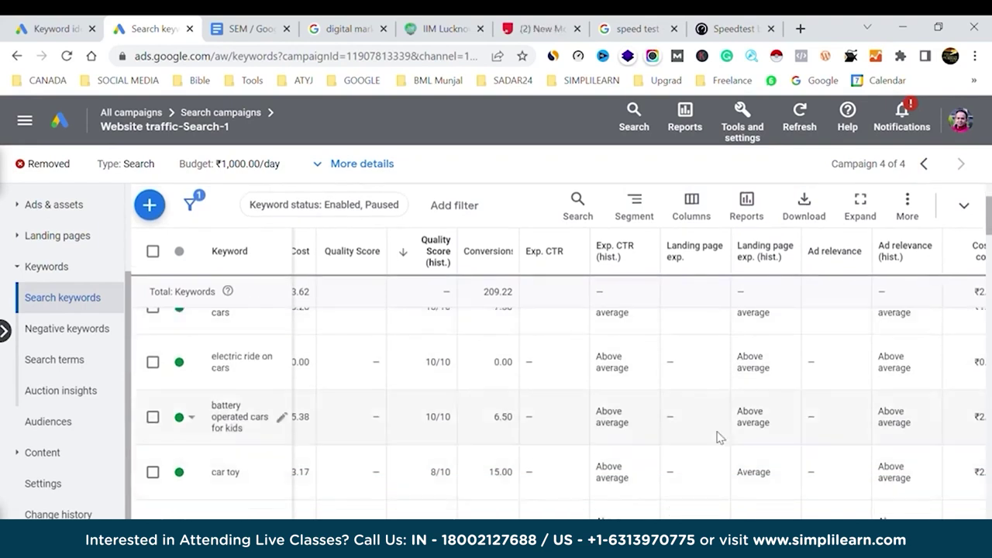
pyautogui.moveTo(597, 465); pyautogui.dragTo(637, 487)
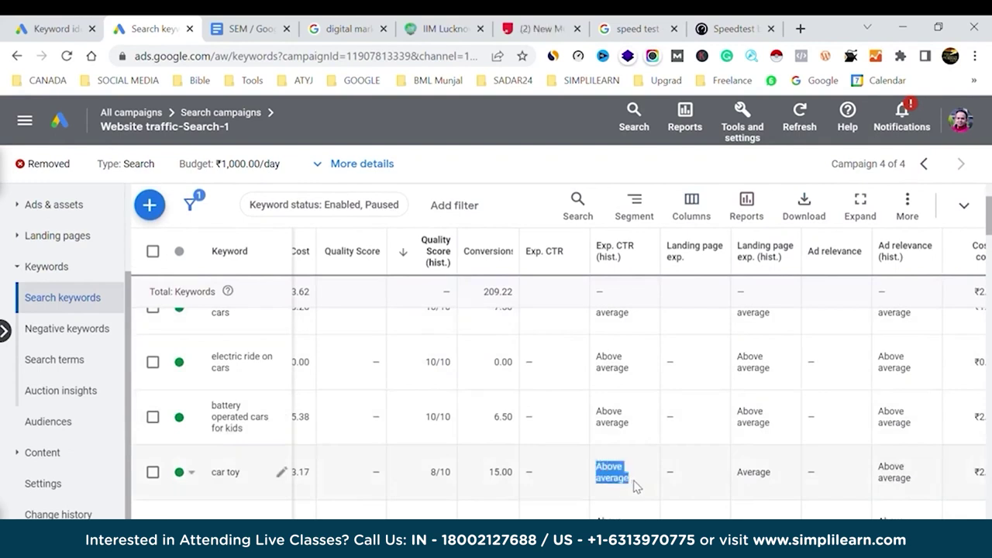
pyautogui.moveTo(877, 463); pyautogui.dragTo(925, 483)
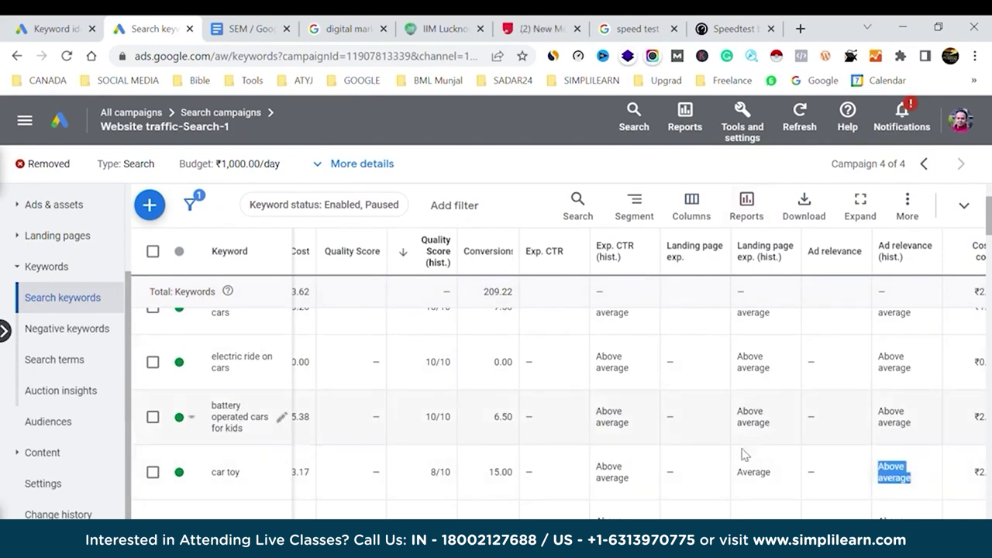
pyautogui.moveTo(738, 476); pyautogui.dragTo(783, 480)
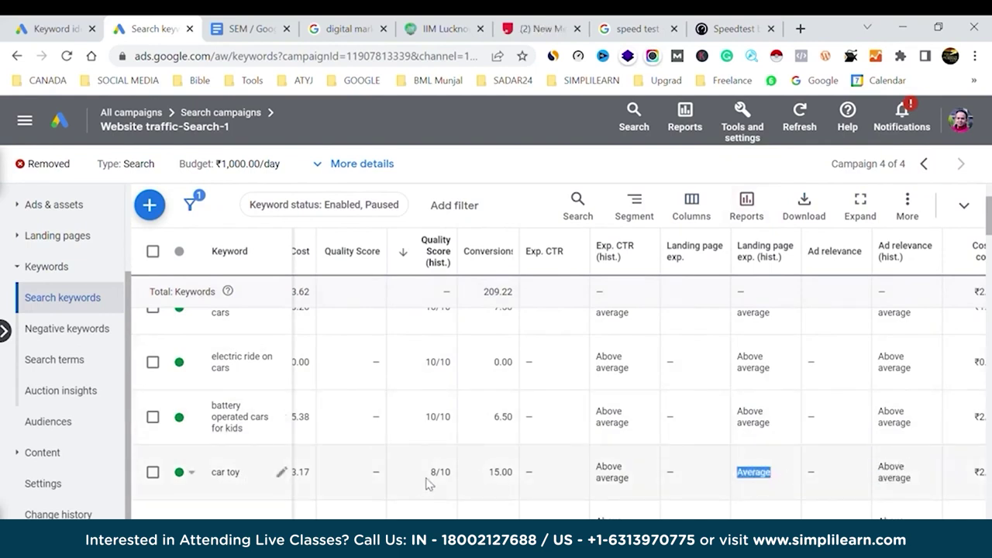
pyautogui.scroll(-10, 625, 454)
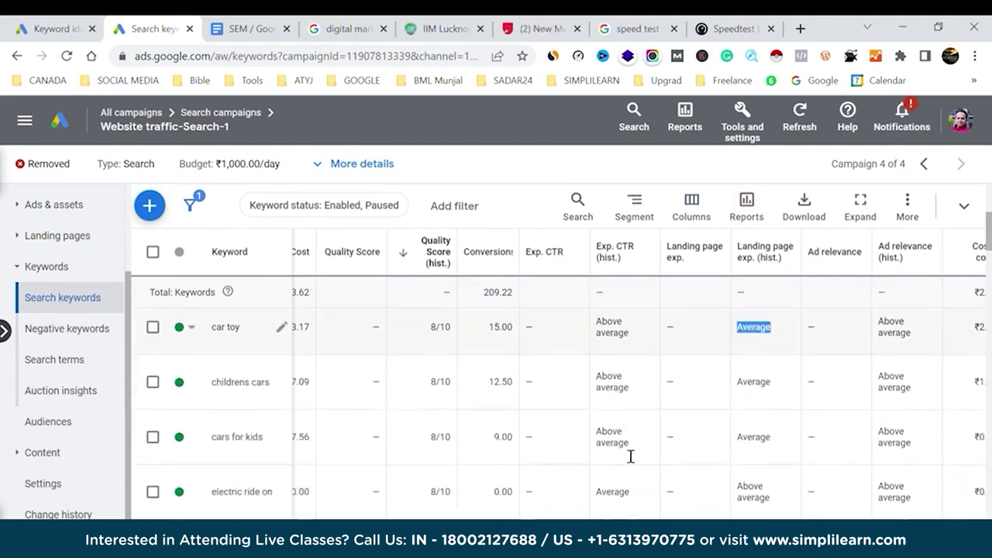
pyautogui.scroll(-8, 624, 455)
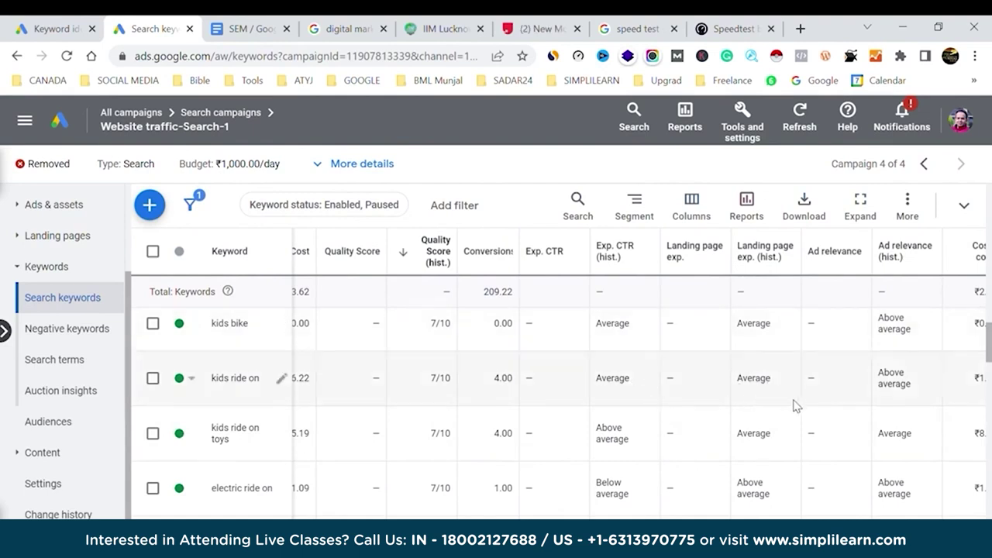
pyautogui.moveTo(594, 378); pyautogui.dragTo(634, 388)
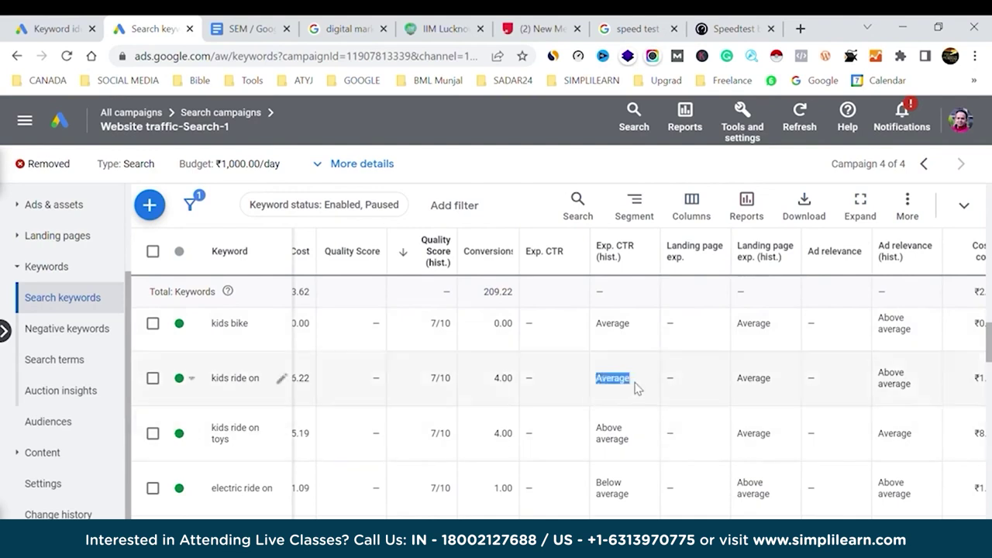
pyautogui.moveTo(737, 380); pyautogui.dragTo(771, 387)
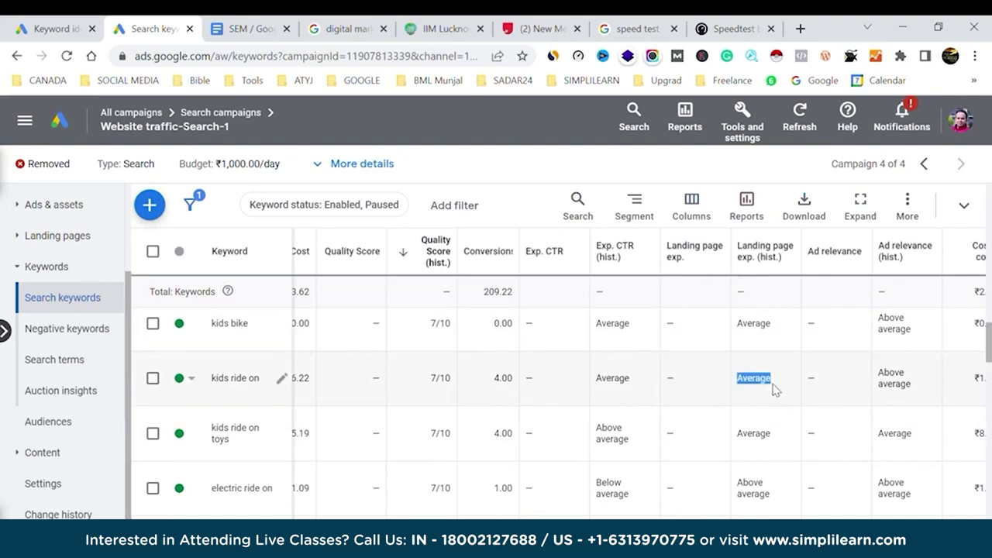
pyautogui.moveTo(921, 387); pyautogui.dragTo(877, 370)
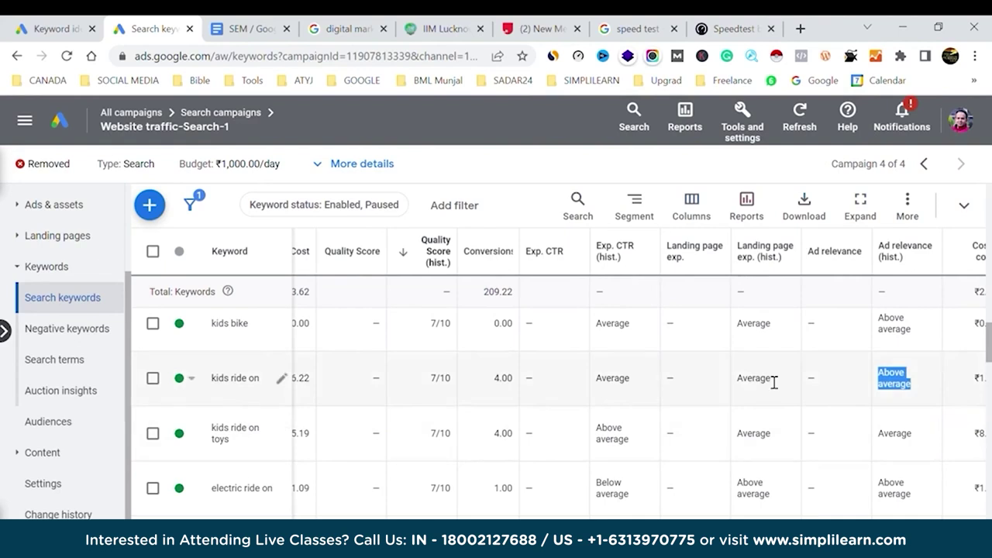
pyautogui.scroll(-5, 773, 382)
pyautogui.scroll(3, 767, 379)
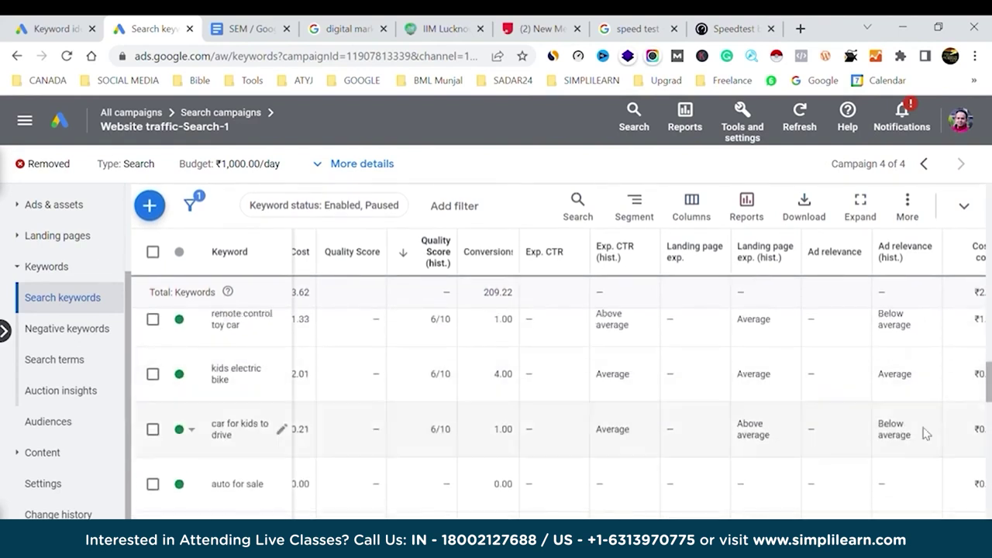
pyautogui.moveTo(877, 423); pyautogui.dragTo(921, 441)
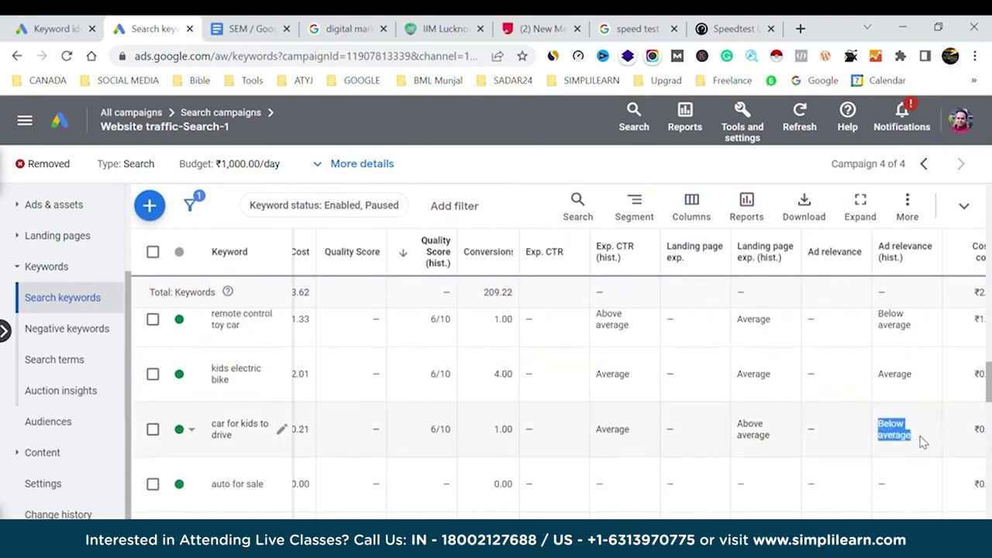
pyautogui.moveTo(742, 423); pyautogui.dragTo(780, 442)
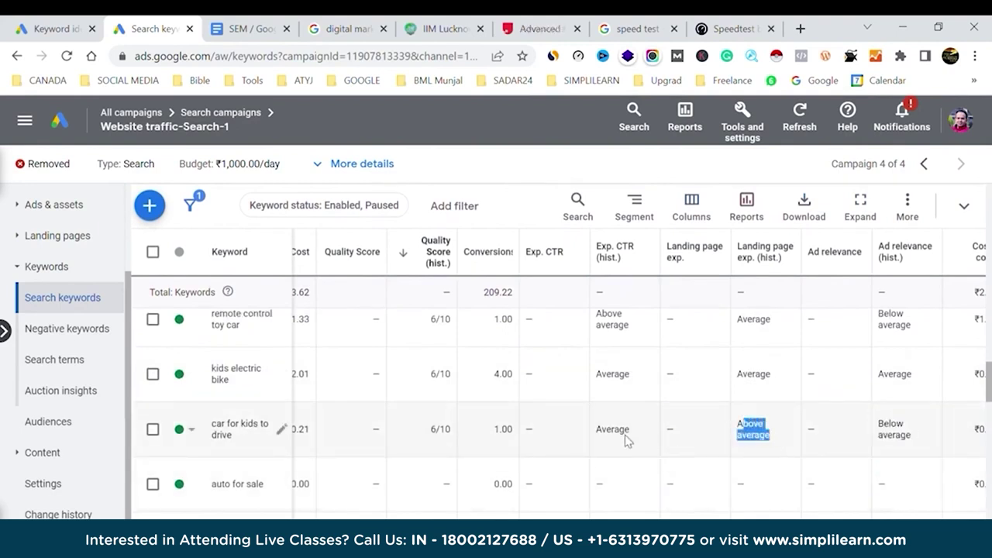
pyautogui.moveTo(597, 431); pyautogui.dragTo(631, 434)
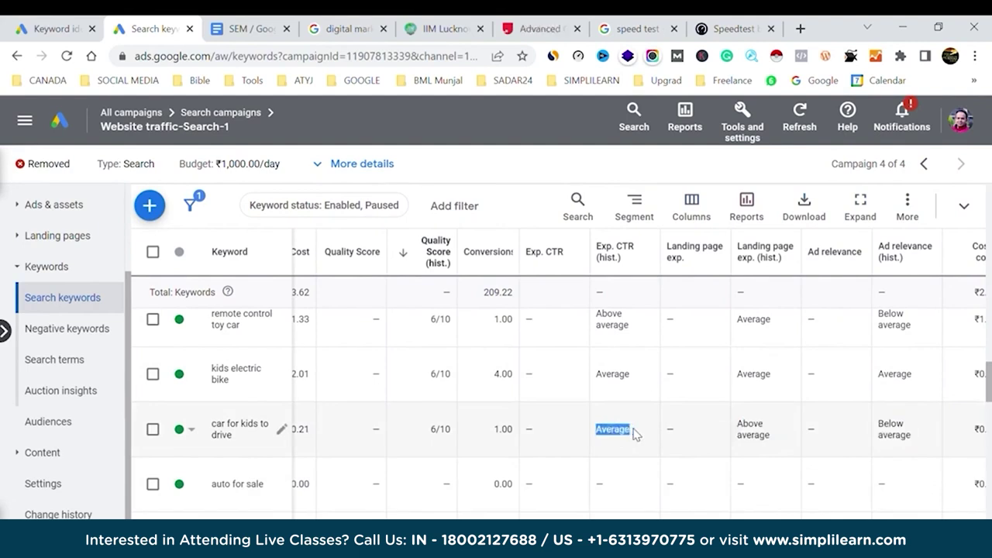
pyautogui.click(630, 434)
pyautogui.moveTo(930, 442); pyautogui.dragTo(879, 427)
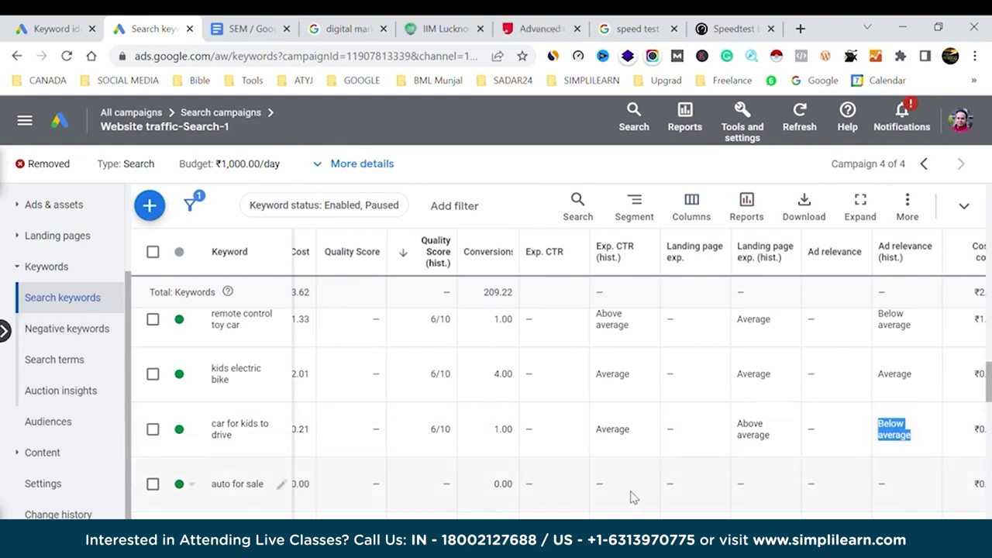
pyautogui.hscroll(5, 864, 438)
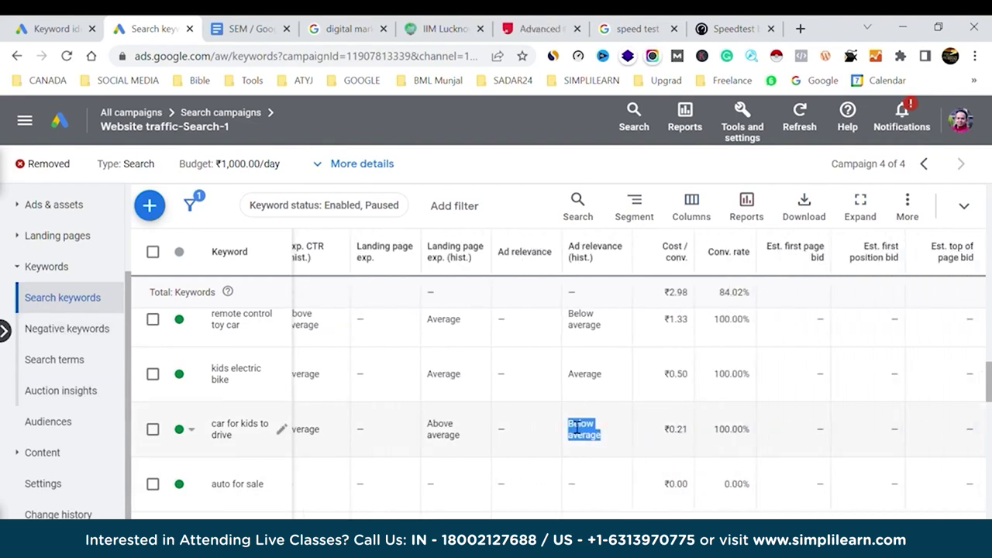
pyautogui.hscroll(-8, 716, 416)
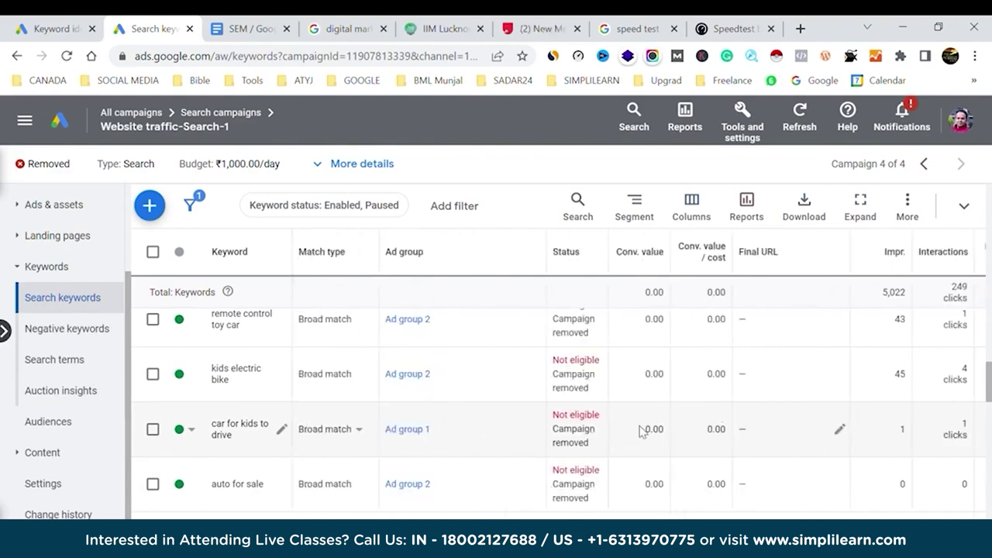
pyautogui.hscroll(6, 640, 431)
pyautogui.hscroll(-5, 640, 431)
pyautogui.hscroll(-3, 640, 431)
pyautogui.scroll(3, 640, 431)
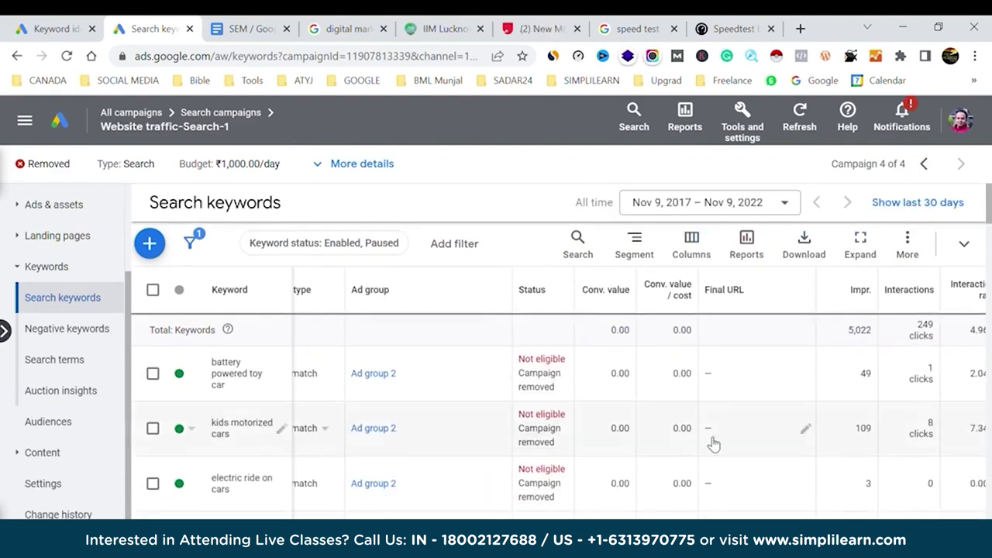
pyautogui.hscroll(-1, 713, 443)
pyautogui.hscroll(2, 714, 444)
pyautogui.hscroll(4, 713, 443)
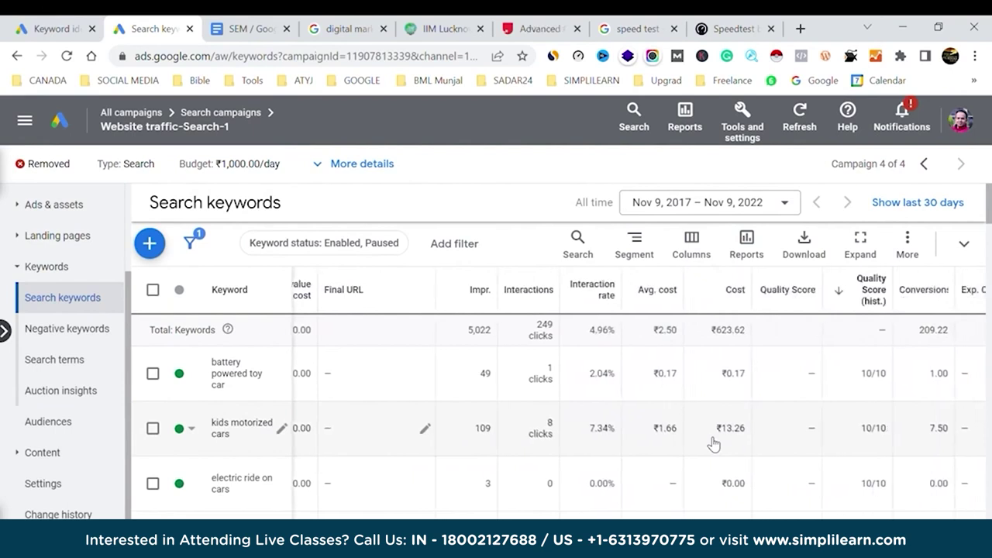
pyautogui.hscroll(4, 713, 444)
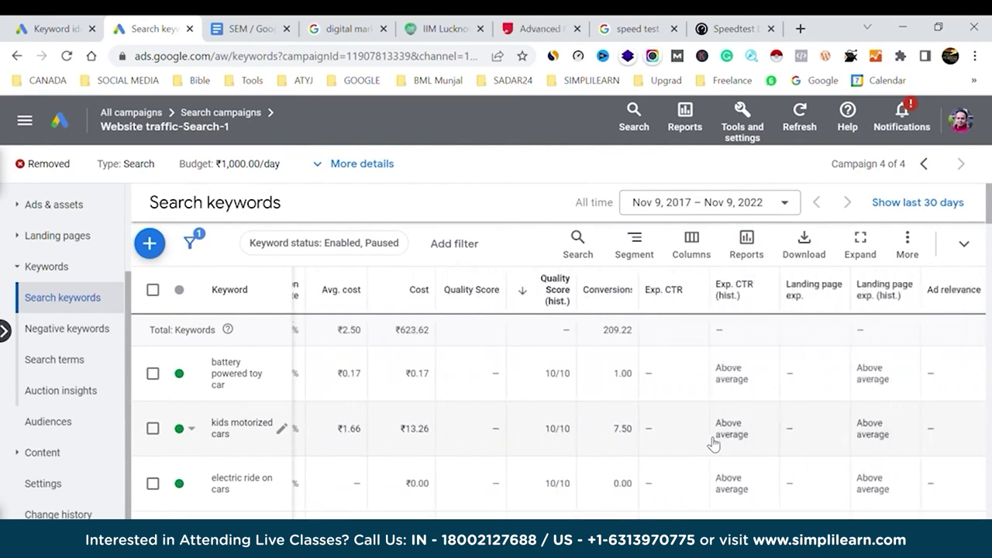
pyautogui.hscroll(4, 713, 443)
pyautogui.hscroll(-6, 713, 443)
pyautogui.hscroll(6, 713, 444)
pyautogui.hscroll(-8, 713, 443)
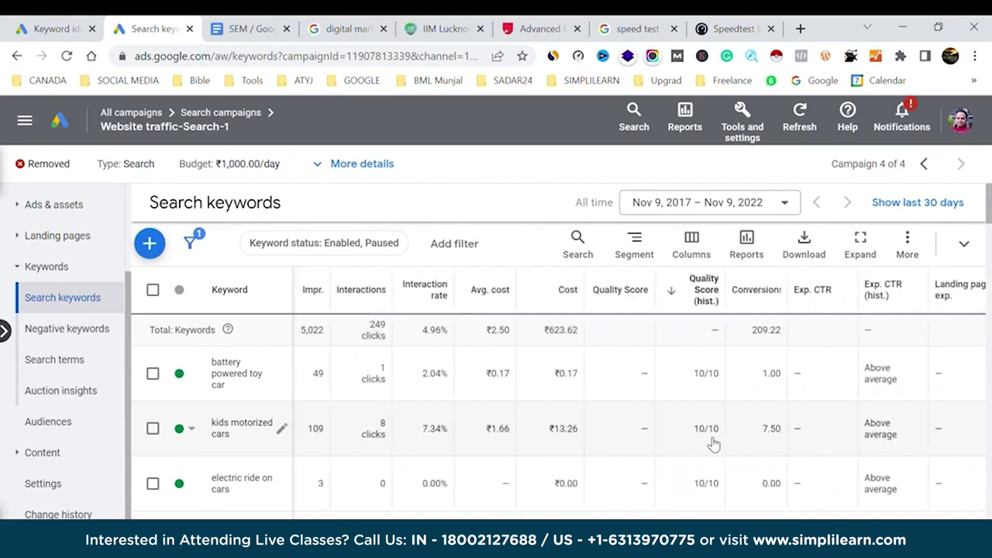
pyautogui.hscroll(-1, 713, 443)
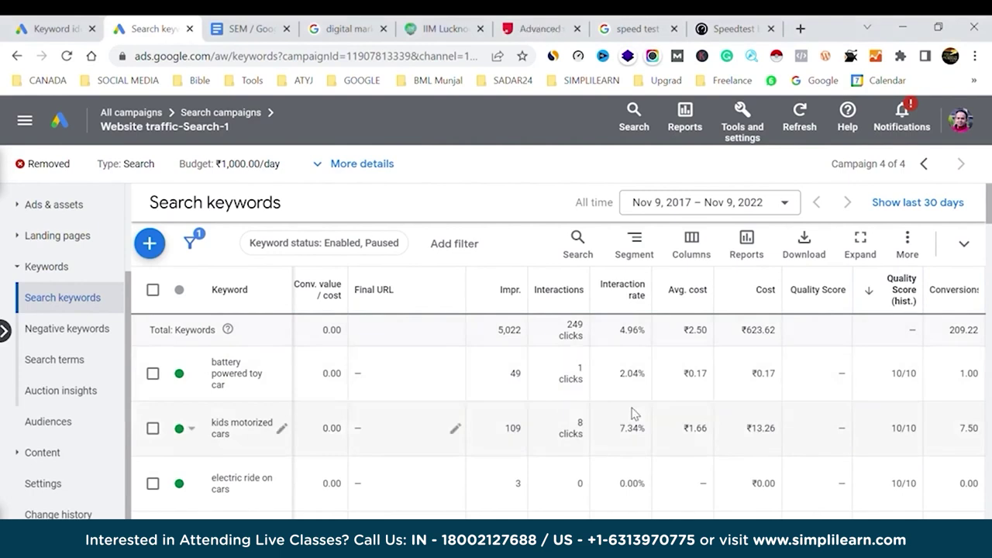
pyautogui.hscroll(3, 632, 413)
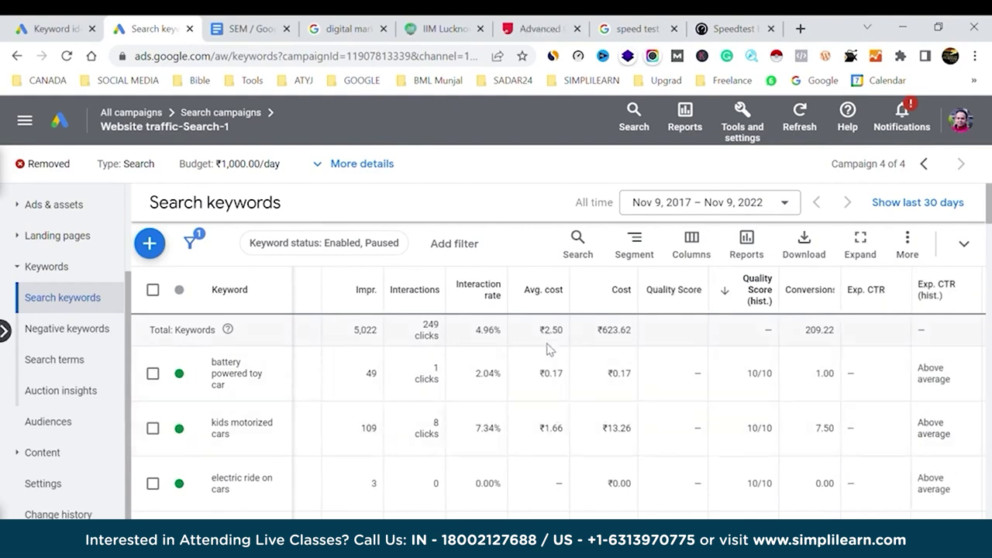
pyautogui.moveTo(540, 374); pyautogui.dragTo(566, 371)
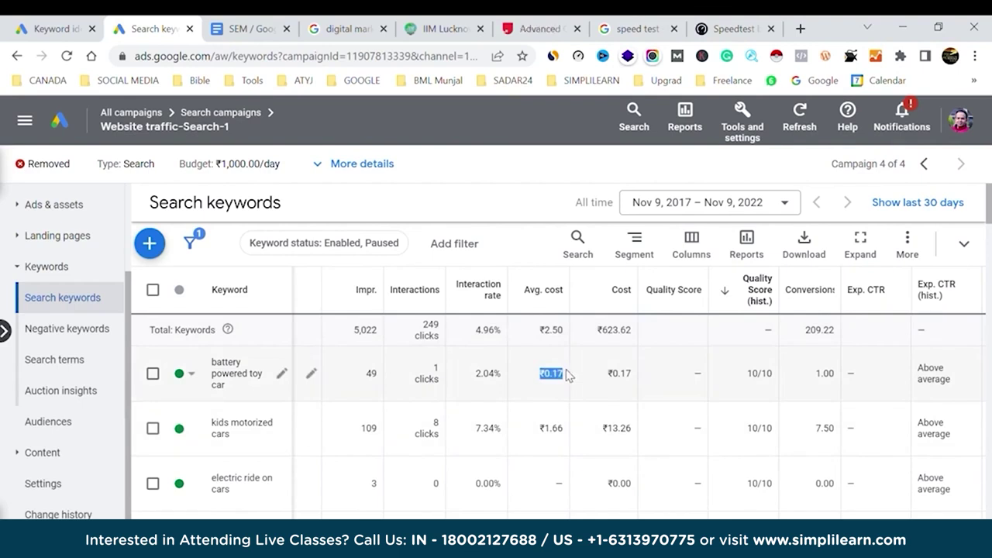
pyautogui.moveTo(542, 429); pyautogui.dragTo(569, 434)
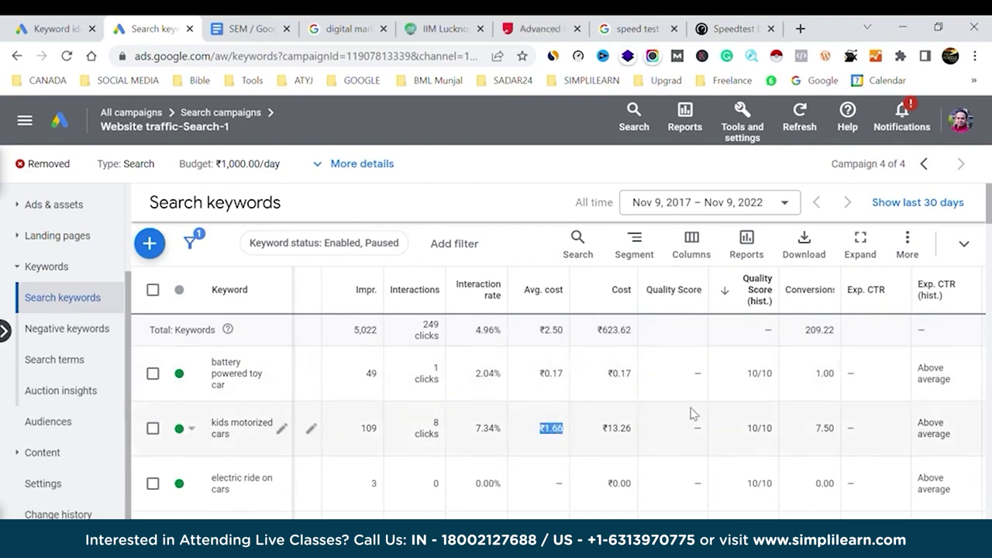
pyautogui.hscroll(8, 692, 414)
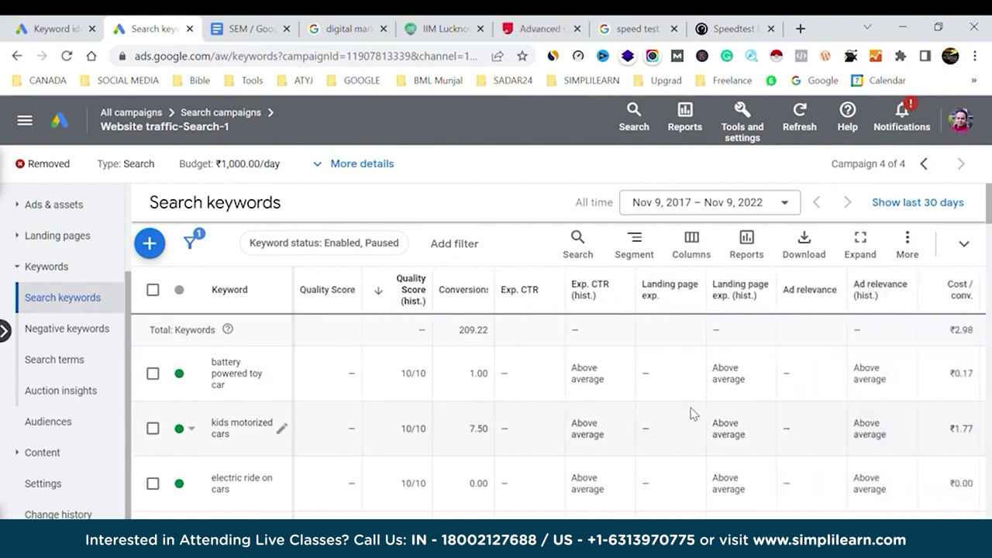
pyautogui.hscroll(3, 692, 414)
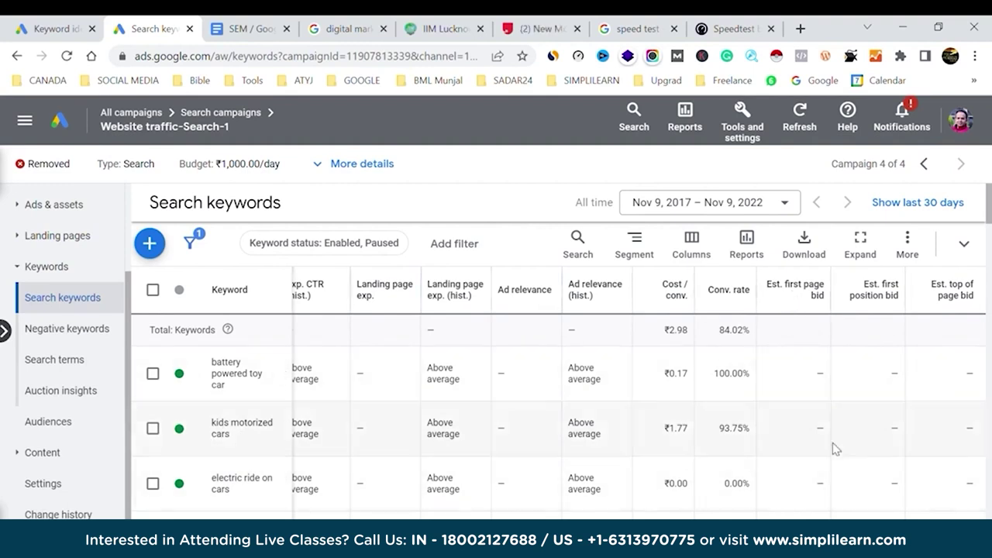
pyautogui.moveTo(796, 433); pyautogui.dragTo(829, 434)
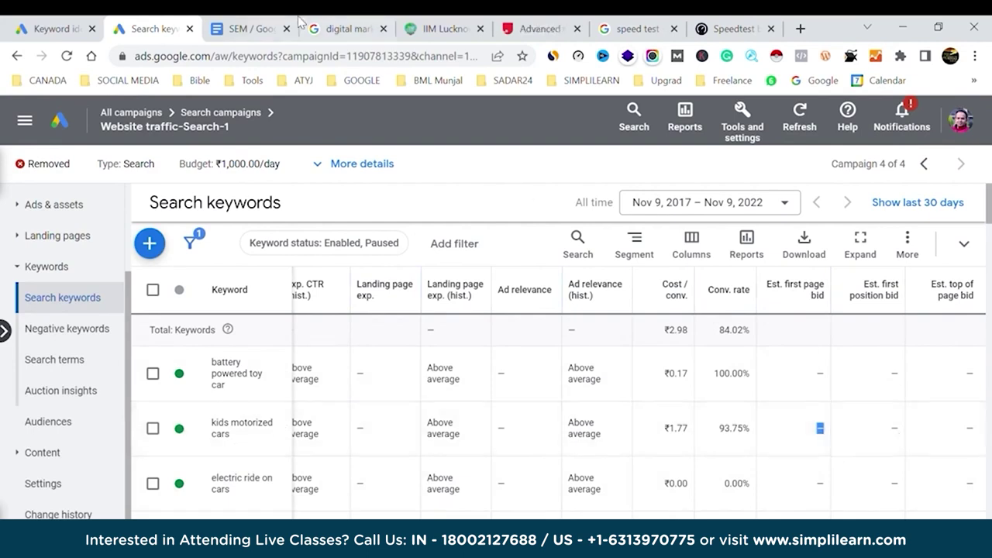
pyautogui.click(349, 29)
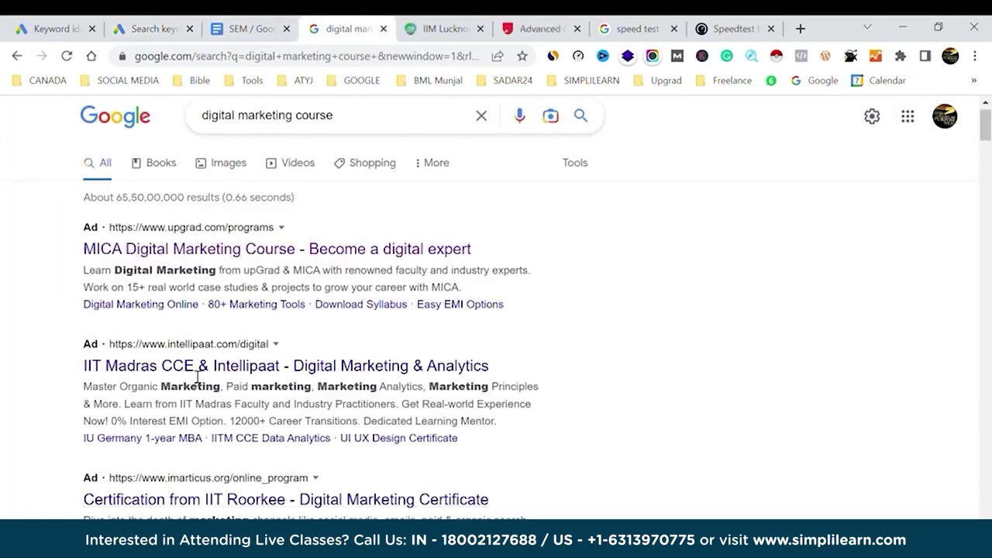
pyautogui.click(39, 29)
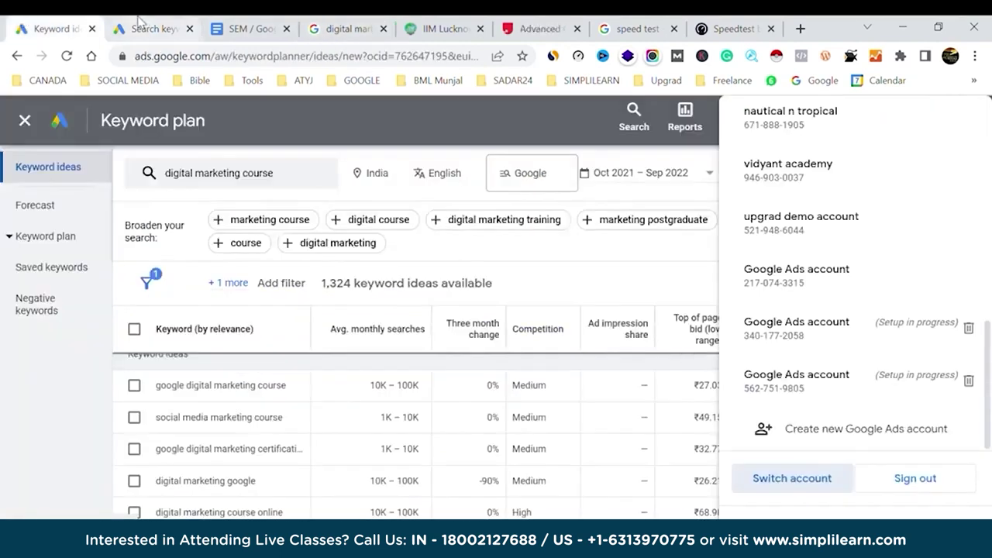
pyautogui.click(143, 29)
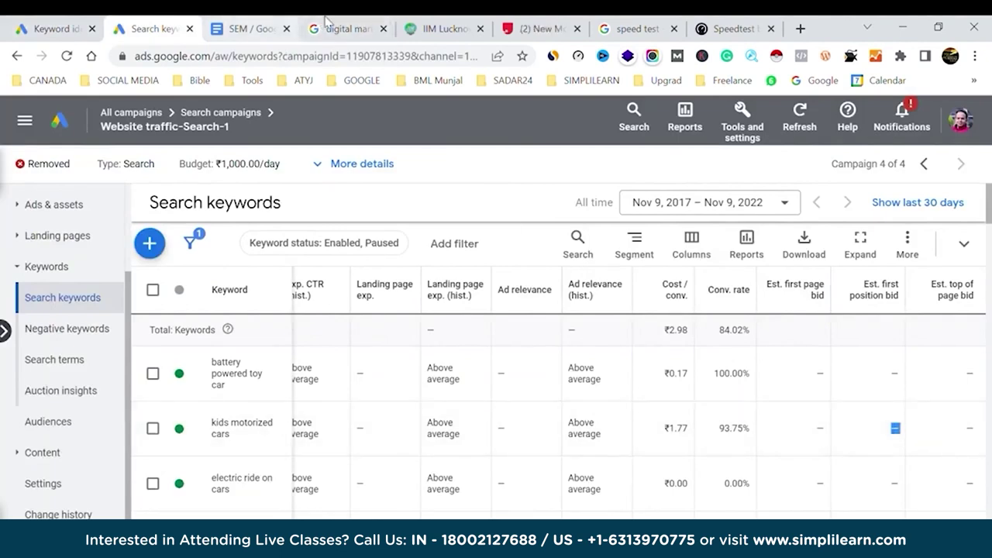
pyautogui.click(348, 29)
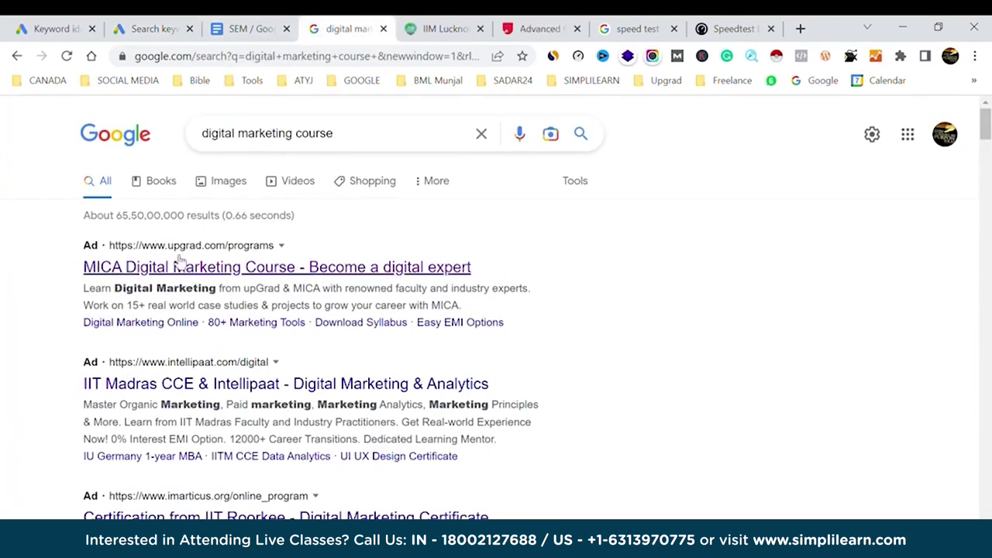
pyautogui.click(162, 25)
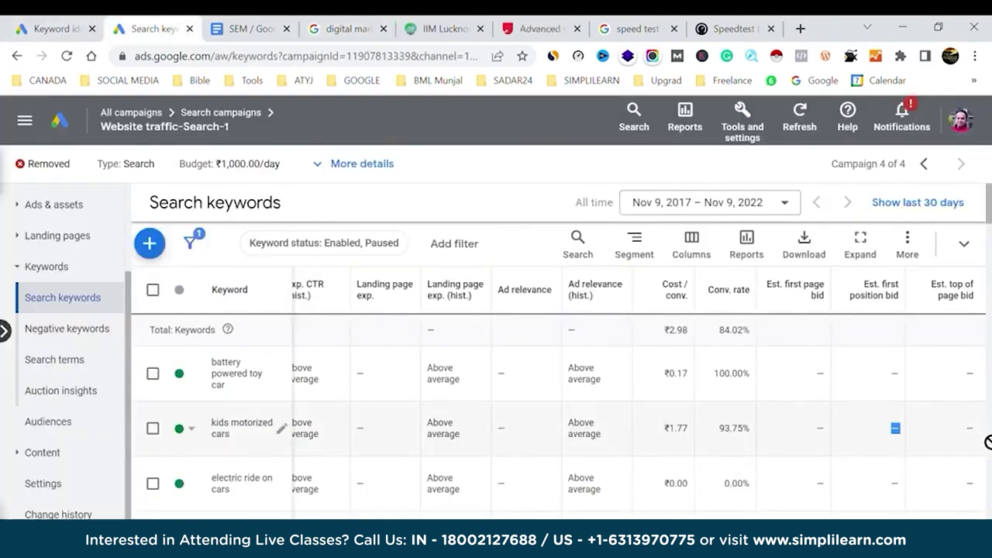
pyautogui.doubleClick(821, 429)
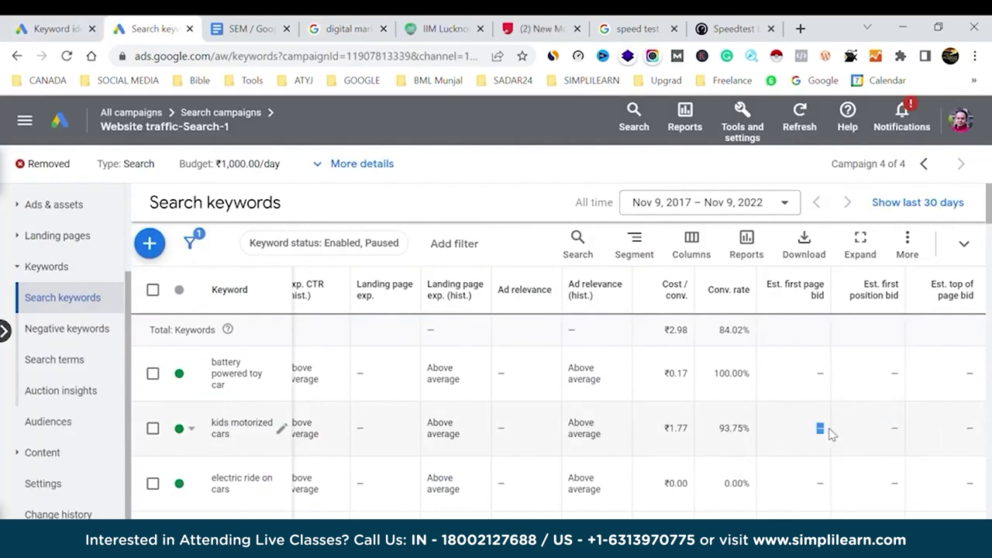
pyautogui.doubleClick(894, 429)
pyautogui.doubleClick(969, 429)
pyautogui.hscroll(-10, 437, 440)
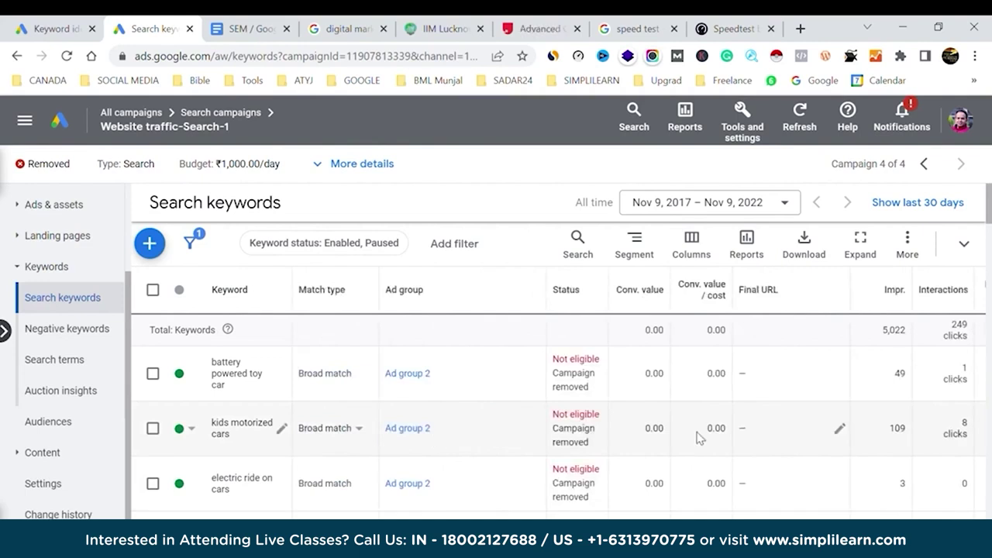
pyautogui.hscroll(10, 696, 438)
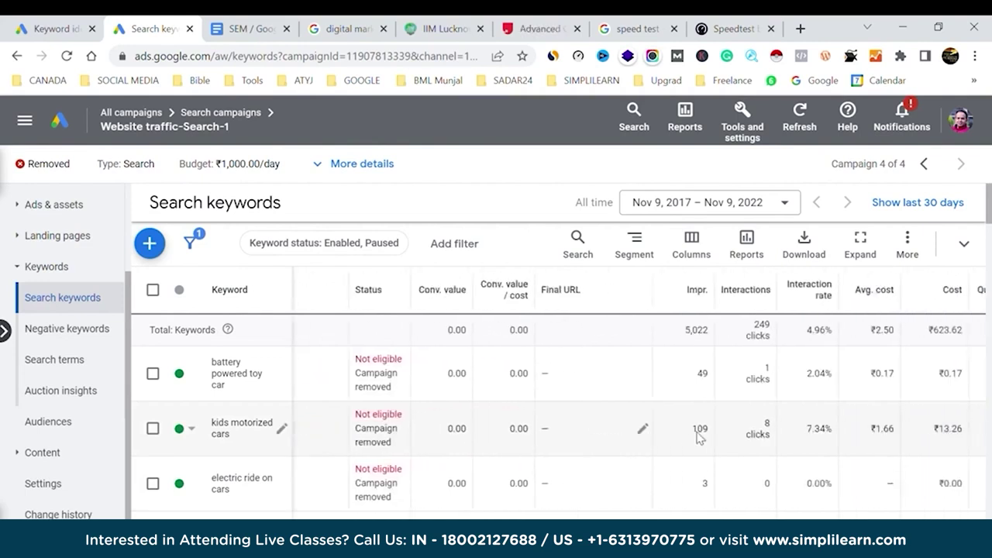
# Apply a max CPC change to 'kids motorized cars' with the amount blank, keeping the default ad group bid.
pyautogui.click(152, 431)
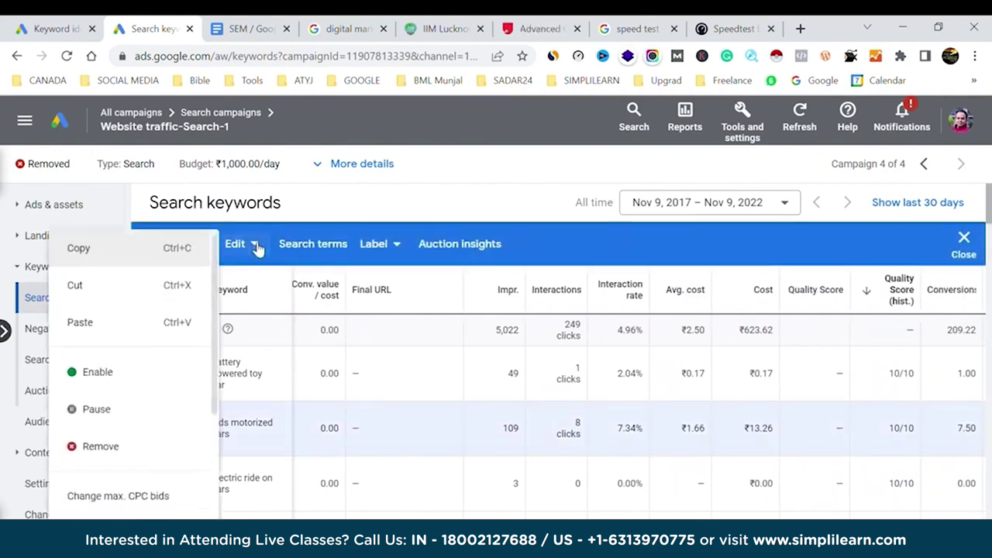
pyautogui.click(134, 503)
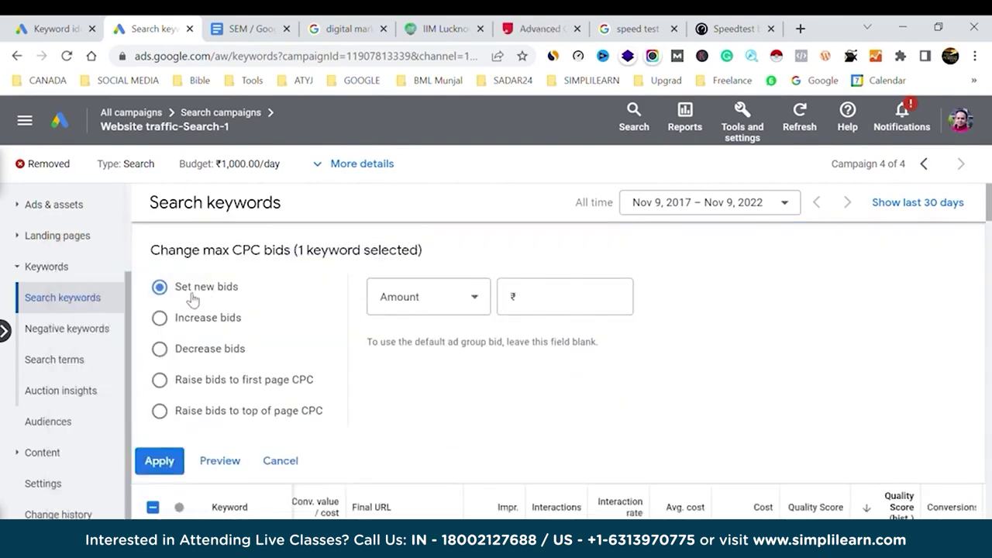
pyautogui.click(552, 294)
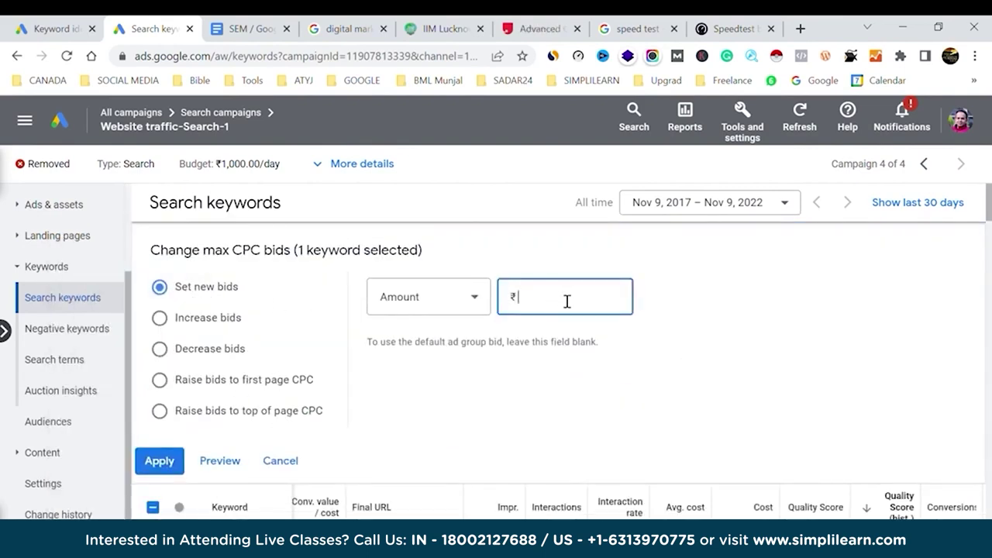
pyautogui.click(163, 461)
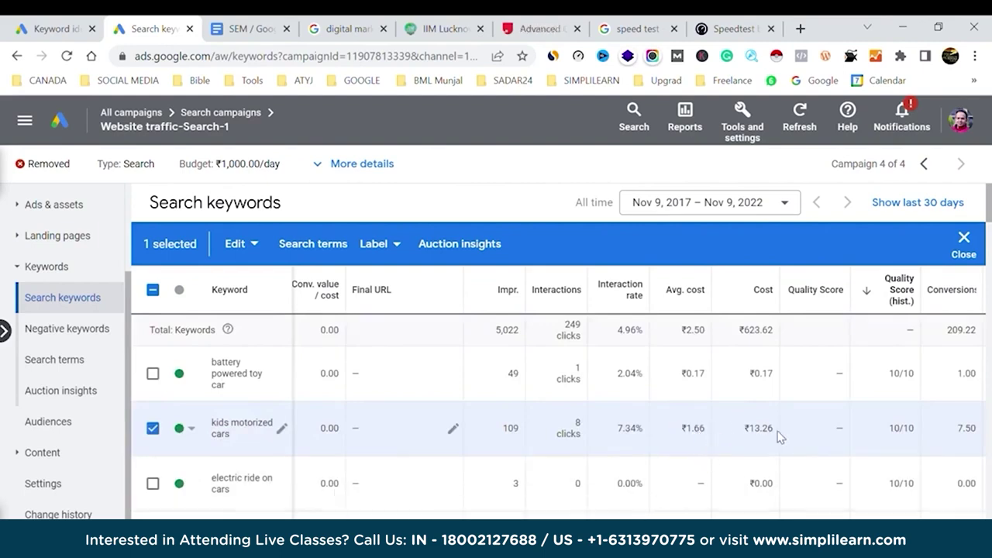
pyautogui.hscroll(1, 780, 436)
pyautogui.hscroll(3, 780, 436)
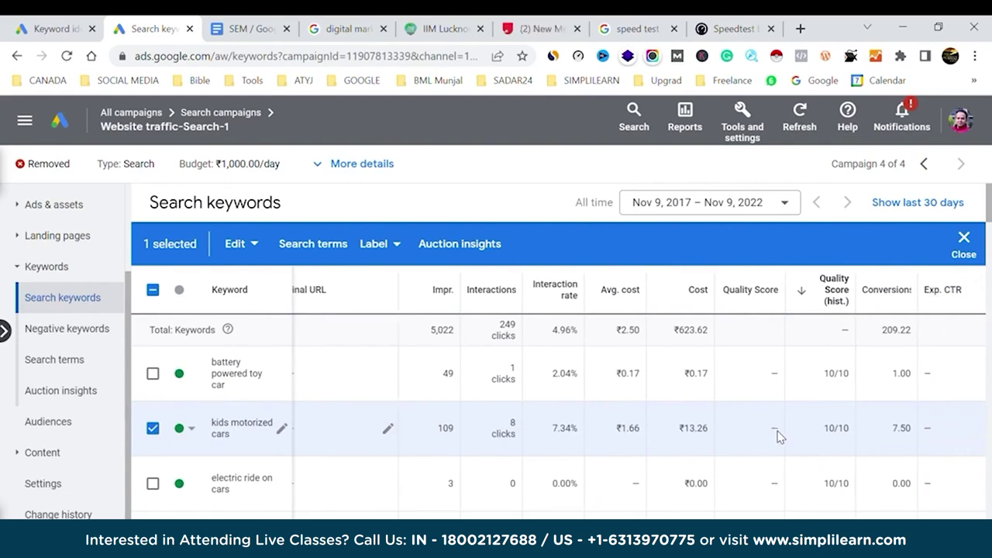
pyautogui.hscroll(5, 780, 437)
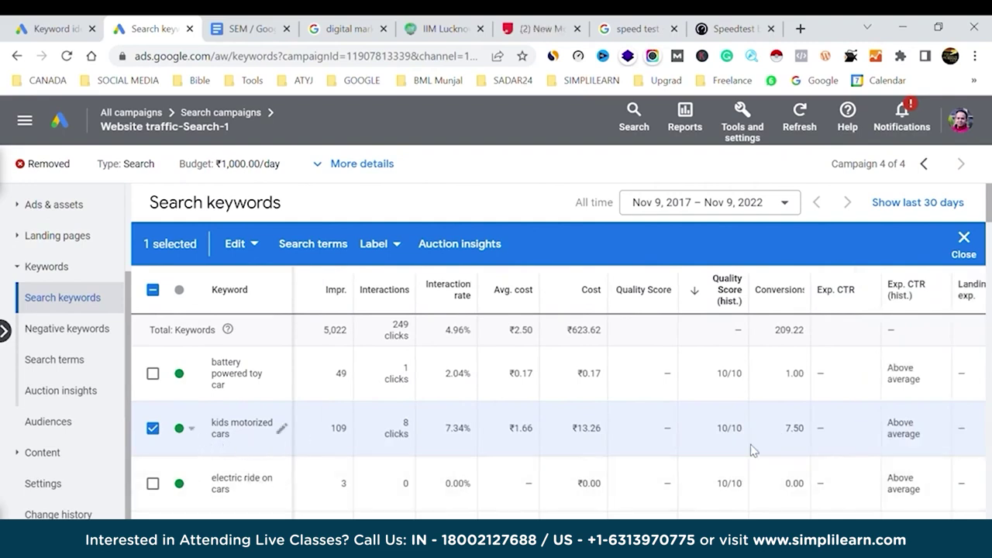
pyautogui.hscroll(20, 837, 439)
pyautogui.hscroll(7, 837, 440)
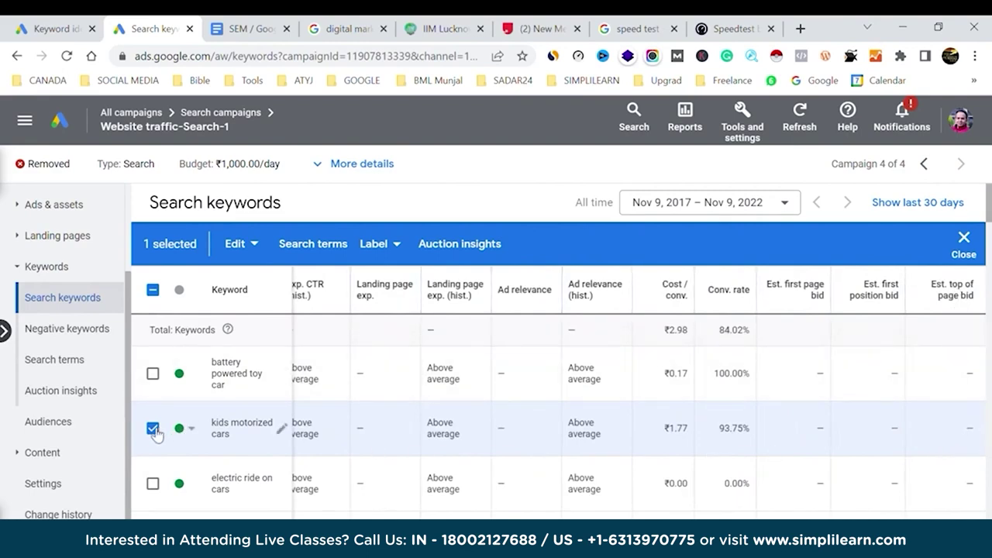
# Close the keyword Edit menu, clear the select-all checkbox, and scroll across the keyword table.
pyautogui.click(256, 256)
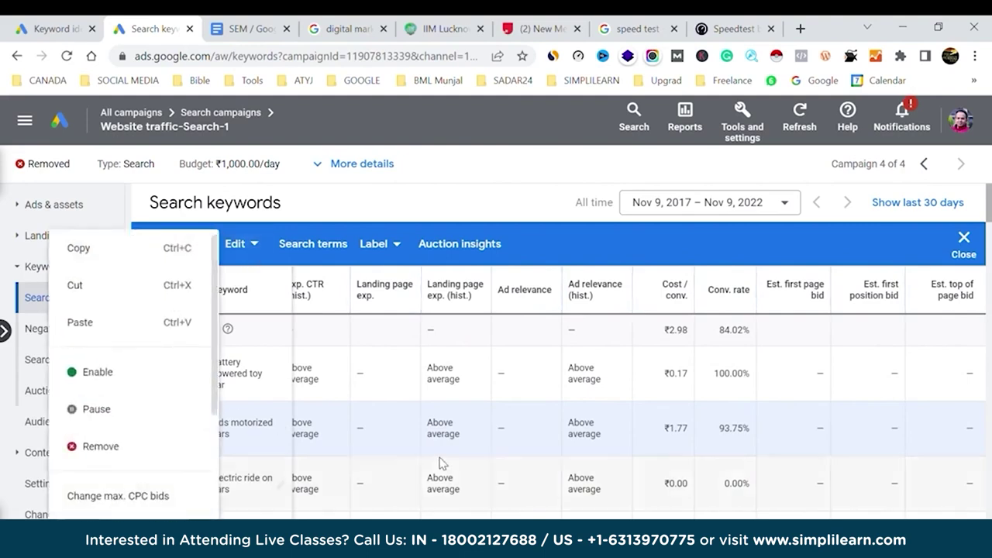
pyautogui.click(388, 431)
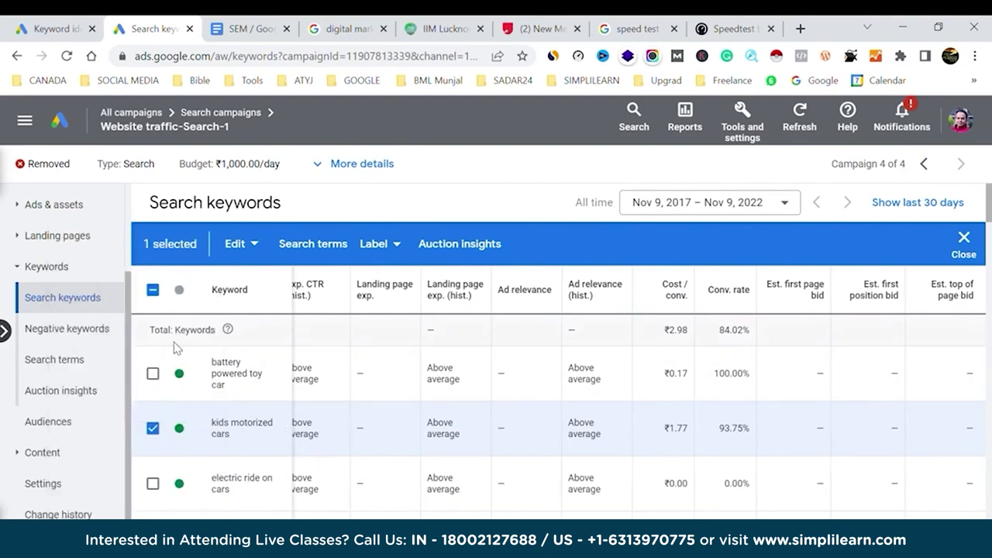
pyautogui.click(152, 290)
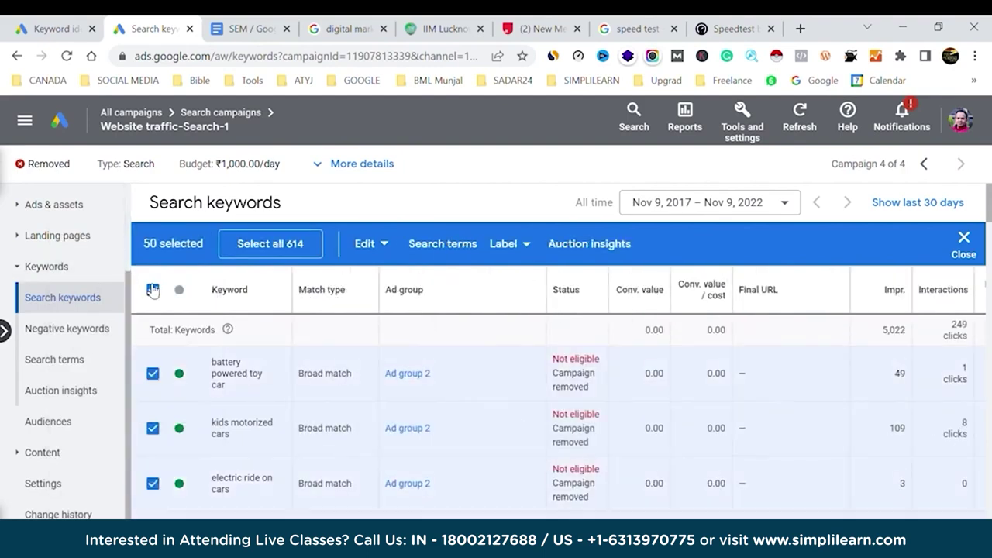
pyautogui.click(153, 289)
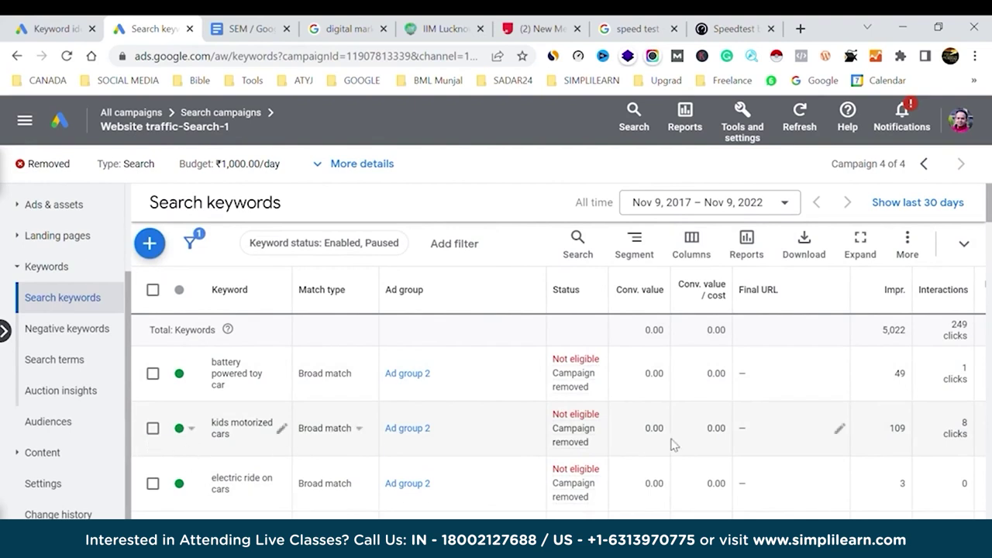
pyautogui.hscroll(5, 672, 444)
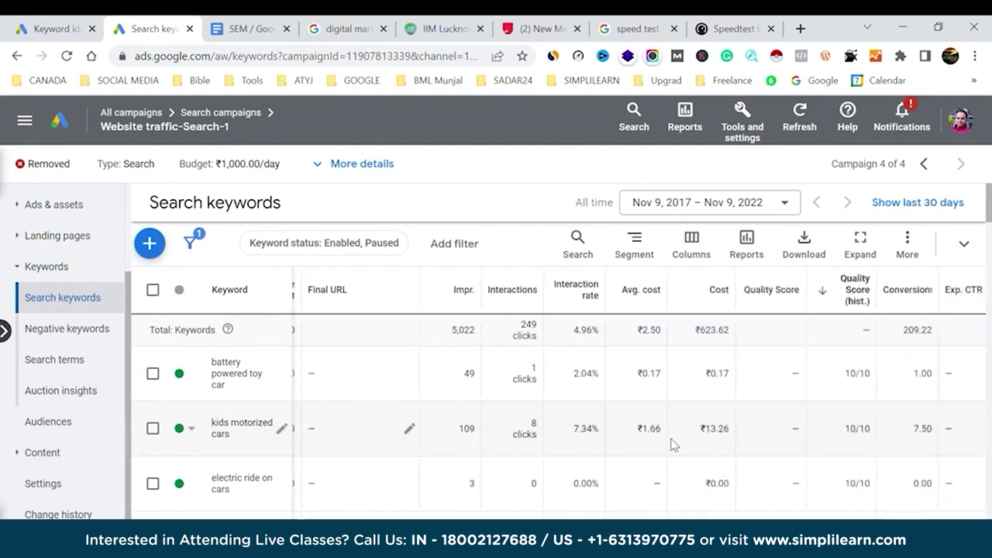
pyautogui.hscroll(3, 673, 444)
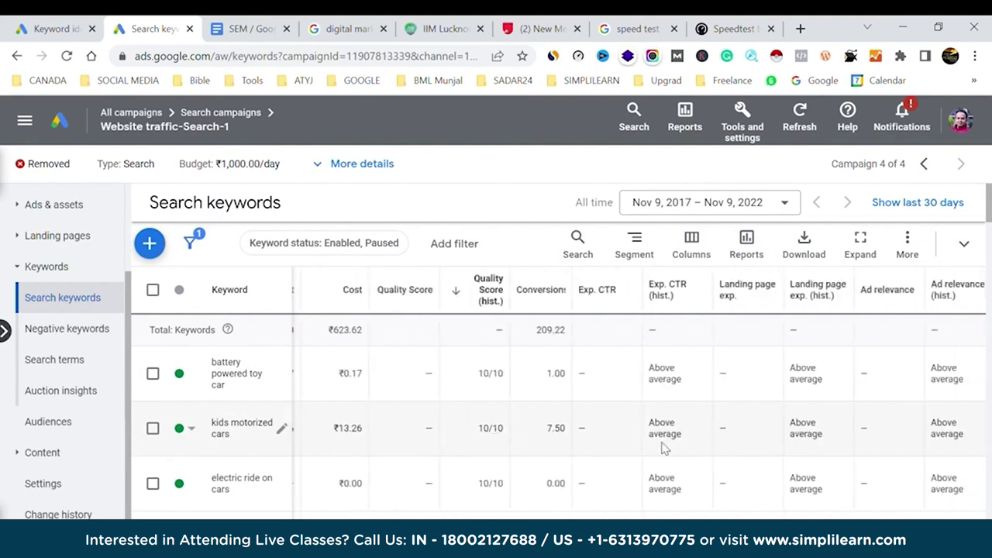
pyautogui.hscroll(4, 889, 422)
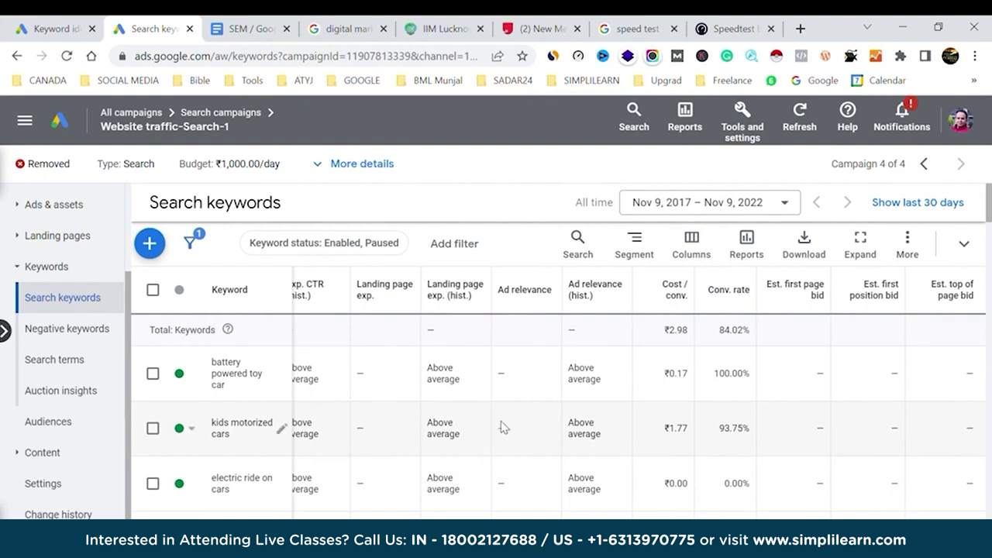
pyautogui.hscroll(-10, 501, 426)
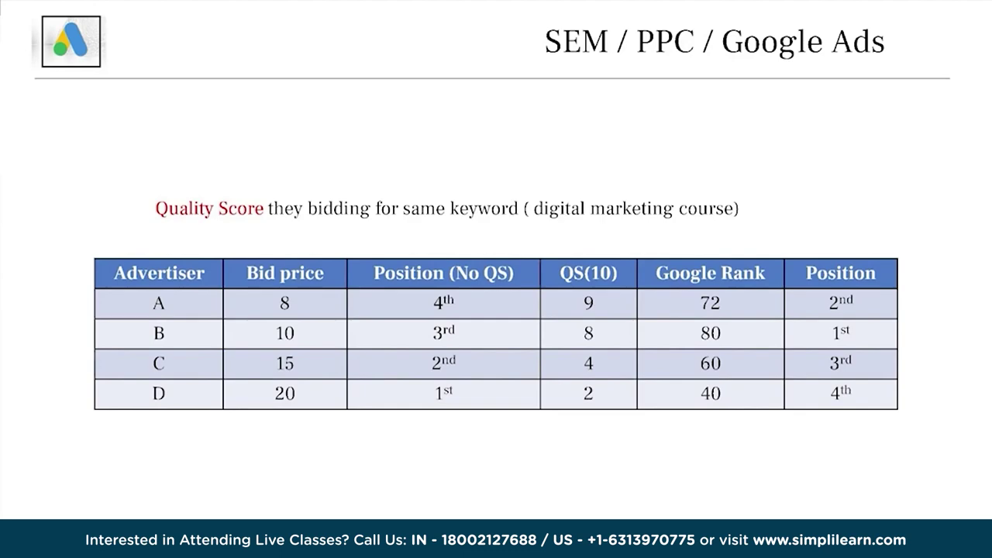
# Leave the Keyword Planner plan and go to the account's All campaigns list.
pyautogui.hotkey('alt', 'Tab')
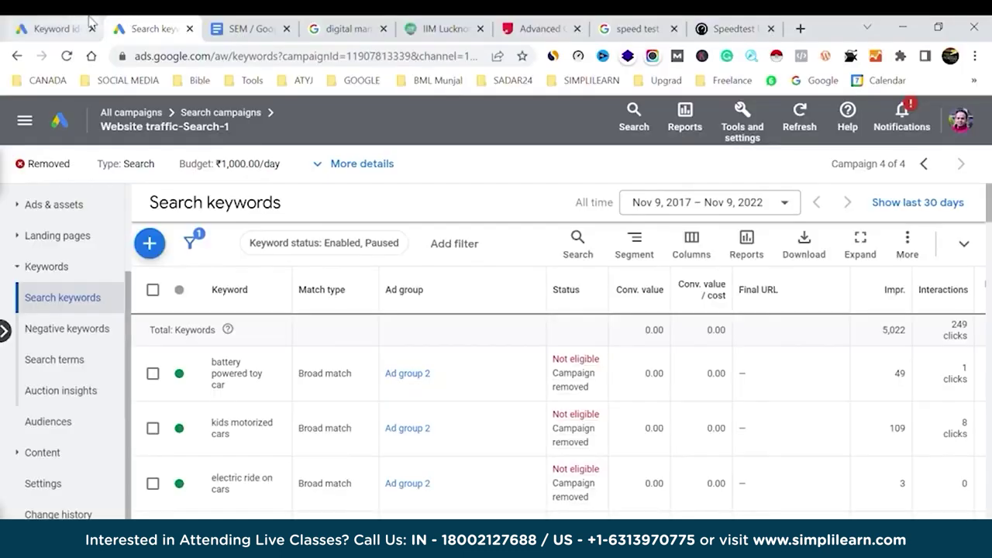
pyautogui.click(54, 29)
pyautogui.click(54, 419)
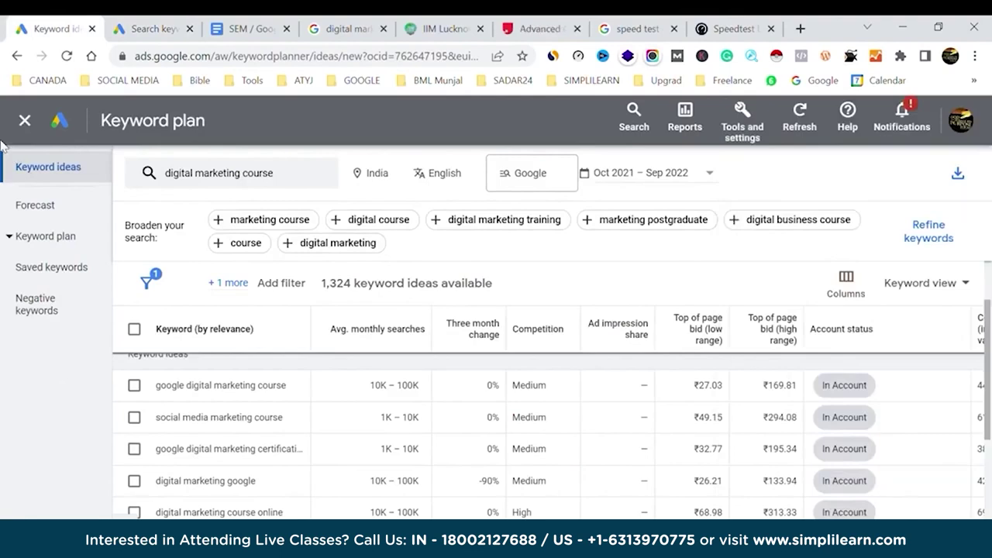
pyautogui.click(25, 121)
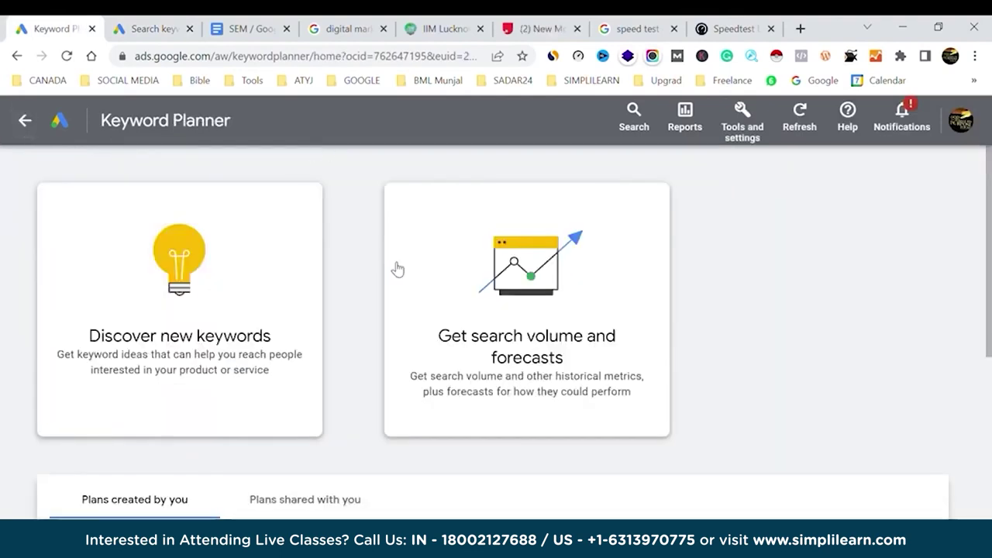
pyautogui.click(32, 124)
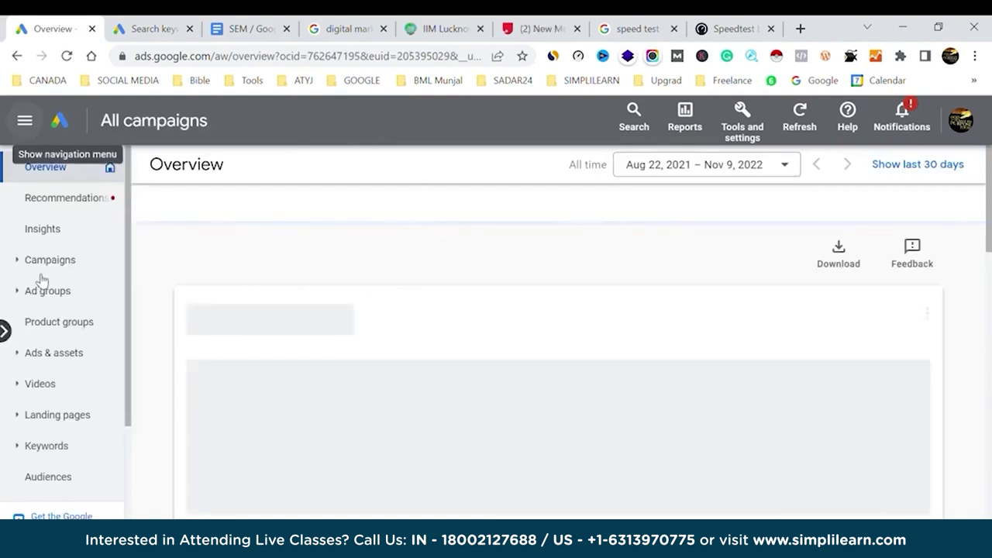
pyautogui.click(52, 266)
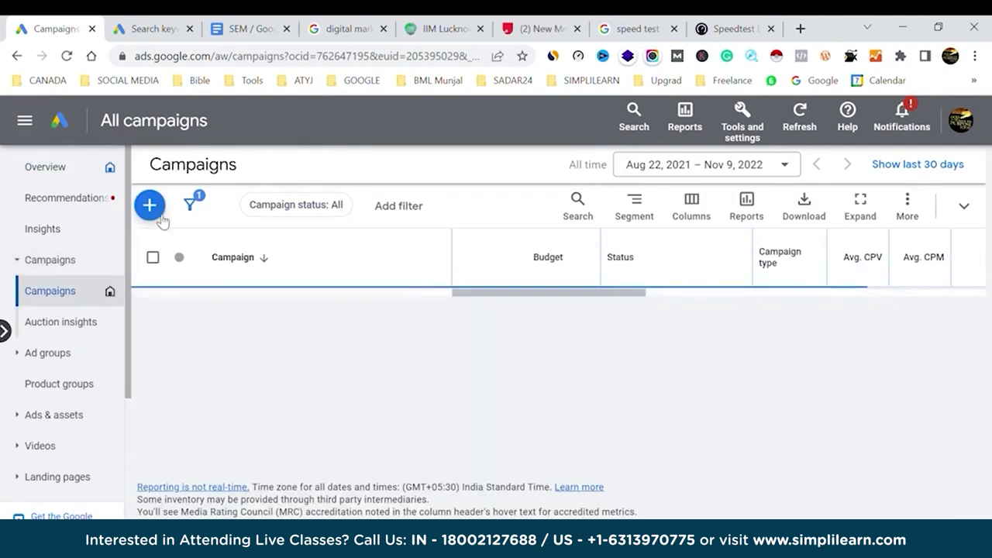
# Start a new campaign and choose to create it without a goal's guidance.
pyautogui.moveTo(161, 217)
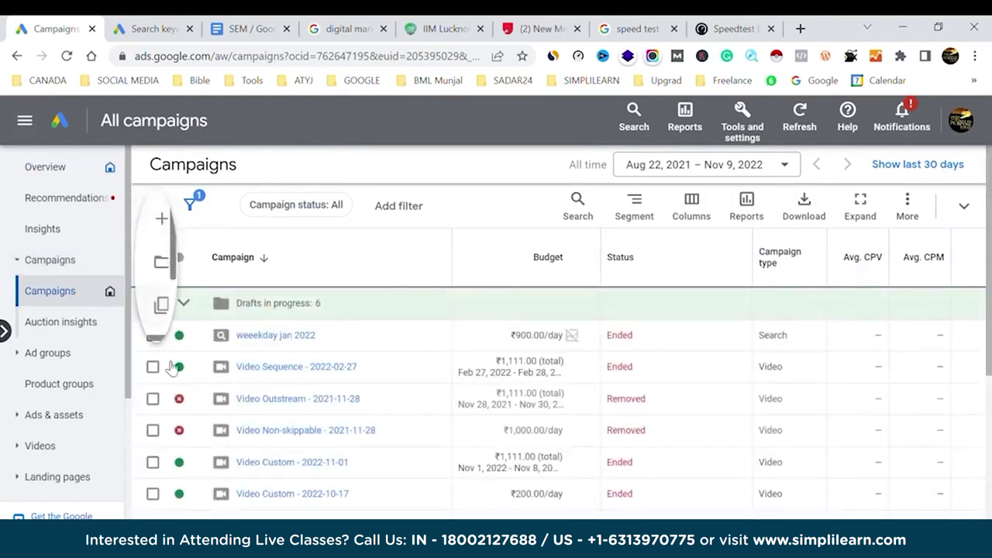
pyautogui.click(210, 222)
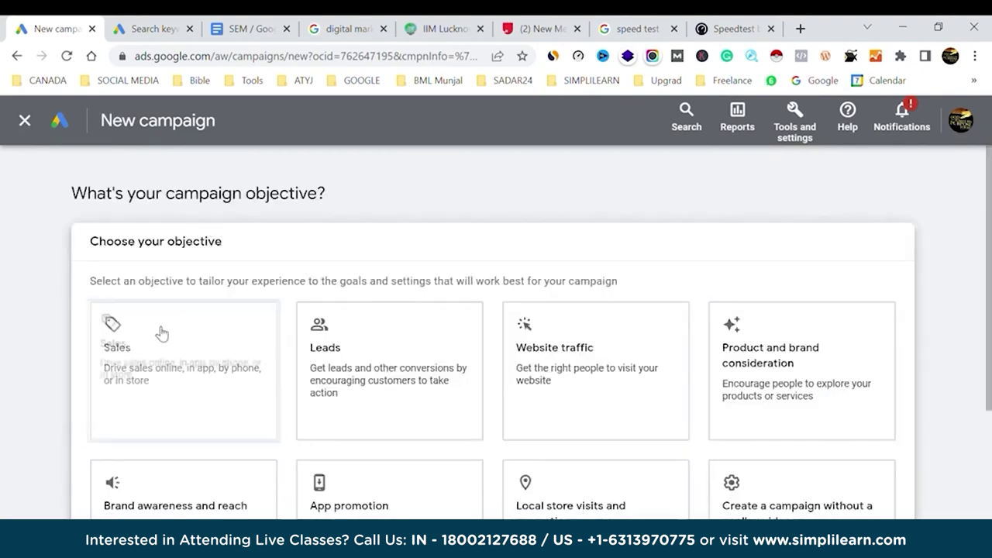
pyautogui.scroll(-2, 793, 243)
pyautogui.click(798, 246)
pyautogui.scroll(1, 798, 245)
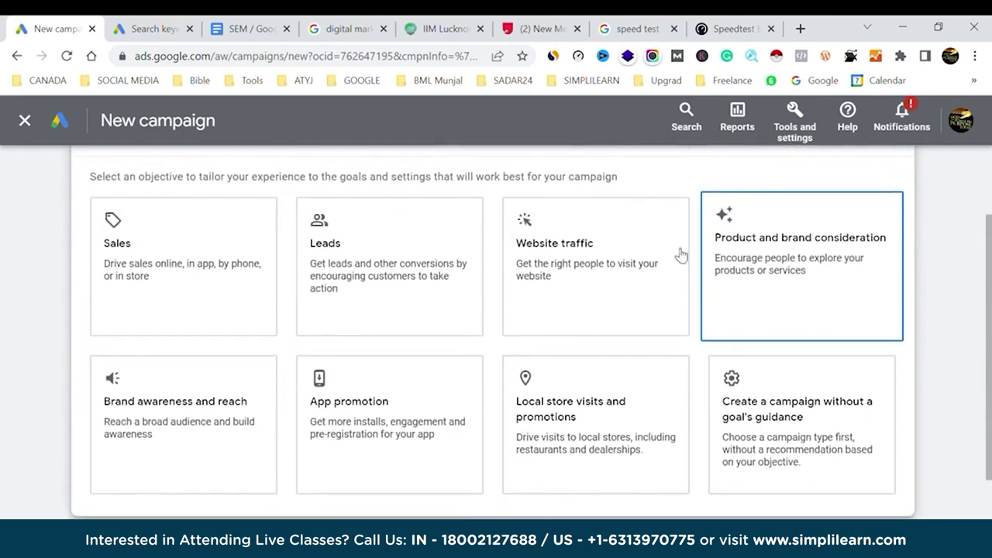
pyautogui.click(593, 265)
pyautogui.click(794, 416)
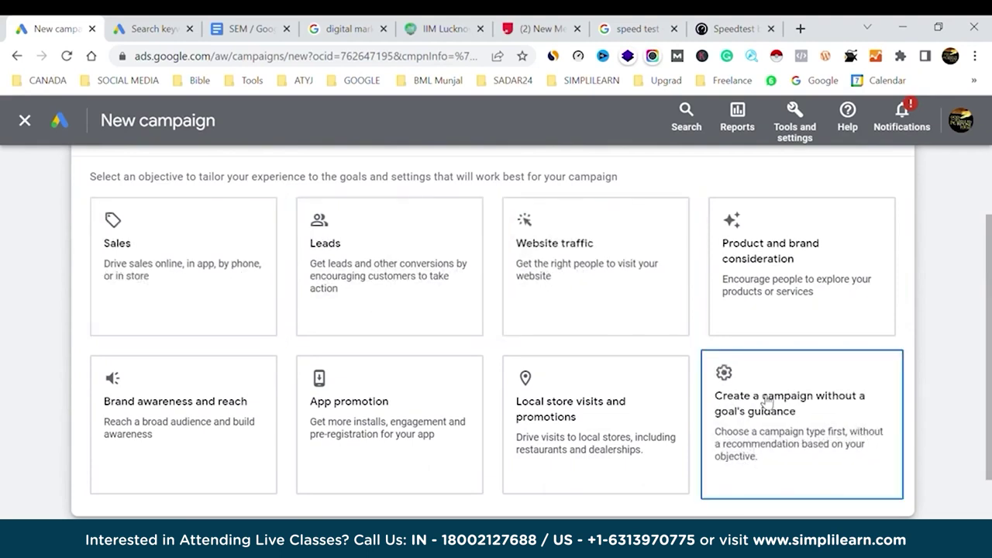
# Make it a Search campaign and continue with the listed conversion goals.
pyautogui.scroll(-5, 764, 401)
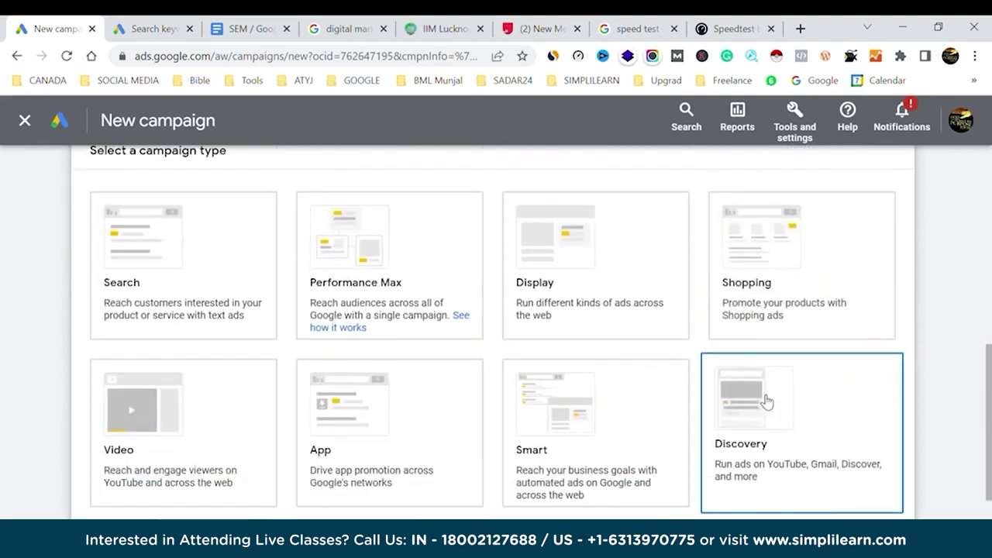
pyautogui.click(194, 277)
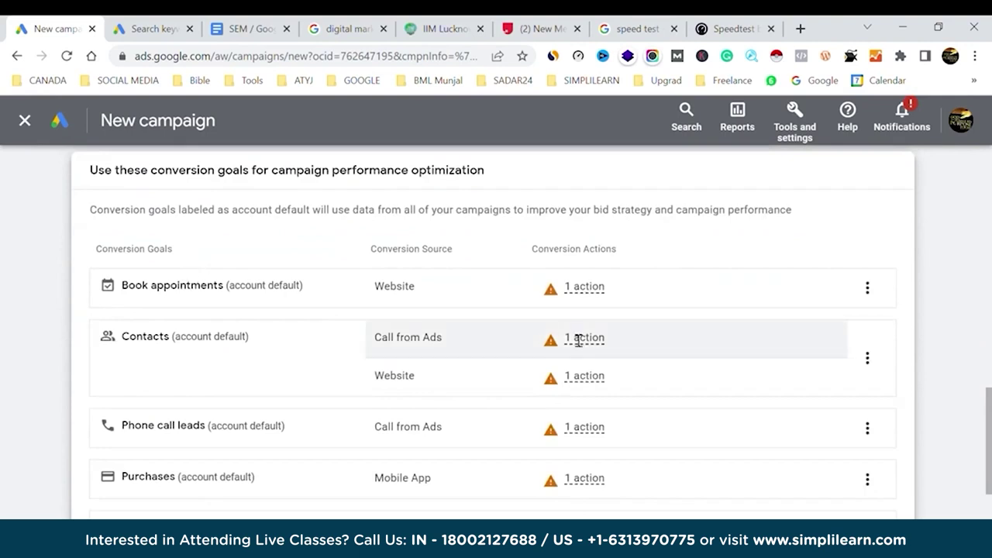
pyautogui.scroll(-3, 578, 339)
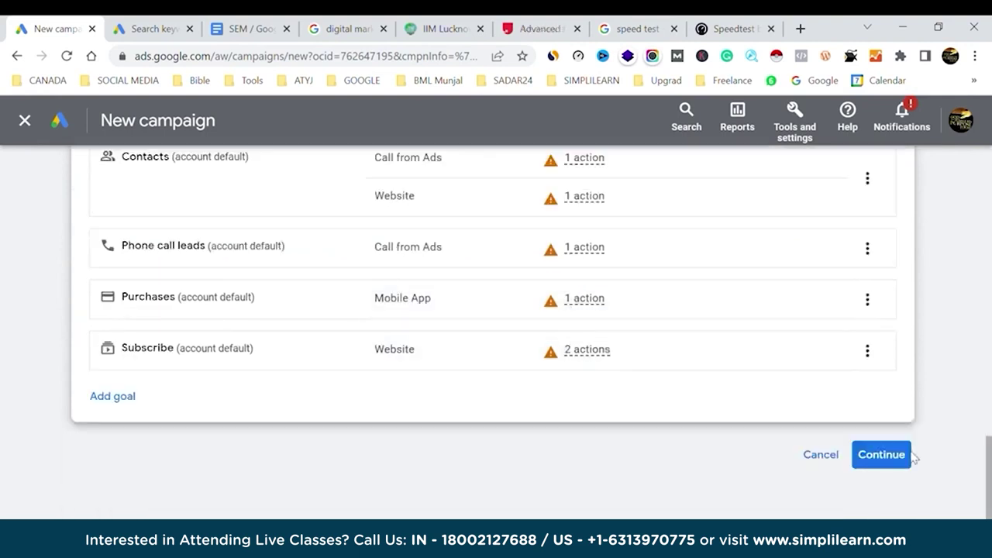
pyautogui.click(881, 455)
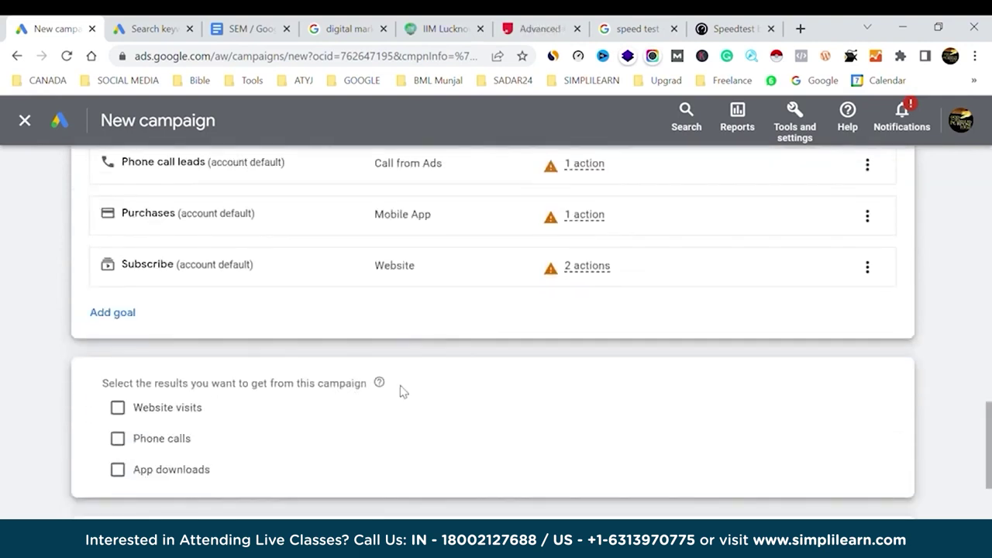
# Choose Website visits as the campaign result, then bring up the upGrad course page.
pyautogui.moveTo(637, 251)
pyautogui.click(117, 408)
pyautogui.scroll(-2, 438, 357)
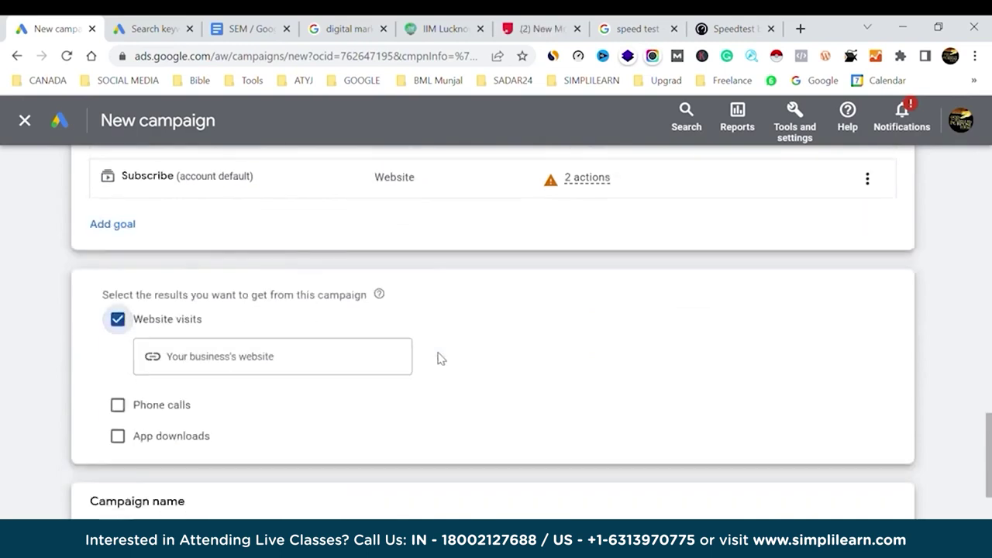
pyautogui.click(297, 300)
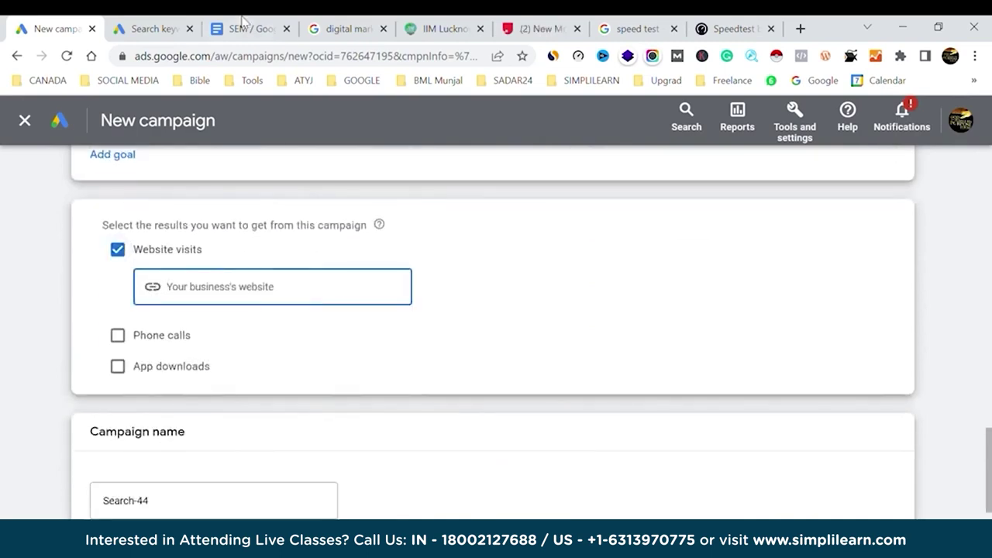
pyautogui.click(539, 29)
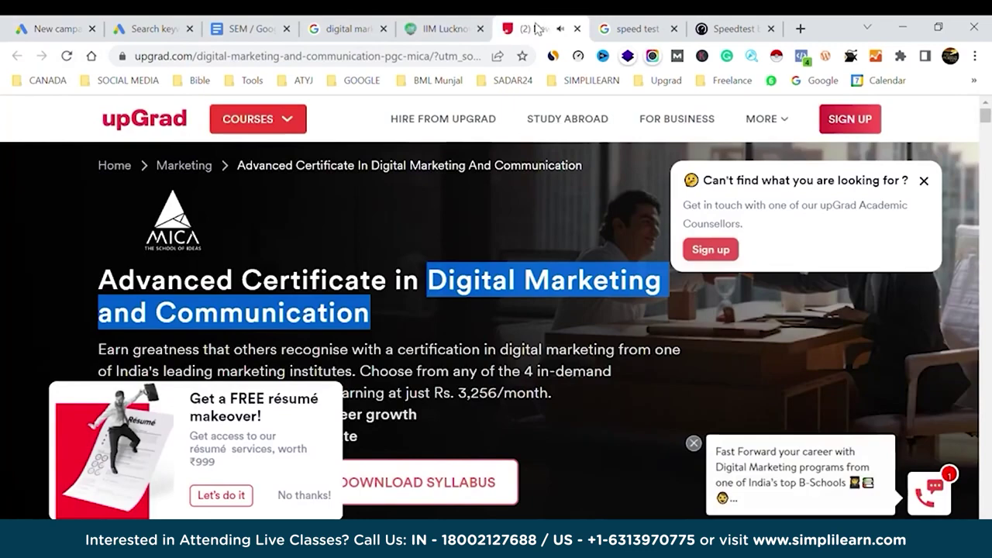
# Close the upGrad and IIM Lucknow tabs and search 'digital marketing course simplilearn'.
pyautogui.click(577, 29)
pyautogui.click(449, 25)
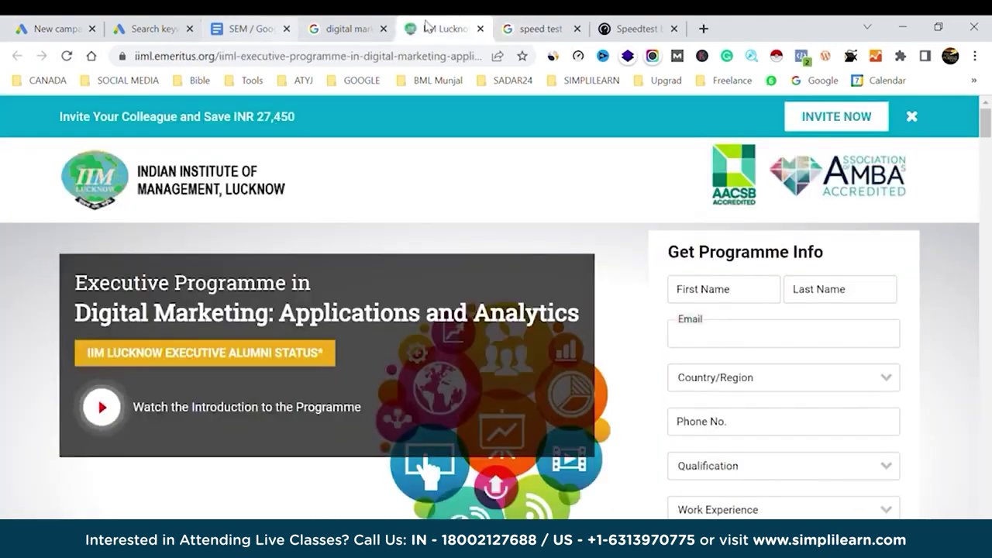
pyautogui.click(480, 28)
pyautogui.click(361, 23)
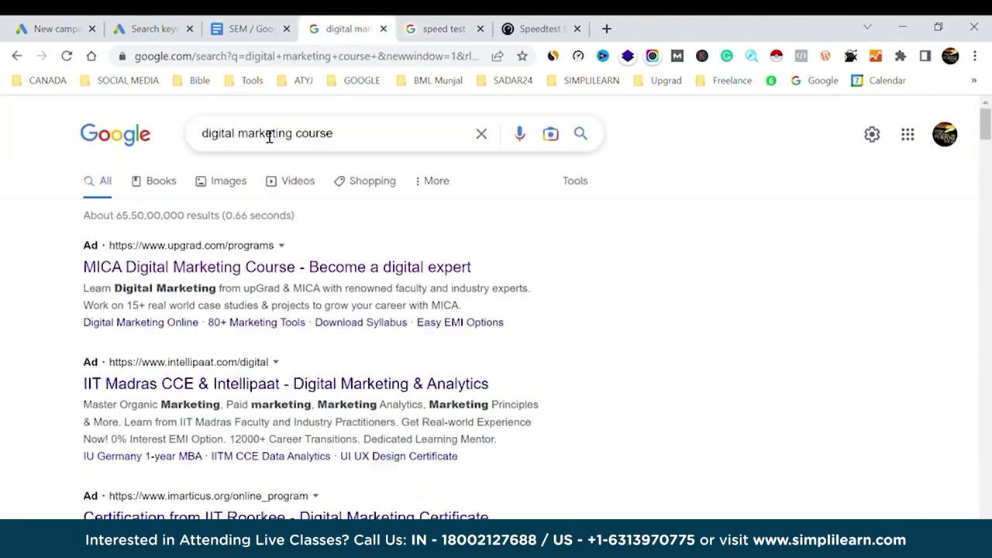
pyautogui.click(412, 139)
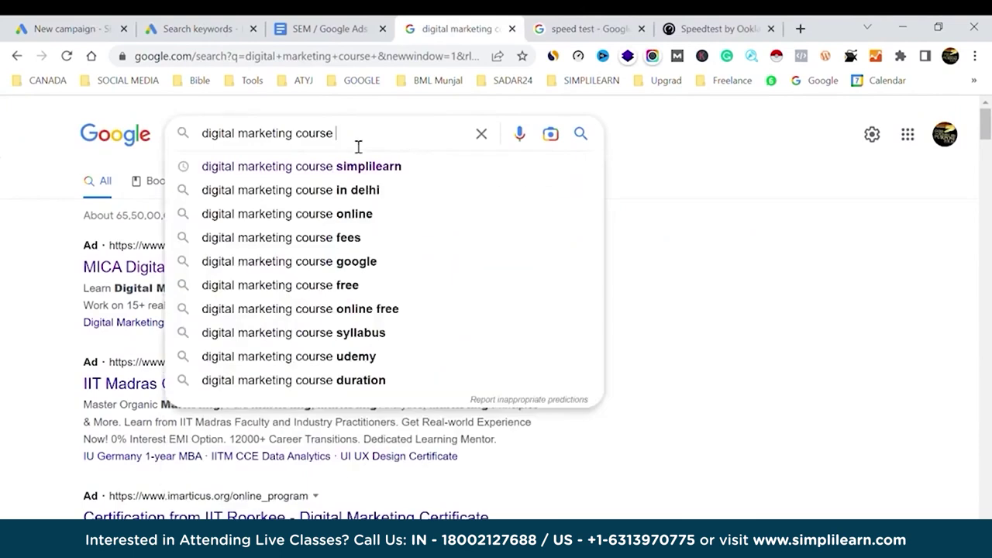
pyautogui.click(343, 166)
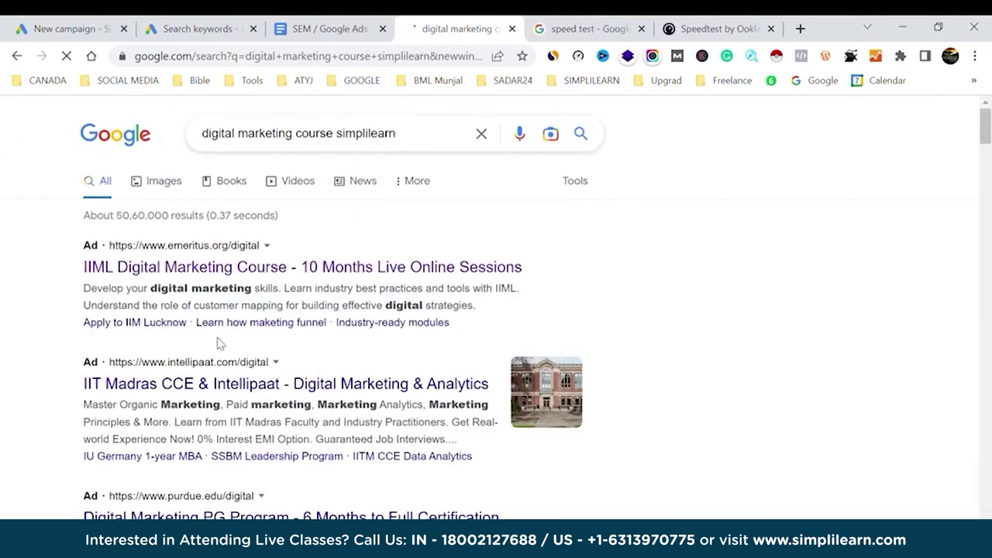
# Open the Simplilearn result in a new tab, copy its address, and return to the campaign.
pyautogui.scroll(-5, 225, 346)
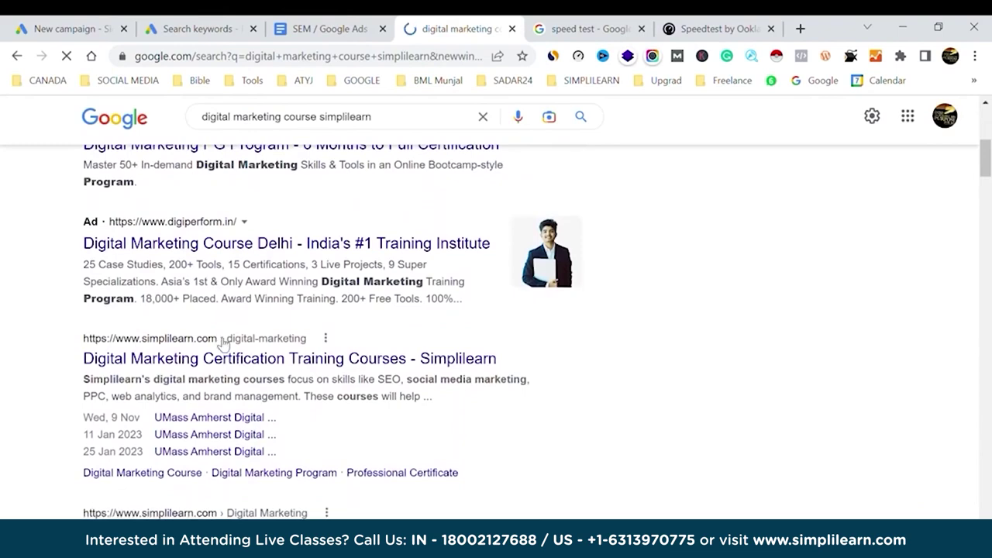
pyautogui.middleClick(222, 357)
pyautogui.click(535, 23)
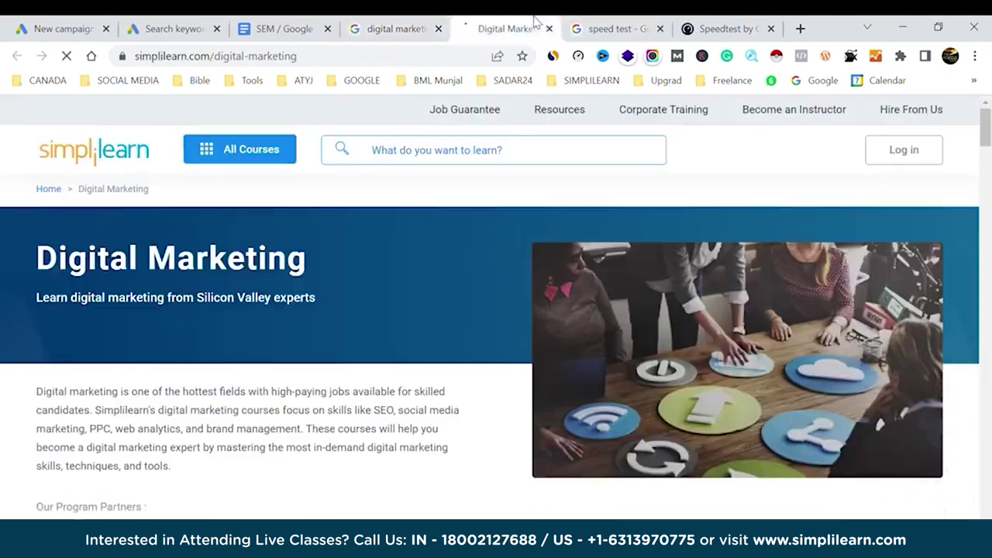
pyautogui.click(293, 57)
pyautogui.hotkey('ctrl', 'c')
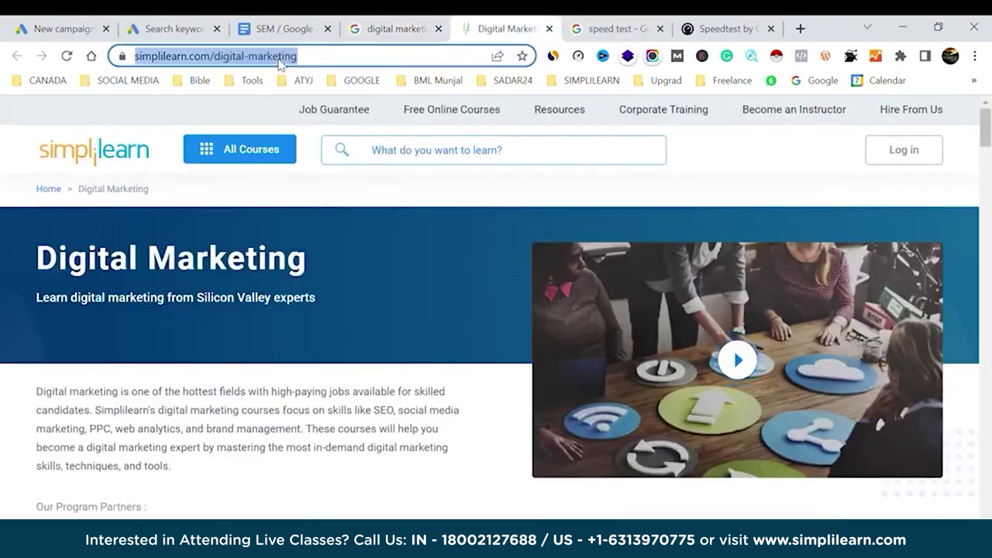
pyautogui.click(56, 23)
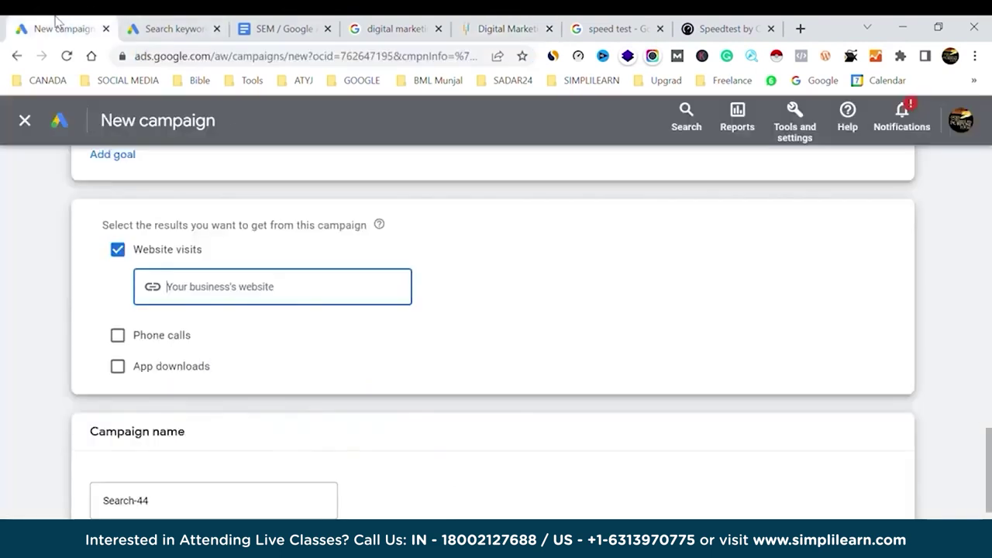
pyautogui.hotkey('ctrl', 'v')
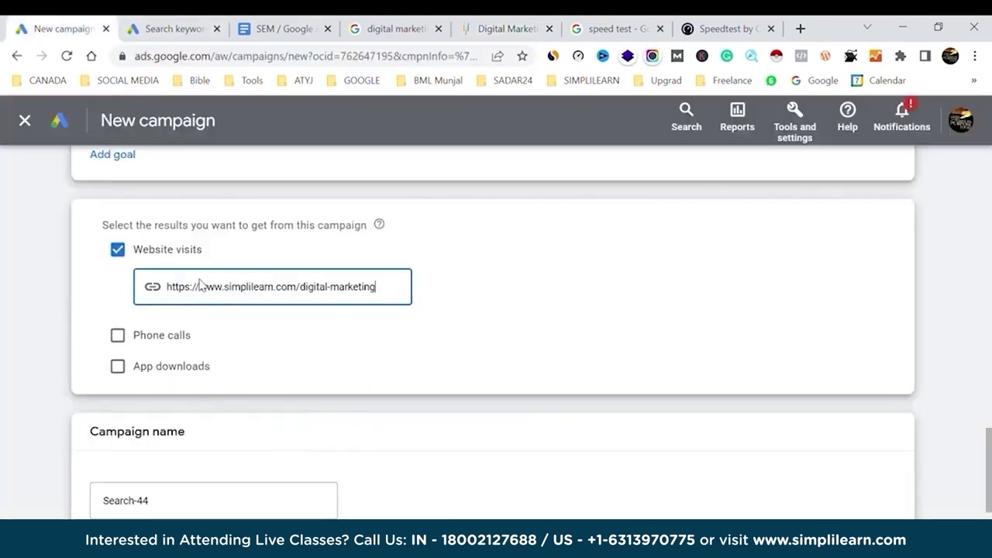
pyautogui.moveTo(299, 295); pyautogui.dragTo(395, 294)
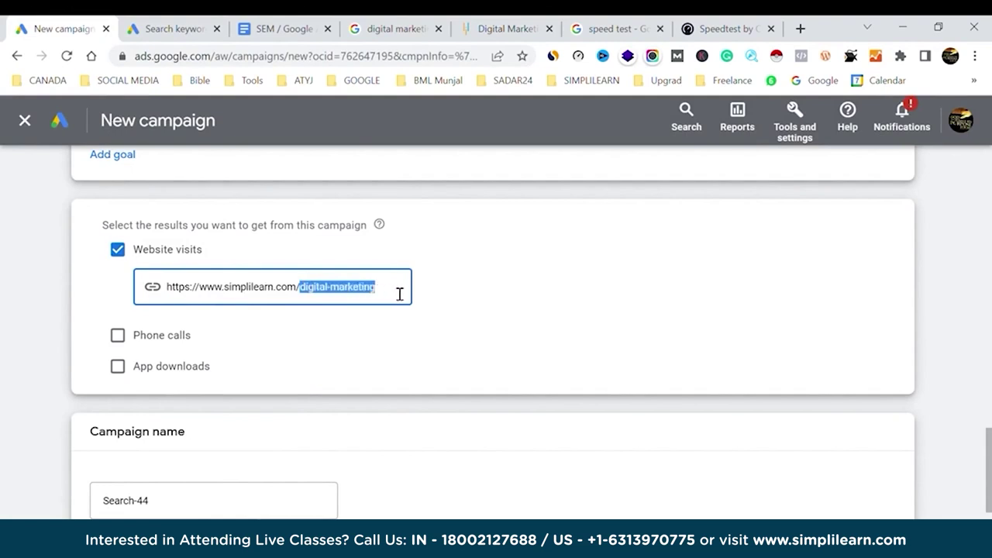
pyautogui.press('BackSpace')
pyautogui.press('BackSpace')
pyautogui.click(613, 306)
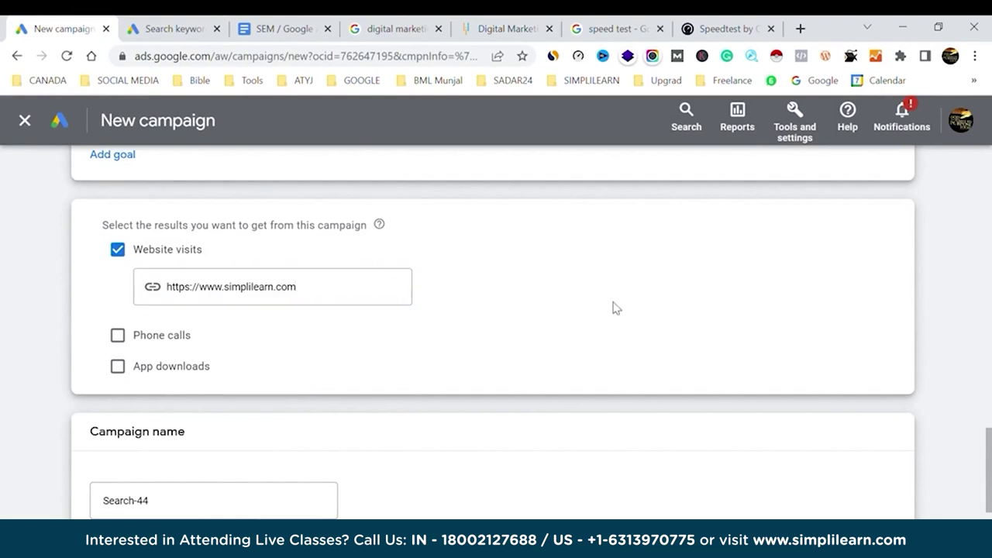
# Name the campaign 'nov search Ad' and continue as a new campaign, not the saved draft.
pyautogui.click(229, 498)
pyautogui.tripleClick(140, 503)
pyautogui.write('nov s')
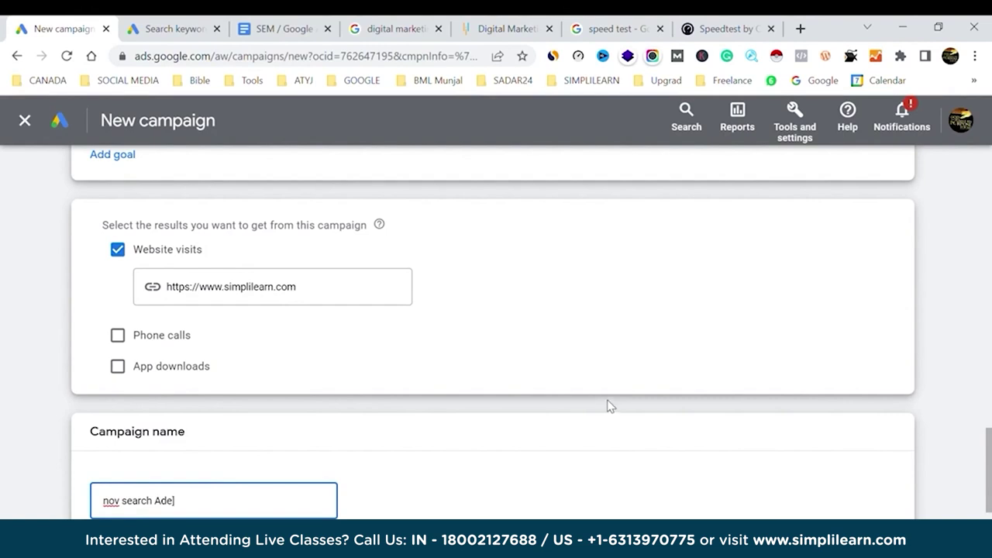
pyautogui.scroll(-2, 741, 392)
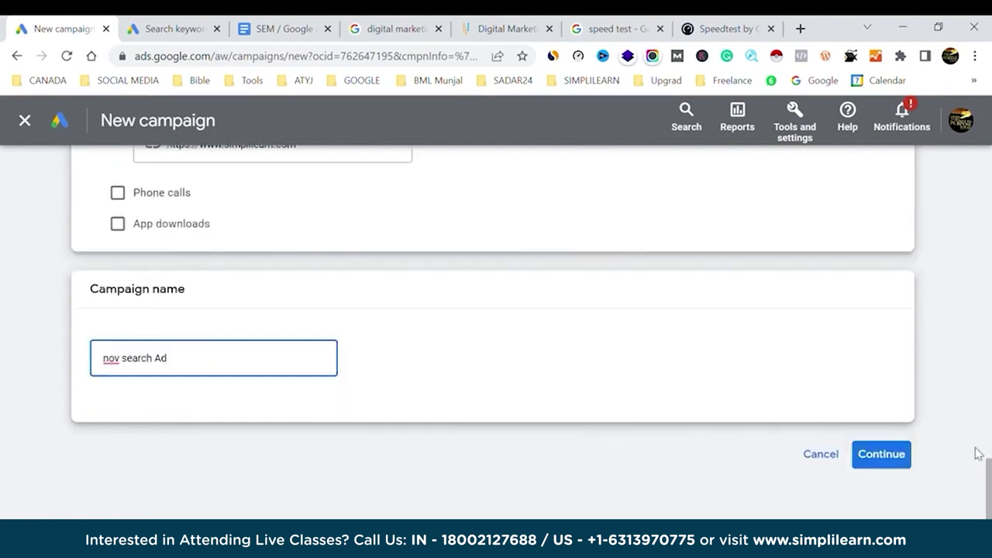
pyautogui.click(904, 458)
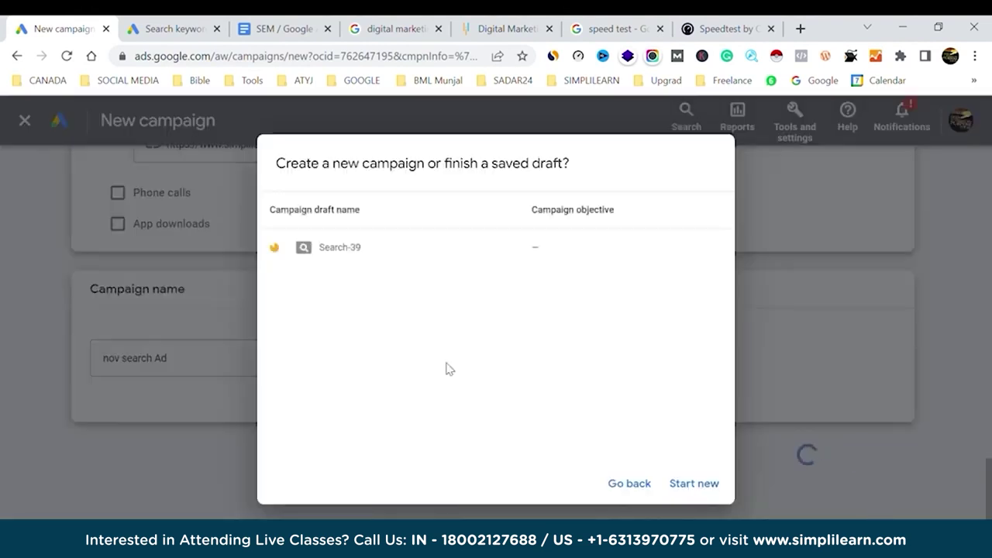
pyautogui.click(711, 483)
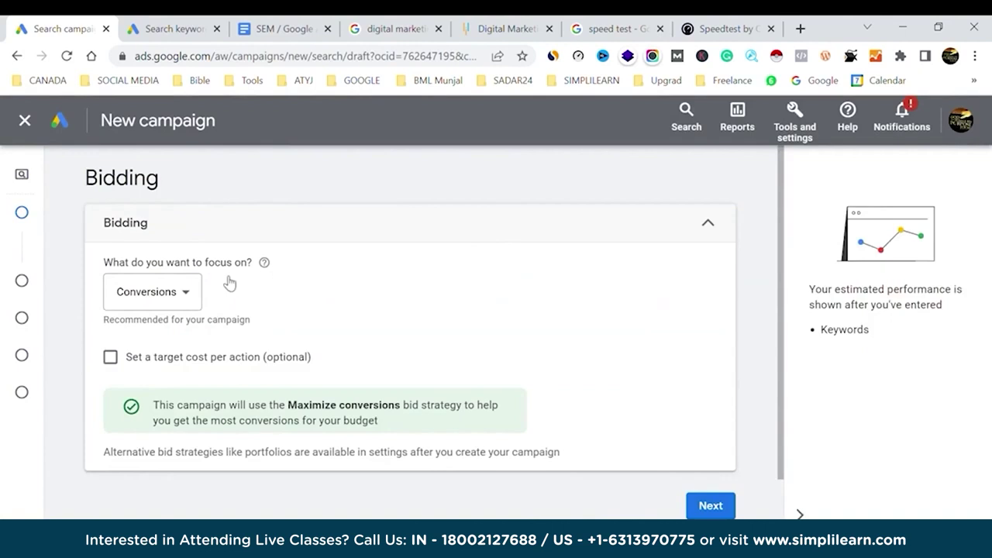
# Make bidding focus on Clicks with a ₹90 maximum cost-per-click bid limit.
pyautogui.click(198, 292)
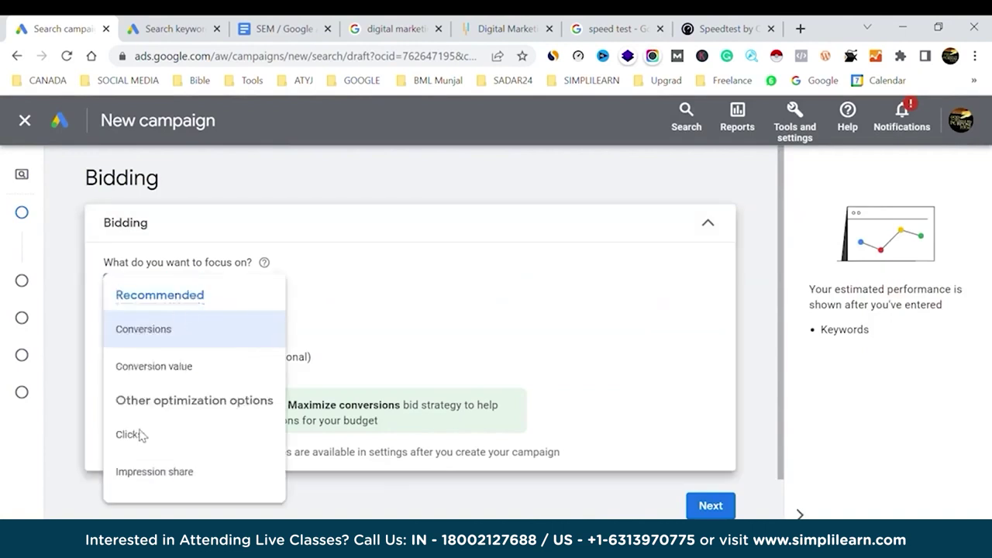
pyautogui.click(143, 443)
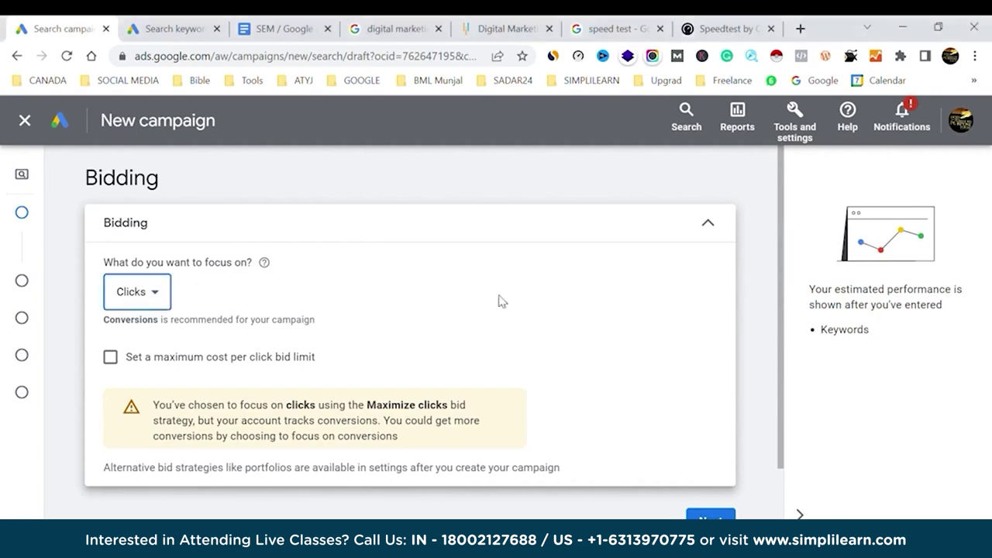
pyautogui.click(111, 358)
pyautogui.click(170, 419)
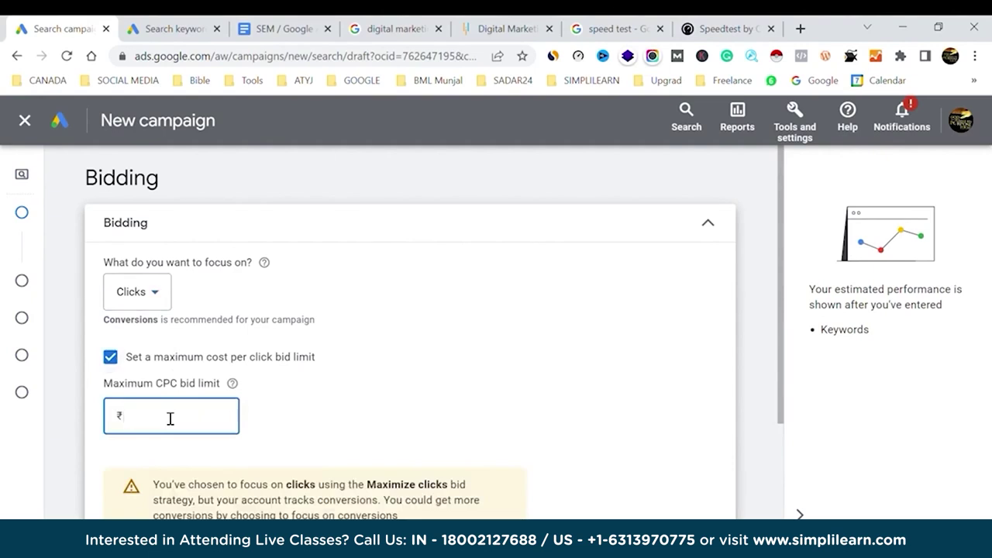
pyautogui.write('90')
pyautogui.click(413, 344)
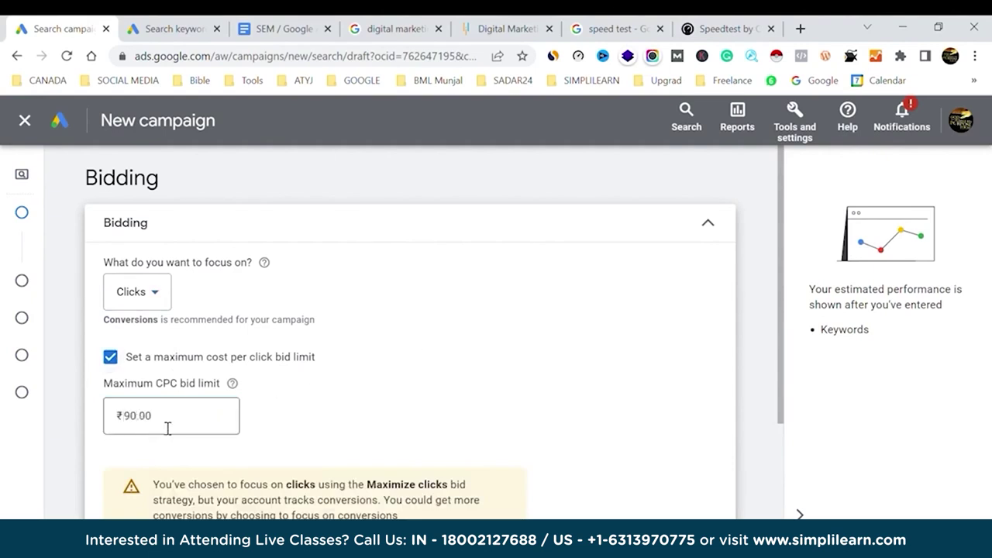
# Proceed to campaign settings and exclude Google search partners from the networks.
pyautogui.scroll(-2, 469, 392)
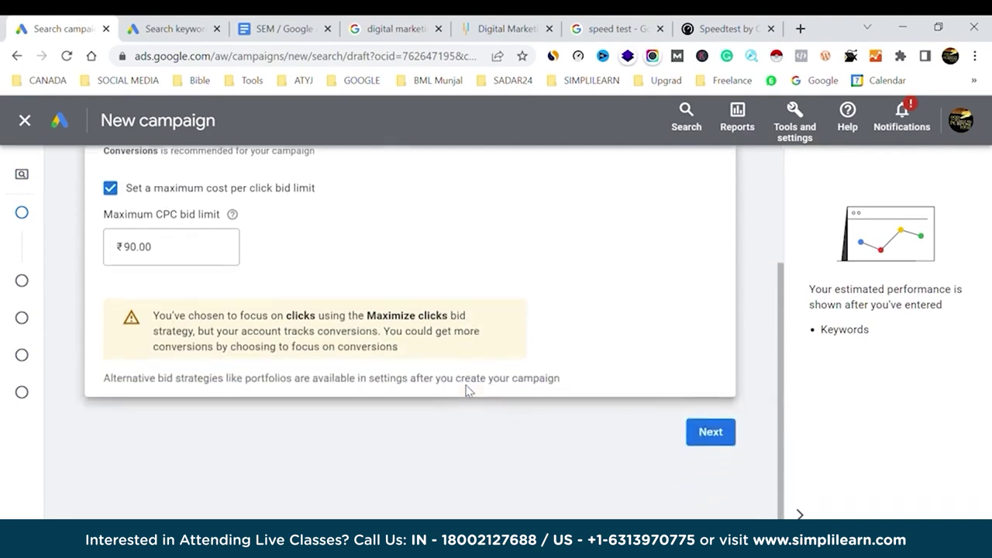
pyautogui.click(707, 436)
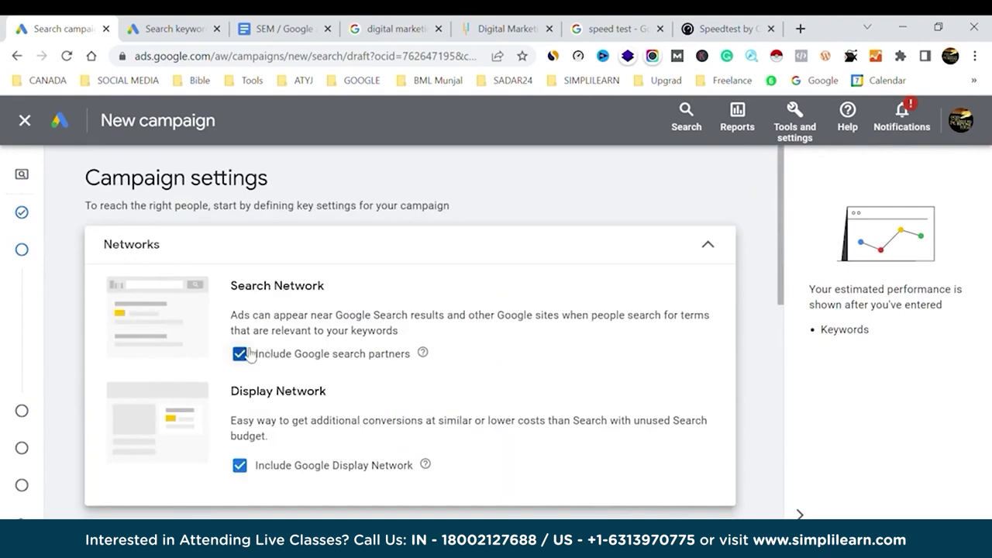
pyautogui.click(240, 353)
# Exclude the Google Display Network and target India instead of all countries and territories.
pyautogui.click(253, 481)
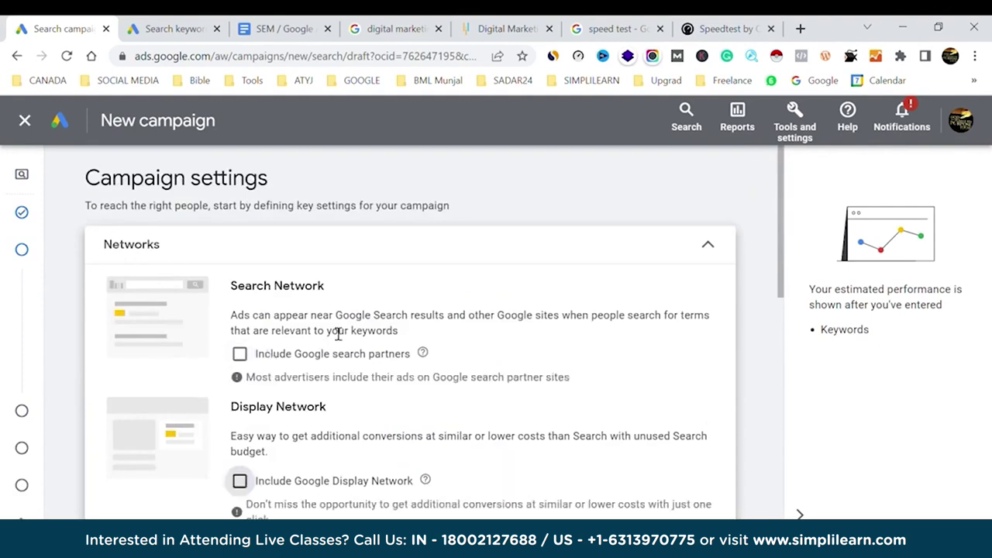
pyautogui.scroll(-6, 445, 330)
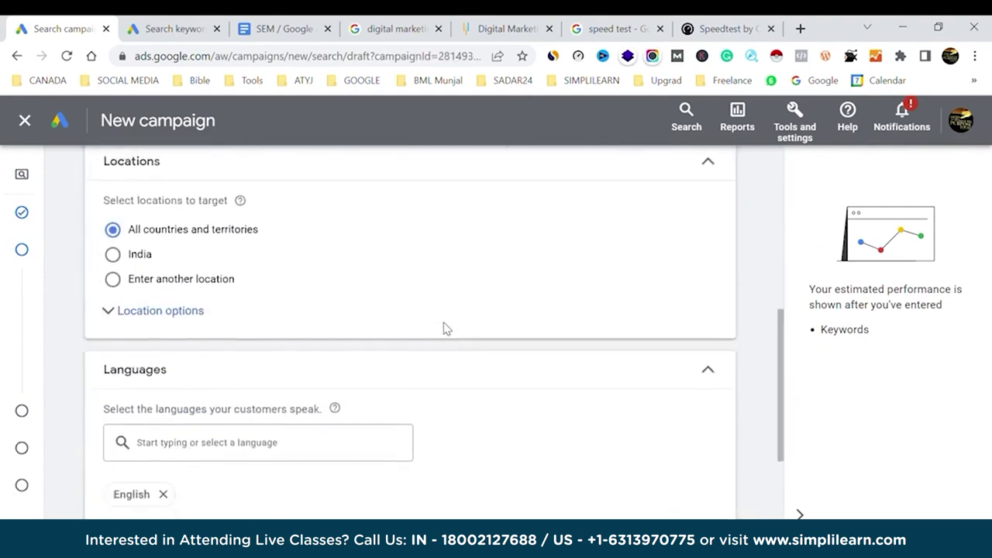
pyautogui.scroll(1, 443, 327)
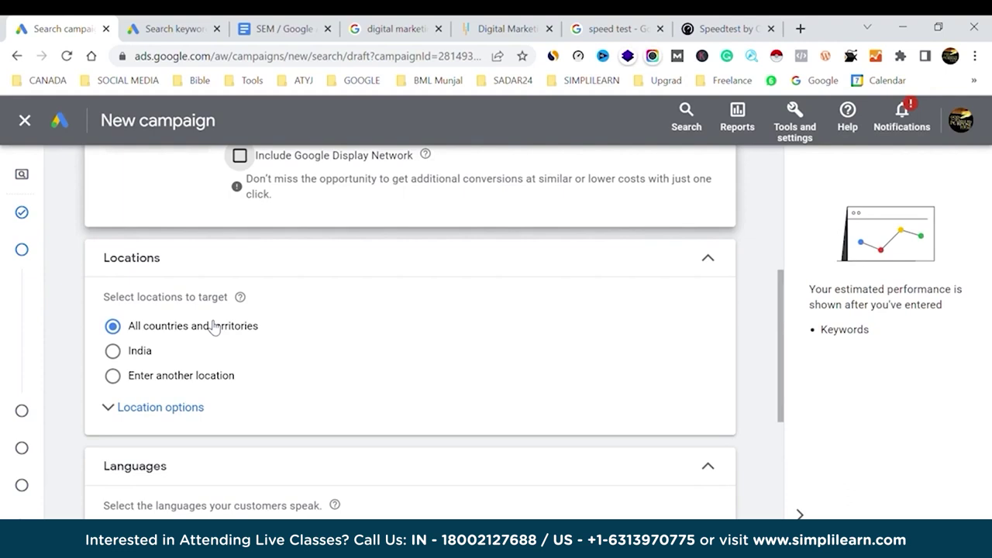
pyautogui.click(113, 353)
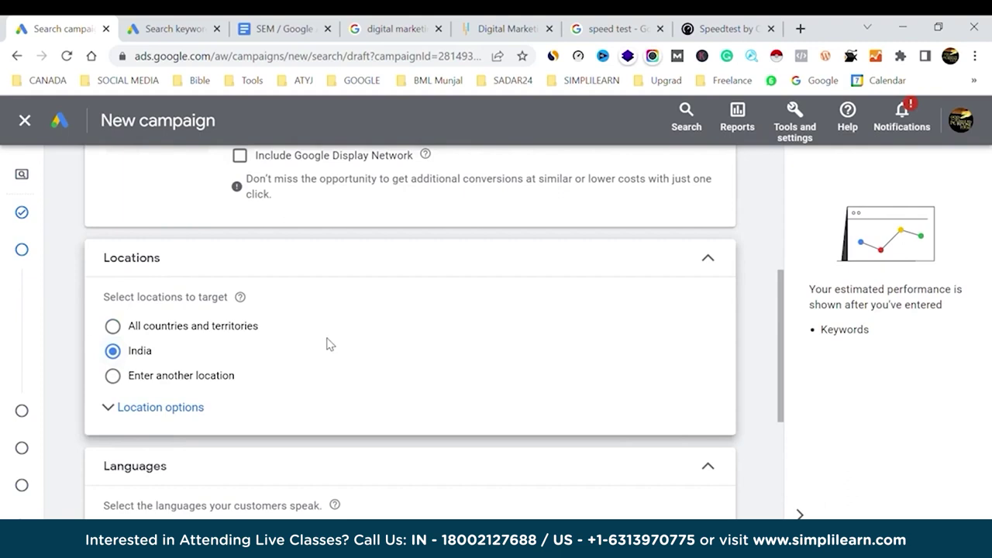
# Choose to enter specific locations and target Delhi union territory and Texas, United States.
pyautogui.click(112, 375)
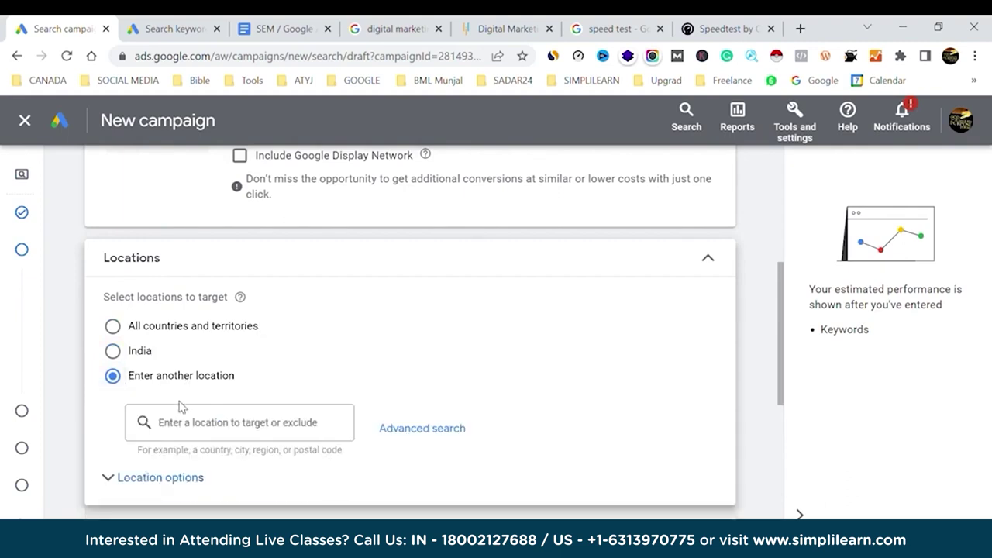
pyautogui.click(206, 430)
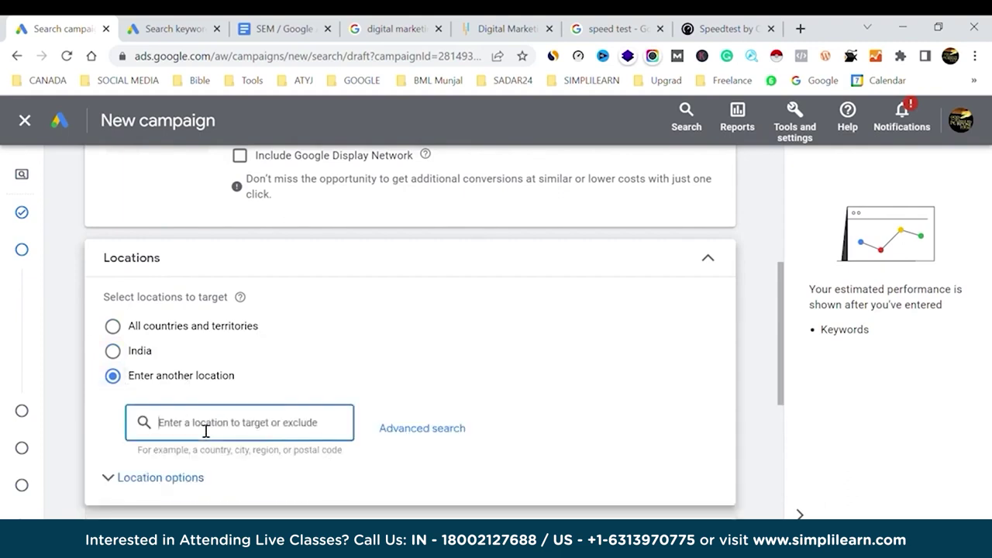
pyautogui.write('delhi')
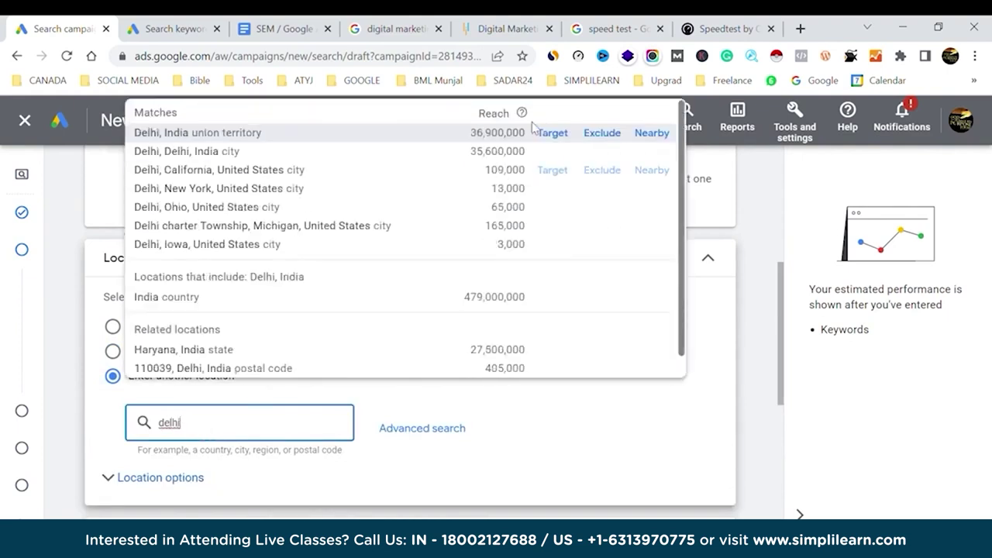
pyautogui.click(566, 137)
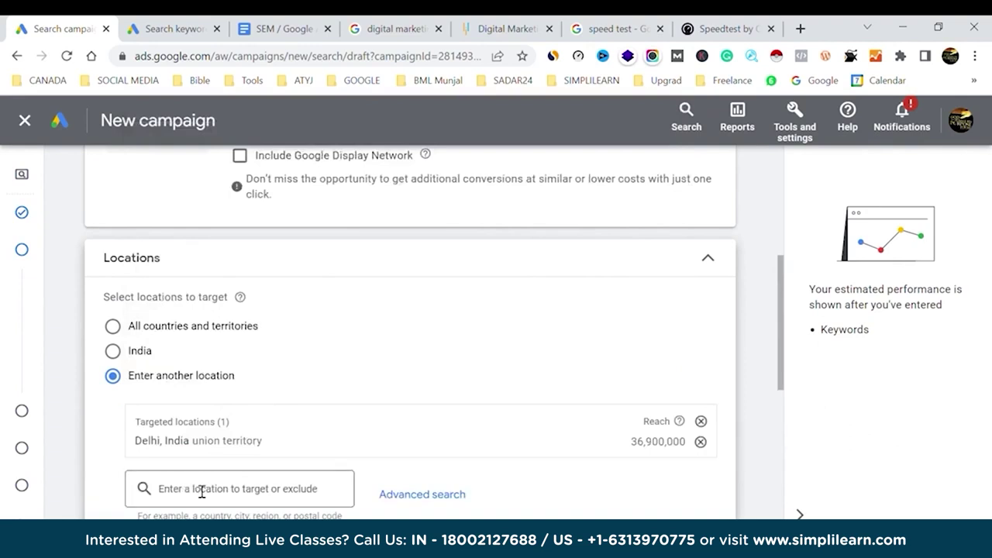
pyautogui.click(186, 496)
pyautogui.write('t')
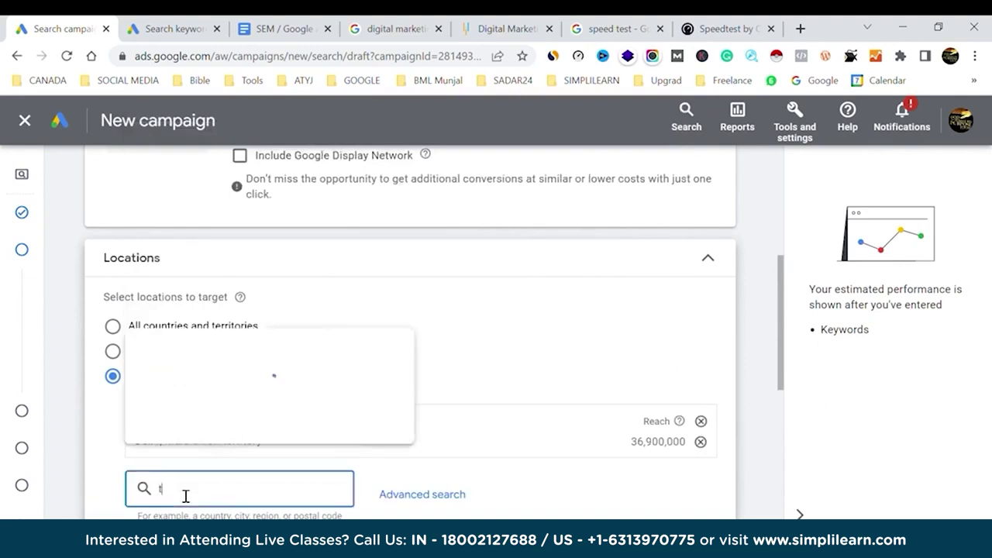
pyautogui.write('exa')
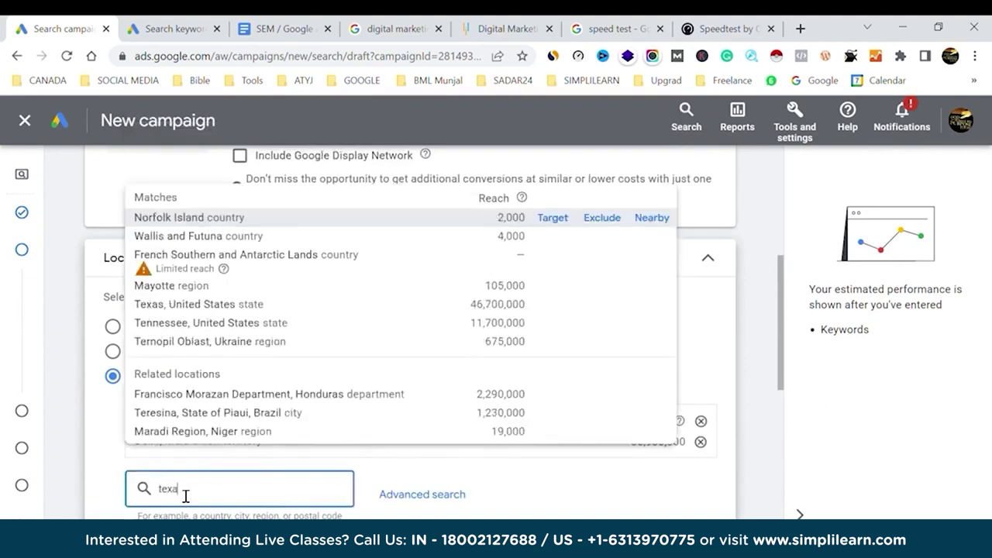
pyautogui.write('s')
pyautogui.click(565, 200)
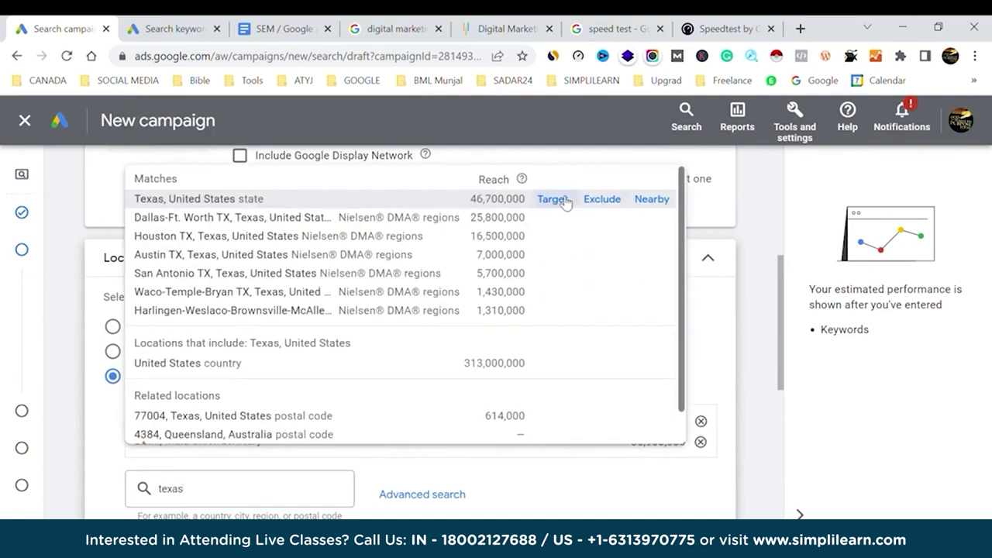
# Also target Ontario, Canada and the 110052 Delhi postal code.
pyautogui.scroll(-3, 405, 343)
pyautogui.click(208, 286)
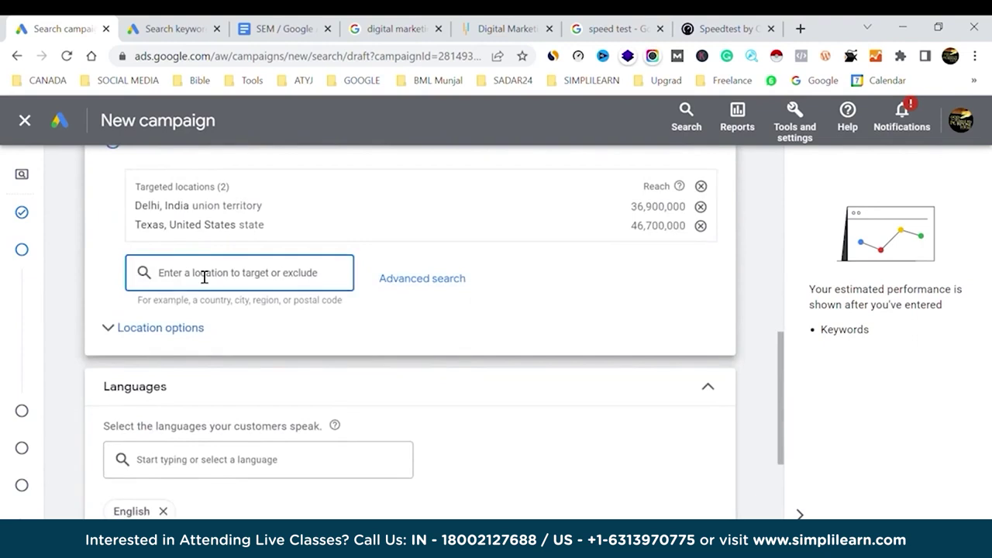
pyautogui.write('o')
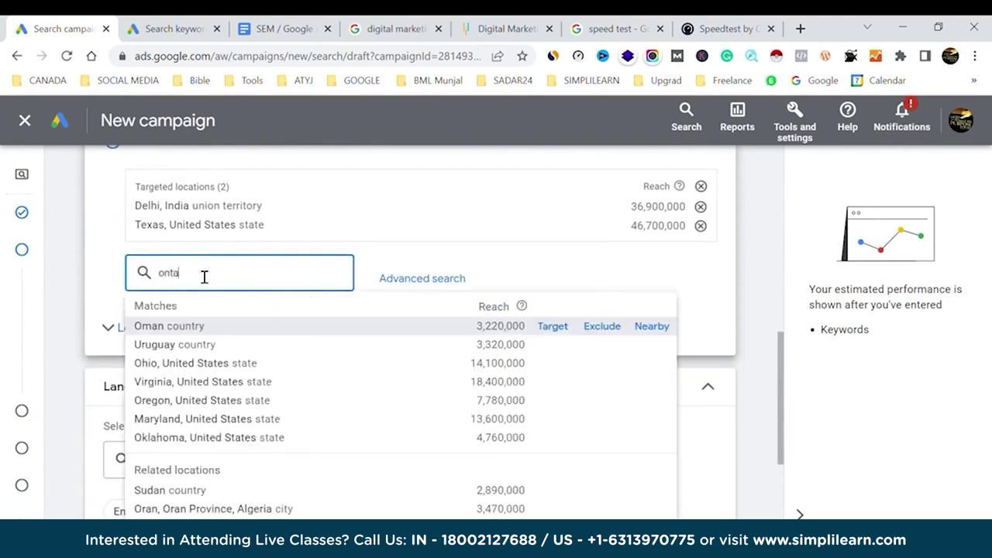
pyautogui.write('nta')
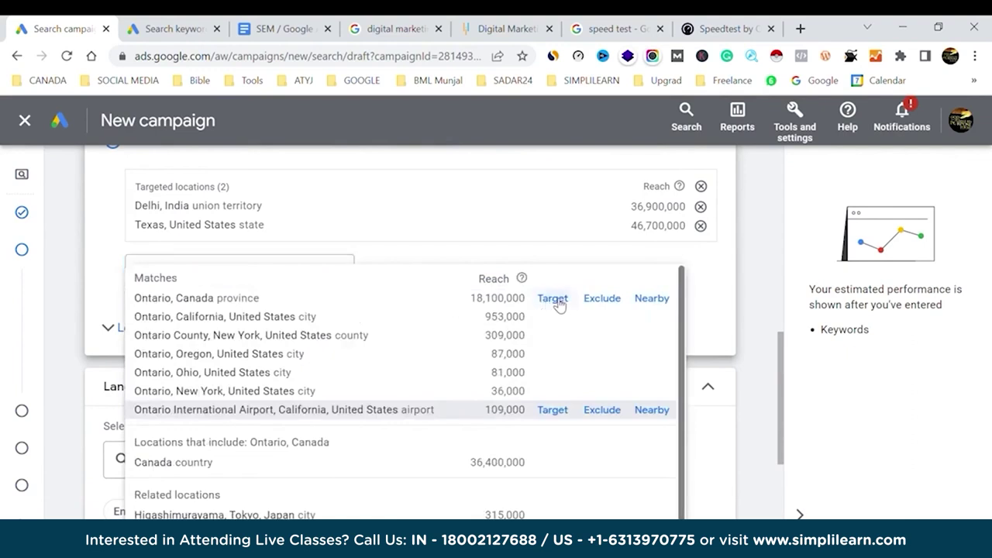
pyautogui.click(554, 299)
pyautogui.click(234, 299)
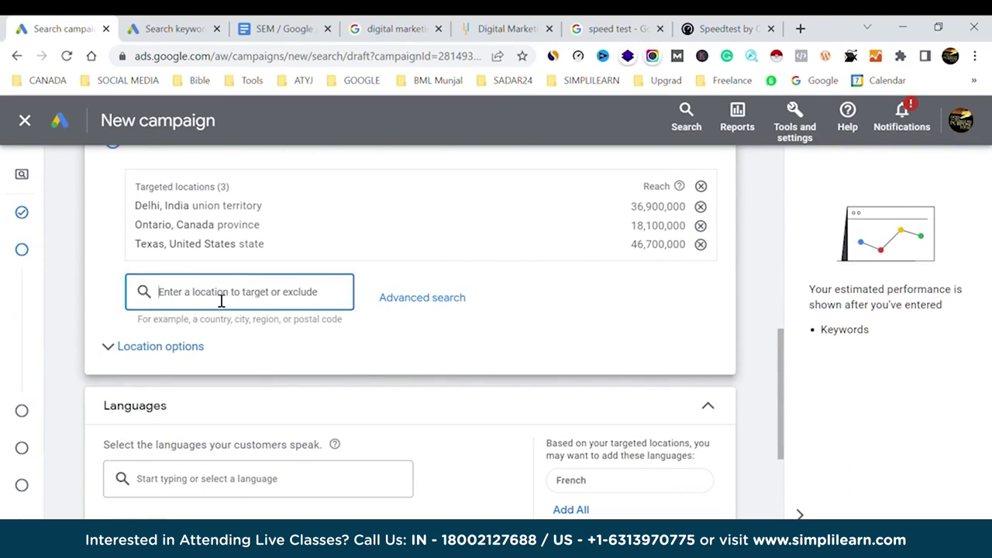
pyautogui.write('11')
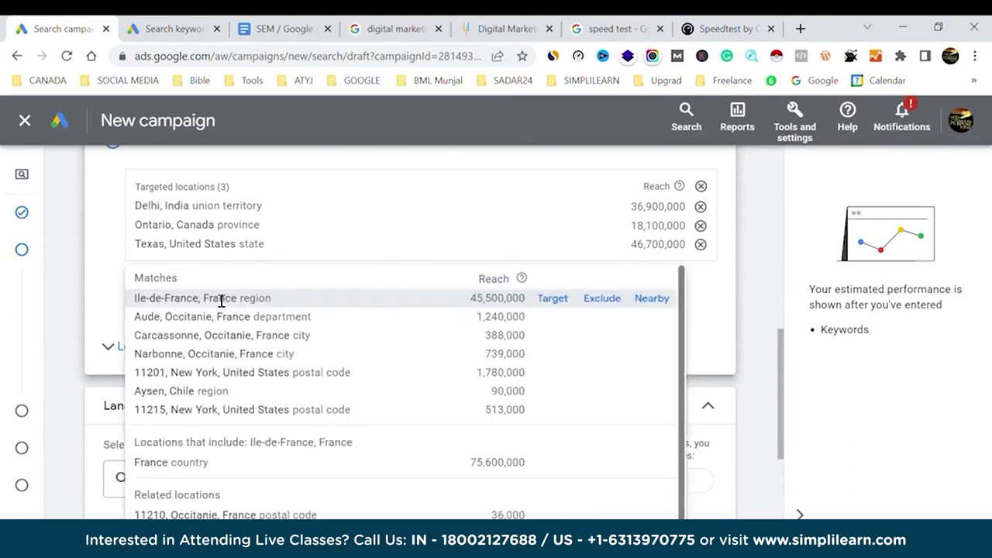
pyautogui.write('0052')
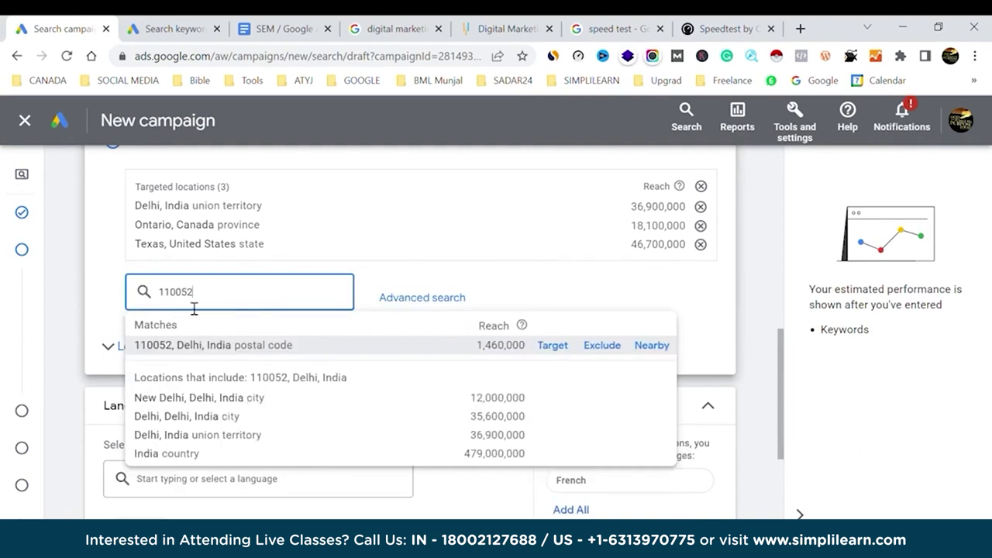
pyautogui.click(551, 346)
# Remove all four targeted locations.
pyautogui.scroll(1, 349, 261)
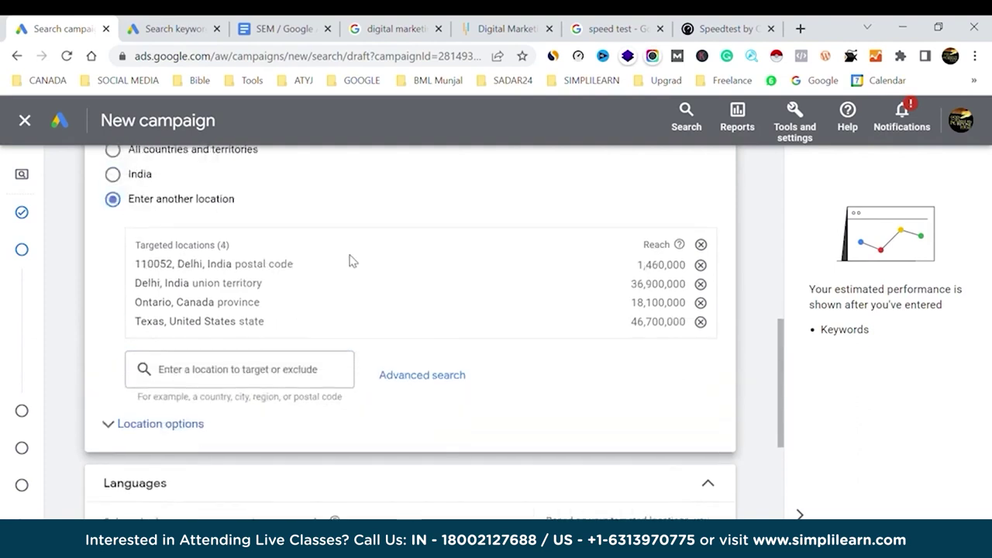
pyautogui.scroll(2, 350, 261)
pyautogui.scroll(-2, 306, 325)
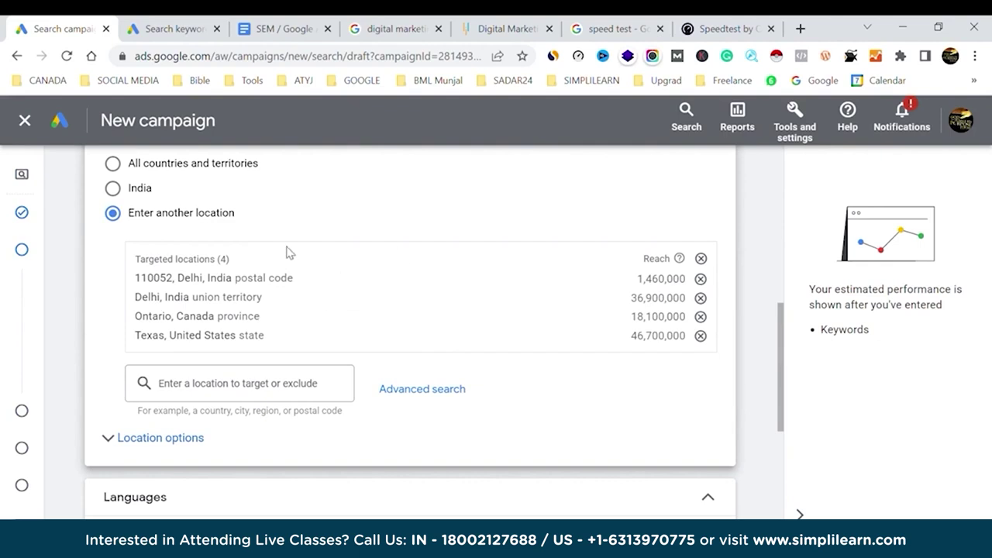
pyautogui.click(703, 259)
# In advanced location search, switch to radius targeting and set a 2 km radius.
pyautogui.click(451, 265)
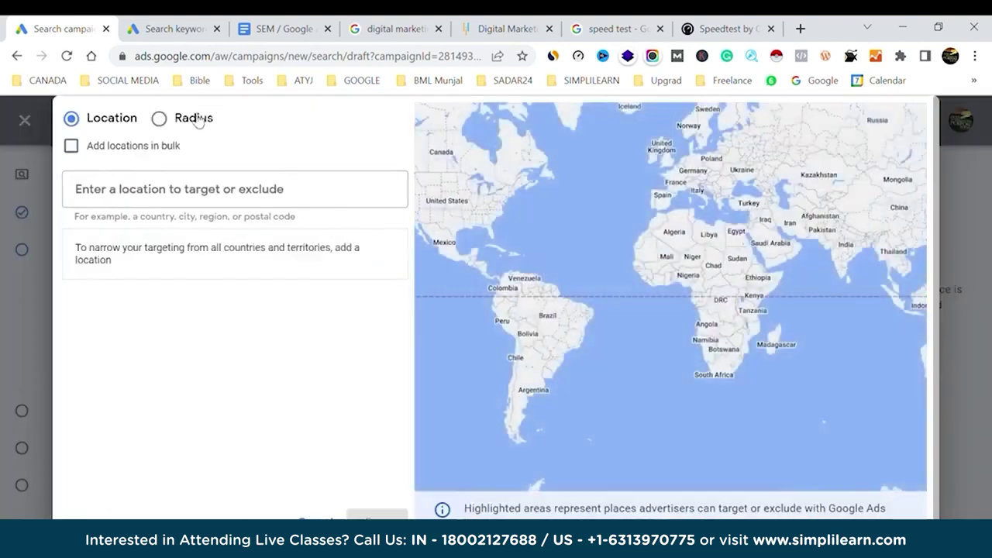
pyautogui.click(159, 118)
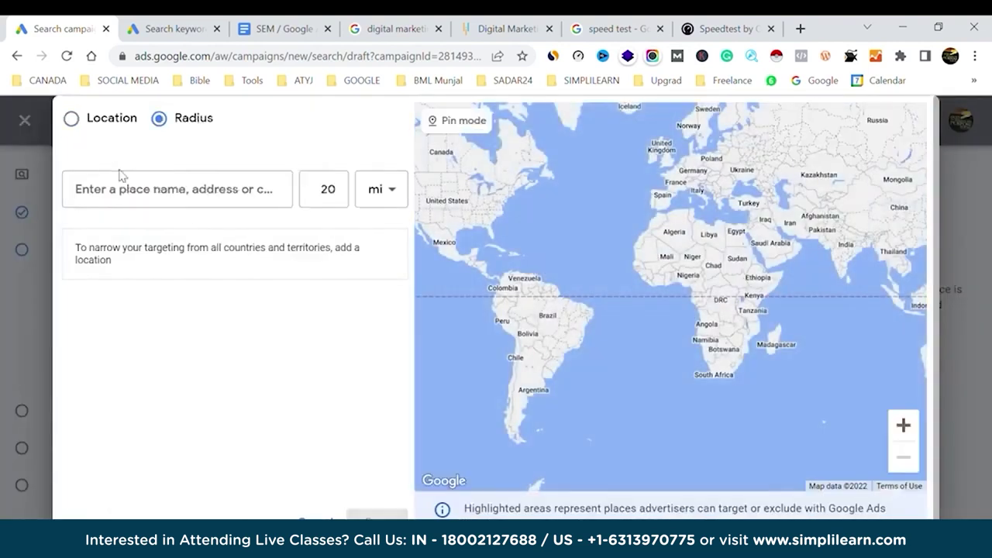
pyautogui.click(391, 190)
pyautogui.click(375, 239)
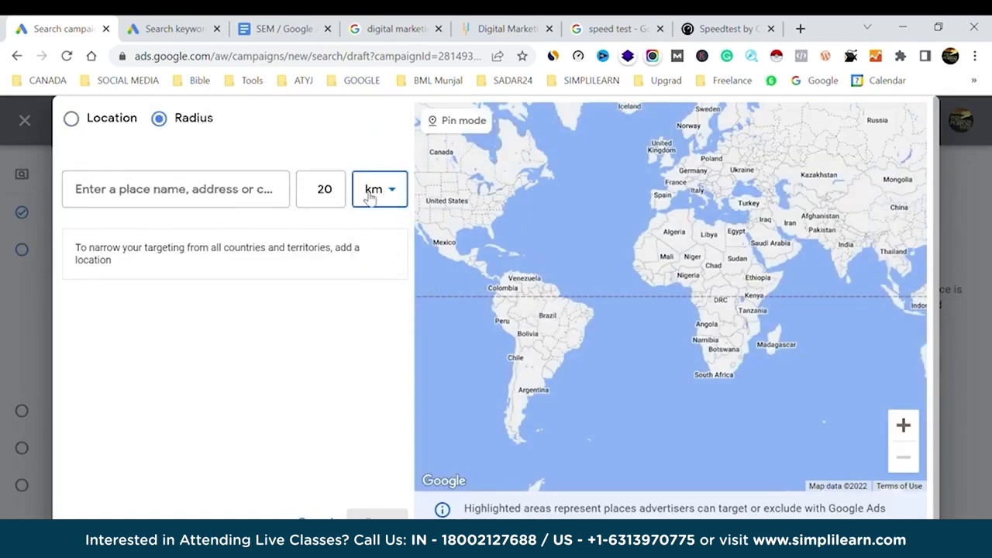
pyautogui.doubleClick(330, 196)
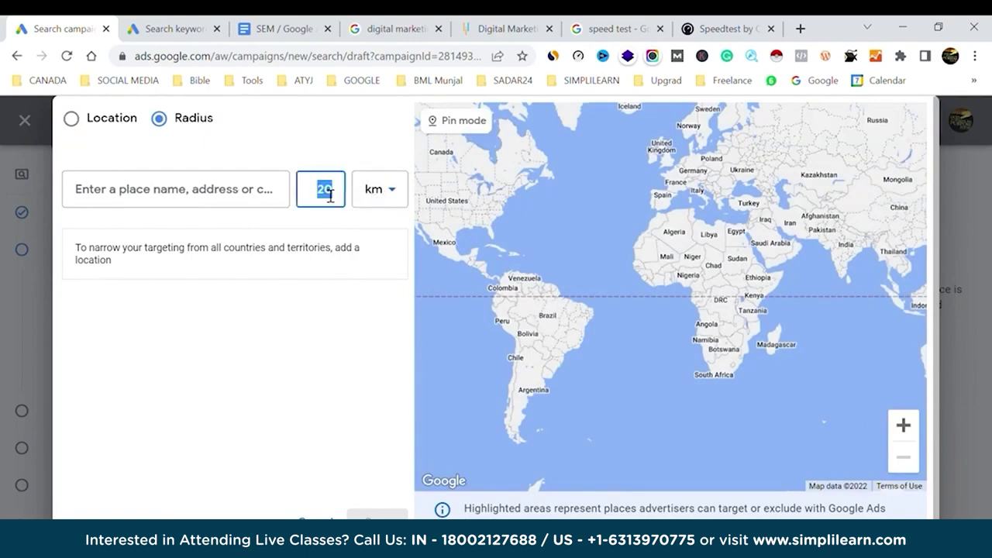
pyautogui.press('BackSpace')
pyautogui.write('2')
# Target the 2 km radius around Cake Shop Delhi, South Extension II.
pyautogui.click(215, 193)
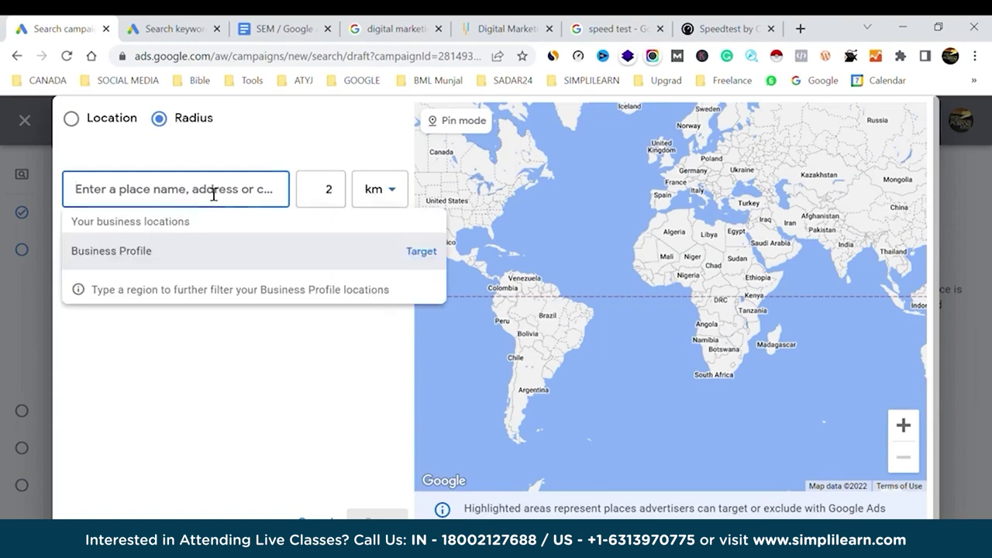
pyautogui.write('cake shop de')
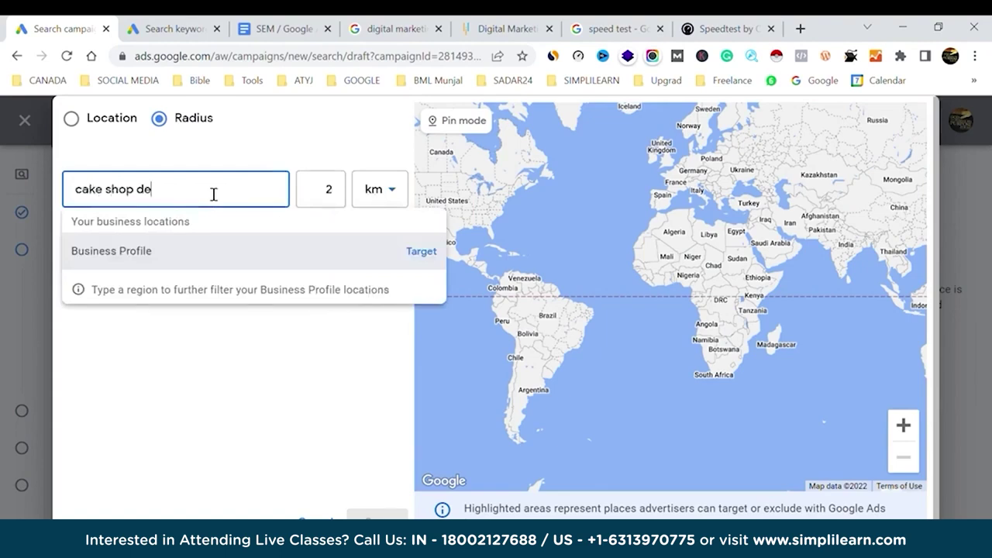
pyautogui.write('lhi')
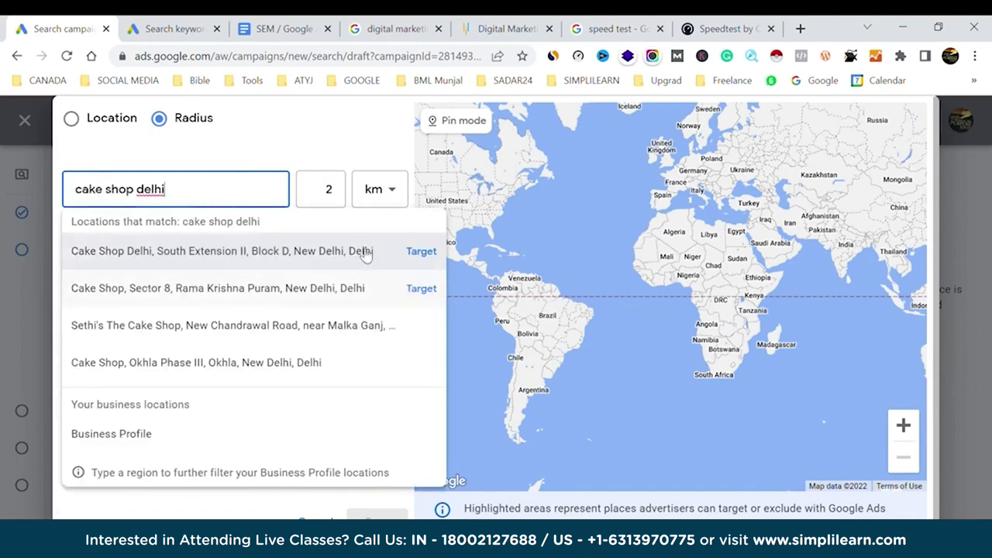
pyautogui.click(422, 251)
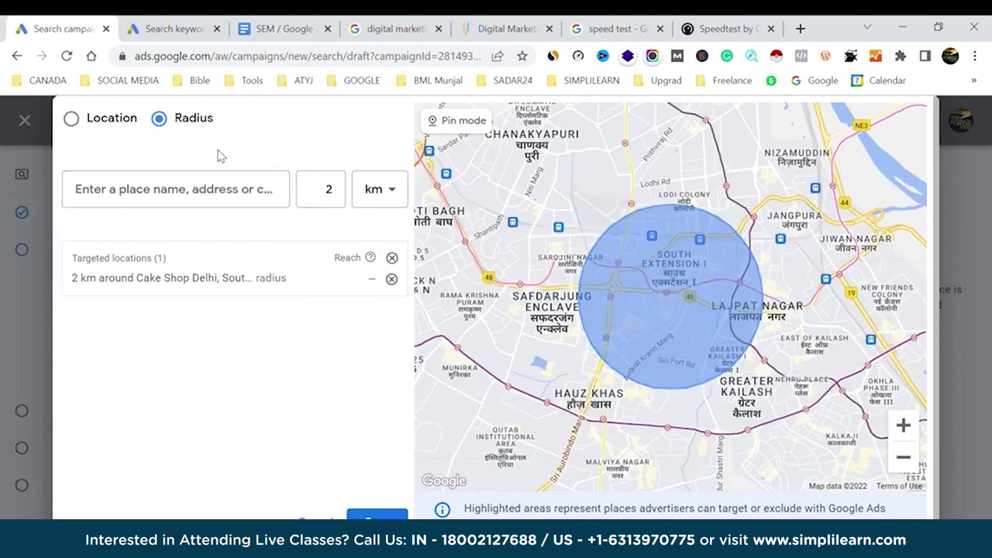
pyautogui.click(72, 118)
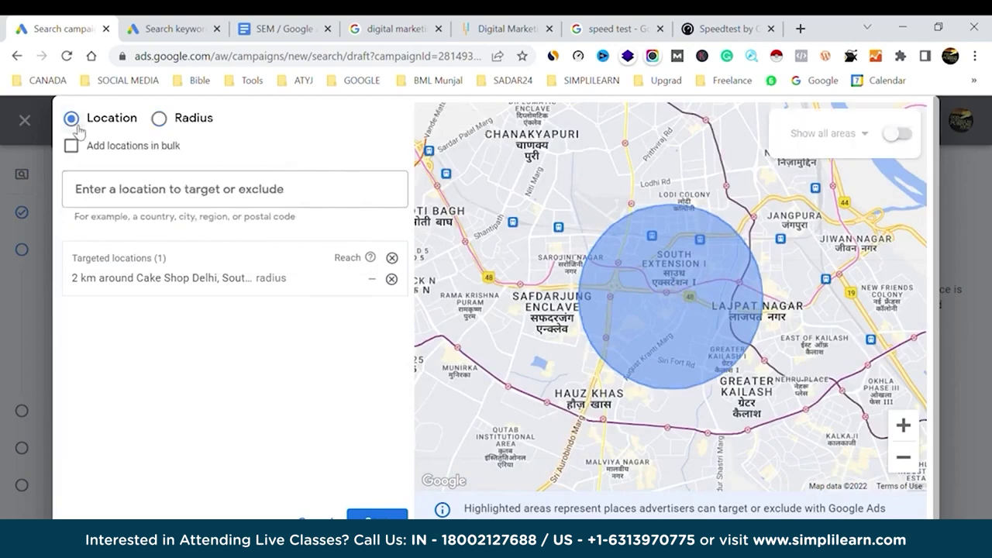
# Add India as a targeted location and remove the Cake Shop Delhi radius.
pyautogui.click(166, 199)
pyautogui.write('i')
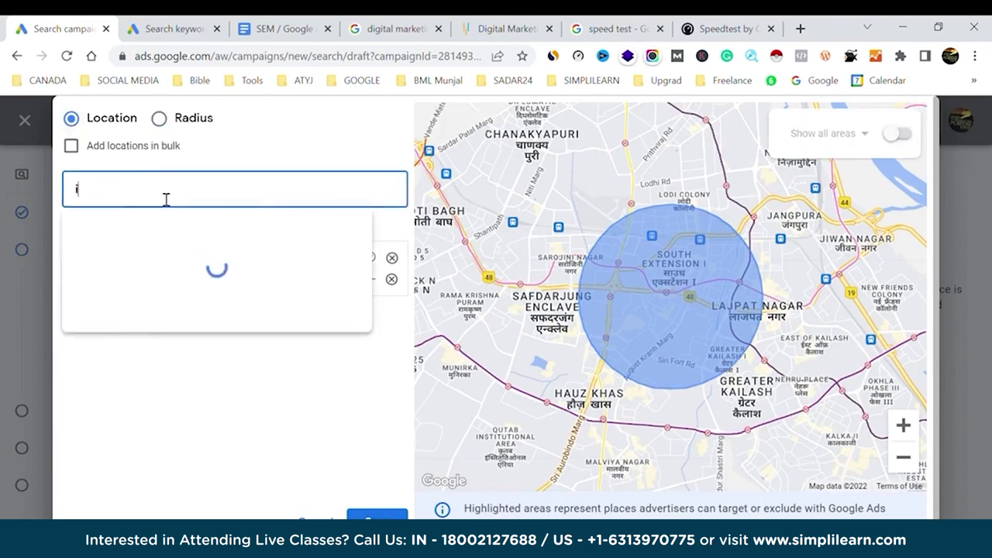
pyautogui.write('nd')
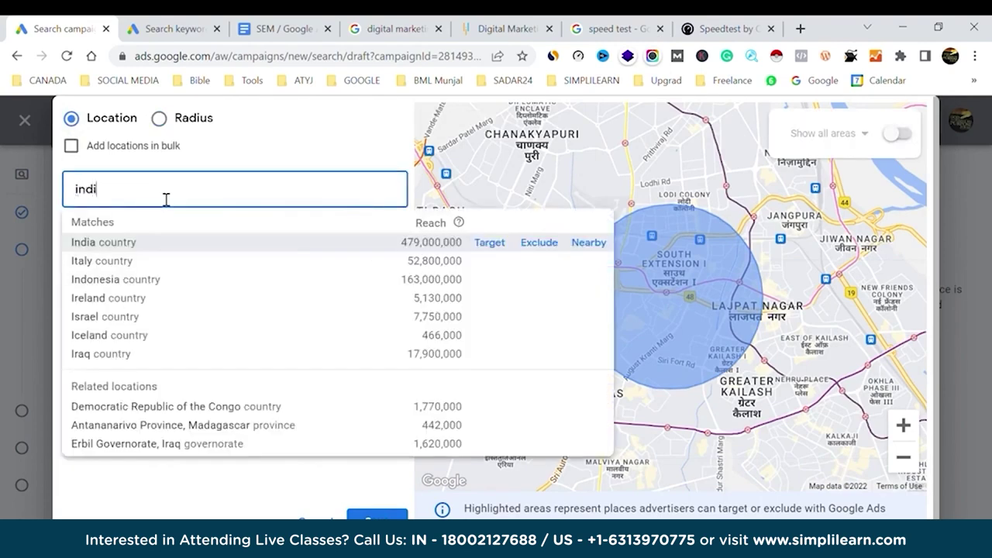
pyautogui.write('i')
pyautogui.click(497, 245)
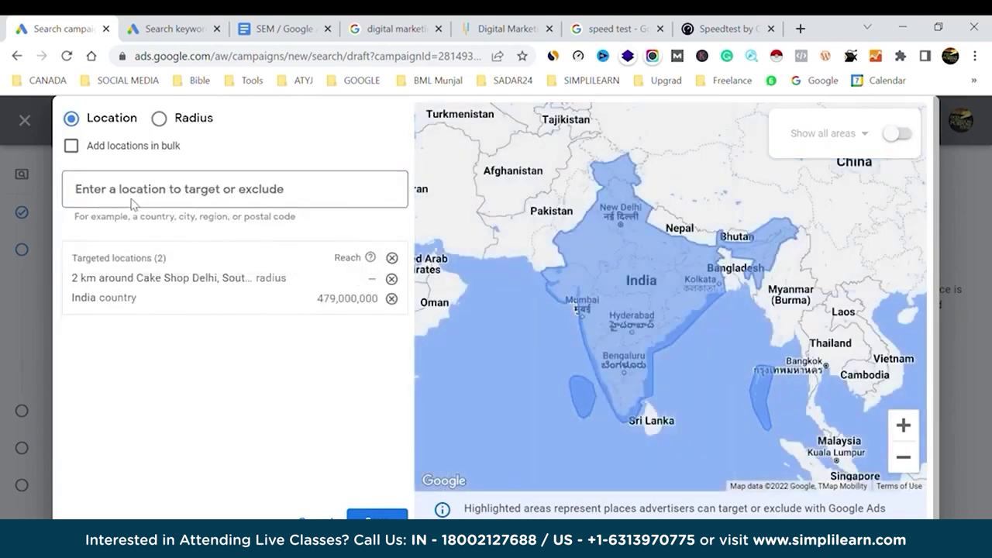
pyautogui.click(391, 278)
# Exclude Punjab, India state and save the location settings.
pyautogui.click(154, 199)
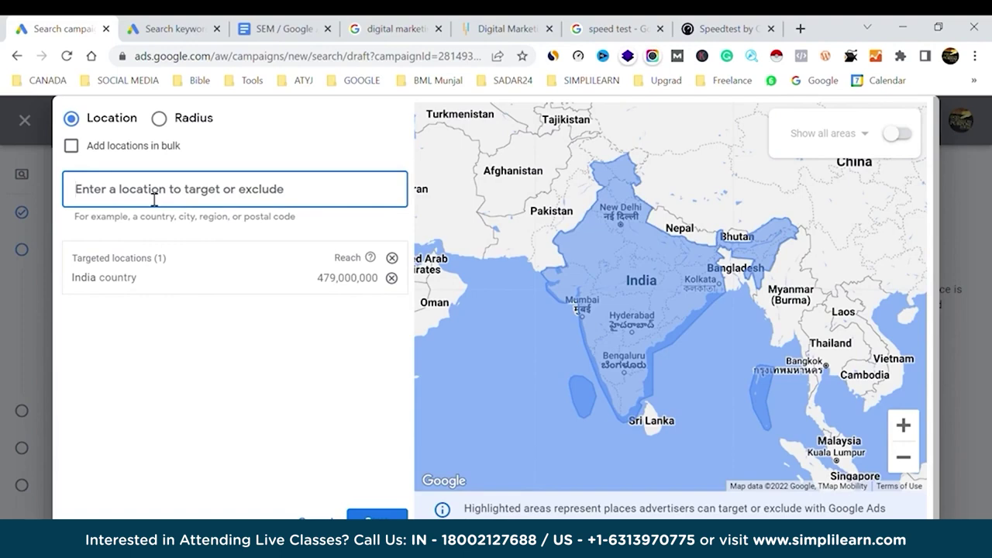
pyautogui.write('p')
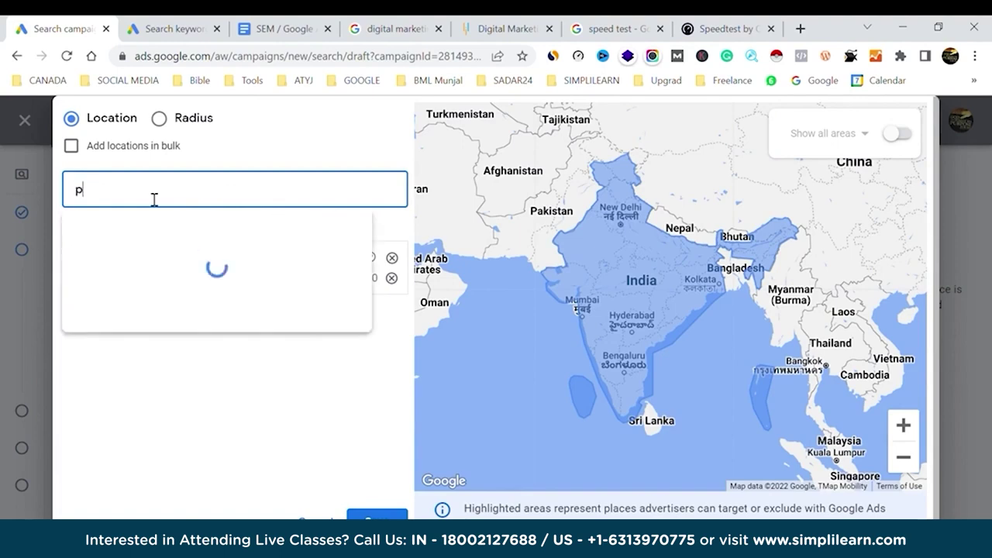
pyautogui.write('unjab')
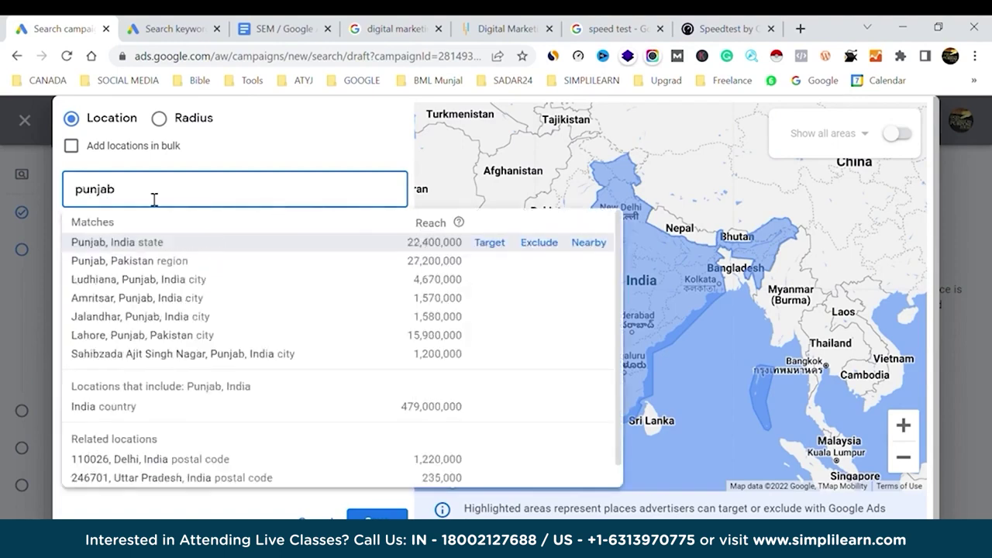
pyautogui.click(545, 247)
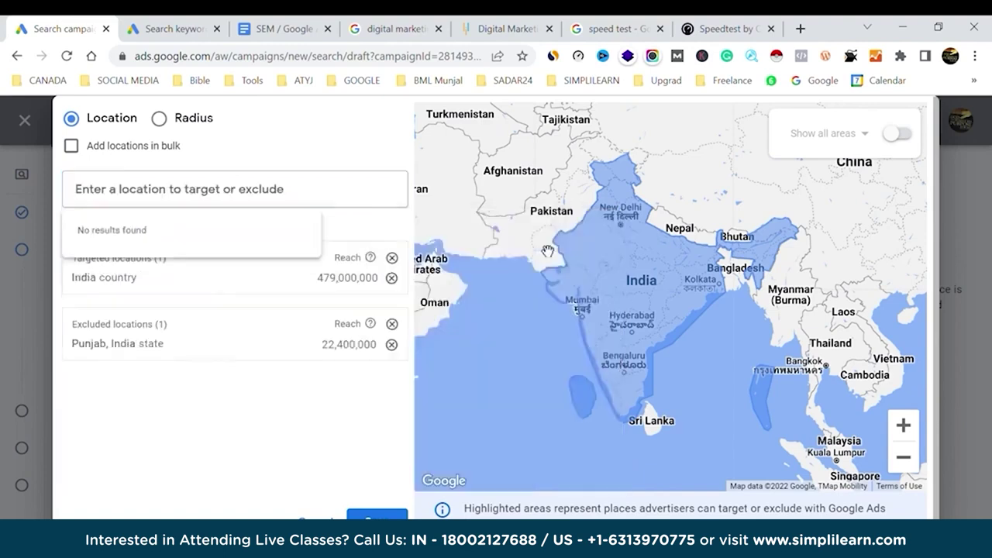
pyautogui.click(912, 462)
pyautogui.click(912, 462)
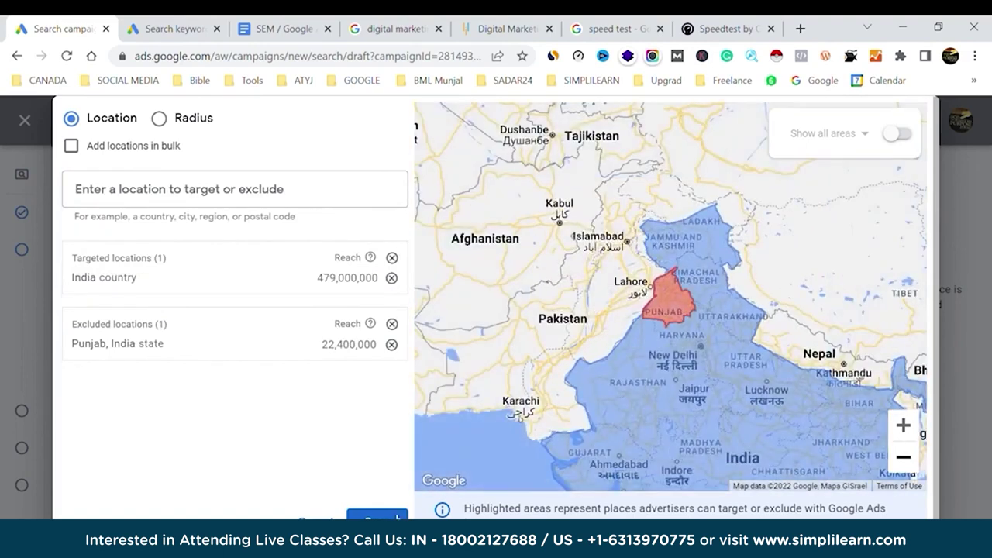
pyautogui.click(377, 516)
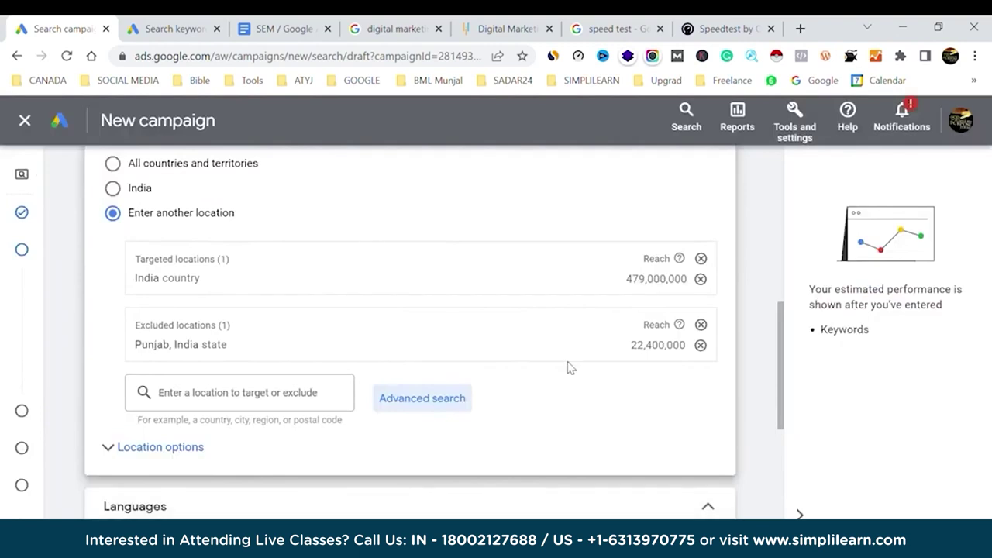
pyautogui.scroll(-3, 570, 368)
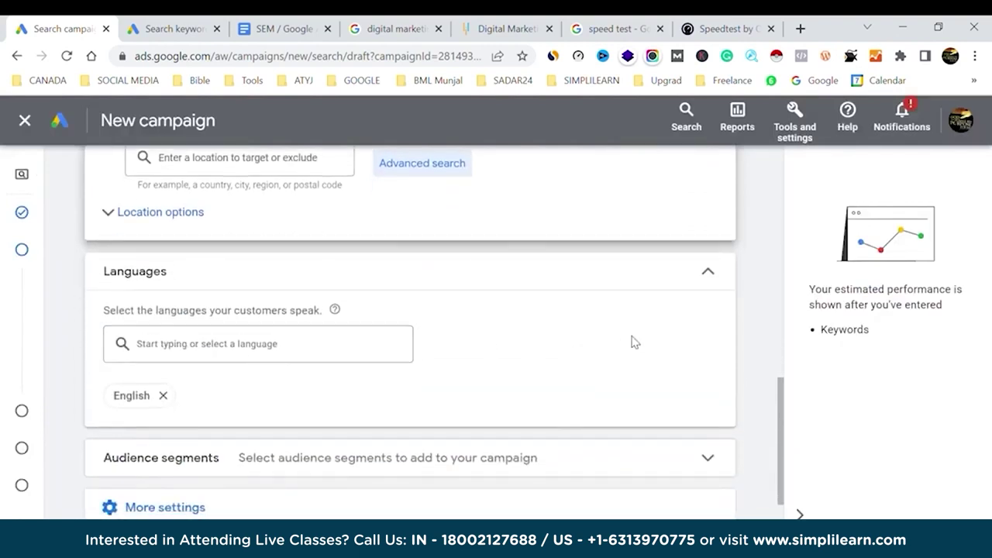
# Remove English so All languages applies, and review Audience segments without adding any.
pyautogui.click(164, 396)
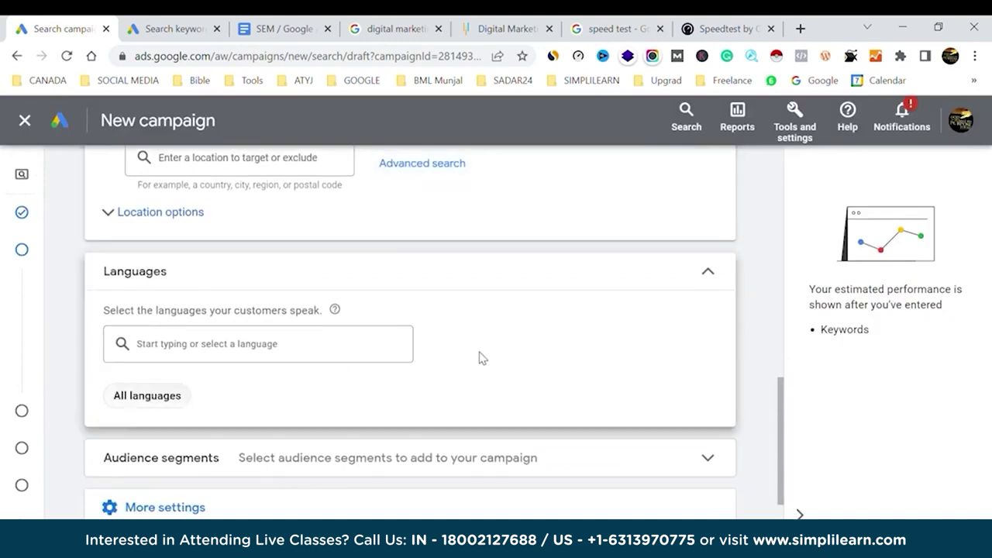
pyautogui.scroll(-2, 700, 344)
pyautogui.click(646, 367)
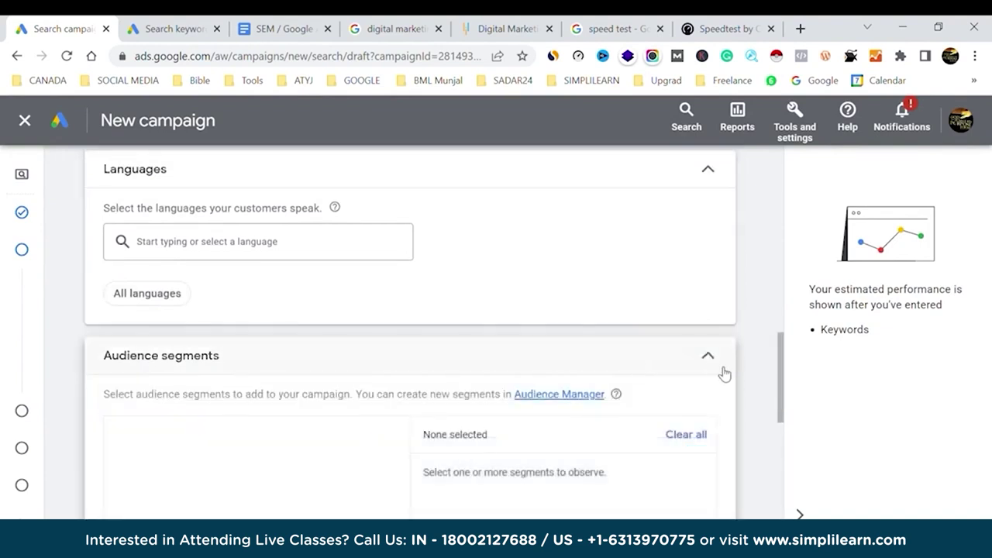
pyautogui.scroll(-5, 747, 364)
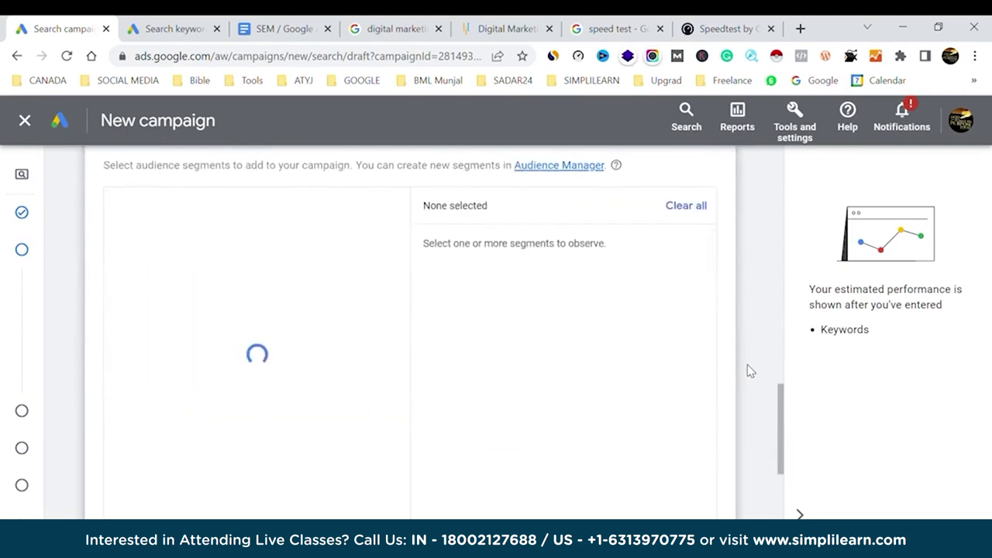
pyautogui.scroll(-1, 750, 370)
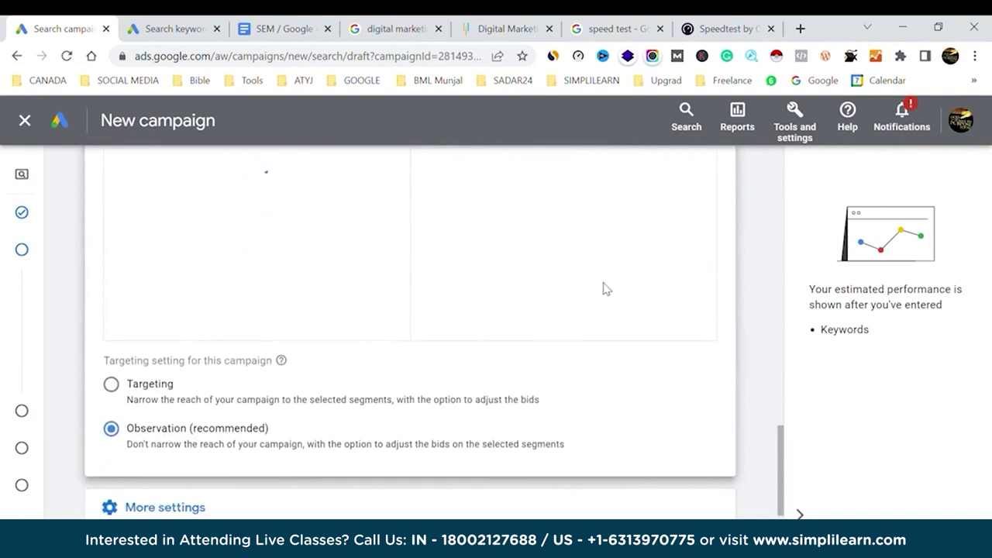
pyautogui.scroll(2, 734, 261)
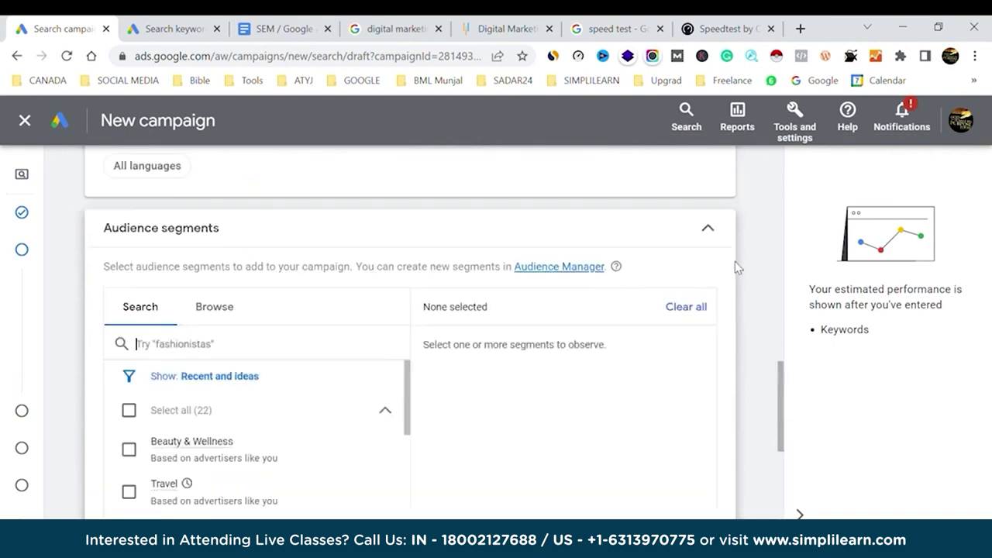
pyautogui.click(708, 229)
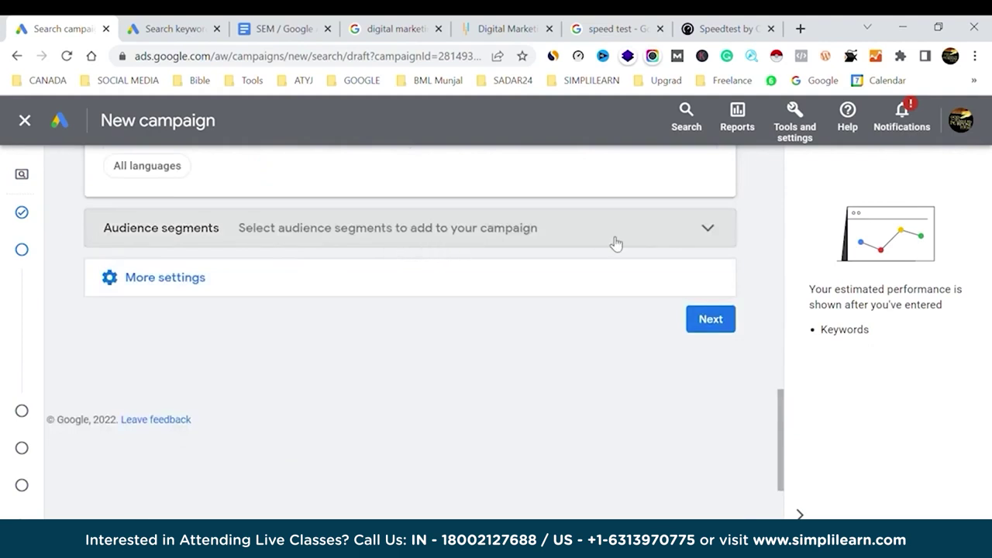
# Expand More settings to reveal ad rotation, dates, ad schedule, URL options and Dynamic Search Ads.
pyautogui.click(174, 281)
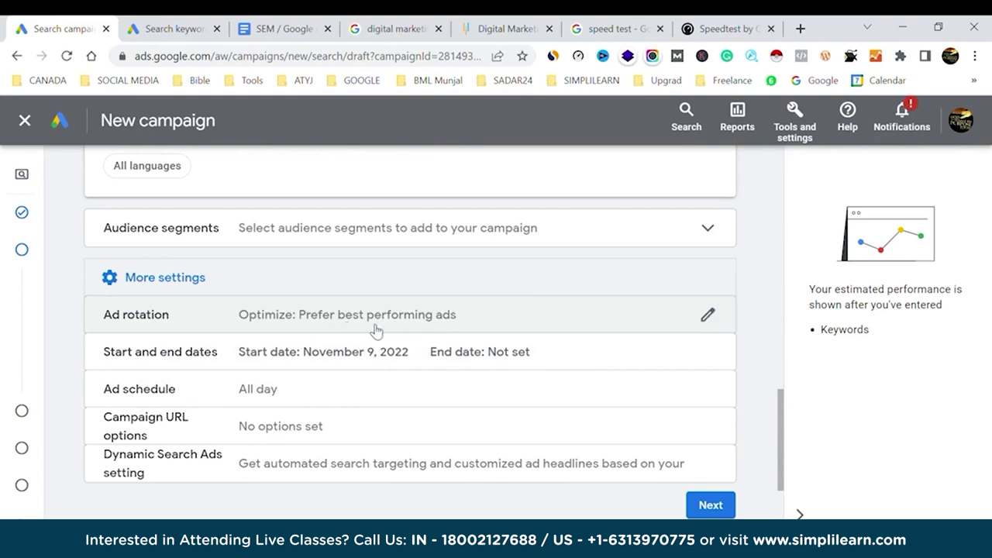
pyautogui.moveTo(11, 450)
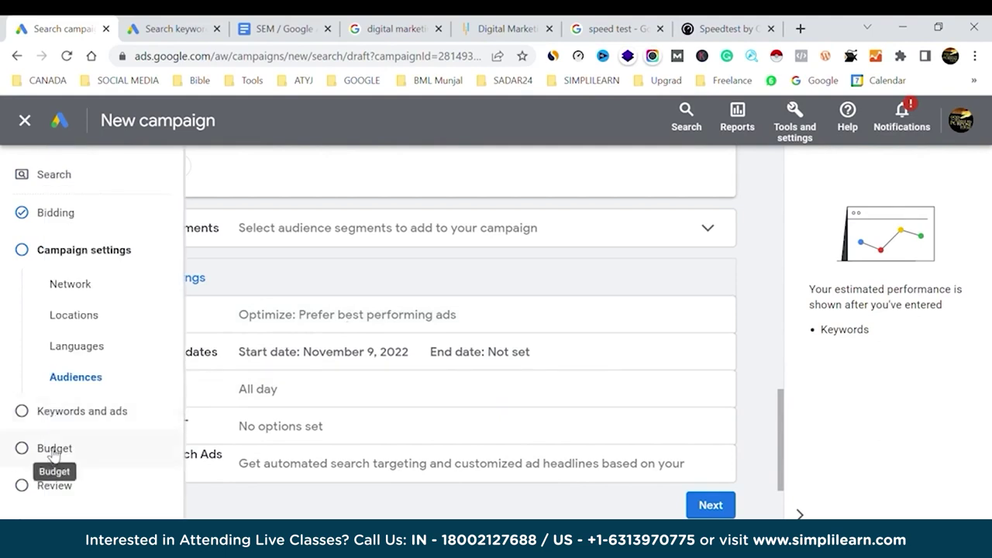
pyautogui.click(361, 22)
pyautogui.scroll(10, 321, 225)
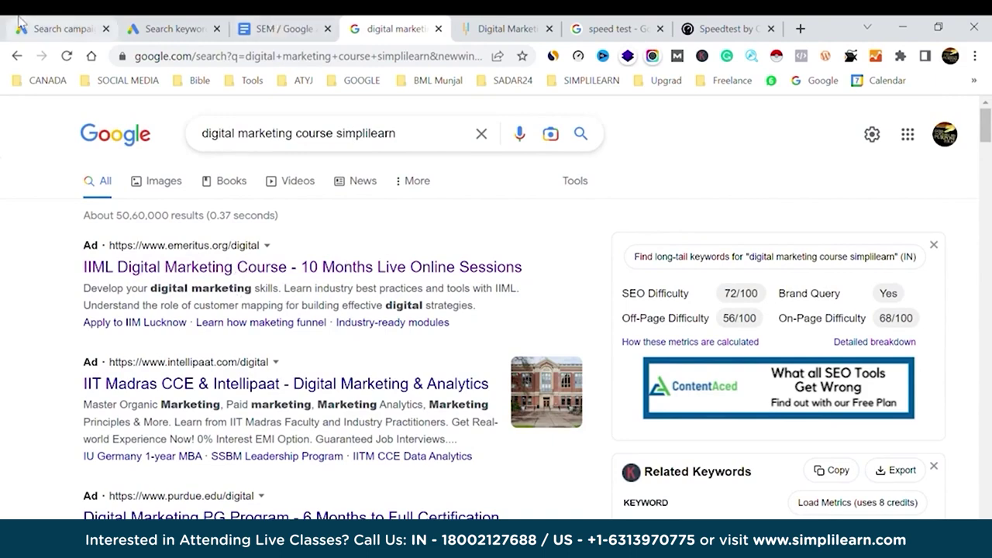
pyautogui.click(62, 26)
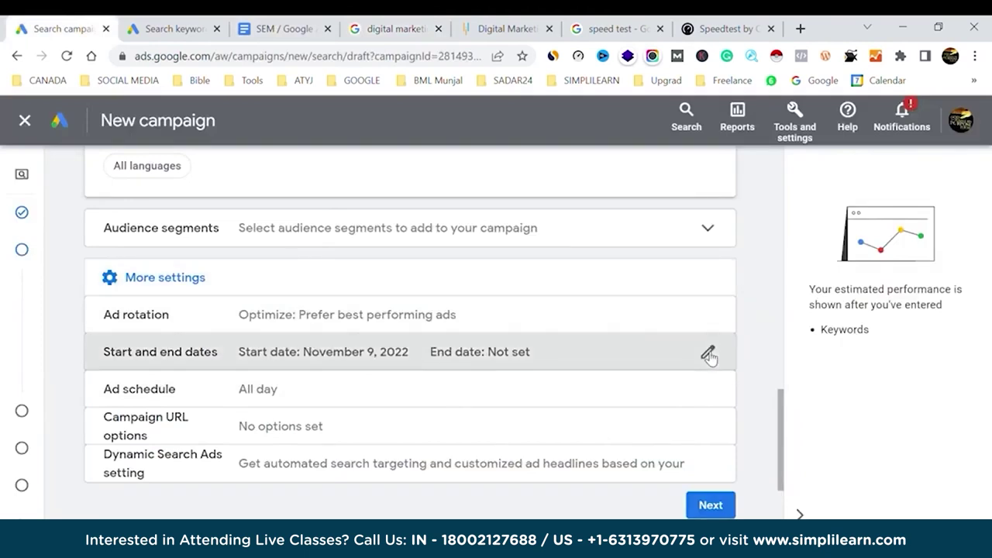
pyautogui.click(707, 352)
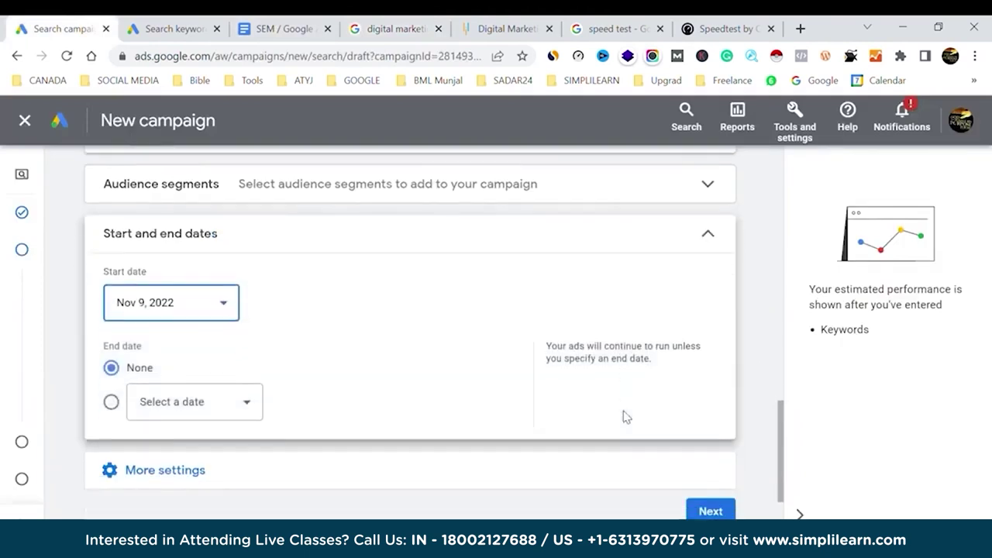
# Set the campaign end date to Nov 18, 2022.
pyautogui.click(111, 361)
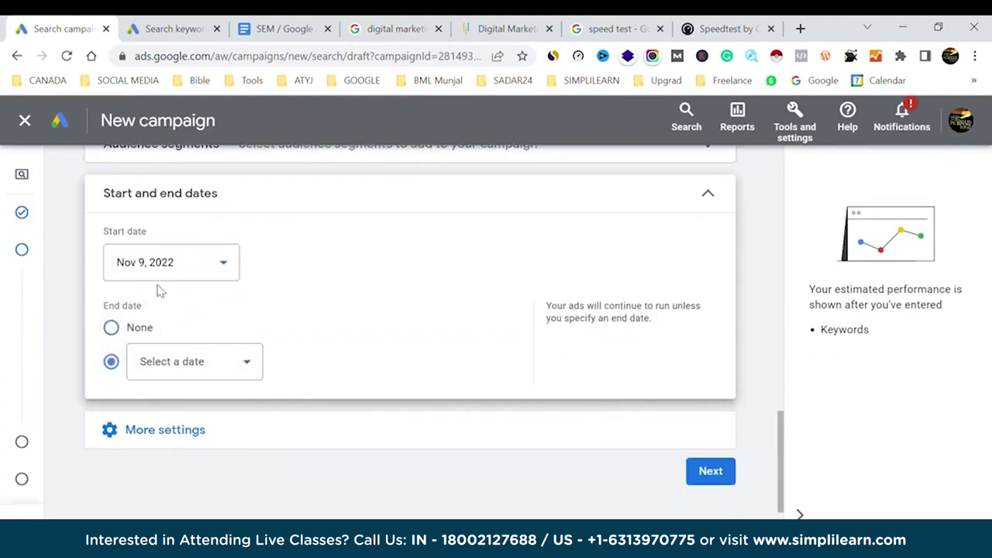
pyautogui.click(241, 366)
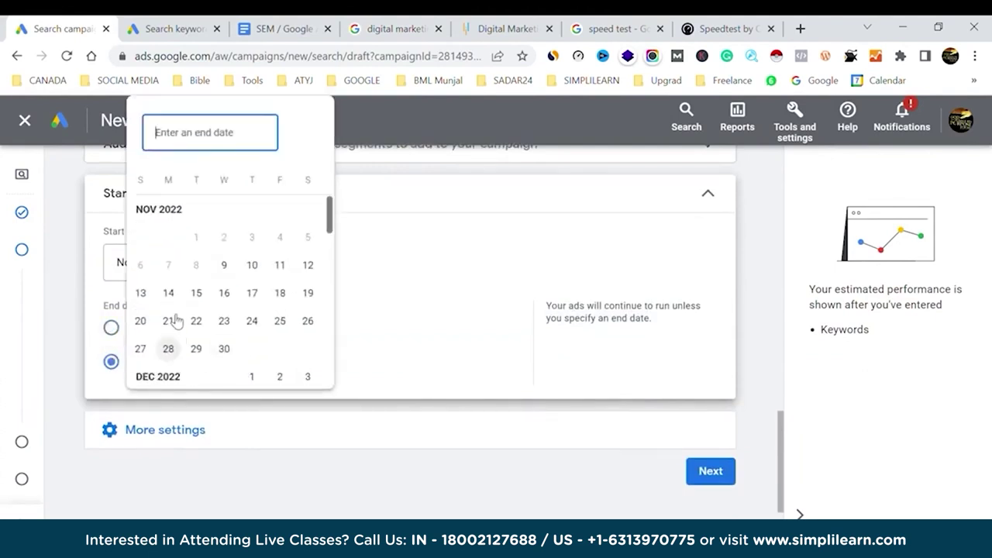
pyautogui.click(287, 299)
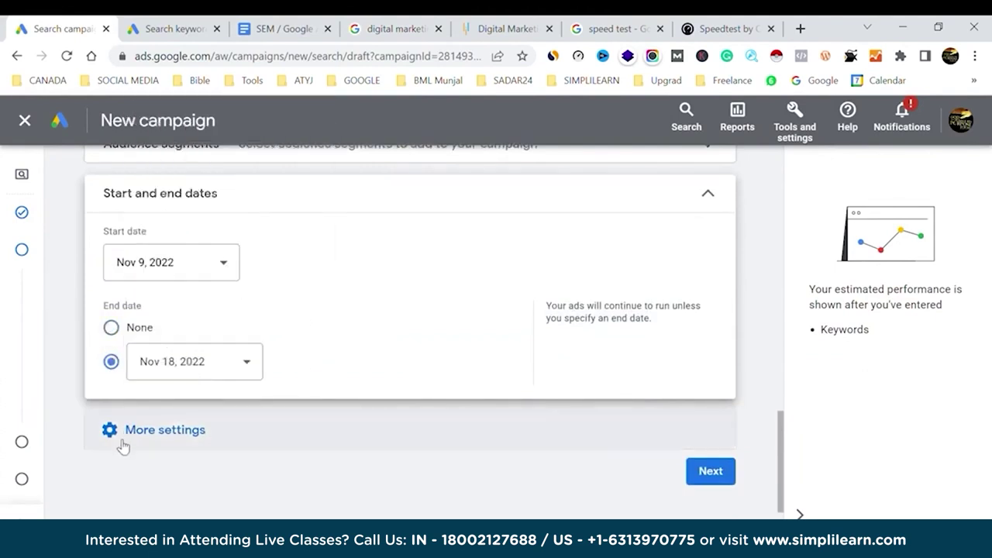
# Schedule ads for Mondays – Fridays from 08:00 to 23:45.
pyautogui.click(122, 443)
pyautogui.scroll(-2, 403, 357)
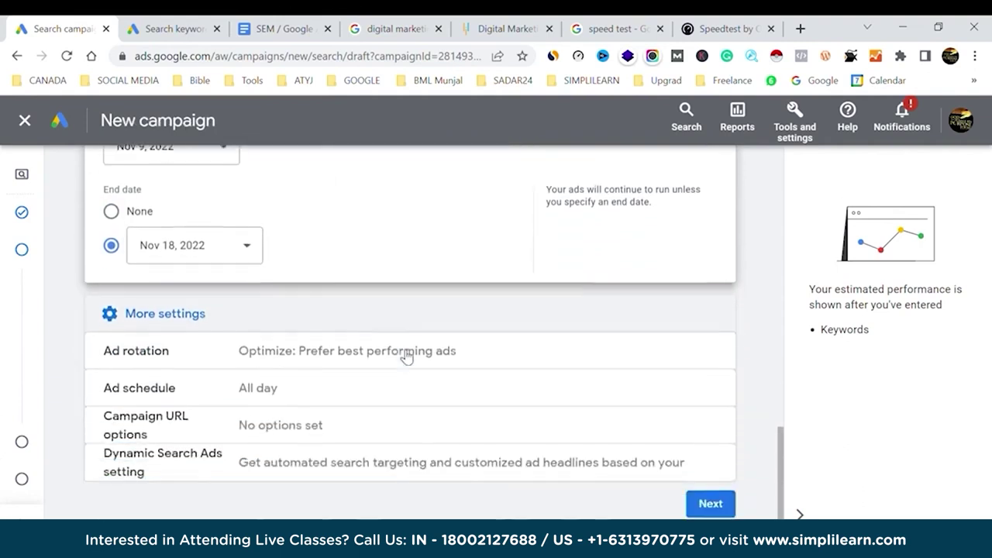
pyautogui.click(445, 339)
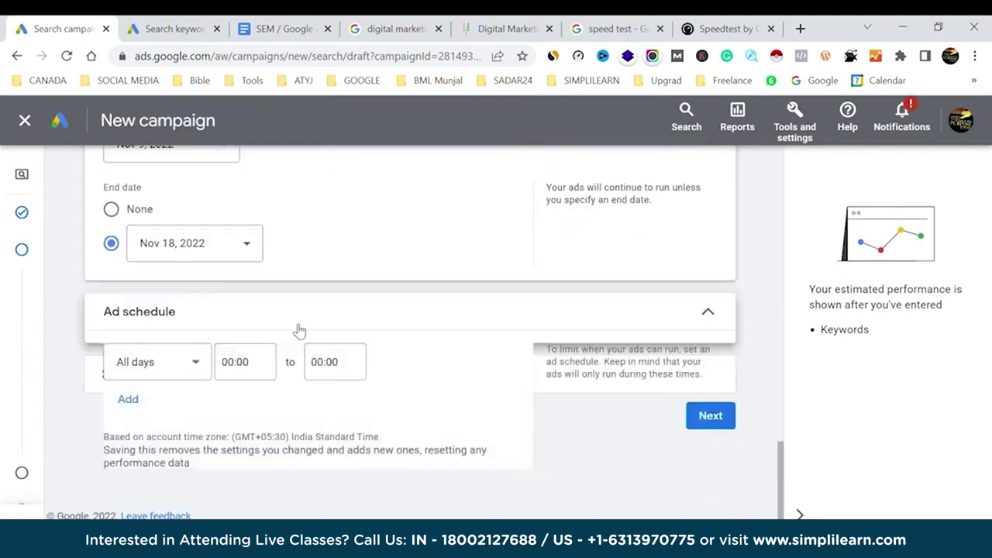
pyautogui.click(199, 369)
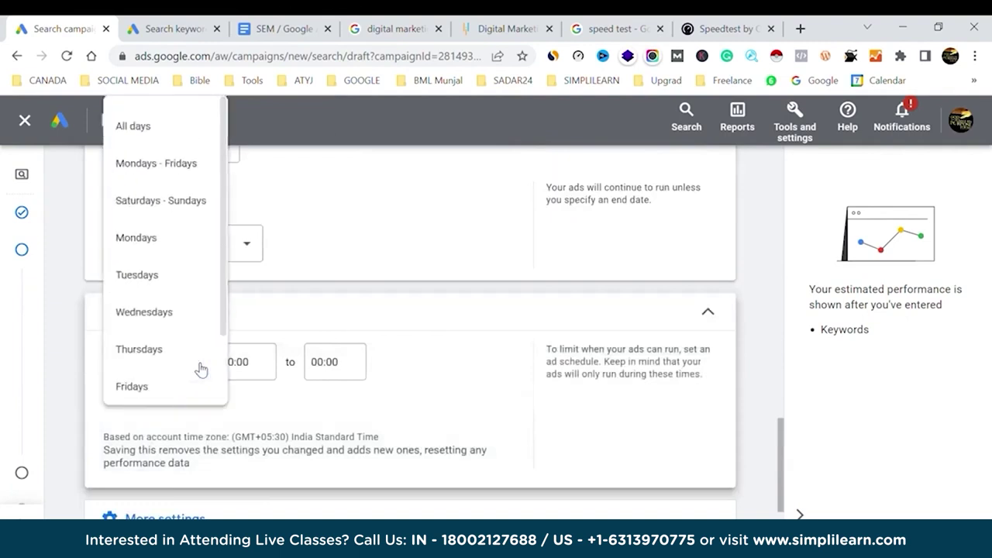
pyautogui.click(168, 164)
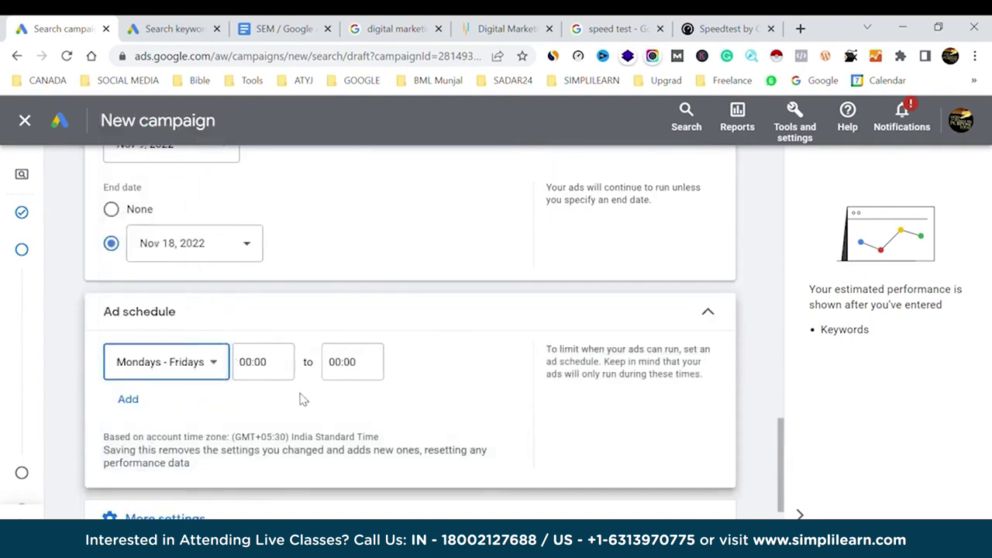
pyautogui.click(248, 375)
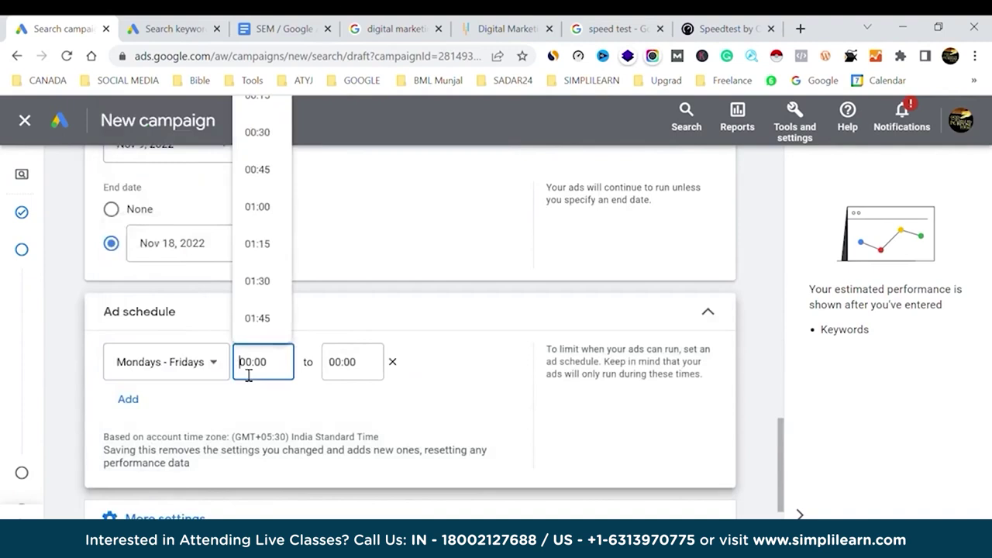
pyautogui.scroll(-10, 256, 279)
pyautogui.scroll(-1, 259, 233)
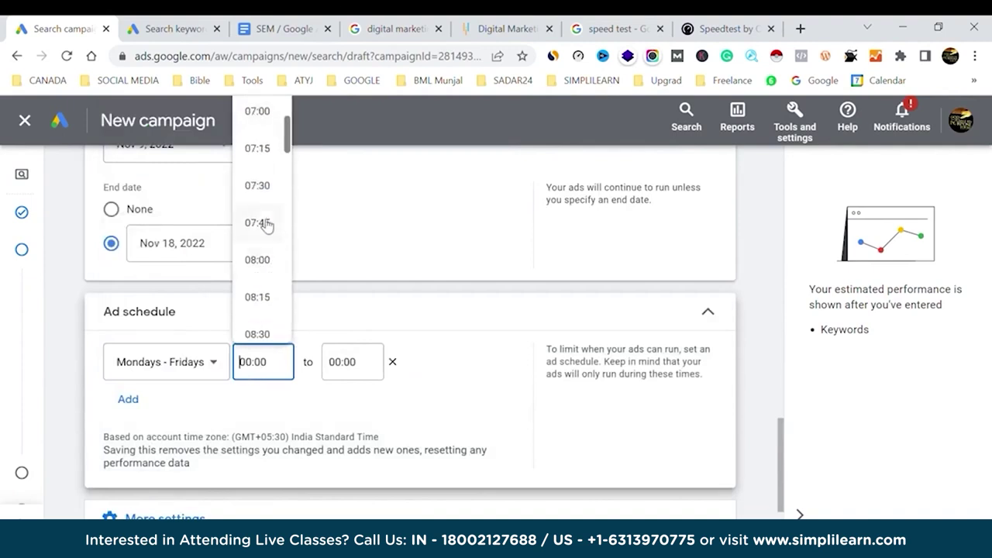
pyautogui.click(258, 259)
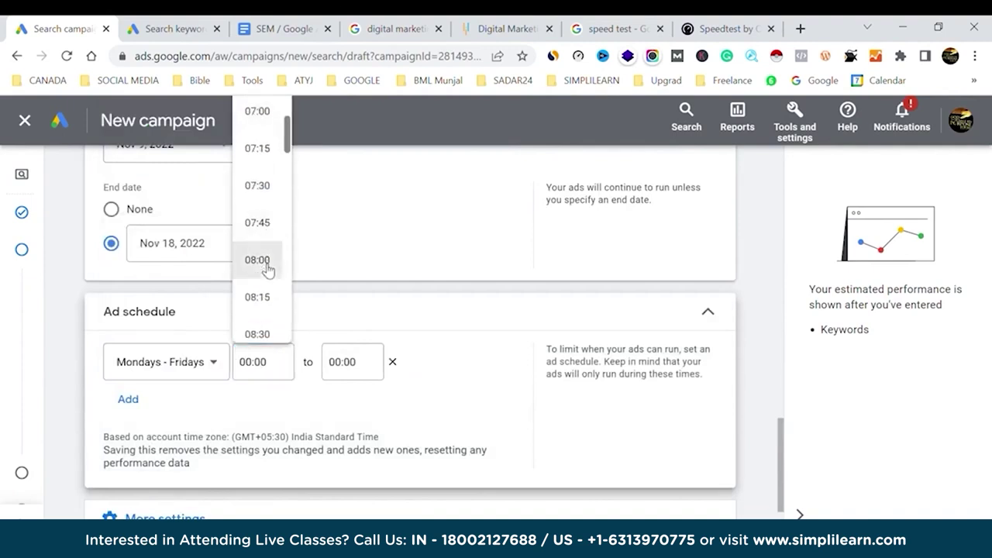
pyautogui.click(345, 371)
pyautogui.scroll(-20, 350, 294)
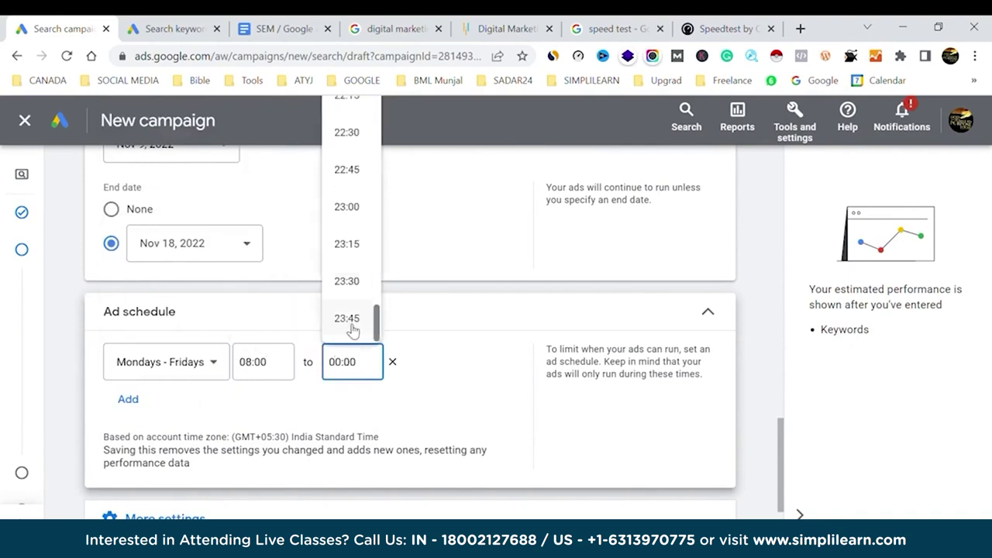
pyautogui.click(352, 327)
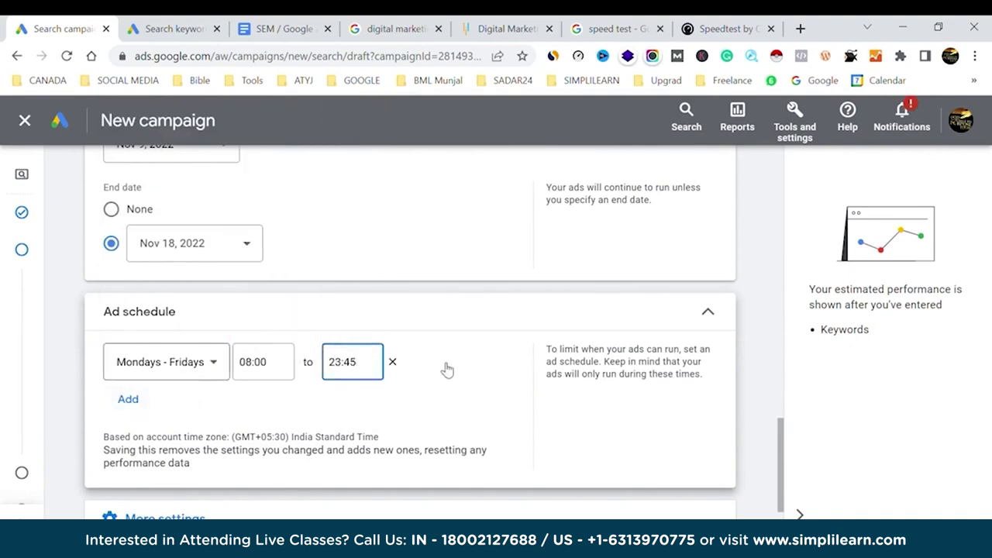
# Add a second ad schedule row for Saturdays – Sundays.
pyautogui.click(137, 400)
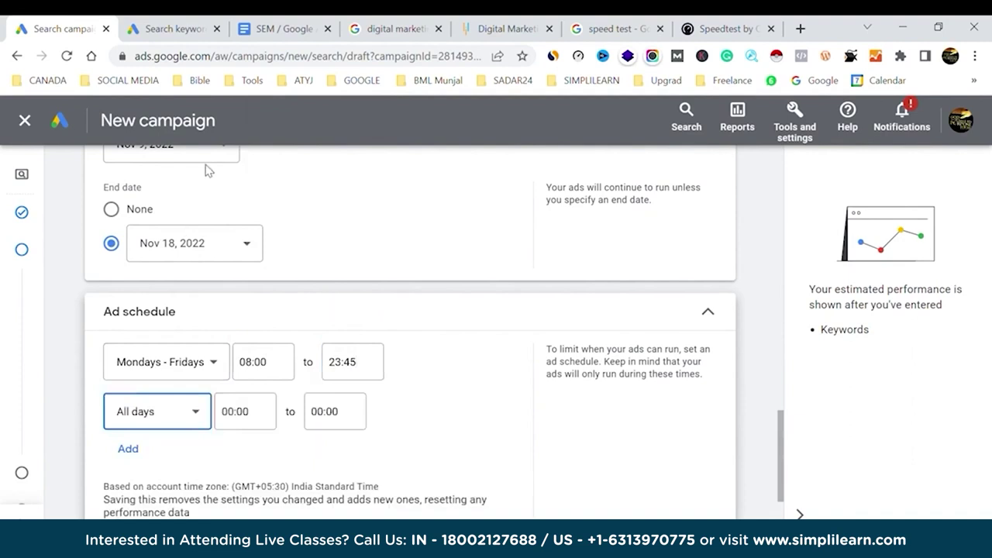
pyautogui.click(193, 413)
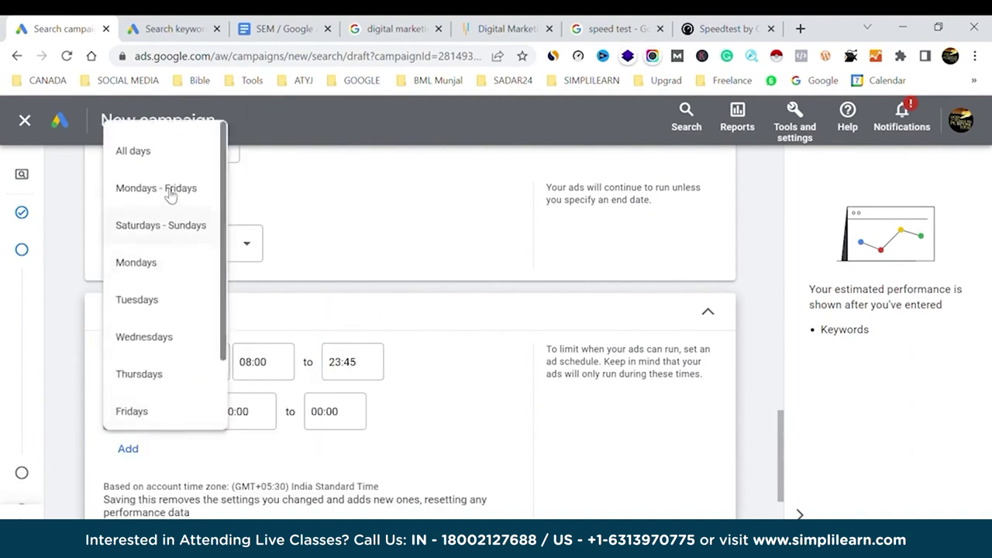
pyautogui.click(169, 224)
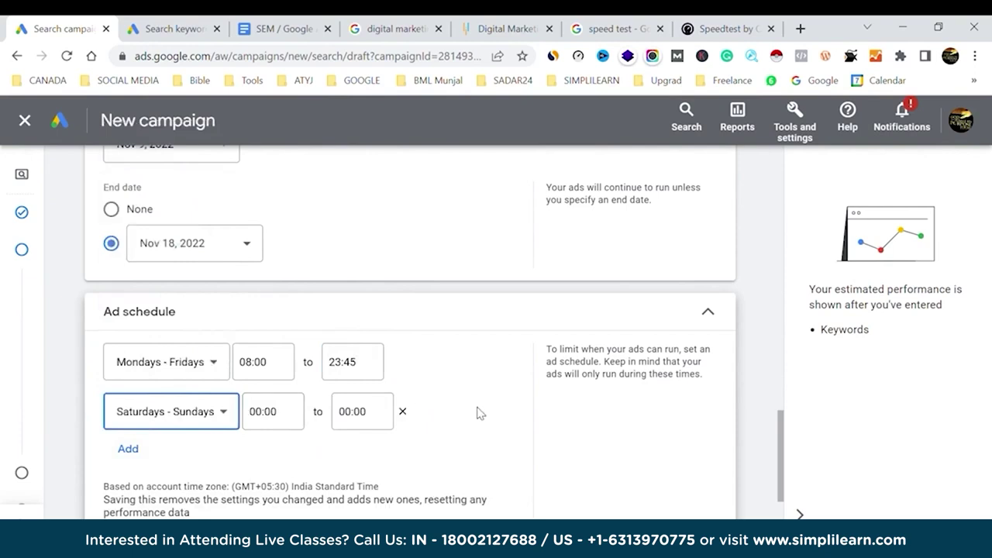
pyautogui.scroll(-3, 520, 416)
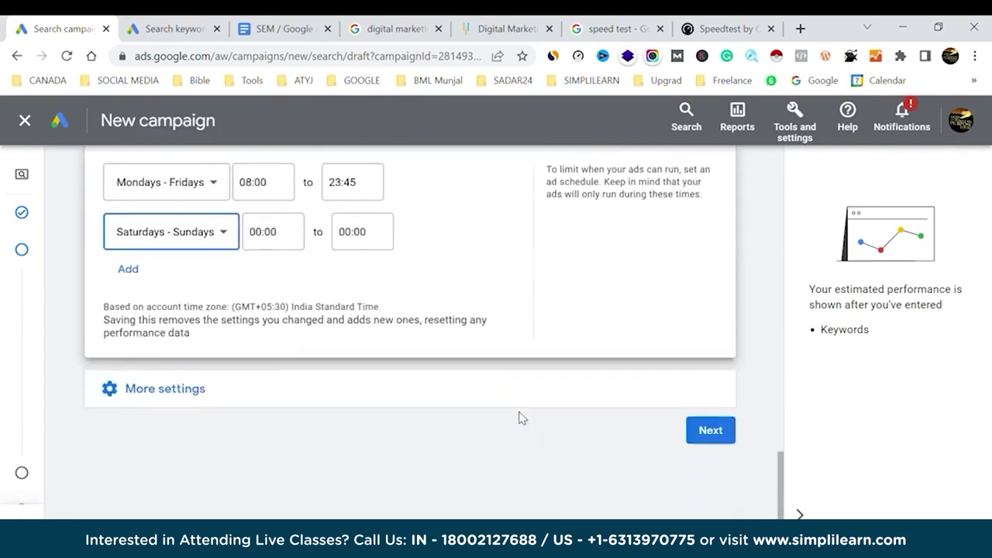
# Continue to Keywords and ads and review the suggested simplilearn.com keywords such as 'simplilearn login'.
pyautogui.click(713, 436)
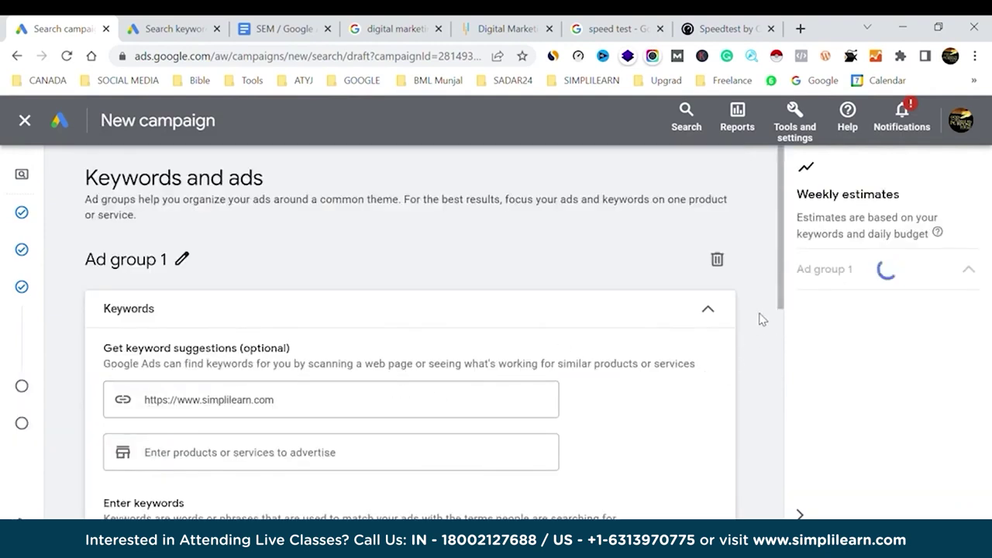
pyautogui.scroll(-2, 759, 319)
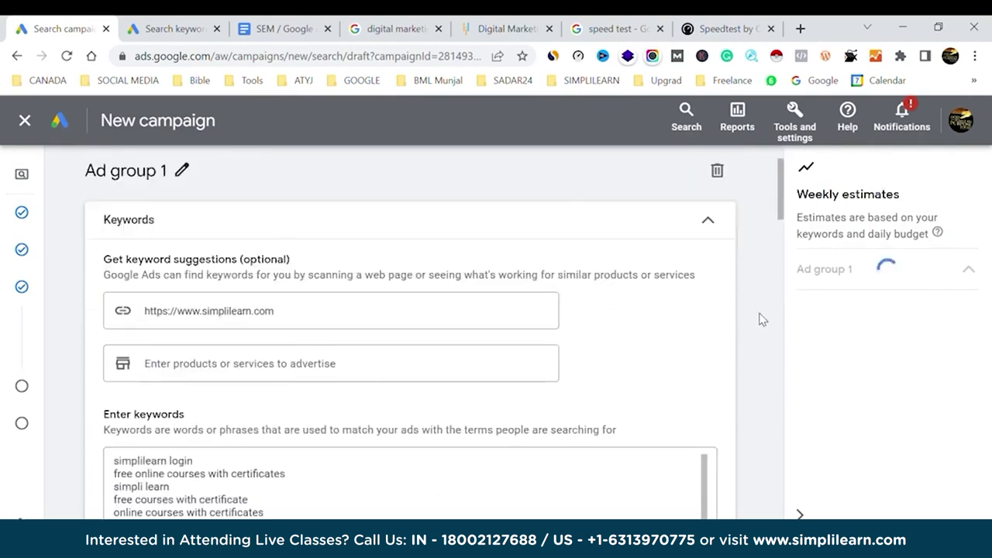
pyautogui.scroll(-5, 759, 319)
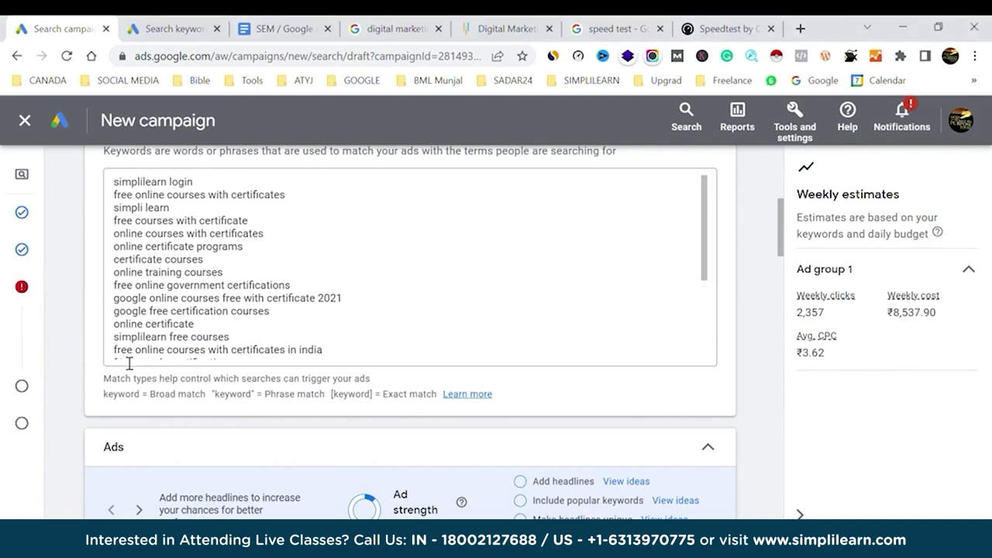
pyautogui.scroll(-3, 264, 279)
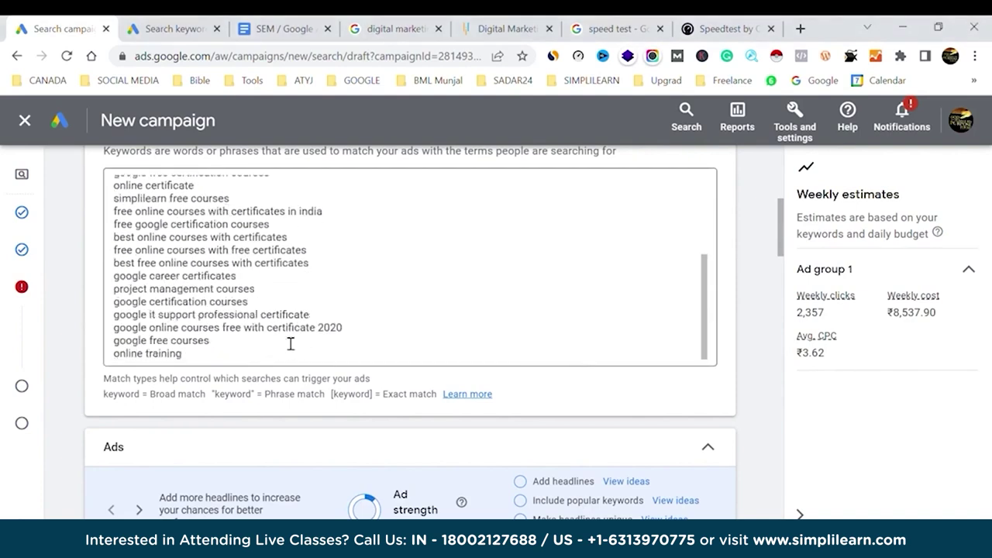
pyautogui.scroll(10, 291, 344)
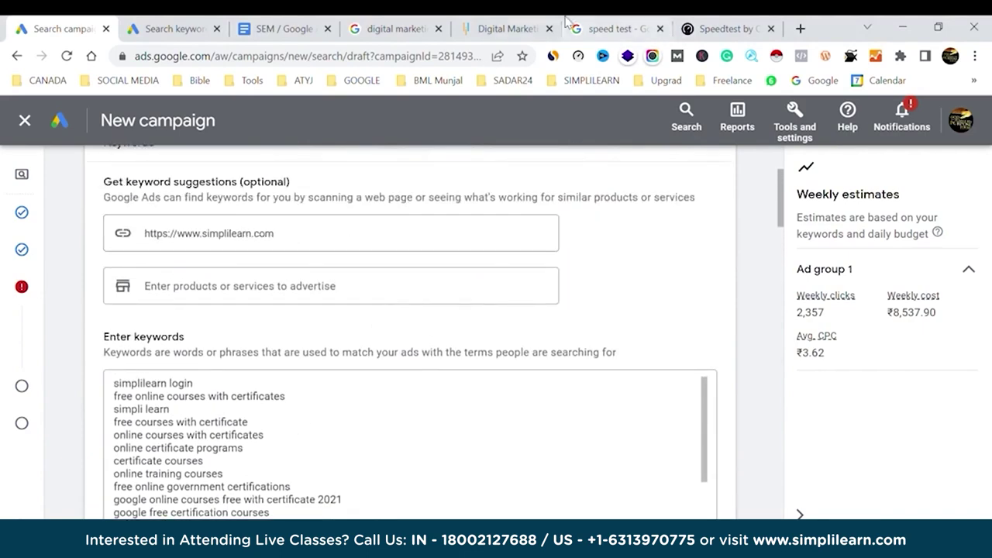
# Base keyword suggestions on simplilearn.com/digital-marketing and replace the current keywords.
pyautogui.click(504, 29)
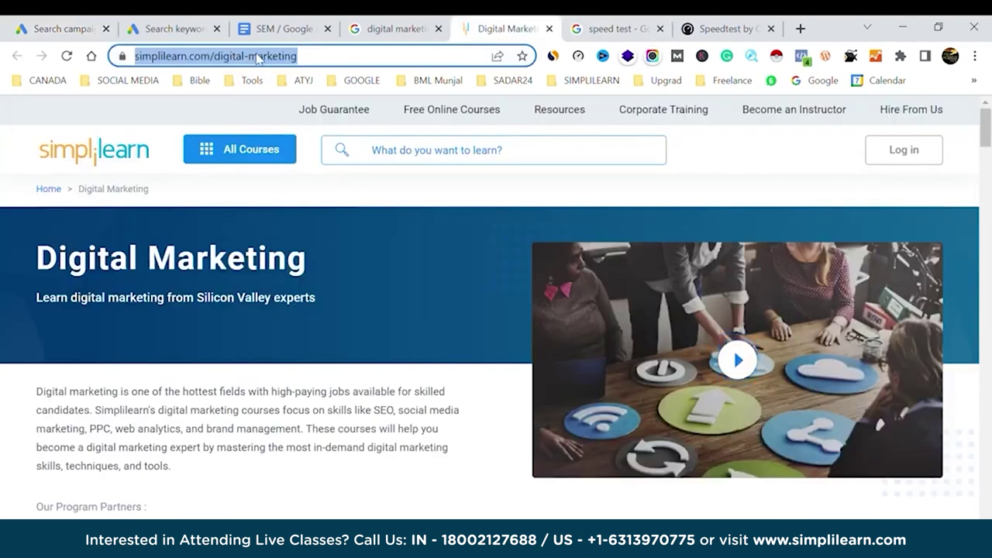
pyautogui.click(70, 28)
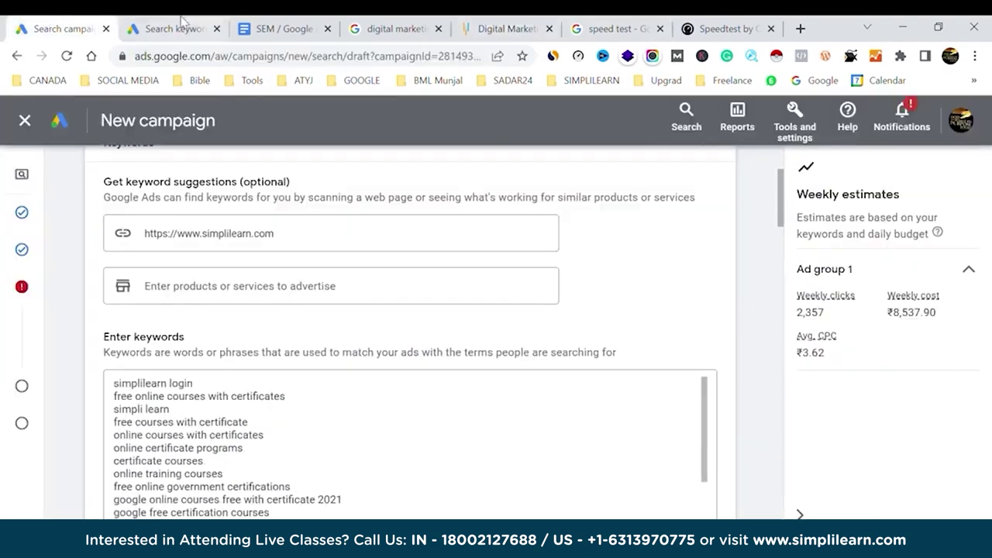
pyautogui.click(259, 235)
pyautogui.hotkey('ctrl', 'a')
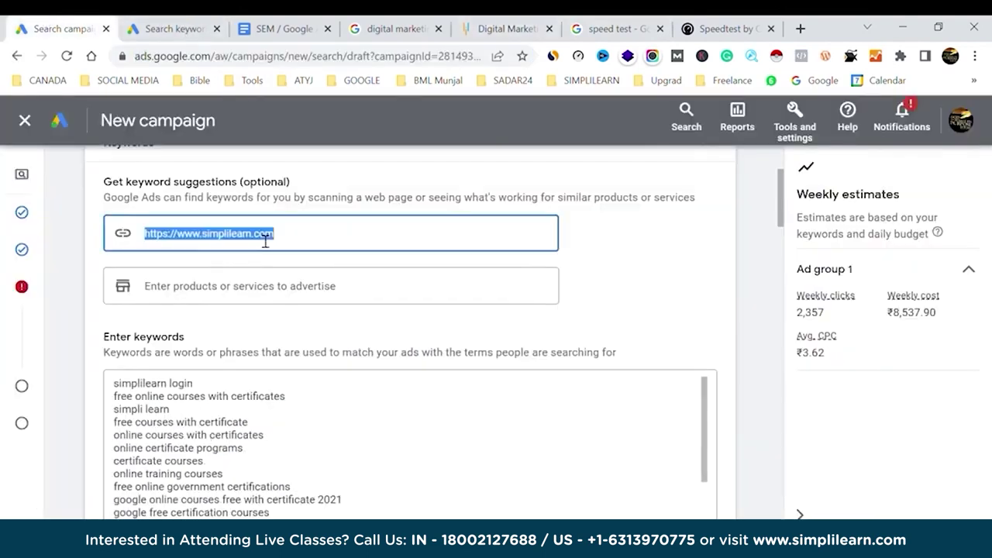
pyautogui.write('https://www.simplilearn.com/digital-marketing')
pyautogui.click(634, 267)
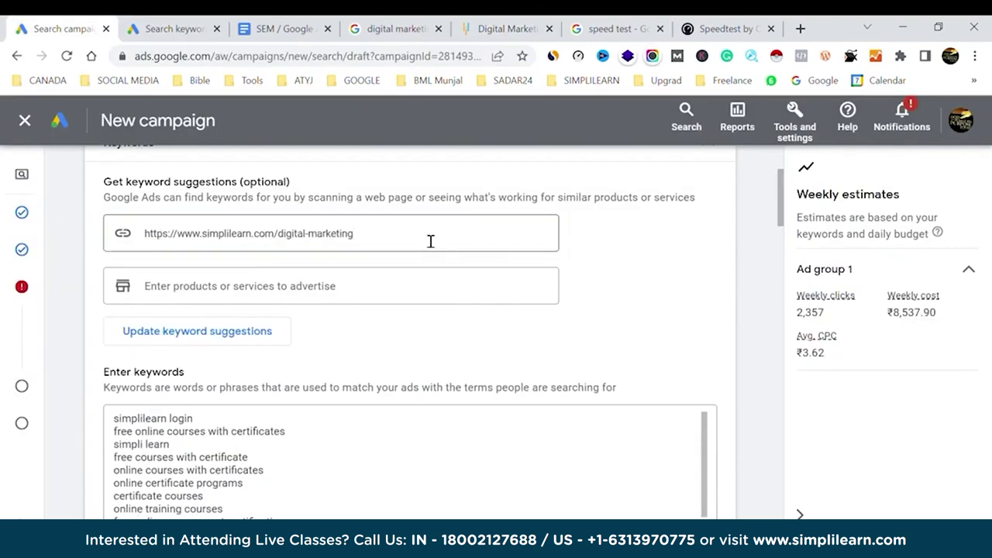
pyautogui.click(199, 333)
pyautogui.click(638, 375)
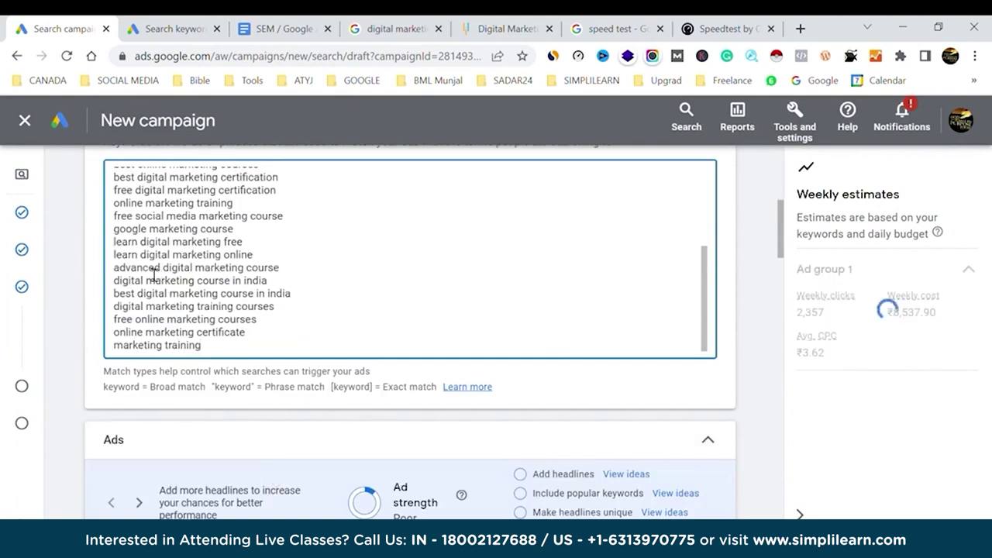
# Replace the keyword list with the nine pasted digital marketing keywords.
pyautogui.scroll(2, 199, 318)
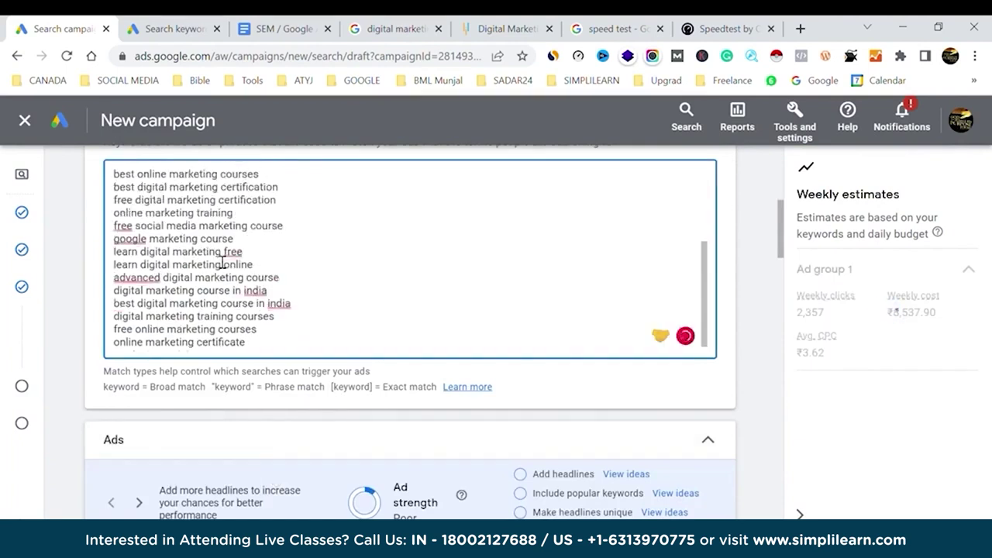
pyautogui.scroll(3, 204, 244)
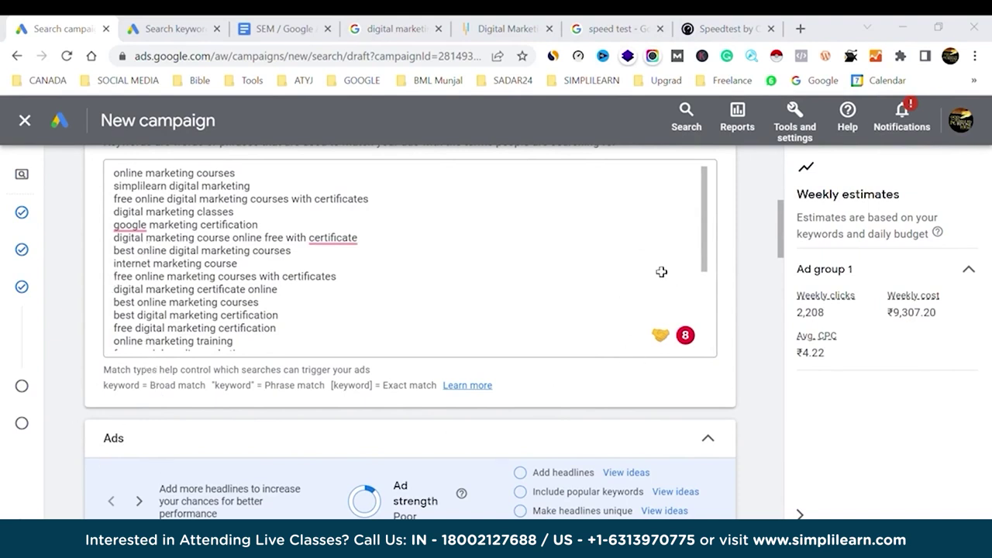
pyautogui.click(201, 266)
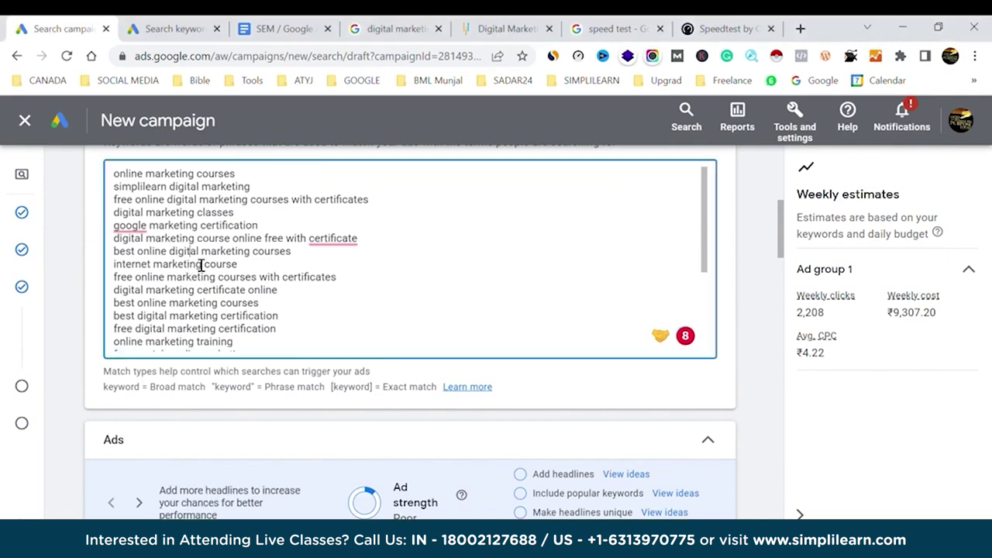
pyautogui.hotkey('ctrl', 'a')
pyautogui.press('BackSpace')
pyautogui.write('digital marketing course google digital marketing course social media marketing course google digital marketing certification digital marketing google digital marketing course online digital marketing certificate online marketing courses google garage digital marketing')
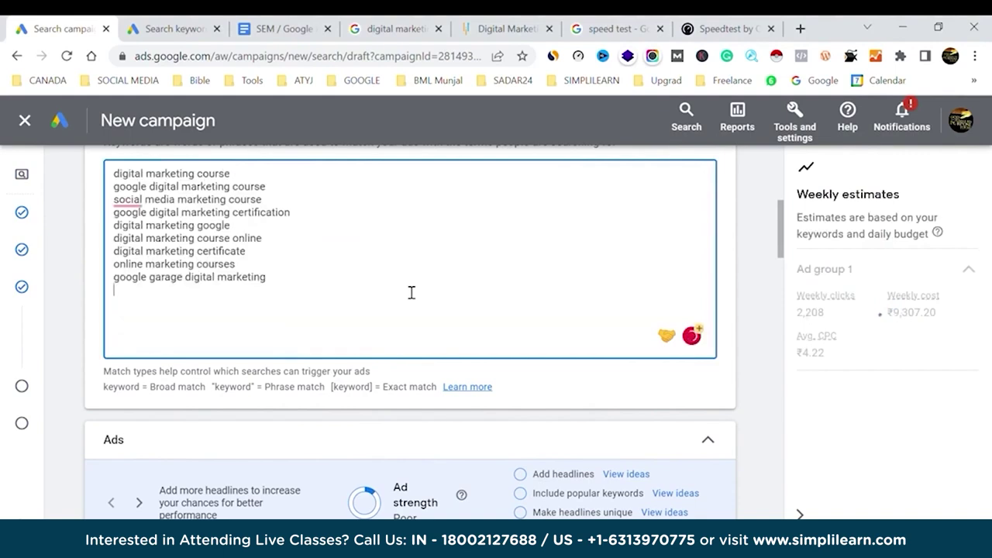
pyautogui.scroll(-4, 411, 293)
pyautogui.scroll(1, 411, 292)
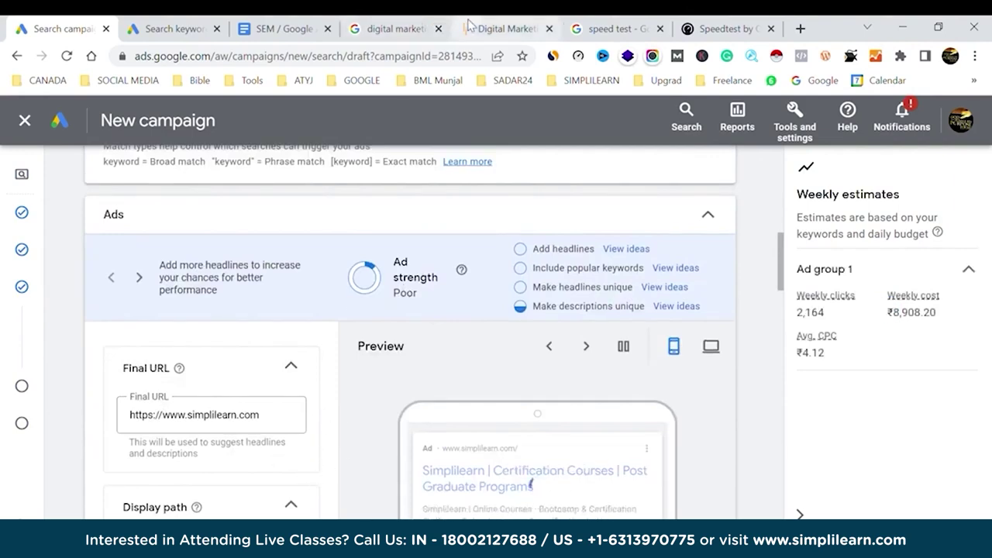
# Set the ad's final URL to the Simplilearn digital-marketing page address.
pyautogui.click(496, 30)
pyautogui.click(261, 59)
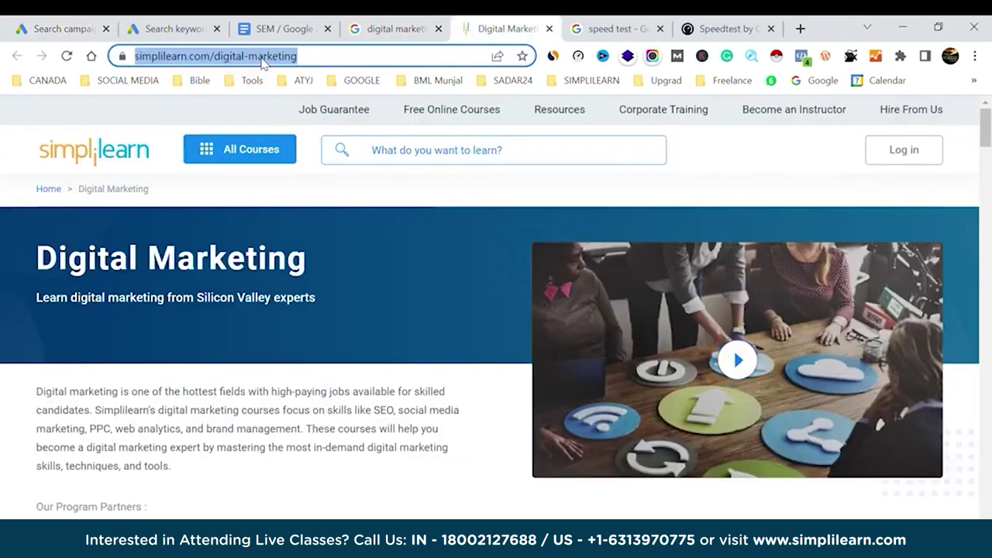
pyautogui.click(93, 23)
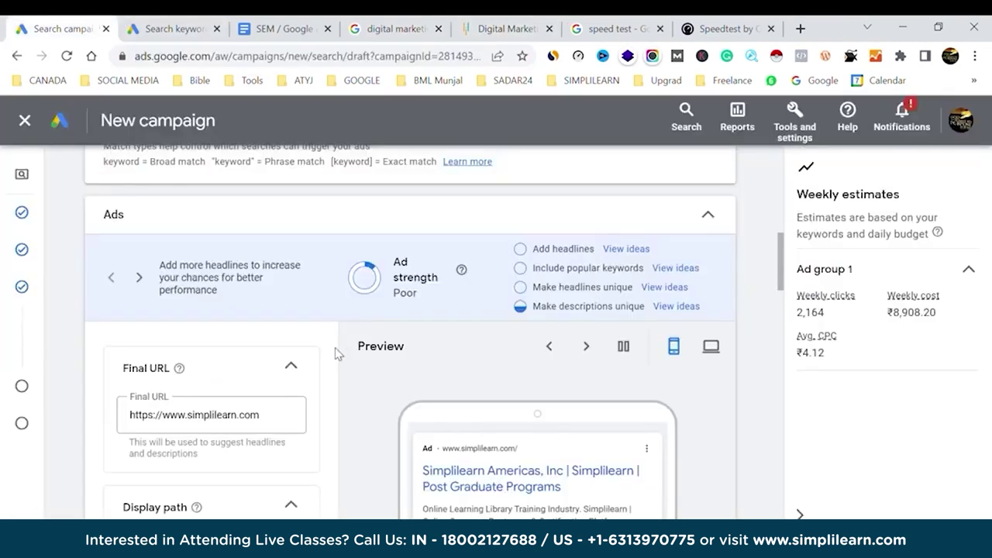
pyautogui.tripleClick(231, 421)
pyautogui.hotkey('ctrl', 'v')
pyautogui.click(356, 409)
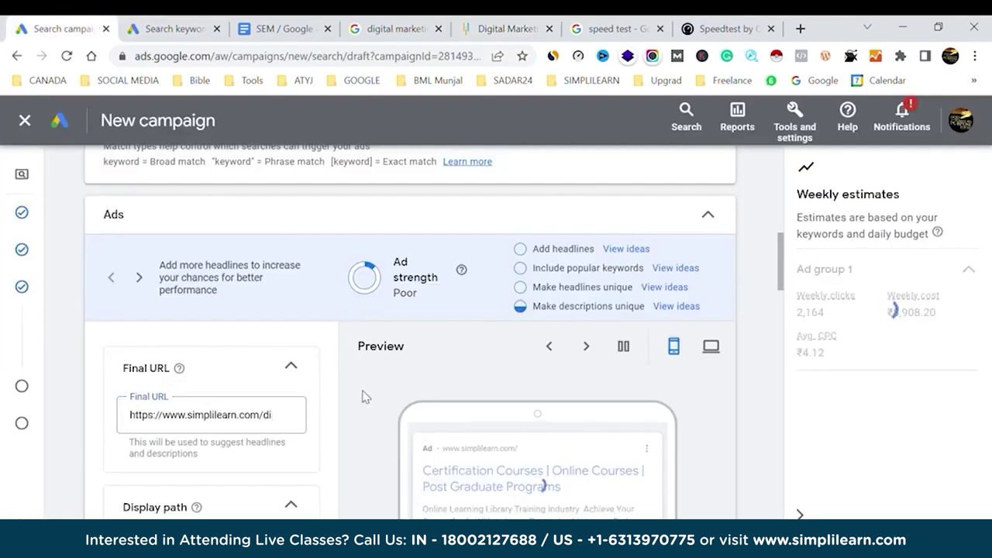
# Set the display path fields to 'digital' and 'marketing'.
pyautogui.scroll(-1, 362, 396)
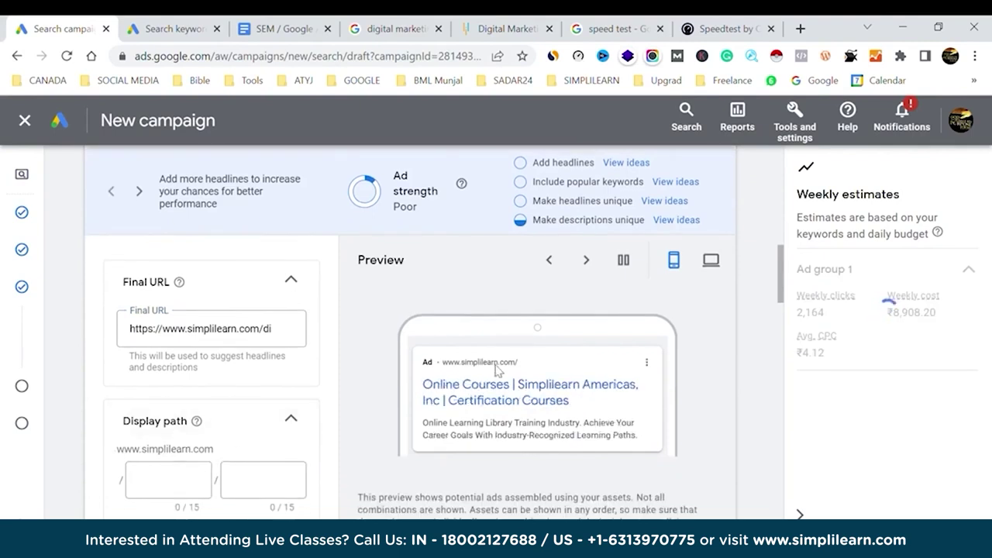
pyautogui.click(188, 486)
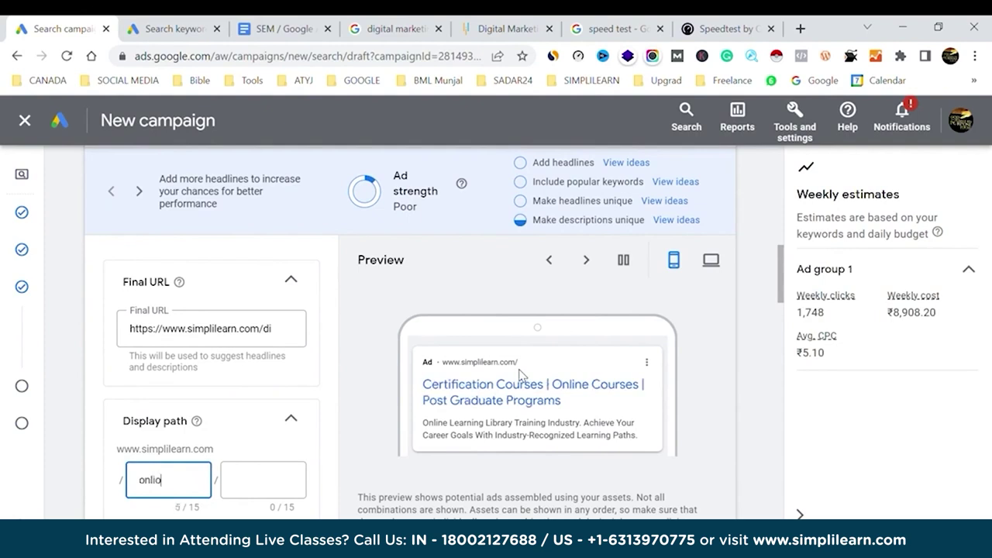
pyautogui.write('online')
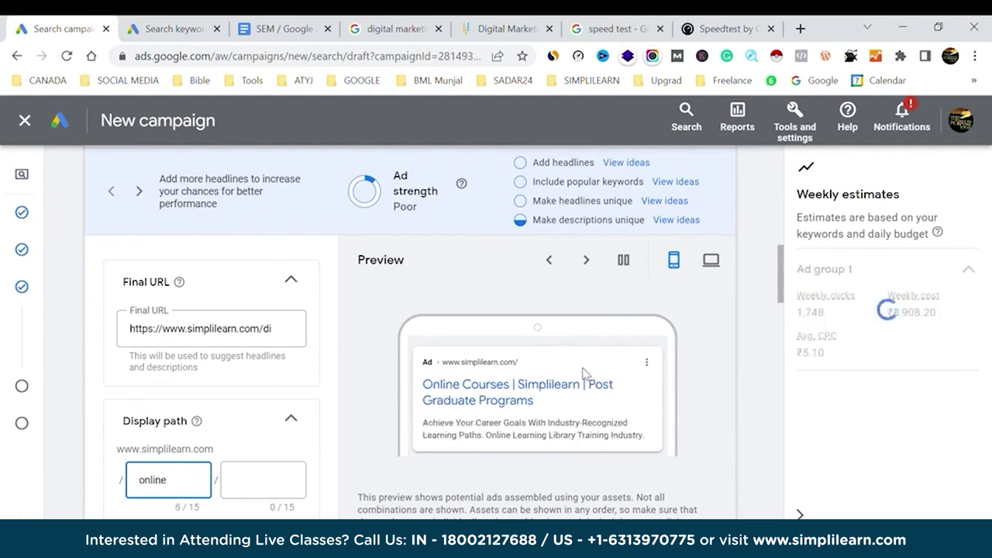
pyautogui.click(282, 489)
pyautogui.write('digita')
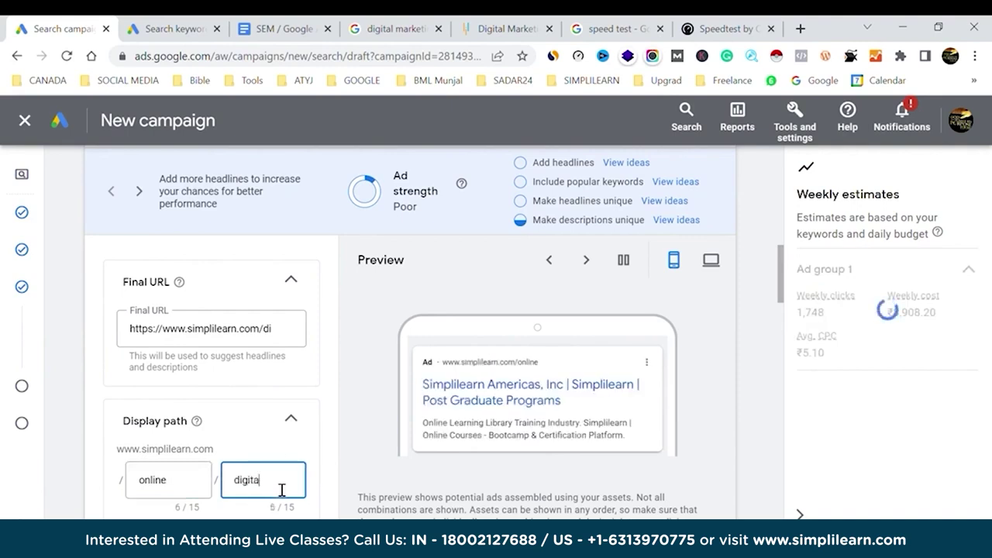
pyautogui.write('l marketi')
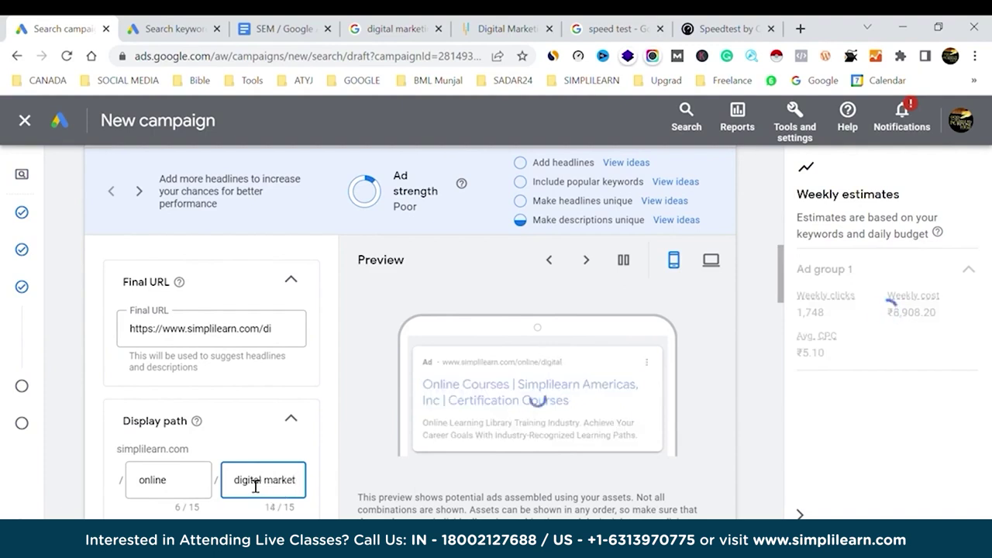
pyautogui.doubleClick(256, 485)
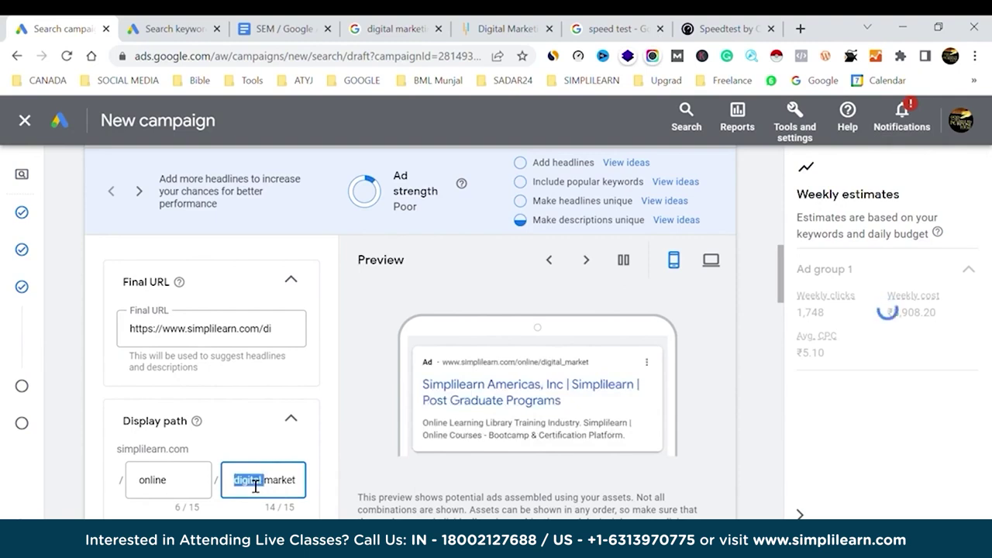
pyautogui.press('BackSpace')
pyautogui.click(159, 485)
pyautogui.doubleClick(160, 484)
pyautogui.write('digital')
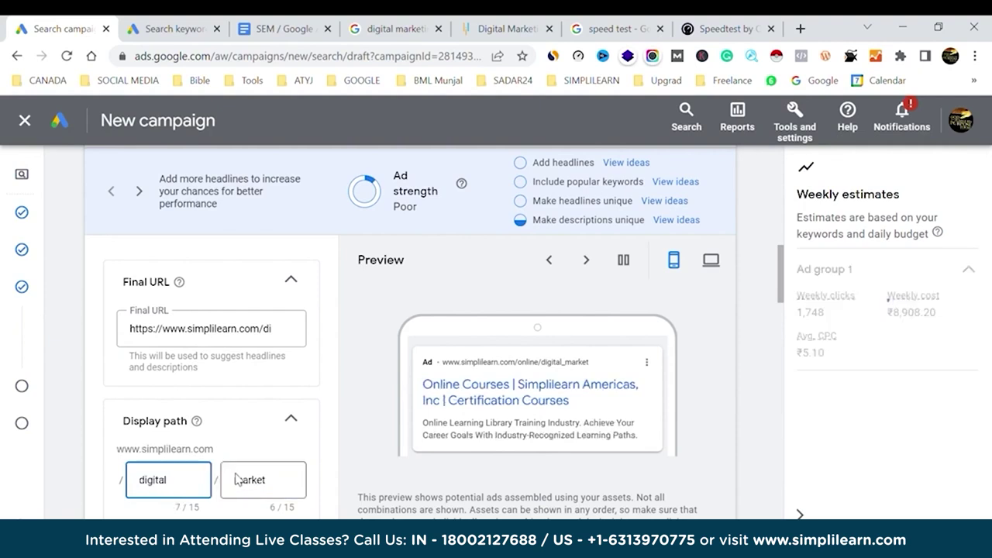
pyautogui.click(278, 483)
pyautogui.write('ing')
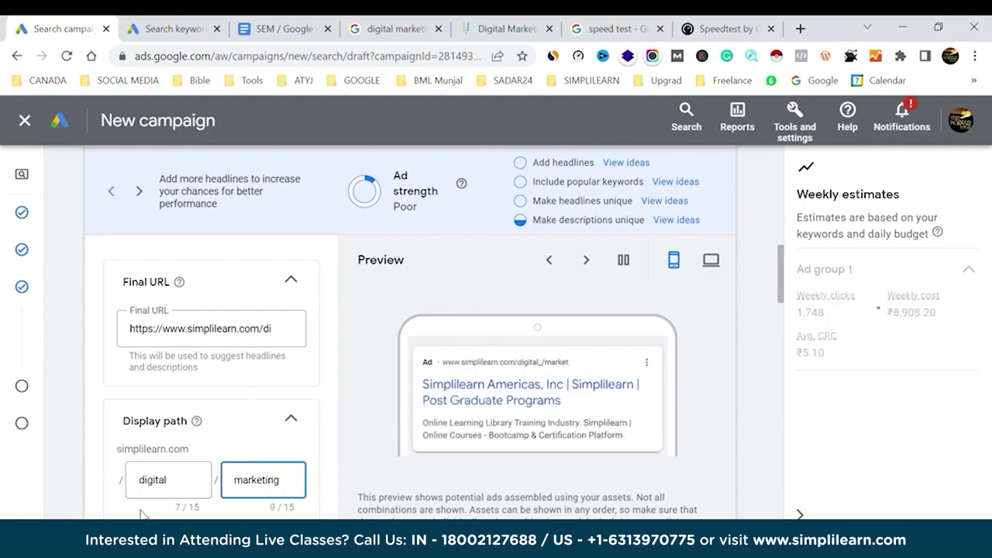
pyautogui.click(360, 449)
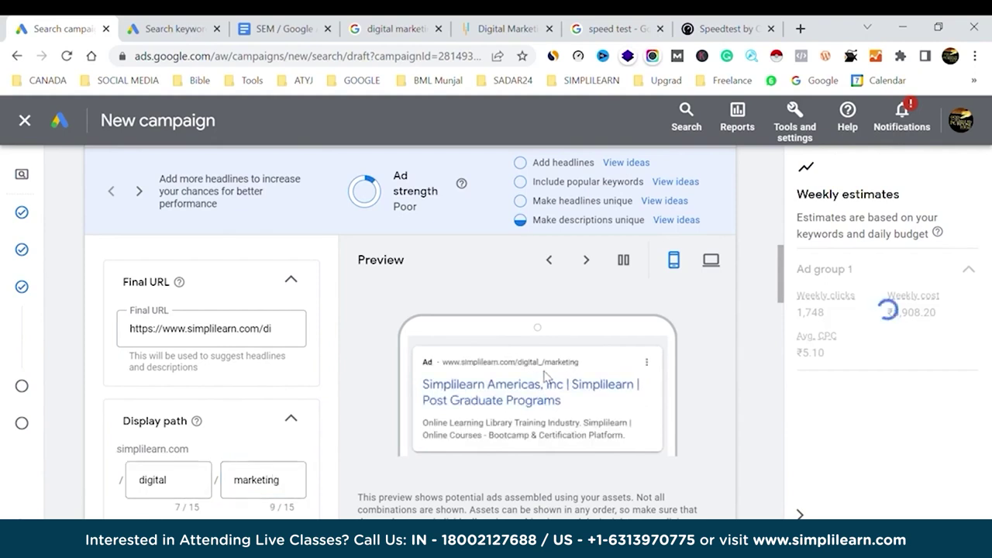
# Expand and collapse the Calls asset section.
pyautogui.scroll(-3, 277, 446)
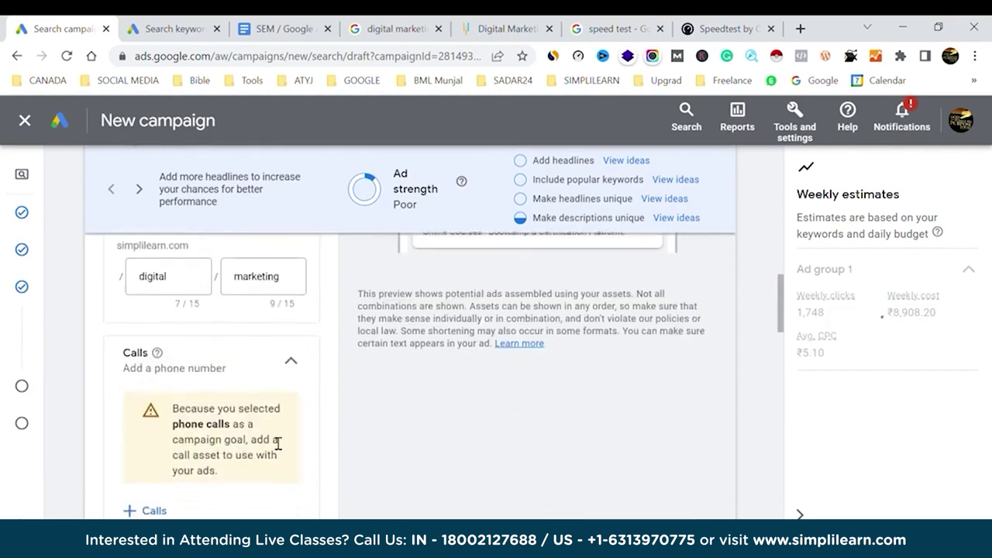
pyautogui.click(290, 364)
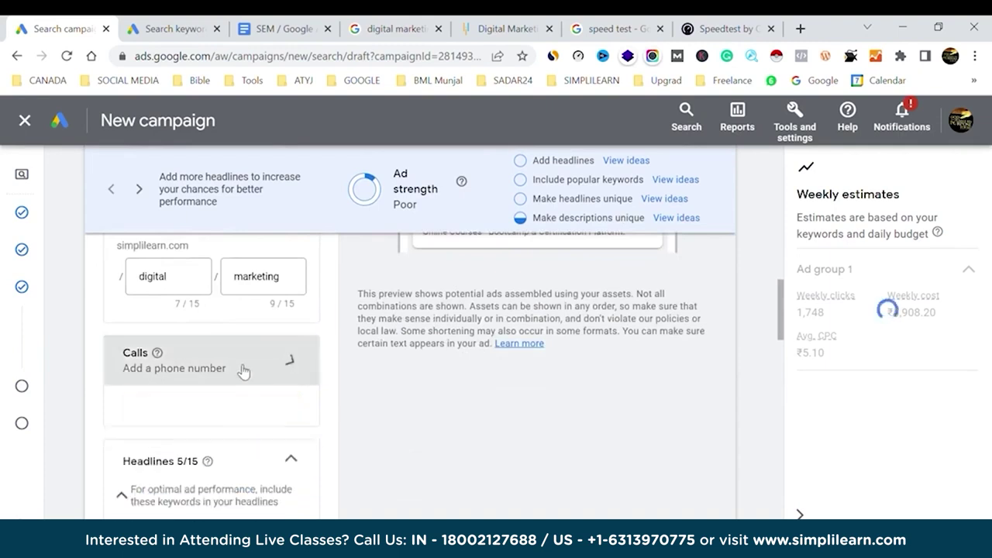
pyautogui.click(299, 377)
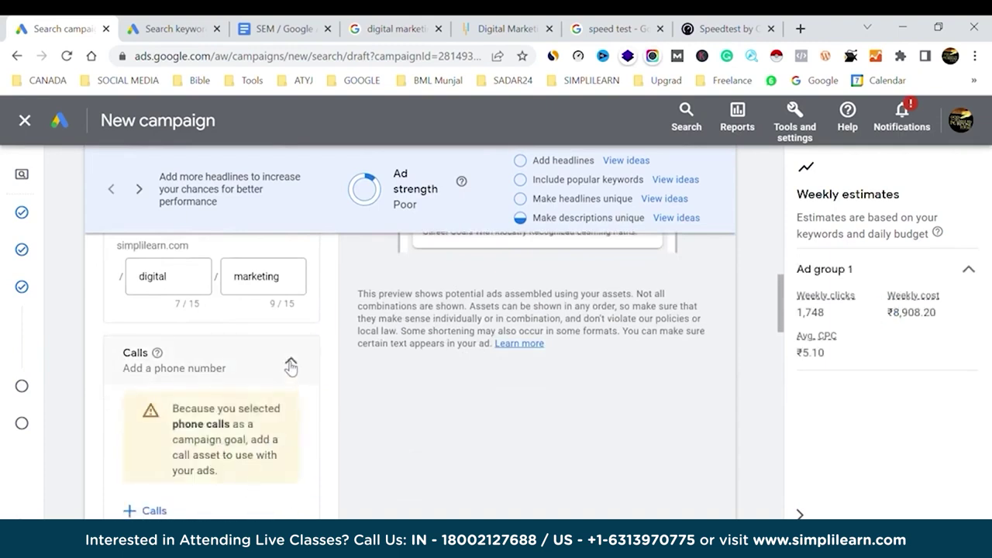
pyautogui.click(289, 361)
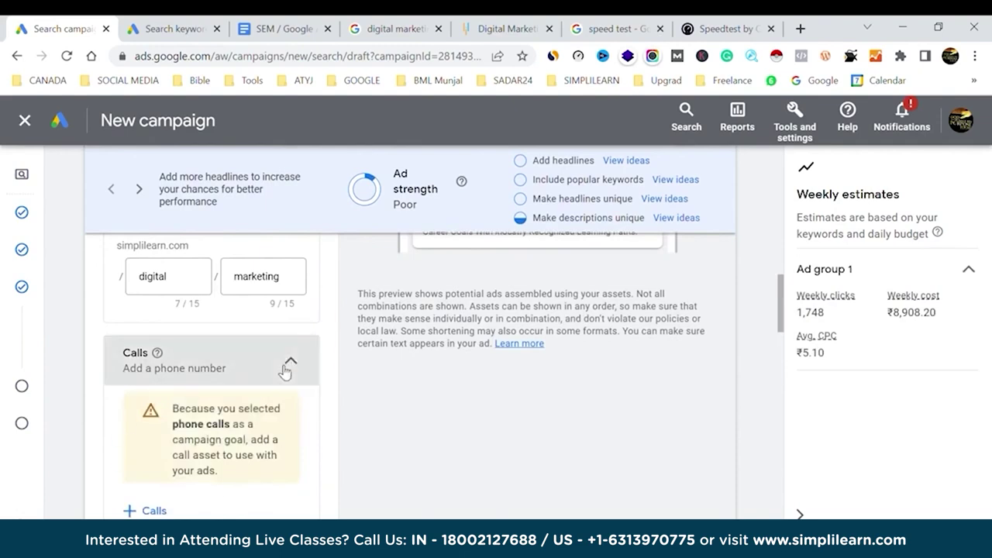
pyautogui.scroll(-1, 375, 390)
pyautogui.scroll(6, 375, 390)
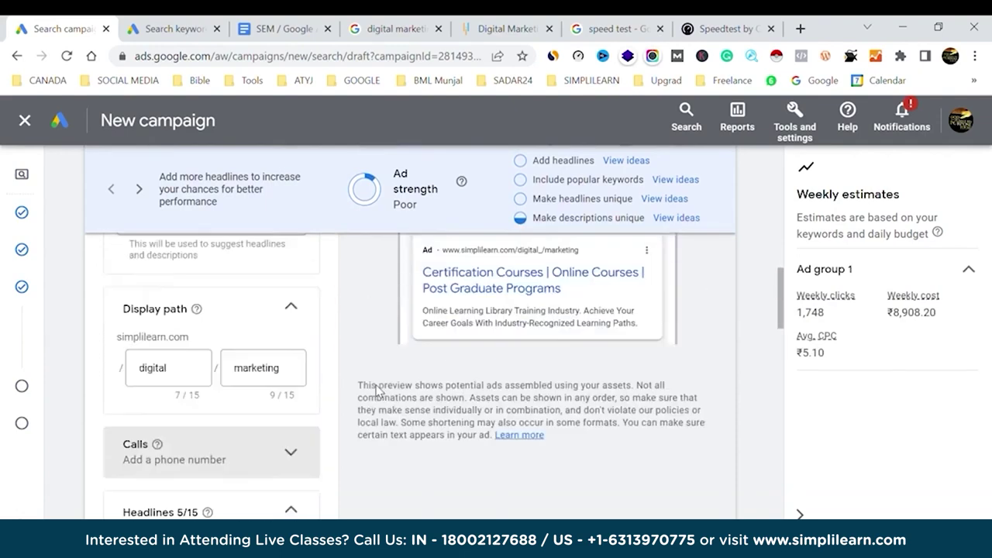
# Pause the ad preview, show it in desktop layout, and compare with Google results for digital marketing course.
pyautogui.click(624, 379)
pyautogui.click(709, 379)
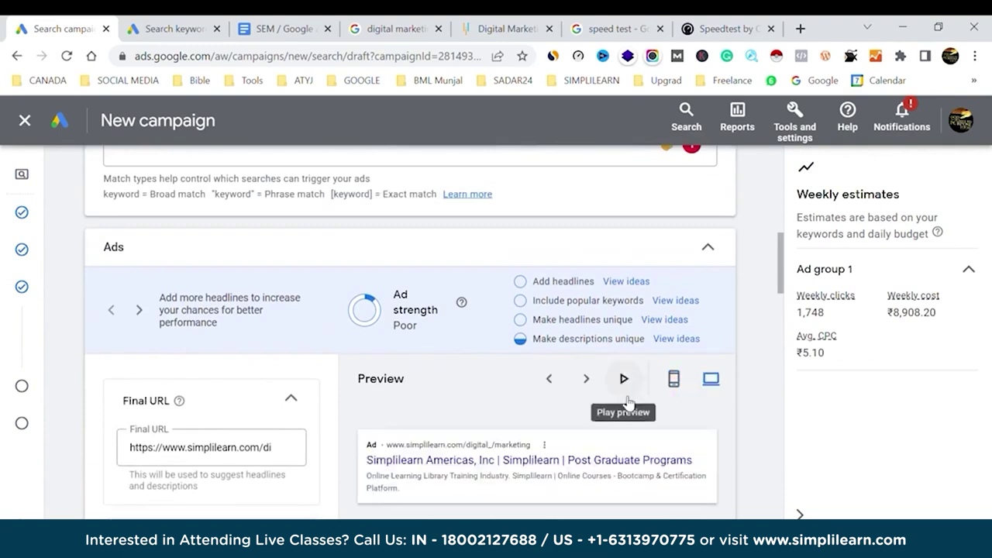
pyautogui.scroll(-1, 529, 402)
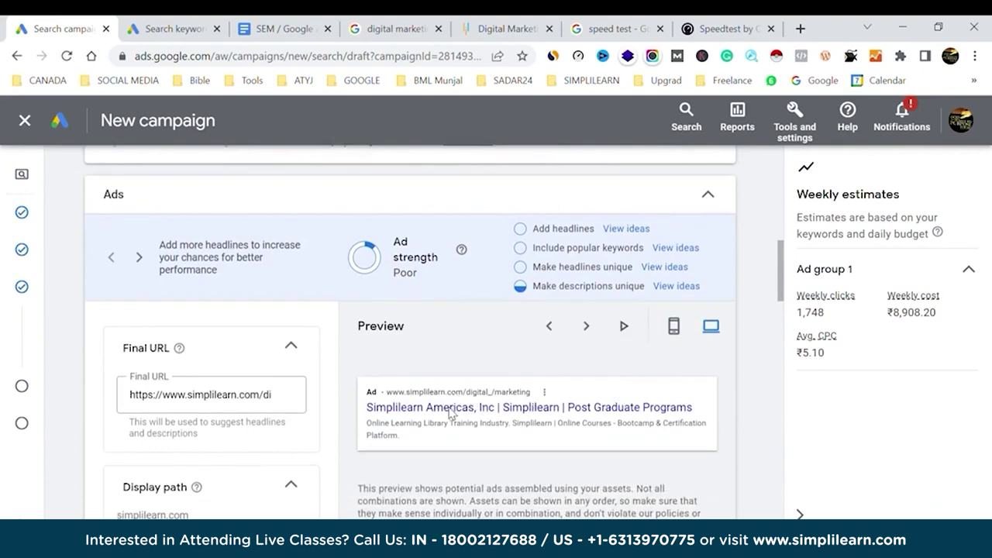
pyautogui.click(396, 29)
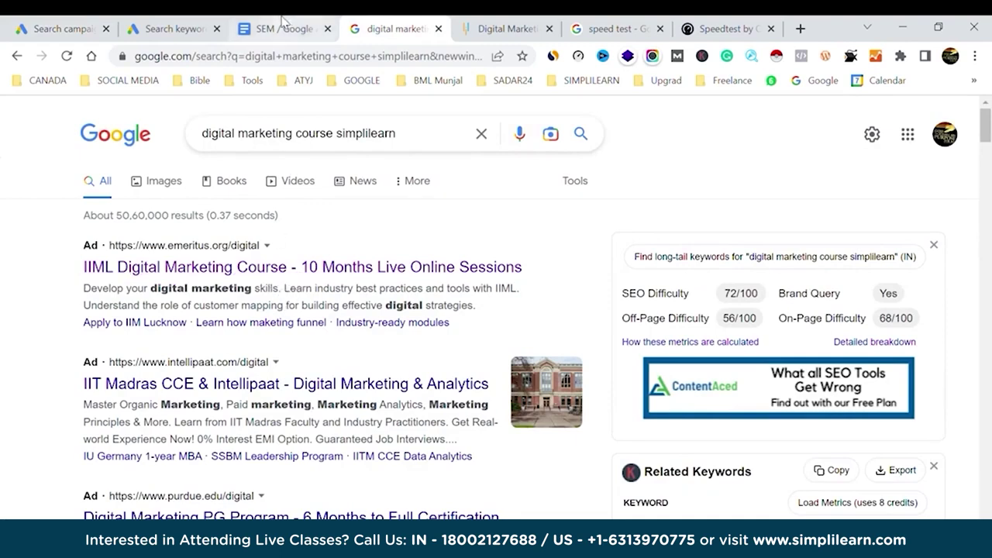
pyautogui.click(92, 23)
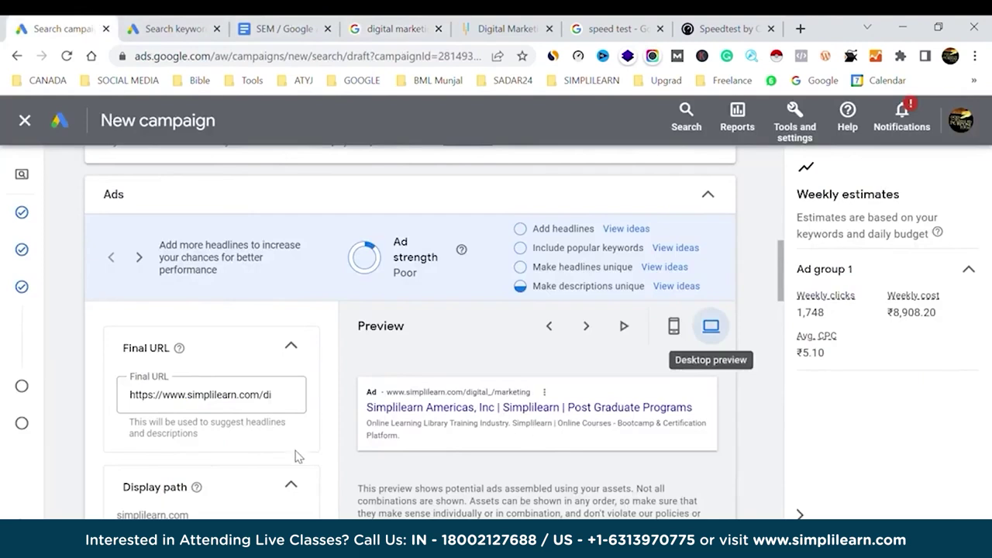
pyautogui.scroll(-2, 294, 458)
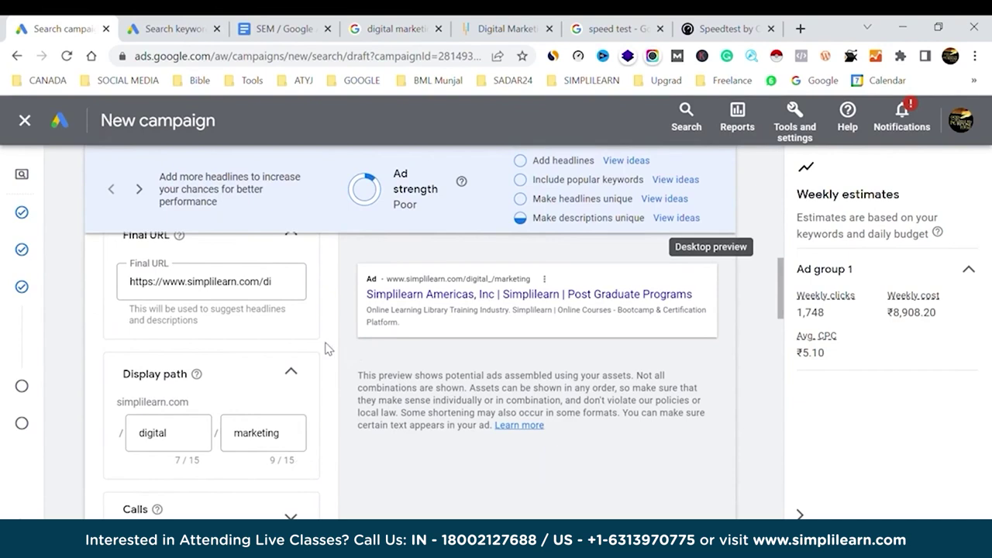
pyautogui.scroll(-1, 326, 348)
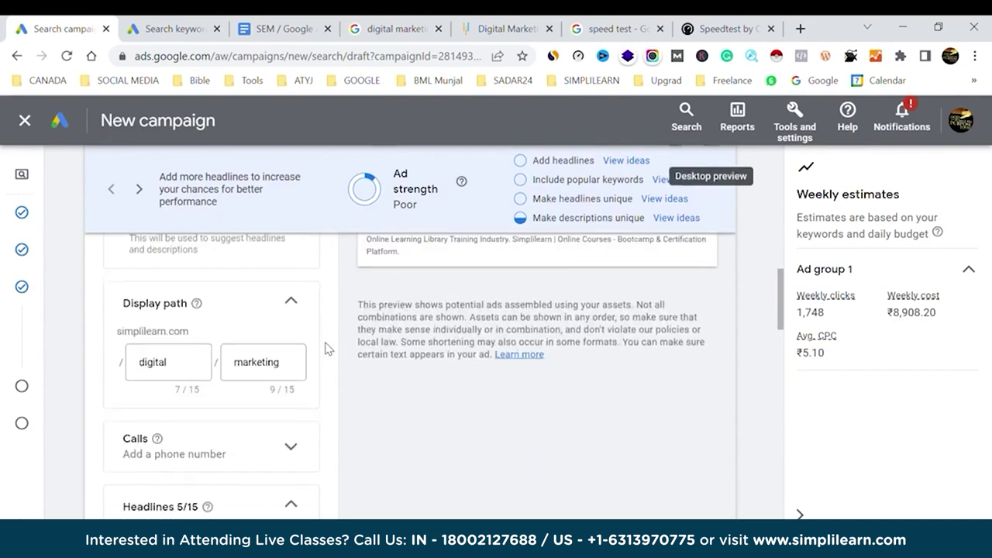
pyautogui.scroll(-1, 326, 349)
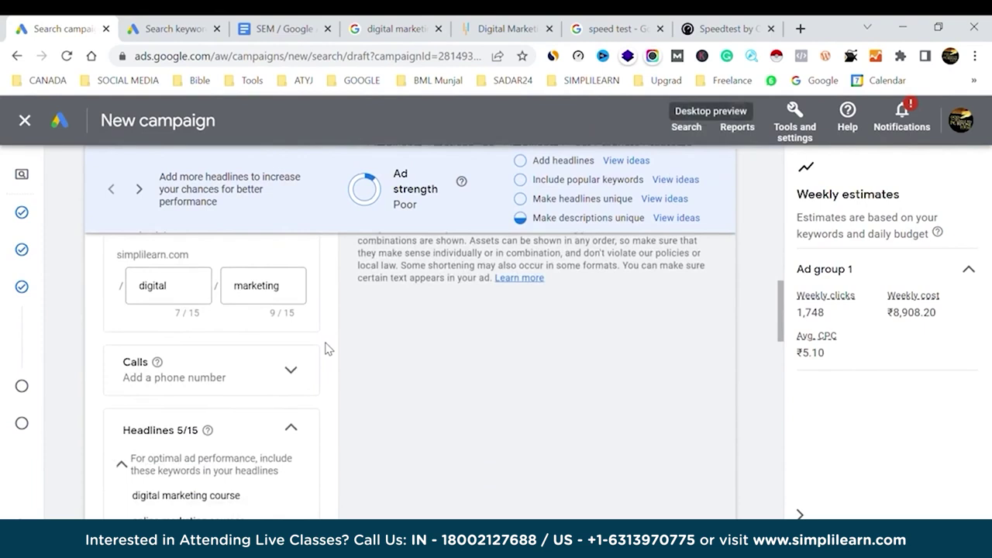
pyautogui.scroll(-1, 326, 349)
pyautogui.scroll(-2, 325, 349)
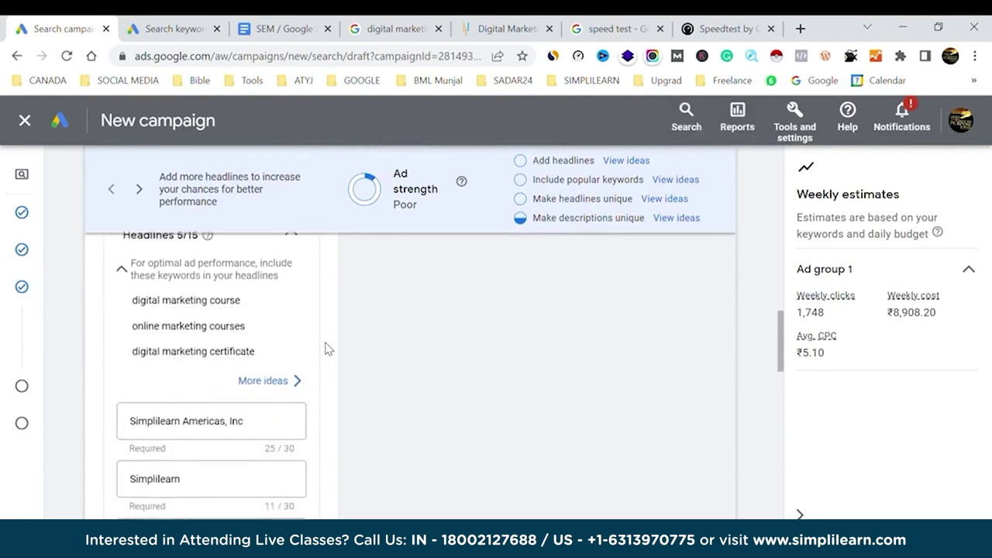
pyautogui.scroll(2, 192, 366)
# Replace the 'Simplilearn Americas, Inc' headline with 'digital marketing course'.
pyautogui.moveTo(169, 382)
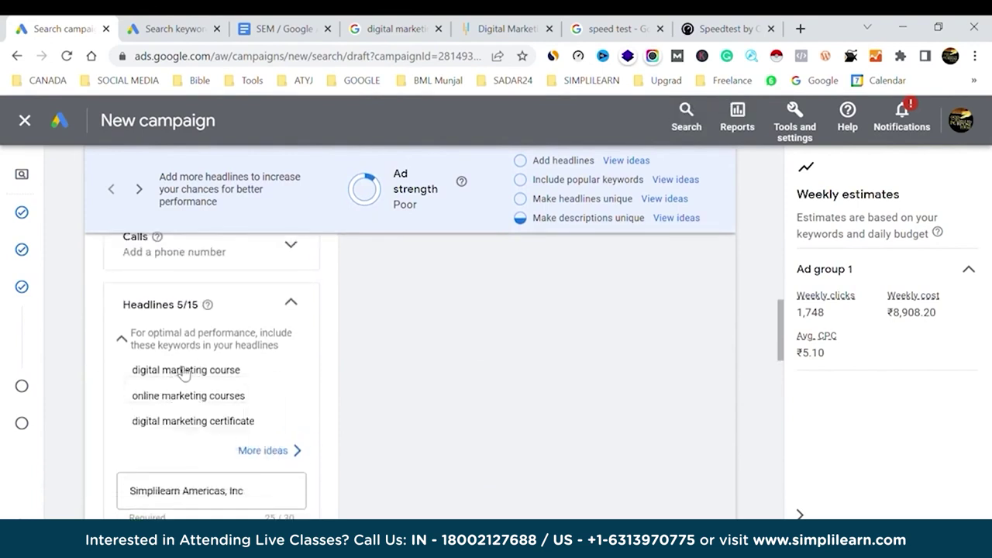
pyautogui.tripleClick(184, 370)
pyautogui.hotkey('ctrl', 'c')
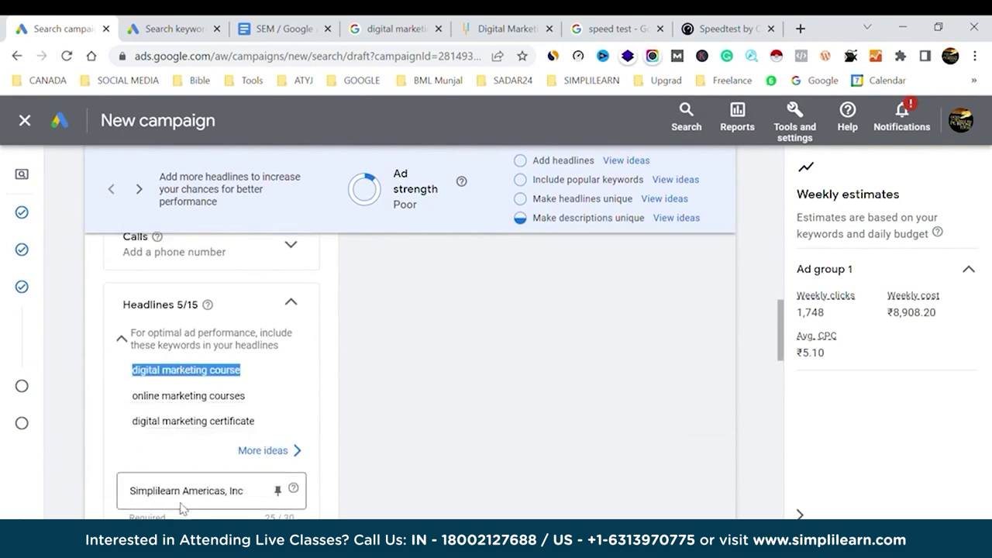
pyautogui.click(193, 493)
pyautogui.tripleClick(194, 500)
pyautogui.hotkey('ctrl', 'v')
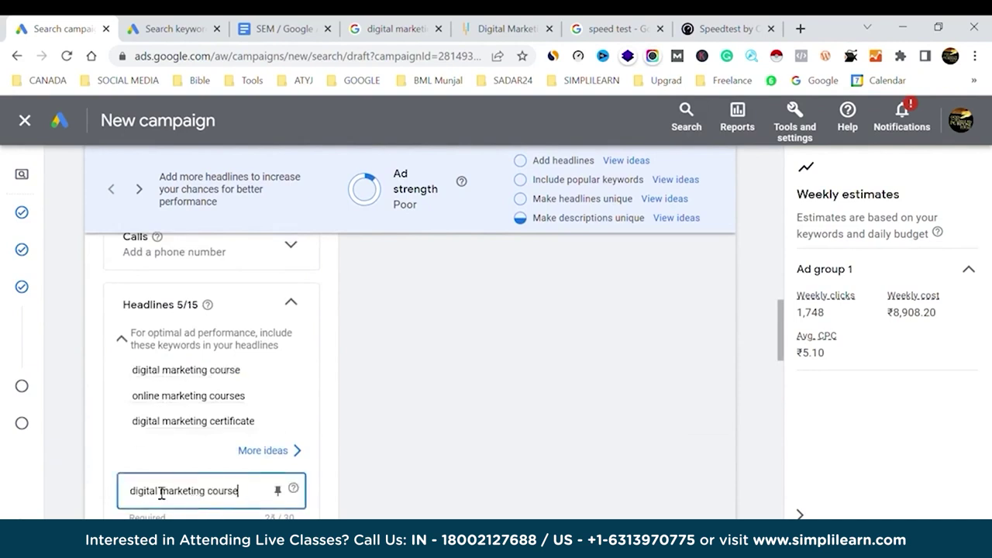
# Replace the 'Simplilearn' headline with 'online marketing courses' and glance at headline ideas.
pyautogui.tripleClick(185, 396)
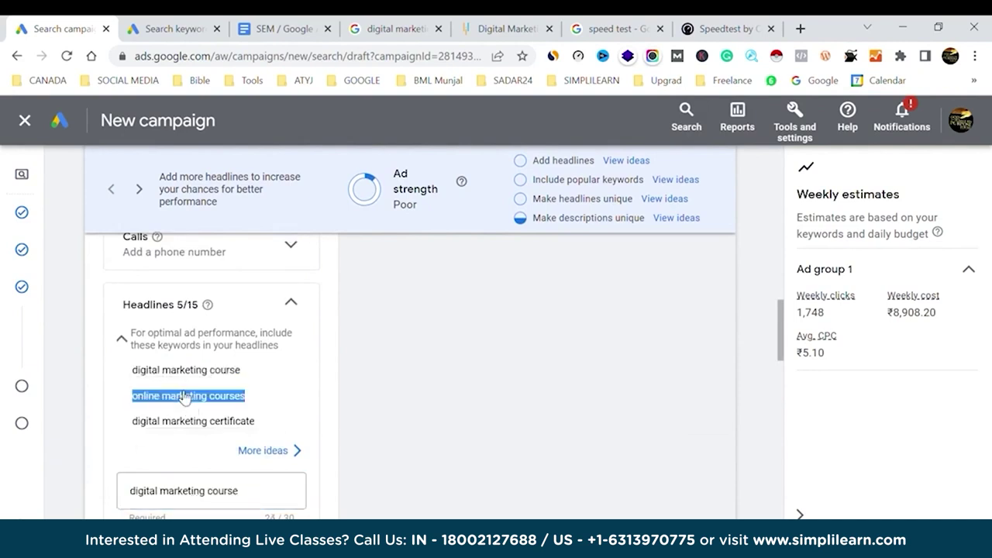
pyautogui.scroll(-3, 181, 395)
pyautogui.click(150, 343)
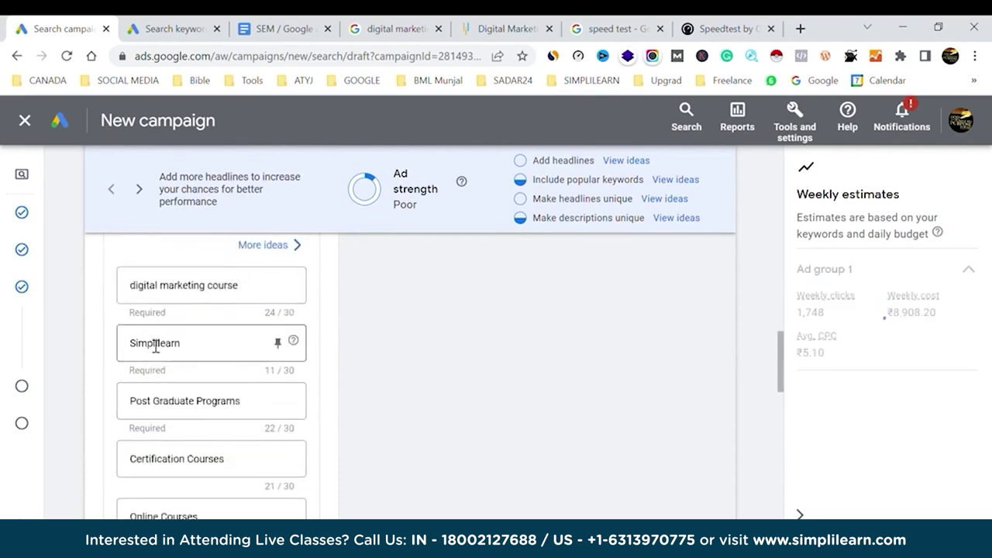
pyautogui.doubleClick(151, 343)
pyautogui.write('online marketing courses')
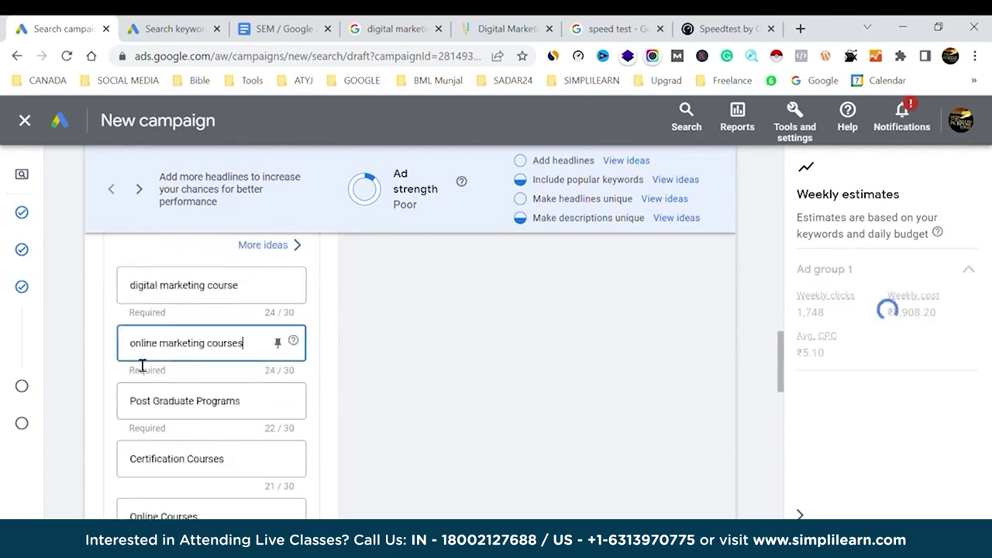
pyautogui.scroll(3, 190, 413)
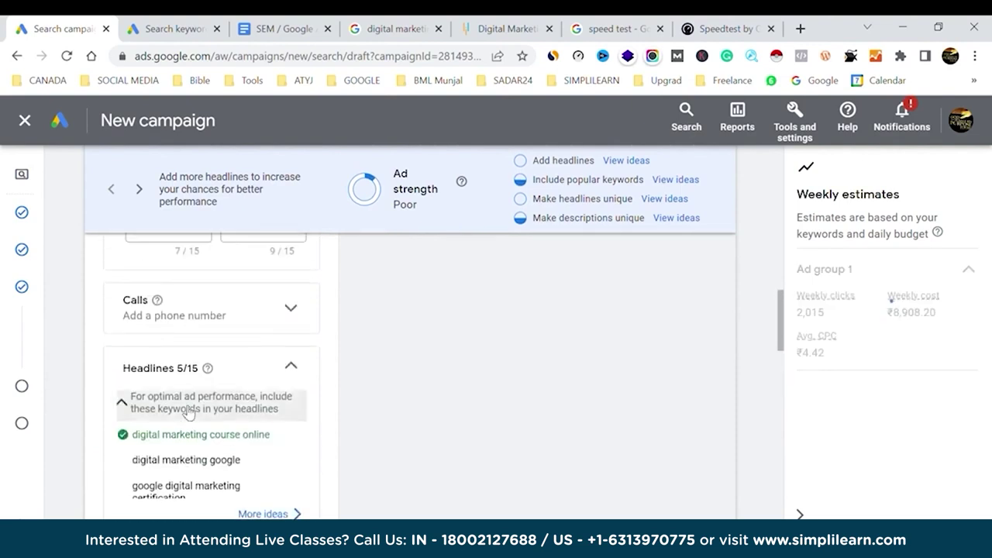
pyautogui.click(627, 161)
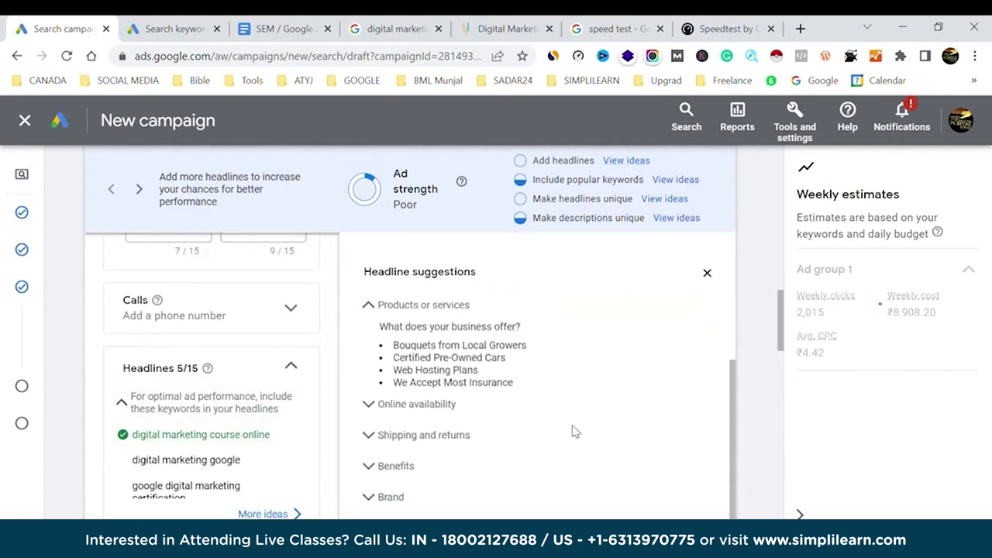
pyautogui.click(707, 273)
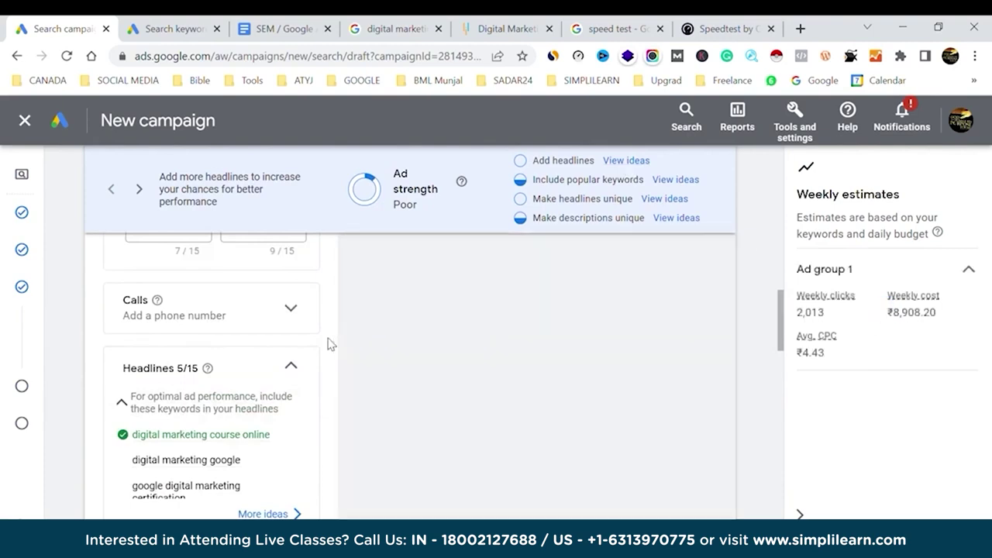
pyautogui.scroll(3, 330, 343)
pyautogui.scroll(4, 334, 345)
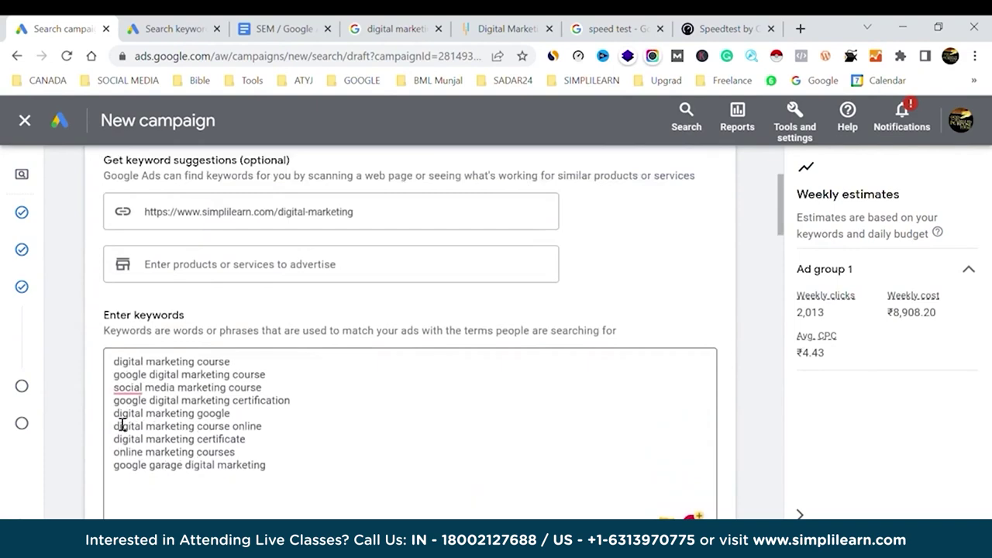
# Replace the 'Online Courses' headline with the keyword, trimmed to 'digital marketing online' to fit.
pyautogui.tripleClick(261, 432)
pyautogui.hotkey('ctrl', 'c')
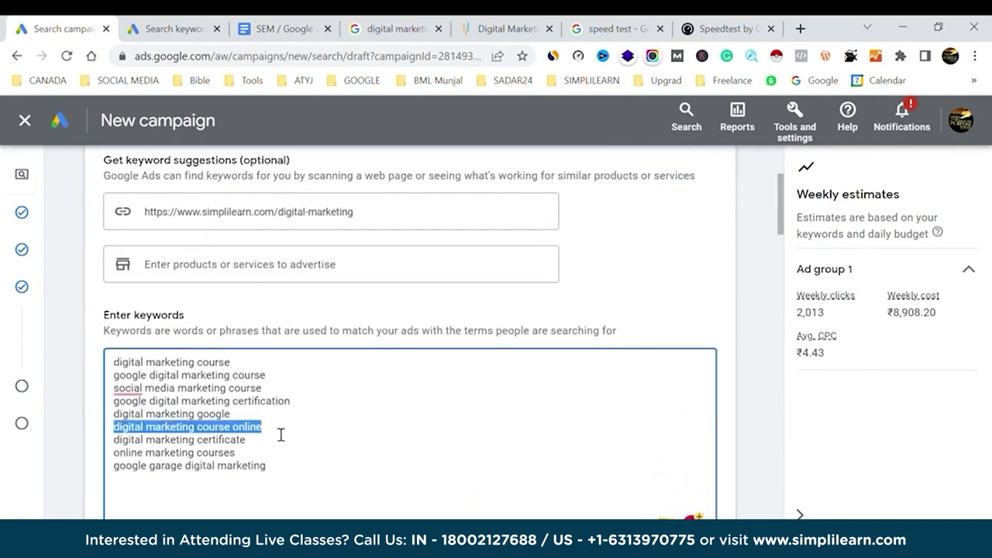
pyautogui.scroll(-10, 276, 435)
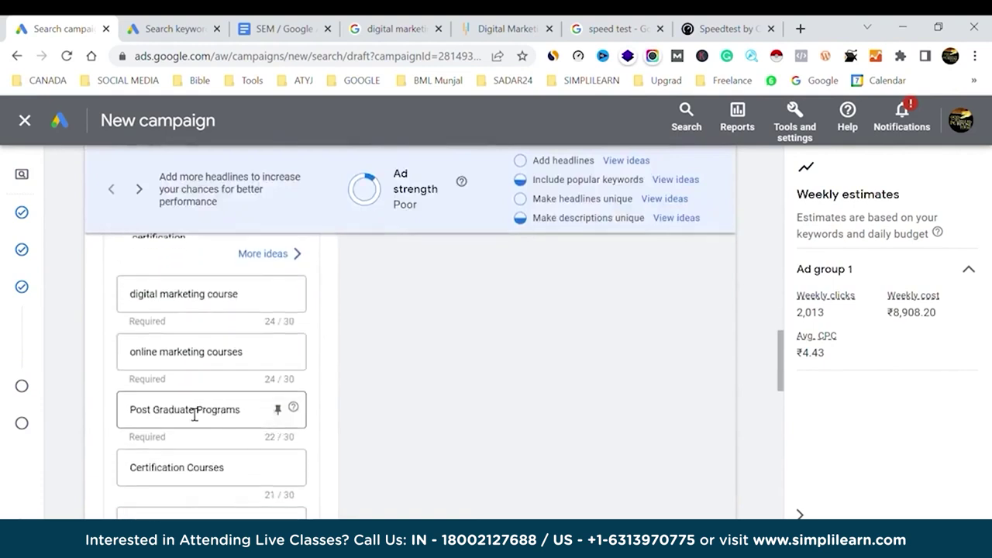
pyautogui.tripleClick(180, 472)
pyautogui.scroll(-1, 167, 476)
pyautogui.tripleClick(159, 482)
pyautogui.hotkey('ctrl', 'v')
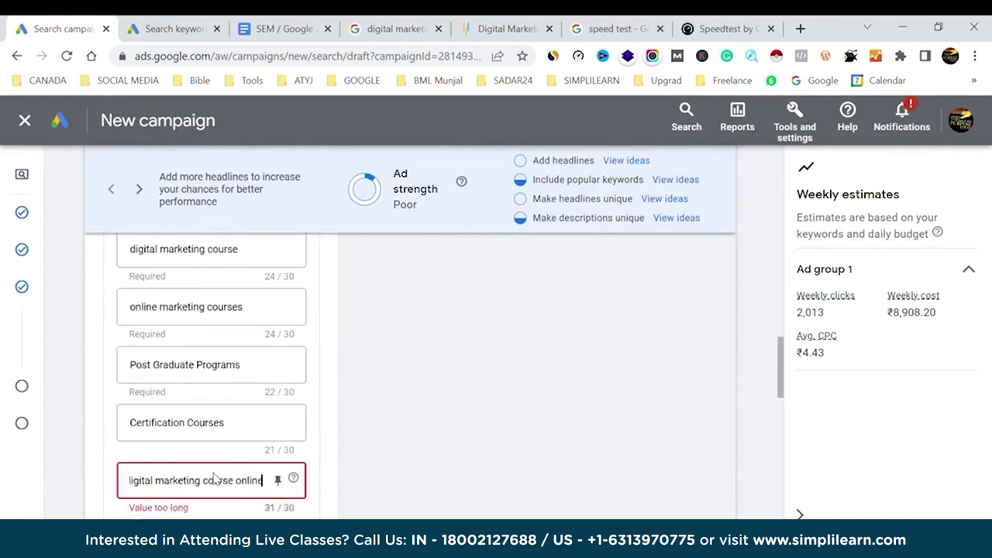
pyautogui.click(134, 483)
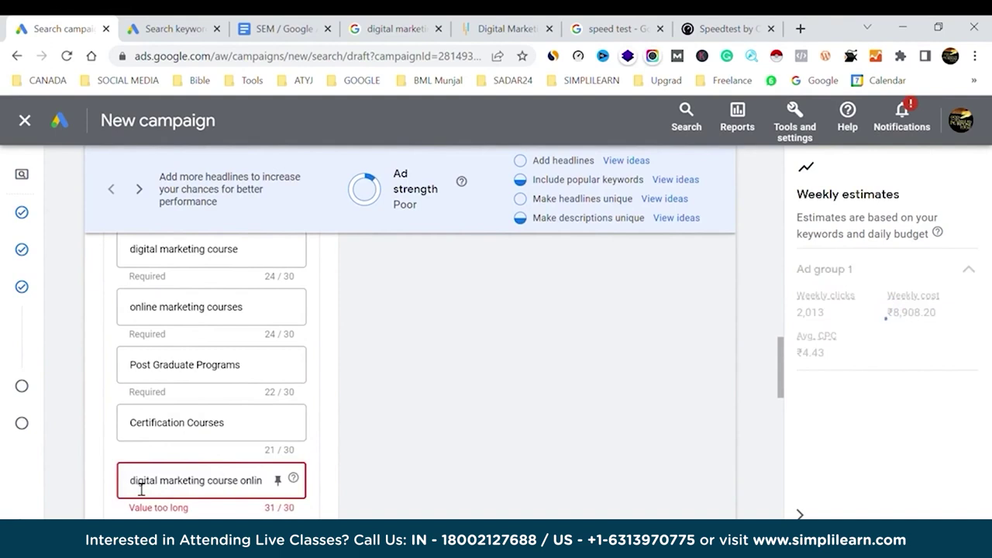
pyautogui.press('BackSpace')
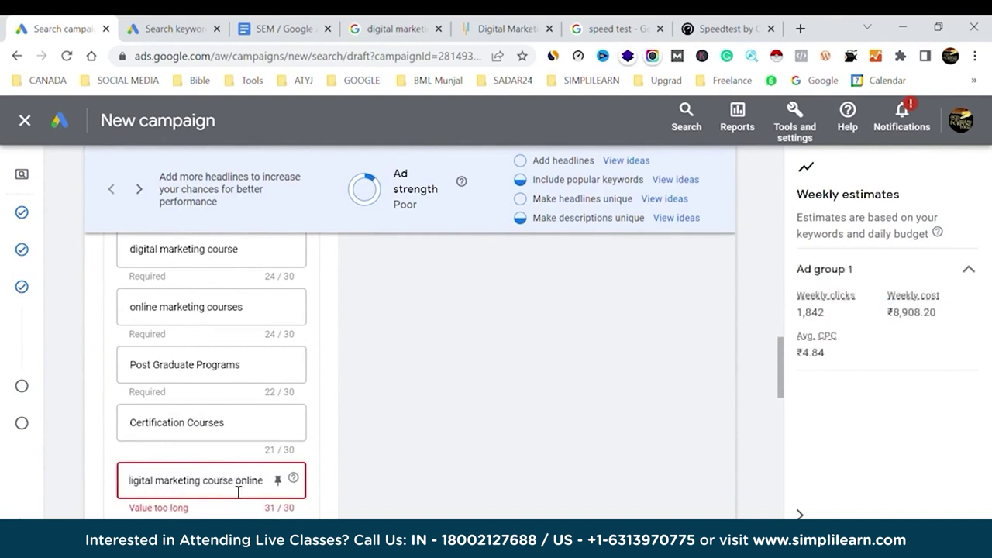
pyautogui.doubleClick(262, 481)
pyautogui.click(223, 487)
pyautogui.doubleClick(223, 487)
pyautogui.press('BackSpace')
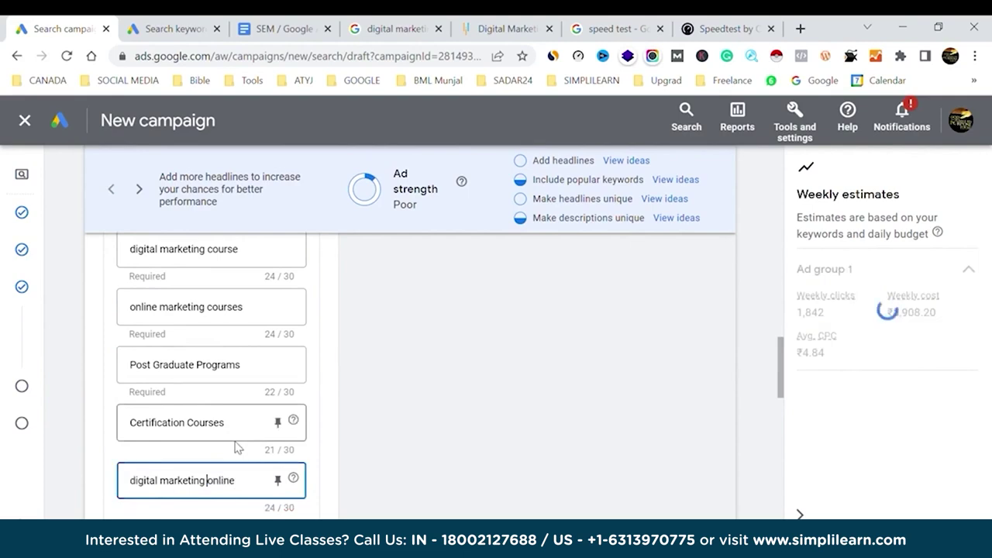
# Add the headline 'social media marketing course' in an empty headline field.
pyautogui.scroll(10, 214, 406)
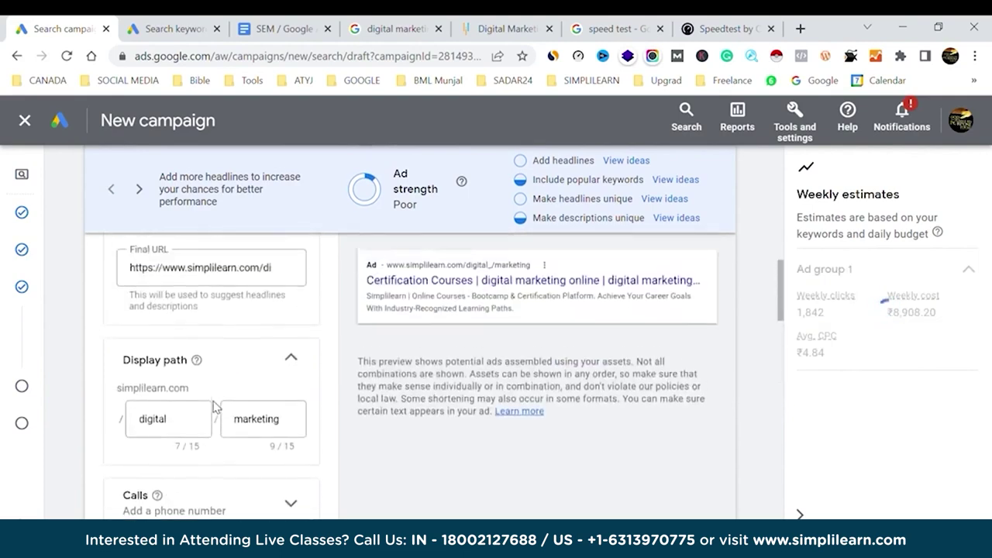
pyautogui.scroll(3, 221, 409)
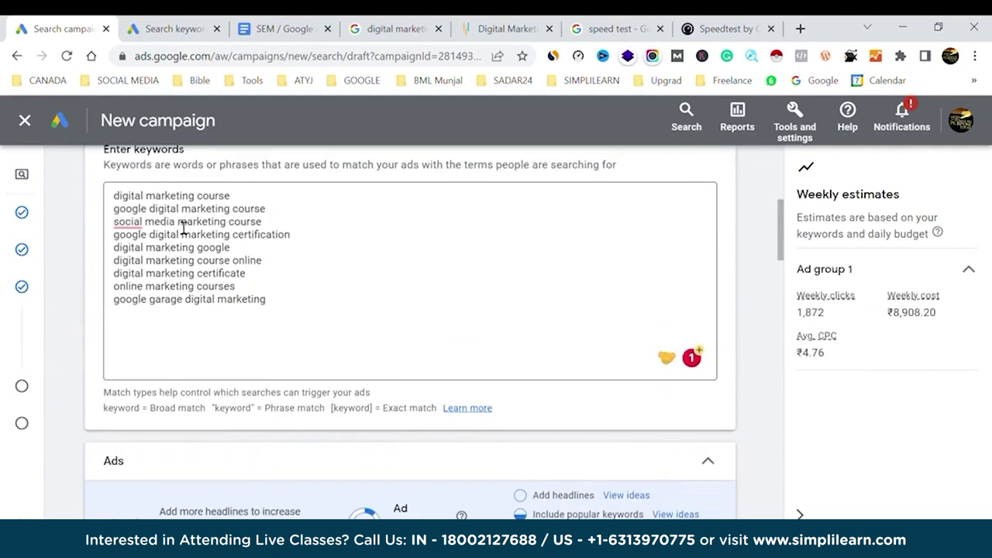
pyautogui.tripleClick(184, 226)
pyautogui.hotkey('ctrl', 'c')
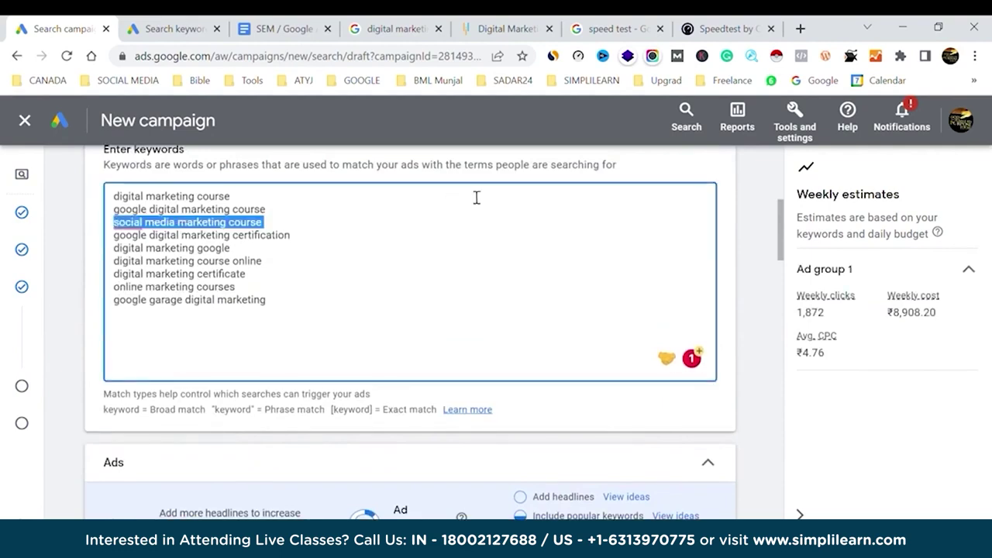
pyautogui.scroll(-10, 477, 198)
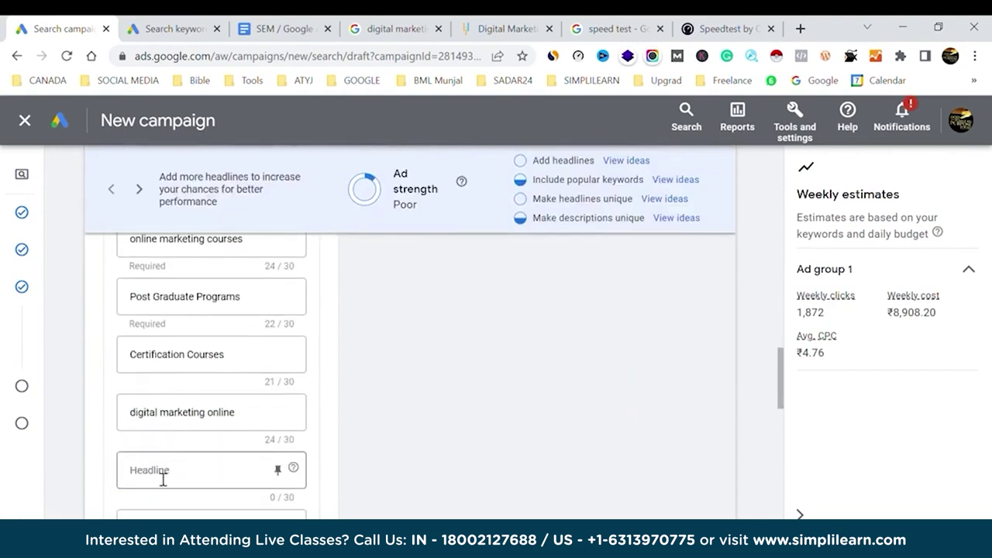
pyautogui.click(164, 475)
pyautogui.hotkey('ctrl', 'v')
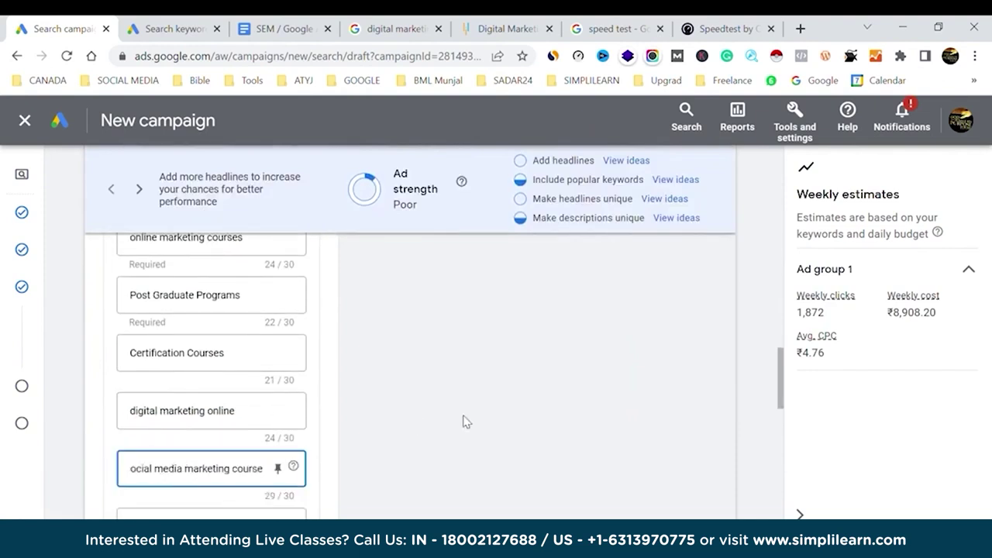
pyautogui.scroll(5, 248, 430)
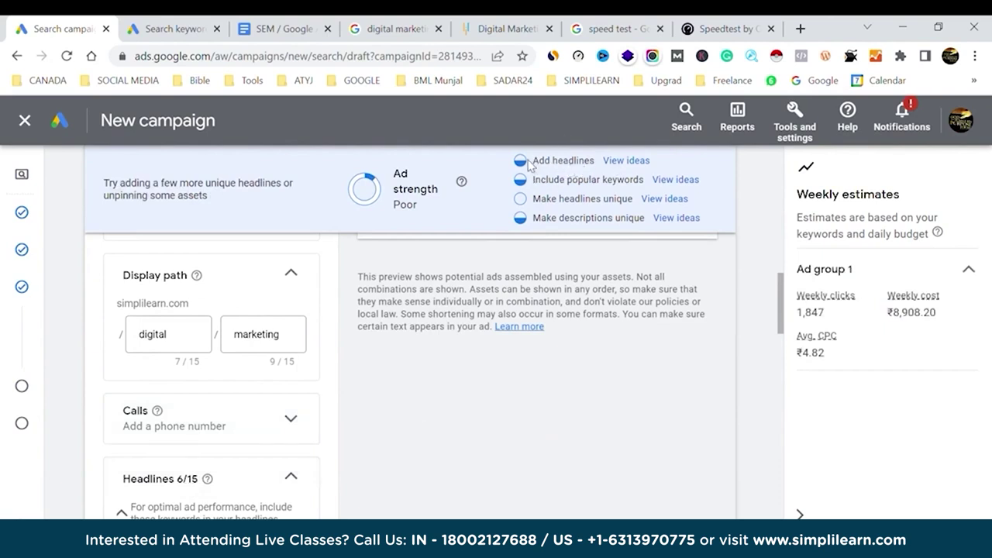
pyautogui.click(677, 200)
# Close the headline ideas panel and add the headline 'register today for free demo'.
pyautogui.scroll(-2, 578, 349)
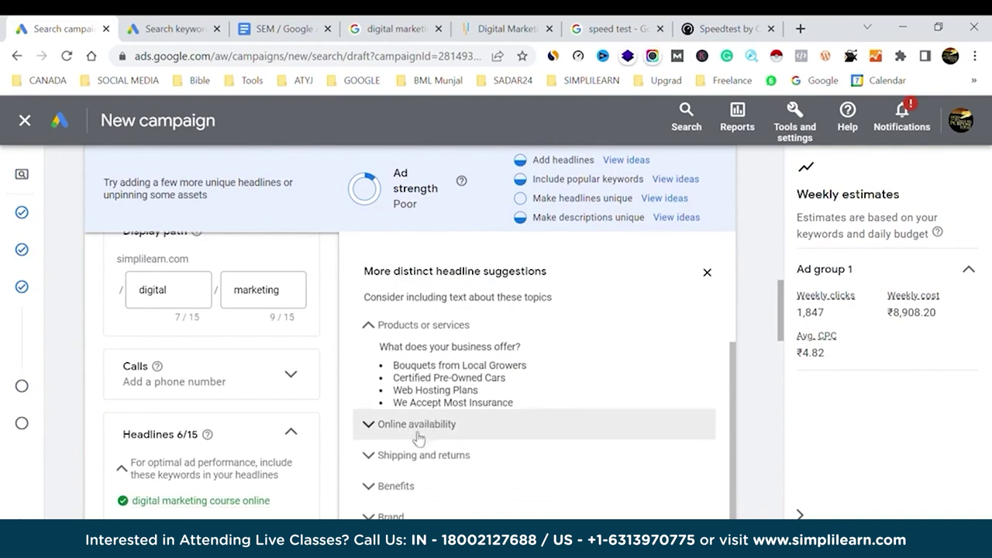
pyautogui.scroll(-1, 594, 319)
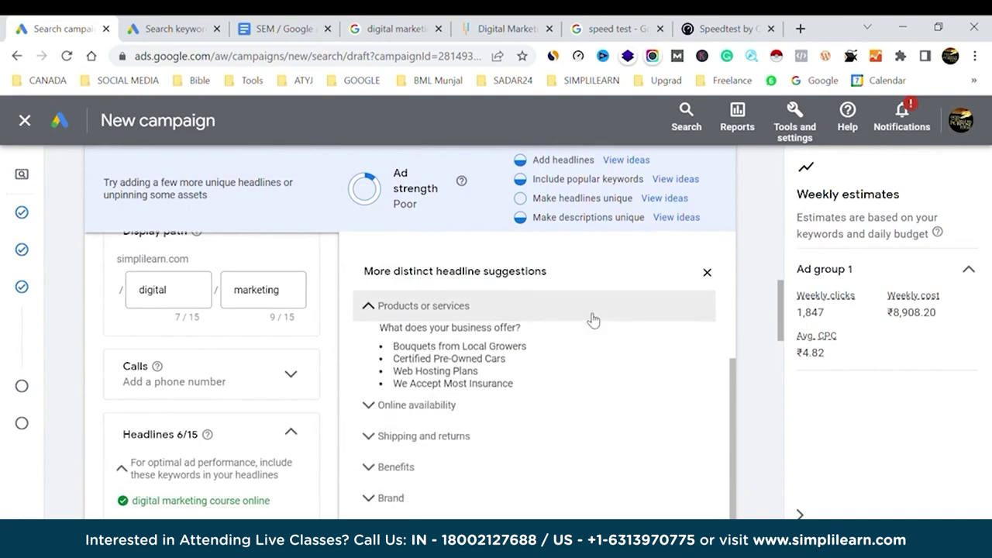
pyautogui.click(707, 273)
pyautogui.scroll(-8, 271, 406)
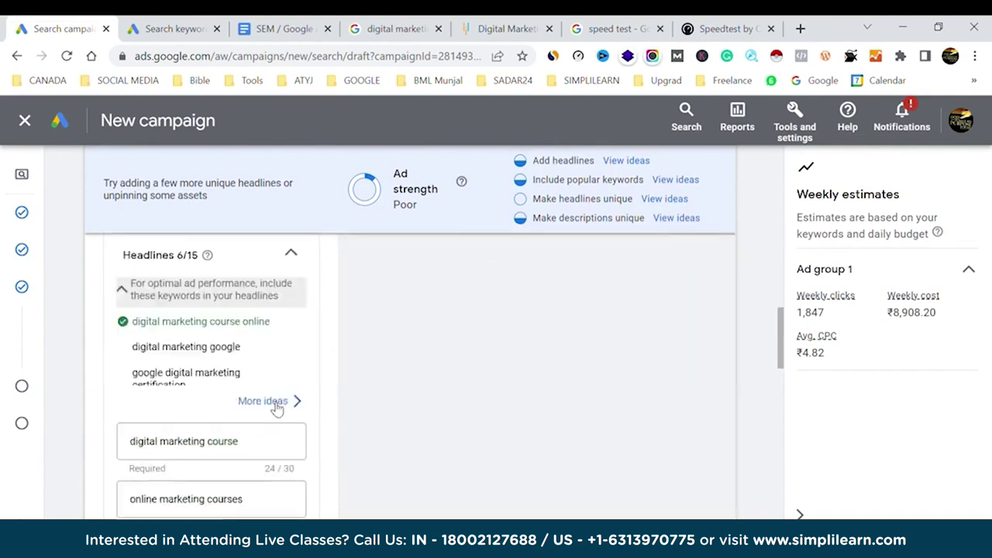
pyautogui.click(186, 378)
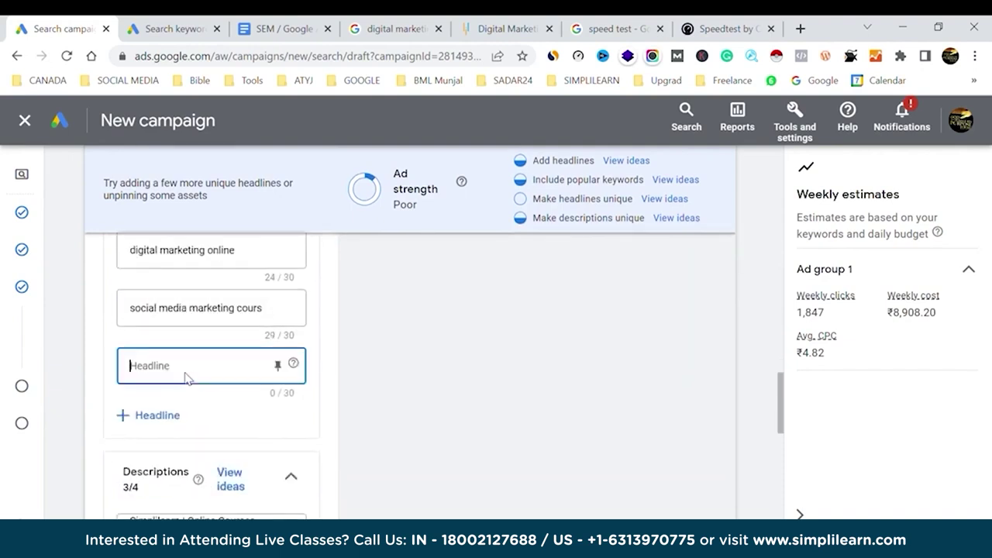
pyautogui.write('register')
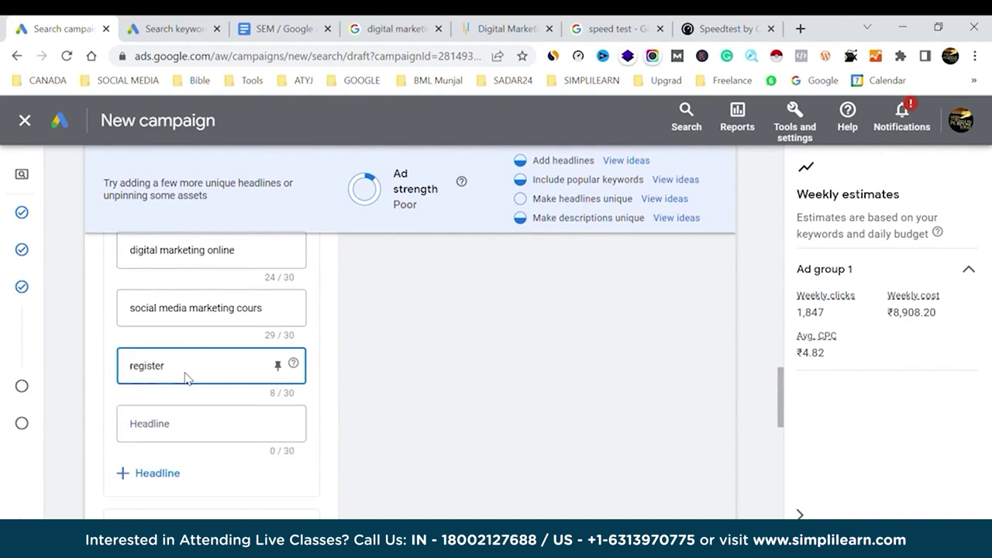
pyautogui.write(' today')
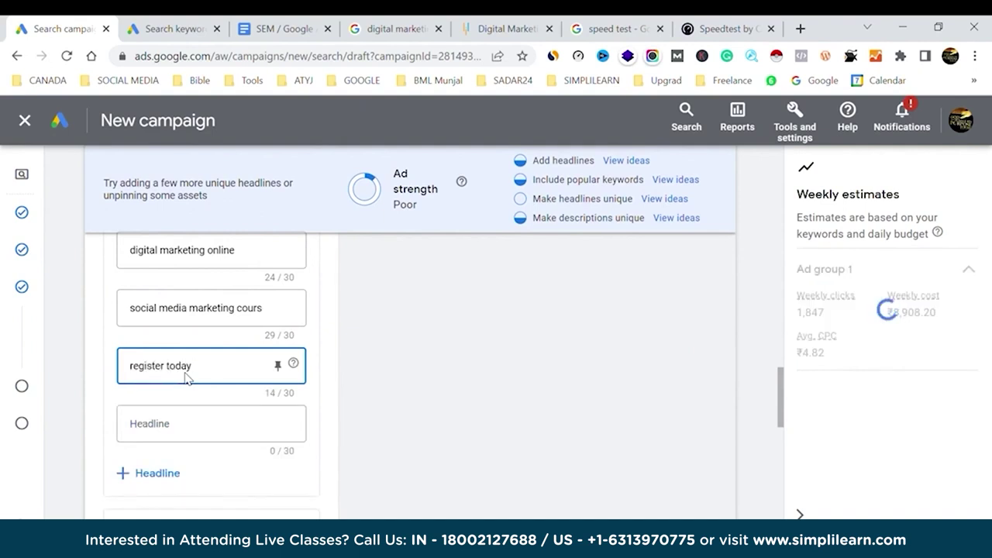
pyautogui.write(' for free demo')
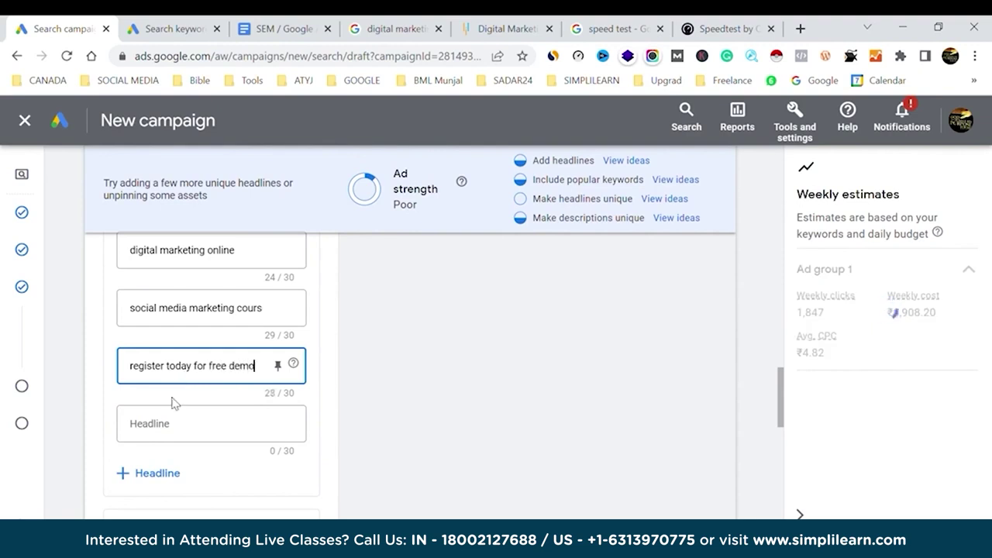
# Add headlines '100 plus tools for free' and 'job assistance program', raising ad strength to Average.
pyautogui.click(171, 436)
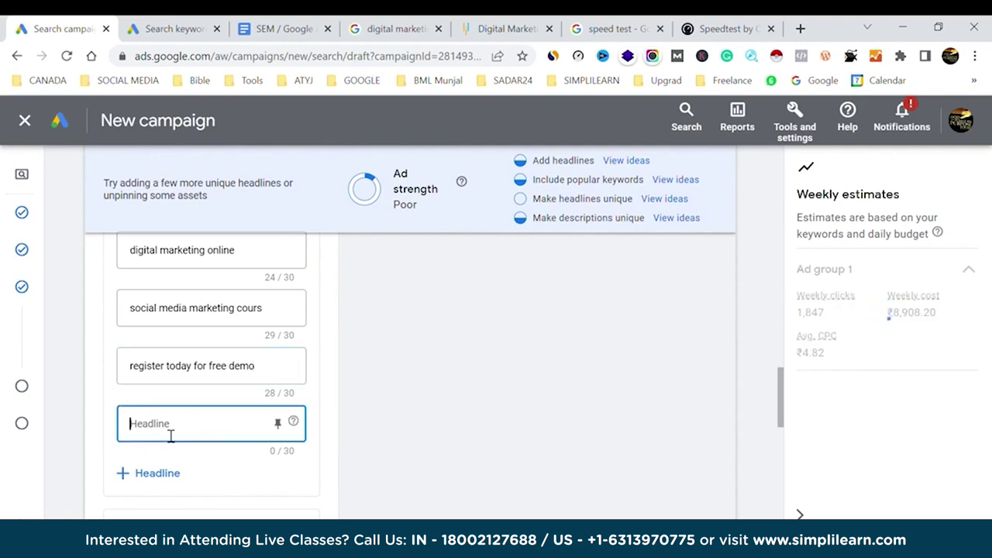
pyautogui.write('100+ tools for fre')
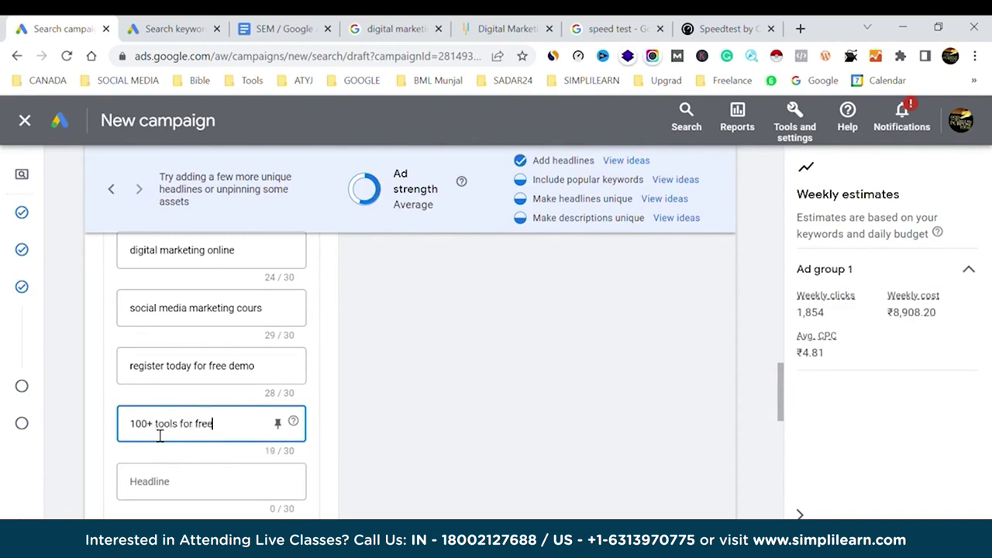
pyautogui.write('e')
pyautogui.click(159, 436)
pyautogui.press('BackSpace')
pyautogui.write('plus')
pyautogui.click(168, 482)
pyautogui.write('job g')
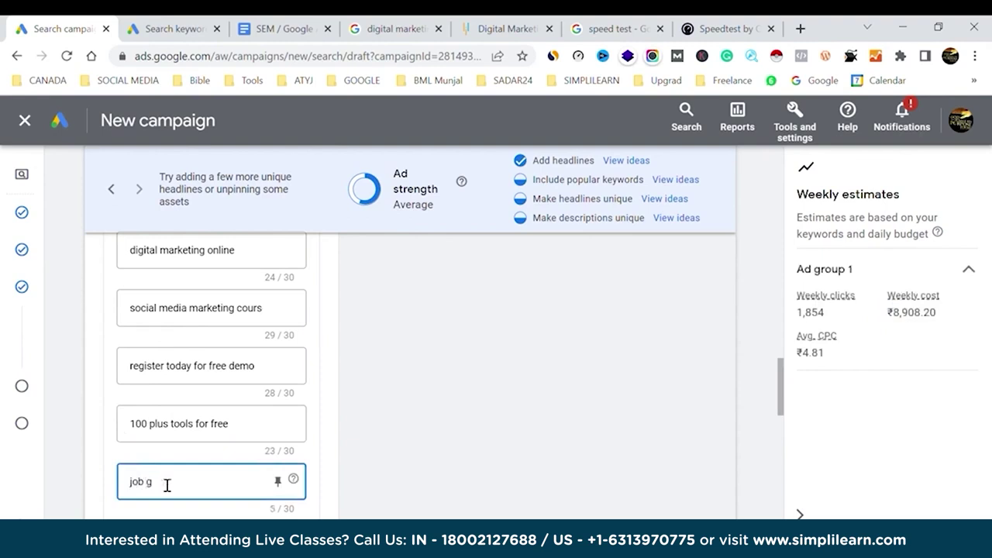
pyautogui.press('BackSpace')
pyautogui.write('assistance program')
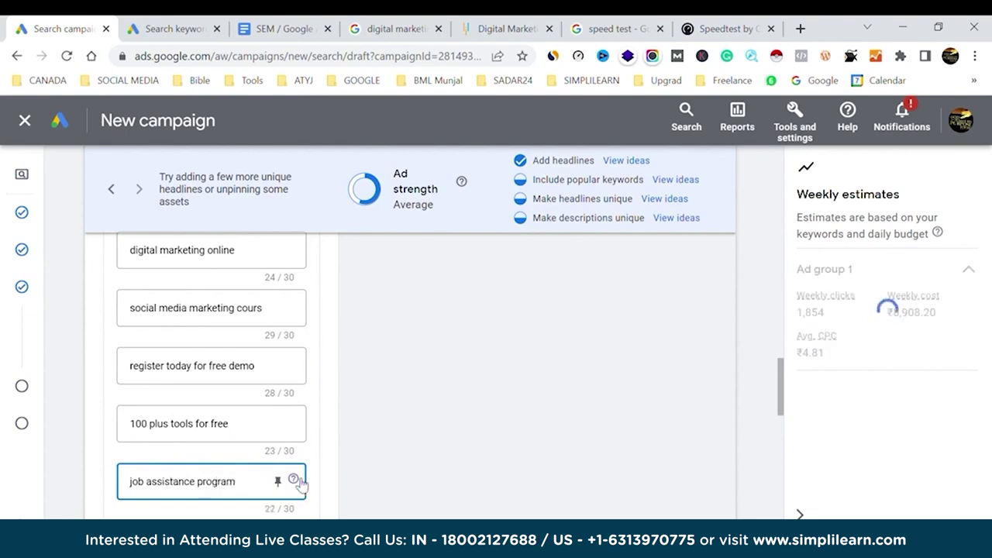
pyautogui.click(330, 460)
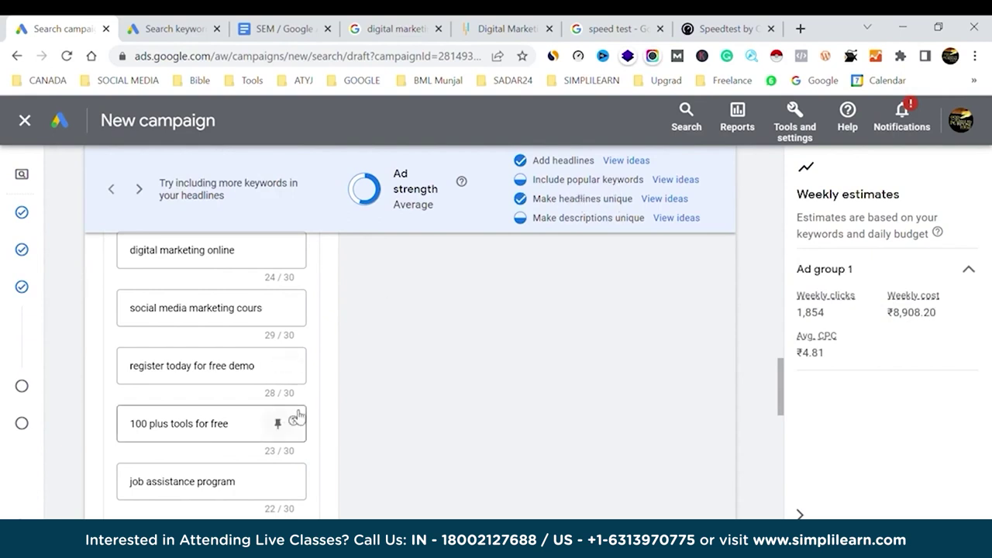
pyautogui.scroll(-1, 298, 417)
# Add the headline 'simplilearn courses online'.
pyautogui.click(189, 478)
pyautogui.write('simpli')
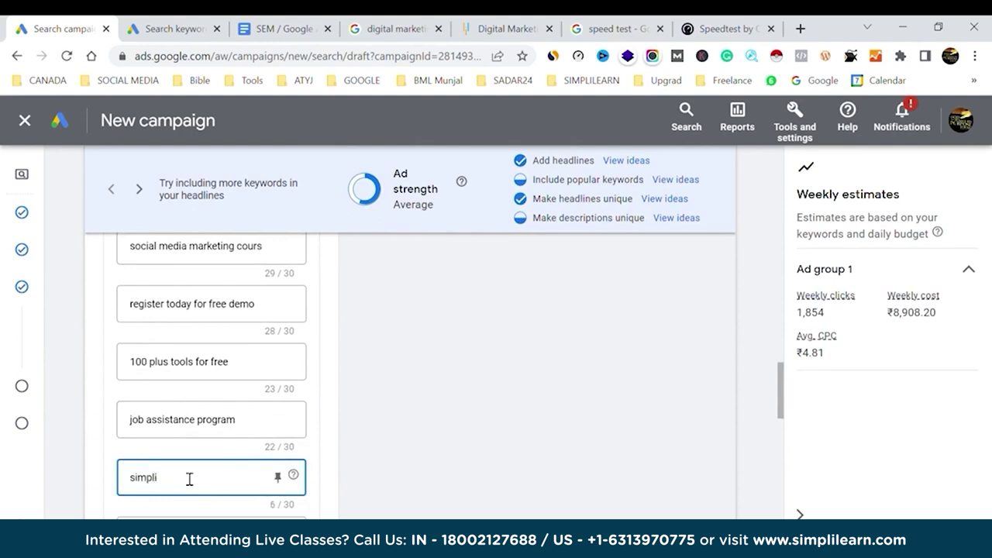
pyautogui.write('learn')
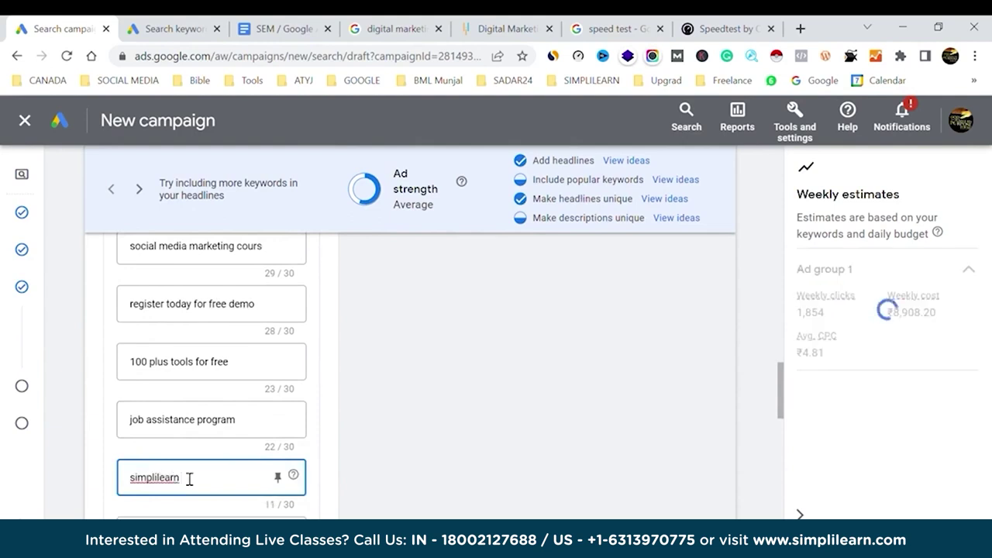
pyautogui.write(' courses online')
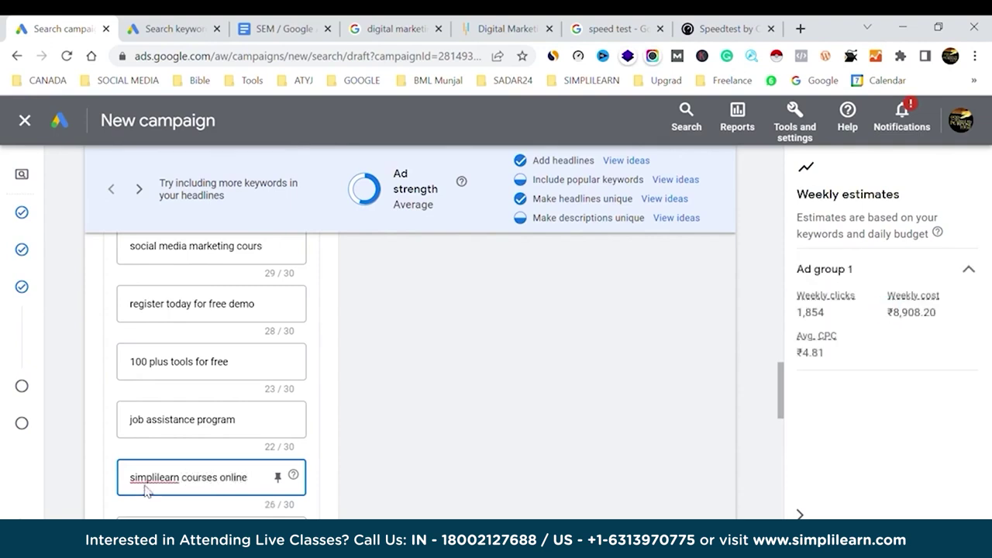
pyautogui.click(153, 498)
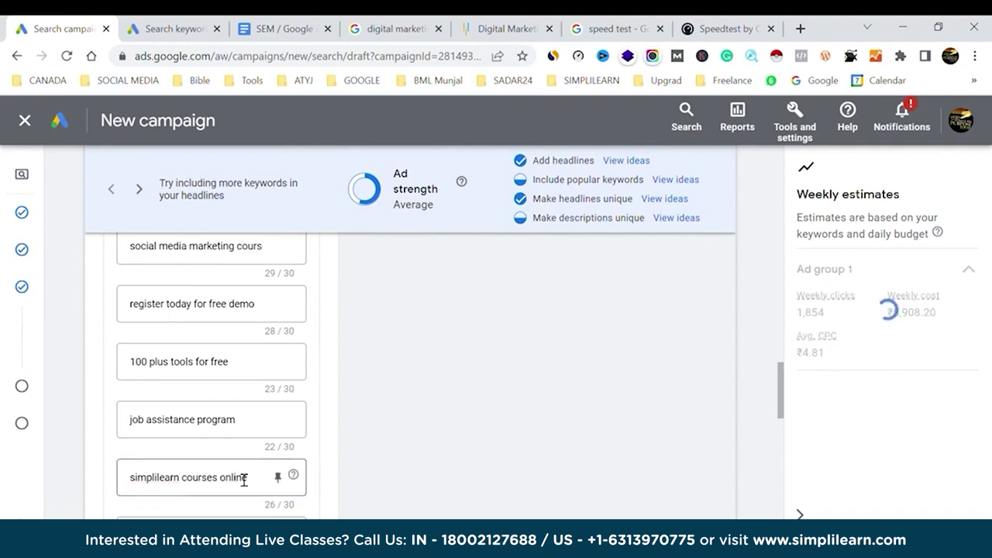
pyautogui.scroll(-1, 242, 477)
# Add the headline 'batch for professionals', fixing the typo and dropping 'weekend' to fit 30 characters.
pyautogui.click(207, 454)
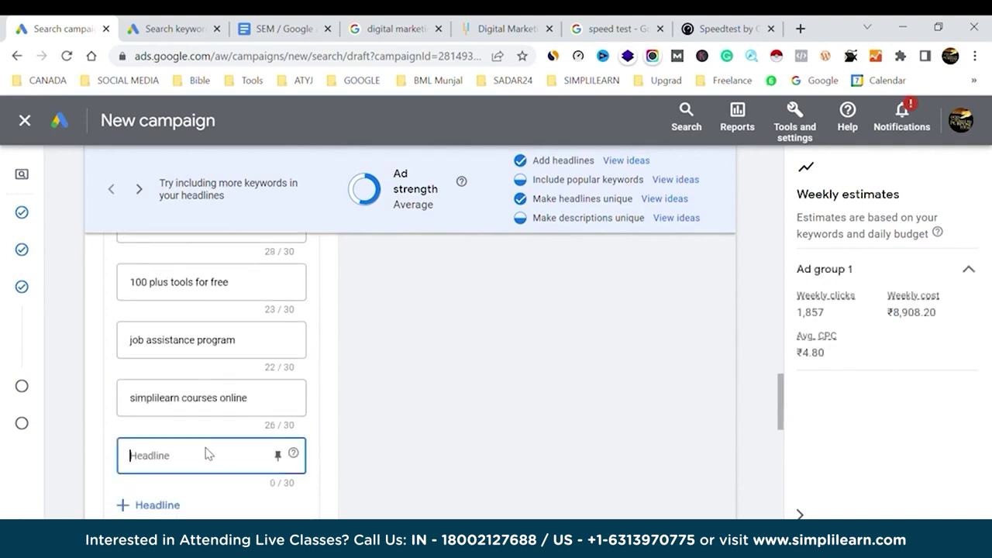
pyautogui.write('weekend batch')
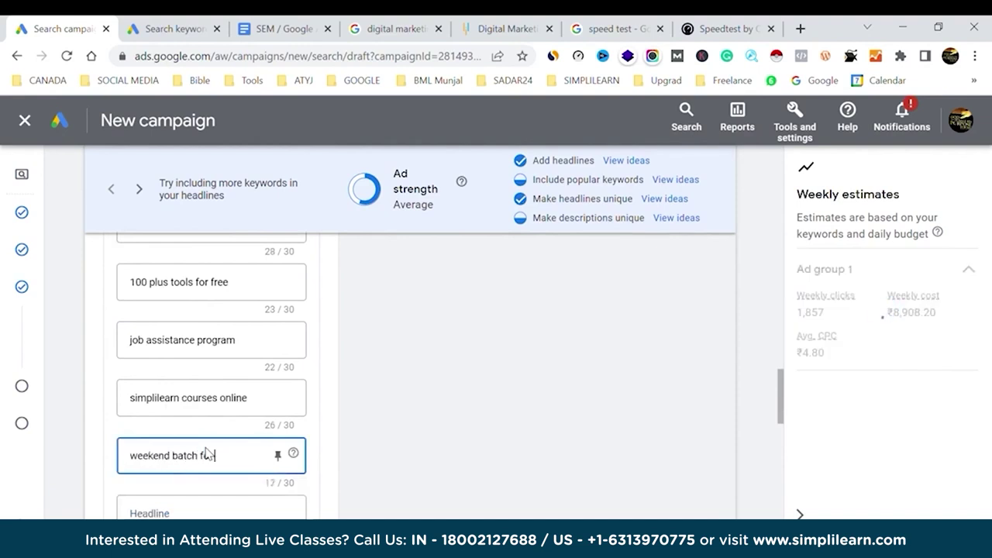
pyautogui.write('for professkionals')
pyautogui.press('BackSpace')
pyautogui.press('BackSpace')
pyautogui.press('BackSpace')
pyautogui.press('BackSpace')
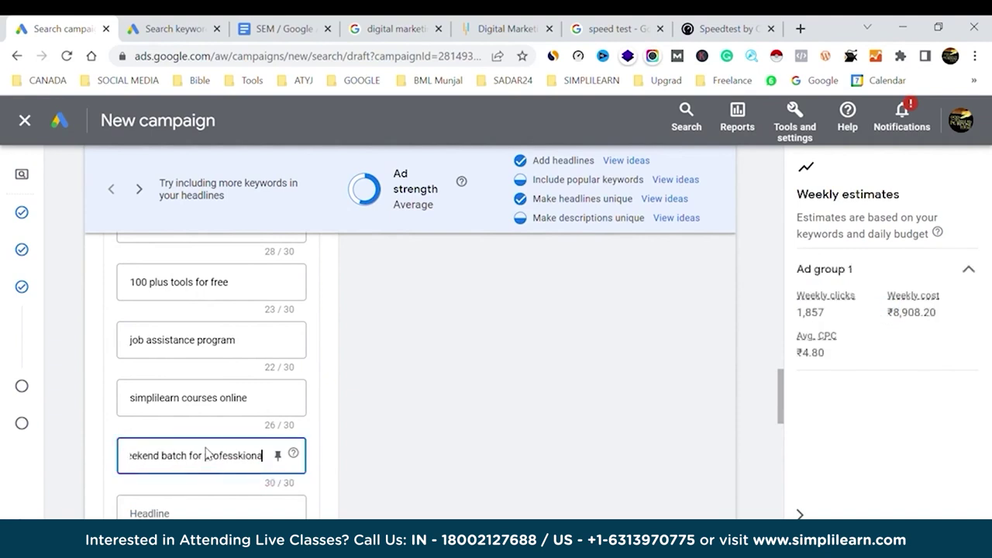
pyautogui.press('BackSpace')
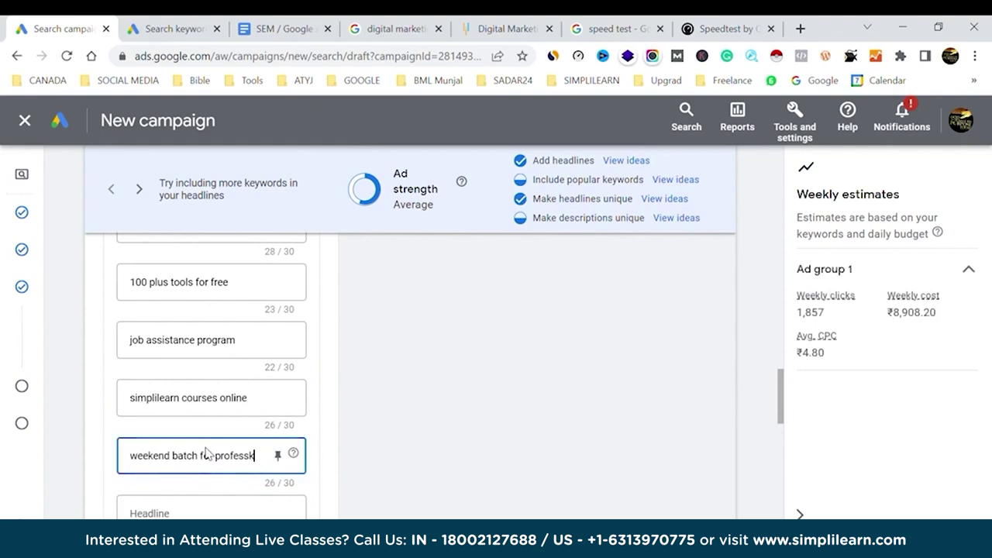
pyautogui.write('ionals')
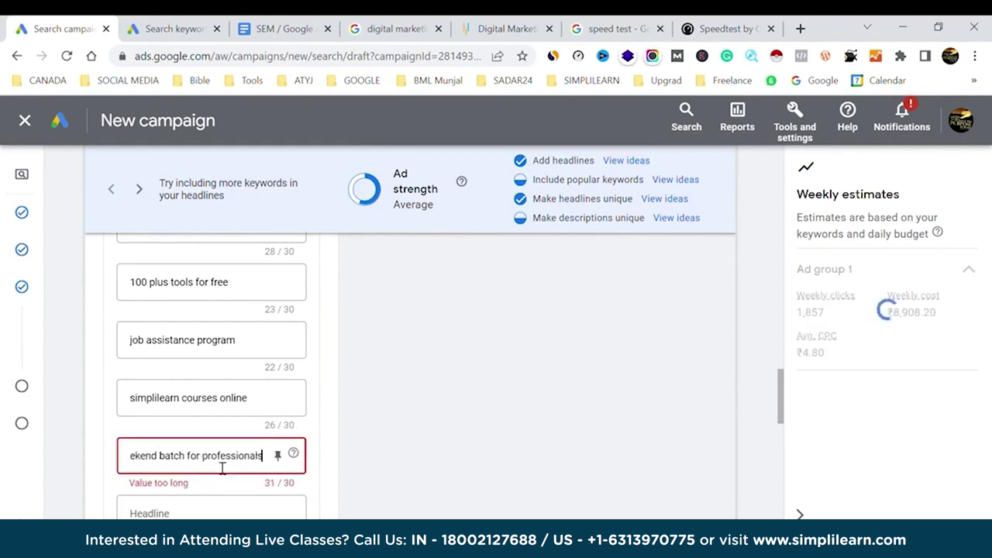
pyautogui.press('Home')
pyautogui.press('End')
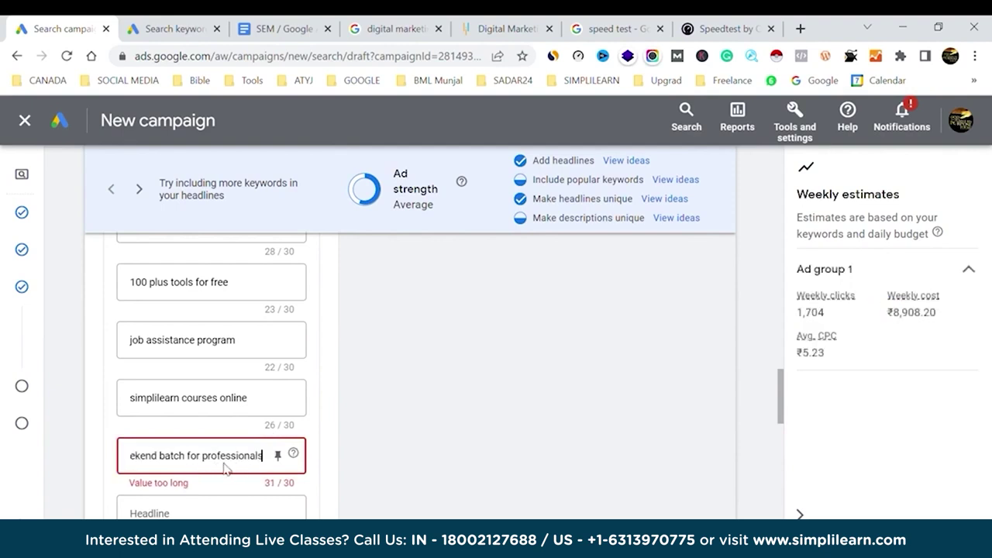
pyautogui.press('Home')
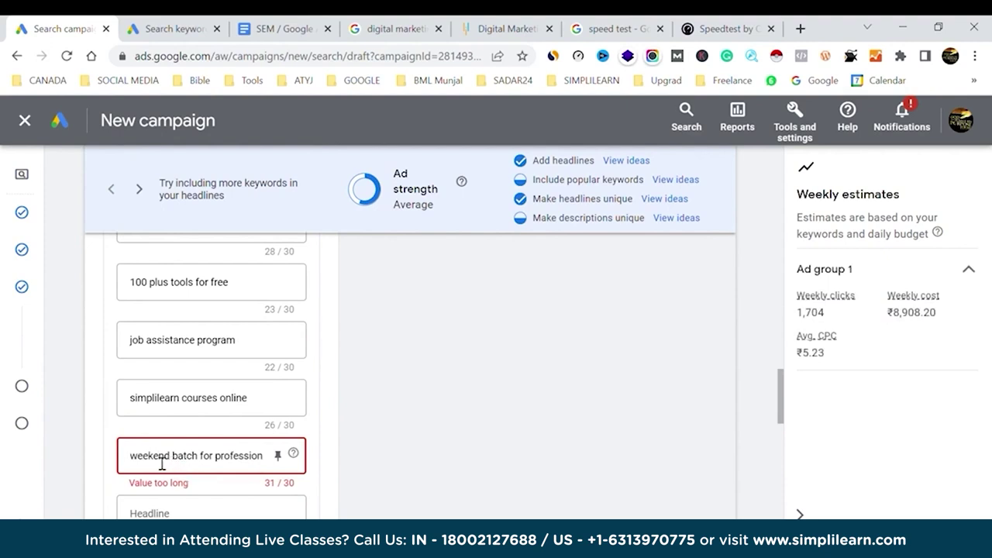
pyautogui.doubleClick(157, 463)
pyautogui.press('BackSpace')
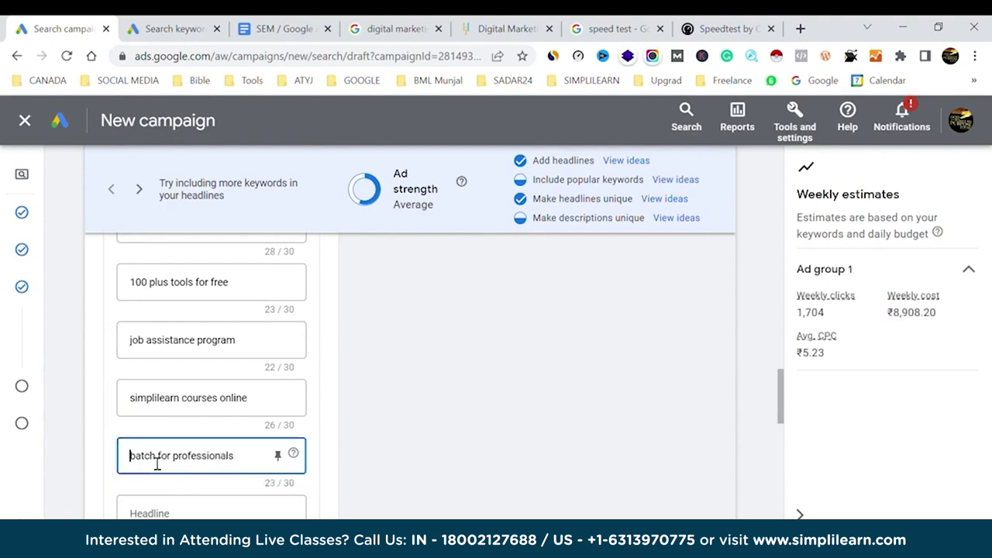
pyautogui.click(346, 433)
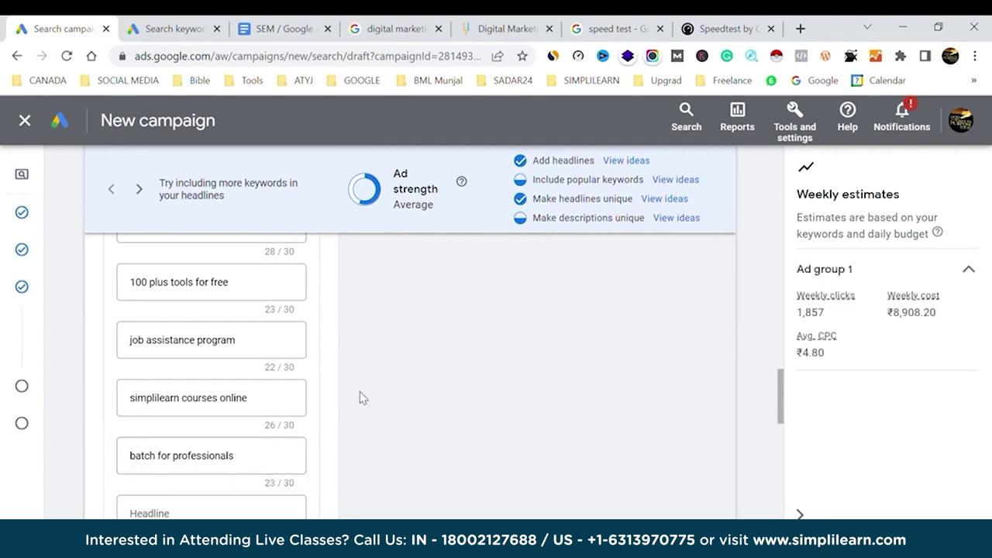
pyautogui.scroll(2, 277, 394)
pyautogui.scroll(5, 277, 395)
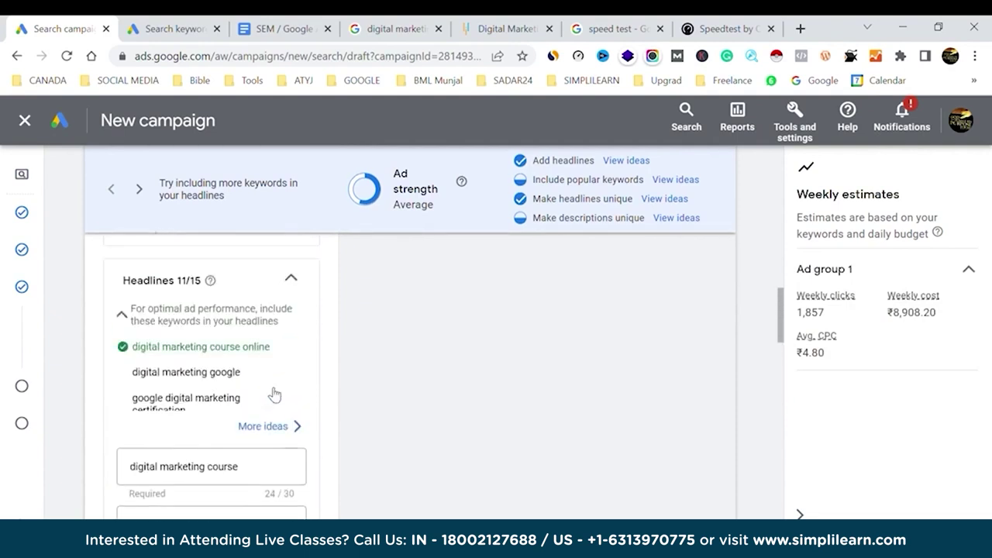
pyautogui.scroll(-10, 180, 391)
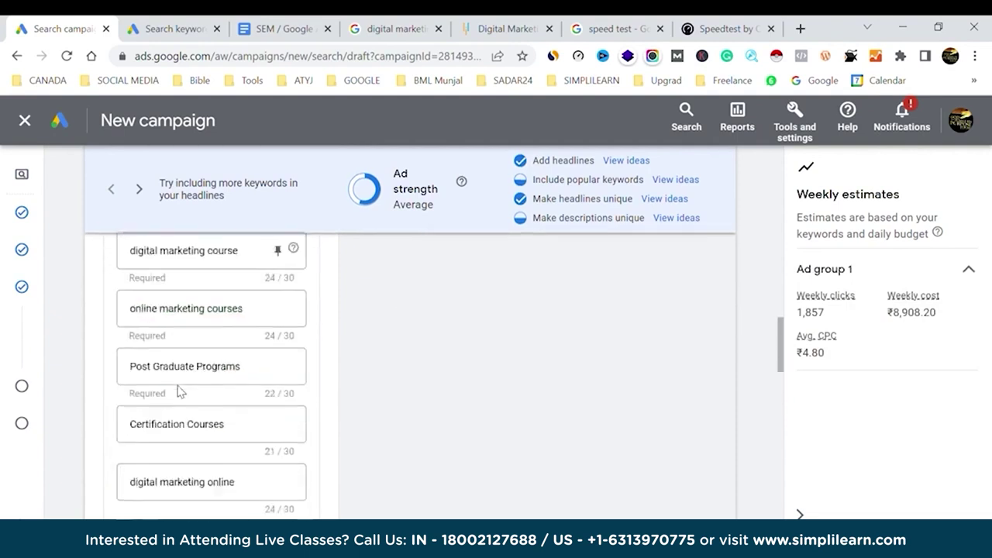
pyautogui.scroll(-3, 177, 391)
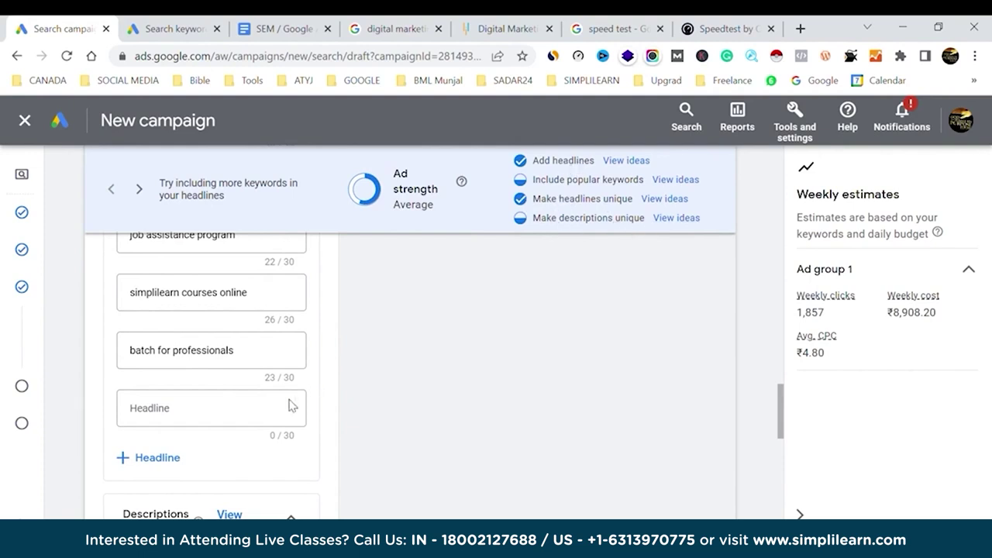
# Add an empty fourth description field, then bring up the 'digital marketing course simplilearn' search results.
pyautogui.scroll(-3, 275, 409)
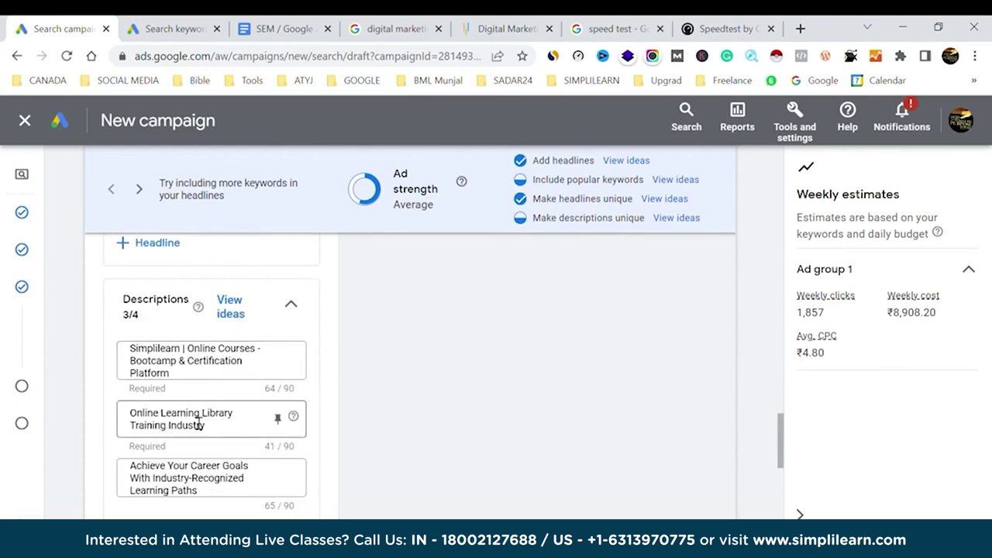
pyautogui.scroll(-2, 198, 422)
pyautogui.click(161, 408)
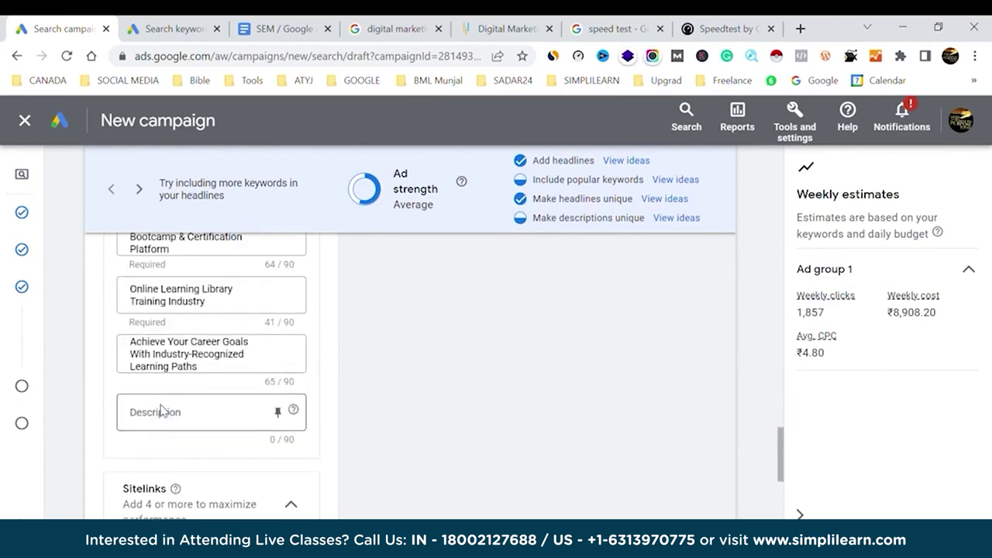
pyautogui.click(388, 26)
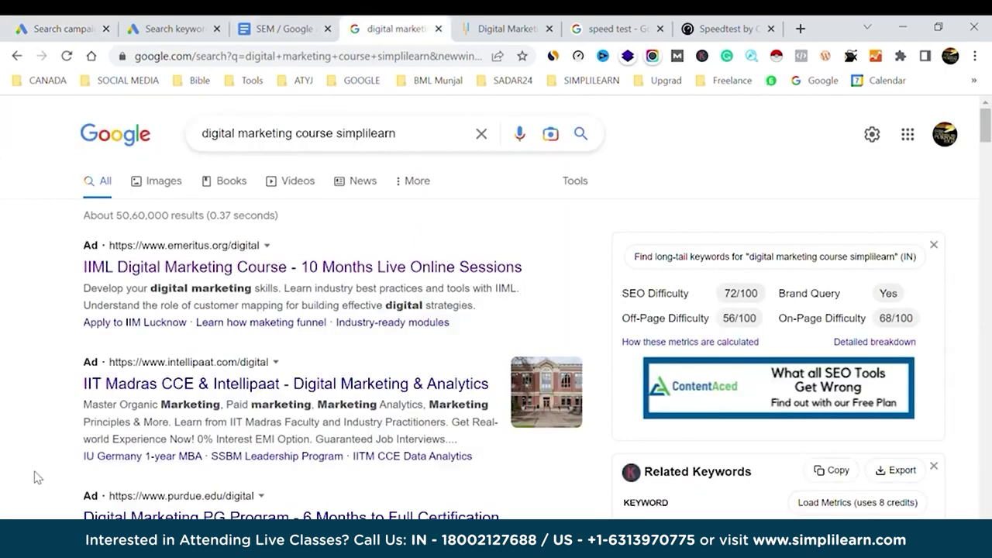
# Copy the Simplilearn result's digital marketing courses snippet and return to the Search campaign tab.
pyautogui.scroll(-5, 35, 477)
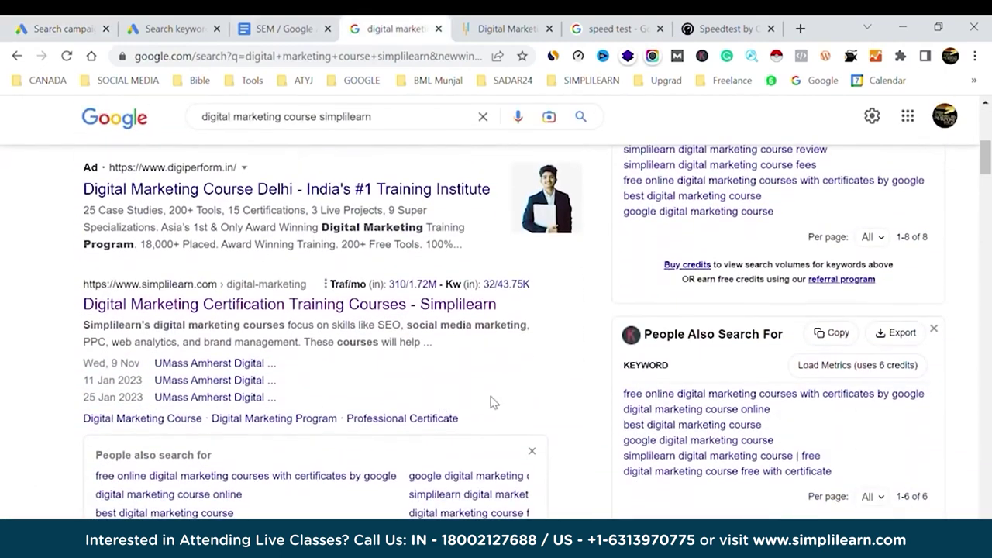
pyautogui.moveTo(90, 332); pyautogui.dragTo(309, 350)
pyautogui.hotkey('ctrl', 'c')
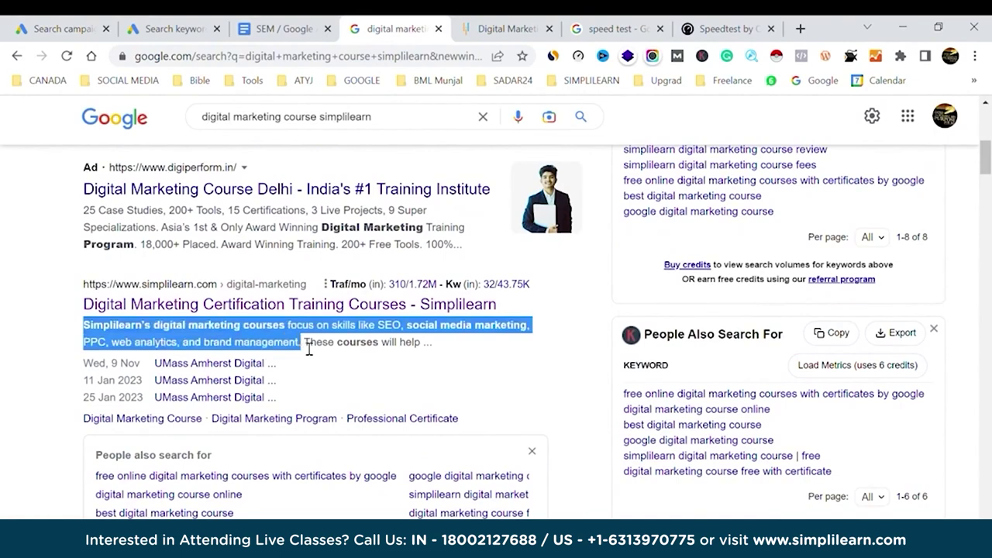
pyautogui.click(85, 28)
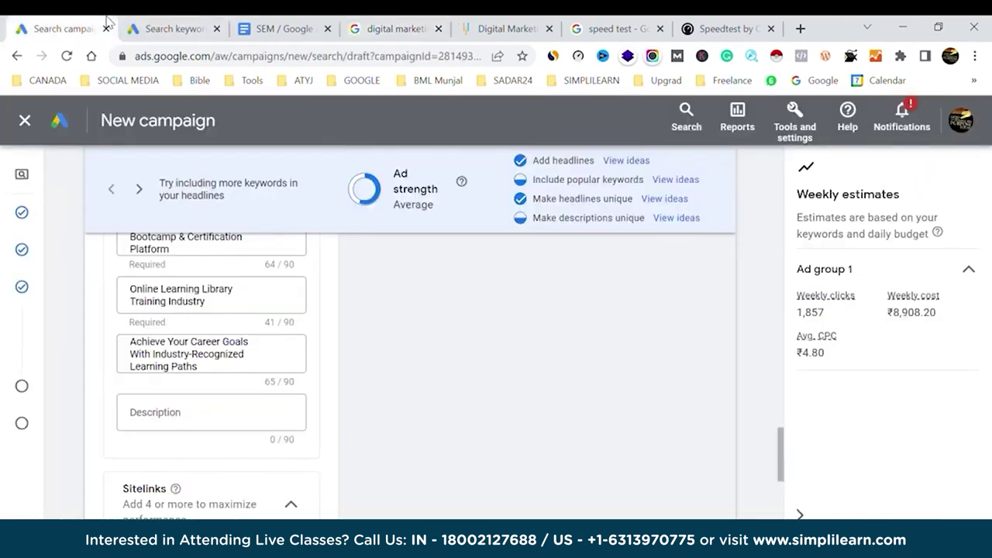
# Paste the Simplilearn snippet as the fourth description, replacing its opening words with 'our'.
pyautogui.click(193, 421)
pyautogui.hotkey('ctrl', 'v')
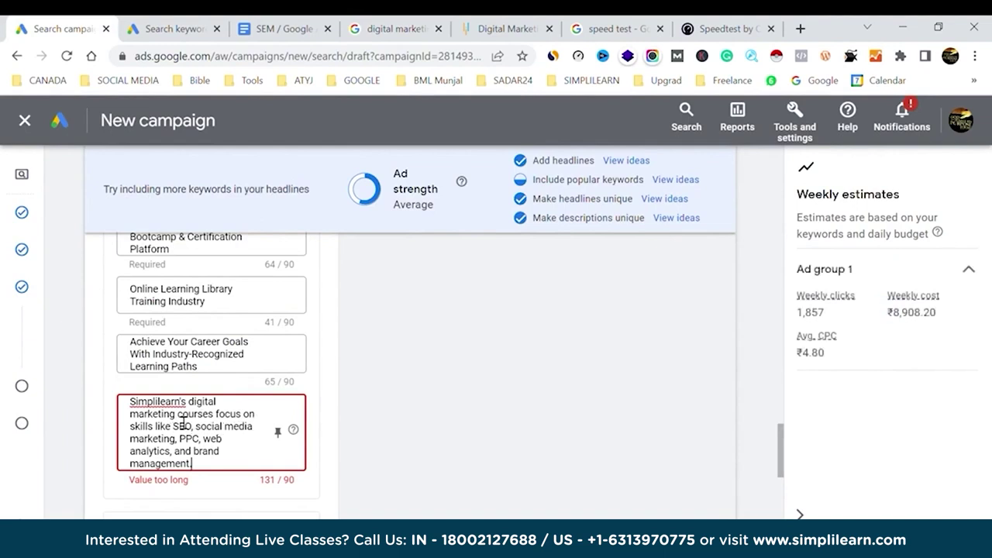
pyautogui.moveTo(178, 416); pyautogui.dragTo(110, 404)
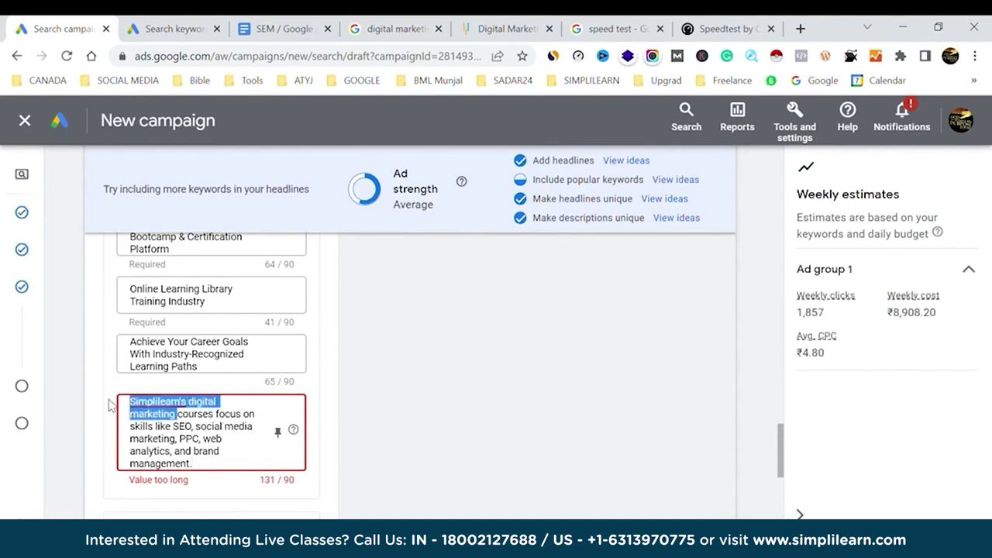
pyautogui.press('BackSpace')
pyautogui.write('our')
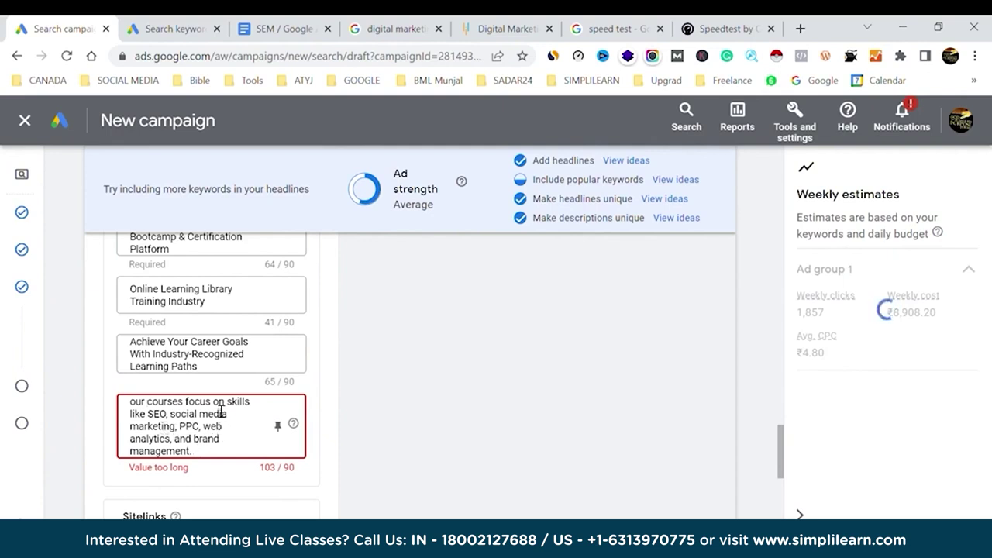
# Trim 'our courses' and an extra space so the description fits exactly 90/90 characters.
pyautogui.moveTo(186, 401); pyautogui.dragTo(103, 409)
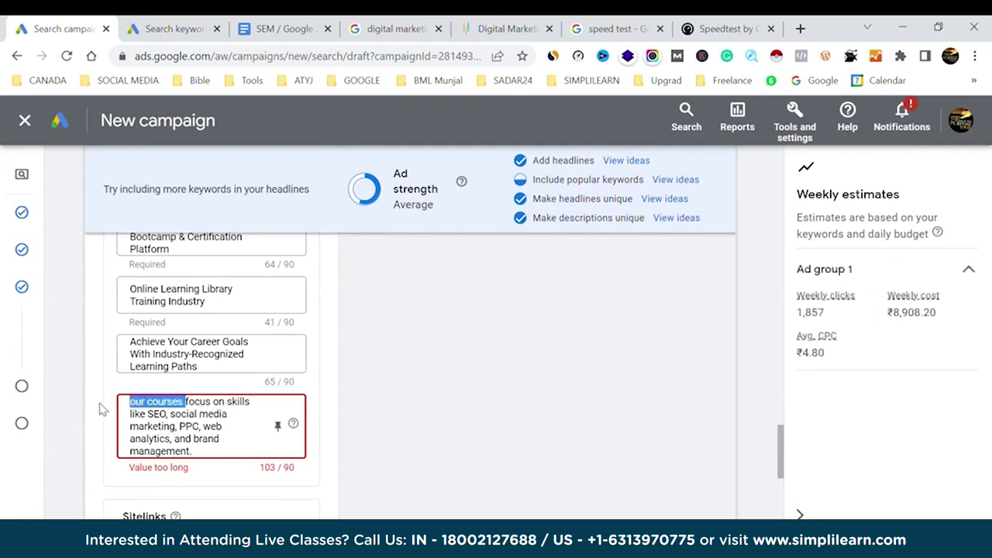
pyautogui.press('BackSpace')
pyautogui.click(382, 414)
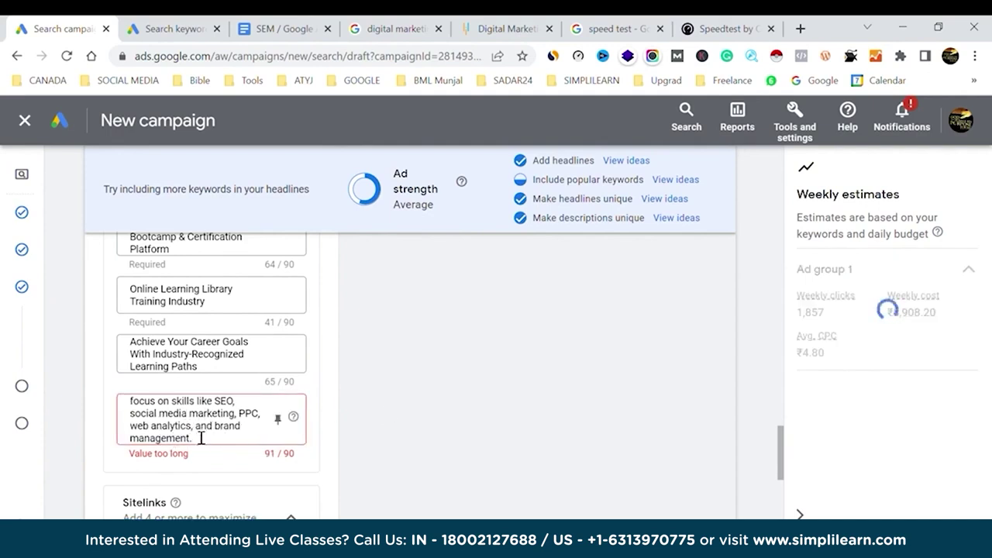
pyautogui.click(203, 430)
pyautogui.press('BackSpace')
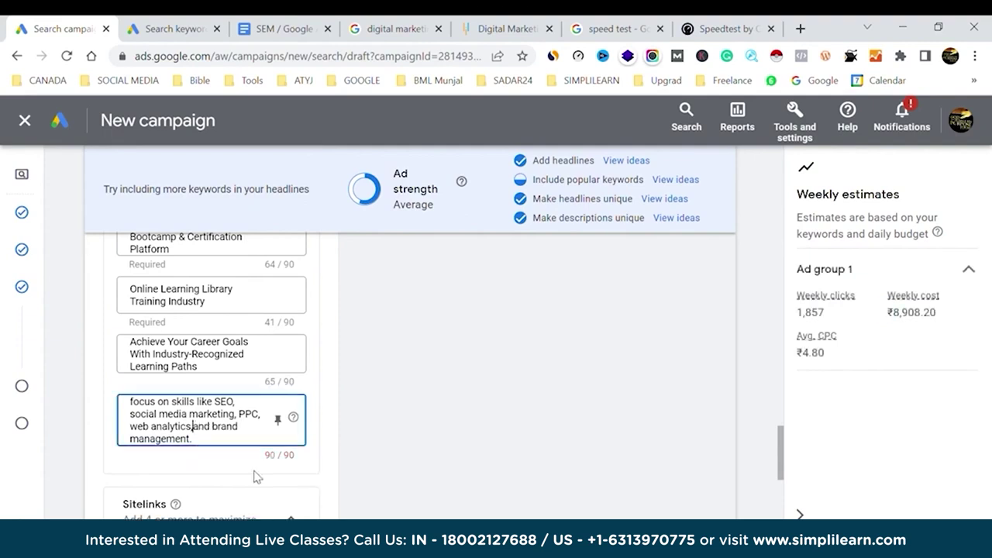
pyautogui.click(513, 445)
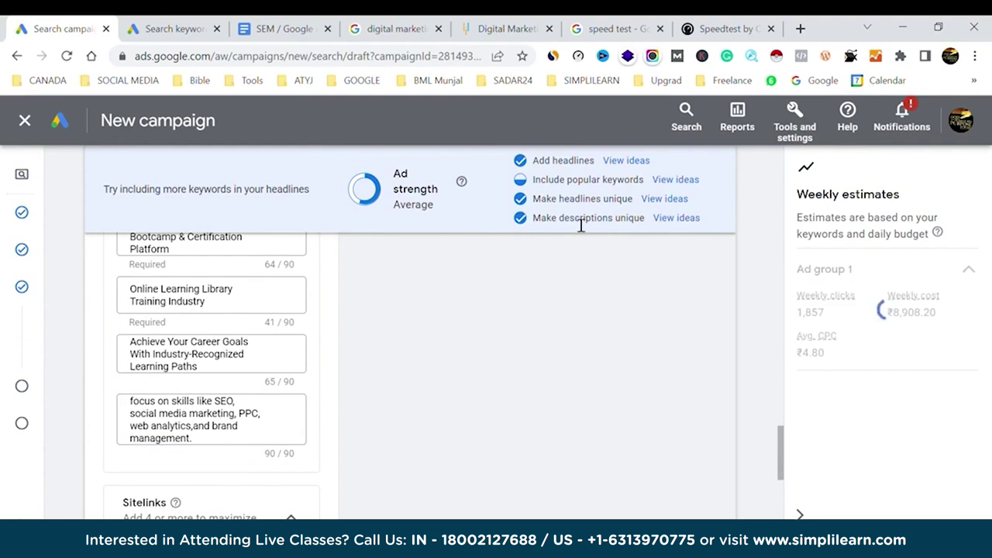
pyautogui.scroll(5, 229, 383)
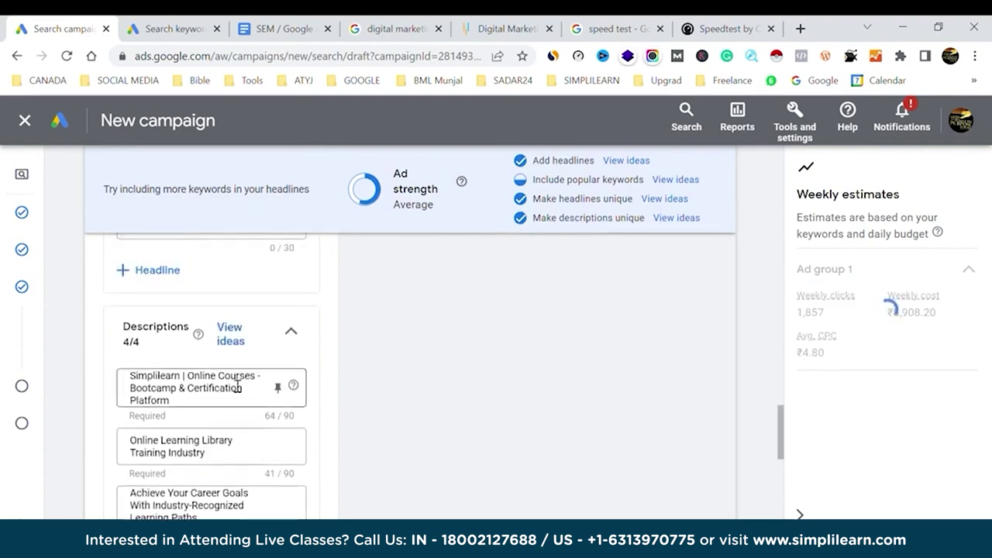
# Copy 'Digital Marketing Certification Training' from the Simplilearn result title and focus the empty headline field.
pyautogui.click(180, 335)
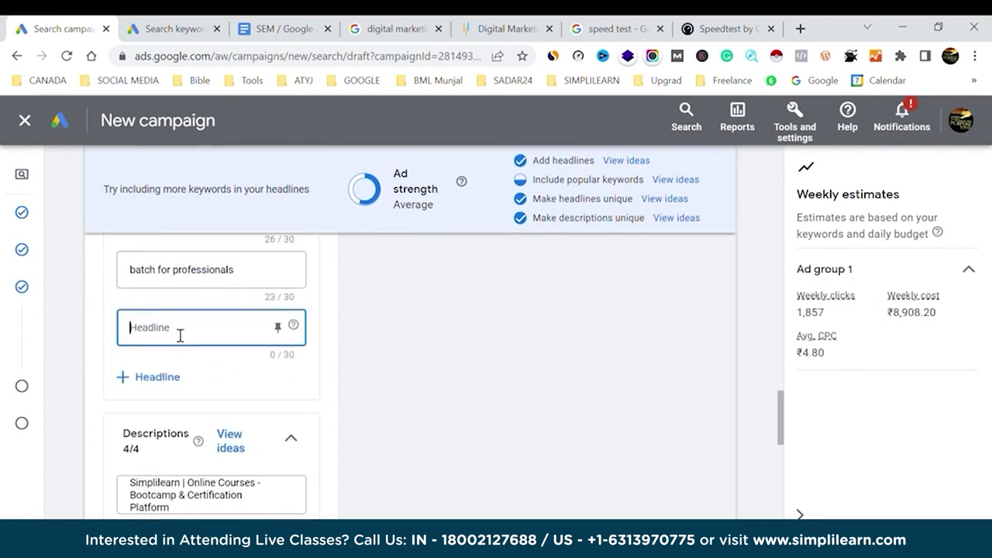
pyautogui.hotkey('ctrl', '4')
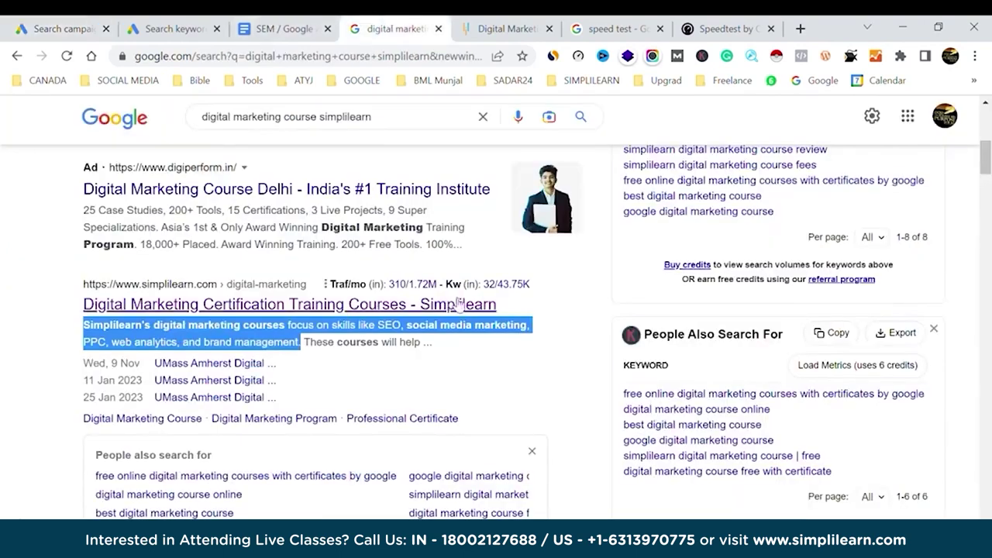
pyautogui.click(66, 343)
pyautogui.moveTo(68, 310); pyautogui.dragTo(354, 303)
pyautogui.hotkey('ctrl', 'c')
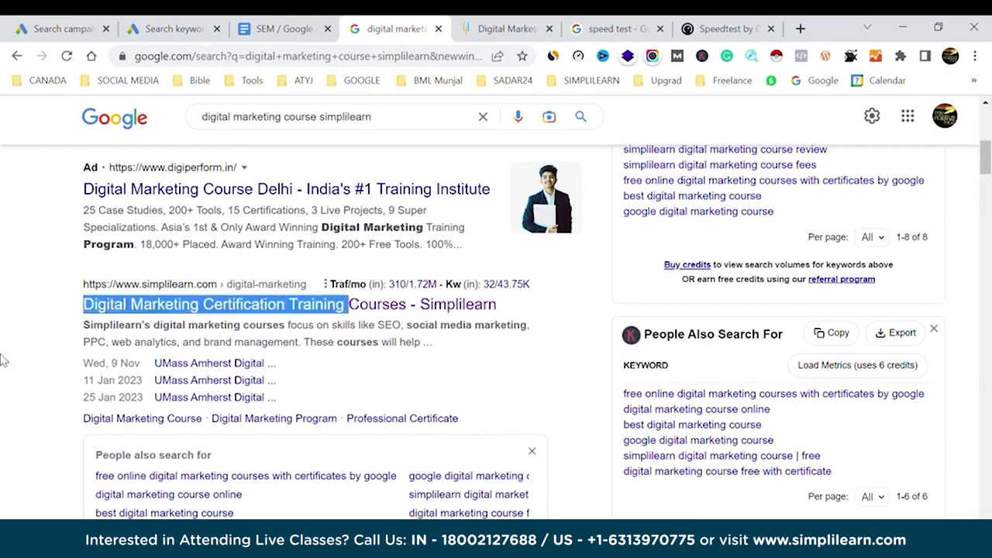
pyautogui.click(65, 28)
pyautogui.click(197, 311)
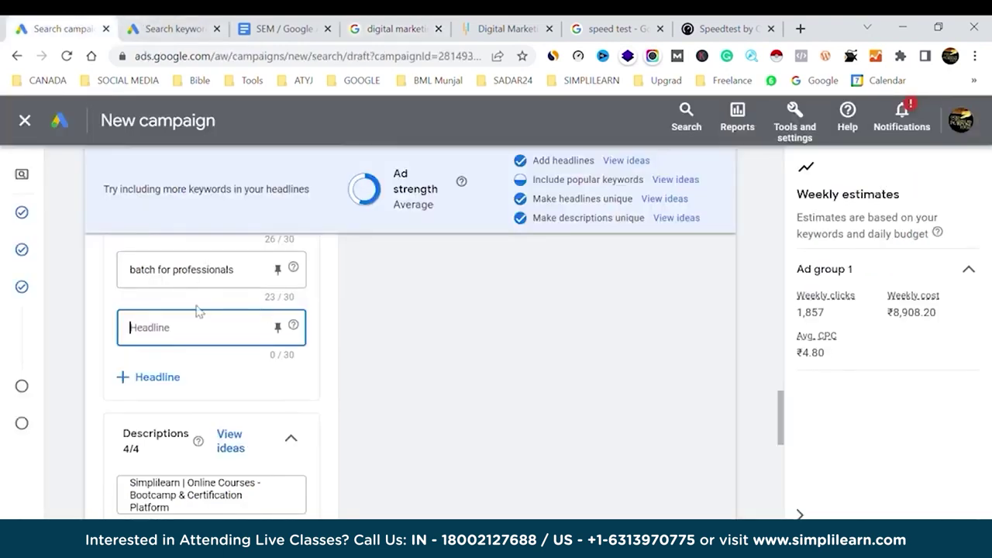
# Paste the copied title as a new headline and delete its trailing word 'Training'.
pyautogui.hotkey('ctrl', 'v')
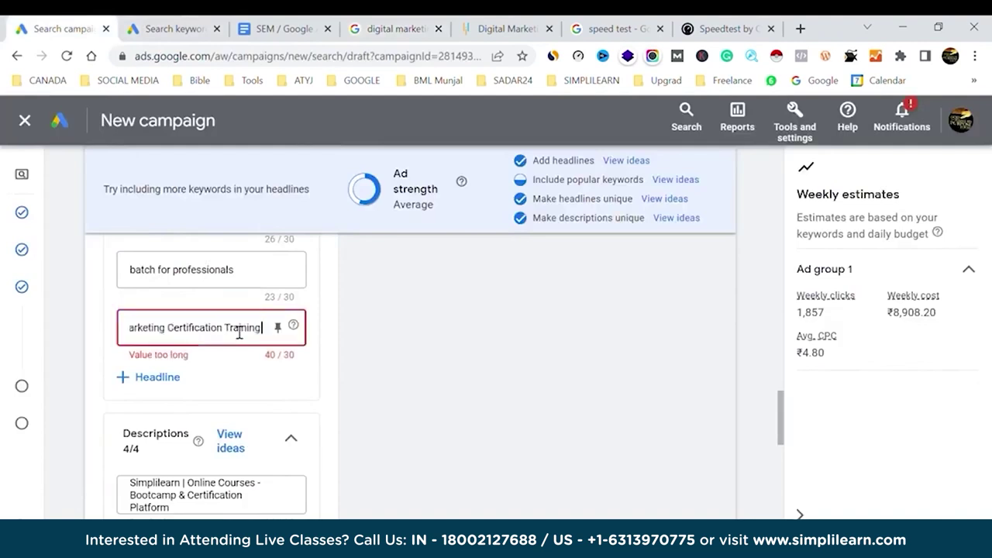
pyautogui.doubleClick(250, 329)
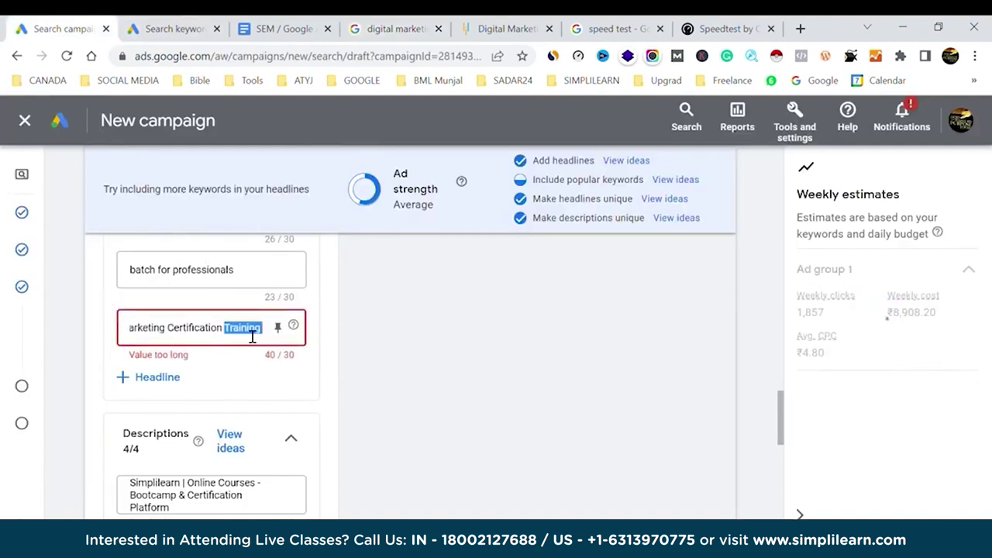
pyautogui.press('BackSpace')
pyautogui.press('BackSpace')
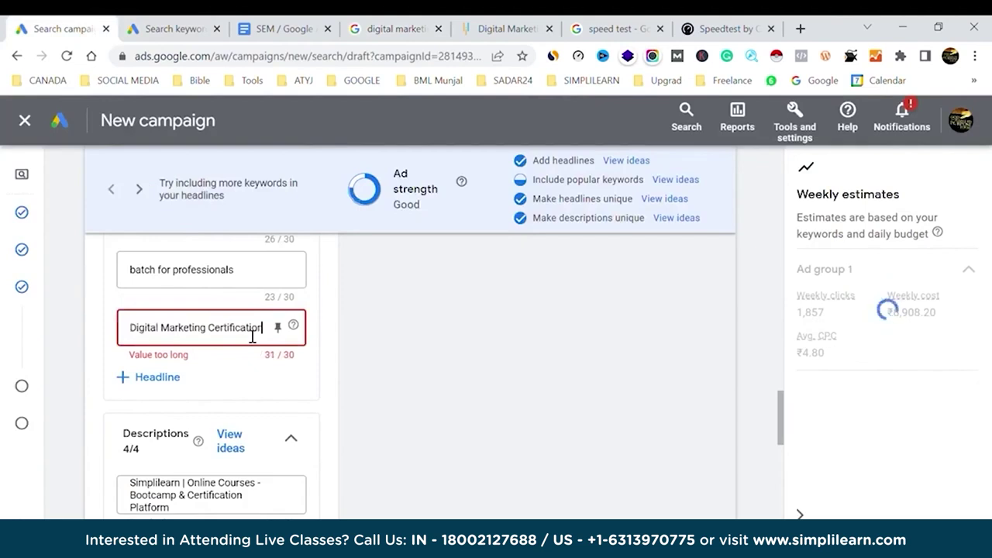
pyautogui.click(250, 339)
pyautogui.doubleClick(255, 335)
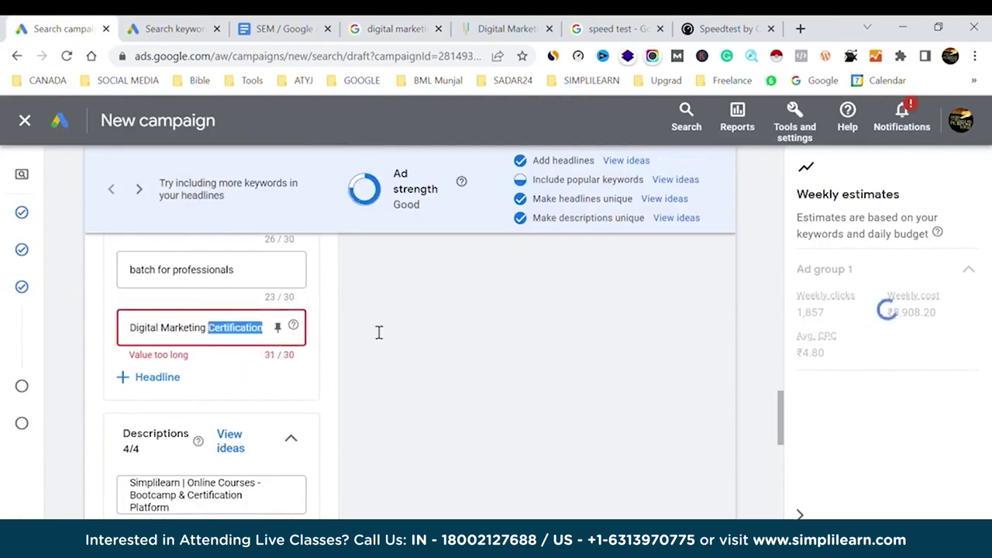
# Replace 'Certification' with 'Training' so the headline reads 'Digital Marketing Training' at 26/30.
pyautogui.click(438, 334)
pyautogui.click(137, 329)
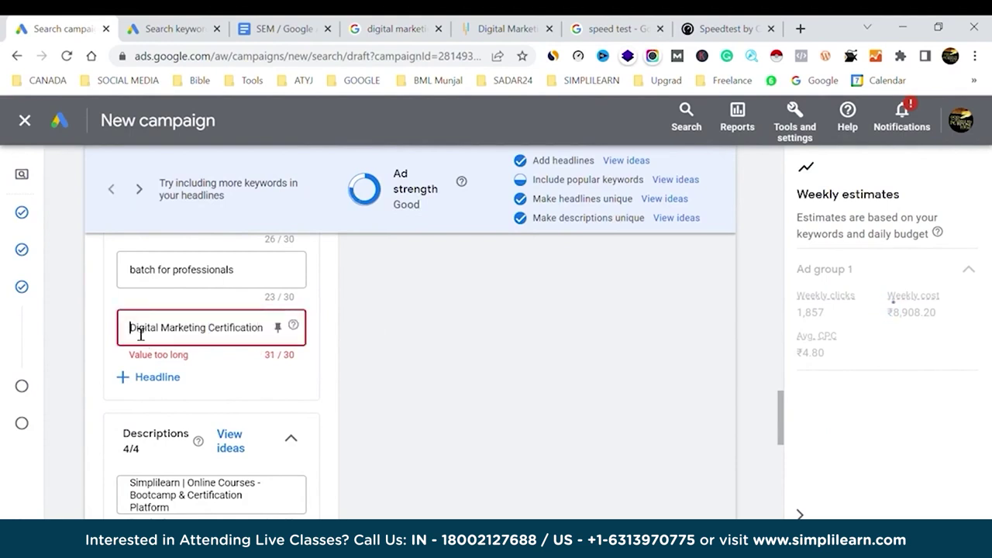
pyautogui.click(430, 339)
pyautogui.doubleClick(192, 332)
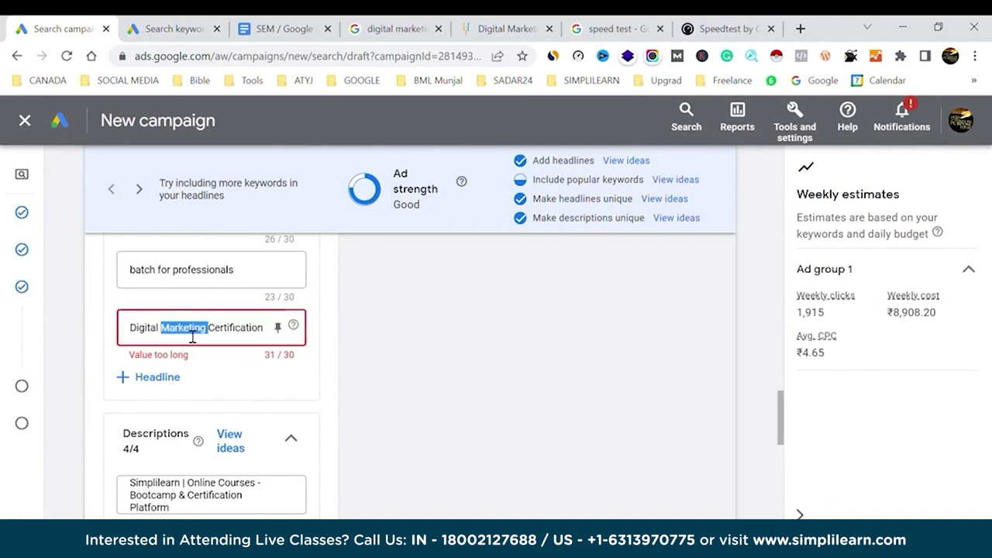
pyautogui.doubleClick(249, 331)
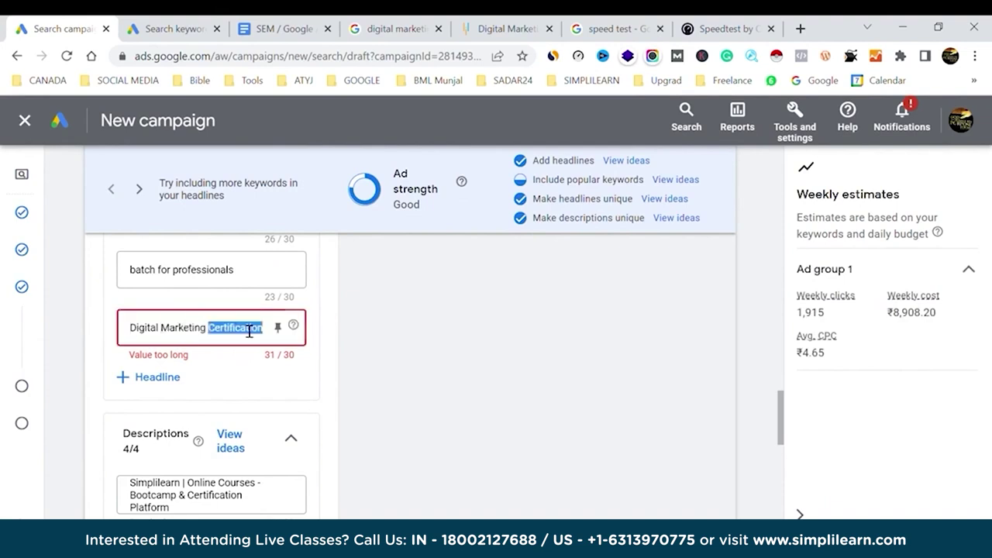
pyautogui.write('Training')
pyautogui.click(554, 347)
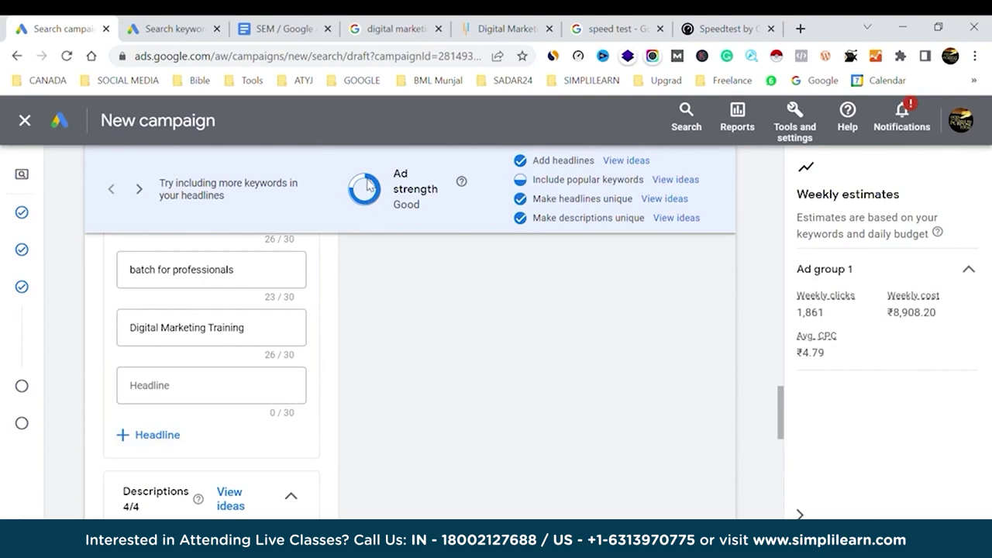
pyautogui.scroll(10, 237, 348)
# Finish the ad, advance the campaign to the Budget step, and switch to the SEM / PPC / Google Ads slides.
pyautogui.scroll(5, 237, 348)
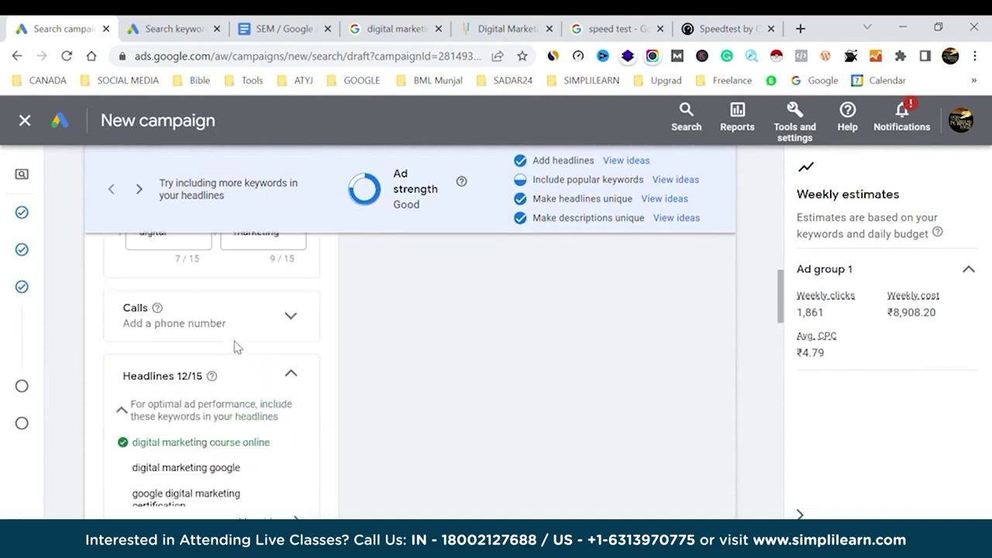
pyautogui.scroll(-10, 237, 348)
pyautogui.scroll(-10, 238, 348)
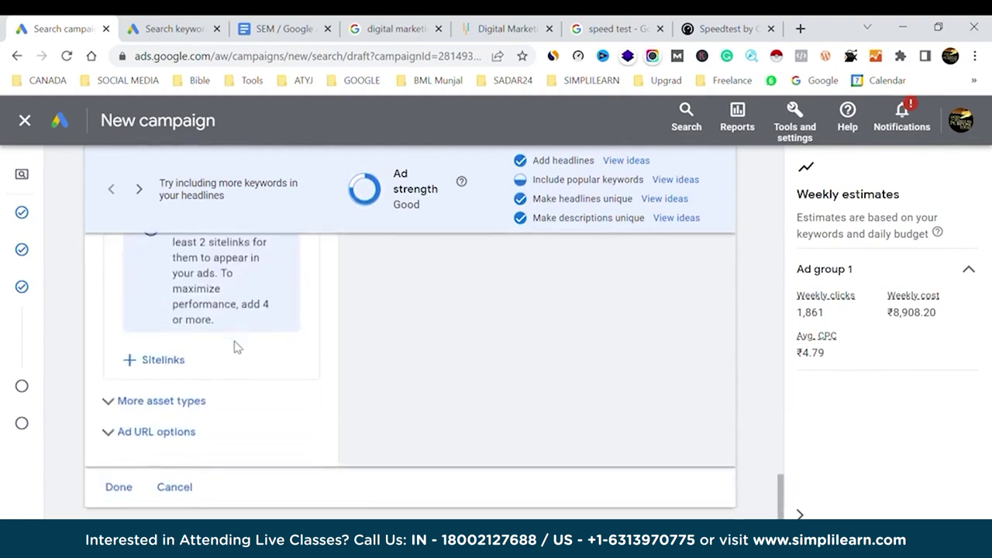
pyautogui.scroll(-2, 238, 348)
pyautogui.click(117, 402)
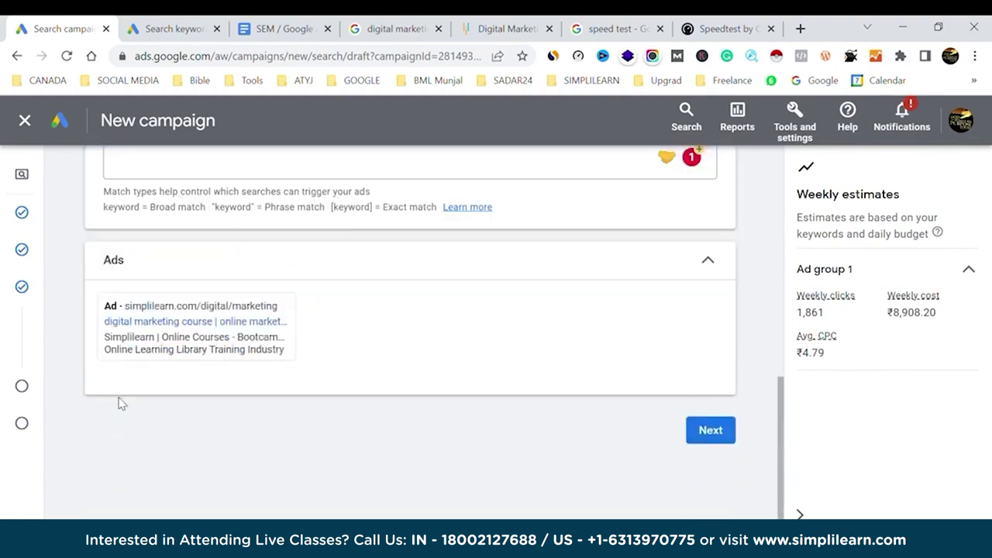
pyautogui.click(711, 432)
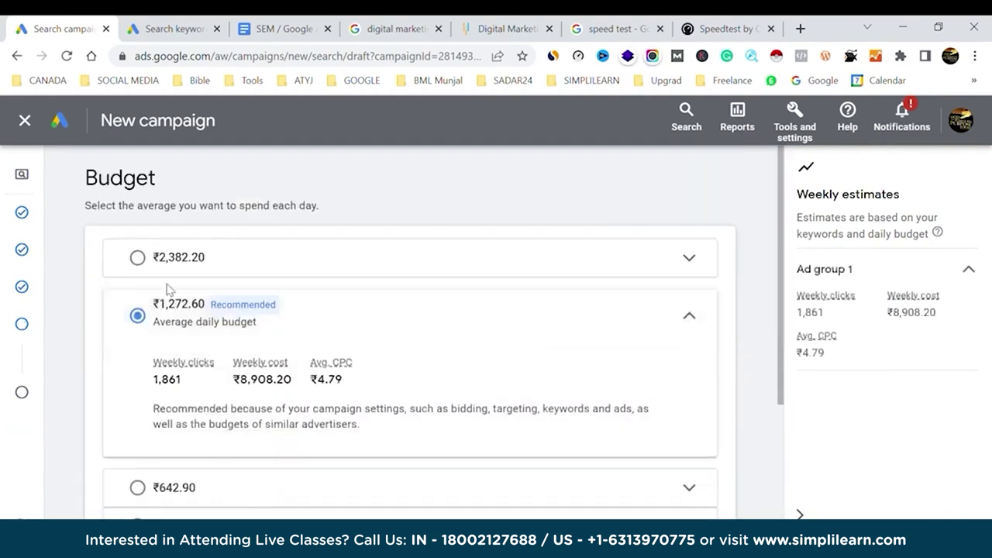
pyautogui.click(303, 27)
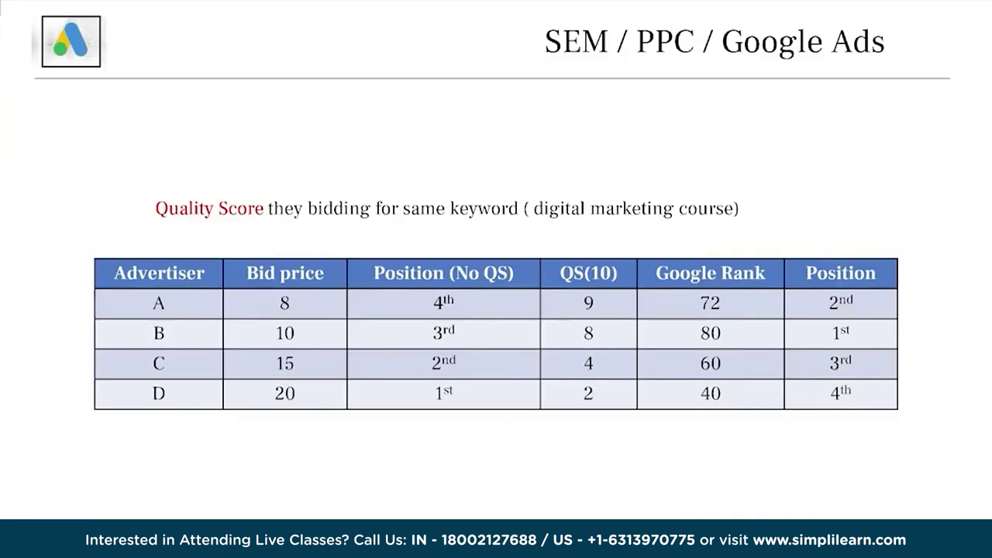
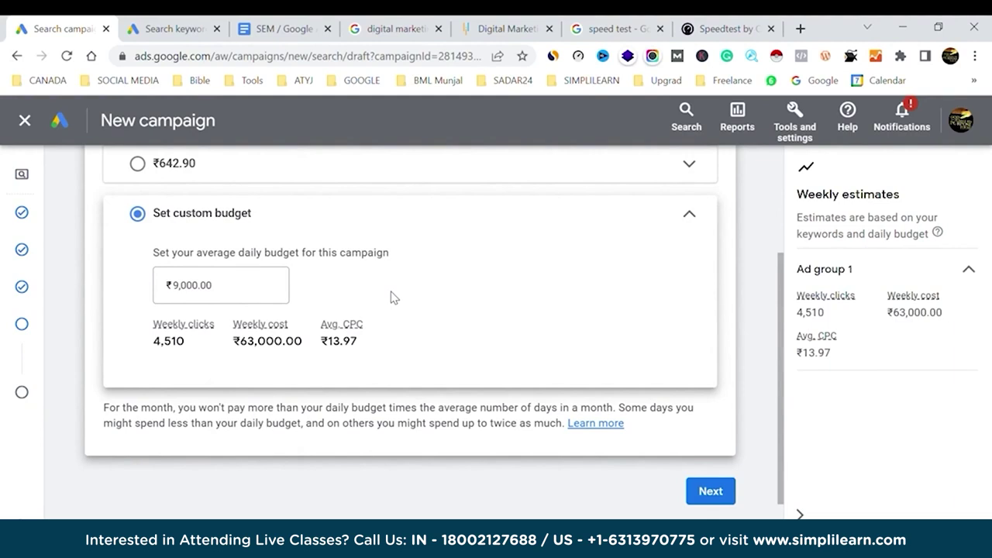
# Advance to the campaign review and read the ad issue and missing-billing errors blocking publishing.
pyautogui.click(712, 493)
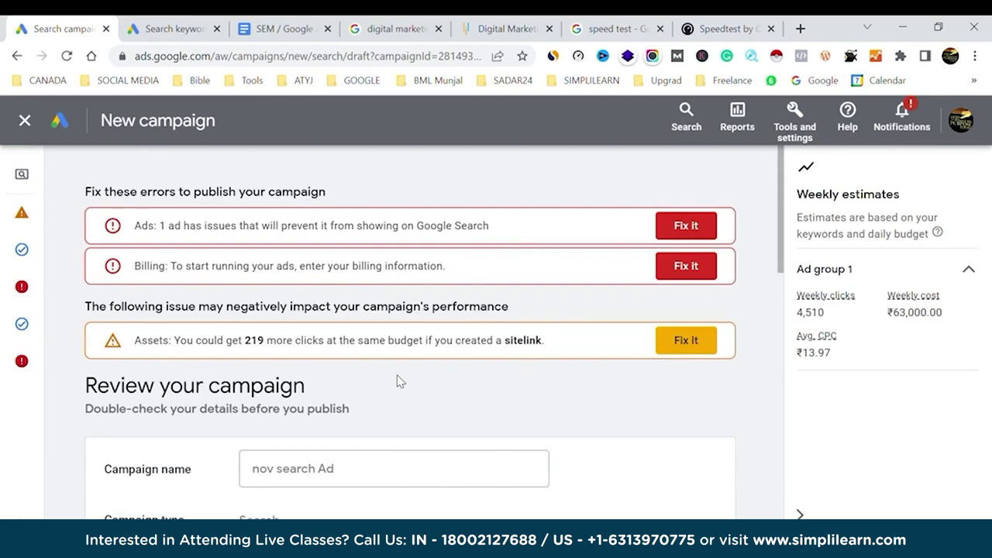
pyautogui.scroll(-2, 397, 380)
pyautogui.scroll(2, 397, 380)
pyautogui.scroll(-6, 397, 380)
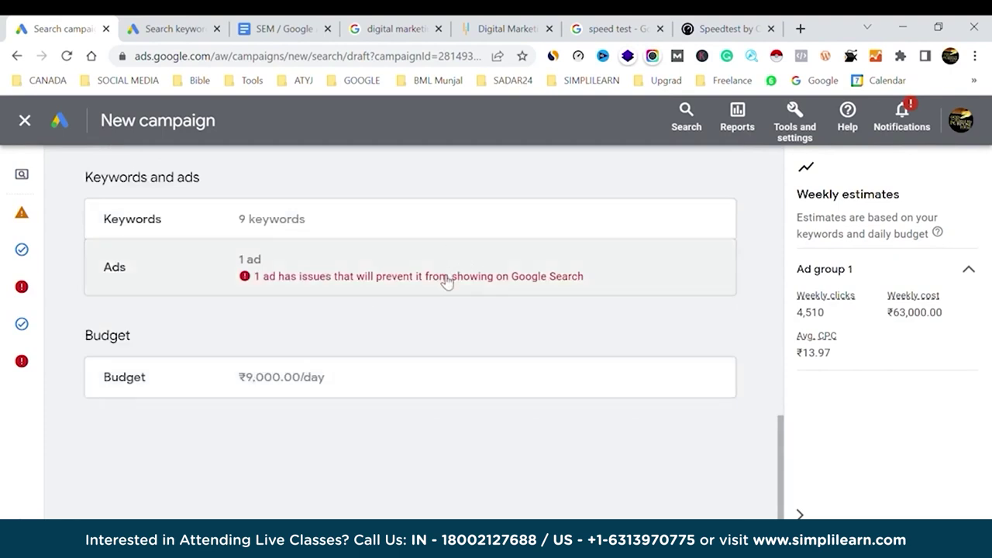
pyautogui.doubleClick(438, 277)
pyautogui.click(447, 279)
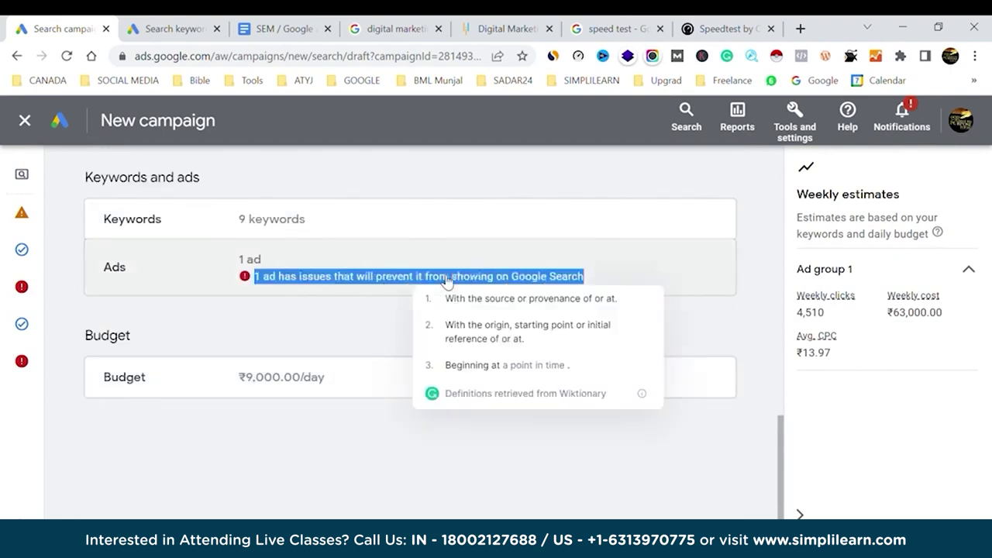
pyautogui.scroll(10, 446, 281)
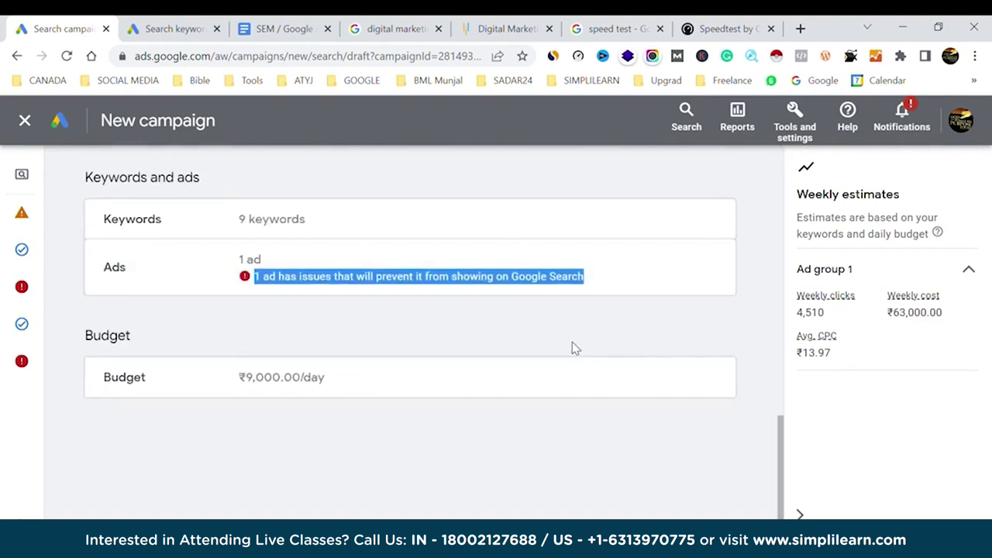
pyautogui.scroll(10, 572, 348)
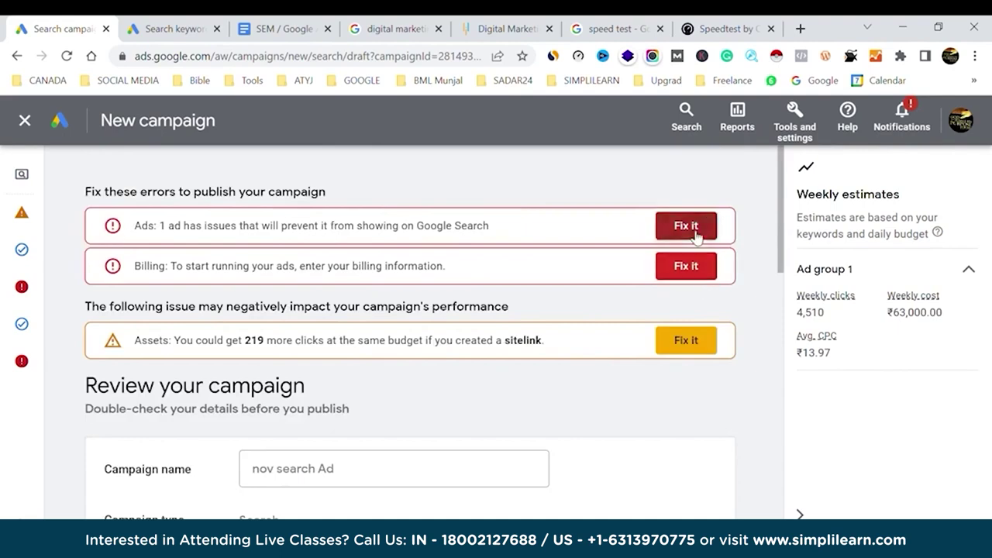
pyautogui.scroll(-15, 637, 357)
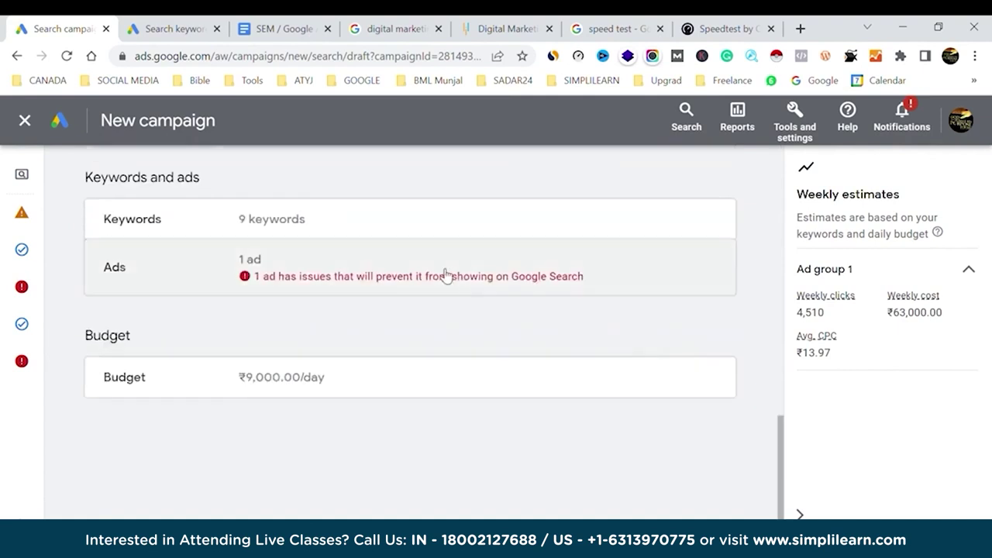
pyautogui.moveTo(15, 332)
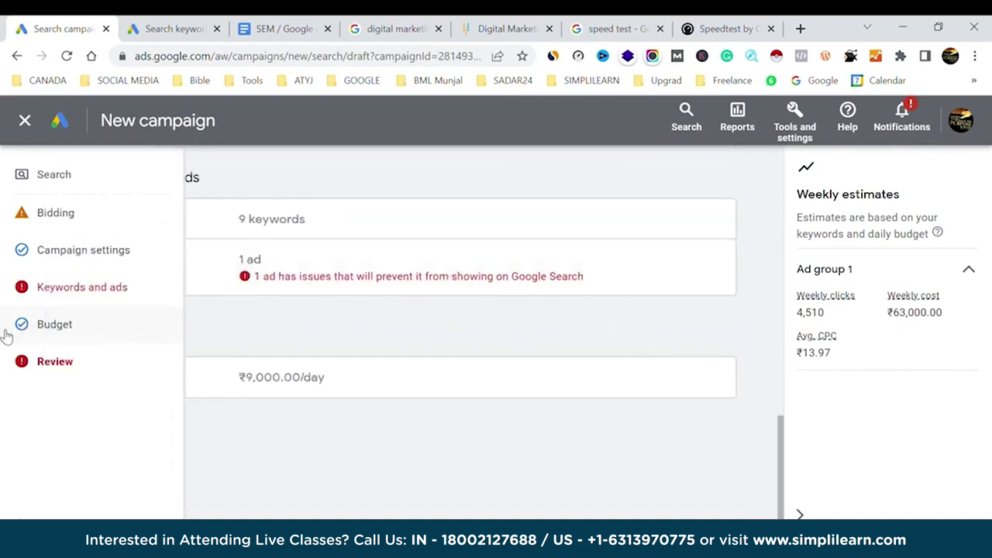
# Go to the ad group's Keywords and ads and open the ad for editing.
pyautogui.click(78, 290)
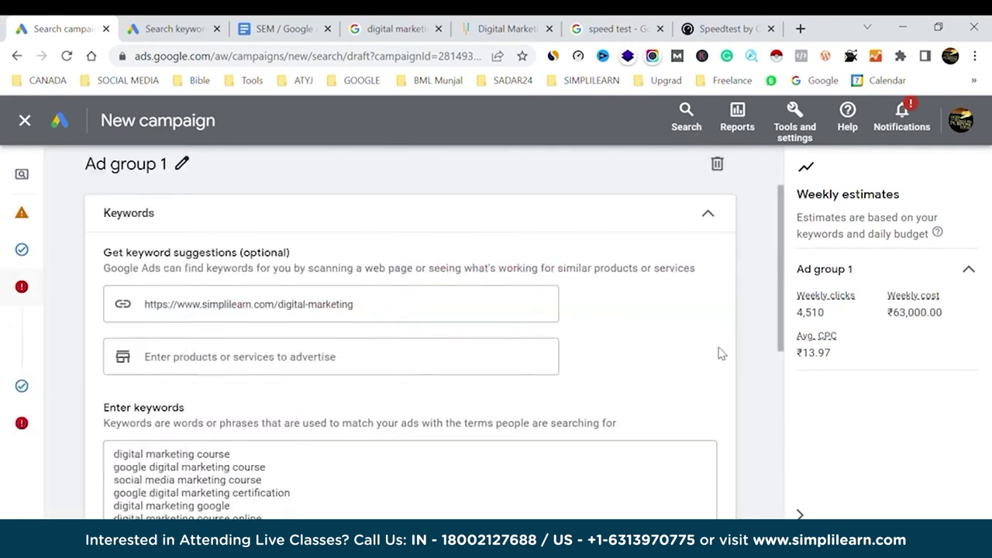
pyautogui.scroll(-5, 718, 351)
pyautogui.scroll(-1, 718, 352)
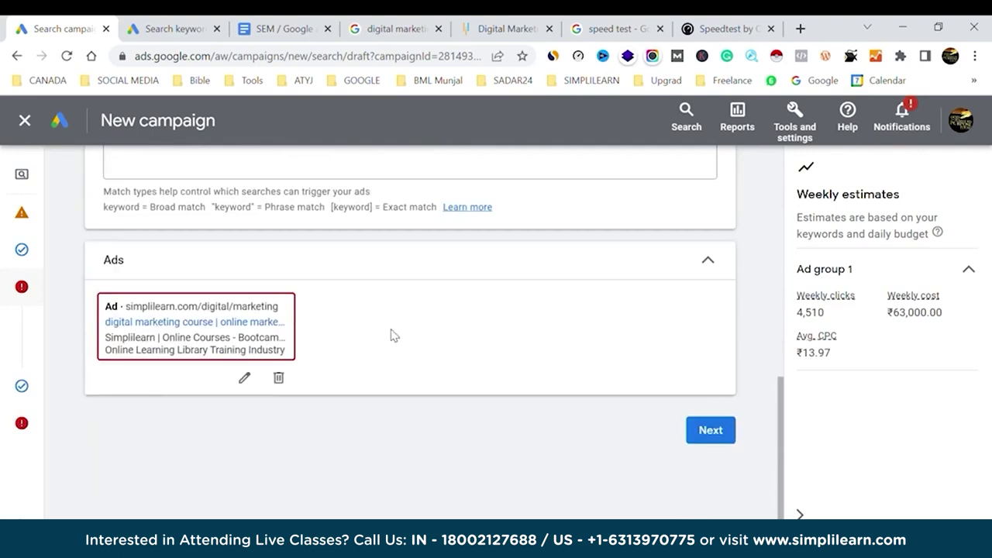
pyautogui.click(244, 378)
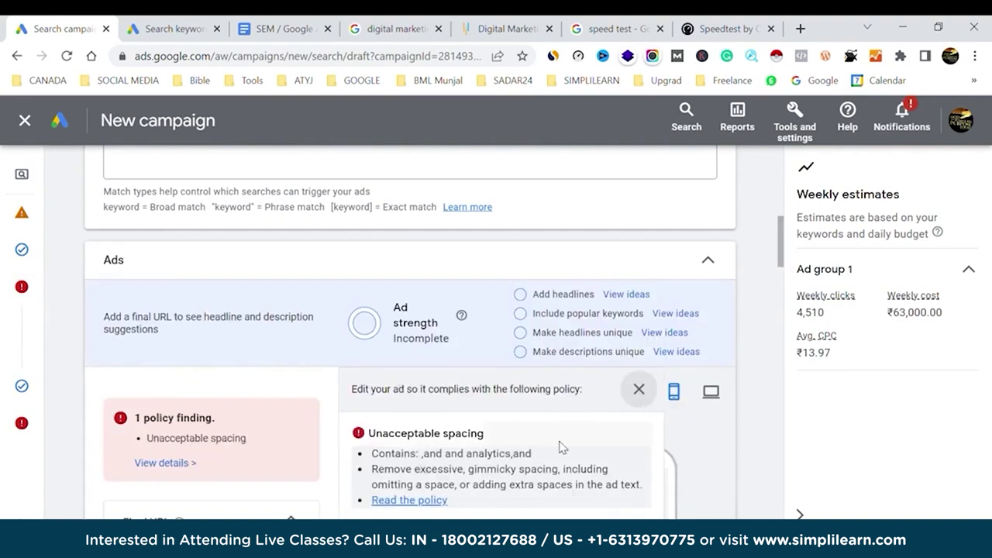
pyautogui.scroll(-1, 562, 447)
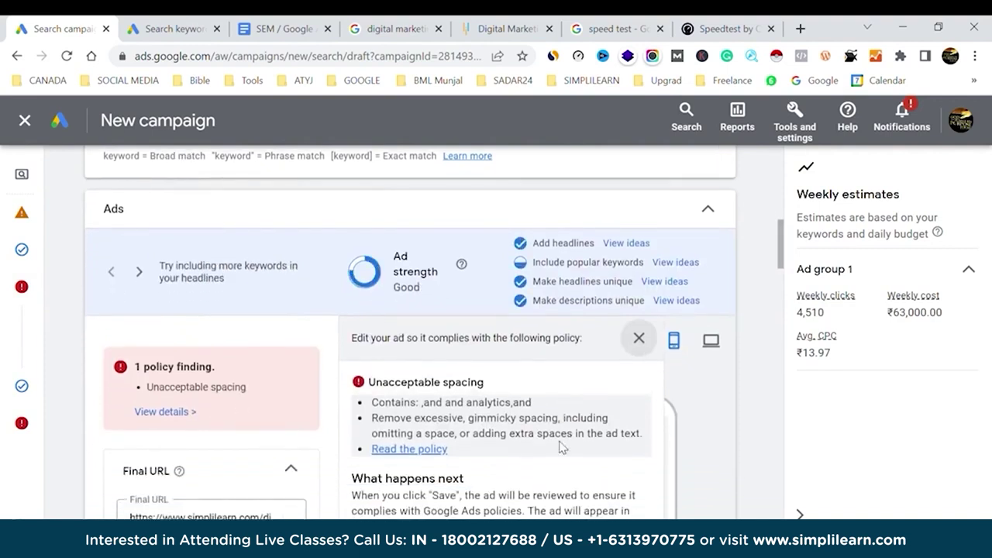
pyautogui.scroll(-7, 562, 447)
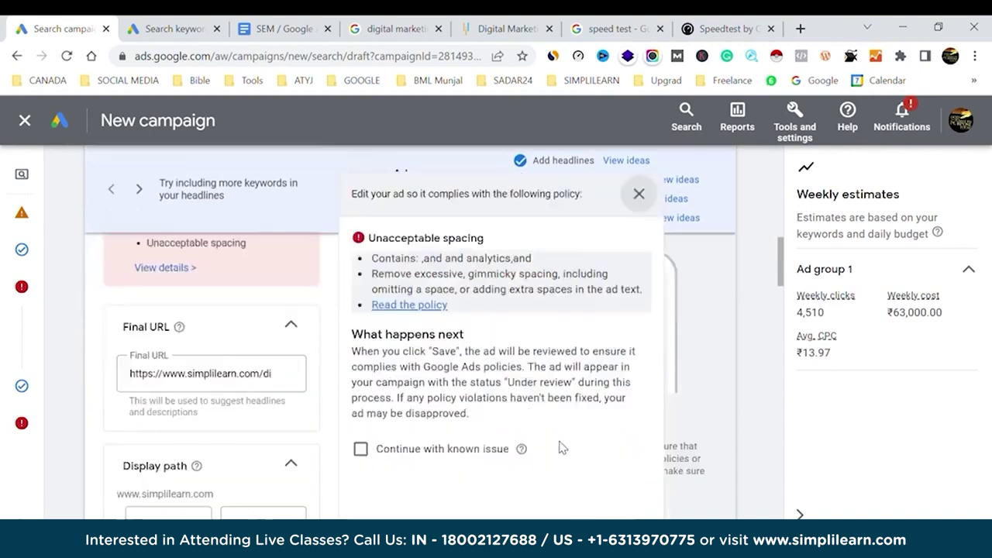
pyautogui.scroll(-10, 562, 447)
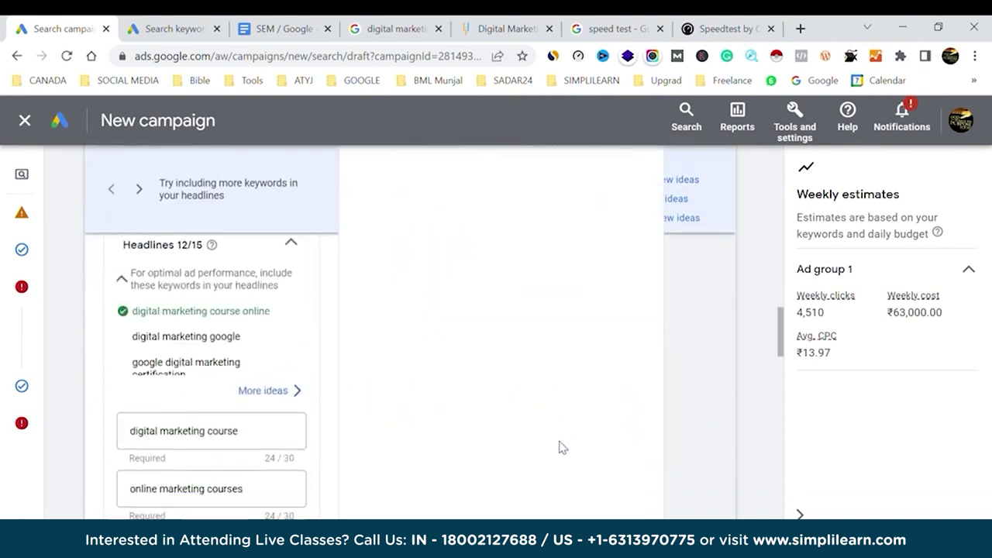
pyautogui.scroll(-10, 562, 447)
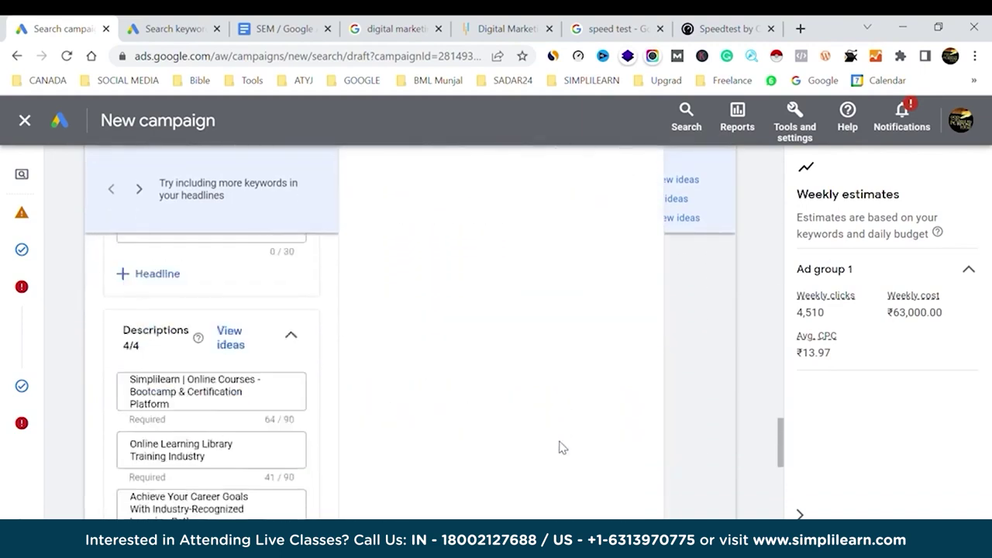
pyautogui.scroll(3, 562, 447)
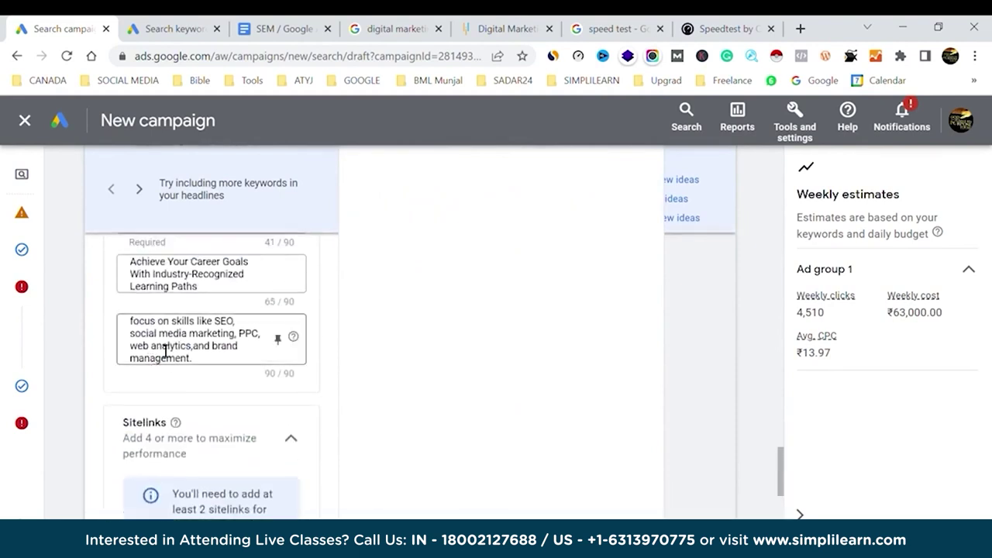
# Insert a comma so the last description reads 'web analytics, and brand management.'.
pyautogui.moveTo(171, 323); pyautogui.dragTo(118, 323)
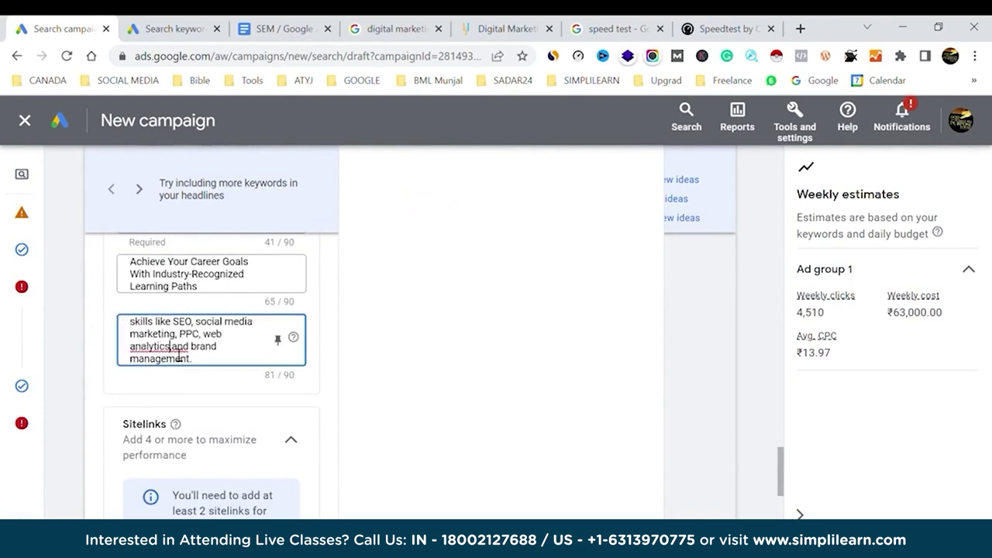
pyautogui.write(',')
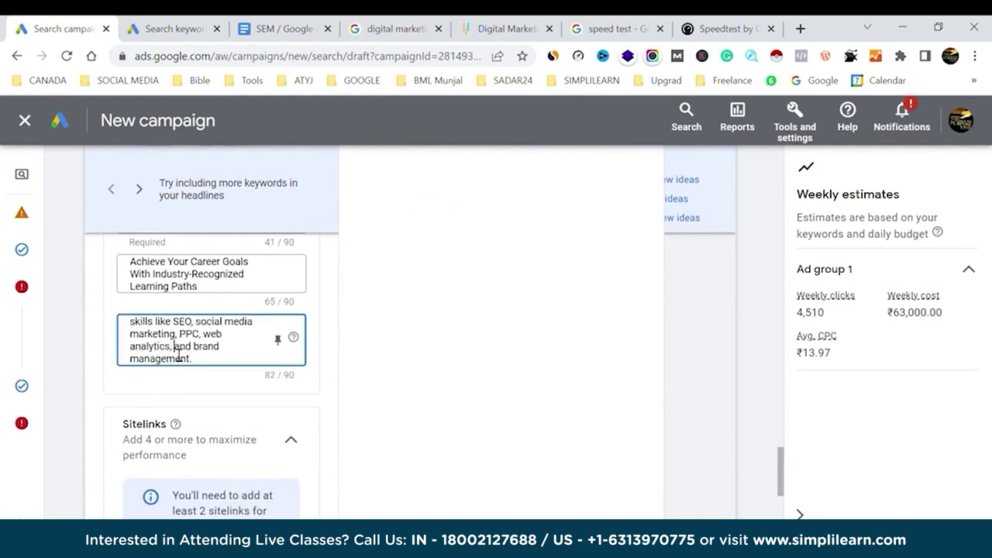
pyautogui.click(456, 373)
pyautogui.scroll(-4, 317, 383)
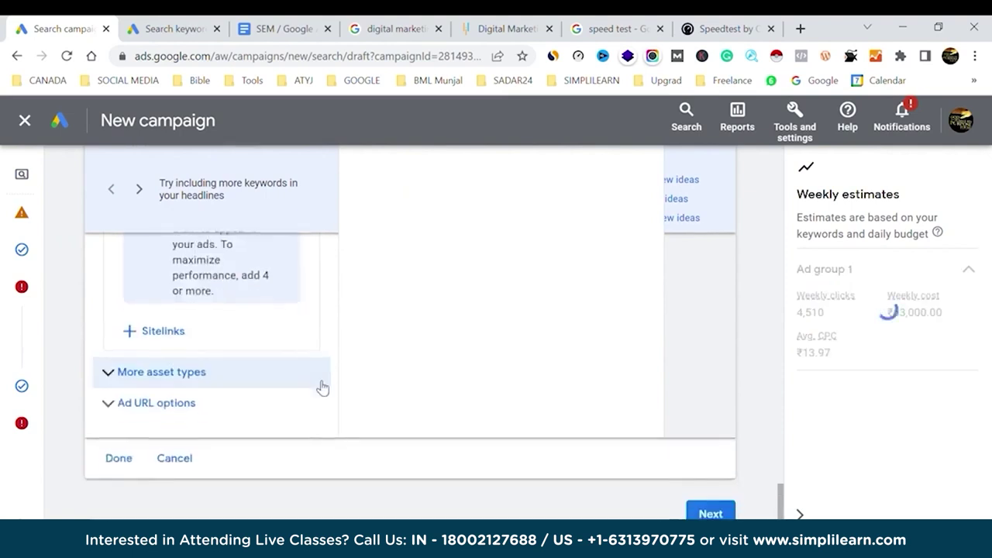
pyautogui.scroll(3, 318, 386)
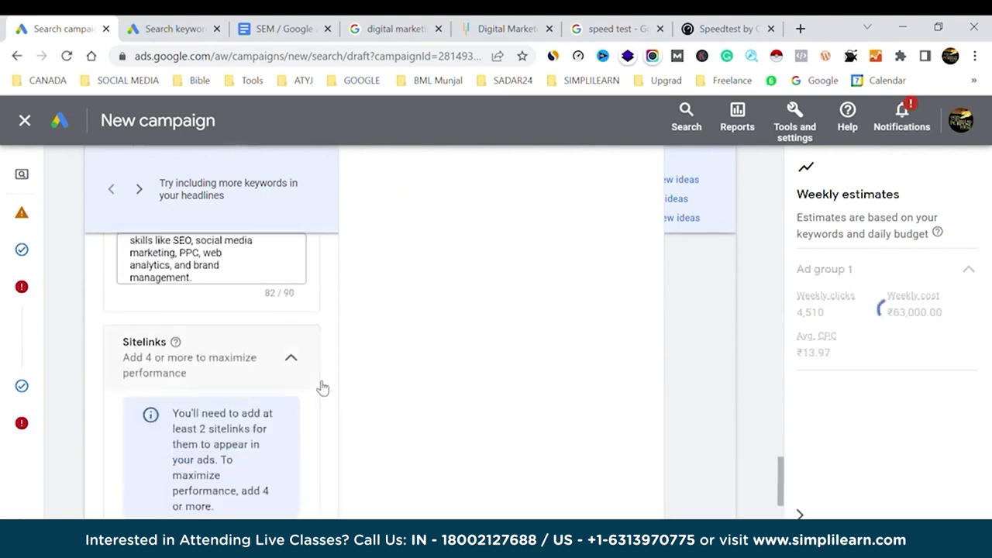
pyautogui.scroll(6, 322, 388)
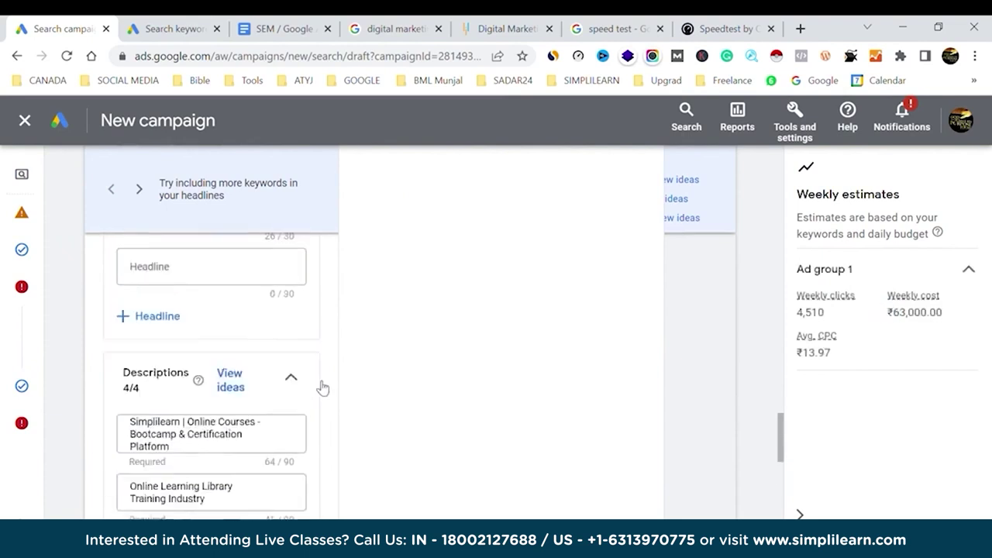
pyautogui.scroll(10, 316, 386)
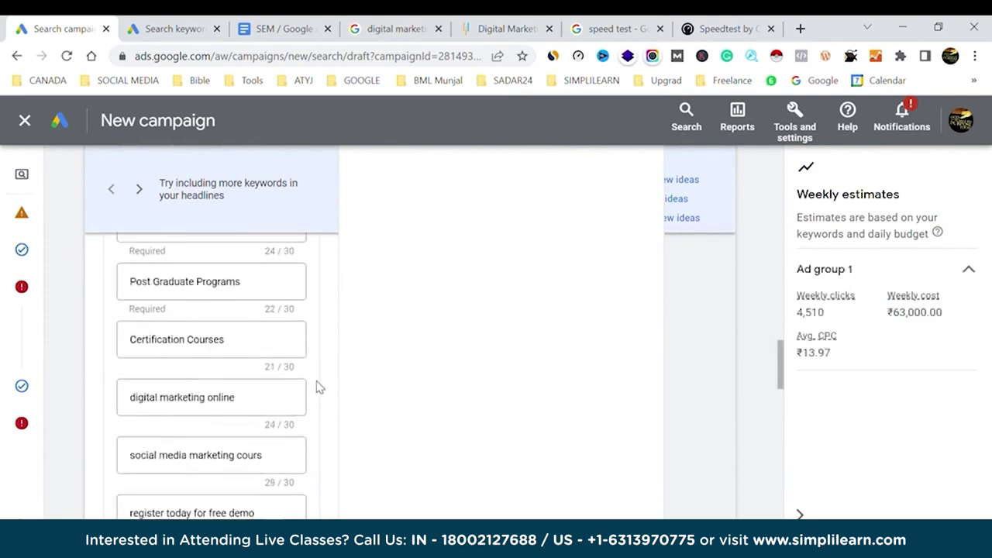
pyautogui.scroll(3, 318, 386)
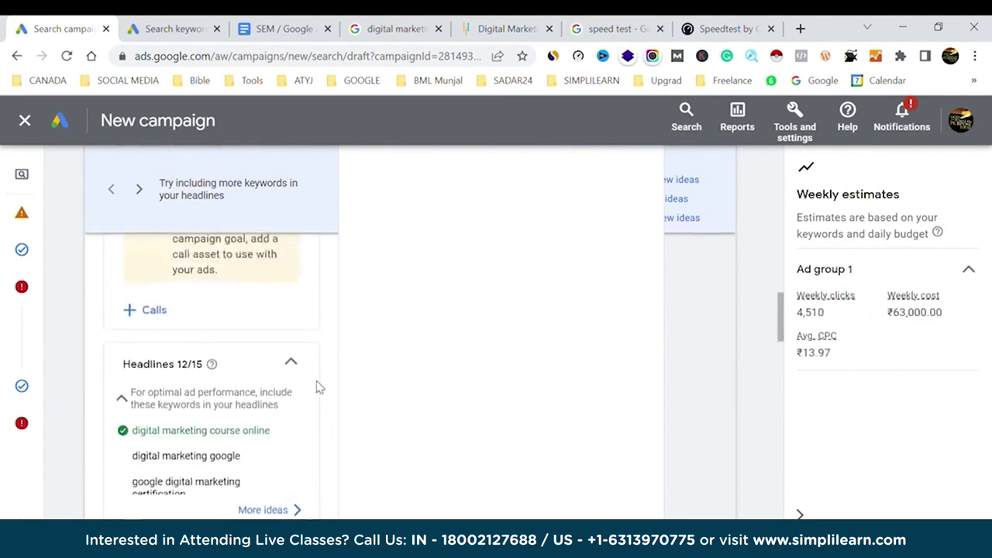
pyautogui.scroll(1, 316, 386)
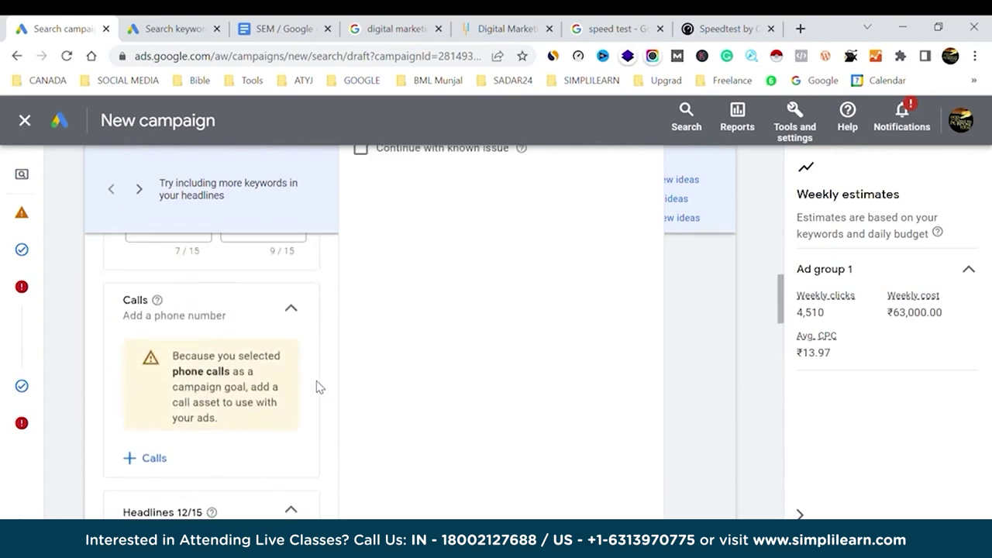
pyautogui.click(384, 29)
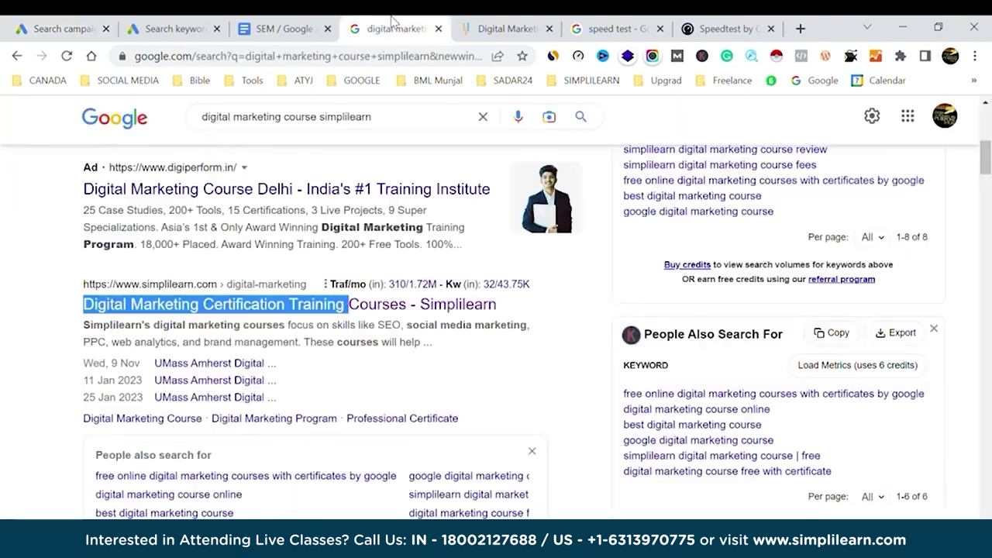
pyautogui.click(582, 293)
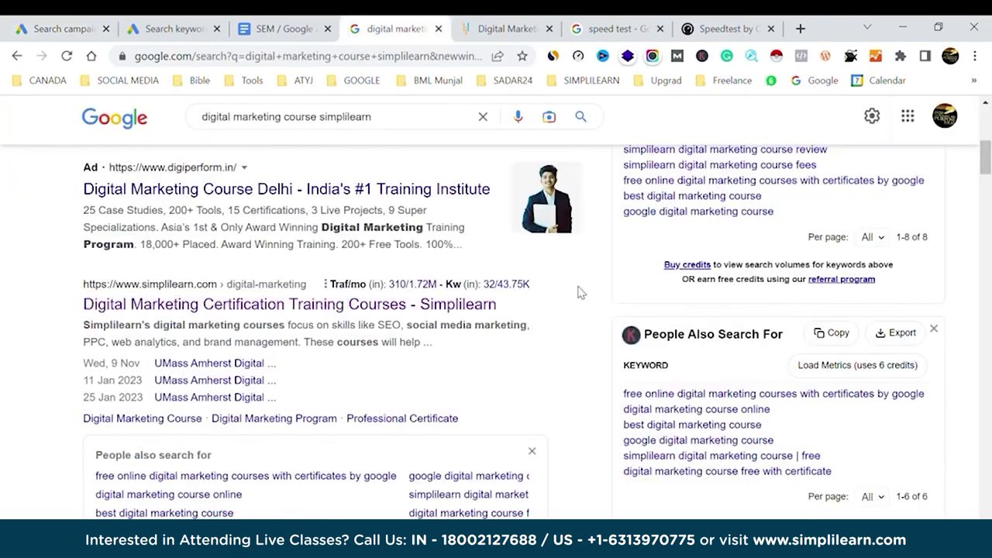
pyautogui.scroll(5, 335, 310)
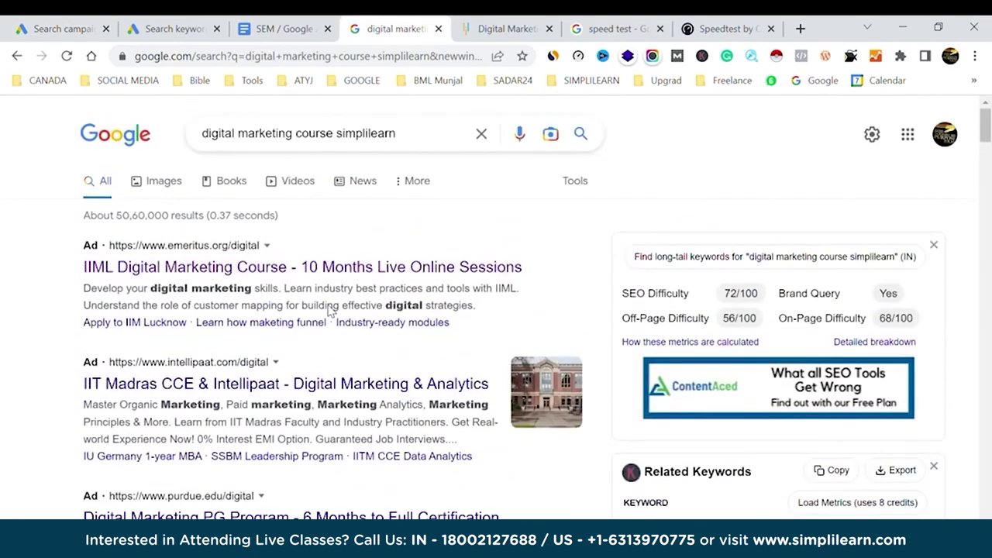
pyautogui.moveTo(490, 309); pyautogui.dragTo(73, 244)
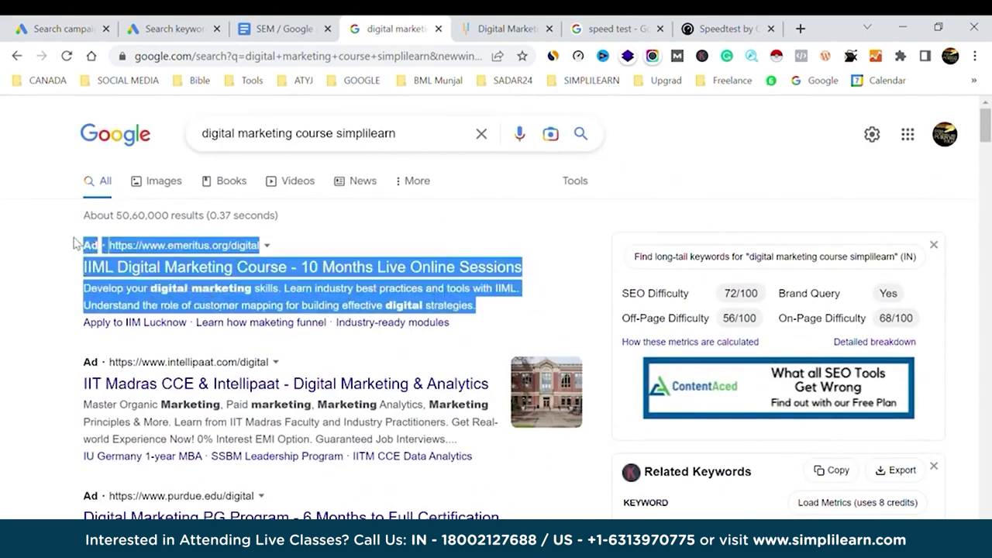
pyautogui.click(35, 275)
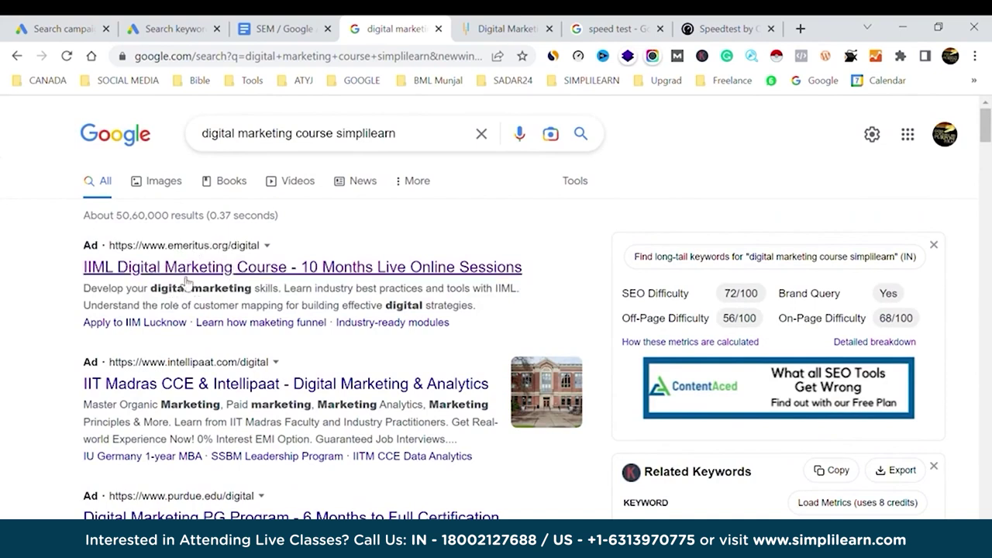
pyautogui.moveTo(82, 329); pyautogui.dragTo(67, 329)
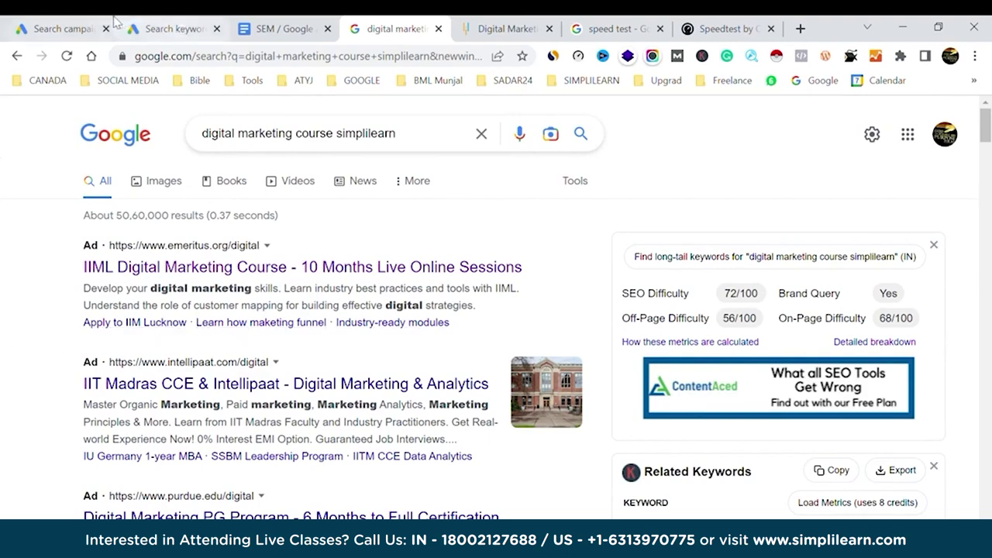
# Return to the campaign draft and start a new sitelink in the sitelinks panel.
pyautogui.click(87, 21)
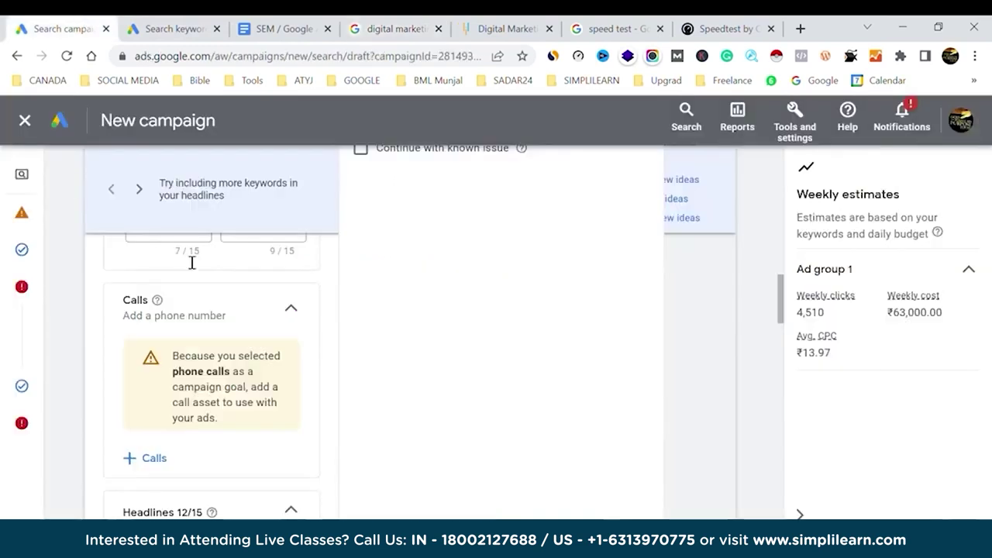
pyautogui.scroll(-3, 193, 356)
pyautogui.scroll(-15, 194, 362)
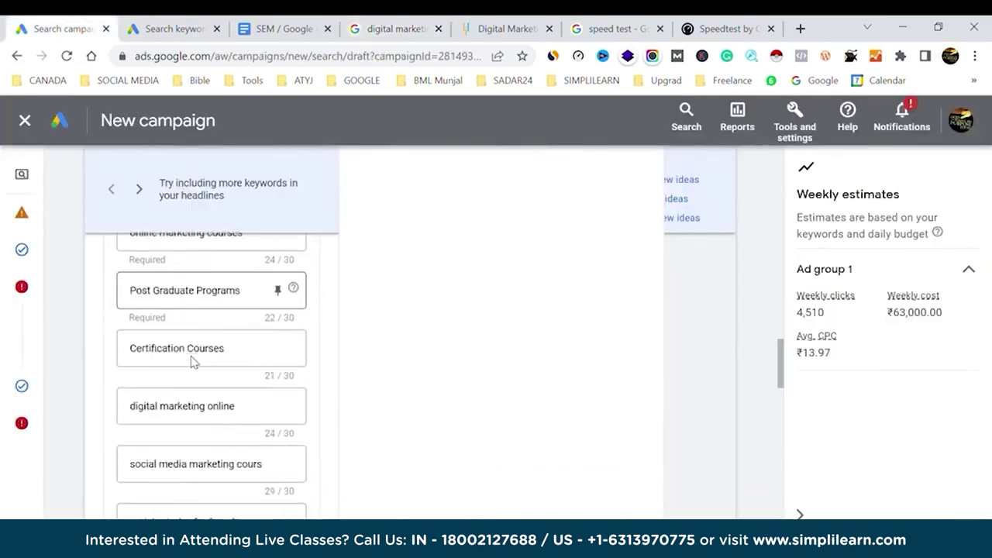
pyautogui.scroll(-5, 199, 363)
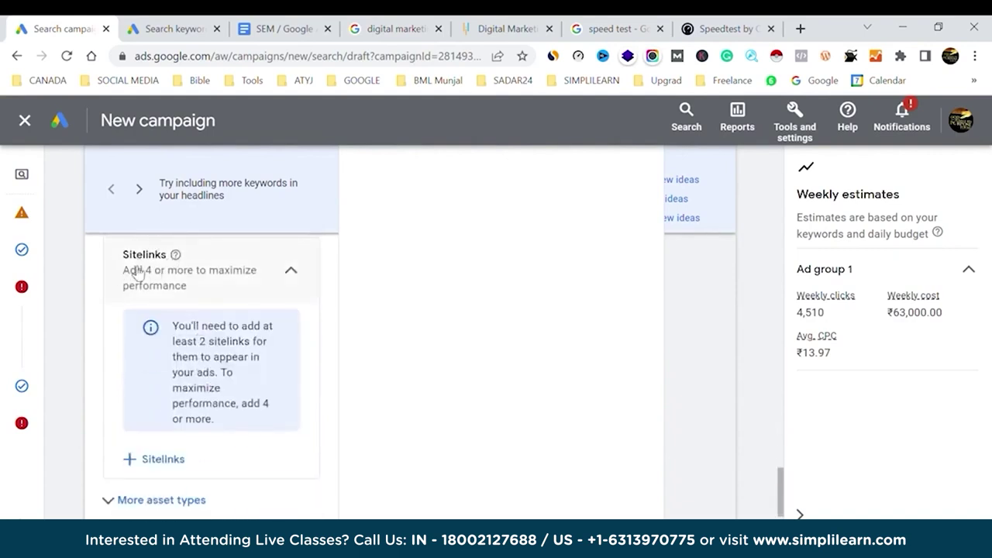
pyautogui.click(164, 461)
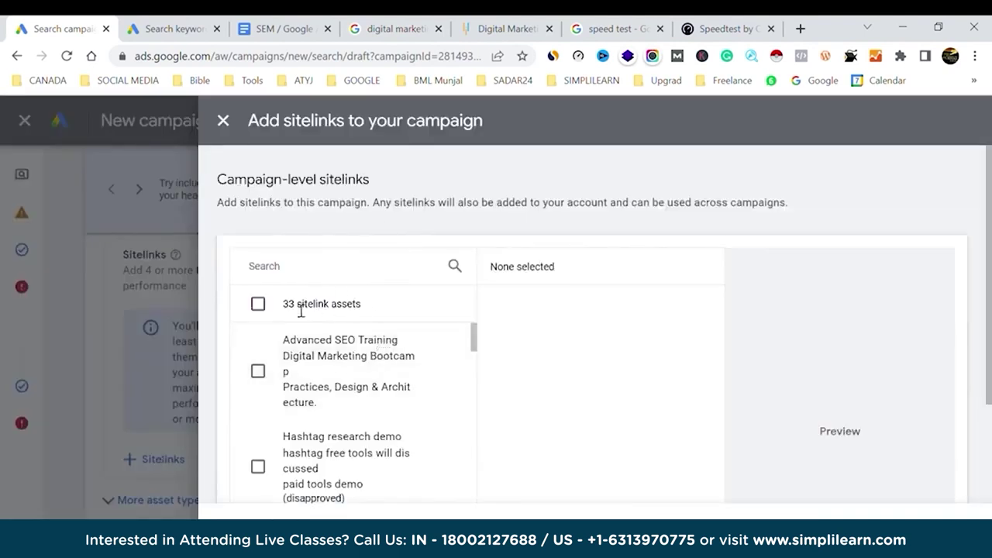
pyautogui.scroll(-10, 364, 432)
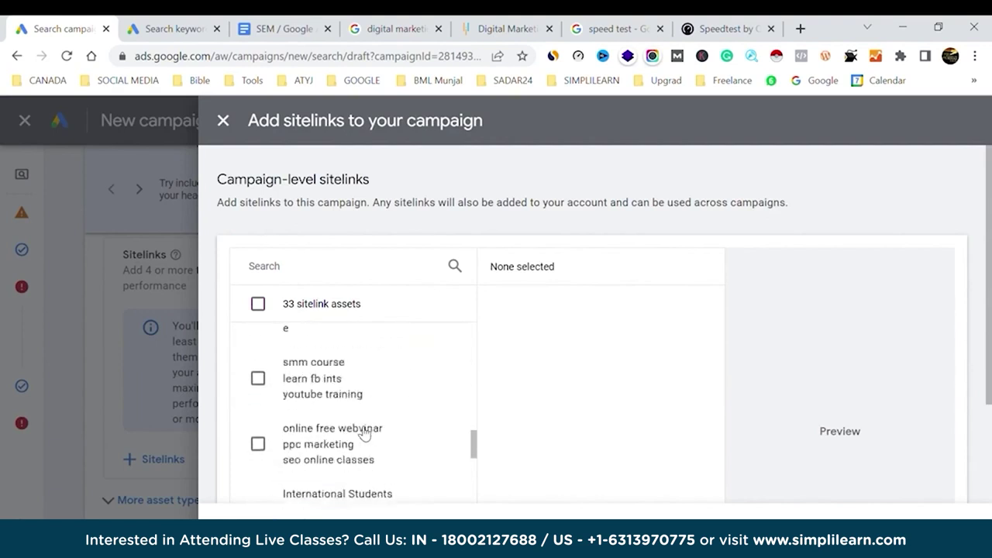
pyautogui.scroll(10, 365, 432)
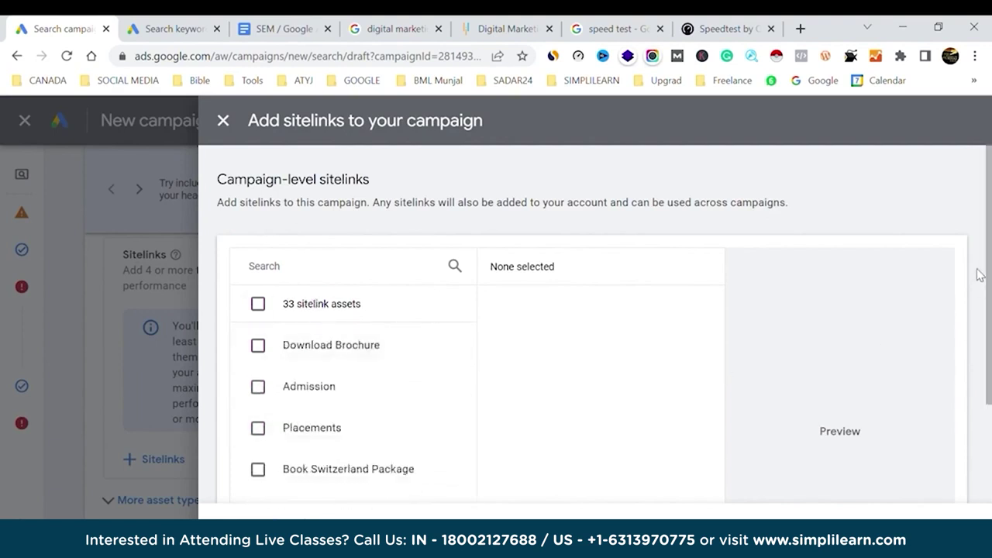
pyautogui.scroll(-3, 980, 275)
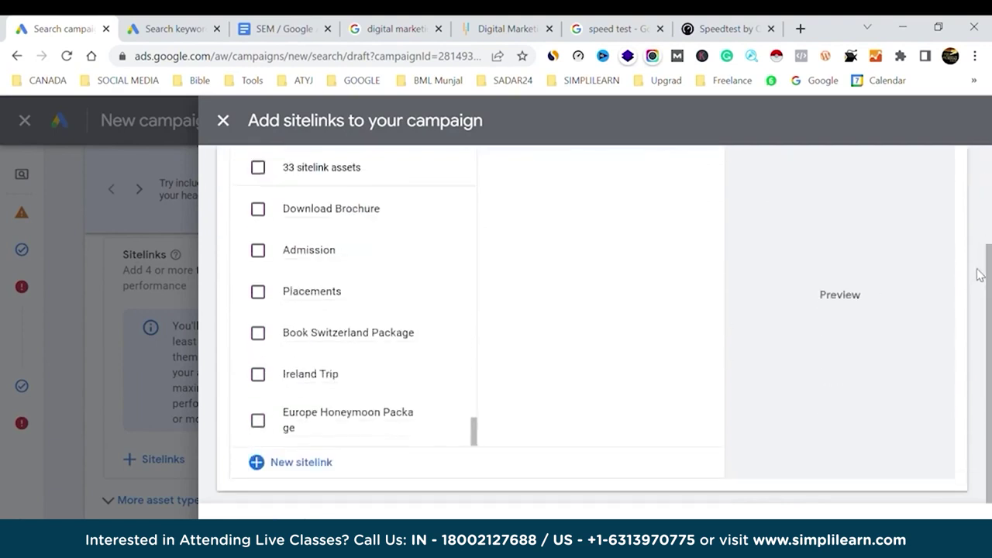
pyautogui.click(289, 465)
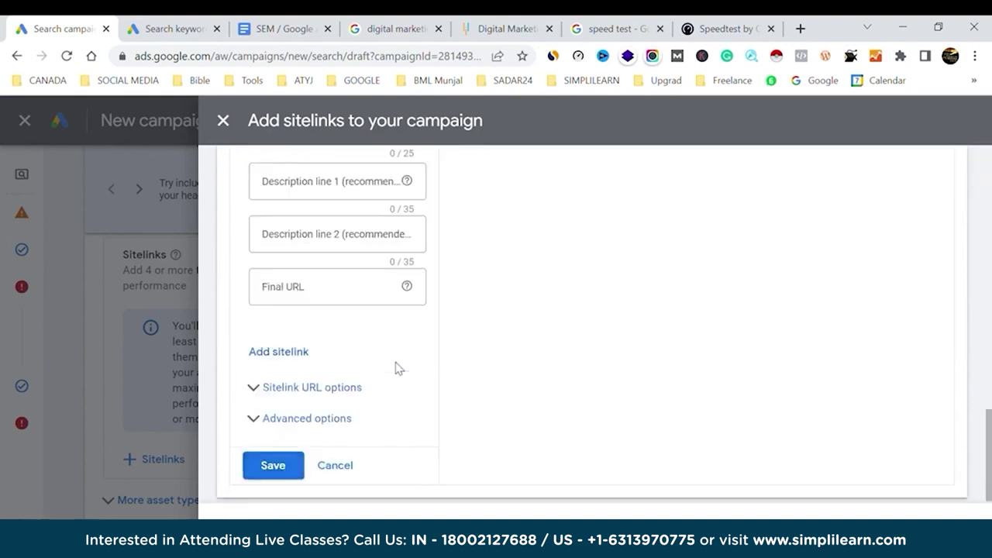
pyautogui.scroll(1, 400, 333)
pyautogui.scroll(2, 400, 333)
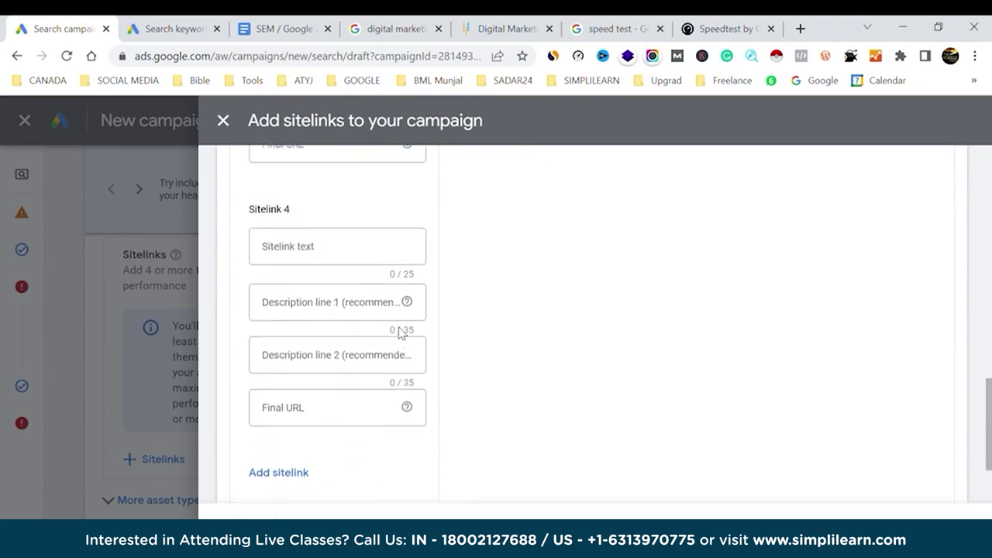
pyautogui.click(326, 254)
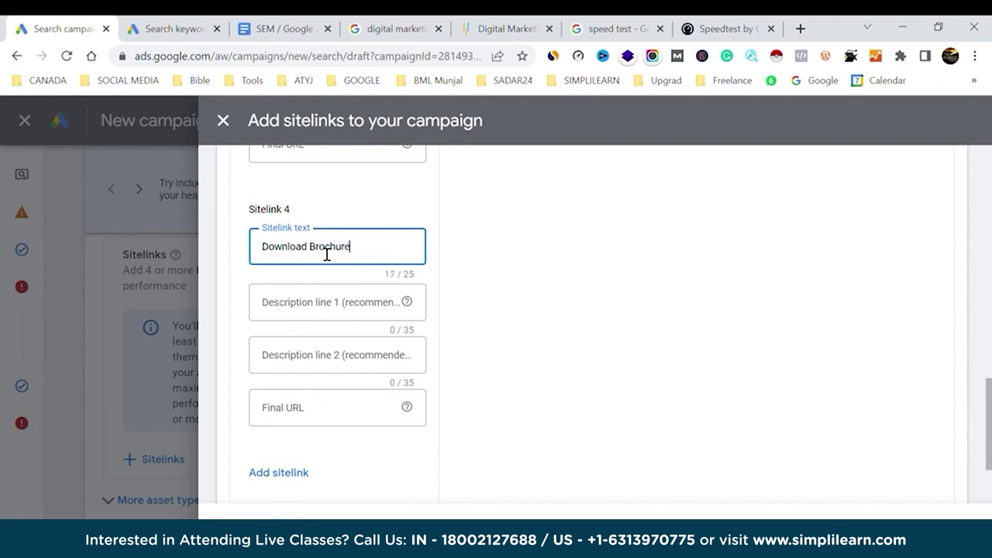
# Set Sitelink 4's Final URL to the copied Simplilearn course address plus /brochure.
pyautogui.click(397, 28)
pyautogui.click(472, 29)
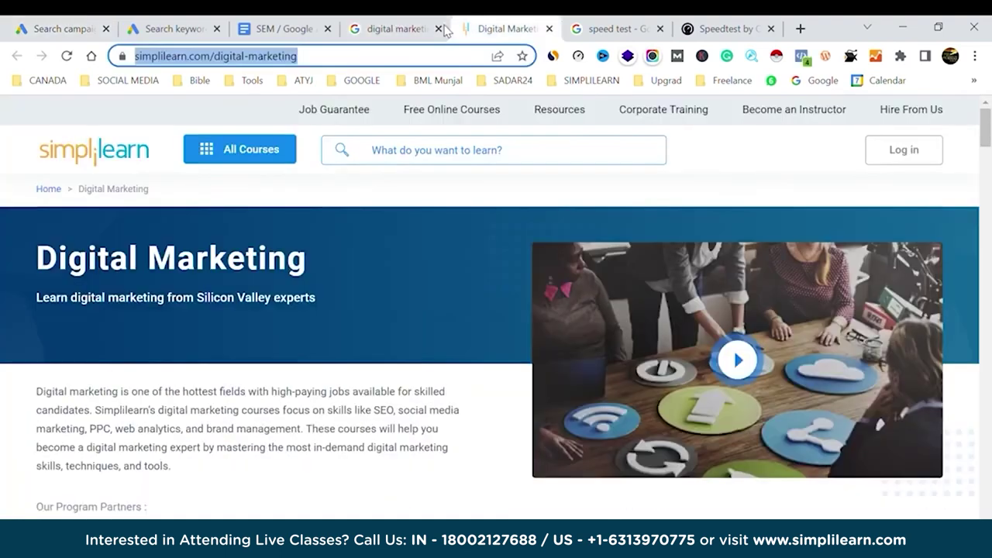
pyautogui.click(82, 23)
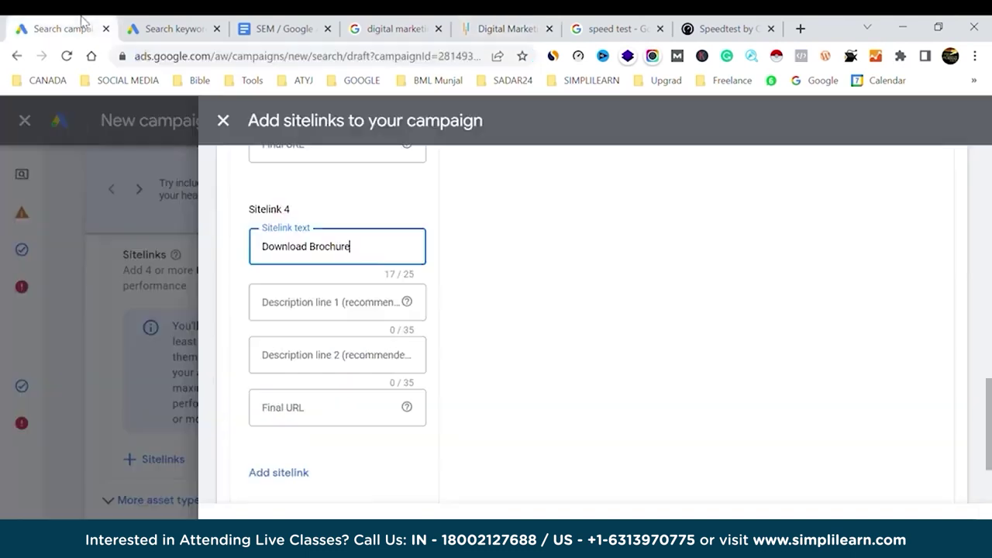
pyautogui.click(293, 411)
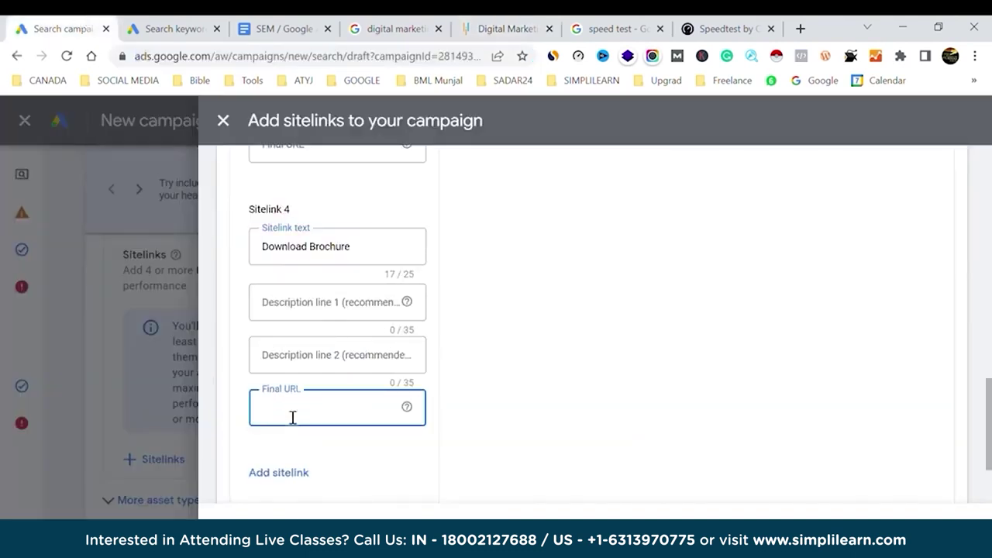
pyautogui.hotkey('ctrl', 'v')
pyautogui.write('/brochure')
pyautogui.click(515, 409)
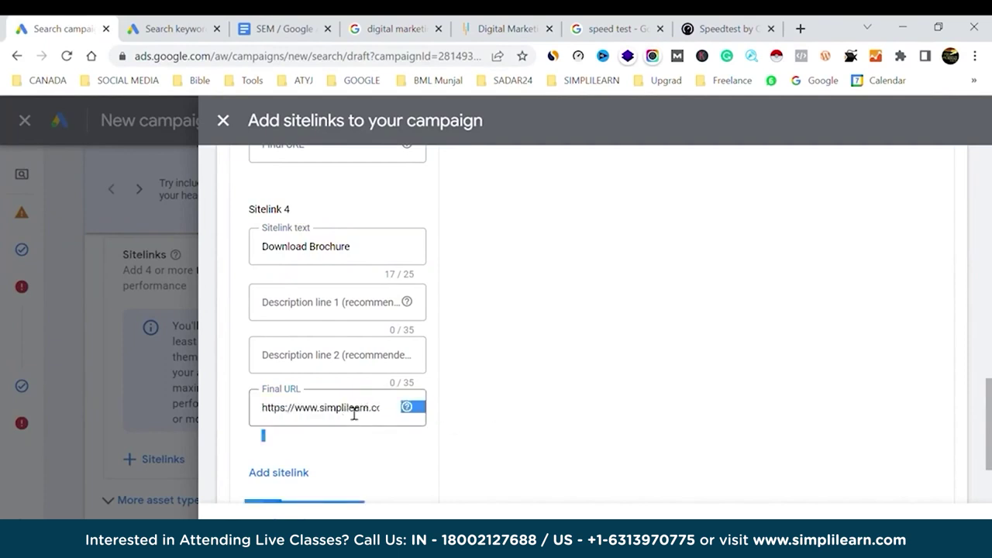
pyautogui.tripleClick(355, 414)
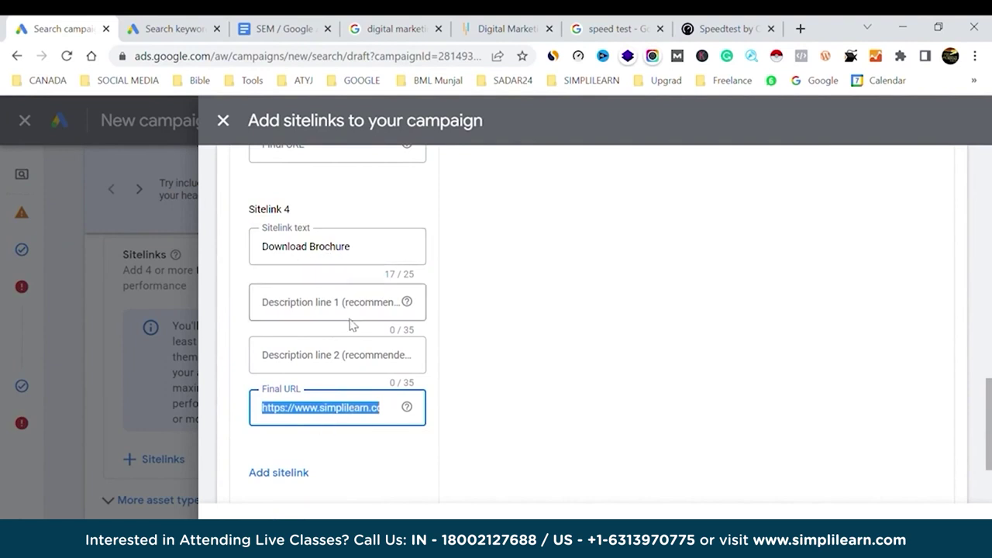
# Name Sitelink 1 'Testimonials & Review' and check the desktop and YouTube ad previews.
pyautogui.scroll(5, 348, 323)
pyautogui.scroll(5, 349, 324)
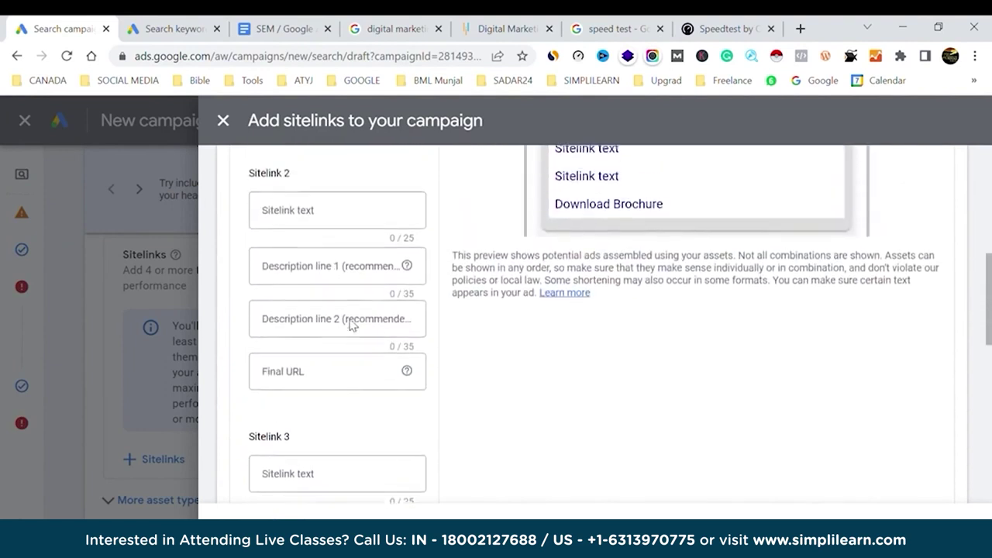
pyautogui.scroll(2, 349, 324)
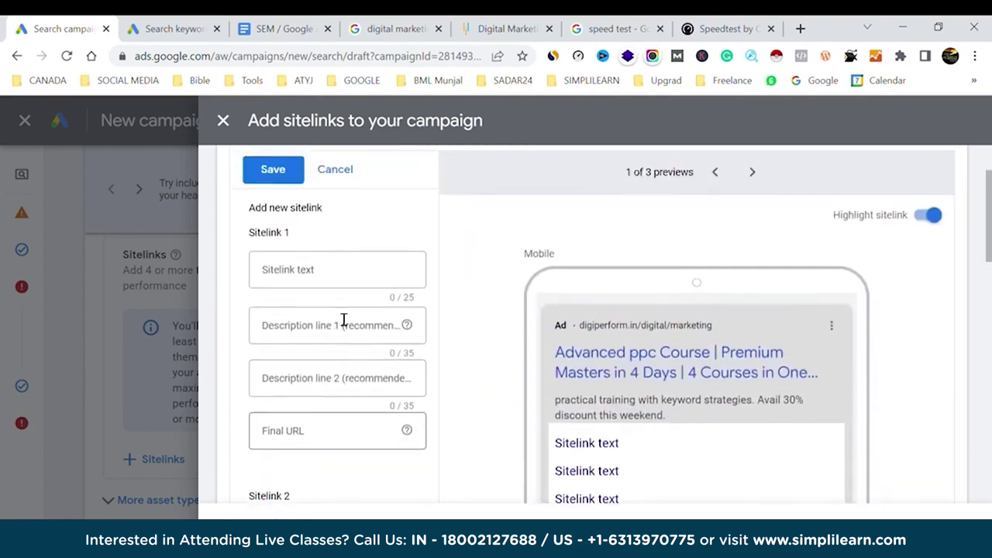
pyautogui.click(330, 275)
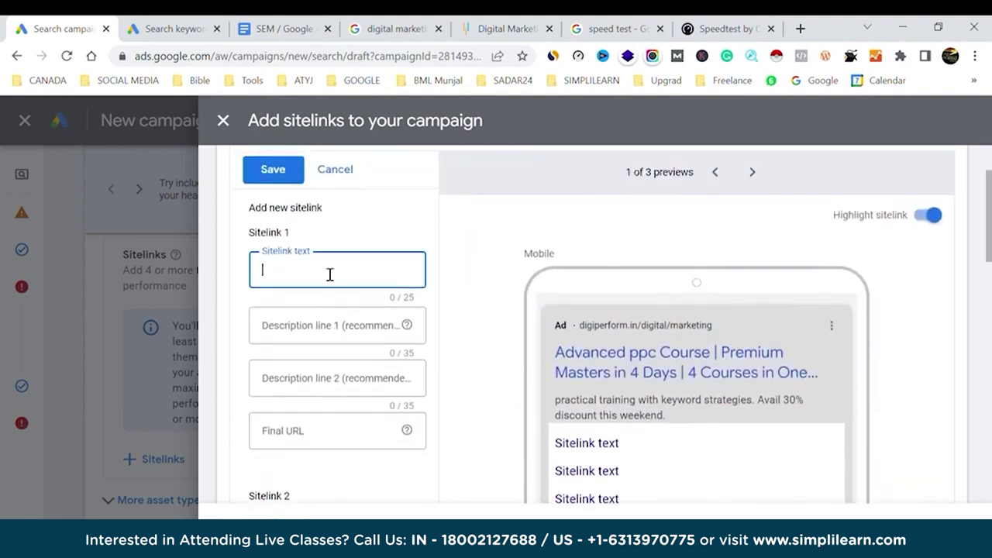
pyautogui.write('Testimonials')
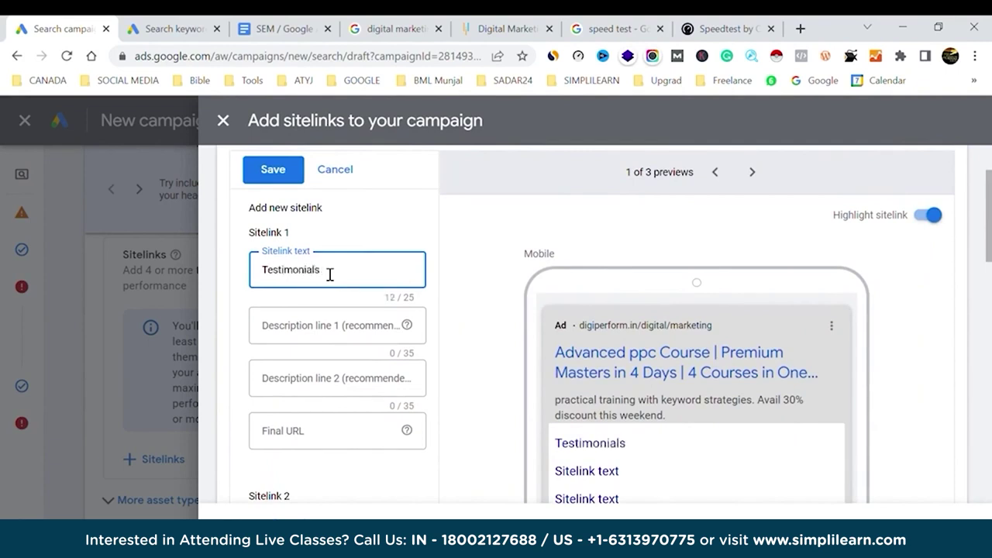
pyautogui.write(' & Reviews')
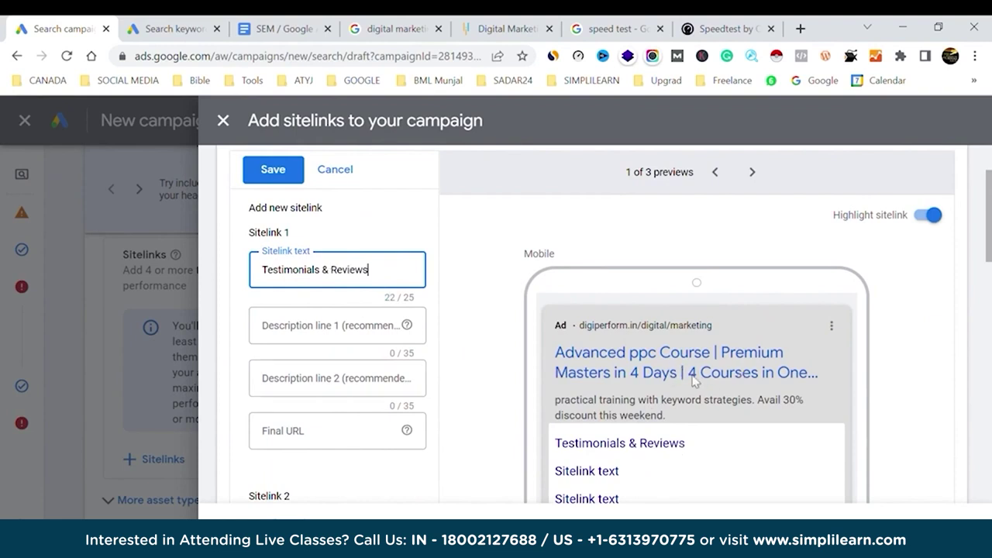
pyautogui.click(751, 172)
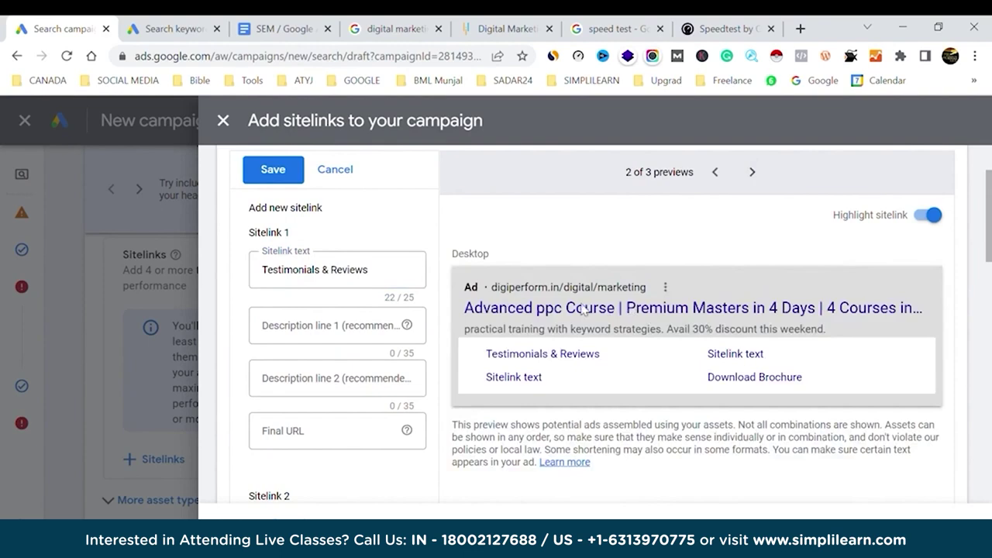
pyautogui.click(749, 173)
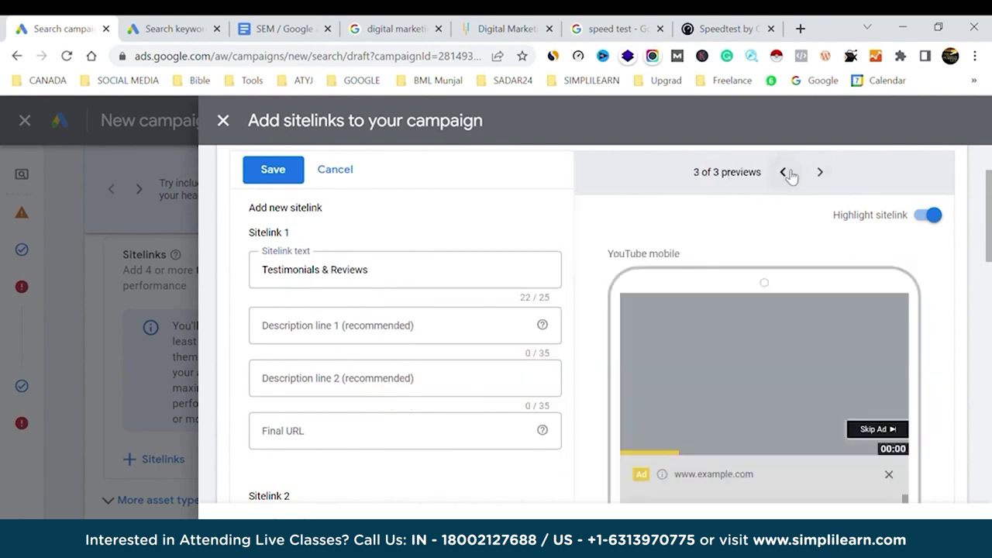
pyautogui.click(782, 172)
# Give Sitelink 1 the course URL ending /reviews, then switch to the search results tab.
pyautogui.click(324, 440)
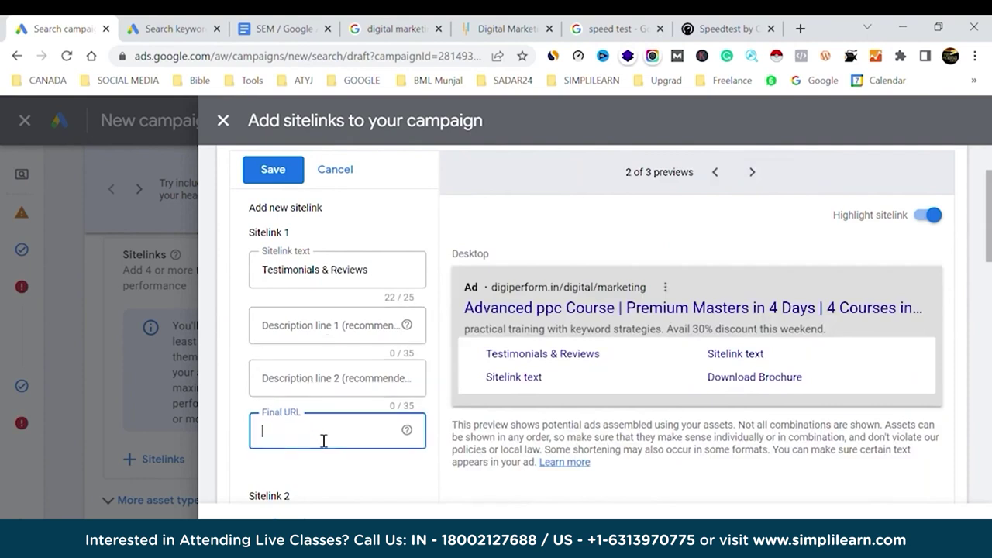
pyautogui.hotkey('ctrl', 'v')
pyautogui.write('/reviews')
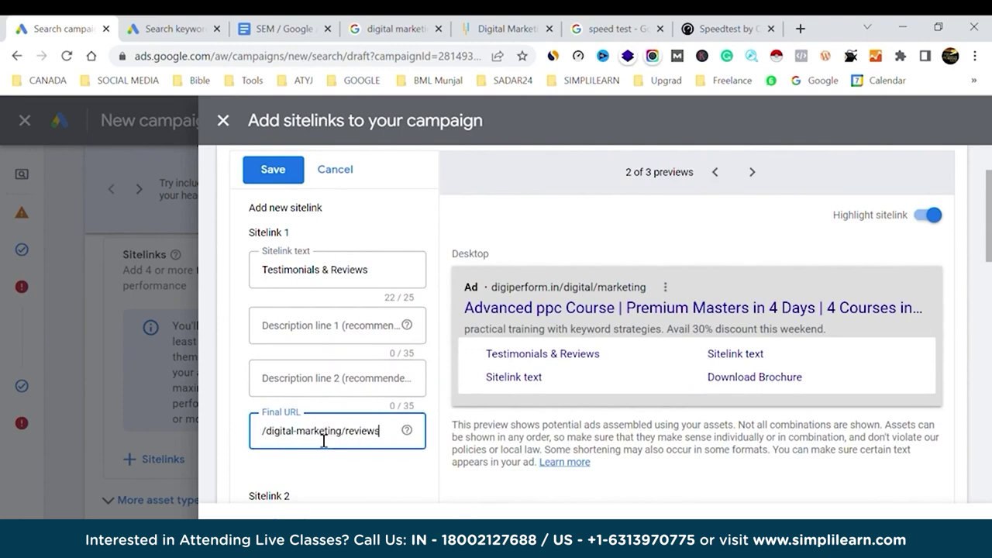
pyautogui.scroll(-3, 350, 471)
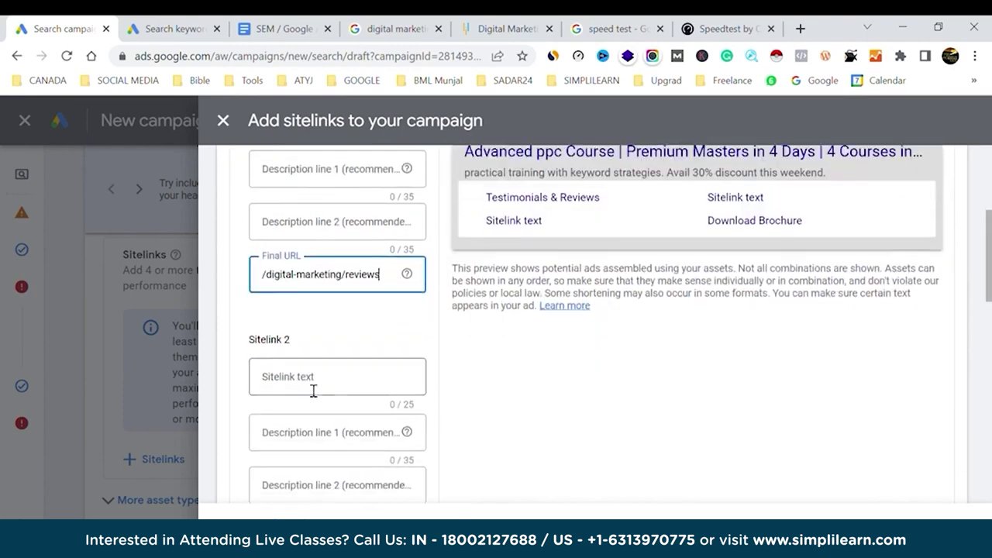
pyautogui.click(312, 384)
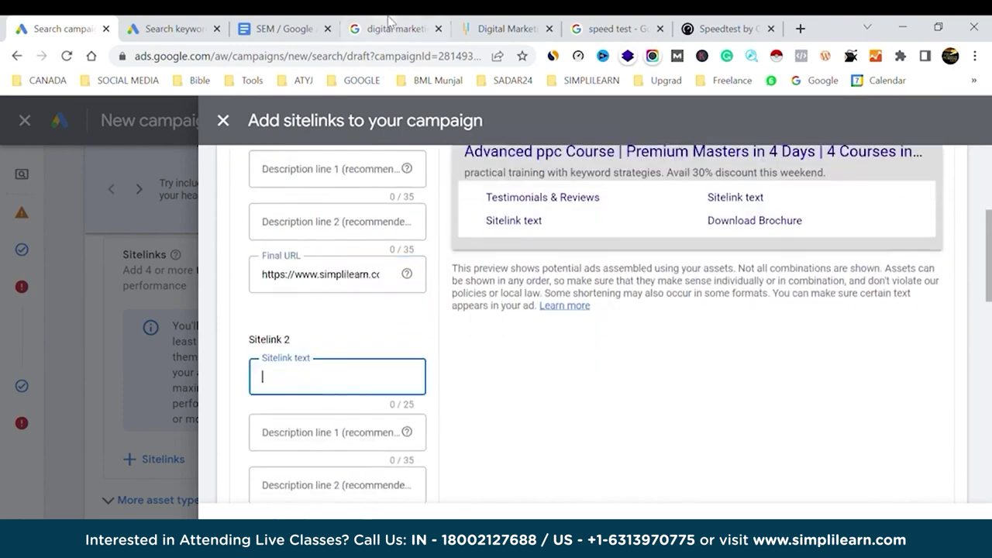
pyautogui.click(392, 28)
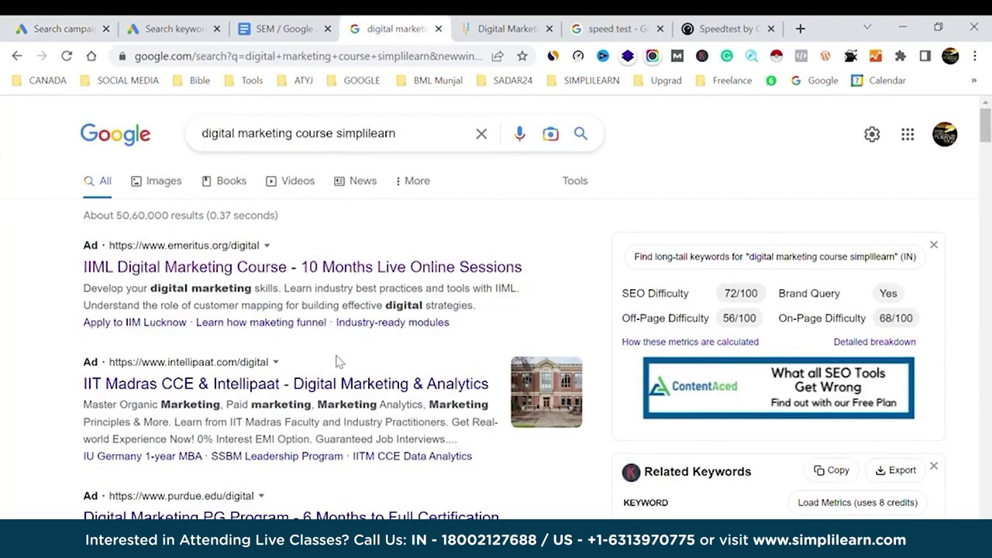
# Add Sitelink 2 'Fees Structure' pointing to the course URL ending /fees.
pyautogui.click(104, 27)
pyautogui.write('Fees S')
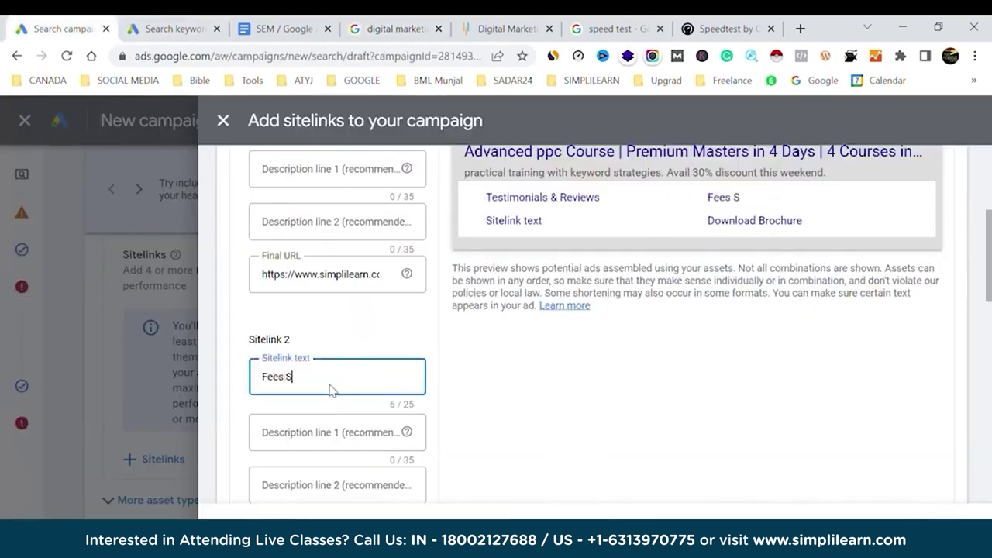
pyautogui.write('tructure')
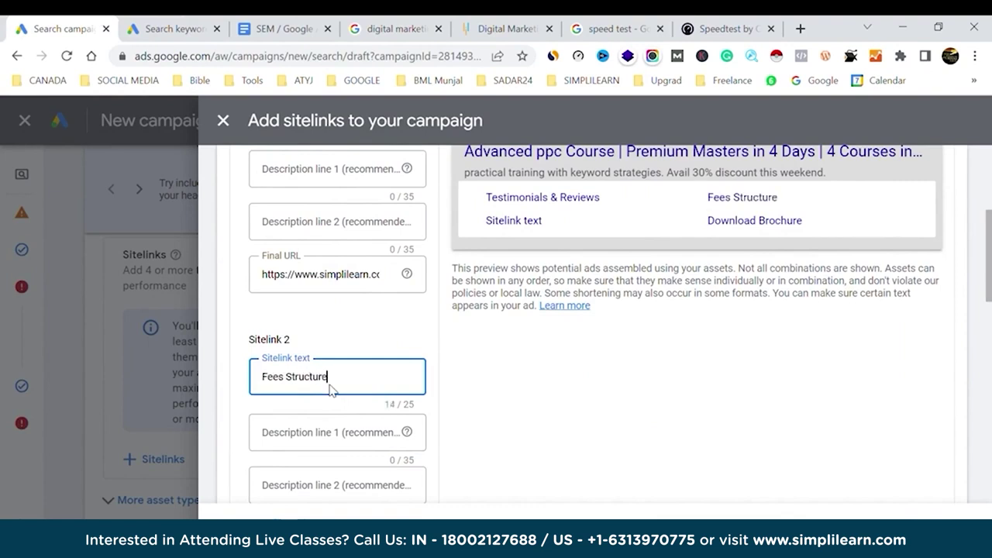
pyautogui.scroll(-2, 372, 401)
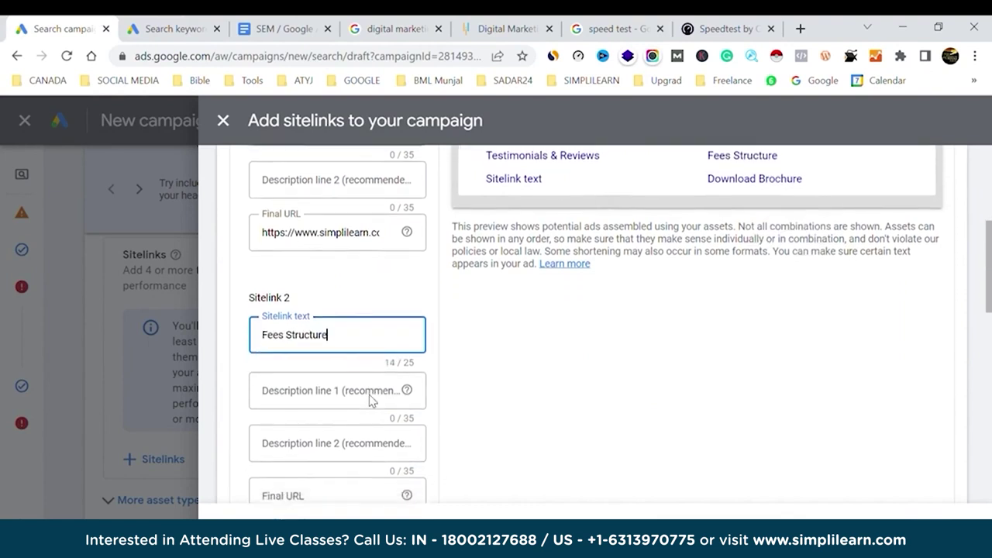
pyautogui.click(314, 469)
pyautogui.hotkey('ctrl', 'v')
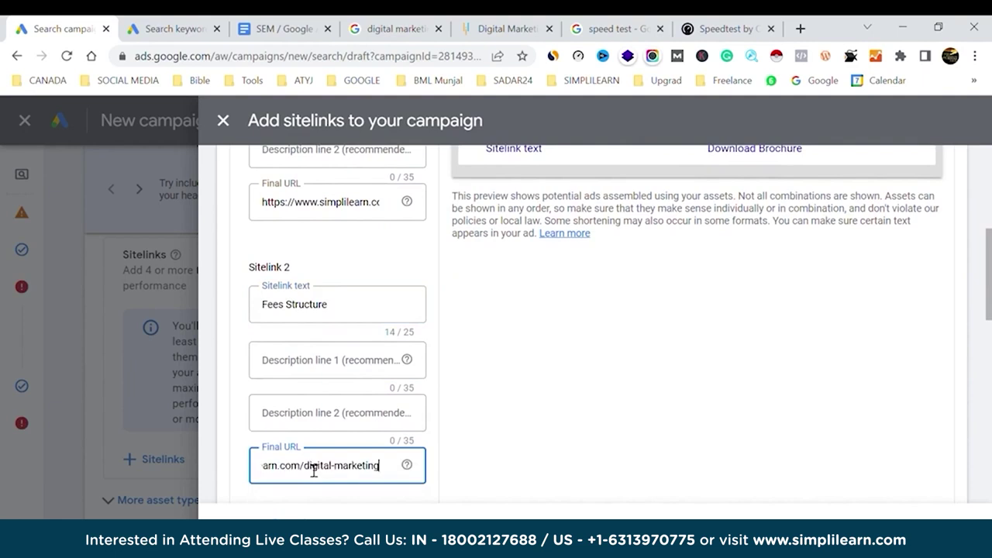
pyautogui.write('/')
pyautogui.write('fees')
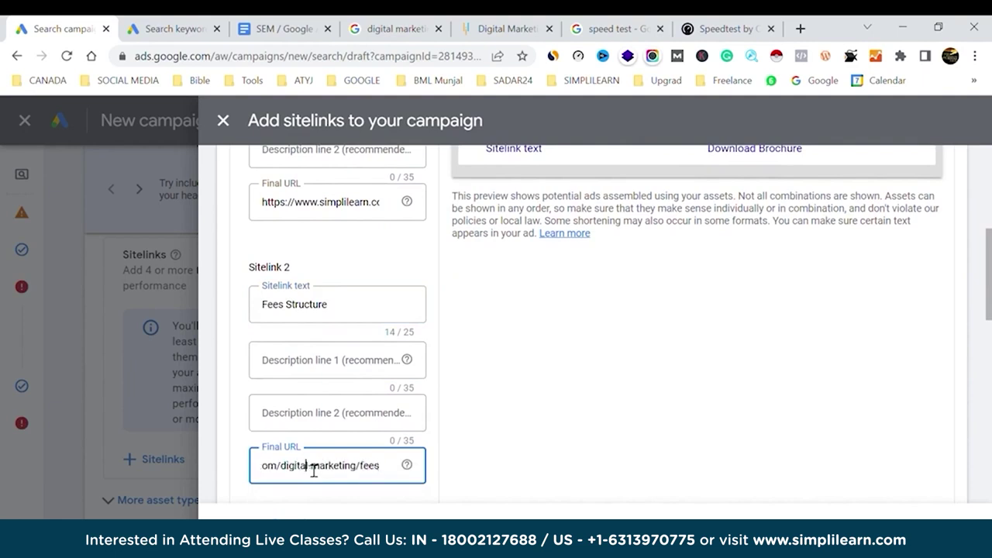
pyautogui.moveTo(308, 466); pyautogui.dragTo(571, 380)
pyautogui.click(573, 381)
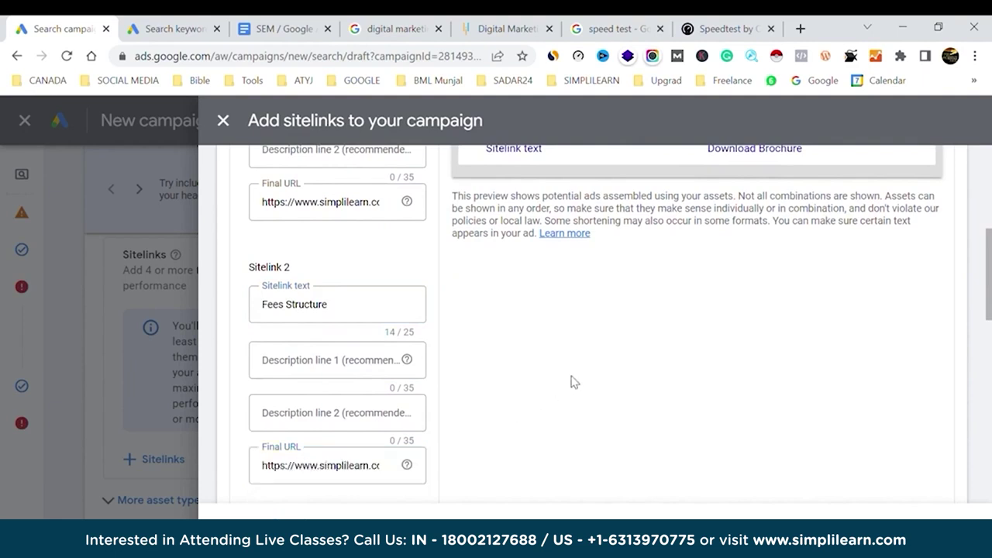
pyautogui.scroll(-3, 573, 381)
# Add Sitelink 3 'Tools & certificates' pointing to the course URL ending /tools.
pyautogui.click(350, 385)
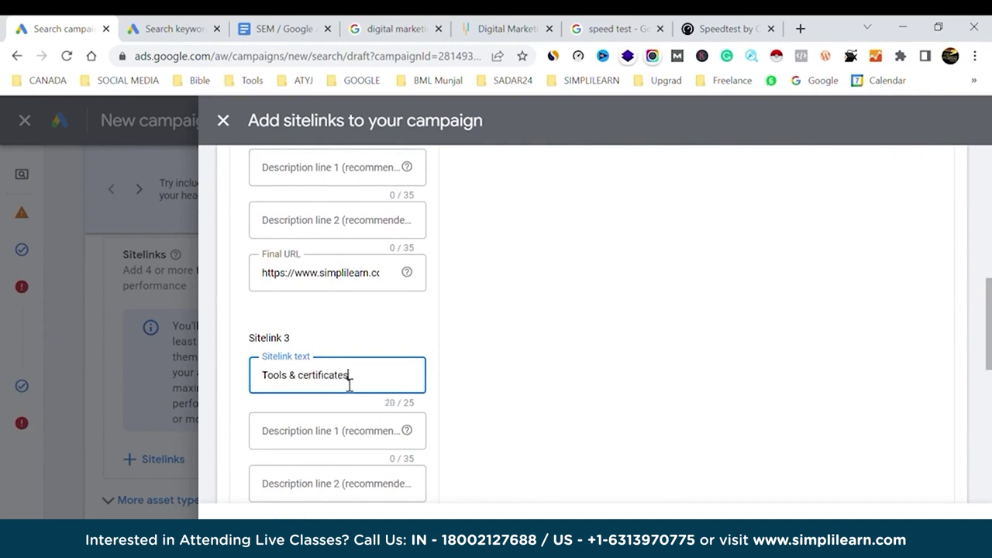
pyautogui.scroll(-2, 306, 465)
pyautogui.click(288, 490)
pyautogui.hotkey('ctrl', 'v')
pyautogui.write('/')
pyautogui.write('tools')
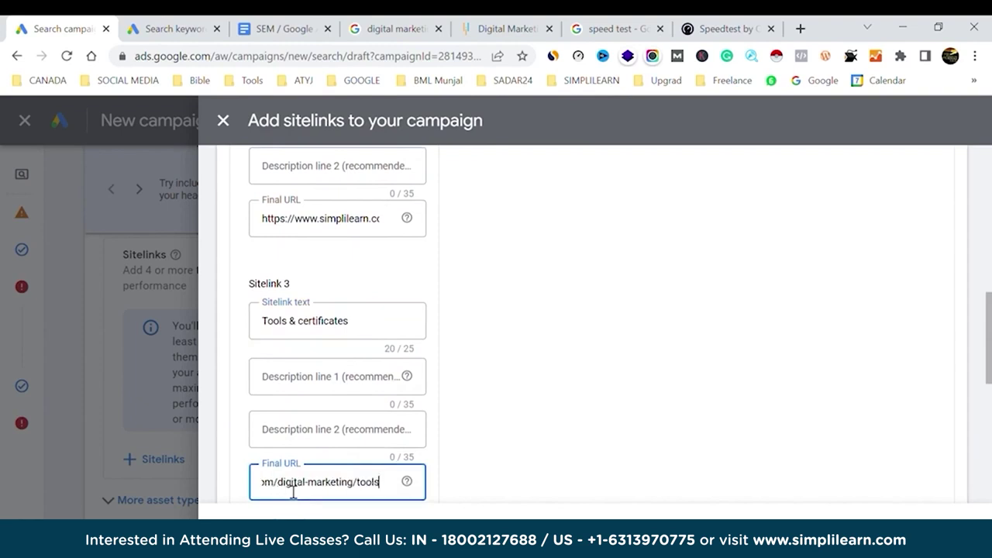
pyautogui.click(518, 434)
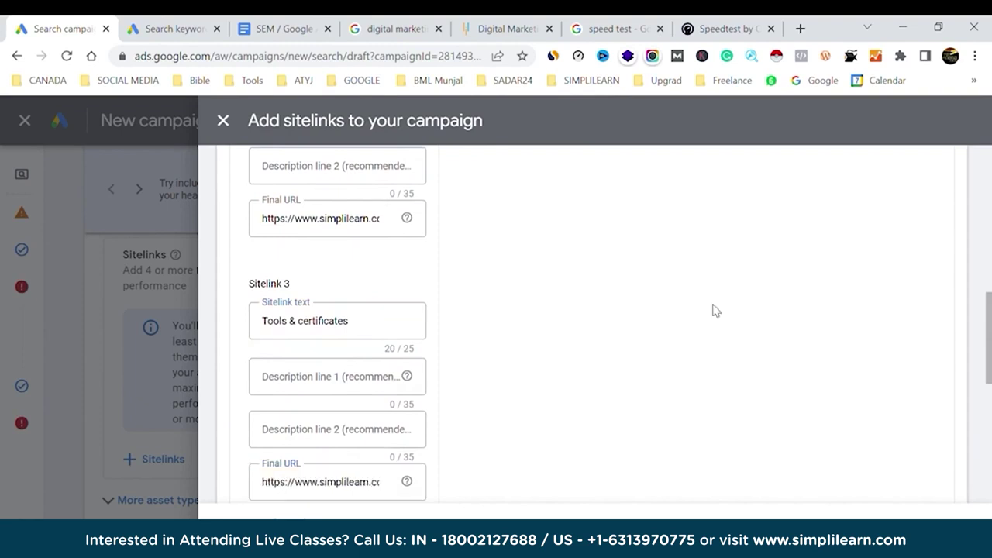
pyautogui.scroll(5, 729, 305)
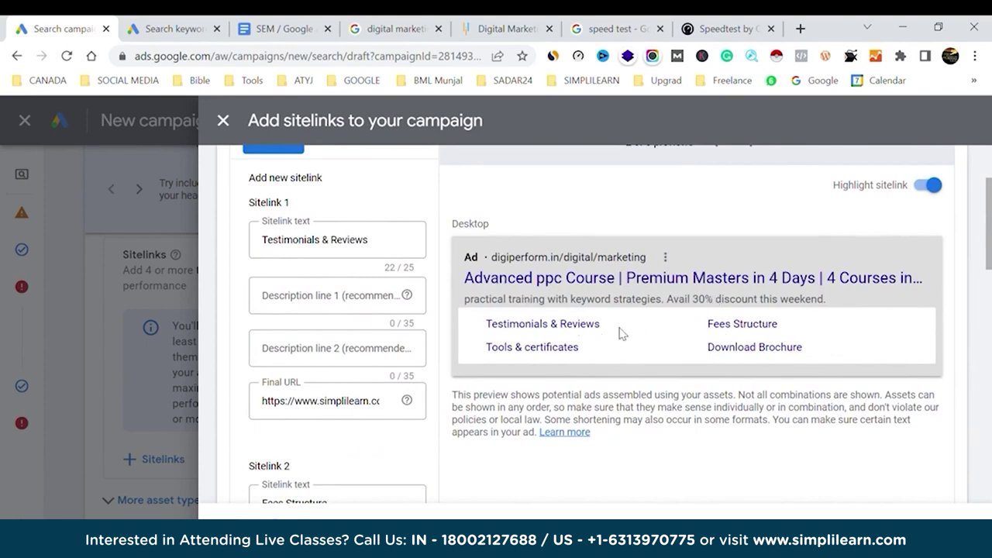
pyautogui.scroll(-12, 450, 460)
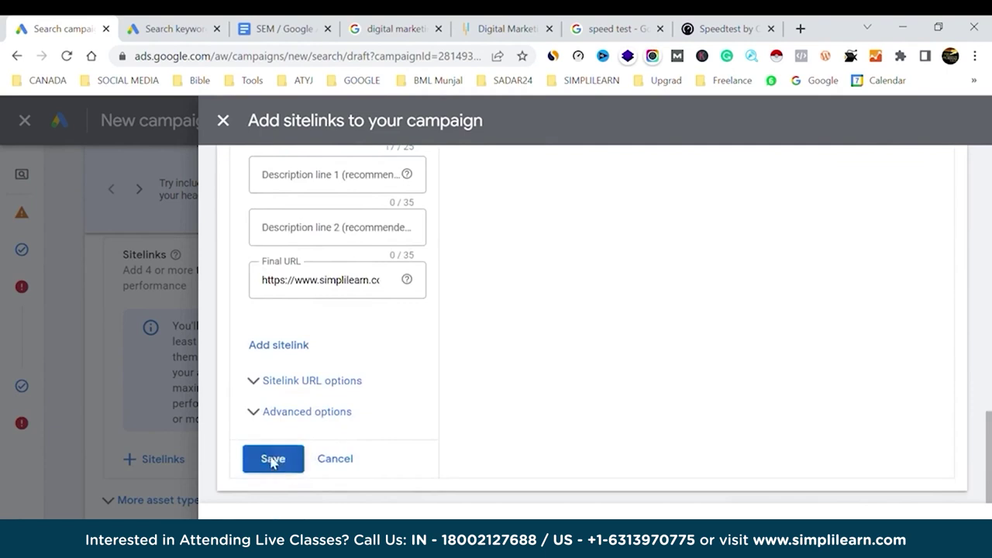
# Save the sitelinks, step through the ad previews, and save all four to the campaign.
pyautogui.click(274, 460)
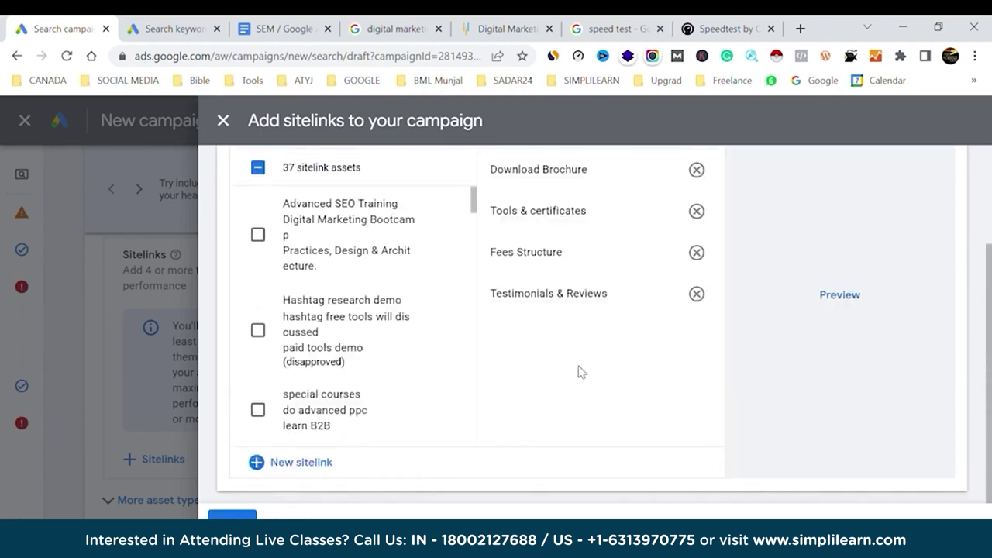
pyautogui.click(839, 301)
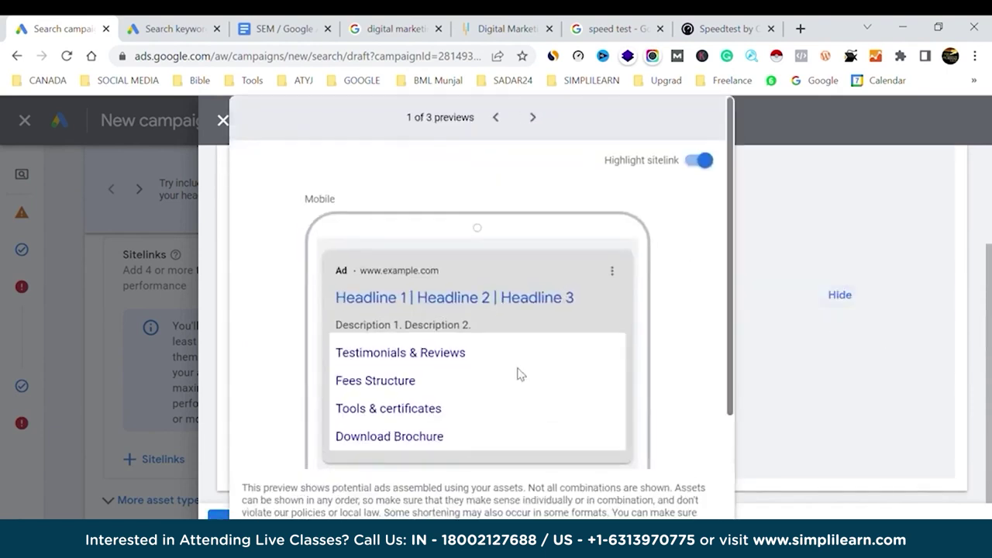
pyautogui.click(533, 119)
pyautogui.click(495, 117)
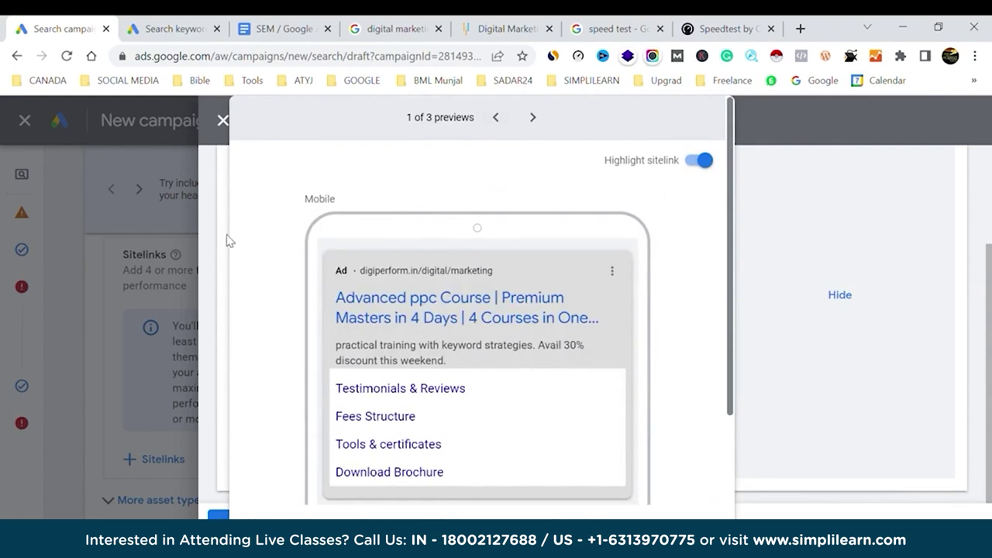
pyautogui.click(203, 504)
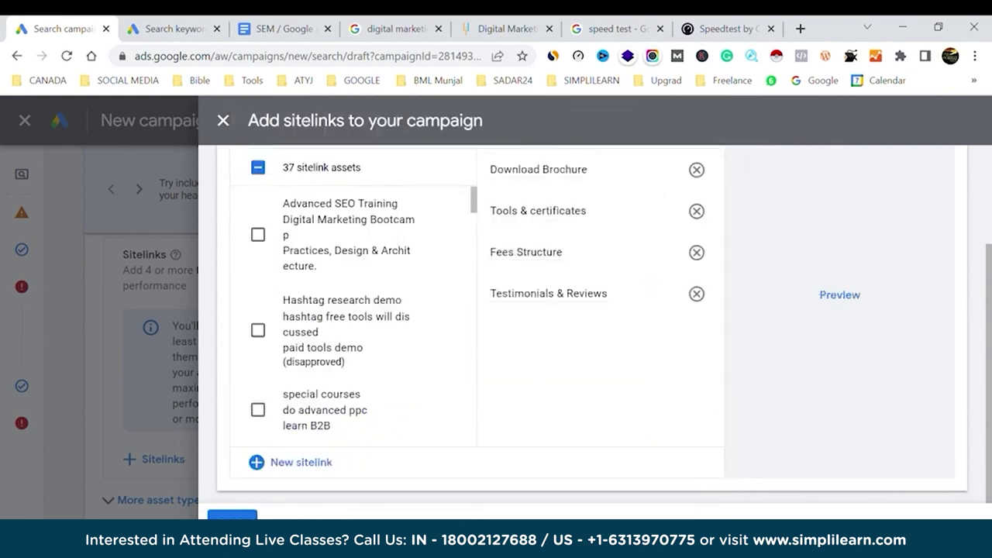
pyautogui.click(232, 514)
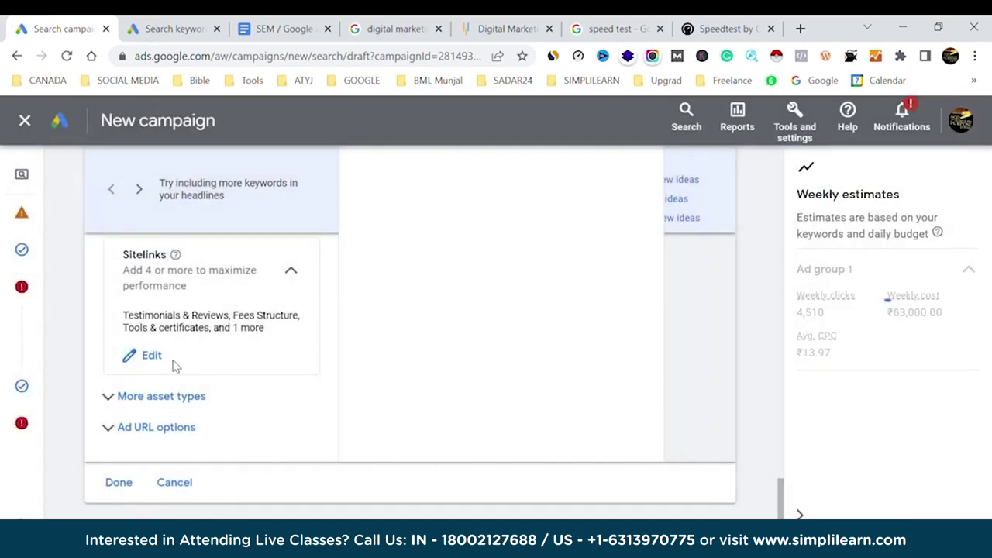
pyautogui.click(387, 25)
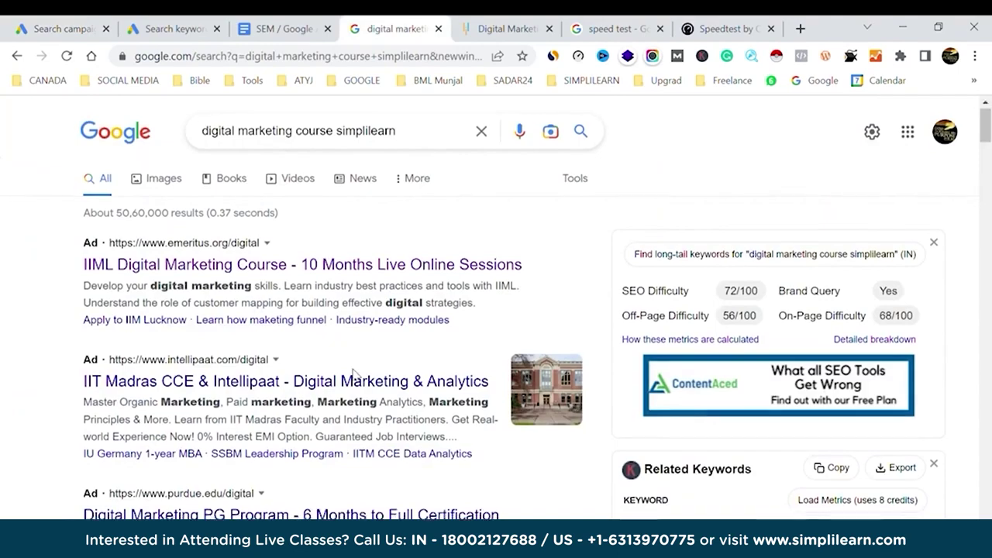
# Scroll through competitors' digital marketing course ads on Google, then return to the campaign draft.
pyautogui.scroll(-3, 358, 378)
pyautogui.scroll(-1, 361, 378)
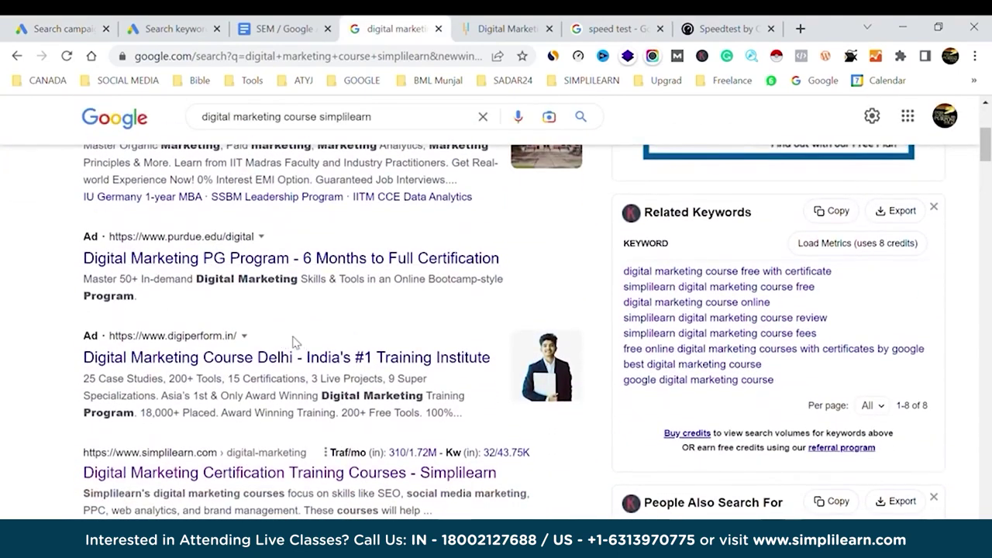
pyautogui.scroll(-15, 336, 355)
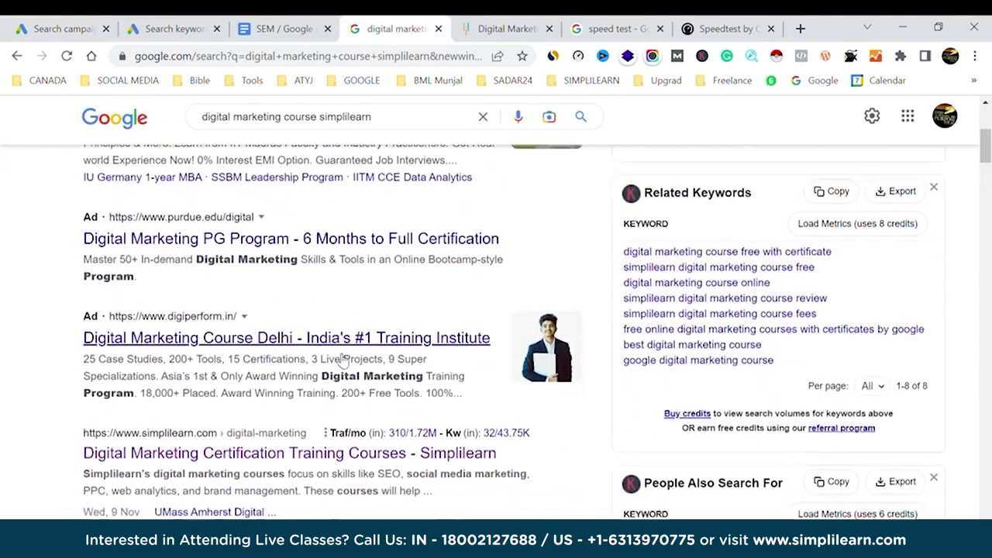
pyautogui.scroll(7, 336, 356)
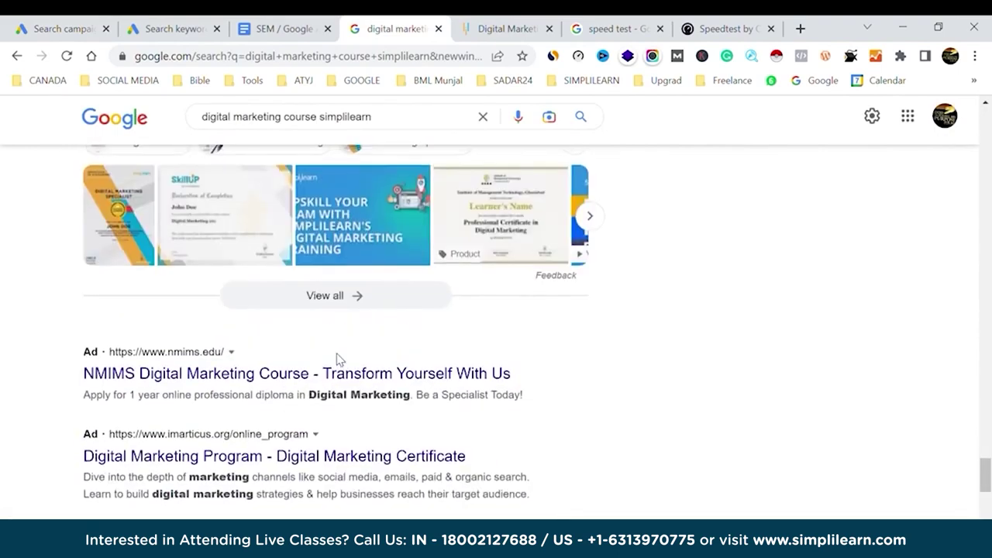
pyautogui.scroll(-5, 336, 357)
pyautogui.scroll(-1, 338, 359)
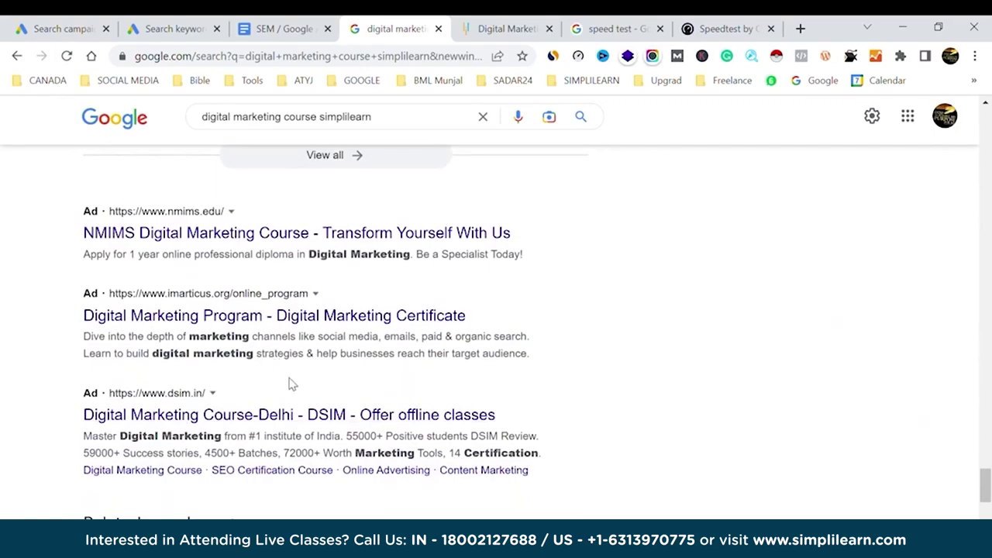
pyautogui.scroll(12, 293, 384)
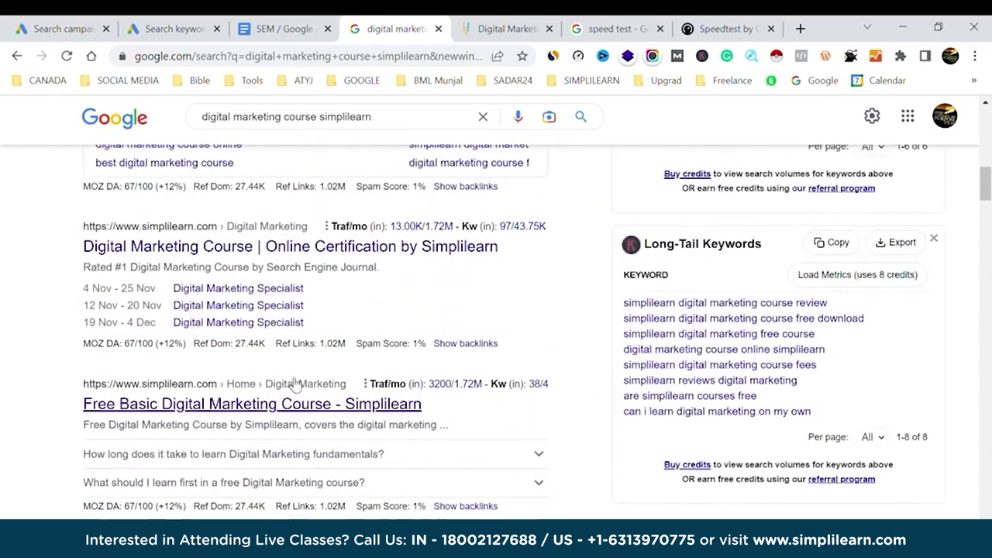
pyautogui.scroll(8, 361, 321)
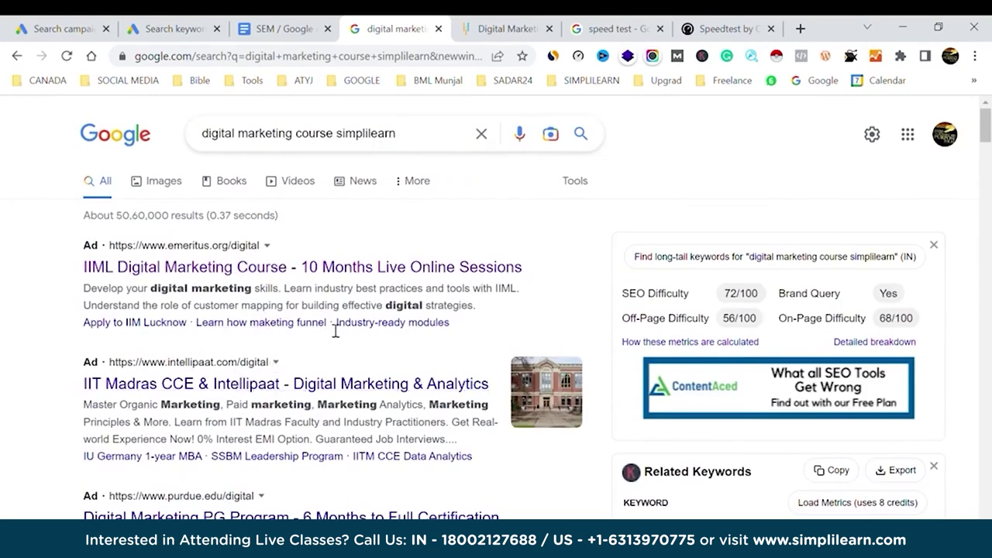
pyautogui.click(62, 29)
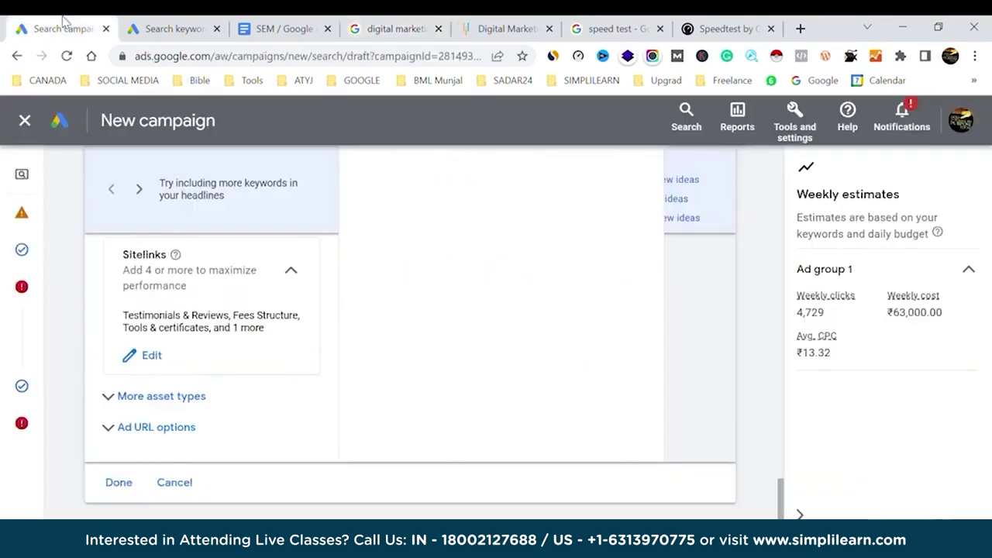
# Start a new call asset from the campaign's Calls panel.
pyautogui.scroll(20, 219, 326)
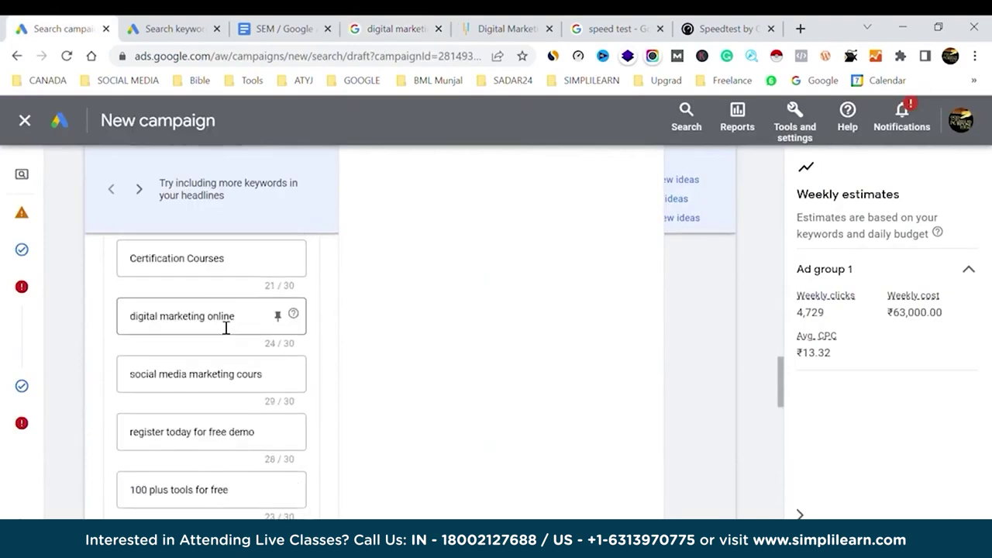
pyautogui.scroll(-5, 223, 326)
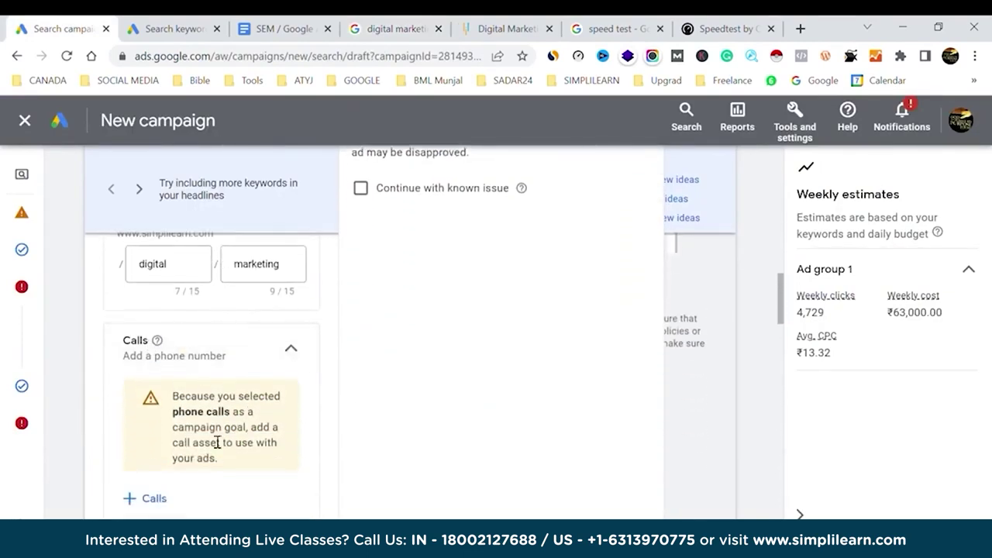
pyautogui.click(151, 497)
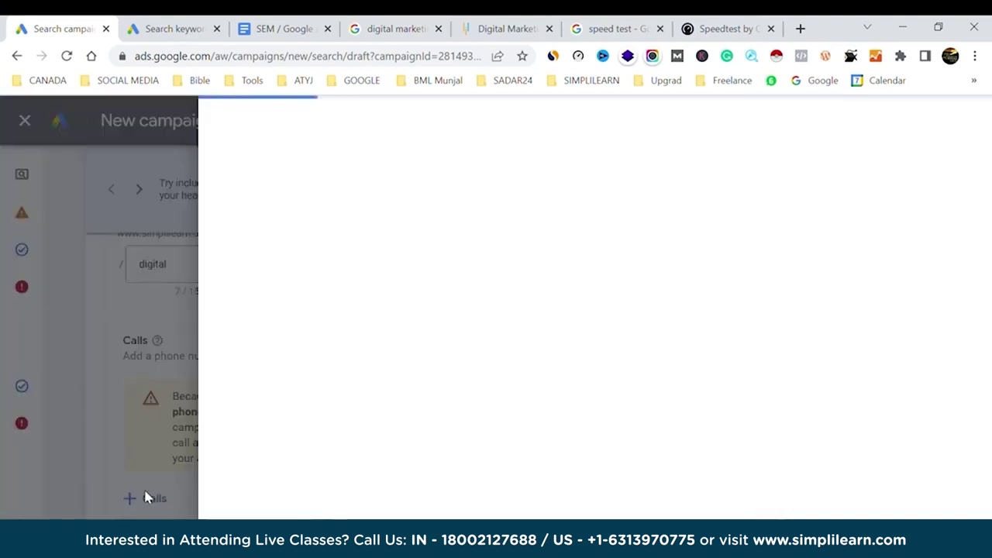
pyautogui.scroll(-4, 383, 361)
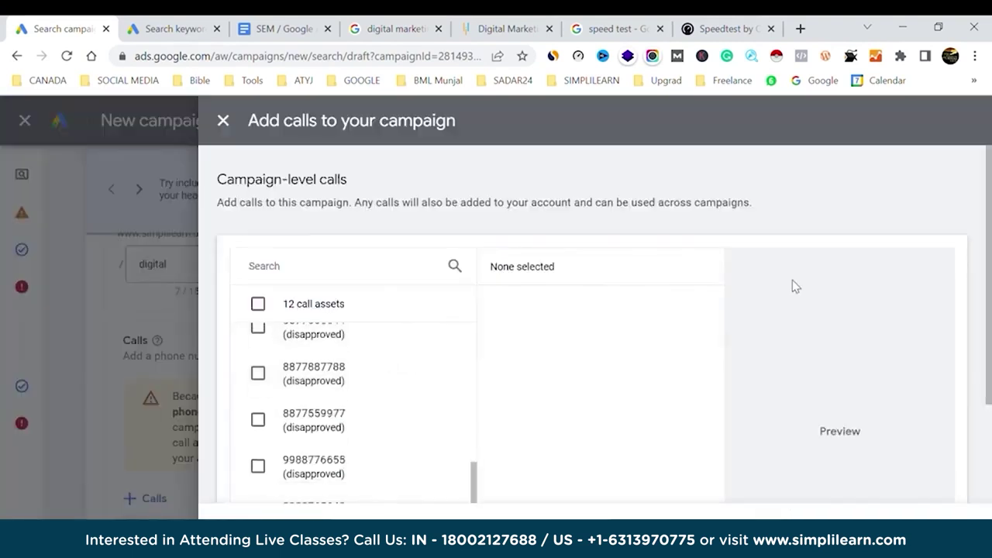
pyautogui.scroll(-2, 792, 280)
pyautogui.click(293, 463)
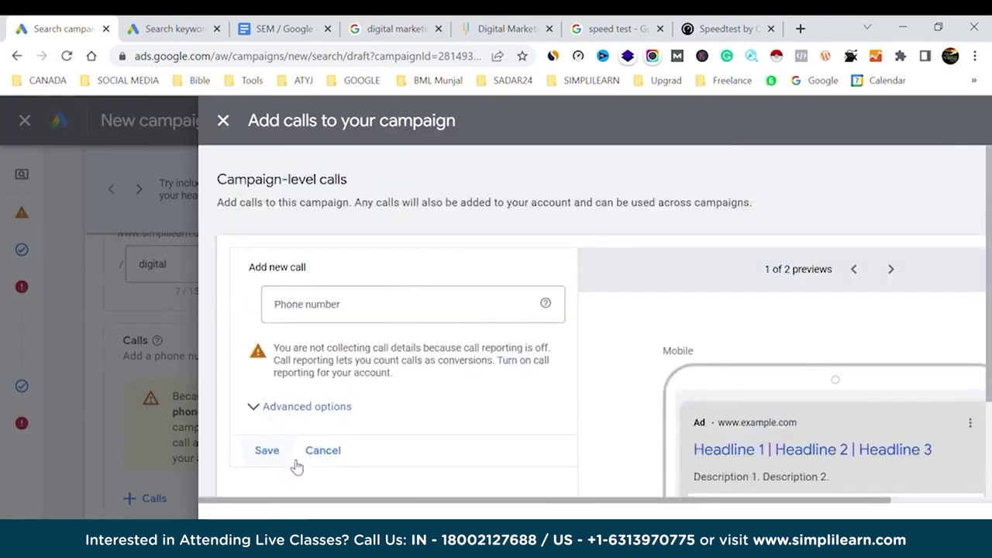
# Set the call asset's country to India and enter the business phone number.
pyautogui.click(324, 310)
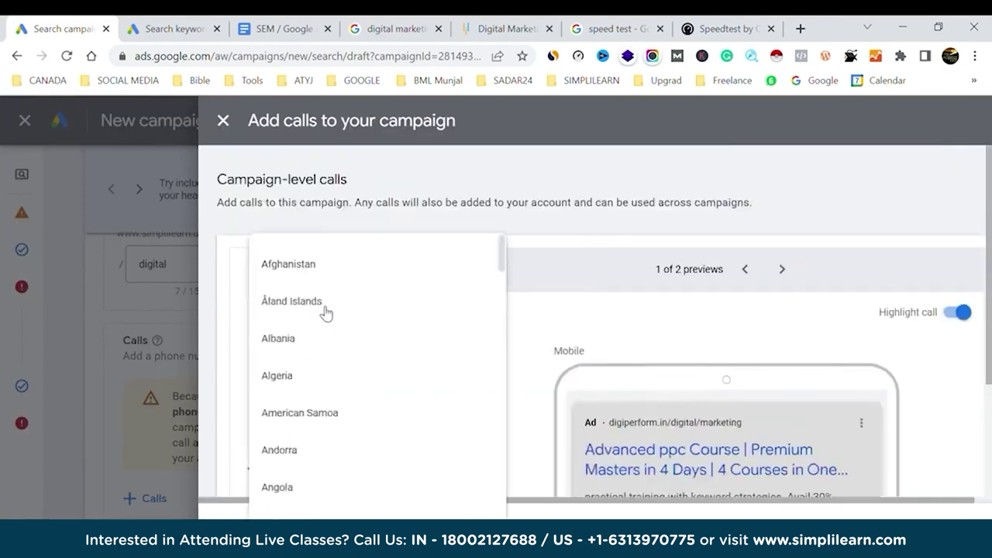
pyautogui.press('i')
pyautogui.press('n')
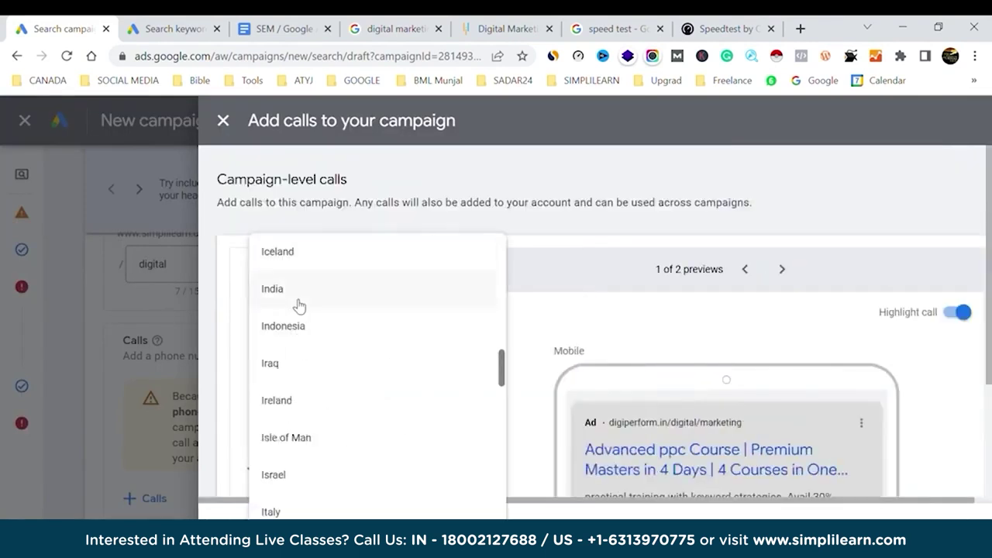
pyautogui.click(299, 302)
pyautogui.click(426, 310)
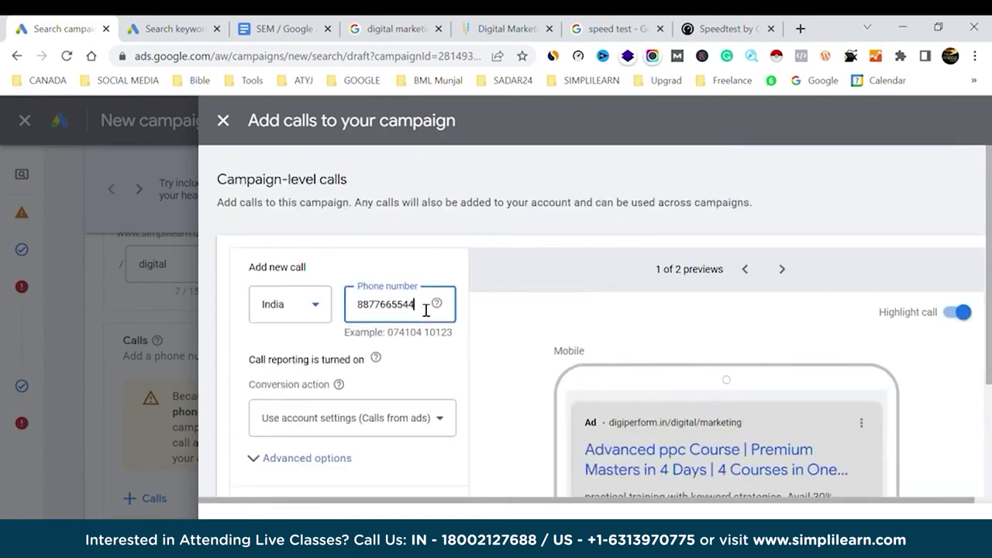
pyautogui.click(438, 355)
pyautogui.scroll(-3, 440, 356)
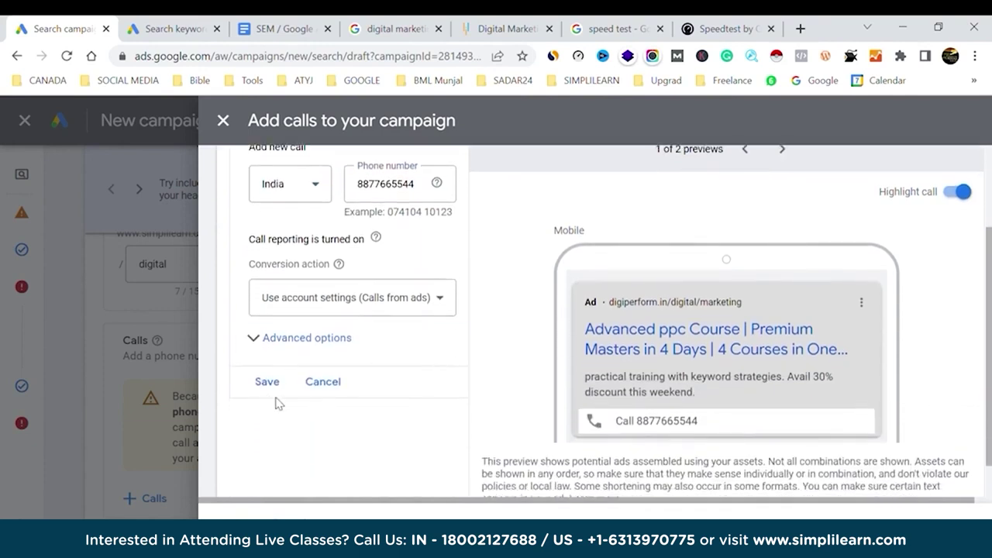
# Save the new call asset and attach it to the ad.
pyautogui.click(267, 381)
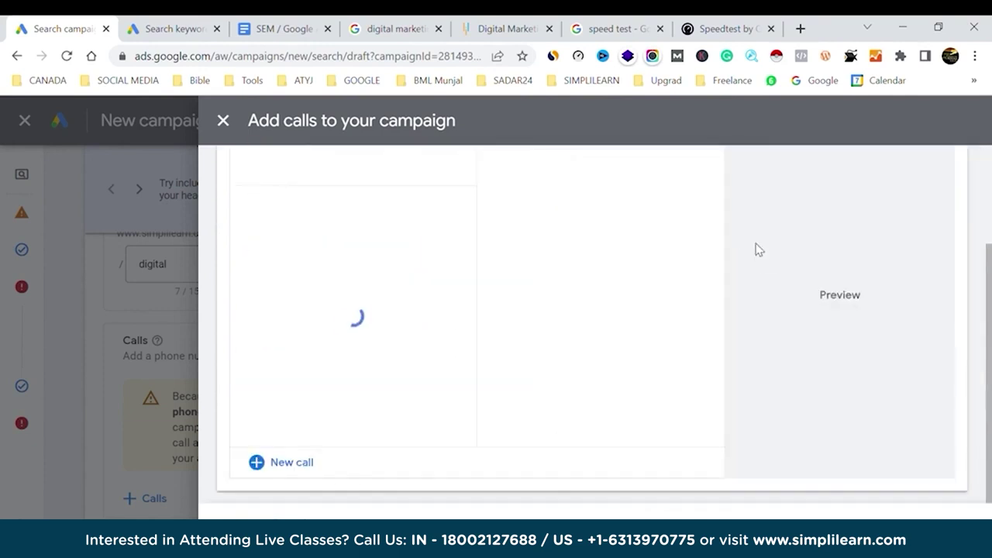
pyautogui.click(235, 515)
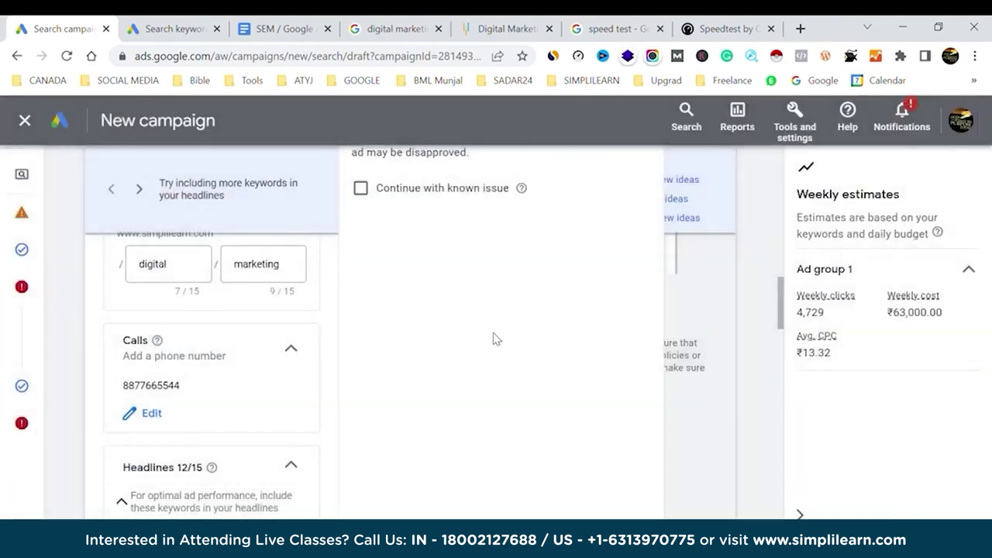
pyautogui.scroll(4, 503, 360)
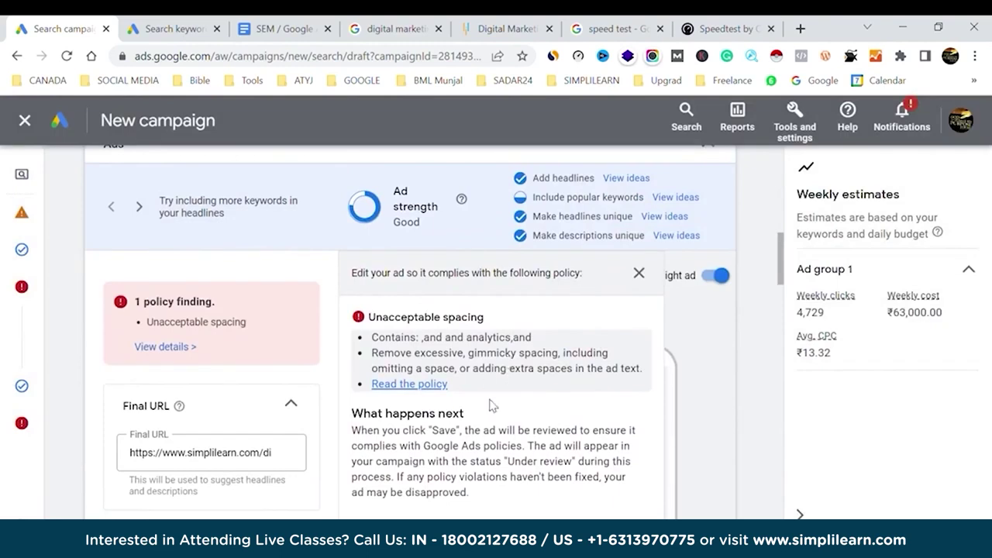
pyautogui.scroll(-10, 496, 431)
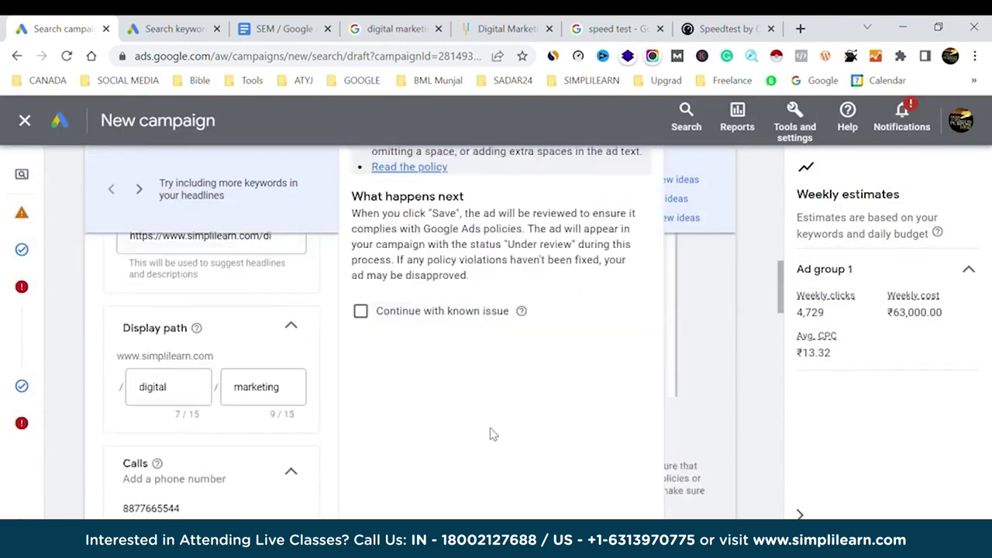
pyautogui.scroll(-3, 492, 433)
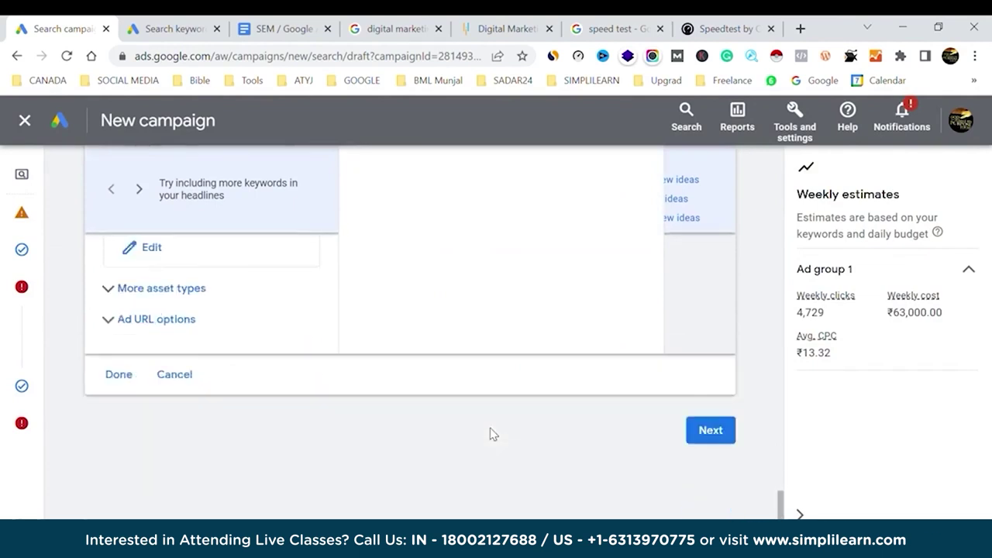
pyautogui.click(128, 377)
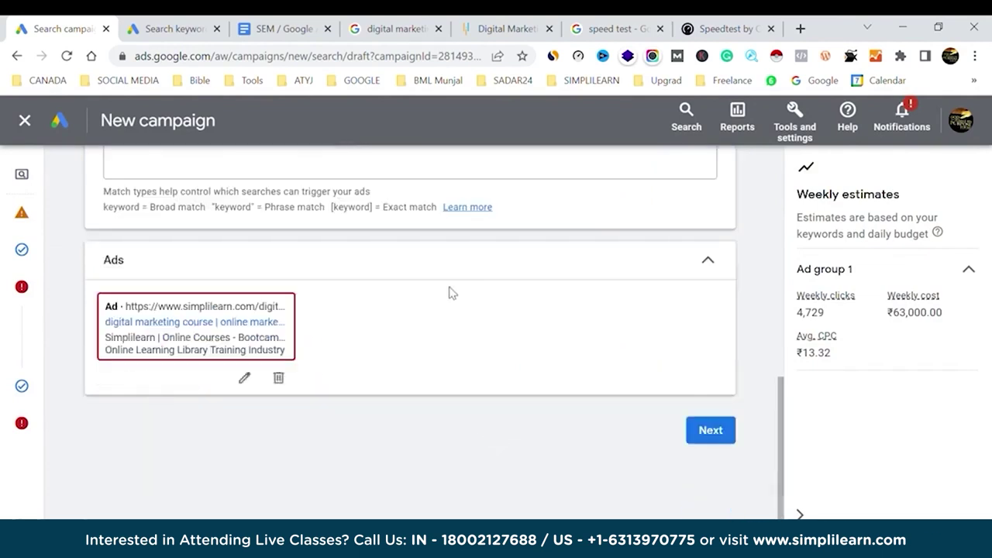
# Reopen the ad and clear the fourth description about SEO, PPC and web analytics.
pyautogui.click(244, 378)
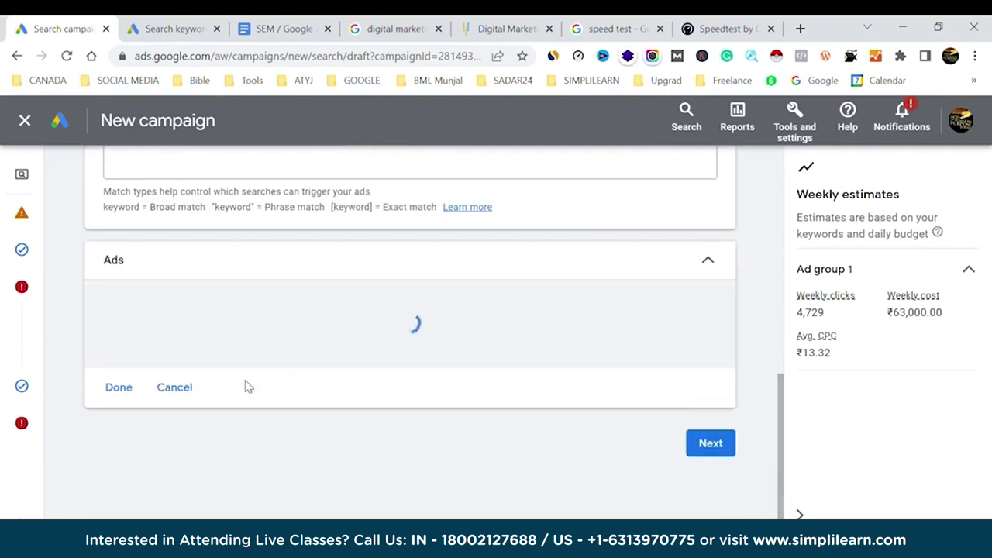
pyautogui.moveTo(276, 447)
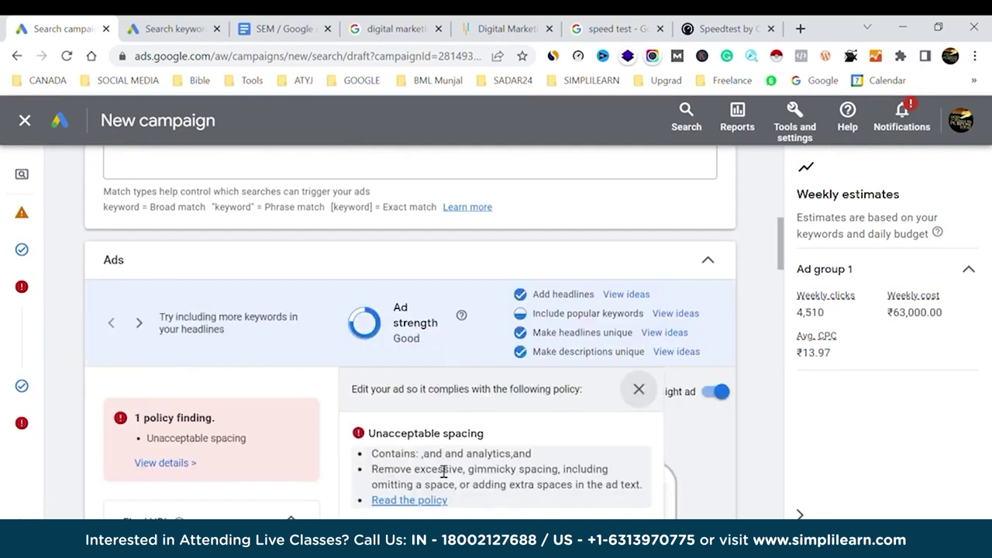
pyautogui.scroll(-2, 540, 474)
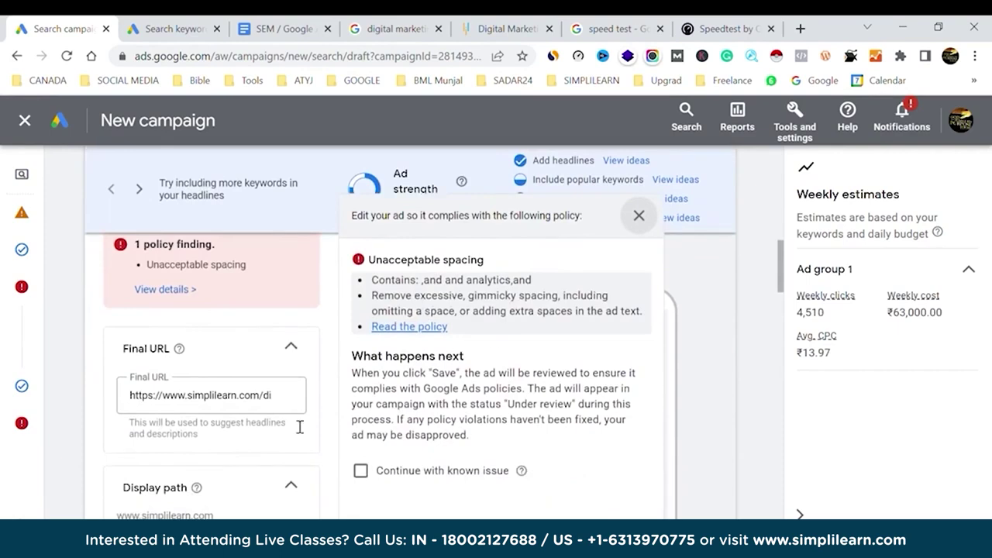
pyautogui.scroll(-20, 186, 459)
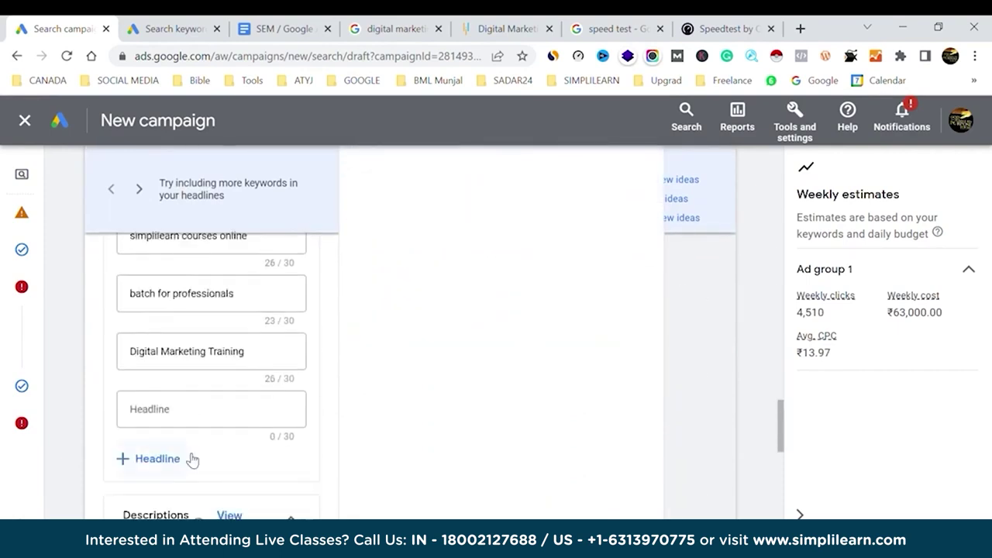
pyautogui.scroll(-2, 189, 460)
pyautogui.scroll(3, 191, 460)
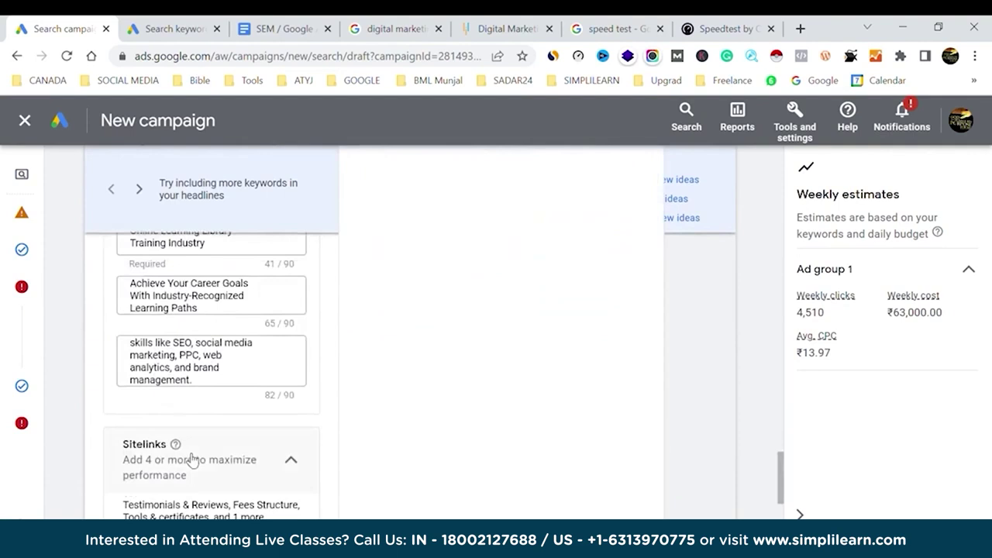
pyautogui.scroll(-4, 190, 459)
pyautogui.scroll(3, 190, 458)
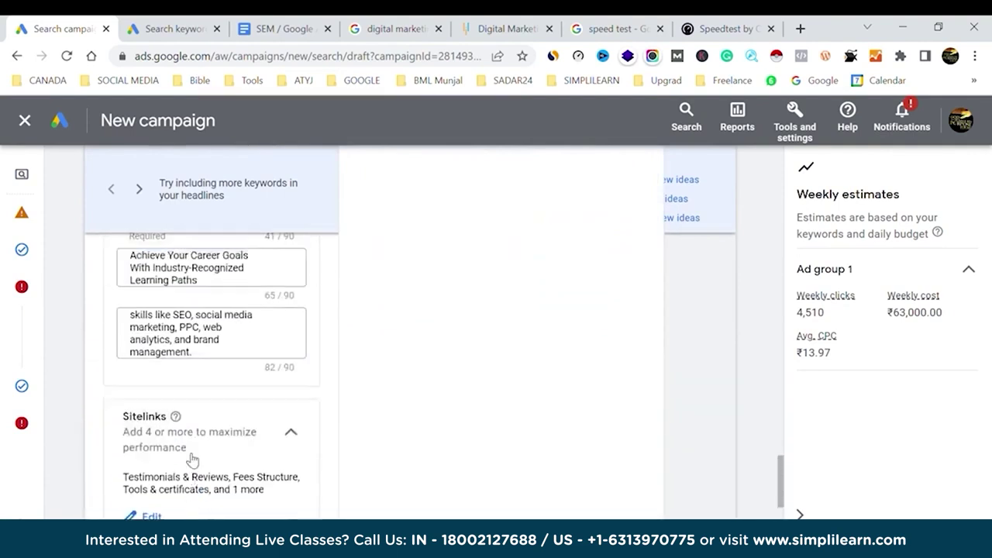
pyautogui.scroll(3, 192, 460)
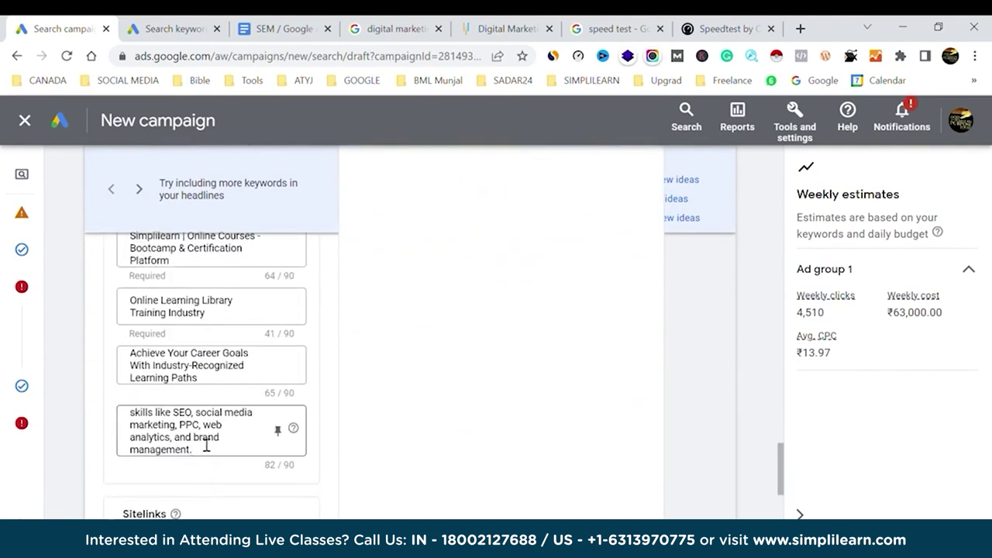
pyautogui.tripleClick(180, 441)
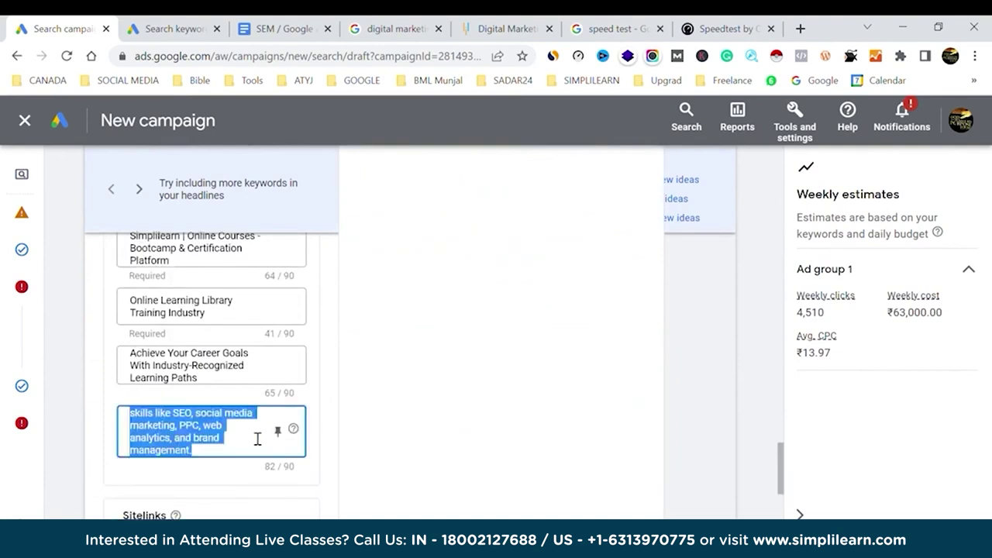
pyautogui.press('BackSpace')
pyautogui.click(456, 395)
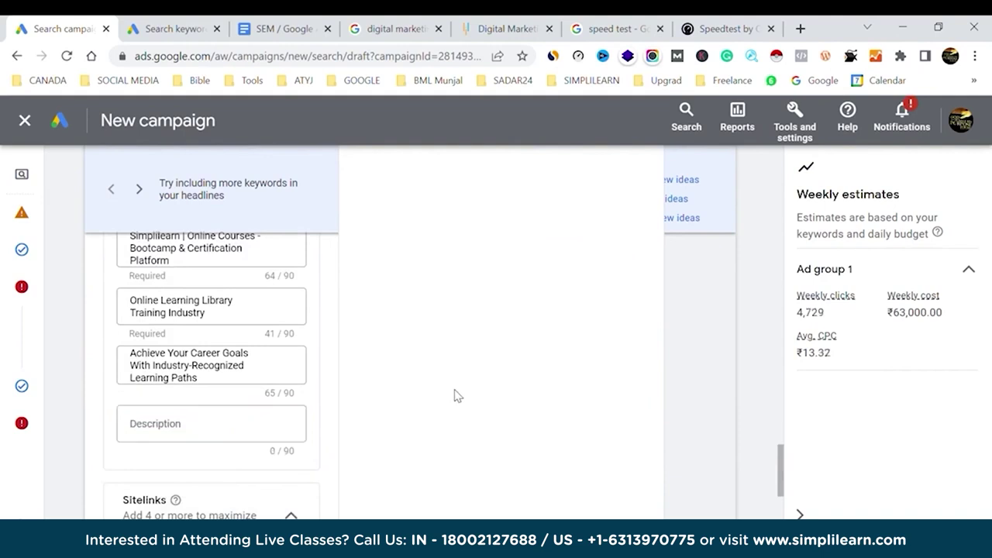
pyautogui.scroll(-8, 200, 466)
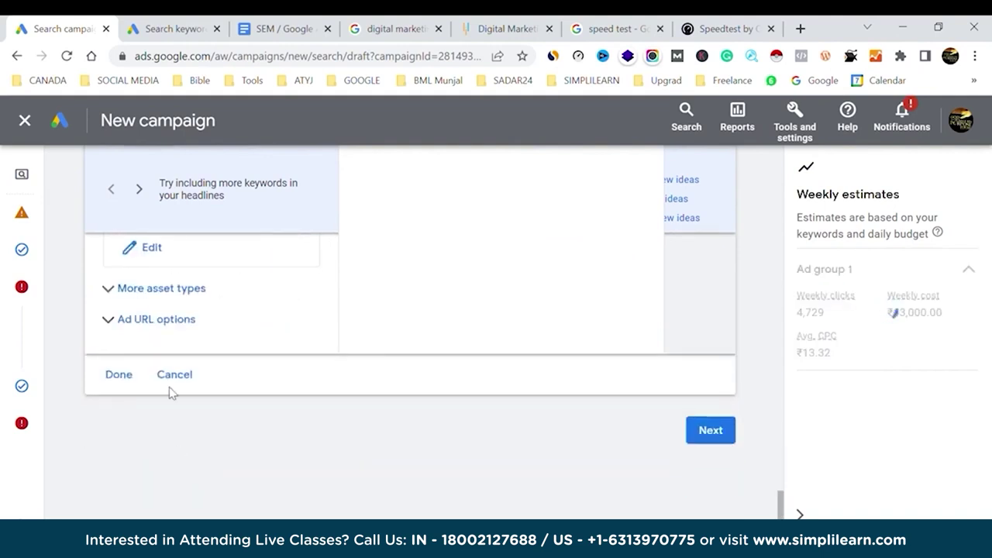
# Save the ad, keep the ₹9,000.00 daily budget, and publish from the review page.
pyautogui.click(120, 375)
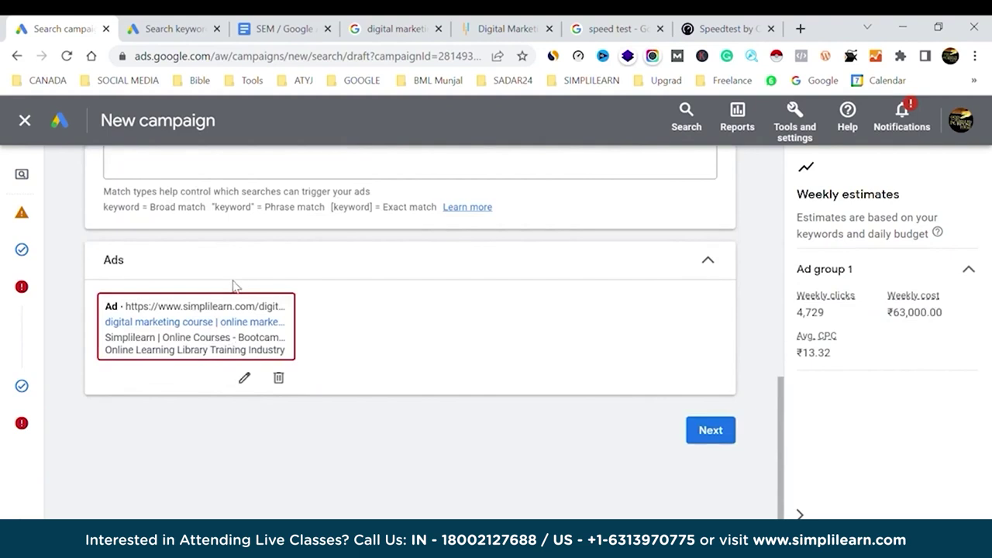
pyautogui.click(719, 432)
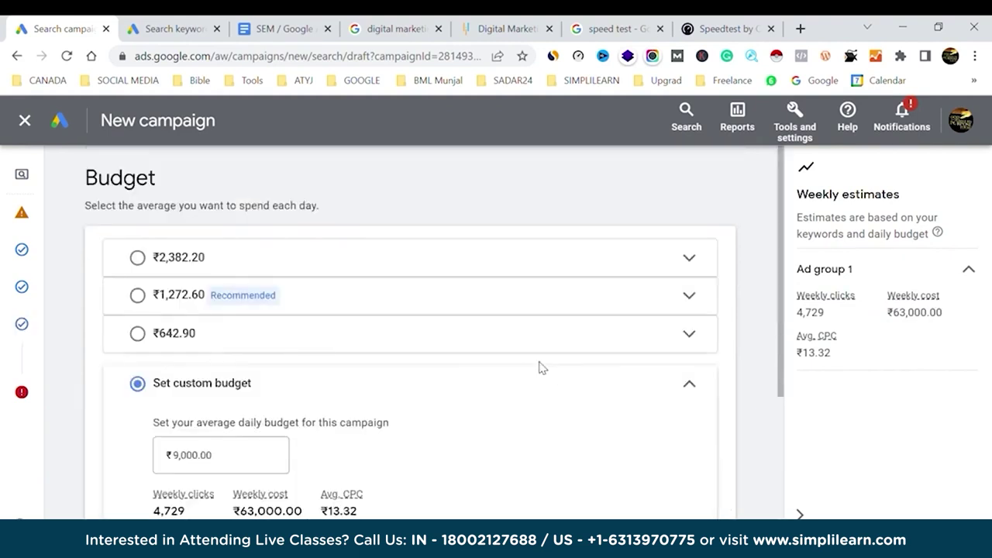
pyautogui.scroll(-3, 730, 339)
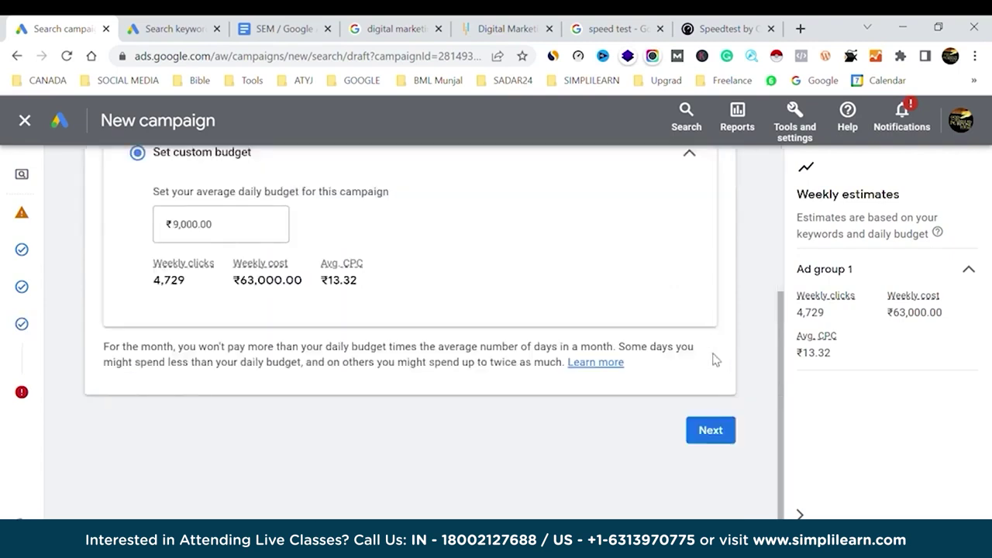
pyautogui.click(722, 431)
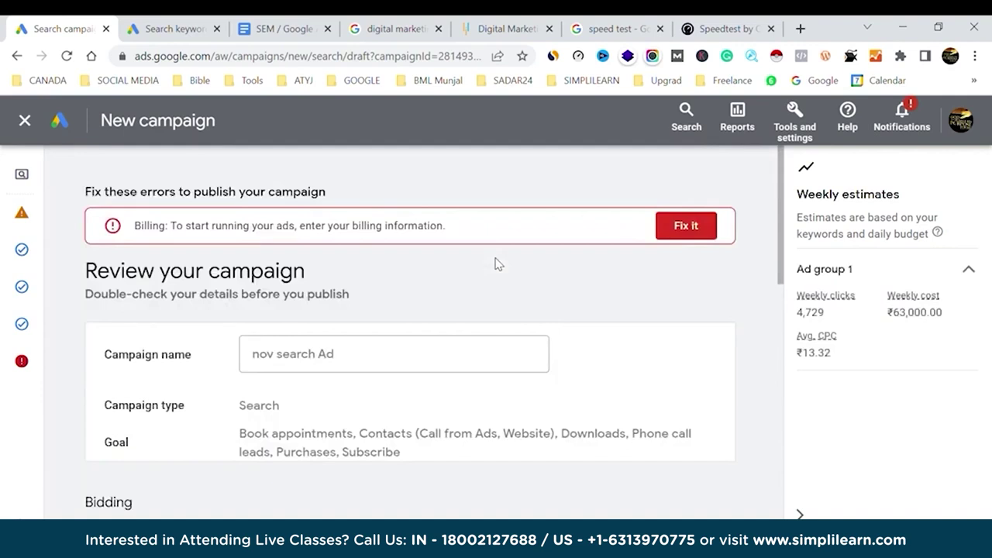
pyautogui.scroll(-10, 669, 279)
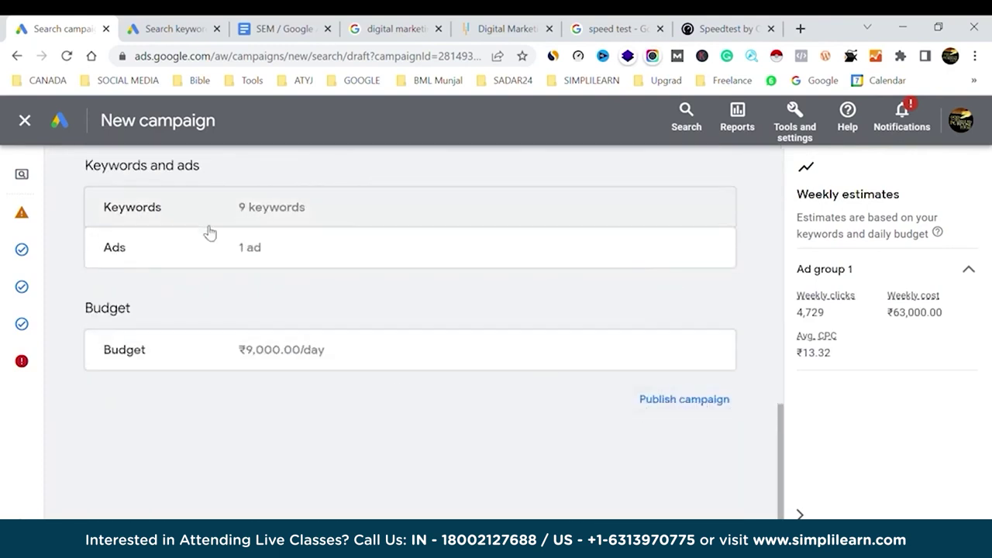
pyautogui.click(676, 409)
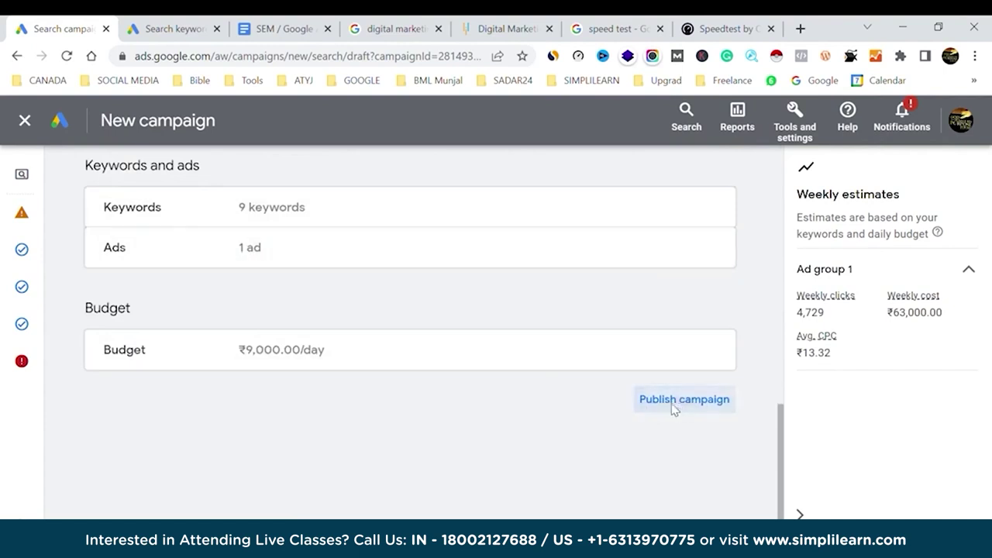
# Publish the 'nov search Ad' campaign despite the billing warning and dismiss the notices.
pyautogui.click(618, 391)
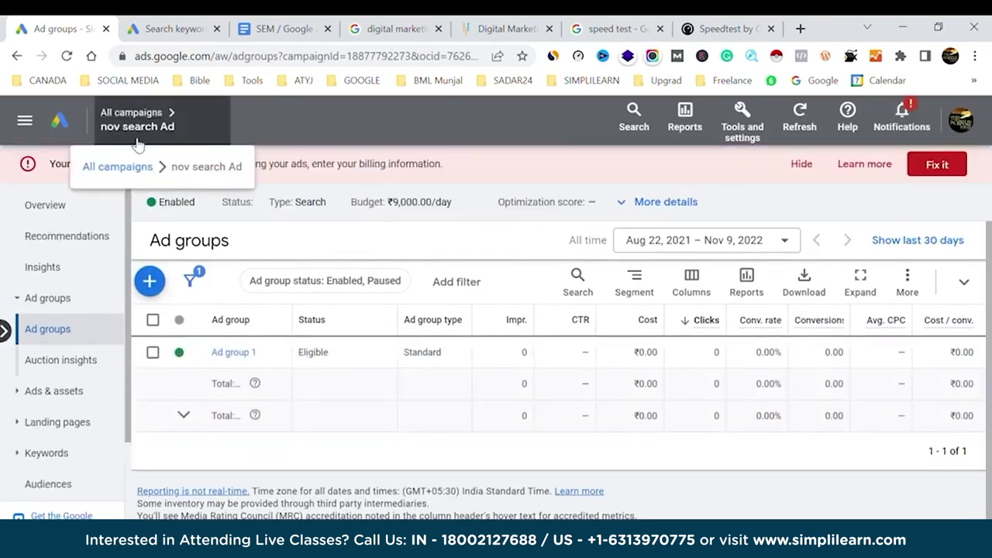
pyautogui.click(806, 164)
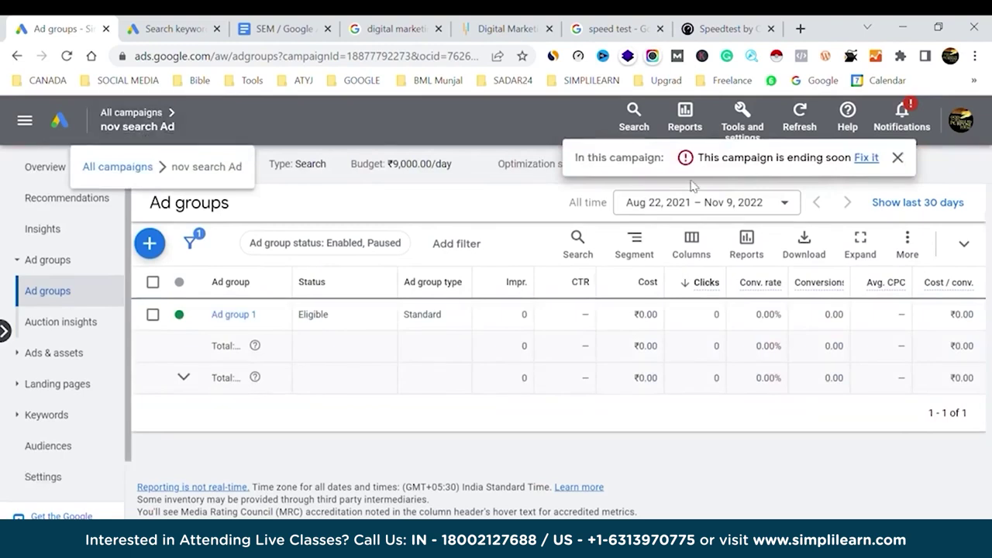
pyautogui.click(898, 157)
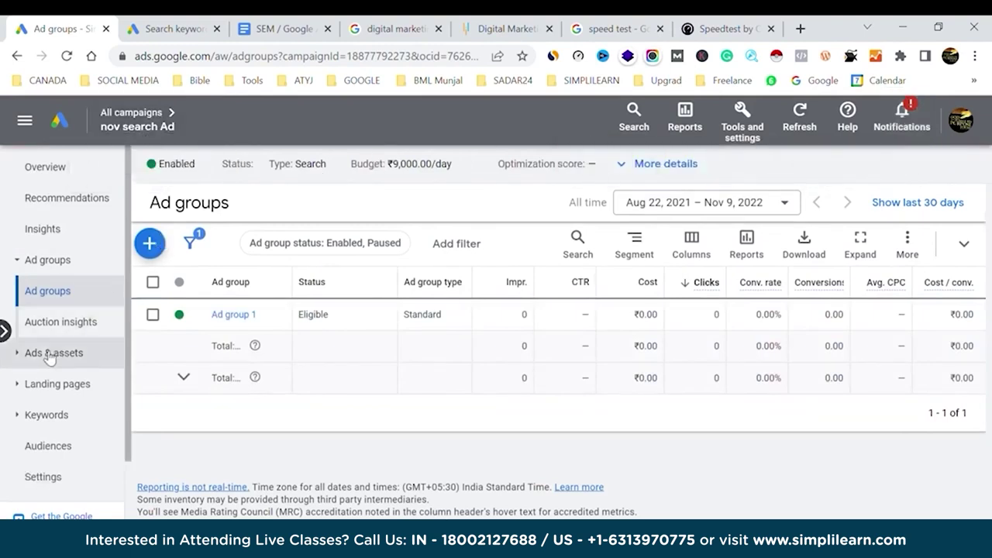
# Open Ad group 1's Assets page, showing the responsive search ad pending review.
pyautogui.click(232, 315)
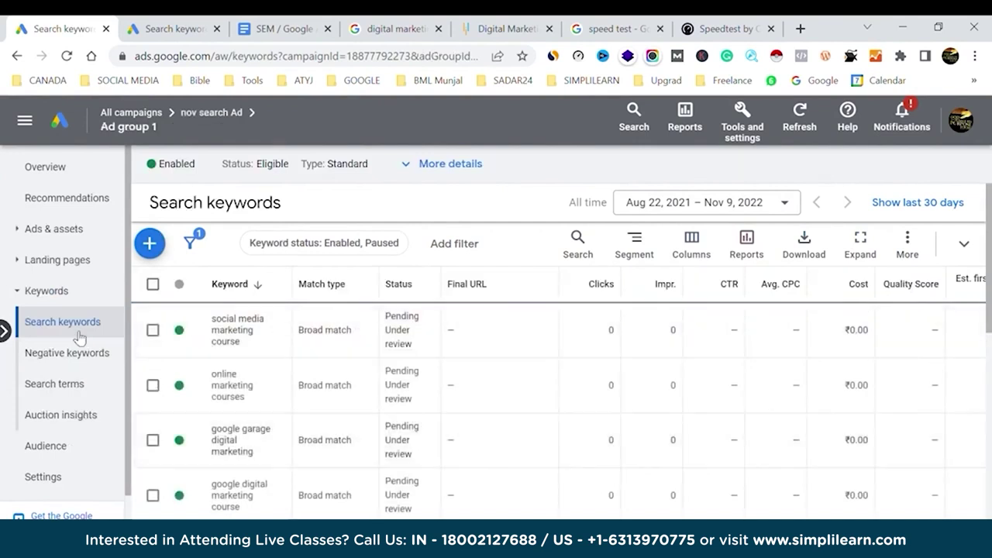
pyautogui.click(56, 197)
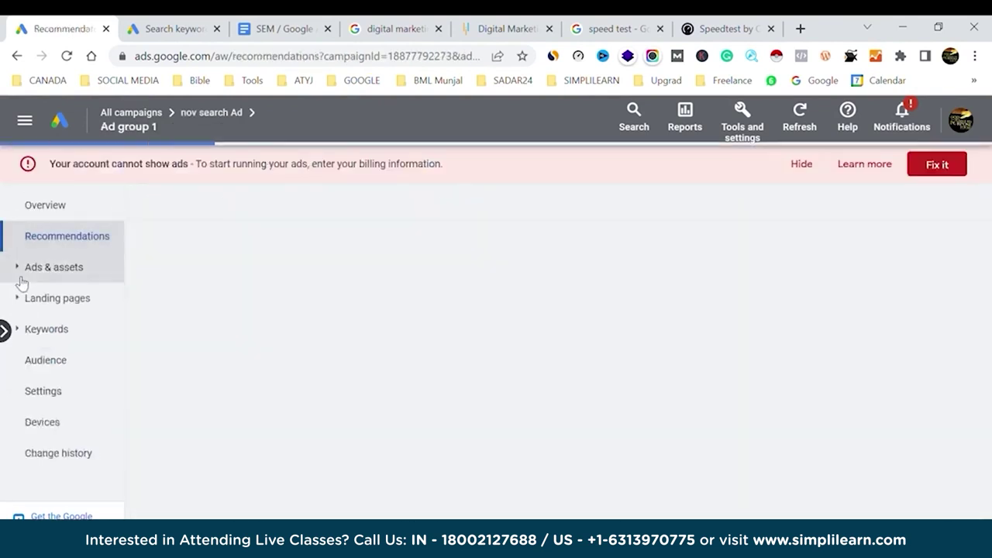
pyautogui.click(22, 274)
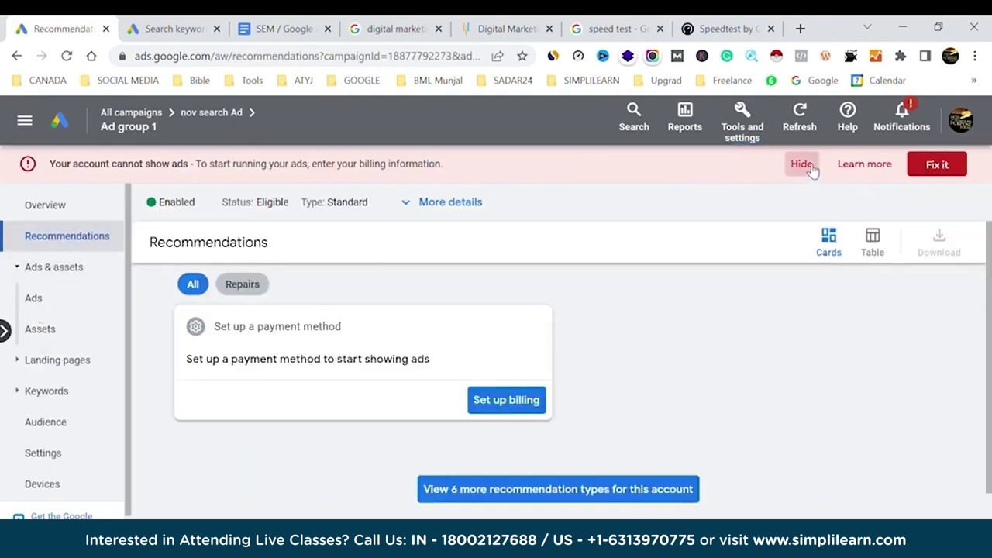
pyautogui.click(809, 166)
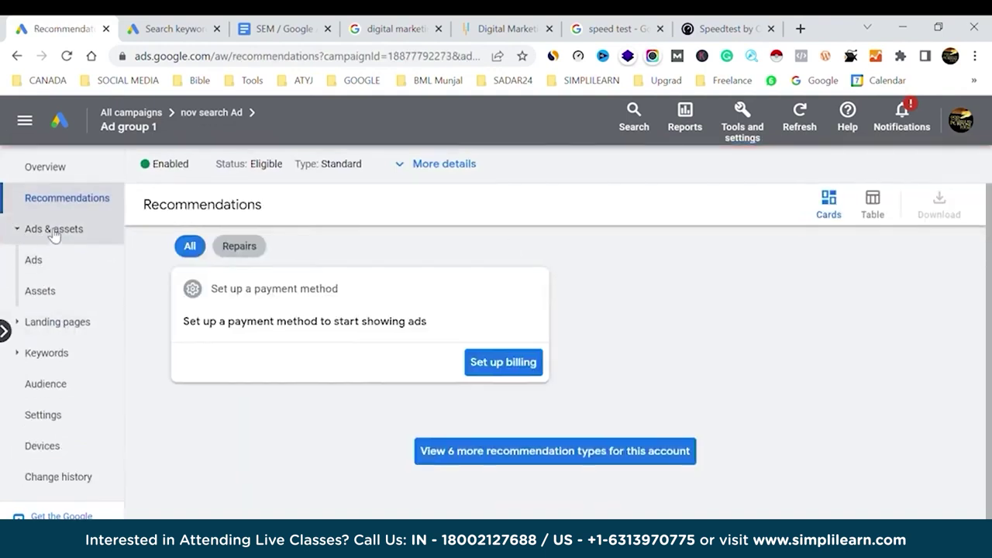
pyautogui.click(37, 260)
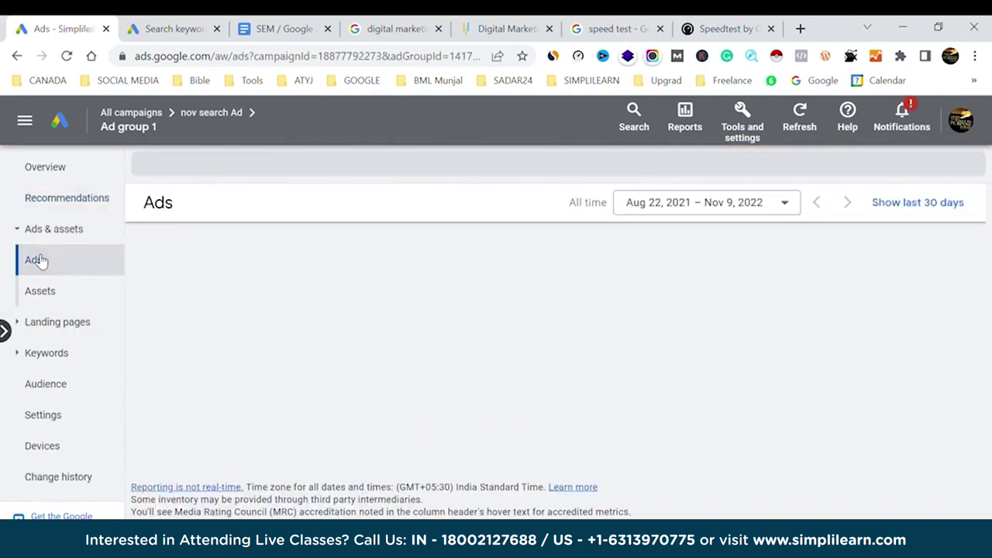
pyautogui.click(40, 291)
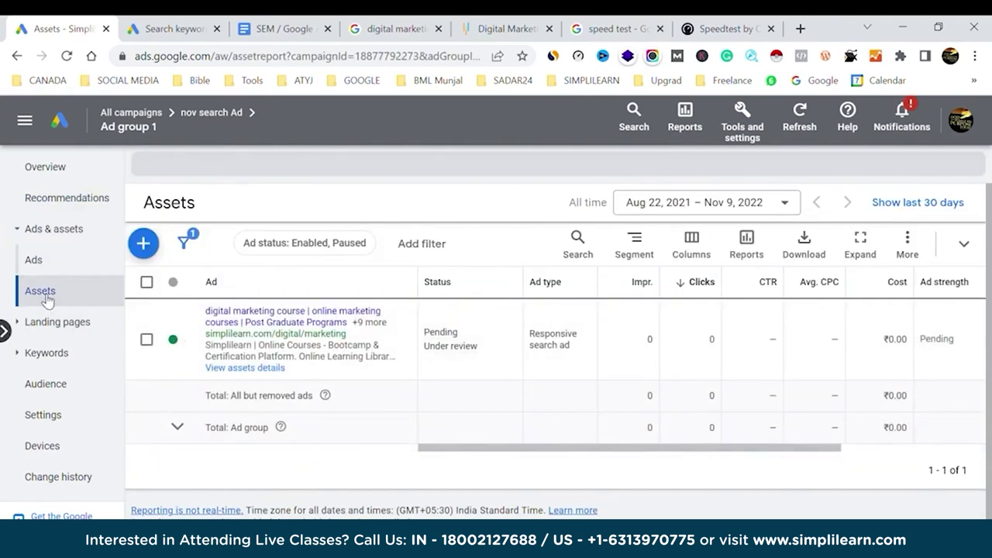
# Switch the asset table to the Associations view and review the four sitelinks and call asset.
pyautogui.click(145, 252)
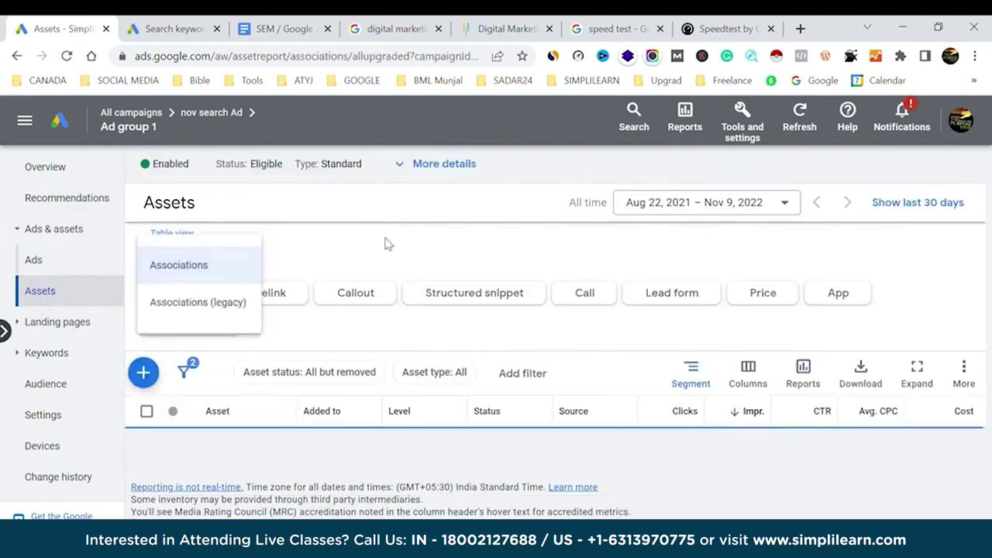
pyautogui.click(380, 248)
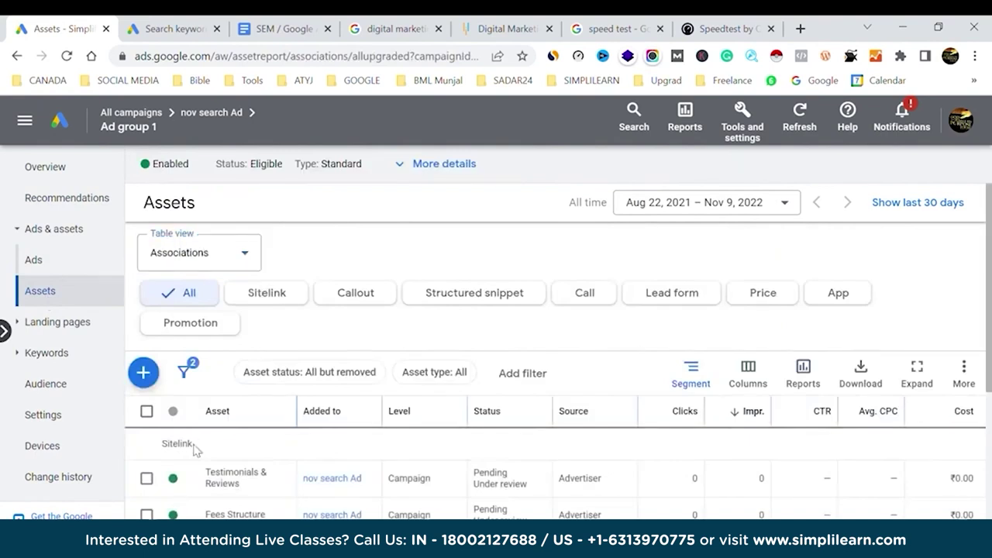
pyautogui.scroll(-2, 288, 469)
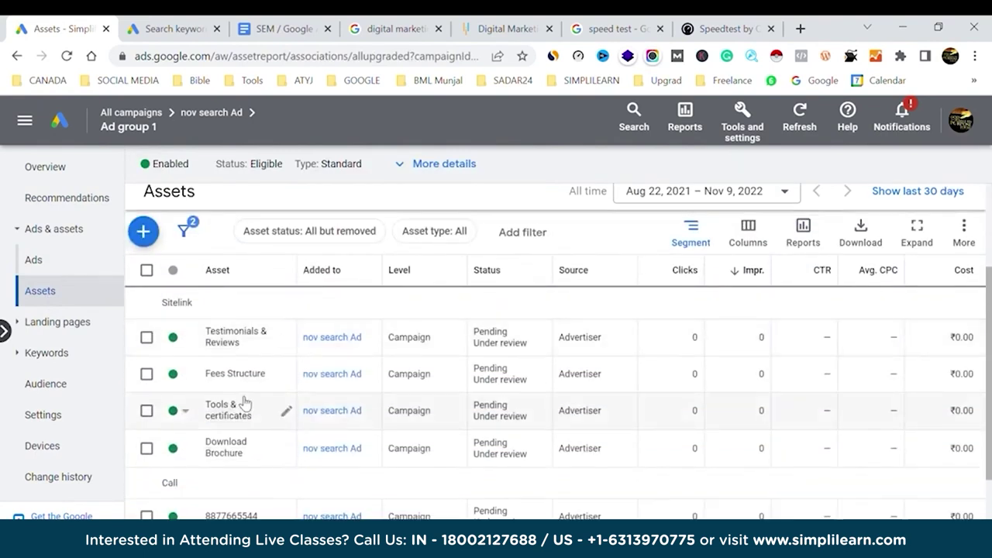
pyautogui.scroll(-2, 223, 442)
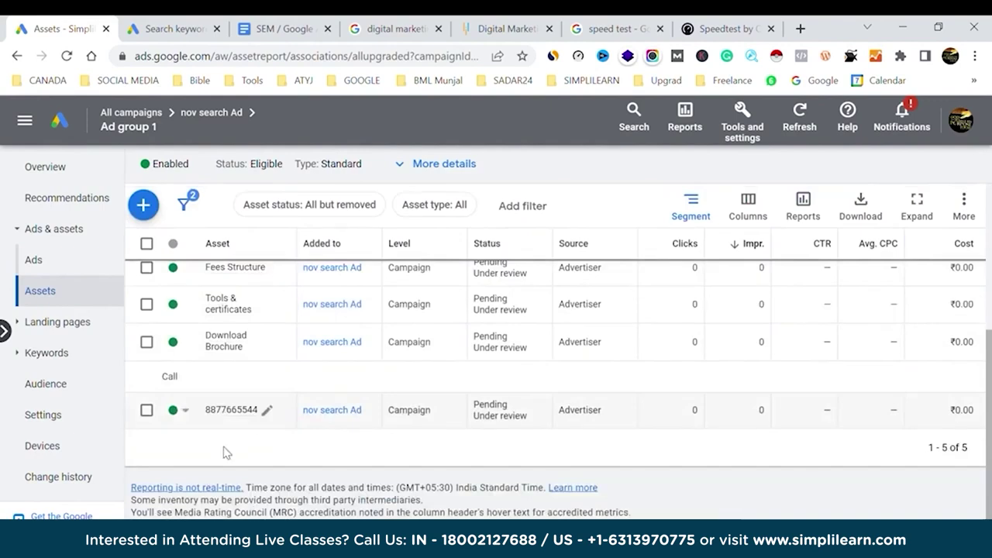
pyautogui.scroll(4, 222, 416)
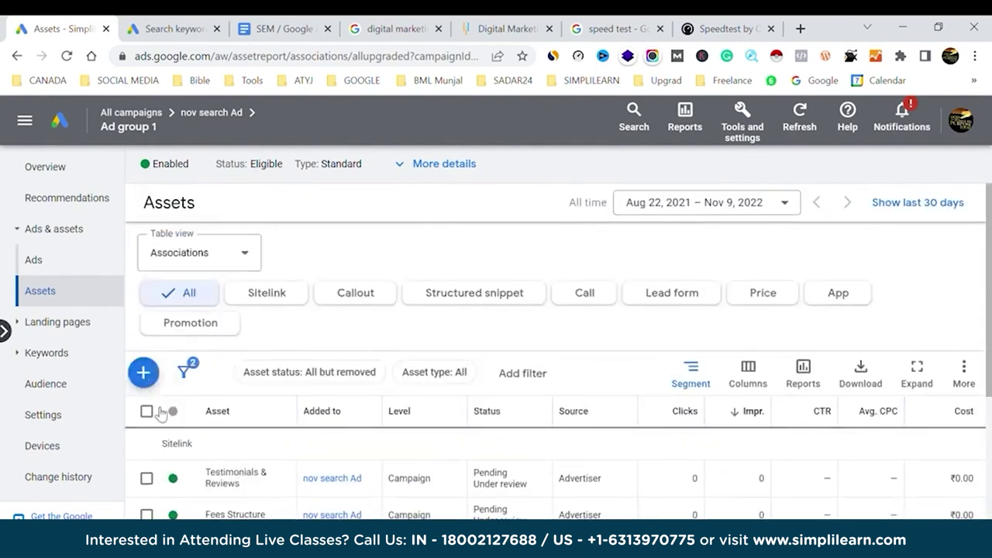
# Begin adding a new call asset, then cancel it without saving.
pyautogui.click(145, 373)
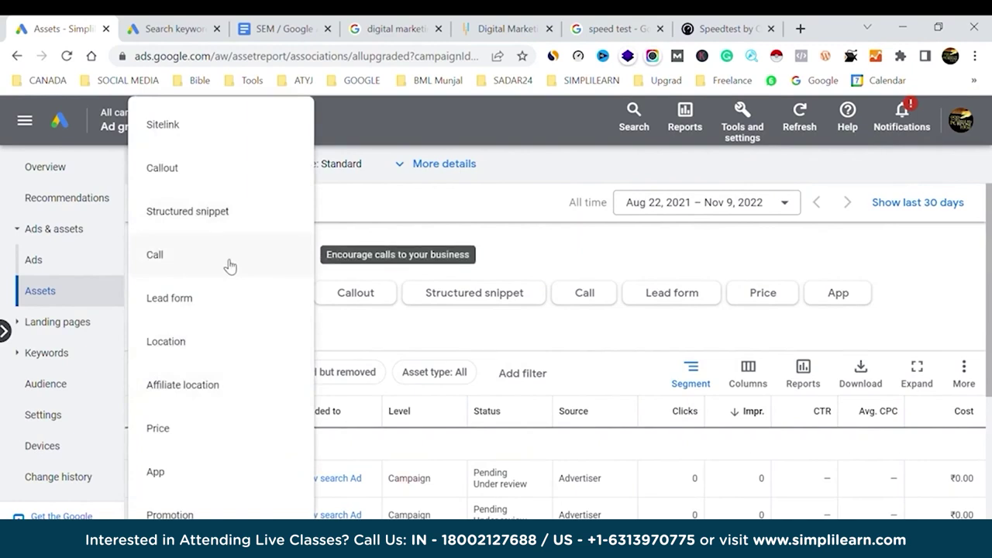
pyautogui.click(406, 215)
pyautogui.click(144, 371)
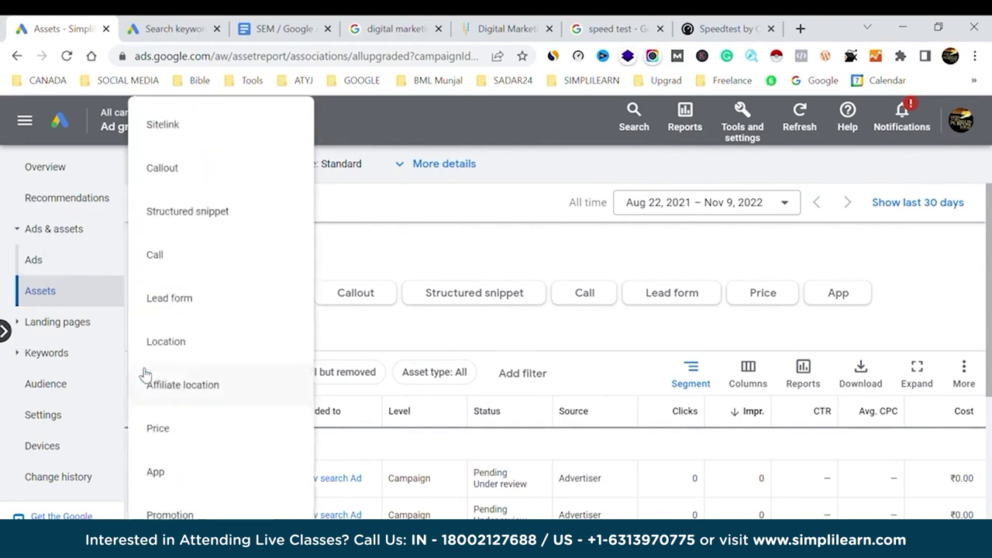
pyautogui.click(199, 256)
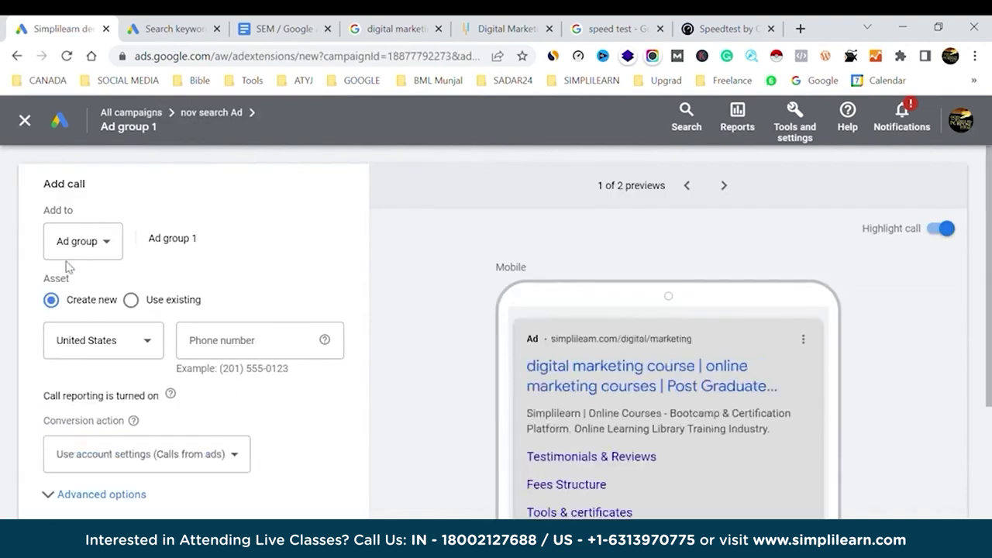
pyautogui.scroll(-3, 301, 243)
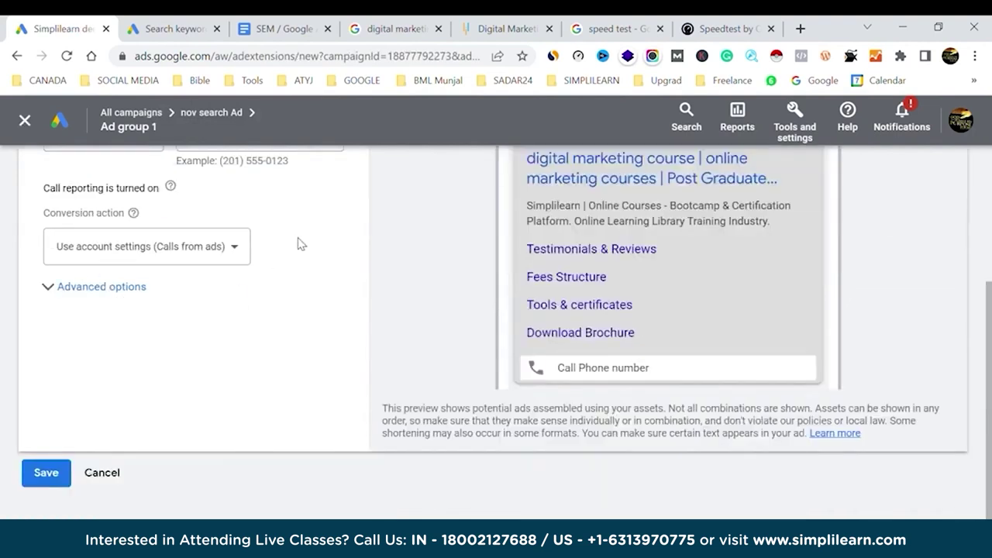
pyautogui.scroll(3, 301, 243)
pyautogui.scroll(-3, 301, 243)
pyautogui.click(115, 477)
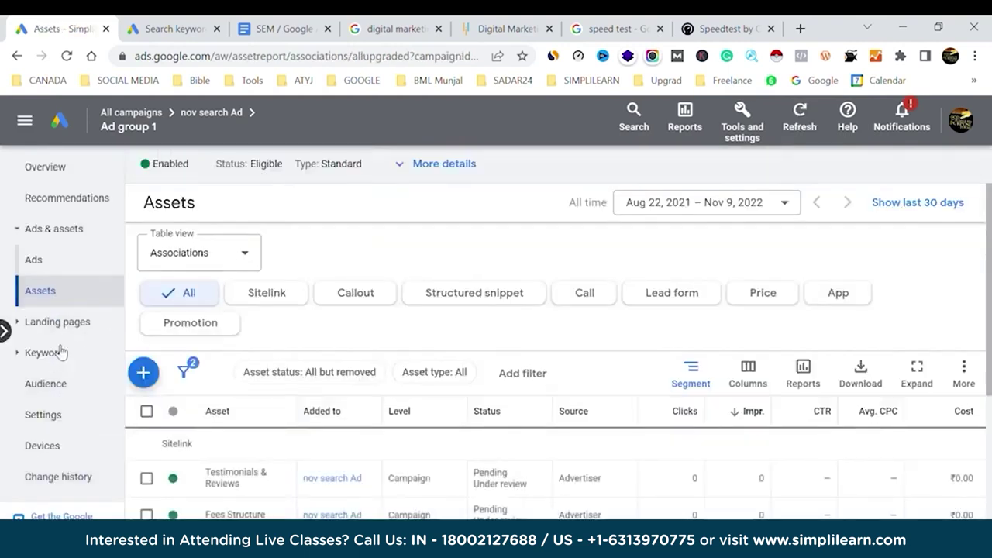
pyautogui.click(151, 380)
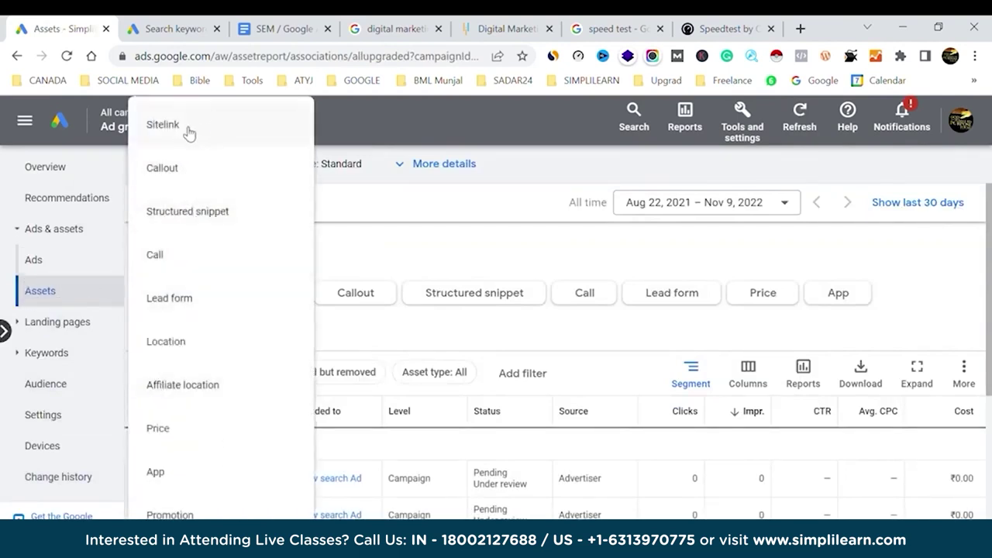
pyautogui.click(439, 211)
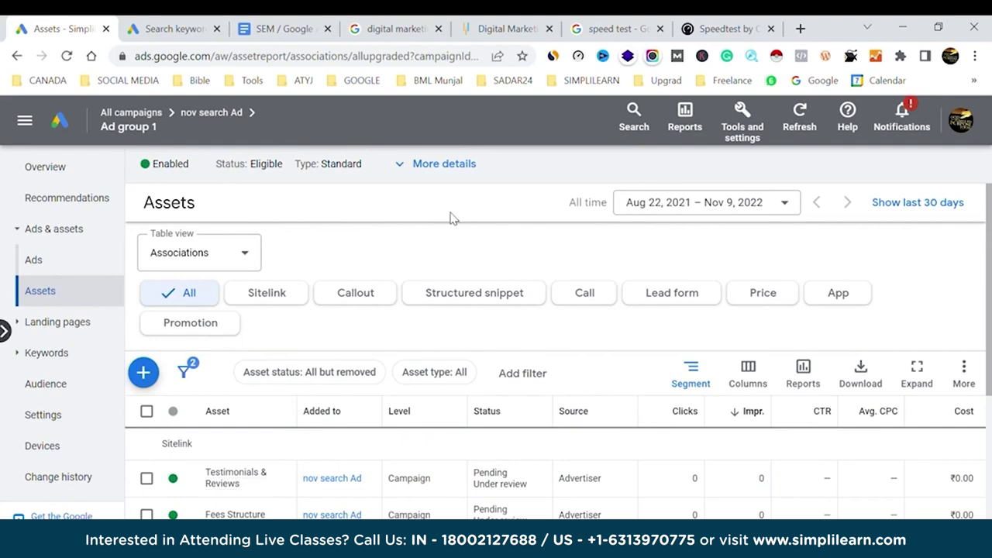
# Advance the slideshow from the SEM/PPC Imp Terms slide to the Google Ads tools menu slide.
pyautogui.hotkey('alt', 'Tab')
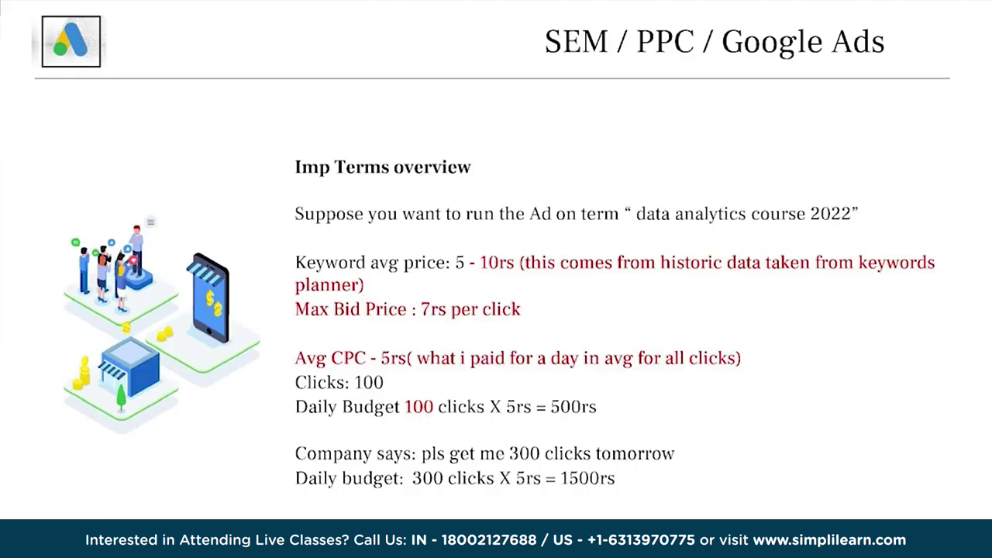
pyautogui.hotkey('alt', 'Tab')
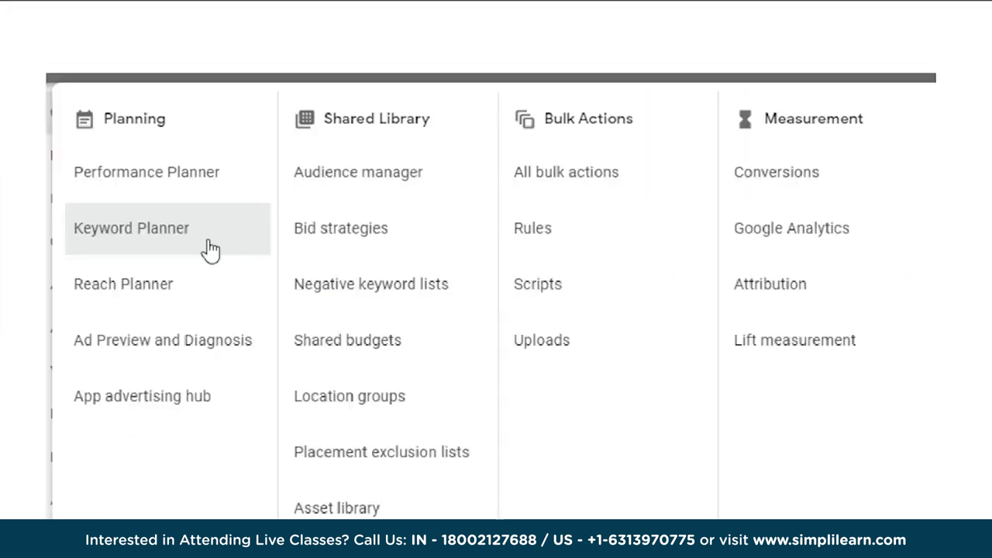
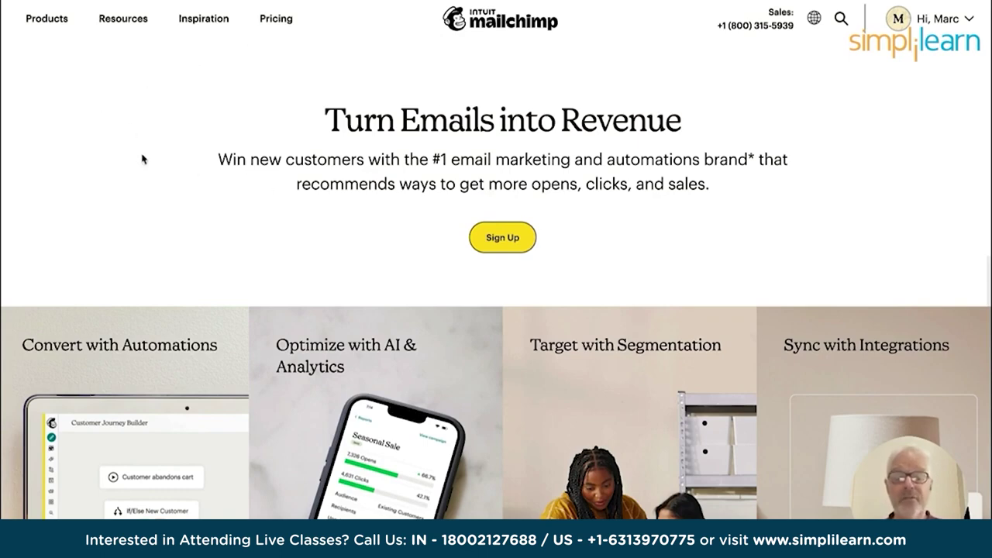
# Scroll through Mailchimp's features and the Premium, Standard, Essentials and Free pricing plans.
pyautogui.scroll(-3, 153, 150)
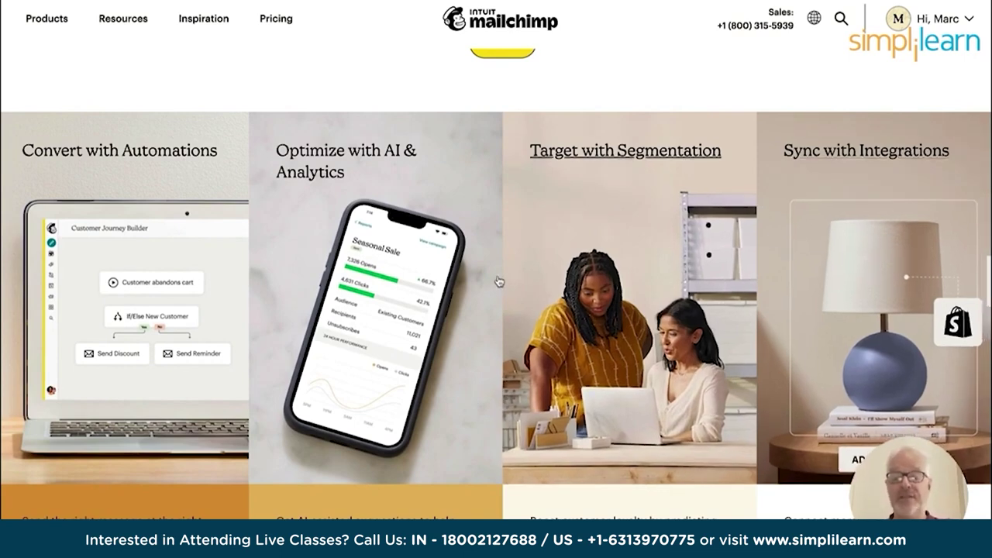
pyautogui.scroll(-1, 538, 276)
pyautogui.scroll(-8, 540, 277)
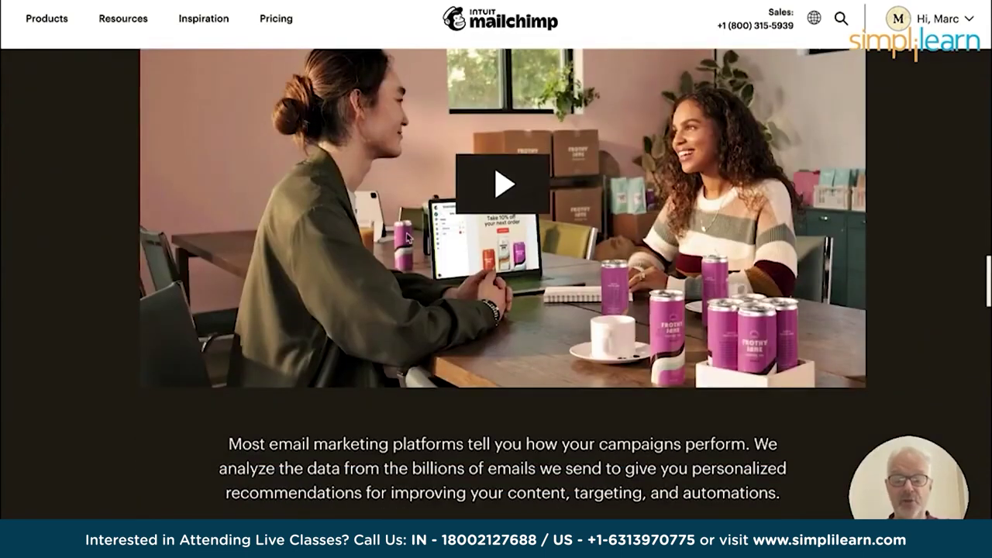
pyautogui.scroll(-5, 384, 276)
pyautogui.scroll(-2, 384, 277)
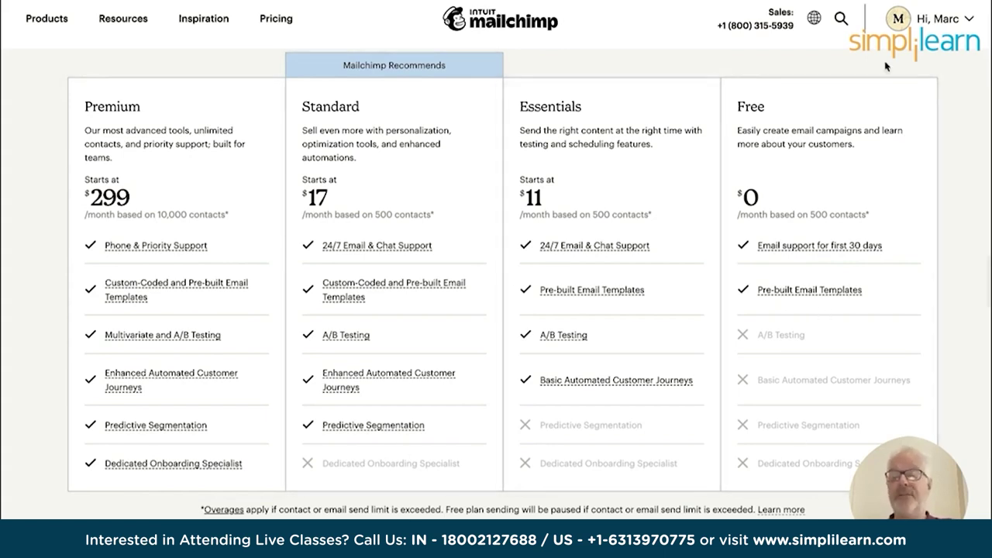
# Return to the Mailchimp homepage and bring up the MyCo account shortcuts menu.
pyautogui.click(944, 20)
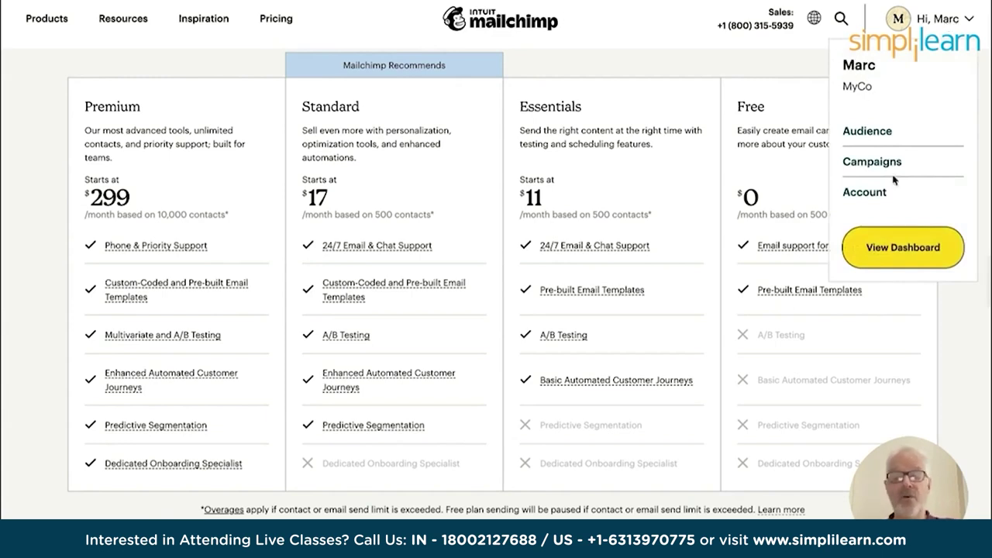
pyautogui.click(47, 18)
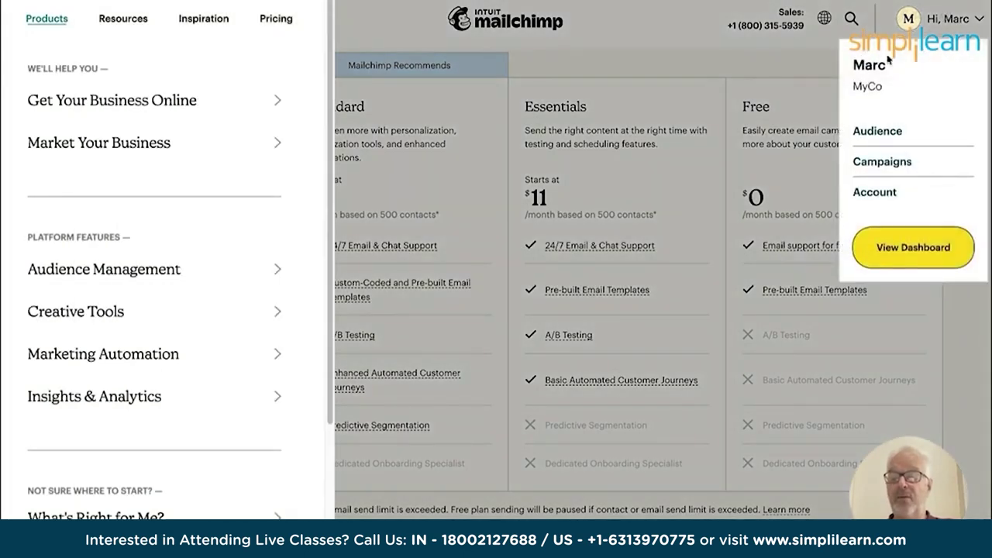
pyautogui.click(891, 133)
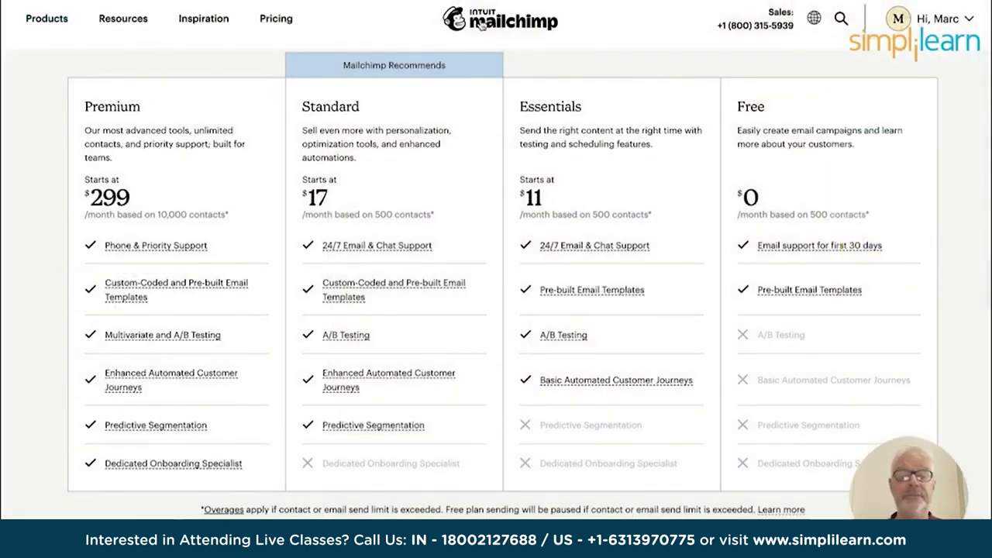
pyautogui.click(482, 25)
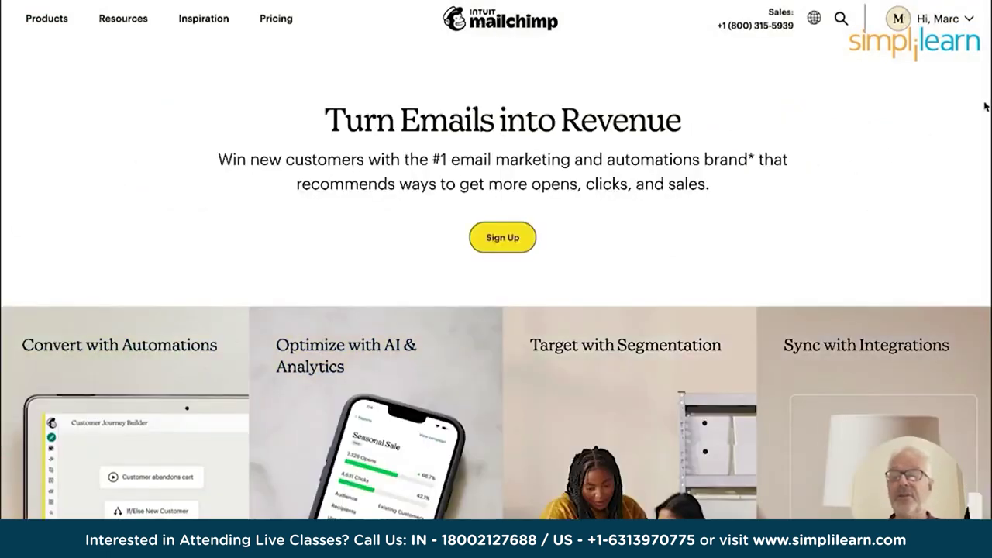
pyautogui.moveTo(891, 31)
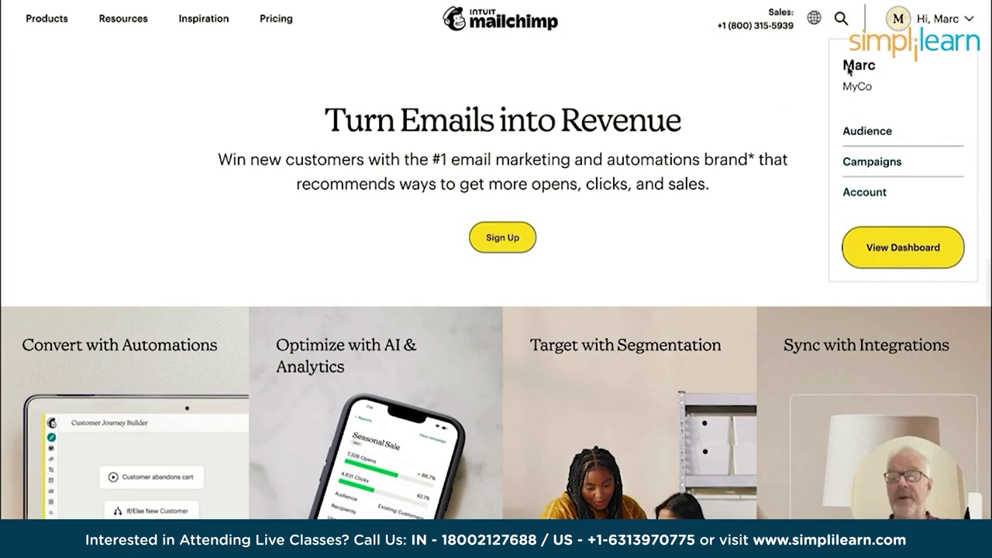
# Open the MyCo audience dashboard and collapse the sidebar, leaving only the Contacts pages expanded.
pyautogui.click(850, 140)
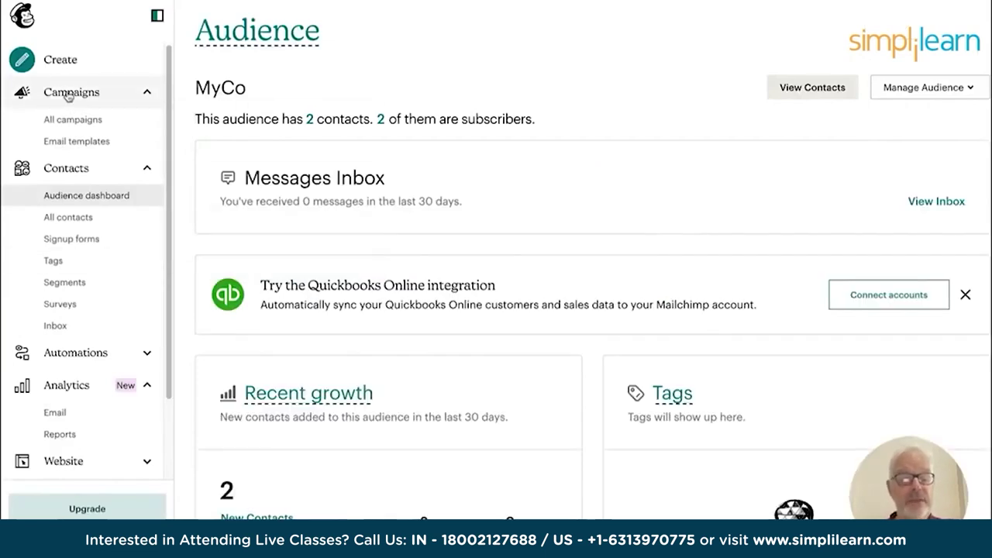
pyautogui.click(146, 92)
pyautogui.click(147, 125)
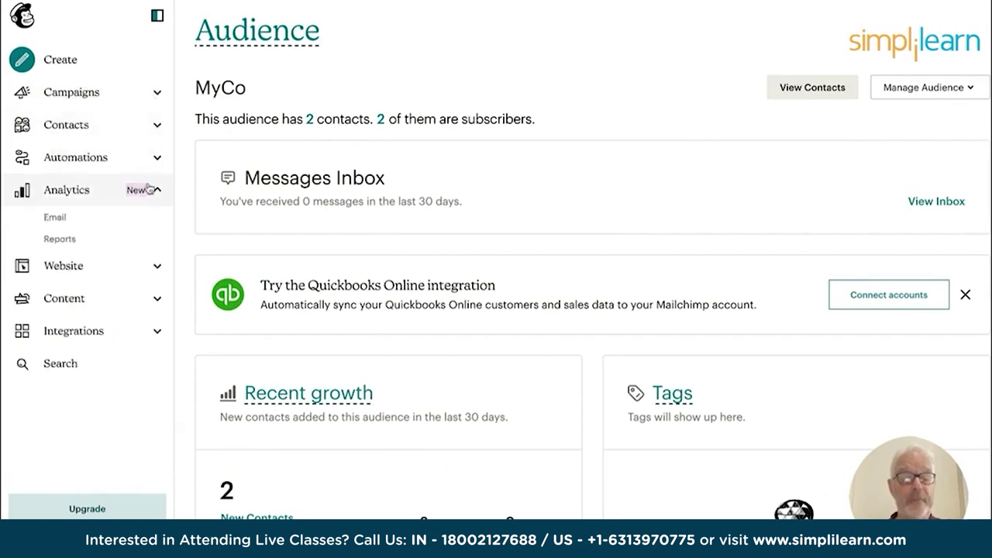
pyautogui.click(158, 192)
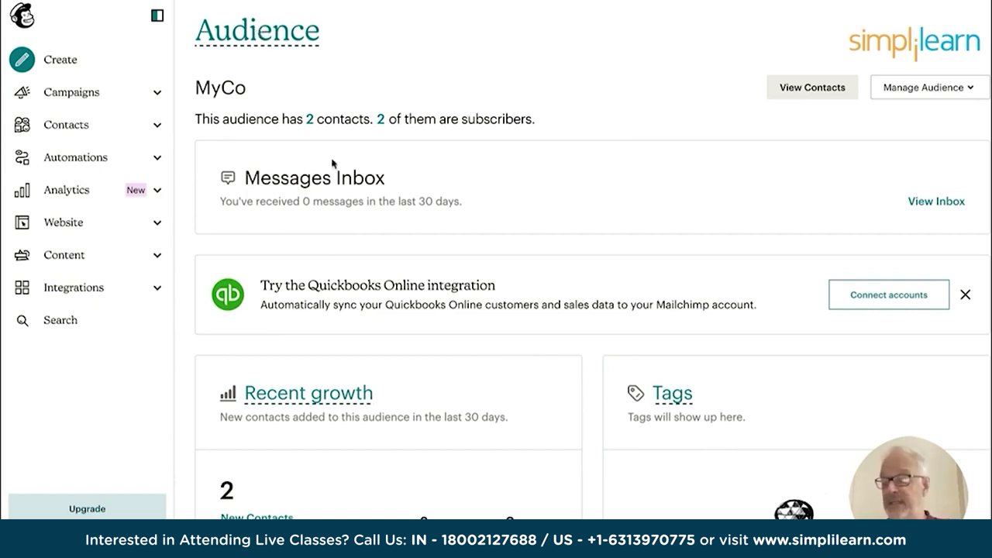
pyautogui.click(74, 129)
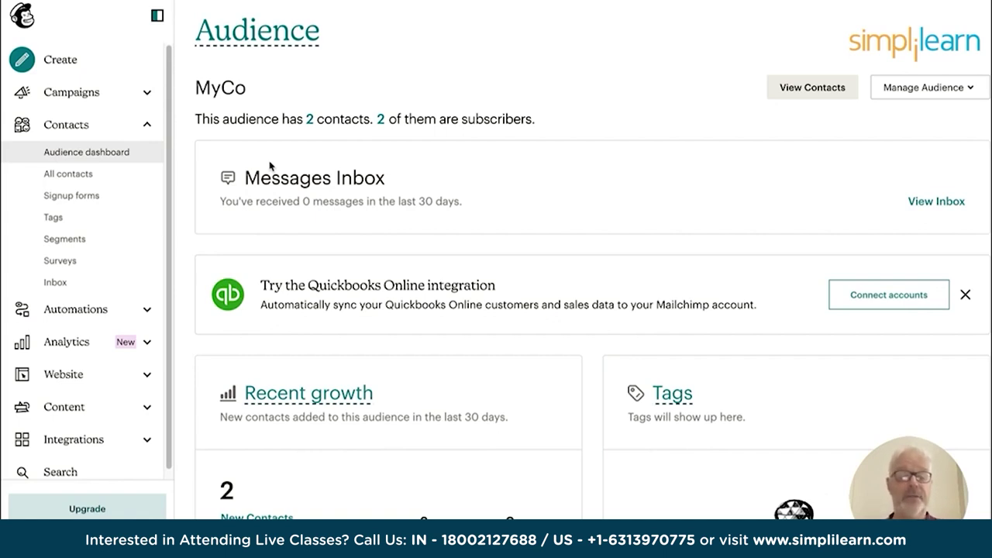
# Show all of MyCo's contacts and open the Add contacts options.
pyautogui.click(74, 180)
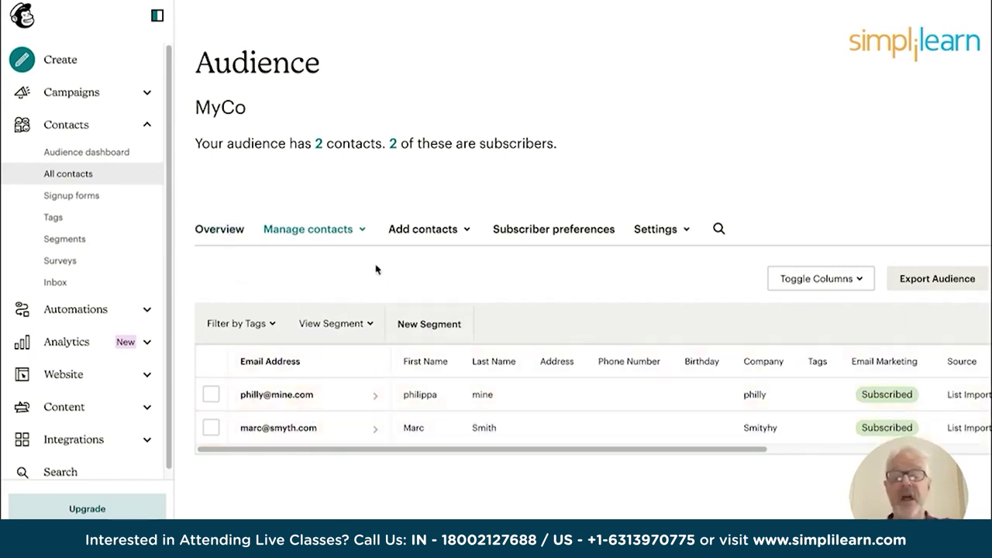
pyautogui.click(427, 231)
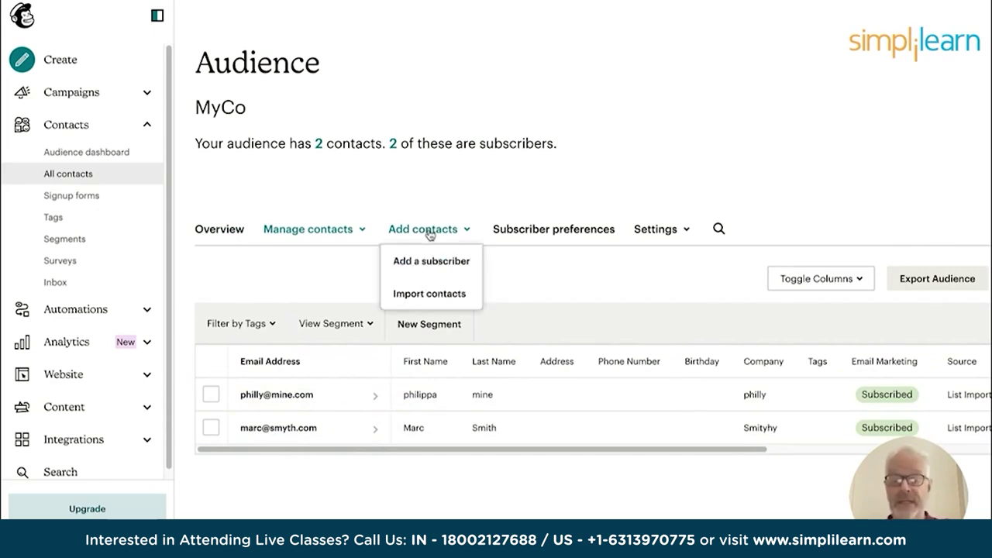
# Add a subscriber by hand with their email, first and last name, and company Simplilearn.
pyautogui.click(431, 268)
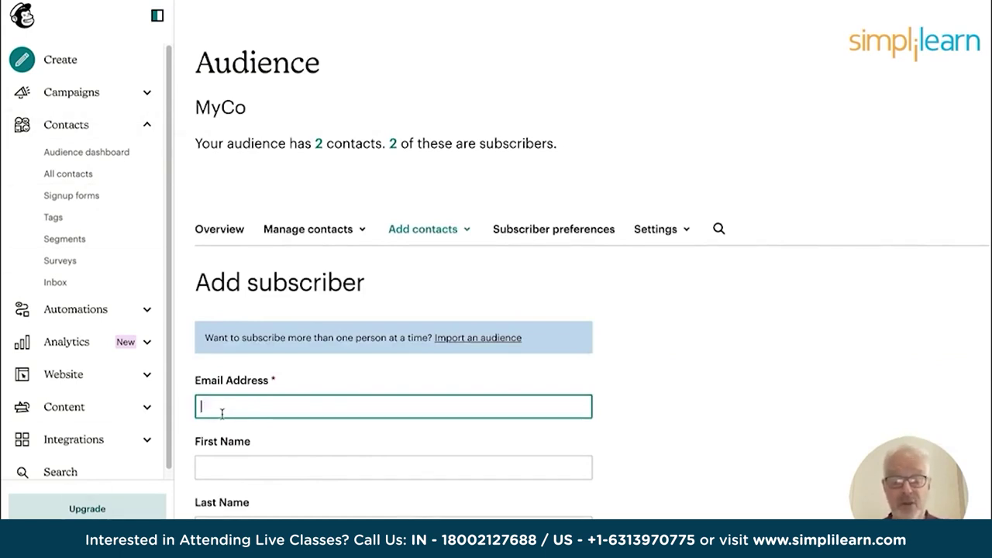
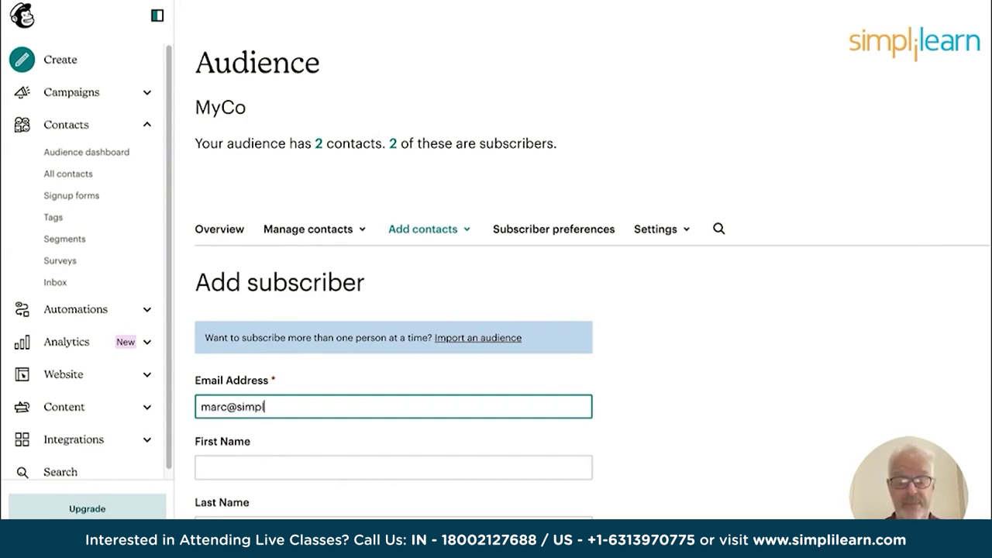
pyautogui.press('Tab')
pyautogui.write('marc')
pyautogui.scroll(-3, 241, 362)
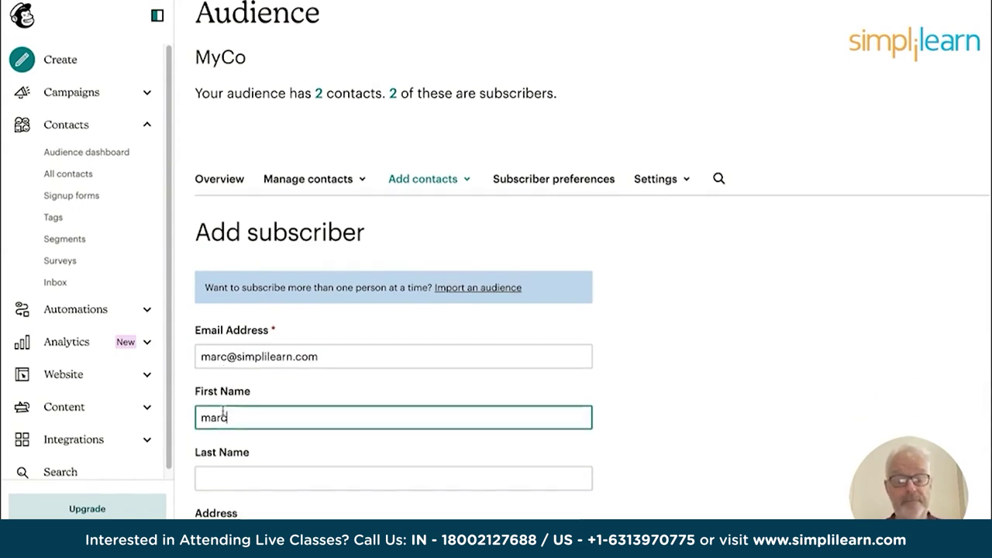
pyautogui.click(232, 333)
pyautogui.write('s')
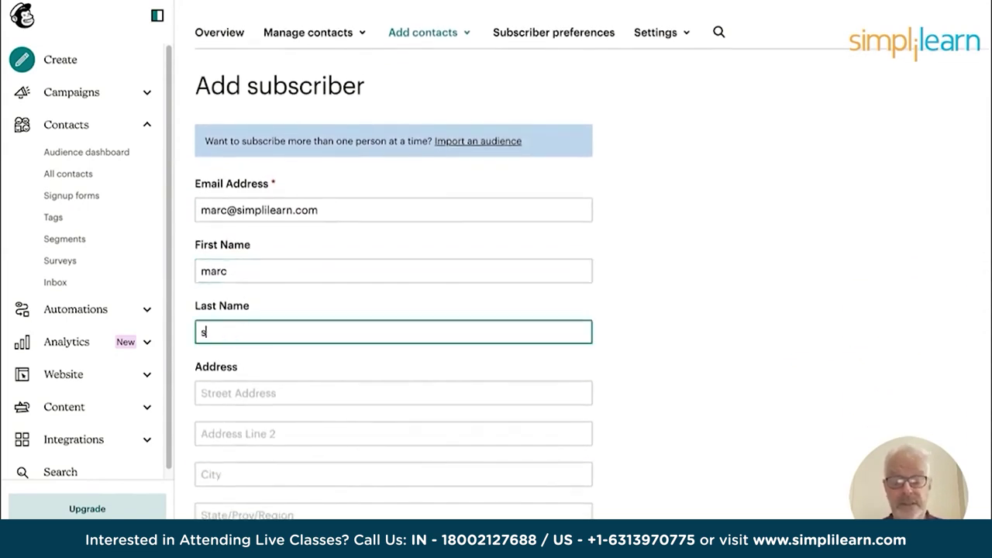
pyautogui.write('implilearn')
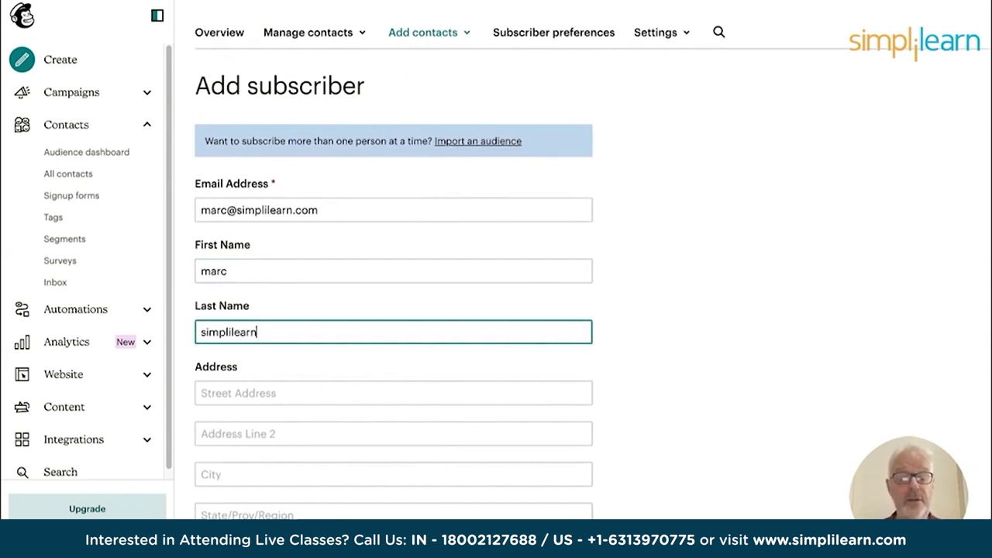
pyautogui.scroll(-4, 320, 461)
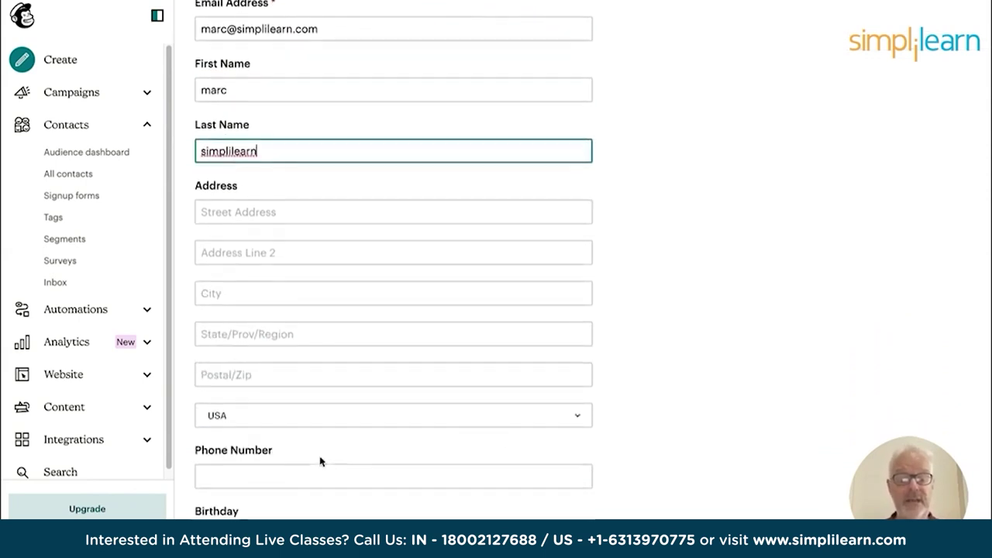
pyautogui.scroll(-4, 277, 439)
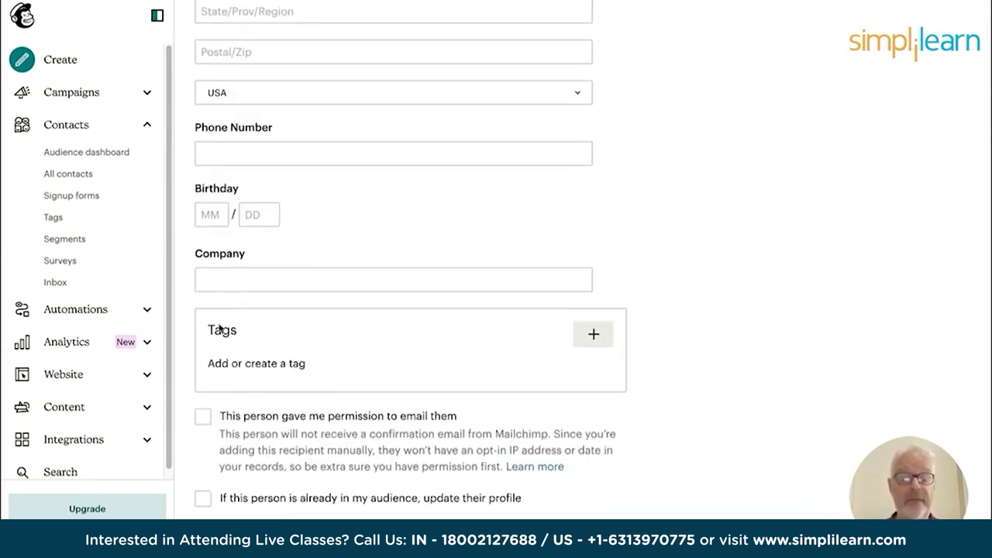
pyautogui.click(222, 279)
pyautogui.write('Si')
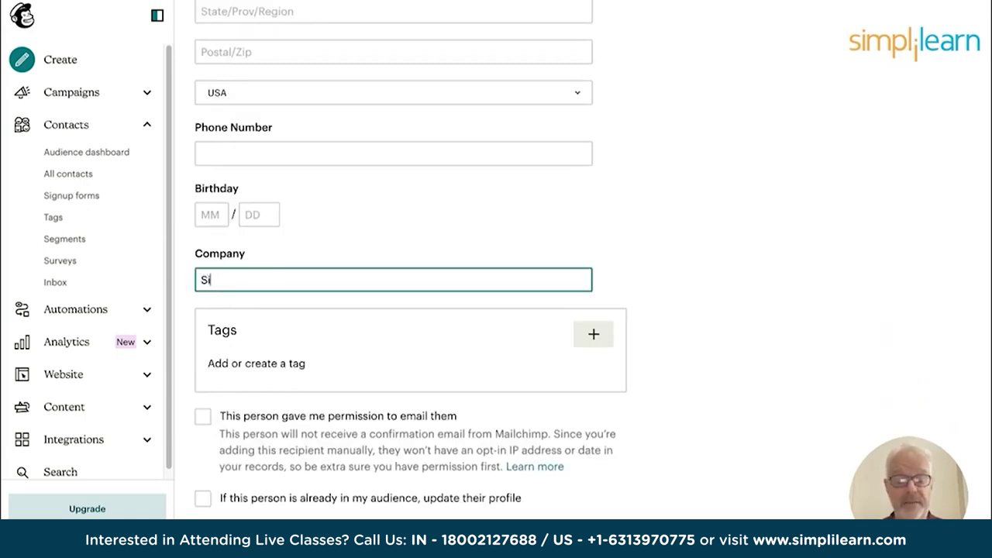
pyautogui.write('mplileartn')
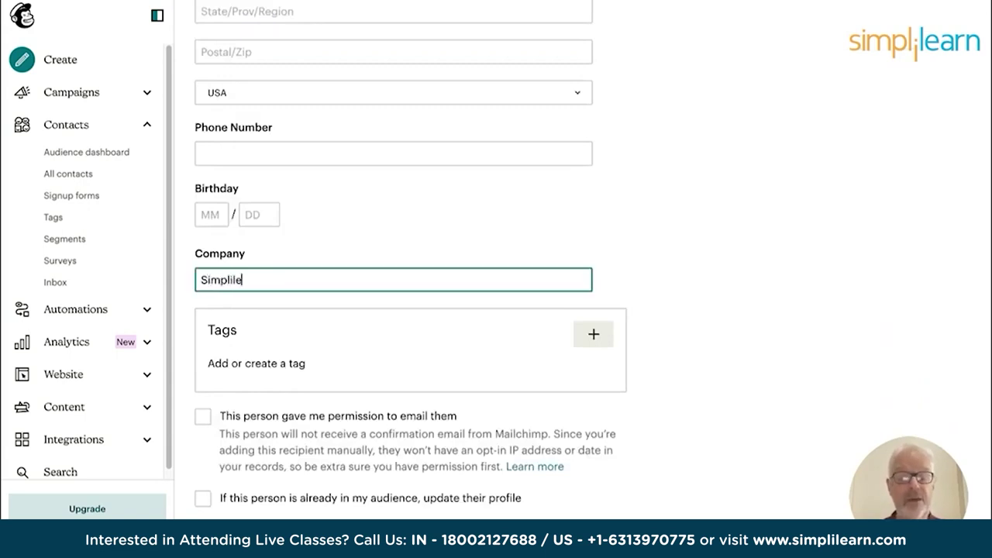
pyautogui.press('BackSpace')
pyautogui.press('BackSpace')
pyautogui.write('n')
# Tag the subscriber 'training' and tick the email permission and update-profile checkboxes.
pyautogui.click(228, 361)
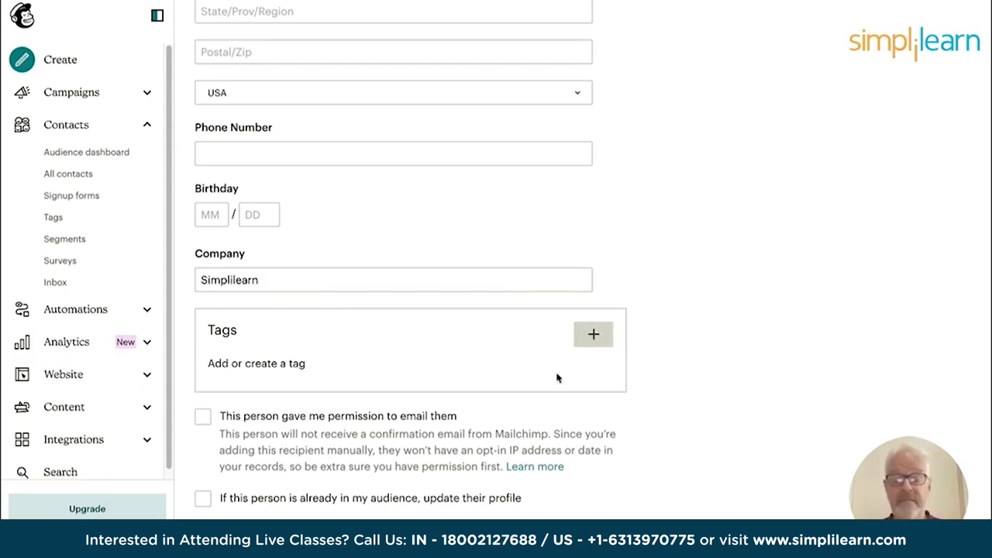
pyautogui.click(594, 336)
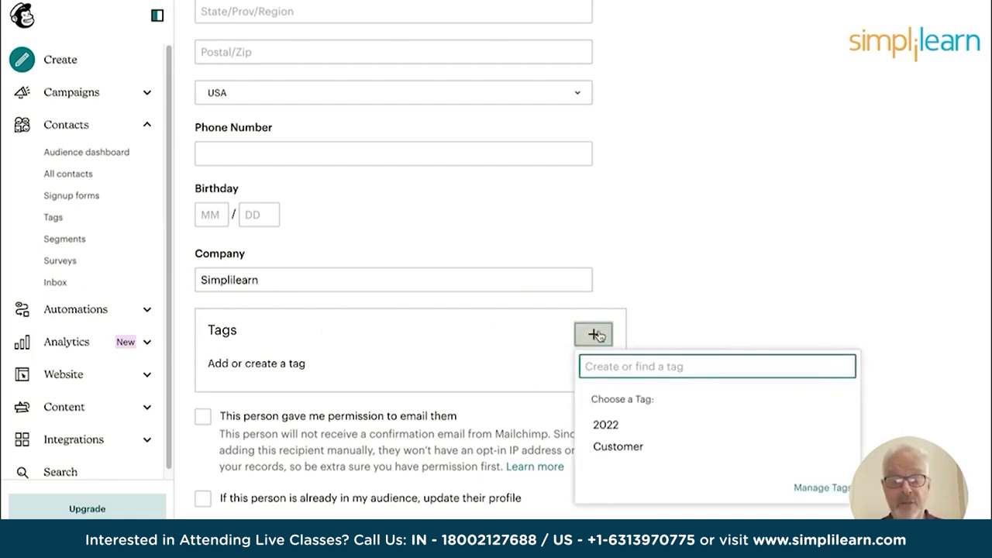
pyautogui.write('training')
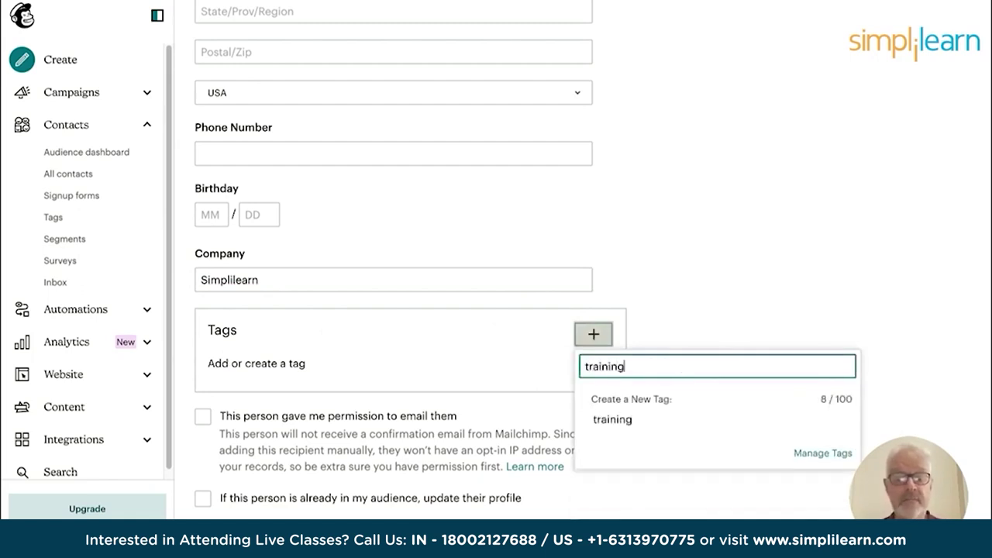
pyautogui.press('Return')
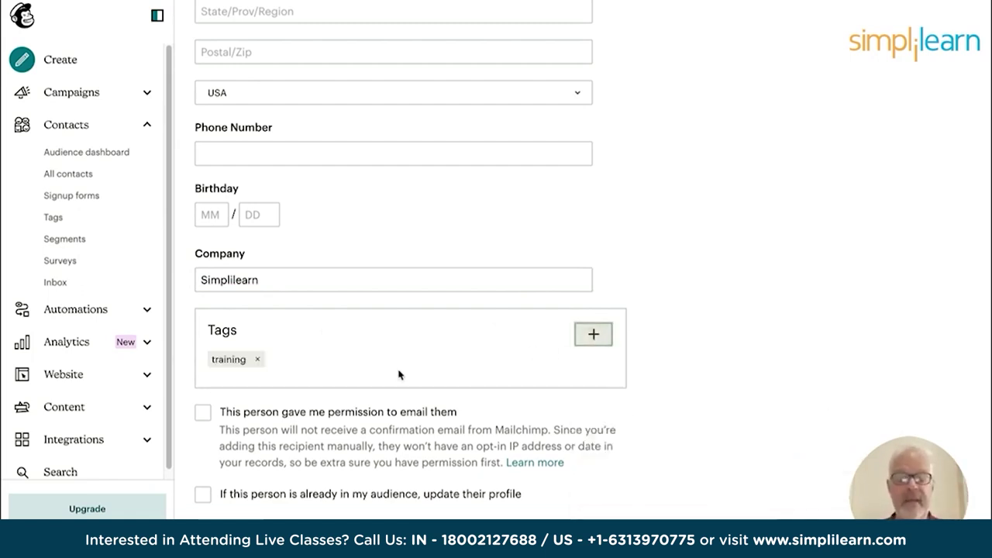
pyautogui.scroll(-1, 374, 376)
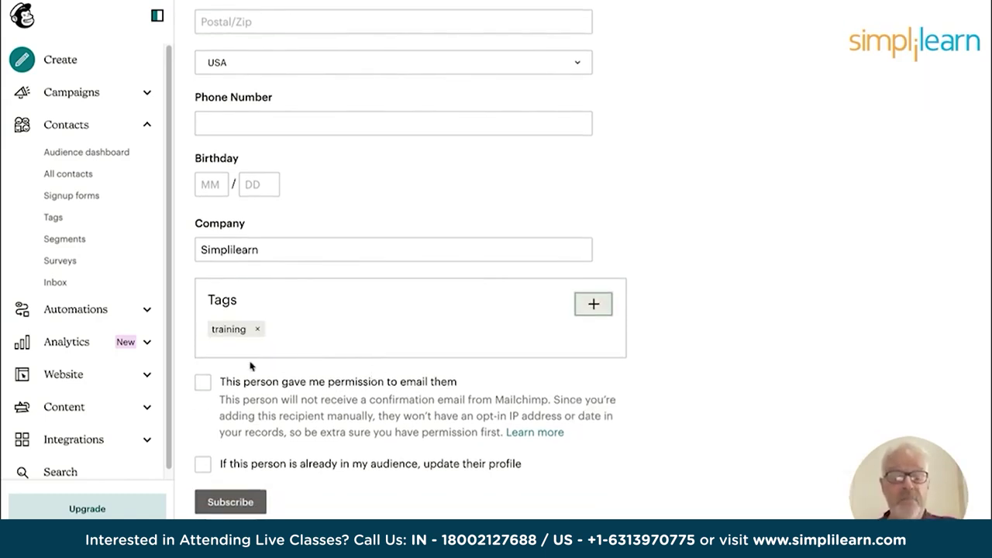
pyautogui.click(204, 385)
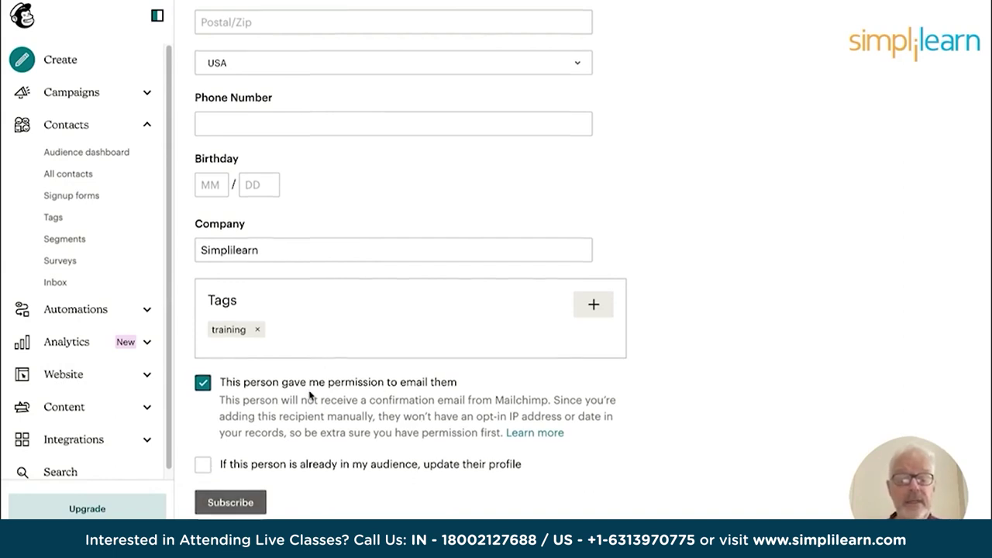
pyautogui.click(201, 468)
# Enter the subscriber's phone number and subscribe them to the MyCo audience.
pyautogui.scroll(10, 266, 431)
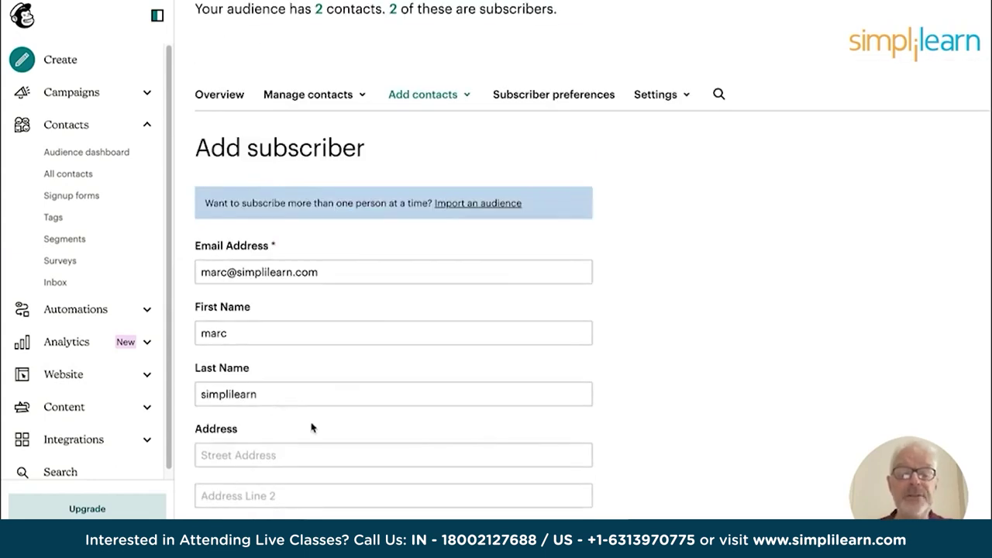
pyautogui.scroll(-4, 348, 368)
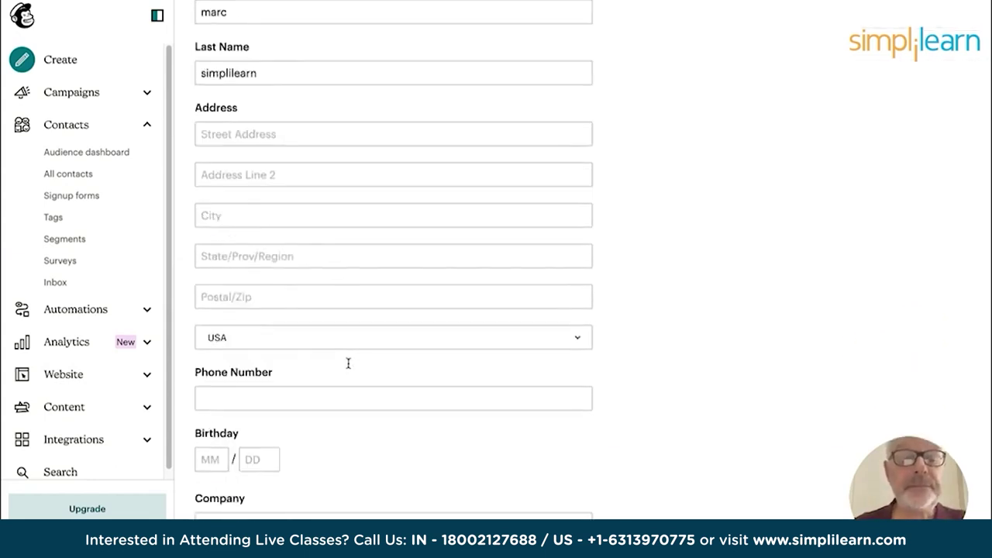
pyautogui.scroll(-1, 349, 368)
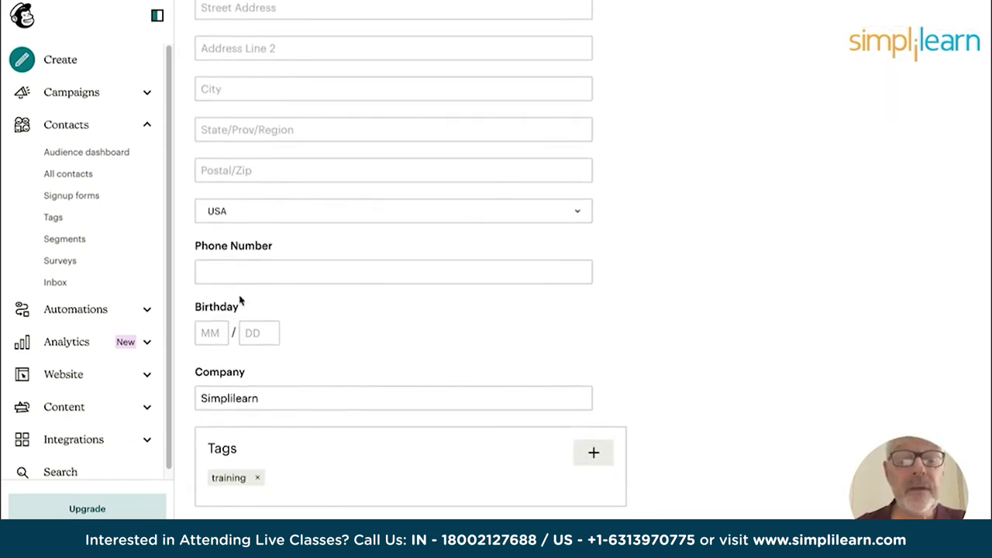
pyautogui.click(221, 270)
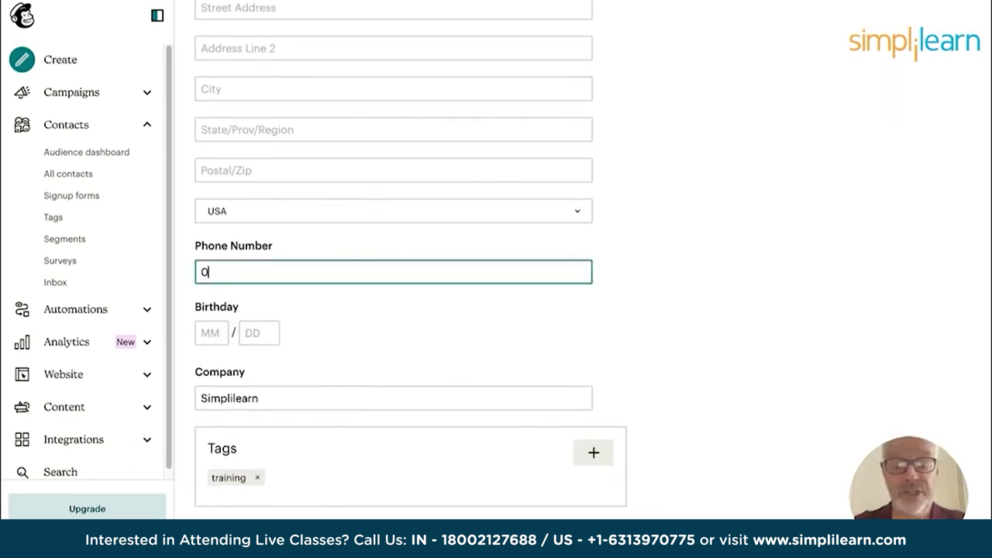
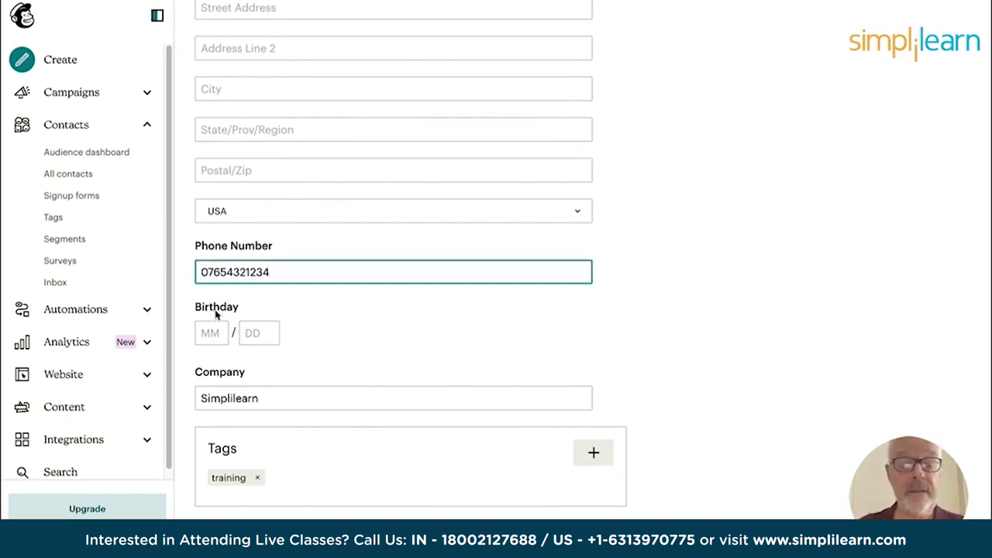
pyautogui.scroll(-2, 304, 405)
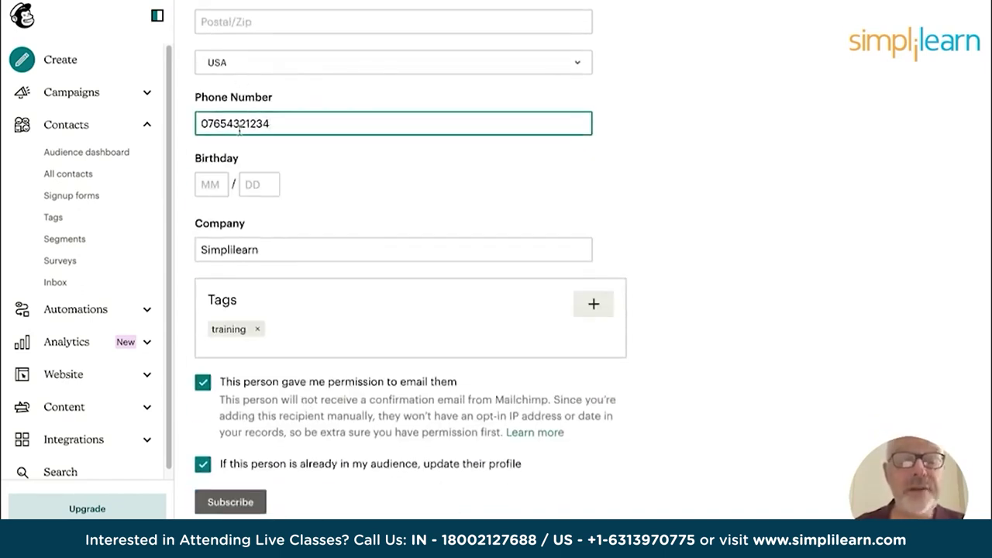
pyautogui.click(224, 501)
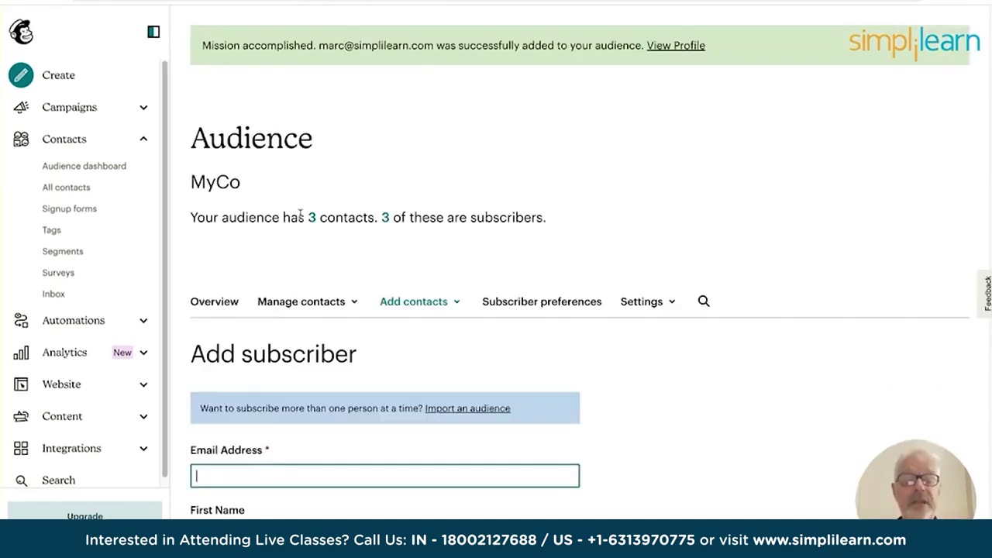
# Review the three MyCo contacts, then start an Import contacts from the Add contacts menu.
pyautogui.click(59, 193)
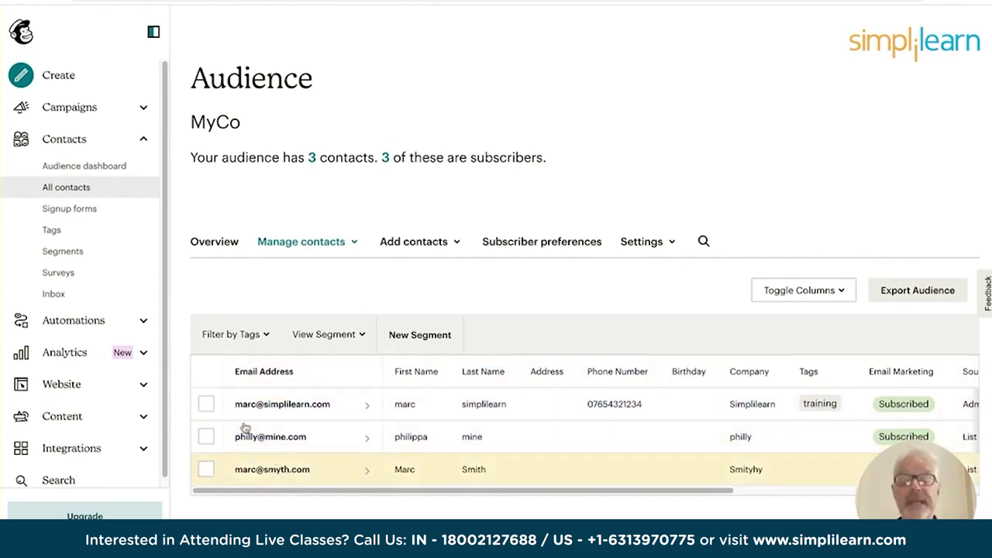
pyautogui.click(423, 243)
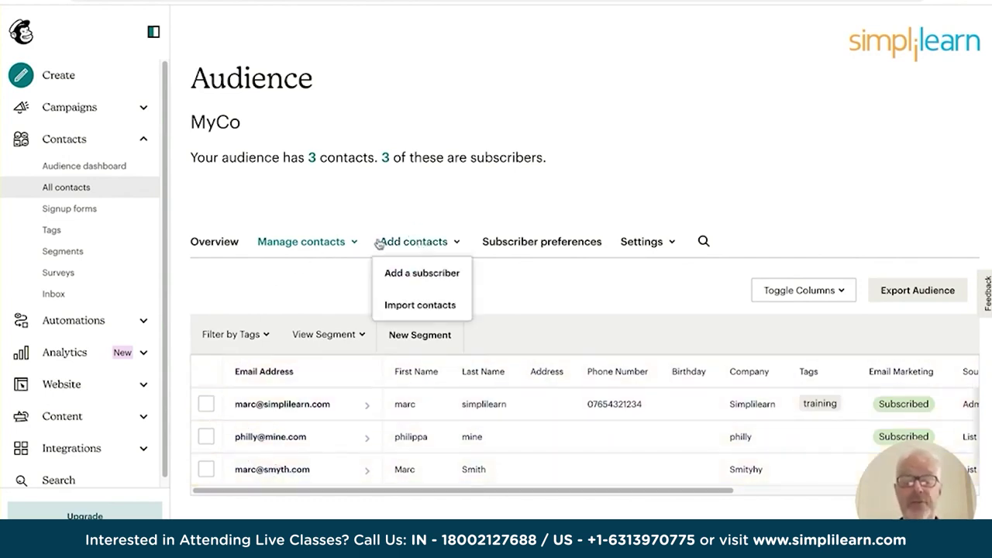
pyautogui.click(420, 304)
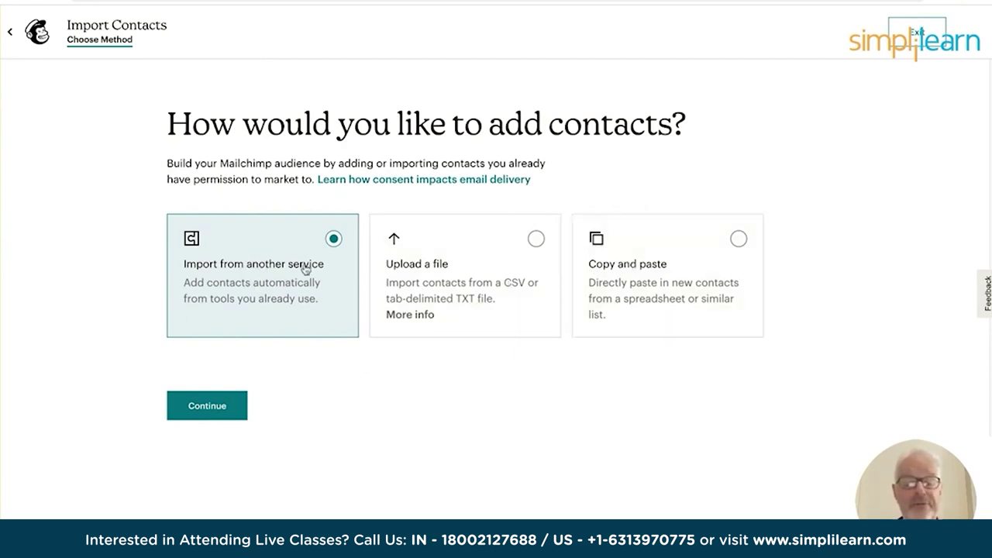
# Switch the import method to uploading a CSV file, reach the upload step, then open a new browser tab.
pyautogui.click(205, 402)
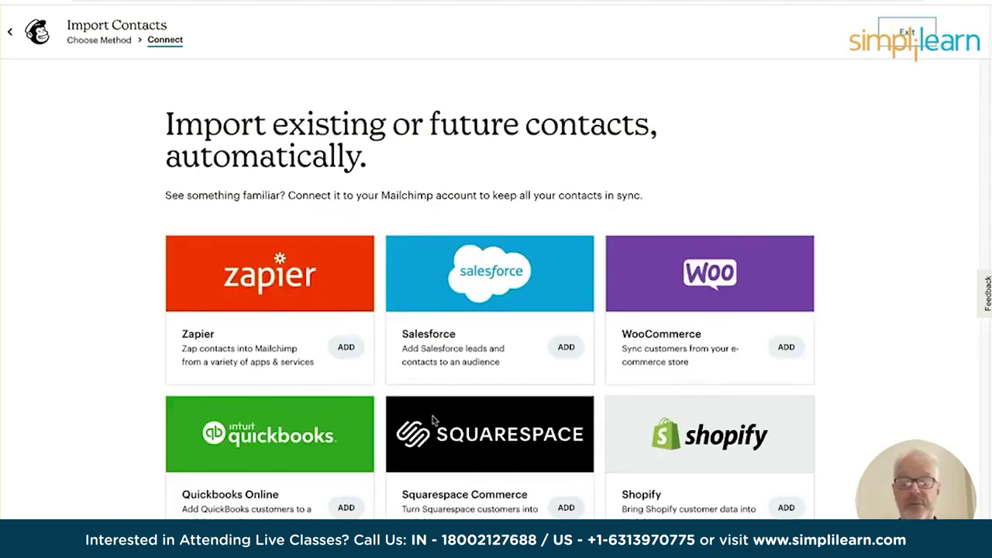
pyautogui.scroll(-2, 352, 434)
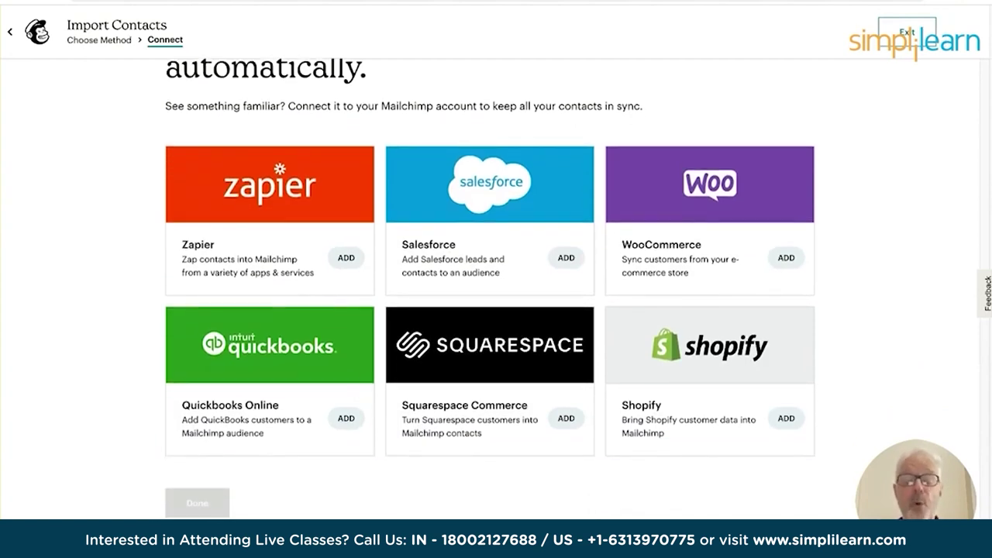
pyautogui.scroll(2, 264, 182)
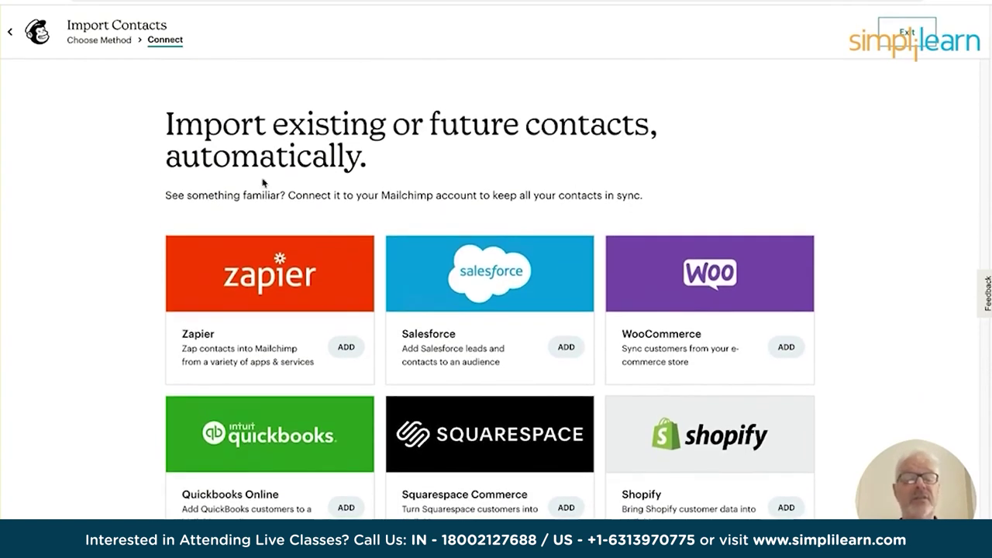
pyautogui.click(105, 41)
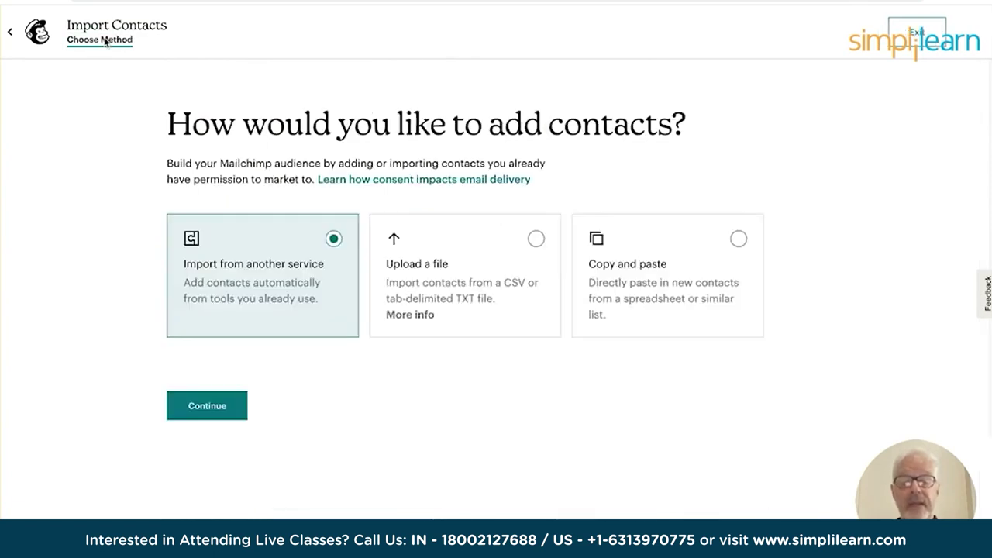
pyautogui.click(535, 239)
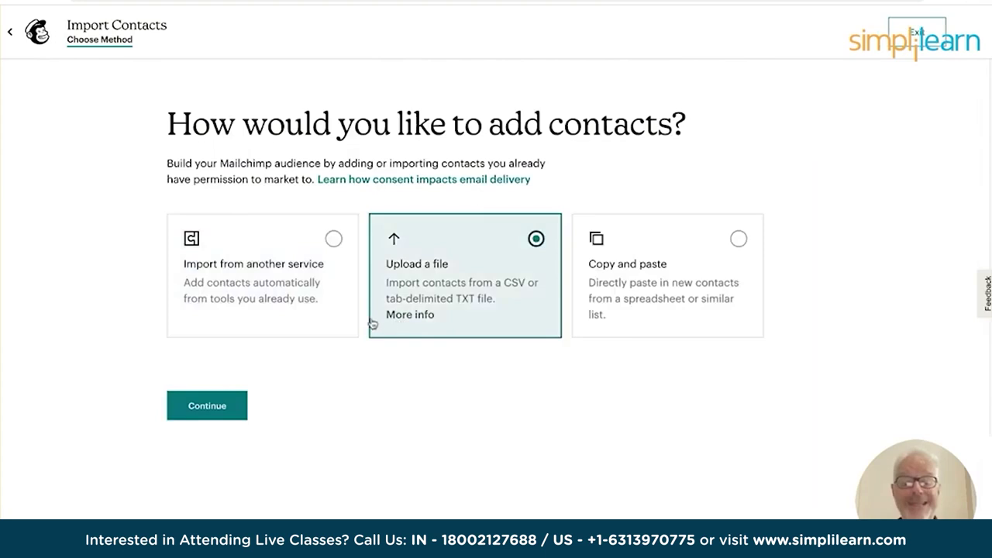
pyautogui.click(205, 416)
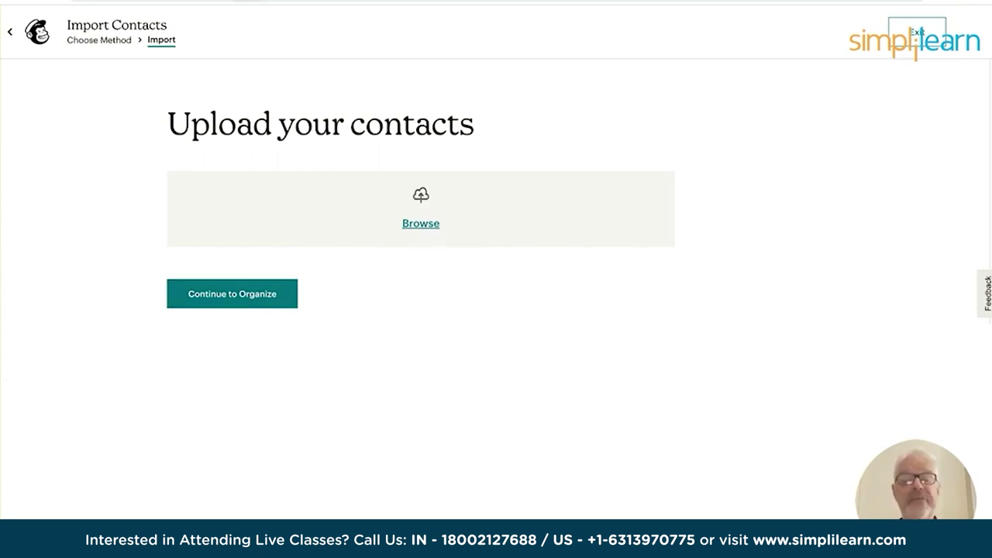
pyautogui.hotkey('ctrl', 't')
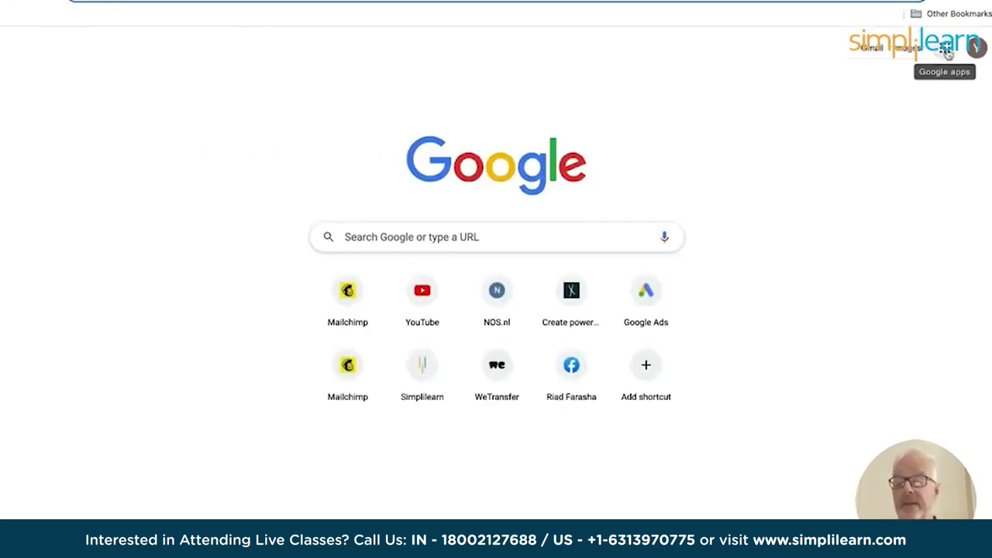
# Open the mailchimp spreadsheet from My Drive in Google Drive.
pyautogui.click(946, 49)
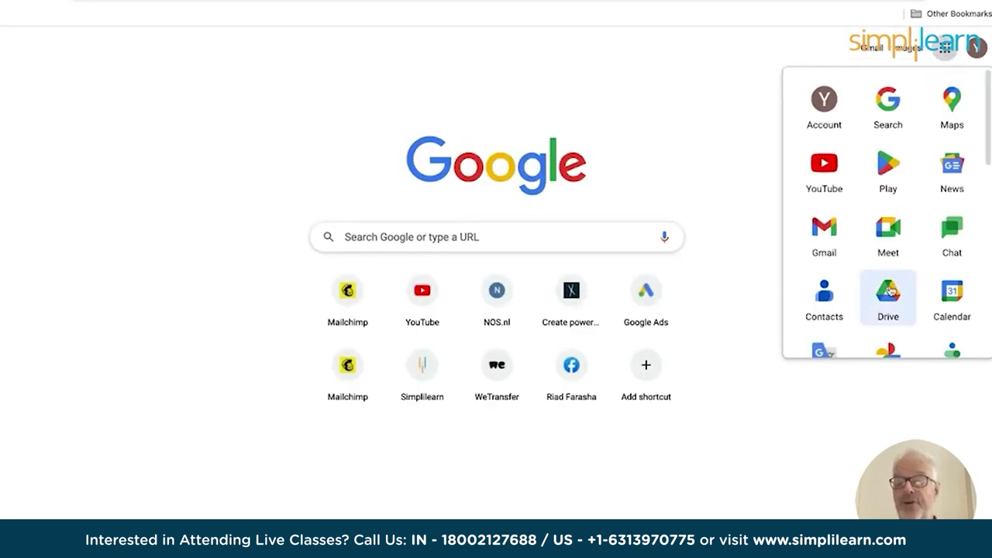
pyautogui.click(888, 293)
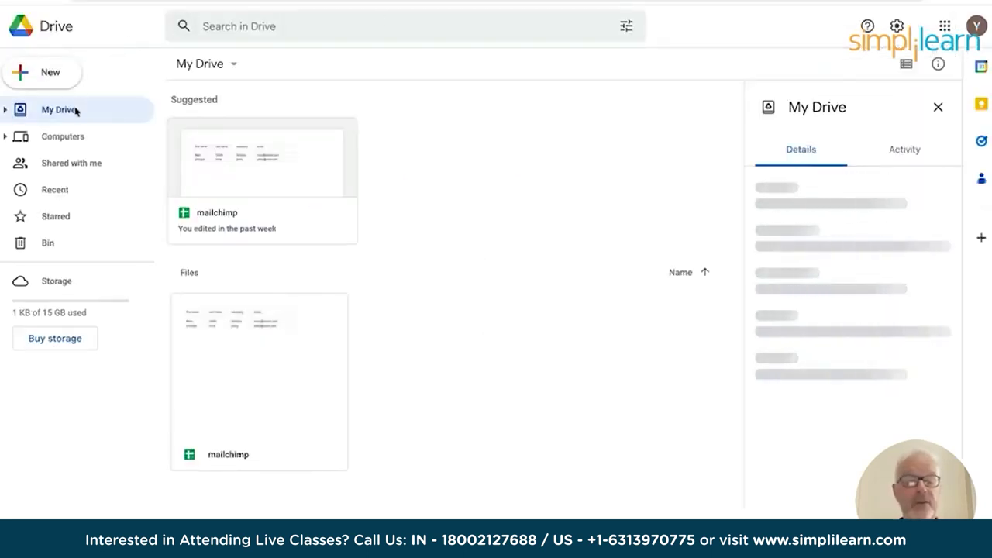
pyautogui.click(233, 160)
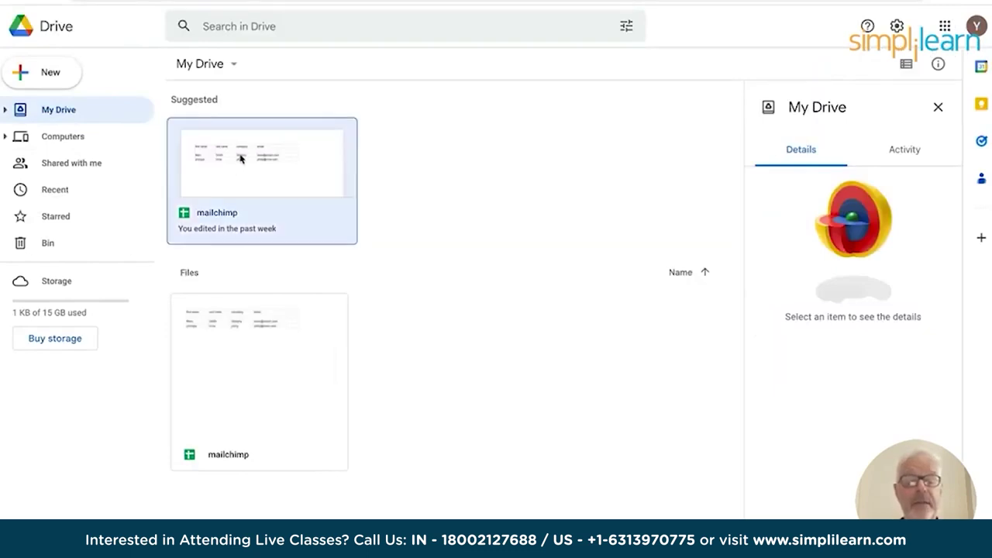
pyautogui.doubleClick(235, 327)
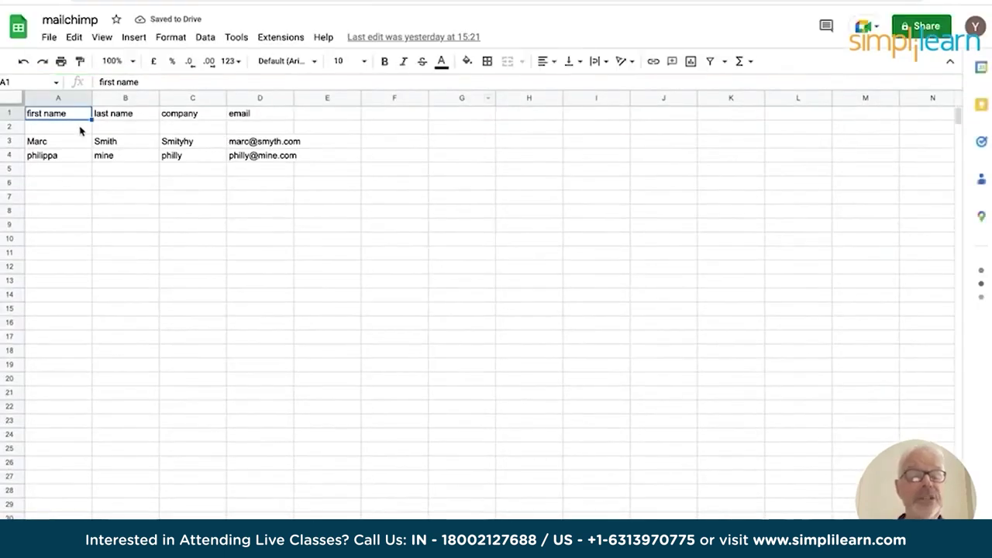
# Clear the leftover entries below the headers and add a 'telephone' header in E1.
pyautogui.moveTo(37, 141); pyautogui.dragTo(291, 159)
pyautogui.press('Delete')
pyautogui.click(49, 156)
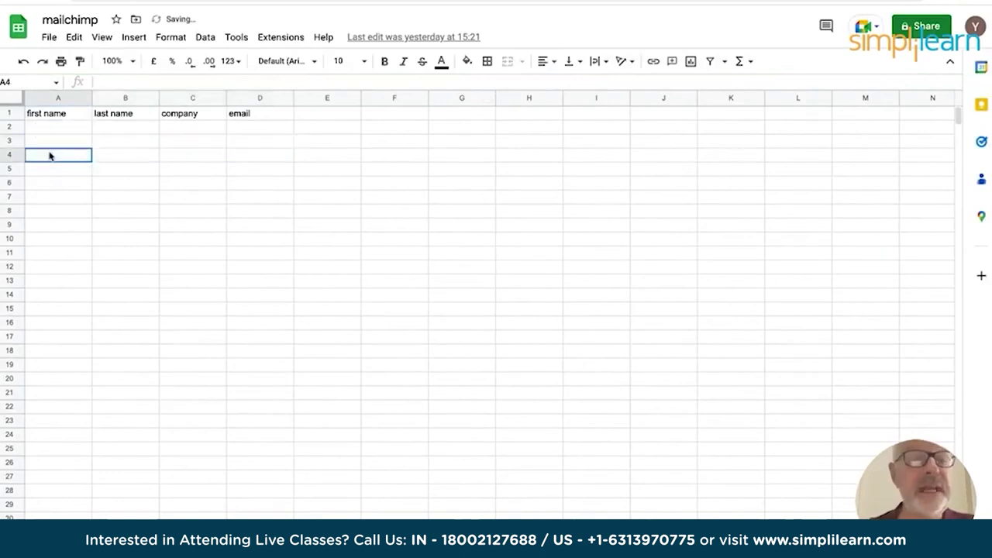
pyautogui.click(41, 113)
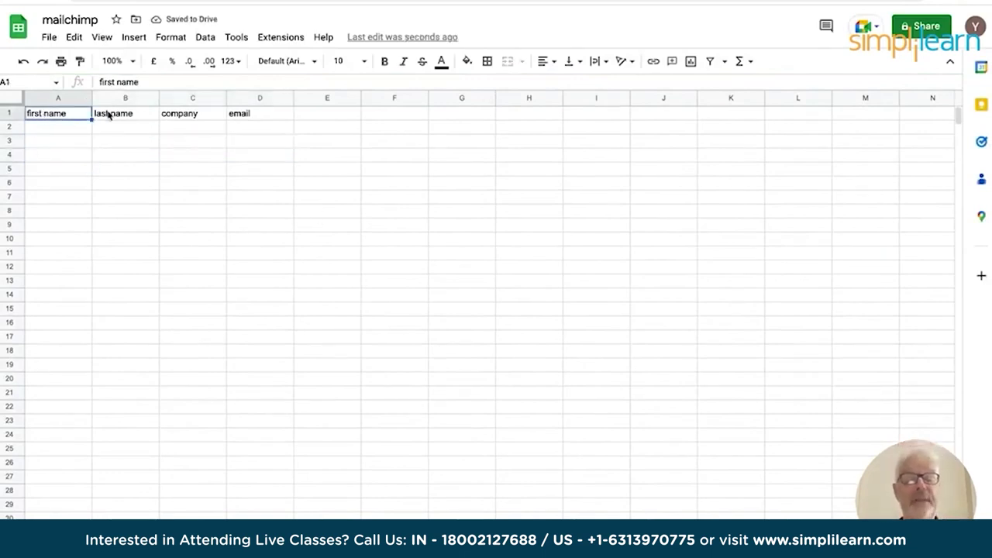
pyautogui.click(325, 116)
pyautogui.write('telephonje')
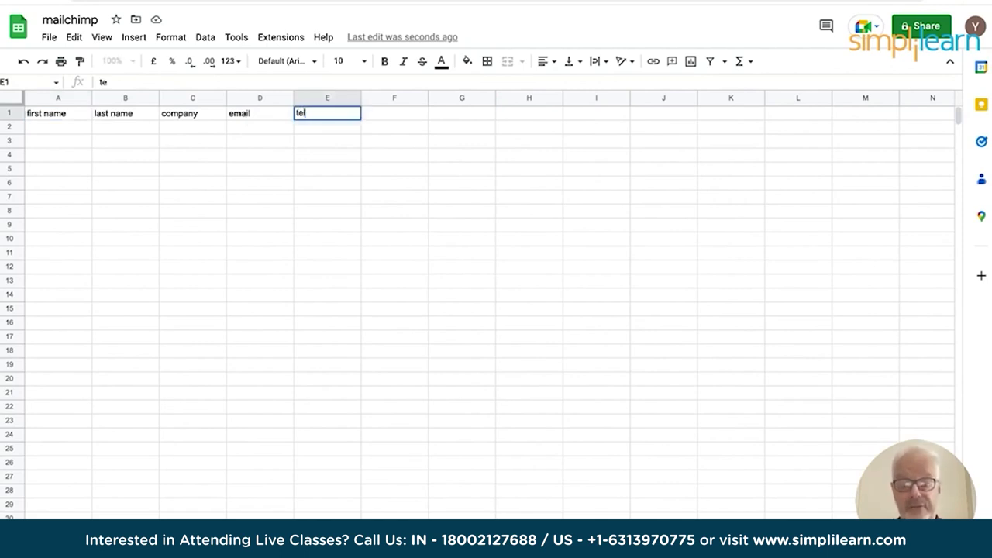
pyautogui.press('BackSpace')
pyautogui.press('BackSpace')
pyautogui.write('ephone')
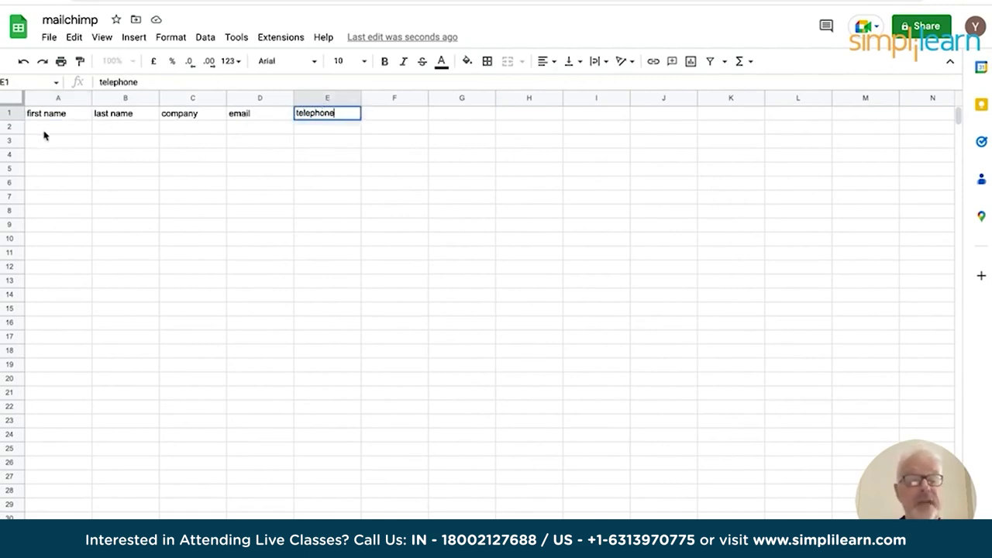
# Fill row 2 with the first contact's name, company BCo, e-mail and phone number.
pyautogui.click(42, 127)
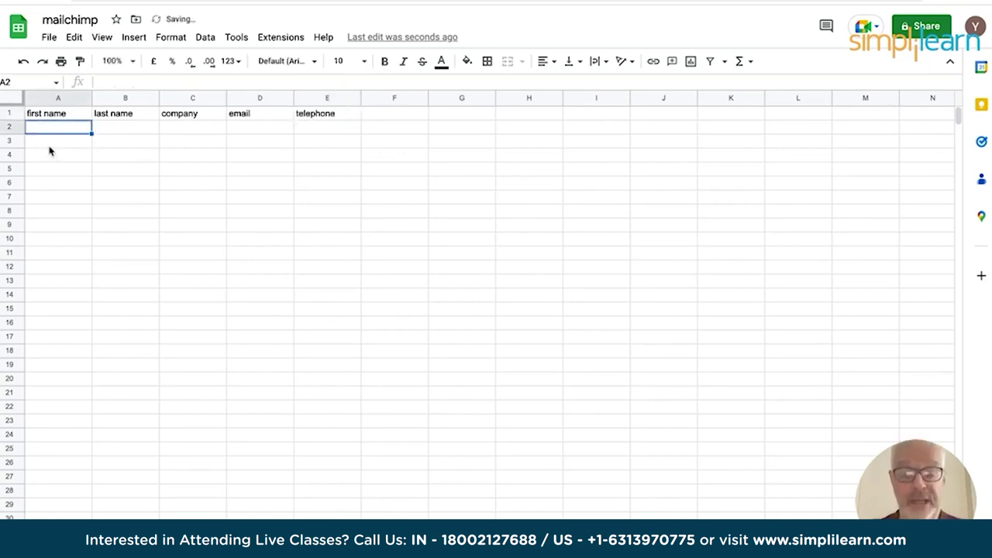
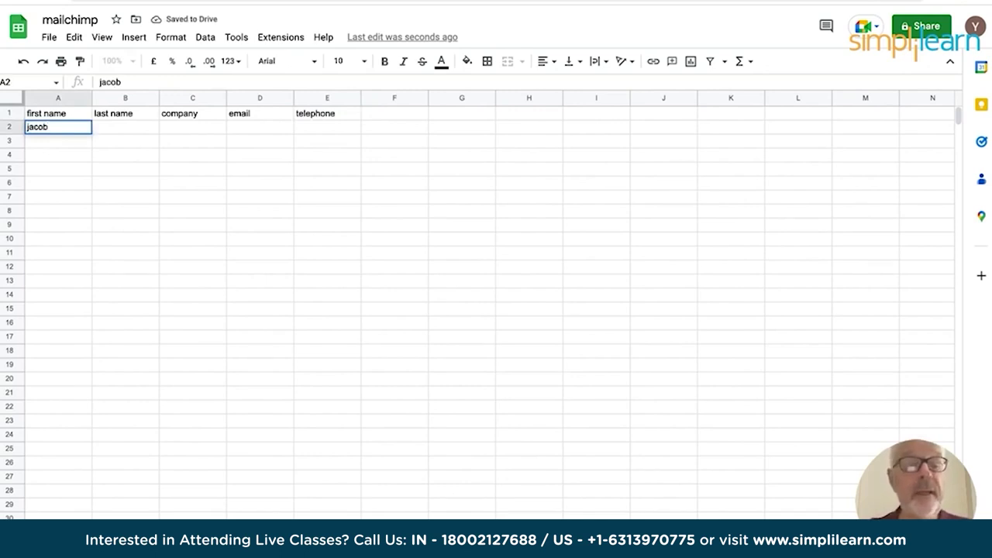
pyautogui.press('Tab')
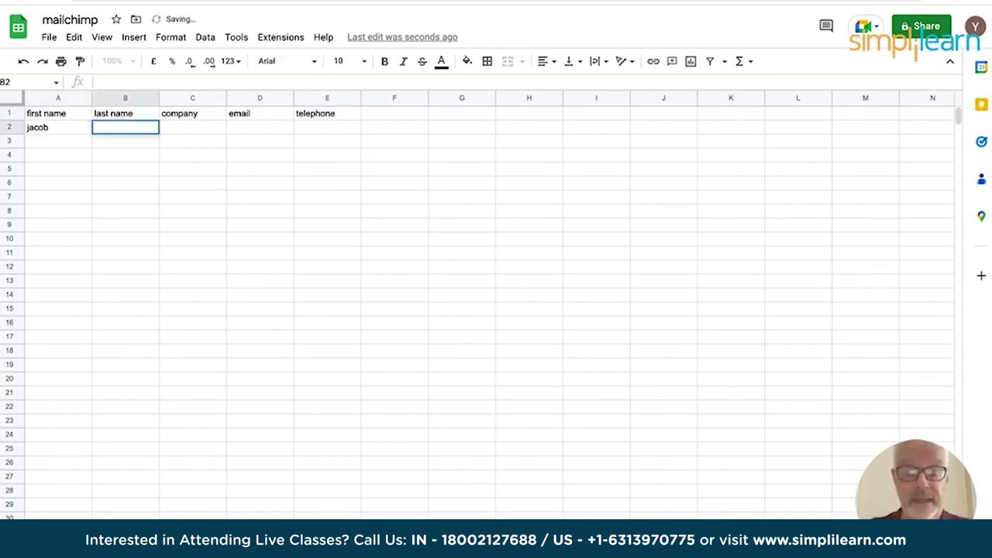
pyautogui.press('Tab')
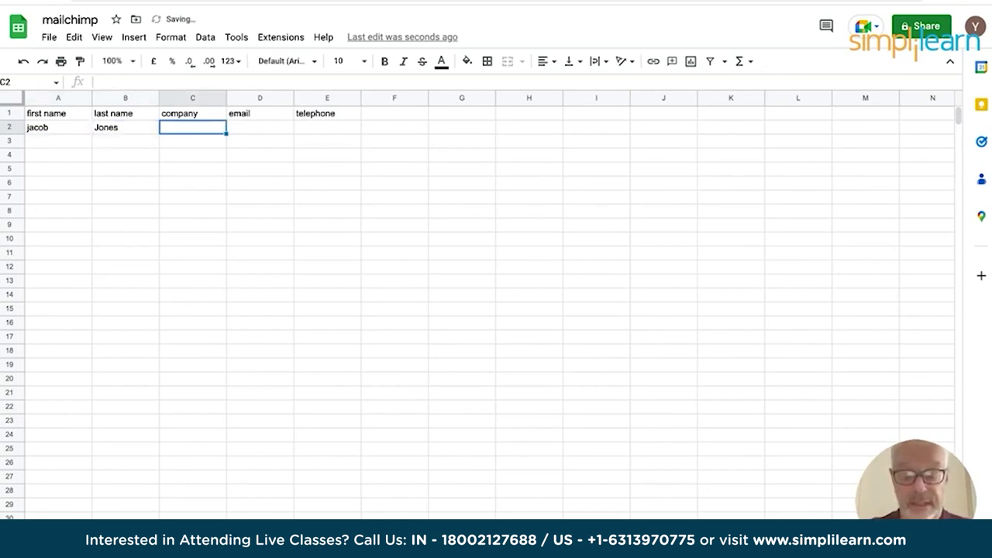
pyautogui.write('BCo')
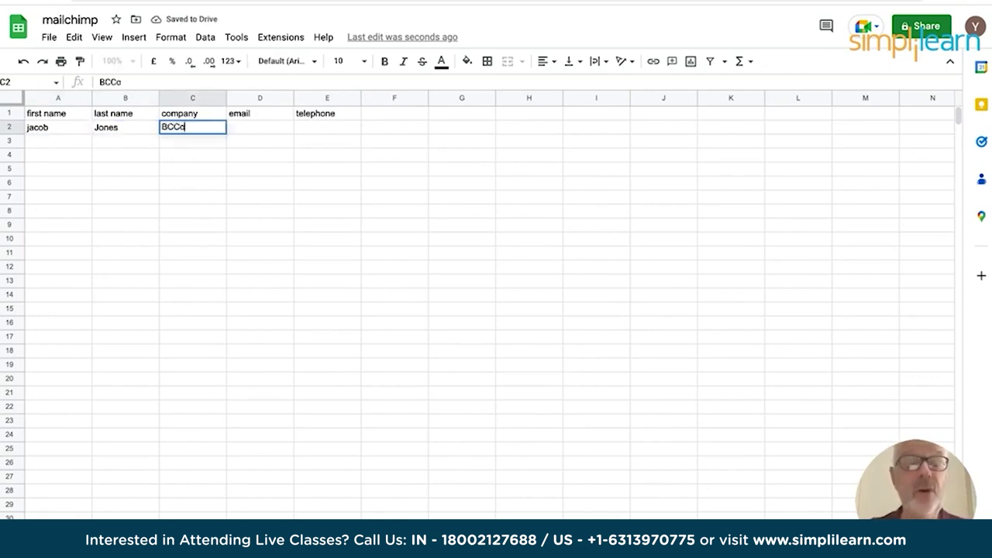
pyautogui.press('Tab')
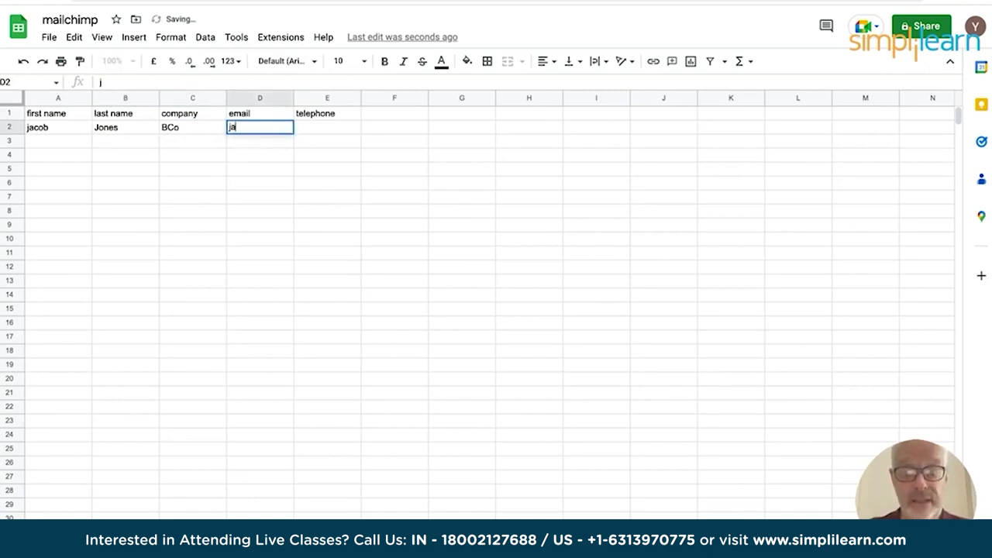
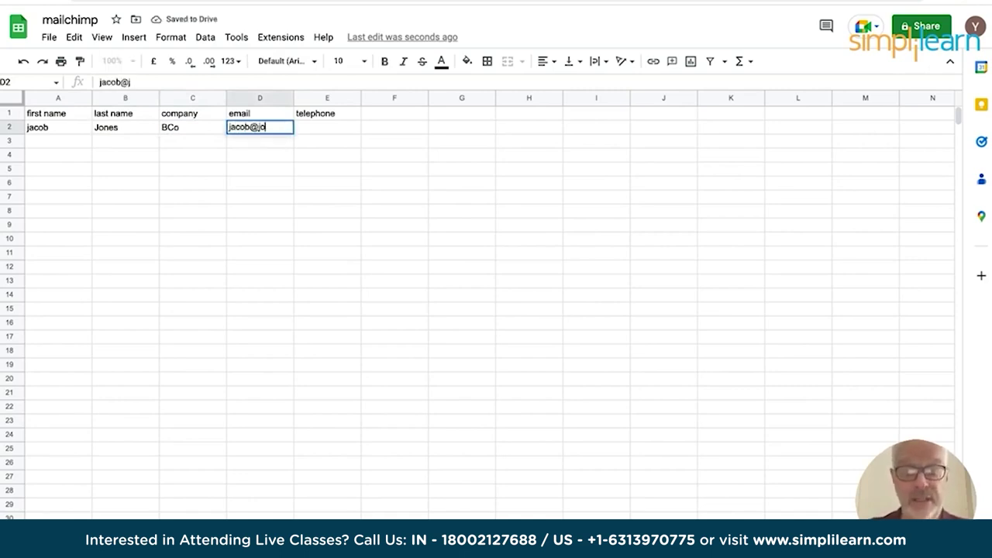
pyautogui.press('Tab')
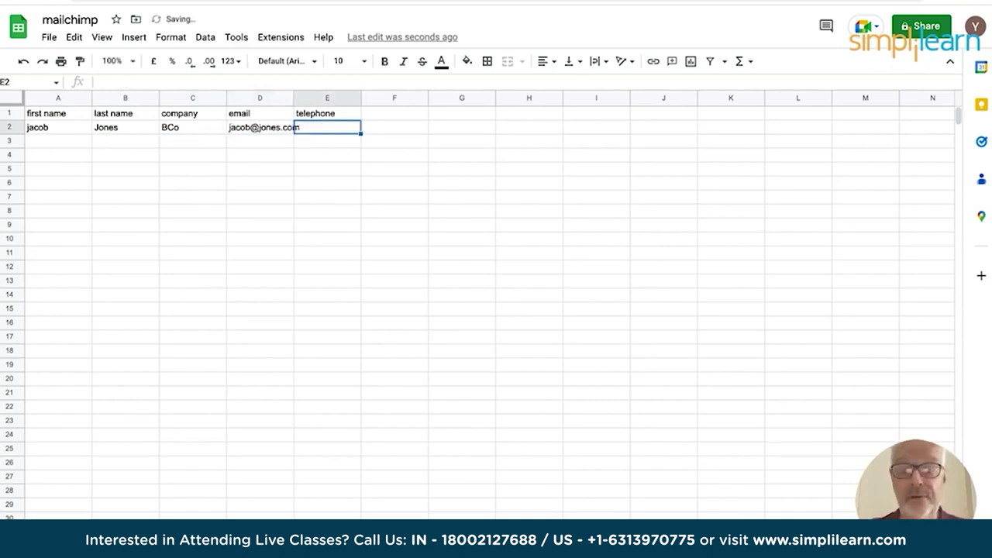
pyautogui.write('01234567')
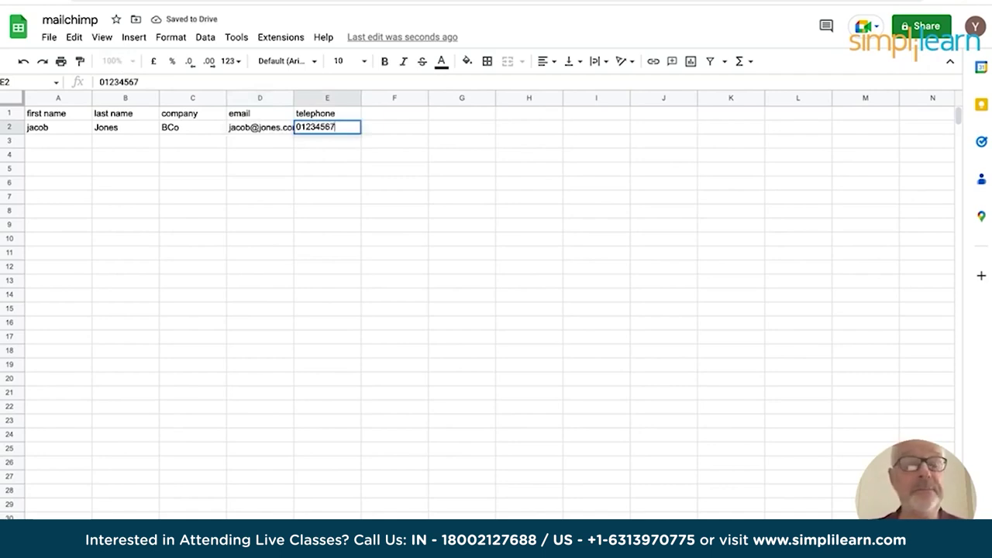
pyautogui.press('Return')
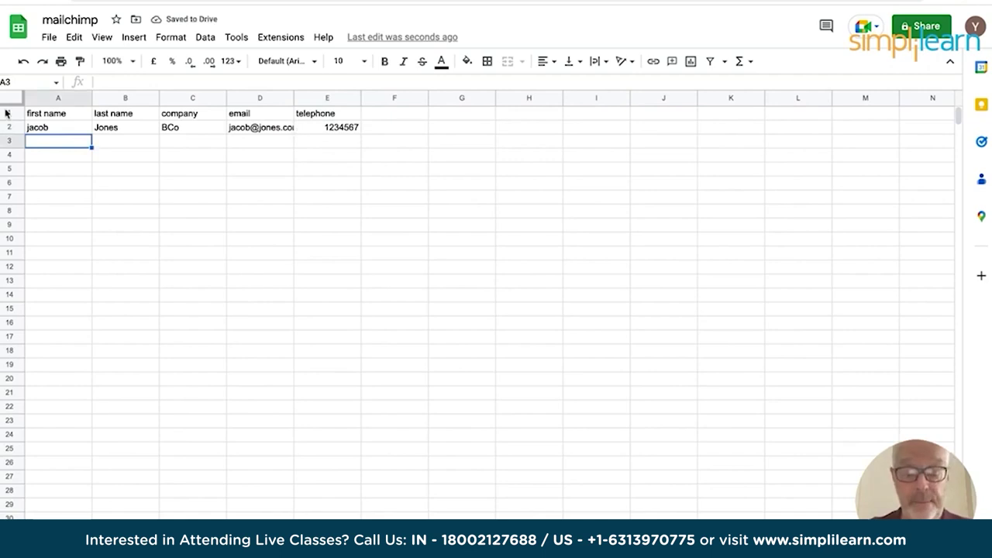
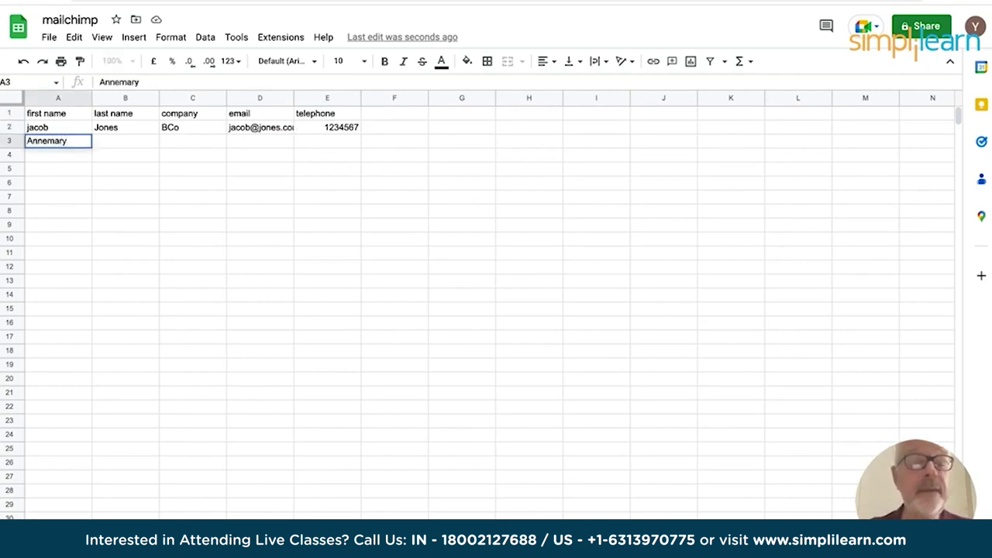
# Fill row 3 with the second contact's name, company, e-mail and phone number.
pyautogui.press('Tab')
pyautogui.press('Tab')
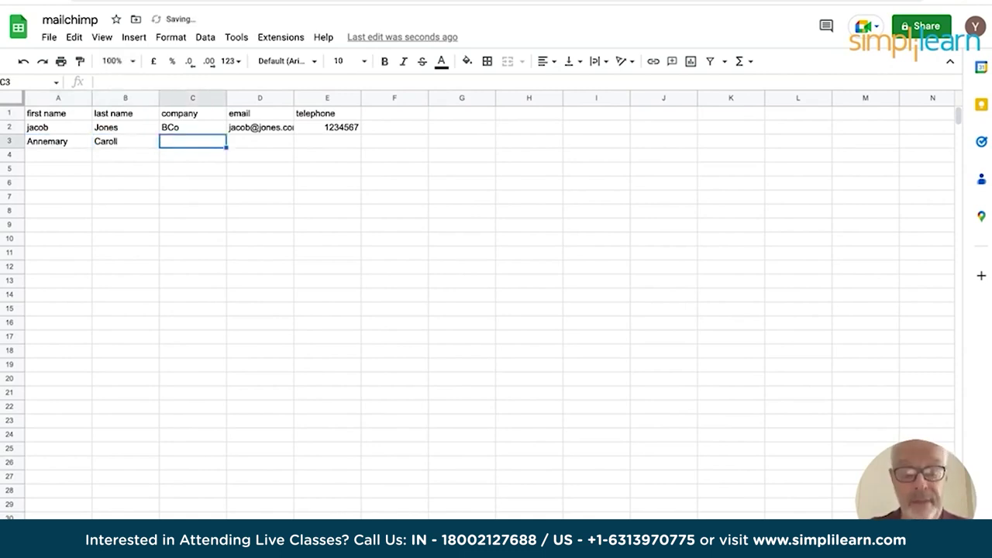
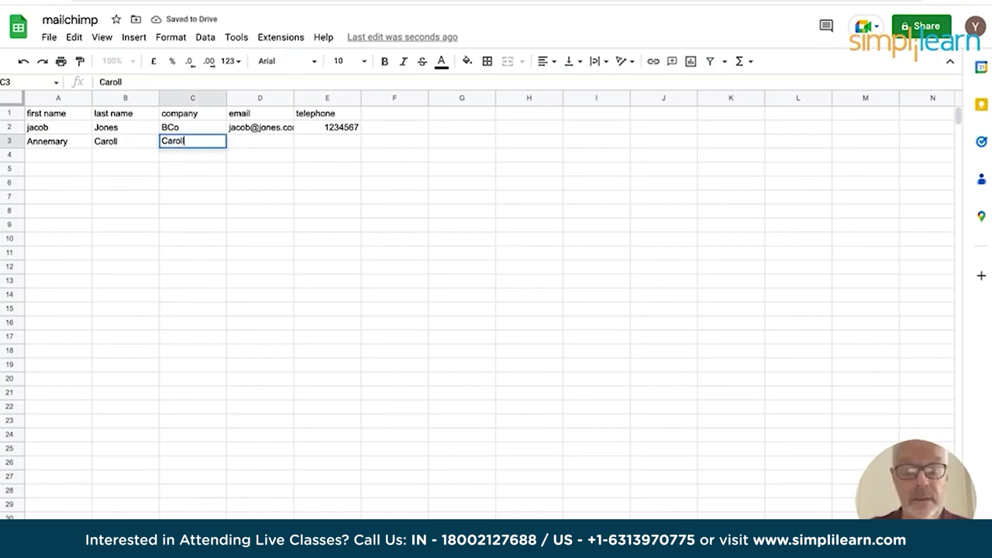
pyautogui.write('.vom')
pyautogui.press('BackSpace')
pyautogui.press('BackSpace')
pyautogui.press('BackSpace')
pyautogui.write('com')
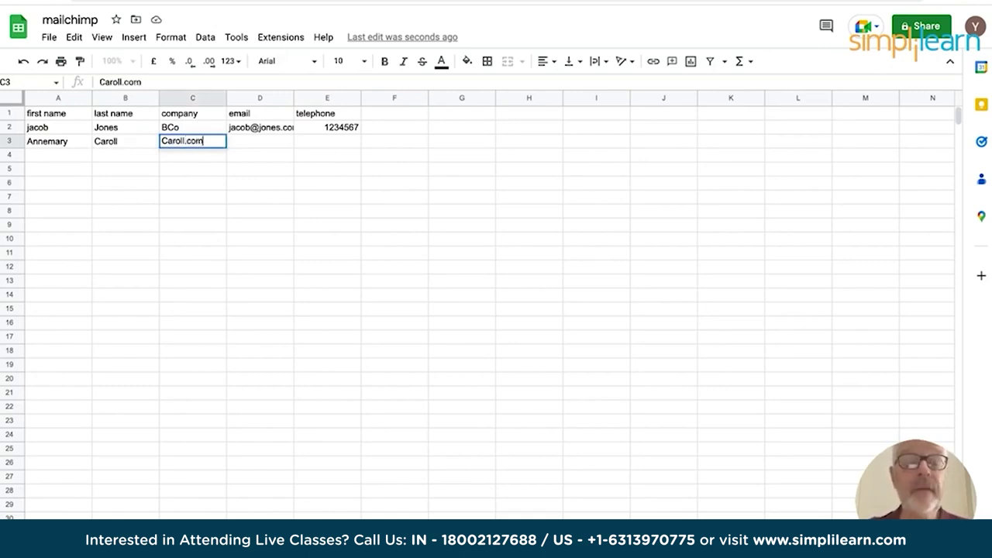
pyautogui.click(260, 141)
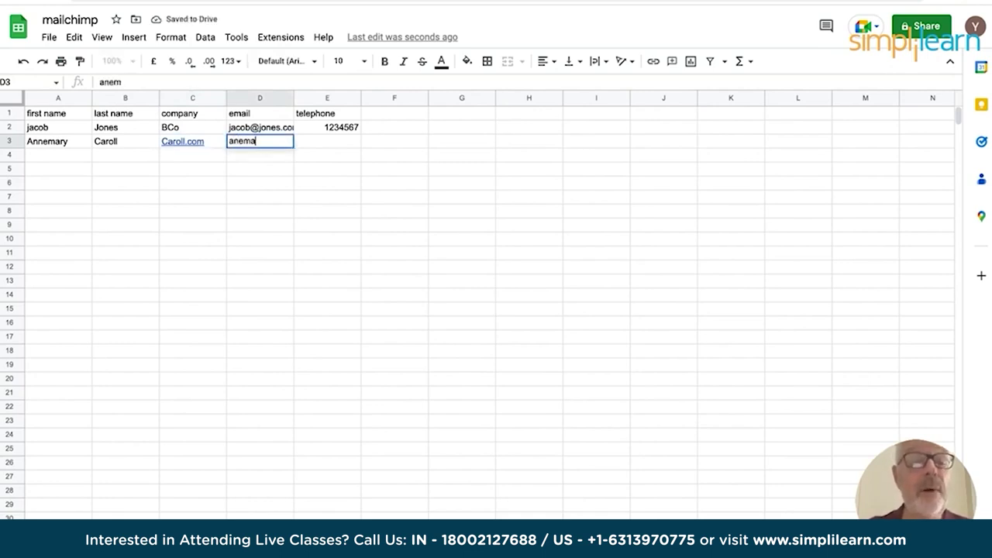
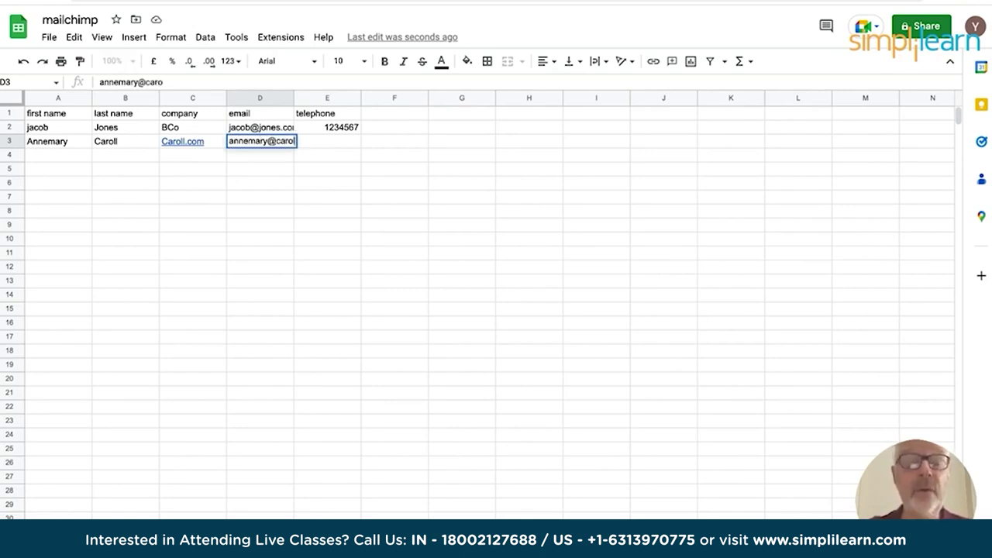
pyautogui.press('Tab')
pyautogui.write('§987654')
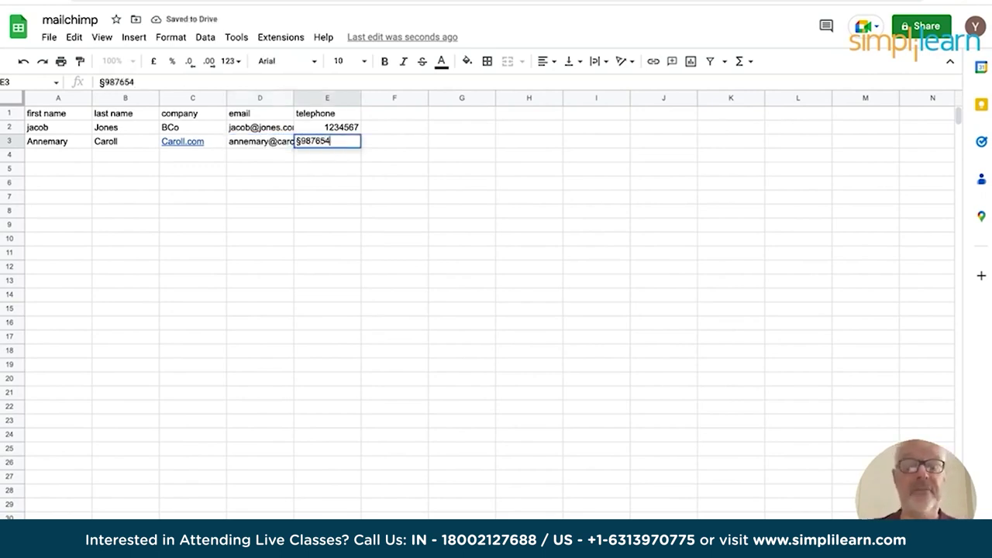
pyautogui.press('Return')
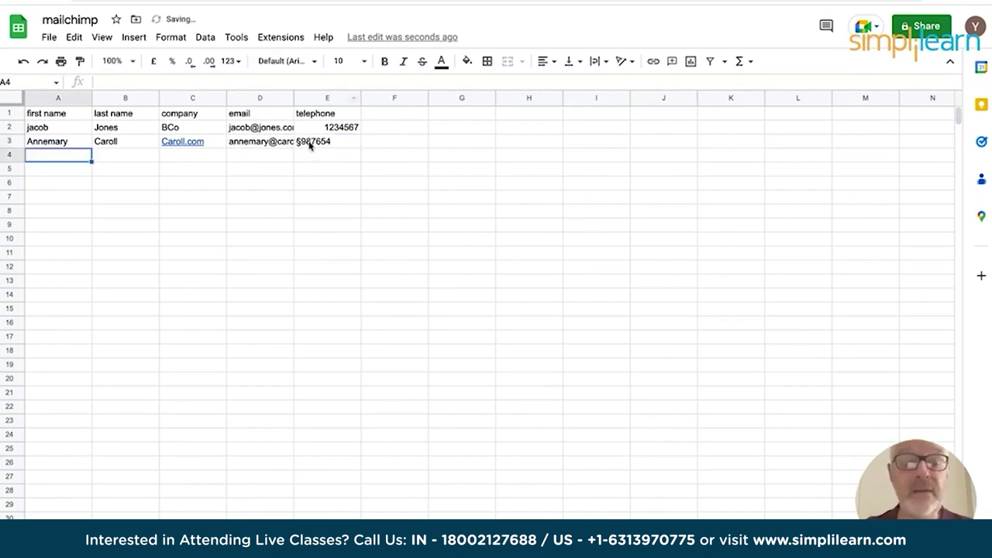
# Remove the stray § symbol from the second contact's phone number.
pyautogui.click(309, 145)
pyautogui.doubleClick(309, 144)
pyautogui.press('BackSpace')
pyautogui.press('Return')
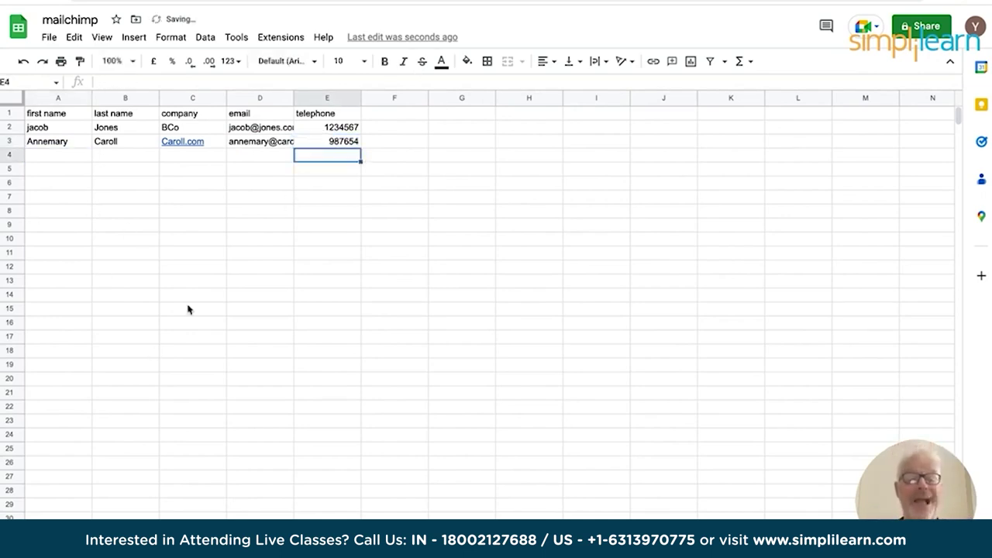
pyautogui.click(81, 19)
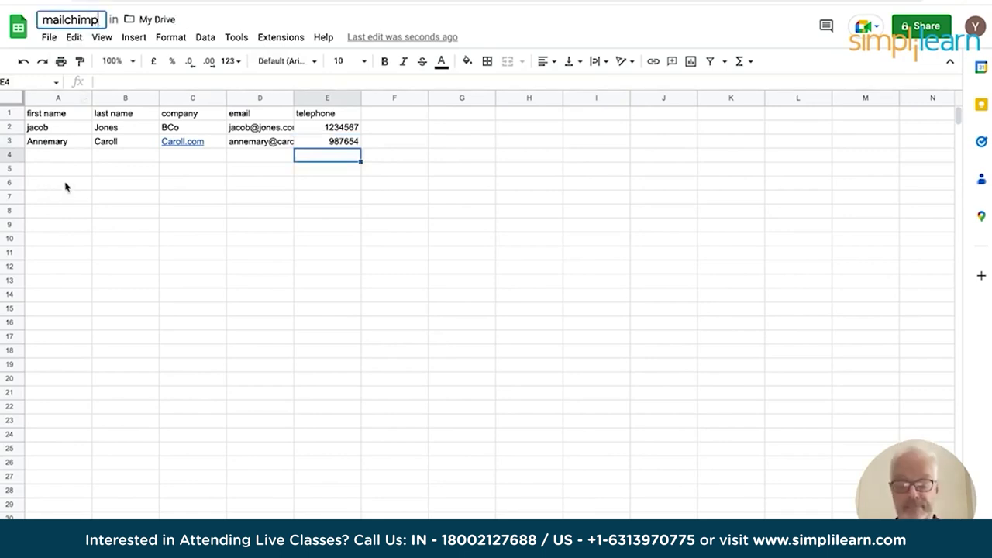
# Rename the spreadsheet to mailchimp1 and download it as a comma-separated values (.csv) file.
pyautogui.write('1')
pyautogui.click(664, 324)
pyautogui.click(49, 37)
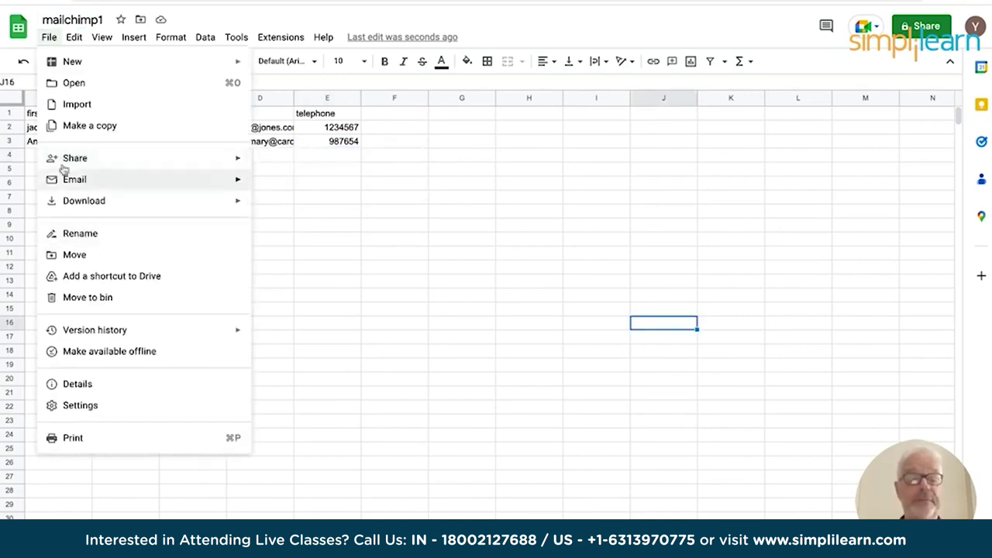
pyautogui.moveTo(90, 206)
pyautogui.click(466, 275)
pyautogui.click(310, 390)
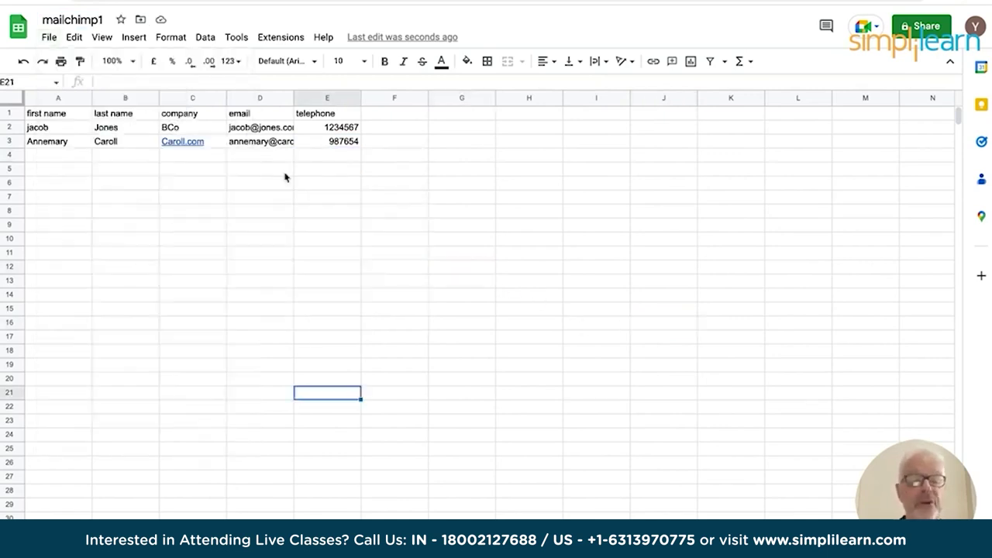
pyautogui.click(49, 37)
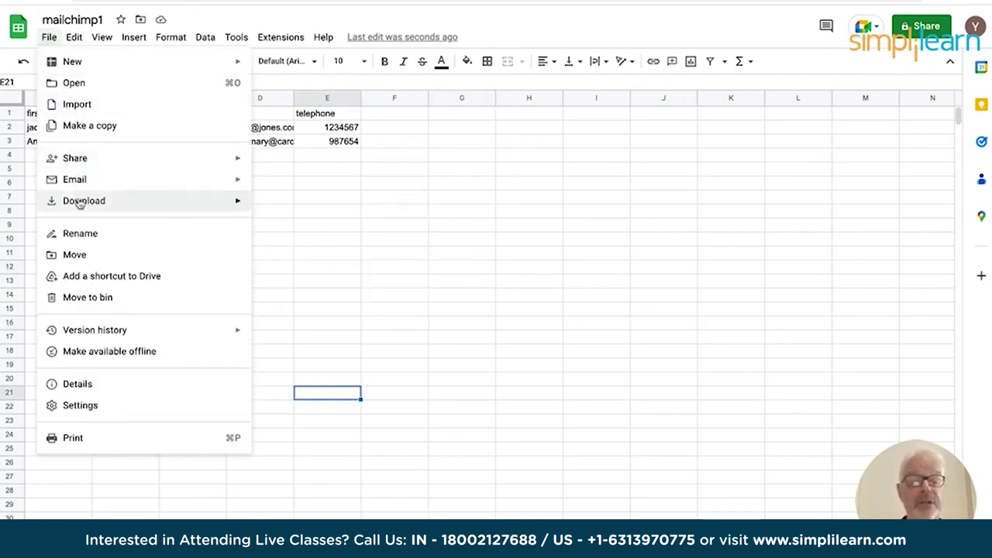
pyautogui.moveTo(77, 203)
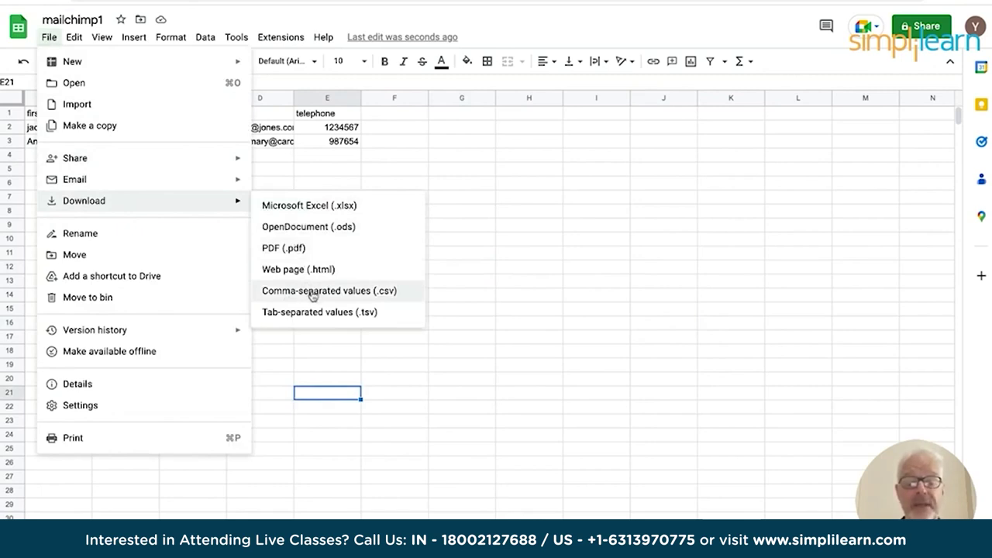
pyautogui.click(312, 292)
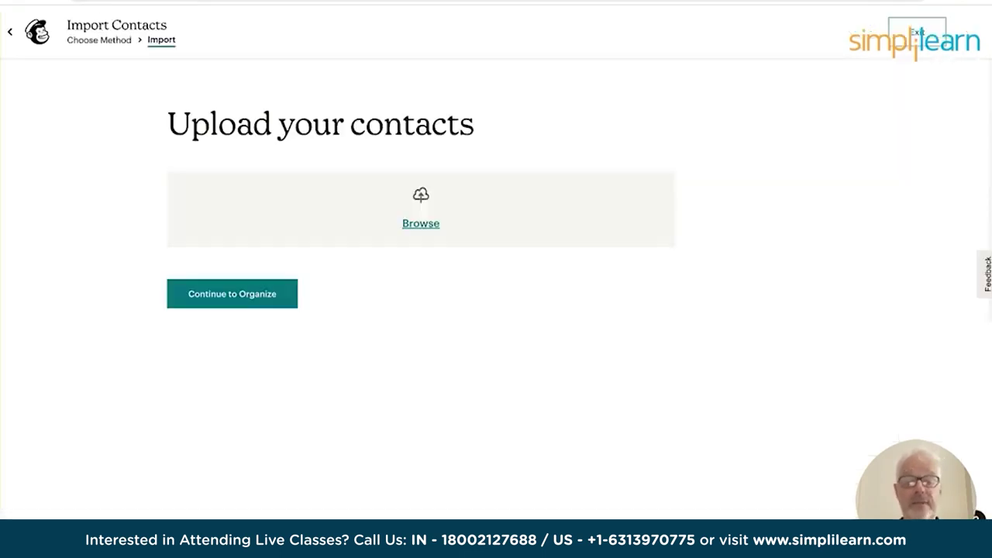
# Upload mailchimp1 - Sheet1.csv from the Downloads folder and continue to the Organize step.
pyautogui.click(421, 225)
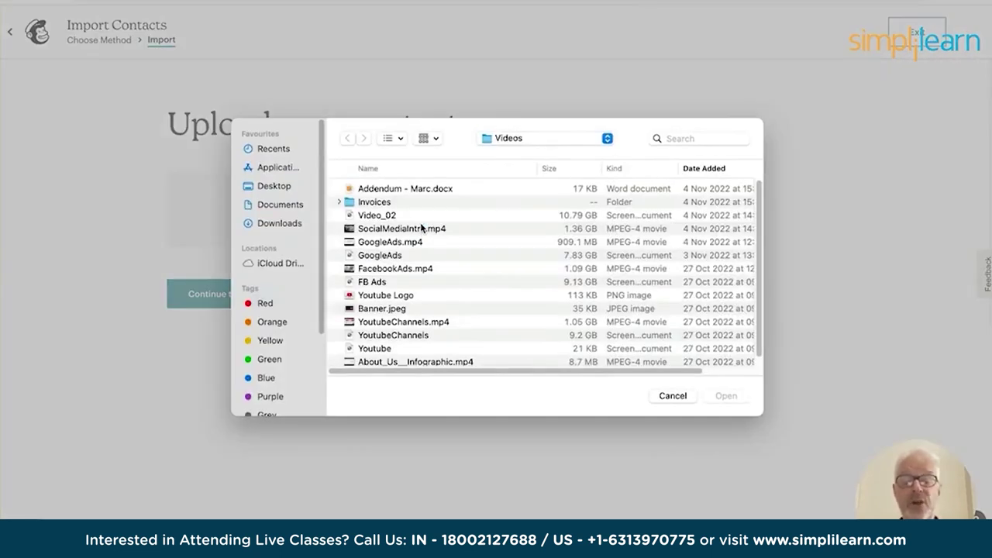
pyautogui.click(533, 138)
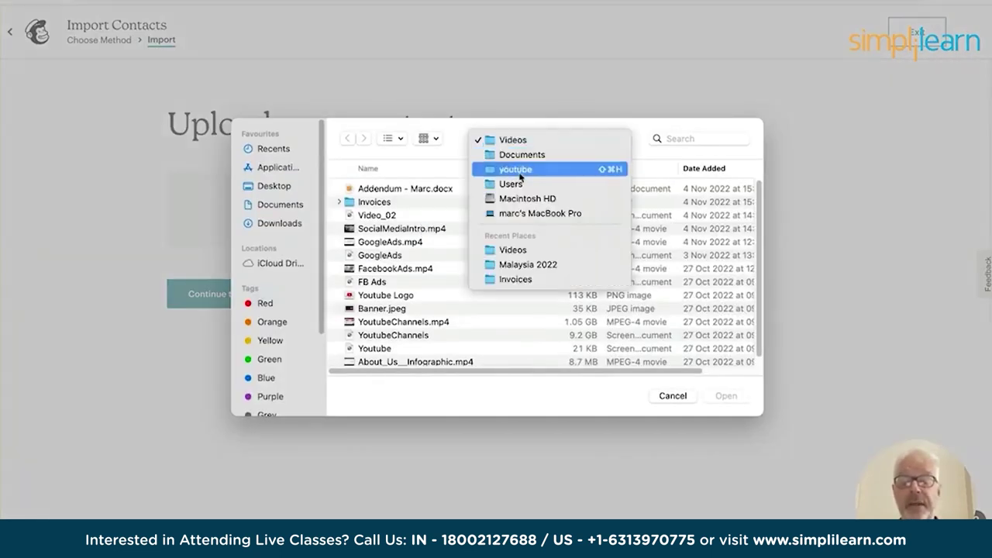
pyautogui.click(516, 168)
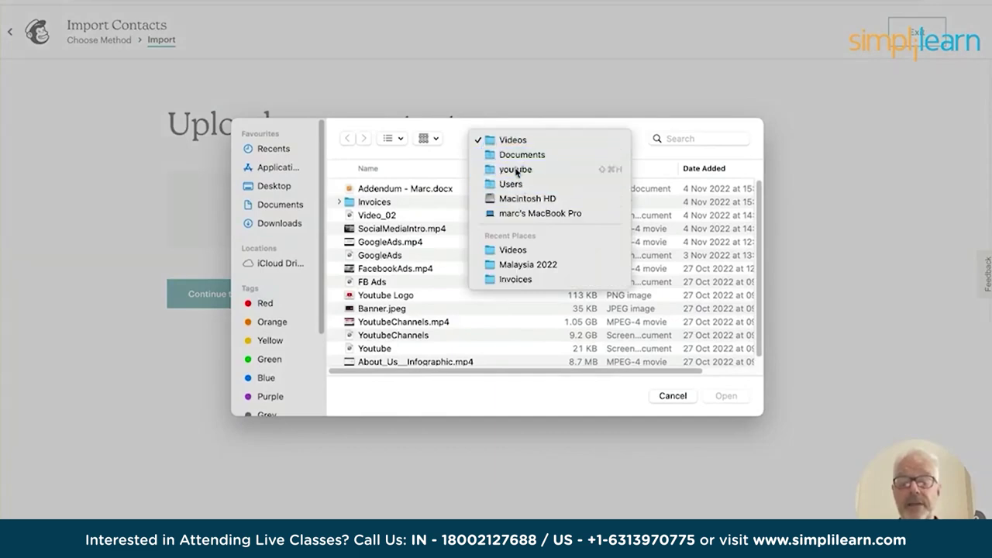
pyautogui.doubleClick(386, 204)
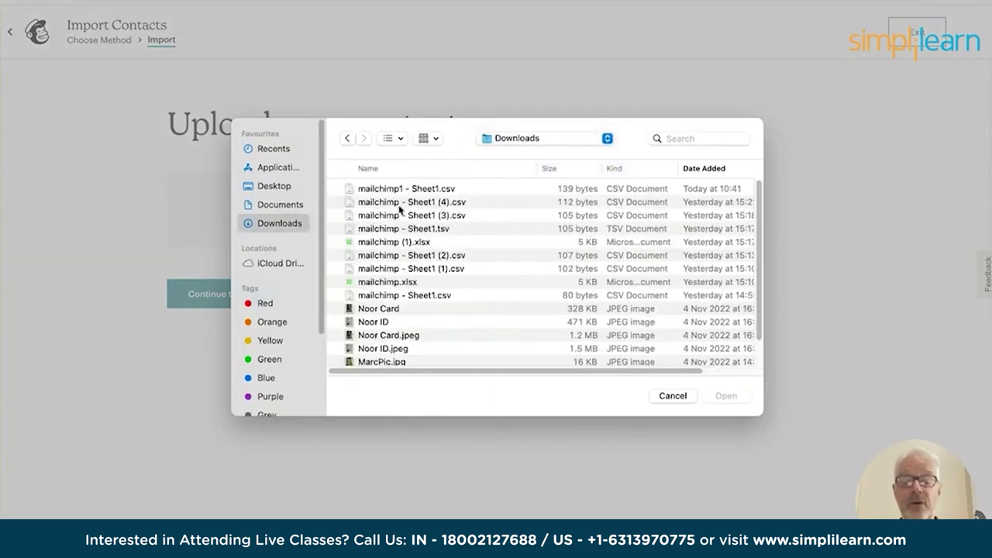
pyautogui.doubleClick(401, 190)
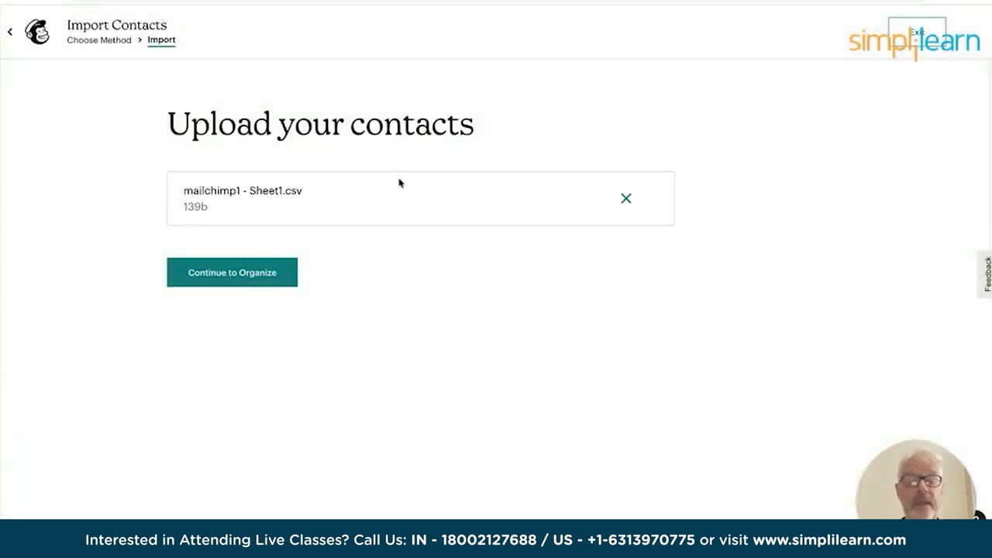
pyautogui.click(228, 274)
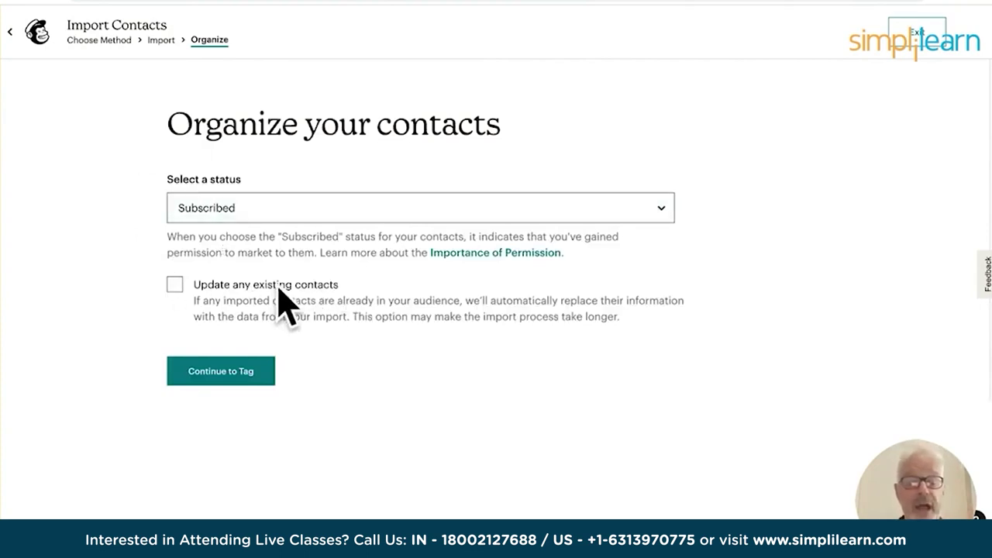
# Enable updating existing contacts and tag the imported contacts Member before column matching.
pyautogui.click(174, 284)
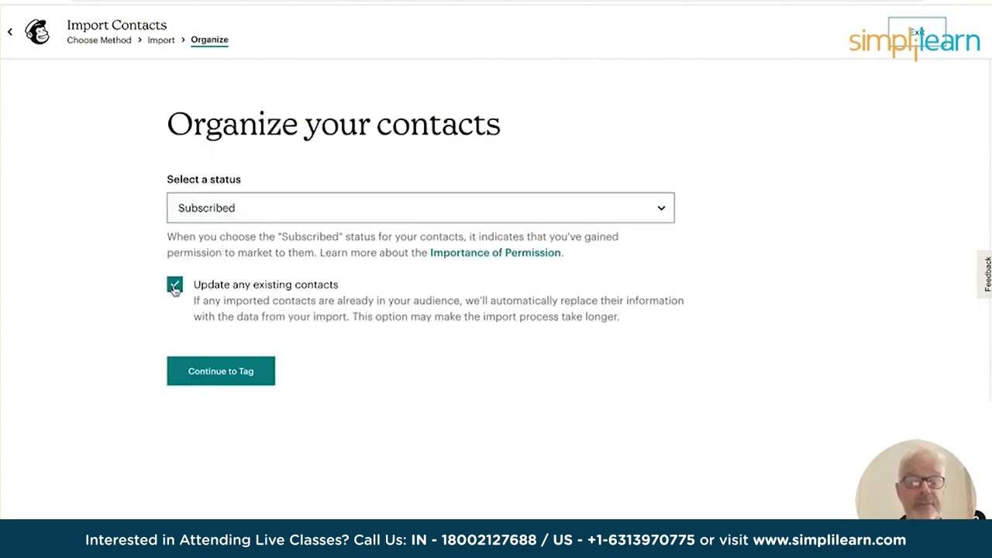
pyautogui.click(214, 373)
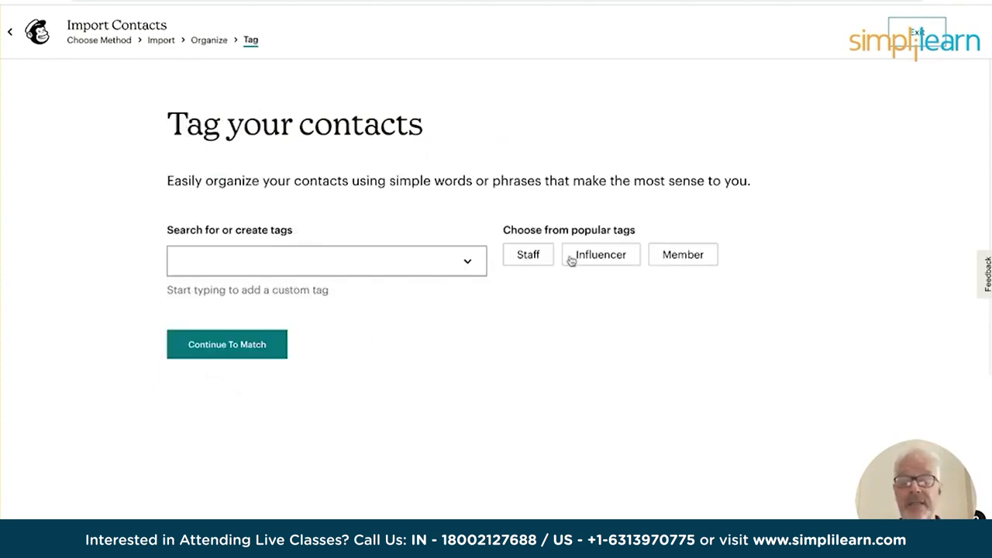
pyautogui.click(686, 259)
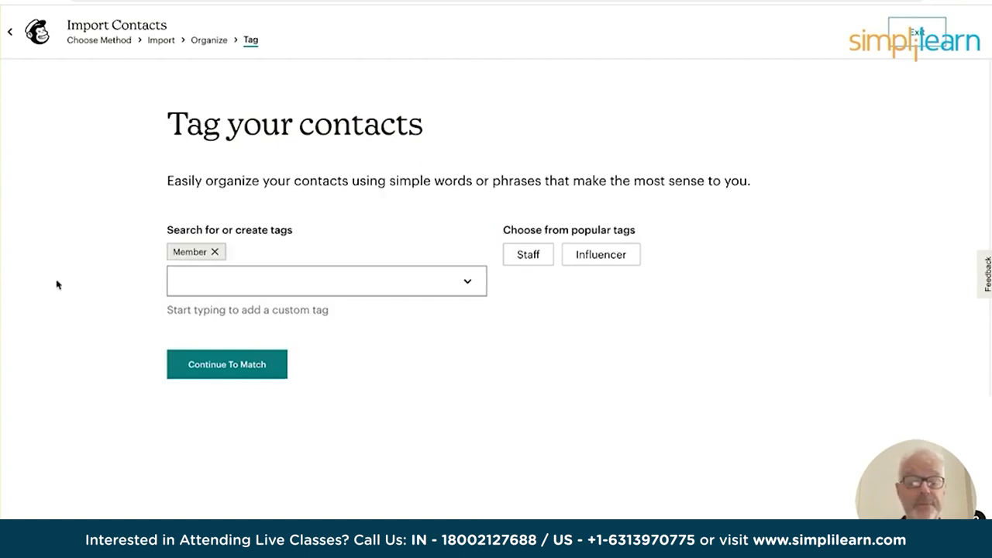
pyautogui.click(222, 369)
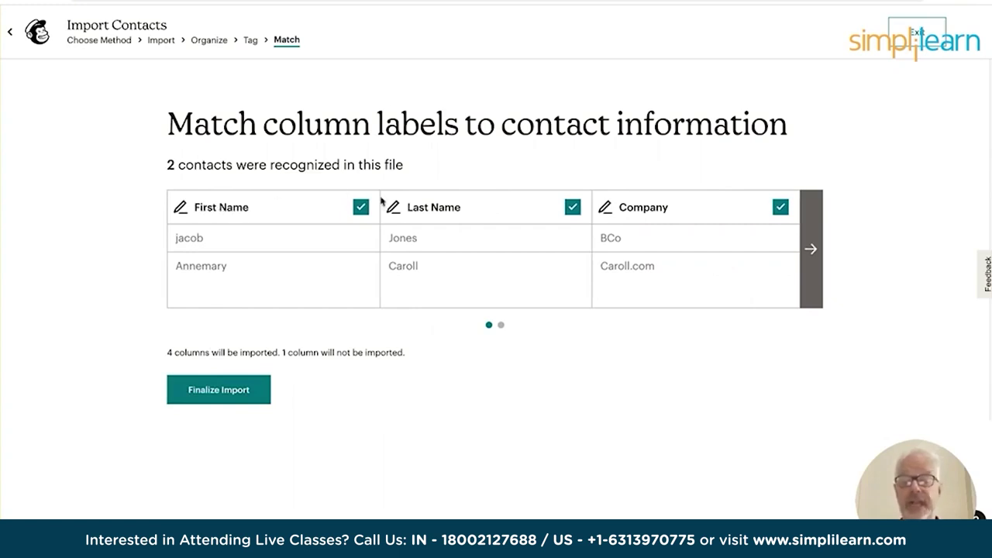
# Review all imported columns and open the label editor for the error-flagged telephone column.
pyautogui.click(818, 254)
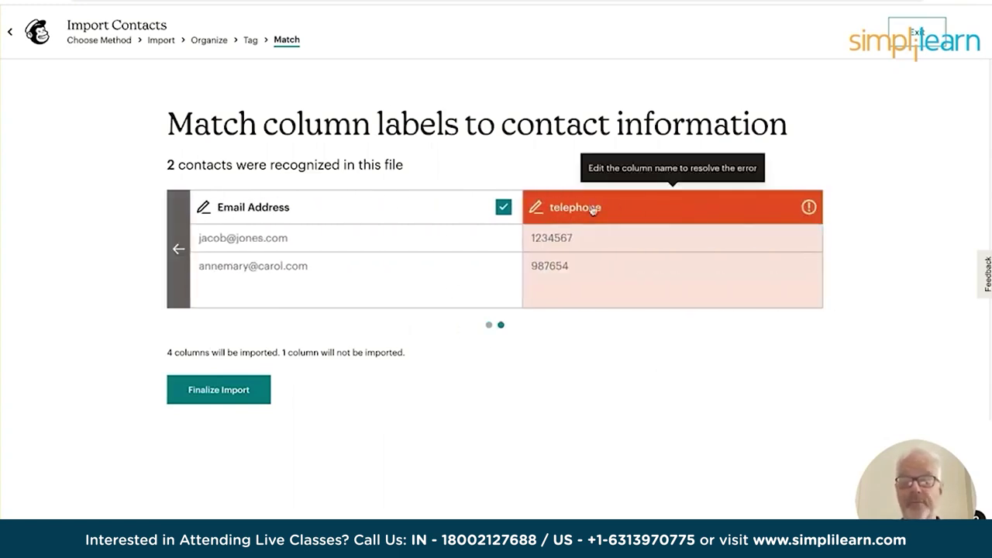
pyautogui.click(179, 249)
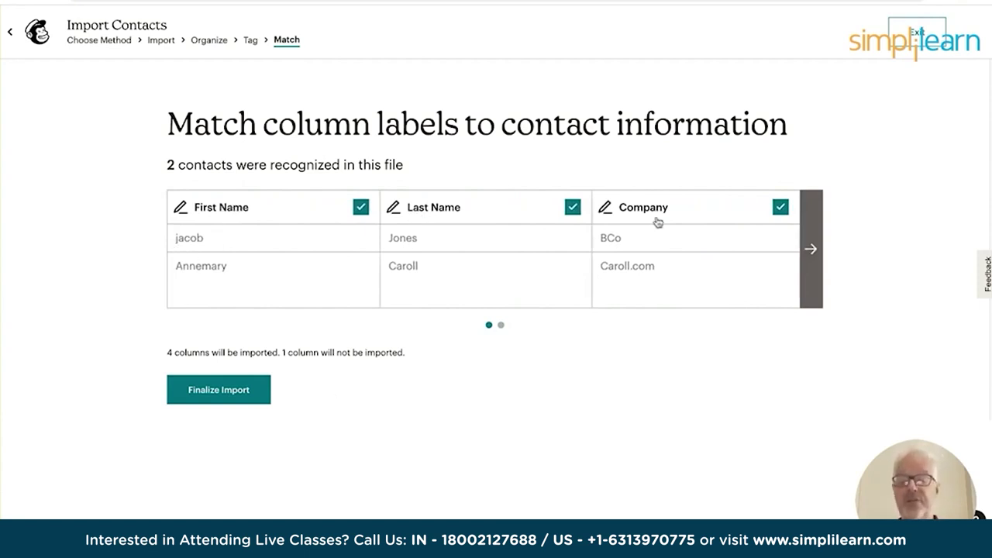
pyautogui.click(811, 248)
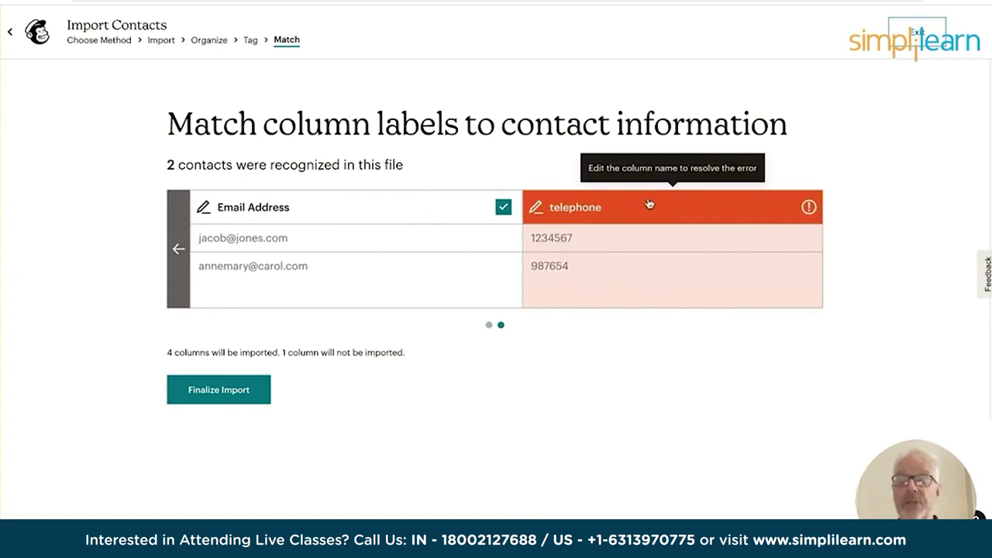
pyautogui.click(561, 211)
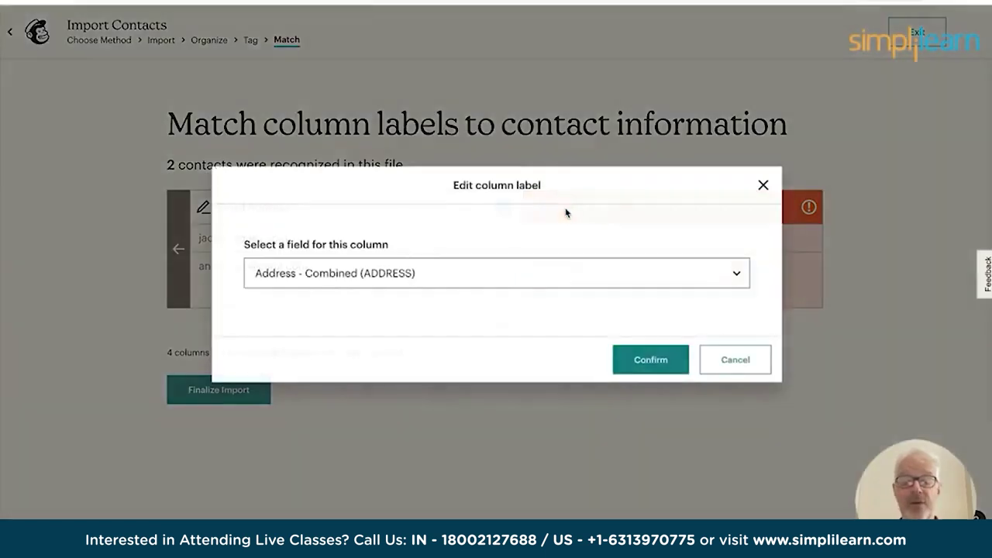
# Map the telephone column to Phone Number (PHONE) and confirm the mapping.
pyautogui.click(736, 276)
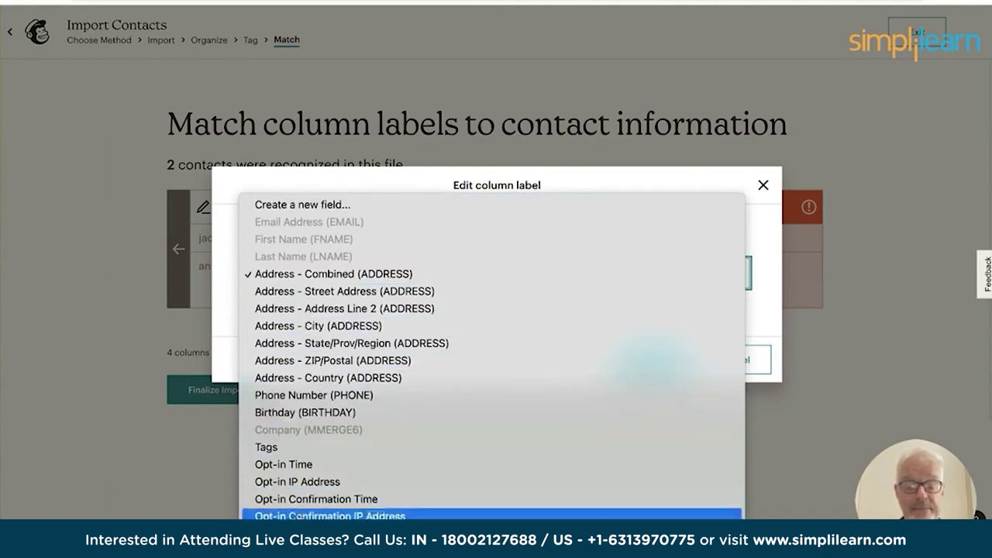
pyautogui.click(305, 396)
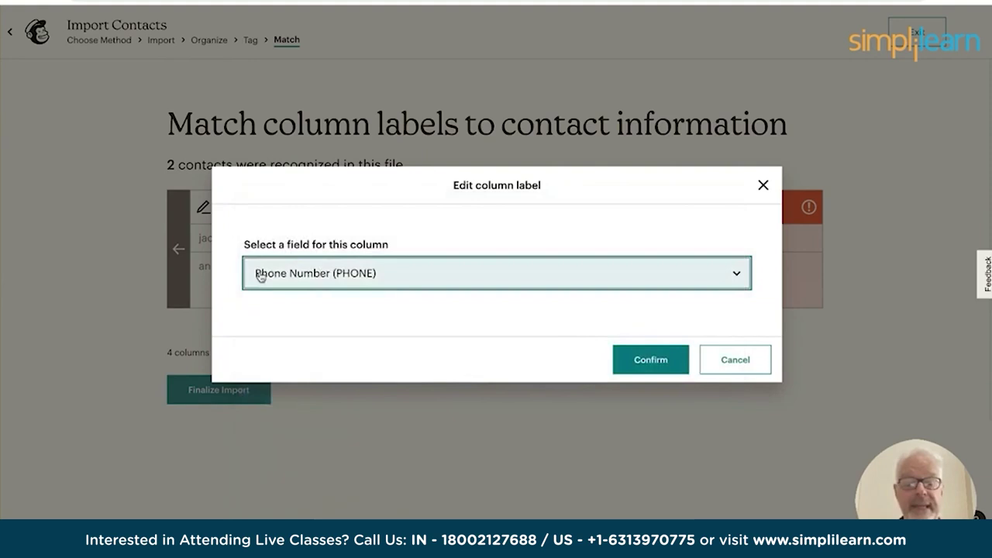
pyautogui.click(653, 362)
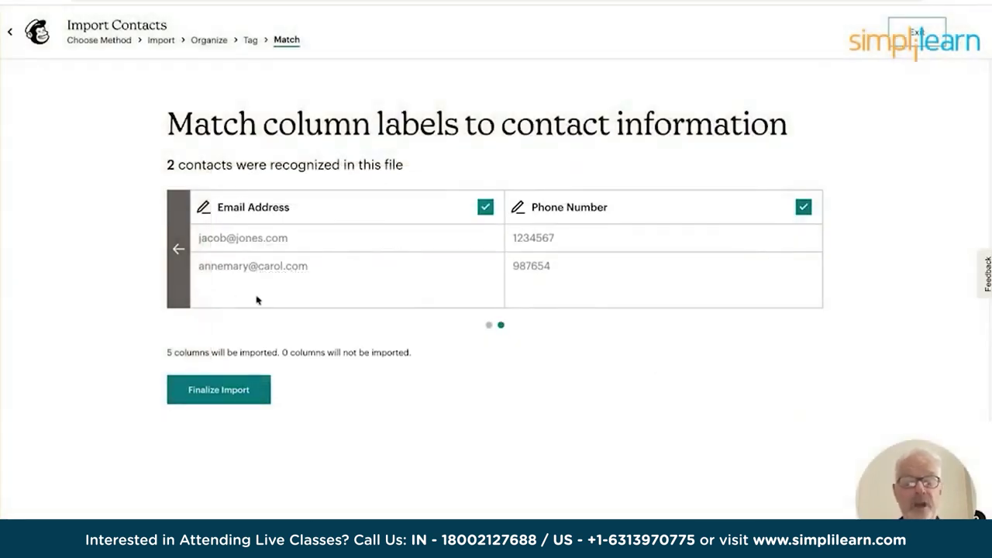
pyautogui.click(178, 249)
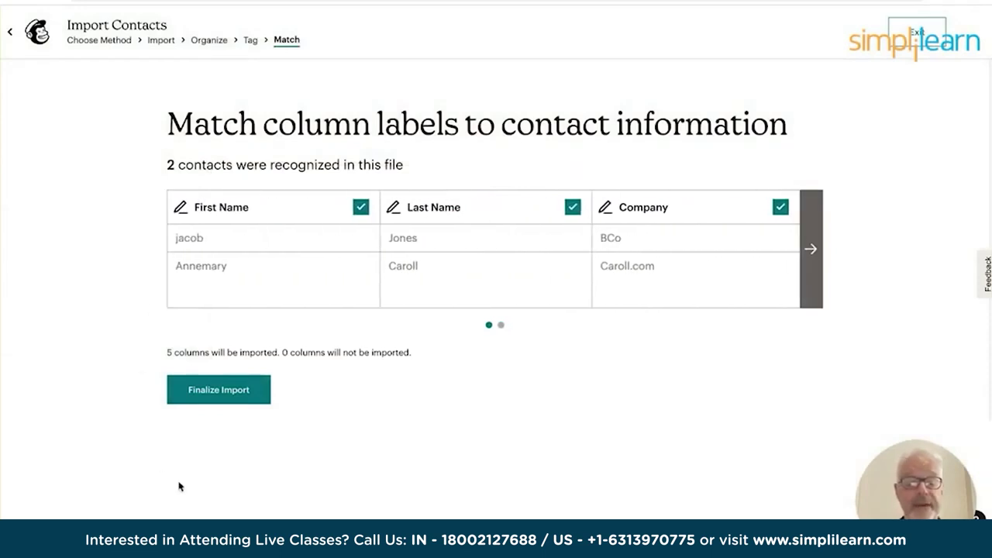
# Finalize the import to review the 2 contacts going to MyCo tagged Member.
pyautogui.click(221, 393)
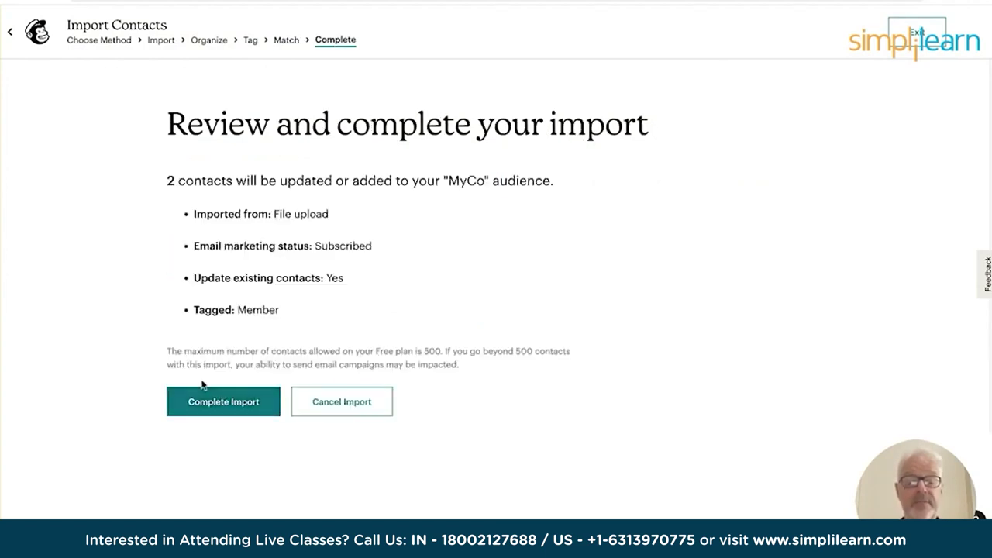
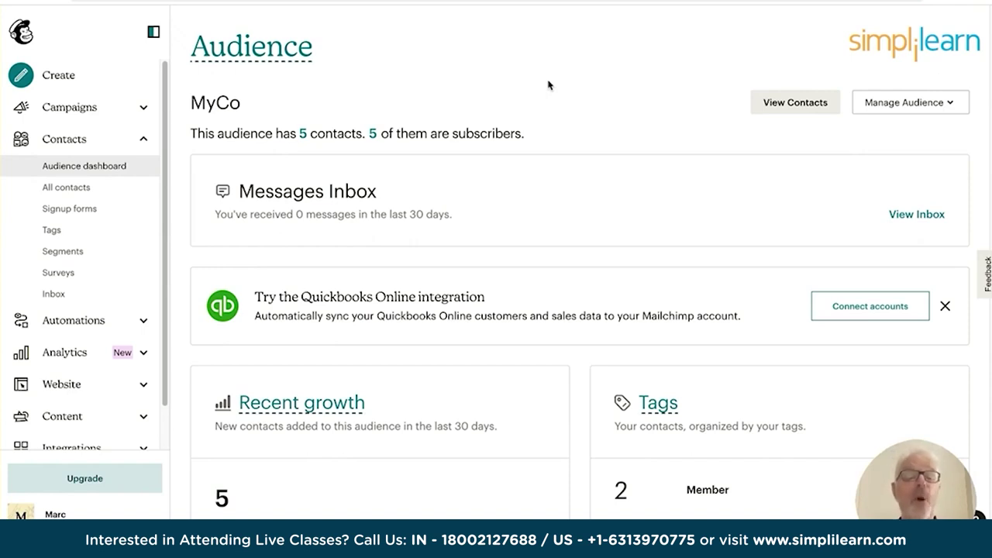
# Create a new campaign from Campaigns and start designing a Regular email.
pyautogui.click(145, 143)
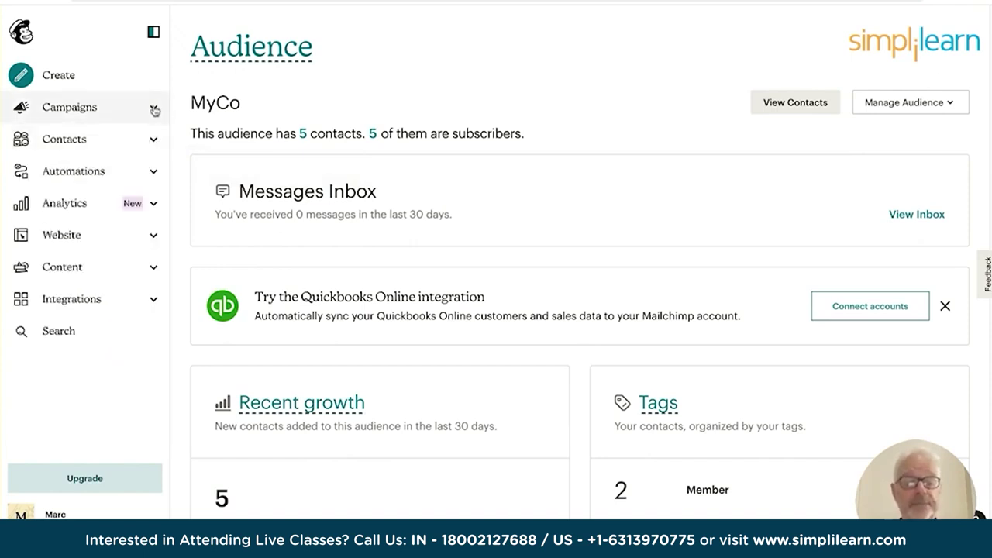
pyautogui.click(154, 110)
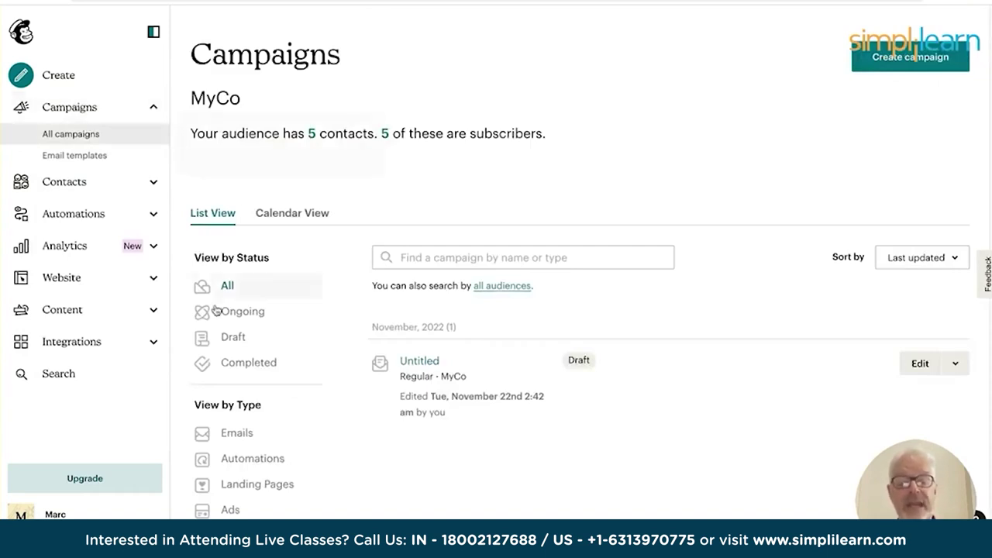
pyautogui.scroll(-3, 326, 357)
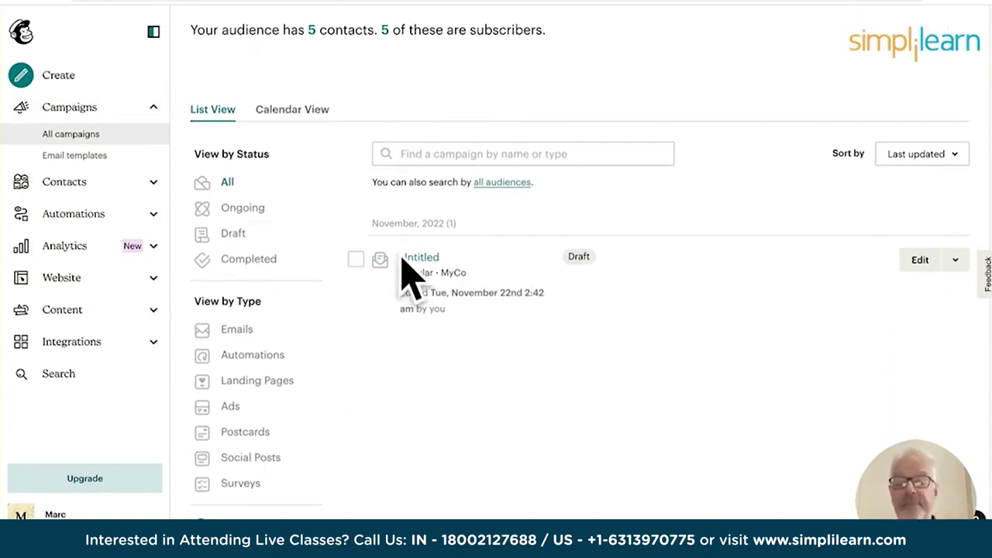
pyautogui.scroll(2, 335, 381)
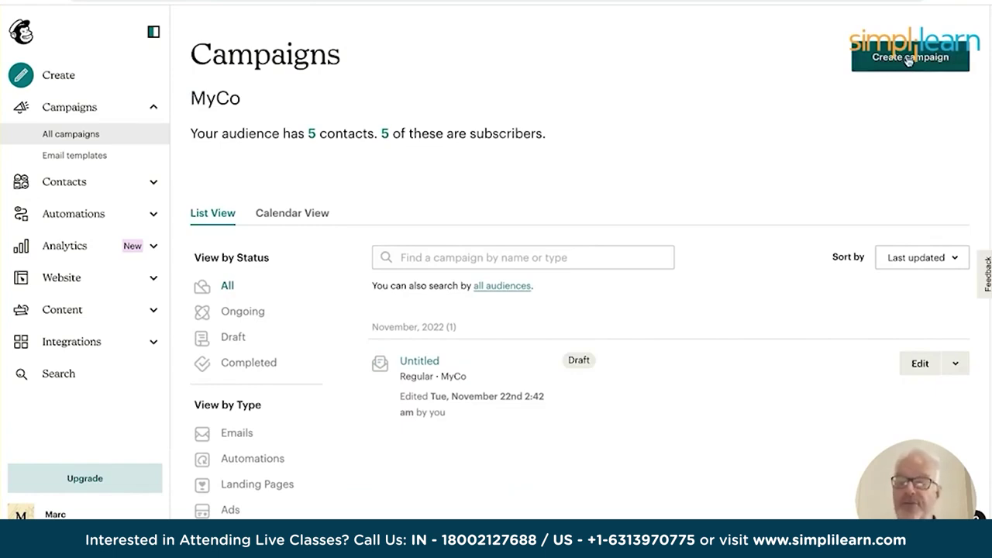
pyautogui.click(909, 60)
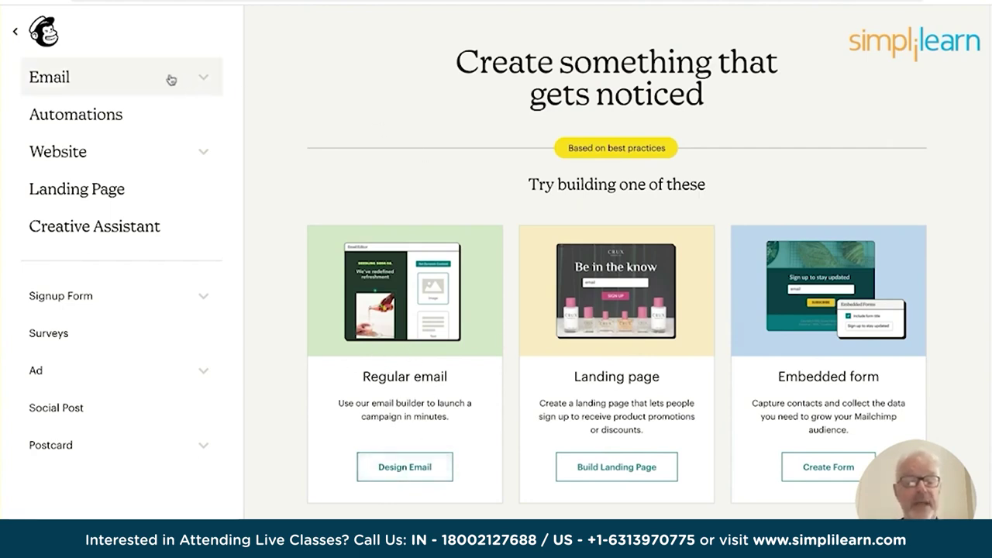
pyautogui.click(404, 476)
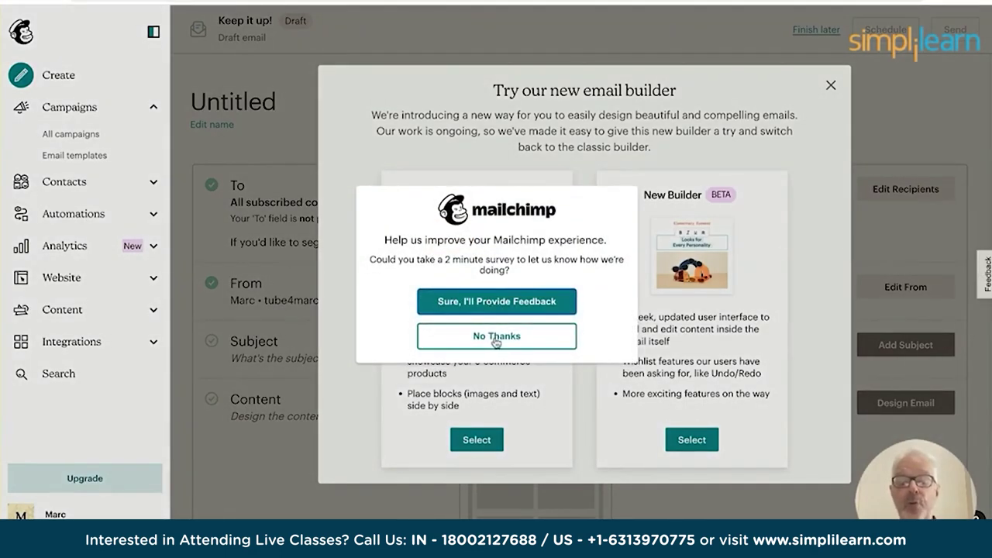
# Decline the feedback survey and choose the New Builder for the email.
pyautogui.click(496, 342)
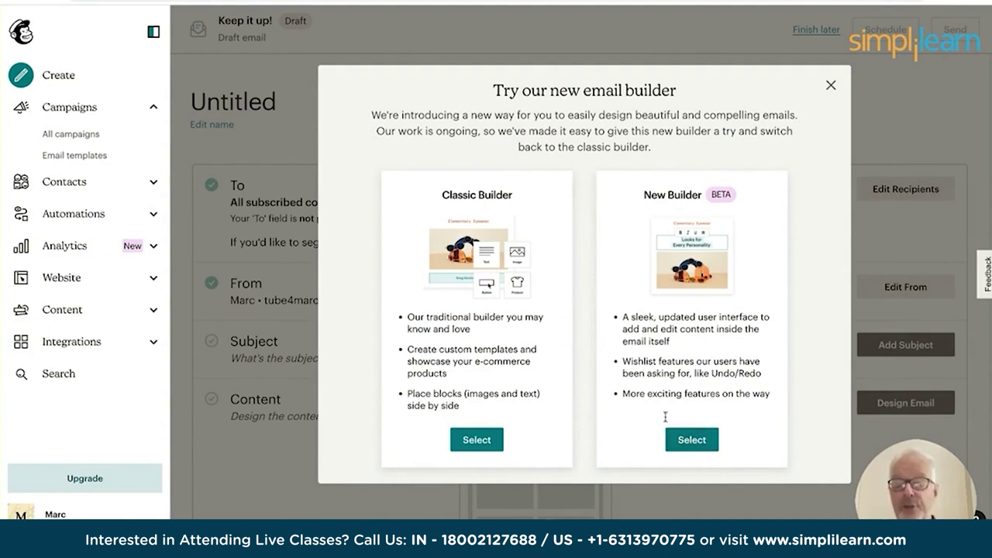
pyautogui.click(692, 439)
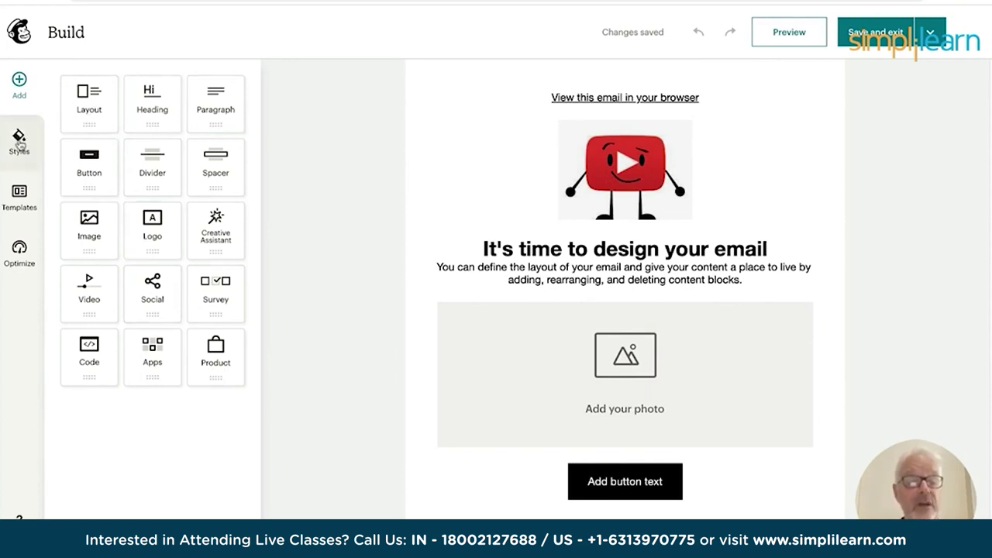
# Preview the Natural template and apply it, keeping the existing email content.
pyautogui.click(20, 194)
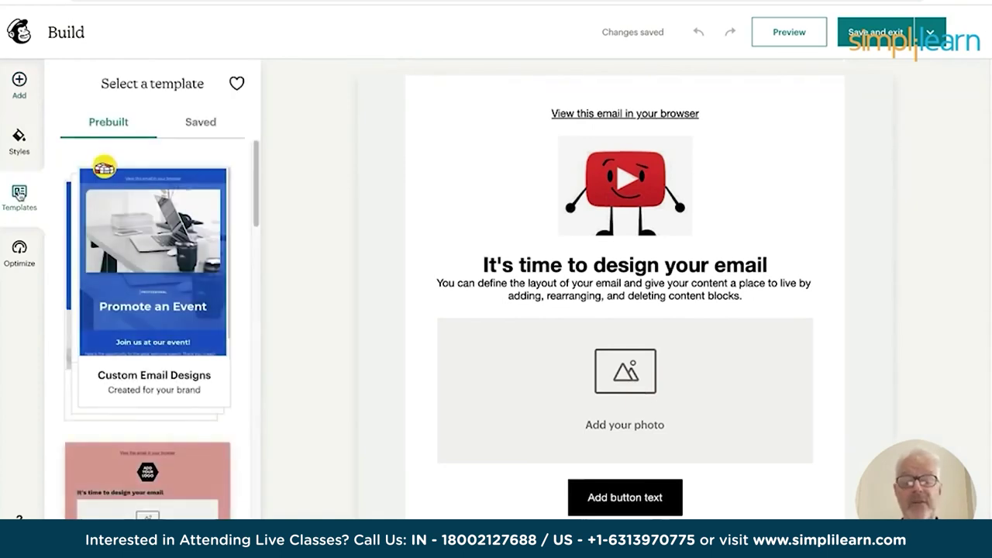
pyautogui.moveTo(136, 290)
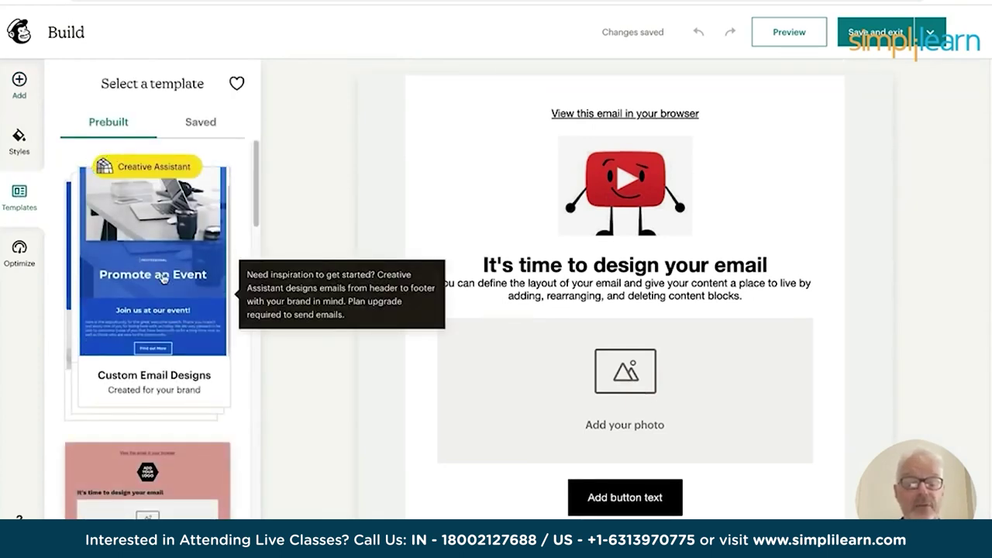
pyautogui.scroll(-3, 255, 262)
pyautogui.scroll(-9, 255, 261)
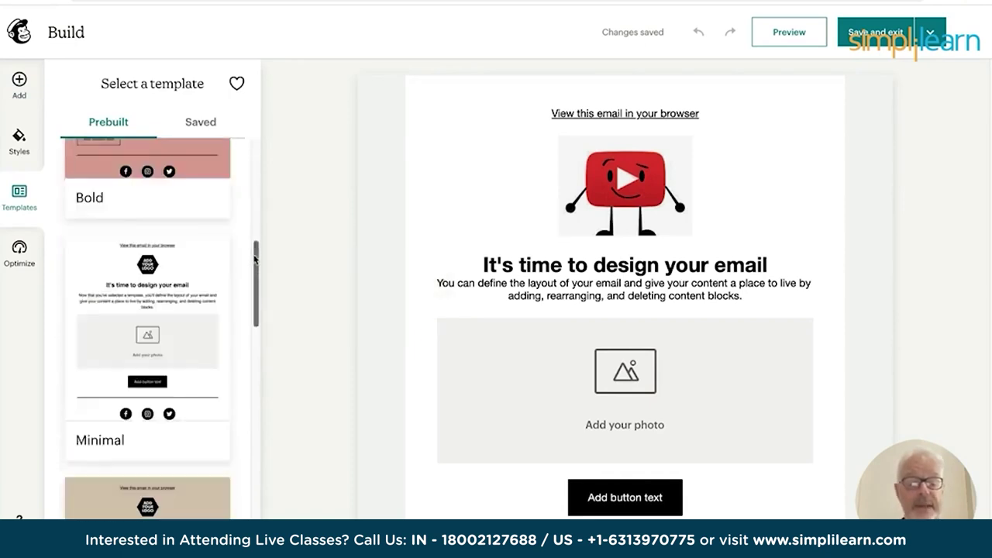
pyautogui.scroll(-5, 253, 261)
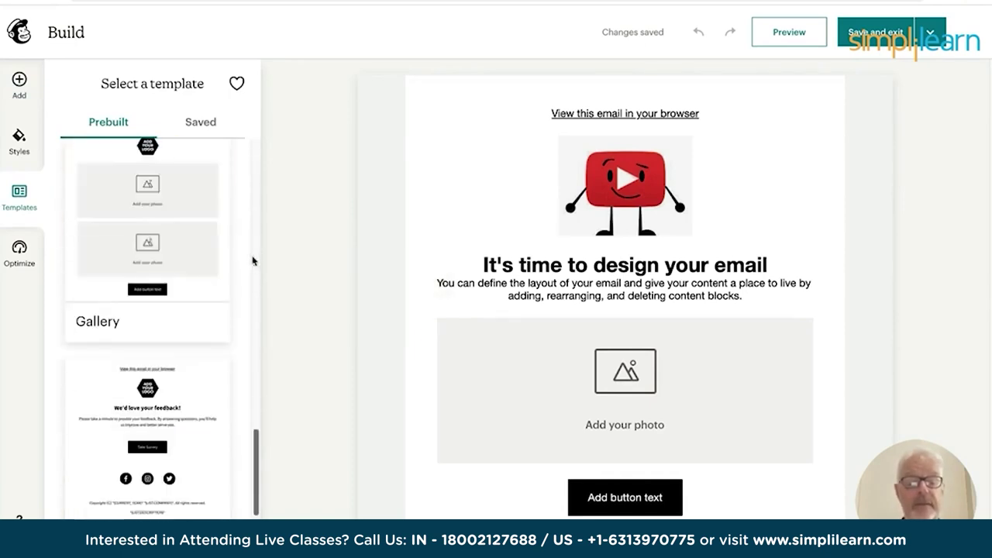
pyautogui.scroll(15, 249, 249)
pyautogui.moveTo(131, 183)
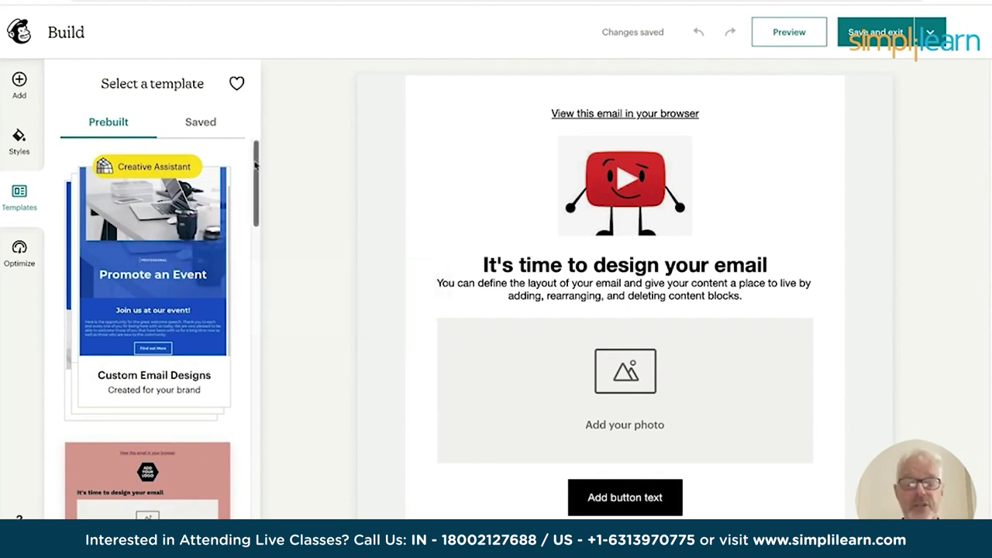
pyautogui.moveTo(259, 170); pyautogui.dragTo(248, 268)
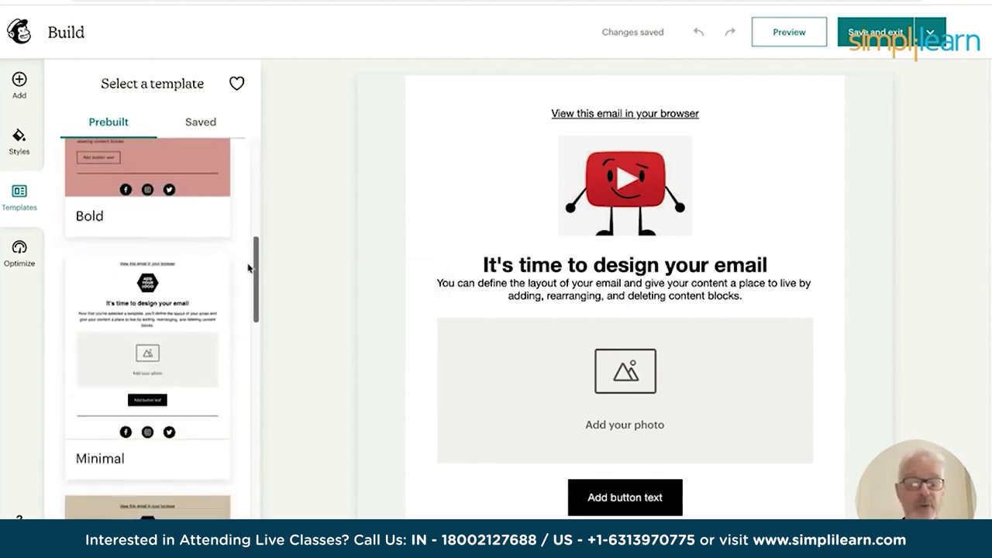
pyautogui.scroll(-5, 138, 343)
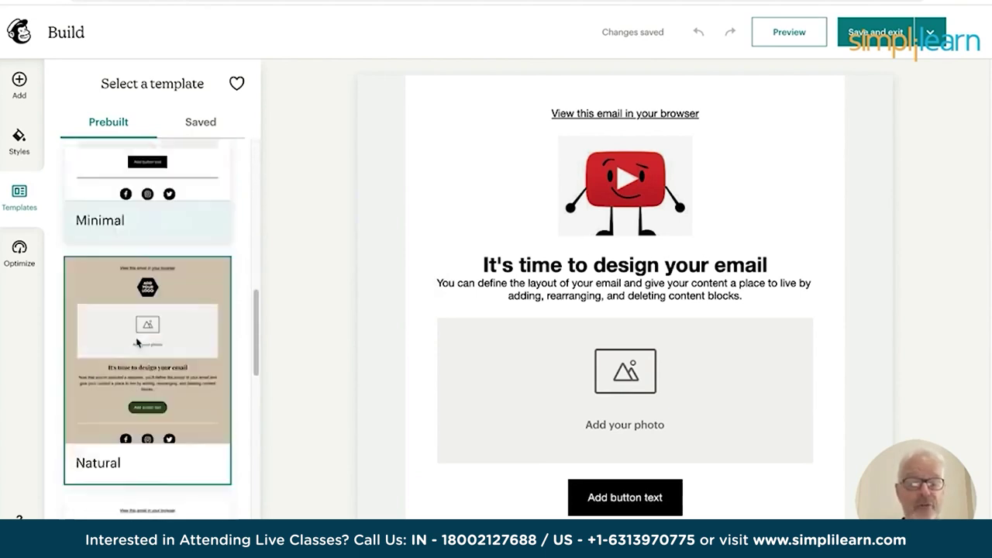
pyautogui.scroll(3, 178, 215)
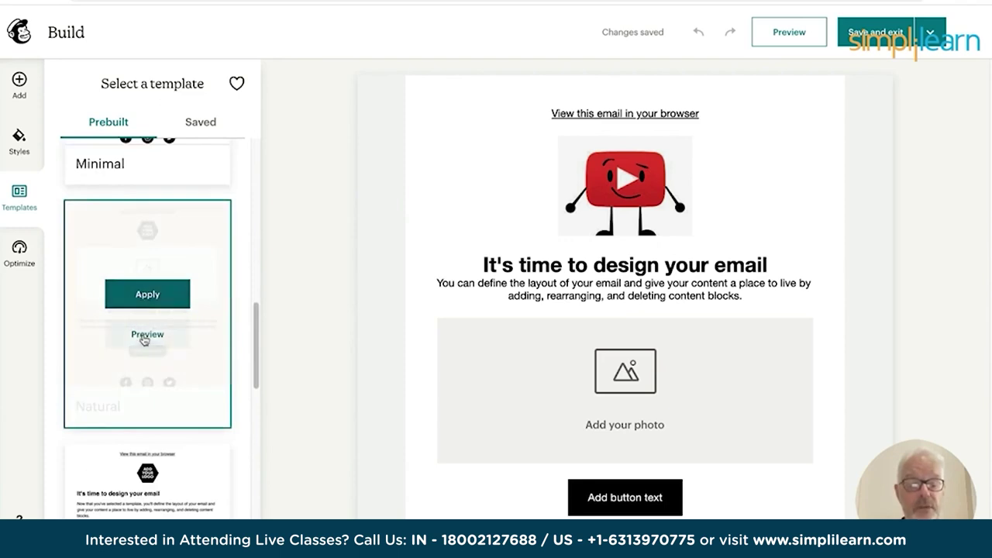
pyautogui.click(145, 336)
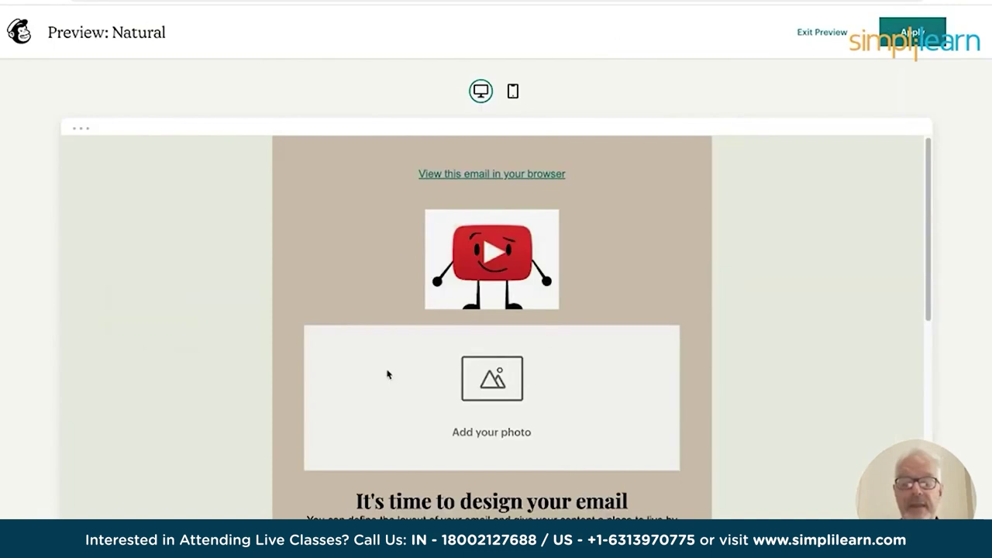
pyautogui.click(915, 36)
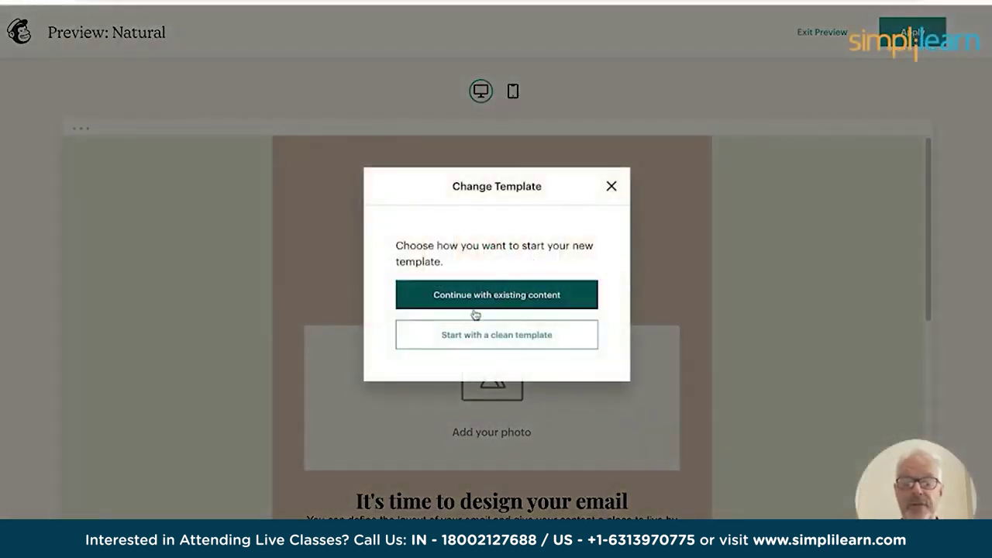
pyautogui.click(489, 338)
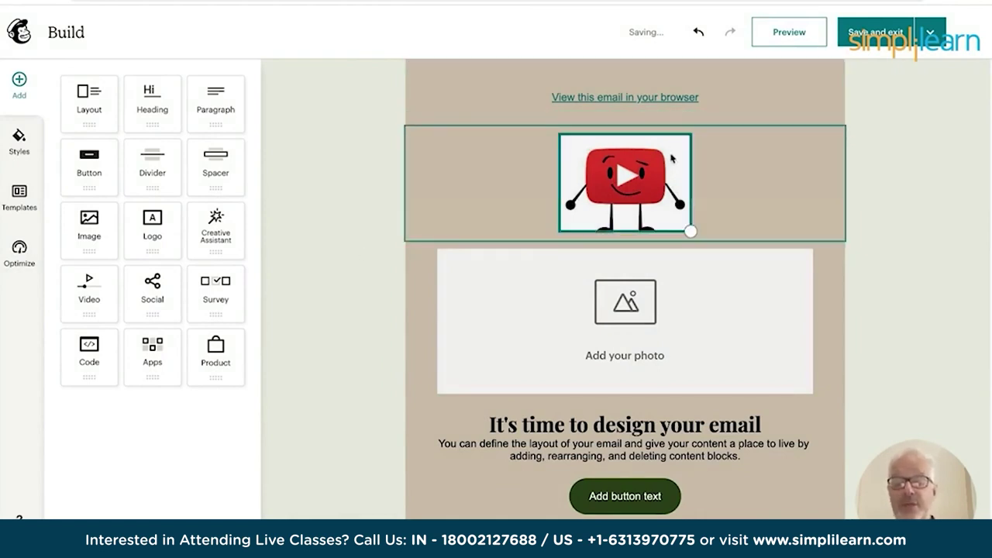
# Open the YouTube logo block's settings and browse replacement images without changing the logo.
pyautogui.scroll(-3, 549, 337)
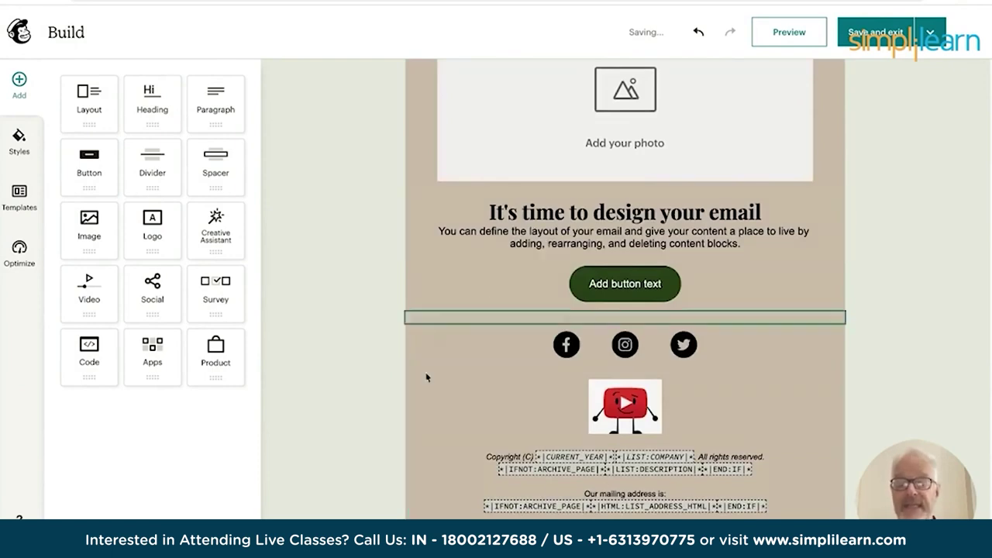
pyautogui.scroll(3, 360, 254)
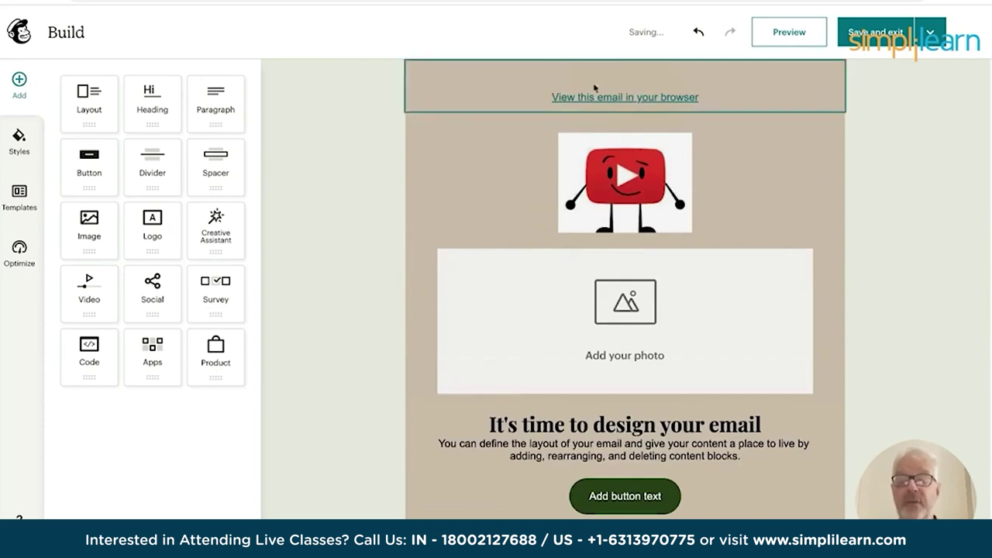
pyautogui.click(634, 186)
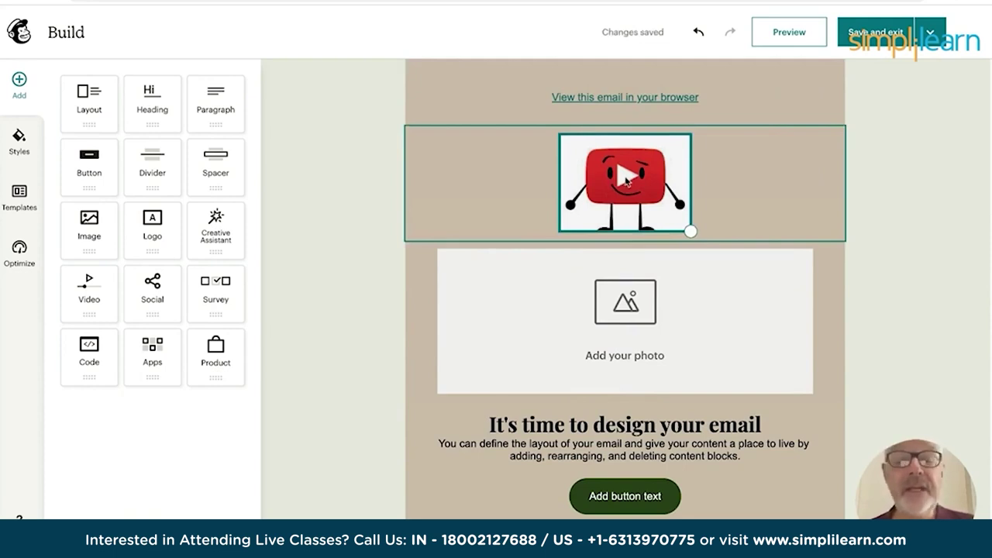
pyautogui.click(627, 179)
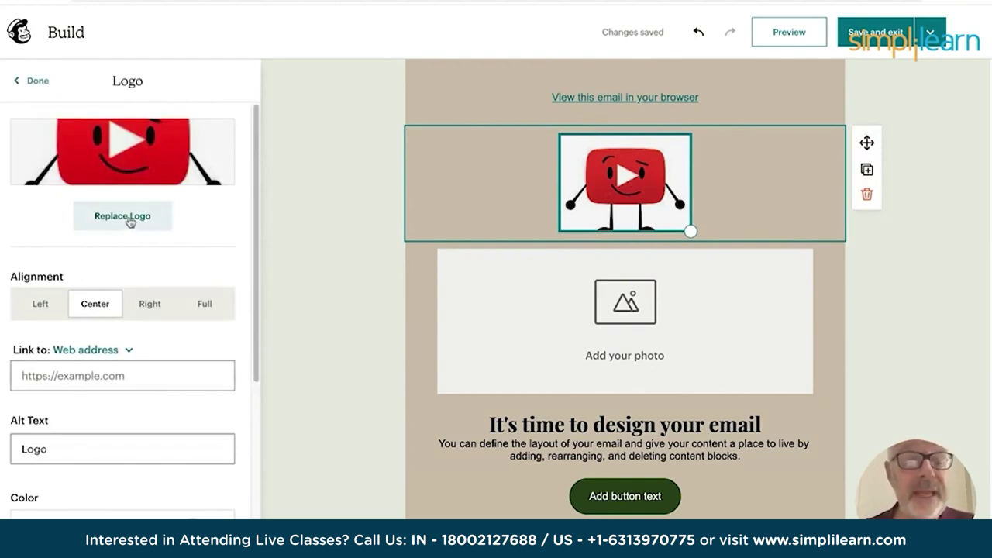
pyautogui.scroll(-4, 489, 350)
pyautogui.scroll(4, 489, 349)
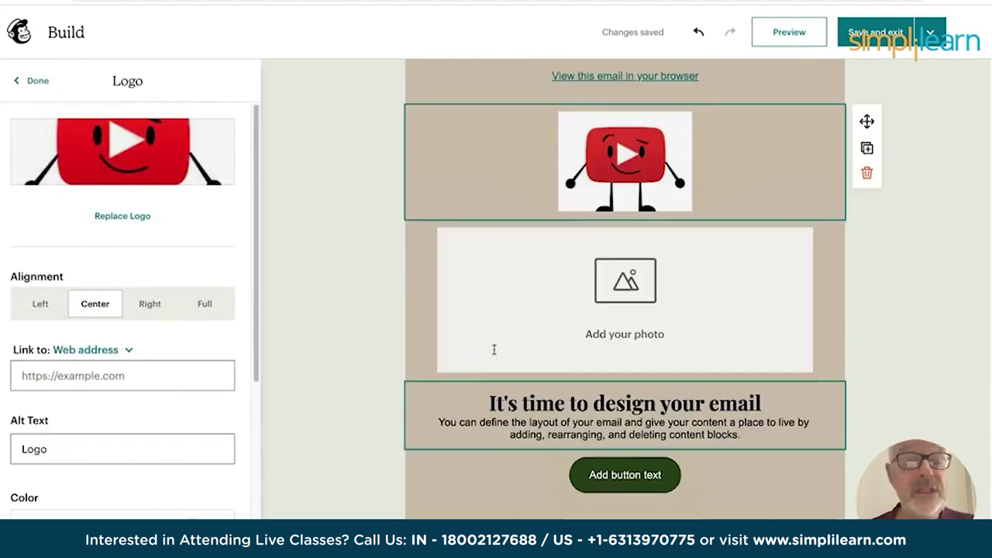
pyautogui.click(109, 222)
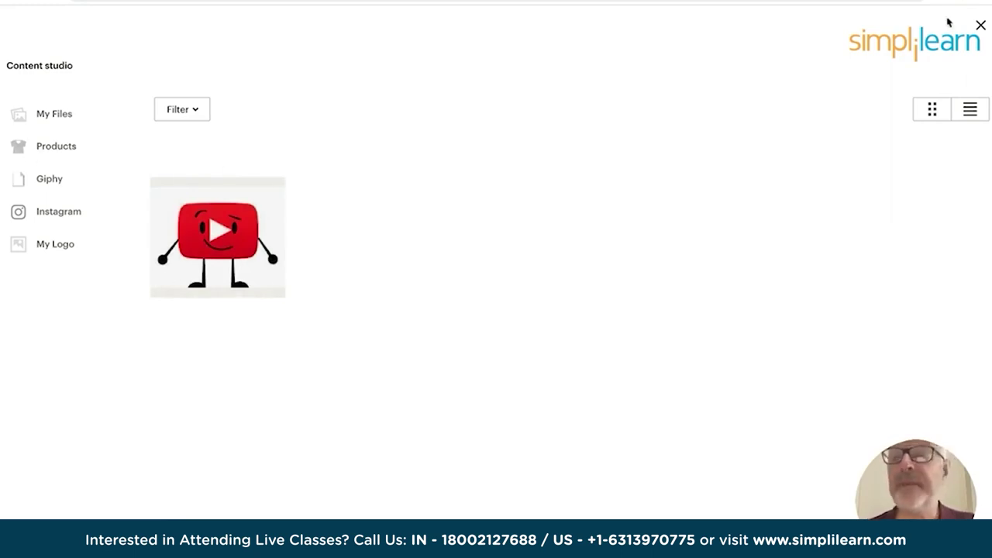
pyautogui.click(981, 28)
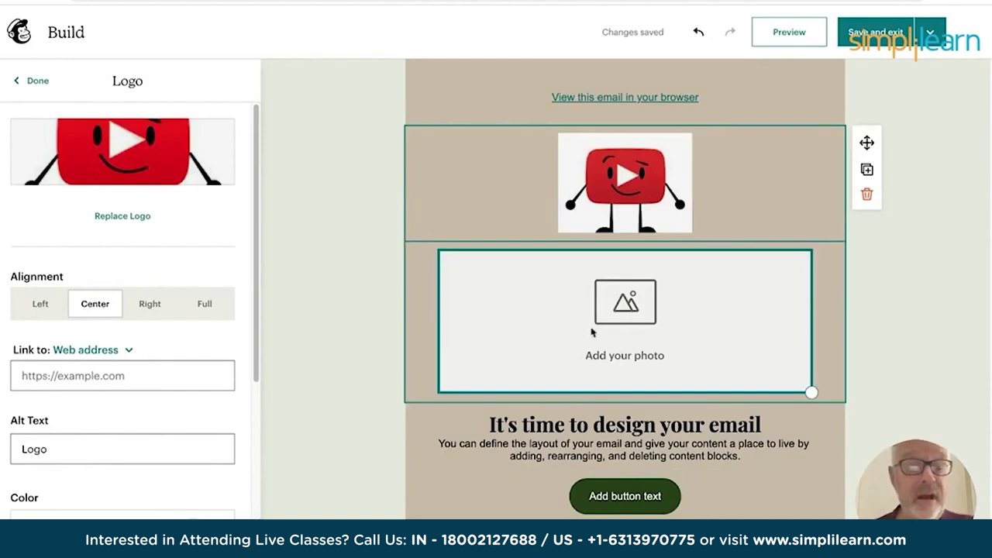
# Upload Banner.jpeg from the Videos folder into the empty photo placeholder block.
pyautogui.click(560, 340)
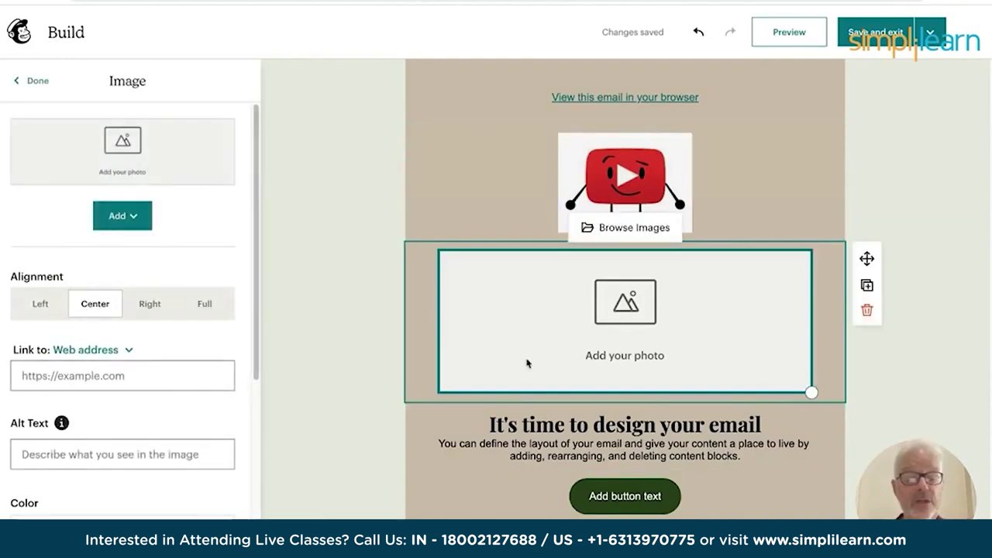
pyautogui.click(121, 220)
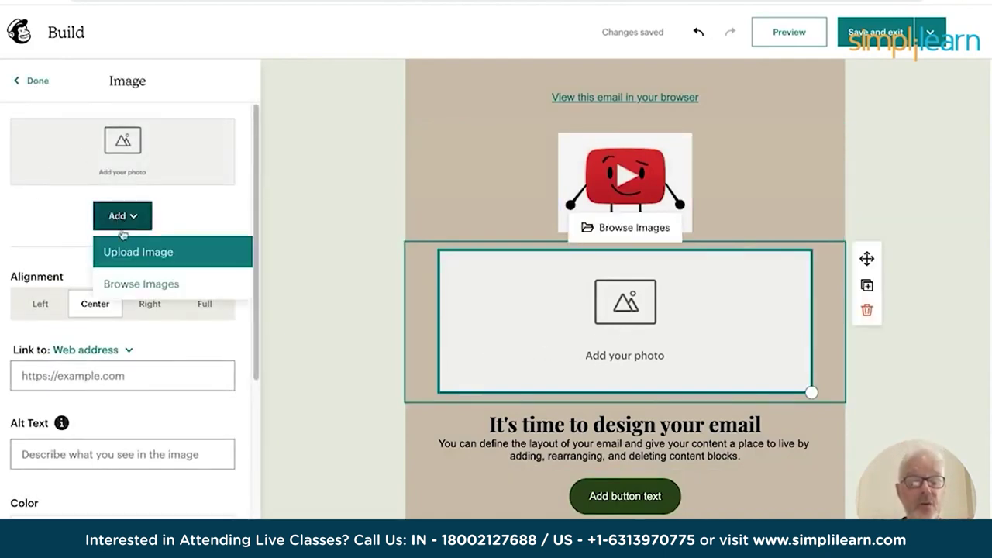
pyautogui.click(134, 259)
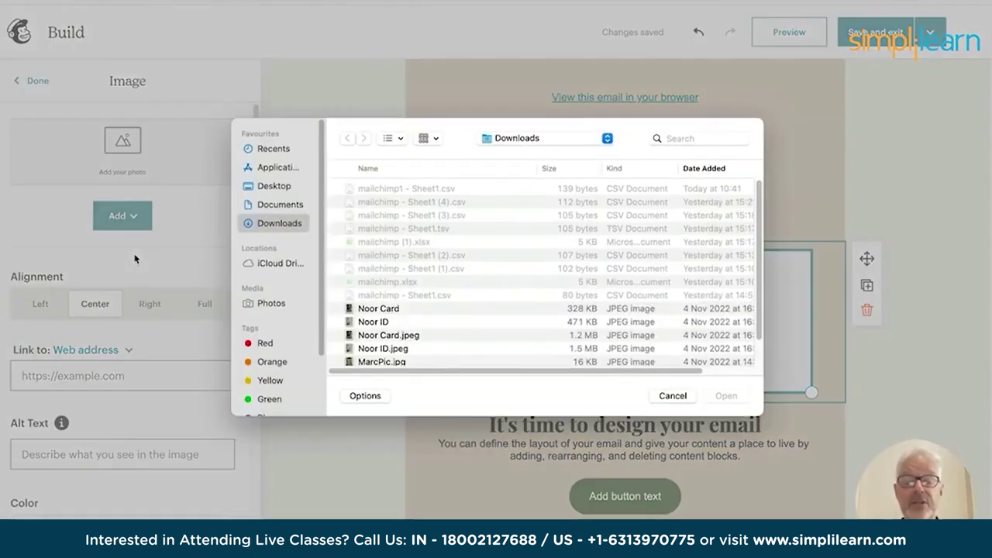
pyautogui.click(512, 144)
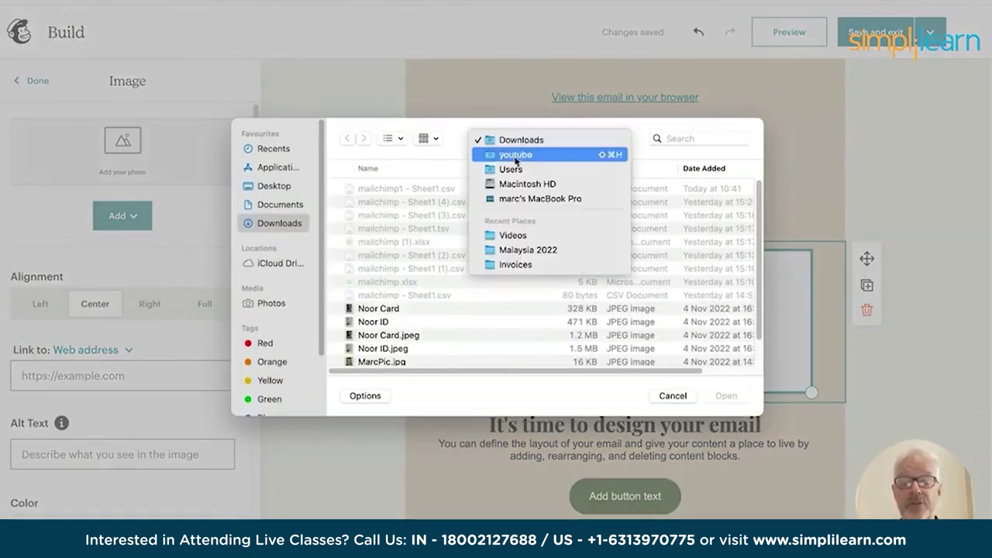
pyautogui.click(515, 155)
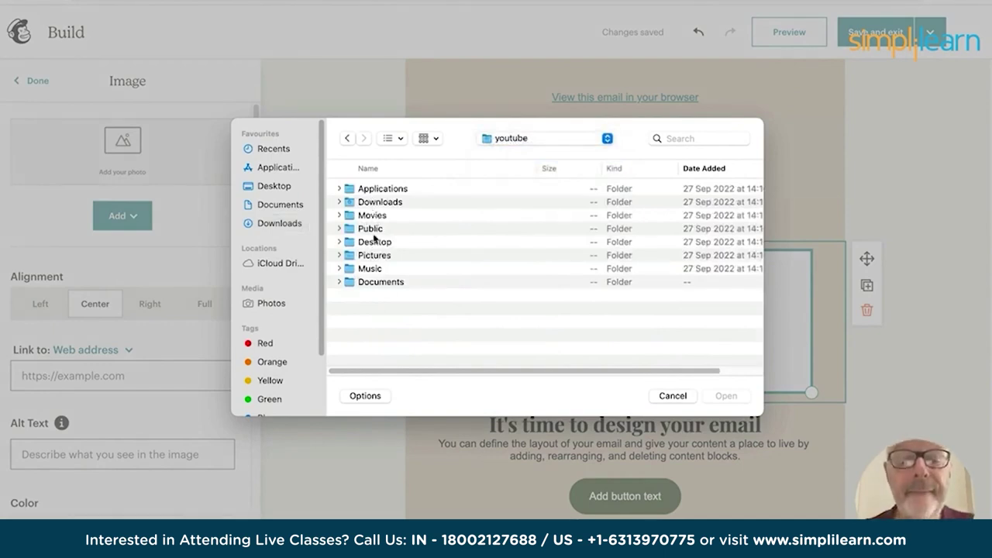
pyautogui.doubleClick(375, 244)
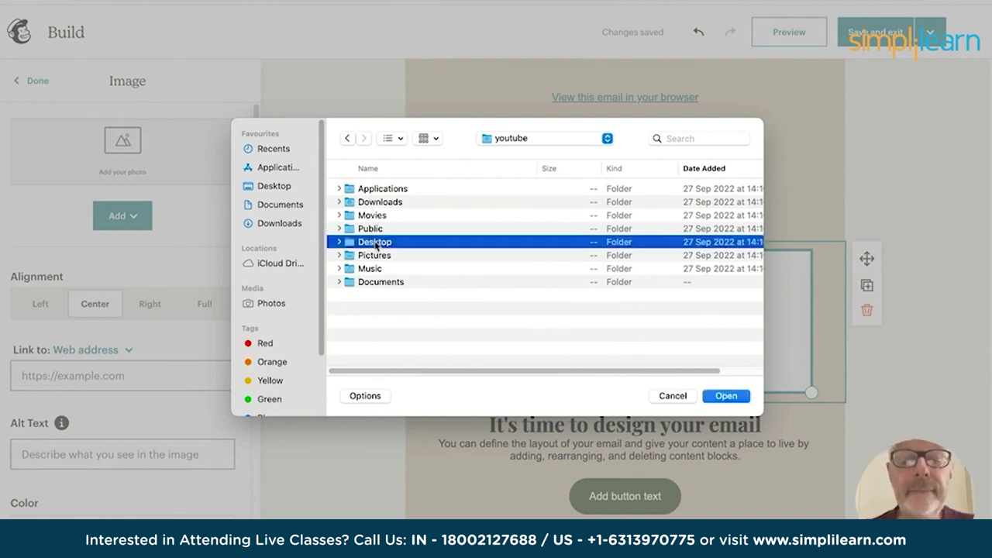
pyautogui.click(512, 144)
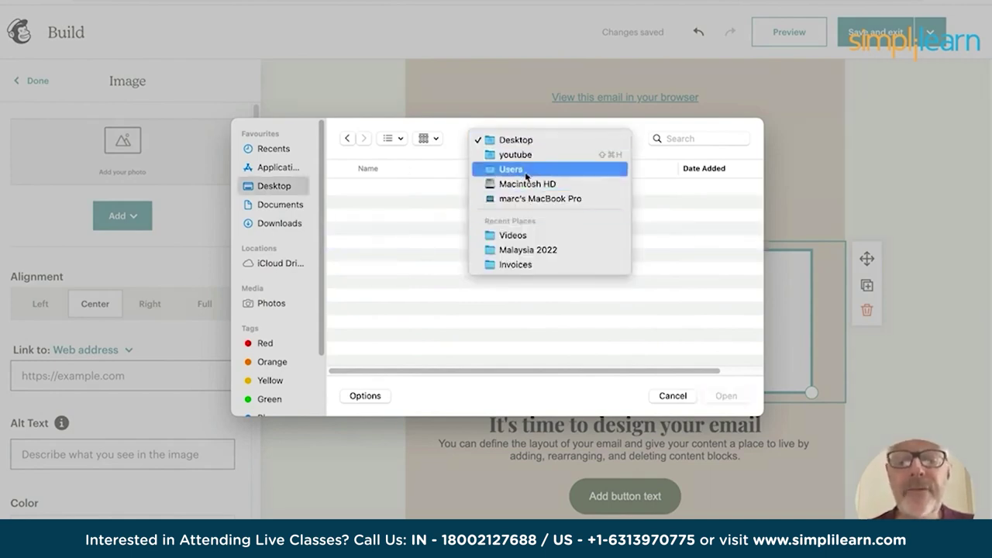
pyautogui.click(505, 236)
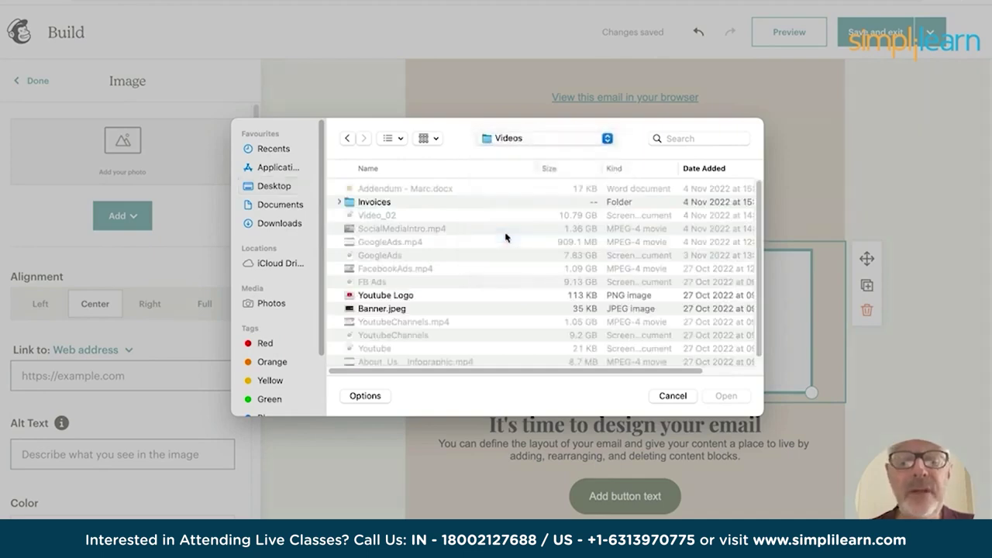
pyautogui.doubleClick(370, 311)
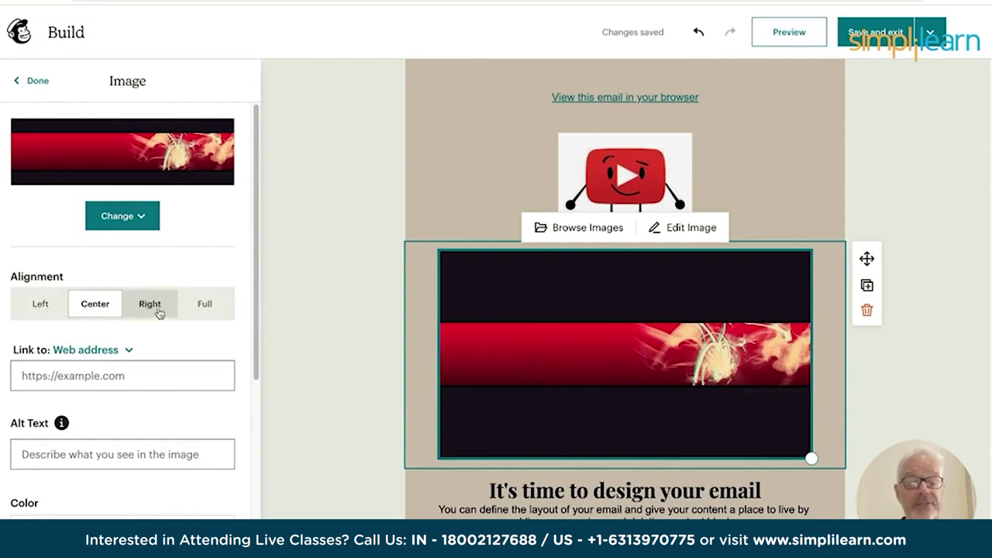
# Try right, center and left alignment, then set the banner to Full width.
pyautogui.click(203, 305)
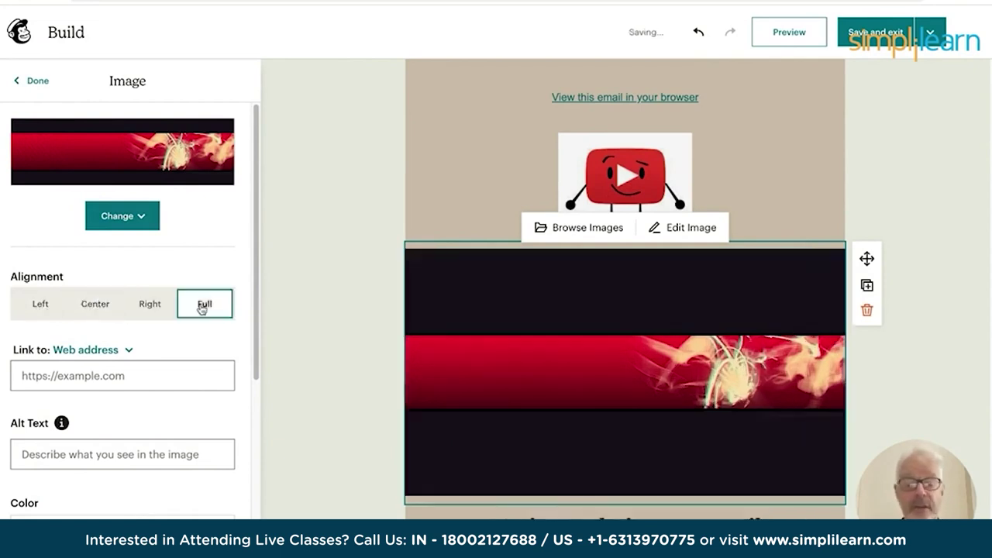
pyautogui.click(149, 307)
pyautogui.click(94, 303)
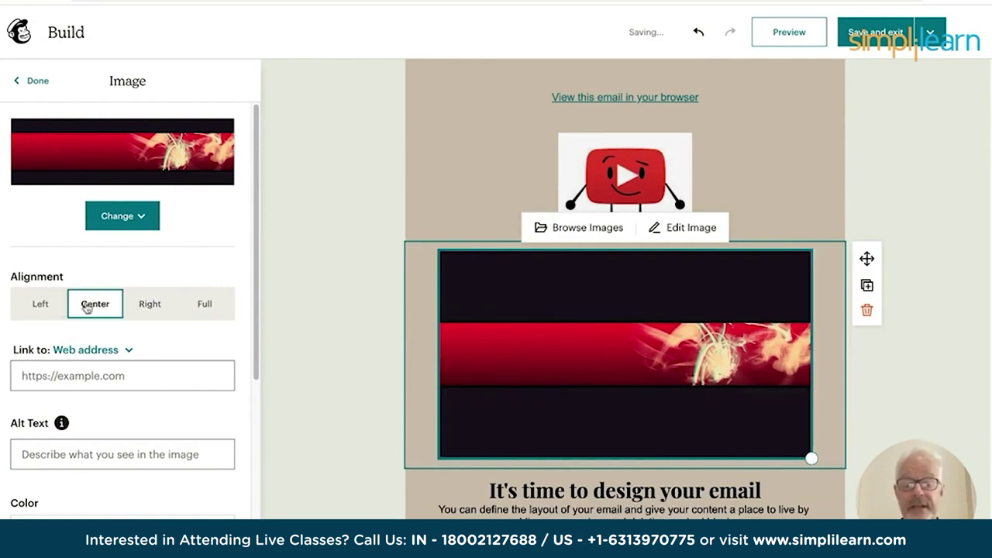
pyautogui.click(54, 304)
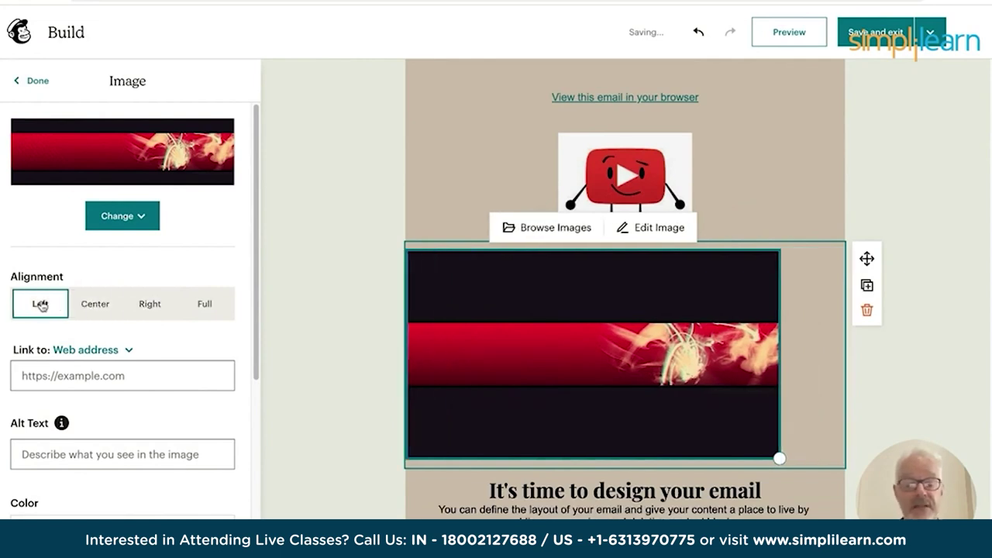
pyautogui.click(203, 305)
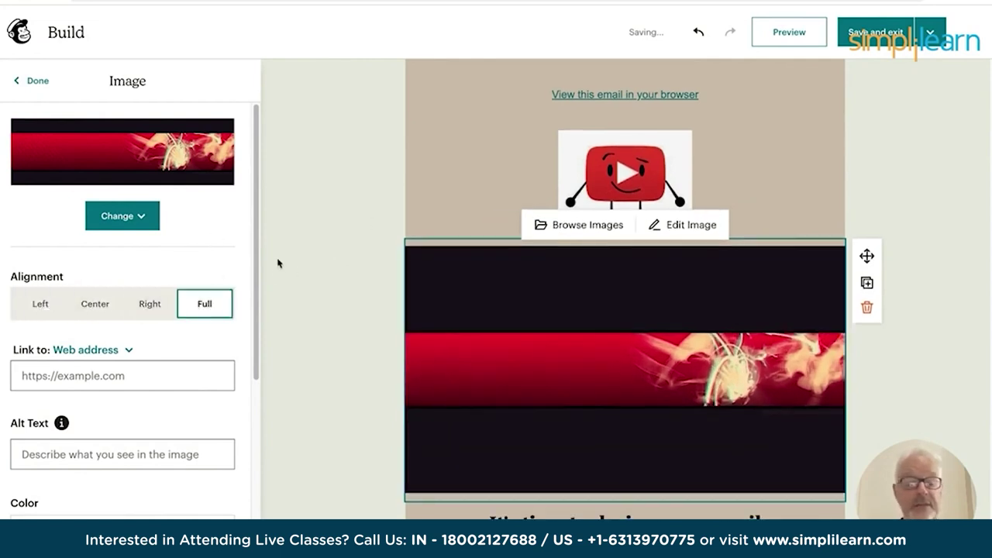
# Replace the placeholder text with 'Welcome to this week's newsletter.' and the intro line 'In this newsletter we will be tallking about v.....'.
pyautogui.scroll(-3, 178, 304)
pyautogui.scroll(-3, 502, 316)
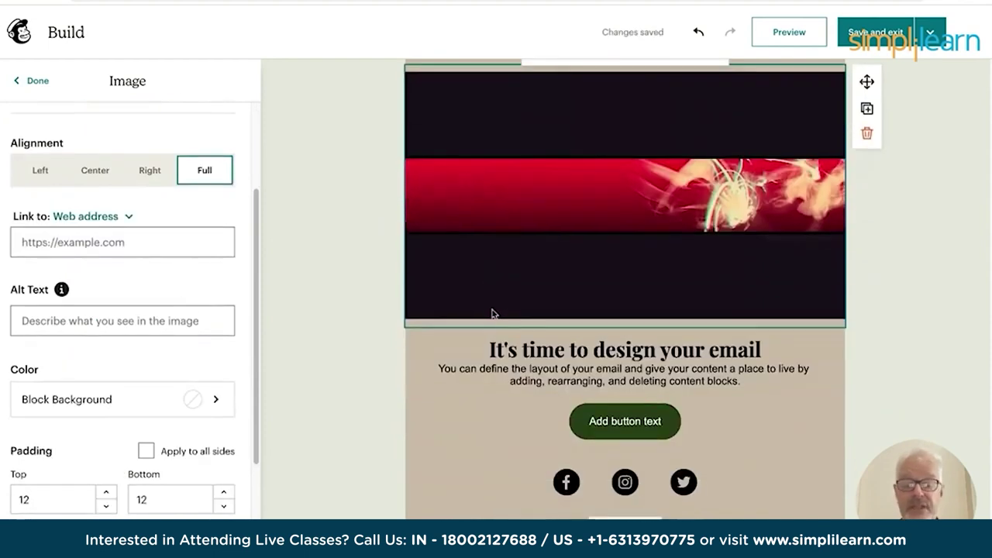
pyautogui.click(518, 318)
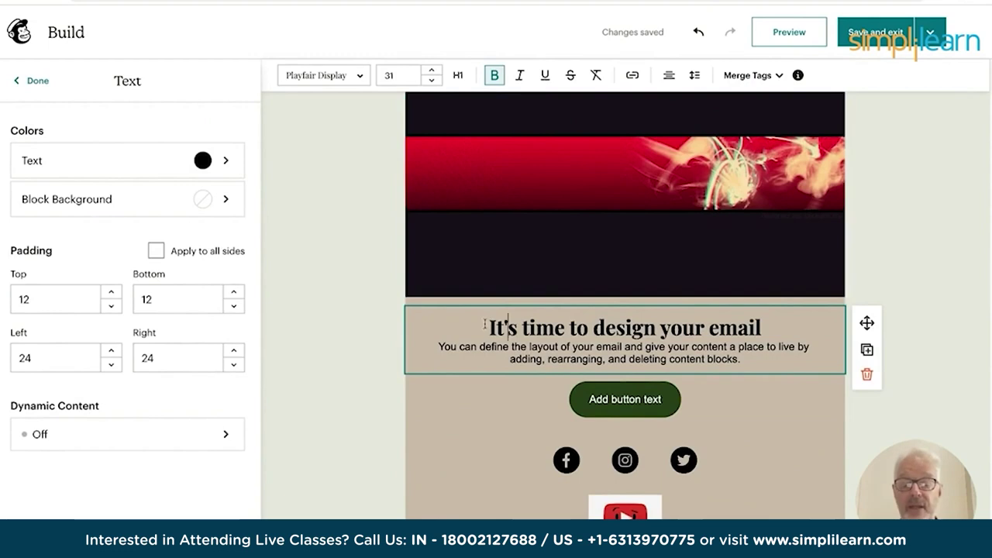
pyautogui.moveTo(486, 326); pyautogui.dragTo(686, 352)
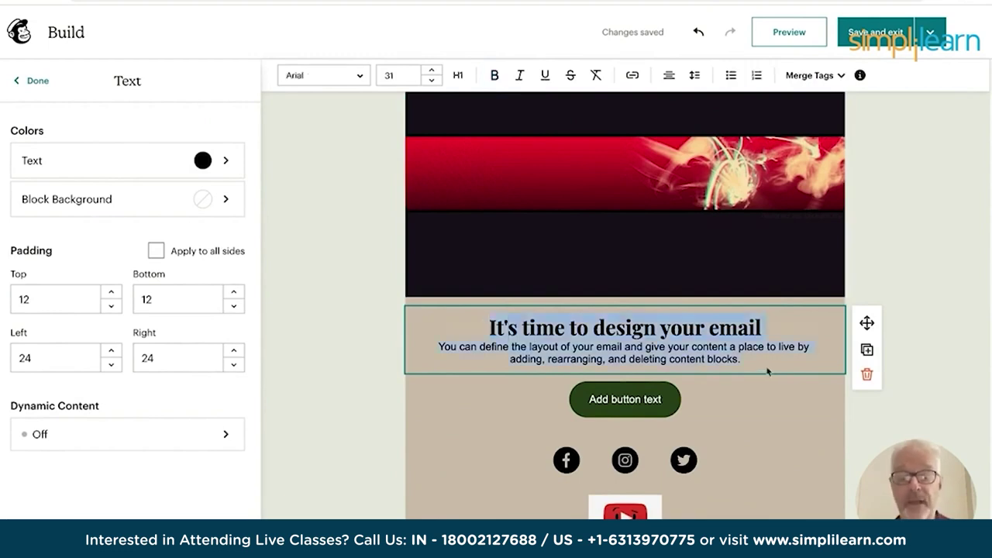
pyautogui.write('Weldom')
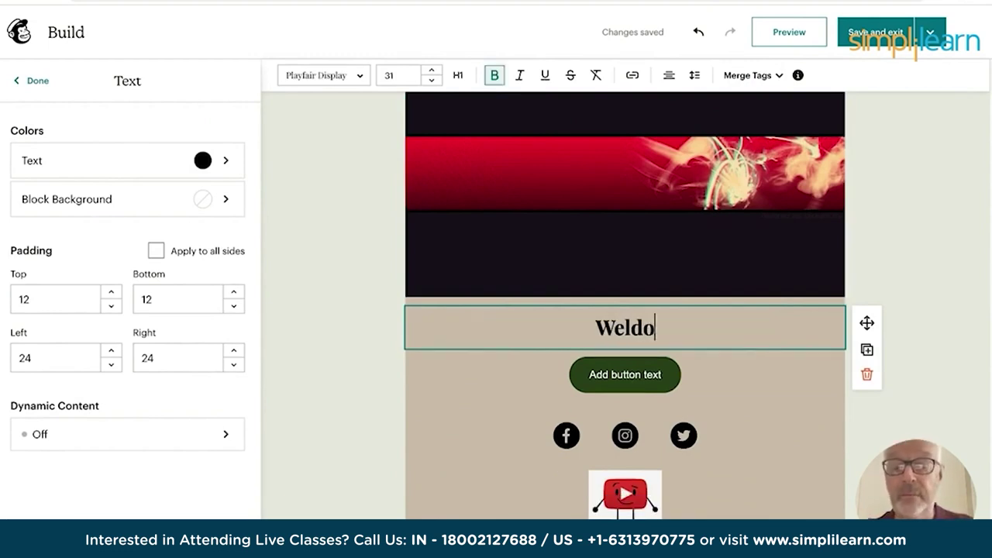
pyautogui.press('BackSpace')
pyautogui.press('BackSpace')
pyautogui.press('BackSpace')
pyautogui.write('come t')
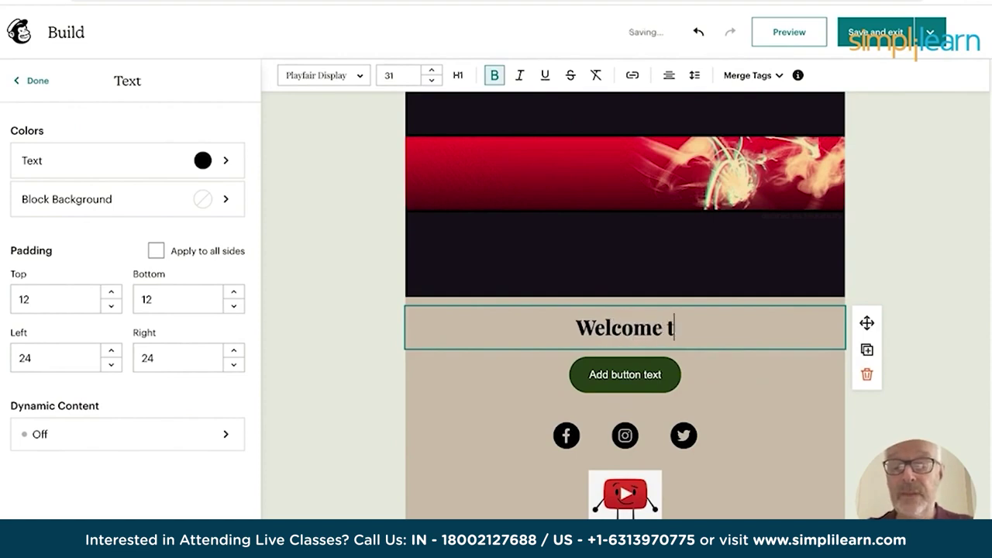
pyautogui.write('o this we')
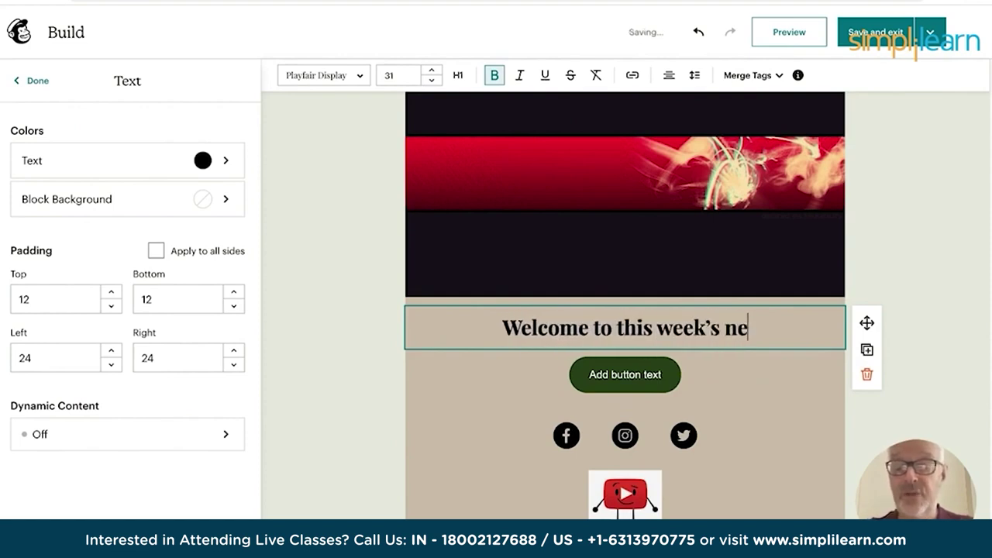
pyautogui.write("ek's newsletter. ")
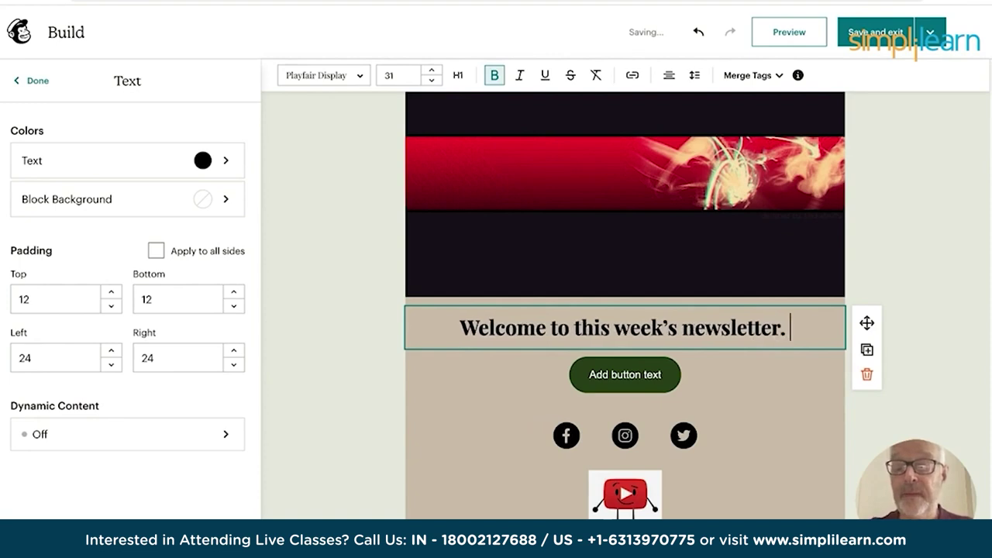
pyautogui.write('In this')
pyautogui.press('BackSpace')
pyautogui.press('BackSpace')
pyautogui.press('BackSpace')
pyautogui.press('BackSpace')
pyautogui.press('BackSpace')
pyautogui.press('BackSpace')
pyautogui.press('BackSpace')
pyautogui.press('BackSpace')
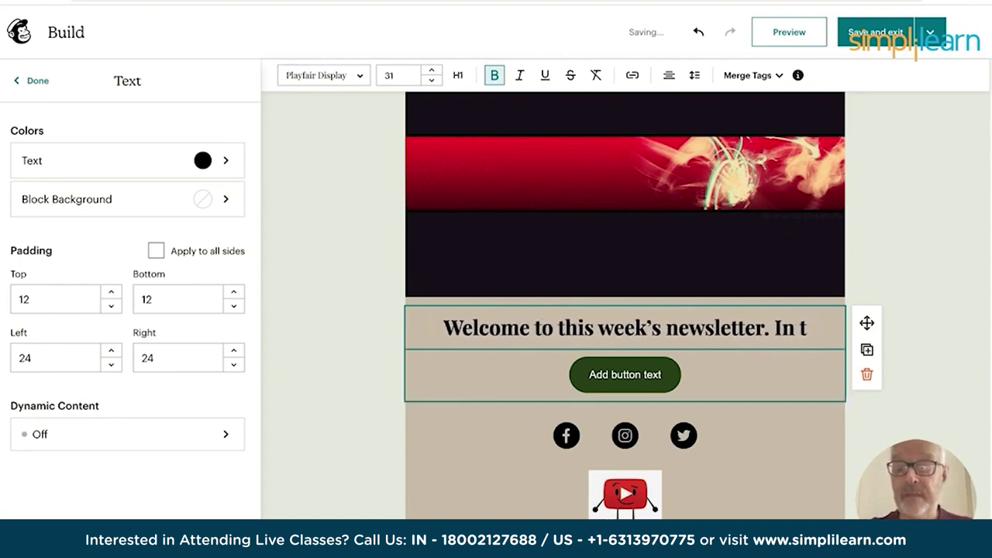
pyautogui.press('Return')
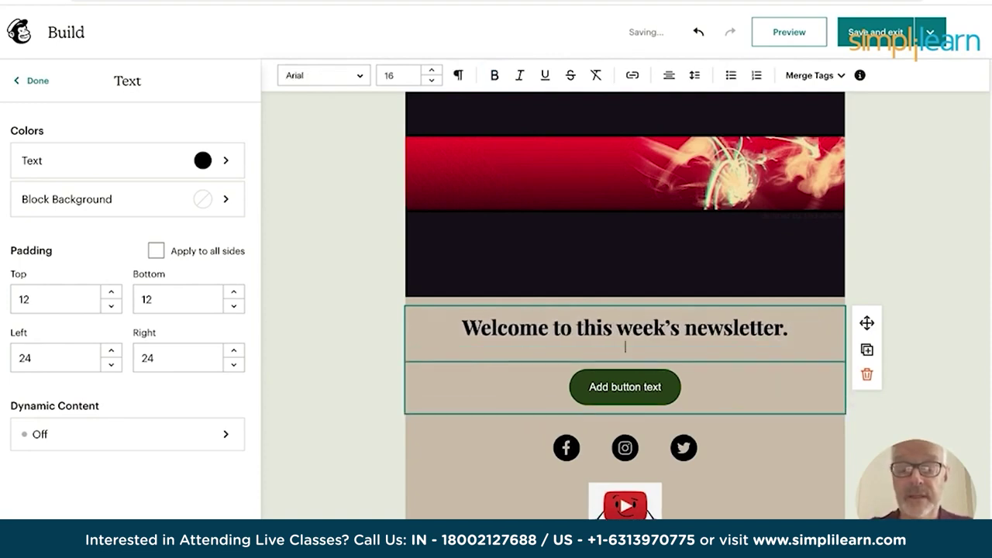
pyautogui.write('In this newsletter we wil')
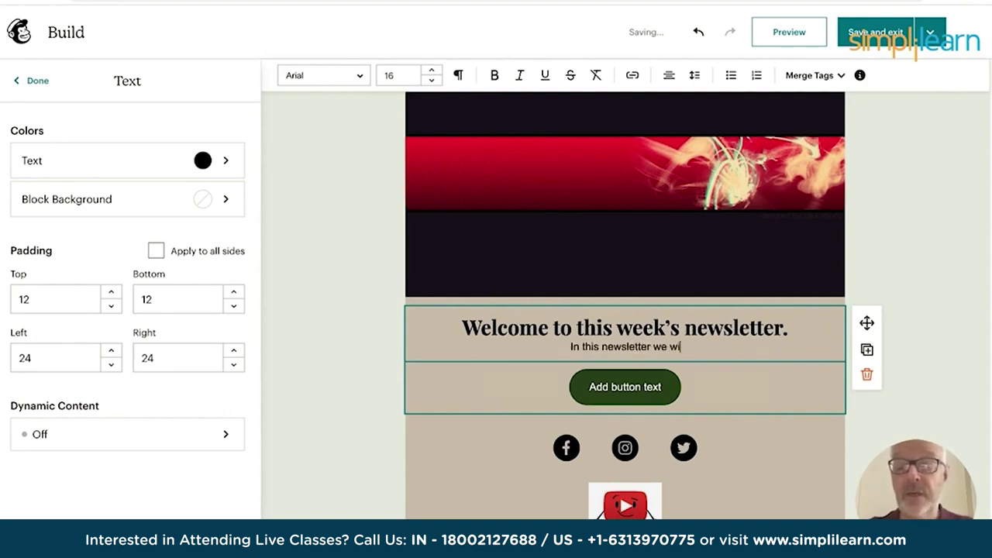
pyautogui.write('be t')
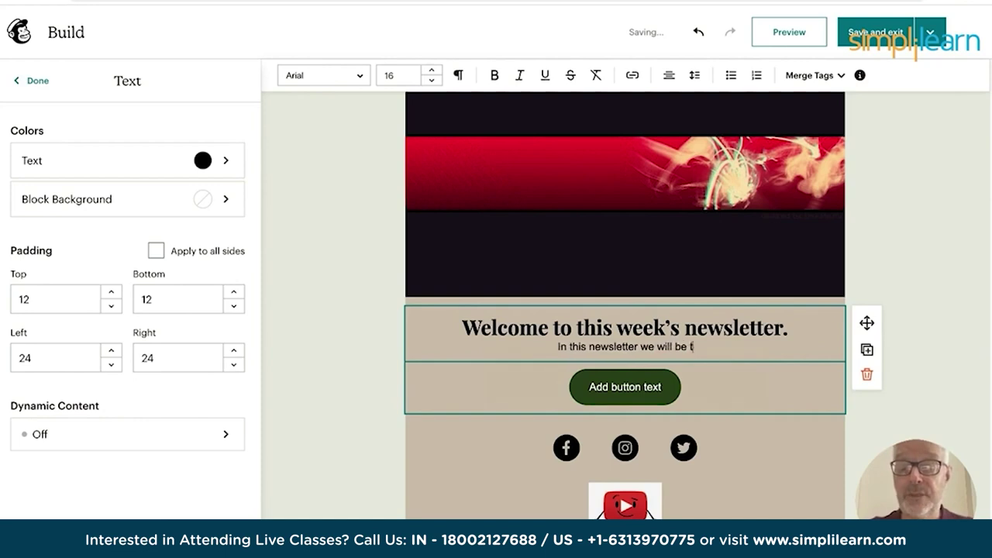
pyautogui.write('allking ')
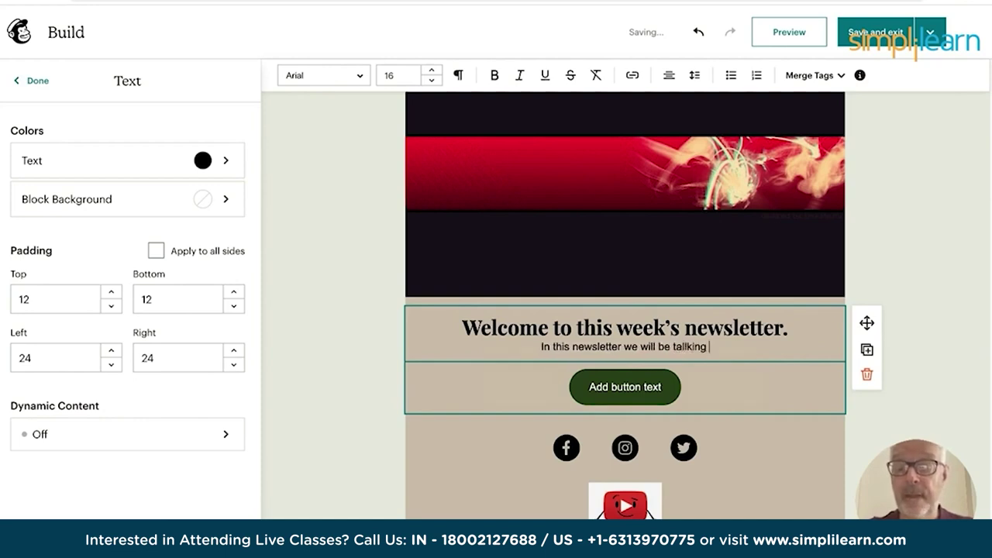
pyautogui.write('about v.....')
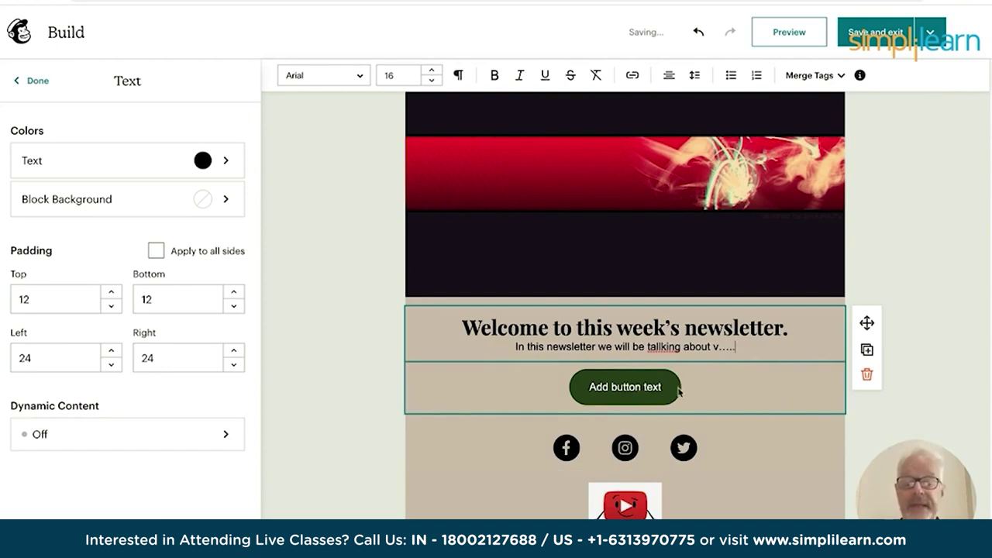
pyautogui.click(32, 80)
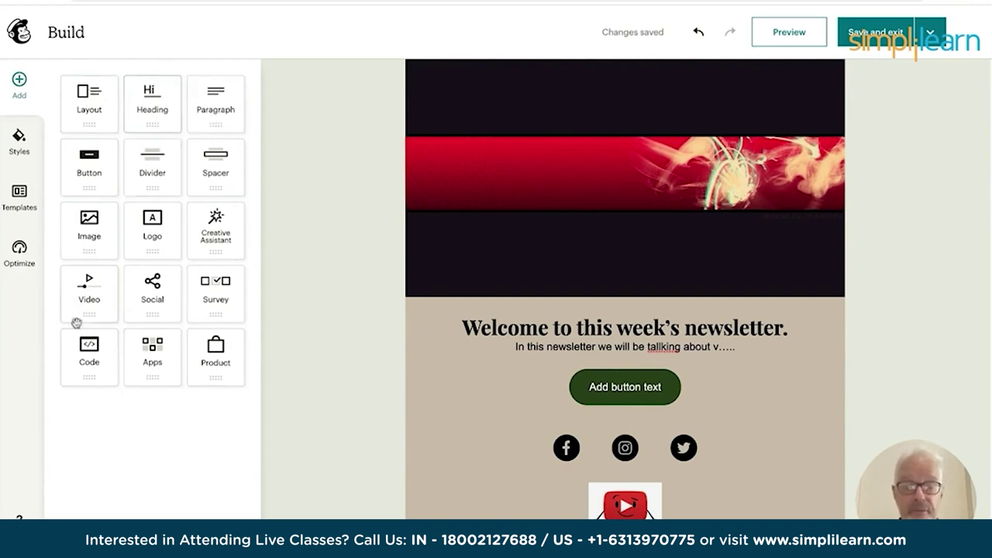
# Change the button's 'Add button text' label to 'Book now'.
pyautogui.click(605, 393)
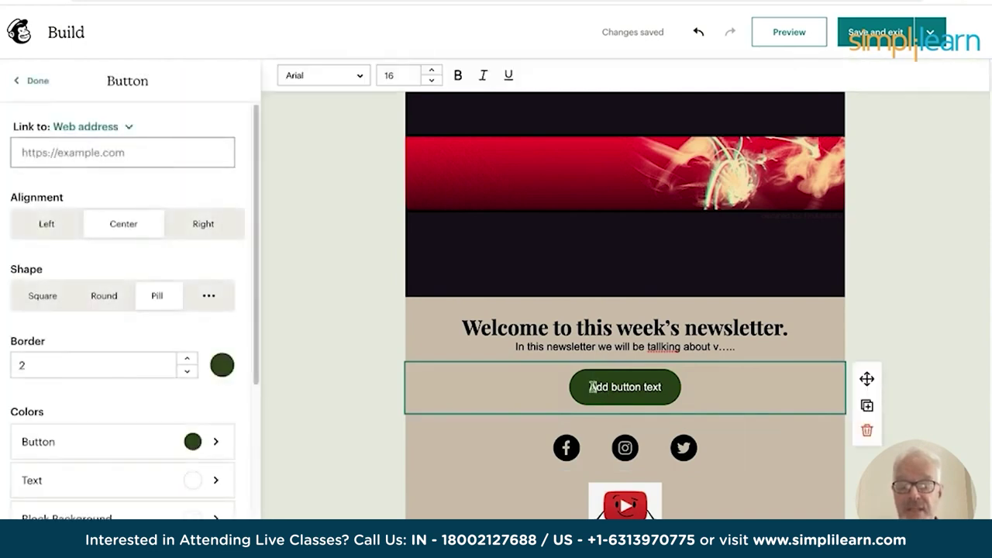
pyautogui.moveTo(592, 386); pyautogui.dragTo(642, 404)
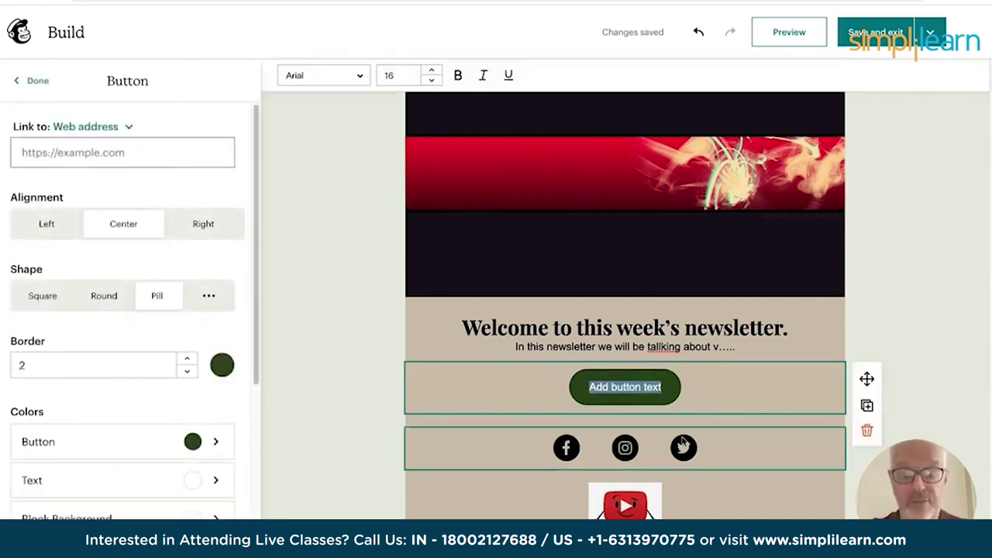
pyautogui.write('Book now')
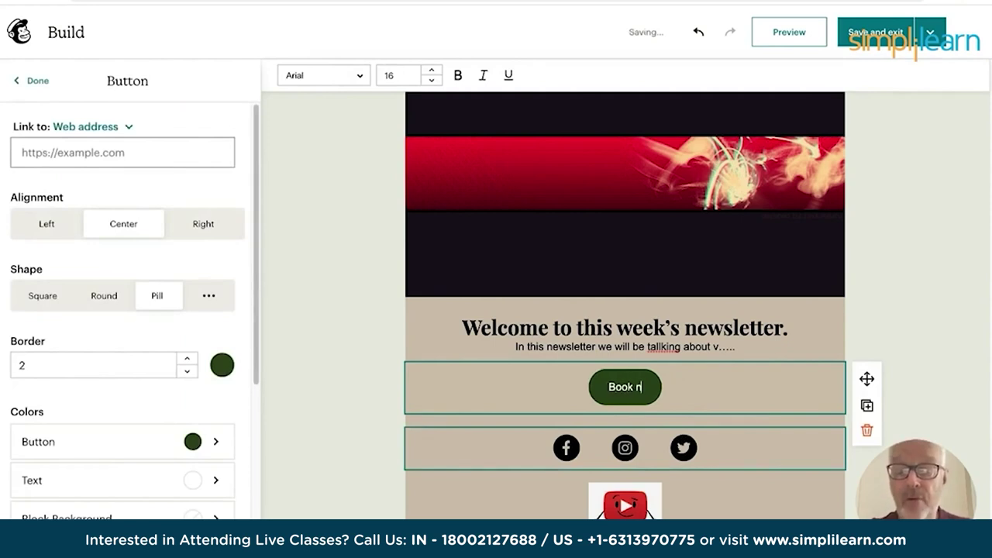
pyautogui.click(339, 379)
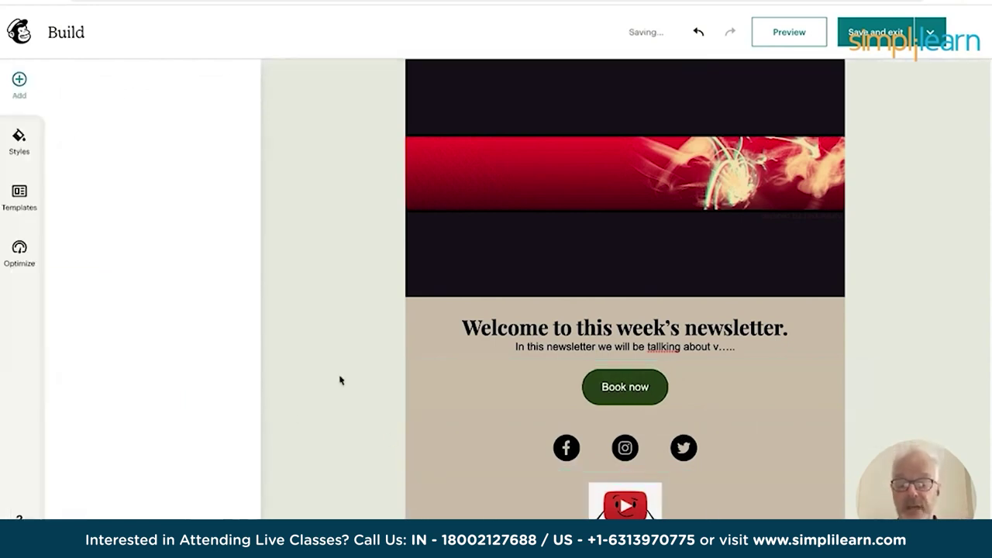
pyautogui.click(565, 450)
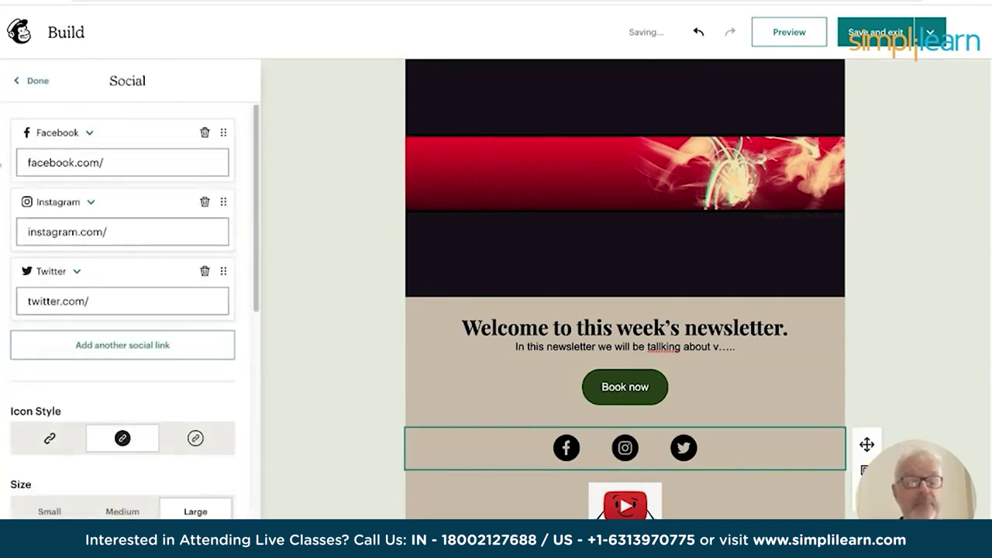
# Point the Facebook, Instagram and Twitter links to the simplilearn accounts.
pyautogui.click(111, 162)
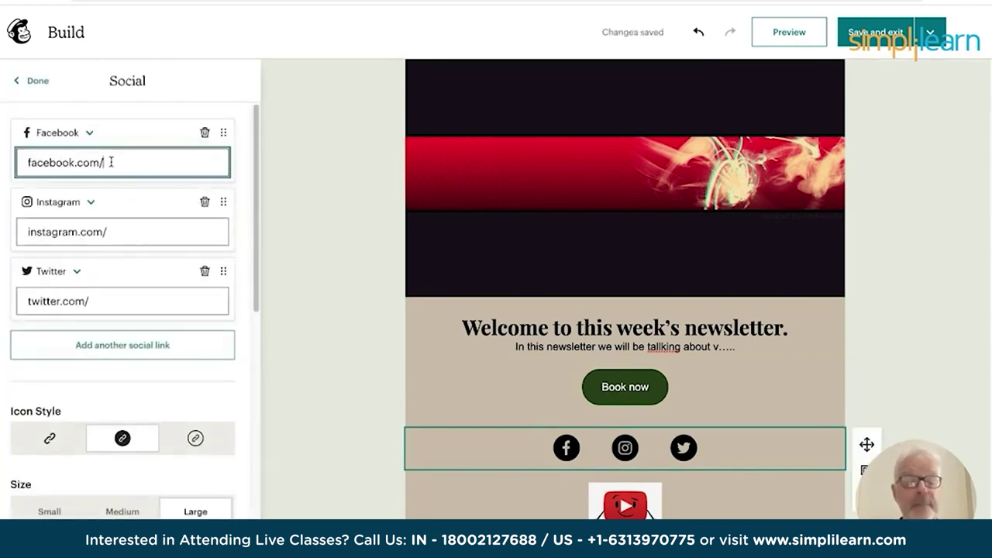
pyautogui.write('simp')
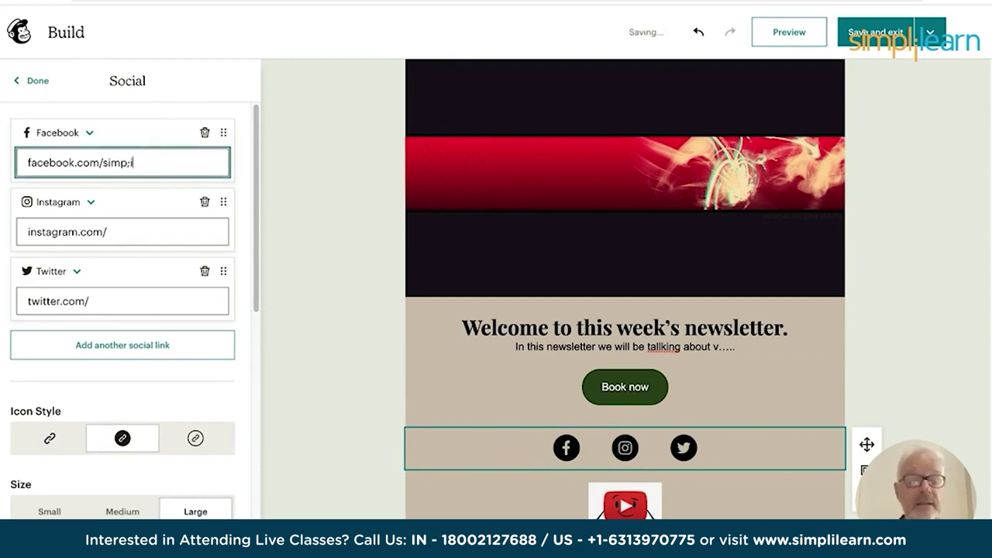
pyautogui.write('lilearn')
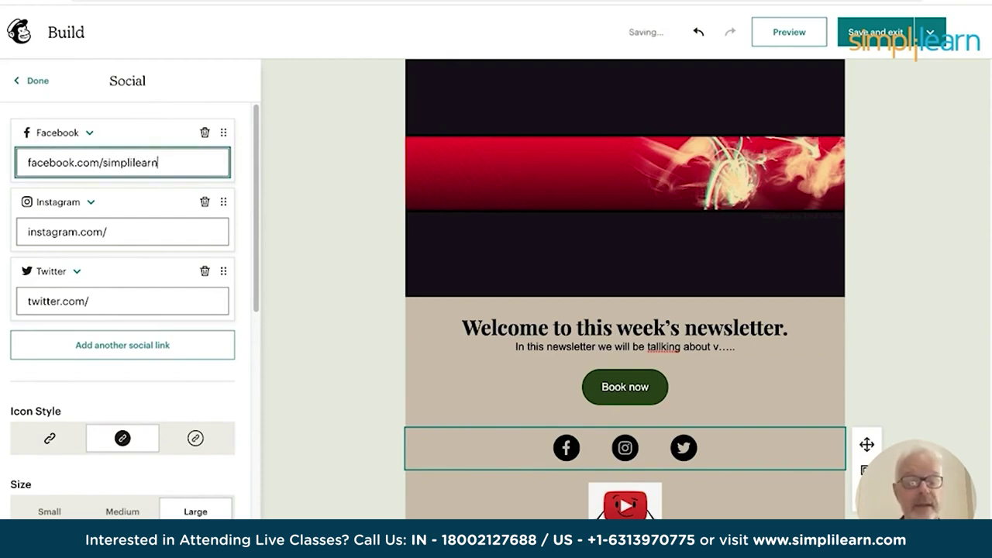
pyautogui.click(135, 235)
pyautogui.write('in')
pyautogui.write('simop')
pyautogui.write('lieat5n')
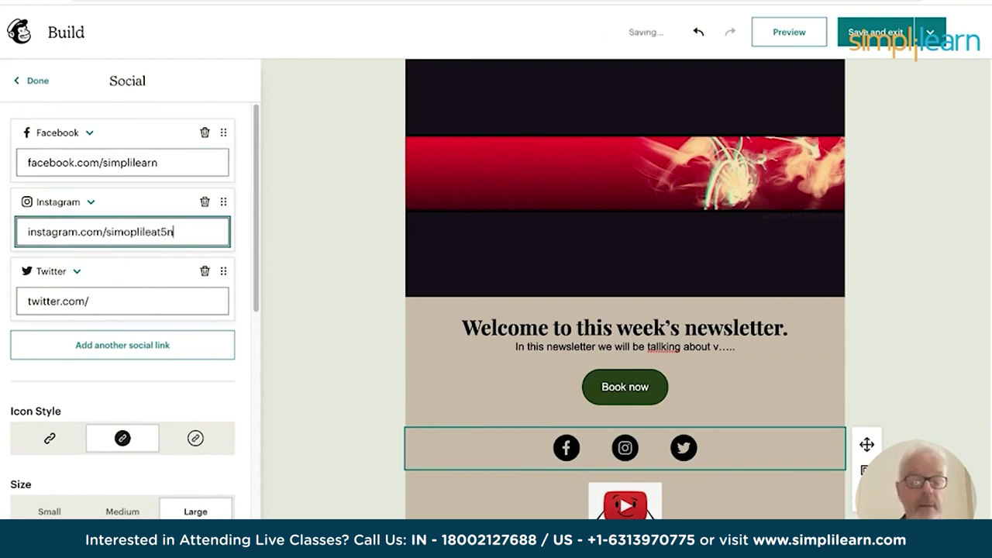
pyautogui.write('rn')
pyautogui.press('BackSpace')
pyautogui.press('BackSpace')
pyautogui.write('p')
pyautogui.click(114, 298)
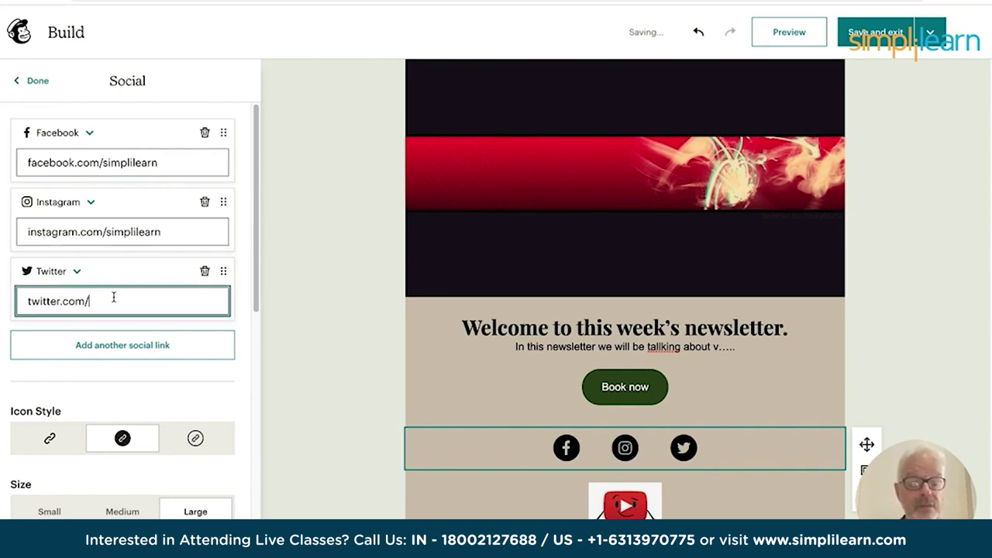
pyautogui.write('simpli')
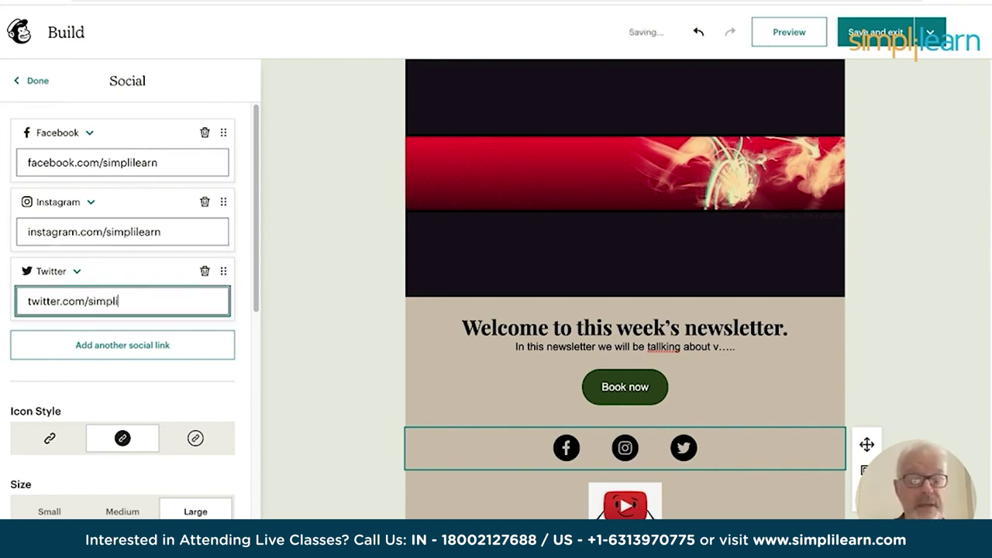
pyautogui.write('learn')
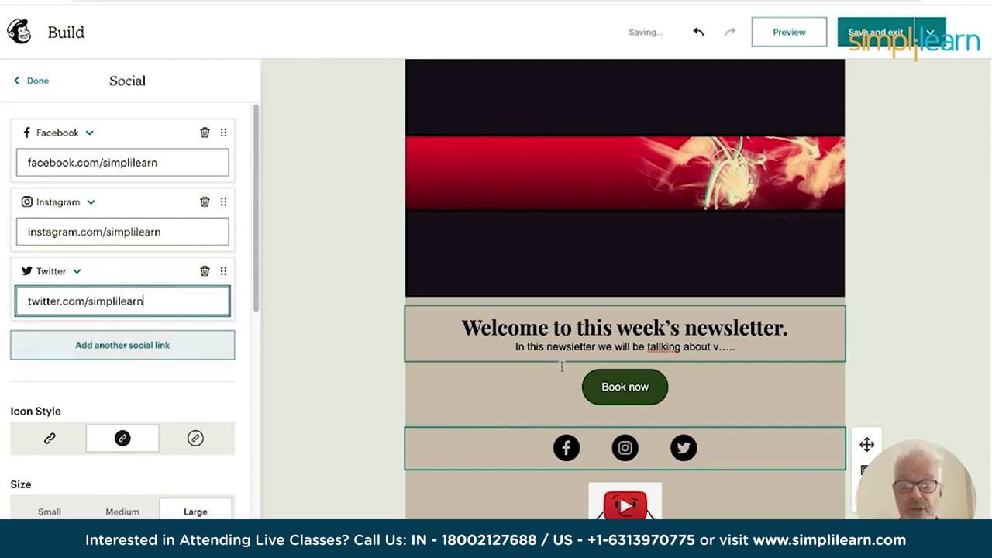
pyautogui.scroll(-2, 473, 420)
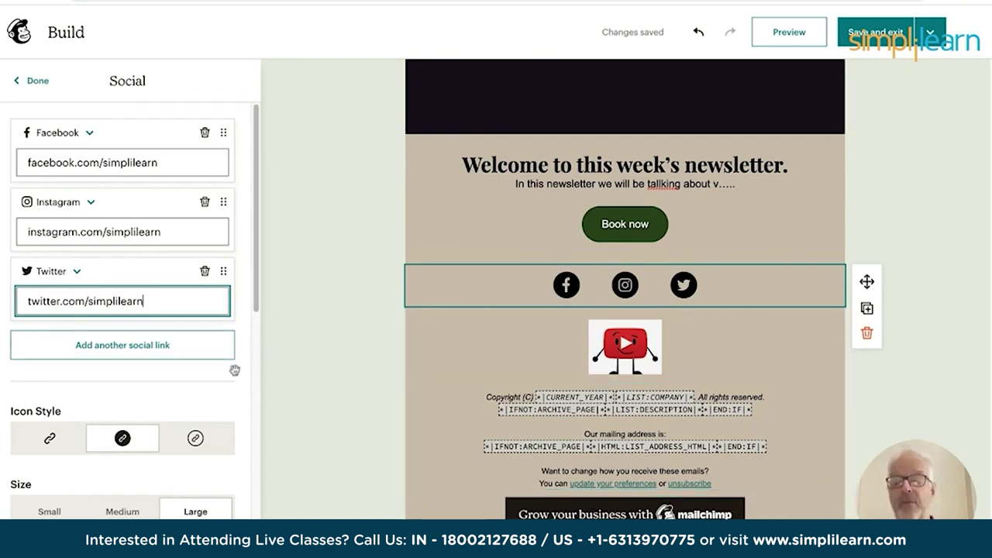
# Preview the whole newsletter top to bottom, then return to the Build editor.
pyautogui.click(789, 39)
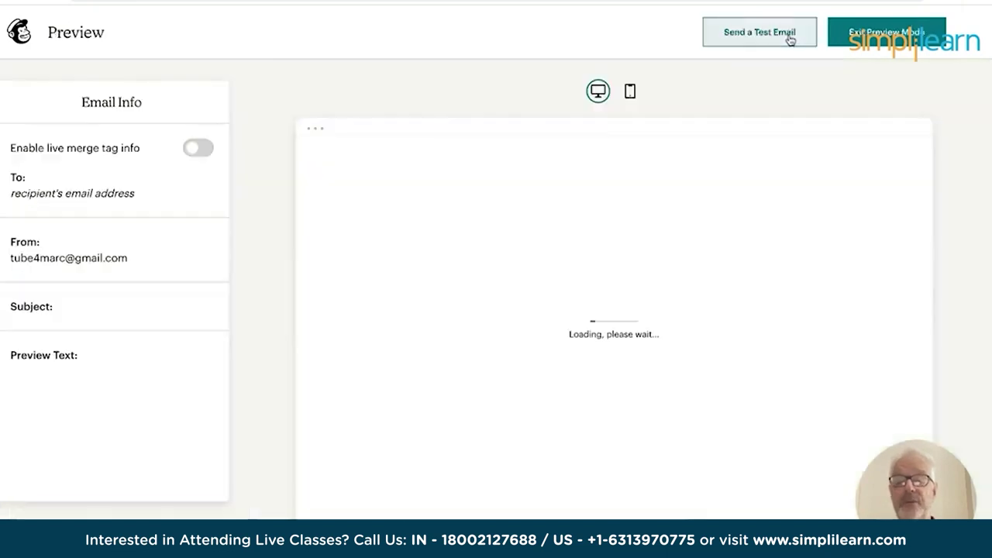
pyautogui.scroll(-5, 769, 215)
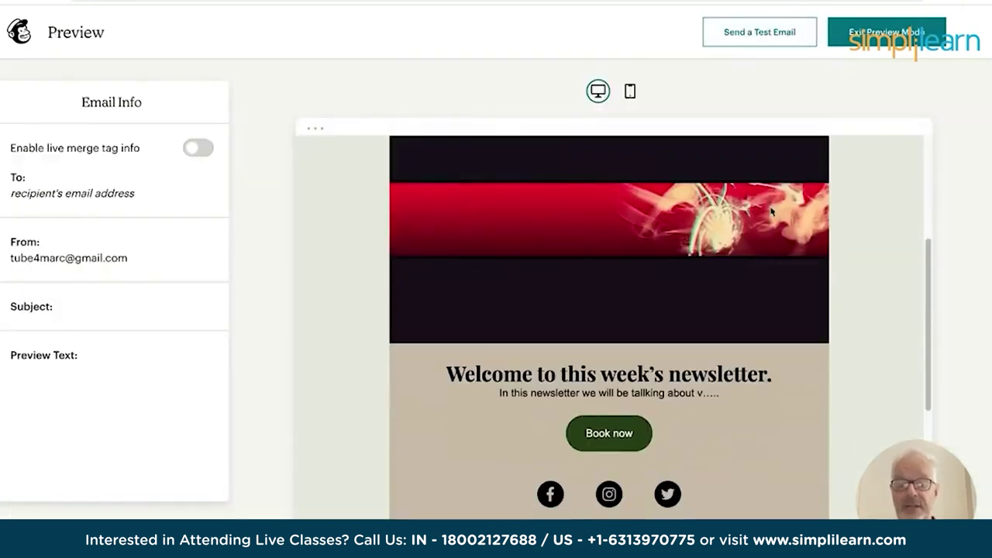
pyautogui.scroll(-1, 772, 210)
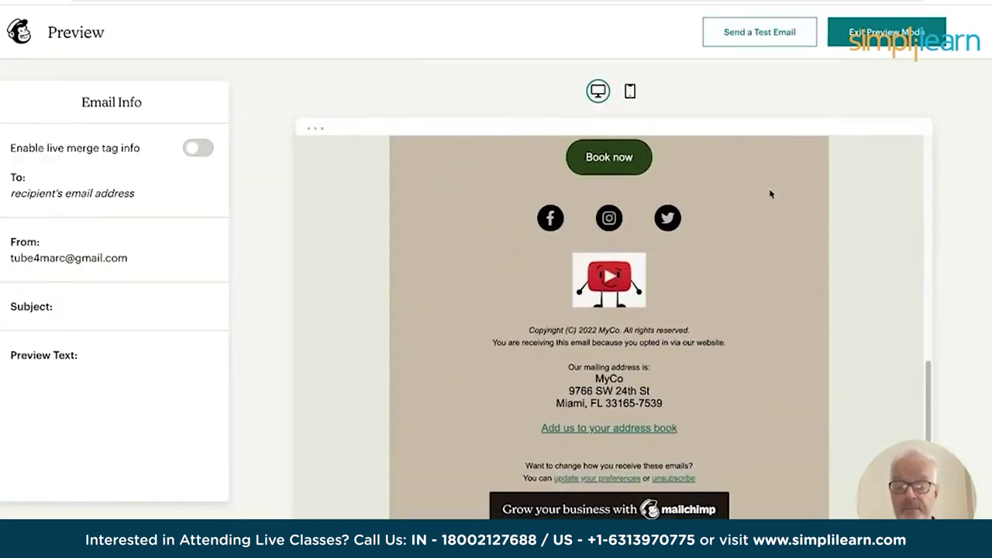
pyautogui.scroll(10, 771, 193)
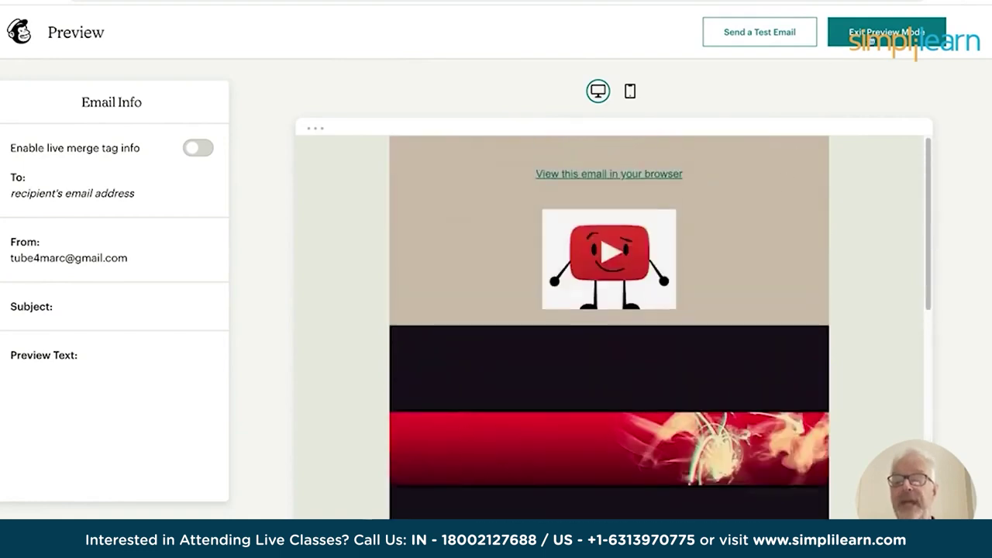
pyautogui.click(872, 38)
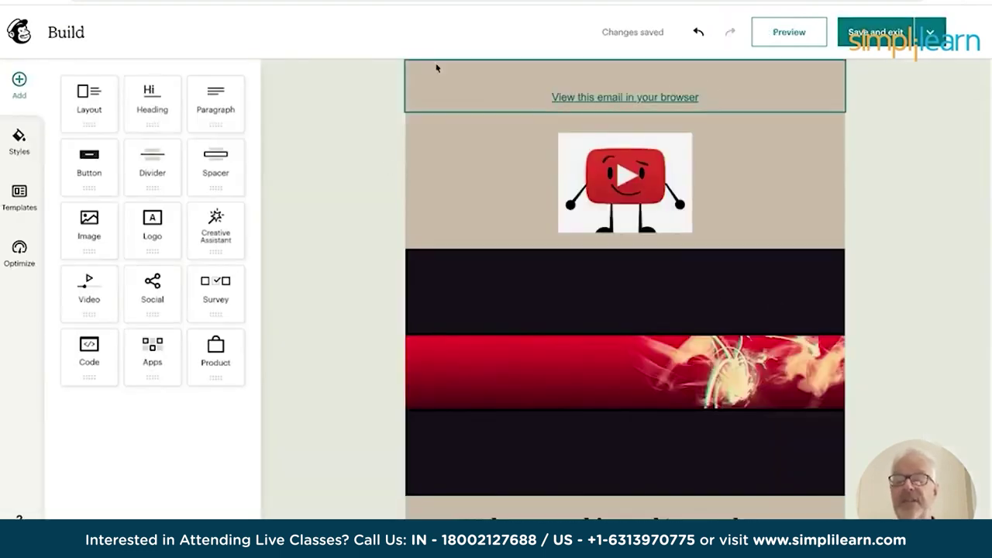
# Save the email design and return to the campaign overview.
pyautogui.click(890, 32)
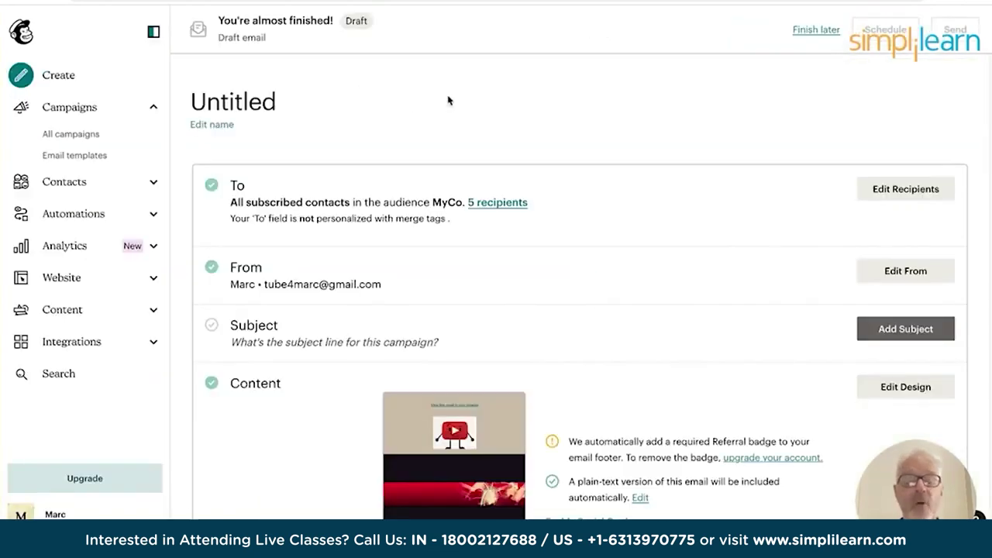
pyautogui.scroll(-3, 647, 244)
pyautogui.scroll(-6, 647, 244)
pyautogui.scroll(7, 649, 237)
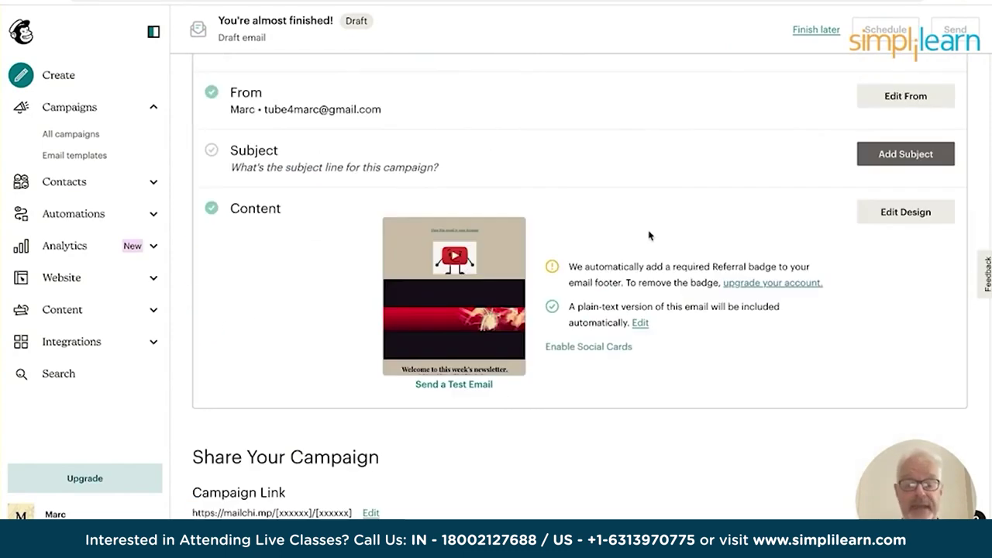
pyautogui.scroll(3, 649, 236)
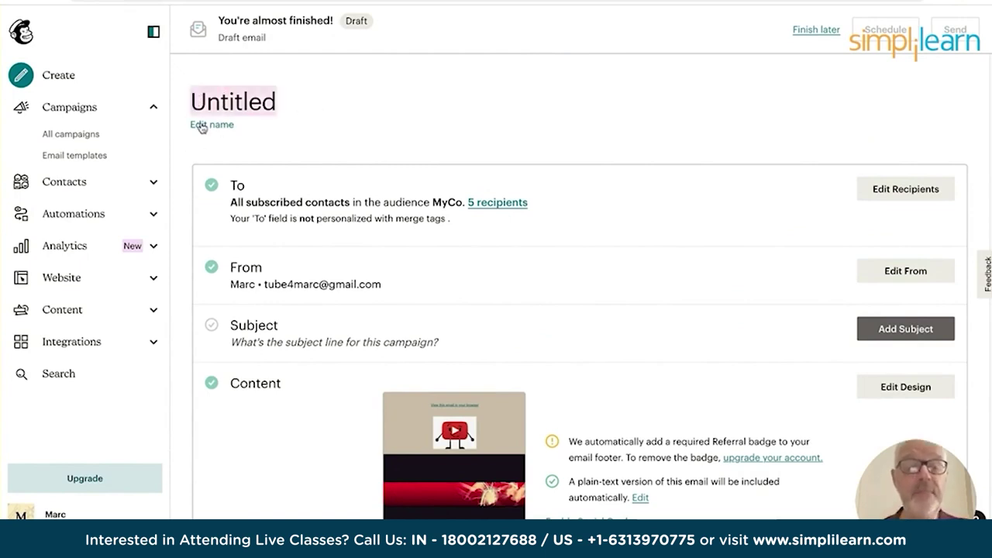
# Rename the campaign from Untitled to MAILCHIMP DEMO.
pyautogui.click(203, 124)
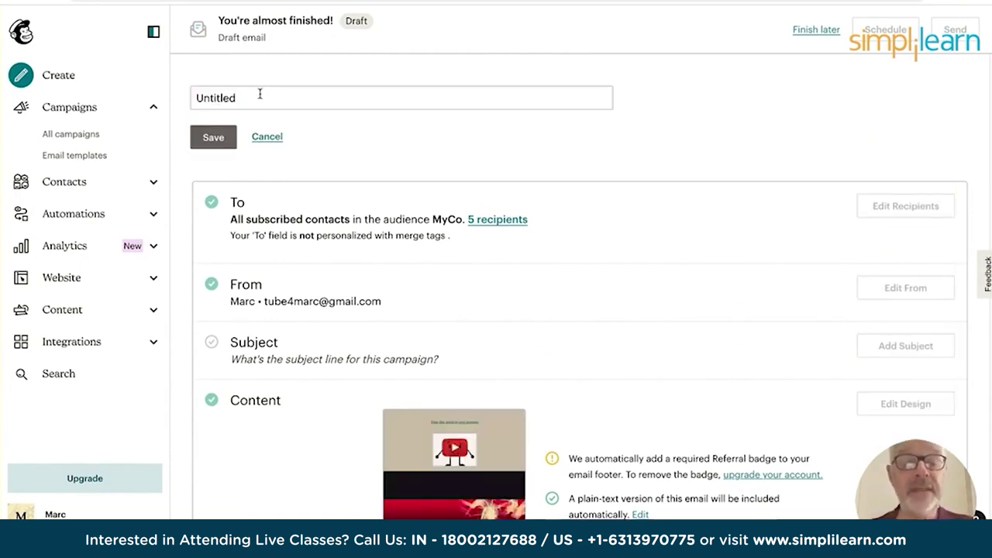
pyautogui.hotkey('ctrl', 'a')
pyautogui.write('MAIL')
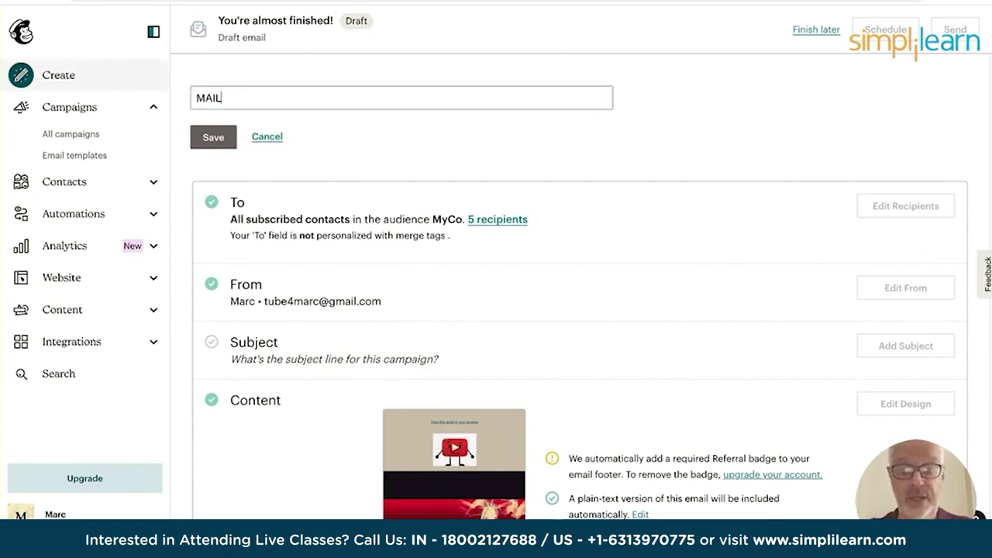
pyautogui.write('CHIMP DEMO')
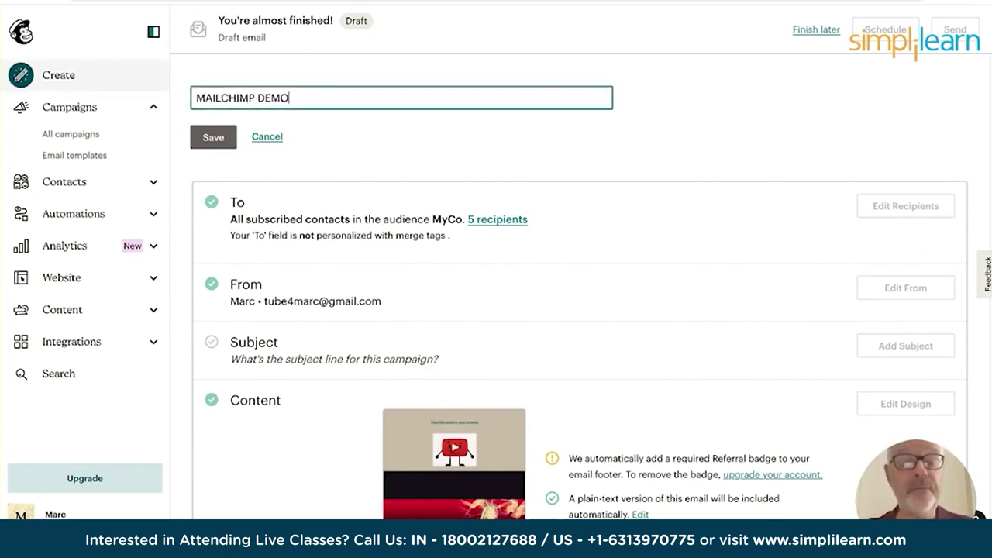
pyautogui.click(210, 137)
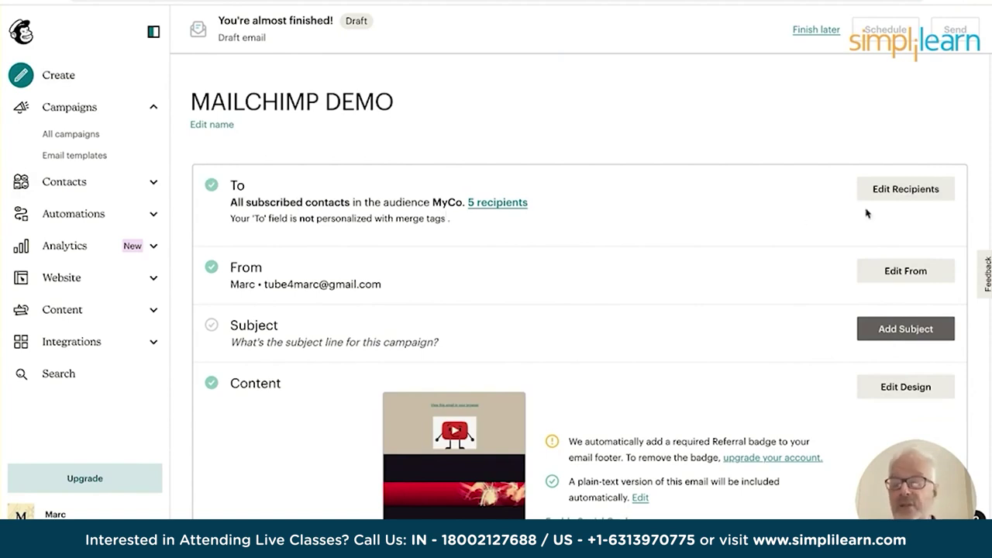
# Keep recipients as all subscribers in the MyCo audience, turn on To-field personalization, and save.
pyautogui.click(904, 194)
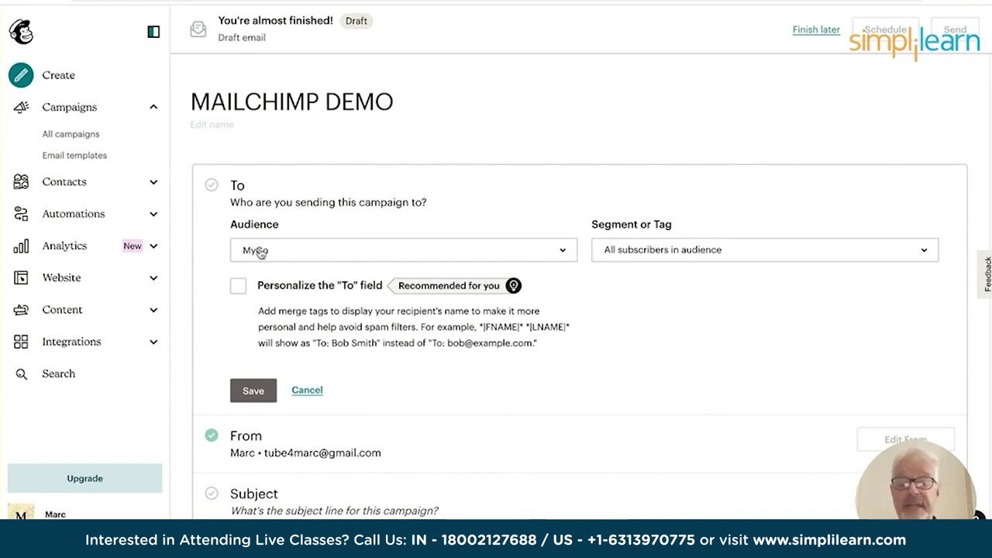
pyautogui.click(673, 256)
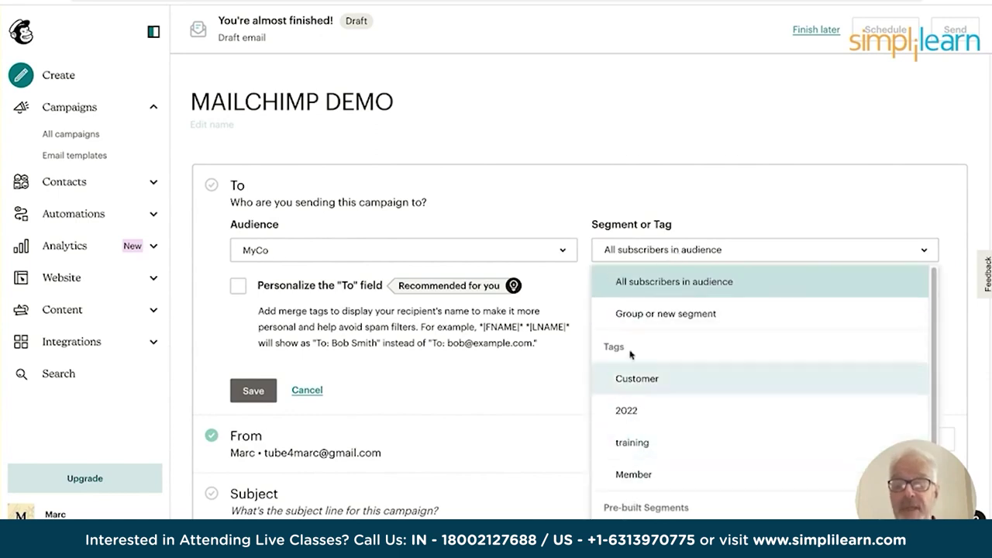
pyautogui.click(634, 252)
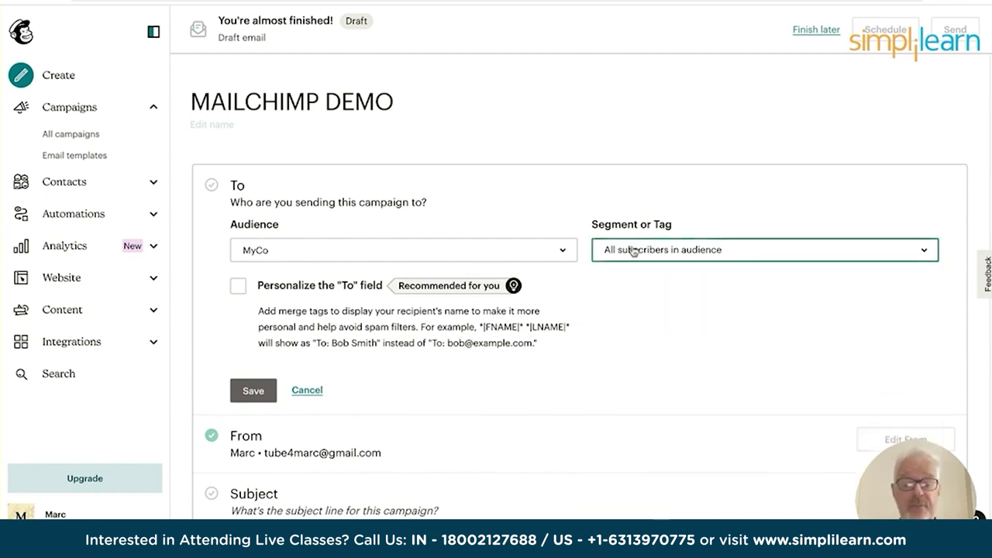
pyautogui.click(239, 289)
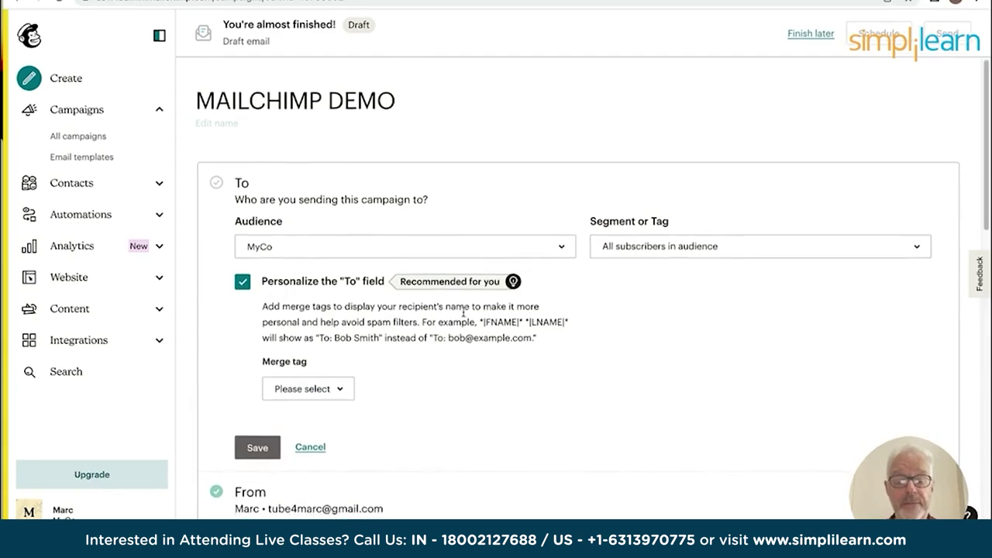
pyautogui.scroll(-1, 463, 313)
pyautogui.click(257, 398)
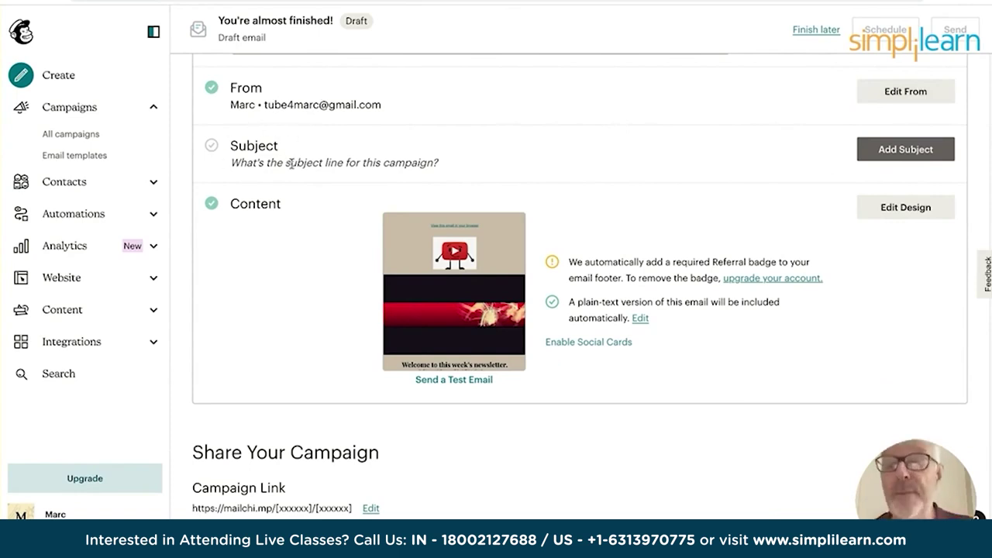
# Enter the subject line '5 reasons why you should read our latest newsletter'.
pyautogui.click(893, 153)
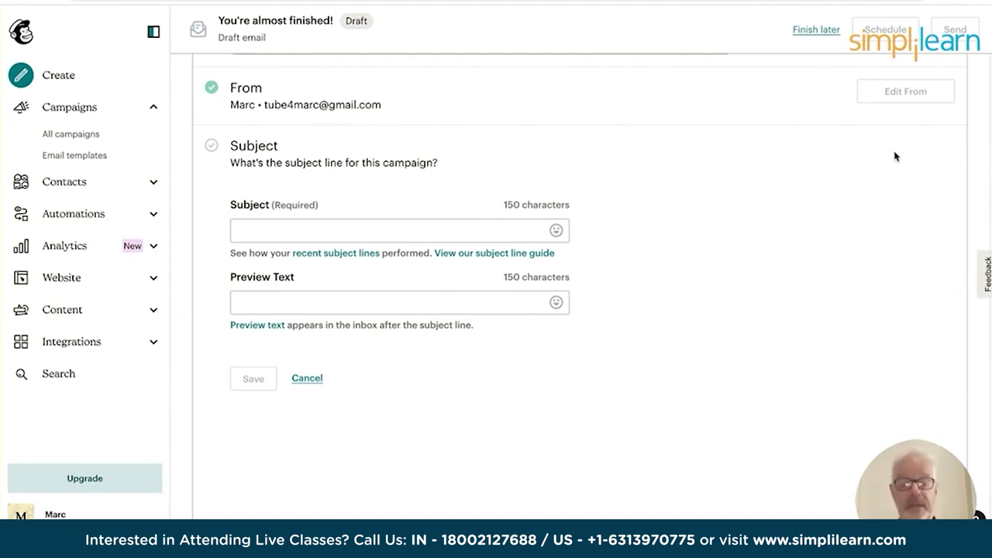
pyautogui.click(252, 223)
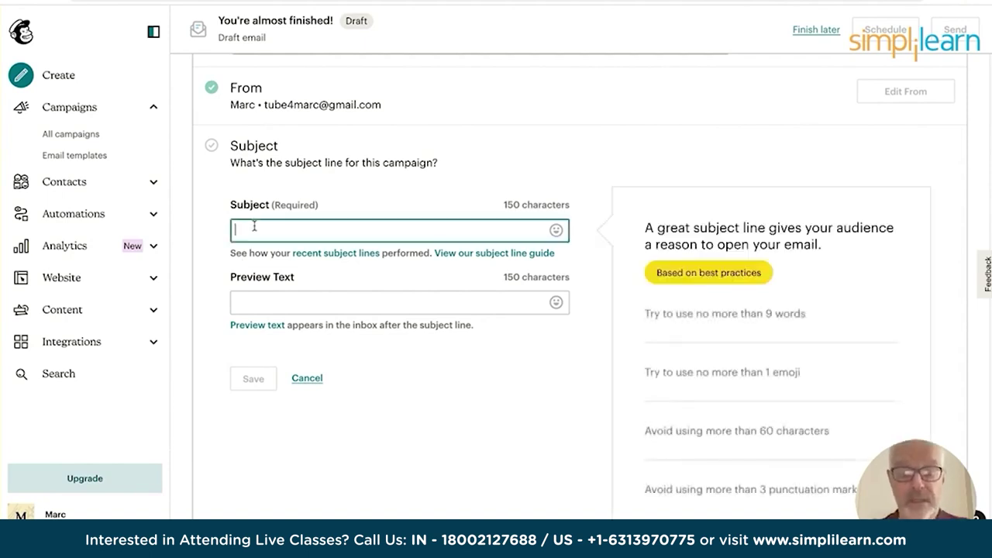
pyautogui.write('5 ')
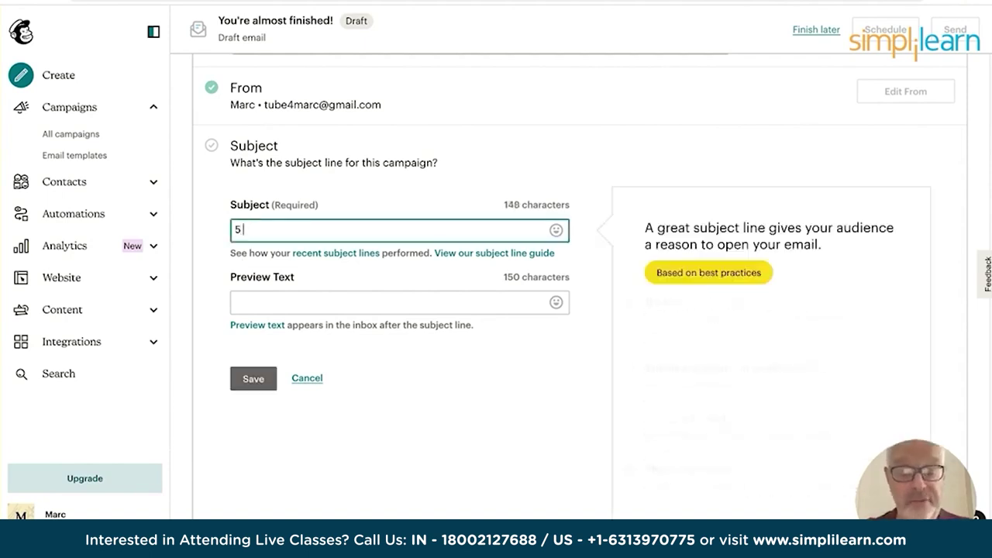
pyautogui.write('reasons why yo')
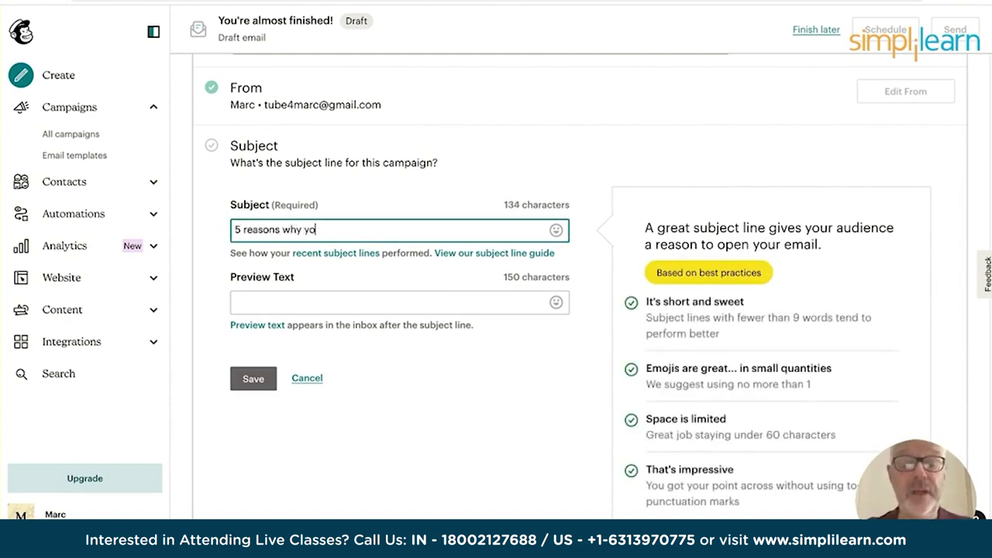
pyautogui.write('u should read our la')
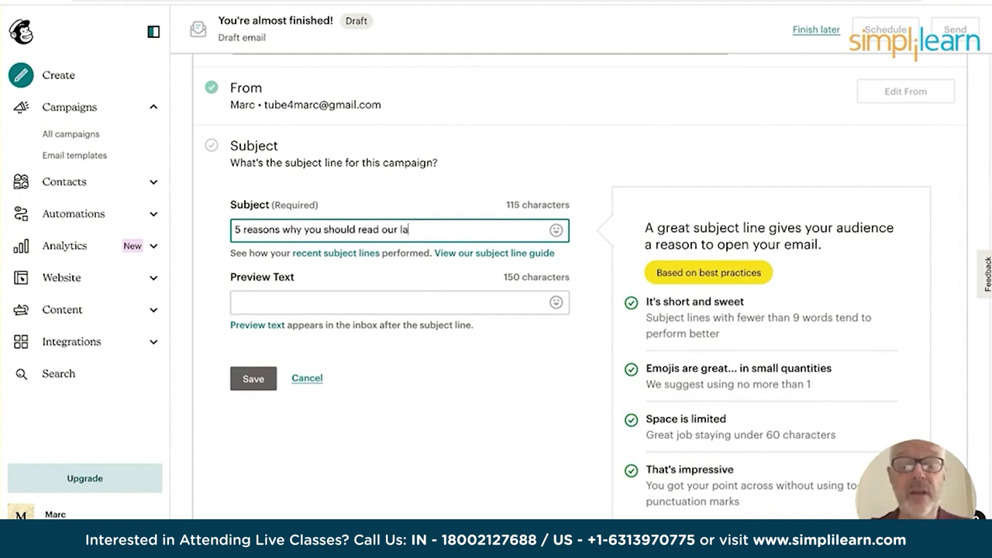
pyautogui.write('test email')
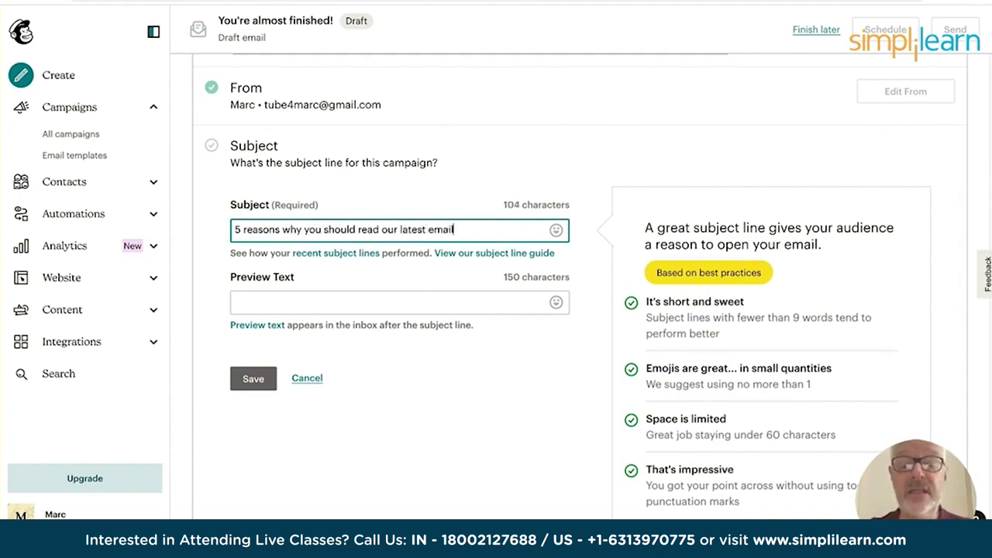
pyautogui.write('news:')
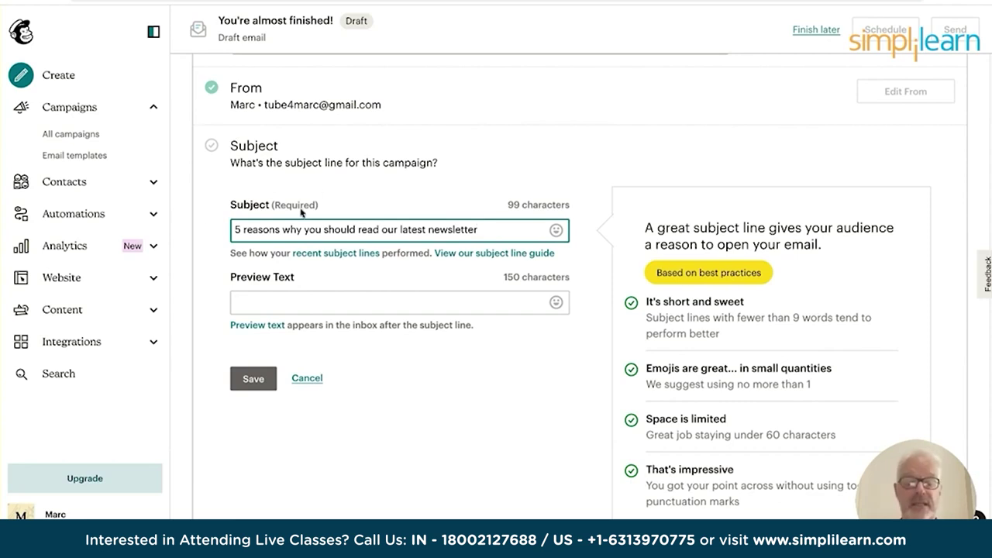
# Add preview text 'In todays newsletter we will talk about social media and email marketing' and save.
pyautogui.click(251, 300)
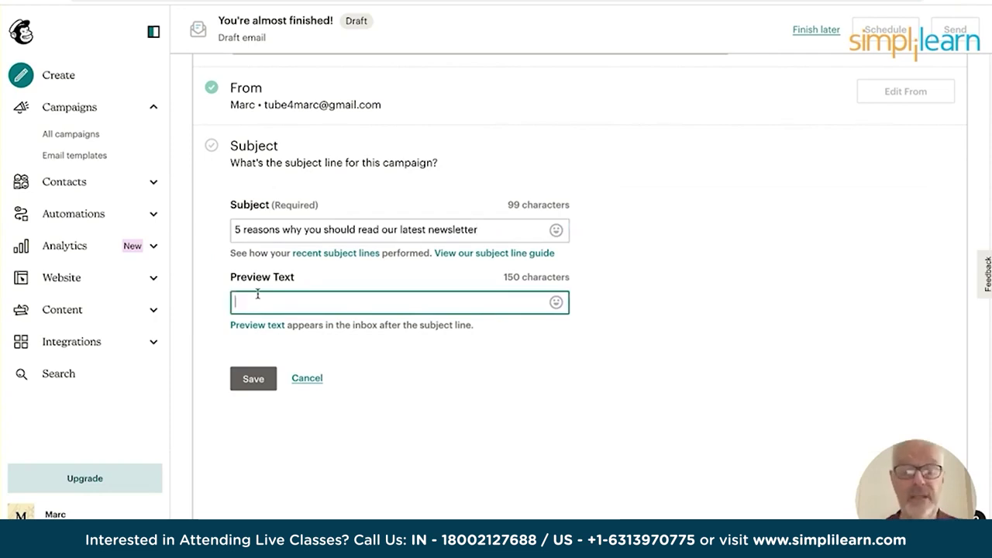
pyautogui.write('In todays bewsl')
pyautogui.press('BackSpace')
pyautogui.press('BackSpace')
pyautogui.press('BackSpace')
pyautogui.press('BackSpace')
pyautogui.press('BackSpace')
pyautogui.write('newslette')
pyautogui.press('BackSpace')
pyautogui.write('er we will yo')
pyautogui.press('BackSpace')
pyautogui.press('BackSpace')
pyautogui.write('talk about')
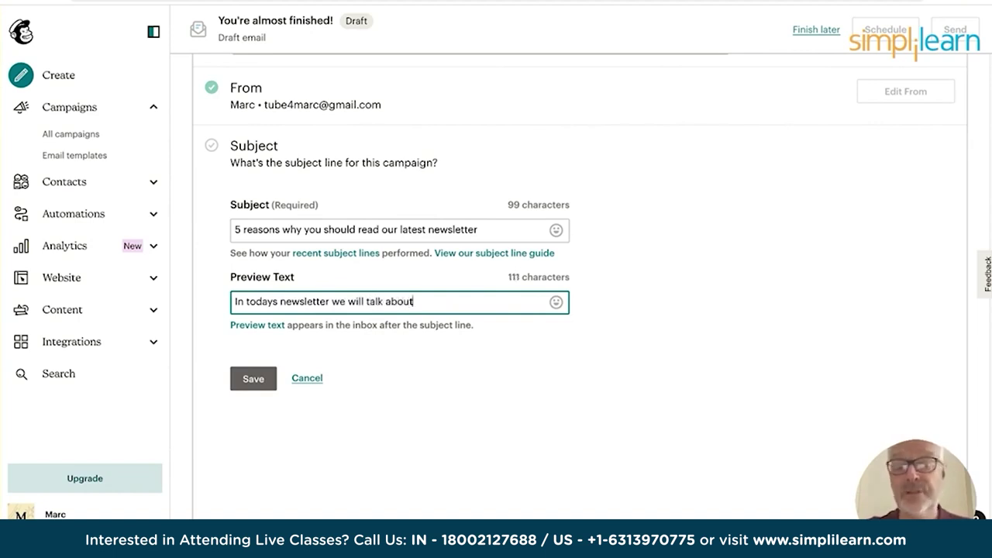
pyautogui.write(' social m')
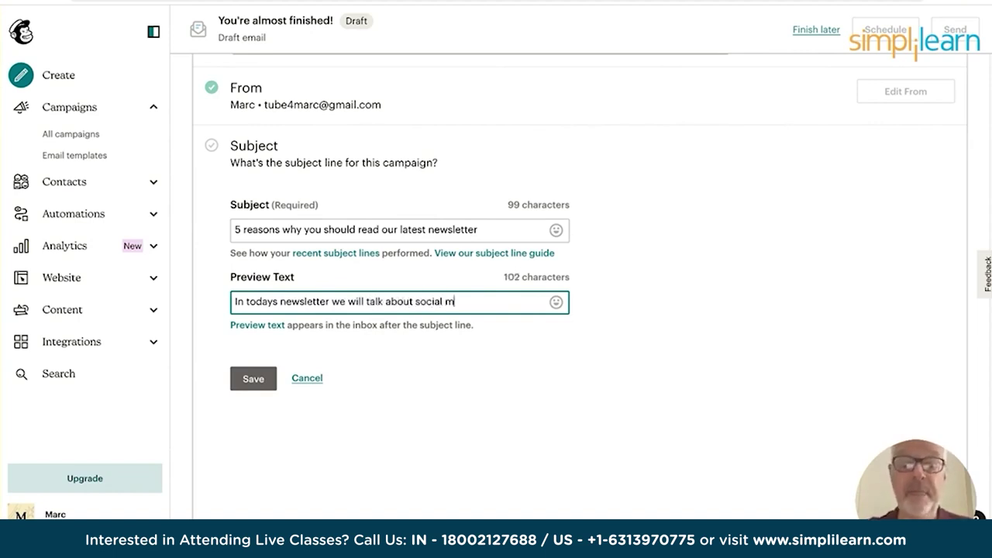
pyautogui.write('edia and email marketing')
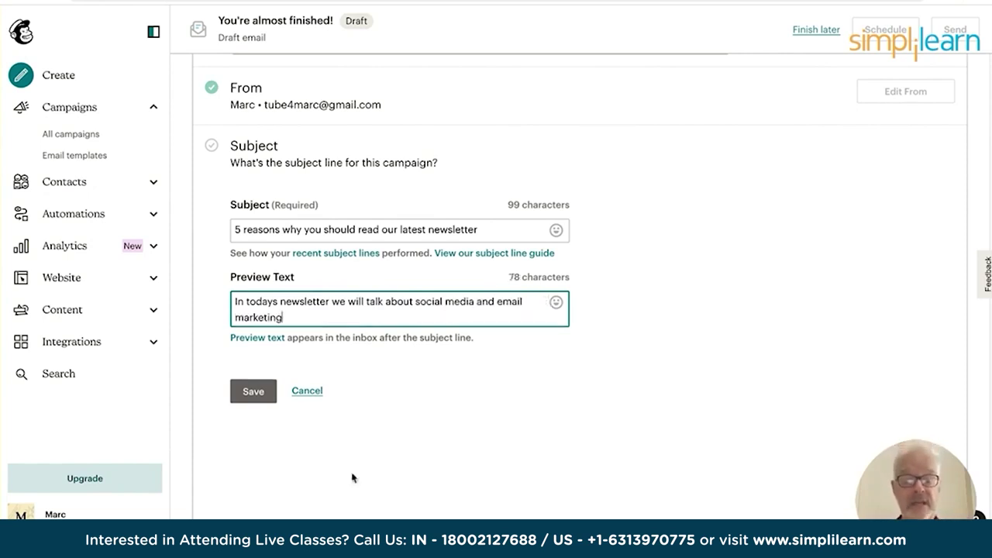
pyautogui.click(252, 392)
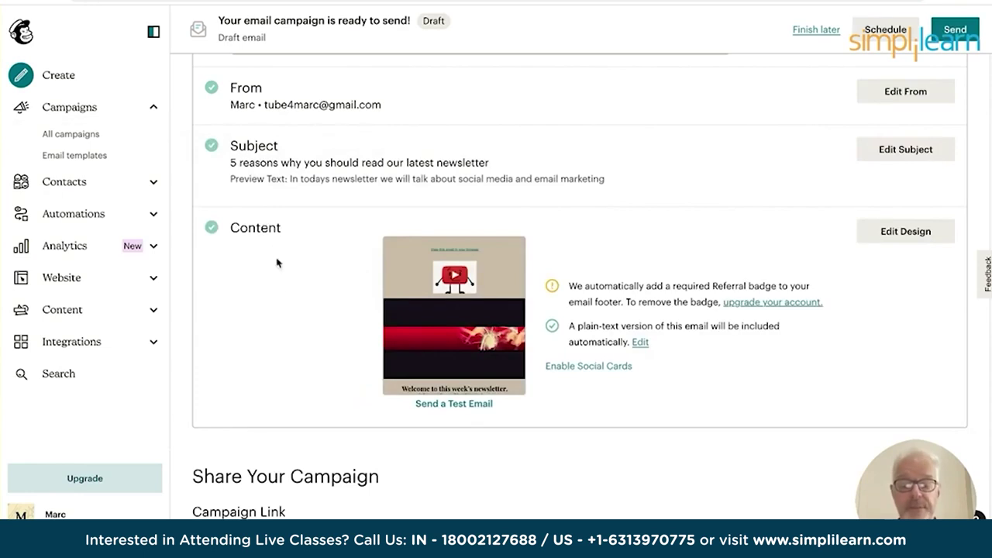
# Open the Send a Test Email dialog with its recipient field focused, and open a new browser tab.
pyautogui.scroll(-3, 287, 317)
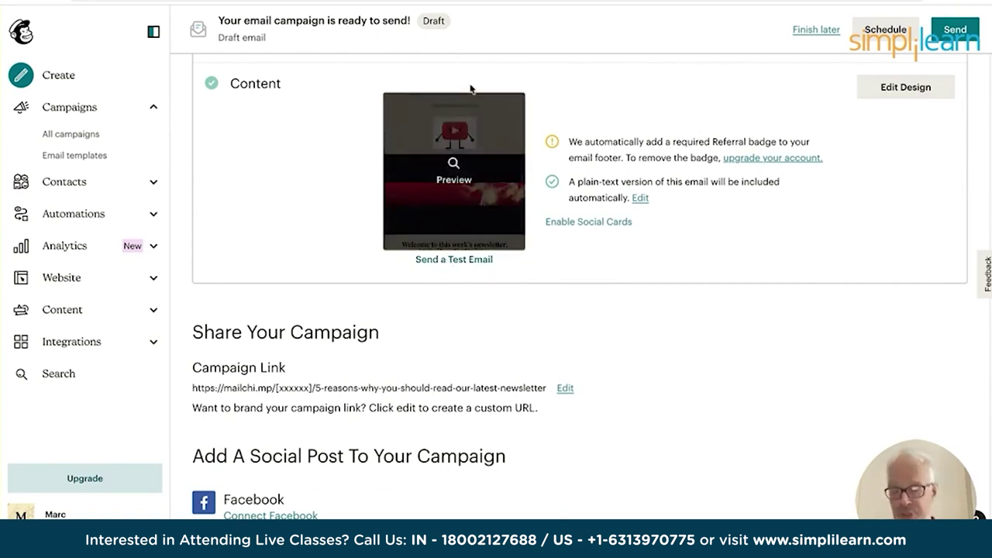
pyautogui.click(459, 260)
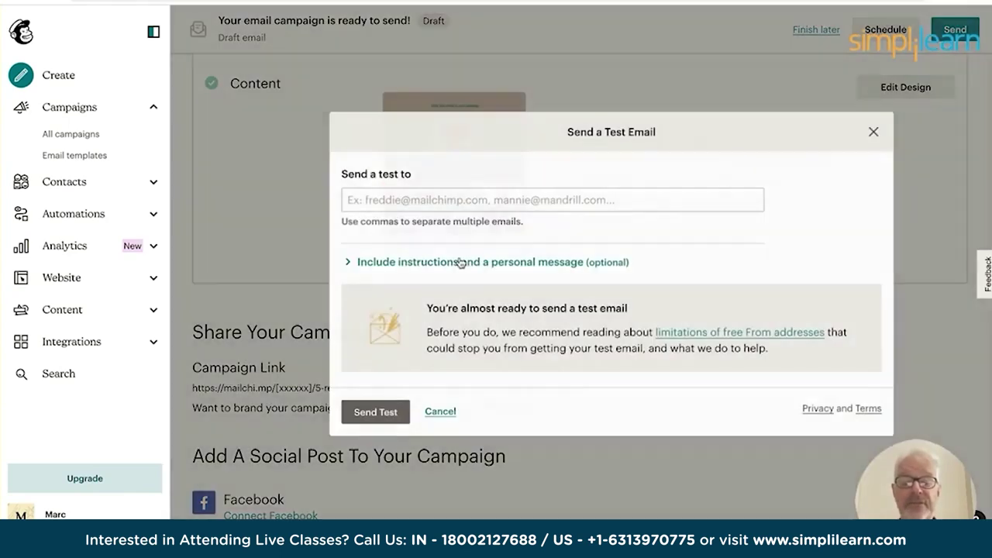
pyautogui.click(368, 203)
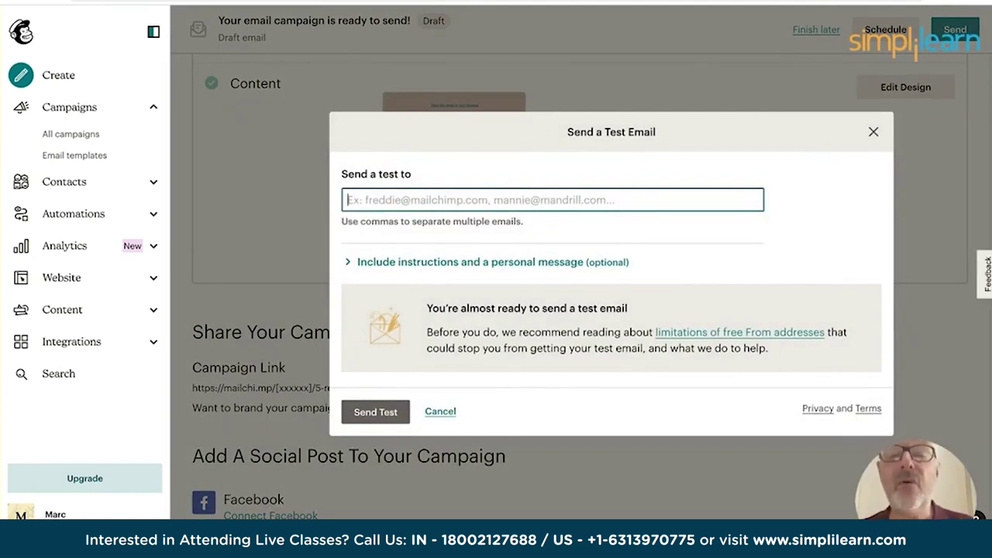
pyautogui.hotkey('ctrl', 't')
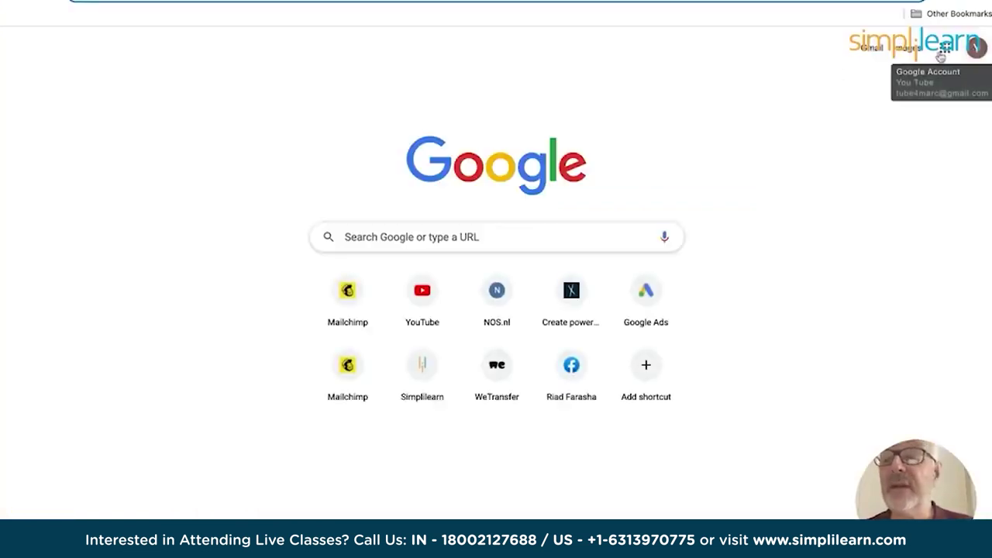
# Copy the account's own address from the MyCo import email in Gmail and paste it as test recipient.
pyautogui.click(873, 49)
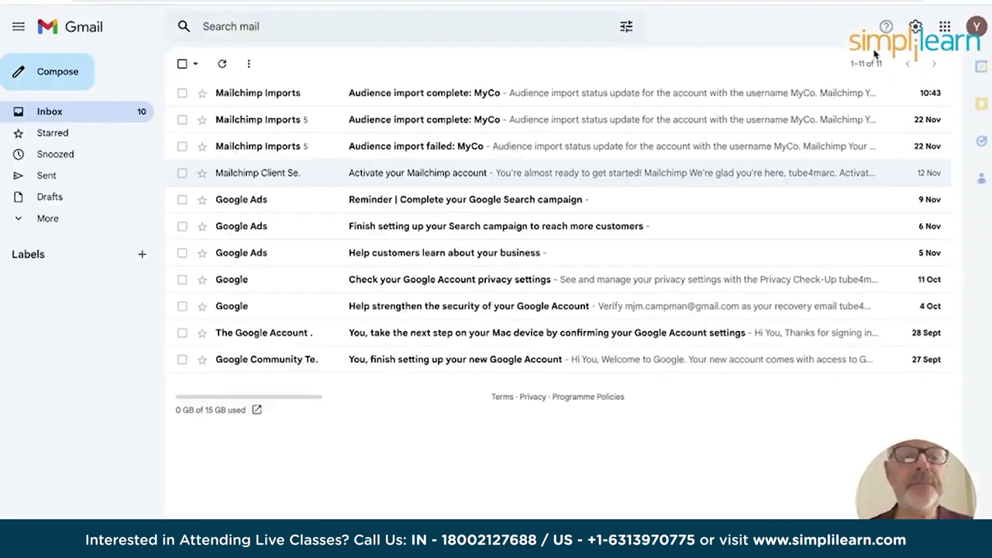
pyautogui.click(376, 93)
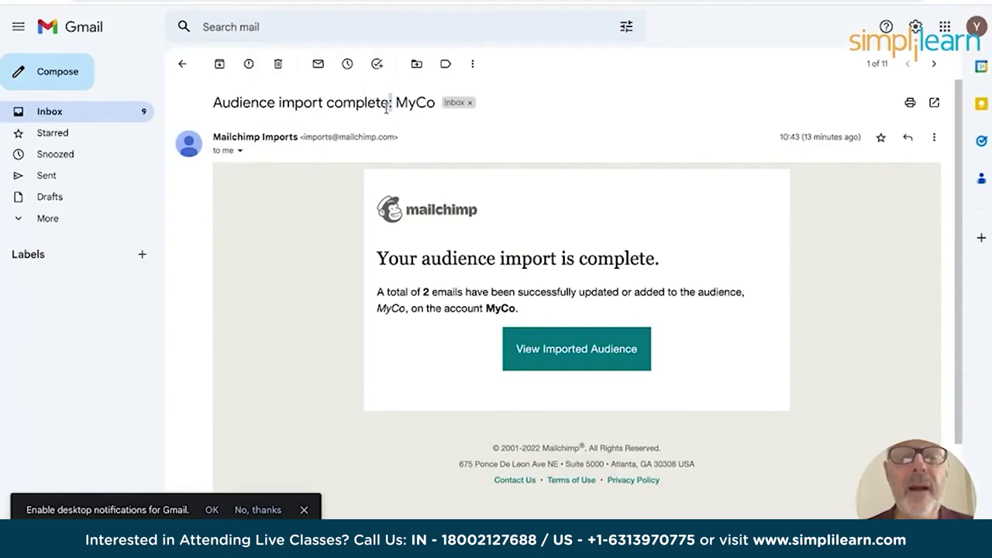
pyautogui.doubleClick(227, 151)
pyautogui.click(239, 151)
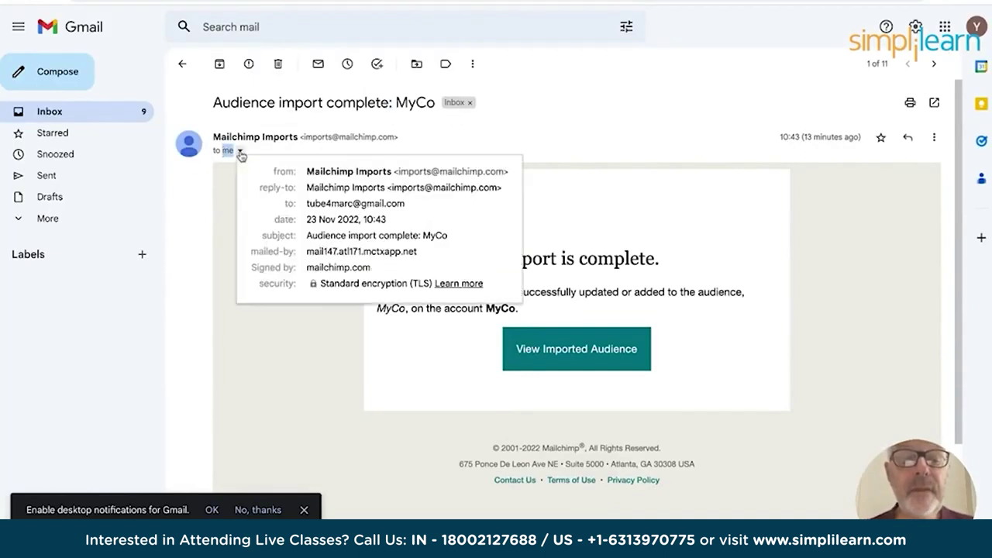
pyautogui.moveTo(308, 204); pyautogui.dragTo(408, 209)
pyautogui.hotkey('ctrl', 'c')
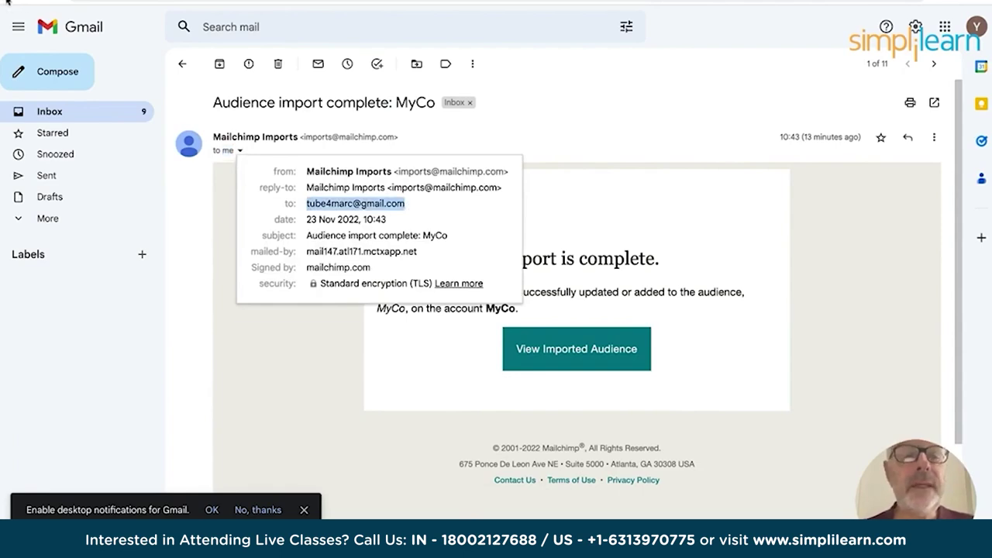
pyautogui.hotkey('alt', 'Left')
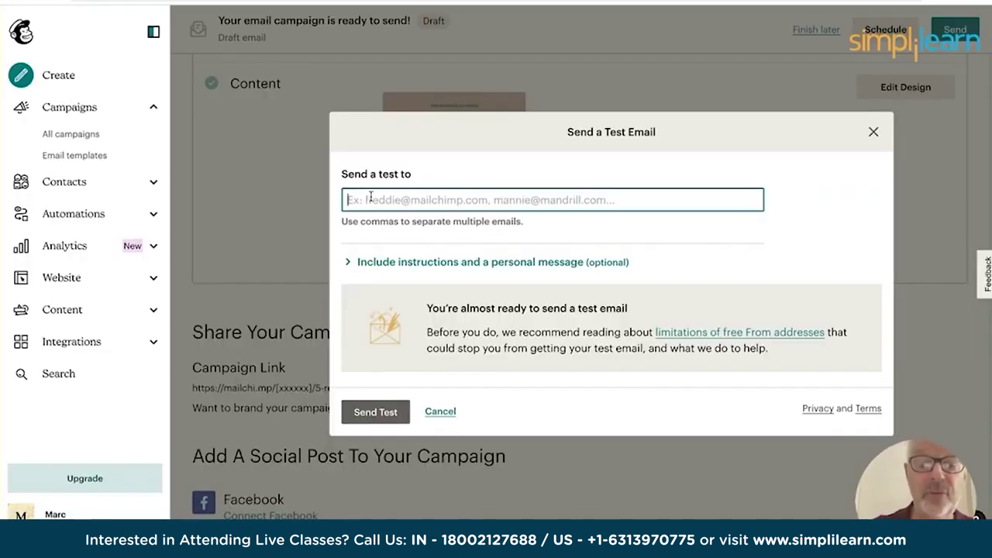
pyautogui.hotkey('ctrl', 'v')
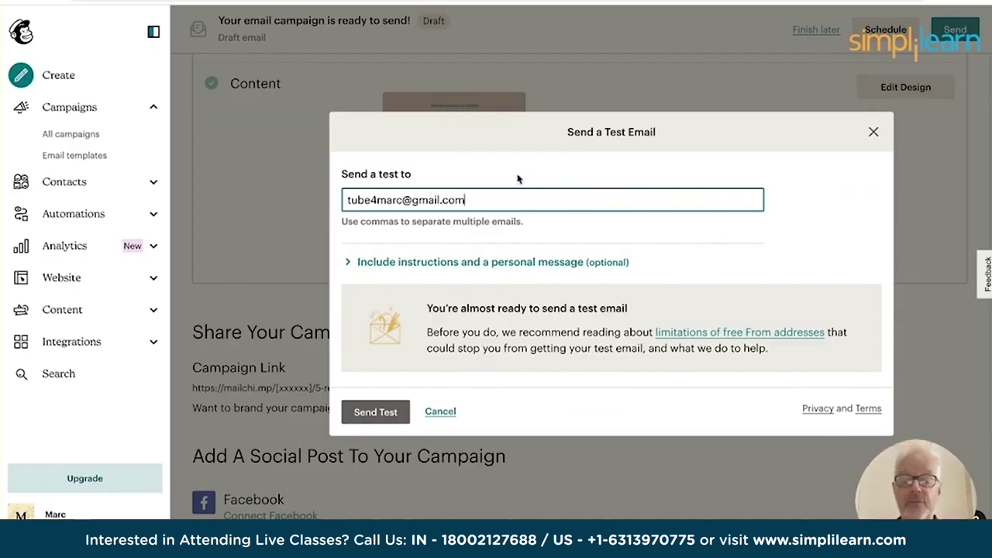
# Send the test email and dismiss the confirmation.
pyautogui.click(376, 415)
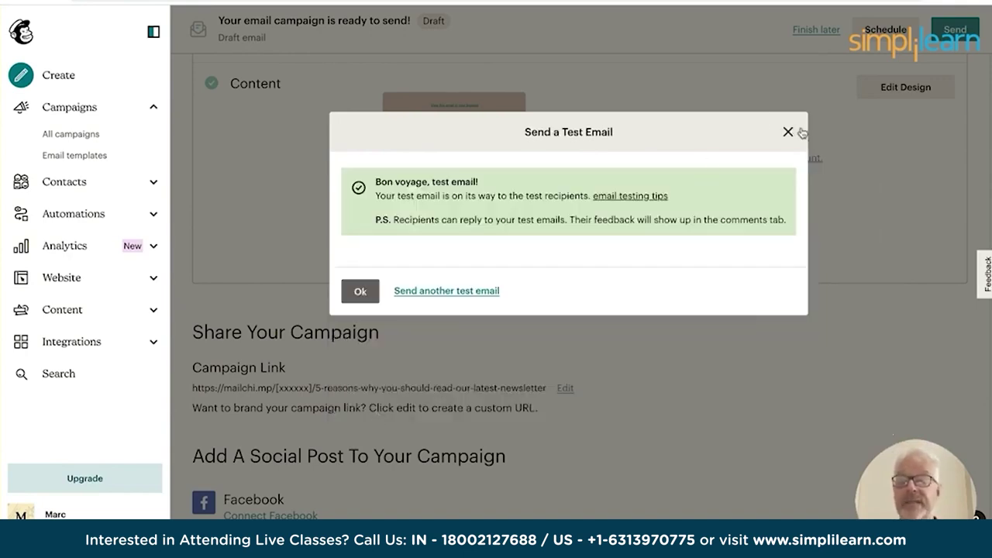
pyautogui.click(787, 131)
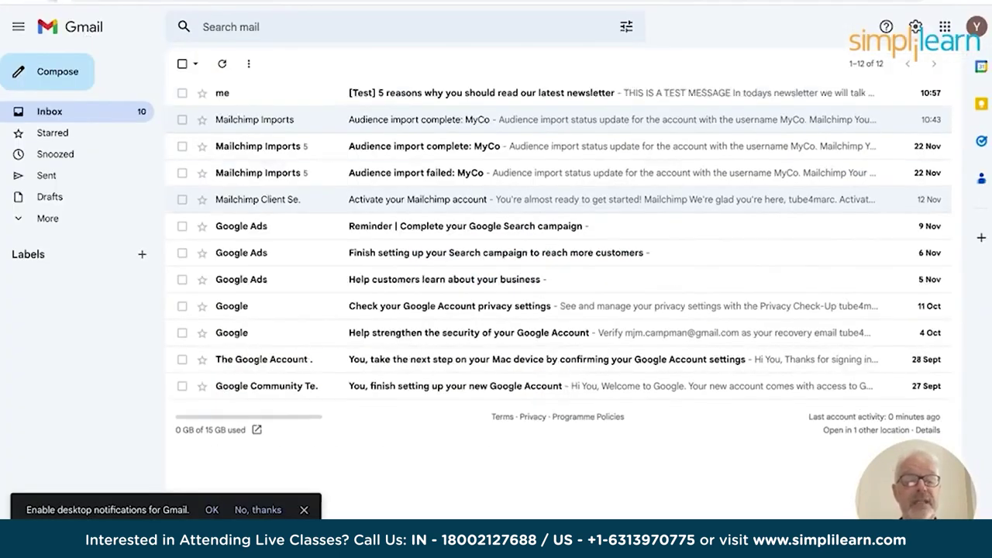
# Reload Gmail and read the [Test] newsletter email down to its footer.
pyautogui.press('F5')
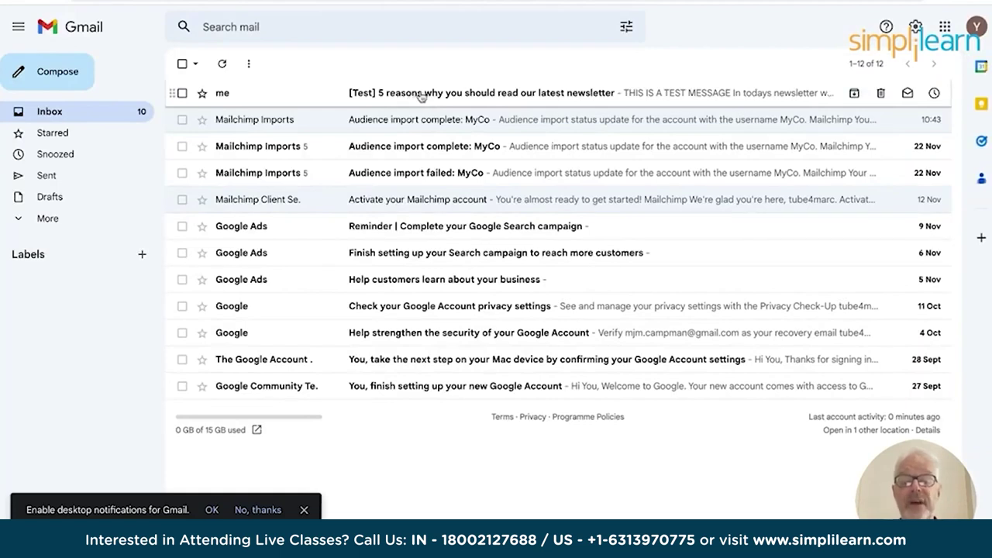
pyautogui.click(457, 95)
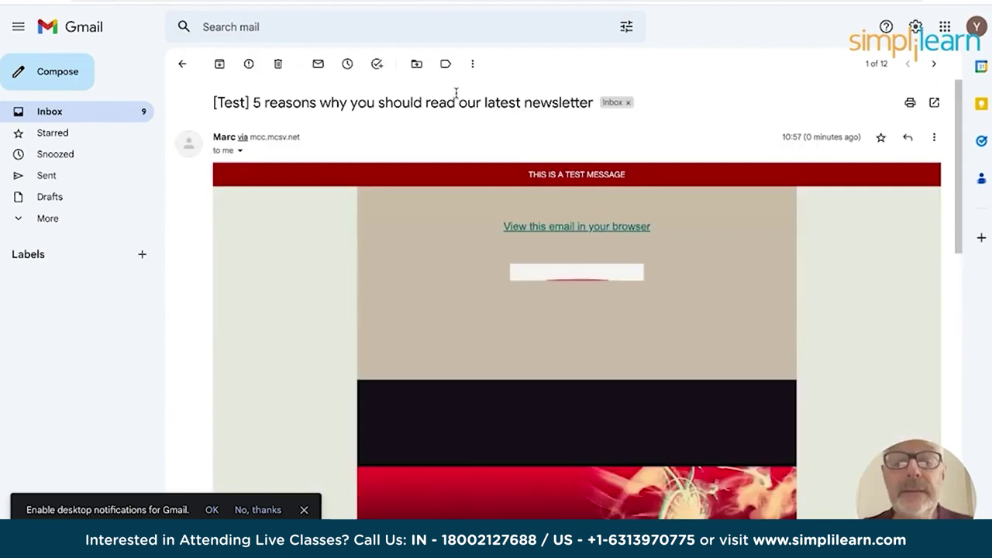
pyautogui.scroll(-5, 436, 297)
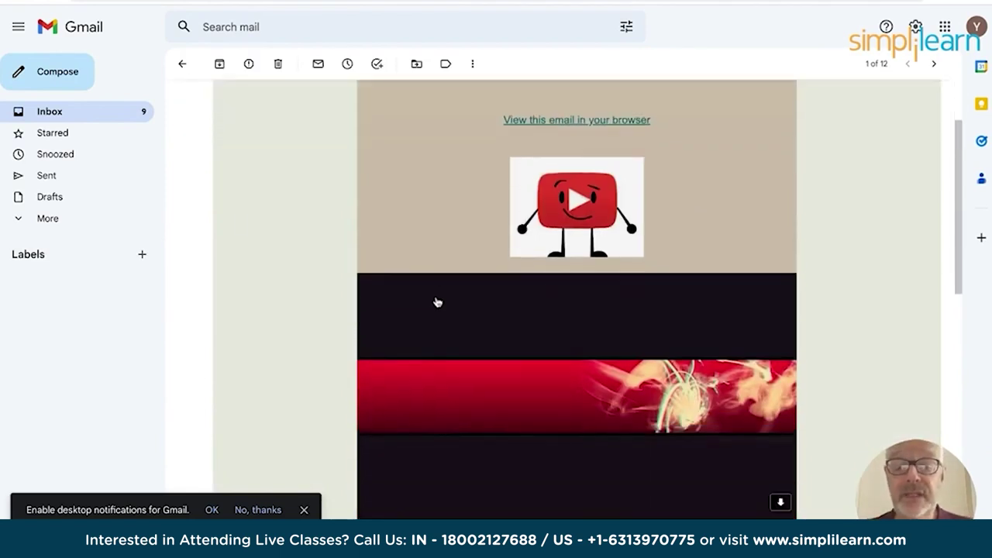
pyautogui.scroll(-1, 436, 306)
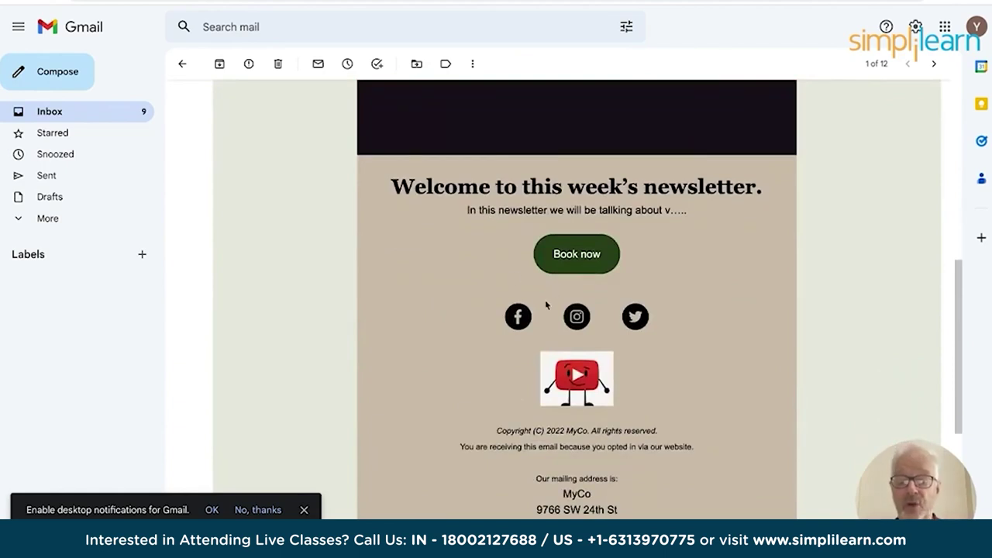
pyautogui.scroll(-2, 571, 317)
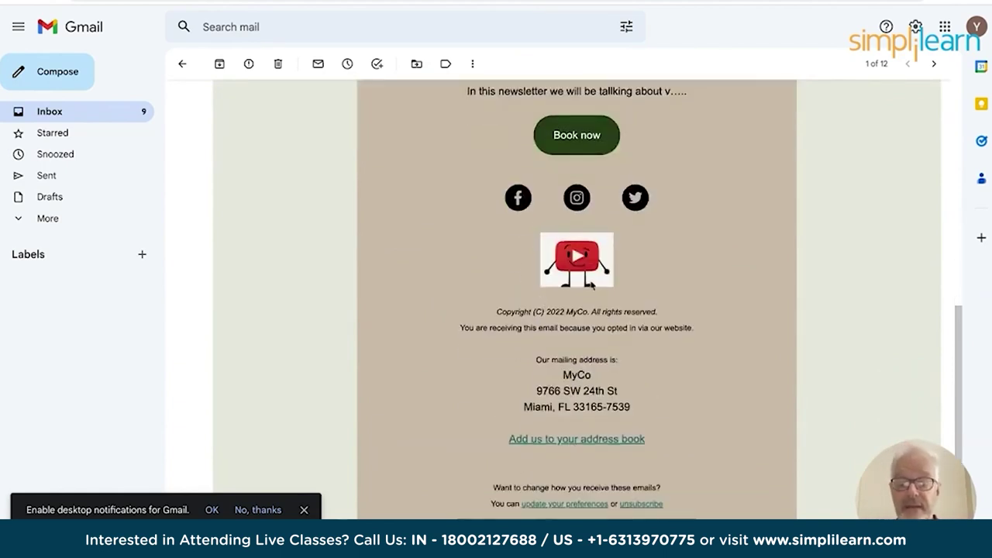
pyautogui.scroll(-2, 590, 289)
pyautogui.scroll(1, 585, 173)
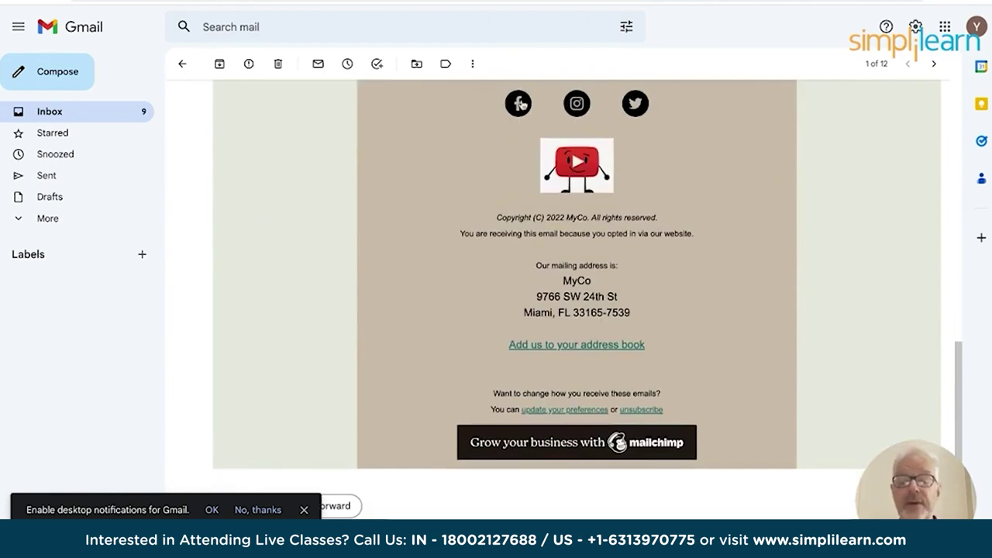
pyautogui.scroll(10, 541, 200)
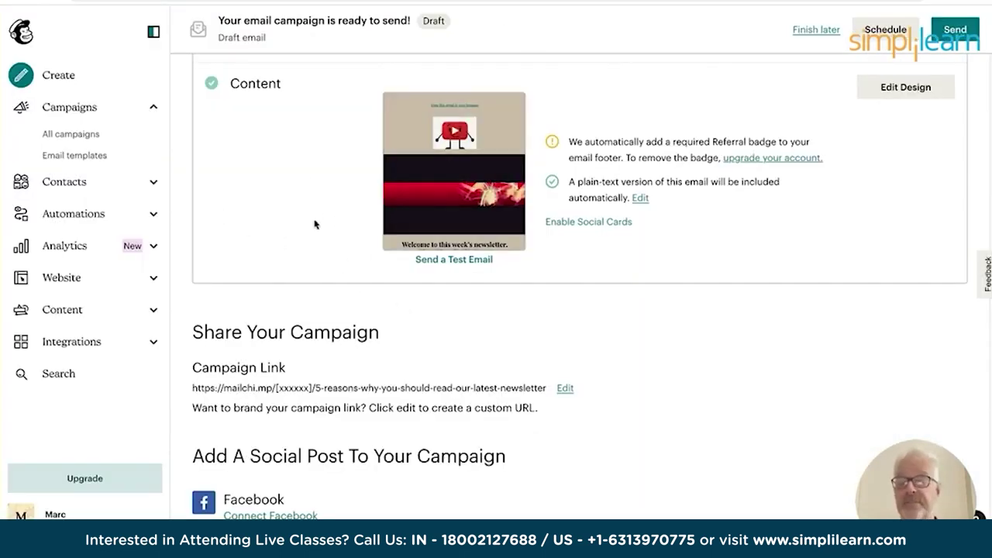
# Bring up the Schedule Your Campaign settings from the campaign page.
pyautogui.scroll(-1, 315, 225)
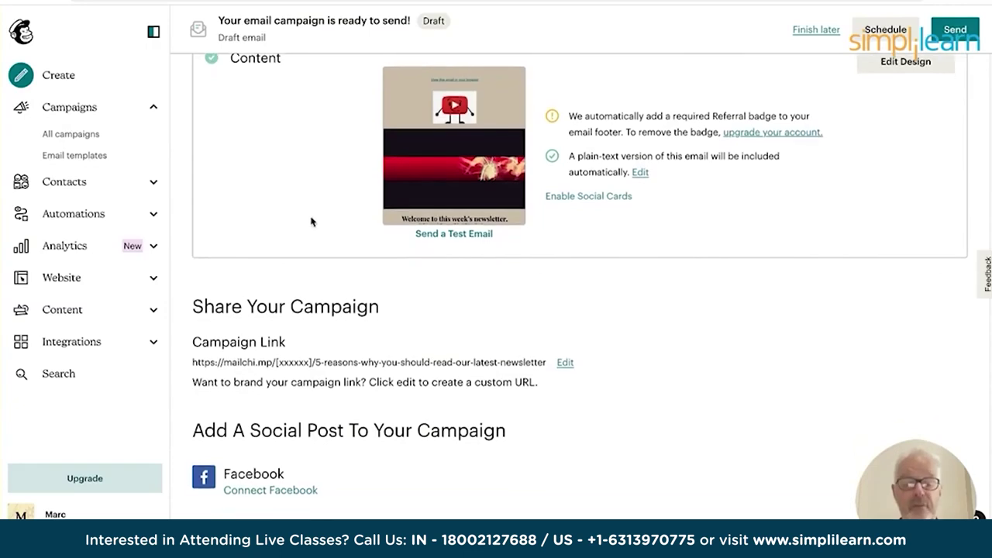
pyautogui.scroll(3, 313, 223)
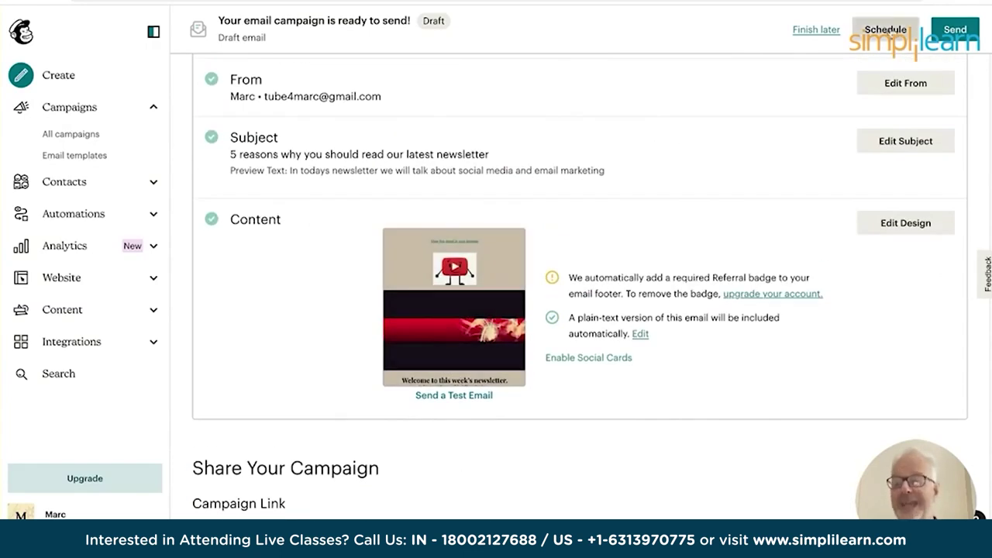
pyautogui.click(885, 30)
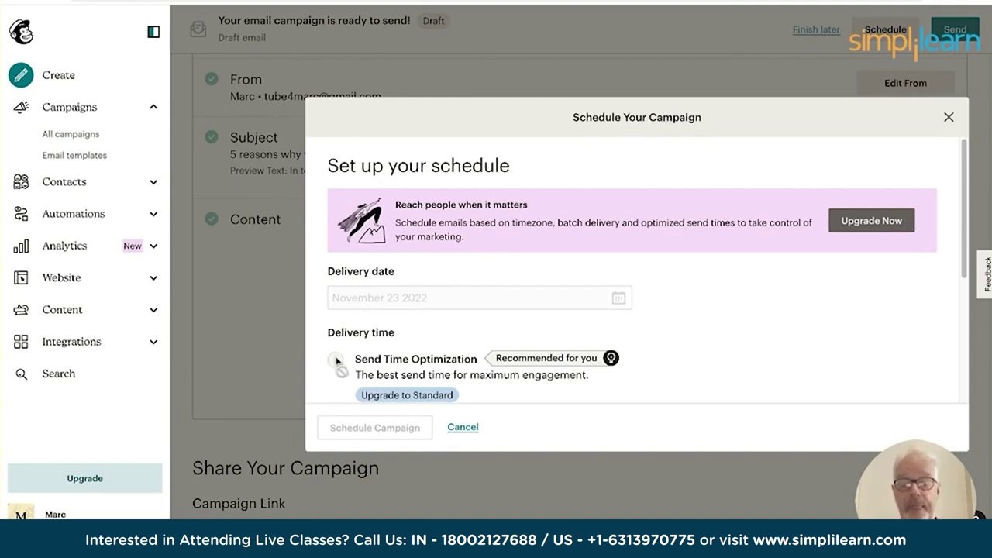
# Close the scheduling dialog without setting a delivery time.
pyautogui.click(949, 118)
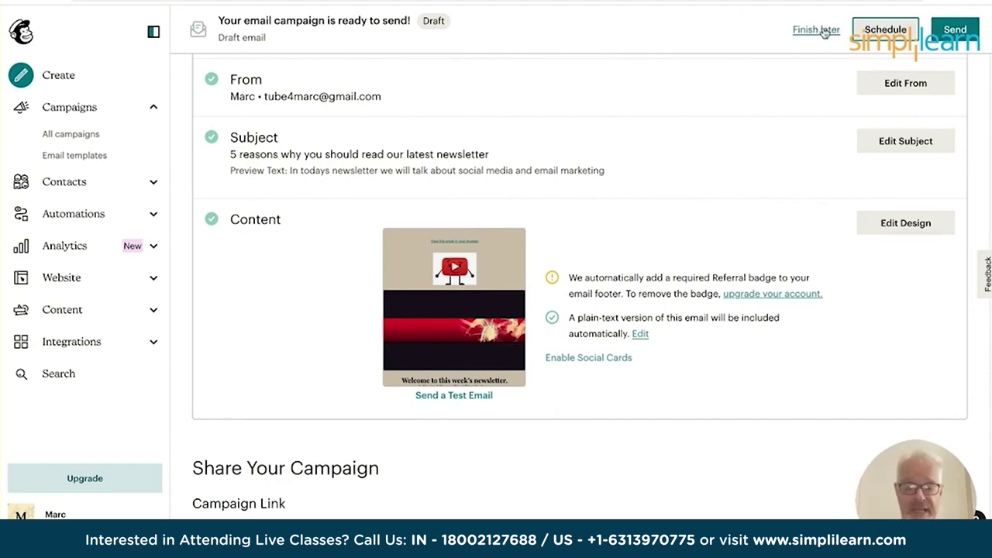
# Review the campaign checklist, opening and closing the campaign URL editor without changes.
pyautogui.scroll(-5, 273, 245)
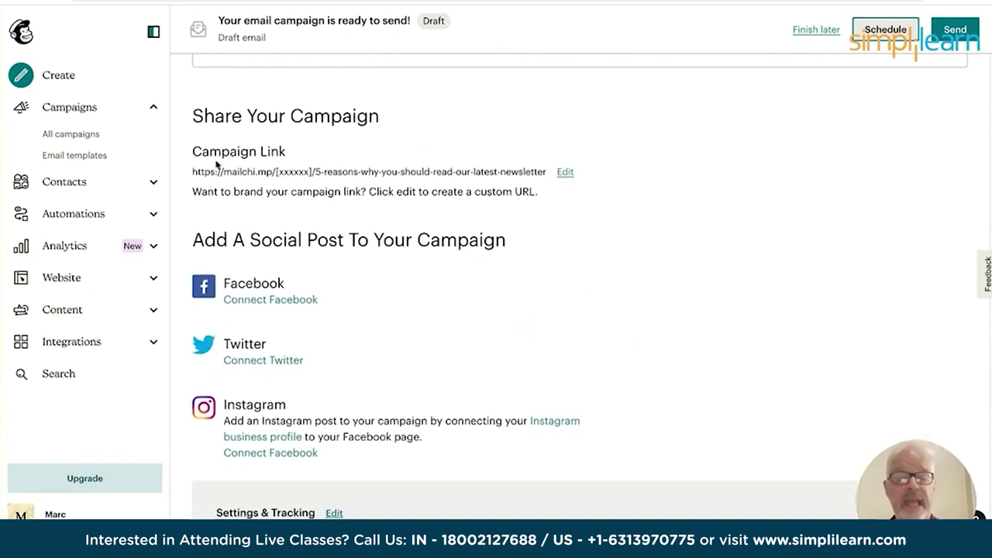
pyautogui.click(566, 173)
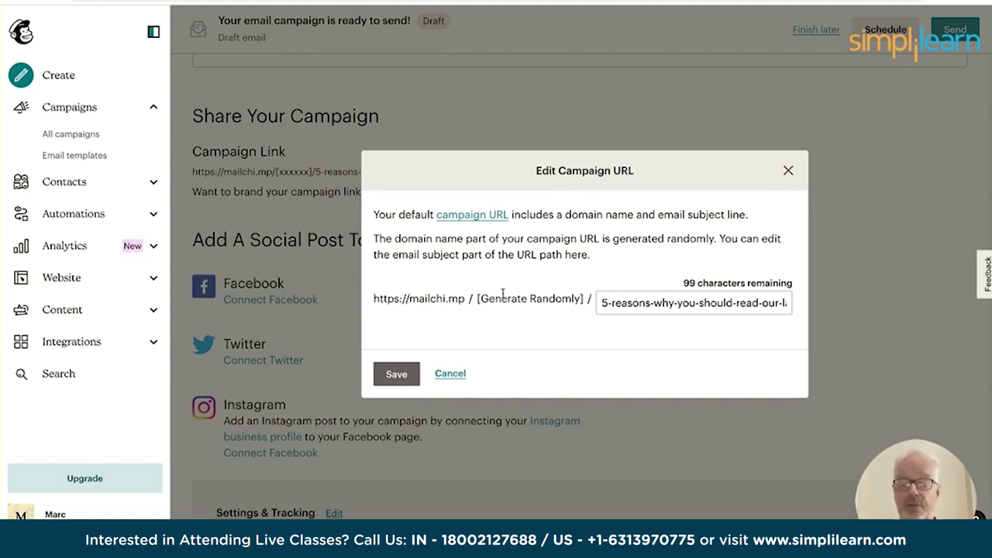
pyautogui.click(788, 172)
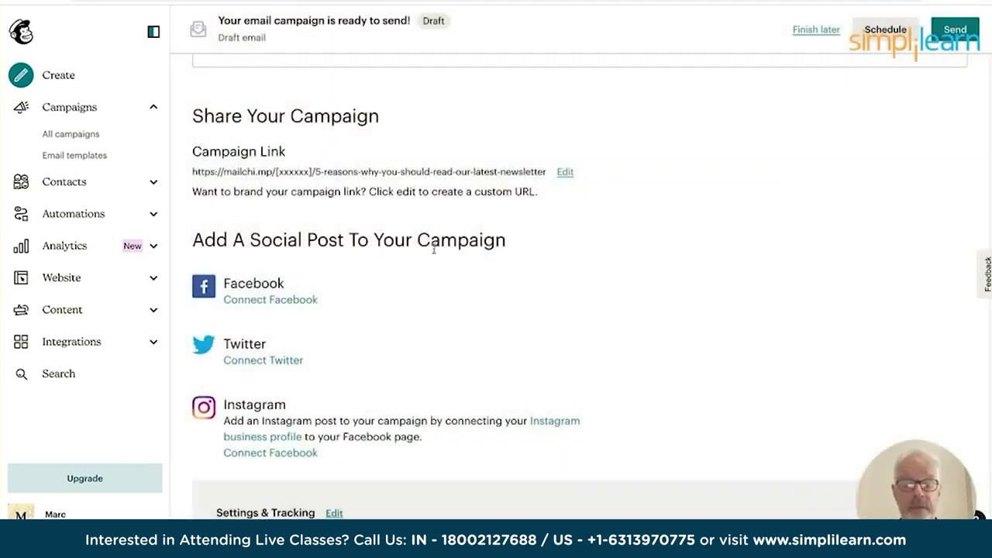
pyautogui.scroll(-1, 473, 283)
pyautogui.scroll(-1, 475, 281)
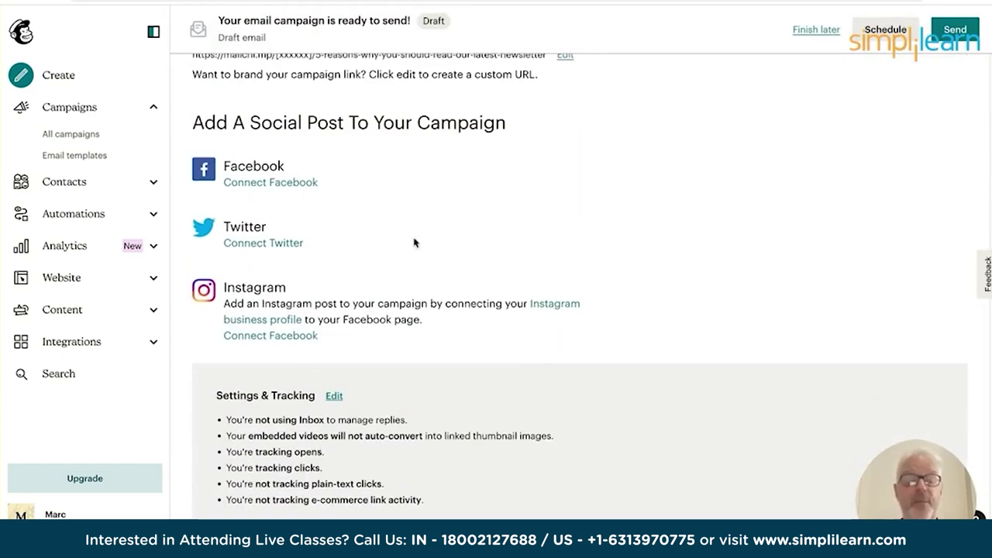
pyautogui.scroll(10, 629, 165)
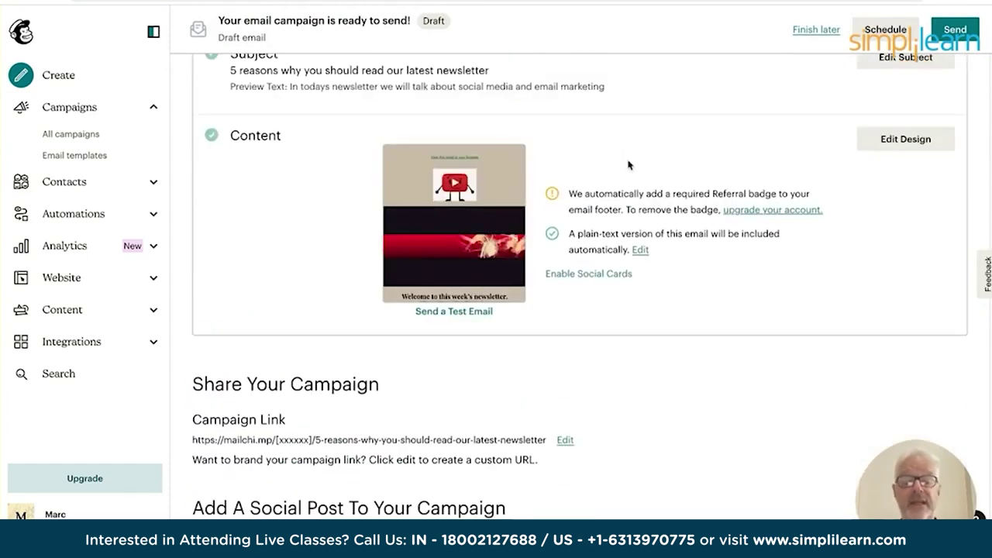
pyautogui.scroll(1, 627, 163)
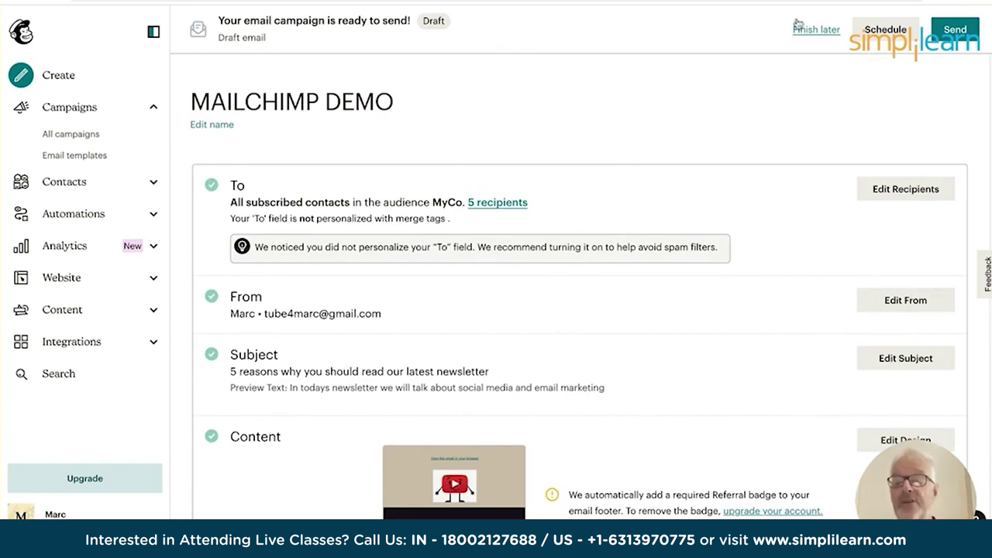
# Save MAILCHIMP DEMO as a draft with Finish later and go to Analytics > Email.
pyautogui.click(821, 31)
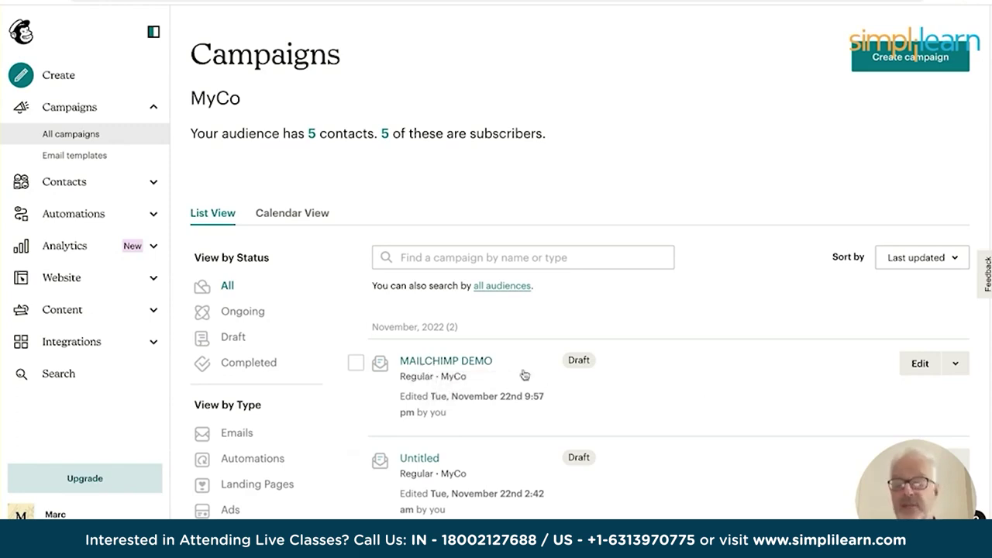
pyautogui.click(60, 247)
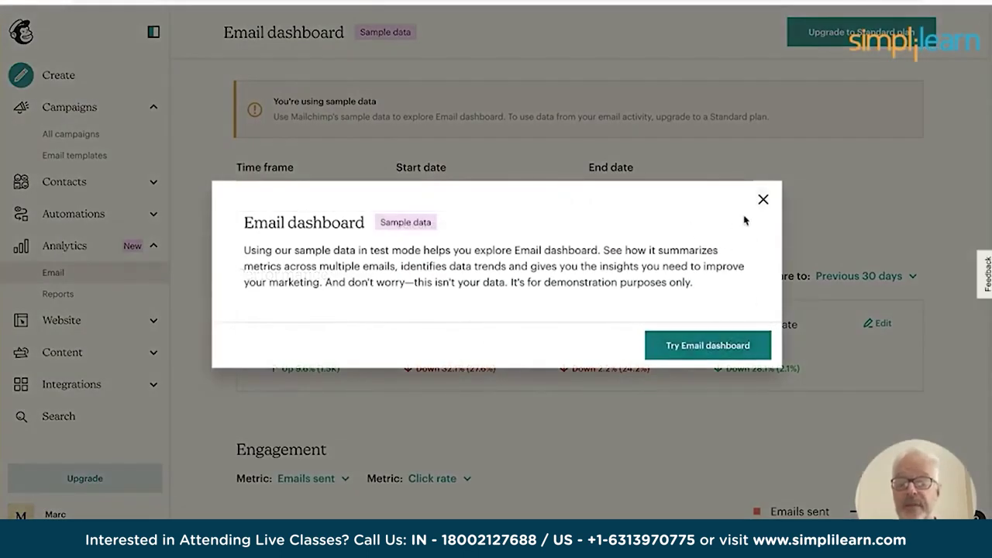
# Dismiss the sample-data notice and check the cards: 1,689 sent, 18.8% opens, 23.7% clicks.
pyautogui.click(761, 200)
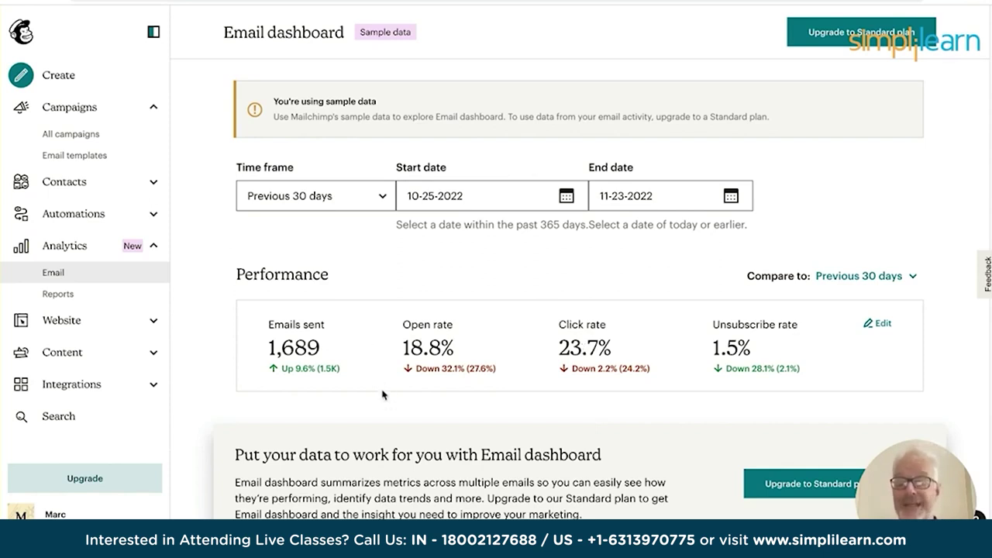
pyautogui.scroll(-1, 381, 393)
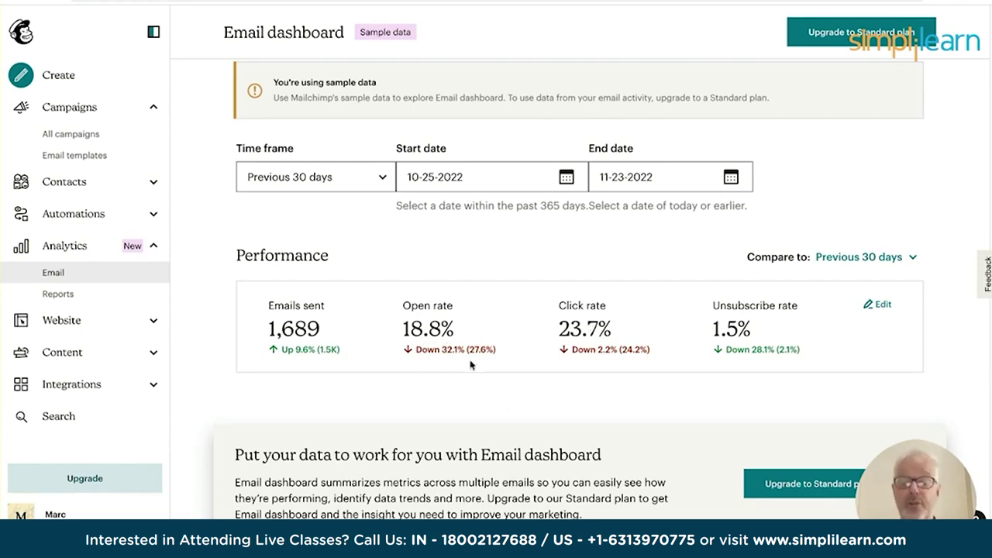
# Look through the Engagement chart and the 46 sent campaigns, then return to Campaigns.
pyautogui.scroll(-5, 430, 334)
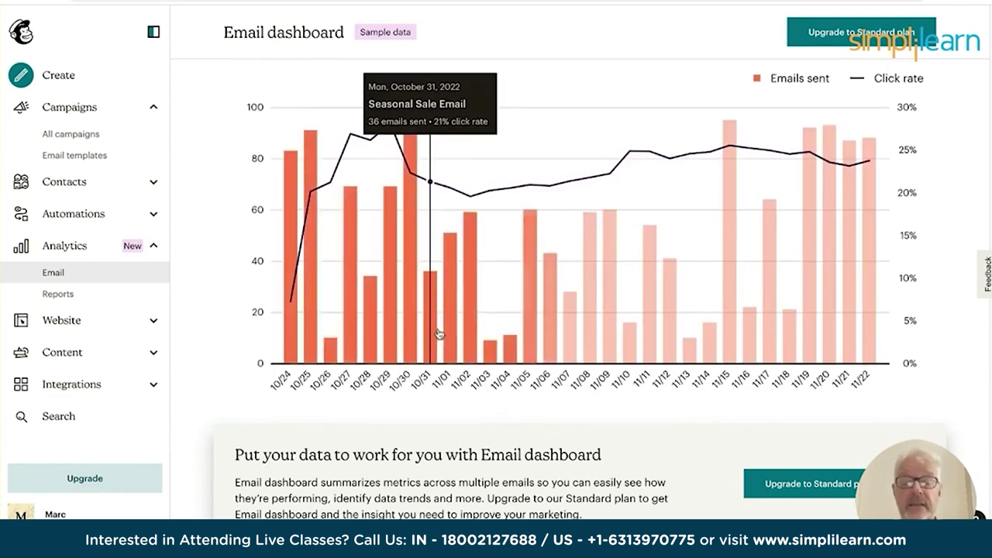
pyautogui.scroll(2, 444, 311)
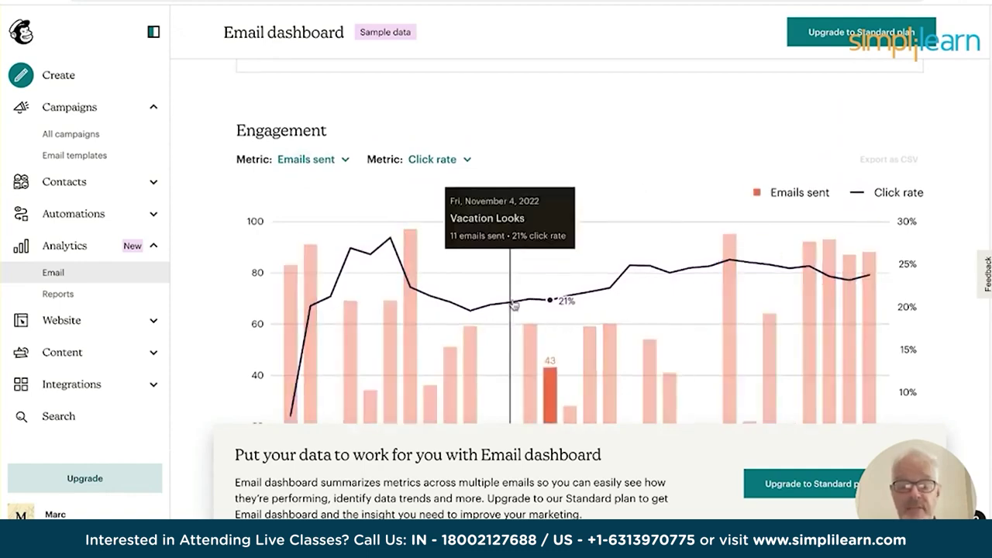
pyautogui.scroll(-6, 514, 303)
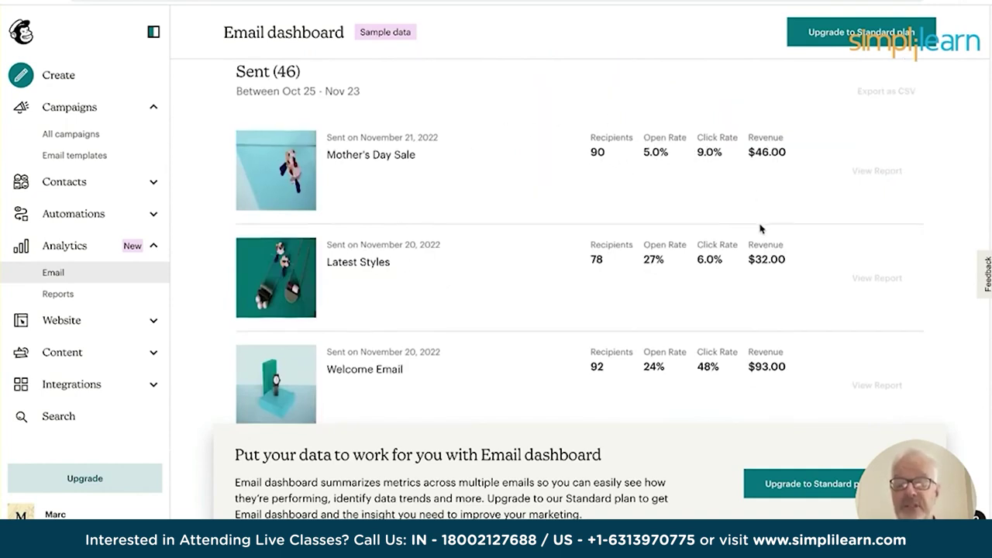
pyautogui.scroll(-1, 759, 228)
pyautogui.scroll(-6, 758, 227)
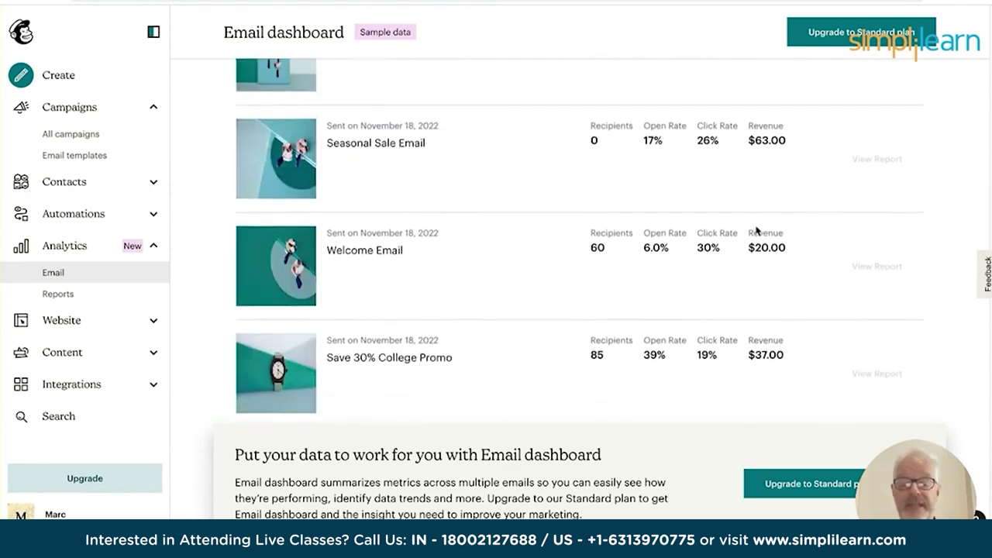
pyautogui.scroll(-10, 755, 228)
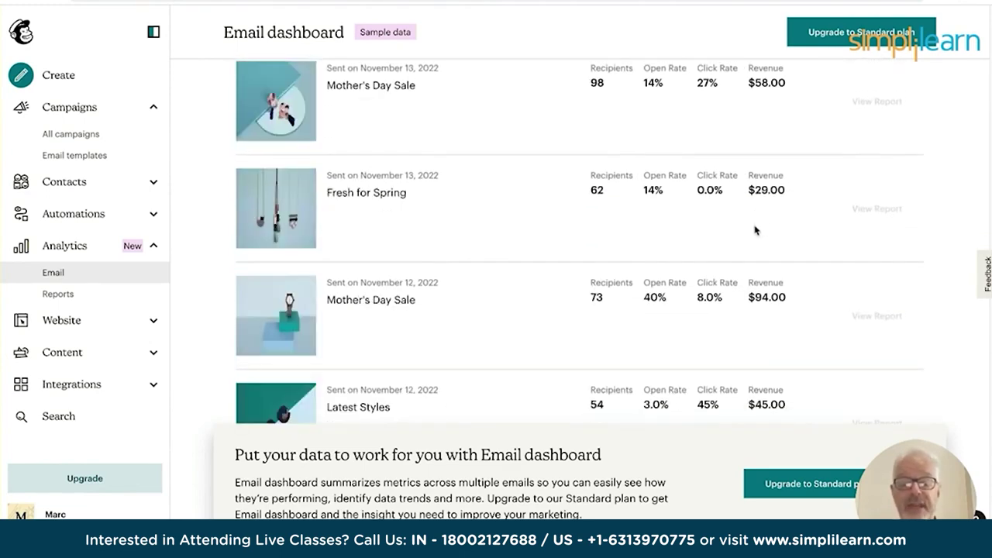
pyautogui.scroll(-5, 756, 230)
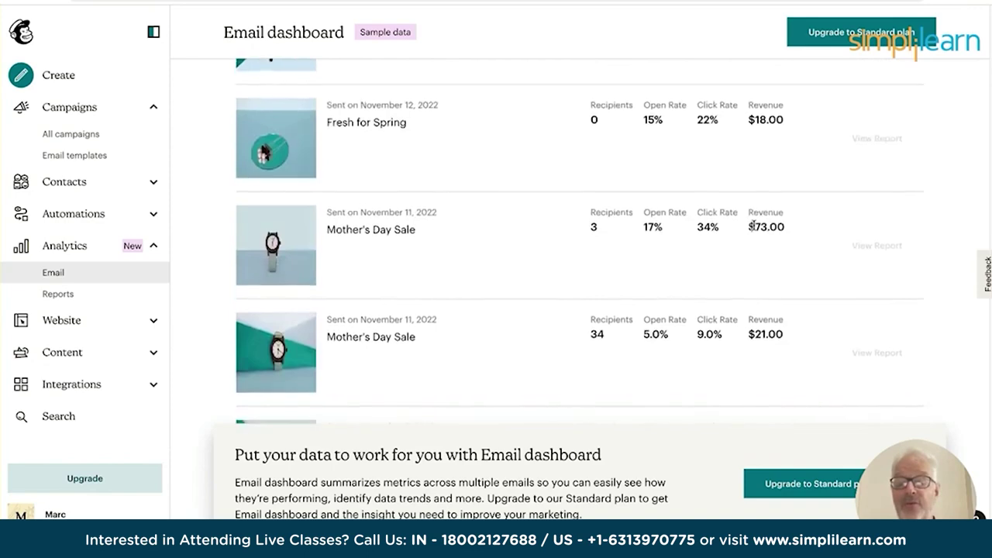
pyautogui.scroll(-2, 752, 224)
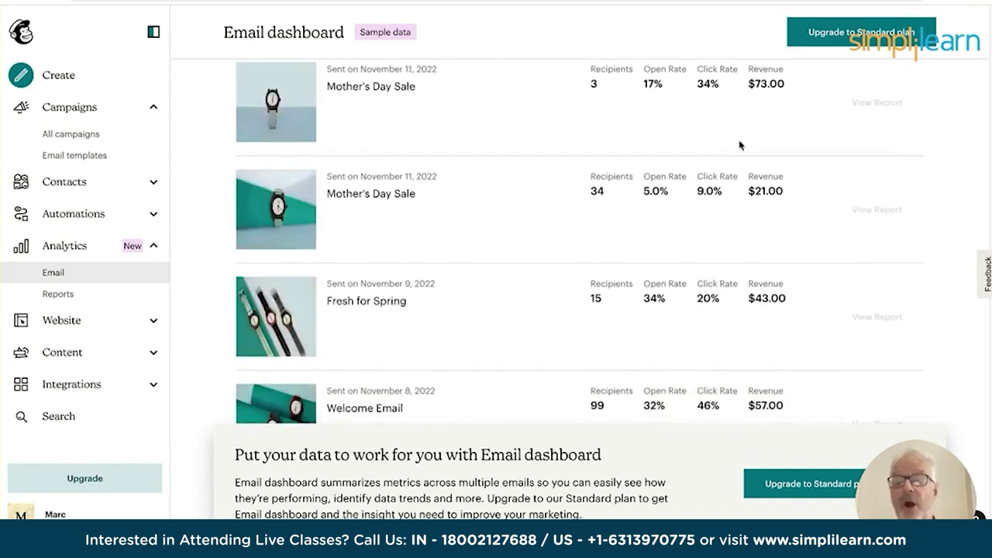
pyautogui.scroll(15, 646, 192)
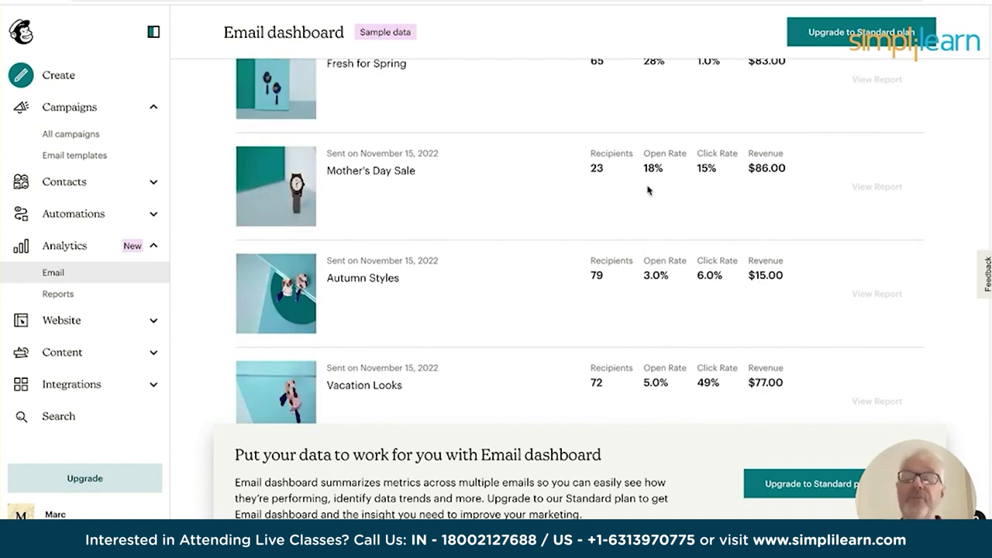
pyautogui.scroll(10, 651, 179)
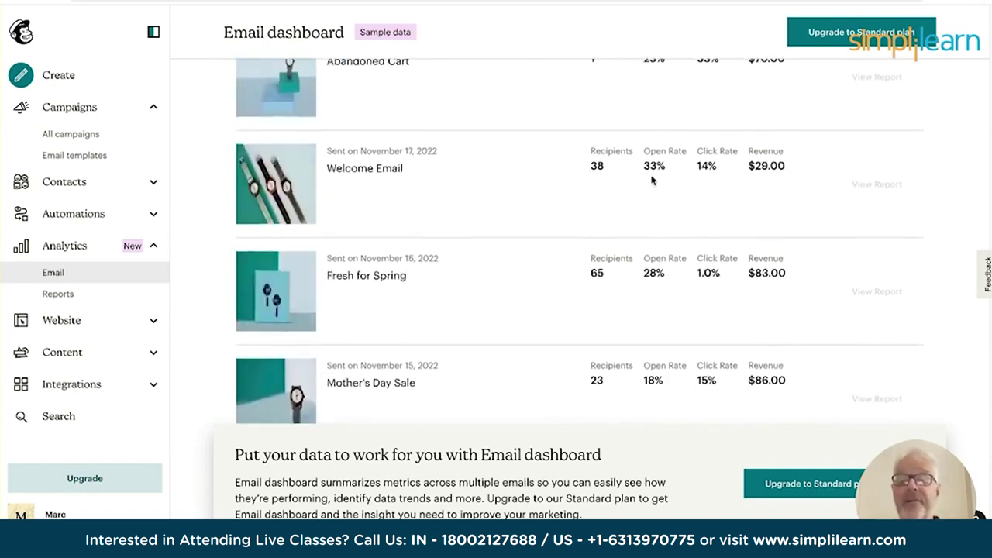
pyautogui.scroll(6, 654, 180)
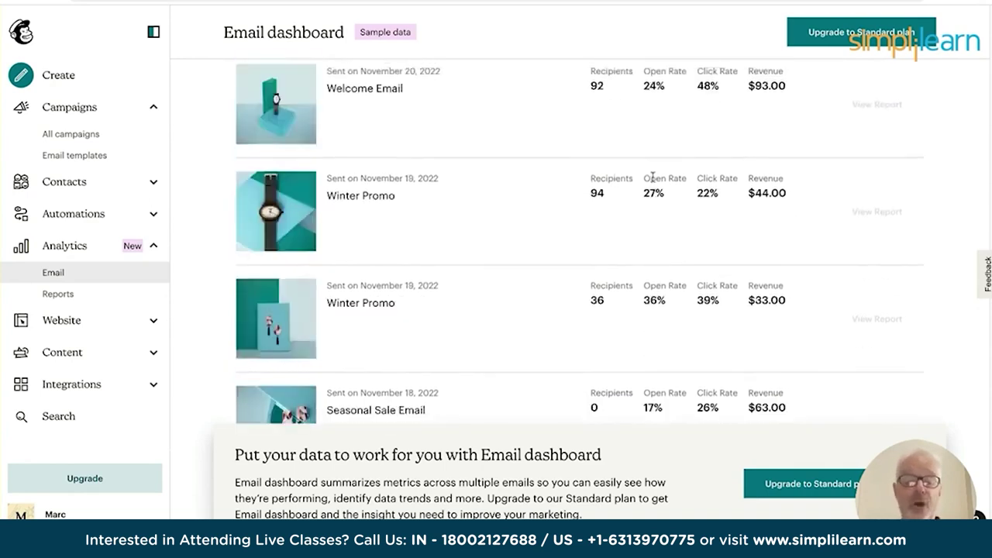
pyautogui.scroll(4, 653, 180)
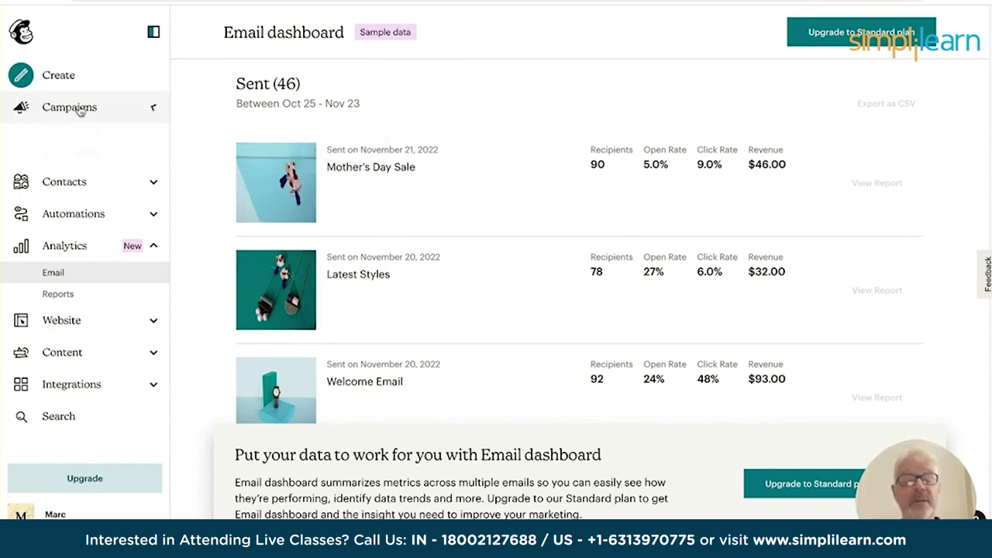
pyautogui.click(80, 111)
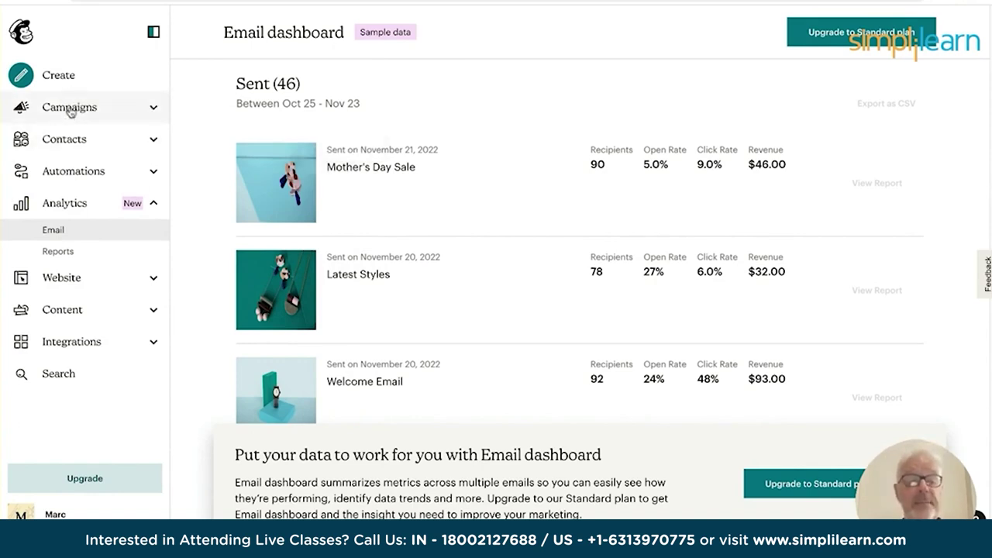
# Create a landing page named 'MyCo' for the MyCo audience from All campaigns.
pyautogui.click(69, 107)
pyautogui.click(74, 136)
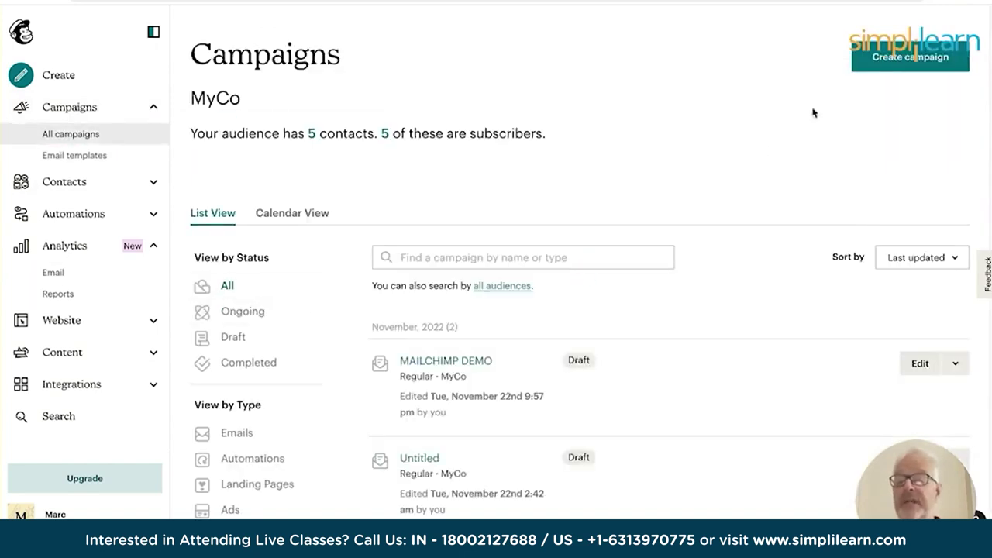
pyautogui.click(912, 63)
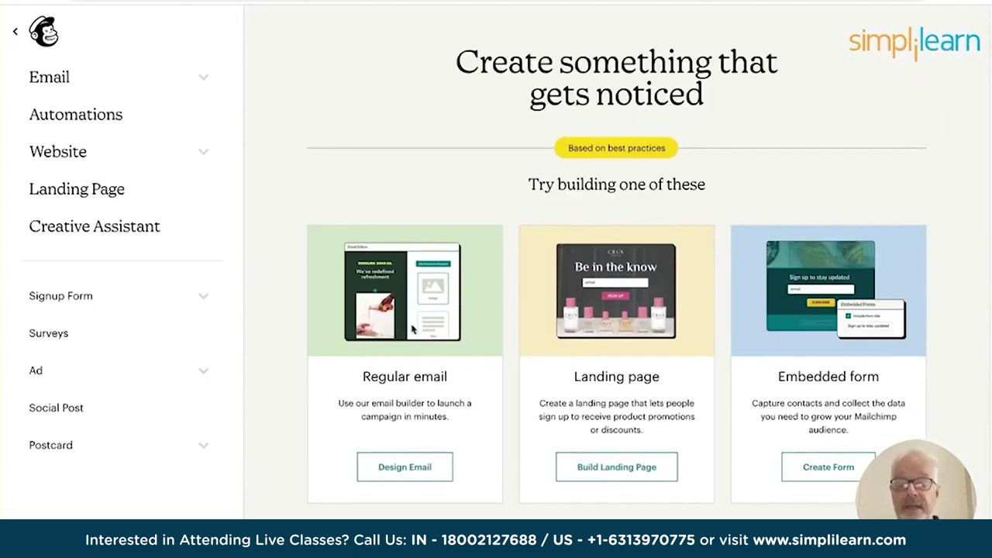
pyautogui.click(614, 478)
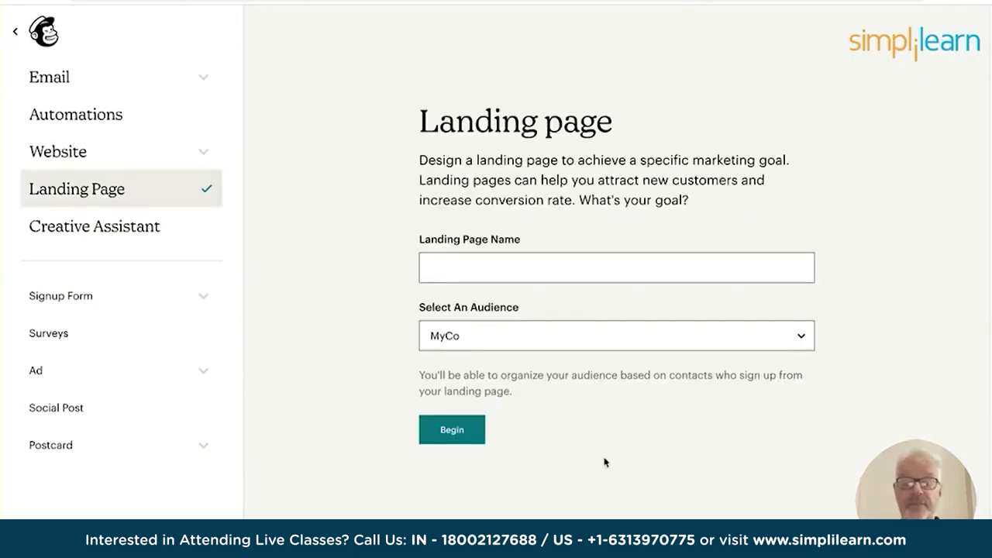
pyautogui.click(463, 265)
pyautogui.write('MyCo')
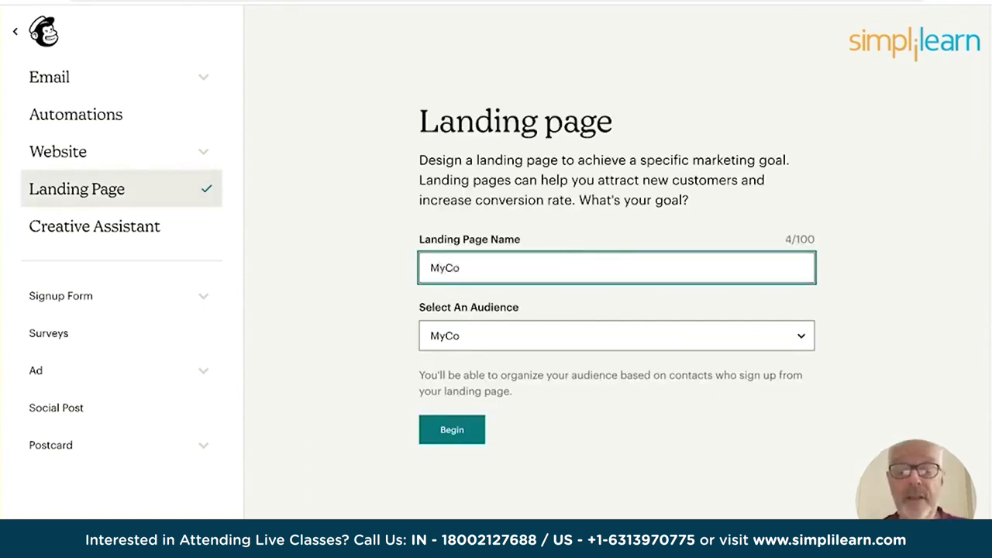
pyautogui.click(616, 336)
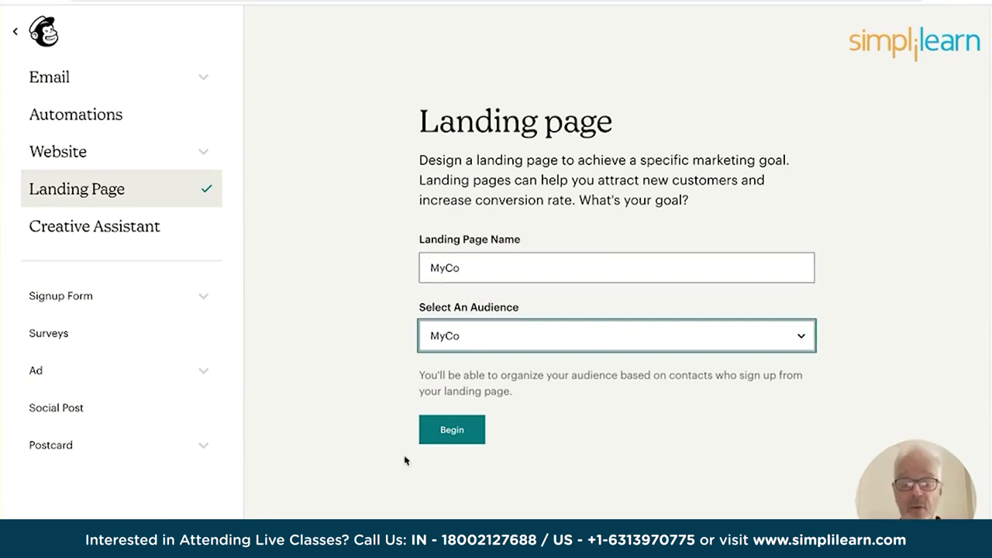
pyautogui.click(450, 433)
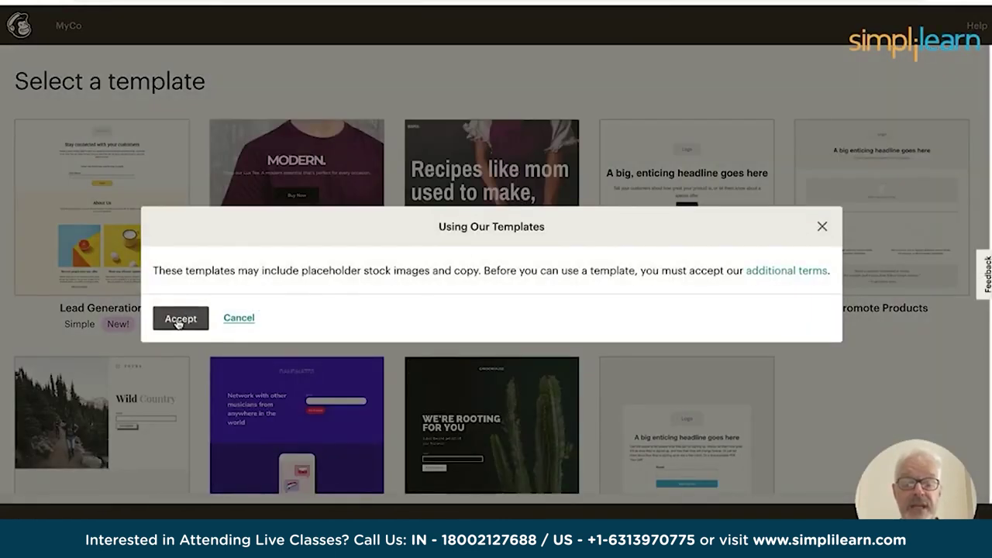
# Accept the template terms and load the Bandmates Lead Generation template into the editor.
pyautogui.click(823, 229)
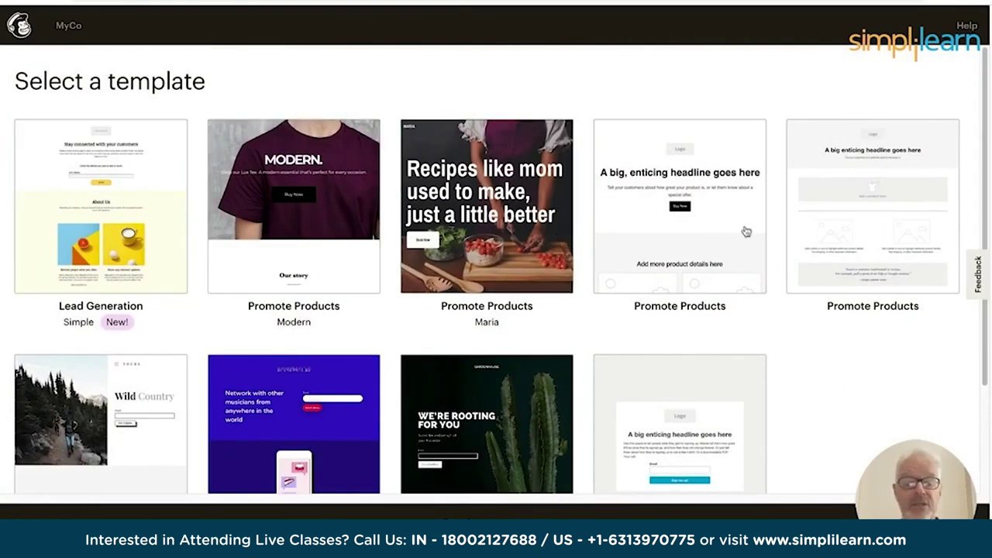
pyautogui.scroll(-3, 372, 292)
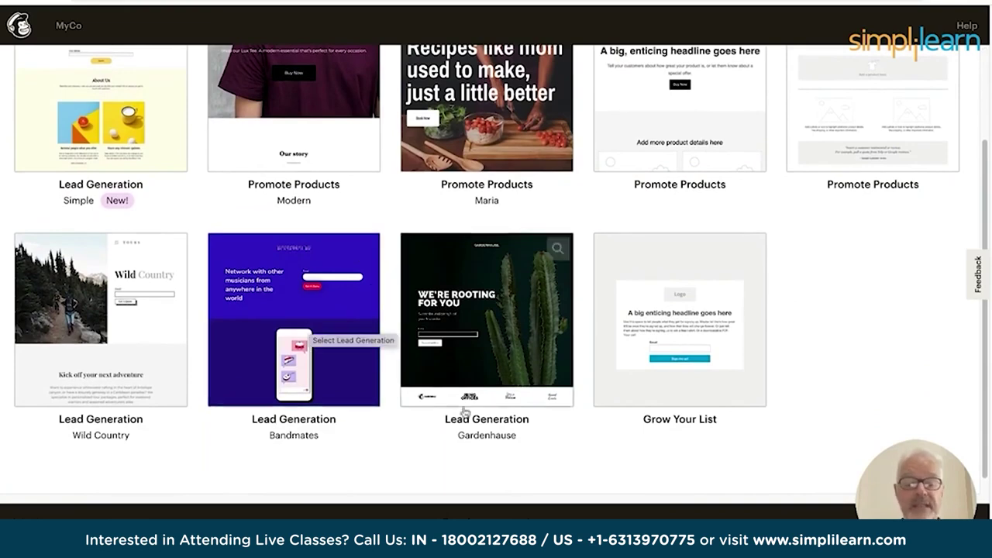
pyautogui.click(275, 299)
pyautogui.click(199, 329)
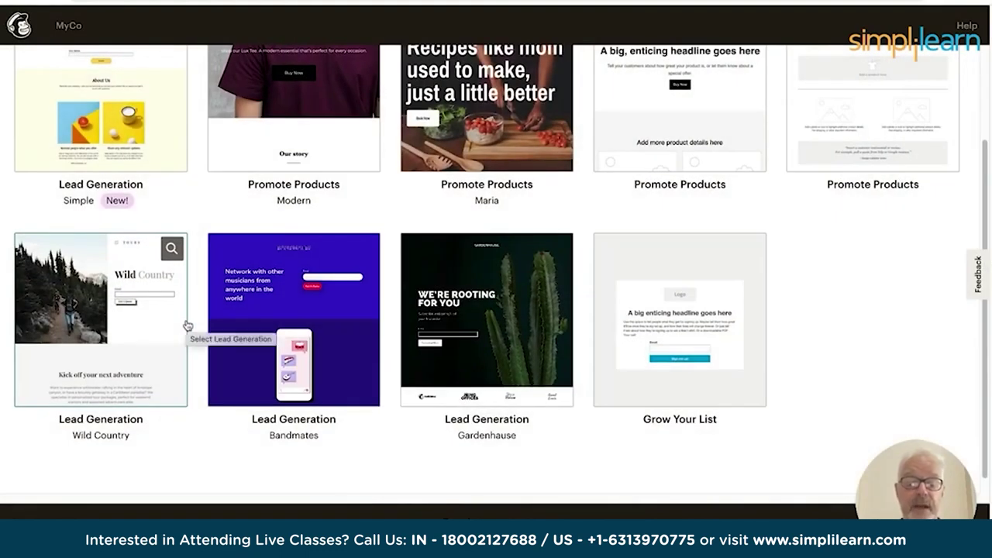
pyautogui.click(295, 287)
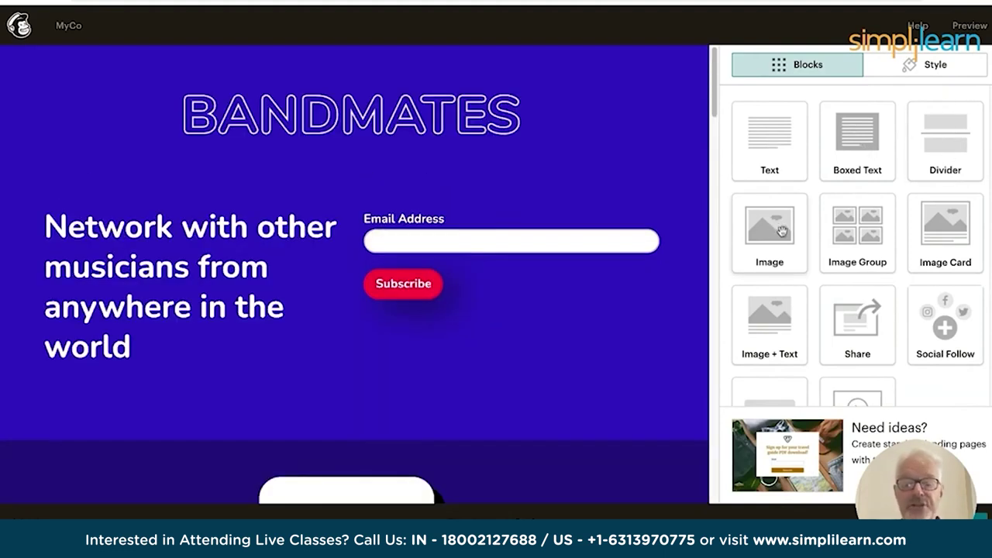
# Select the BANDMATES logo to show its lp-software-logo.png image settings at 100%.
pyautogui.click(283, 128)
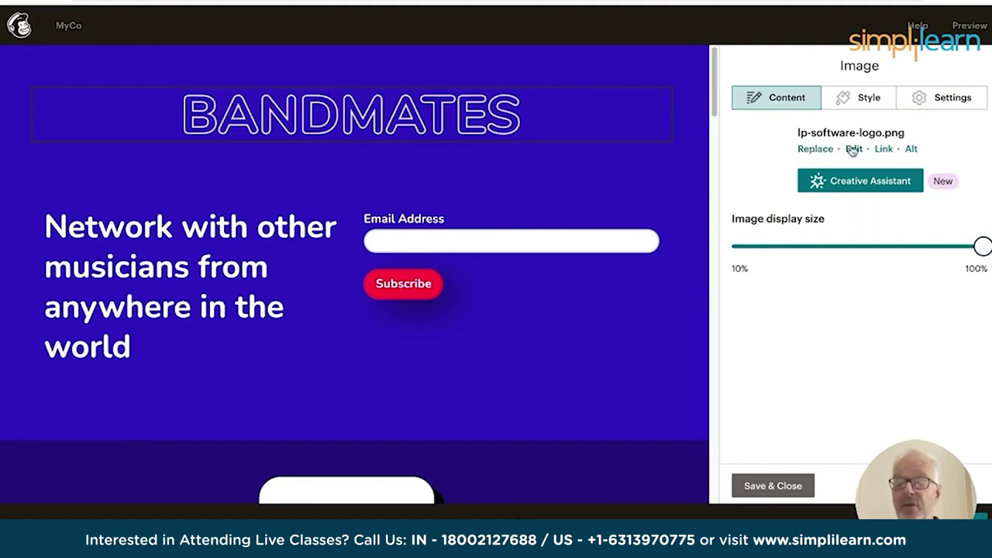
pyautogui.moveTo(251, 268)
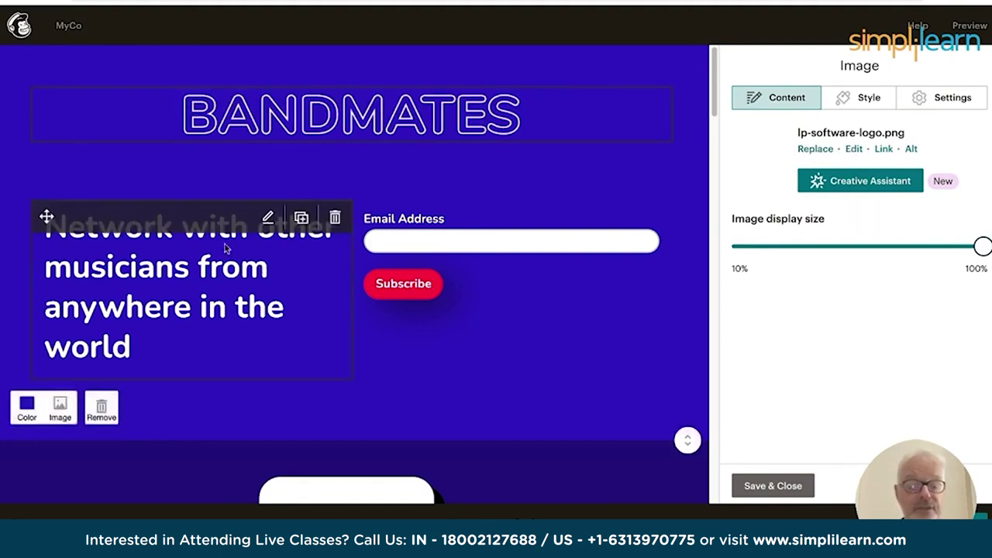
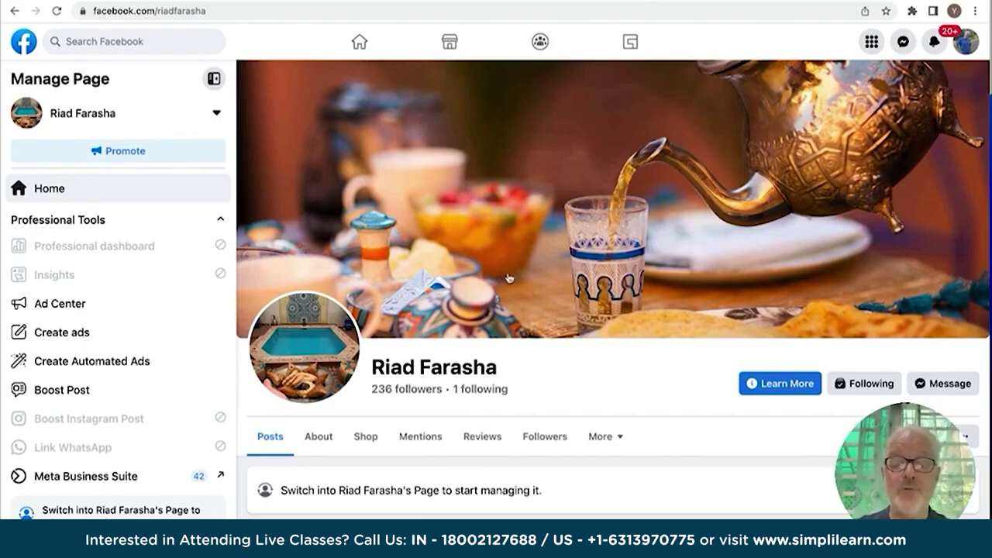
# Scroll the Riad Farasha Page in the phone app down to the courtyard photo post with 184 views.
pyautogui.scroll(-6, 509, 278)
pyautogui.scroll(6, 508, 278)
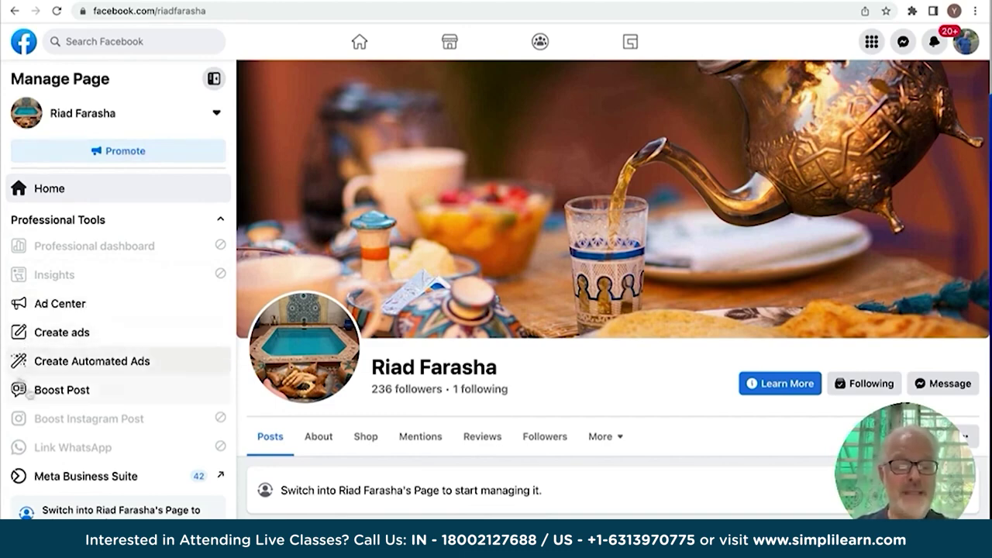
pyautogui.scroll(-10, 532, 443)
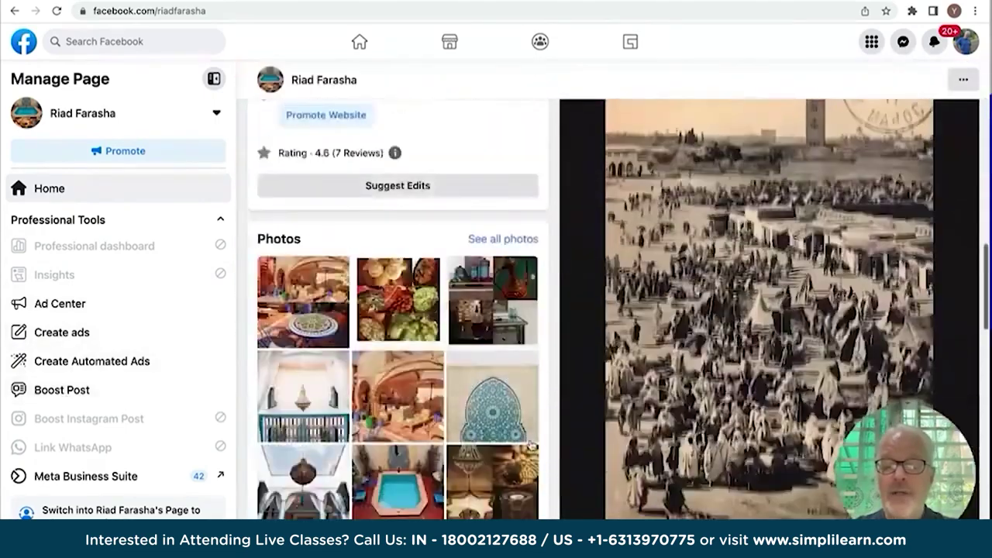
pyautogui.scroll(3, 532, 444)
pyautogui.click(159, 189)
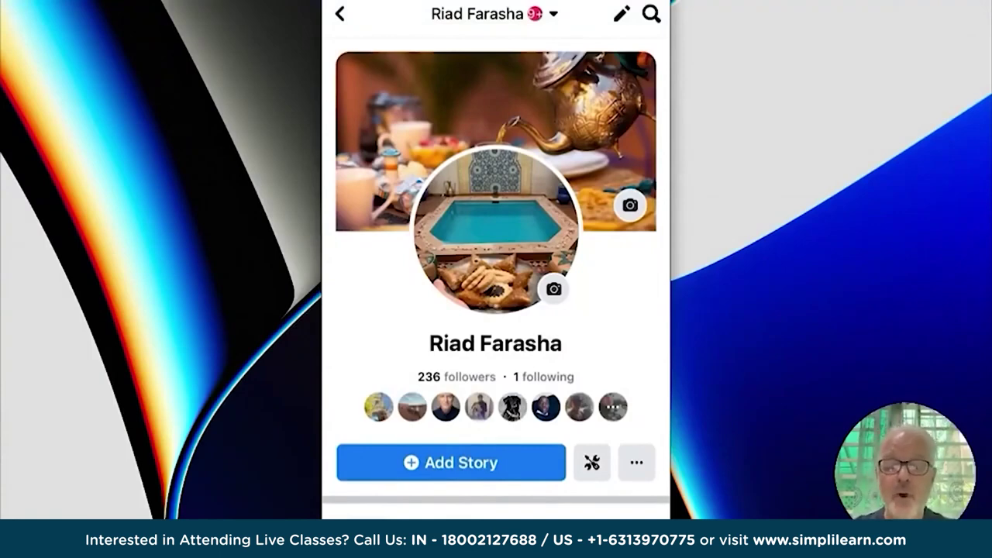
pyautogui.scroll(-10, 496, 310)
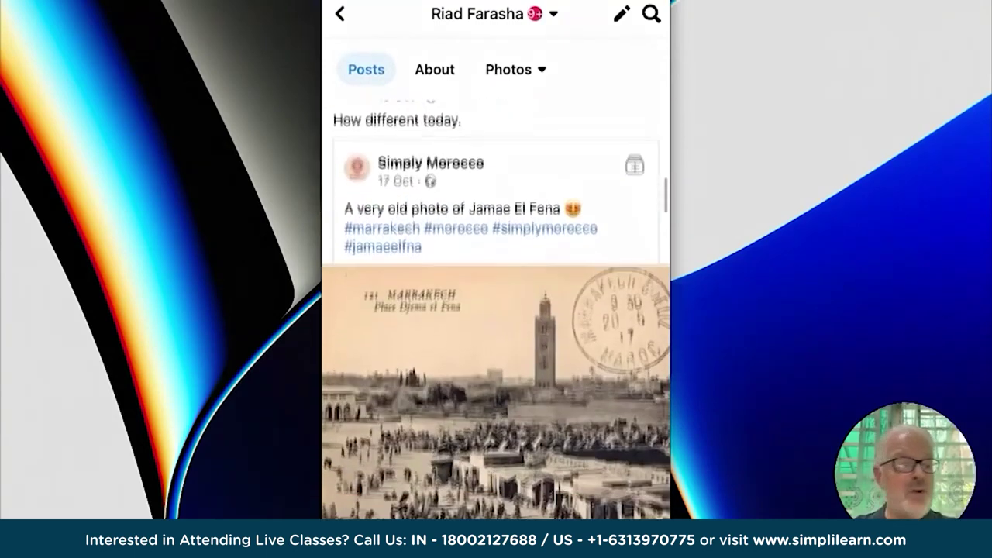
pyautogui.scroll(-1, 496, 287)
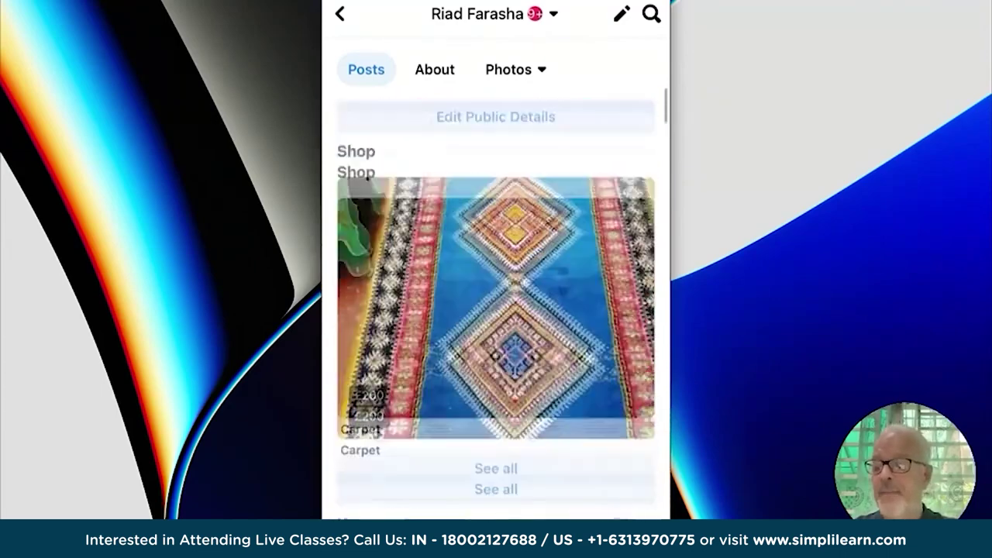
pyautogui.scroll(10, 496, 287)
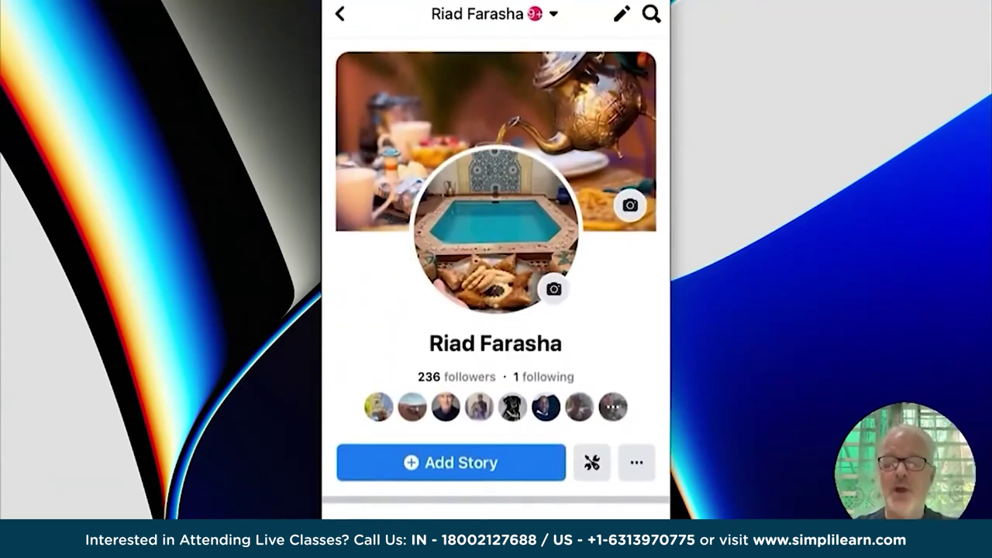
pyautogui.scroll(-10, 496, 287)
pyautogui.scroll(-10, 496, 287)
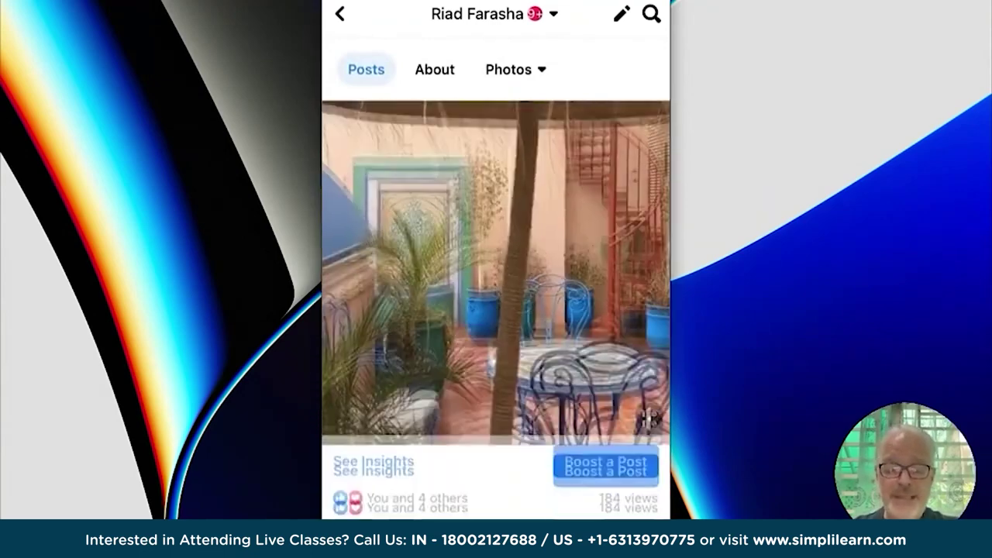
pyautogui.scroll(-5, 496, 310)
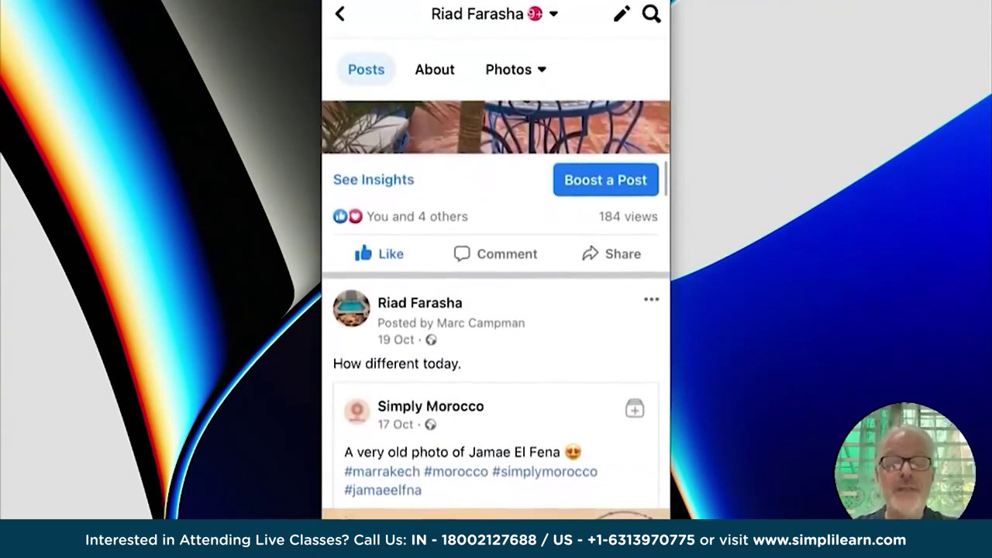
pyautogui.scroll(2, 496, 310)
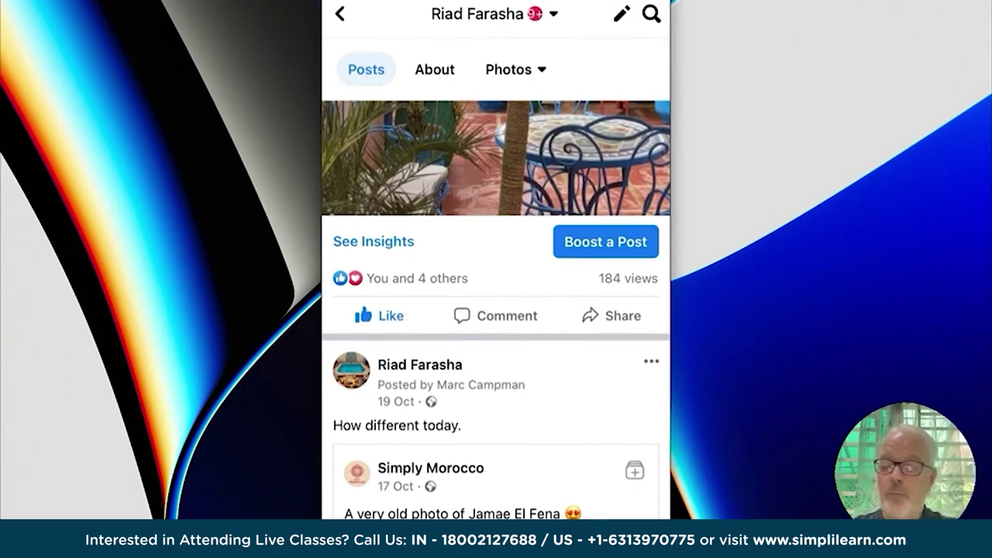
pyautogui.click(606, 241)
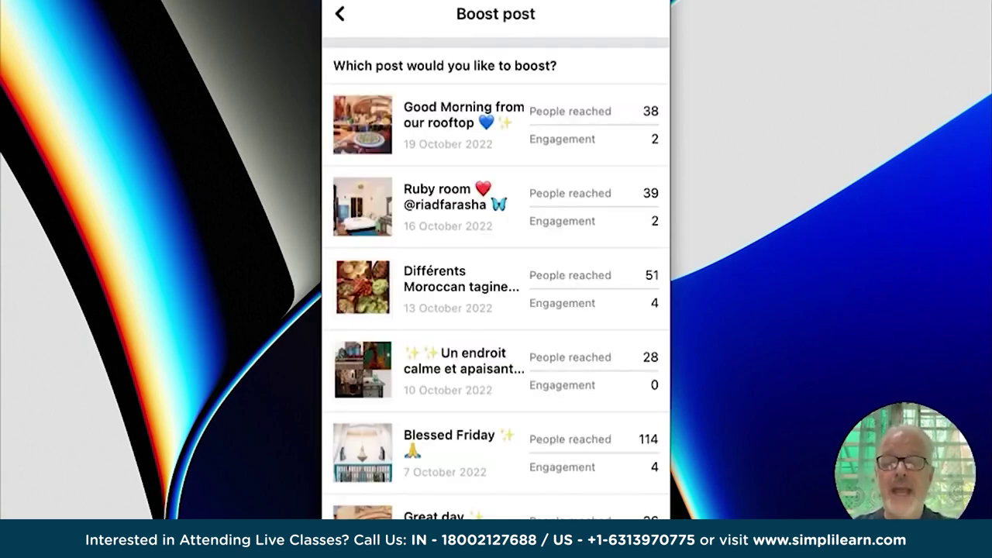
pyautogui.scroll(-2, 496, 279)
pyautogui.scroll(2, 496, 279)
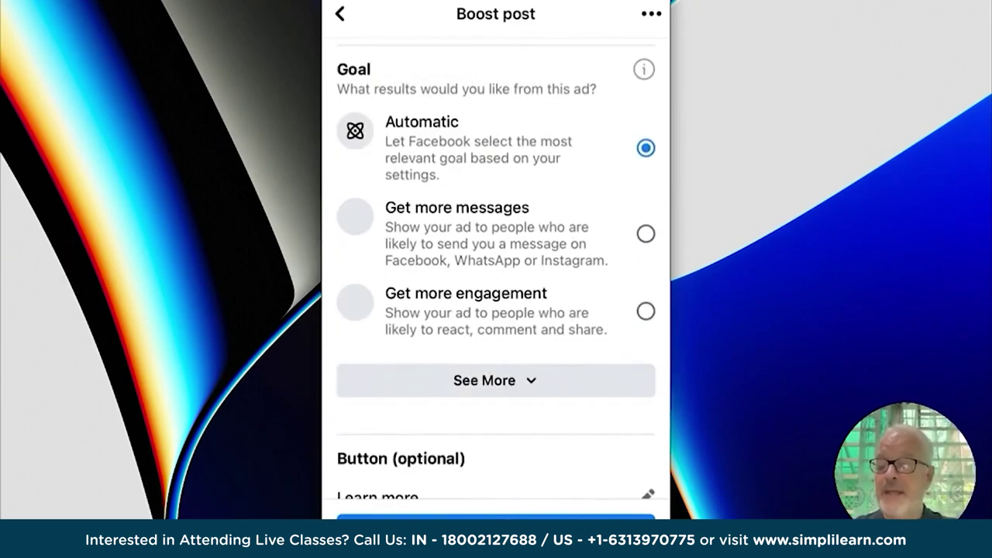
pyautogui.scroll(2, 496, 271)
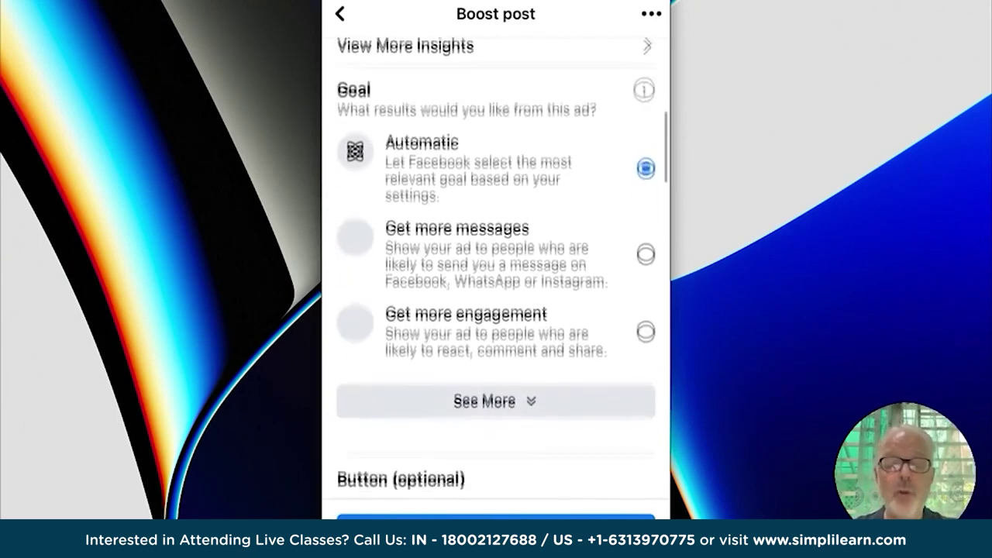
pyautogui.scroll(-5, 496, 271)
pyautogui.scroll(3, 496, 271)
pyautogui.scroll(-3, 496, 310)
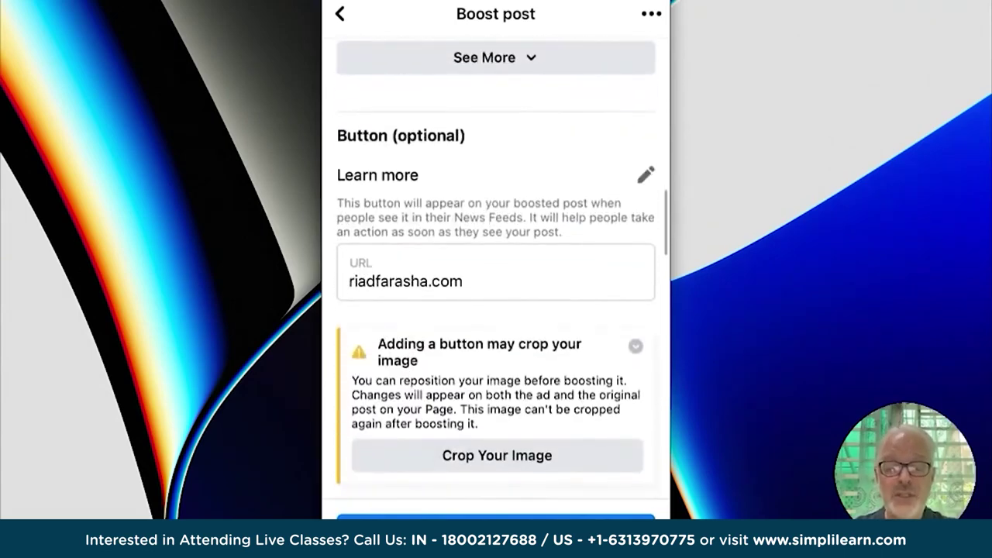
pyautogui.scroll(-3, 496, 310)
pyautogui.scroll(-2, 496, 310)
pyautogui.scroll(-8, 496, 310)
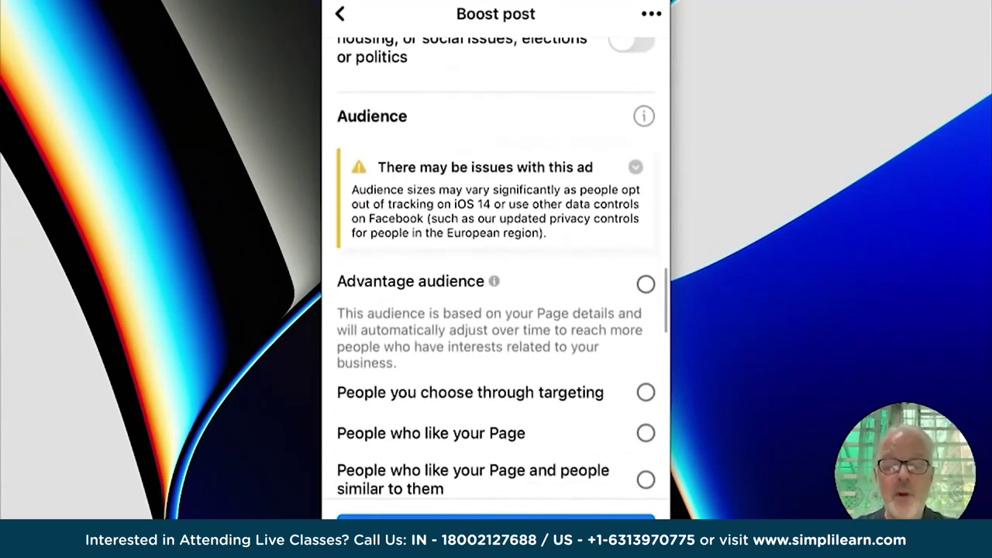
pyautogui.scroll(-7, 496, 310)
pyautogui.scroll(-12, 496, 310)
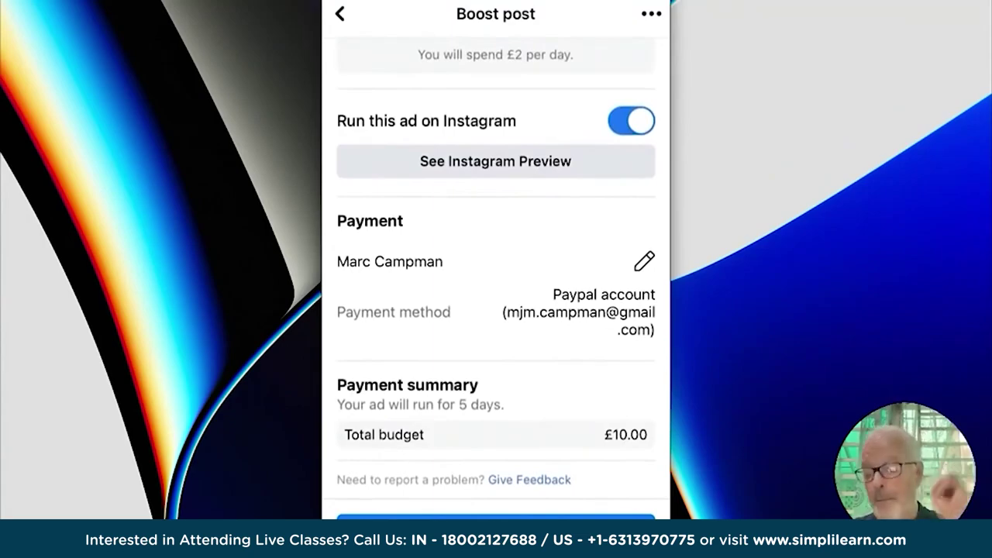
pyautogui.scroll(15, 496, 305)
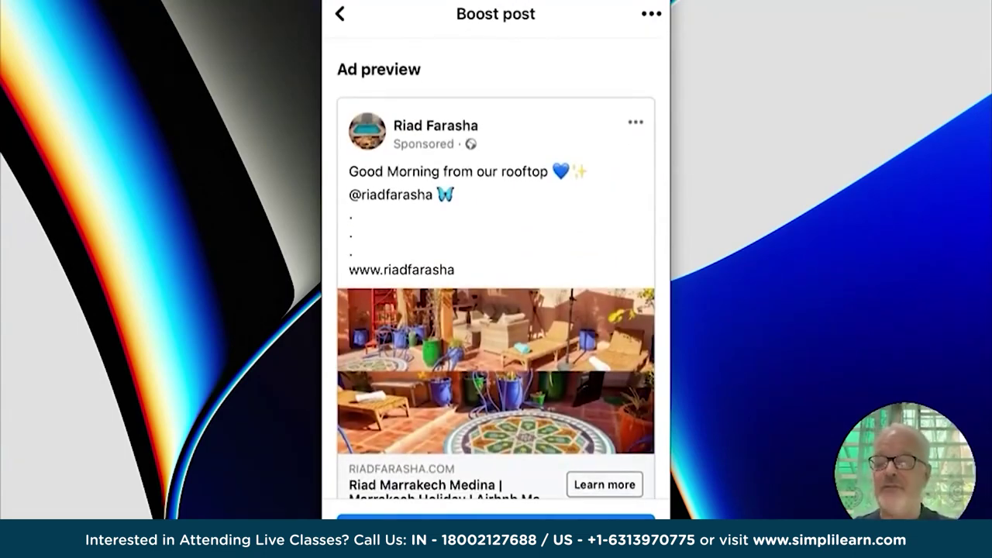
pyautogui.scroll(-15, 496, 306)
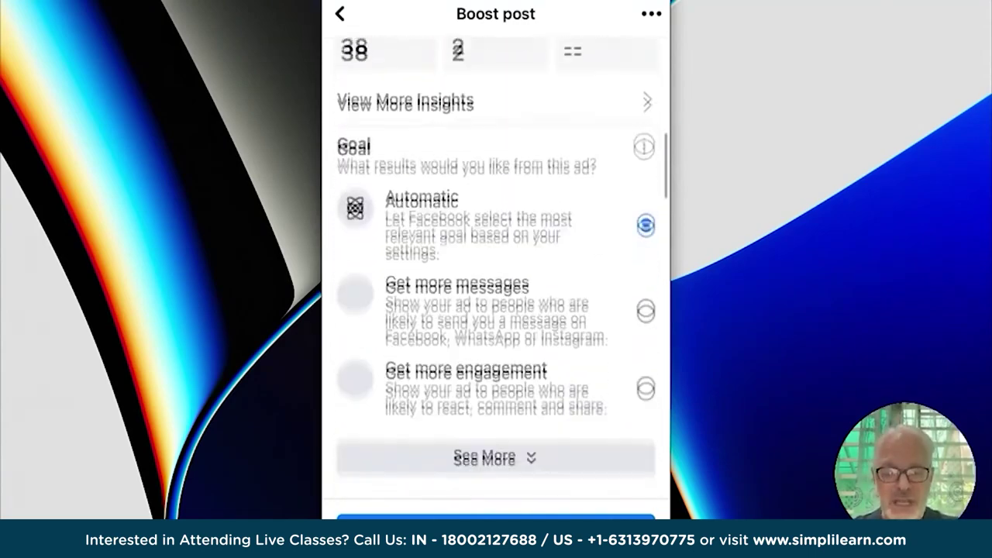
pyautogui.scroll(-10, 496, 305)
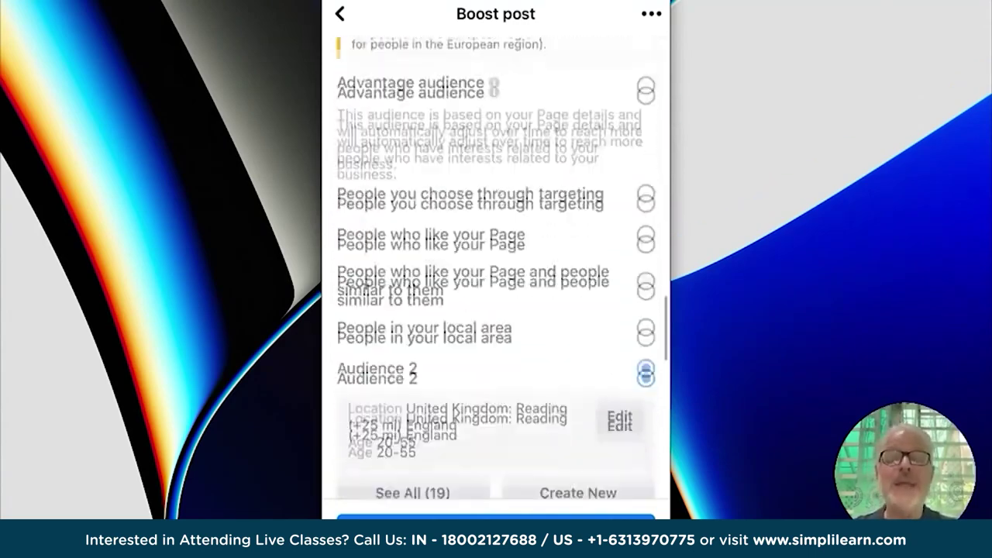
pyautogui.scroll(-10, 497, 306)
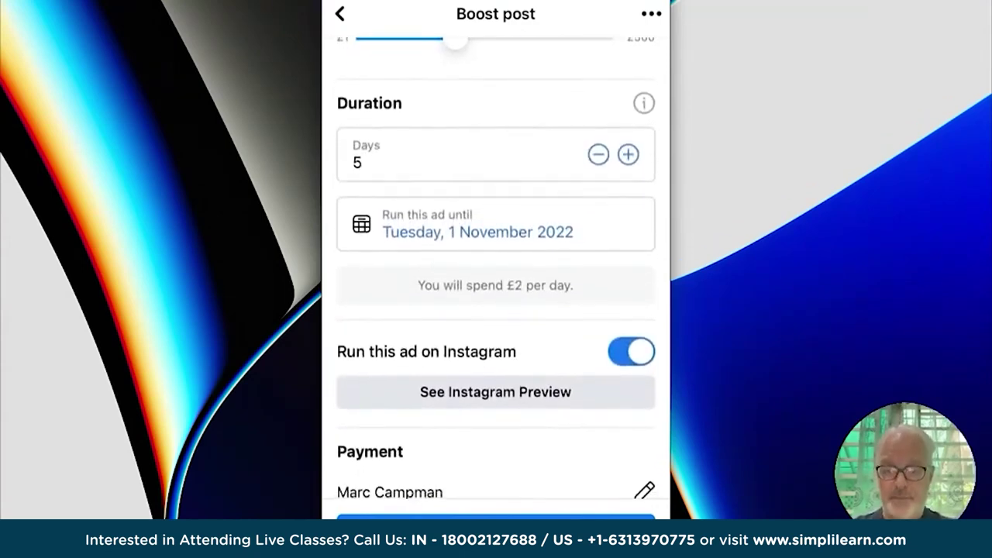
pyautogui.scroll(10, 496, 267)
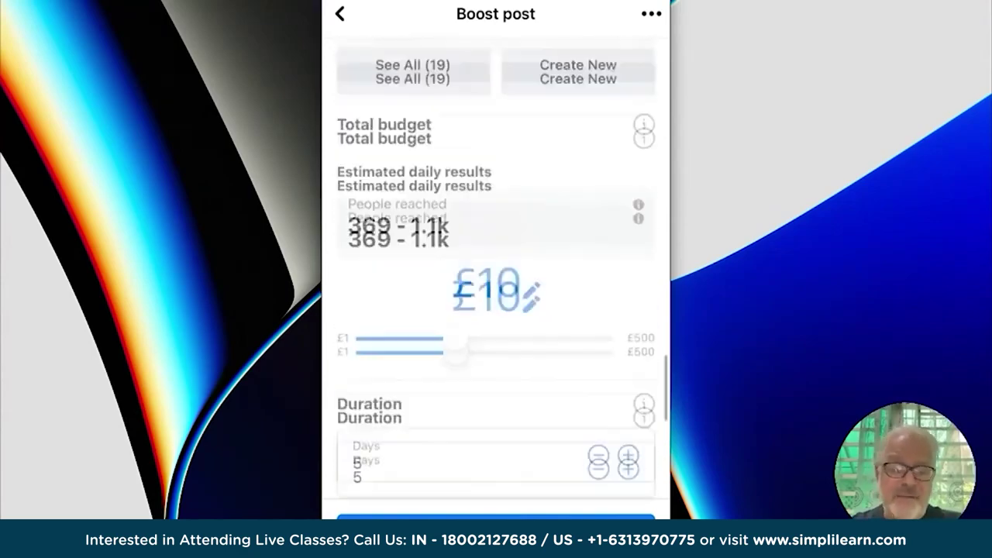
pyautogui.scroll(8, 496, 267)
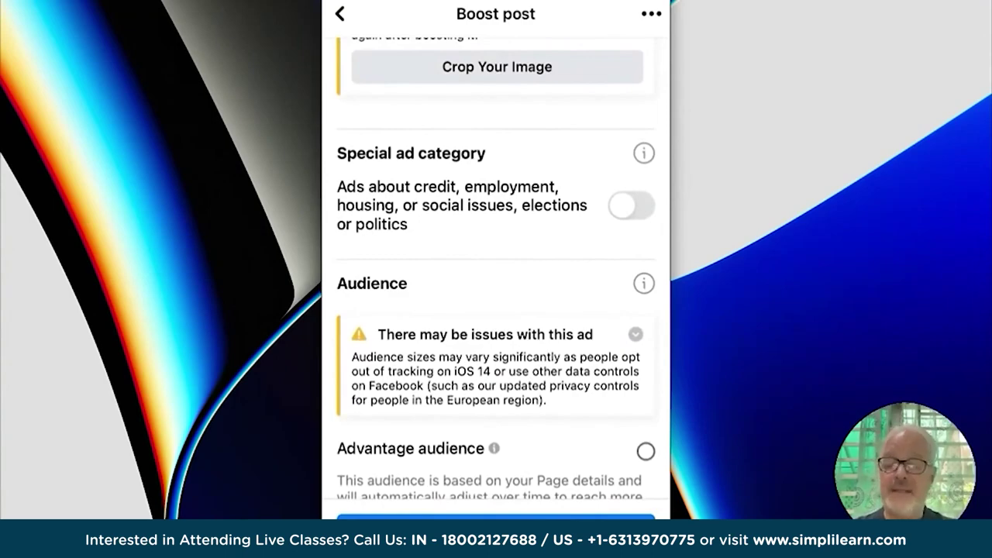
pyautogui.scroll(10, 496, 267)
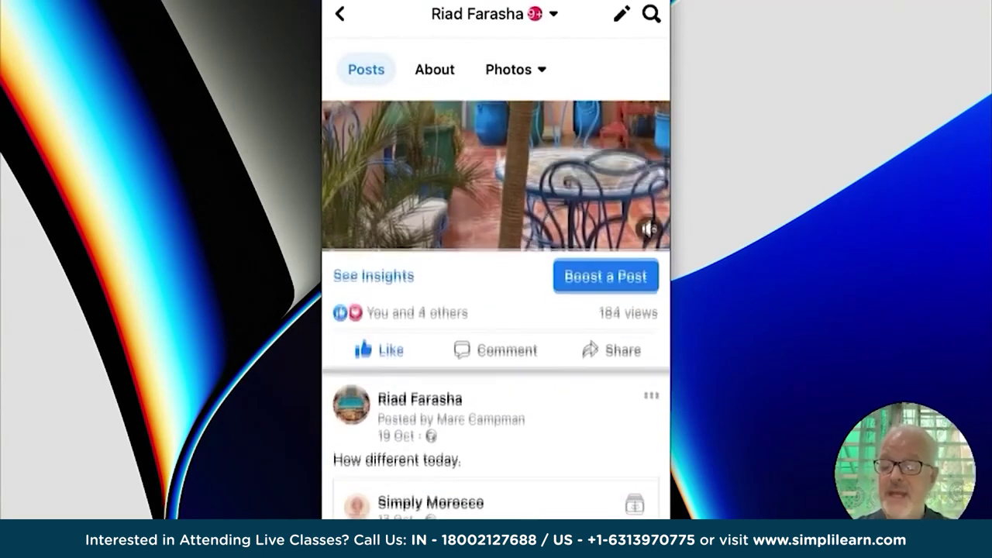
# Scroll the phone feed, then return to the Riad Farasha Page in desktop Google Chrome.
pyautogui.scroll(-1, 496, 310)
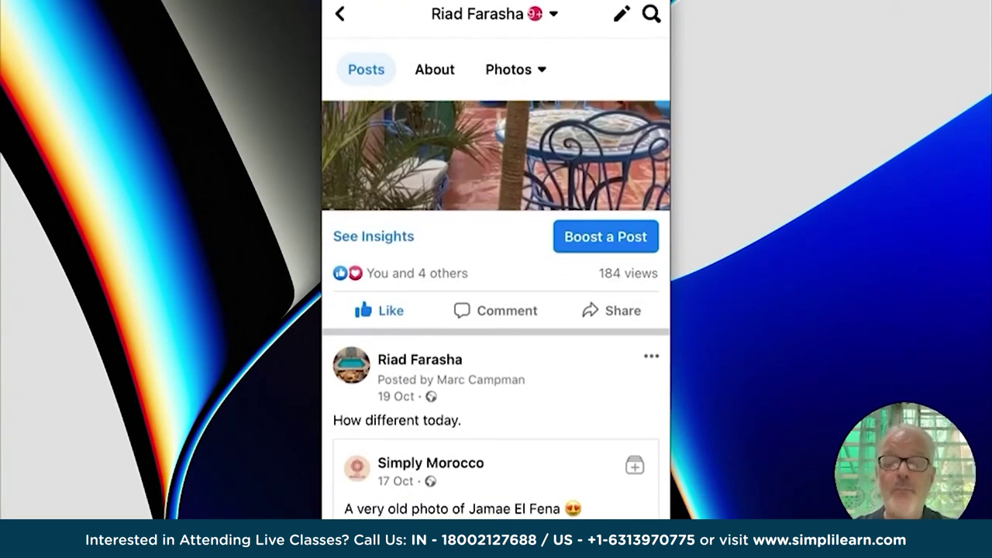
pyautogui.scroll(-10, 496, 310)
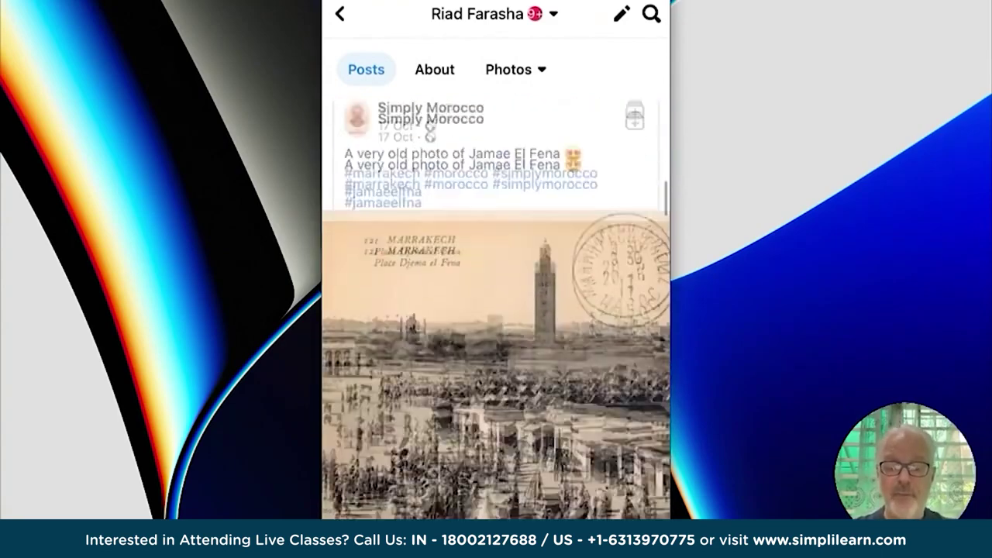
pyautogui.scroll(-10, 496, 310)
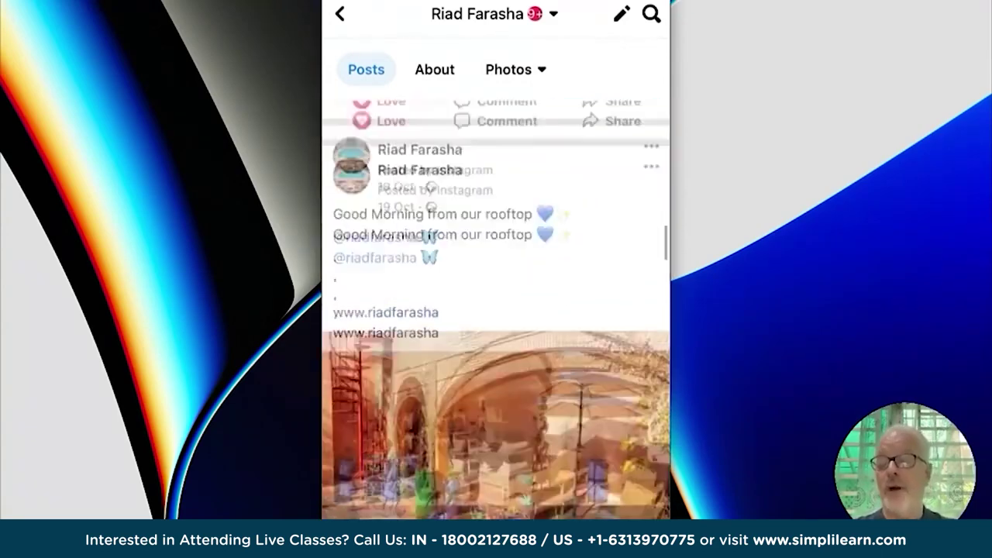
pyautogui.scroll(-10, 496, 310)
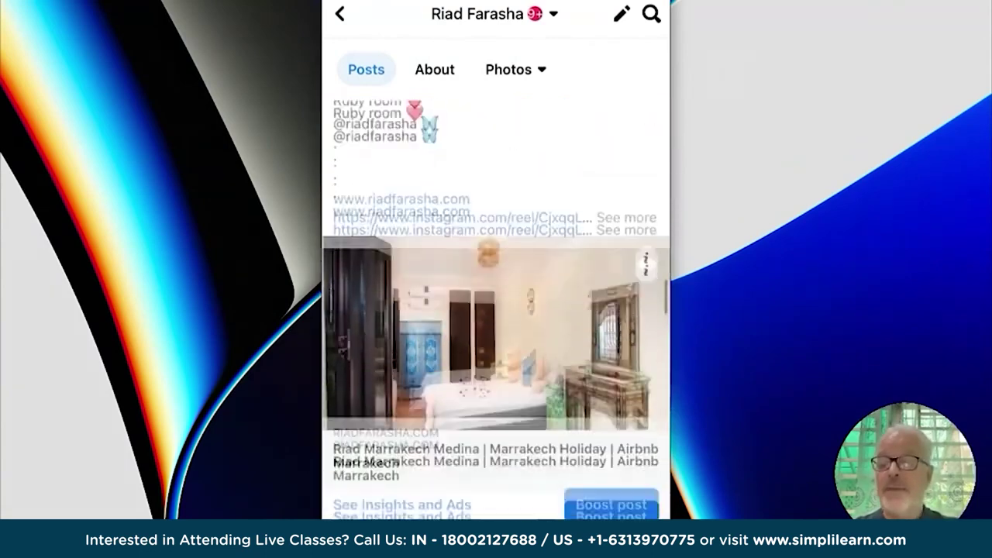
pyautogui.scroll(-5, 496, 310)
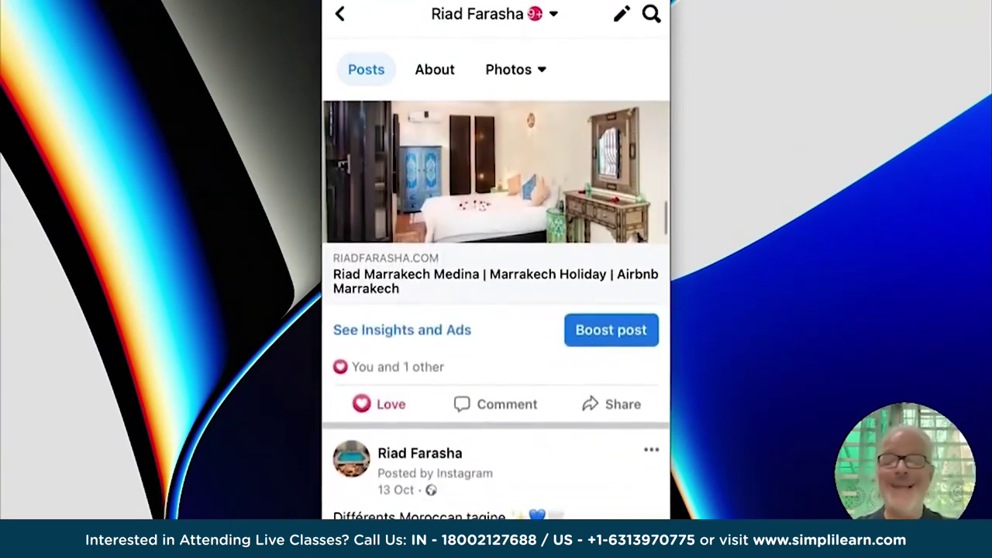
pyautogui.scroll(-5, 496, 310)
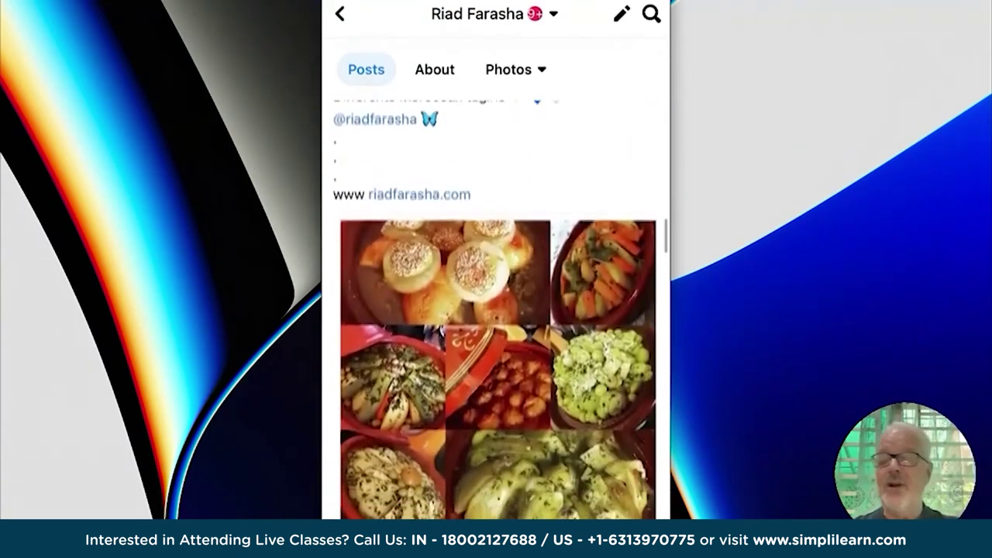
pyautogui.scroll(3, 496, 310)
pyautogui.scroll(5, 496, 310)
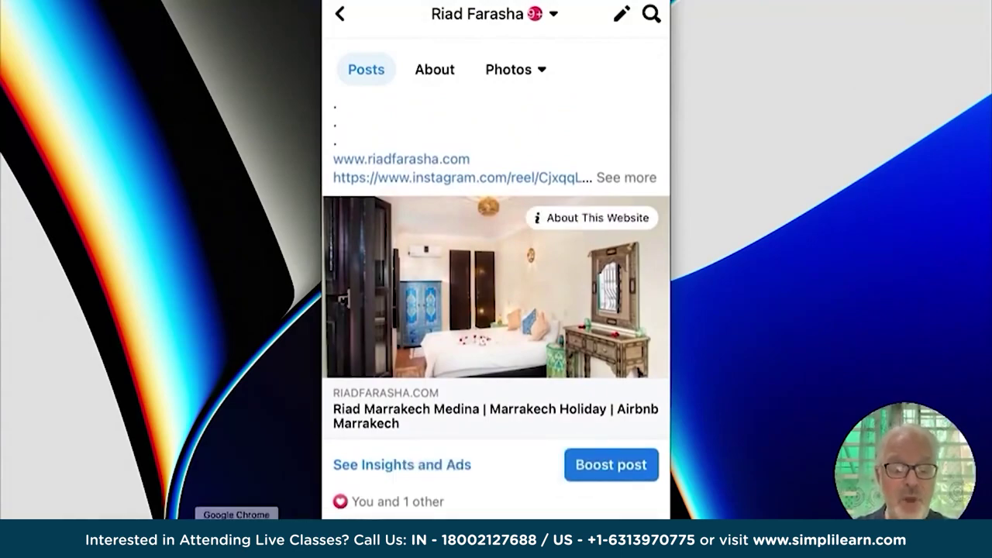
pyautogui.click(237, 535)
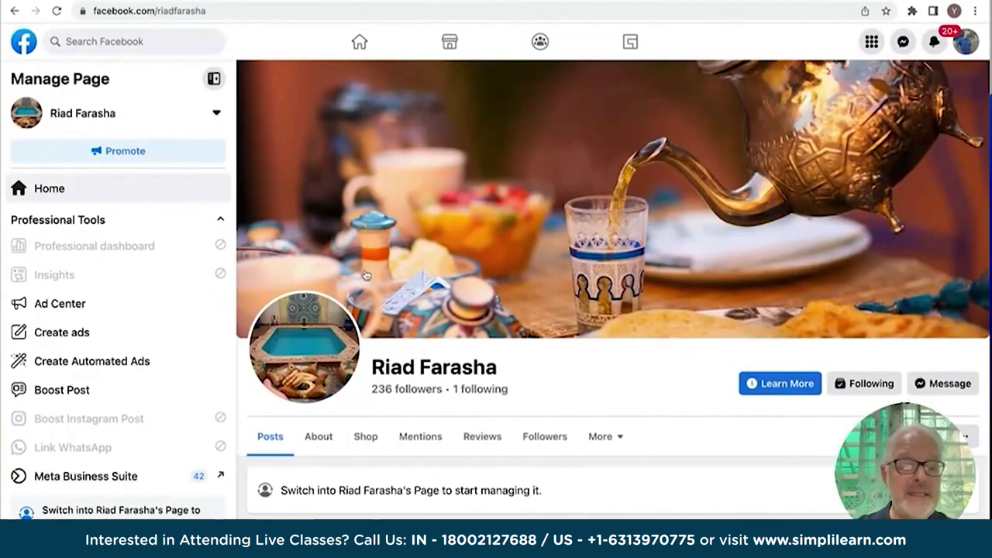
# Look over the Ruby room post's Boost post form, then back out to the Riad Farasha Page.
pyautogui.scroll(-1, 366, 275)
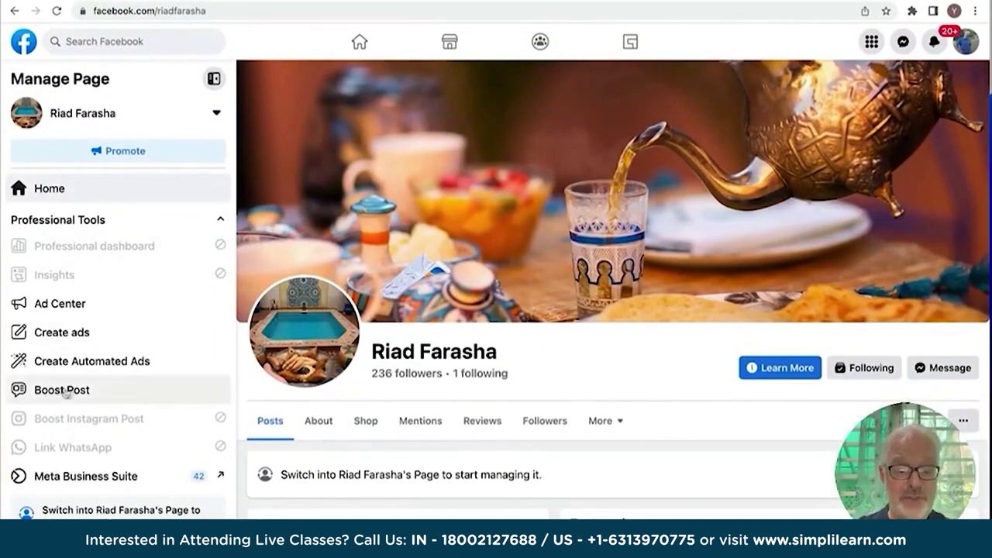
pyautogui.click(63, 392)
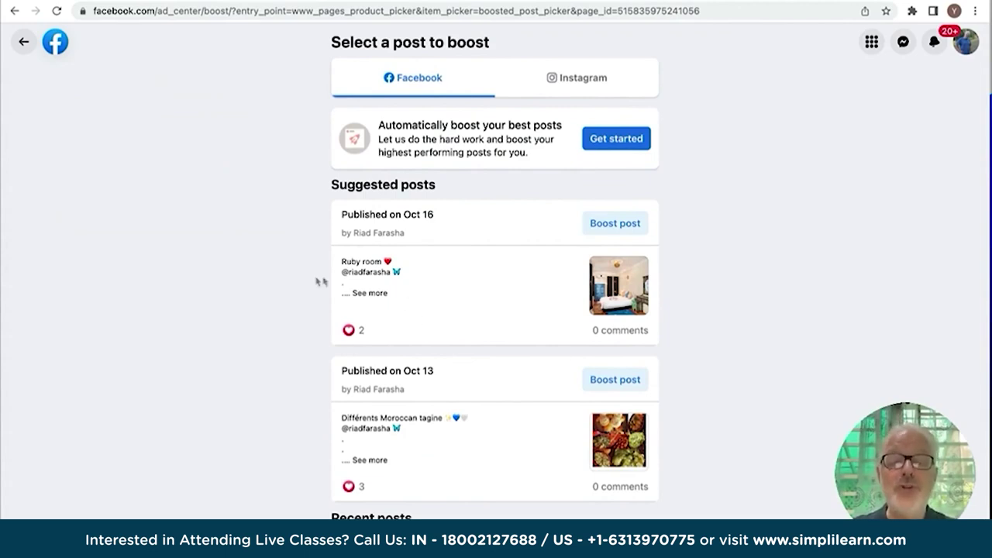
pyautogui.click(616, 227)
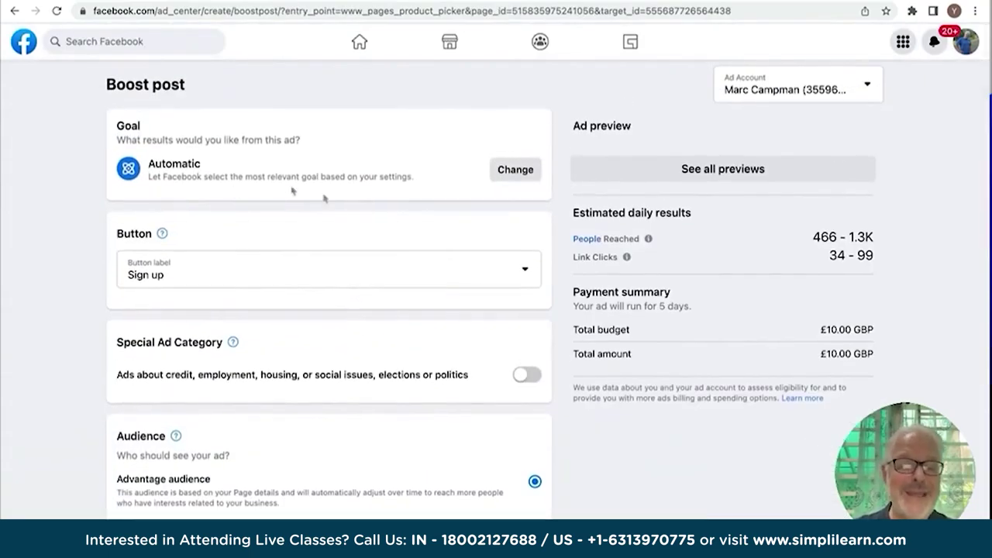
pyautogui.scroll(-4, 271, 329)
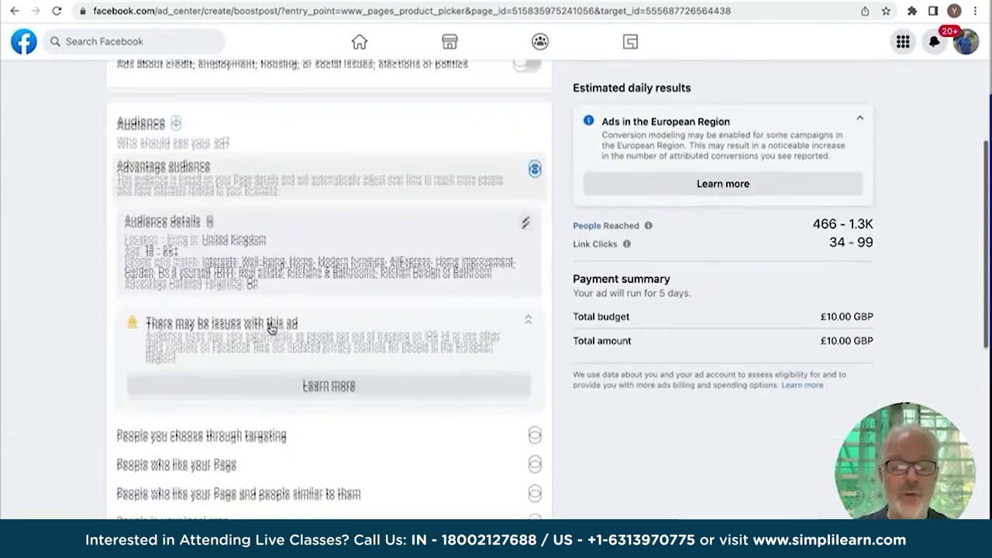
pyautogui.scroll(10, 271, 329)
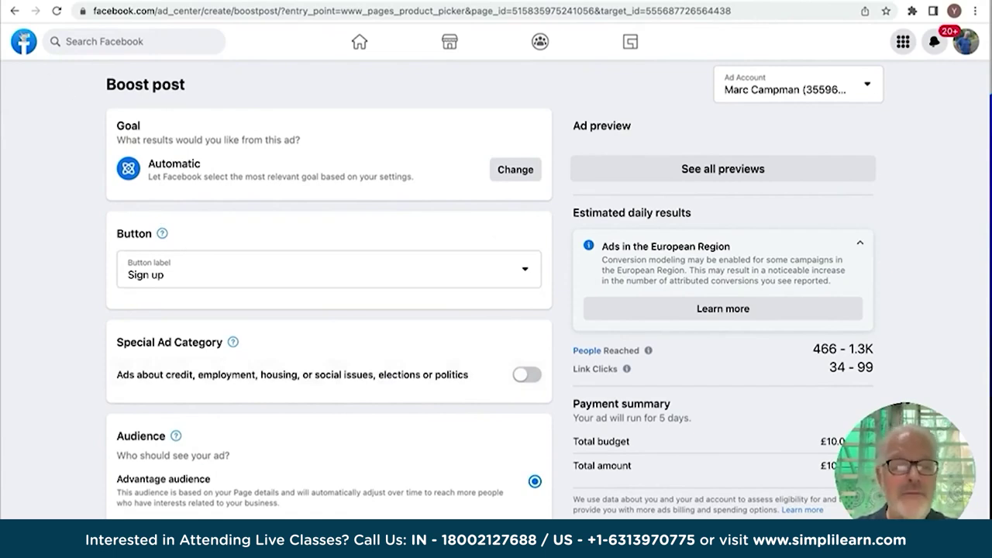
pyautogui.click(14, 11)
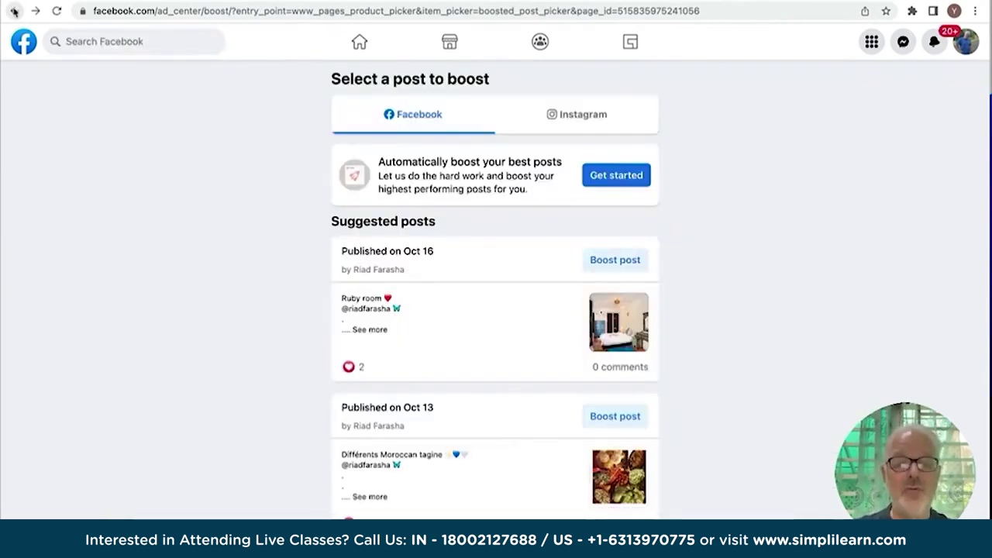
pyautogui.click(15, 12)
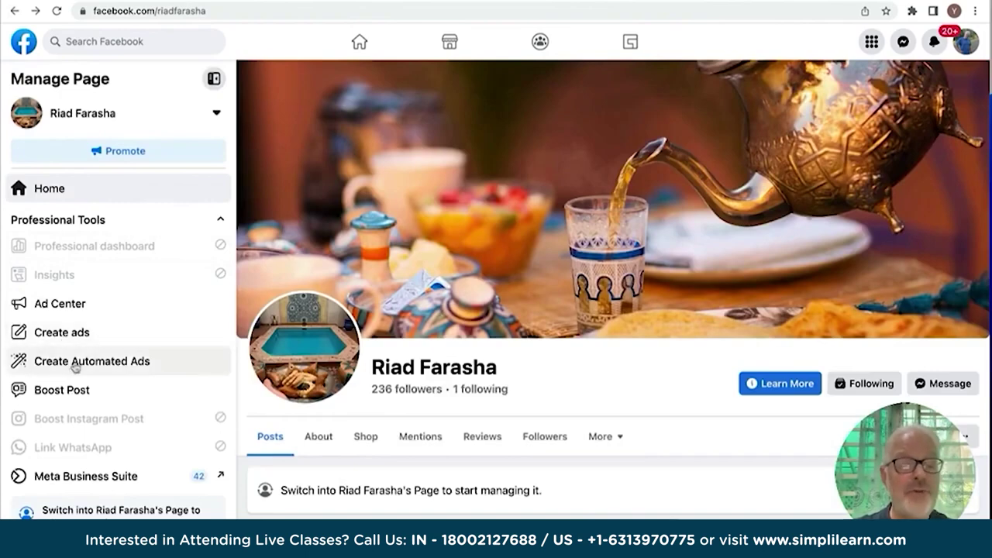
# Start Create Automated Ads up to the business-location question, then go back to the Page.
pyautogui.click(84, 369)
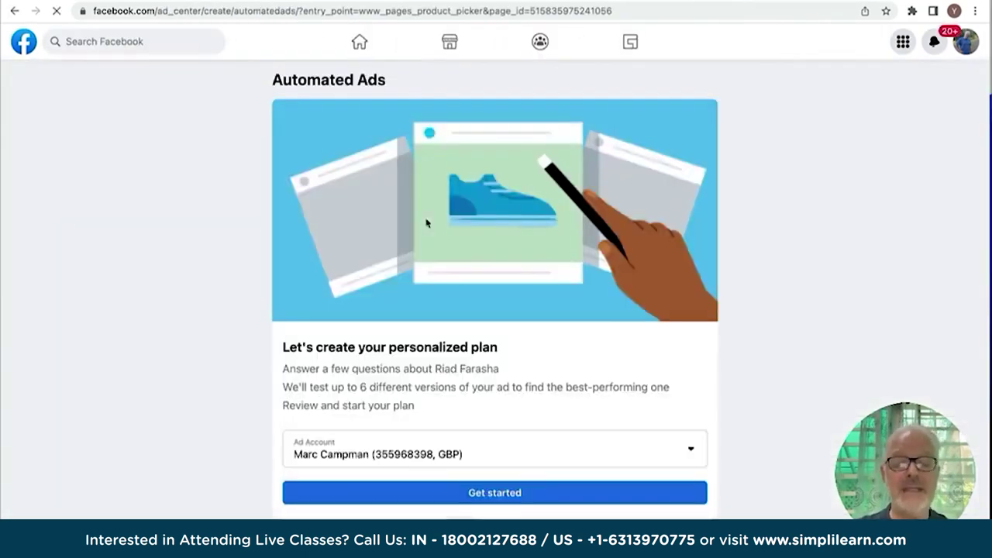
pyautogui.click(496, 496)
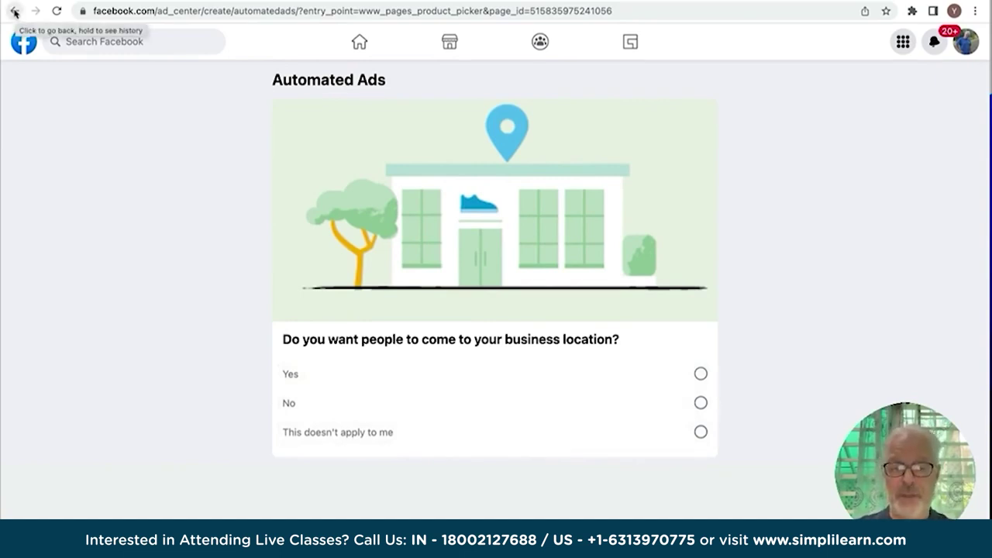
pyautogui.click(15, 12)
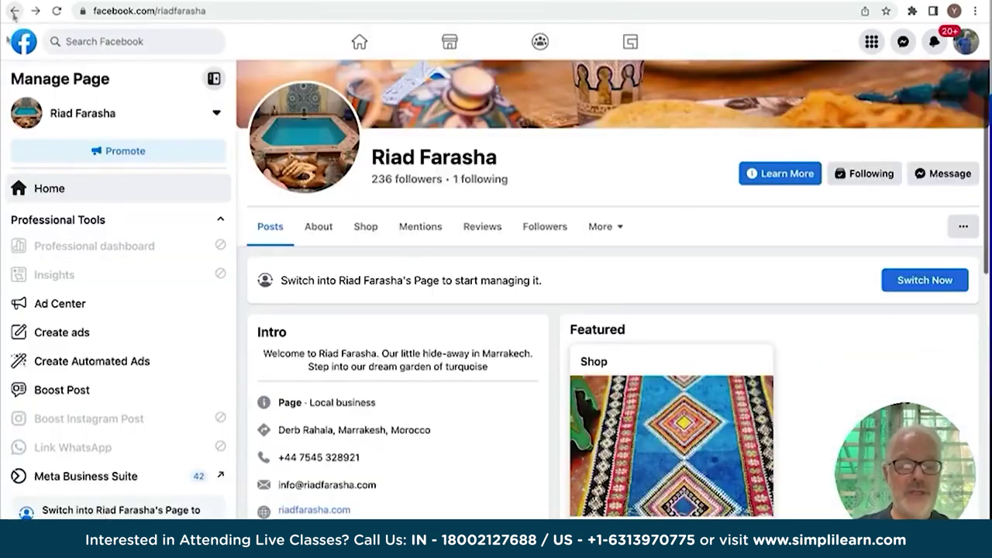
# Discard the new Create ads draft and open the Page's Ad Center, which has no ads.
pyautogui.click(67, 337)
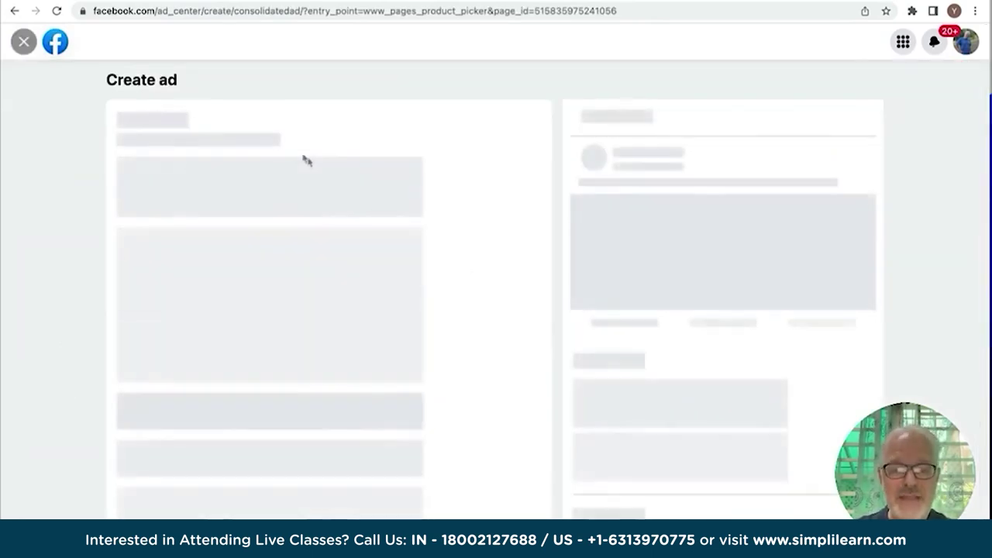
pyautogui.scroll(-3, 326, 388)
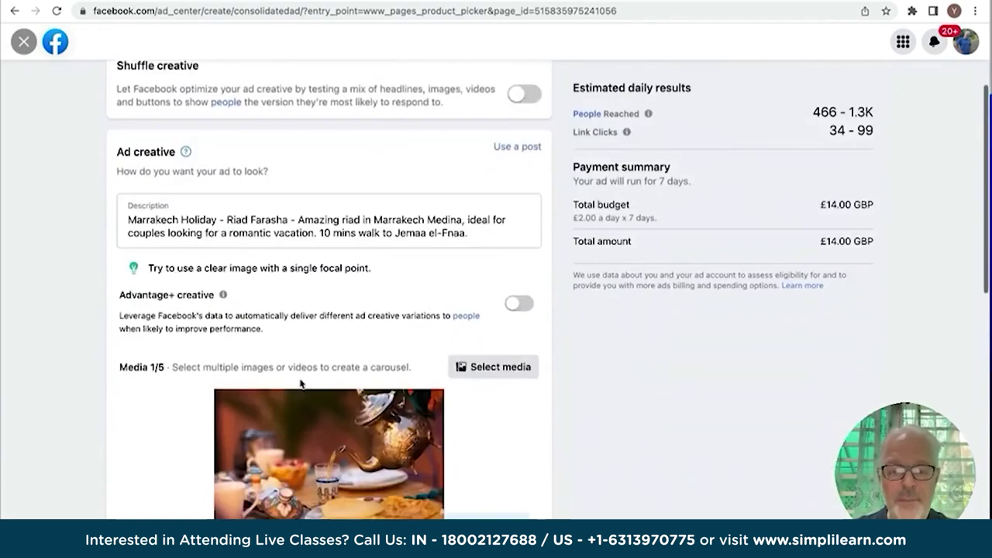
pyautogui.scroll(3, 270, 350)
pyautogui.click(15, 11)
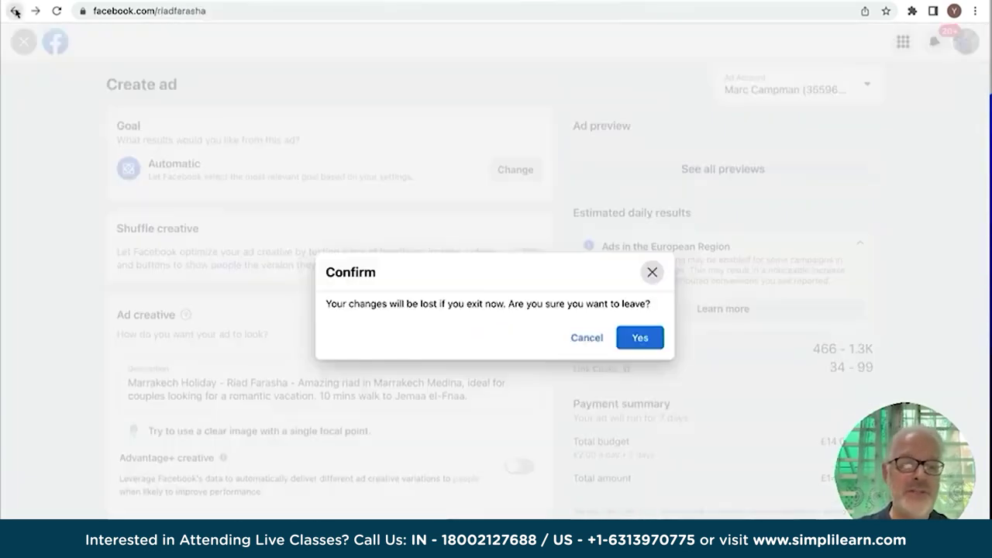
pyautogui.click(640, 339)
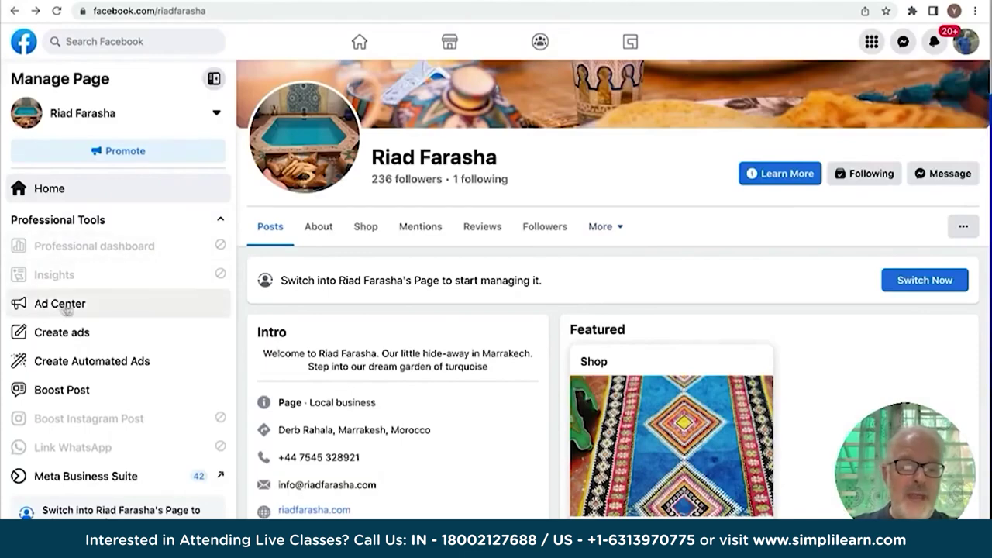
pyautogui.click(67, 307)
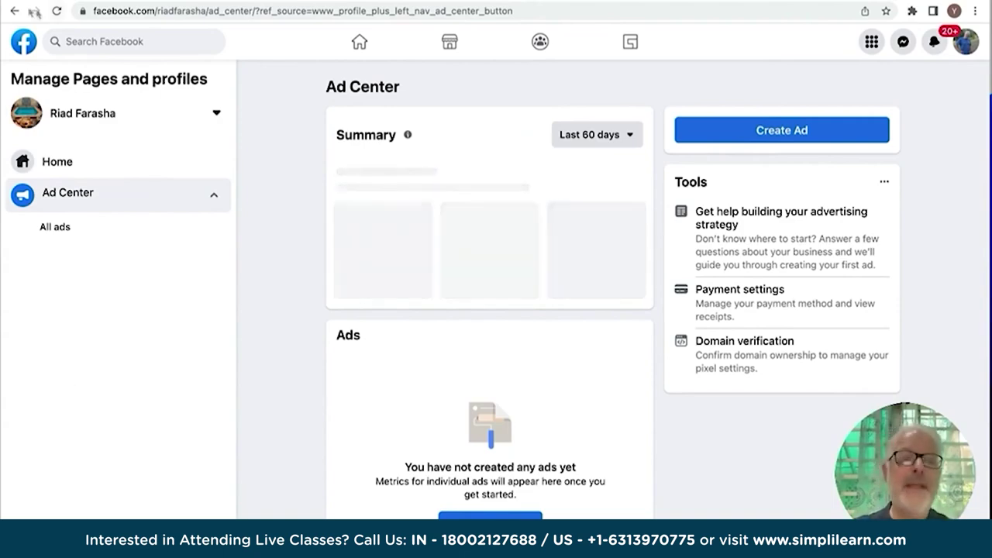
# Go back from Ad Center to the Riad Farasha Page's Manage Page view.
pyautogui.click(13, 15)
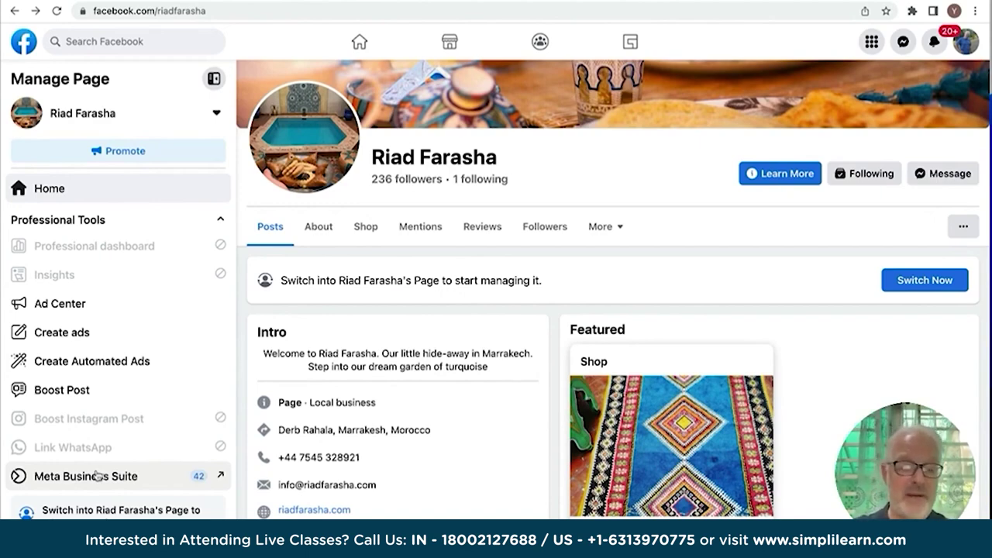
# Open Meta Business Suite, confirm Instagram access, and dismiss the Instagram message settings dialog.
pyautogui.click(96, 475)
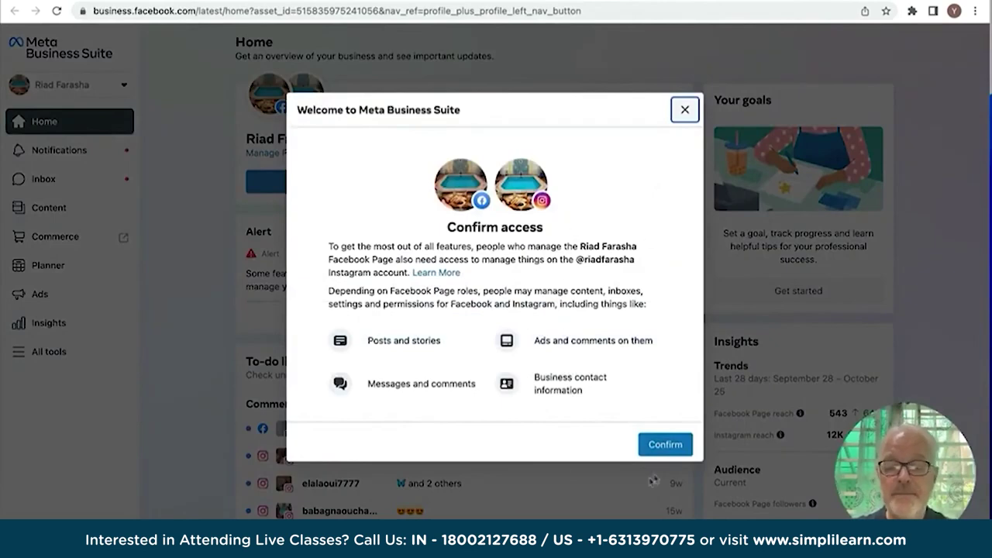
pyautogui.click(663, 445)
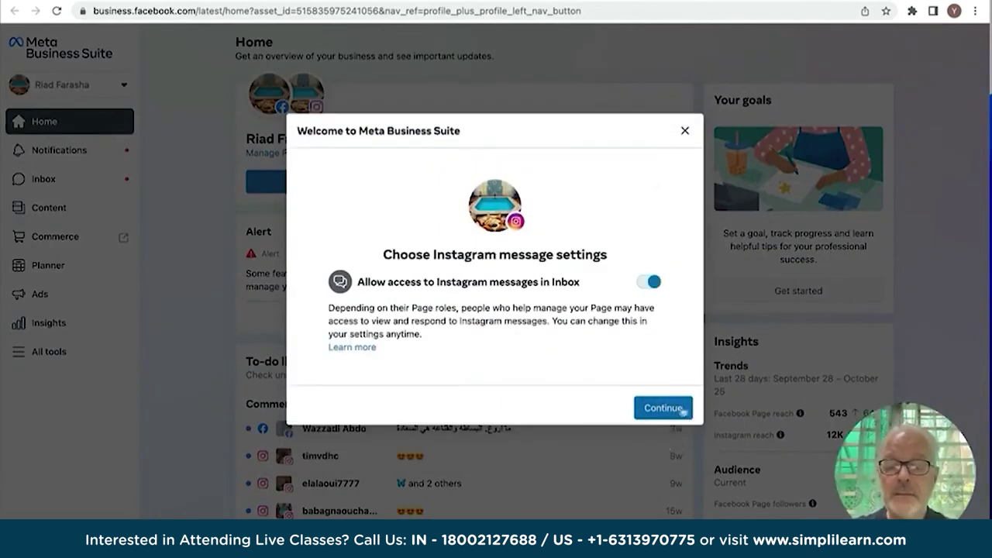
pyautogui.click(686, 131)
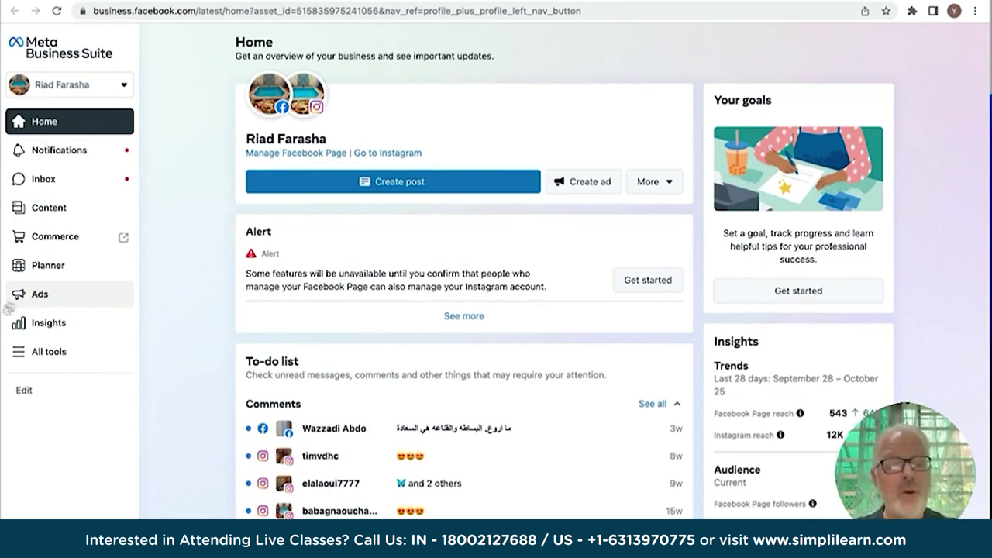
# Open Ads Manager from the Advertise section of Meta Business Suite's All tools list.
pyautogui.click(45, 353)
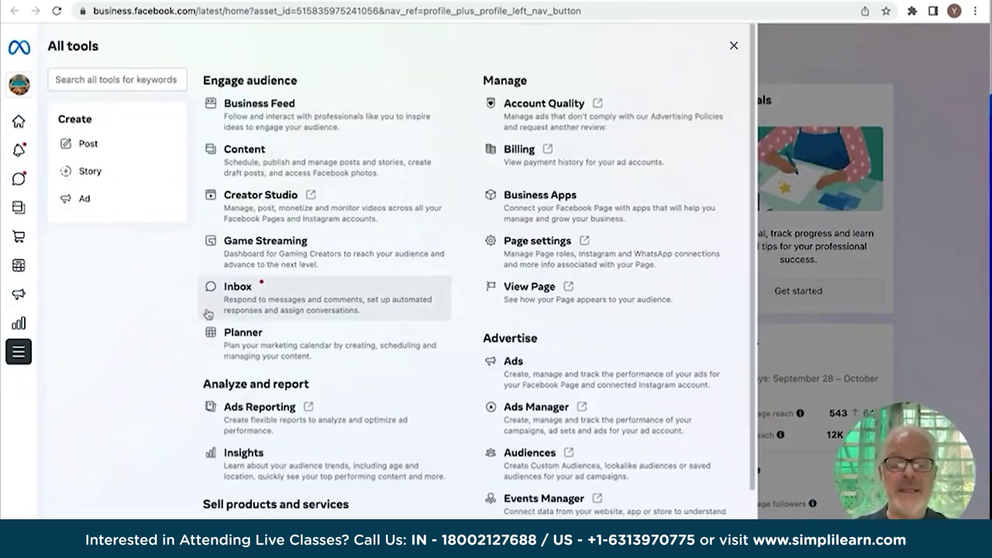
pyautogui.scroll(-3, 208, 313)
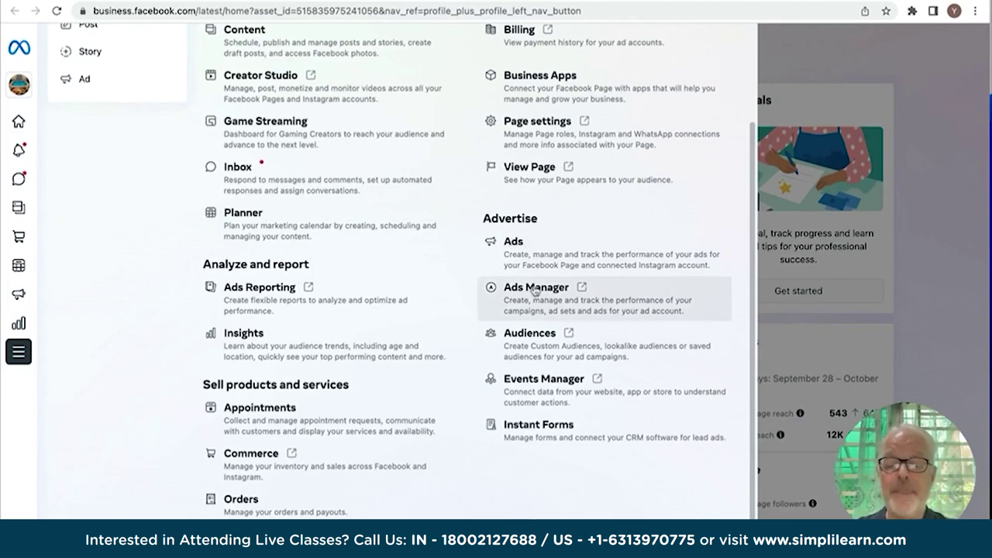
pyautogui.click(536, 290)
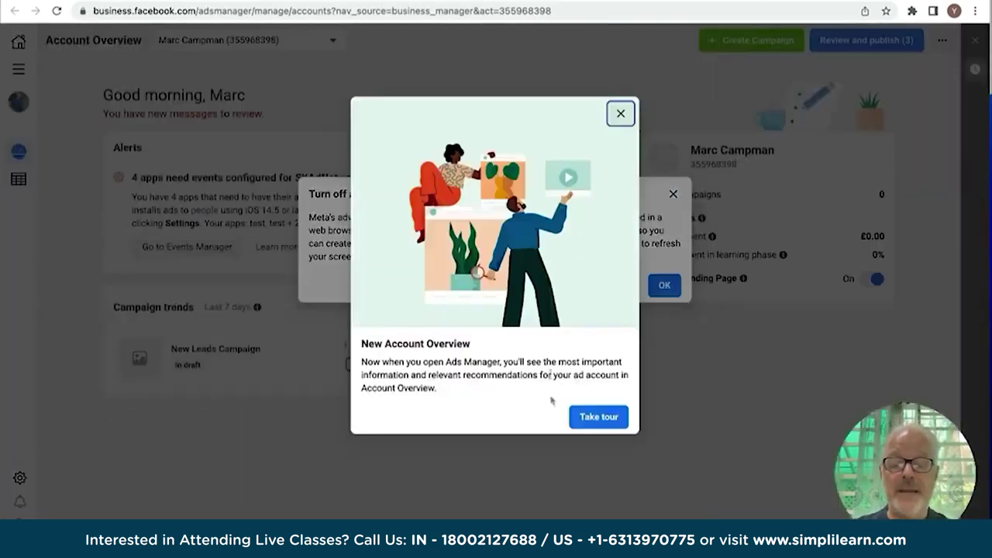
# Dismiss the New Account Overview introduction and the Turn off ad blocker warning.
pyautogui.click(620, 118)
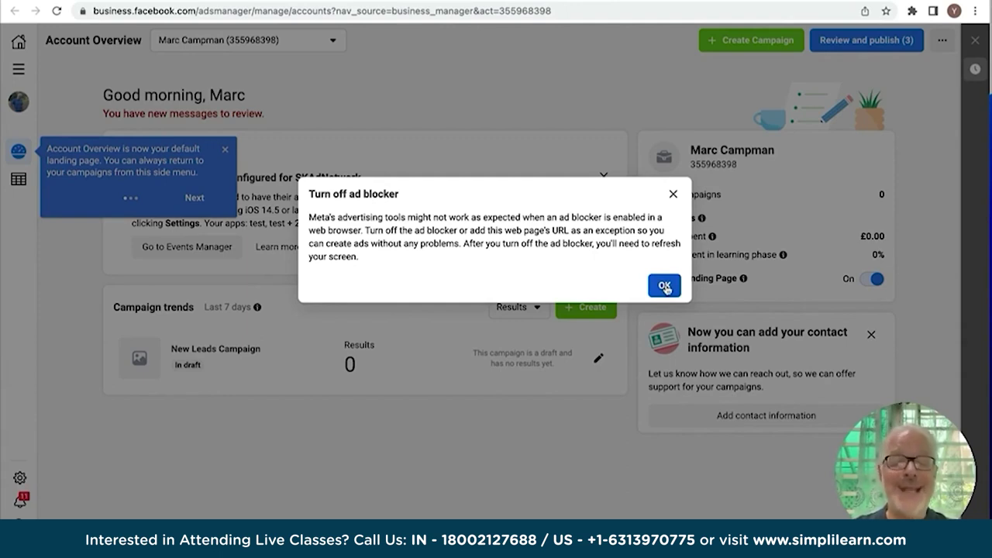
pyautogui.click(664, 286)
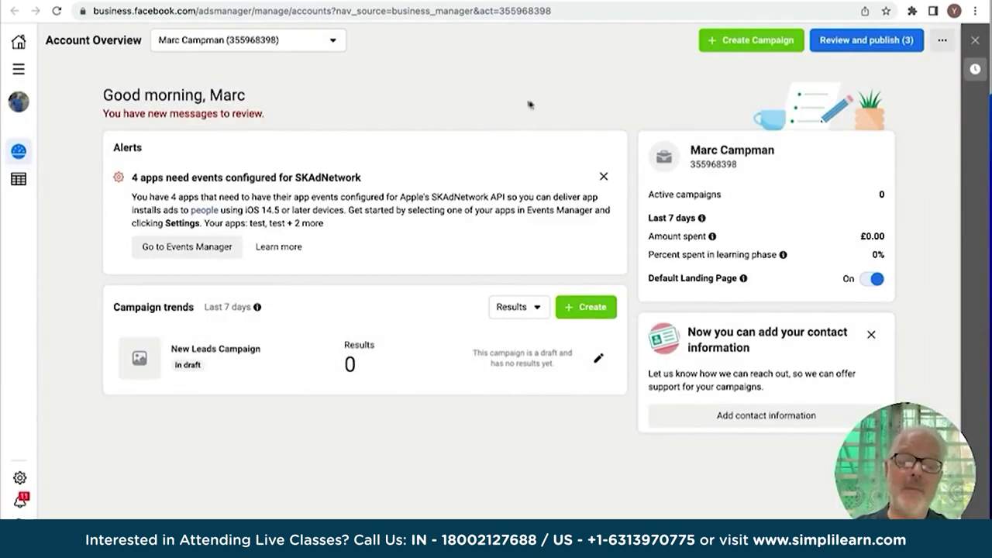
# Turn off the AdBlock extension in Chrome's Extensions page and reload the Ads Manager overview.
pyautogui.click(975, 13)
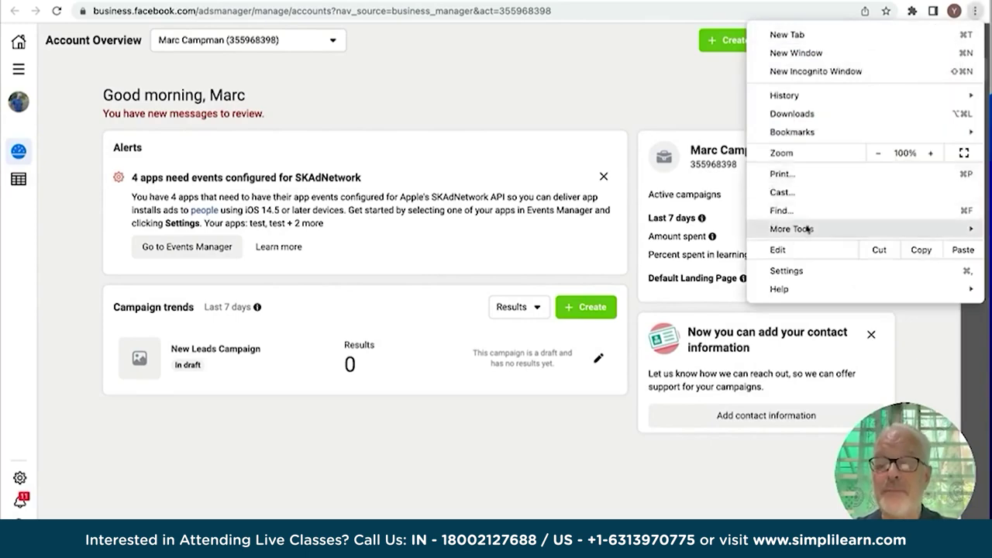
pyautogui.moveTo(801, 231)
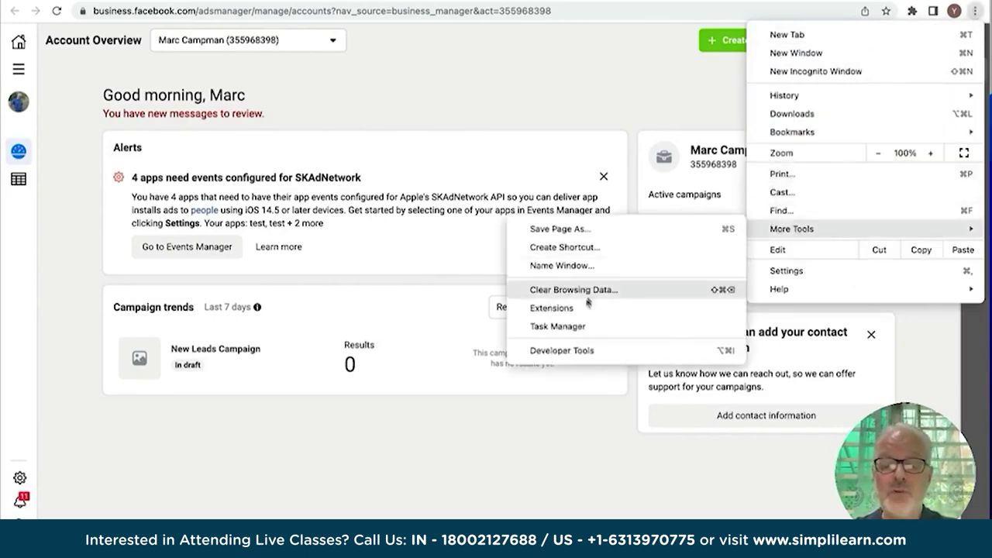
pyautogui.click(552, 310)
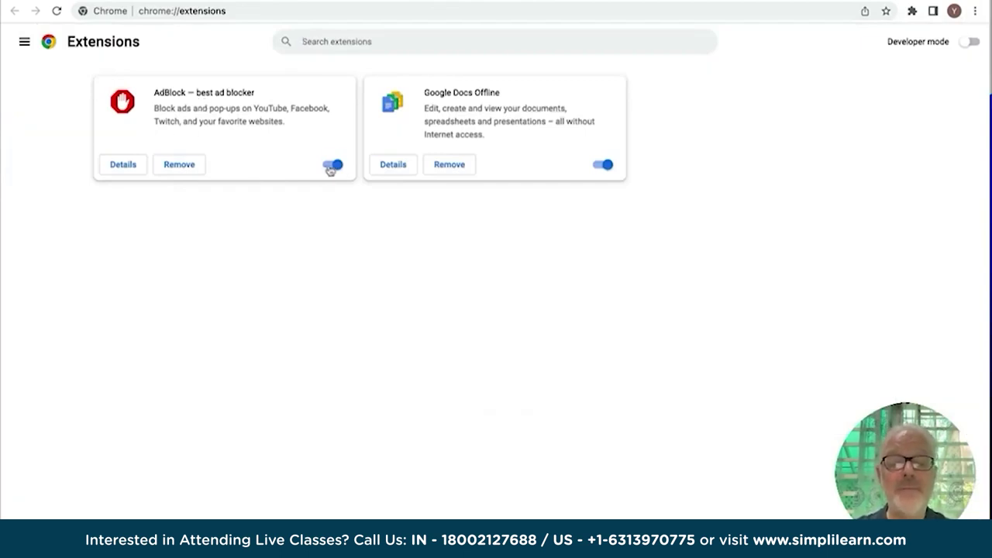
pyautogui.click(332, 165)
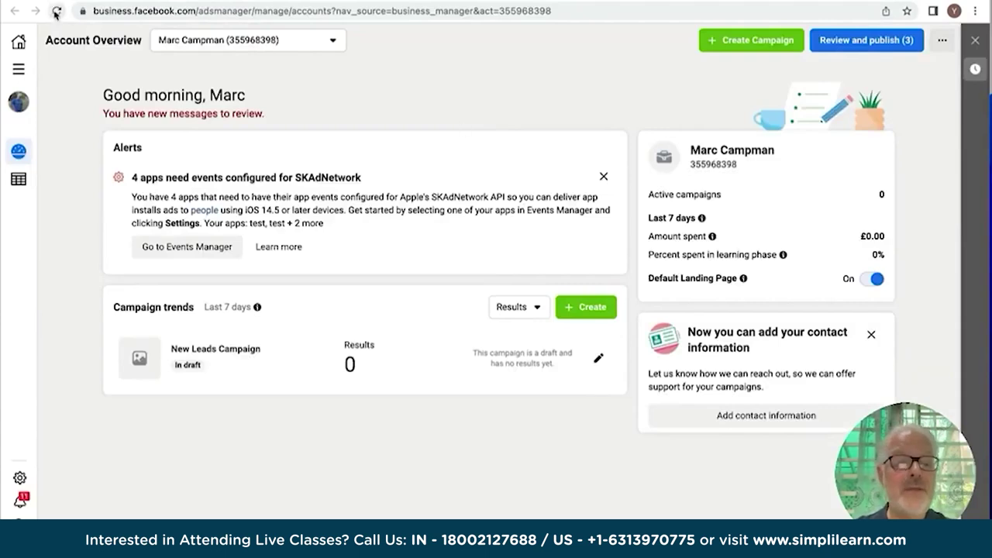
pyautogui.click(56, 12)
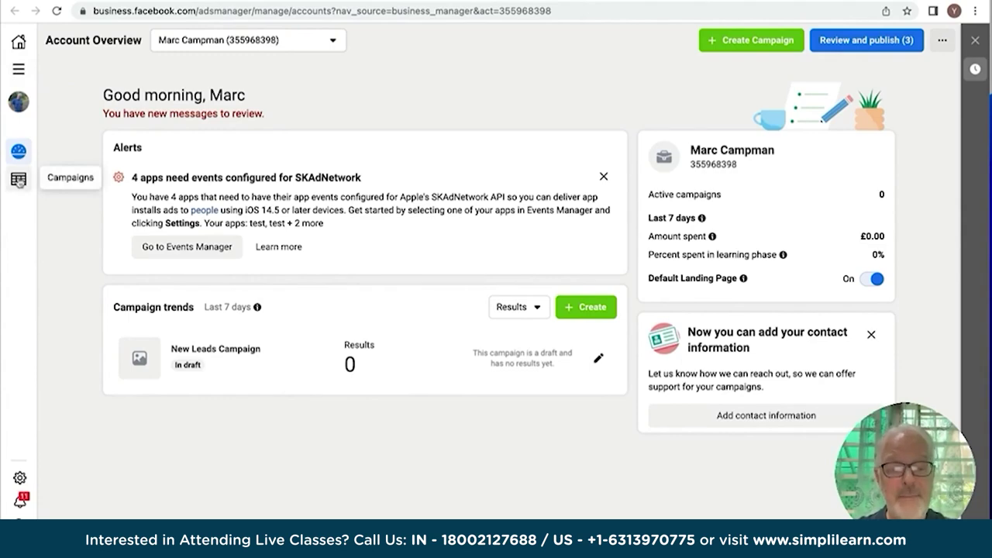
# Open the Campaigns list, dismiss the terms update notice, and start creating a new campaign.
pyautogui.click(19, 180)
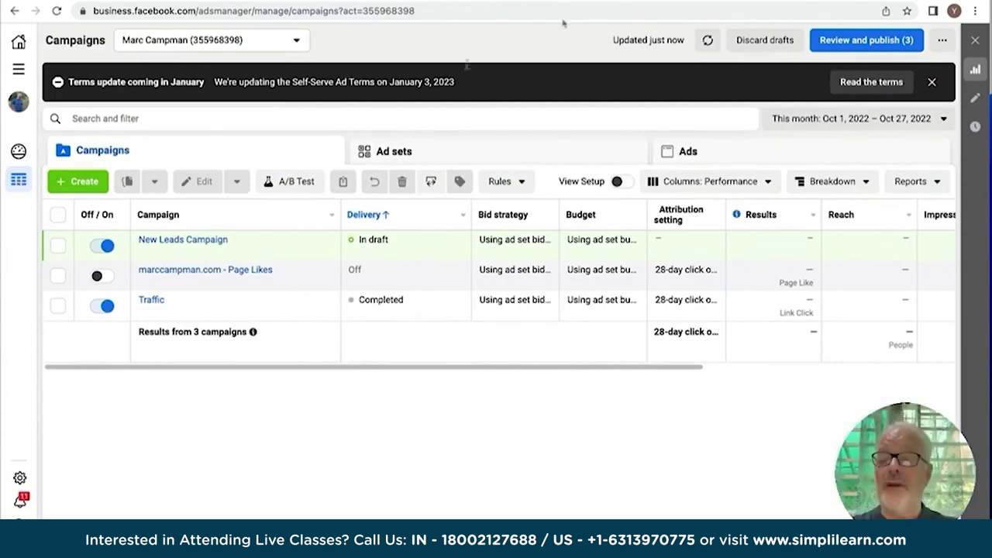
pyautogui.click(932, 84)
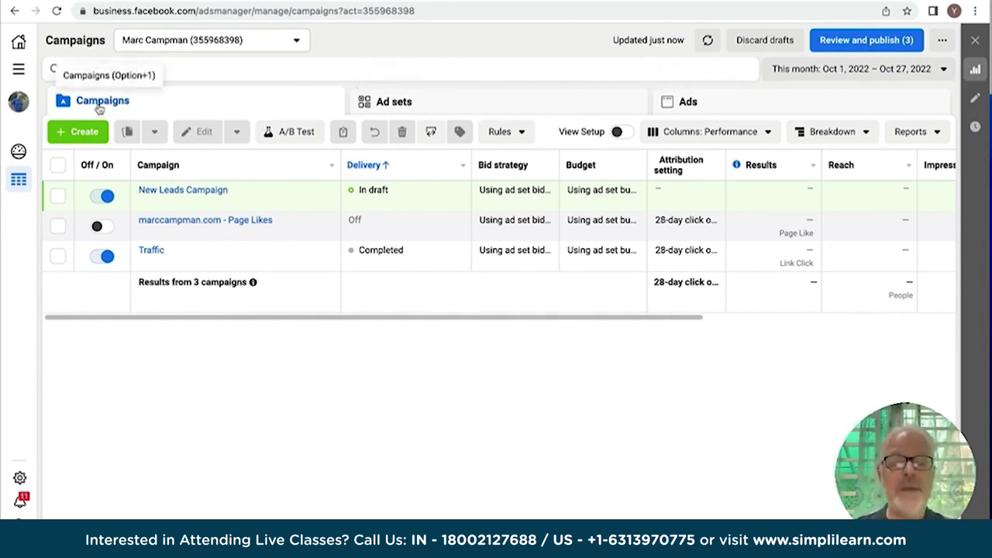
pyautogui.moveTo(183, 197)
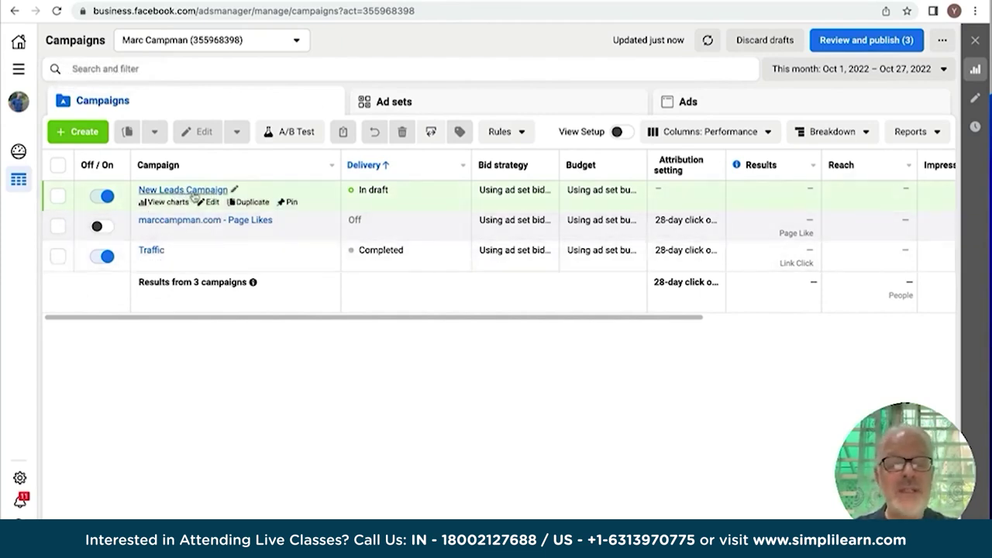
pyautogui.moveTo(171, 223)
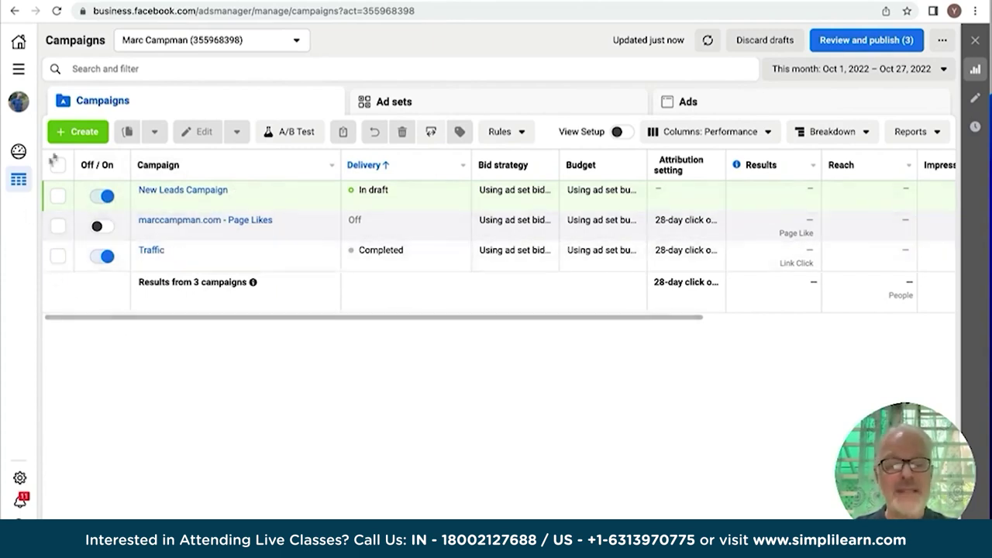
pyautogui.click(78, 132)
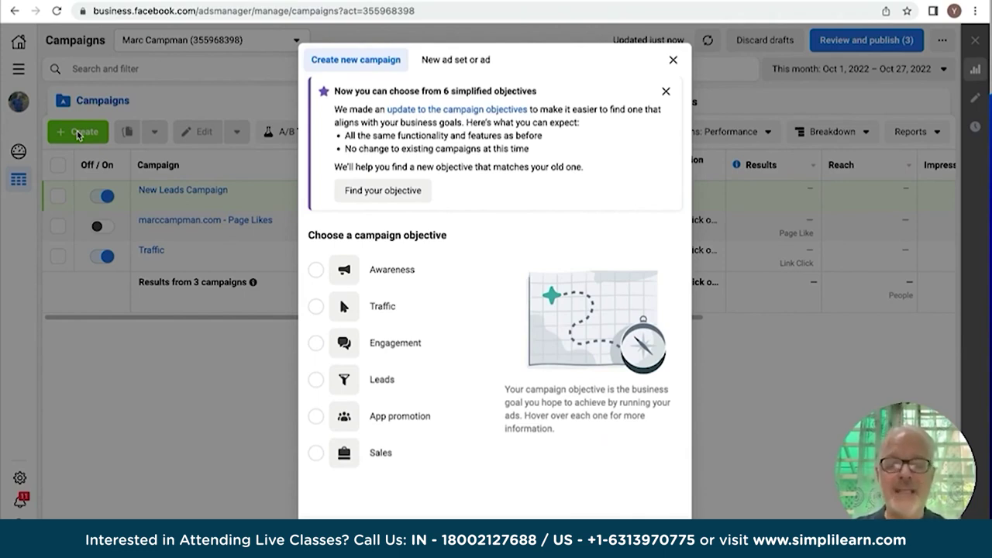
pyautogui.moveTo(431, 259)
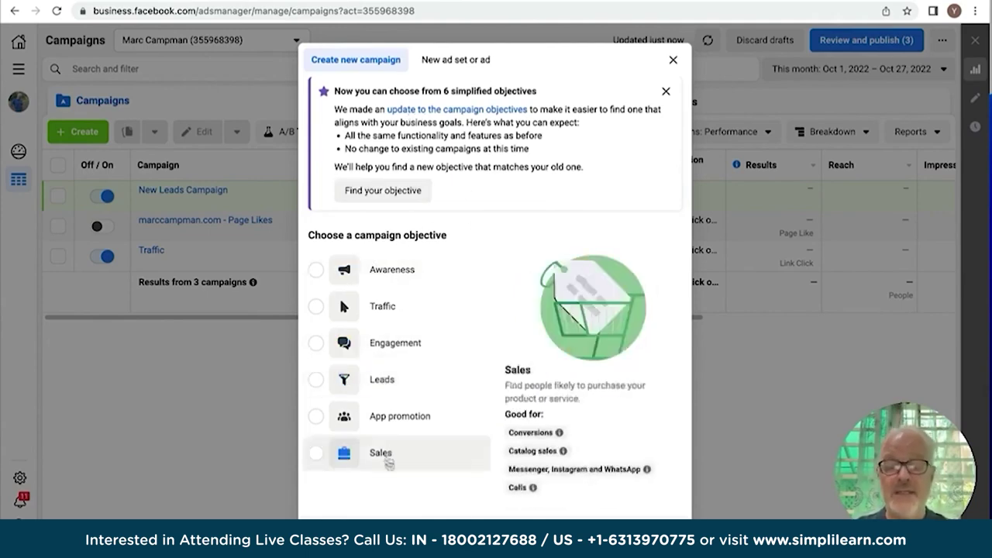
pyautogui.moveTo(390, 469)
pyautogui.moveTo(379, 279)
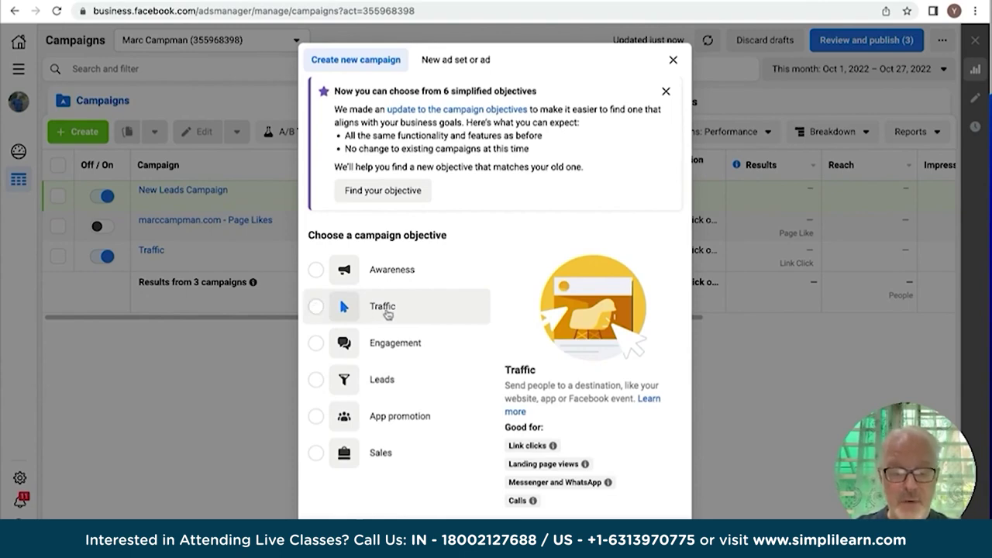
# Pick Traffic as the objective, dismiss the leads recommendation, and select the campaign name field.
pyautogui.click(386, 314)
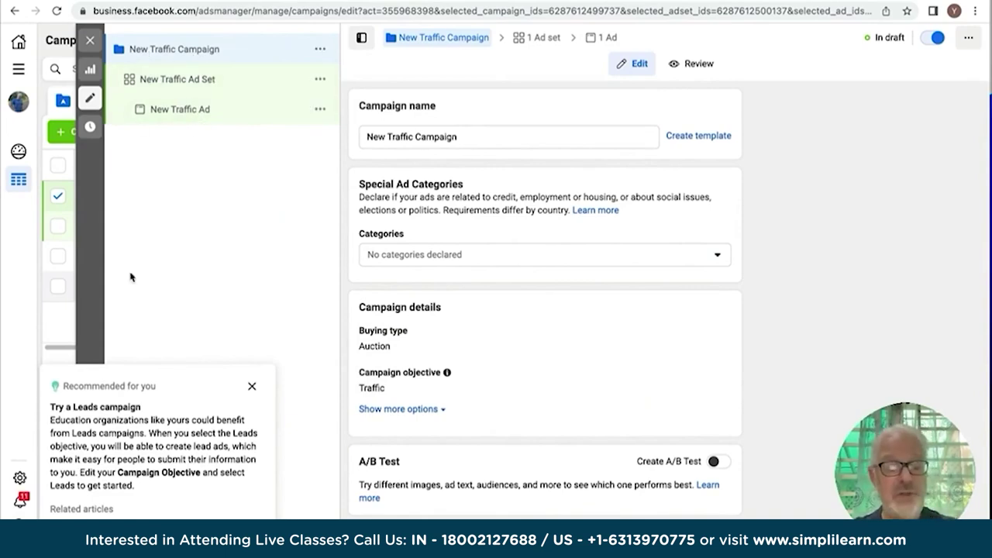
pyautogui.click(251, 387)
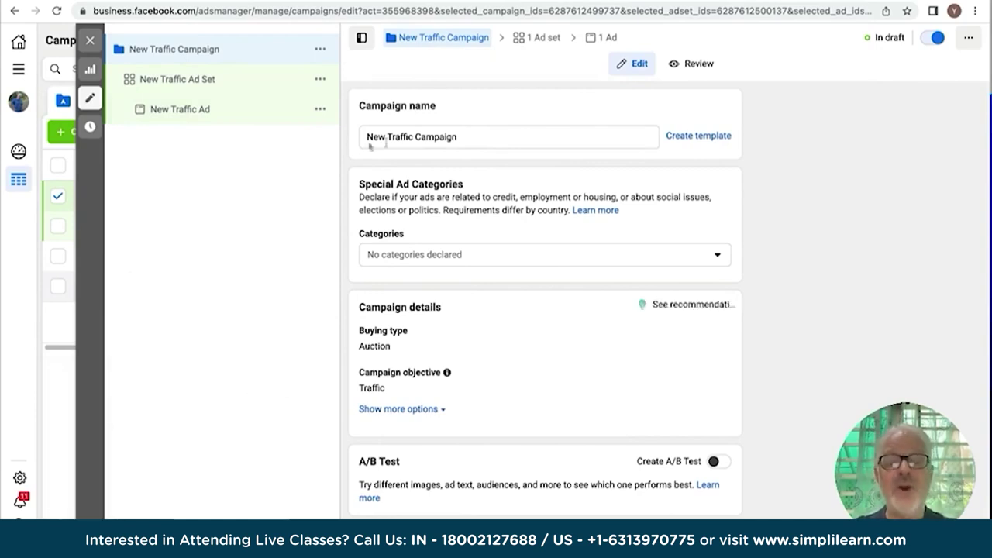
pyautogui.click(460, 137)
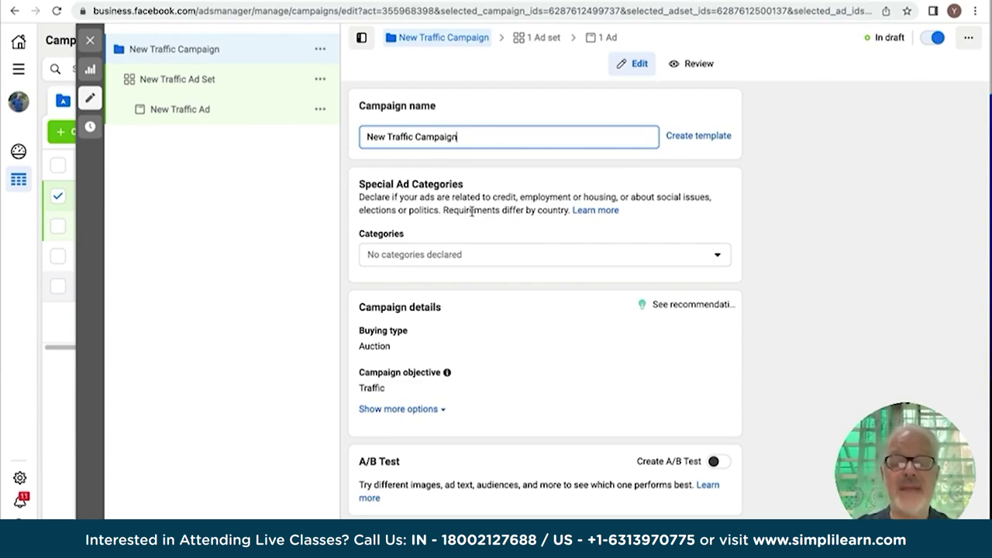
# Try the Create A/B Test toggle, then leave A/B testing off.
pyautogui.scroll(-2, 471, 211)
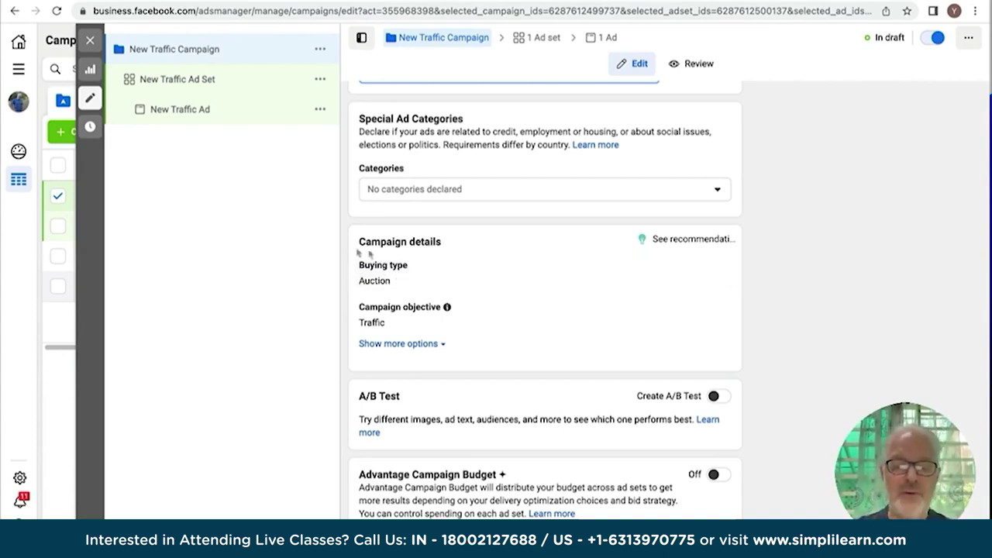
pyautogui.scroll(-1, 369, 321)
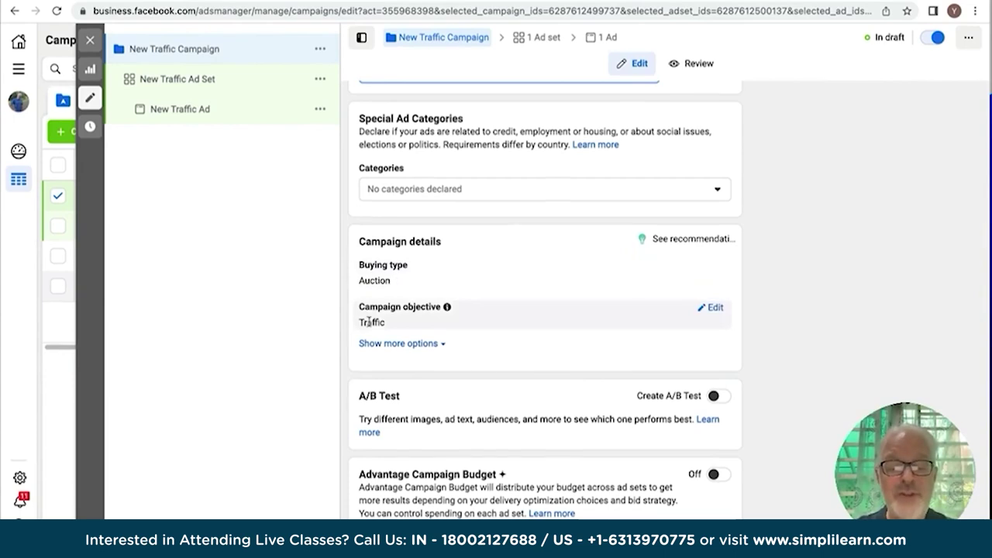
pyautogui.scroll(1, 456, 373)
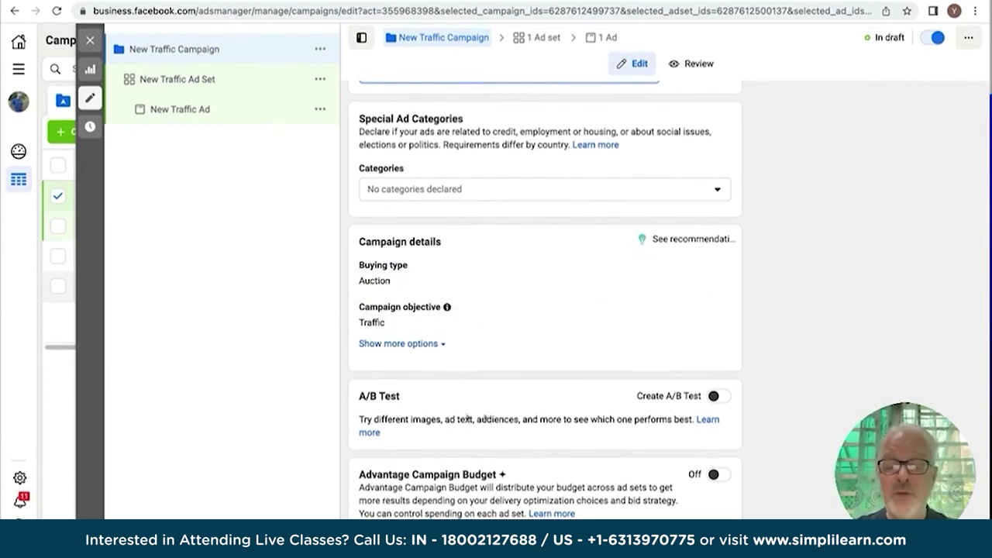
pyautogui.click(717, 396)
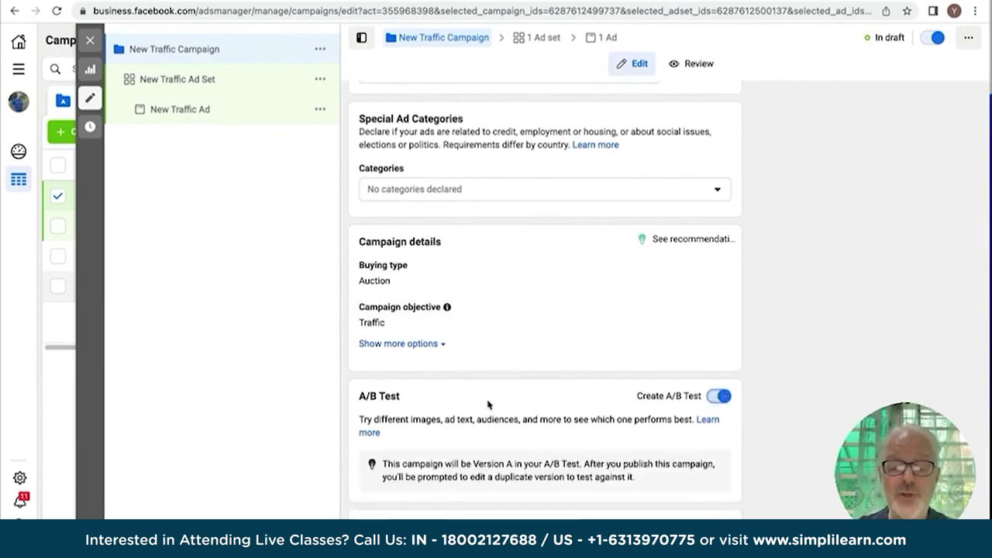
pyautogui.scroll(-1, 490, 403)
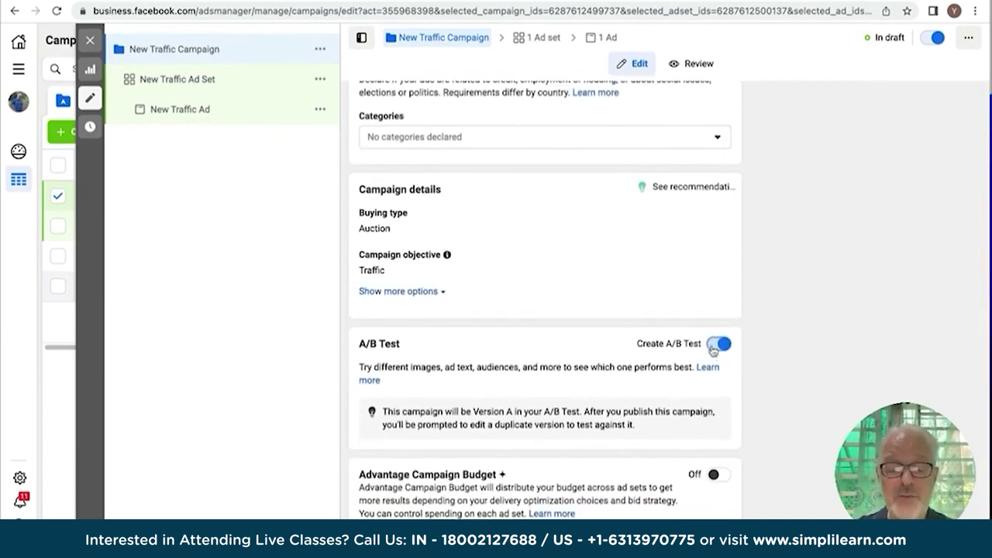
pyautogui.click(719, 344)
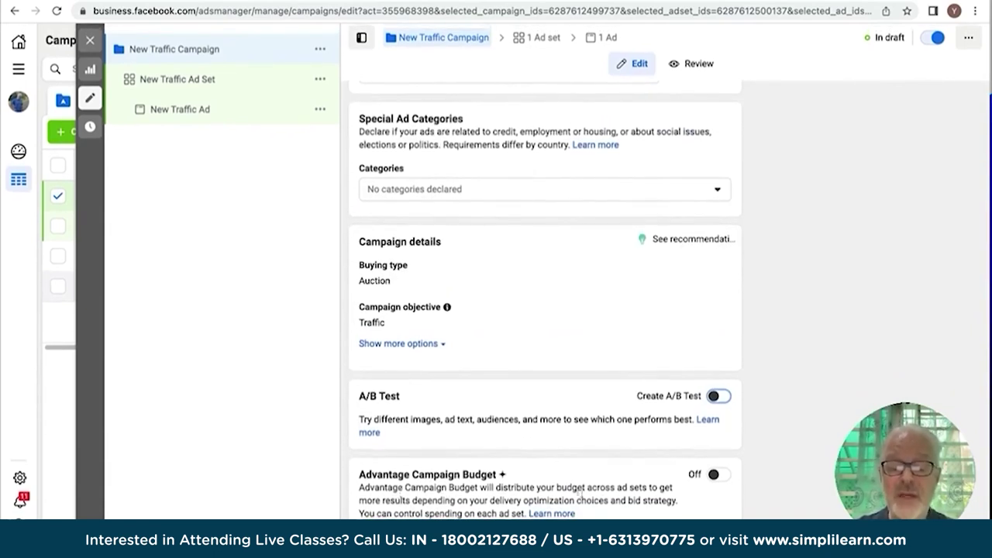
# Turn on Advantage Campaign Budget at £20.00 daily and show more budget options.
pyautogui.click(722, 476)
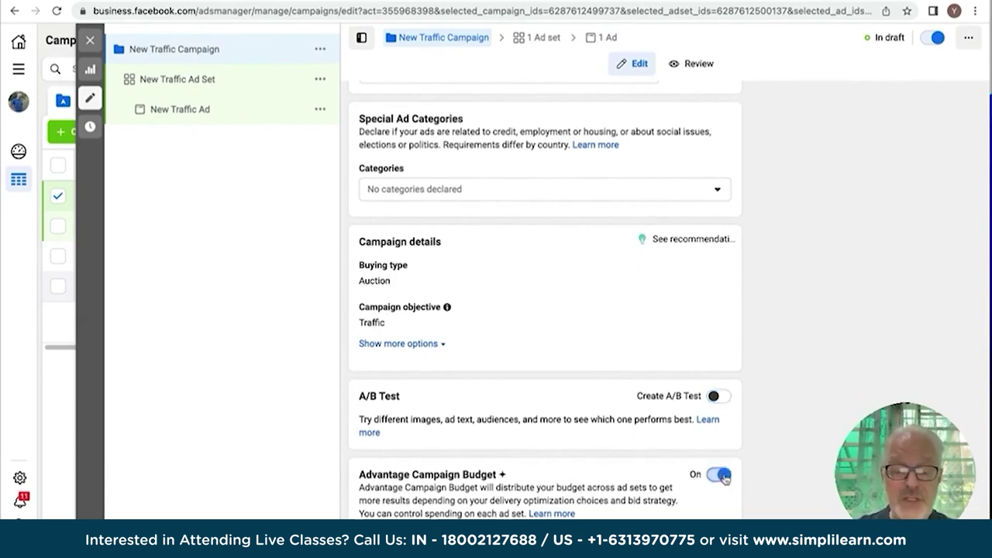
pyautogui.scroll(-3, 491, 458)
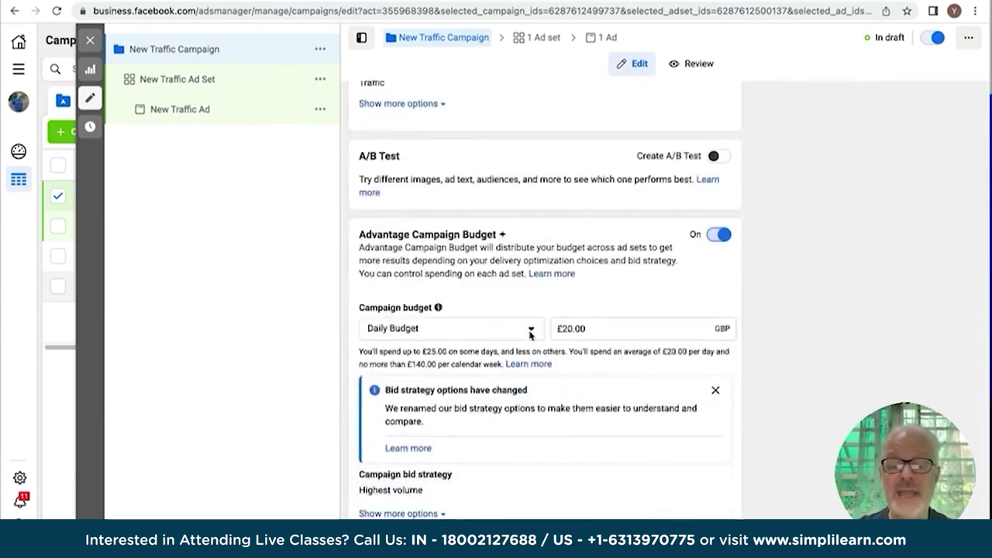
pyautogui.click(717, 235)
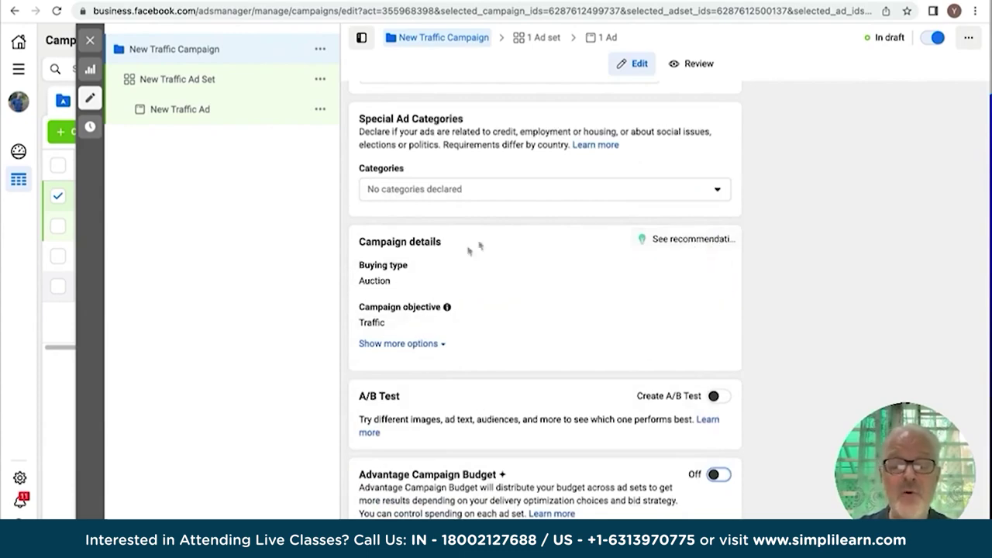
pyautogui.click(718, 473)
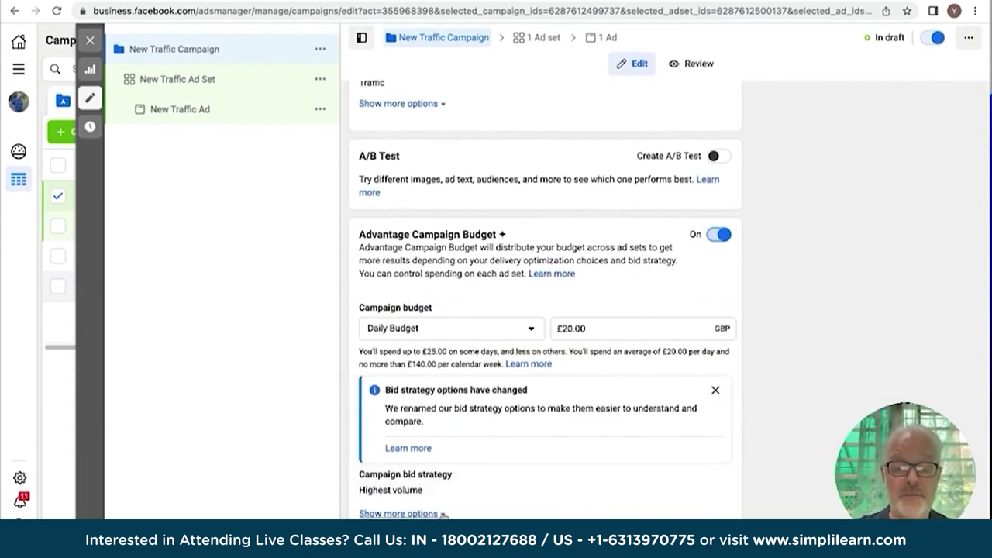
pyautogui.click(418, 514)
pyautogui.moveTo(403, 499)
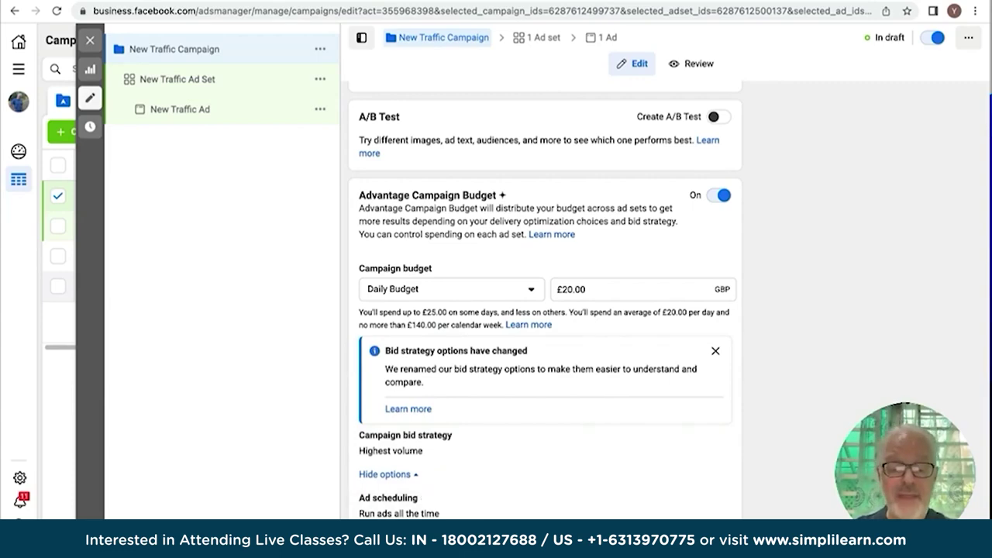
# Open the New Traffic Ad Set settings and scroll to Budget & schedule.
pyautogui.click(176, 80)
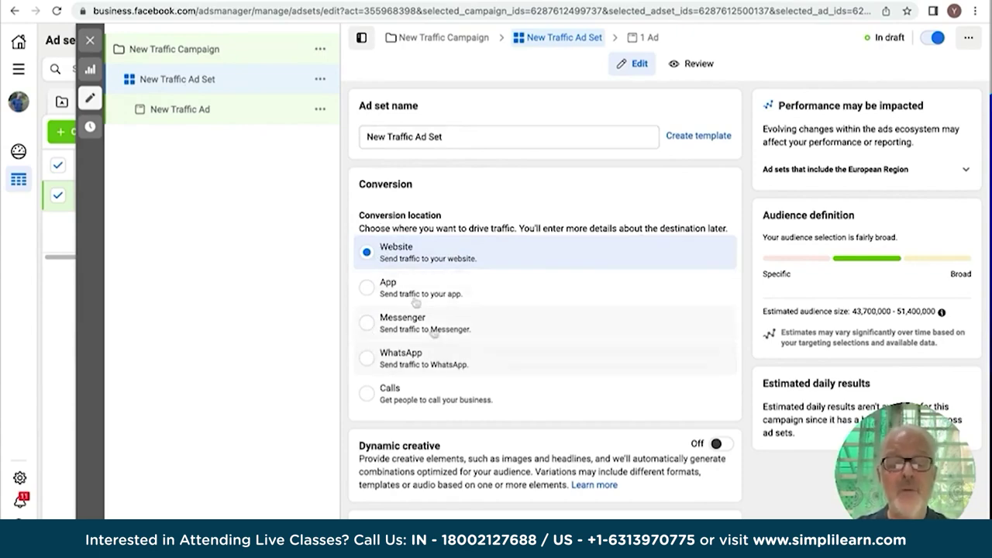
pyautogui.scroll(-5, 404, 258)
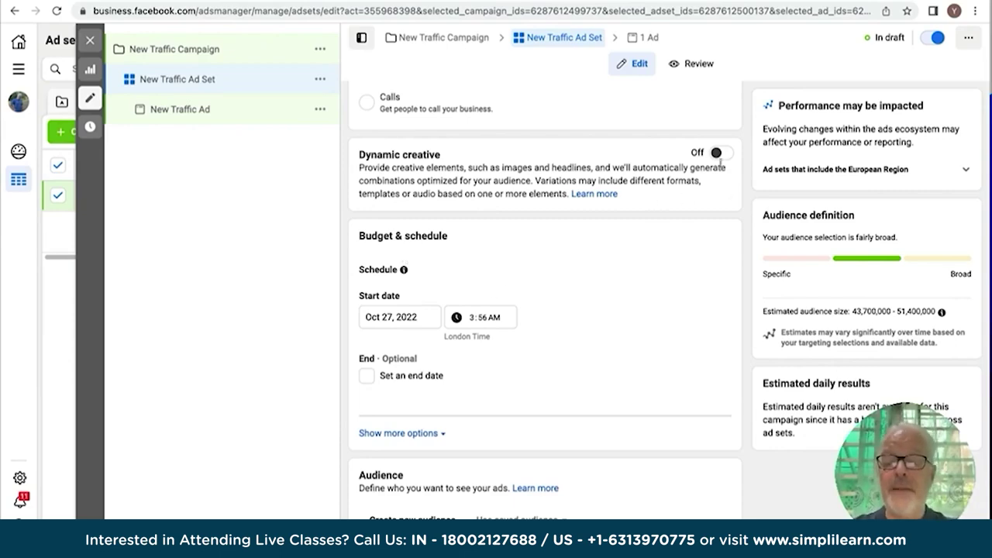
# Switch on Dynamic creative for the New Traffic Ad Set and confirm it.
pyautogui.click(721, 154)
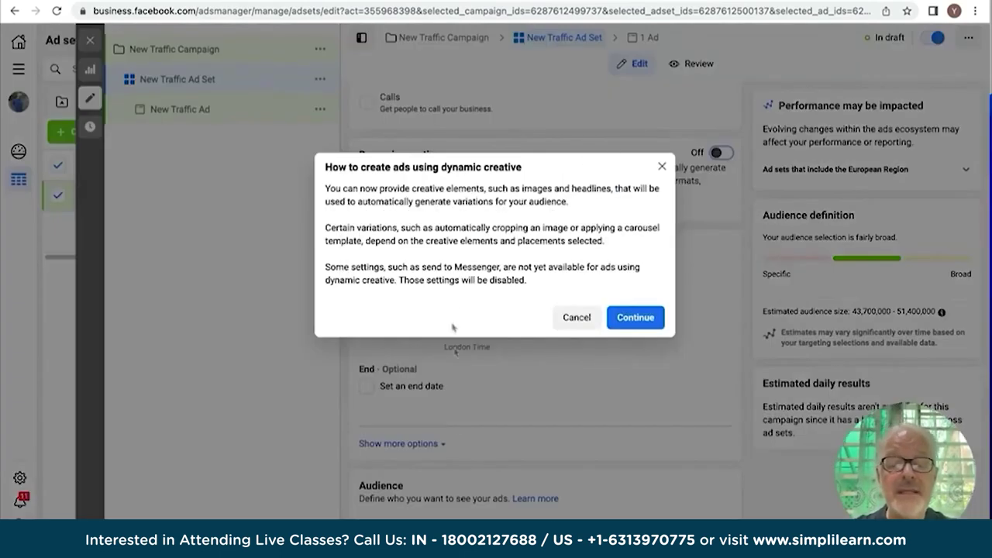
pyautogui.click(635, 319)
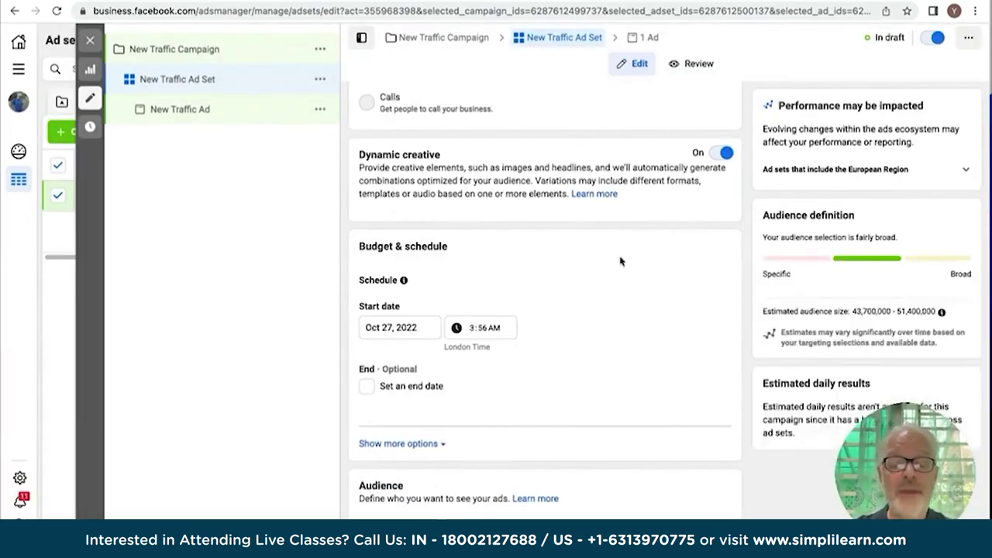
pyautogui.scroll(-4, 620, 259)
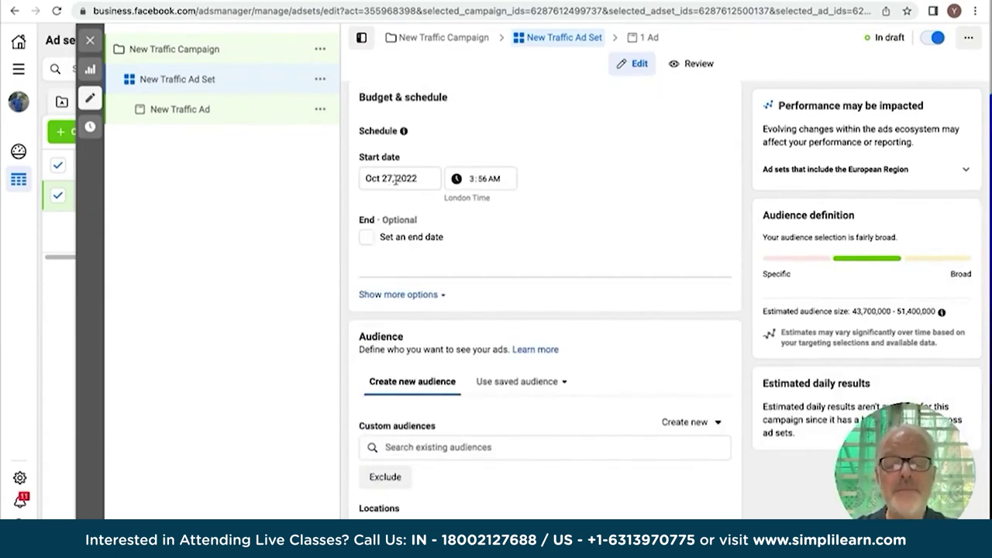
# Set the ad set's end date to Nov 22, 2022, leaving spend limit options hidden.
pyautogui.click(365, 237)
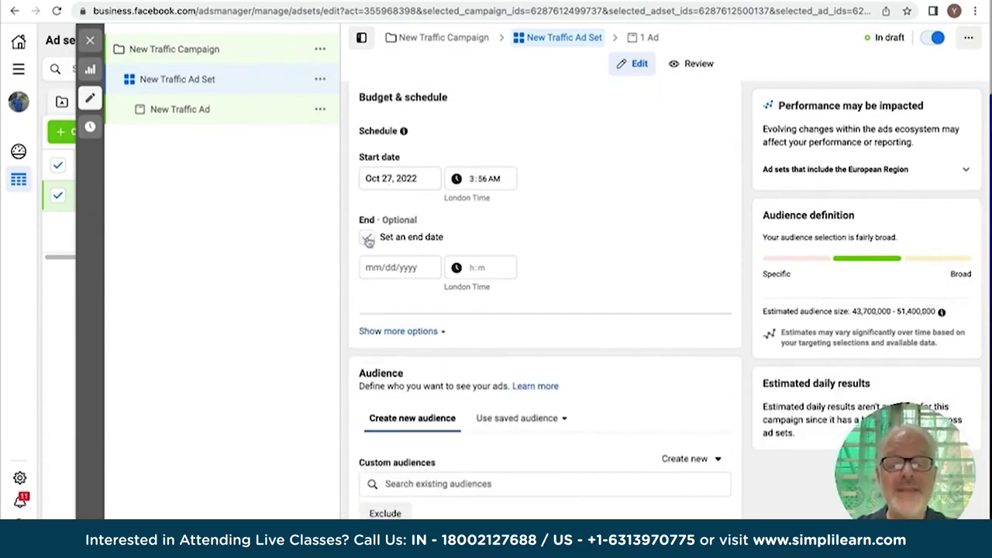
pyautogui.click(406, 275)
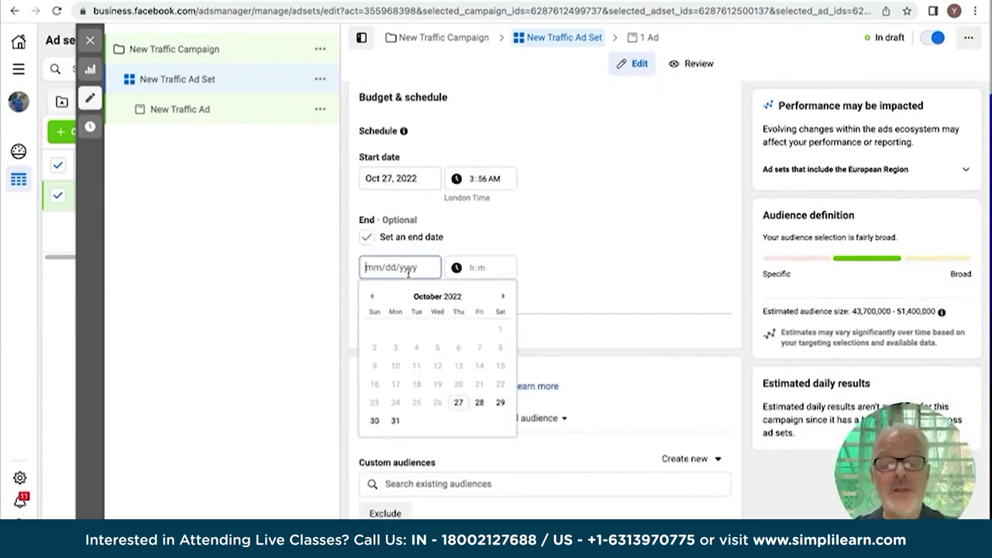
pyautogui.click(503, 298)
pyautogui.click(418, 383)
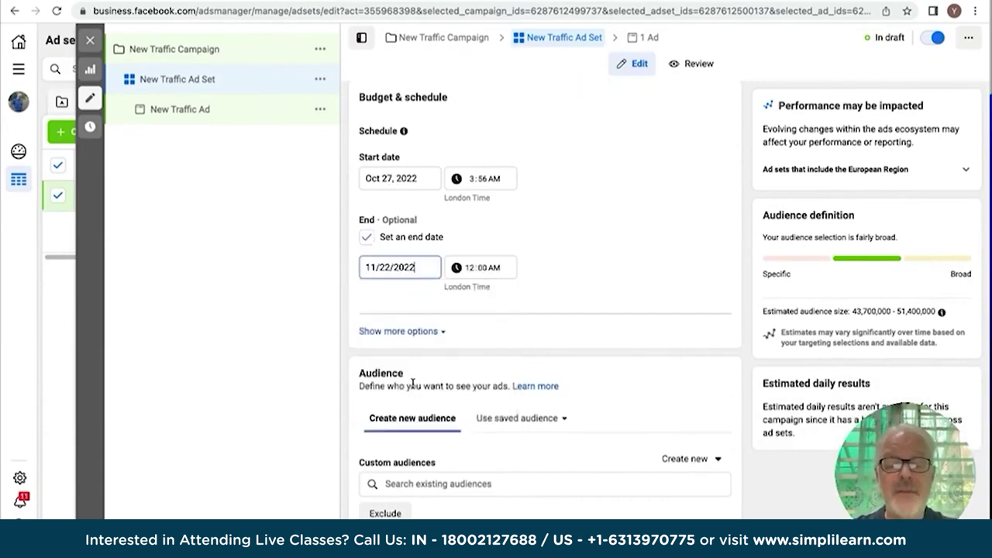
pyautogui.scroll(-3, 570, 262)
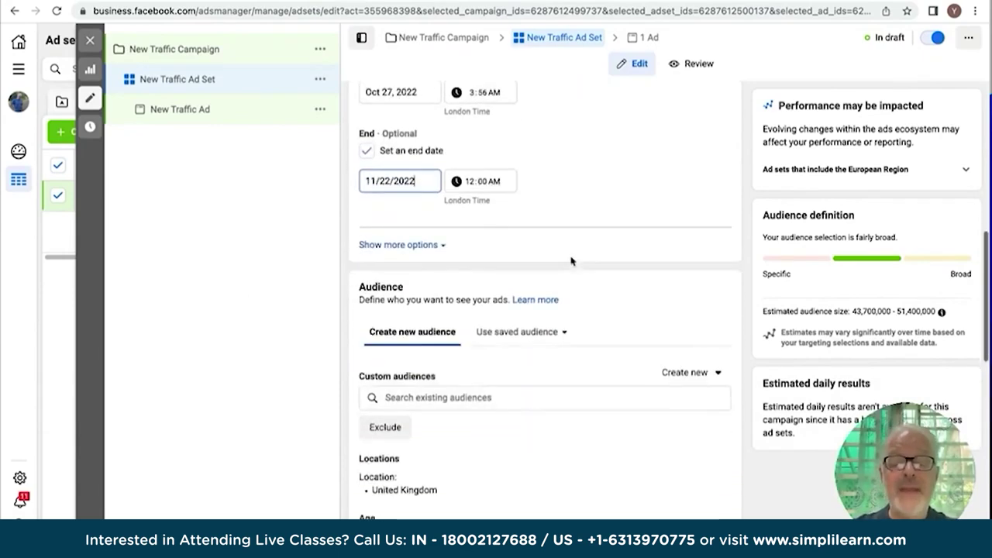
pyautogui.click(445, 246)
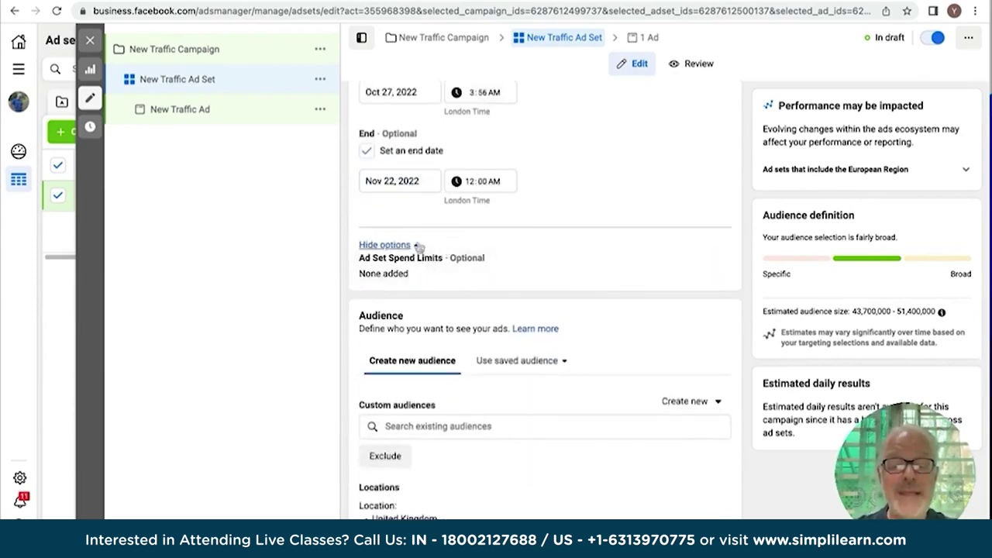
pyautogui.click(416, 245)
pyautogui.scroll(-4, 391, 316)
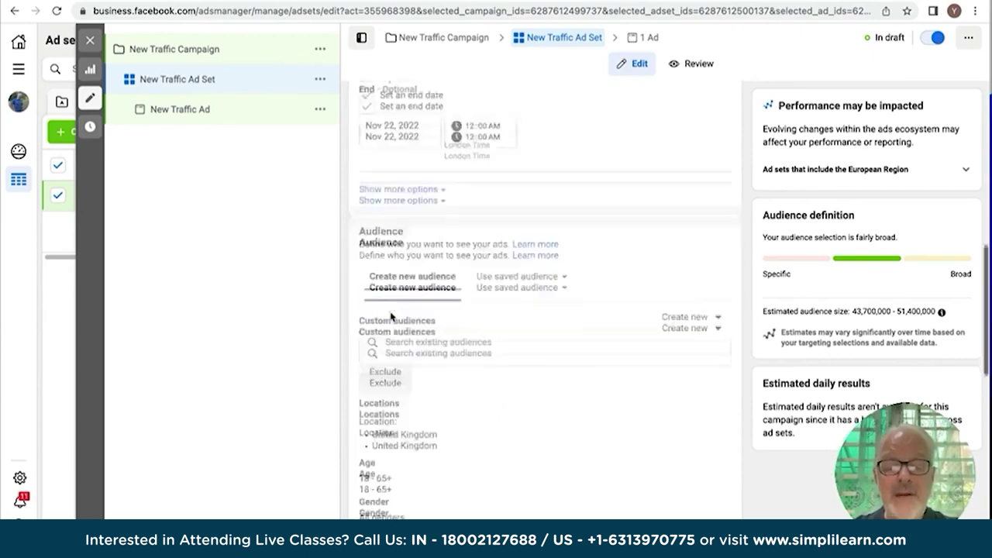
pyautogui.scroll(-1, 390, 317)
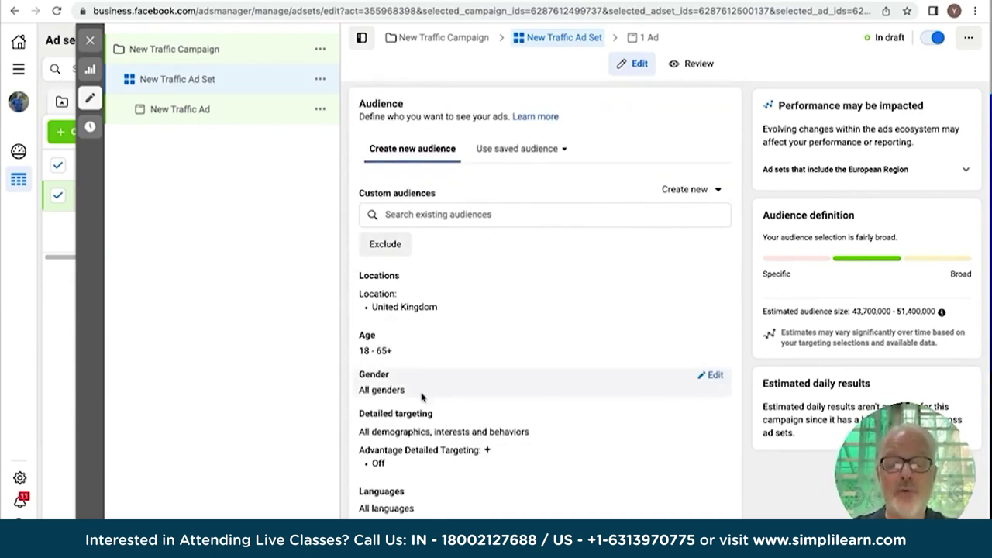
pyautogui.scroll(-1, 422, 395)
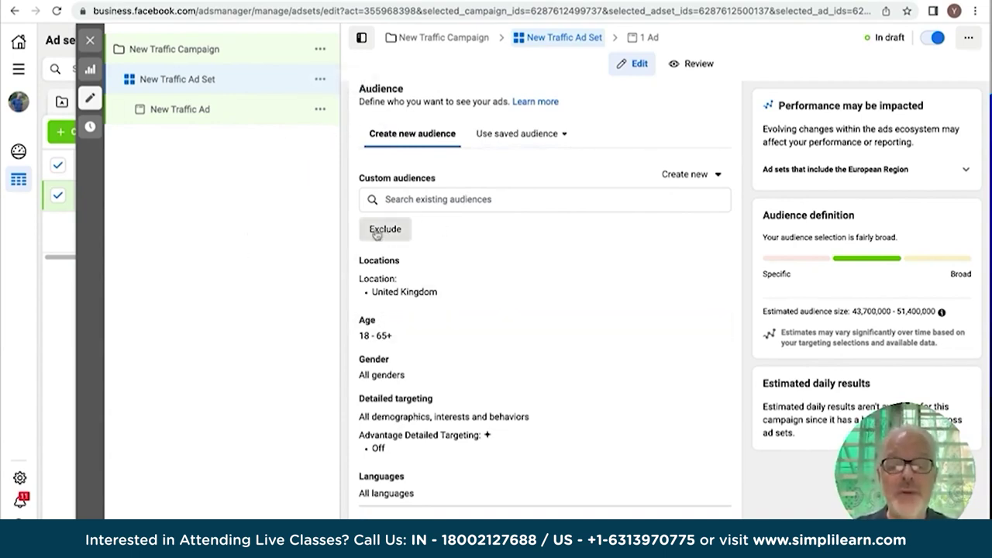
pyautogui.scroll(-2, 376, 235)
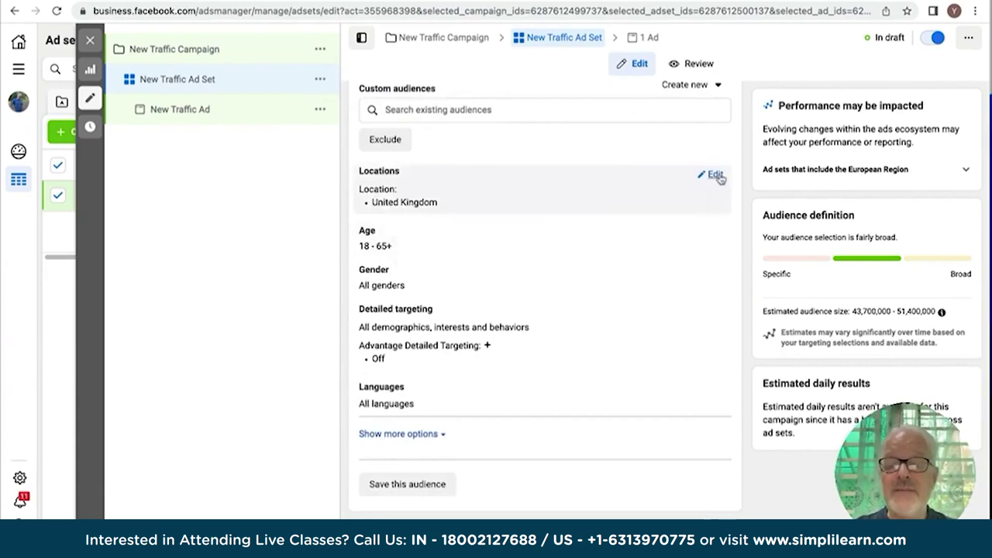
# Keep location targeting on people living in or recently in the United Kingdom.
pyautogui.click(713, 175)
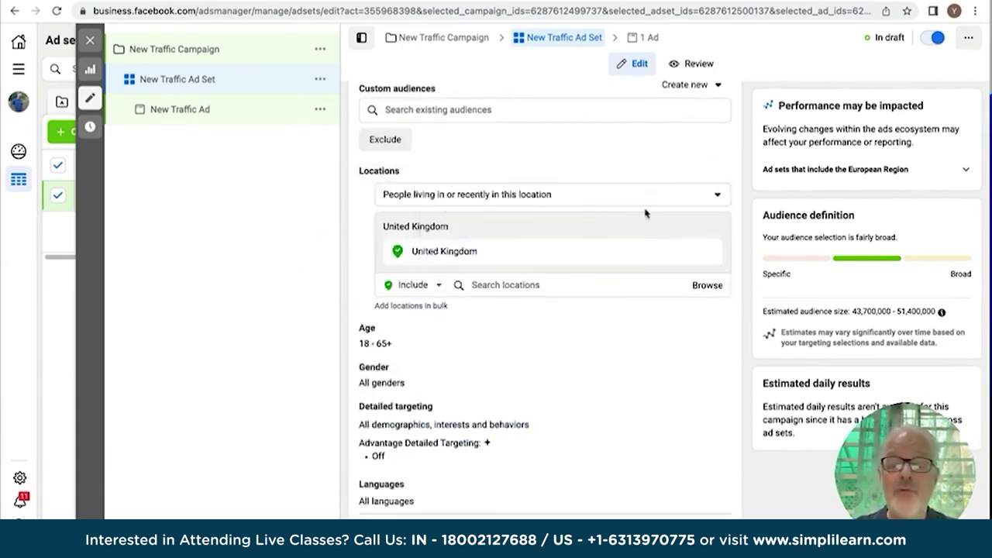
pyautogui.click(718, 199)
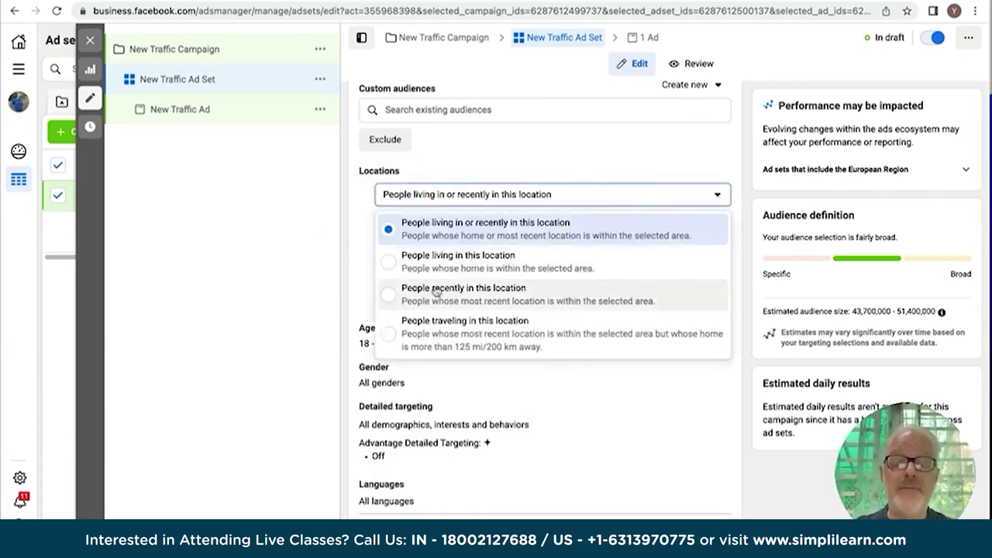
pyautogui.click(280, 269)
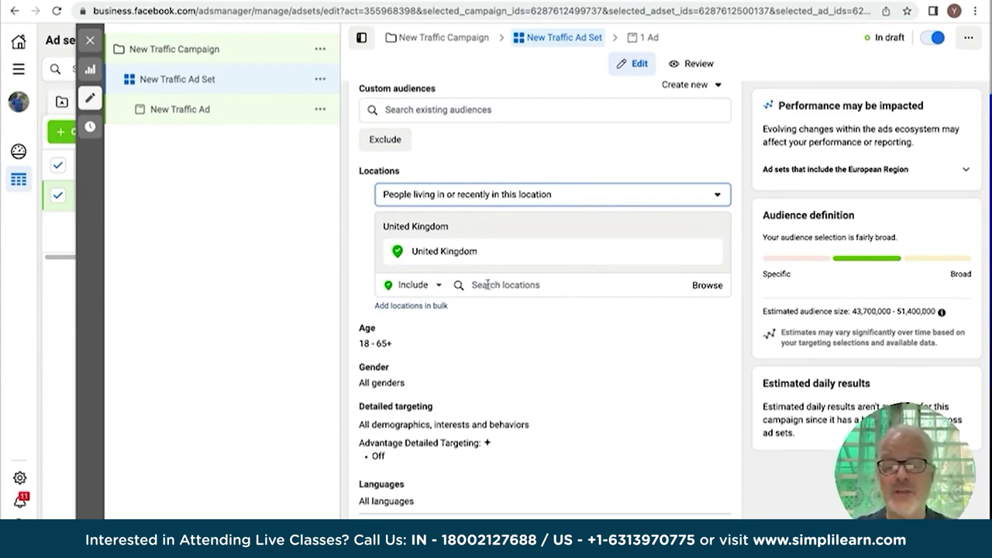
# Search locations for 'read' and target Reading, England instead of the United Kingdom.
pyautogui.click(487, 284)
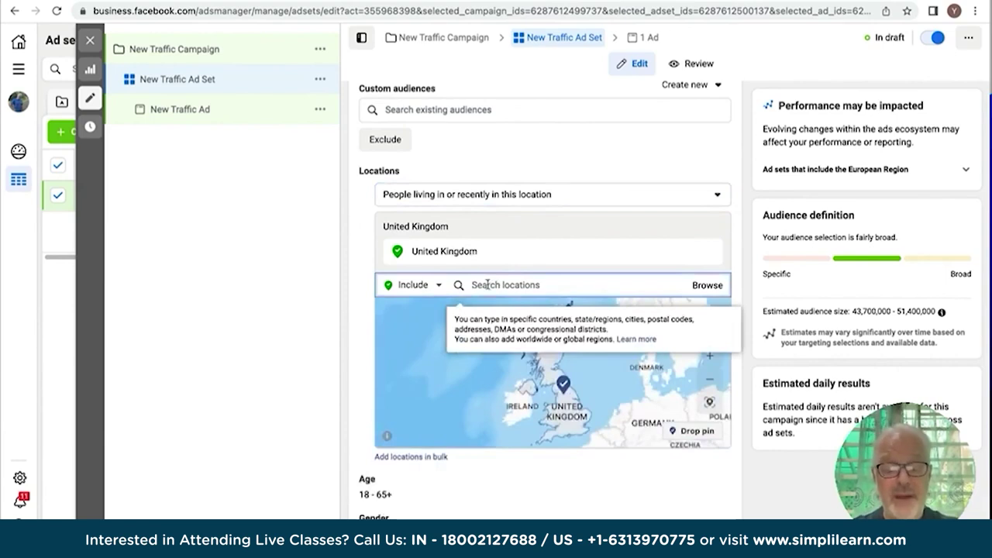
pyautogui.write('l')
pyautogui.press('BackSpace')
pyautogui.write('london')
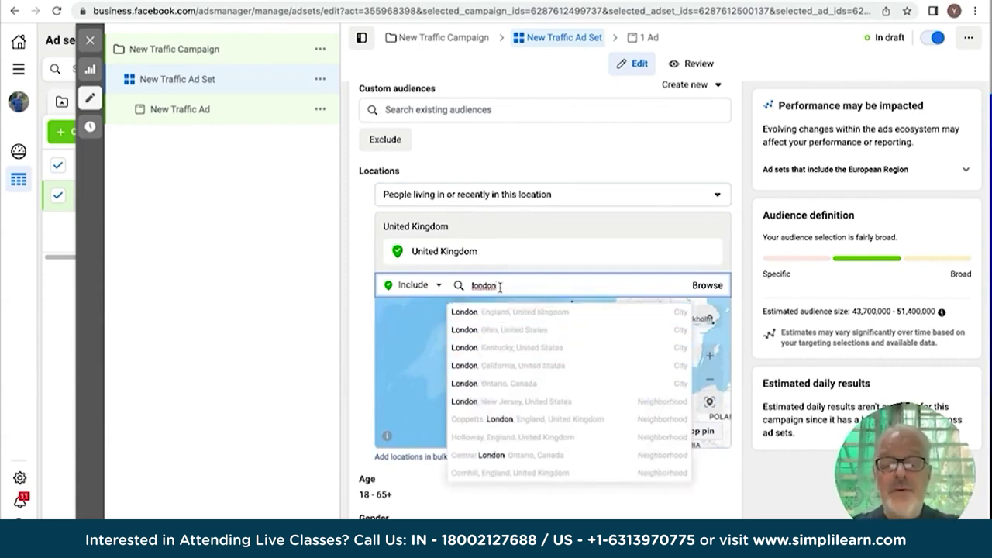
pyautogui.press('BackSpace')
pyautogui.press('BackSpace')
pyautogui.press('BackSpace')
pyautogui.press('BackSpace')
pyautogui.write('reading')
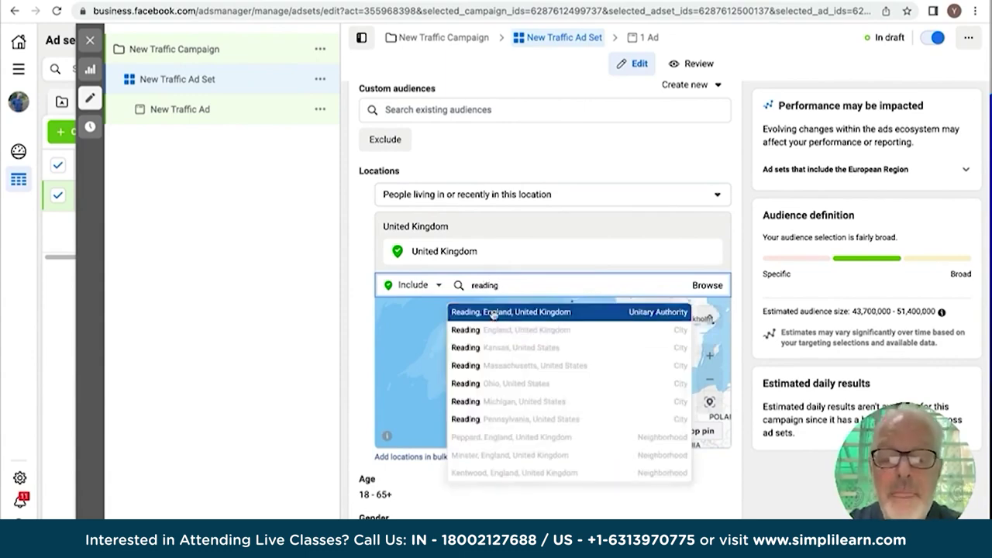
pyautogui.click(493, 313)
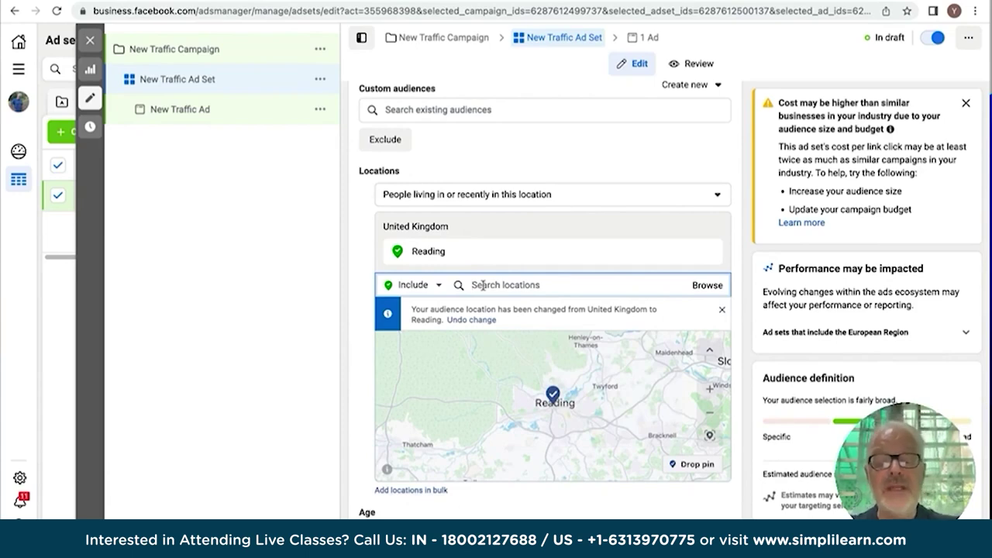
# Add the RG7 6 Bradfield postcode area as a second target location.
pyautogui.write('rg7')
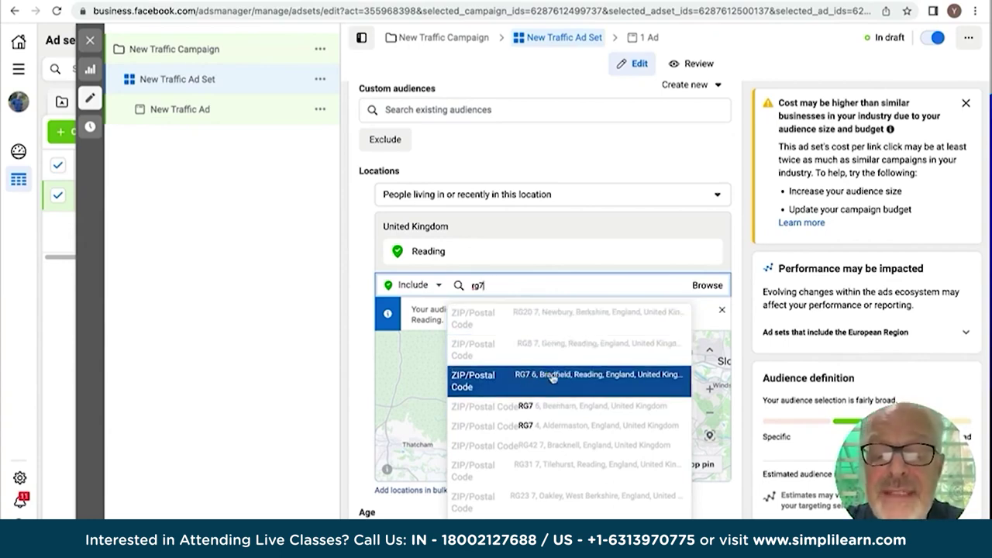
pyautogui.click(531, 379)
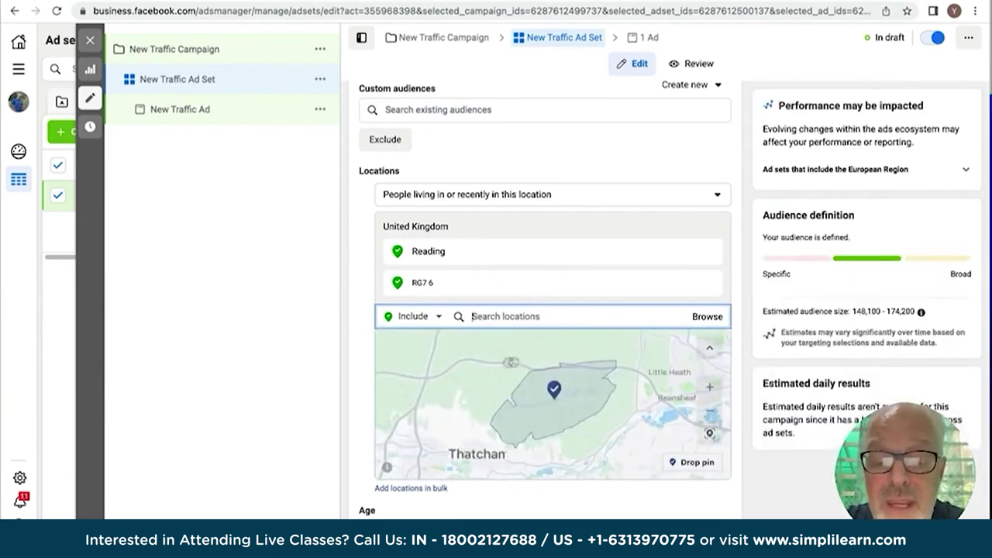
pyautogui.scroll(-3, 497, 391)
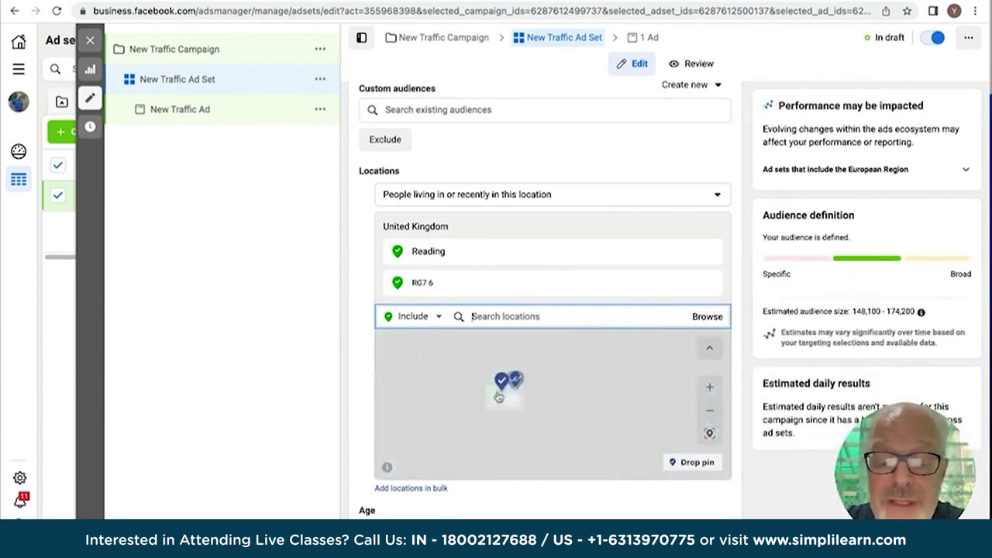
pyautogui.scroll(5, 498, 392)
pyautogui.scroll(5, 497, 391)
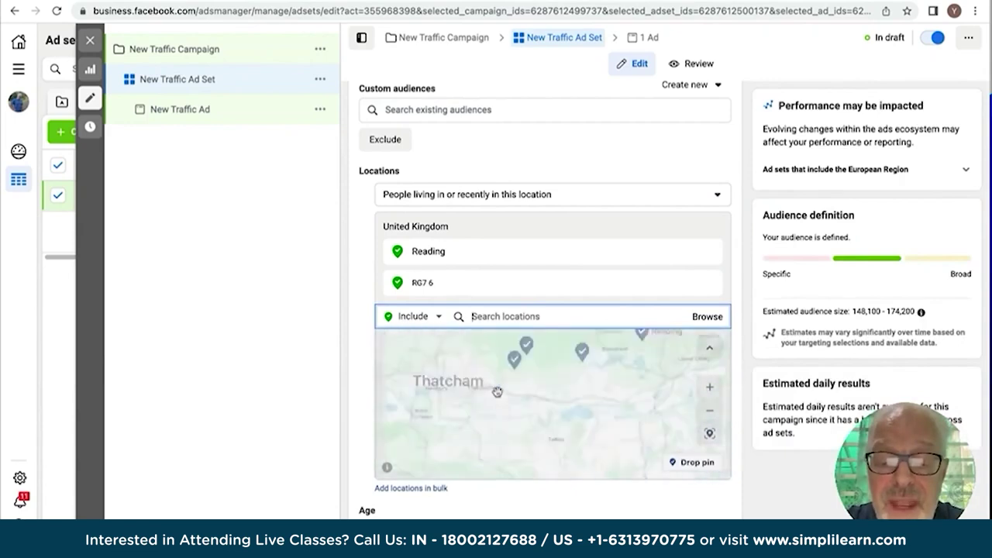
pyautogui.scroll(-5, 497, 392)
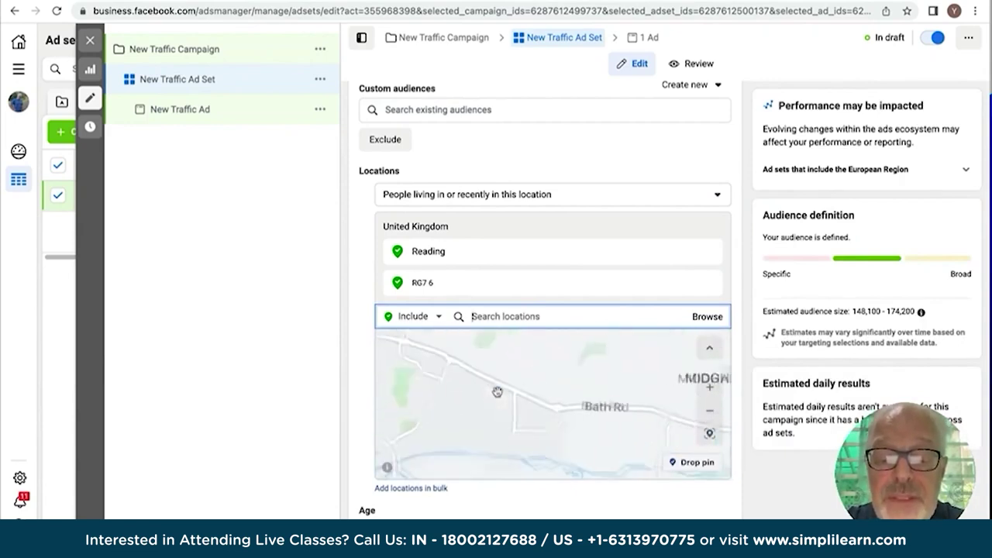
# Pan and zoom the map out to show both Reading and RG7 6.
pyautogui.moveTo(498, 391); pyautogui.dragTo(498, 438)
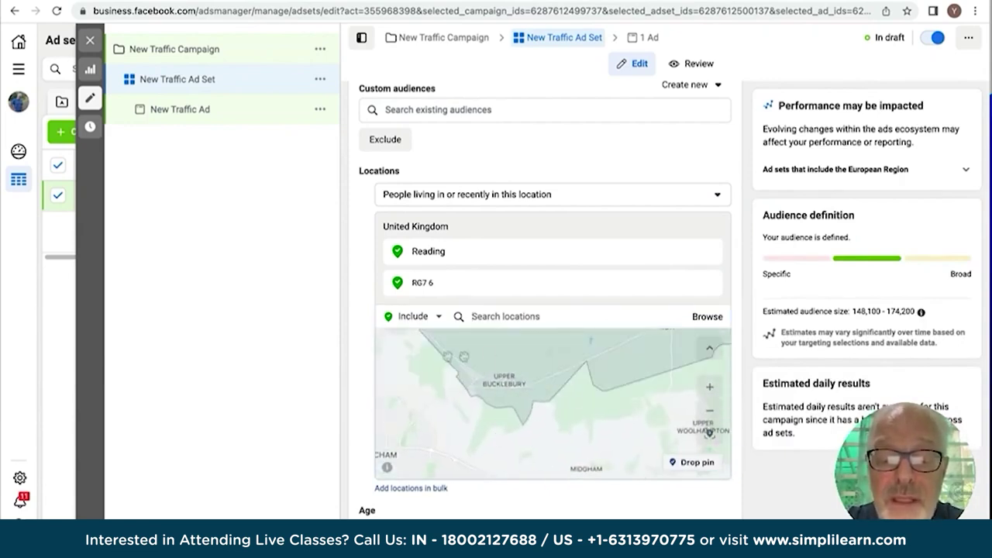
pyautogui.moveTo(413, 415); pyautogui.dragTo(417, 457)
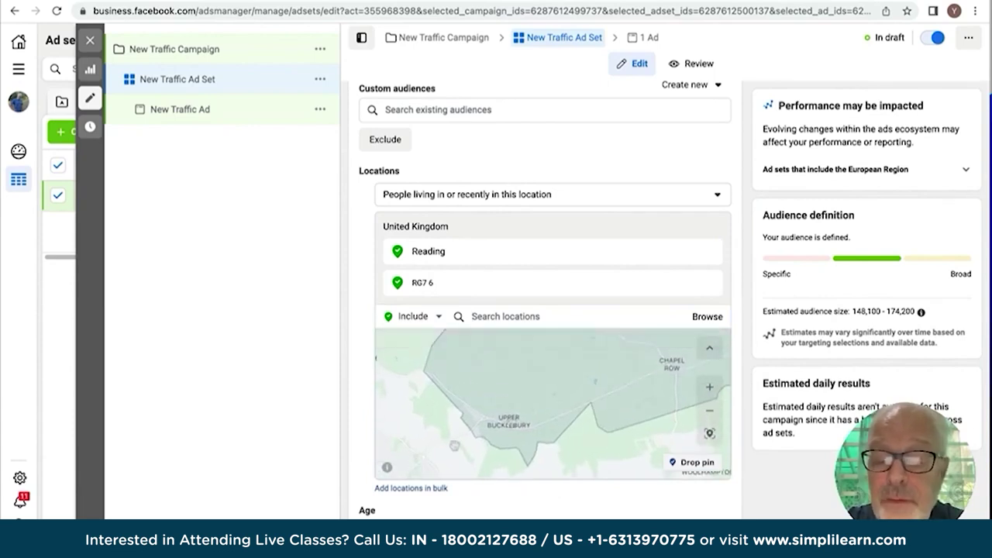
pyautogui.click(710, 413)
pyautogui.click(710, 413)
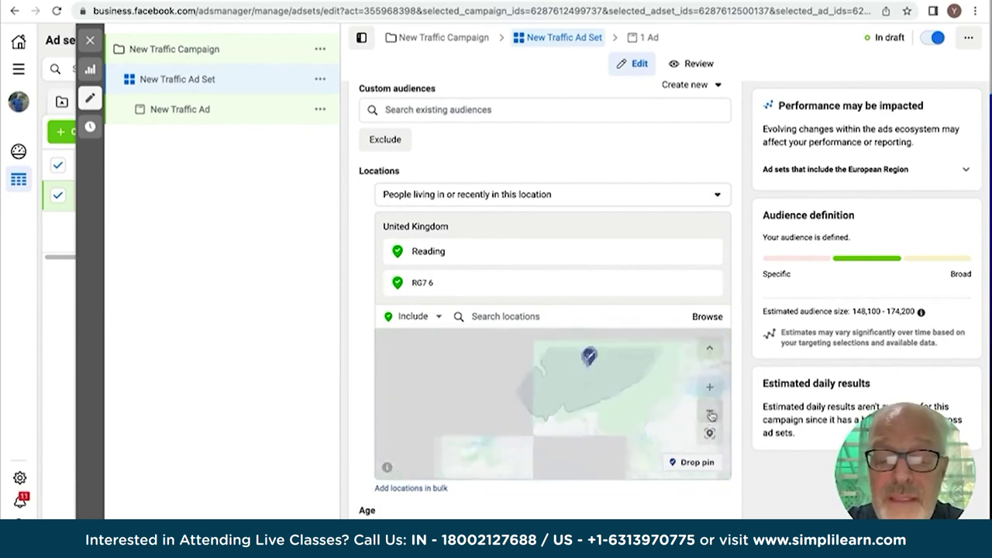
pyautogui.click(710, 413)
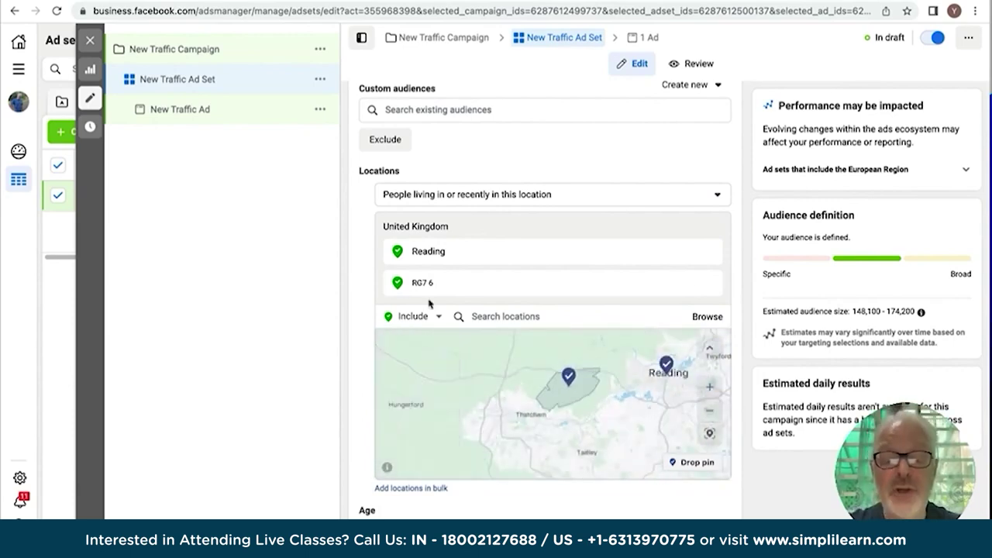
pyautogui.scroll(-2, 429, 304)
pyautogui.scroll(-1, 428, 304)
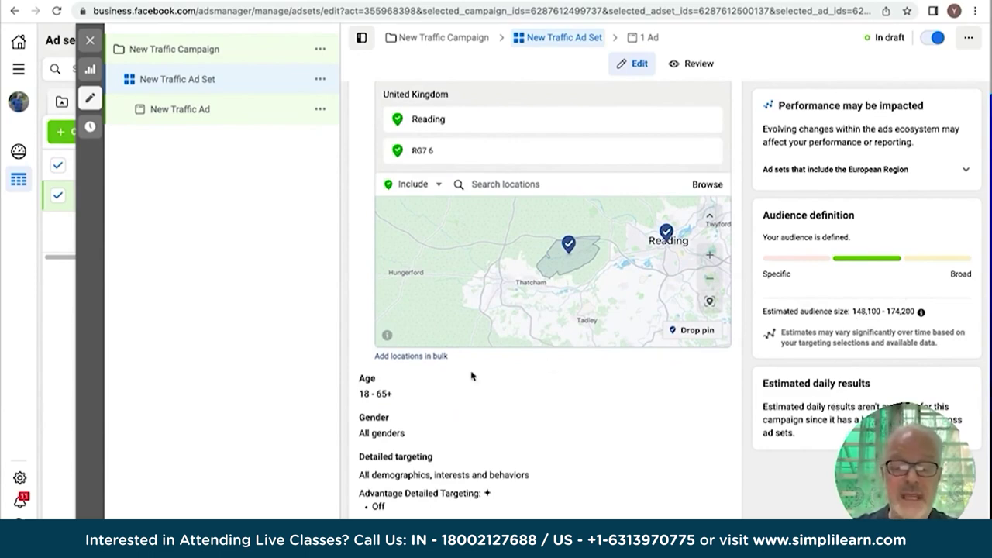
# Scroll through the audience options and open Detailed targeting for editing.
pyautogui.scroll(-1, 471, 376)
pyautogui.scroll(-5, 471, 376)
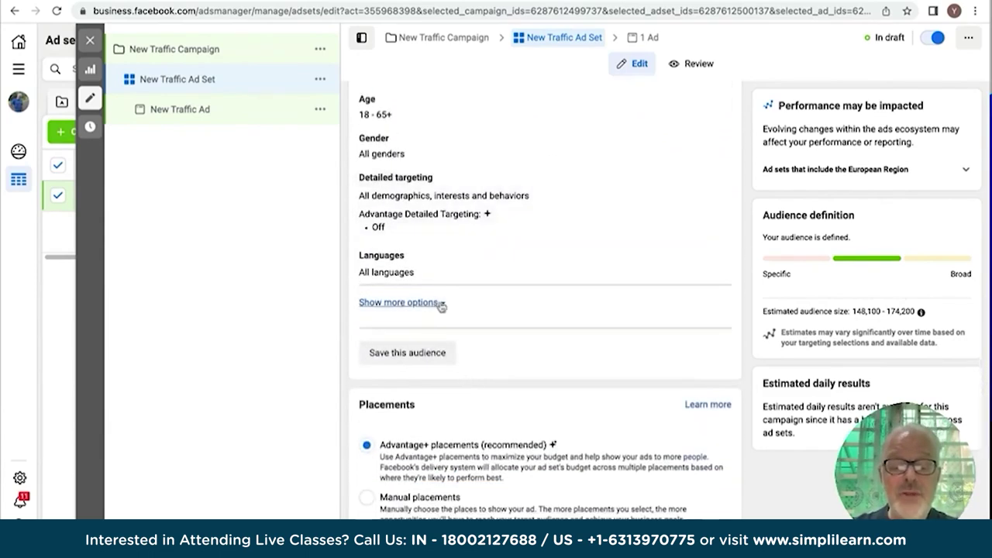
pyautogui.scroll(-5, 438, 303)
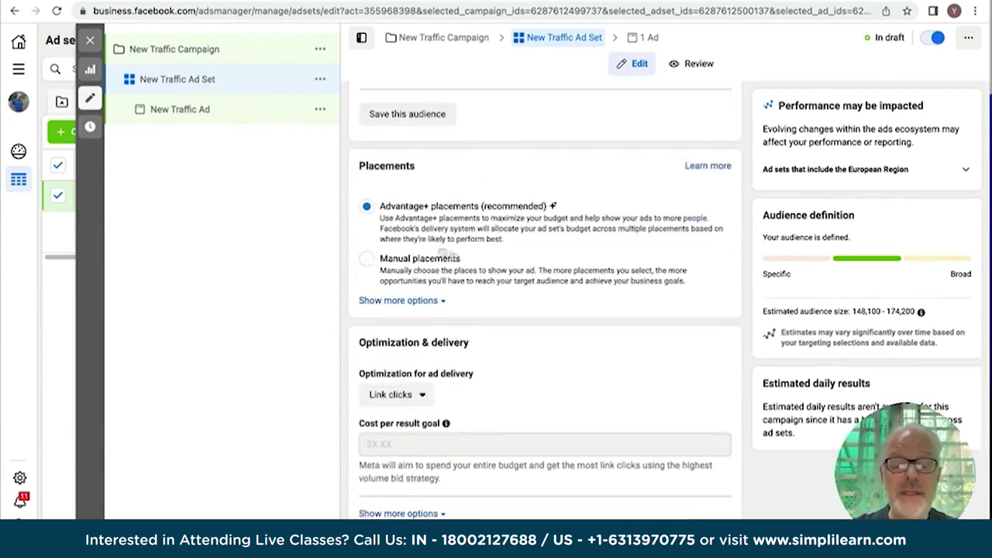
pyautogui.scroll(4, 460, 228)
pyautogui.scroll(3, 460, 228)
pyautogui.moveTo(408, 217)
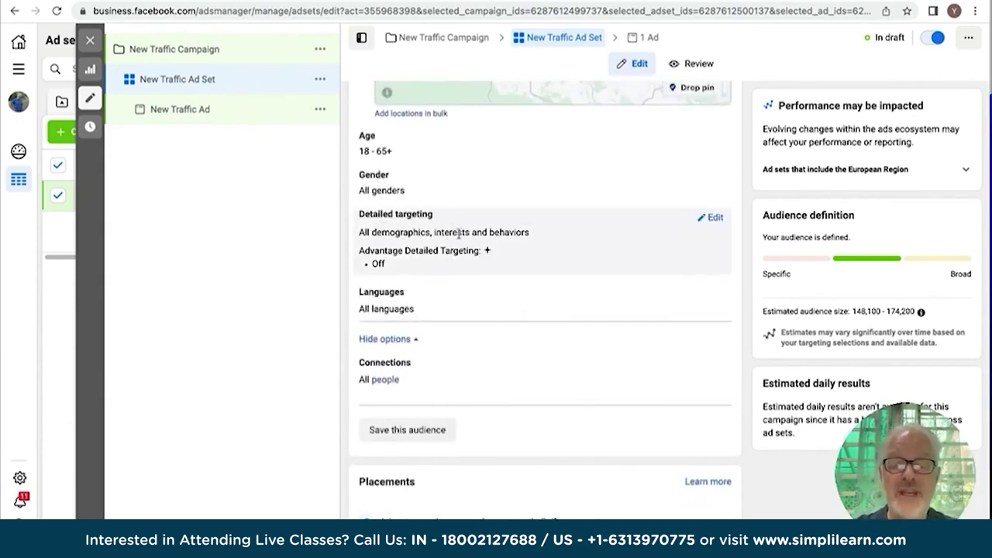
pyautogui.click(714, 218)
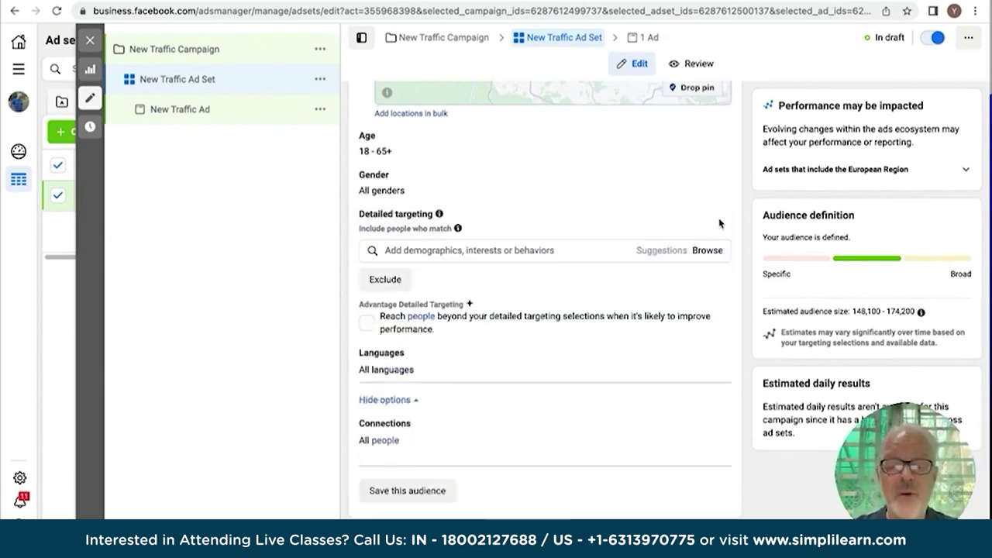
# Search 'rewa' in detailed targeting and add the Reading F.C. interest.
pyautogui.click(390, 249)
pyautogui.write('rewa')
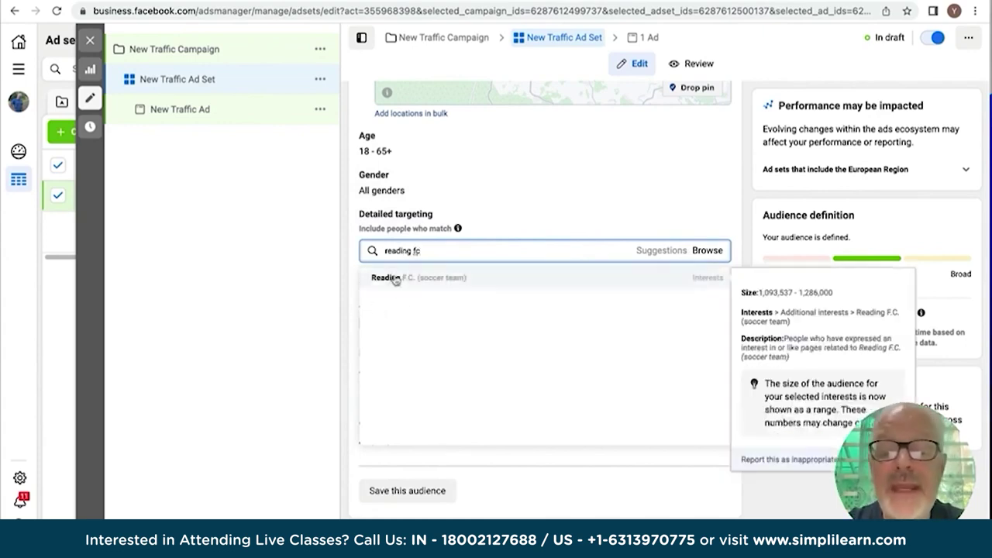
pyautogui.click(395, 279)
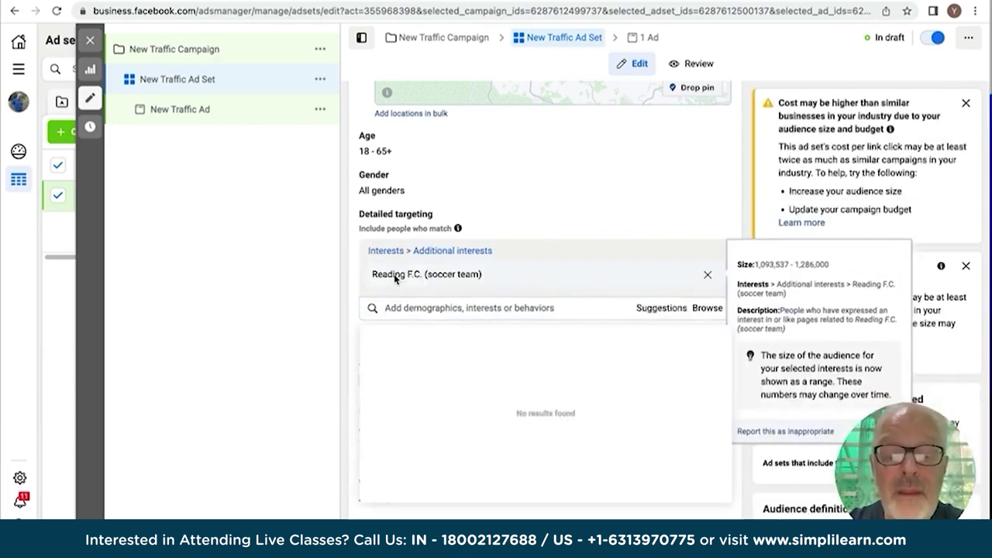
pyautogui.moveTo(435, 273)
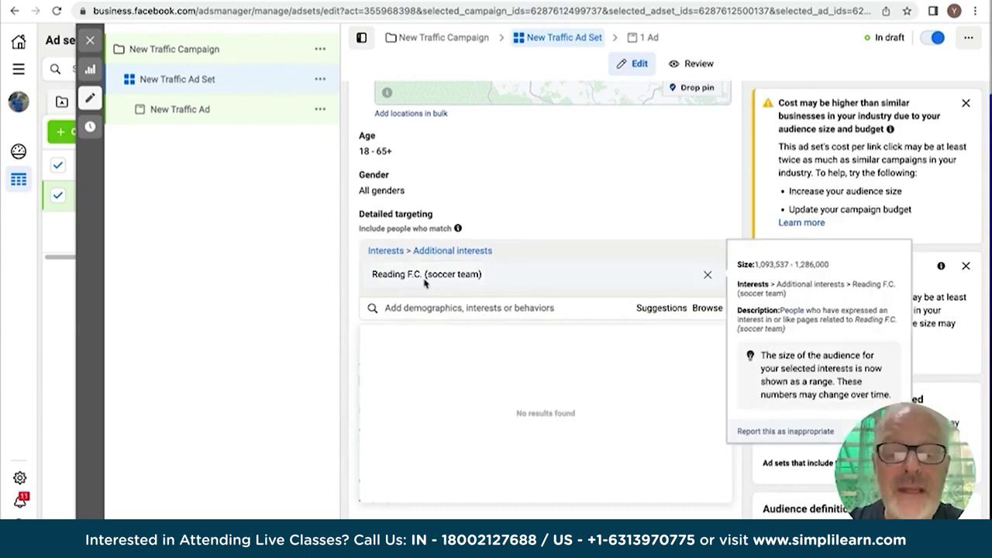
pyautogui.scroll(3, 436, 283)
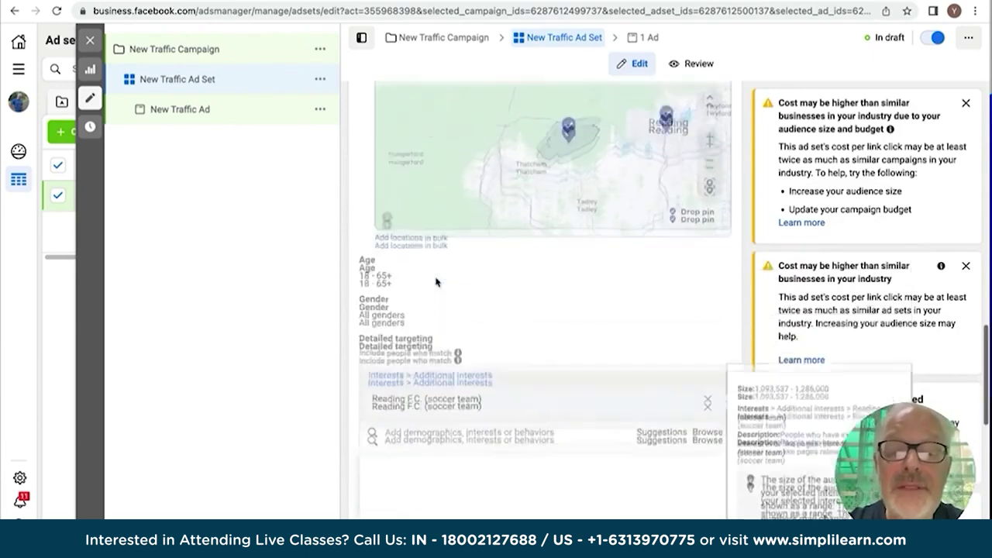
pyautogui.scroll(-3, 465, 355)
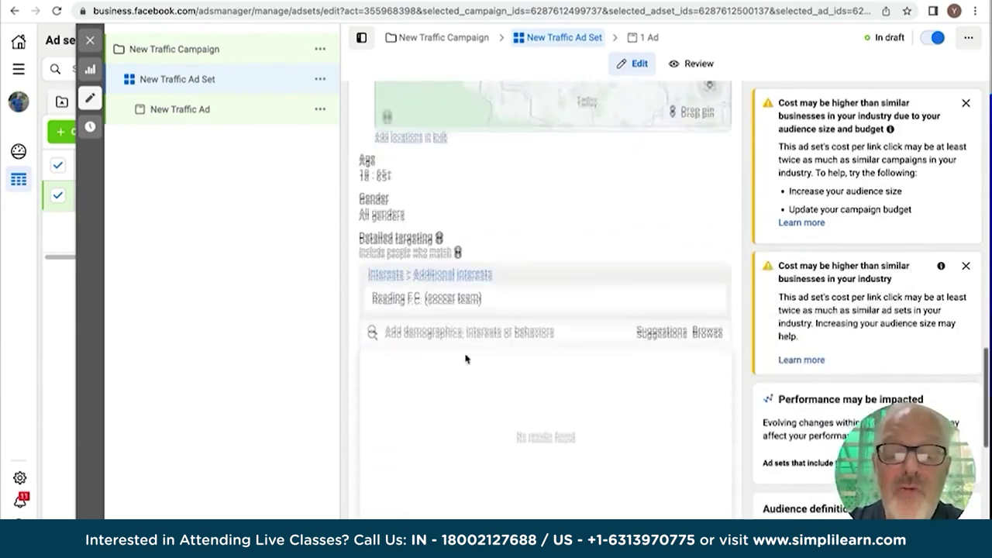
pyautogui.scroll(4, 457, 256)
pyautogui.scroll(3, 454, 240)
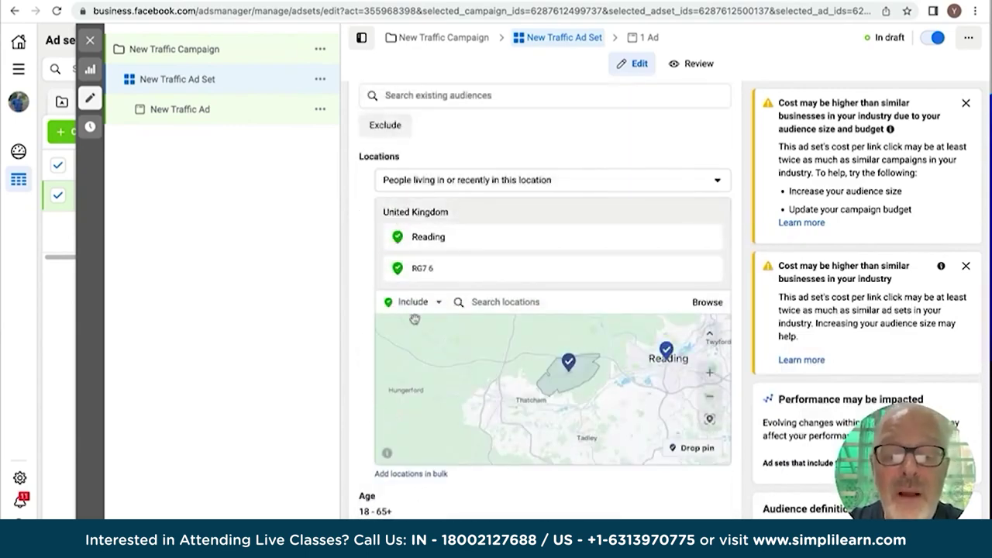
pyautogui.click(428, 268)
pyautogui.scroll(-3, 435, 268)
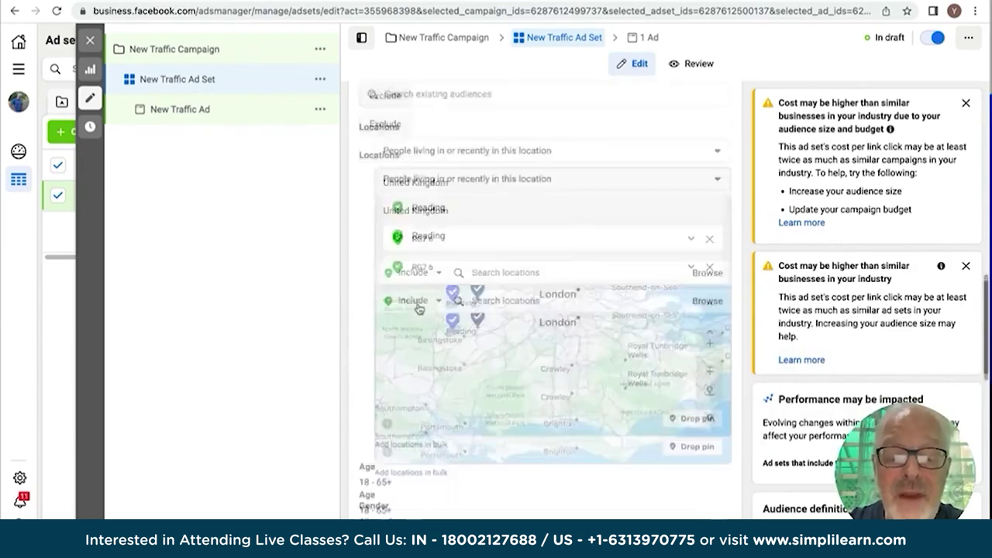
pyautogui.scroll(-5, 414, 305)
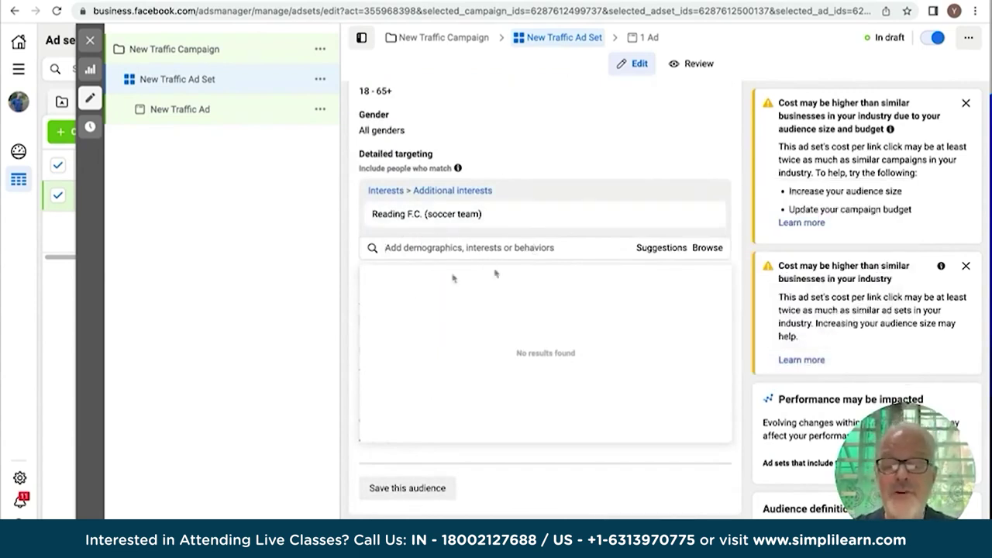
# Add Neymar and Manchester United F.C. from suggested interests, then scroll down to Placements.
pyautogui.click(661, 247)
pyautogui.moveTo(470, 370)
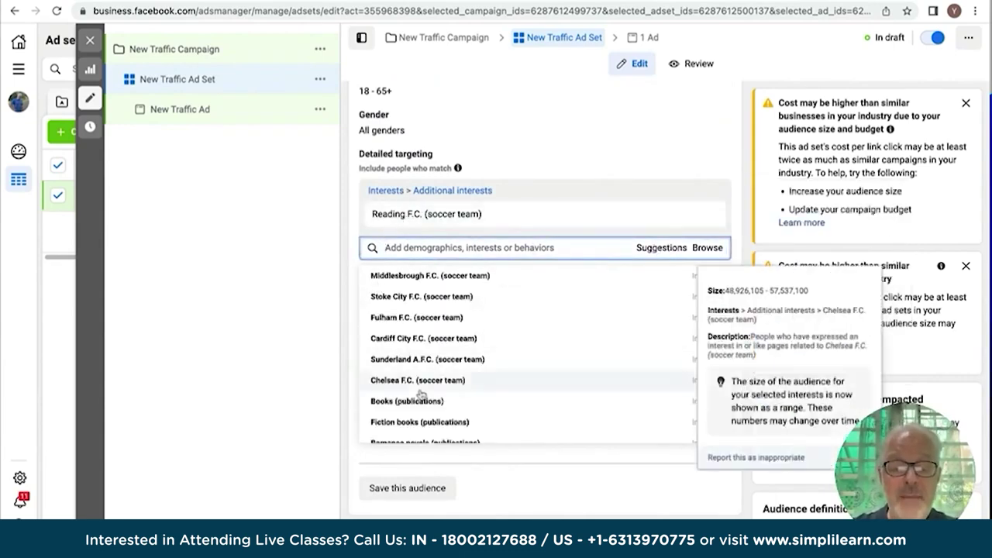
pyautogui.scroll(-2, 419, 387)
pyautogui.moveTo(421, 394)
pyautogui.scroll(-1, 421, 394)
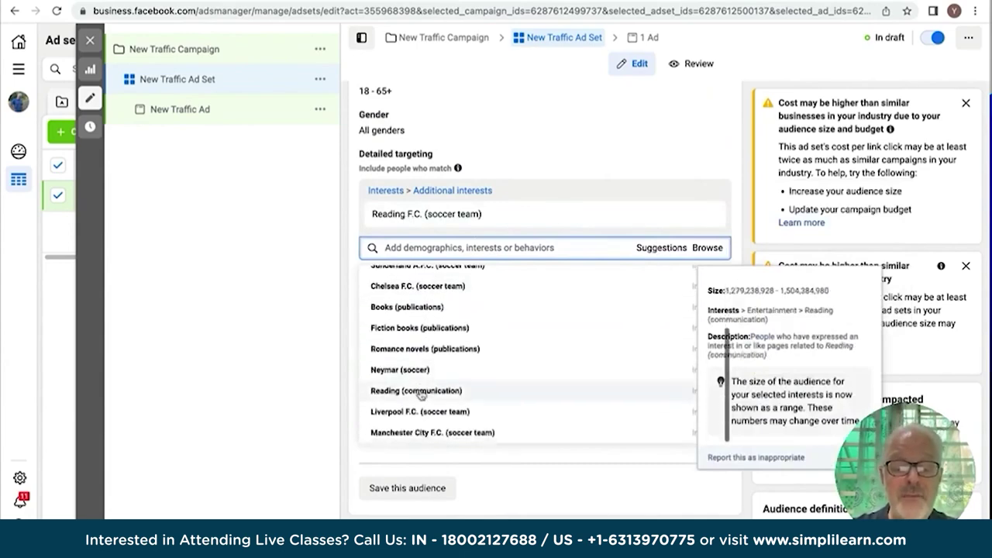
pyautogui.click(390, 370)
pyautogui.scroll(-3, 391, 357)
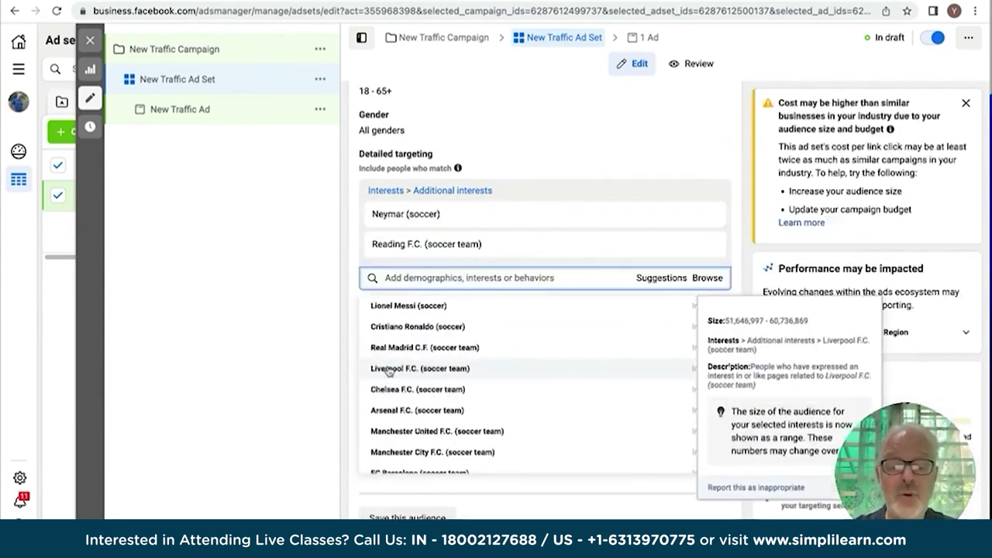
pyautogui.click(397, 319)
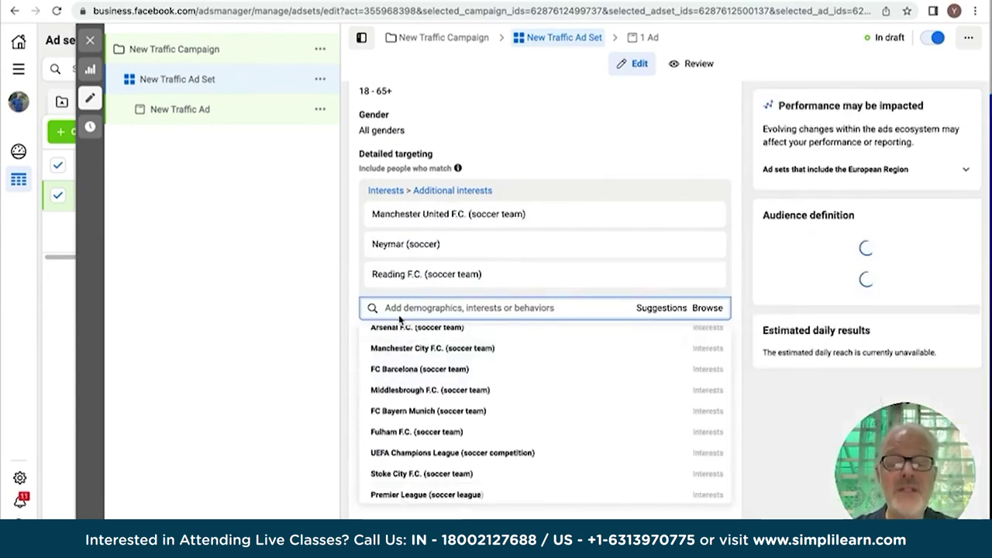
pyautogui.scroll(-2, 523, 359)
pyautogui.scroll(2, 522, 359)
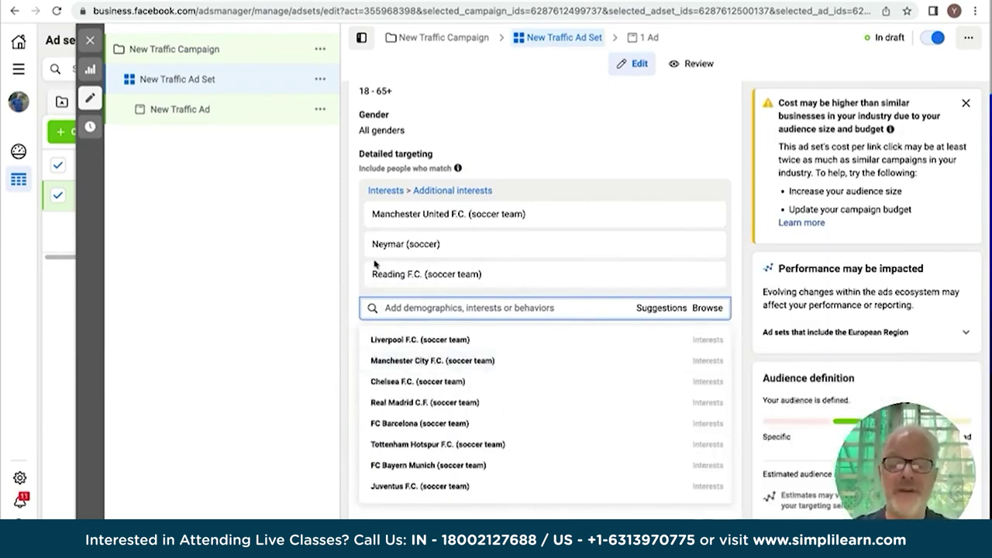
pyautogui.scroll(-5, 341, 288)
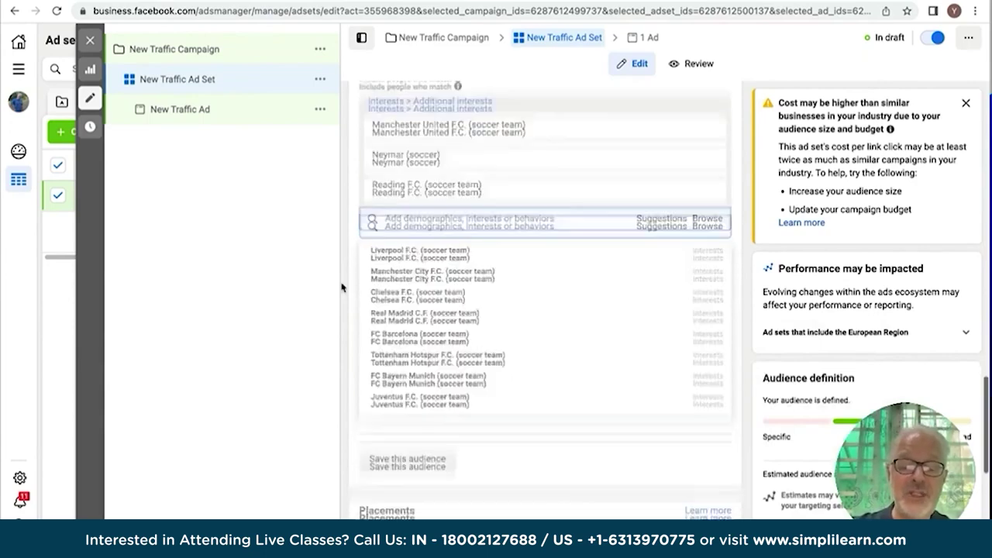
pyautogui.scroll(-1, 341, 288)
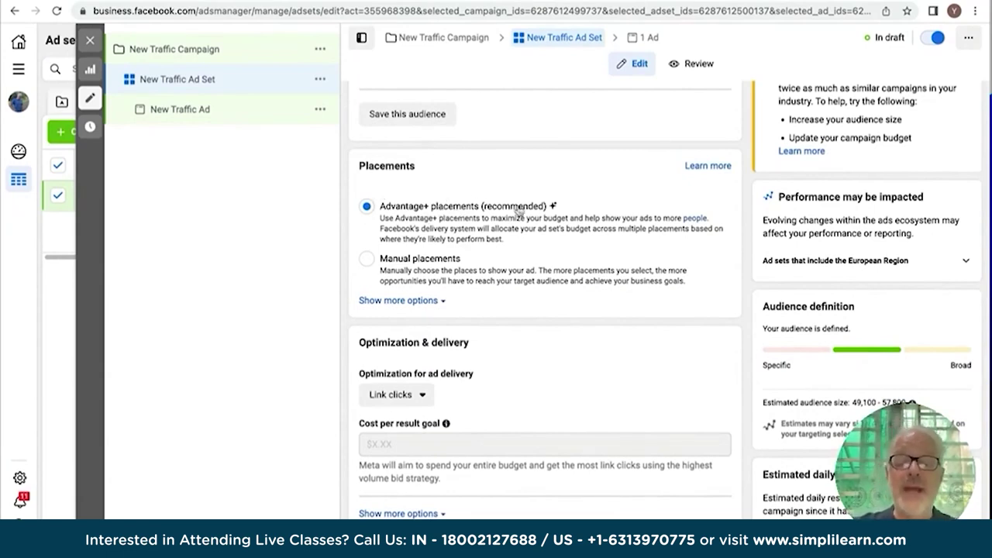
pyautogui.click(367, 260)
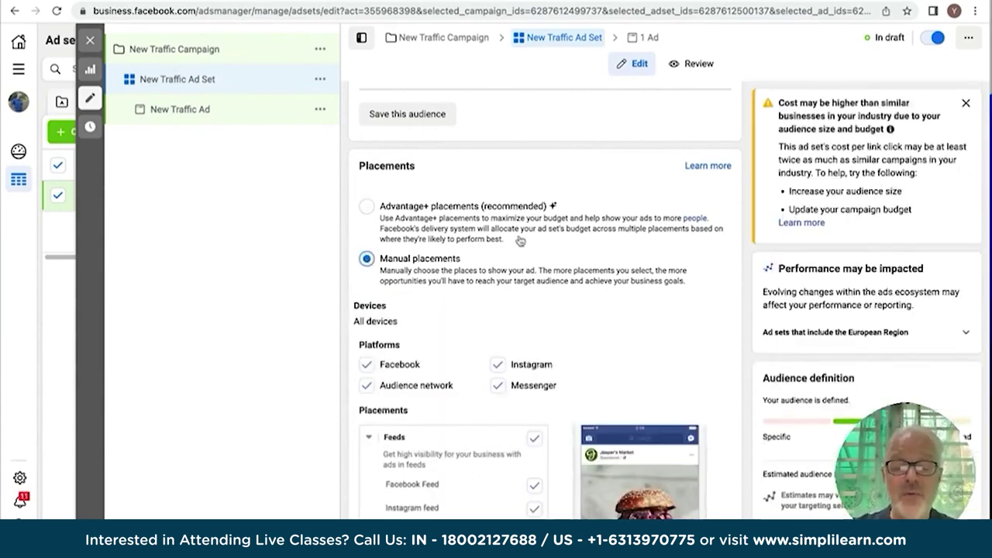
pyautogui.scroll(-2, 520, 241)
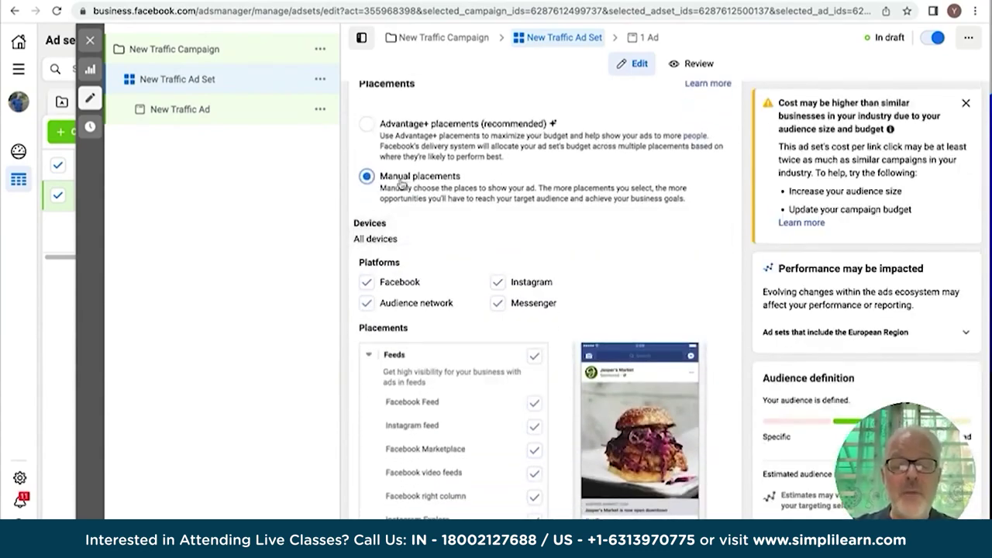
pyautogui.scroll(-4, 401, 183)
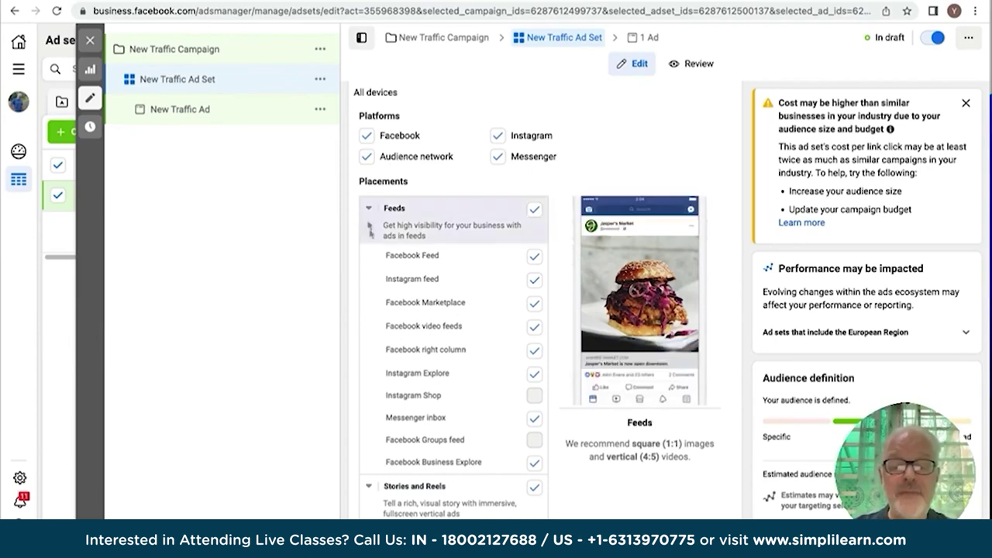
pyautogui.scroll(-3, 365, 224)
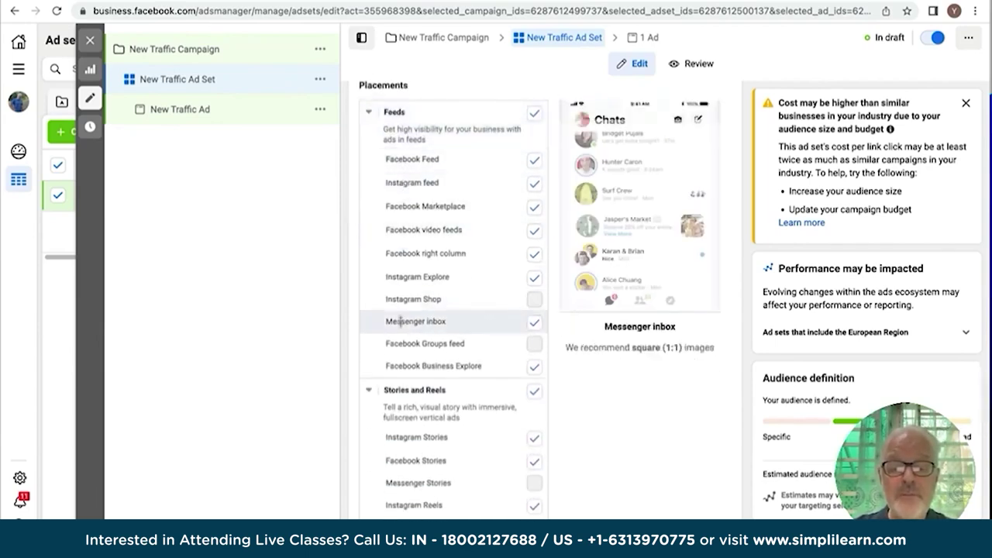
pyautogui.scroll(-7, 401, 338)
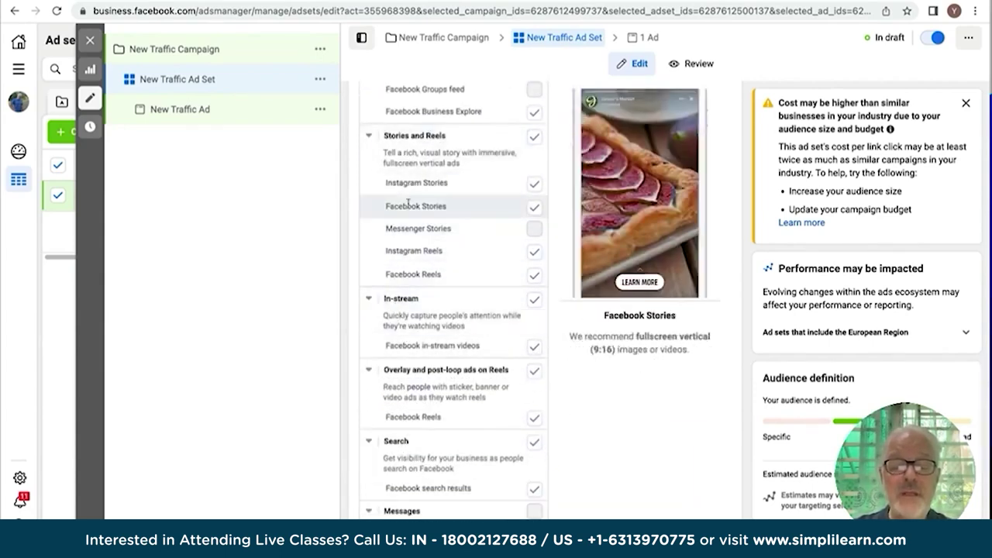
pyautogui.scroll(-1, 409, 204)
pyautogui.scroll(-3, 408, 204)
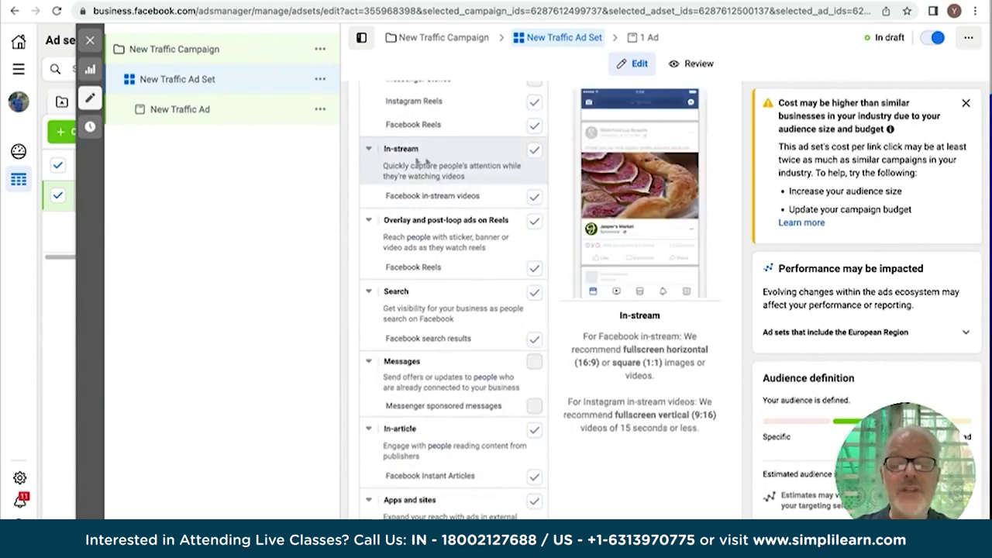
pyautogui.scroll(-5, 406, 160)
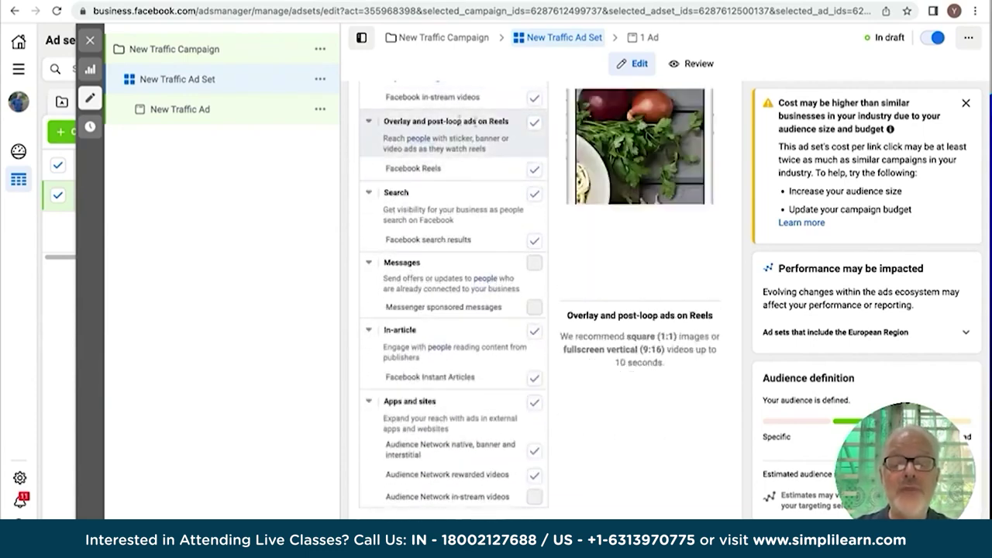
pyautogui.scroll(-4, 417, 228)
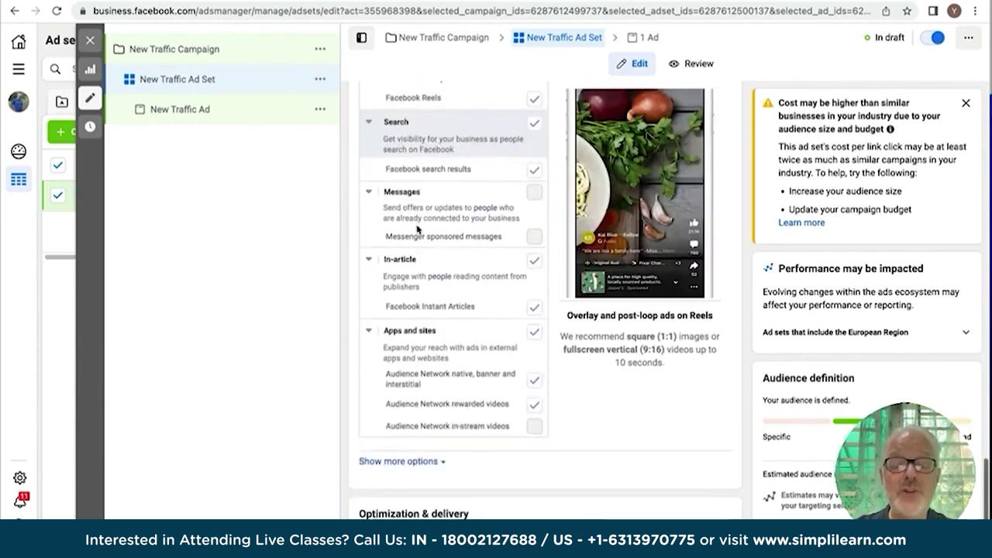
pyautogui.scroll(-2, 409, 208)
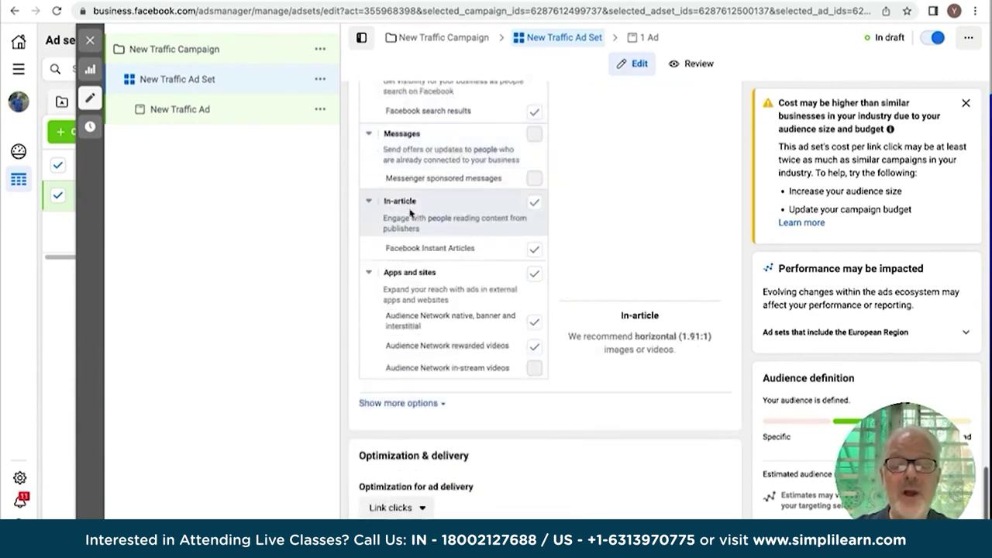
pyautogui.scroll(-2, 413, 294)
pyautogui.scroll(-1, 413, 296)
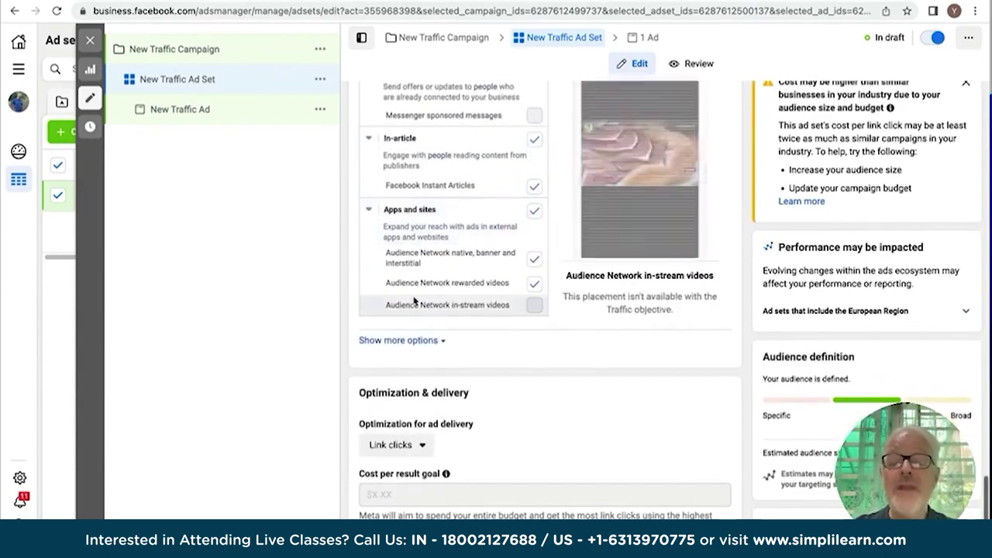
pyautogui.scroll(15, 414, 299)
pyautogui.scroll(10, 413, 301)
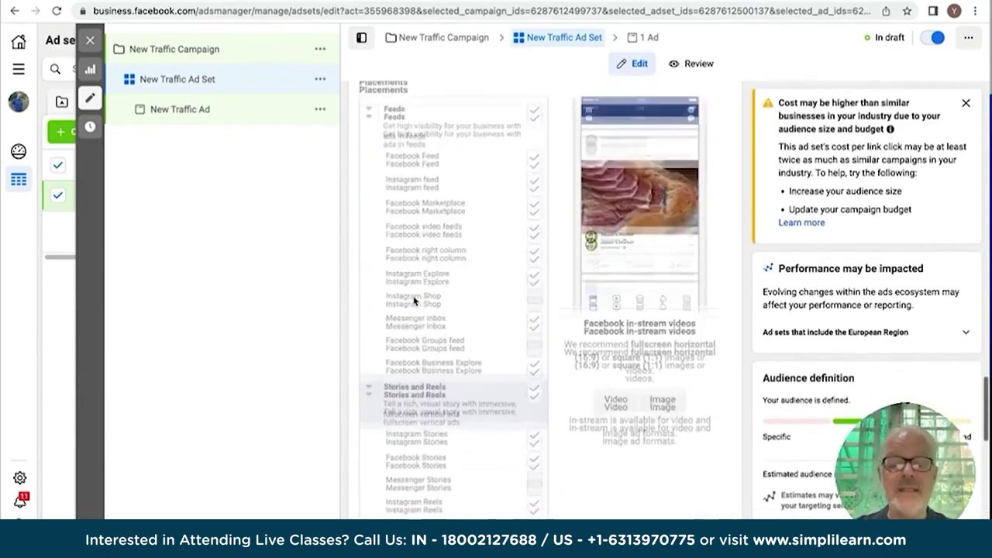
pyautogui.scroll(2, 413, 300)
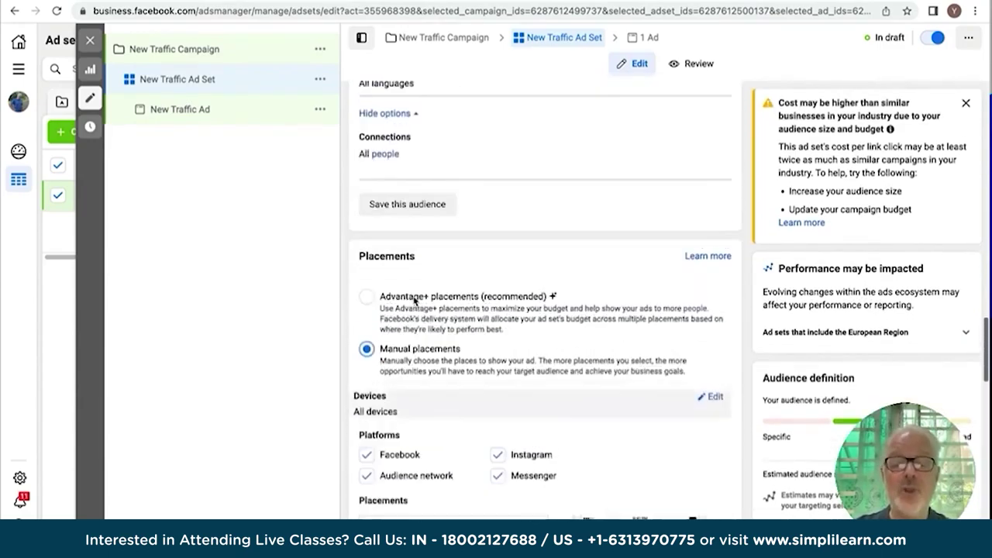
pyautogui.click(365, 300)
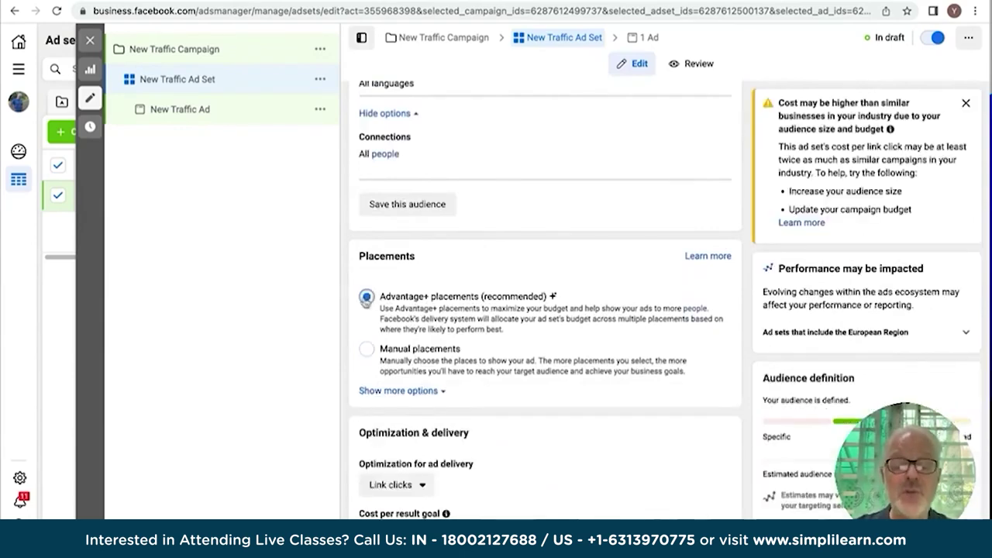
pyautogui.scroll(-1, 468, 323)
pyautogui.scroll(-1, 468, 323)
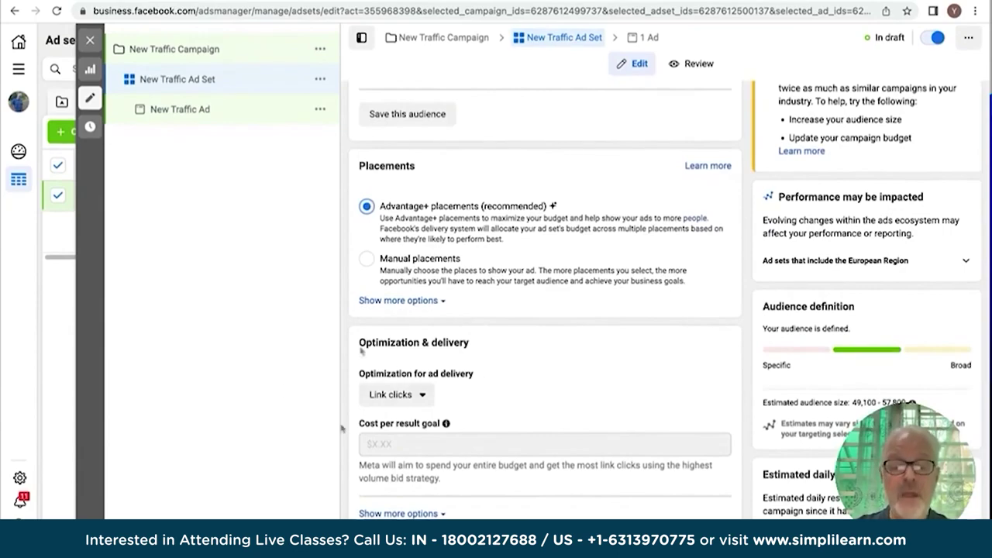
pyautogui.scroll(5, 436, 219)
pyautogui.scroll(3, 435, 219)
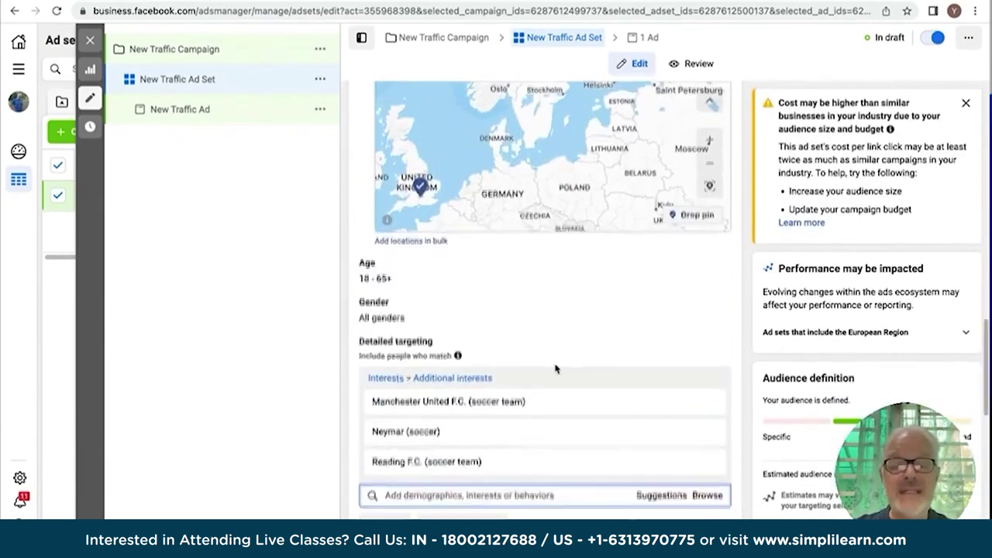
pyautogui.scroll(-7, 553, 370)
# Open New Traffic Ad's settings and expand the Personal group in its Facebook Page list.
pyautogui.click(179, 109)
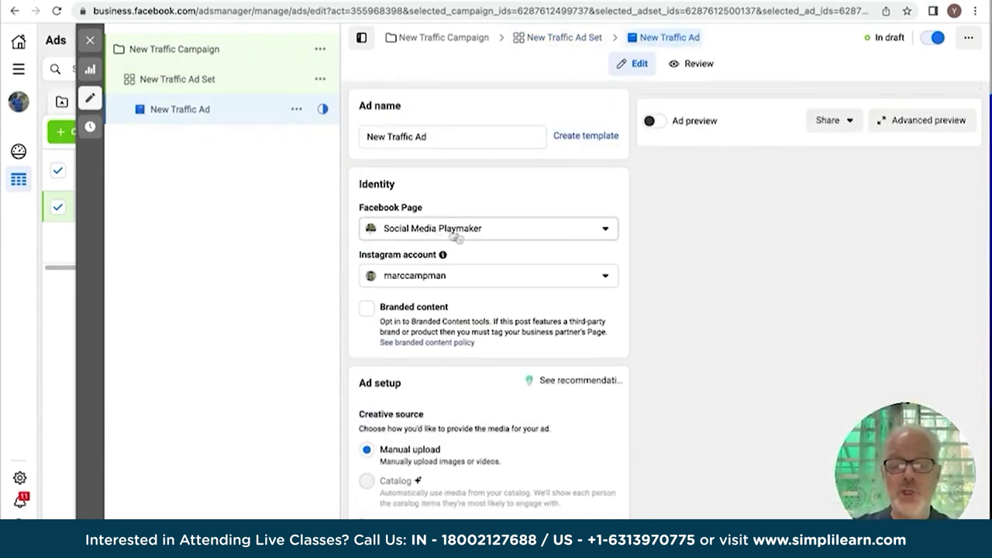
pyautogui.click(606, 231)
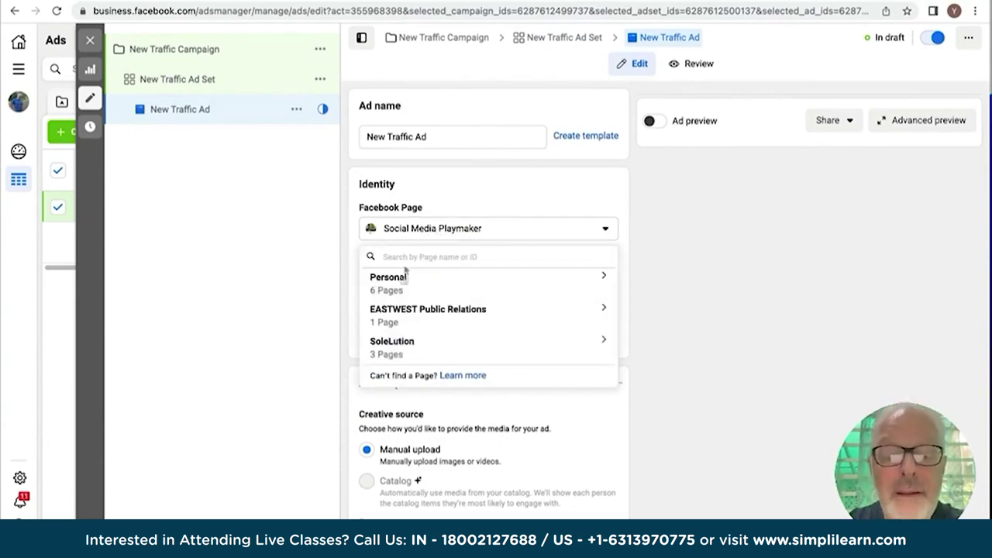
pyautogui.click(393, 285)
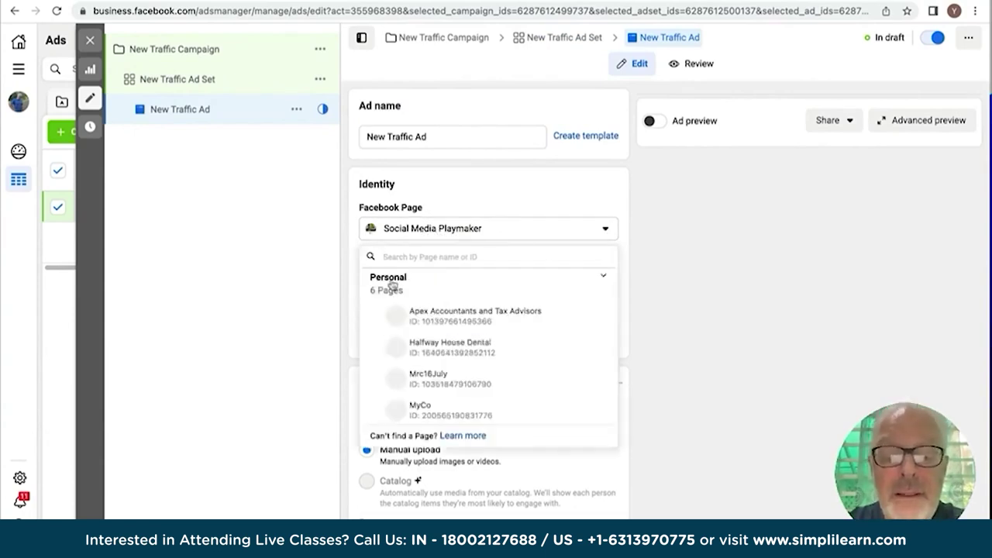
# Choose Riad Farasha as the ad's Facebook Page.
pyautogui.scroll(-2, 439, 380)
pyautogui.scroll(-1, 440, 381)
pyautogui.click(433, 366)
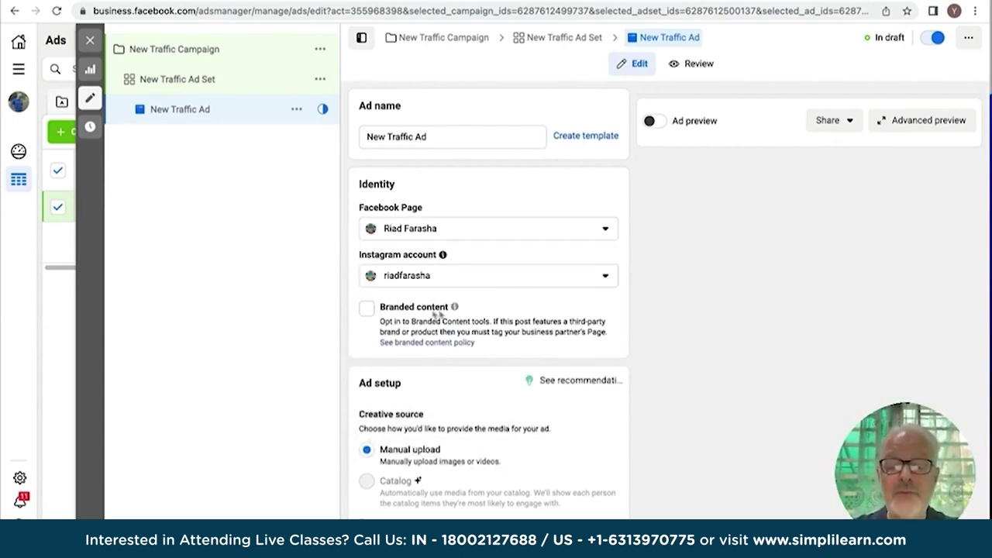
# Review the Ad setup and Ad creative sections and turn on Ad preview.
pyautogui.scroll(-3, 462, 303)
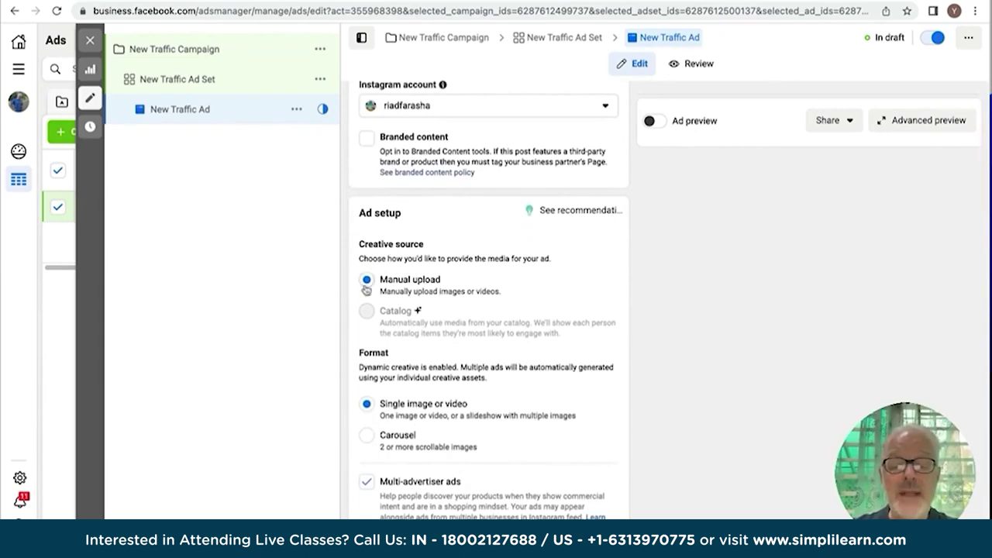
pyautogui.moveTo(370, 315)
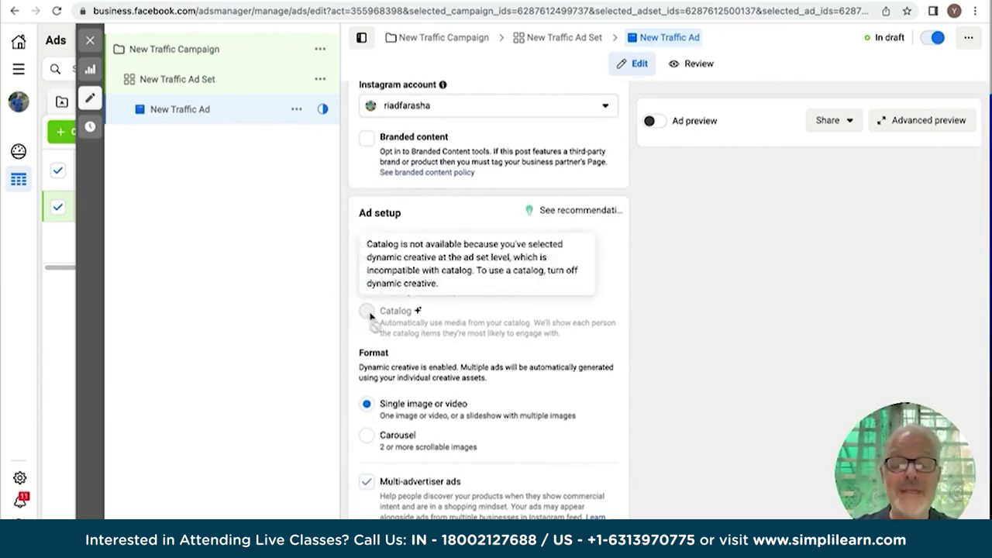
pyautogui.scroll(-3, 521, 316)
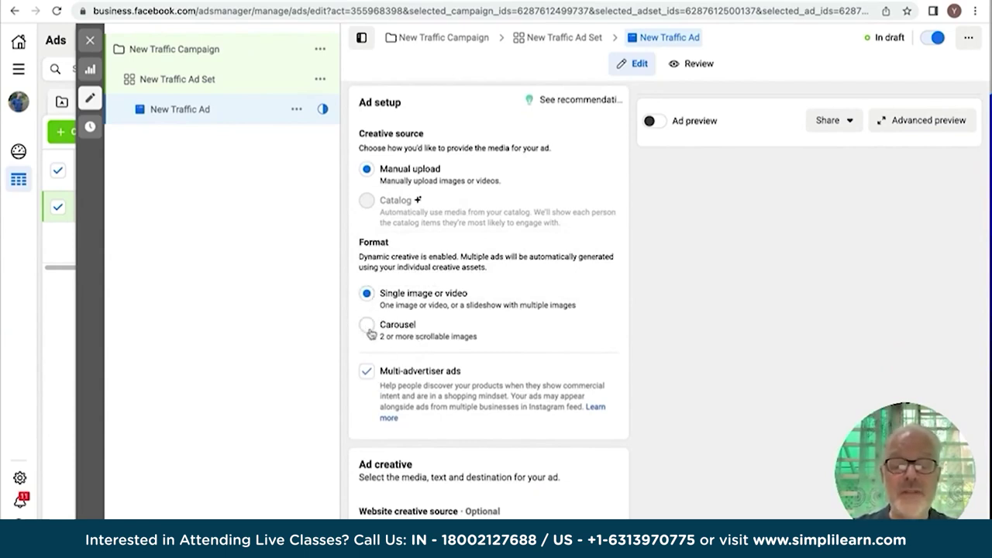
pyautogui.scroll(-5, 438, 392)
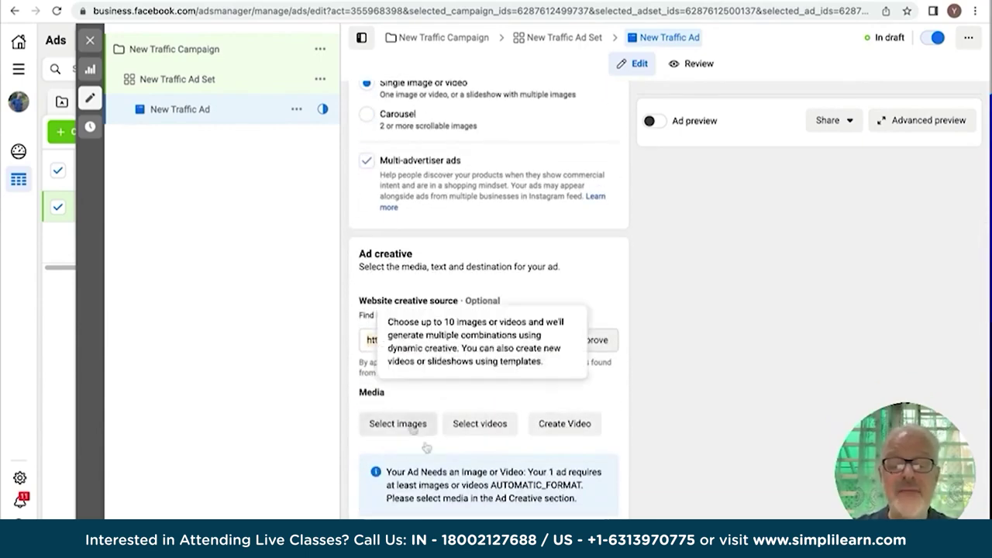
pyautogui.scroll(-3, 406, 335)
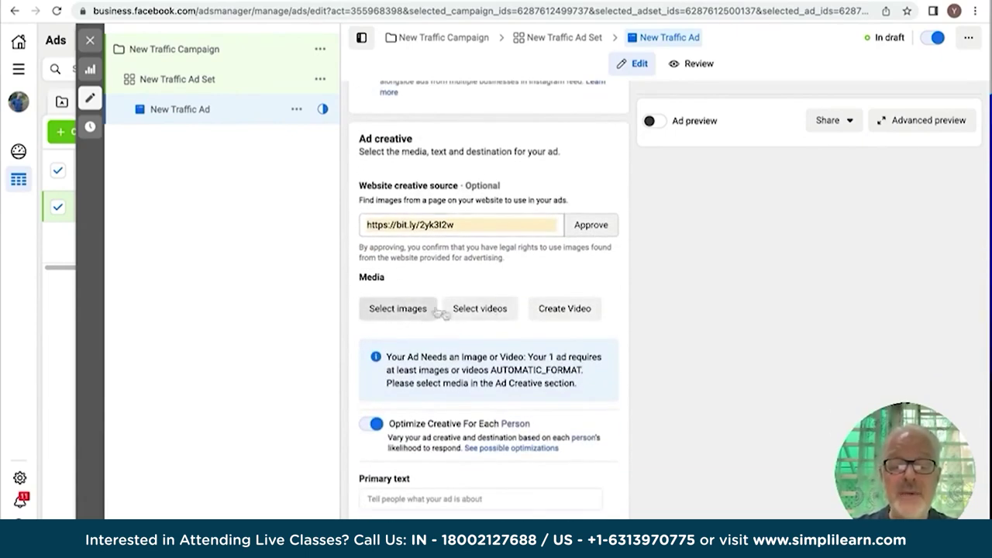
pyautogui.scroll(-3, 489, 312)
pyautogui.scroll(-4, 489, 312)
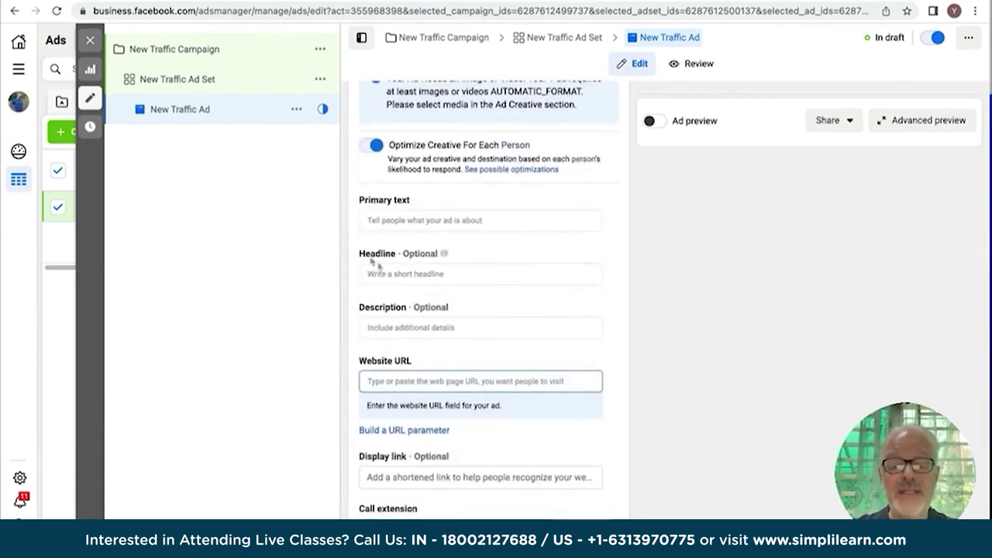
pyautogui.scroll(-3, 403, 317)
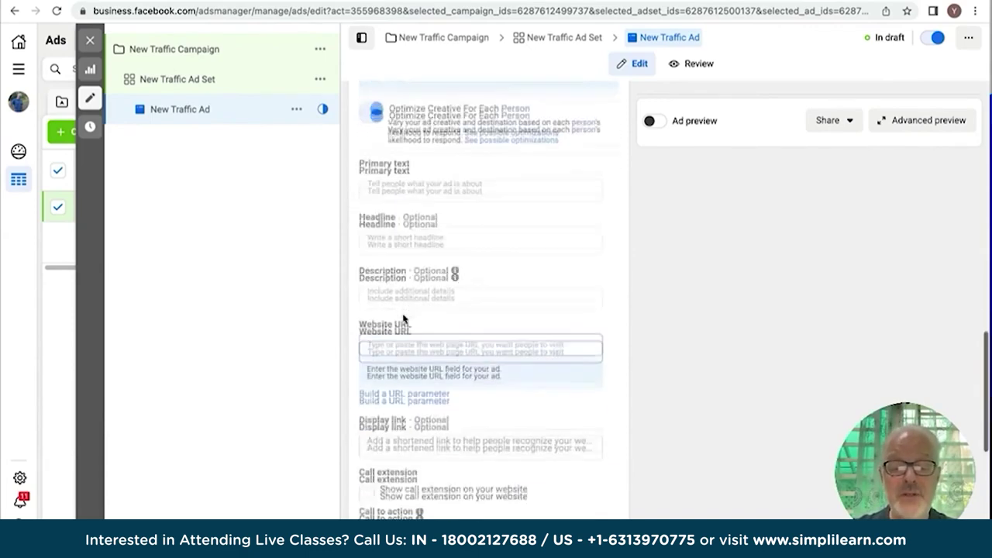
pyautogui.scroll(-2, 393, 254)
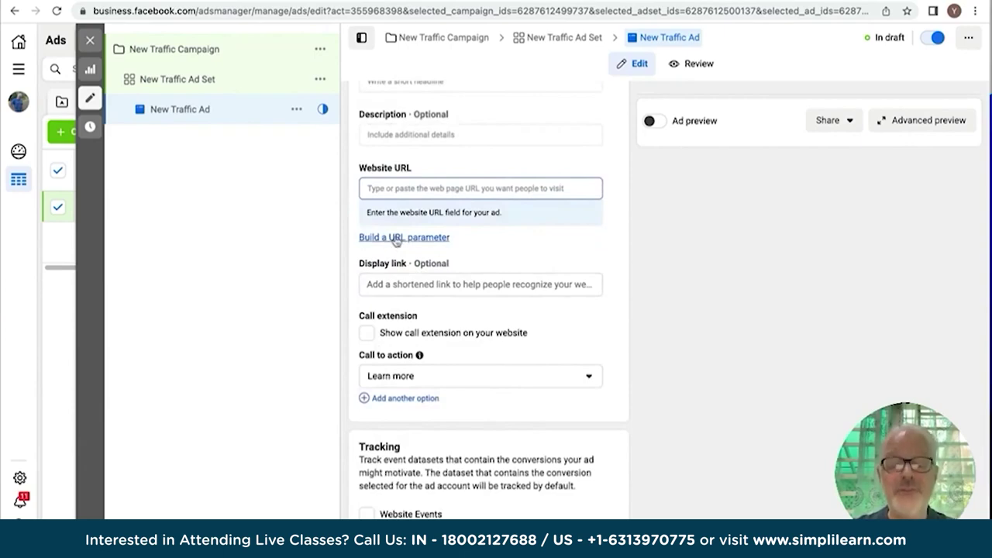
pyautogui.scroll(10, 395, 240)
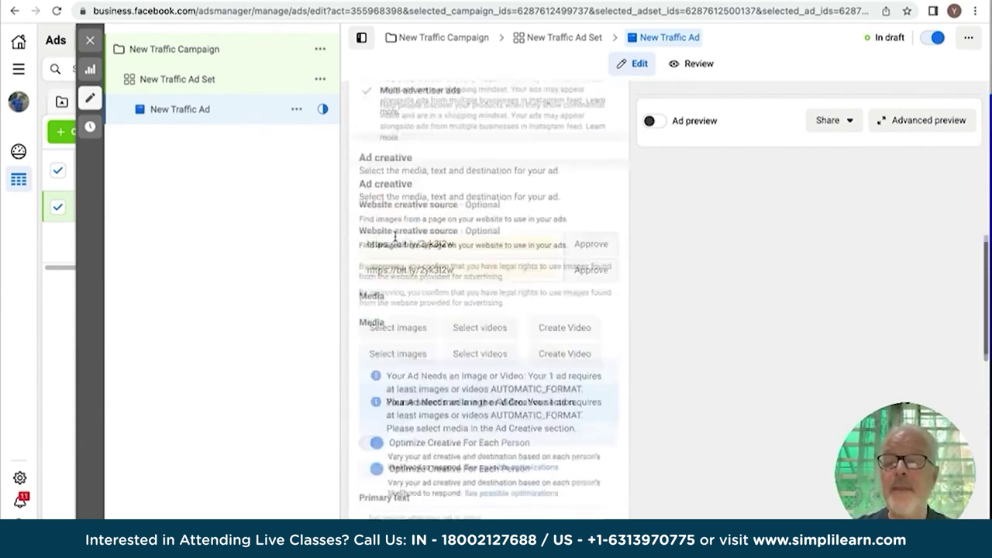
pyautogui.click(655, 123)
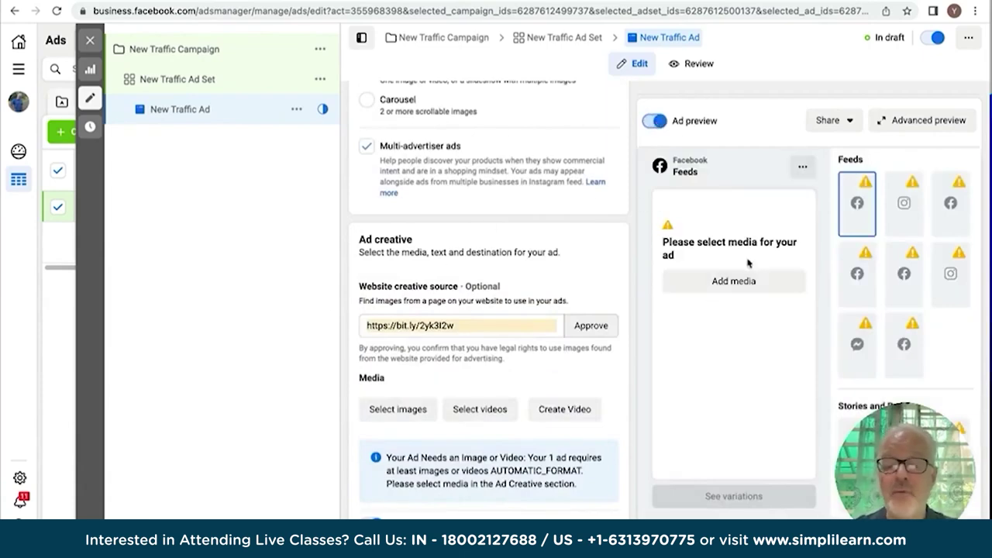
pyautogui.scroll(10, 396, 262)
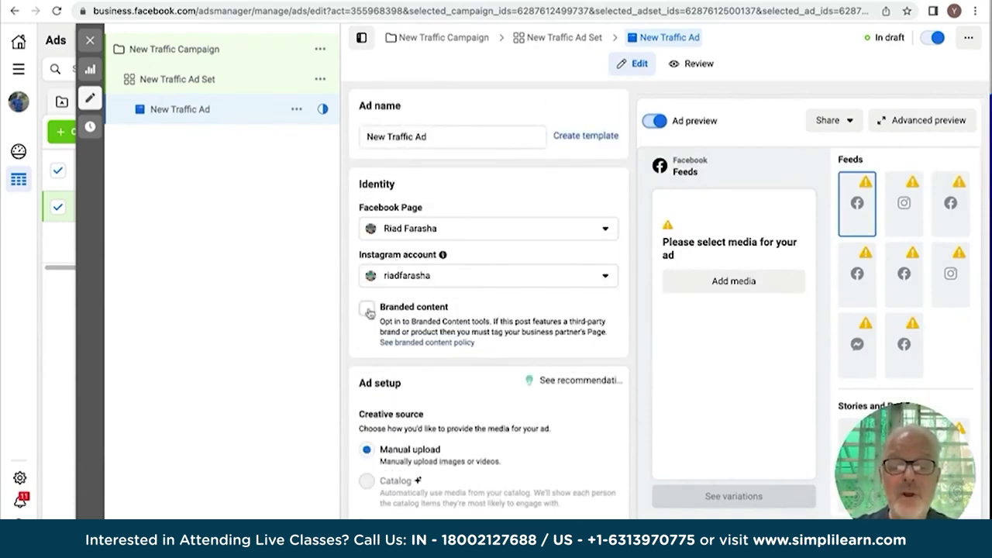
pyautogui.scroll(-6, 369, 312)
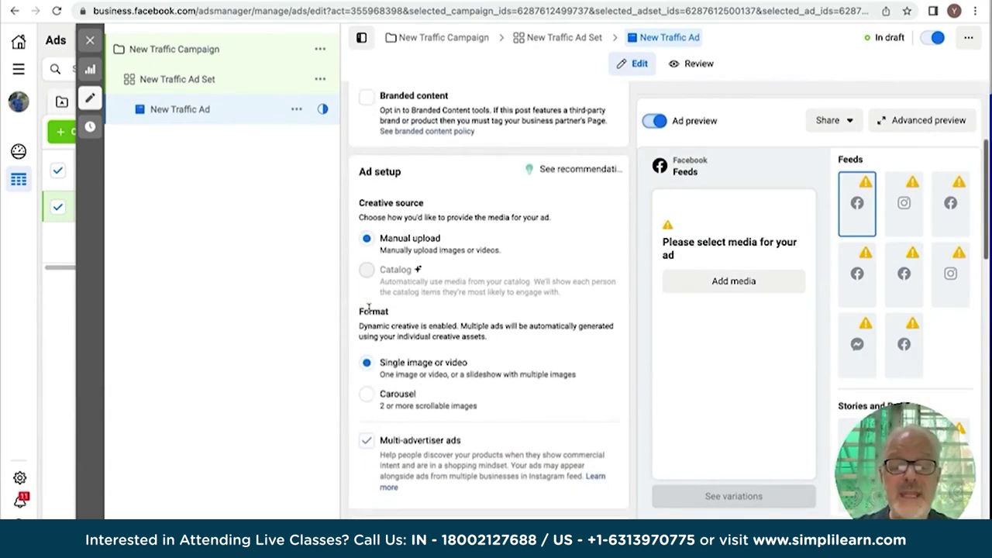
pyautogui.scroll(-5, 369, 312)
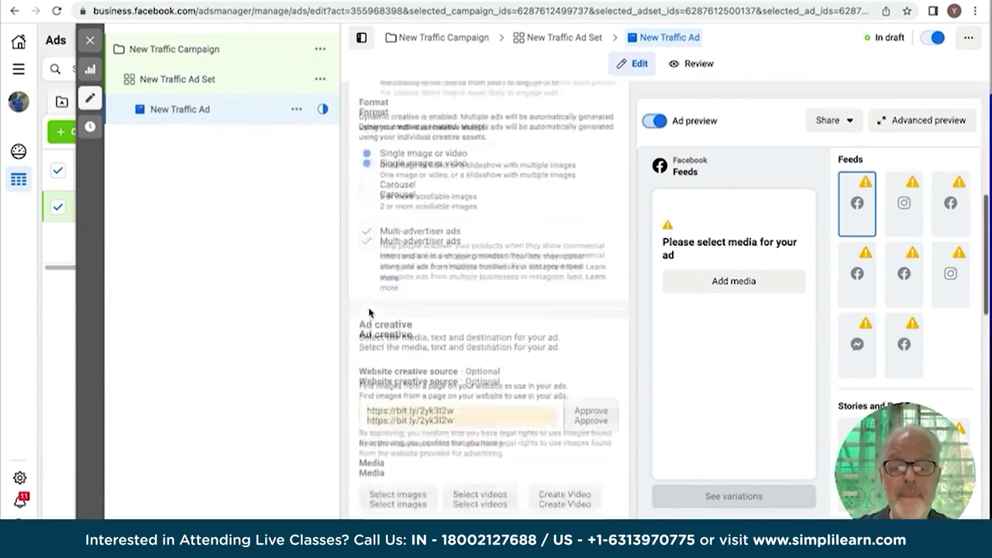
pyautogui.scroll(-1, 369, 313)
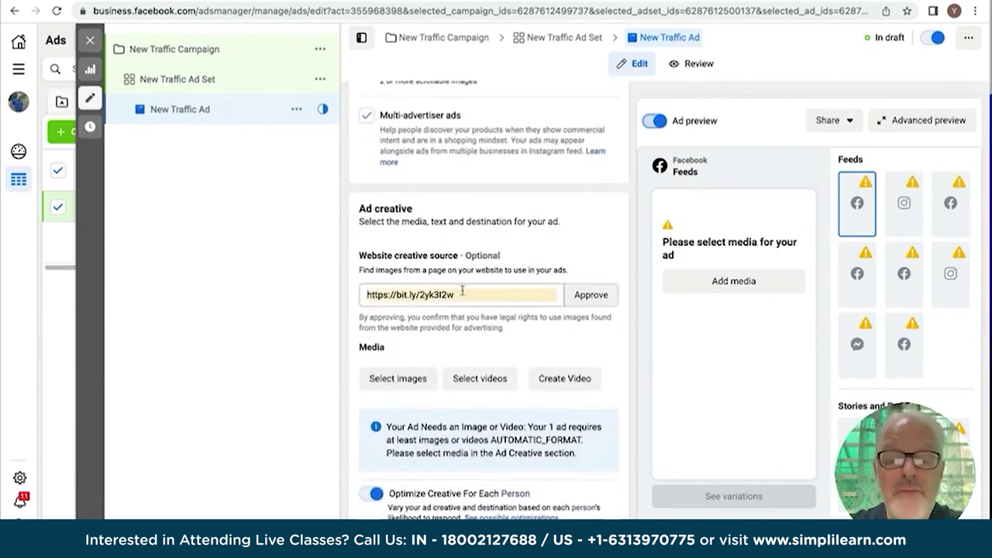
pyautogui.moveTo(470, 297); pyautogui.dragTo(344, 297)
pyautogui.write('https://ria')
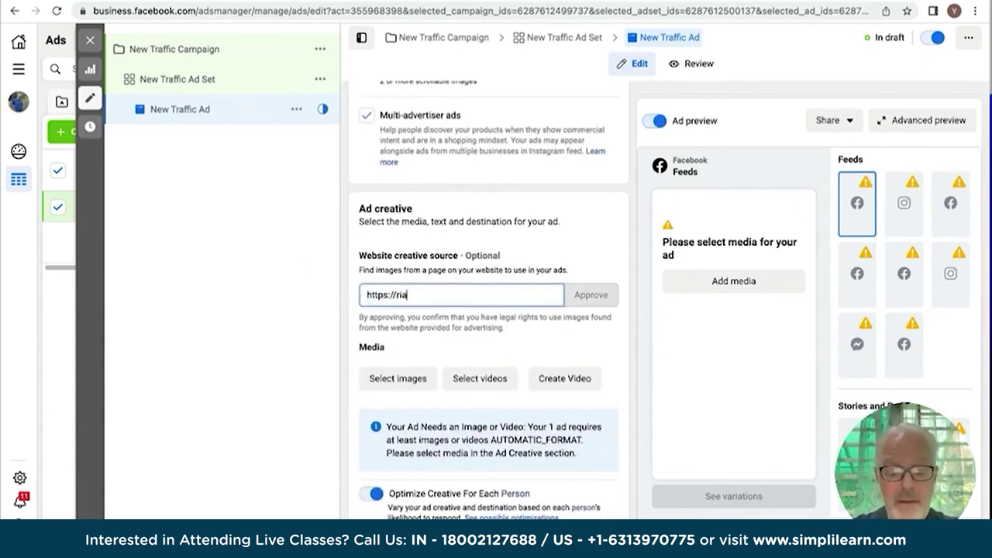
pyautogui.write('dfarasha.com')
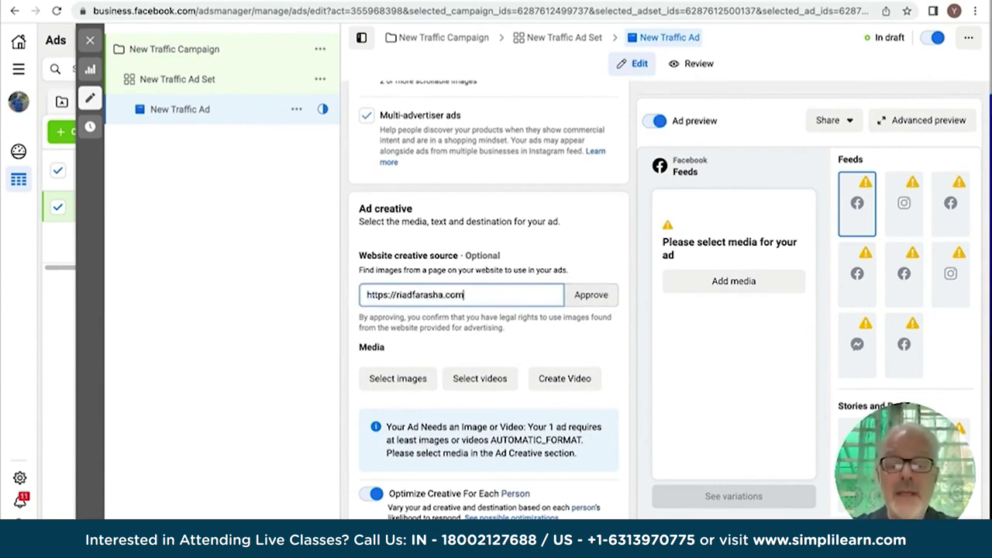
pyautogui.click(591, 294)
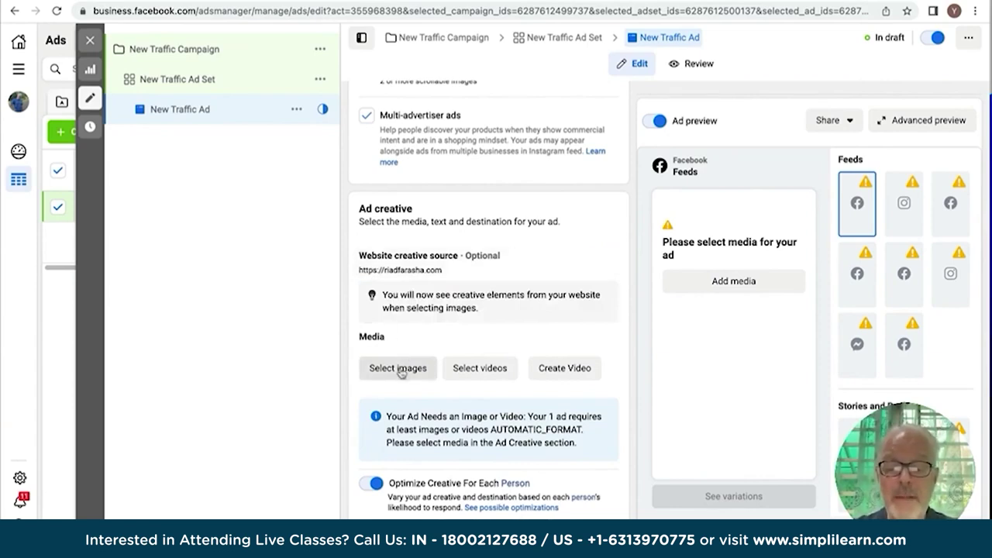
pyautogui.scroll(-2, 400, 372)
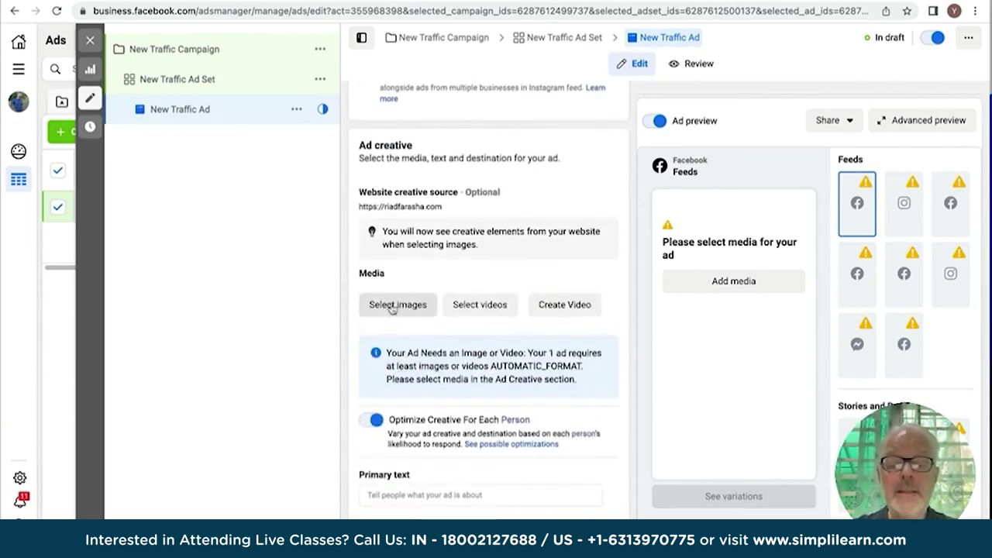
pyautogui.click(397, 305)
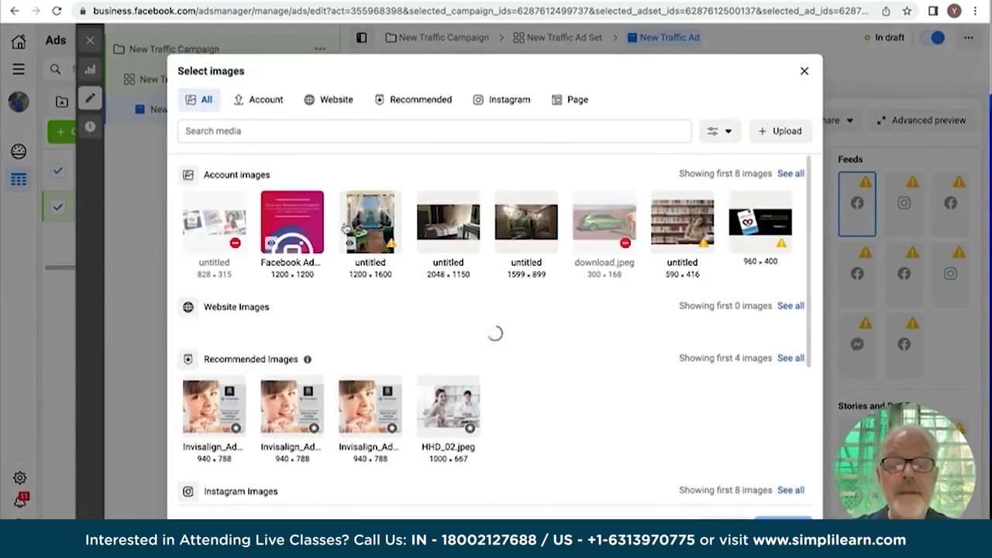
# Add Topaz.jpg from the Website images as the ad's media.
pyautogui.scroll(-6, 428, 241)
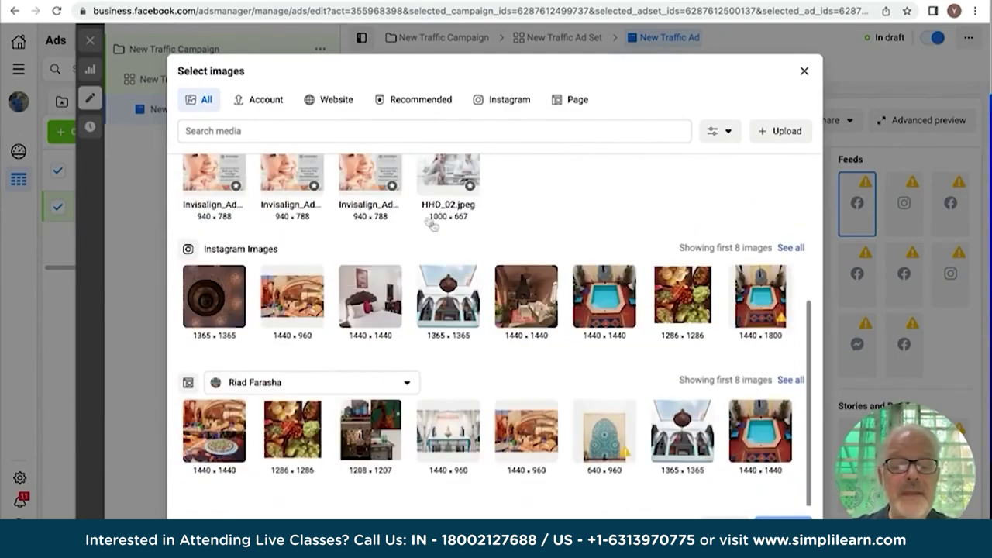
pyautogui.scroll(6, 220, 221)
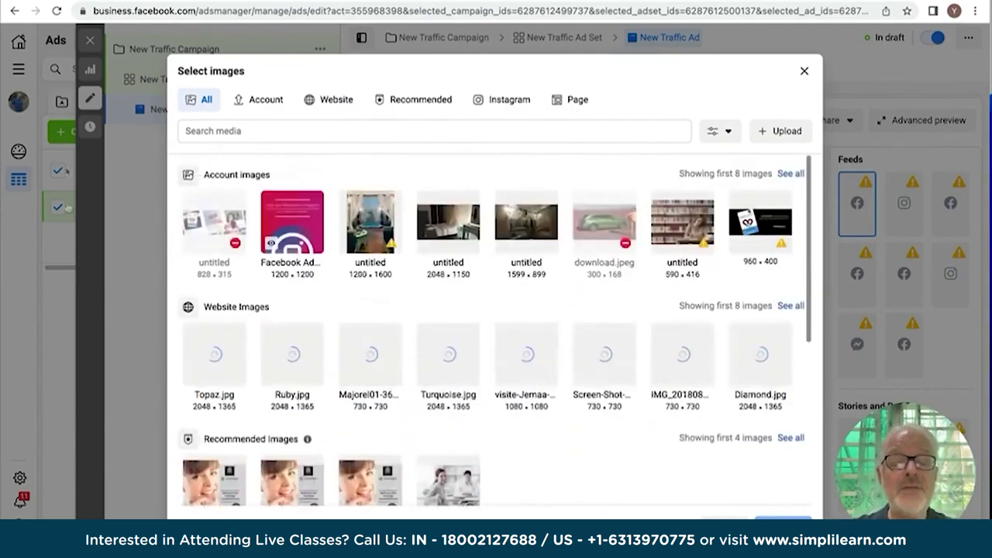
pyautogui.click(330, 102)
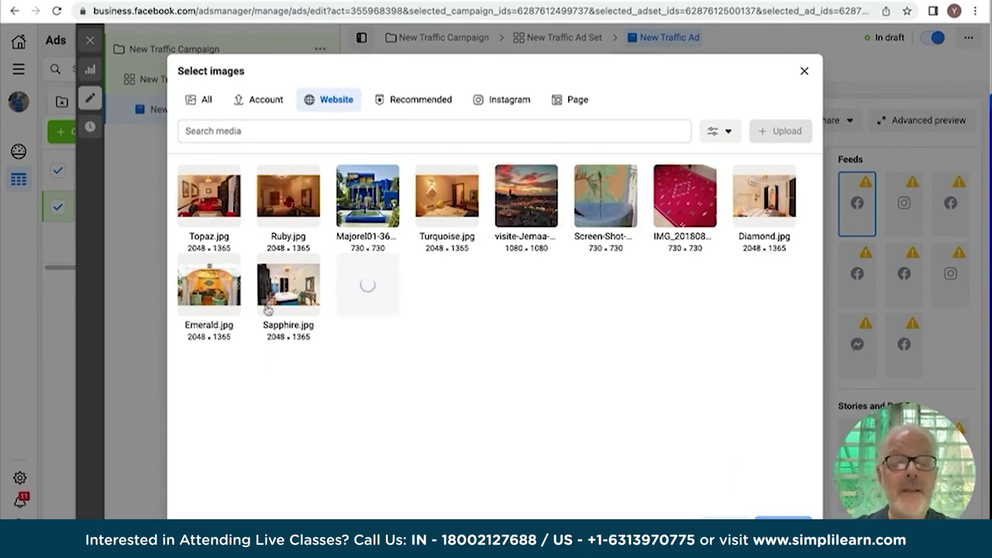
pyautogui.click(186, 215)
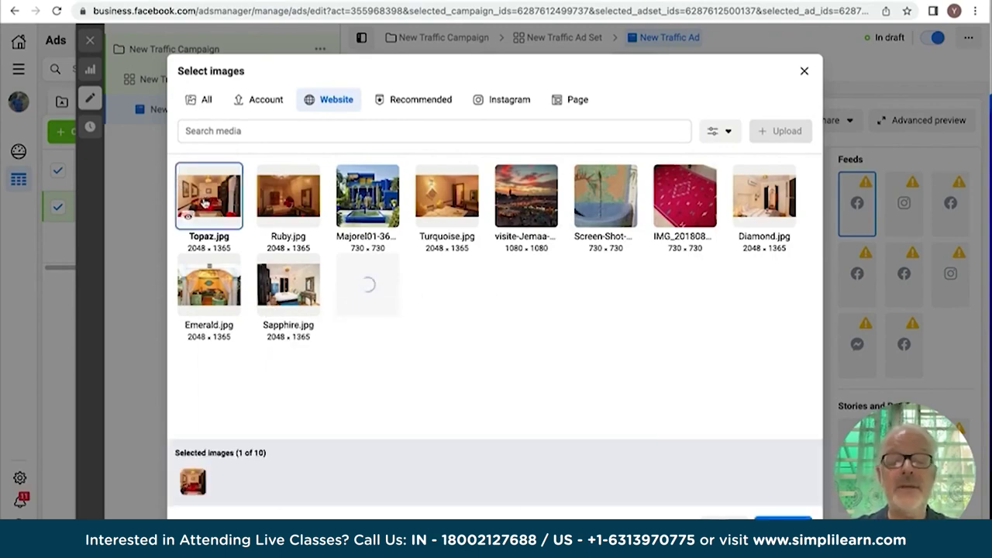
pyautogui.click(783, 524)
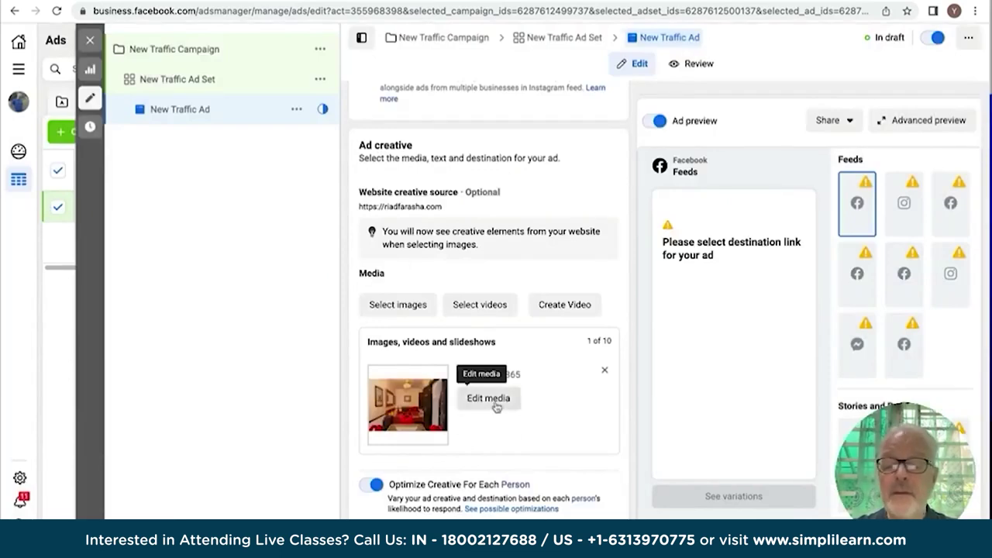
pyautogui.scroll(-3, 496, 403)
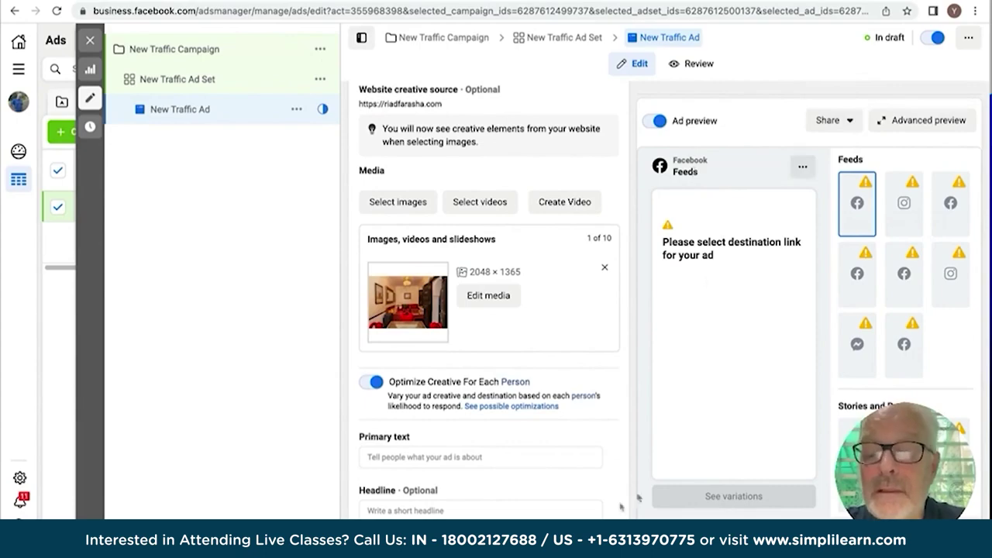
pyautogui.scroll(-5, 435, 266)
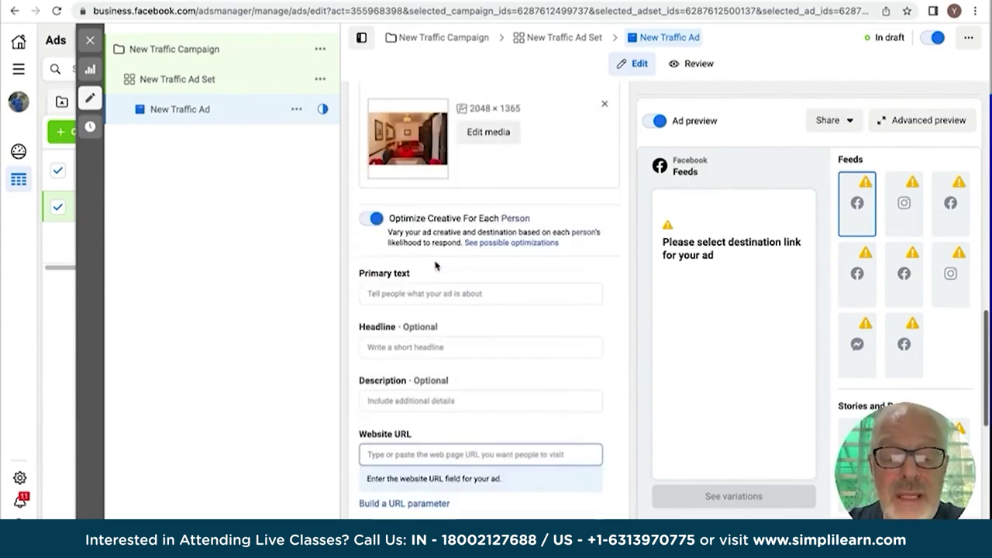
pyautogui.scroll(6, 435, 266)
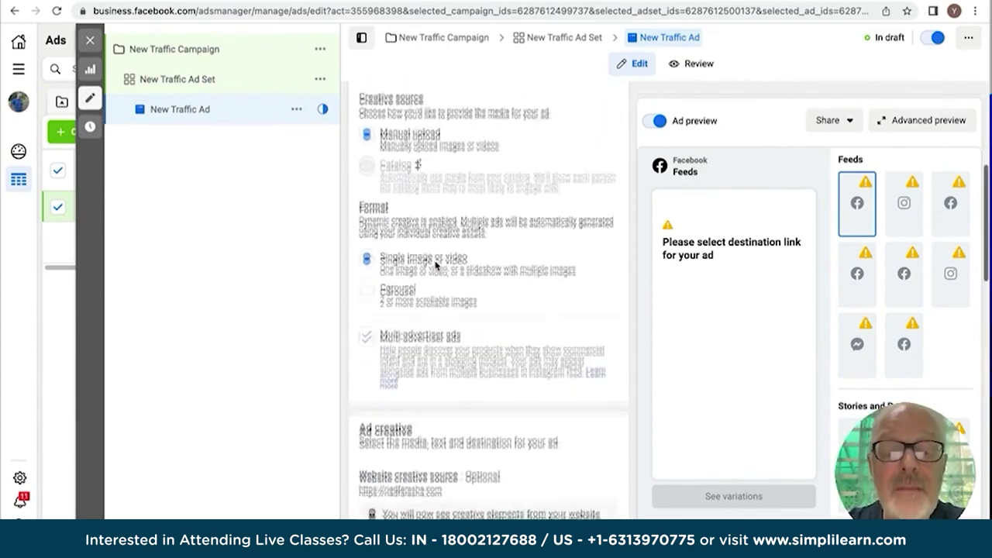
pyautogui.scroll(-8, 435, 266)
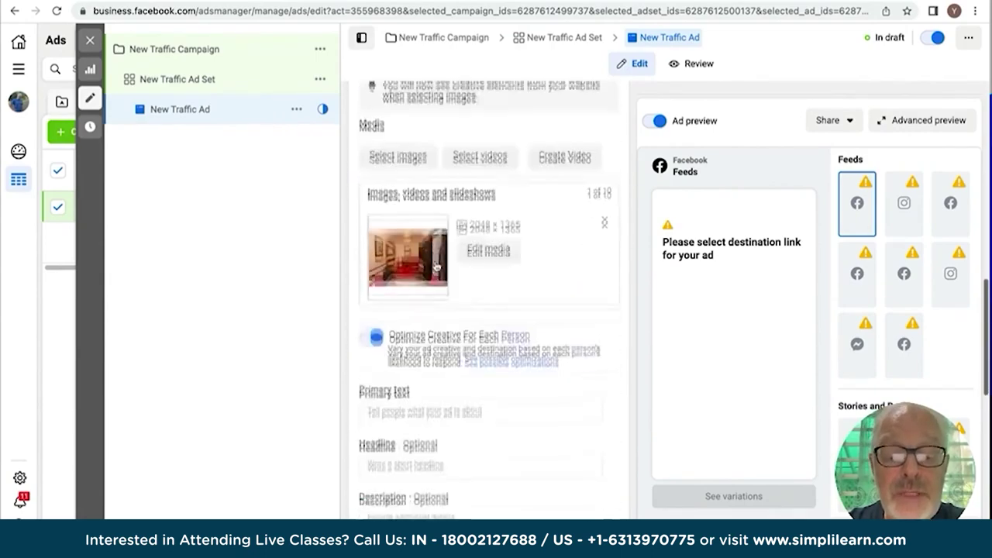
pyautogui.scroll(-3, 435, 266)
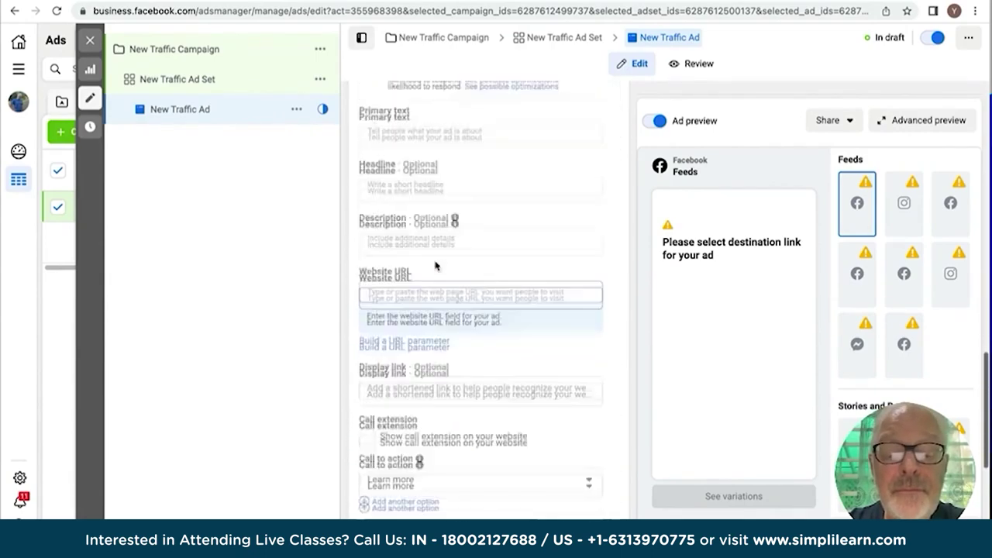
pyautogui.click(379, 235)
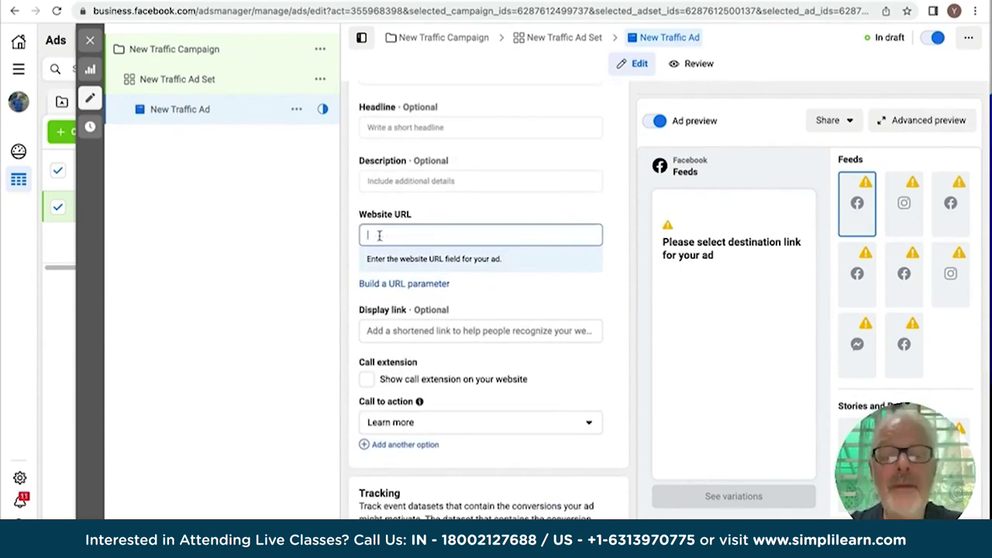
pyautogui.write('https://riadfarasha.com')
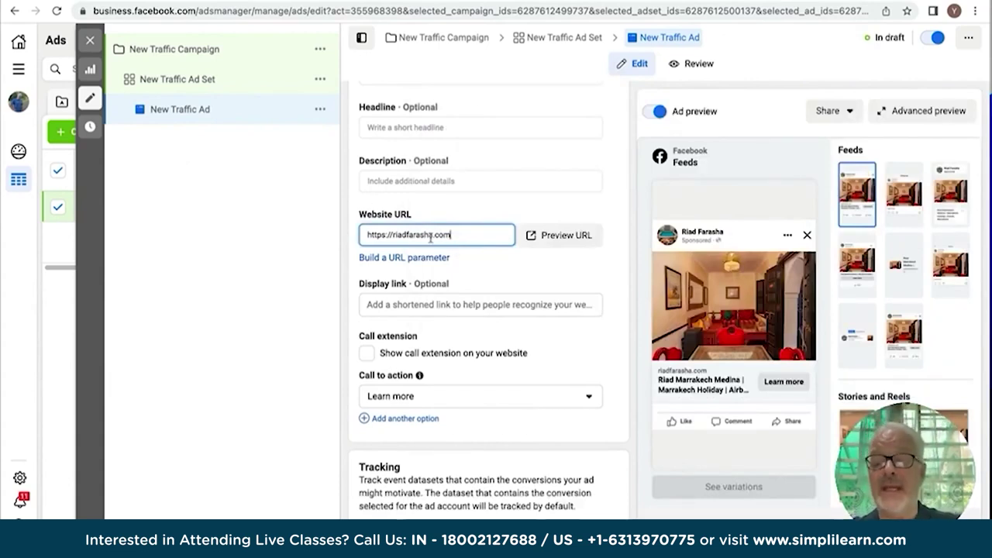
pyautogui.scroll(-1, 740, 320)
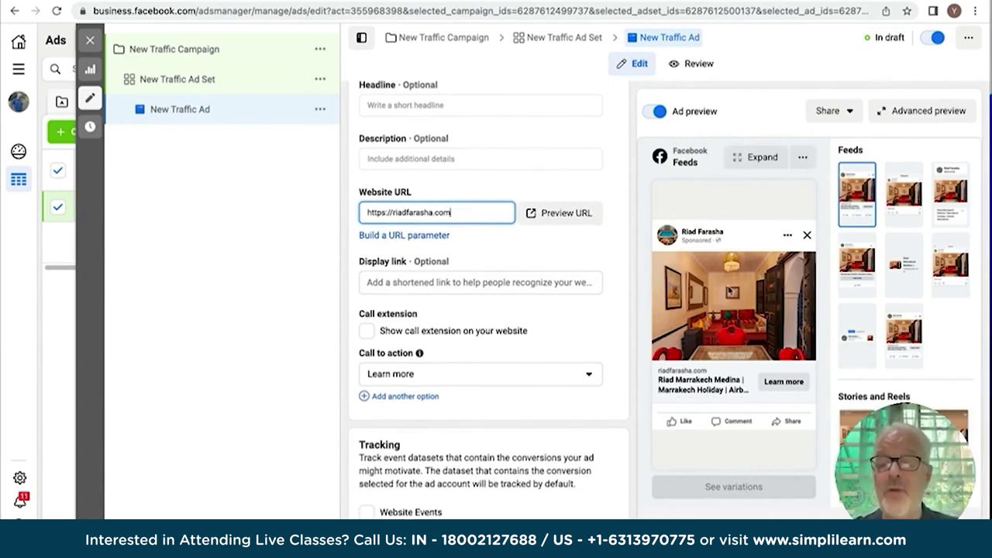
pyautogui.scroll(1, 535, 326)
pyautogui.scroll(-1, 535, 325)
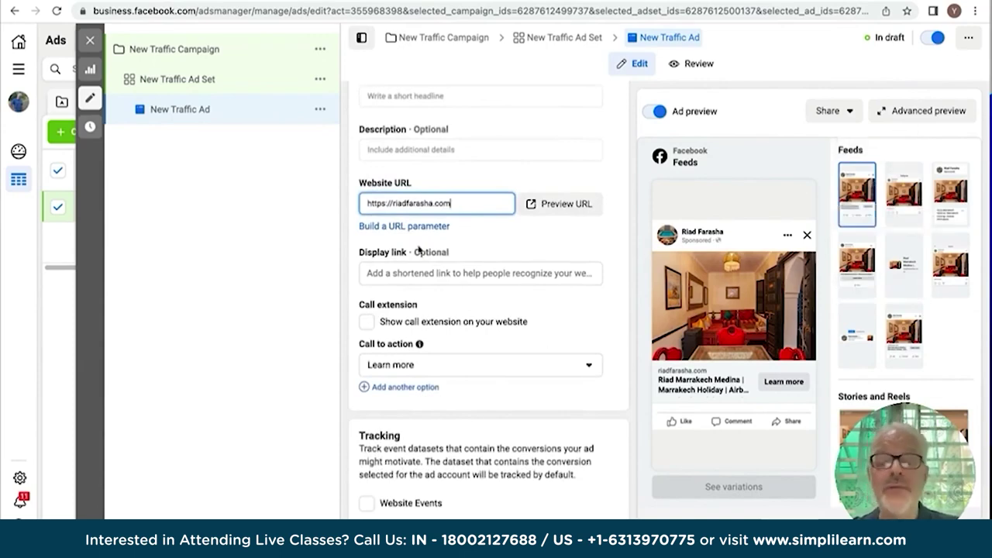
pyautogui.scroll(5, 439, 184)
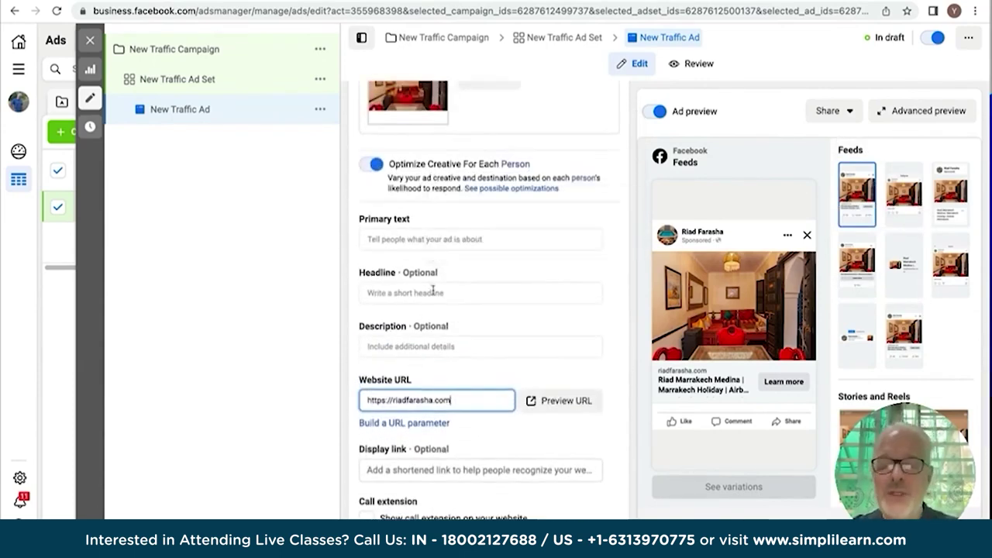
pyautogui.scroll(-3, 432, 292)
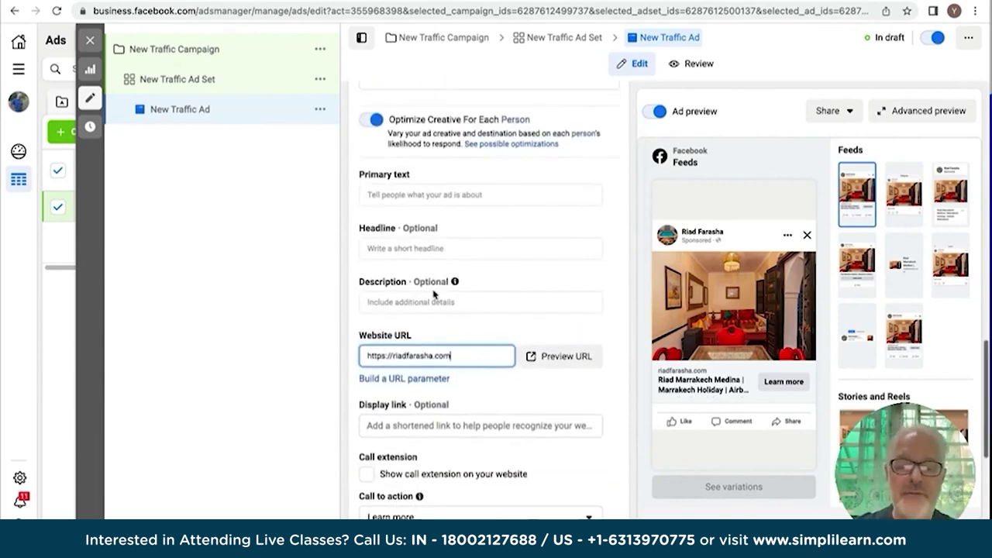
pyautogui.scroll(-3, 434, 294)
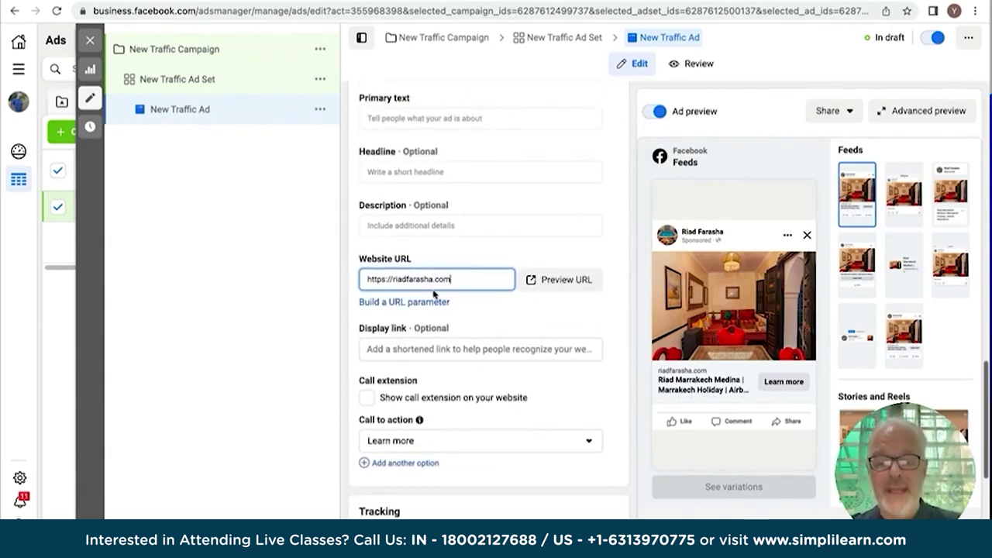
pyautogui.scroll(5, 433, 290)
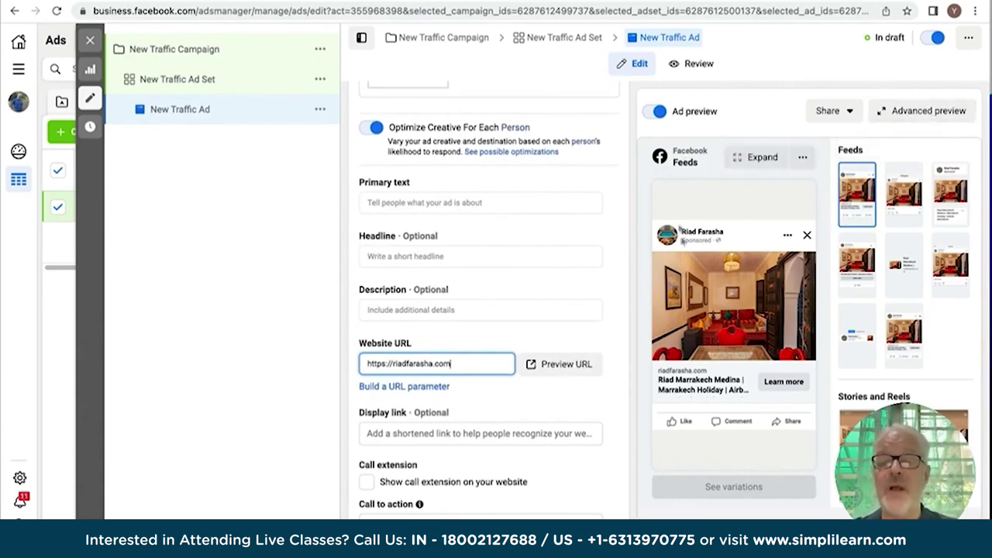
pyautogui.scroll(-1, 615, 337)
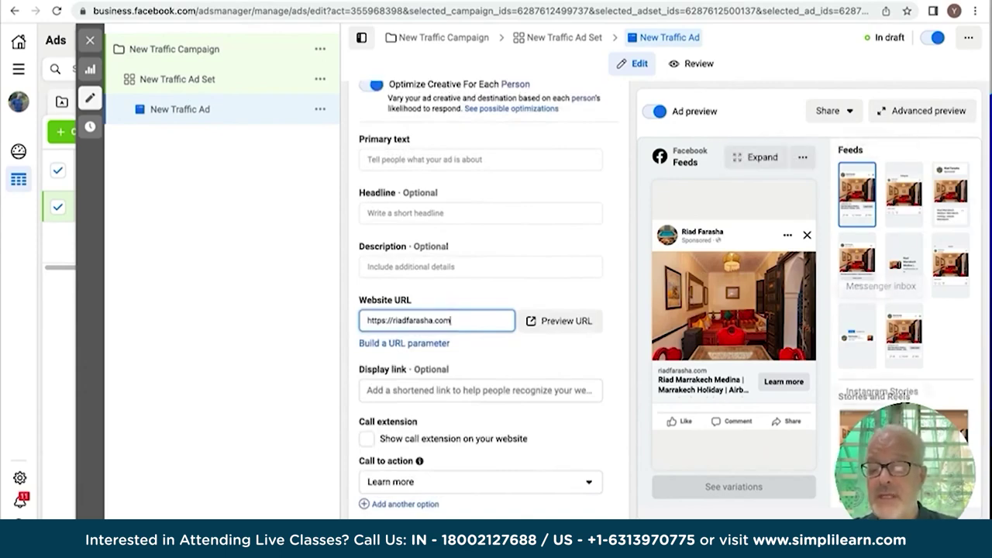
pyautogui.scroll(-5, 888, 255)
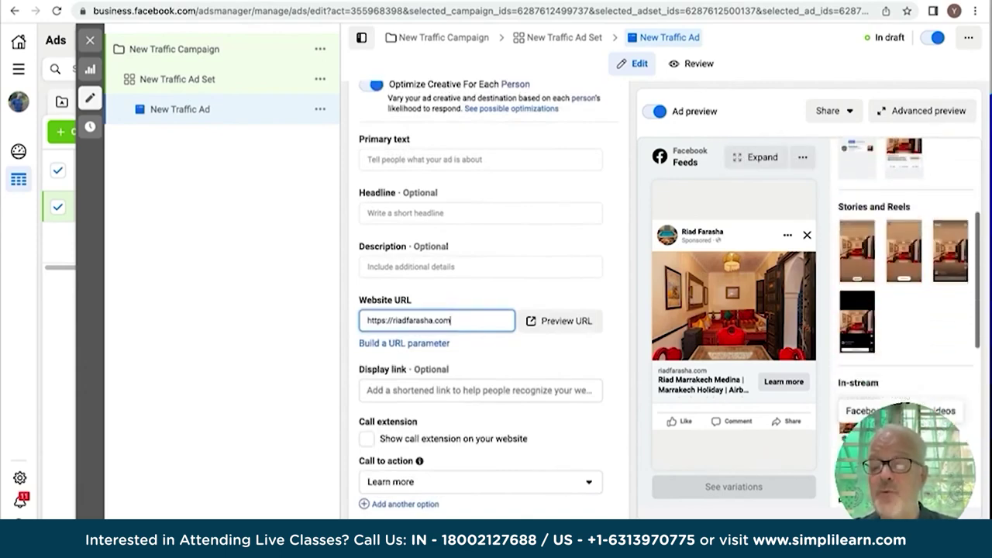
pyautogui.scroll(-5, 884, 252)
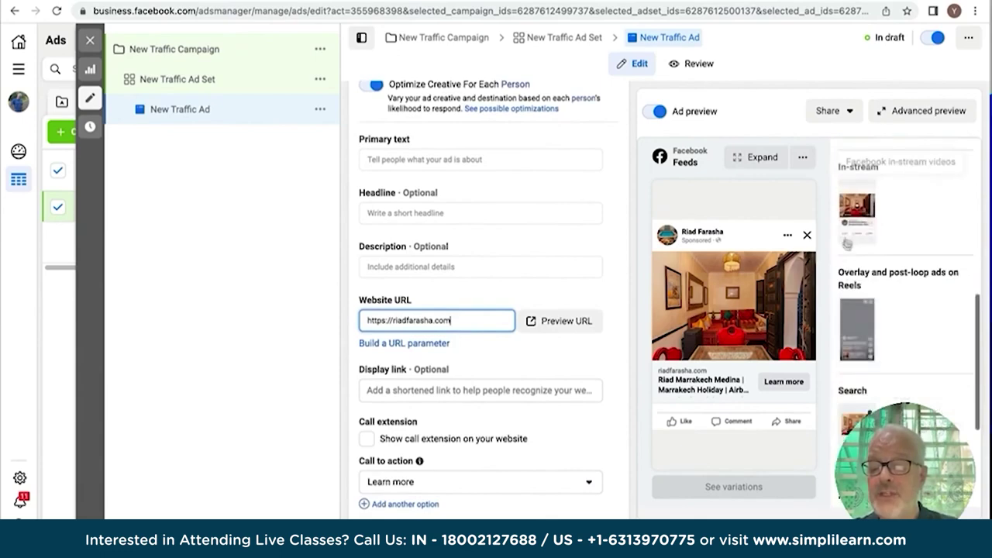
pyautogui.scroll(-3, 864, 295)
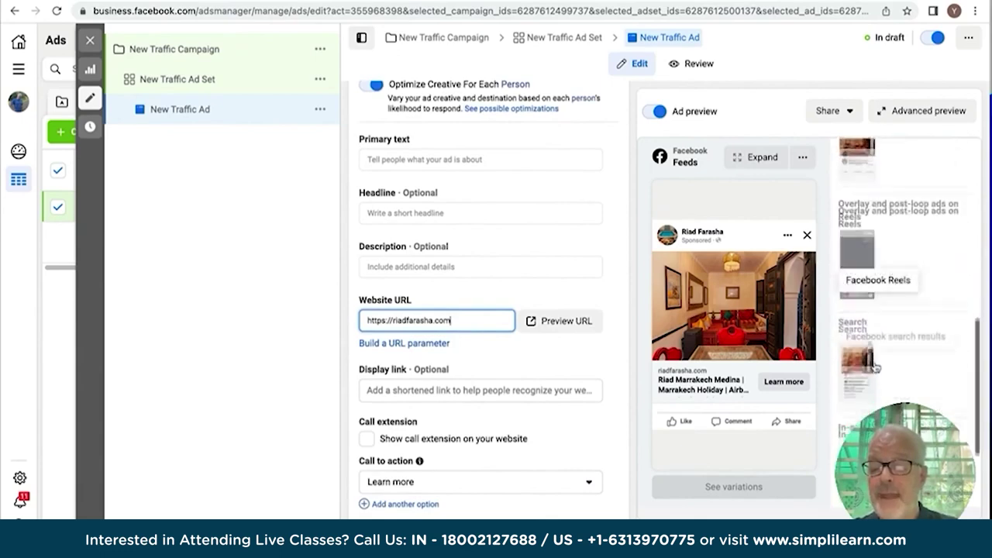
pyautogui.scroll(-2, 874, 362)
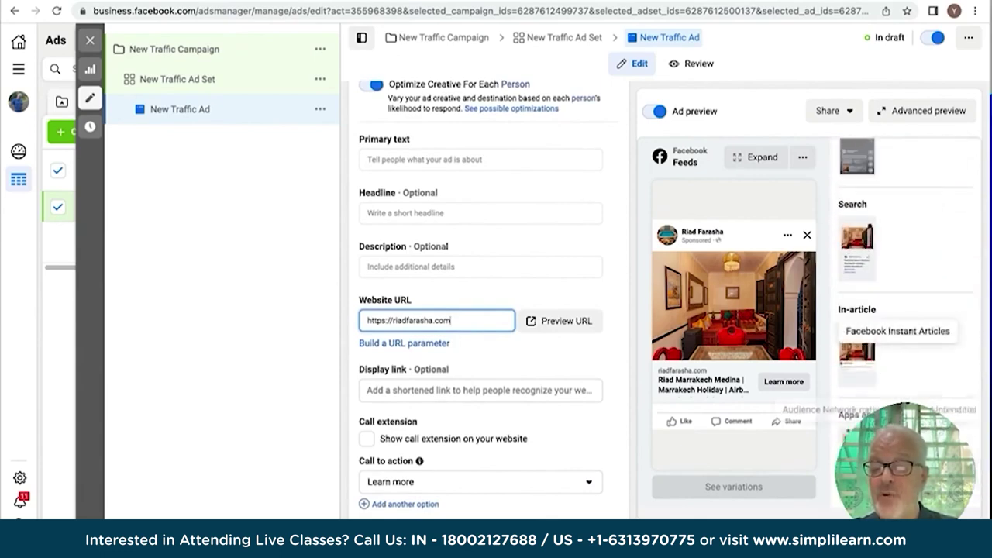
pyautogui.scroll(10, 725, 250)
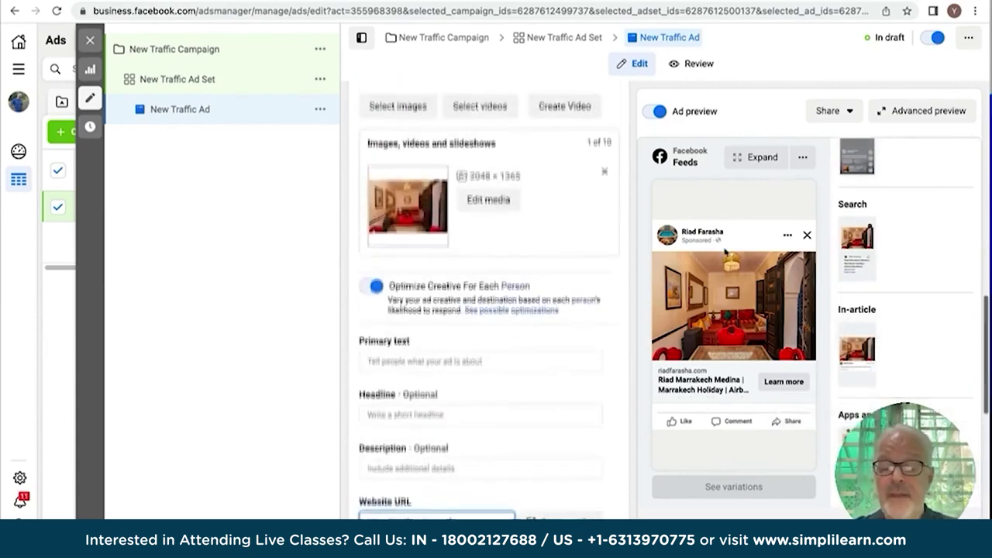
pyautogui.scroll(4, 725, 250)
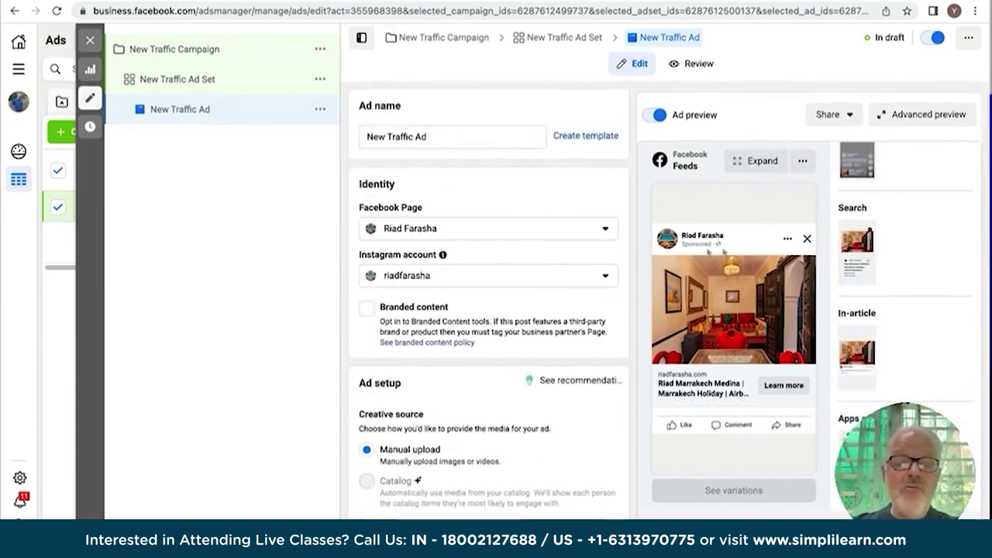
pyautogui.scroll(-5, 416, 415)
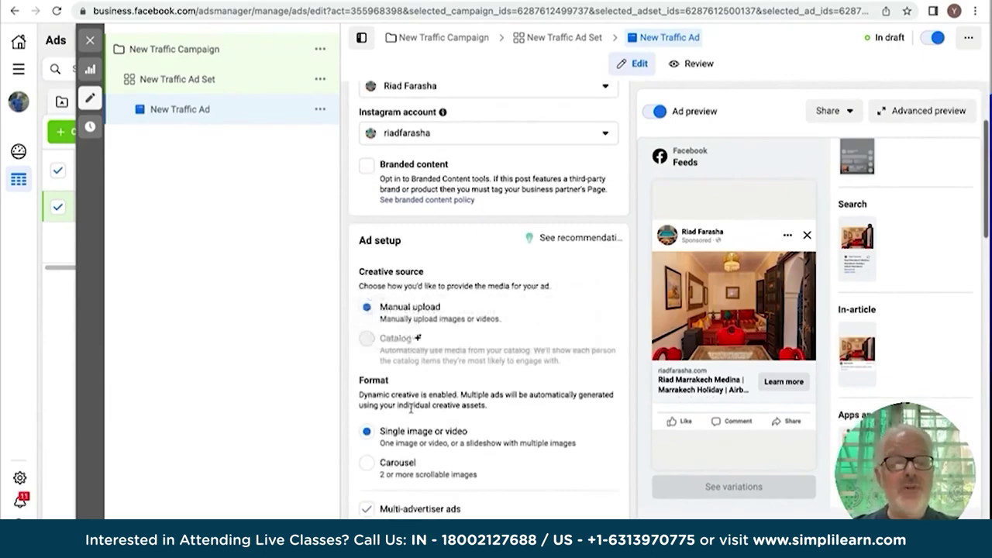
pyautogui.scroll(-8, 410, 410)
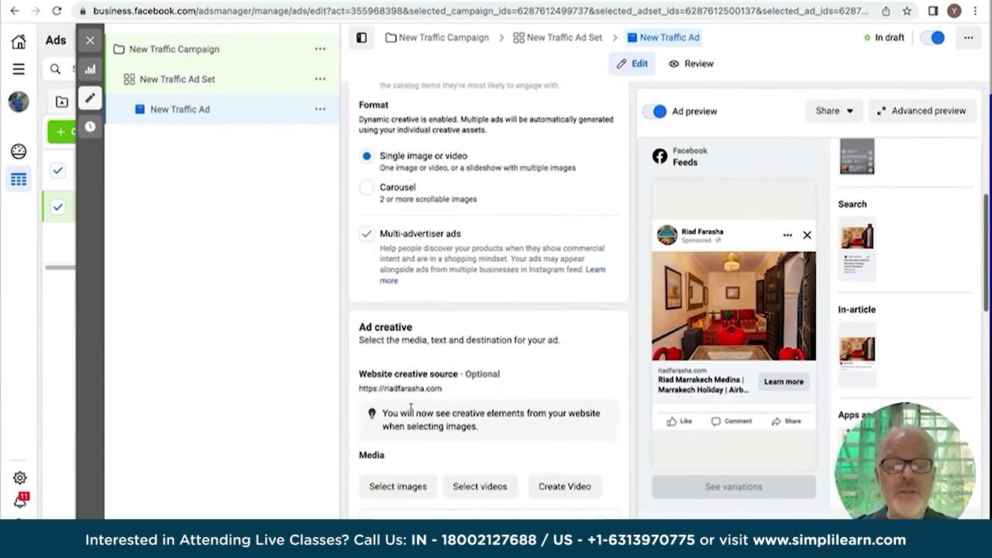
pyautogui.scroll(11, 337, 259)
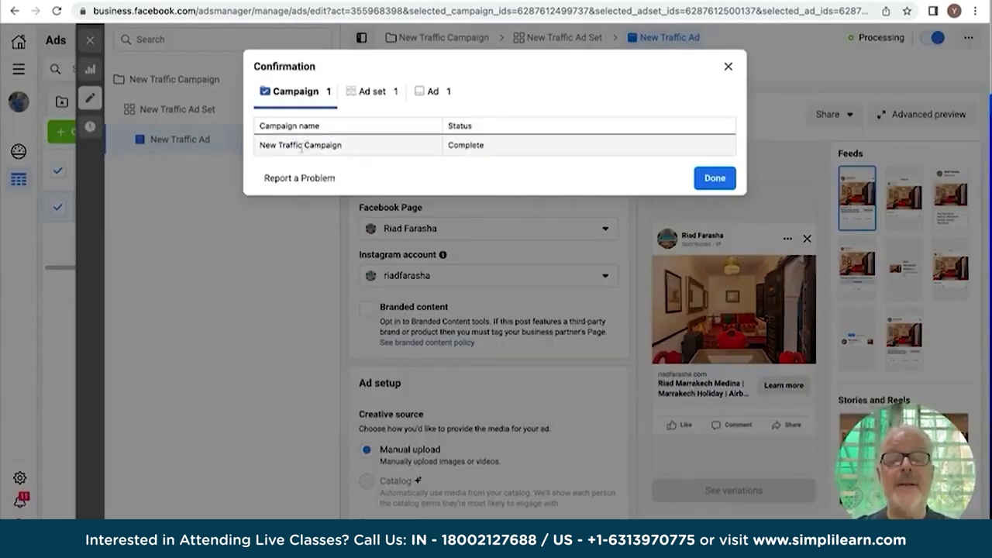
# Dismiss the publishing confirmation and close the ad editor back to the Ads table.
pyautogui.click(714, 179)
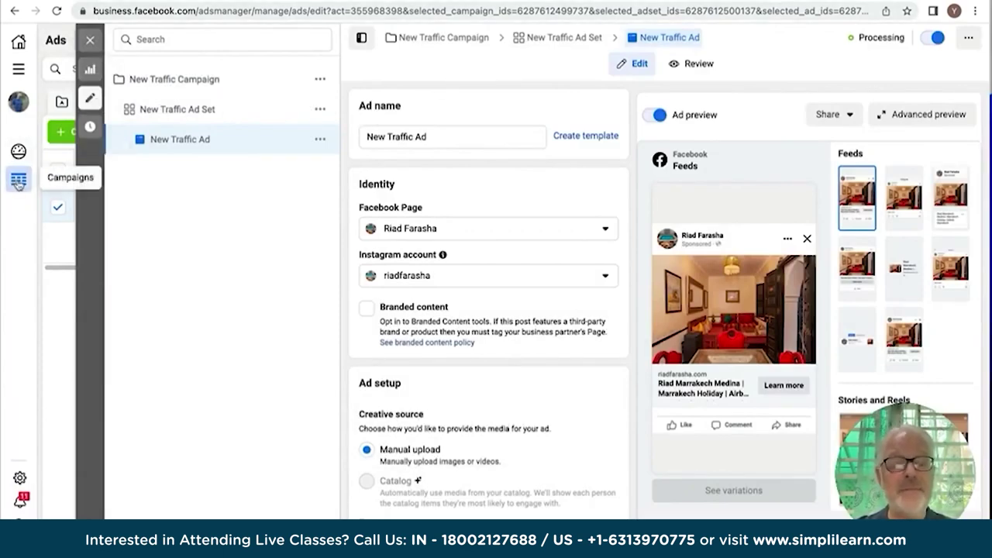
pyautogui.click(19, 180)
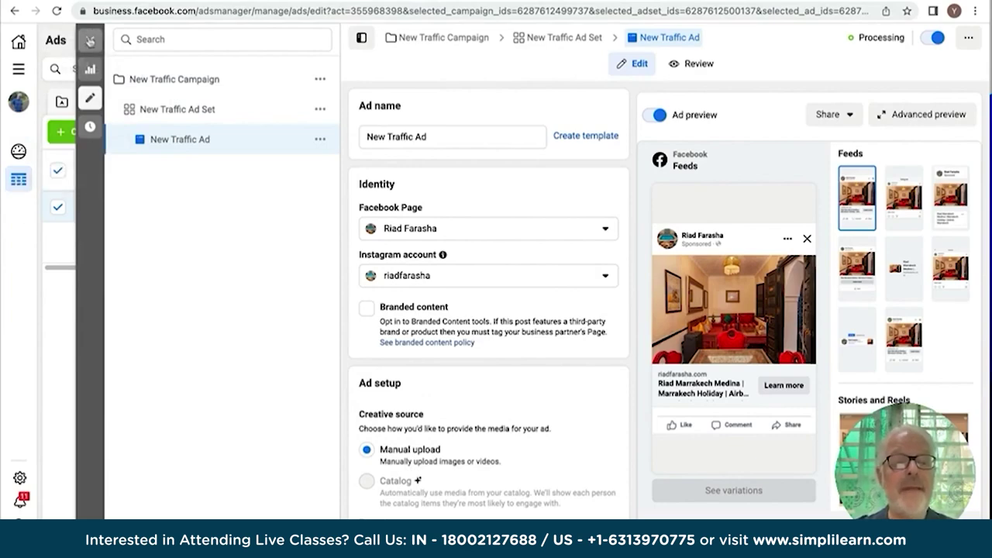
pyautogui.click(90, 42)
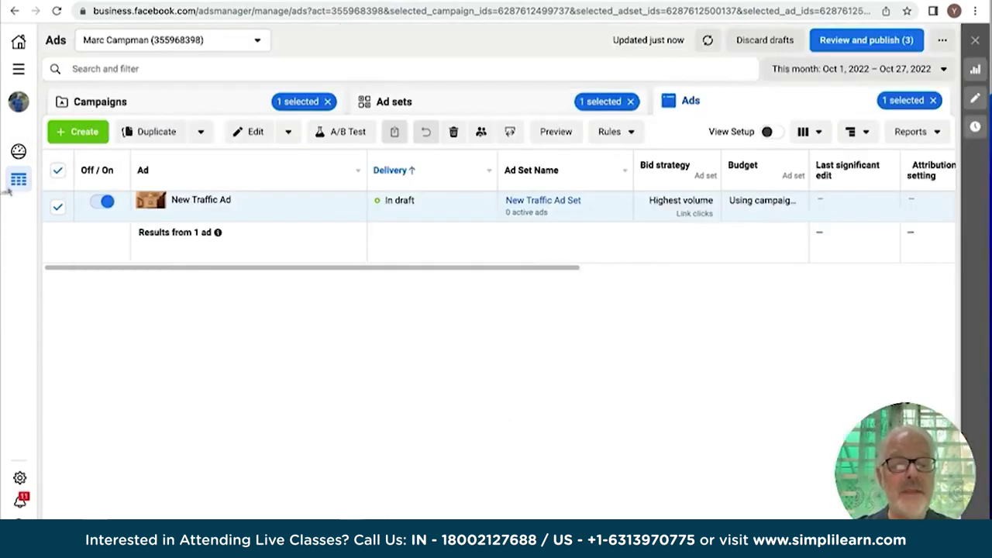
# Scroll across the Ads table to check New Traffic Ad's Processing status, £0.00 spent and Nov 22, 2022 end date.
pyautogui.hscroll(3, 188, 203)
pyautogui.hscroll(-3, 188, 204)
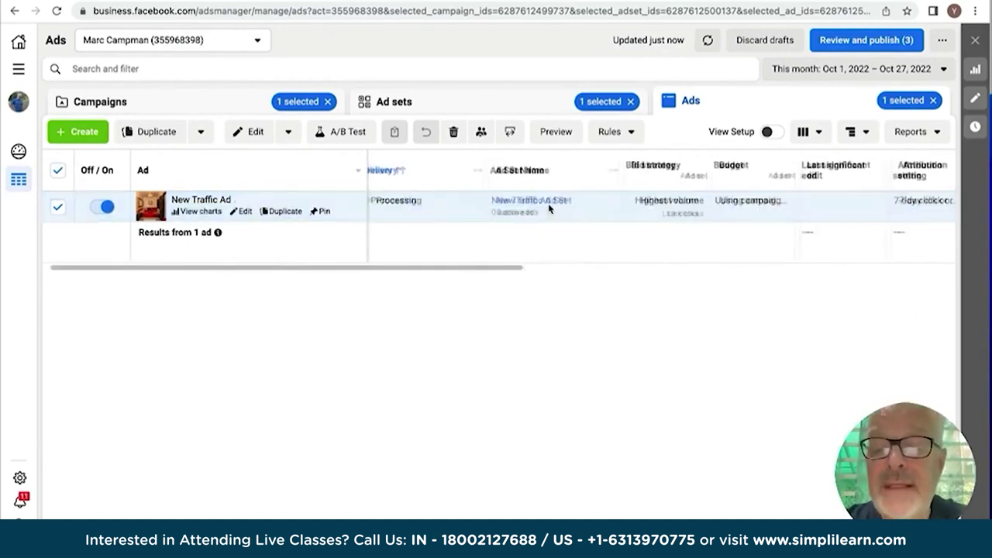
pyautogui.hscroll(3, 549, 208)
pyautogui.hscroll(3, 549, 209)
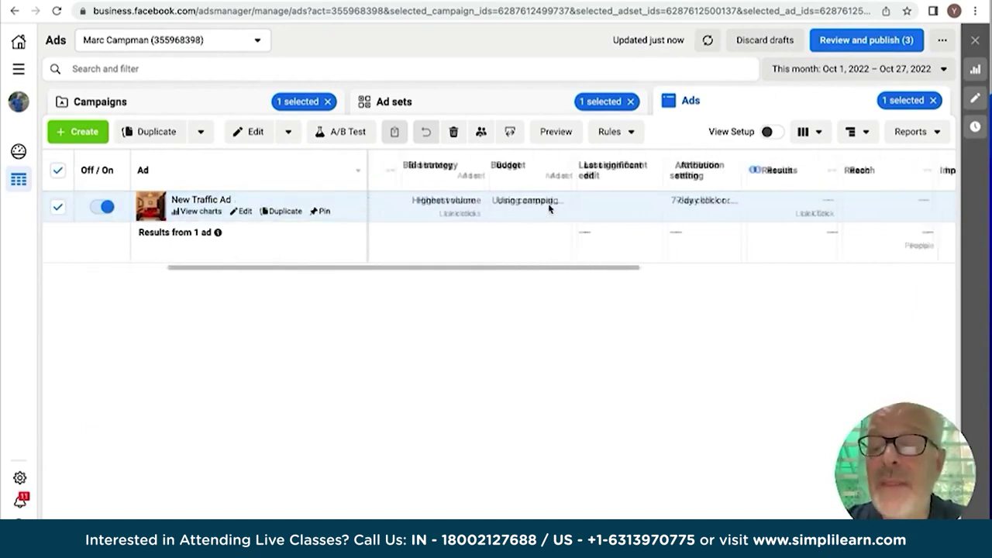
pyautogui.hscroll(-6, 549, 209)
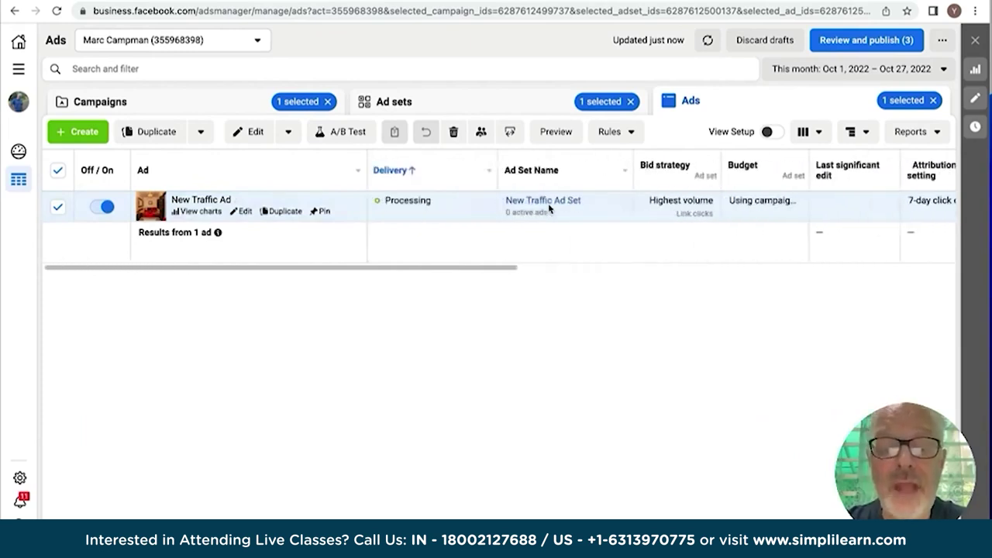
pyautogui.moveTo(388, 200)
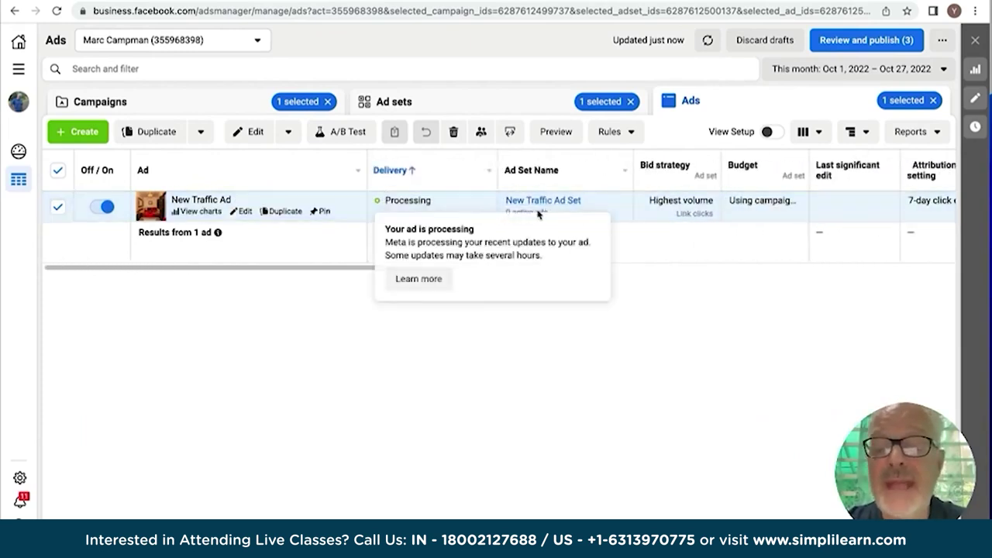
pyautogui.hscroll(5, 672, 210)
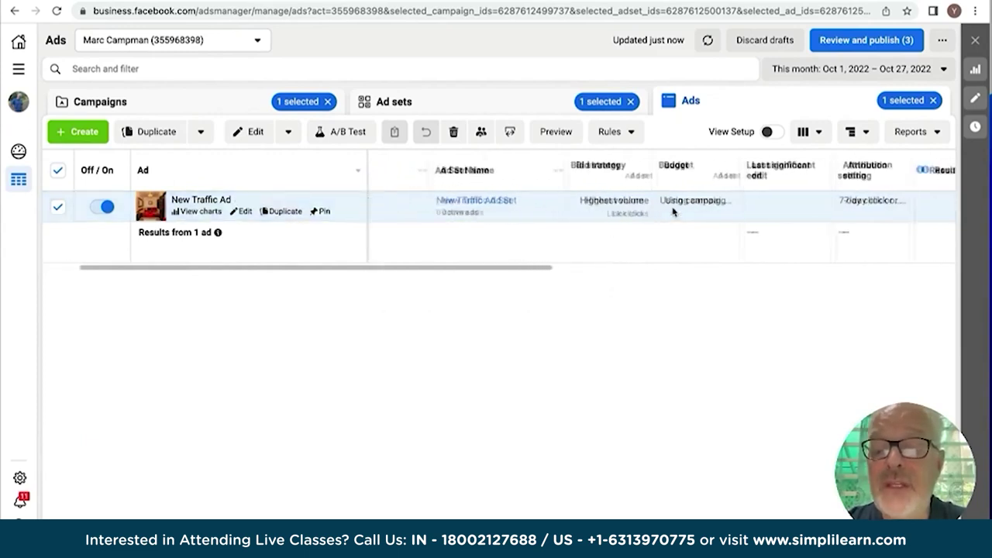
pyautogui.hscroll(5, 673, 211)
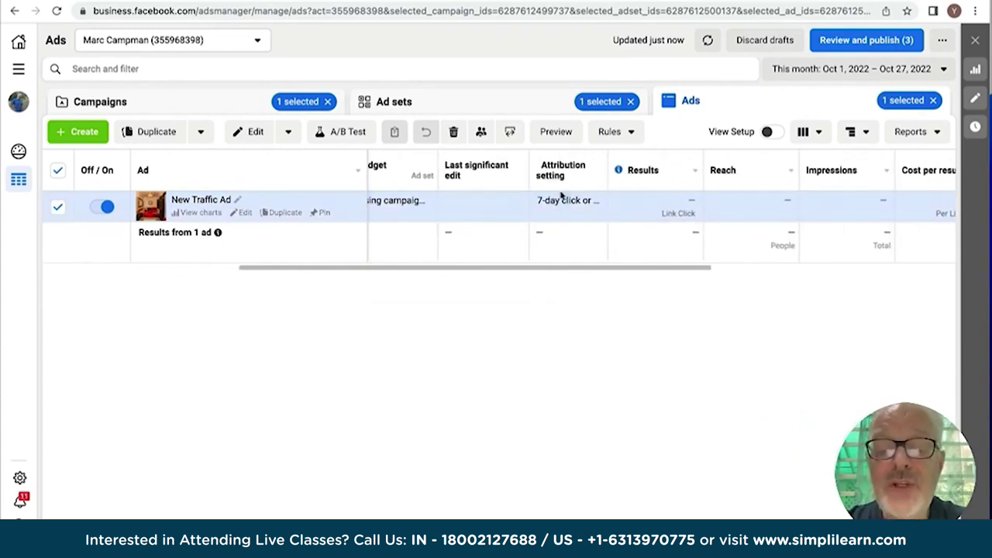
pyautogui.moveTo(563, 179)
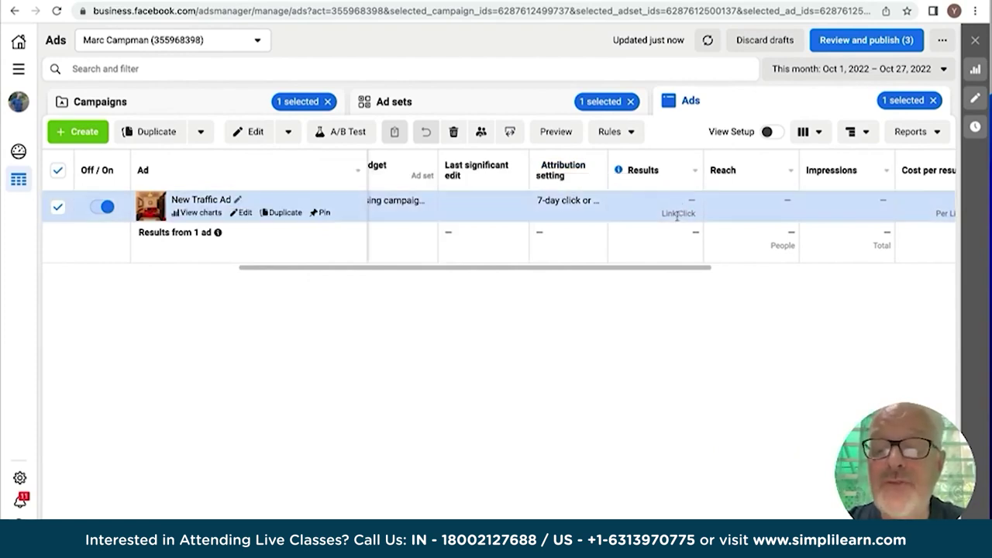
pyautogui.hscroll(5, 663, 215)
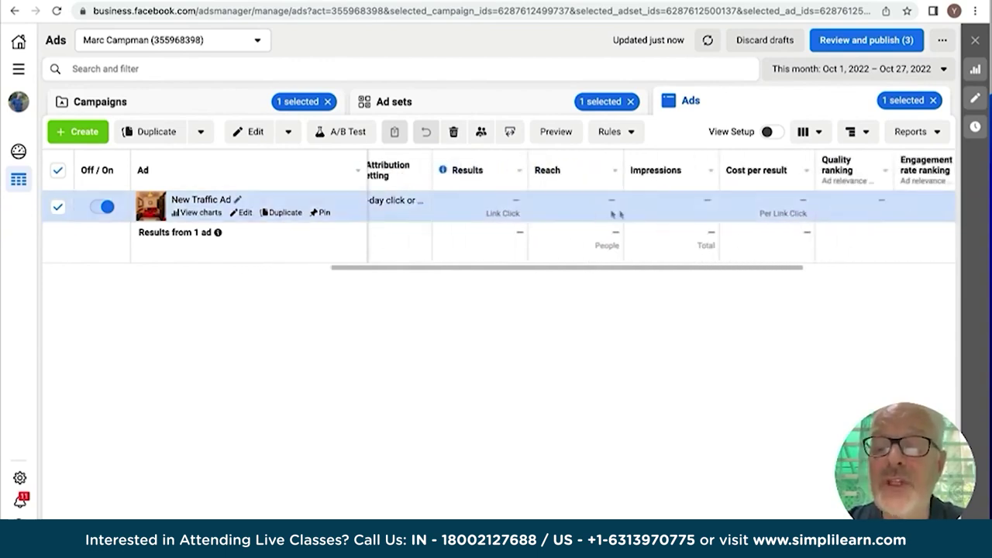
pyautogui.hscroll(5, 660, 212)
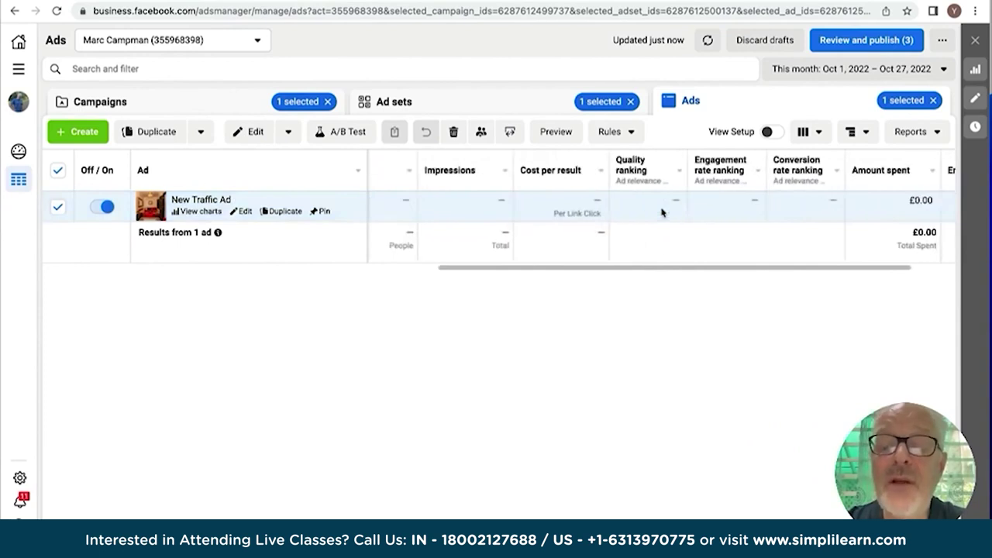
pyautogui.moveTo(577, 202)
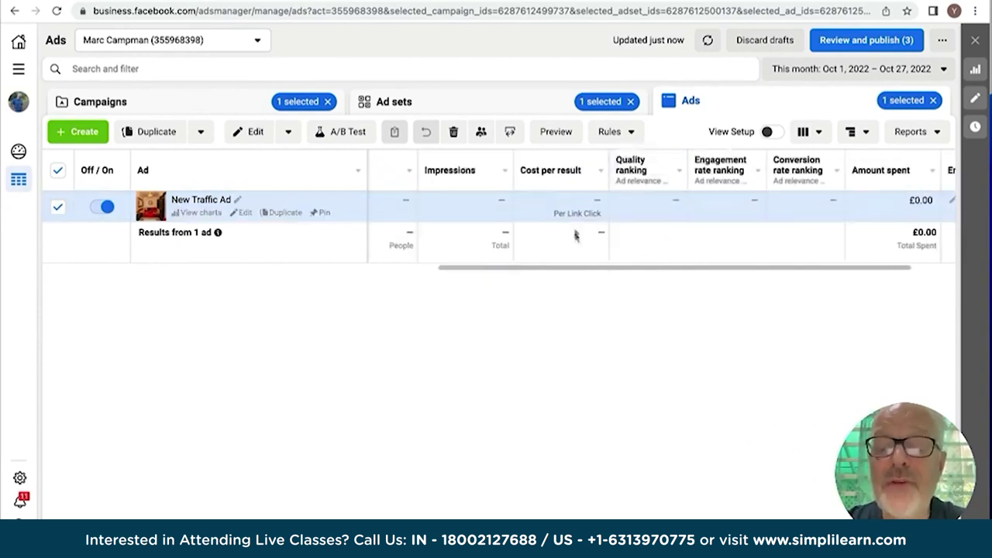
pyautogui.hscroll(3, 646, 213)
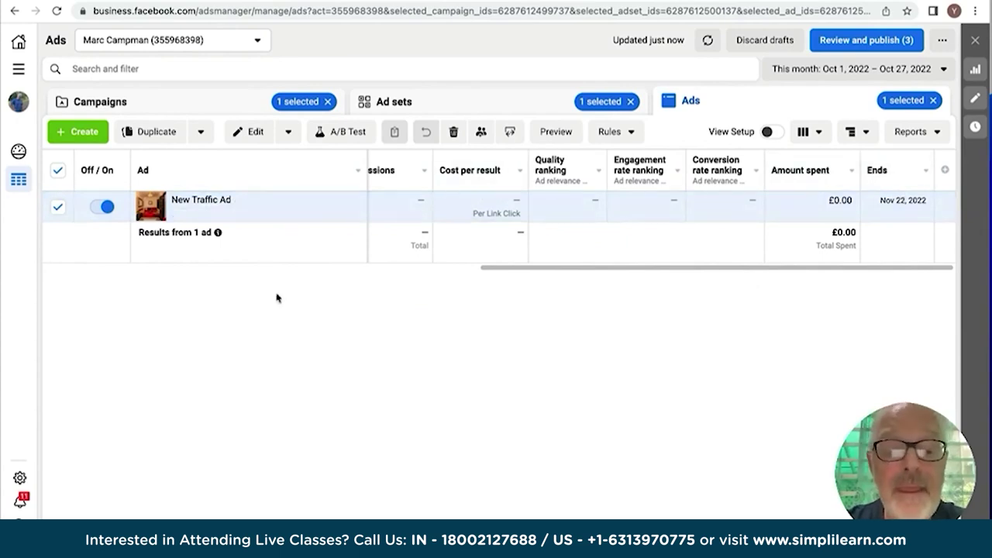
pyautogui.hscroll(-10, 279, 203)
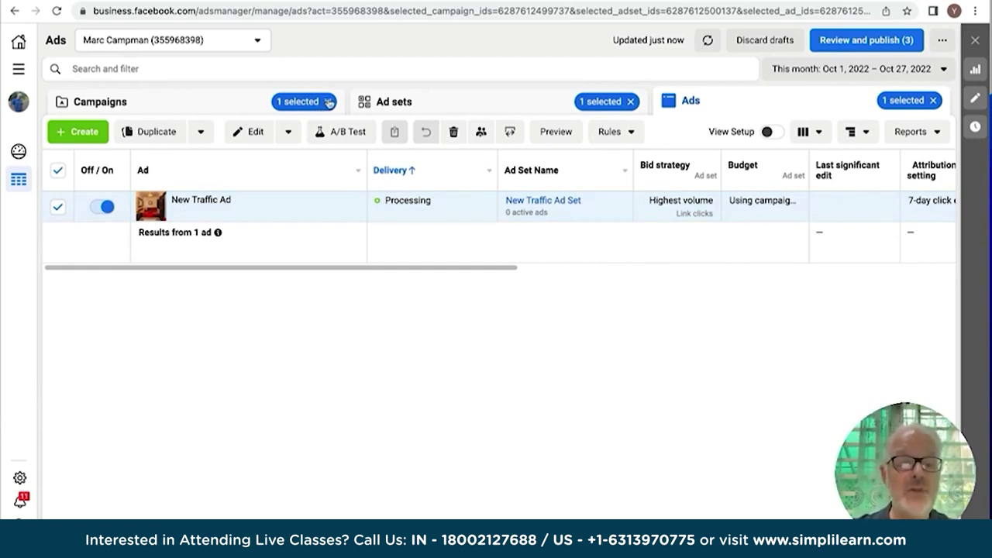
# Clear the campaign filter to list all four campaigns, then open the All tools menu.
pyautogui.click(329, 102)
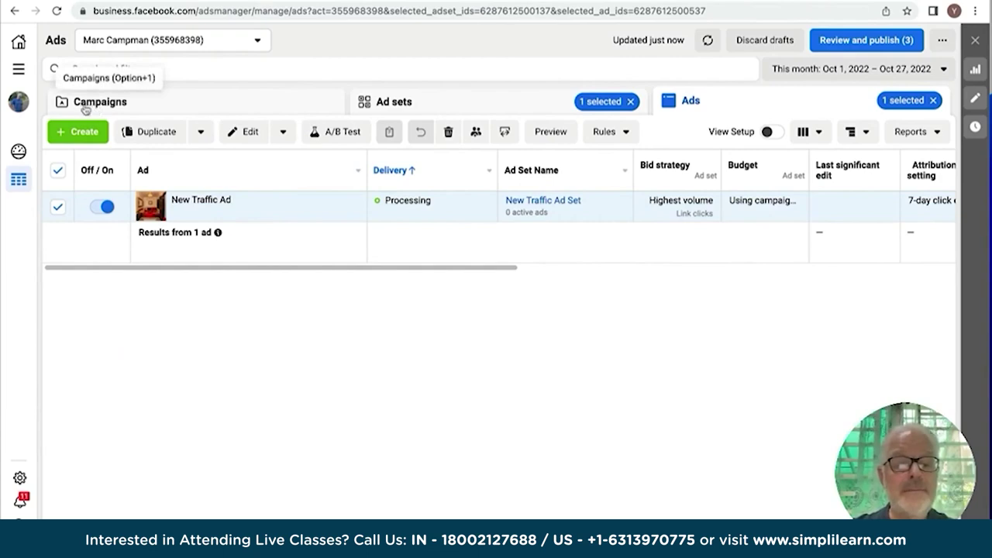
pyautogui.click(91, 103)
pyautogui.moveTo(97, 165)
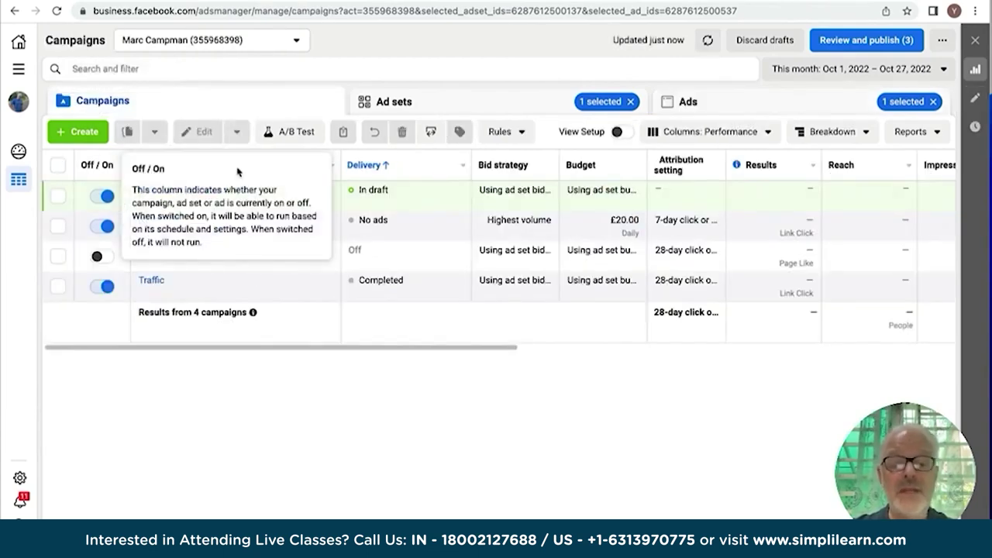
pyautogui.hscroll(8, 700, 224)
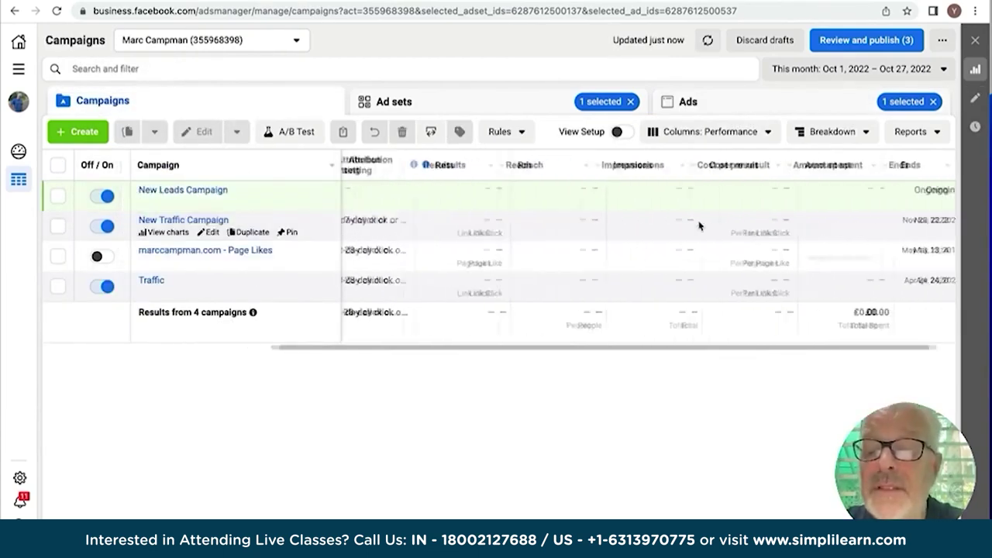
pyautogui.hscroll(-5, 700, 226)
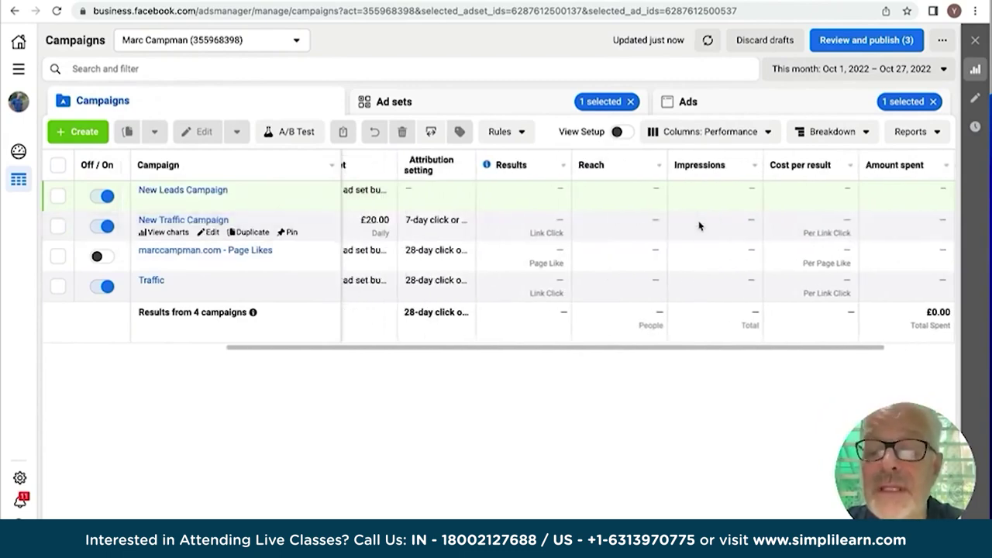
pyautogui.hscroll(-3, 699, 226)
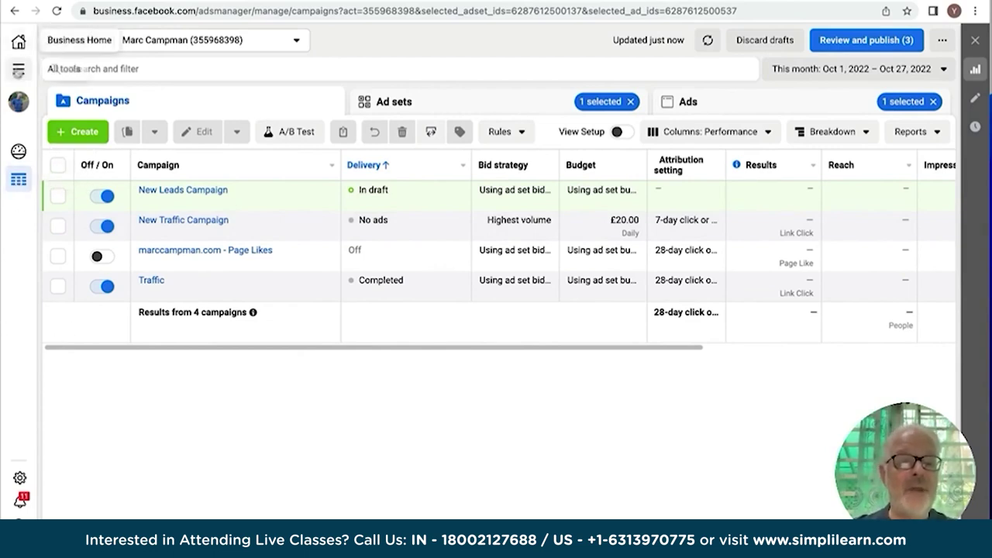
pyautogui.click(20, 70)
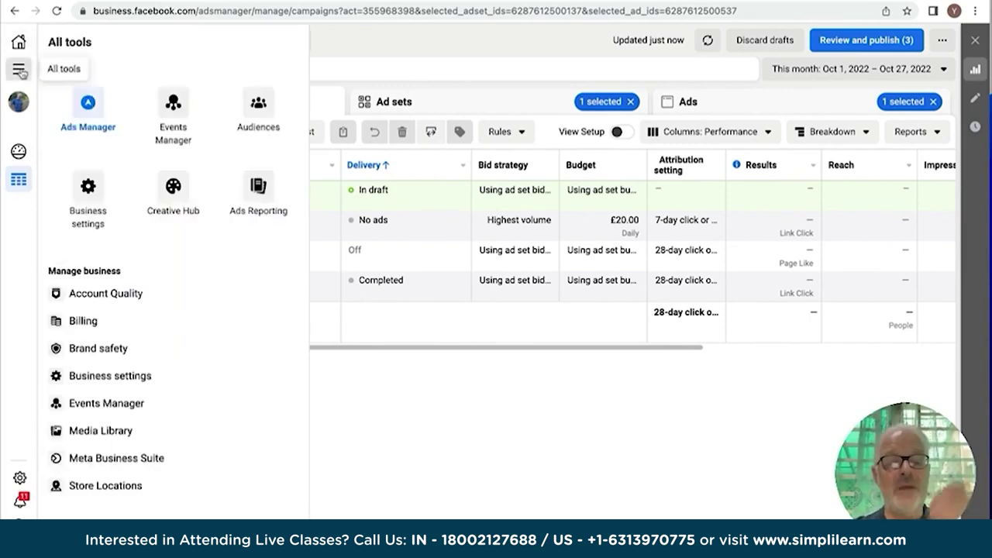
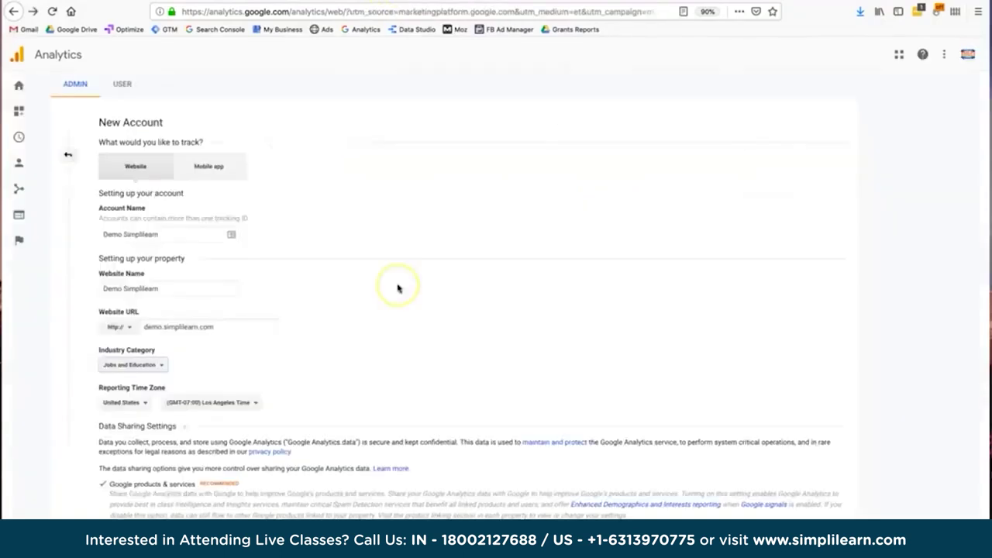
# Review the Account Name and Website Name entries, then show the Industry Category choices.
pyautogui.click(385, 271)
pyautogui.scroll(-1, 386, 271)
pyautogui.scroll(1, 385, 271)
pyautogui.click(154, 232)
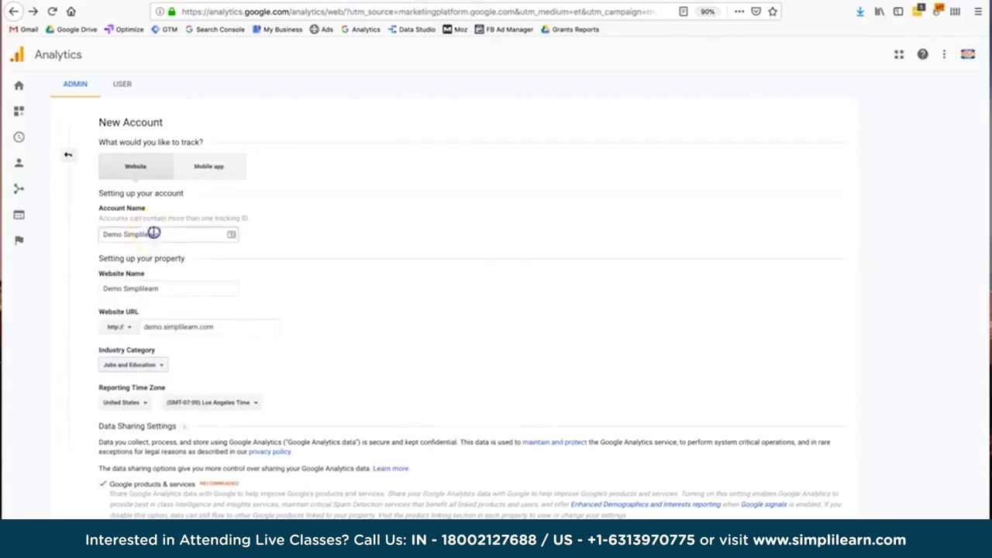
pyautogui.click(189, 292)
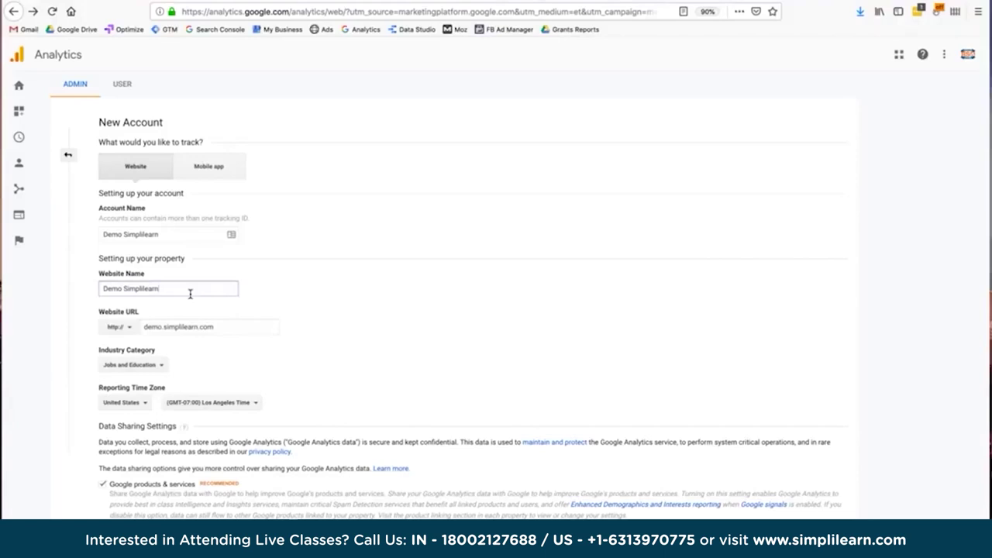
pyautogui.click(159, 363)
pyautogui.click(156, 365)
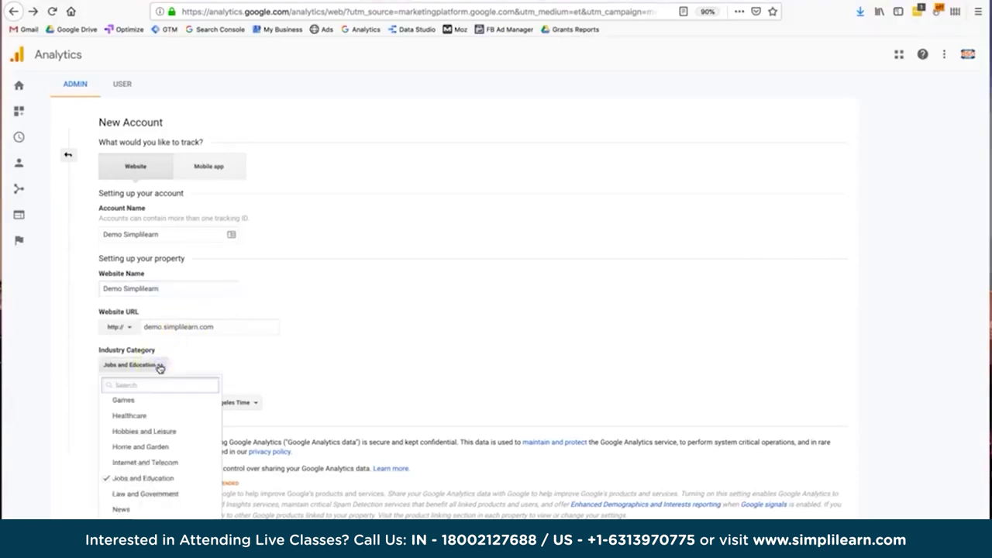
# Keep Jobs and Education as the industry category and check the Reporting Time Zone setting.
pyautogui.click(177, 485)
pyautogui.click(142, 364)
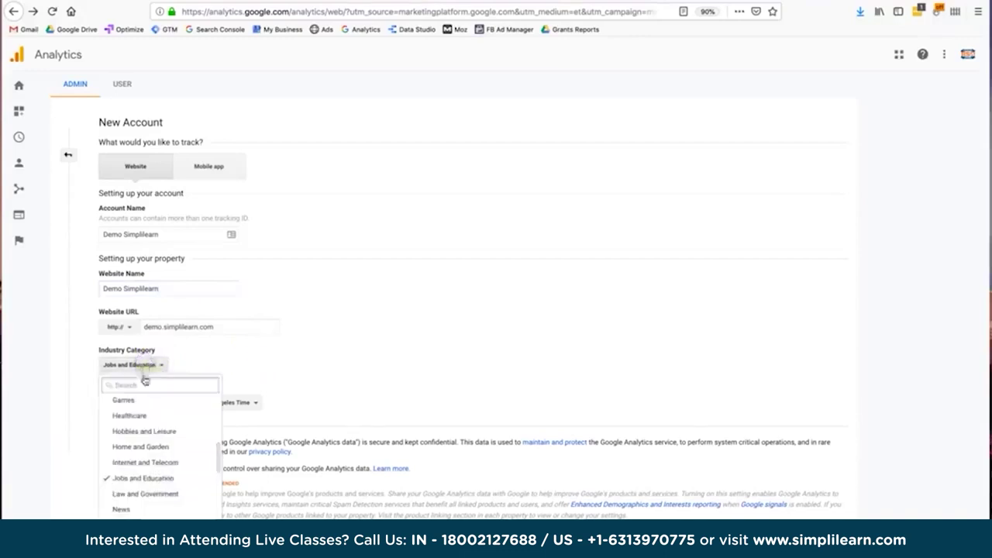
pyautogui.scroll(-3, 158, 438)
pyautogui.scroll(6, 159, 438)
pyautogui.scroll(-2, 159, 439)
pyautogui.scroll(-2, 157, 435)
pyautogui.click(207, 379)
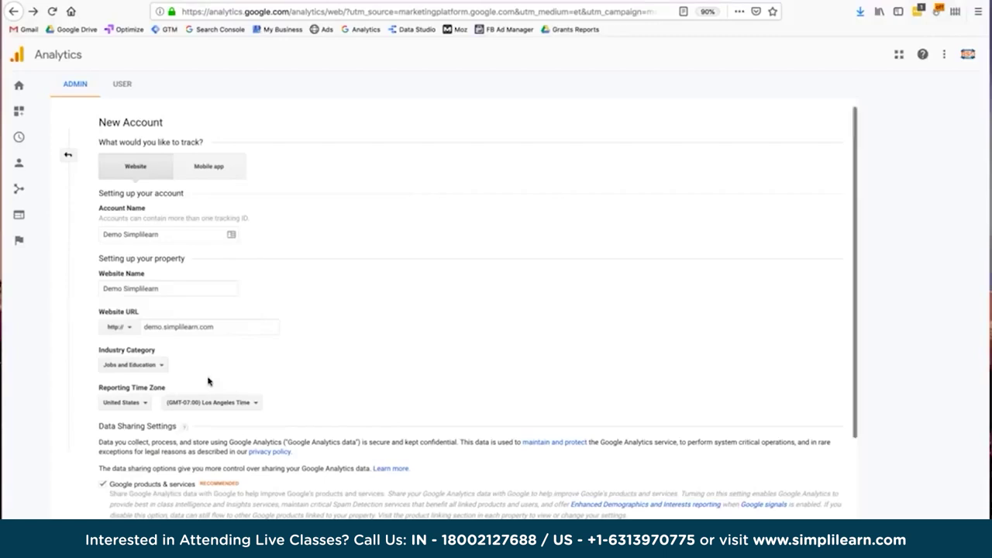
pyautogui.scroll(-2, 209, 381)
pyautogui.click(208, 347)
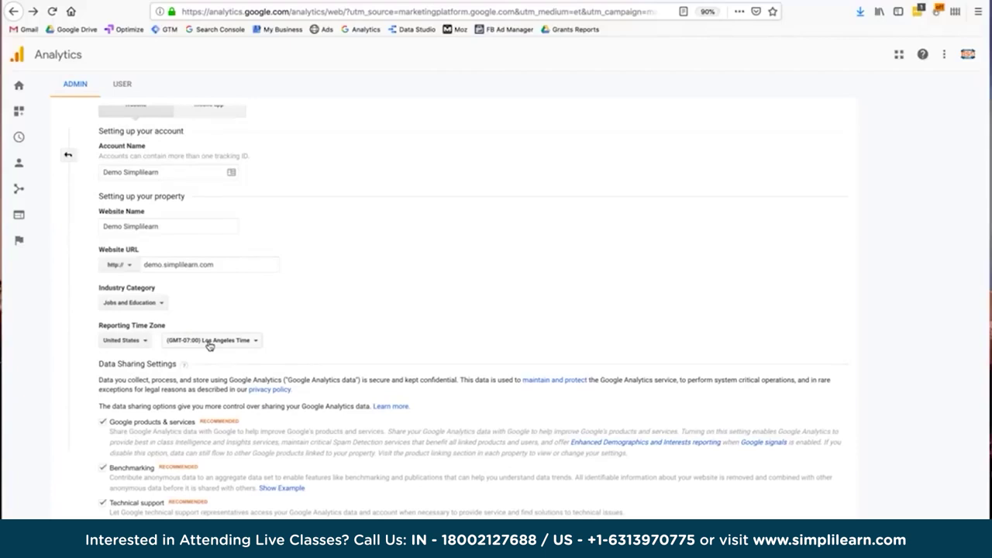
pyautogui.scroll(-2, 209, 345)
pyautogui.moveTo(101, 279); pyautogui.dragTo(178, 279)
pyautogui.click(178, 279)
pyautogui.scroll(-1, 177, 277)
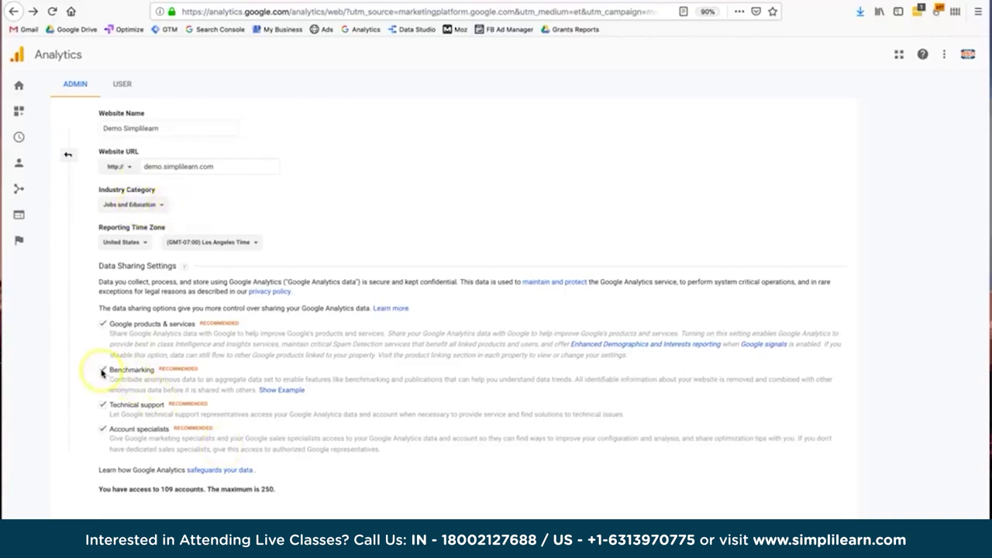
pyautogui.tripleClick(124, 370)
pyautogui.click(124, 370)
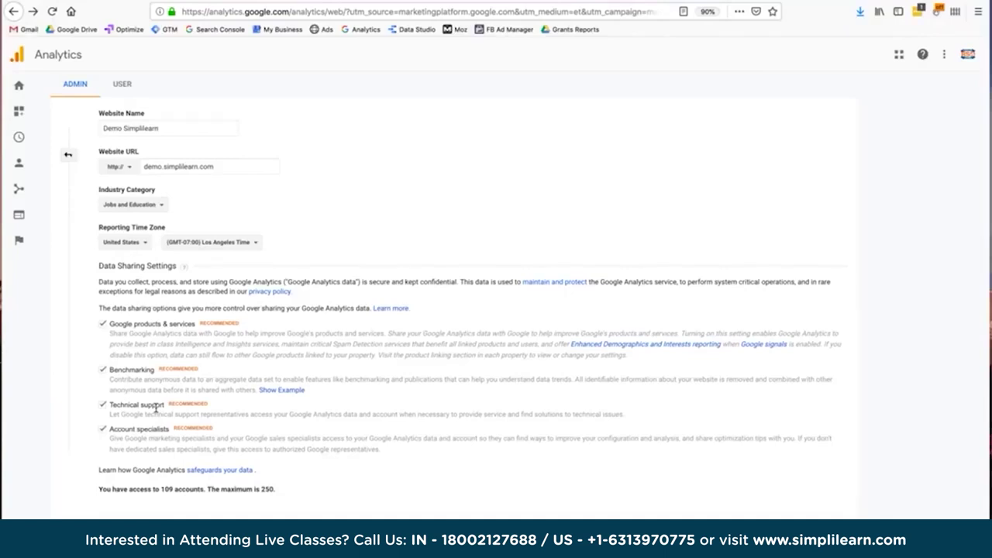
# Confirm Website tracking and the demo.simplilearn.com URL, then submit the form with Get Tracking ID.
pyautogui.scroll(3, 271, 356)
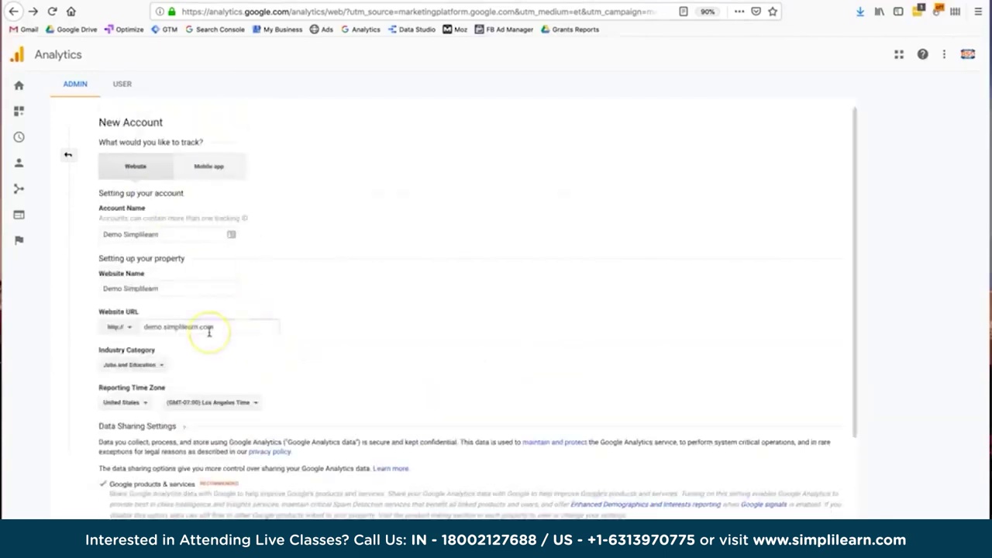
pyautogui.click(142, 168)
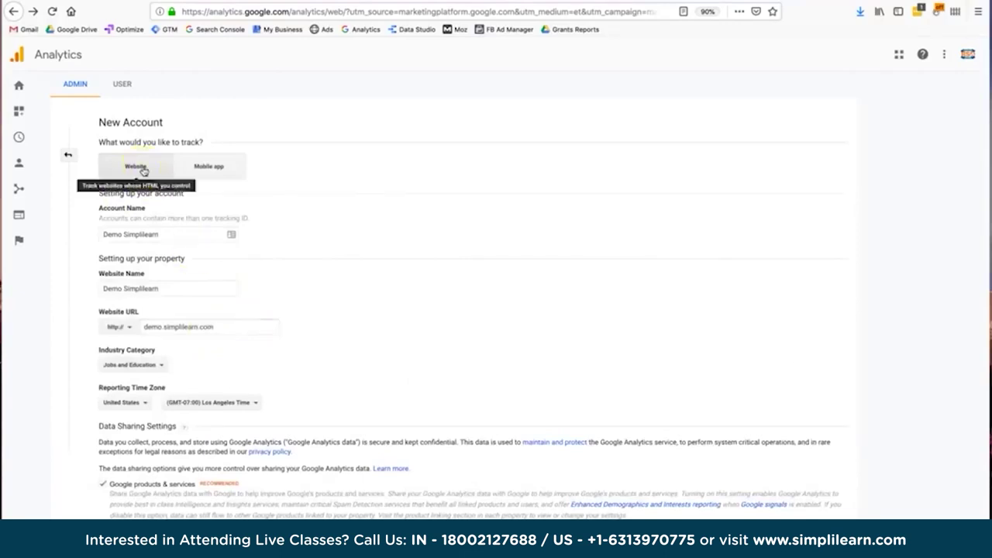
pyautogui.click(224, 330)
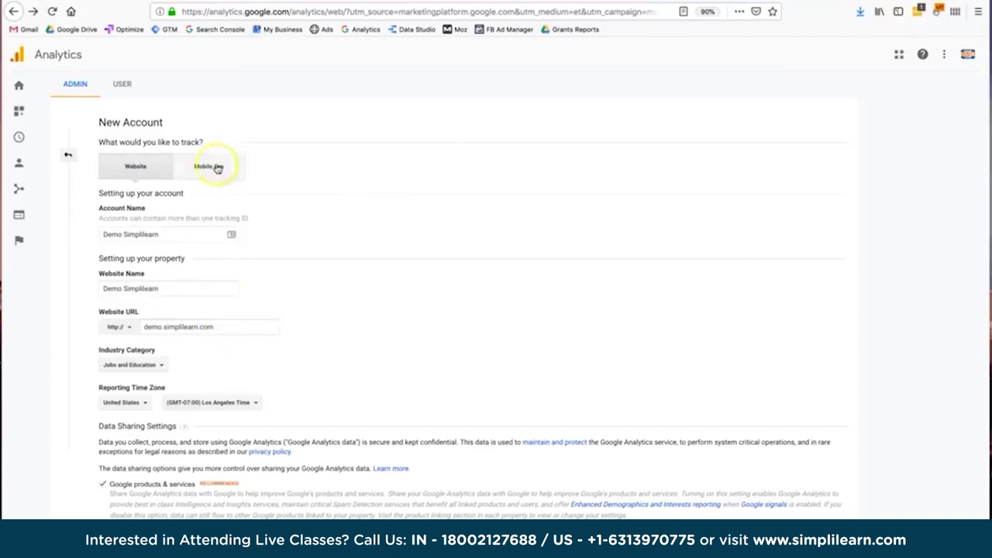
pyautogui.scroll(-1, 281, 372)
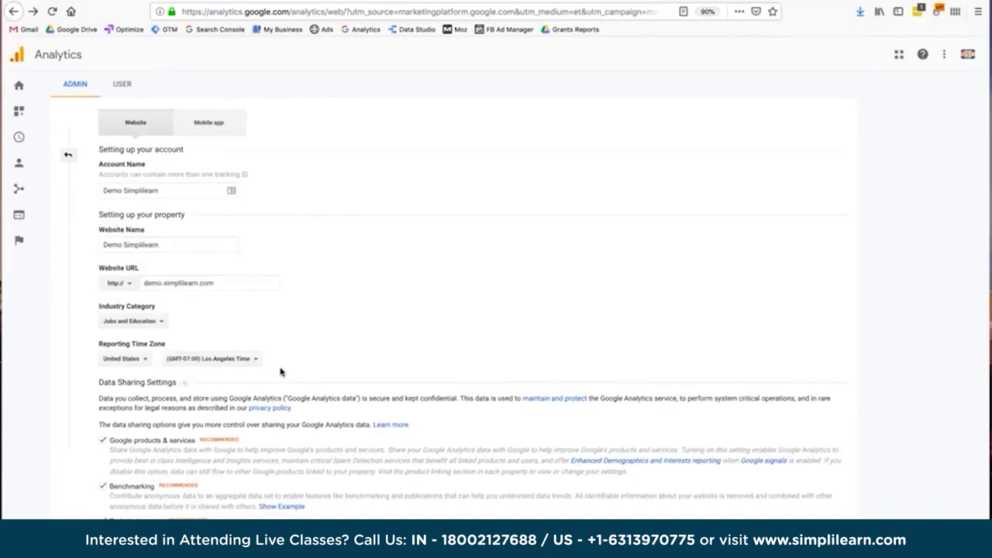
pyautogui.scroll(-3, 281, 373)
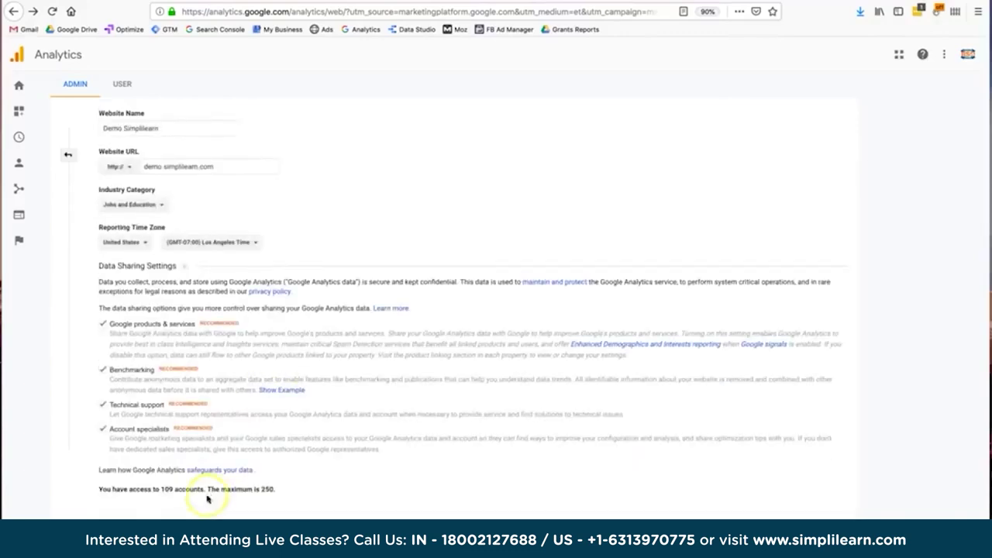
pyautogui.scroll(4, 197, 342)
pyautogui.scroll(-4, 197, 342)
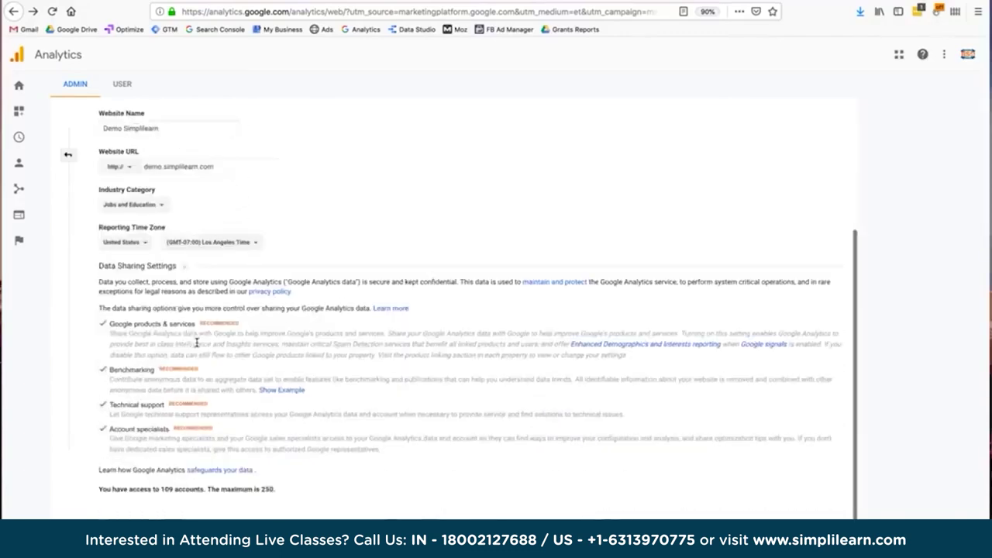
pyautogui.click(131, 516)
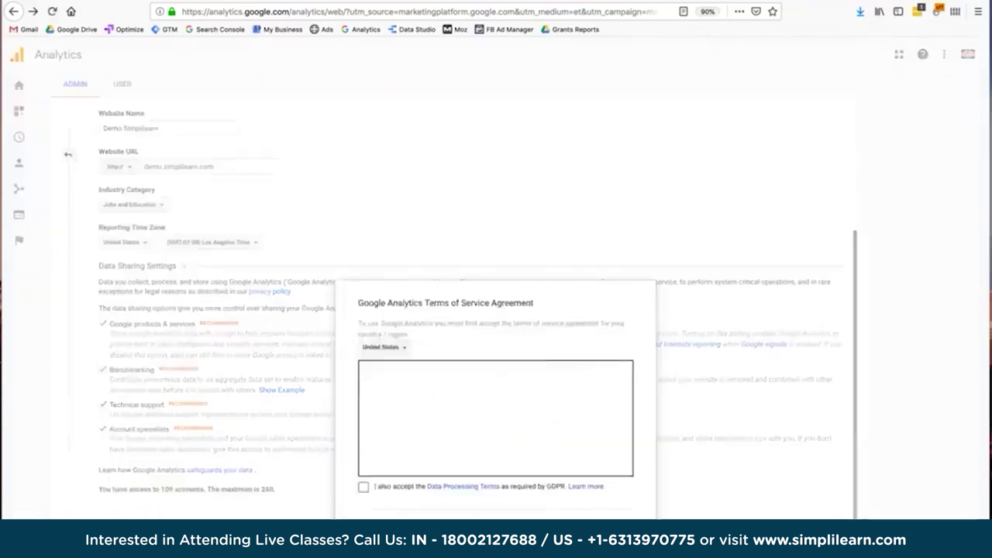
# Tick the GDPR Data Processing Terms box and accept the Terms of Service Agreement.
pyautogui.click(471, 183)
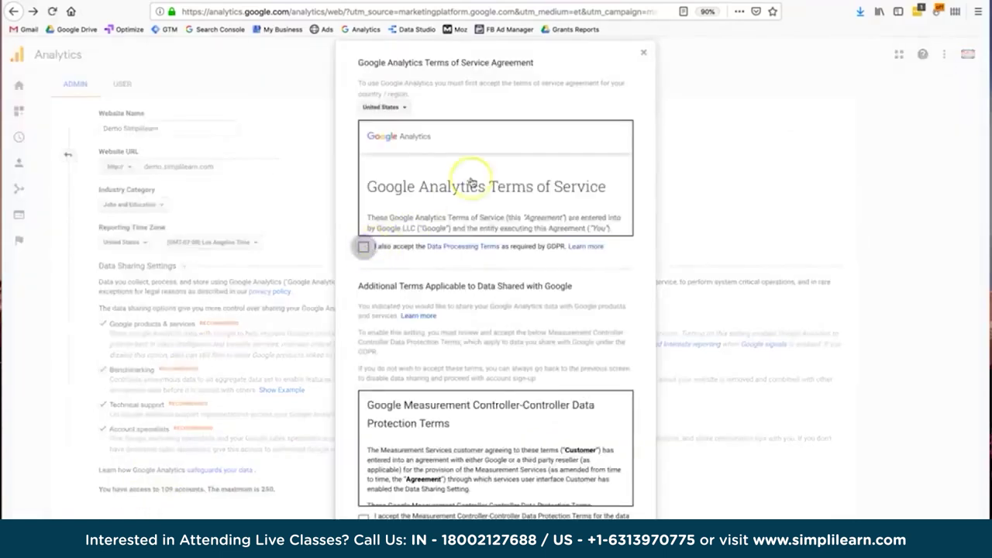
pyautogui.scroll(-1, 497, 442)
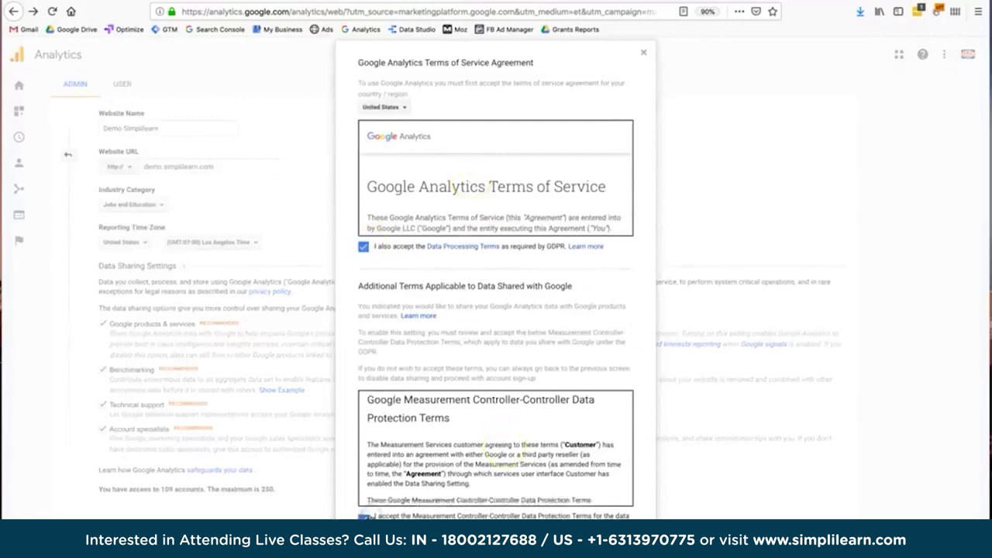
pyautogui.scroll(-2, 496, 422)
pyautogui.scroll(3, 497, 423)
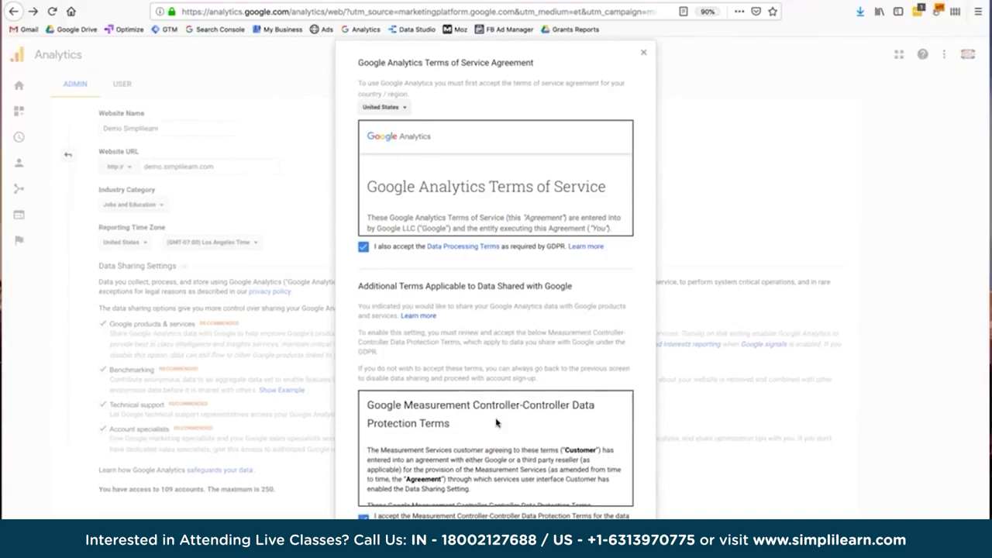
pyautogui.click(497, 422)
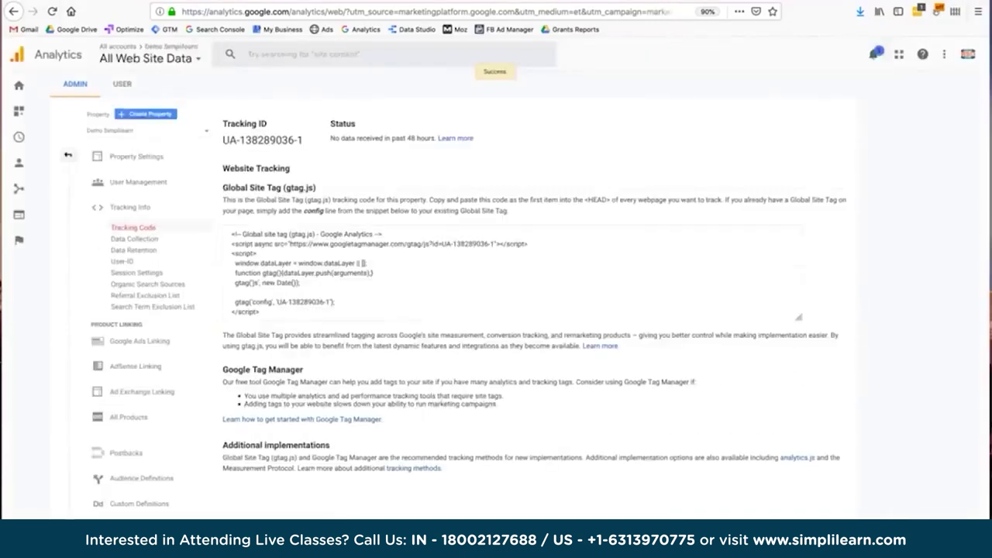
# Select the Global Site Tag snippet, then highlight the tracking ID and its number portion.
pyautogui.click(368, 290)
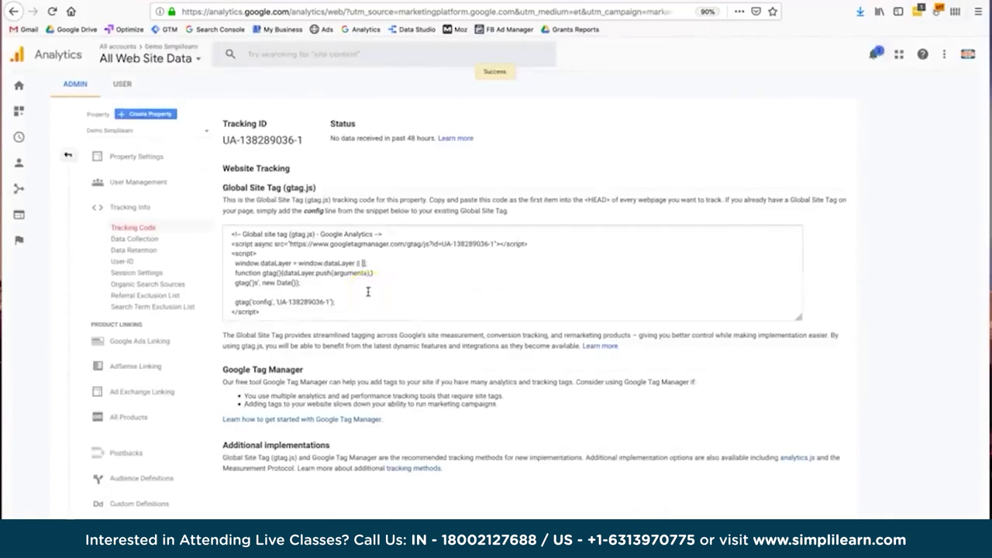
pyautogui.hotkey('ctrl', 'a')
pyautogui.tripleClick(264, 140)
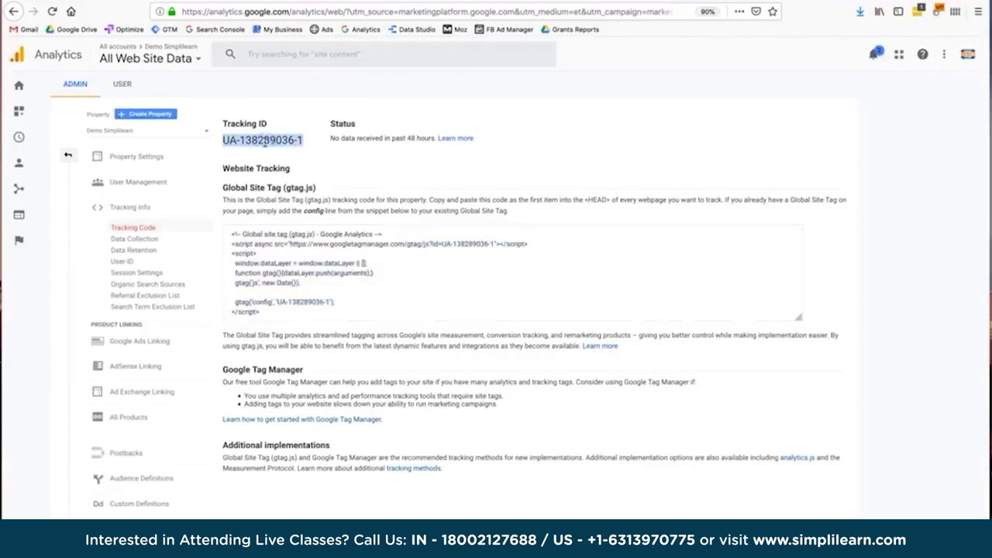
pyautogui.tripleClick(264, 140)
pyautogui.moveTo(223, 141); pyautogui.dragTo(305, 143)
pyautogui.click(300, 140)
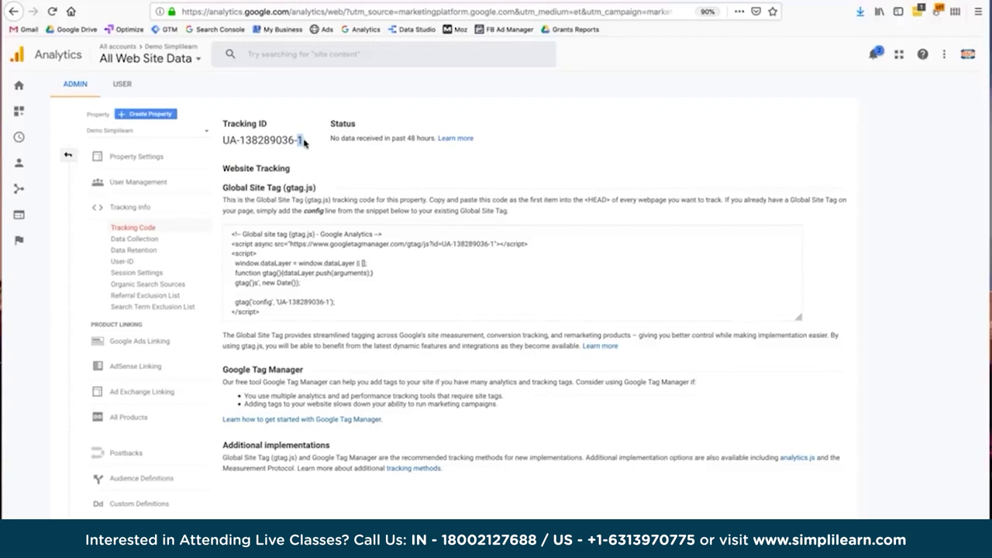
pyautogui.moveTo(304, 142); pyautogui.dragTo(296, 141)
pyautogui.moveTo(295, 140); pyautogui.dragTo(304, 144)
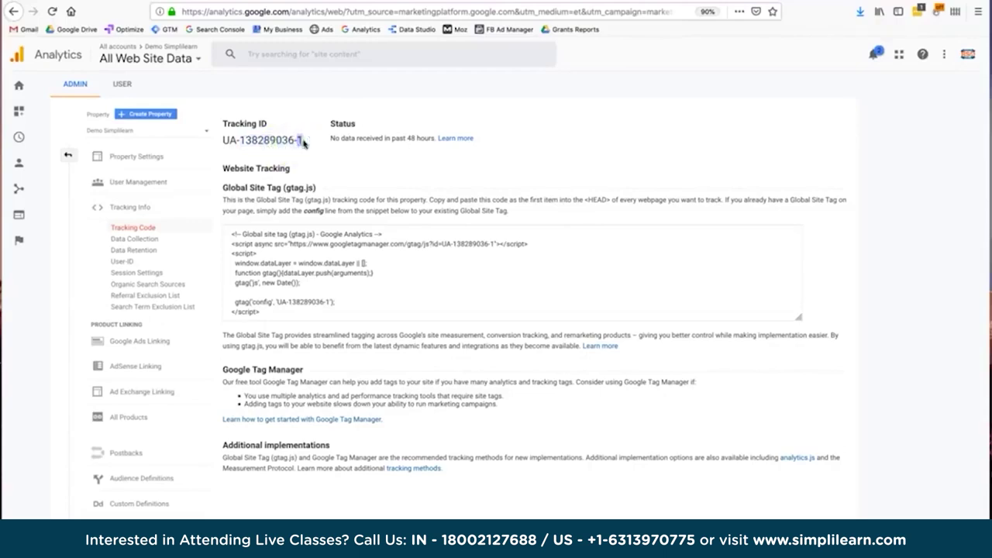
pyautogui.click(253, 136)
pyautogui.tripleClick(254, 137)
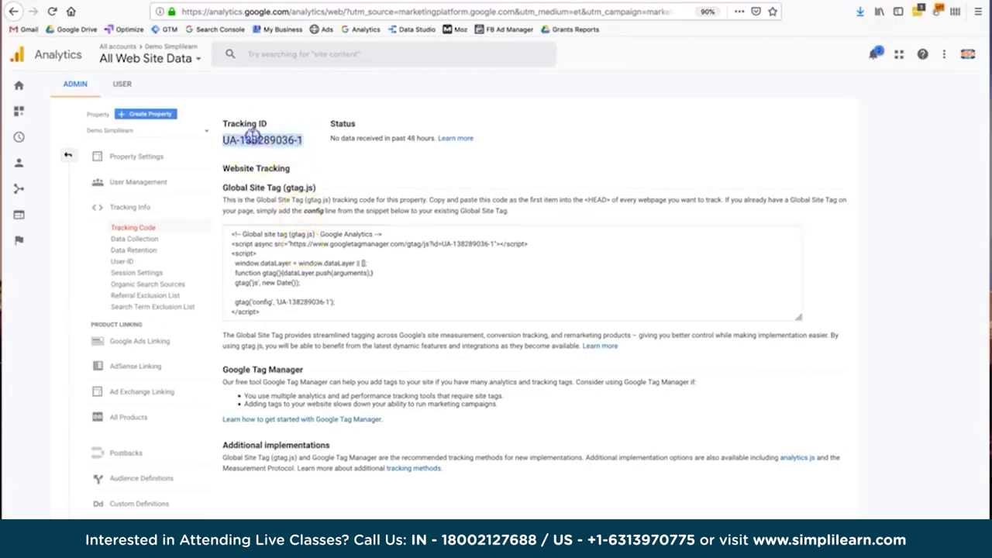
pyautogui.click(302, 140)
pyautogui.moveTo(301, 140); pyautogui.dragTo(225, 139)
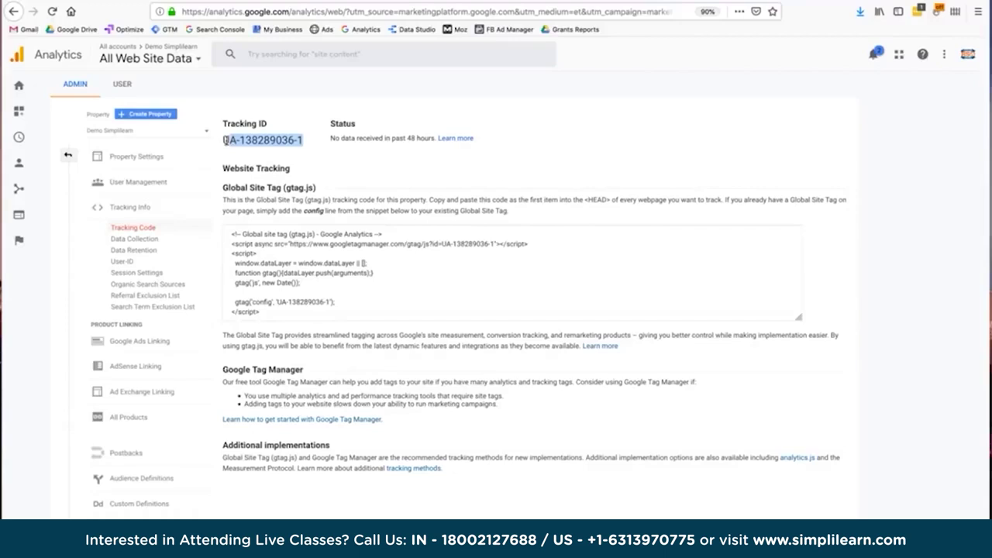
# Reselect the full tracking ID and the gtag.js snippet, then clear the highlight.
pyautogui.click(293, 281)
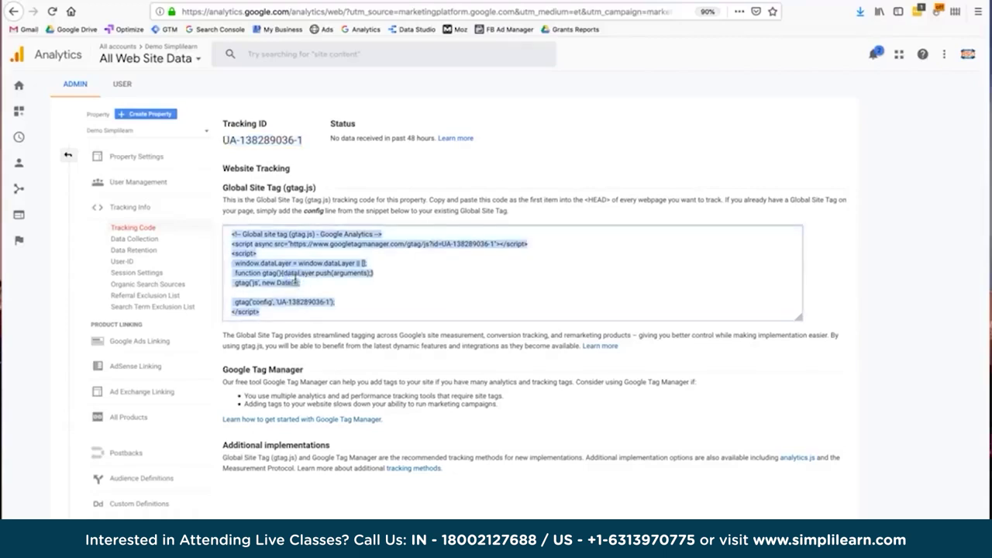
pyautogui.doubleClick(281, 140)
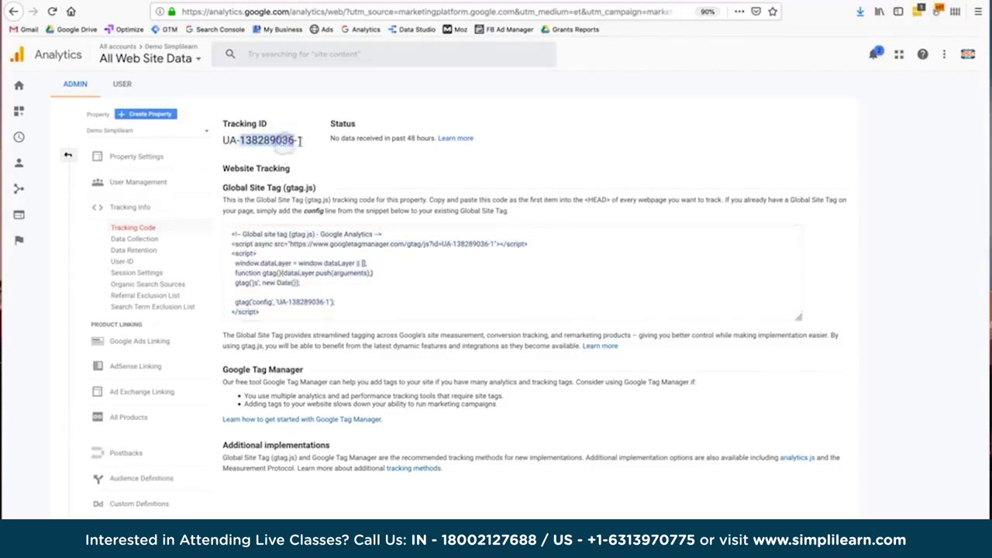
pyautogui.click(301, 141)
pyautogui.moveTo(301, 141); pyautogui.dragTo(231, 141)
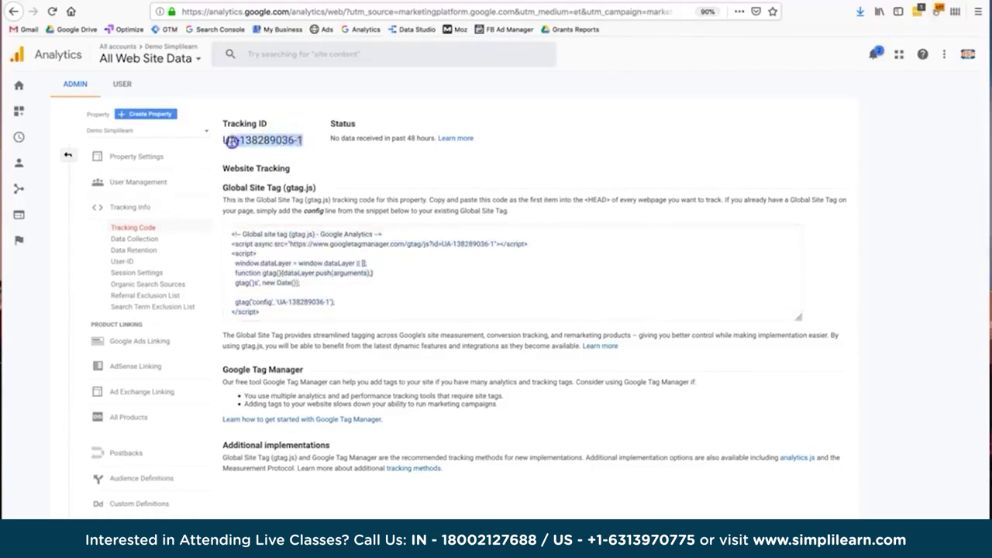
pyautogui.tripleClick(258, 141)
pyautogui.click(439, 244)
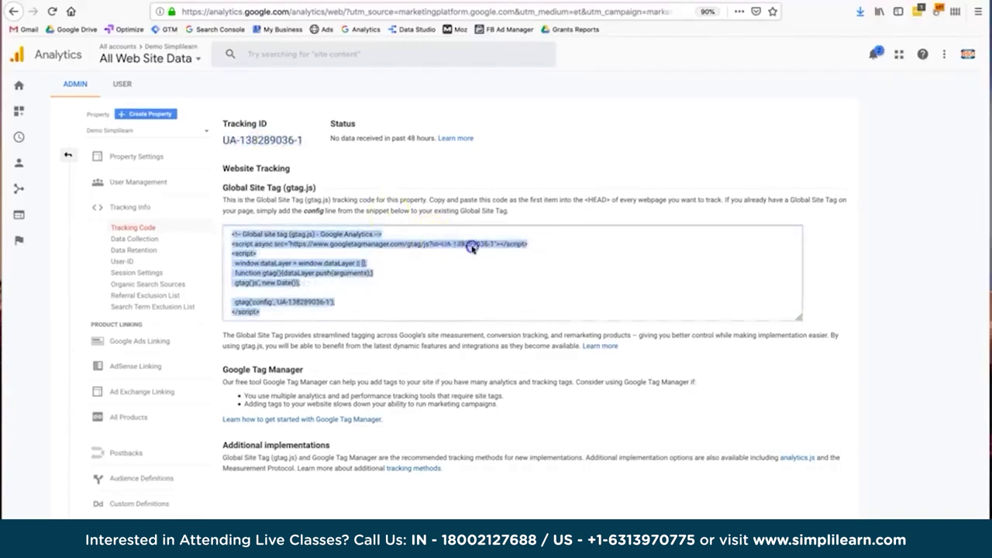
pyautogui.click(448, 289)
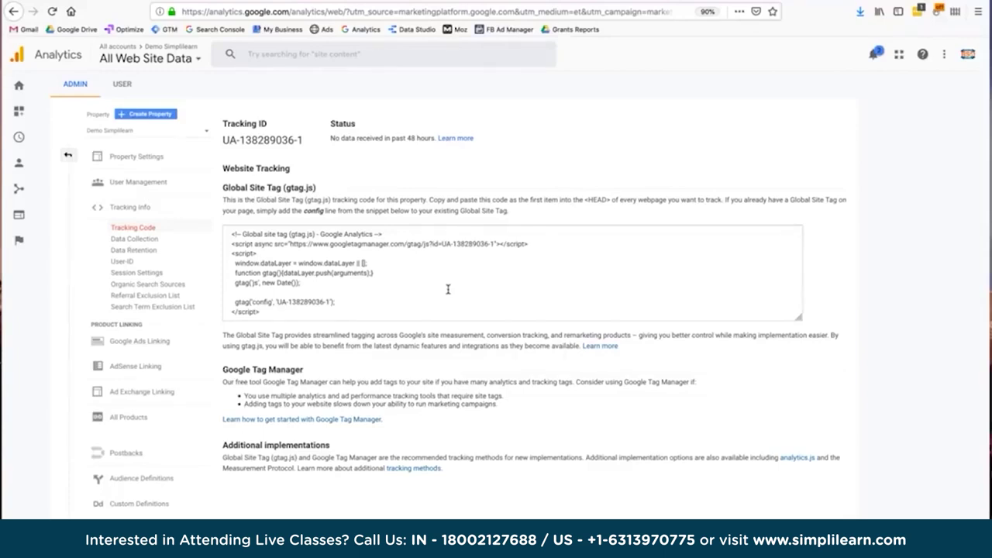
pyautogui.doubleClick(283, 142)
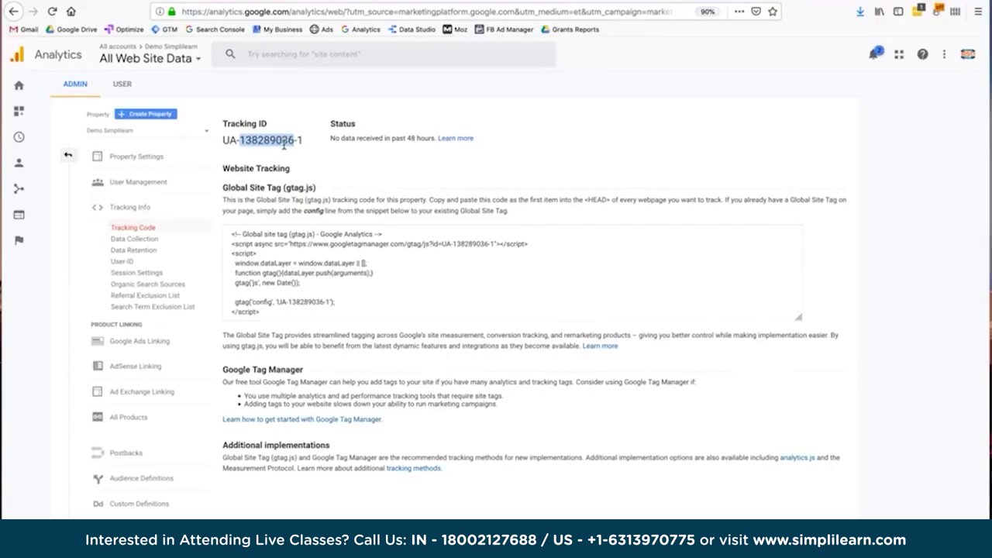
pyautogui.click(351, 381)
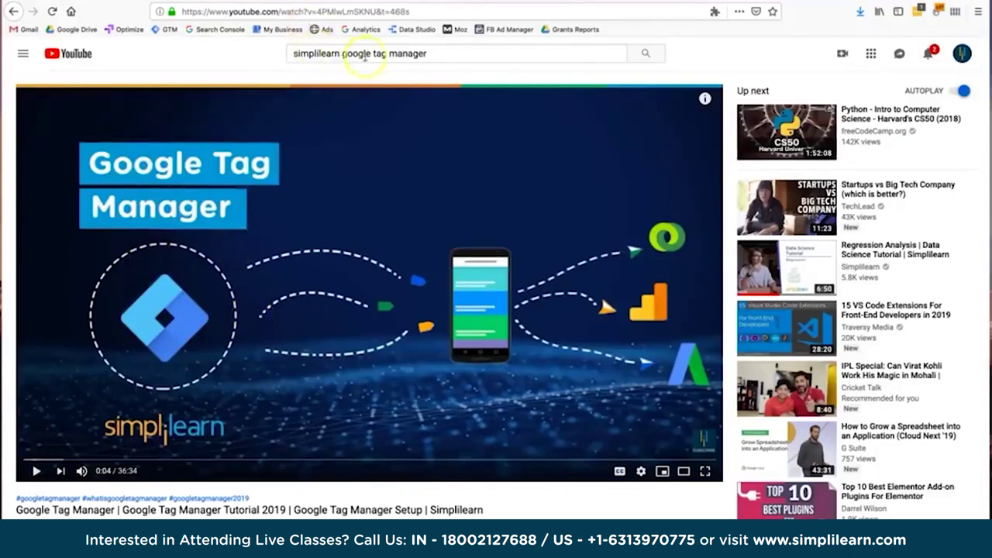
# Scroll down the Google Tag Manager Tutorial 2019 video page.
pyautogui.scroll(-1, 411, 319)
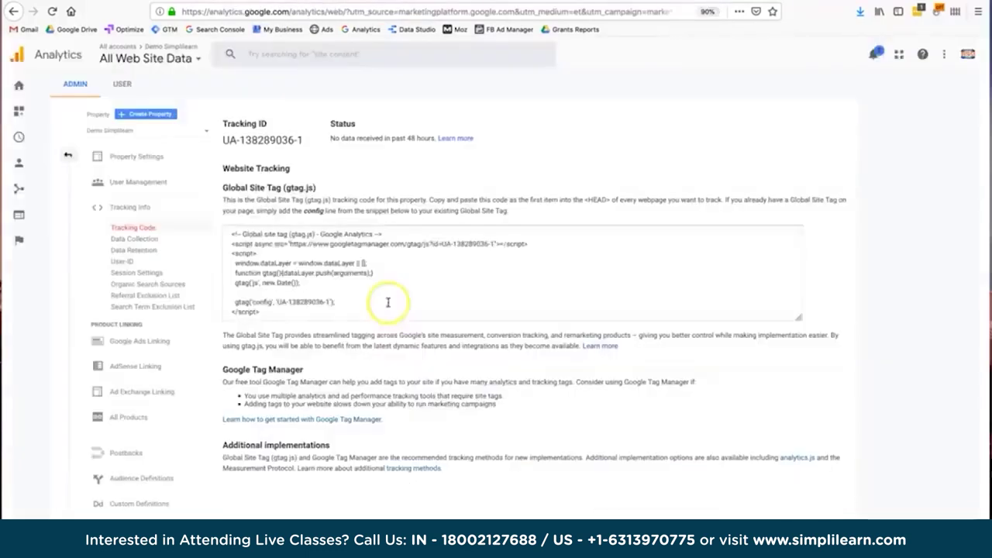
pyautogui.click(388, 302)
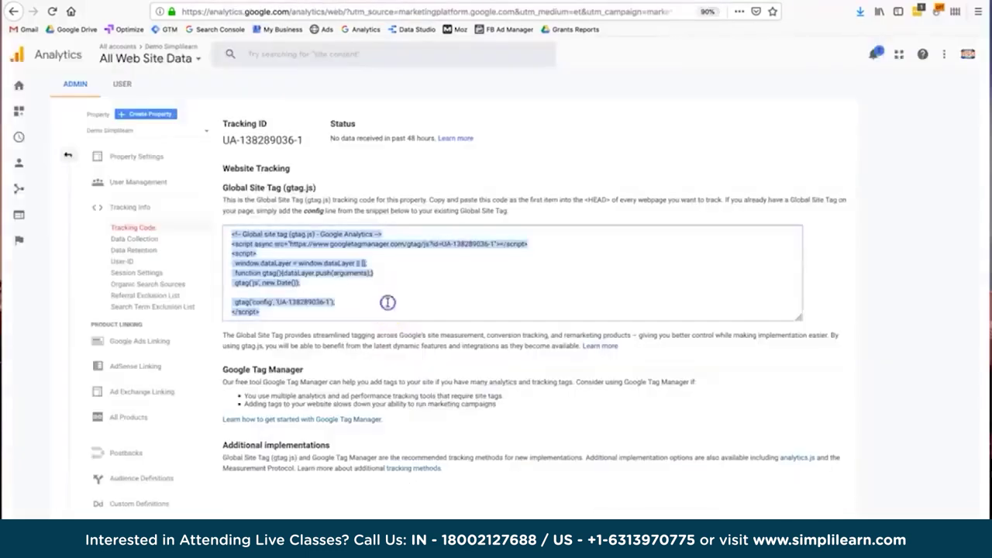
pyautogui.click(388, 302)
pyautogui.click(387, 303)
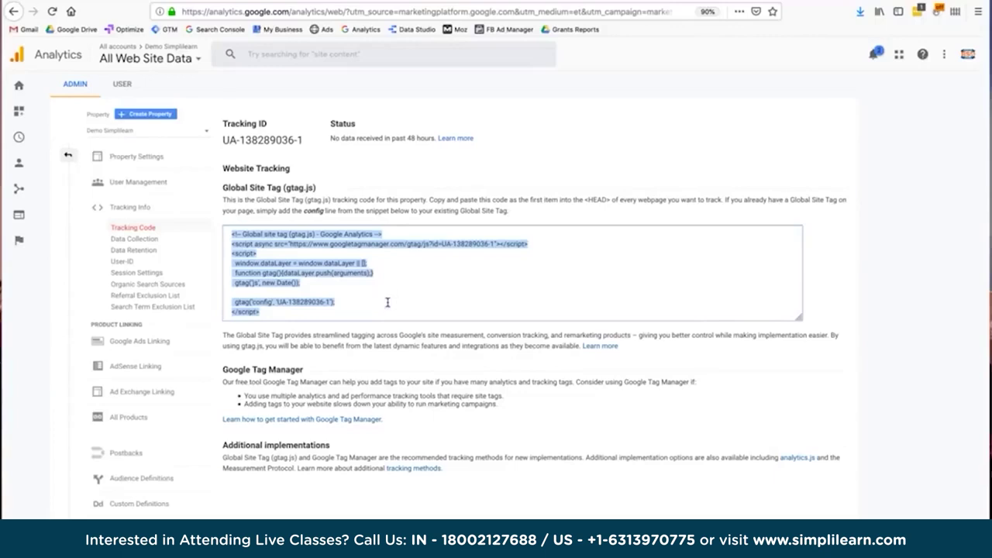
pyautogui.click(399, 226)
pyautogui.click(350, 272)
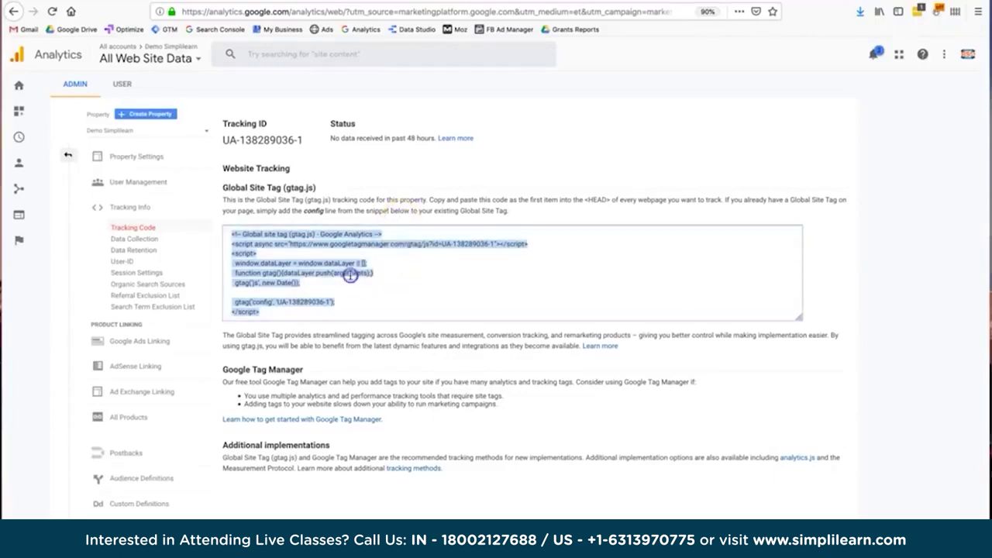
pyautogui.click(460, 4)
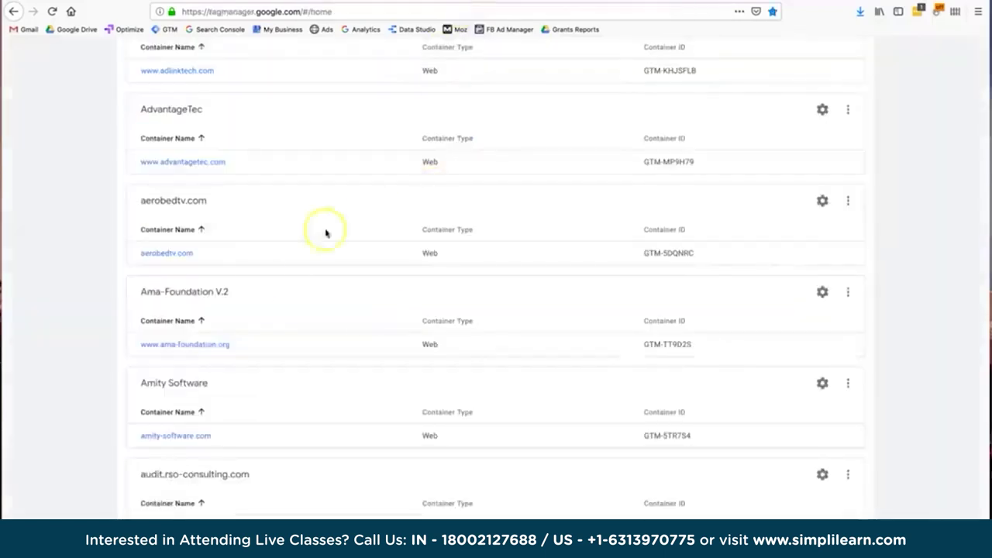
pyautogui.click(194, 344)
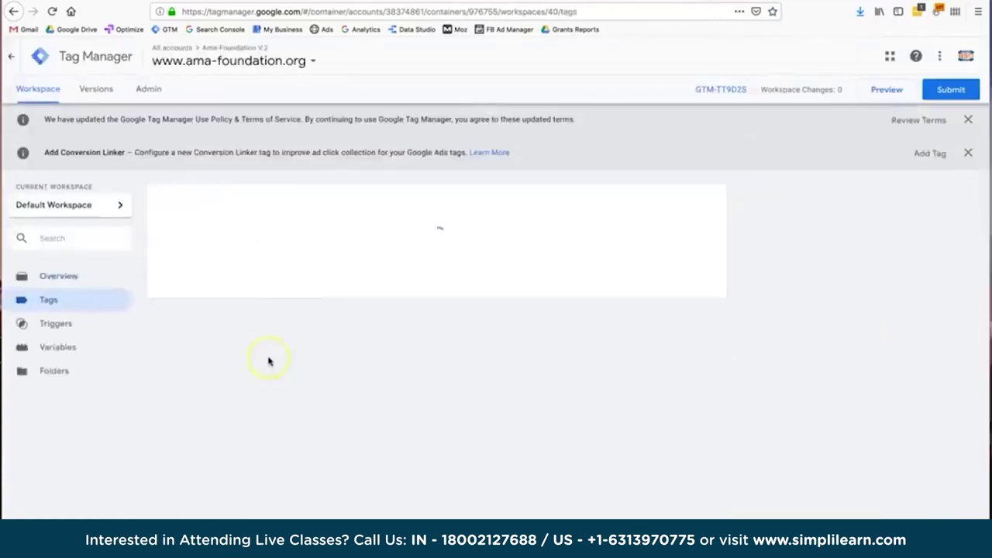
pyautogui.scroll(-1, 268, 361)
pyautogui.scroll(-5, 268, 360)
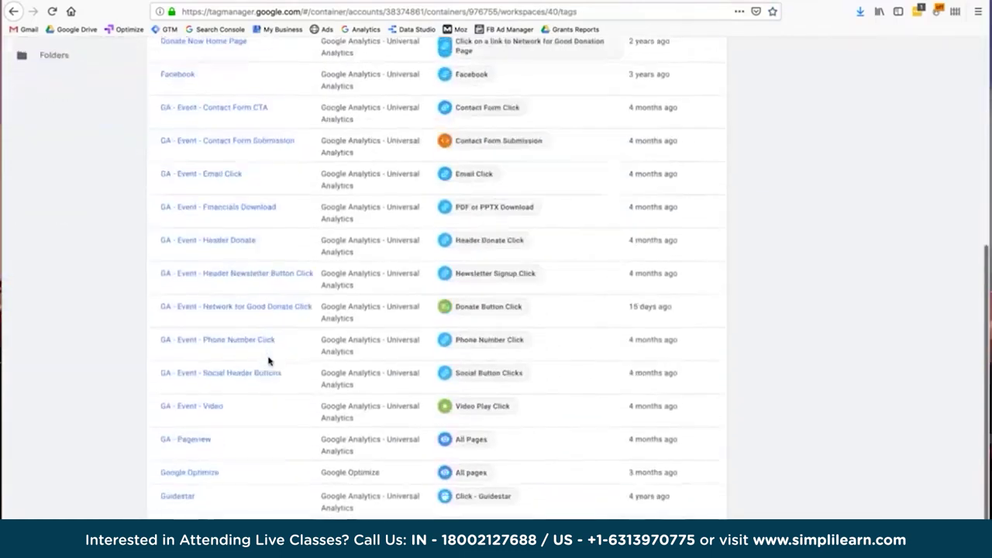
pyautogui.click(190, 440)
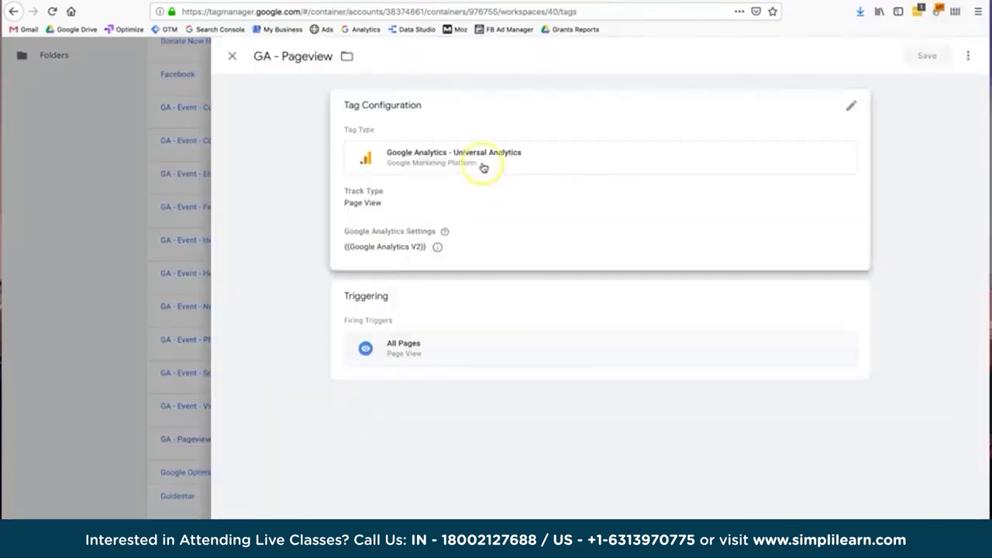
# Back on the Analytics tracking code page, select the whole Global Site Tag snippet.
pyautogui.click(493, 183)
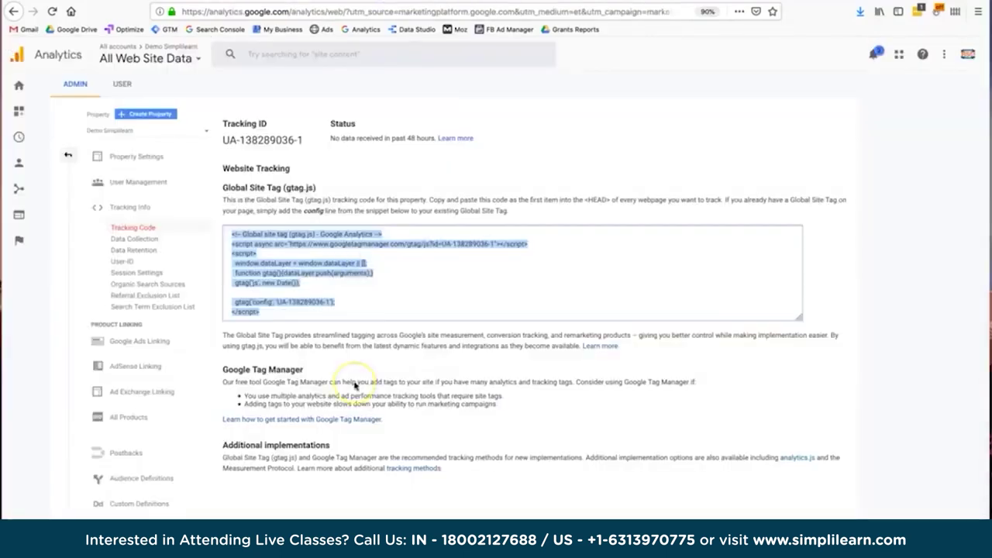
pyautogui.click(328, 378)
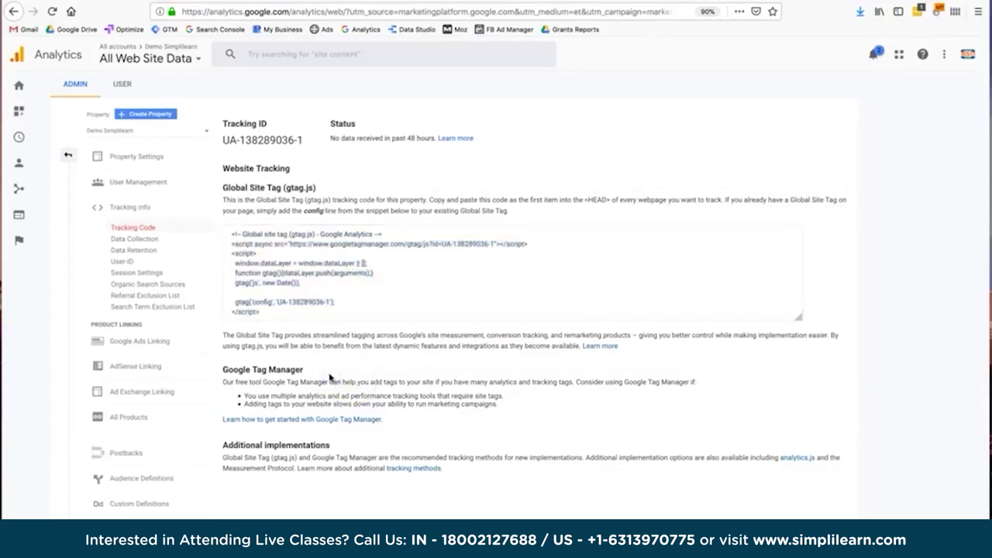
pyautogui.click(293, 253)
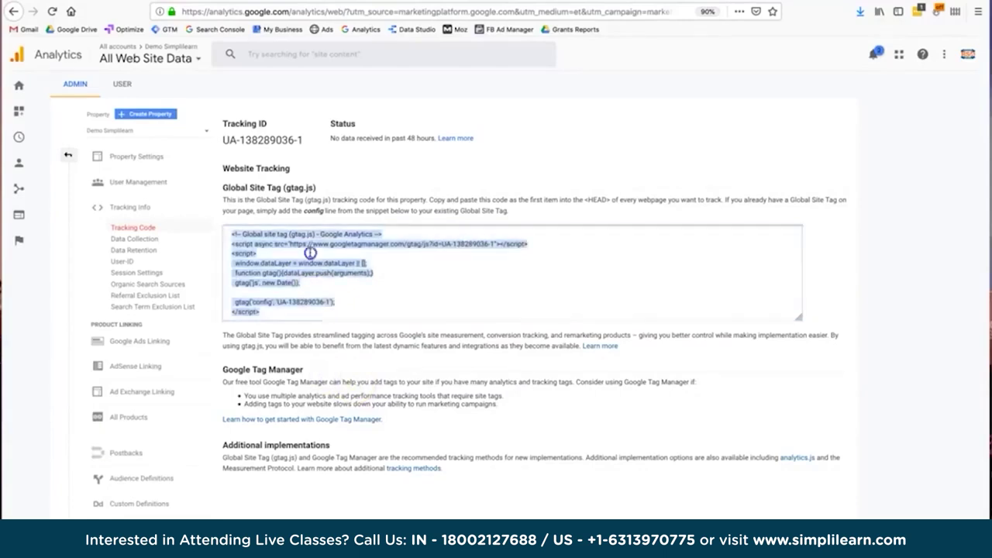
pyautogui.click(277, 140)
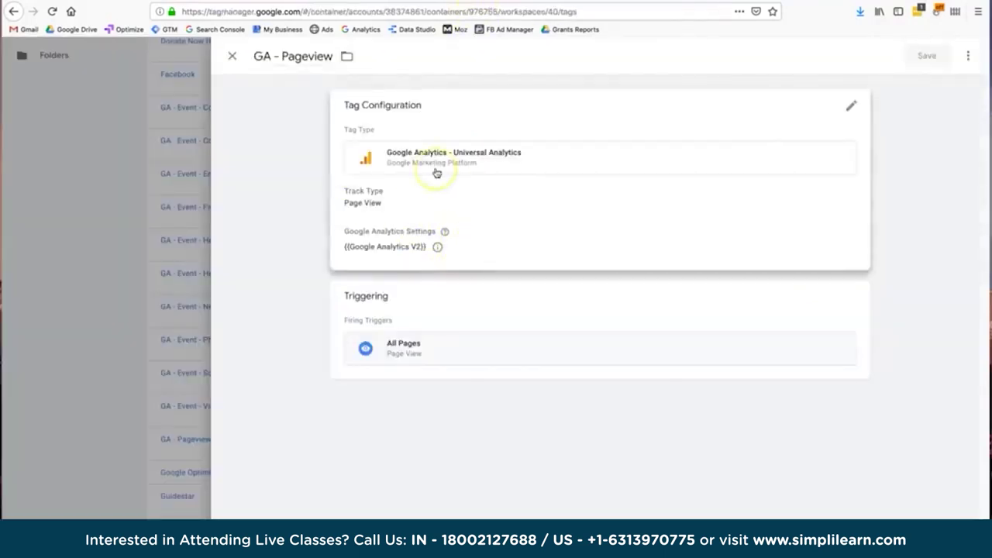
pyautogui.click(427, 129)
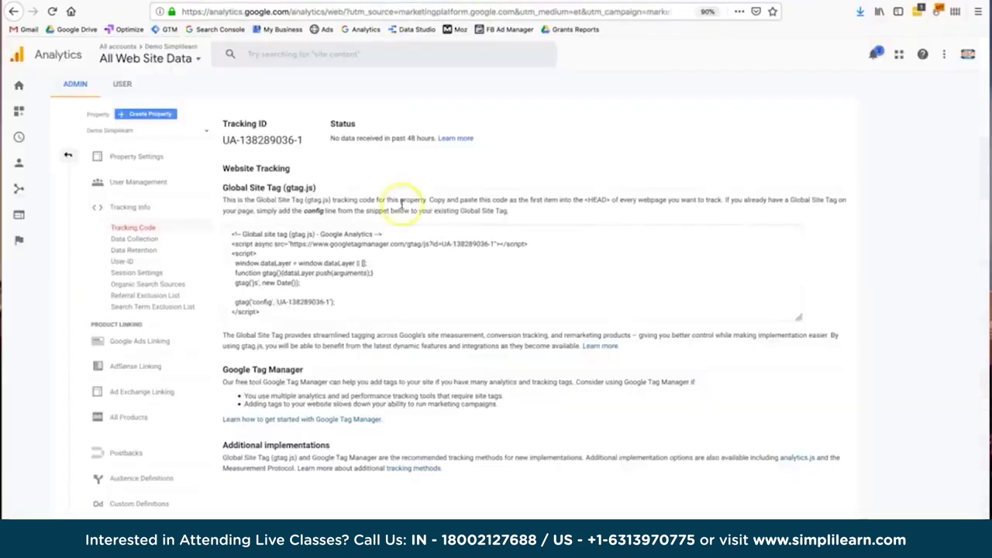
pyautogui.click(405, 291)
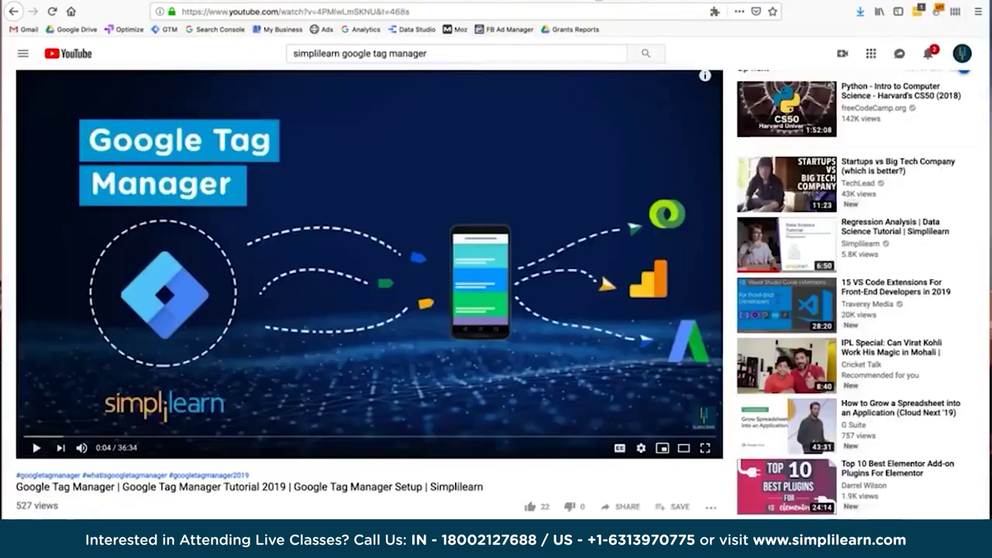
pyautogui.click(475, 223)
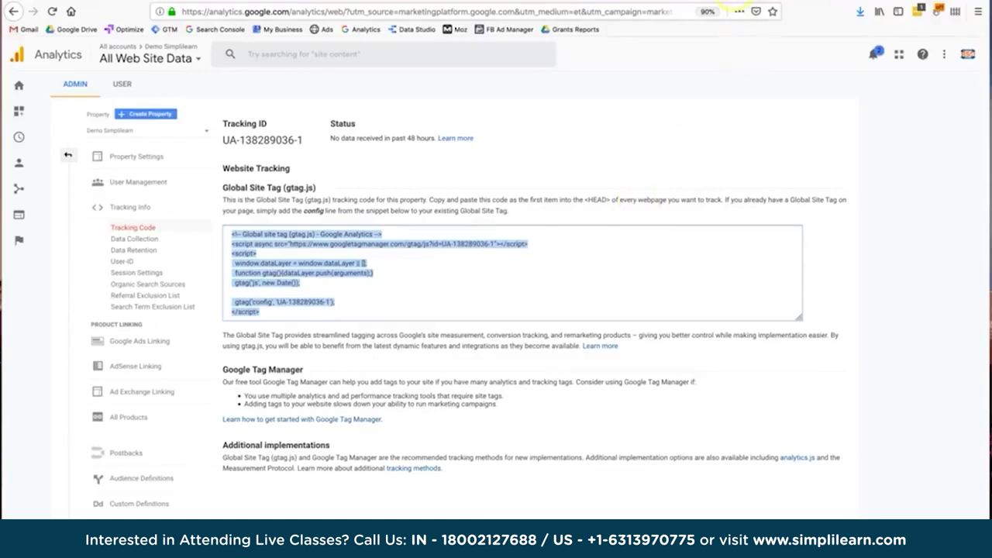
# Scroll the Demo account help article down to the Access the demo account section.
pyautogui.click(782, 6)
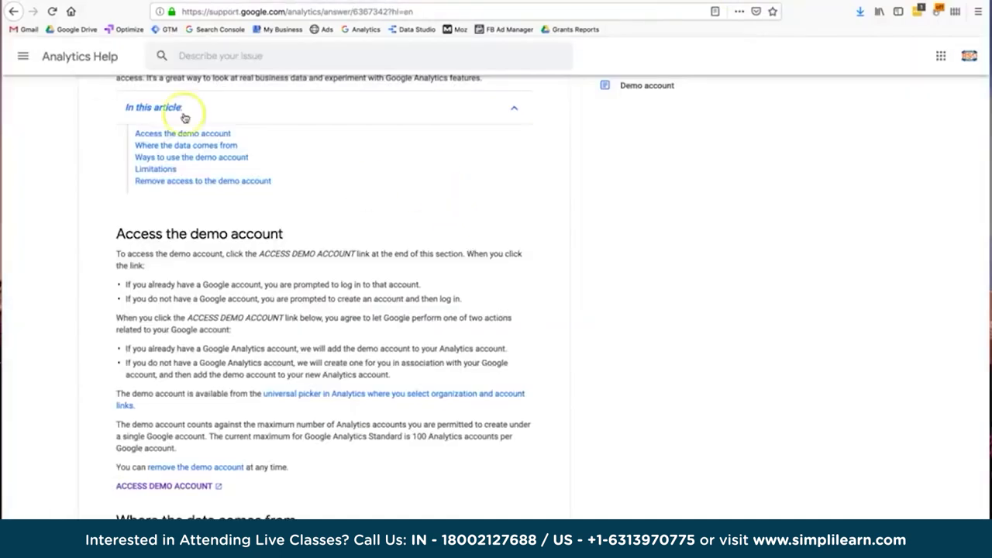
pyautogui.click(14, 11)
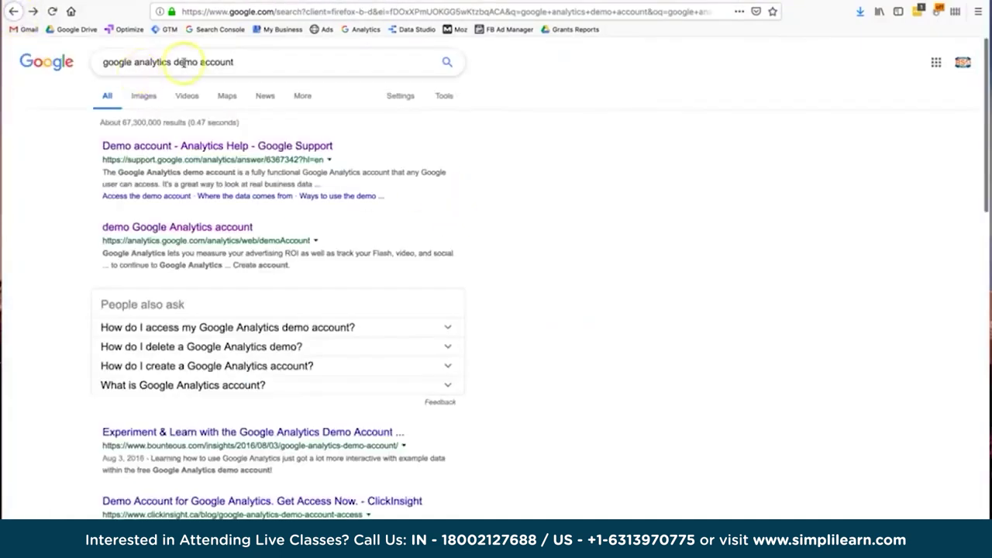
pyautogui.click(34, 11)
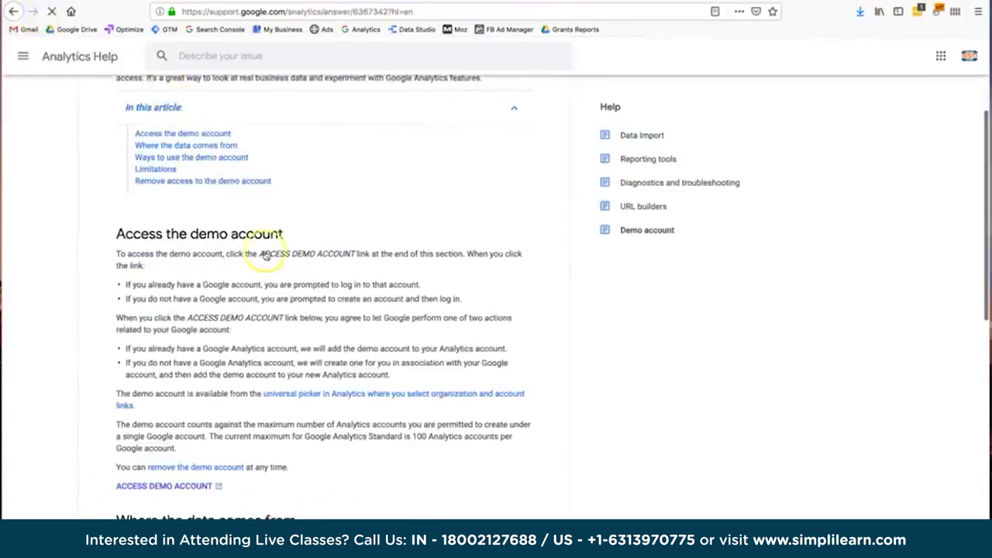
pyautogui.scroll(3, 261, 248)
pyautogui.scroll(-1, 248, 221)
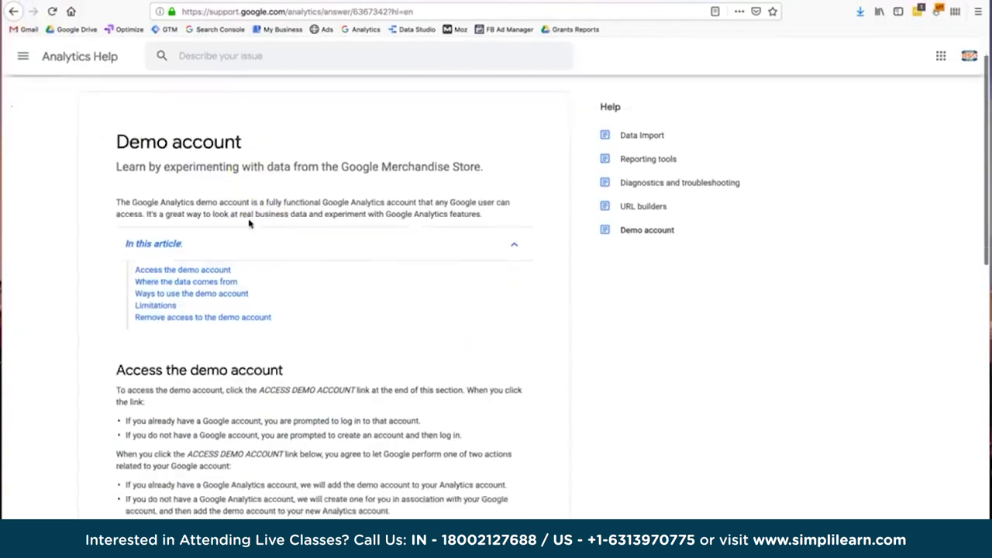
pyautogui.moveTo(171, 142); pyautogui.dragTo(271, 150)
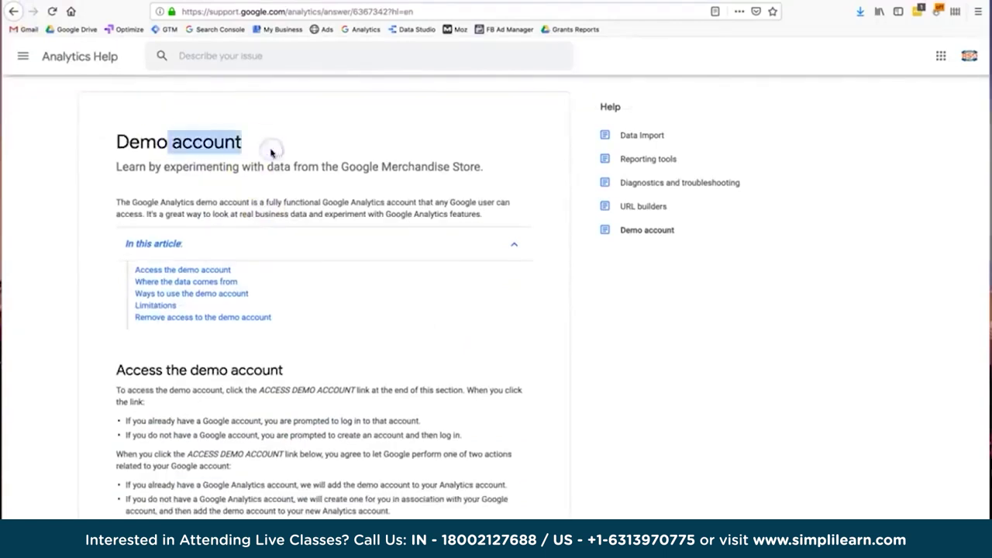
pyautogui.scroll(-3, 272, 151)
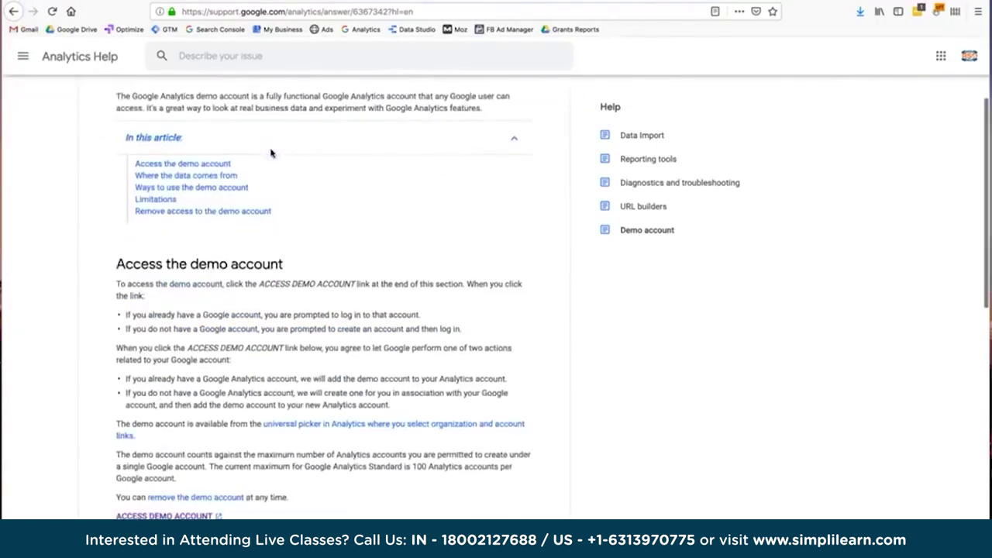
pyautogui.scroll(-4, 272, 152)
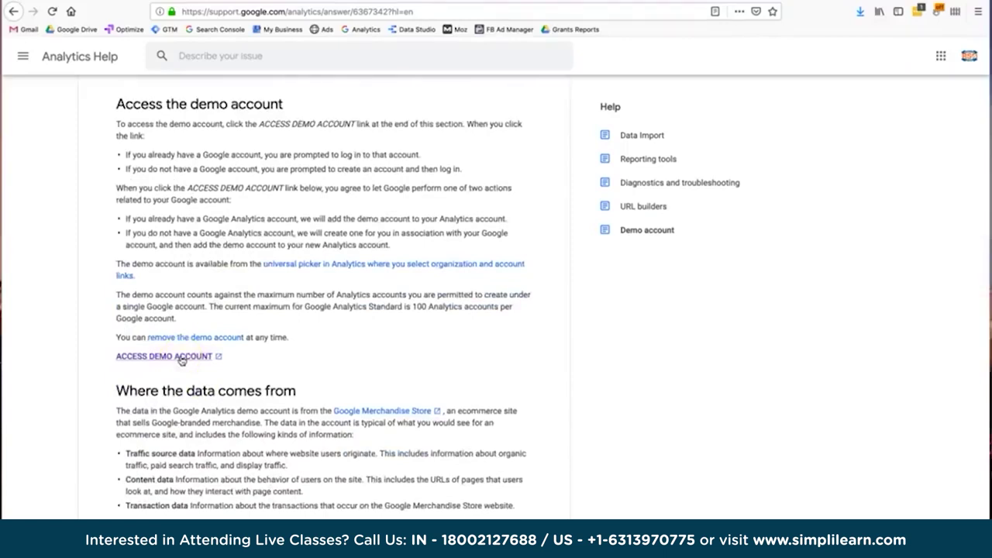
# Follow the ACCESS DEMO ACCOUNT link until the Master - 01.30.09 Admin page loads.
pyautogui.click(181, 358)
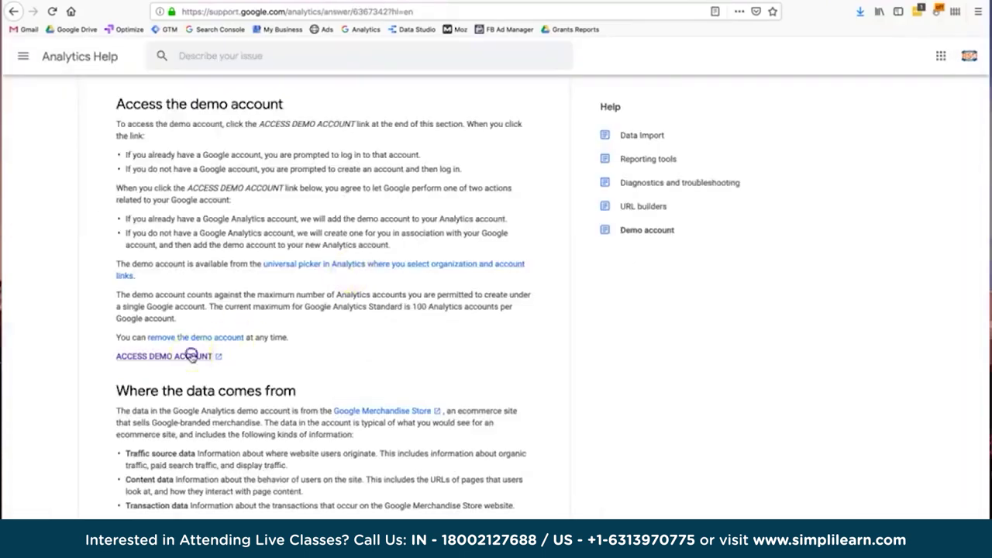
pyautogui.click(192, 356)
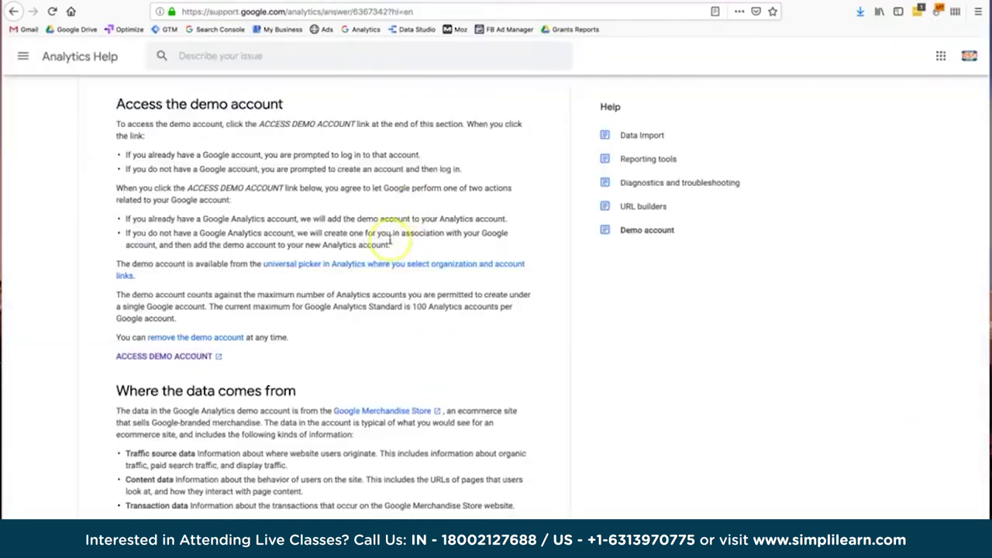
pyautogui.click(189, 358)
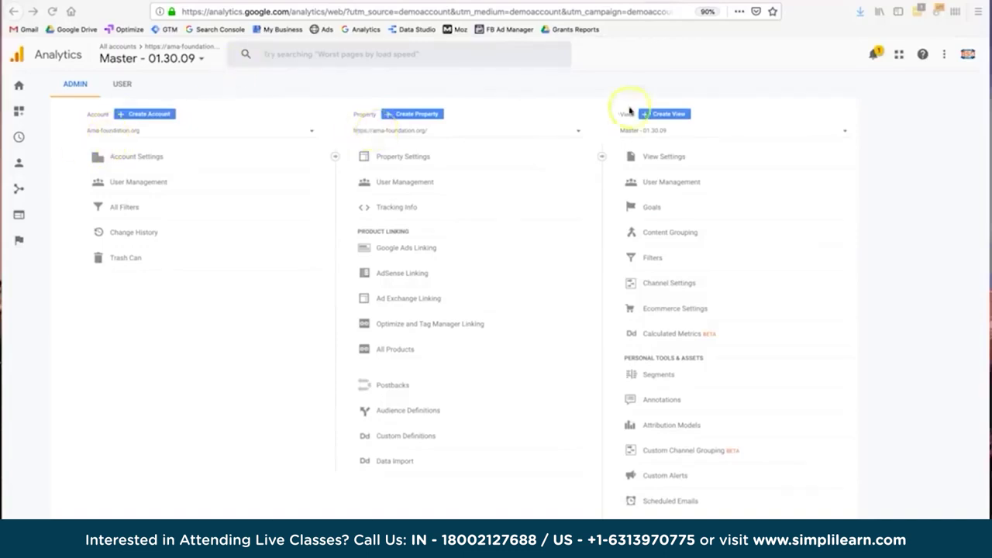
# Switch the Admin View selector to Demo Simplilearn's All Web Site Data view.
pyautogui.click(657, 130)
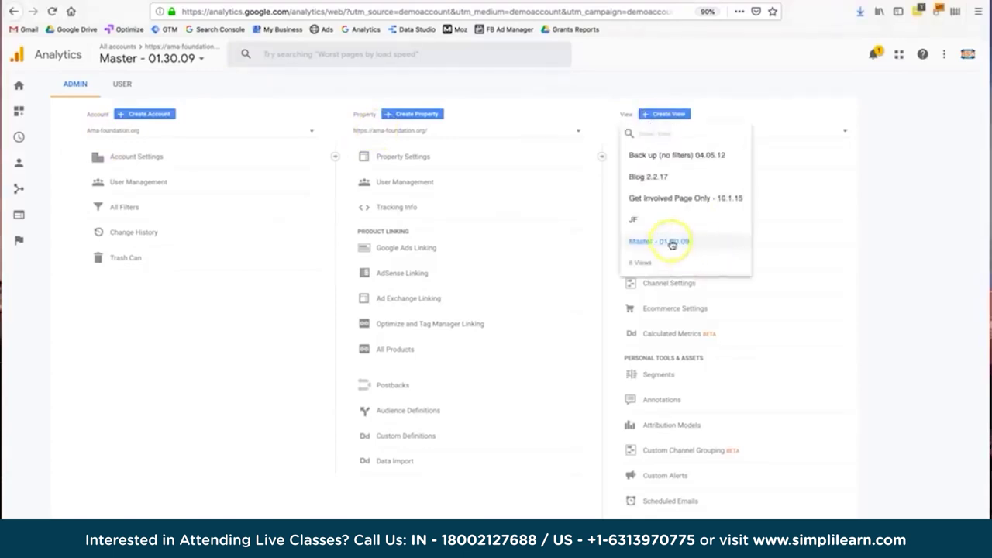
pyautogui.click(576, 191)
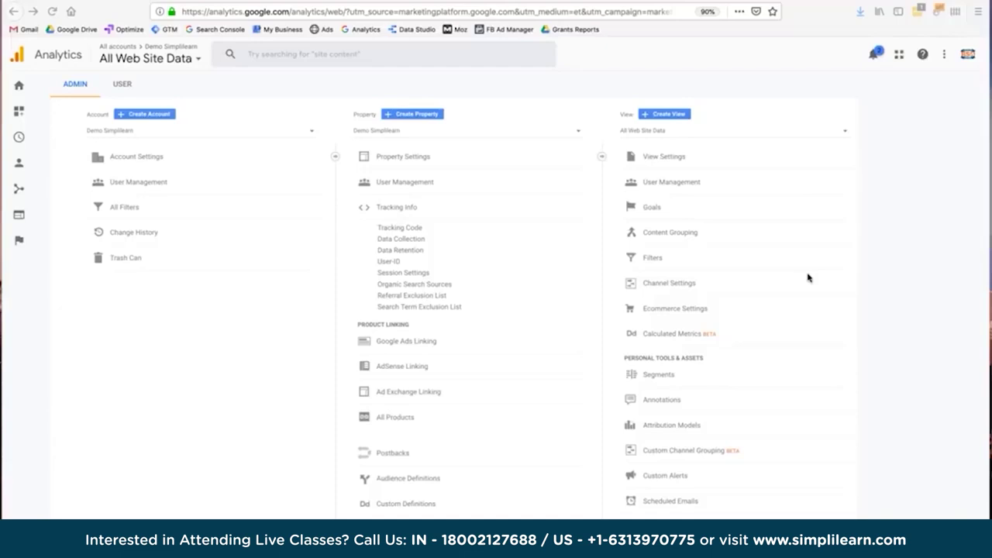
# In Admin, switch to Demo Account > Google Merchandise Store > 1 Master View.
pyautogui.click(650, 210)
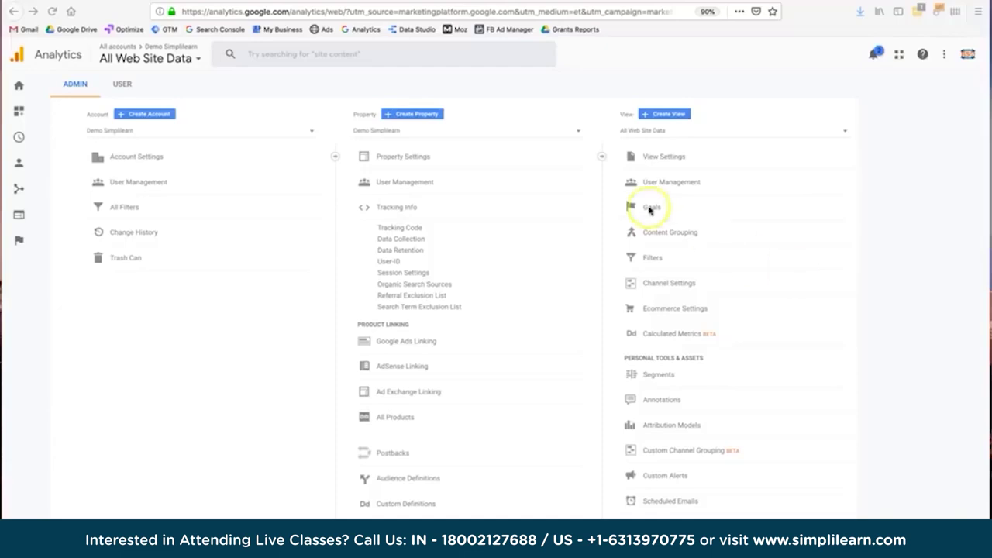
pyautogui.click(650, 262)
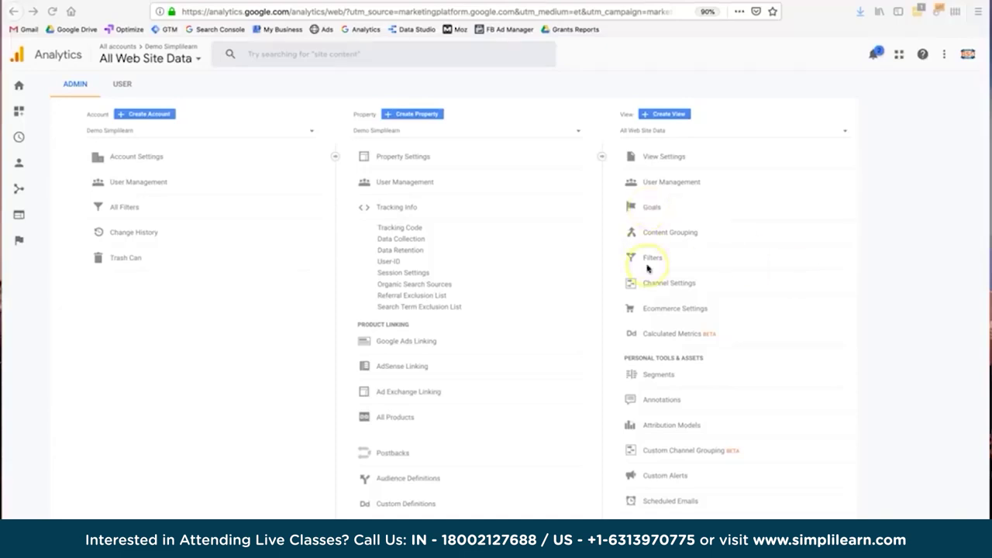
pyautogui.click(664, 402)
pyautogui.click(402, 480)
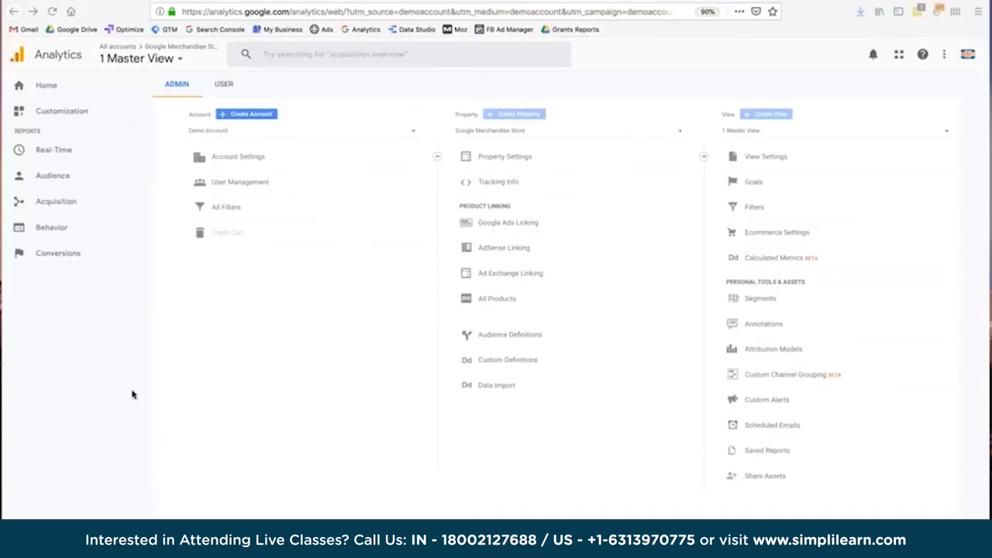
# Review the Real-Time Overview, then open Real-Time Locations: 34 active users, mostly United States.
pyautogui.click(42, 151)
pyautogui.click(67, 152)
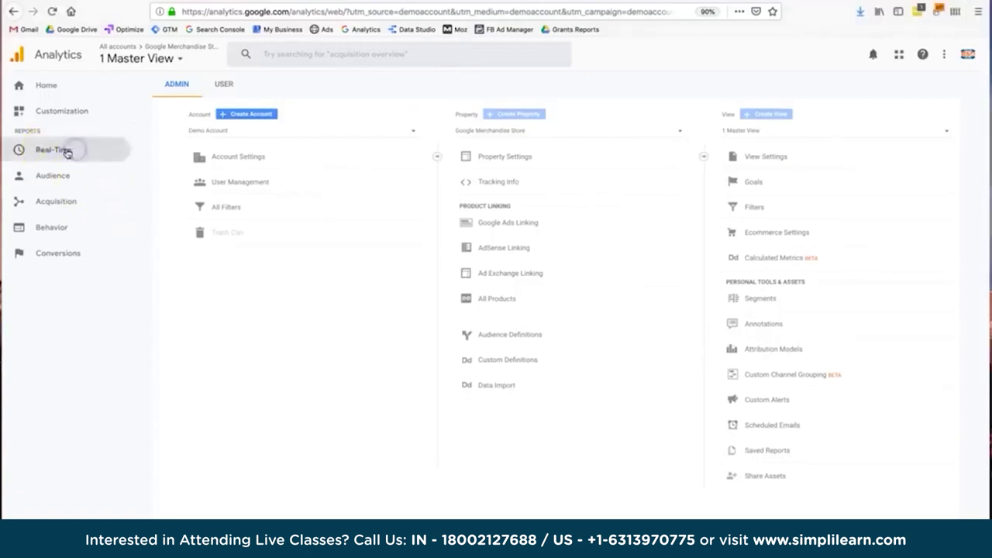
pyautogui.click(66, 173)
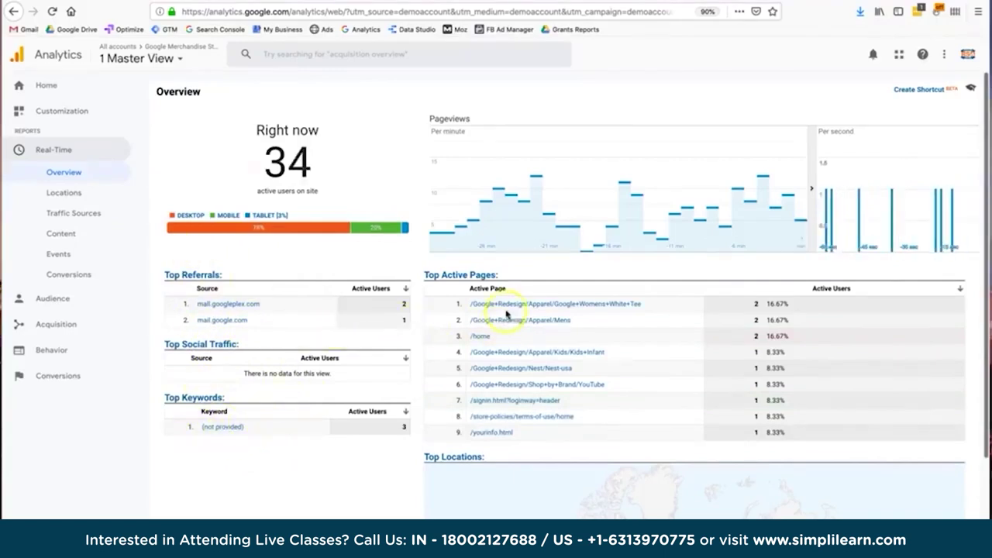
pyautogui.scroll(-4, 522, 411)
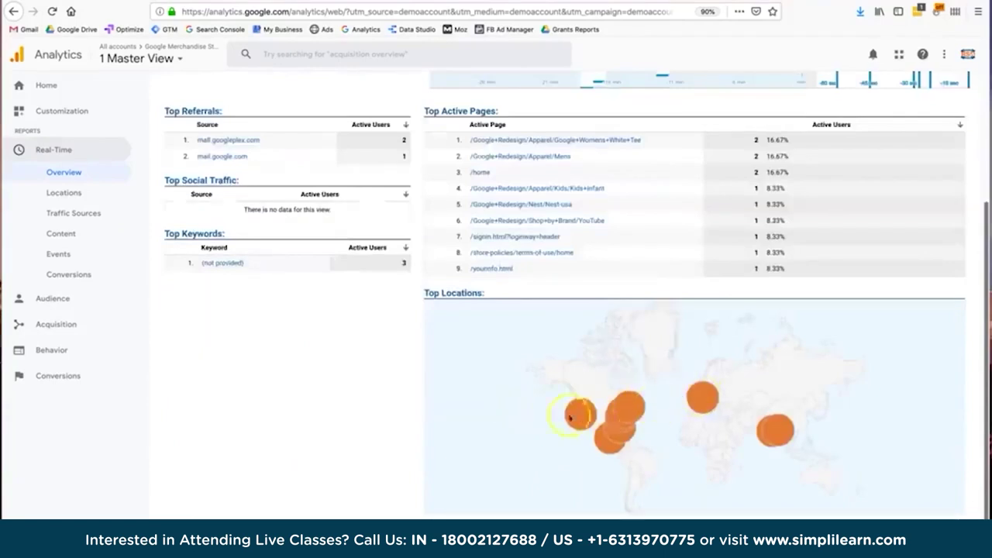
pyautogui.scroll(4, 570, 417)
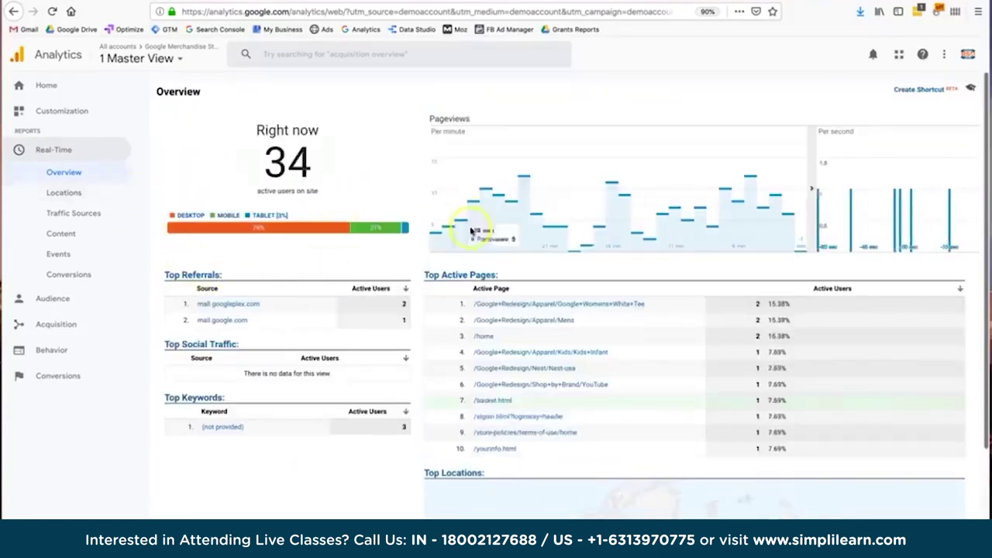
pyautogui.click(65, 199)
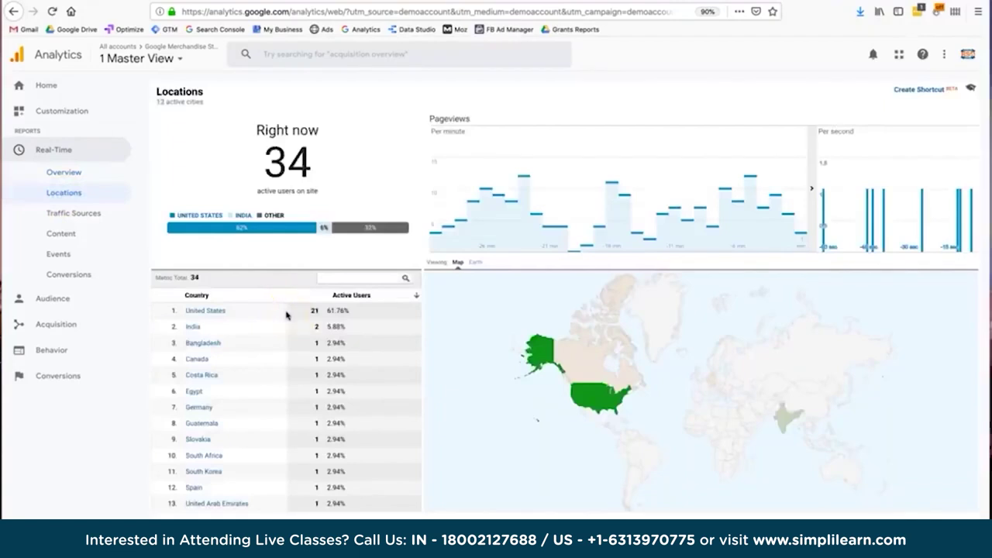
# Open Real-Time Traffic Sources, where direct traffic leads with 26 active users (76.47%).
pyautogui.click(115, 223)
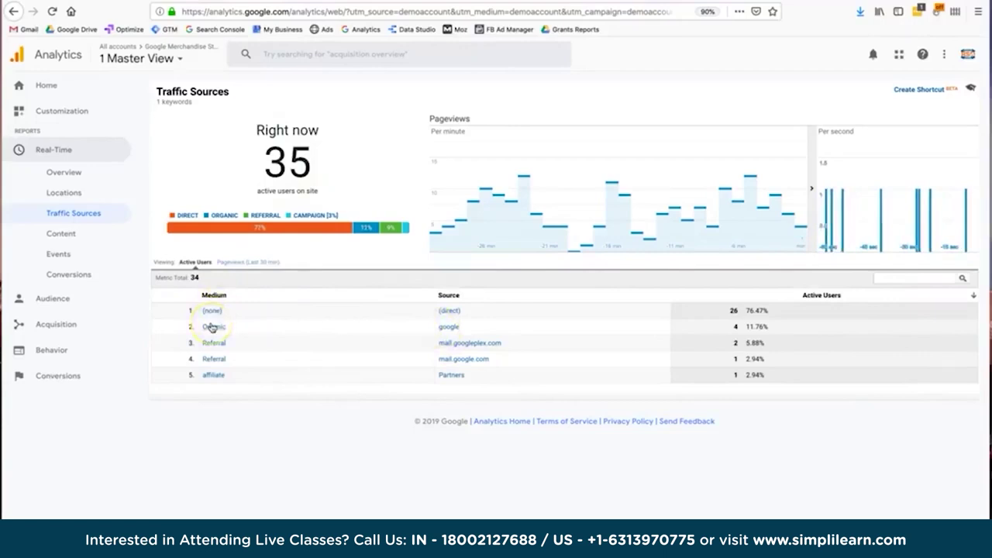
# Check active pages in Real-Time Content, then open Real-Time Events led by organic-install Install.
pyautogui.click(99, 242)
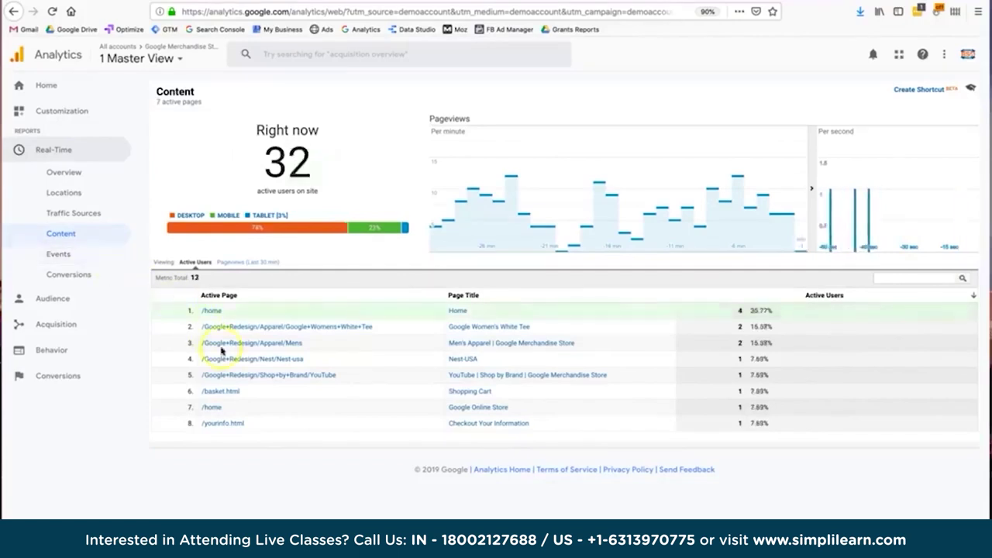
pyautogui.click(56, 255)
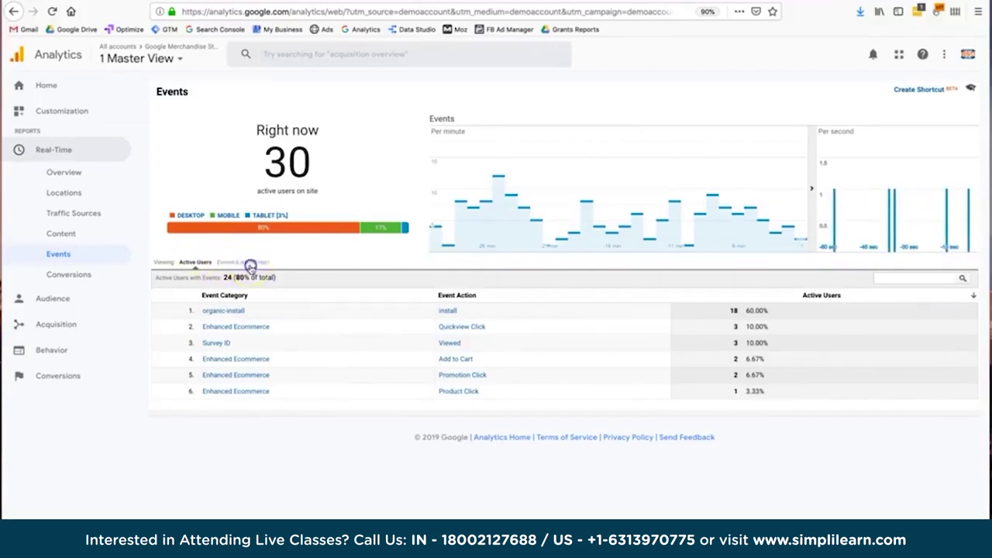
# Switch the Real-Time Events table to 'Events (Last 30 min)' counts.
pyautogui.click(249, 263)
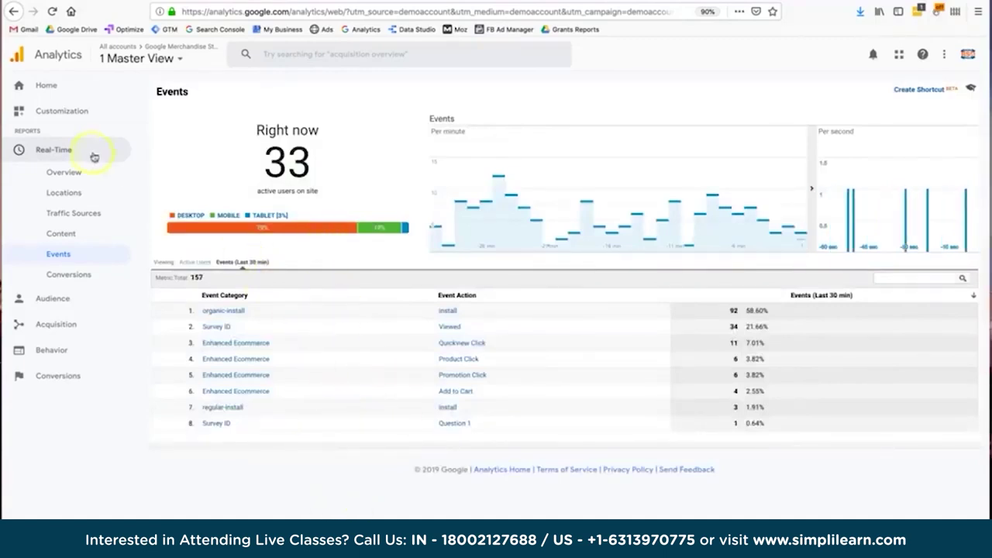
# Check Real-Time Conversions goal hits for the last 30 minutes, then return to Real-Time Overview.
pyautogui.click(84, 278)
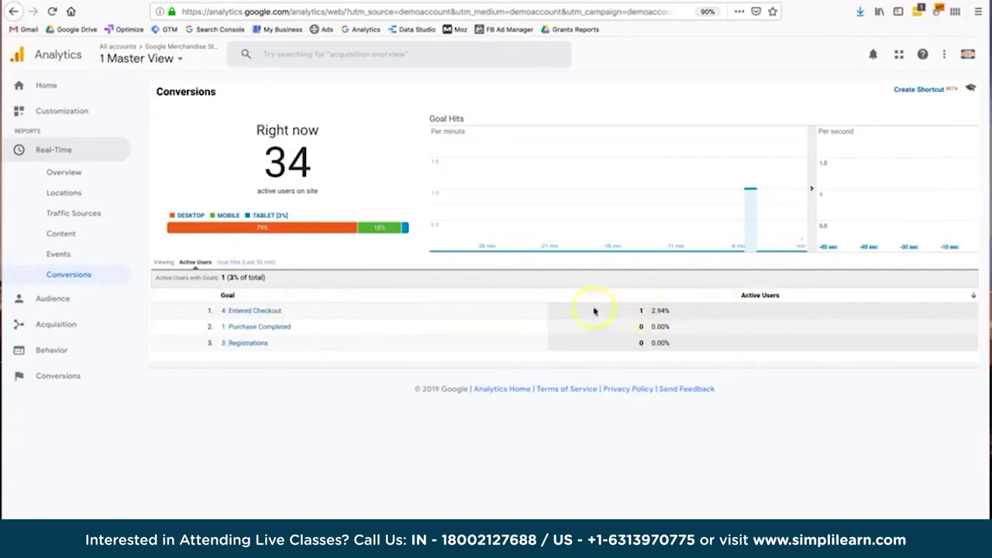
pyautogui.click(250, 262)
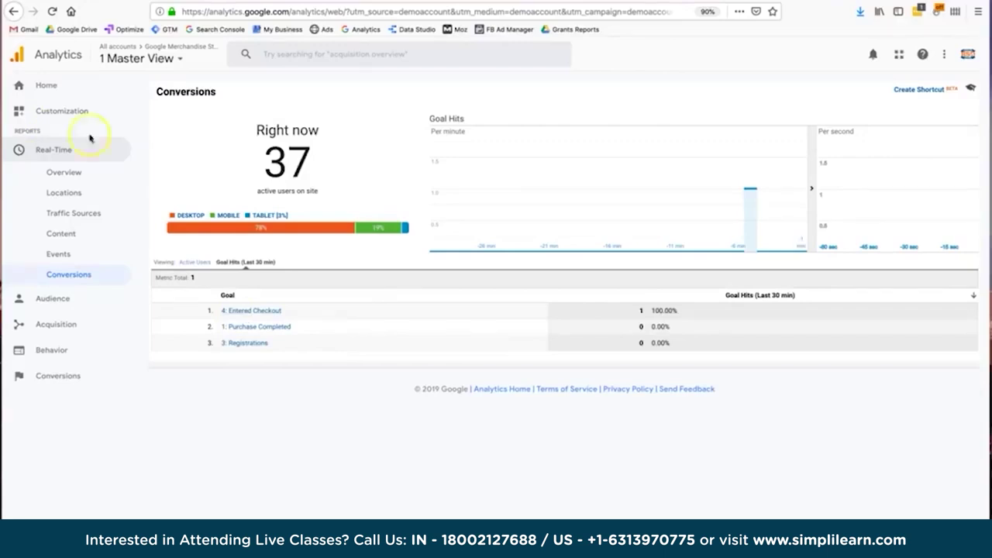
pyautogui.click(89, 174)
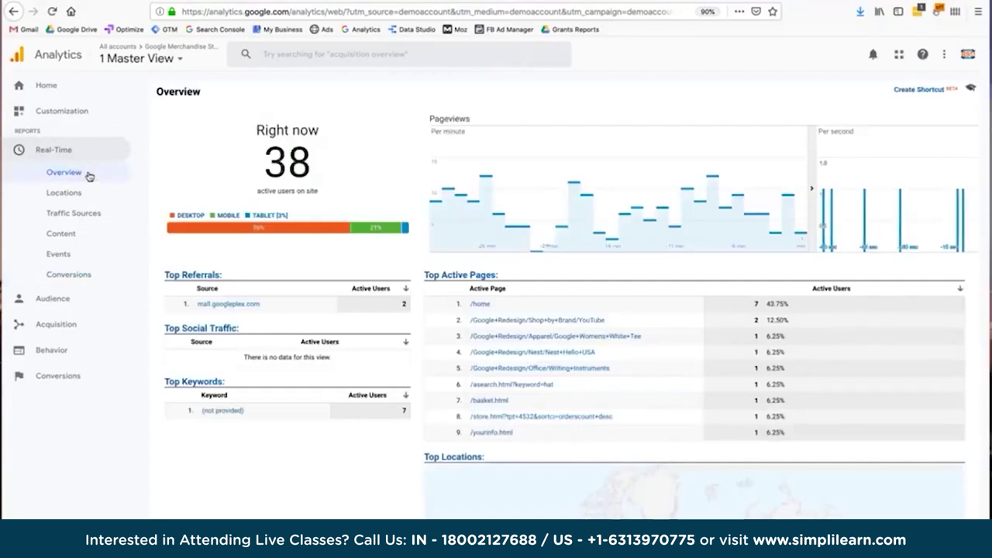
# Expand the Audience reports in the sidebar and select Audience Overview.
pyautogui.click(51, 180)
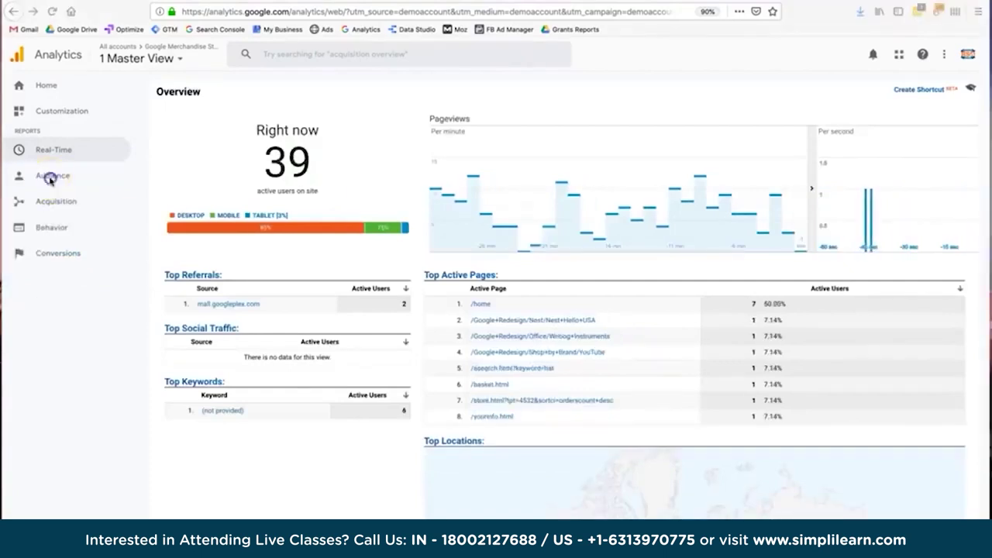
pyautogui.click(49, 177)
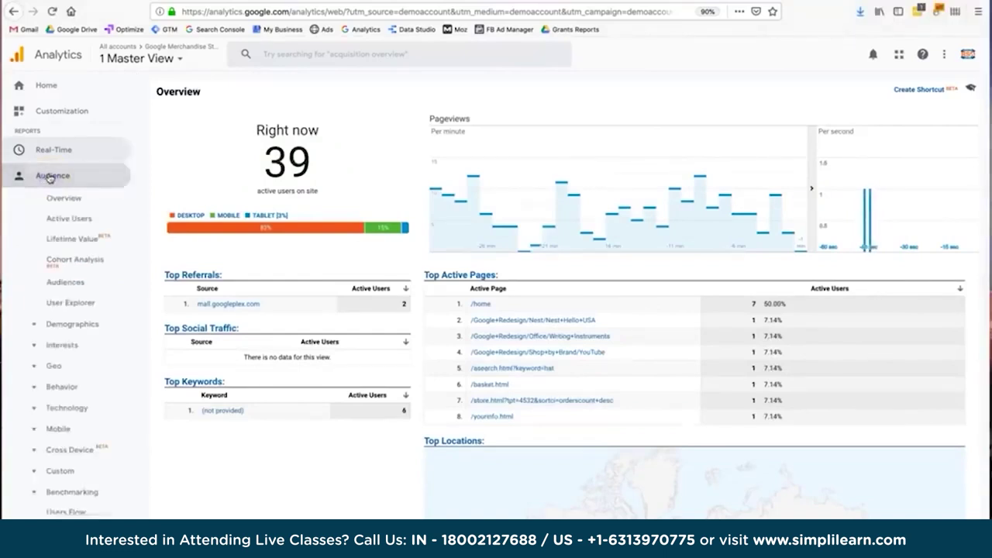
pyautogui.click(86, 302)
pyautogui.scroll(-2, 85, 302)
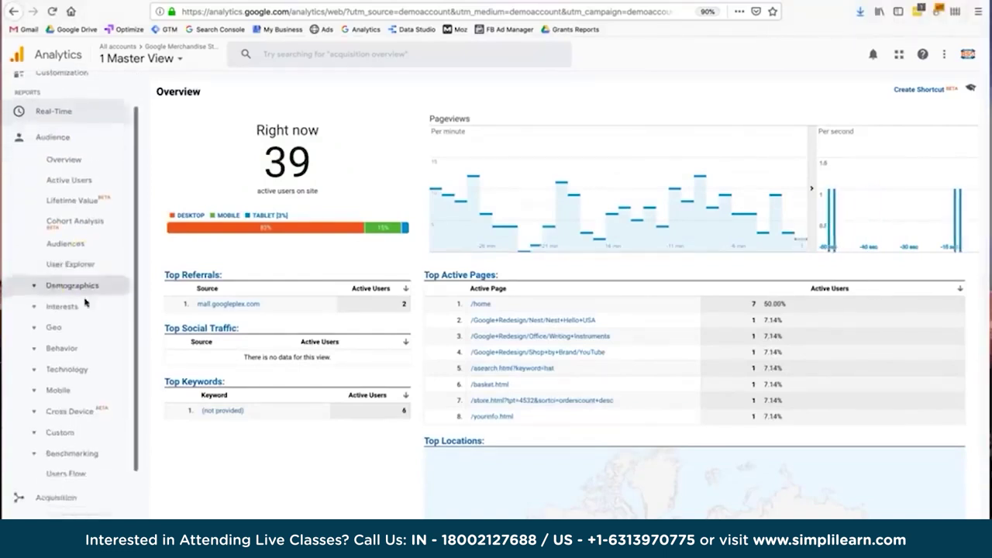
pyautogui.scroll(2, 85, 302)
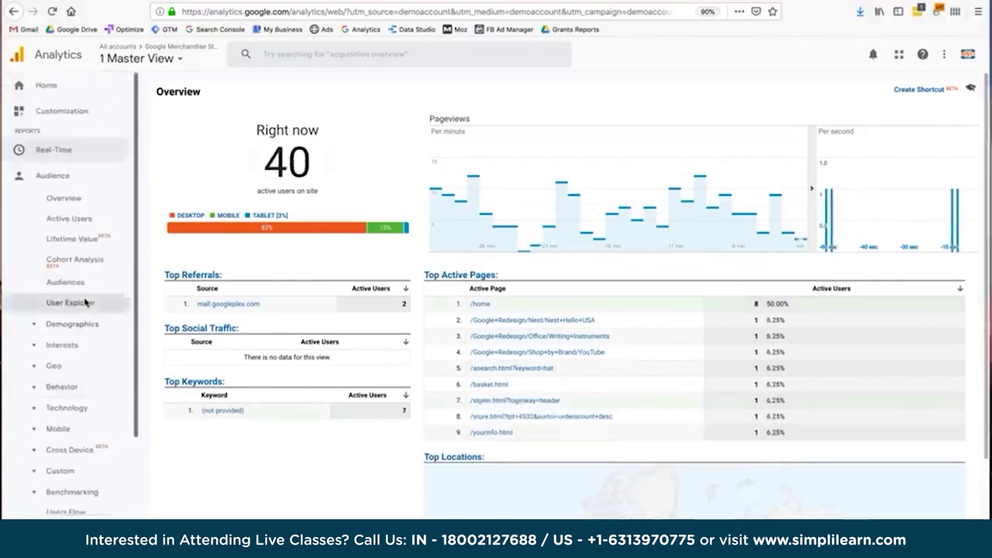
pyautogui.click(57, 185)
pyautogui.click(62, 199)
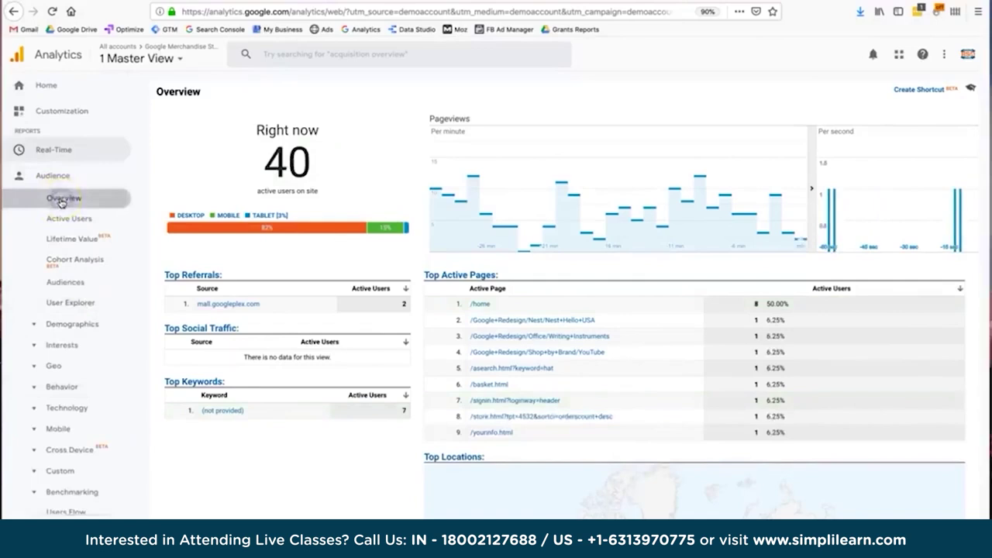
# Load the Audience Overview for Apr 6–12, 2019: 13,347 users and 16,406 sessions.
pyautogui.click(355, 355)
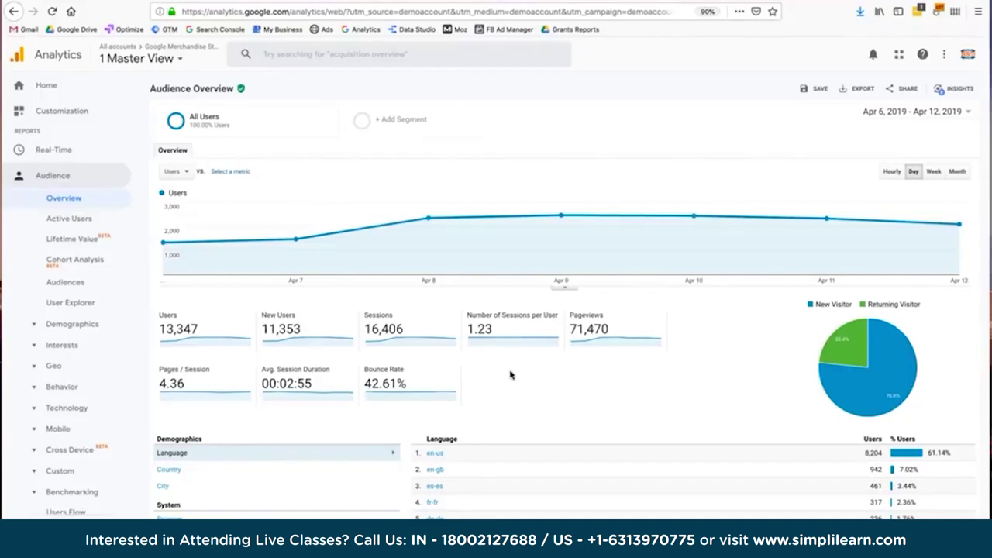
pyautogui.scroll(-2, 512, 370)
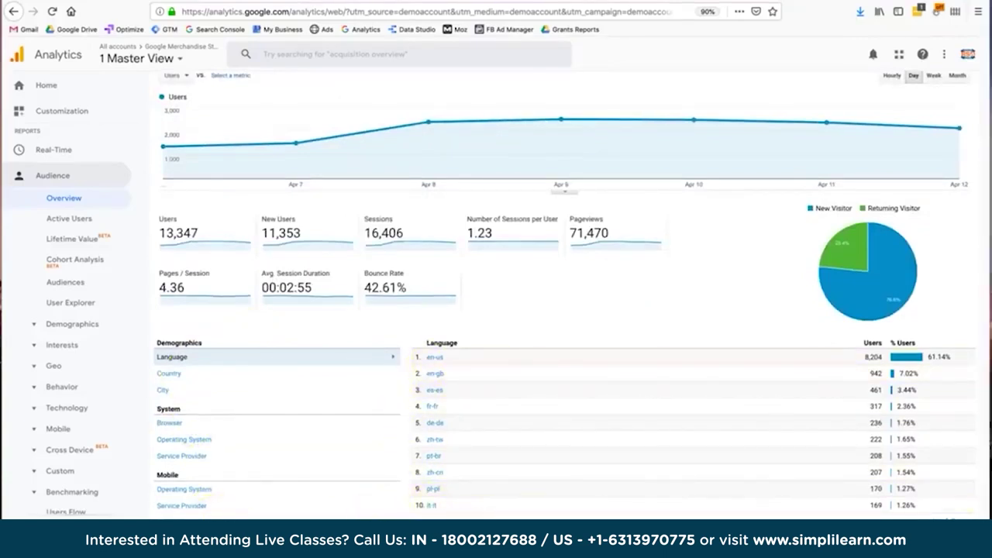
pyautogui.scroll(2, 448, 337)
pyautogui.scroll(-2, 448, 337)
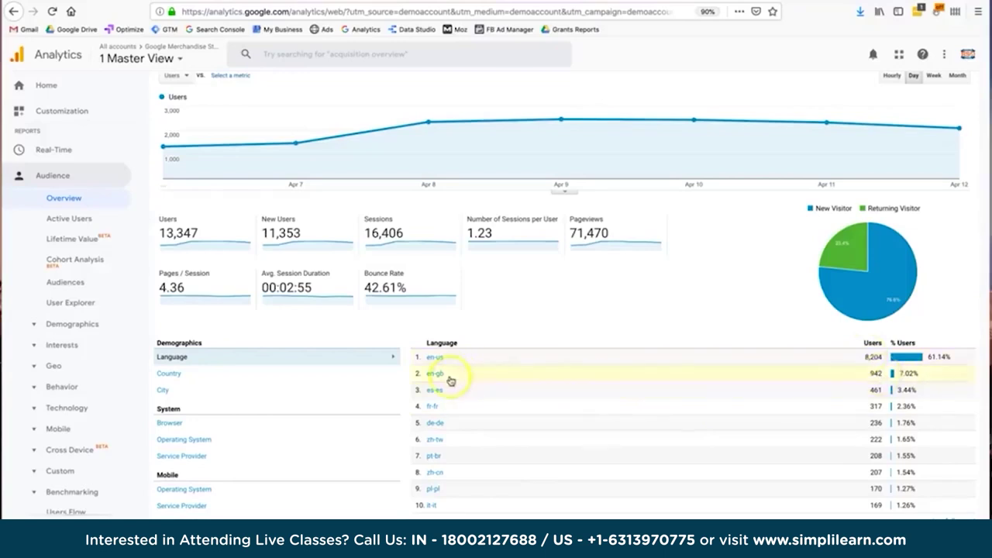
pyautogui.scroll(2, 459, 381)
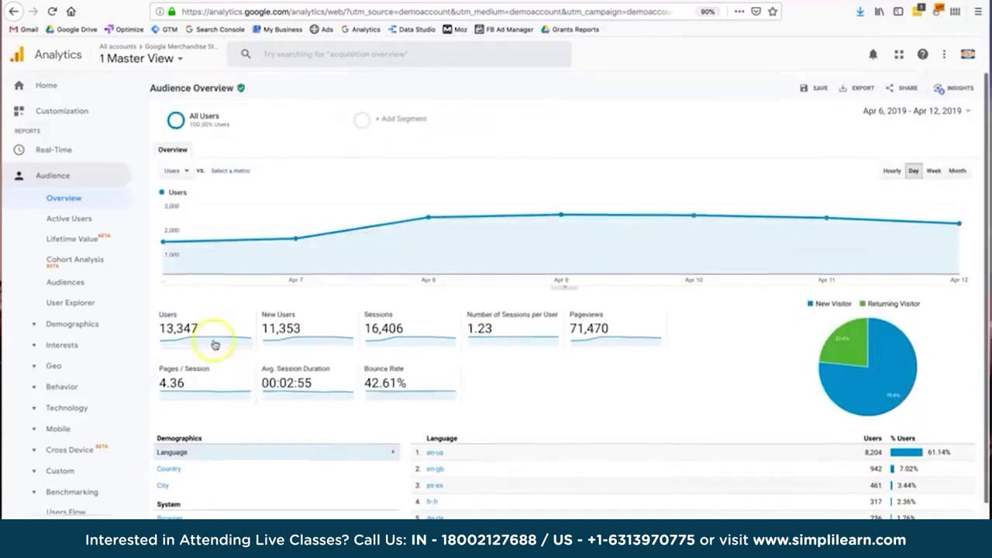
# Inspect the New/Returning Visitor pie and the pageviews, pages per session and sessions per user metrics.
pyautogui.click(186, 331)
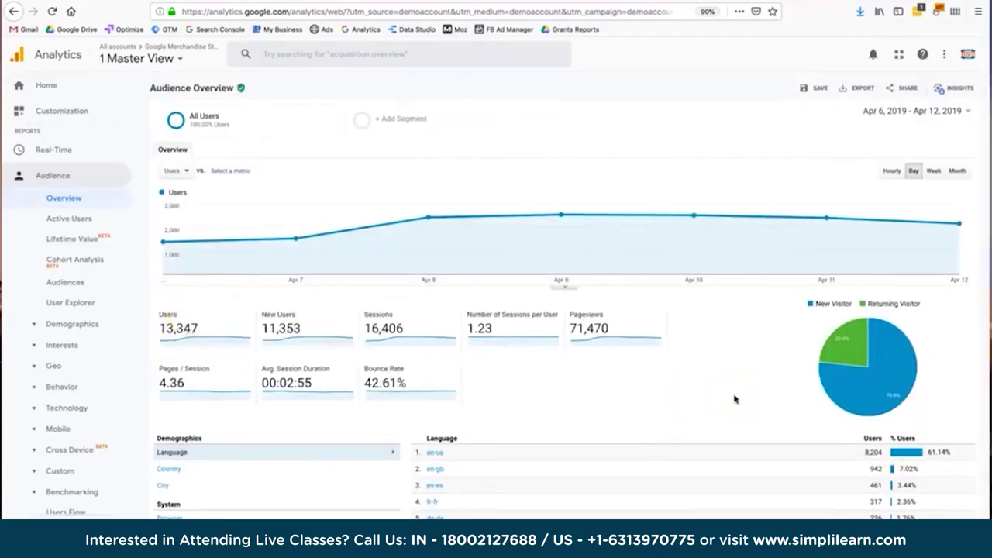
pyautogui.moveTo(851, 396)
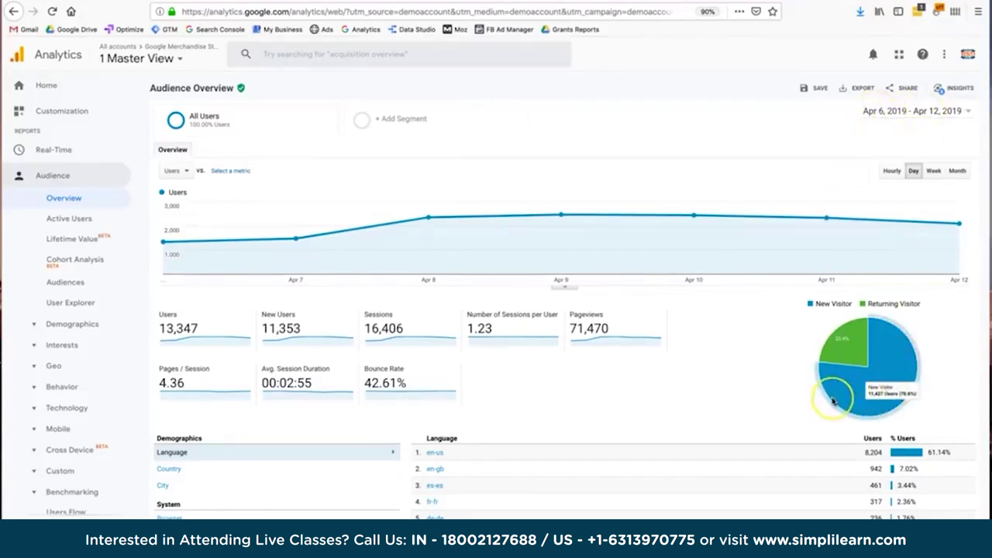
pyautogui.moveTo(840, 360)
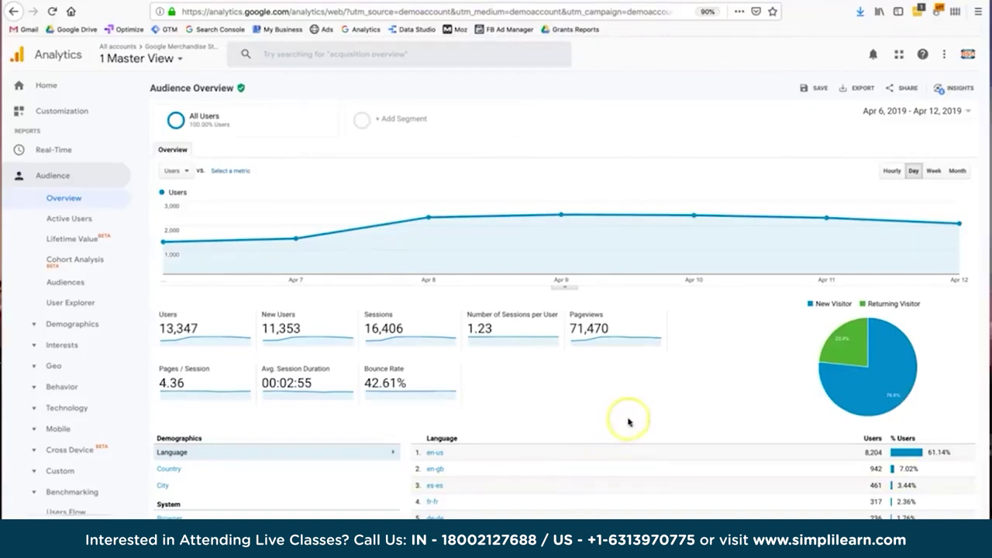
pyautogui.scroll(-1, 628, 421)
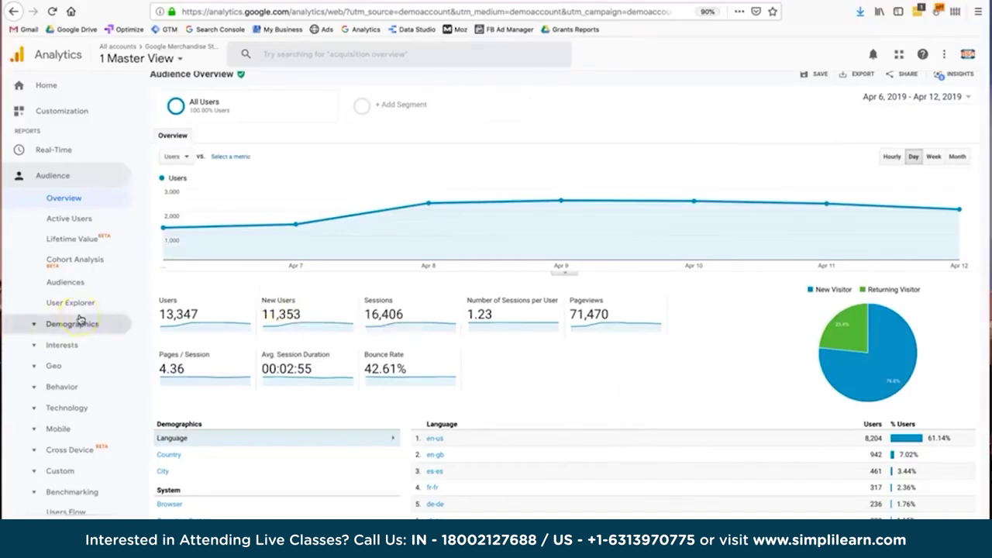
pyautogui.scroll(-1, 80, 320)
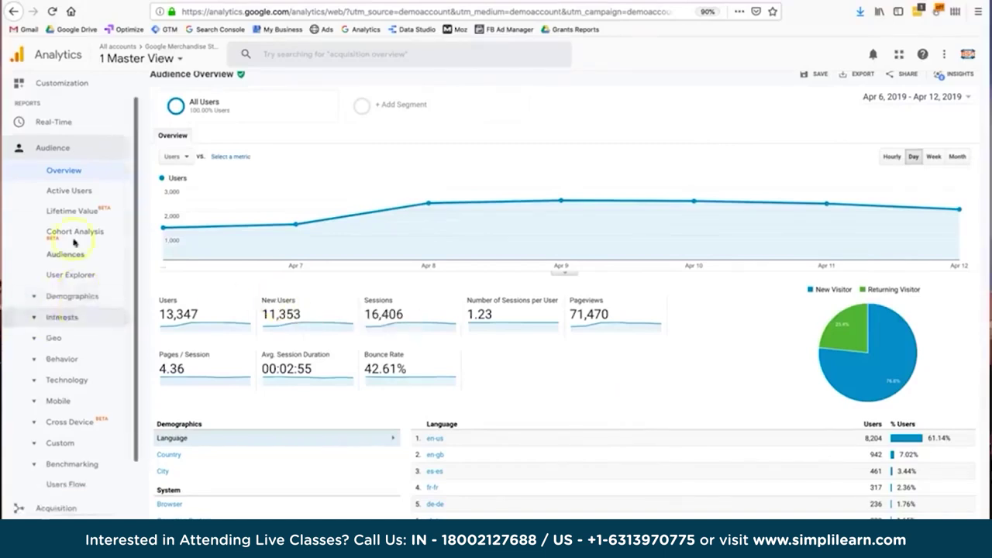
# Open Demographics Overview and compare age group shares, with 25-34 largest at 45.98%.
pyautogui.click(73, 300)
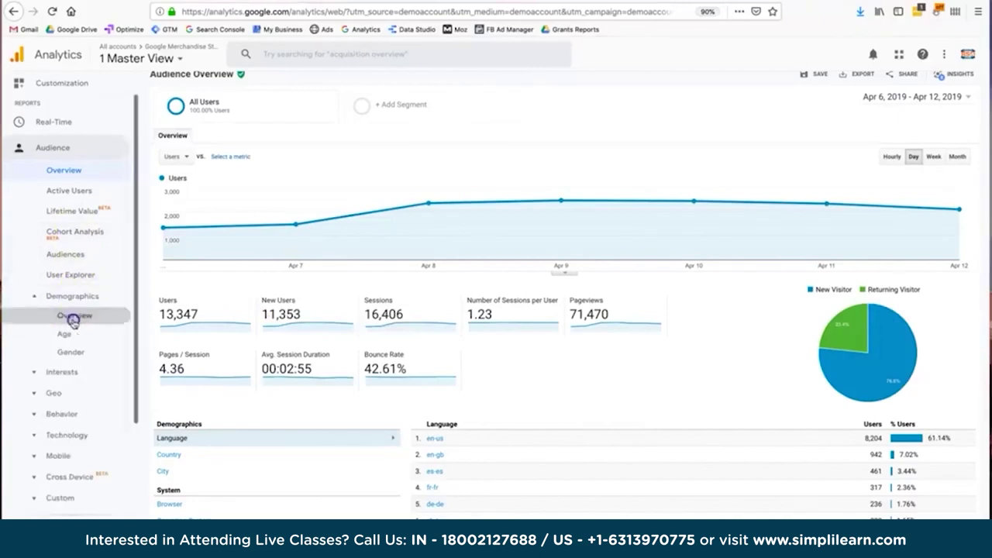
pyautogui.click(74, 318)
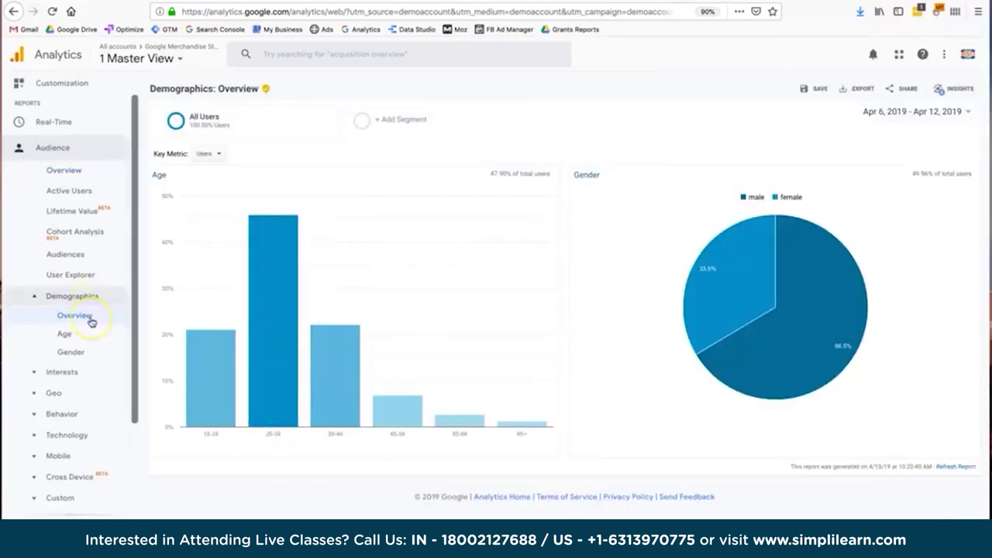
pyautogui.moveTo(274, 384)
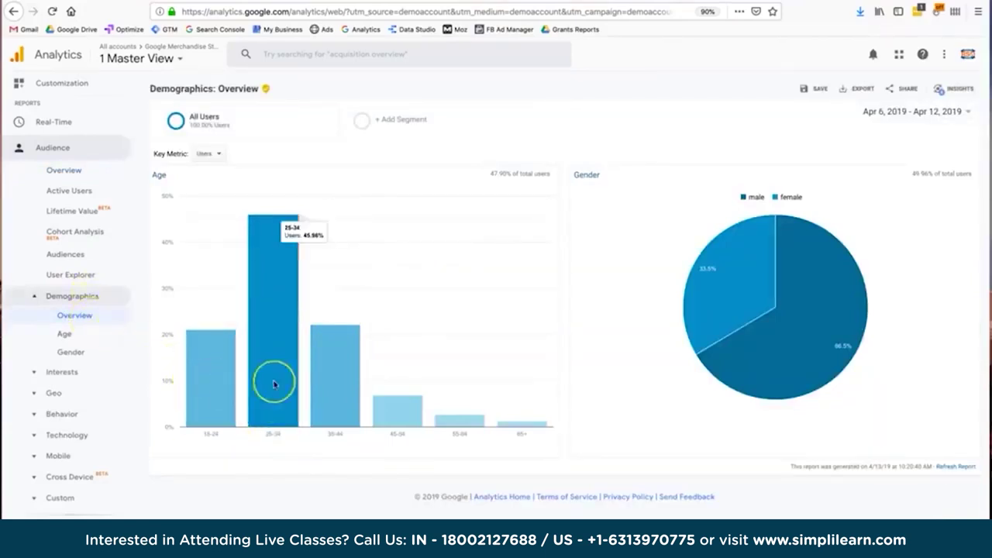
pyautogui.click(328, 390)
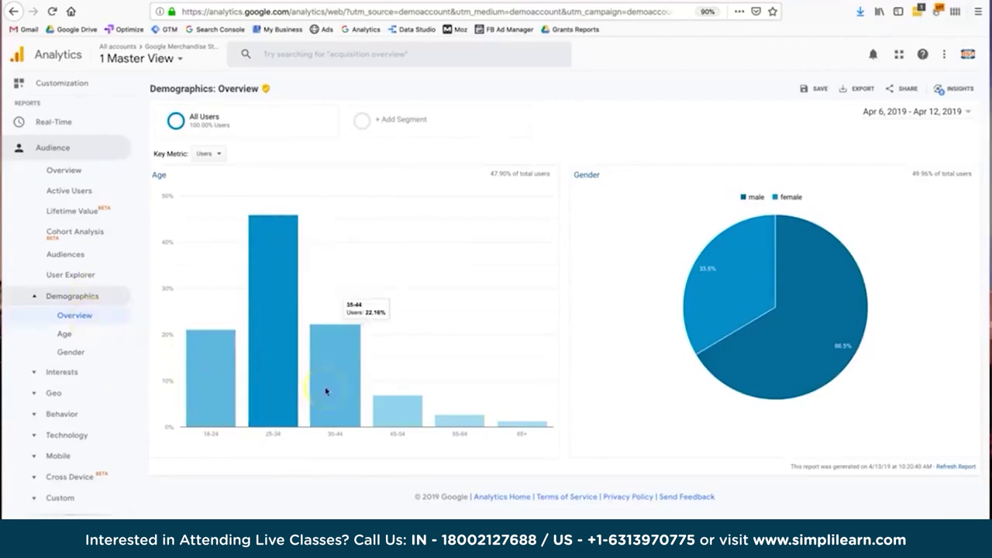
pyautogui.click(394, 411)
pyautogui.click(210, 401)
pyautogui.click(271, 399)
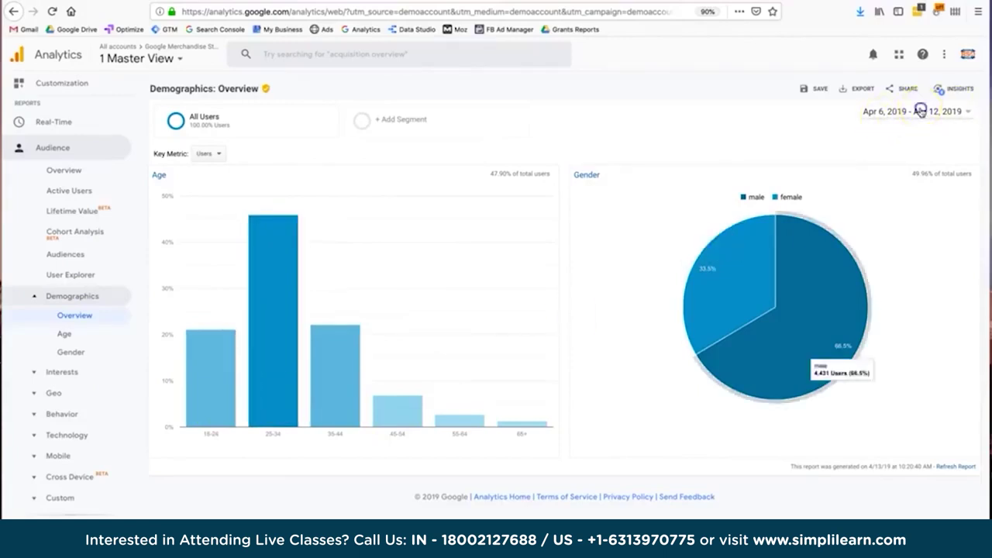
pyautogui.click(920, 112)
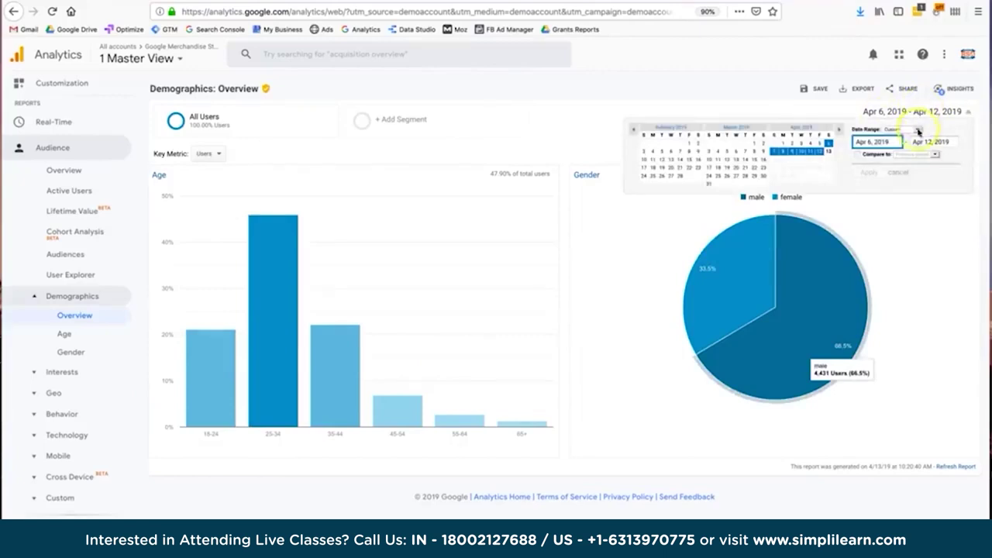
# Set the date range to Last 30 days (Mar 14 – Apr 12, 2019) without comparison.
pyautogui.click(919, 129)
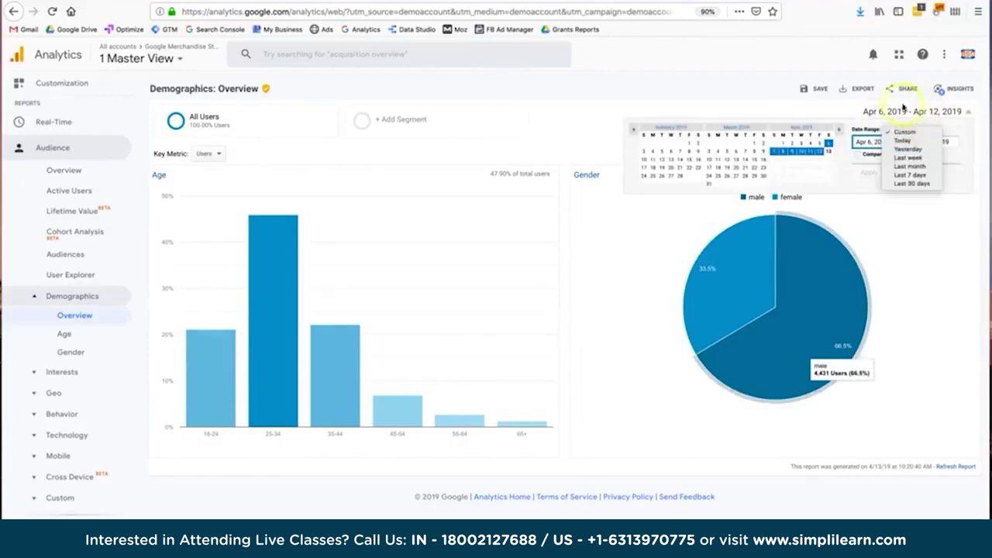
pyautogui.click(913, 184)
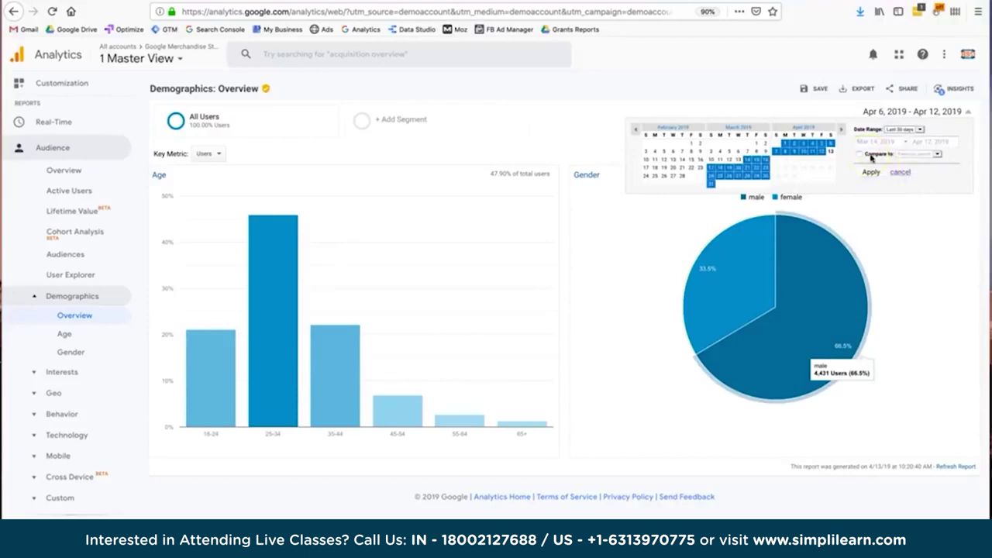
pyautogui.click(869, 156)
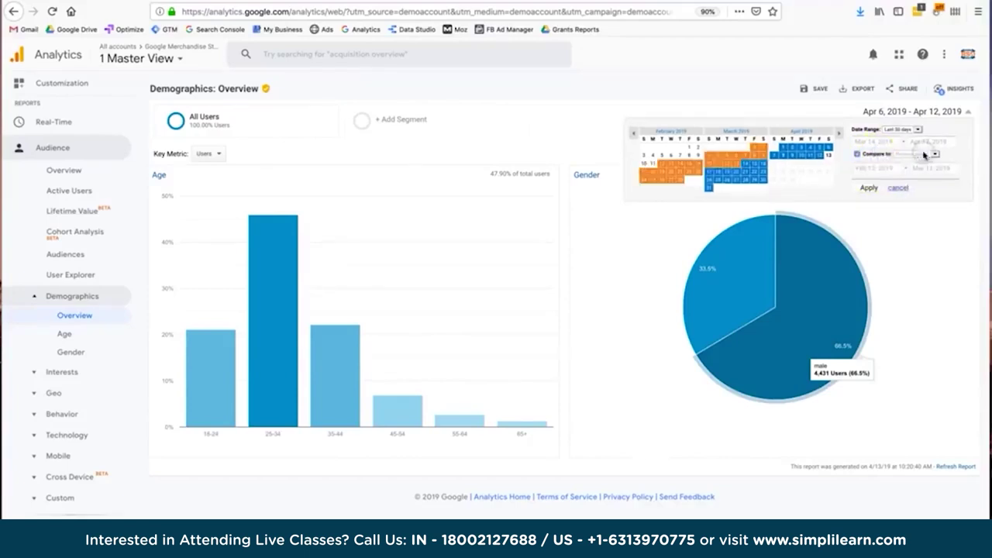
pyautogui.click(857, 154)
pyautogui.click(872, 173)
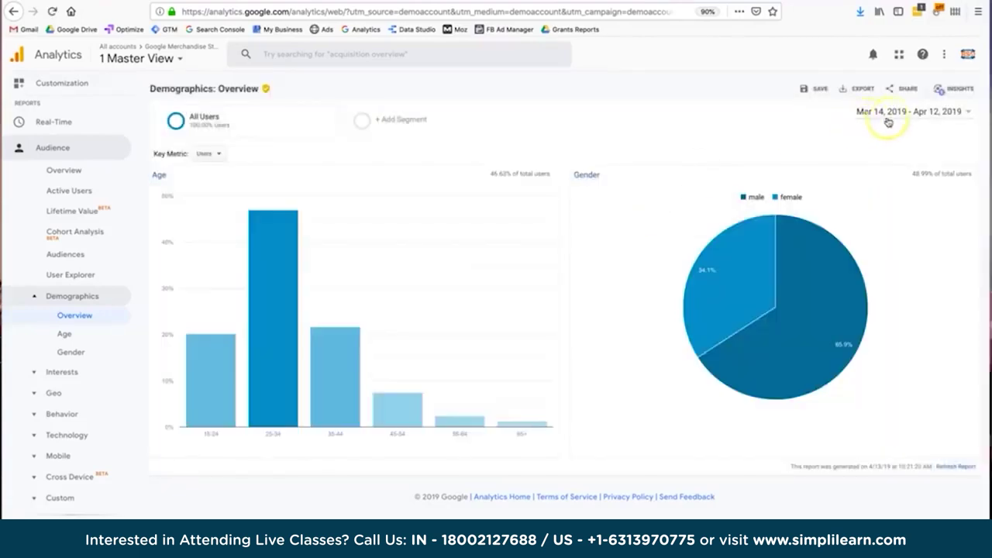
pyautogui.moveTo(276, 350)
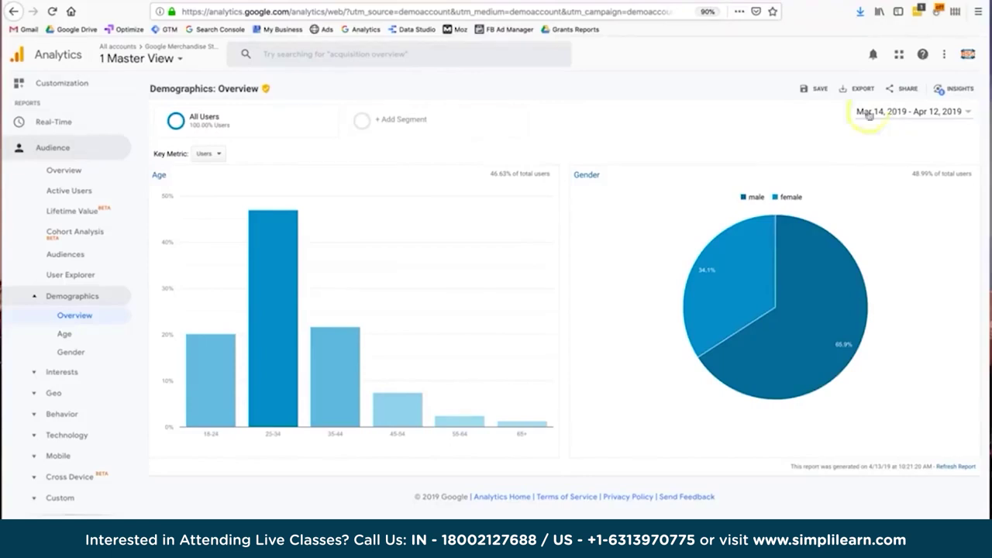
pyautogui.moveTo(284, 282)
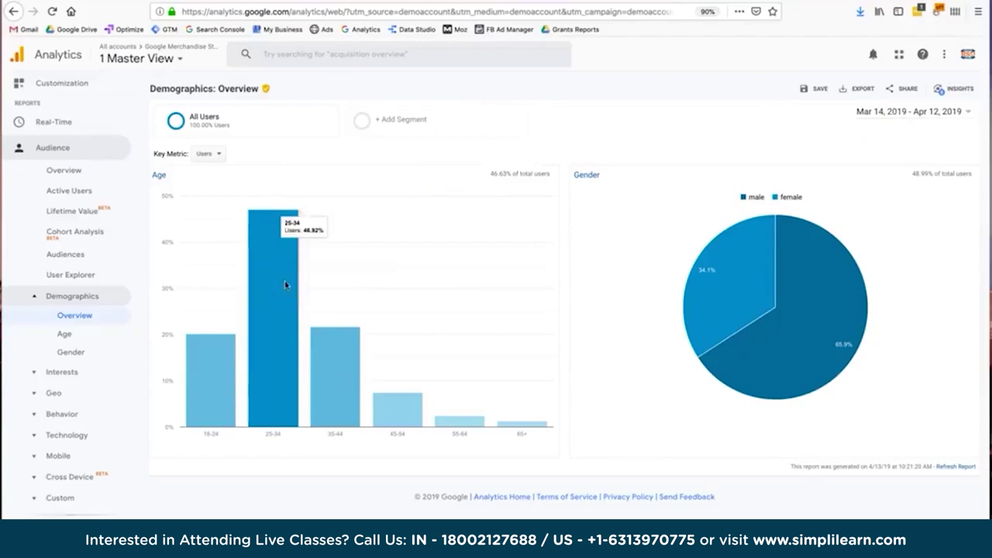
pyautogui.click(268, 436)
pyautogui.moveTo(266, 436); pyautogui.dragTo(284, 438)
pyautogui.moveTo(720, 367)
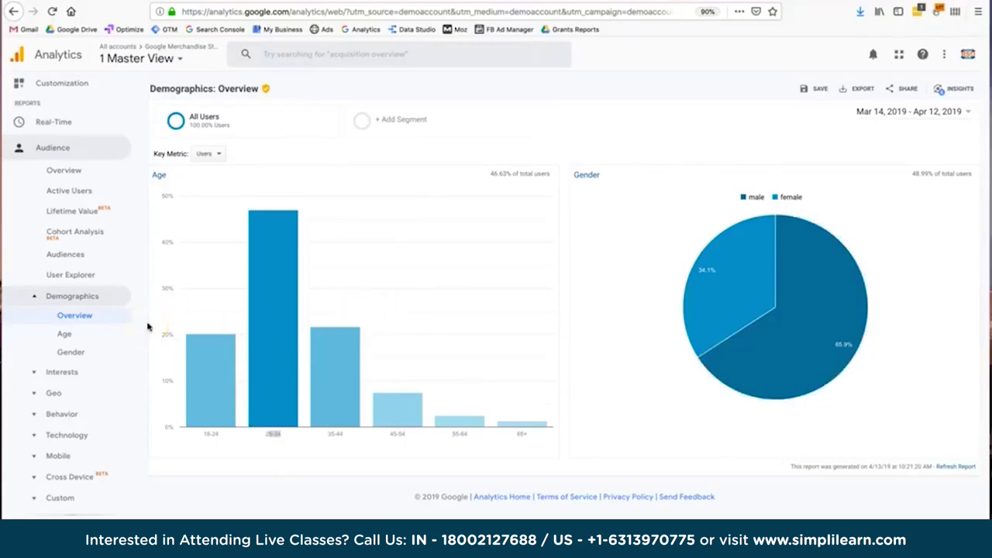
pyautogui.click(65, 378)
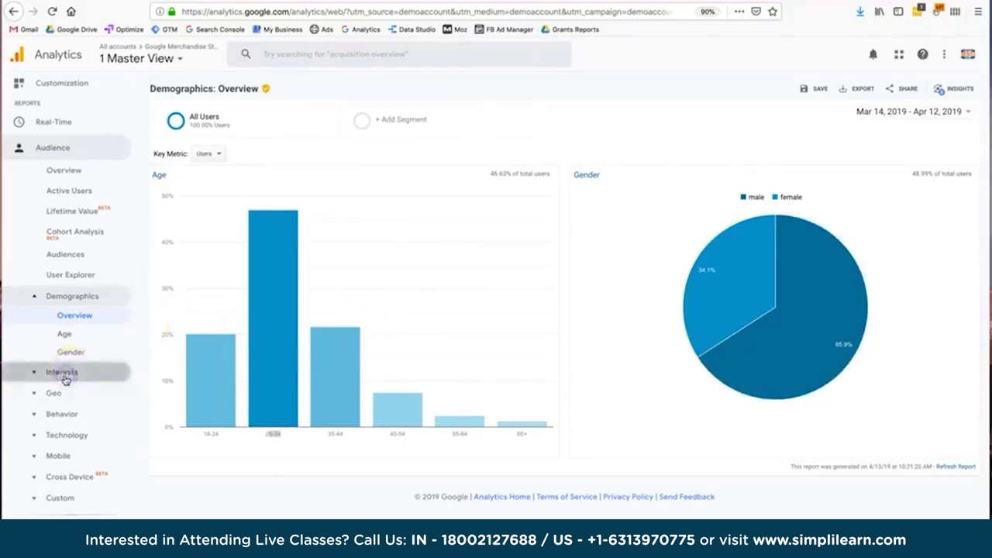
pyautogui.click(70, 346)
# Show the Interests overview, then bring up the Geo > Location report.
pyautogui.click(327, 273)
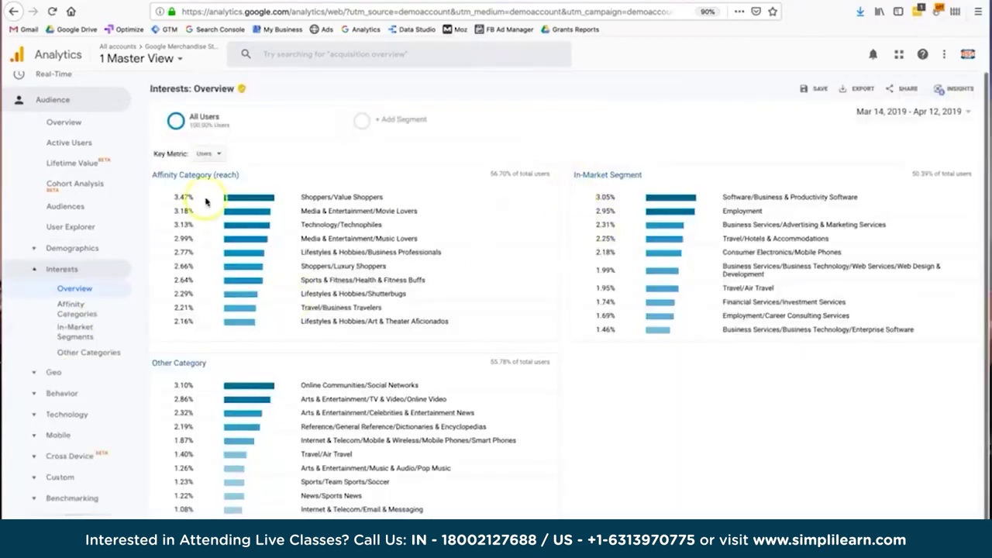
pyautogui.click(41, 374)
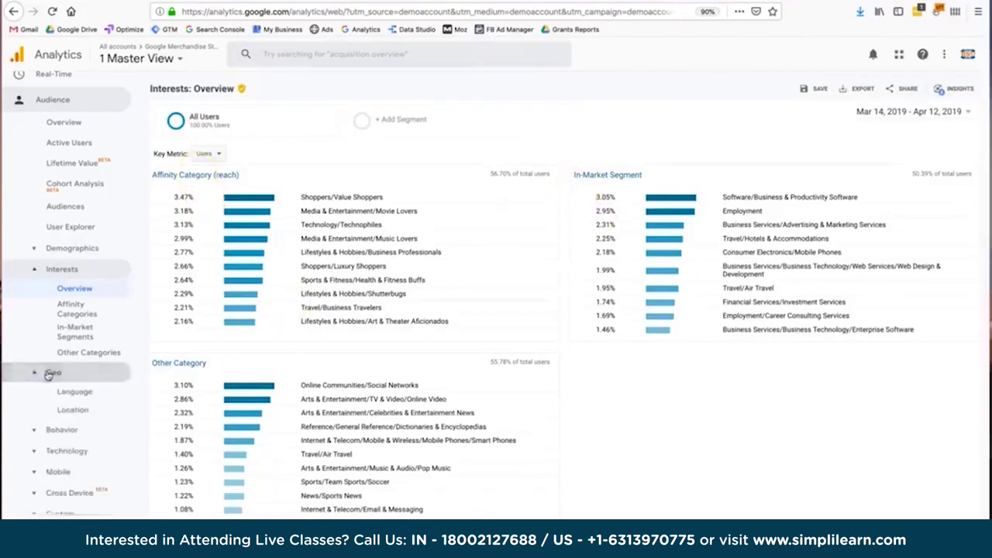
pyautogui.click(65, 410)
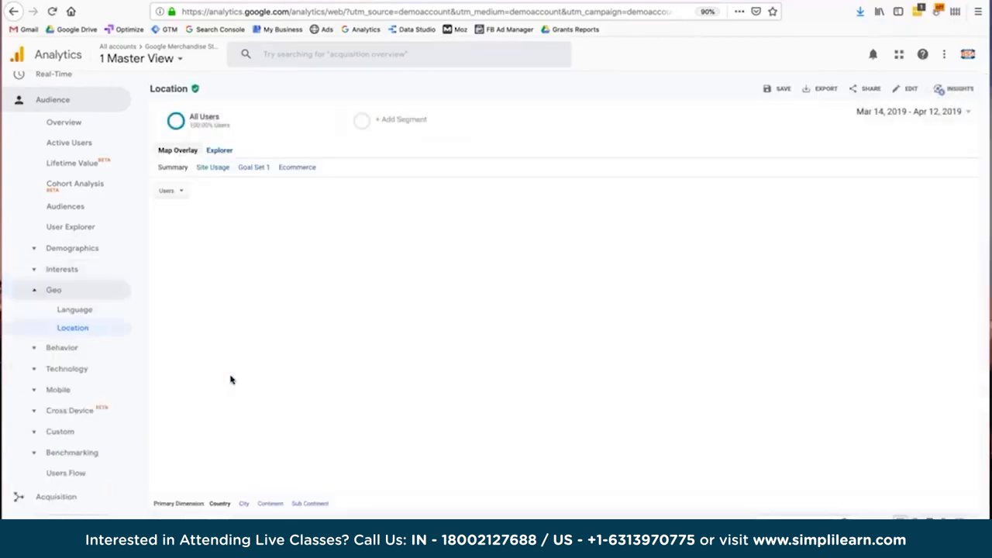
# In the country table, highlight United States' 23,511 users, 0.29% conversion rate and 94 transactions.
pyautogui.click(343, 399)
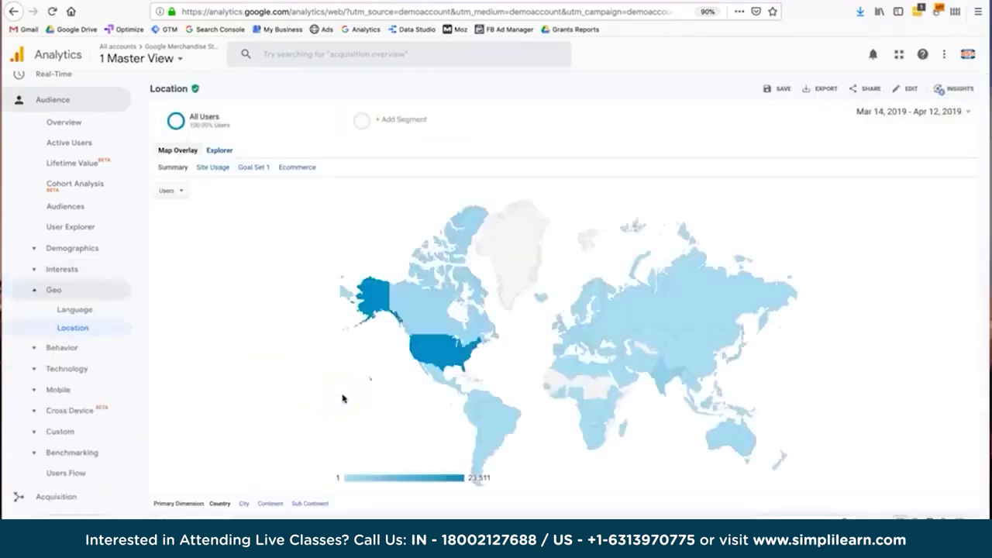
pyautogui.scroll(-5, 344, 399)
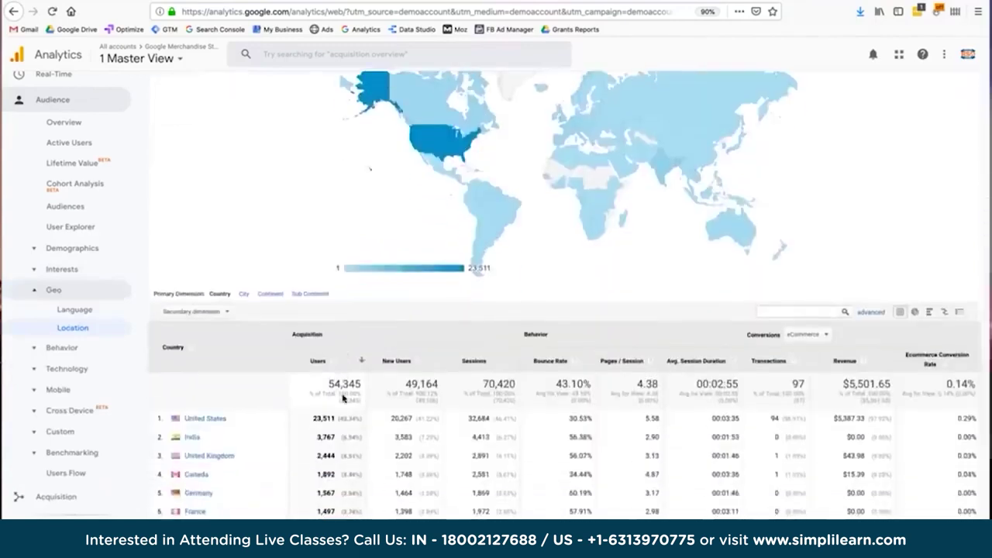
pyautogui.click(345, 418)
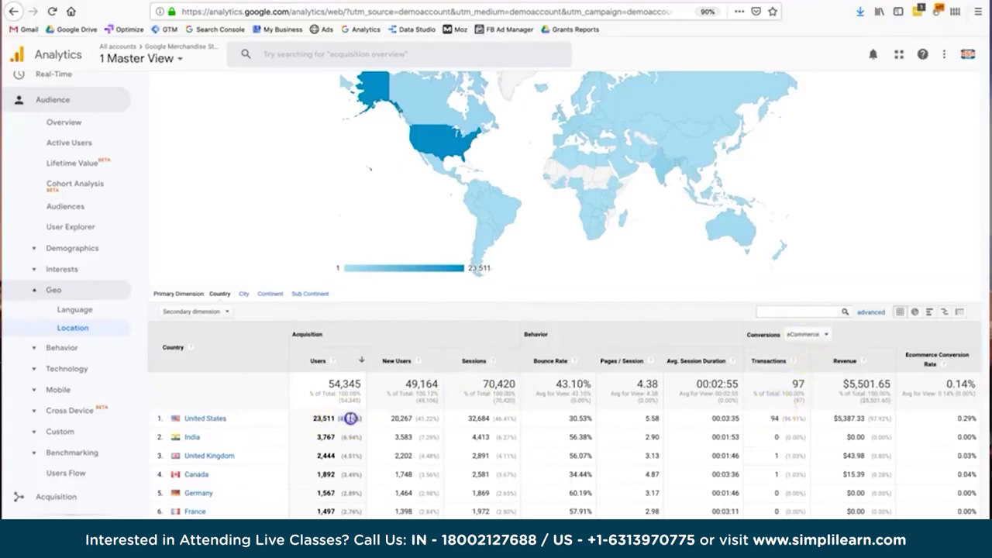
pyautogui.doubleClick(962, 419)
pyautogui.doubleClick(774, 418)
pyautogui.click(70, 390)
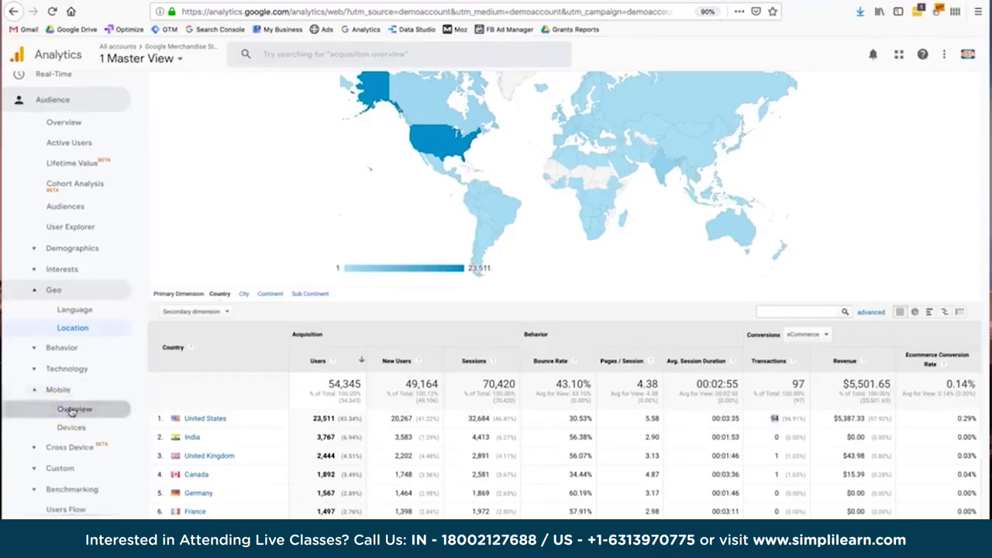
# On the Mobile overview, highlight mobile's 26.51% and desktop's 71.13% share of users.
pyautogui.click(72, 410)
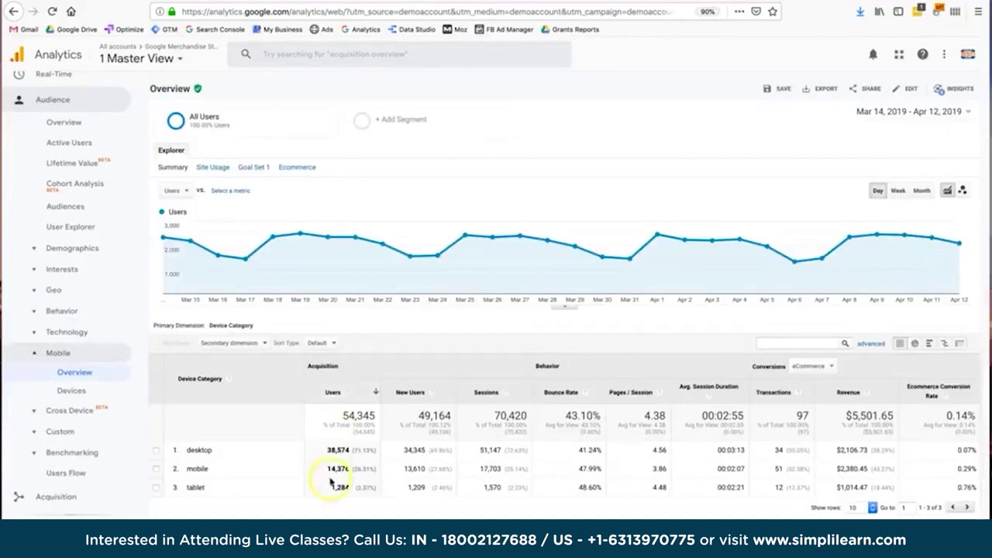
pyautogui.moveTo(333, 480); pyautogui.dragTo(369, 481)
pyautogui.click(370, 479)
pyautogui.moveTo(353, 450); pyautogui.dragTo(378, 450)
pyautogui.click(374, 465)
pyautogui.doubleClick(373, 452)
# Highlight the mobile row's 14,376 users, 26.51% share and 47.99% bounce rate.
pyautogui.moveTo(326, 468); pyautogui.dragTo(333, 470)
pyautogui.doubleClick(328, 471)
pyautogui.doubleClick(364, 468)
pyautogui.click(198, 470)
pyautogui.click(568, 468)
pyautogui.doubleClick(190, 467)
pyautogui.click(546, 467)
pyautogui.moveTo(580, 469); pyautogui.dragTo(599, 467)
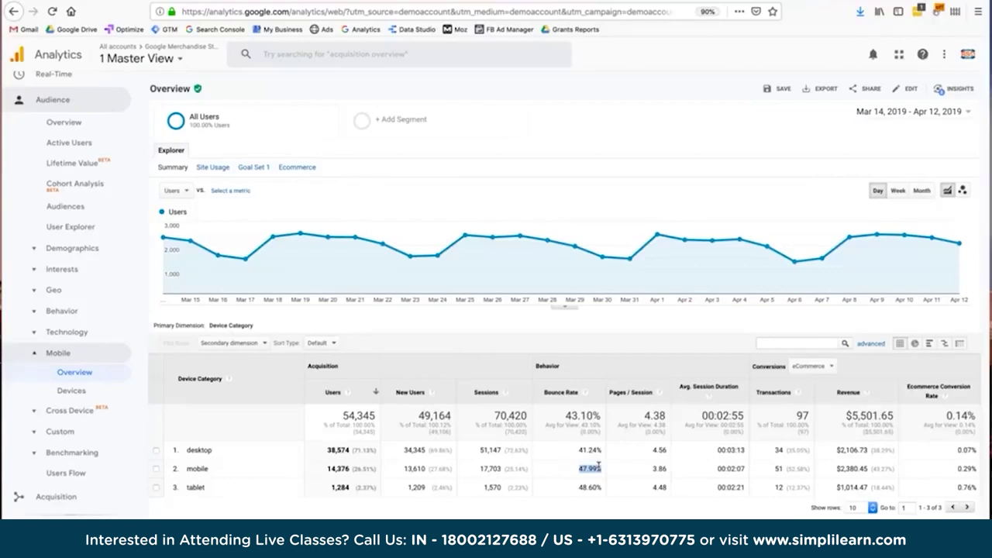
pyautogui.click(598, 465)
pyautogui.doubleClick(598, 467)
pyautogui.moveTo(587, 476); pyautogui.dragTo(583, 470)
pyautogui.click(582, 450)
pyautogui.doubleClick(629, 470)
pyautogui.click(653, 468)
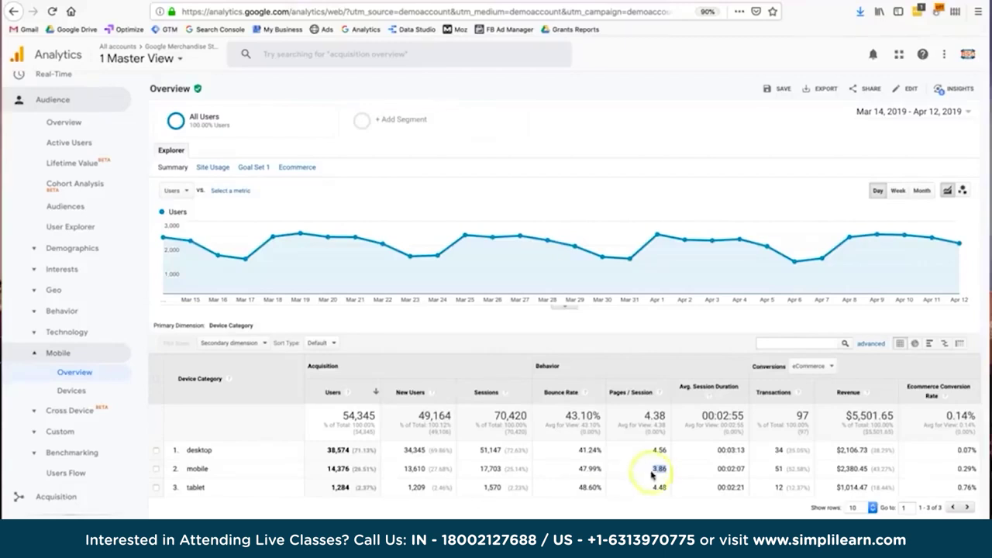
pyautogui.doubleClick(653, 451)
pyautogui.doubleClick(699, 468)
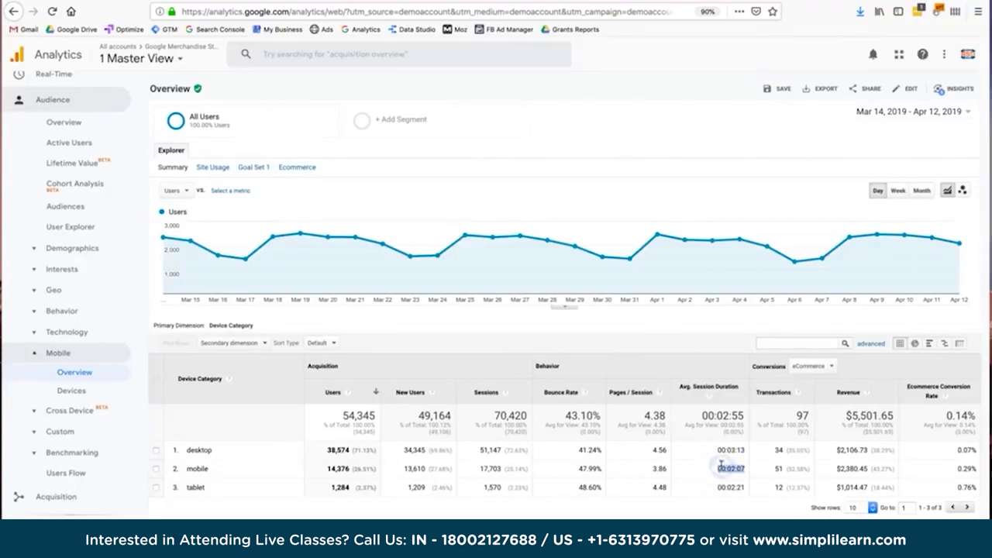
pyautogui.click(715, 474)
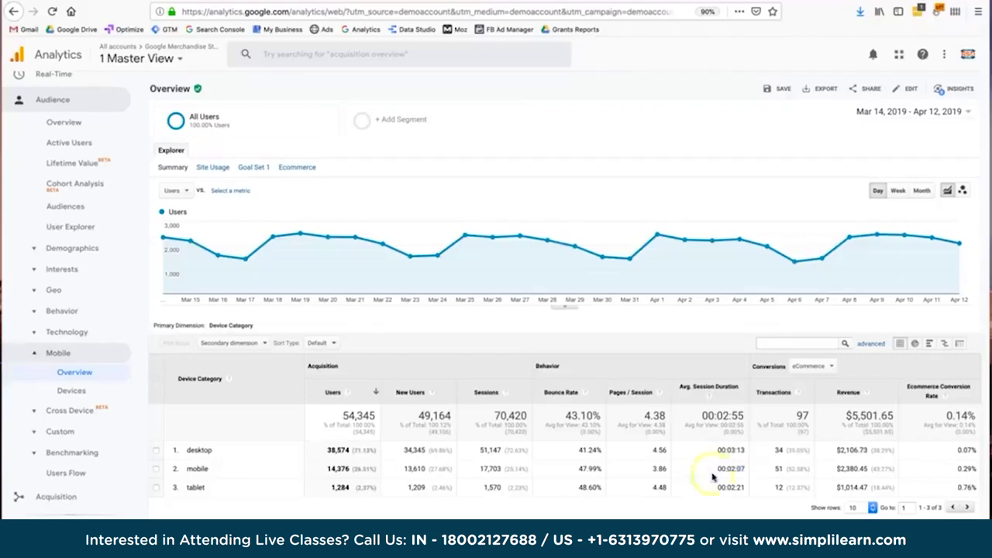
pyautogui.doubleClick(776, 469)
pyautogui.doubleClick(776, 469)
pyautogui.doubleClick(777, 450)
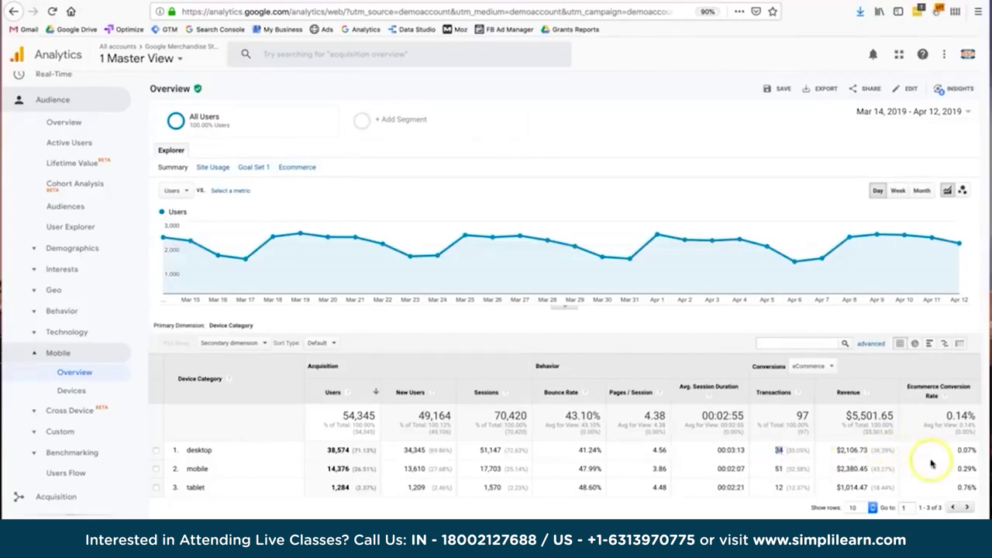
pyautogui.doubleClick(935, 466)
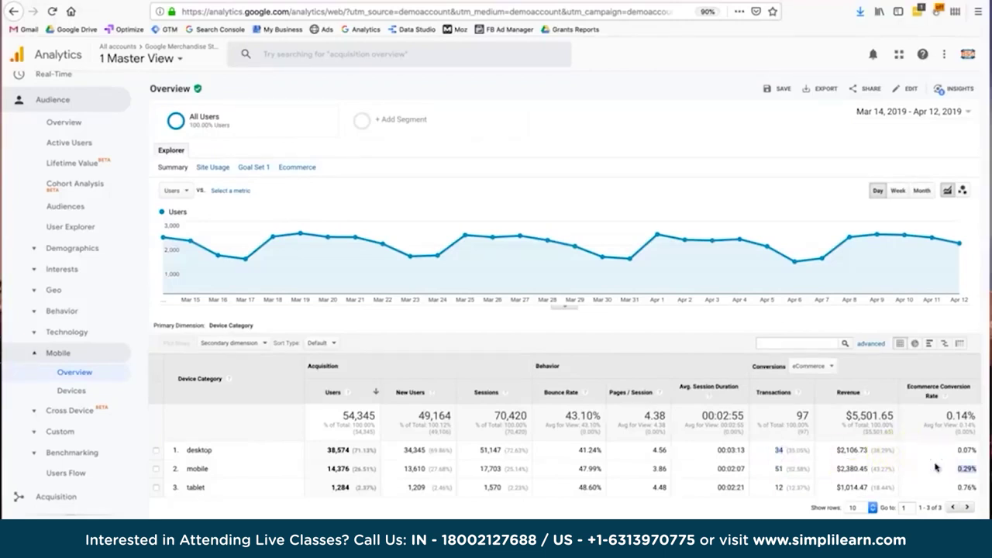
pyautogui.doubleClick(941, 467)
pyautogui.doubleClick(947, 452)
pyautogui.doubleClick(960, 482)
pyautogui.doubleClick(959, 468)
pyautogui.doubleClick(779, 469)
pyautogui.doubleClick(830, 471)
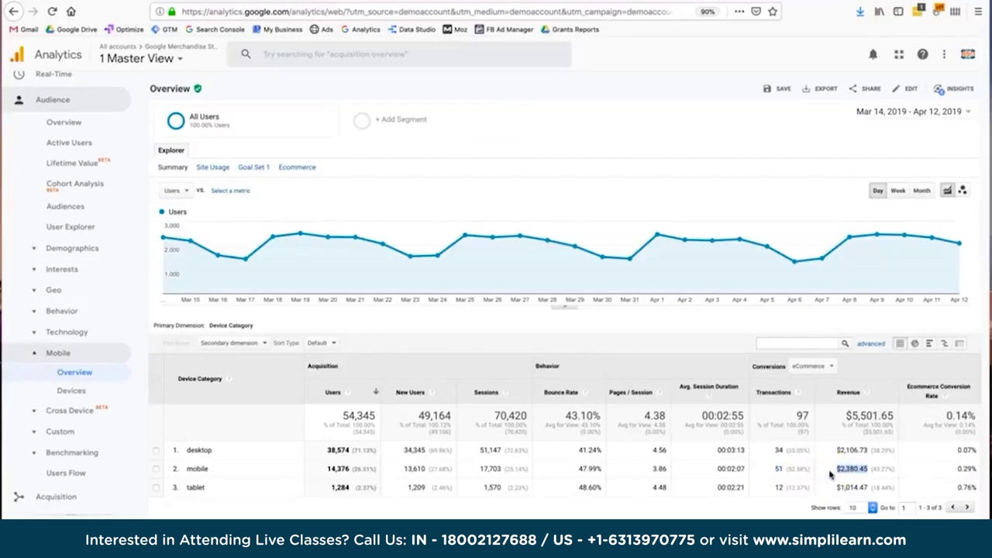
pyautogui.doubleClick(841, 469)
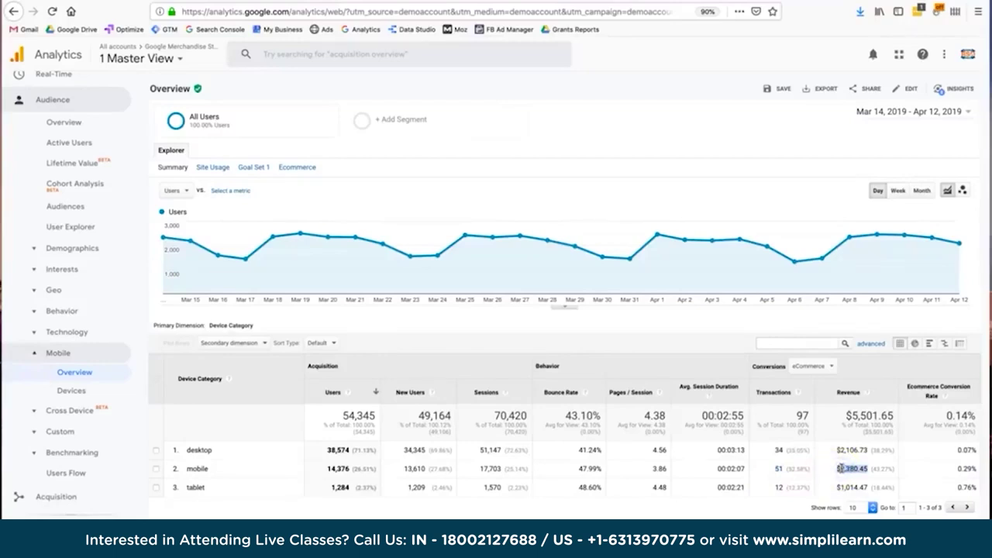
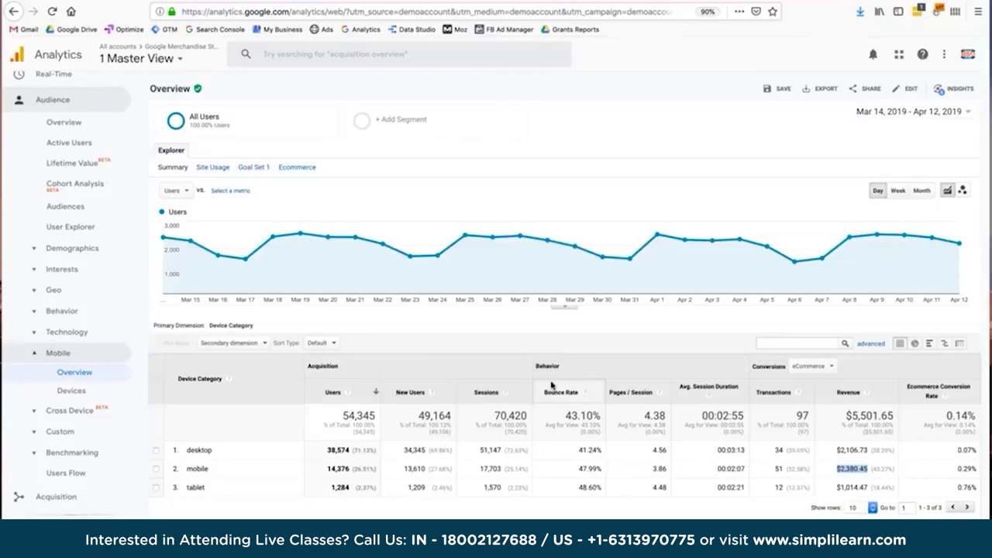
# Save the device category overview as a report named 'Mobile report'.
pyautogui.moveTo(794, 241)
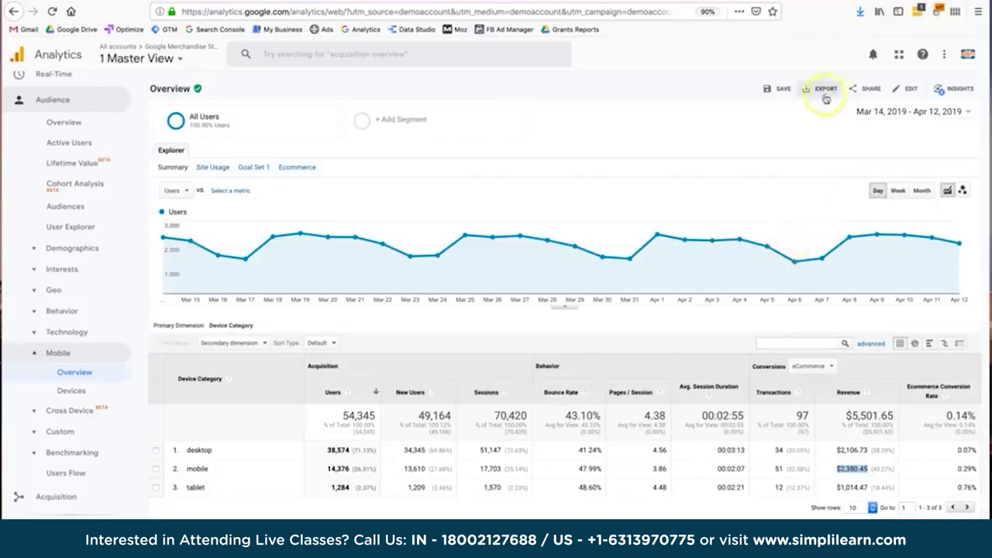
pyautogui.click(767, 92)
pyautogui.doubleClick(443, 382)
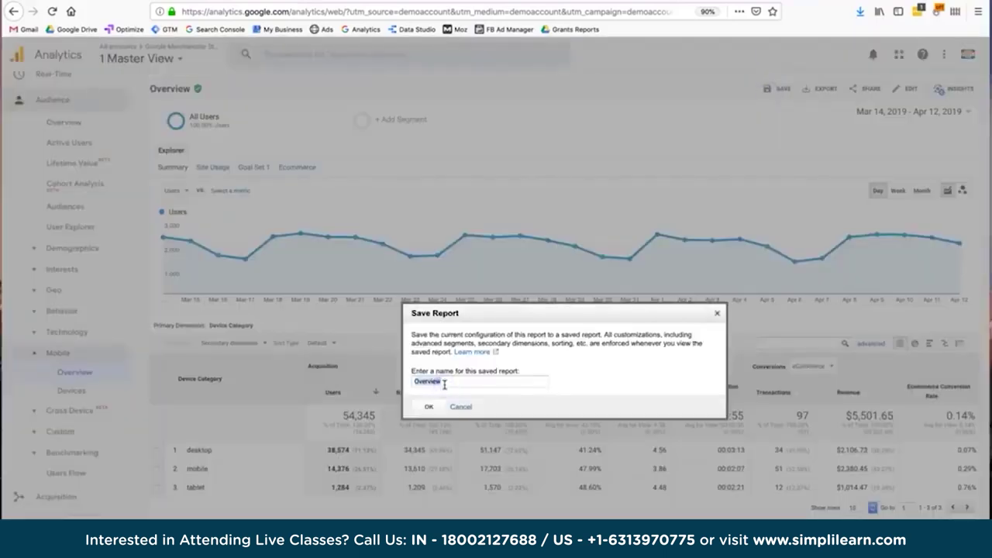
pyautogui.write('Mobile r')
pyautogui.click(434, 406)
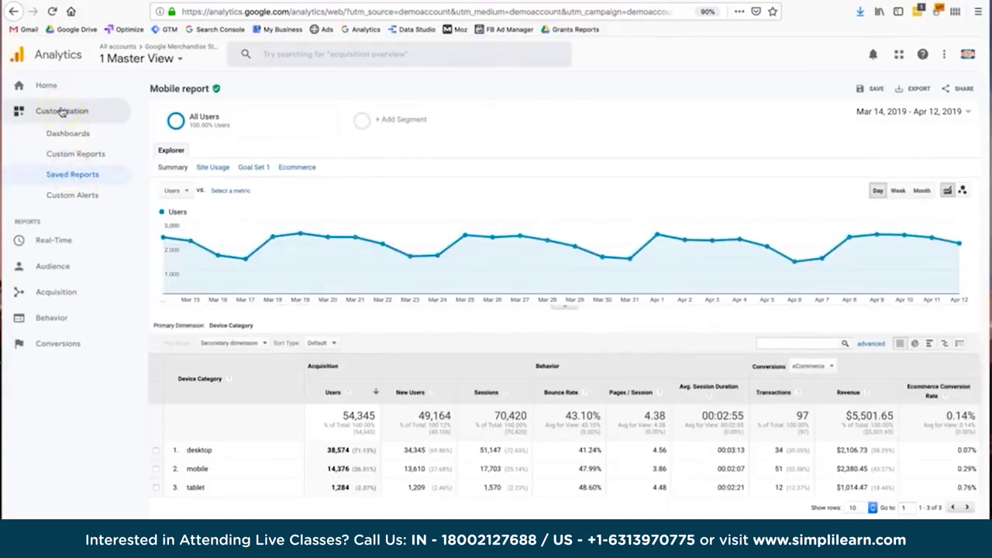
# Reopen 'Mobile report' from Customization > Saved Reports and expand the Audience reports.
pyautogui.click(72, 249)
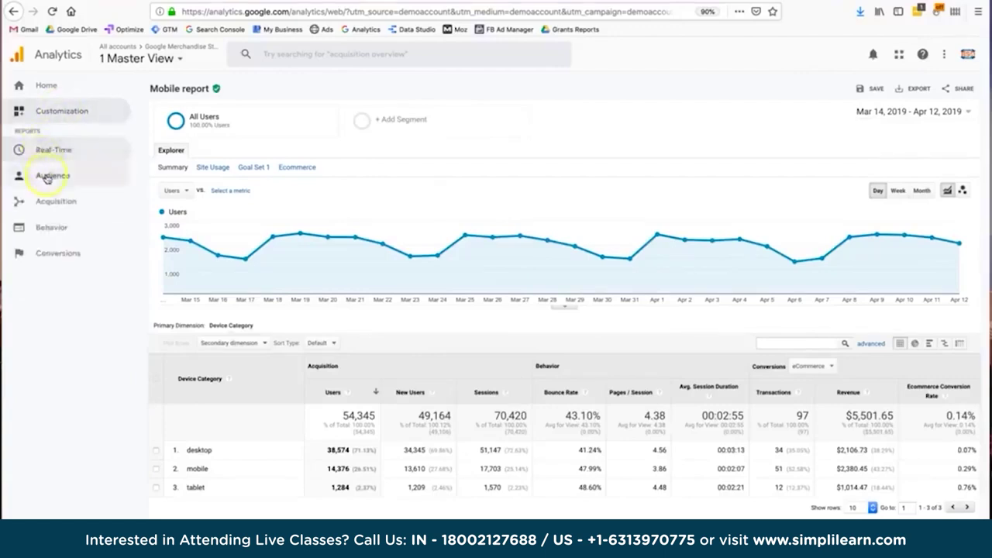
pyautogui.click(53, 112)
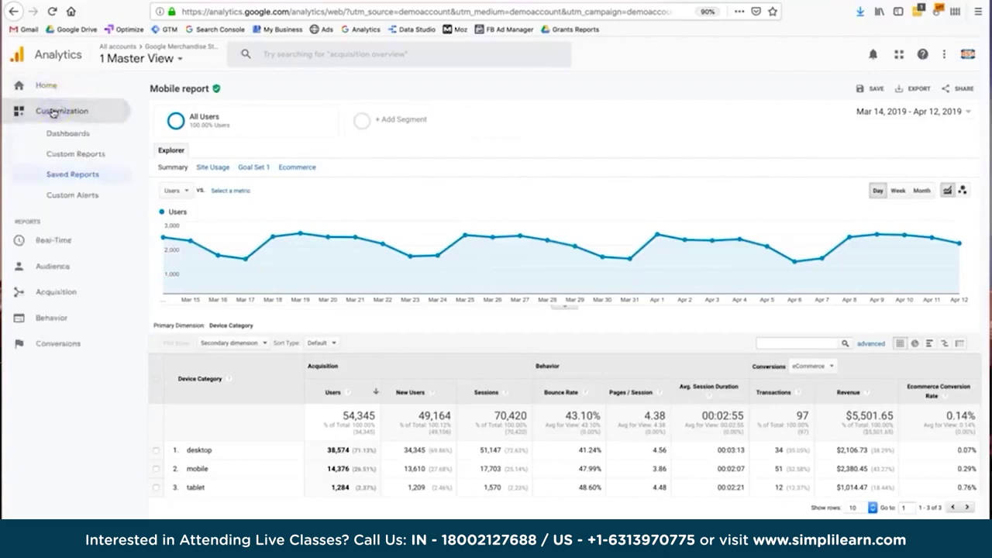
pyautogui.click(62, 178)
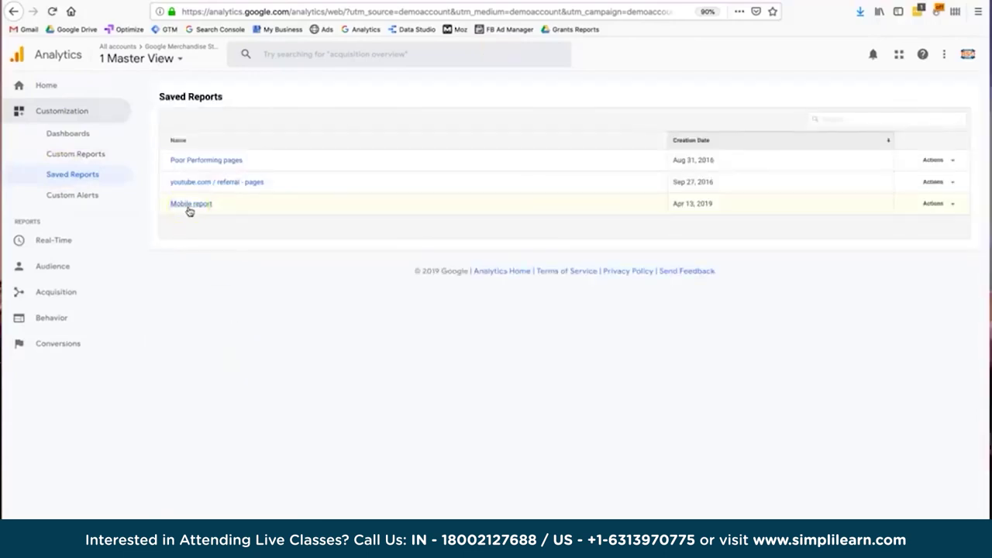
pyautogui.click(188, 210)
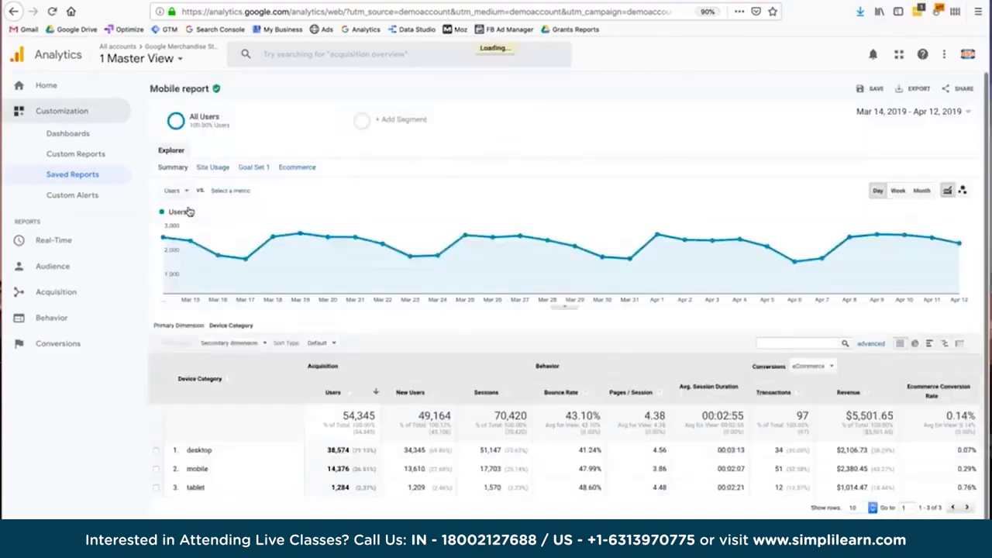
pyautogui.click(690, 474)
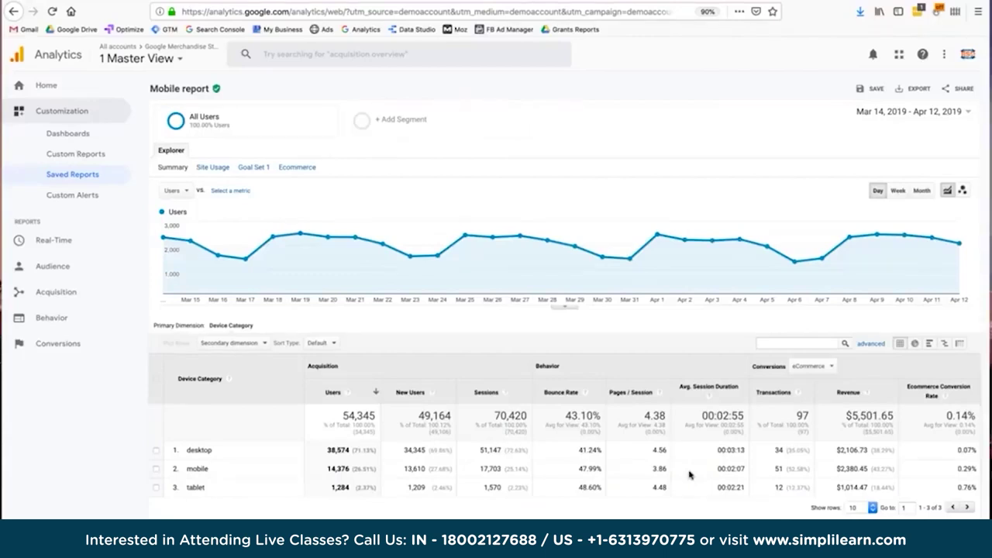
pyautogui.click(53, 266)
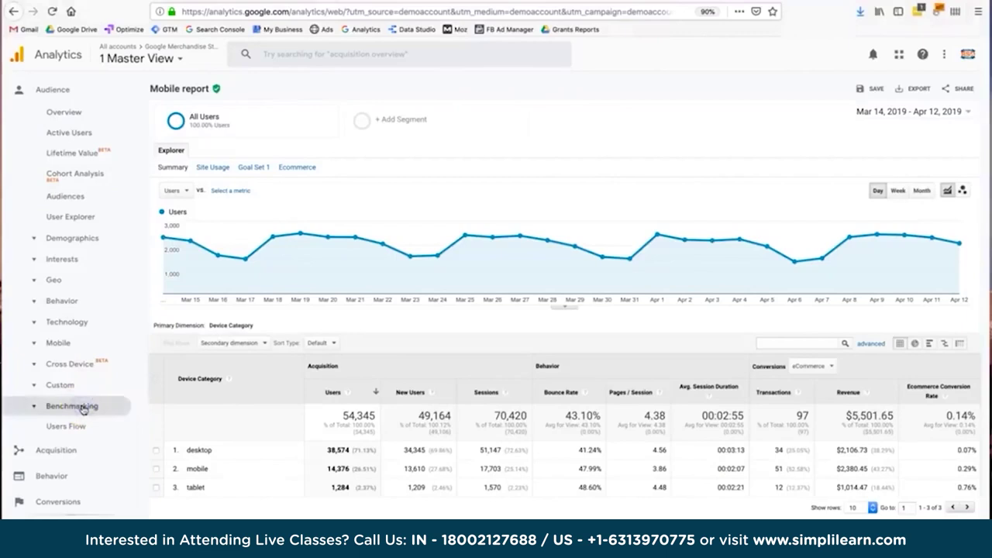
# Open the Channels report under Audience > Benchmarking.
pyautogui.click(72, 406)
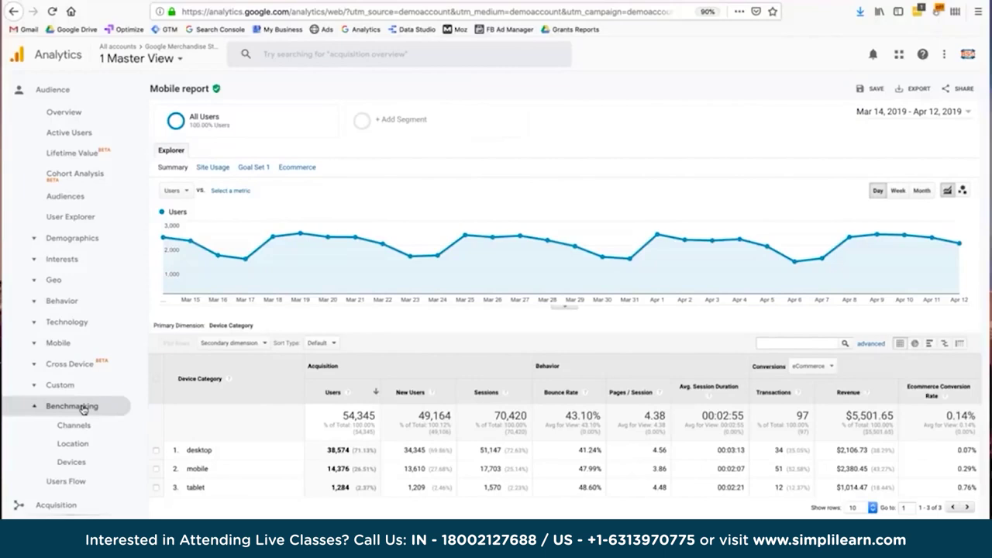
pyautogui.click(85, 427)
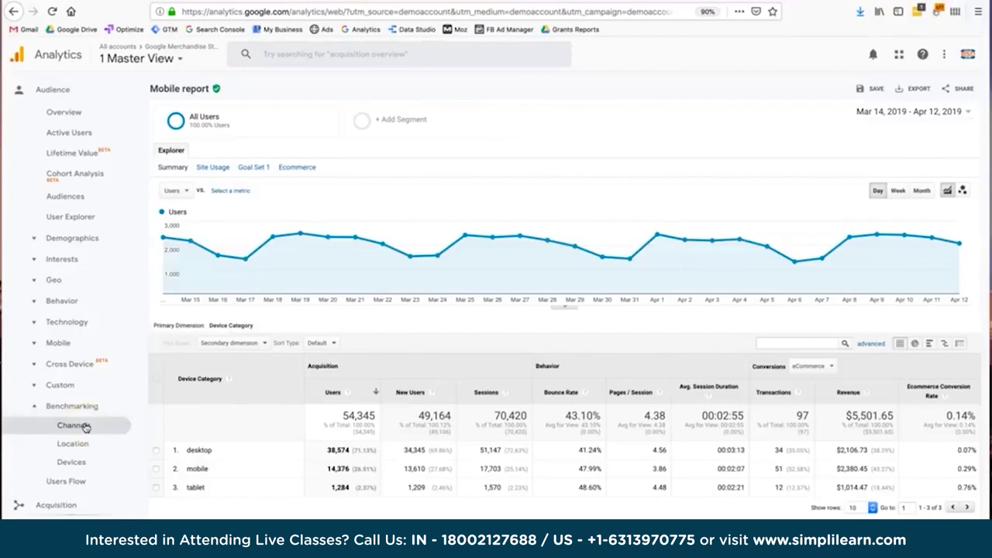
pyautogui.click(85, 428)
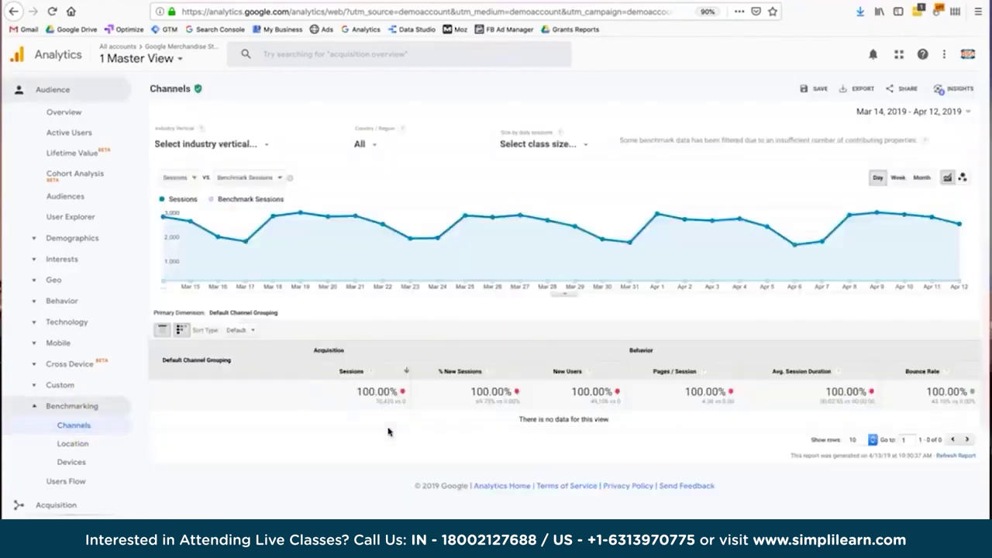
pyautogui.click(388, 288)
# Set the benchmark industry vertical to Jobs & Education > Education.
pyautogui.click(258, 144)
pyautogui.scroll(-2, 252, 280)
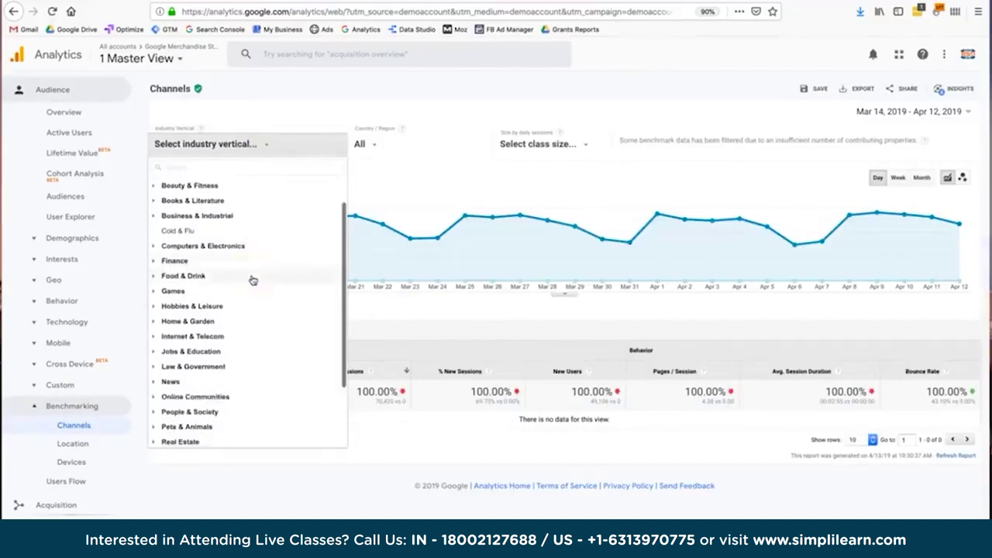
pyautogui.click(234, 349)
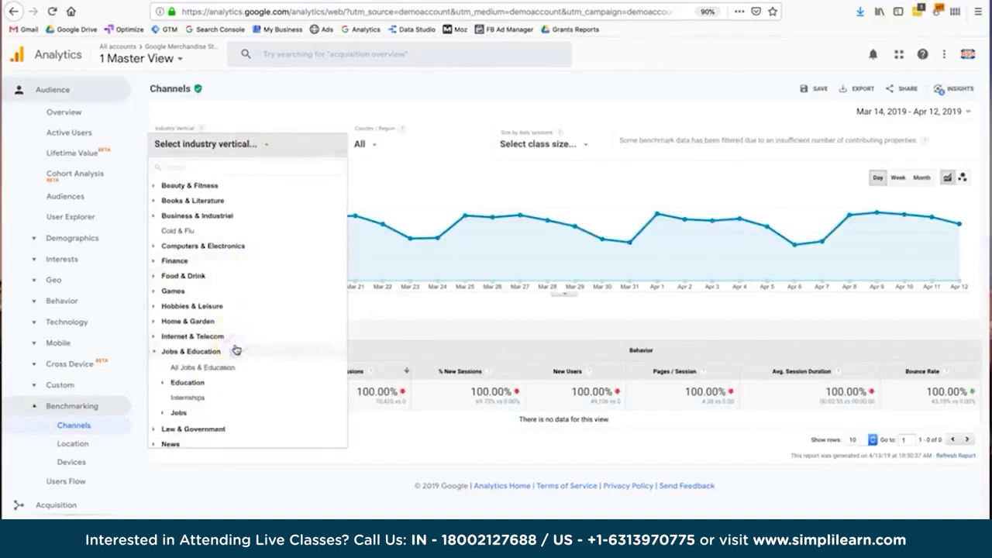
pyautogui.click(184, 382)
pyautogui.click(193, 398)
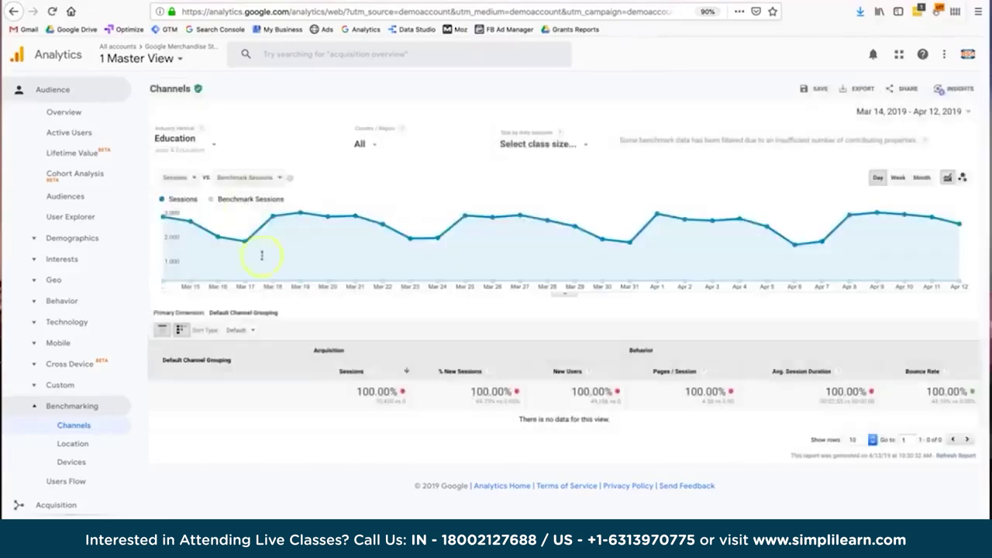
# Set the benchmark region to All Regions and the size class to 5000-9999 daily sessions.
pyautogui.click(535, 144)
pyautogui.click(547, 207)
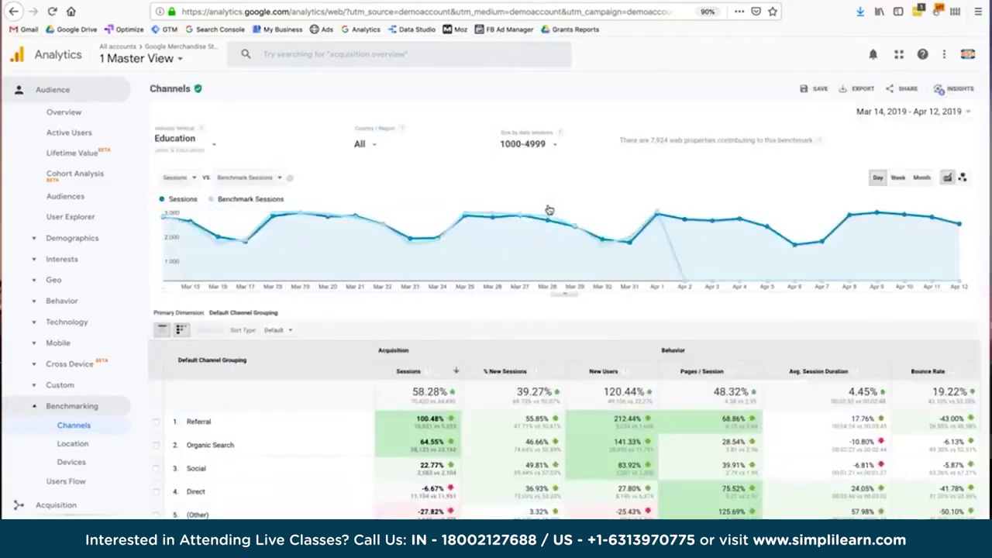
pyautogui.click(438, 142)
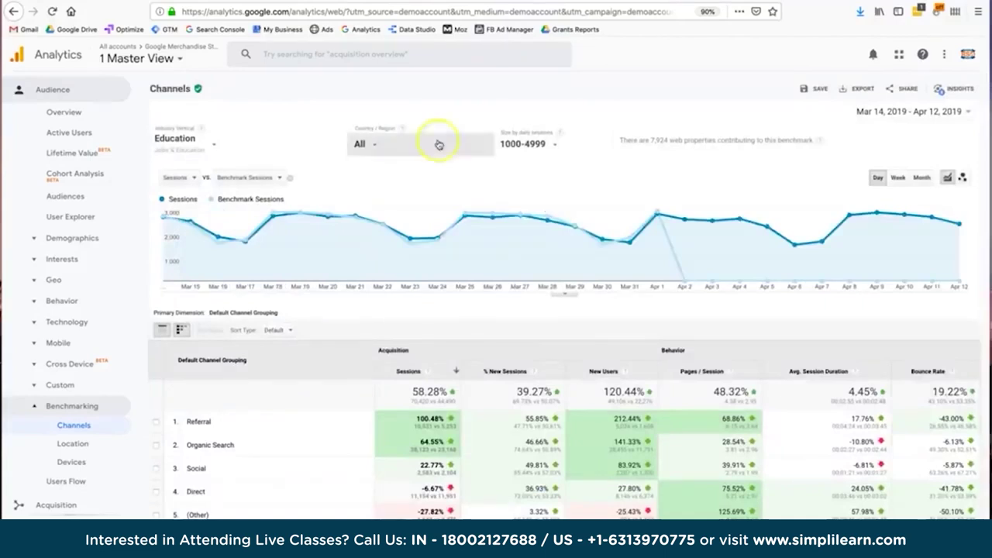
pyautogui.click(378, 144)
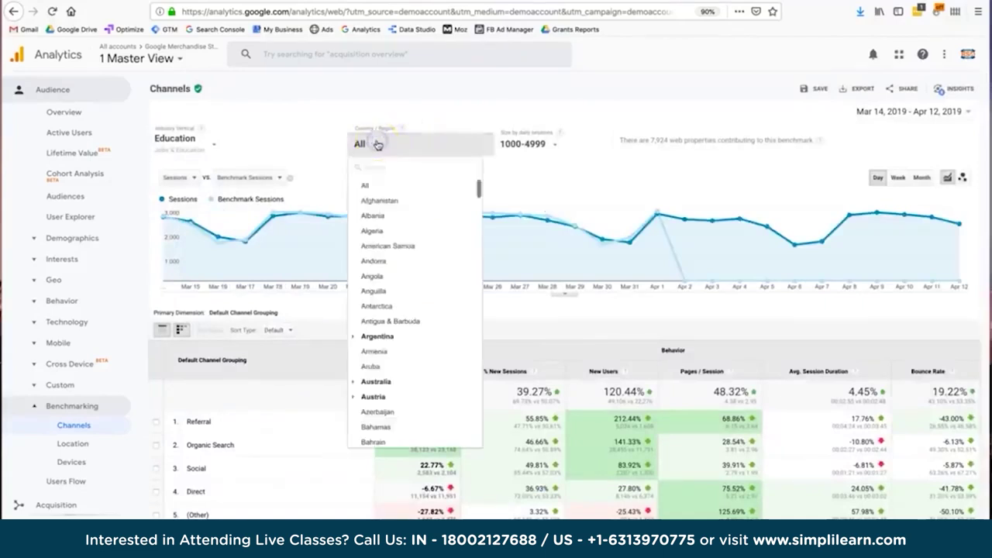
pyautogui.click(380, 167)
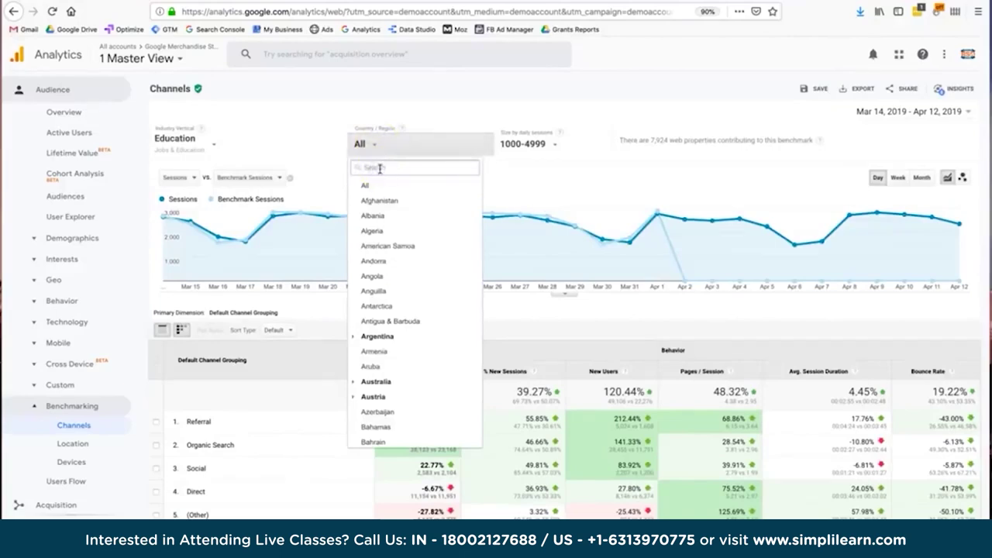
pyautogui.write('a')
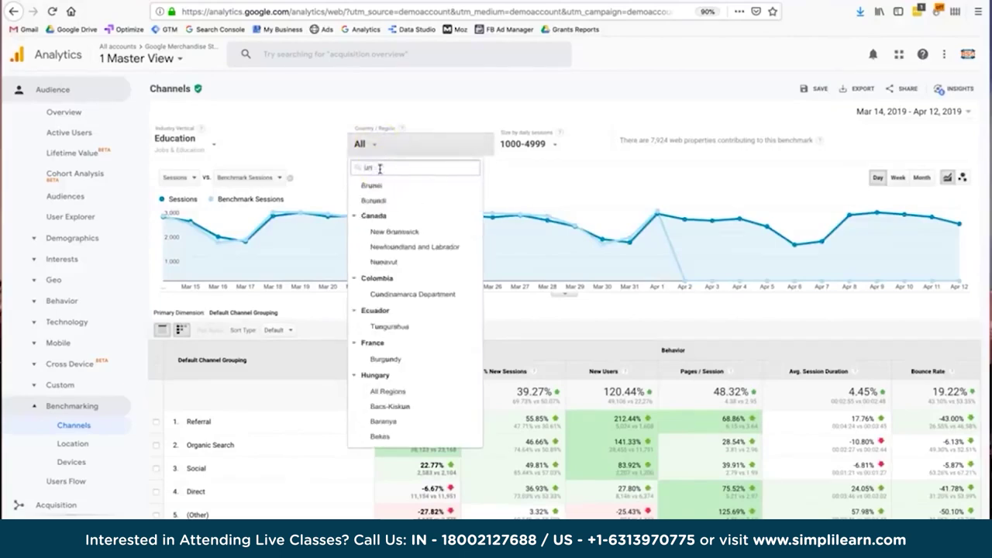
pyautogui.click(400, 346)
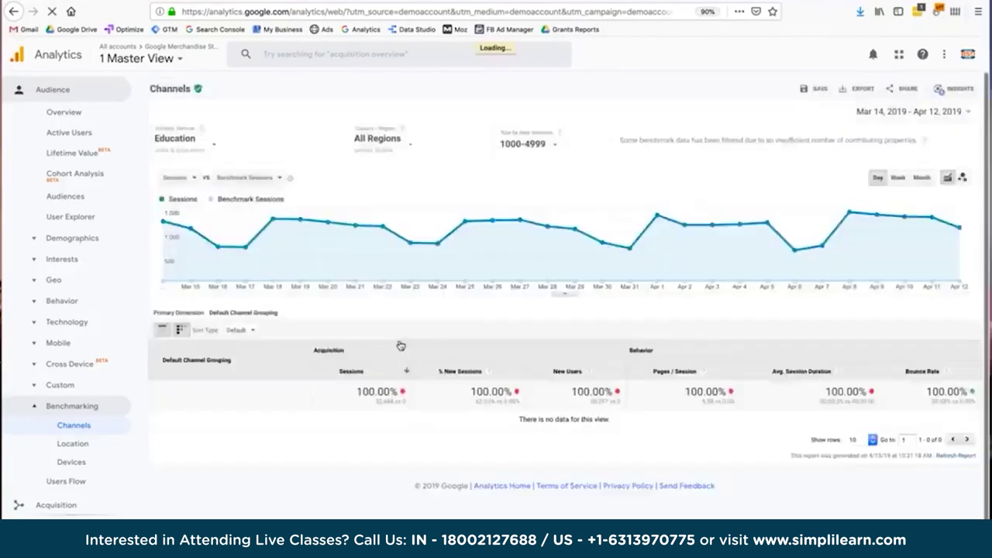
pyautogui.click(523, 144)
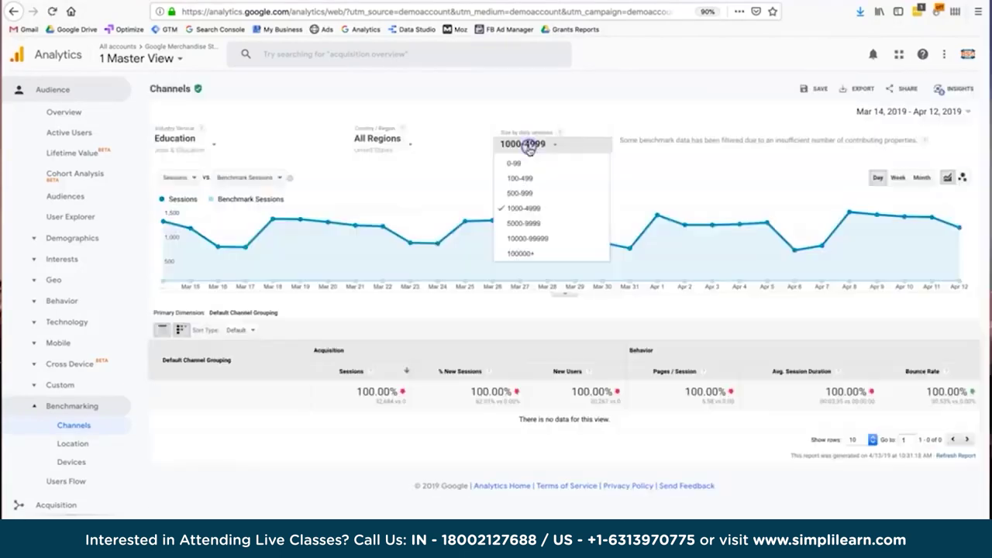
pyautogui.click(535, 223)
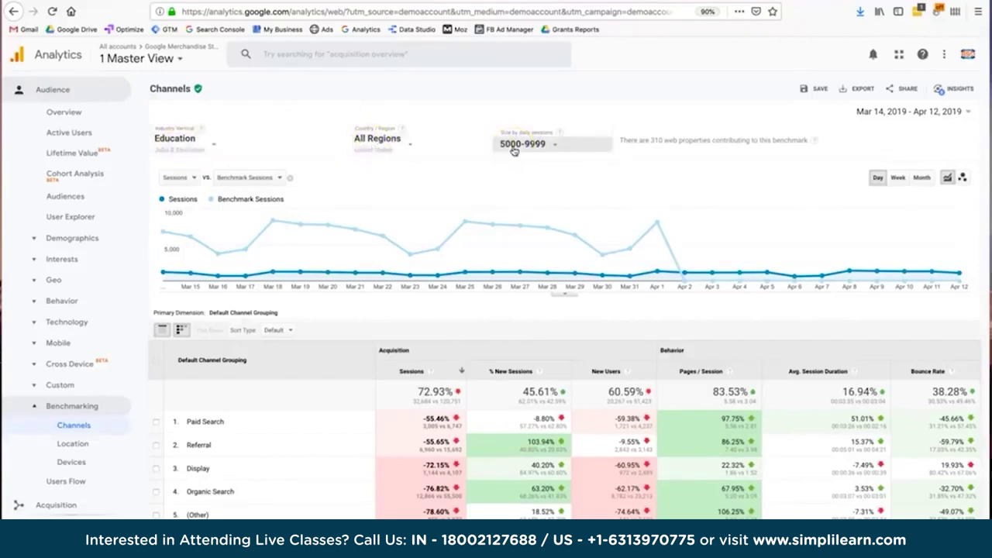
pyautogui.click(541, 146)
pyautogui.tripleClick(655, 142)
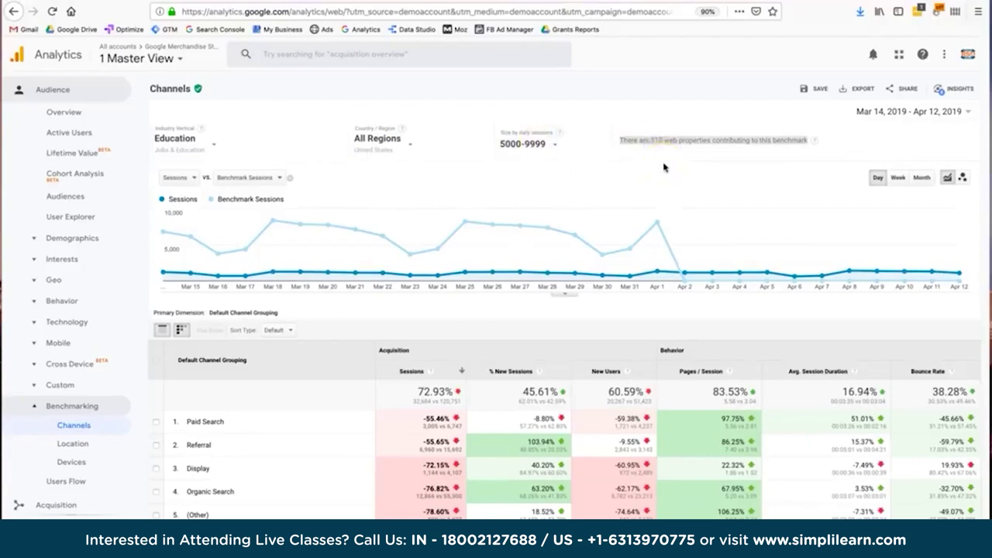
pyautogui.click(633, 193)
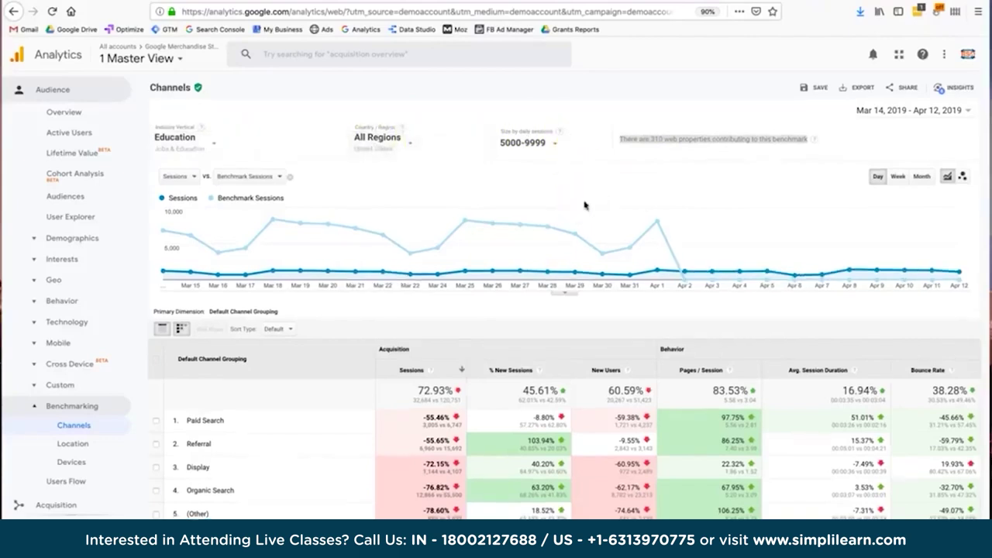
pyautogui.scroll(-1, 584, 205)
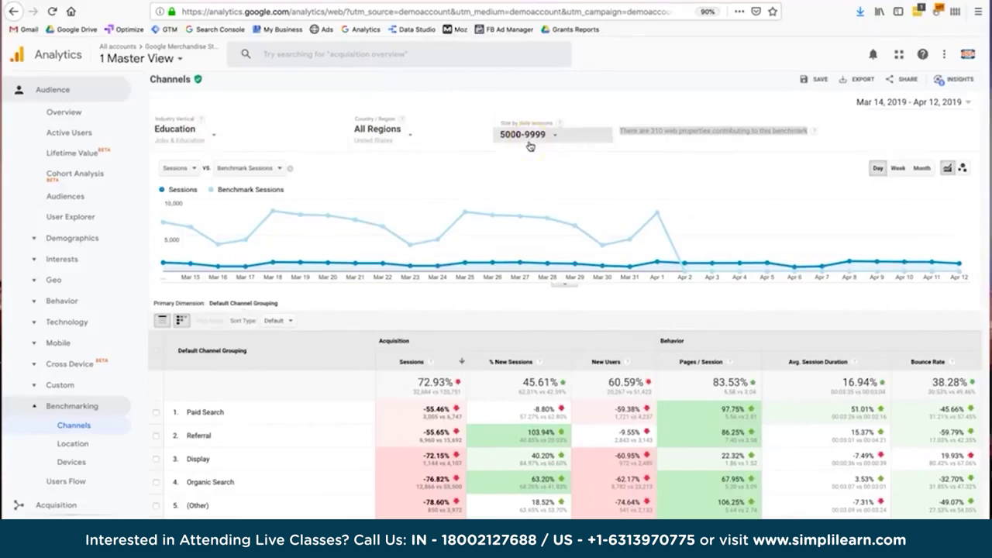
pyautogui.click(654, 133)
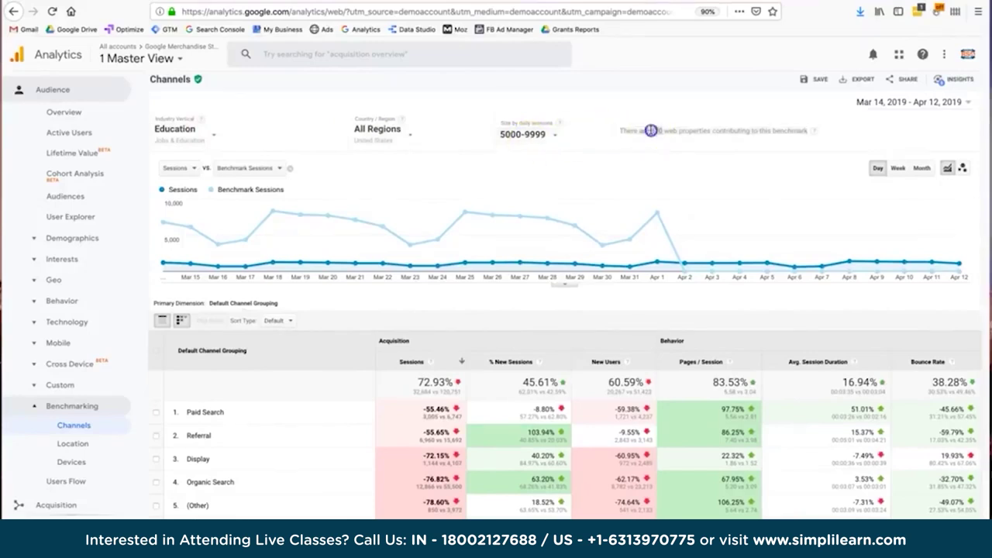
pyautogui.moveTo(651, 130); pyautogui.dragTo(679, 131)
pyautogui.scroll(-1, 679, 130)
pyautogui.scroll(2, 679, 130)
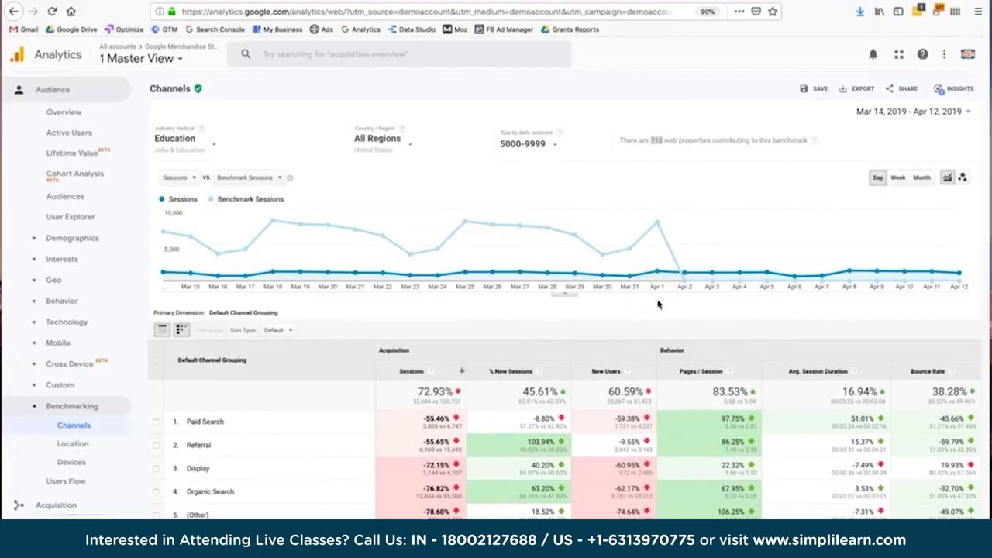
pyautogui.scroll(-1, 657, 303)
pyautogui.scroll(1, 657, 304)
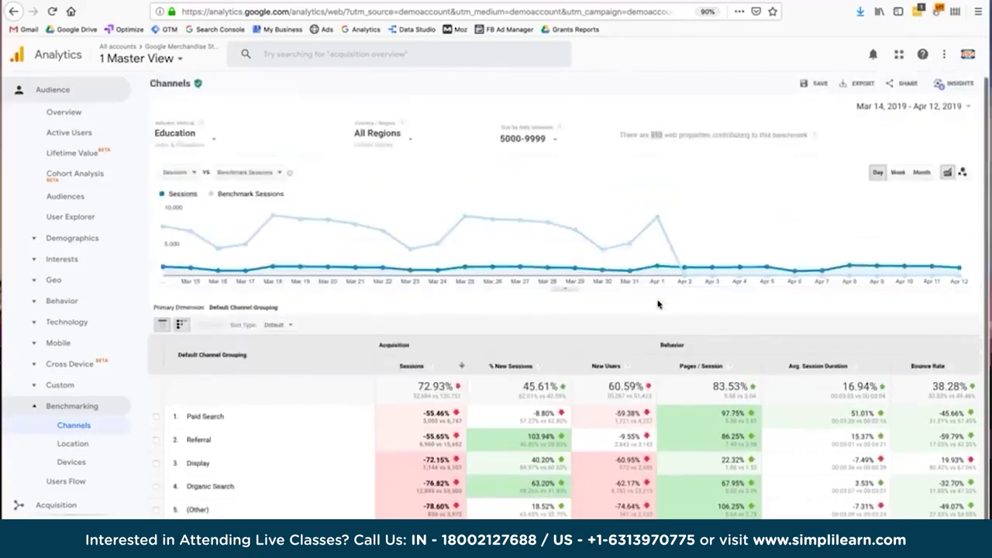
pyautogui.scroll(-1, 657, 303)
pyautogui.scroll(1, 657, 304)
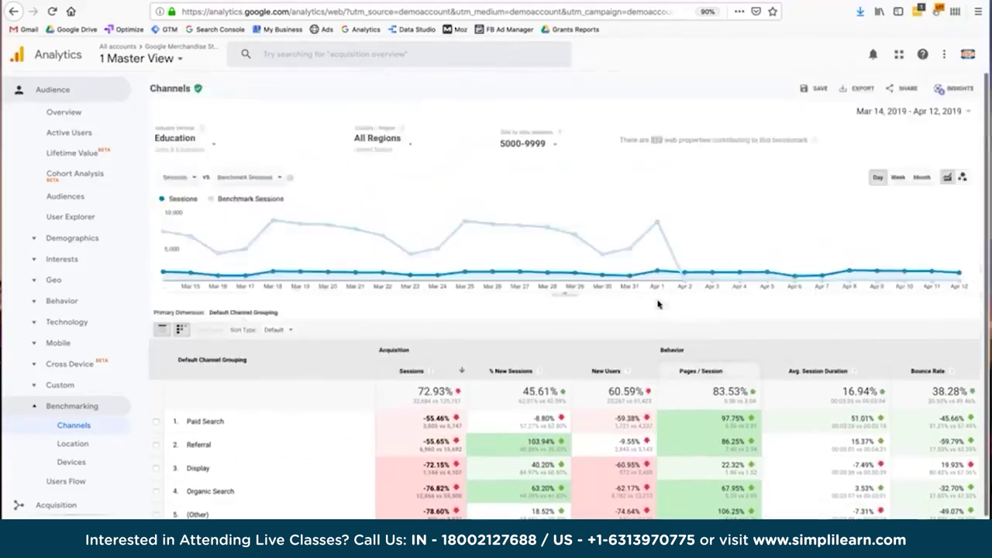
pyautogui.click(371, 321)
pyautogui.scroll(-1, 381, 460)
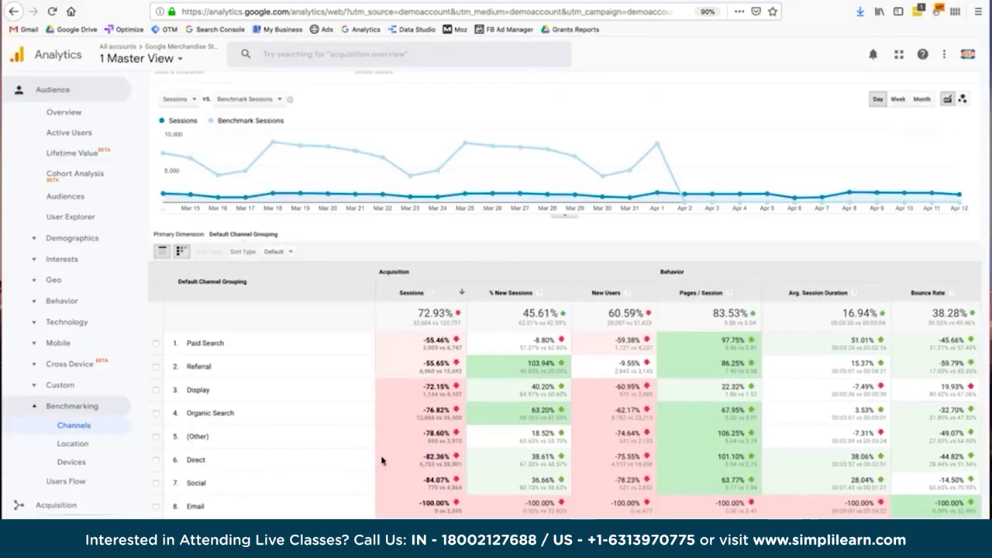
pyautogui.moveTo(205, 412); pyautogui.dragTo(238, 420)
pyautogui.click(420, 416)
pyautogui.tripleClick(215, 415)
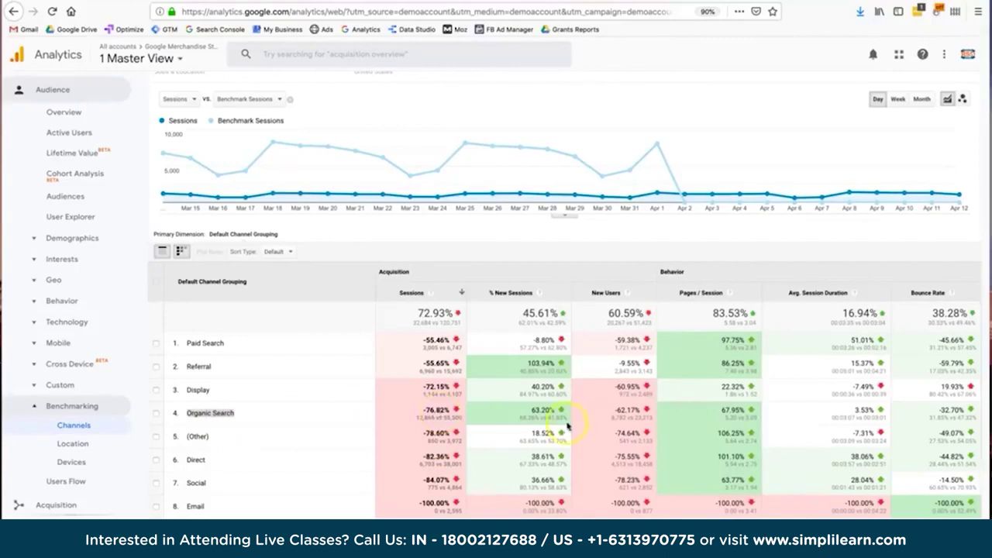
pyautogui.click(726, 409)
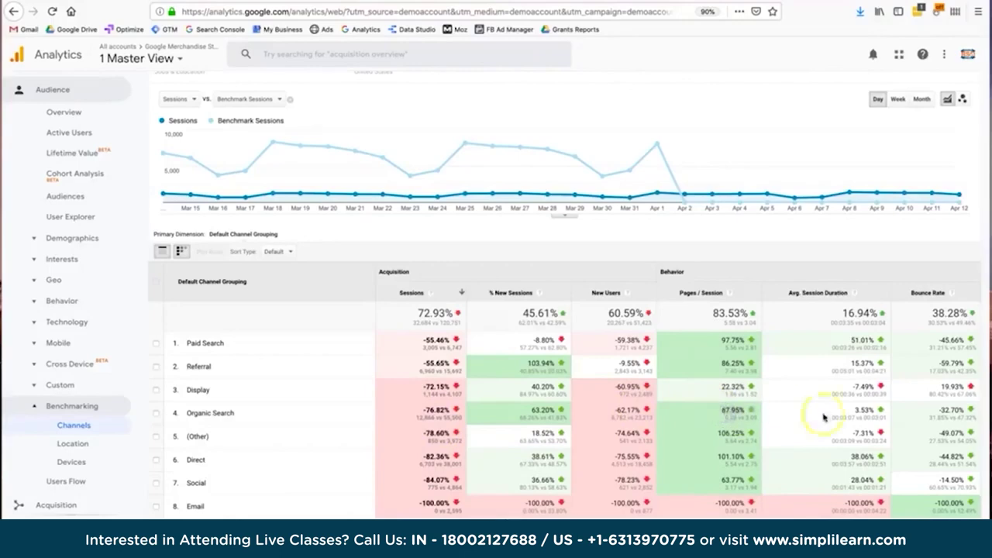
pyautogui.click(940, 416)
pyautogui.click(936, 411)
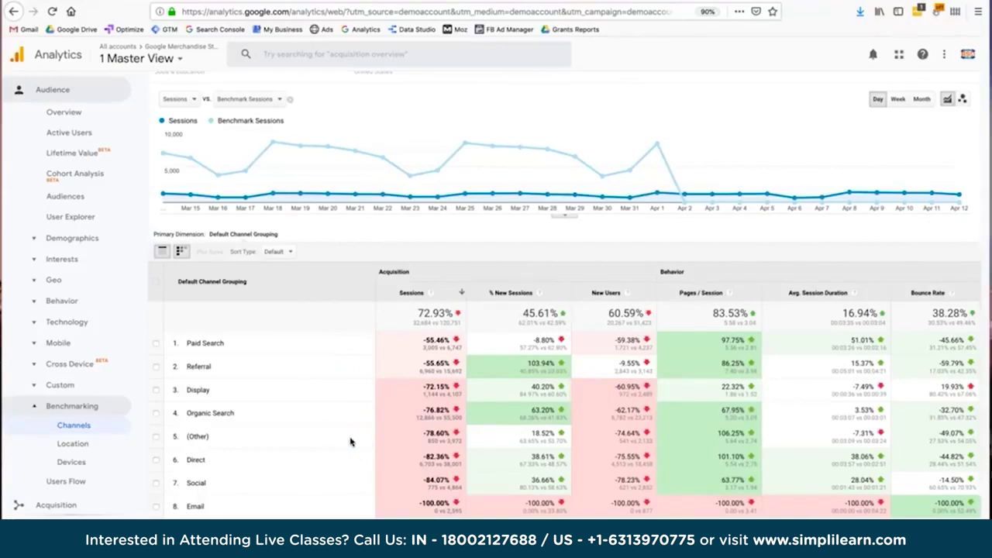
pyautogui.click(86, 448)
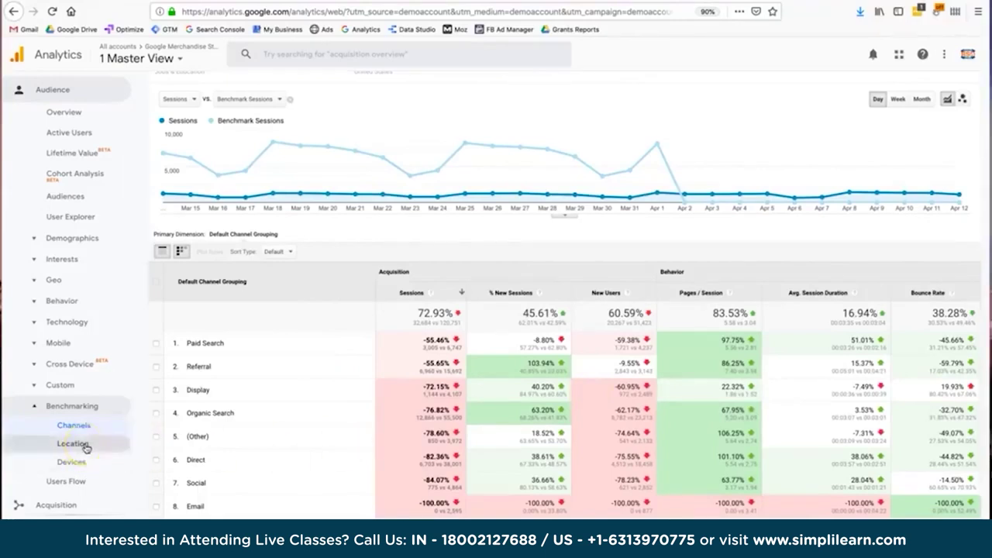
pyautogui.click(86, 462)
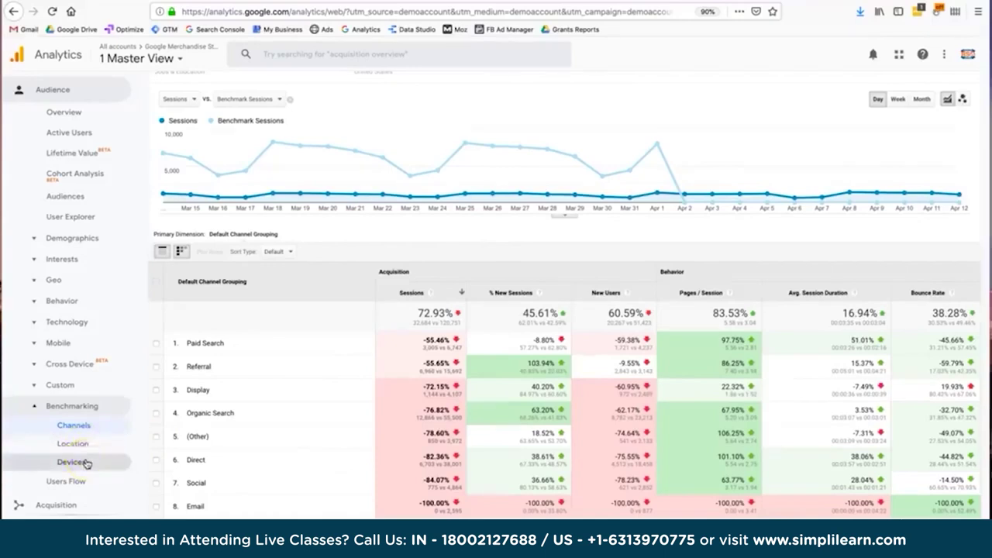
pyautogui.click(412, 460)
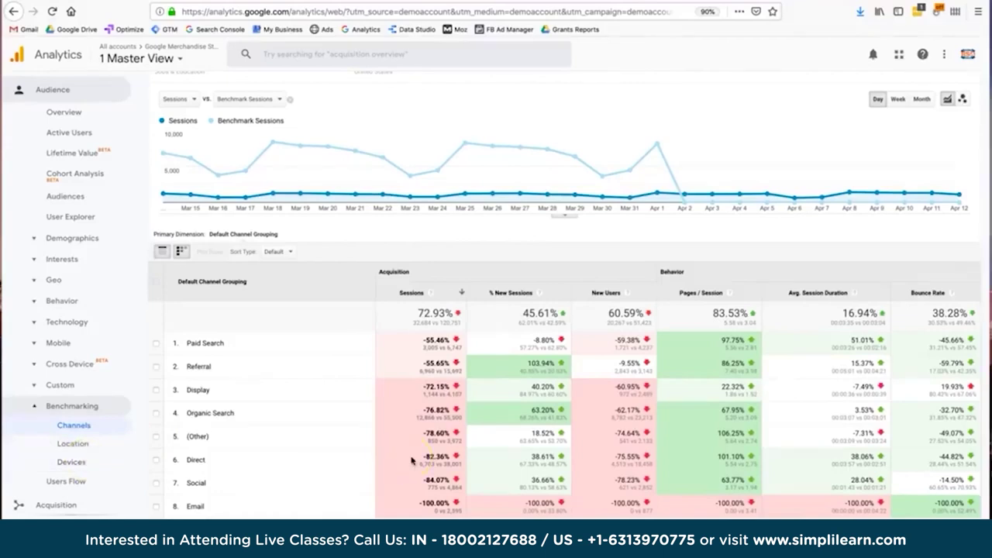
pyautogui.scroll(2, 412, 460)
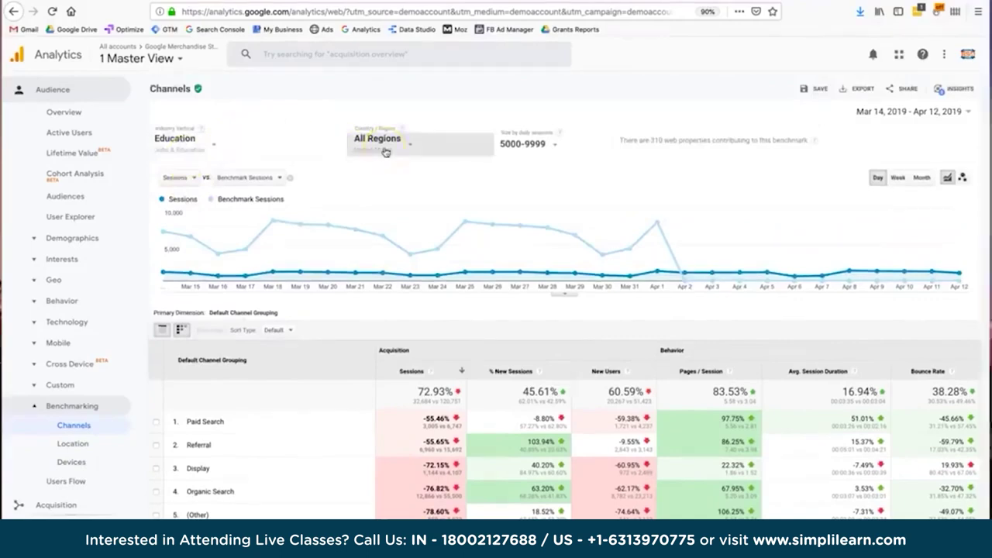
# Open the Acquisition Overview report.
pyautogui.click(523, 147)
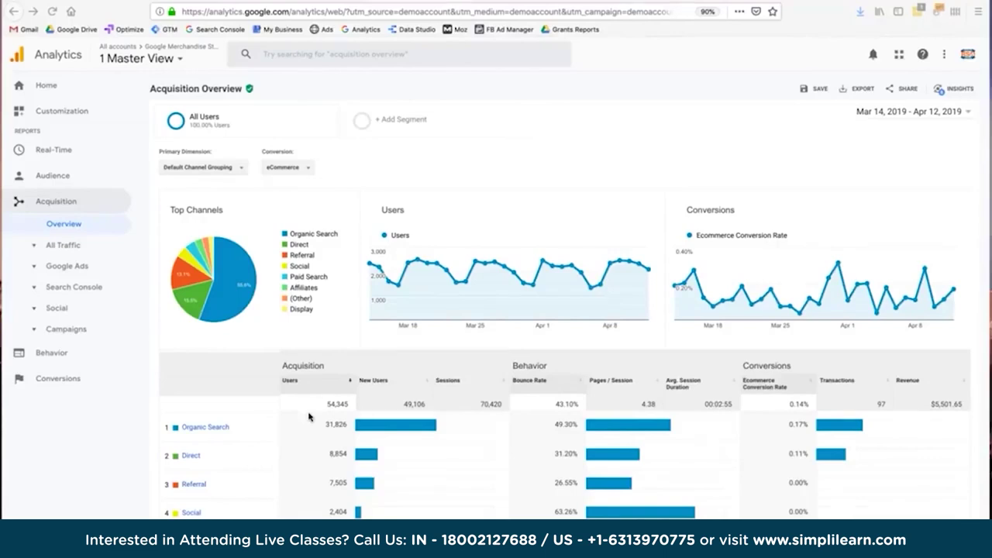
pyautogui.click(65, 225)
pyautogui.scroll(-2, 335, 367)
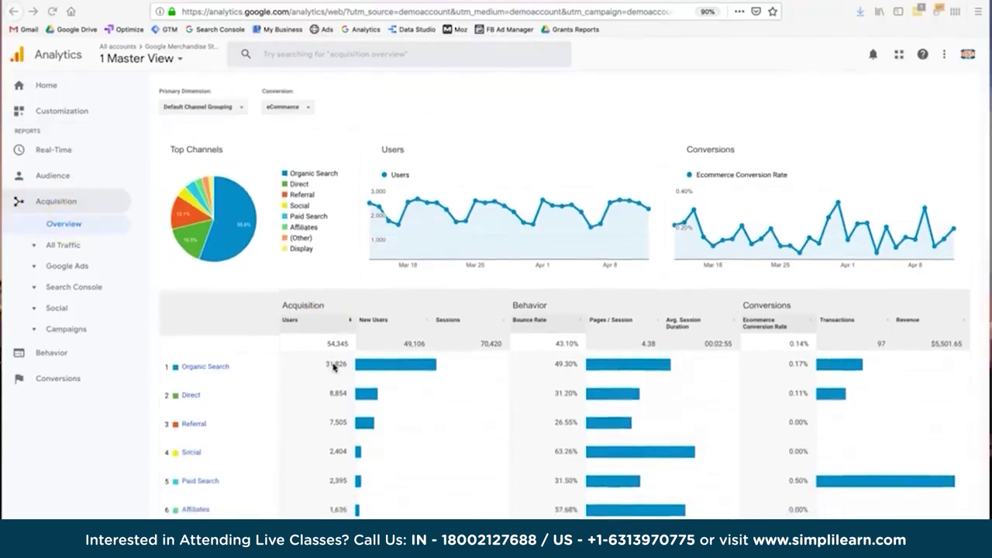
pyautogui.scroll(-1, 335, 368)
pyautogui.scroll(-1, 334, 368)
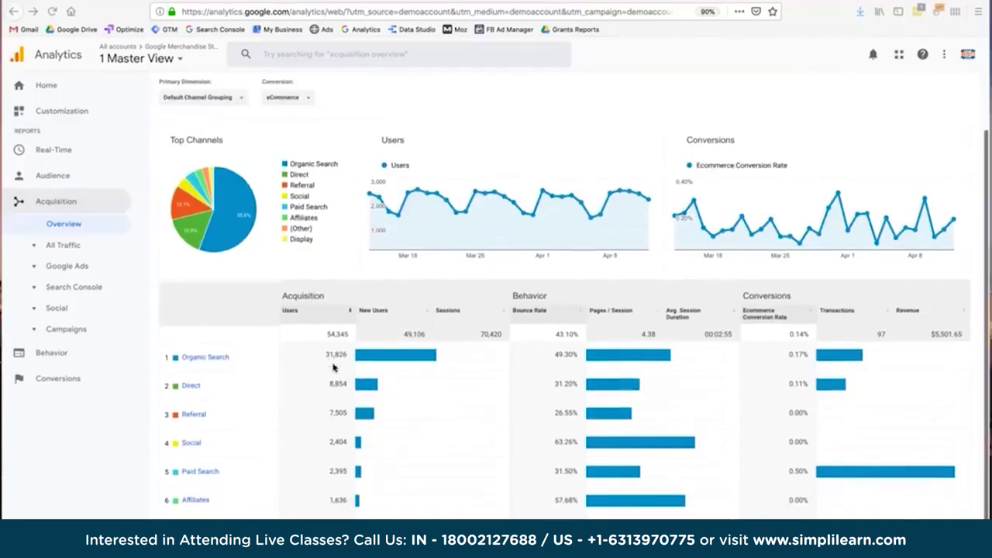
pyautogui.scroll(-3, 334, 368)
pyautogui.click(209, 313)
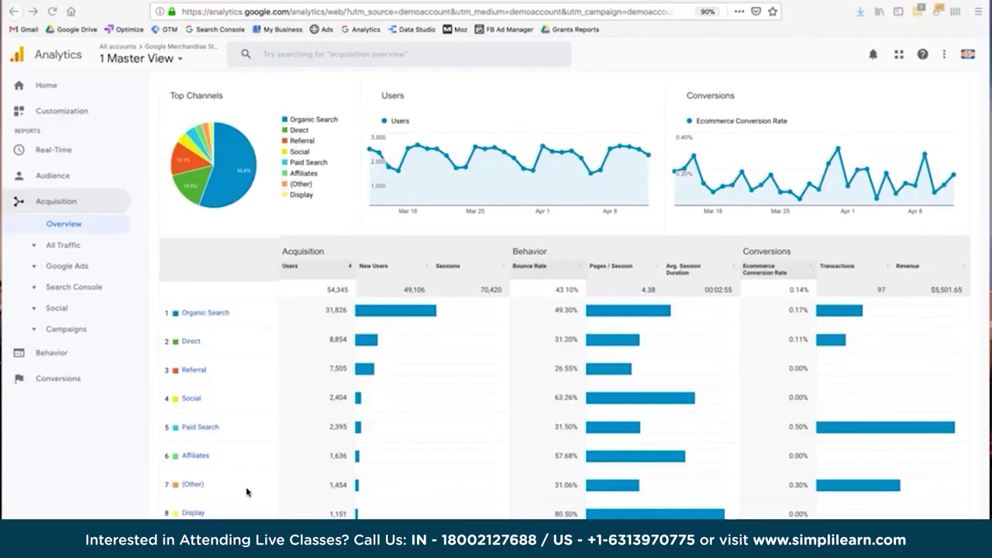
pyautogui.click(193, 317)
pyautogui.click(199, 313)
pyautogui.click(209, 336)
pyautogui.click(194, 512)
pyautogui.click(196, 484)
pyautogui.click(74, 248)
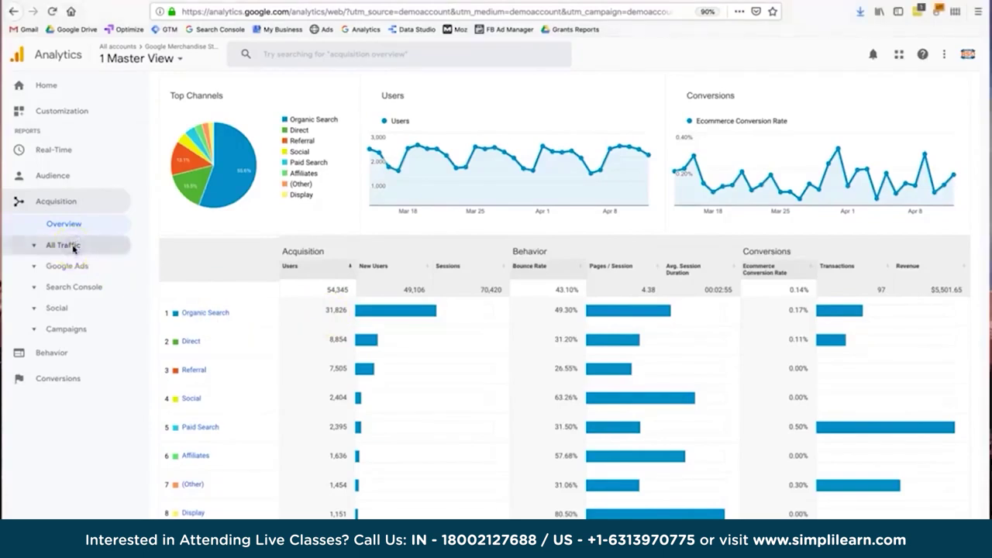
pyautogui.click(73, 248)
pyautogui.click(74, 266)
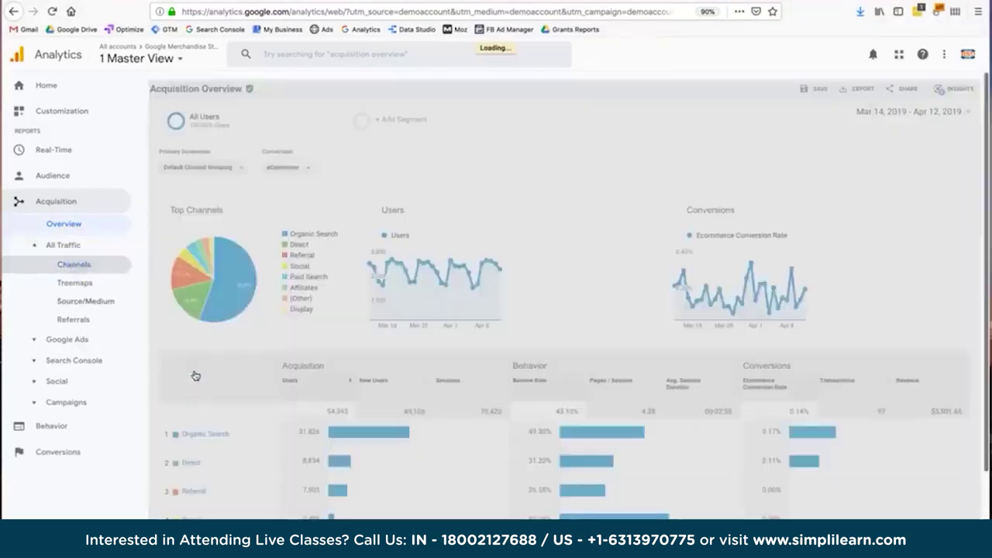
pyautogui.click(272, 429)
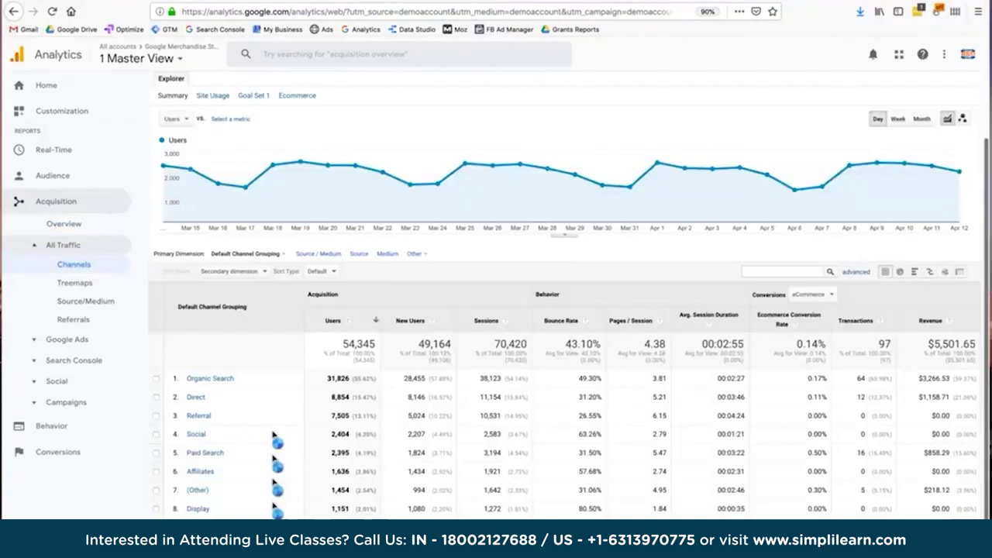
pyautogui.click(210, 380)
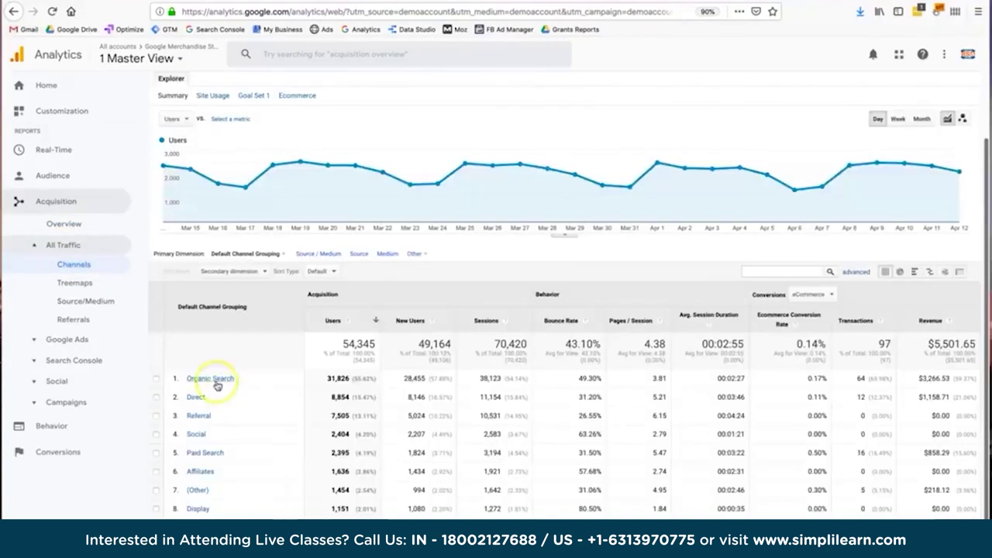
pyautogui.scroll(2, 658, 157)
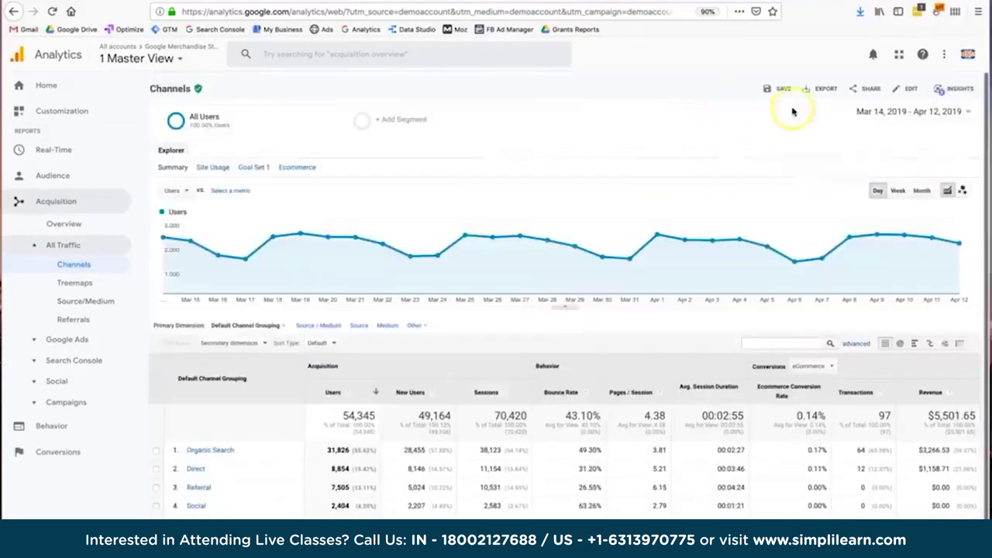
pyautogui.scroll(-2, 603, 198)
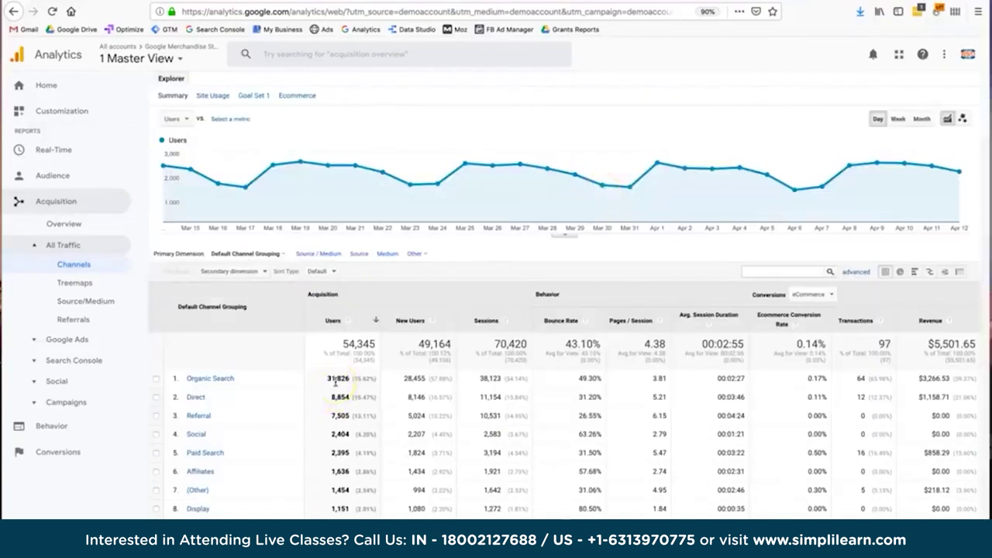
pyautogui.moveTo(353, 379); pyautogui.dragTo(369, 389)
pyautogui.click(369, 387)
pyautogui.click(371, 379)
pyautogui.moveTo(370, 379); pyautogui.dragTo(351, 379)
pyautogui.click(336, 379)
pyautogui.moveTo(336, 379); pyautogui.dragTo(362, 379)
pyautogui.doubleClick(338, 379)
pyautogui.moveTo(554, 378); pyautogui.dragTo(609, 378)
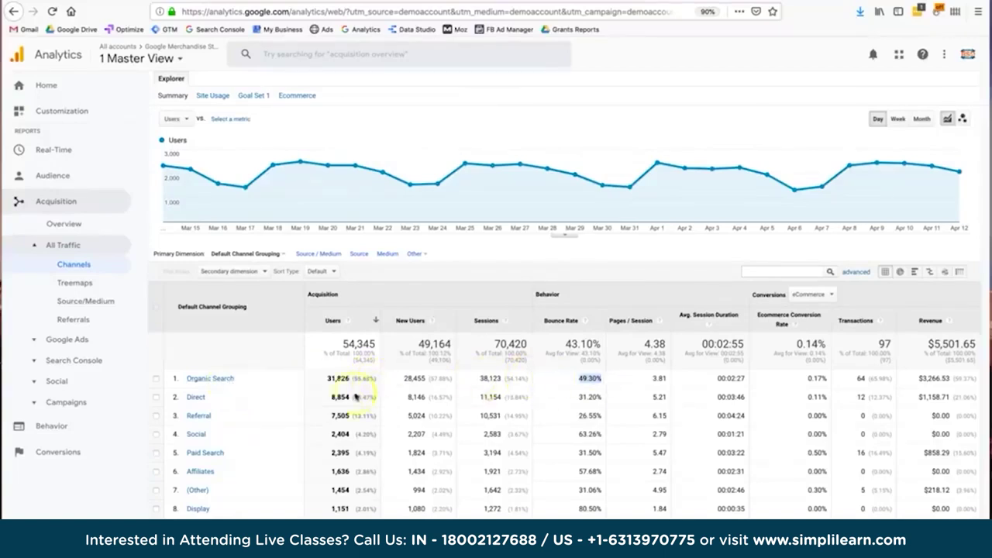
pyautogui.click(647, 379)
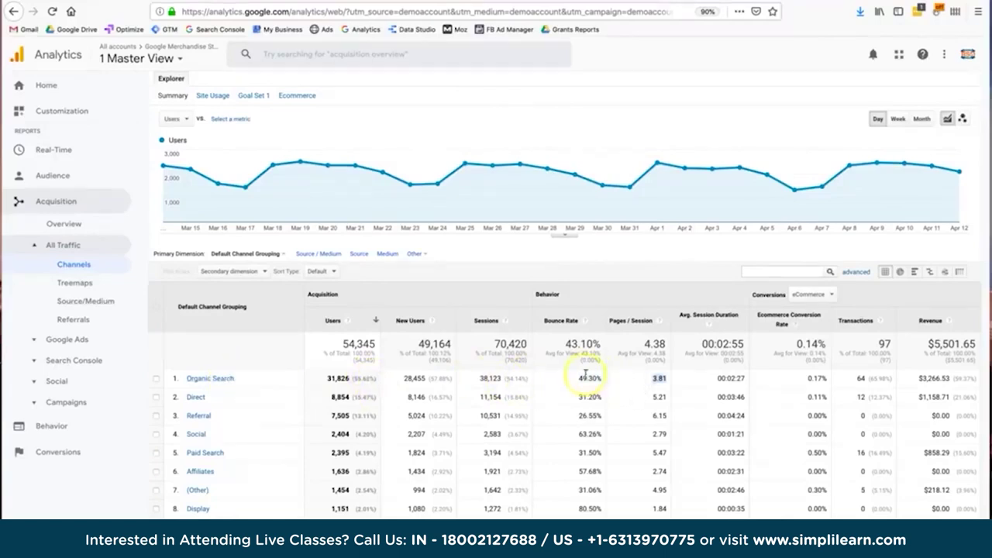
pyautogui.moveTo(585, 376); pyautogui.dragTo(691, 381)
pyautogui.doubleClick(690, 381)
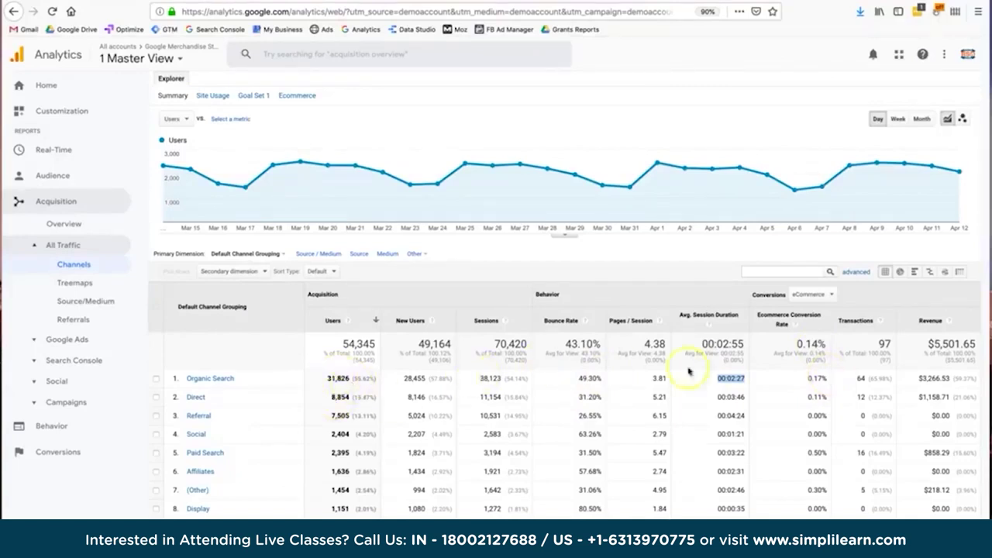
pyautogui.click(856, 380)
pyautogui.click(809, 379)
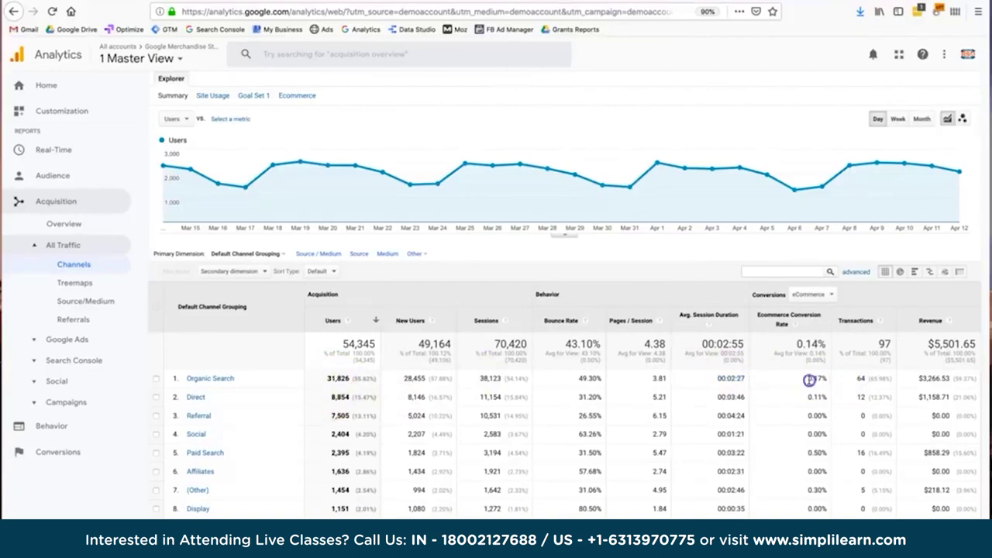
pyautogui.moveTo(809, 380); pyautogui.dragTo(829, 379)
pyautogui.click(858, 379)
pyautogui.doubleClick(917, 378)
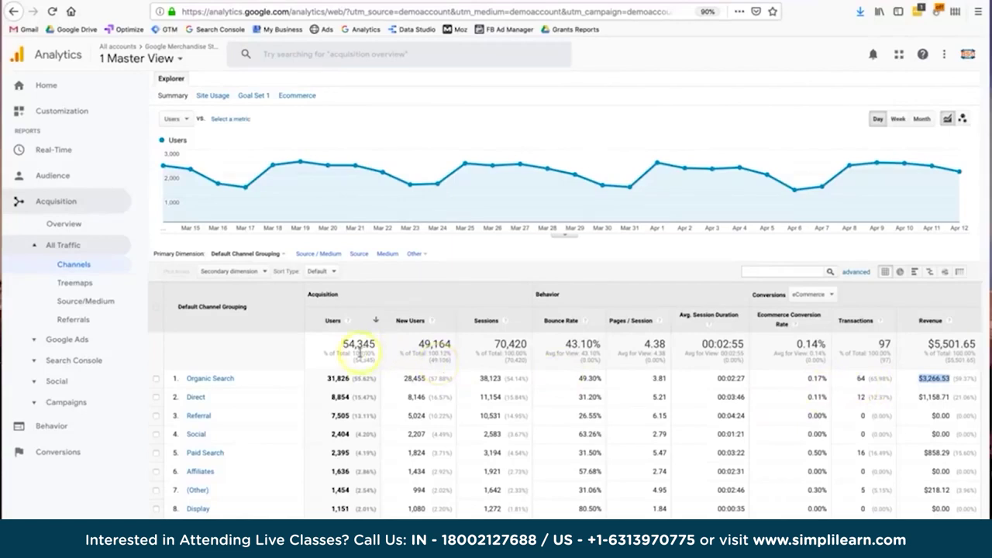
pyautogui.moveTo(327, 379); pyautogui.dragTo(408, 377)
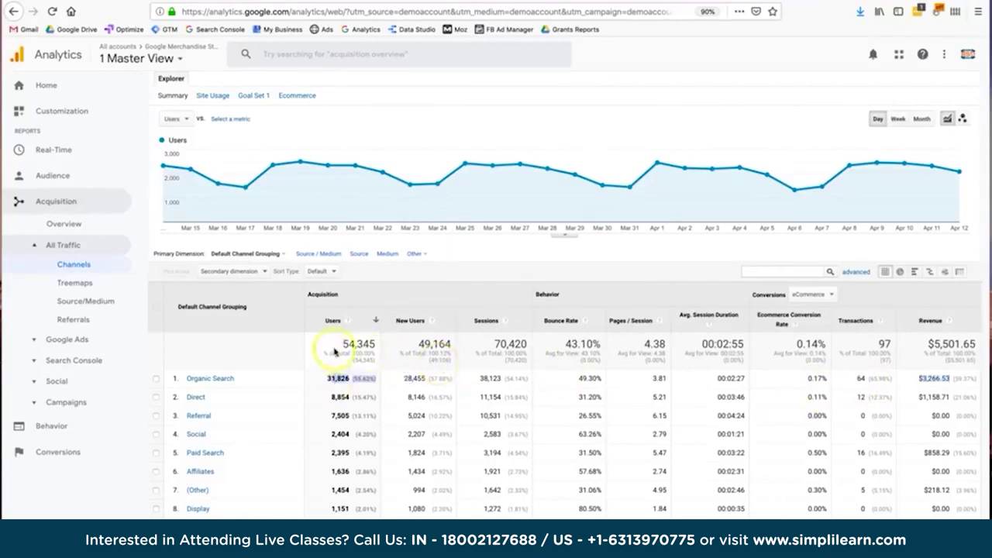
pyautogui.click(356, 350)
pyautogui.doubleClick(355, 346)
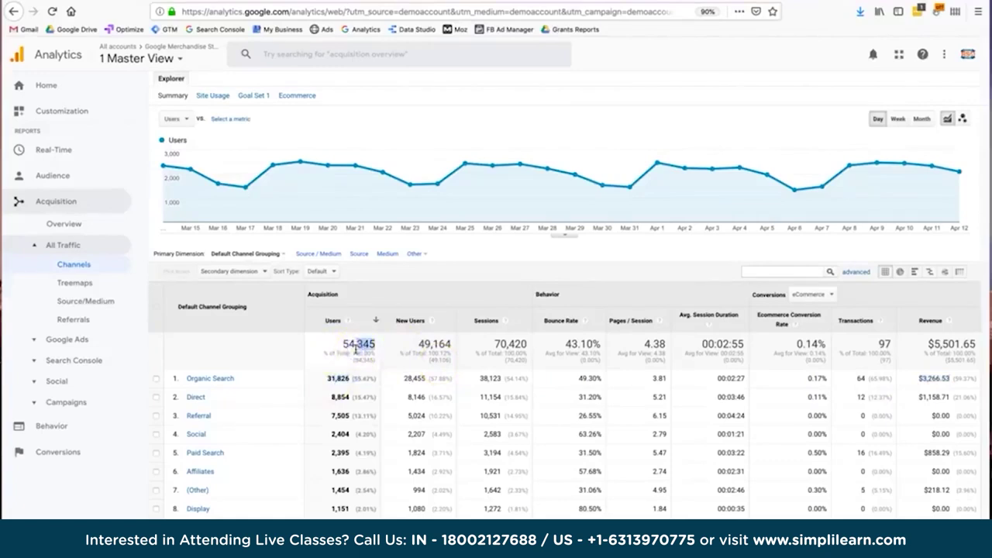
pyautogui.click(344, 349)
pyautogui.moveTo(344, 350); pyautogui.dragTo(364, 347)
pyautogui.moveTo(452, 345); pyautogui.dragTo(421, 352)
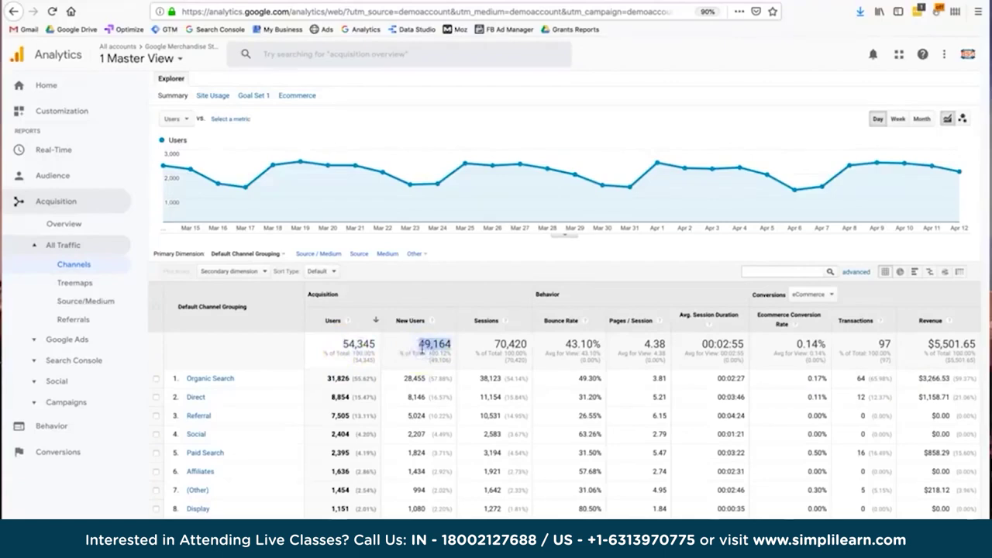
pyautogui.click(508, 348)
pyautogui.doubleClick(556, 349)
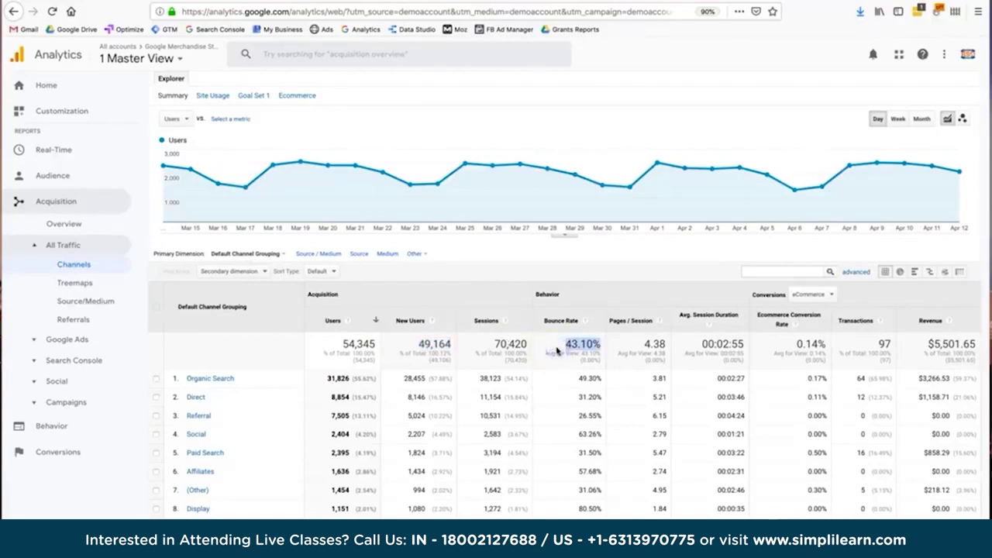
pyautogui.doubleClick(641, 351)
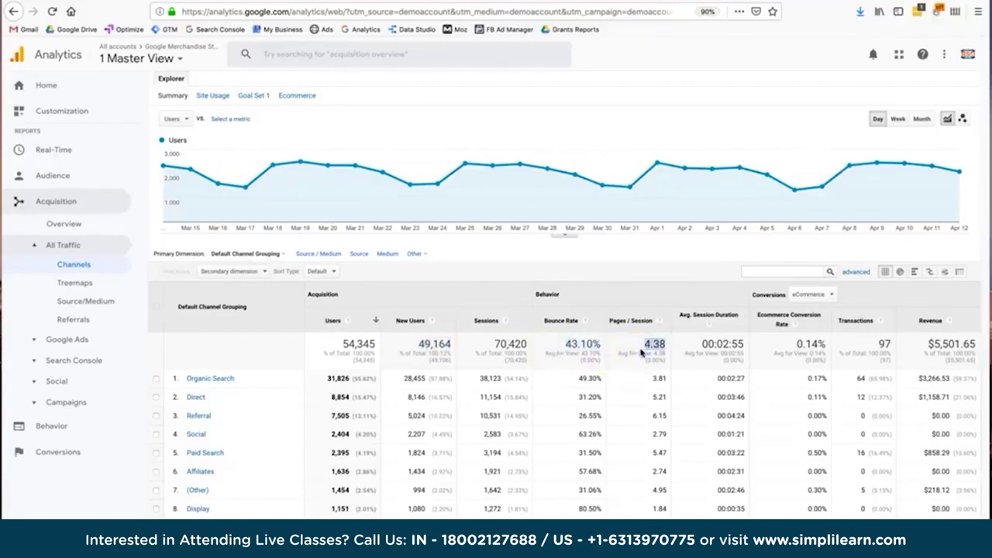
pyautogui.click(711, 351)
pyautogui.click(730, 348)
pyautogui.click(775, 351)
pyautogui.doubleClick(774, 351)
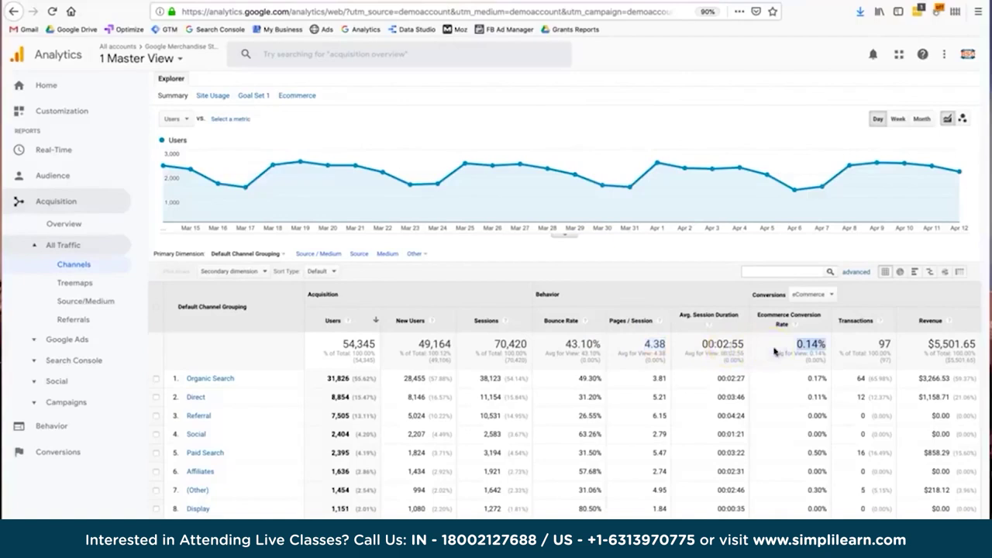
pyautogui.doubleClick(874, 348)
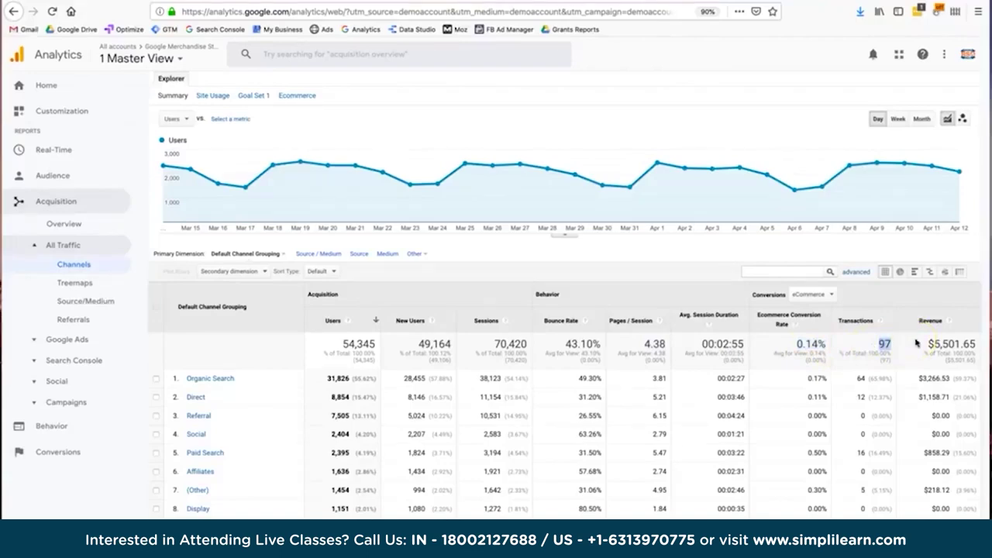
pyautogui.scroll(2, 907, 232)
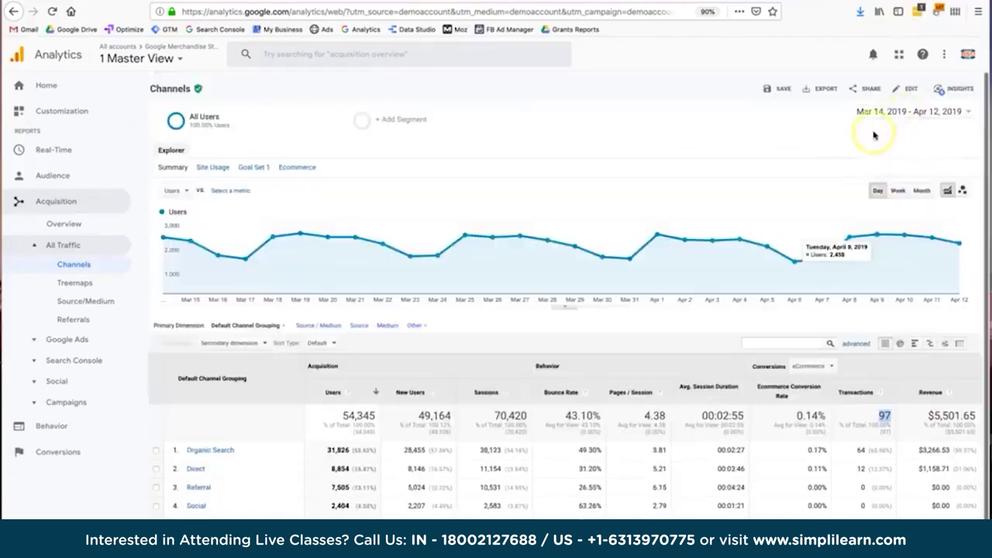
pyautogui.scroll(-2, 874, 134)
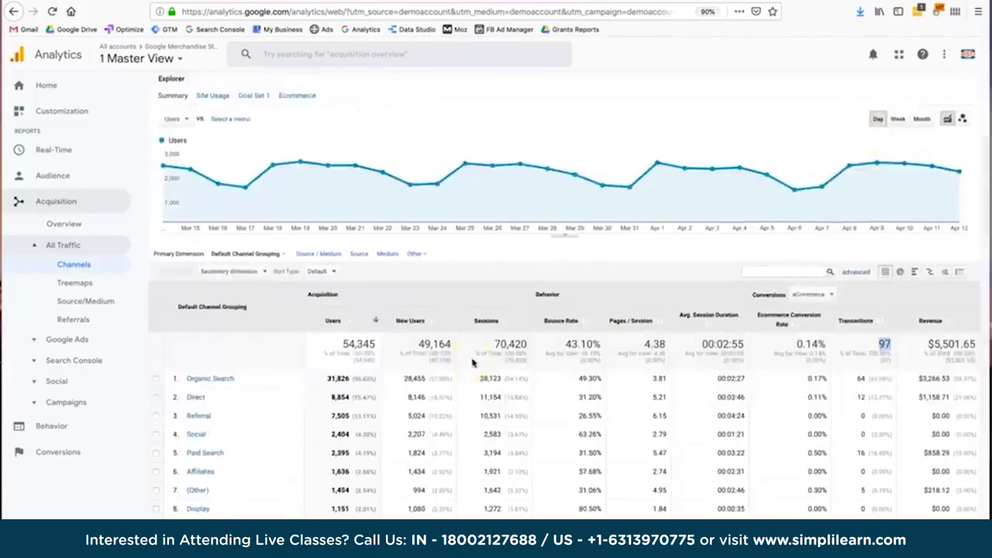
pyautogui.moveTo(326, 345); pyautogui.dragTo(633, 351)
pyautogui.click(633, 351)
pyautogui.scroll(2, 634, 353)
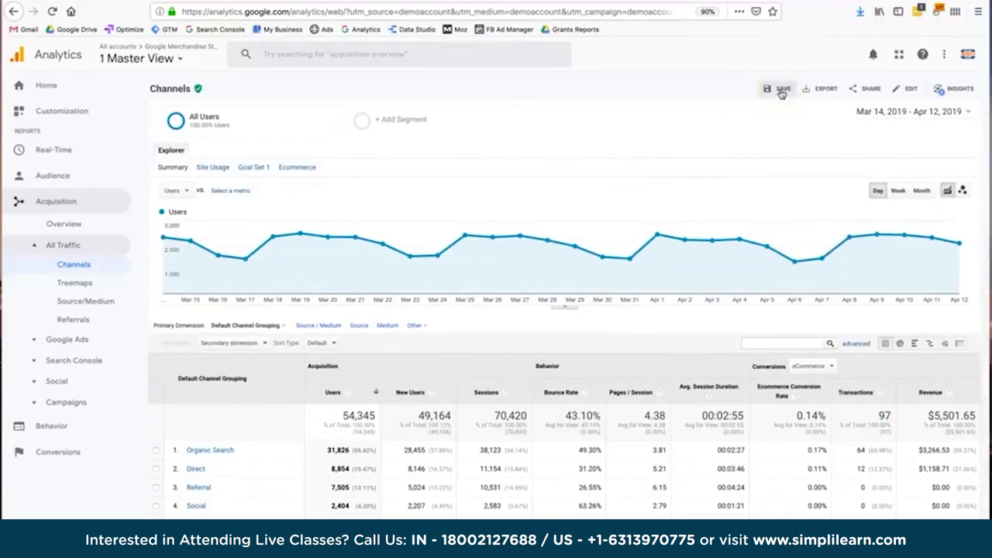
# Export the Mar 14 – Apr 12, 2019 Channels report as a PDF and save it to disk.
pyautogui.click(781, 92)
pyautogui.click(771, 89)
pyautogui.click(808, 92)
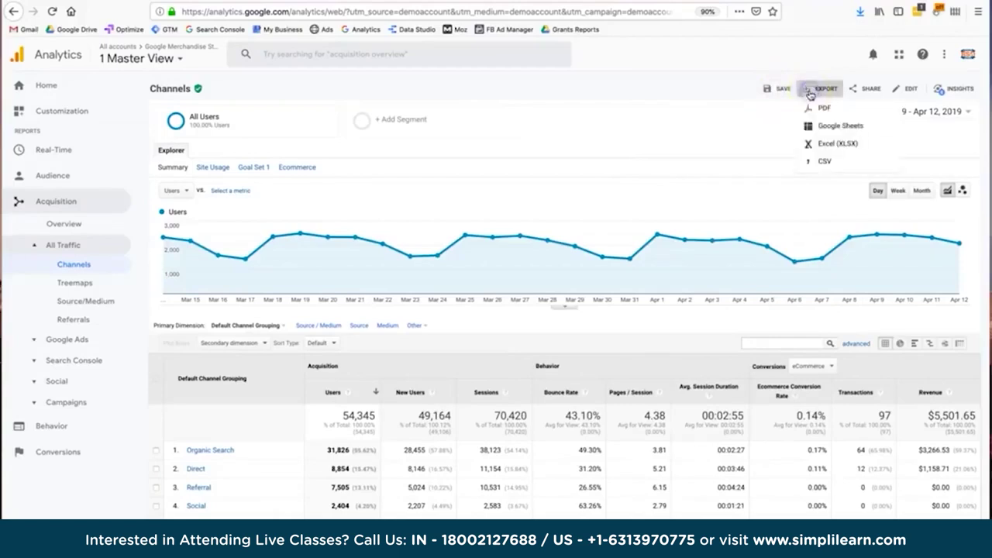
pyautogui.click(814, 107)
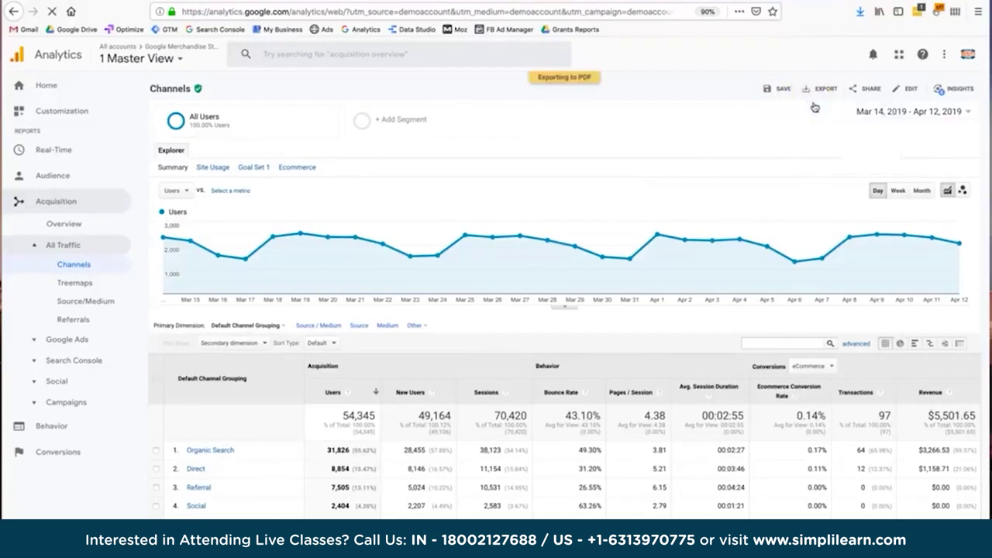
pyautogui.click(816, 89)
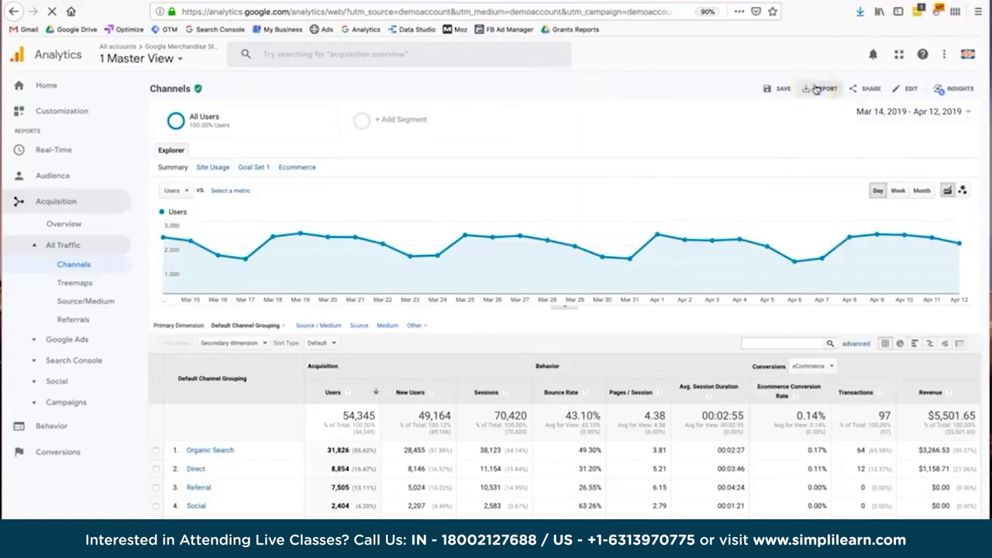
pyautogui.click(816, 89)
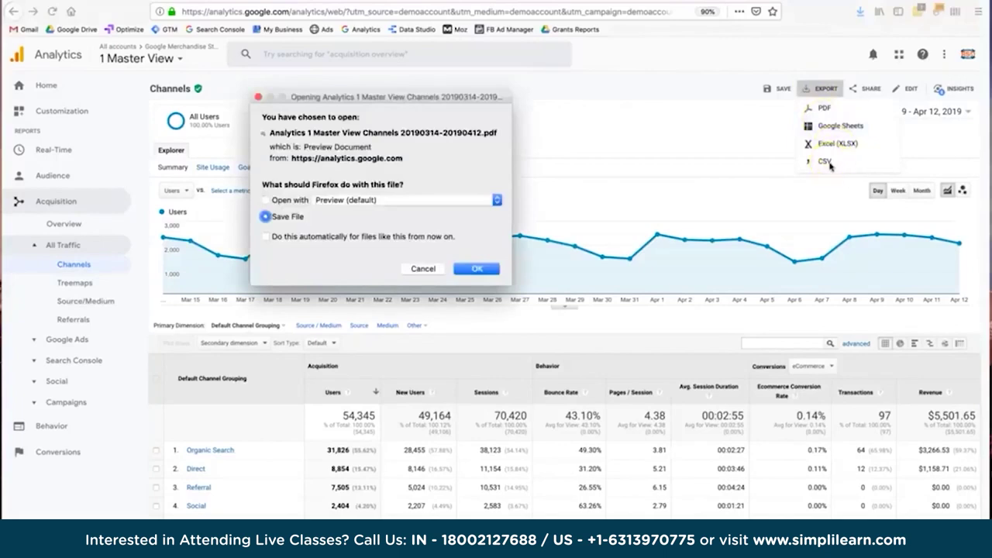
pyautogui.click(476, 143)
pyautogui.click(428, 264)
pyautogui.click(479, 268)
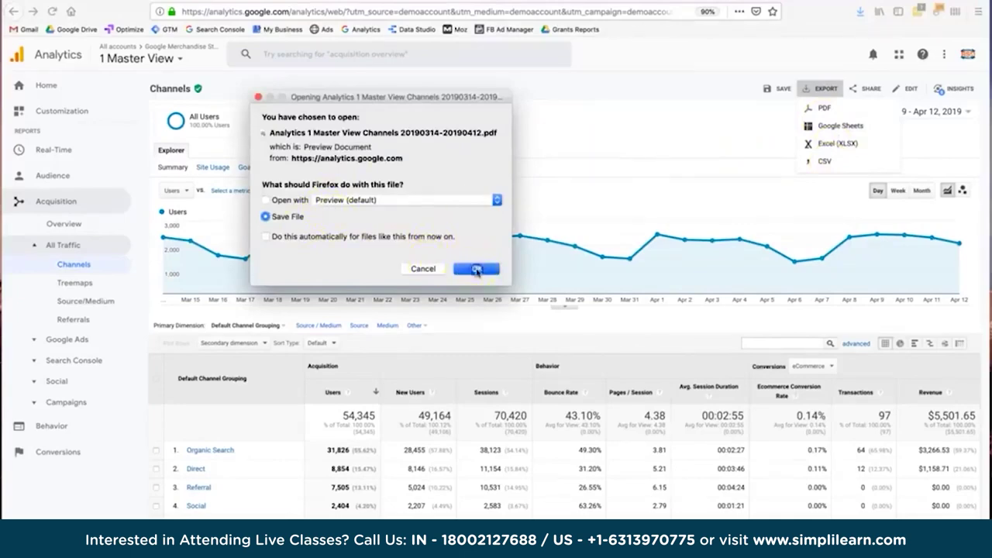
pyautogui.click(480, 268)
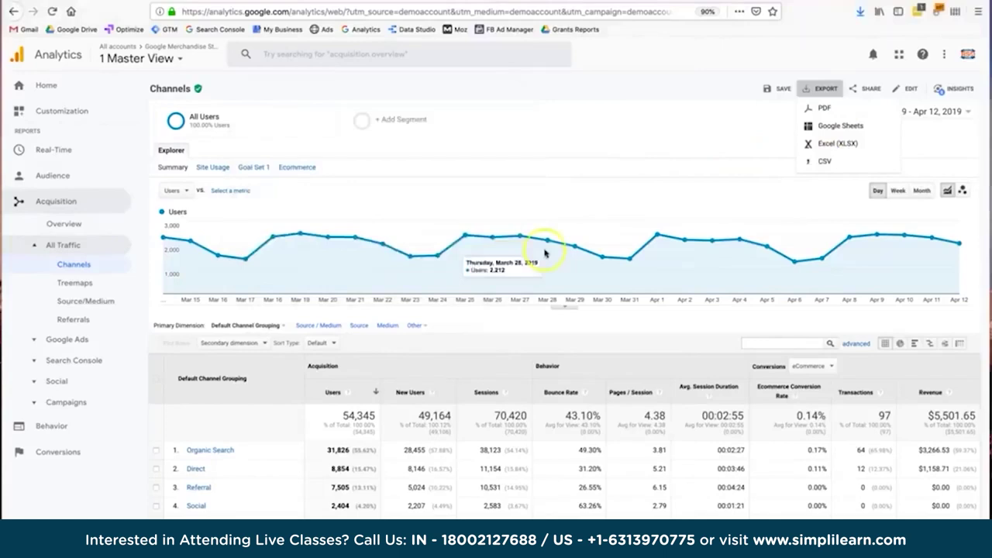
pyautogui.click(634, 108)
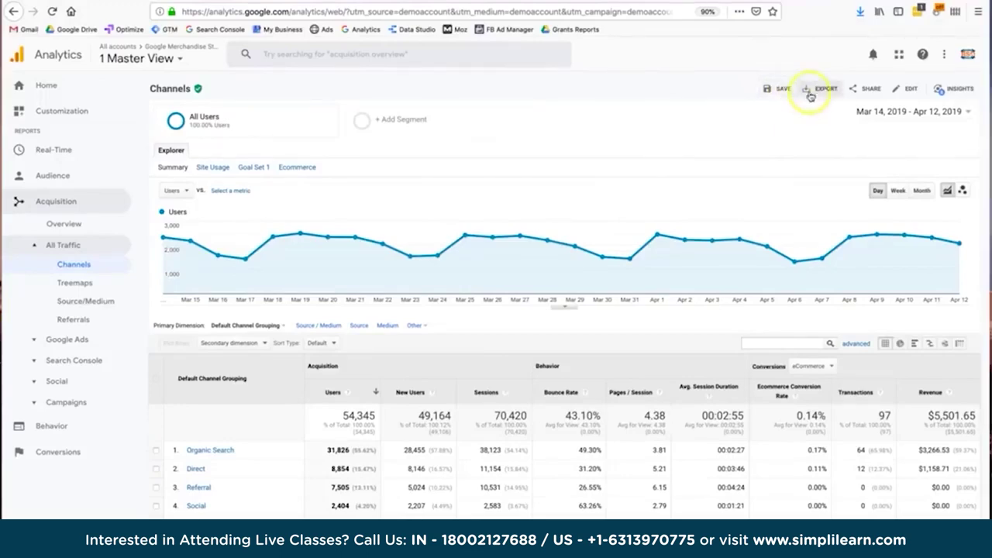
# Open the Campaigns report under Acquisition > Google Ads.
pyautogui.scroll(-1, 293, 261)
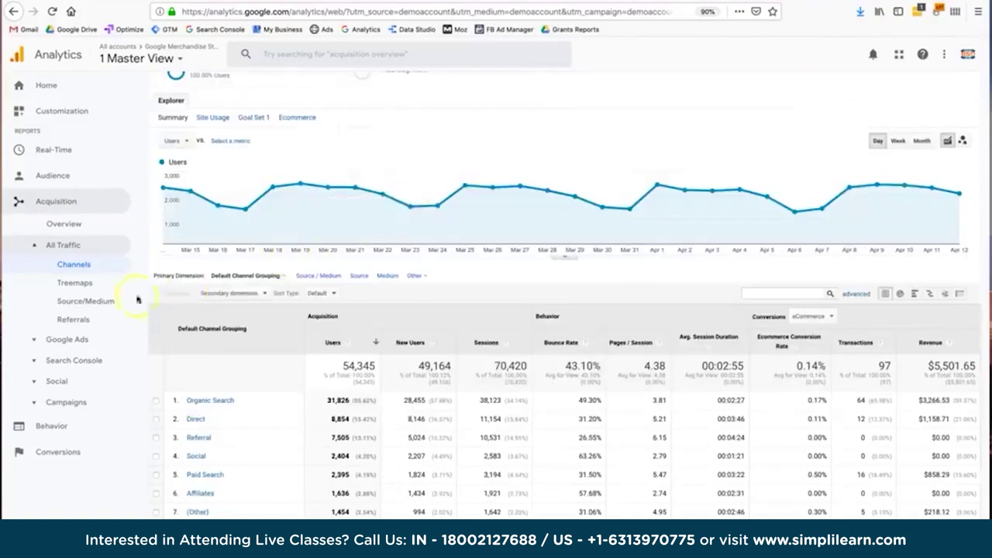
pyautogui.click(80, 340)
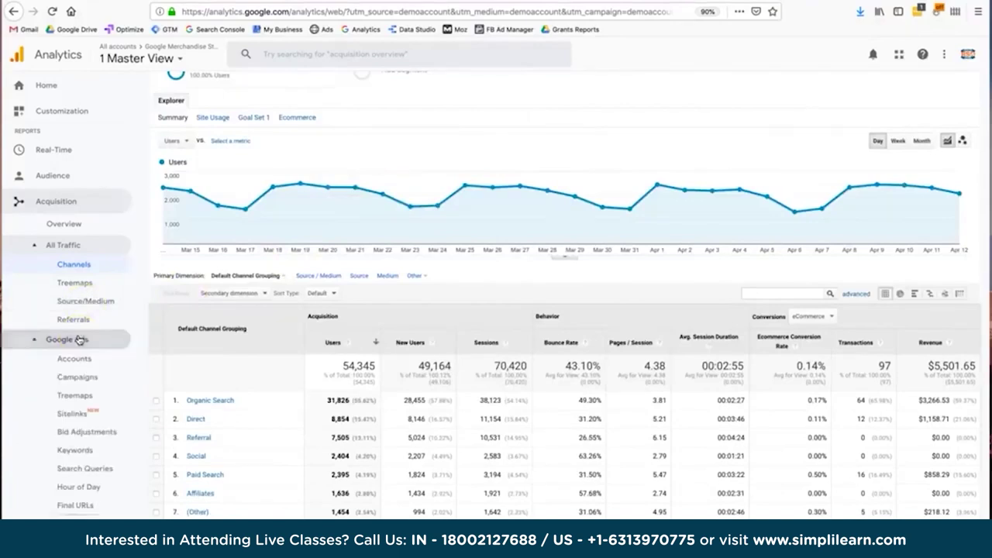
pyautogui.click(87, 377)
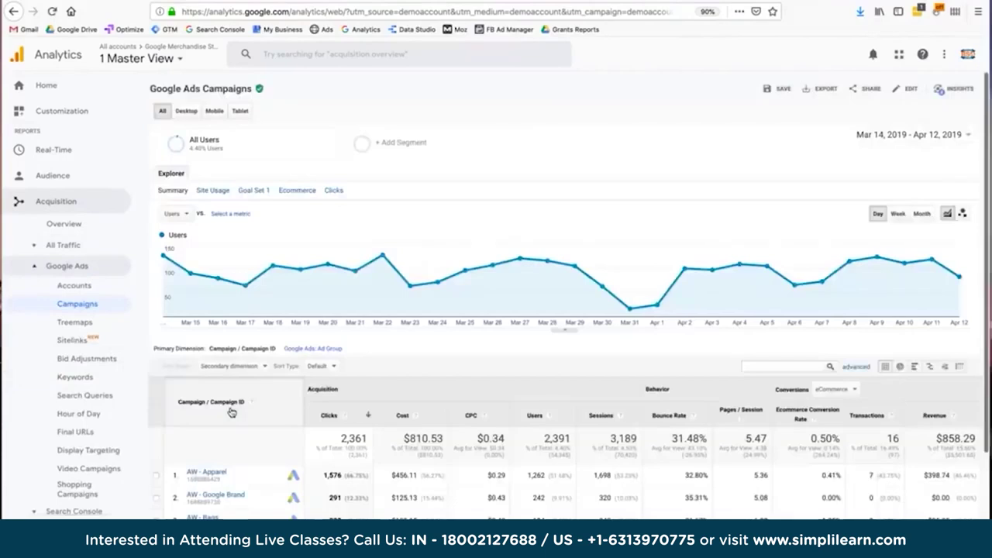
pyautogui.scroll(-1, 230, 411)
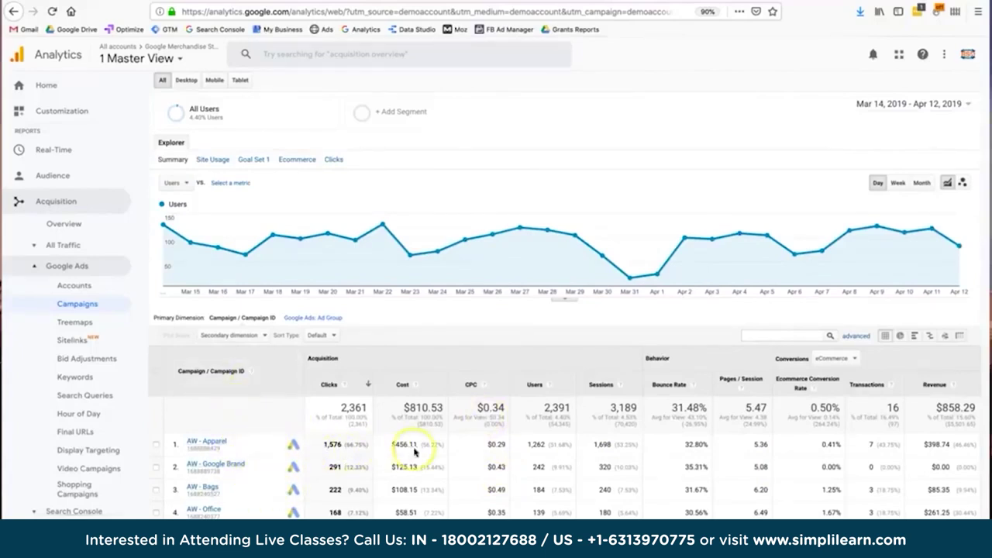
# Highlight the totals CPC $0.34, Cost $810.53 and Revenue $858.29, then collapse Google Ads.
pyautogui.doubleClick(491, 409)
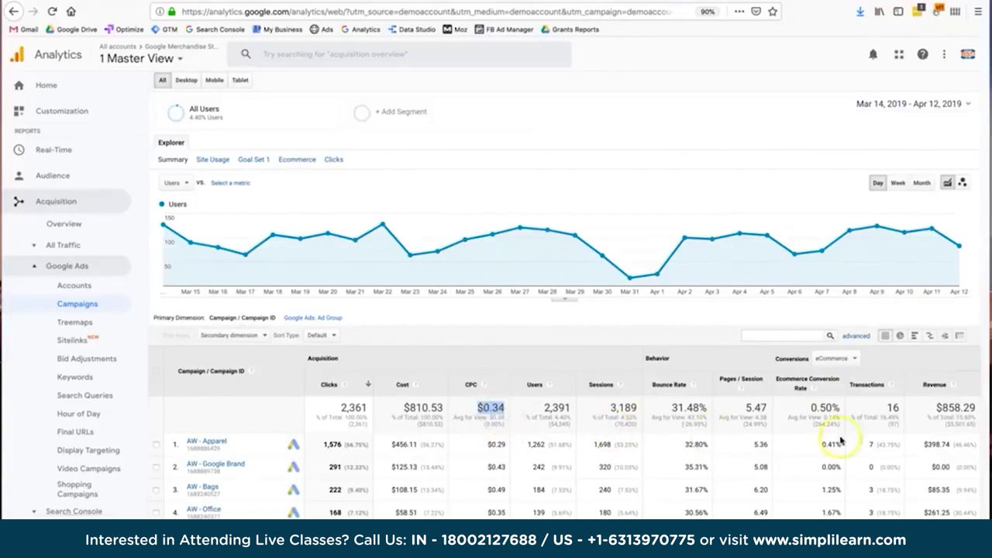
pyautogui.doubleClick(422, 409)
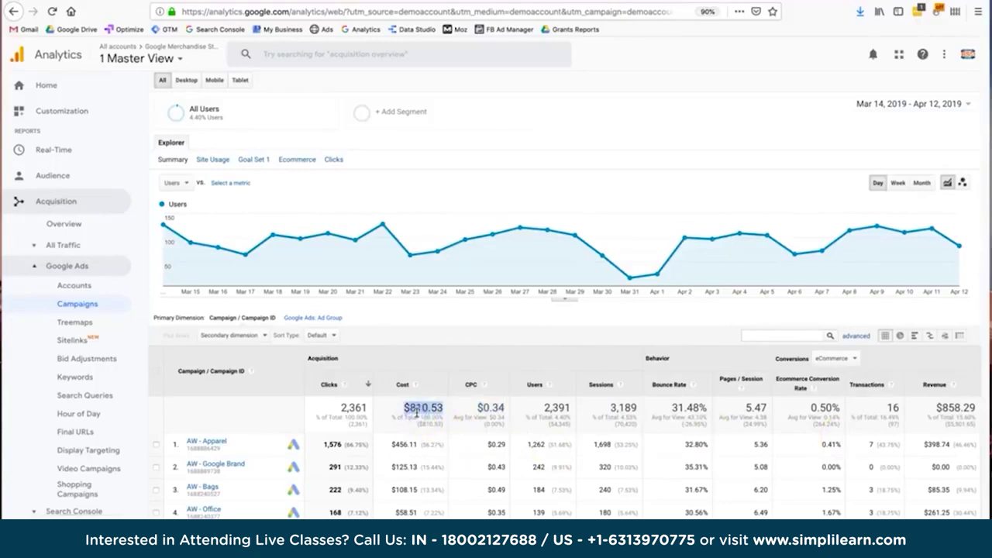
pyautogui.doubleClick(965, 408)
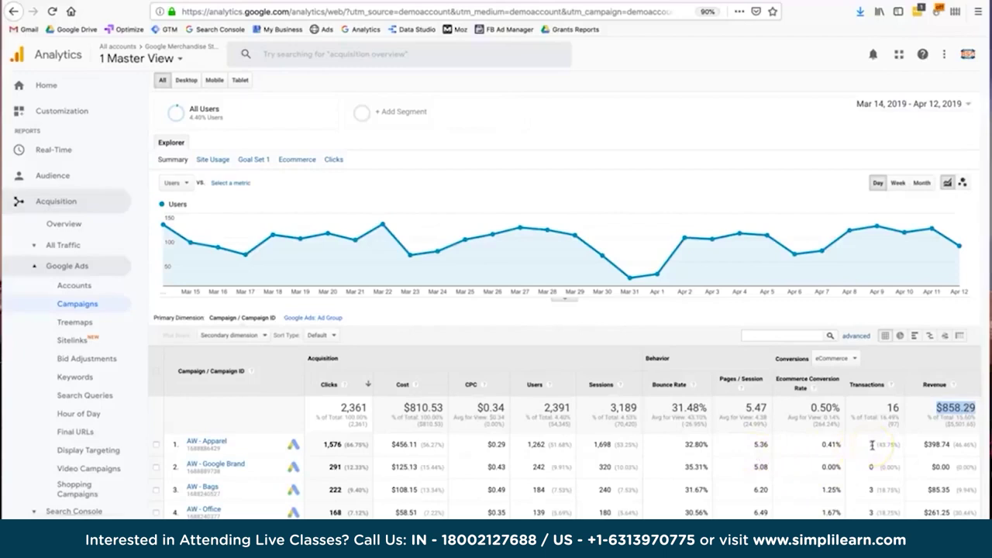
pyautogui.scroll(-2, 93, 398)
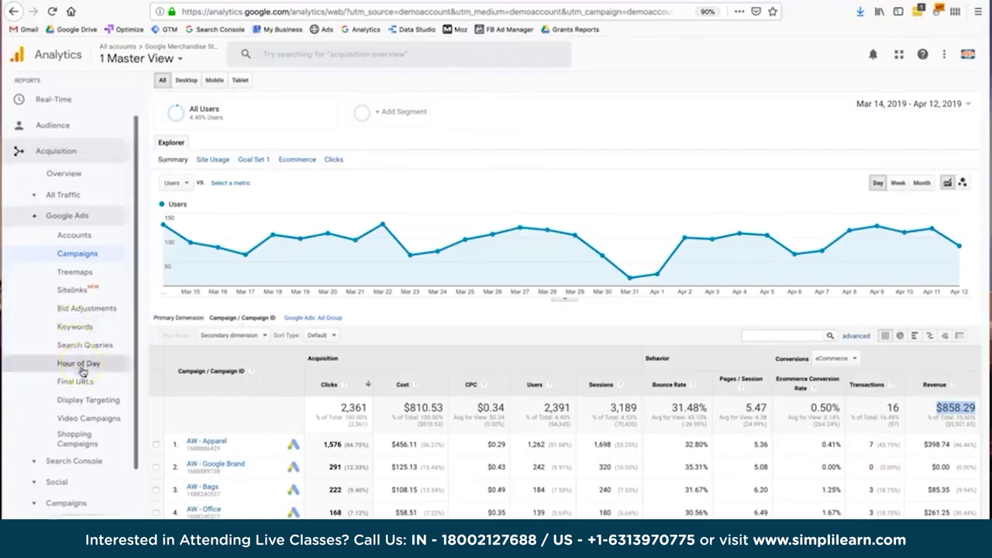
pyautogui.scroll(-1, 81, 370)
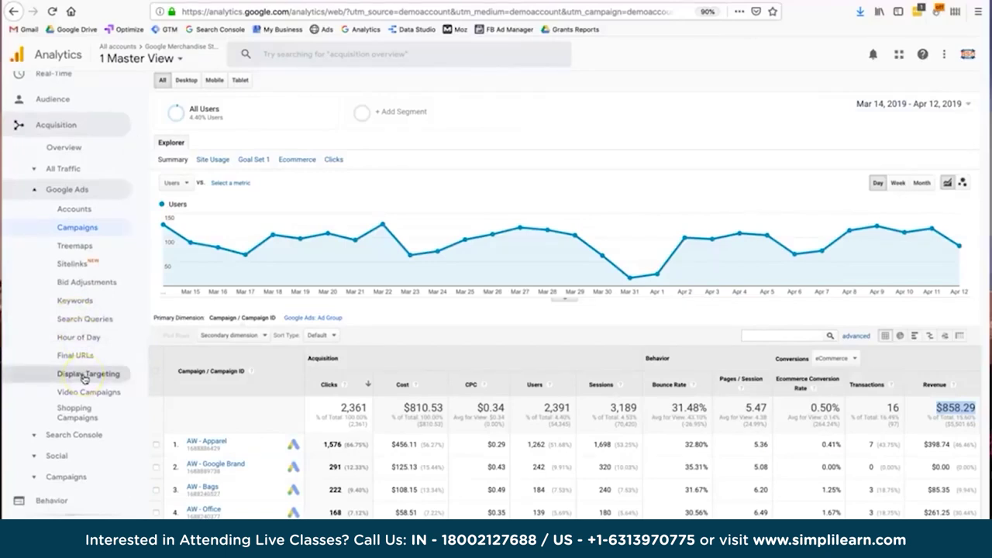
pyautogui.scroll(1, 85, 378)
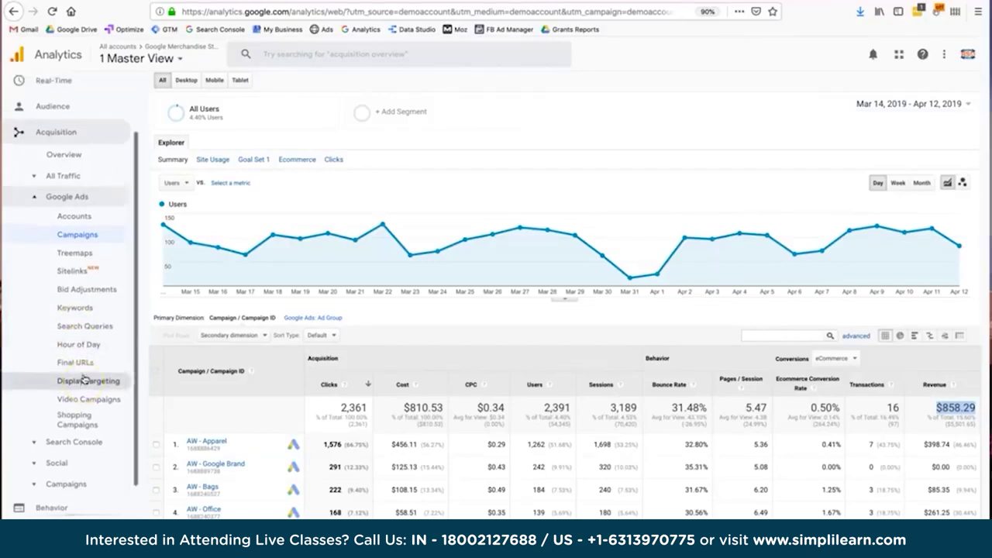
pyautogui.click(34, 203)
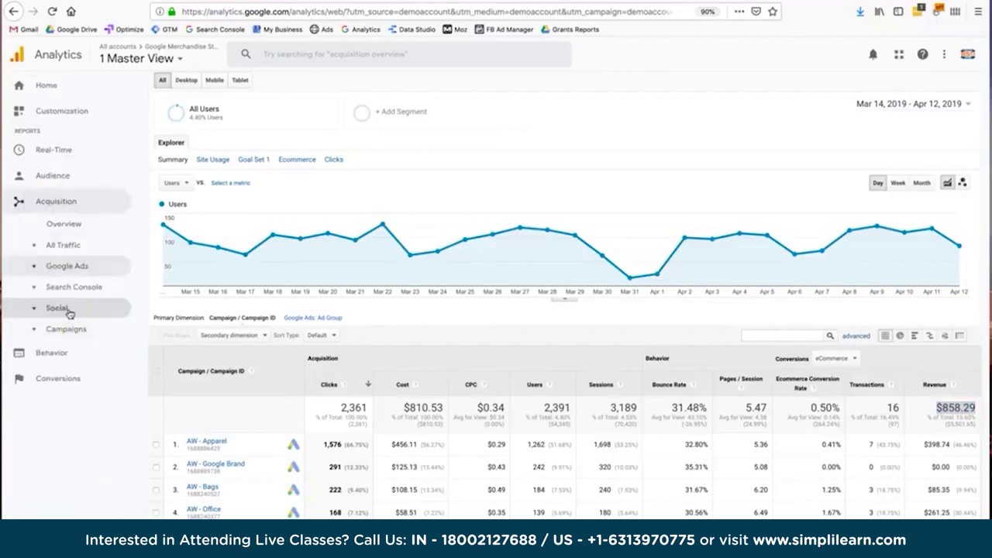
# Open Acquisition > Campaigns > All Campaigns with eCommerce kept as the conversion set.
pyautogui.click(65, 330)
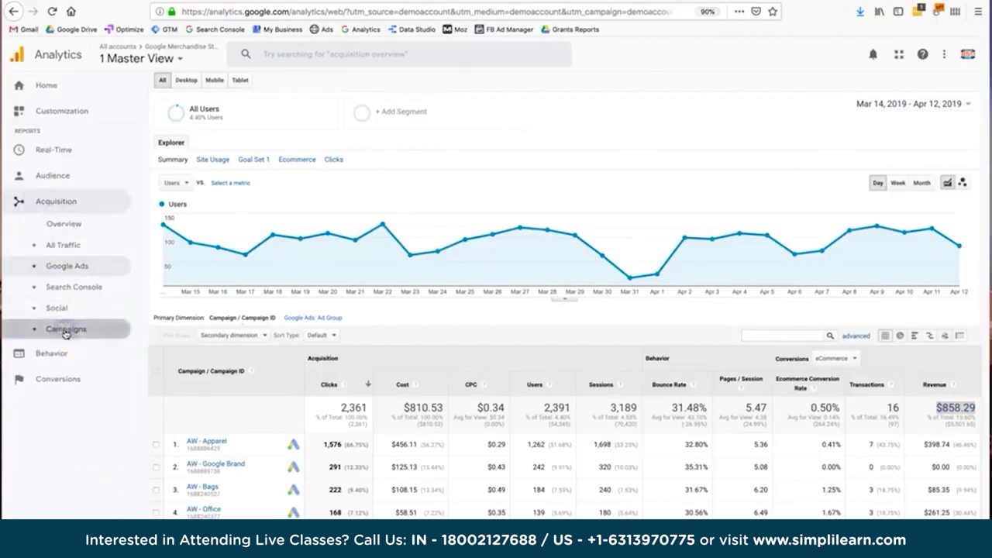
pyautogui.click(67, 350)
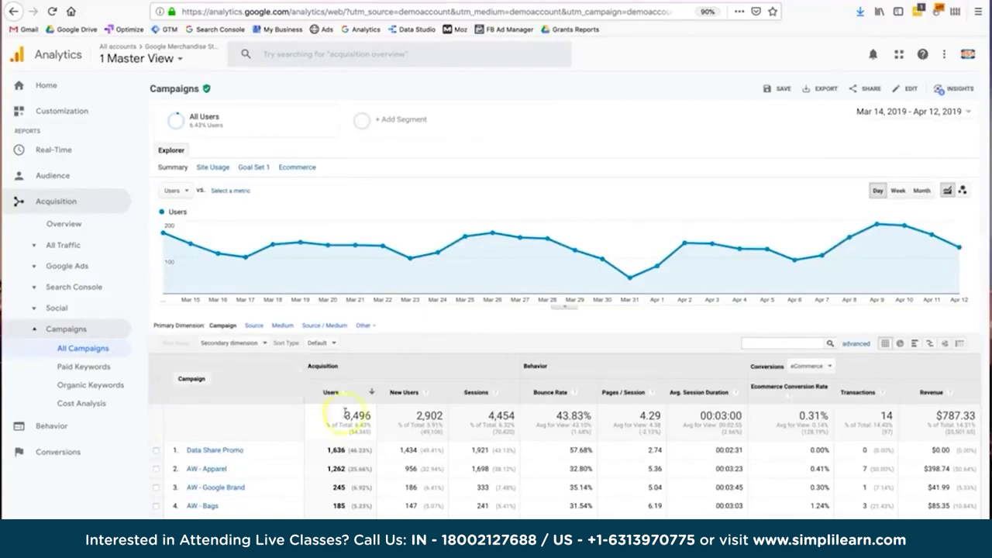
pyautogui.scroll(-2, 306, 422)
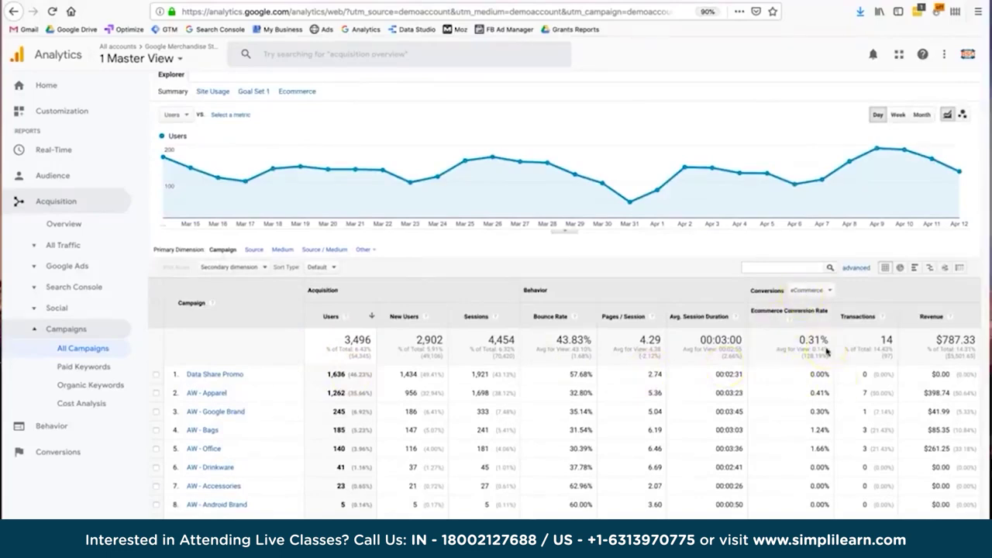
pyautogui.click(820, 290)
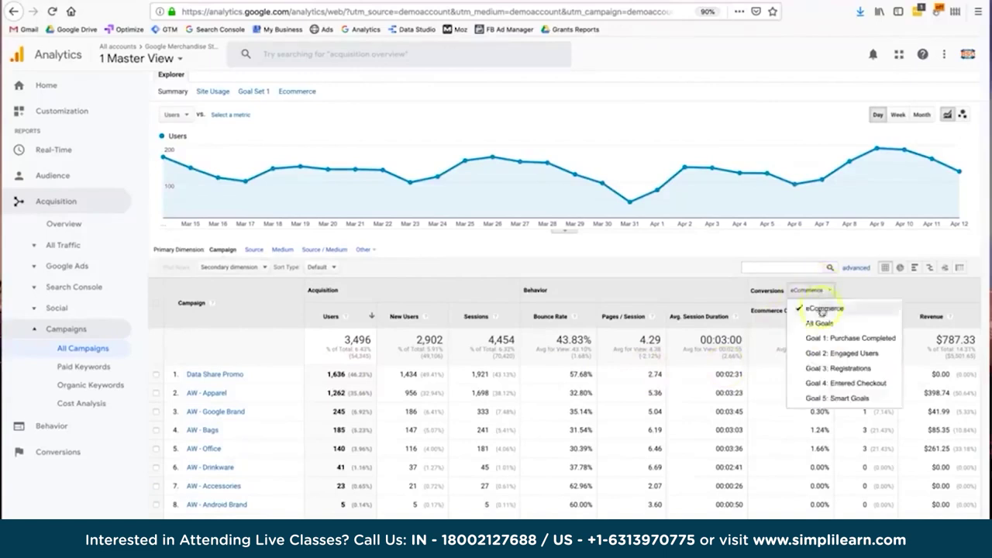
pyautogui.click(822, 309)
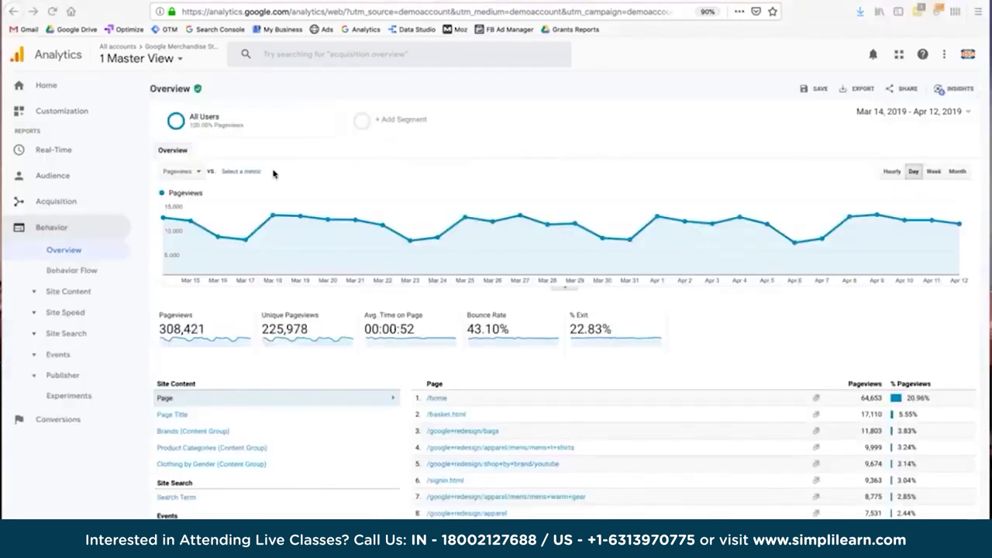
# Open Behavior > Overview and review its pageview metrics and top pages table.
pyautogui.click(91, 243)
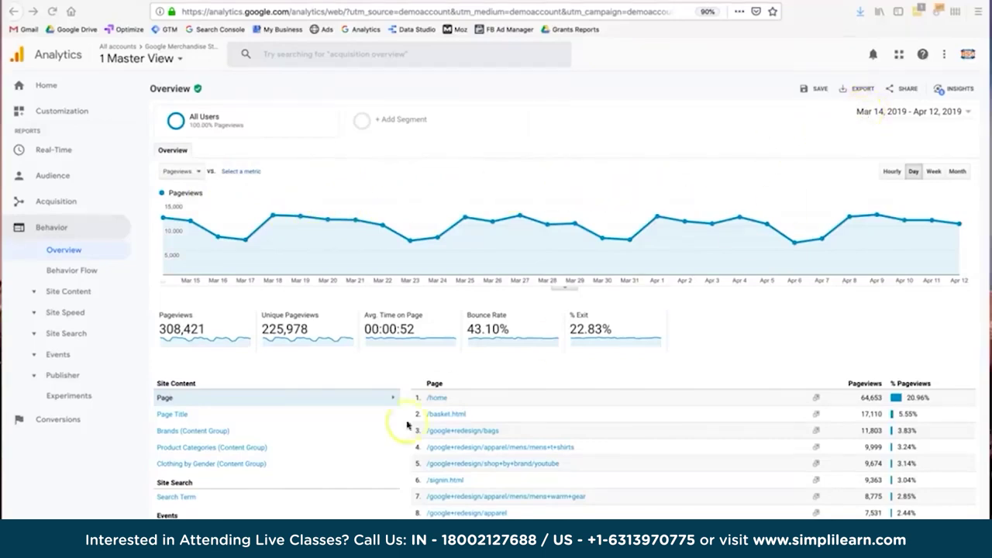
pyautogui.scroll(-1, 391, 435)
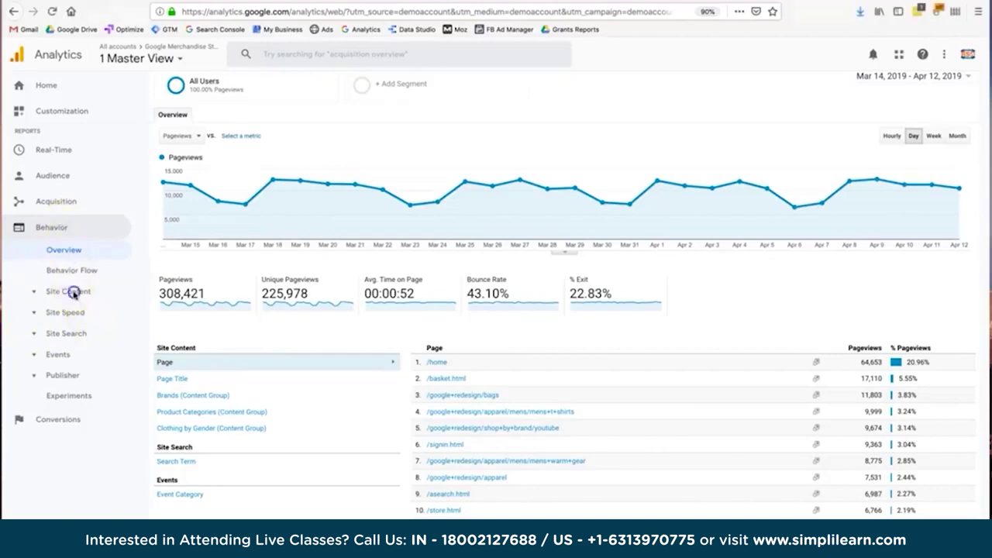
# Open Behavior > Site Content > All Pages and scroll through the page list.
pyautogui.click(72, 291)
pyautogui.click(73, 311)
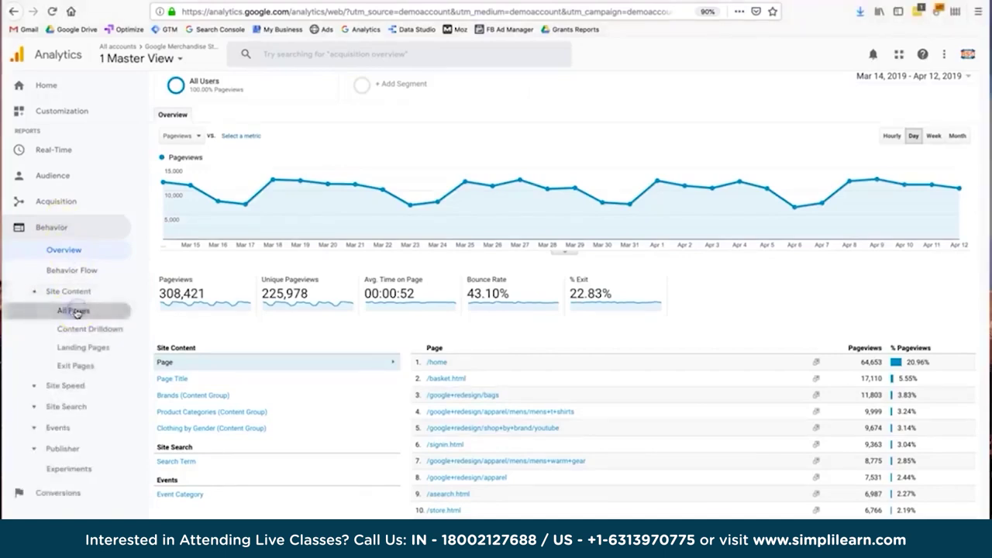
pyautogui.scroll(-1, 248, 443)
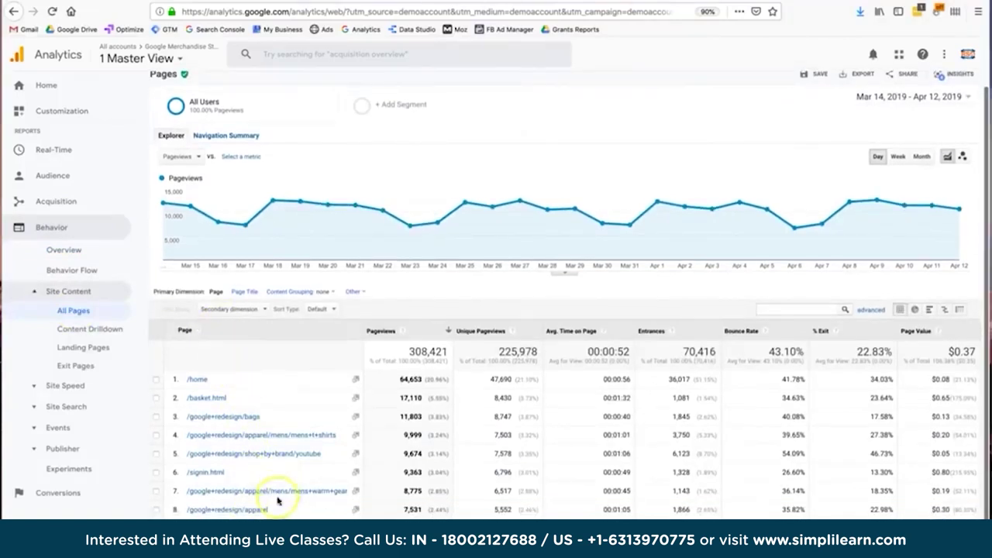
pyautogui.scroll(-3, 277, 492)
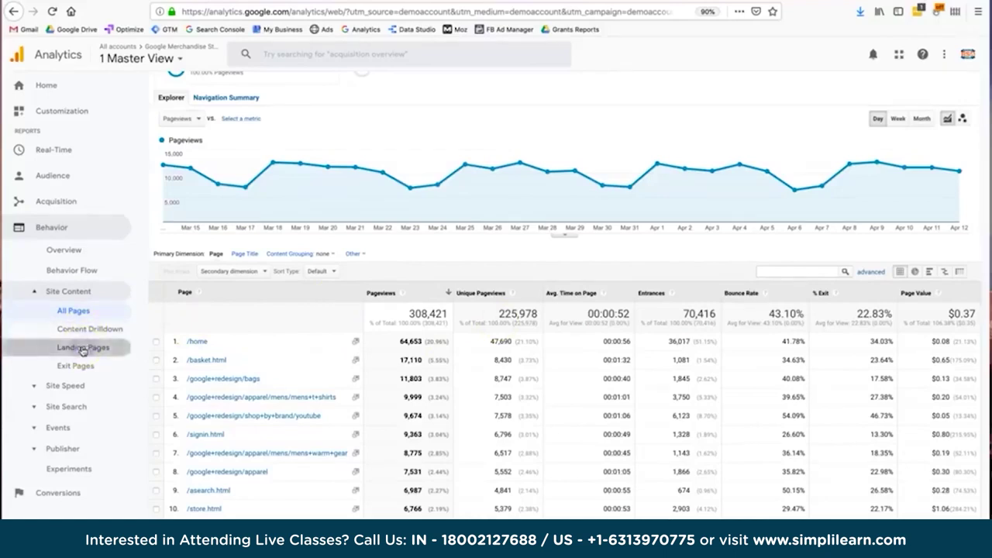
pyautogui.click(83, 350)
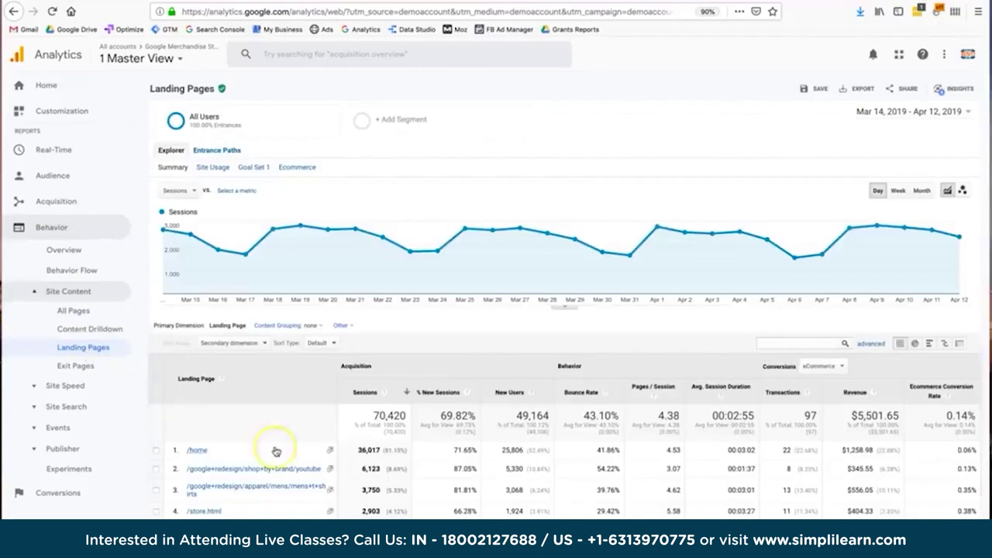
pyautogui.scroll(-3, 274, 387)
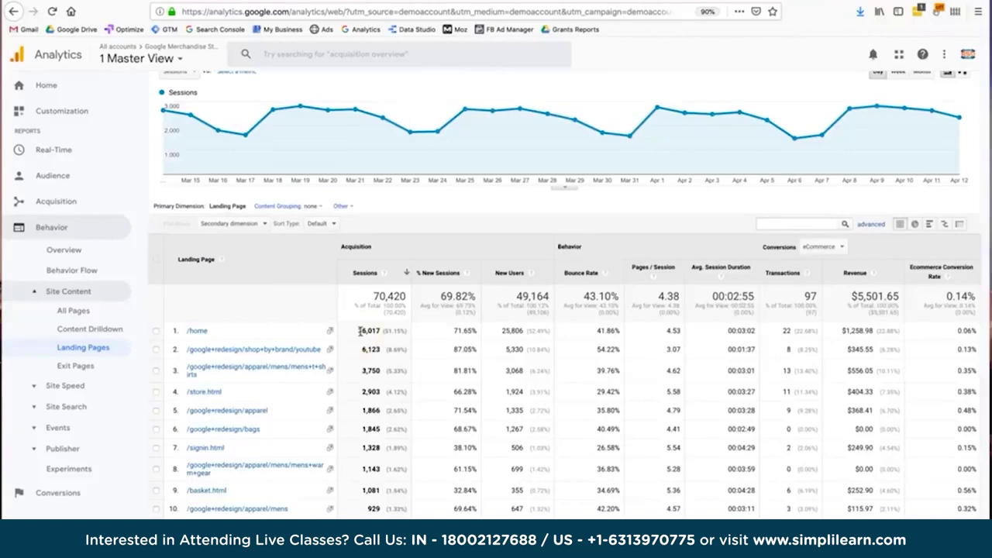
pyautogui.moveTo(451, 331); pyautogui.dragTo(477, 332)
pyautogui.click(515, 331)
pyautogui.doubleClick(730, 332)
pyautogui.doubleClick(802, 330)
pyautogui.click(784, 328)
pyautogui.doubleClick(783, 329)
pyautogui.doubleClick(935, 331)
pyautogui.click(66, 390)
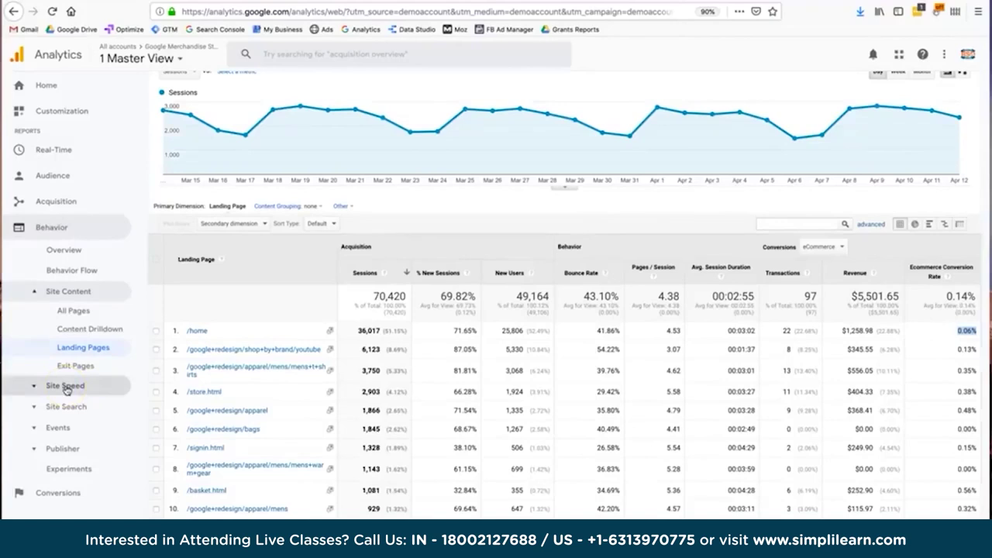
# Open the Site Speed Overview and break load times down by country, with Ireland fastest at 0.59 s.
pyautogui.click(67, 389)
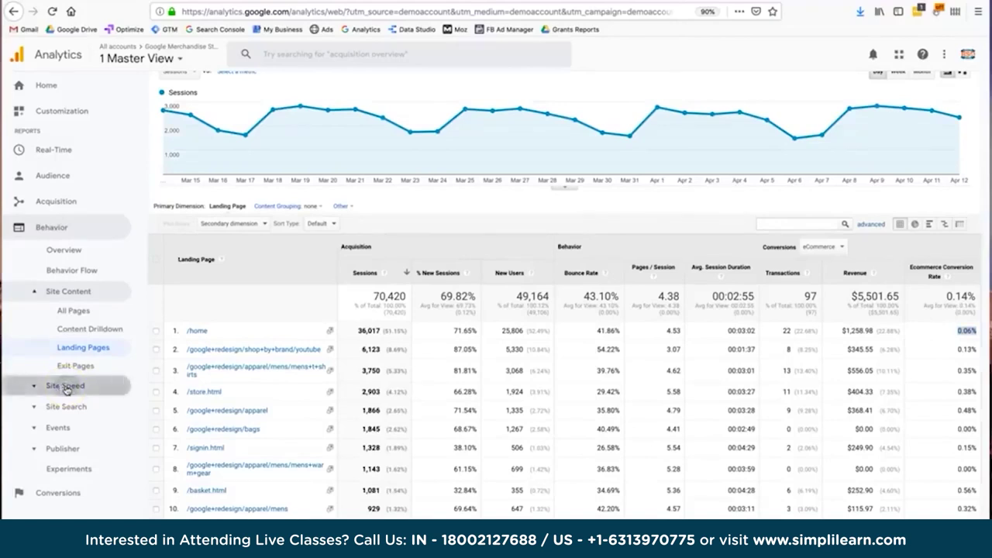
pyautogui.click(66, 411)
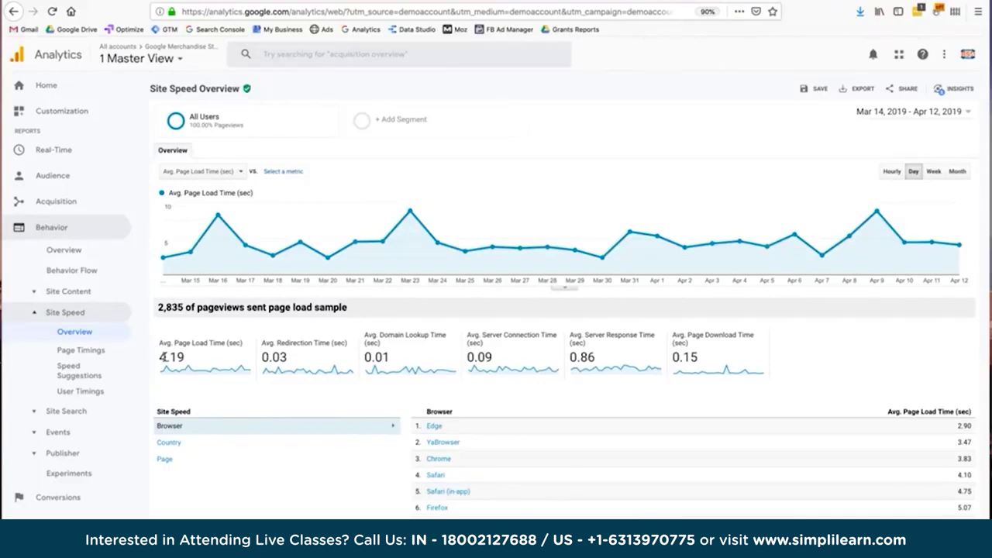
pyautogui.scroll(-2, 467, 389)
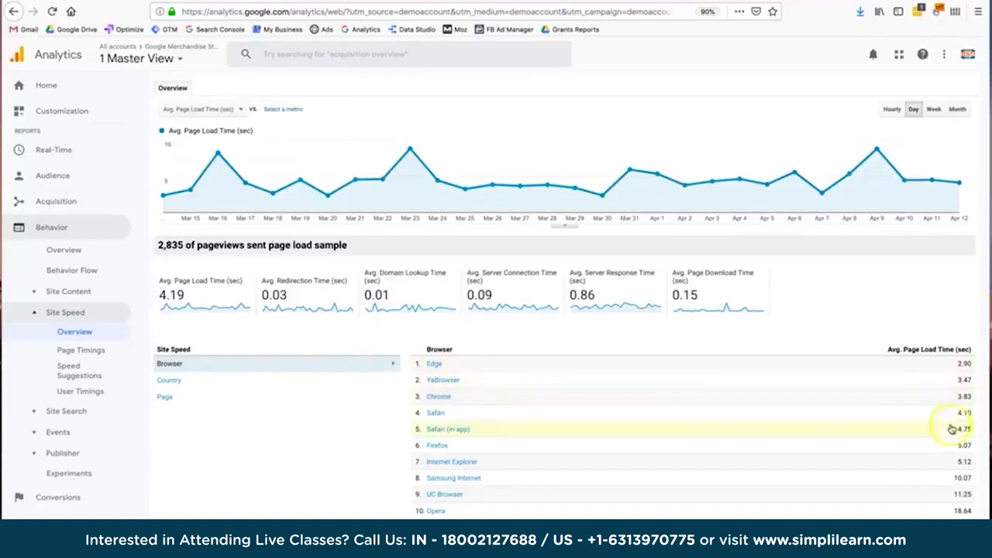
pyautogui.click(360, 380)
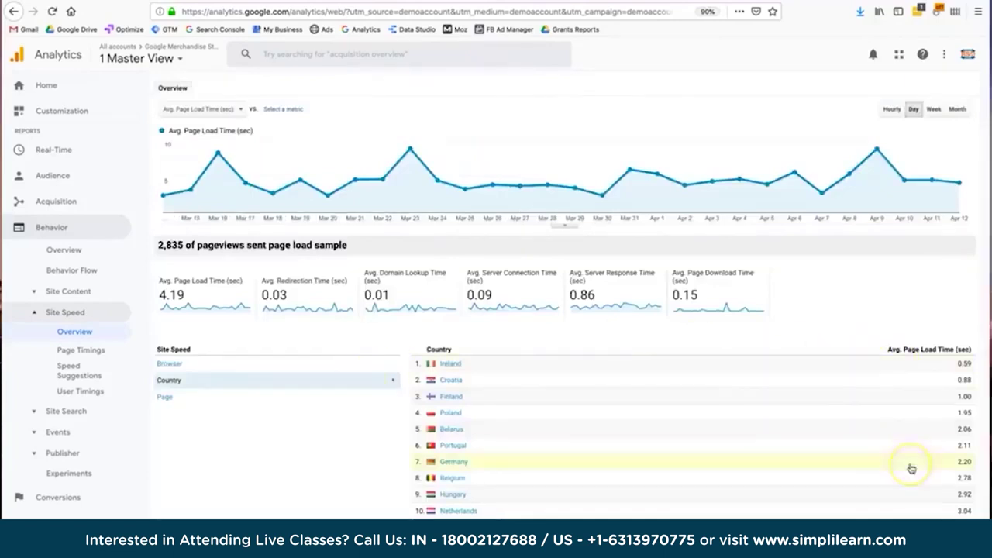
# Open Speed Suggestions and mark row 5's YouTube page and its 8.88-second load time.
pyautogui.click(70, 367)
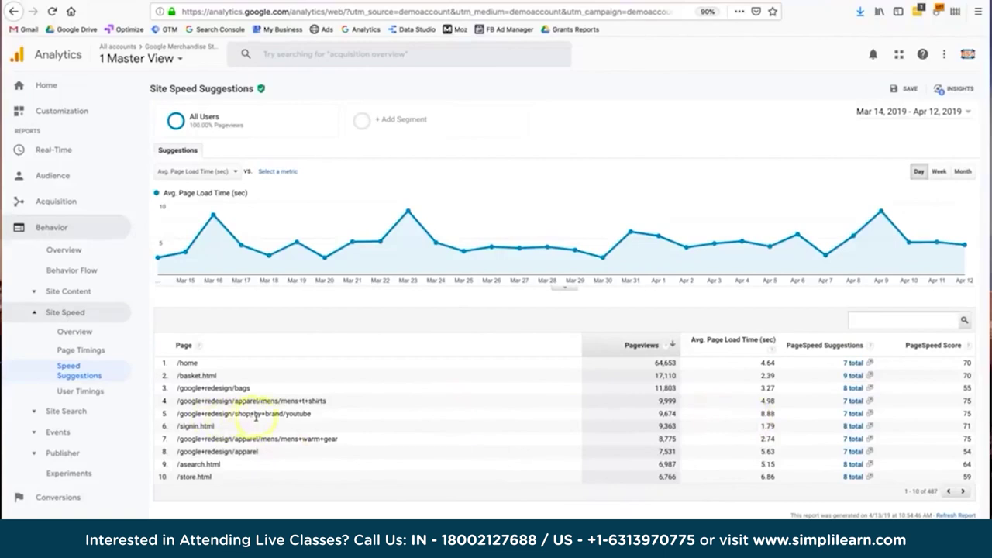
pyautogui.doubleClick(293, 415)
pyautogui.doubleClick(750, 414)
pyautogui.click(851, 417)
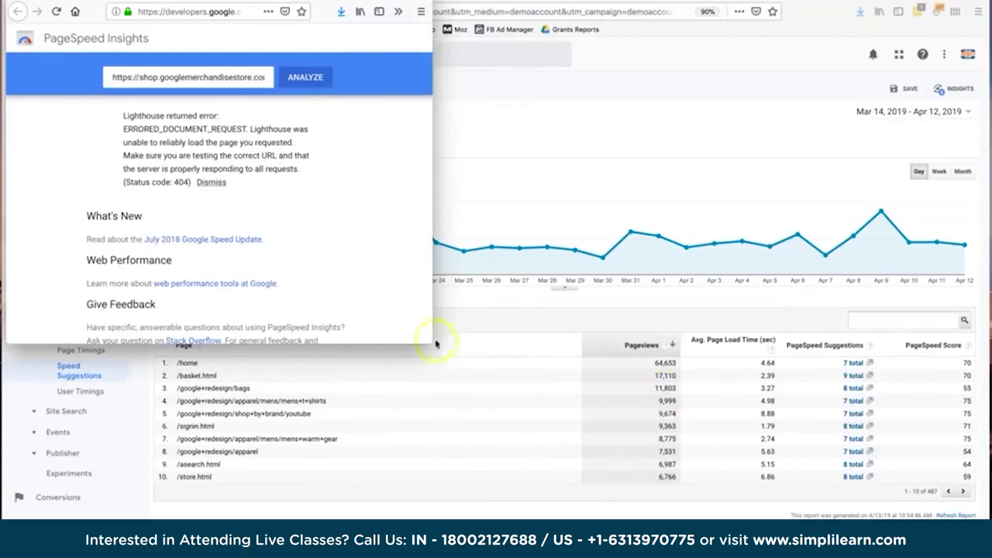
pyautogui.moveTo(429, 339); pyautogui.dragTo(393, 292)
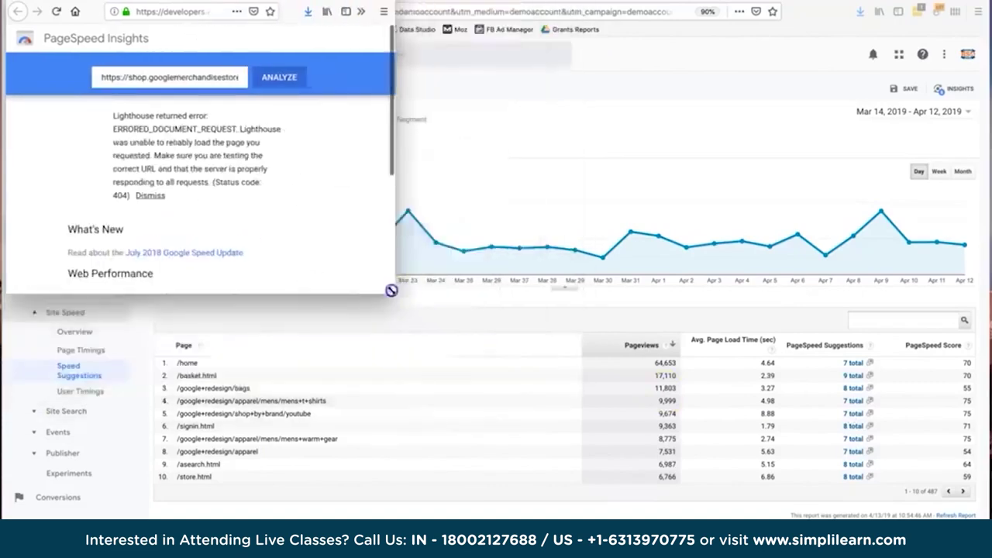
pyautogui.hotkey('alt', 'Tab')
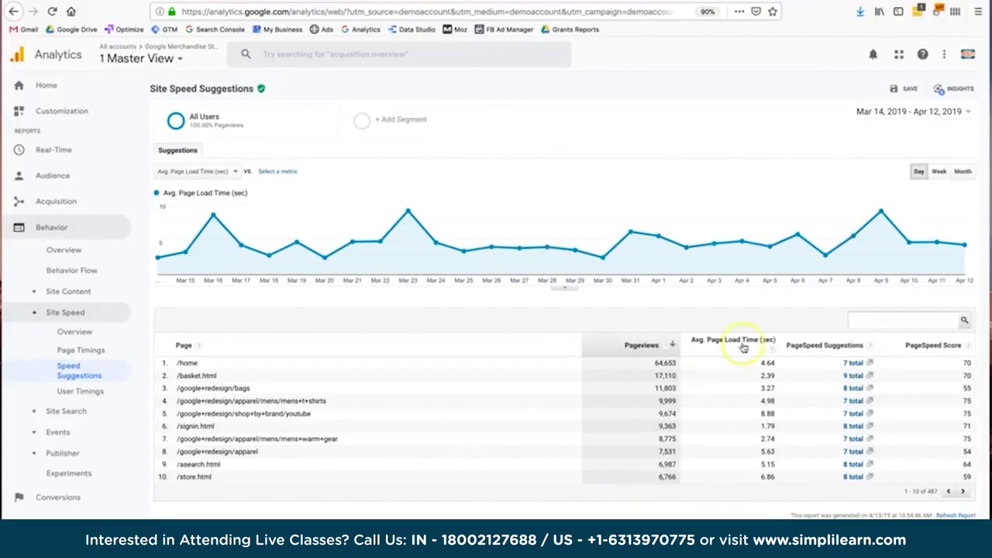
# Save the current report under the name 'Site Speed Suggestions'.
pyautogui.click(904, 88)
pyautogui.click(488, 380)
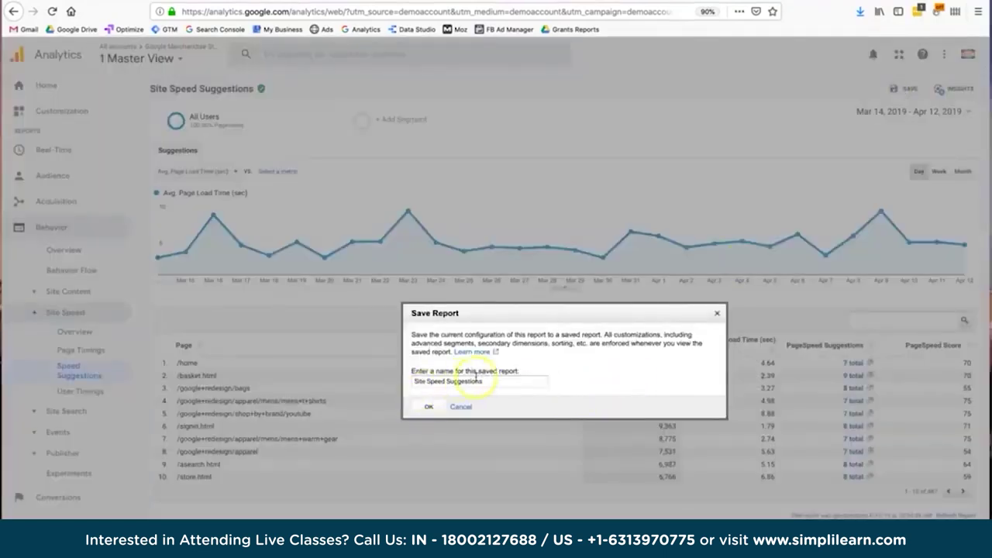
pyautogui.click(429, 407)
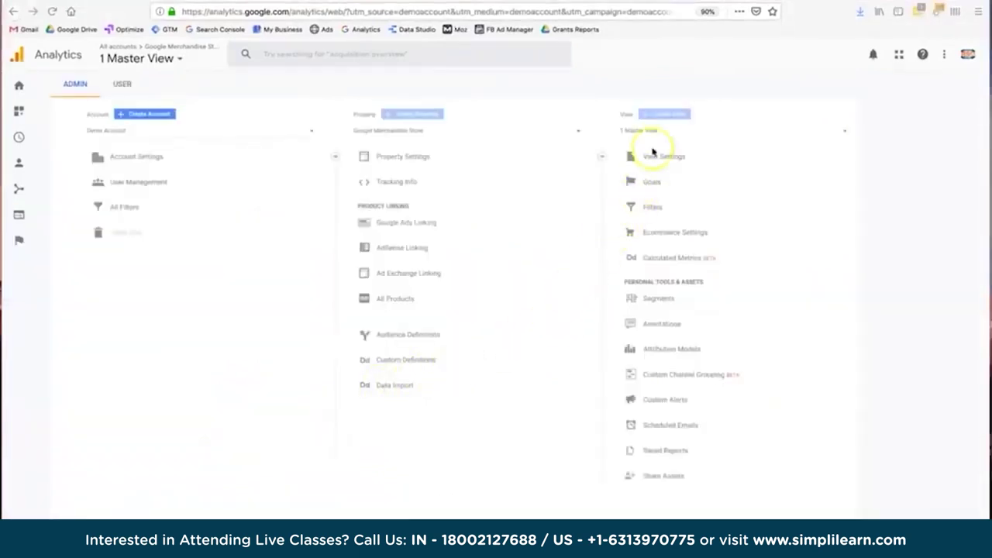
# Open the Goals list and review the Engaged Users goal details without changes.
pyautogui.click(647, 184)
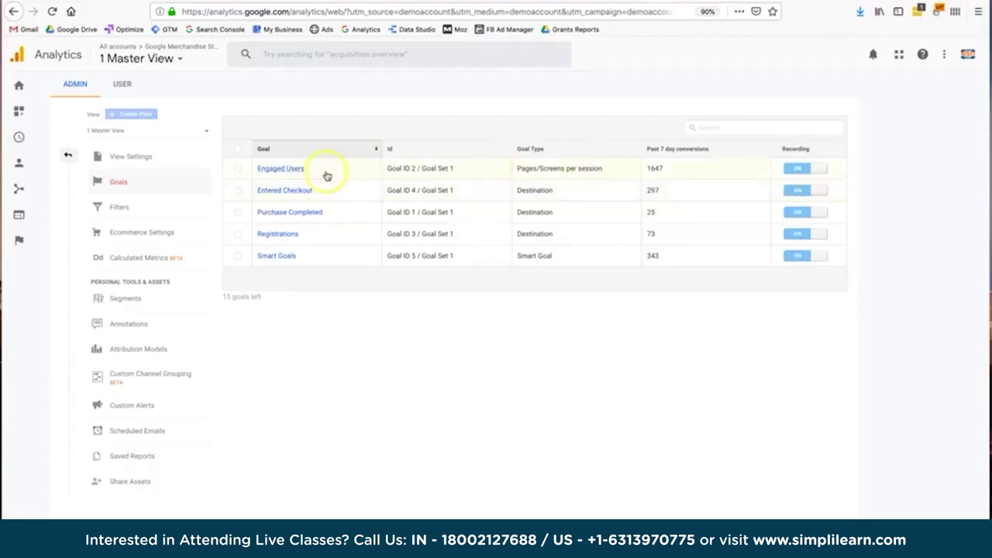
pyautogui.click(295, 169)
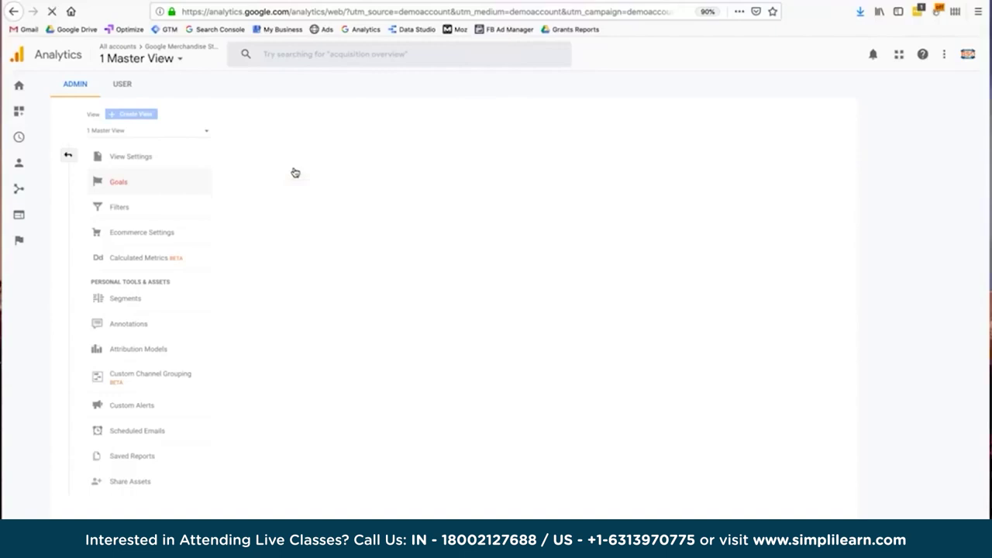
pyautogui.click(319, 195)
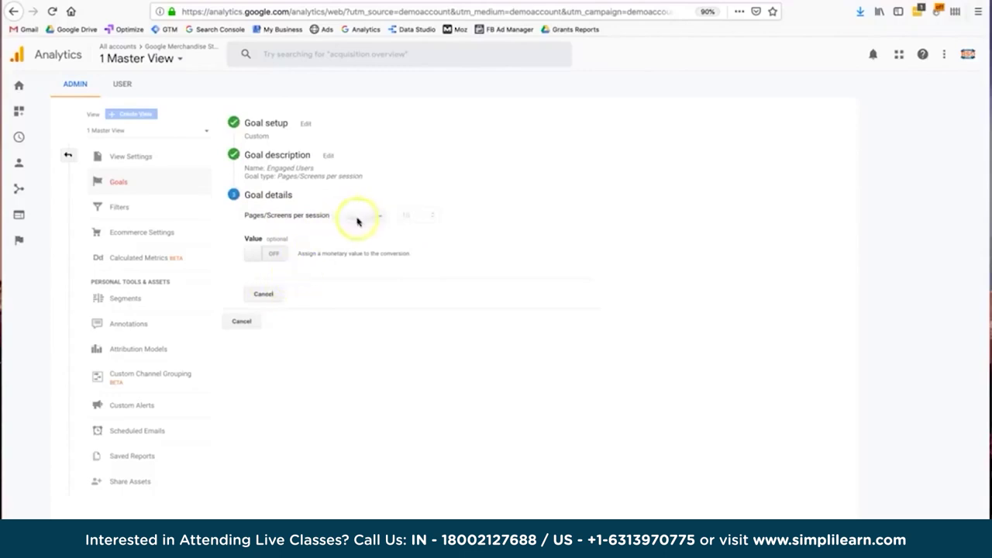
pyautogui.click(263, 294)
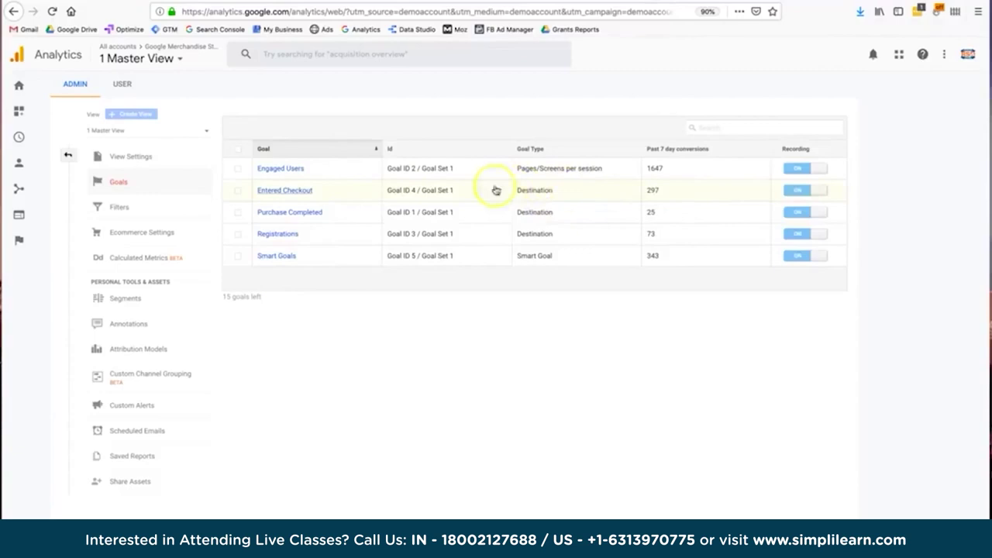
# Review the Entered Checkout goal's destination page setting and leave it unchanged.
pyautogui.click(295, 191)
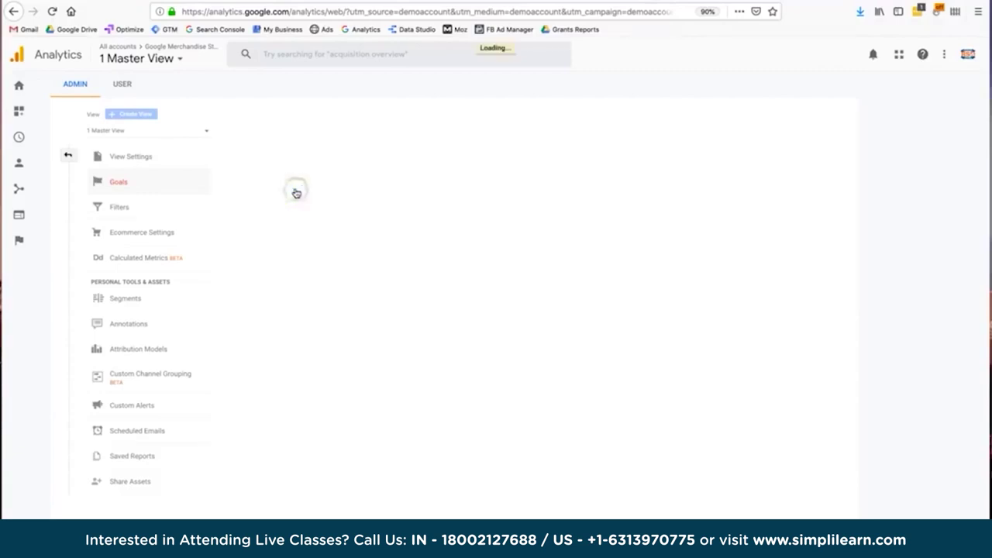
pyautogui.click(303, 195)
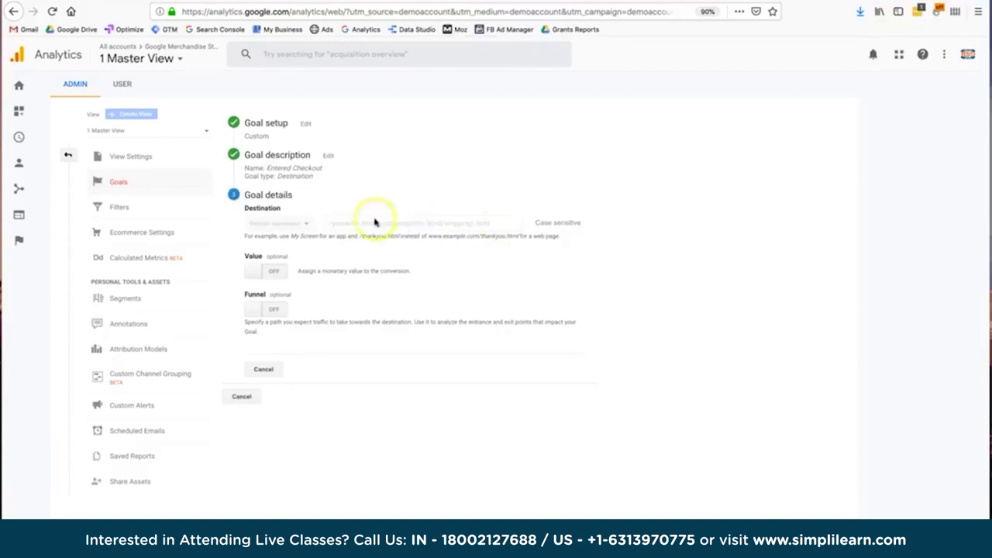
pyautogui.click(382, 228)
pyautogui.click(264, 370)
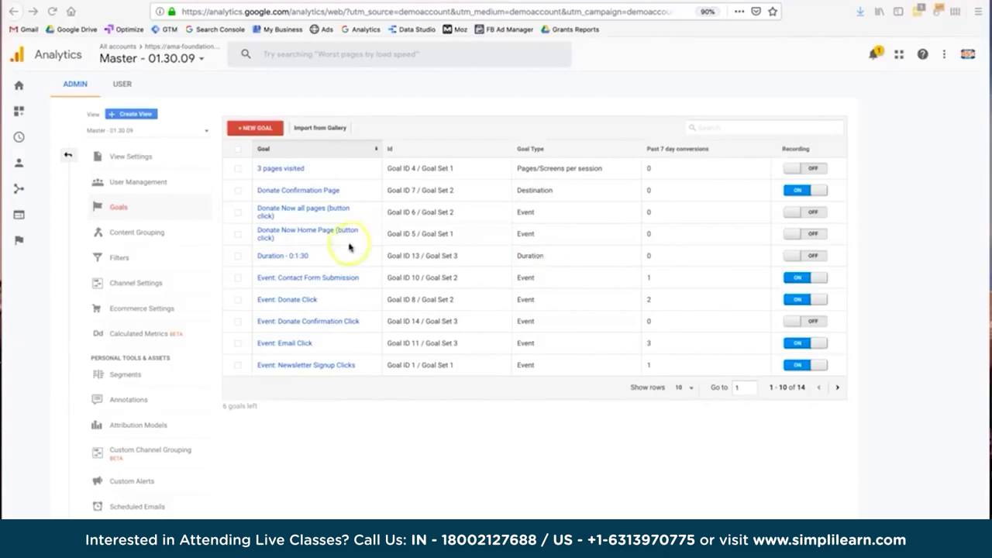
# Resave the Duration - 0:1:30 goal with its greater-than 1 minute 30 seconds threshold.
pyautogui.click(295, 256)
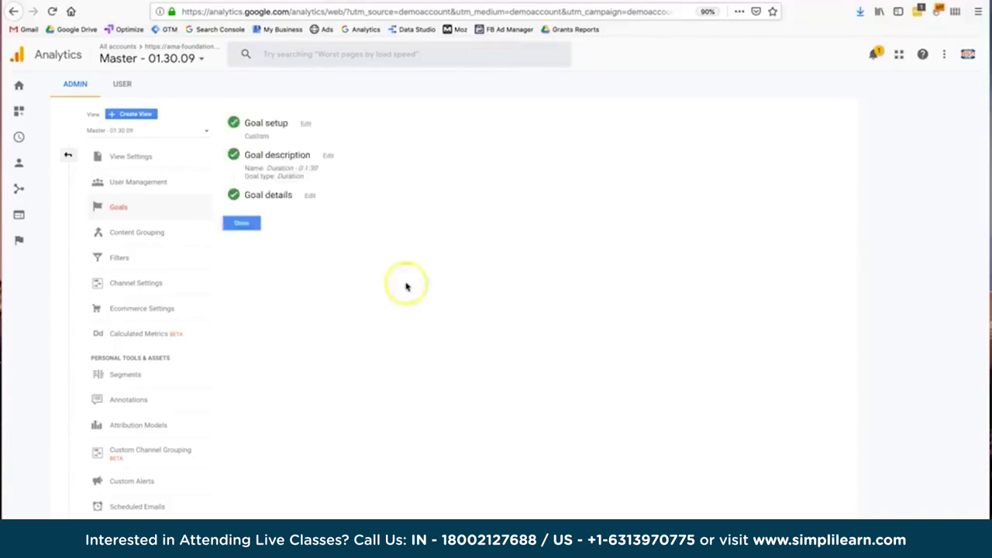
pyautogui.click(310, 196)
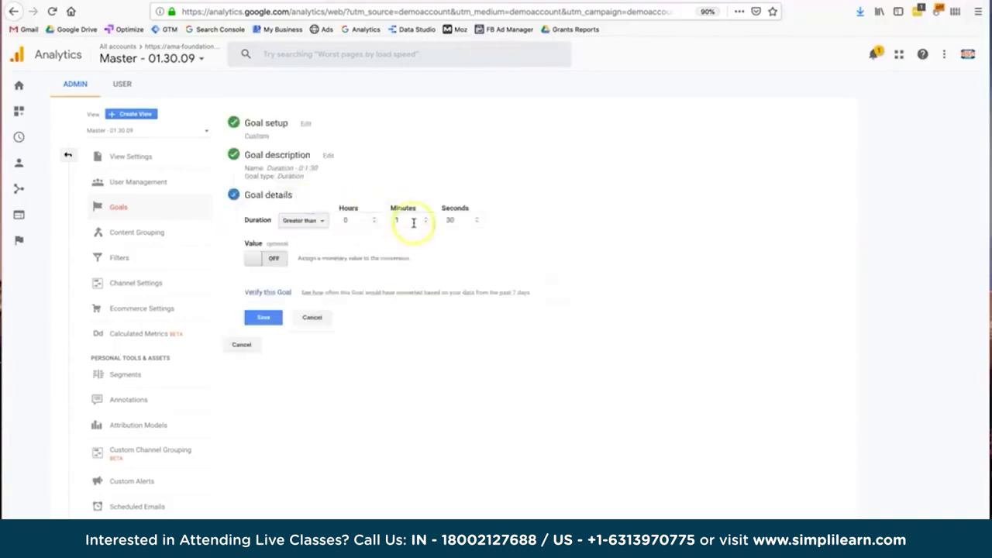
pyautogui.click(455, 218)
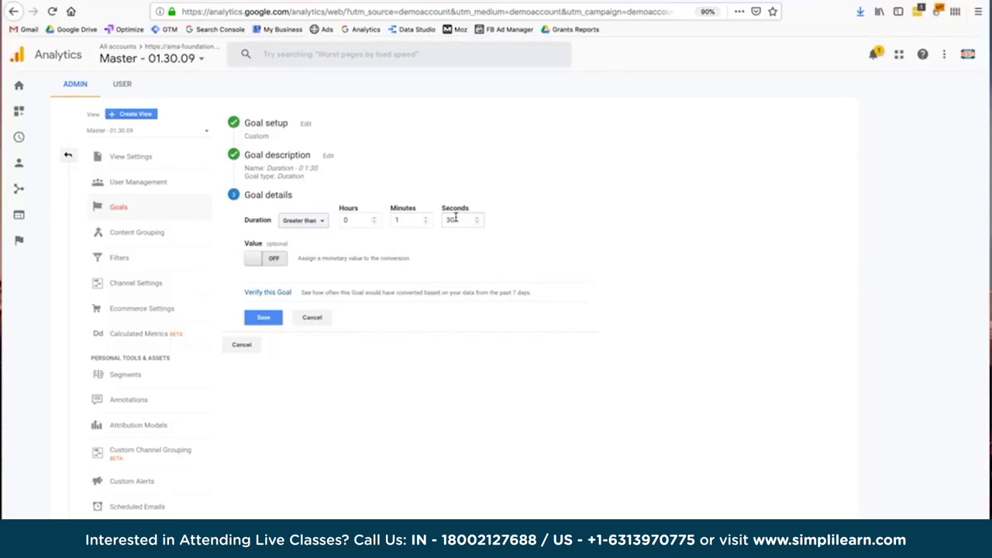
pyautogui.press('Return')
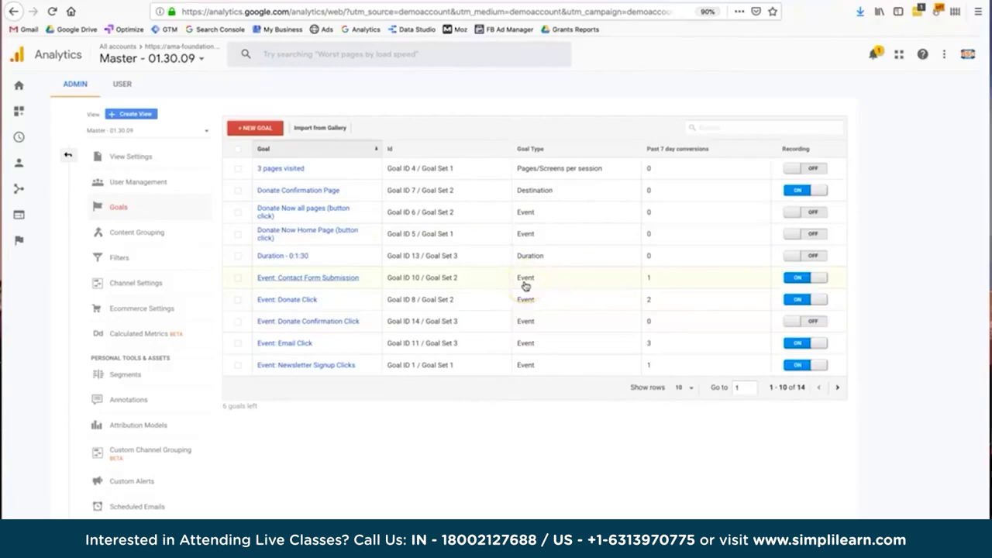
# Inspect the Event: Contact Form Submission goal's conditions and cancel without saving.
pyautogui.click(526, 286)
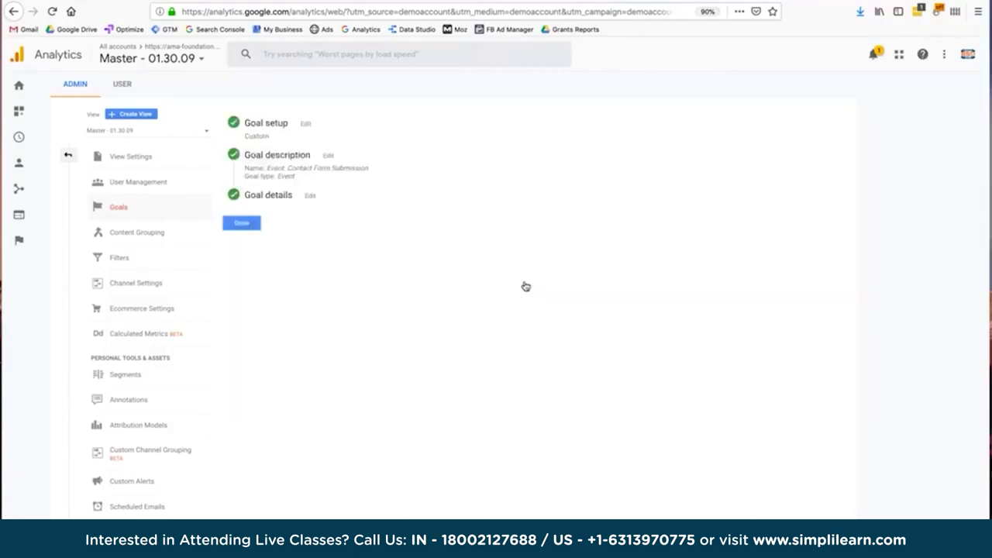
pyautogui.click(311, 195)
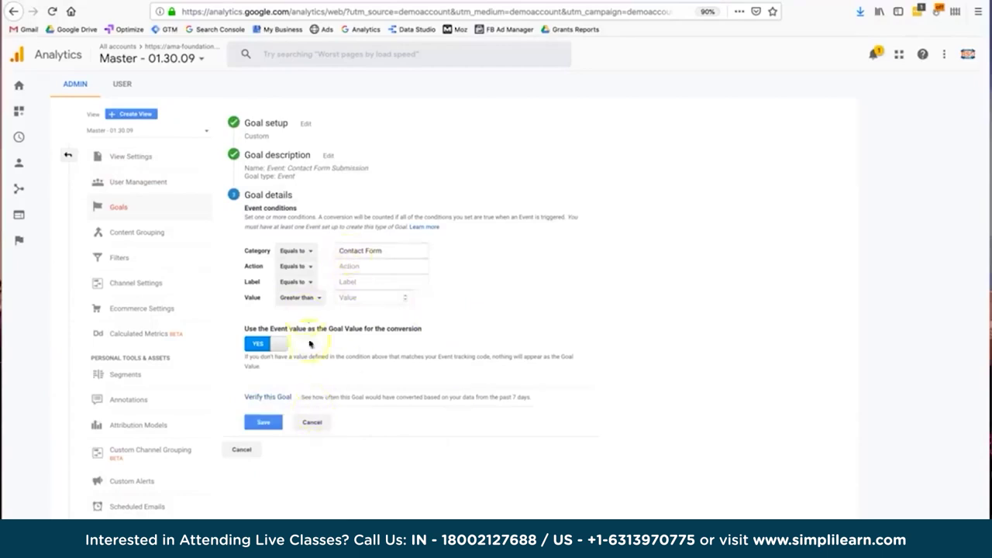
pyautogui.click(324, 422)
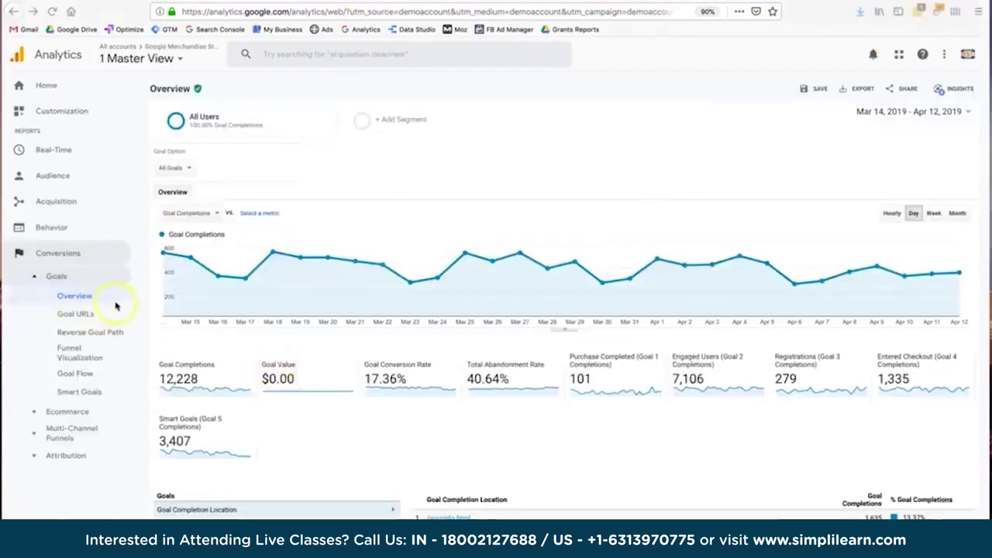
# Filter the Goals Overview to show only Goal 2: Engaged Users.
pyautogui.scroll(-3, 330, 319)
pyautogui.scroll(3, 329, 319)
pyautogui.click(183, 366)
pyautogui.click(159, 166)
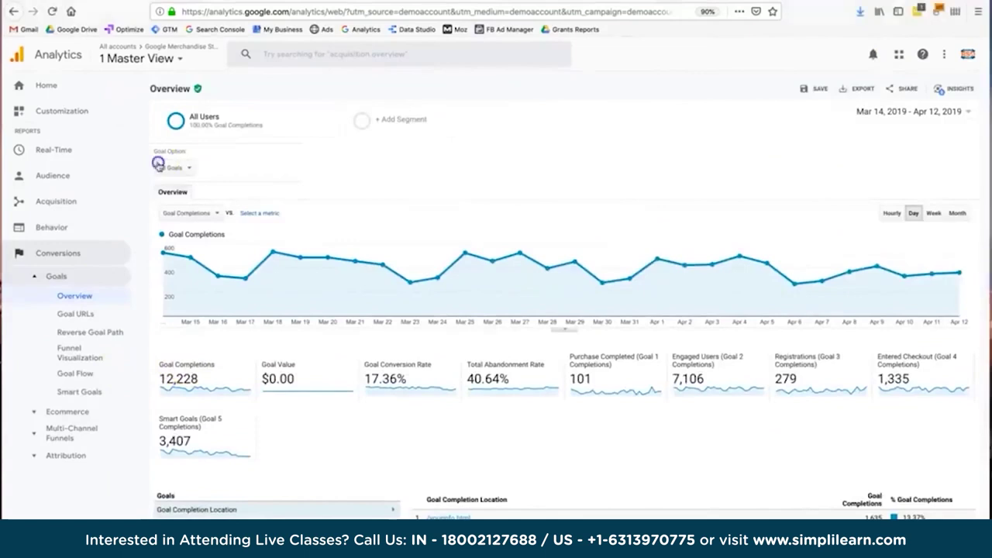
pyautogui.click(160, 167)
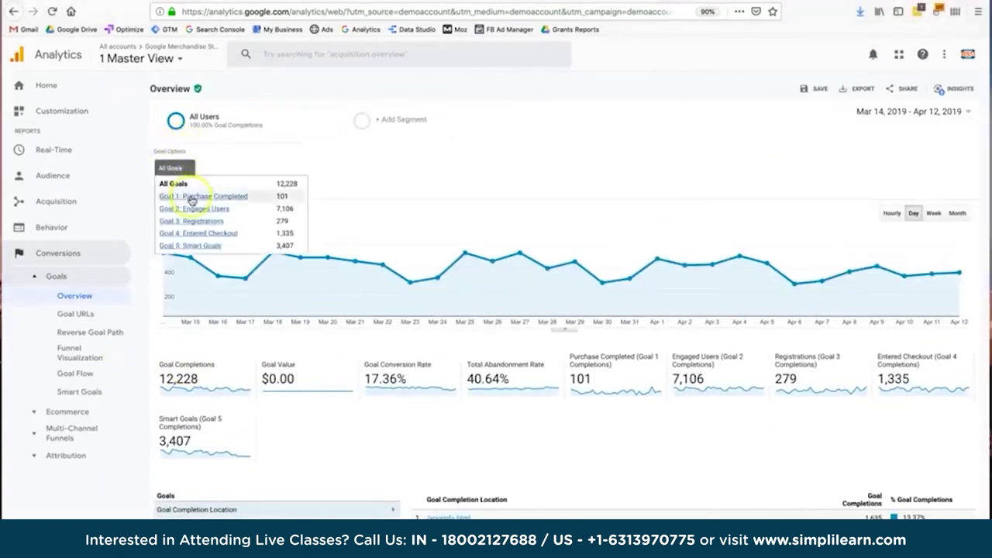
pyautogui.click(192, 232)
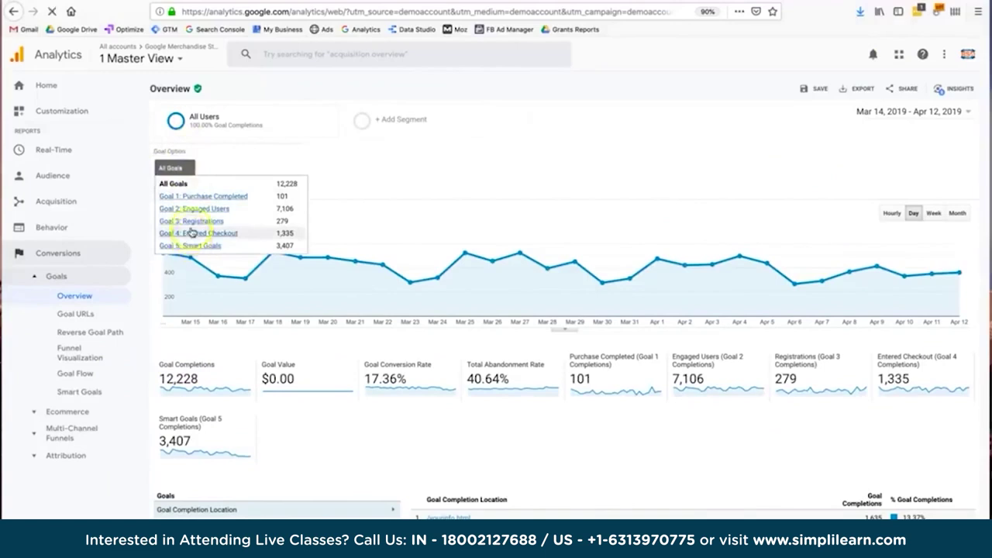
pyautogui.click(185, 211)
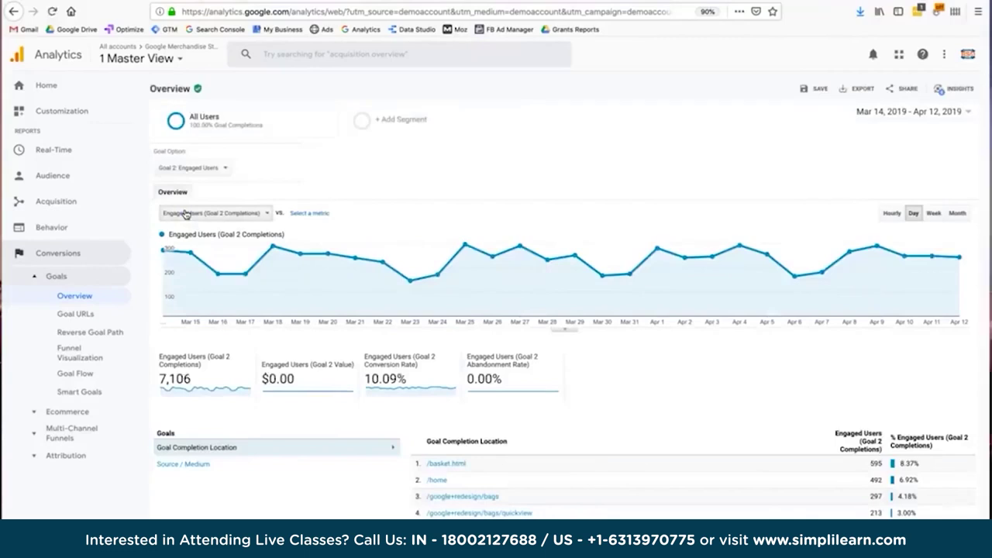
# Show completions by location, highlight the 10.09% conversion rate, and open the segment list.
pyautogui.click(329, 447)
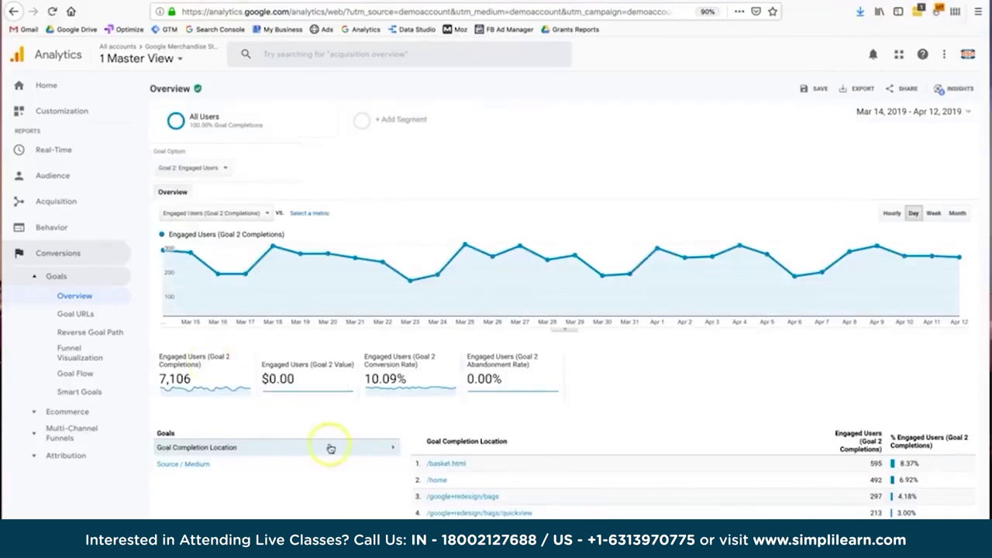
pyautogui.moveTo(363, 378); pyautogui.dragTo(419, 387)
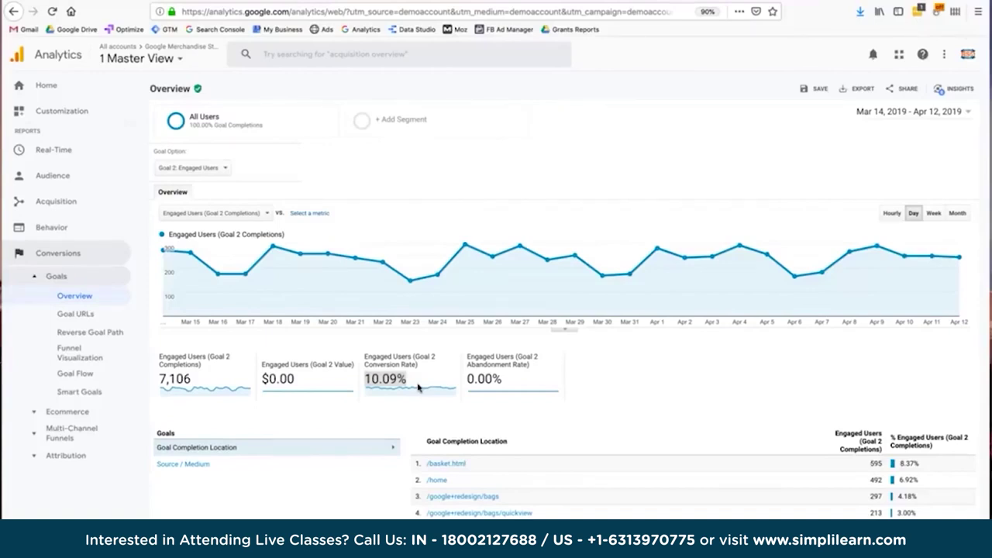
pyautogui.click(388, 313)
pyautogui.click(377, 413)
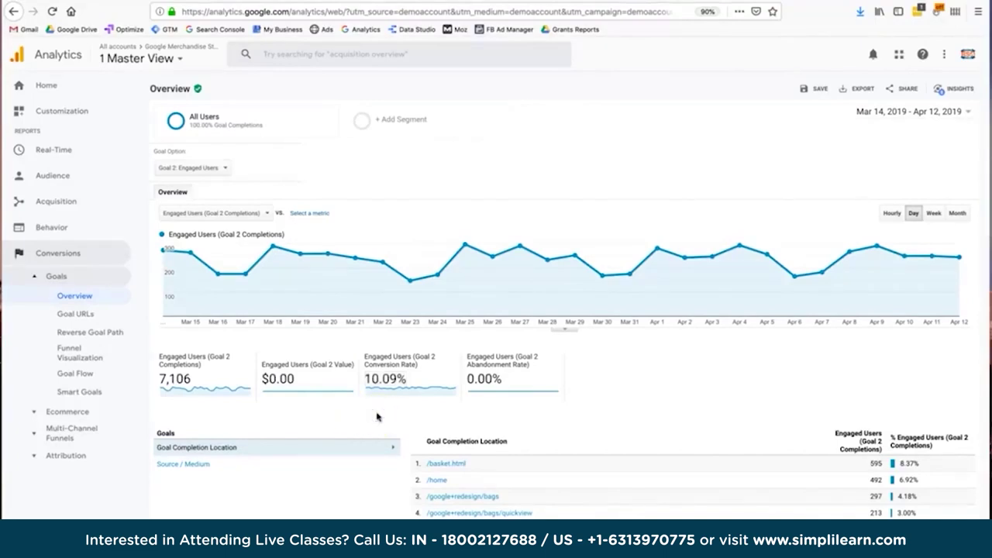
pyautogui.click(274, 126)
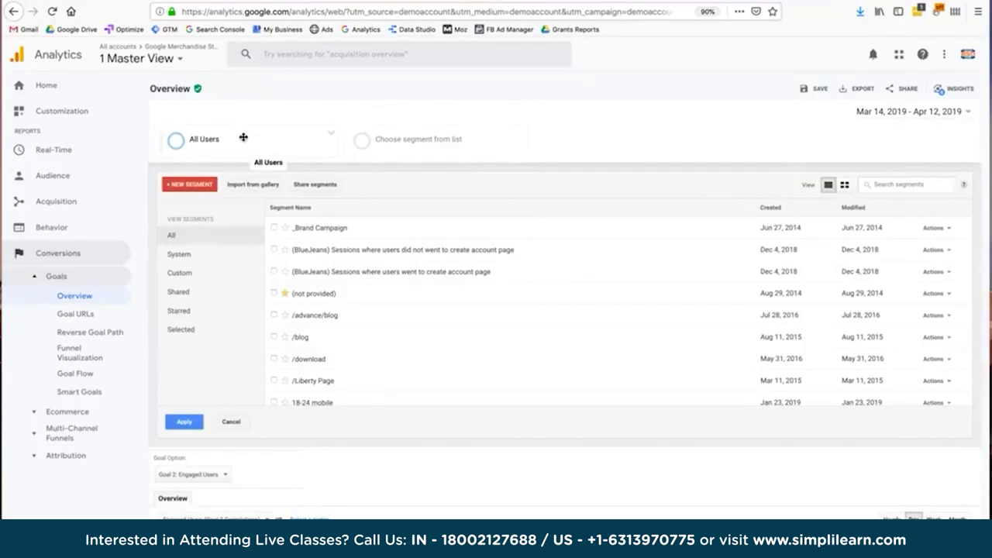
# Swap All Users for the Mobile Traffic system segment, review, then return to All Users.
pyautogui.click(211, 252)
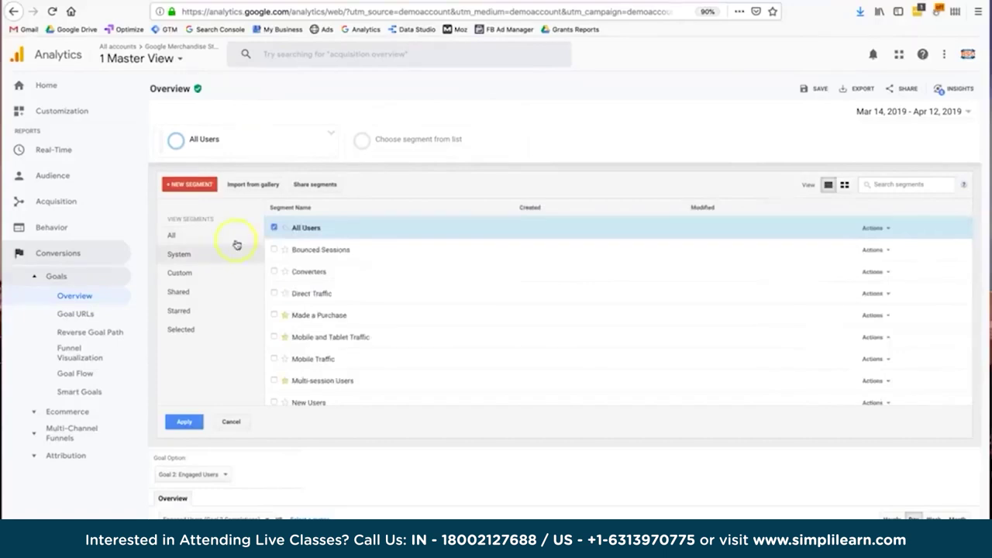
pyautogui.click(273, 227)
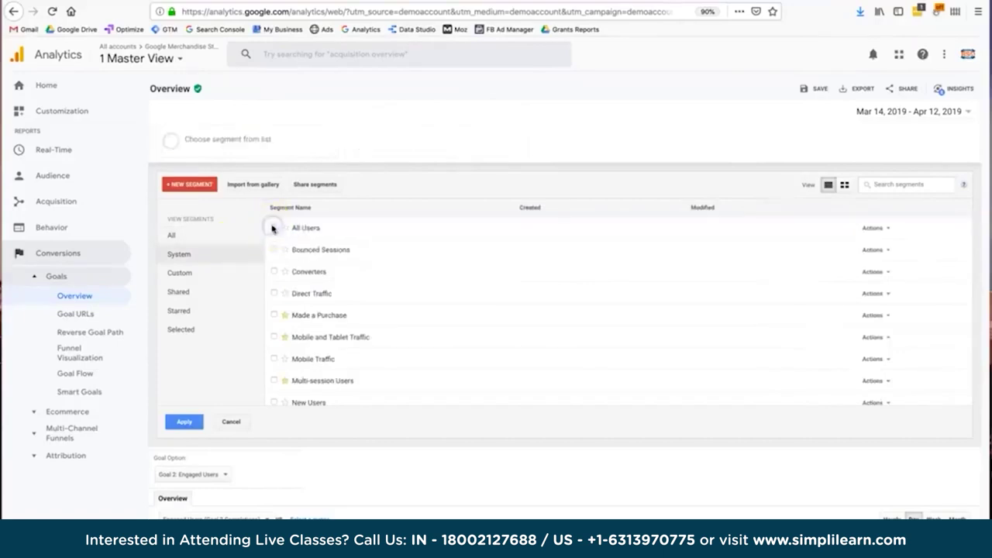
pyautogui.click(273, 359)
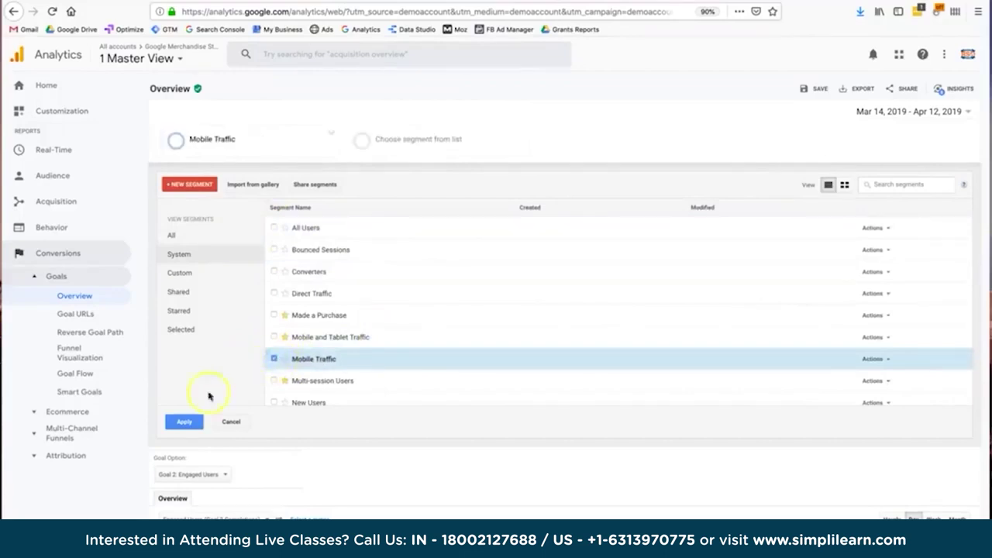
pyautogui.click(184, 422)
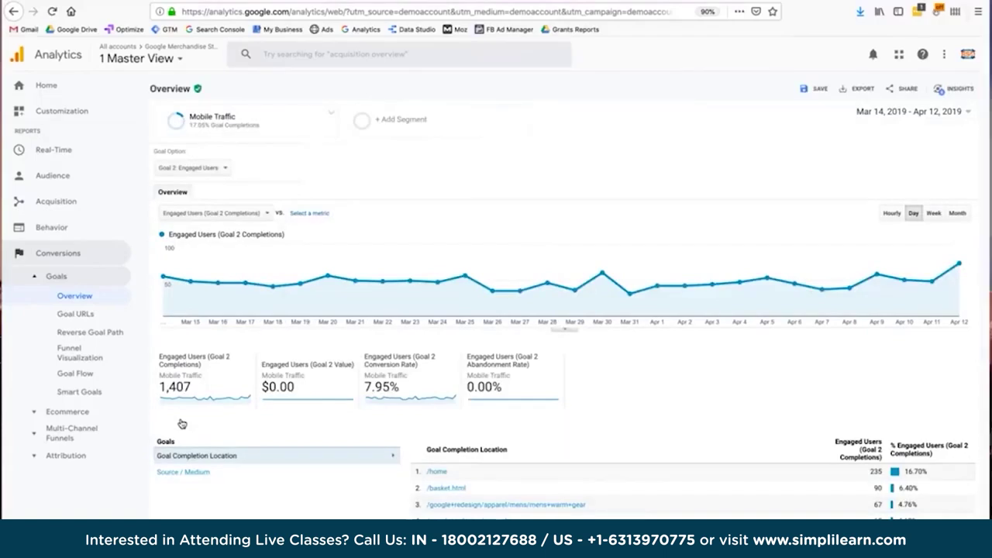
pyautogui.click(199, 392)
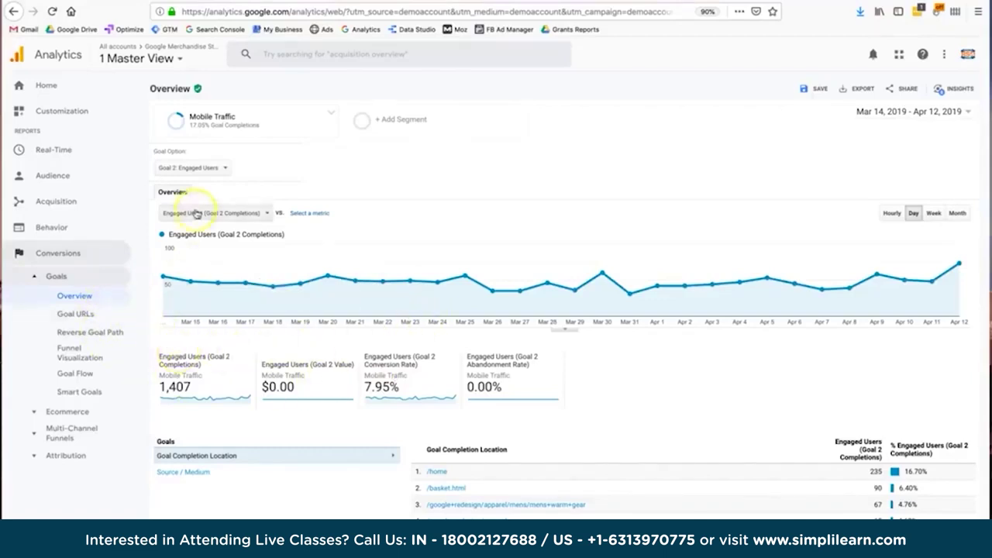
pyautogui.moveTo(245, 120)
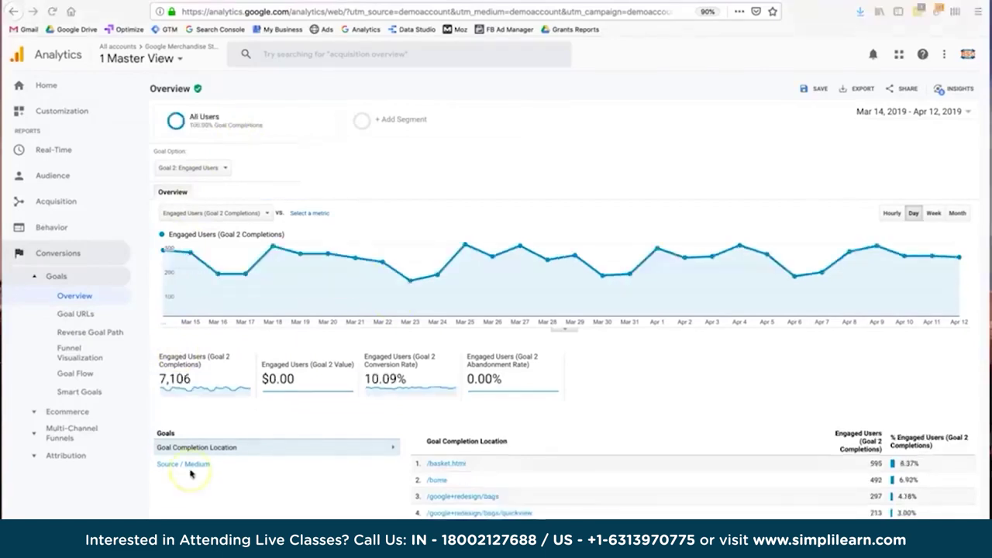
# Open the Multi-Channel Funnels Overview and inspect the Direct, Organic Search and Referral Venn overlaps.
pyautogui.click(72, 439)
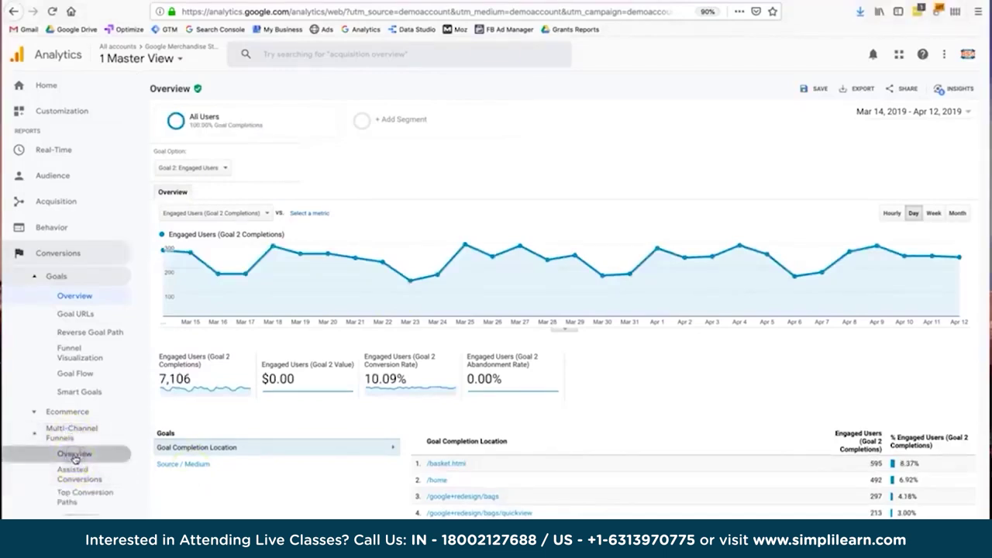
pyautogui.click(75, 457)
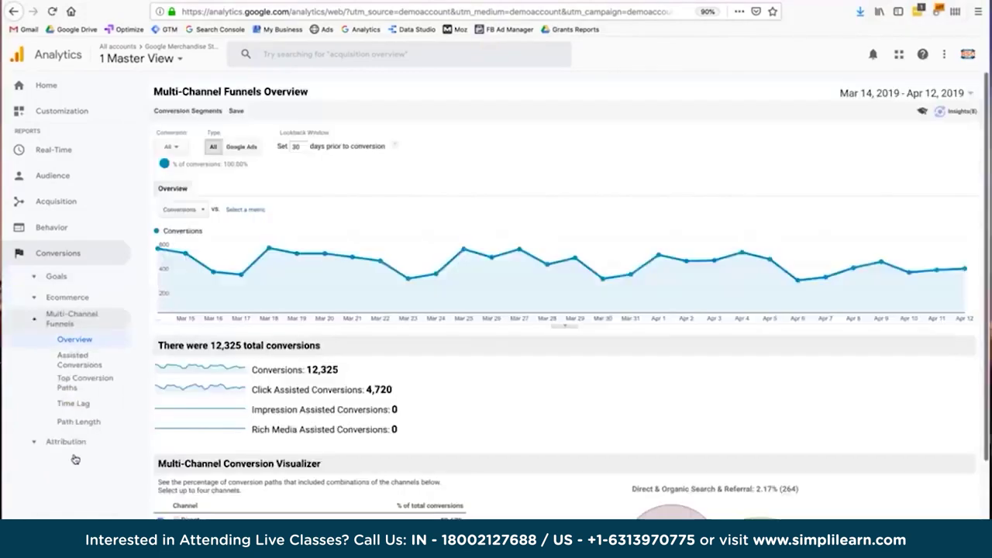
pyautogui.scroll(-3, 475, 507)
pyautogui.scroll(-1, 474, 507)
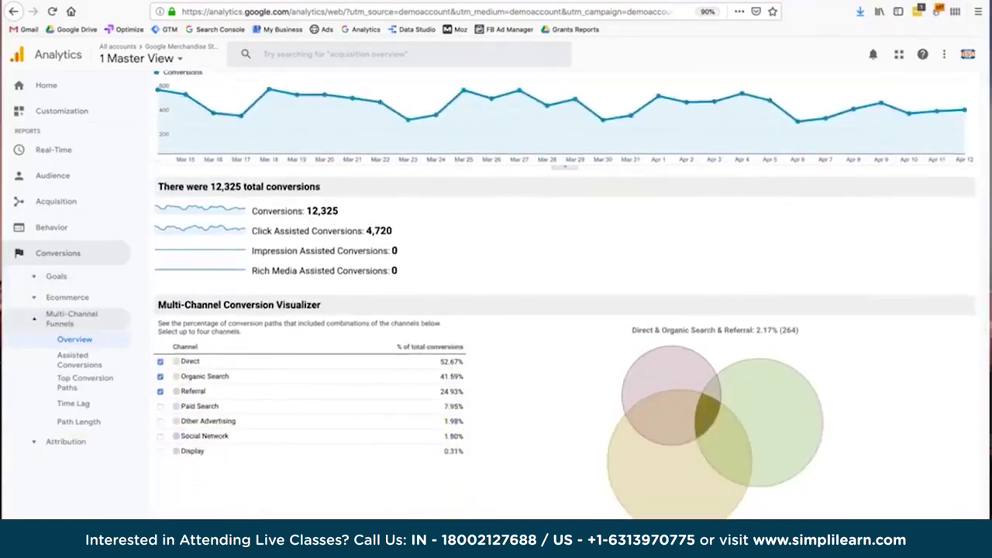
pyautogui.moveTo(711, 413)
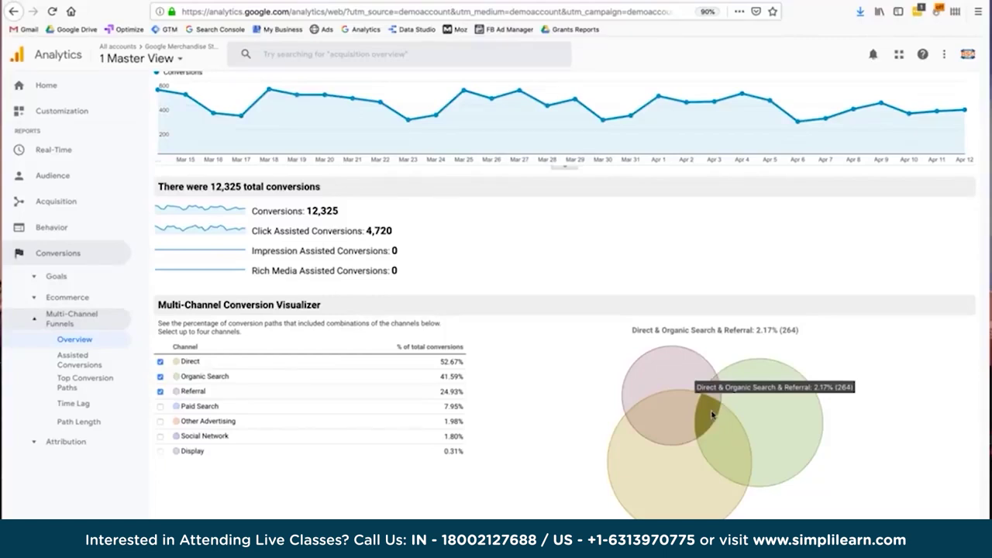
pyautogui.moveTo(676, 429)
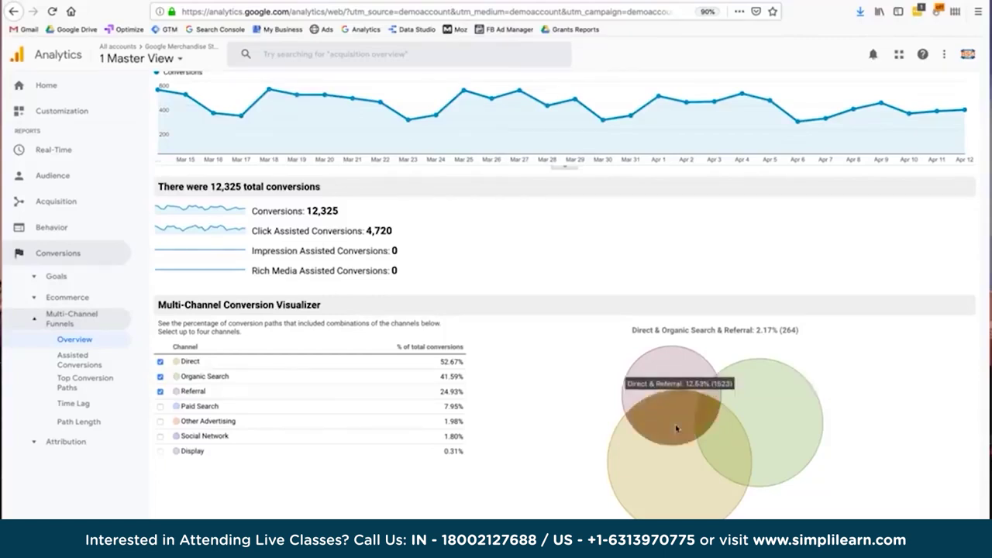
pyautogui.moveTo(720, 429)
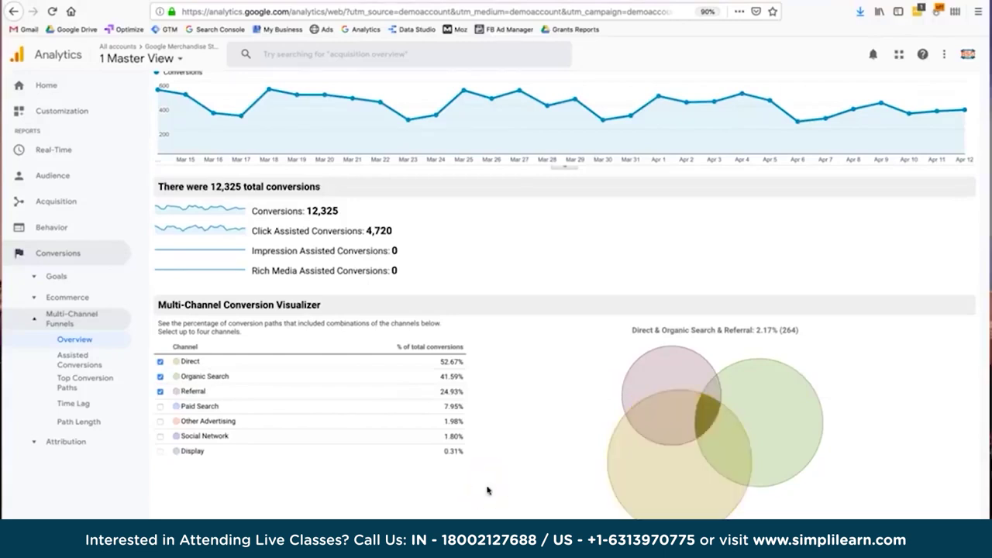
# Open Top Conversion Paths and highlight the Organic Search step in path 2.
pyautogui.click(77, 381)
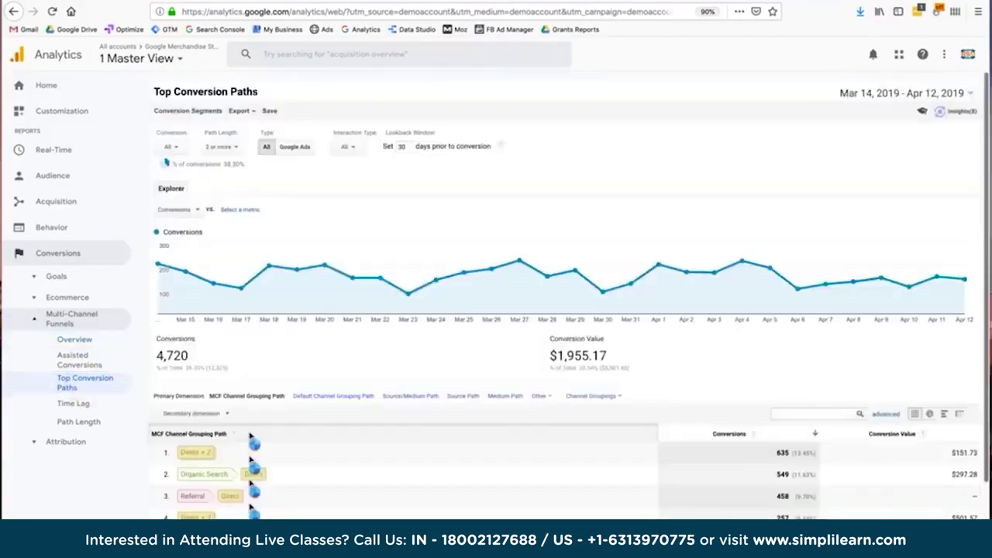
pyautogui.scroll(-3, 252, 438)
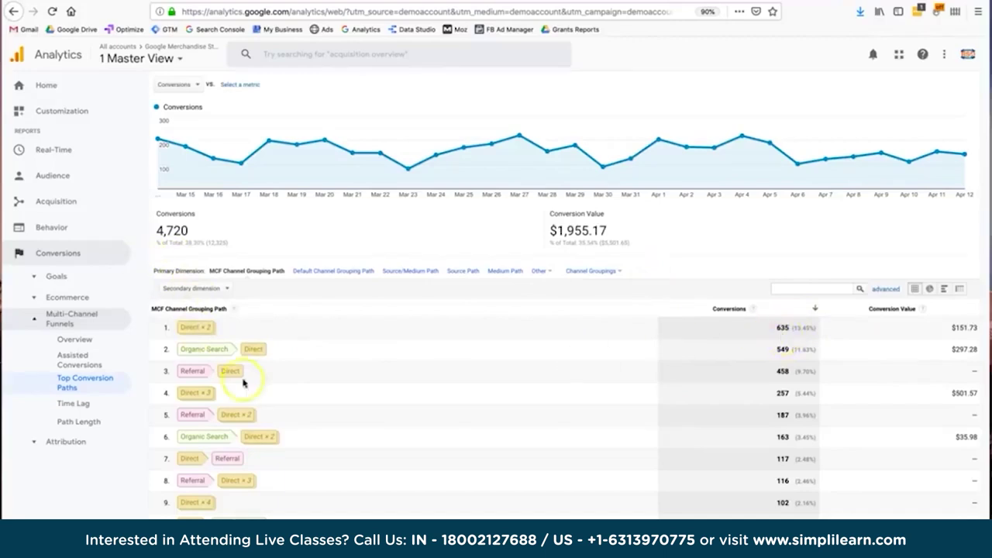
pyautogui.click(196, 347)
pyautogui.moveTo(197, 348); pyautogui.dragTo(256, 349)
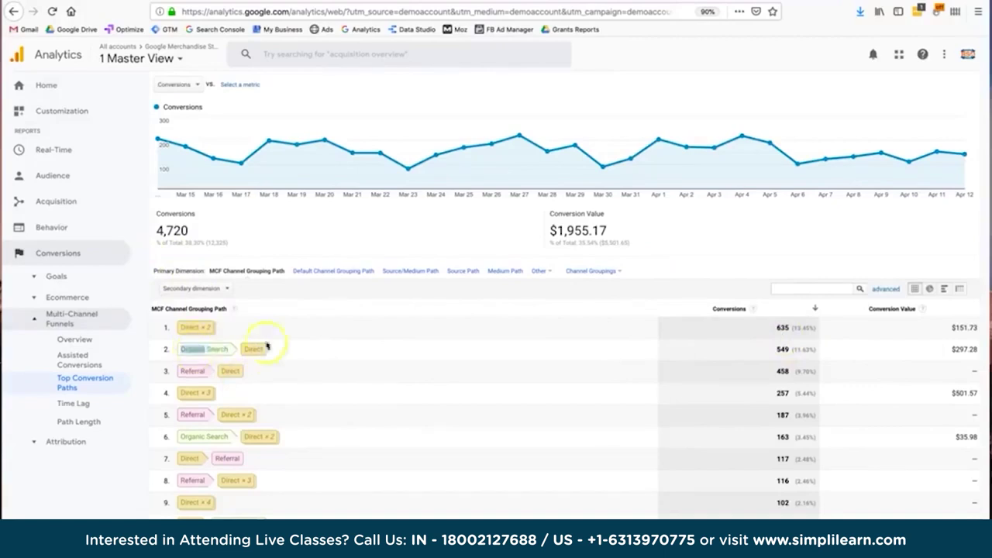
pyautogui.click(216, 355)
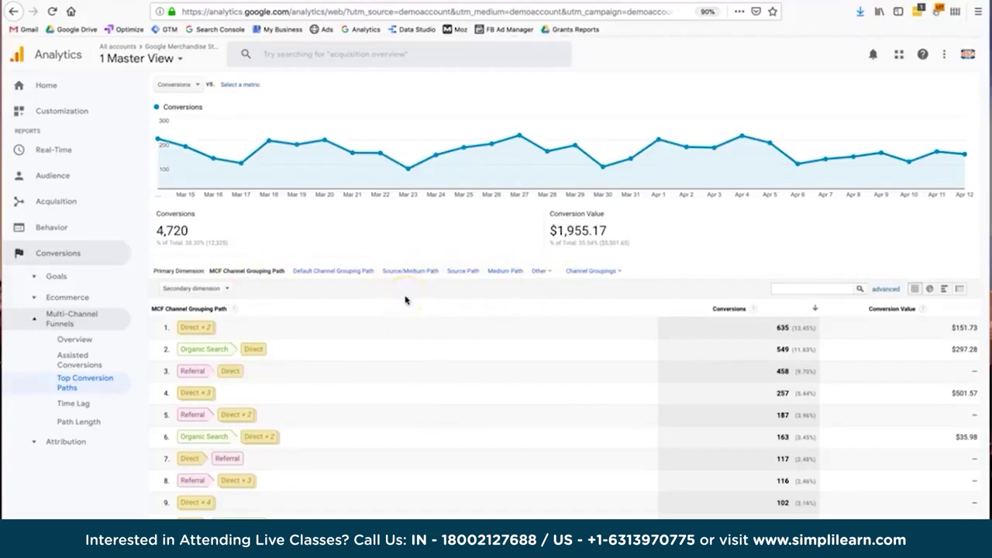
# Collapse the Conversions reports group and expand the Audience group in the sidebar.
pyautogui.scroll(3, 404, 300)
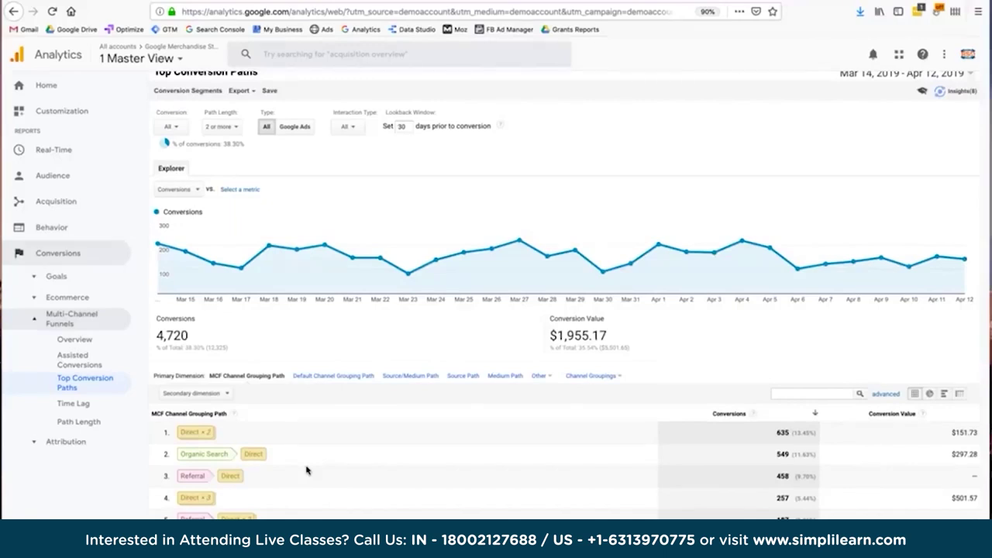
pyautogui.click(17, 255)
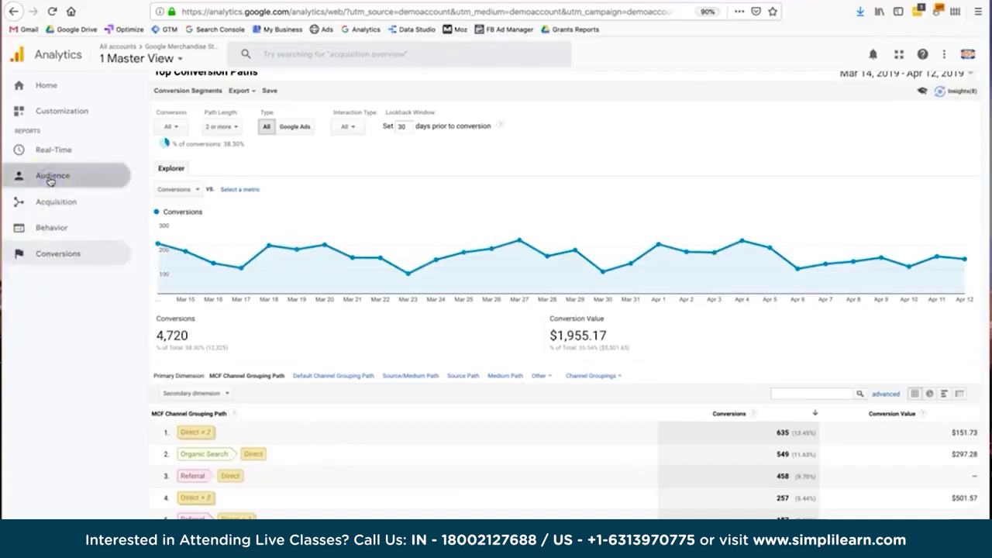
pyautogui.click(51, 176)
pyautogui.scroll(-2, 67, 328)
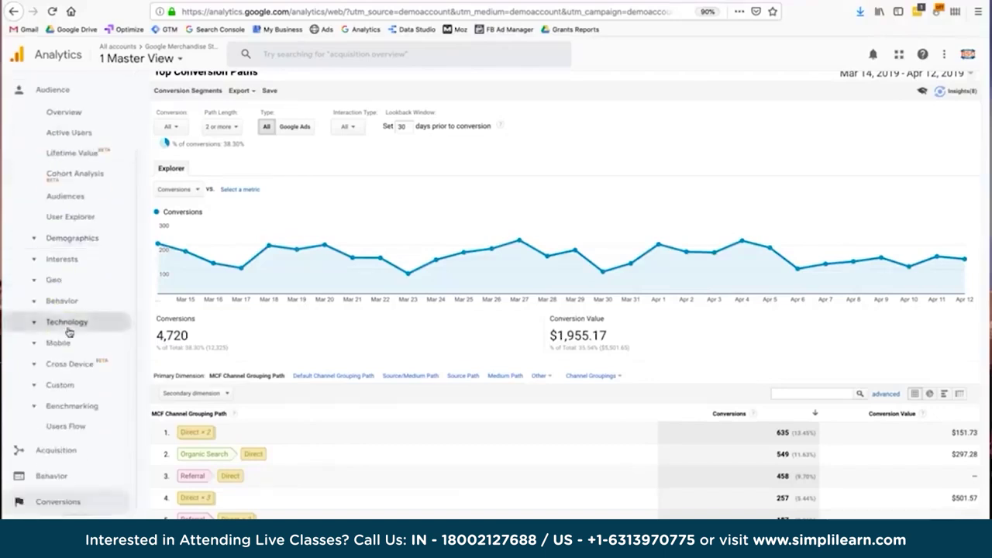
pyautogui.scroll(2, 68, 332)
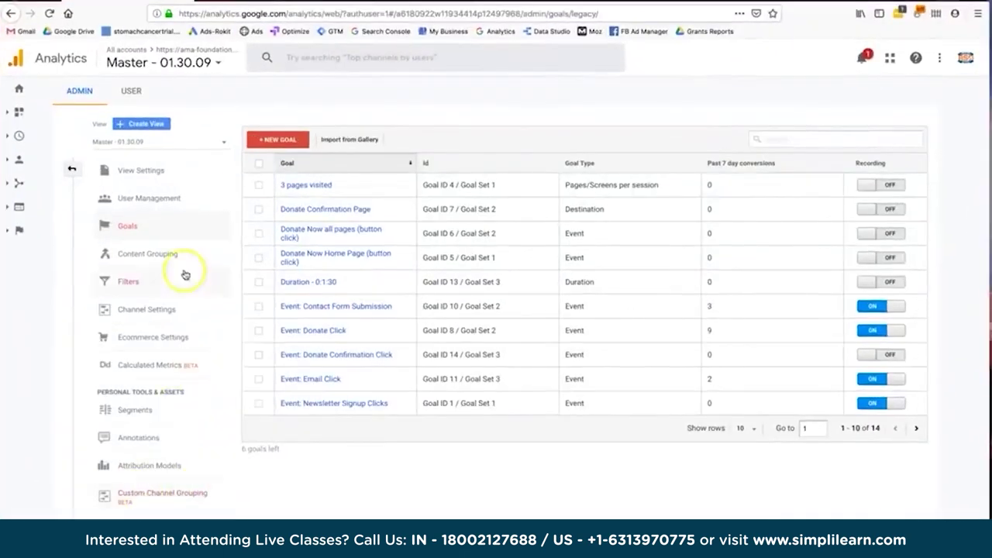
pyautogui.click(72, 170)
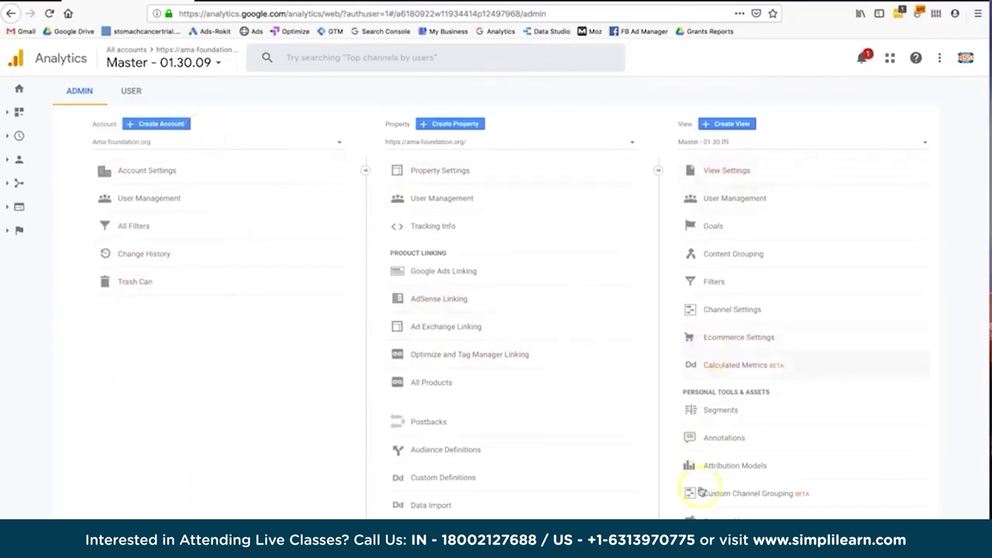
pyautogui.click(710, 229)
pyautogui.click(706, 144)
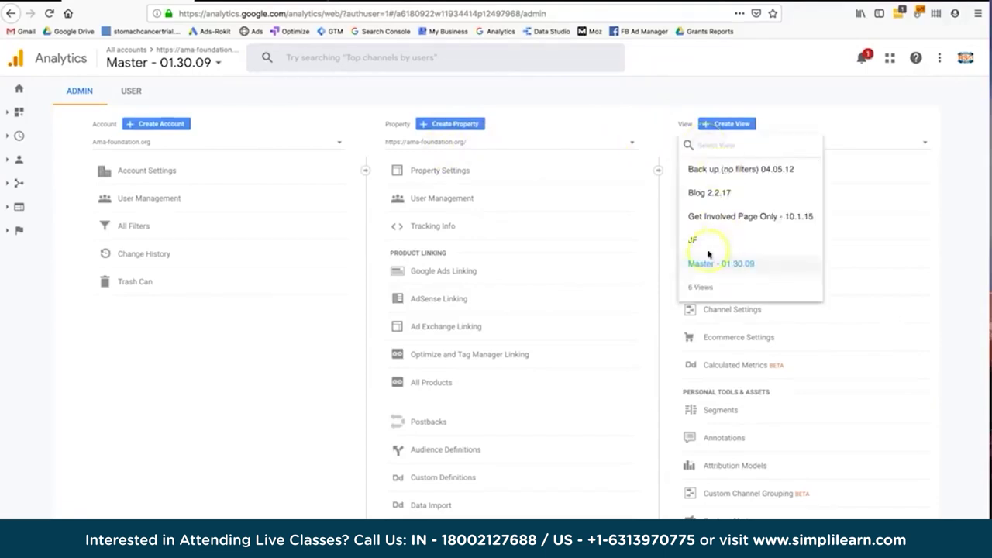
pyautogui.click(781, 103)
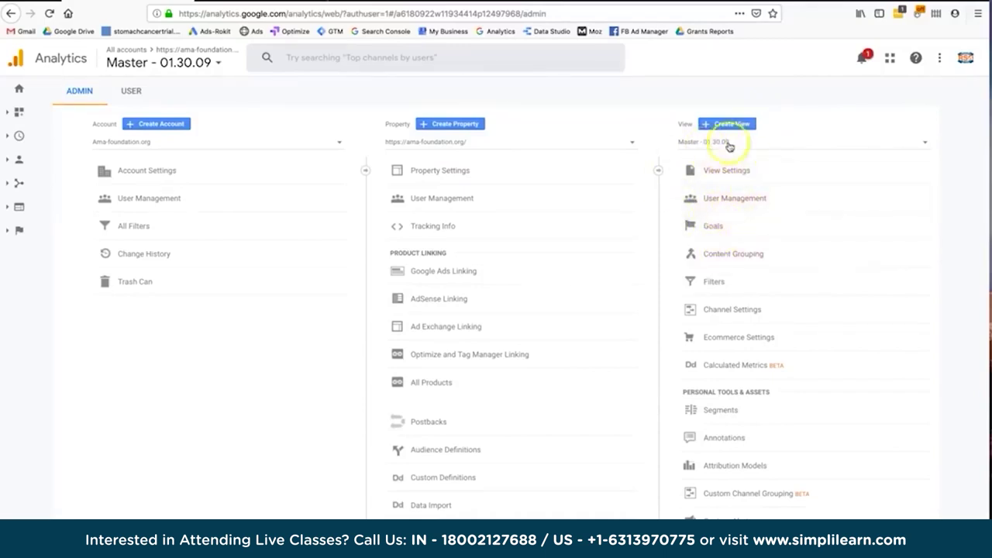
pyautogui.click(717, 226)
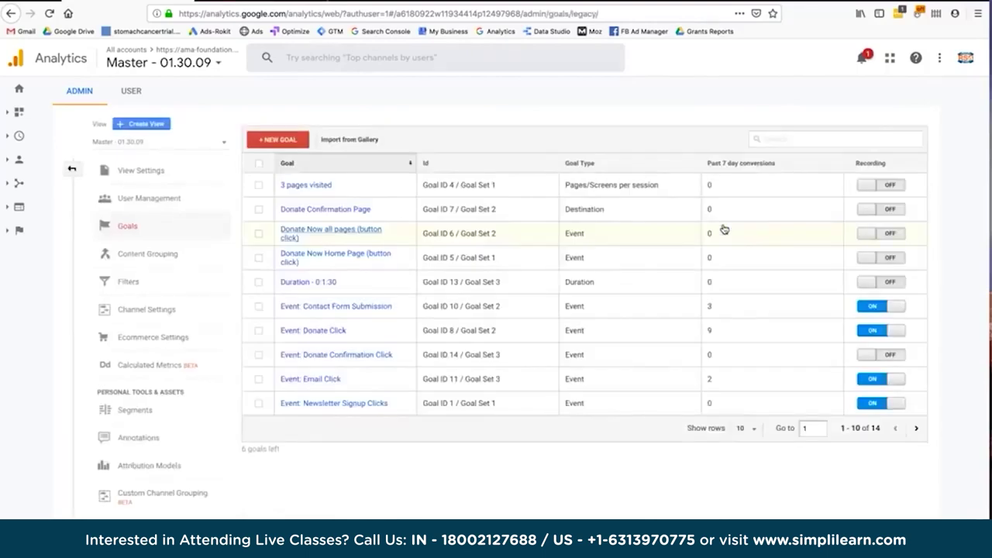
# Sort the Goals table by Recording so recording goals come first.
pyautogui.click(747, 431)
pyautogui.click(747, 432)
pyautogui.click(746, 432)
pyautogui.click(746, 432)
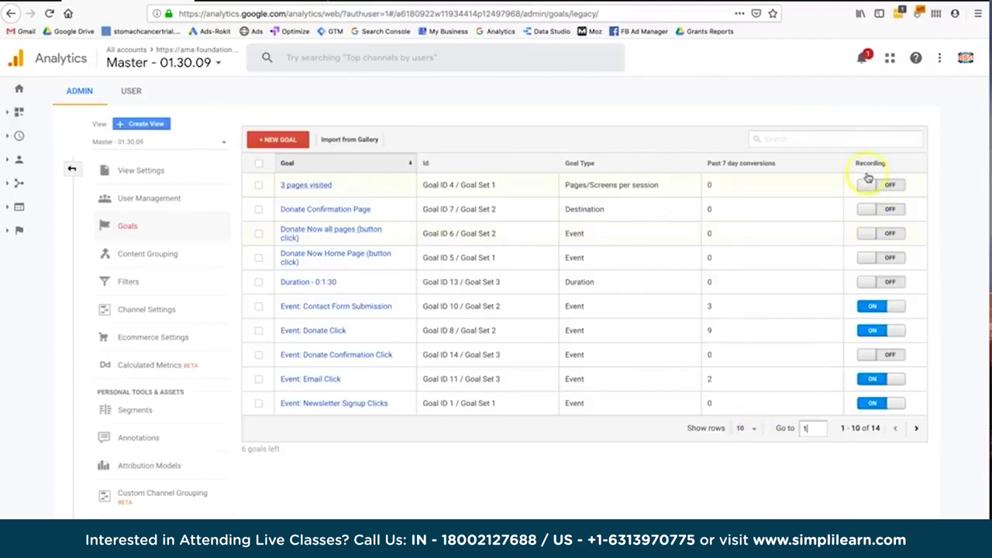
pyautogui.click(869, 165)
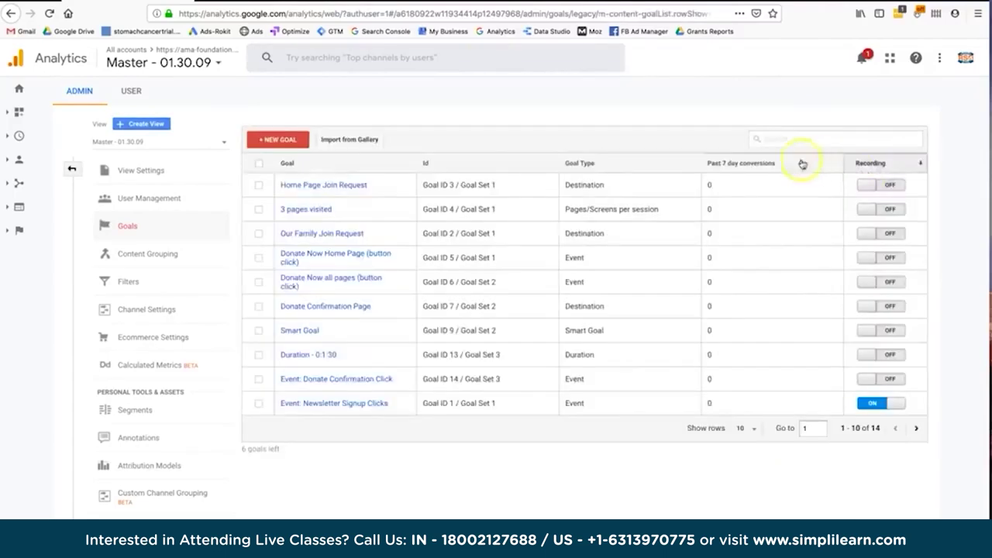
pyautogui.click(885, 165)
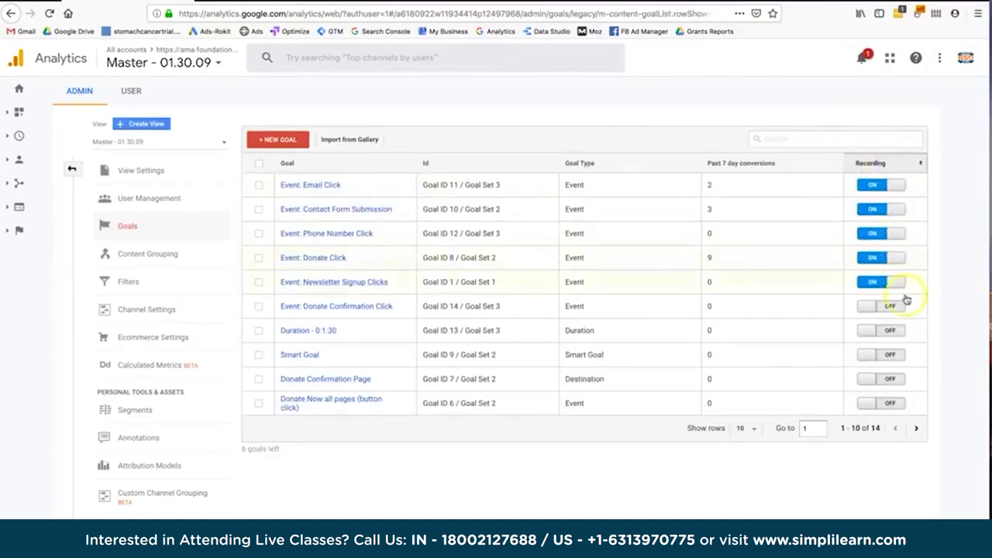
# Toggle recording for Newsletter Signup Clicks and Duration, then open the view's User Management.
pyautogui.click(913, 272)
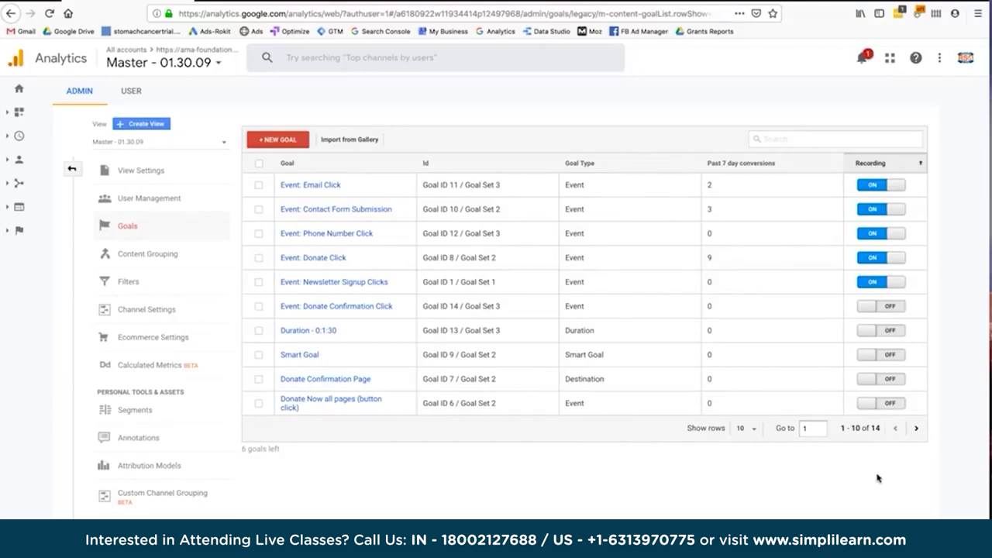
pyautogui.click(876, 284)
pyautogui.click(890, 331)
pyautogui.click(172, 200)
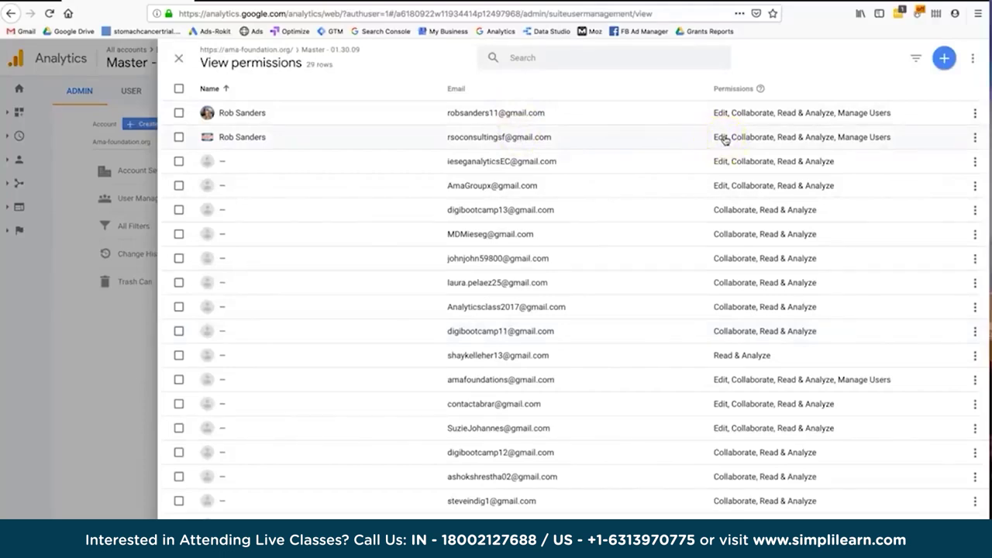
# Close the View permissions panel and return to the Master view's Goals list.
pyautogui.click(178, 59)
pyautogui.click(712, 227)
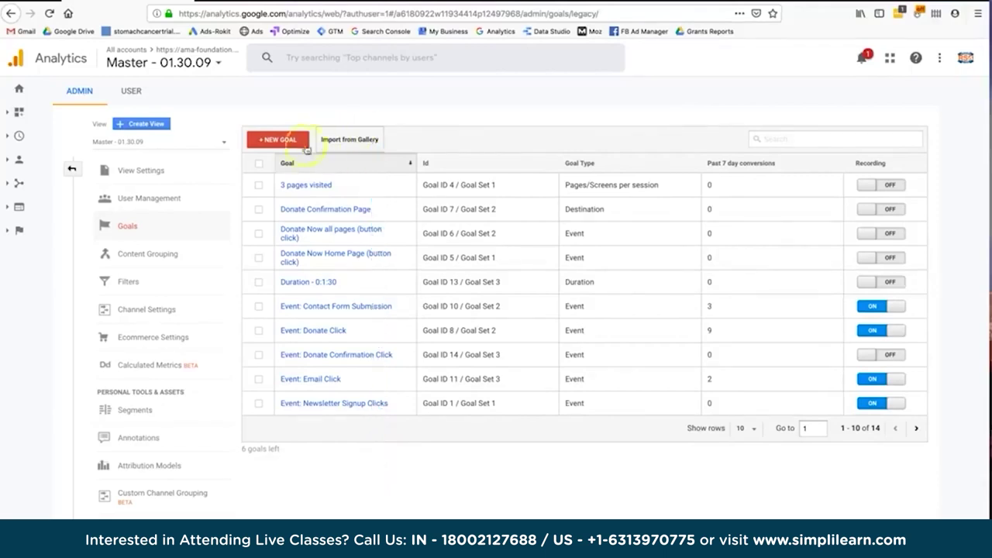
# Start a new goal, choosing the Custom option over the Create an account template.
pyautogui.click(284, 146)
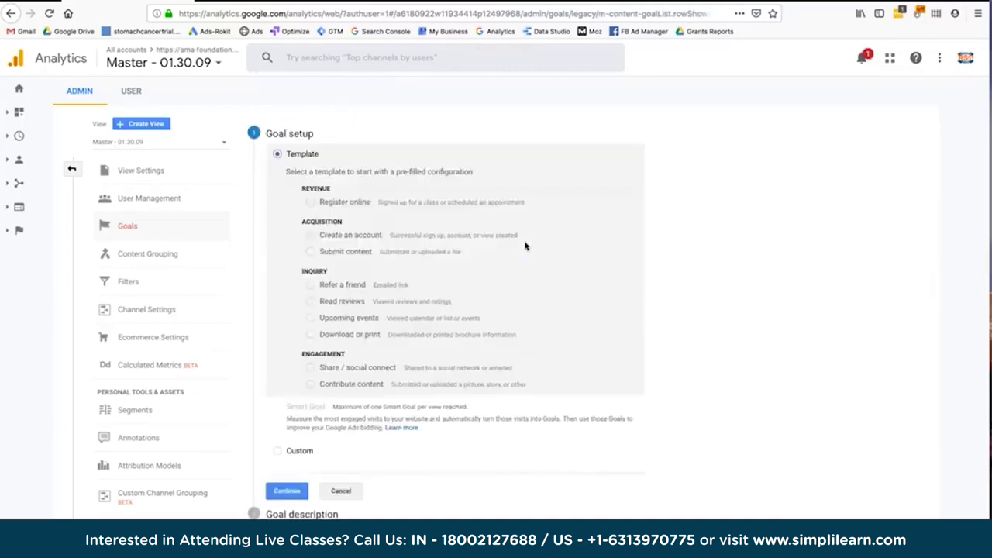
pyautogui.click(708, 232)
pyautogui.click(355, 238)
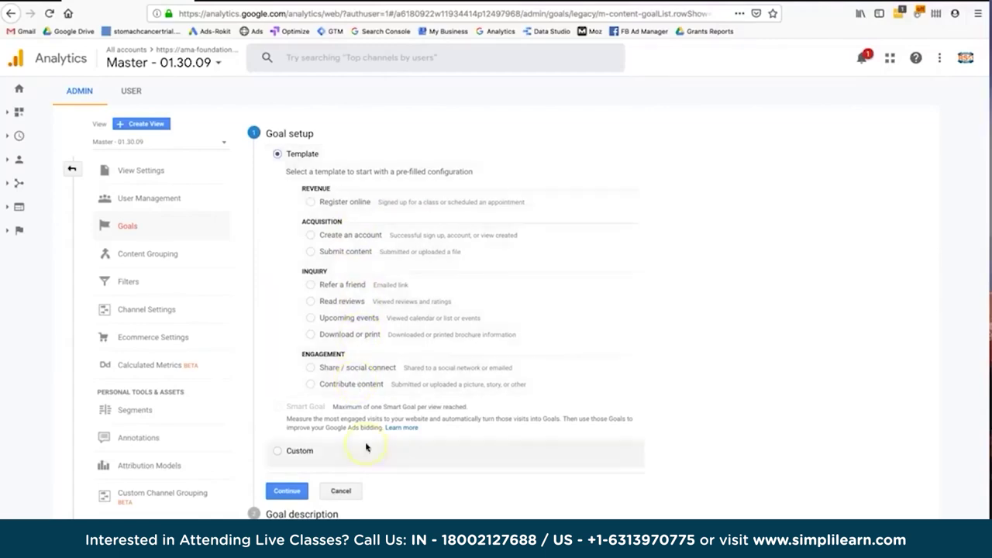
pyautogui.click(303, 451)
pyautogui.click(294, 490)
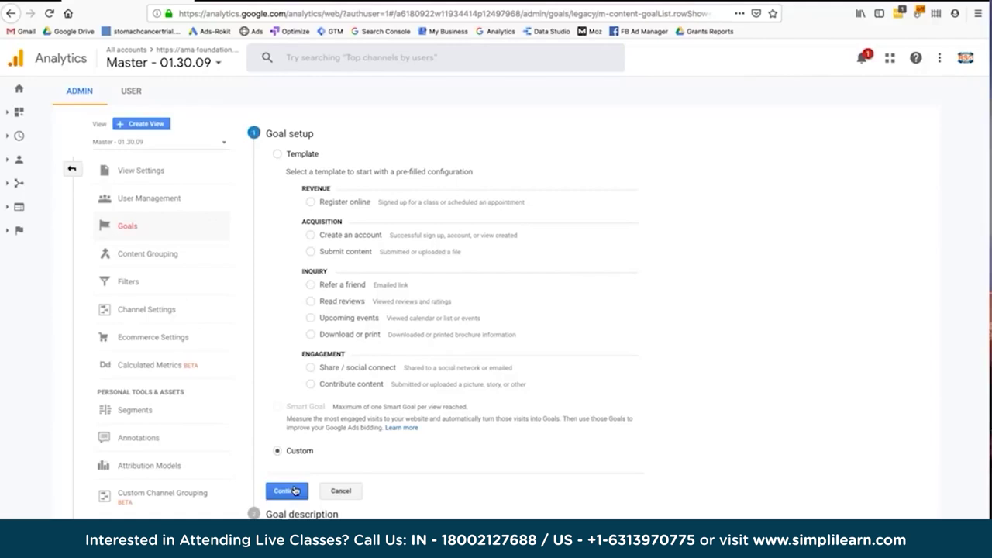
# Name the new custom goal 'Thank you page' and expand Acquisition > All Traffic.
pyautogui.click(295, 490)
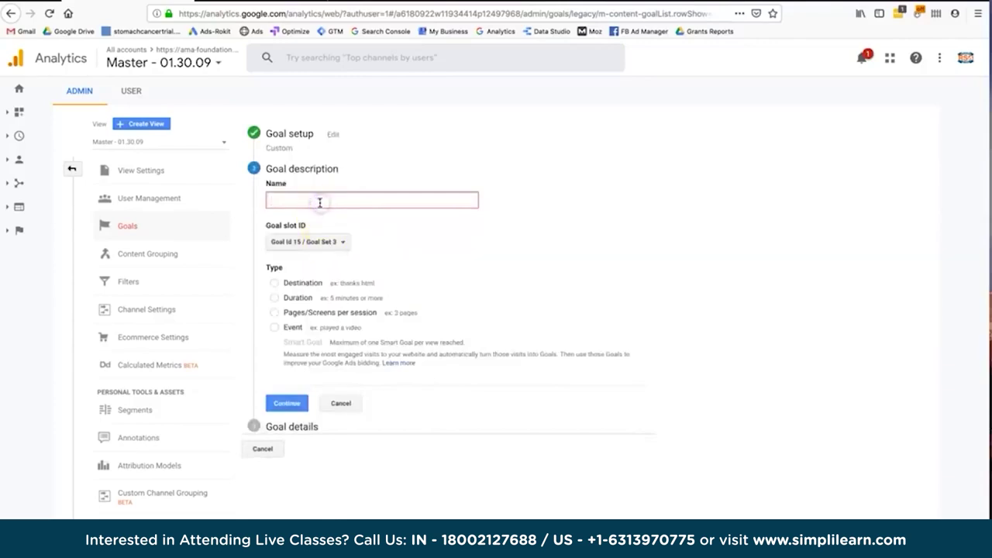
pyautogui.write('Thank you page')
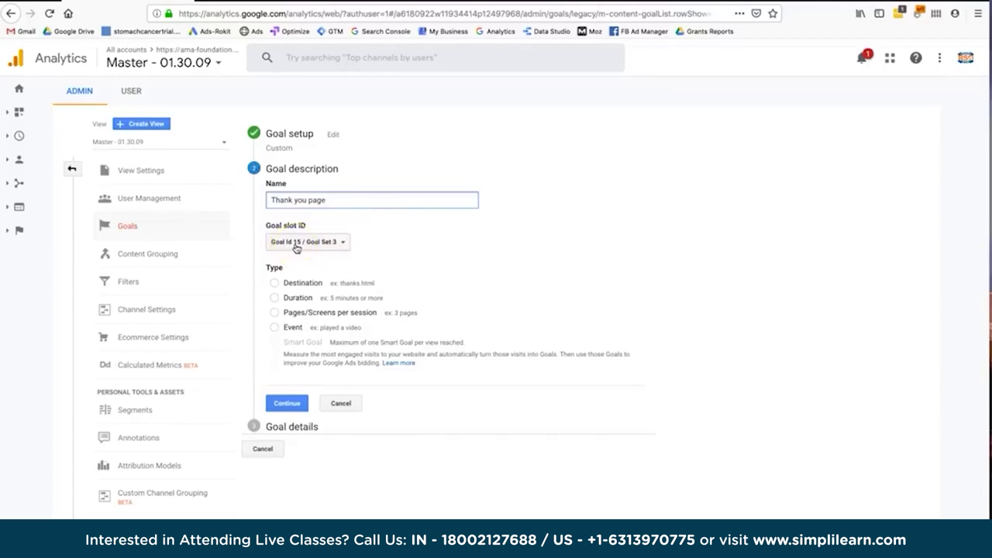
pyautogui.click(294, 243)
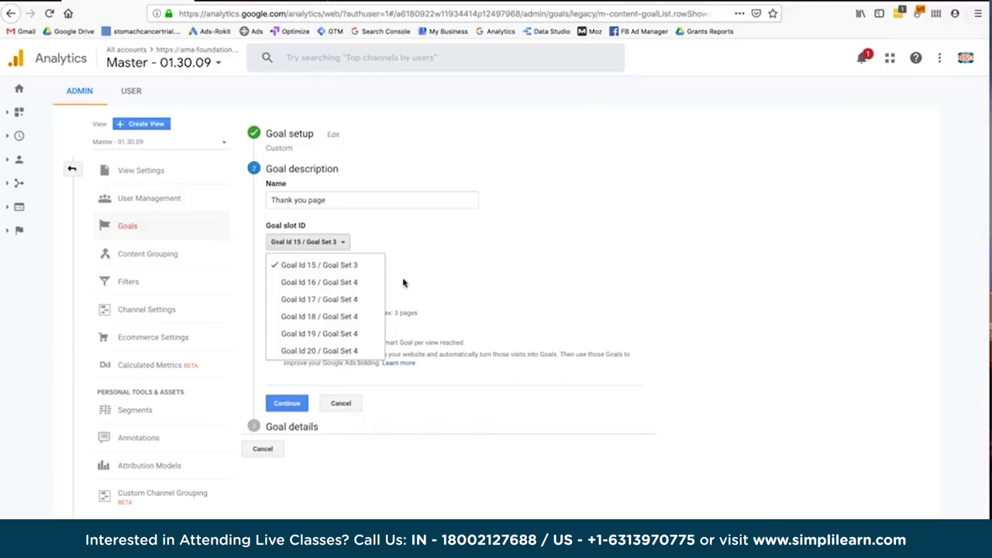
pyautogui.click(19, 183)
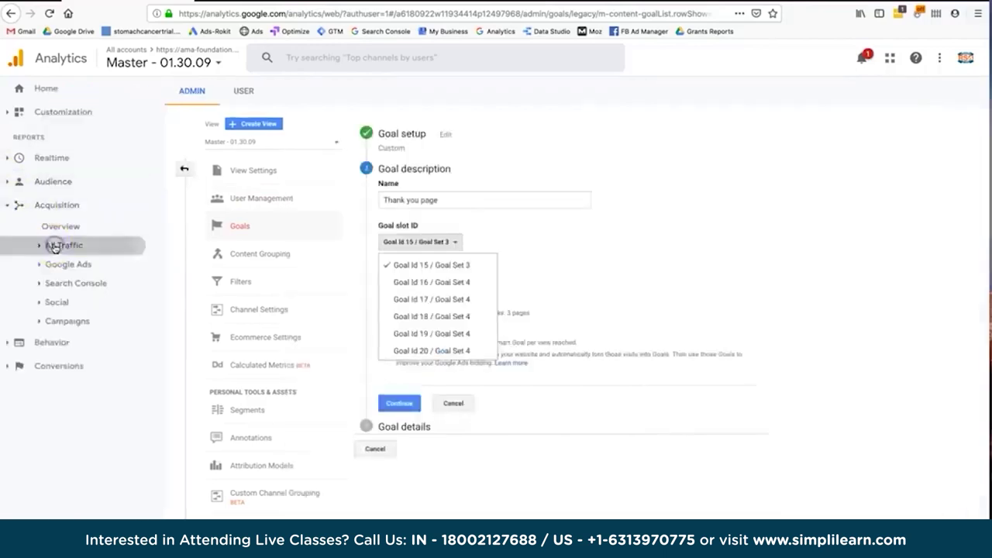
pyautogui.click(53, 247)
# Compare per-channel conversion rates in the Channels report across Goal Sets 1, 2 and 3.
pyautogui.click(73, 263)
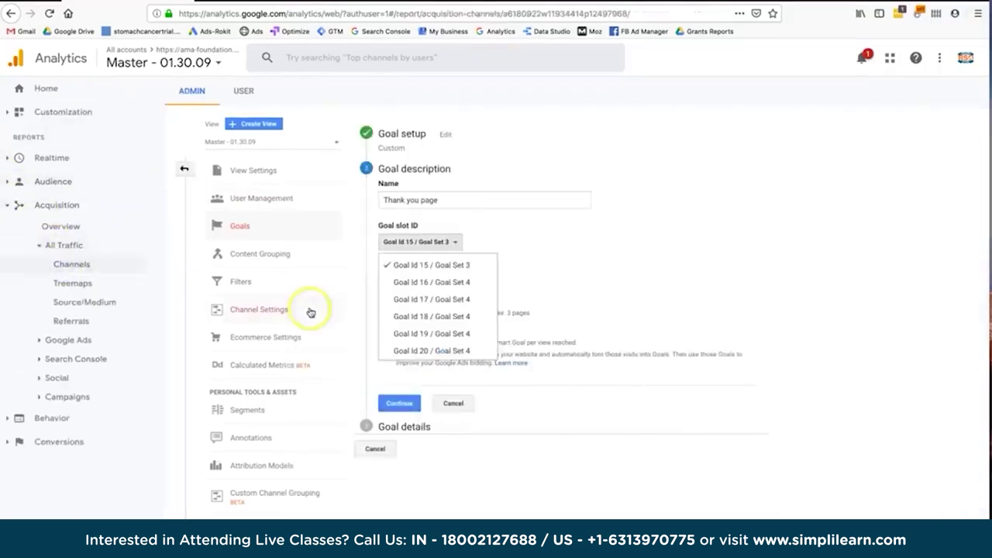
pyautogui.scroll(-2, 278, 503)
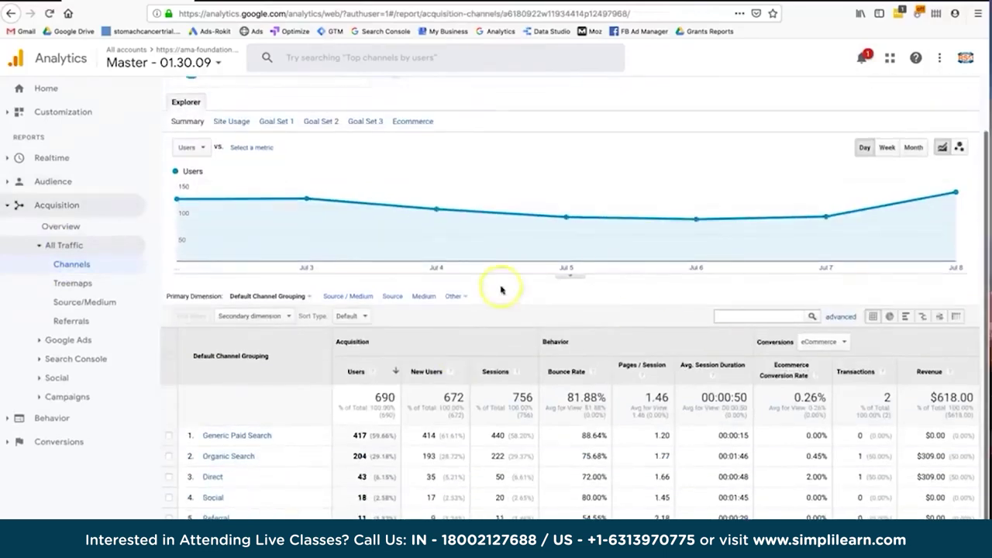
pyautogui.scroll(2, 273, 213)
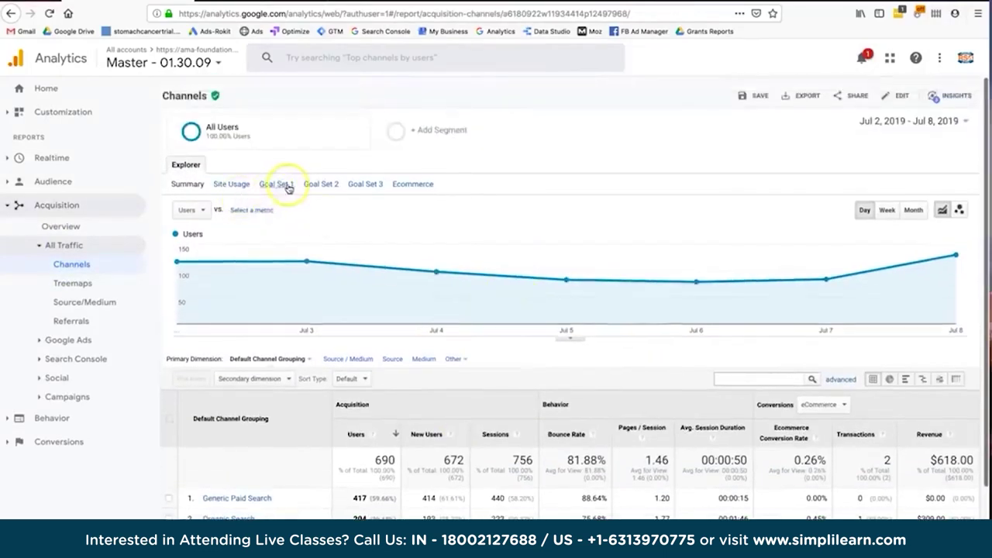
pyautogui.click(286, 185)
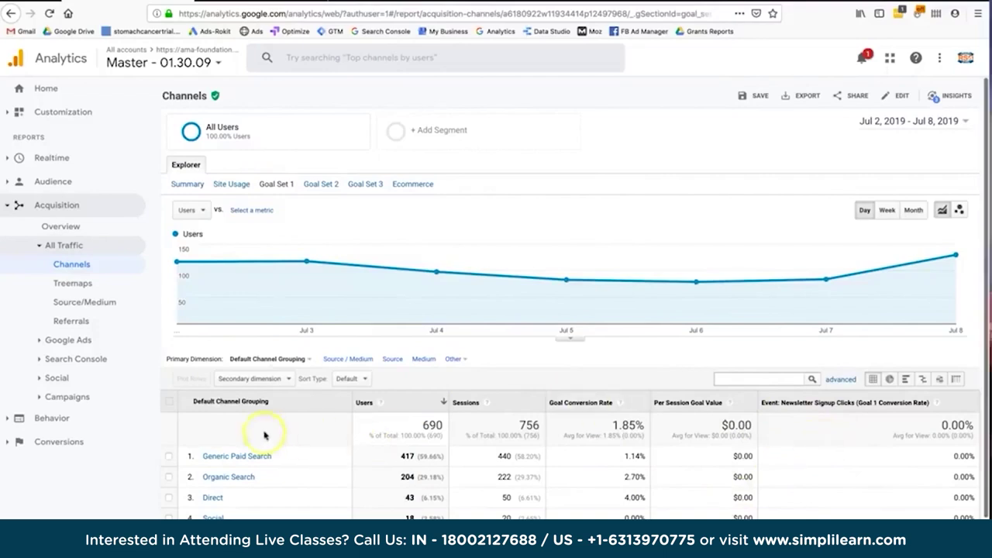
pyautogui.click(323, 186)
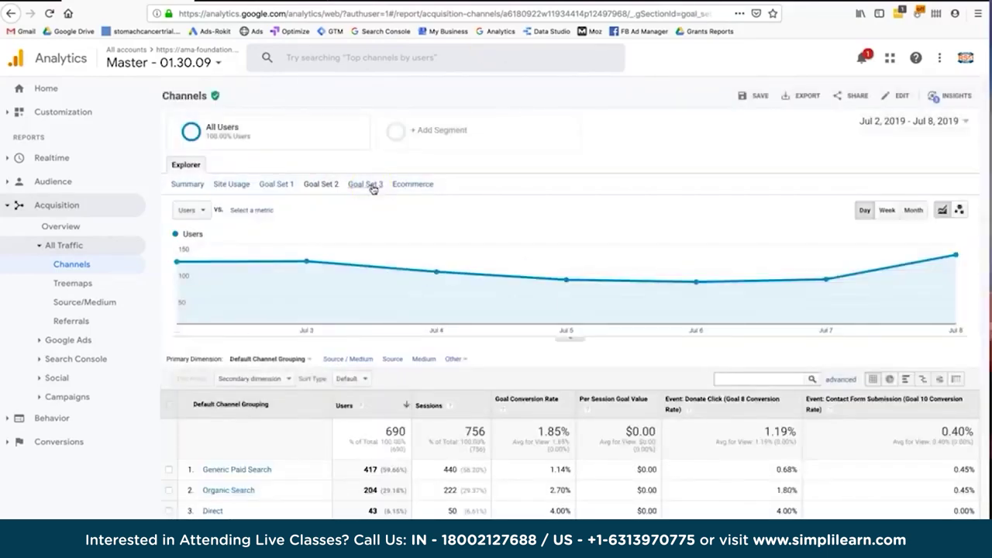
pyautogui.click(384, 189)
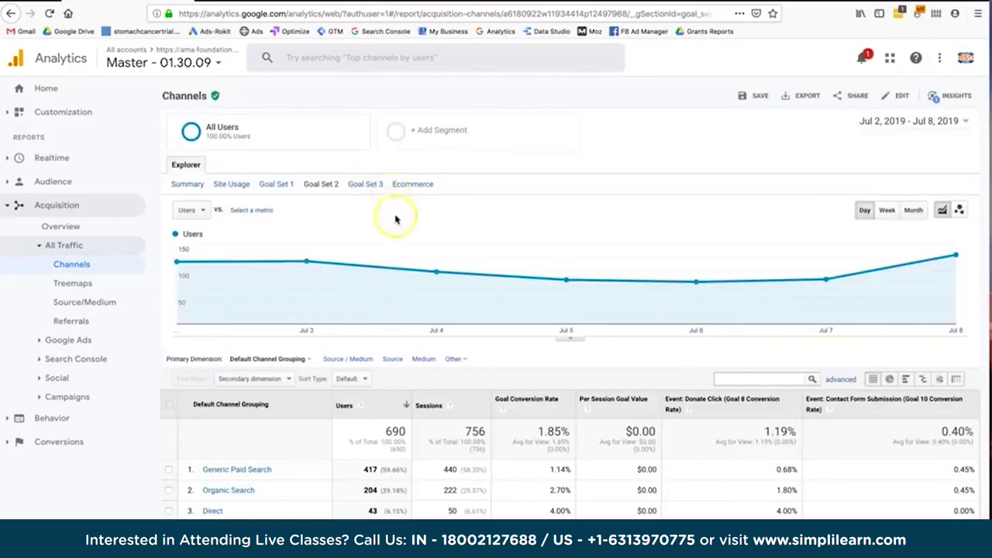
pyautogui.scroll(-1, 397, 221)
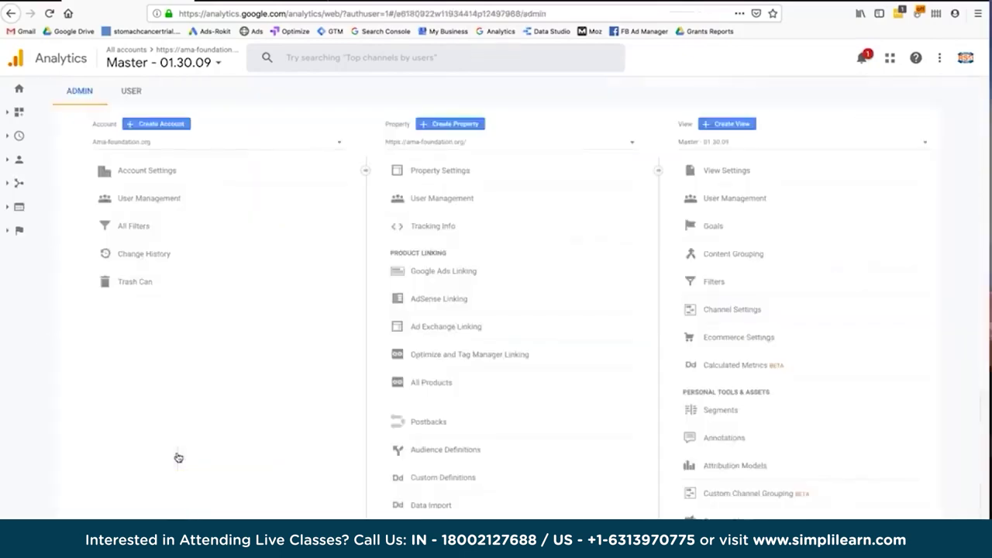
# Create a new custom goal named 'Thank you' with Destination as its type.
pyautogui.click(701, 226)
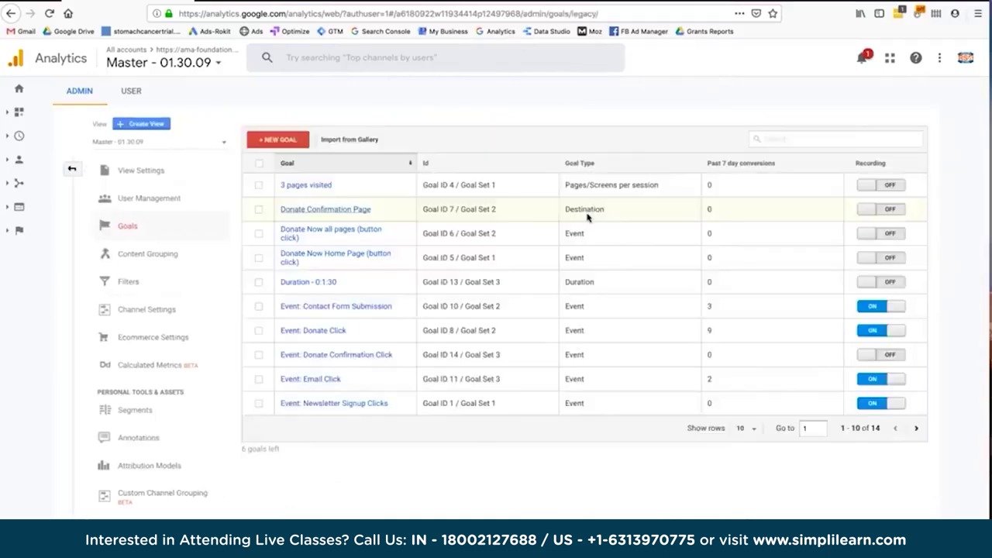
pyautogui.click(279, 138)
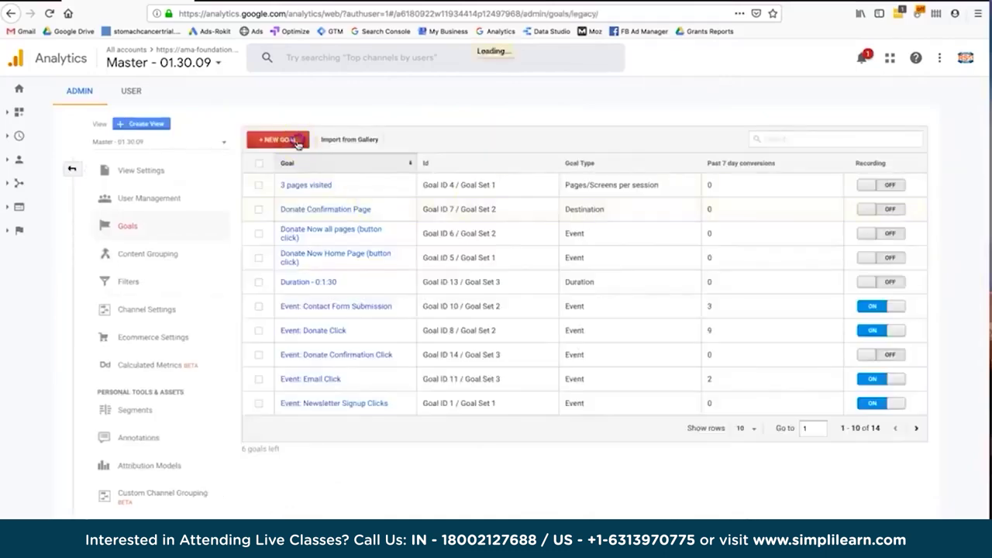
pyautogui.click(310, 460)
pyautogui.click(297, 499)
pyautogui.click(339, 203)
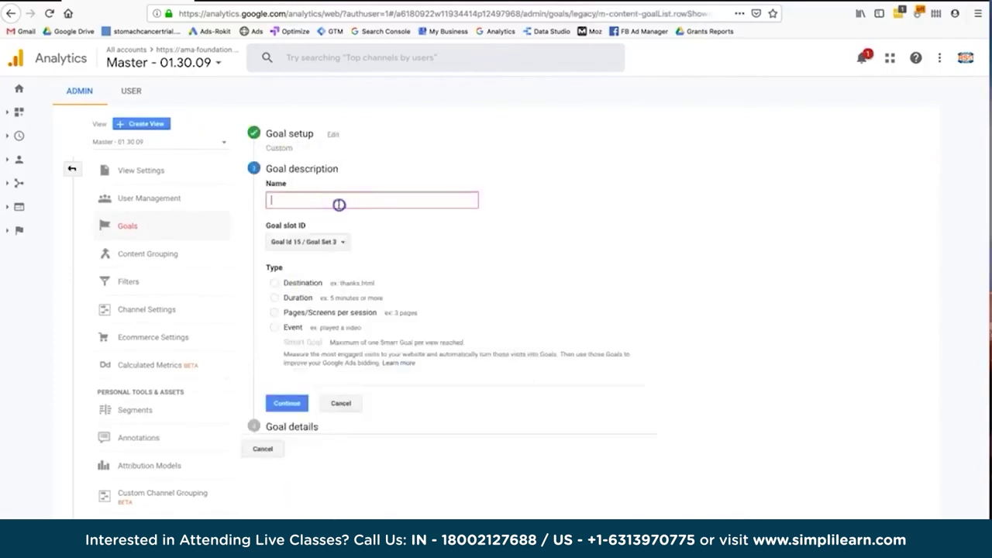
pyautogui.write('Thank you')
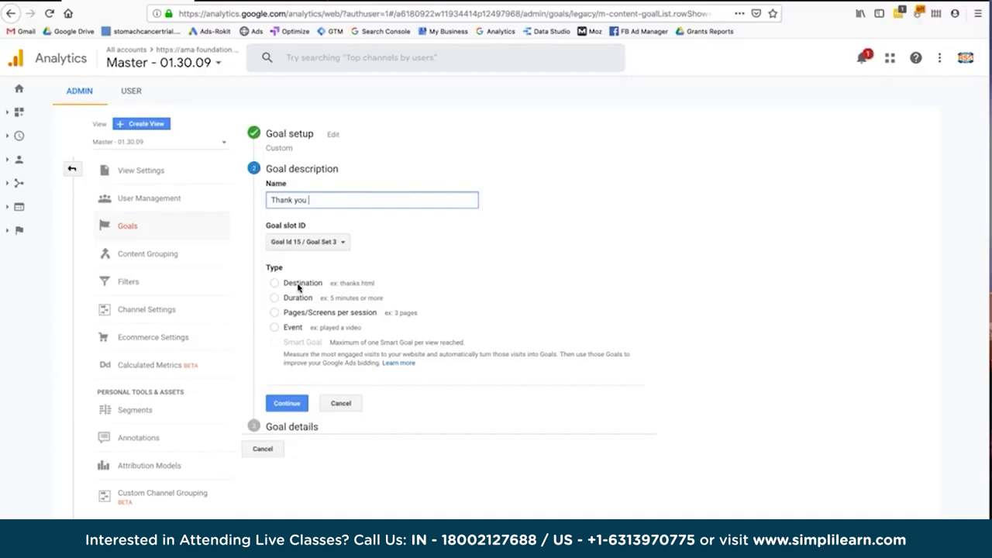
pyautogui.click(299, 286)
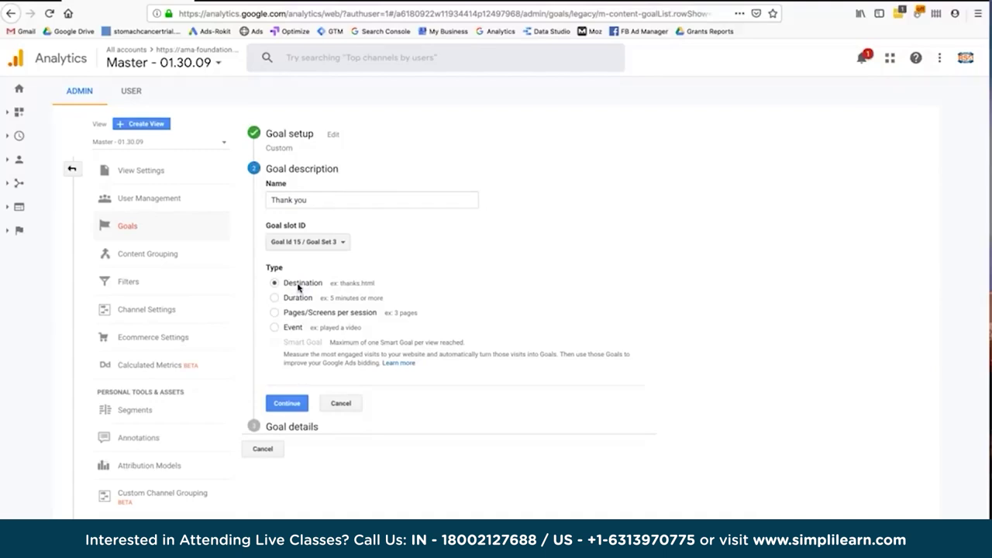
pyautogui.click(302, 284)
# Set the goal's destination to Equals to '/thankyou', dropping the '.html' ending.
pyautogui.click(287, 403)
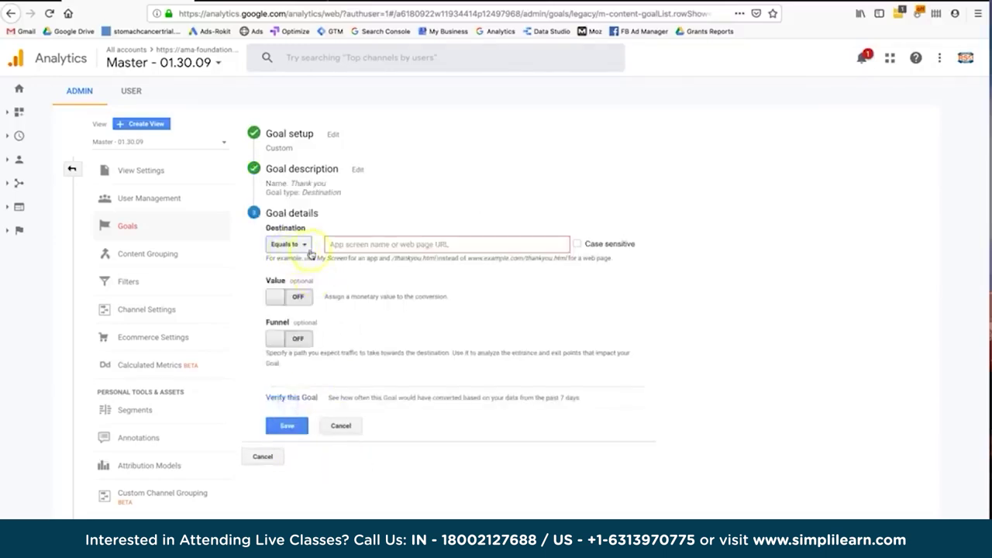
pyautogui.click(345, 243)
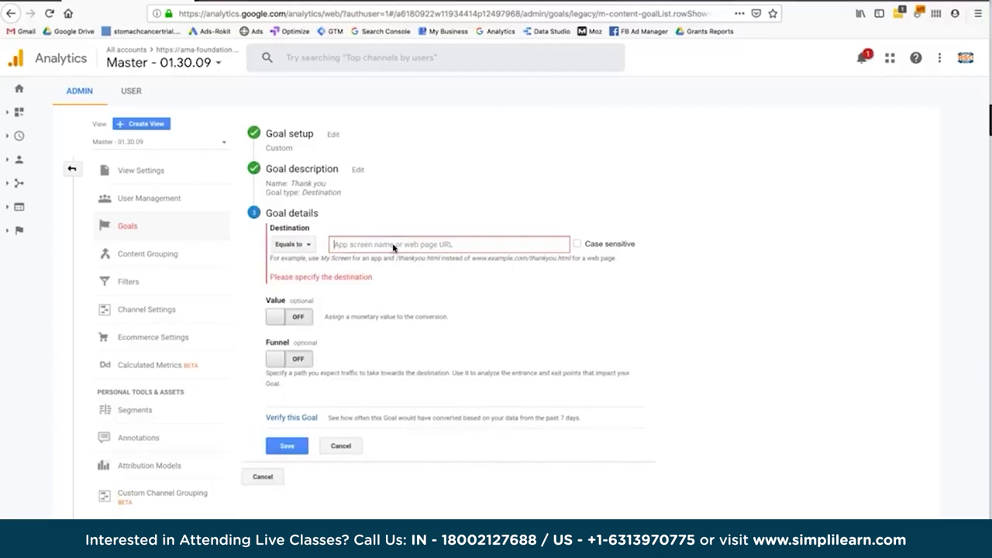
pyautogui.write('thank')
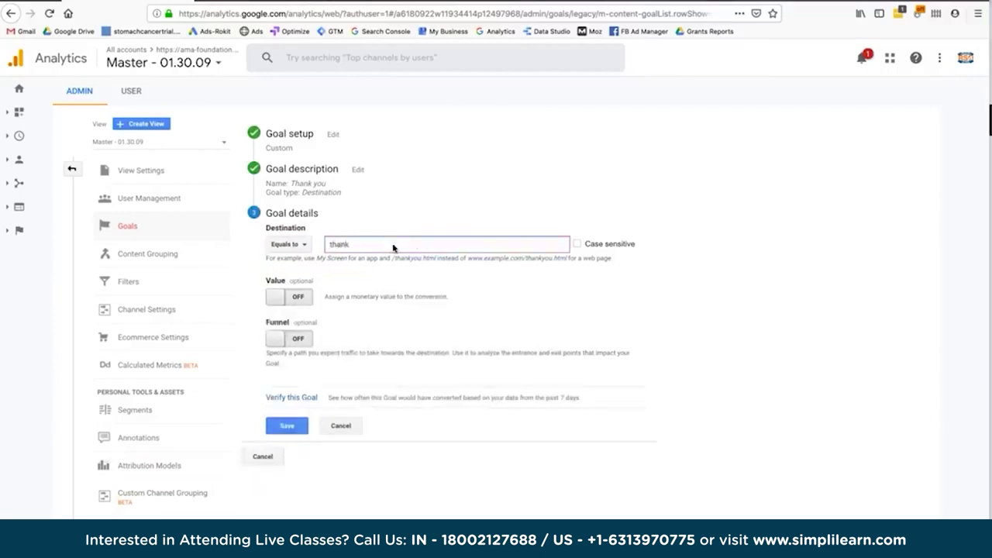
pyautogui.write('you.html')
pyautogui.click(372, 245)
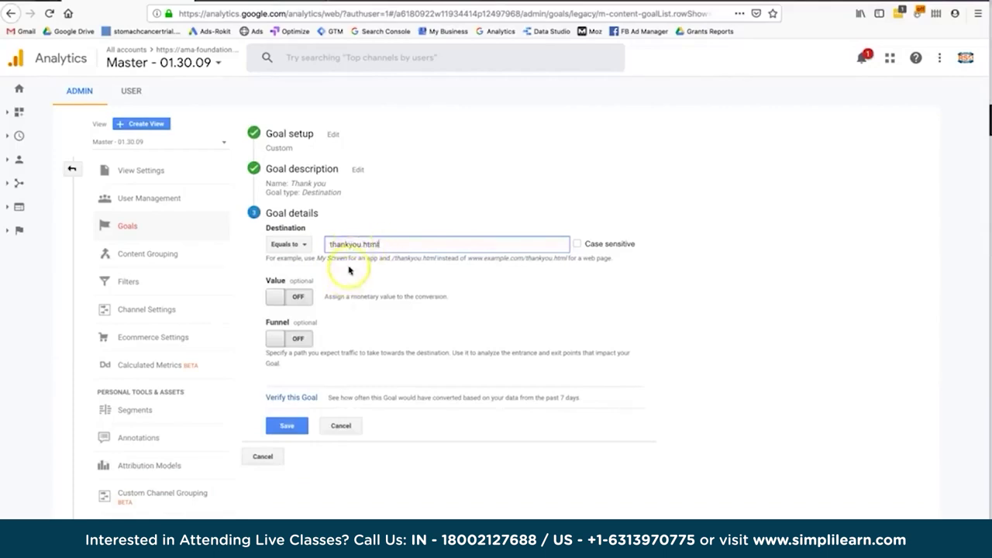
pyautogui.write('/')
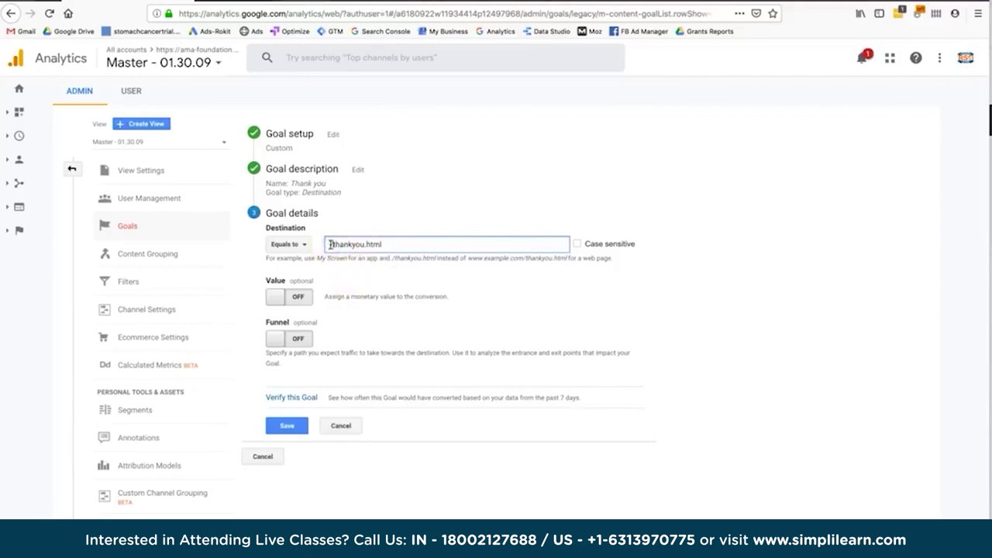
pyautogui.press('BackSpace')
pyautogui.press('BackSpace')
pyautogui.press('BackSpace')
pyautogui.press('BackSpace')
pyautogui.press('BackSpace')
pyautogui.click(316, 404)
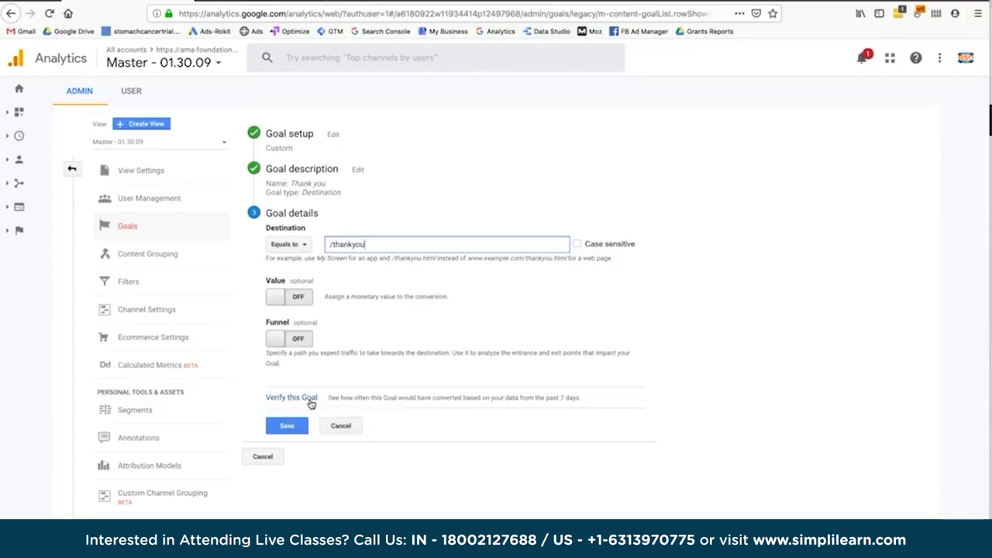
# Verify the Thank you goal, which estimates a 0% conversion rate over the past 7 days.
pyautogui.click(310, 400)
pyautogui.moveTo(346, 397); pyautogui.dragTo(409, 393)
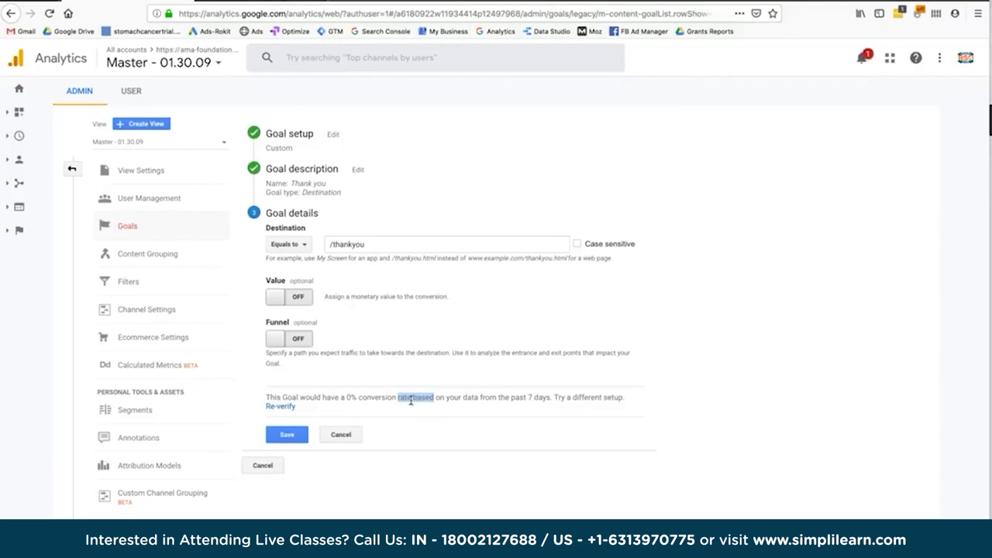
pyautogui.click(377, 244)
pyautogui.tripleClick(379, 244)
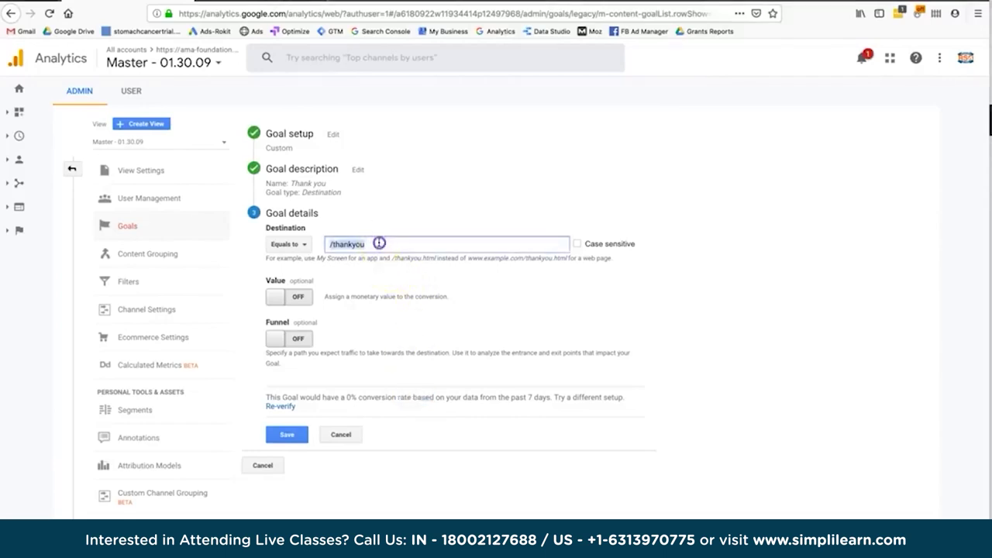
pyautogui.click(351, 396)
pyautogui.moveTo(358, 397); pyautogui.dragTo(266, 397)
pyautogui.click(381, 393)
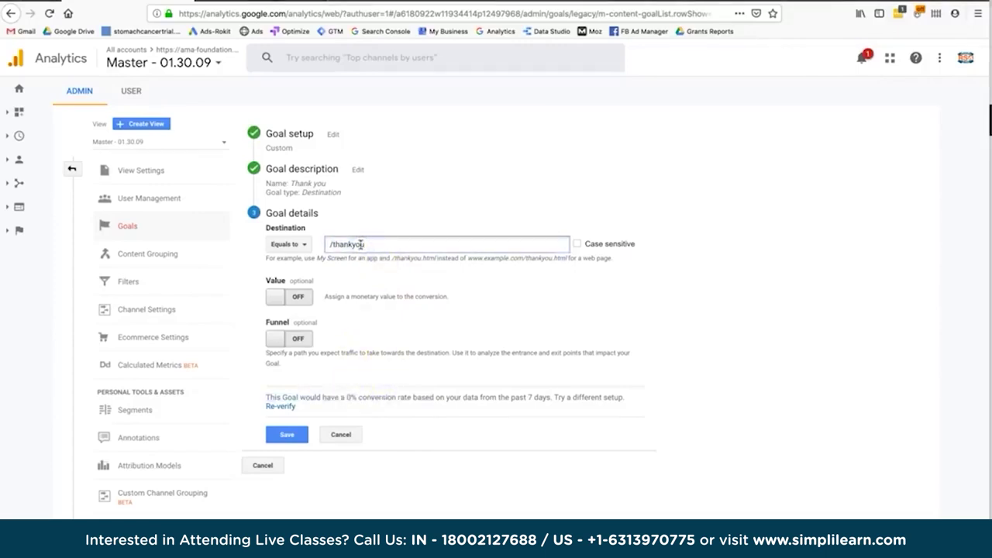
# Append '.html' to the destination and try the Begins with match type.
pyautogui.tripleClick(328, 245)
pyautogui.click(328, 245)
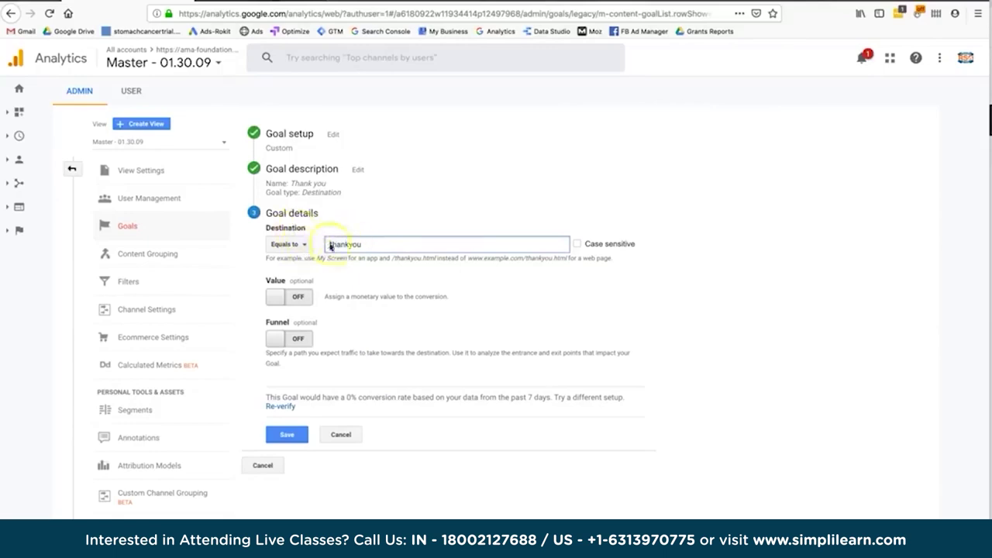
pyautogui.click(374, 246)
pyautogui.write('.html')
pyautogui.click(286, 245)
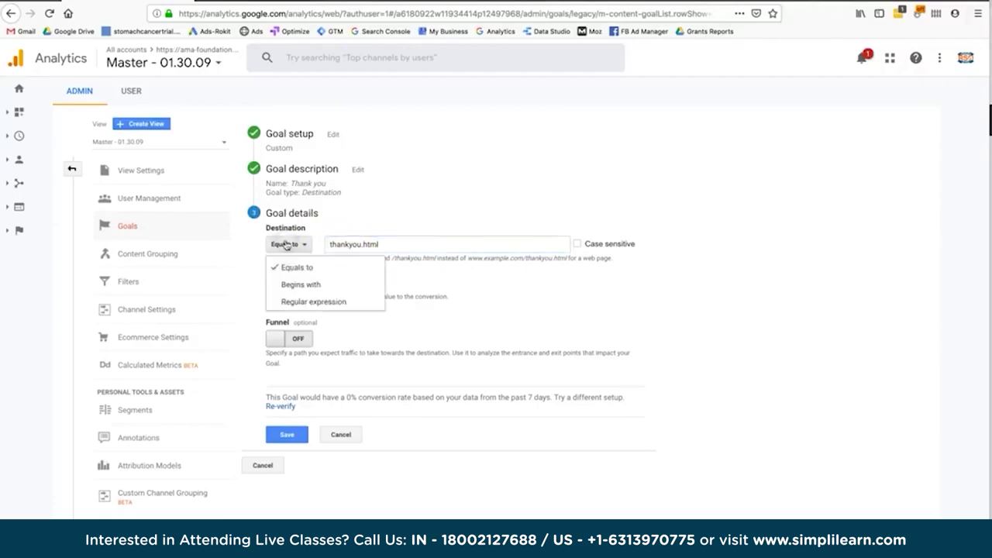
pyautogui.click(296, 284)
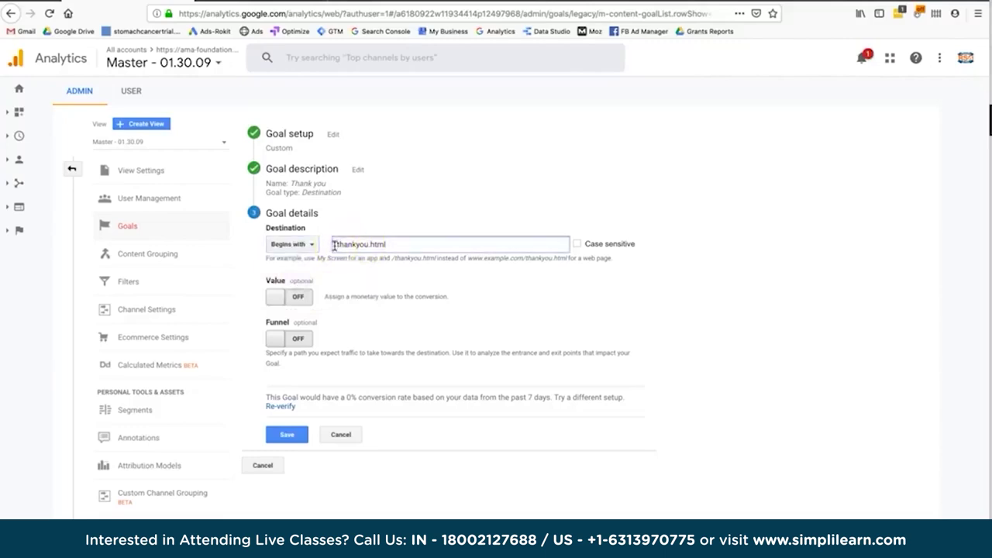
pyautogui.press('BackSpace')
pyautogui.press('BackSpace')
pyautogui.press('BackSpace')
pyautogui.press('BackSpace')
pyautogui.press('BackSpace')
# Switch the destination match type back to Equals to, then to Regular expression.
pyautogui.click(301, 249)
pyautogui.click(291, 266)
pyautogui.click(333, 246)
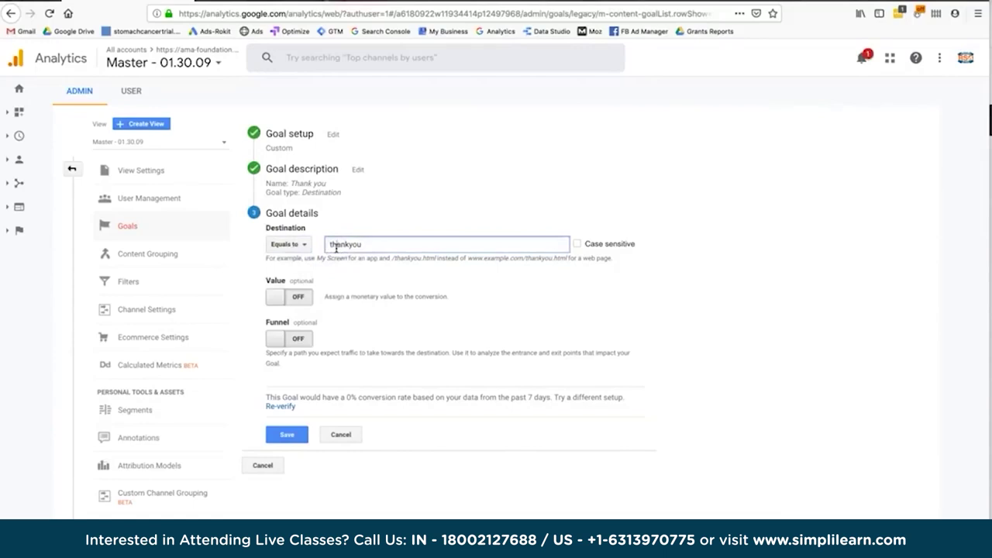
pyautogui.click(290, 244)
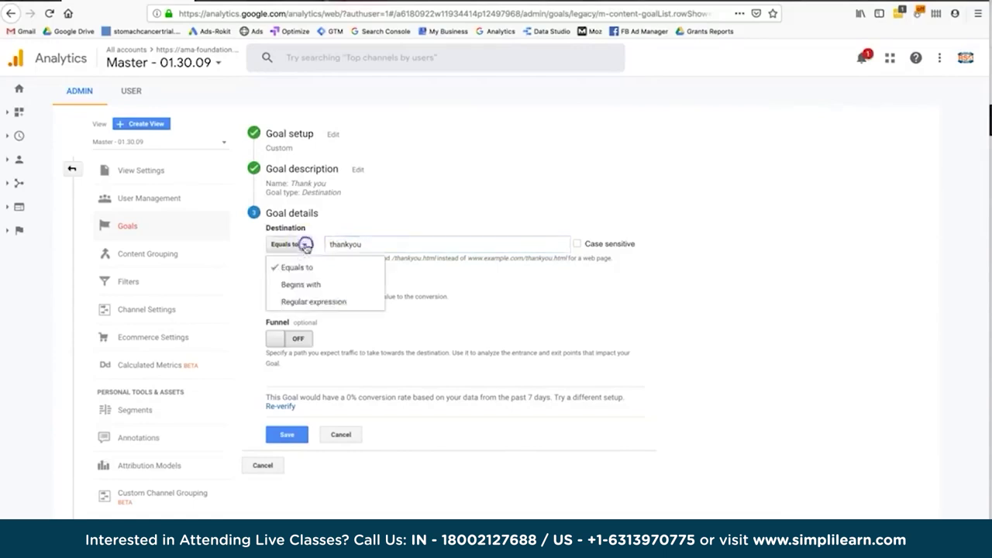
pyautogui.click(304, 301)
pyautogui.click(355, 246)
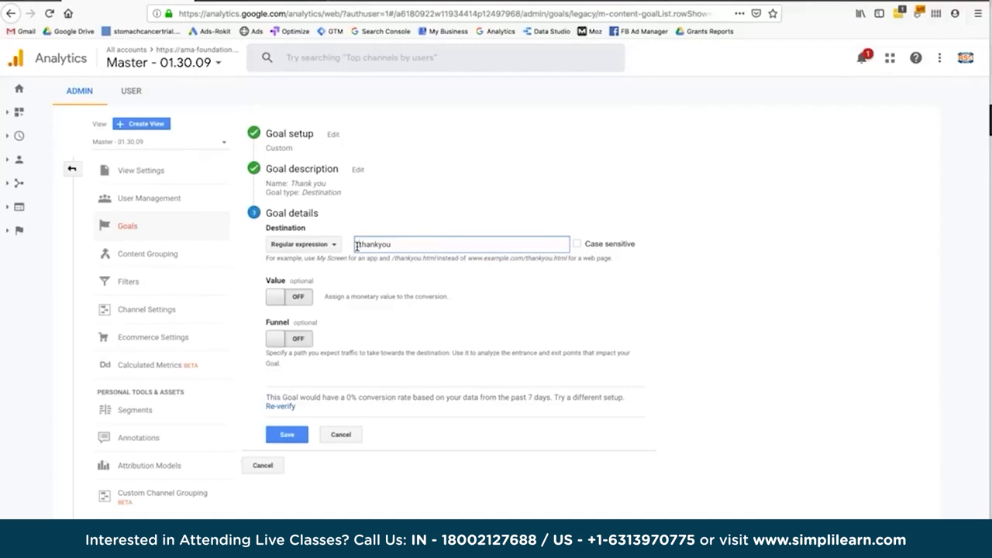
# Anchor the destination as ^/thankyou$ with a leading ^ and trailing $.
pyautogui.click(384, 244)
pyautogui.write('$')
pyautogui.click(361, 245)
pyautogui.click(406, 246)
pyautogui.press('BackSpace')
pyautogui.click(357, 245)
pyautogui.write('^')
pyautogui.click(432, 243)
pyautogui.write('$')
# Switch the match type to Equals to and strip the ^ and $ anchors.
pyautogui.click(288, 247)
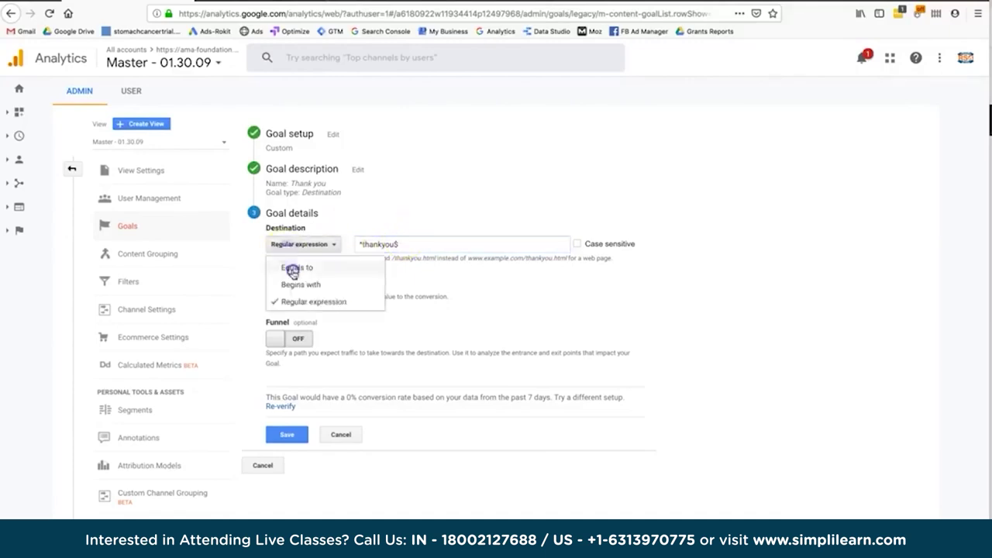
pyautogui.click(292, 269)
pyautogui.click(375, 245)
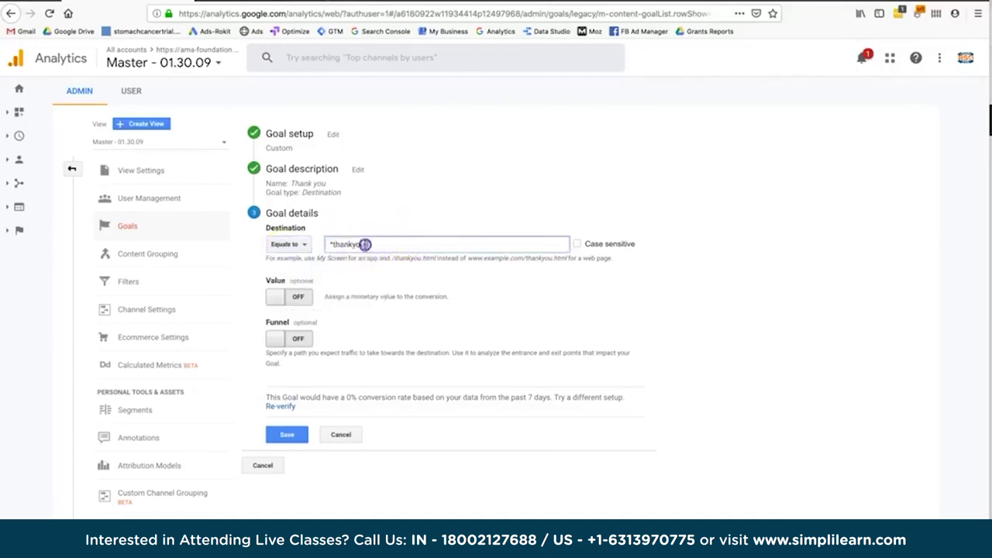
pyautogui.press('BackSpace')
pyautogui.click(330, 244)
pyautogui.press('BackSpace')
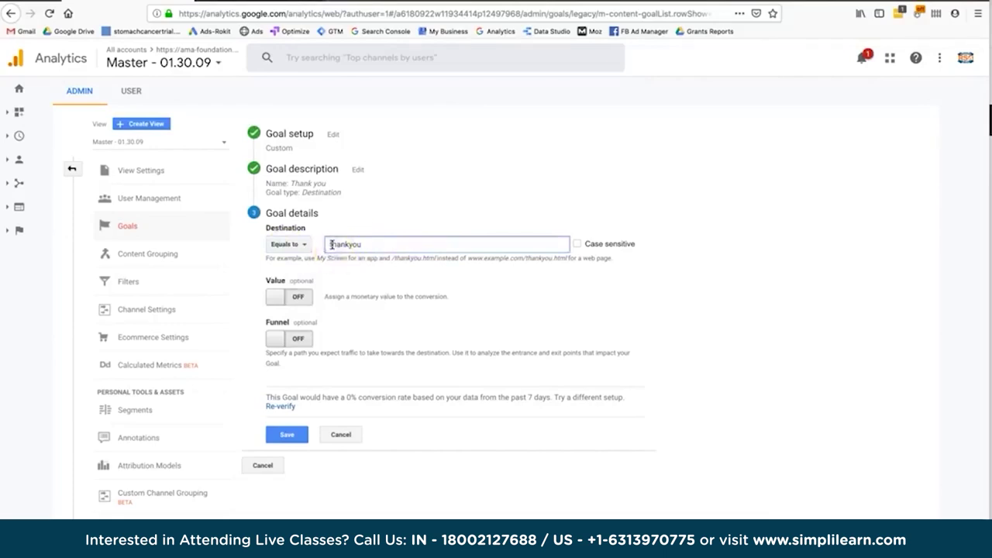
# Try the /ma-foundation.org/ domain prefix, then delete it to leave /thankyou.
pyautogui.write('/ma')
pyautogui.write('-foundation.org/')
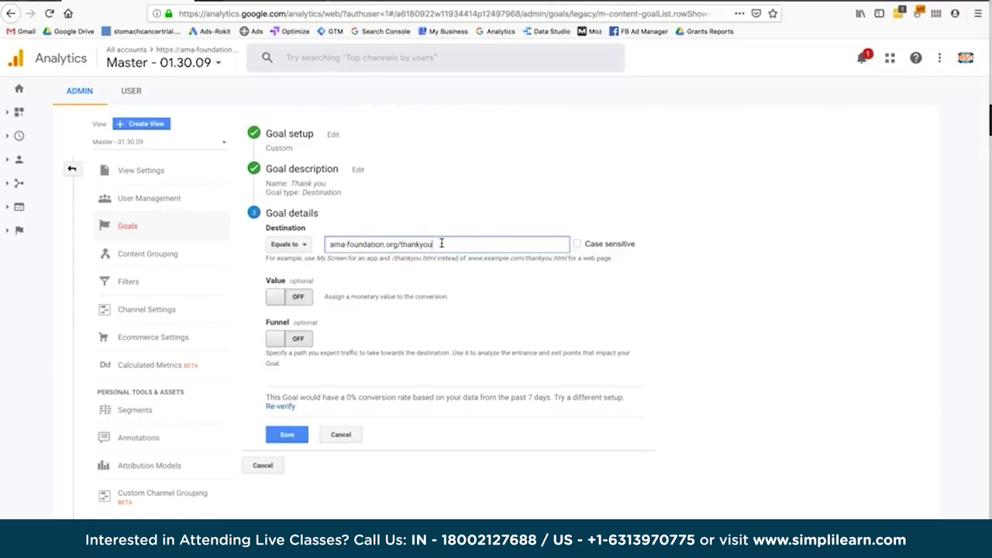
pyautogui.click(401, 244)
pyautogui.moveTo(401, 244); pyautogui.dragTo(312, 233)
pyautogui.press('BackSpace')
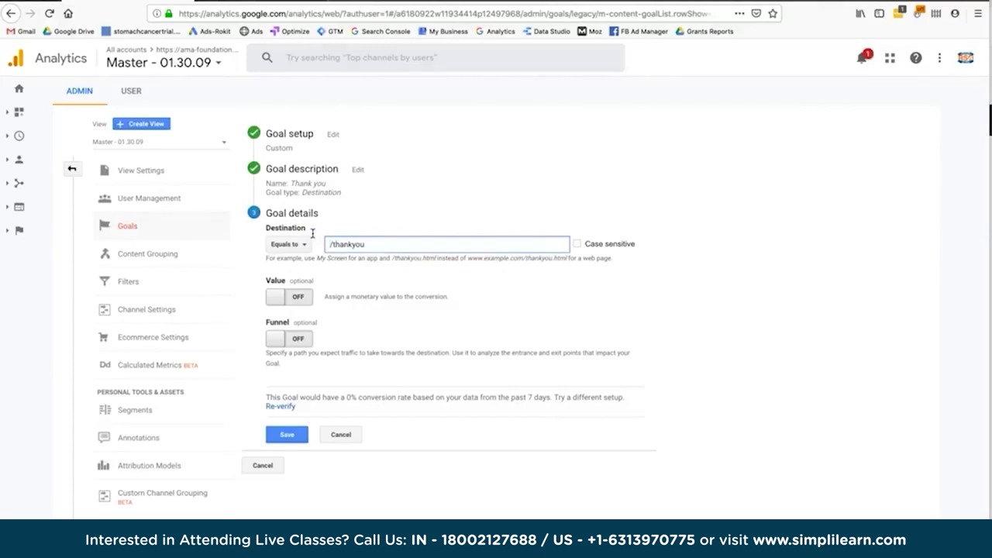
# Keep Equals to, re-verify the goal (still 0% conversion), and switch the funnel on.
pyautogui.click(301, 248)
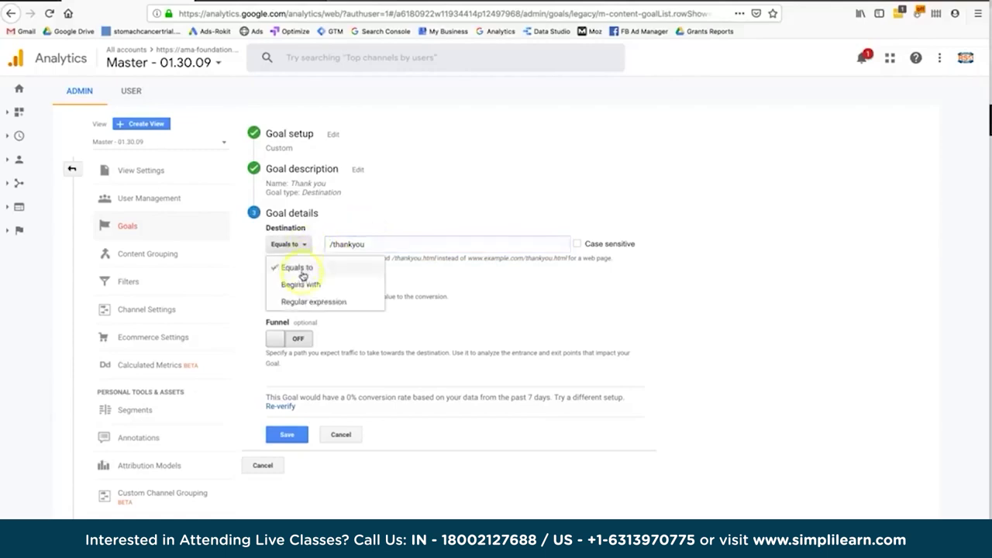
pyautogui.click(302, 268)
pyautogui.click(447, 290)
pyautogui.click(401, 336)
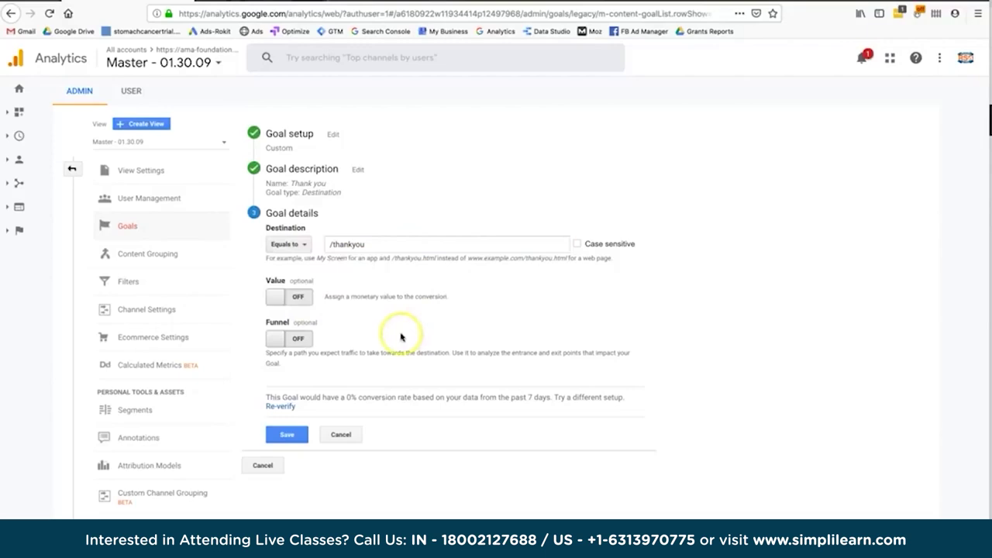
pyautogui.click(288, 406)
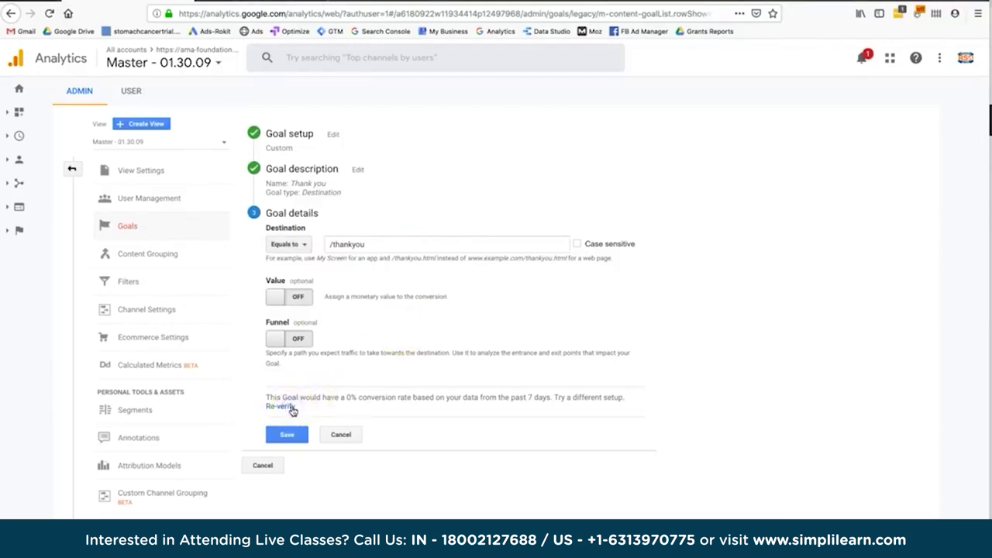
pyautogui.click(358, 397)
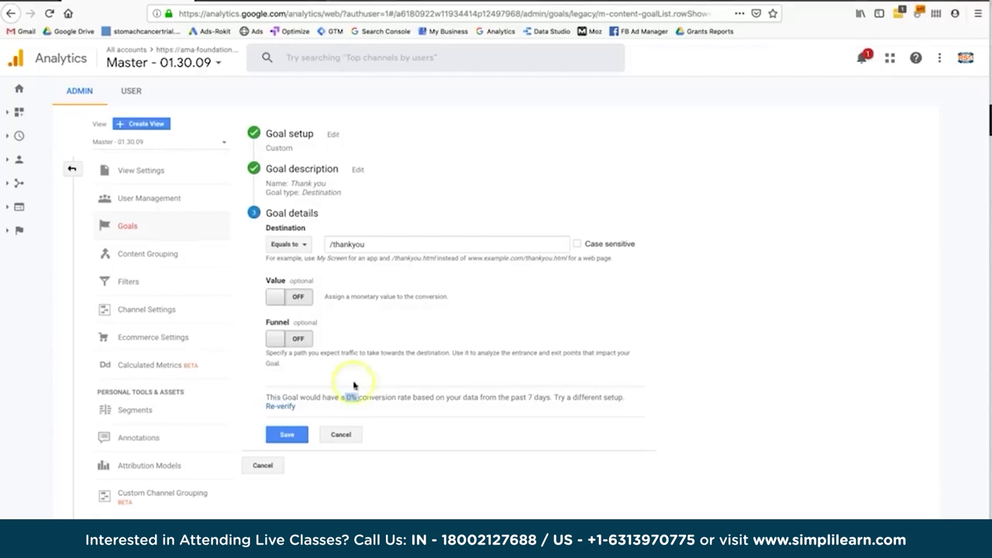
pyautogui.click(301, 338)
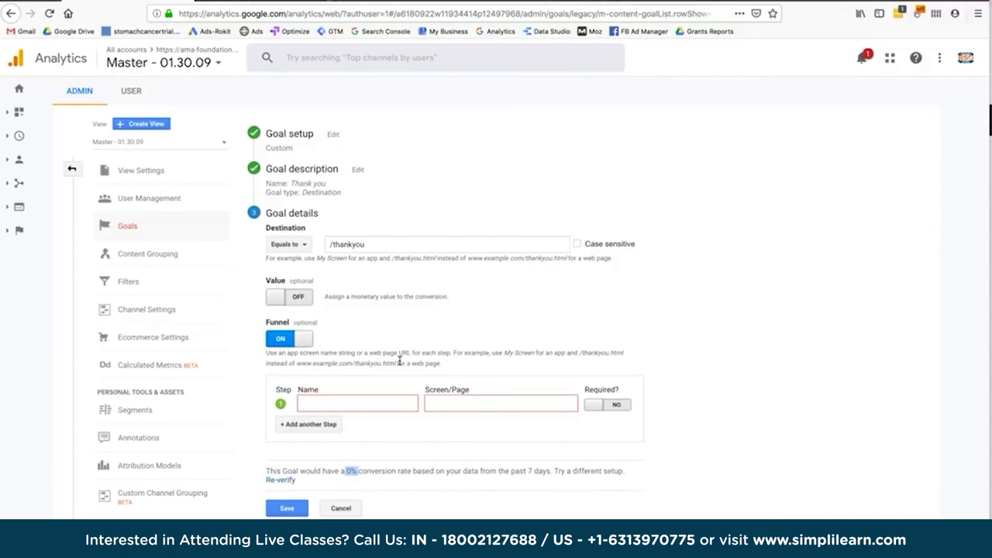
# Add funnel steps Cart /cart and Billing Info /billing.
pyautogui.click(377, 403)
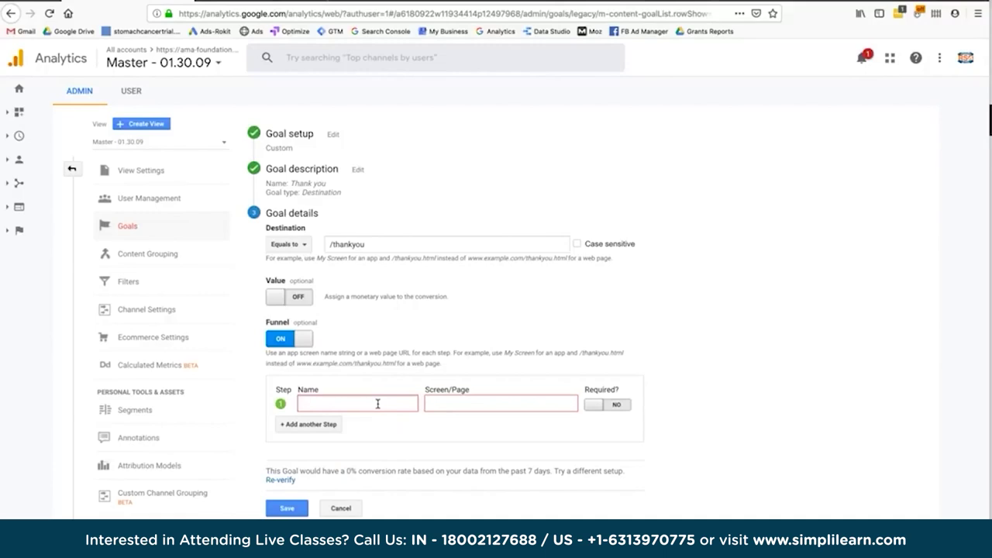
pyautogui.write('S')
pyautogui.press('BackSpace')
pyautogui.write('Cart')
pyautogui.press('Tab')
pyautogui.write('/cart')
pyautogui.click(304, 431)
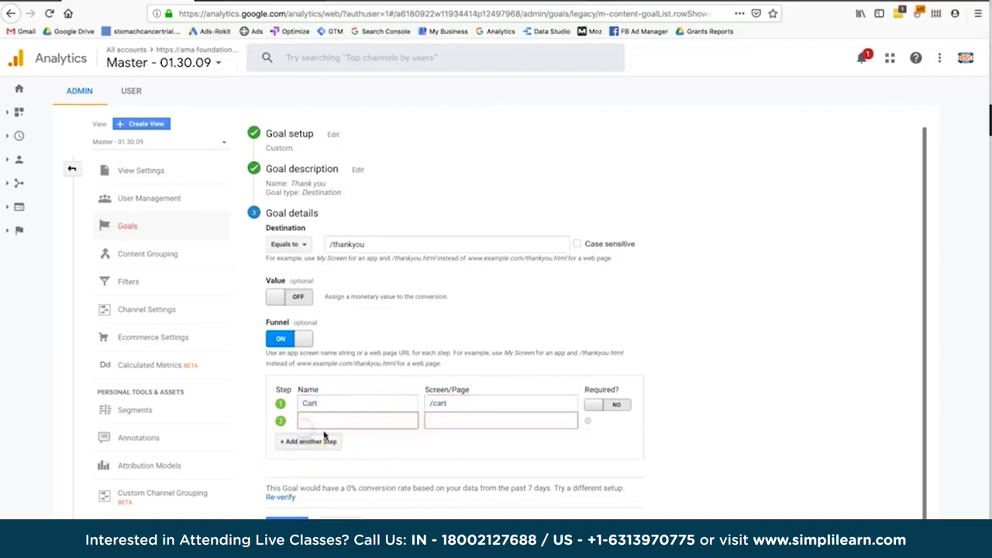
pyautogui.write('Billing Info')
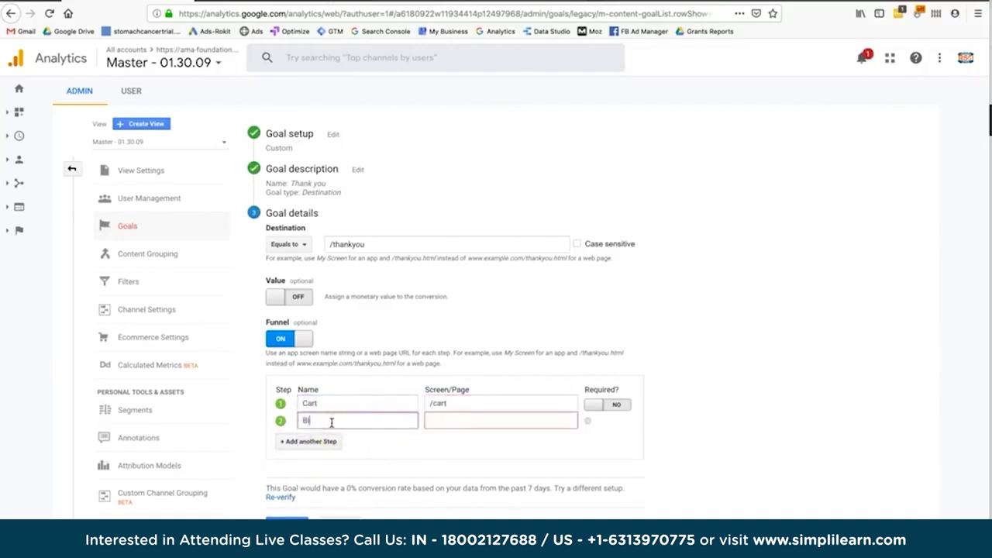
pyautogui.press('Tab')
pyautogui.write('/billing')
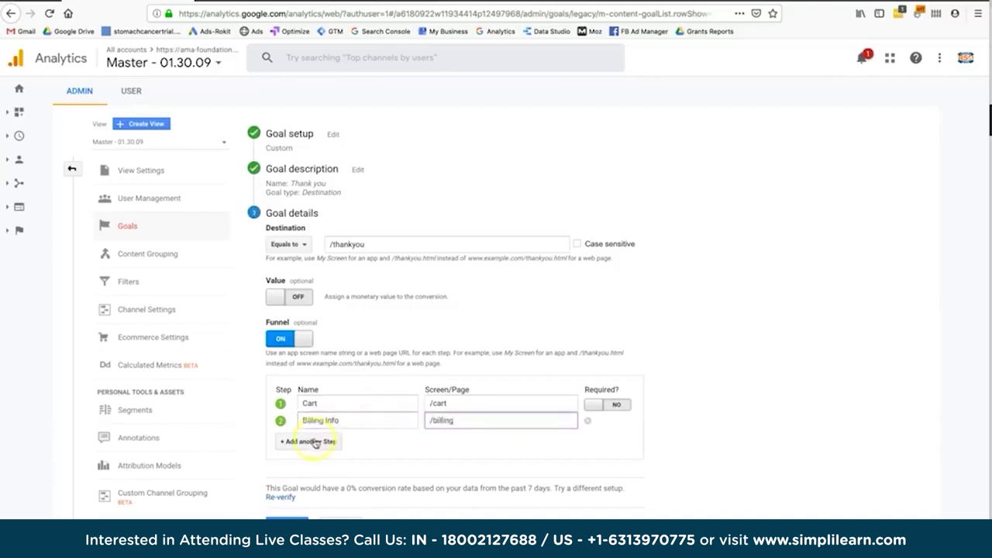
# Add funnel steps Shipping Info /shipping and Confirm /confirmation.
pyautogui.click(314, 441)
pyautogui.click(310, 439)
pyautogui.write('Shipping Info')
pyautogui.press('Tab')
pyautogui.write('/shipping')
pyautogui.click(283, 459)
pyautogui.click(304, 455)
pyautogui.write('Confirm')
pyautogui.press('Tab')
pyautogui.write('/confirmation')
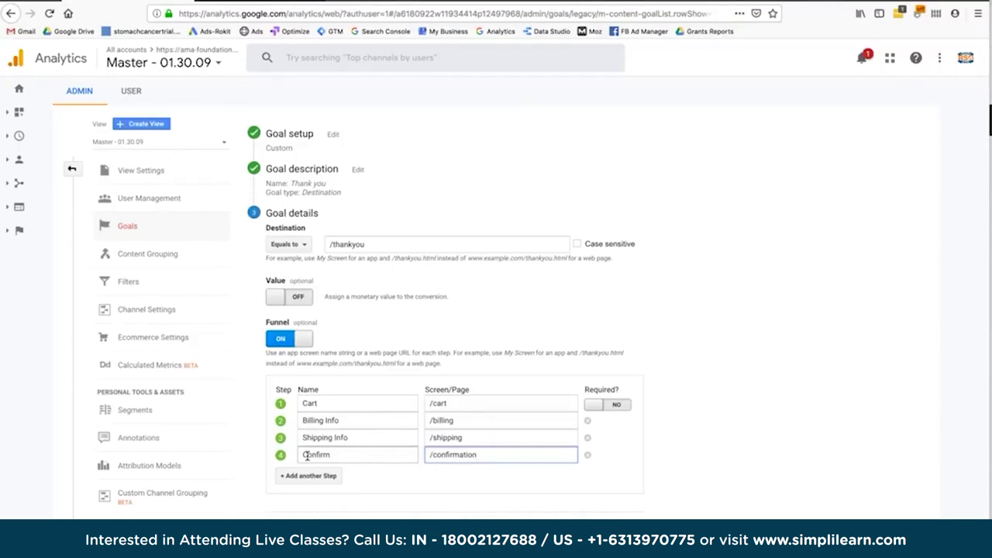
# Mark the Cart funnel step as required.
pyautogui.click(404, 405)
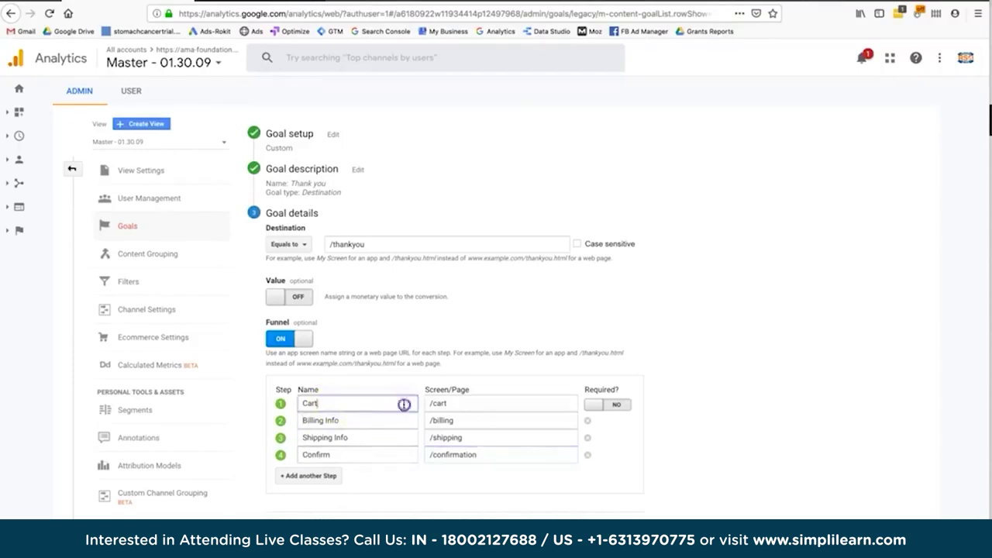
pyautogui.click(481, 349)
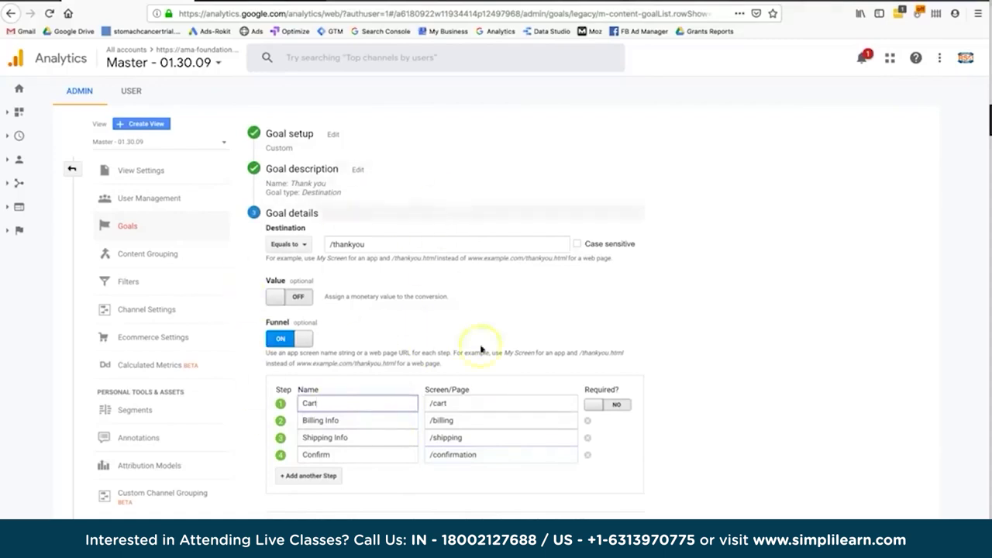
pyautogui.click(543, 397)
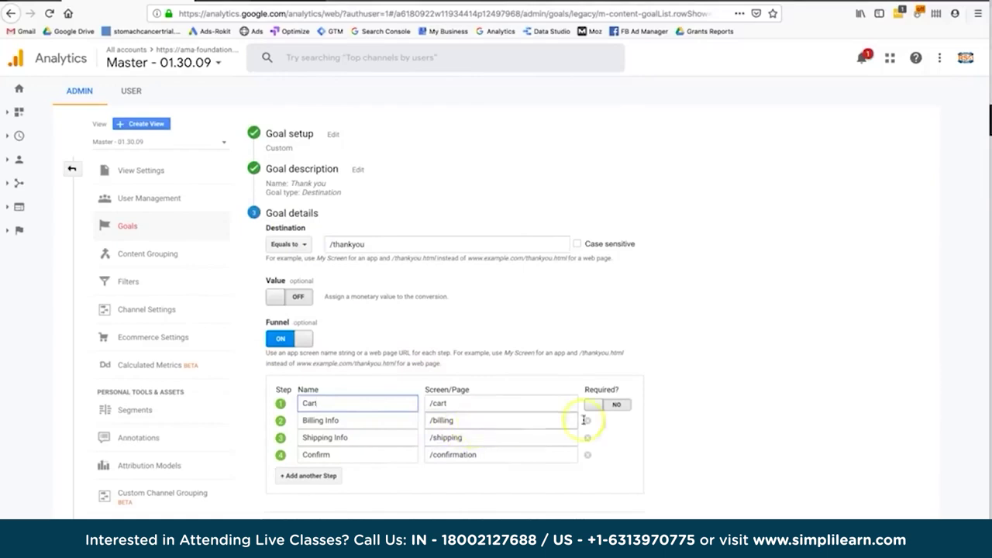
pyautogui.click(610, 406)
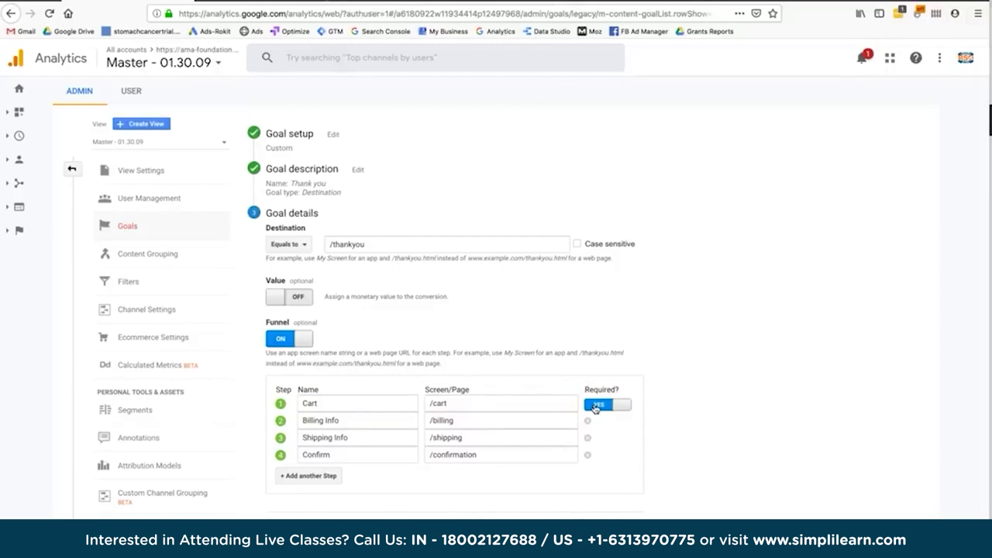
pyautogui.click(595, 408)
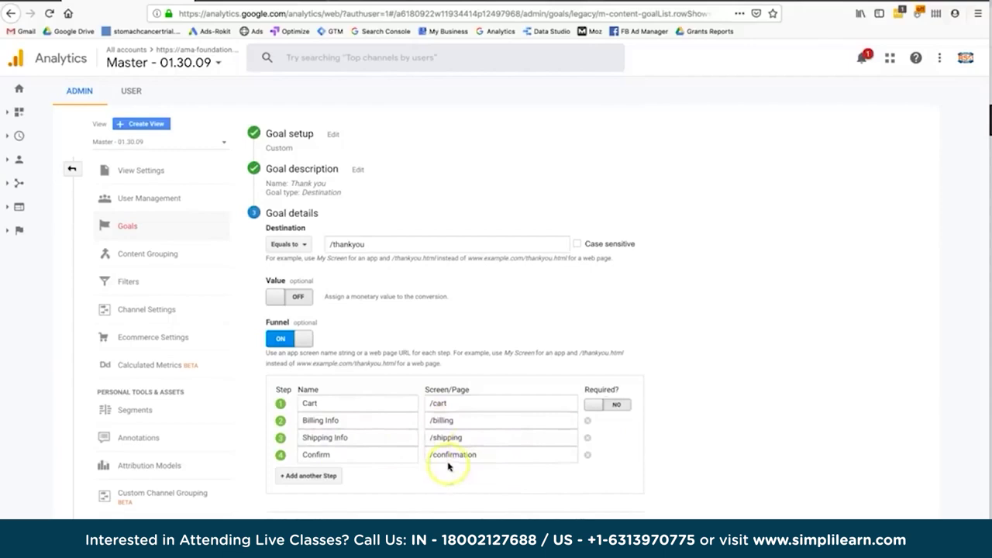
pyautogui.click(603, 404)
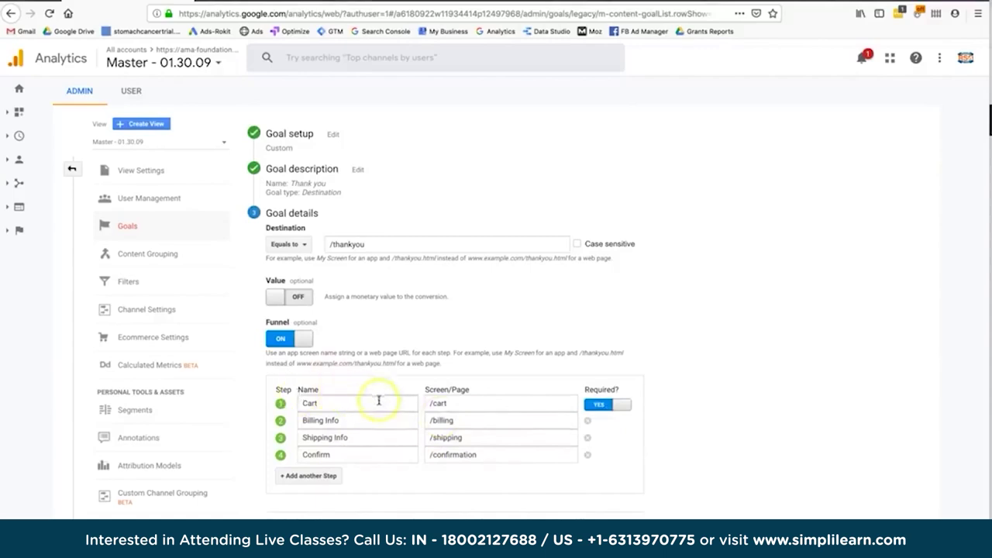
# Turn on the goal's monetary Value option.
pyautogui.scroll(-1, 384, 414)
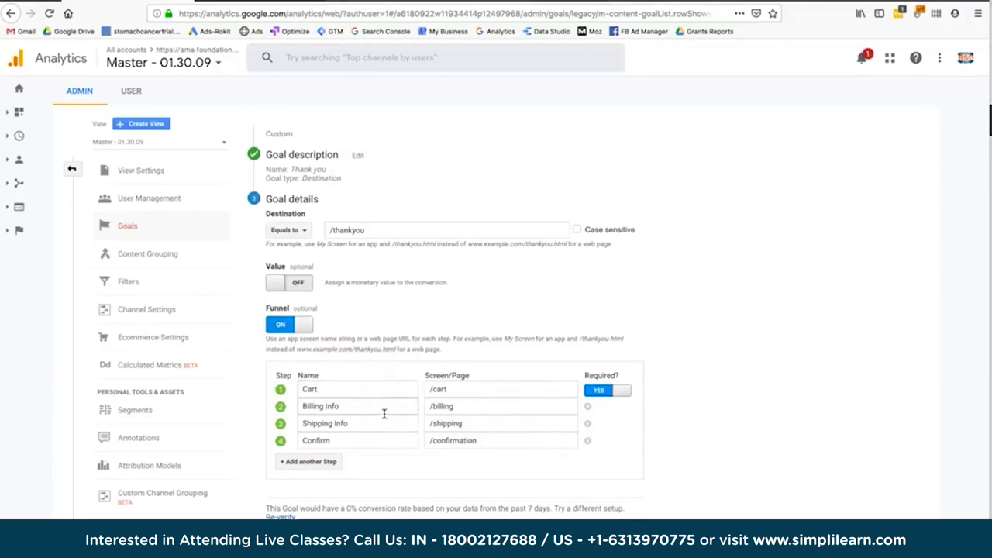
pyautogui.scroll(1, 383, 414)
pyautogui.click(304, 303)
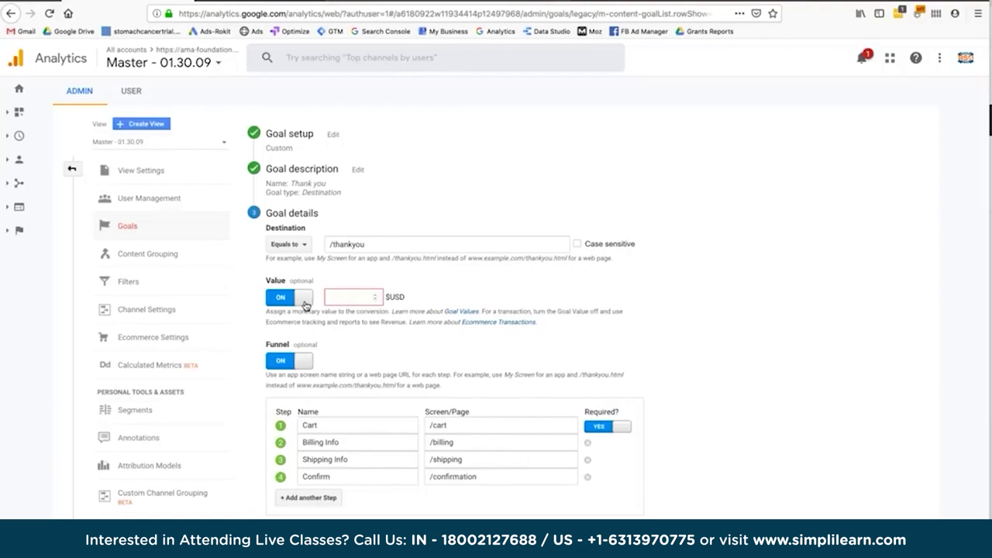
# Enter 5 USD as the Thank you goal's value.
pyautogui.click(339, 300)
pyautogui.write('5')
pyautogui.click(439, 304)
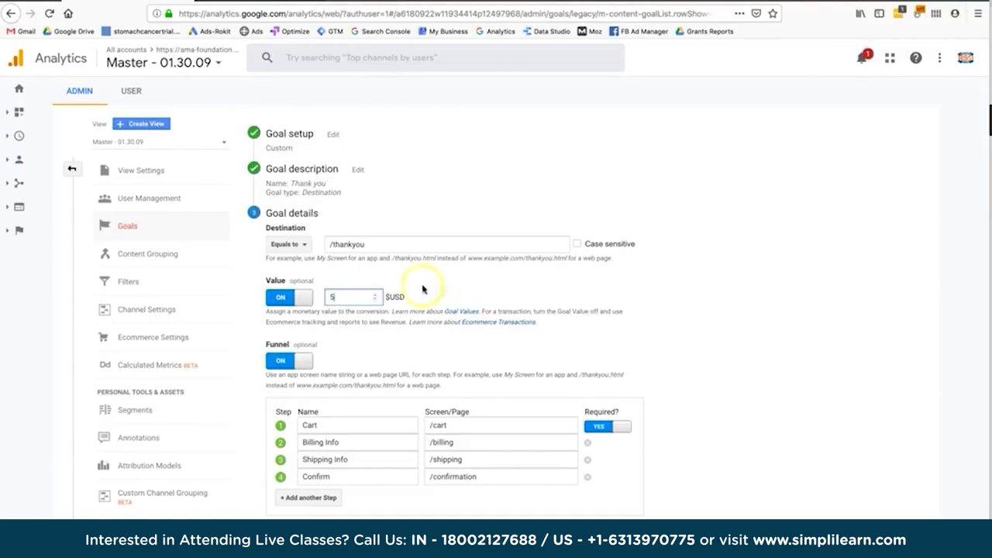
pyautogui.click(395, 243)
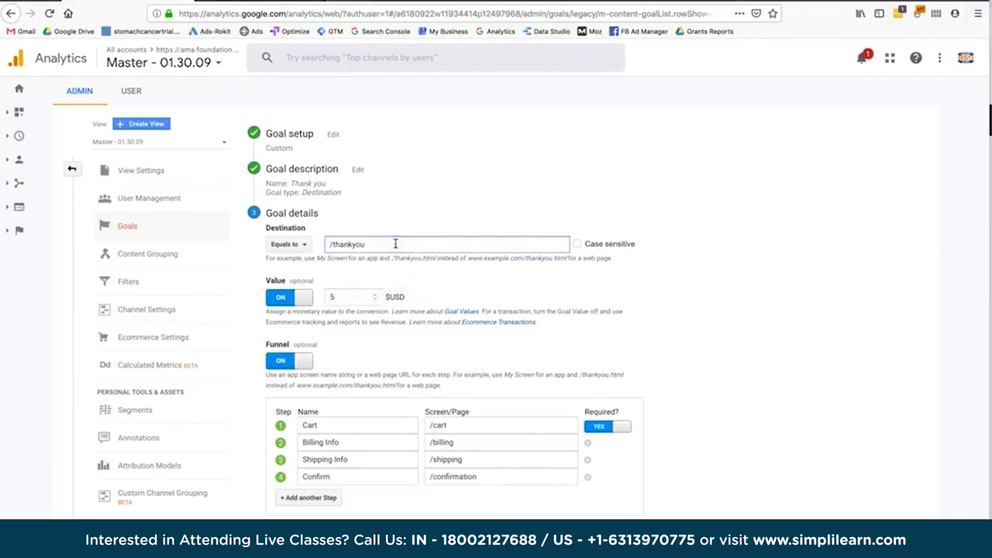
pyautogui.click(343, 297)
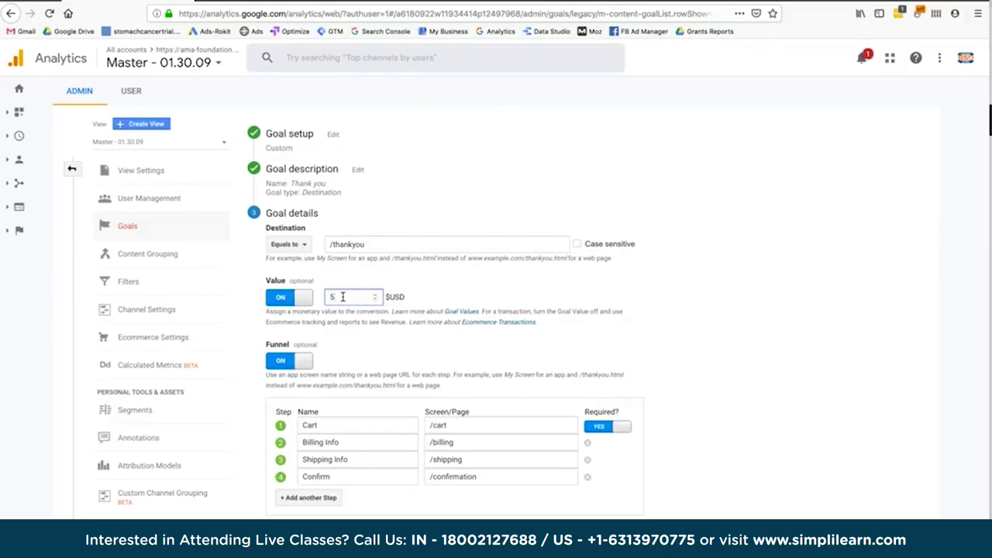
pyautogui.click(297, 362)
pyautogui.doubleClick(272, 280)
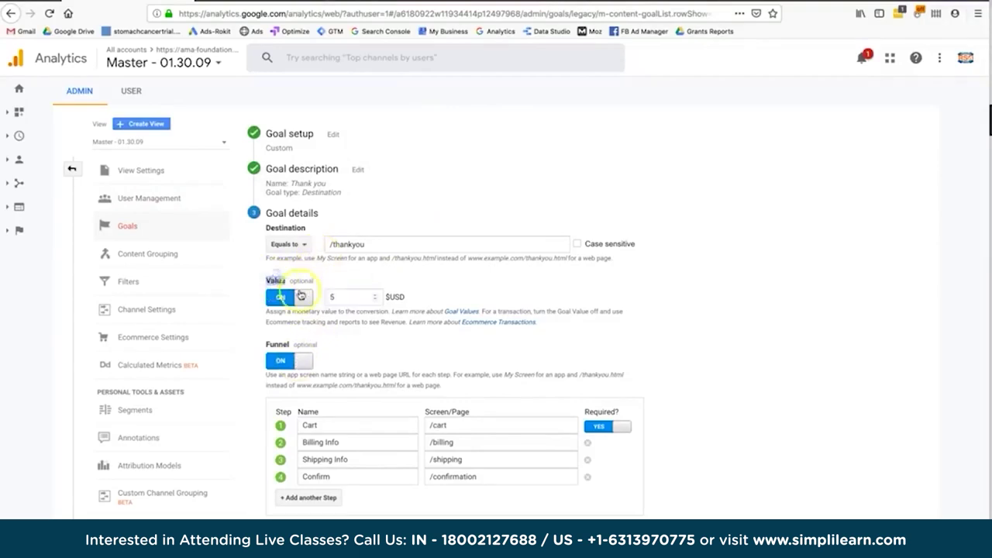
pyautogui.scroll(-2, 360, 362)
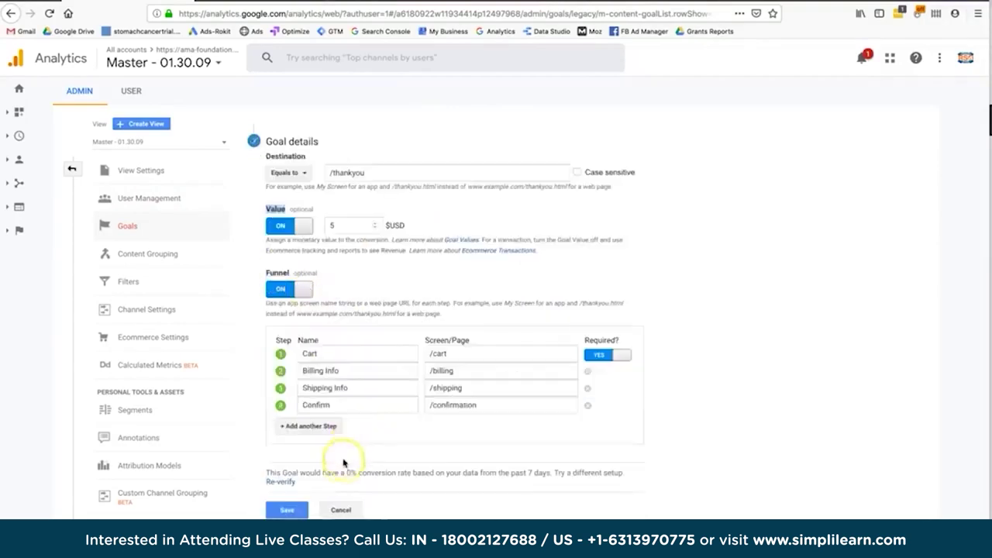
pyautogui.tripleClick(416, 477)
pyautogui.click(416, 478)
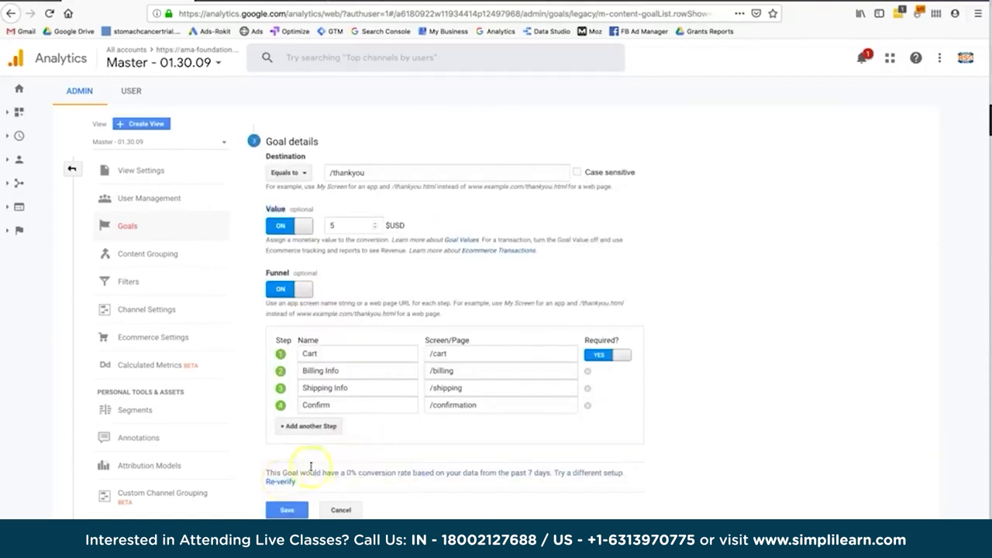
pyautogui.scroll(1, 330, 462)
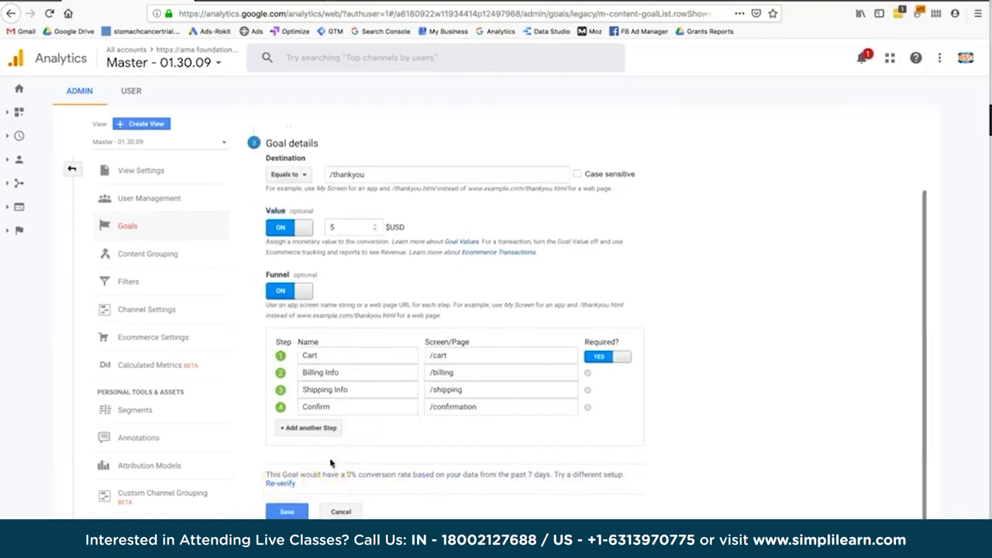
pyautogui.scroll(1, 330, 463)
pyautogui.scroll(1, 330, 463)
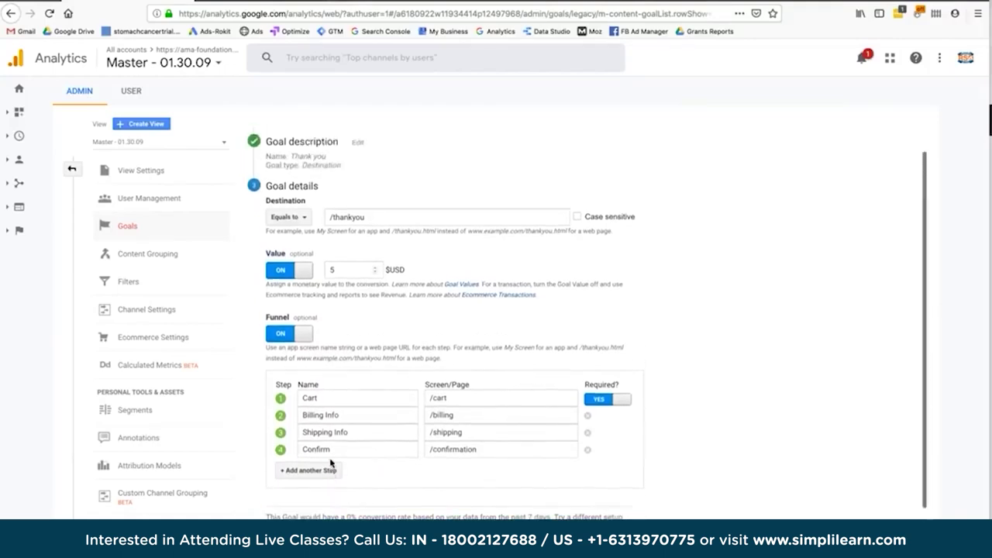
pyautogui.tripleClick(369, 223)
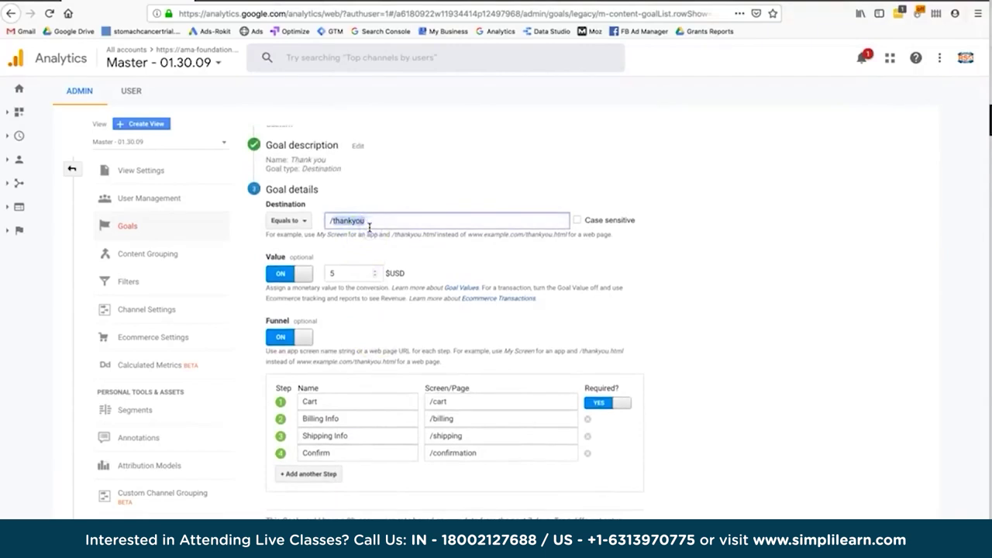
pyautogui.scroll(1, 369, 228)
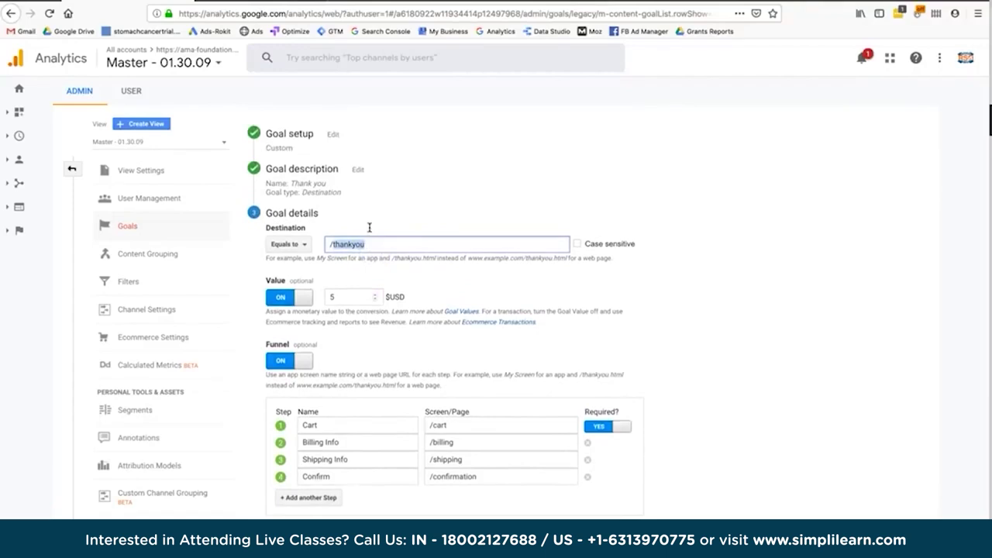
pyautogui.doubleClick(299, 227)
pyautogui.click(370, 230)
pyautogui.click(289, 247)
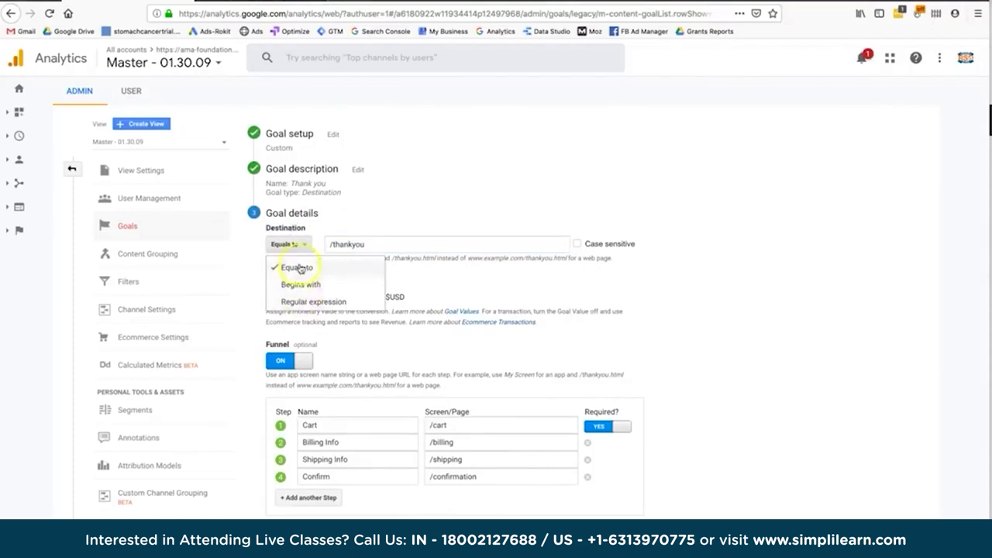
# Close the match type options unchanged and select the /thankyou destination path.
pyautogui.click(349, 212)
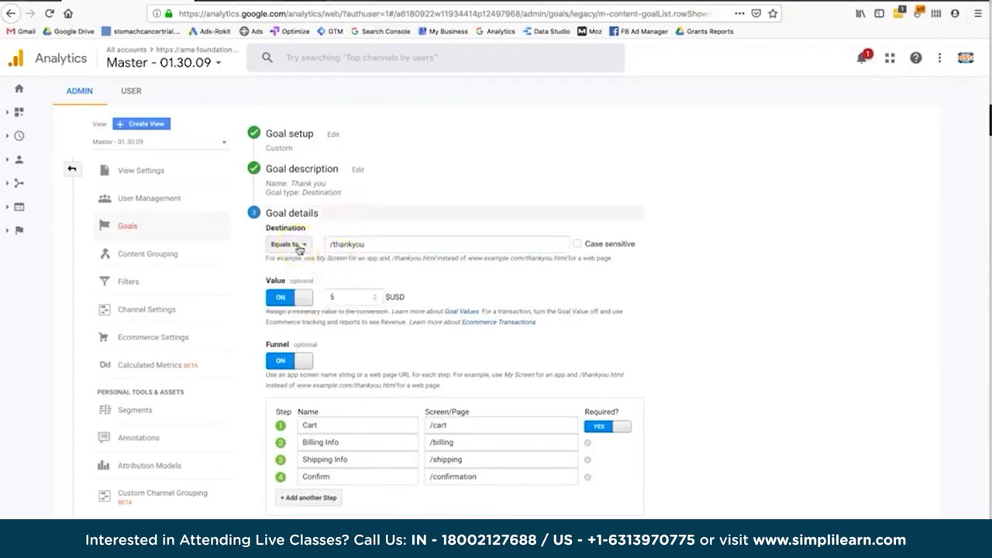
pyautogui.click(324, 245)
pyautogui.doubleClick(325, 245)
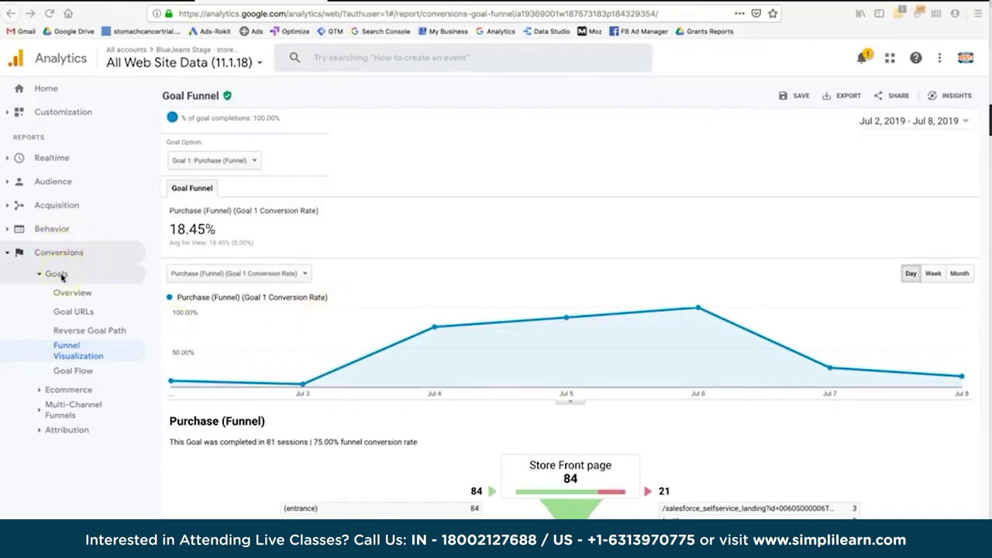
pyautogui.click(89, 352)
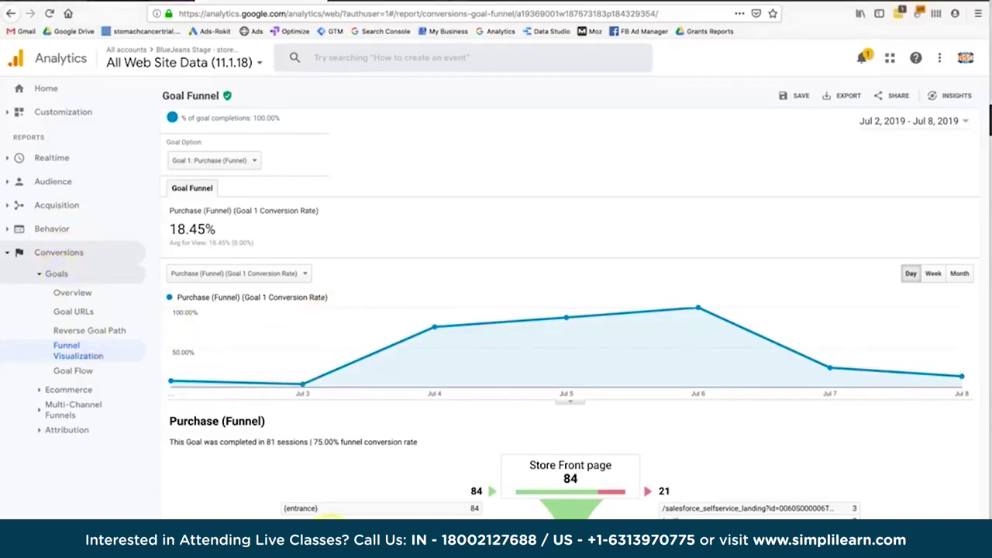
pyautogui.scroll(-3, 379, 346)
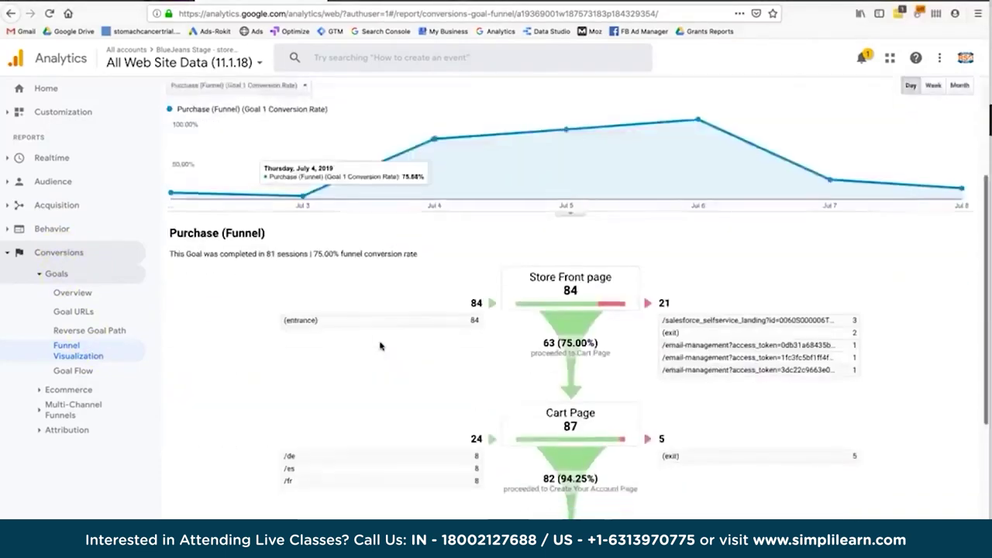
pyautogui.scroll(-1, 380, 346)
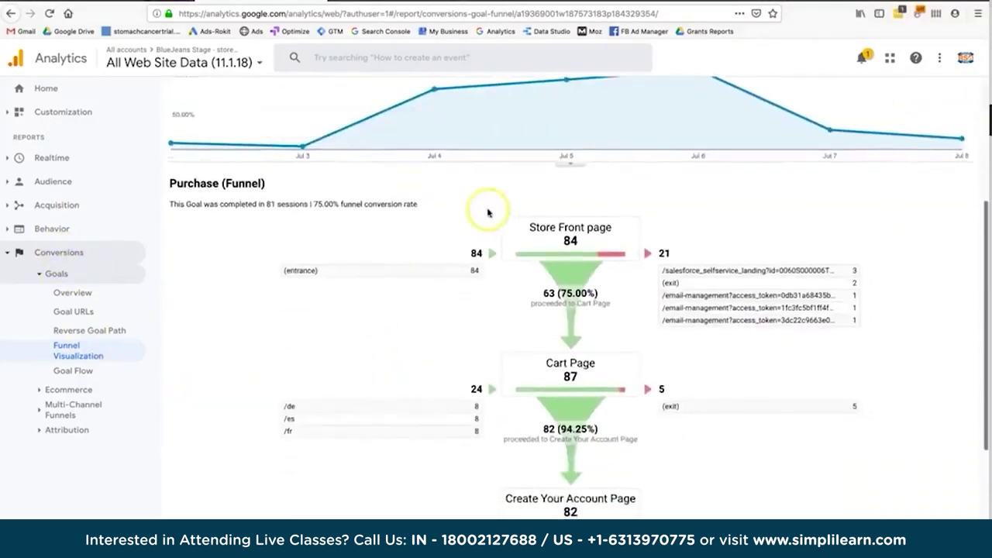
pyautogui.scroll(-3, 572, 349)
pyautogui.scroll(-2, 571, 350)
pyautogui.scroll(5, 571, 350)
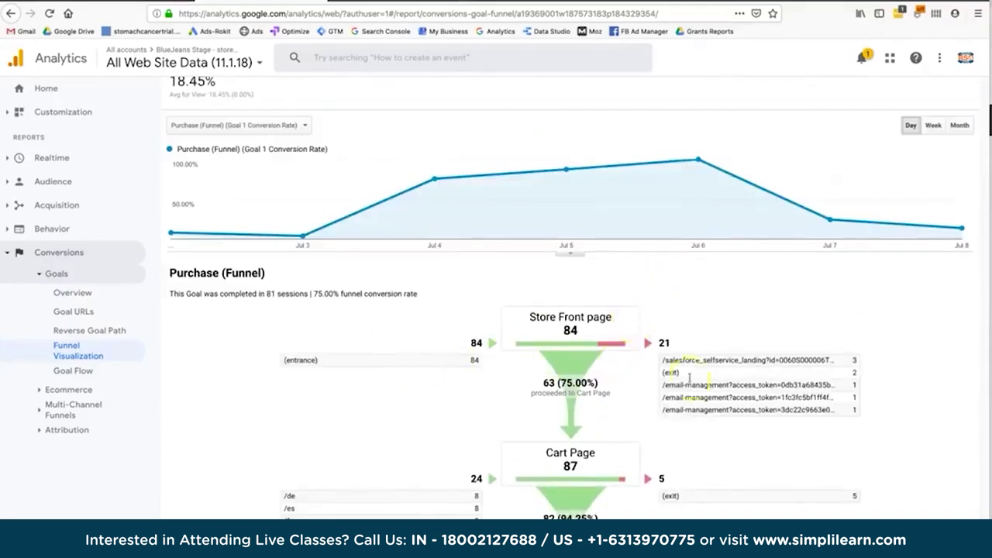
pyautogui.scroll(-5, 720, 411)
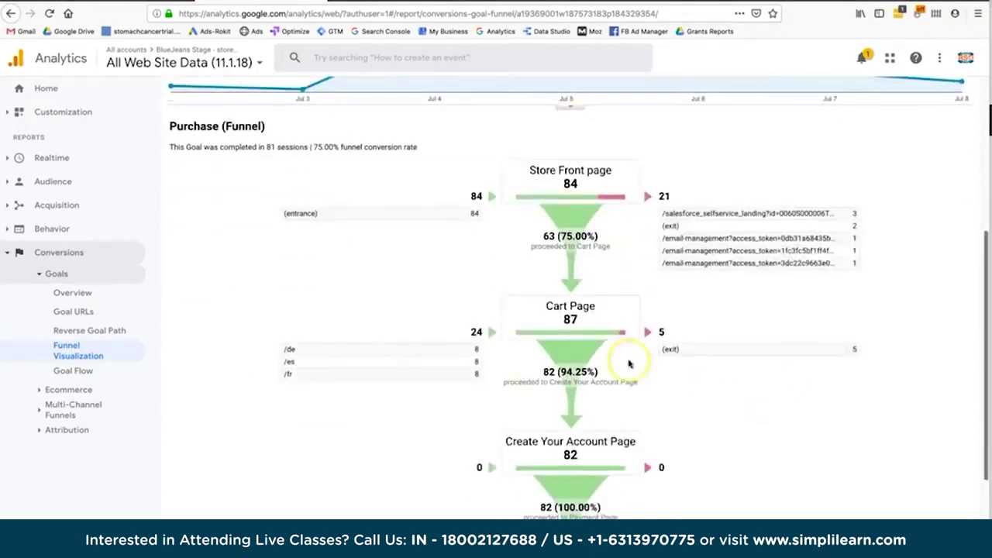
pyautogui.scroll(-1, 631, 356)
pyautogui.scroll(5, 629, 363)
pyautogui.scroll(-1, 628, 363)
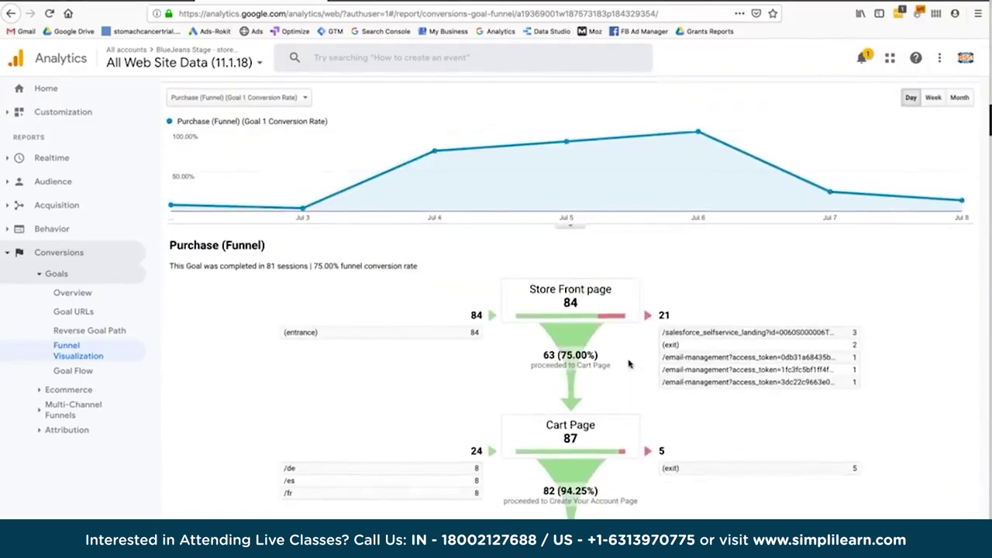
pyautogui.scroll(1, 629, 364)
pyautogui.click(532, 339)
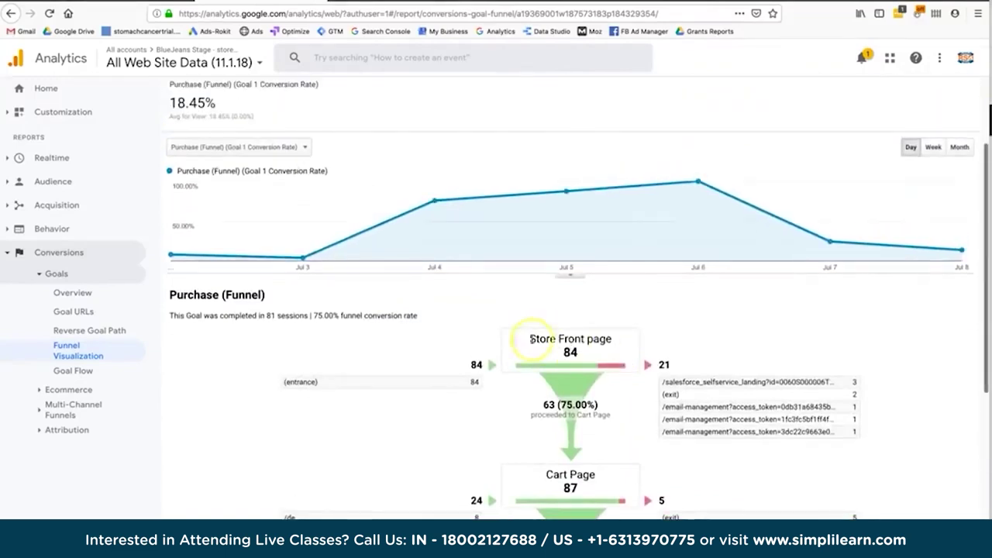
pyautogui.moveTo(531, 339); pyautogui.dragTo(612, 341)
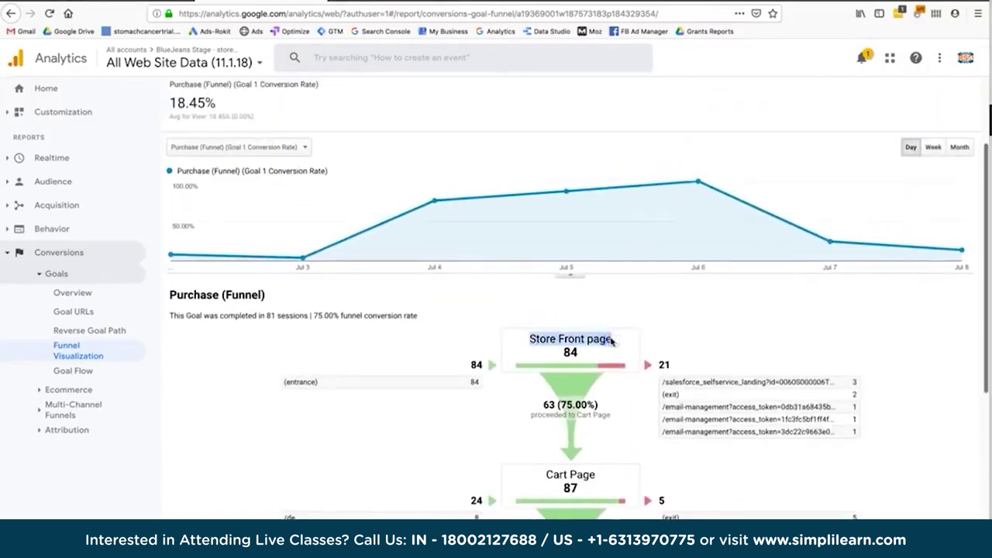
pyautogui.click(570, 346)
pyautogui.scroll(3, 775, 217)
pyautogui.scroll(-4, 531, 512)
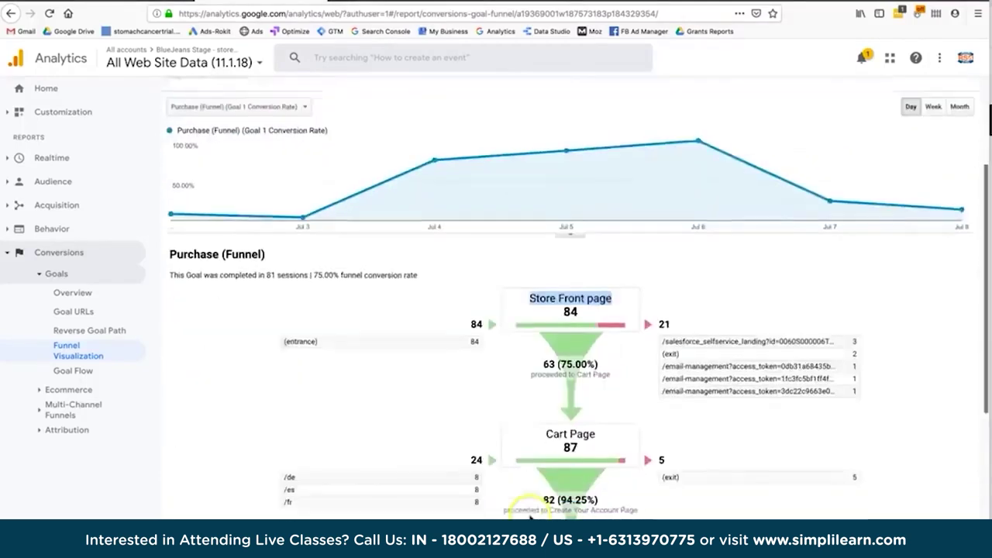
pyautogui.doubleClick(571, 292)
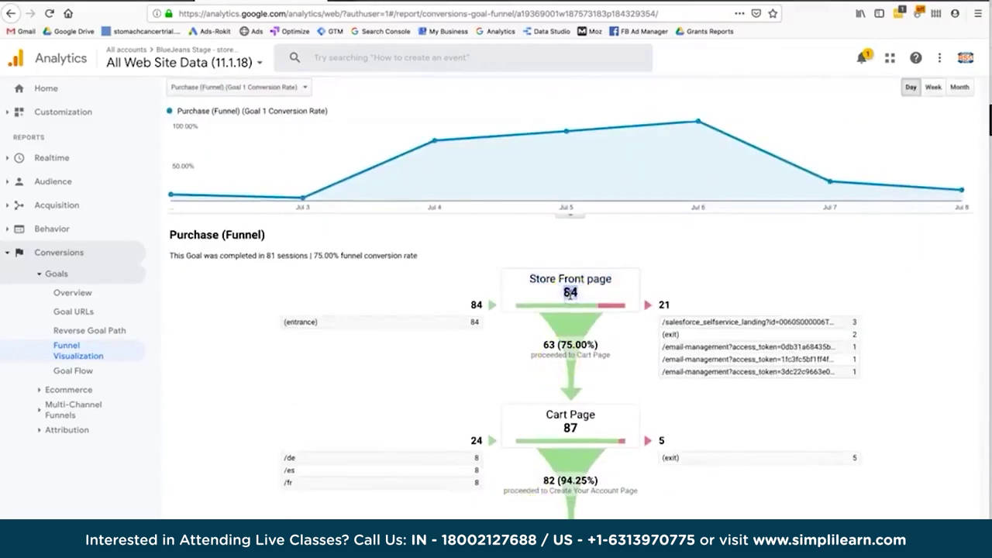
pyautogui.click(570, 333)
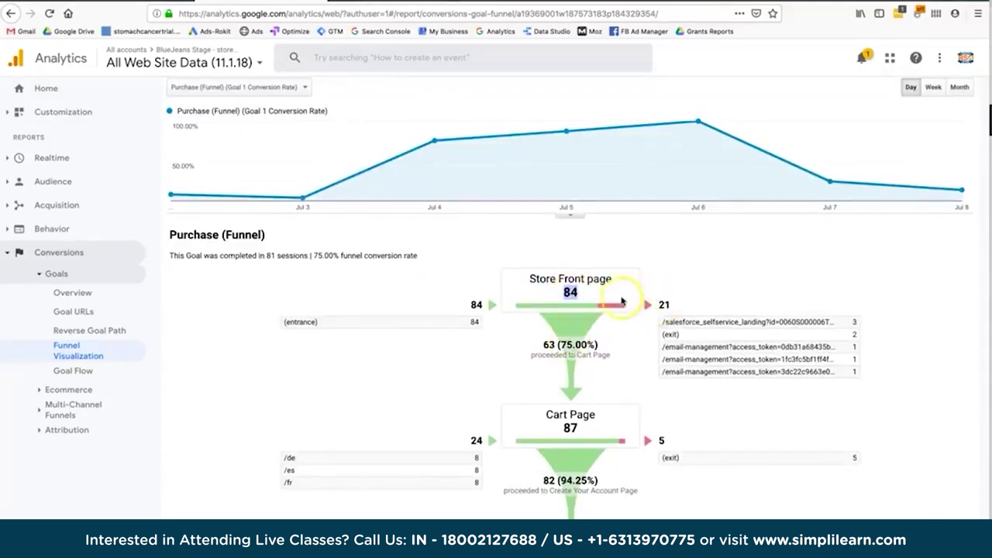
pyautogui.scroll(-1, 558, 359)
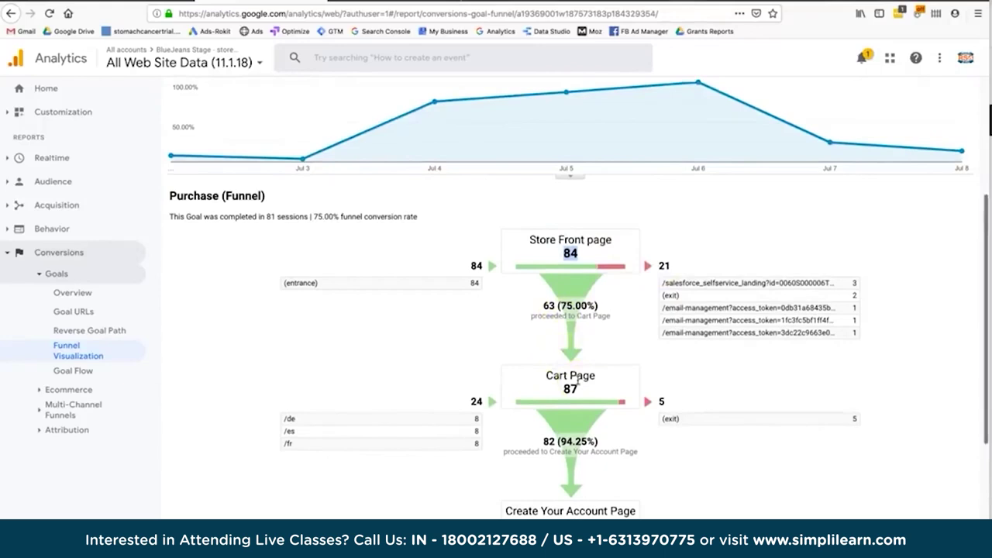
pyautogui.scroll(-2, 577, 380)
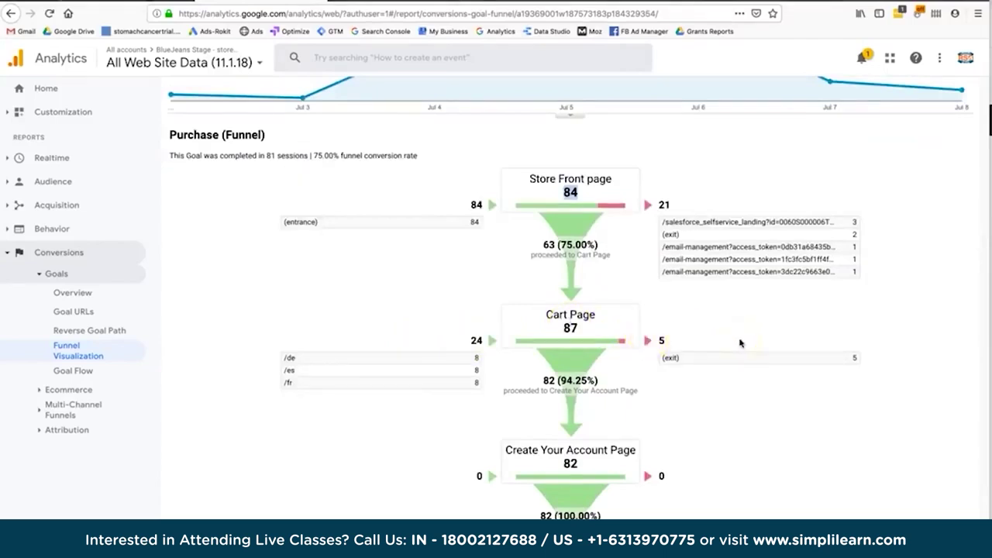
# Highlight the early funnel figures: 87 at Cart Page, 63 (75.00%) and 82 (94.25%) proceeding.
pyautogui.doubleClick(574, 329)
pyautogui.scroll(-2, 577, 330)
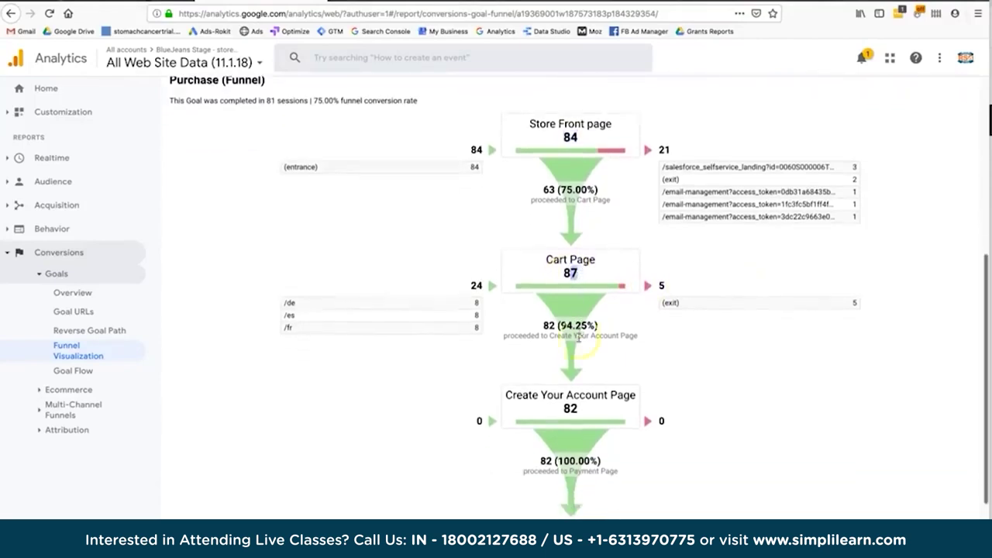
pyautogui.doubleClick(571, 273)
pyautogui.tripleClick(546, 326)
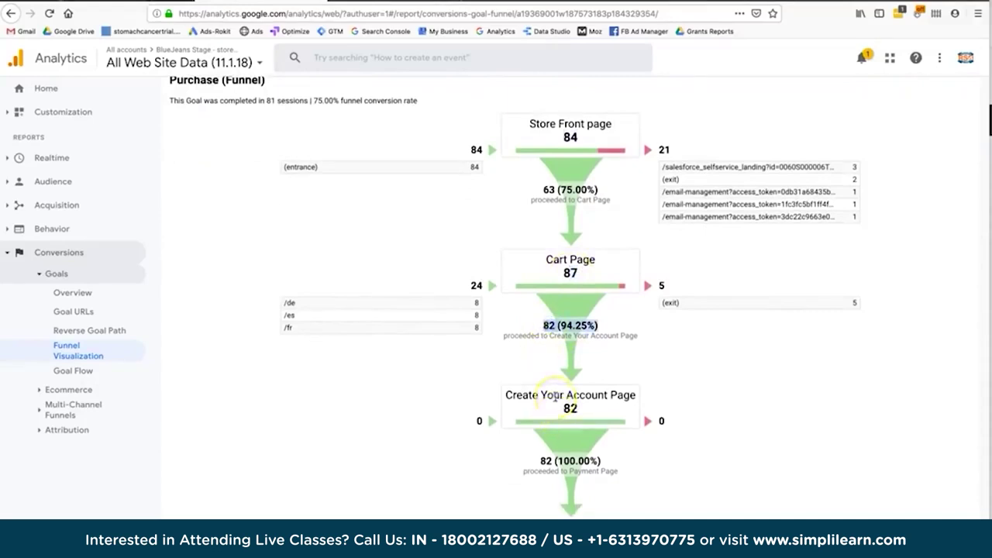
pyautogui.click(567, 325)
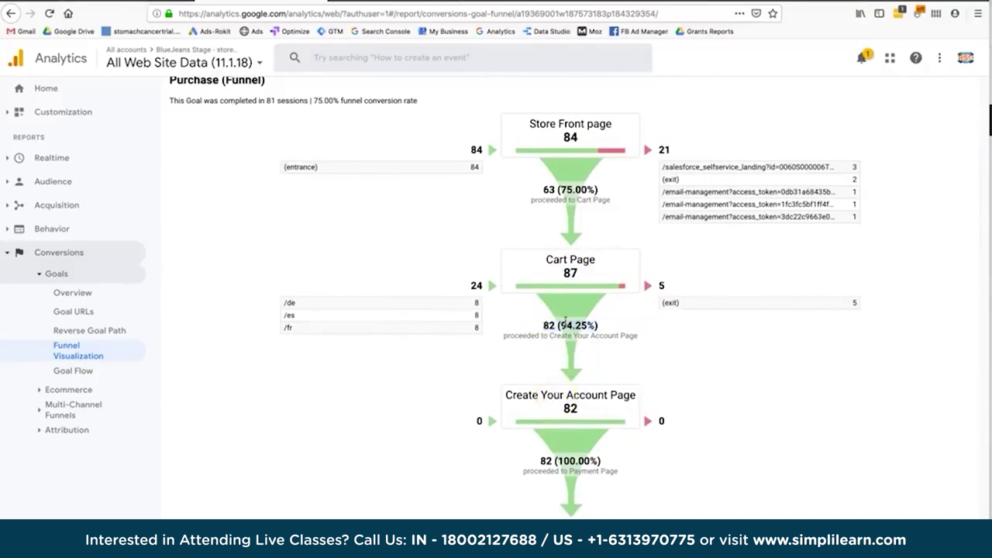
pyautogui.moveTo(563, 326); pyautogui.dragTo(614, 328)
pyautogui.doubleClick(548, 189)
pyautogui.click(570, 187)
pyautogui.tripleClick(571, 187)
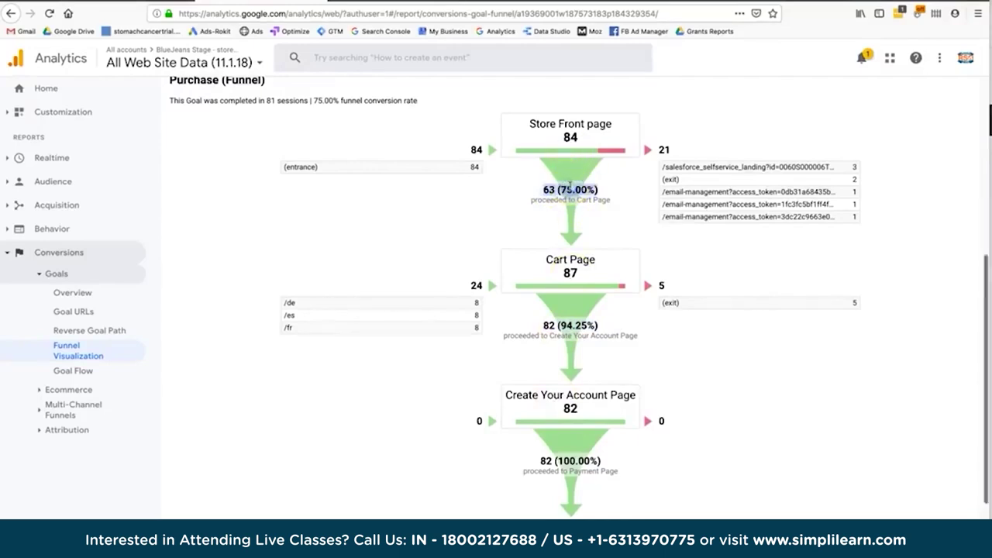
pyautogui.scroll(-2, 570, 187)
pyautogui.tripleClick(558, 310)
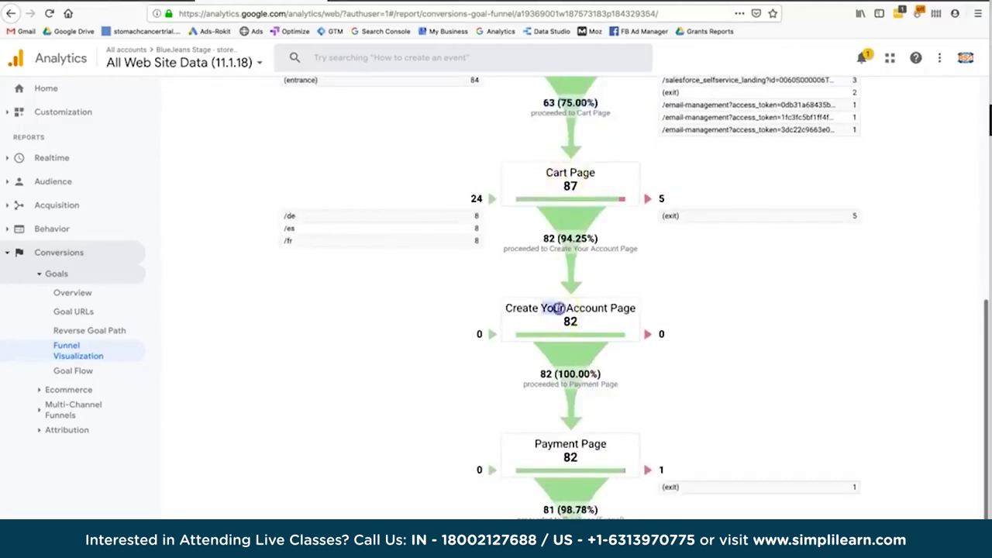
pyautogui.moveTo(552, 235); pyautogui.dragTo(585, 288)
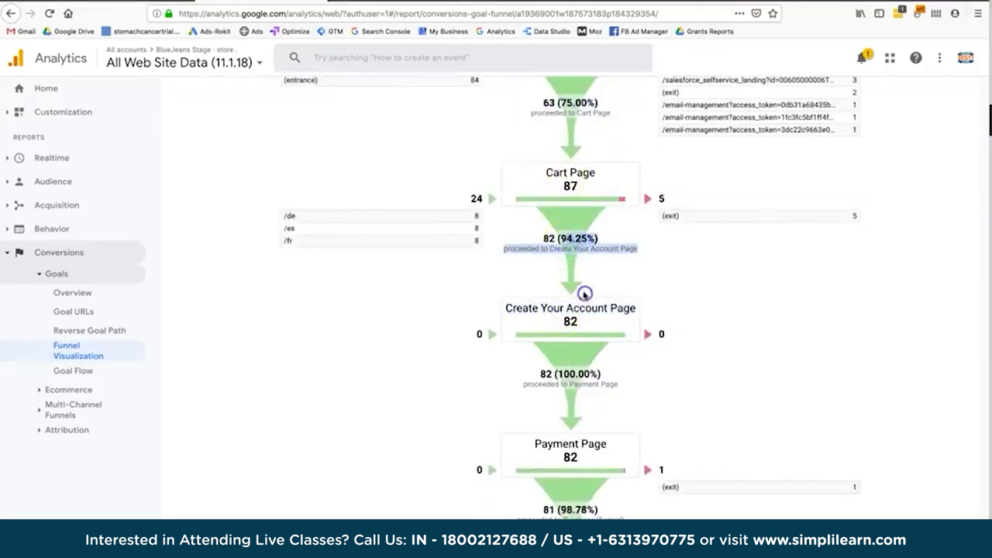
pyautogui.click(585, 288)
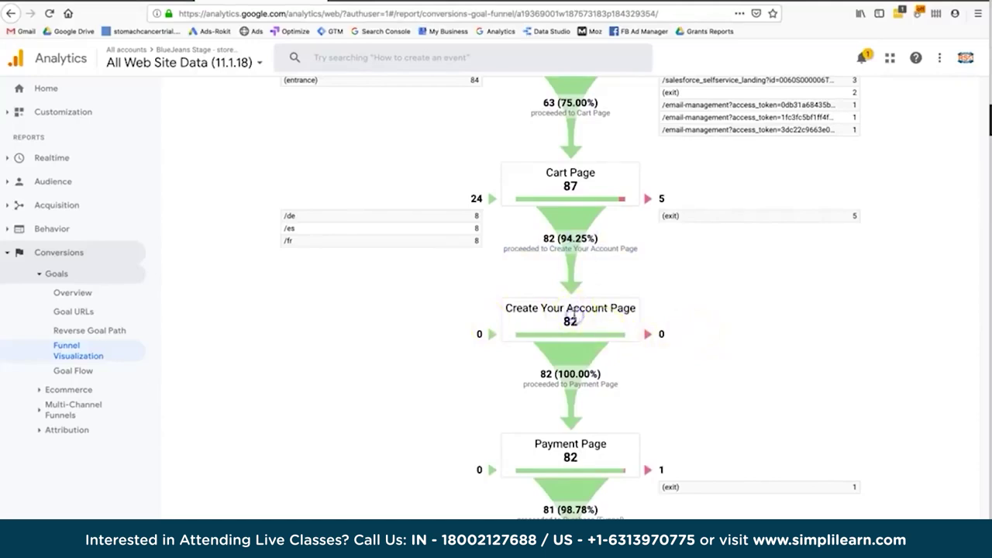
# Point out the Payment Page step and its 81 (98.78%) proceeding to Purchase (Funnel).
pyautogui.scroll(-1, 574, 313)
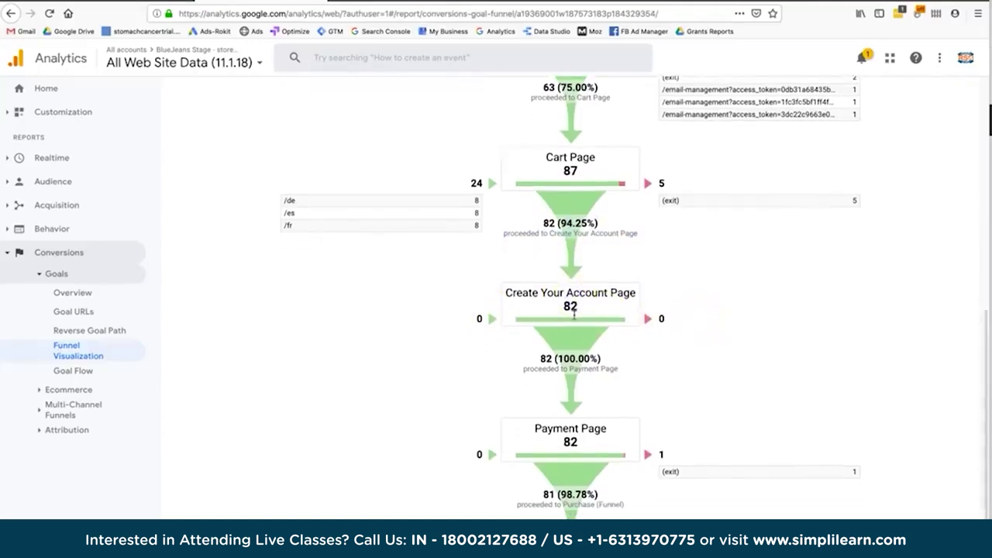
pyautogui.scroll(-3, 562, 309)
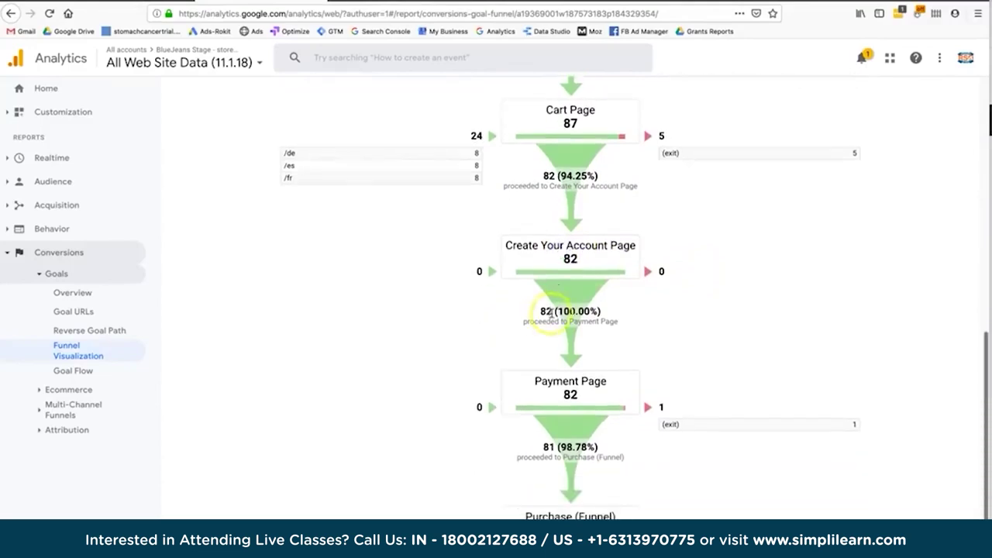
pyautogui.scroll(-1, 550, 312)
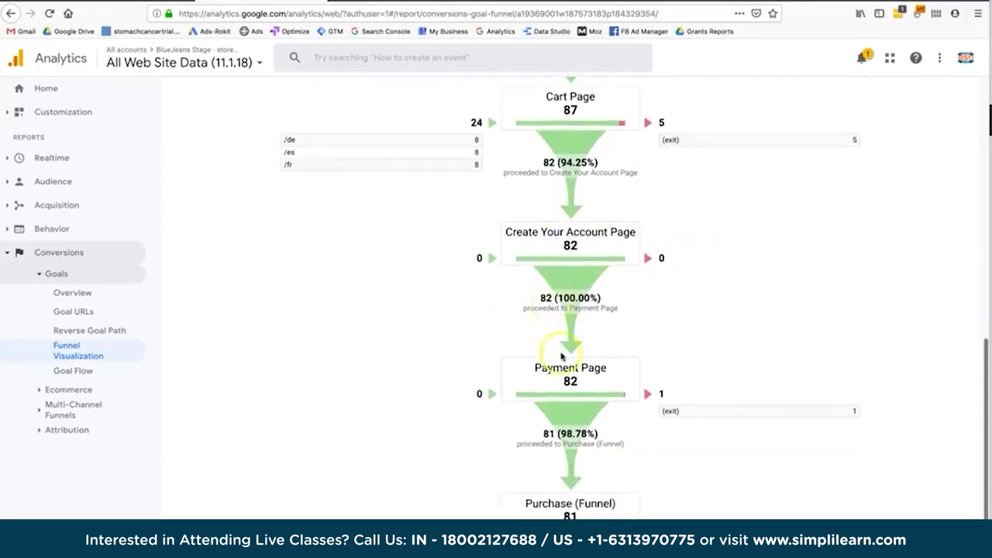
pyautogui.click(570, 375)
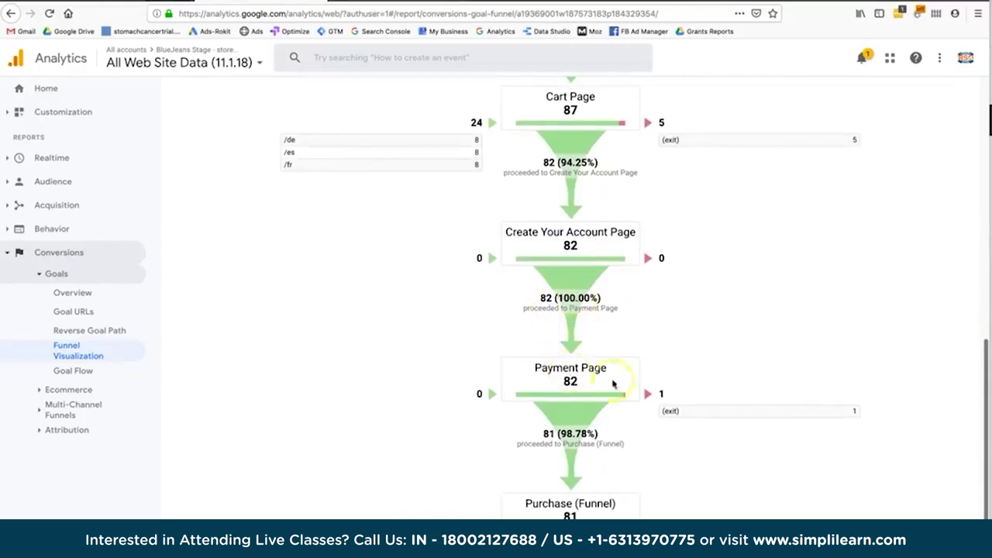
pyautogui.tripleClick(550, 432)
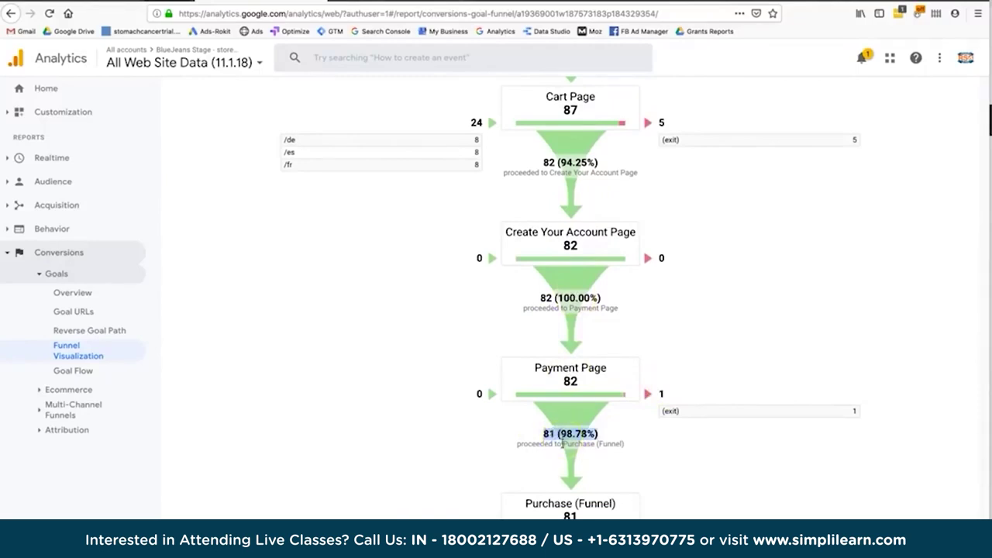
pyautogui.click(577, 433)
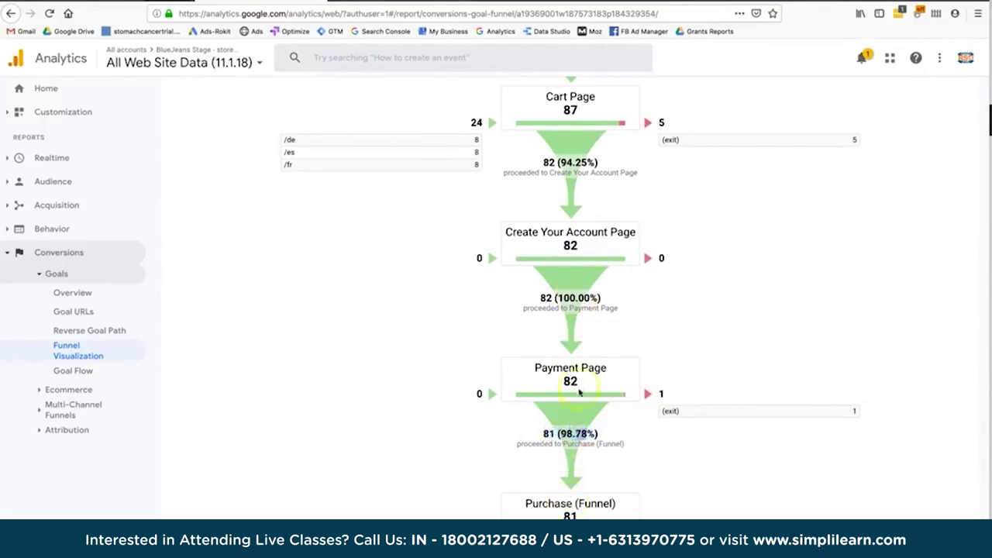
pyautogui.tripleClick(570, 433)
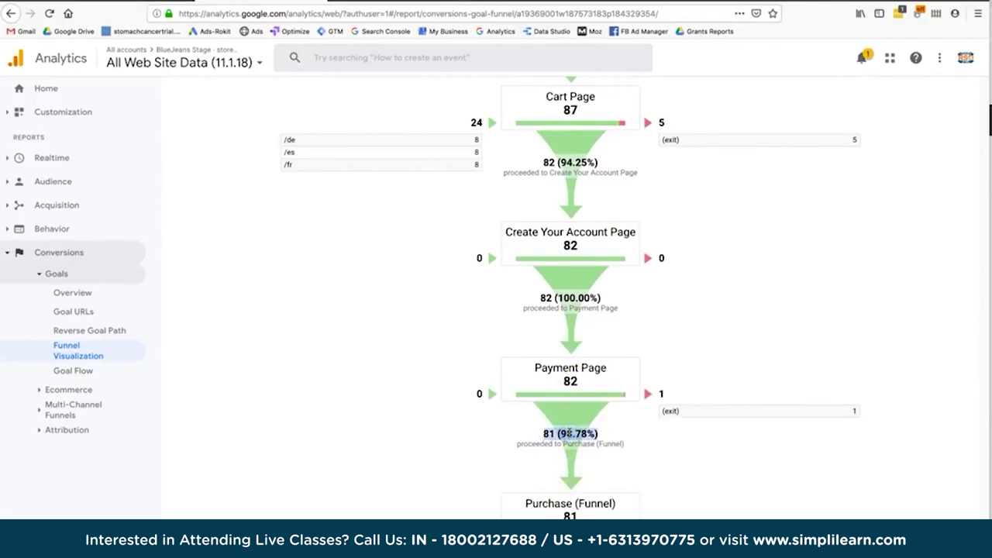
pyautogui.scroll(3, 575, 474)
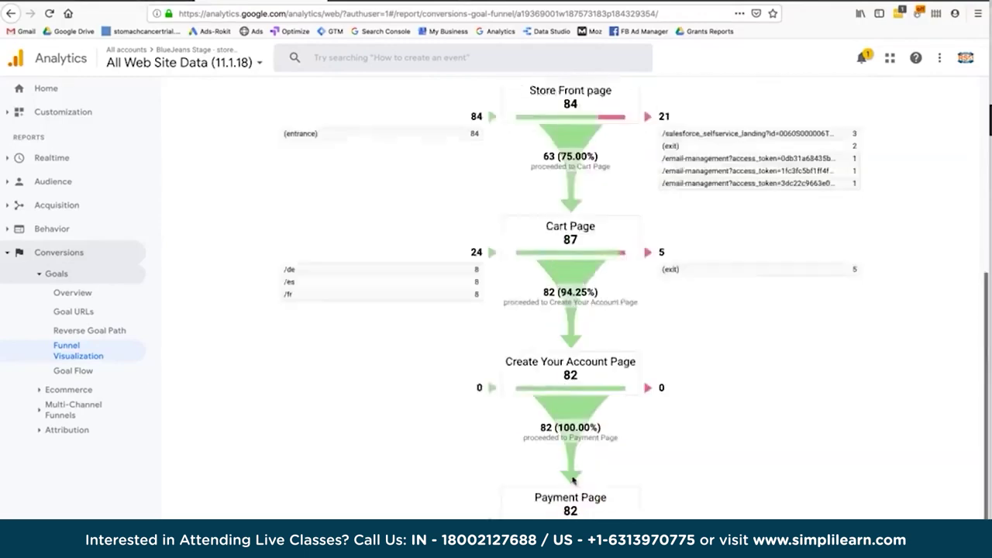
pyautogui.scroll(-3, 572, 481)
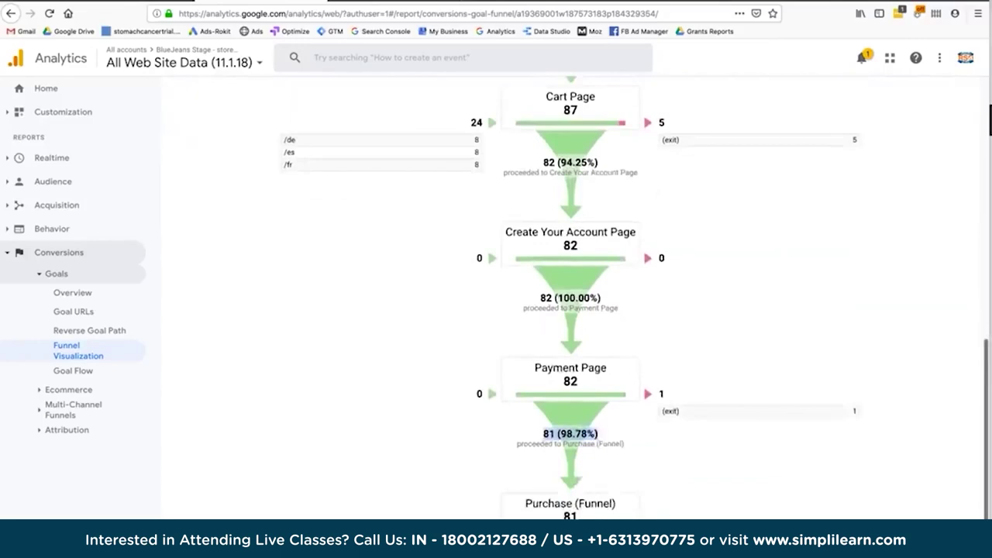
pyautogui.click(533, 523)
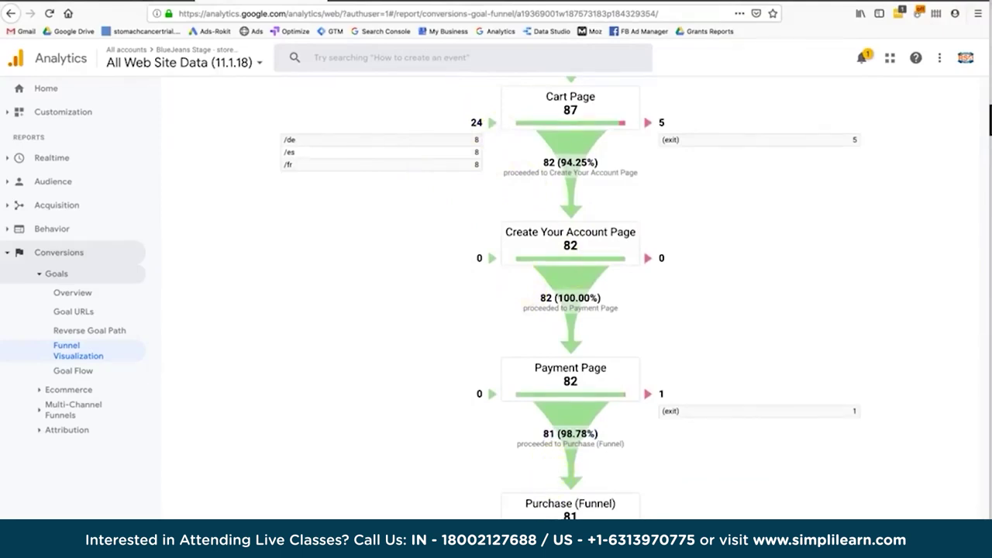
pyautogui.scroll(2, 571, 298)
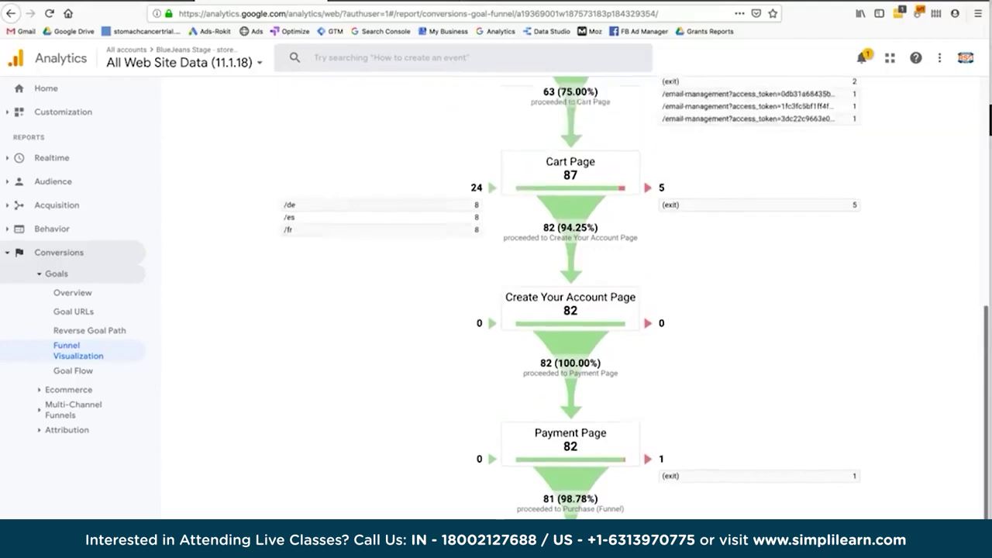
pyautogui.scroll(5, 570, 299)
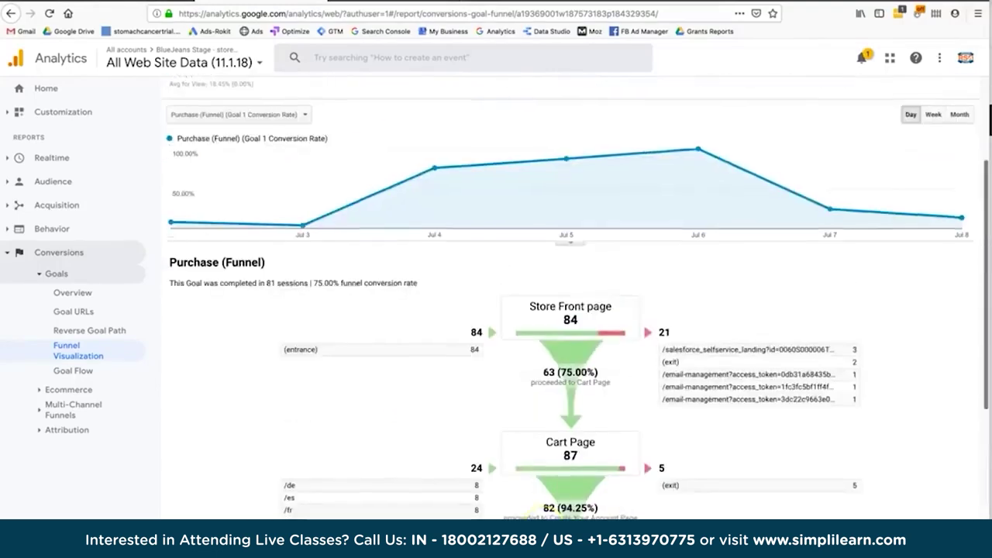
pyautogui.scroll(-5, 570, 298)
pyautogui.scroll(3, 570, 299)
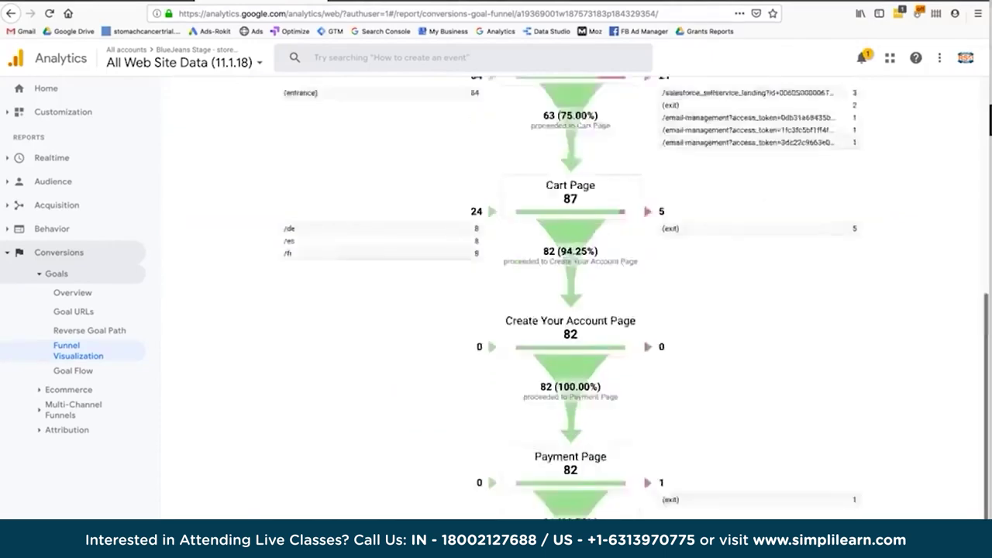
pyautogui.scroll(-3, 571, 298)
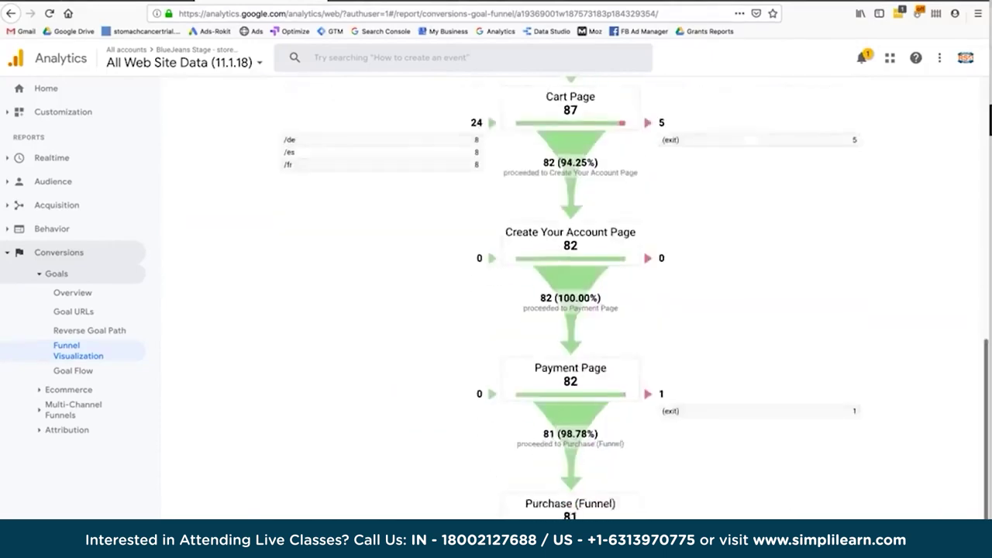
pyautogui.scroll(-1, 571, 298)
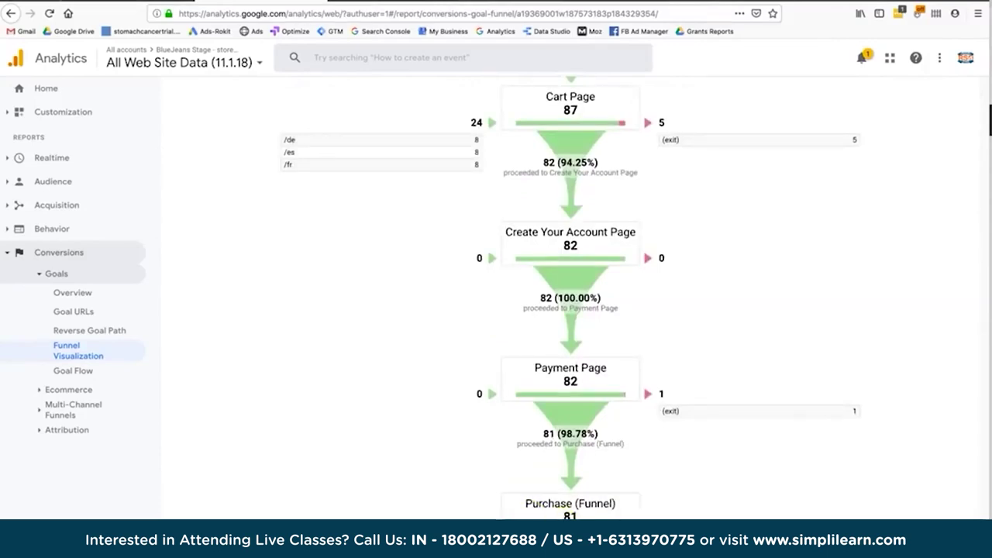
pyautogui.scroll(10, 570, 298)
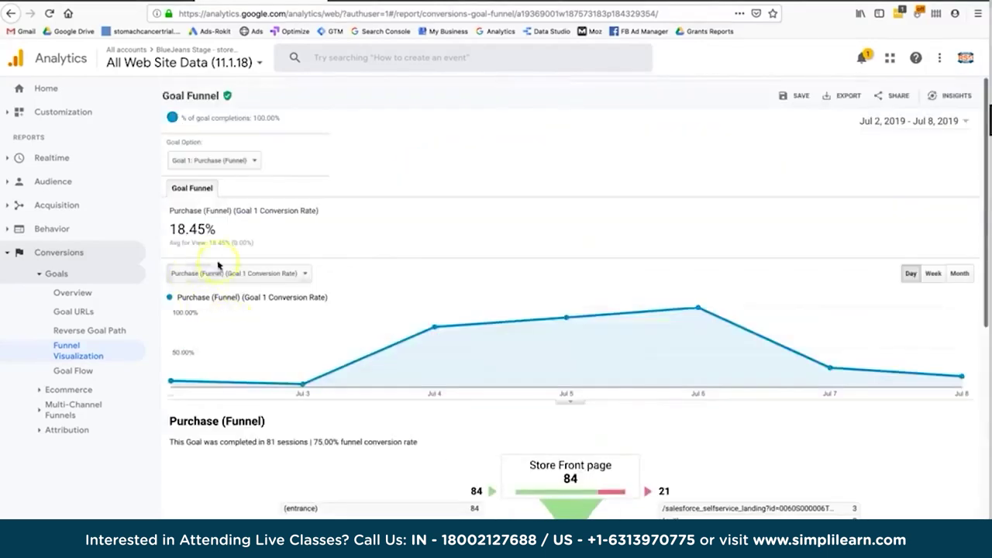
# Highlight the Goal Funnel report's 18.45% goal conversion rate.
pyautogui.moveTo(175, 230); pyautogui.dragTo(166, 226)
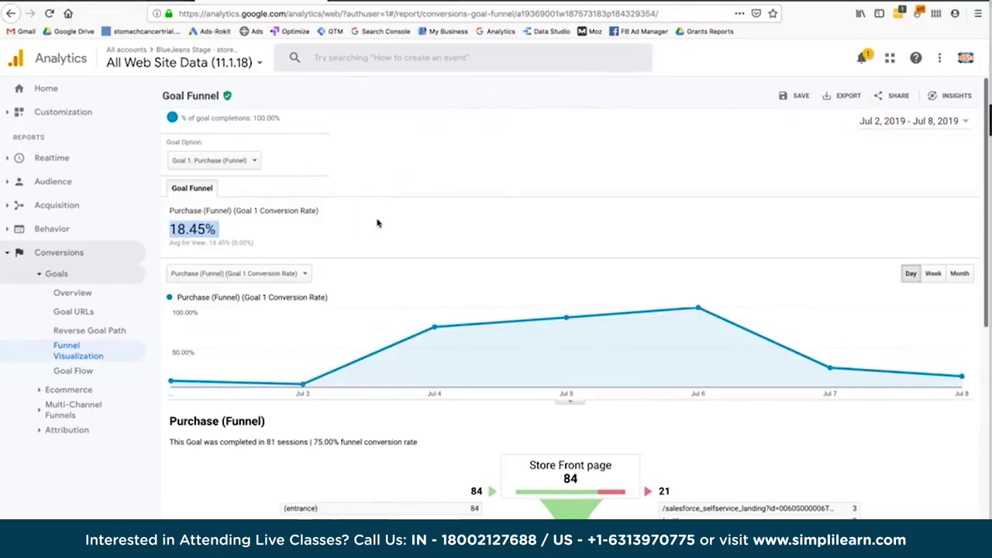
pyautogui.click(196, 228)
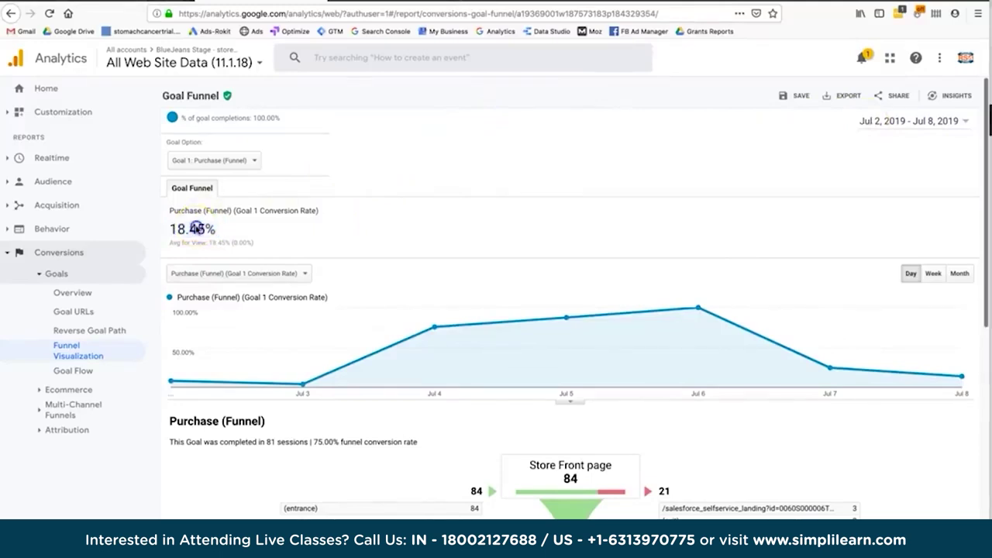
pyautogui.doubleClick(195, 229)
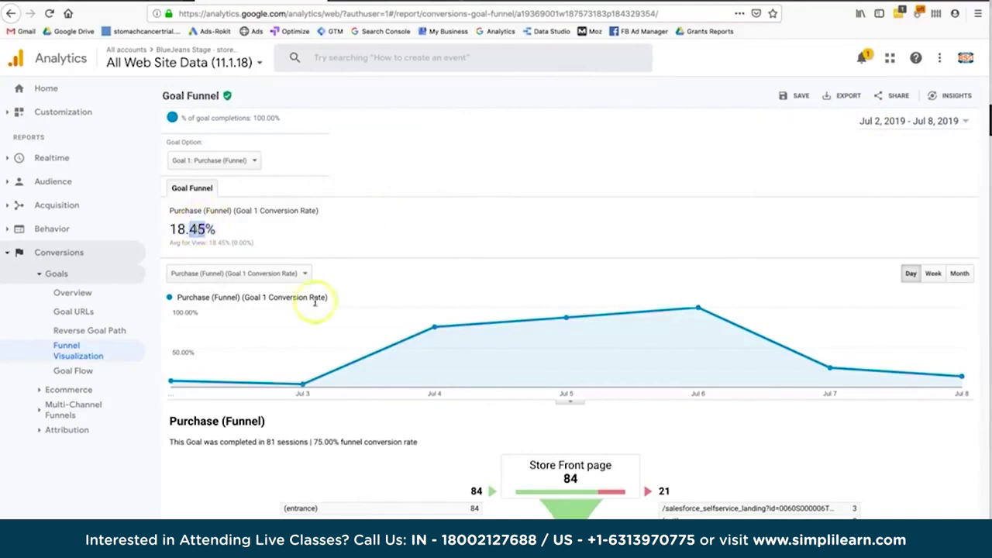
# Scroll through the Purchase (Funnel) report to review its funnel steps.
pyautogui.scroll(-6, 486, 472)
pyautogui.scroll(3, 486, 472)
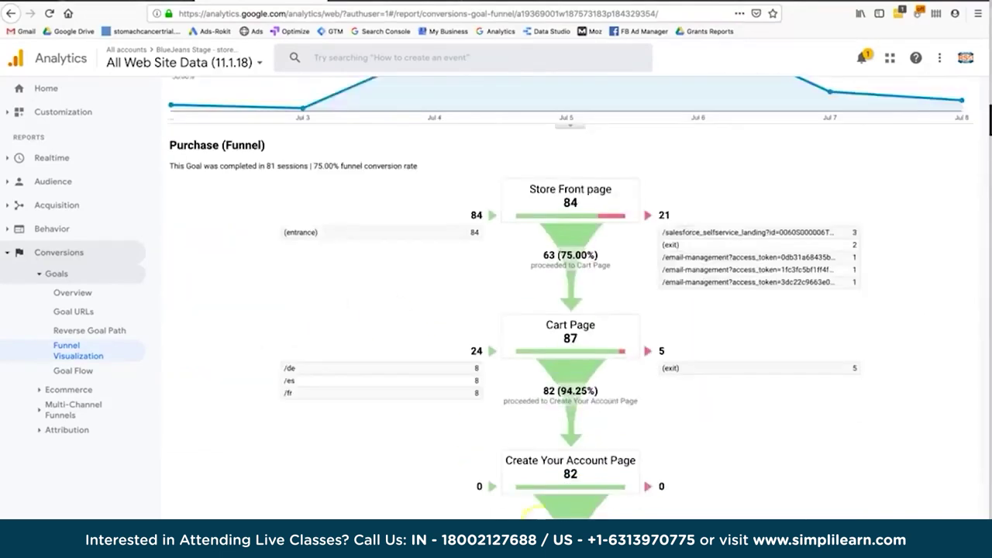
pyautogui.scroll(-3, 591, 411)
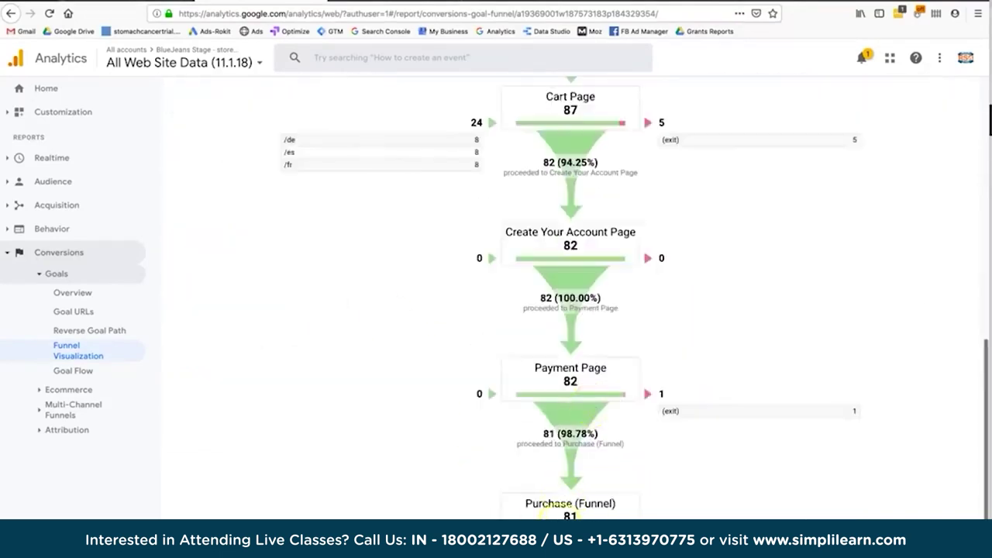
pyautogui.scroll(4, 591, 410)
pyautogui.scroll(1, 408, 296)
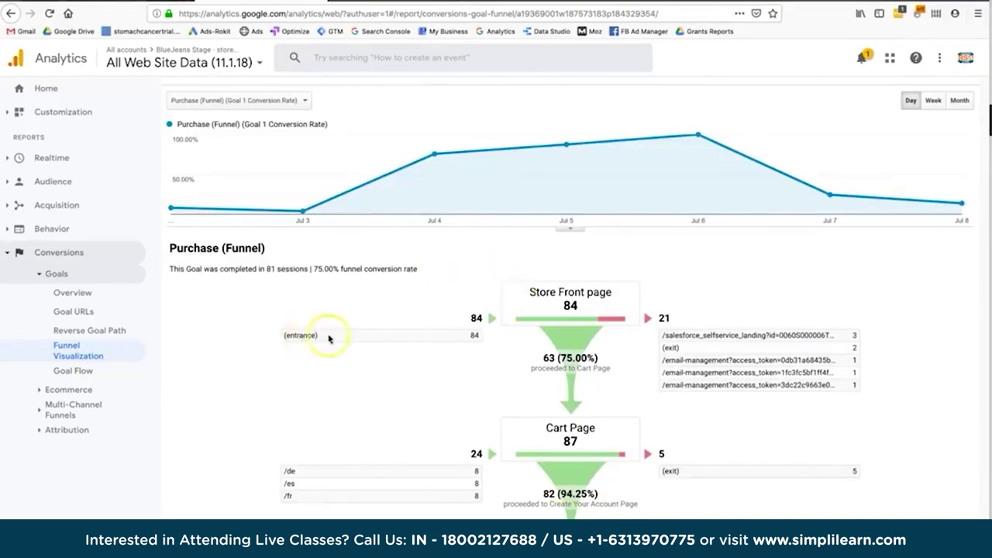
pyautogui.scroll(-3, 649, 443)
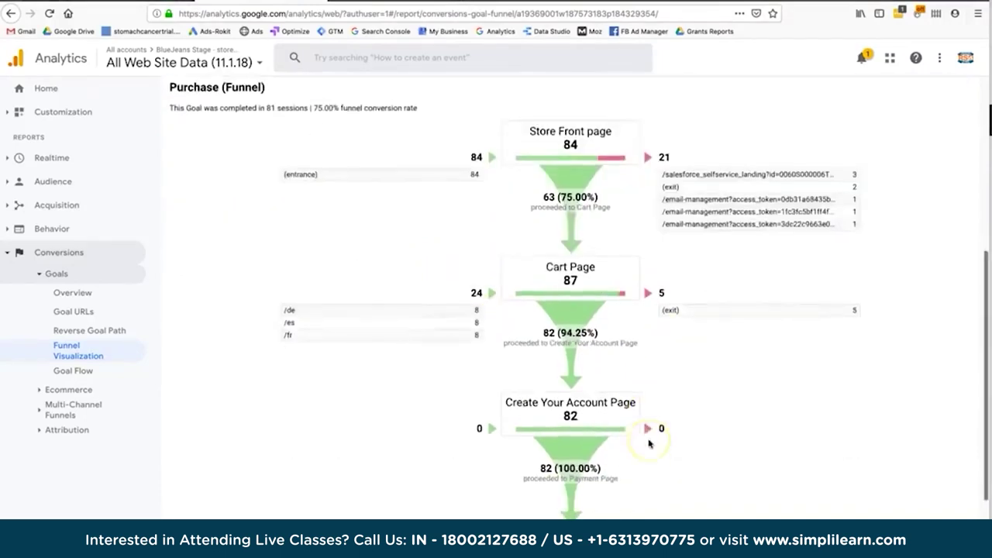
pyautogui.scroll(2, 650, 443)
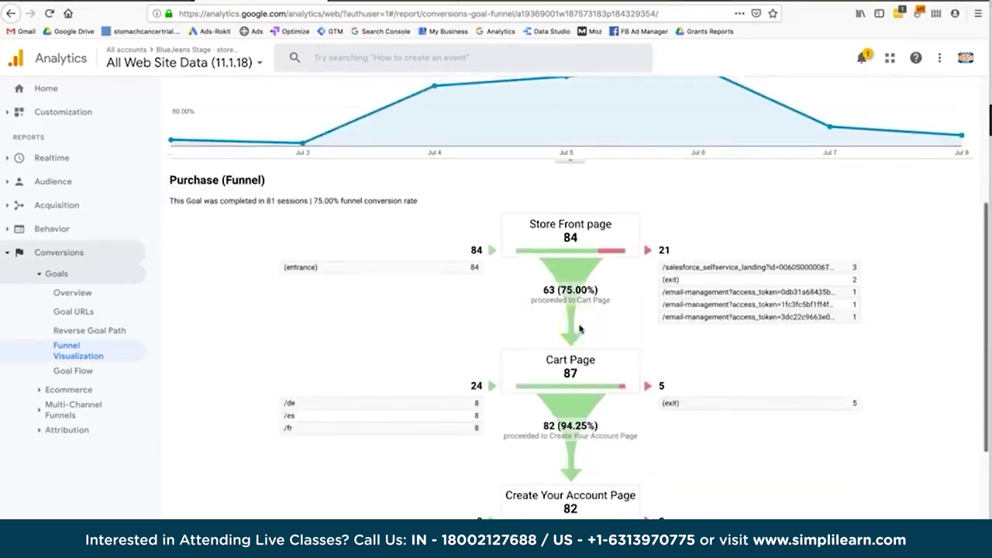
pyautogui.scroll(-1, 604, 364)
pyautogui.scroll(-3, 604, 364)
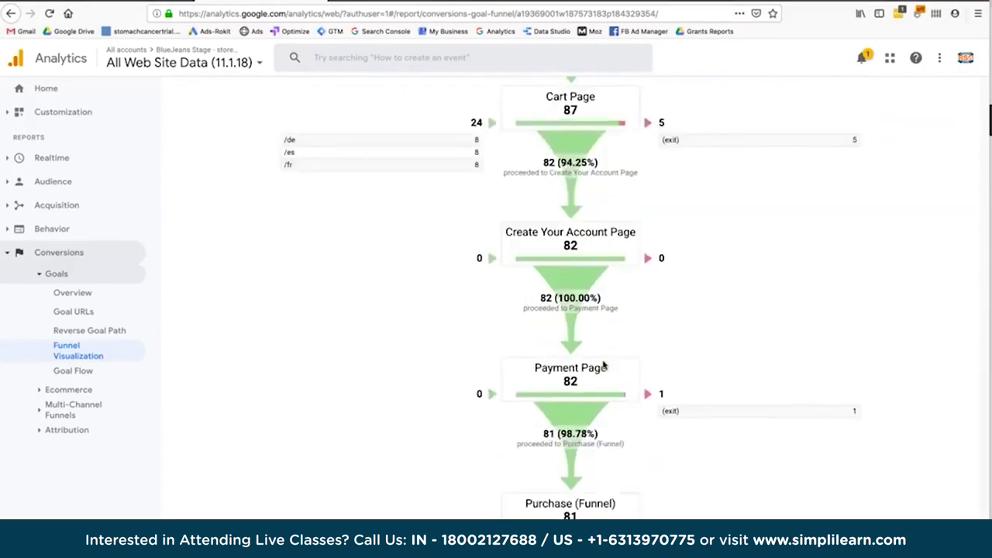
pyautogui.scroll(1, 604, 364)
pyautogui.scroll(1, 604, 365)
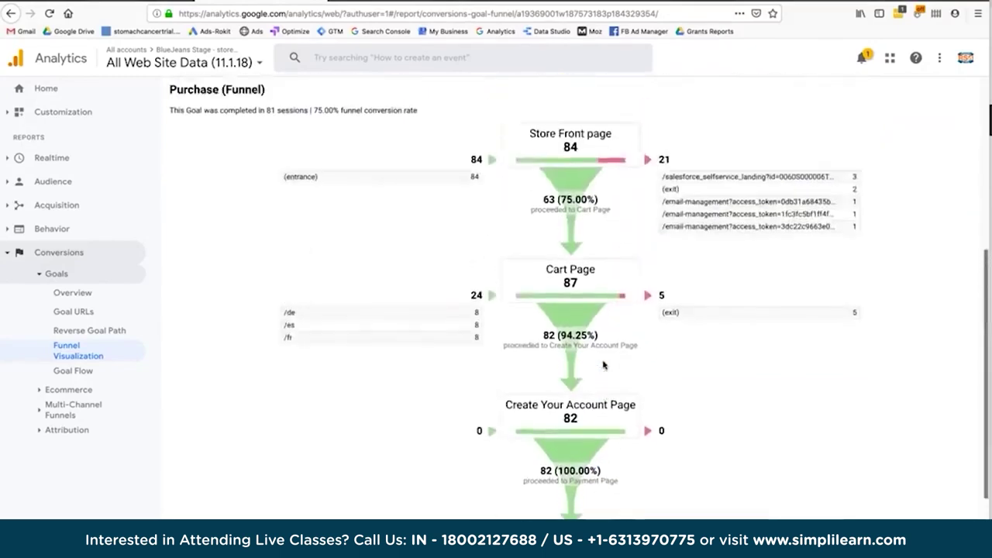
pyautogui.scroll(1, 604, 364)
pyautogui.click(571, 338)
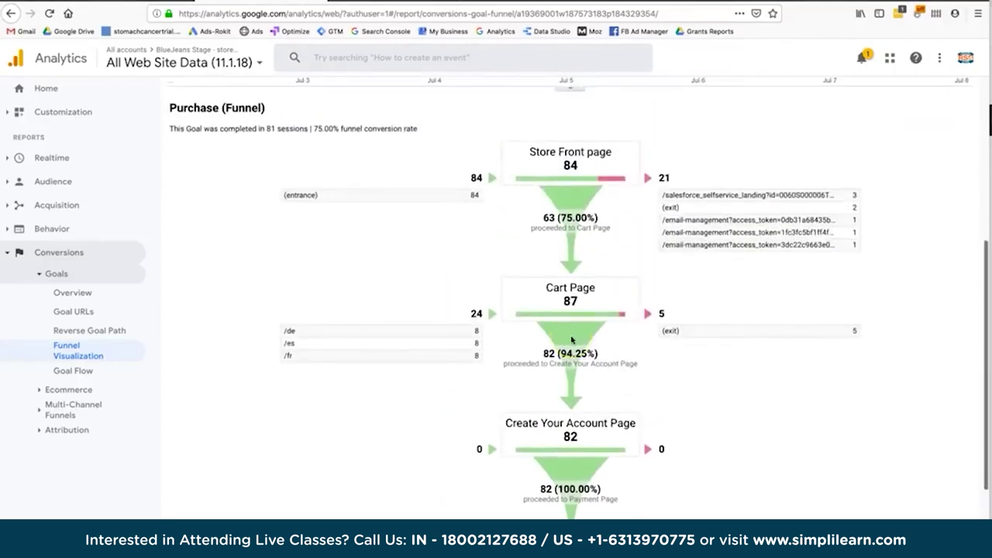
pyautogui.scroll(1, 571, 339)
pyautogui.scroll(4, 571, 338)
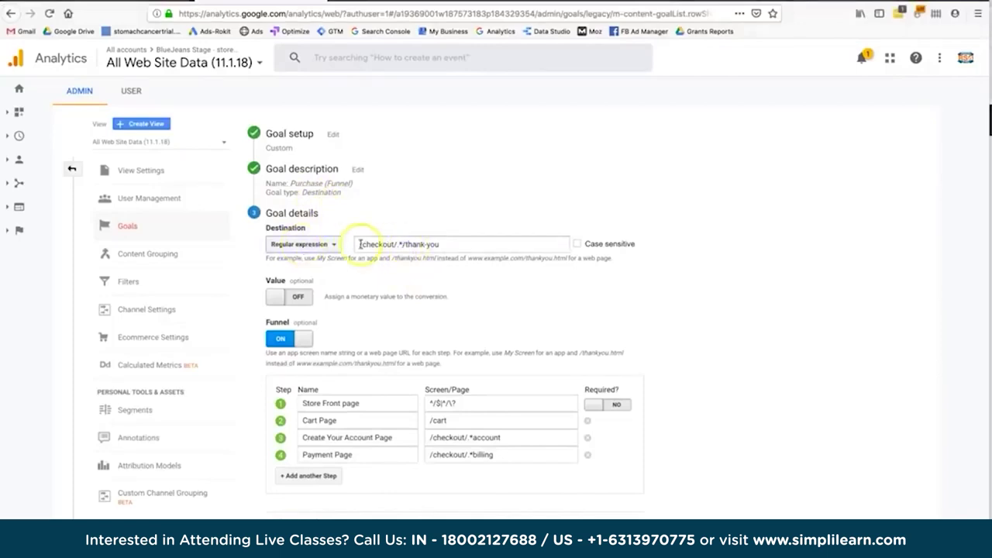
# Check the /checkout/.*/thank-you destination and verify the goal at 19.25% conversion.
pyautogui.moveTo(359, 245); pyautogui.dragTo(455, 247)
pyautogui.click(456, 247)
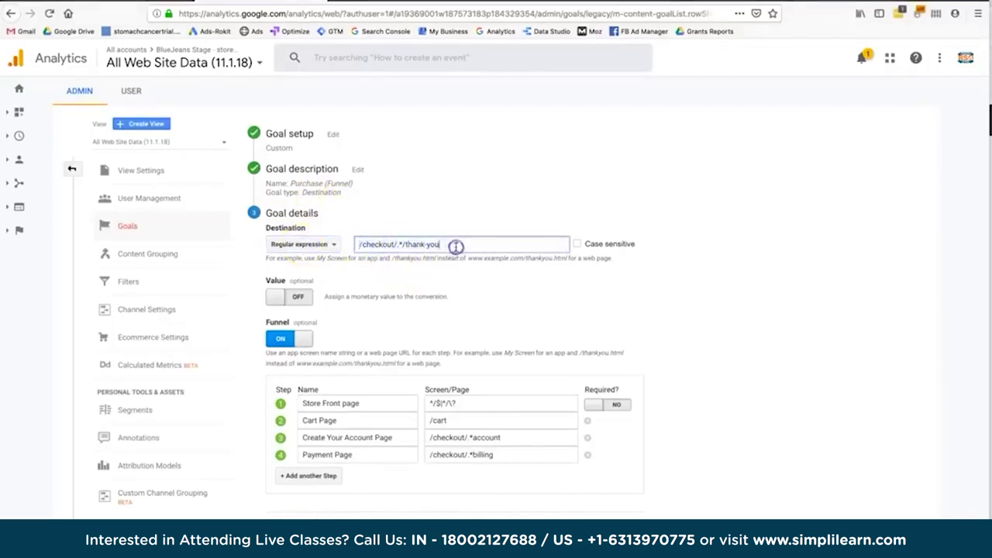
pyautogui.scroll(-1, 464, 316)
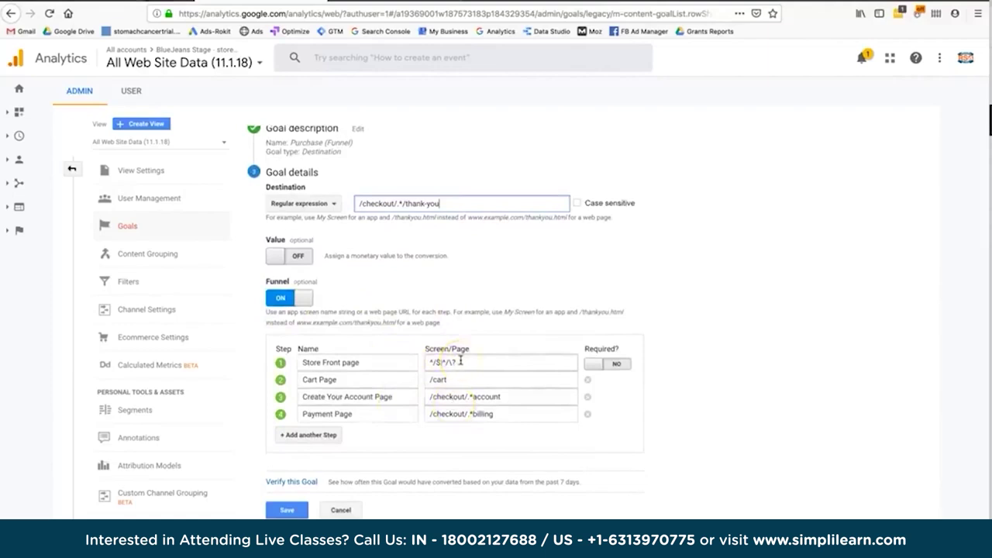
pyautogui.click(307, 483)
pyautogui.moveTo(347, 482); pyautogui.dragTo(373, 482)
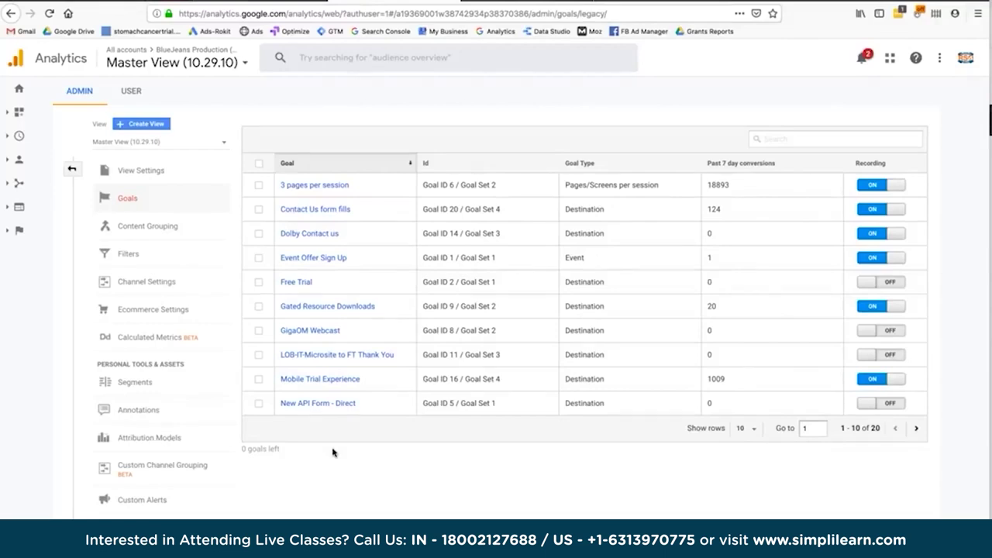
# Open the '3 pages per session' goal details, going back after a Permission denied error.
pyautogui.click(318, 194)
pyautogui.click(338, 250)
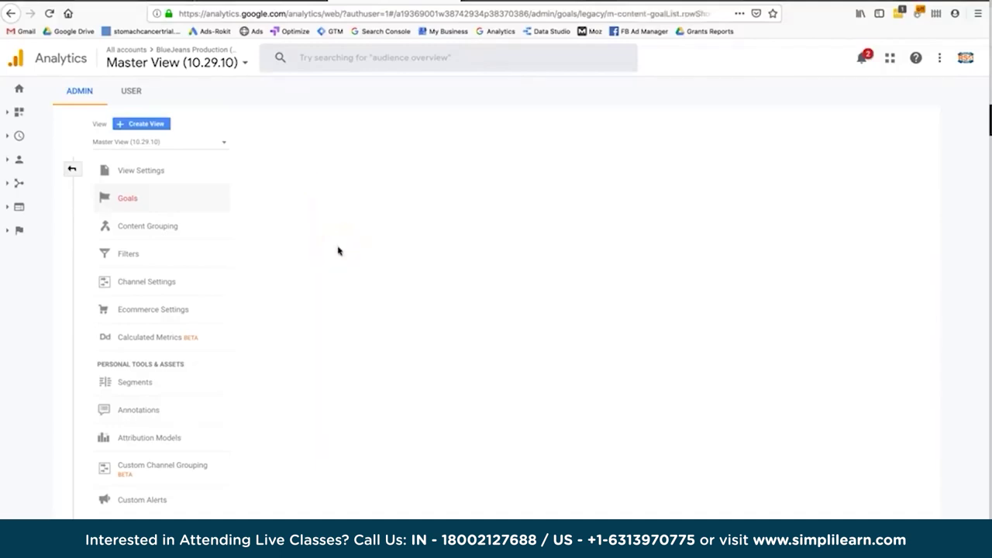
pyautogui.click(303, 164)
pyautogui.click(313, 243)
pyautogui.click(10, 16)
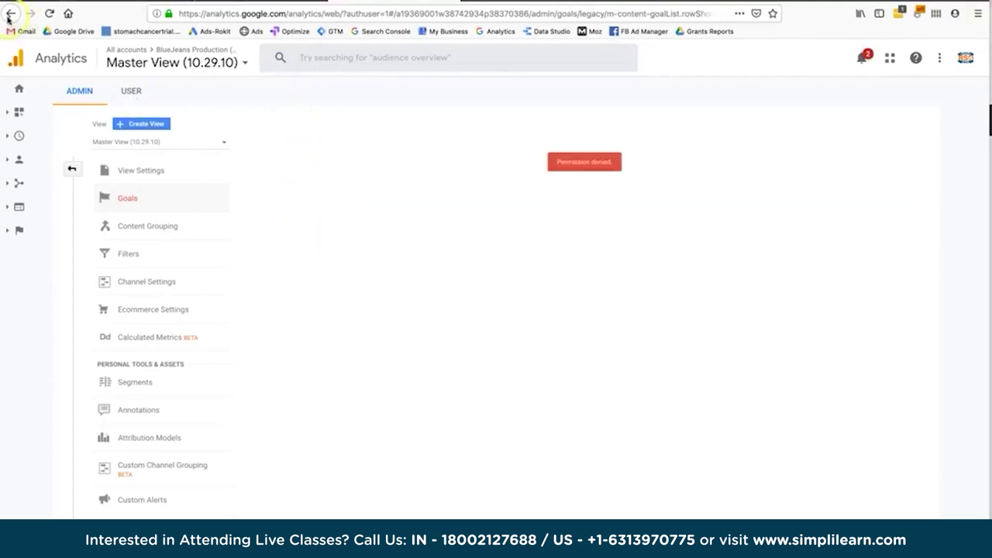
pyautogui.click(249, 135)
pyautogui.click(288, 149)
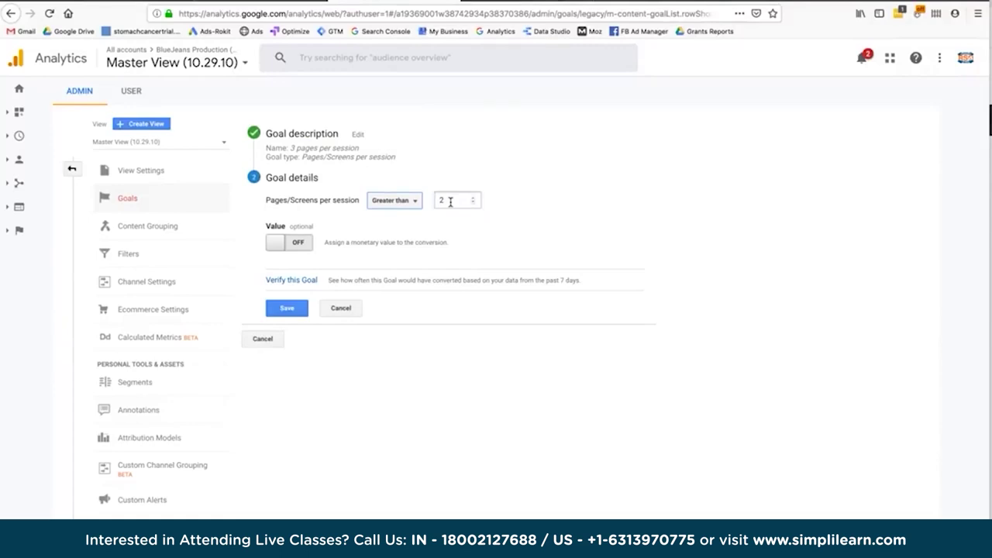
# Verify the 3 pages per session goal, which shows a 4.12% conversion rate.
pyautogui.click(310, 282)
pyautogui.click(310, 283)
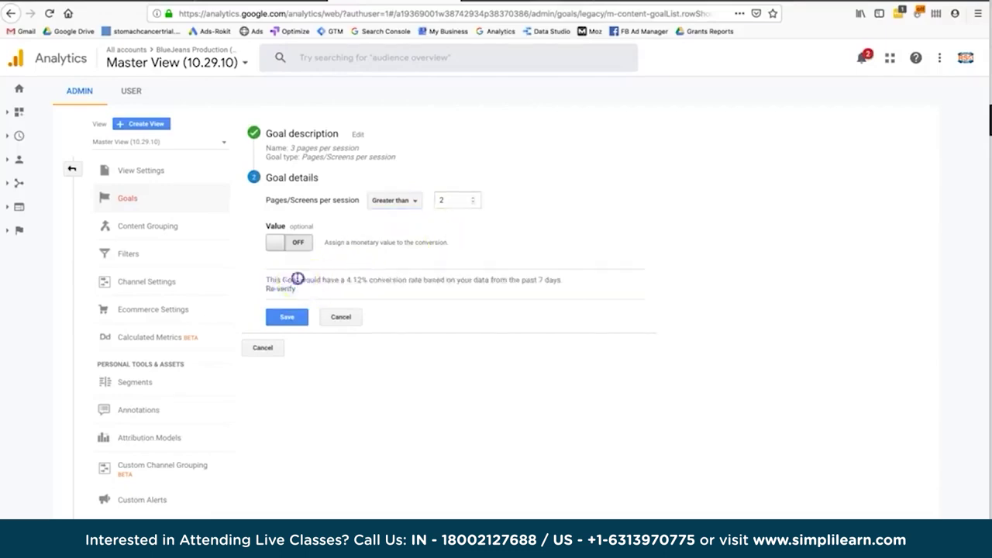
pyautogui.moveTo(346, 279); pyautogui.dragTo(421, 282)
pyautogui.click(422, 281)
# Note the goal's pages-per-session threshold of 2 and switch to the Audience Overview report.
pyautogui.click(438, 195)
pyautogui.click(269, 6)
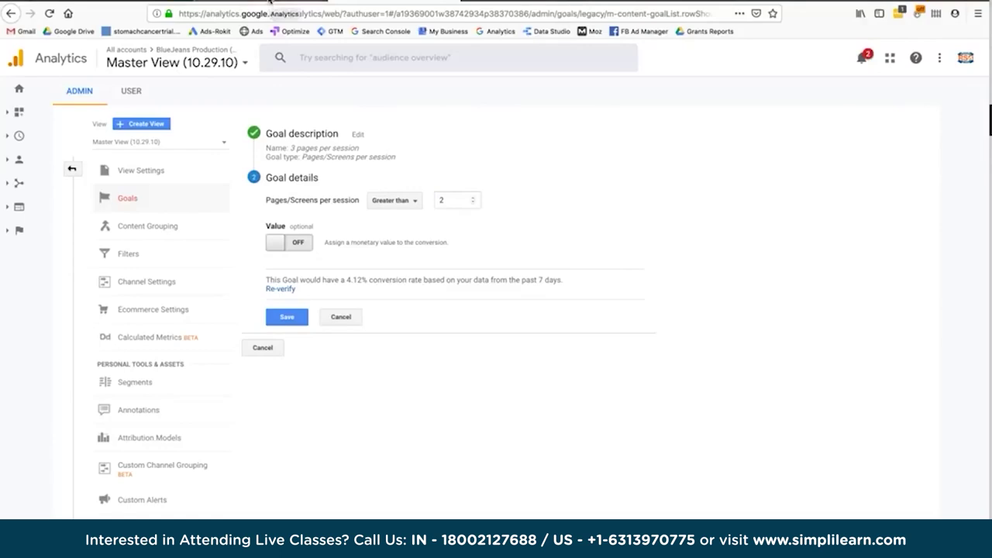
pyautogui.click(269, 7)
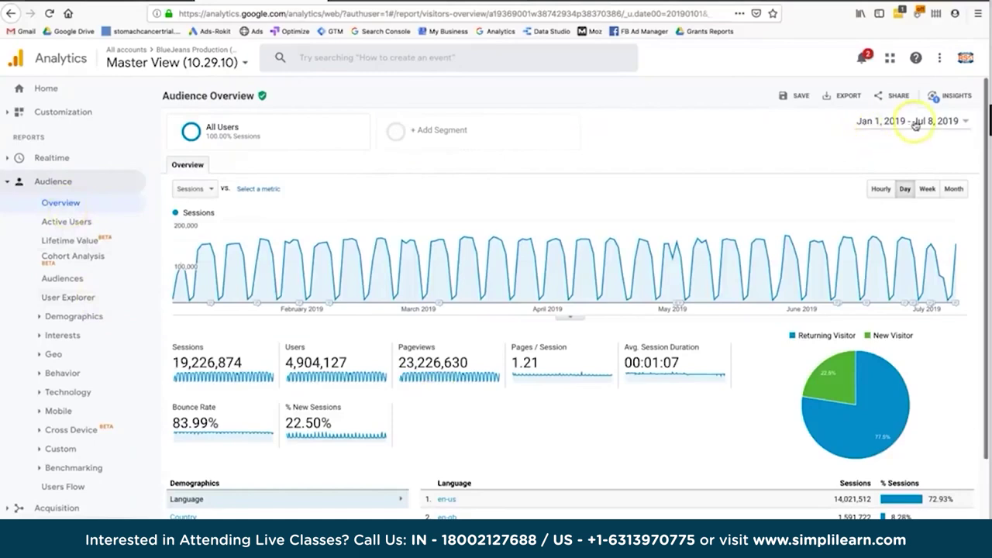
# Compare the audience's 1.21 Pages/Session against the goal's threshold of 2 pages per session.
pyautogui.scroll(-1, 547, 305)
pyautogui.moveTo(540, 329); pyautogui.dragTo(510, 329)
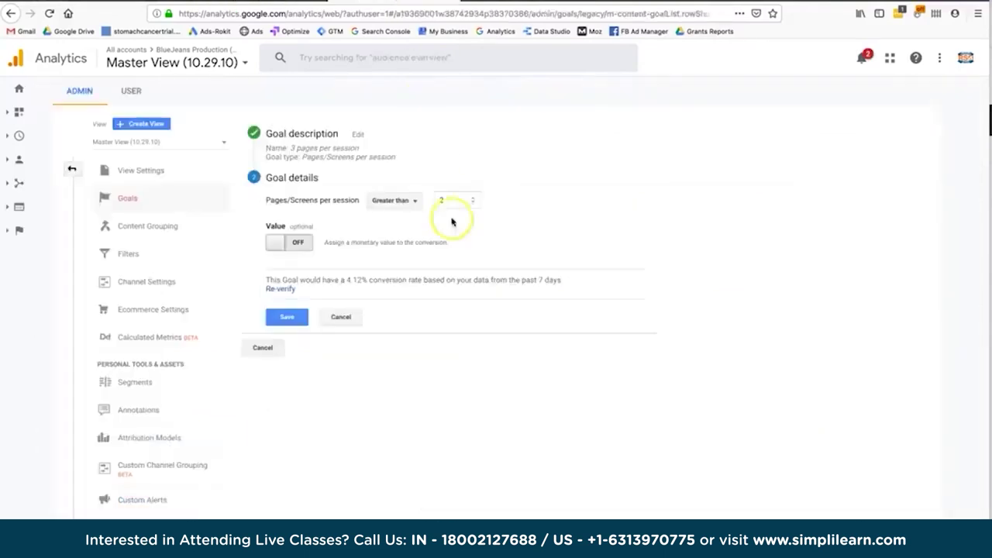
pyautogui.click(455, 201)
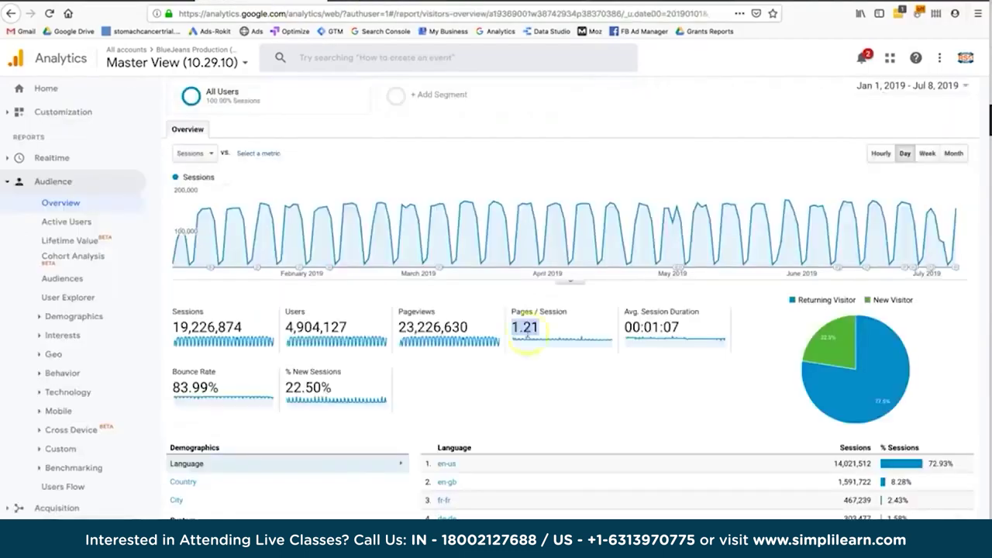
pyautogui.doubleClick(540, 329)
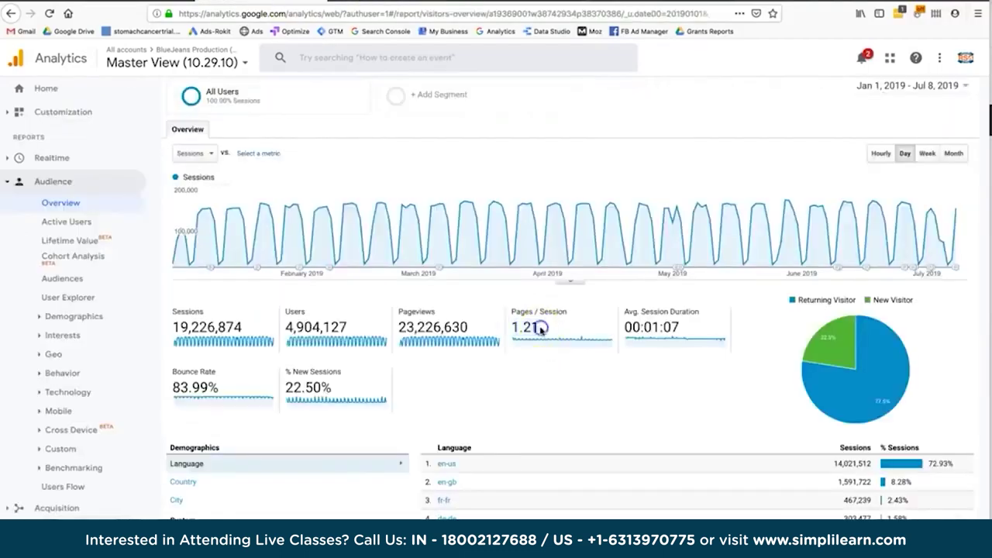
pyautogui.moveTo(540, 329); pyautogui.dragTo(513, 326)
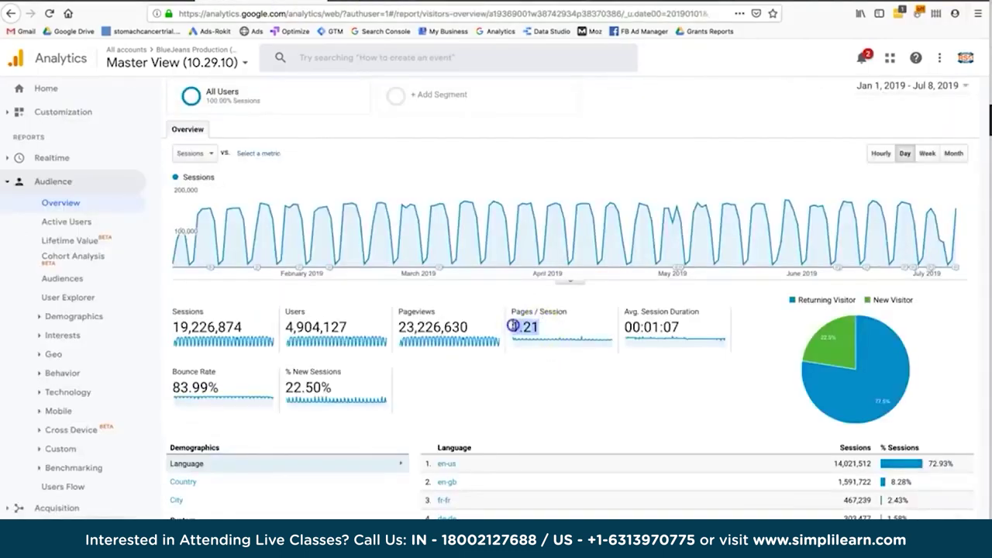
pyautogui.click(512, 326)
pyautogui.moveTo(512, 326); pyautogui.dragTo(564, 329)
pyautogui.click(563, 329)
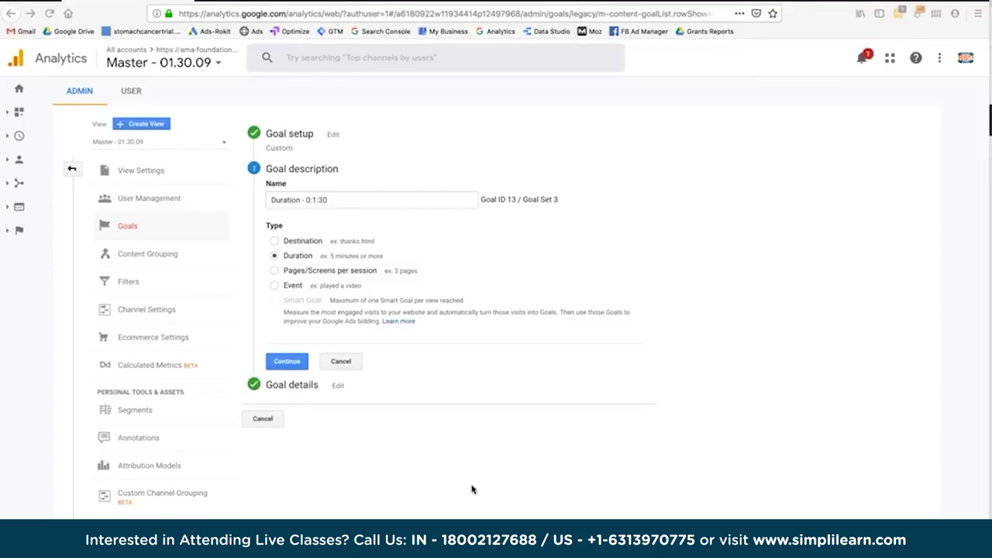
# Review the 'Duration - 0:1:30' goal name and confirm the description step.
pyautogui.click(303, 199)
pyautogui.moveTo(312, 199); pyautogui.dragTo(331, 200)
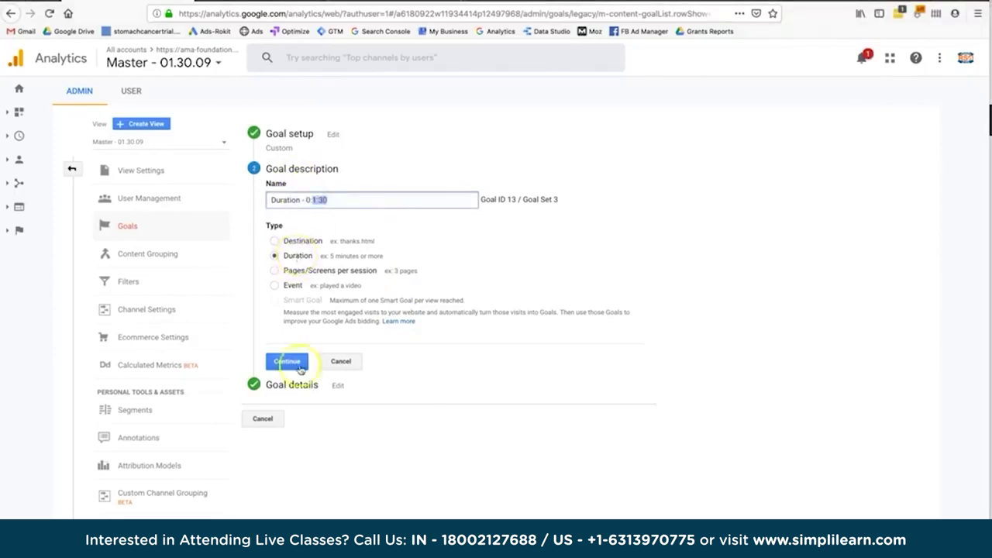
pyautogui.click(287, 362)
# Set the duration threshold to 1 minute 30 seconds and verify an 8.25% conversion rate.
pyautogui.click(338, 214)
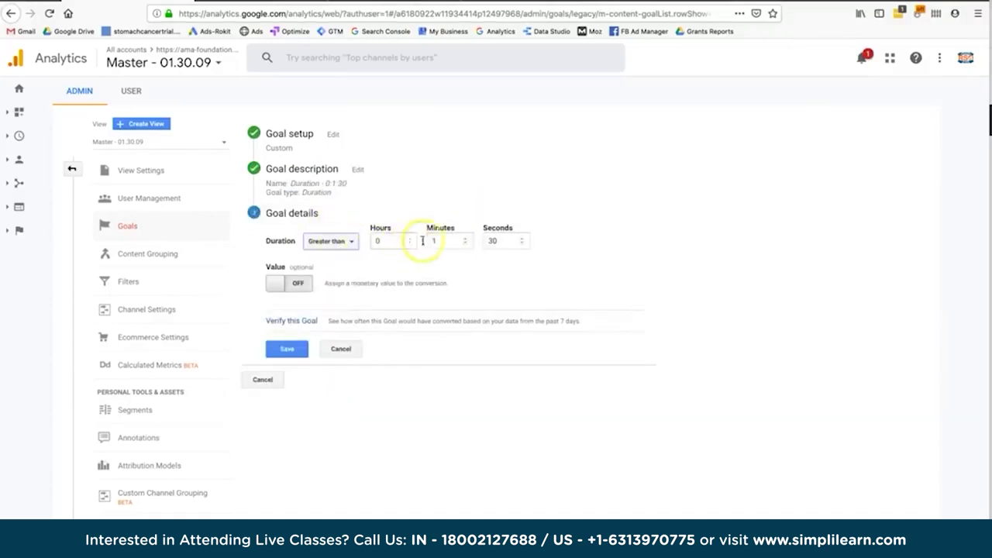
pyautogui.click(443, 241)
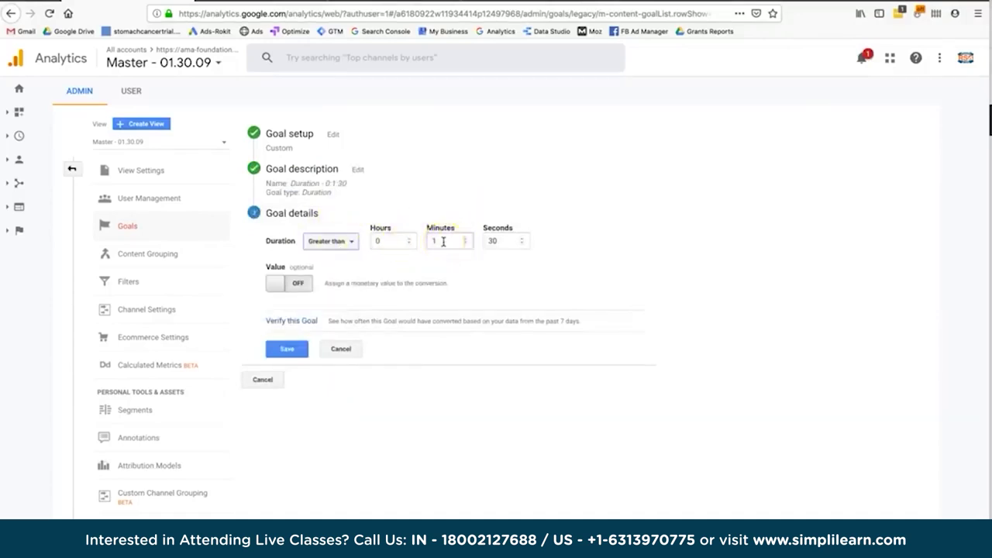
pyautogui.click(488, 244)
pyautogui.click(291, 321)
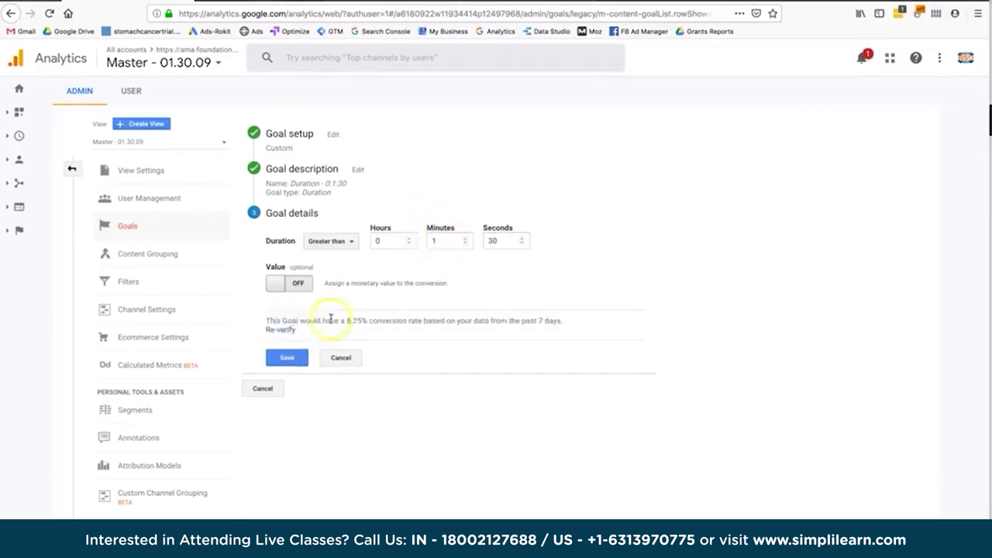
pyautogui.moveTo(346, 320); pyautogui.dragTo(364, 320)
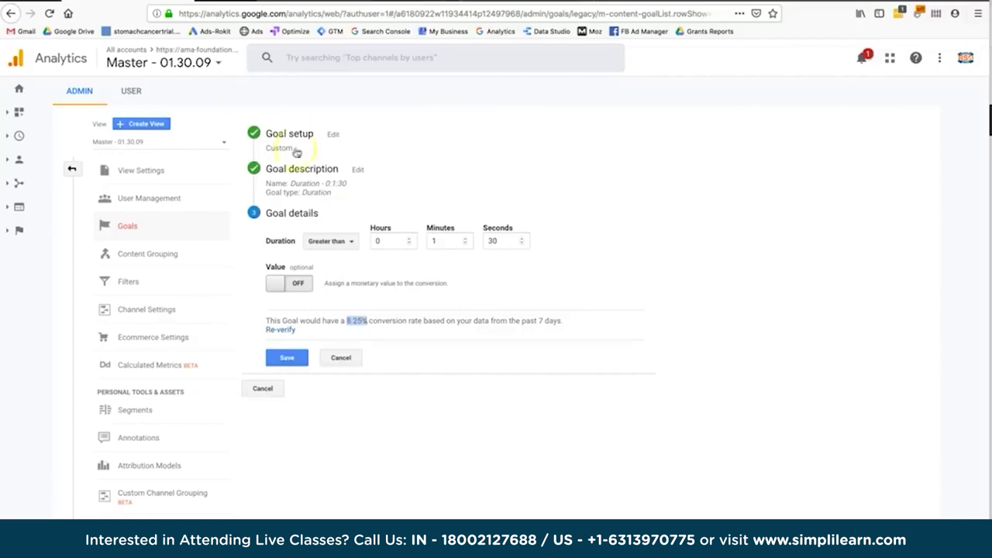
# Reopen the goal setup and description to confirm its slot, Goal ID 13 / Goal Set 3.
pyautogui.click(333, 135)
pyautogui.click(287, 491)
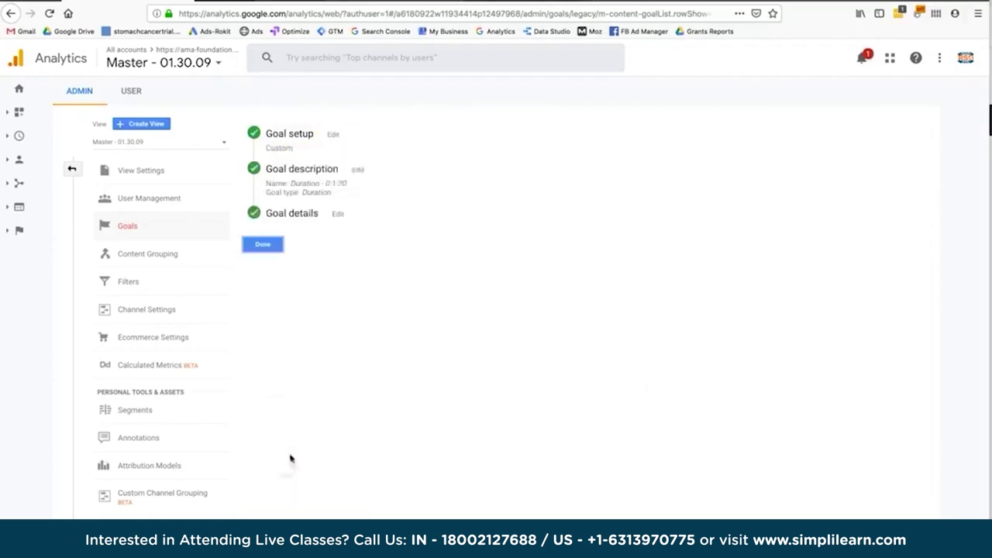
pyautogui.click(357, 167)
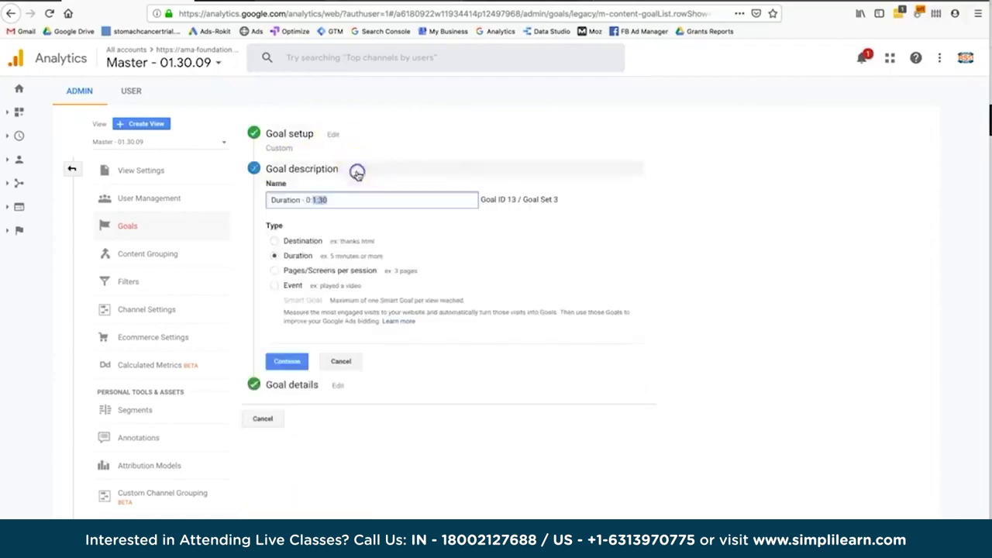
pyautogui.tripleClick(504, 199)
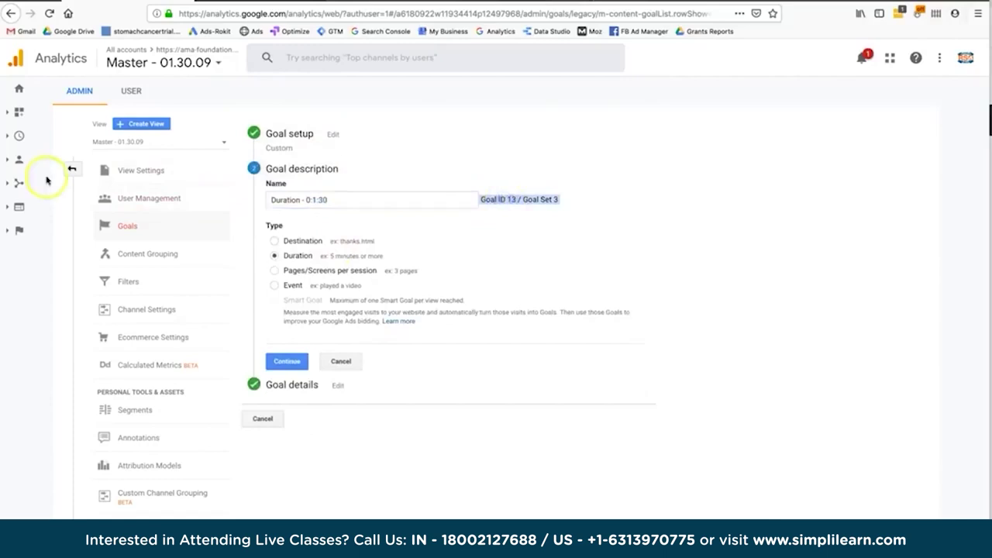
# Open Acquisition > All Traffic > Channels and show each channel's Goal Set 3 conversion rates.
pyautogui.click(18, 187)
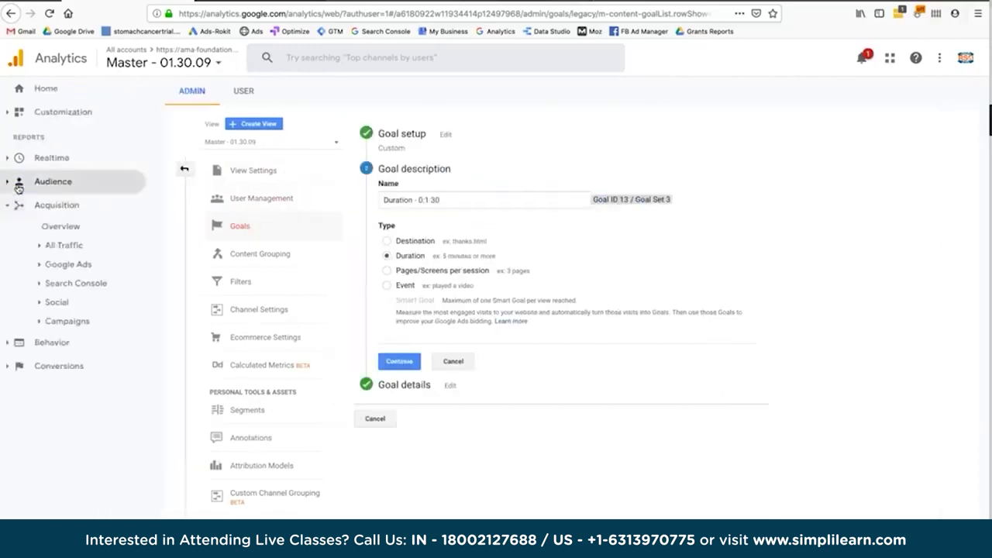
pyautogui.click(62, 244)
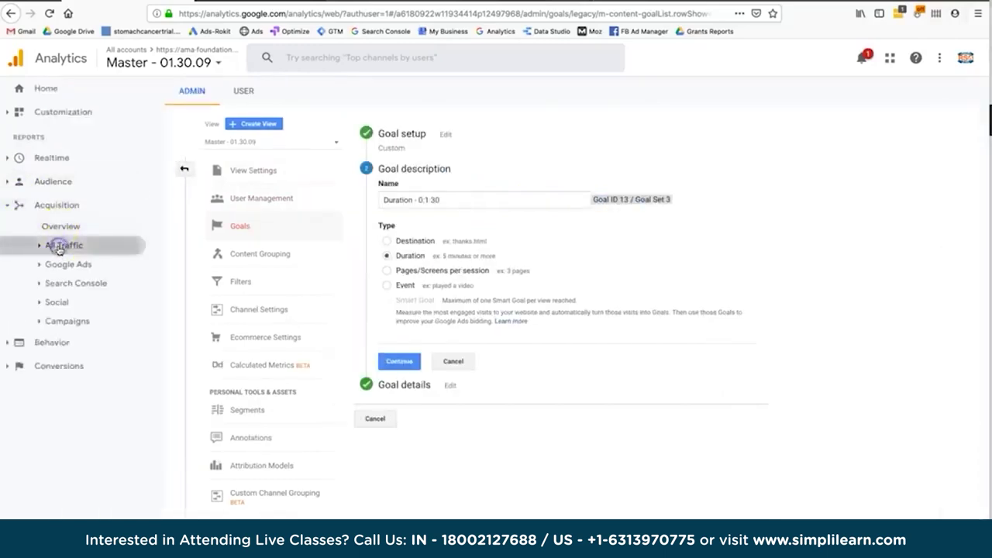
pyautogui.click(65, 265)
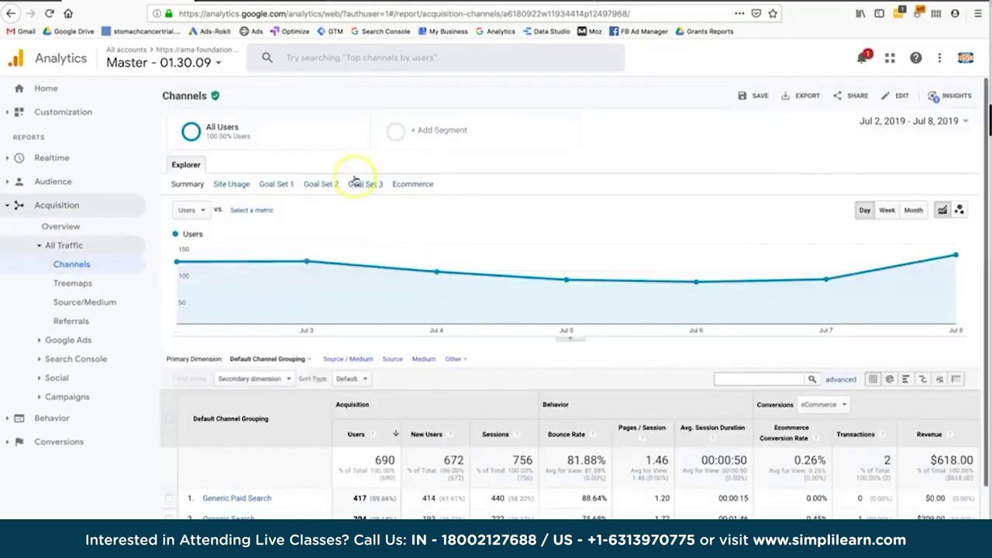
pyautogui.click(354, 184)
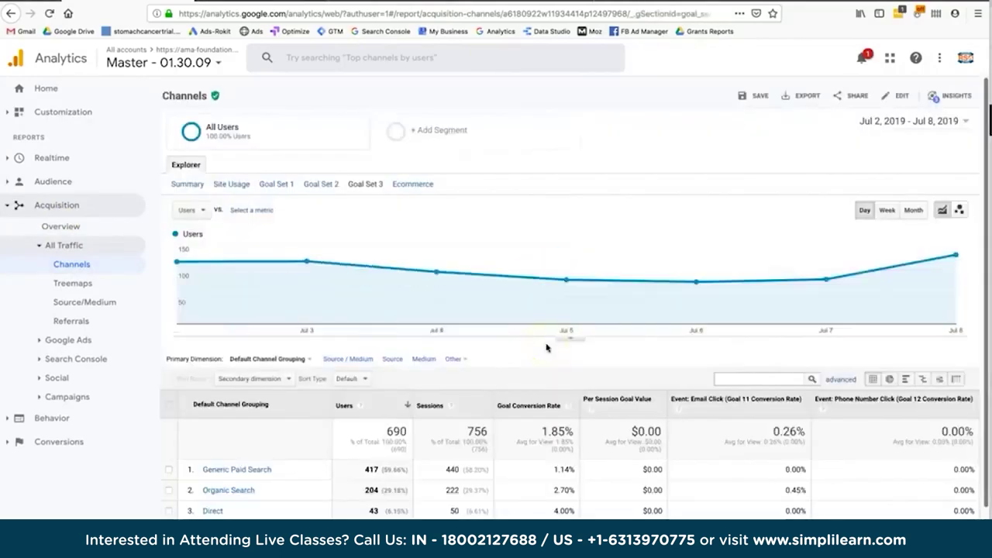
pyautogui.scroll(-3, 547, 348)
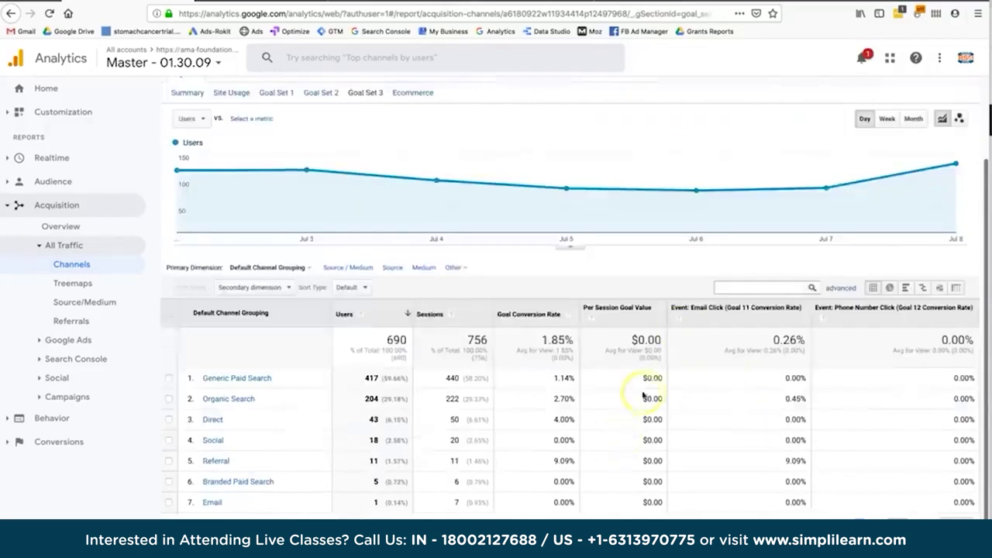
pyautogui.scroll(3, 645, 394)
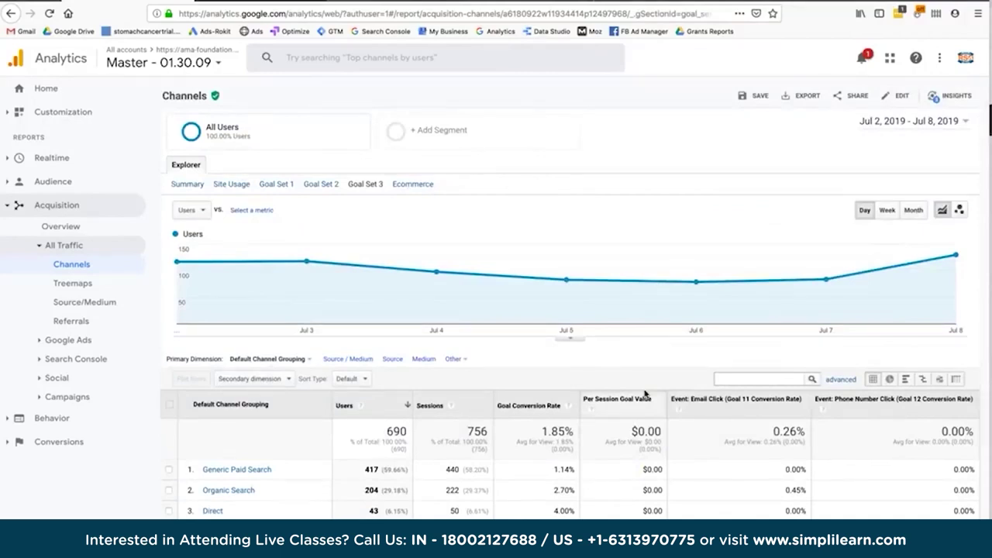
pyautogui.scroll(-3, 645, 394)
pyautogui.scroll(3, 645, 394)
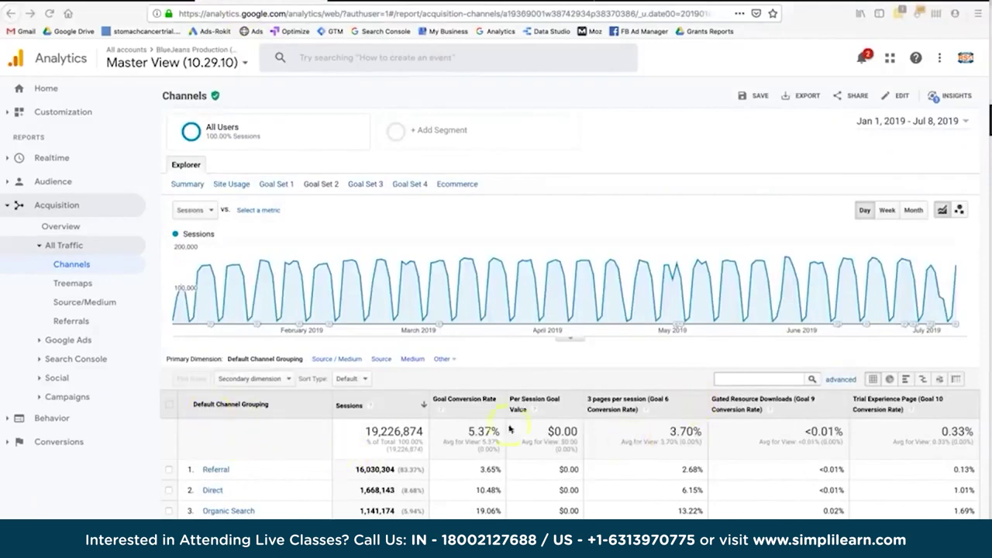
# Compare channel goal rates, noting Organic Search at 13.22% and Social at 10.43%.
pyautogui.scroll(-1, 647, 466)
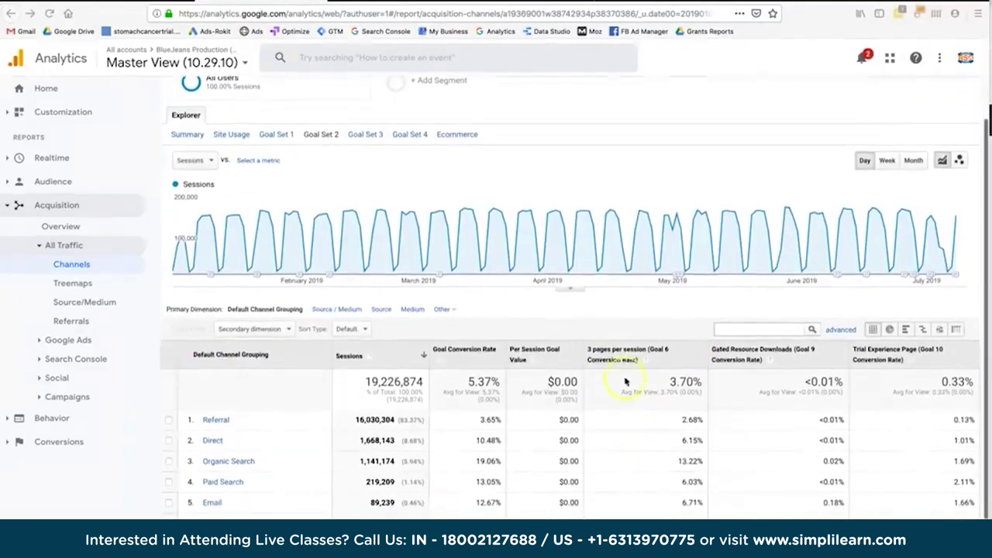
pyautogui.scroll(1, 653, 382)
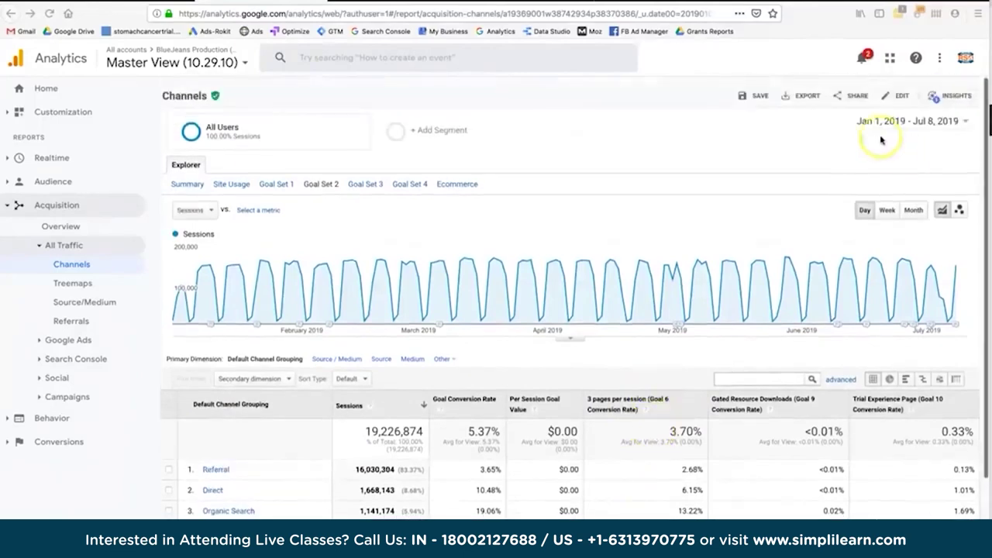
pyautogui.scroll(-3, 746, 288)
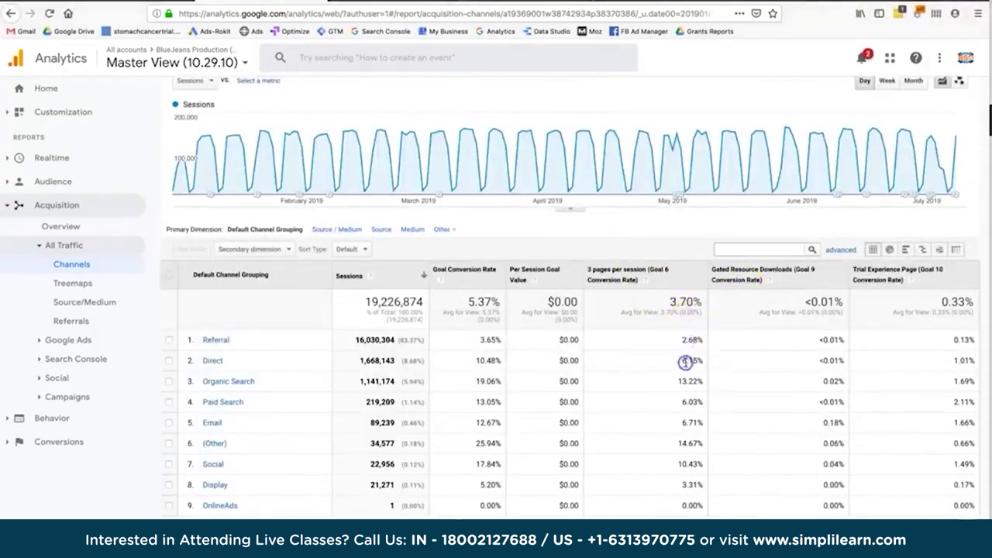
pyautogui.moveTo(682, 385); pyautogui.dragTo(683, 384)
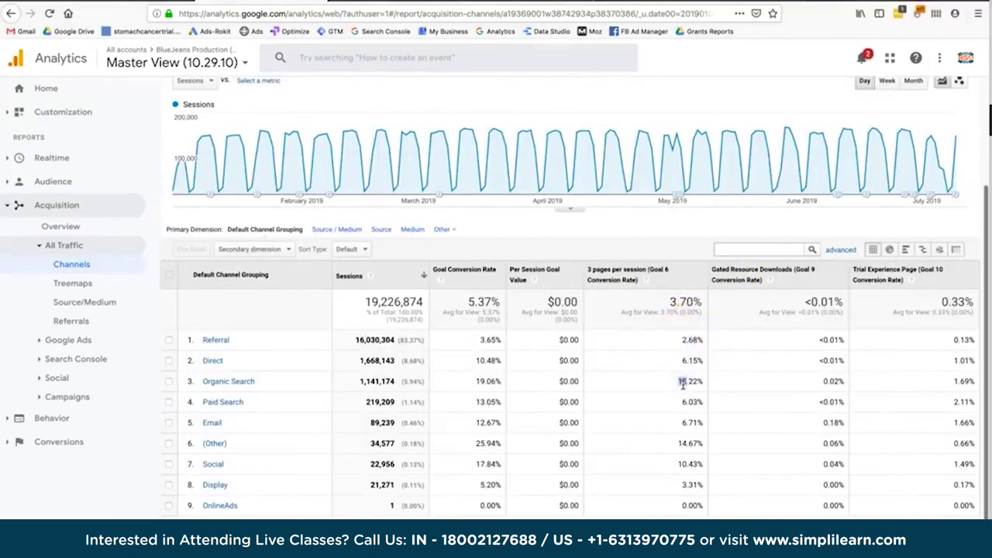
pyautogui.doubleClick(686, 465)
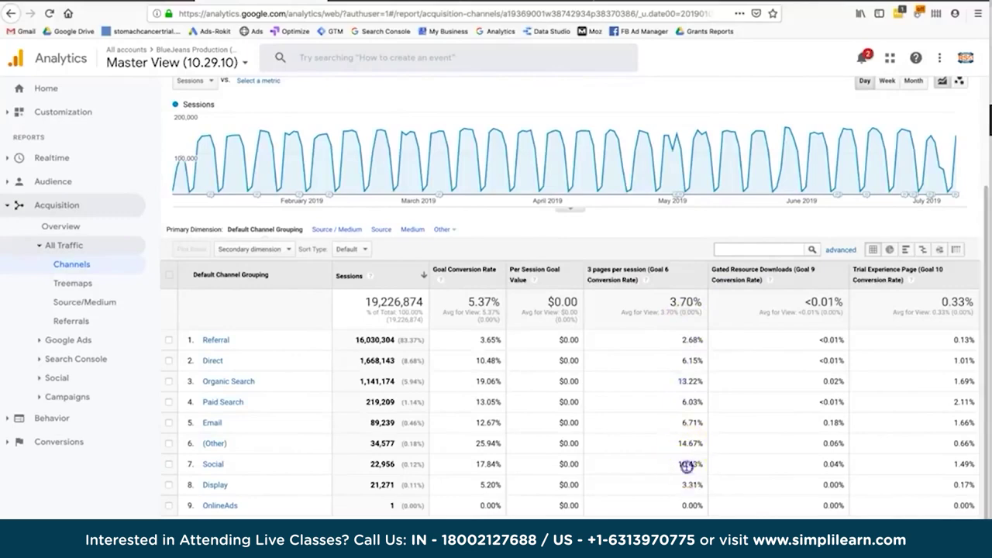
pyautogui.scroll(1, 686, 466)
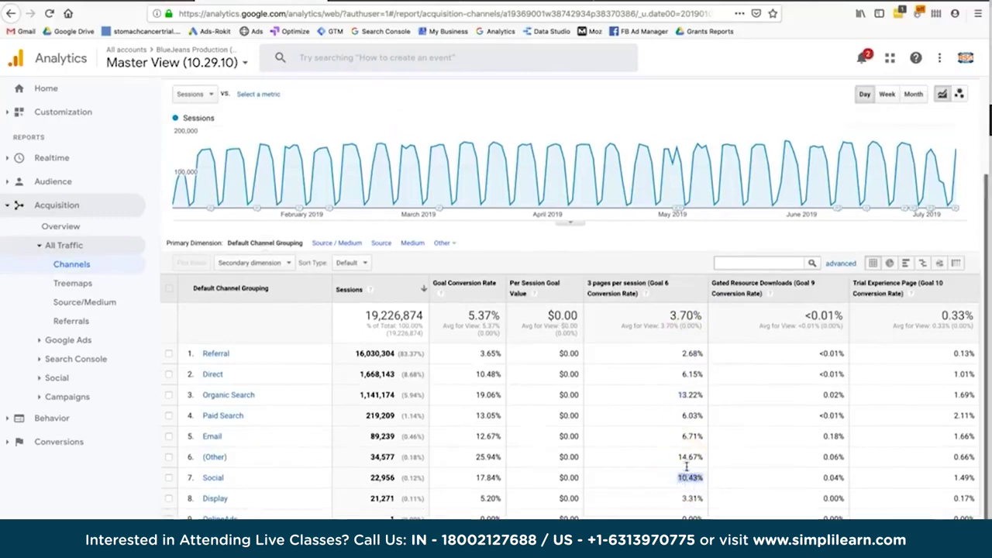
pyautogui.click(682, 404)
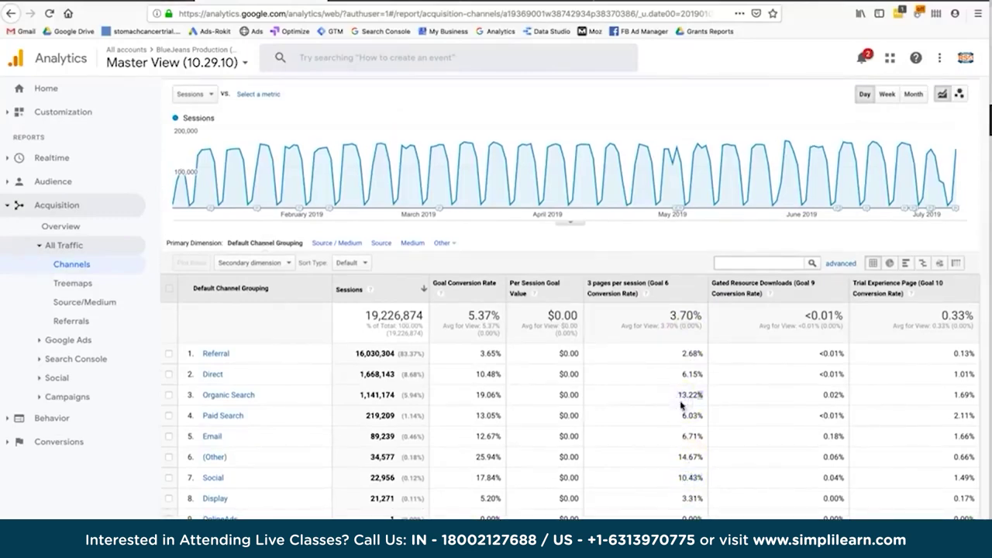
# Adjust the Channels report view and recheck Organic Search sessions and its 13.22% goal rate.
pyautogui.click(598, 285)
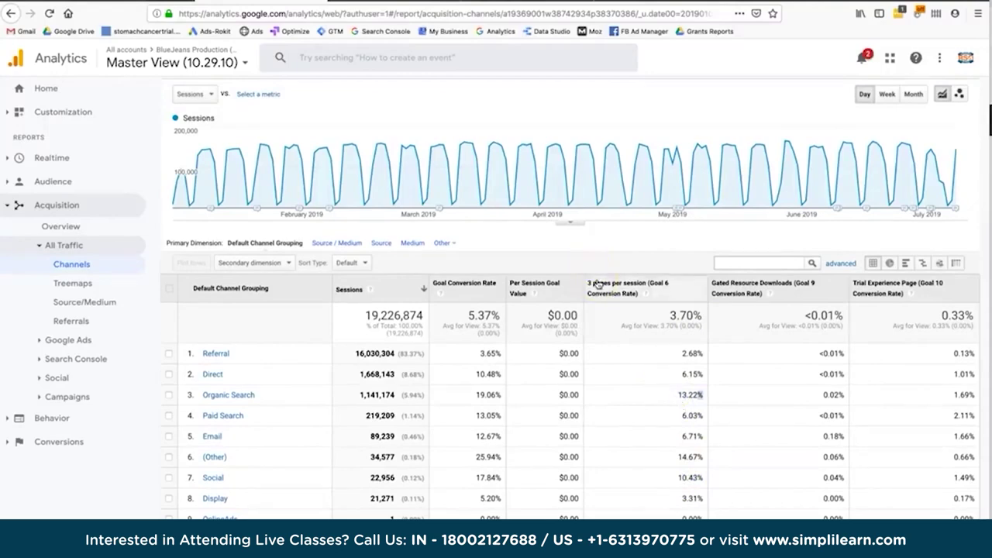
pyautogui.click(635, 374)
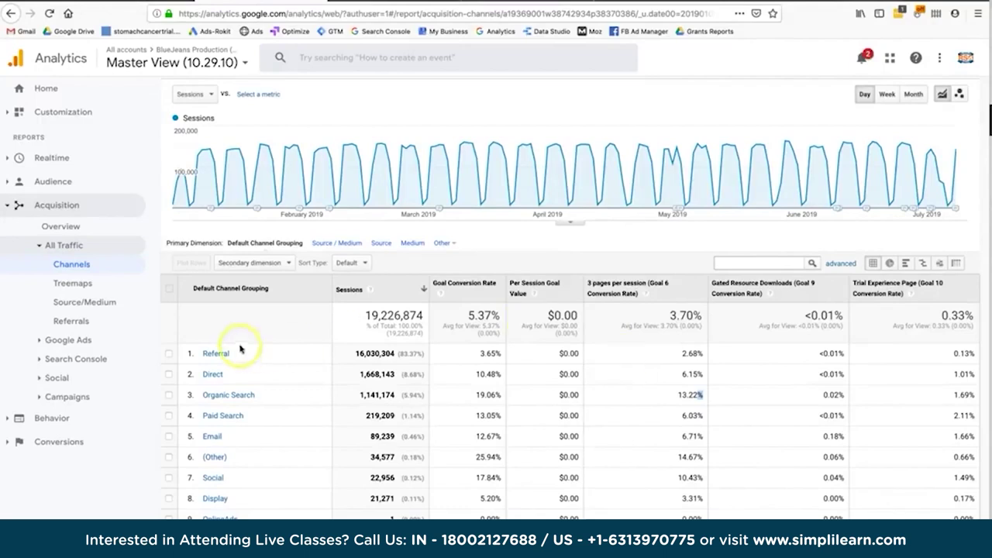
pyautogui.click(613, 292)
pyautogui.click(619, 324)
pyautogui.moveTo(282, 401); pyautogui.dragTo(481, 389)
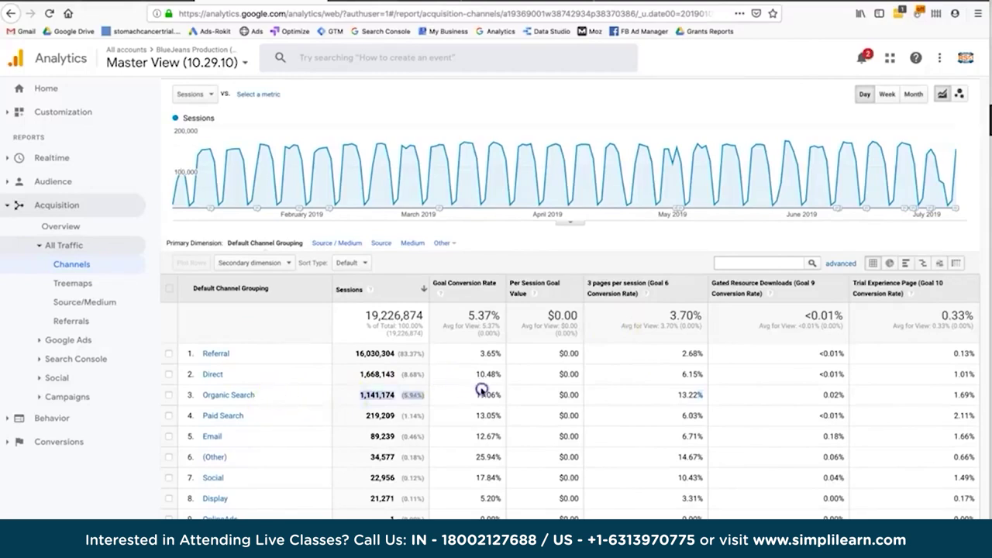
pyautogui.click(635, 395)
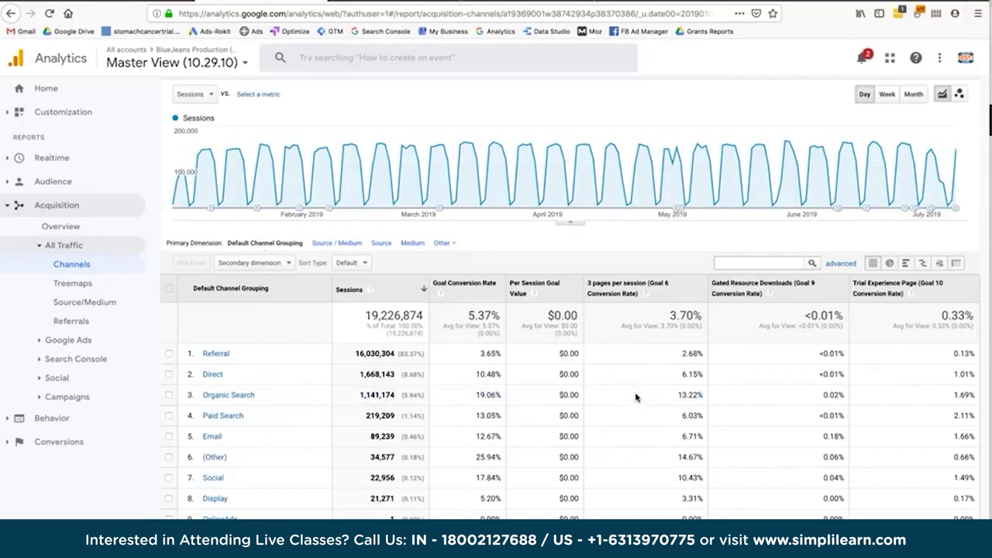
pyautogui.doubleClick(667, 395)
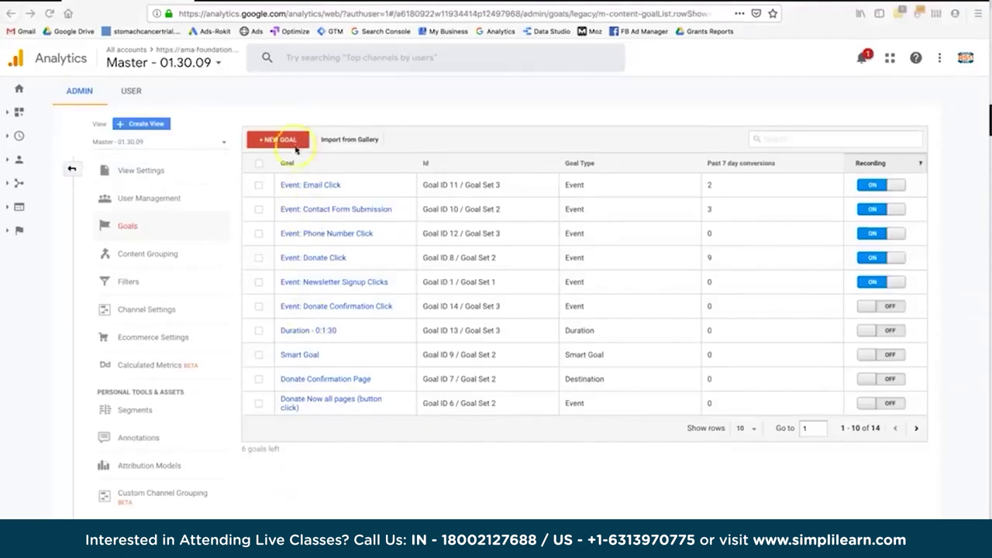
# Start a new custom goal in slot Goal Id 15 / Goal Set 3 with type Event.
pyautogui.click(290, 142)
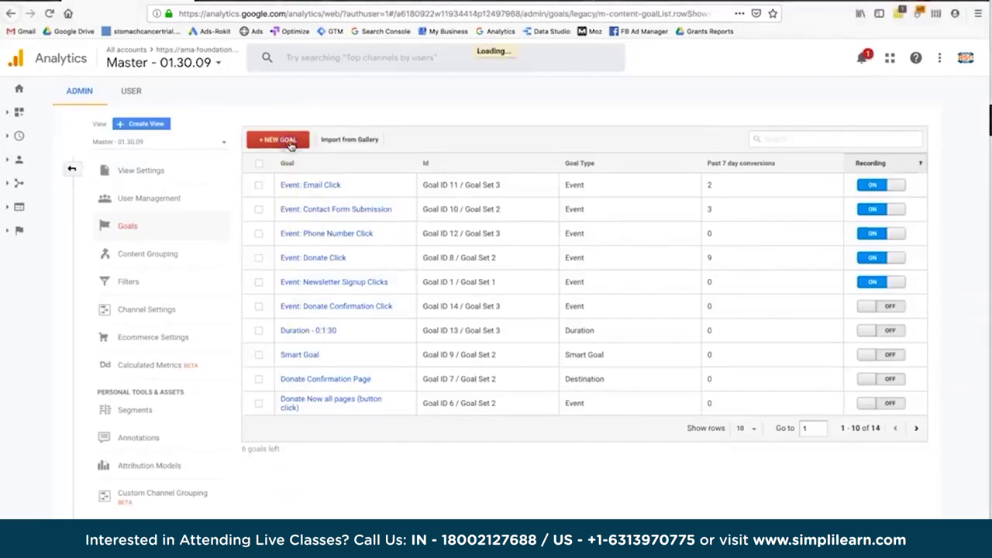
pyautogui.click(295, 451)
pyautogui.click(288, 493)
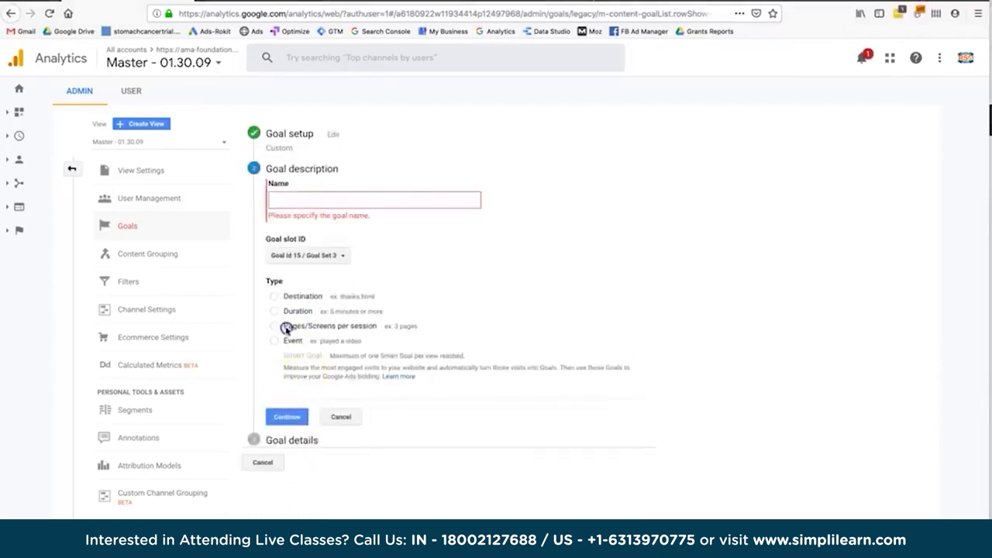
pyautogui.click(287, 341)
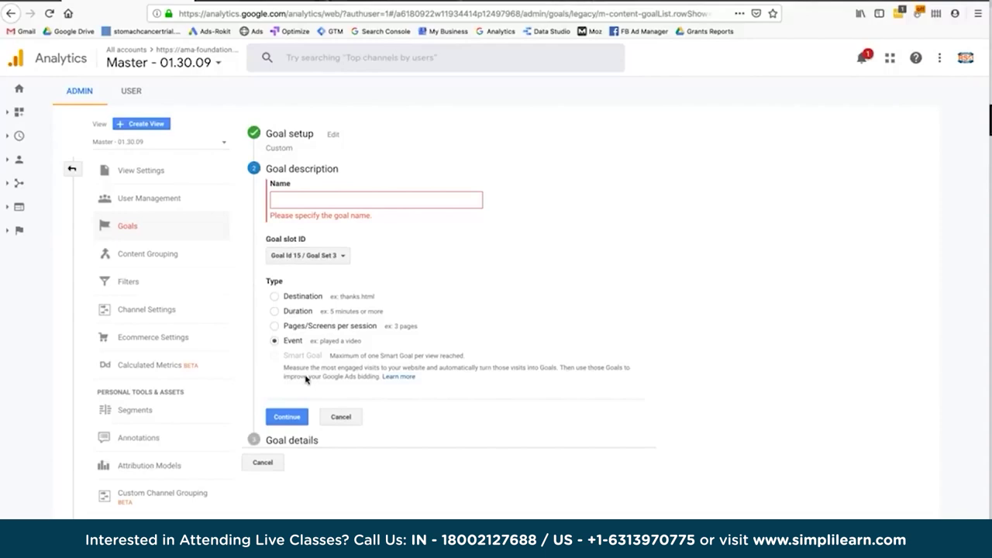
# Load the Ama Foundation homepage in Chrome and try the header Donate link three times.
pyautogui.click(338, 200)
pyautogui.press('super+Tab')
pyautogui.press('super+Tab')
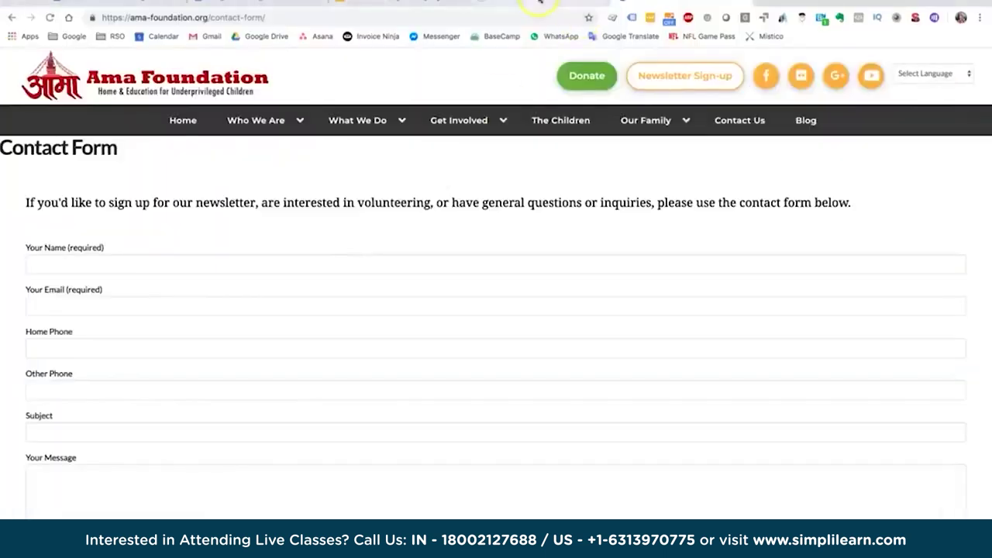
pyautogui.click(199, 93)
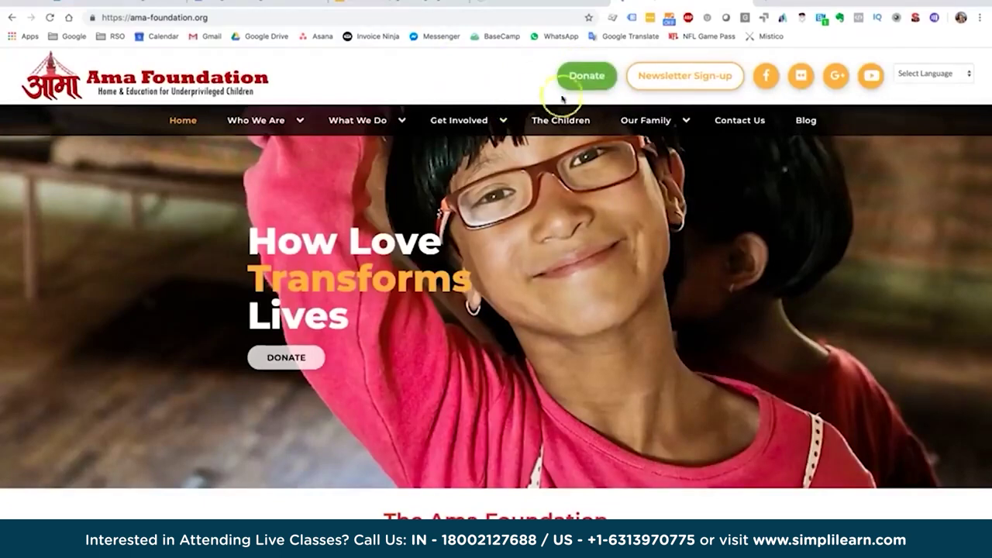
pyautogui.click(585, 86)
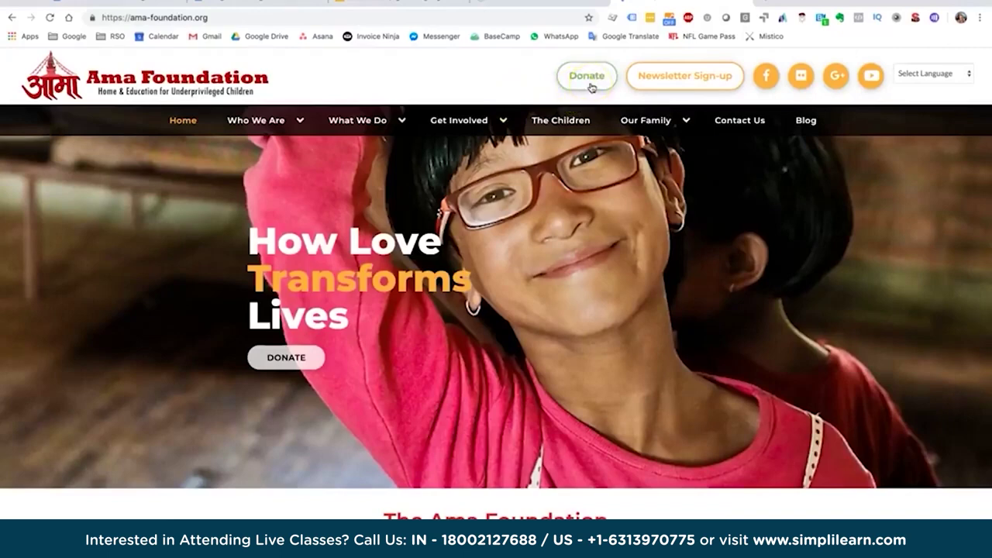
pyautogui.click(590, 88)
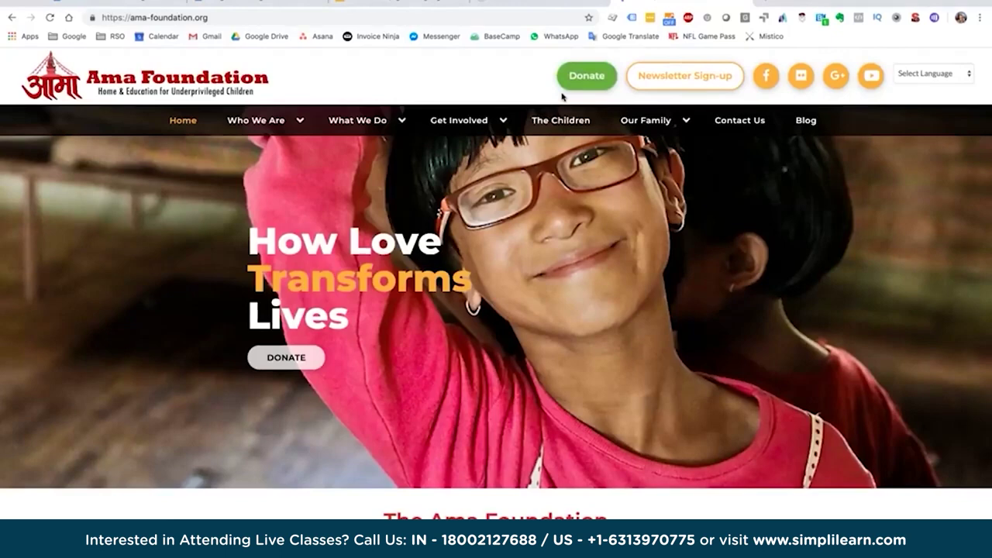
pyautogui.click(580, 85)
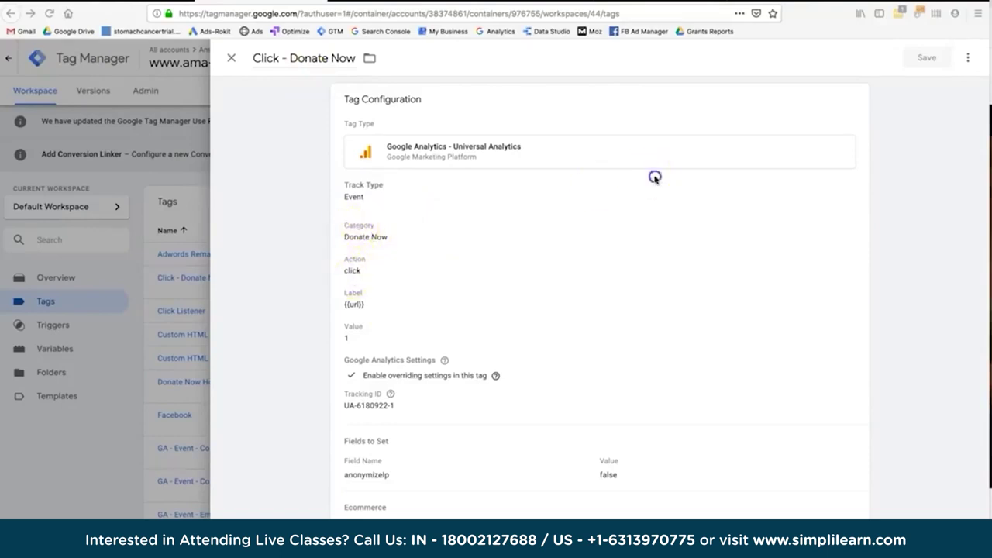
# Open the Click - Donate Now tag configuration, then test the site's header Donate link.
pyautogui.scroll(-1, 655, 178)
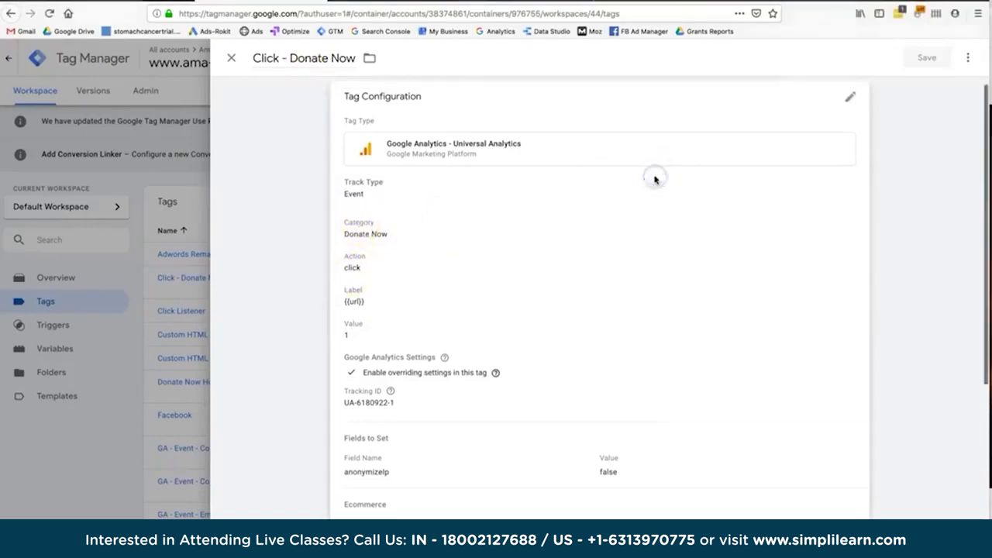
pyautogui.click(845, 104)
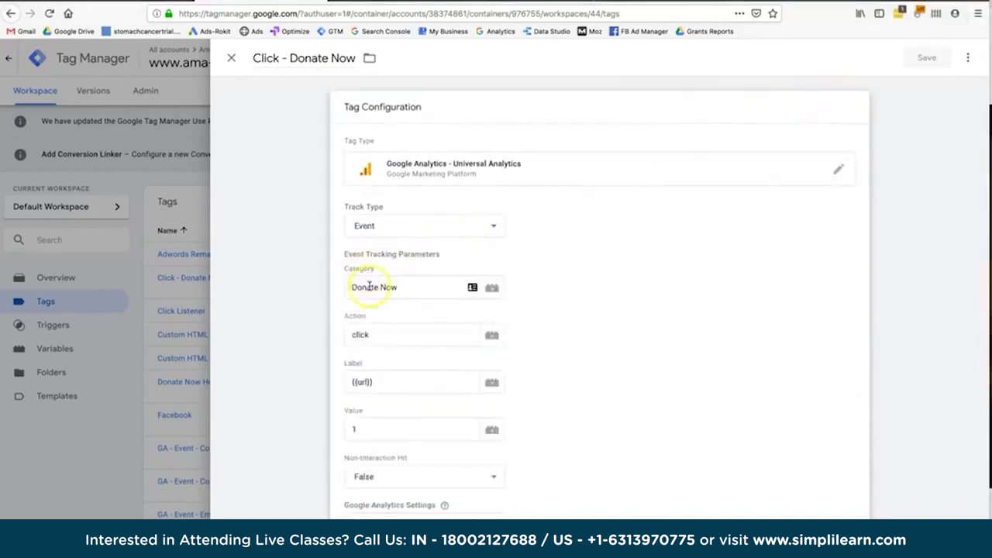
pyautogui.click(367, 335)
pyautogui.press('super+Tab')
pyautogui.press('super+Tab')
pyautogui.press('super+Tab')
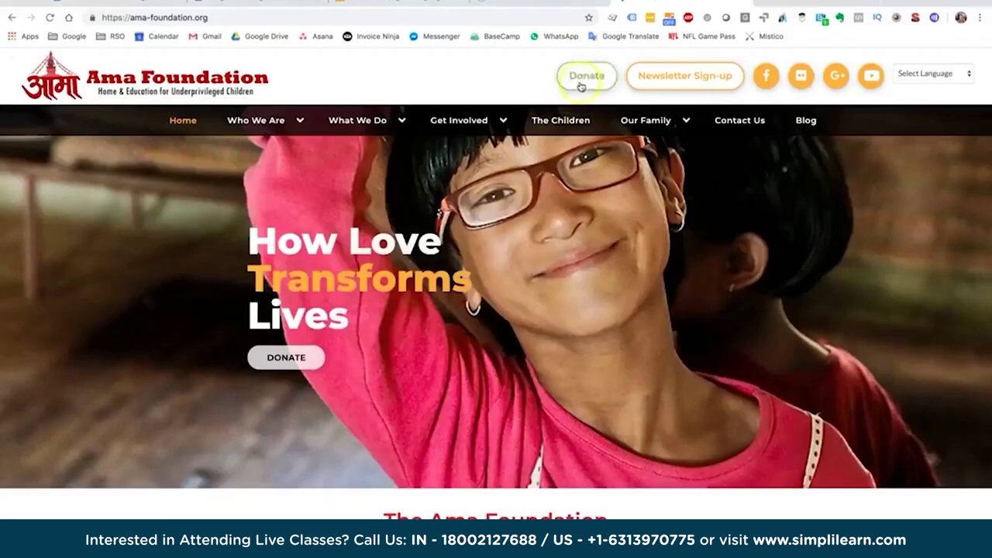
pyautogui.click(589, 81)
pyautogui.press('super+Tab')
# Review the tag's Category 'Donate Now' and Action 'click' values.
pyautogui.click(378, 295)
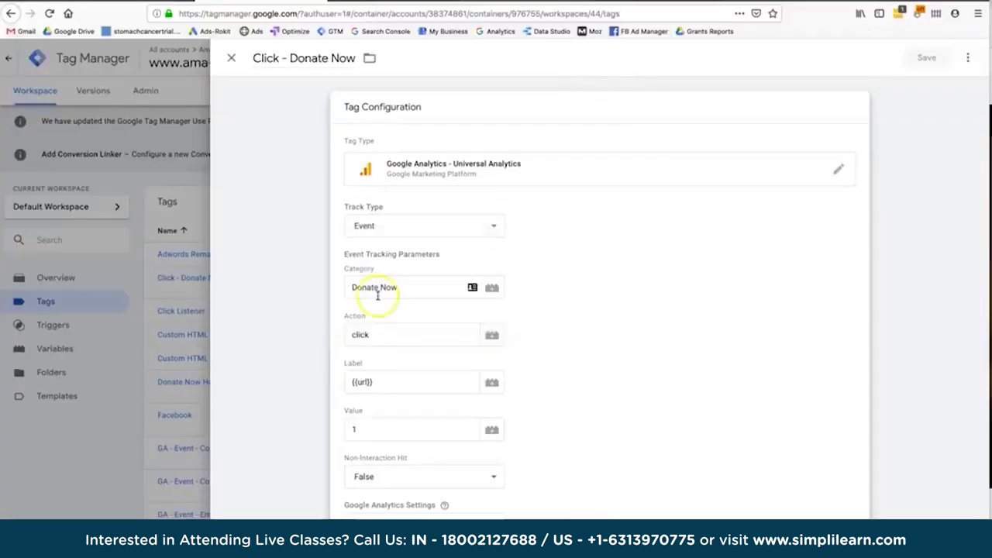
pyautogui.click(369, 339)
pyautogui.click(387, 286)
pyautogui.click(374, 330)
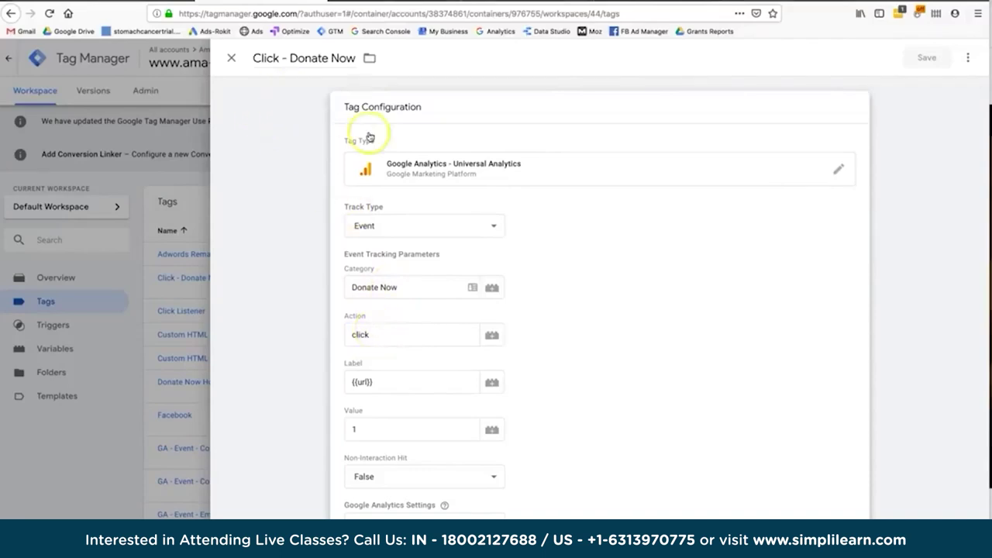
# Open Realtime Events, then follow the header Donate link to the networkforgood donation page.
pyautogui.click(136, 3)
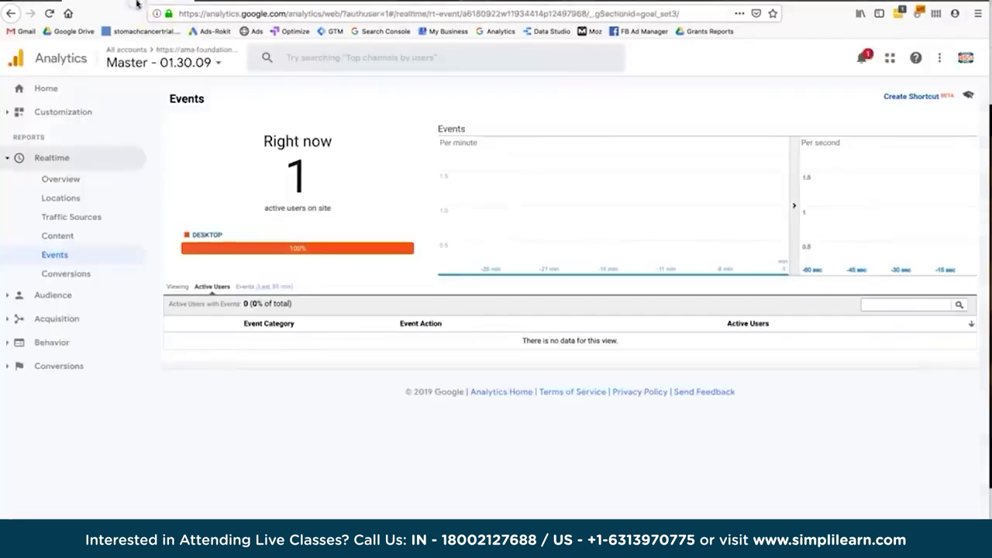
pyautogui.press('super+Tab')
pyautogui.press('super+Tab')
pyautogui.click(587, 82)
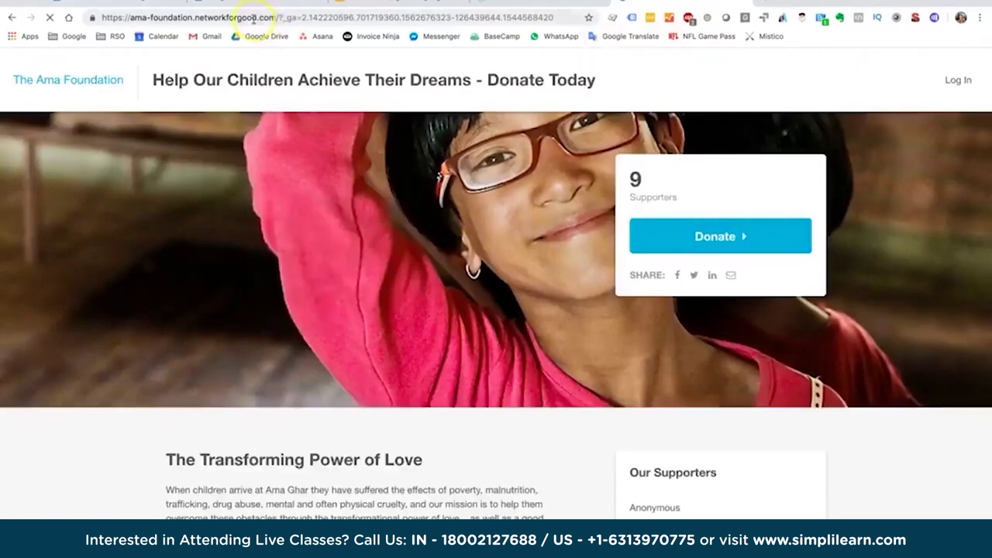
pyautogui.doubleClick(253, 18)
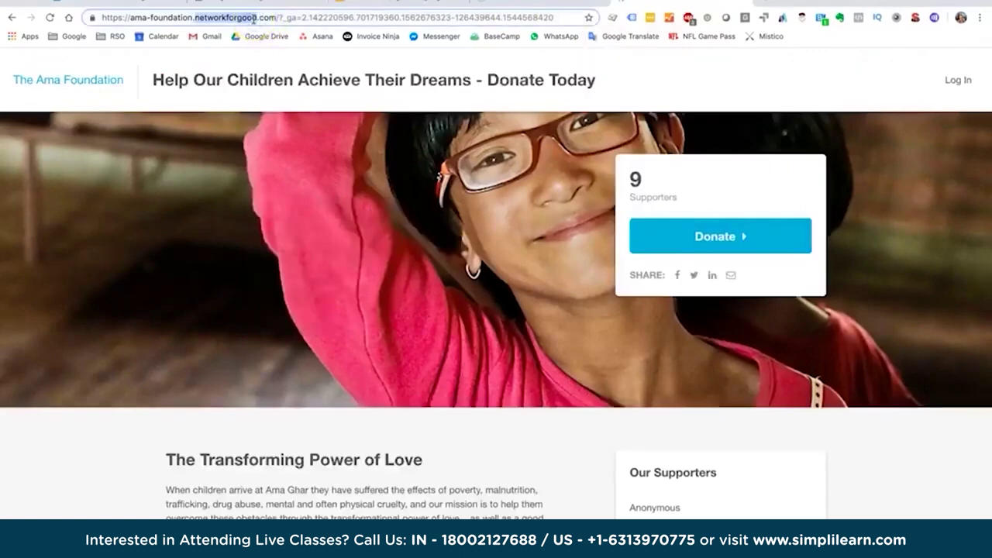
pyautogui.press('super+Tab')
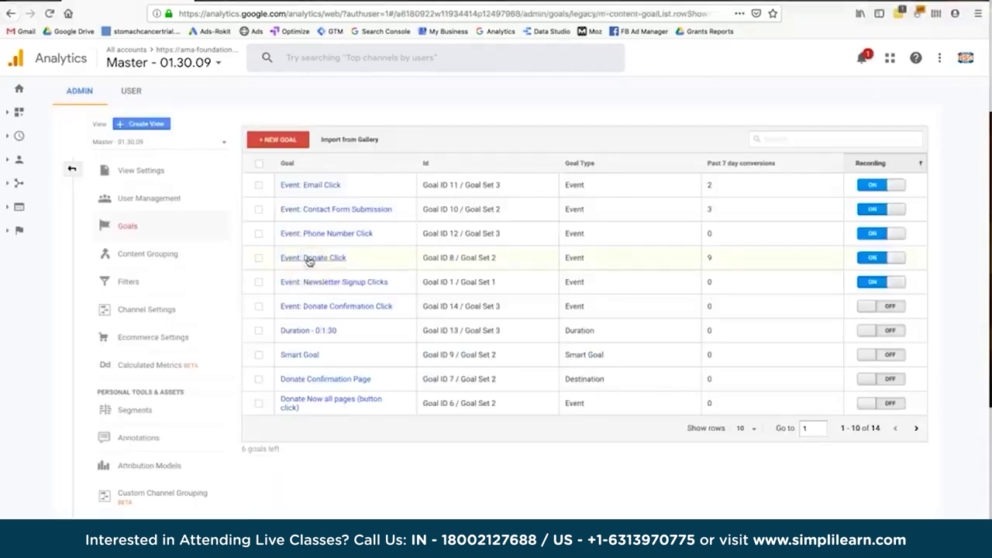
# Open the Event: Donate Click goal and step through its setup and description.
pyautogui.click(308, 259)
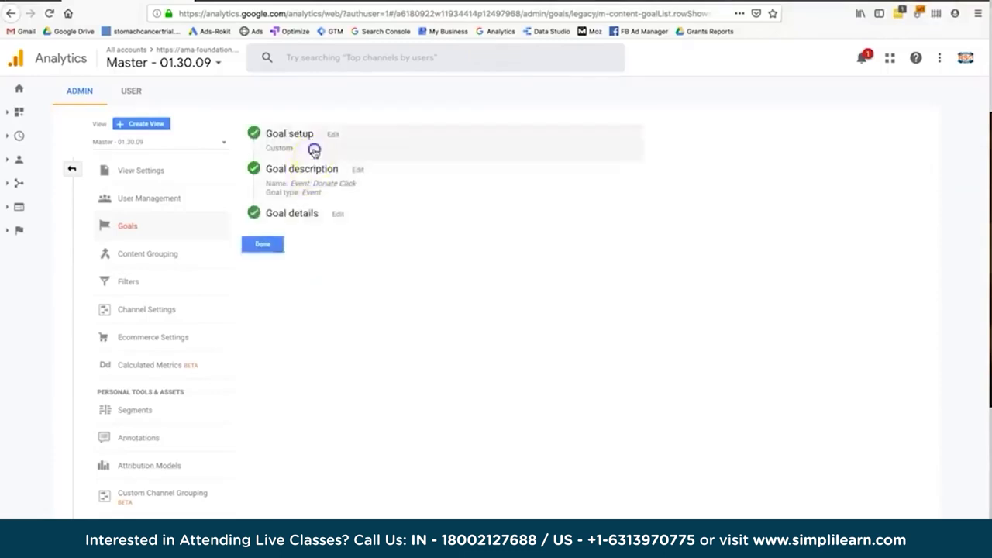
pyautogui.click(316, 150)
pyautogui.click(287, 490)
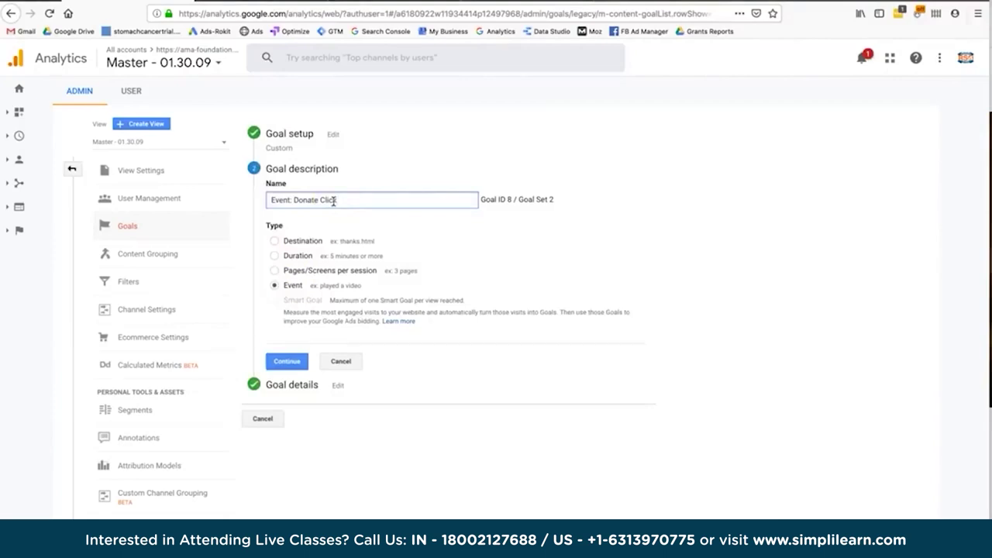
pyautogui.moveTo(295, 200); pyautogui.dragTo(268, 194)
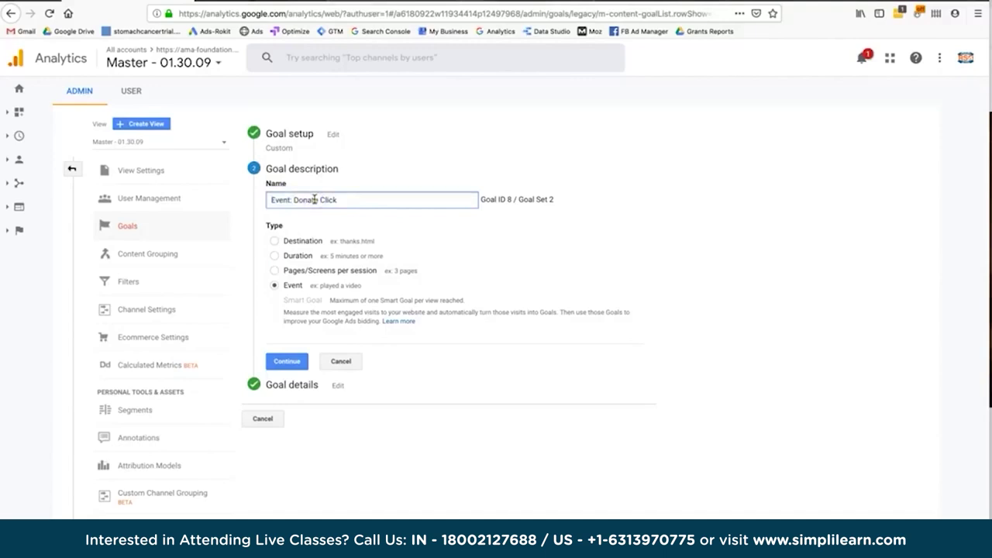
pyautogui.click(285, 361)
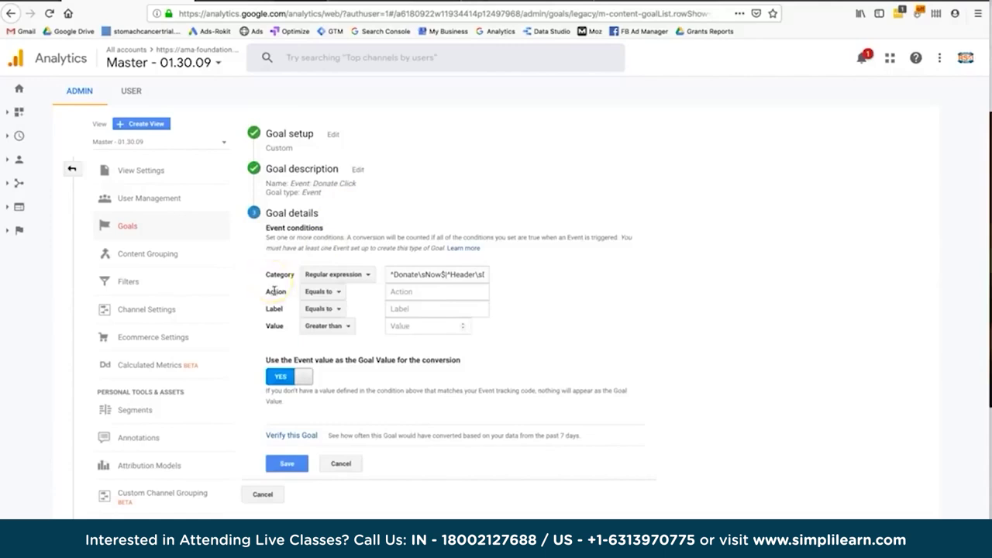
# Inspect the Donate Category regular expression and verify the goal's conversion rate.
pyautogui.click(409, 274)
pyautogui.doubleClick(409, 274)
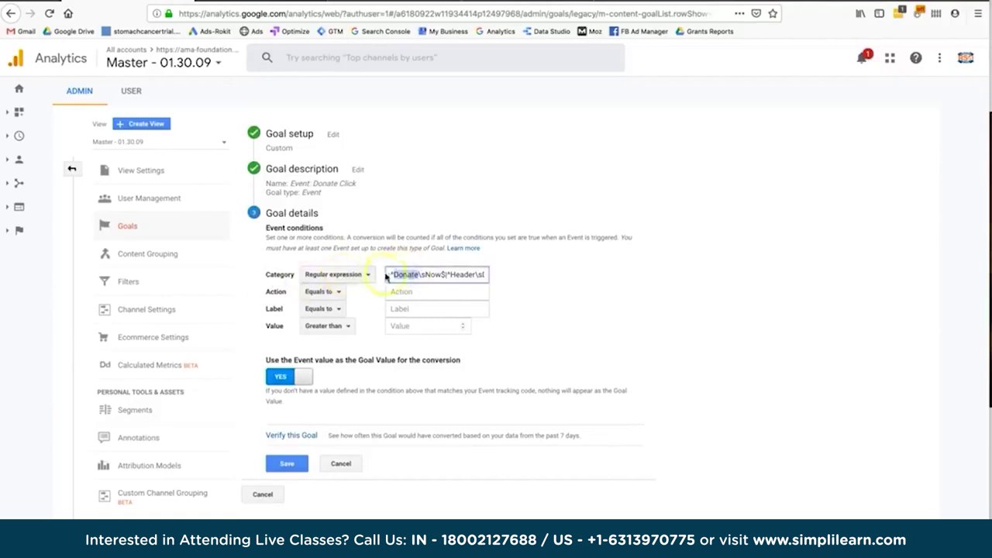
pyautogui.moveTo(392, 274); pyautogui.dragTo(486, 273)
pyautogui.doubleClick(476, 273)
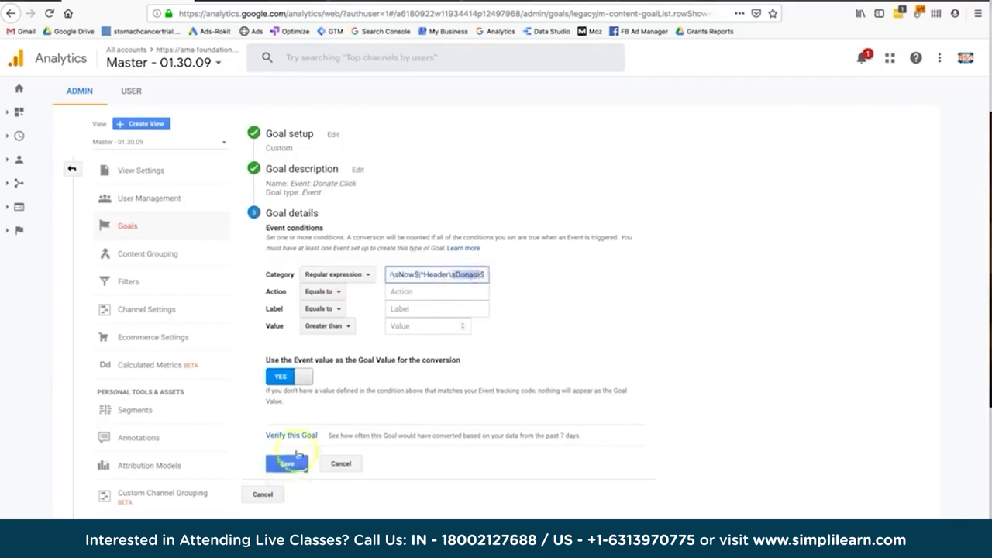
pyautogui.click(301, 436)
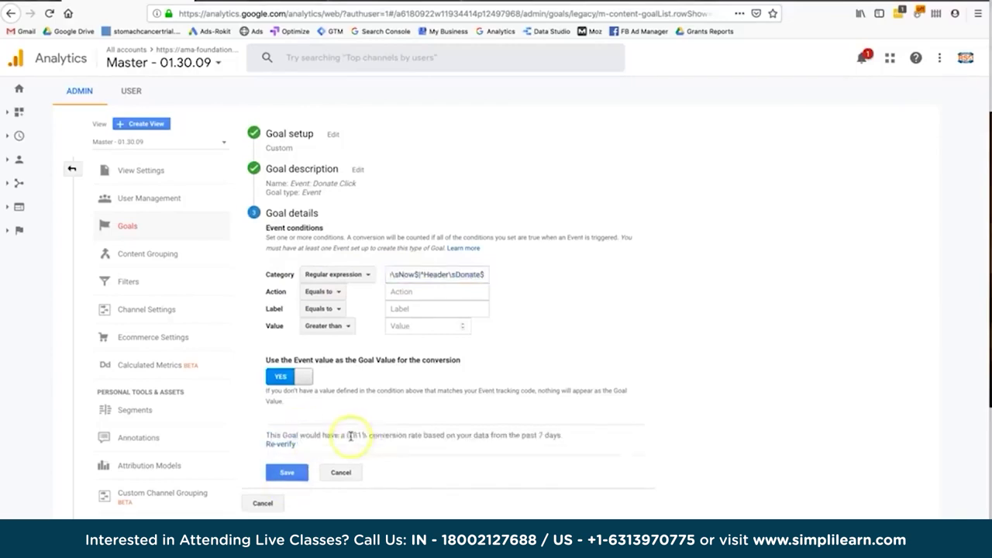
pyautogui.doubleClick(374, 437)
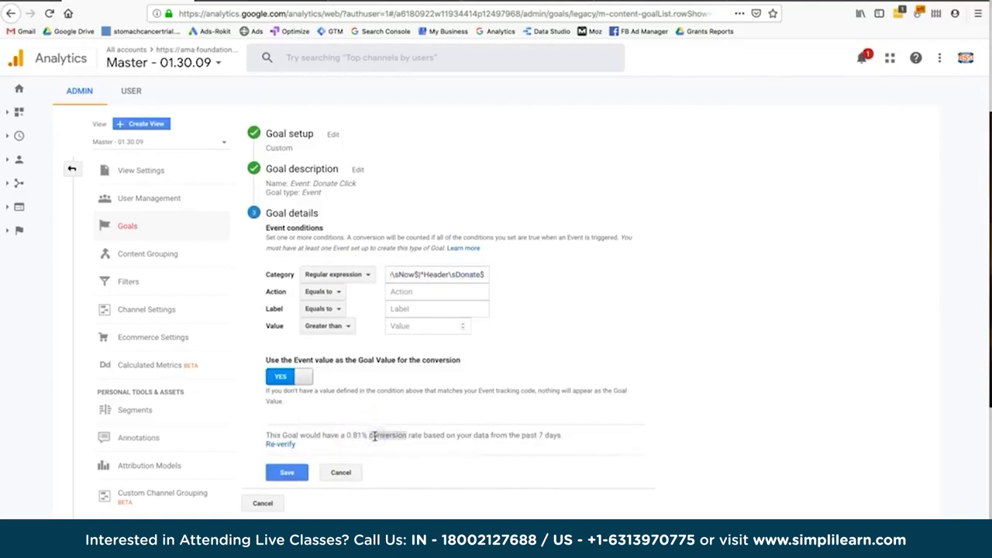
# Keep Regular expression as Category match type, compare with the tag, and cancel editing.
pyautogui.click(356, 277)
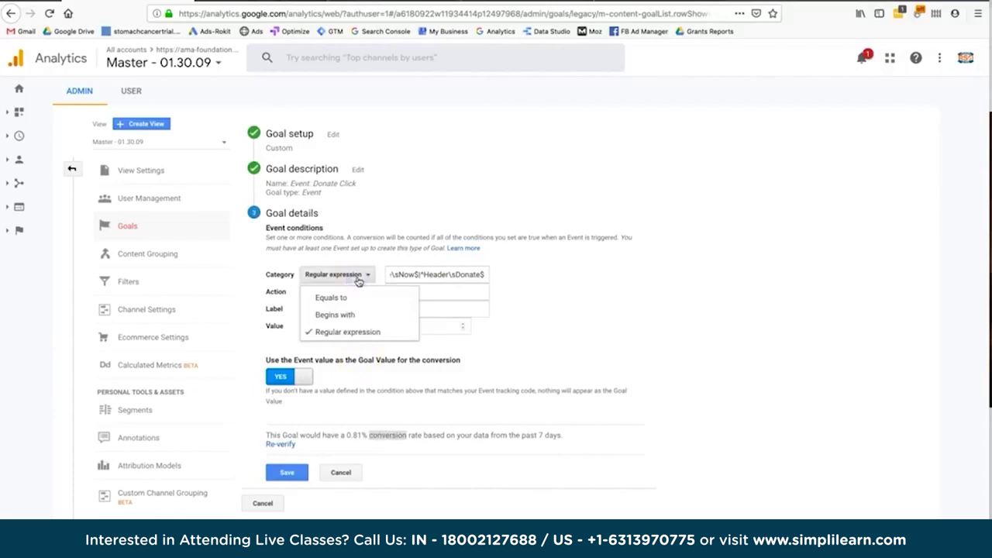
pyautogui.click(365, 250)
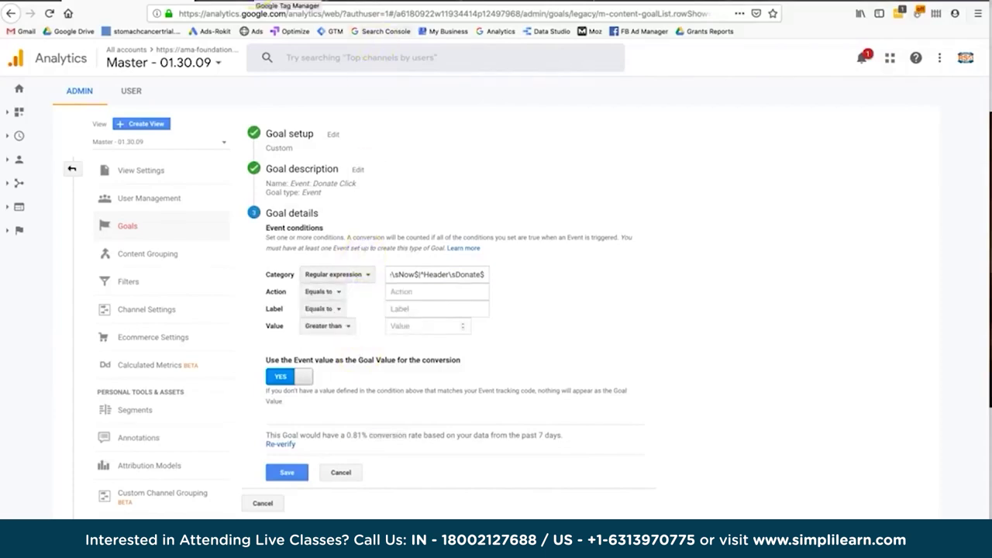
pyautogui.click(289, 3)
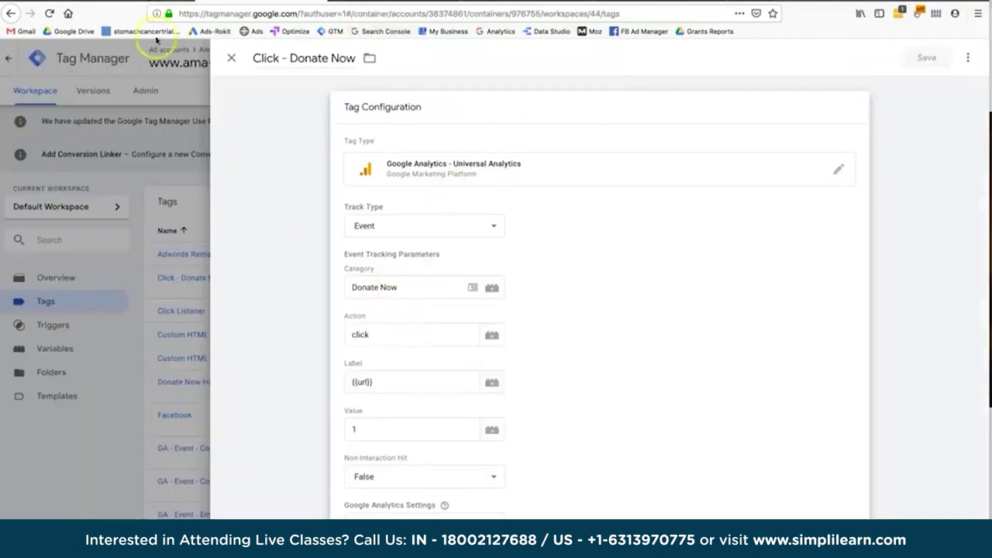
pyautogui.click(129, 2)
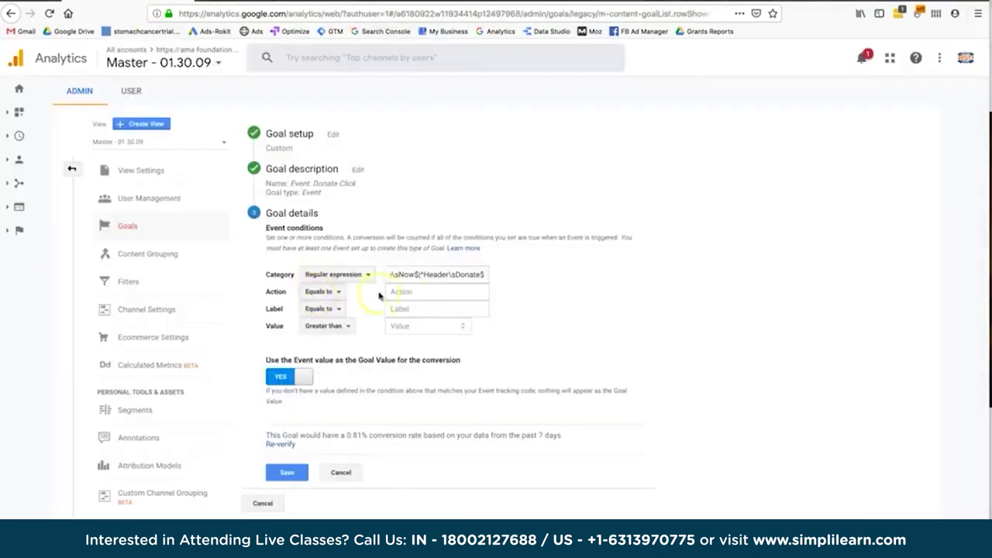
pyautogui.click(338, 471)
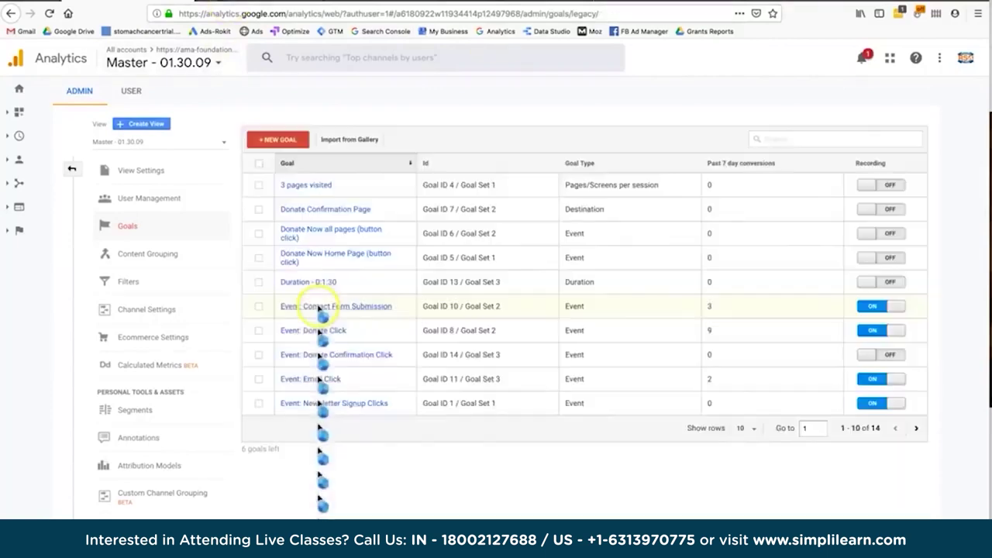
pyautogui.click(278, 140)
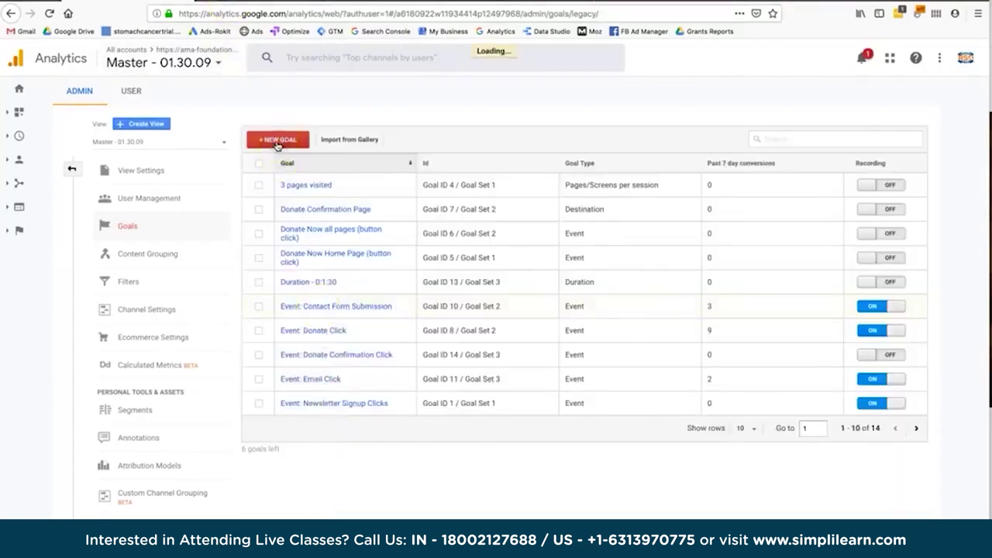
pyautogui.click(300, 450)
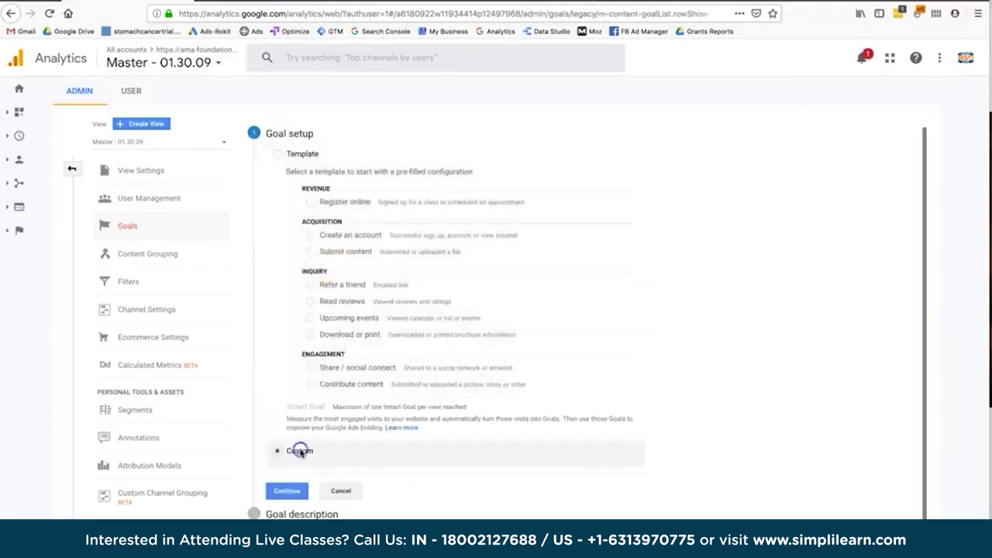
pyautogui.click(287, 491)
pyautogui.write('Even')
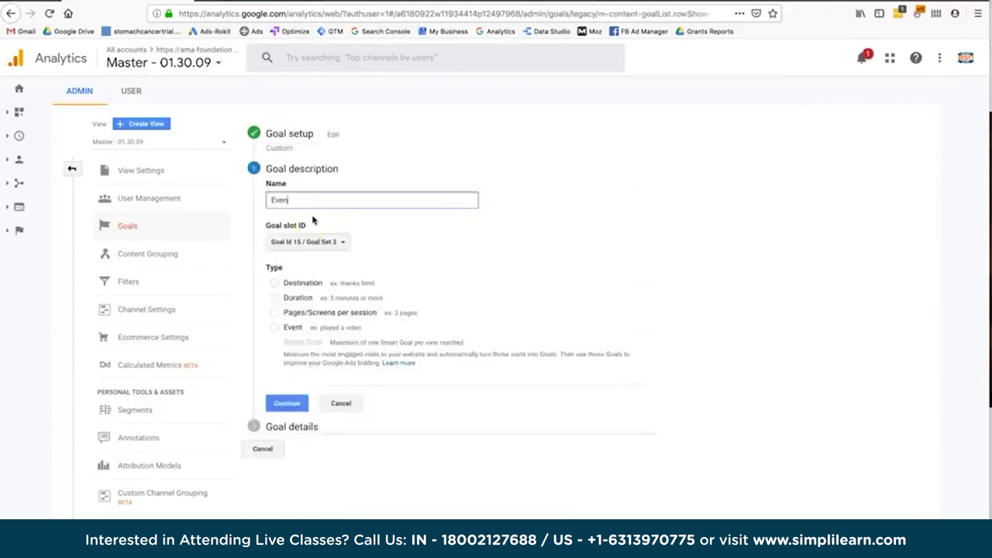
pyautogui.write('t: Donate Now')
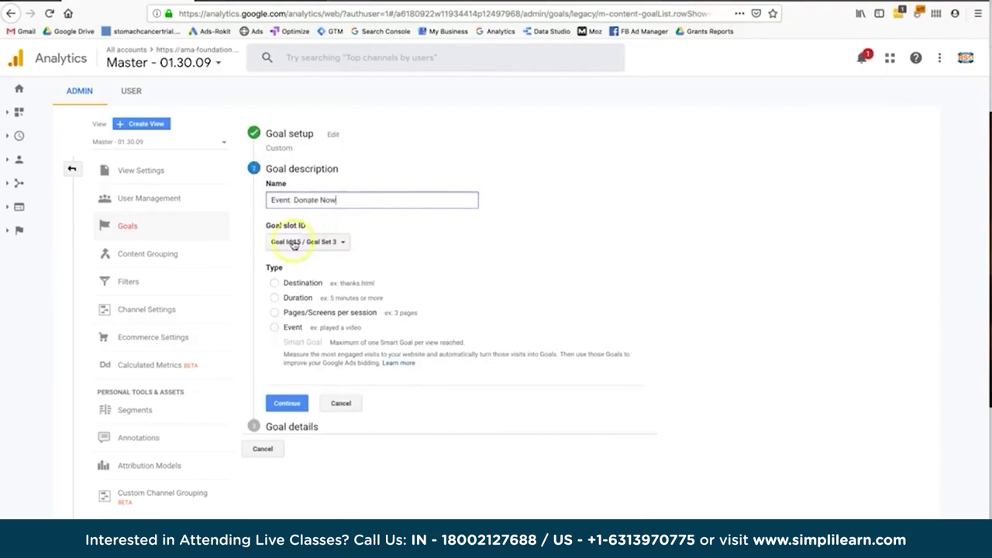
pyautogui.click(291, 327)
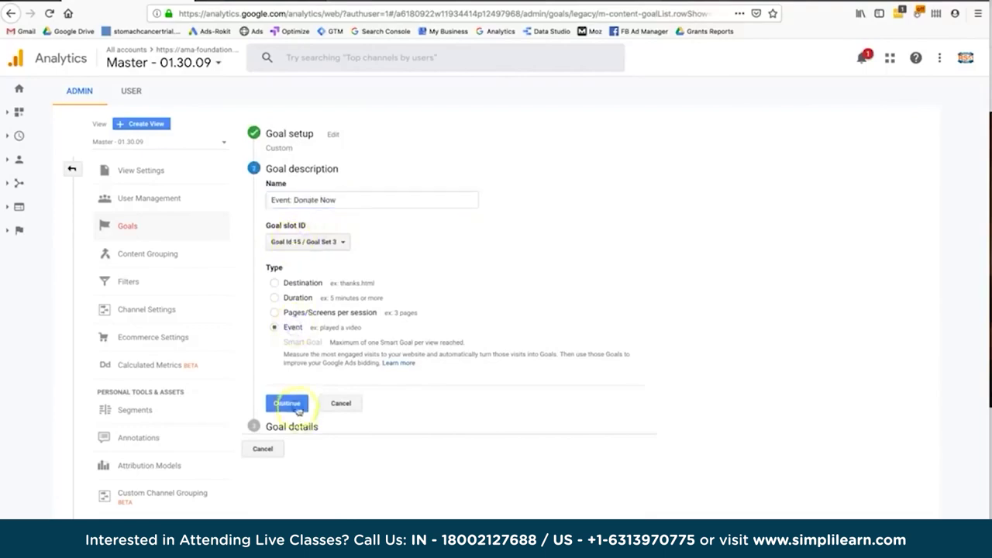
pyautogui.click(287, 403)
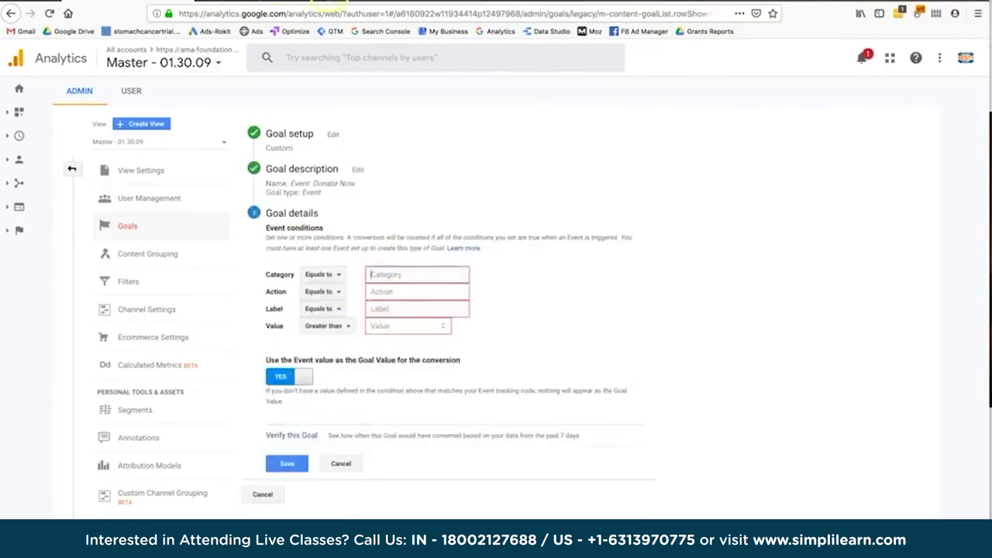
pyautogui.click(272, 3)
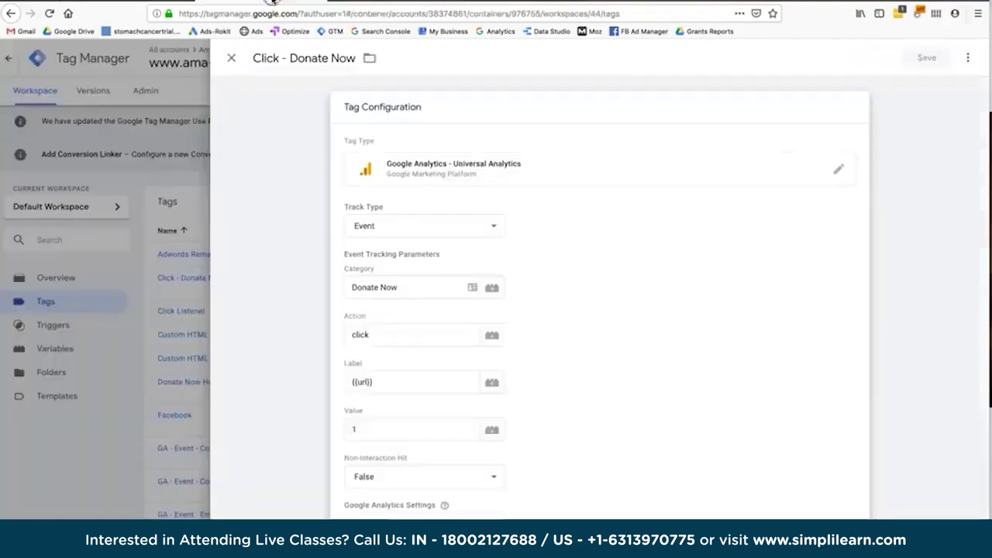
pyautogui.tripleClick(365, 291)
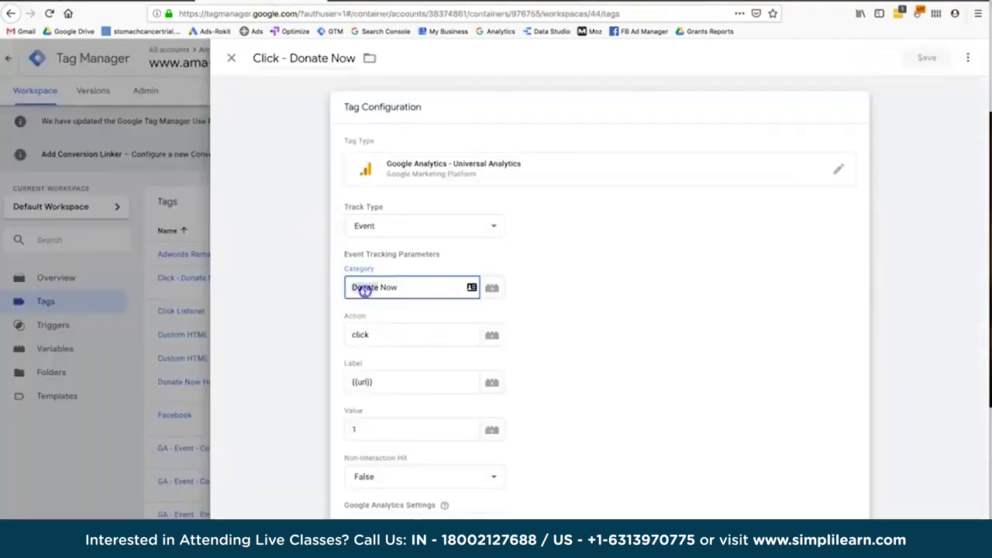
pyautogui.hotkey('ctrl', 'Tab')
pyautogui.click(383, 293)
pyautogui.write('click')
pyautogui.click(306, 435)
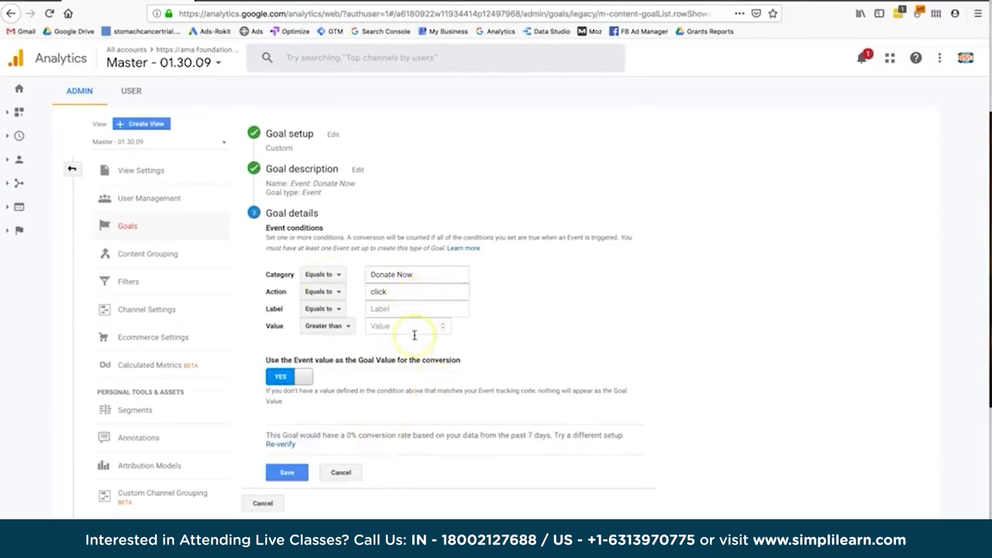
pyautogui.click(394, 273)
pyautogui.click(397, 290)
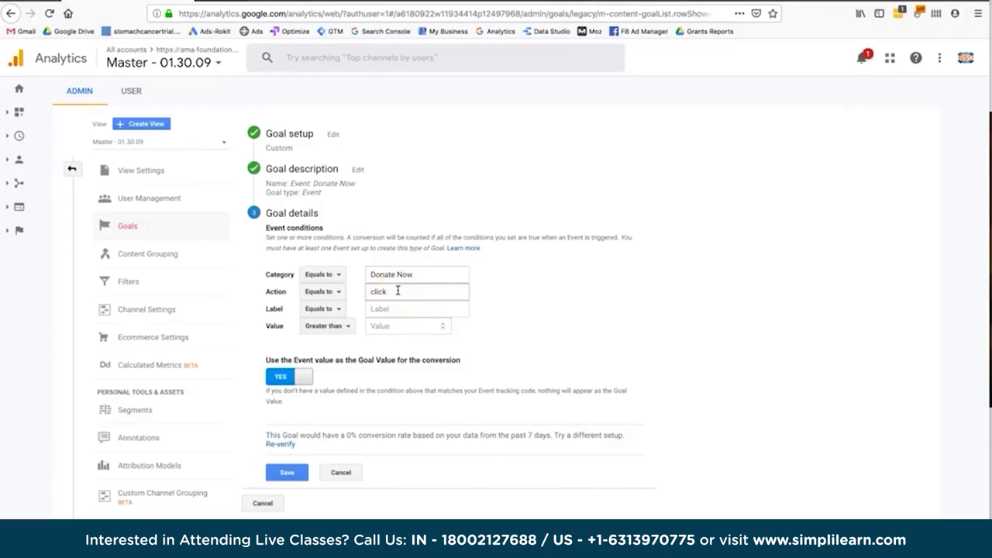
pyautogui.click(273, 3)
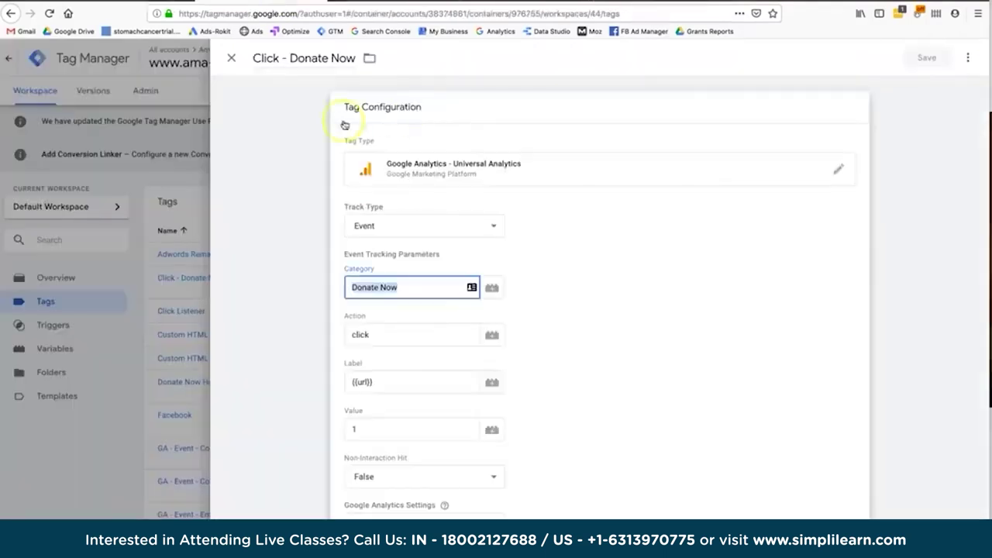
pyautogui.click(230, 51)
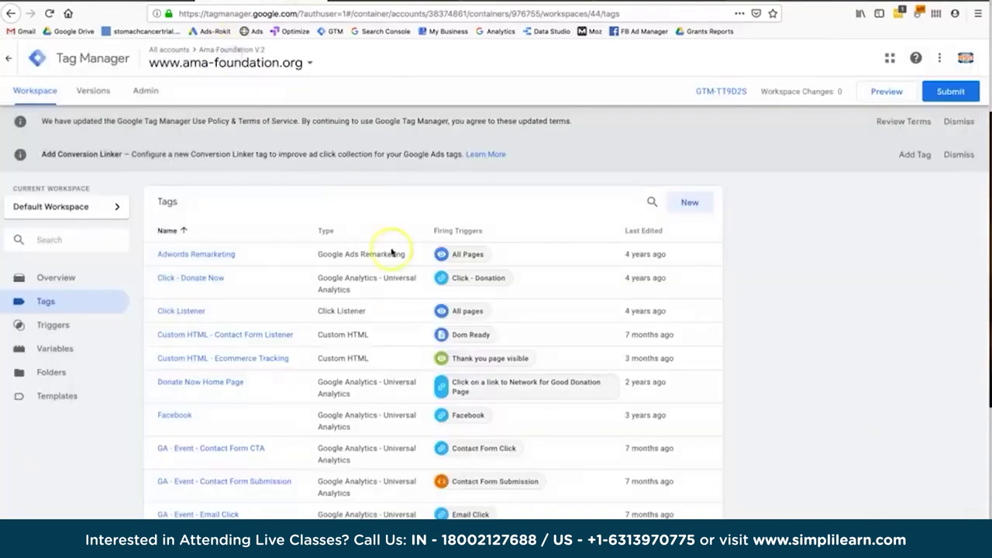
pyautogui.click(283, 285)
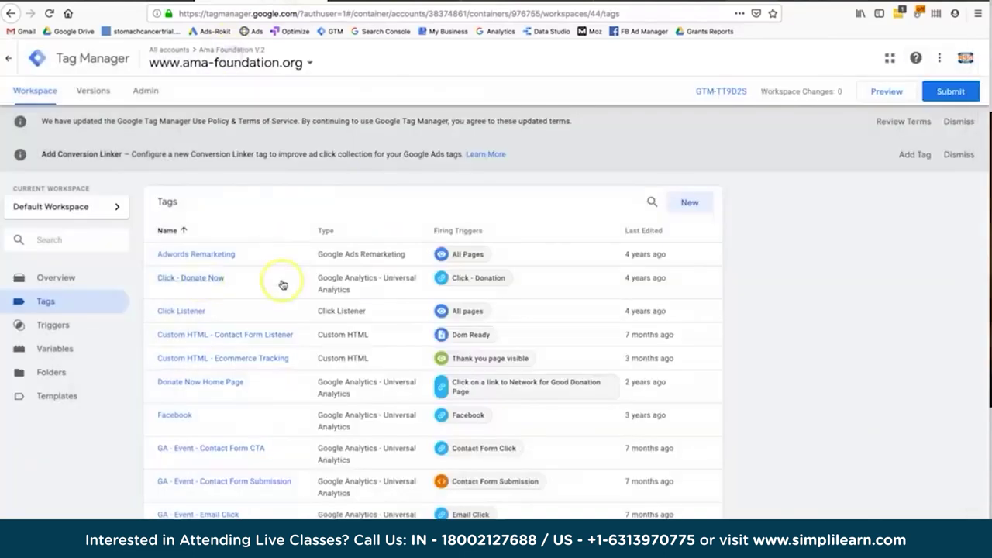
pyautogui.click(350, 289)
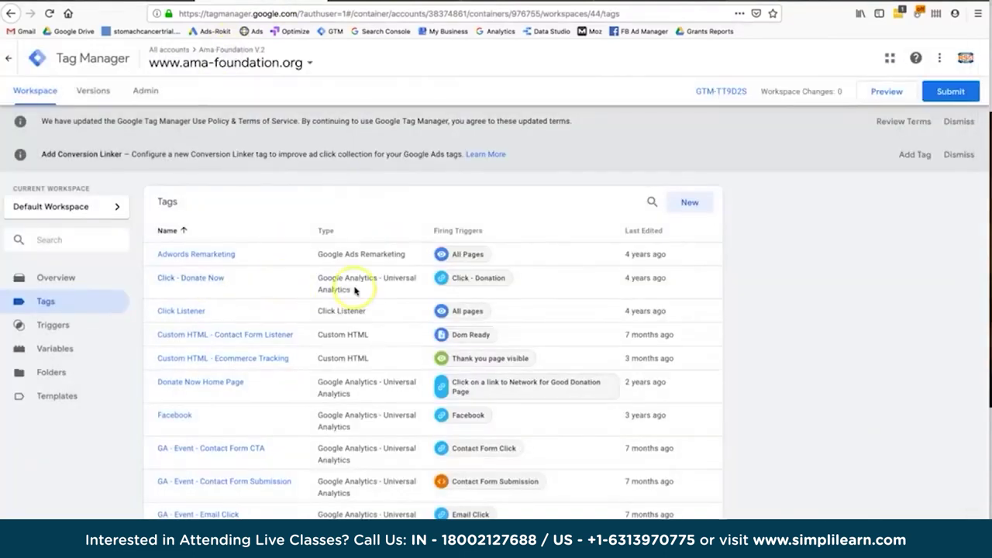
pyautogui.click(124, 3)
pyautogui.click(399, 285)
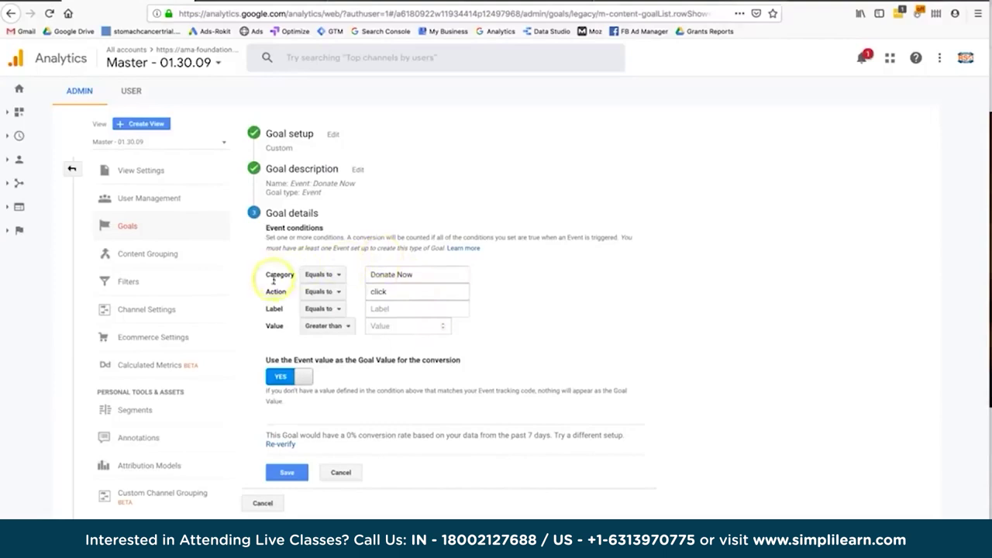
pyautogui.click(394, 290)
pyautogui.tripleClick(393, 274)
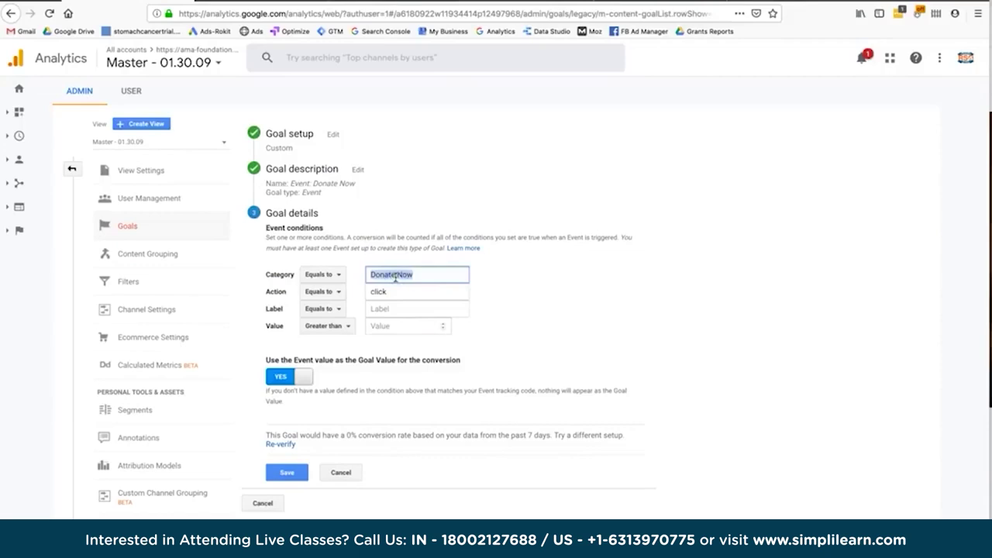
pyautogui.click(341, 472)
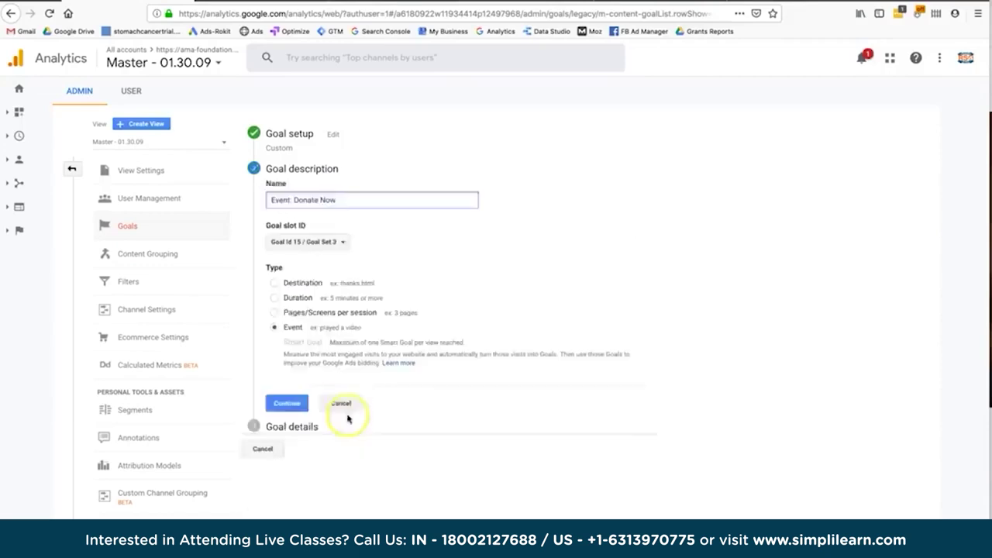
pyautogui.click(345, 404)
pyautogui.click(341, 489)
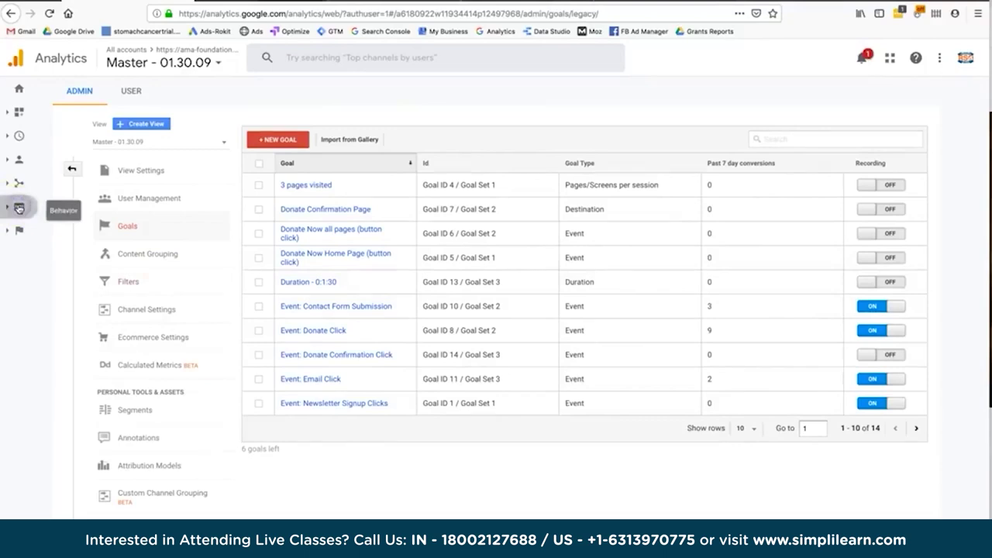
pyautogui.click(18, 207)
# Open Behavior > Events Overview, then review the Top Events category list.
pyautogui.click(58, 346)
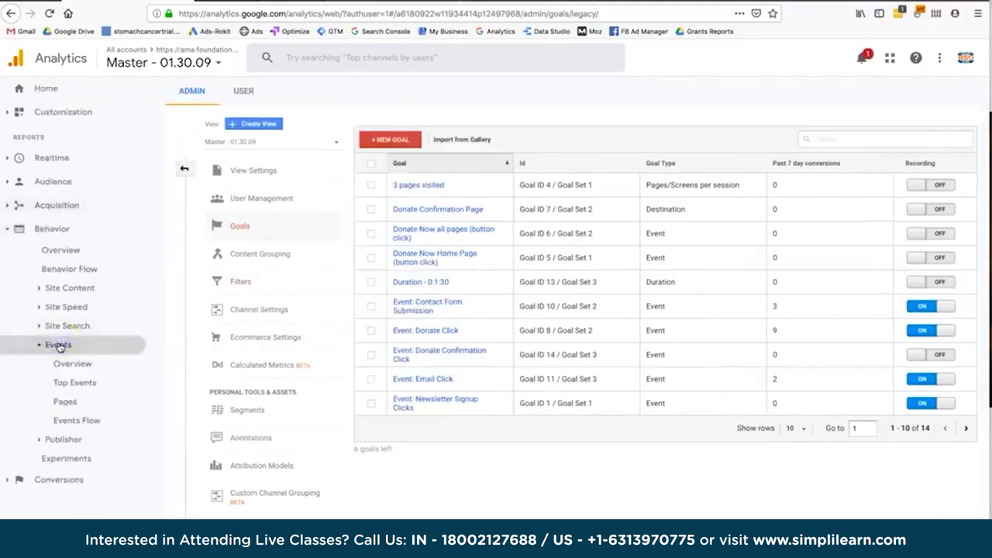
pyautogui.click(70, 365)
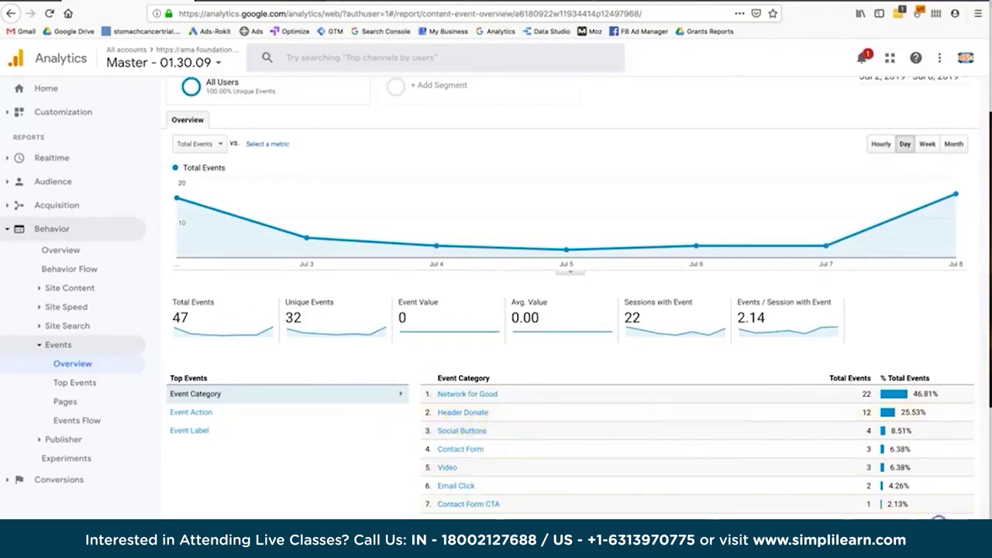
pyautogui.click(467, 414)
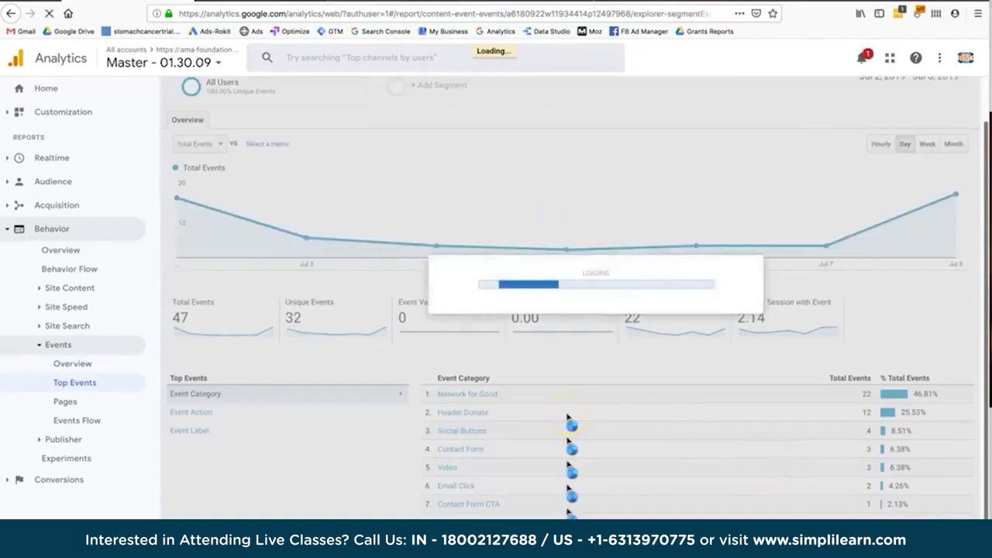
pyautogui.scroll(-2, 571, 422)
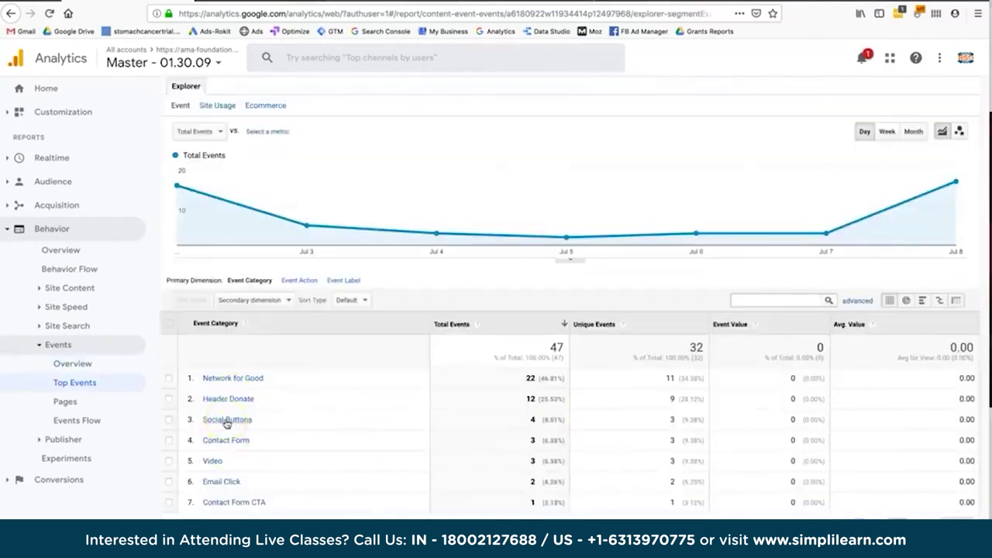
pyautogui.scroll(2, 227, 424)
pyautogui.scroll(-2, 227, 423)
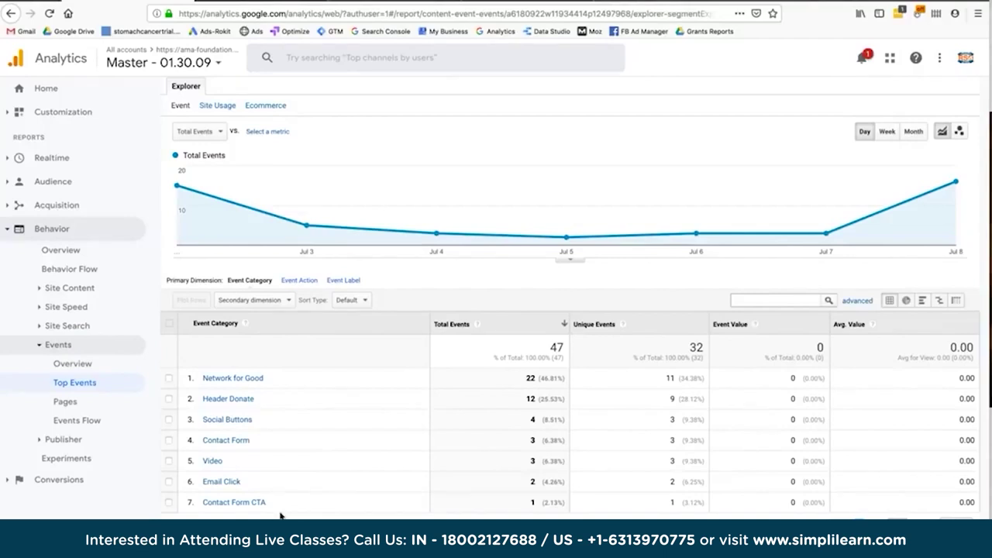
pyautogui.click(212, 424)
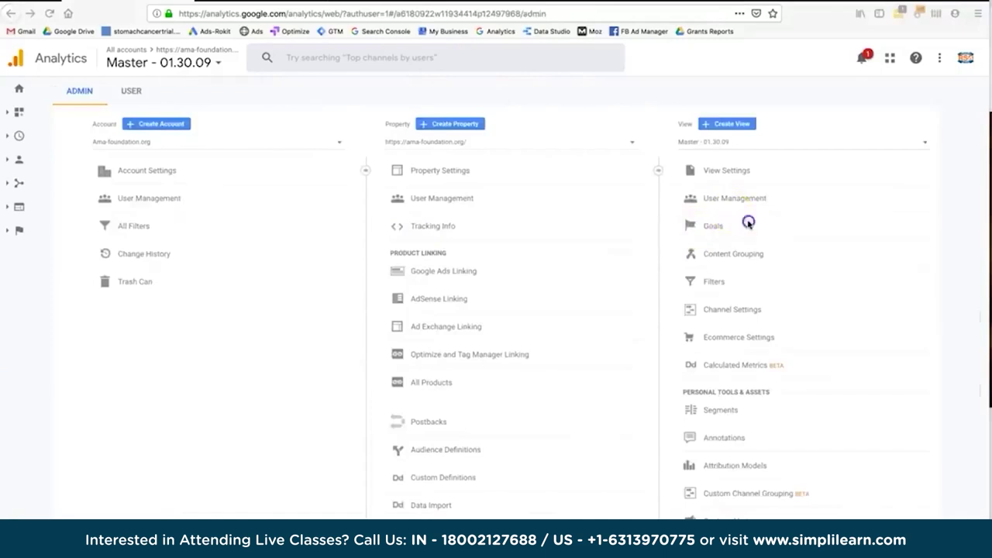
# Open the Event: Donate Click goal's event conditions for editing.
pyautogui.click(712, 226)
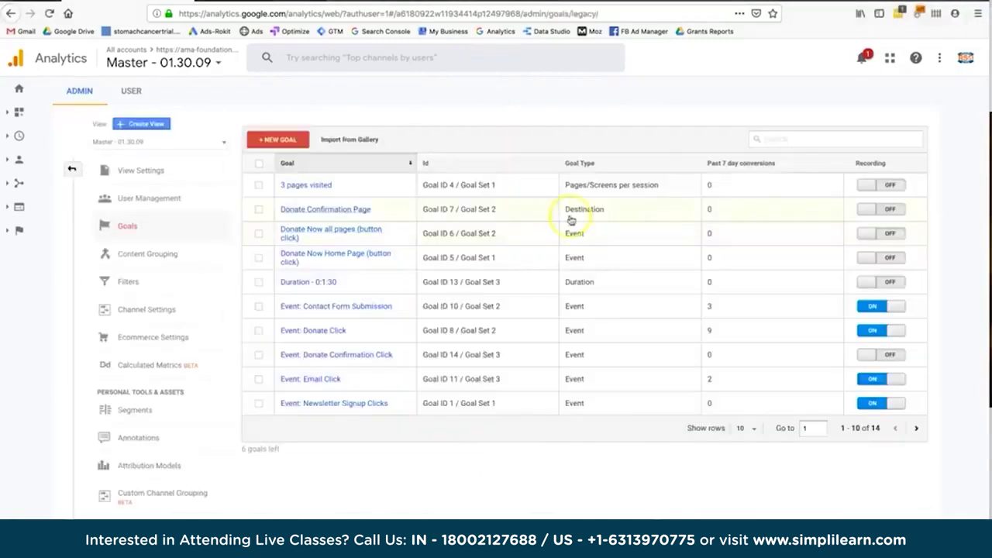
pyautogui.click(294, 165)
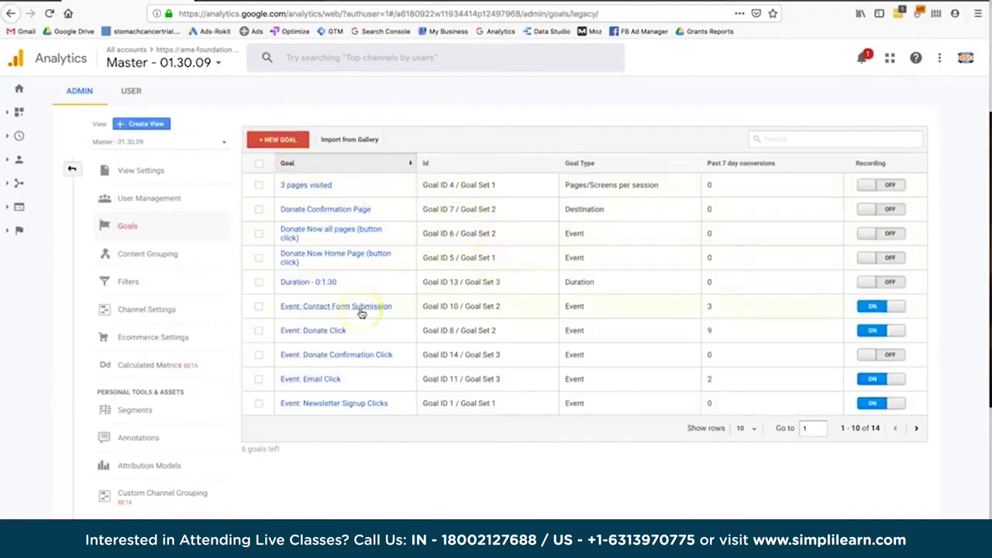
pyautogui.click(333, 330)
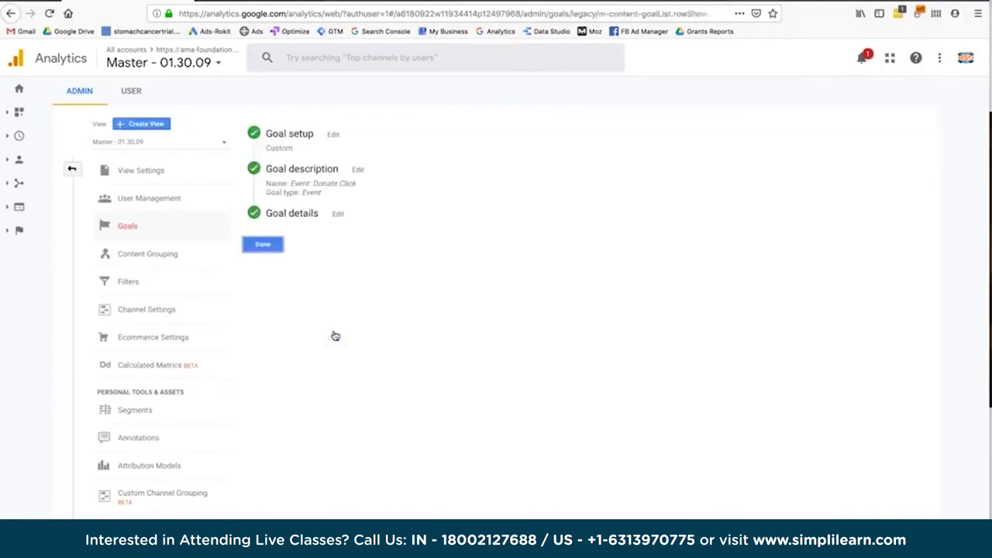
pyautogui.click(325, 211)
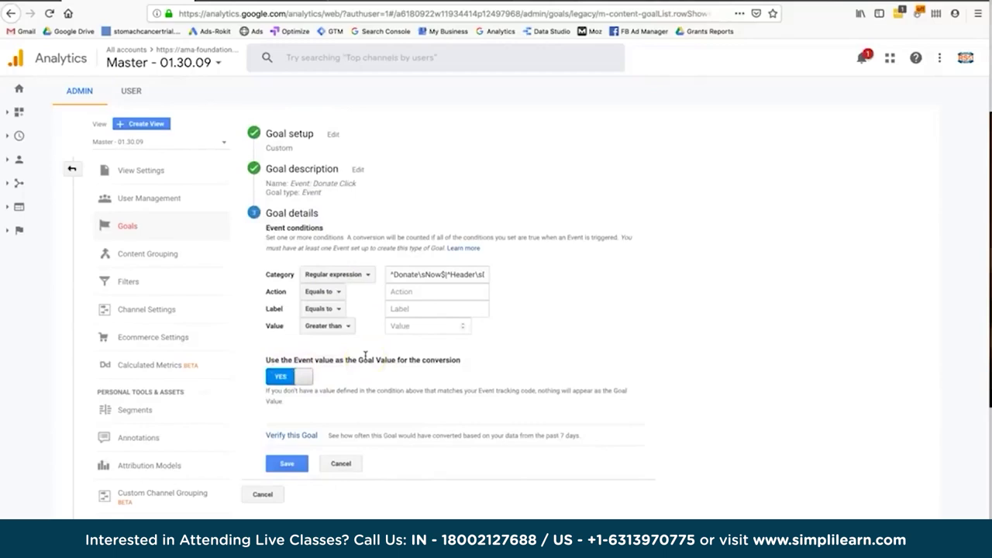
# Check the Click - Donate Now tag and toggle 'use event value as goal value' off and on.
pyautogui.click(222, 1)
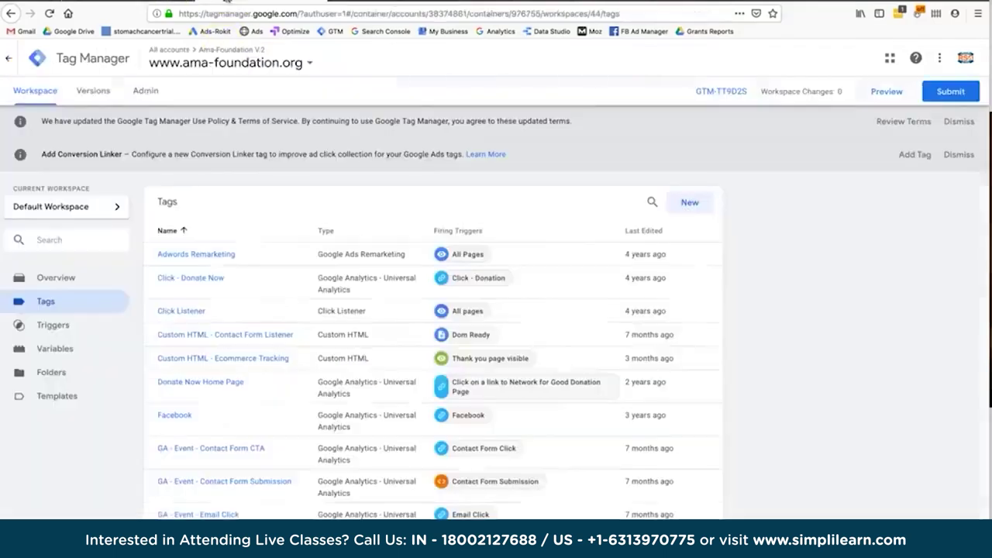
pyautogui.click(194, 279)
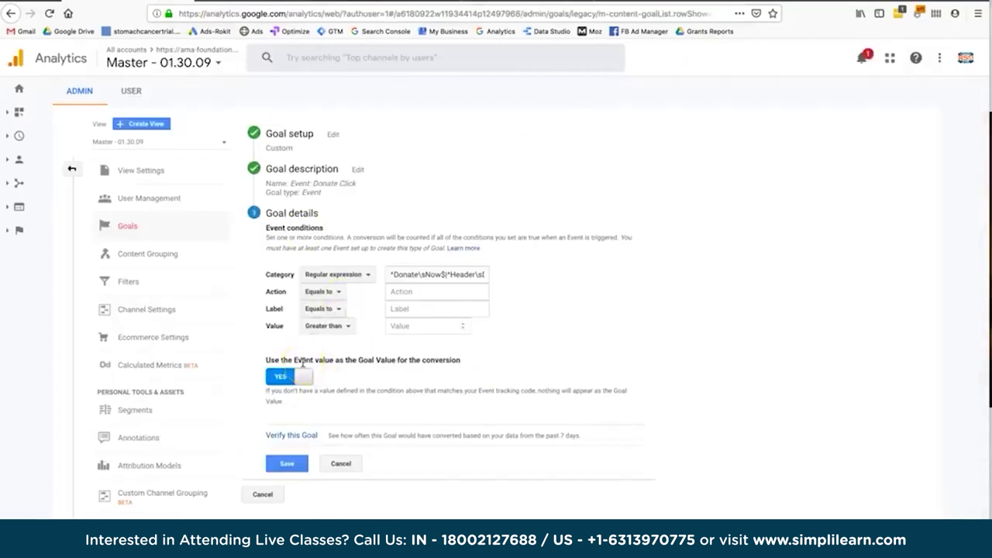
pyautogui.moveTo(302, 360); pyautogui.dragTo(377, 358)
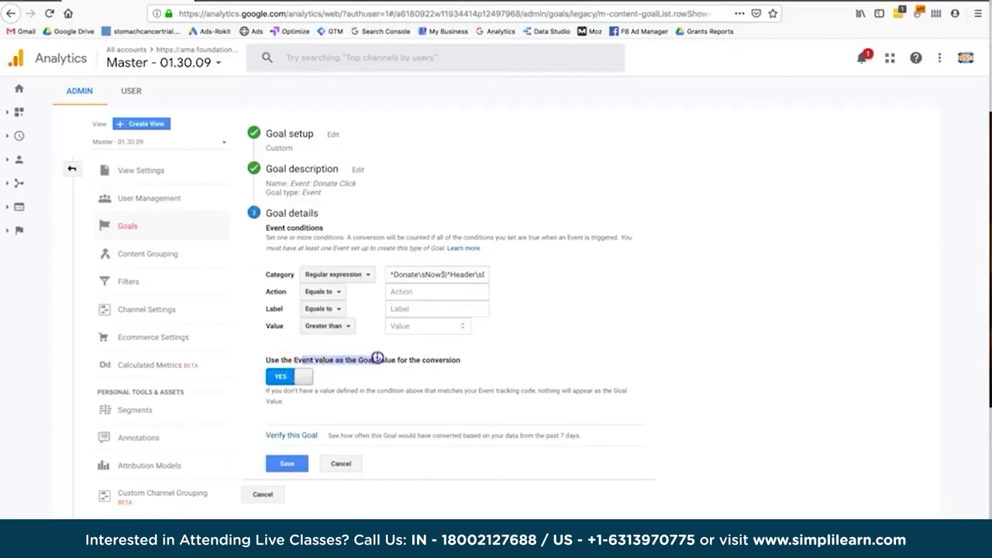
pyautogui.click(339, 378)
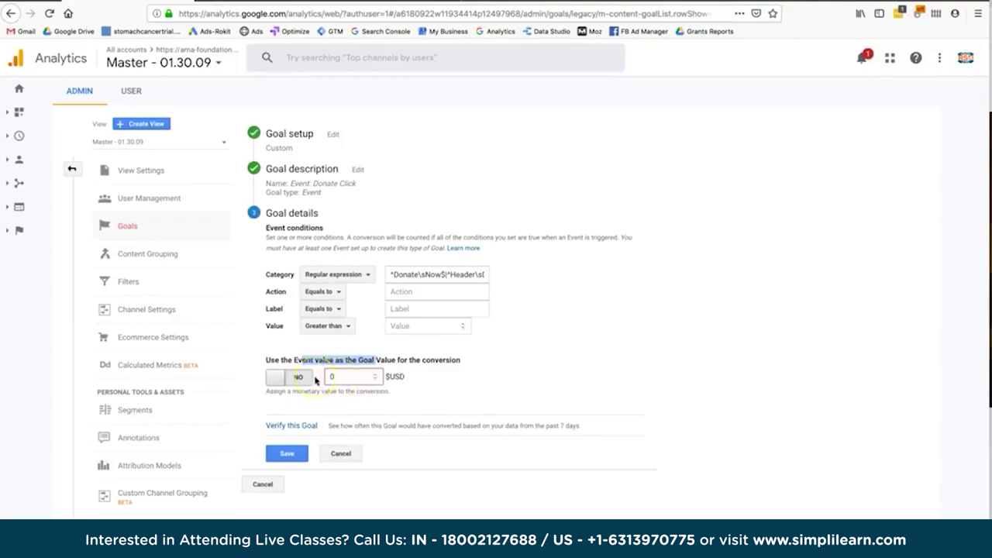
pyautogui.click(302, 377)
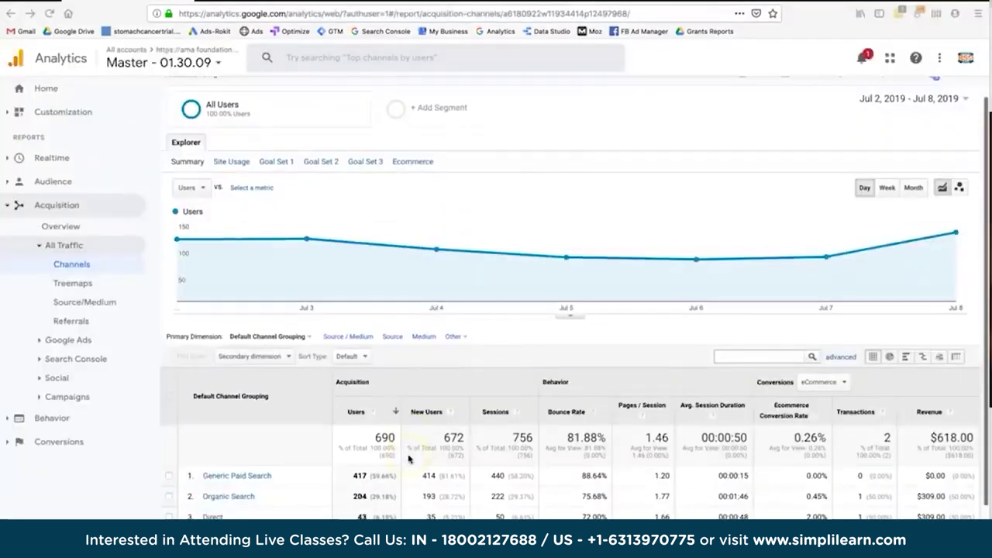
pyautogui.scroll(-1, 409, 458)
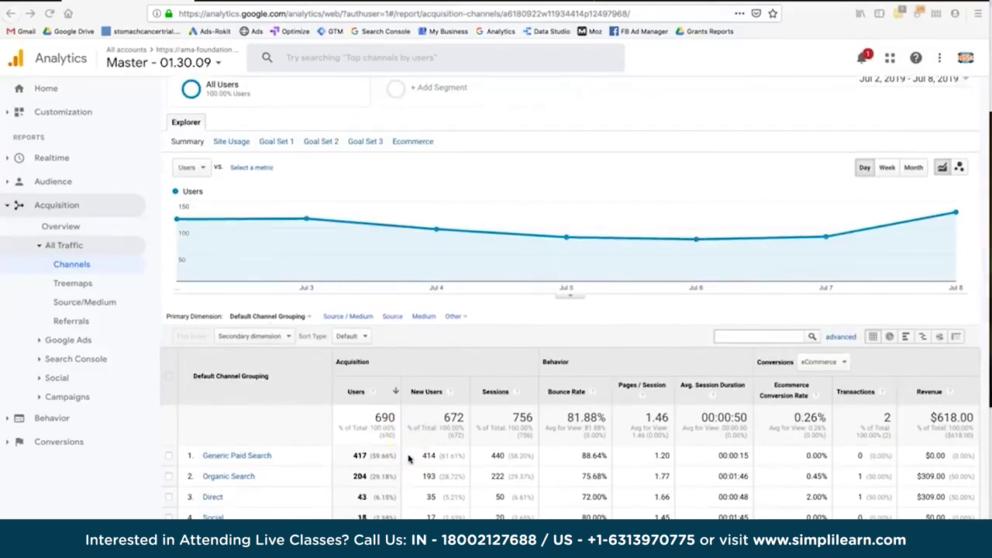
# Compare Goal Set 1 and Goal Set 2 metrics in the Channels report.
pyautogui.click(273, 144)
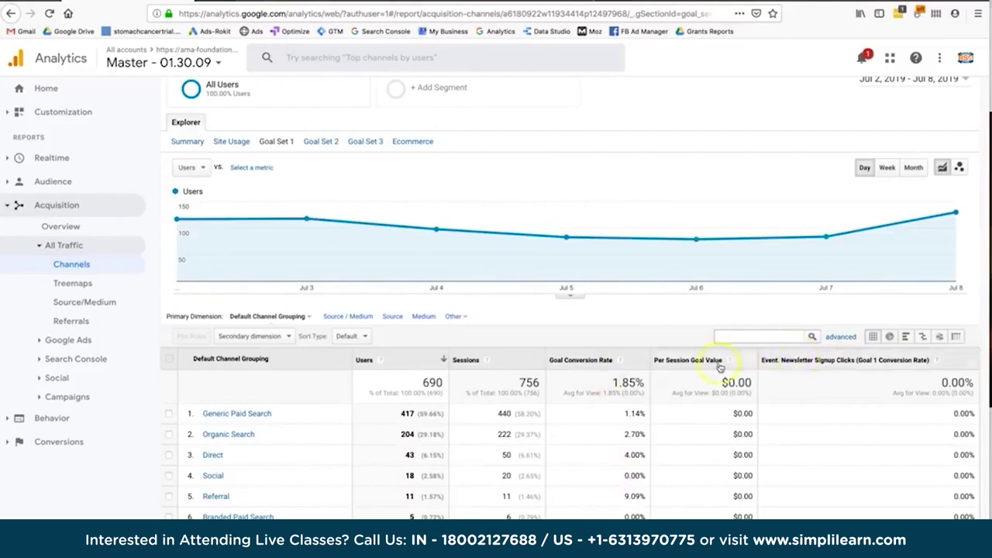
pyautogui.click(321, 141)
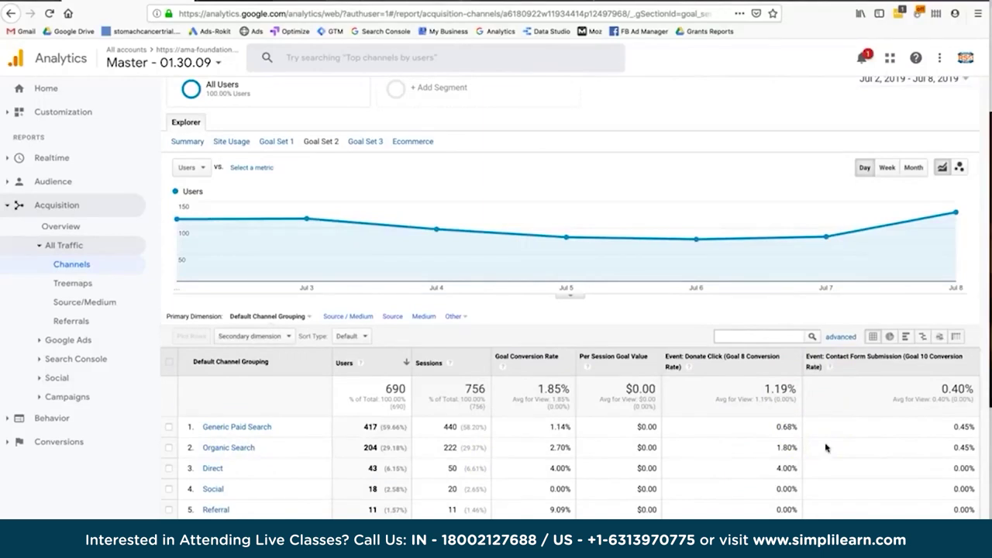
pyautogui.click(68, 441)
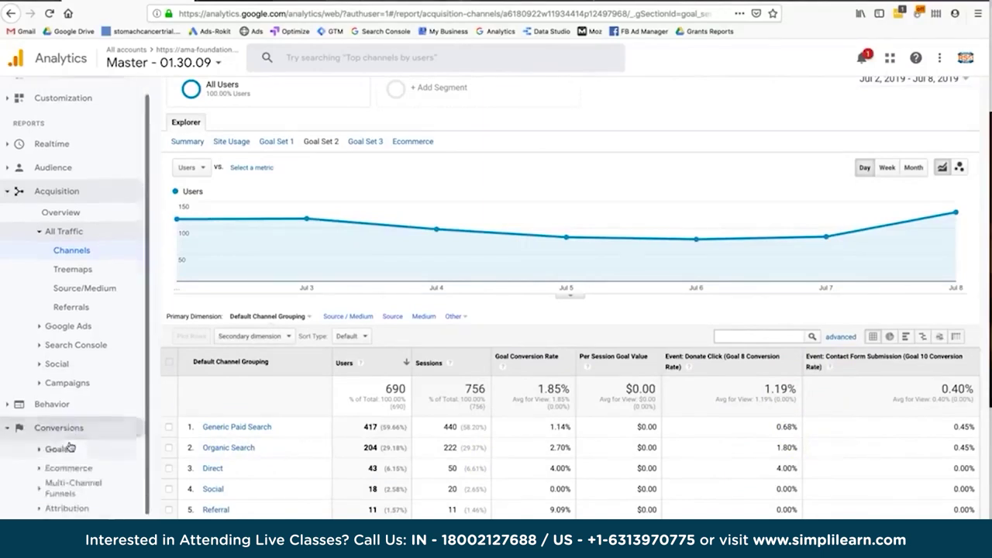
pyautogui.click(70, 469)
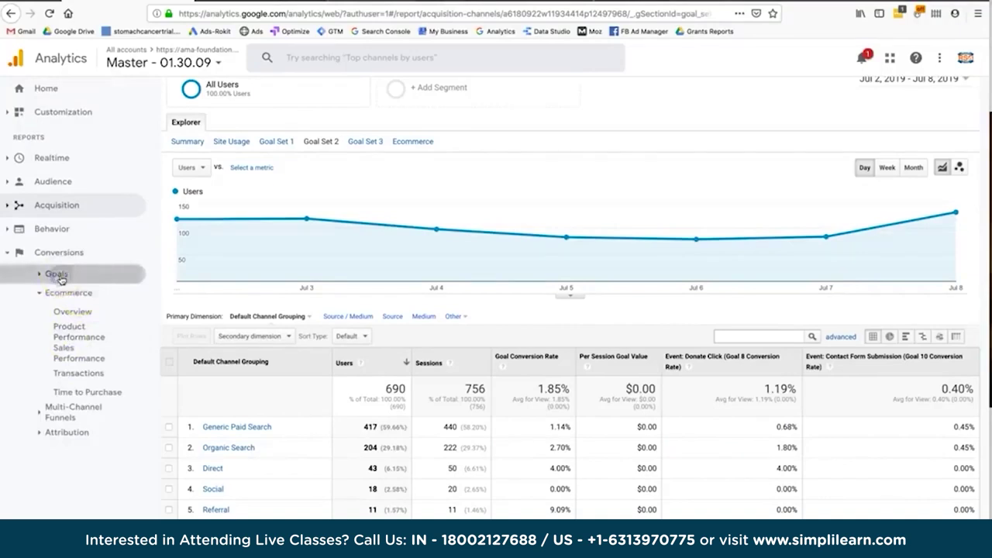
# Open Conversions > Goals > Overview and set the range start to Jan 1, 2019.
pyautogui.click(62, 279)
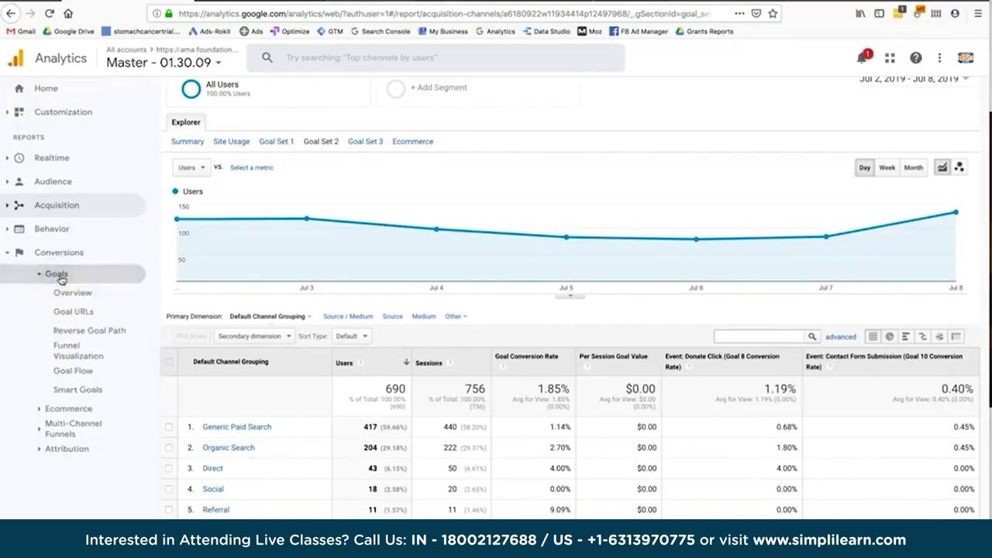
pyautogui.click(64, 293)
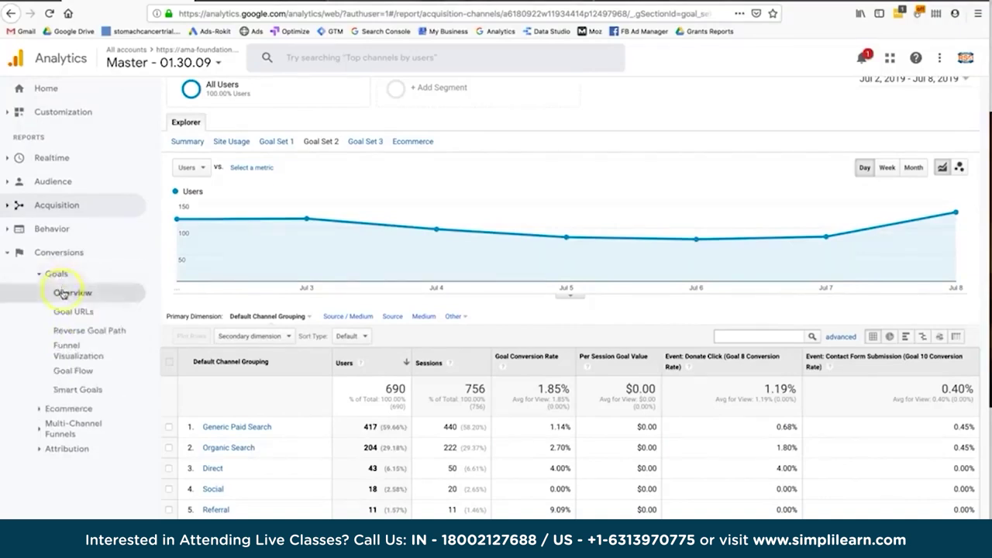
pyautogui.click(67, 292)
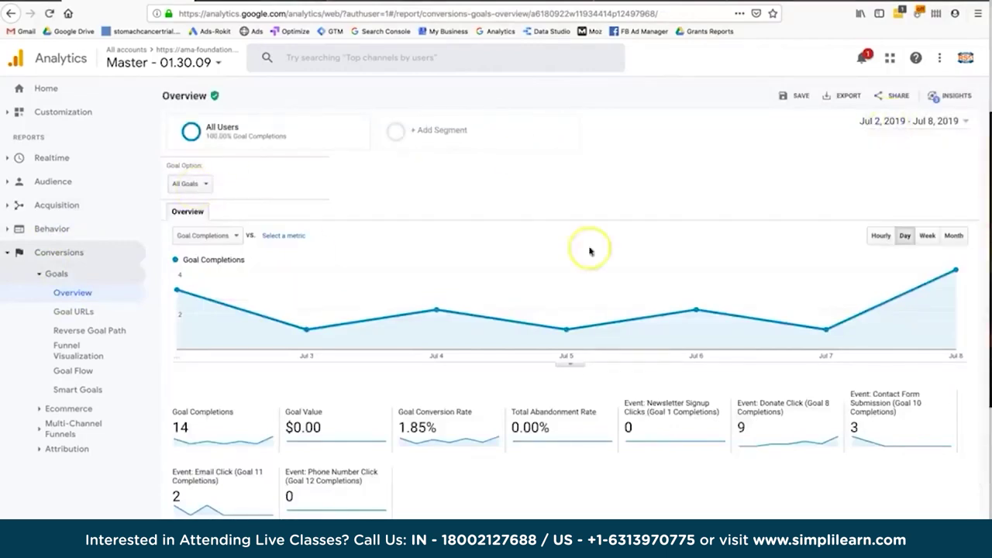
pyautogui.click(876, 121)
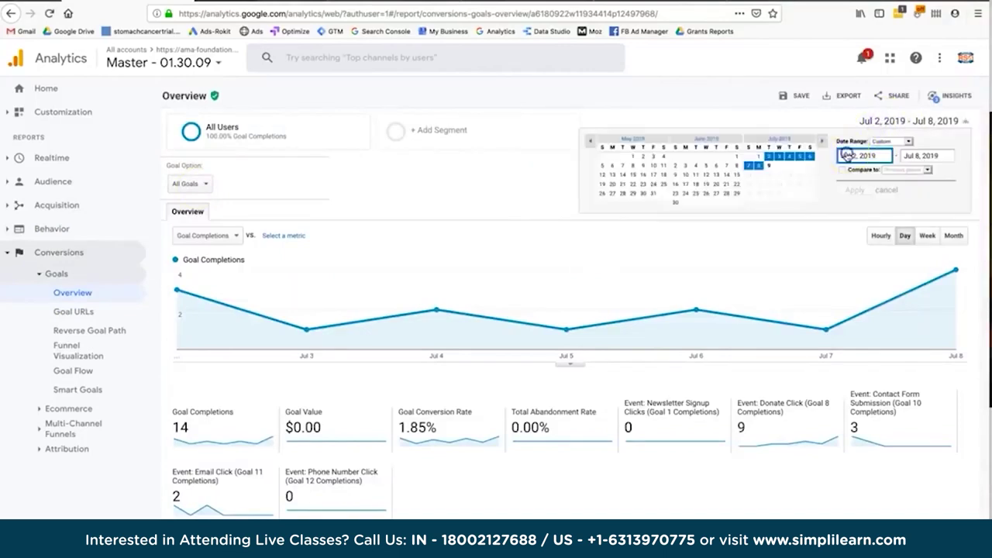
pyautogui.doubleClick(847, 155)
pyautogui.press('BackSpace')
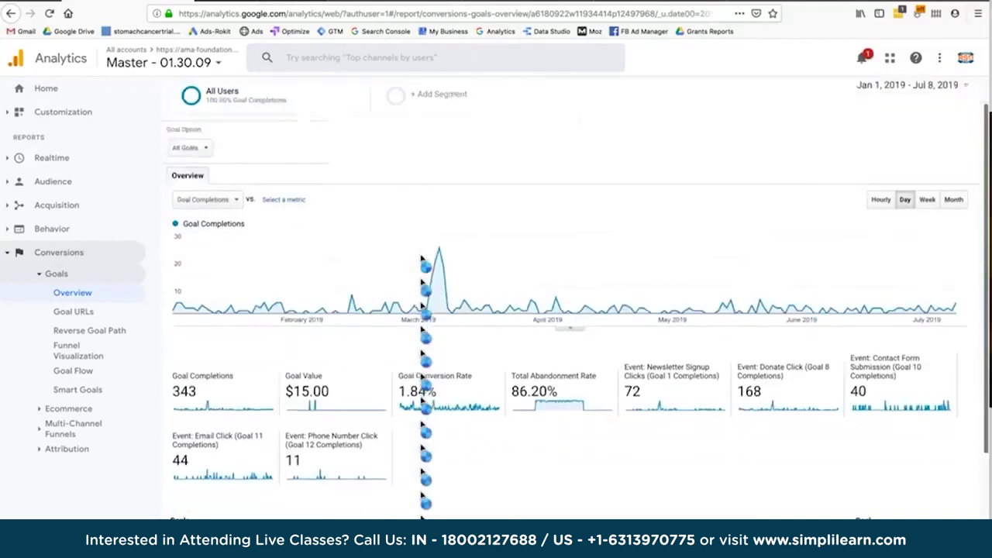
# Note the 1.84% goal conversion rate and break completions down by Source / Medium.
pyautogui.scroll(-2, 287, 364)
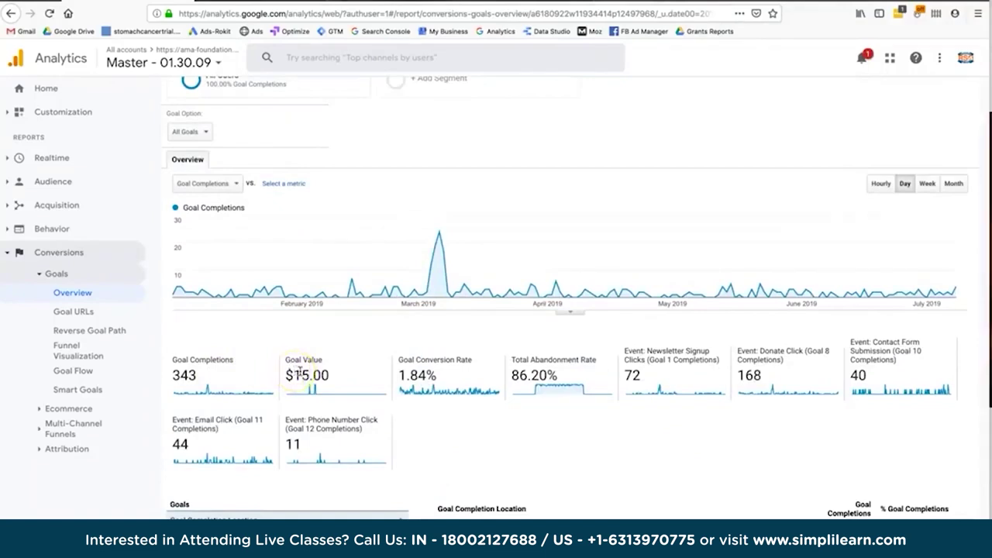
pyautogui.doubleClick(415, 375)
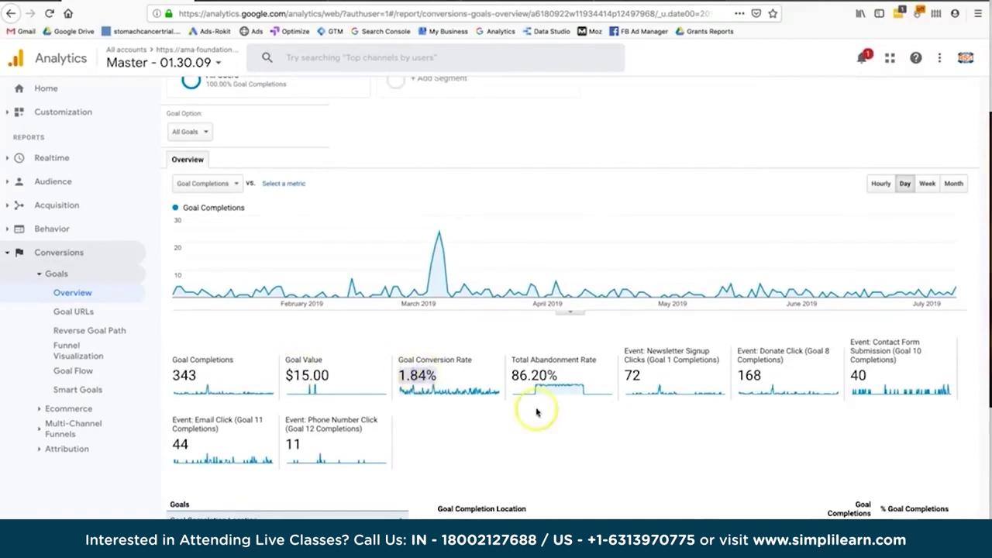
pyautogui.scroll(-1, 536, 412)
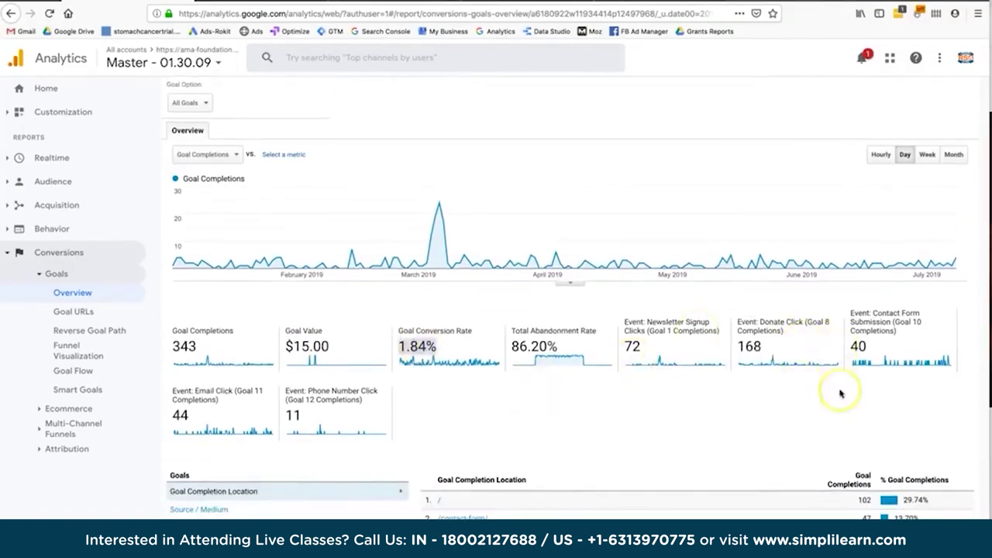
pyautogui.scroll(-4, 839, 393)
pyautogui.click(220, 369)
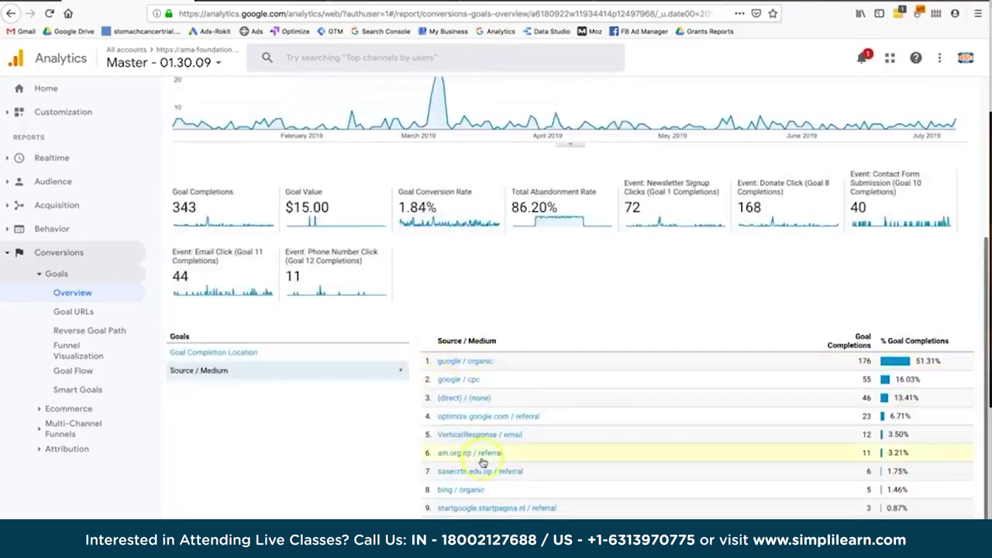
pyautogui.click(862, 381)
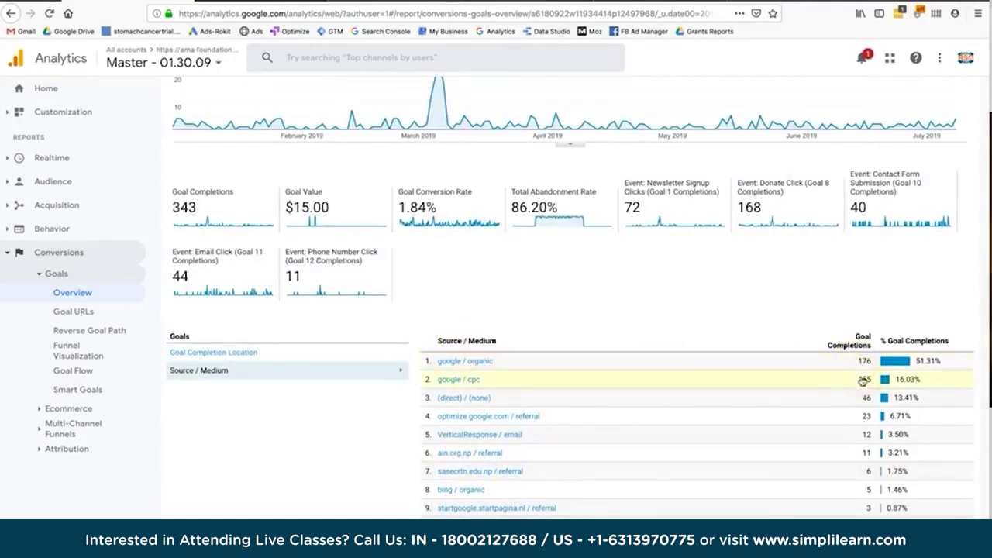
pyautogui.click(866, 426)
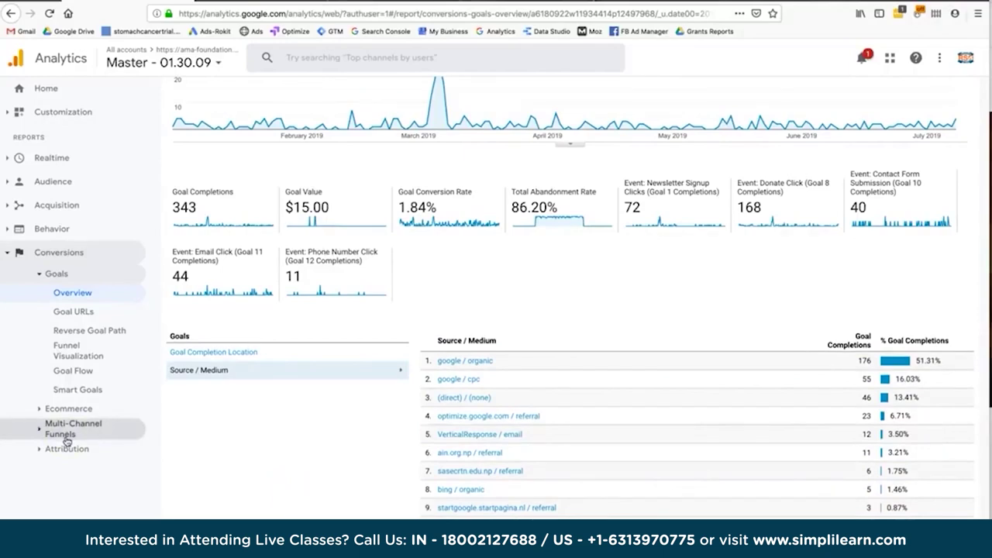
# Expand the Multi-Channel Funnels reports list.
pyautogui.click(66, 439)
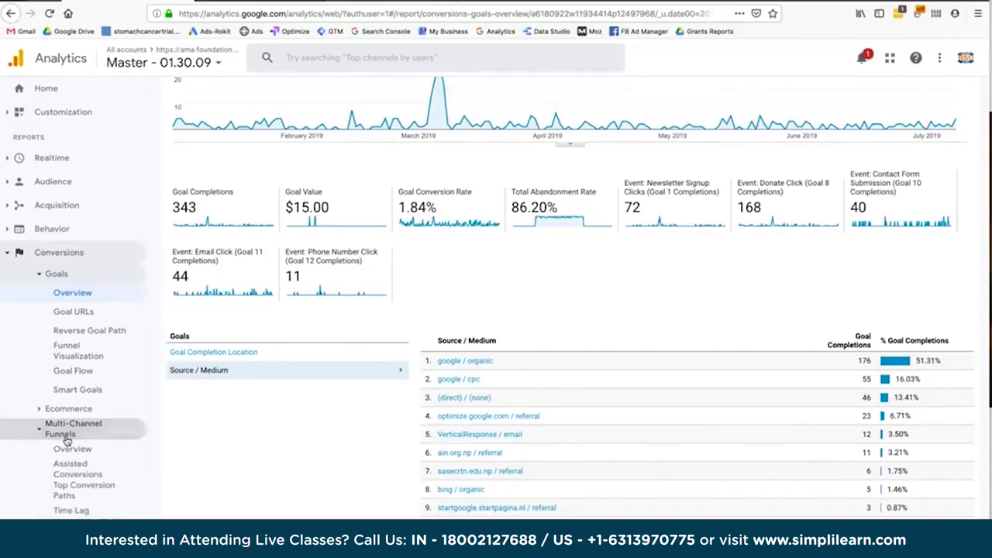
pyautogui.click(65, 361)
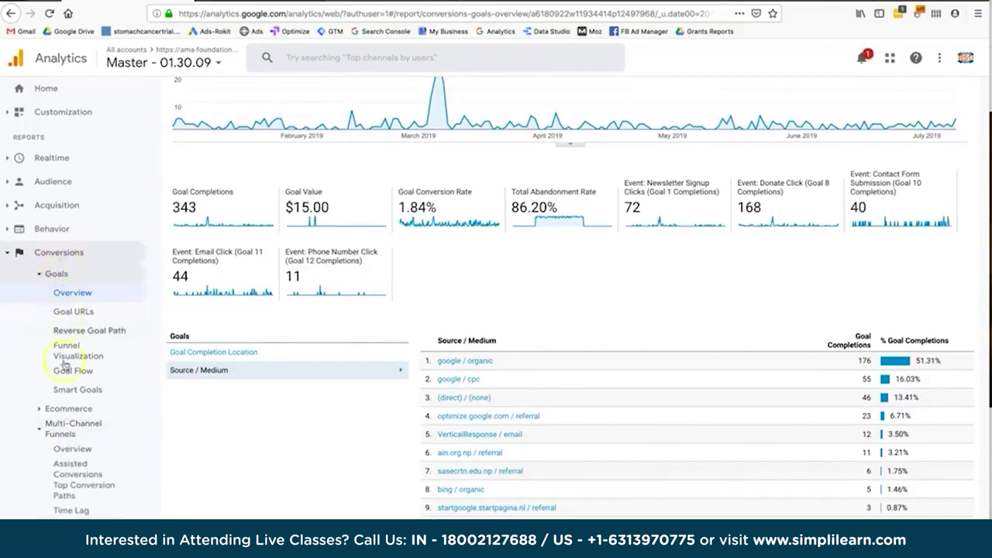
pyautogui.scroll(-1, 68, 435)
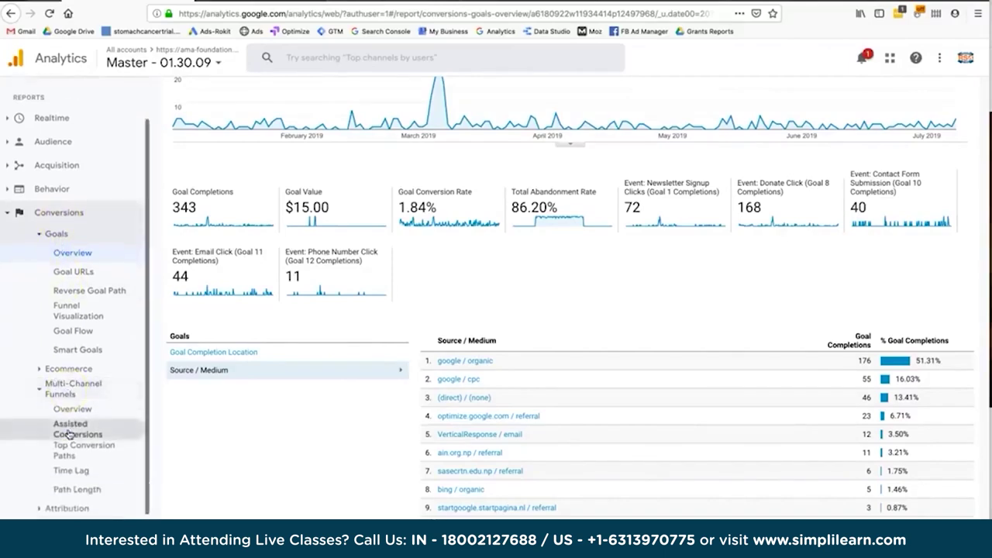
# Open Assisted Conversions showing 115 assisted conversions worth $307.50.
pyautogui.click(71, 430)
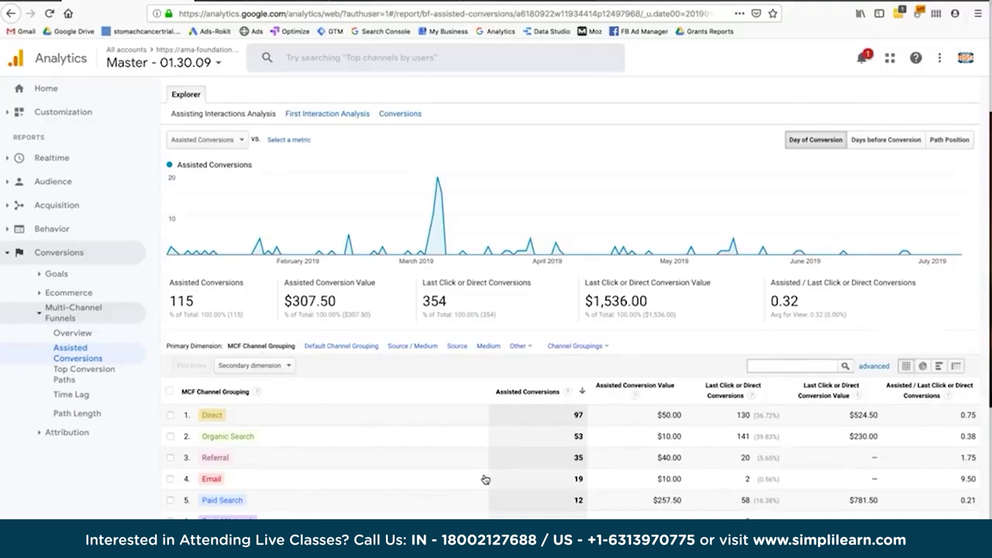
pyautogui.click(430, 434)
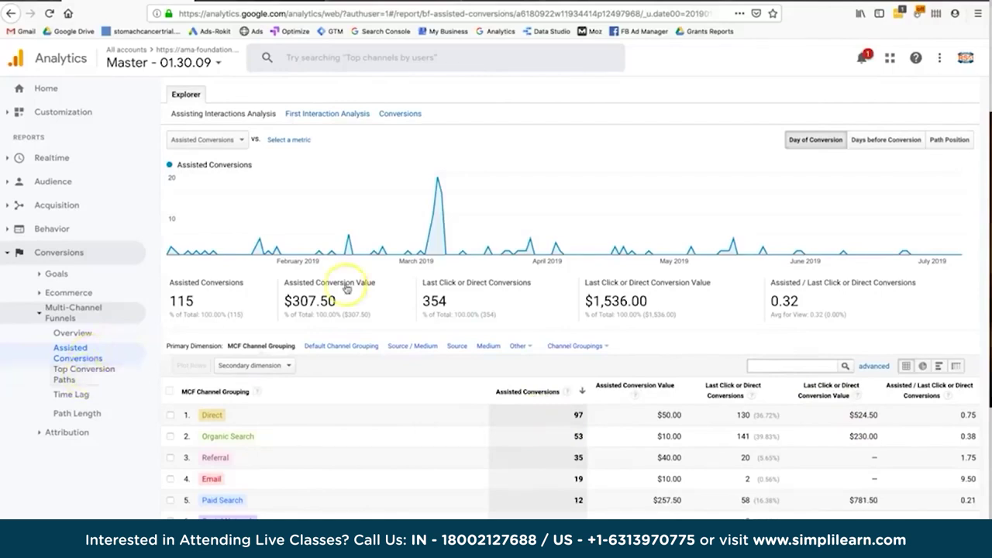
pyautogui.scroll(3, 348, 303)
# Try limiting conversion types to the Donate Click goal, then close the filter unapplied.
pyautogui.click(190, 162)
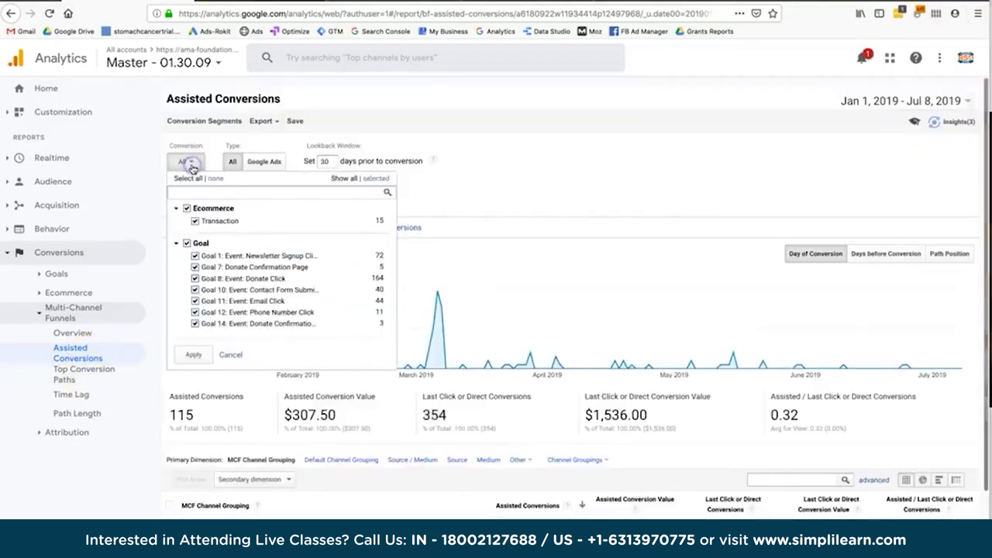
pyautogui.click(187, 208)
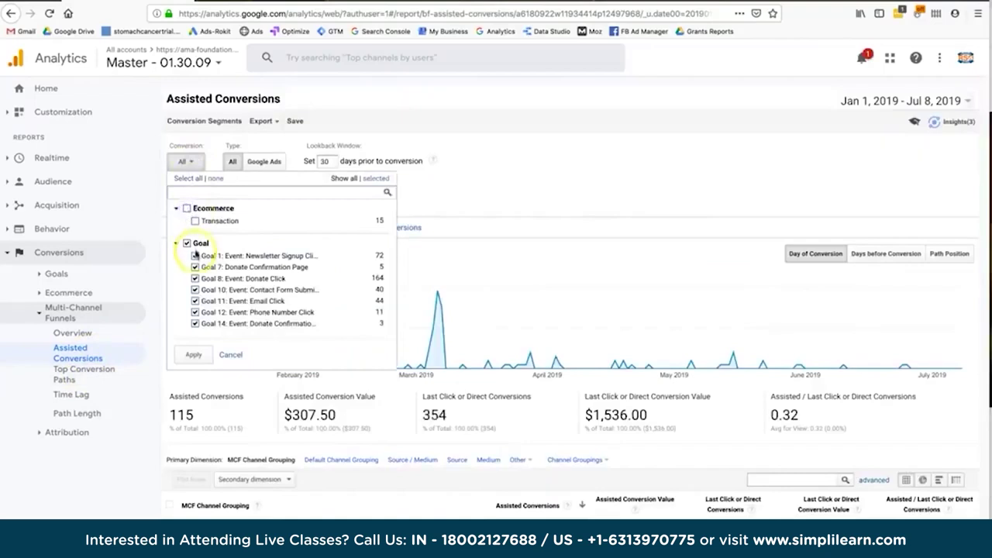
pyautogui.click(194, 256)
pyautogui.click(195, 278)
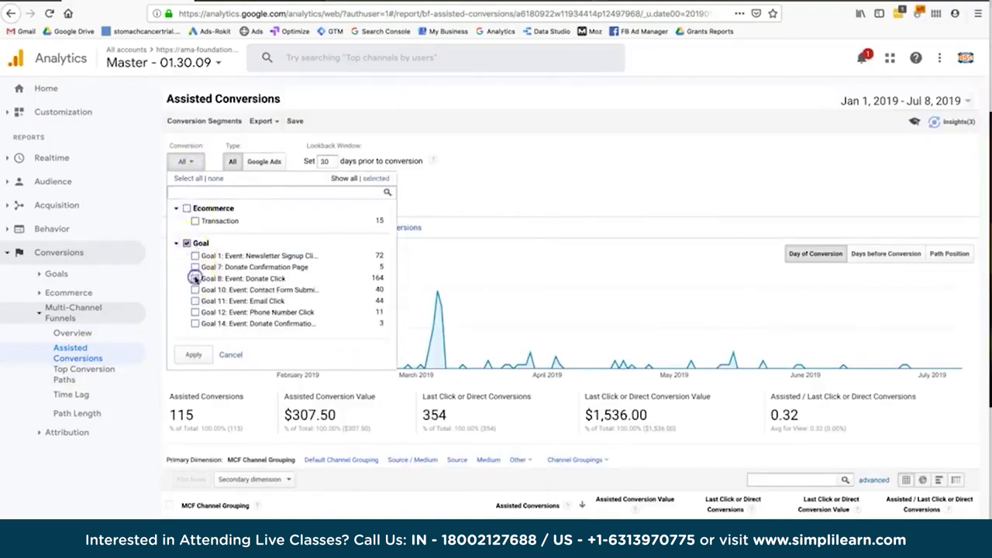
pyautogui.click(453, 271)
# Open the Top Conversion Paths report for Jan 1 – Jul 8, 2019.
pyautogui.scroll(-1, 441, 442)
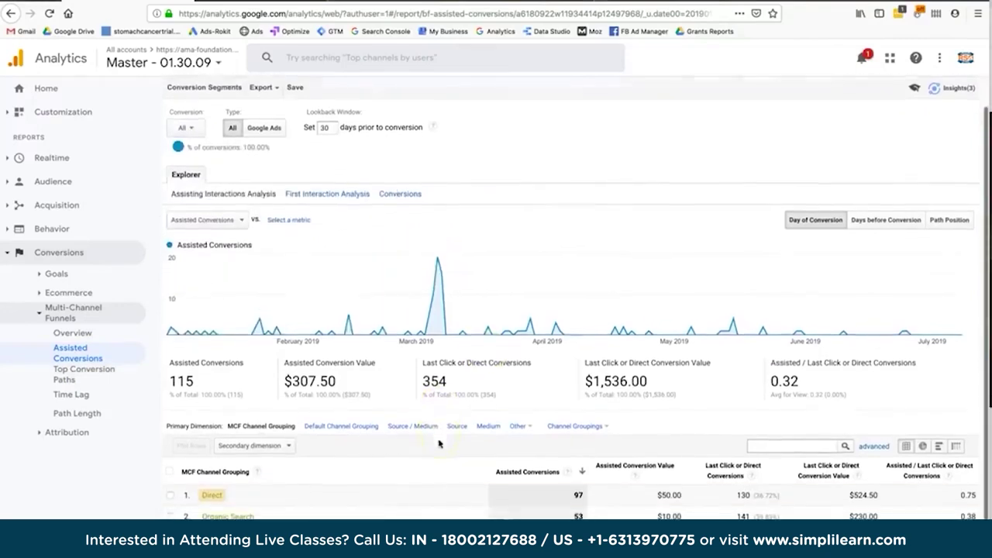
pyautogui.scroll(1, 542, 288)
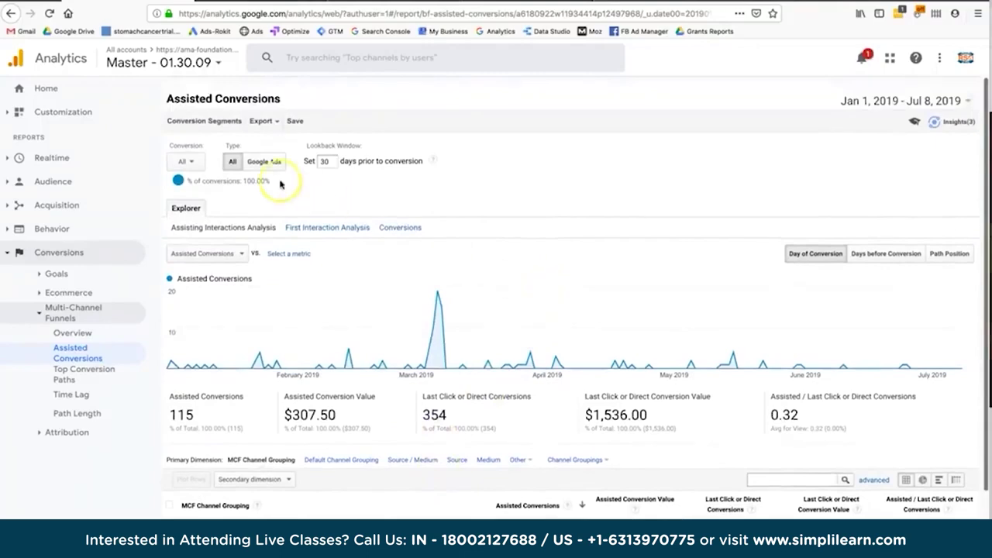
pyautogui.scroll(-3, 399, 361)
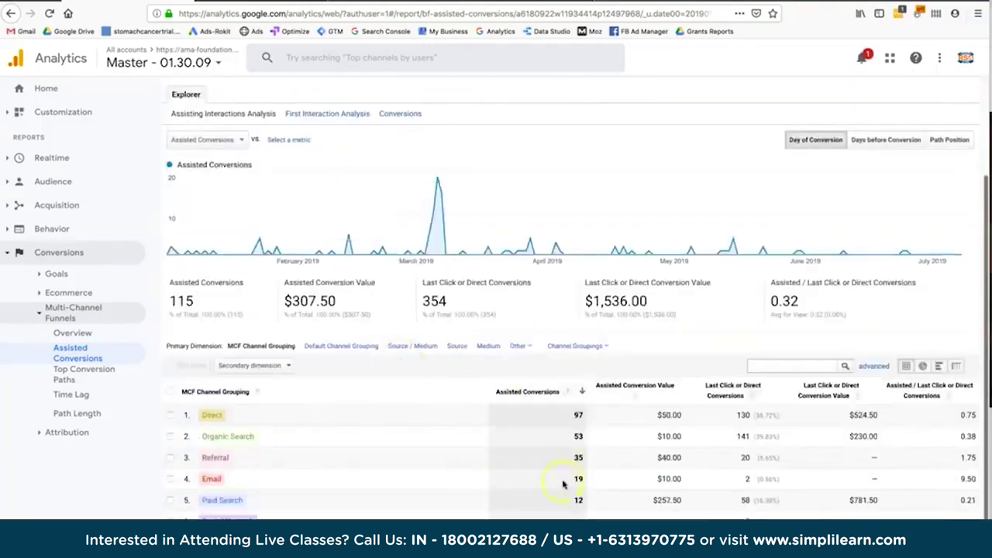
pyautogui.scroll(3, 310, 427)
pyautogui.click(84, 375)
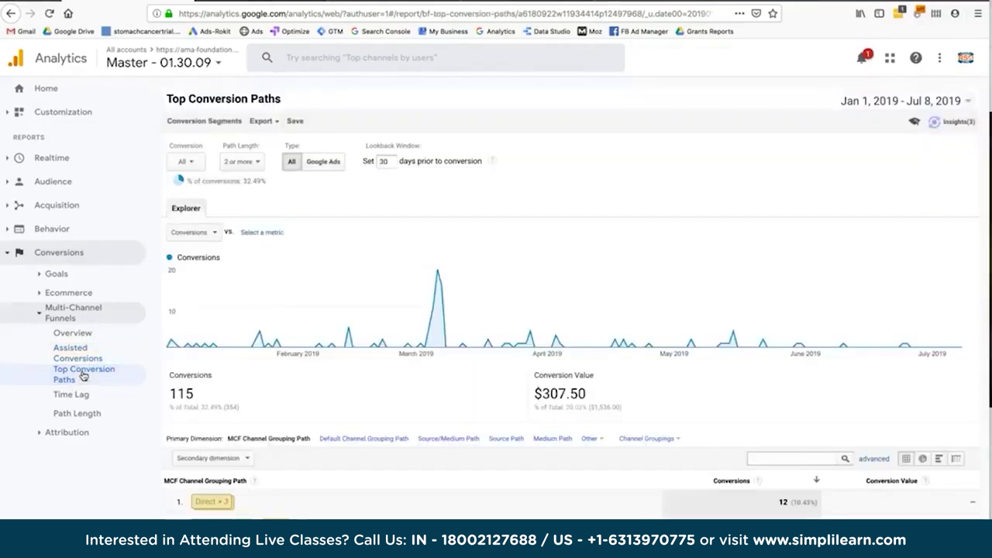
# Review the conversion paths table and the included-conversions list, then open the Time Lag report.
pyautogui.scroll(-3, 310, 344)
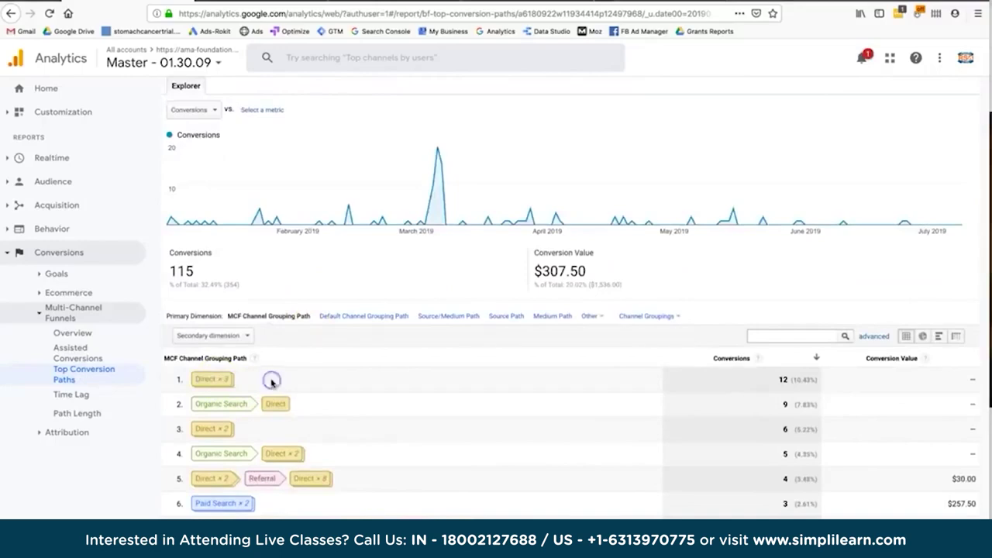
pyautogui.scroll(3, 388, 372)
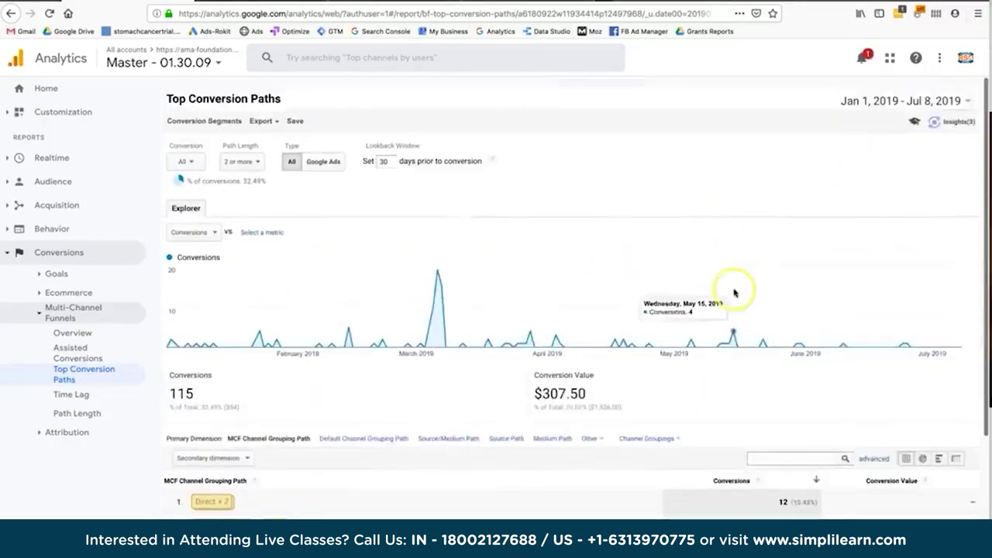
pyautogui.scroll(-5, 735, 293)
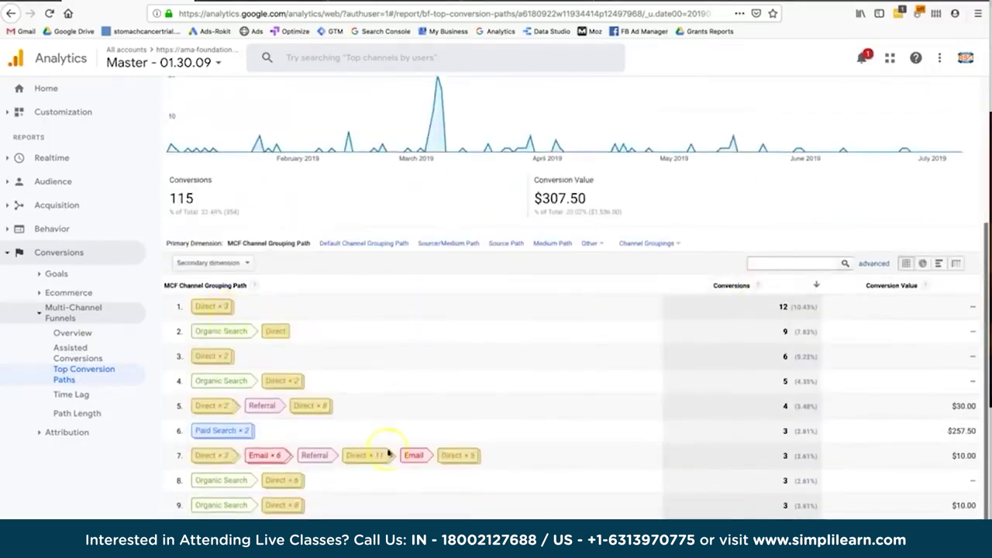
pyautogui.scroll(1, 405, 467)
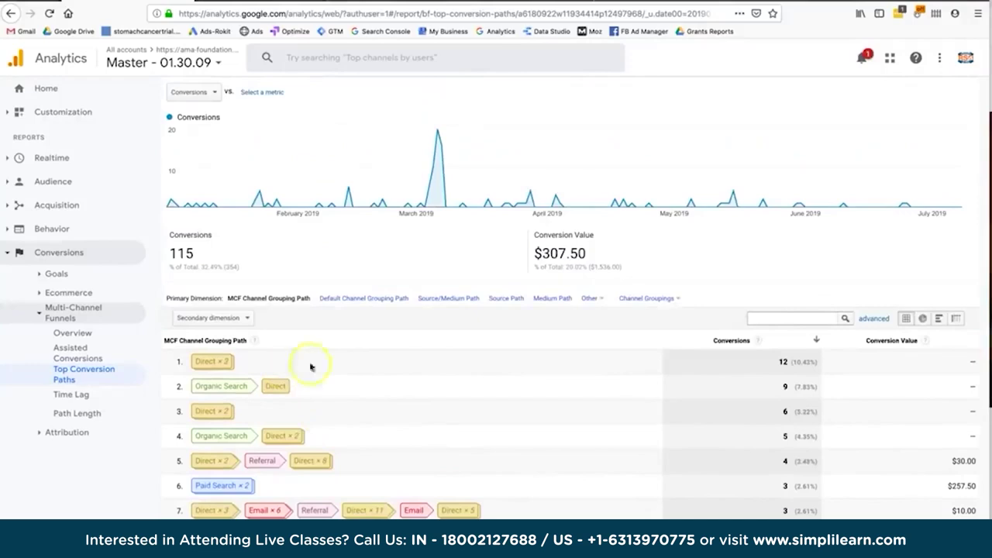
pyautogui.scroll(3, 195, 161)
pyautogui.click(184, 161)
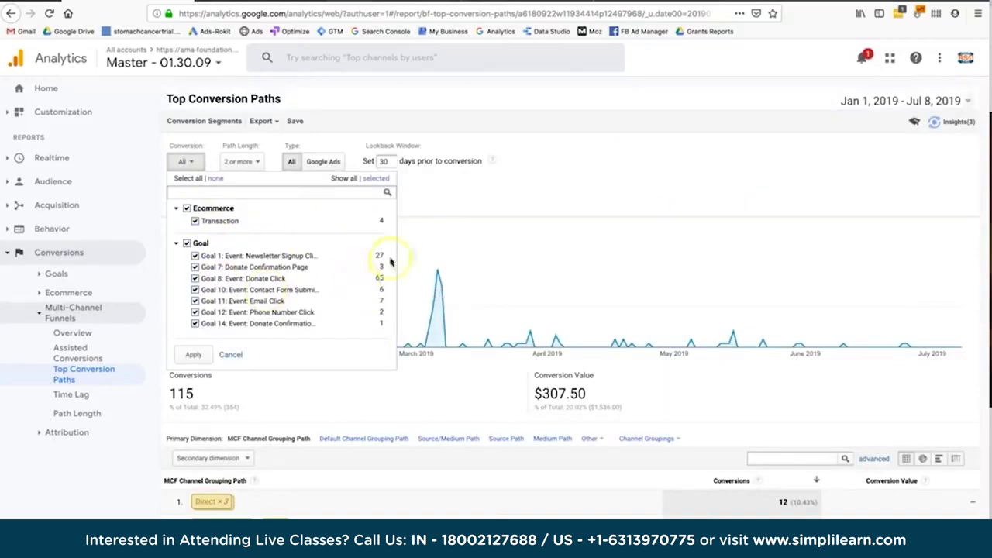
pyautogui.click(525, 250)
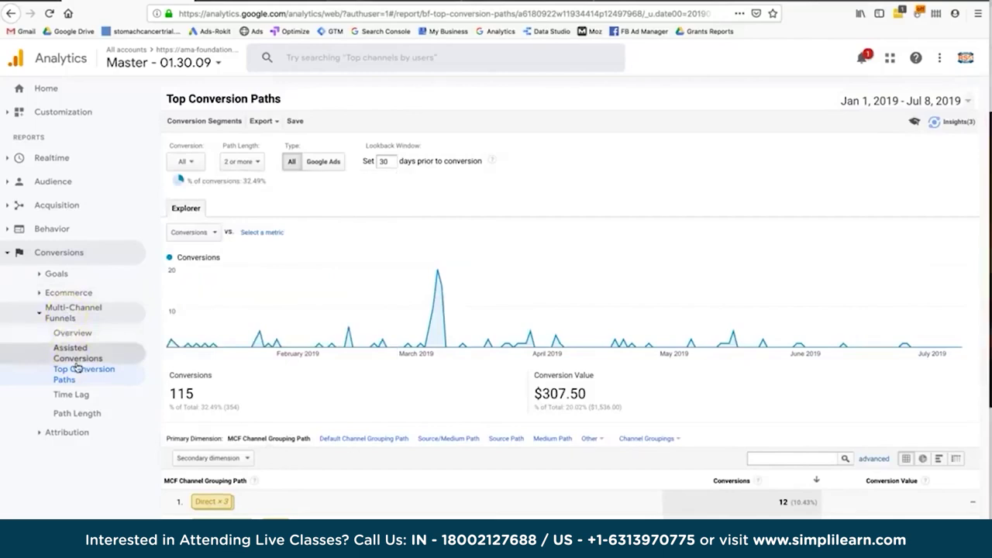
pyautogui.click(77, 396)
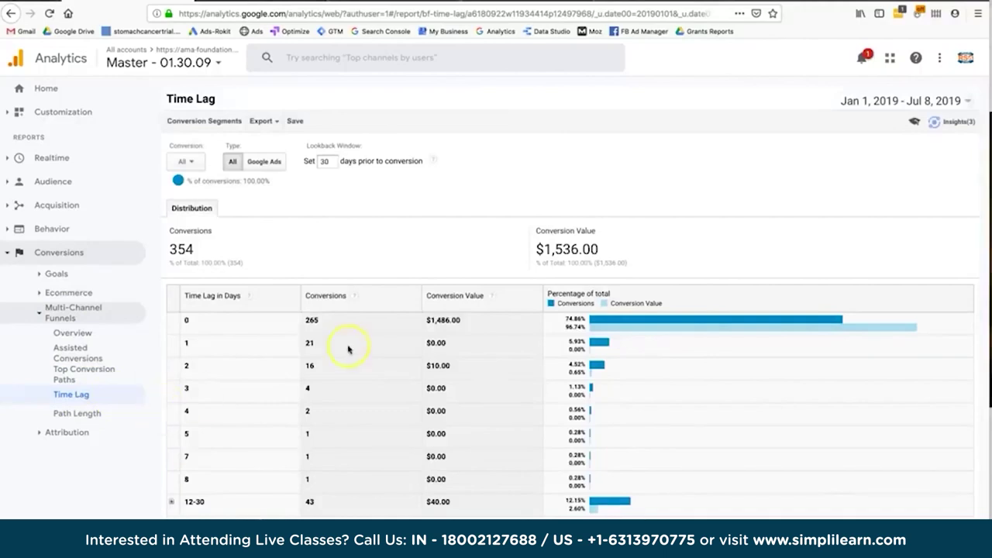
# Highlight the Time Lag counts: 265 conversions on day 0, 21 on day 1, 16 on day 2.
pyautogui.doubleClick(311, 322)
pyautogui.click(184, 321)
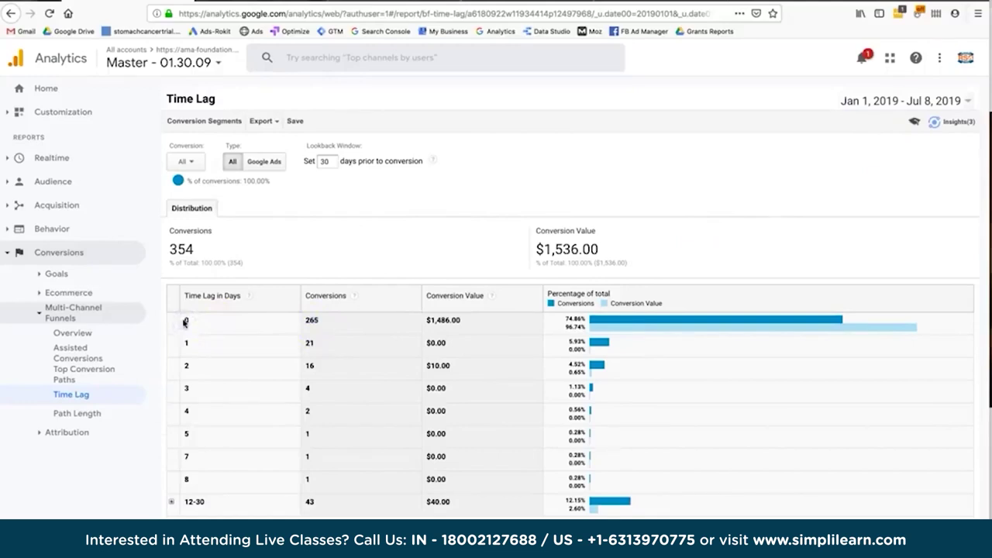
pyautogui.click(309, 342)
pyautogui.click(309, 365)
# Collapse Multi-Channel Funnels and open the Conversions > Goals overview report.
pyautogui.click(73, 370)
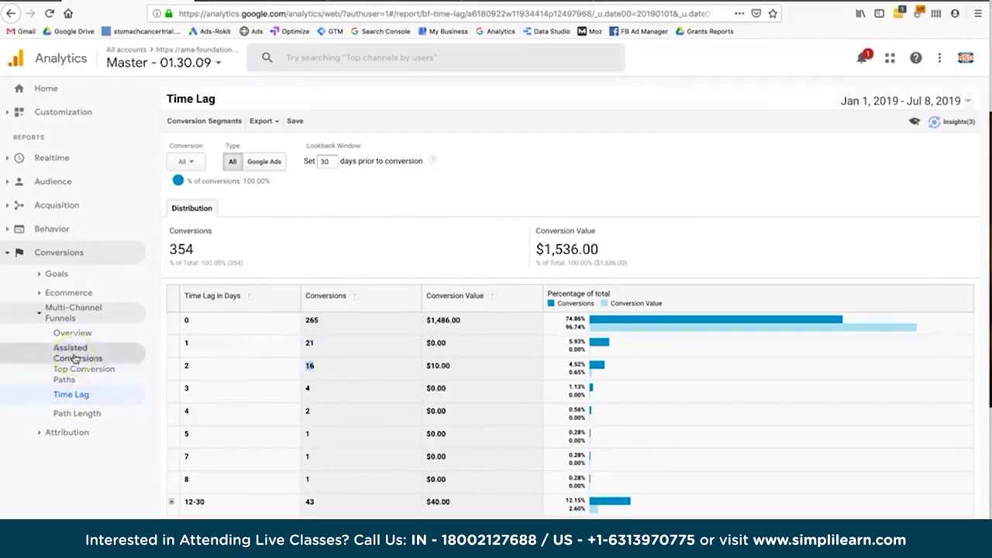
pyautogui.click(75, 312)
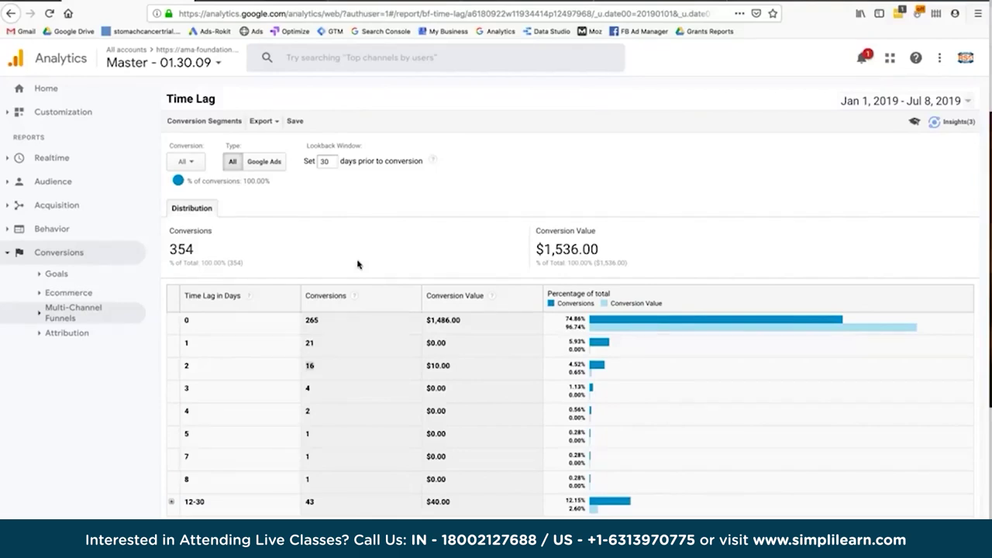
pyautogui.click(57, 274)
pyautogui.click(67, 293)
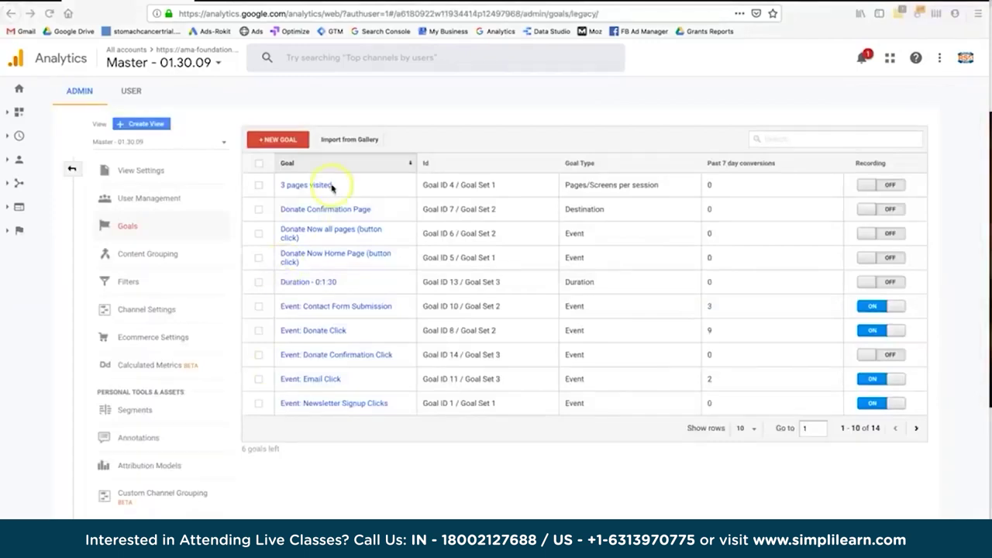
# Bring up the Import from Gallery prompt on the Goals admin page.
pyautogui.click(348, 147)
pyautogui.click(348, 139)
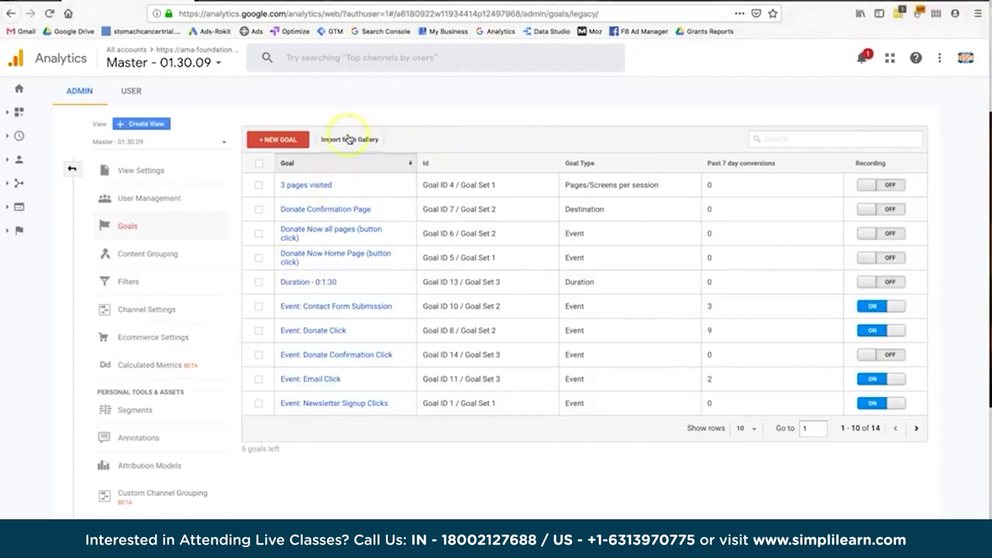
pyautogui.click(348, 140)
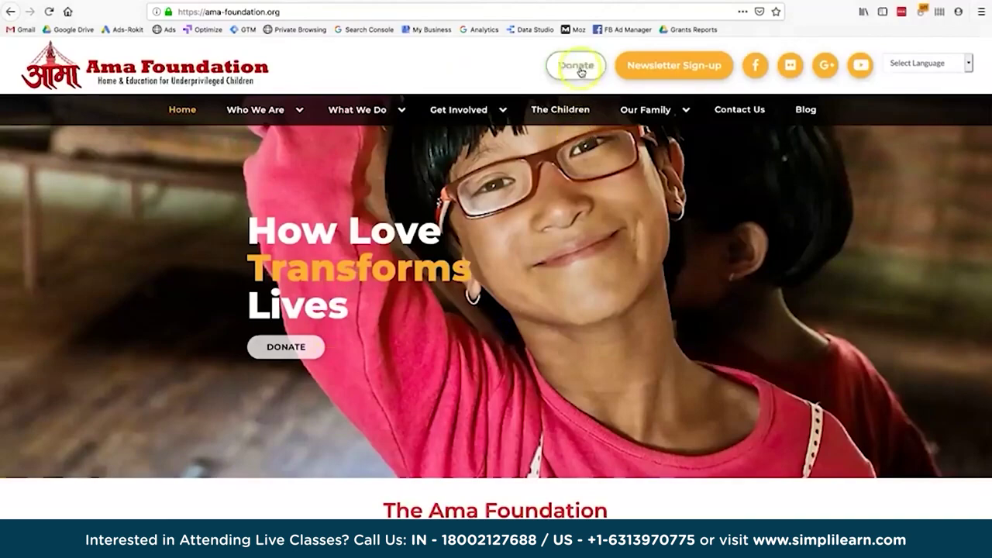
# Scroll through the Ama Foundation homepage to review its content.
pyautogui.scroll(-3, 686, 333)
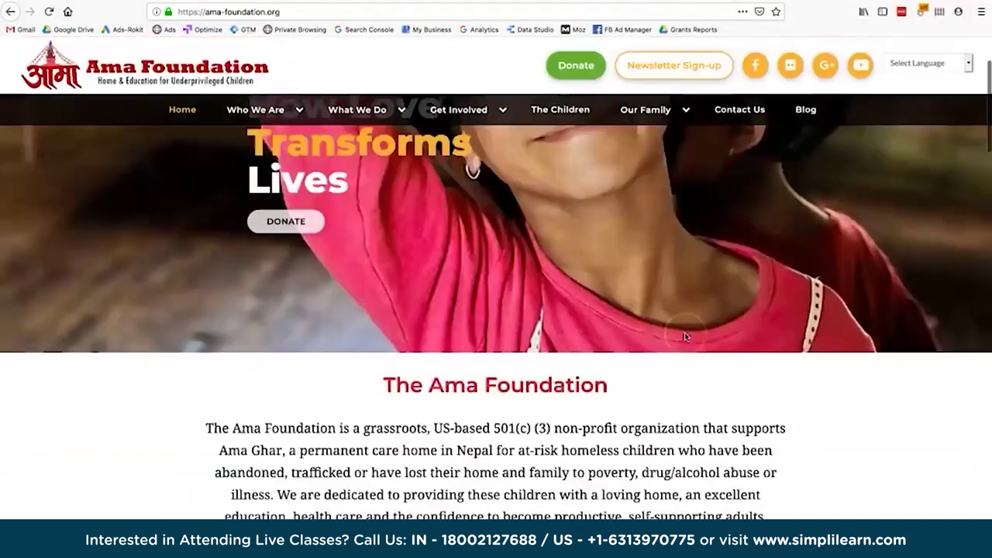
pyautogui.scroll(3, 685, 335)
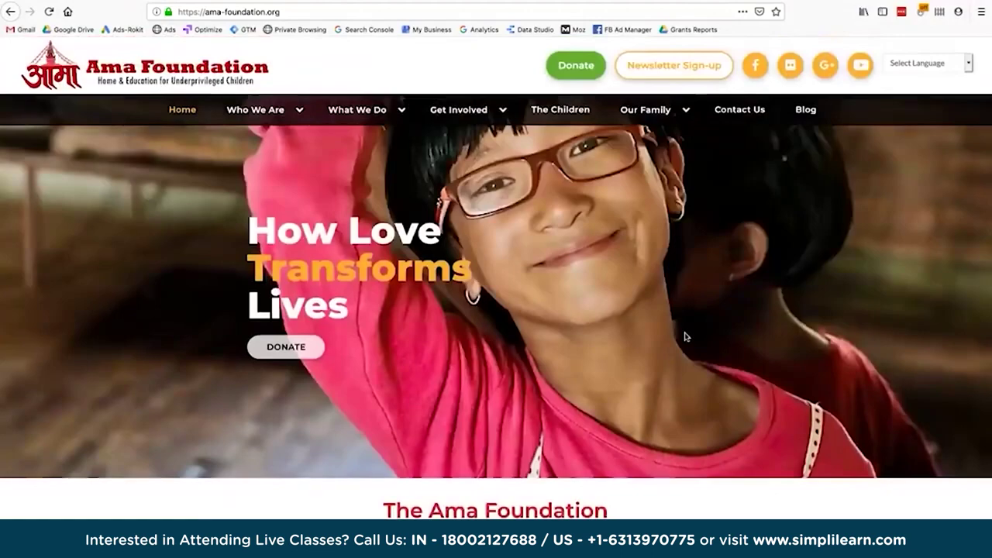
pyautogui.scroll(-15, 685, 337)
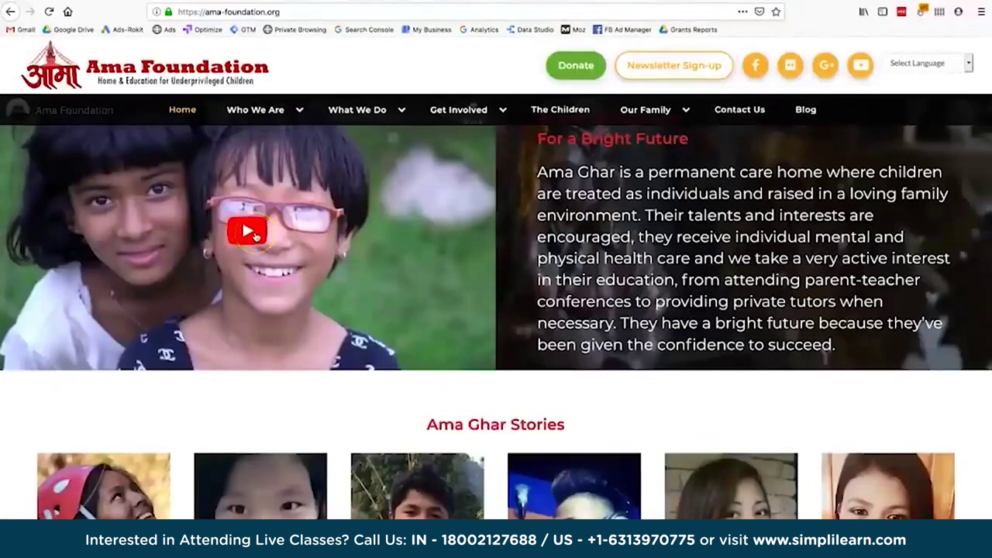
pyautogui.scroll(15, 566, 228)
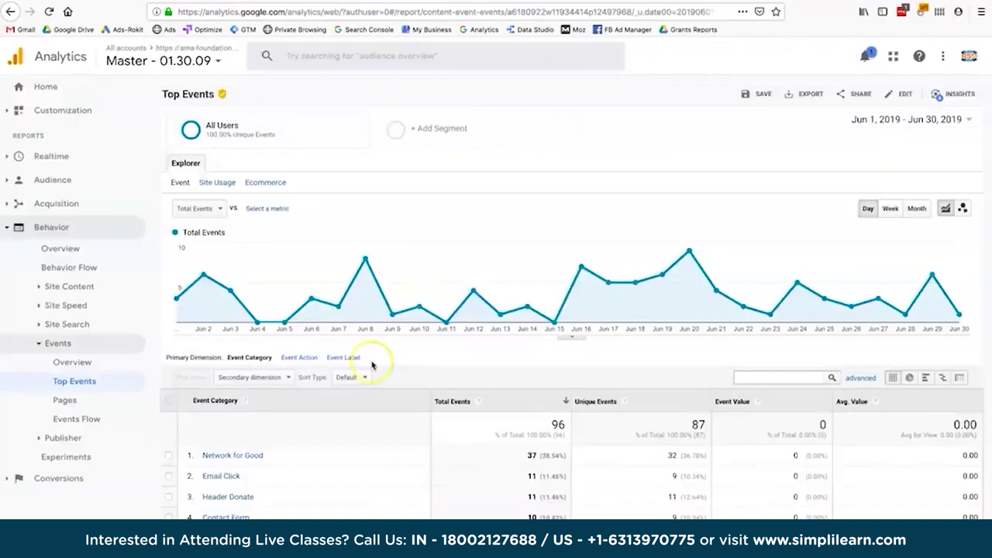
# Scroll the Top Events categories table and collapse the Events report group.
pyautogui.scroll(-1, 373, 365)
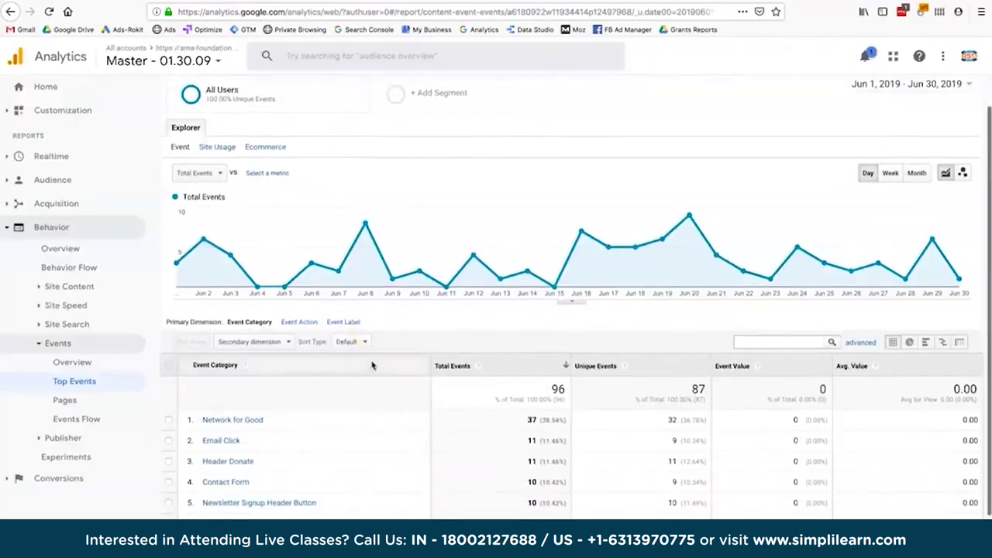
pyautogui.click(74, 346)
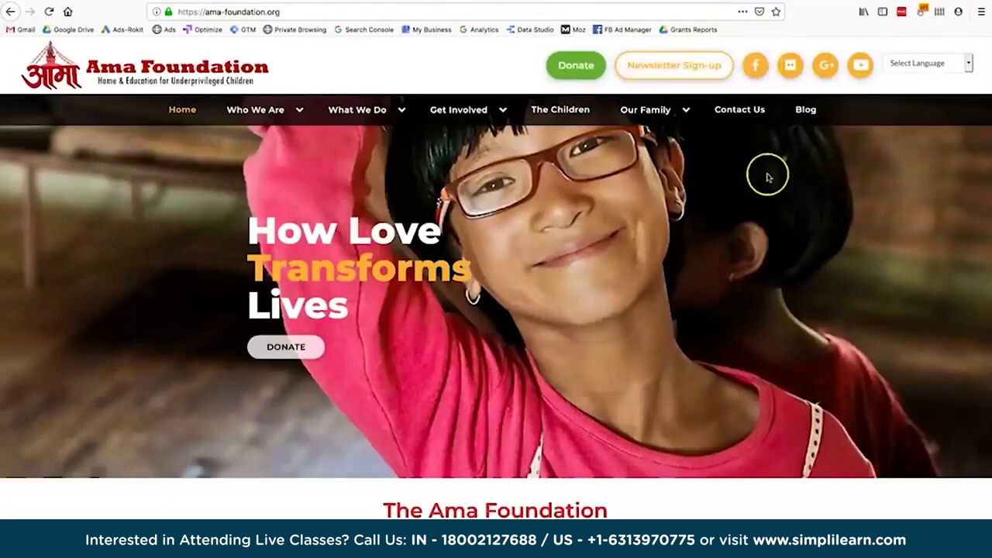
# Scroll down the homepage and open the fundraiser's info and tickets page.
pyautogui.scroll(-3, 768, 176)
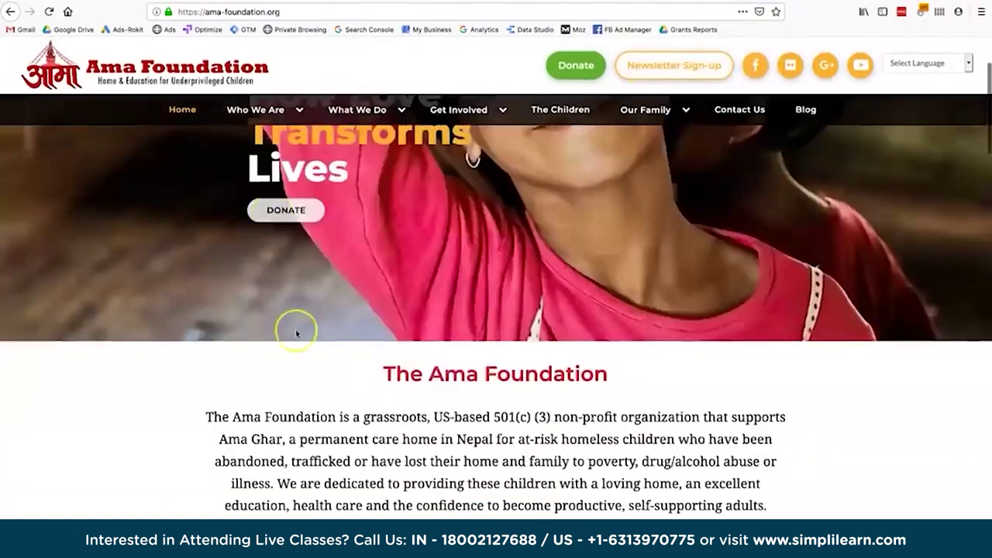
pyautogui.scroll(-5, 296, 333)
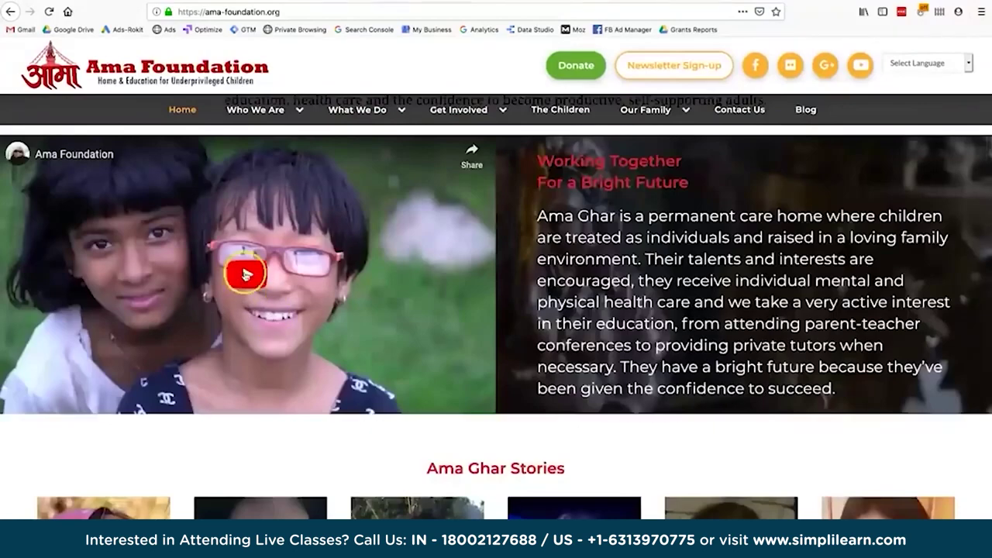
pyautogui.scroll(-12, 465, 372)
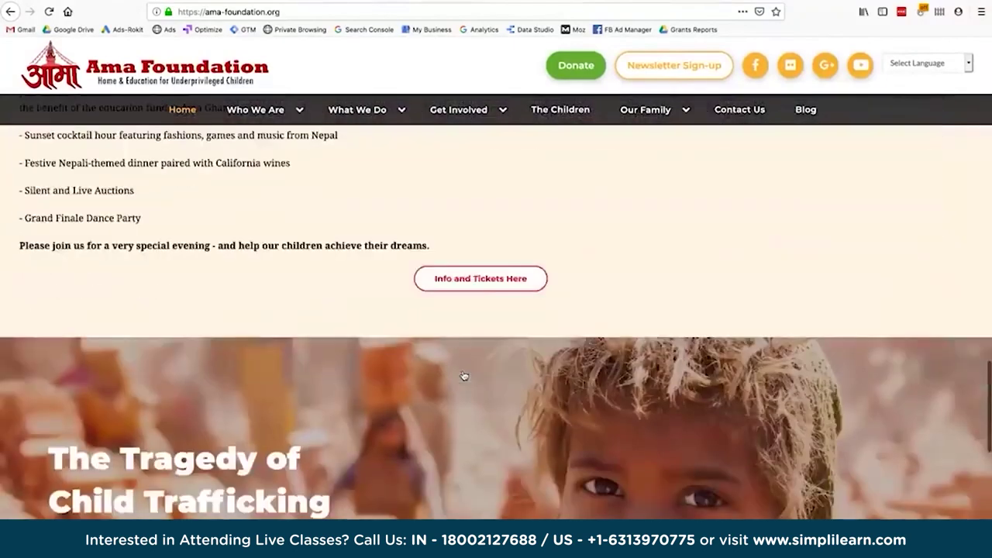
pyautogui.click(466, 289)
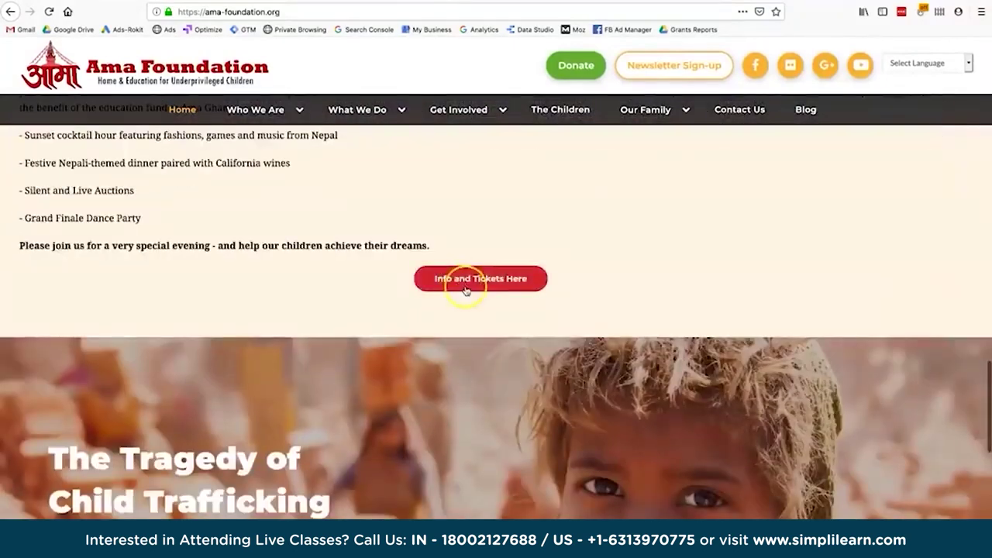
pyautogui.scroll(2, 479, 304)
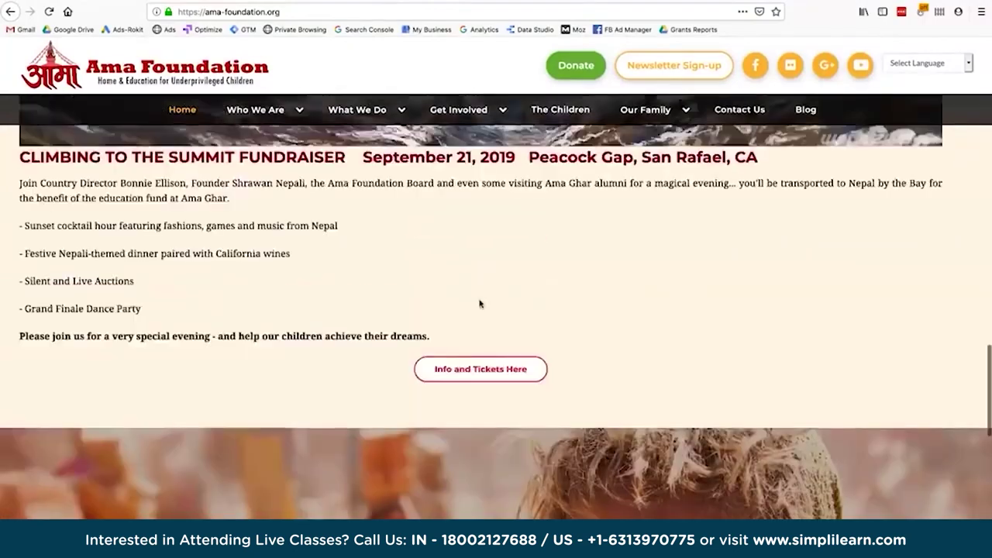
pyautogui.scroll(-10, 480, 304)
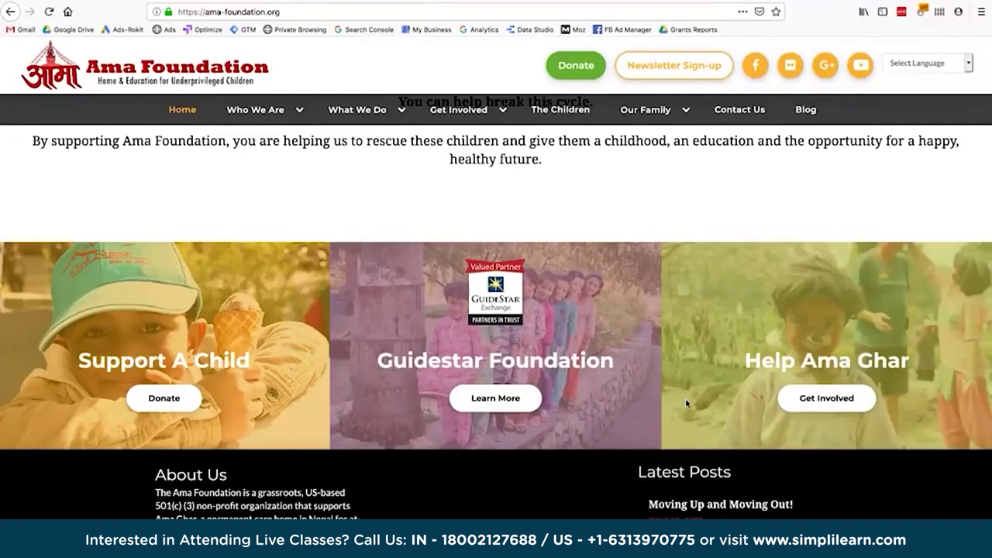
# Scroll back to the top and test the header Donate button twice.
pyautogui.scroll(10, 638, 224)
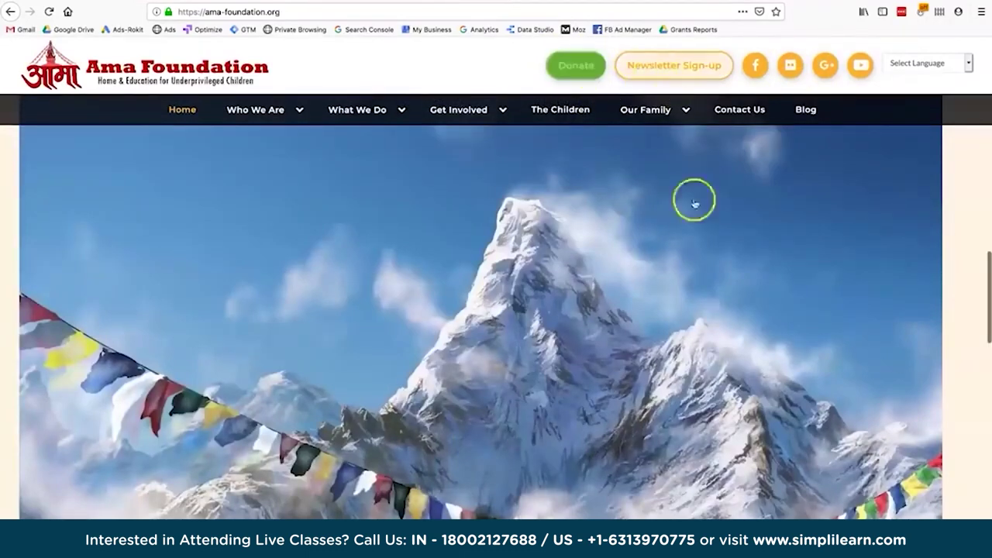
pyautogui.scroll(10, 695, 203)
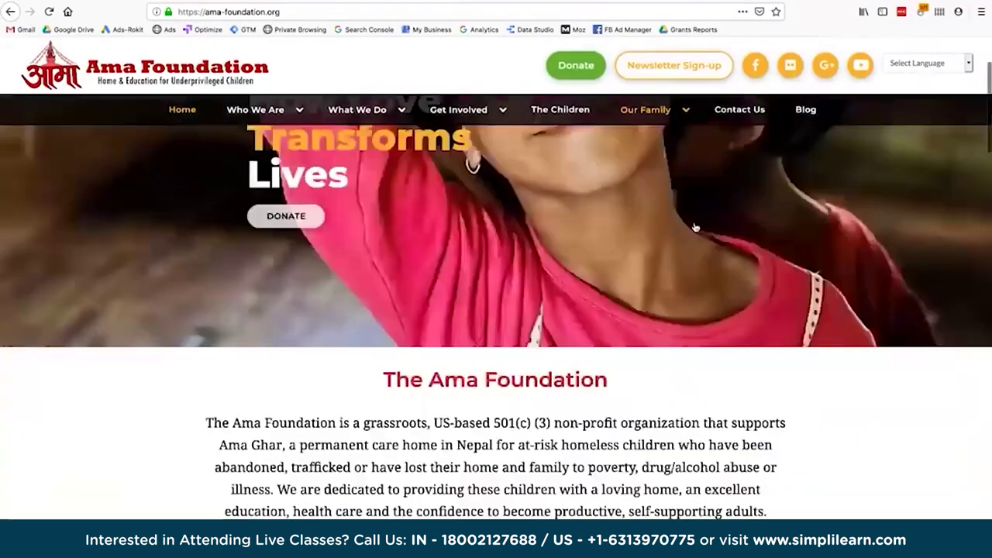
pyautogui.scroll(2, 695, 227)
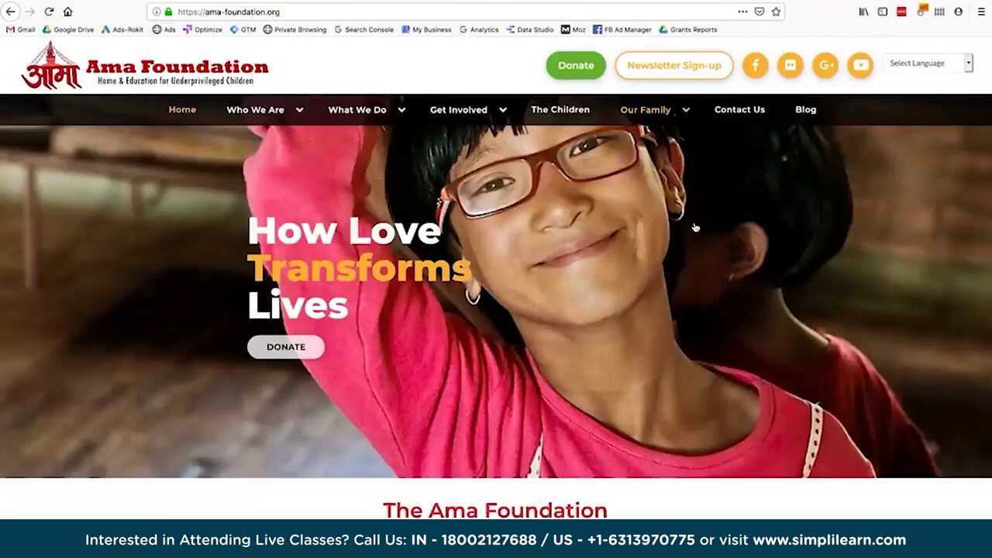
pyautogui.click(572, 66)
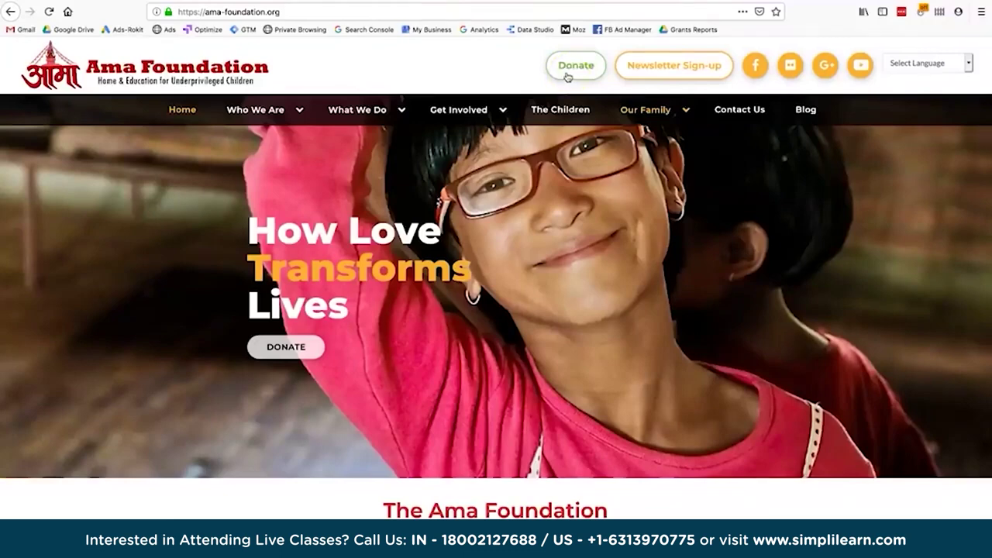
pyautogui.click(572, 70)
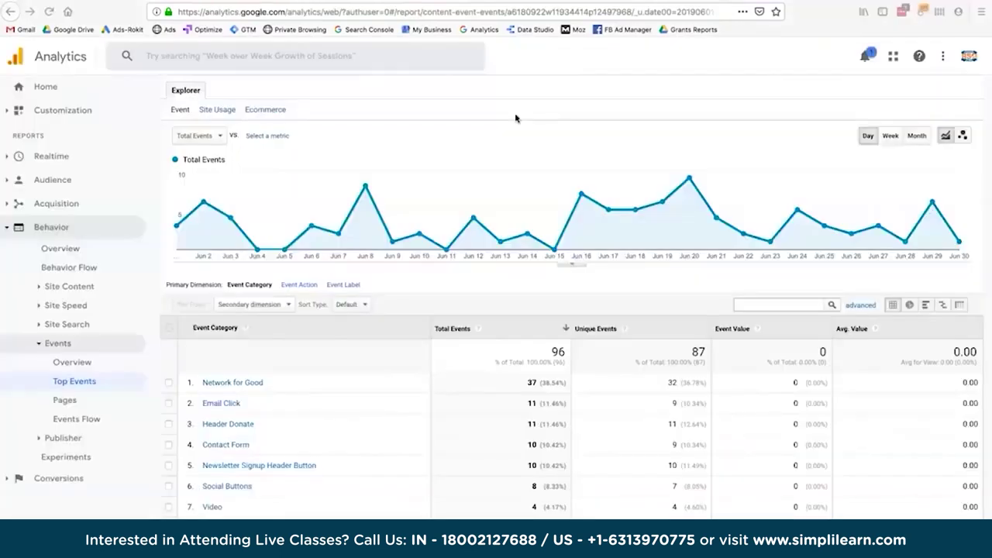
# Return through the homepage tab to the Google Analytics Top Events report.
pyautogui.scroll(2, 515, 118)
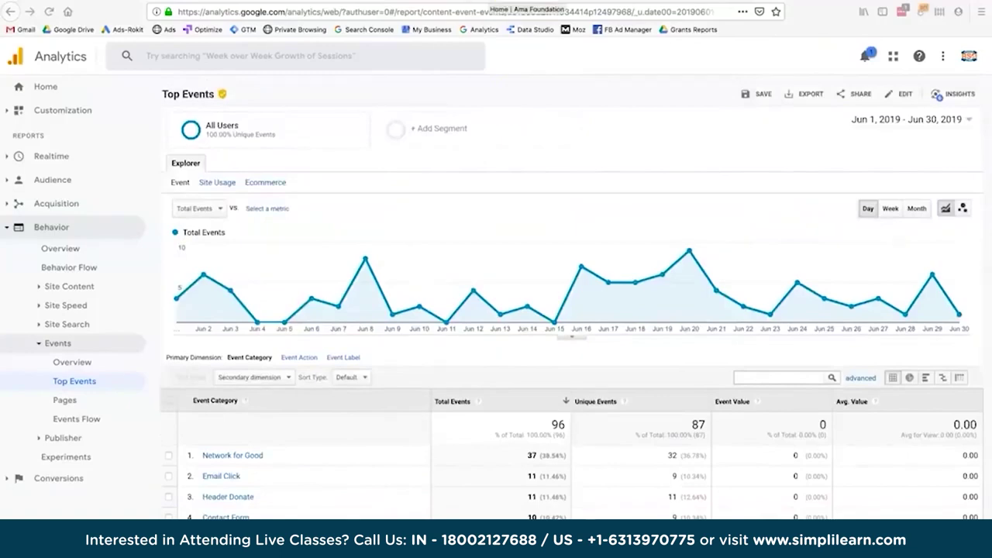
pyautogui.click(527, 3)
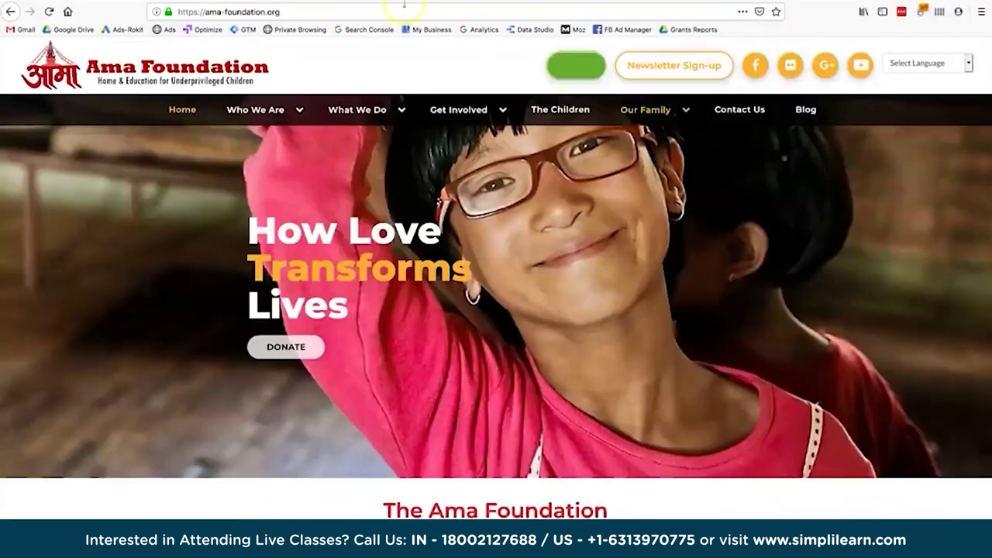
pyautogui.click(262, 2)
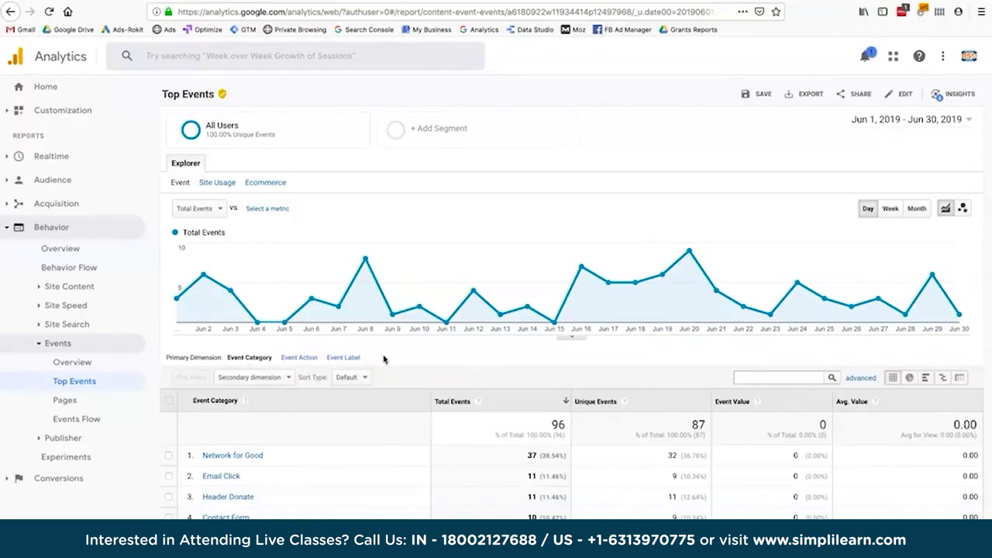
# View Top Events by Event Label, then Event Action, then back to Event Category.
pyautogui.click(451, 401)
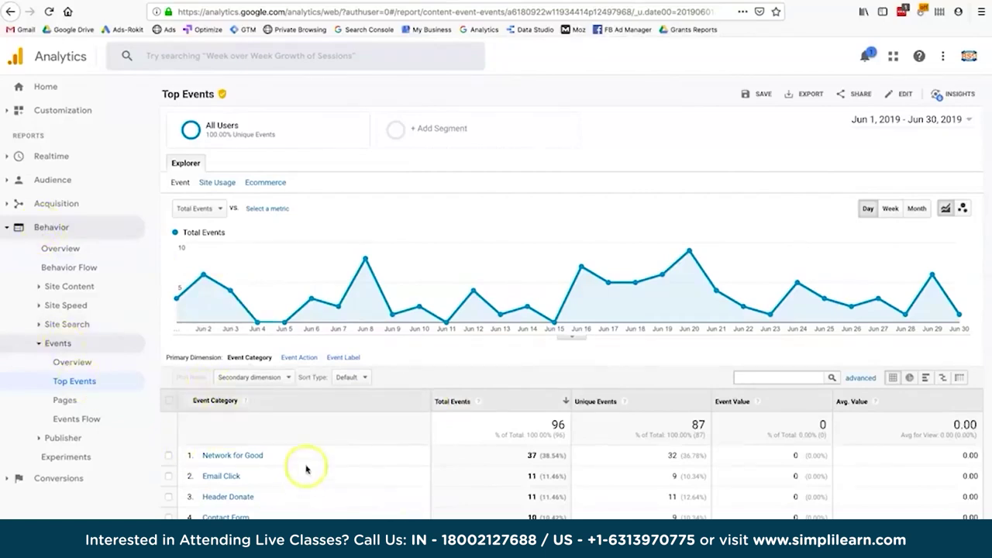
pyautogui.click(344, 357)
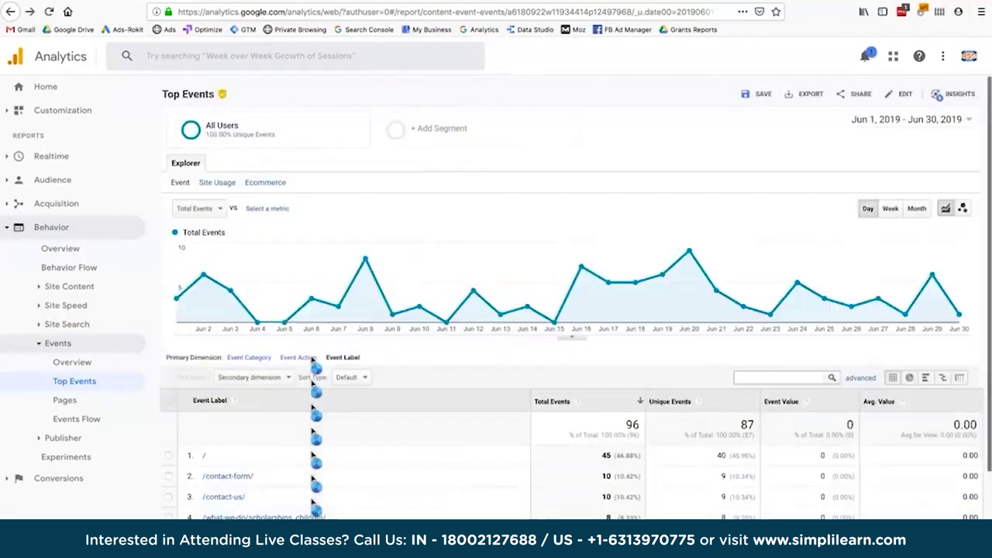
pyautogui.click(309, 359)
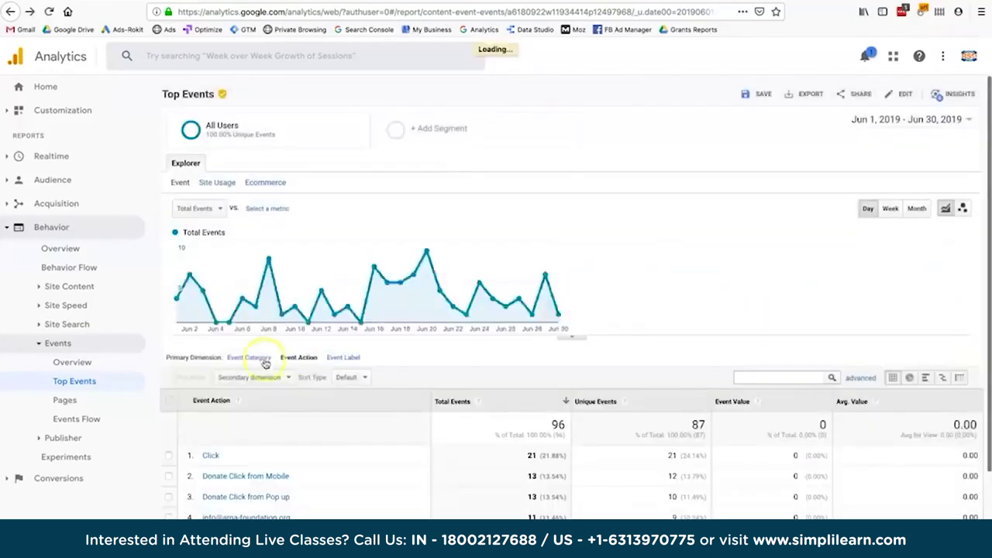
pyautogui.click(246, 358)
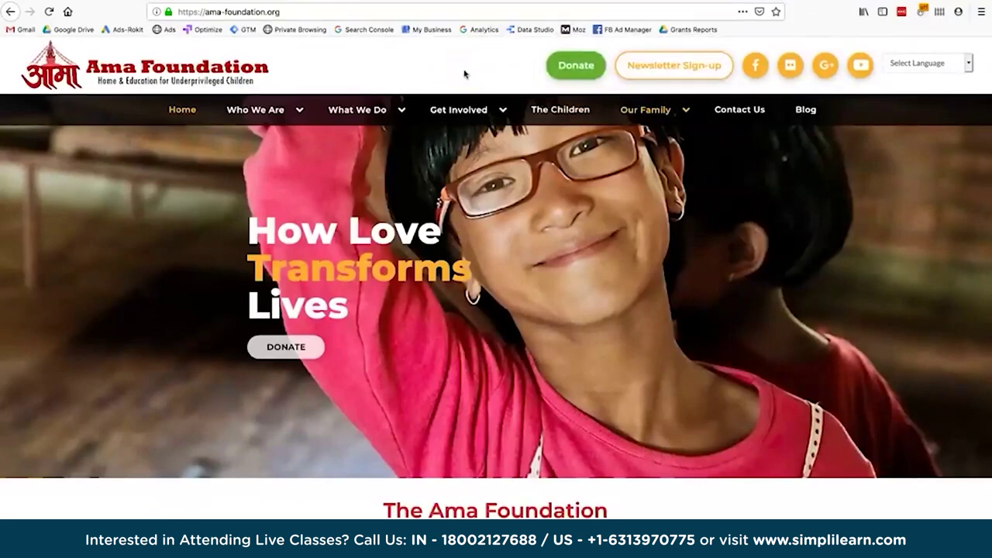
# Try the header social media links, Facebook icon and header Donate button.
pyautogui.click(404, 46)
pyautogui.click(801, 72)
pyautogui.click(508, 50)
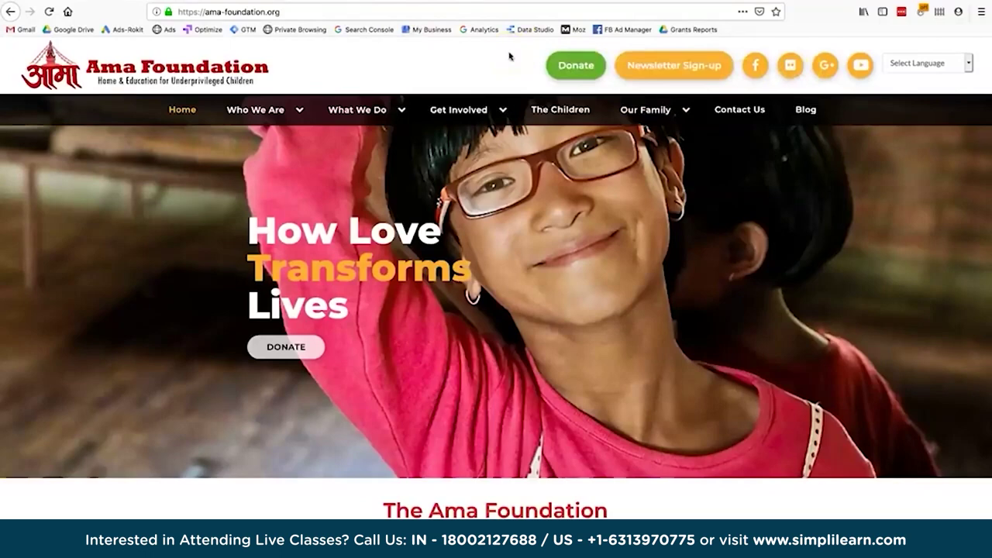
pyautogui.click(574, 66)
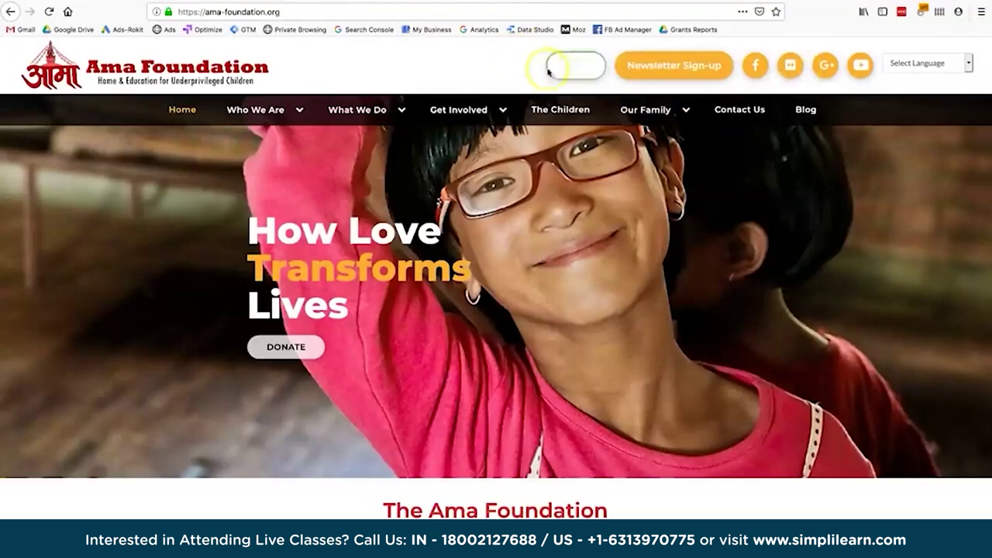
pyautogui.click(752, 69)
pyautogui.click(461, 56)
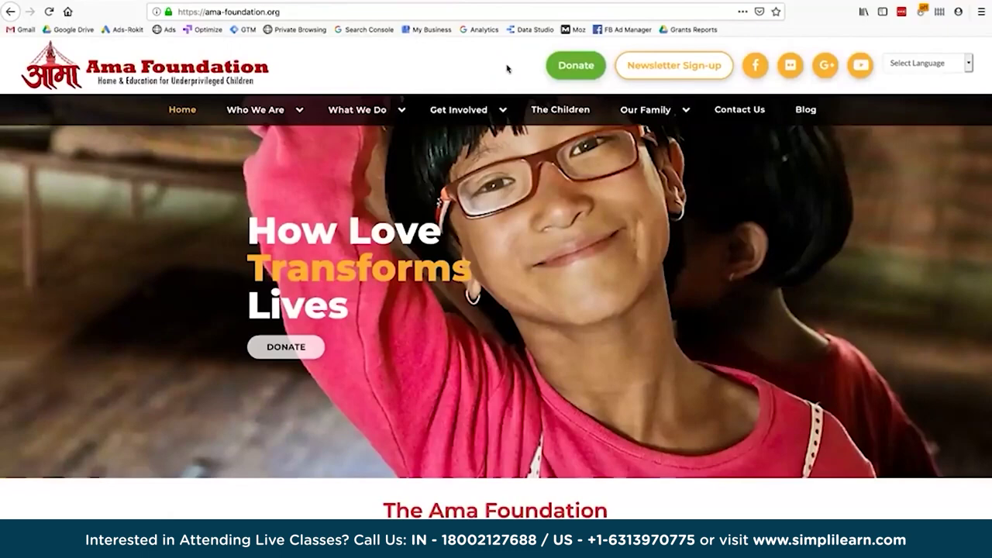
pyautogui.click(580, 75)
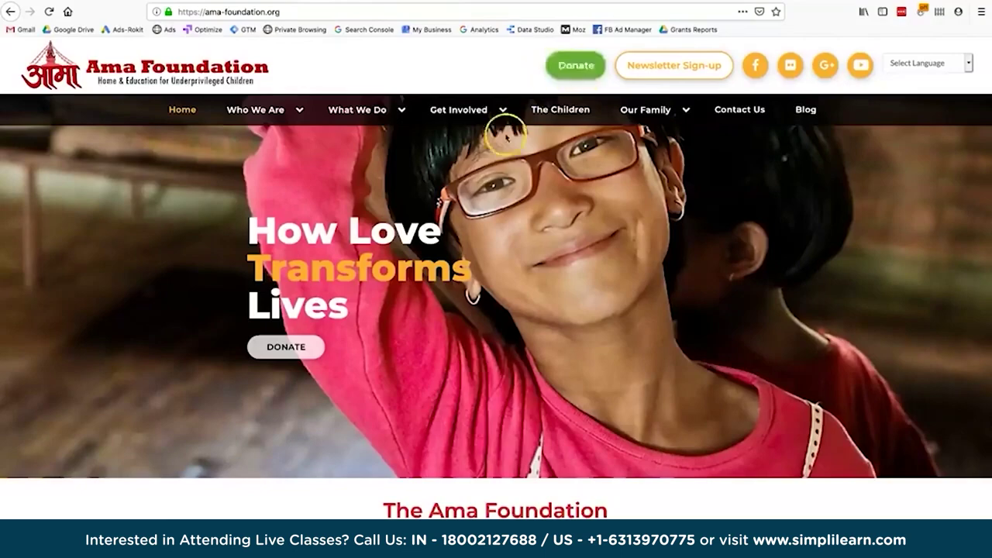
# Scroll down to play the Ama Ghar video, then scroll back up.
pyautogui.scroll(-10, 237, 188)
pyautogui.click(244, 191)
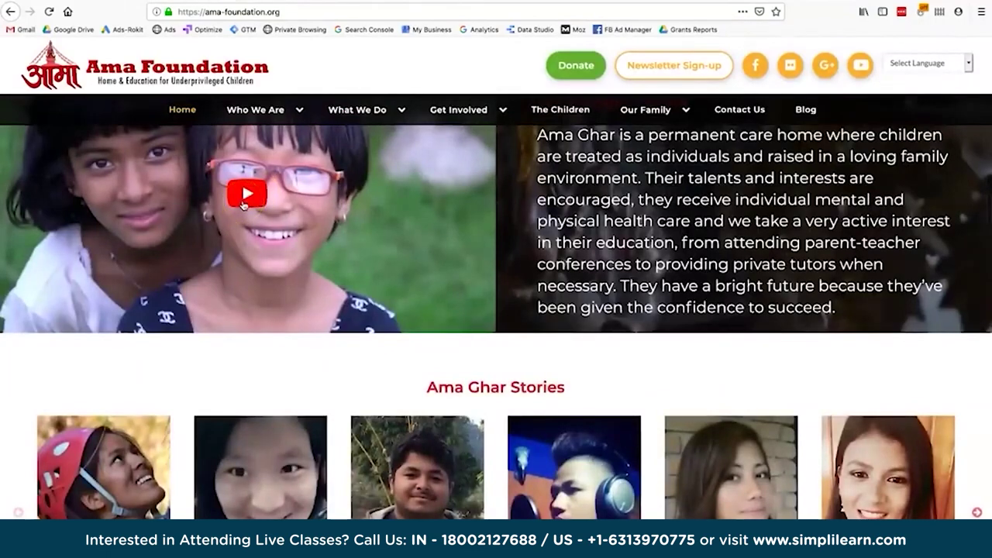
pyautogui.click(301, 250)
pyautogui.scroll(10, 427, 290)
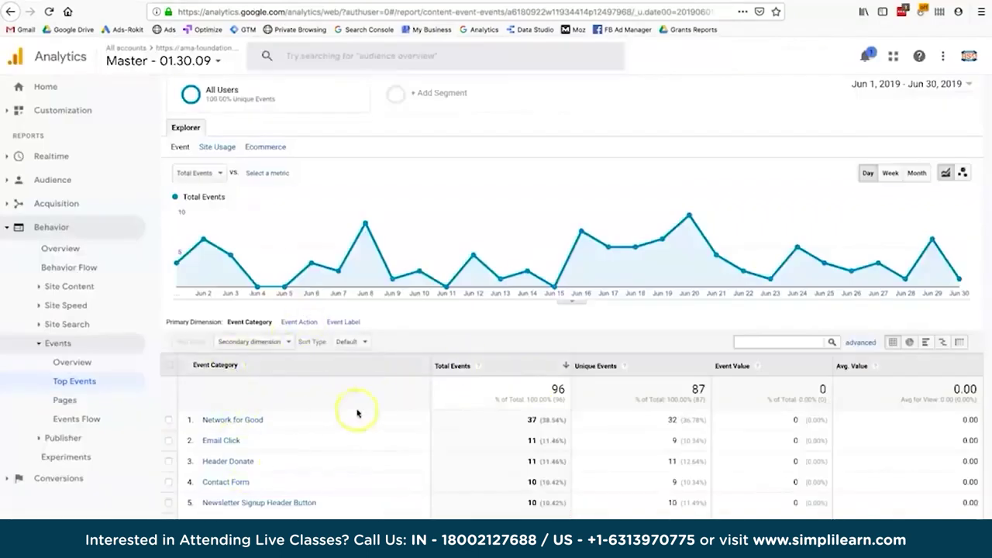
# Show Top Events by Event Action, then move to the Tag Manager workspace.
pyautogui.click(311, 325)
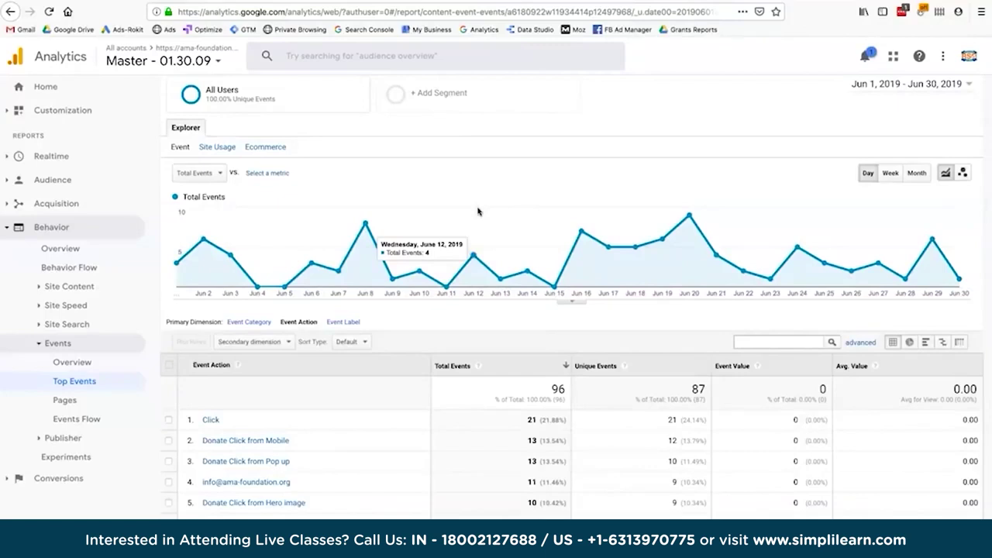
pyautogui.click(419, 4)
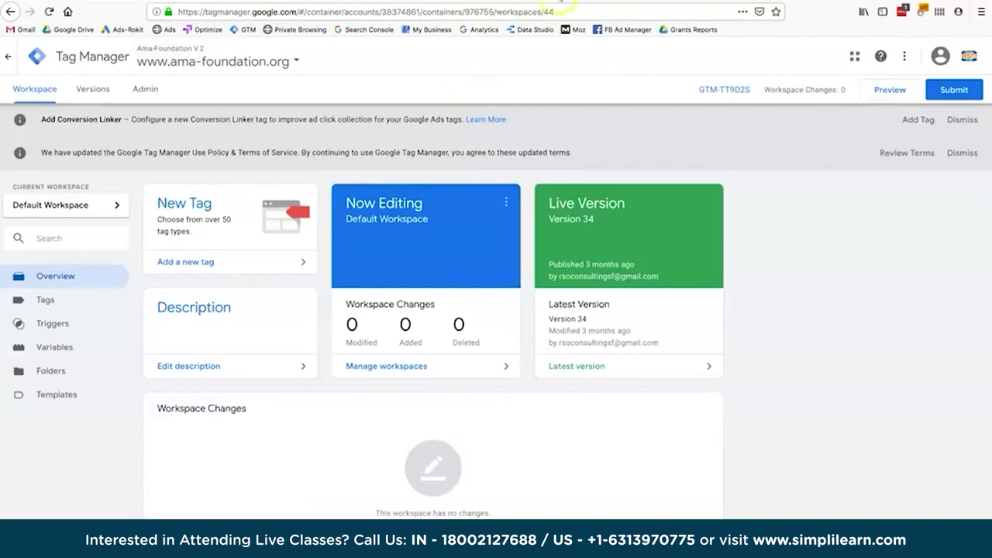
pyautogui.hotkey('ctrl', 't')
pyautogui.write('goog')
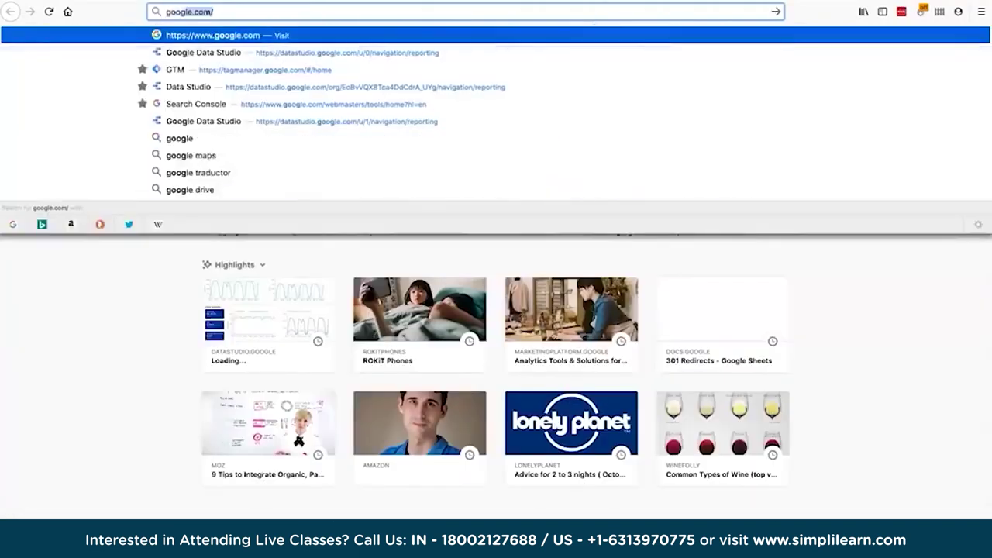
pyautogui.write('le t')
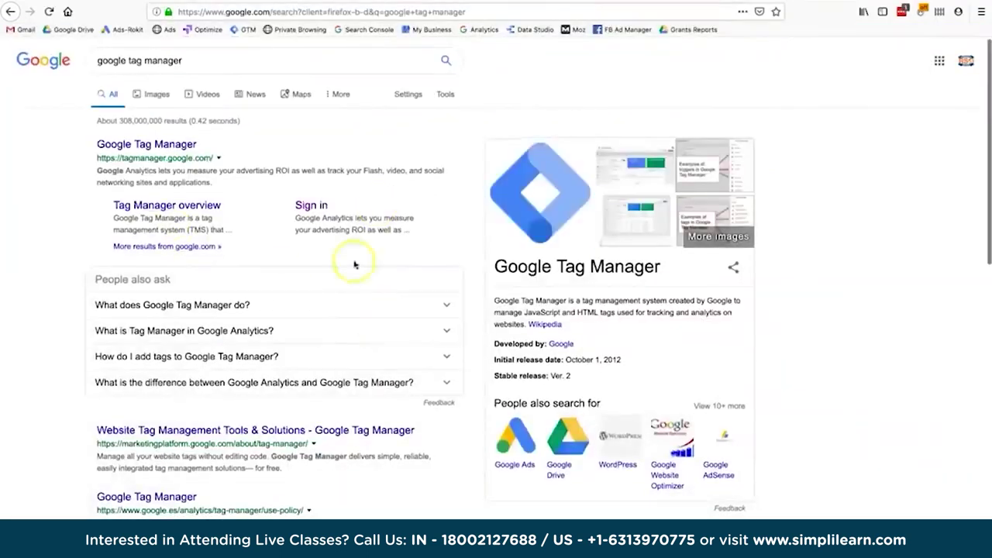
pyautogui.scroll(-1, 327, 355)
pyautogui.scroll(1, 327, 355)
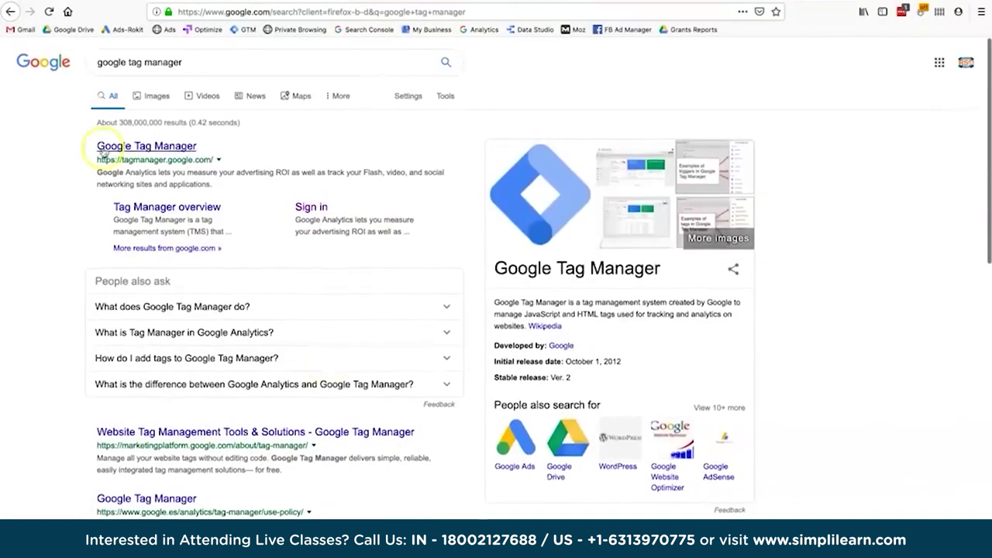
pyautogui.click(198, 92)
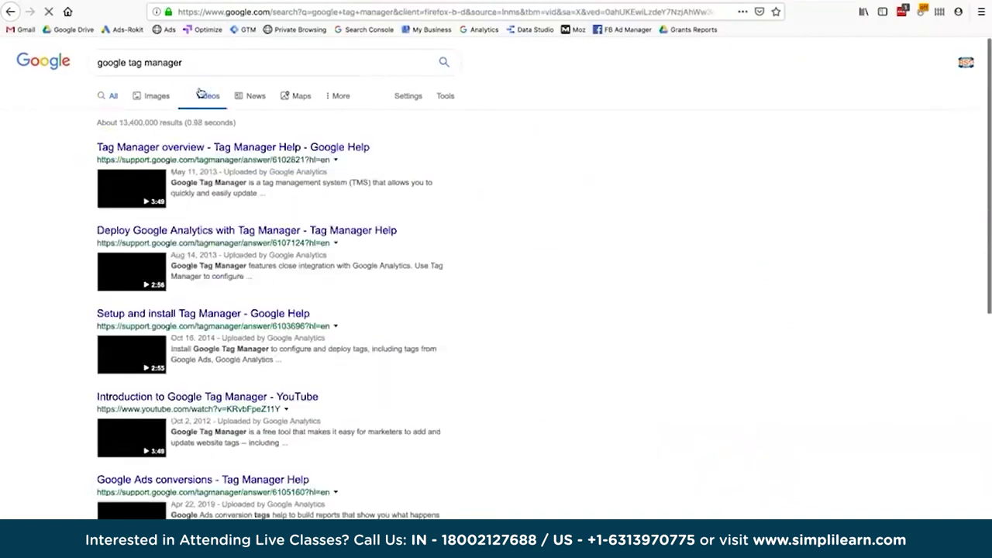
pyautogui.click(192, 153)
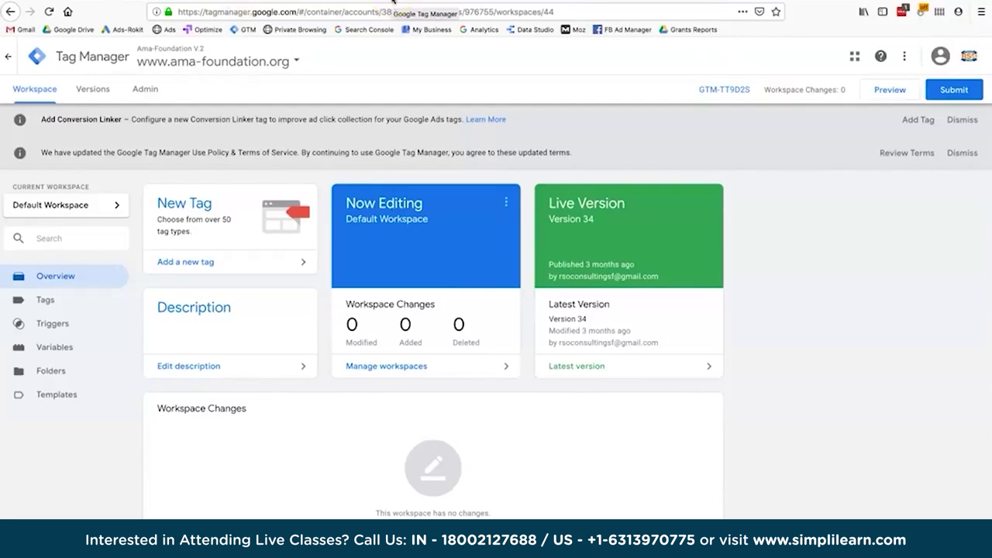
# Open the container's Tags list and highlight the GA - Event - Contact Form CTA tag.
pyautogui.click(403, 2)
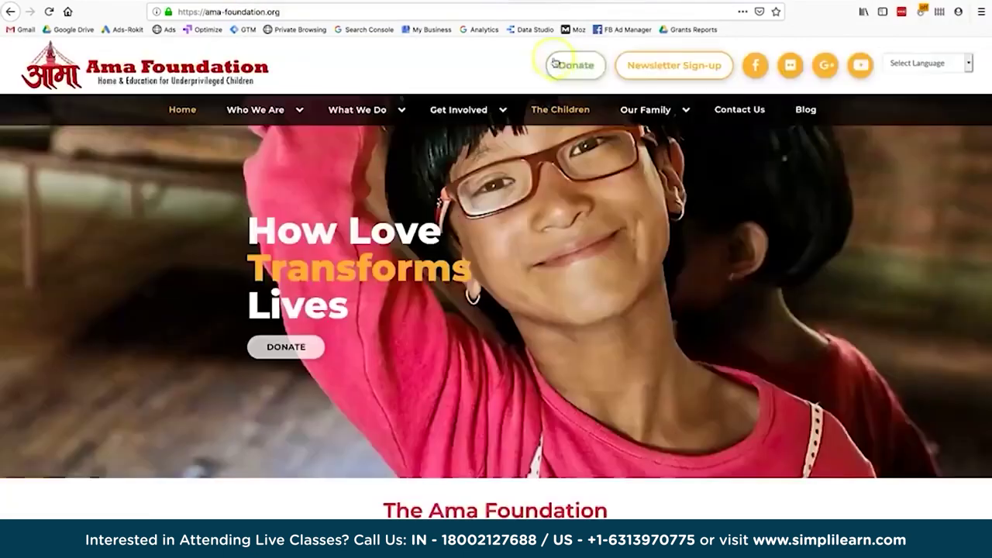
pyautogui.click(358, 2)
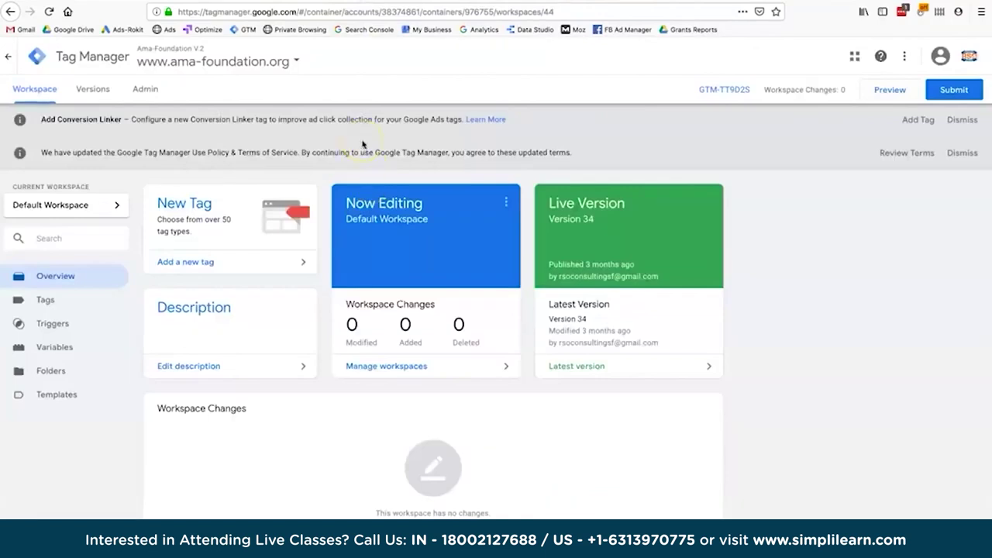
pyautogui.click(48, 303)
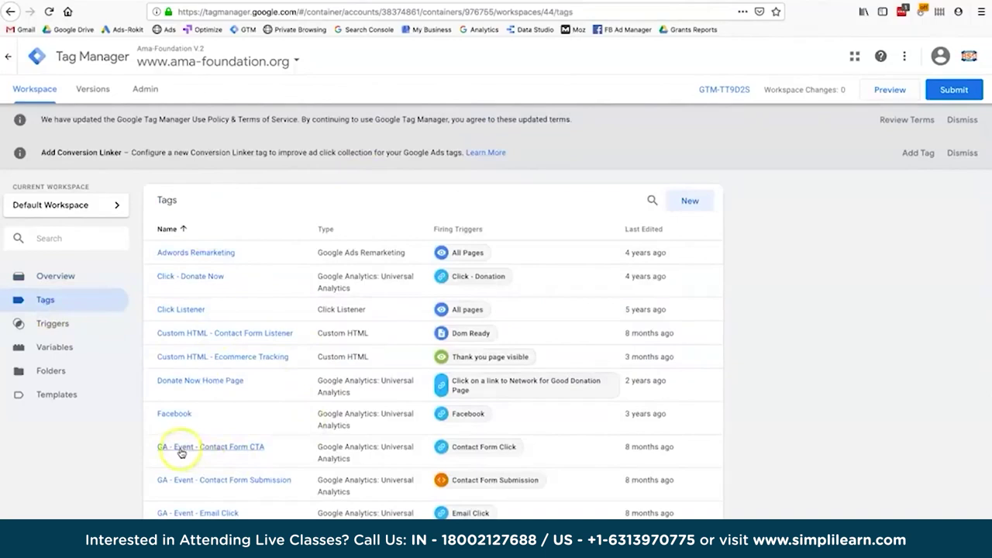
pyautogui.scroll(-2, 183, 454)
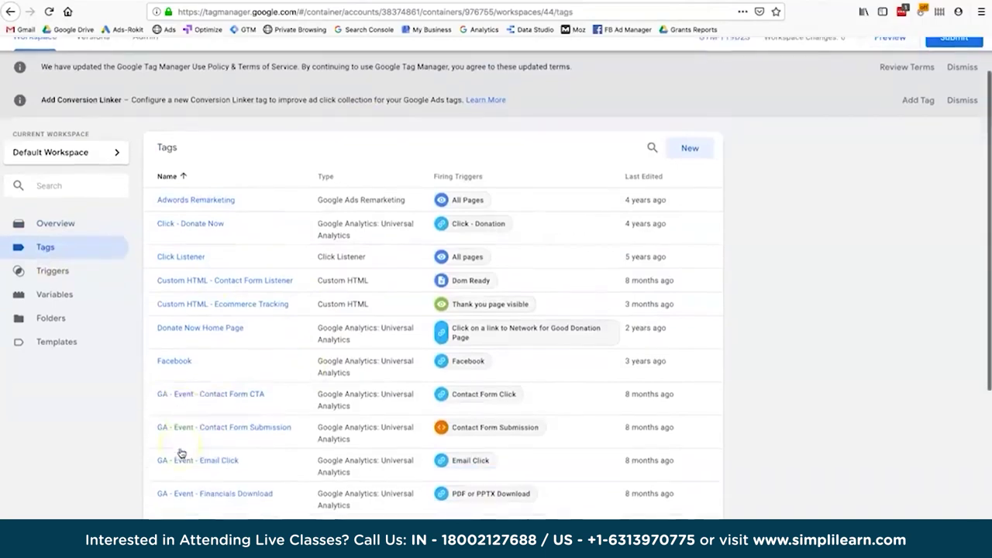
pyautogui.click(175, 399)
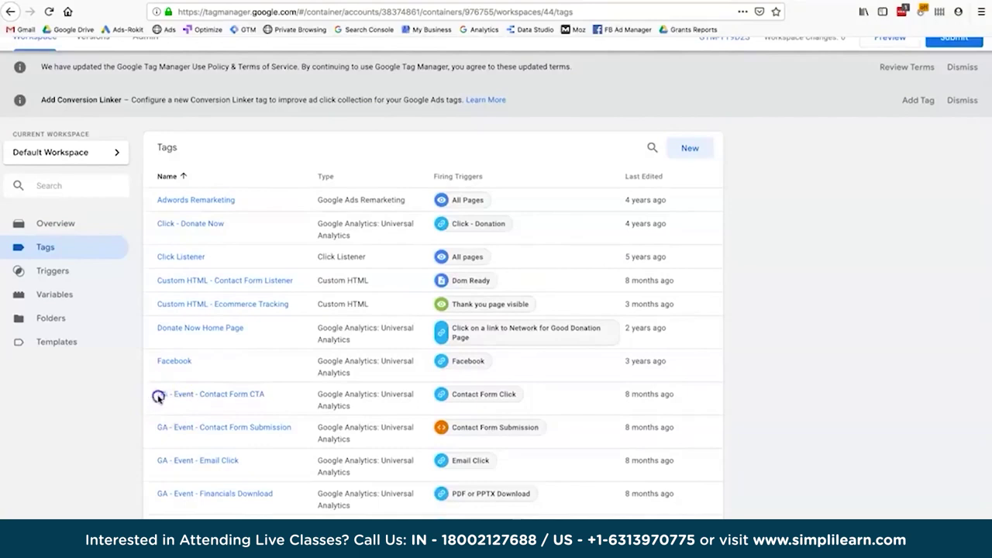
pyautogui.moveTo(165, 396); pyautogui.dragTo(365, 401)
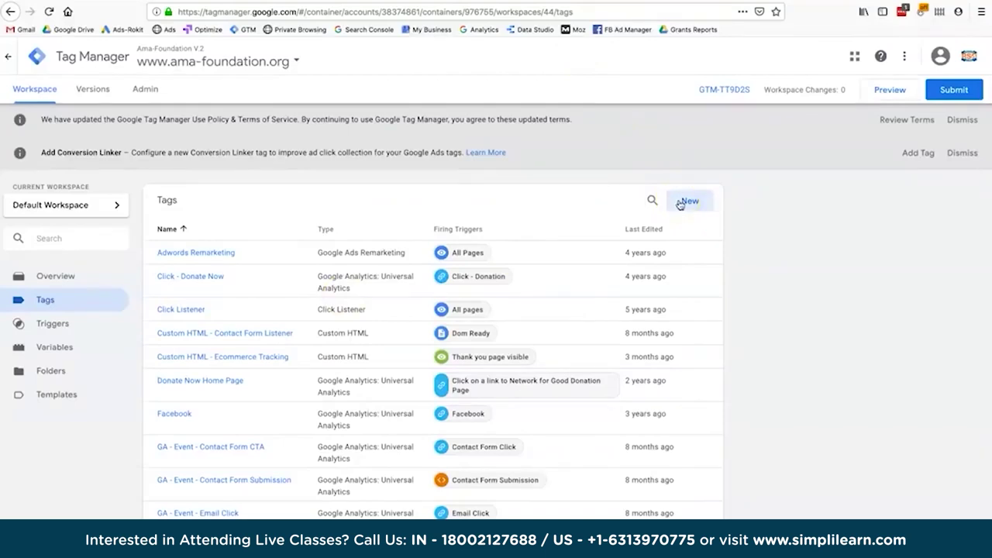
# Create a new Google Analytics: Universal Analytics tag with Track Type set to Event.
pyautogui.click(679, 202)
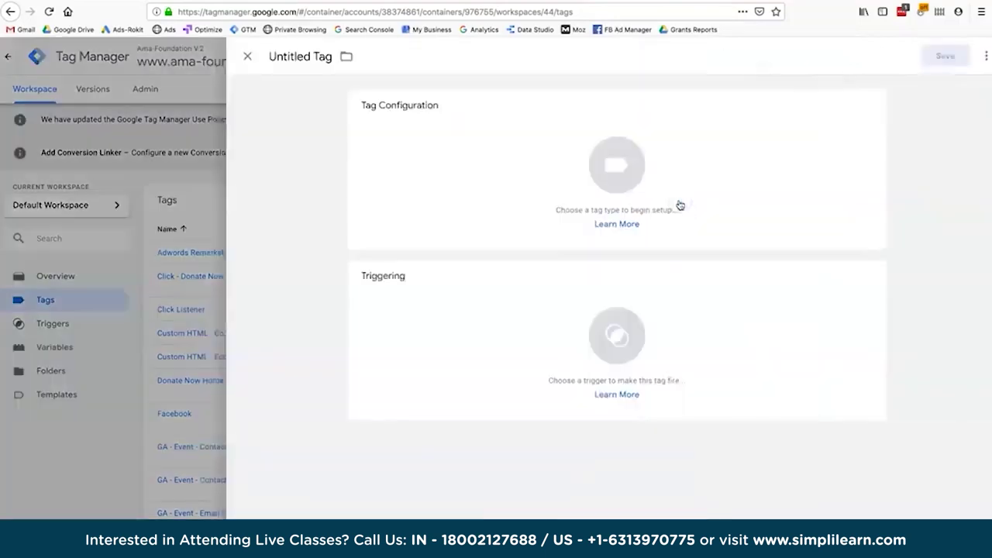
pyautogui.click(774, 158)
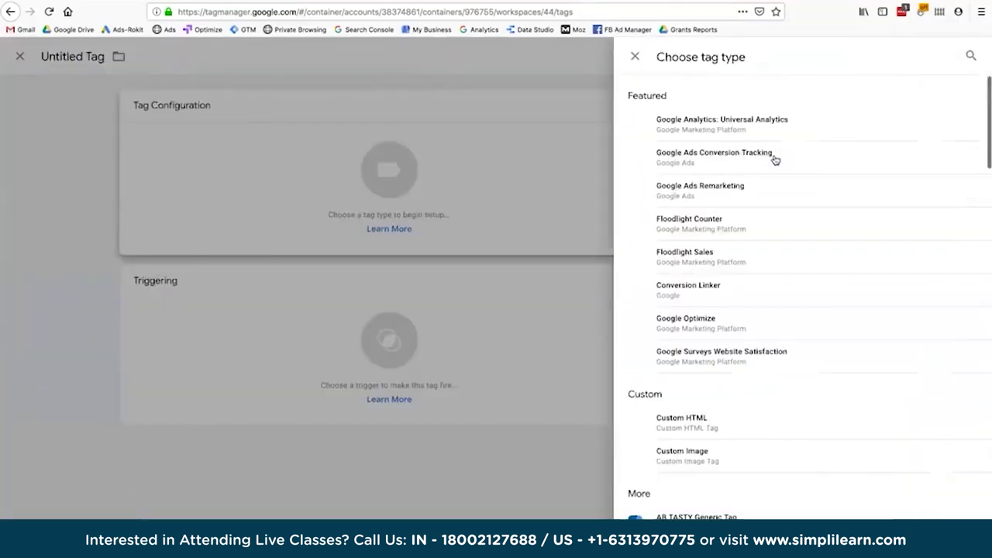
pyautogui.click(666, 134)
pyautogui.click(481, 222)
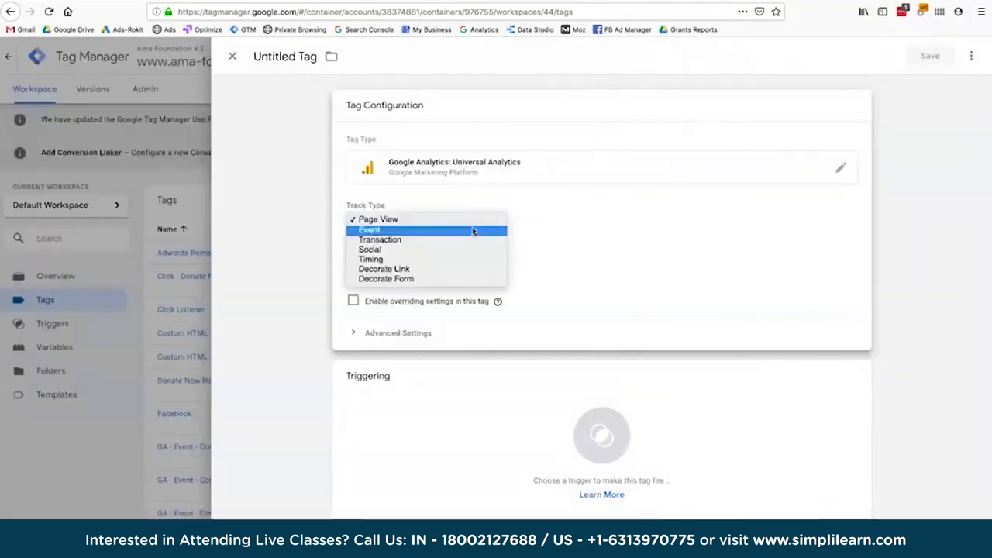
pyautogui.click(473, 231)
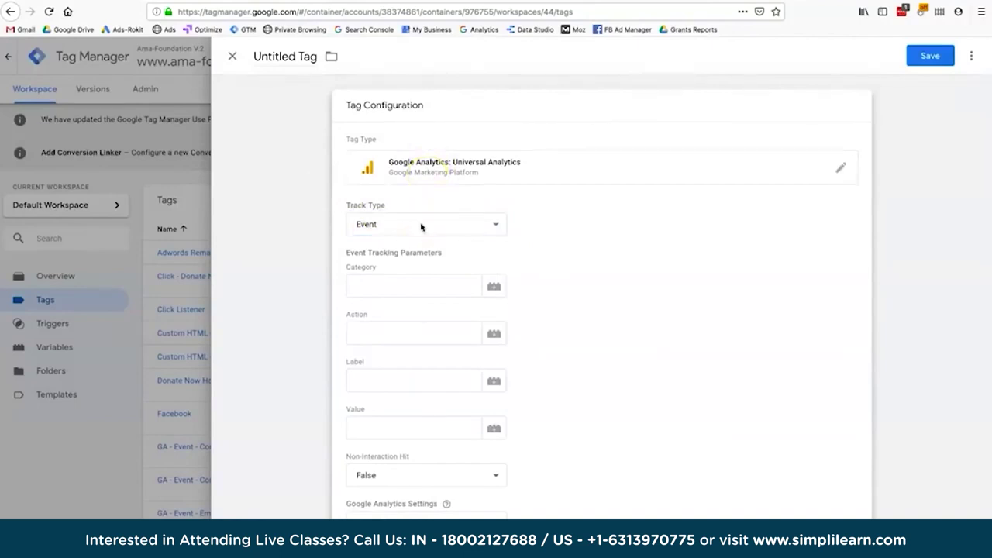
# Enter event Category 'Header Donate' and Action 'Click'.
pyautogui.click(402, 285)
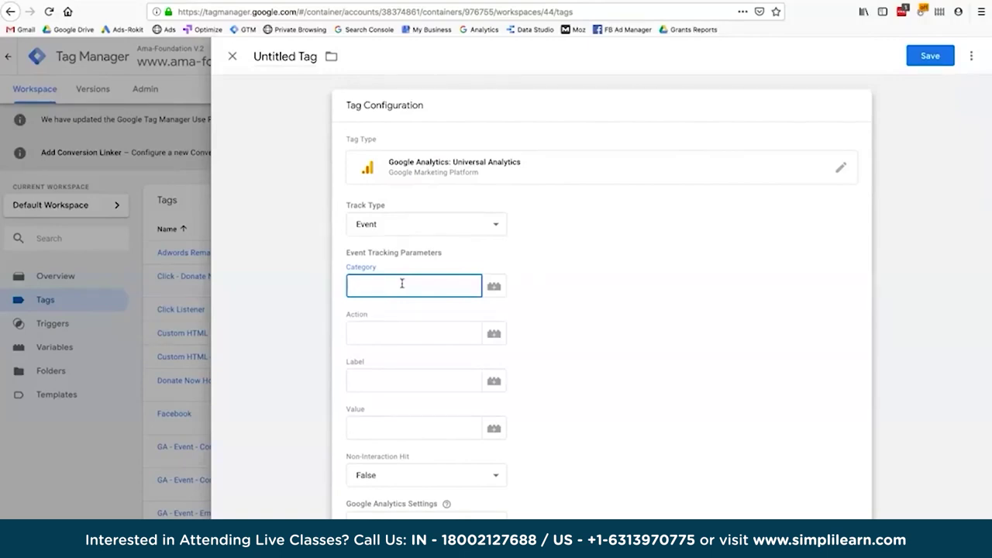
pyautogui.write('Header Donate')
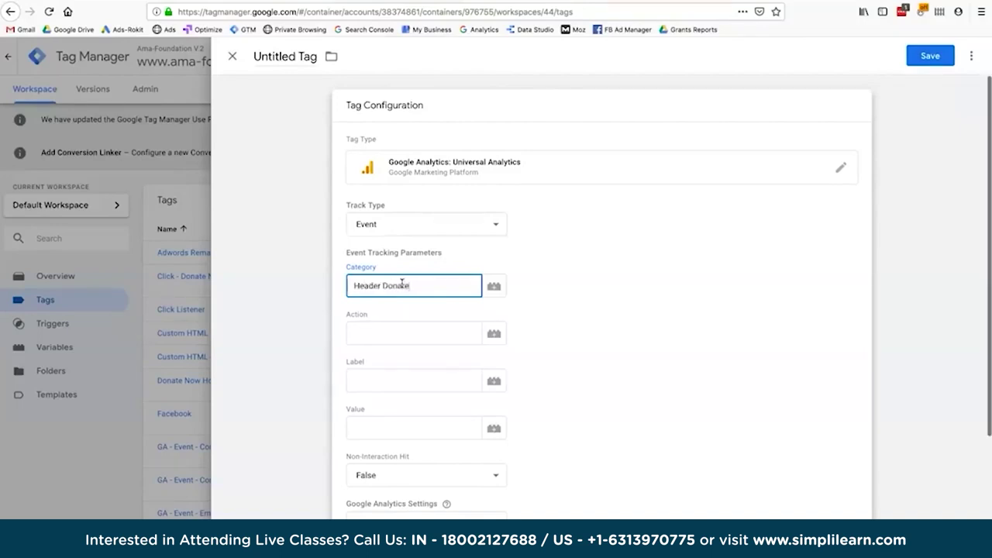
pyautogui.click(392, 339)
pyautogui.write('Click')
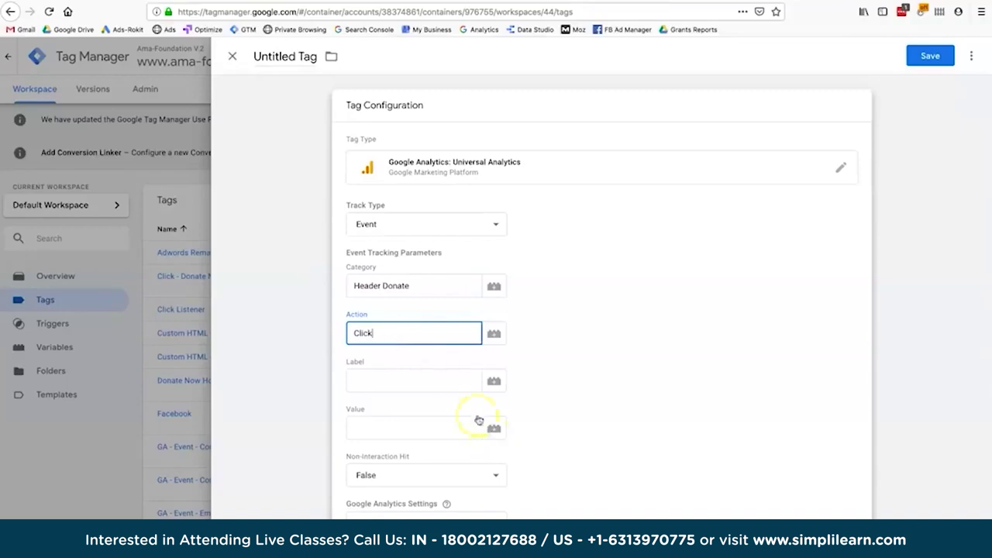
pyautogui.scroll(-2, 549, 422)
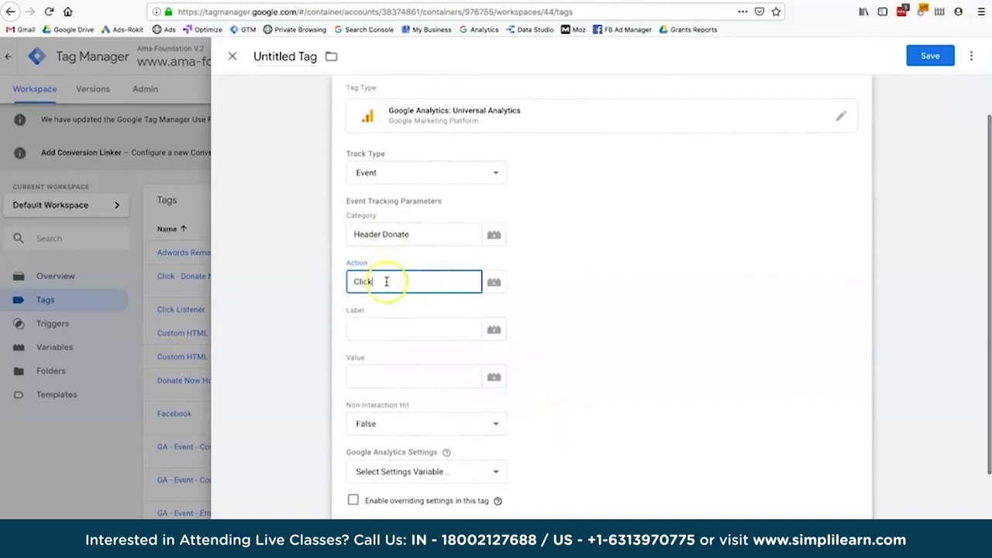
# Keep Non-Interaction Hit at False and use the {{Google Analytics V2}} settings variable.
pyautogui.click(413, 405)
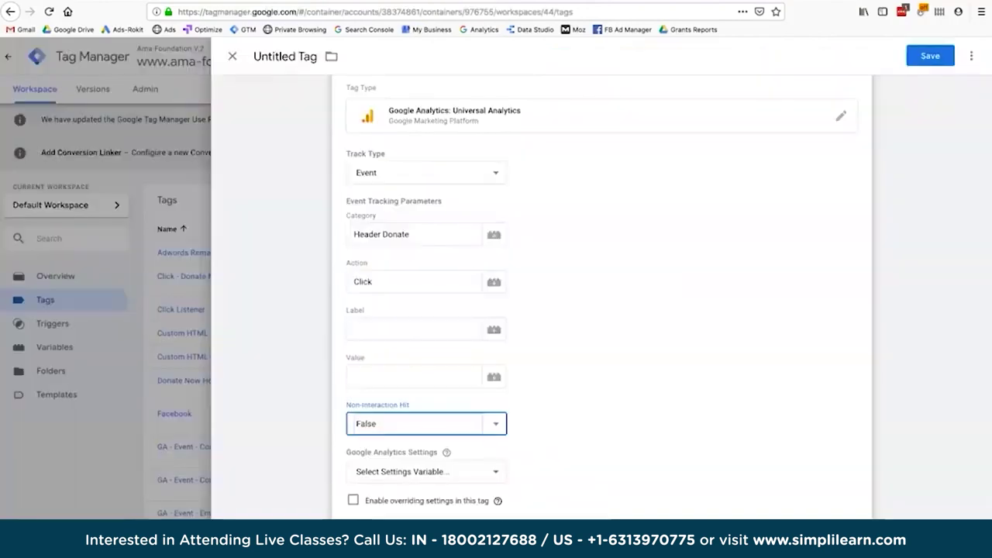
pyautogui.click(495, 437)
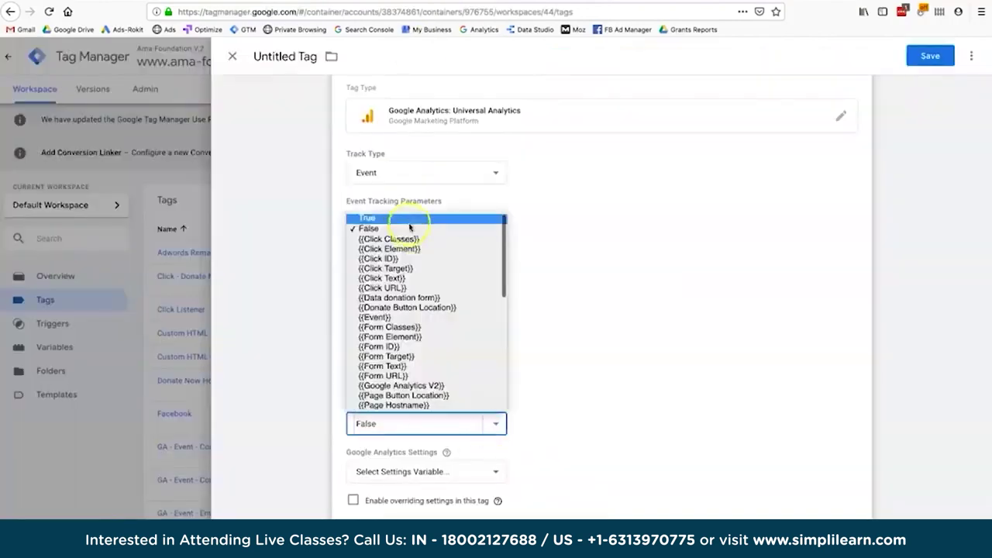
pyautogui.click(407, 219)
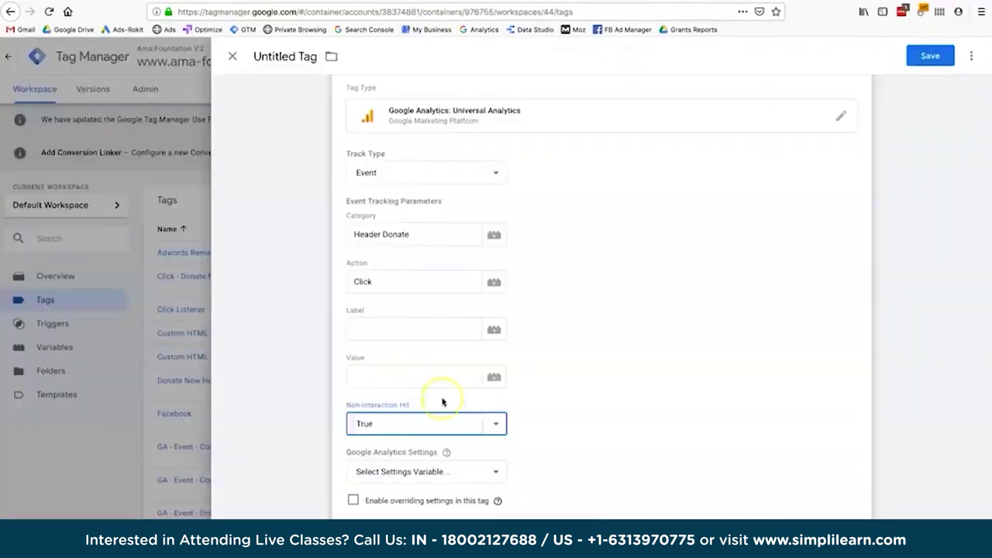
pyautogui.click(496, 424)
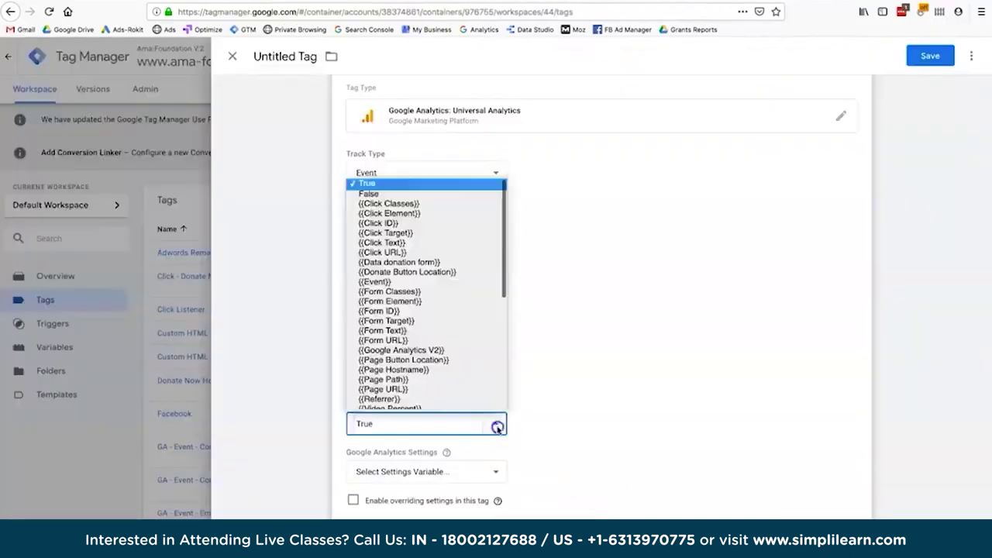
pyautogui.click(417, 194)
pyautogui.click(426, 471)
pyautogui.click(491, 434)
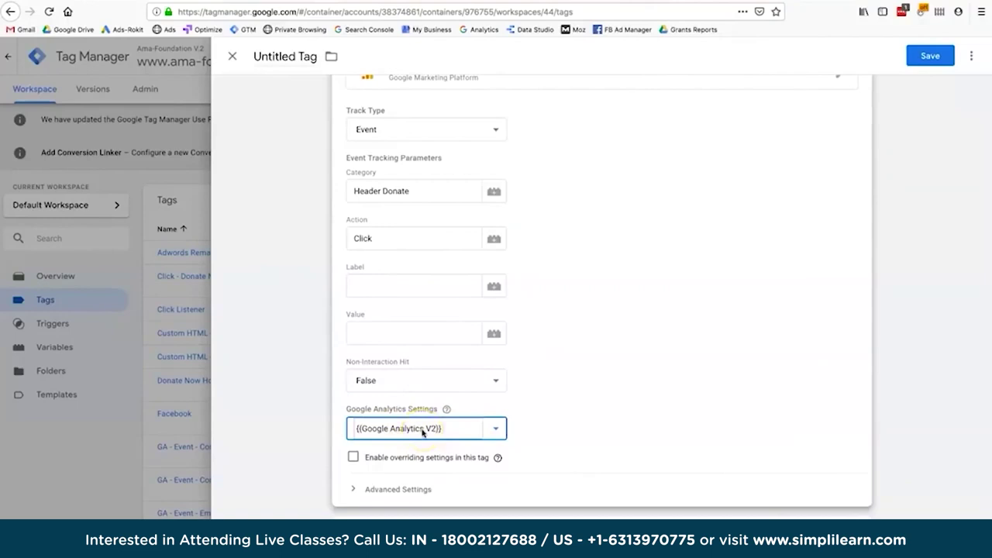
# Enter event Value 1 and recheck the Action, Label and Value fields.
pyautogui.scroll(2, 546, 417)
pyautogui.scroll(1, 546, 417)
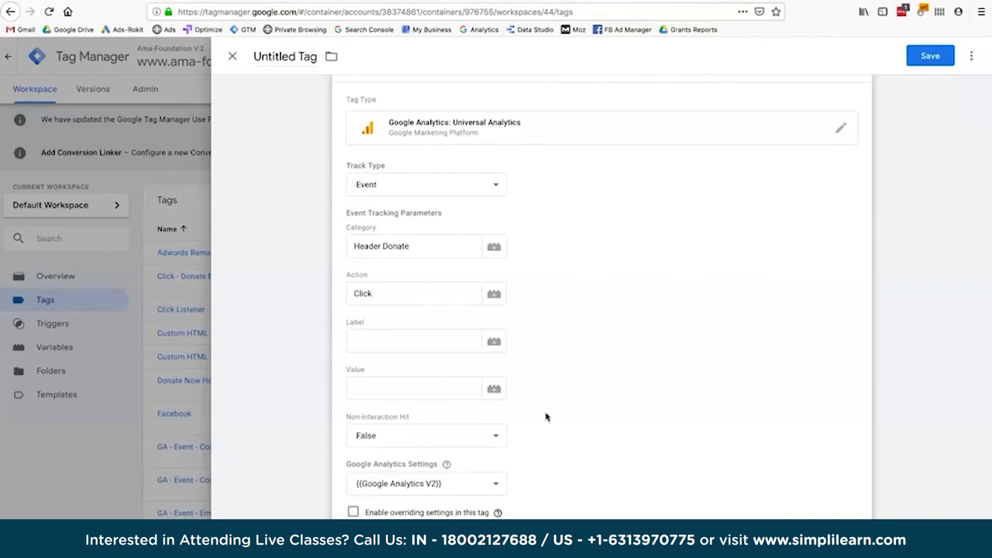
pyautogui.click(422, 388)
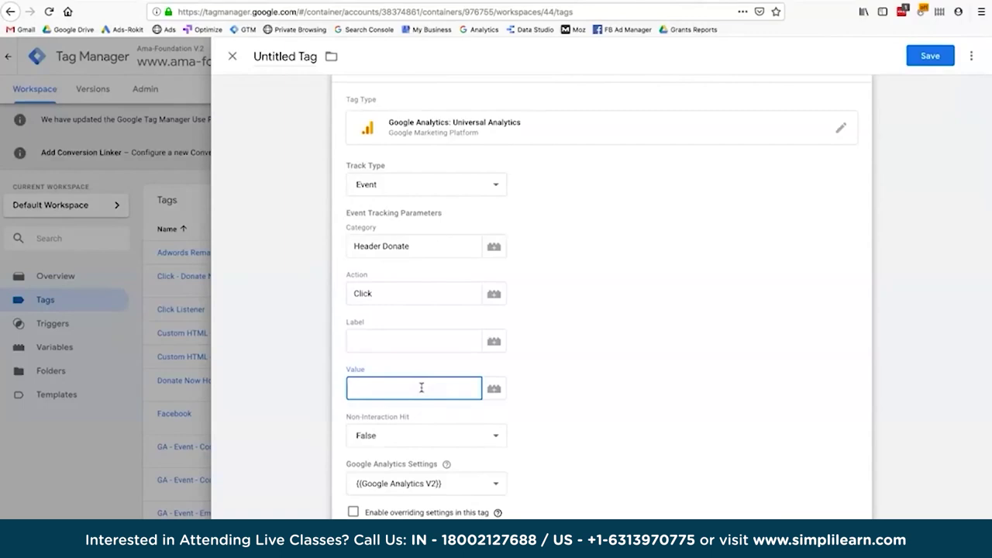
pyautogui.write('1')
pyautogui.click(376, 293)
pyautogui.click(374, 335)
pyautogui.click(375, 383)
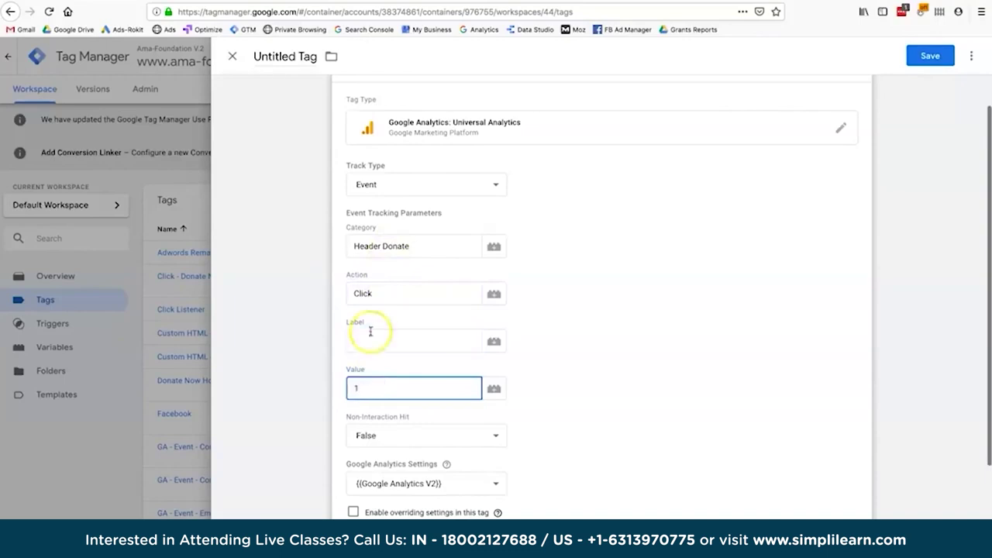
pyautogui.click(138, 4)
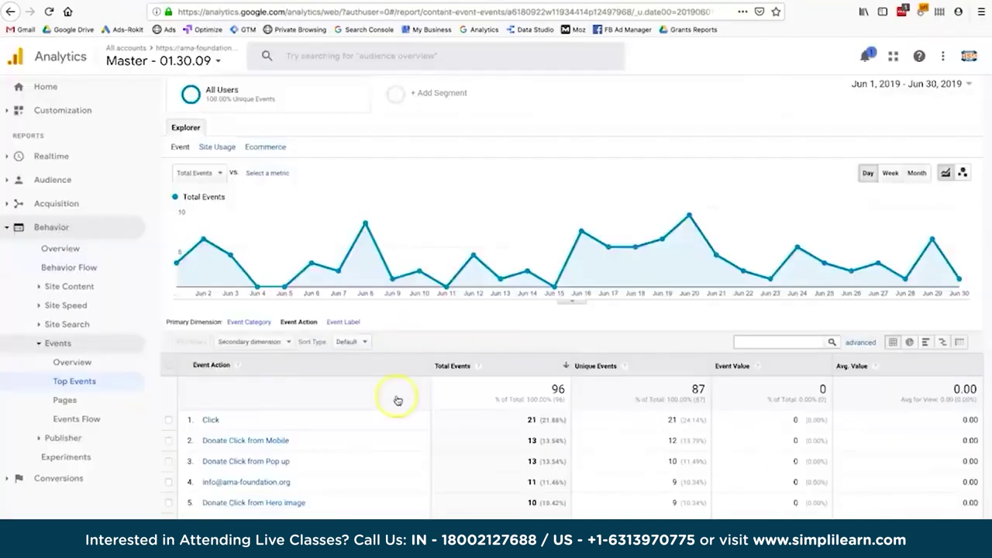
# Switch the Top Events report's primary dimension to Event Category.
pyautogui.scroll(-1, 395, 400)
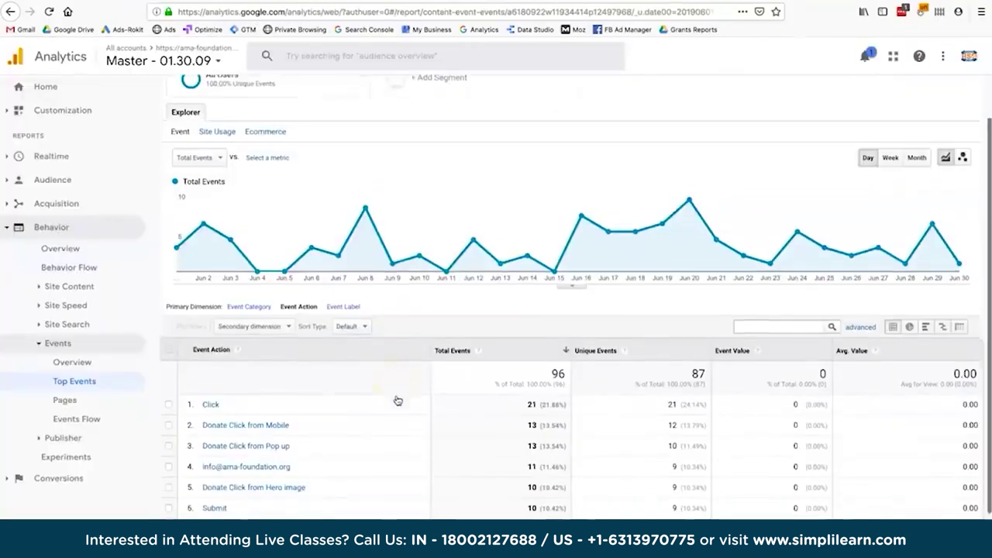
pyautogui.click(238, 295)
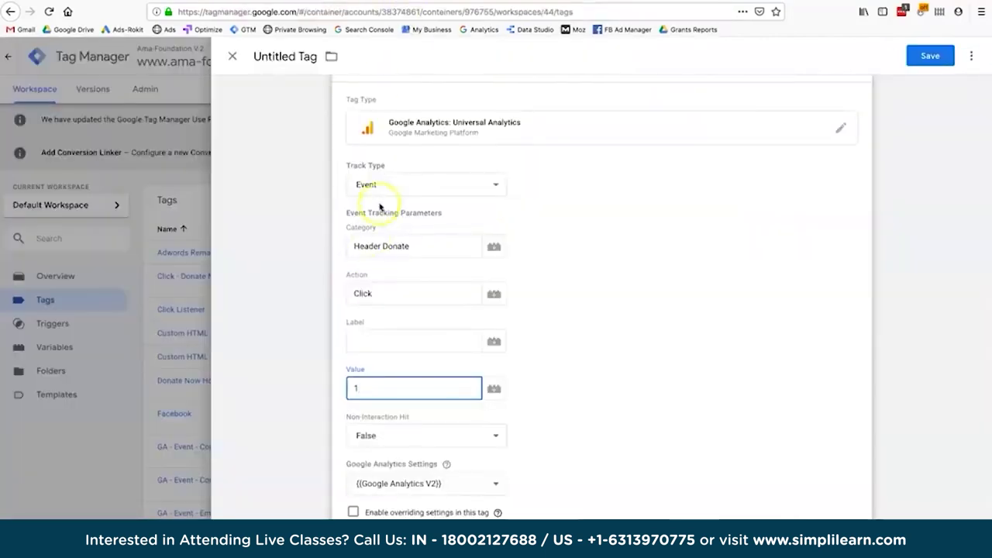
# Set the event Label to the {{Page Path}} variable.
pyautogui.click(381, 245)
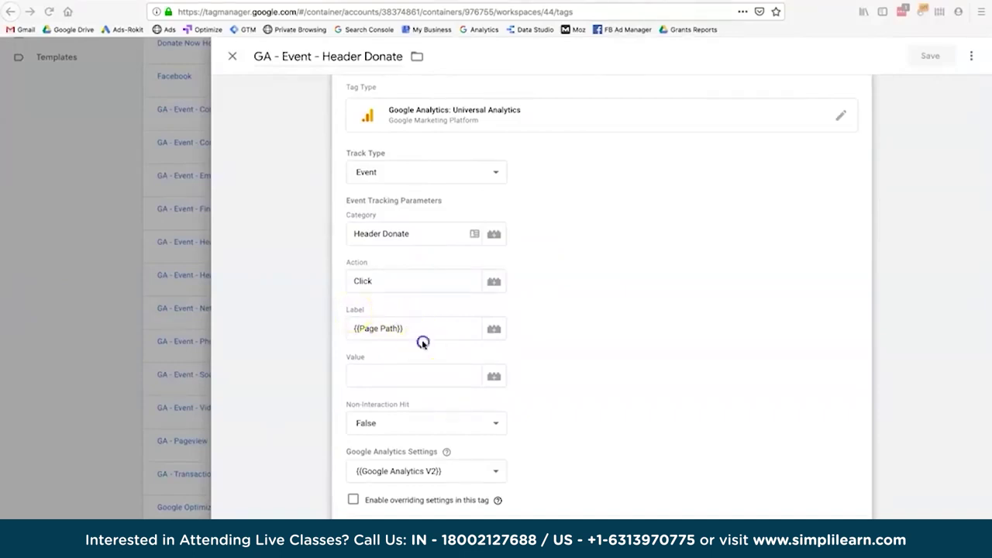
pyautogui.click(391, 328)
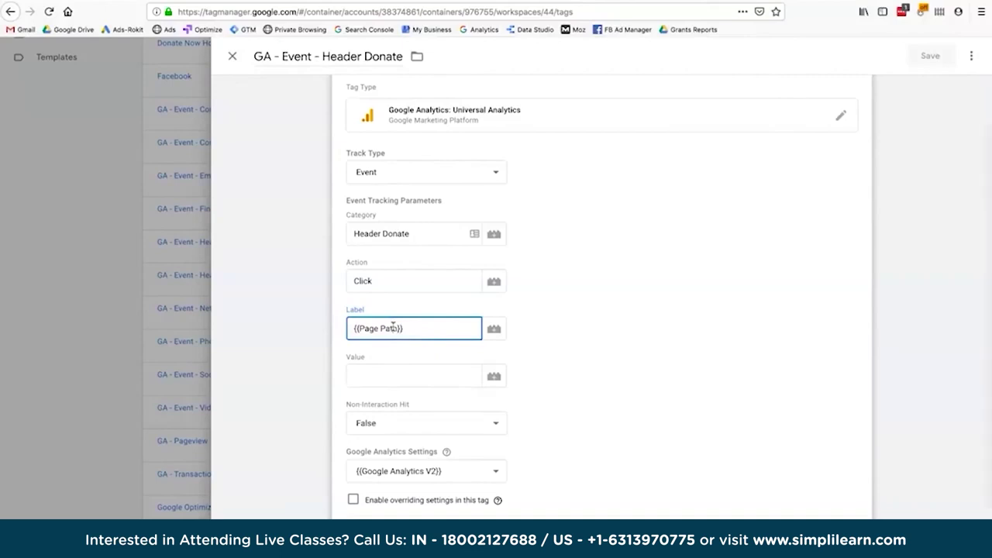
pyautogui.click(495, 329)
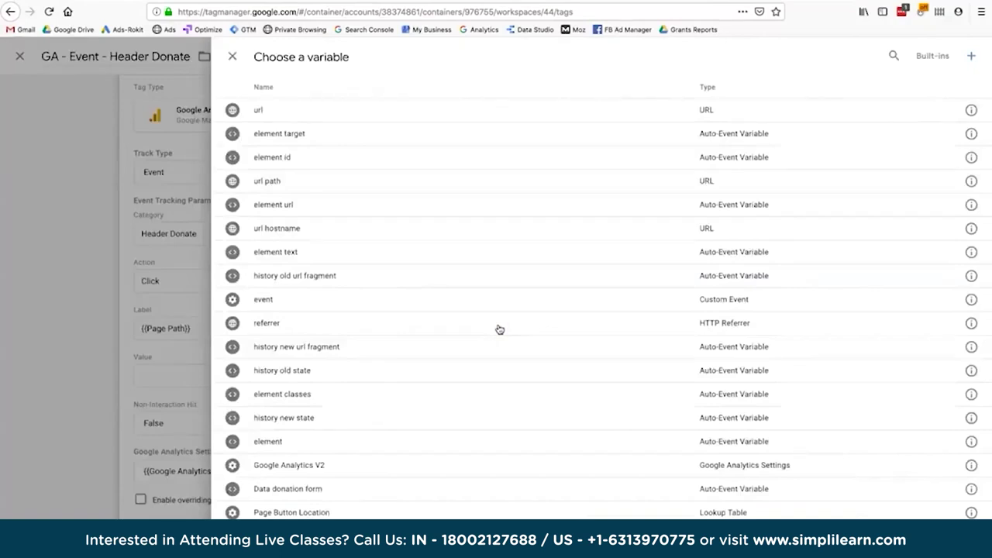
pyautogui.scroll(-3, 422, 443)
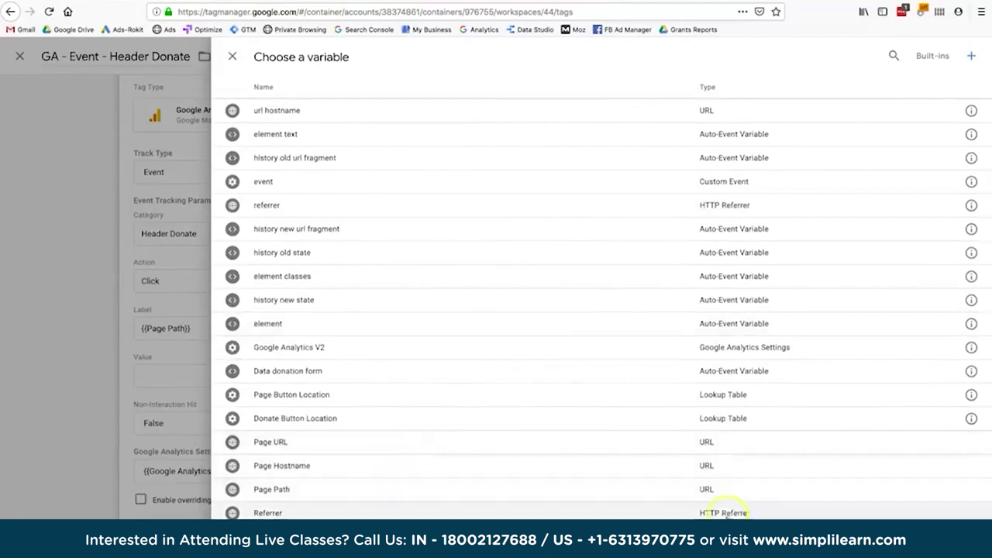
pyautogui.click(713, 498)
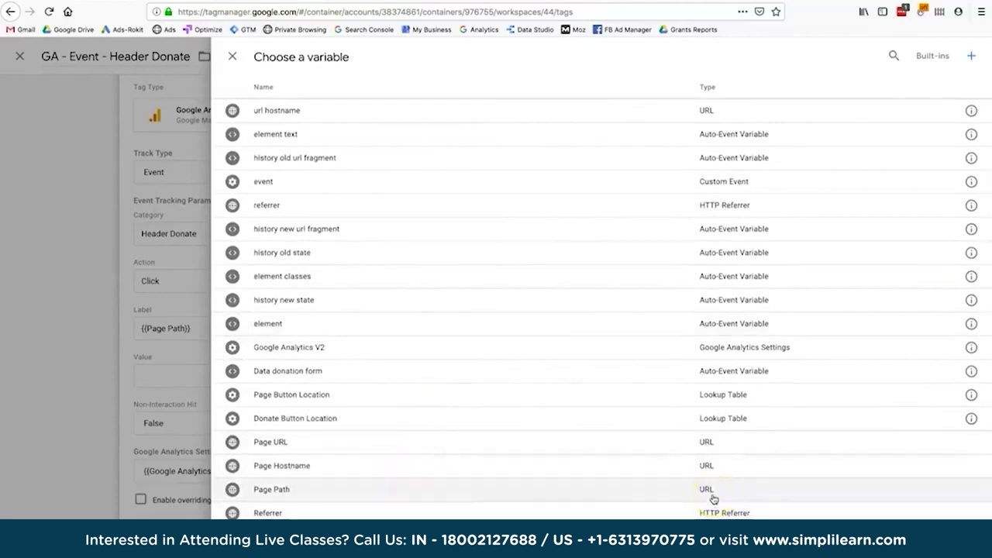
pyautogui.click(232, 57)
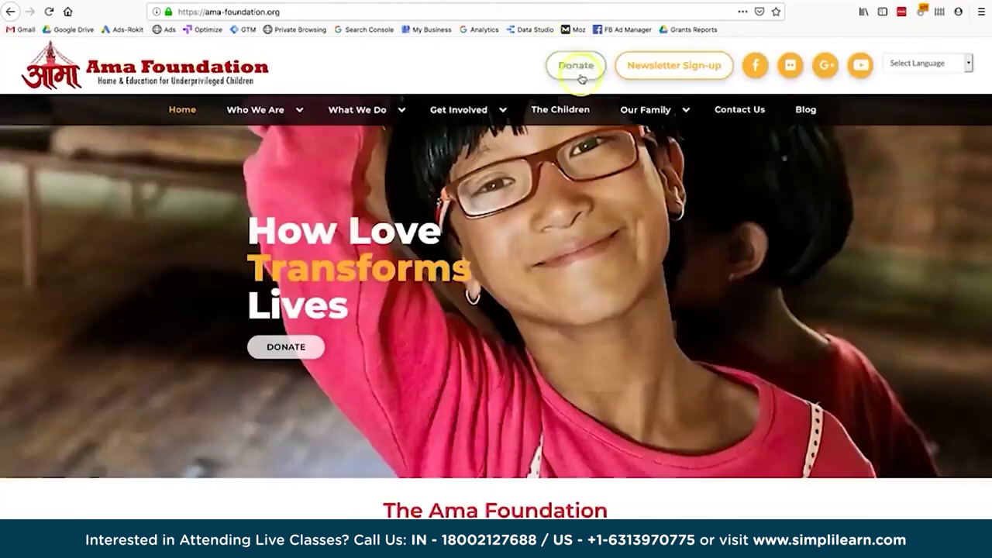
# Open The Children page on the Ama Foundation site.
pyautogui.click(570, 110)
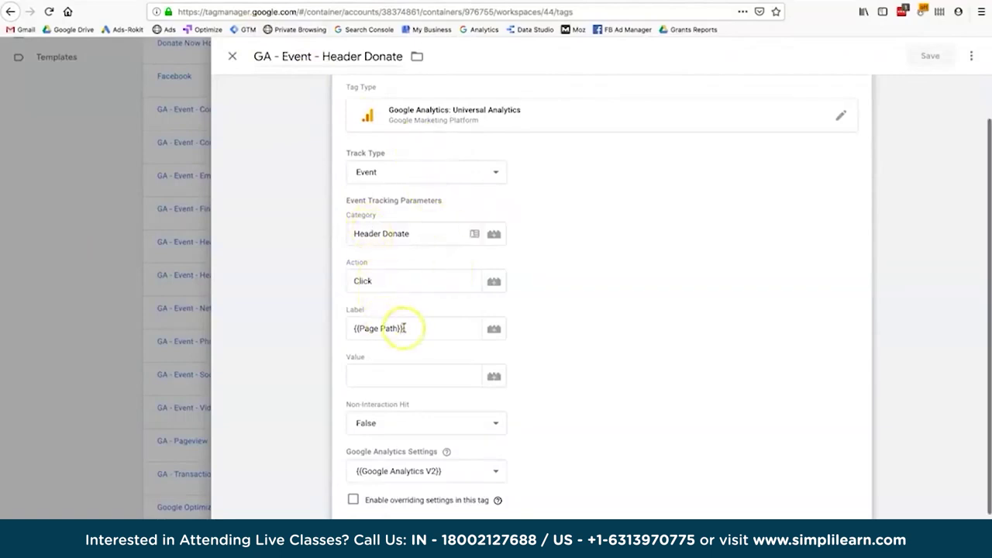
pyautogui.click(496, 333)
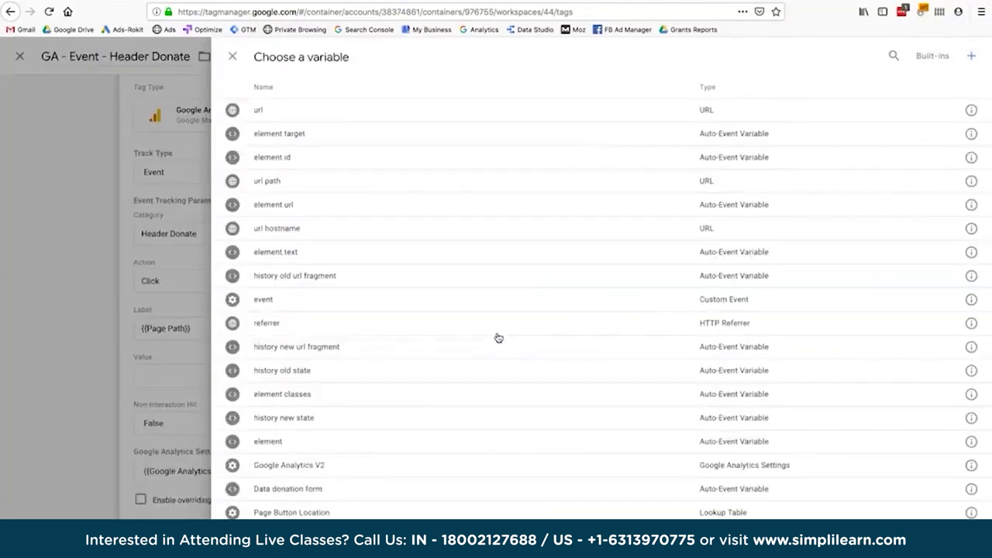
pyautogui.scroll(-5, 499, 338)
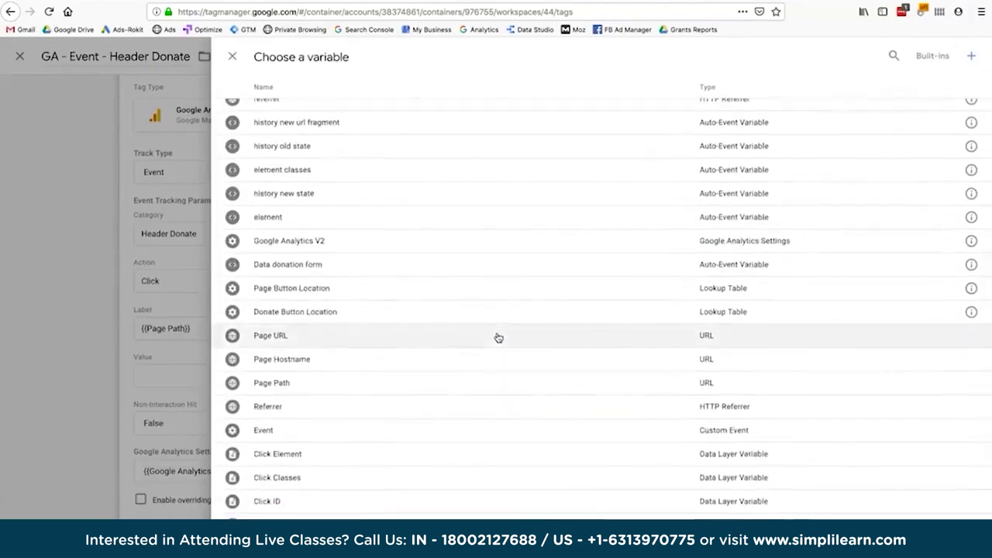
pyautogui.scroll(5, 498, 338)
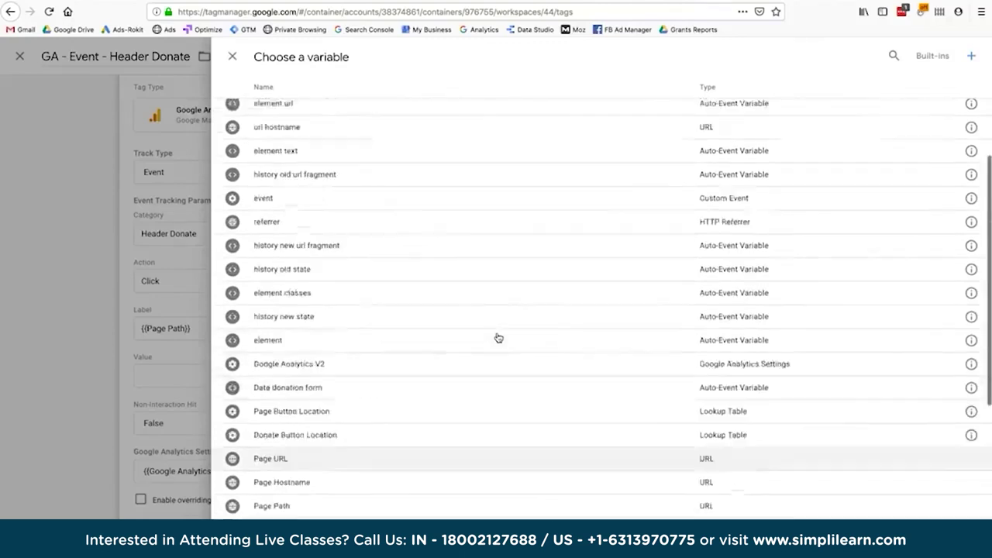
pyautogui.click(232, 57)
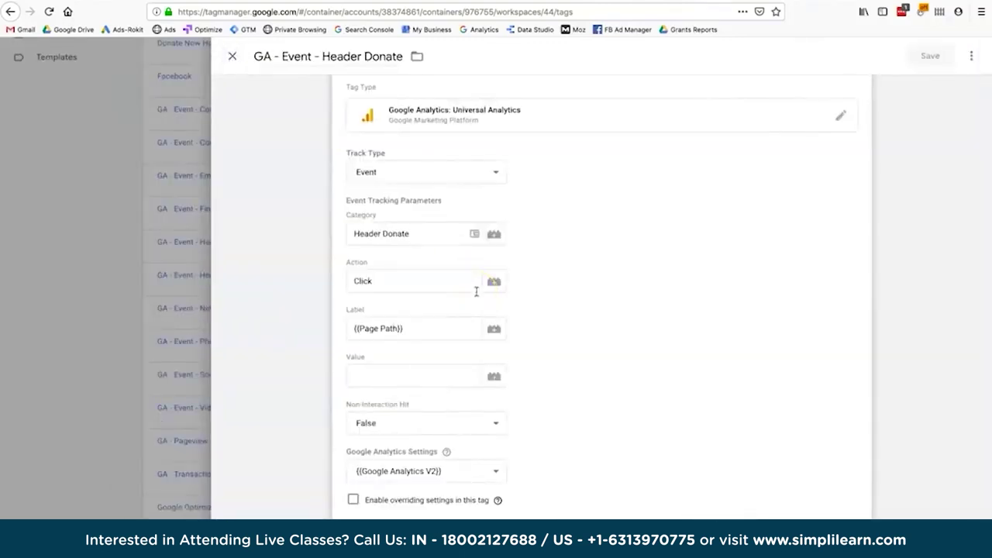
pyautogui.click(411, 338)
pyautogui.click(591, 387)
pyautogui.click(603, 336)
pyautogui.scroll(1, 597, 330)
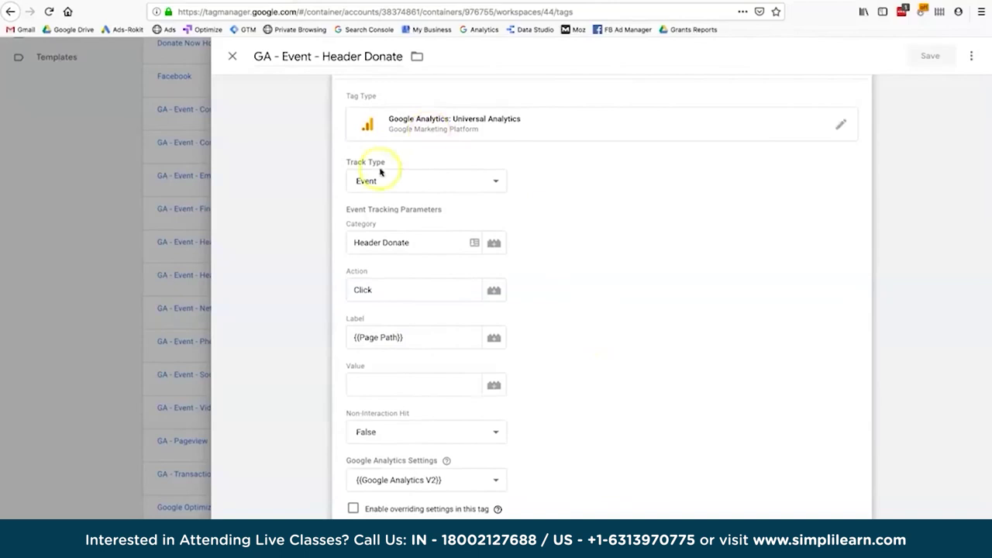
pyautogui.click(409, 245)
pyautogui.click(410, 333)
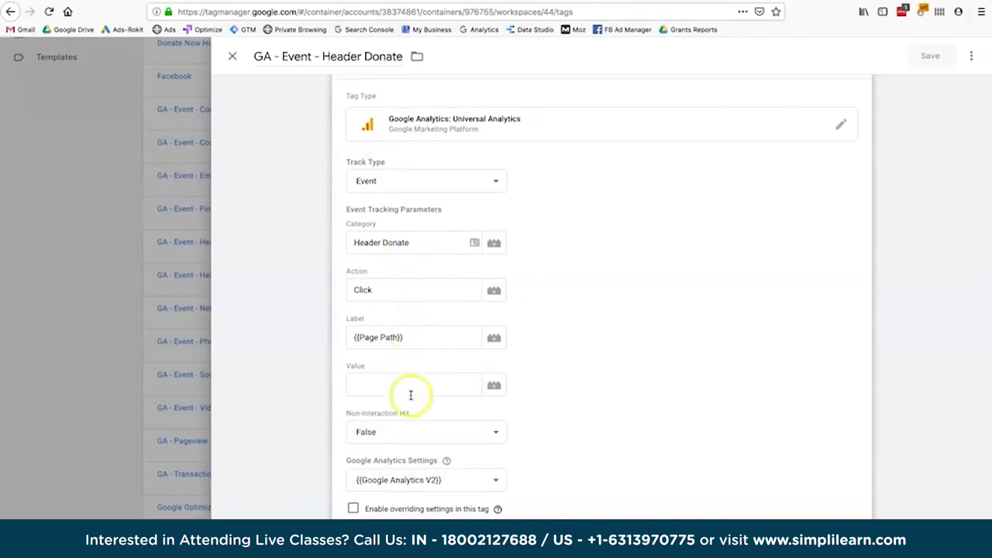
pyautogui.scroll(-2, 581, 463)
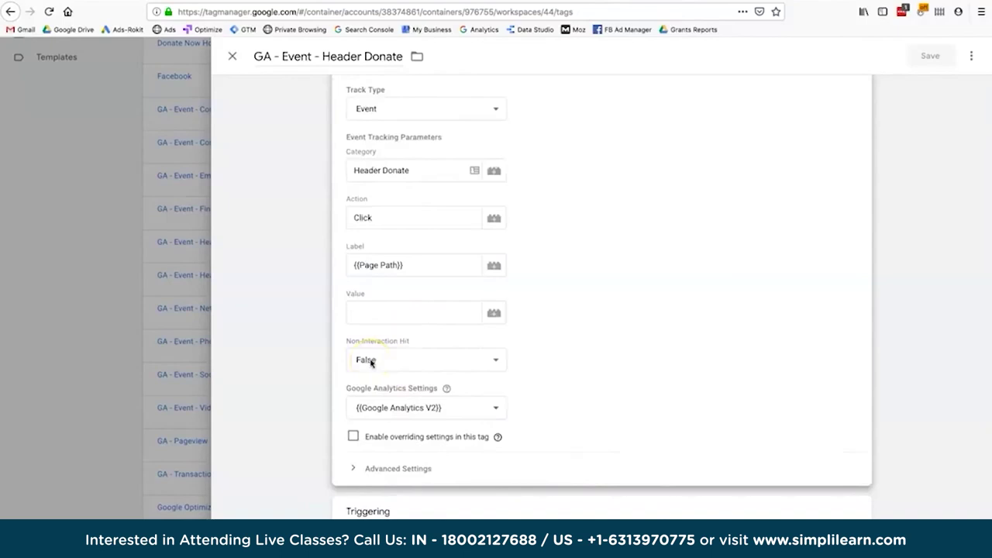
pyautogui.scroll(-1, 627, 417)
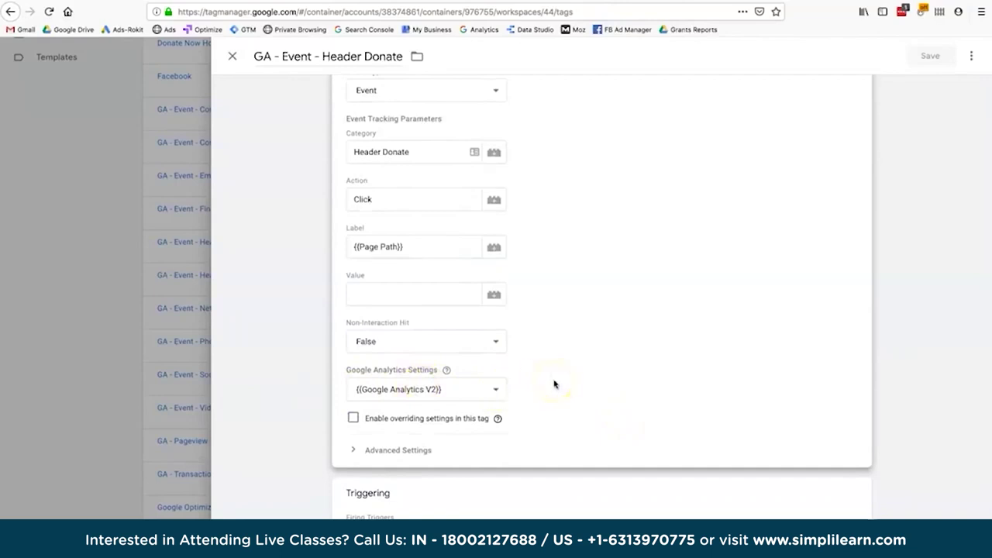
pyautogui.scroll(-1, 554, 384)
pyautogui.scroll(2, 554, 383)
pyautogui.scroll(-2, 554, 384)
pyautogui.scroll(1, 554, 384)
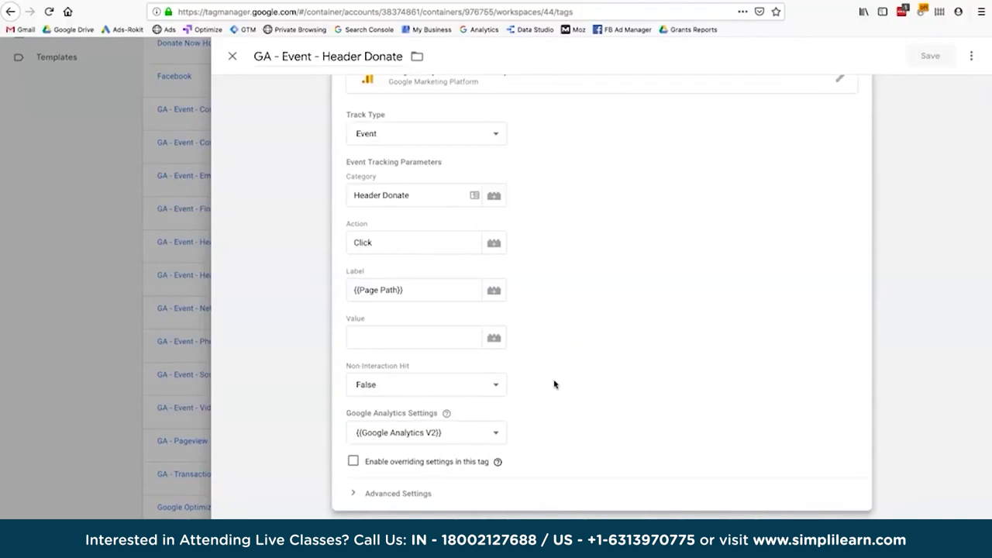
pyautogui.scroll(-1, 597, 434)
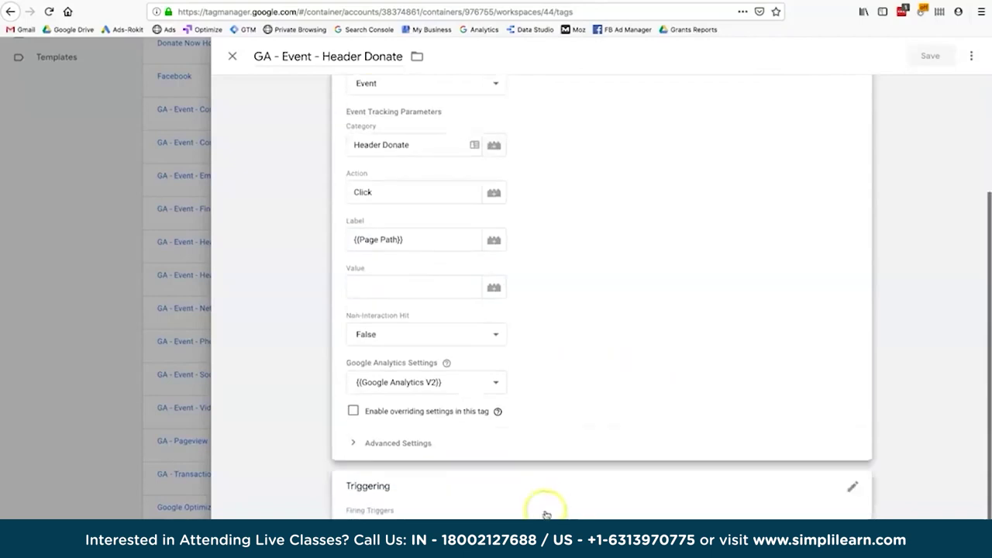
# Open the tag's Triggering section and select the Header Donate Click trigger.
pyautogui.click(549, 507)
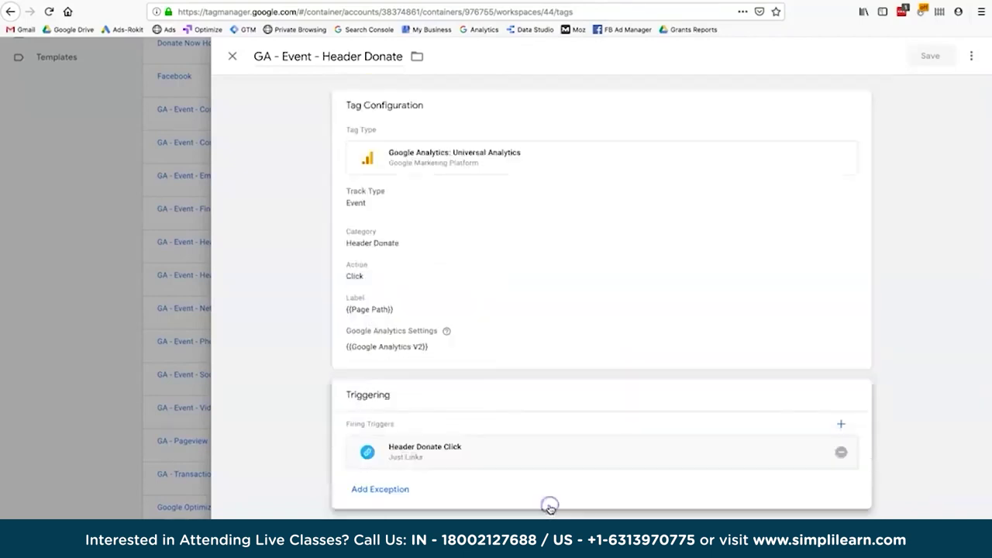
pyautogui.click(425, 451)
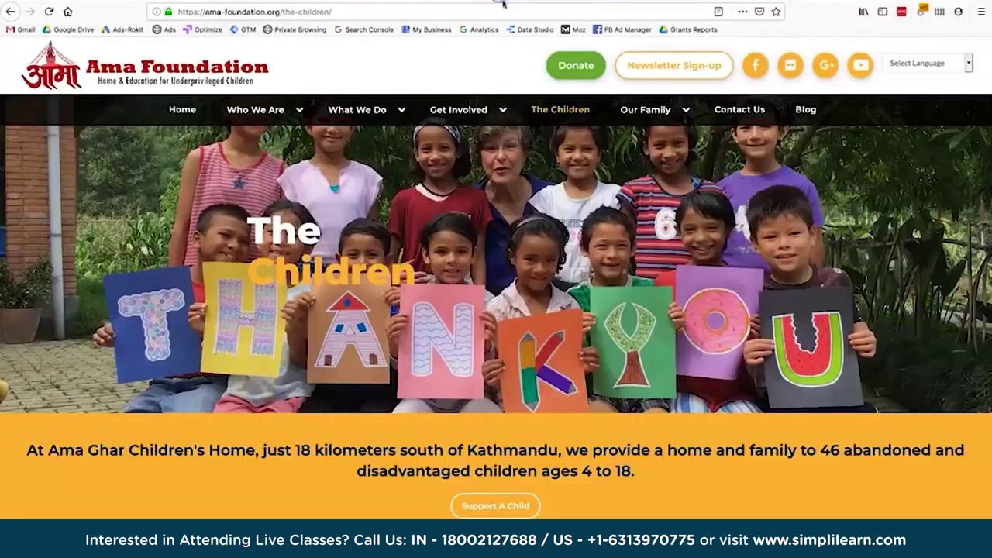
# Follow the header Donate link and highlight the networkforgood domain in the address bar.
pyautogui.click(576, 65)
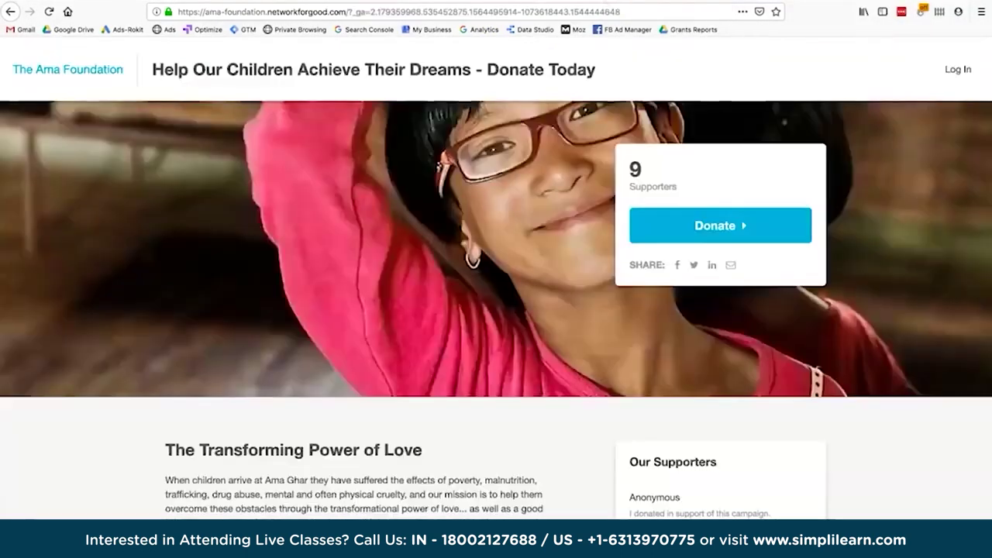
pyautogui.click(304, 10)
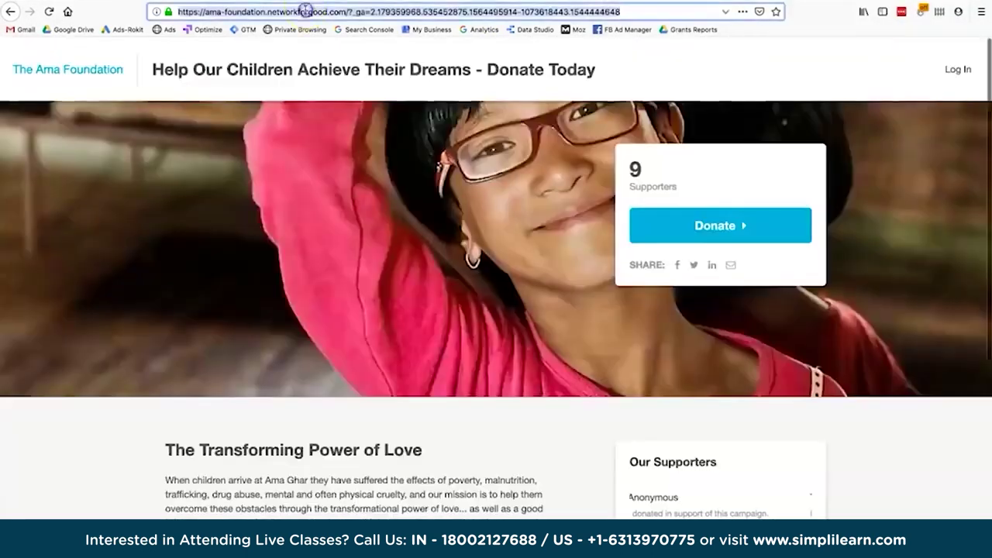
pyautogui.click(281, 12)
pyautogui.moveTo(267, 12); pyautogui.dragTo(344, 11)
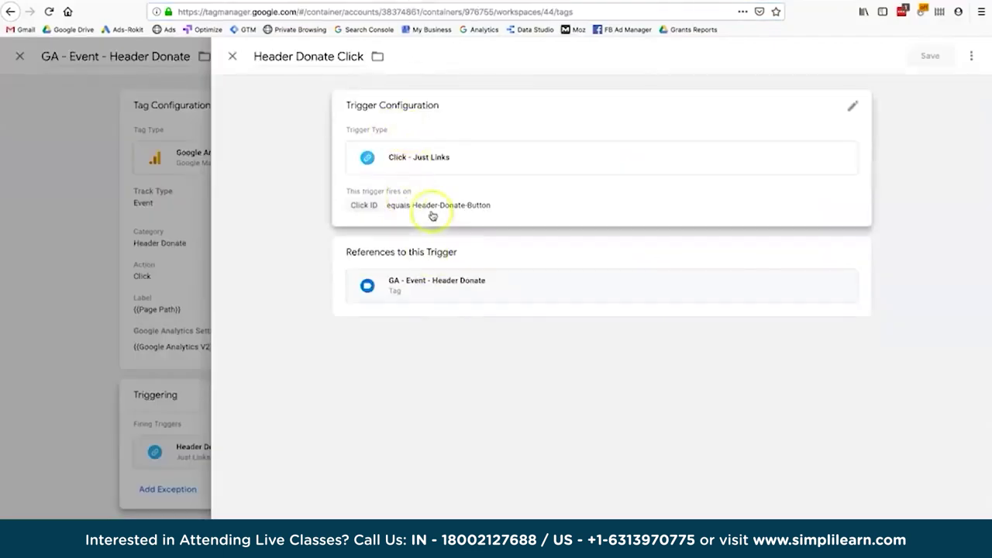
# Review the trigger's Click ID equals Header-Donate-Button condition and leave it unchanged.
pyautogui.click(398, 210)
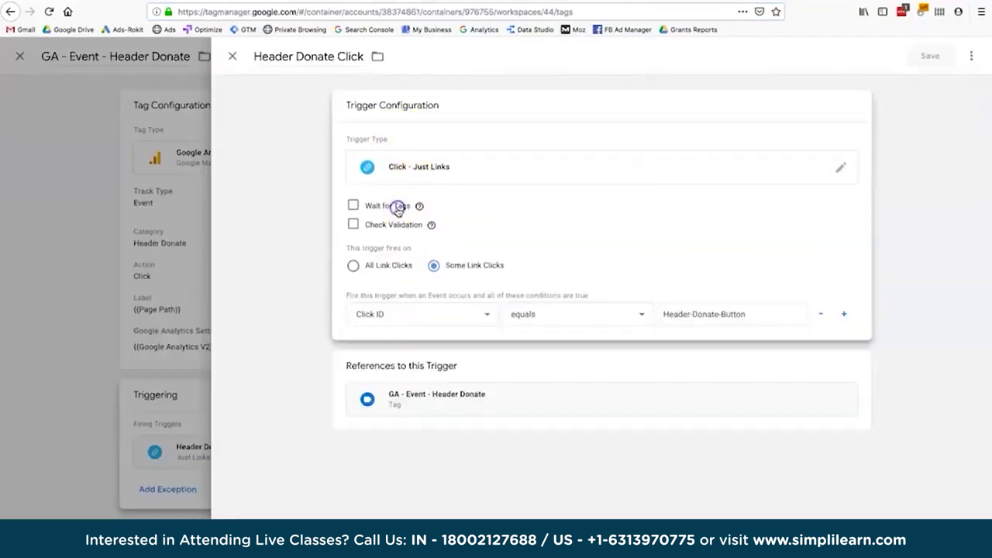
pyautogui.click(420, 310)
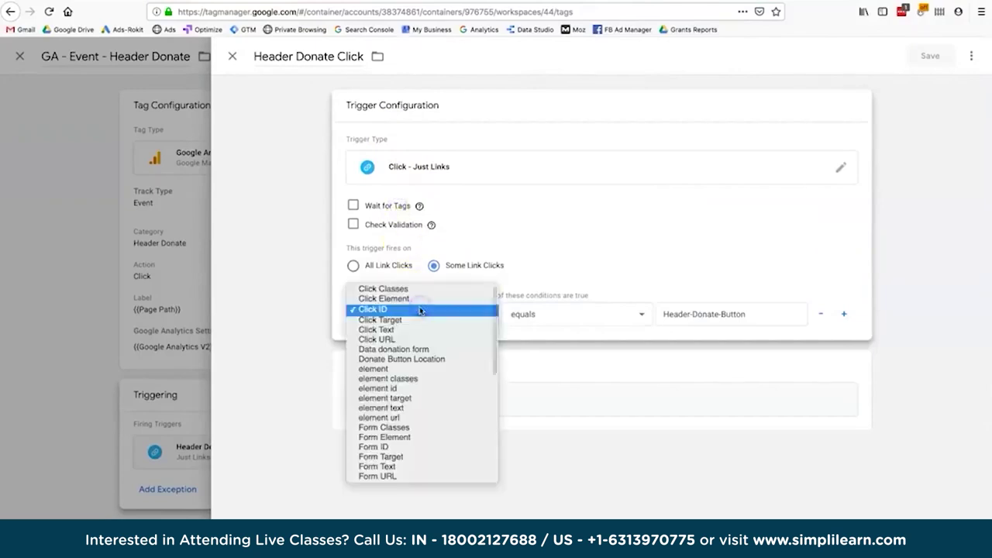
pyautogui.scroll(-8, 418, 415)
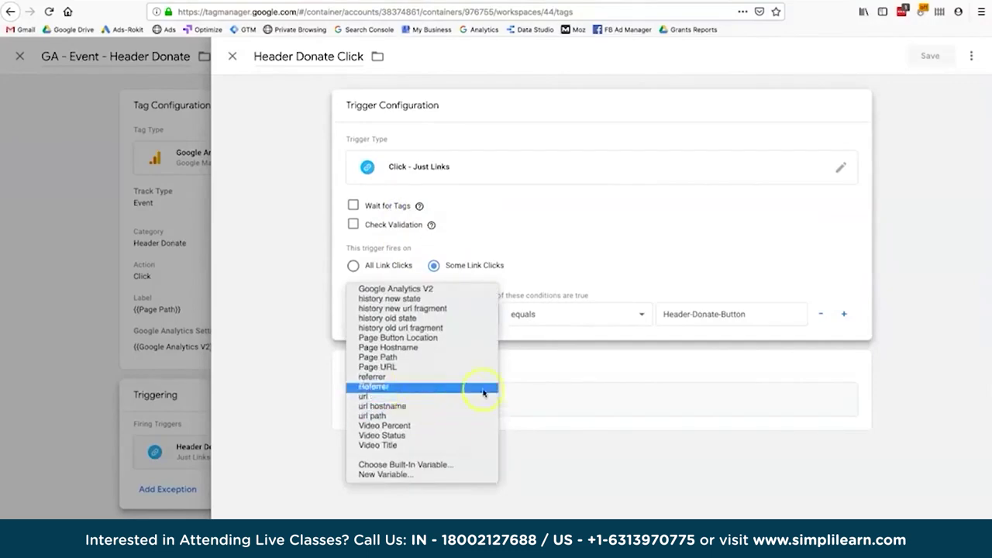
pyautogui.click(561, 403)
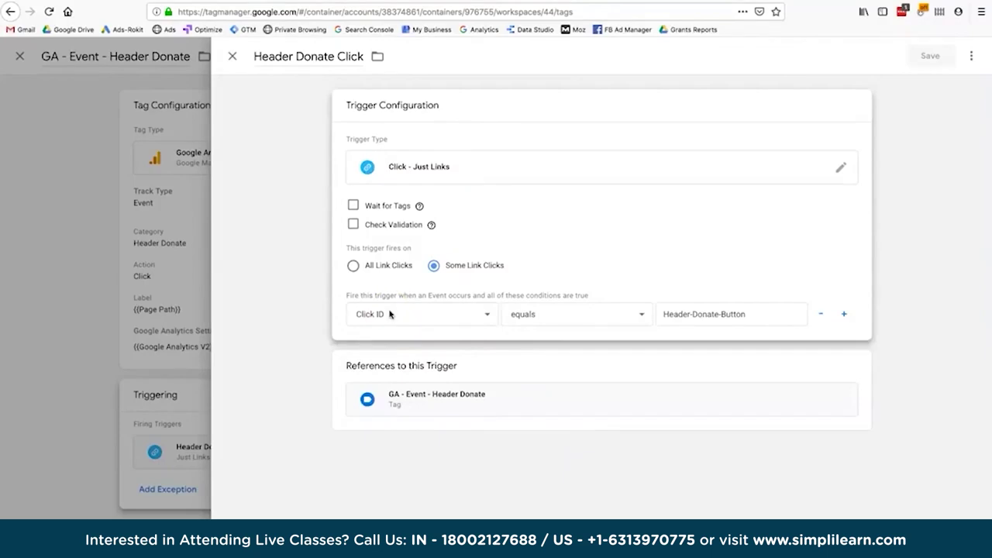
pyautogui.click(658, 314)
pyautogui.click(381, 468)
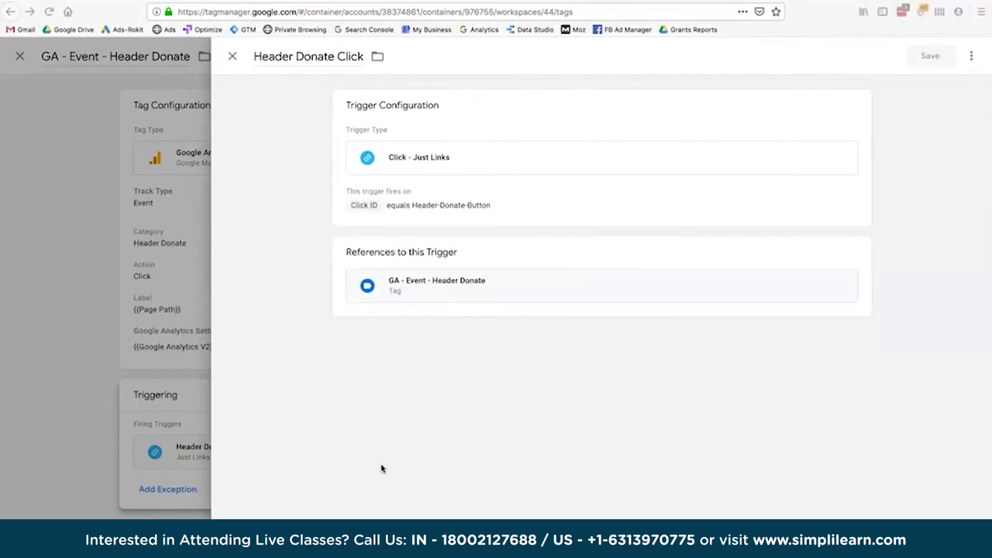
pyautogui.click(511, 2)
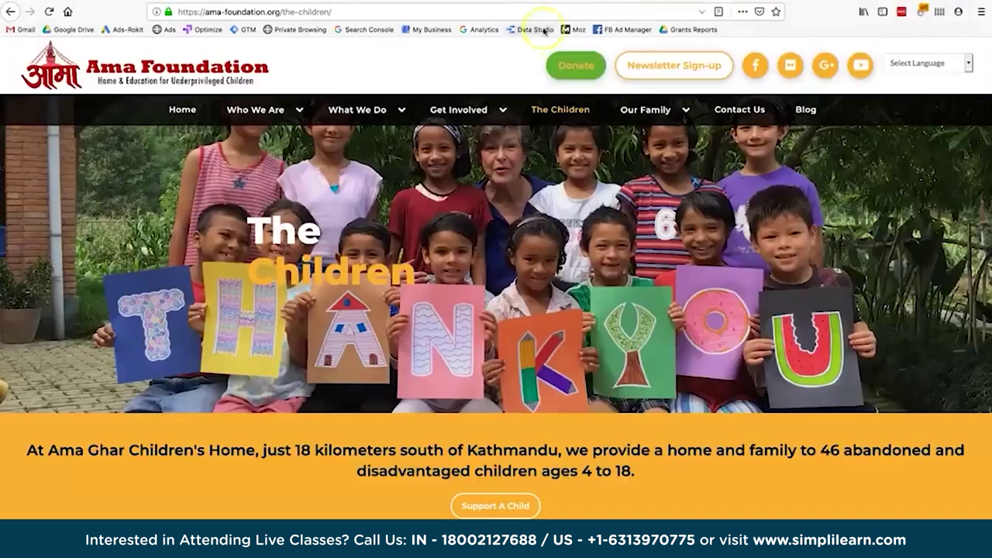
# Inspect the header Donate button's markup, showing id Header-Donate-Button and its networkforgood link.
pyautogui.click(571, 68)
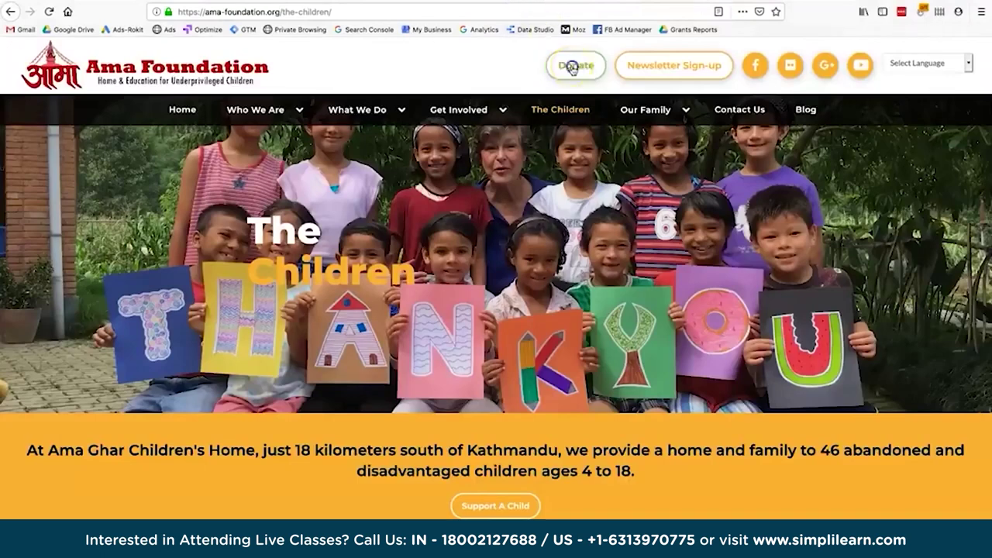
pyautogui.rightClick(572, 68)
pyautogui.click(587, 205)
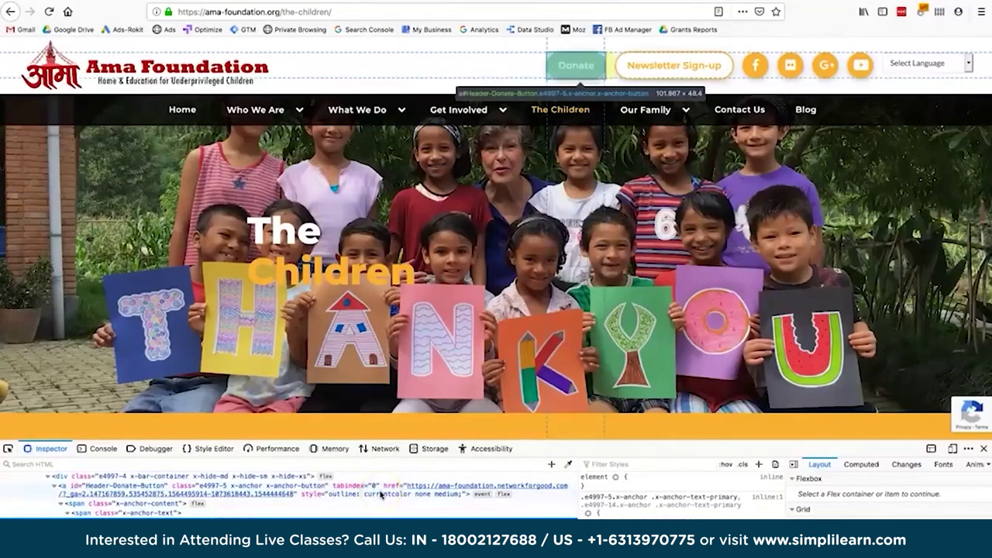
pyautogui.click(394, 487)
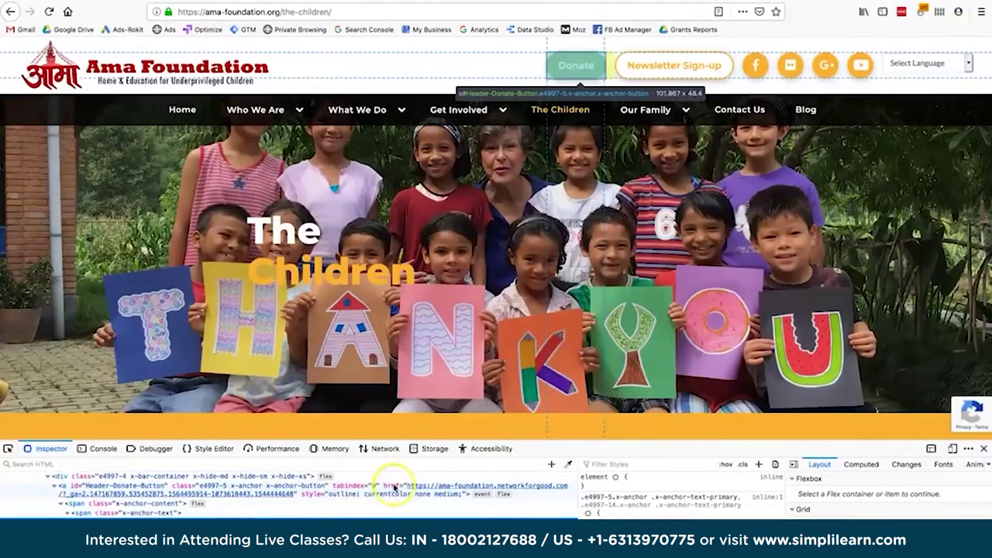
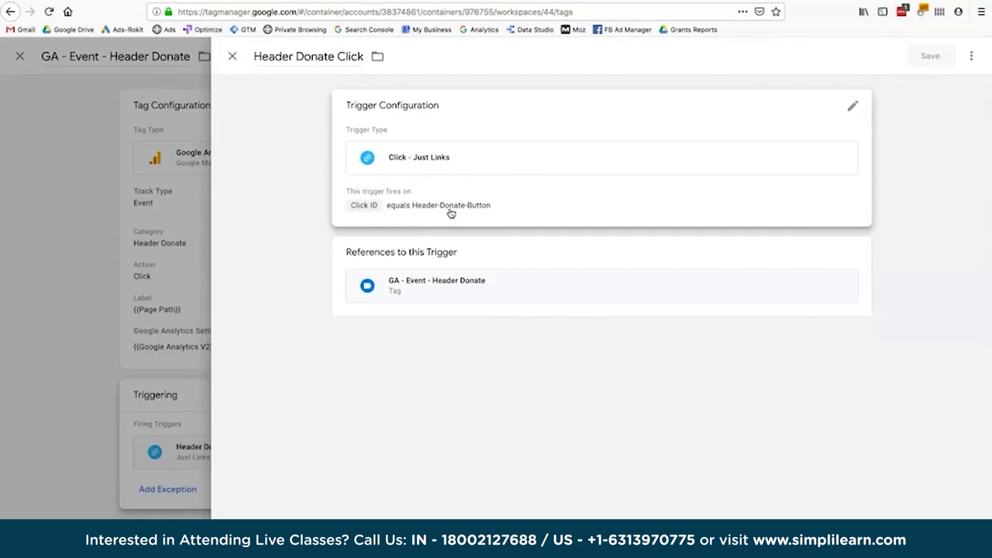
# Close the Header Donate trigger and tag editors, then return to Google Analytics' Realtime Locations report.
pyautogui.click(232, 57)
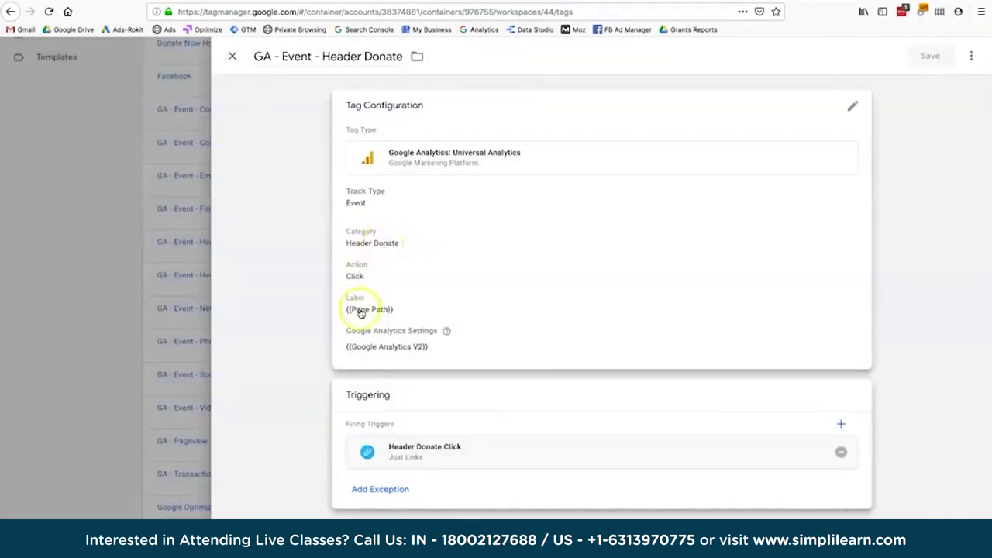
pyautogui.press('Escape')
pyautogui.scroll(-3, 606, 412)
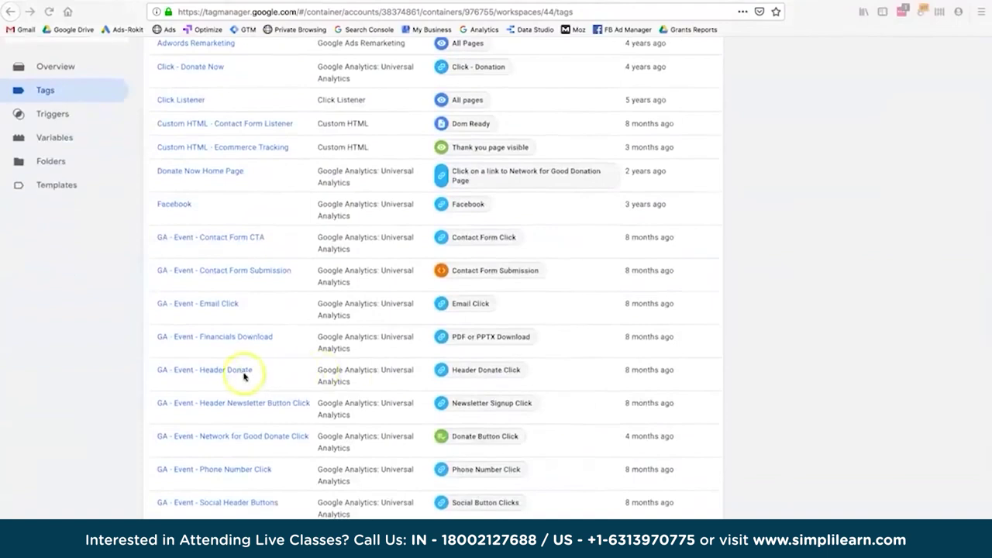
pyautogui.click(243, 375)
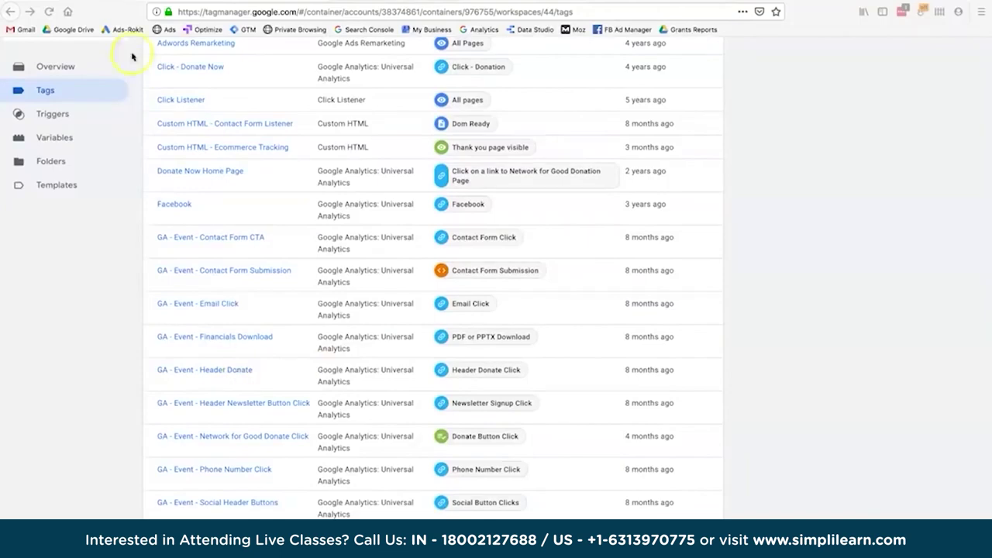
pyautogui.click(128, 4)
# Check Realtime Events for the single Header Donate Click, then bring the Ama Foundation site forward.
pyautogui.click(123, 3)
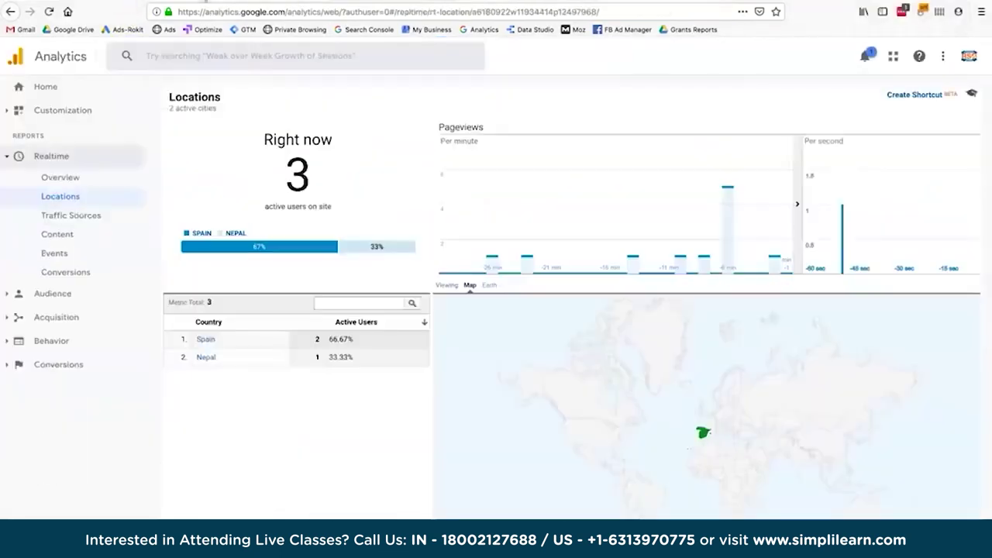
pyautogui.click(66, 251)
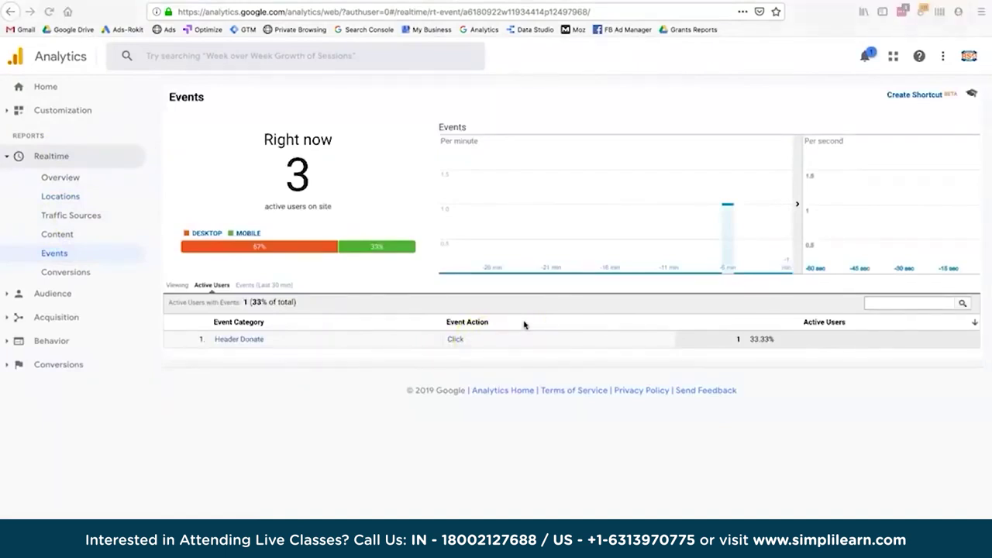
pyautogui.press('super+Tab')
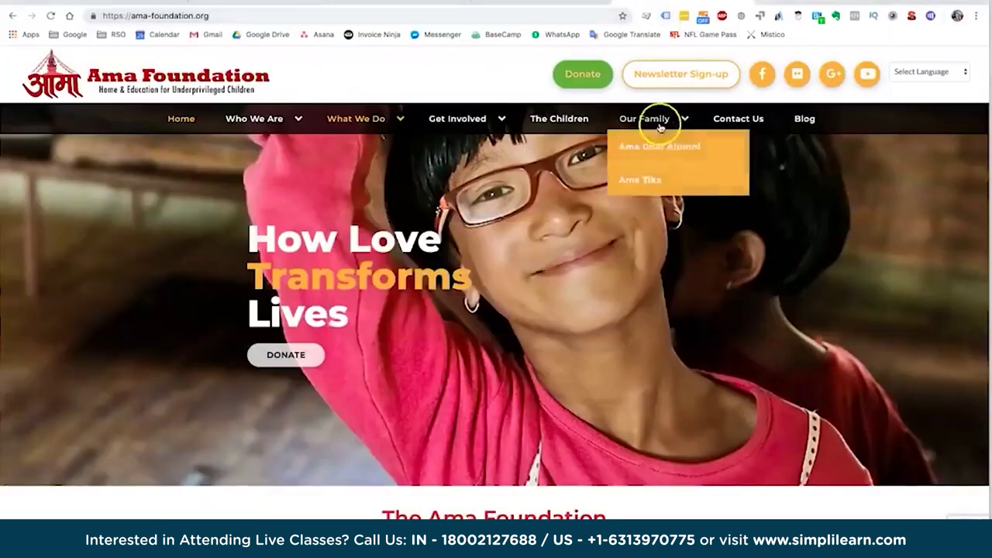
# Fire a header Donate click from the Ama Foundation site's Our Family page.
pyautogui.click(659, 121)
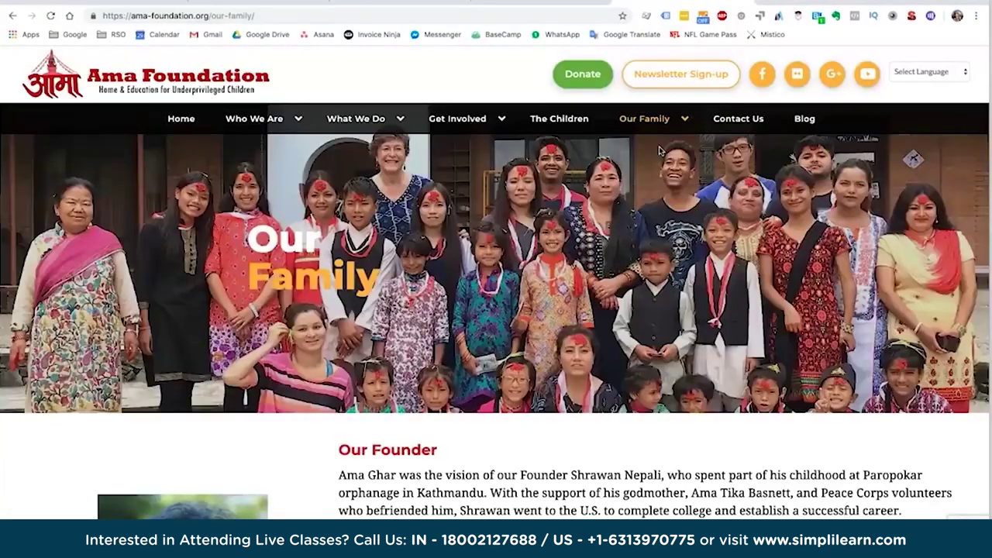
pyautogui.moveTo(210, 16); pyautogui.dragTo(263, 16)
pyautogui.click(262, 16)
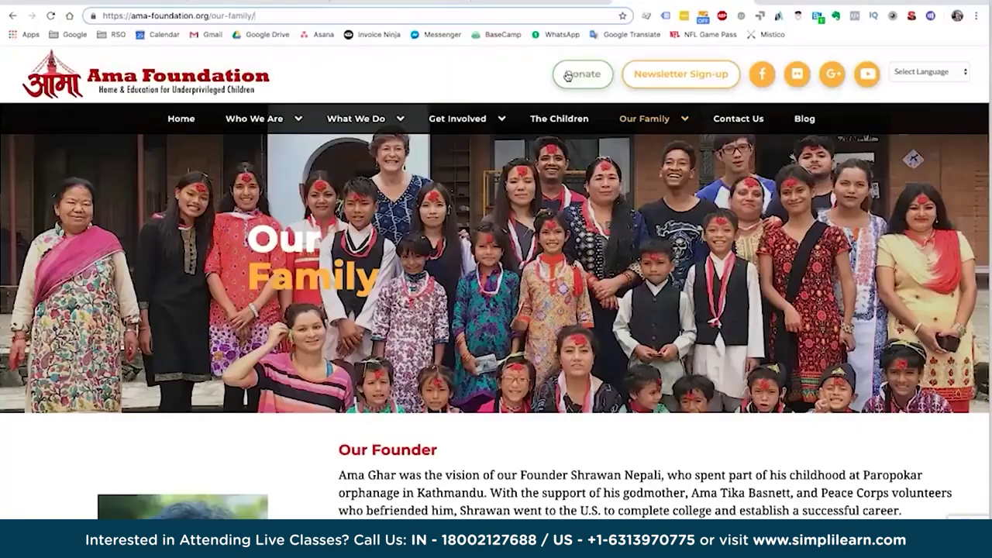
pyautogui.click(577, 74)
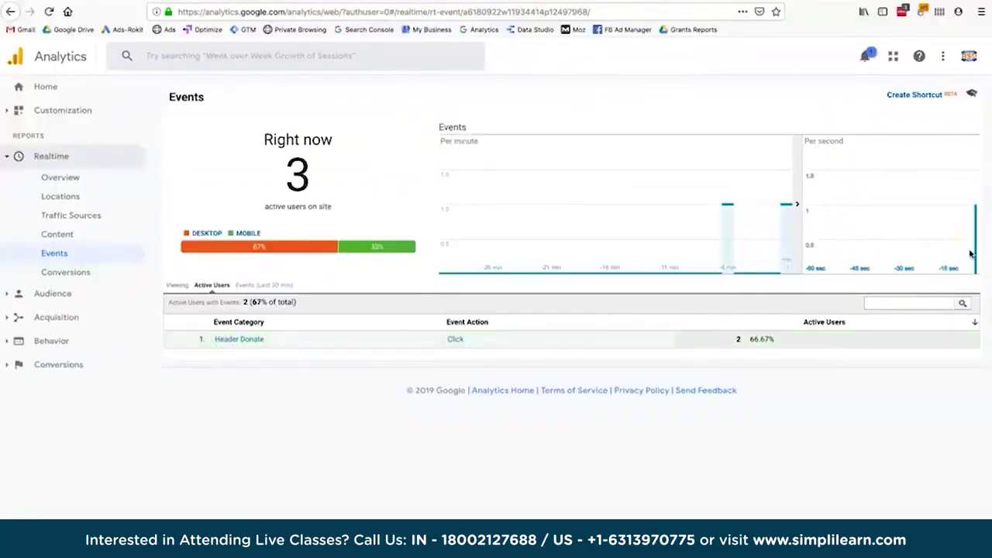
# Filter realtime events to the Header Donate category, showing the /our-family/ label, and expand Behavior > Events.
pyautogui.click(26, 190)
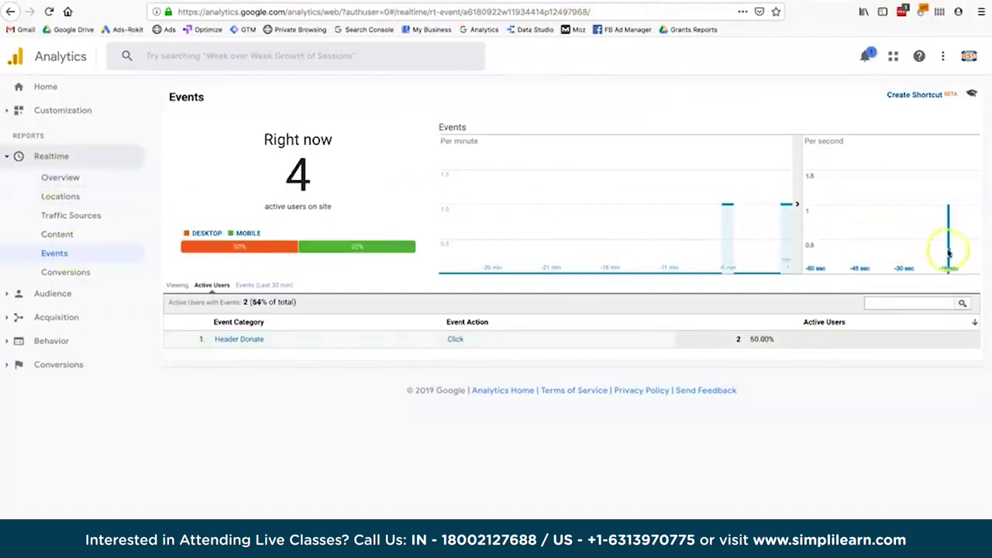
pyautogui.click(237, 342)
pyautogui.click(455, 339)
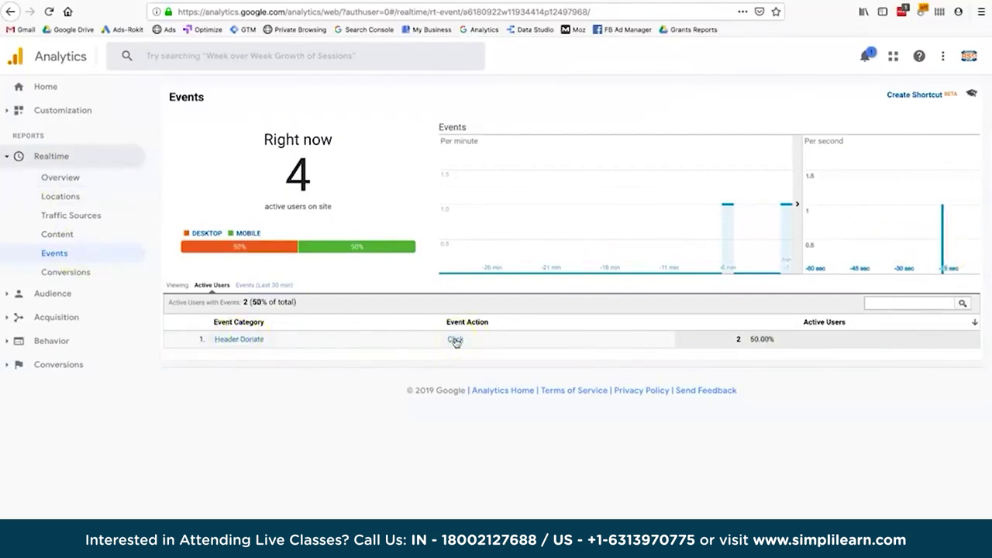
pyautogui.click(245, 341)
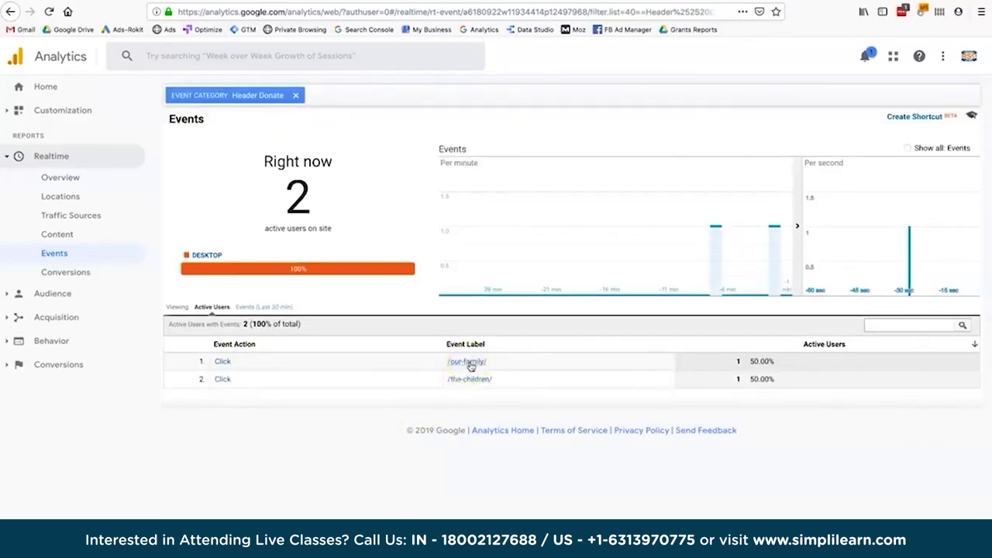
pyautogui.moveTo(489, 361); pyautogui.dragTo(444, 363)
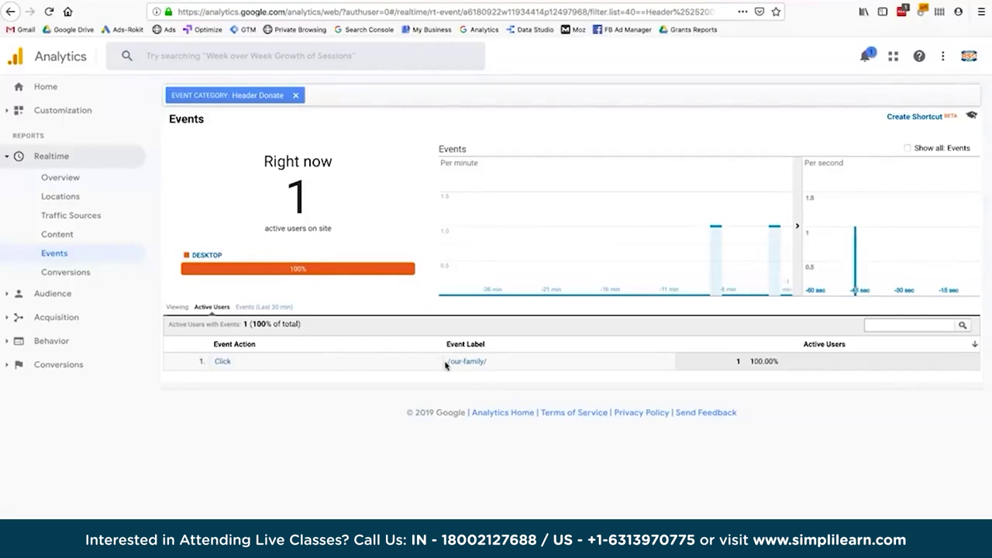
pyautogui.click(46, 340)
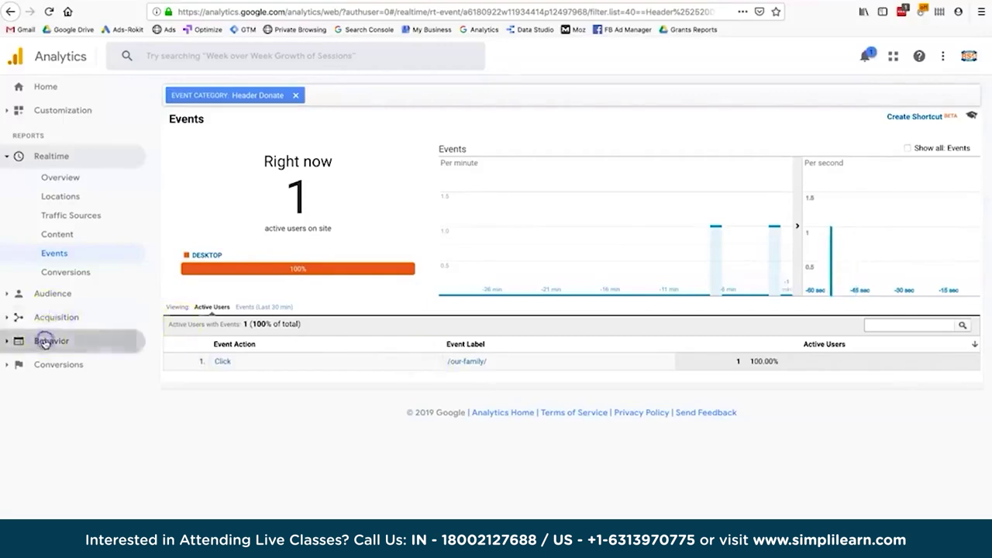
pyautogui.click(50, 343)
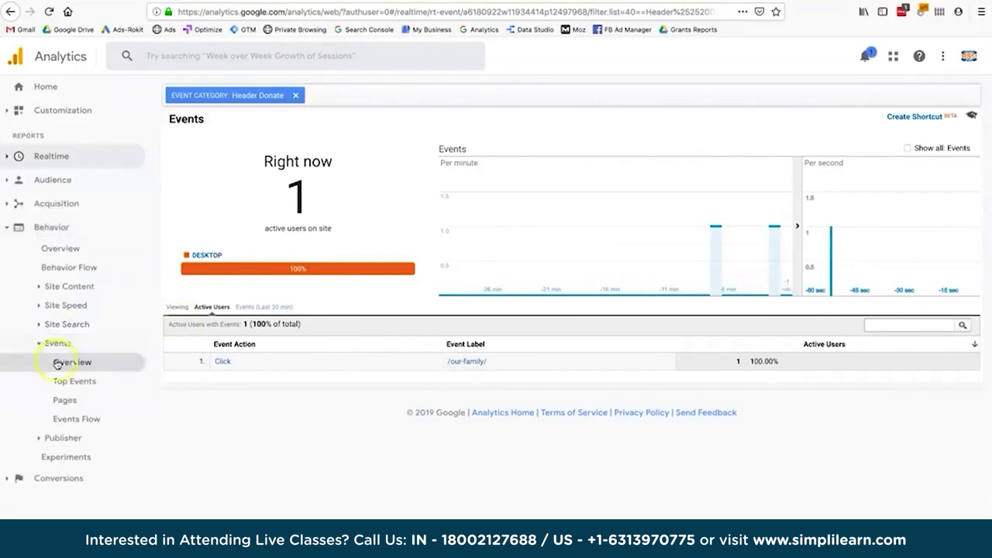
# Drill Top Events into Header Donate > Click to see its single event label.
pyautogui.click(59, 382)
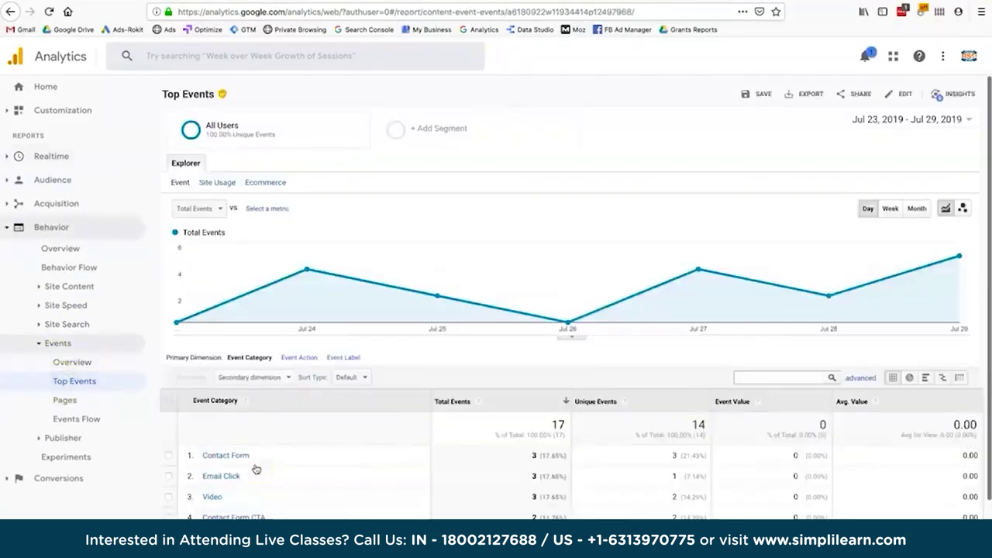
pyautogui.scroll(-2, 256, 469)
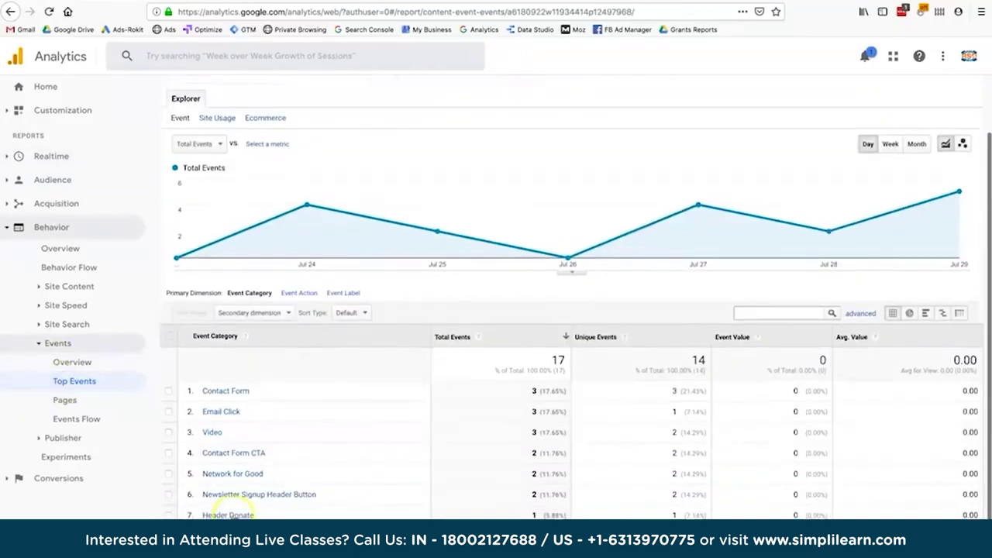
pyautogui.click(227, 515)
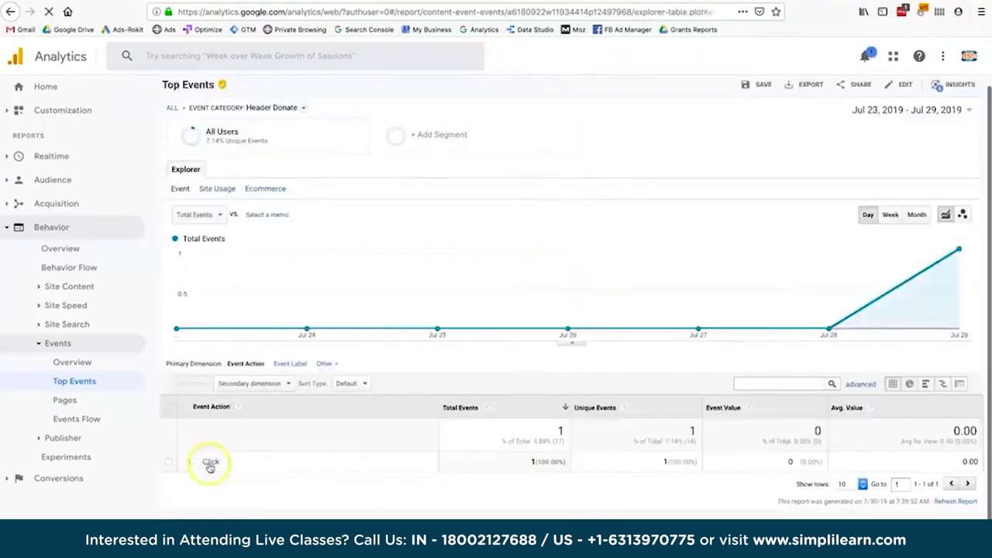
pyautogui.click(209, 464)
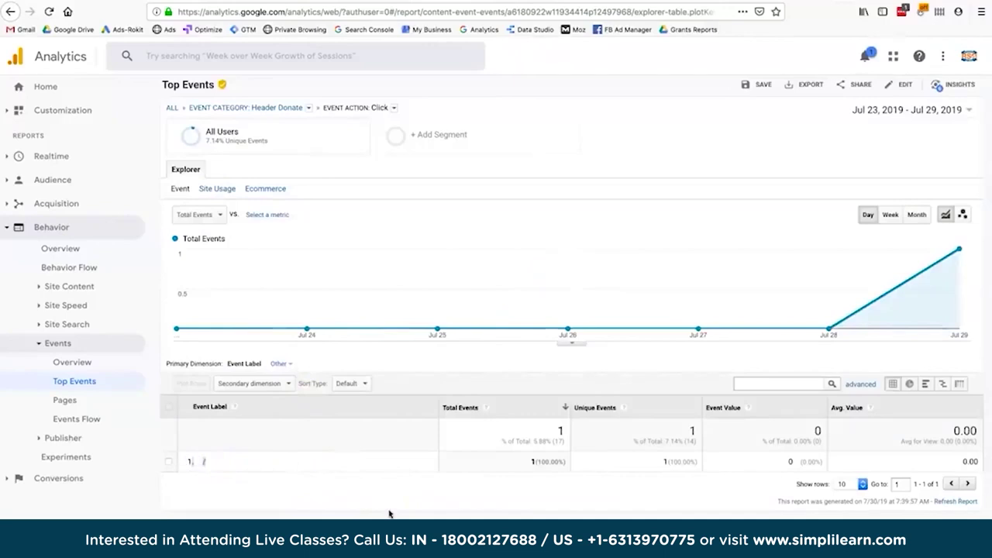
pyautogui.click(215, 470)
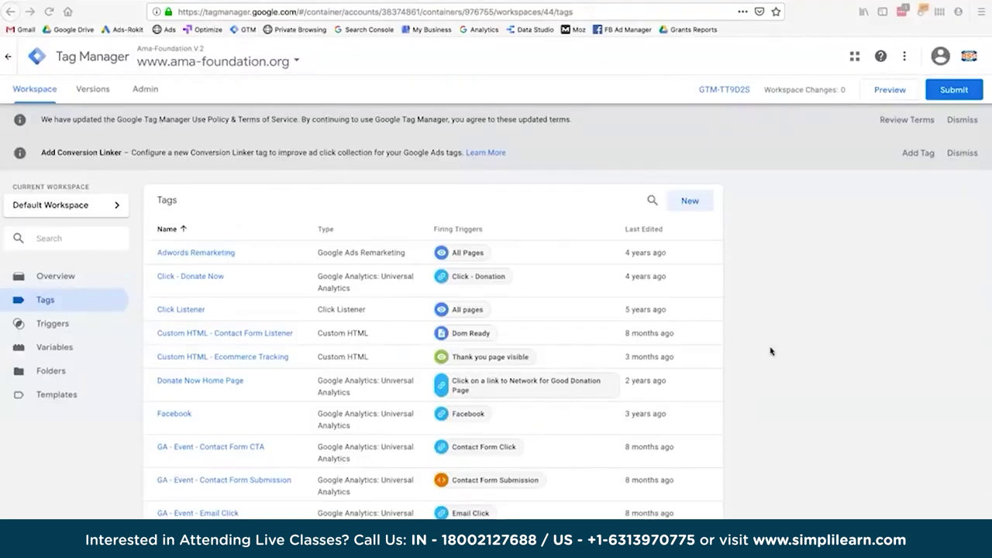
# Start Tag Manager preview of the Default Workspace and return to the Ama Foundation site.
pyautogui.click(888, 91)
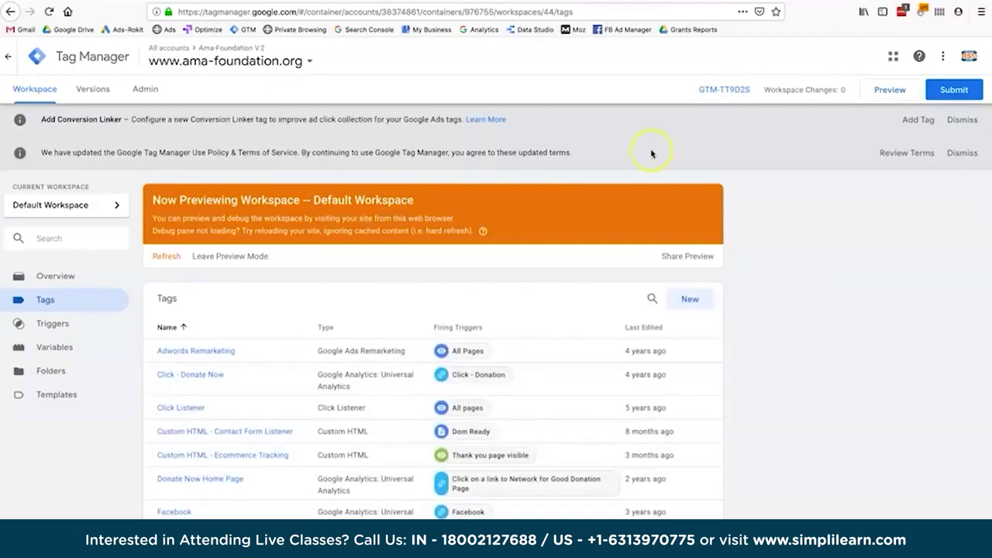
pyautogui.scroll(-1, 276, 253)
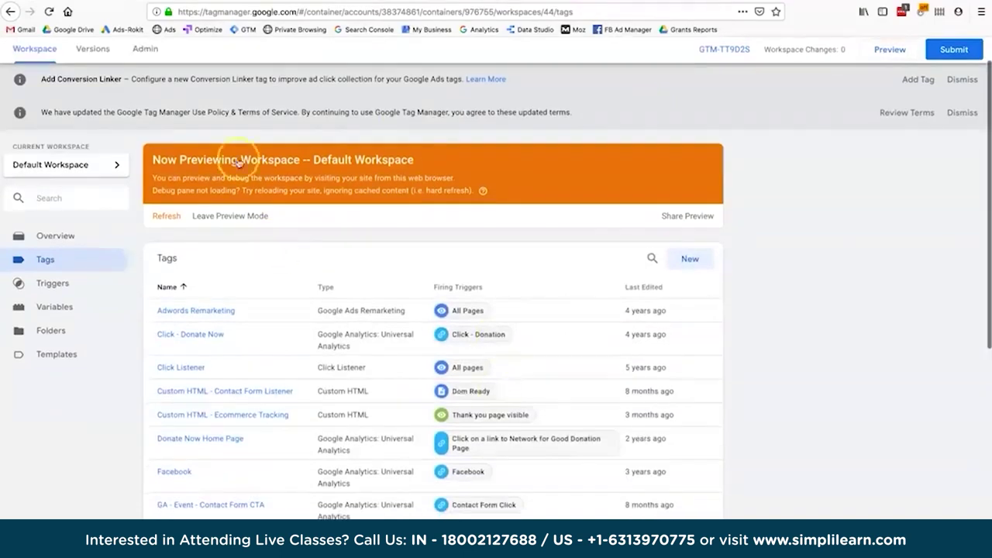
pyautogui.click(494, 2)
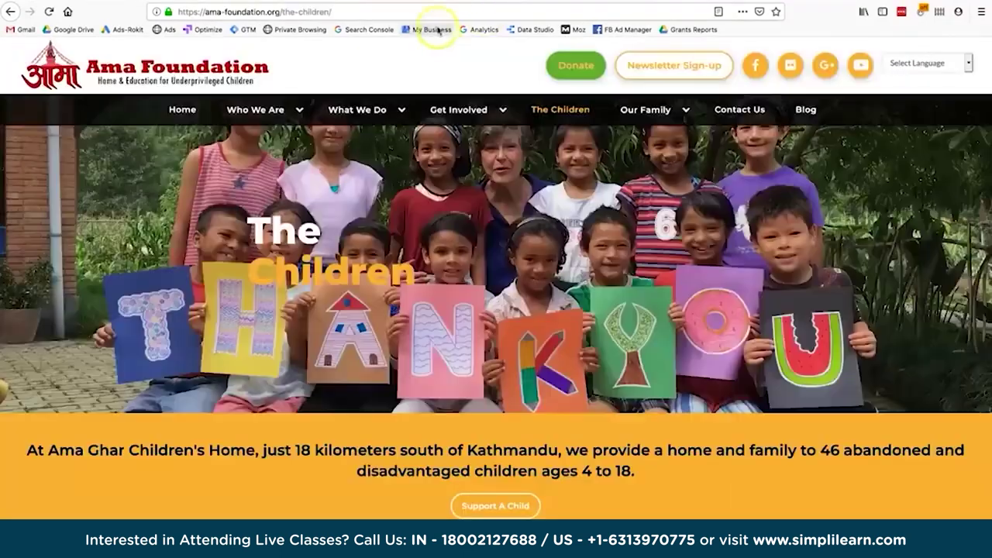
# Reload the site with the preview pane and fire header Donate, confirming GA - Event - Header Donate fired 2 times.
pyautogui.press('super+r')
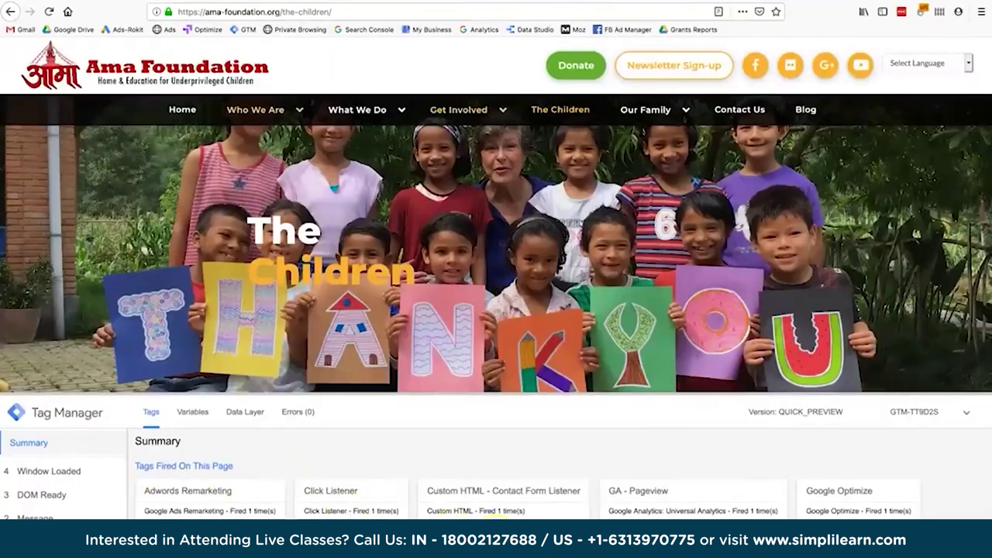
pyautogui.scroll(-1, 496, 514)
pyautogui.scroll(-1, 564, 475)
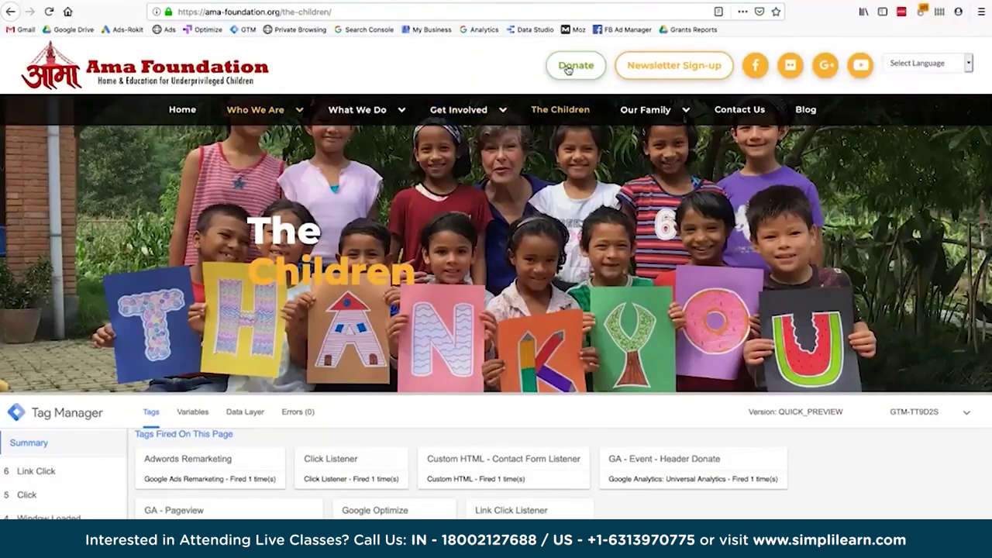
pyautogui.click(568, 67)
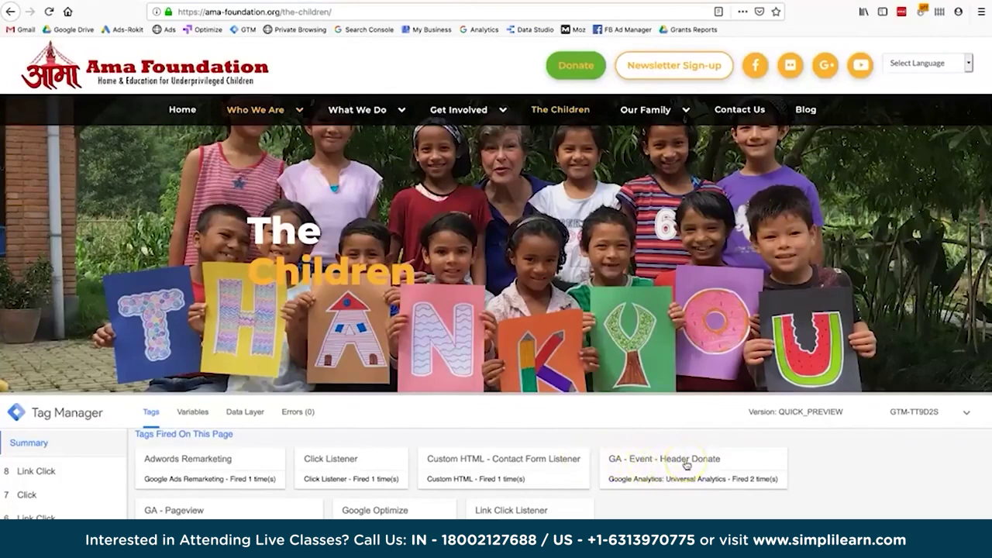
pyautogui.scroll(1, 686, 477)
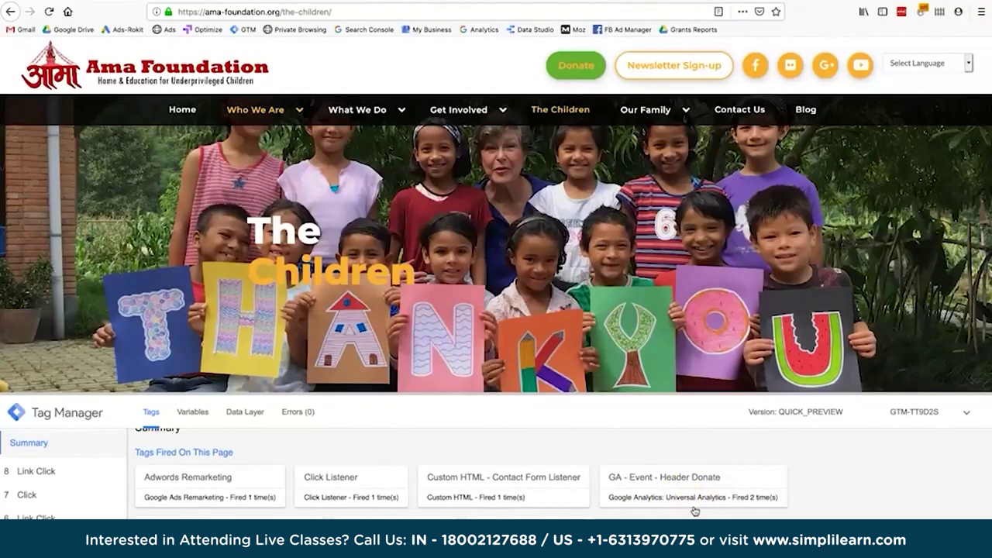
pyautogui.click(665, 486)
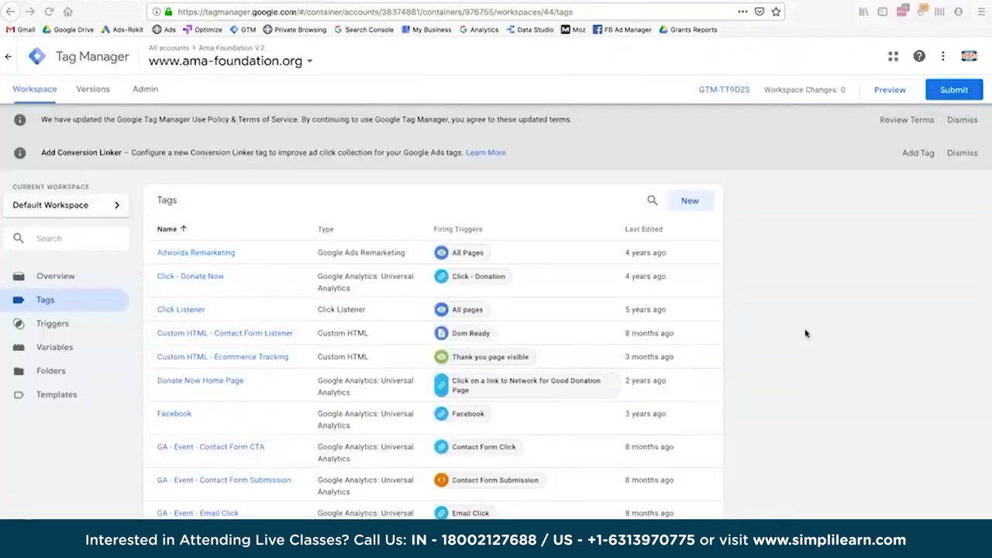
# Confirm in Analytics Realtime Events a Header Donate Click from 2 active users.
pyautogui.click(252, 59)
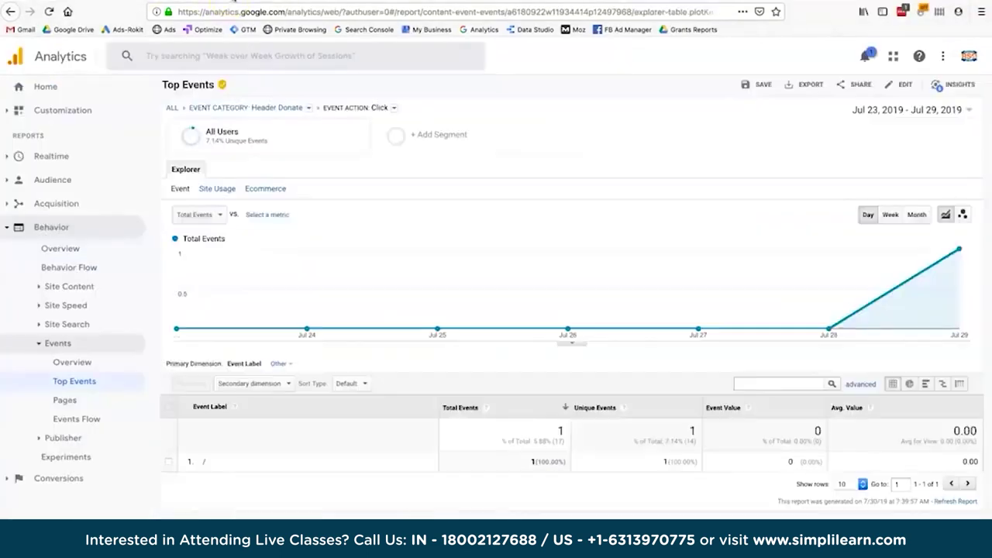
pyautogui.click(64, 157)
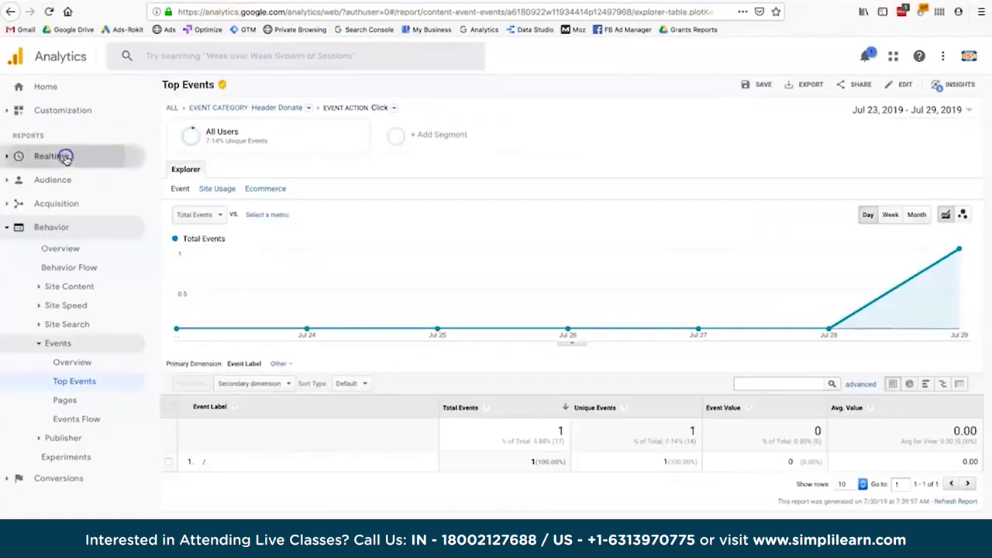
pyautogui.click(55, 252)
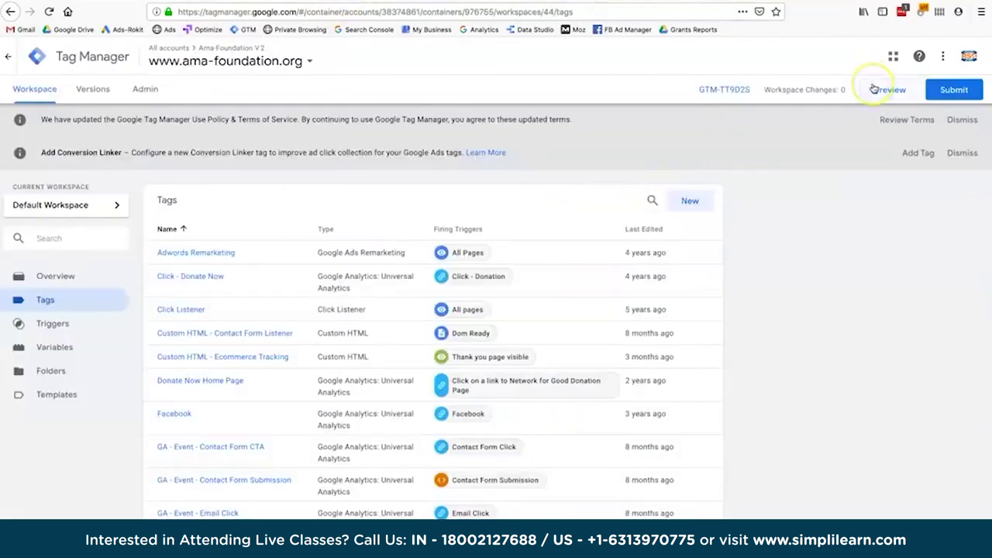
pyautogui.click(635, 116)
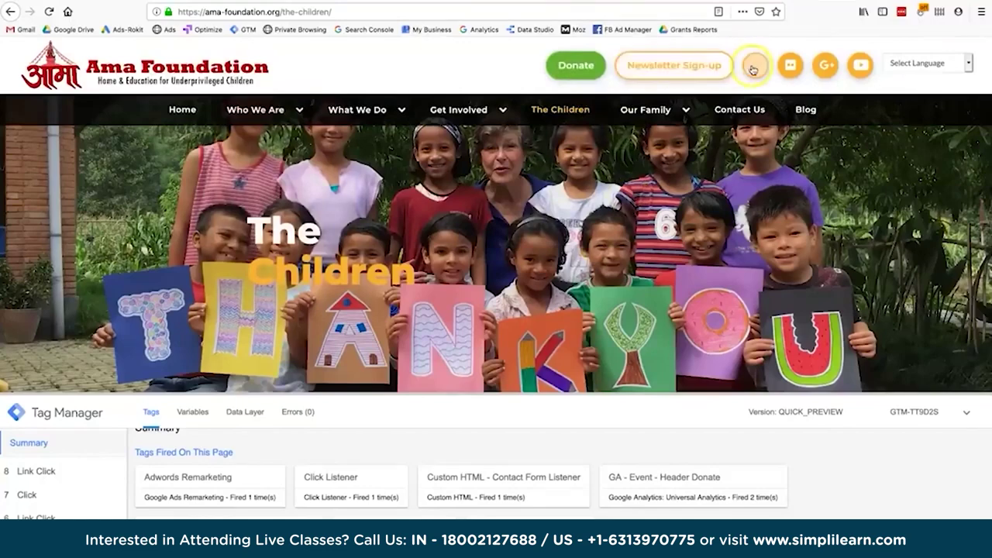
pyautogui.scroll(-10, 737, 217)
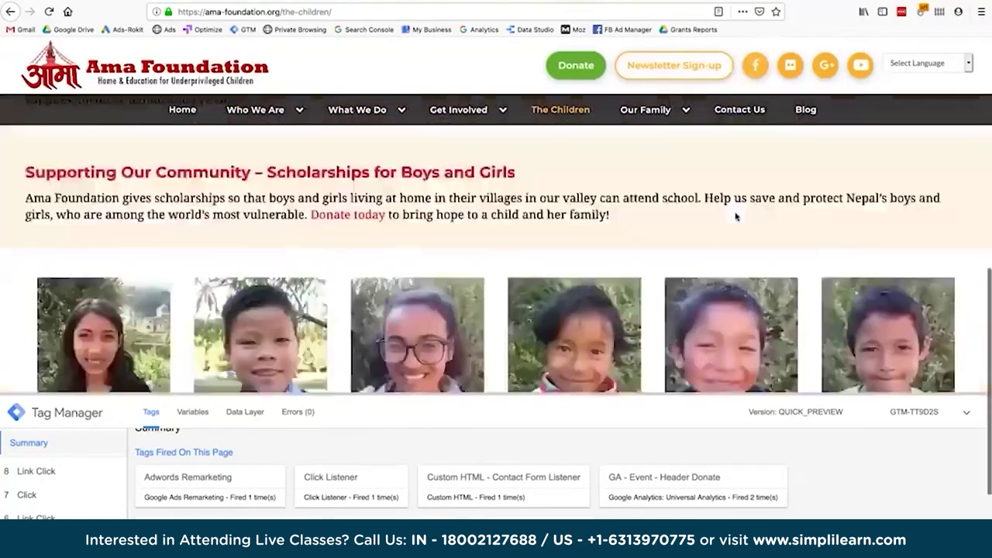
pyautogui.scroll(8, 736, 217)
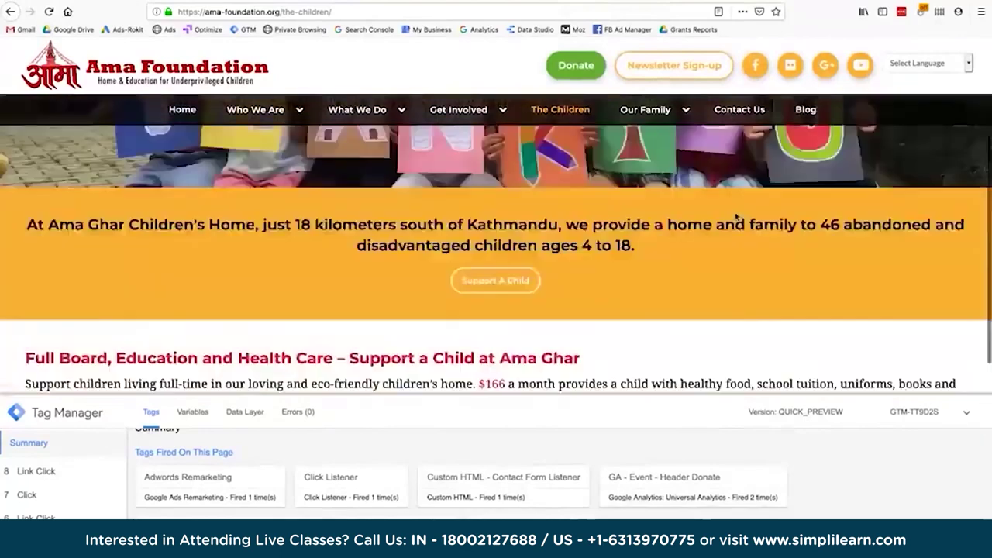
pyautogui.scroll(-2, 736, 217)
pyautogui.scroll(-2, 736, 217)
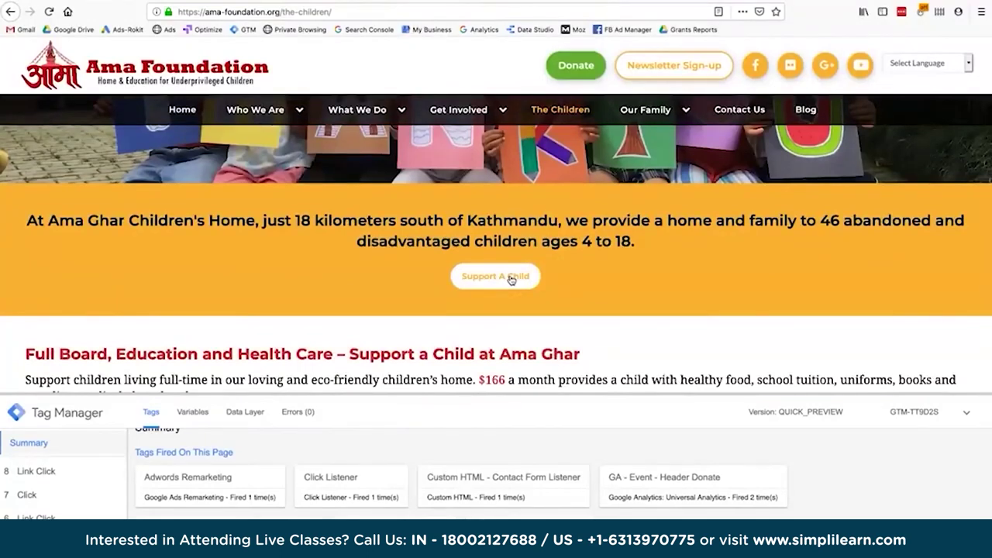
pyautogui.click(120, 4)
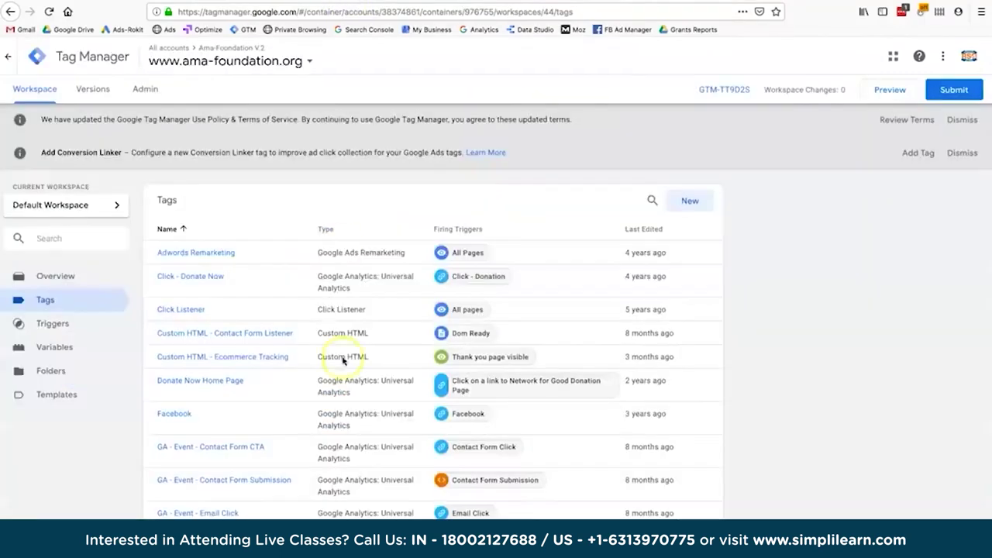
pyautogui.scroll(-3, 344, 360)
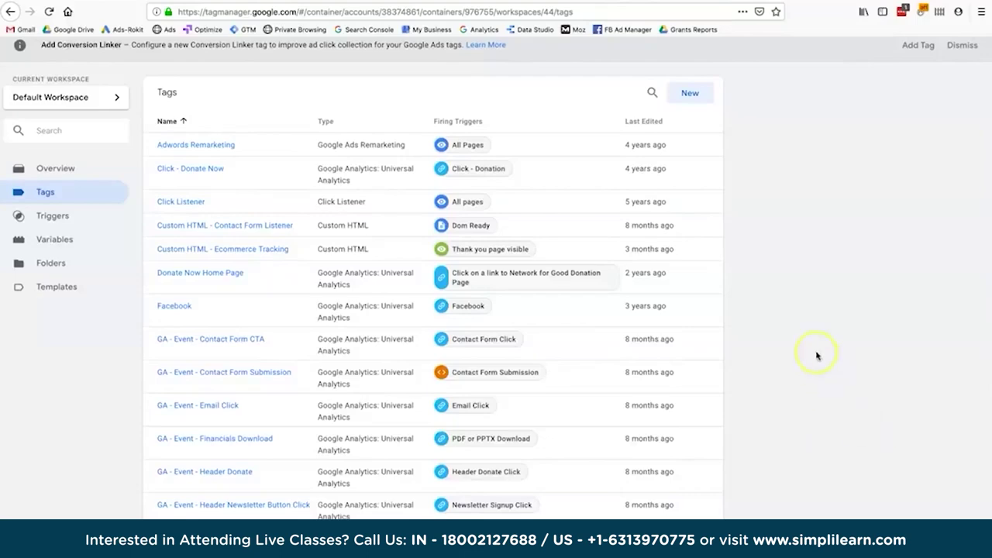
pyautogui.press('super+Tab')
pyautogui.press('super+Tab')
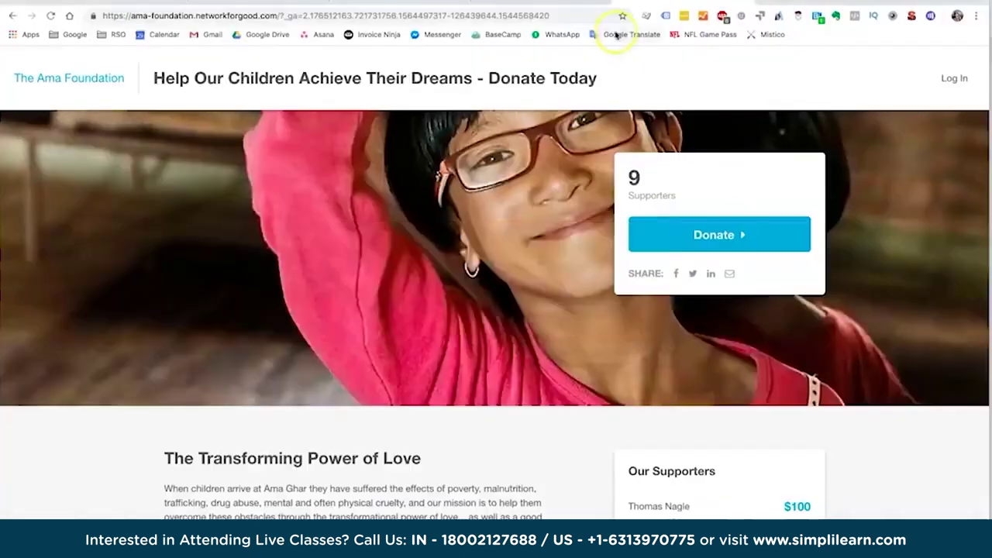
pyautogui.click(384, 3)
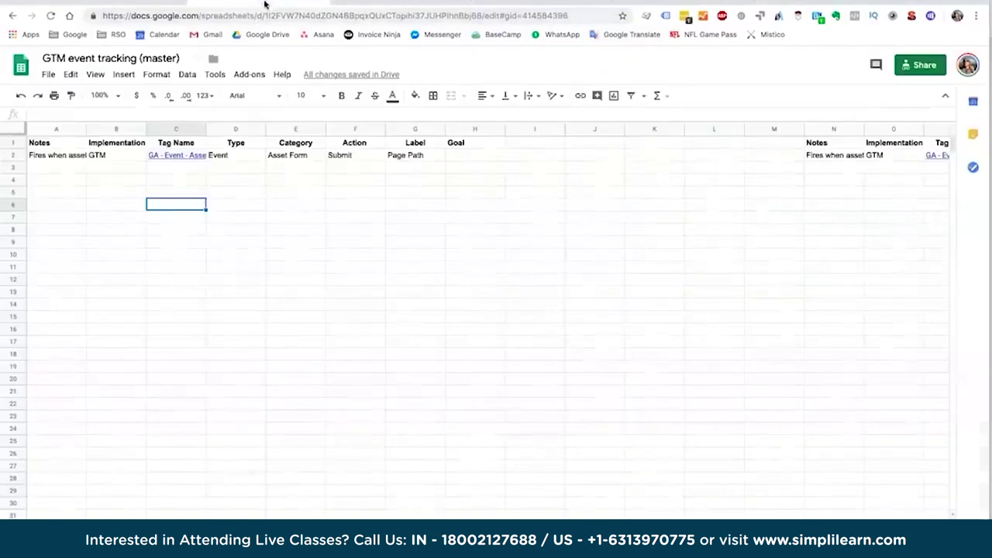
pyautogui.click(58, 141)
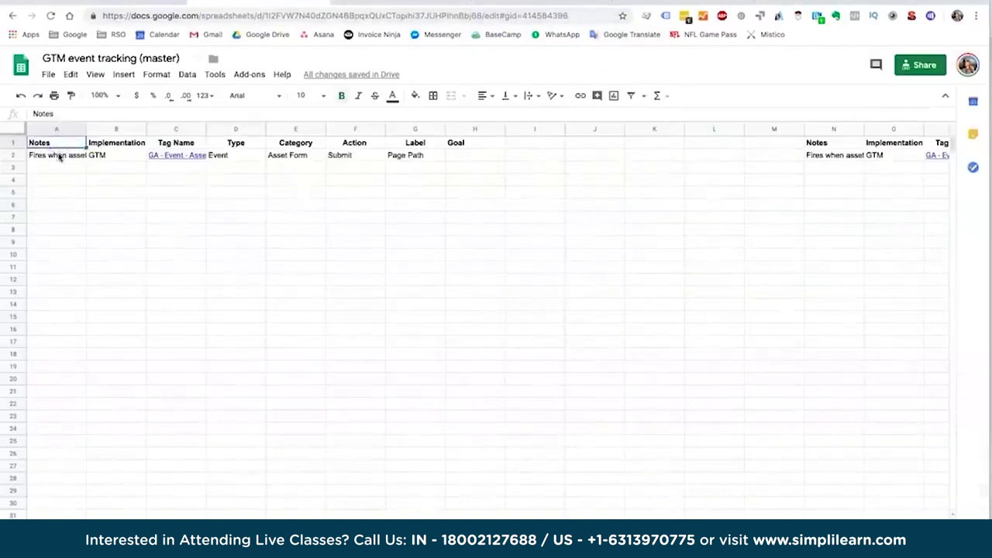
pyautogui.click(60, 156)
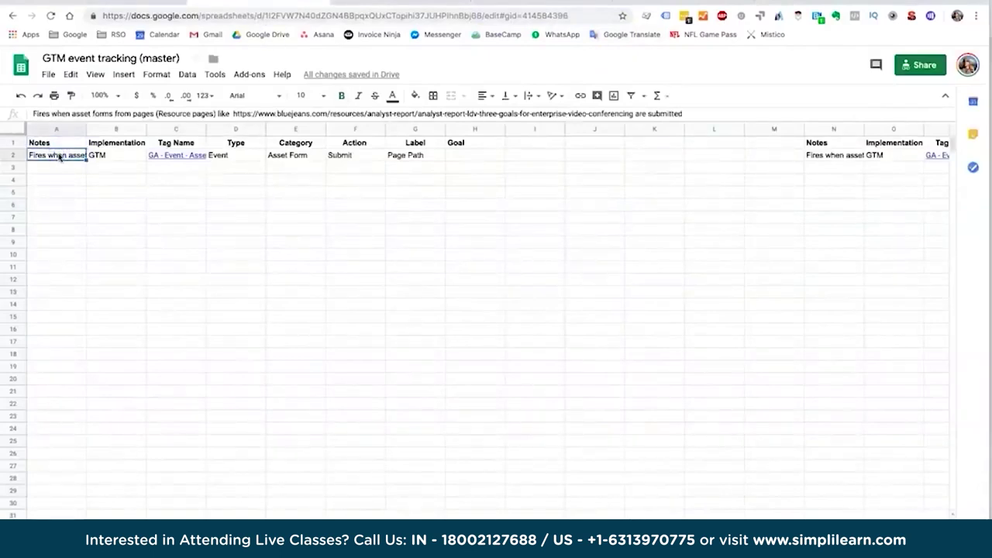
pyautogui.click(70, 166)
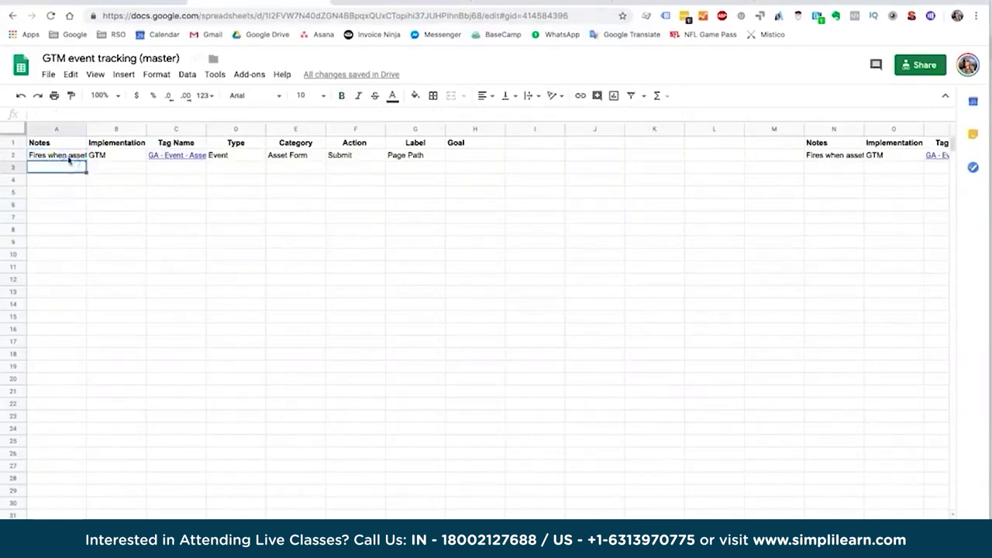
pyautogui.click(68, 158)
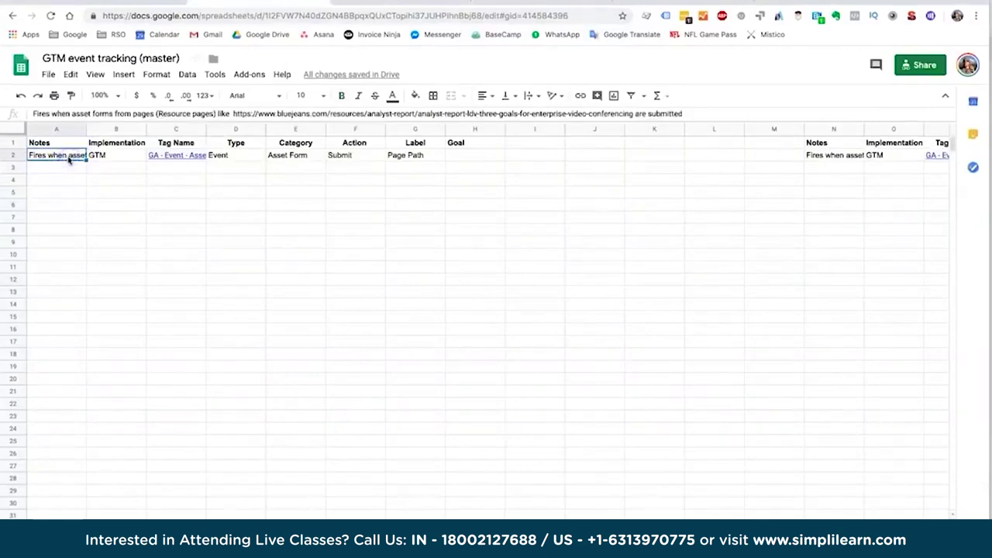
pyautogui.click(69, 166)
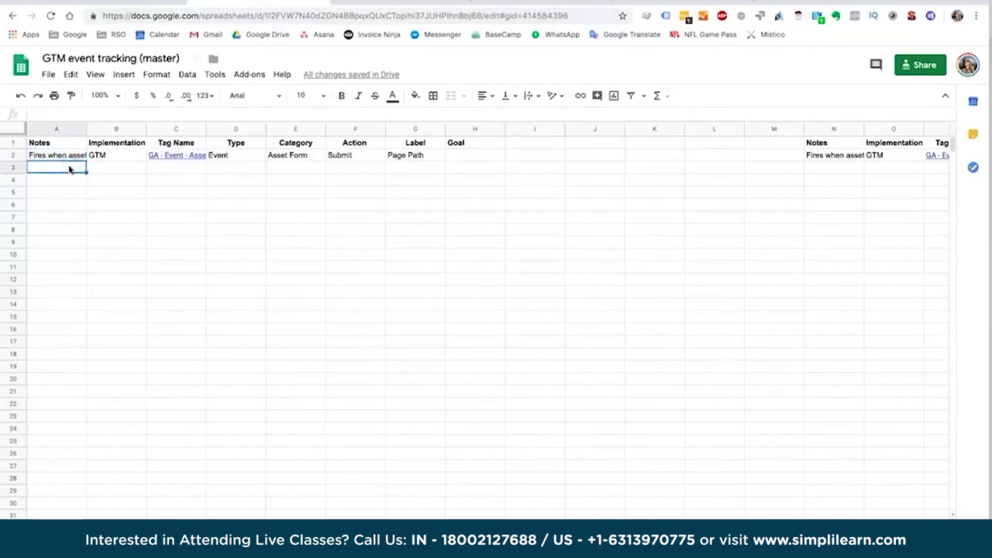
pyautogui.click(159, 157)
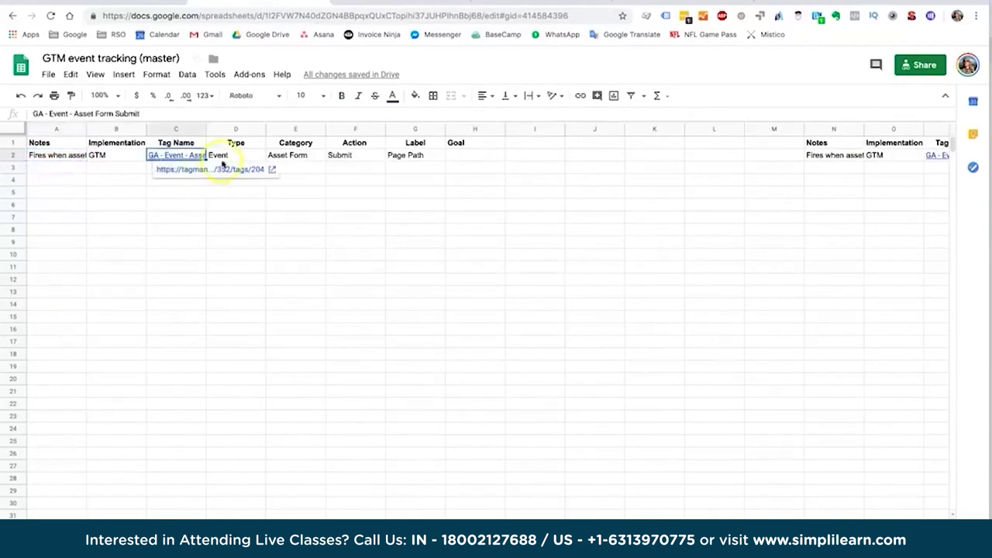
pyautogui.click(223, 157)
pyautogui.click(272, 156)
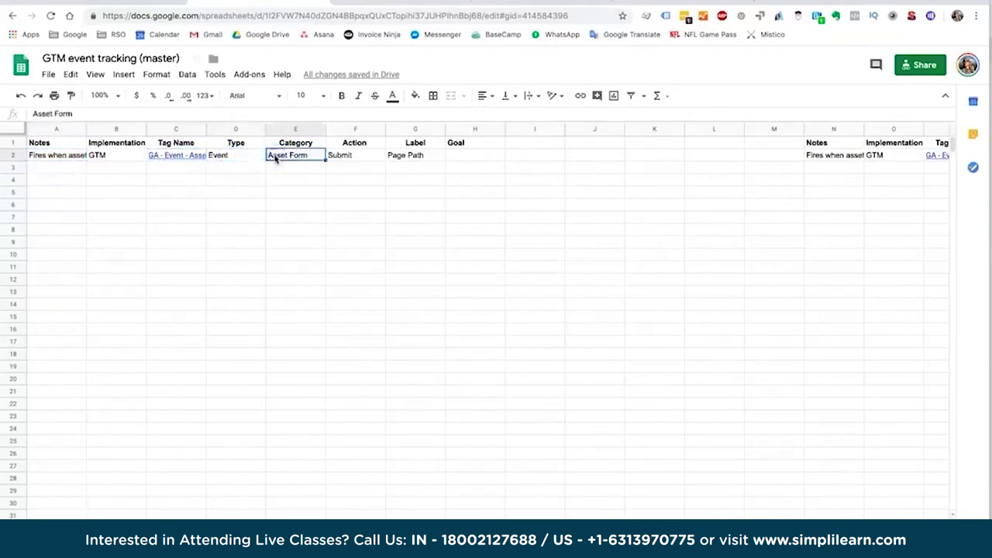
pyautogui.click(366, 155)
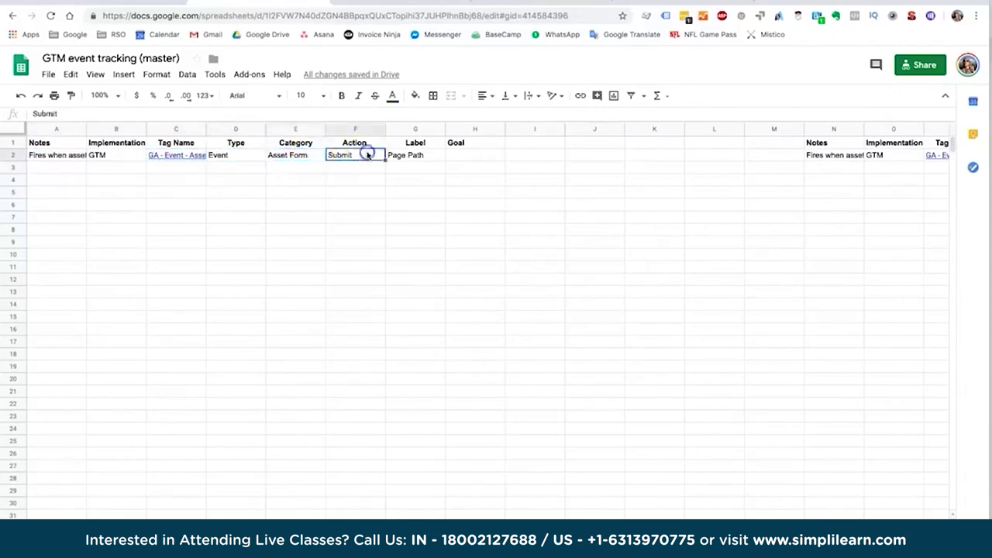
pyautogui.click(395, 155)
pyautogui.click(462, 156)
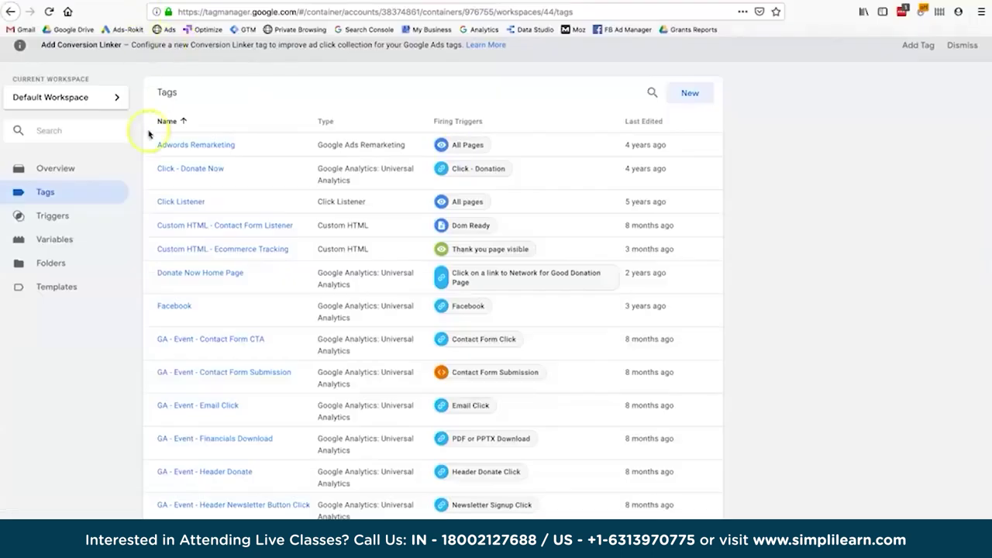
# Create a new custom Event goal named 'Event - Clicker on Header Donate'.
pyautogui.click(130, 2)
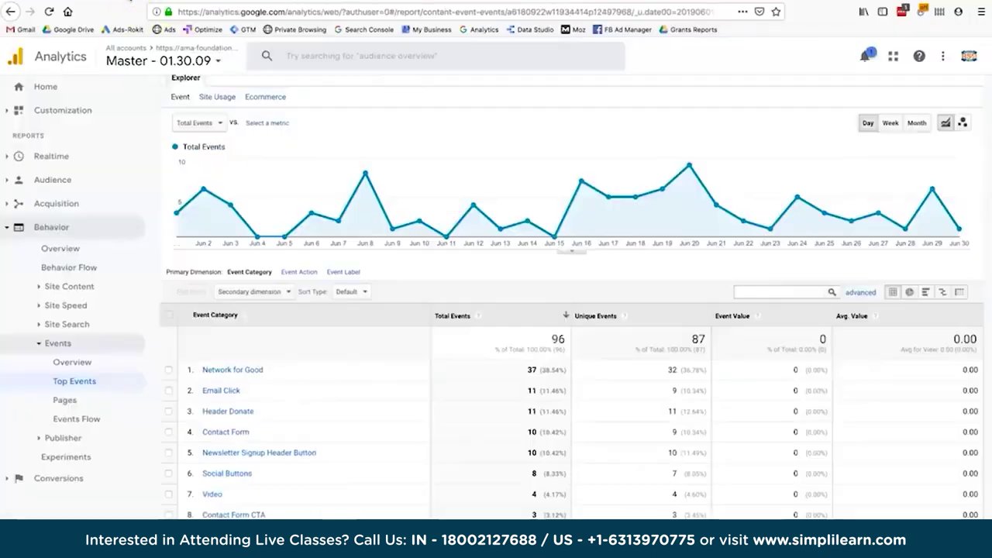
pyautogui.click(120, 431)
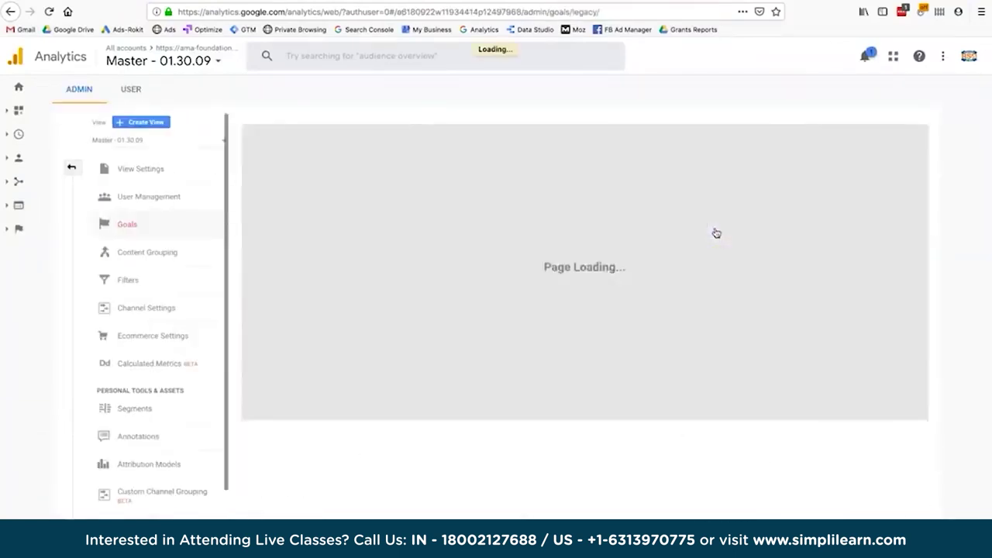
pyautogui.click(294, 147)
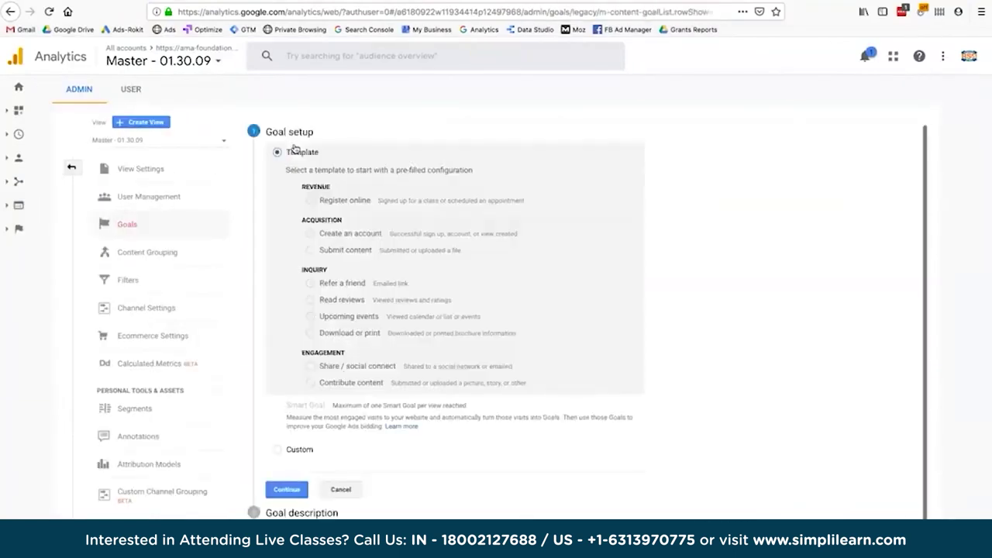
pyautogui.click(296, 449)
pyautogui.click(287, 493)
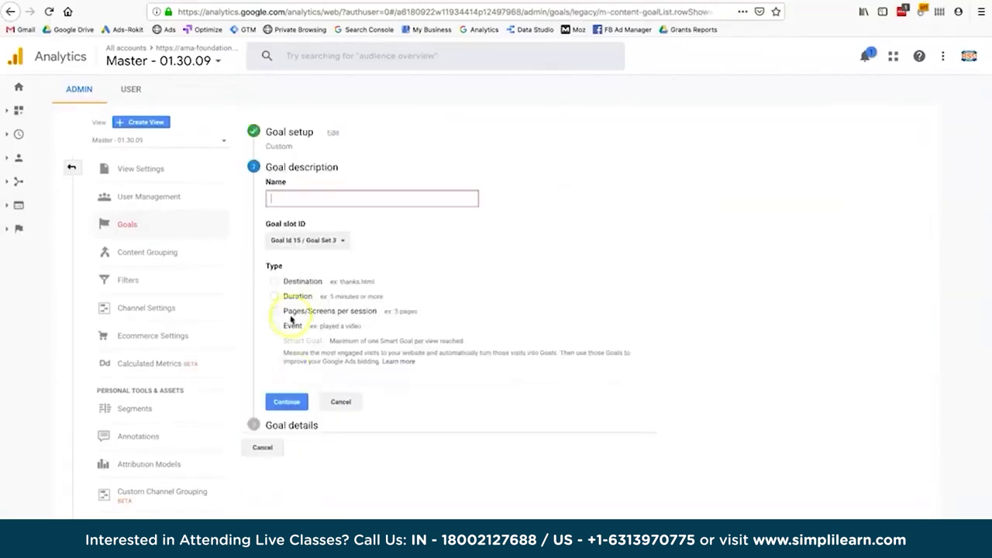
pyautogui.click(289, 338)
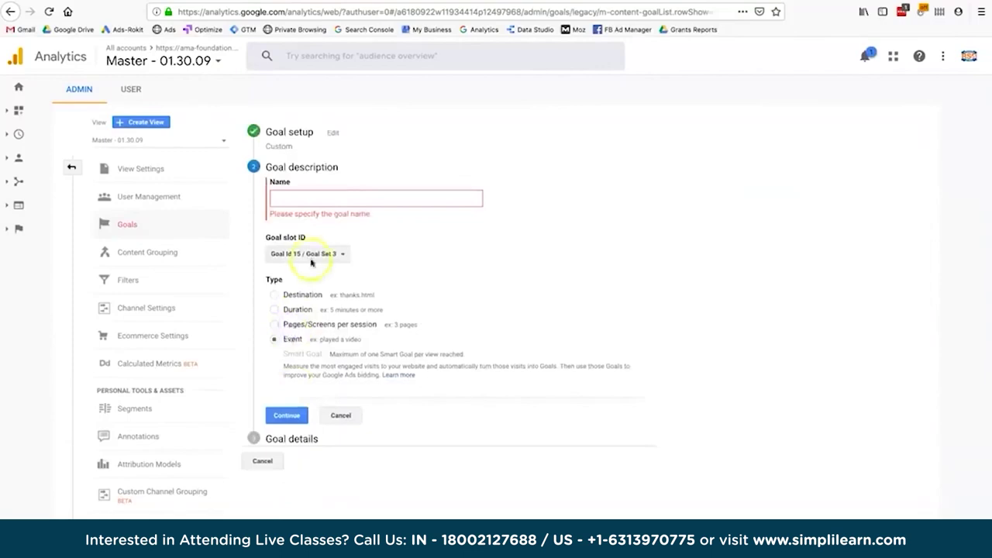
pyautogui.click(319, 200)
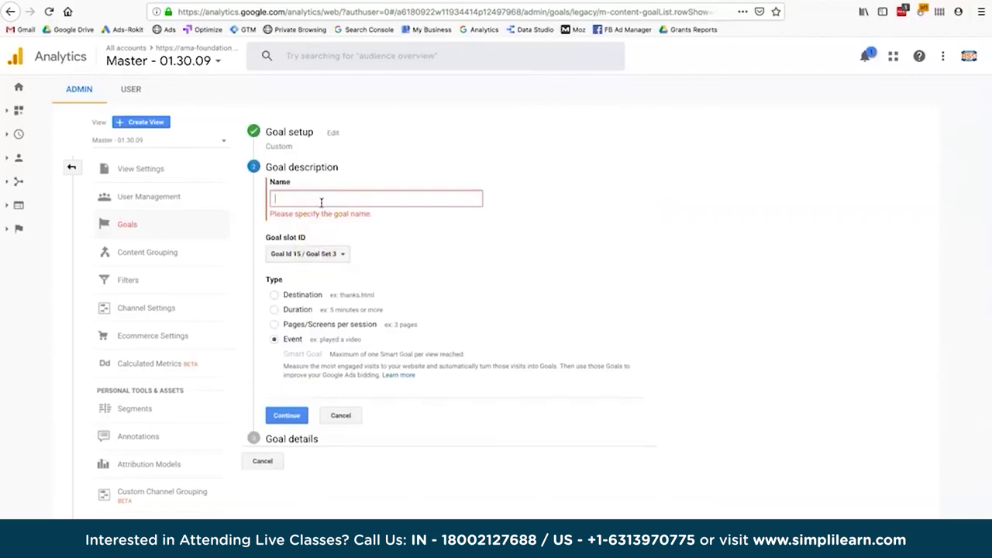
pyautogui.write('Event')
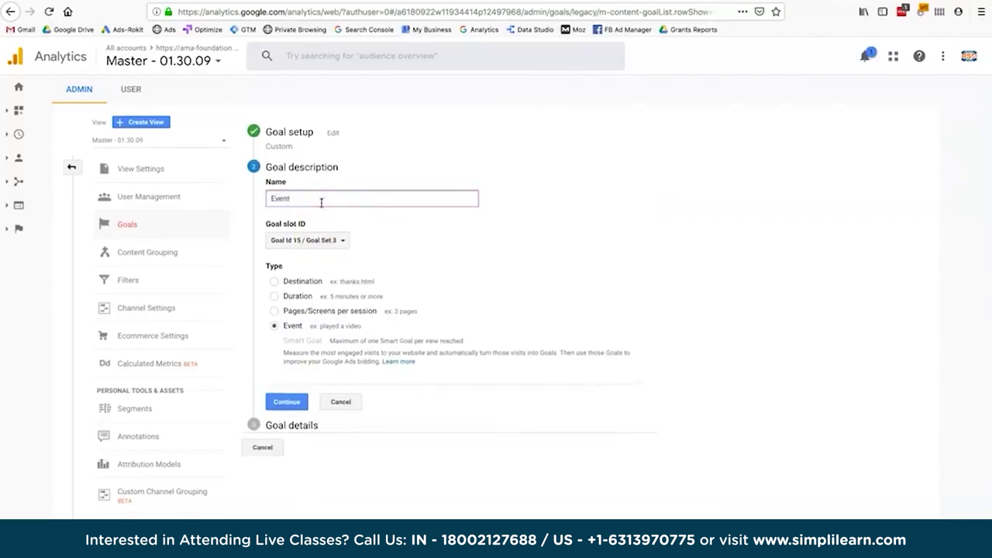
pyautogui.write(' - Clicker on Header Donate')
pyautogui.click(286, 405)
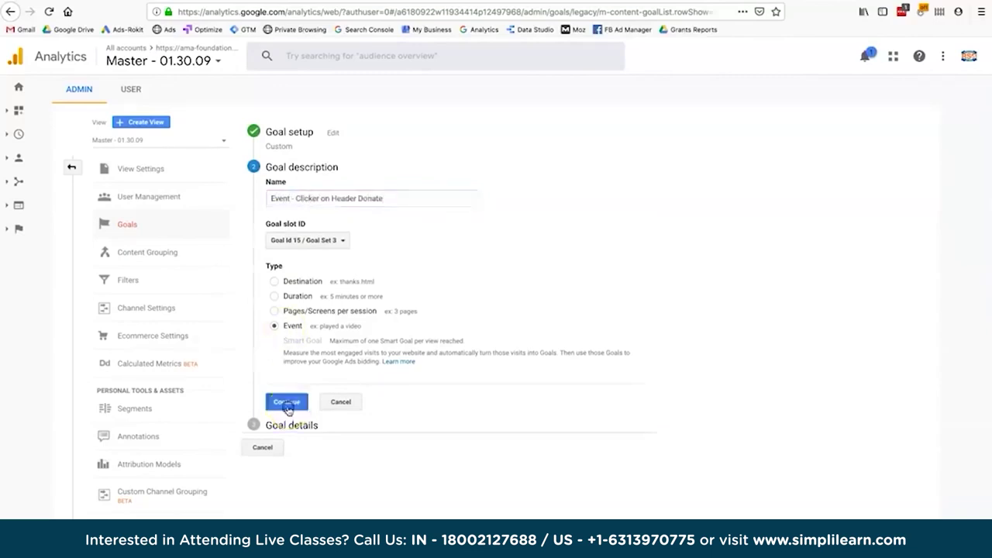
# Set goal conditions Category 'Header Donate' and Action 'Click', verifying a 0.22% conversion rate.
pyautogui.click(401, 271)
pyautogui.write('Header Donate')
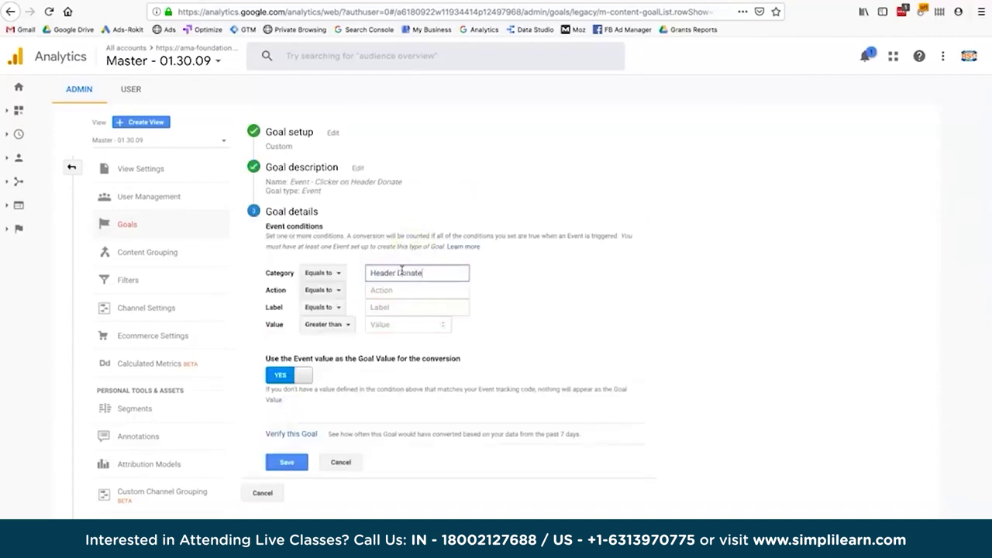
pyautogui.click(399, 288)
pyautogui.write('Click')
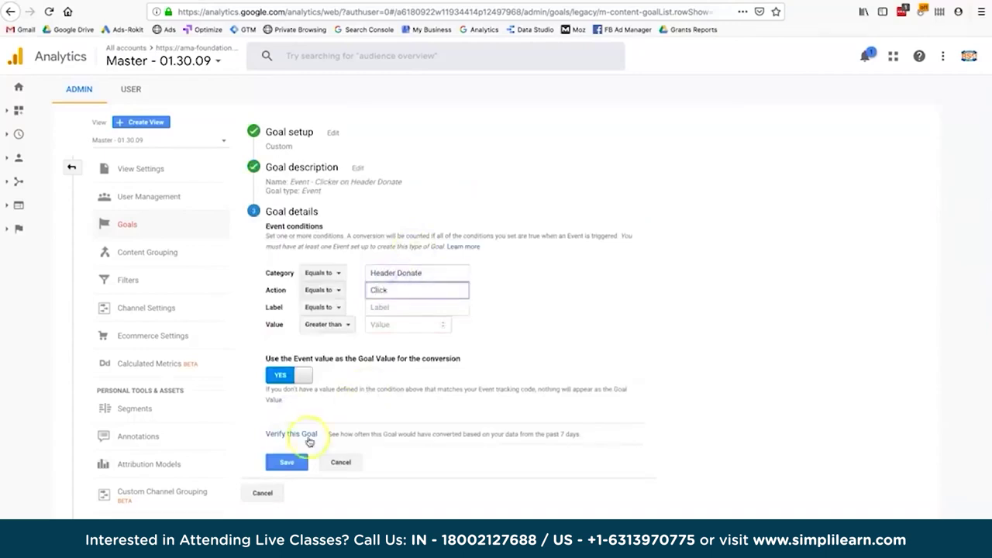
pyautogui.click(308, 437)
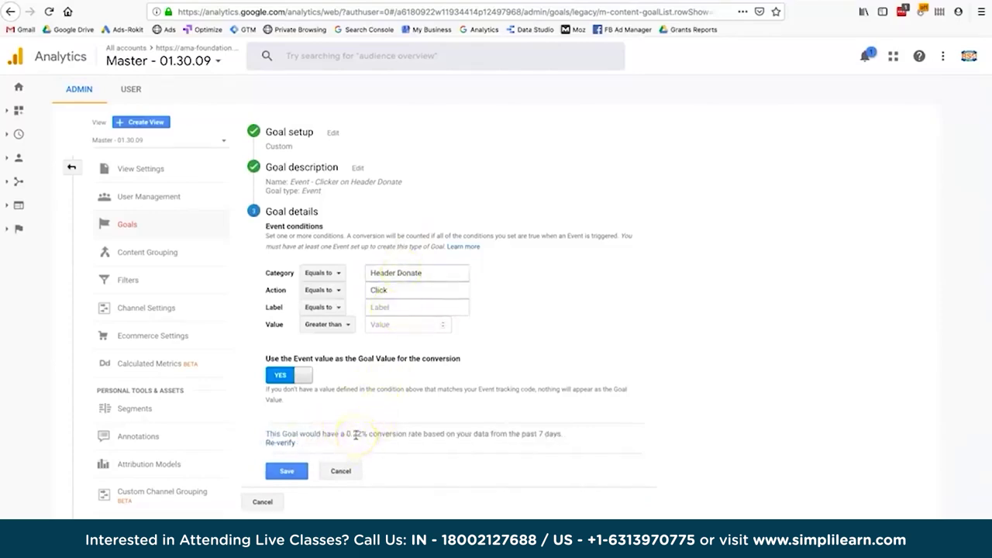
pyautogui.moveTo(302, 430); pyautogui.dragTo(369, 432)
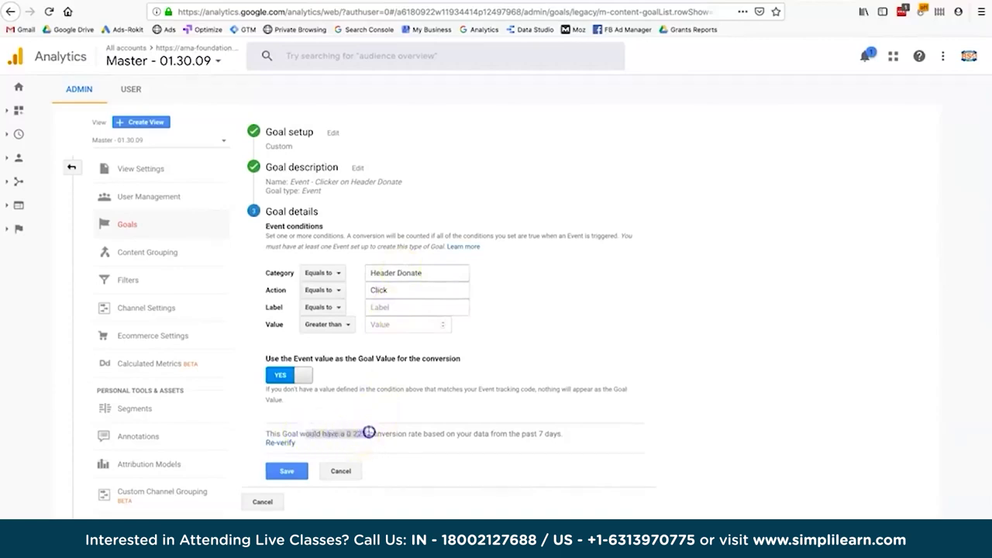
pyautogui.click(369, 432)
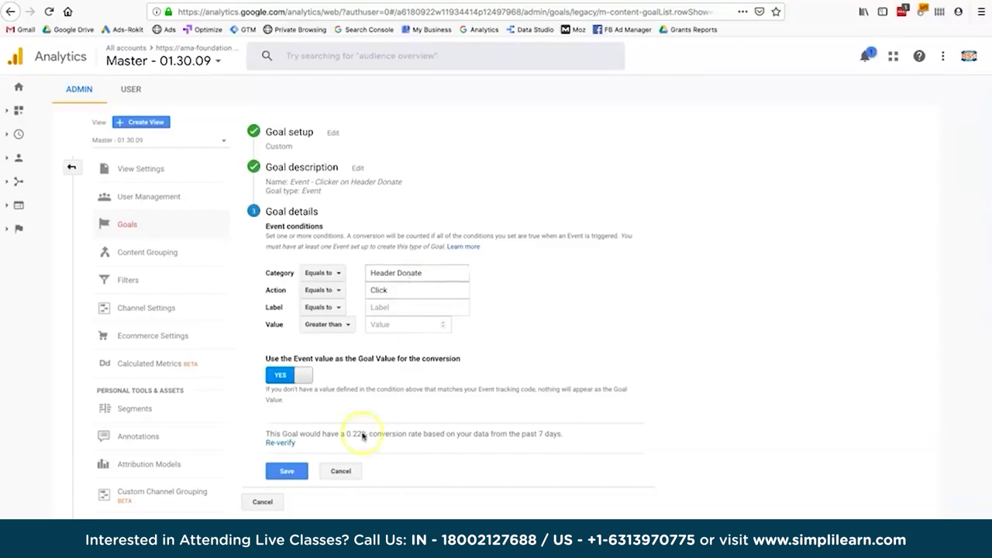
pyautogui.click(397, 421)
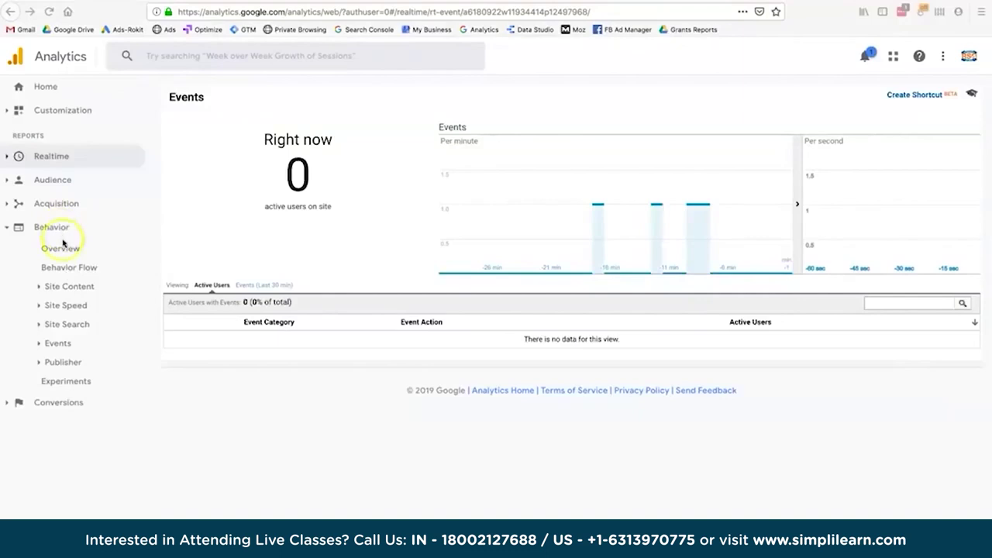
# Open the Behavior > Events > Top Events report.
pyautogui.click(62, 344)
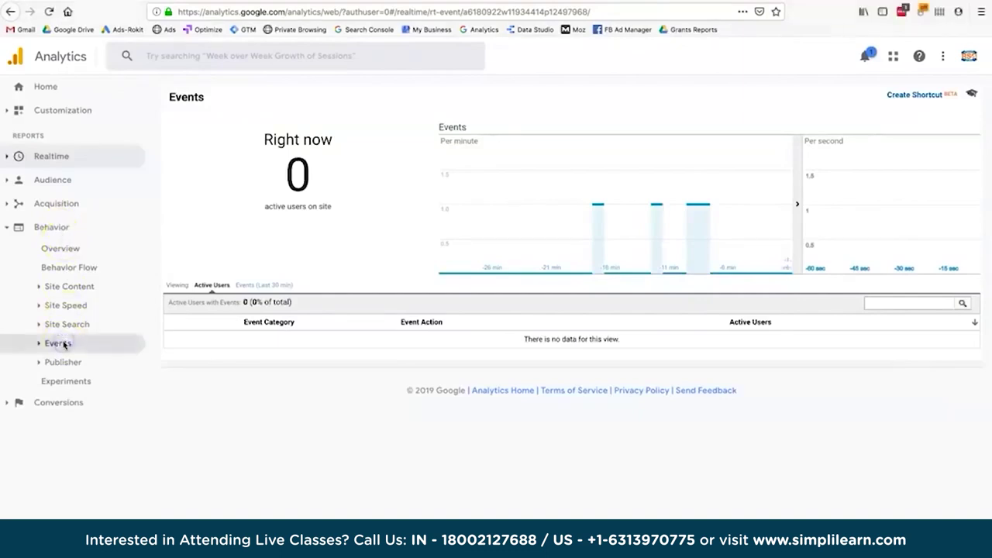
pyautogui.click(66, 381)
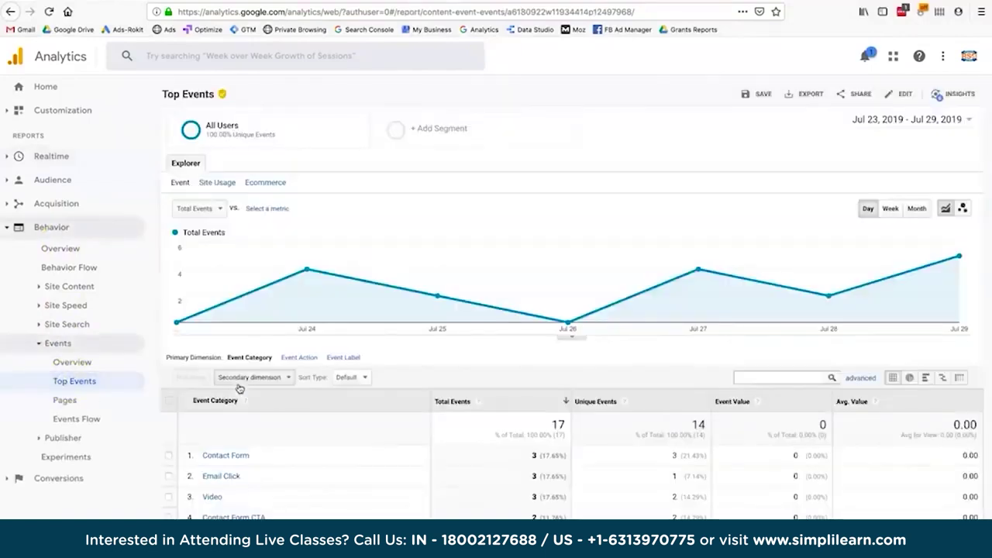
pyautogui.click(341, 434)
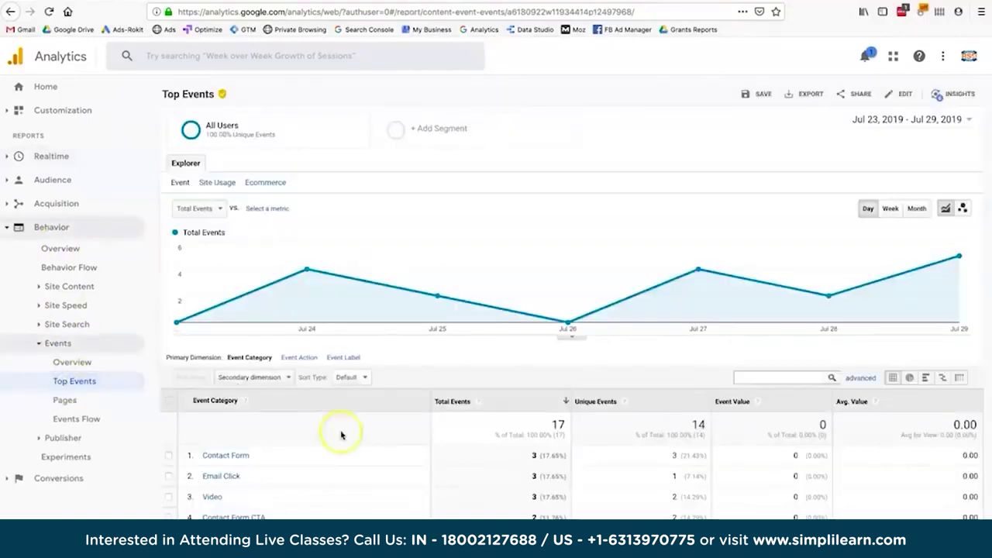
pyautogui.scroll(-3, 341, 435)
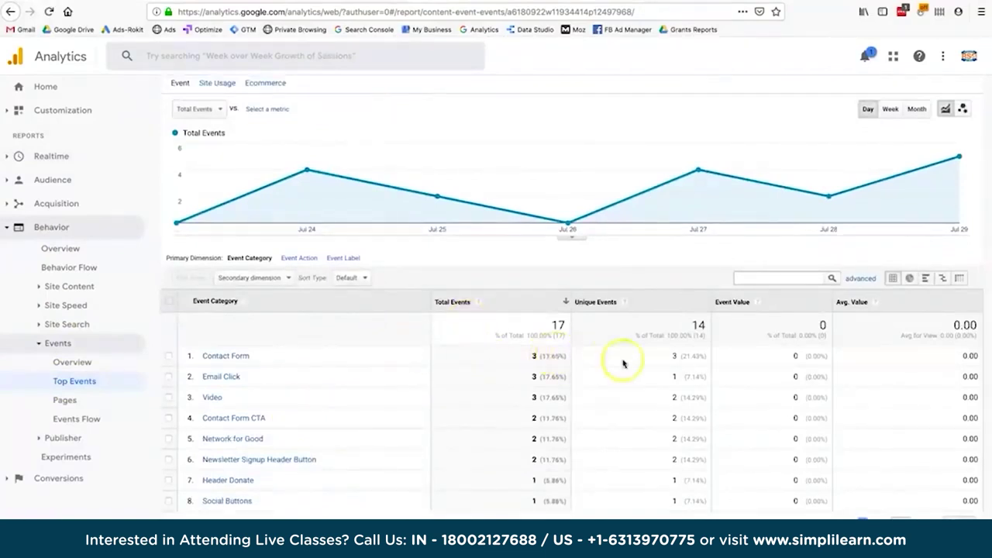
pyautogui.scroll(3, 631, 352)
# Set the report's start date to Jan 1, 2019, showing Header Donate with 185 total events.
pyautogui.click(864, 122)
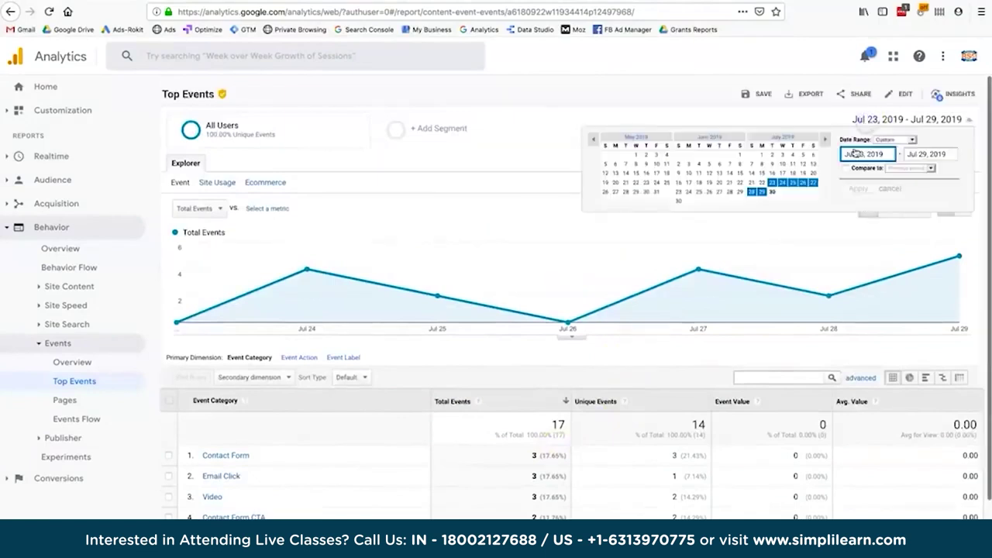
pyautogui.write('Jan 1, 2019')
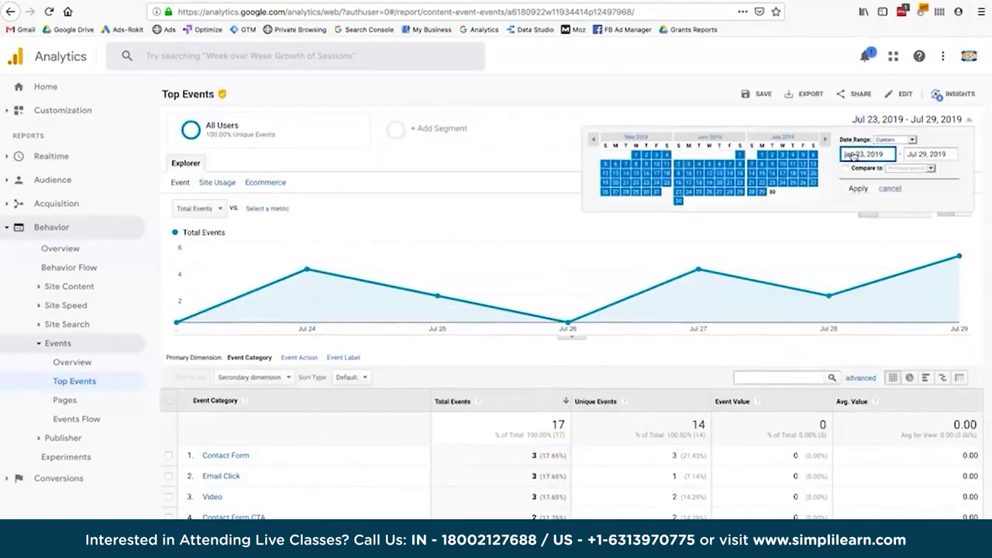
pyautogui.press('Return')
pyautogui.scroll(-1, 542, 395)
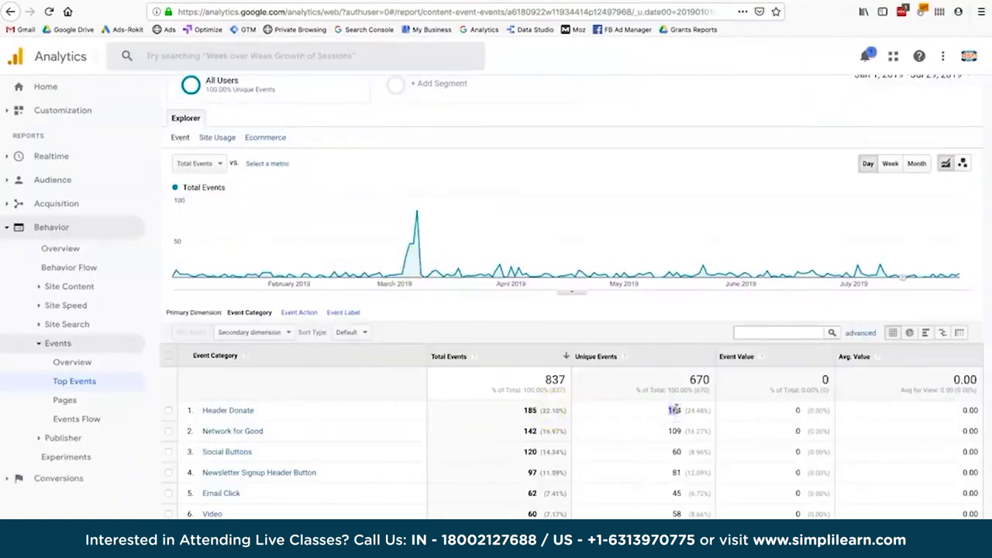
# Point out Header Donate's 185 total events and 164 unique events in the Top Events table.
pyautogui.doubleClick(527, 410)
pyautogui.click(761, 417)
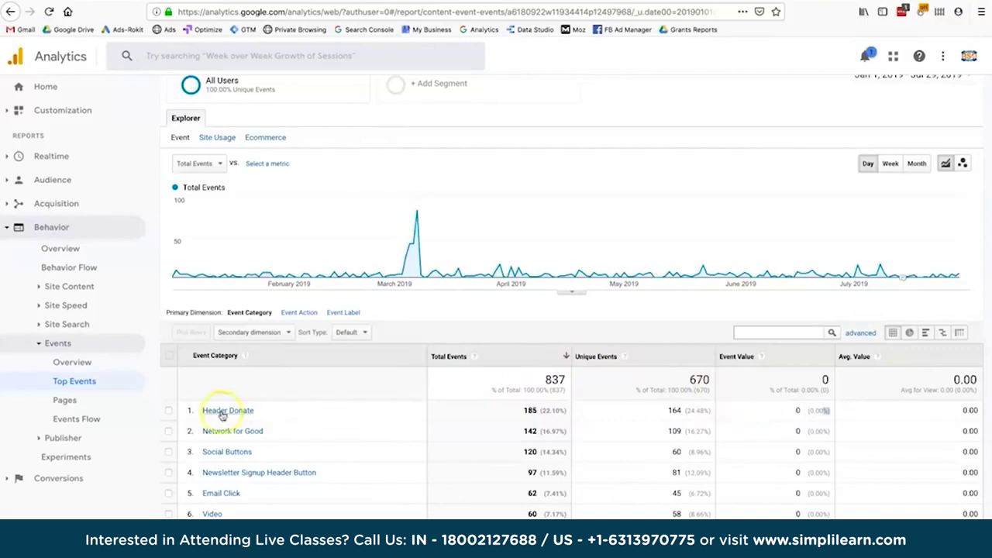
pyautogui.click(424, 441)
pyautogui.doubleClick(673, 410)
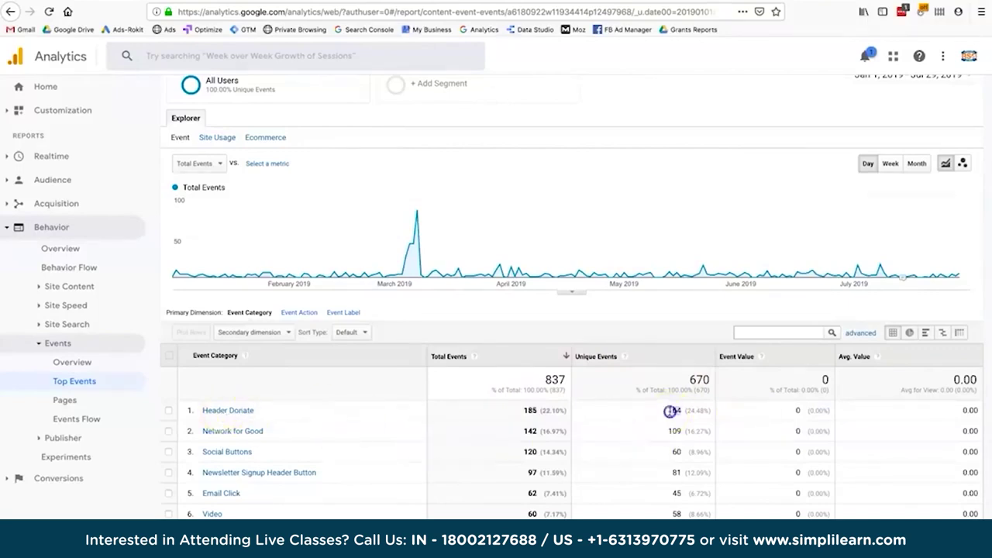
pyautogui.click(780, 408)
pyautogui.scroll(-3, 781, 409)
pyautogui.moveTo(704, 372); pyautogui.dragTo(668, 352)
# Highlight Header Donate's zero event value, 164 unique and 185 total events, then open the Video category.
pyautogui.moveTo(877, 299)
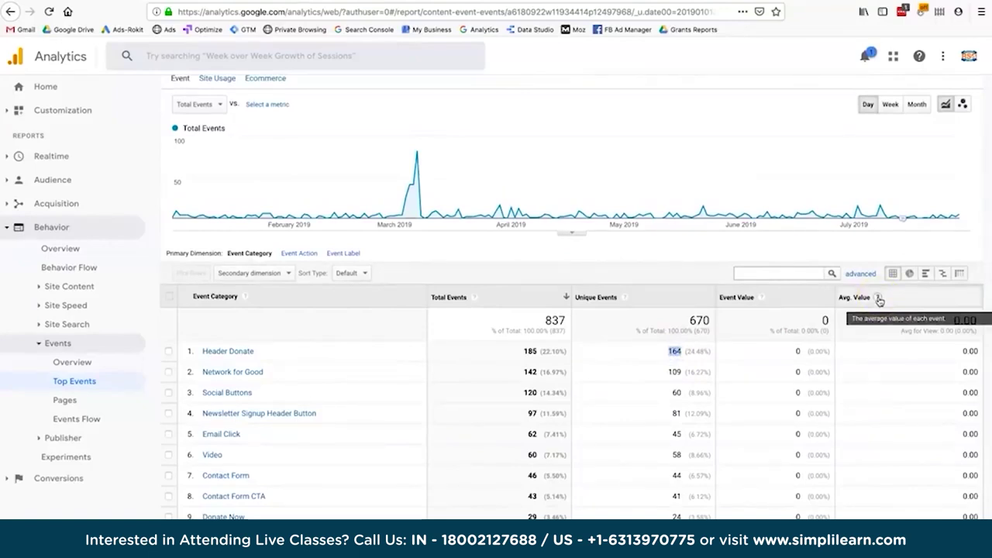
pyautogui.click(796, 351)
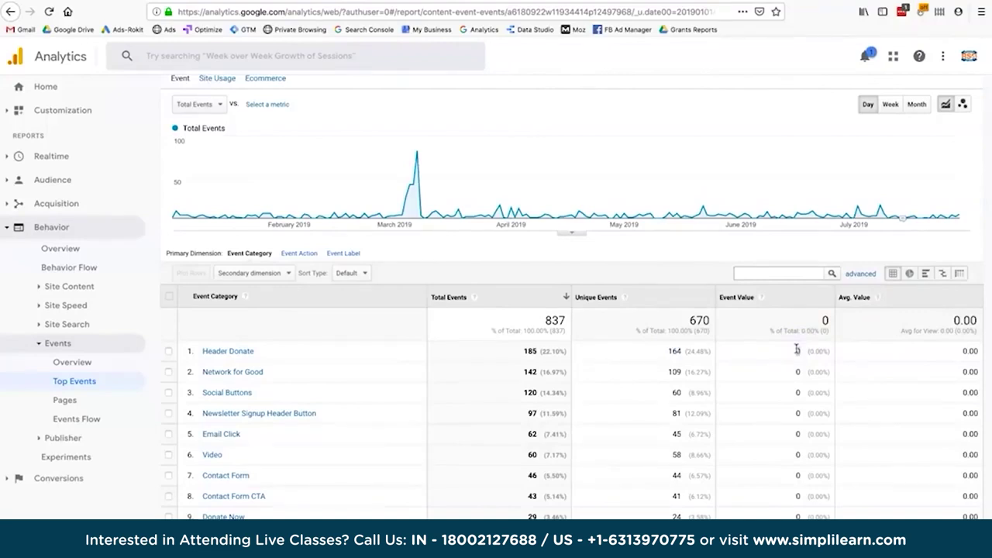
pyautogui.doubleClick(797, 350)
pyautogui.click(907, 349)
pyautogui.doubleClick(675, 350)
pyautogui.doubleClick(530, 351)
pyautogui.click(243, 354)
pyautogui.click(212, 457)
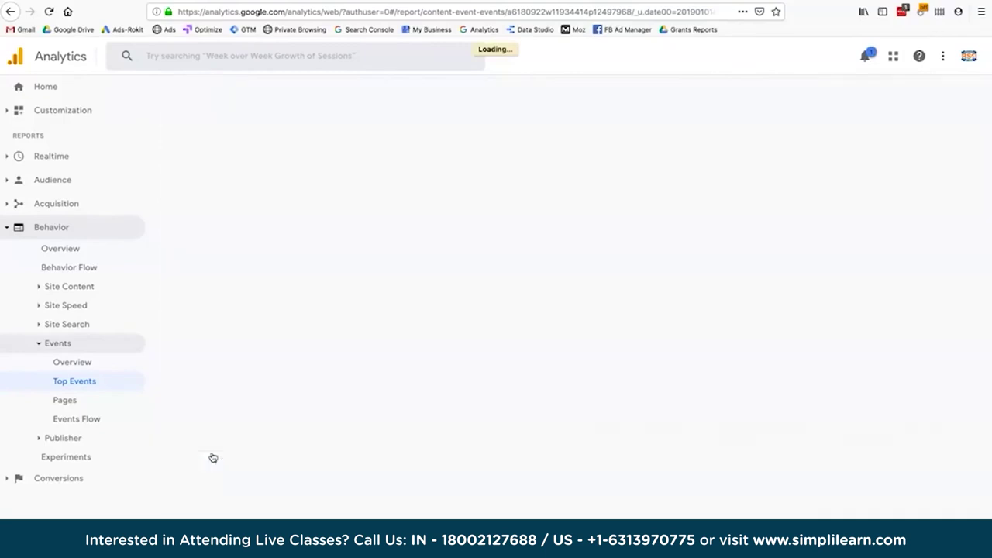
# Break the Video events down by event label, then return to all event categories.
pyautogui.click(228, 464)
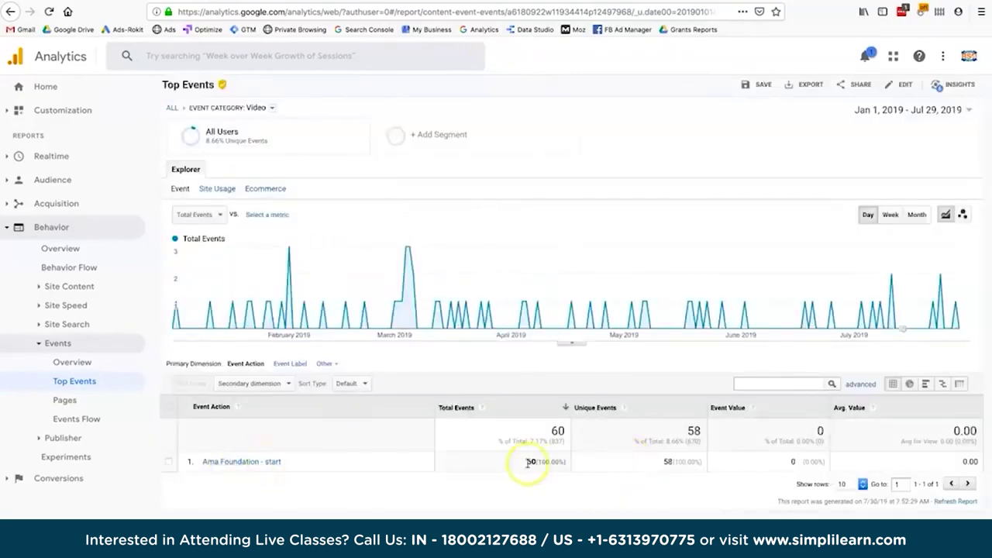
pyautogui.click(290, 365)
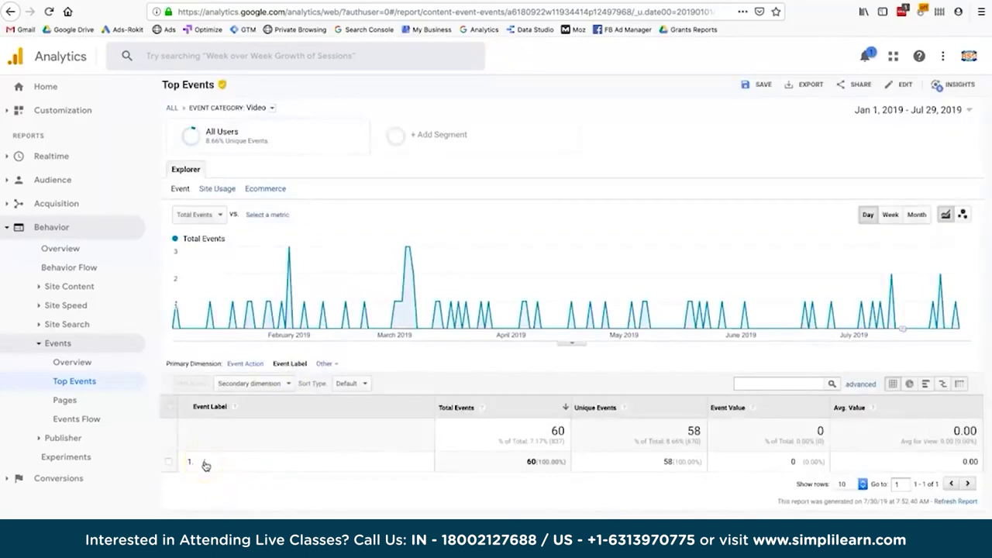
pyautogui.click(171, 121)
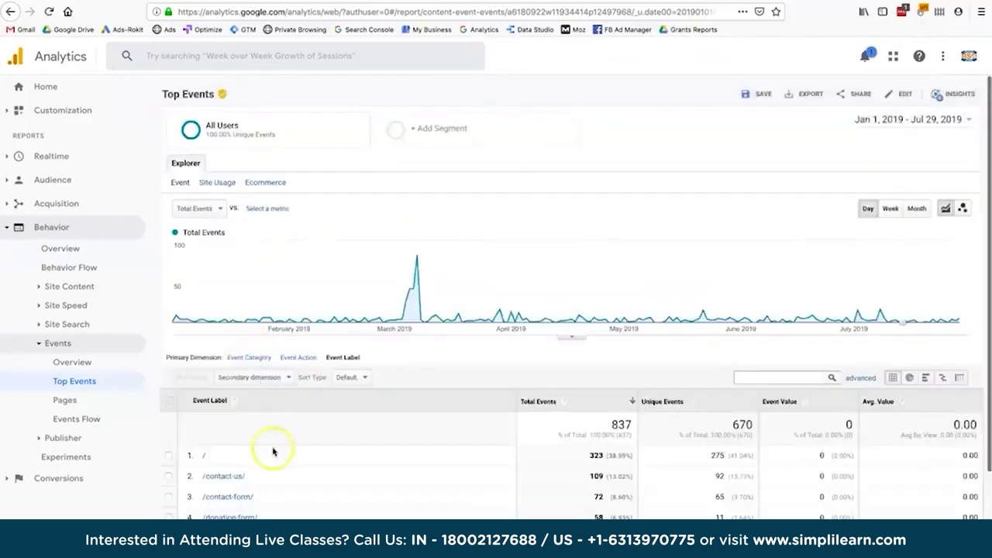
# Regroup by event category and break Header Donate clicks down by page label, led by / at 82.
pyautogui.click(248, 357)
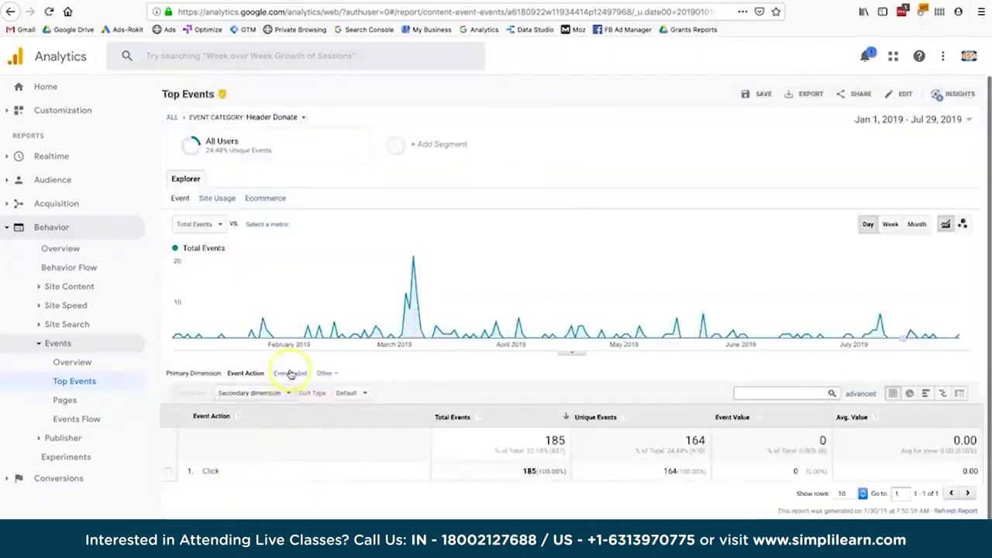
pyautogui.click(289, 372)
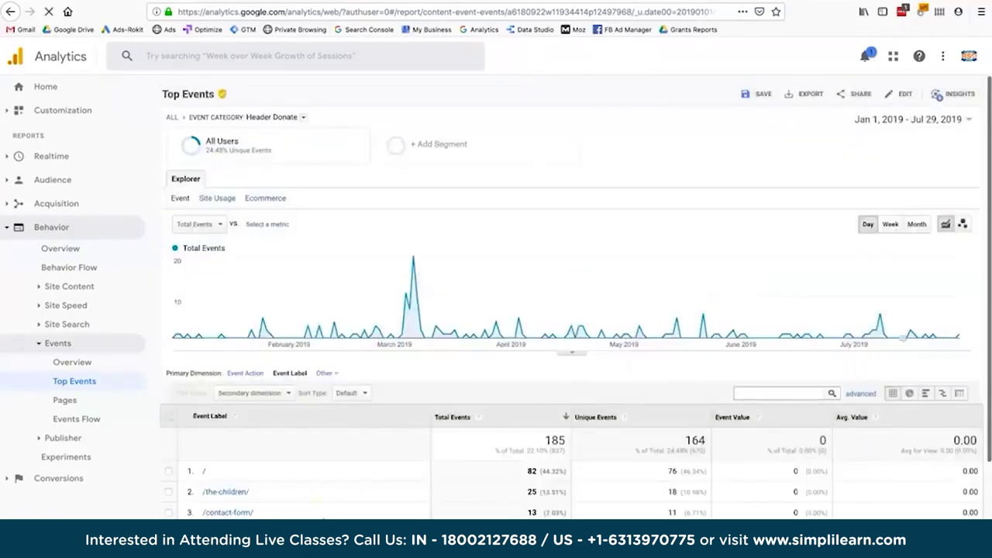
pyautogui.click(205, 465)
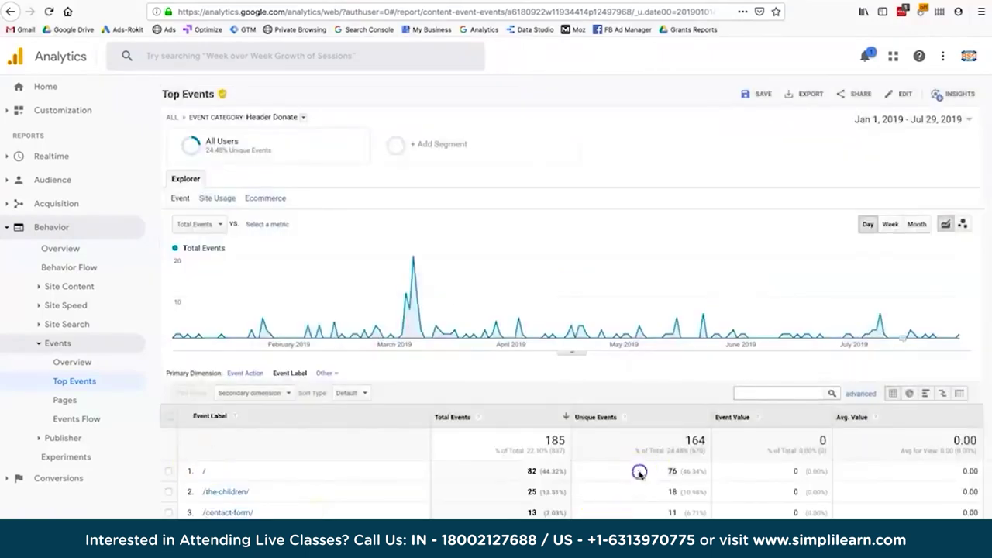
pyautogui.scroll(-2, 639, 472)
pyautogui.click(650, 434)
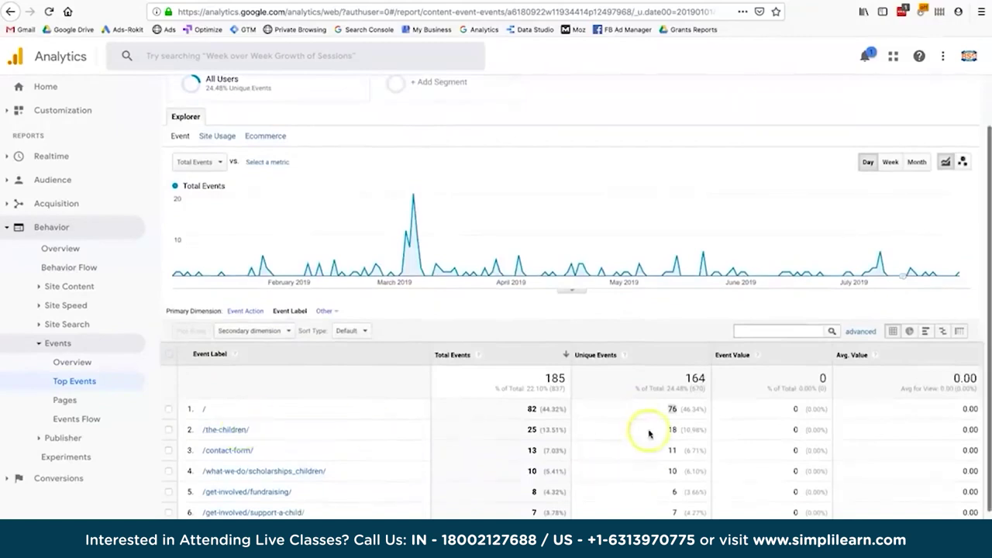
pyautogui.scroll(-3, 647, 454)
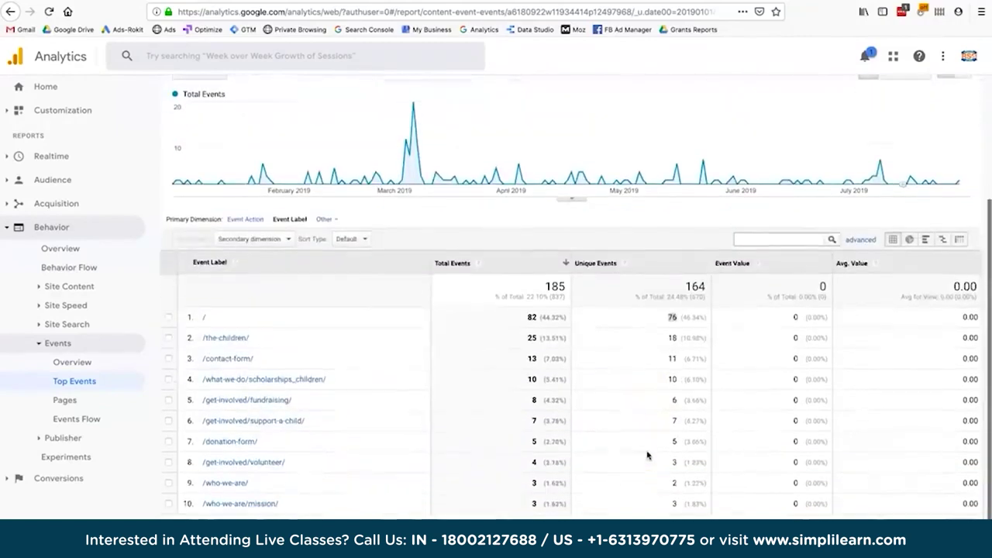
pyautogui.click(71, 403)
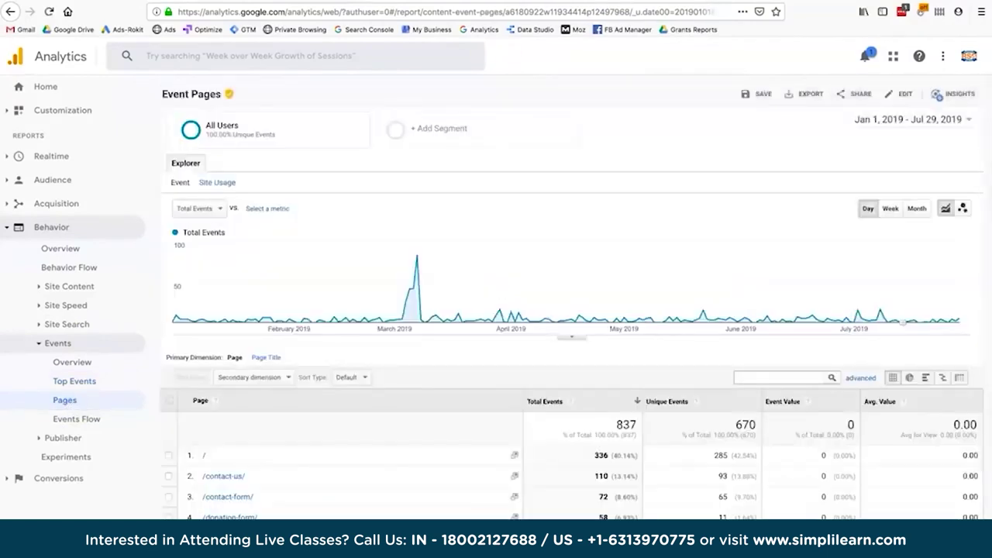
# Highlight the / page's 285 unique events in Event Pages, then go to Events Overview.
pyautogui.moveTo(730, 456); pyautogui.dragTo(677, 458)
pyautogui.scroll(-1, 678, 460)
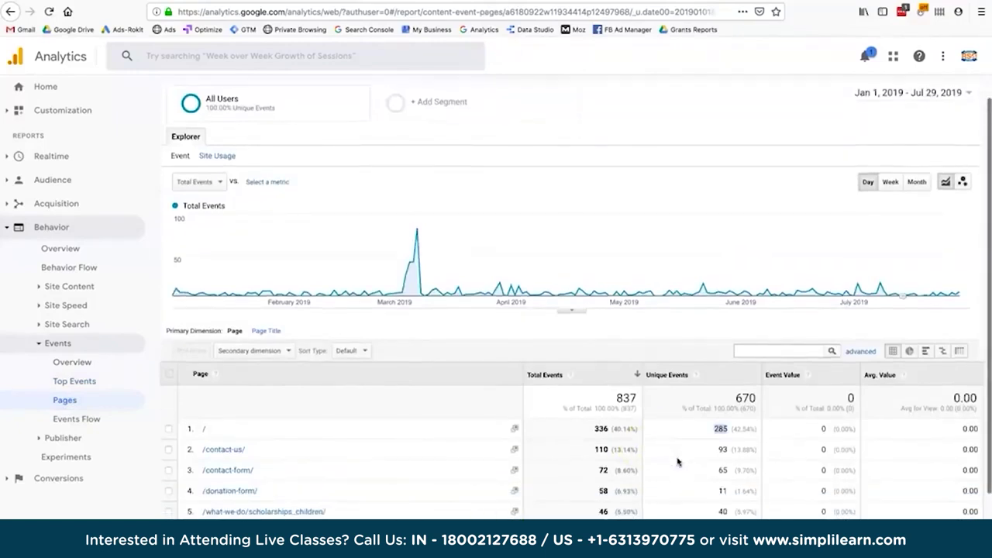
pyautogui.scroll(1, 616, 476)
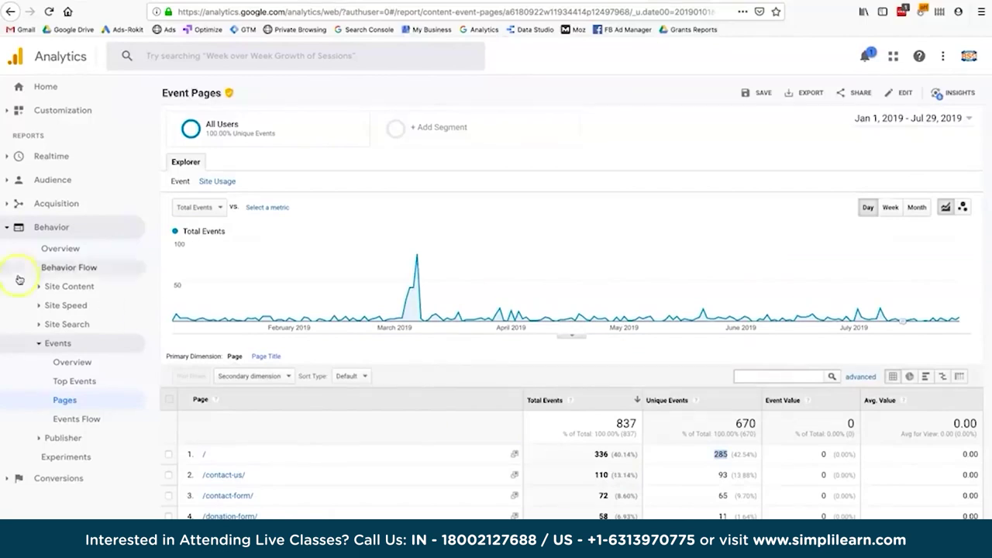
pyautogui.click(72, 364)
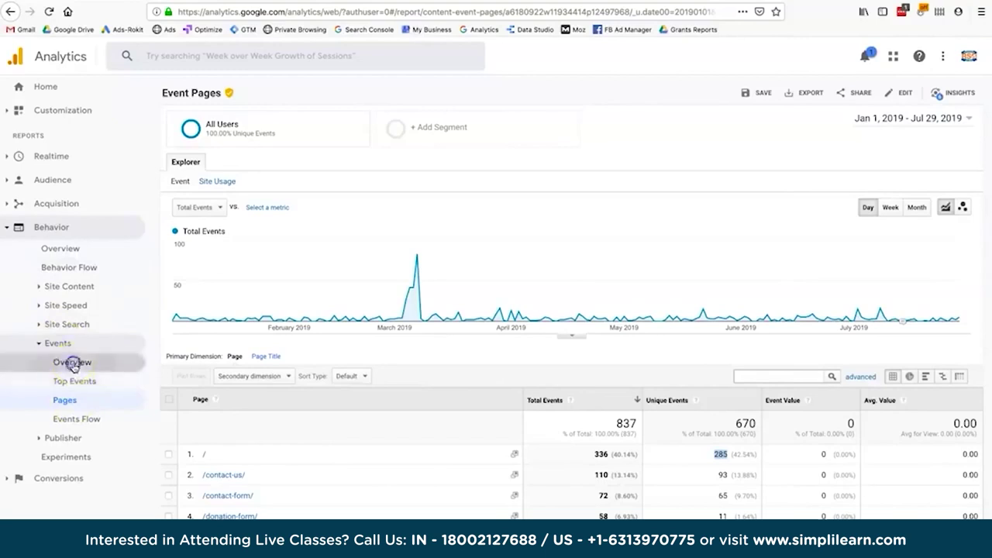
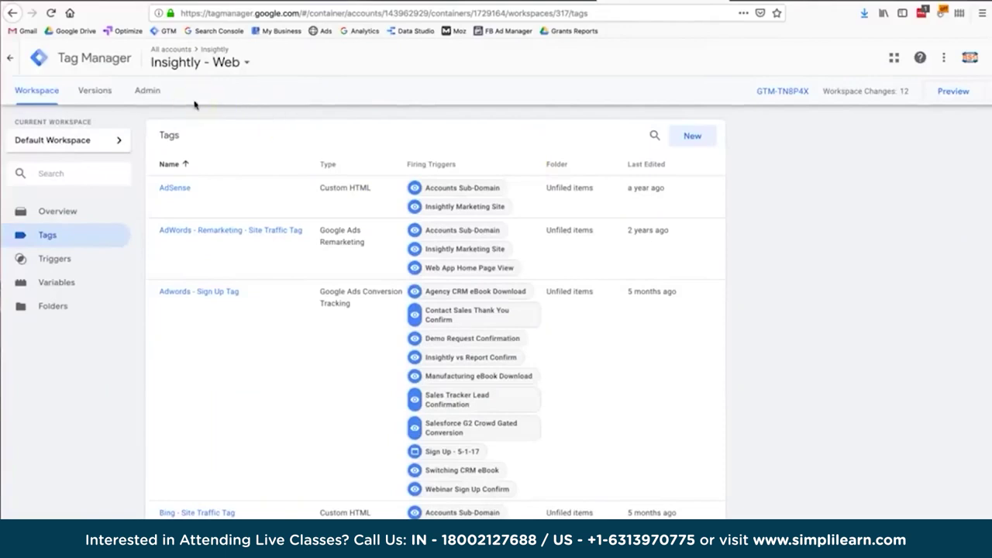
# Show the container's install code snippets, inspect the head snippet, then close them.
pyautogui.click(195, 82)
pyautogui.click(768, 94)
pyautogui.click(768, 94)
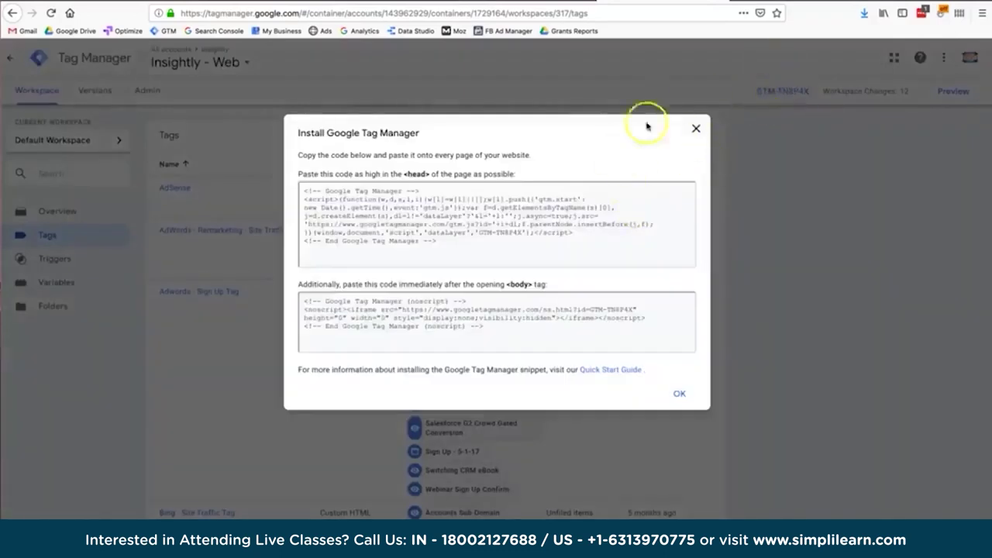
pyautogui.click(339, 219)
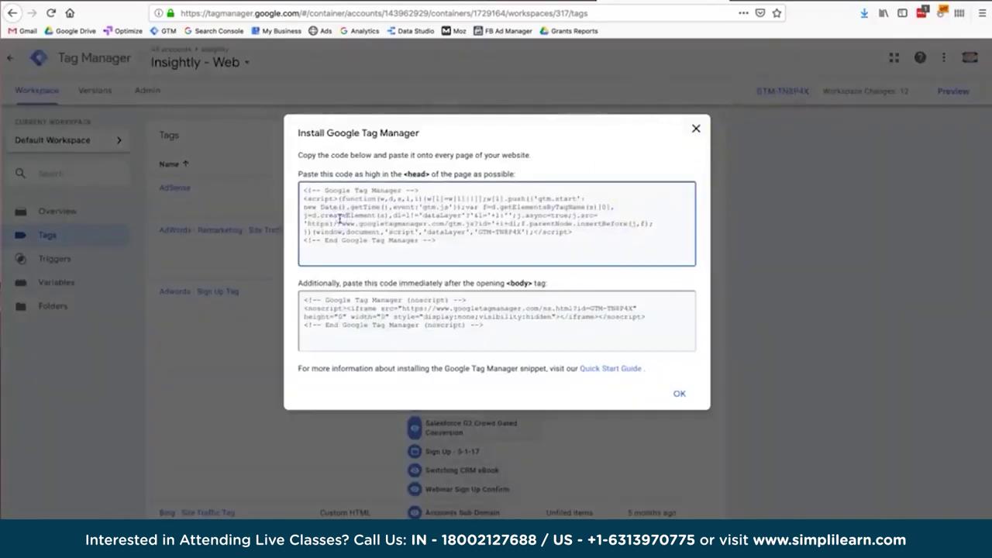
pyautogui.click(695, 128)
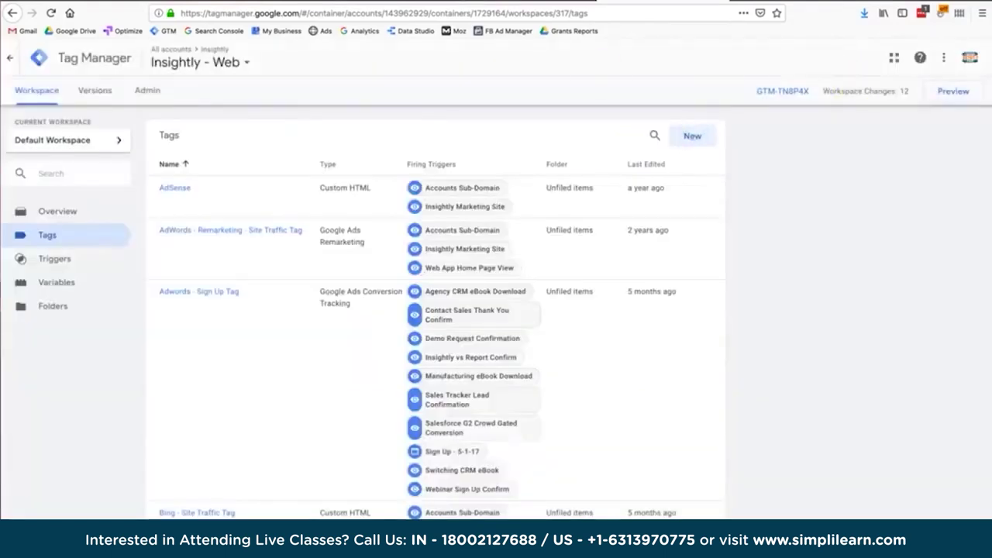
# Reopen the install snippets, select the full head and body code, and open the Quick Start Guide.
pyautogui.click(51, 91)
pyautogui.click(788, 92)
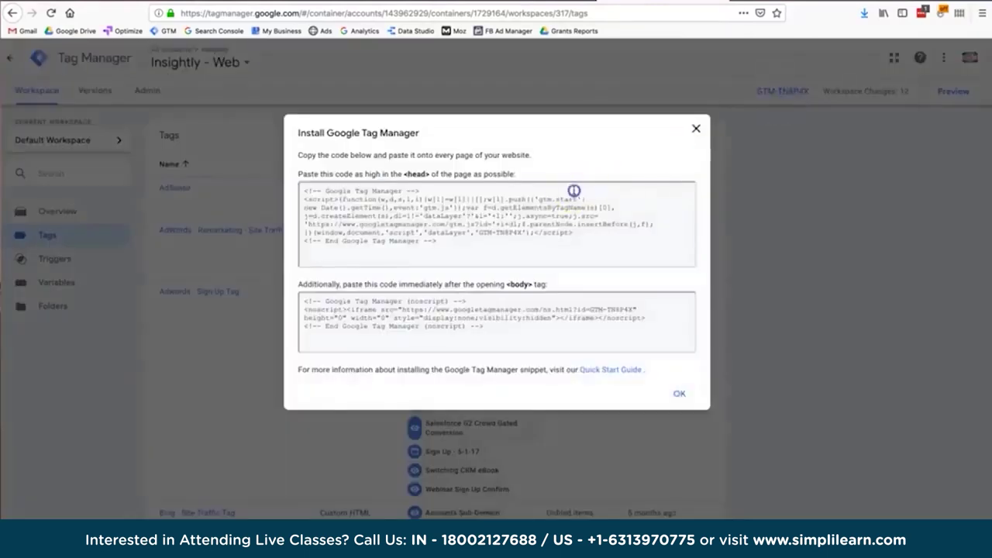
pyautogui.click(573, 191)
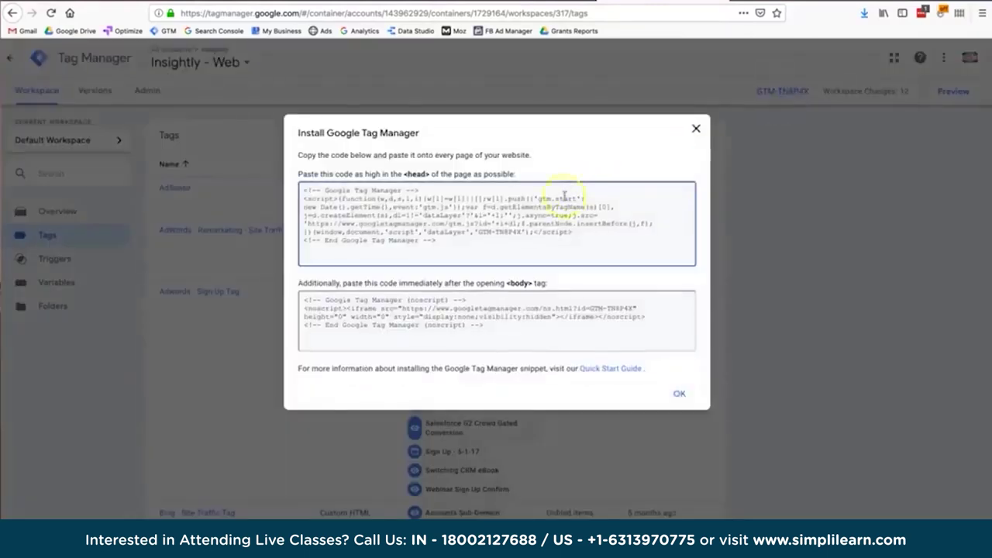
pyautogui.moveTo(460, 250); pyautogui.dragTo(291, 193)
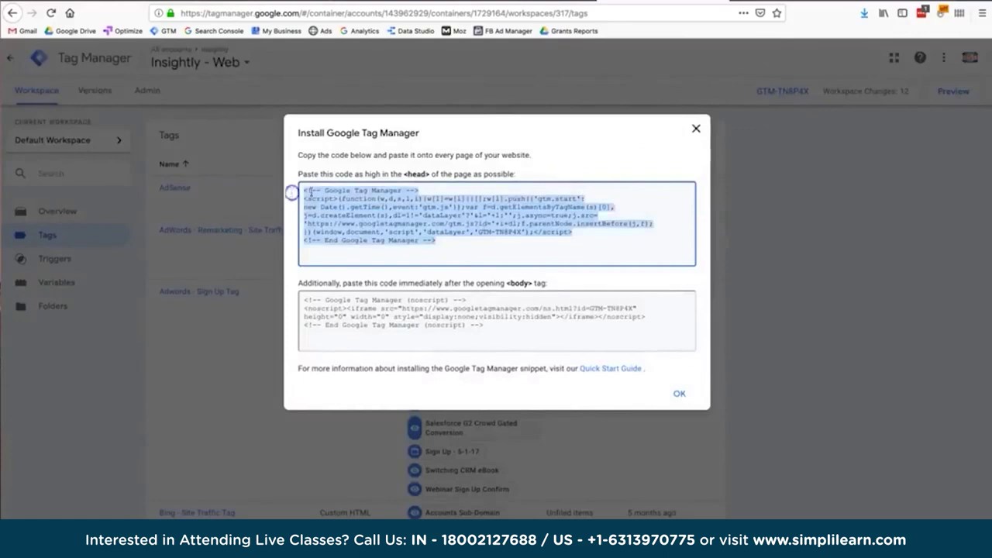
pyautogui.click(443, 314)
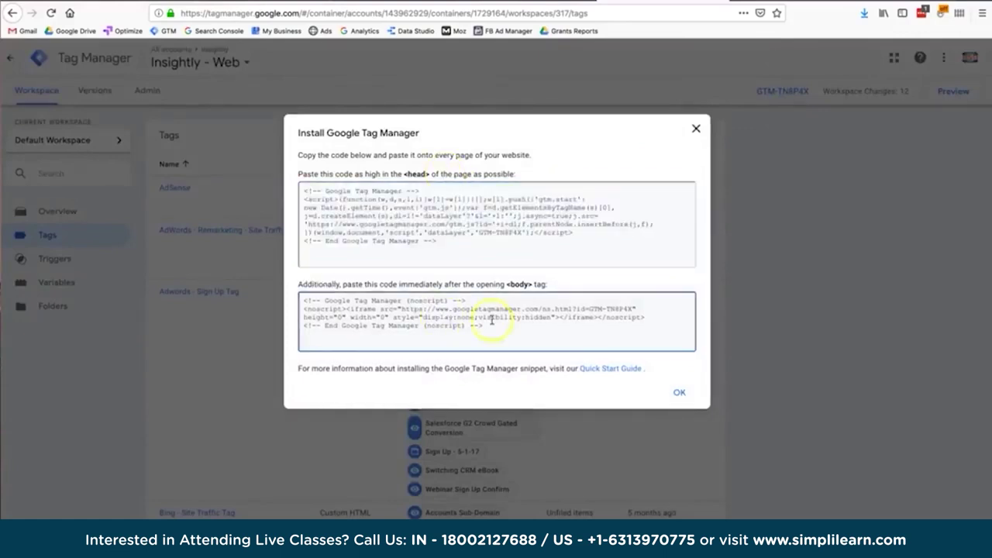
pyautogui.moveTo(490, 324); pyautogui.dragTo(296, 279)
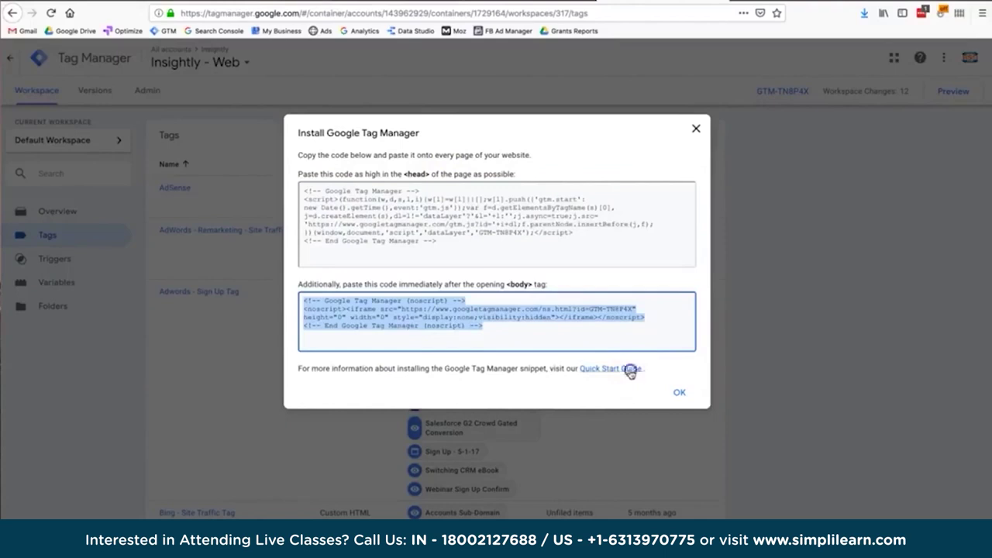
pyautogui.click(629, 369)
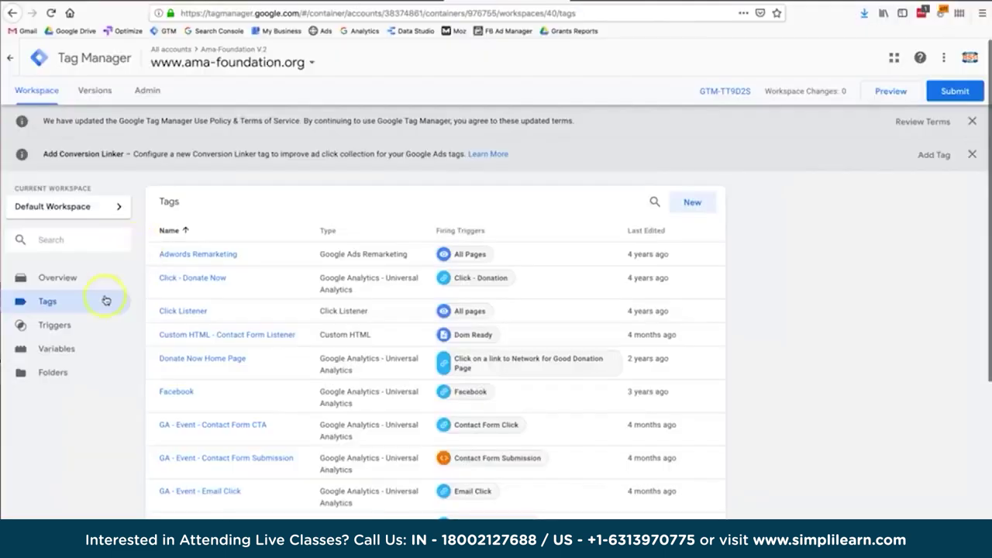
pyautogui.click(74, 302)
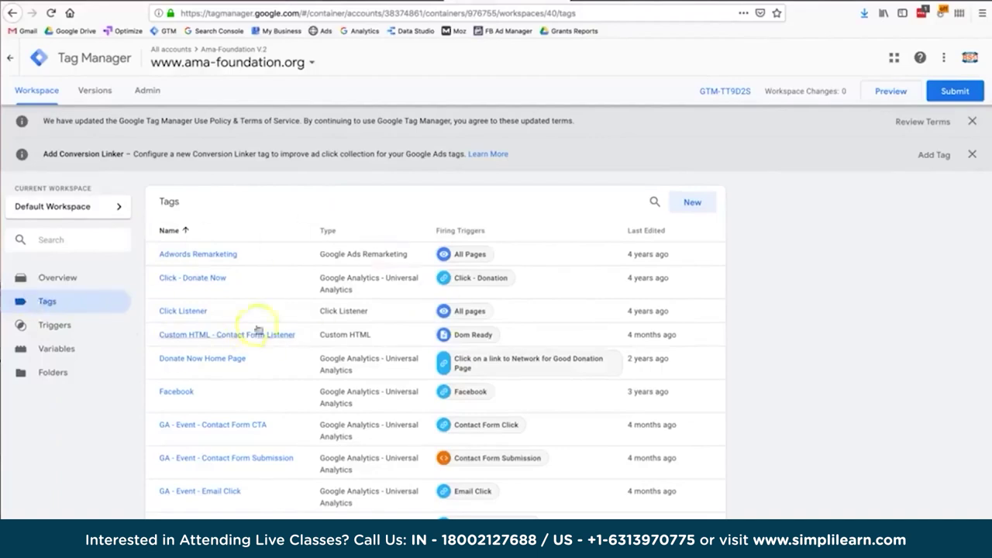
# Create a new Untitled Tag and bring up its Choose tag type list.
pyautogui.click(694, 204)
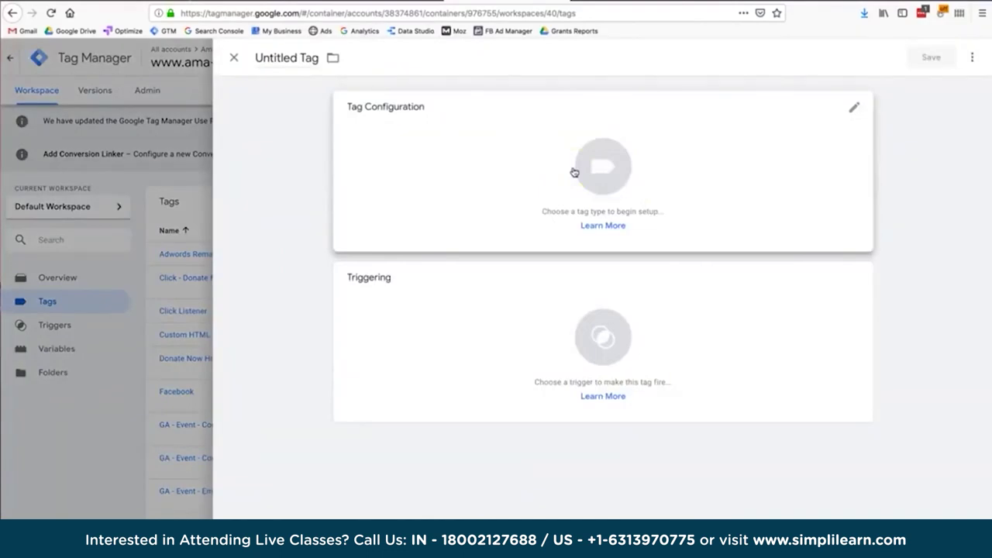
pyautogui.click(574, 172)
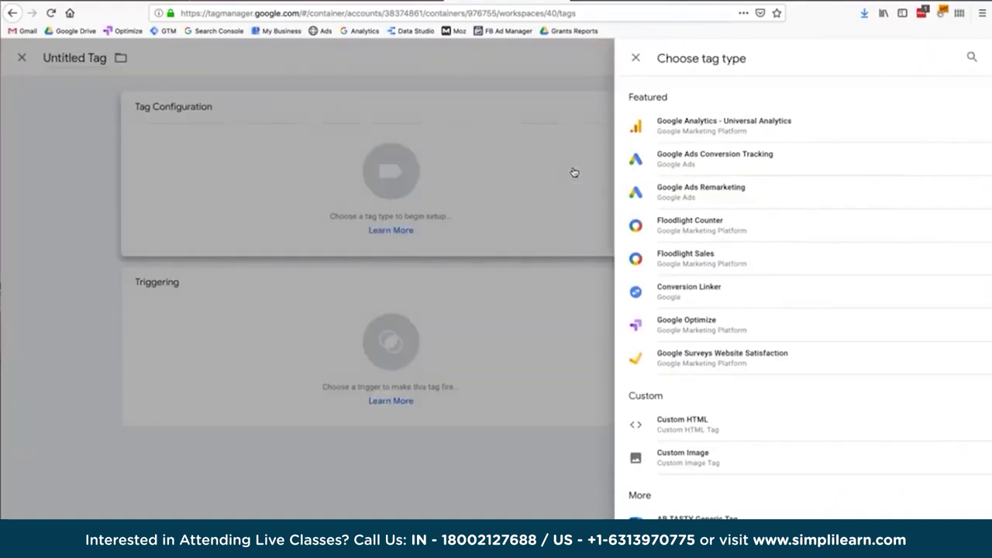
pyautogui.click(738, 115)
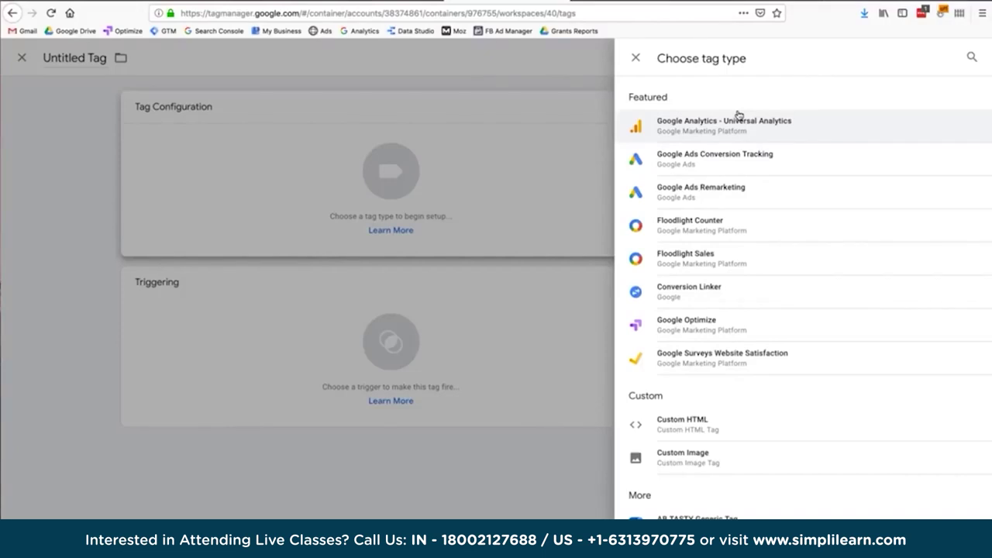
pyautogui.click(716, 142)
# Make the tag Google Analytics - Universal Analytics and review the Google Analytics V2 settings variable.
pyautogui.click(679, 129)
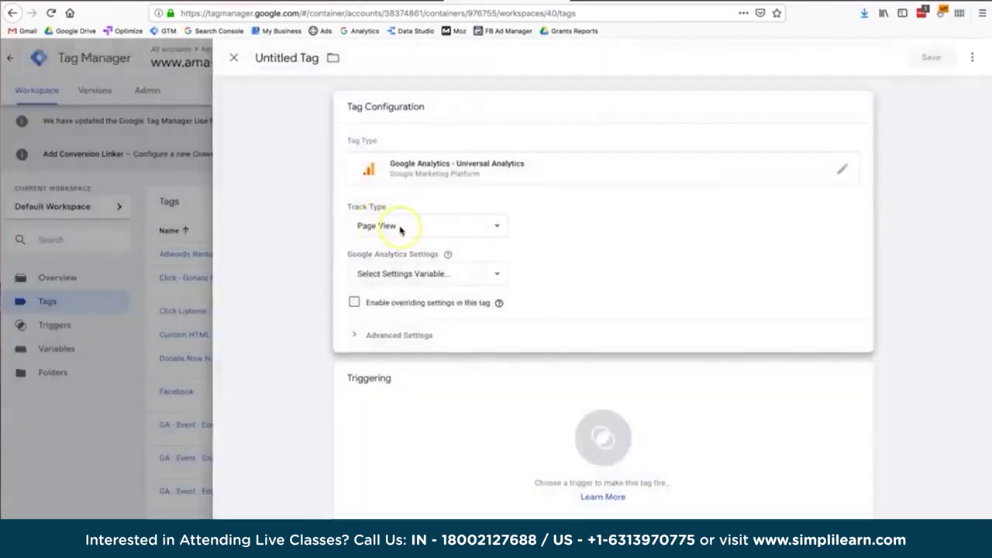
pyautogui.click(416, 283)
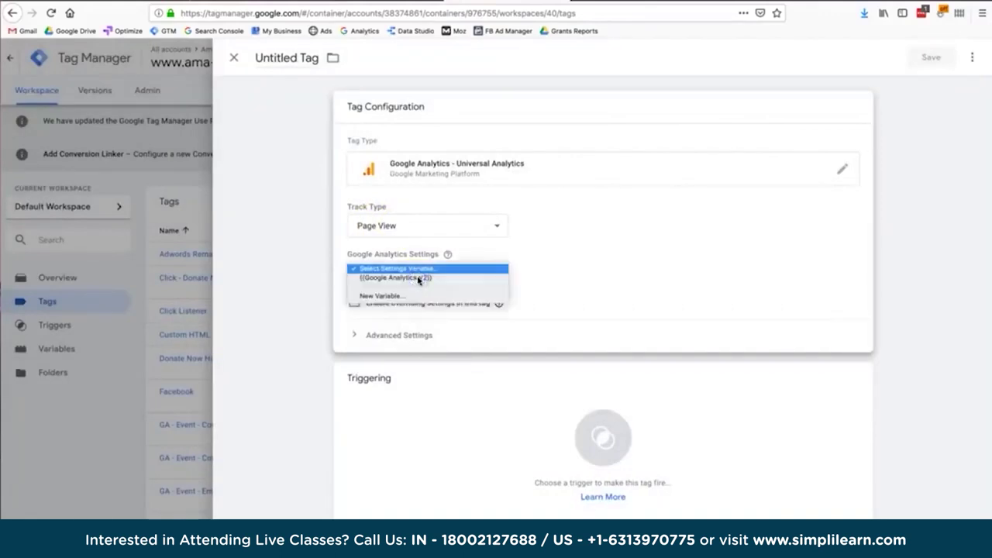
pyautogui.click(421, 281)
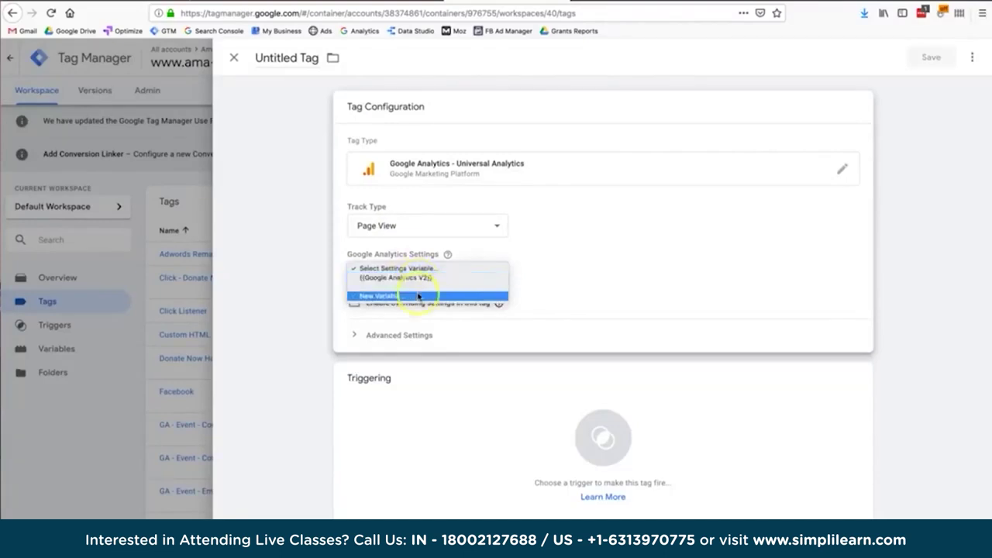
# Start a new Google Analytics Settings variable and open Google Analytics to find the tracking ID.
pyautogui.click(418, 297)
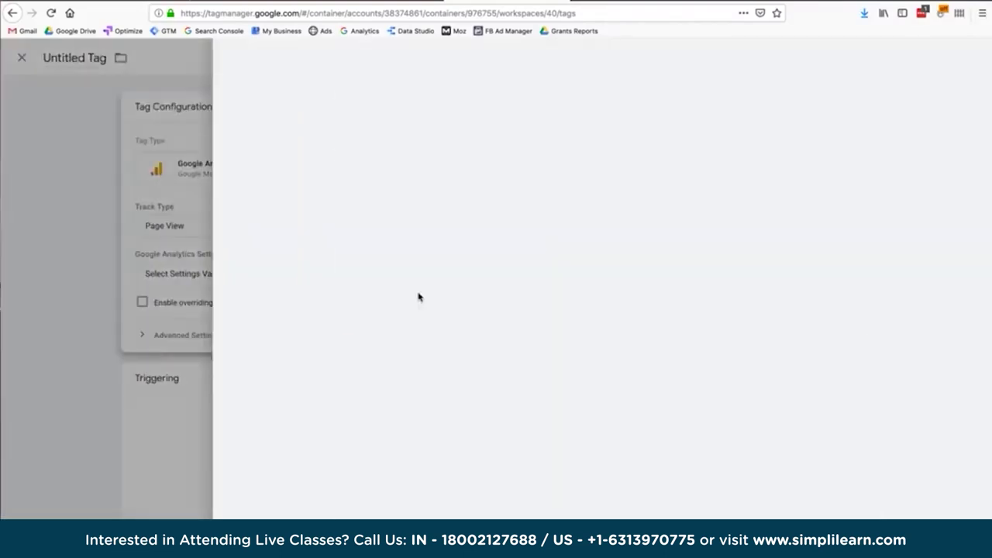
pyautogui.click(431, 226)
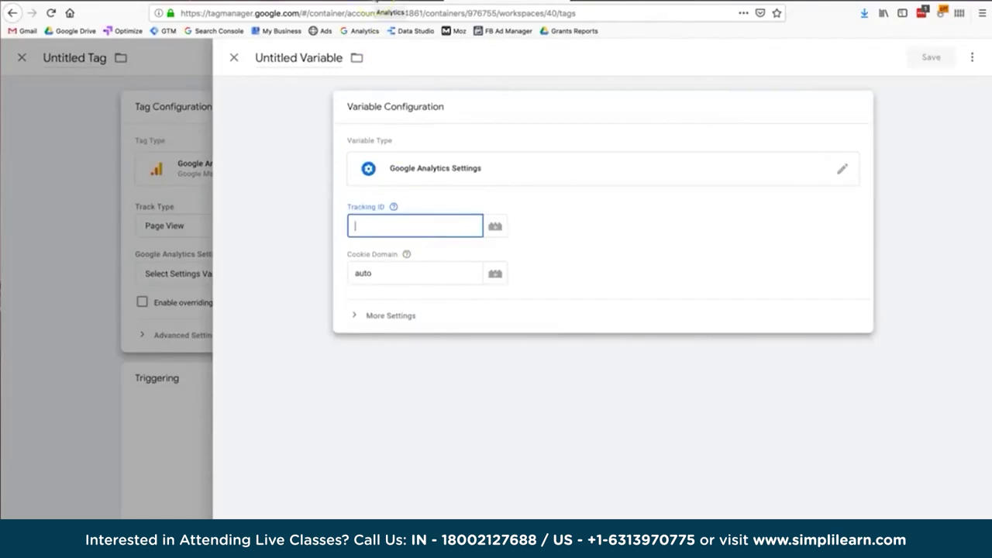
pyautogui.click(361, 31)
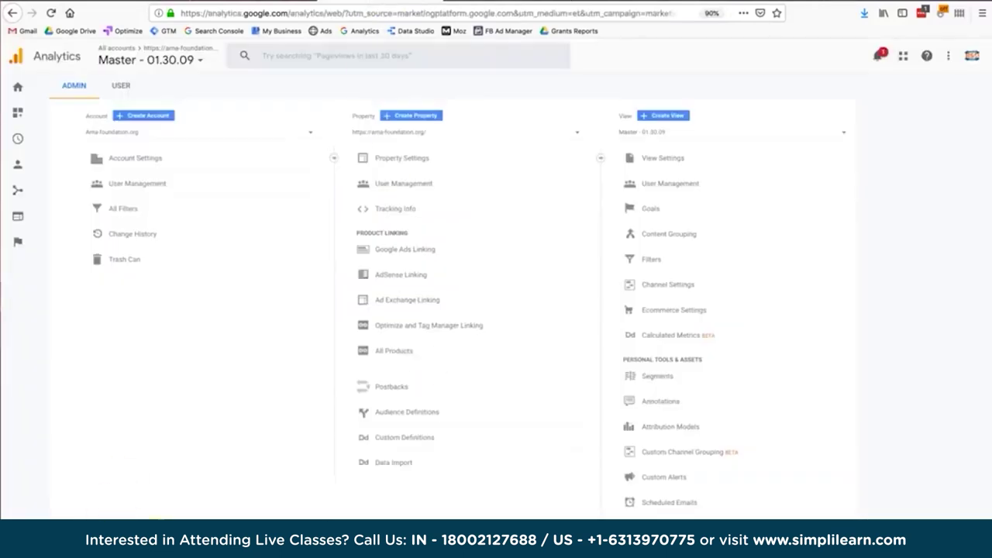
# Copy the tracking ID from Analytics Property Settings into the new variable's Tracking ID field.
pyautogui.click(387, 164)
pyautogui.doubleClick(263, 182)
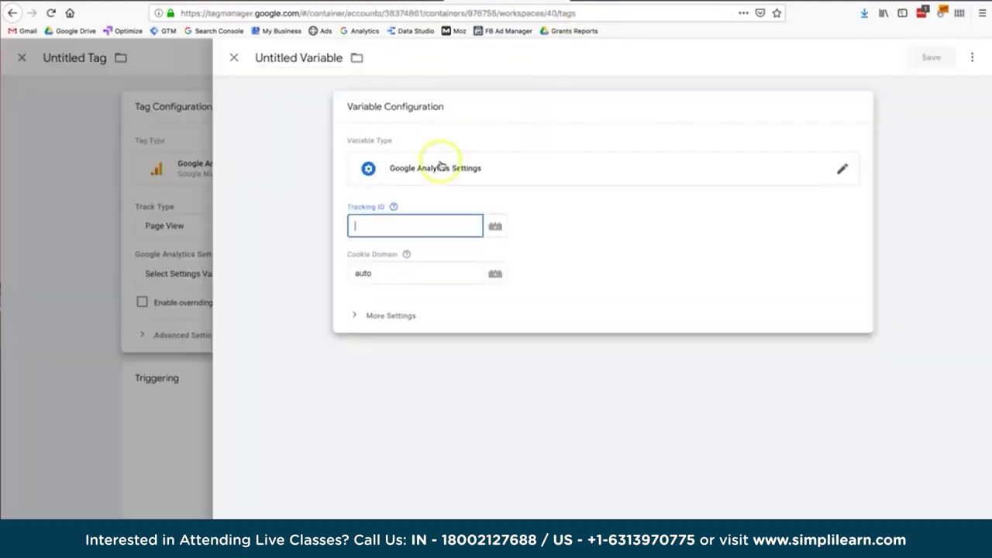
pyautogui.hotkey('ctrl', 'v')
pyautogui.hotkey('ctrl', 'z')
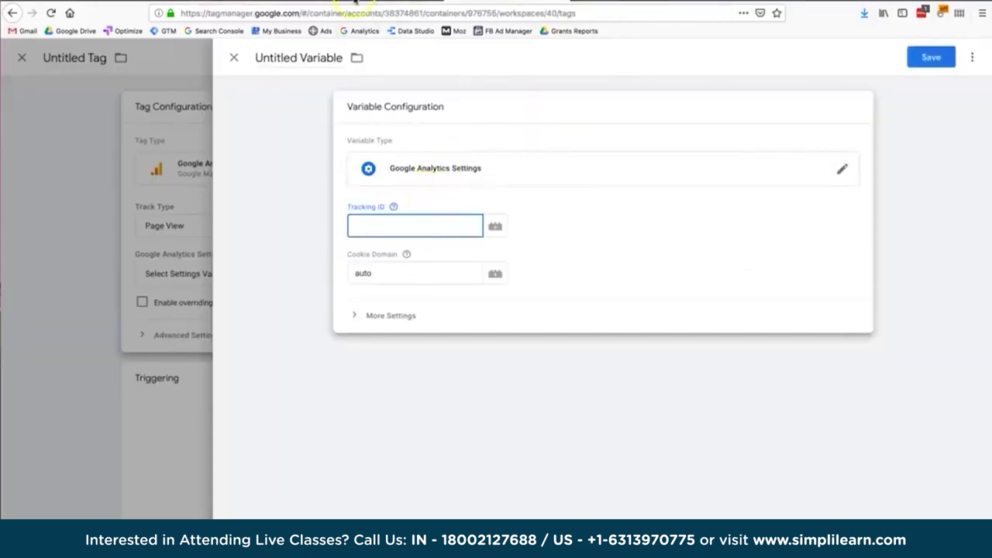
pyautogui.click(388, 3)
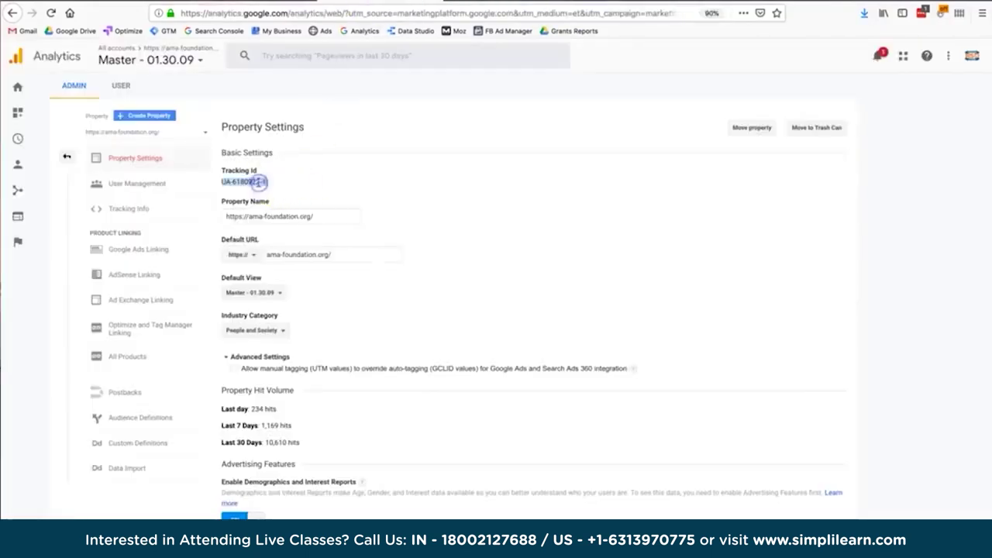
pyautogui.hotkey('ctrl', 'Tab')
pyautogui.write('UA-6180922-1')
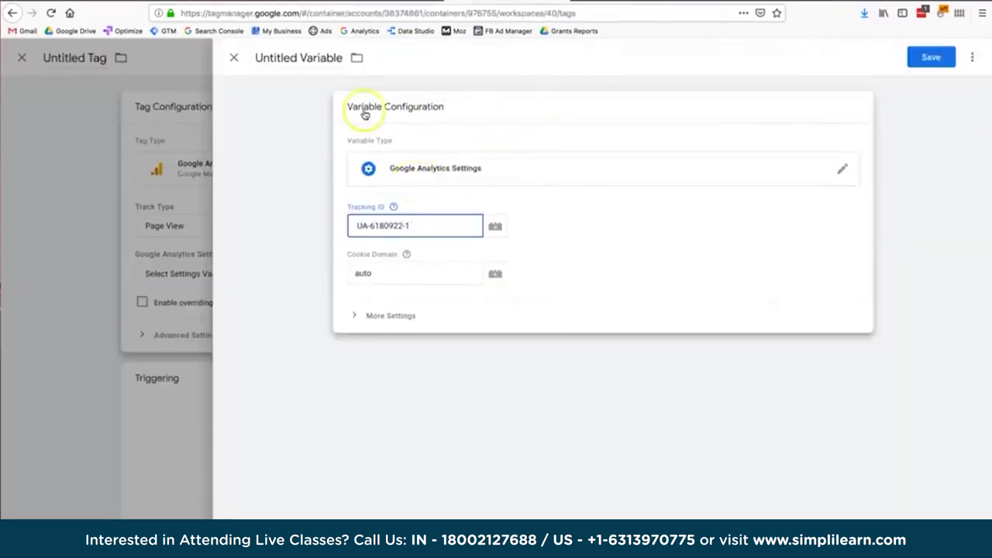
# Close the new variable, set the tag's settings to {{Google Analytics V2}}, and show the trigger list.
pyautogui.click(234, 60)
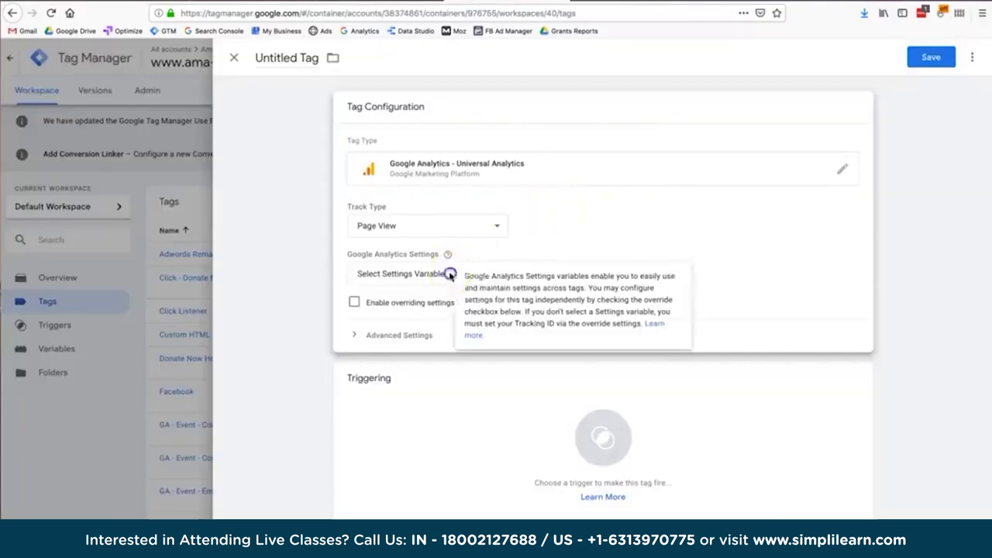
pyautogui.click(434, 274)
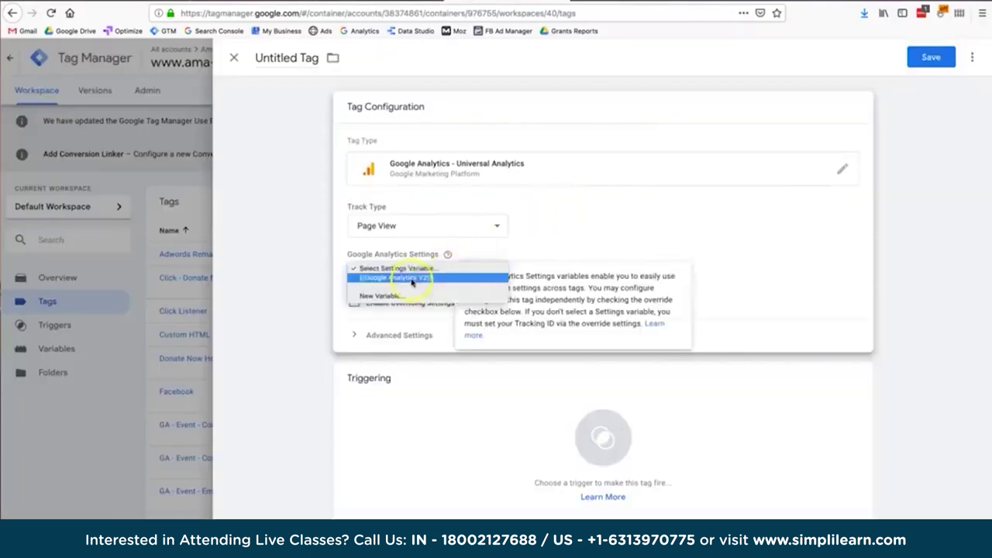
pyautogui.click(411, 279)
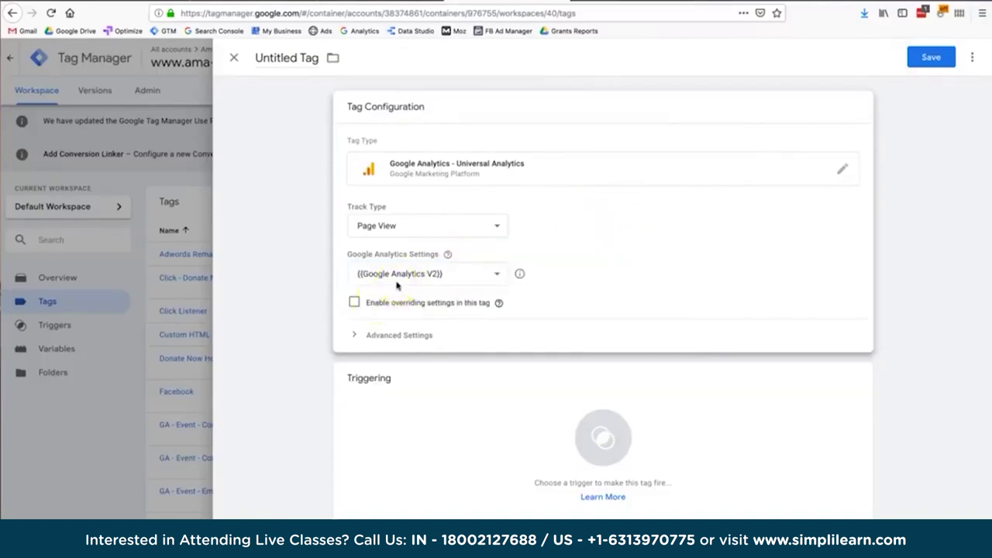
pyautogui.click(496, 385)
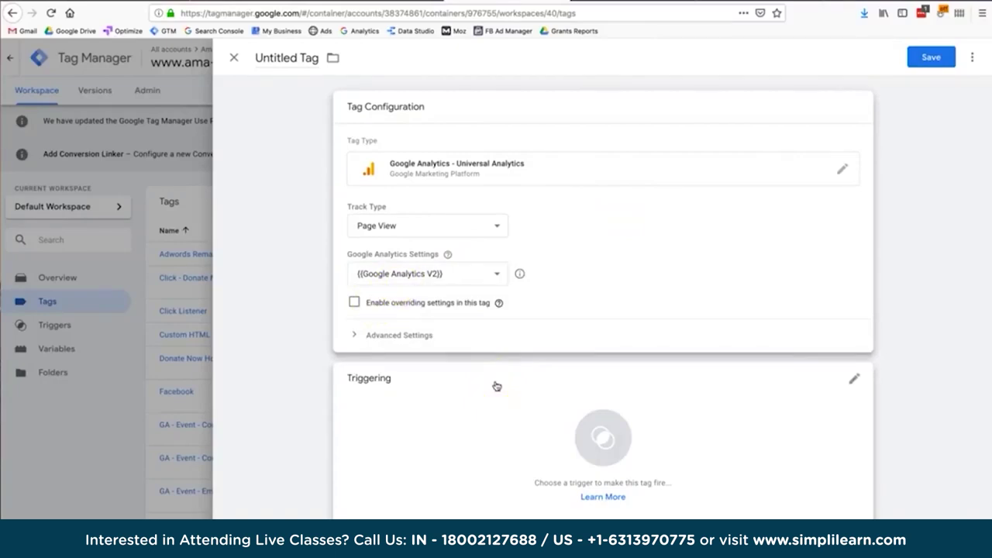
pyautogui.click(496, 386)
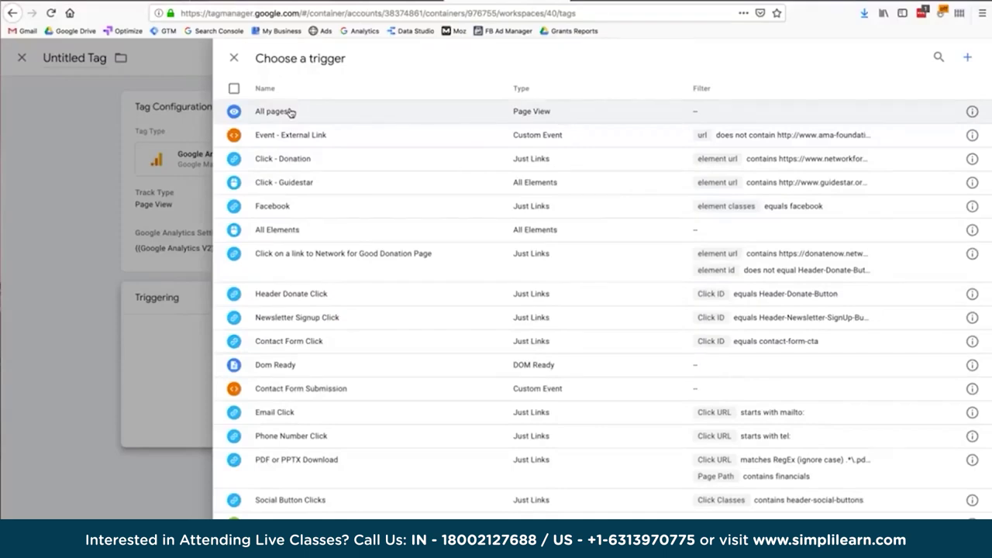
# Assign the All pages trigger to the Universal Analytics Page View tag.
pyautogui.click(289, 112)
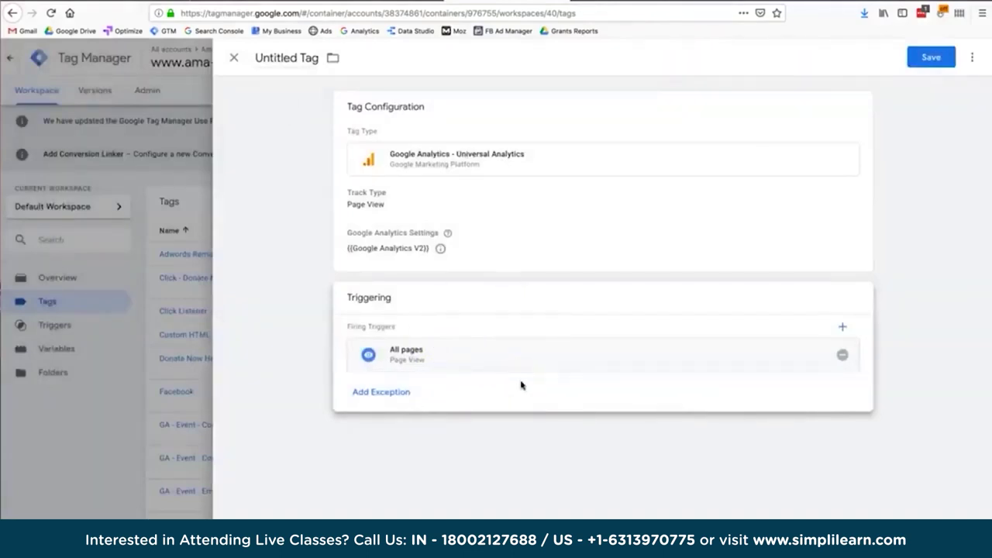
pyautogui.click(470, 215)
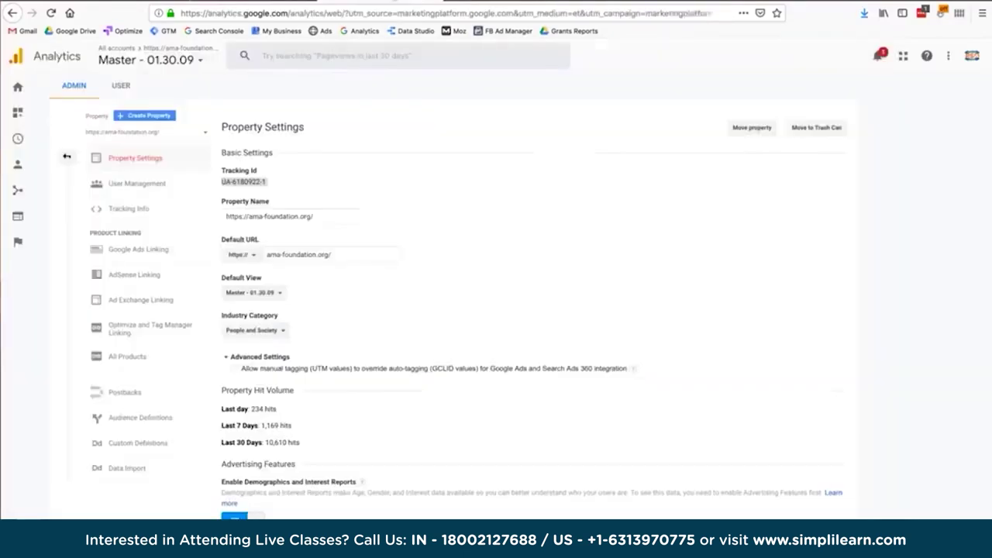
pyautogui.click(125, 448)
pyautogui.click(247, 183)
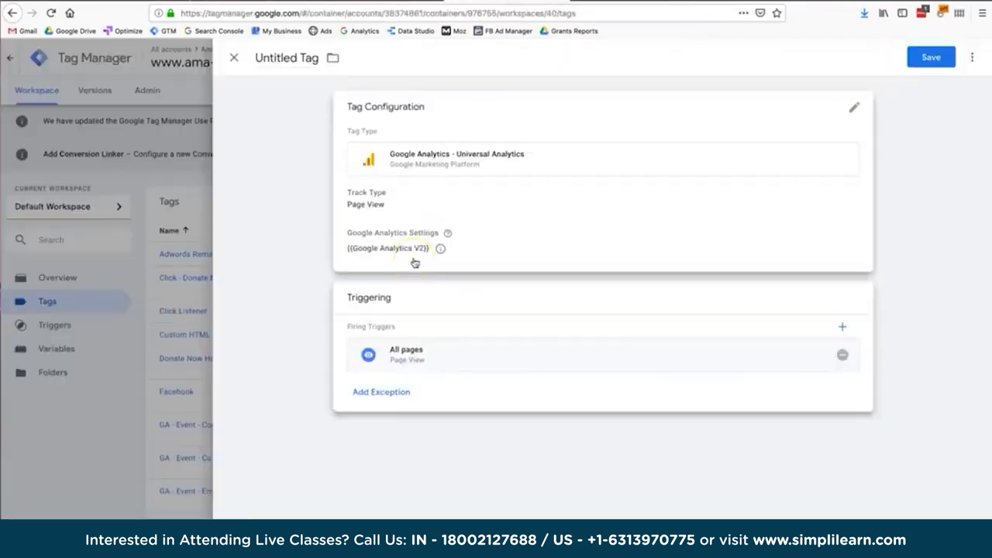
pyautogui.click(386, 246)
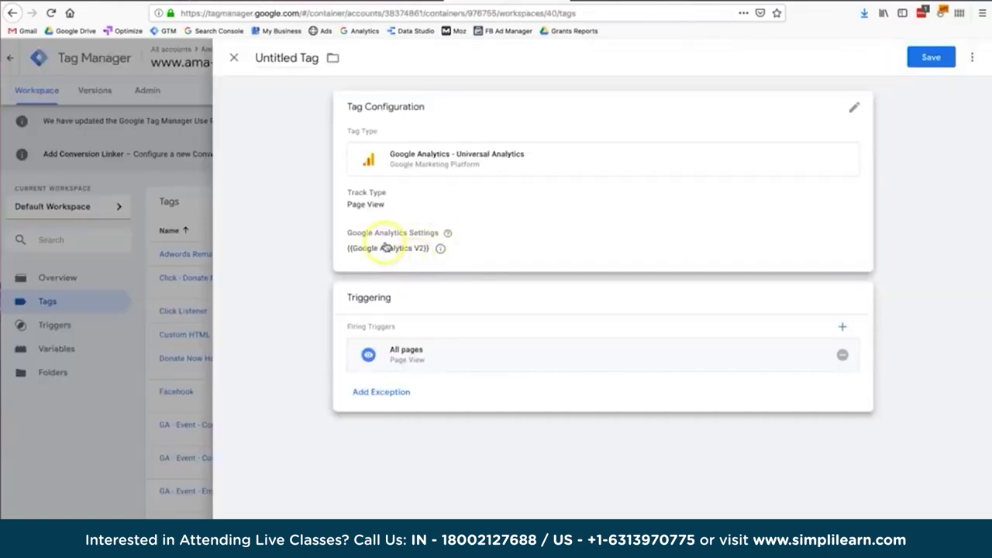
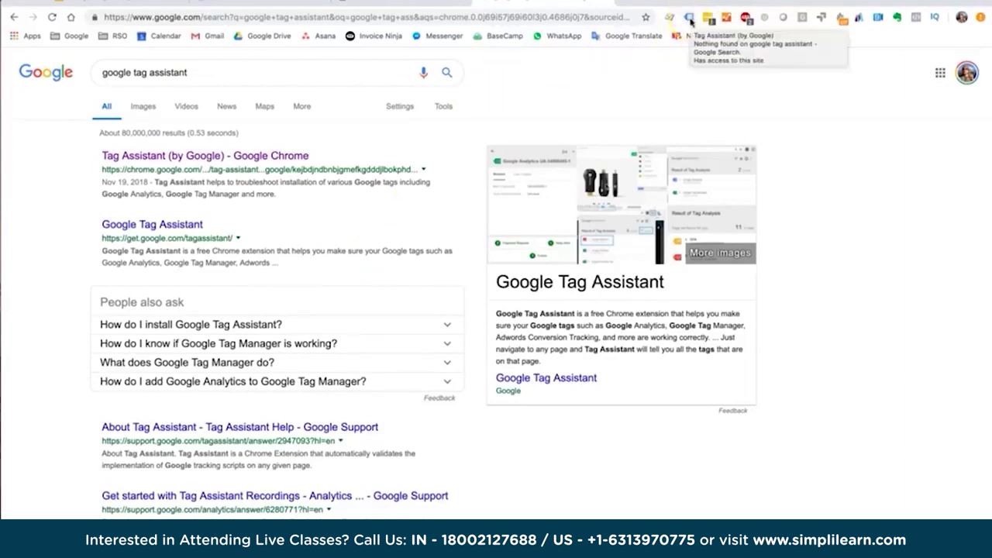
# Enable Tag Assistant on the ama-foundation.org homepage and reload it so its 4 tags are detected.
pyautogui.click(395, 3)
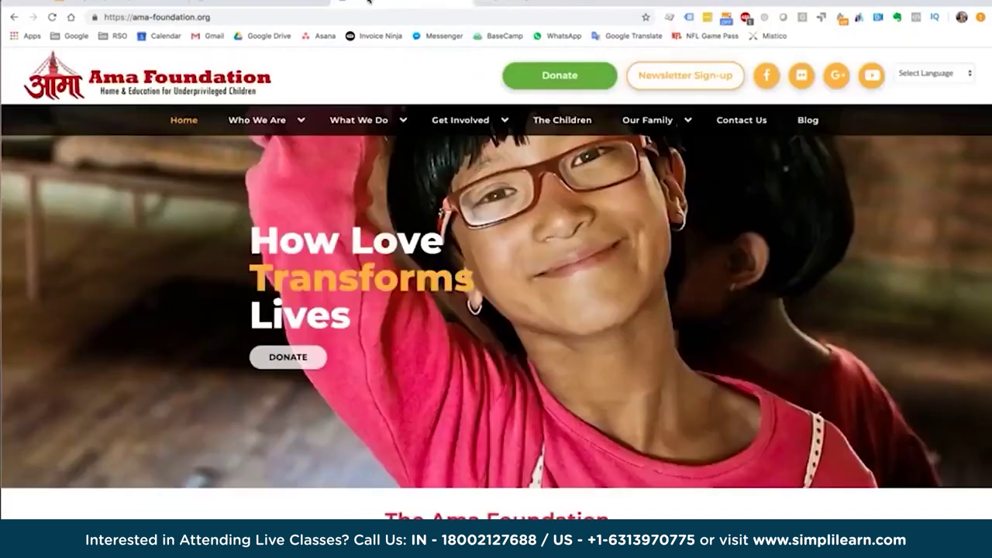
pyautogui.click(688, 17)
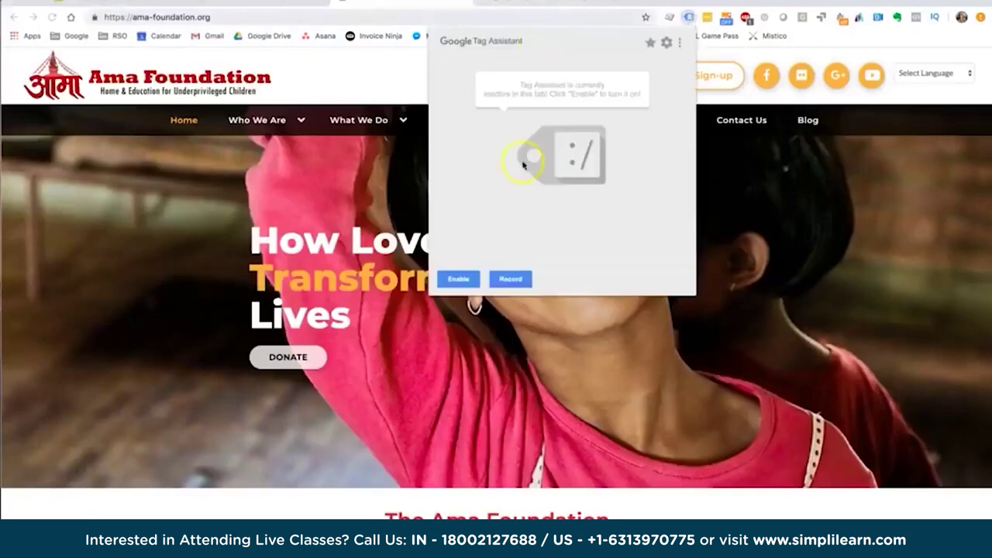
pyautogui.click(460, 281)
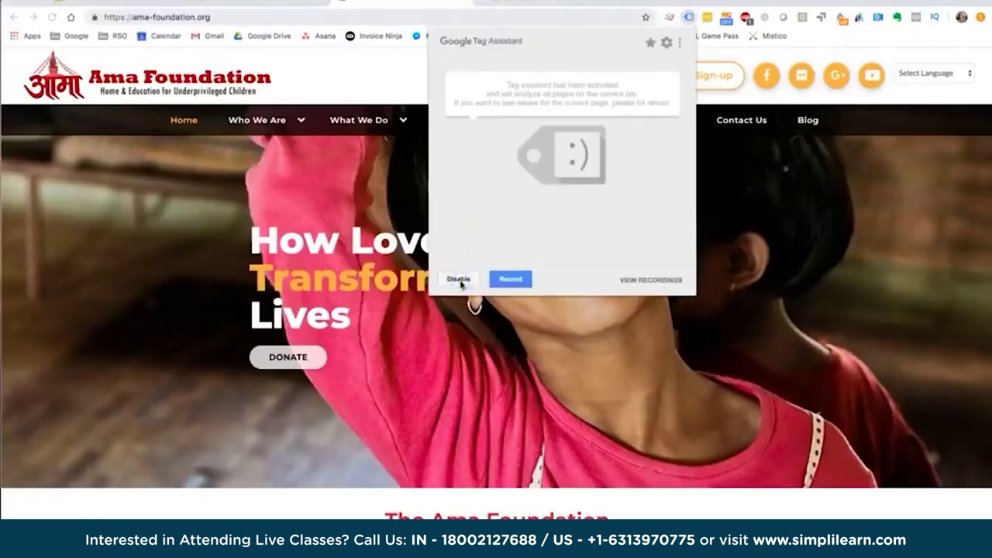
pyautogui.press('super+r')
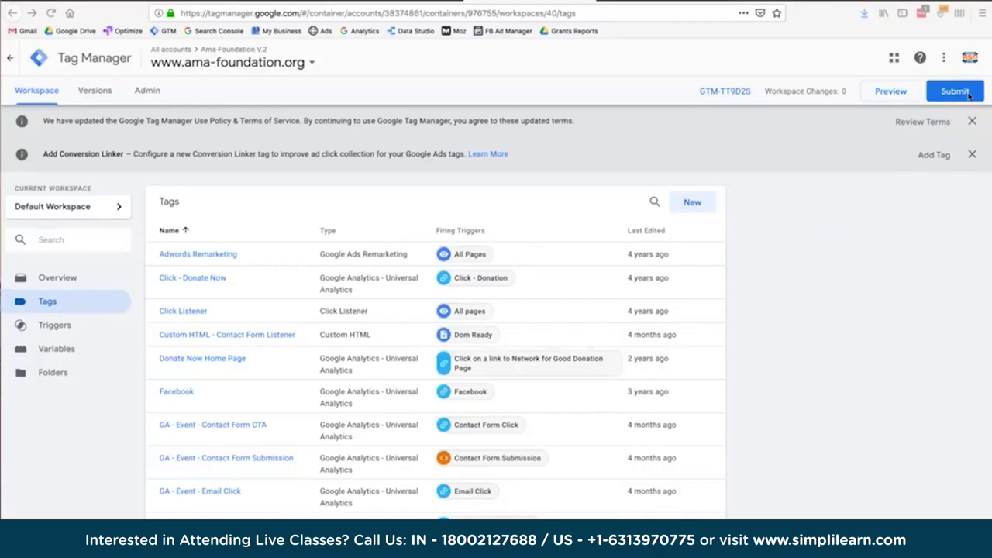
# Preview the Default Workspace and view the debug pane on the ama-foundation.org homepage.
pyautogui.click(884, 100)
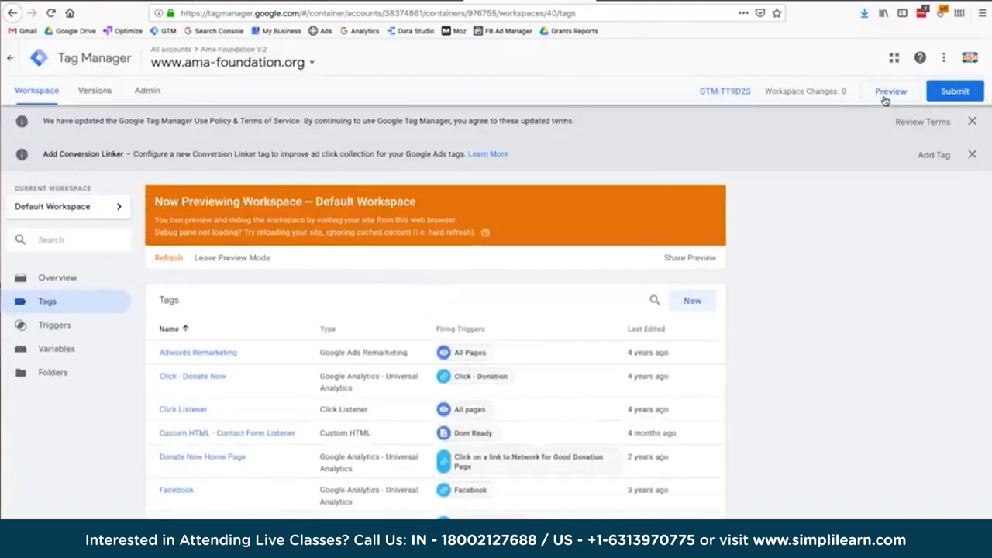
pyautogui.click(798, 3)
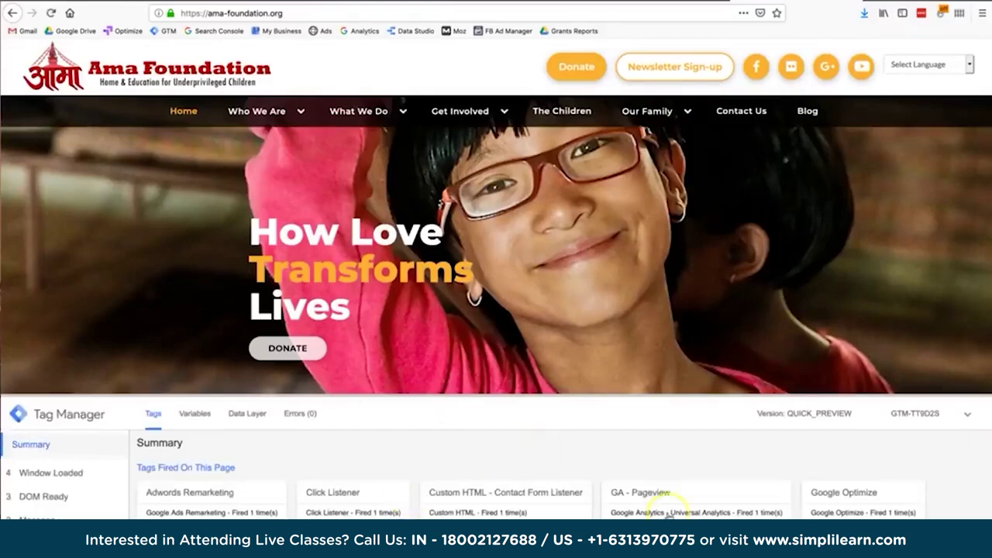
# Review the homepage's Tags Fired and Tags Not Fired lists in the debug pane.
pyautogui.scroll(-1, 398, 476)
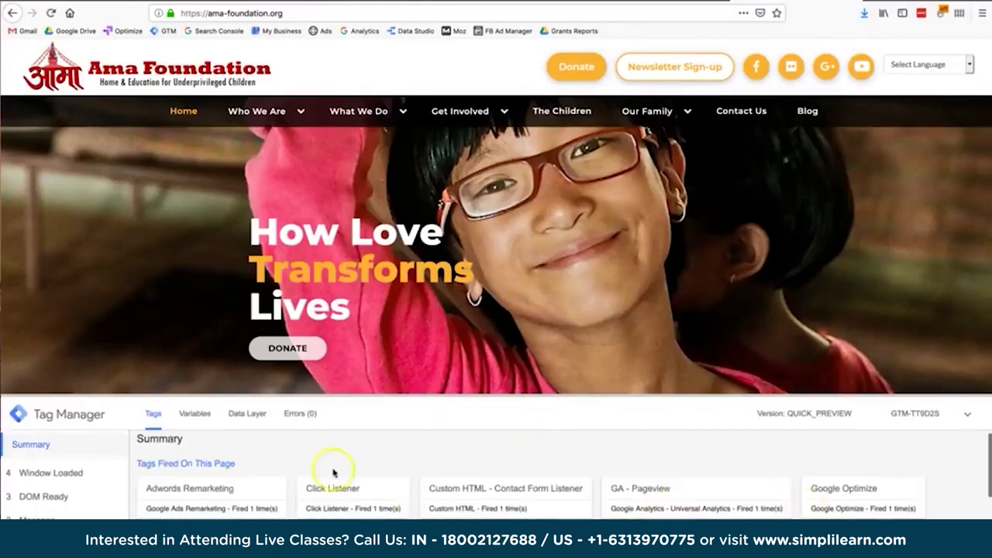
pyautogui.scroll(-1, 217, 480)
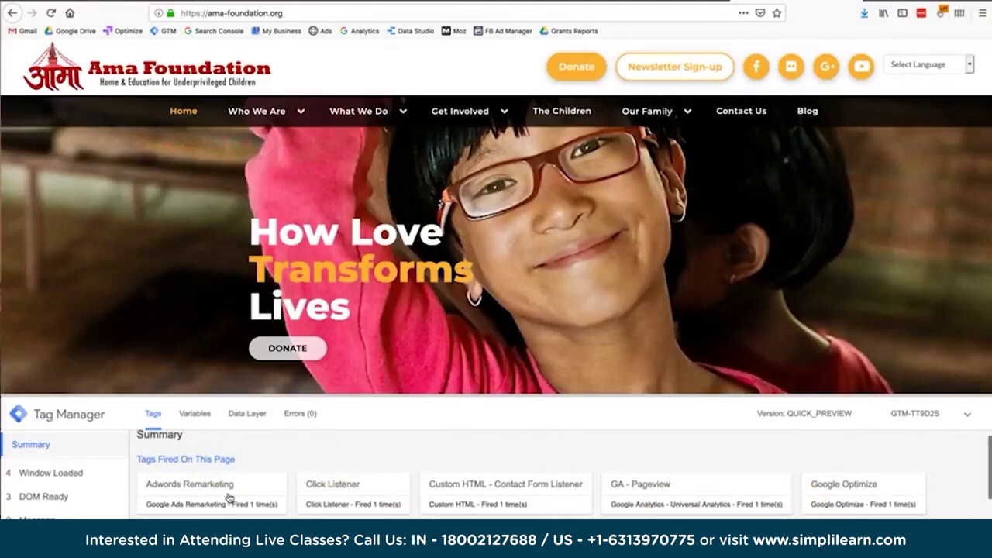
pyautogui.click(657, 482)
pyautogui.click(852, 503)
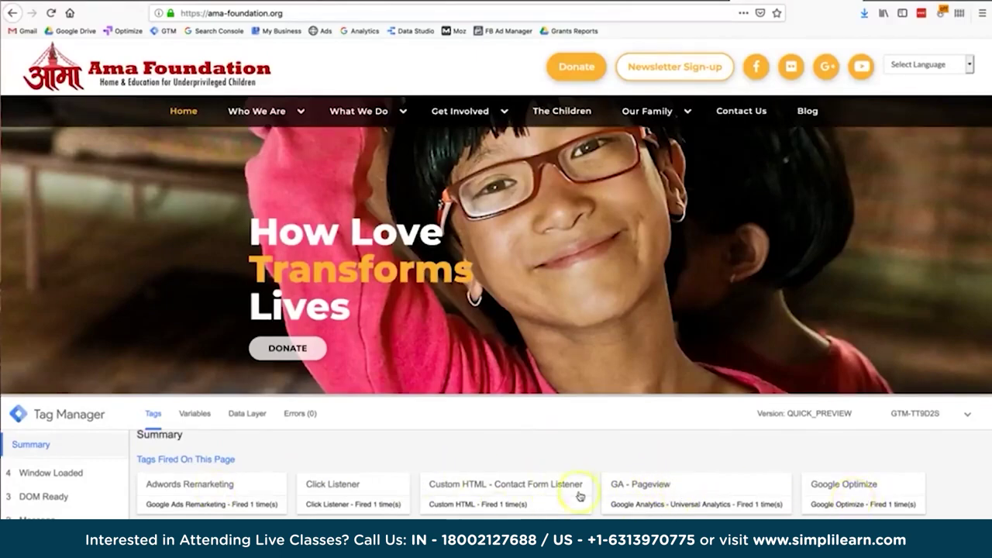
pyautogui.scroll(-3, 580, 496)
pyautogui.scroll(3, 580, 496)
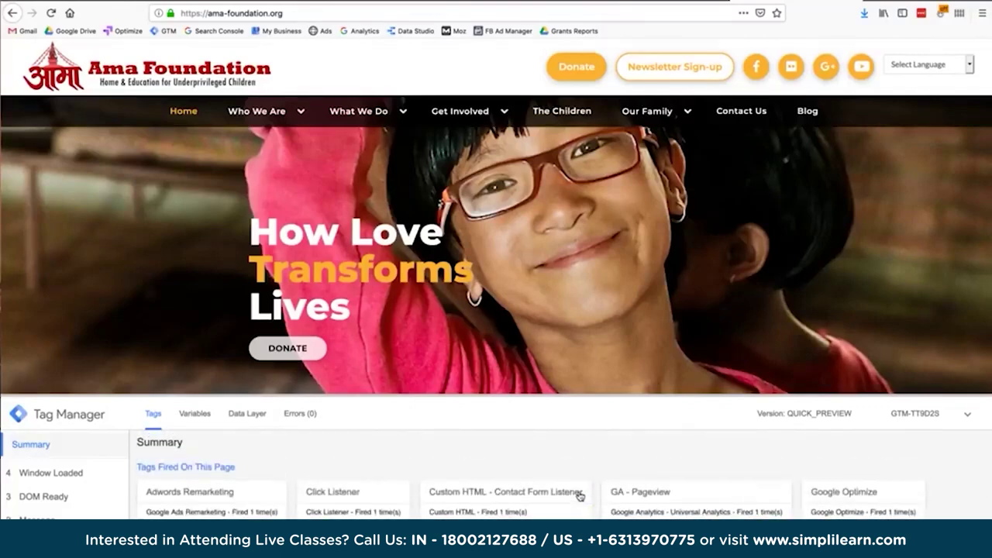
pyautogui.scroll(-3, 580, 496)
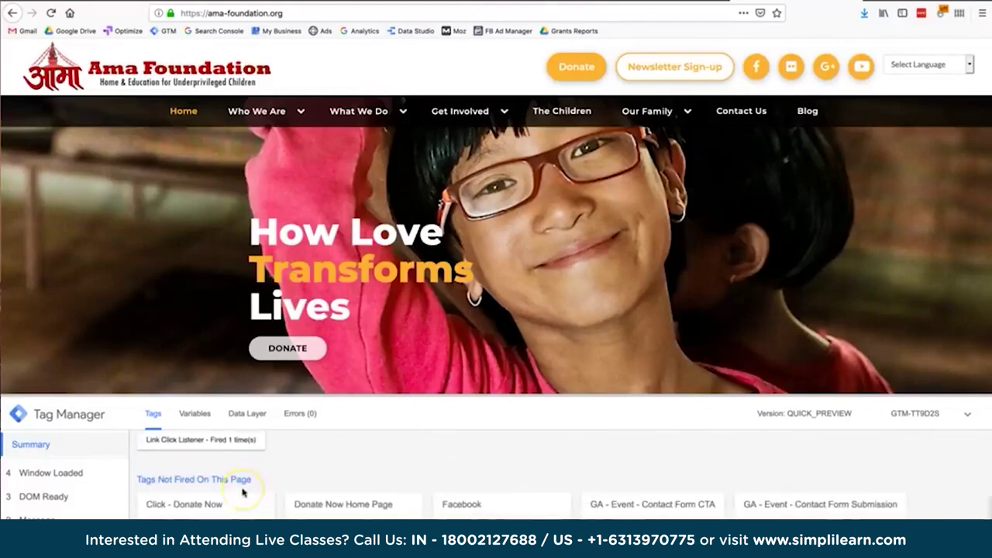
pyautogui.scroll(-1, 395, 474)
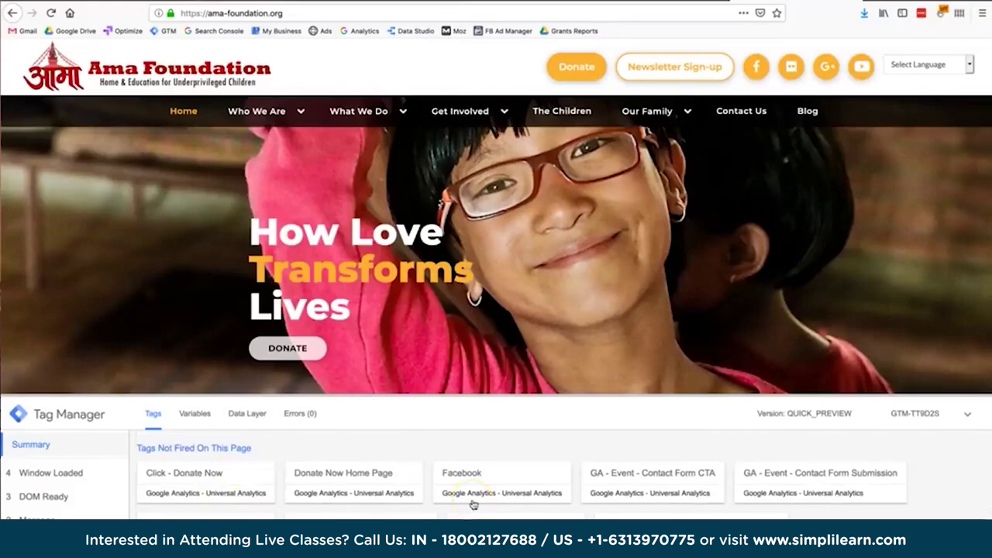
pyautogui.scroll(-1, 473, 504)
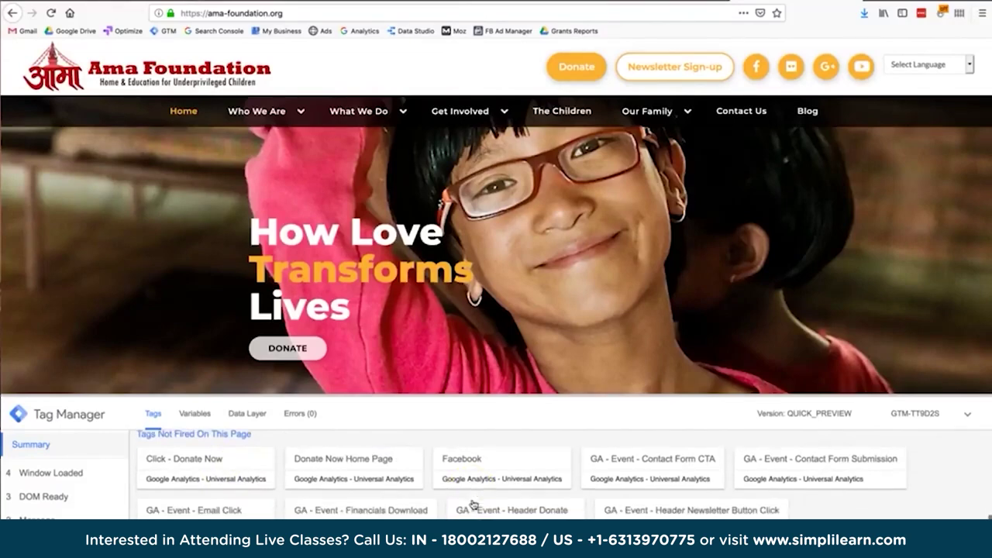
pyautogui.scroll(1, 473, 505)
# Follow the hero DONATE link through to the donation form.
pyautogui.click(543, 262)
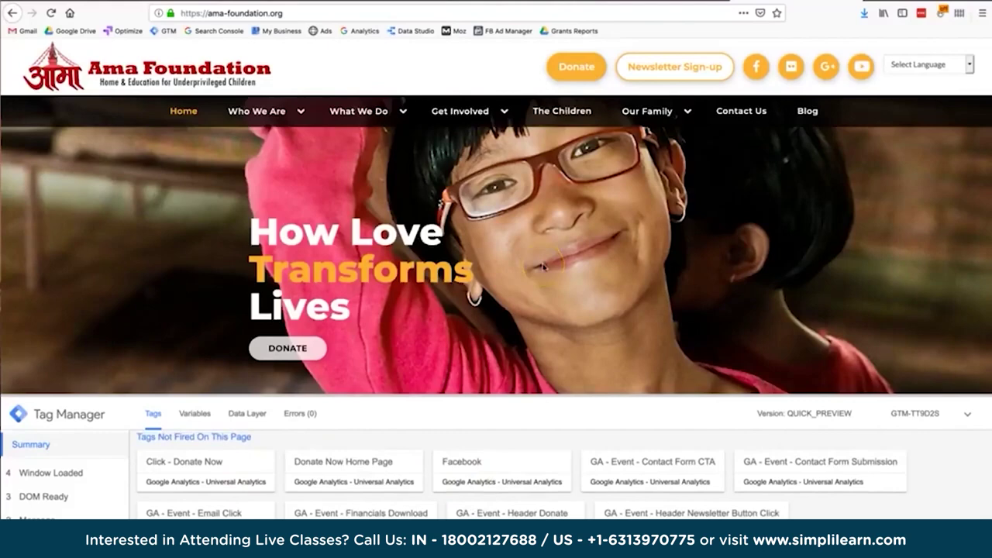
pyautogui.click(302, 351)
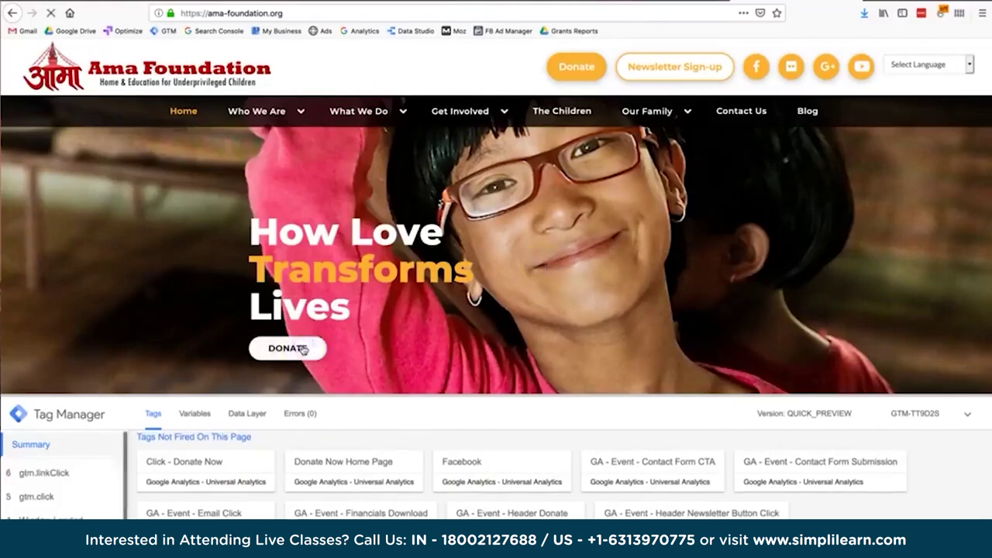
pyautogui.click(411, 502)
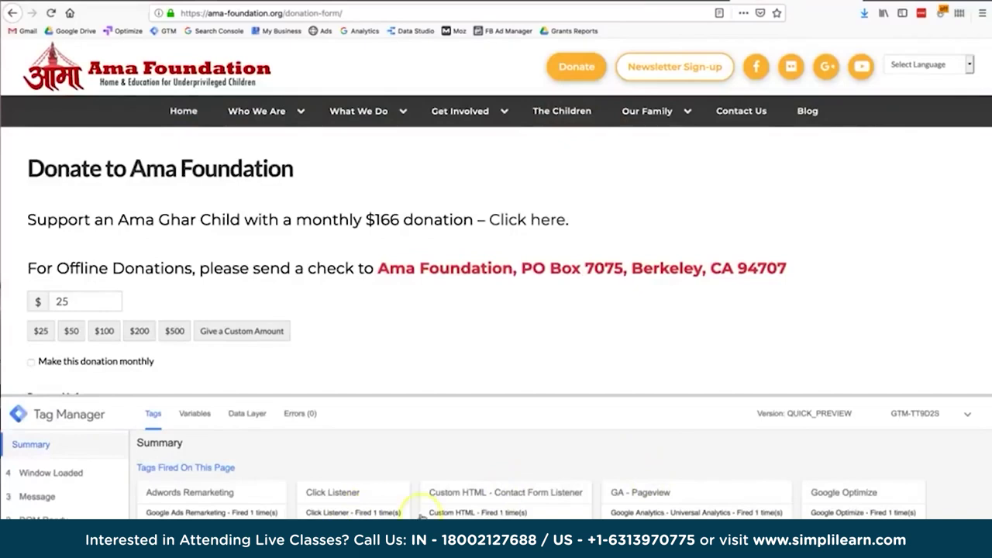
# Review fired and not-fired tags on /donation-form/, then return to the Insightly - Web container's Tags list.
pyautogui.scroll(-2, 421, 516)
pyautogui.scroll(1, 421, 516)
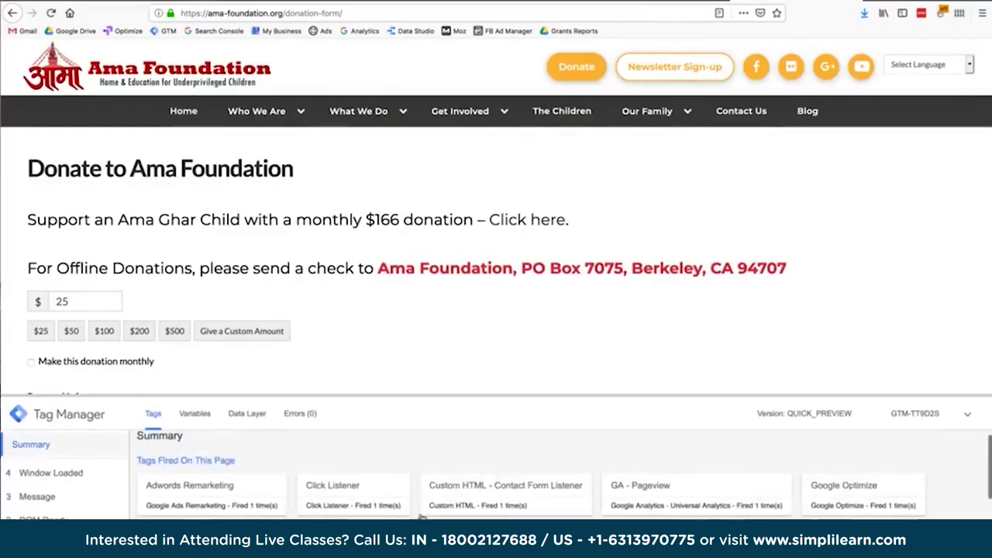
pyautogui.scroll(-3, 421, 517)
pyautogui.scroll(-2, 421, 516)
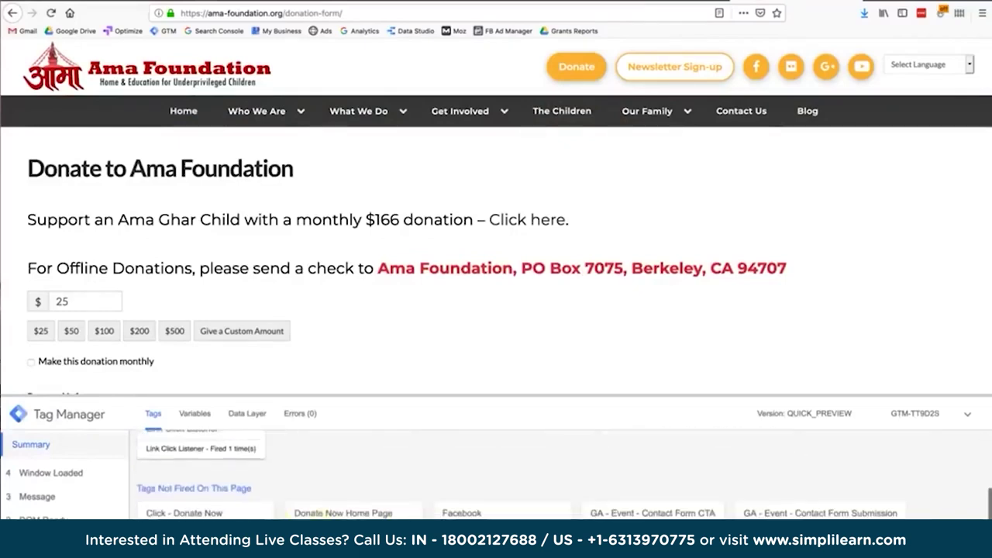
pyautogui.scroll(3, 564, 511)
pyautogui.scroll(-3, 564, 511)
pyautogui.scroll(3, 564, 503)
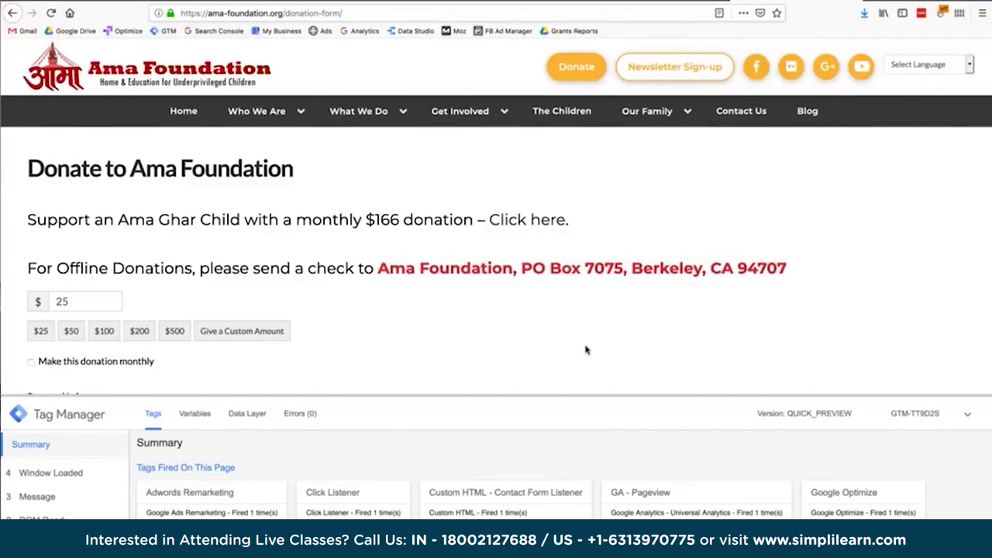
pyautogui.click(637, 3)
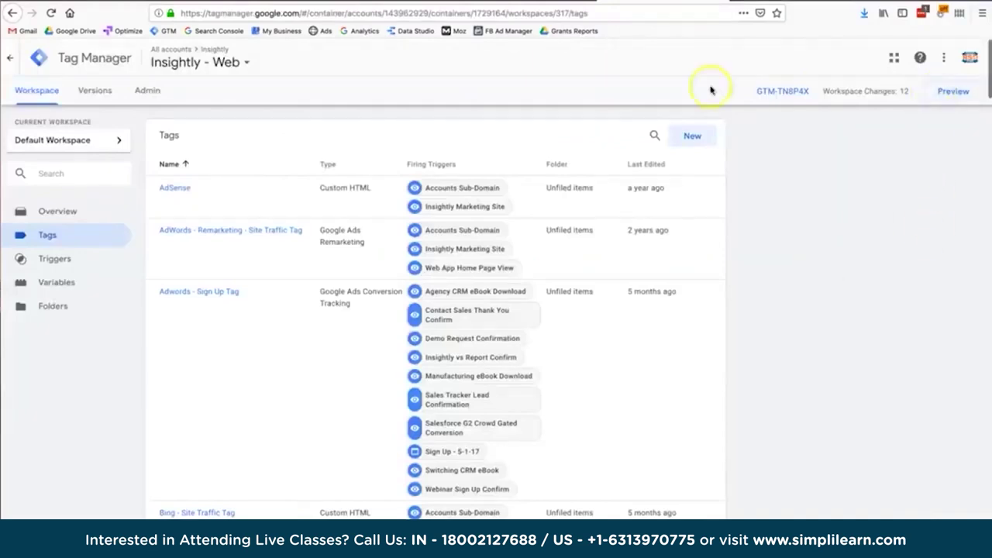
pyautogui.click(550, 4)
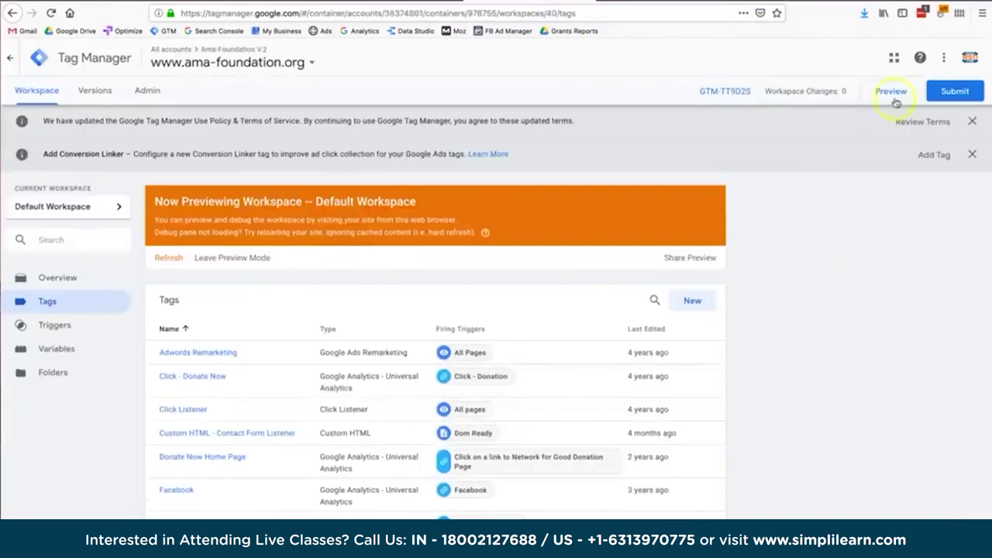
pyautogui.click(232, 258)
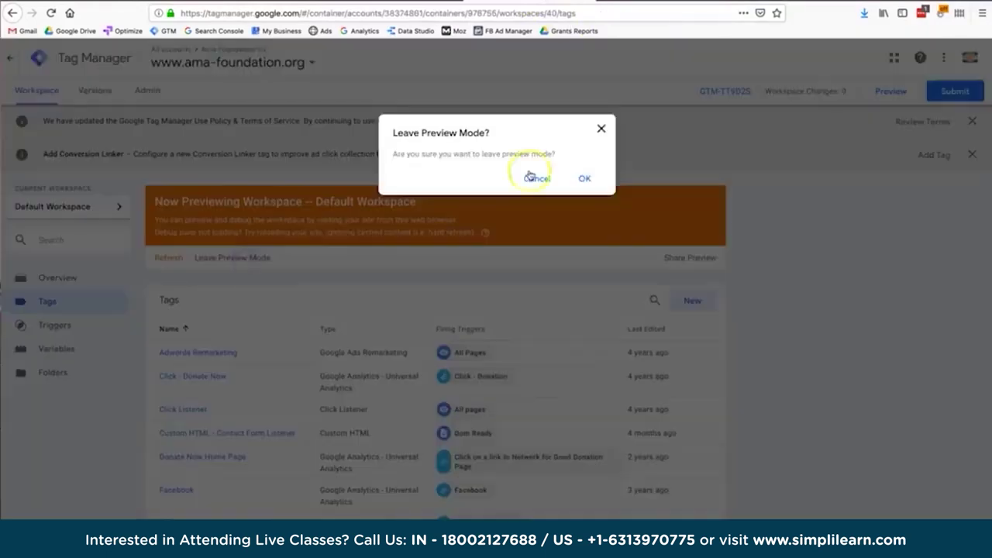
pyautogui.click(585, 178)
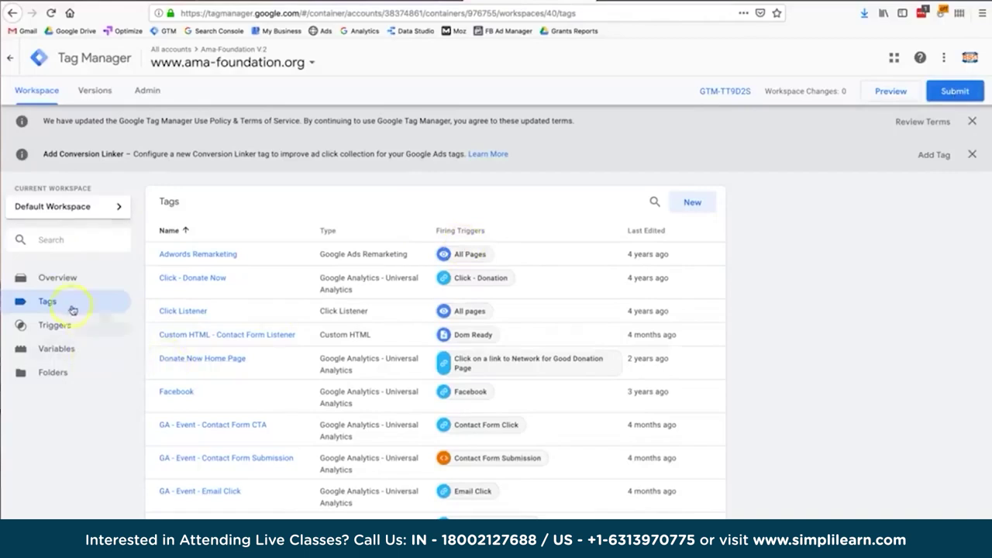
# Scroll through the container's tags, then view its Triggers and Built-In Variables lists.
pyautogui.scroll(-3, 404, 465)
pyautogui.scroll(-1, 404, 466)
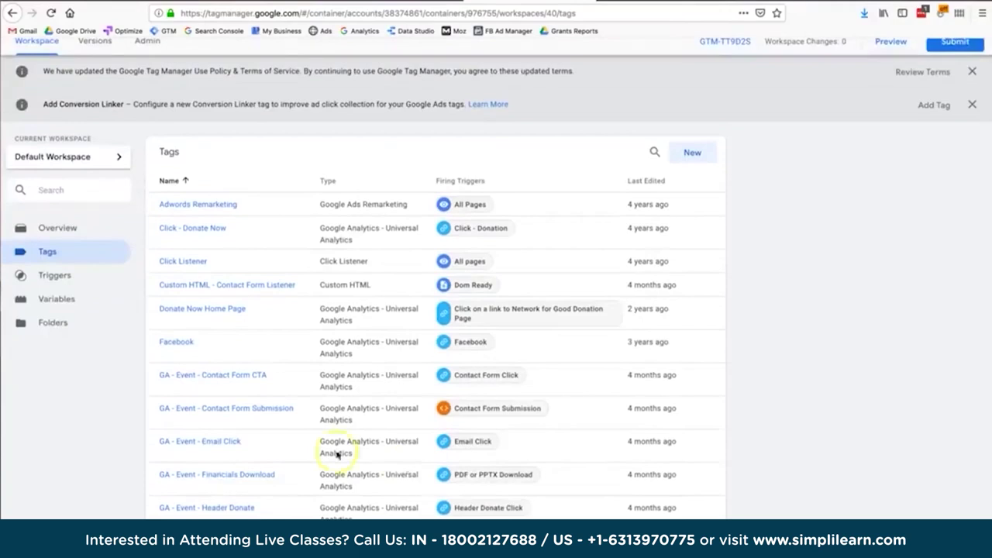
pyautogui.scroll(-3, 271, 467)
pyautogui.scroll(-2, 273, 468)
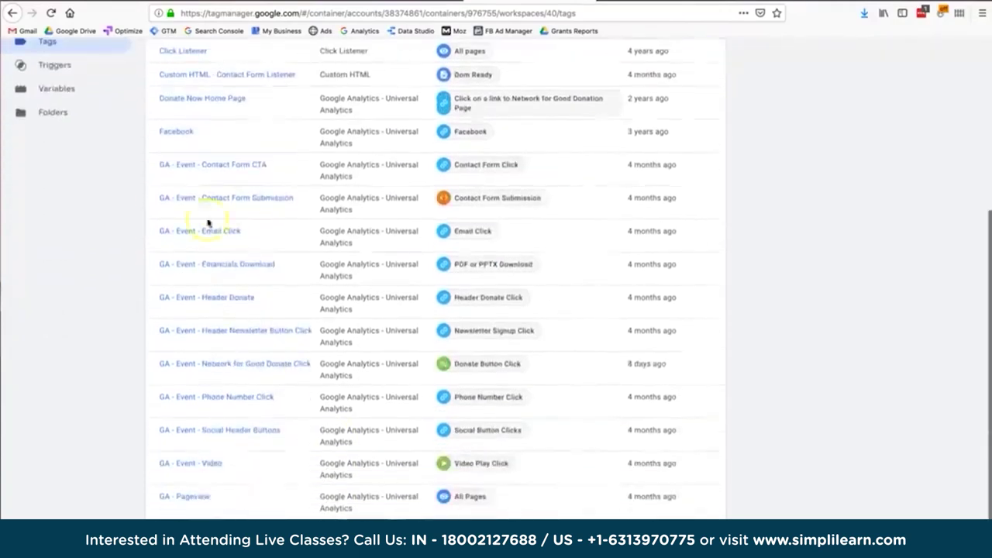
pyautogui.scroll(-1, 190, 334)
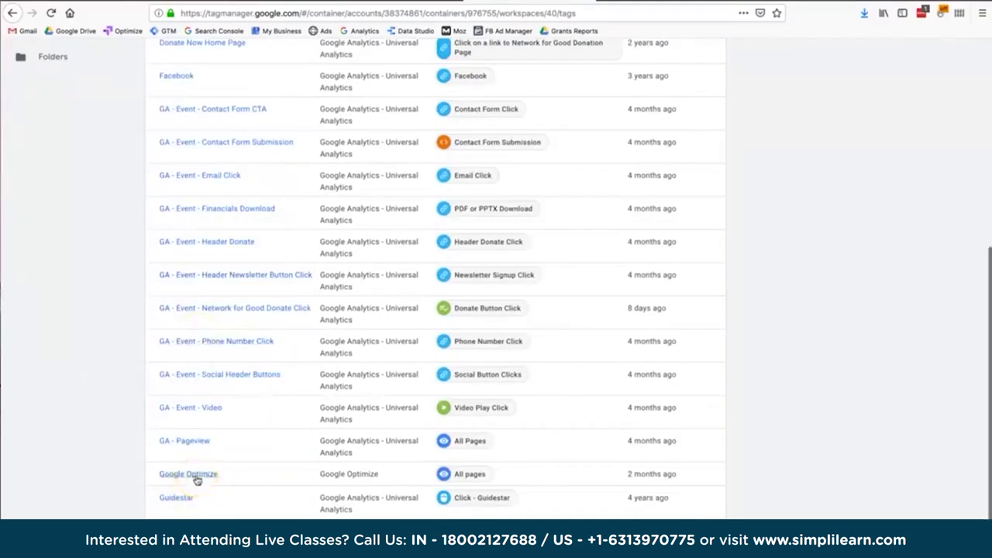
pyautogui.scroll(7, 194, 443)
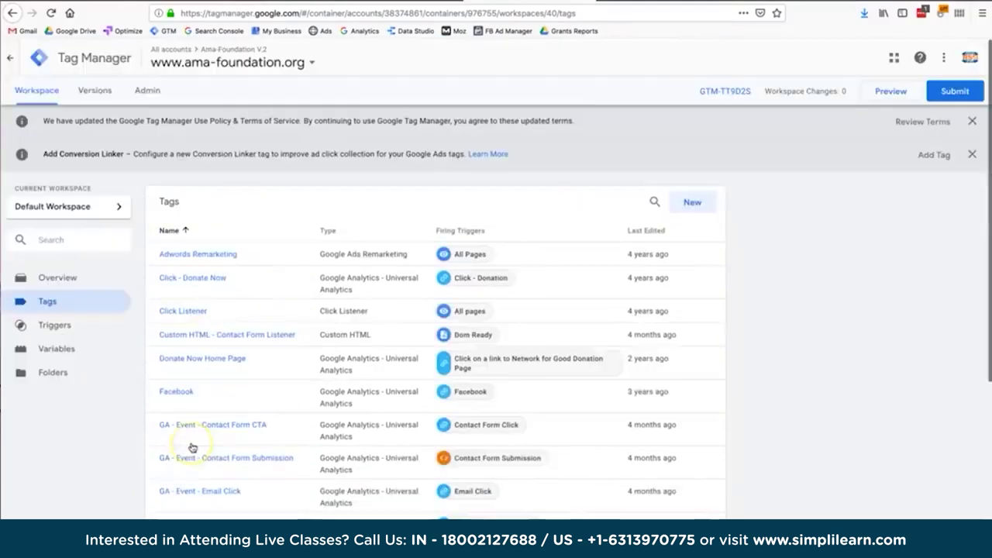
pyautogui.click(82, 327)
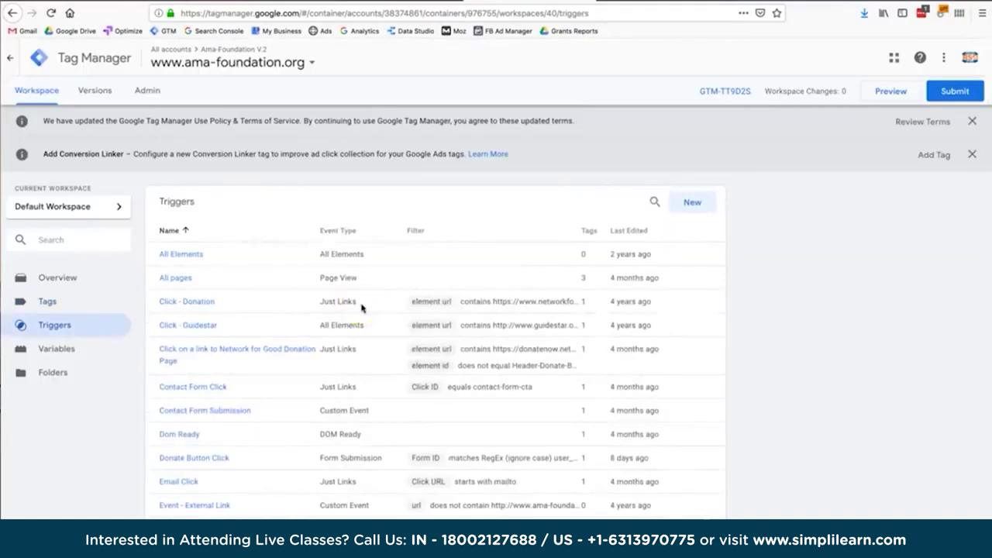
pyautogui.click(70, 354)
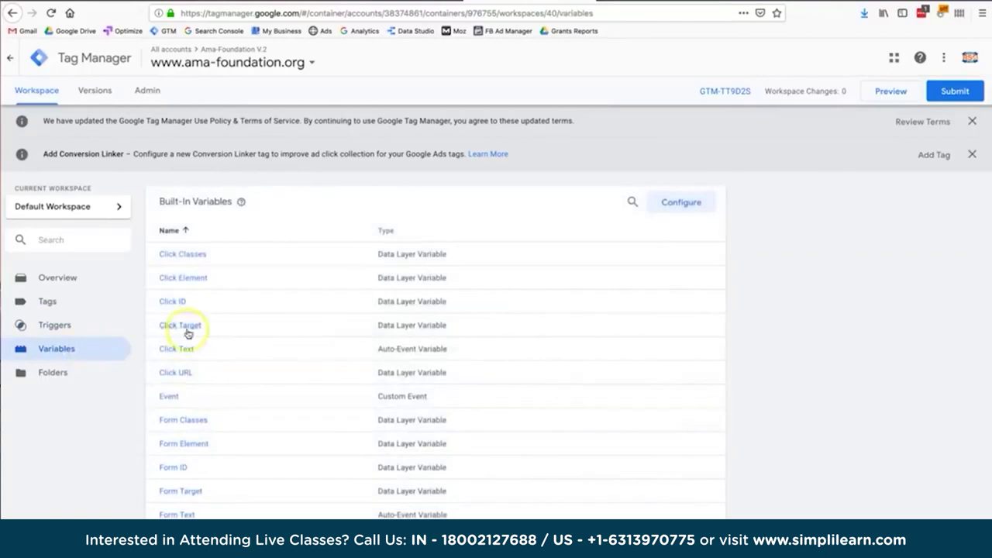
pyautogui.scroll(-8, 186, 334)
pyautogui.scroll(-5, 188, 333)
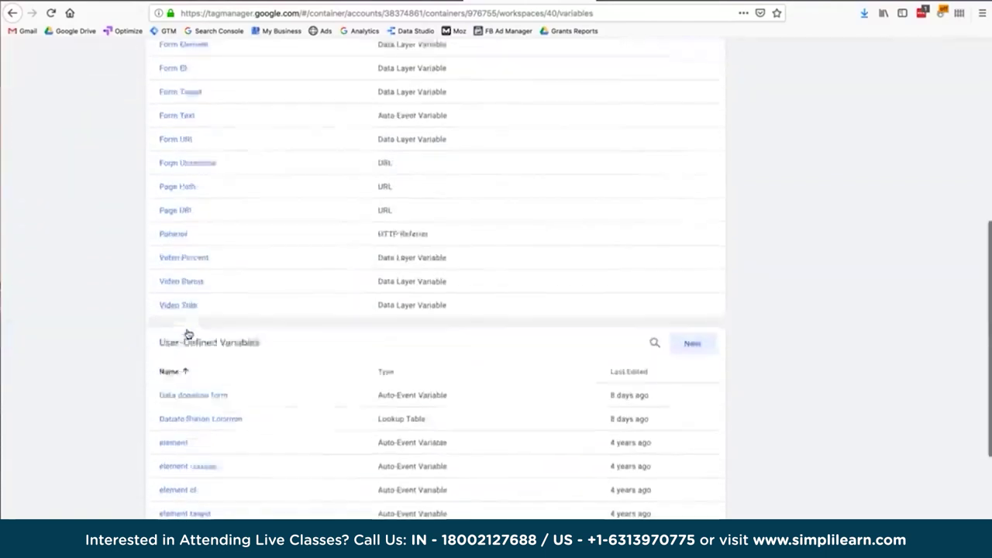
pyautogui.click(193, 320)
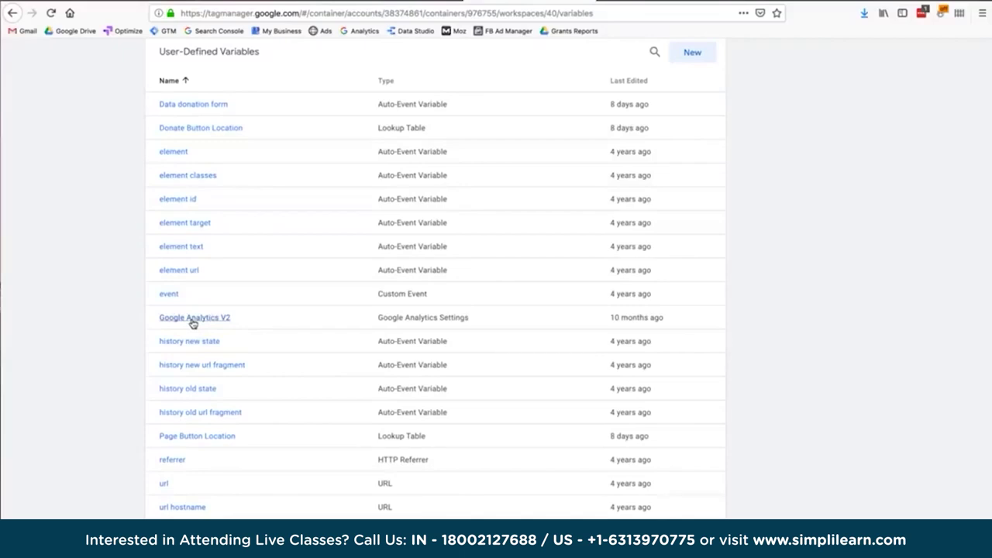
pyautogui.scroll(10, 193, 323)
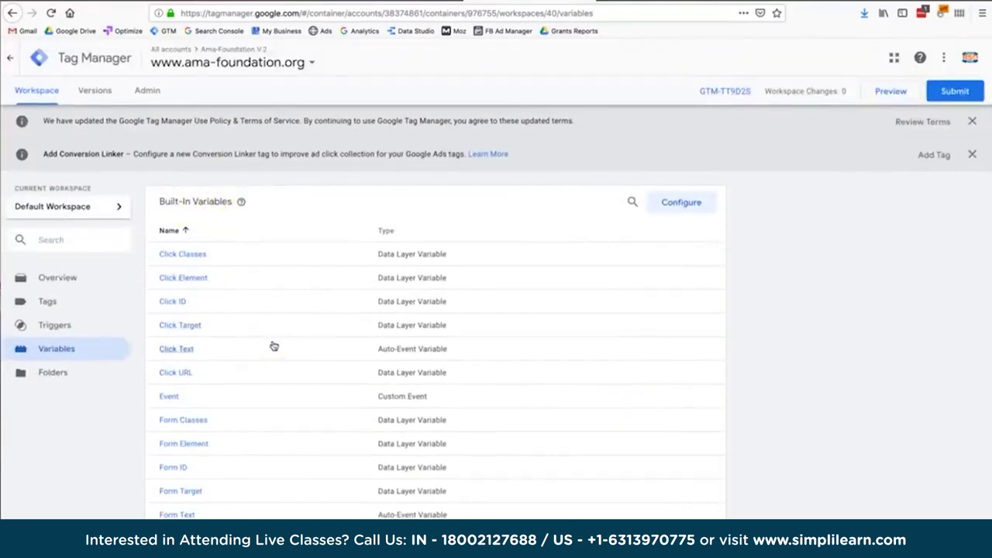
pyautogui.scroll(-10, 273, 346)
pyautogui.click(241, 238)
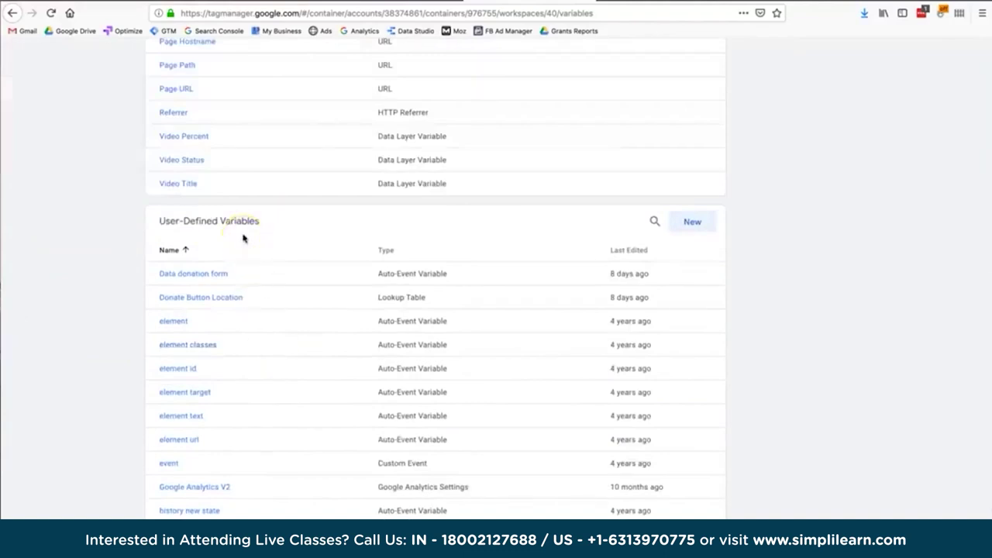
pyautogui.scroll(10, 243, 238)
pyautogui.click(59, 331)
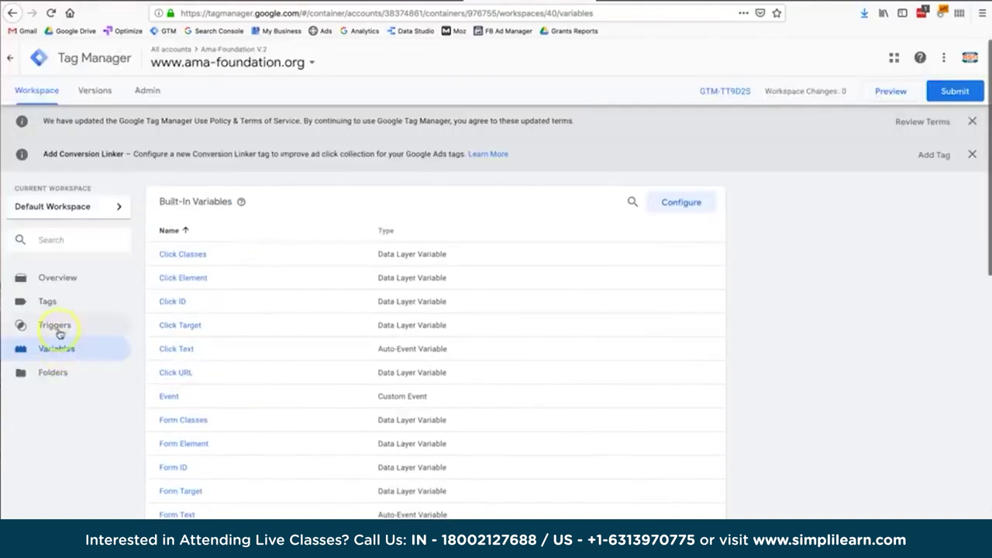
pyautogui.click(55, 303)
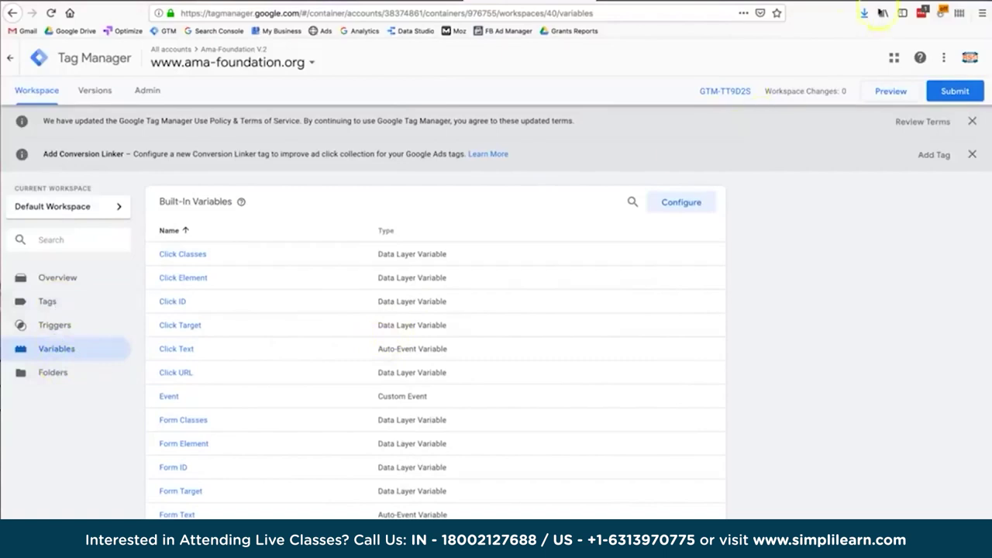
pyautogui.click(888, 92)
pyautogui.click(62, 296)
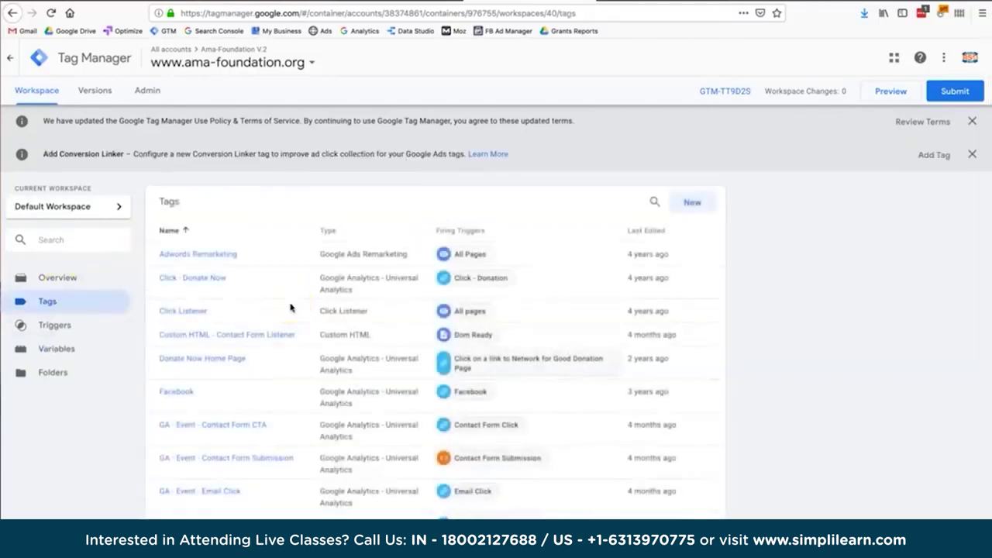
pyautogui.scroll(-1, 638, 297)
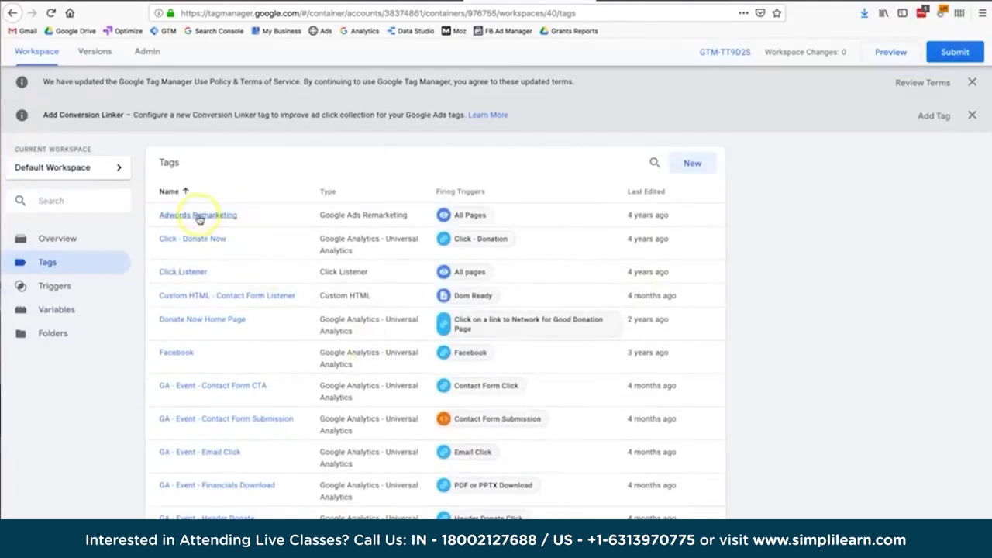
pyautogui.scroll(-1, 196, 221)
pyautogui.scroll(-6, 198, 220)
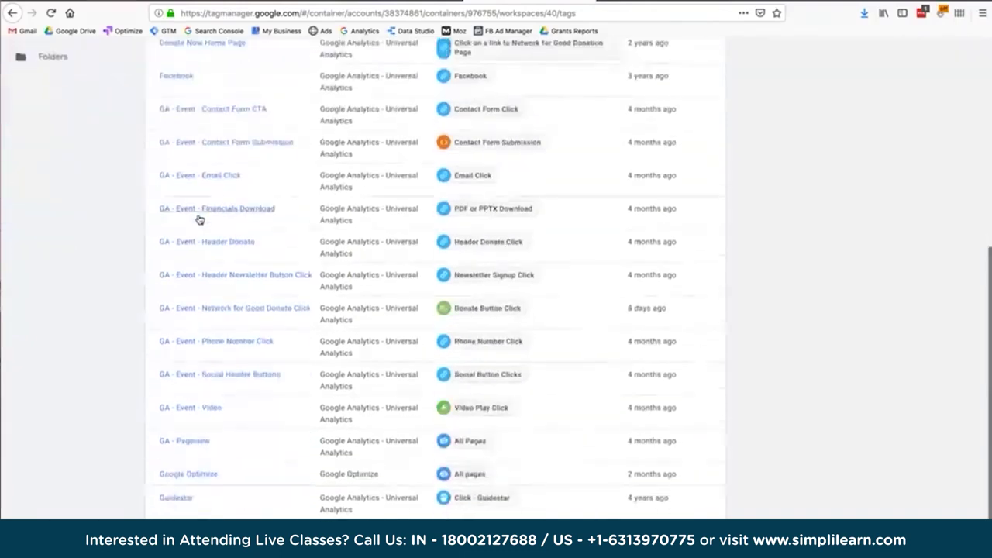
pyautogui.scroll(2, 233, 240)
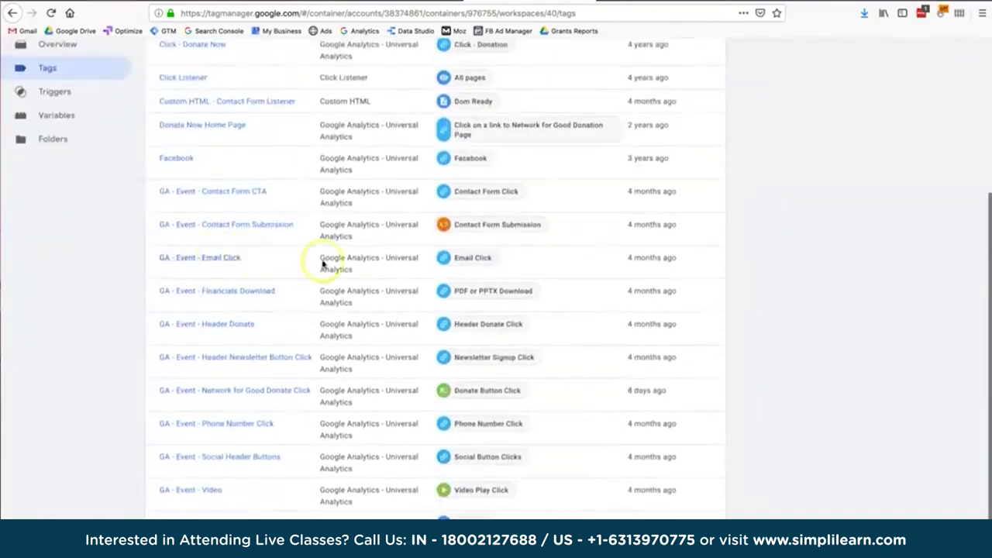
pyautogui.scroll(3, 323, 262)
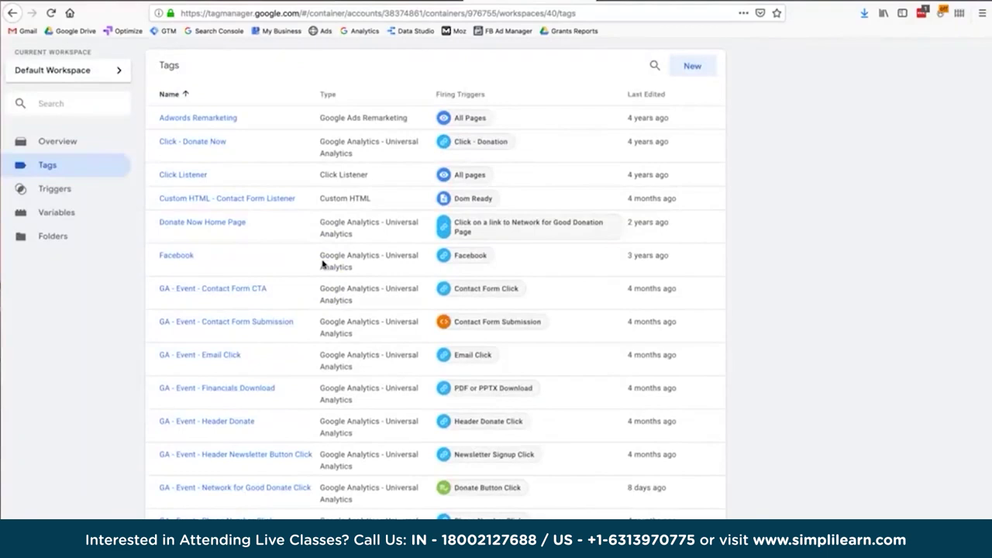
pyautogui.click(231, 140)
pyautogui.scroll(3, 232, 135)
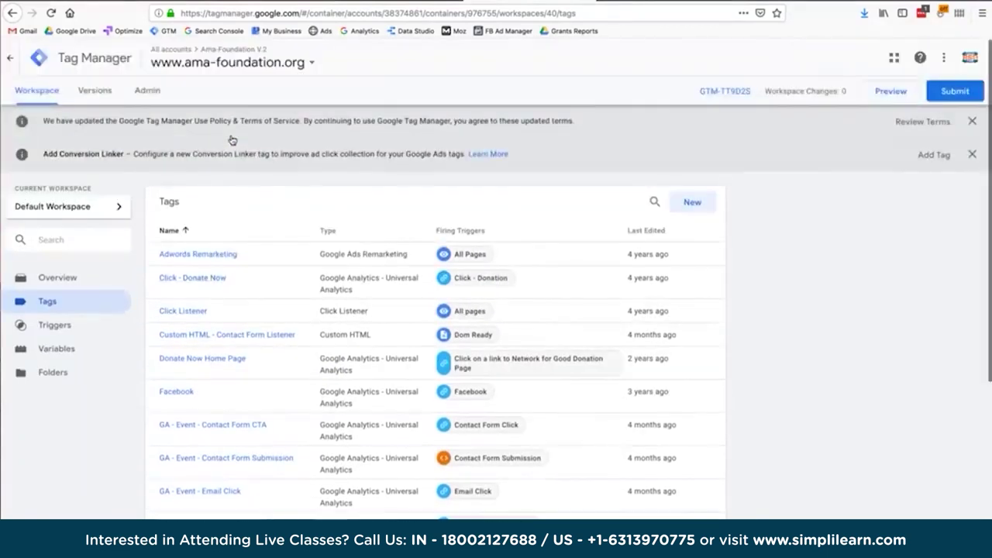
pyautogui.click(89, 94)
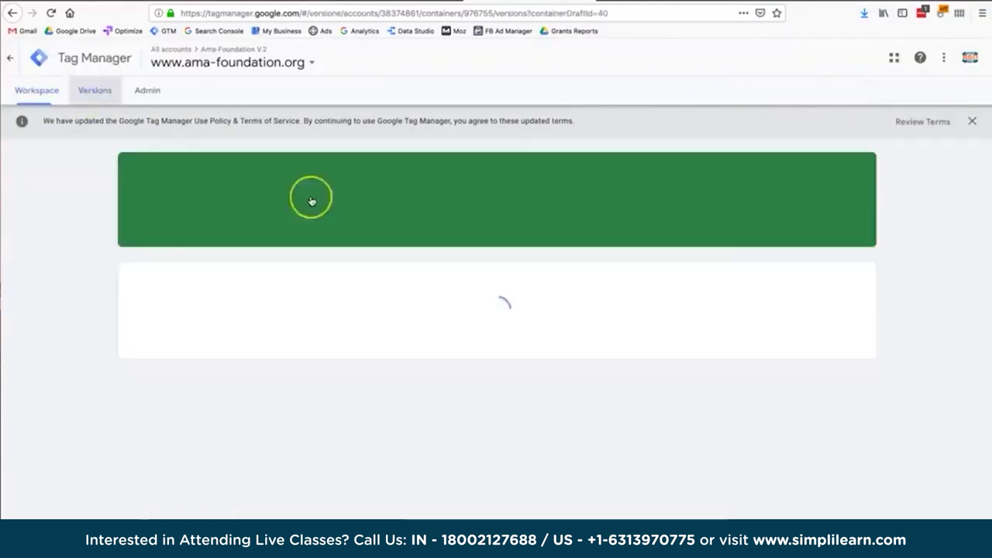
# Inspect the Versions table, select the 'Version 32 is Live' heading, then return to the donation form preview.
pyautogui.click(335, 321)
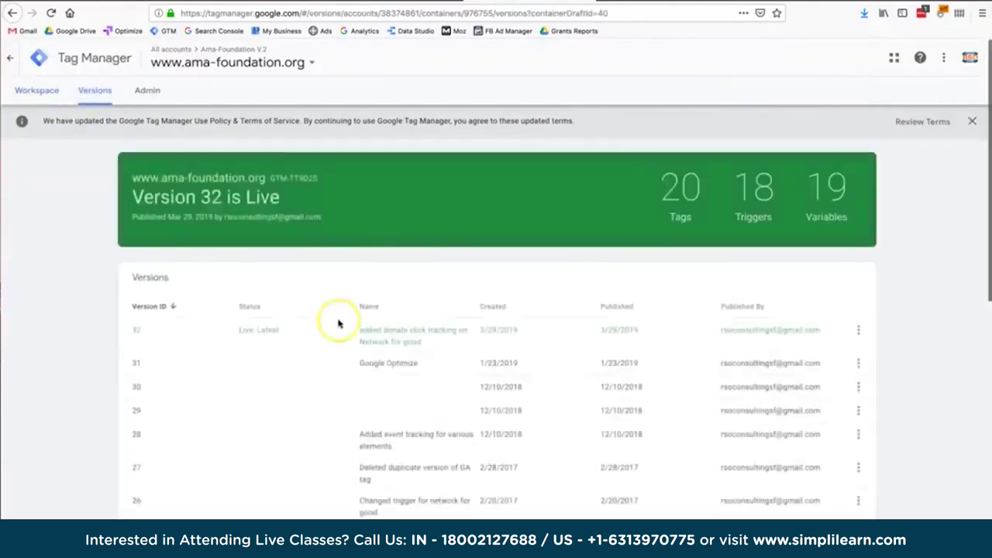
pyautogui.click(310, 358)
pyautogui.click(140, 372)
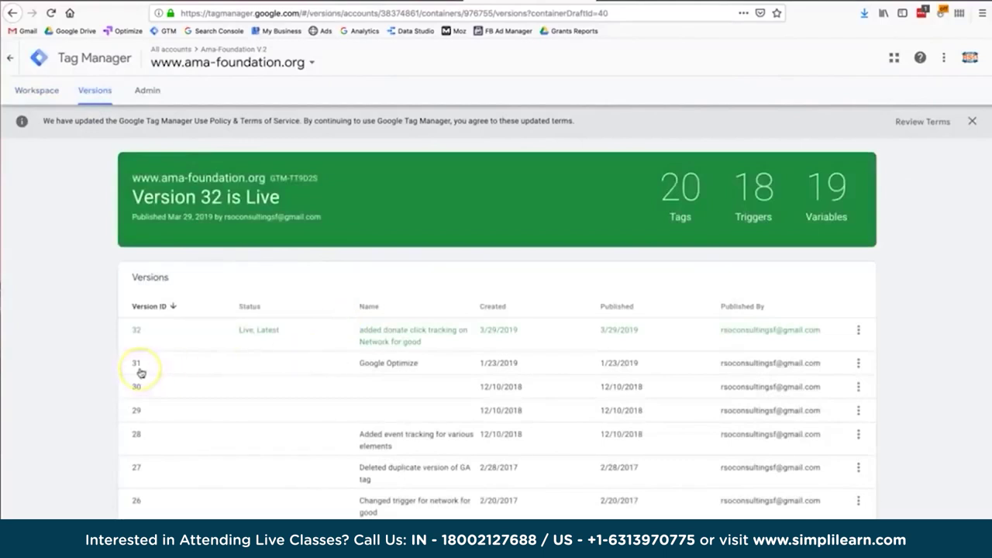
pyautogui.click(166, 196)
pyautogui.moveTo(162, 199); pyautogui.dragTo(267, 200)
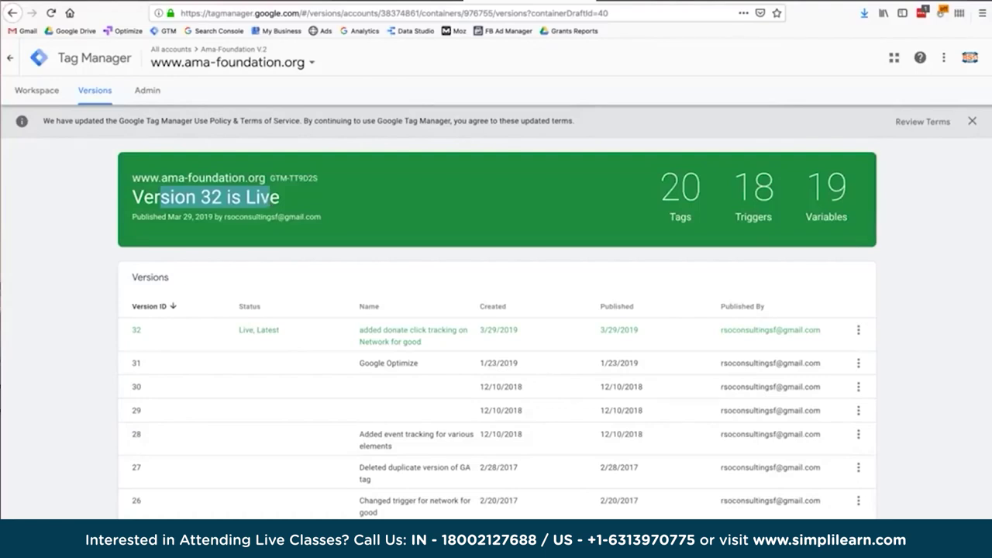
pyautogui.click(799, 2)
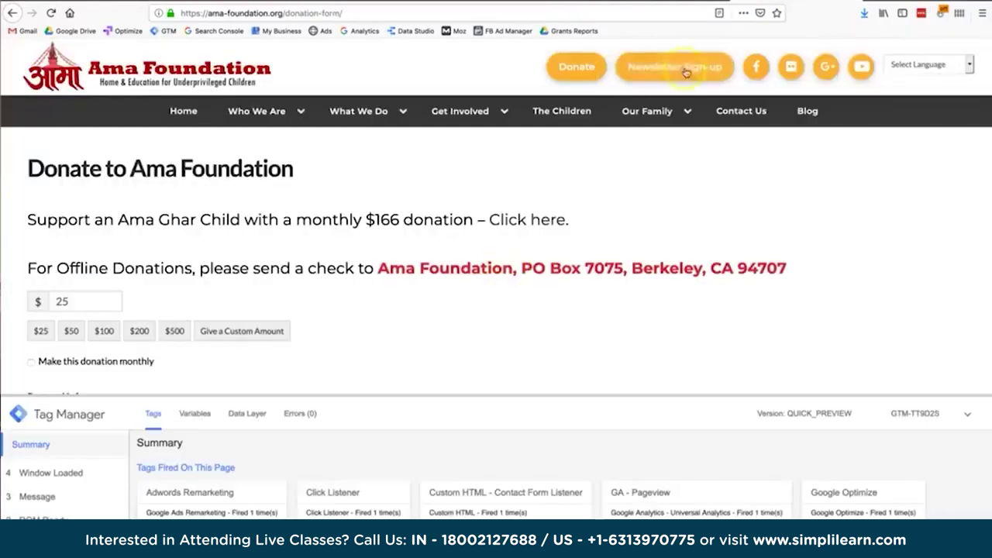